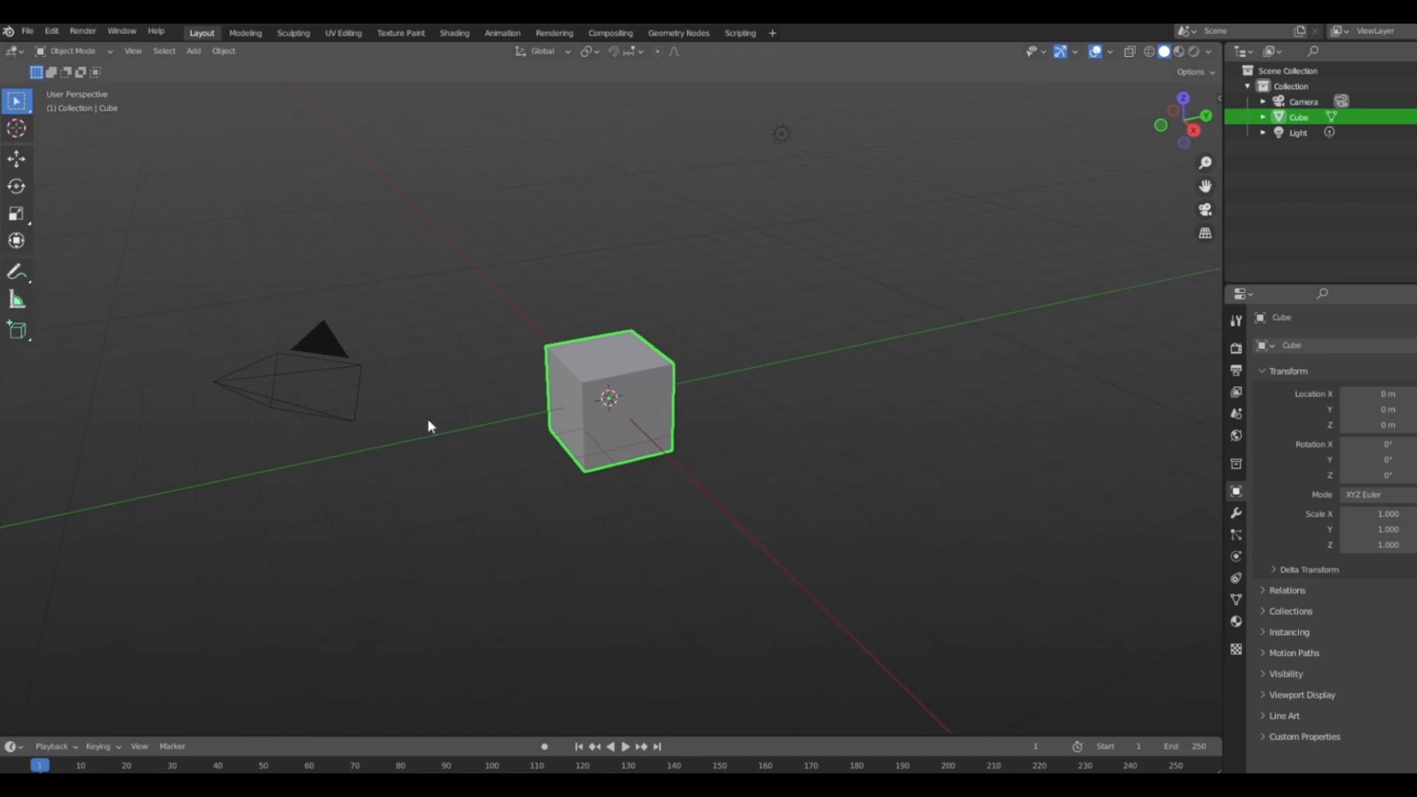
Examine the default scene's cube, camera and light from several viewing angles.
{"action": "scroll", "coordinate": [427, 418], "scroll_direction": "down", "scroll_amount": 4}
{"action": "middle_click_drag", "start_coordinate": [348, 411], "coordinate": [534, 281]}
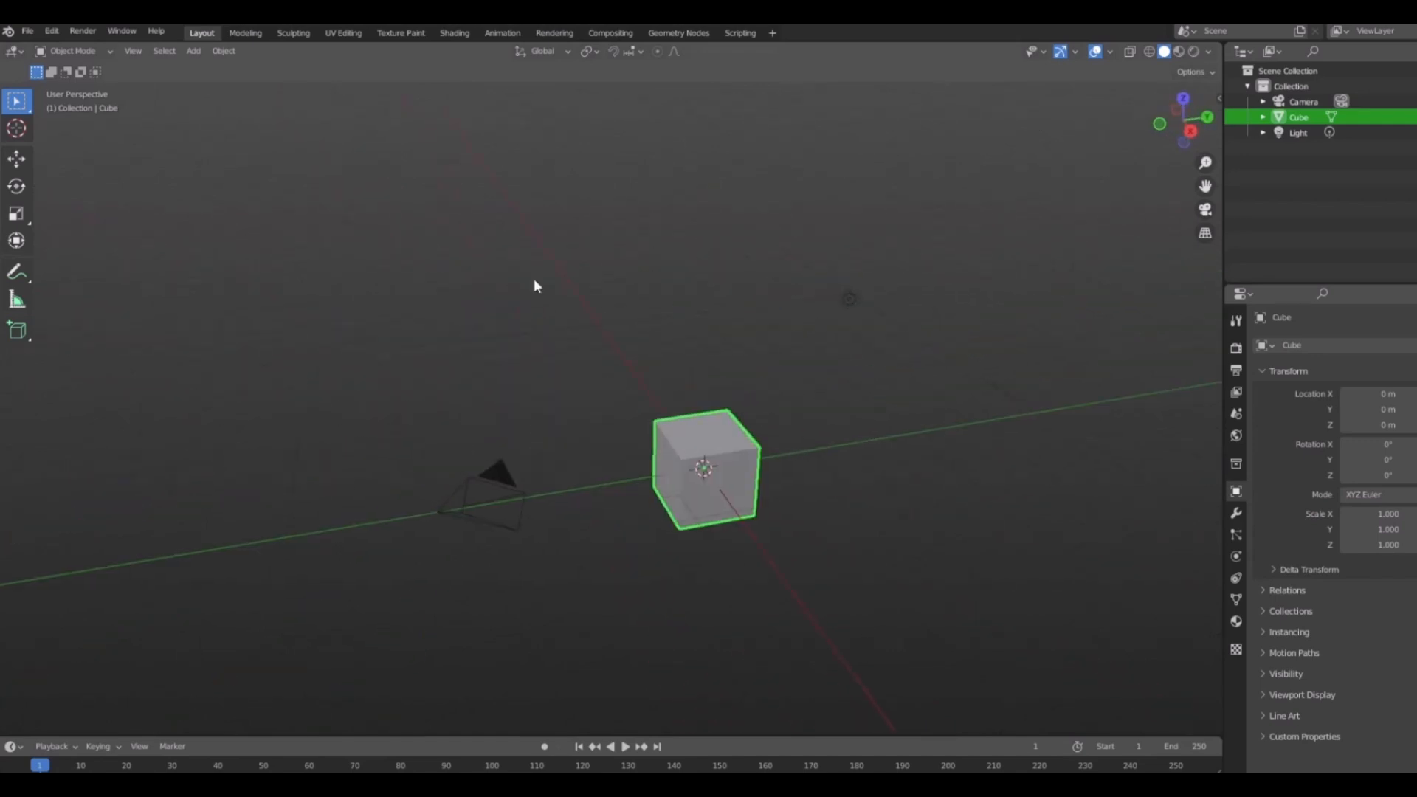
{"action": "middle_click_drag", "start_coordinate": [985, 463], "coordinate": [836, 433]}
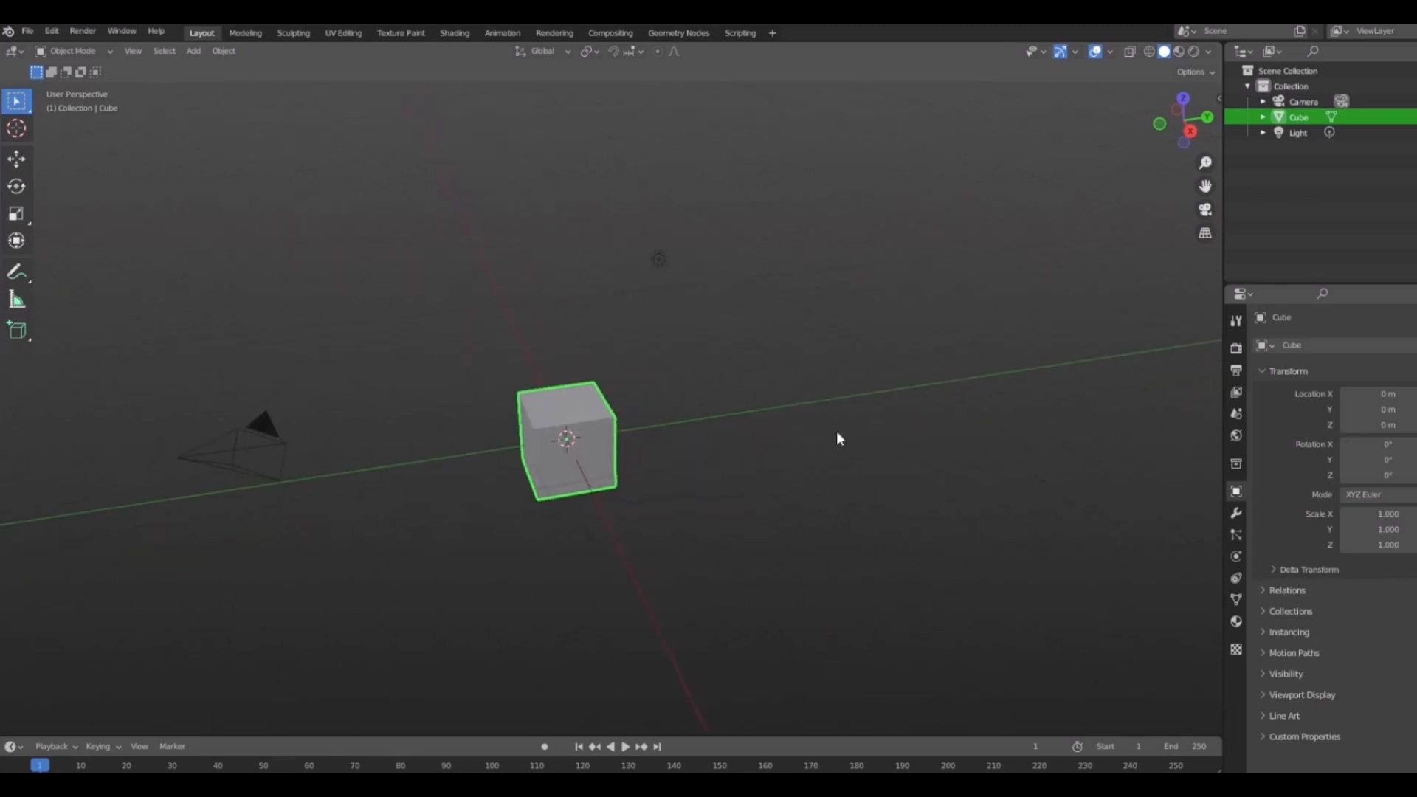
{"action": "middle_click_drag", "start_coordinate": [661, 366], "coordinate": [715, 357]}
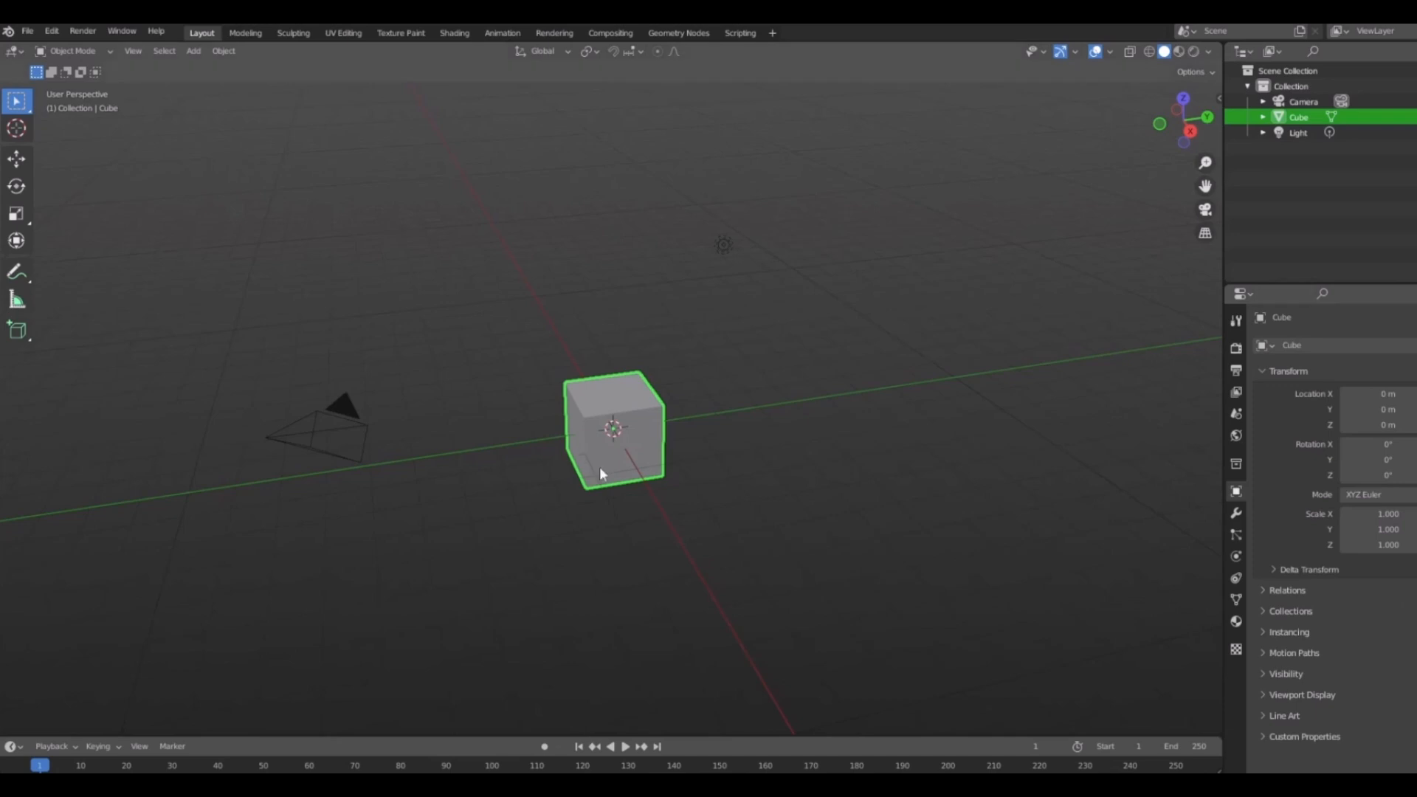
{"action": "middle_click_drag", "start_coordinate": [599, 481], "coordinate": [667, 492], "text": "shift"}
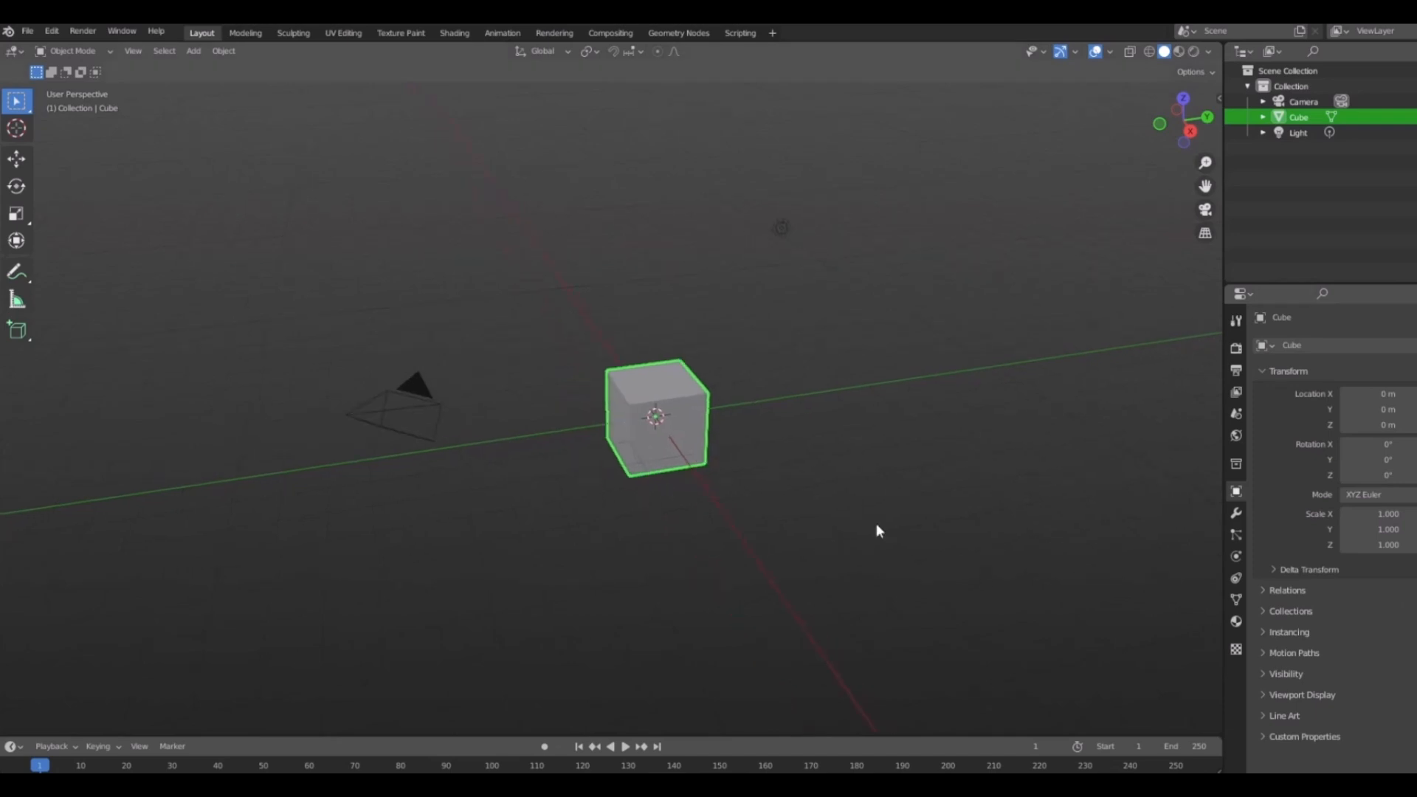
{"action": "middle_click_drag", "start_coordinate": [797, 509], "coordinate": [682, 420]}
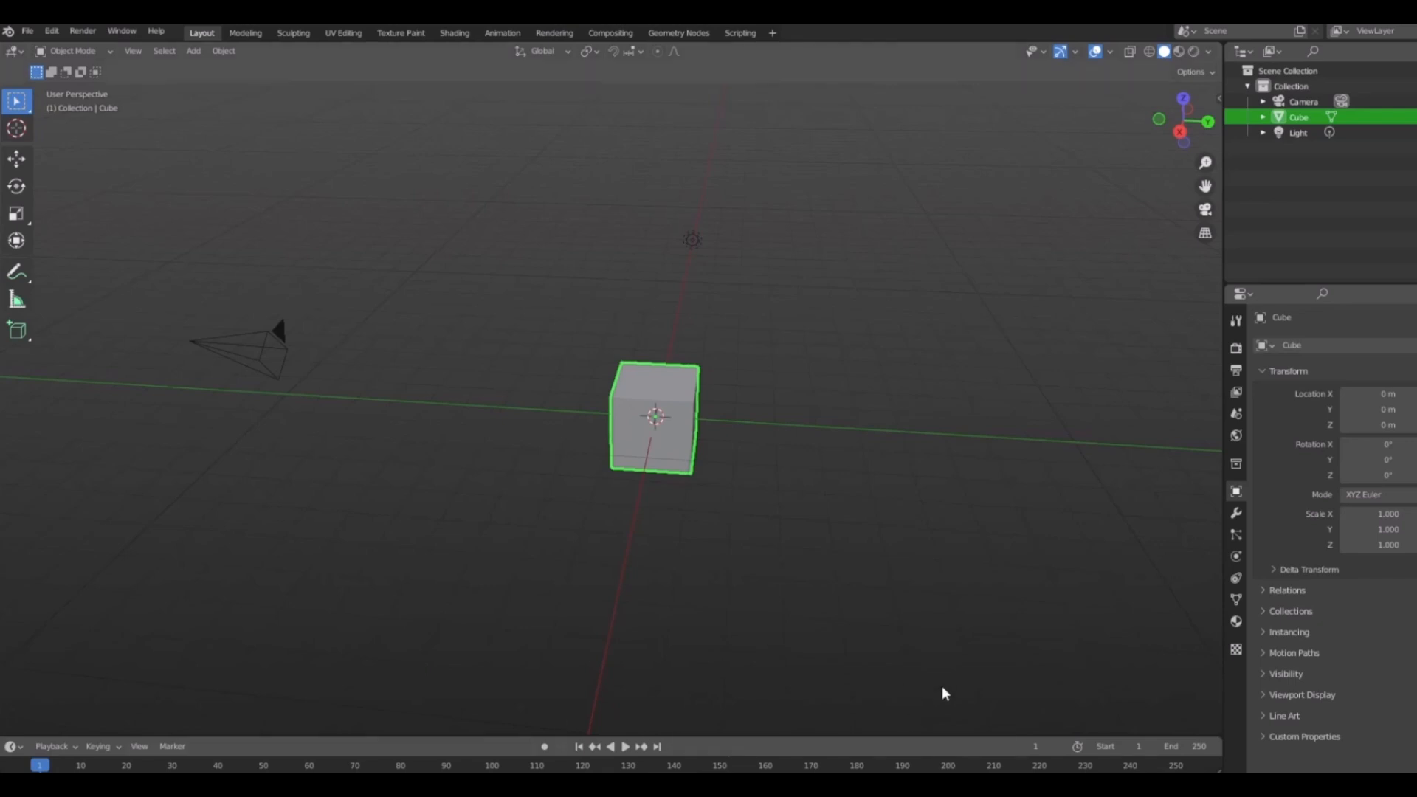
{"action": "middle_click_drag", "start_coordinate": [249, 375], "coordinate": [1030, 436]}
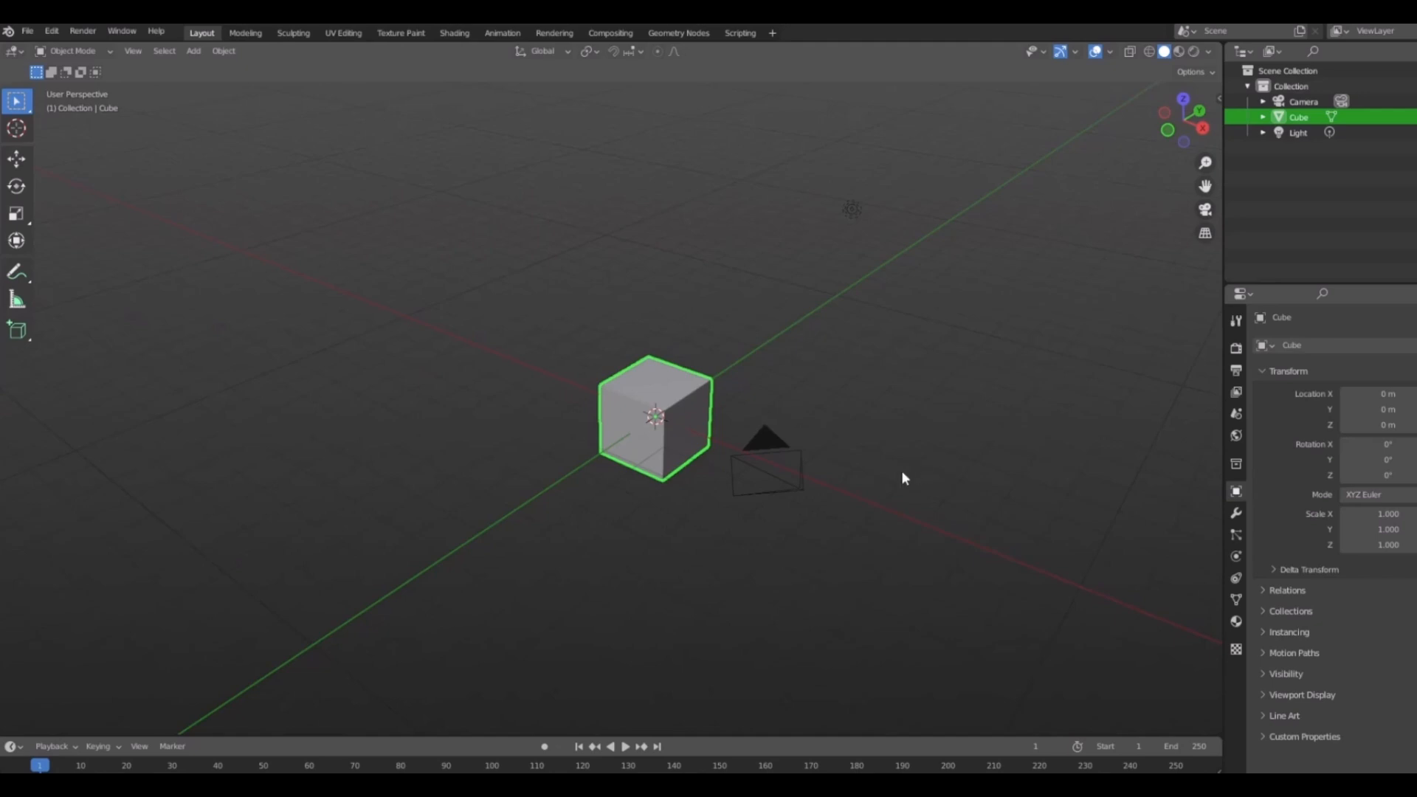
{"action": "middle_click_drag", "start_coordinate": [874, 342], "coordinate": [361, 359]}
Delete the default camera, light and cube to empty the scene.
{"action": "left_click", "coordinate": [409, 427]}
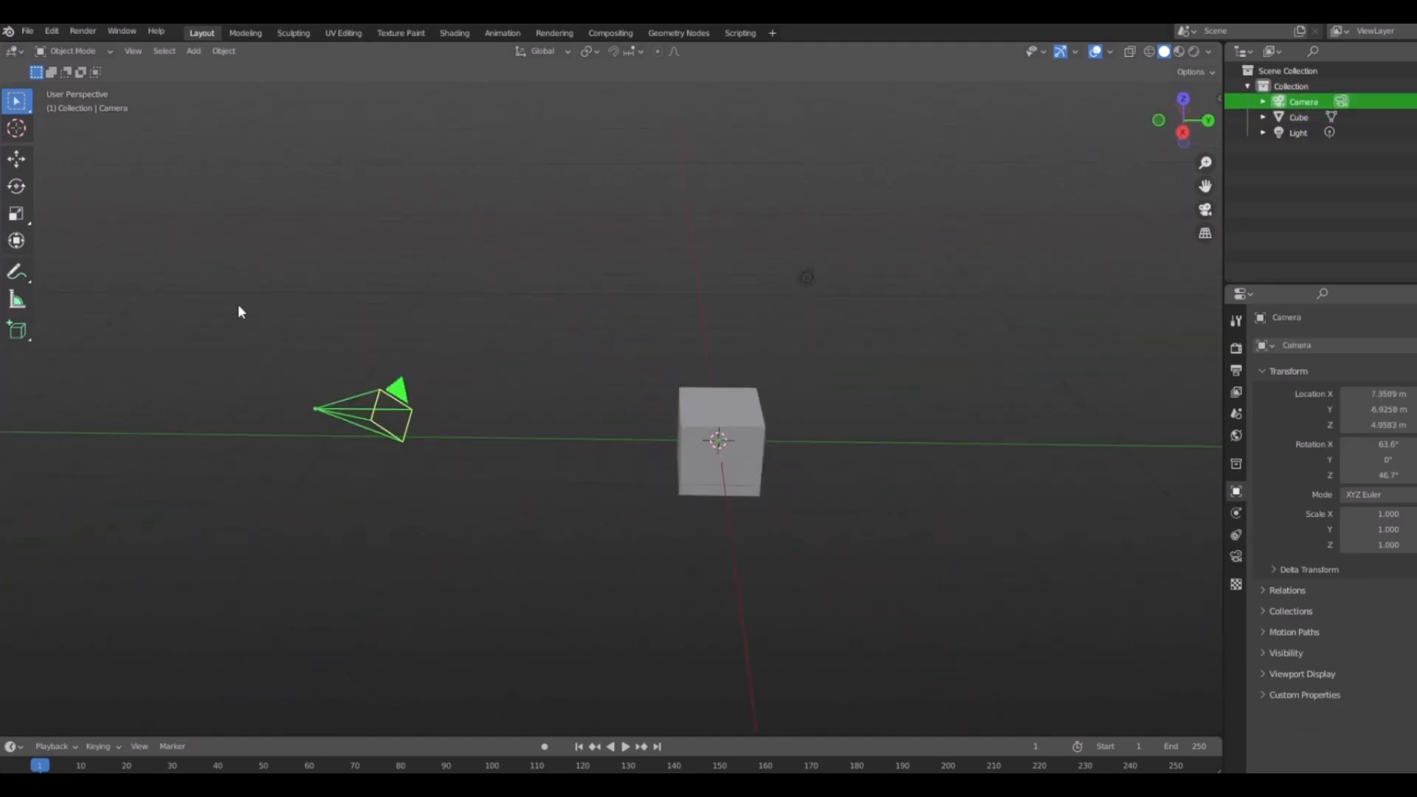
{"action": "key", "text": "Delete"}
{"action": "left_click_drag", "start_coordinate": [731, 214], "coordinate": [892, 321]}
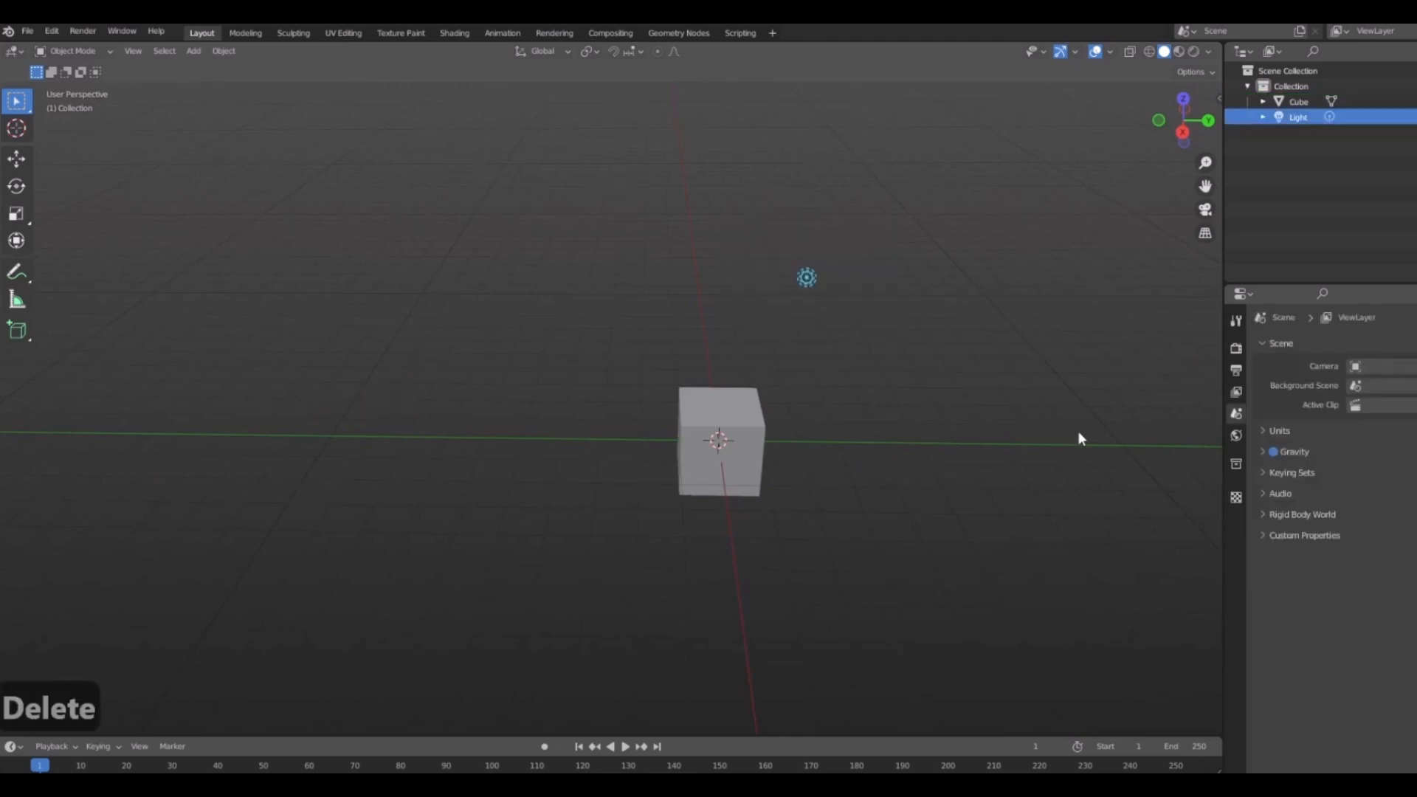
{"action": "key", "text": "Delete"}
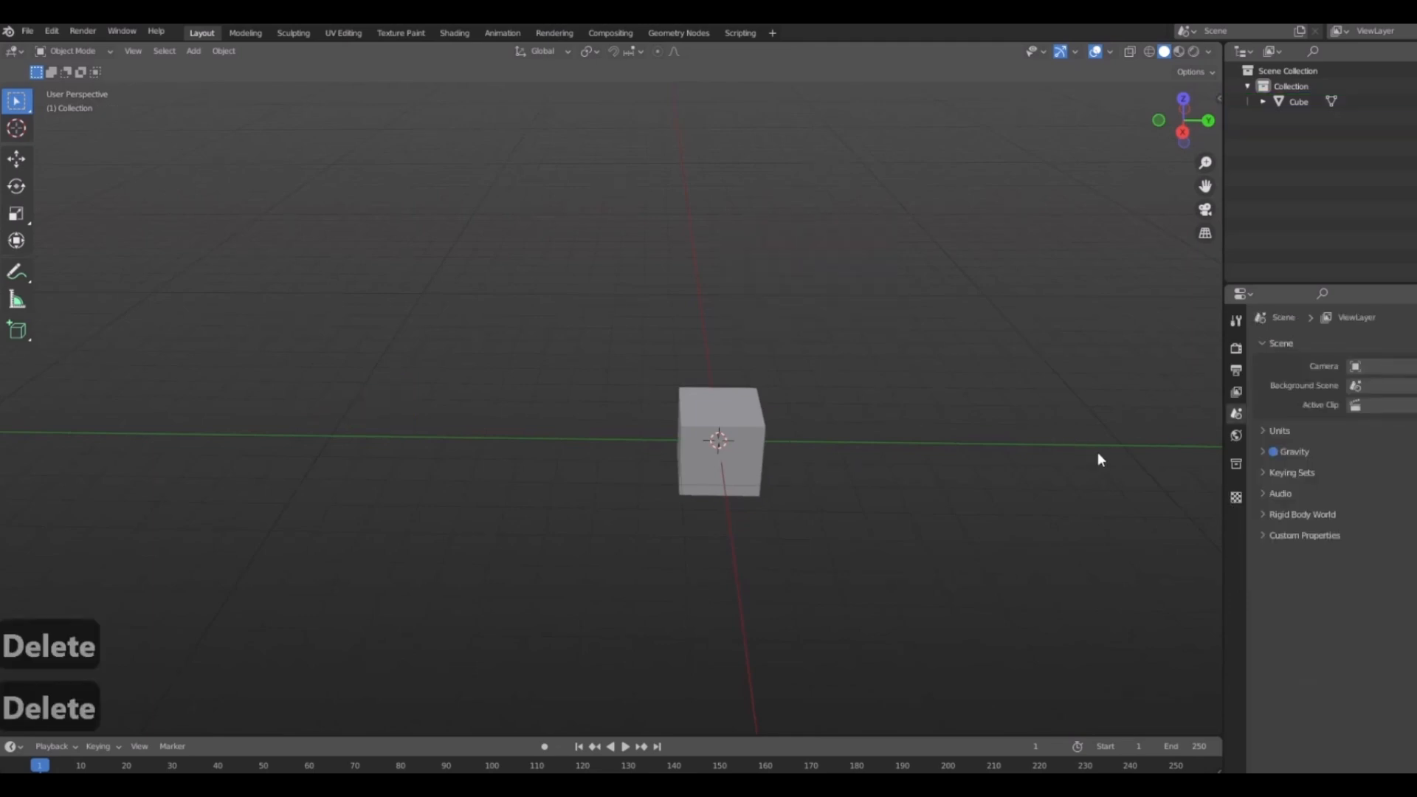
{"action": "middle_click_drag", "start_coordinate": [769, 519], "coordinate": [885, 522]}
{"action": "left_click", "coordinate": [687, 420]}
{"action": "middle_click_drag", "start_coordinate": [688, 419], "coordinate": [978, 481]}
{"action": "key", "text": "x"}
{"action": "left_click", "coordinate": [945, 471]}
Add a cylinder mesh at the world origin of the empty scene.
{"action": "middle_click_drag", "start_coordinate": [828, 398], "coordinate": [630, 484]}
{"action": "middle_click_drag", "start_coordinate": [373, 458], "coordinate": [721, 443]}
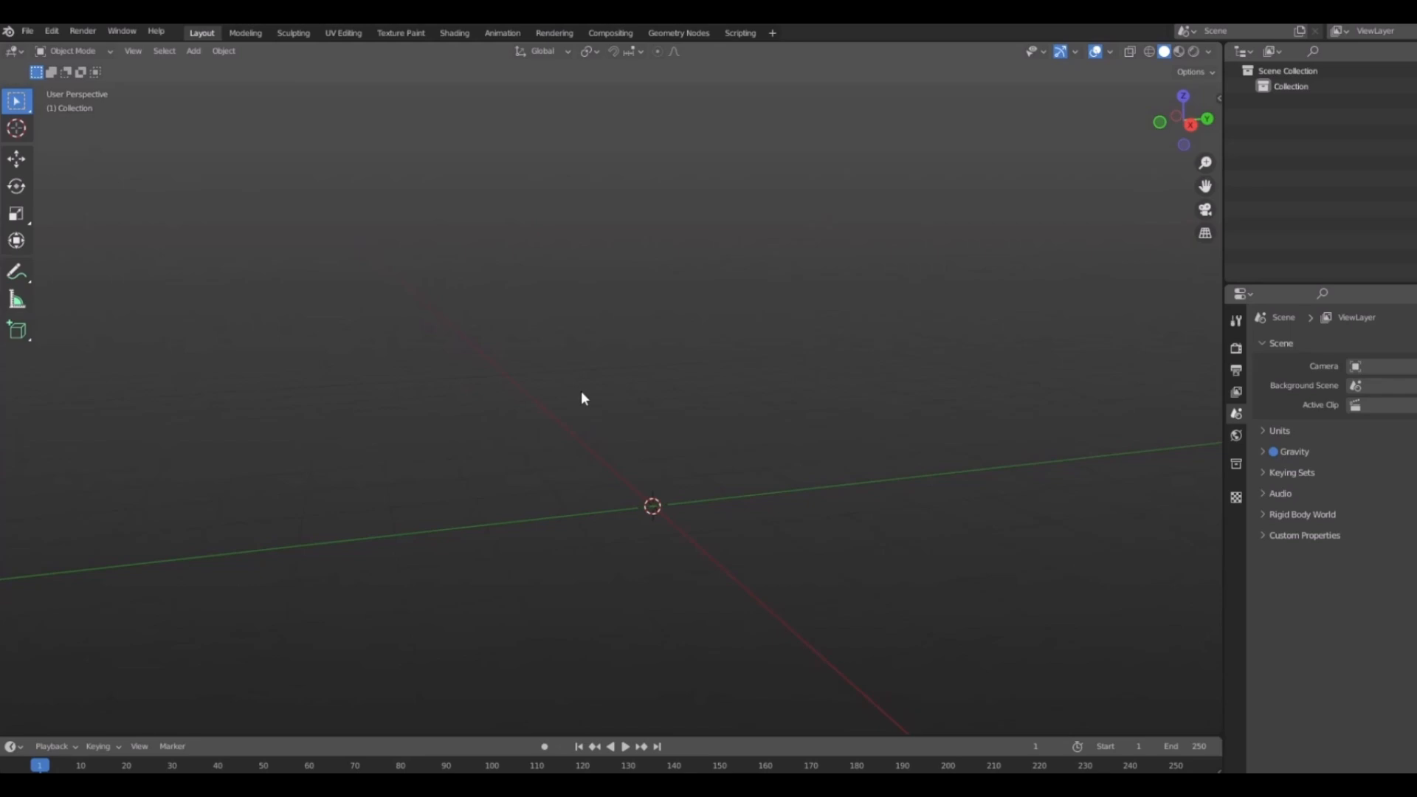
{"action": "middle_click_drag", "start_coordinate": [795, 336], "coordinate": [732, 392]}
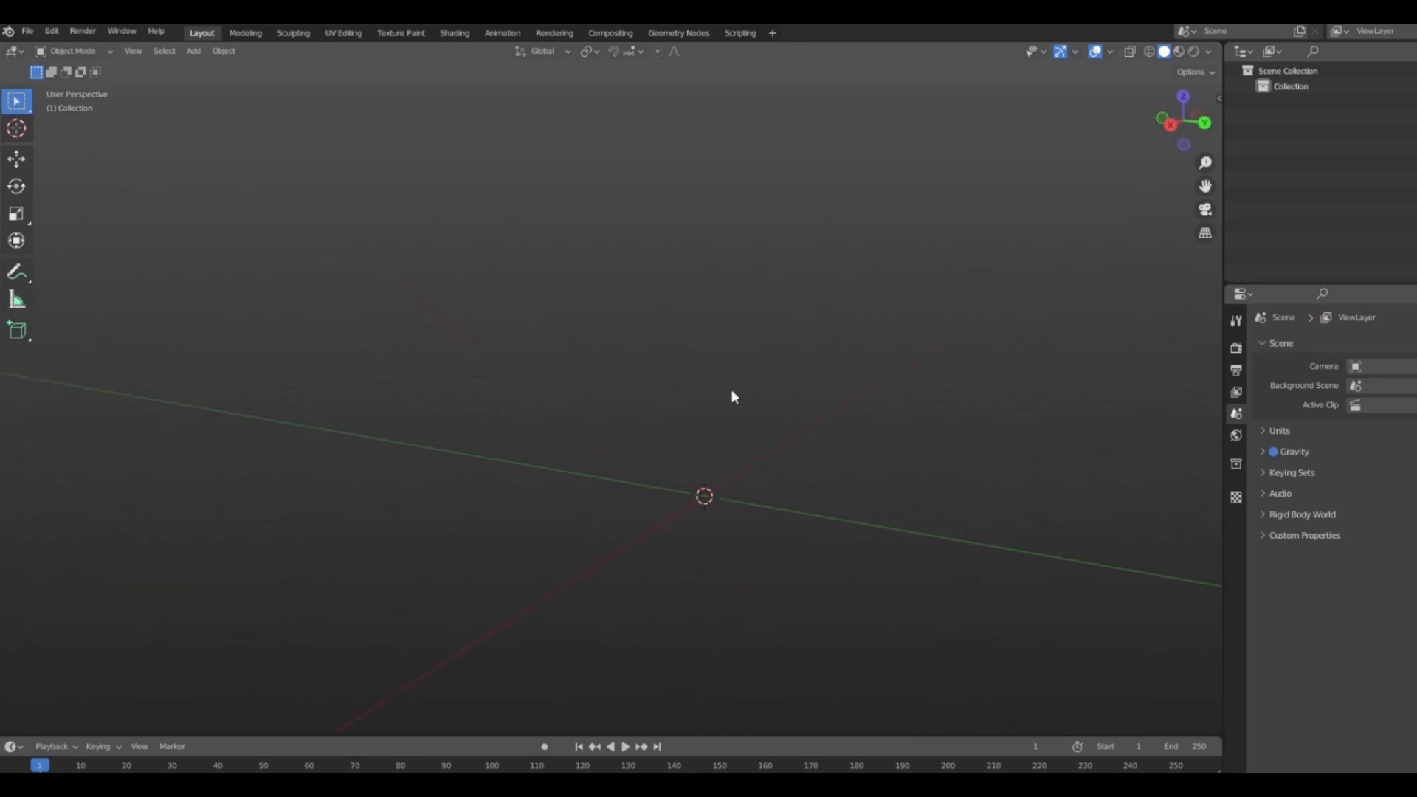
{"action": "key", "text": "shift+a"}
{"action": "mouse_move", "coordinate": [728, 391]}
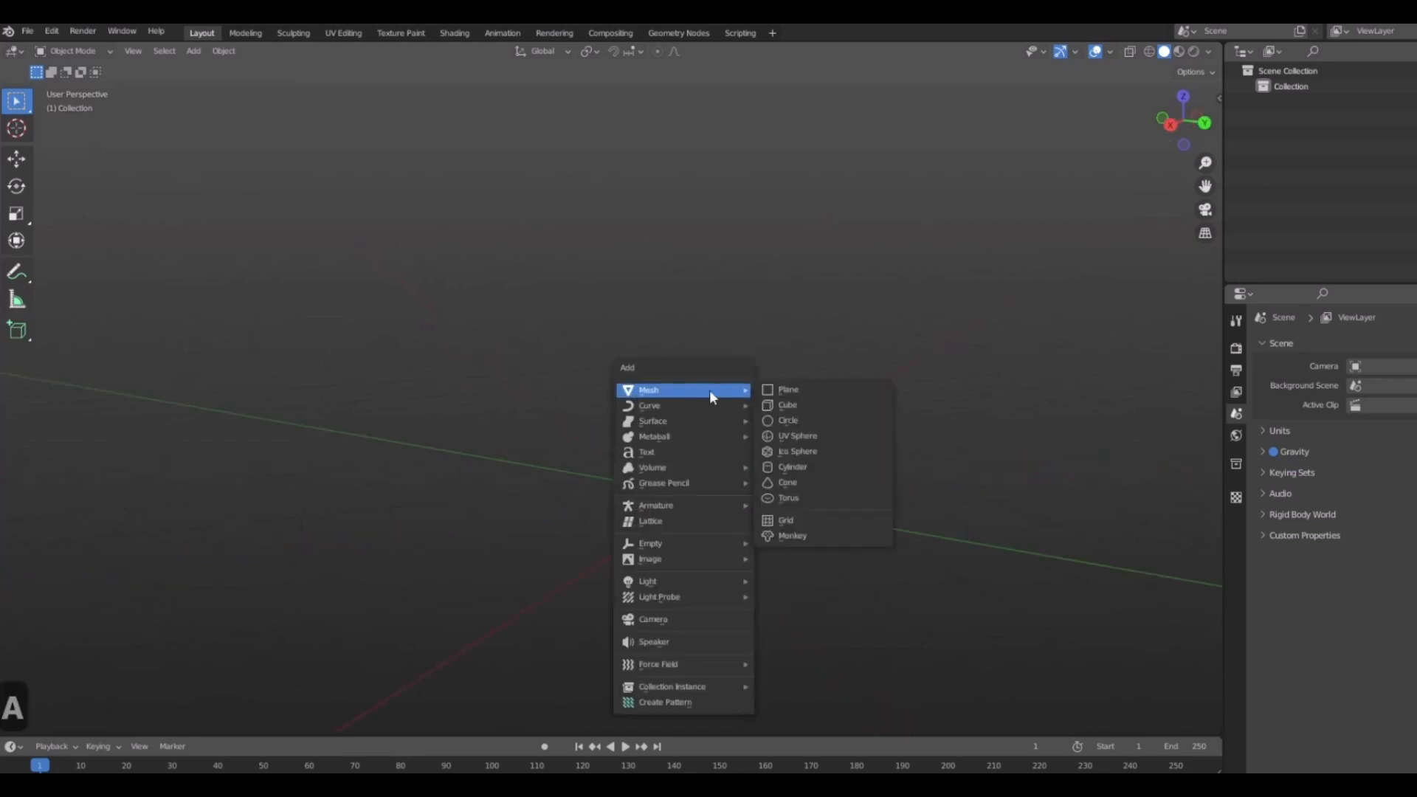
{"action": "left_click", "coordinate": [812, 466]}
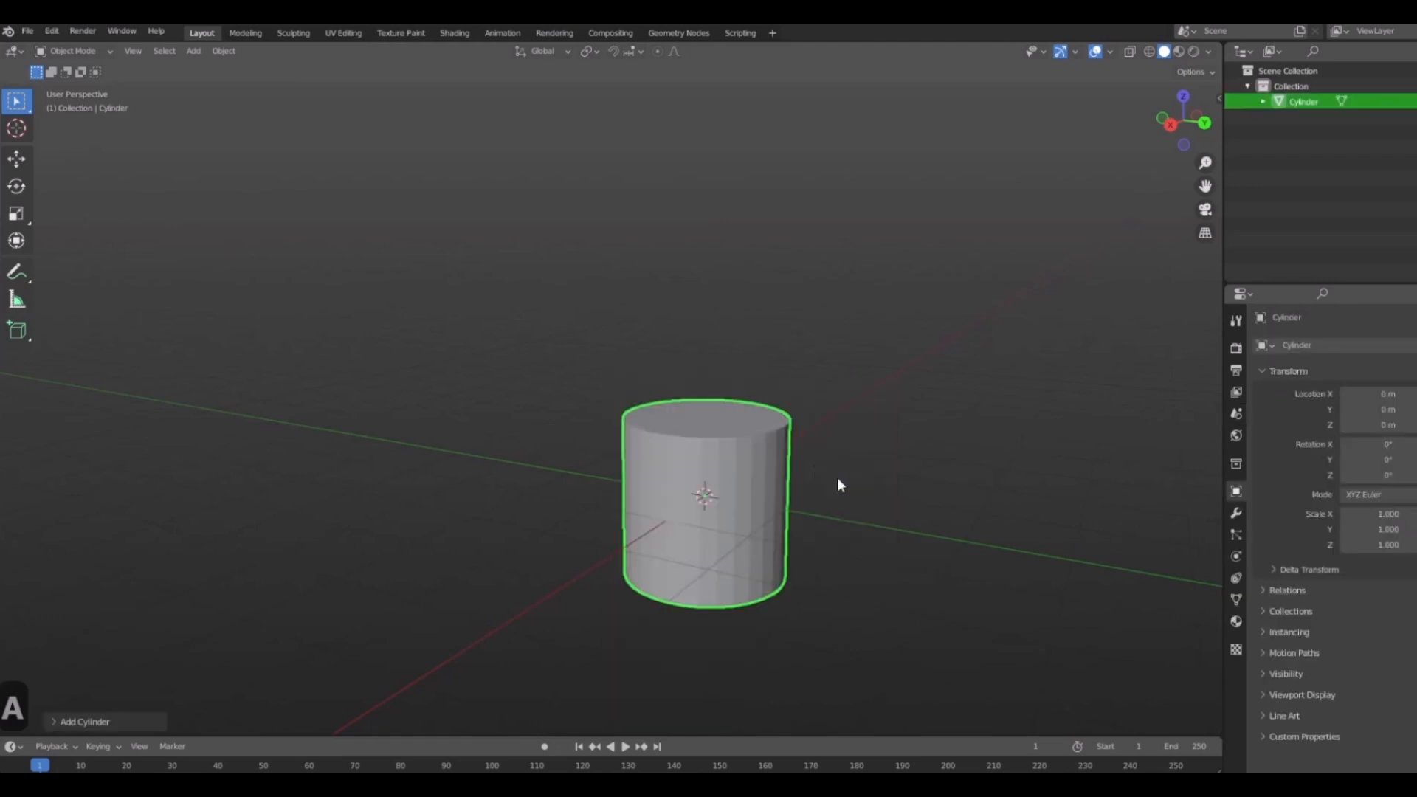
Examine the cylinder's sides, top and bottom from several angles and distances.
{"action": "middle_click_drag", "start_coordinate": [838, 484], "coordinate": [651, 509]}
{"action": "middle_click_drag", "start_coordinate": [636, 432], "coordinate": [741, 463], "text": "shift"}
{"action": "scroll", "coordinate": [634, 576], "scroll_direction": "up", "scroll_amount": 3}
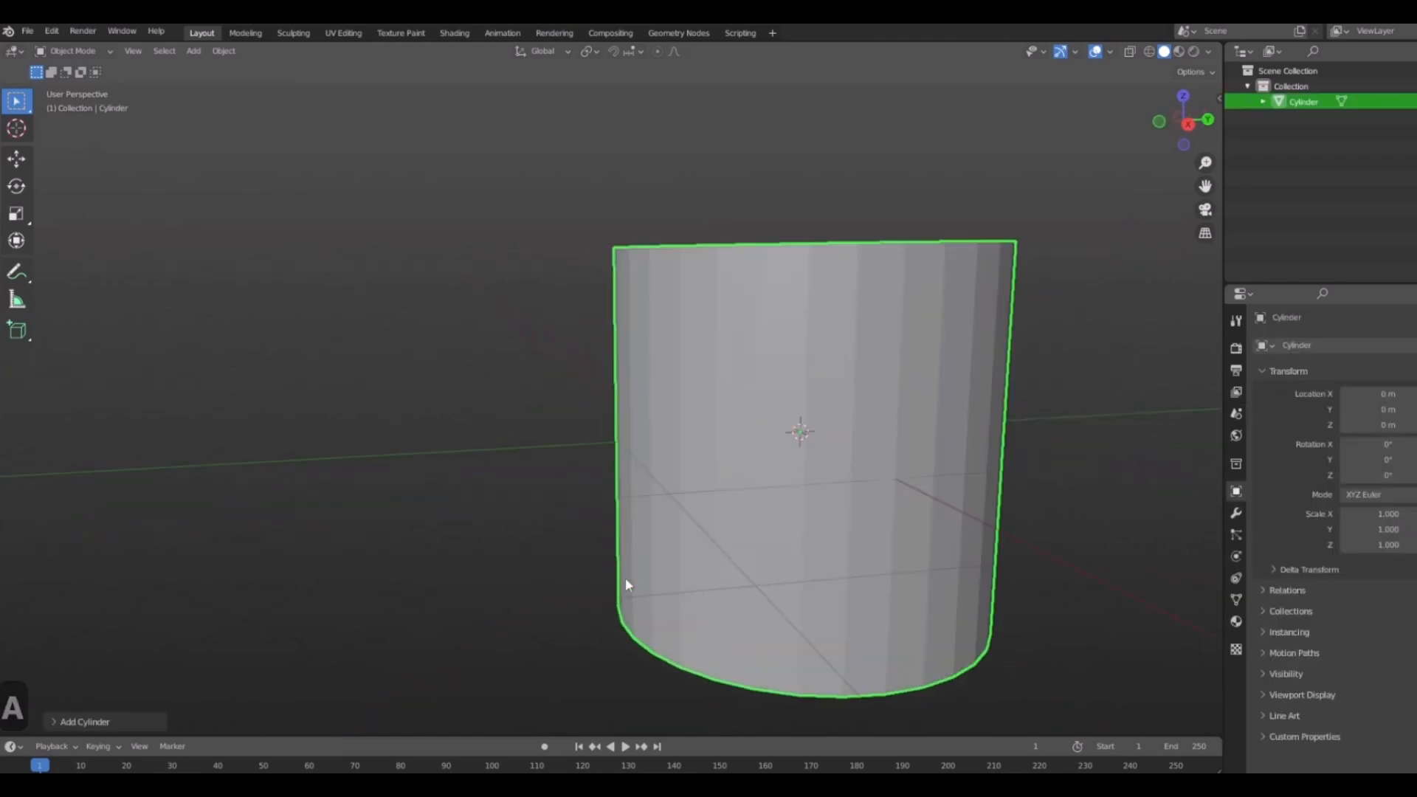
{"action": "scroll", "coordinate": [849, 509], "scroll_direction": "down", "scroll_amount": 4}
{"action": "middle_click_drag", "start_coordinate": [883, 494], "coordinate": [843, 495], "text": "shift"}
{"action": "middle_click_drag", "start_coordinate": [996, 570], "coordinate": [940, 571]}
{"action": "key", "text": "1"}
{"action": "scroll", "coordinate": [915, 560], "scroll_direction": "up", "scroll_amount": 4}
{"action": "scroll", "coordinate": [914, 561], "scroll_direction": "down", "scroll_amount": 4}
{"action": "middle_click_drag", "start_coordinate": [980, 506], "coordinate": [870, 546]}
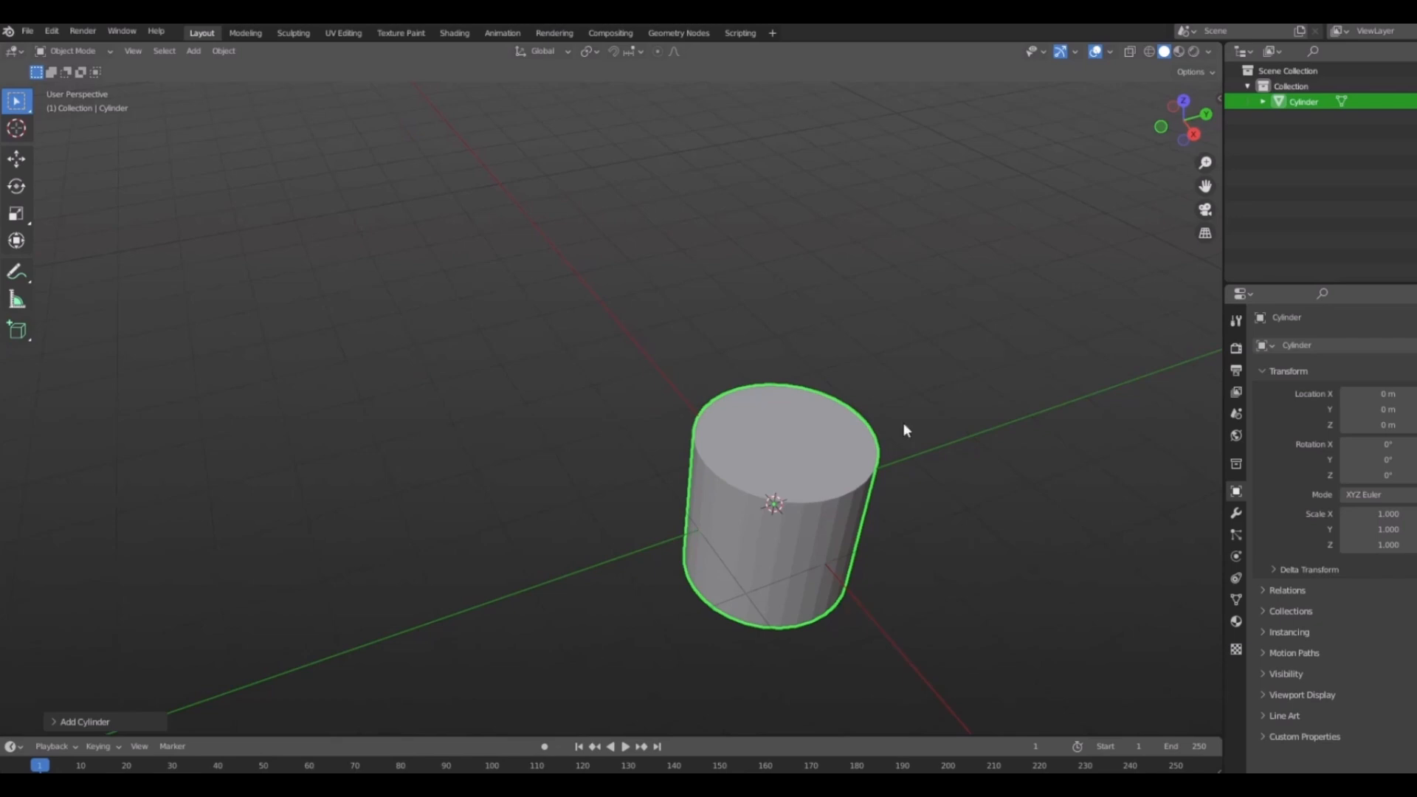
{"action": "middle_click_drag", "start_coordinate": [906, 430], "coordinate": [1056, 591]}
{"action": "scroll", "coordinate": [1141, 516], "scroll_direction": "up", "scroll_amount": 3}
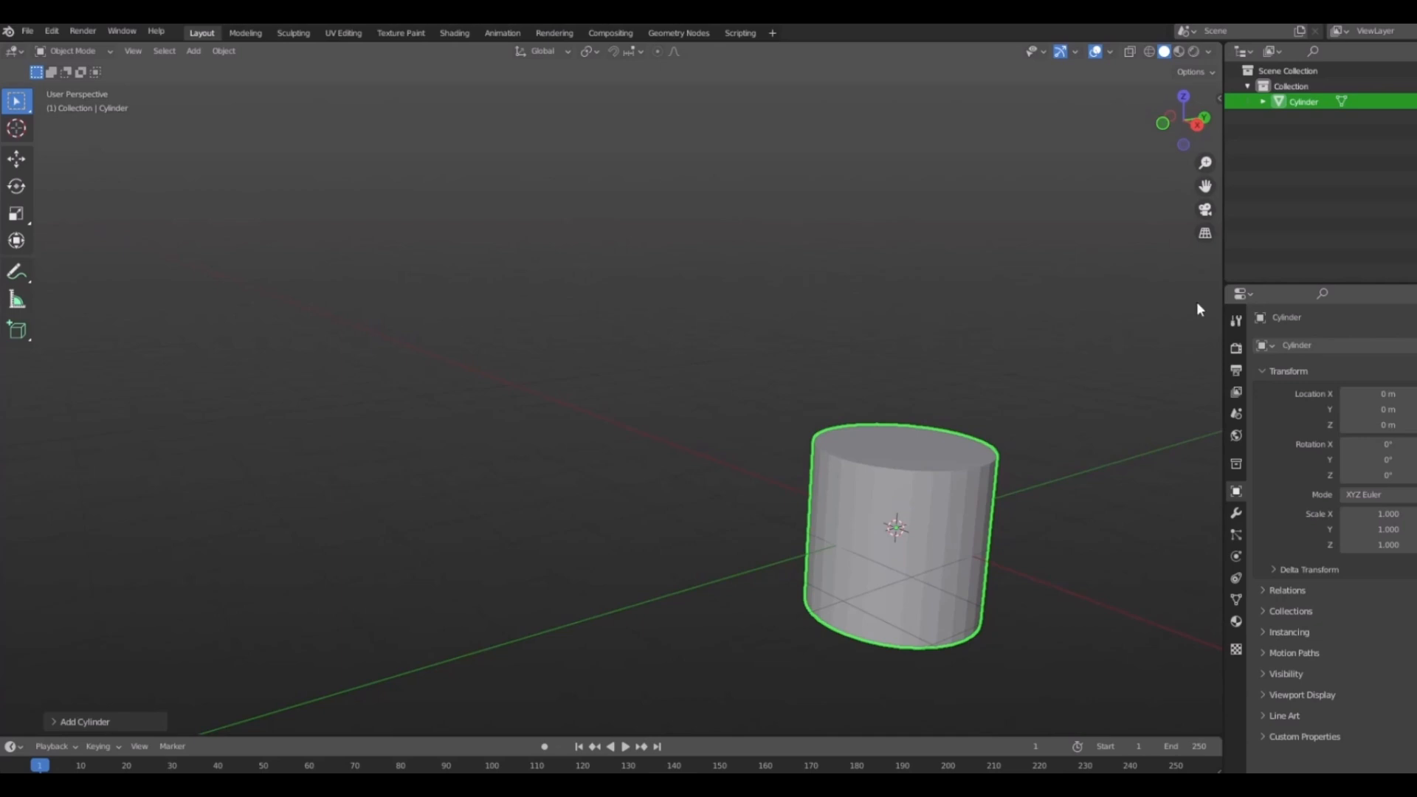
{"action": "middle_click_drag", "start_coordinate": [895, 369], "coordinate": [768, 409]}
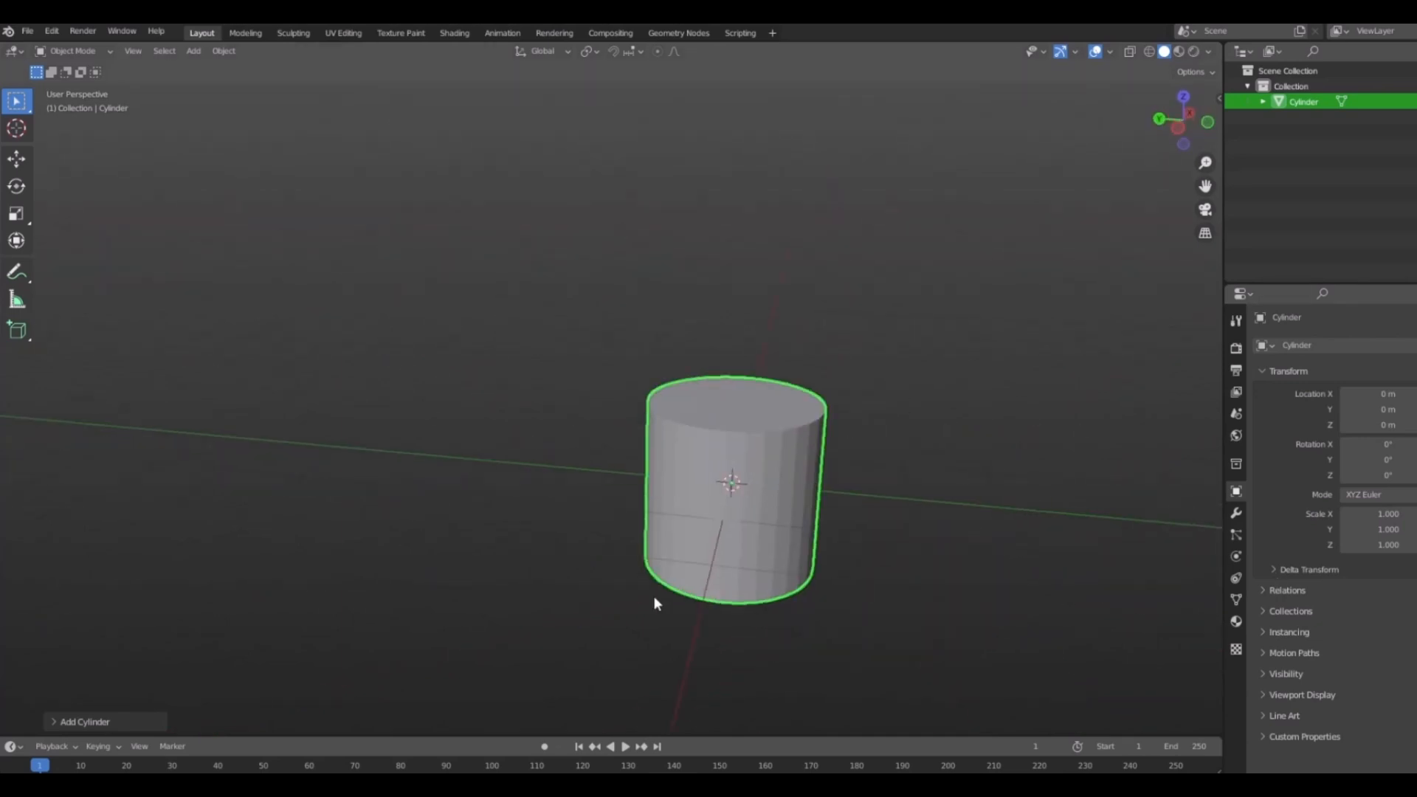
{"action": "middle_click_drag", "start_coordinate": [898, 522], "coordinate": [842, 414]}
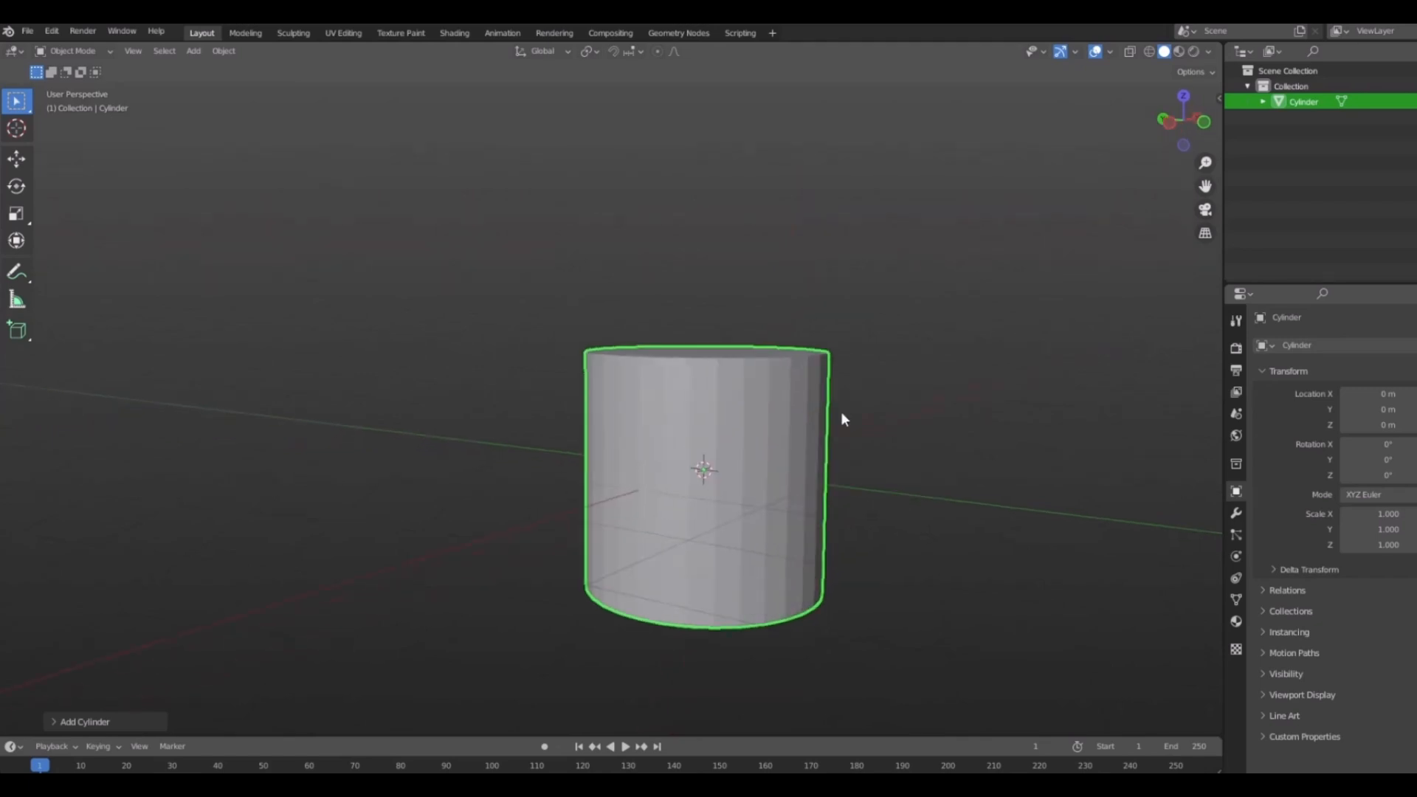
{"action": "middle_click_drag", "start_coordinate": [888, 490], "coordinate": [969, 527], "text": "shift"}
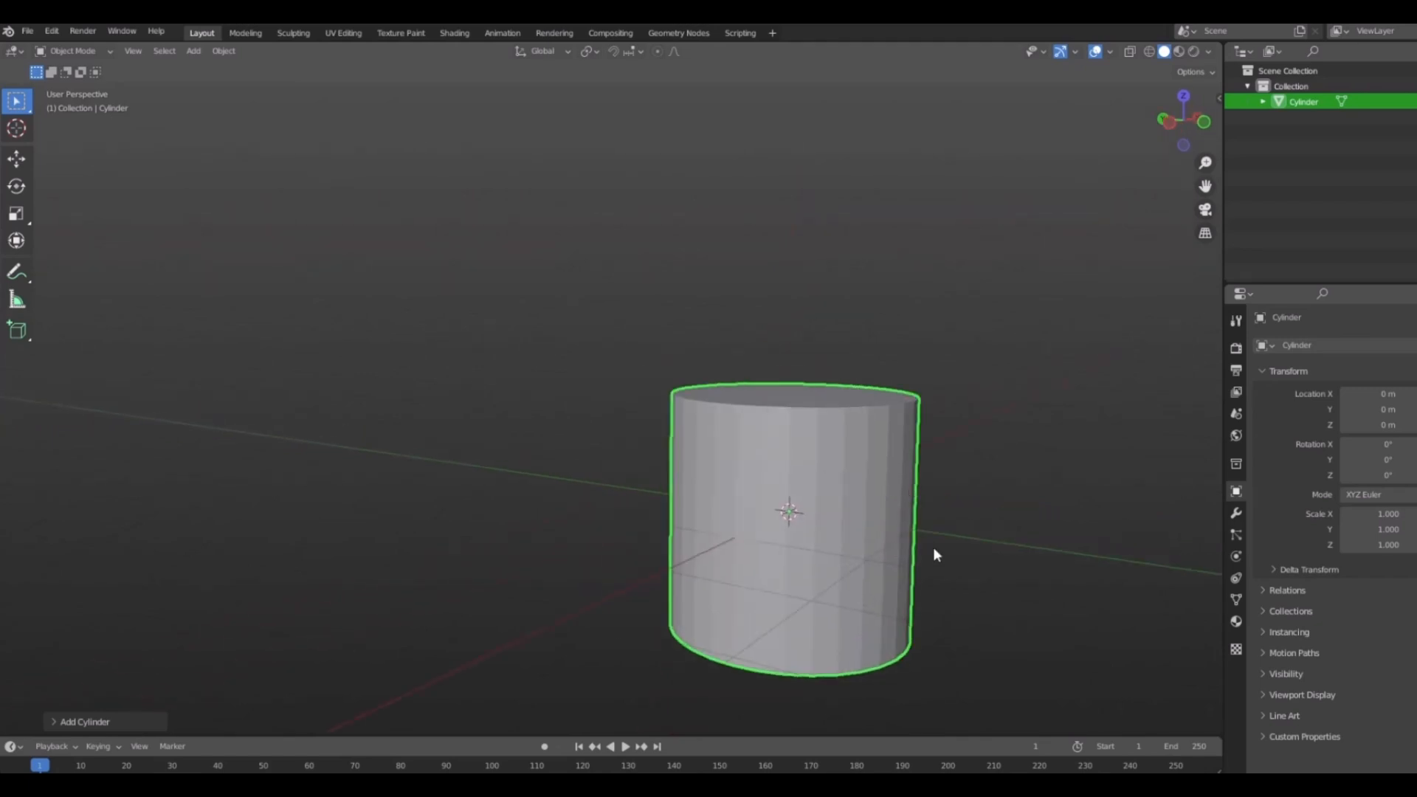
{"action": "middle_click_drag", "start_coordinate": [709, 499], "coordinate": [878, 568]}
{"action": "middle_click_drag", "start_coordinate": [1038, 515], "coordinate": [1012, 537]}
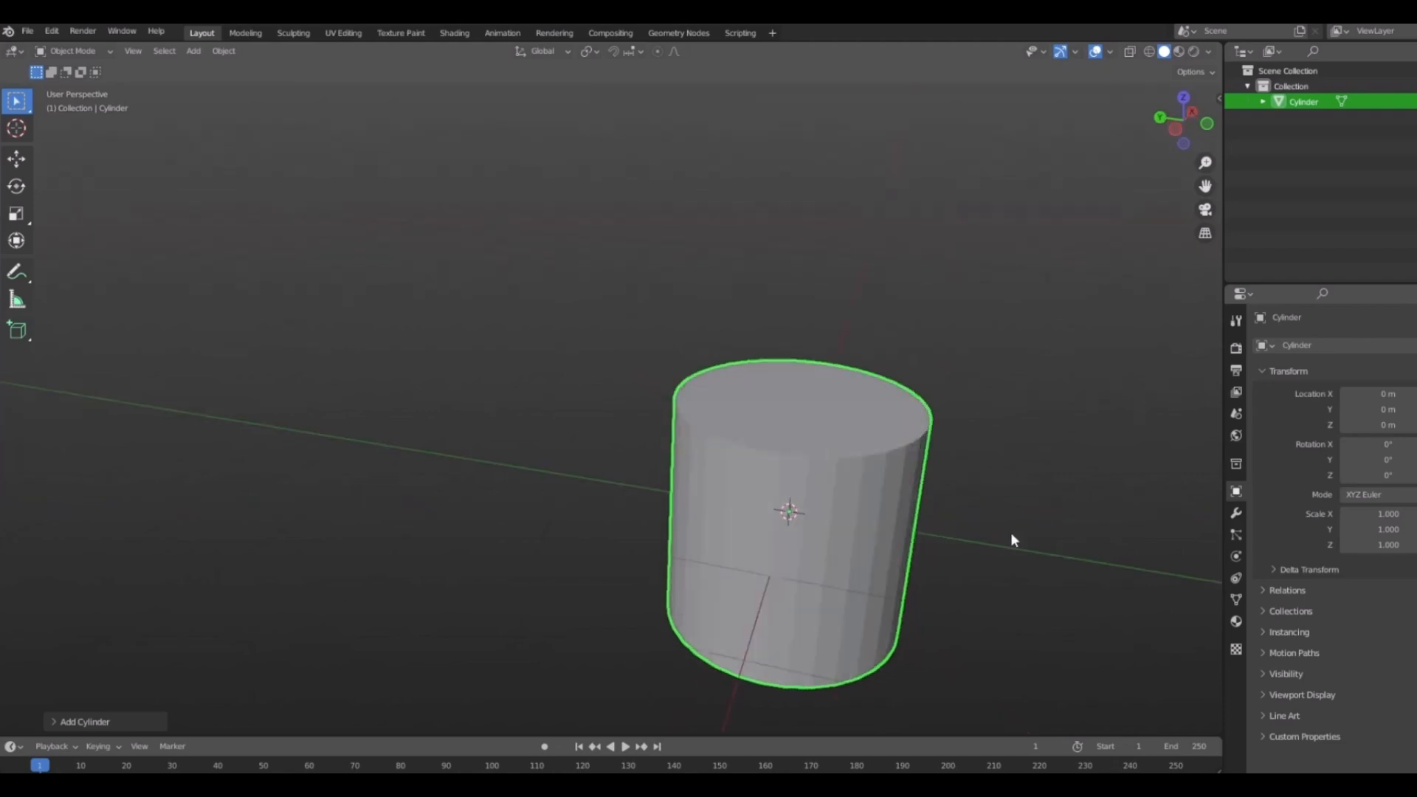
In front view, raise the cylinder about 1 m along Z so its base sits on the ground line.
{"action": "key", "text": "KP_1"}
{"action": "middle_click_drag", "start_coordinate": [977, 417], "coordinate": [758, 447], "text": "shift"}
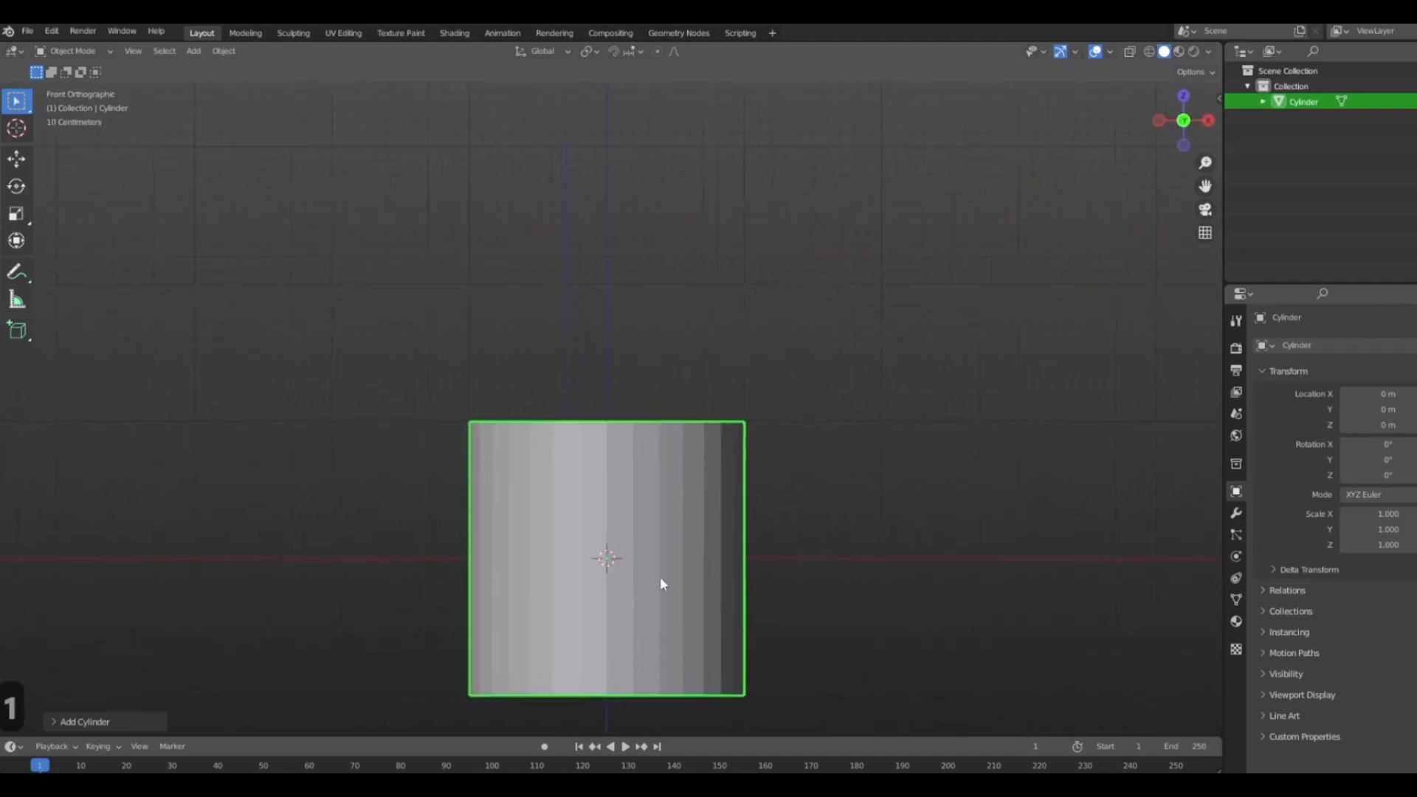
{"action": "middle_click_drag", "start_coordinate": [827, 546], "coordinate": [925, 520], "text": "shift"}
{"action": "key", "text": "g"}
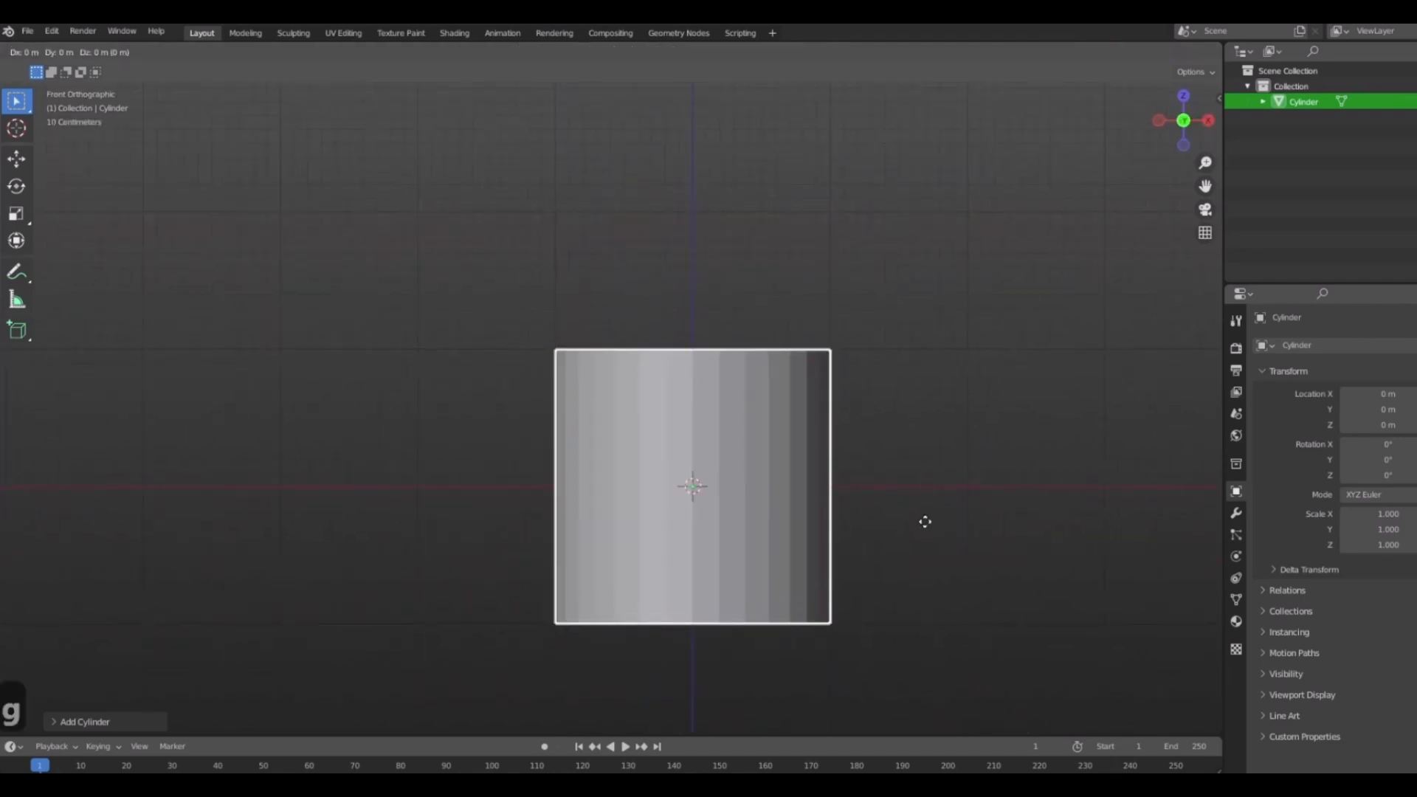
{"action": "key", "text": "z"}
{"action": "left_click", "coordinate": [914, 384]}
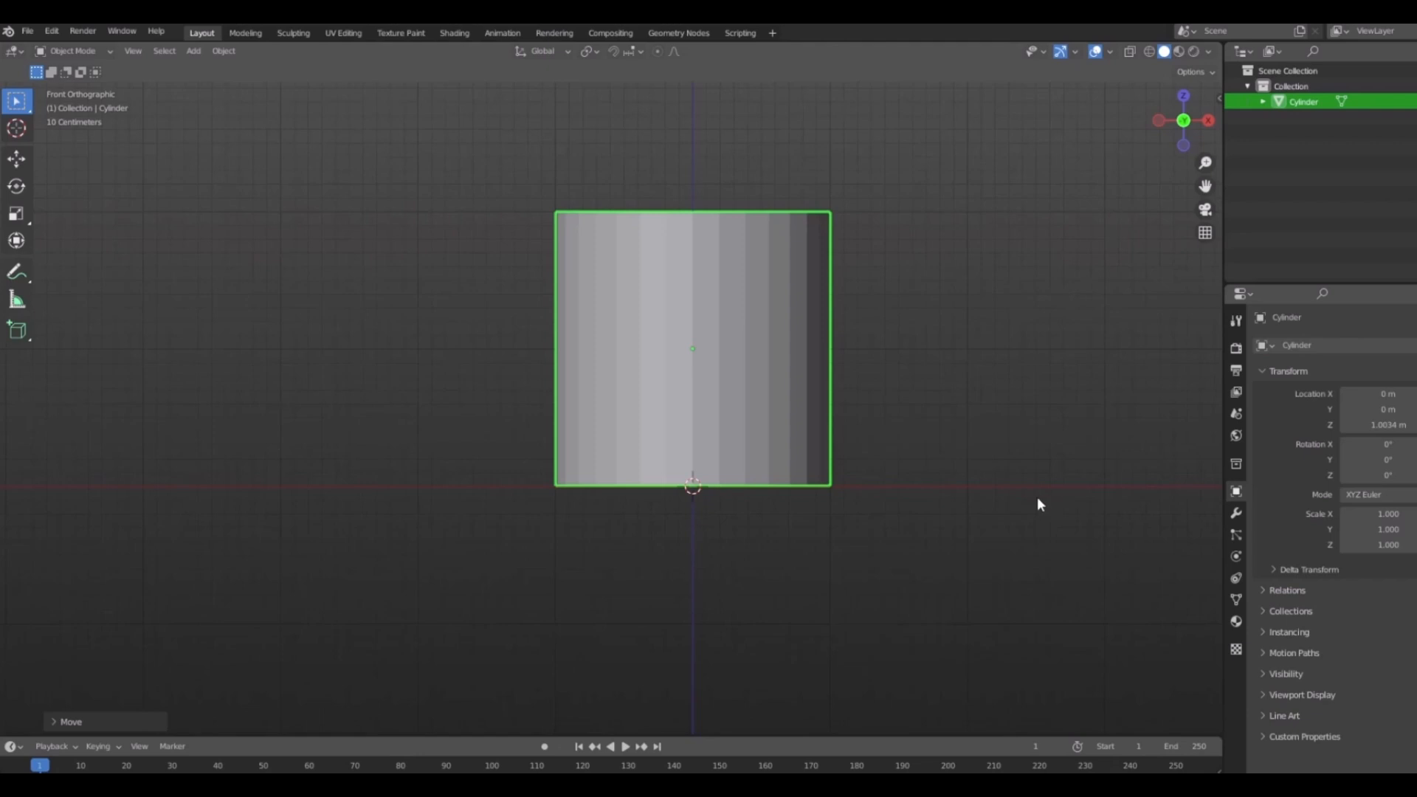
Scale the cylinder in X and Y only, to about 0.101, making it a thin pole.
{"action": "middle_click_drag", "start_coordinate": [1039, 504], "coordinate": [981, 522]}
{"action": "left_click", "coordinate": [734, 339]}
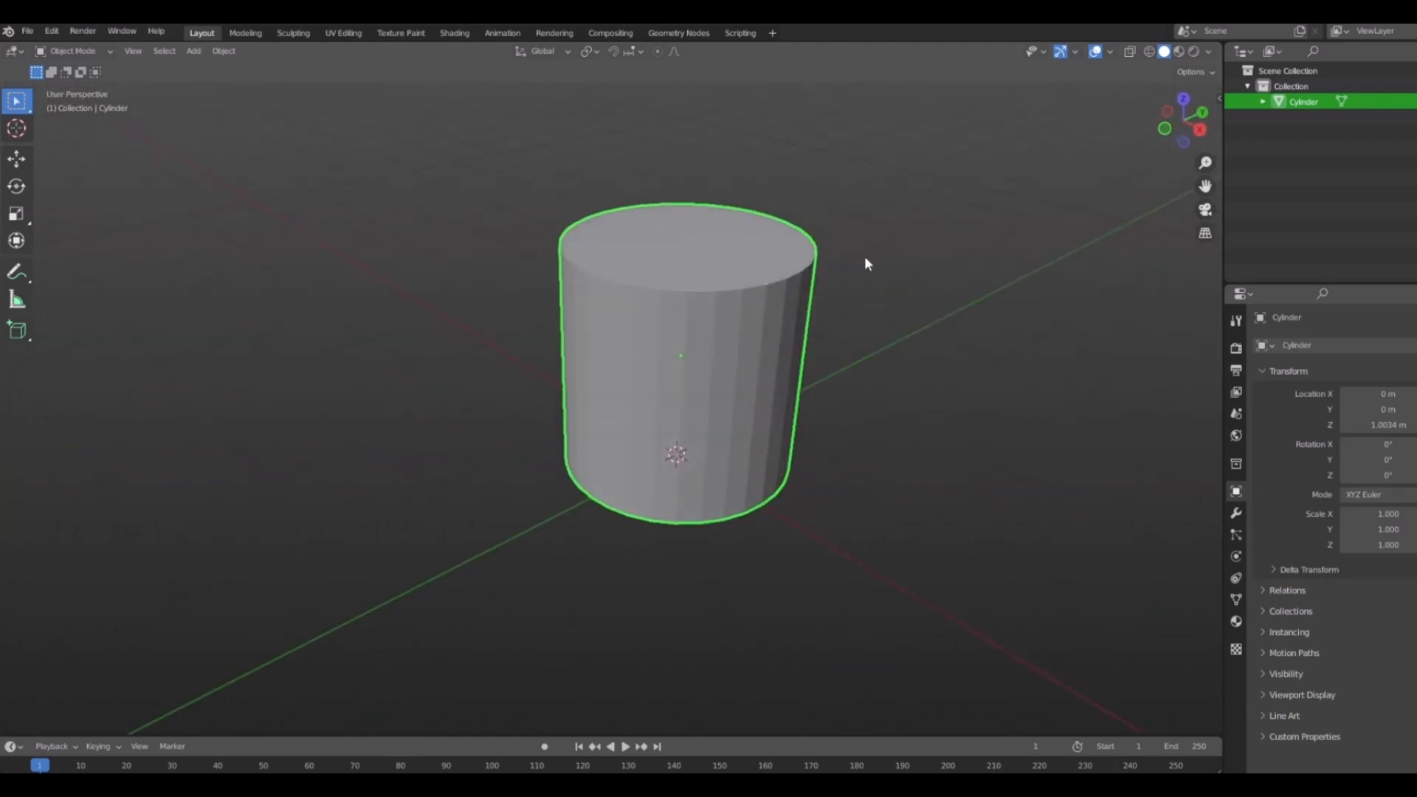
{"action": "middle_click_drag", "start_coordinate": [863, 263], "coordinate": [781, 408]}
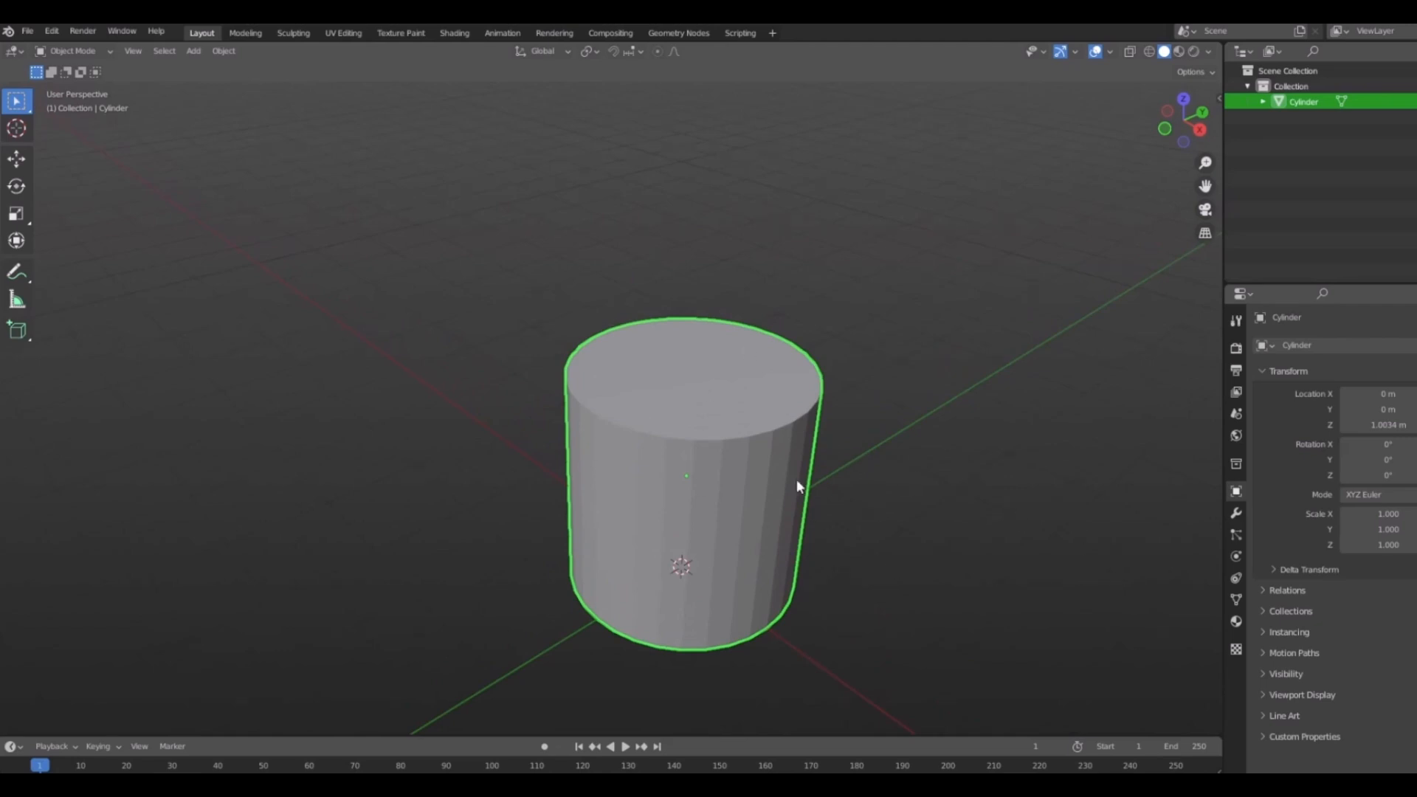
{"action": "middle_click_drag", "start_coordinate": [955, 622], "coordinate": [848, 539]}
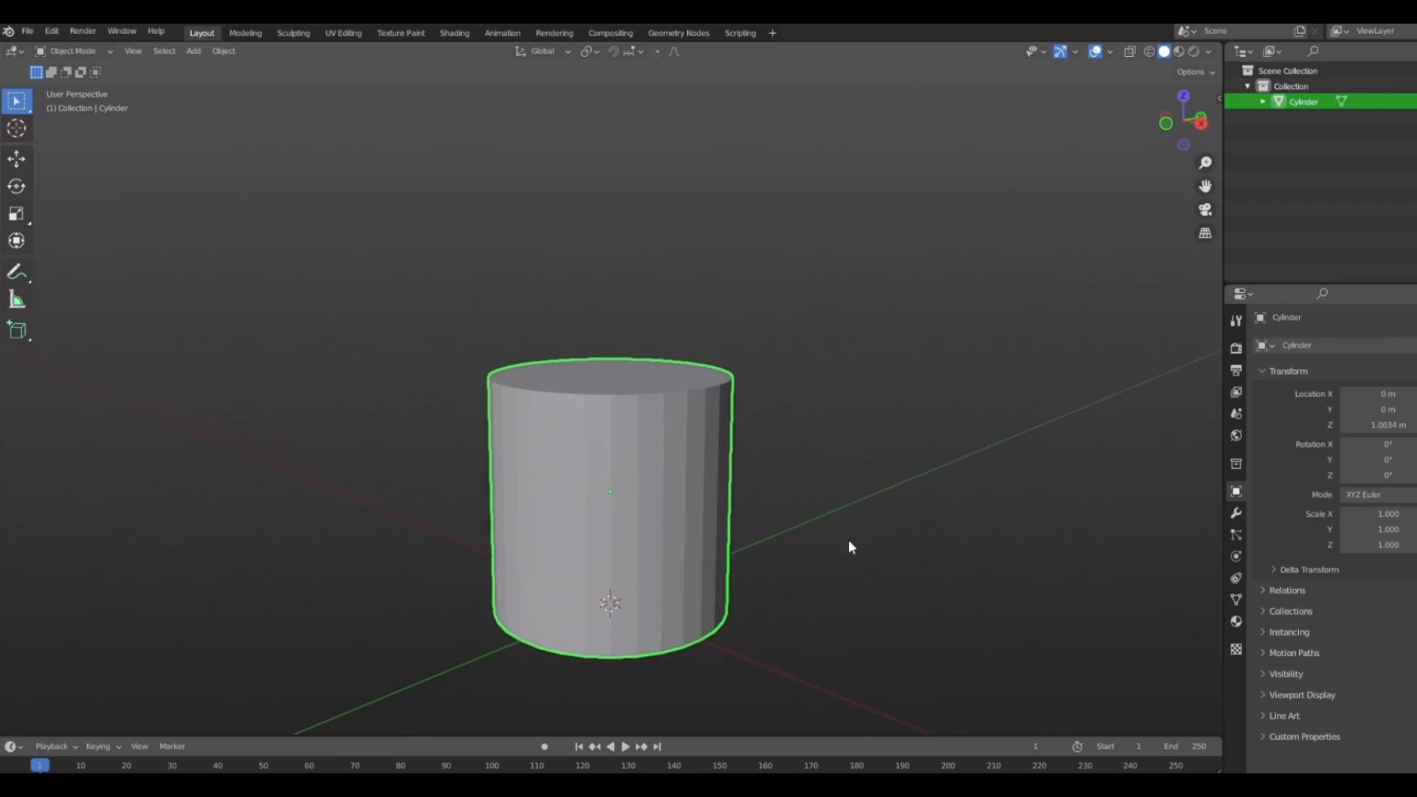
{"action": "key", "text": "s"}
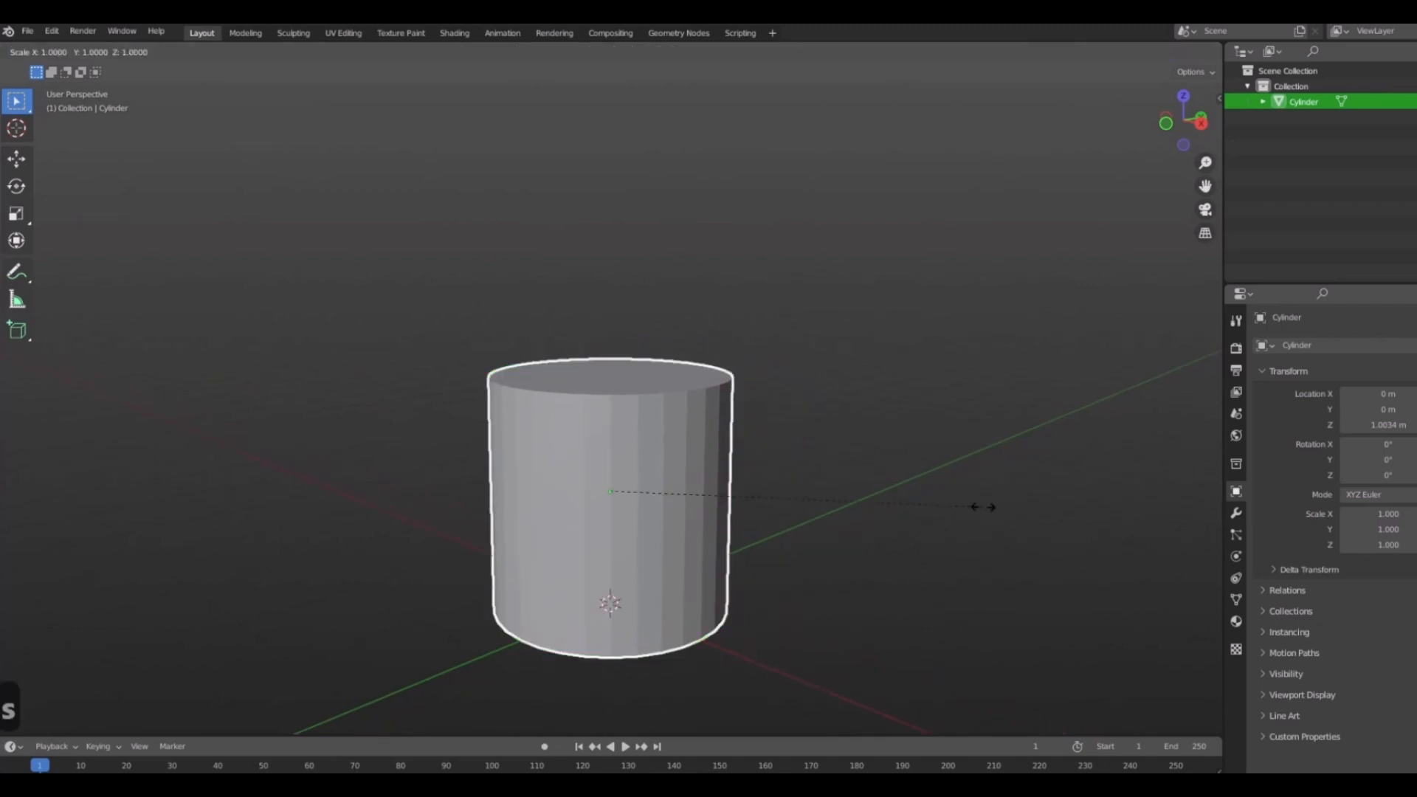
{"action": "key", "text": "shift+z"}
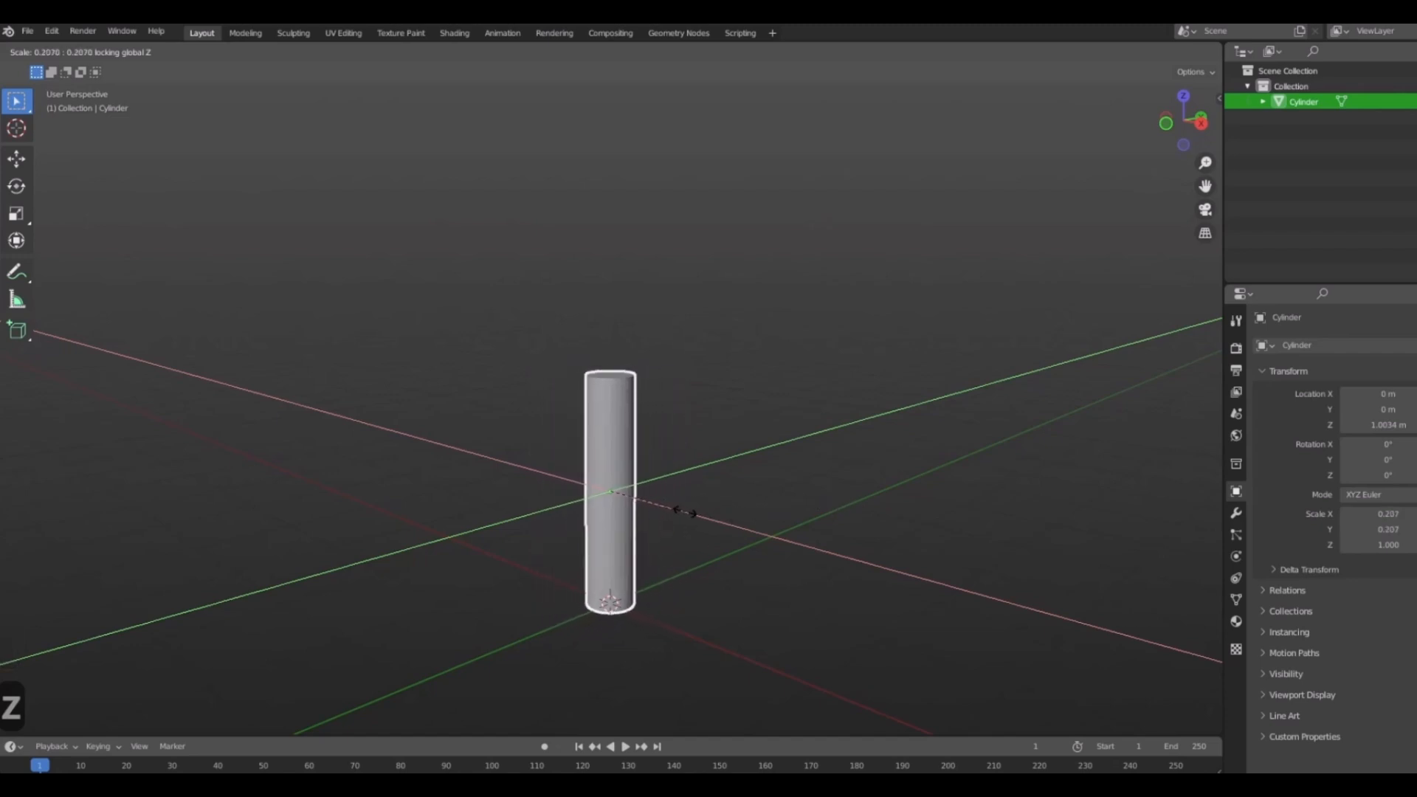
{"action": "left_click", "coordinate": [640, 510]}
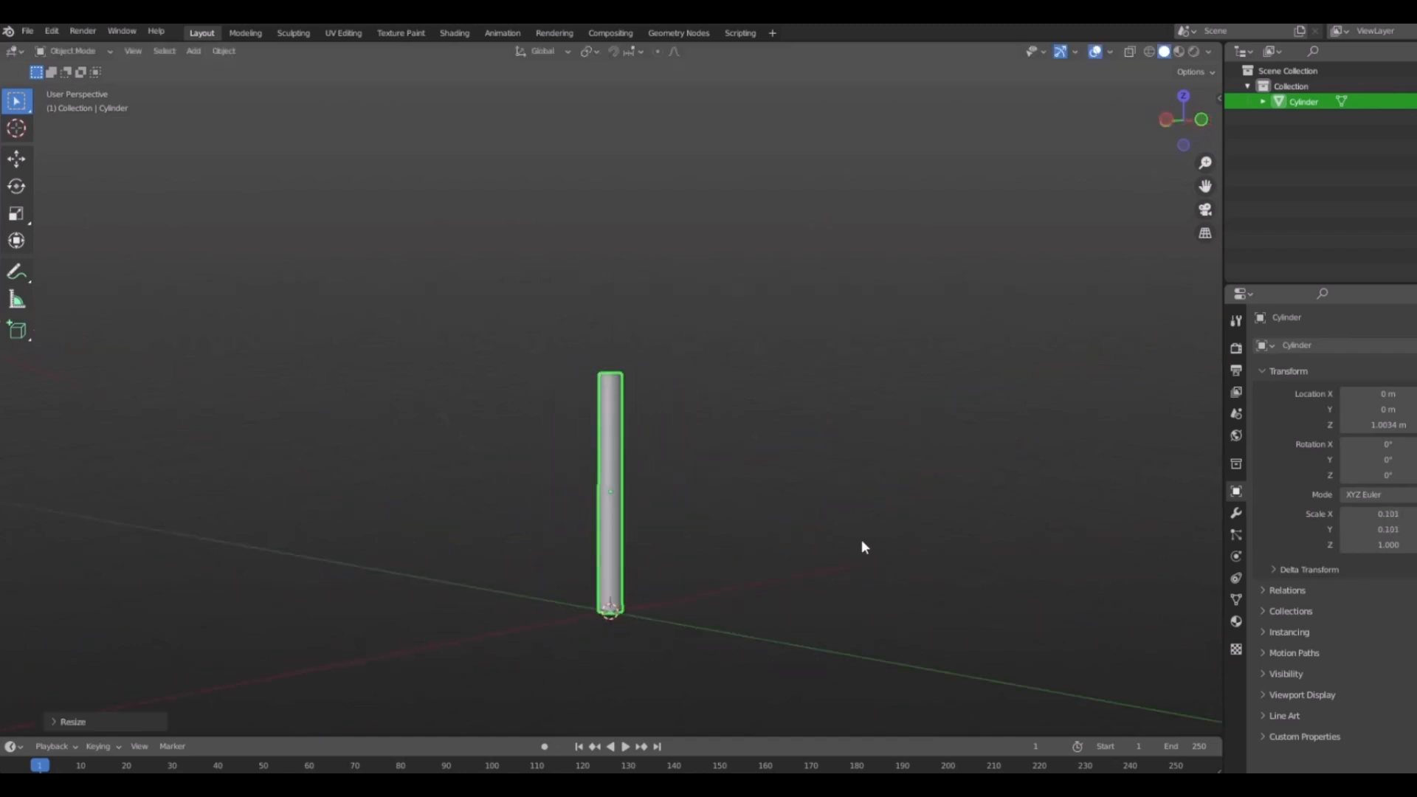
Stretch the thin cylinder along Z to a scale of about 1.56.
{"action": "middle_click_drag", "start_coordinate": [722, 523], "coordinate": [752, 540]}
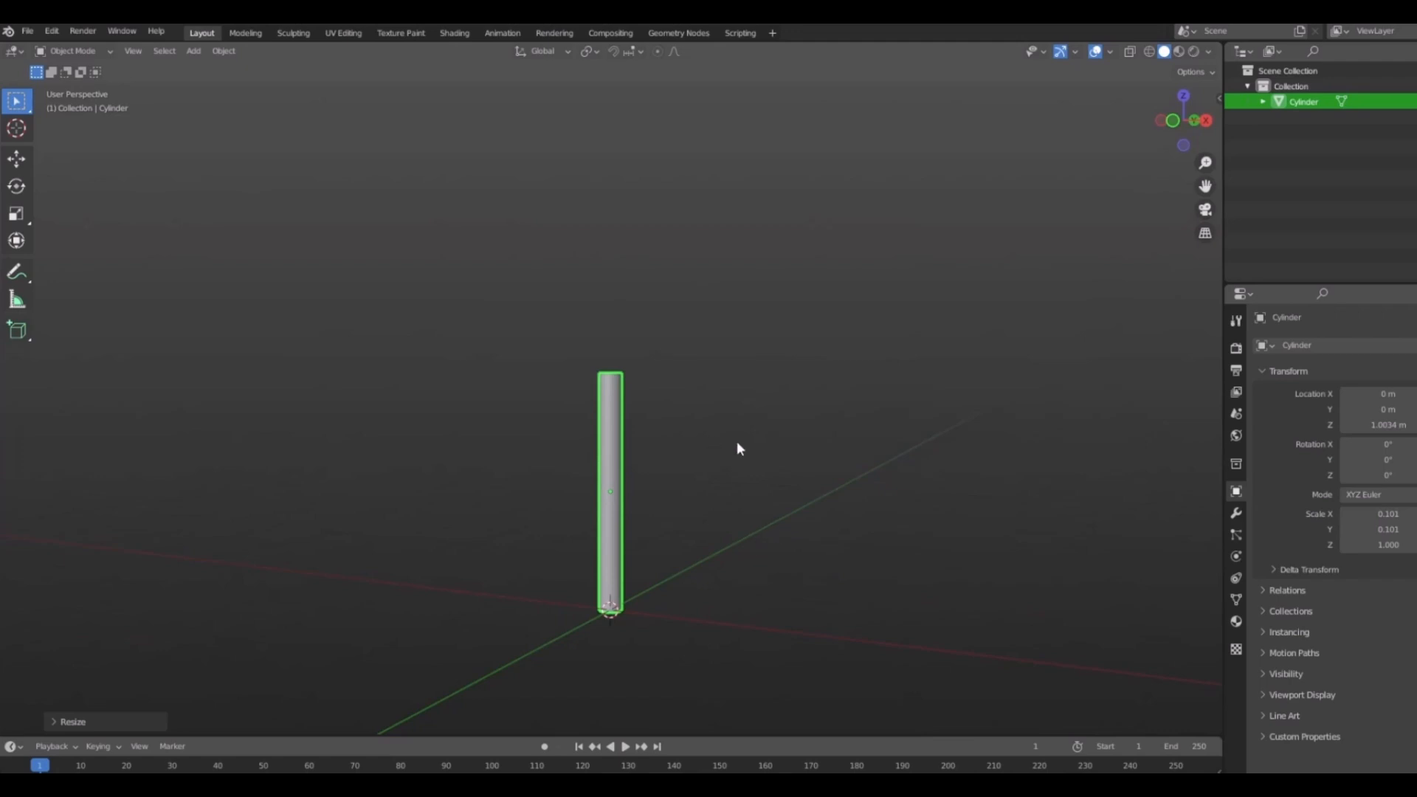
{"action": "key", "text": "s"}
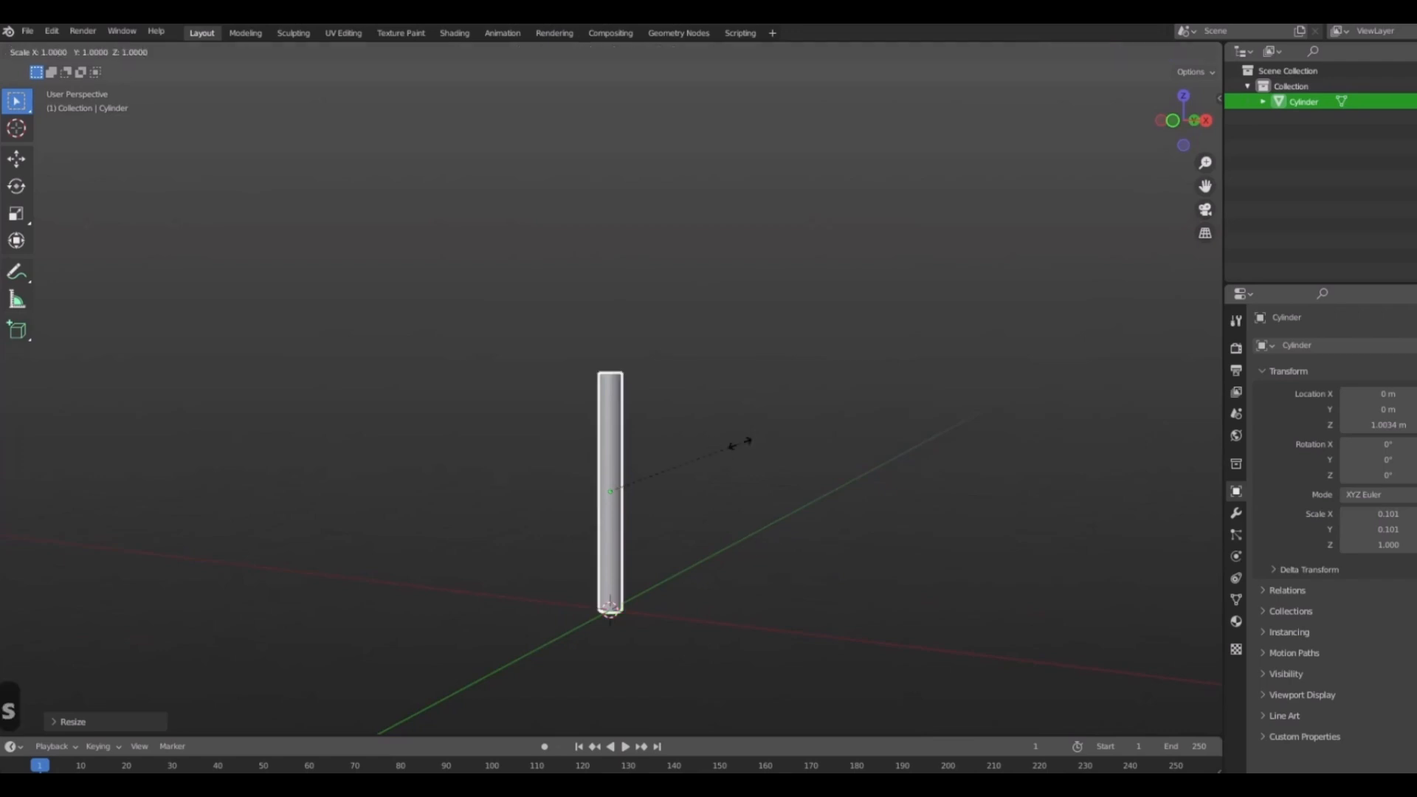
{"action": "key", "text": "z"}
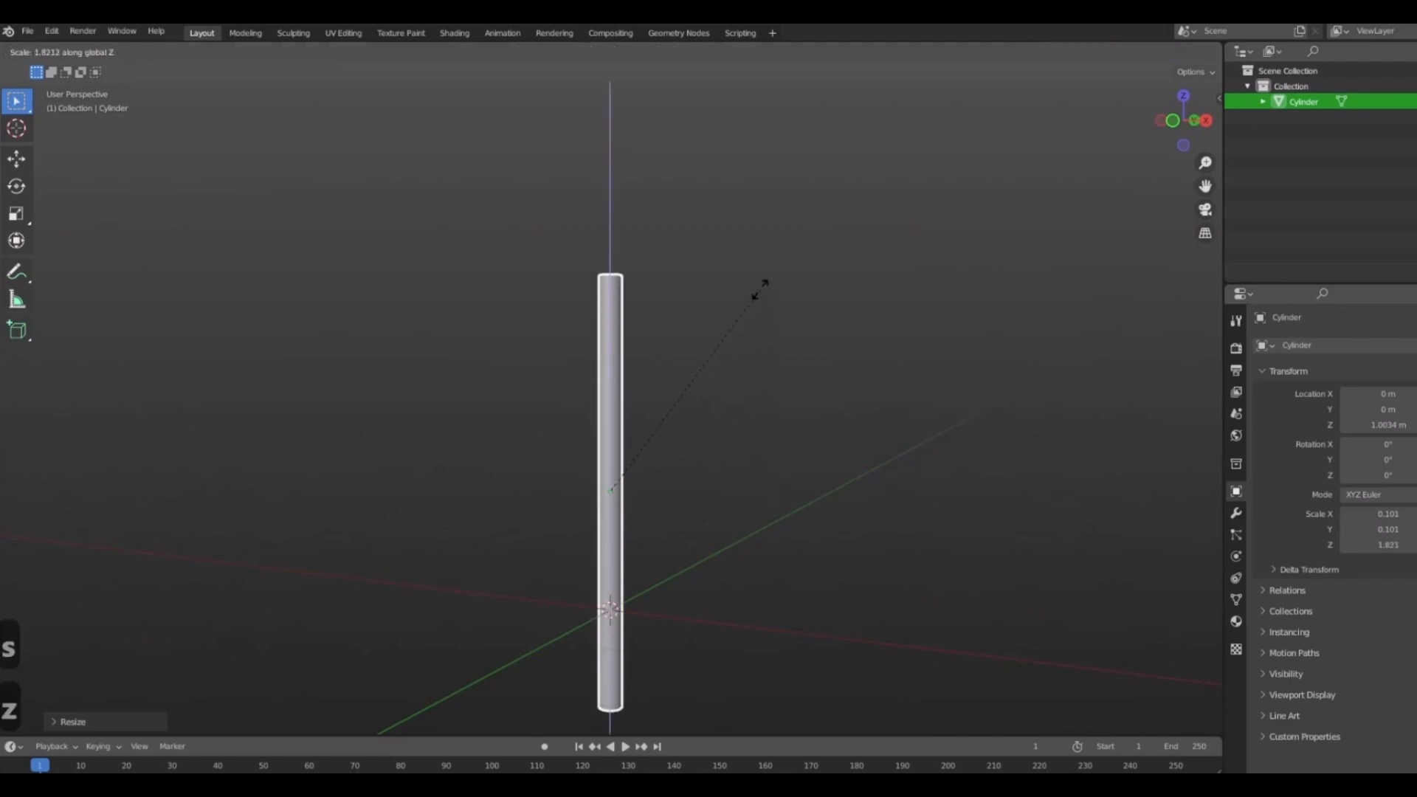
{"action": "left_click", "coordinate": [747, 329]}
In front view, raise the stretched pole along Z to about 1.555 m so its base meets the ground line.
{"action": "key", "text": "KP_1"}
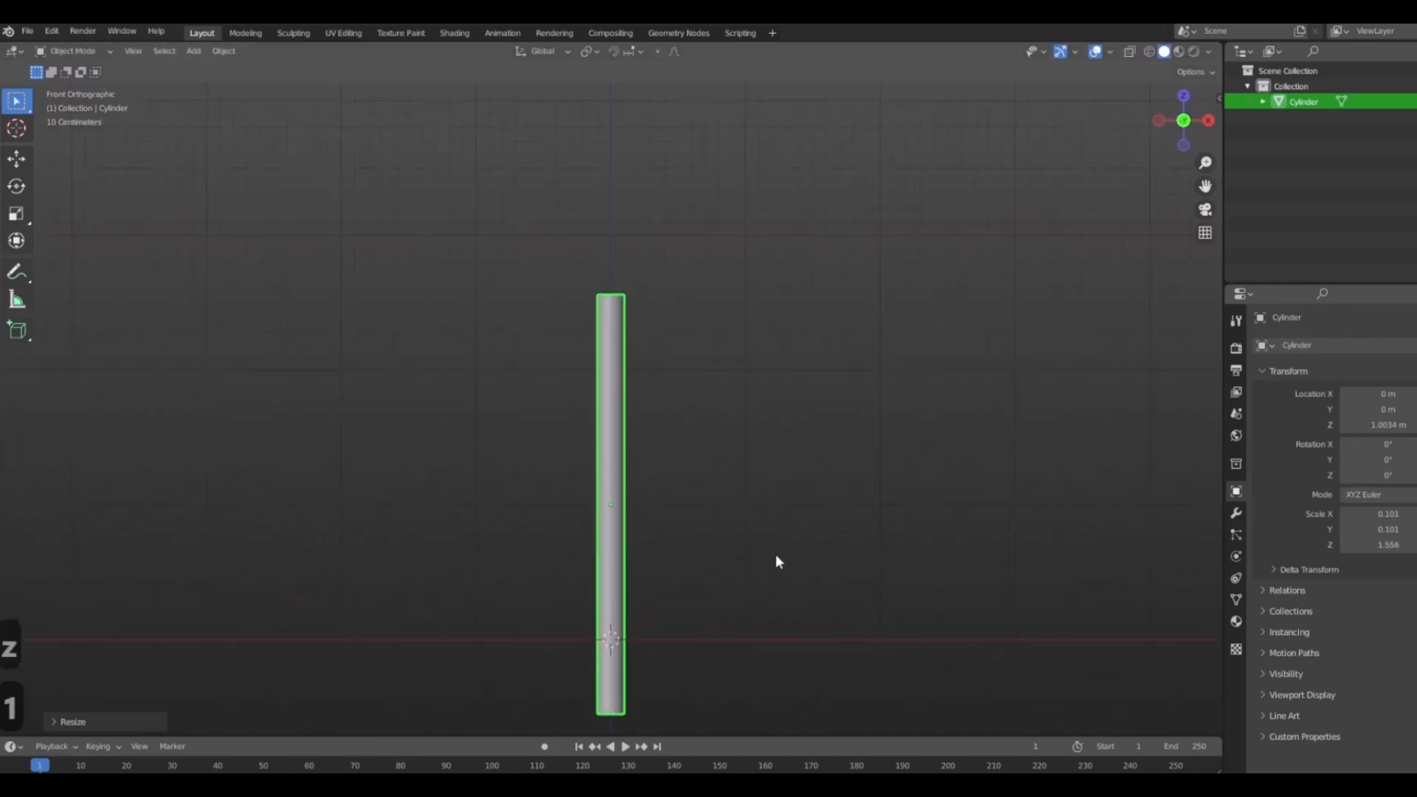
{"action": "middle_click_drag", "start_coordinate": [730, 544], "coordinate": [788, 495], "text": "shift"}
{"action": "key", "text": "g"}
{"action": "key", "text": "z"}
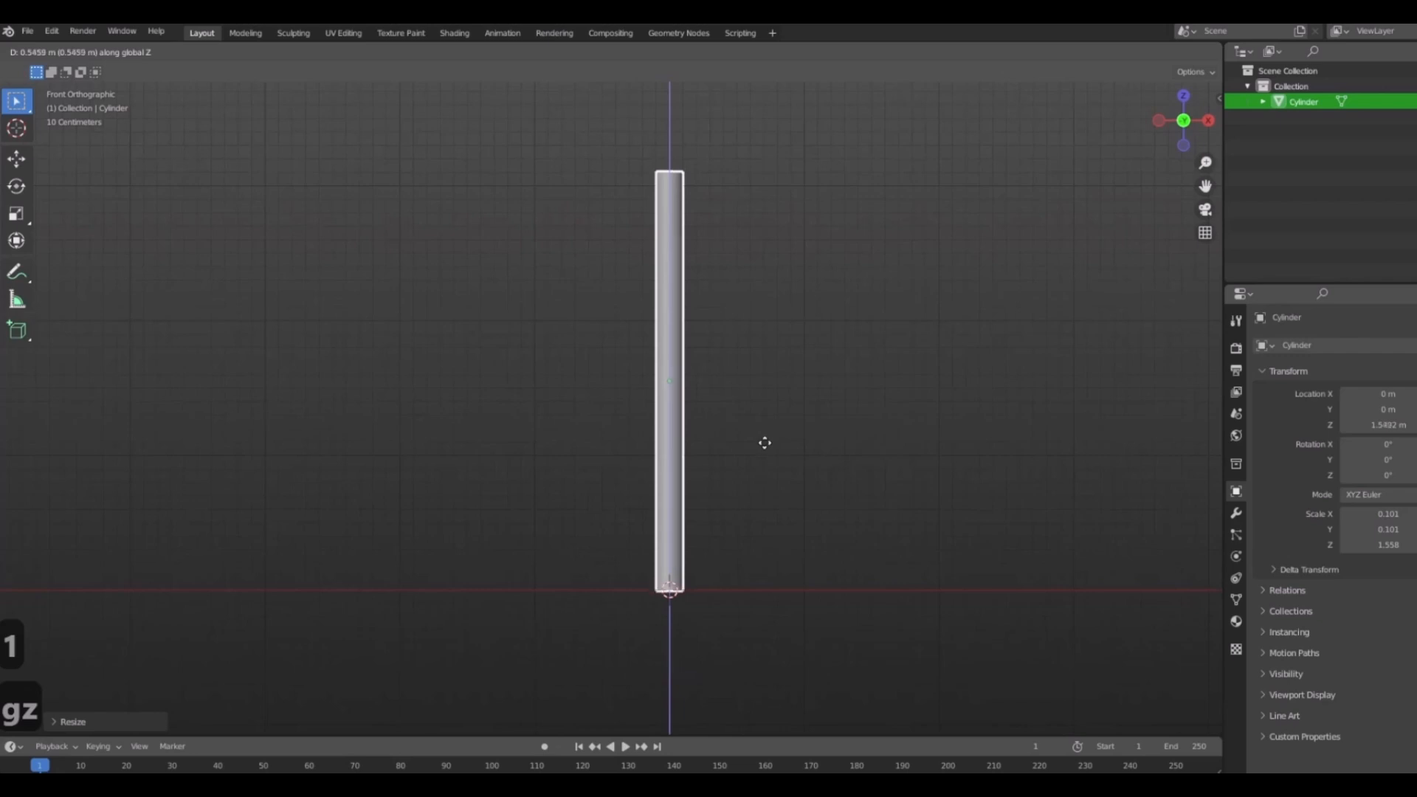
{"action": "left_click", "coordinate": [765, 442]}
{"action": "scroll", "coordinate": [820, 515], "scroll_direction": "down", "scroll_amount": 4}
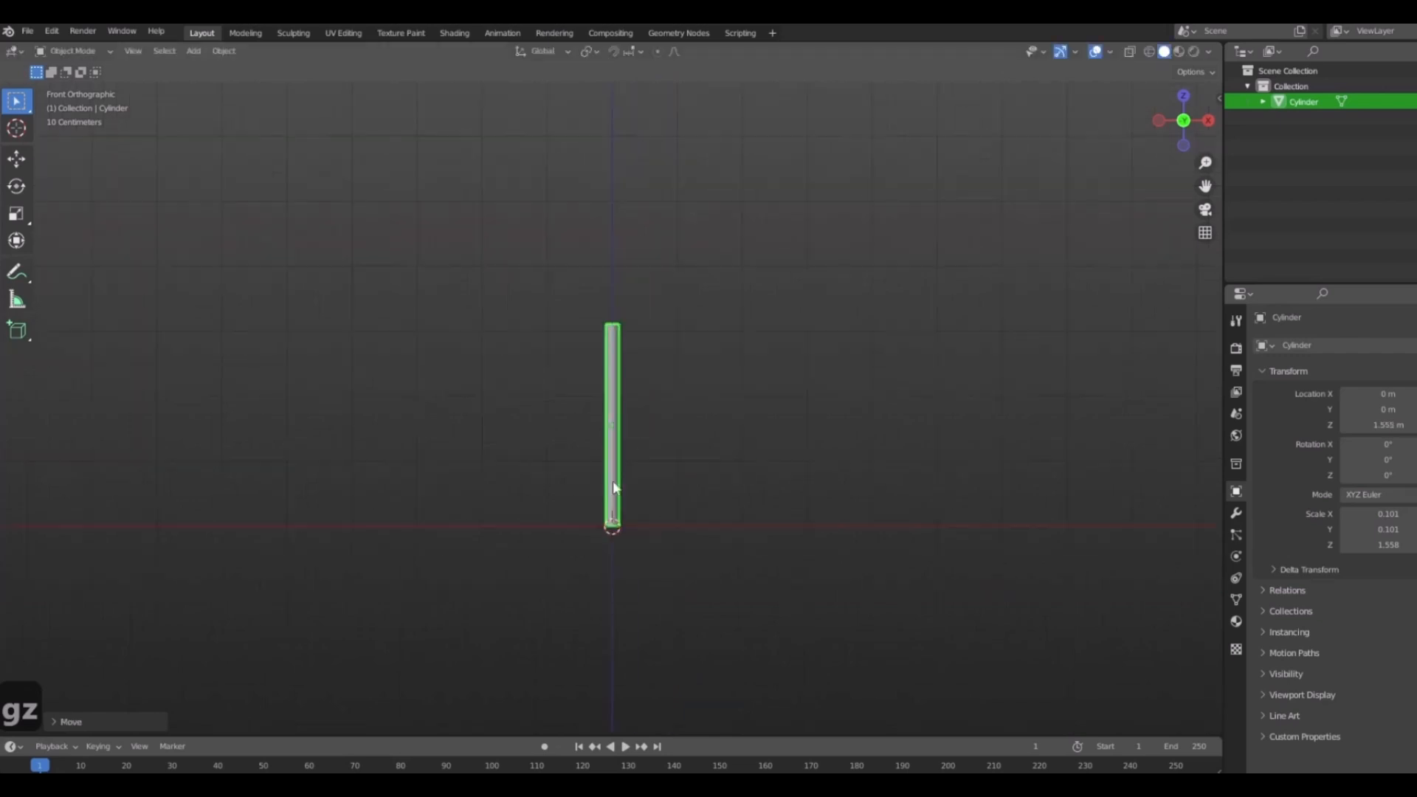
Examine the pole from several angles and return to the front view to inspect its full height and top end.
{"action": "middle_click_drag", "start_coordinate": [613, 482], "coordinate": [731, 562], "text": "shift"}
{"action": "middle_click_drag", "start_coordinate": [888, 496], "coordinate": [611, 546]}
{"action": "middle_click_drag", "start_coordinate": [832, 559], "coordinate": [678, 522]}
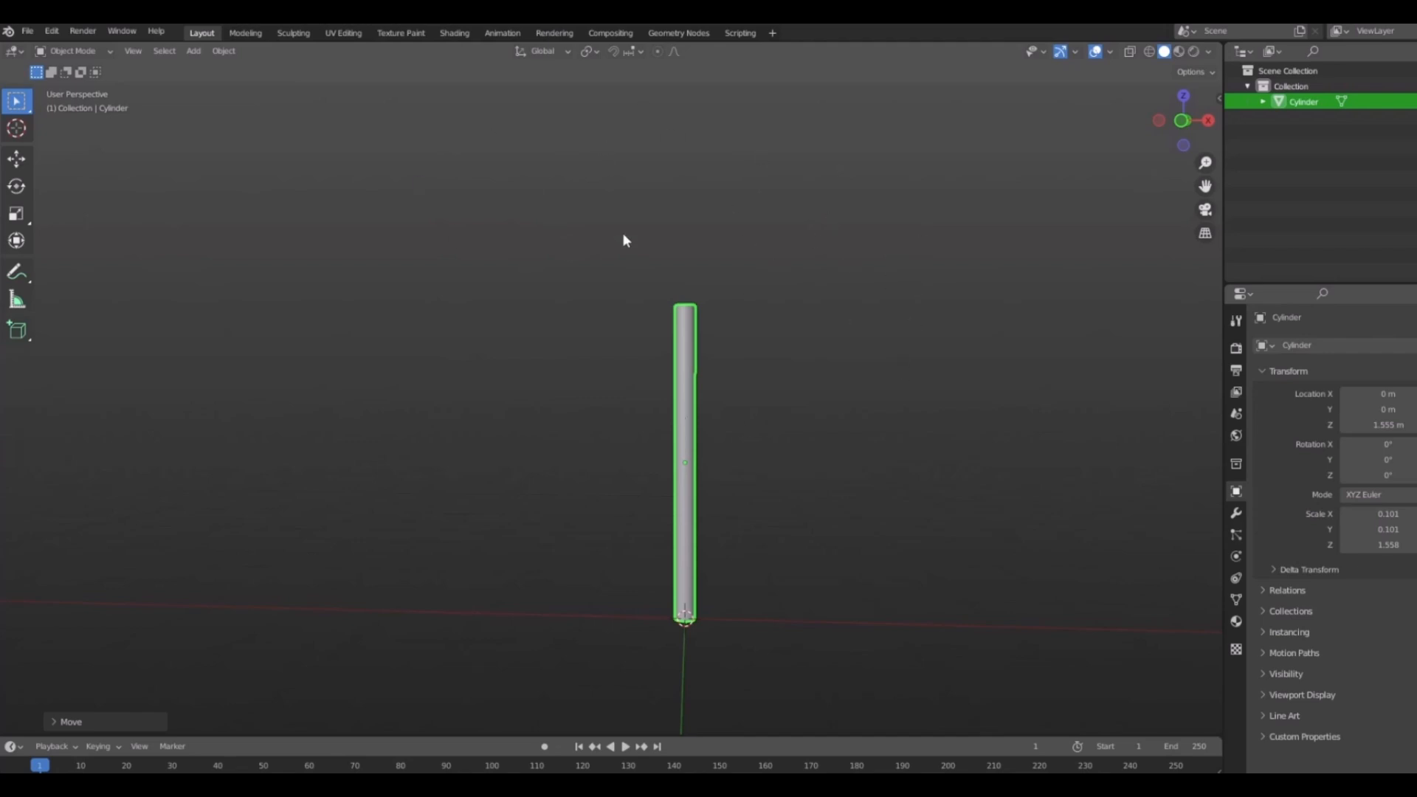
{"action": "middle_click_drag", "start_coordinate": [858, 396], "coordinate": [754, 397]}
{"action": "middle_click_drag", "start_coordinate": [775, 347], "coordinate": [788, 399], "text": "shift"}
{"action": "key", "text": "KP_1"}
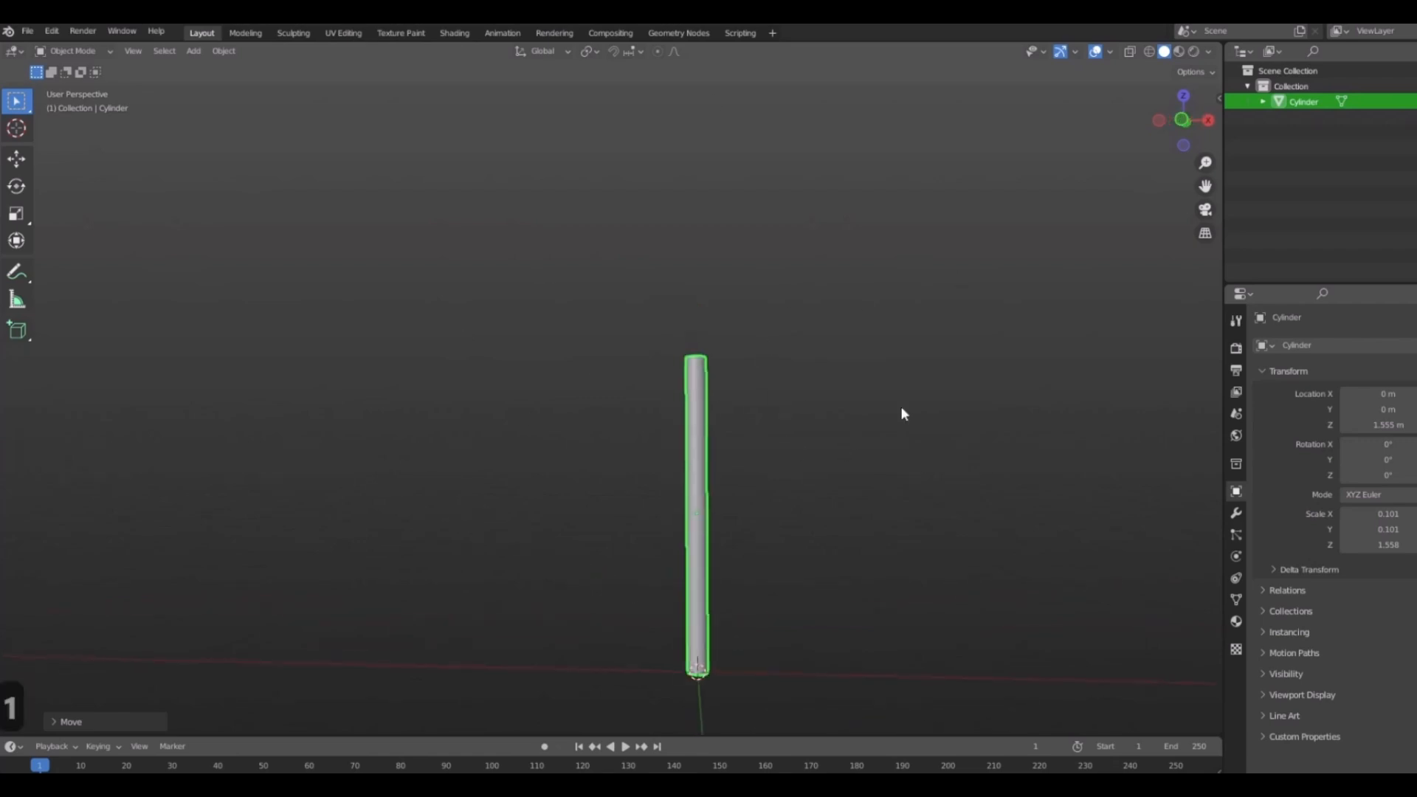
{"action": "middle_click_drag", "start_coordinate": [843, 439], "coordinate": [710, 344], "text": "shift"}
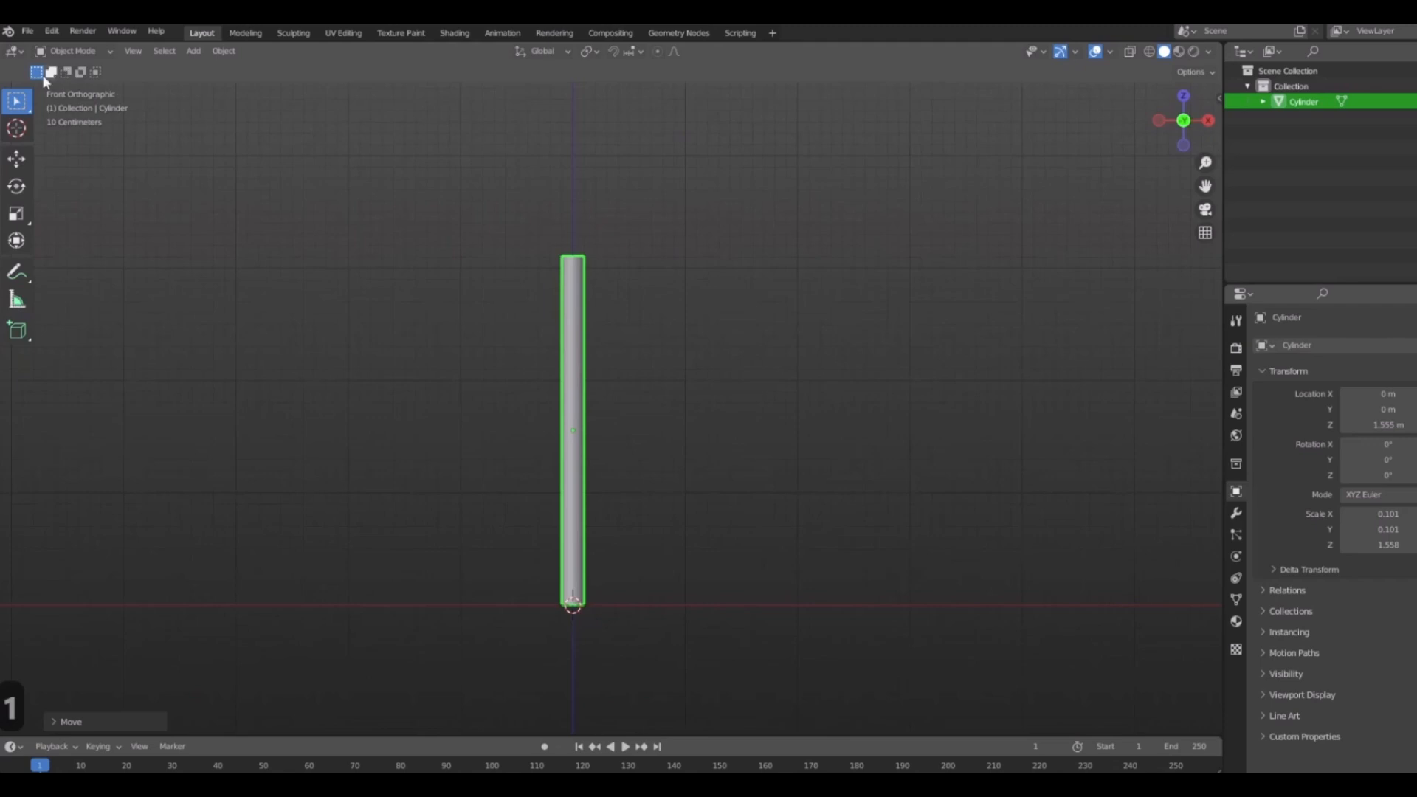
{"action": "middle_click_drag", "start_coordinate": [617, 350], "coordinate": [659, 356], "text": "shift"}
{"action": "scroll", "coordinate": [768, 478], "scroll_direction": "up", "scroll_amount": 2}
{"action": "middle_click_drag", "start_coordinate": [544, 89], "coordinate": [622, 174], "text": "shift"}
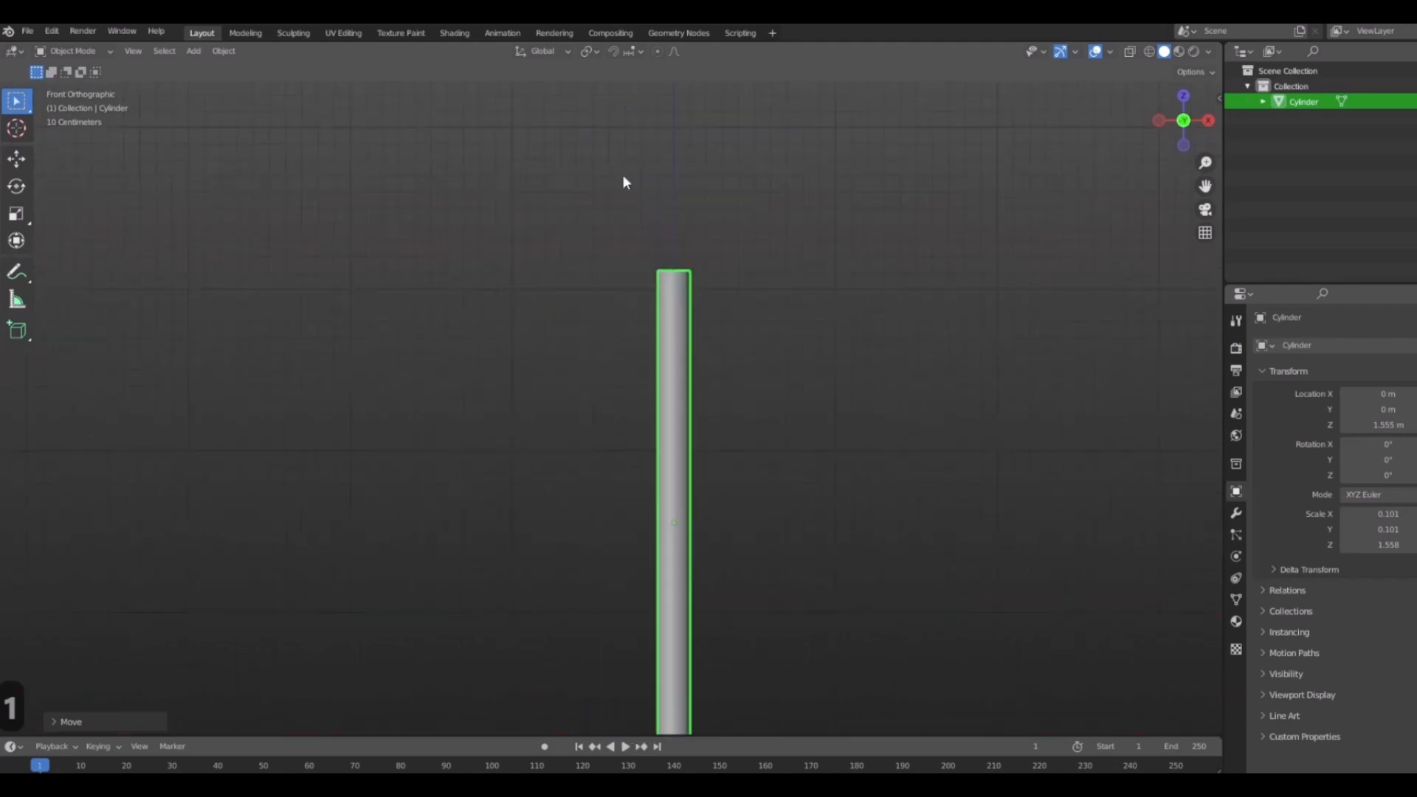
{"action": "scroll", "coordinate": [694, 506], "scroll_direction": "down", "scroll_amount": 5}
{"action": "middle_click_drag", "start_coordinate": [856, 550], "coordinate": [853, 539], "text": "shift"}
{"action": "scroll", "coordinate": [709, 539], "scroll_direction": "up", "scroll_amount": 3}
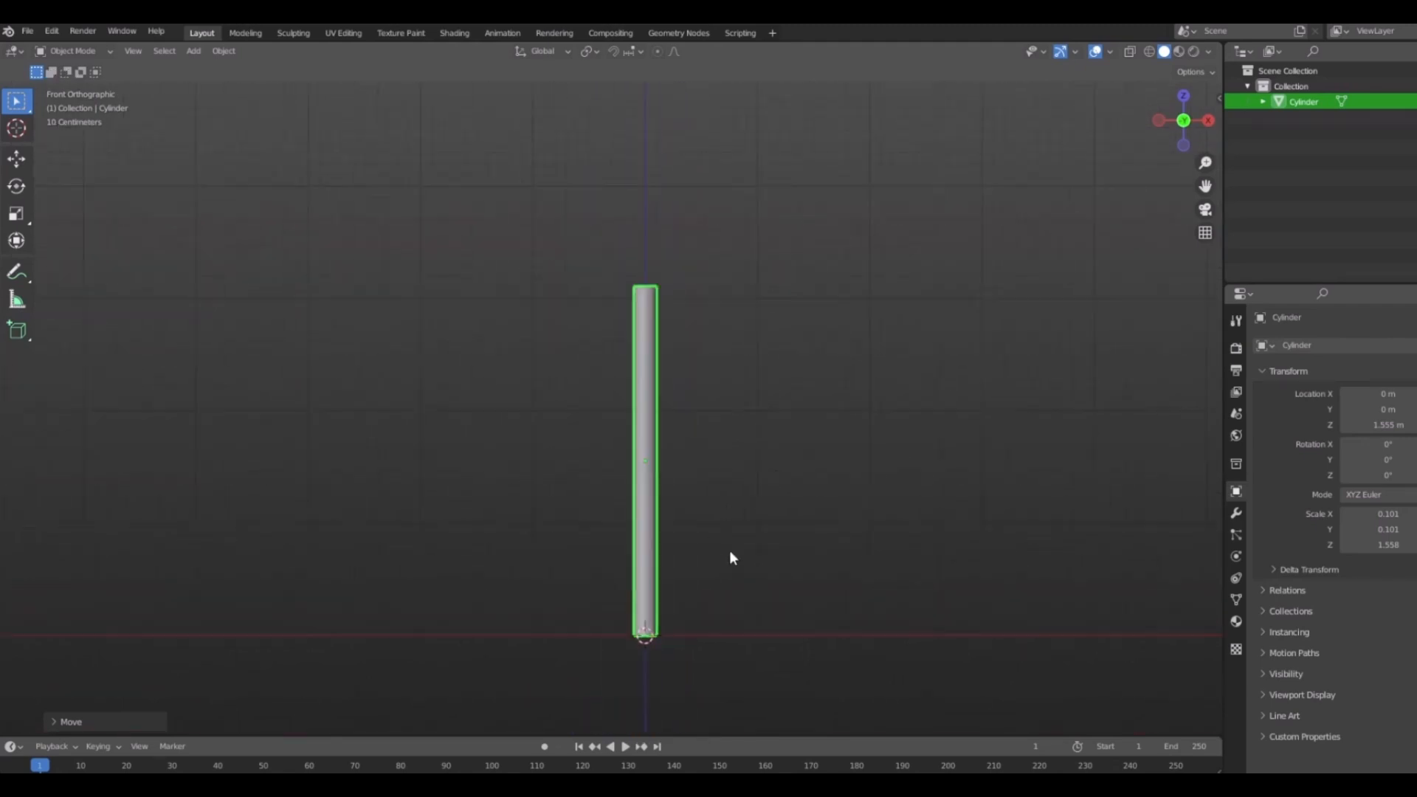
{"action": "middle_click_drag", "start_coordinate": [729, 550], "coordinate": [721, 538], "text": "shift"}
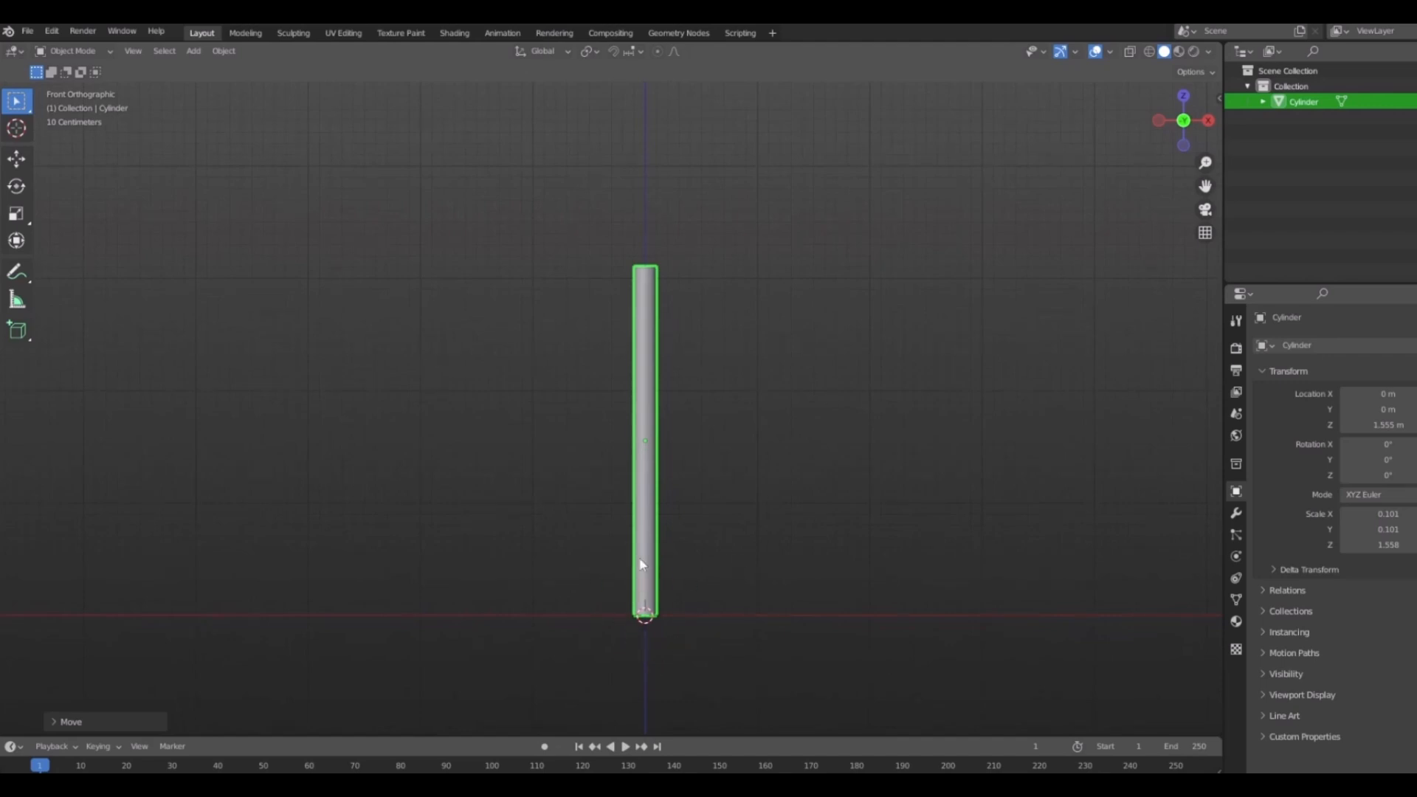
In front view, place the 3D cursor at the centre of the pole's top end.
{"action": "right_click", "coordinate": [644, 264], "text": "shift"}
{"action": "scroll", "coordinate": [702, 254], "scroll_direction": "up", "scroll_amount": 4}
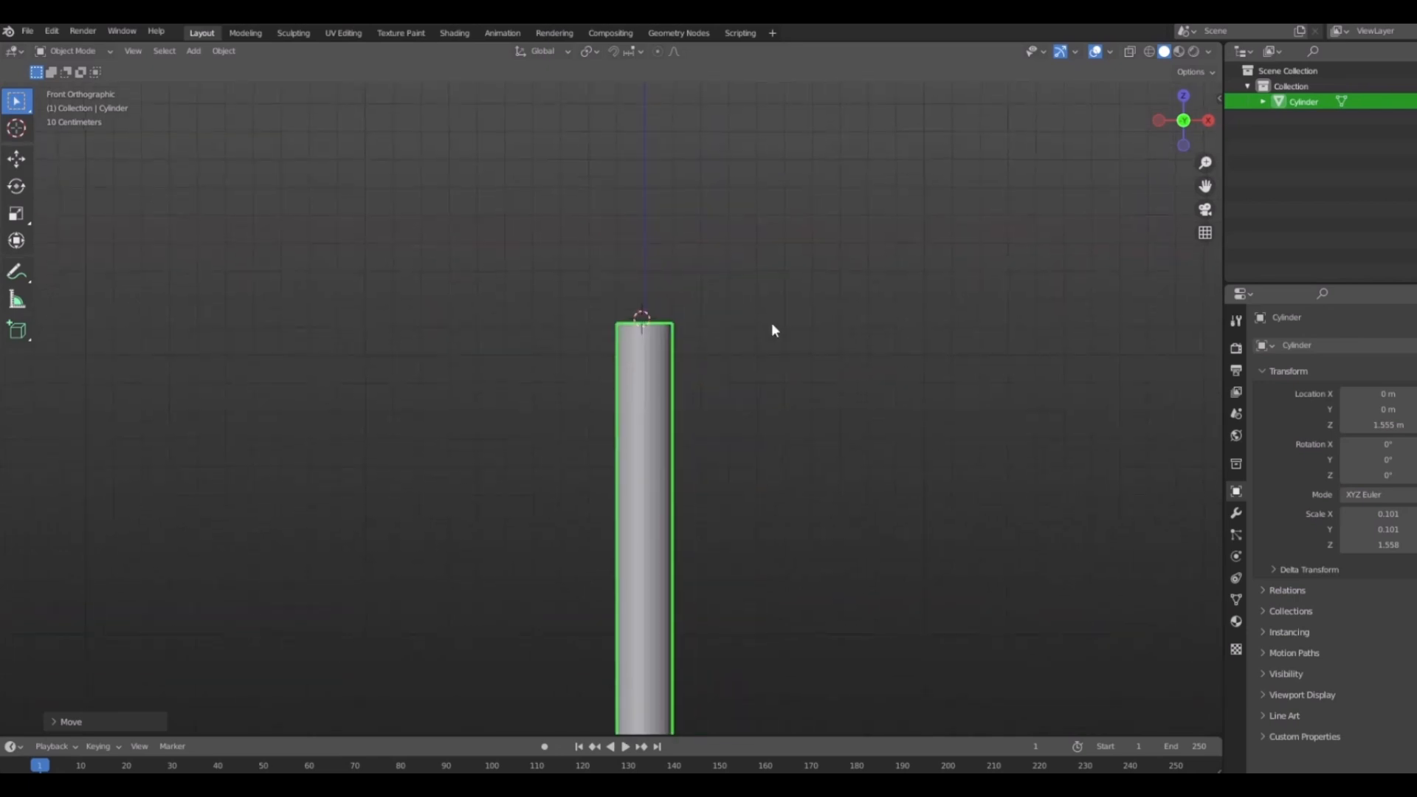
{"action": "scroll", "coordinate": [702, 248], "scroll_direction": "up", "scroll_amount": 4}
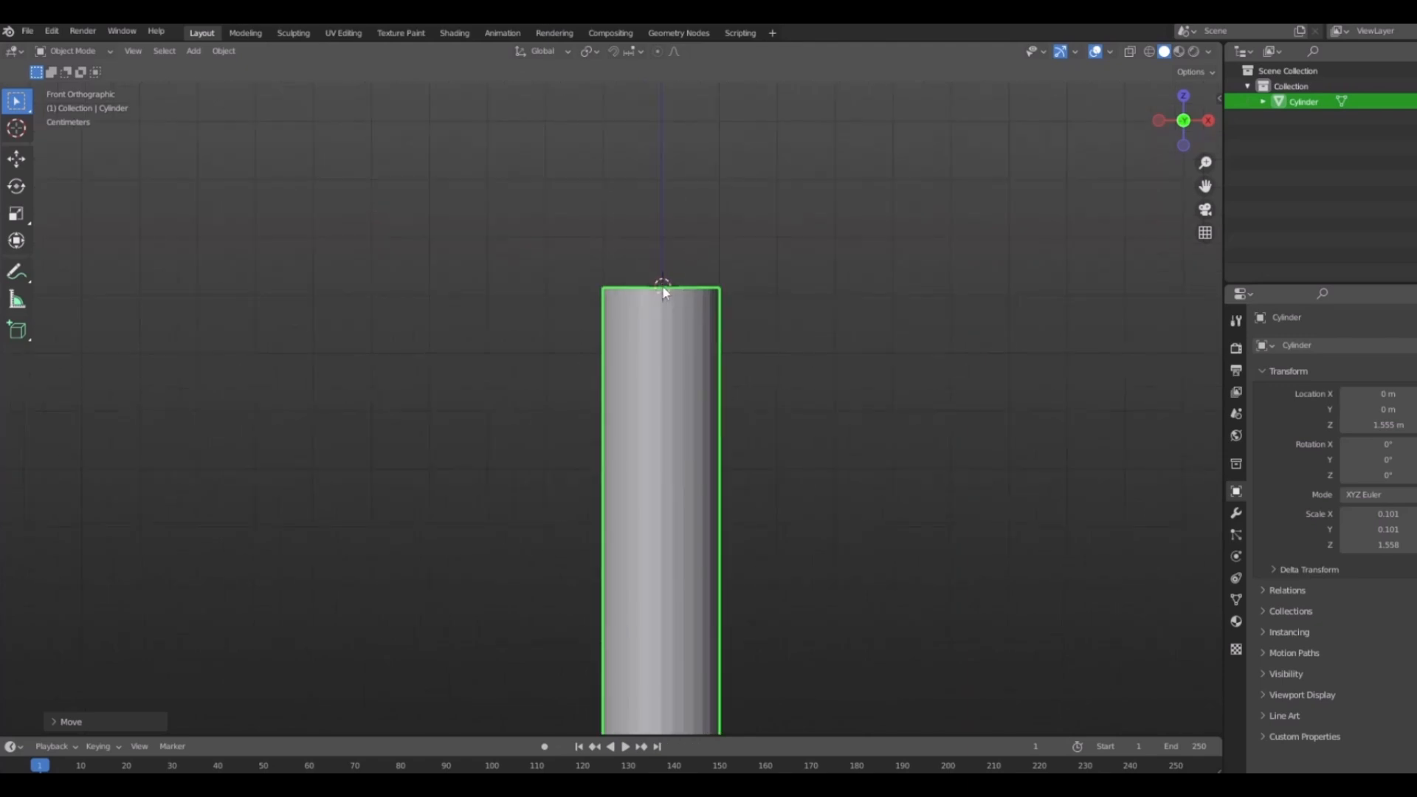
{"action": "scroll", "coordinate": [785, 476], "scroll_direction": "down", "scroll_amount": 6}
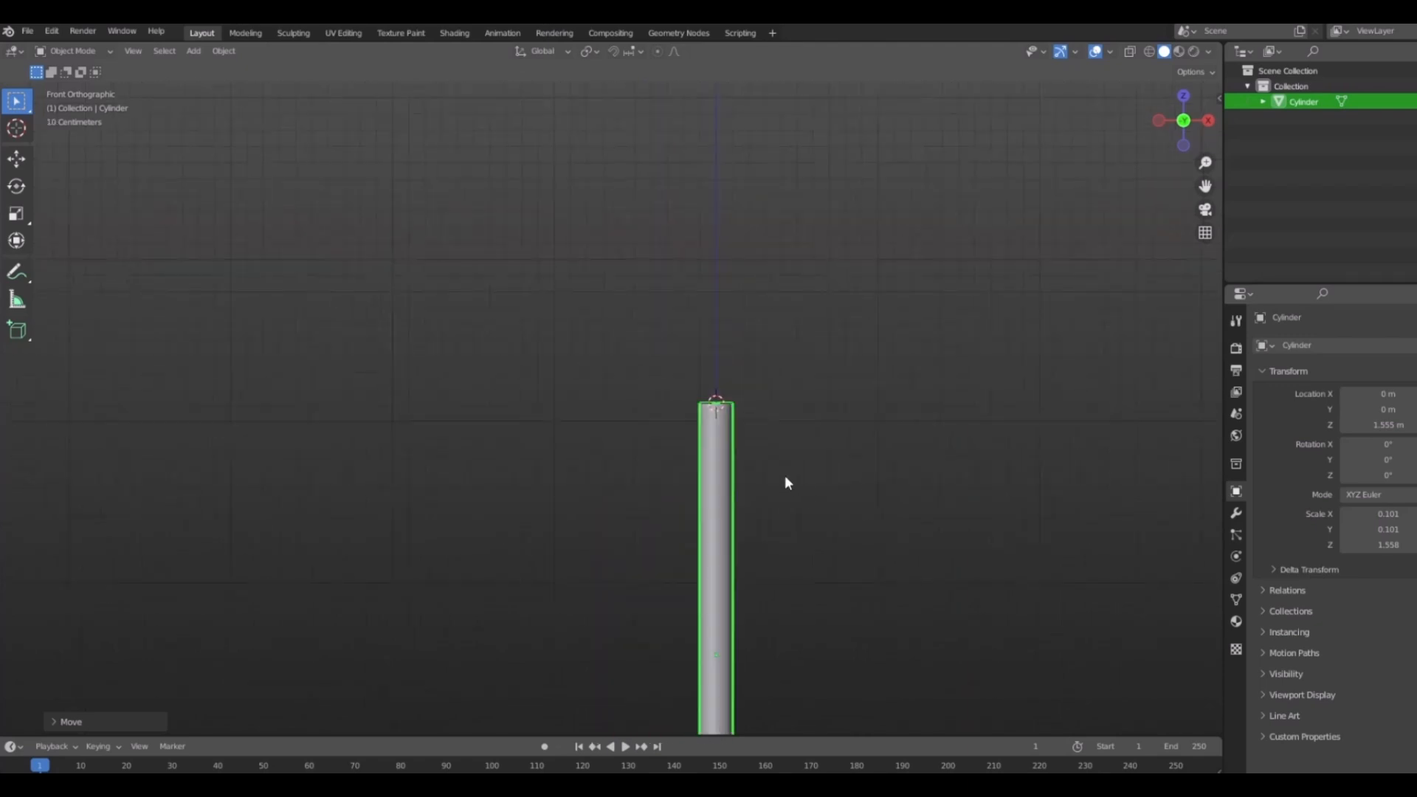
{"action": "mouse_move", "coordinate": [785, 476]}
{"action": "middle_mouse_down", "text": "shift"}
{"action": "mouse_move", "coordinate": [793, 309]}
{"action": "mouse_move", "coordinate": [775, 475]}
{"action": "middle_mouse_up", "text": "shift"}
{"action": "scroll", "coordinate": [794, 309], "scroll_direction": "down", "scroll_amount": 5}
{"action": "scroll", "coordinate": [661, 401], "scroll_direction": "up", "scroll_amount": 4}
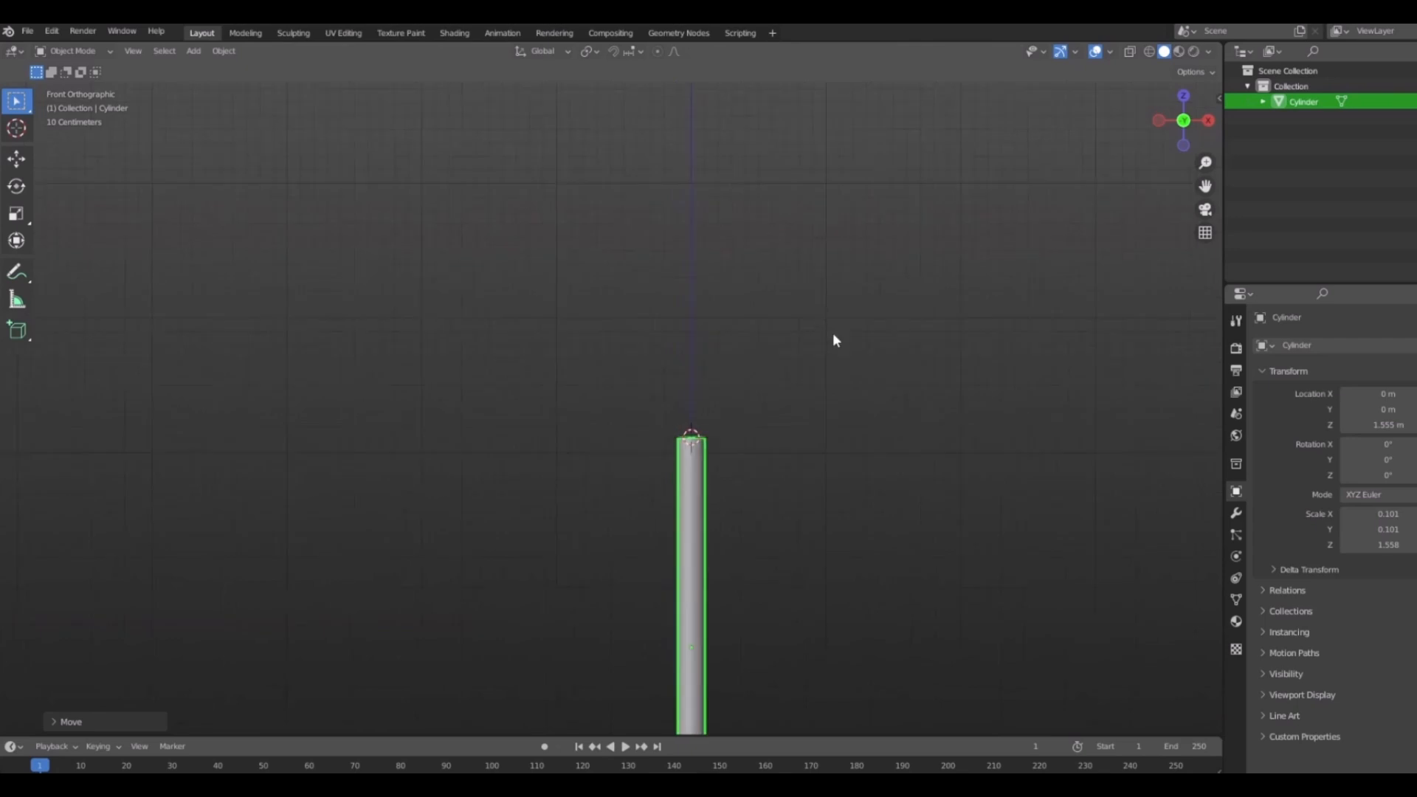
Add a UV sphere at the 3D cursor on top of the pole.
{"action": "key", "text": "shift+a"}
{"action": "mouse_move", "coordinate": [832, 330]}
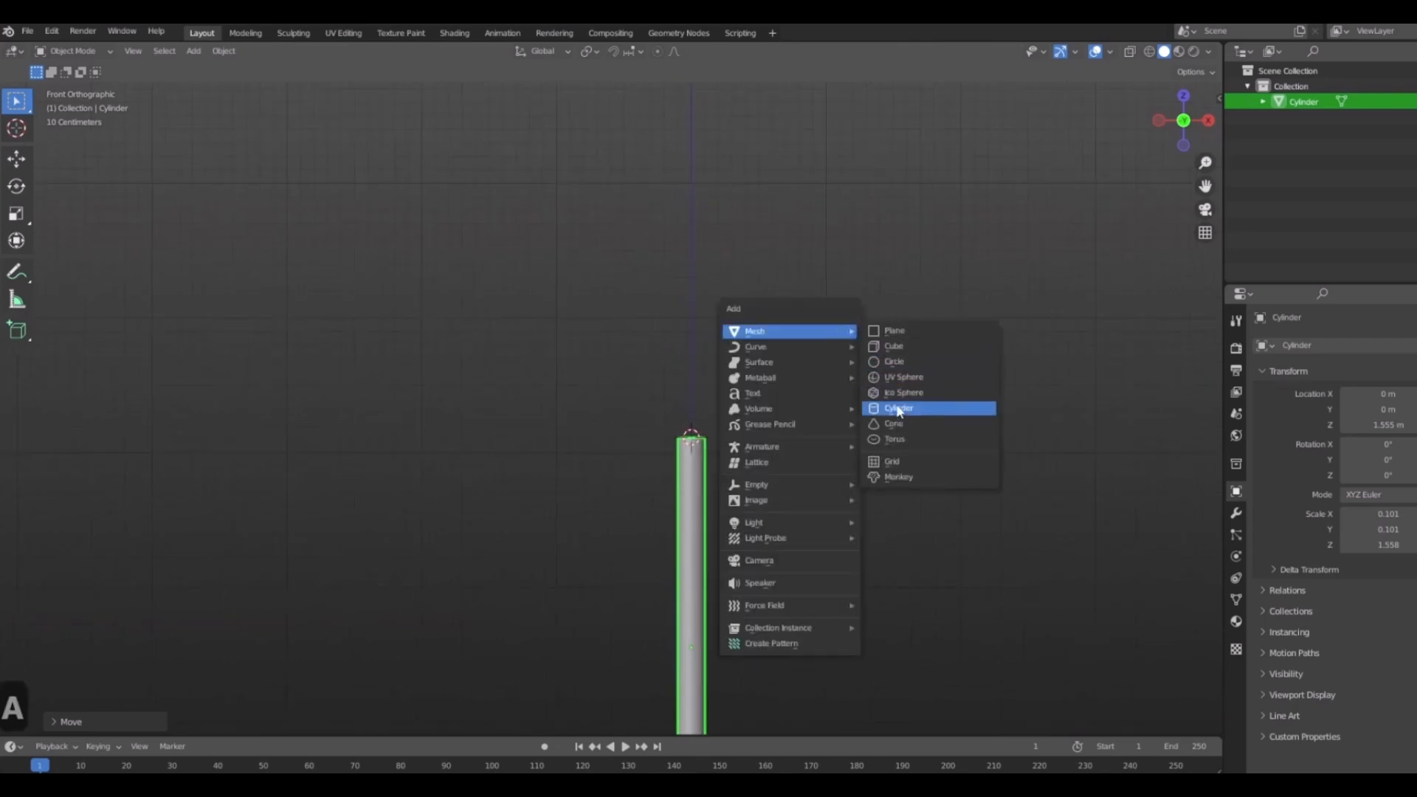
{"action": "left_click", "coordinate": [896, 376]}
{"action": "scroll", "coordinate": [898, 383], "scroll_direction": "down", "scroll_amount": 2}
{"action": "middle_click_drag", "start_coordinate": [972, 543], "coordinate": [914, 519], "text": "shift"}
{"action": "scroll", "coordinate": [883, 389], "scroll_direction": "up", "scroll_amount": 1}
{"action": "middle_click_drag", "start_coordinate": [861, 383], "coordinate": [781, 400], "text": "shift"}
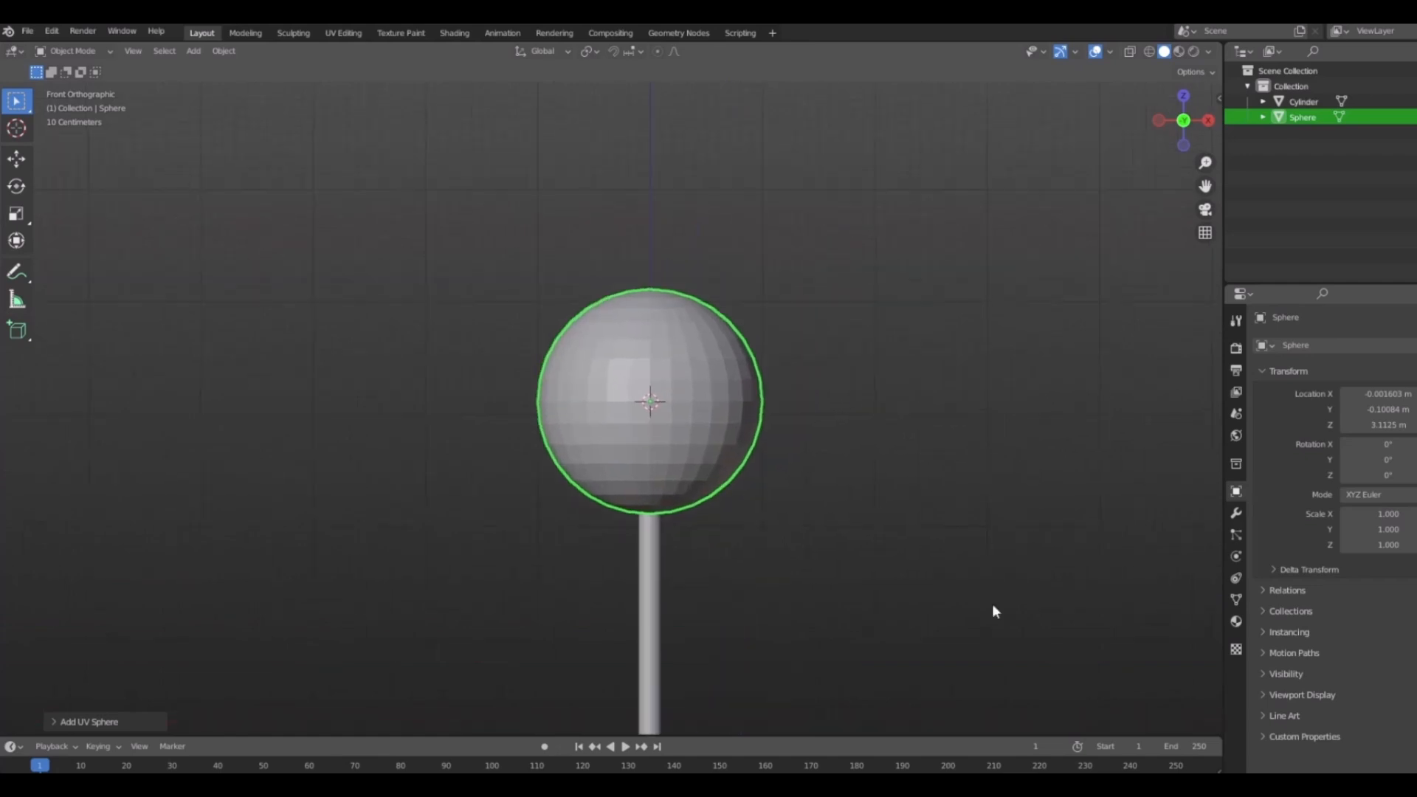
Scale the sphere down uniformly to about 0.645.
{"action": "key", "text": "s"}
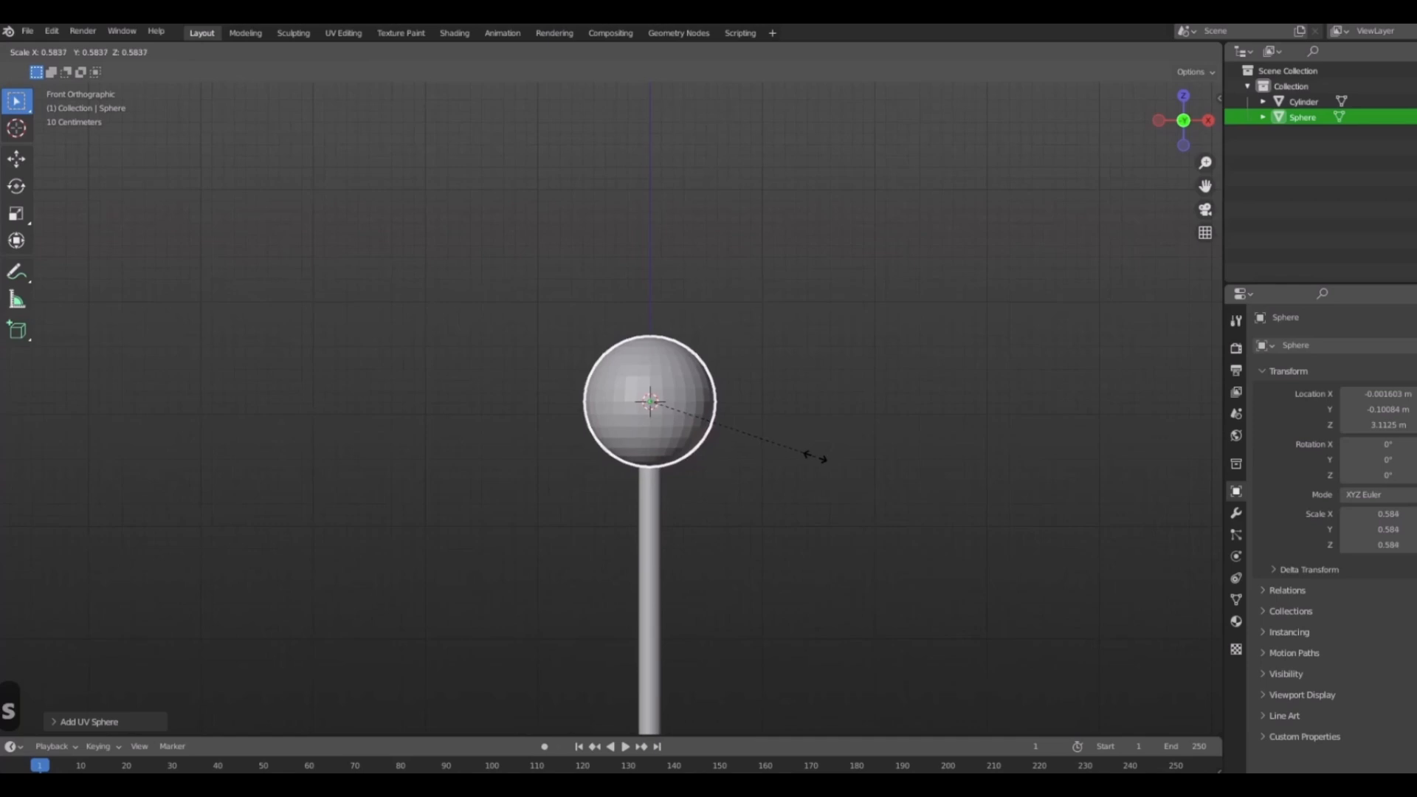
{"action": "left_click", "coordinate": [833, 459]}
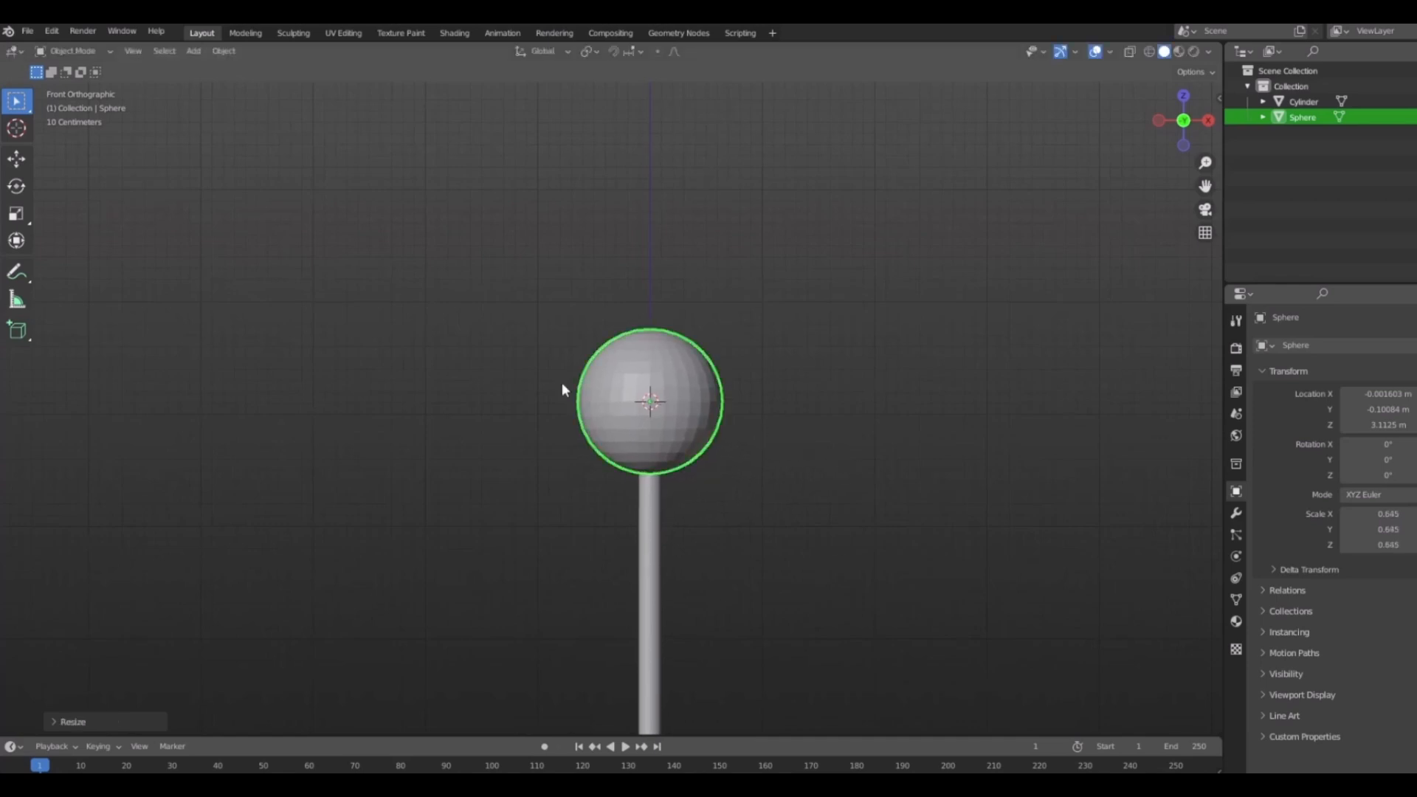
{"action": "scroll", "coordinate": [909, 436], "scroll_direction": "down", "scroll_amount": 3}
{"action": "middle_click_drag", "start_coordinate": [909, 437], "coordinate": [799, 456]}
{"action": "scroll", "coordinate": [859, 452], "scroll_direction": "up", "scroll_amount": 4}
In right view, move the sphere over the pole's axis and up to about Z 3.468 m so it rests on the pole's top.
{"action": "key", "text": "3"}
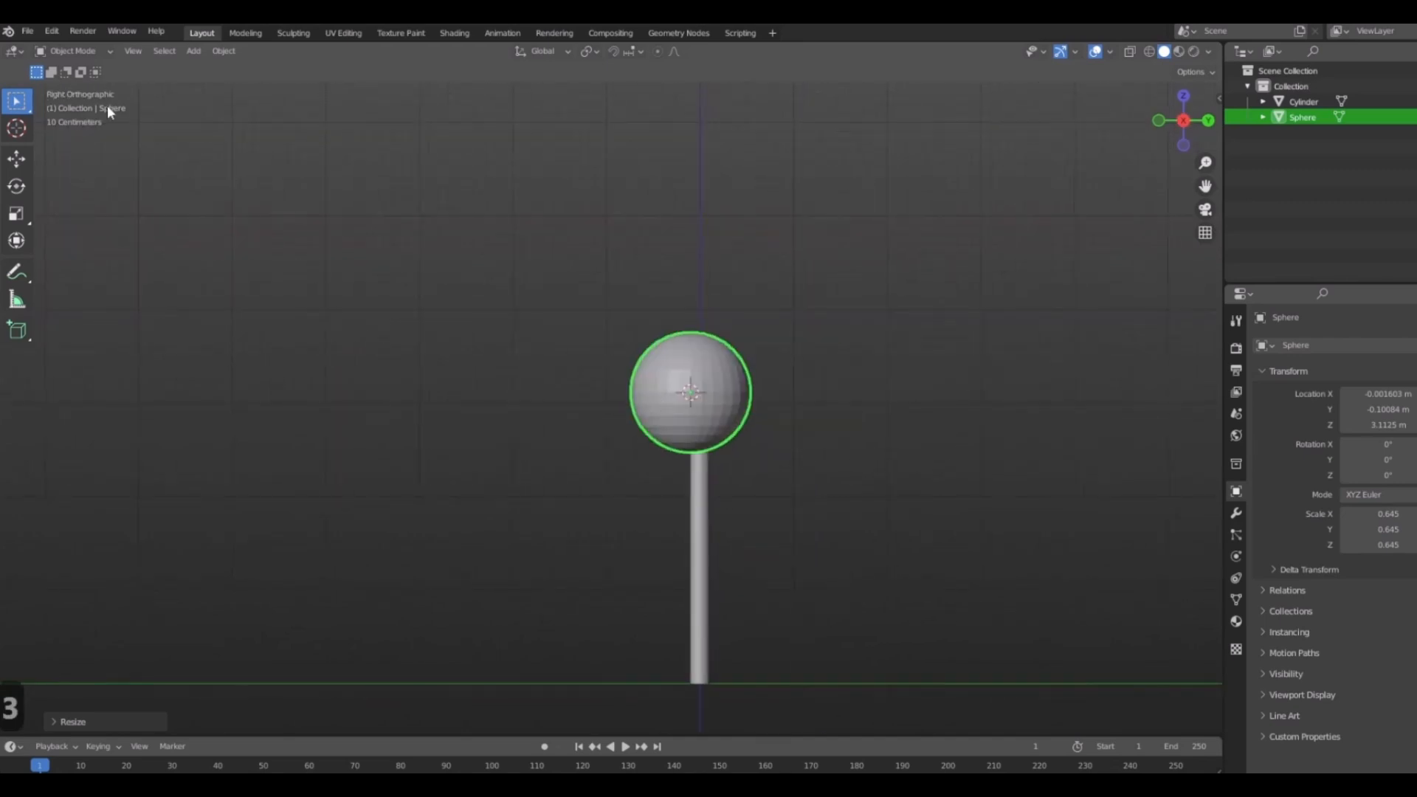
{"action": "scroll", "coordinate": [609, 362], "scroll_direction": "up", "scroll_amount": 4}
{"action": "middle_click_drag", "start_coordinate": [786, 378], "coordinate": [692, 215], "text": "shift"}
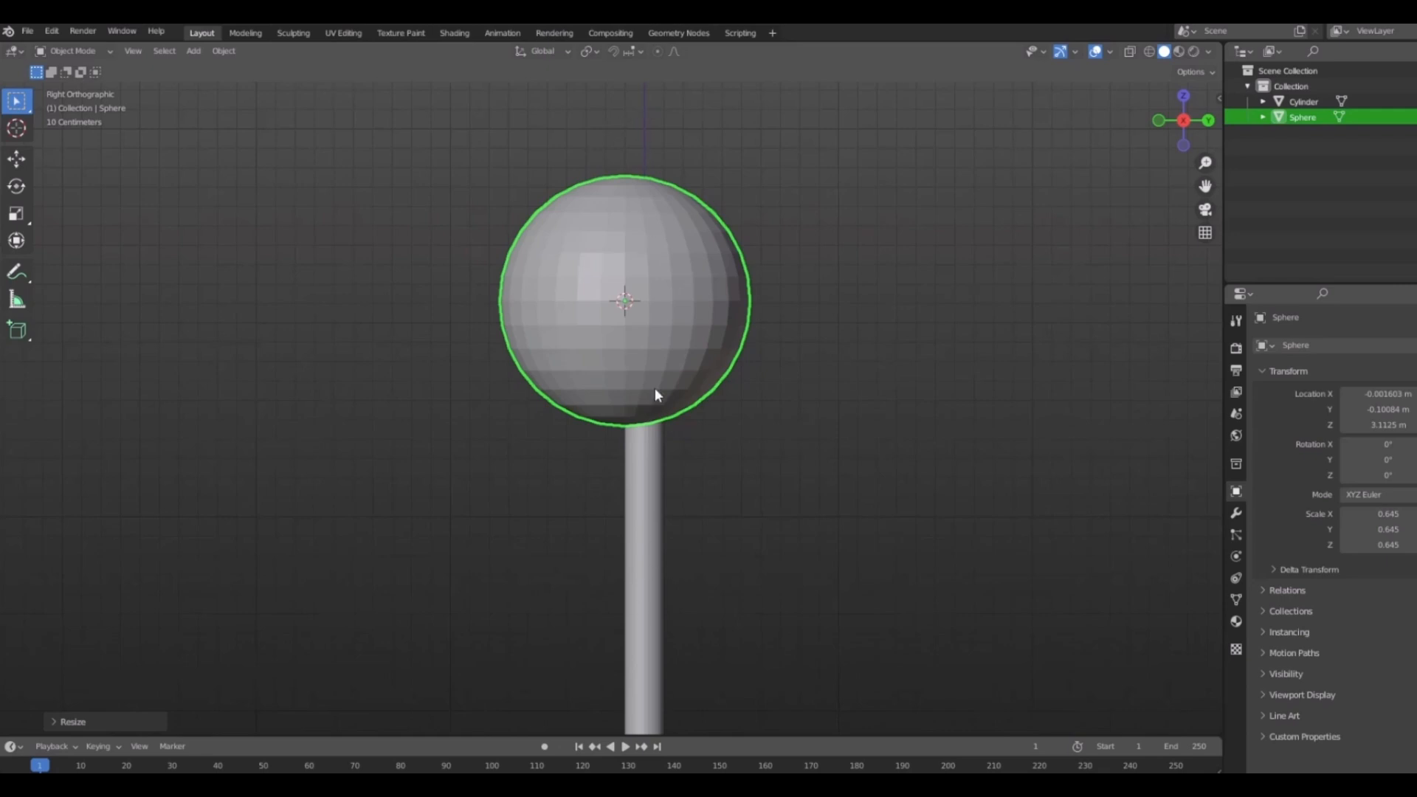
{"action": "left_click", "coordinate": [652, 472]}
{"action": "scroll", "coordinate": [650, 341], "scroll_direction": "down", "scroll_amount": 5}
{"action": "middle_click_drag", "start_coordinate": [658, 335], "coordinate": [639, 460], "text": "shift"}
{"action": "scroll", "coordinate": [633, 384], "scroll_direction": "up", "scroll_amount": 6}
{"action": "left_click", "coordinate": [625, 309]}
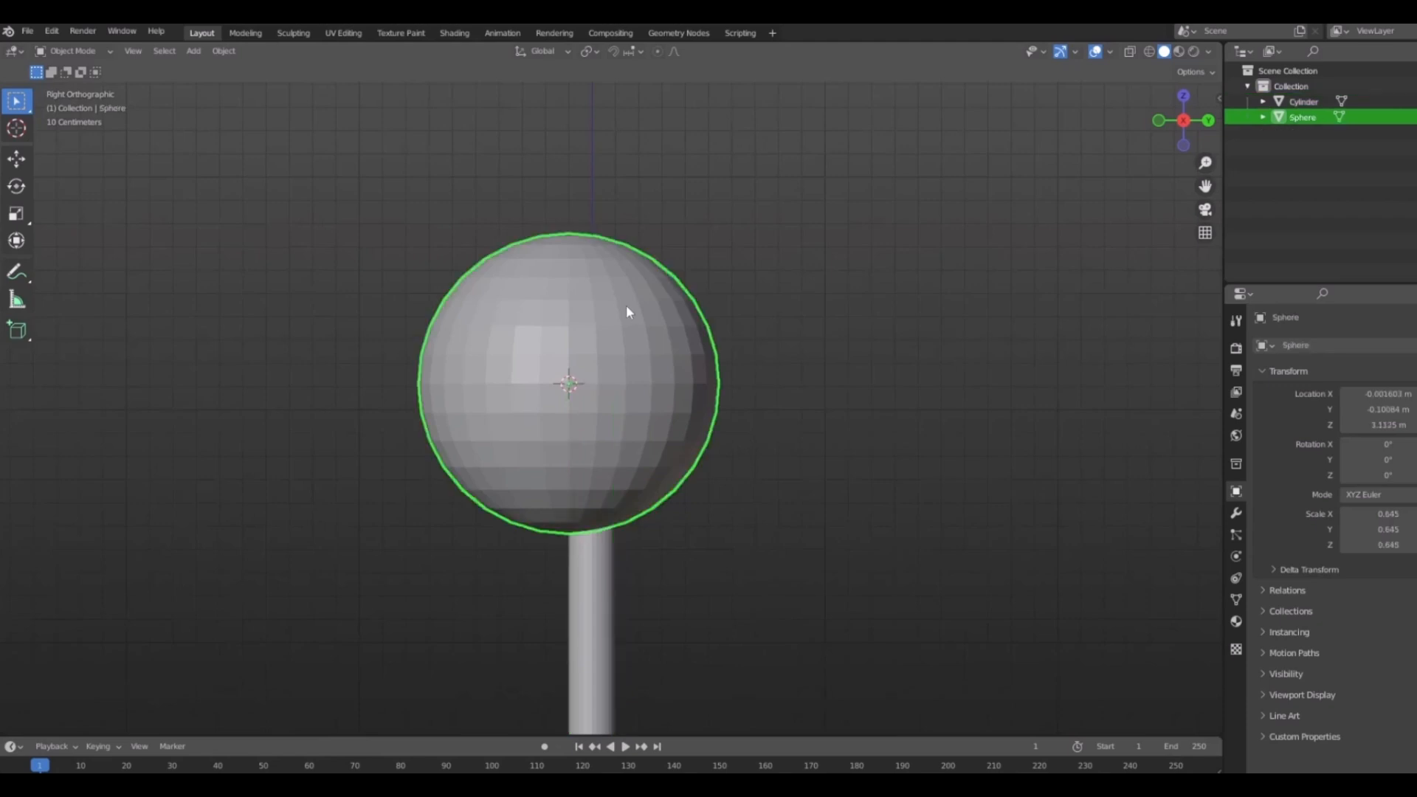
{"action": "key", "text": "g"}
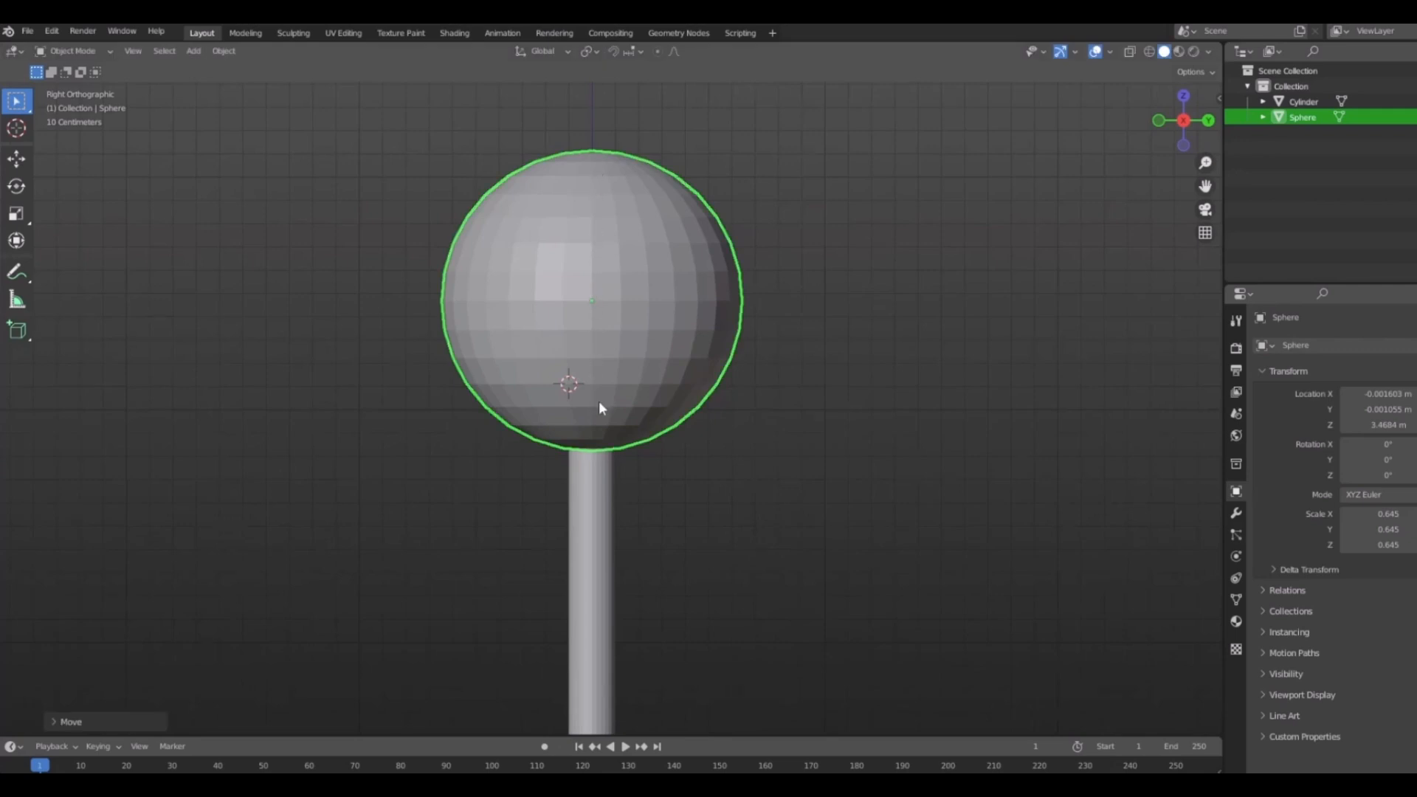
{"action": "scroll", "coordinate": [599, 402], "scroll_direction": "up", "scroll_amount": 5}
{"action": "middle_click_drag", "start_coordinate": [583, 242], "coordinate": [576, 450], "text": "shift"}
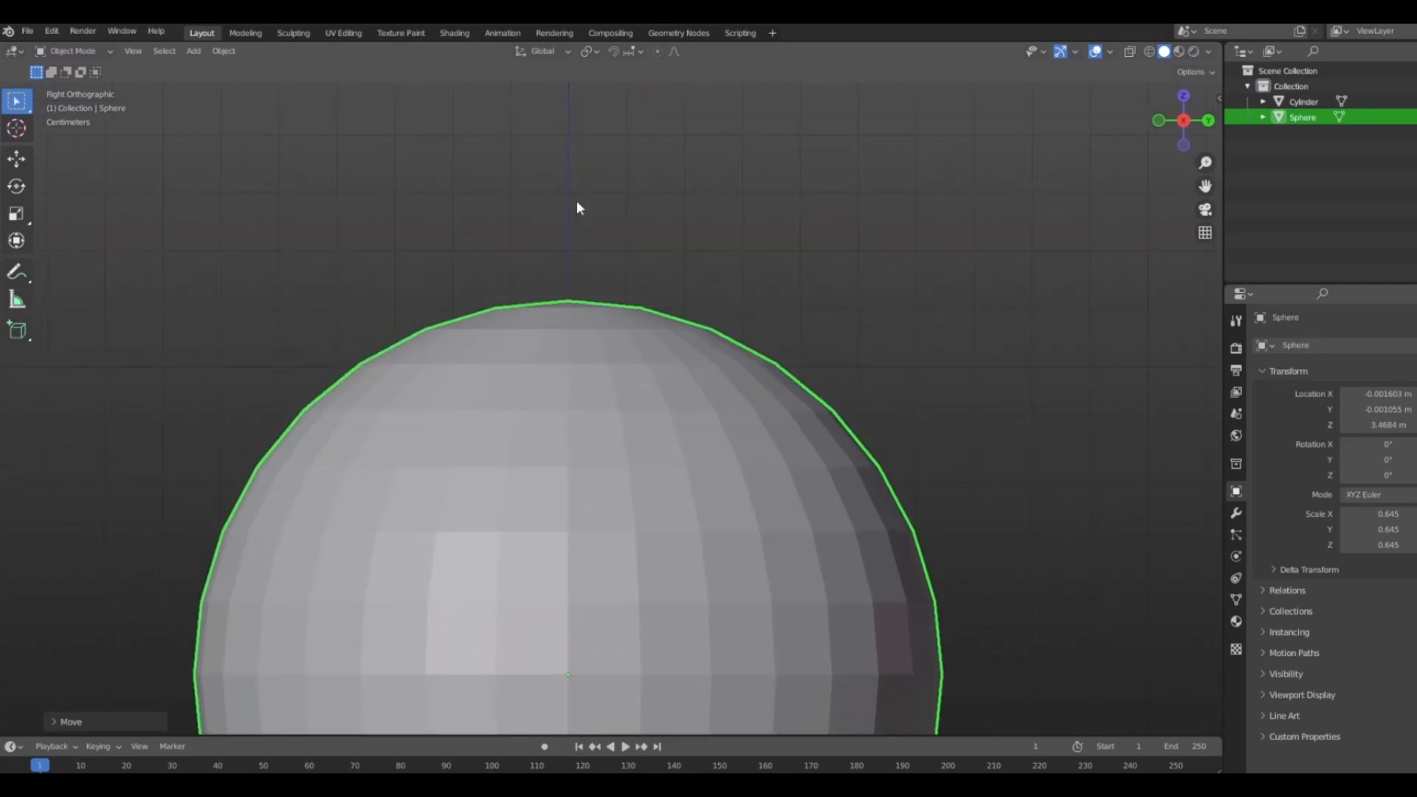
{"action": "scroll", "coordinate": [577, 202], "scroll_direction": "down", "scroll_amount": 6}
{"action": "scroll", "coordinate": [536, 405], "scroll_direction": "down", "scroll_amount": 4}
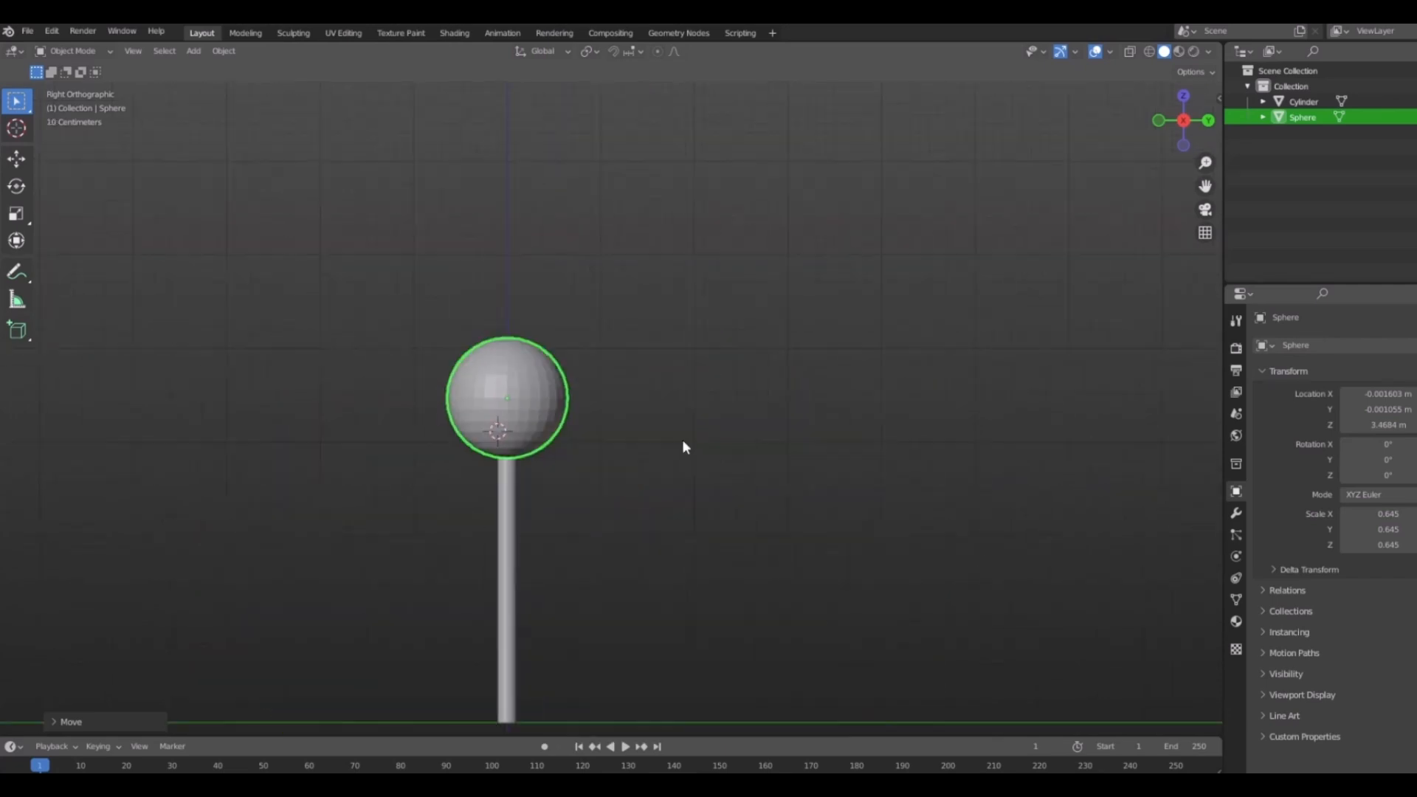
Flatten the sphere along Z only, to a Z scale of about 0.439.
{"action": "middle_click_drag", "start_coordinate": [682, 439], "coordinate": [453, 414]}
{"action": "scroll", "coordinate": [453, 414], "scroll_direction": "up", "scroll_amount": 4}
{"action": "middle_click_drag", "start_coordinate": [590, 383], "coordinate": [896, 478]}
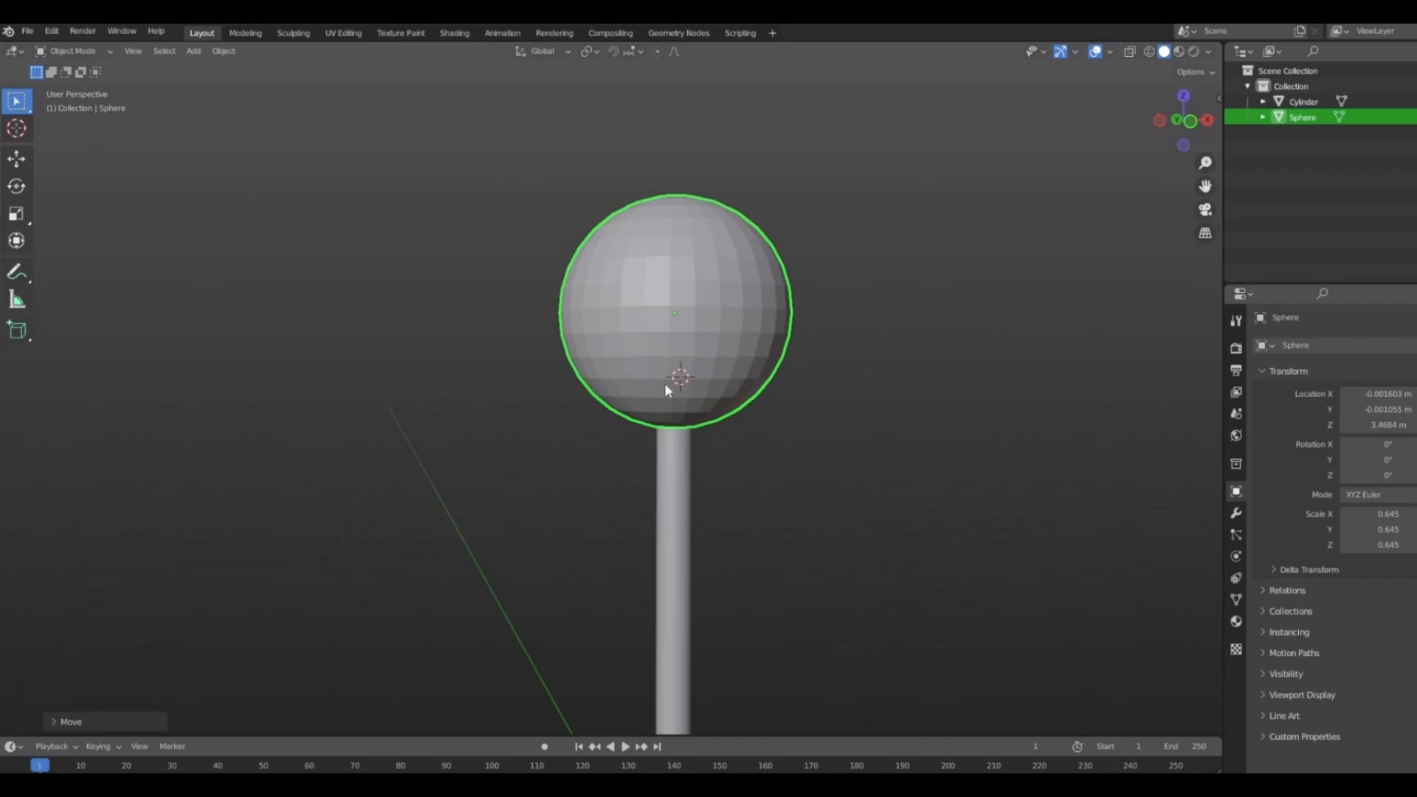
{"action": "middle_click_drag", "start_coordinate": [664, 383], "coordinate": [773, 439]}
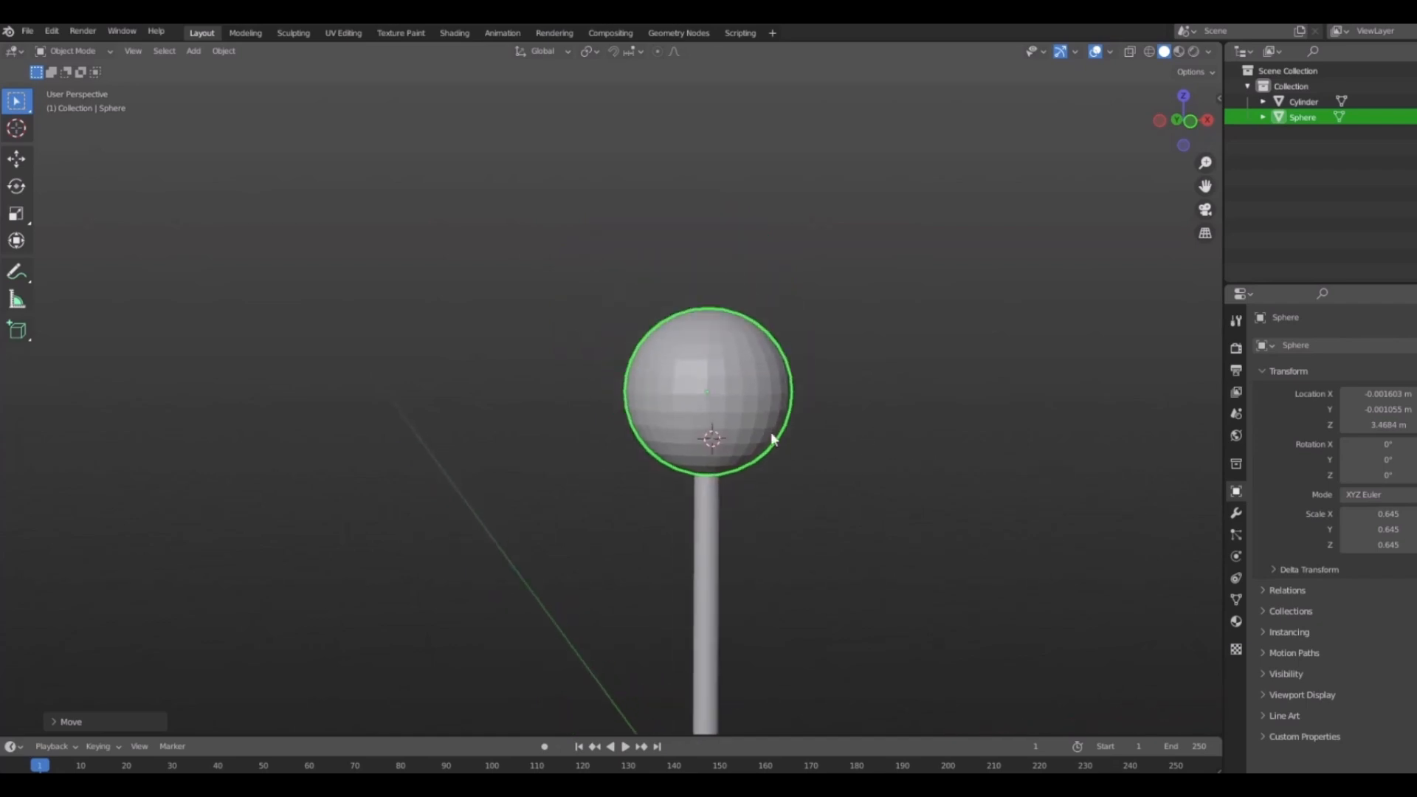
{"action": "key", "text": "s"}
{"action": "key", "text": "z"}
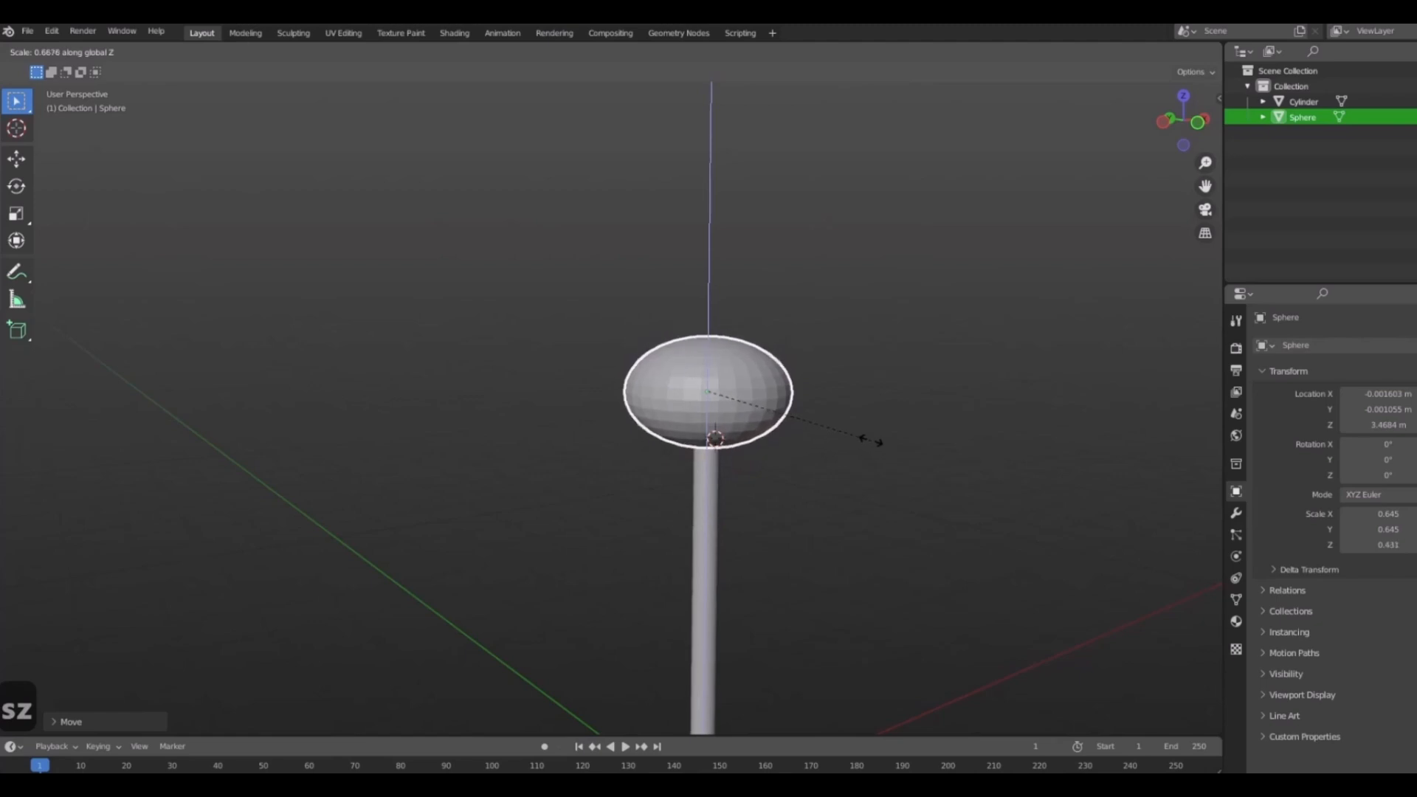
{"action": "middle_click_drag", "start_coordinate": [802, 464], "coordinate": [687, 489]}
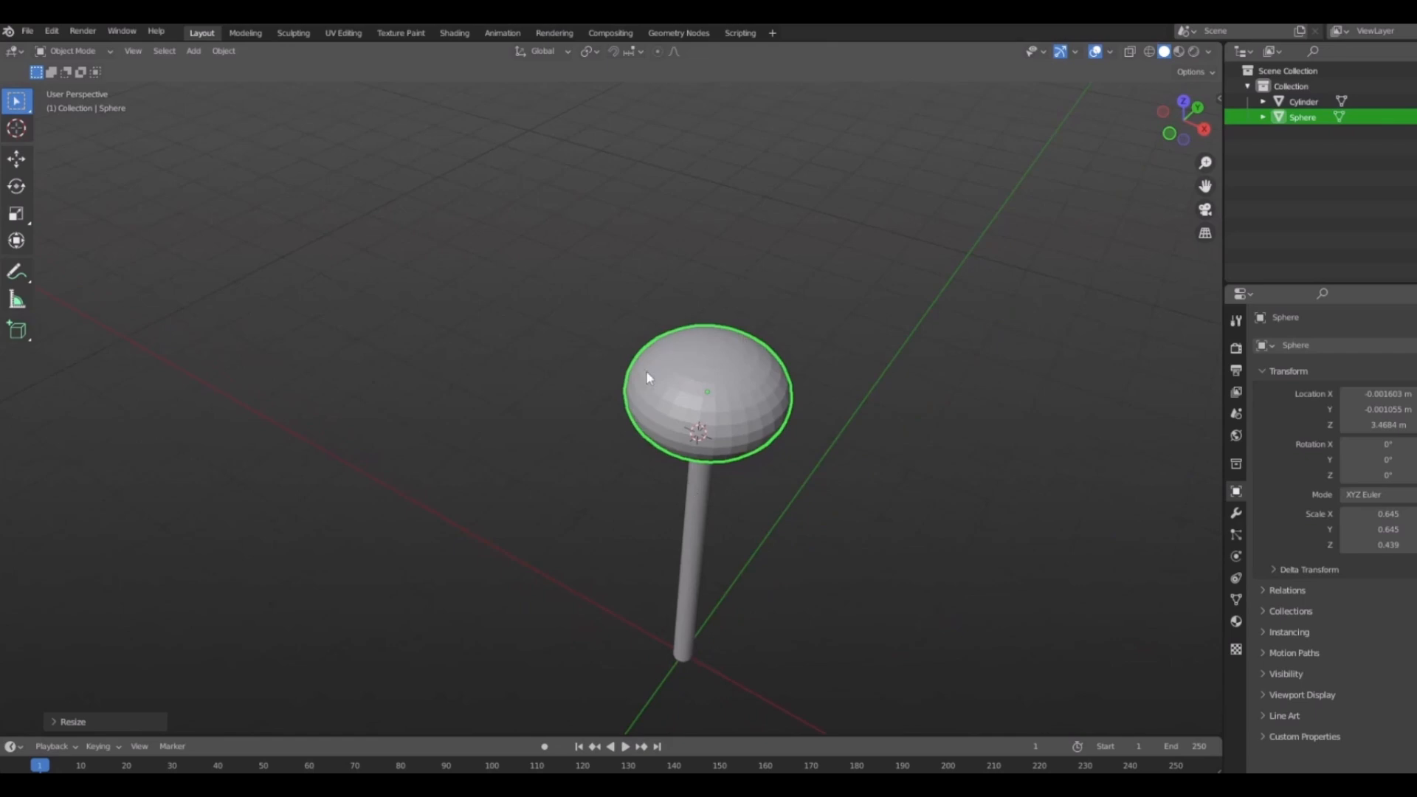
{"action": "scroll", "coordinate": [709, 376], "scroll_direction": "up", "scroll_amount": 3}
{"action": "scroll", "coordinate": [774, 366], "scroll_direction": "up", "scroll_amount": 2}
{"action": "middle_click_drag", "start_coordinate": [834, 383], "coordinate": [865, 441]}
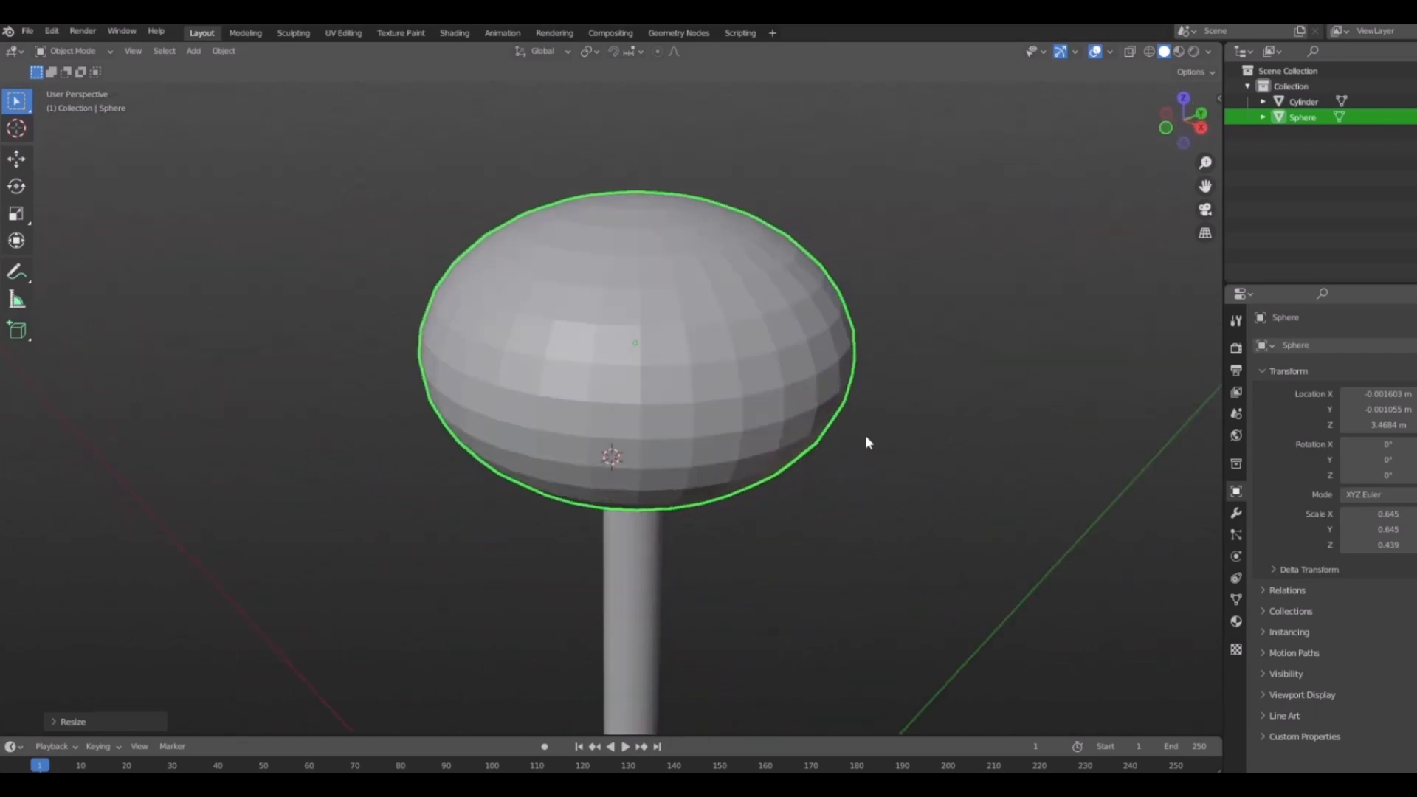
Select the flattened sphere together with the pole and apply smooth shading to both.
{"action": "scroll", "coordinate": [783, 620], "scroll_direction": "down", "scroll_amount": 5}
{"action": "middle_click_drag", "start_coordinate": [792, 657], "coordinate": [801, 520], "text": "shift"}
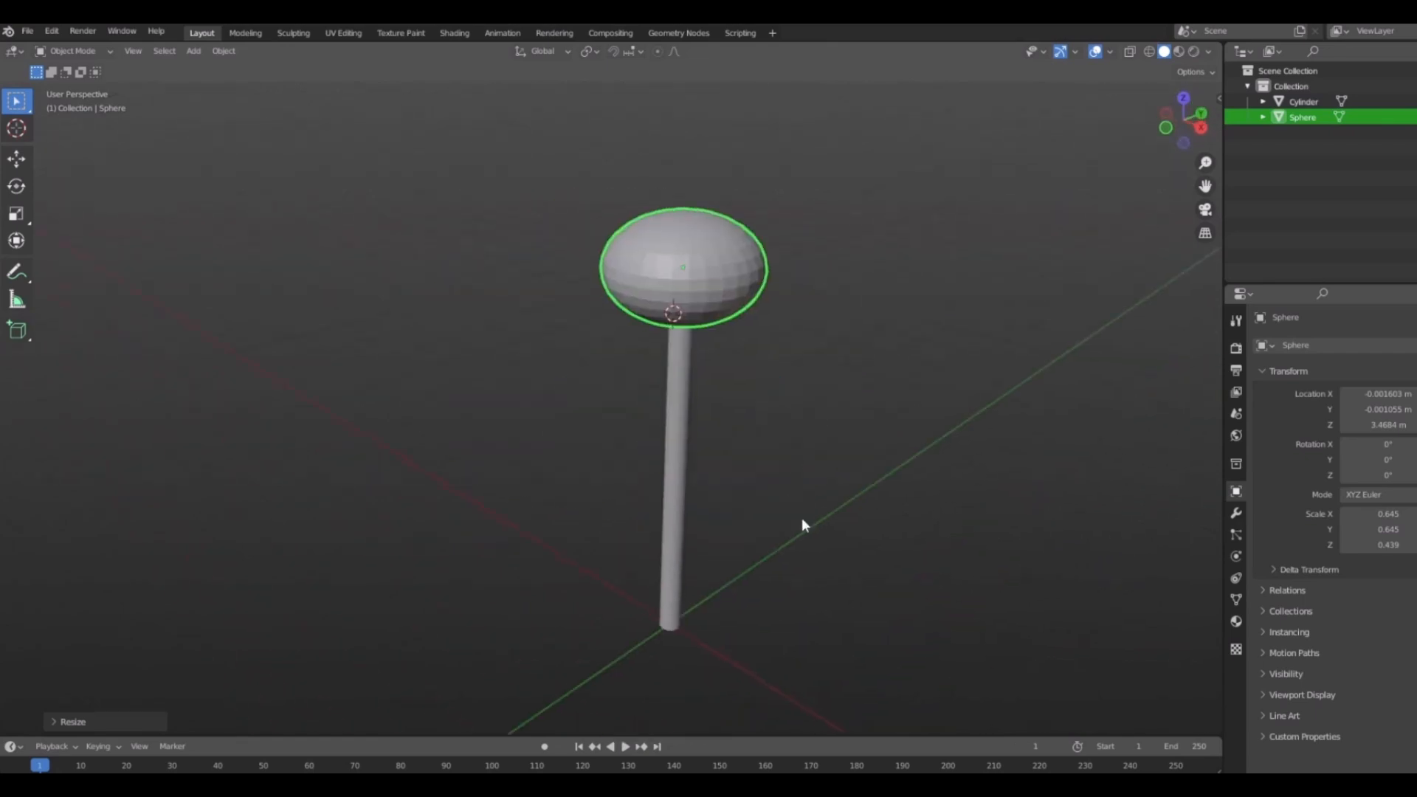
{"action": "scroll", "coordinate": [802, 519], "scroll_direction": "up", "scroll_amount": 3}
{"action": "middle_click_drag", "start_coordinate": [685, 274], "coordinate": [725, 372], "text": "shift"}
{"action": "left_click", "coordinate": [709, 163]}
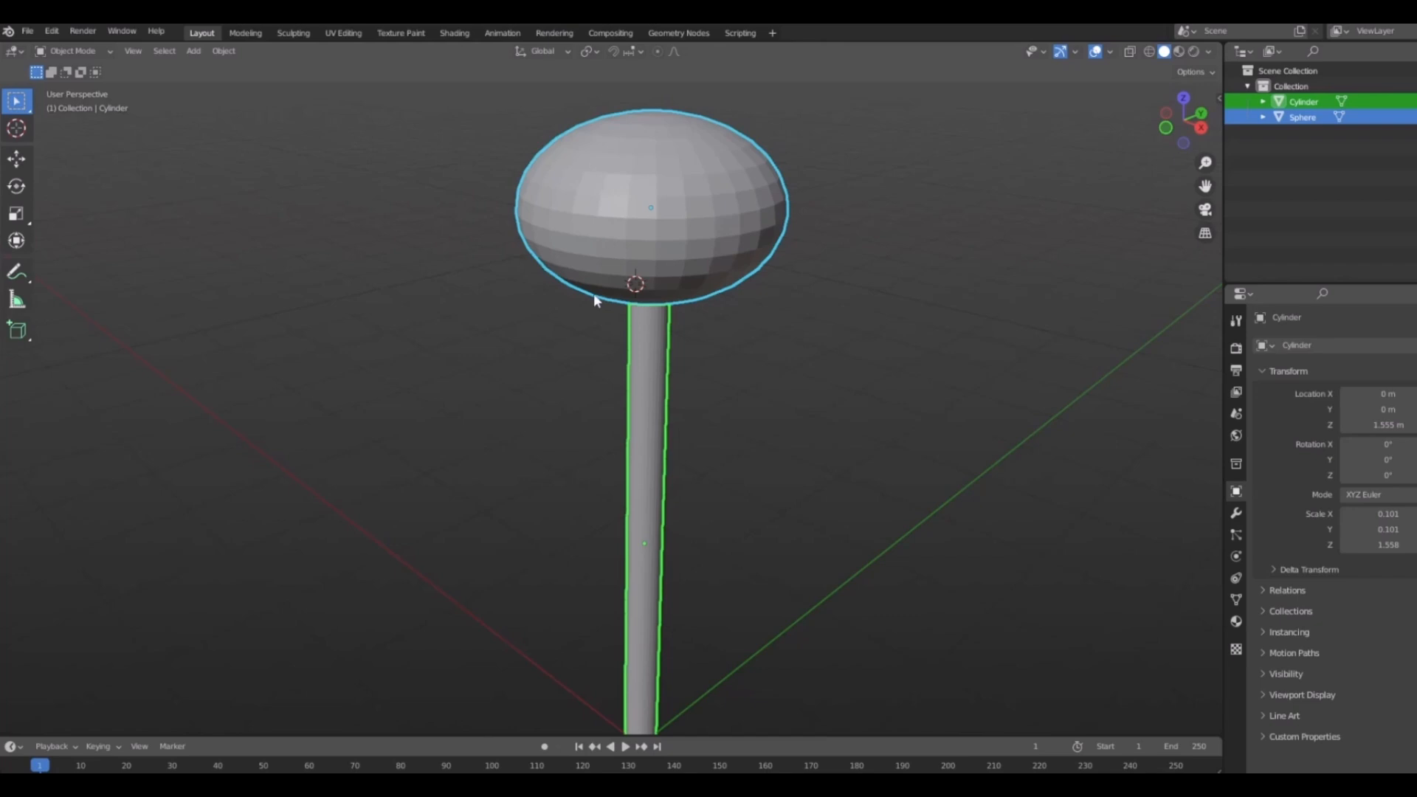
{"action": "middle_click_drag", "start_coordinate": [775, 330], "coordinate": [824, 435], "text": "shift"}
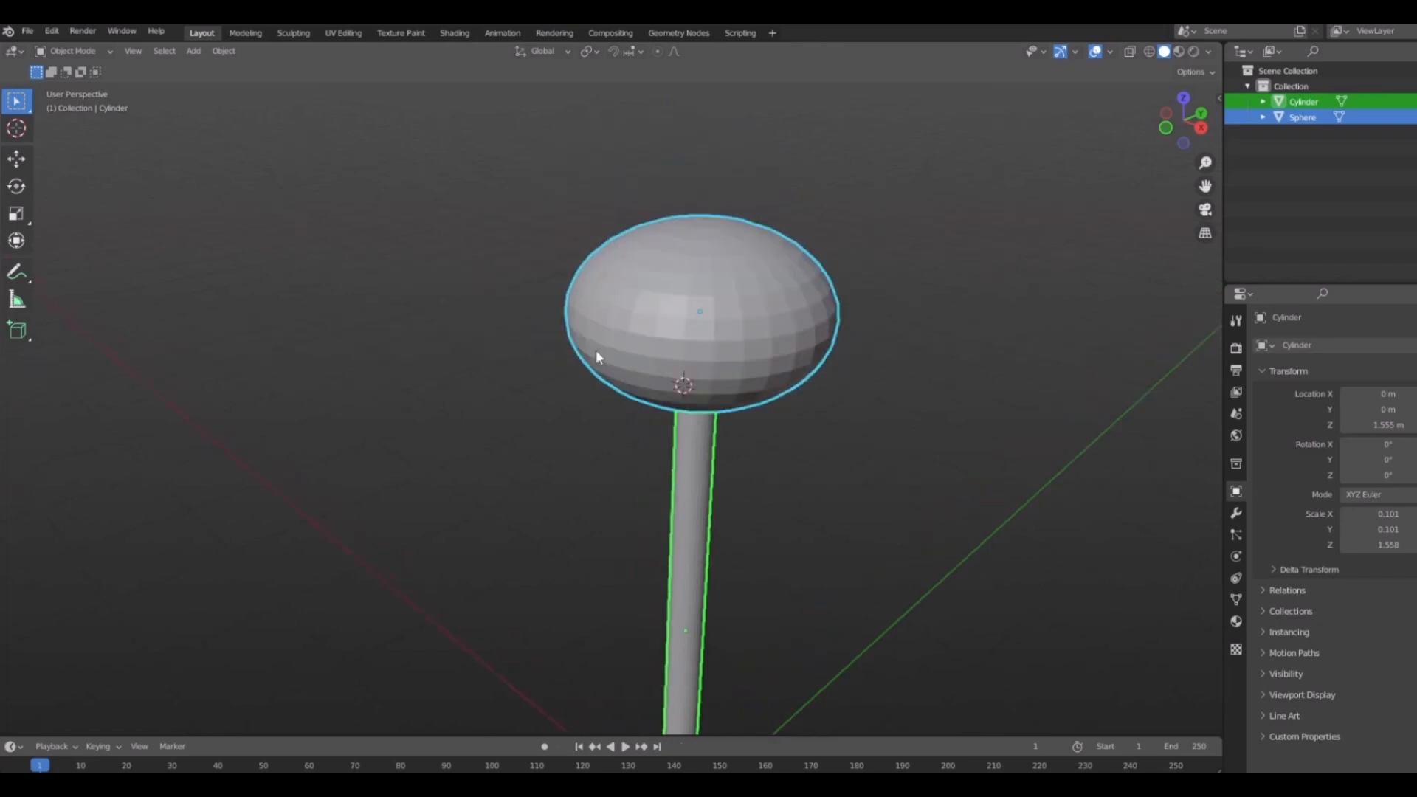
{"action": "right_click", "coordinate": [733, 313]}
{"action": "left_click", "coordinate": [662, 313]}
Duplicate the flattened sphere alone and place the copy up and to one side, at about X -0.45, Y 0.30, Z 3.77 m.
{"action": "middle_click_drag", "start_coordinate": [728, 412], "coordinate": [765, 313]}
{"action": "left_click", "coordinate": [765, 313]}
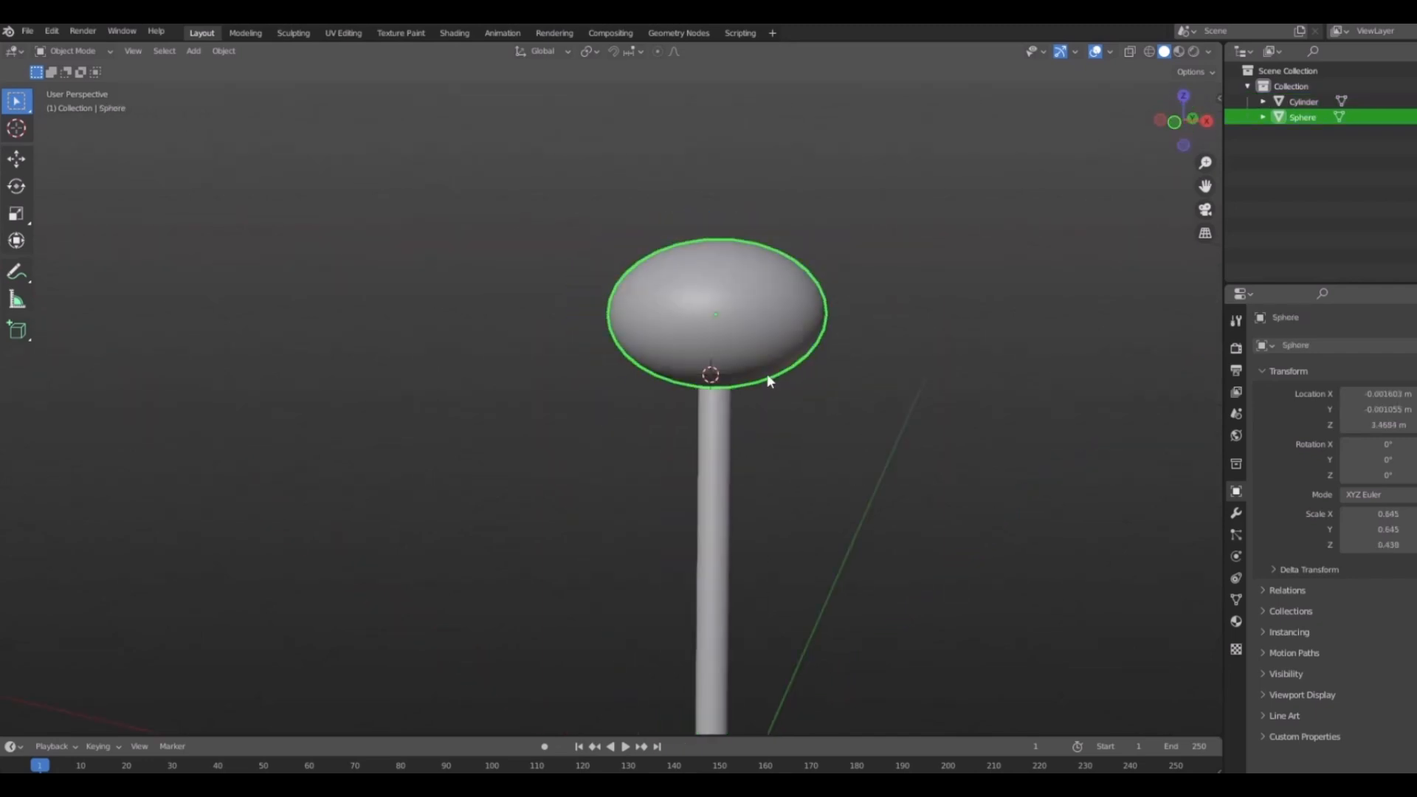
{"action": "middle_click_drag", "start_coordinate": [767, 381], "coordinate": [644, 256]}
{"action": "middle_click_drag", "start_coordinate": [714, 315], "coordinate": [750, 396]}
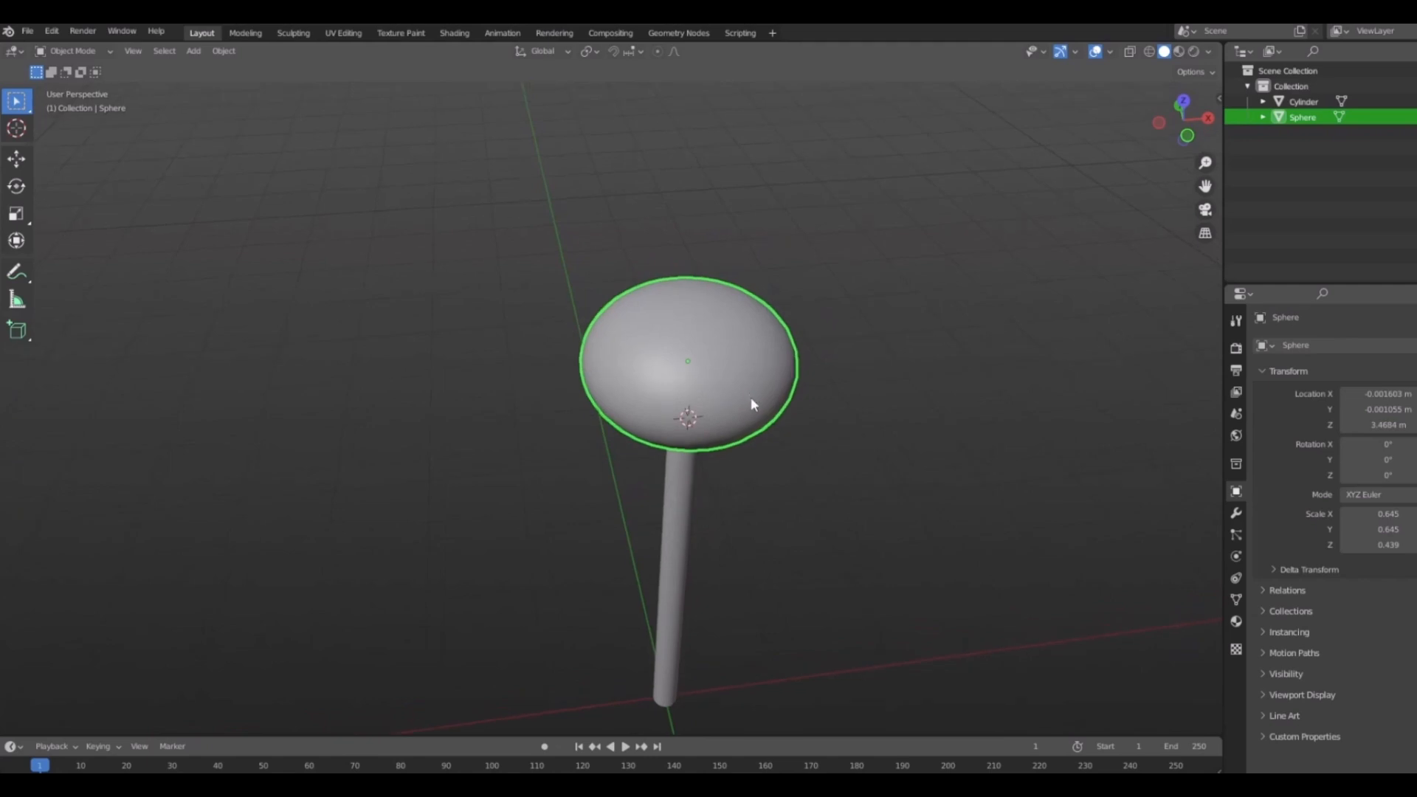
{"action": "key", "text": "shift+d"}
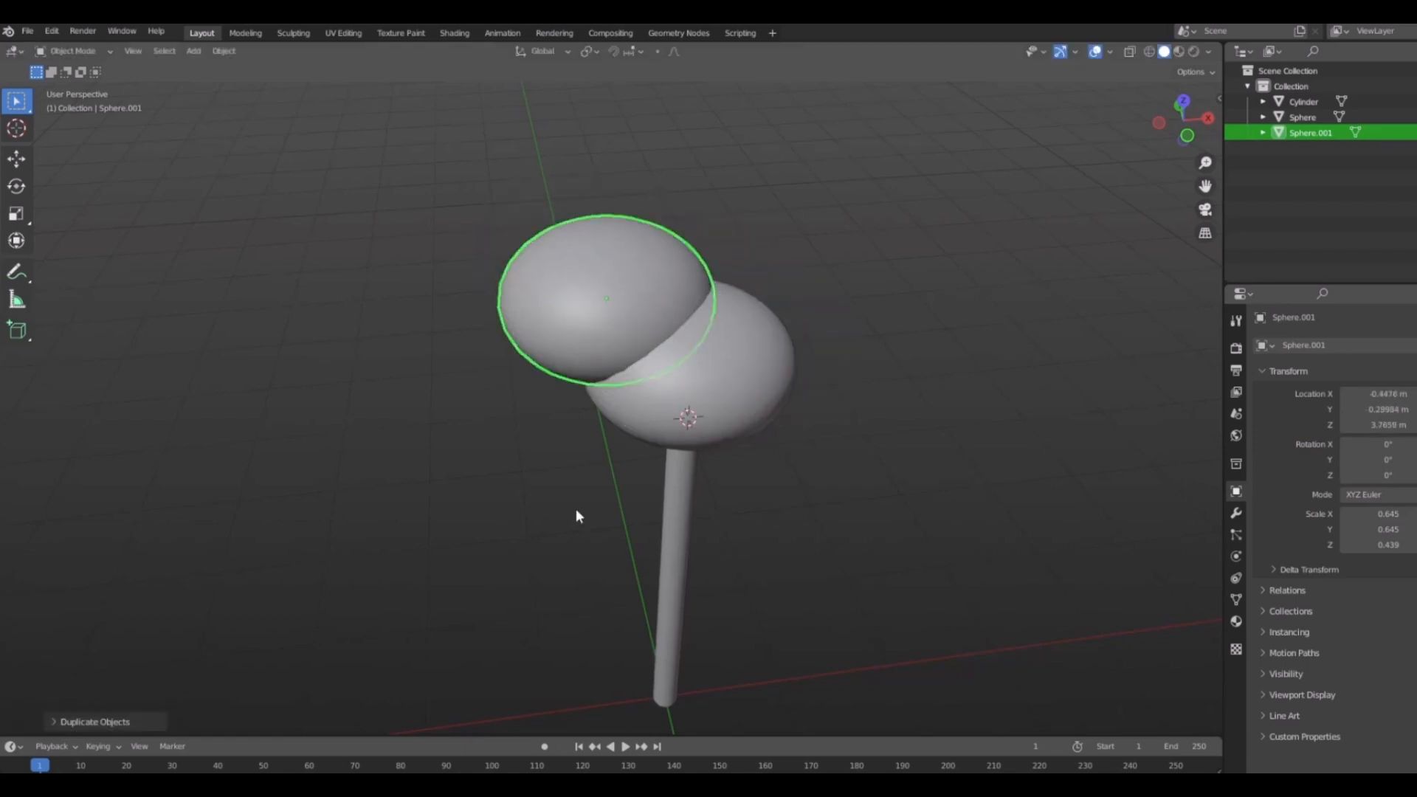
Scale the duplicated sphere down uniformly to about 0.505 in X and Y and 0.344 in Z.
{"action": "middle_click_drag", "start_coordinate": [576, 511], "coordinate": [605, 477]}
{"action": "key", "text": "s"}
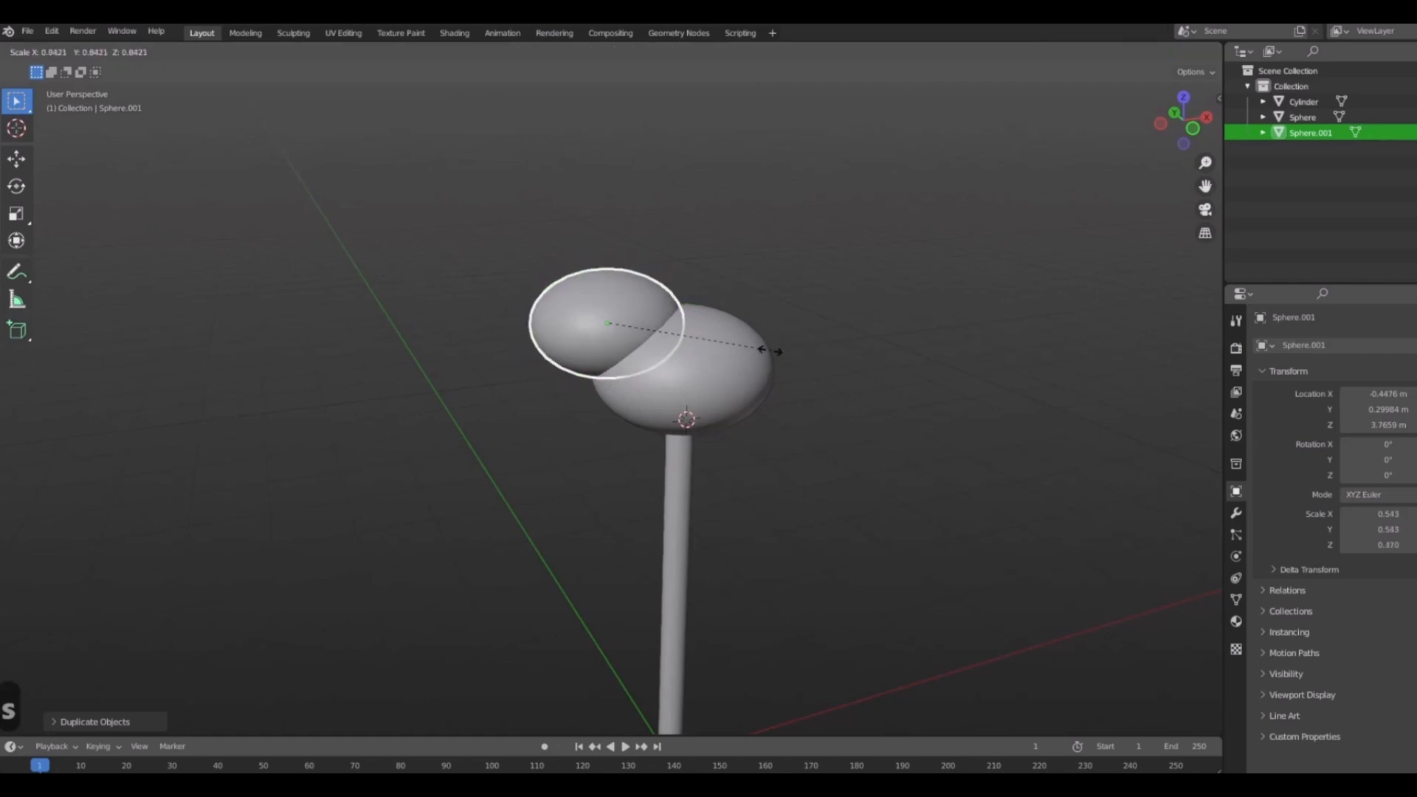
{"action": "middle_click_drag", "start_coordinate": [762, 348], "coordinate": [684, 430]}
{"action": "middle_click_drag", "start_coordinate": [753, 400], "coordinate": [702, 454]}
Duplicate the smaller sphere and place the copy on the near side of the main one, at about X -0.46, Y -0.3, Z 3.475 m.
{"action": "key", "text": "shift+d"}
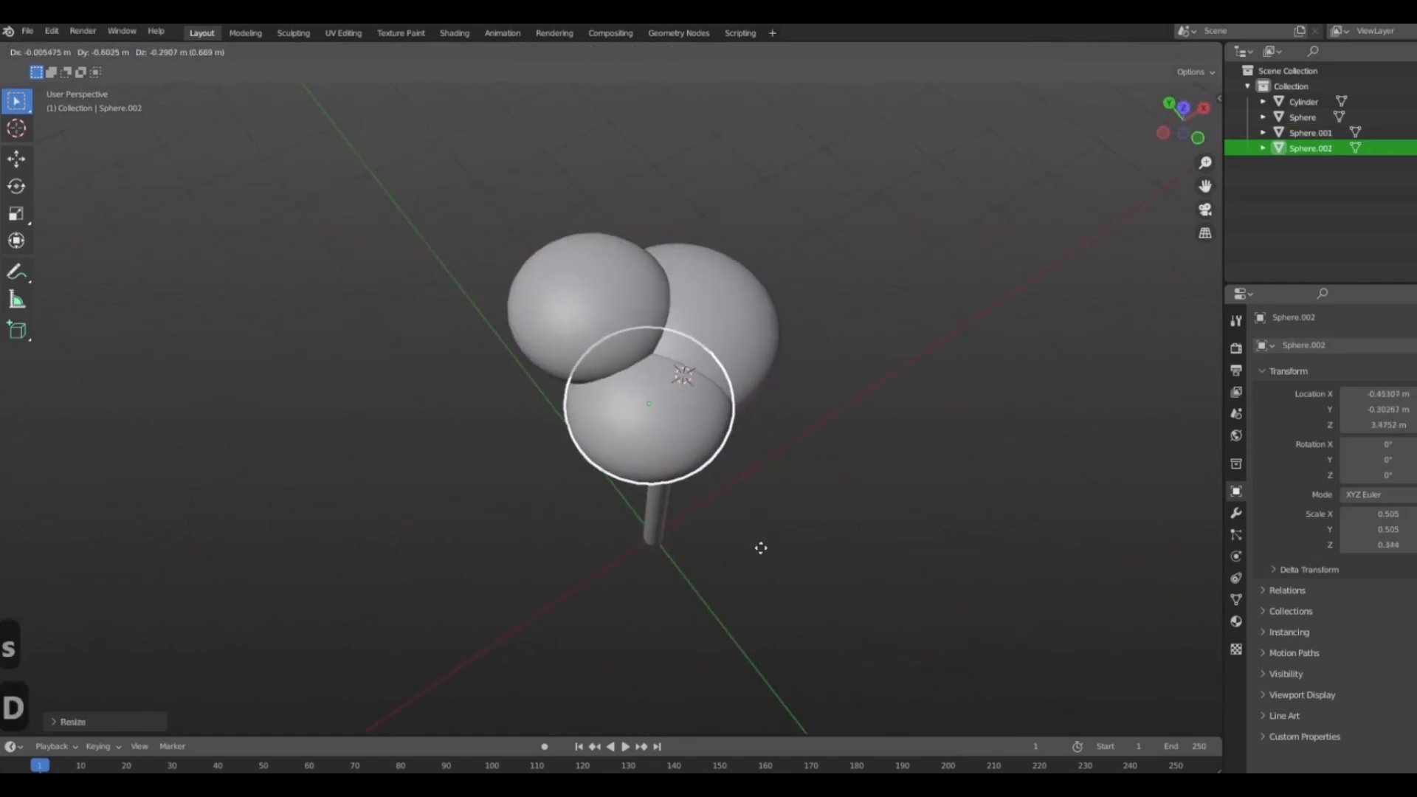
{"action": "left_click", "coordinate": [756, 531]}
{"action": "middle_click_drag", "start_coordinate": [756, 531], "coordinate": [798, 427]}
In front view, lower the newest sphere to about Z 3.26 m and shift it slightly outward beside the main sphere.
{"action": "key", "text": "1"}
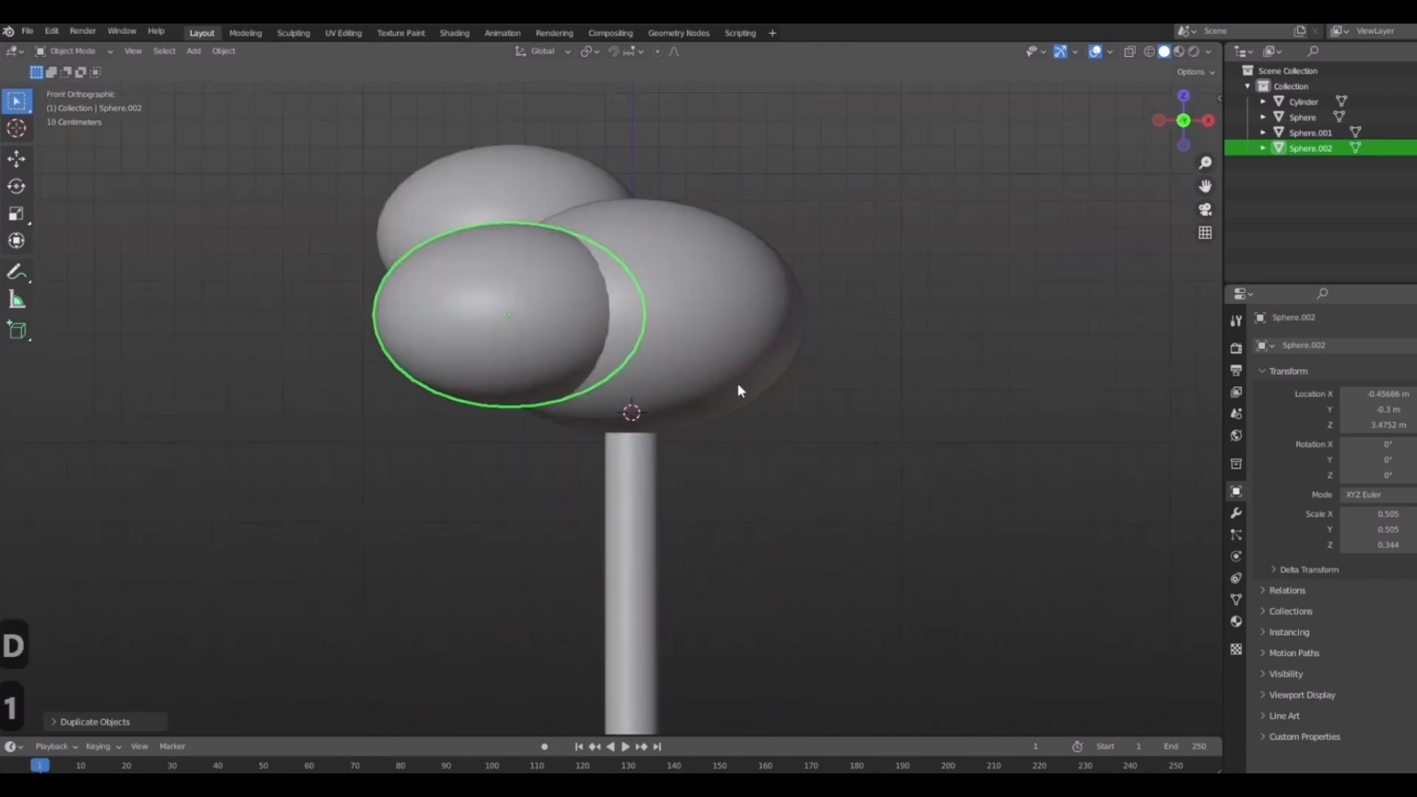
{"action": "key", "text": "g"}
{"action": "scroll", "coordinate": [697, 437], "scroll_direction": "down", "scroll_amount": 2}
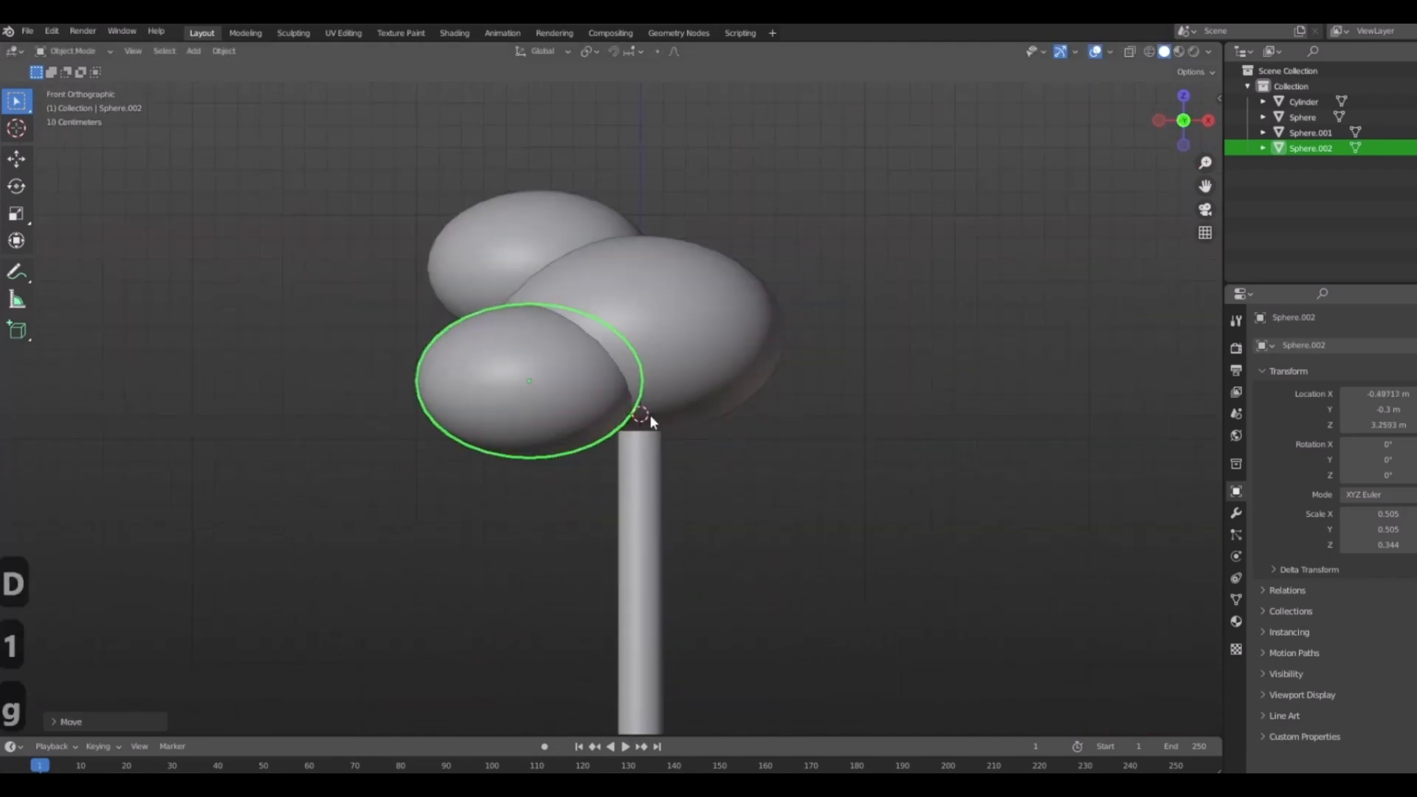
Duplicate the newest sphere to about X 0.28, Z 3.08 m and scale the copy up to about 0.661 in X and Y, 0.450 in Z.
{"action": "key", "text": "shift+d"}
{"action": "left_click", "coordinate": [807, 490]}
{"action": "scroll", "coordinate": [807, 490], "scroll_direction": "down", "scroll_amount": 3}
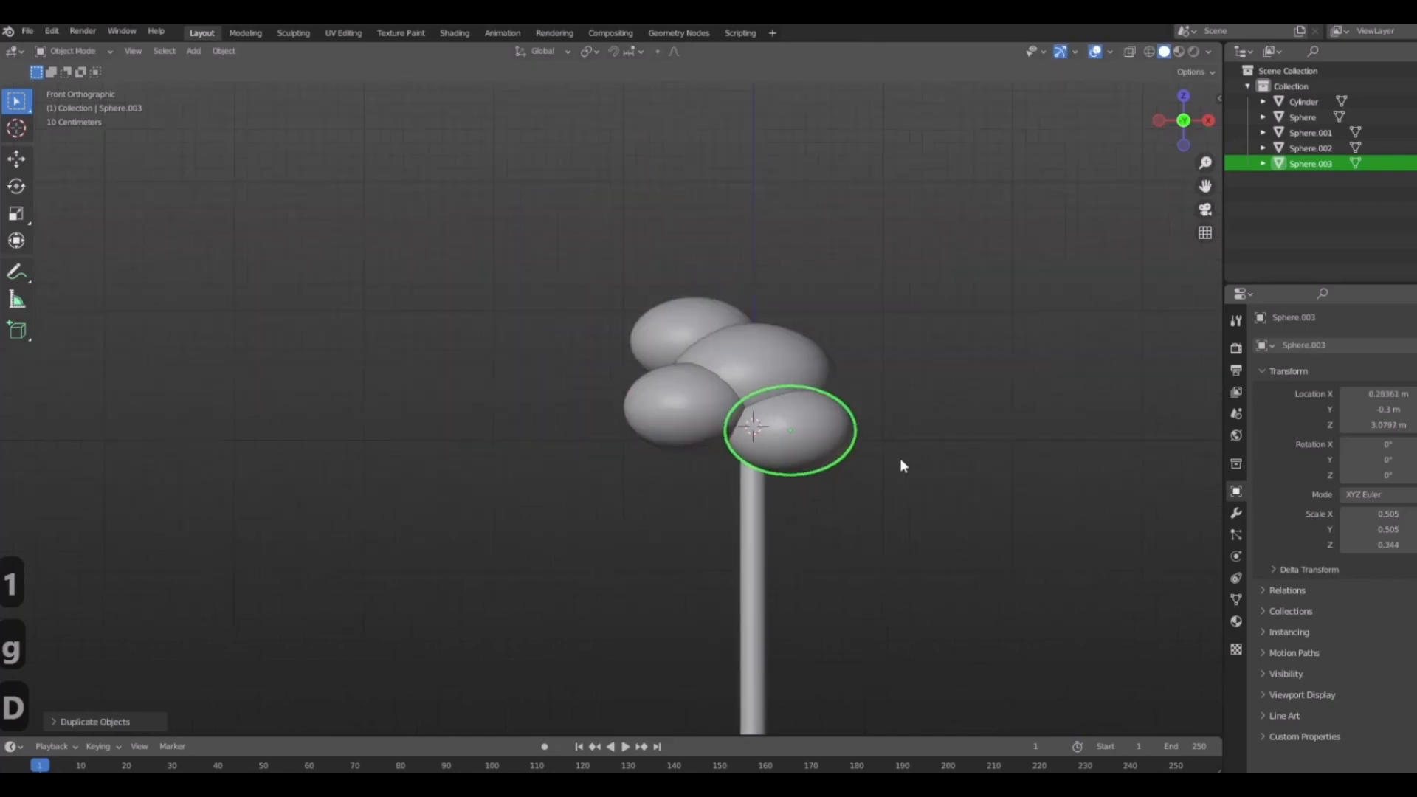
{"action": "middle_click_drag", "start_coordinate": [900, 457], "coordinate": [819, 411]}
{"action": "key", "text": "s"}
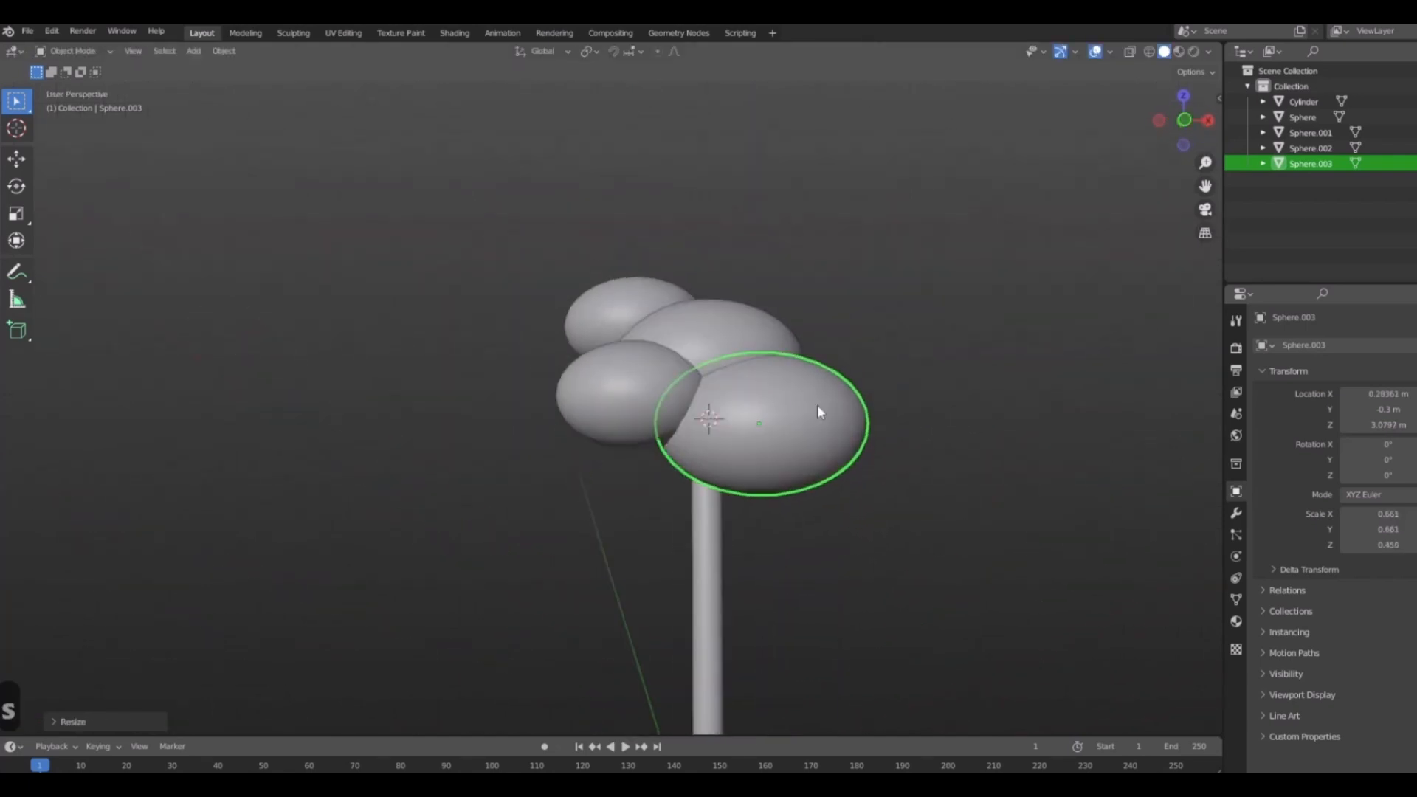
Duplicate the enlarged sphere straight upward along Z to about Z 4.03 m.
{"action": "key", "text": "shift+d"}
{"action": "key", "text": "z"}
{"action": "left_click", "coordinate": [934, 330]}
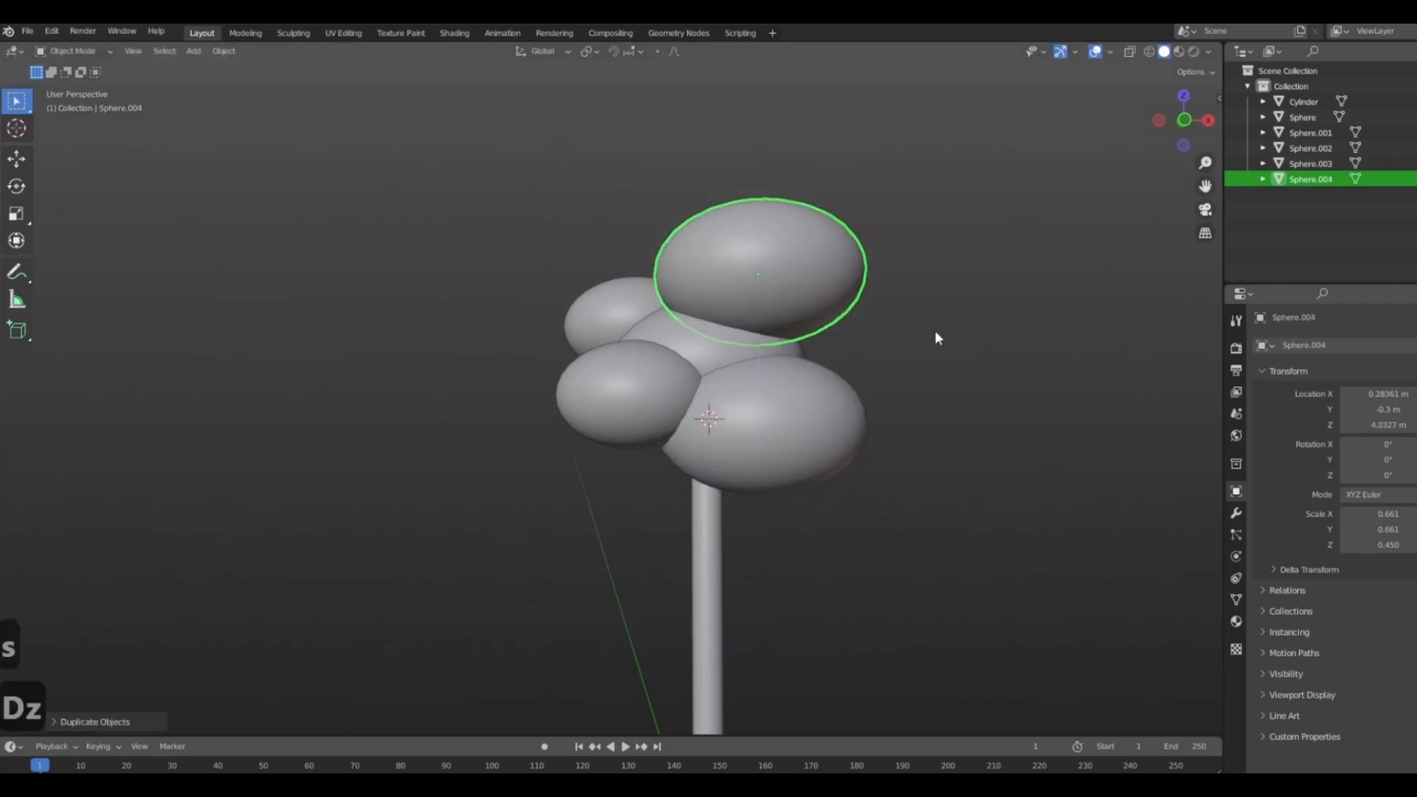
Scale the top sphere to about 0.583 in X and Y, 0.397 in Z, and center it above the crown at about Y 0.03, Z 3.89 m.
{"action": "key", "text": "1"}
{"action": "key", "text": "s"}
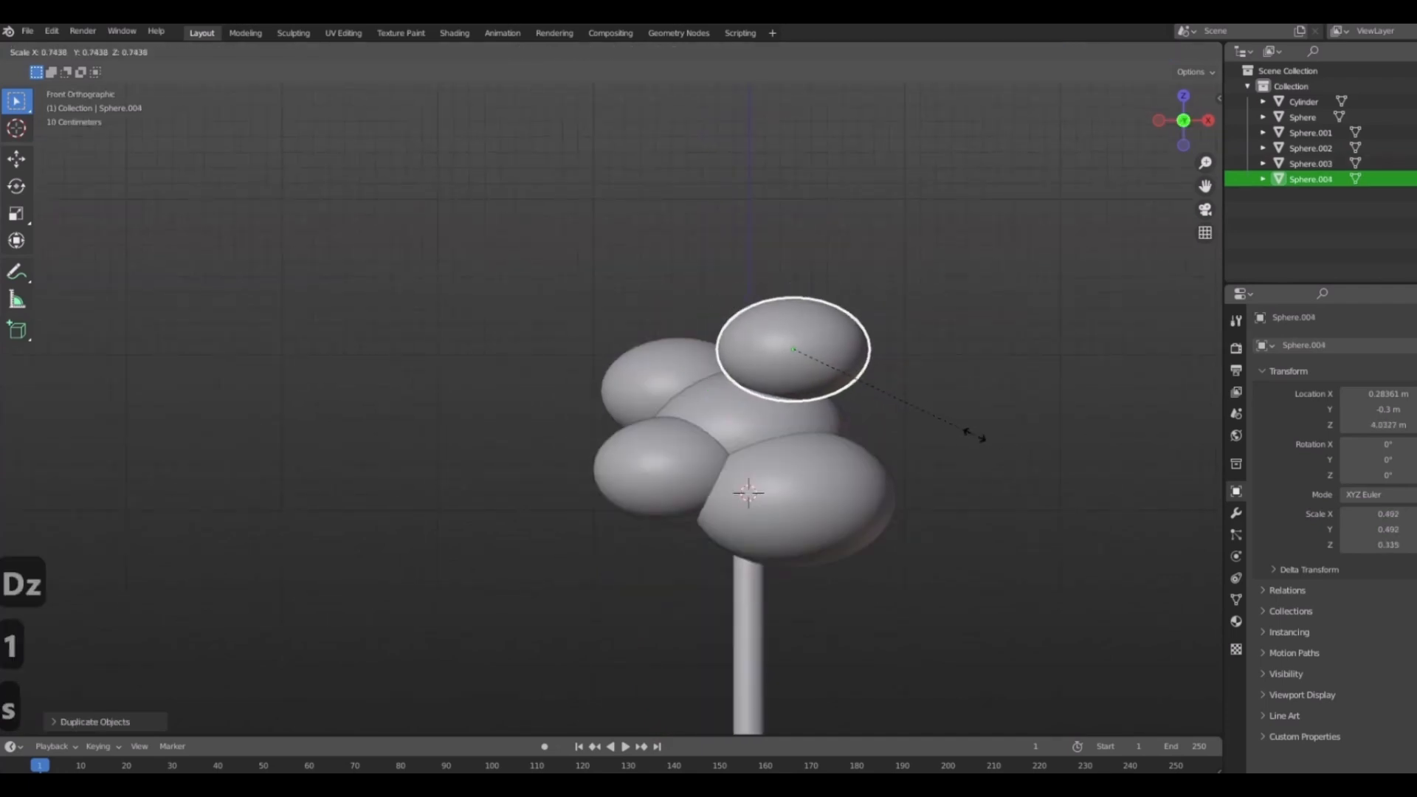
{"action": "left_click", "coordinate": [1008, 449]}
{"action": "key", "text": "g"}
{"action": "left_click", "coordinate": [977, 466]}
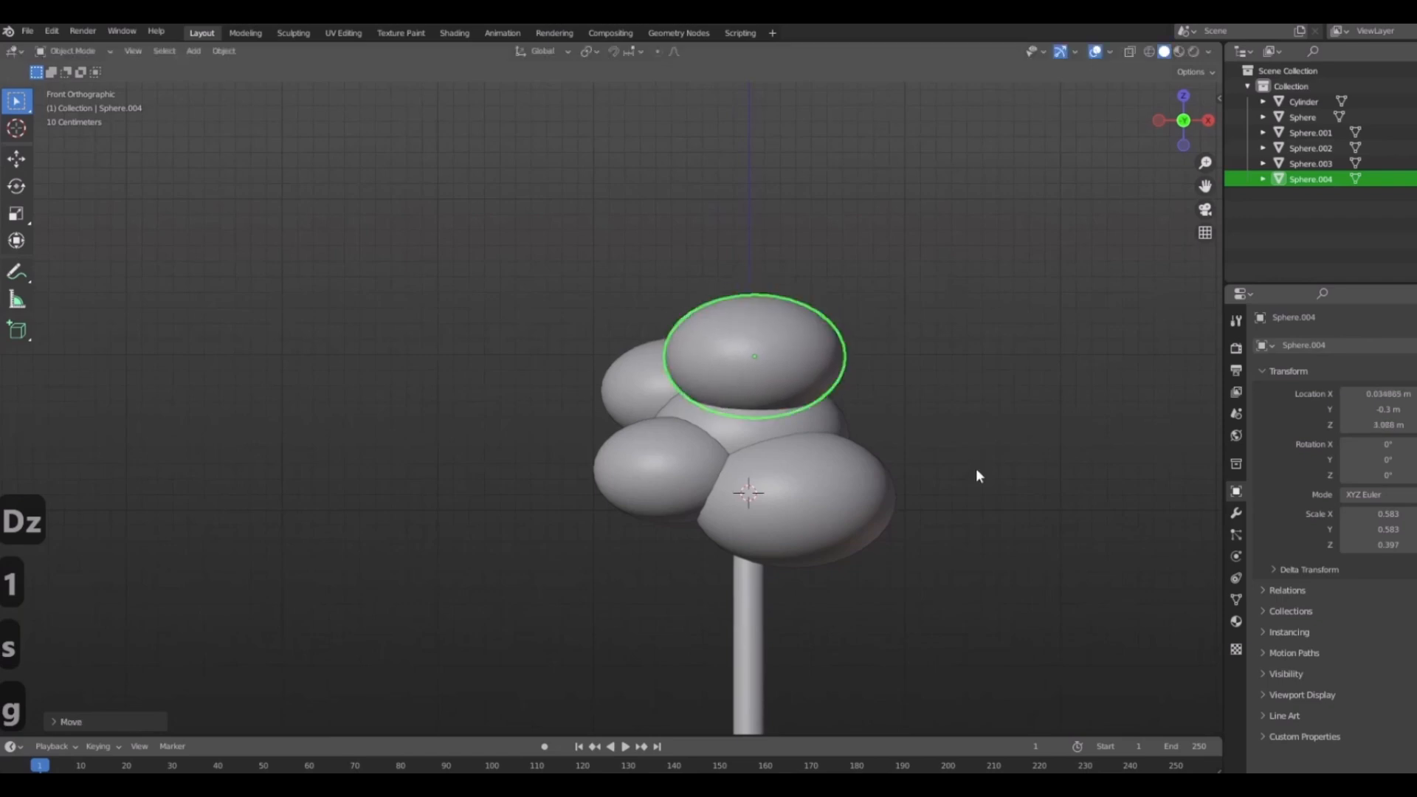
{"action": "key", "text": "KP_7"}
{"action": "key", "text": "g"}
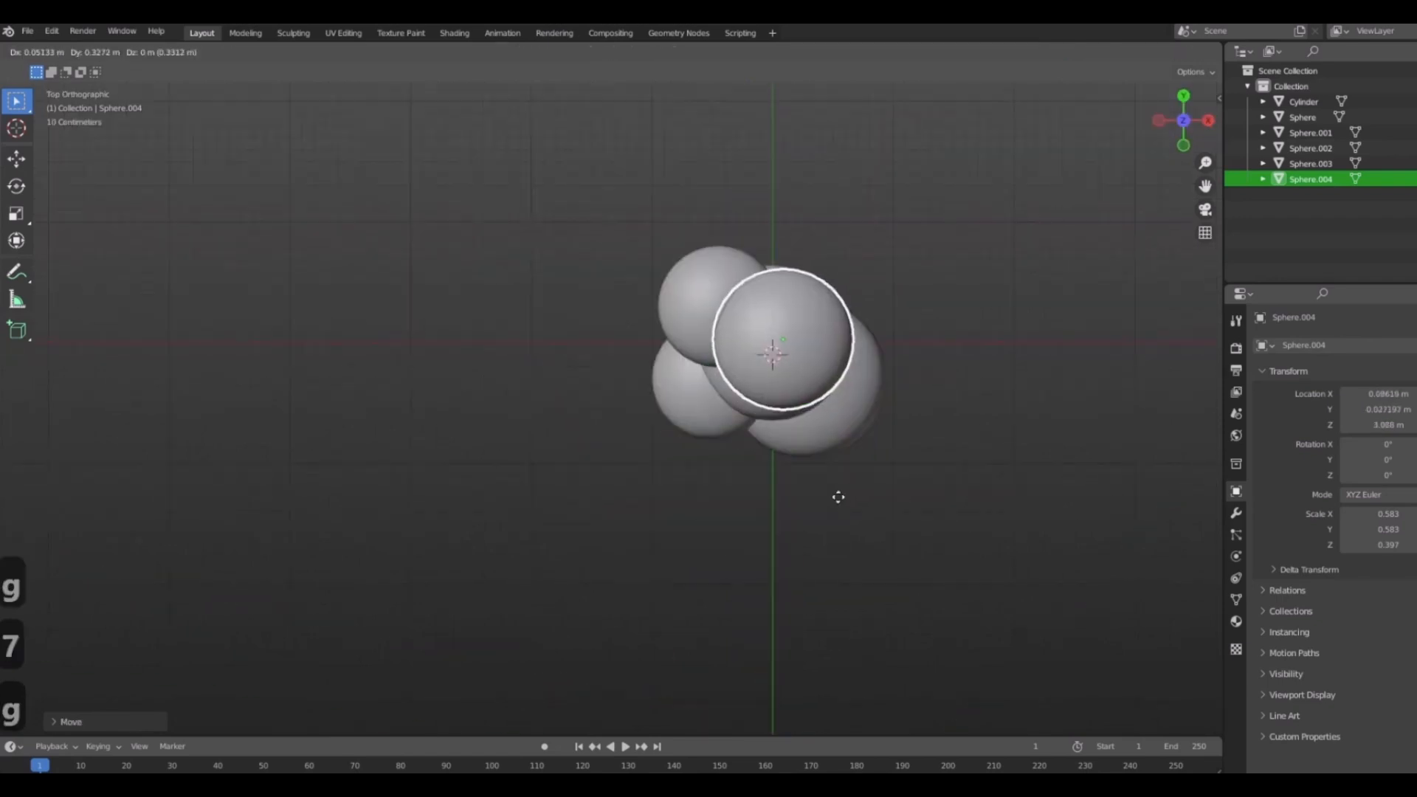
{"action": "left_click", "coordinate": [839, 495]}
Duplicate the top sphere, place the copy low at the back of the crown, and scale it to about 0.604 in X and Y.
{"action": "middle_click_drag", "start_coordinate": [922, 509], "coordinate": [1028, 464]}
{"action": "key", "text": "shift+d"}
{"action": "left_click", "coordinate": [911, 576]}
{"action": "scroll", "coordinate": [860, 498], "scroll_direction": "up", "scroll_amount": 4}
{"action": "key", "text": "s"}
{"action": "left_click", "coordinate": [824, 468]}
{"action": "key", "text": "g"}
{"action": "left_click", "coordinate": [856, 445]}
Duplicate this sphere twice, placing copies at about X -0.51, Y 0.54, Z 3.18 m and X 0.85, Y 0.77, Z 3.19 m.
{"action": "scroll", "coordinate": [902, 427], "scroll_direction": "down", "scroll_amount": 3}
{"action": "key", "text": "shift+d"}
{"action": "left_click", "coordinate": [883, 490]}
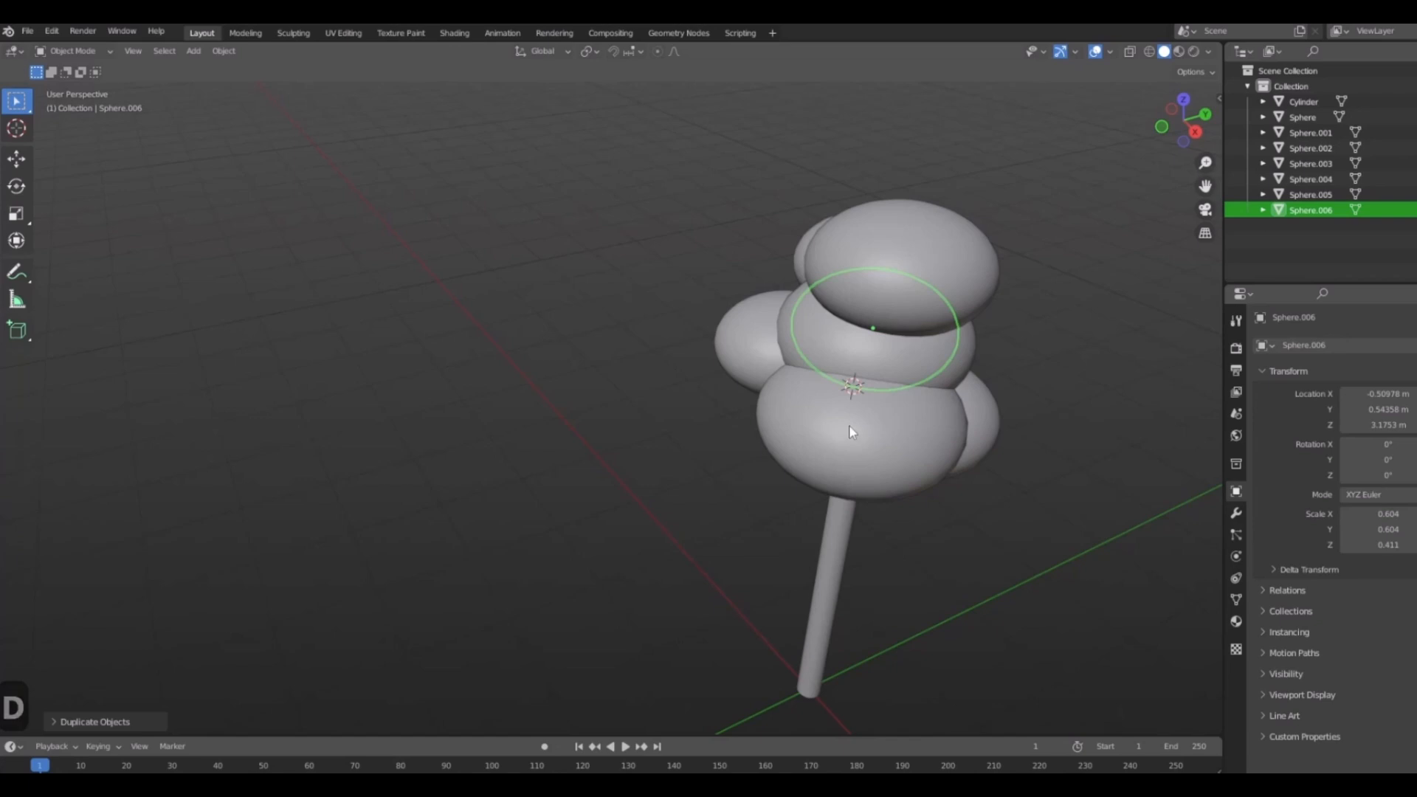
{"action": "middle_click_drag", "start_coordinate": [848, 423], "coordinate": [752, 483]}
{"action": "key", "text": "shift+d"}
{"action": "left_click", "coordinate": [934, 479]}
{"action": "middle_click_drag", "start_coordinate": [934, 478], "coordinate": [911, 474]}
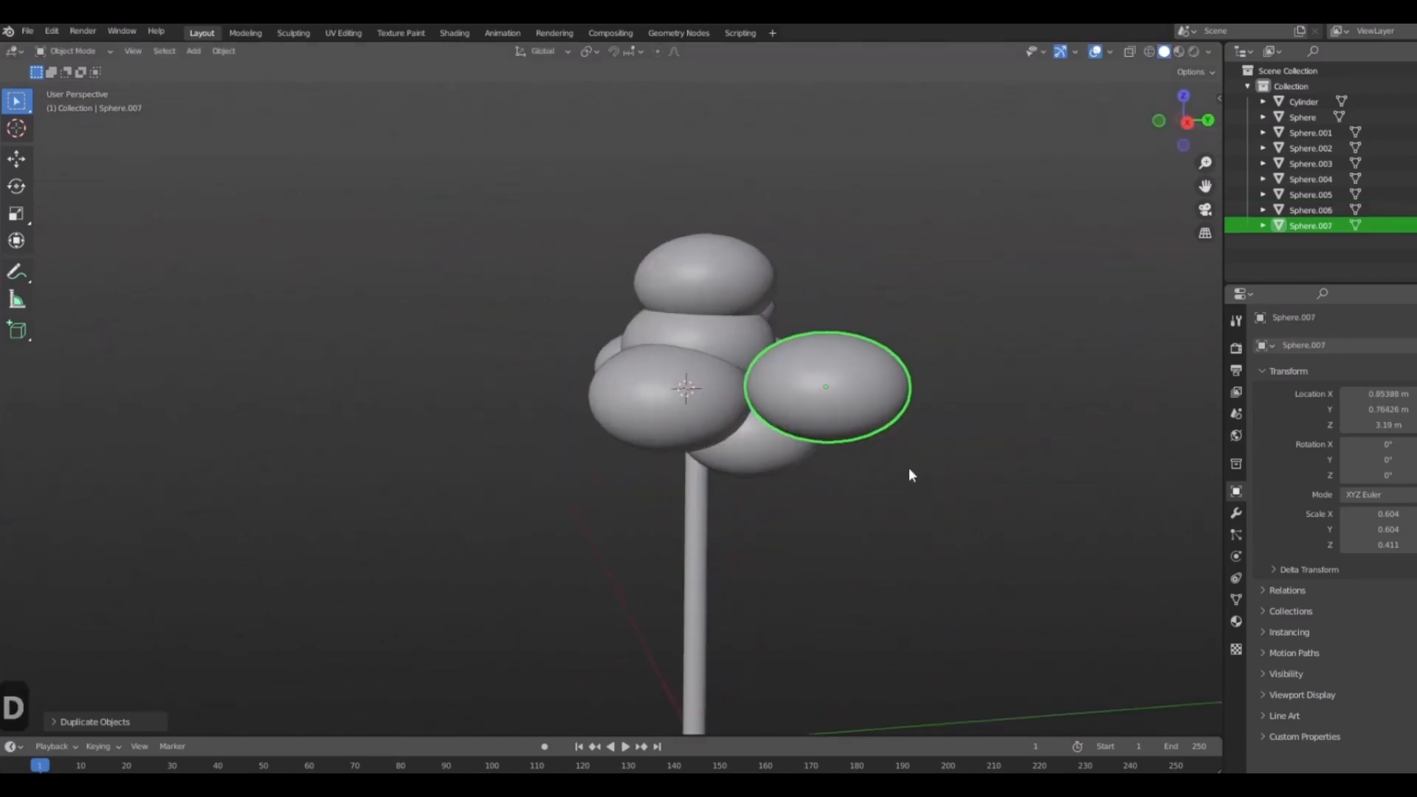
In front view, move the newest sphere to about X 0.71, Z 3.51 m and scale it down uniformly.
{"action": "key", "text": "KP_1"}
{"action": "key", "text": "g"}
{"action": "left_click", "coordinate": [922, 533]}
{"action": "key", "text": "s"}
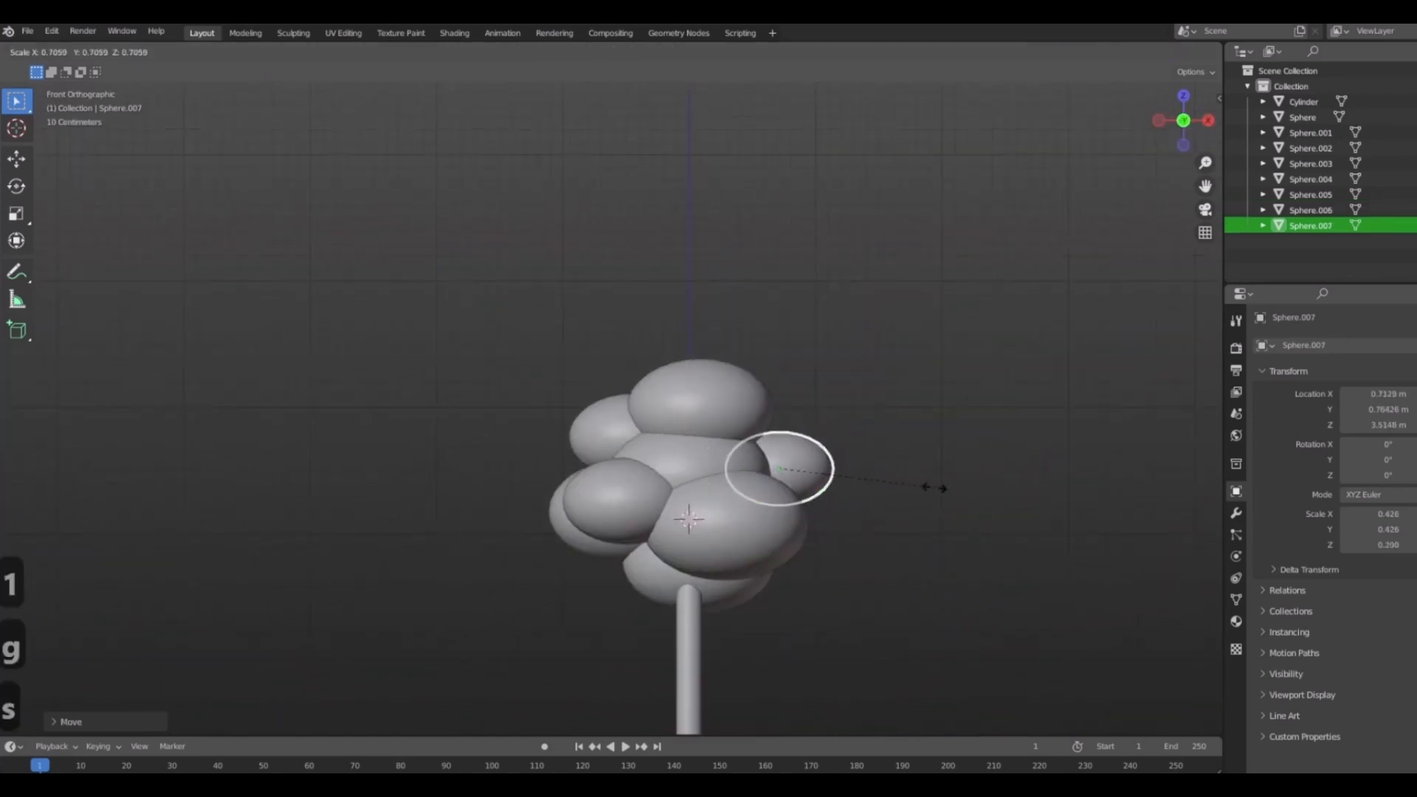
{"action": "left_click", "coordinate": [950, 488]}
Scale the top sphere down to about 0.439 in X and Y and shift it sideways to about X 0.23 m.
{"action": "left_click", "coordinate": [731, 410]}
{"action": "key", "text": "s"}
{"action": "key", "text": "g"}
{"action": "left_click", "coordinate": [753, 444]}
In top view, reposition one of the crown's outer spheres horizontally.
{"action": "middle_click_drag", "start_coordinate": [944, 453], "coordinate": [861, 473]}
{"action": "left_click", "coordinate": [856, 449]}
{"action": "key", "text": "KP_7"}
{"action": "key", "text": "g"}
{"action": "left_click", "coordinate": [929, 439]}
Stretch the large lower front sphere along the X axis.
{"action": "middle_click_drag", "start_coordinate": [929, 439], "coordinate": [744, 419]}
{"action": "scroll", "coordinate": [817, 382], "scroll_direction": "up", "scroll_amount": 4}
{"action": "left_click_drag", "start_coordinate": [705, 472], "coordinate": [763, 518]}
{"action": "left_click", "coordinate": [763, 521]}
{"action": "mouse_move", "coordinate": [763, 520]}
{"action": "middle_mouse_down"}
{"action": "mouse_move", "coordinate": [873, 591]}
{"action": "mouse_move", "coordinate": [759, 538]}
{"action": "middle_mouse_up"}
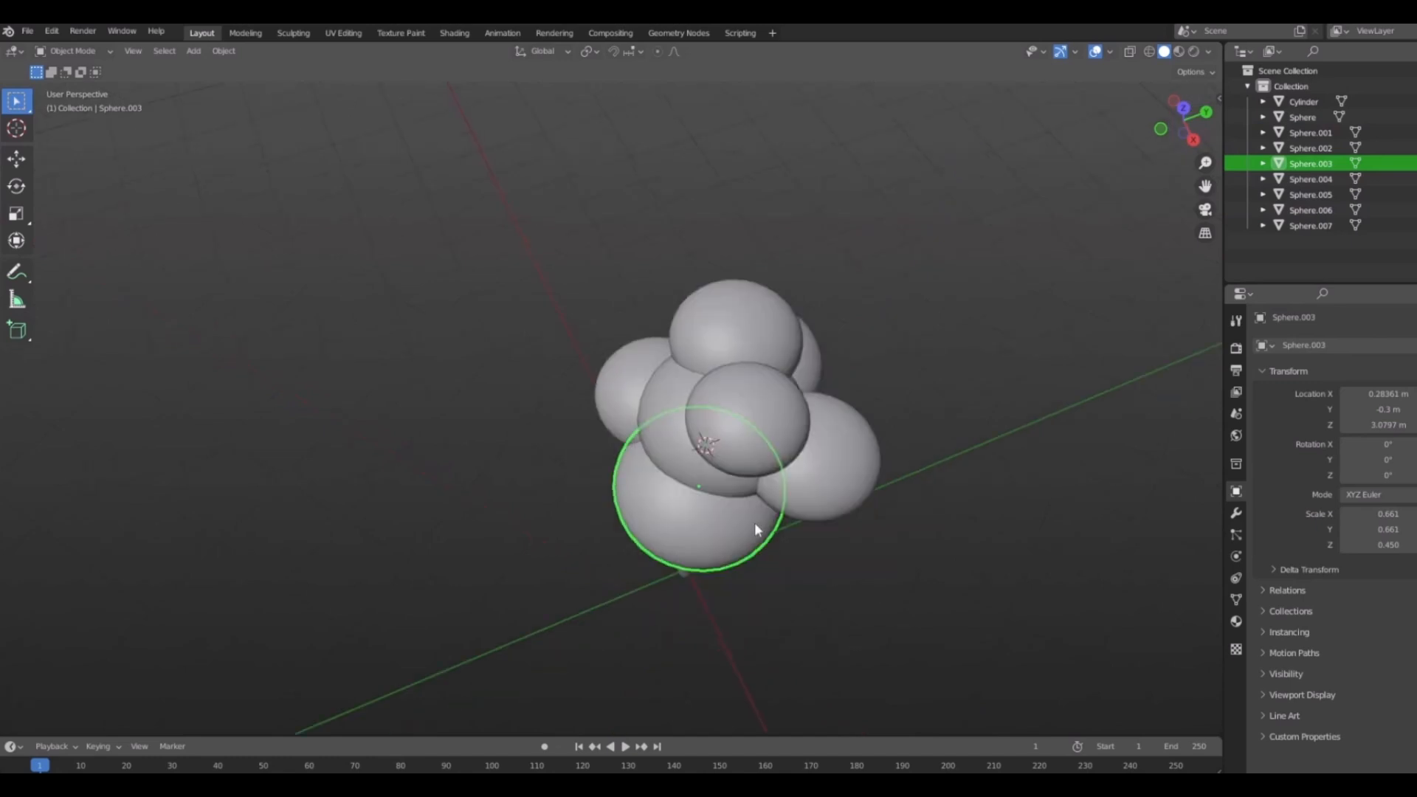
{"action": "key", "text": "s"}
{"action": "key", "text": "x"}
Stretch the smaller front sphere beside it to about 0.664 in Y and rotate it 18° about Z.
{"action": "left_click", "coordinate": [620, 392]}
{"action": "key", "text": "s"}
{"action": "key", "text": "y"}
{"action": "left_click", "coordinate": [827, 610]}
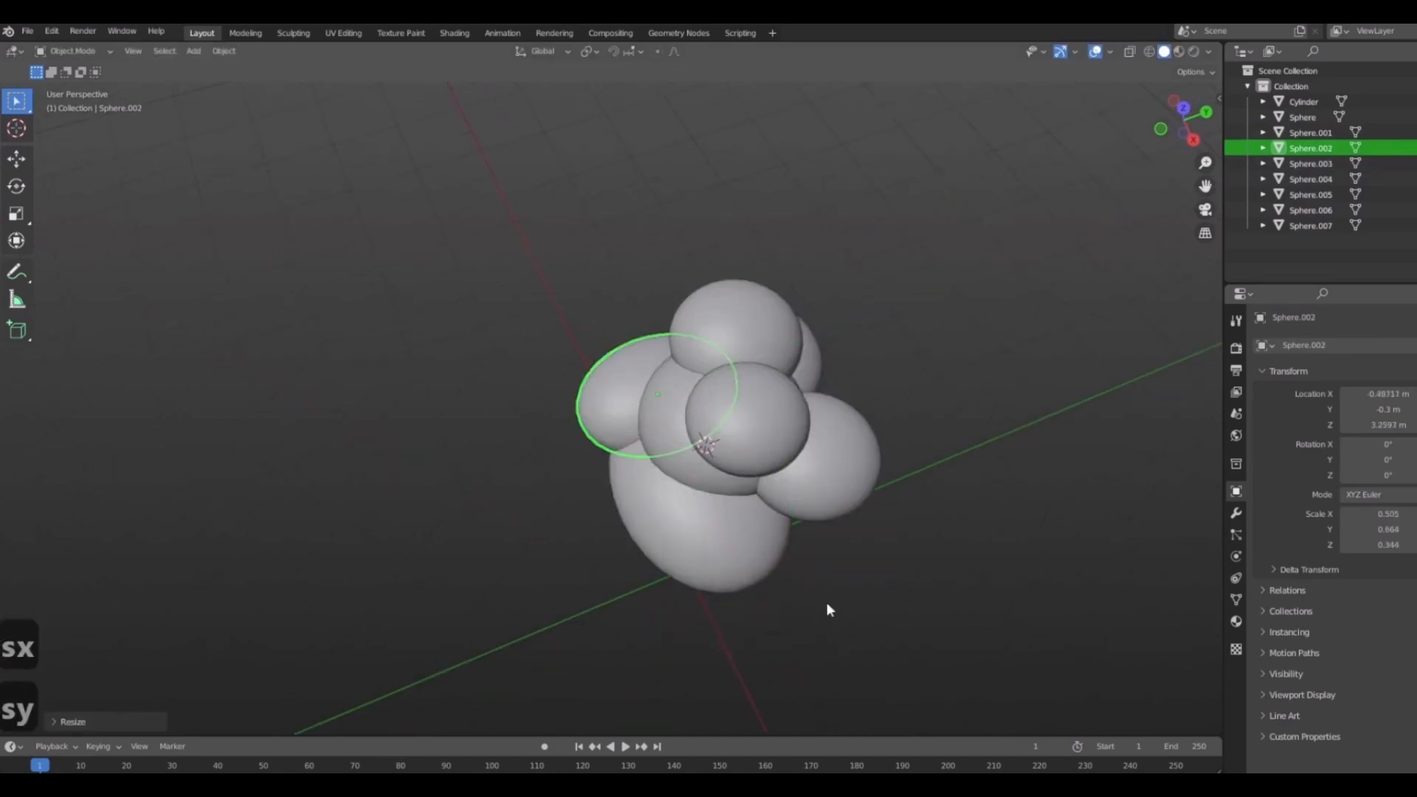
{"action": "left_click", "coordinate": [902, 587]}
Stretch the top sphere vertically into an egg shape with a Z scale of about 0.530.
{"action": "middle_click_drag", "start_coordinate": [902, 588], "coordinate": [723, 494]}
{"action": "left_click", "coordinate": [686, 293]}
{"action": "key", "text": "s"}
{"action": "key", "text": "z"}
{"action": "left_click", "coordinate": [717, 480]}
Raise the egg-shaped top sphere along Z and center it over the trunk in front view.
{"action": "key", "text": "g"}
{"action": "key", "text": "z"}
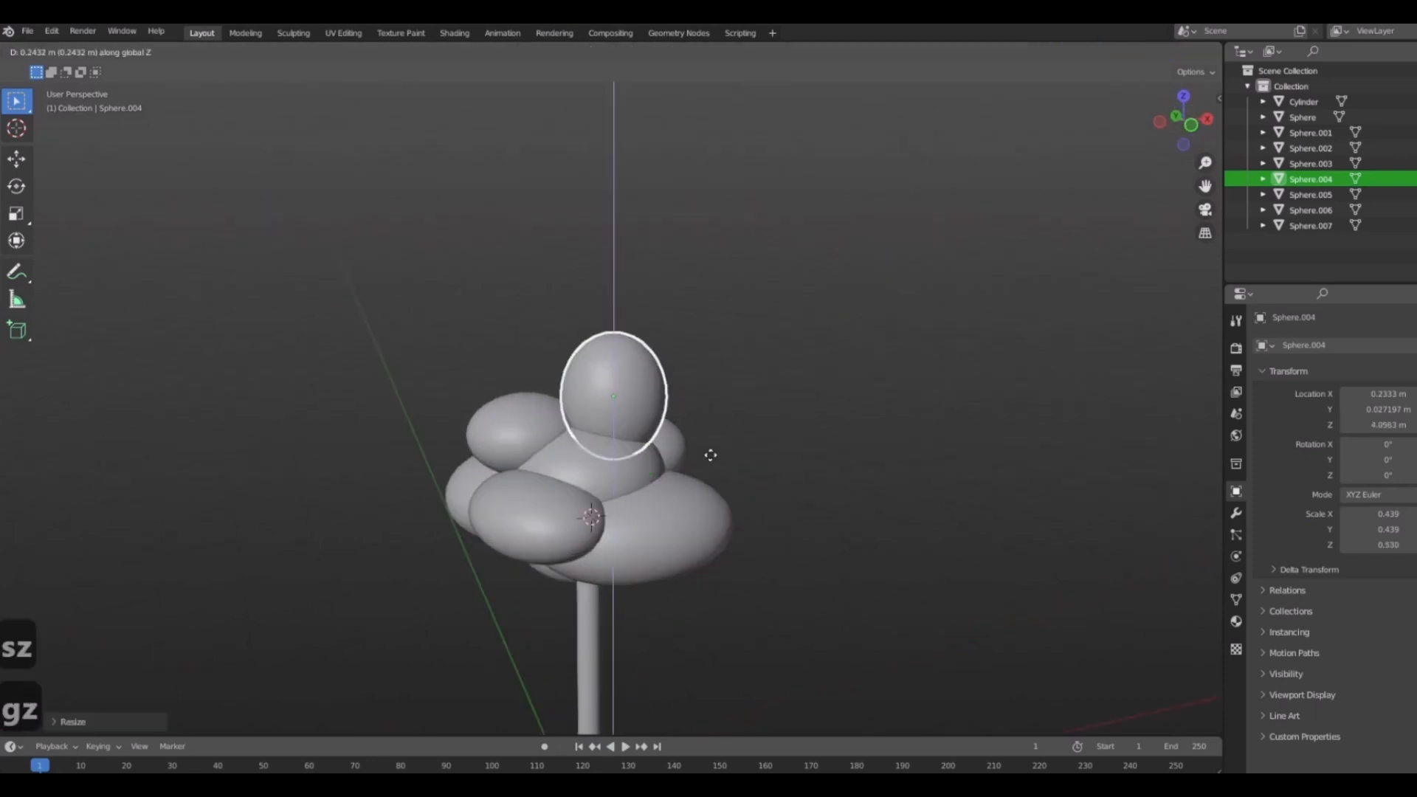
{"action": "left_click", "coordinate": [737, 421]}
{"action": "key", "text": "KP_1"}
{"action": "key", "text": "g"}
{"action": "left_click", "coordinate": [707, 462]}
Duplicate the rotated front sphere and place the copy on the opposite side of the crown at about X 0.35, Z 3.87 m.
{"action": "left_click", "coordinate": [539, 537]}
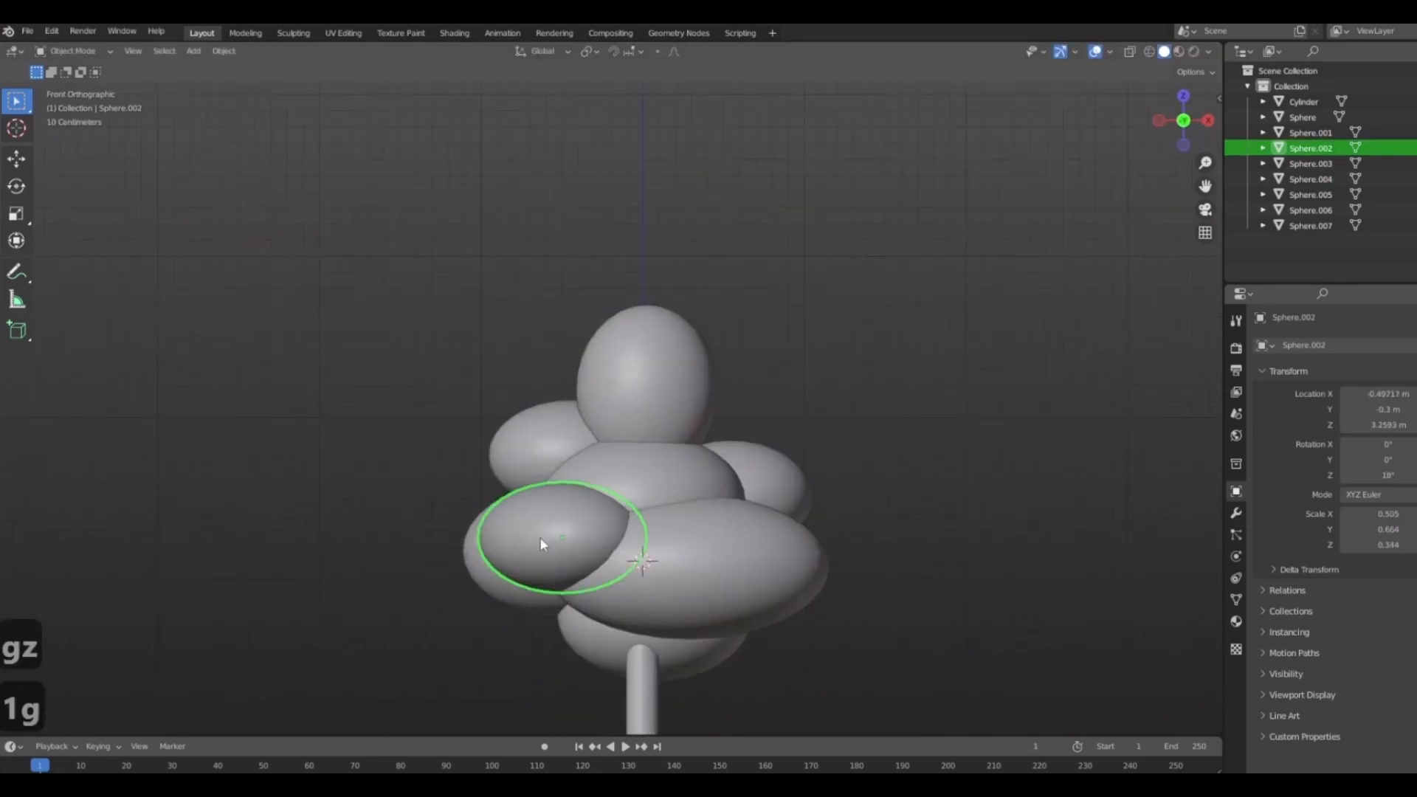
{"action": "key", "text": "shift+d"}
{"action": "left_click", "coordinate": [707, 417]}
{"action": "middle_click_drag", "start_coordinate": [707, 418], "coordinate": [695, 561]}
Reduce the copied sphere's Y scale to about 0.514 and move it to about X 0.56, Y -0.11, Z 3.62 m.
{"action": "key", "text": "s"}
{"action": "key", "text": "x"}
{"action": "right_click", "coordinate": [954, 627]}
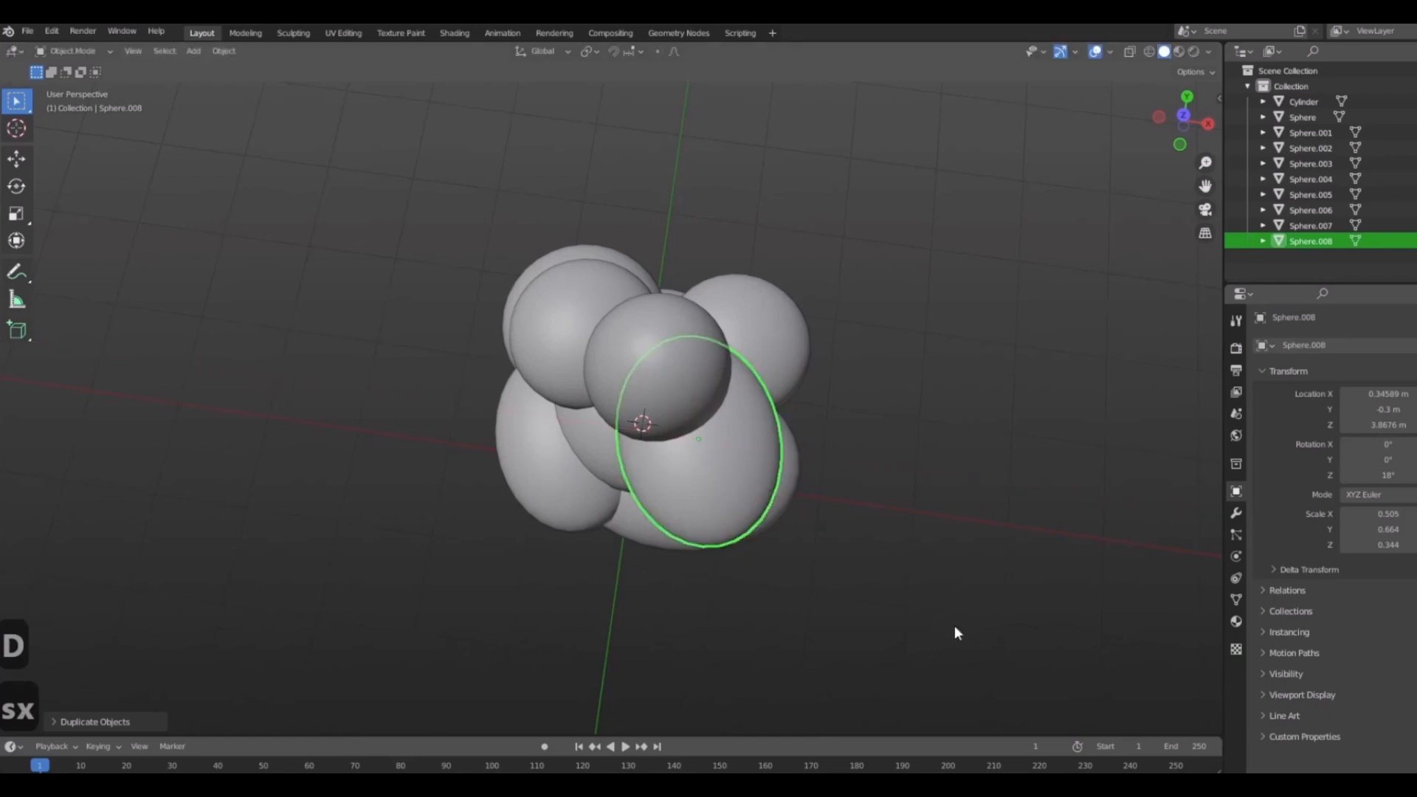
{"action": "key", "text": "y"}
{"action": "key", "text": "y"}
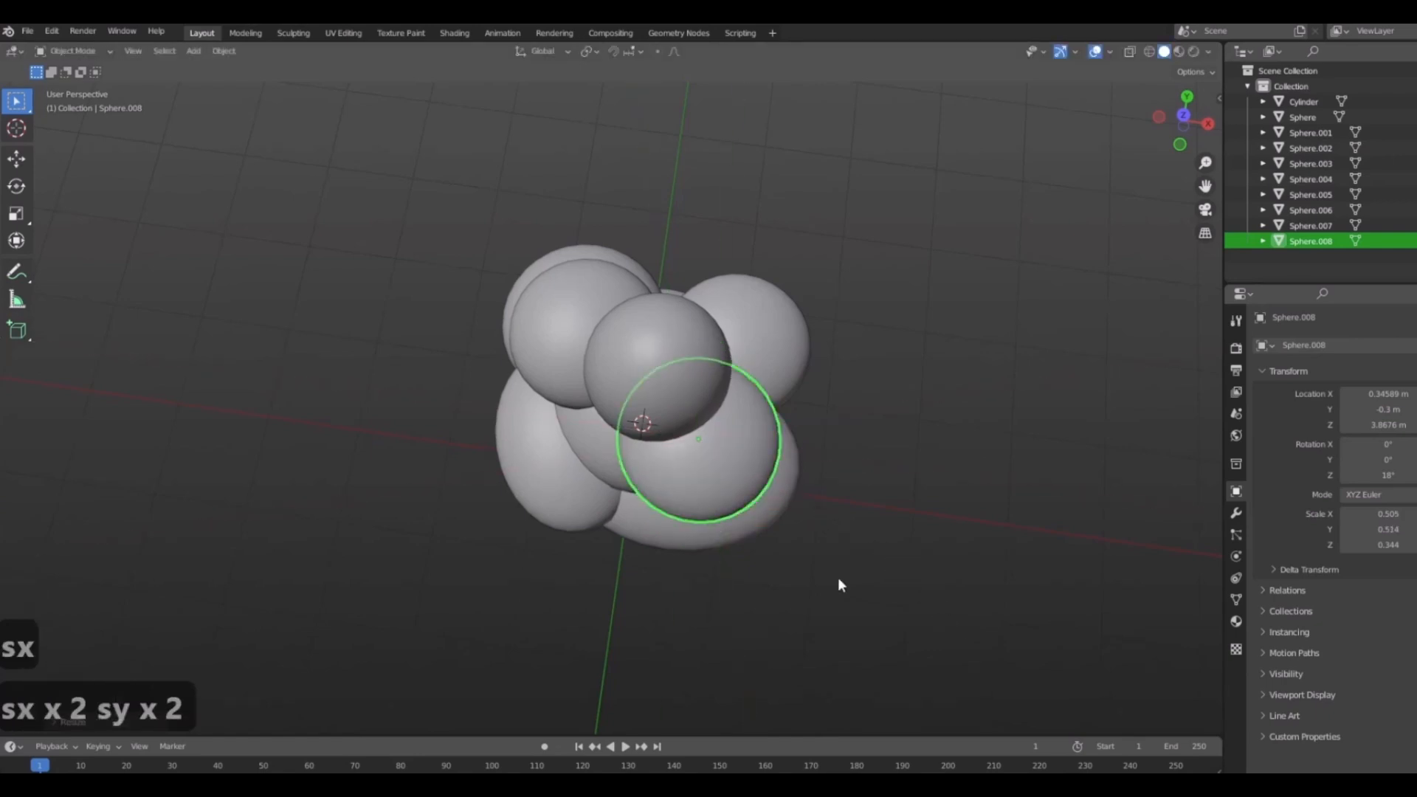
{"action": "key", "text": "KP_1"}
{"action": "key", "text": "g"}
{"action": "left_click", "coordinate": [773, 473]}
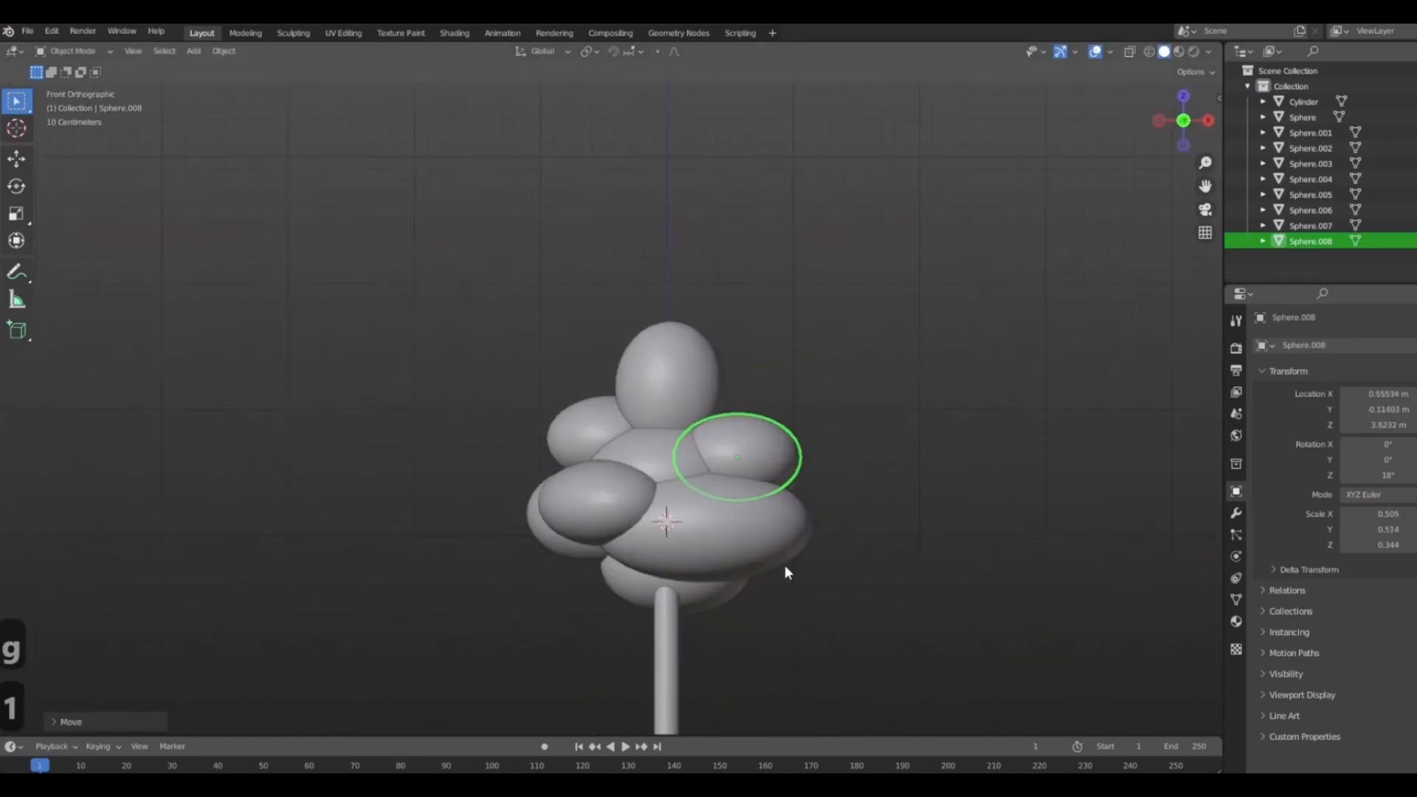
Duplicate that sphere and place the copy beside the top sphere at about X 0.21, Y -0.44, Z 3.92 m.
{"action": "key", "text": "shift+d"}
{"action": "left_click", "coordinate": [731, 525]}
{"action": "middle_click_drag", "start_coordinate": [731, 525], "coordinate": [803, 496]}
{"action": "key", "text": "g"}
{"action": "left_click", "coordinate": [685, 493]}
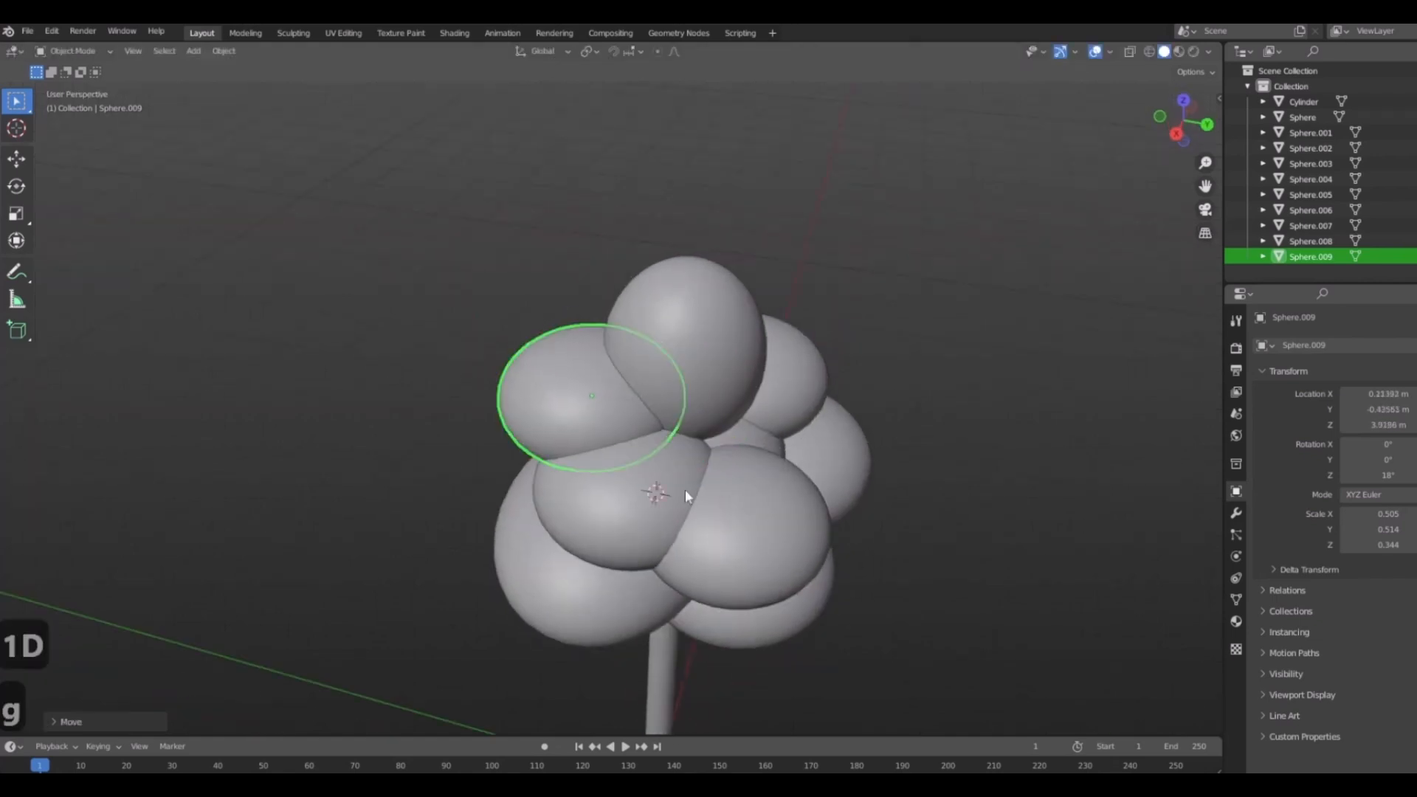
Move the main central sphere horizontally, keeping its height, to about X 0.11, Y 0.41 m.
{"action": "scroll", "coordinate": [675, 421], "scroll_direction": "down", "scroll_amount": 3}
{"action": "middle_click_drag", "start_coordinate": [685, 493], "coordinate": [768, 457]}
{"action": "left_click", "coordinate": [717, 392]}
{"action": "key", "text": "g"}
{"action": "key", "text": "shift+z"}
{"action": "left_click", "coordinate": [790, 555]}
{"action": "left_click", "coordinate": [872, 566]}
Flatten the main sphere to a Z scale of about 0.370 and move it to about X 0.07, Y 0.44, Z 3.38 m.
{"action": "middle_click_drag", "start_coordinate": [872, 566], "coordinate": [731, 444]}
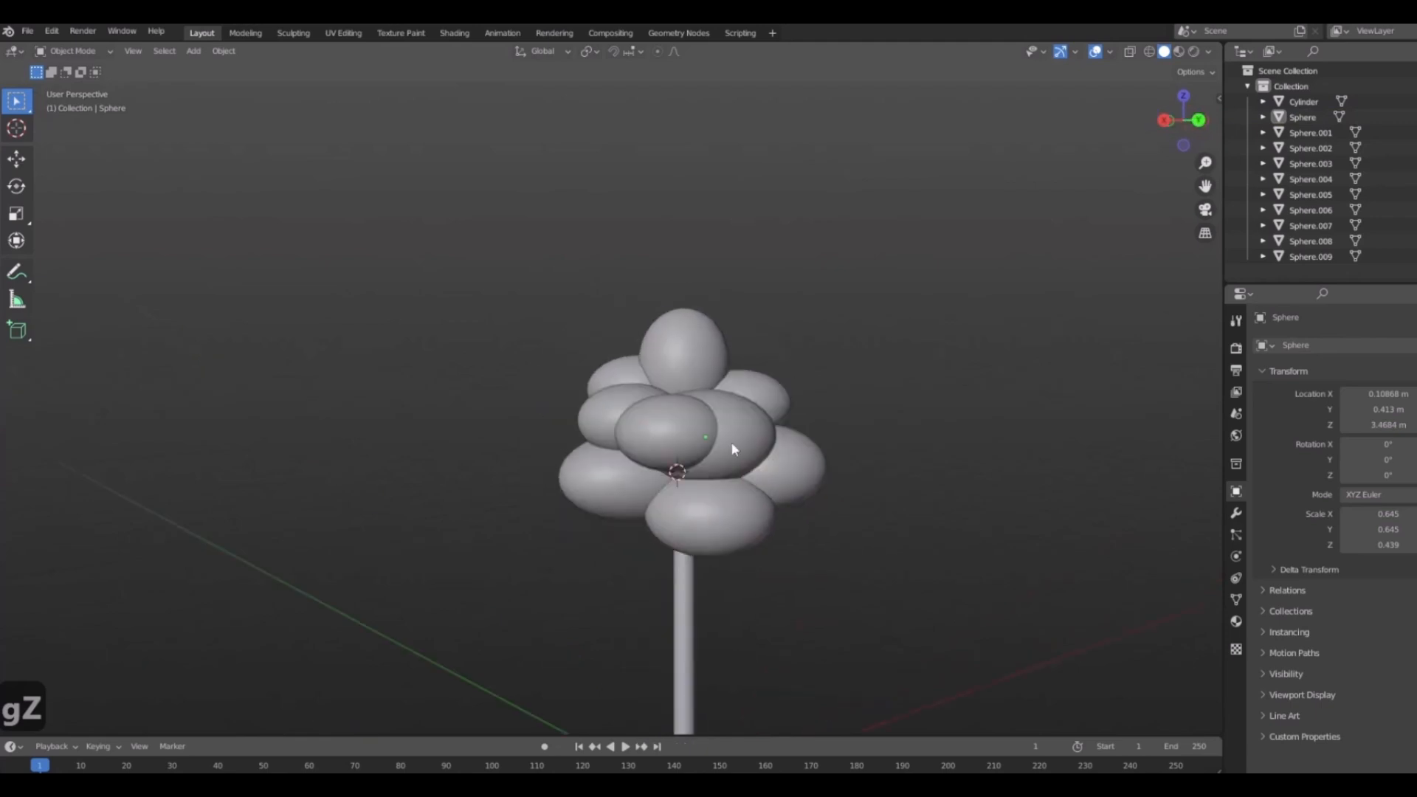
{"action": "left_click", "coordinate": [932, 609]}
{"action": "key", "text": "g"}
{"action": "left_click", "coordinate": [886, 558]}
{"action": "middle_click_drag", "start_coordinate": [886, 557], "coordinate": [963, 590]}
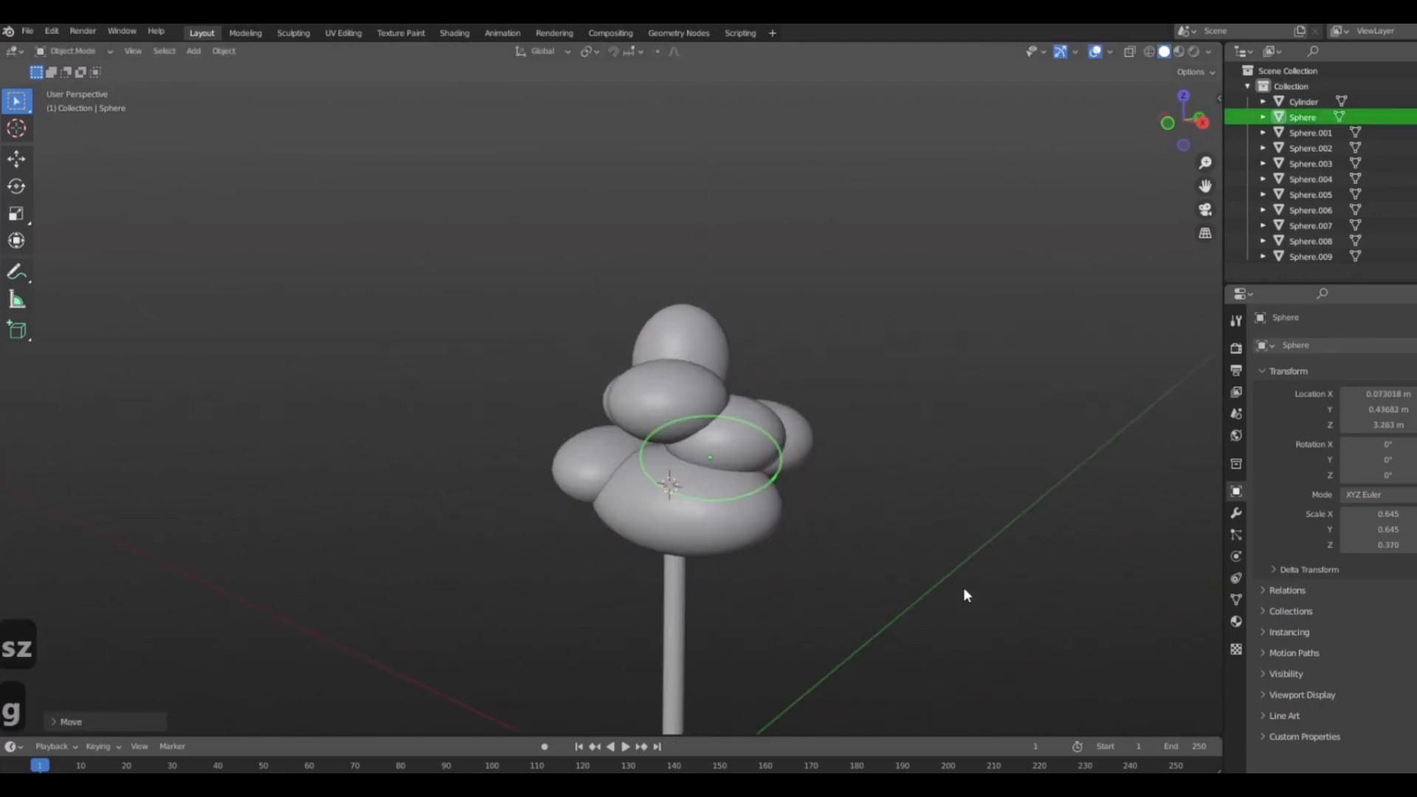
Scale the large lower front sphere to about 0.758 in X and 0.370 in Z.
{"action": "scroll", "coordinate": [963, 591], "scroll_direction": "down", "scroll_amount": 3}
{"action": "left_click", "coordinate": [837, 555]}
{"action": "middle_click_drag", "start_coordinate": [837, 554], "coordinate": [1018, 670]}
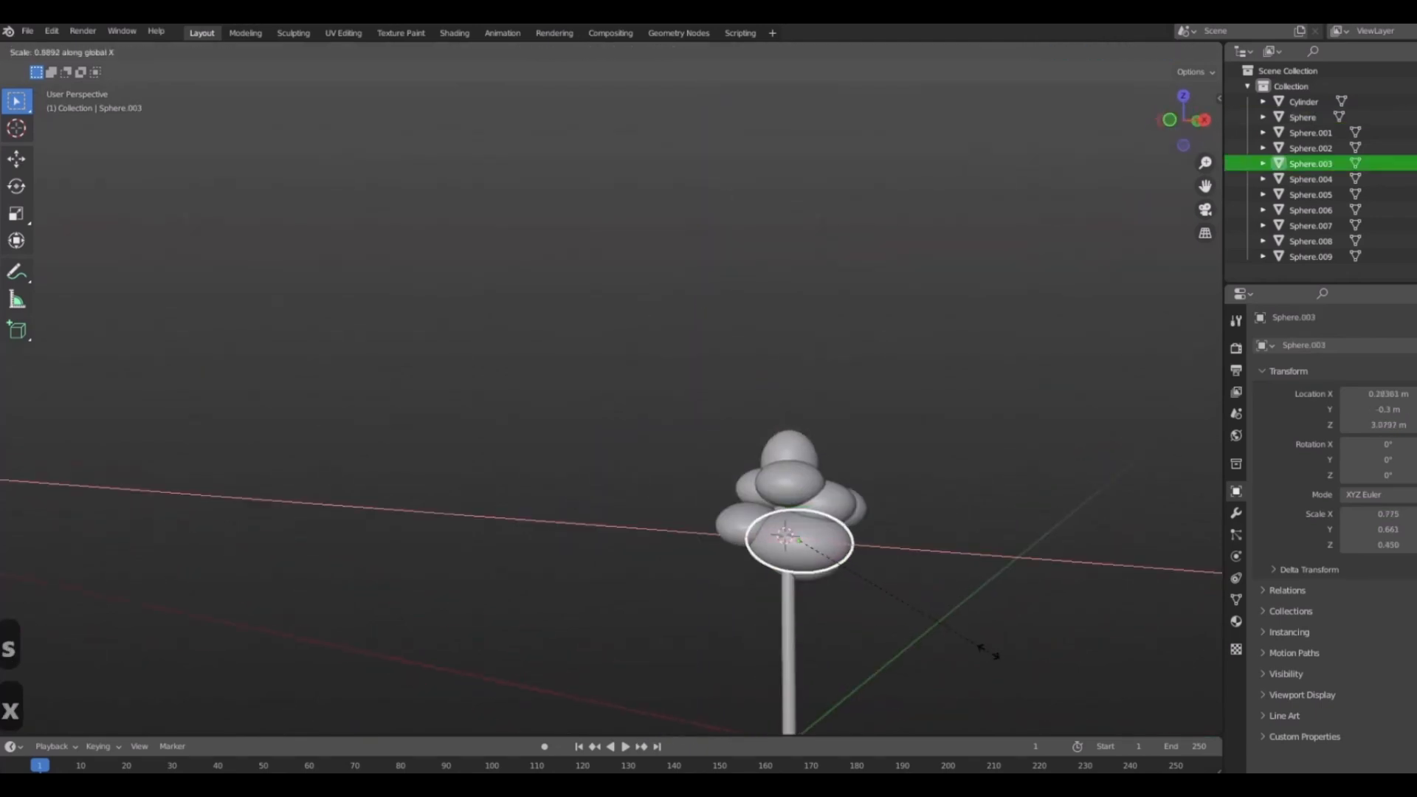
{"action": "left_click", "coordinate": [983, 647]}
{"action": "key", "text": "s"}
{"action": "key", "text": "z"}
{"action": "left_click", "coordinate": [949, 626]}
Duplicate the flattened lower sphere straight down along Z to about Z 2.34 m.
{"action": "middle_click_drag", "start_coordinate": [949, 625], "coordinate": [864, 550]}
{"action": "key", "text": "shift+d"}
{"action": "key", "text": "z"}
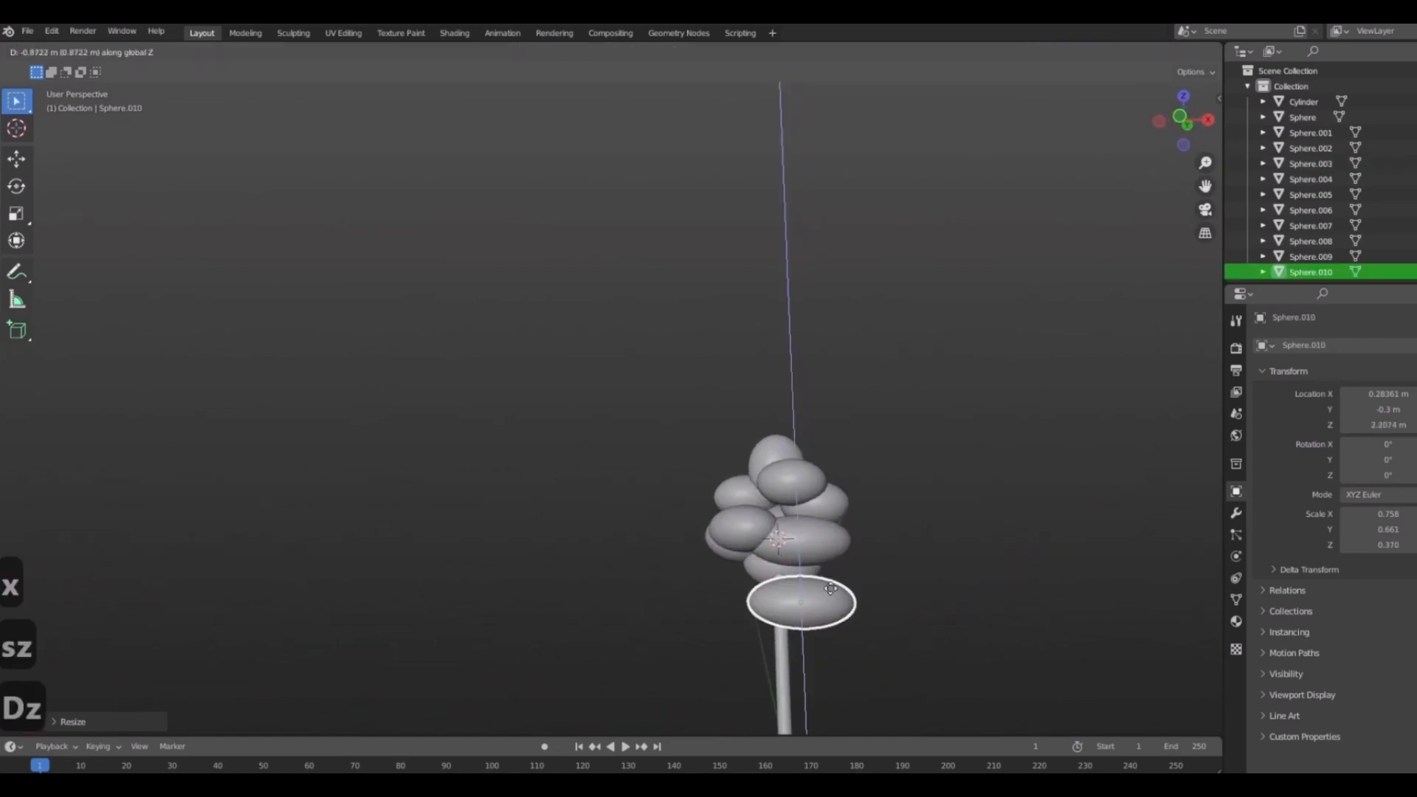
{"action": "left_click", "coordinate": [848, 613]}
Shift the lowest sphere horizontally beneath the crown, keeping its height.
{"action": "middle_click_drag", "start_coordinate": [849, 612], "coordinate": [910, 627]}
{"action": "key", "text": "s"}
{"action": "left_click", "coordinate": [906, 623]}
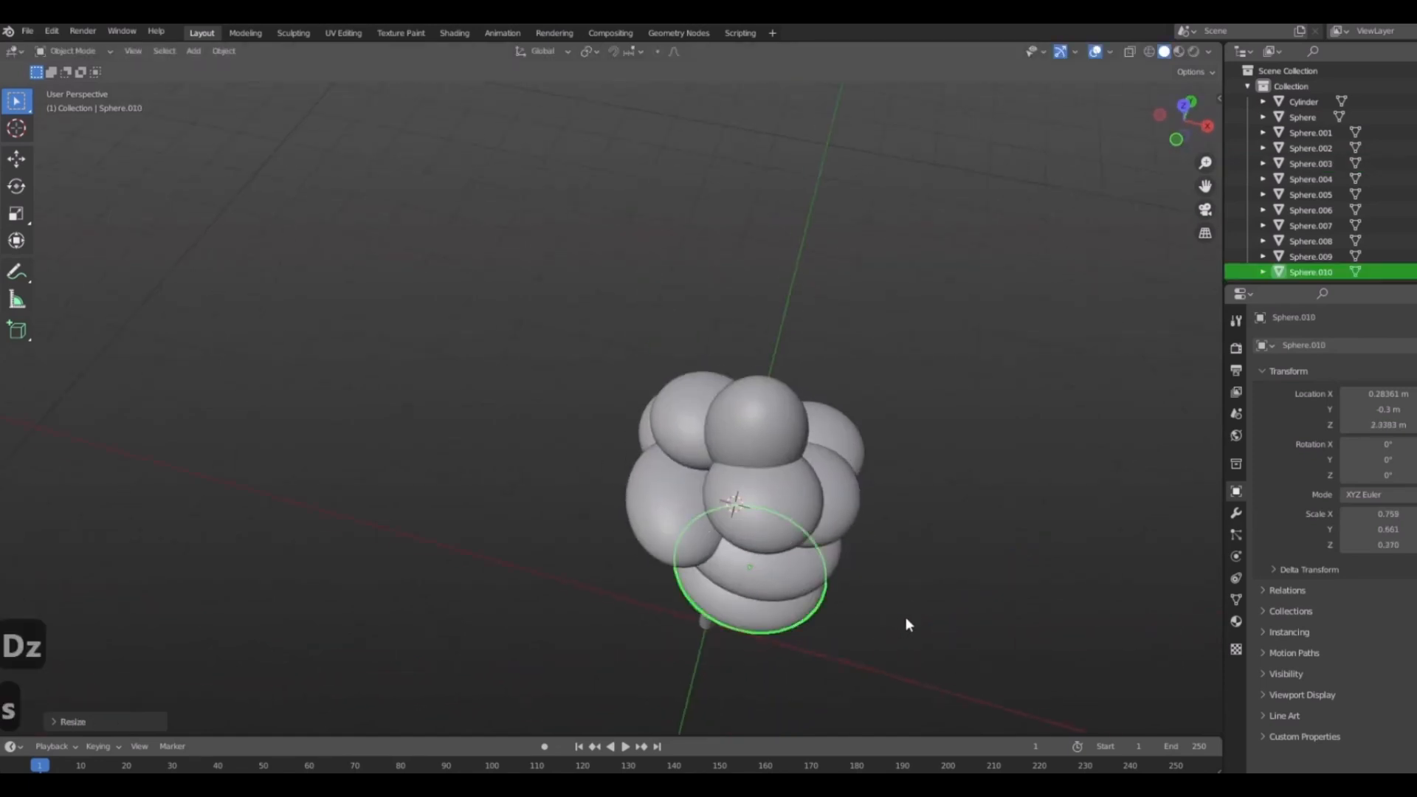
{"action": "key", "text": "shift+z"}
{"action": "left_click", "coordinate": [840, 612]}
Move the small upper front sphere to about Y -0.49, Z 3.89 m.
{"action": "middle_click_drag", "start_coordinate": [840, 612], "coordinate": [719, 437]}
{"action": "left_click", "coordinate": [848, 583]}
{"action": "left_click", "coordinate": [729, 437]}
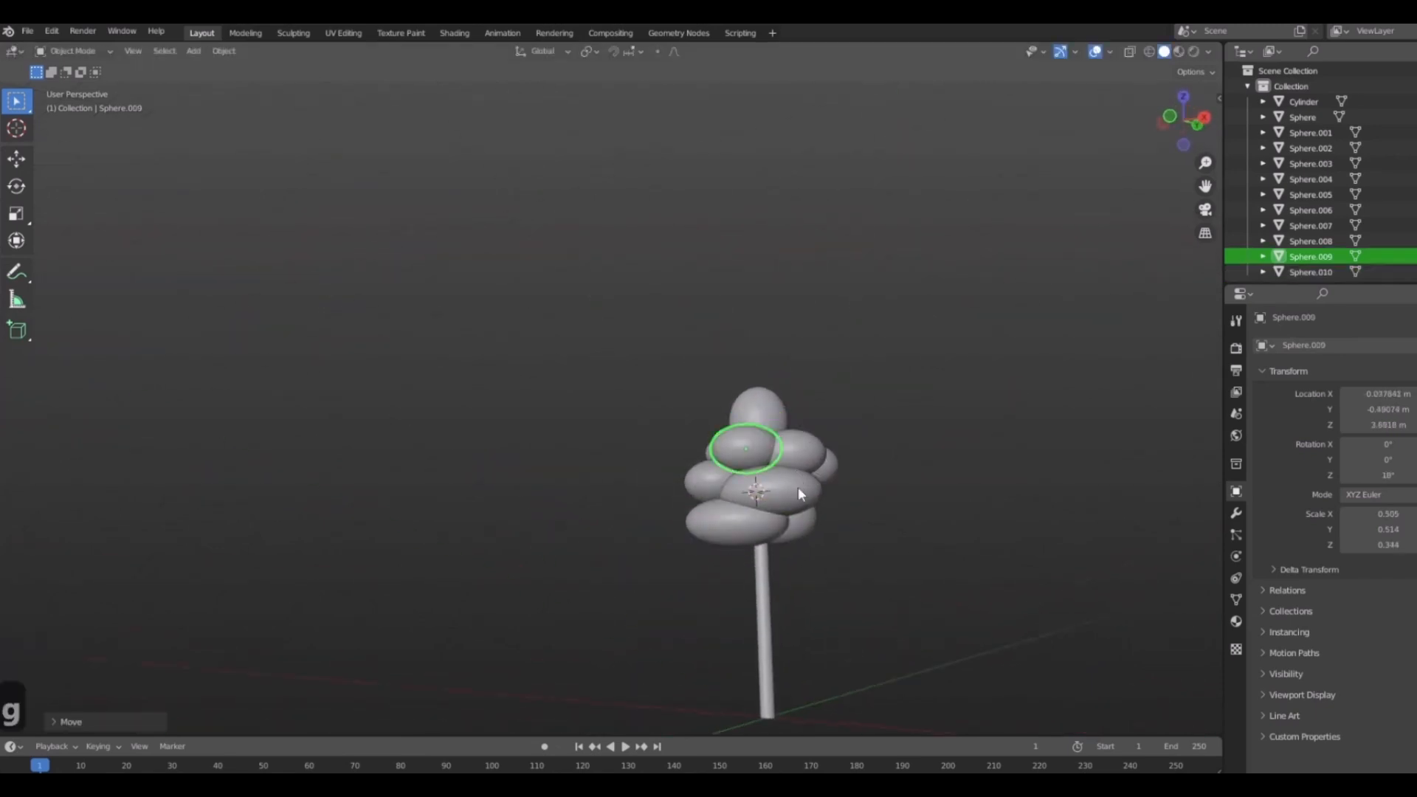
Duplicate the lowest sphere and place the copy at the crown's lower side, about X 0.77, Y 0.20, Z 2.94 m.
{"action": "middle_click_drag", "start_coordinate": [799, 493], "coordinate": [785, 617]}
{"action": "left_click", "coordinate": [683, 535]}
{"action": "key", "text": "shift+d"}
{"action": "left_click", "coordinate": [737, 532]}
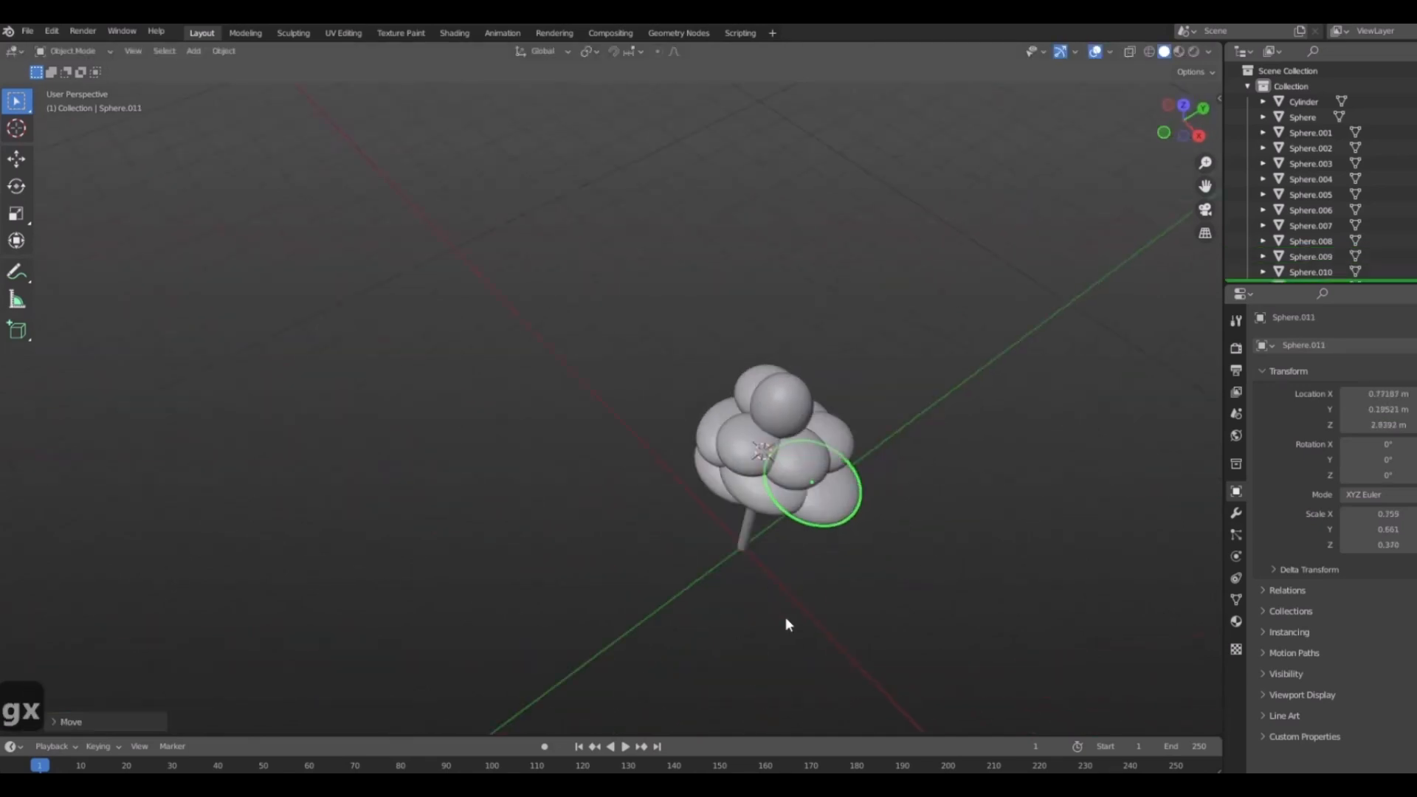
Duplicate that sphere along X to about X -1.17 m and rotate the copy about 79° around Z.
{"action": "key", "text": "shift+d"}
{"action": "key", "text": "x"}
{"action": "left_click", "coordinate": [738, 605]}
{"action": "key", "text": "r"}
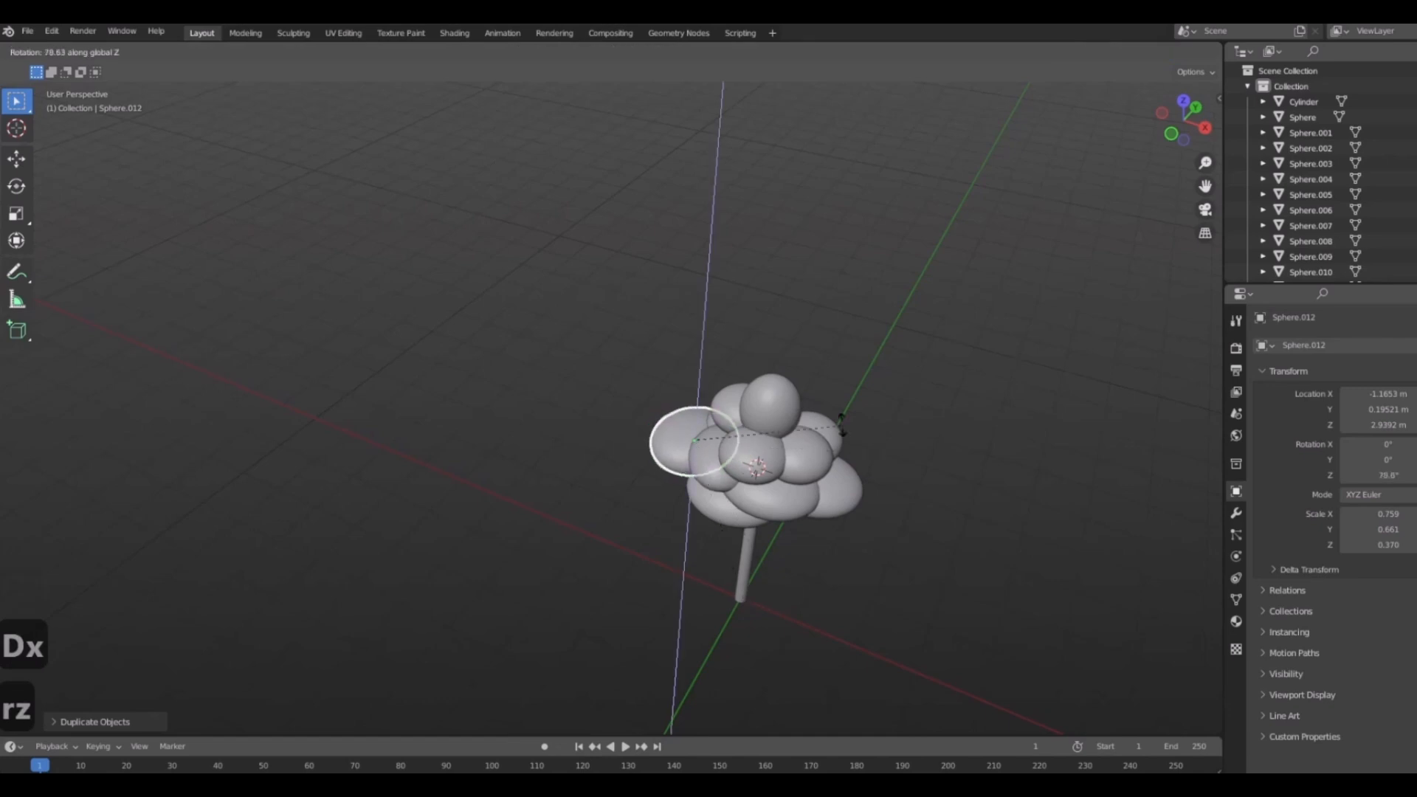
{"action": "left_click", "coordinate": [841, 426]}
Duplicate the trunk cylinder in front view and tilt the copy to about 61.2° around Y as a branch.
{"action": "middle_click_drag", "start_coordinate": [842, 501], "coordinate": [795, 516]}
{"action": "left_click", "coordinate": [689, 634]}
{"action": "key", "text": "1"}
{"action": "scroll", "coordinate": [715, 529], "scroll_direction": "down", "scroll_amount": 1}
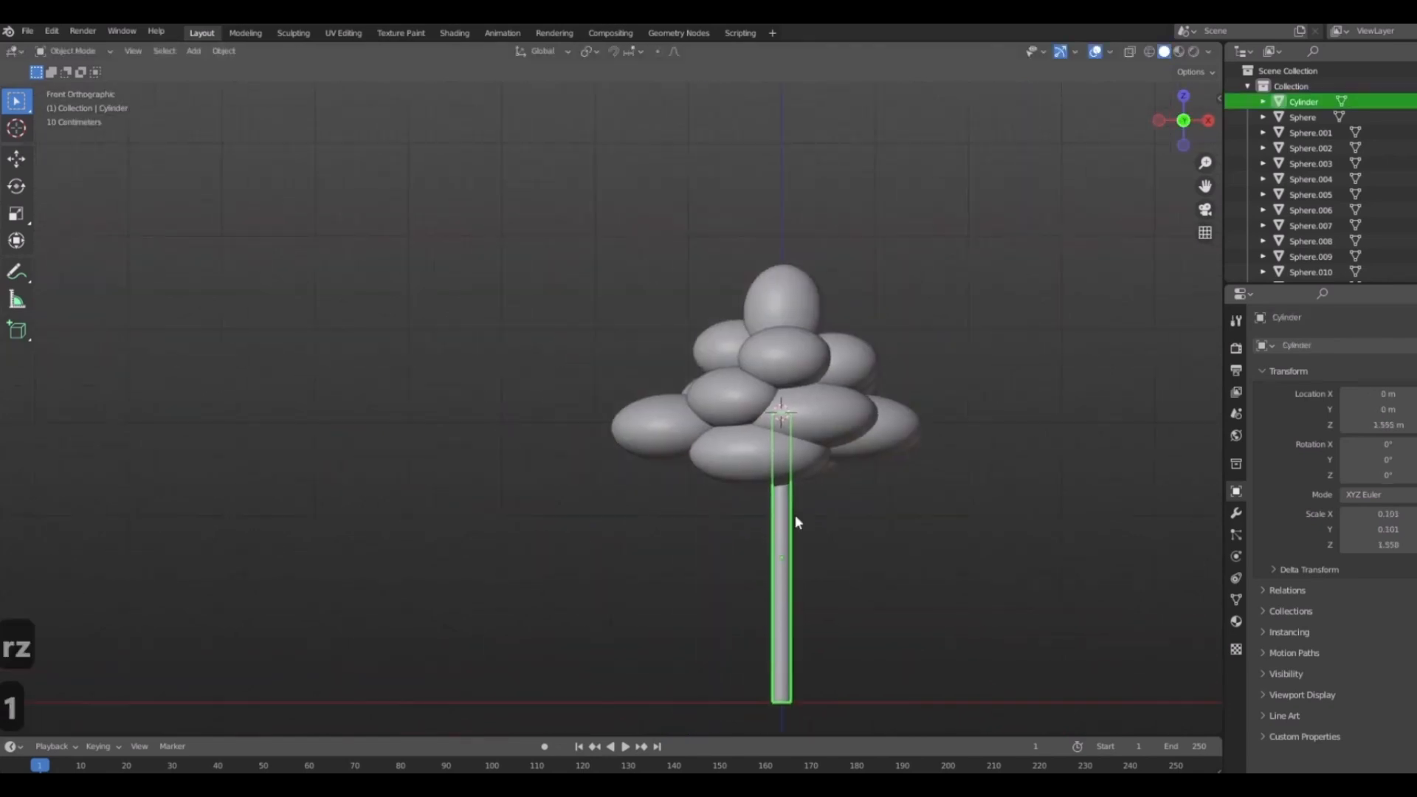
{"action": "scroll", "coordinate": [795, 516], "scroll_direction": "up", "scroll_amount": 2}
{"action": "key", "text": "shift+d"}
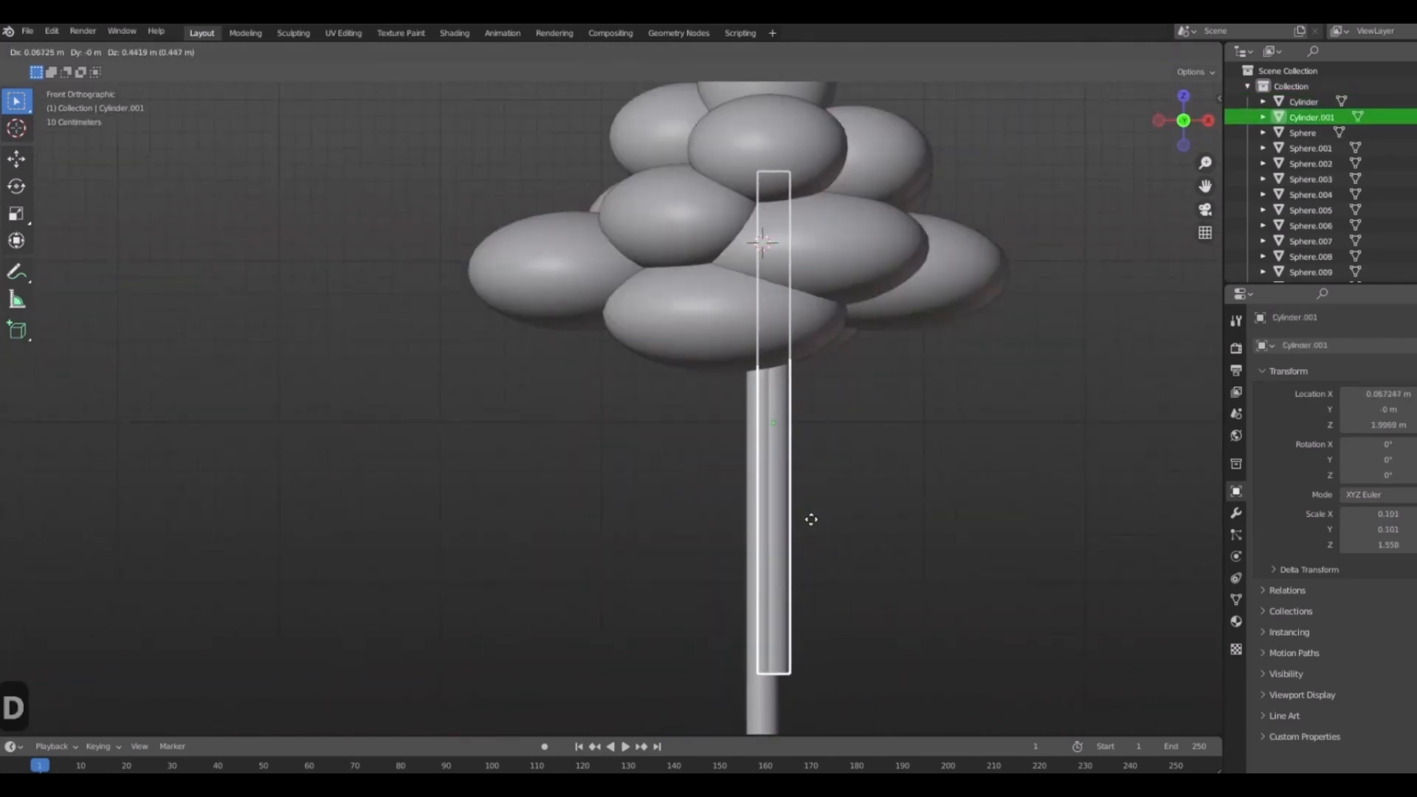
{"action": "left_click", "coordinate": [811, 518]}
{"action": "key", "text": "r"}
{"action": "left_click", "coordinate": [1114, 536]}
Thin the branch to about 0.055 in X and Y and shorten it along its local Z to about 0.785.
{"action": "key", "text": "s"}
{"action": "key", "text": "shift+z"}
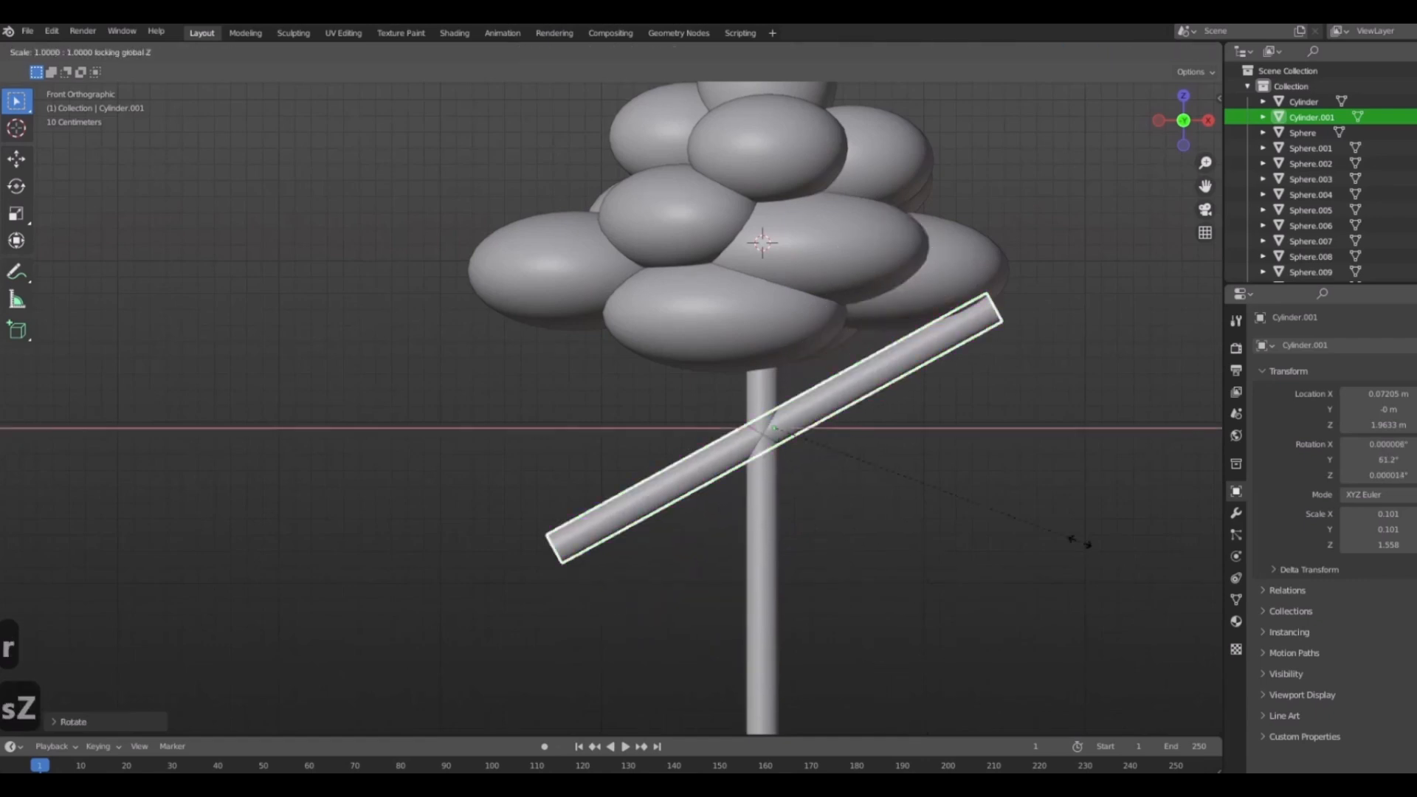
{"action": "key", "text": "s"}
{"action": "key", "text": "z"}
{"action": "key", "text": "z"}
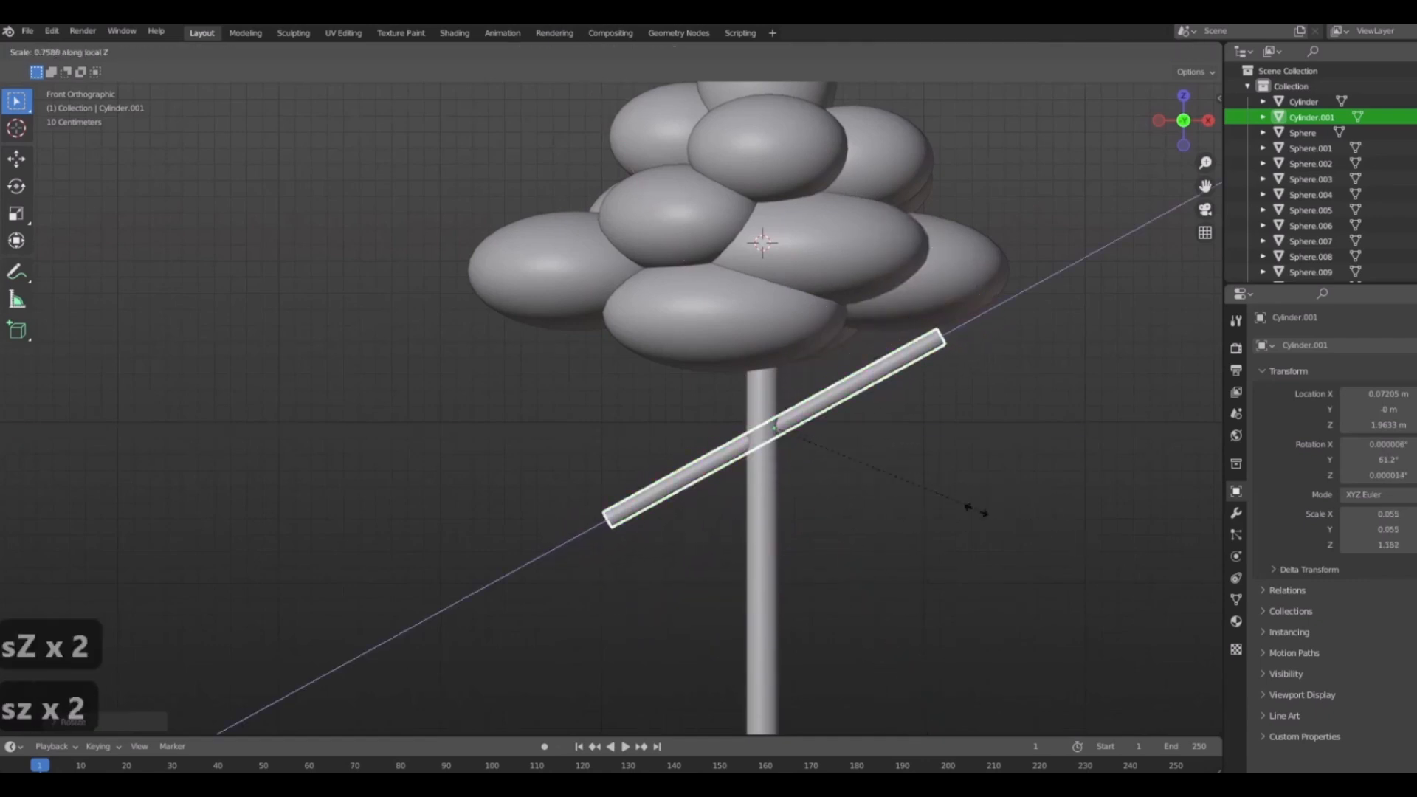
{"action": "left_click", "coordinate": [885, 519]}
Tilt the branch to about 46.8° around Y and attach it to the trunk at about X 0.53, Z 2.28 m.
{"action": "key", "text": "g"}
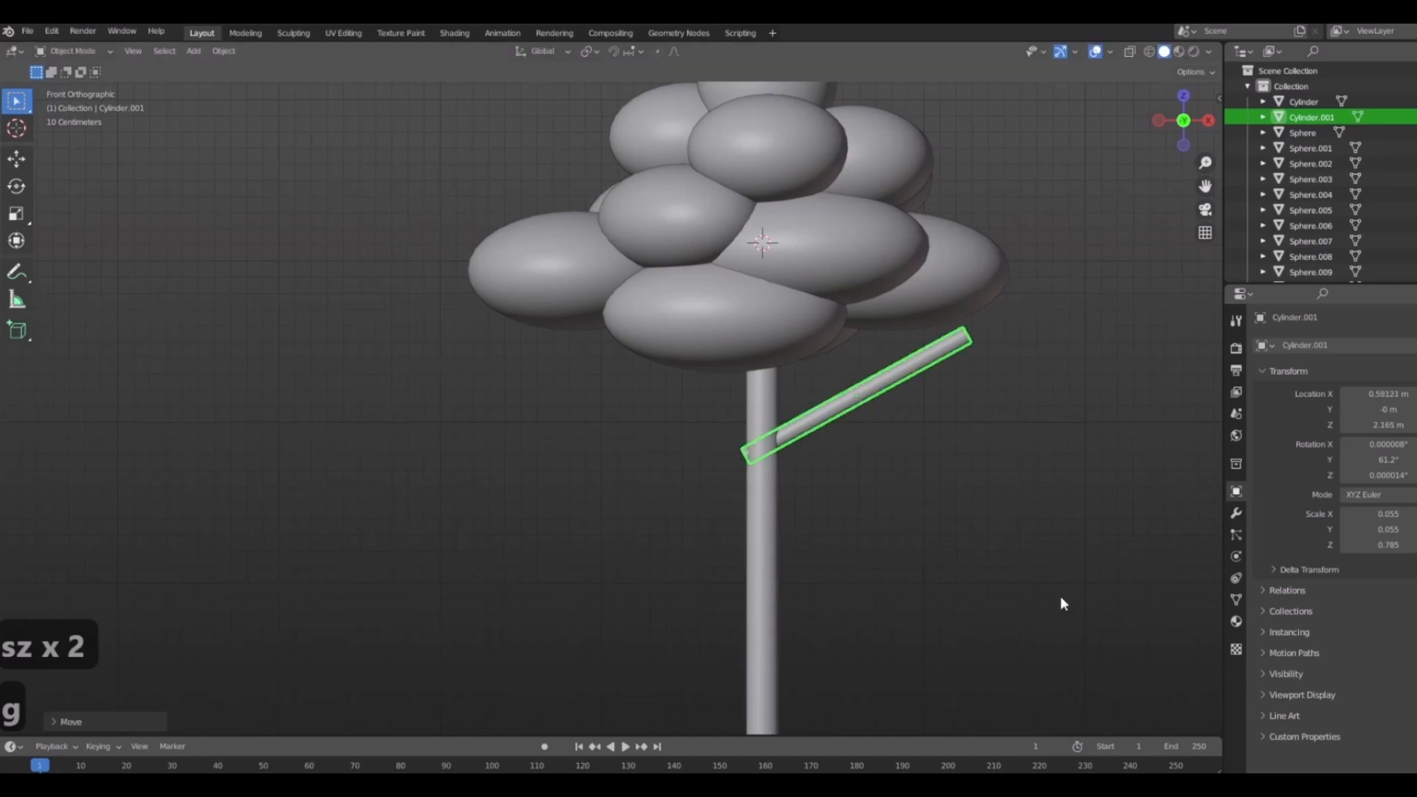
{"action": "key", "text": "r"}
{"action": "left_click", "coordinate": [1060, 549]}
{"action": "key", "text": "g"}
{"action": "left_click", "coordinate": [1033, 597]}
{"action": "scroll", "coordinate": [1052, 574], "scroll_direction": "down", "scroll_amount": 3}
Duplicate the branch, rotate the copy to about 124° around Z and move it to about X -0.64, Y 0.18 m.
{"action": "middle_click_drag", "start_coordinate": [1052, 574], "coordinate": [835, 425]}
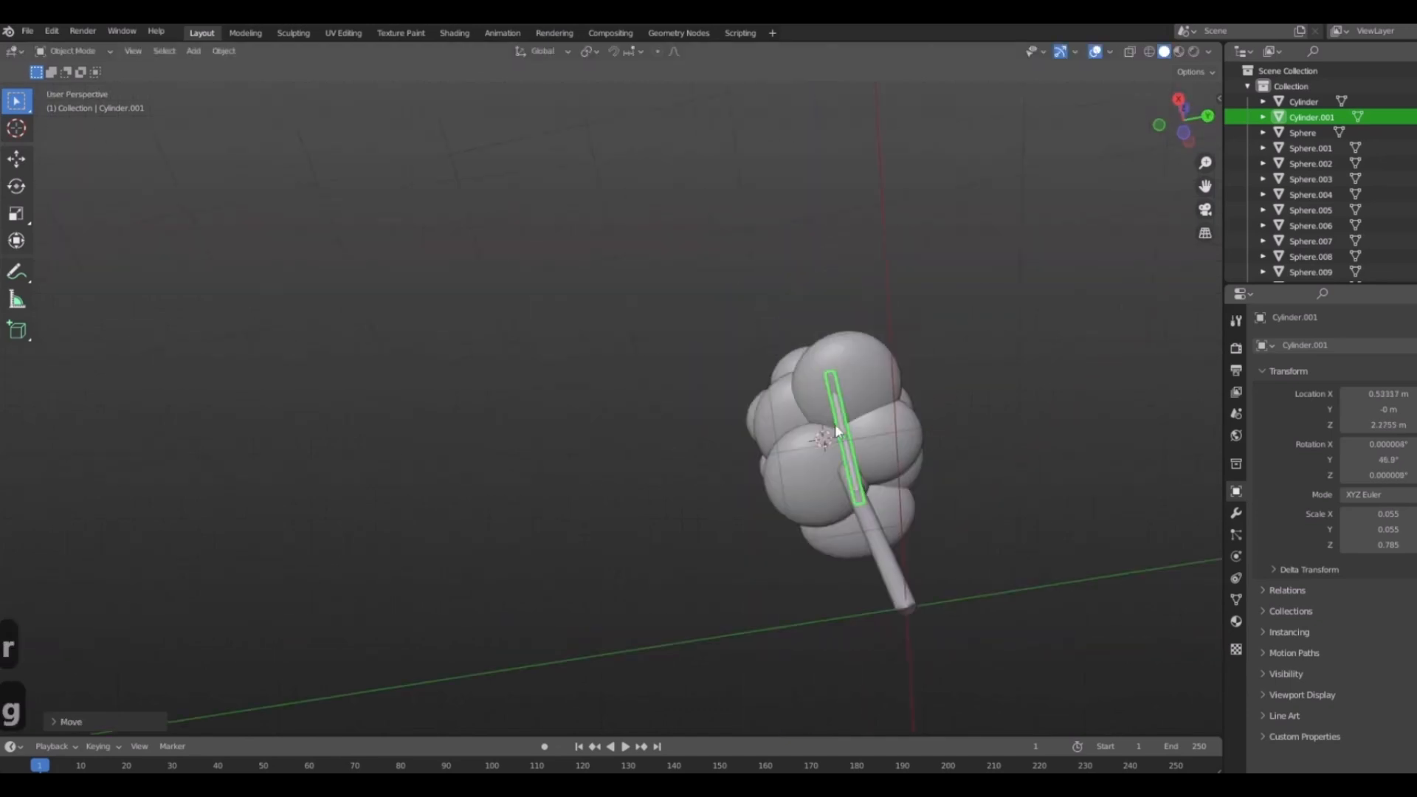
{"action": "key", "text": "7"}
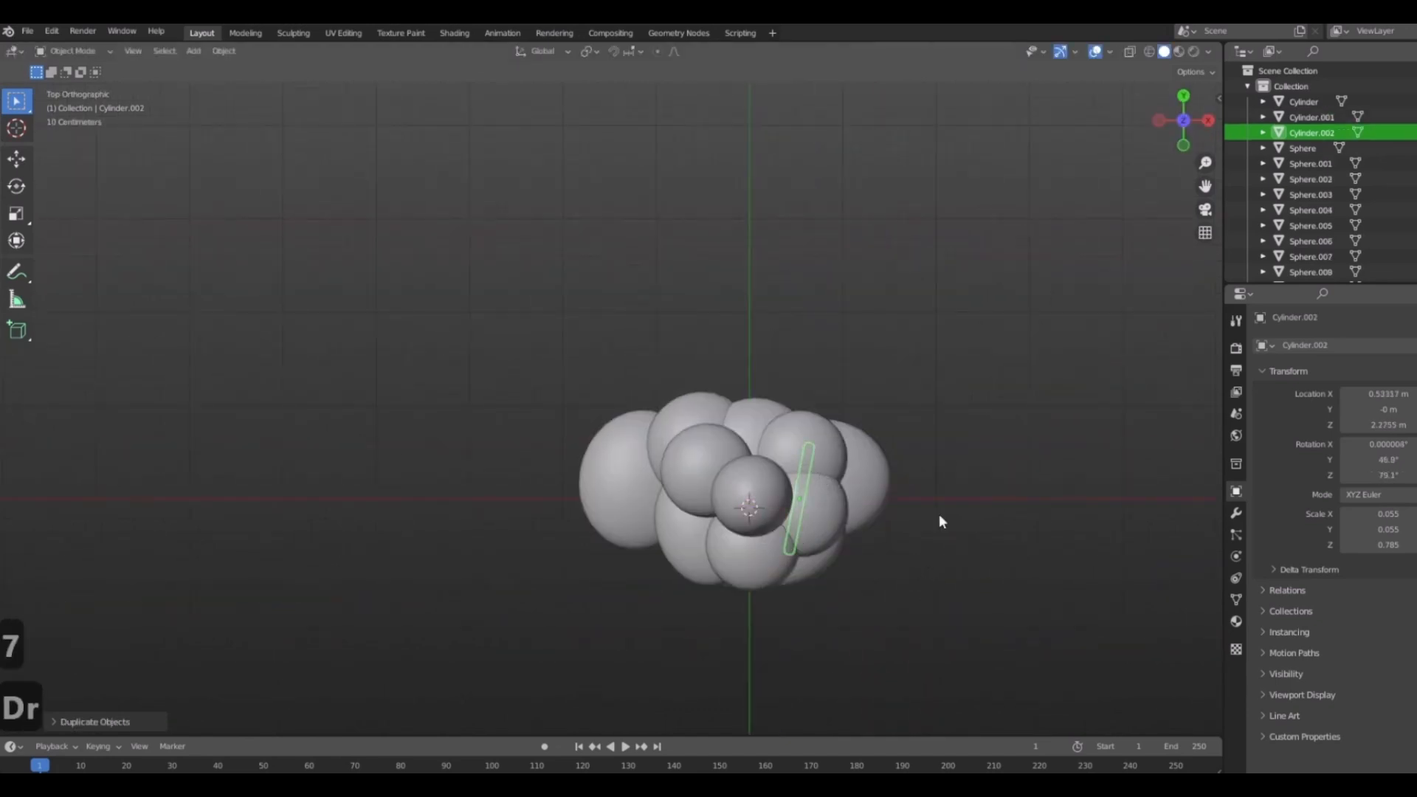
{"action": "middle_click_drag", "start_coordinate": [968, 496], "coordinate": [926, 452]}
{"action": "key", "text": "g"}
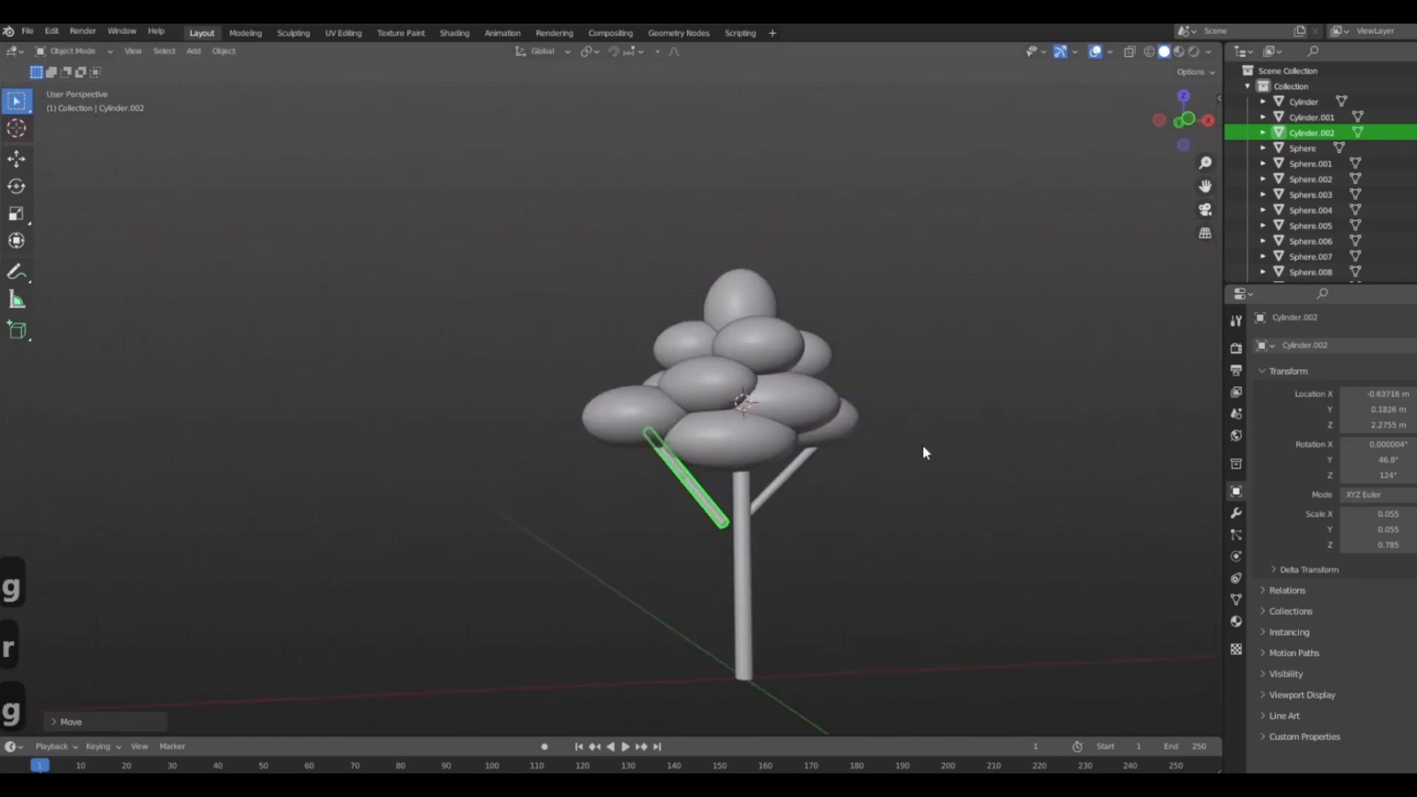
{"action": "left_click", "coordinate": [760, 530]}
Rotate the branch copy in bottom view and move it so its inner end meets the trunk.
{"action": "key", "text": "ctrl+7"}
{"action": "scroll", "coordinate": [799, 501], "scroll_direction": "up", "scroll_amount": 4}
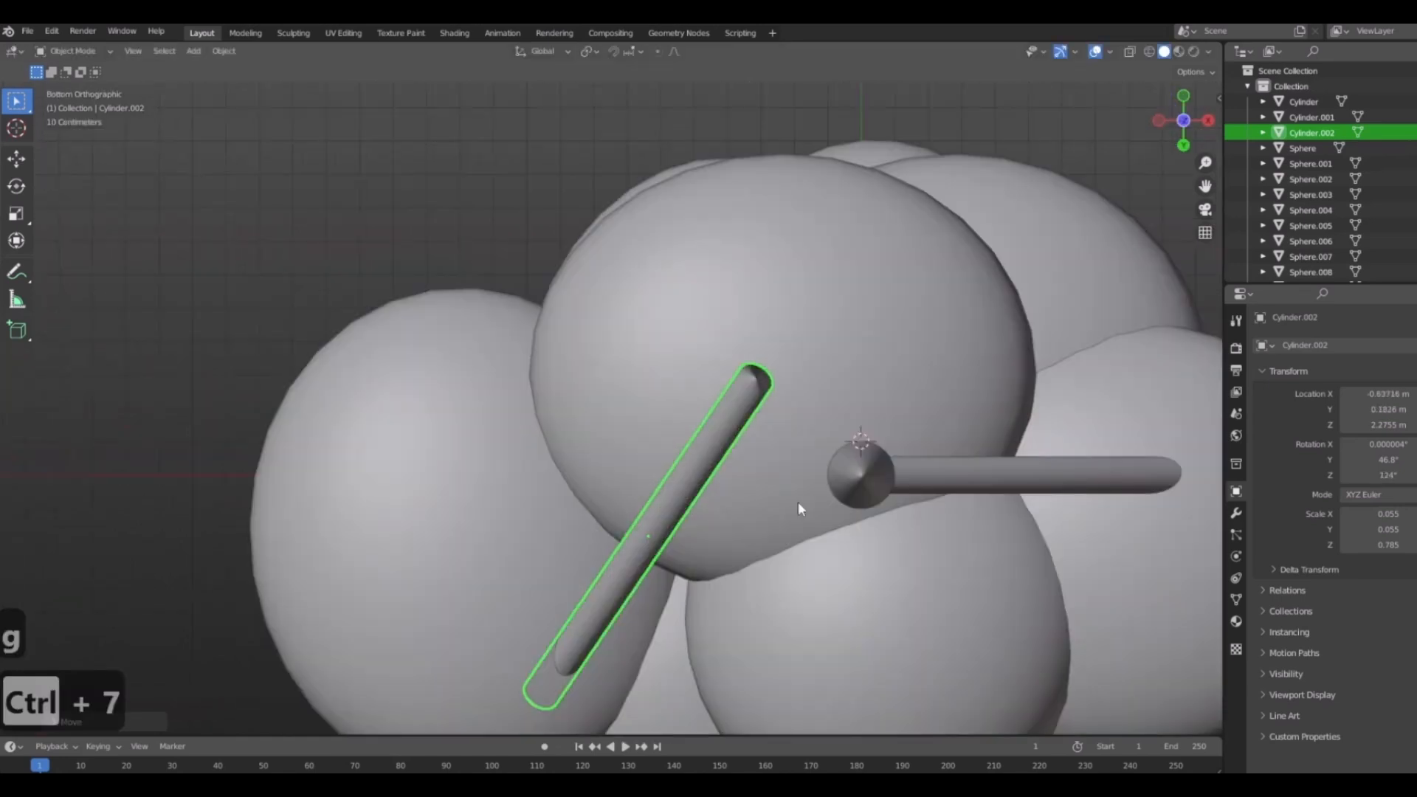
{"action": "key", "text": "r"}
{"action": "left_click", "coordinate": [706, 594]}
{"action": "key", "text": "g"}
{"action": "left_click", "coordinate": [712, 590]}
Duplicate the branch, scale the copy down to about 0.041, 0.041, 0.577 and place it near X -0.41, Y -0.43, Z 2.26 m.
{"action": "scroll", "coordinate": [710, 590], "scroll_direction": "down", "scroll_amount": 6}
{"action": "middle_click_drag", "start_coordinate": [708, 502], "coordinate": [626, 521]}
{"action": "key", "text": "shift+d"}
{"action": "key", "text": "s"}
{"action": "left_click", "coordinate": [810, 572]}
{"action": "scroll", "coordinate": [626, 522], "scroll_direction": "up", "scroll_amount": 3}
{"action": "key", "text": "g"}
{"action": "left_click", "coordinate": [815, 499]}
Rotate the small branch to about 264° around Z and attach it to the trunk at about X -0.02, Y -0.39, Z 2.42 m.
{"action": "middle_click_drag", "start_coordinate": [815, 499], "coordinate": [642, 564]}
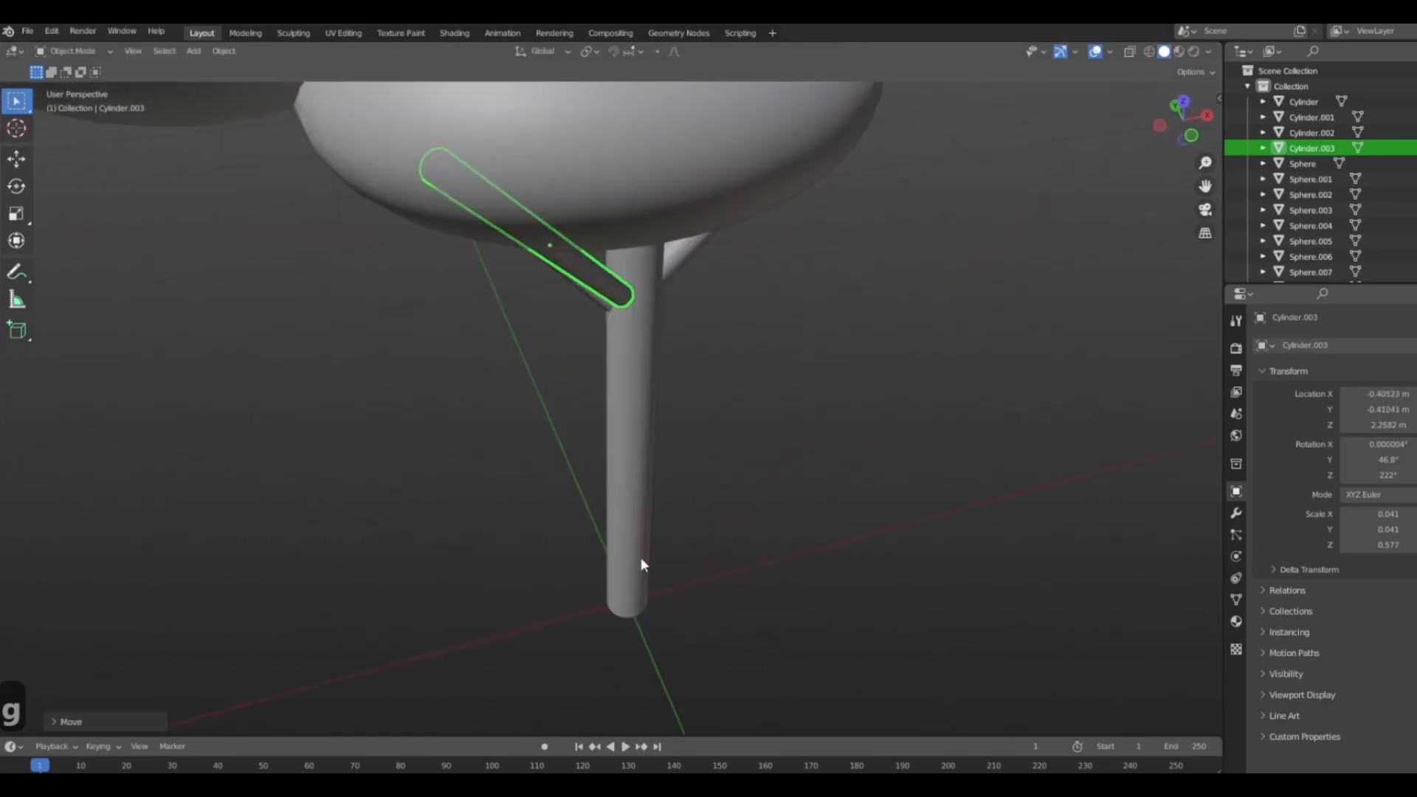
{"action": "key", "text": "shift+z"}
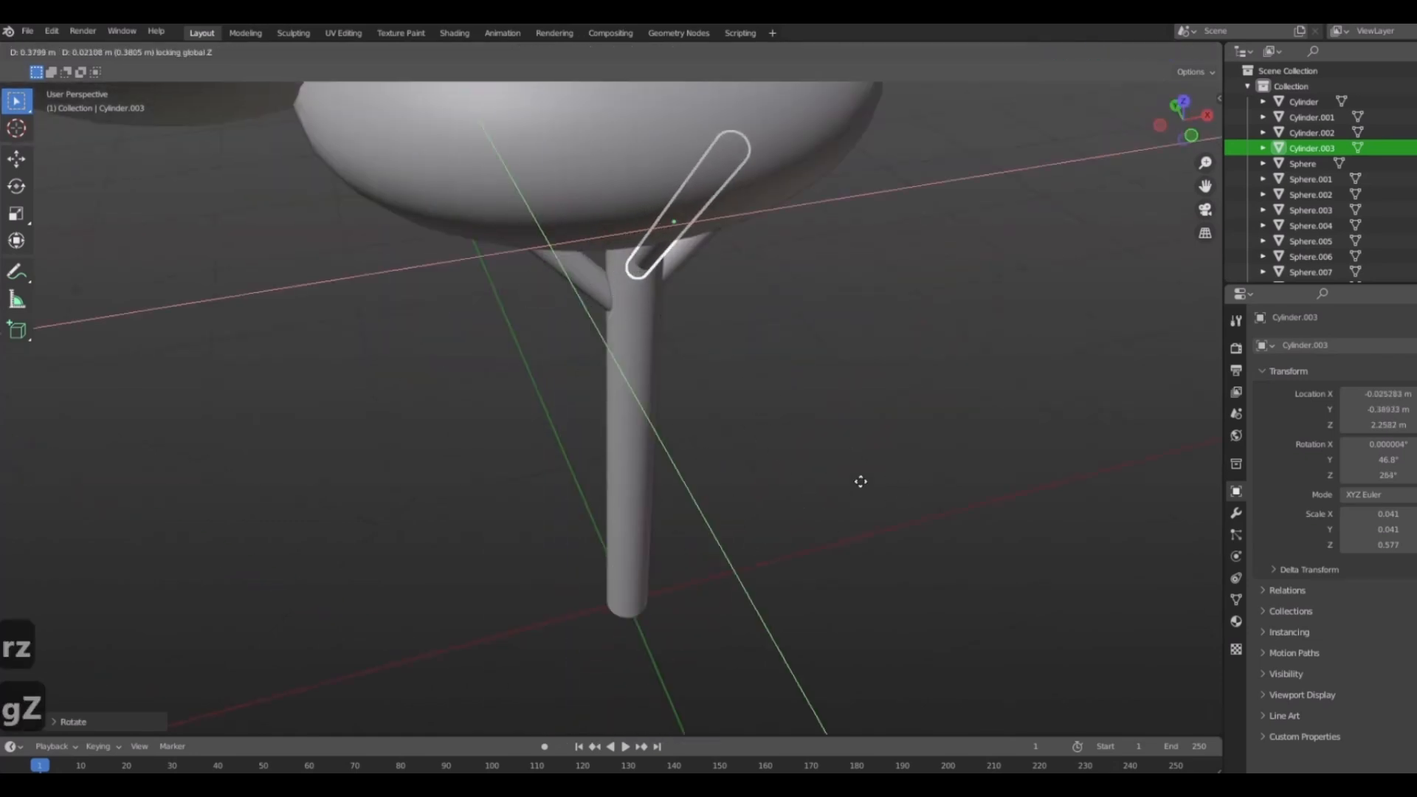
{"action": "left_click", "coordinate": [863, 487]}
{"action": "middle_click_drag", "start_coordinate": [863, 493], "coordinate": [701, 466]}
{"action": "key", "text": "g"}
{"action": "key", "text": "z"}
{"action": "left_click", "coordinate": [816, 450]}
{"action": "scroll", "coordinate": [819, 457], "scroll_direction": "down", "scroll_amount": 4}
{"action": "left_click", "coordinate": [854, 542]}
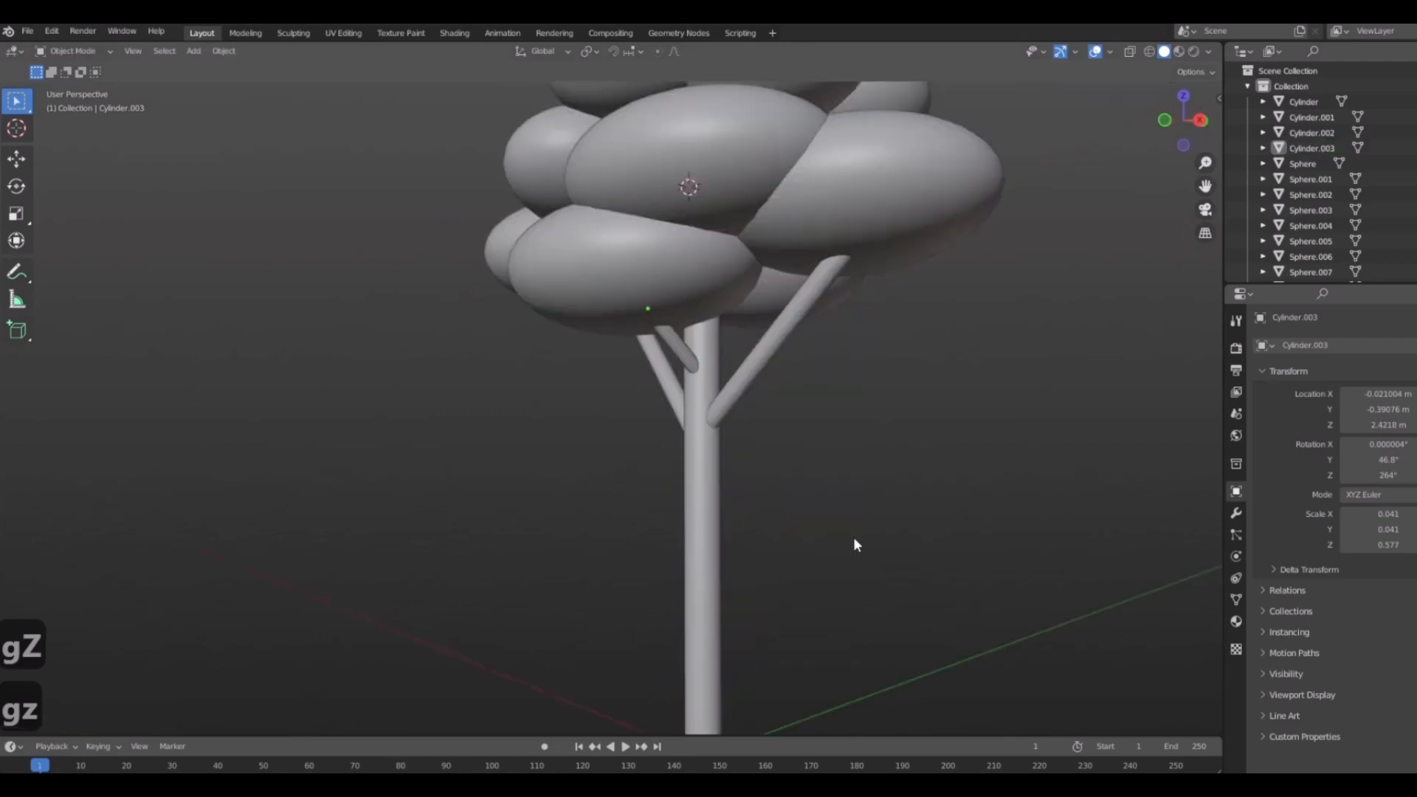
Move the topmost crown sphere to about X 0.03, Y 0.03, Z 3.96 m, centred over the trunk.
{"action": "middle_click_drag", "start_coordinate": [854, 542], "coordinate": [749, 479]}
{"action": "scroll", "coordinate": [790, 443], "scroll_direction": "down", "scroll_amount": 4}
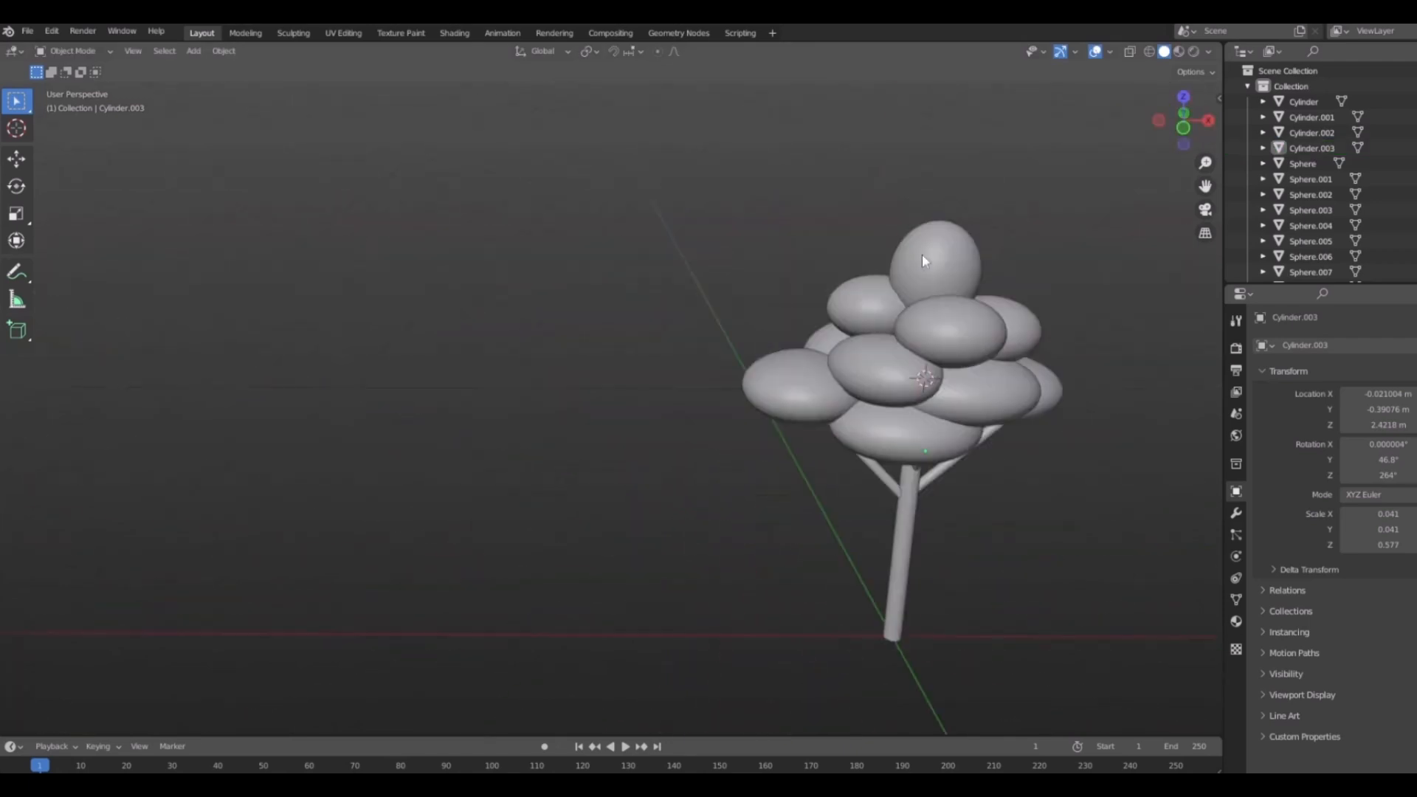
{"action": "left_click", "coordinate": [925, 260]}
{"action": "middle_click_drag", "start_coordinate": [942, 359], "coordinate": [732, 378], "text": "shift"}
{"action": "key", "text": "g"}
{"action": "left_click", "coordinate": [818, 465]}
{"action": "middle_click_drag", "start_coordinate": [818, 464], "coordinate": [755, 522]}
{"action": "left_click", "coordinate": [812, 534]}
Duplicate the outermost crown sphere on the negative X side and move the copy to about X -0.40, Y -0.85, Z 2.62 m.
{"action": "left_click", "coordinate": [492, 393]}
{"action": "key", "text": "shift+d"}
{"action": "left_click", "coordinate": [861, 553]}
{"action": "middle_click_drag", "start_coordinate": [861, 553], "coordinate": [650, 561]}
{"action": "key", "text": "g"}
{"action": "left_click", "coordinate": [740, 616]}
Shift the sphere copy vertically and move it to the crown's lower edge at about X 0.57, Y -0.52, Z 2.55 m.
{"action": "middle_click_drag", "start_coordinate": [740, 616], "coordinate": [731, 354]}
{"action": "key", "text": "g"}
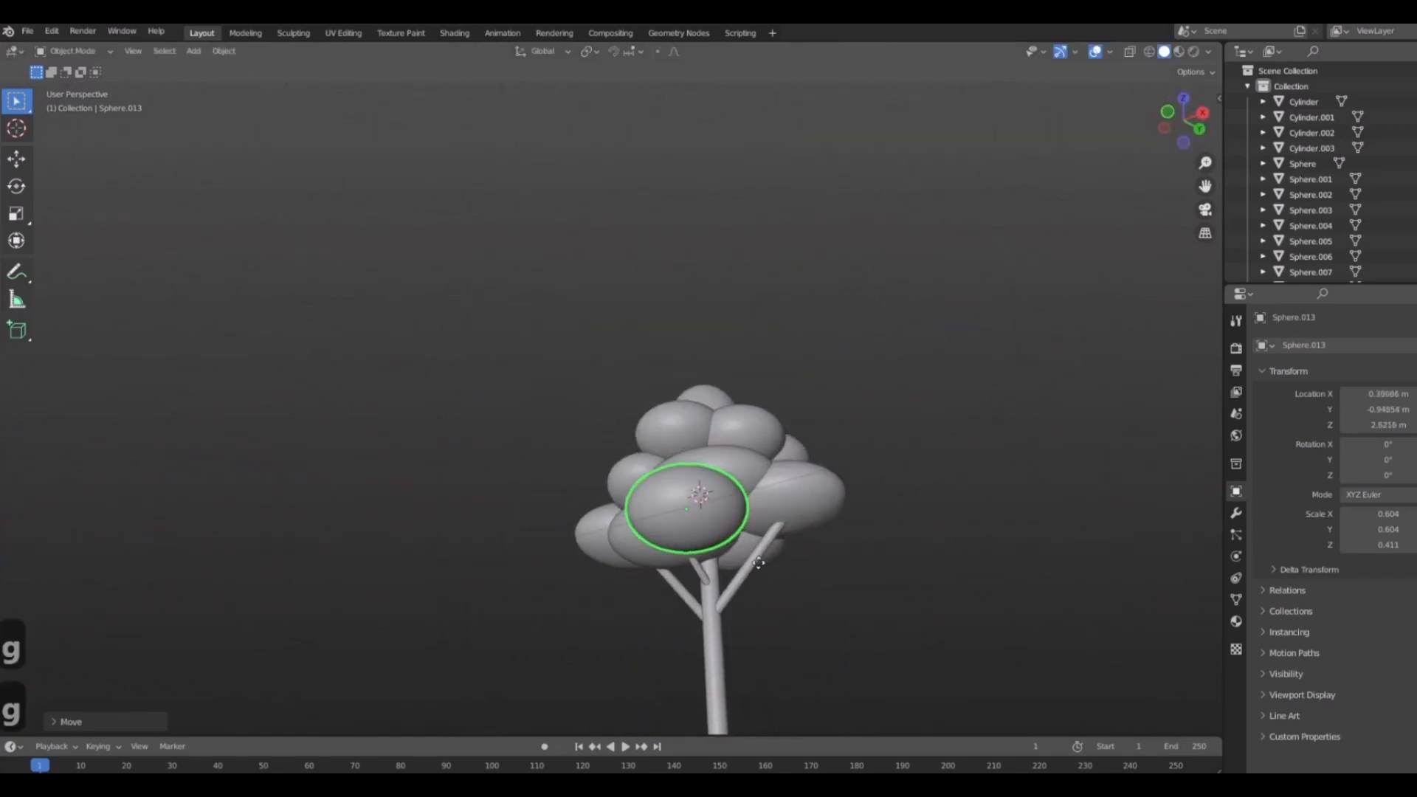
{"action": "key", "text": "z"}
{"action": "left_click", "coordinate": [768, 601]}
{"action": "middle_click_drag", "start_coordinate": [768, 601], "coordinate": [889, 680]}
{"action": "key", "text": "g"}
{"action": "left_click", "coordinate": [650, 546]}
Flatten the lower crown sphere along Z and rescale it uniformly.
{"action": "key", "text": "s"}
{"action": "key", "text": "z"}
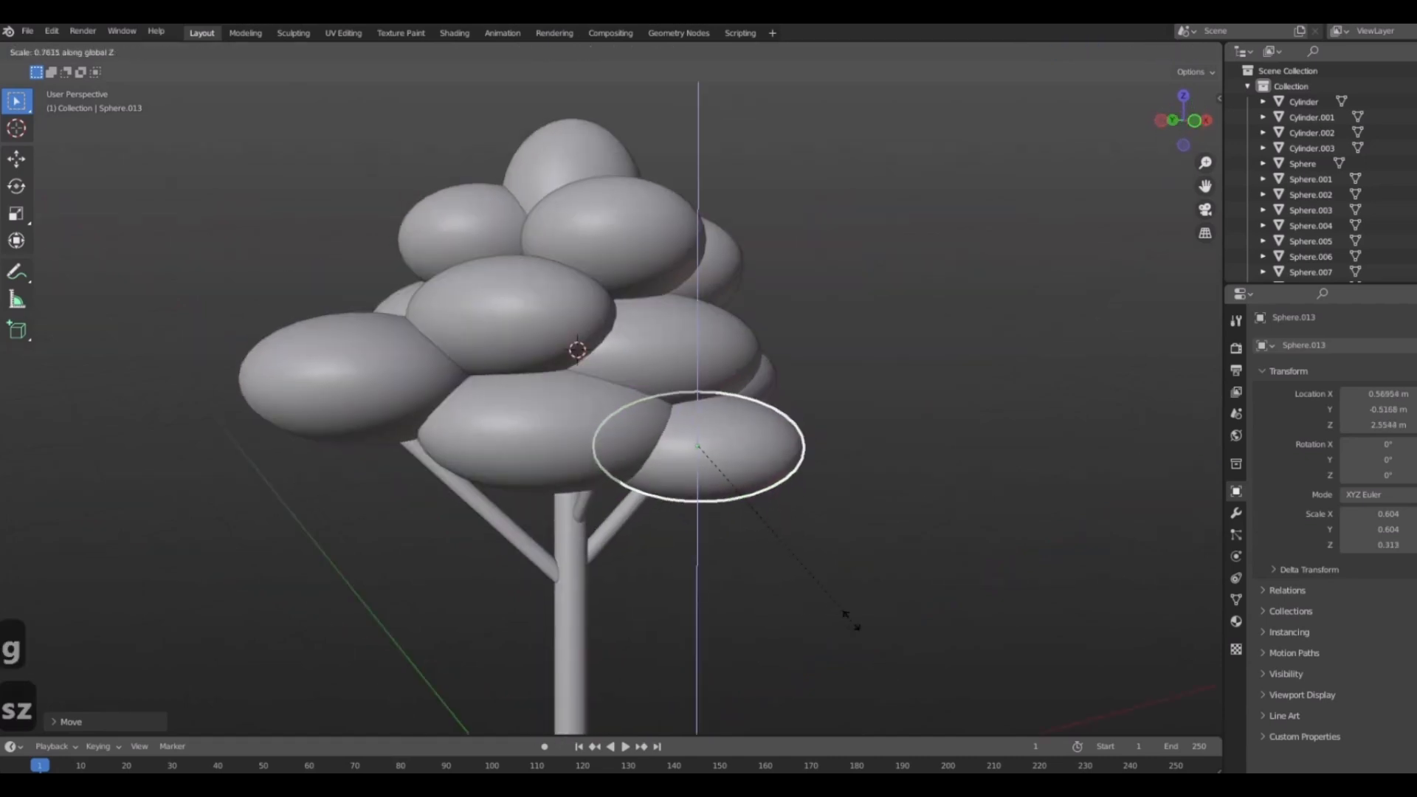
{"action": "key", "text": "s"}
{"action": "left_click", "coordinate": [938, 628]}
{"action": "scroll", "coordinate": [639, 541], "scroll_direction": "down", "scroll_amount": 2}
{"action": "left_click", "coordinate": [867, 652]}
Duplicate a crown sphere and move the copy toward the crown's positive Y side.
{"action": "middle_click_drag", "start_coordinate": [636, 541], "coordinate": [796, 284]}
{"action": "middle_click_drag", "start_coordinate": [542, 463], "coordinate": [592, 528]}
{"action": "key", "text": "shift+d"}
{"action": "left_click", "coordinate": [659, 595]}
{"action": "middle_click_drag", "start_coordinate": [660, 594], "coordinate": [874, 603]}
{"action": "key", "text": "g"}
{"action": "left_click", "coordinate": [730, 546]}
Scale the new sphere to about 0.544, 0.544, 0.312 and place it at about X -0.36, Y 0.97, Z 2.85 m.
{"action": "key", "text": "s"}
{"action": "left_click", "coordinate": [800, 589]}
{"action": "key", "text": "g"}
{"action": "left_click", "coordinate": [786, 561]}
{"action": "middle_click_drag", "start_coordinate": [788, 558], "coordinate": [725, 544]}
{"action": "left_click", "coordinate": [821, 476]}
Examine the overall shape of the tree and its crown from several sides.
{"action": "scroll", "coordinate": [873, 568], "scroll_direction": "down", "scroll_amount": 3}
{"action": "middle_click_drag", "start_coordinate": [1107, 469], "coordinate": [772, 484], "text": "shift"}
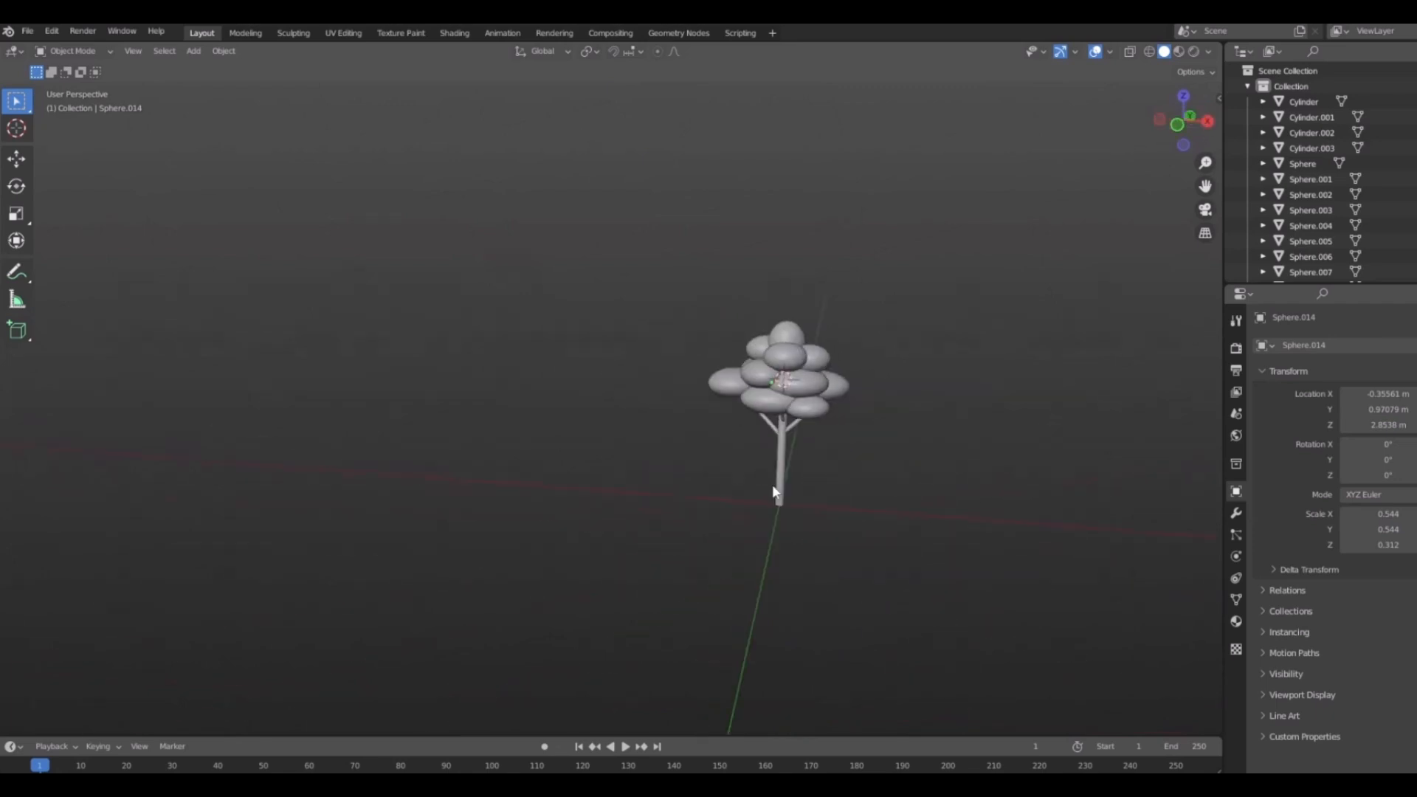
{"action": "middle_click_drag", "start_coordinate": [1080, 495], "coordinate": [884, 516]}
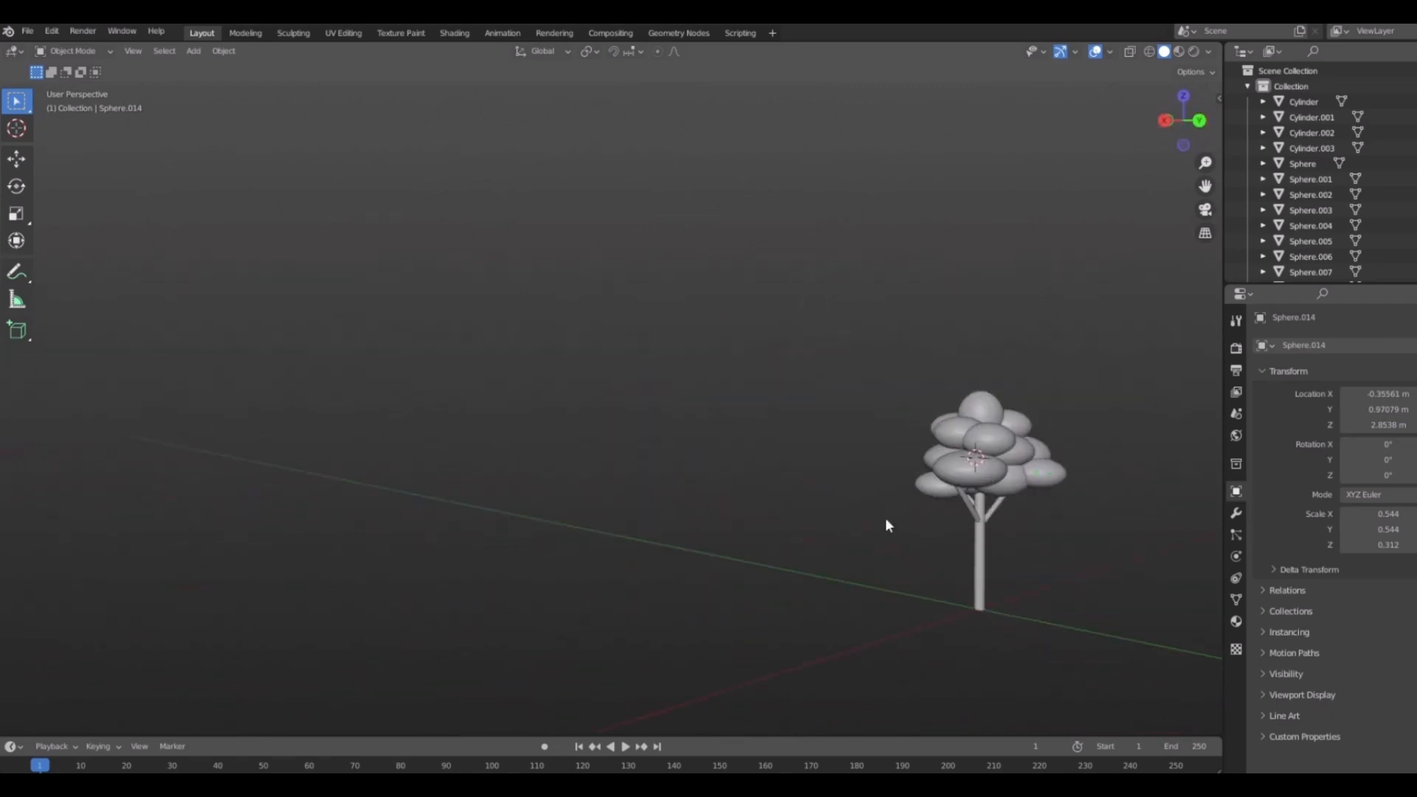
{"action": "middle_click_drag", "start_coordinate": [1151, 631], "coordinate": [1010, 559], "text": "shift"}
{"action": "scroll", "coordinate": [1011, 559], "scroll_direction": "up", "scroll_amount": 2}
{"action": "key", "text": "Caps_Lock"}
{"action": "key", "text": "Caps_Lock"}
{"action": "middle_click_drag", "start_coordinate": [988, 513], "coordinate": [755, 565], "text": "shift"}
{"action": "middle_click_drag", "start_coordinate": [874, 478], "coordinate": [700, 431]}
{"action": "middle_click_drag", "start_coordinate": [602, 393], "coordinate": [755, 434], "text": "shift"}
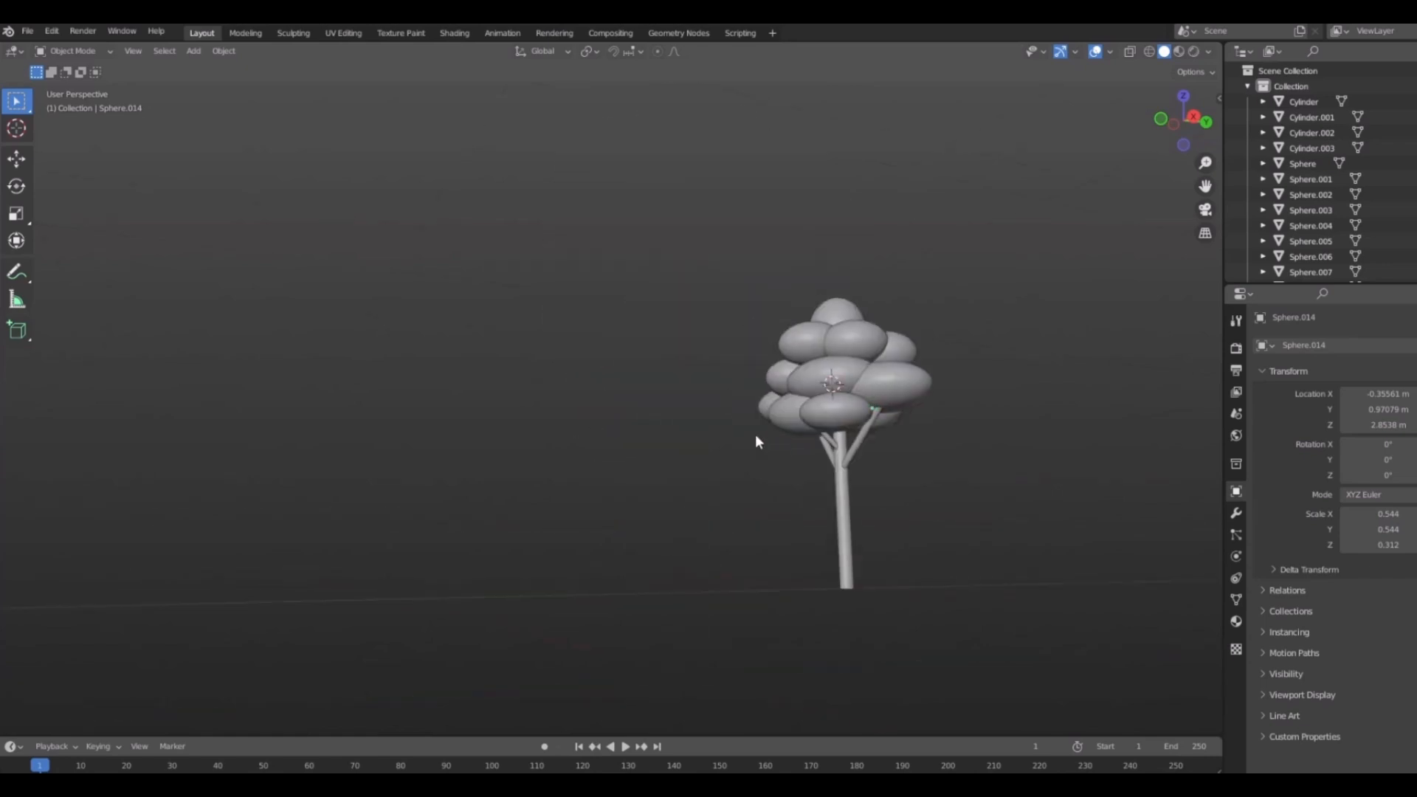
Shrink the upper crown sphere on the negative Y side to about 0.40, 0.41, 0.27 and move it inward to about Z 3.67 m.
{"action": "scroll", "coordinate": [755, 434], "scroll_direction": "up", "scroll_amount": 3}
{"action": "middle_click_drag", "start_coordinate": [822, 397], "coordinate": [684, 481]}
{"action": "left_click", "coordinate": [879, 267]}
{"action": "key", "text": "s"}
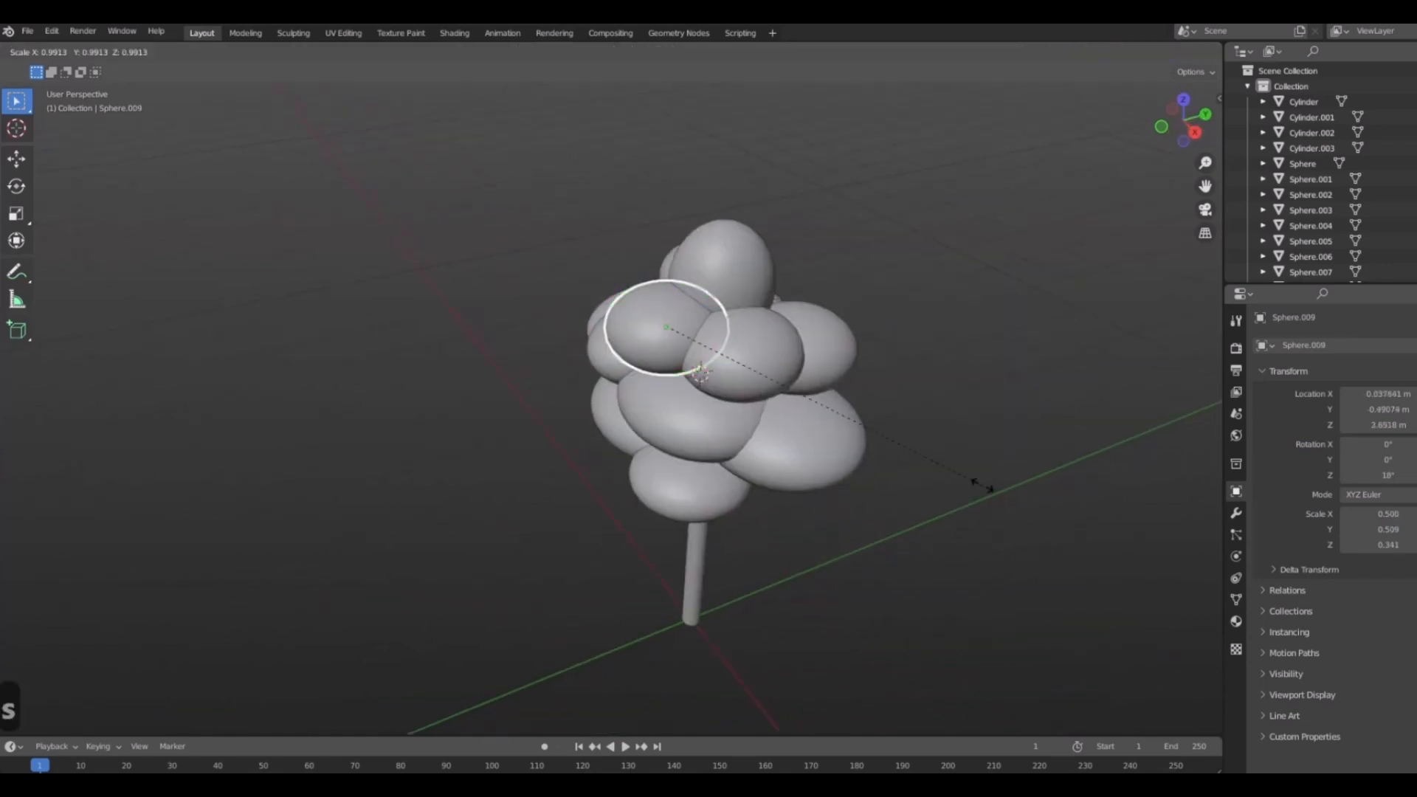
{"action": "left_click", "coordinate": [729, 462]}
{"action": "key", "text": "g"}
{"action": "left_click", "coordinate": [727, 459]}
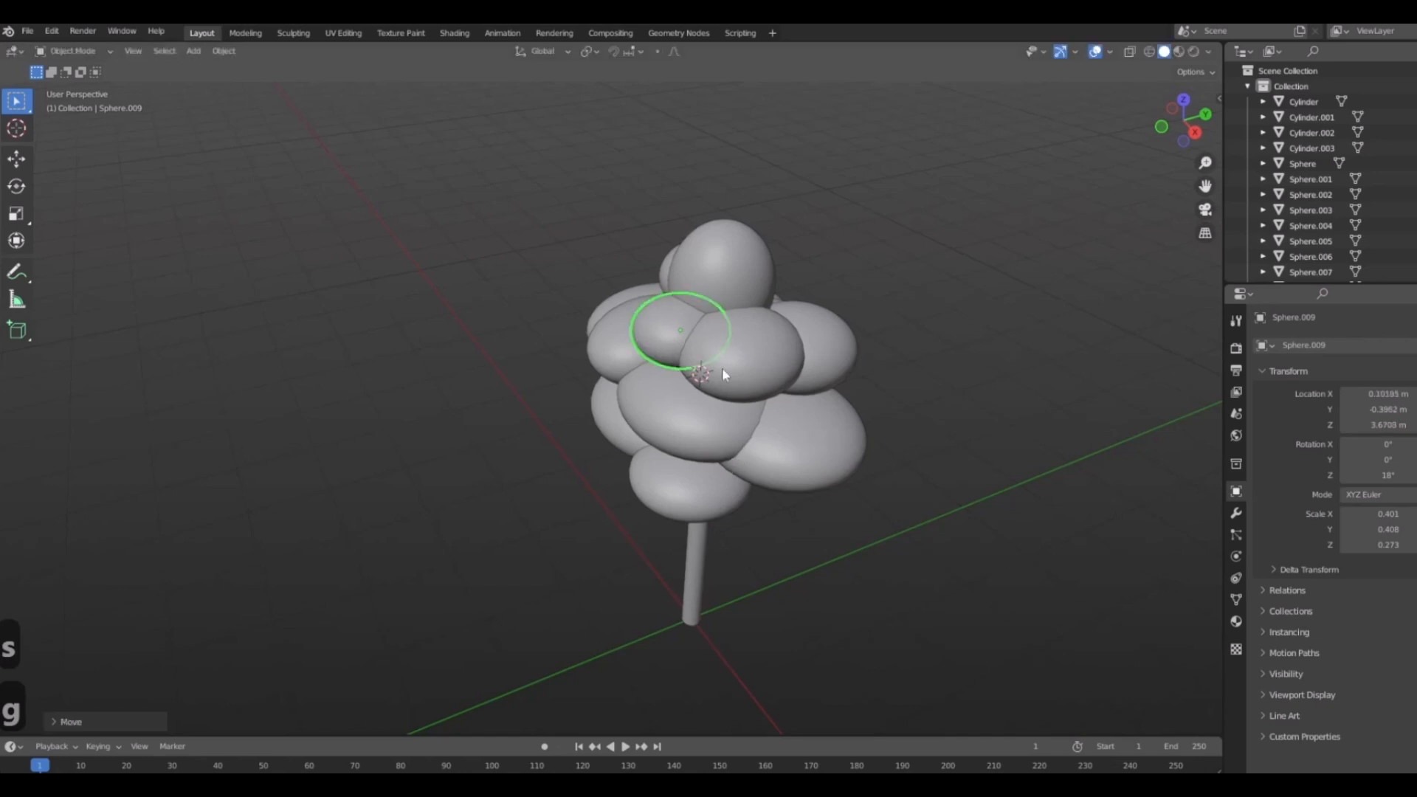
Shrink the neighbouring upper crown sphere on the positive X side to about 0.42, 0.43, 0.29 and lower it to about Z 3.54 m.
{"action": "left_click", "coordinate": [723, 368]}
{"action": "middle_click_drag", "start_coordinate": [774, 454], "coordinate": [959, 471]}
{"action": "key", "text": "s"}
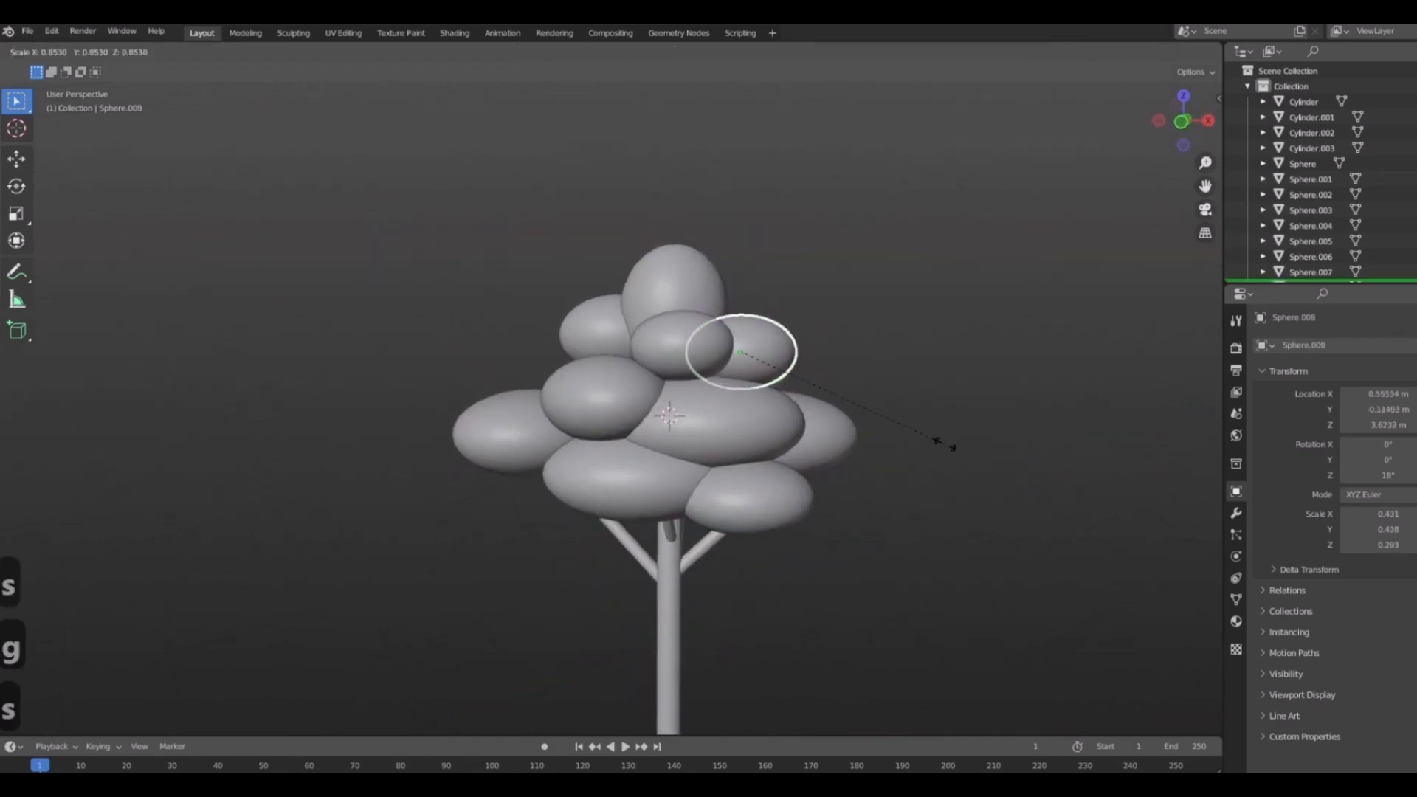
{"action": "left_click", "coordinate": [831, 427]}
{"action": "key", "text": "g"}
{"action": "key", "text": "z"}
{"action": "left_click", "coordinate": [859, 443]}
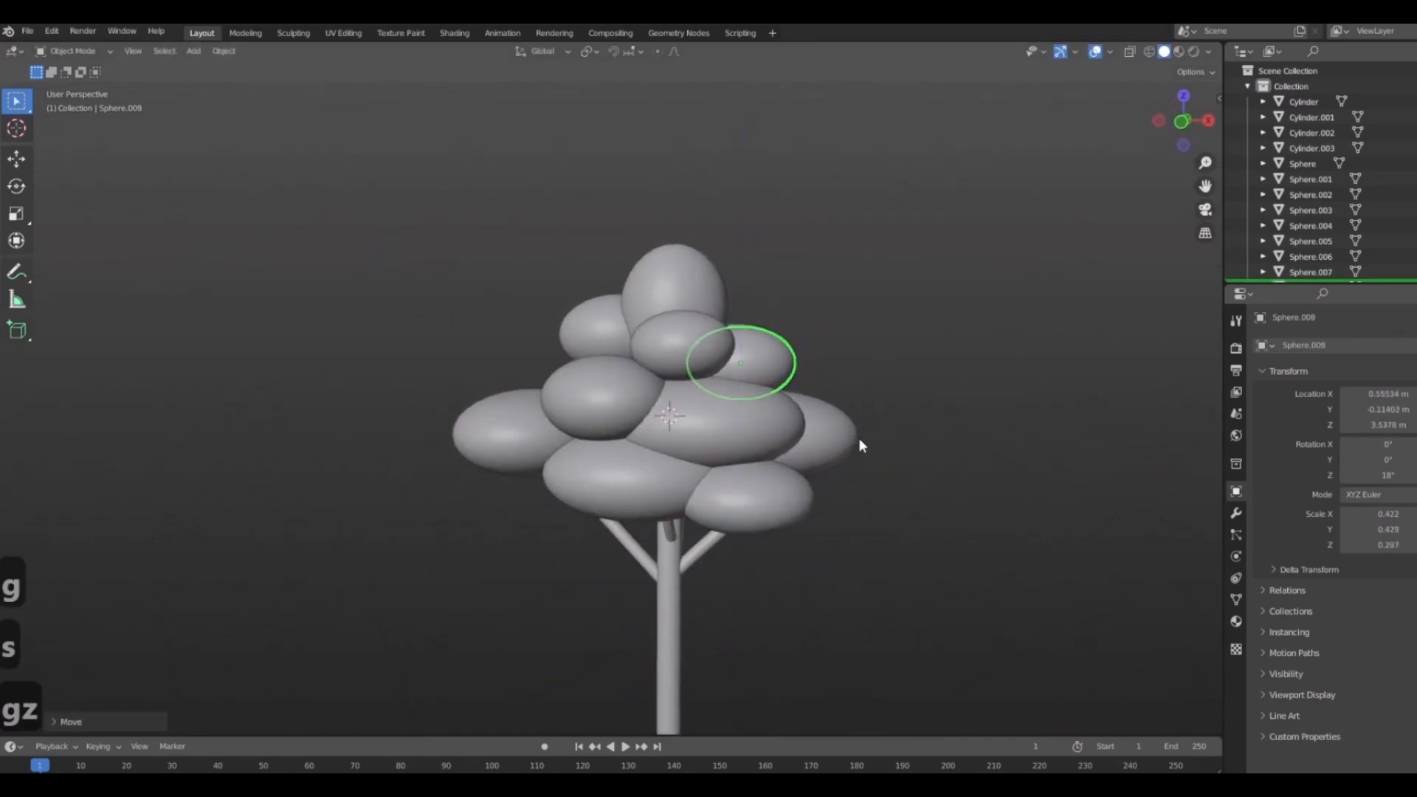
Scale down the topmost crown sphere uniformly and lower it to about Z 3.82 m.
{"action": "middle_click_drag", "start_coordinate": [858, 437], "coordinate": [855, 414]}
{"action": "left_click", "coordinate": [673, 285]}
{"action": "key", "text": "s"}
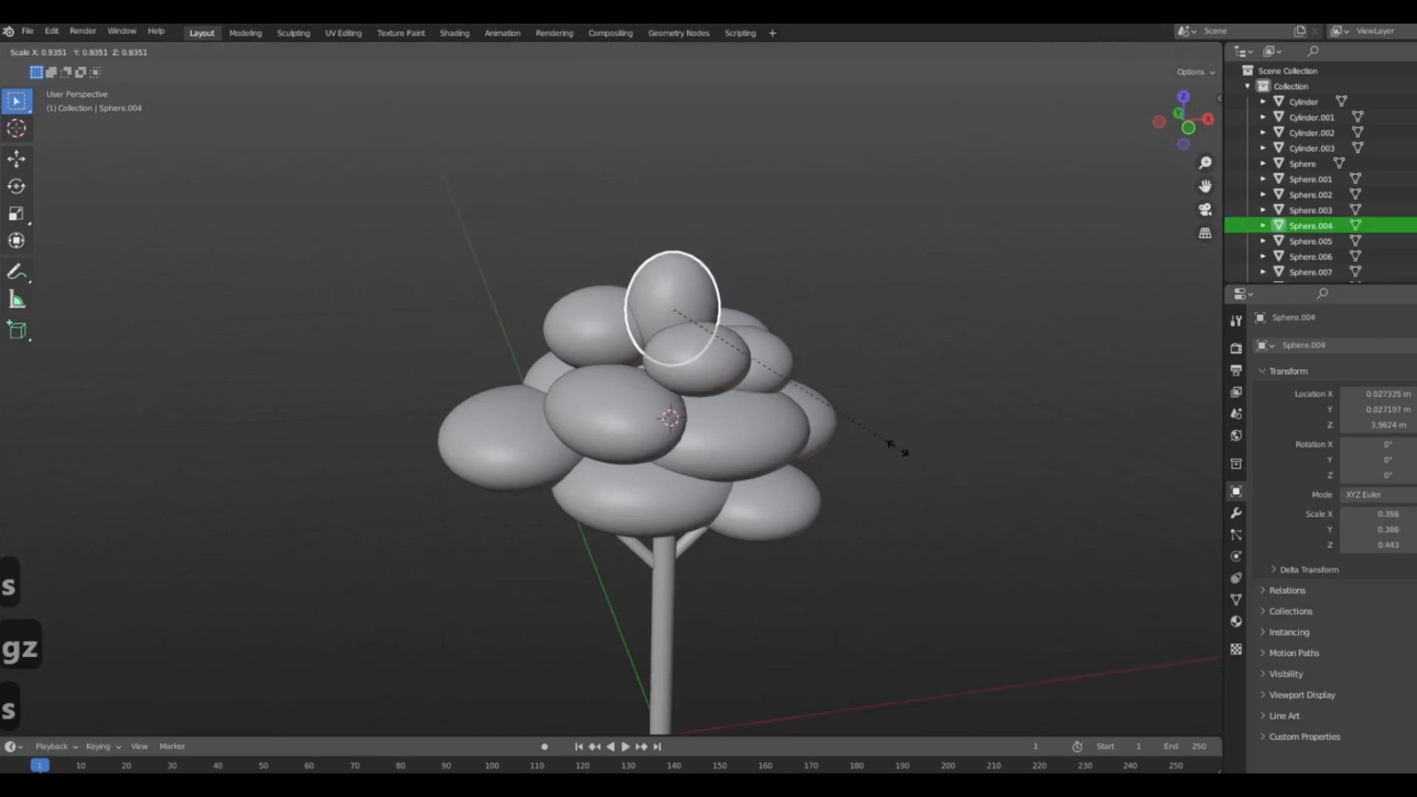
{"action": "left_click", "coordinate": [832, 435]}
{"action": "key", "text": "g"}
{"action": "key", "text": "z"}
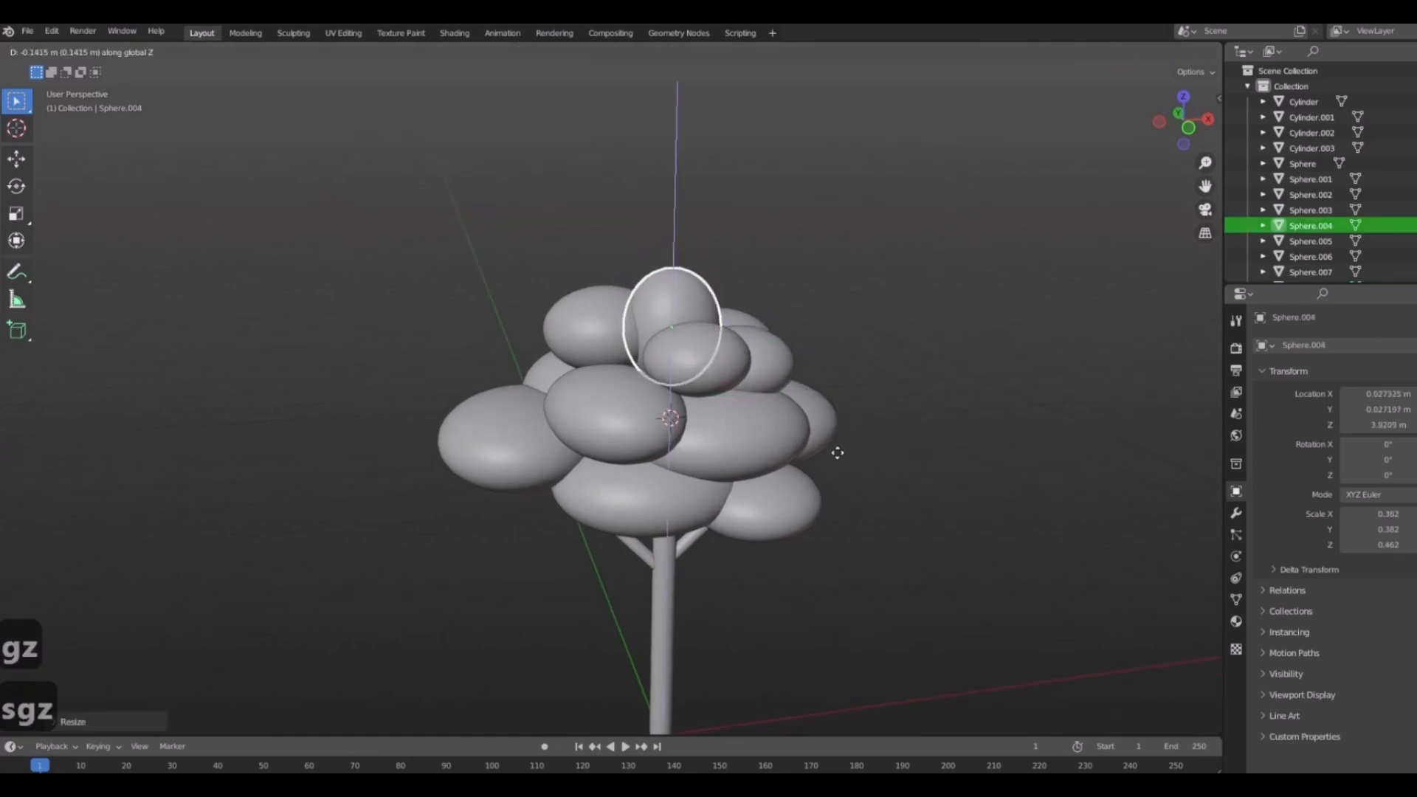
{"action": "left_click", "coordinate": [834, 449]}
Flatten the upper sphere on the negative X side to about 0.297 in Z and move it to about X -0.44, Y 0.26, Z 3.66 m.
{"action": "left_click", "coordinate": [589, 336]}
{"action": "key", "text": "s"}
{"action": "key", "text": "z"}
{"action": "left_click", "coordinate": [810, 481]}
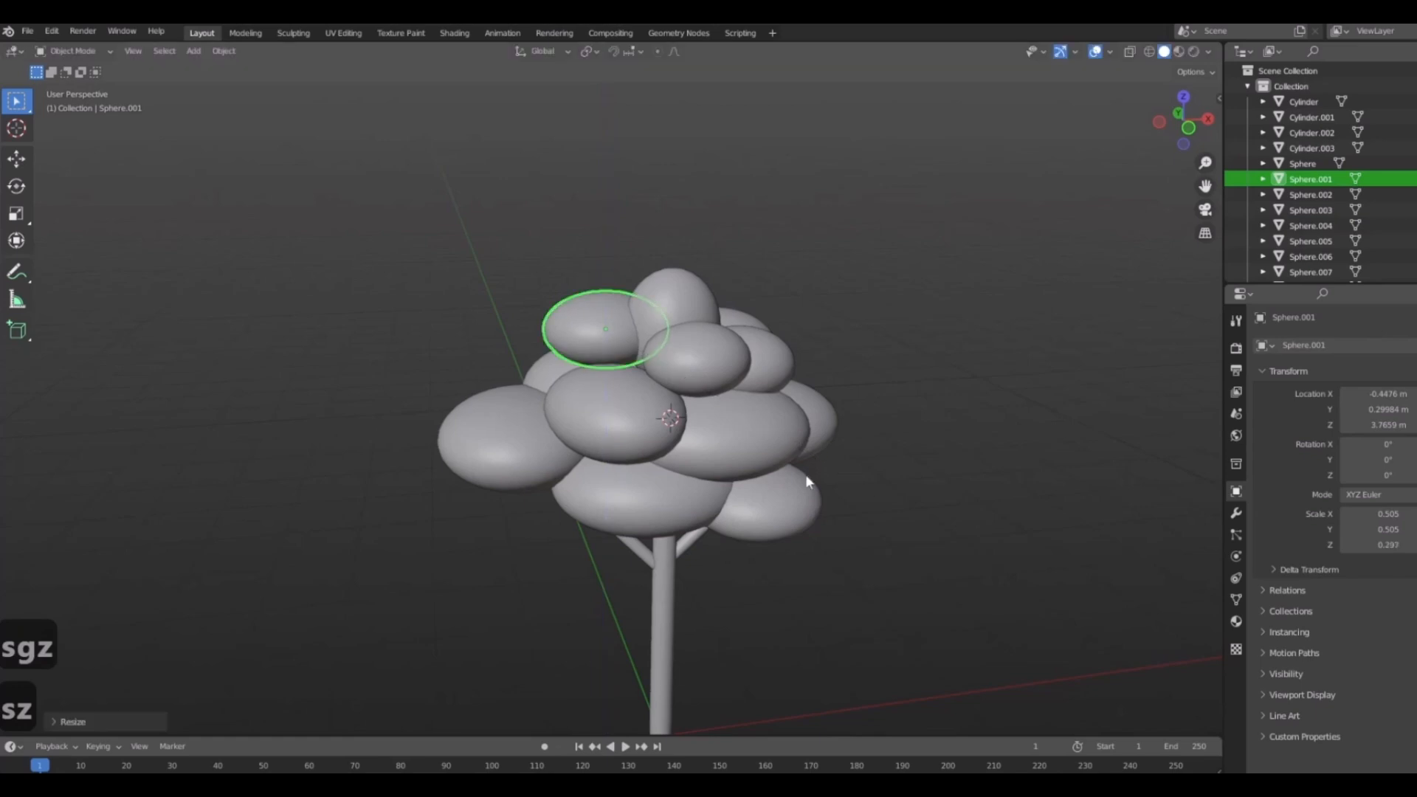
{"action": "key", "text": "g"}
{"action": "left_click", "coordinate": [694, 427]}
Select all spheres, branches and the trunk, make the trunk cylinder the active object and join everything into one object.
{"action": "scroll", "coordinate": [849, 511], "scroll_direction": "down", "scroll_amount": 3}
{"action": "middle_click_drag", "start_coordinate": [849, 511], "coordinate": [861, 480]}
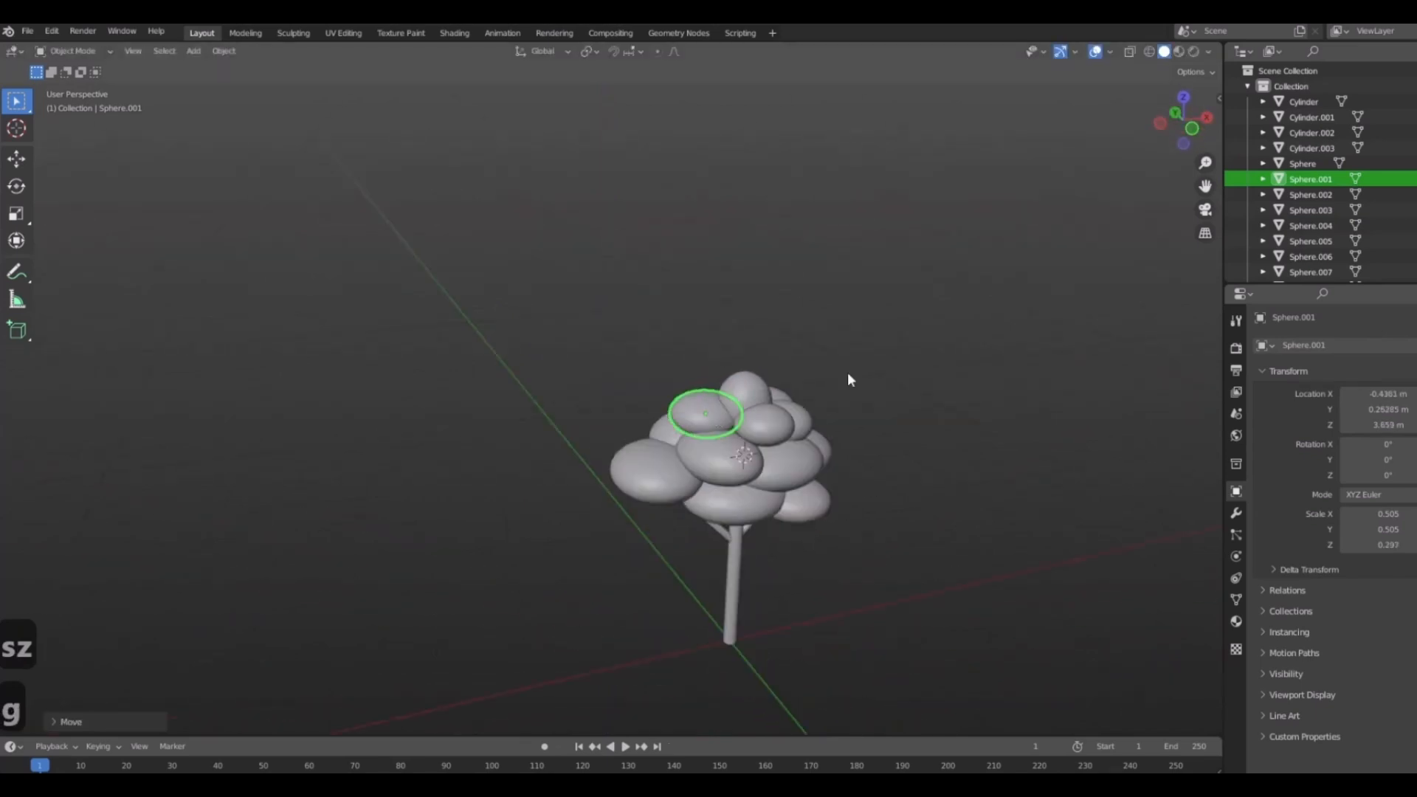
{"action": "mouse_move", "coordinate": [847, 379]}
{"action": "middle_mouse_down"}
{"action": "mouse_move", "coordinate": [648, 339]}
{"action": "mouse_move", "coordinate": [610, 405]}
{"action": "mouse_move", "coordinate": [839, 370]}
{"action": "middle_mouse_up"}
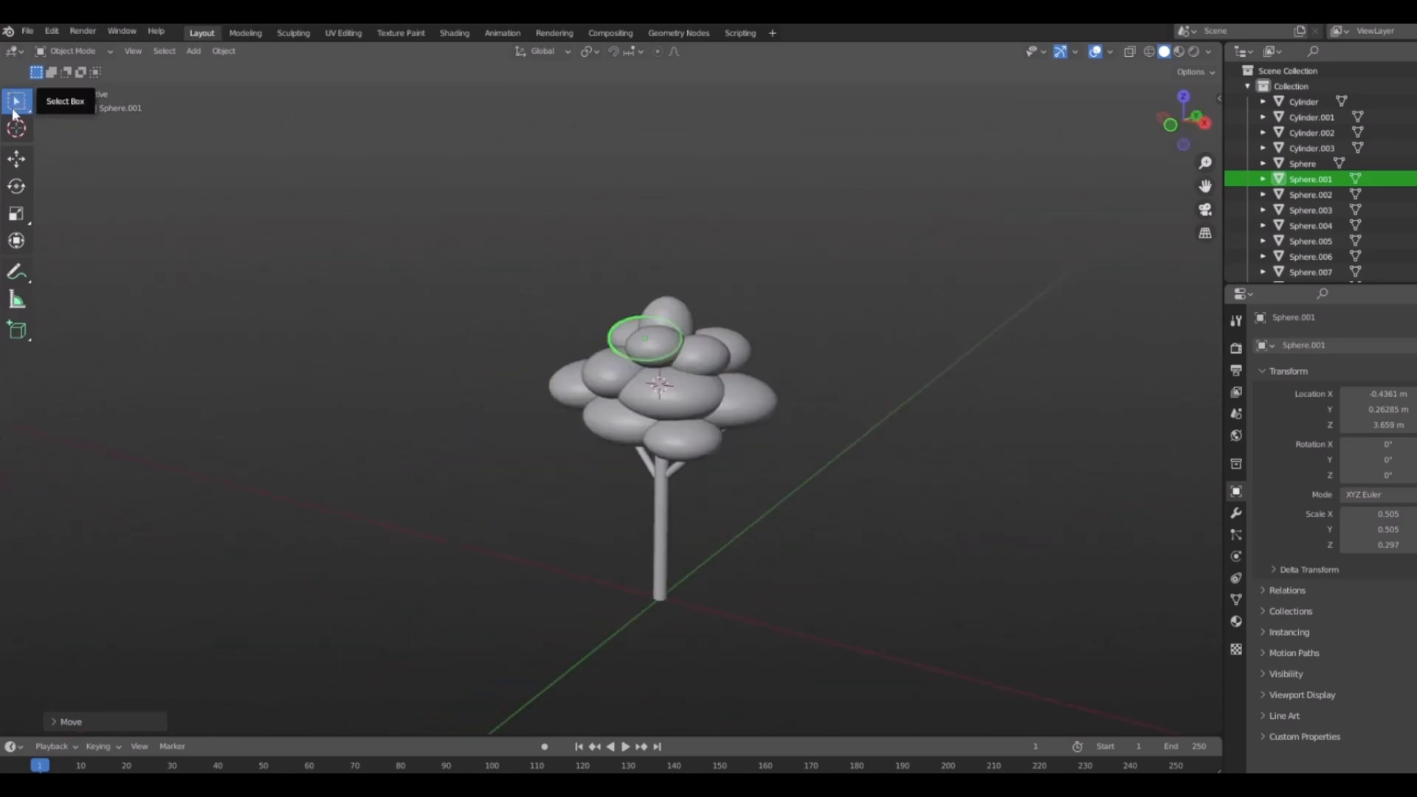
{"action": "middle_click_drag", "start_coordinate": [245, 226], "coordinate": [292, 224]}
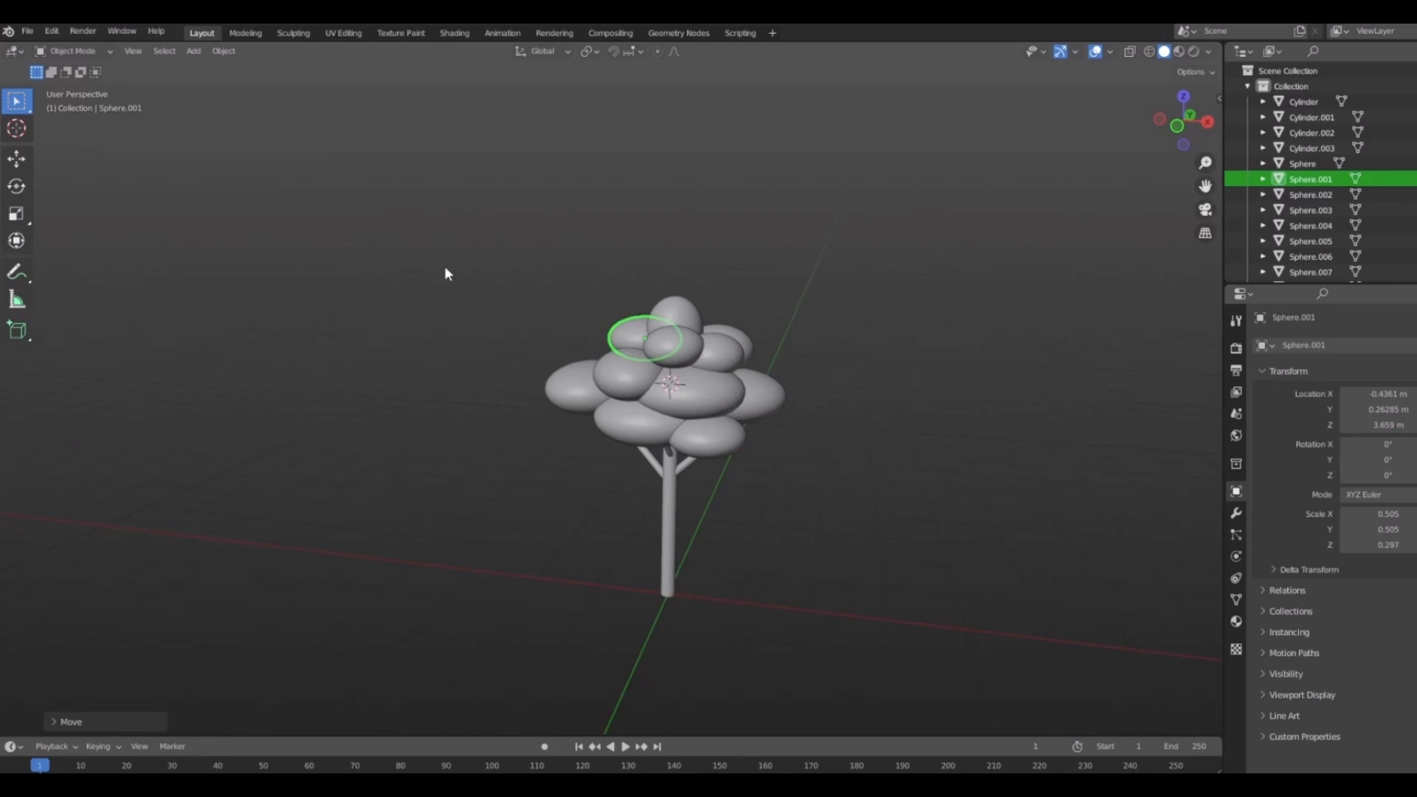
{"action": "left_click_drag", "start_coordinate": [404, 199], "coordinate": [932, 583]}
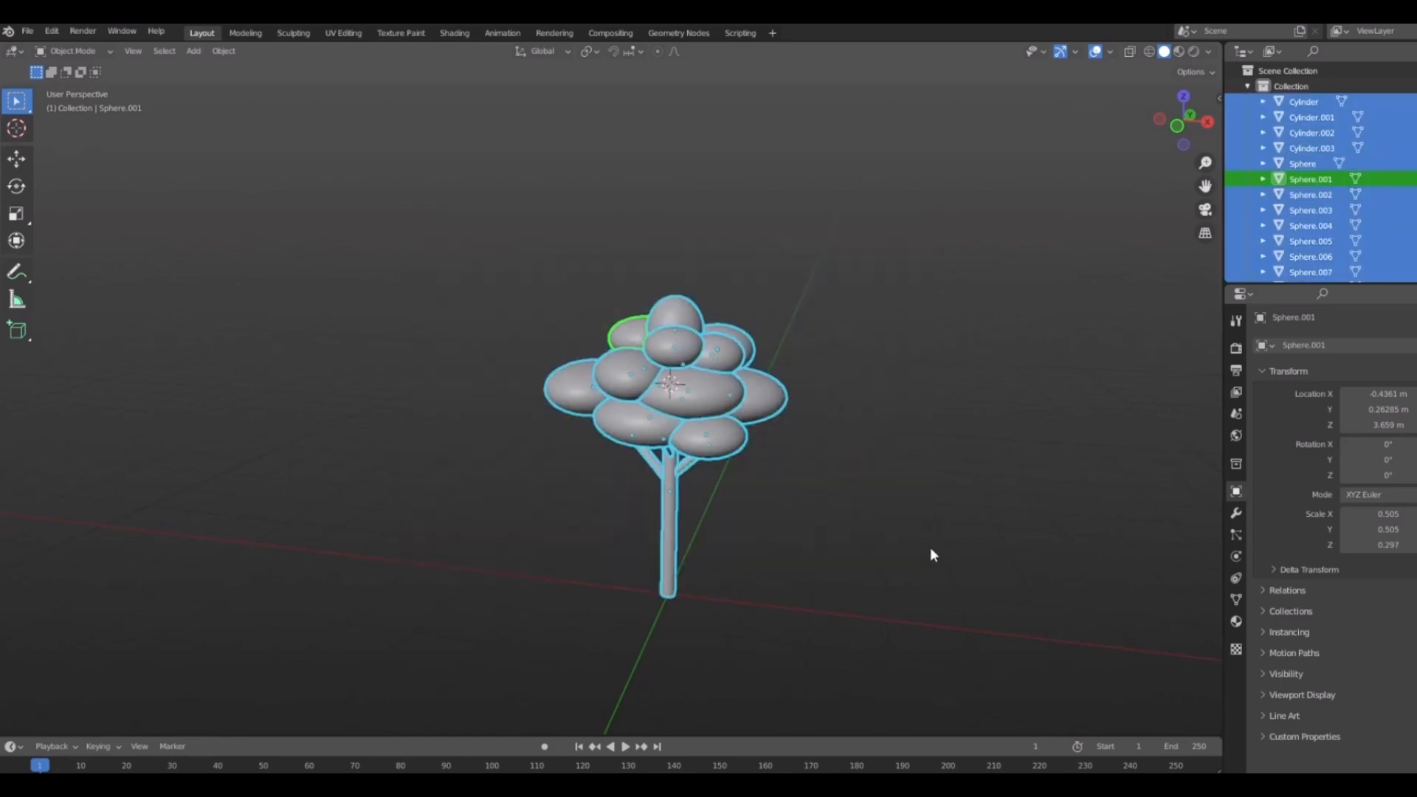
{"action": "middle_click_drag", "start_coordinate": [383, 328], "coordinate": [562, 387]}
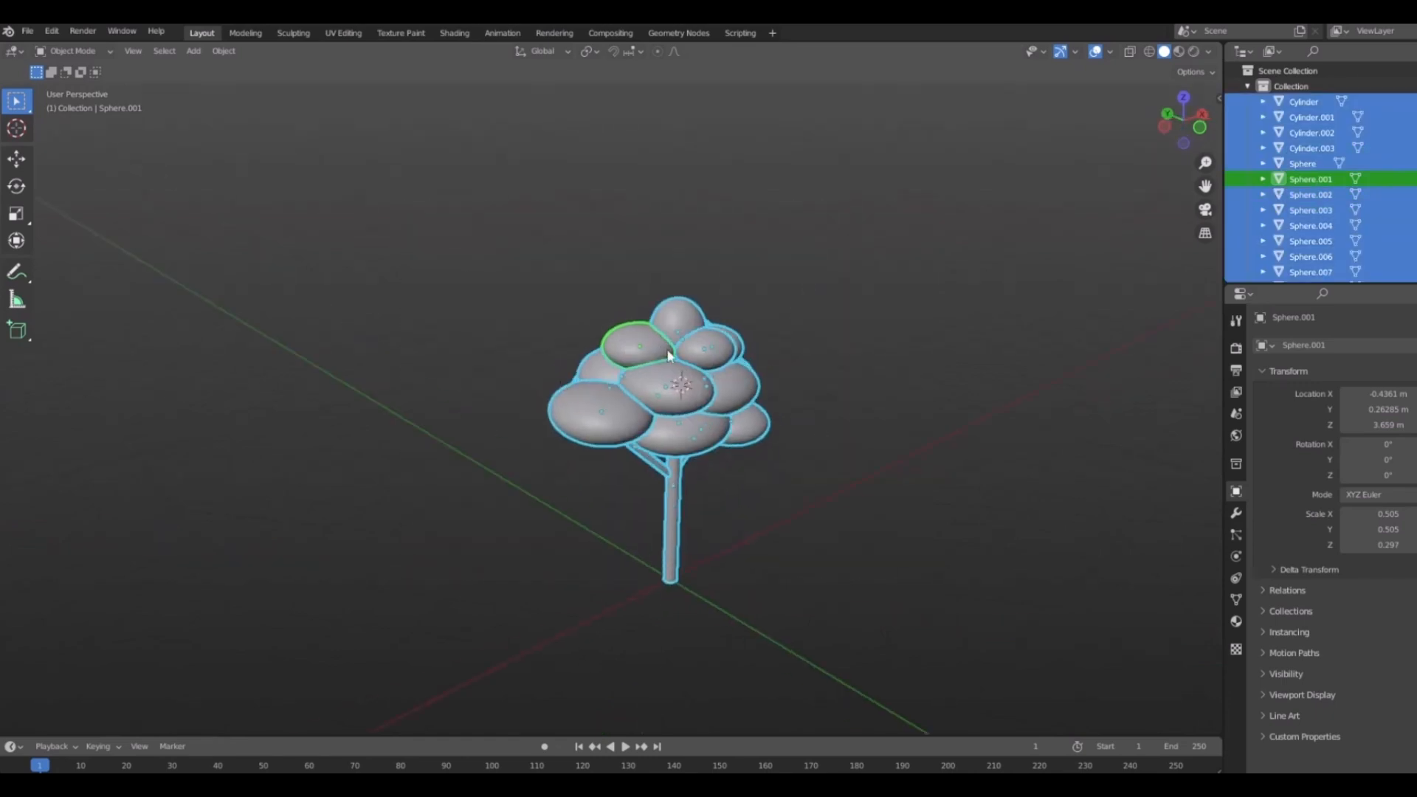
{"action": "scroll", "coordinate": [772, 400], "scroll_direction": "up", "scroll_amount": 5}
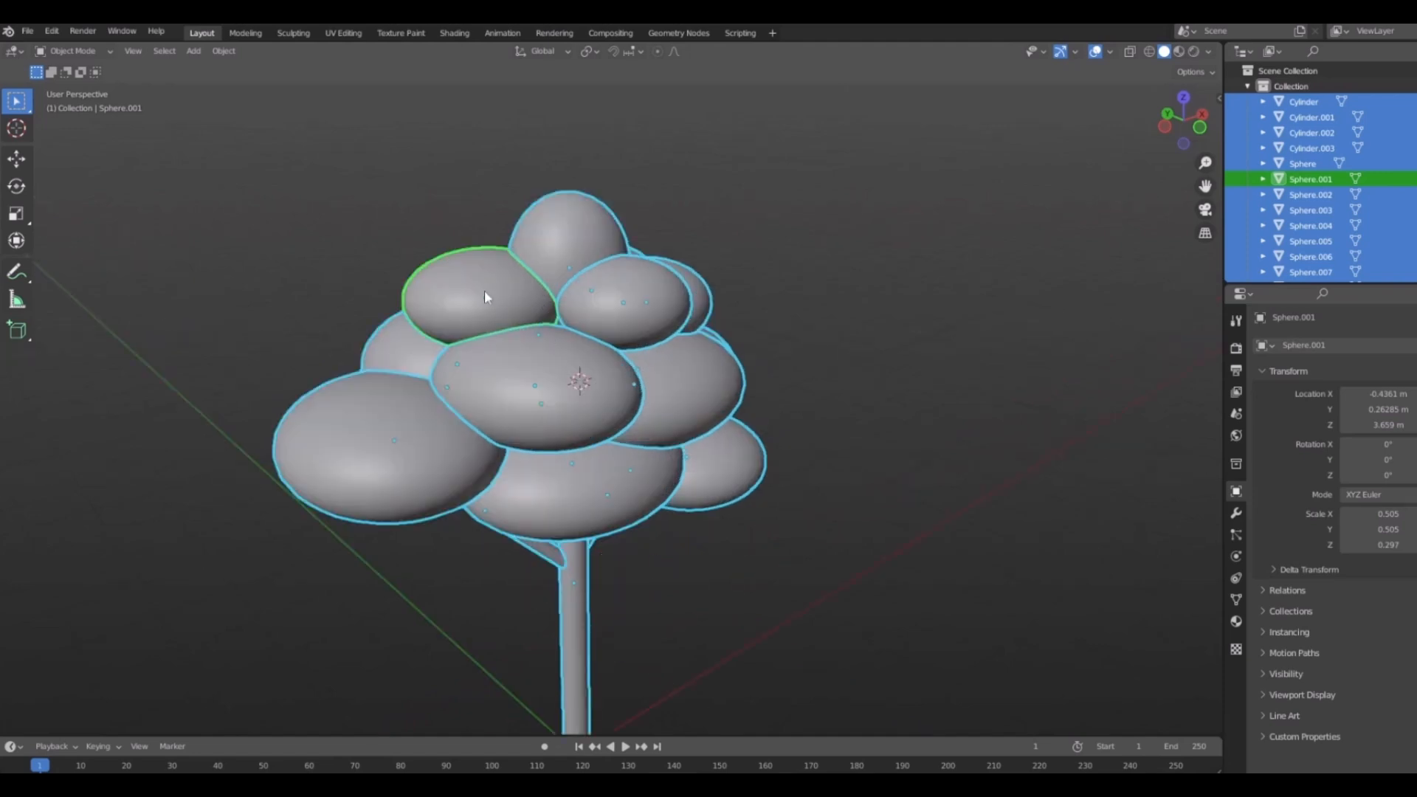
{"action": "scroll", "coordinate": [484, 295], "scroll_direction": "down", "scroll_amount": 3}
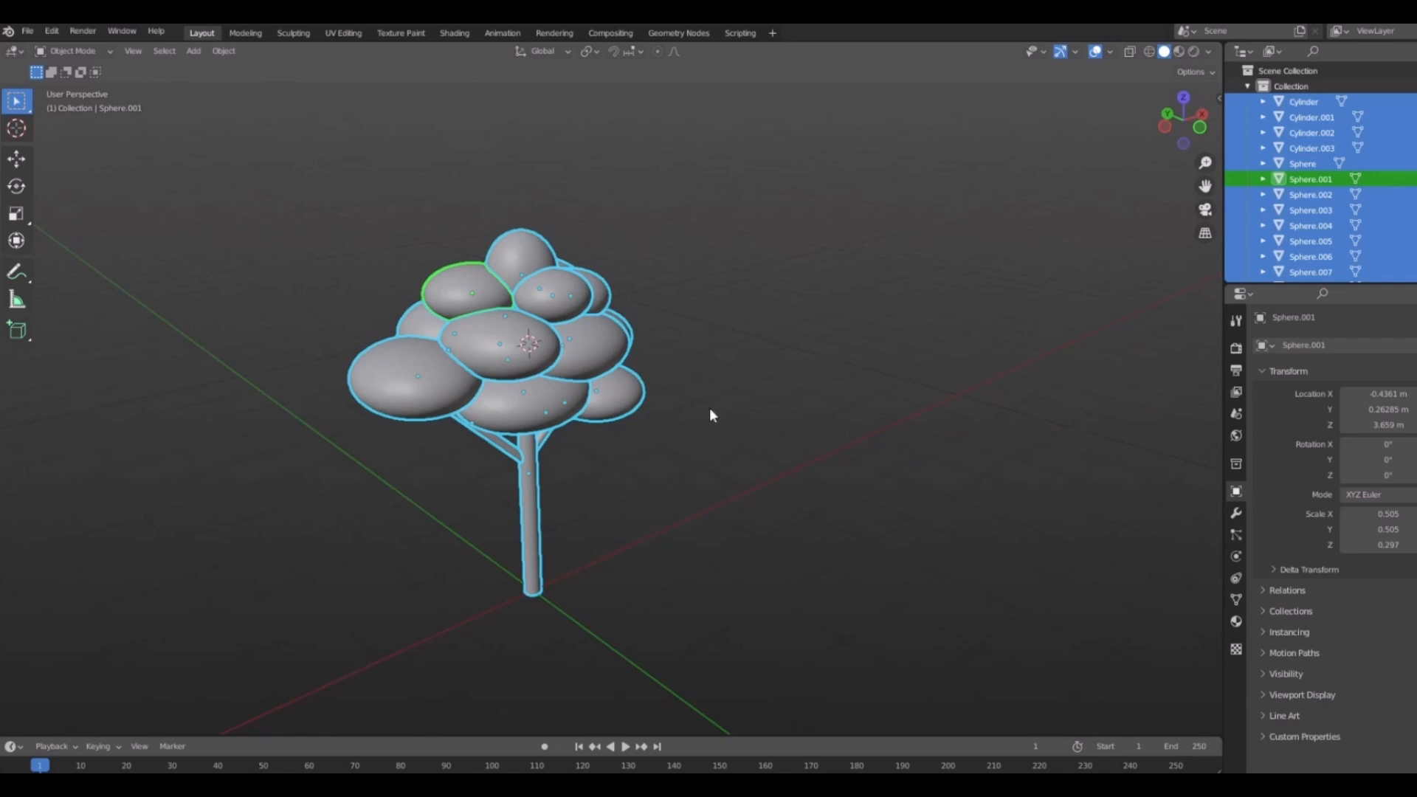
{"action": "middle_click_drag", "start_coordinate": [642, 372], "coordinate": [815, 310], "text": "shift"}
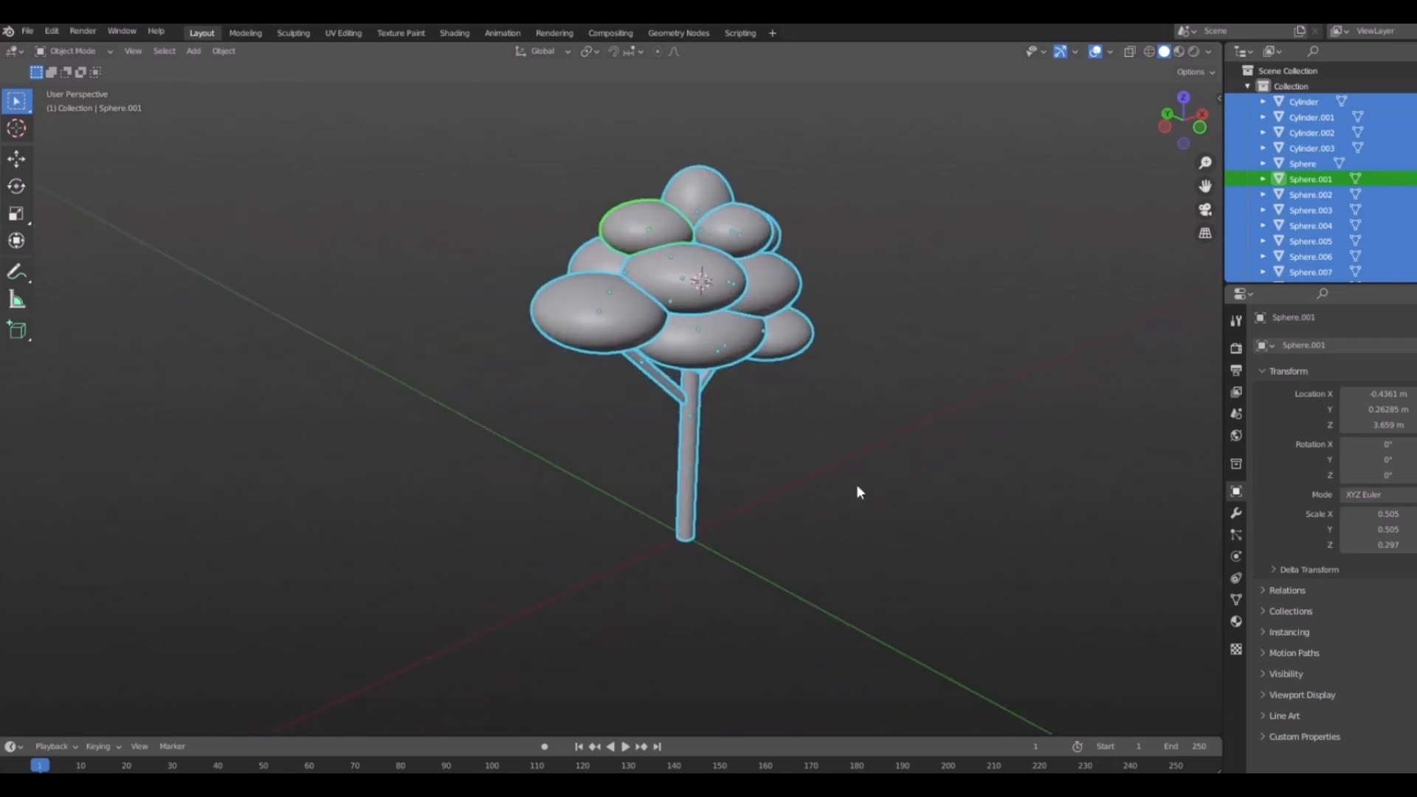
{"action": "middle_click_drag", "start_coordinate": [805, 437], "coordinate": [796, 289]}
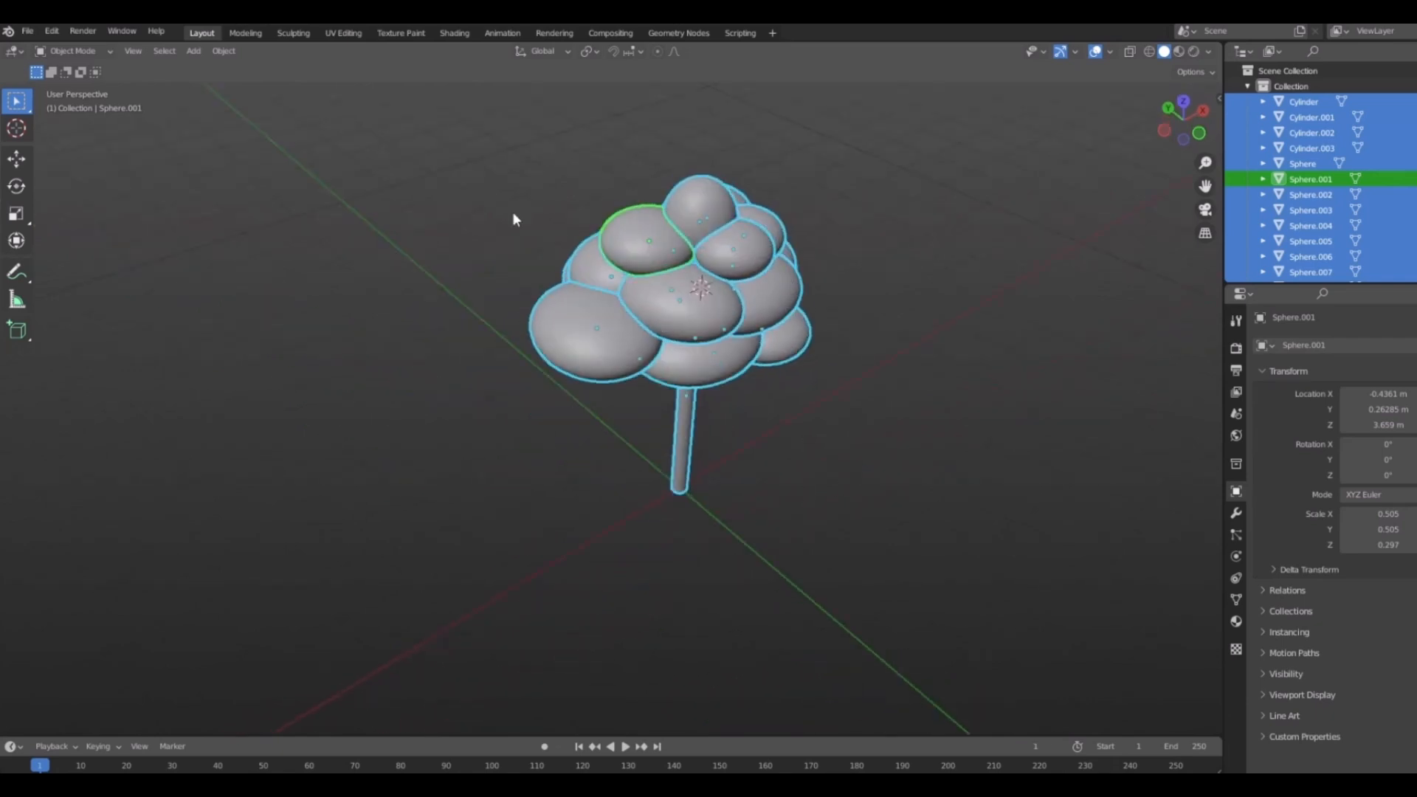
{"action": "middle_click_drag", "start_coordinate": [682, 177], "coordinate": [762, 406]}
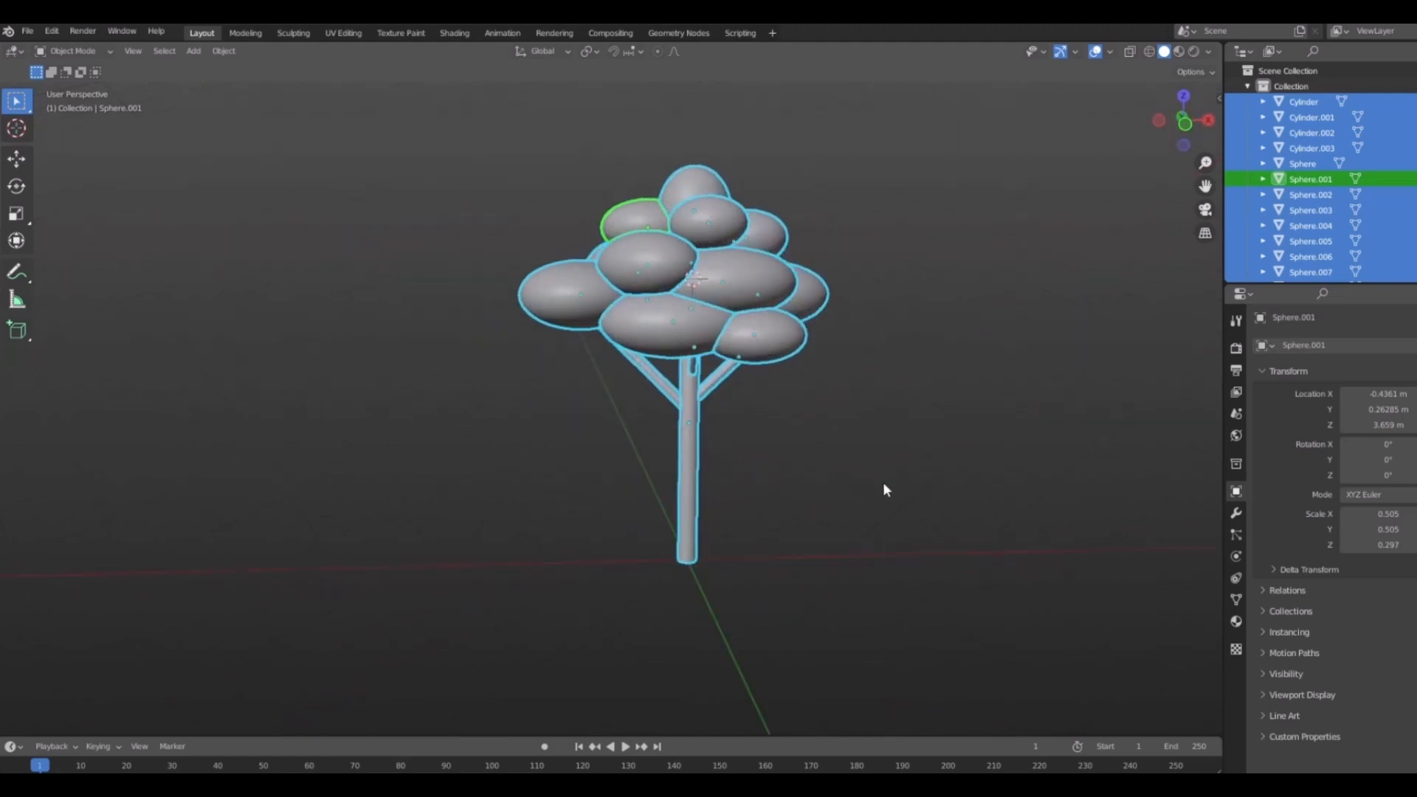
{"action": "middle_click_drag", "start_coordinate": [885, 489], "coordinate": [629, 454], "text": "shift"}
{"action": "left_click", "coordinate": [617, 445]}
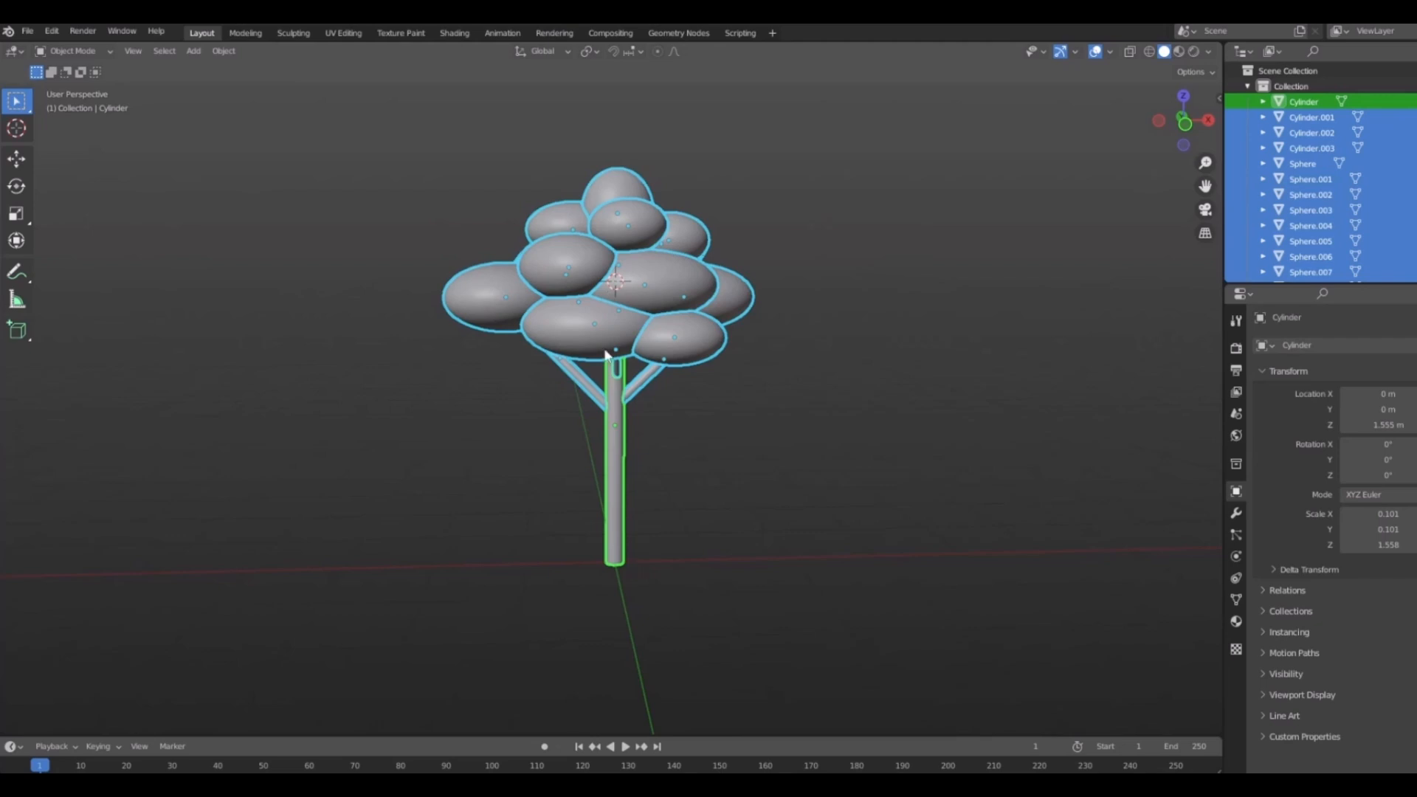
{"action": "middle_click_drag", "start_coordinate": [625, 448], "coordinate": [708, 467], "text": "shift"}
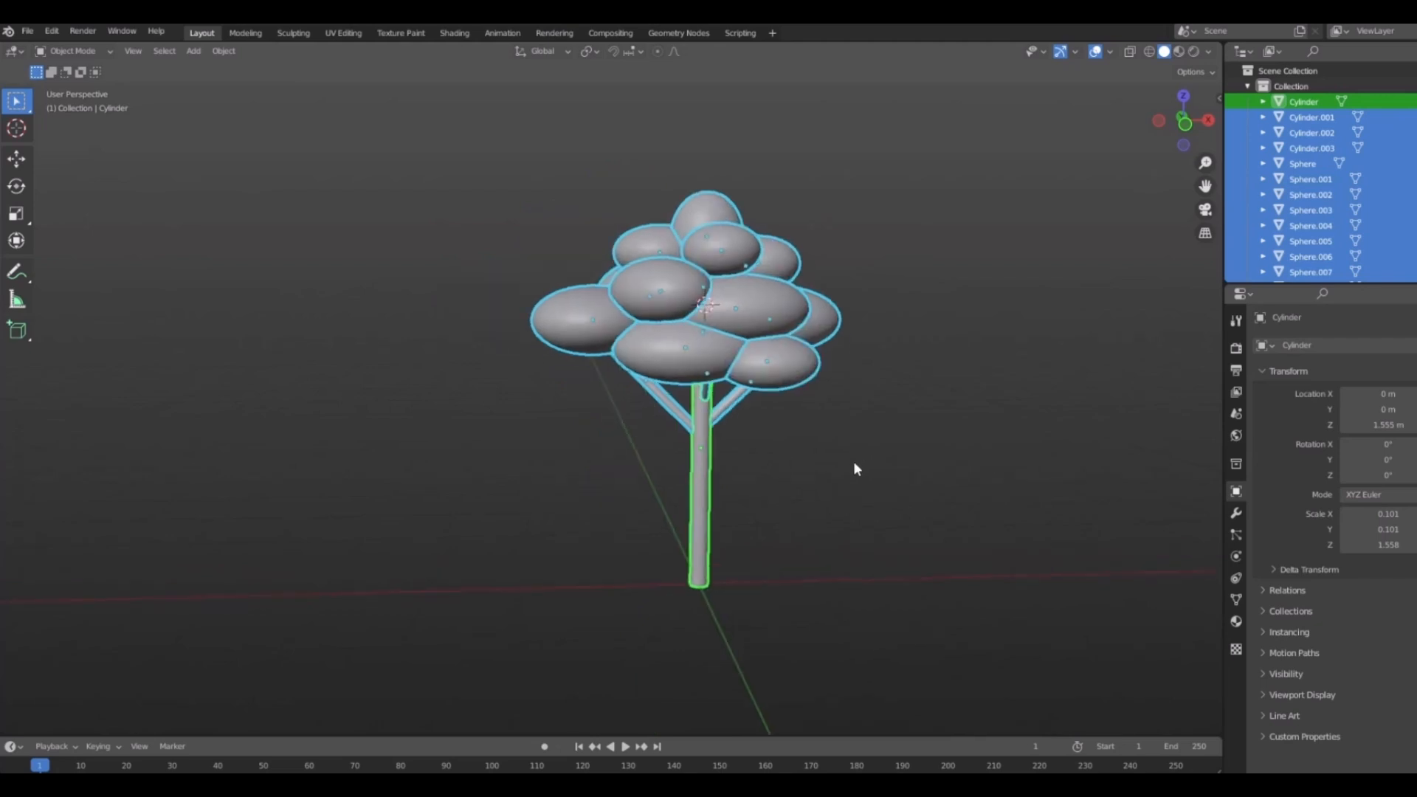
{"action": "key", "text": "ctrl+j"}
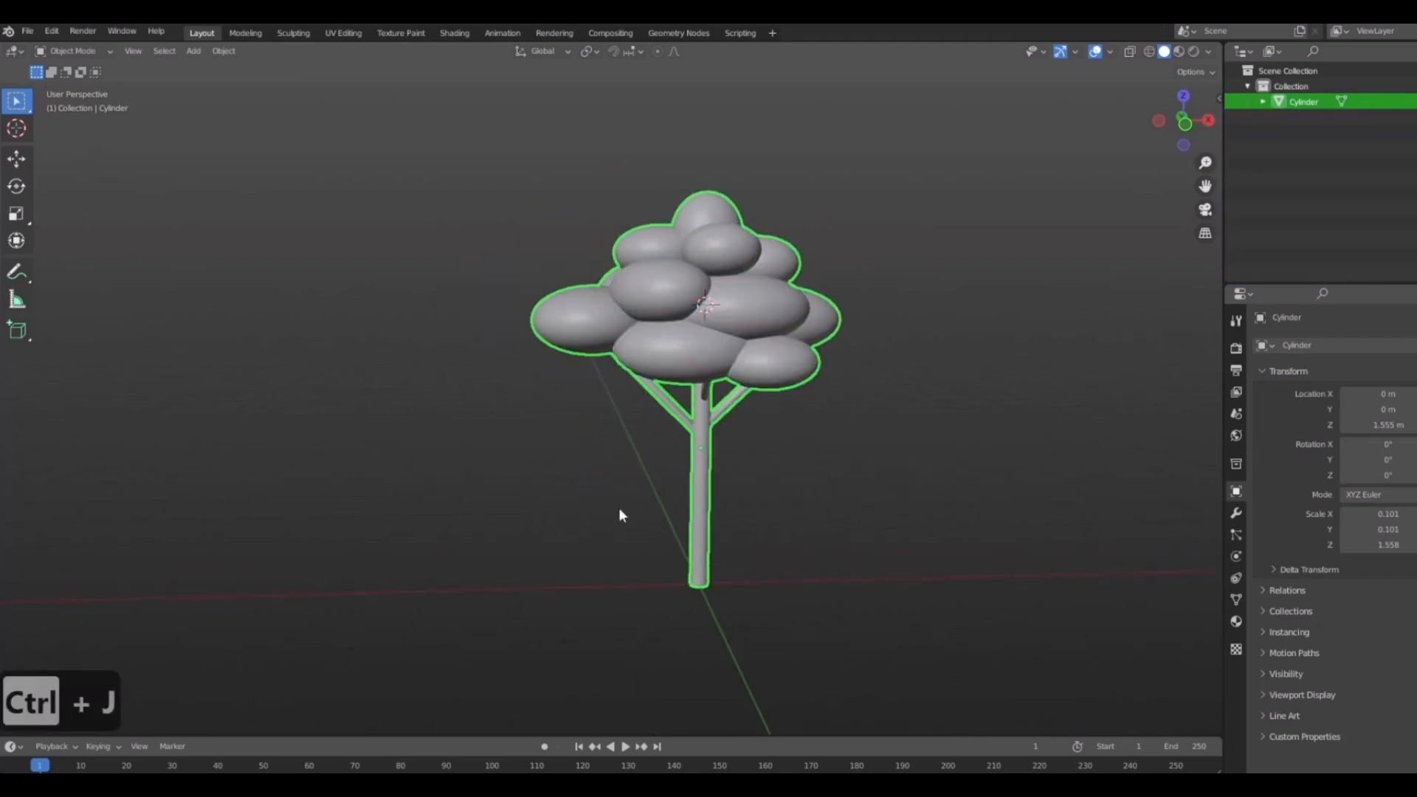
{"action": "middle_click_drag", "start_coordinate": [745, 237], "coordinate": [699, 288]}
{"action": "middle_click_drag", "start_coordinate": [700, 469], "coordinate": [711, 538]}
{"action": "key", "text": "g"}
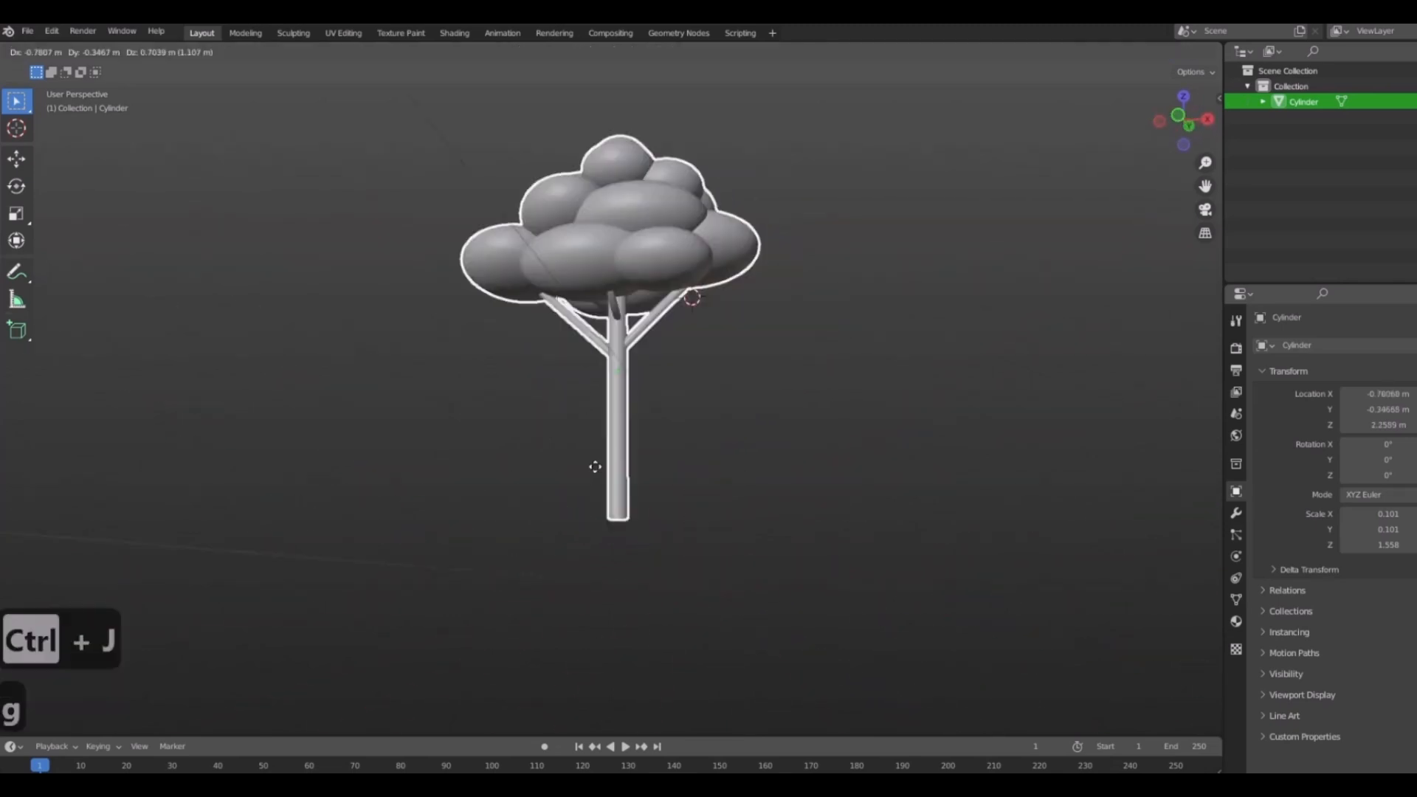
{"action": "right_click", "coordinate": [1011, 436]}
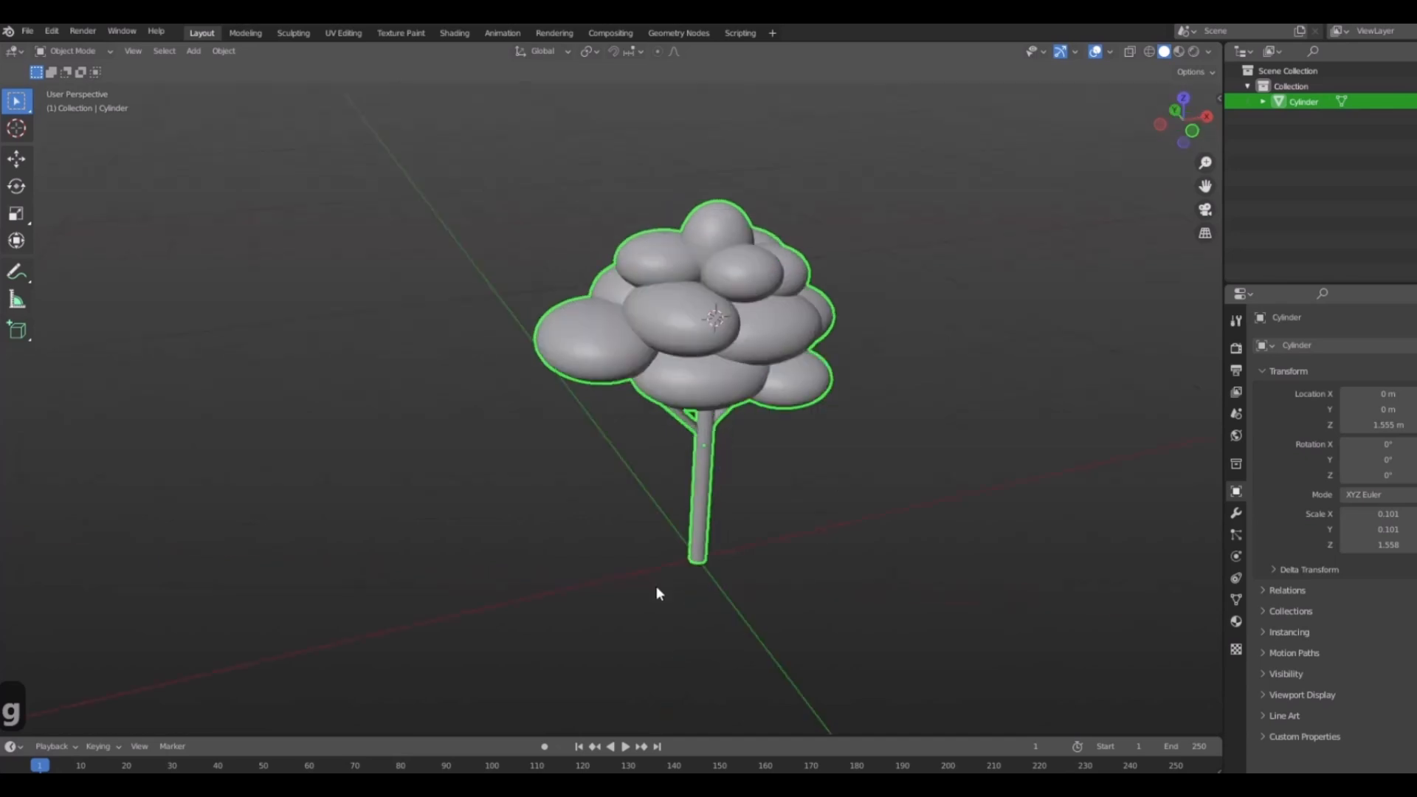
Rename the joined object as Tree.
{"action": "double_click", "coordinate": [1303, 102]}
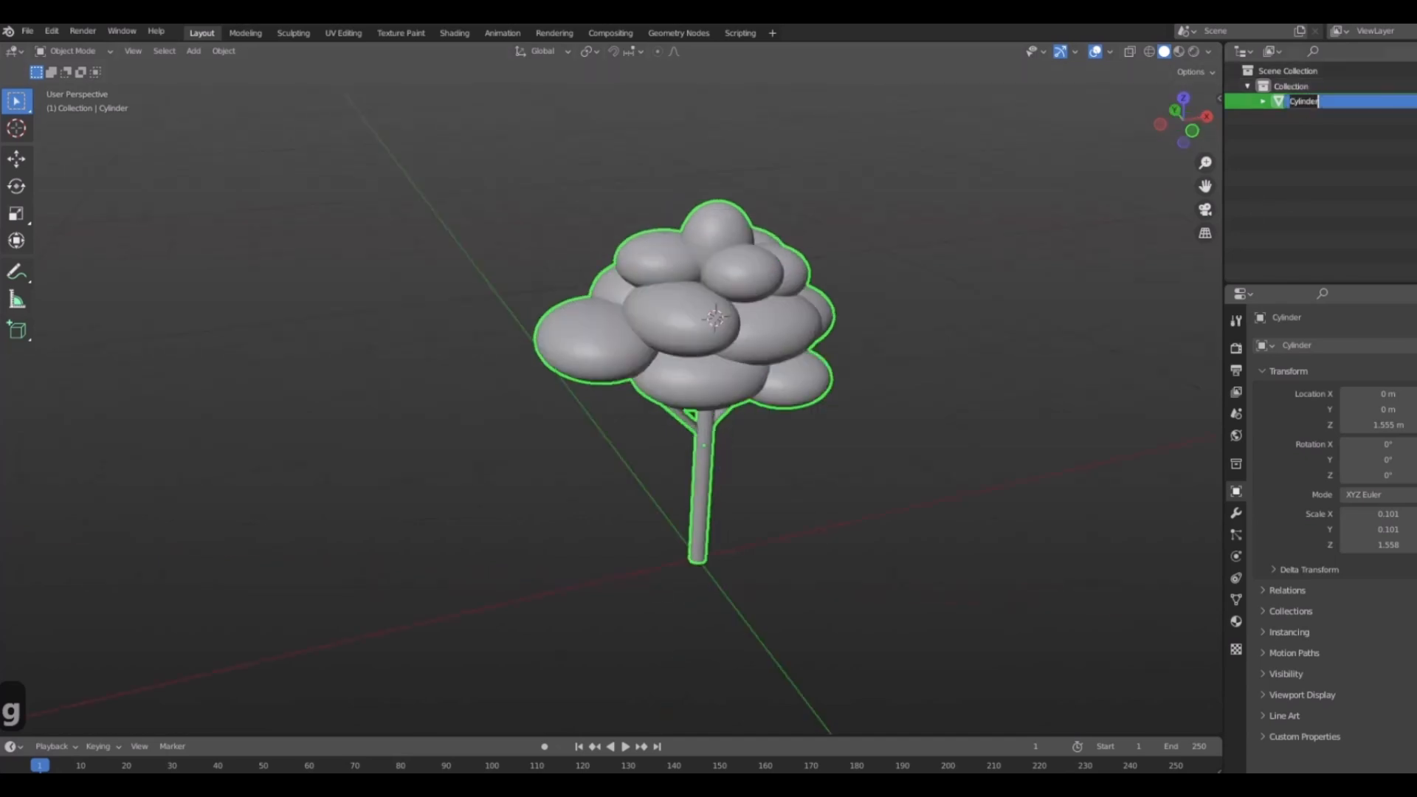
{"action": "type", "text": "Tree"}
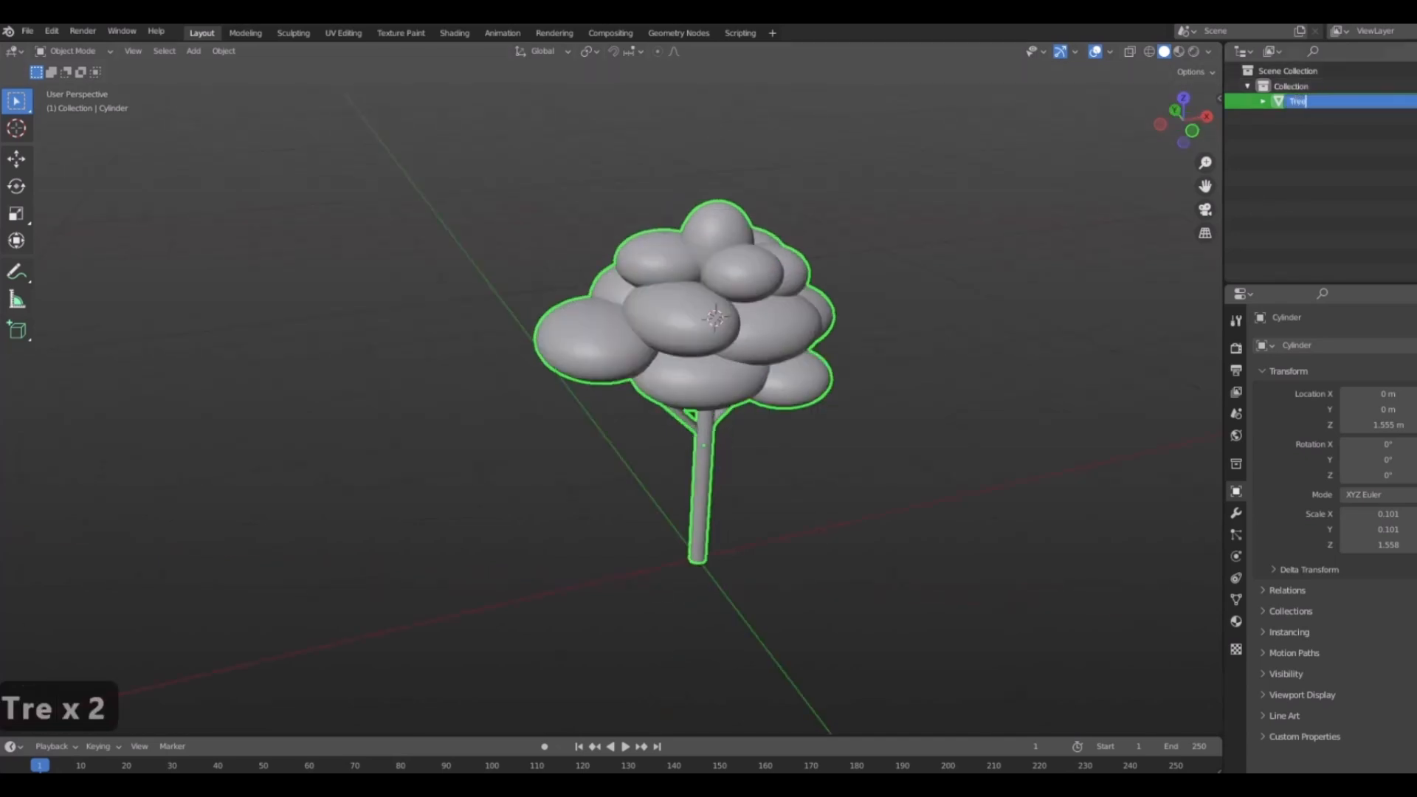
{"action": "key", "text": "Return"}
Move the tree across the ground plane, with its height locked, to about X -5.98, Y 2.95 m.
{"action": "scroll", "coordinate": [641, 500], "scroll_direction": "up", "scroll_amount": 1}
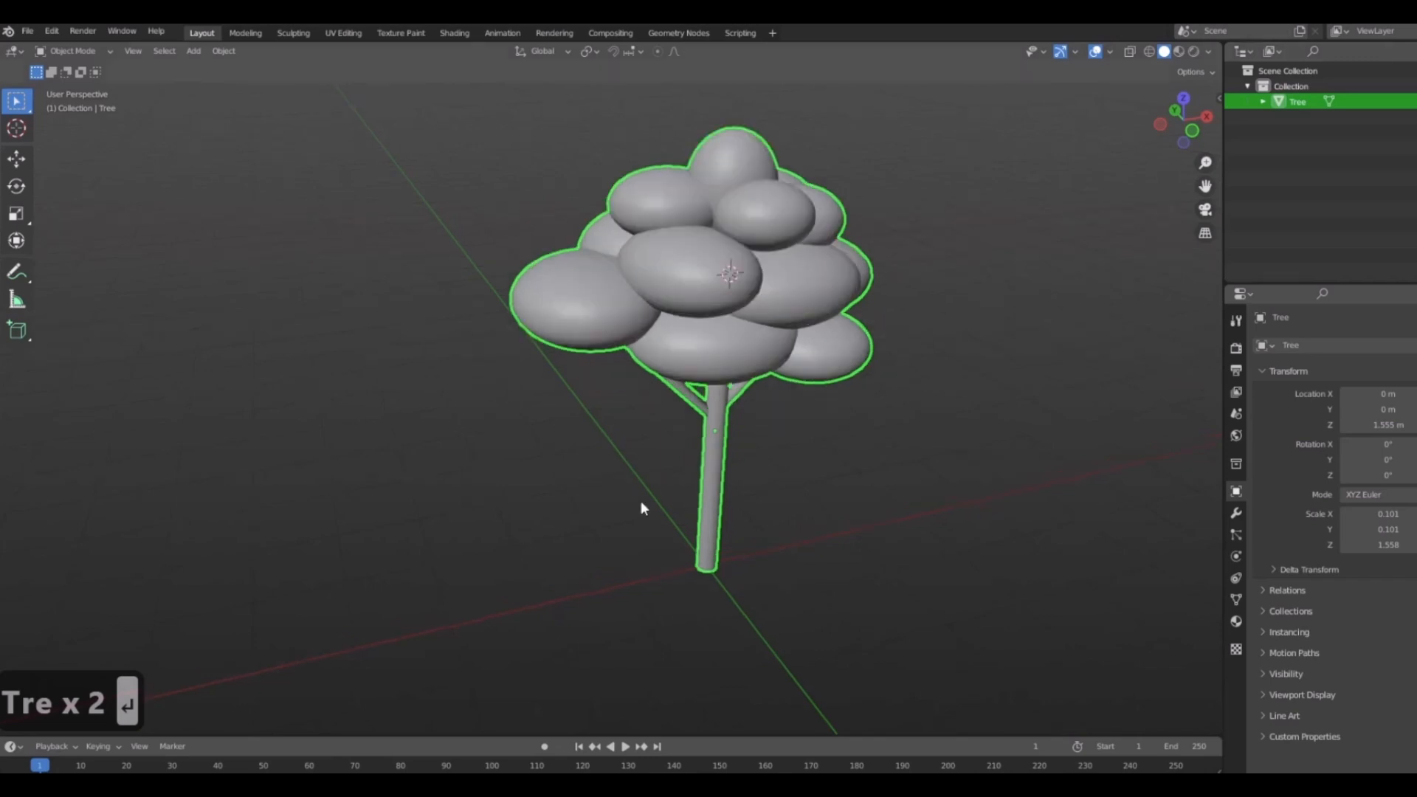
{"action": "middle_click_drag", "start_coordinate": [671, 461], "coordinate": [583, 446]}
{"action": "scroll", "coordinate": [584, 435], "scroll_direction": "down", "scroll_amount": 4}
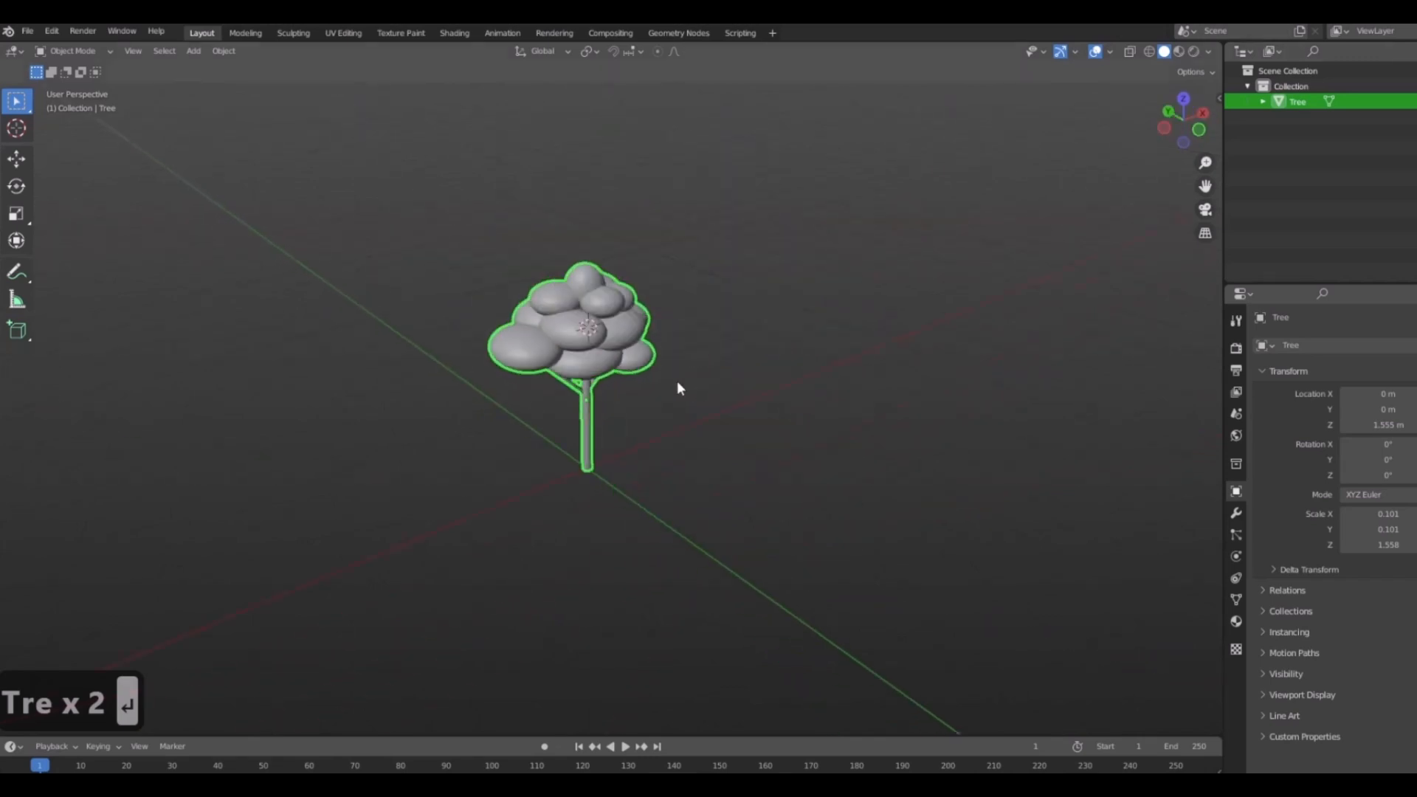
{"action": "middle_click_drag", "start_coordinate": [676, 380], "coordinate": [727, 433]}
{"action": "key", "text": "KP_7"}
{"action": "scroll", "coordinate": [628, 380], "scroll_direction": "up", "scroll_amount": 1}
{"action": "scroll", "coordinate": [727, 435], "scroll_direction": "down", "scroll_amount": 3}
{"action": "scroll", "coordinate": [719, 472], "scroll_direction": "up", "scroll_amount": 3}
{"action": "middle_click_drag", "start_coordinate": [735, 495], "coordinate": [736, 407], "text": "shift"}
{"action": "key", "text": "g"}
{"action": "key", "text": "shift+z"}
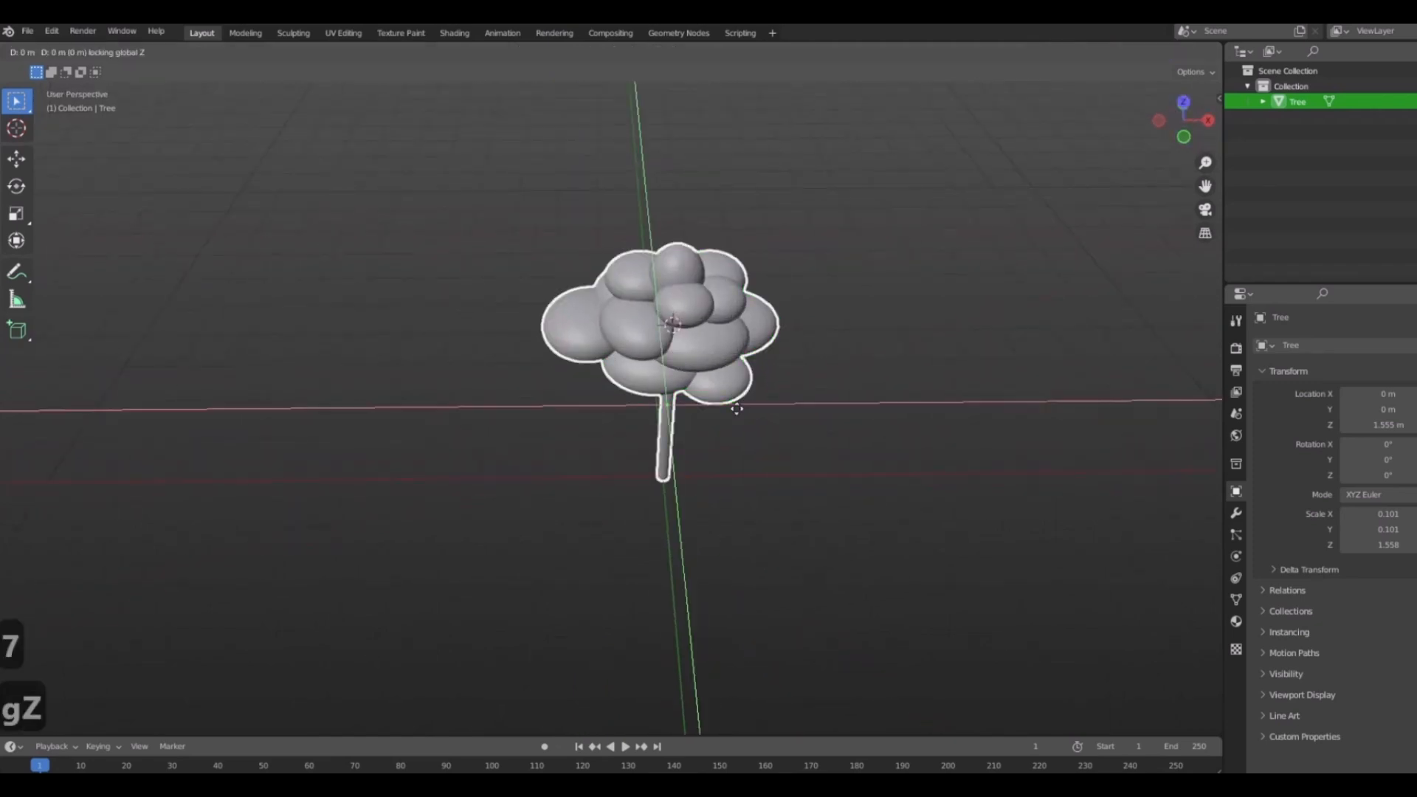
{"action": "left_click", "coordinate": [386, 303]}
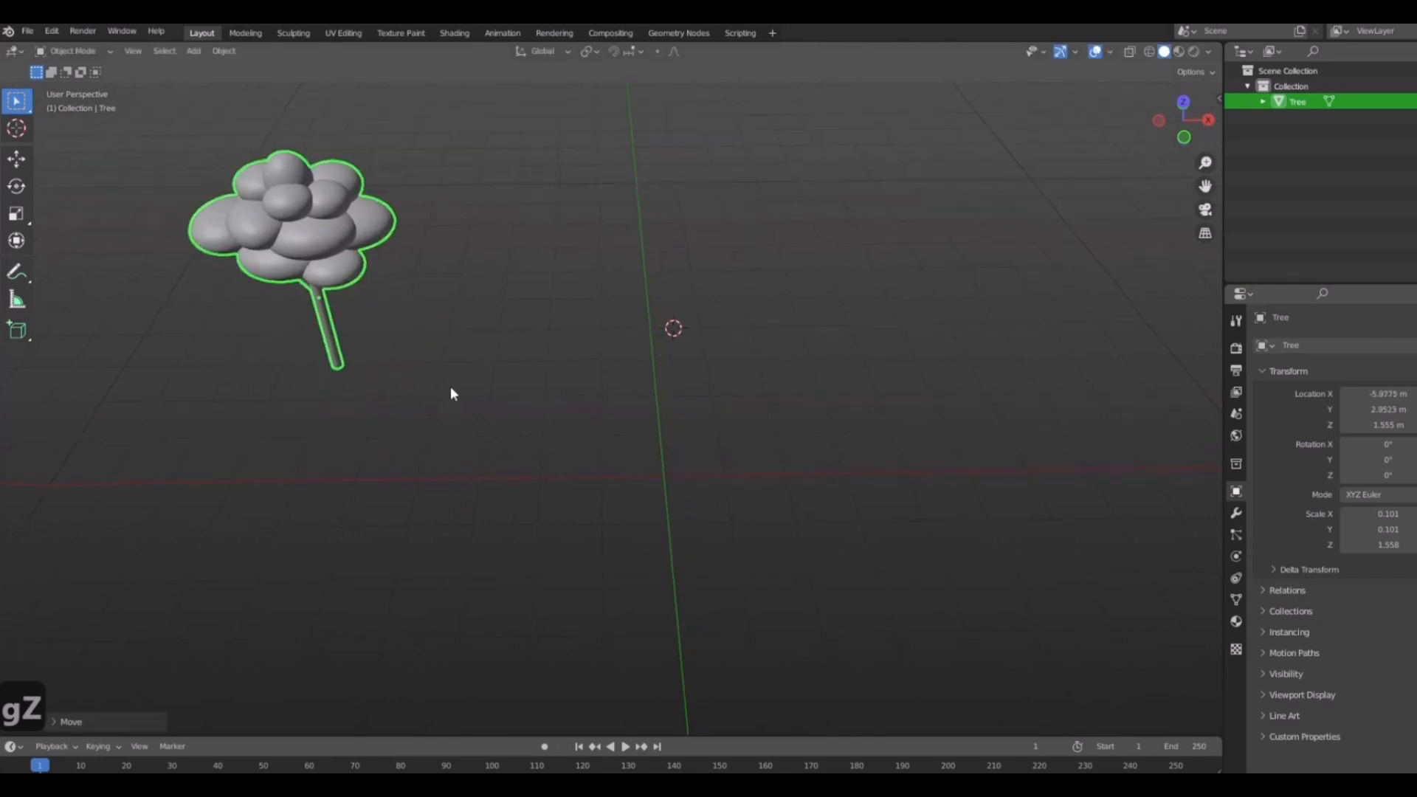
Duplicate the tree and place the copy on the positive X side at about X 4.60, Y 4.02 m.
{"action": "scroll", "coordinate": [449, 397], "scroll_direction": "down", "scroll_amount": 3}
{"action": "middle_click_drag", "start_coordinate": [445, 401], "coordinate": [459, 444]}
{"action": "key", "text": "KP_7"}
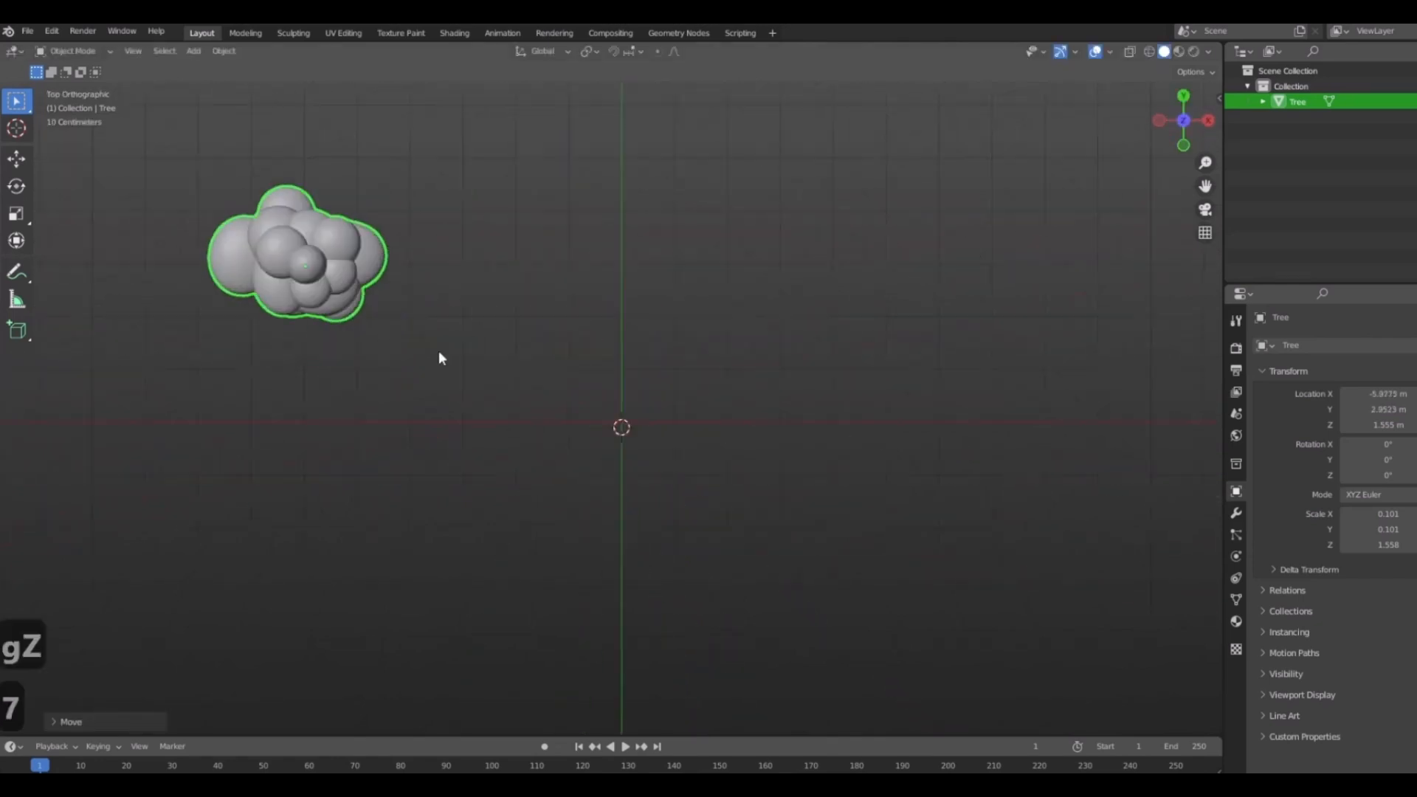
{"action": "key", "text": "shift+d"}
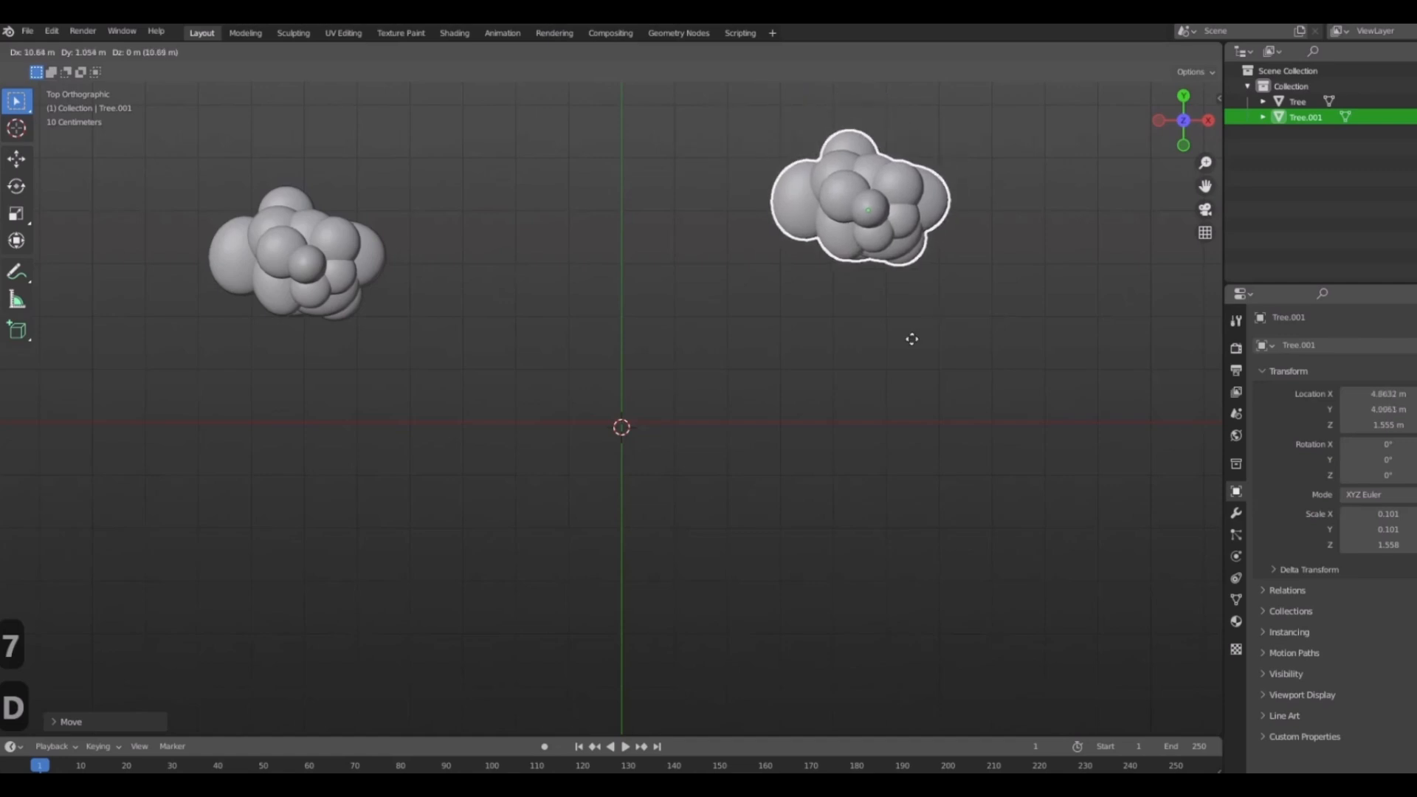
{"action": "left_click", "coordinate": [909, 338]}
Rotate the copied tree about the Z axis to about -38.7°.
{"action": "middle_click_drag", "start_coordinate": [917, 341], "coordinate": [968, 437]}
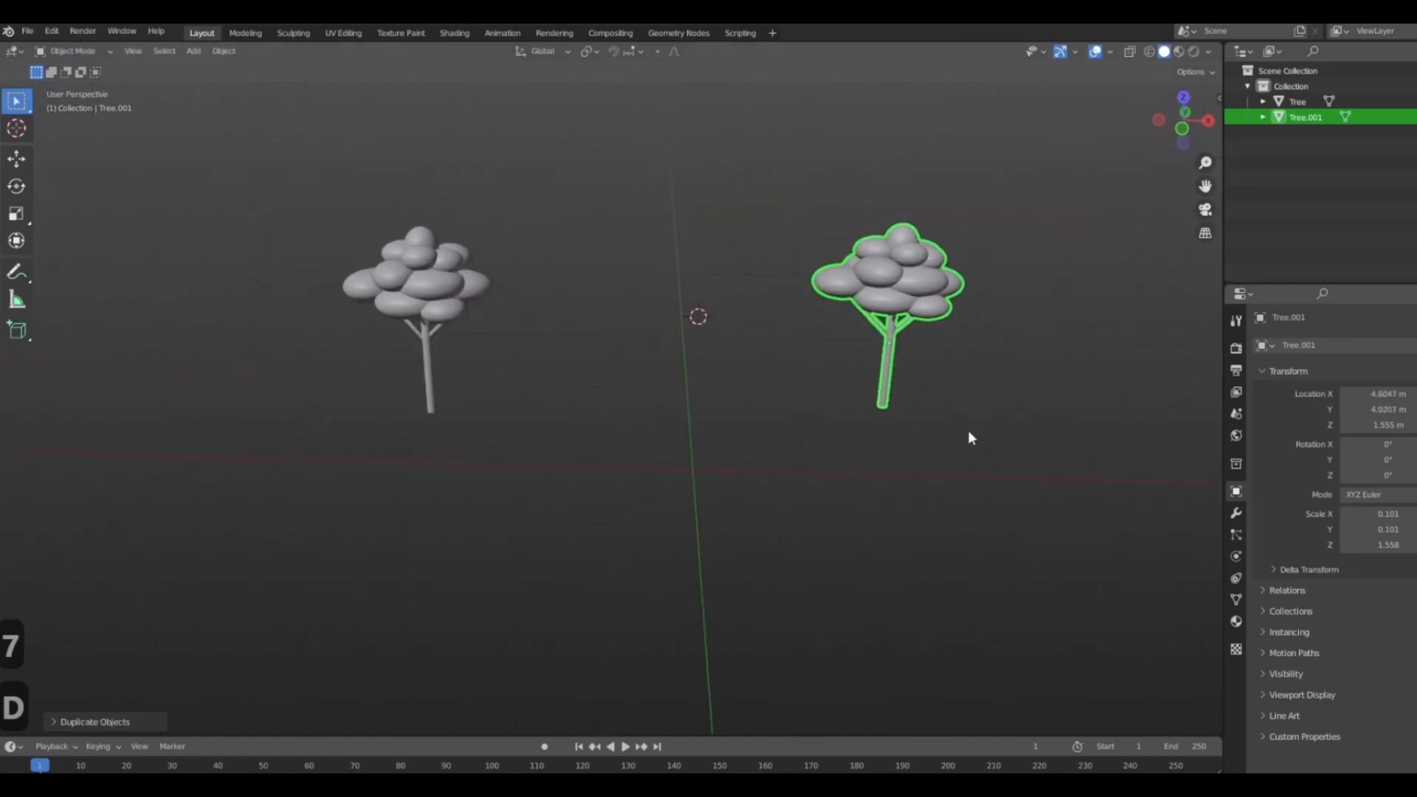
{"action": "middle_click_drag", "start_coordinate": [903, 364], "coordinate": [1094, 426]}
{"action": "key", "text": "r"}
{"action": "key", "text": "z"}
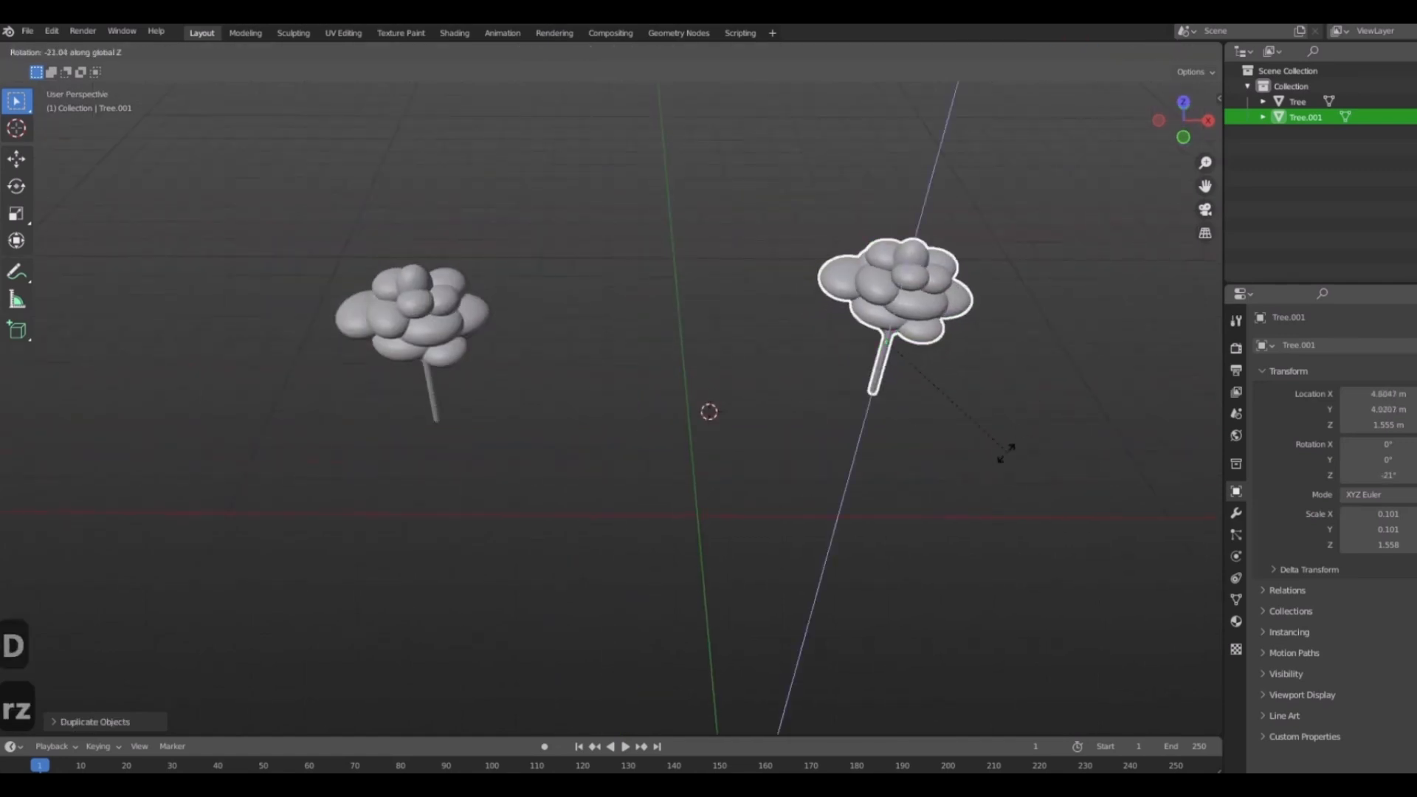
{"action": "left_click", "coordinate": [939, 433]}
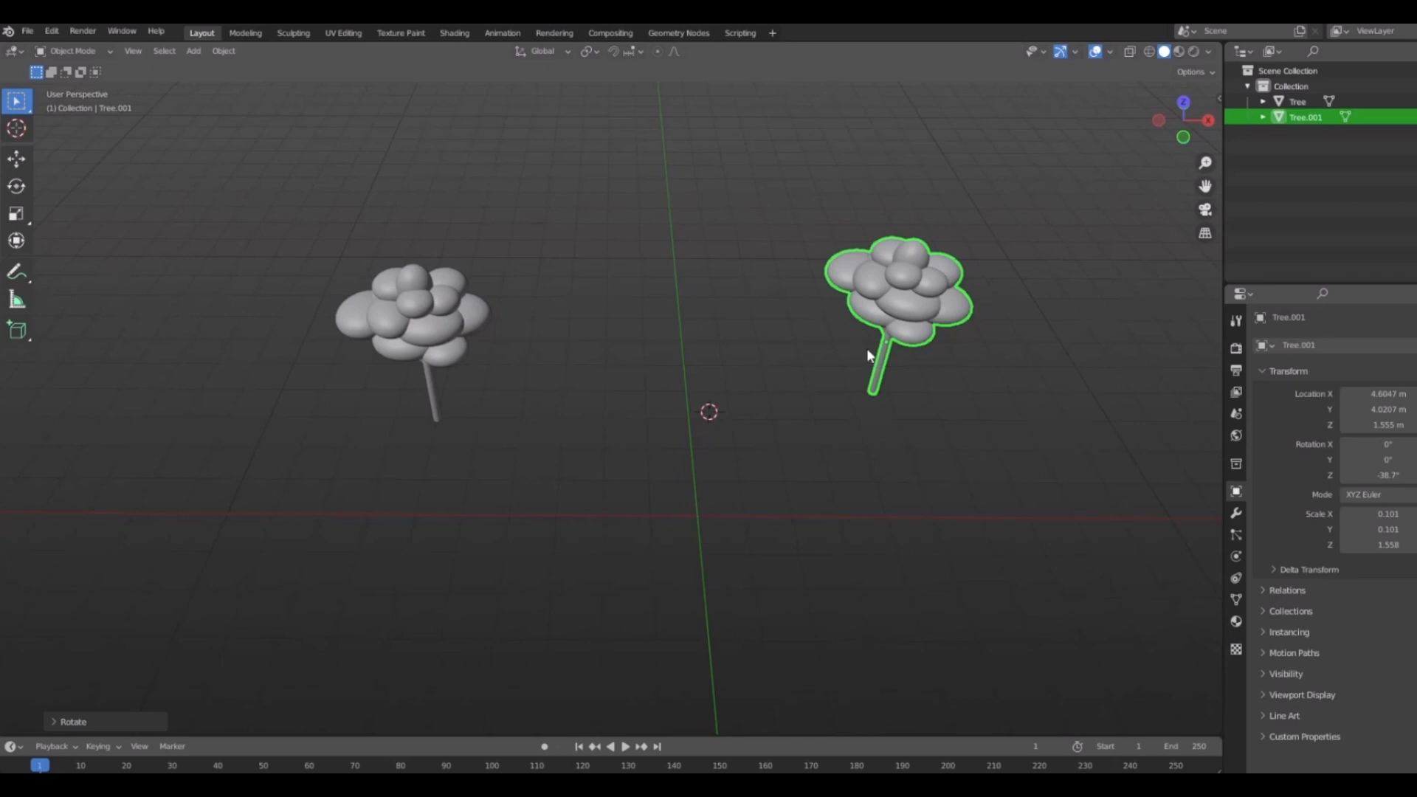
Enlarge the copied tree uniformly to about 0.121, 0.121, 1.868 and move it beside the original at about X -3.60, Z 1.84 m.
{"action": "middle_click_drag", "start_coordinate": [761, 284], "coordinate": [671, 269]}
{"action": "middle_click_drag", "start_coordinate": [909, 329], "coordinate": [803, 403]}
{"action": "key", "text": "1"}
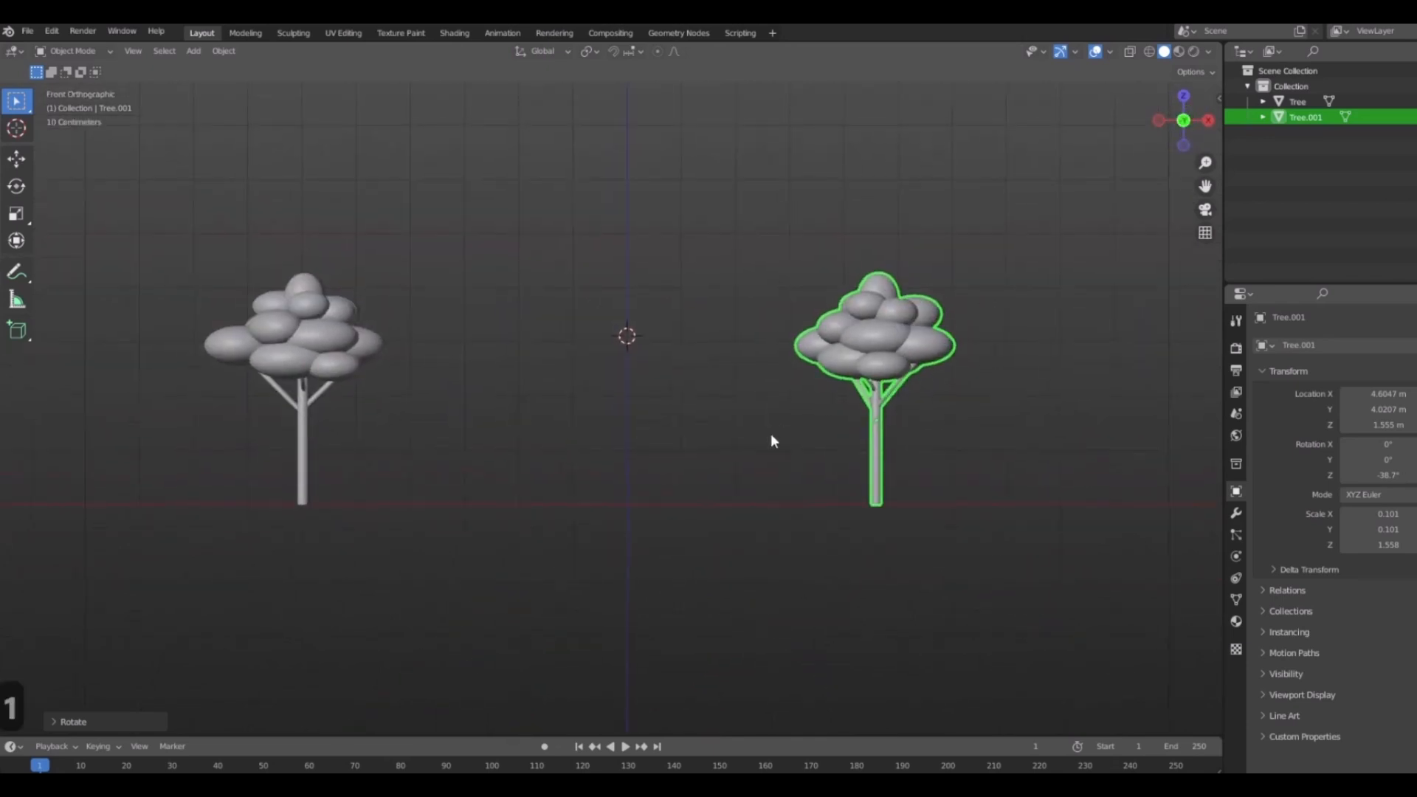
{"action": "key", "text": "s"}
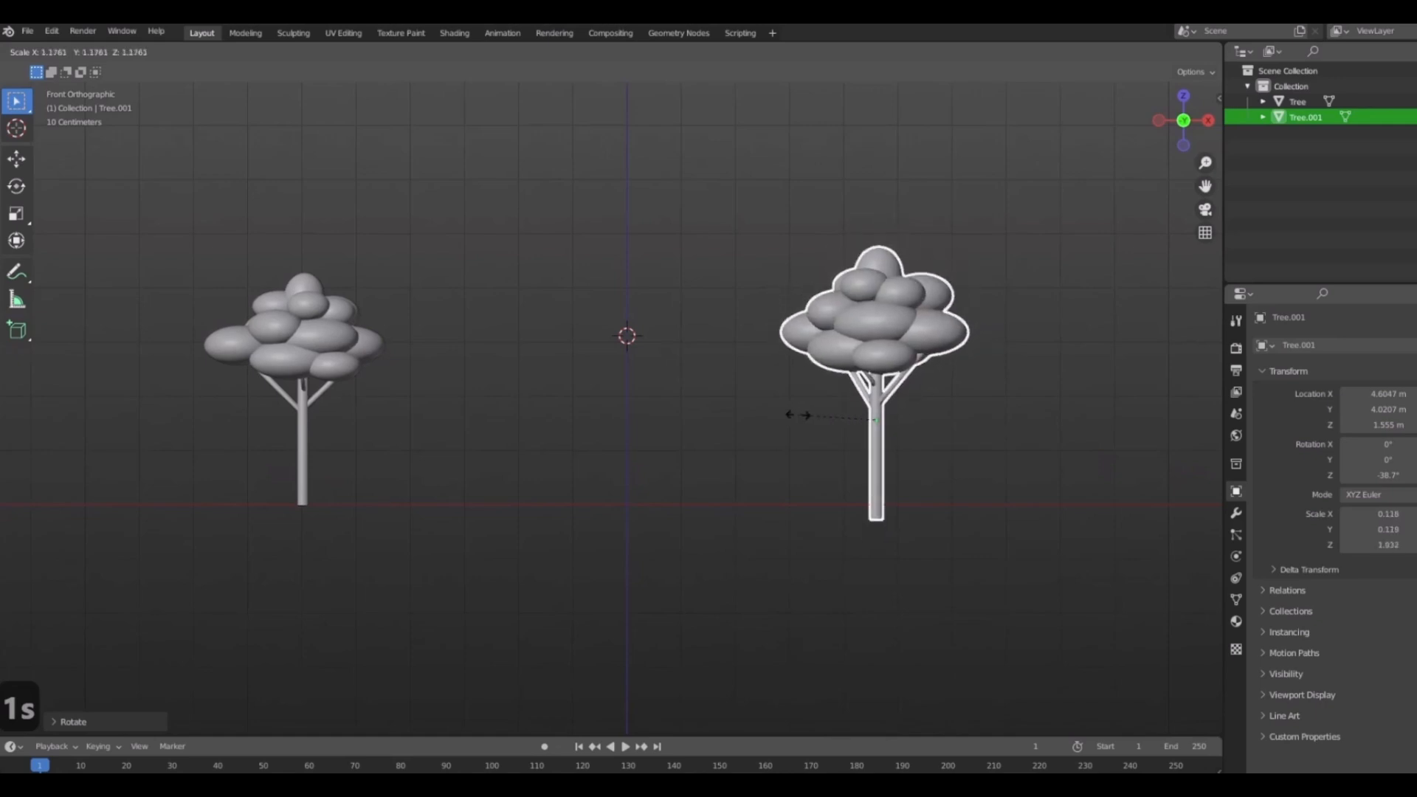
{"action": "left_click", "coordinate": [795, 415]}
{"action": "key", "text": "g"}
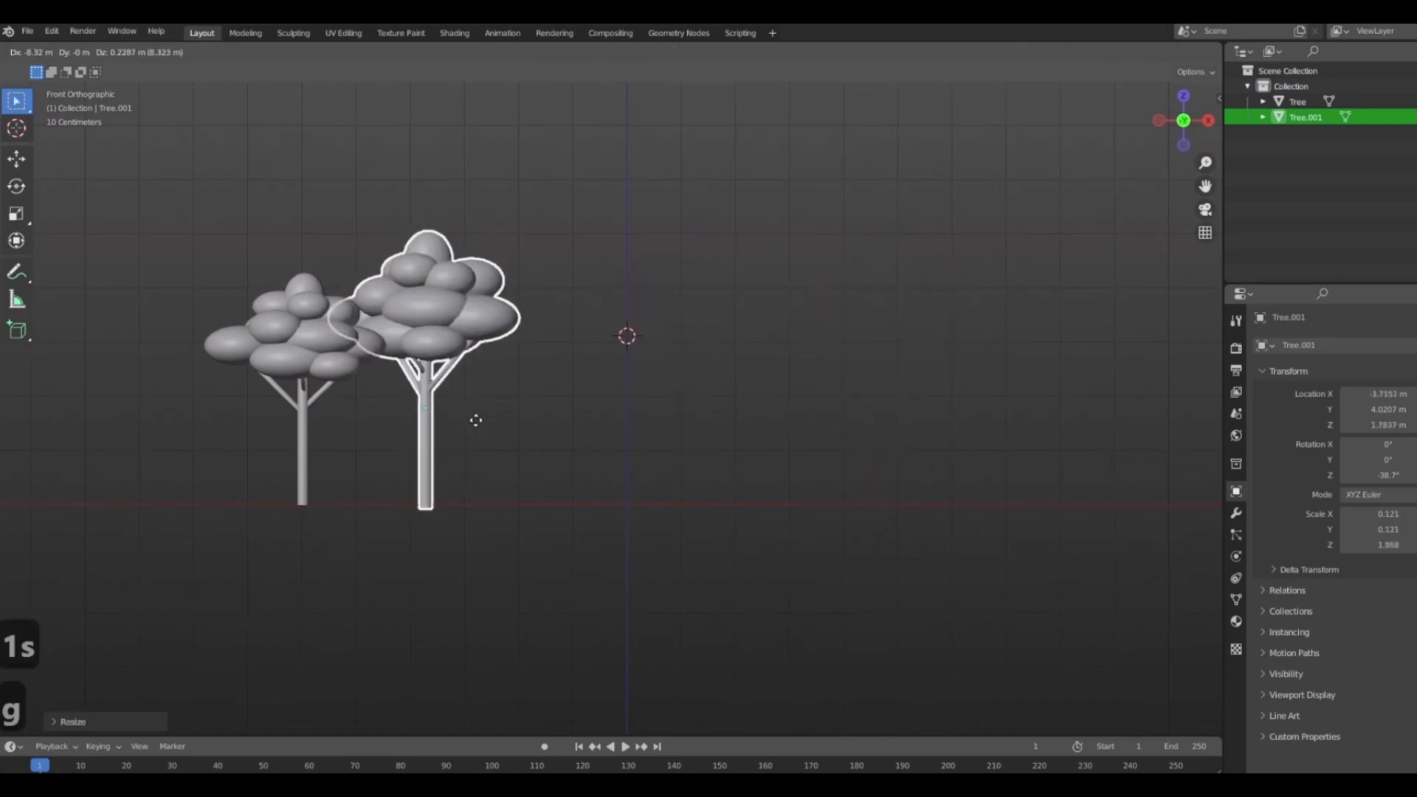
{"action": "left_click", "coordinate": [476, 419]}
Move the enlarged tree behind the original to about X -4.02, Y 5.85 m and rotate it to about -18.8° in Z.
{"action": "middle_click_drag", "start_coordinate": [559, 376], "coordinate": [543, 478]}
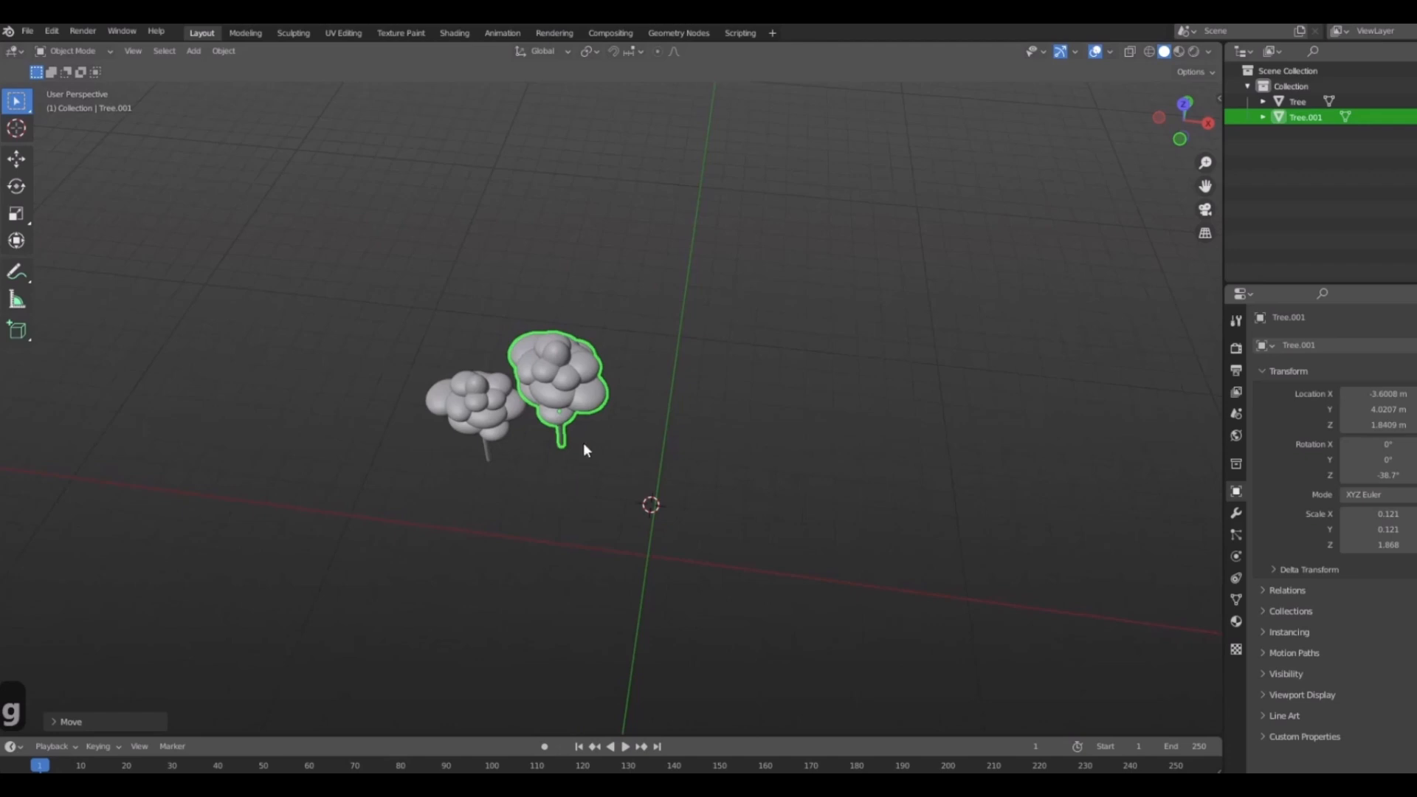
{"action": "key", "text": "KP_7"}
{"action": "key", "text": "g"}
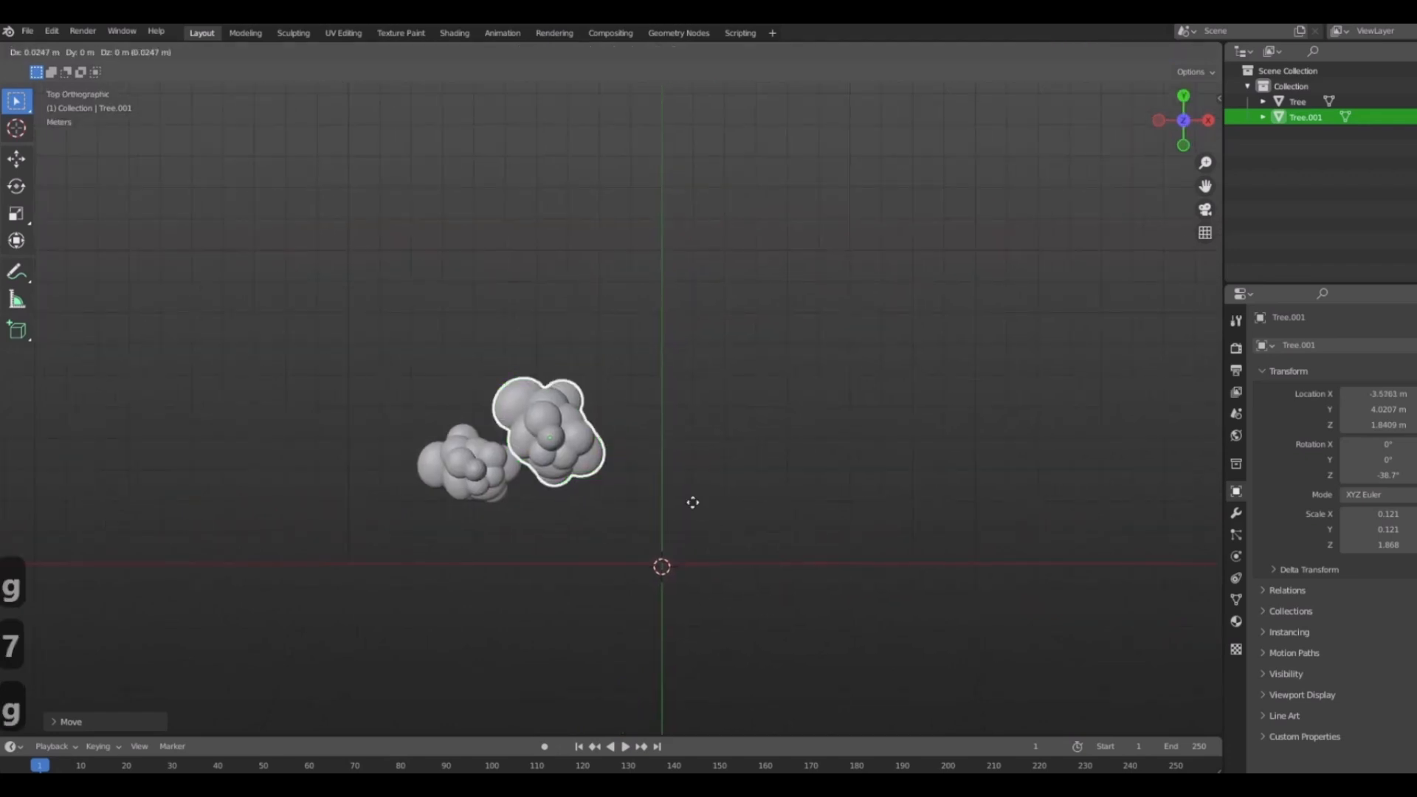
{"action": "left_click", "coordinate": [677, 442]}
{"action": "key", "text": "r"}
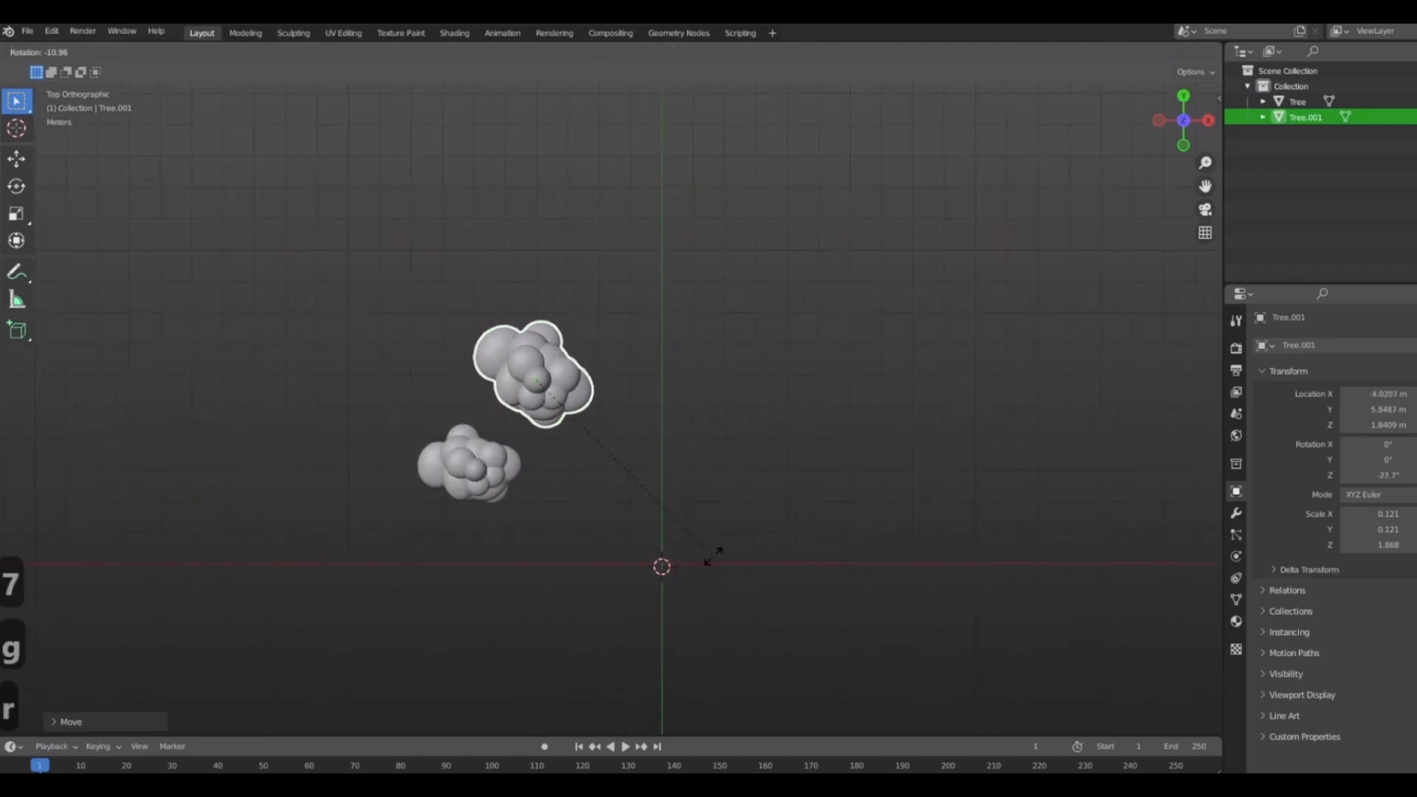
{"action": "left_click", "coordinate": [710, 557]}
Duplicate the enlarged tree toward positive X, placing the copy at about X -0.54, Z 1.83 m.
{"action": "scroll", "coordinate": [752, 418], "scroll_direction": "up", "scroll_amount": 3}
{"action": "middle_click_drag", "start_coordinate": [753, 418], "coordinate": [629, 308]}
{"action": "middle_click_drag", "start_coordinate": [790, 453], "coordinate": [719, 439]}
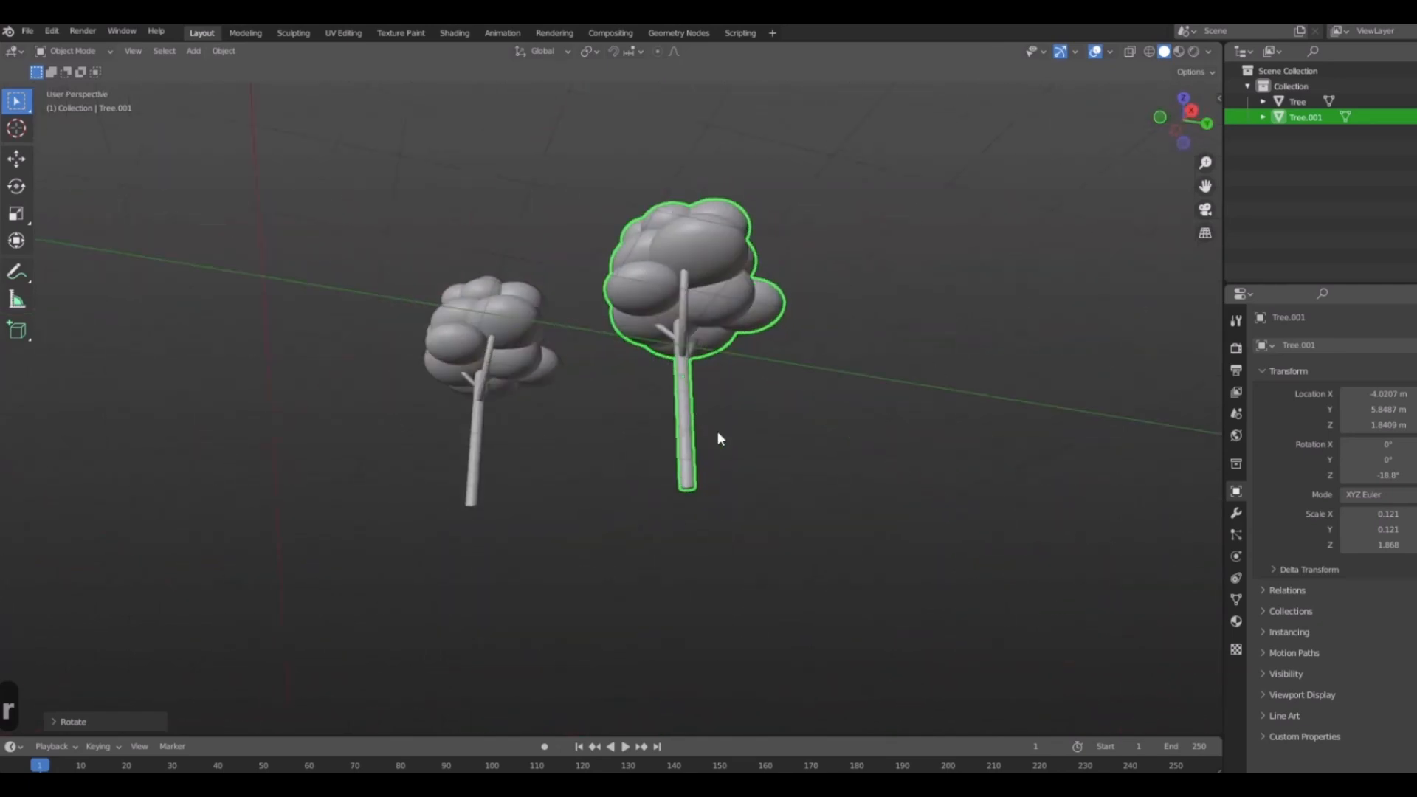
{"action": "key", "text": "1"}
{"action": "middle_click_drag", "start_coordinate": [856, 493], "coordinate": [667, 493], "text": "shift"}
{"action": "scroll", "coordinate": [667, 490], "scroll_direction": "down", "scroll_amount": 2}
{"action": "middle_click_drag", "start_coordinate": [603, 456], "coordinate": [666, 503], "text": "shift"}
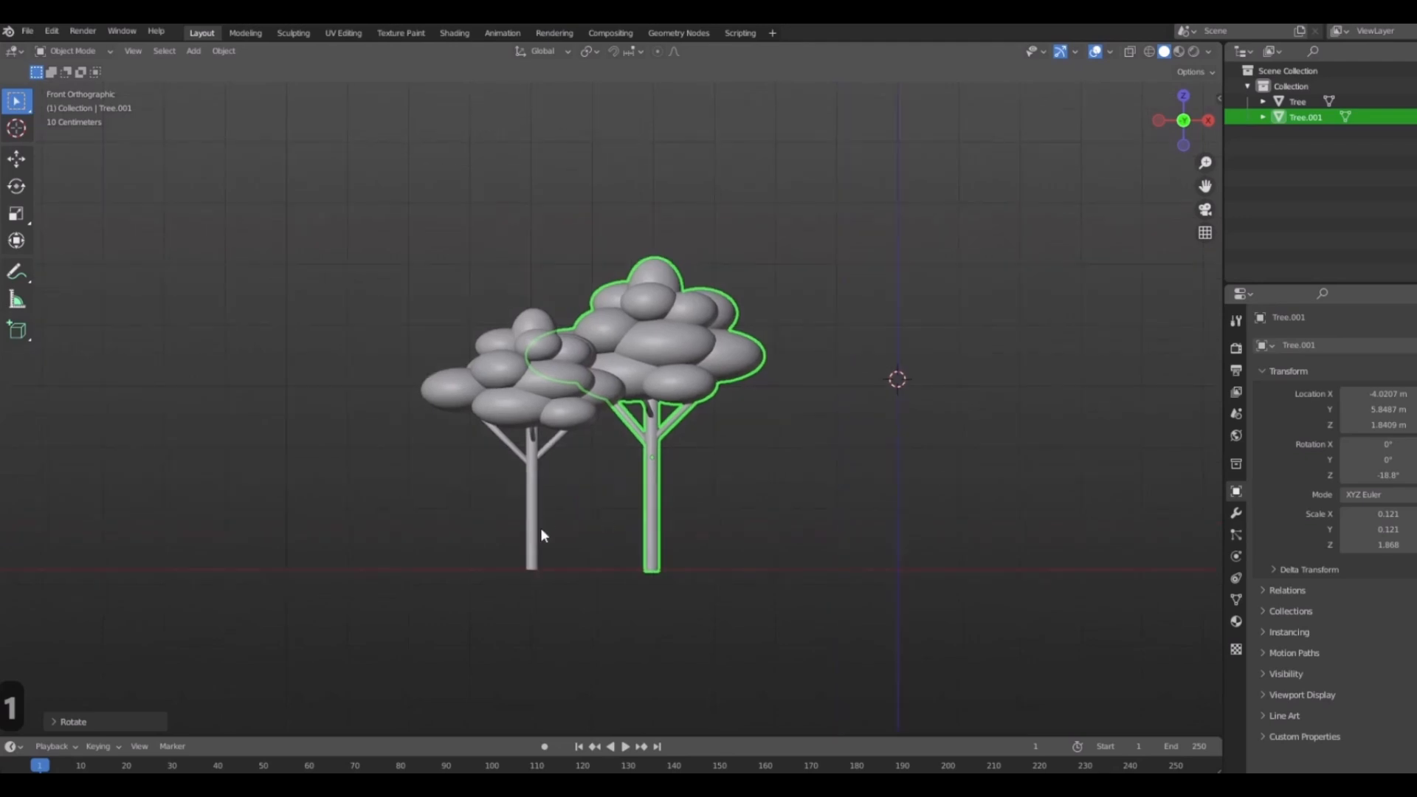
{"action": "key", "text": "shift+d"}
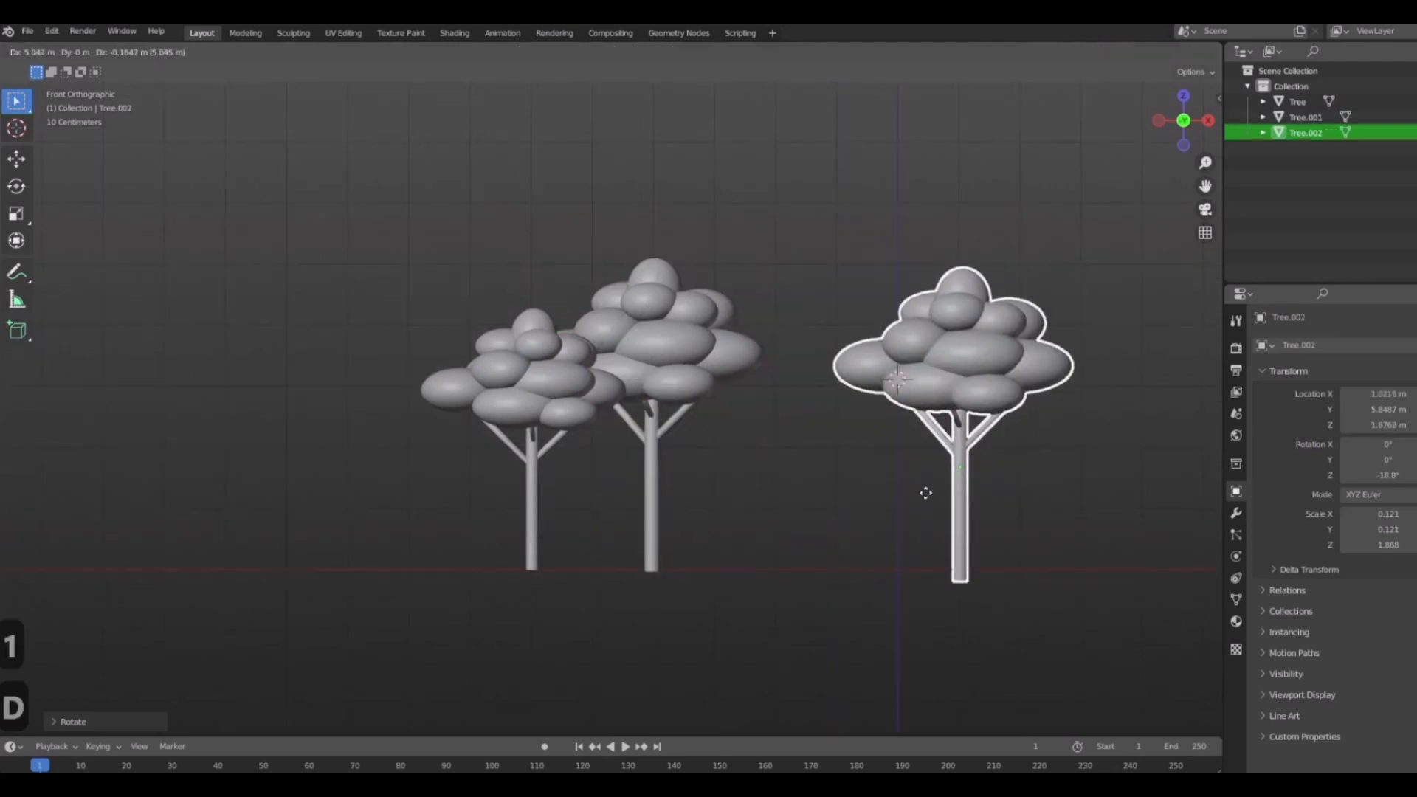
{"action": "left_click", "coordinate": [828, 482]}
Move the new large tree to about X 4.9, Y 2.55 m and rotate it to about 64.3° in Z.
{"action": "mouse_move", "coordinate": [828, 482]}
{"action": "middle_mouse_down"}
{"action": "mouse_move", "coordinate": [869, 560]}
{"action": "mouse_move", "coordinate": [932, 552]}
{"action": "mouse_move", "coordinate": [823, 471]}
{"action": "middle_mouse_up"}
{"action": "key", "text": "7"}
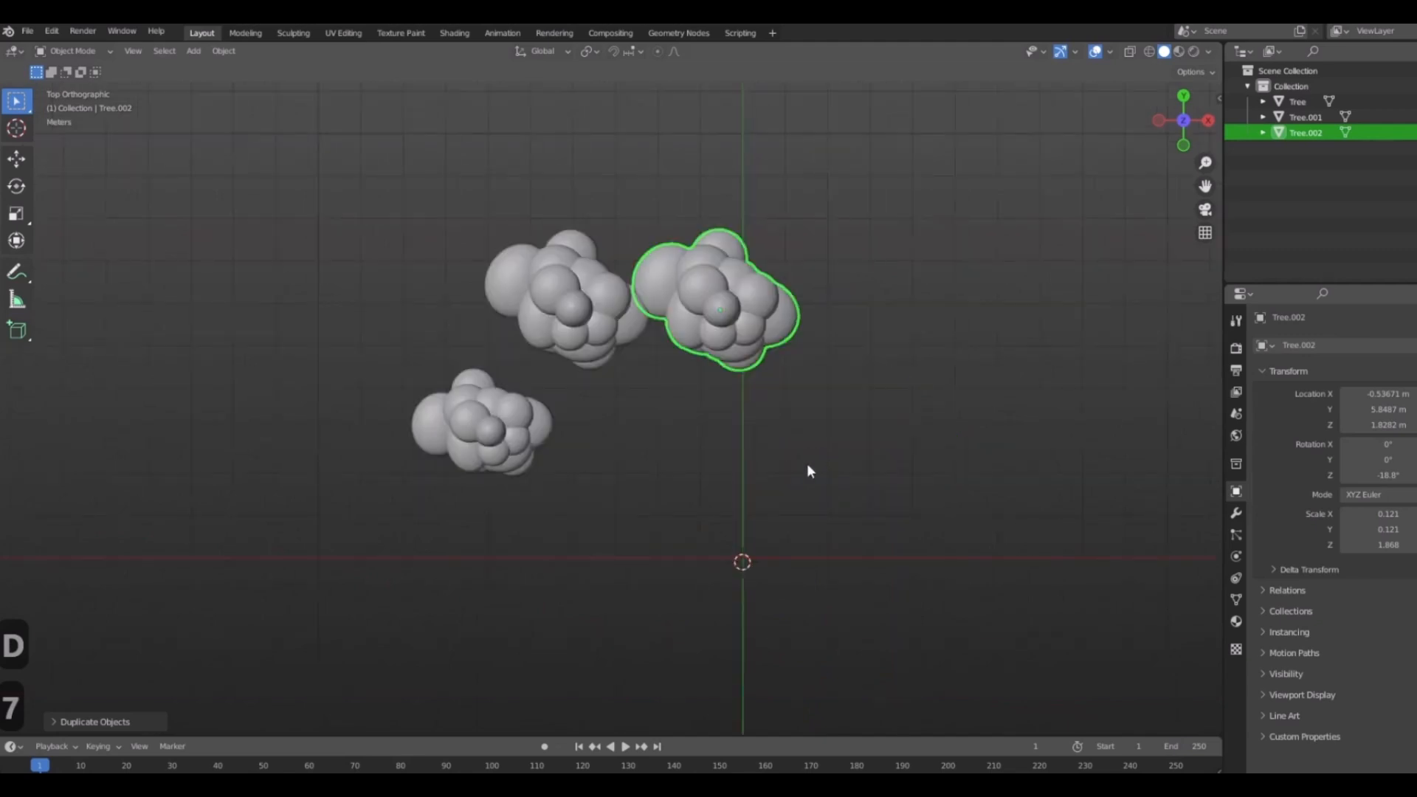
{"action": "key", "text": "g"}
{"action": "left_click", "coordinate": [1017, 597]}
{"action": "key", "text": "r"}
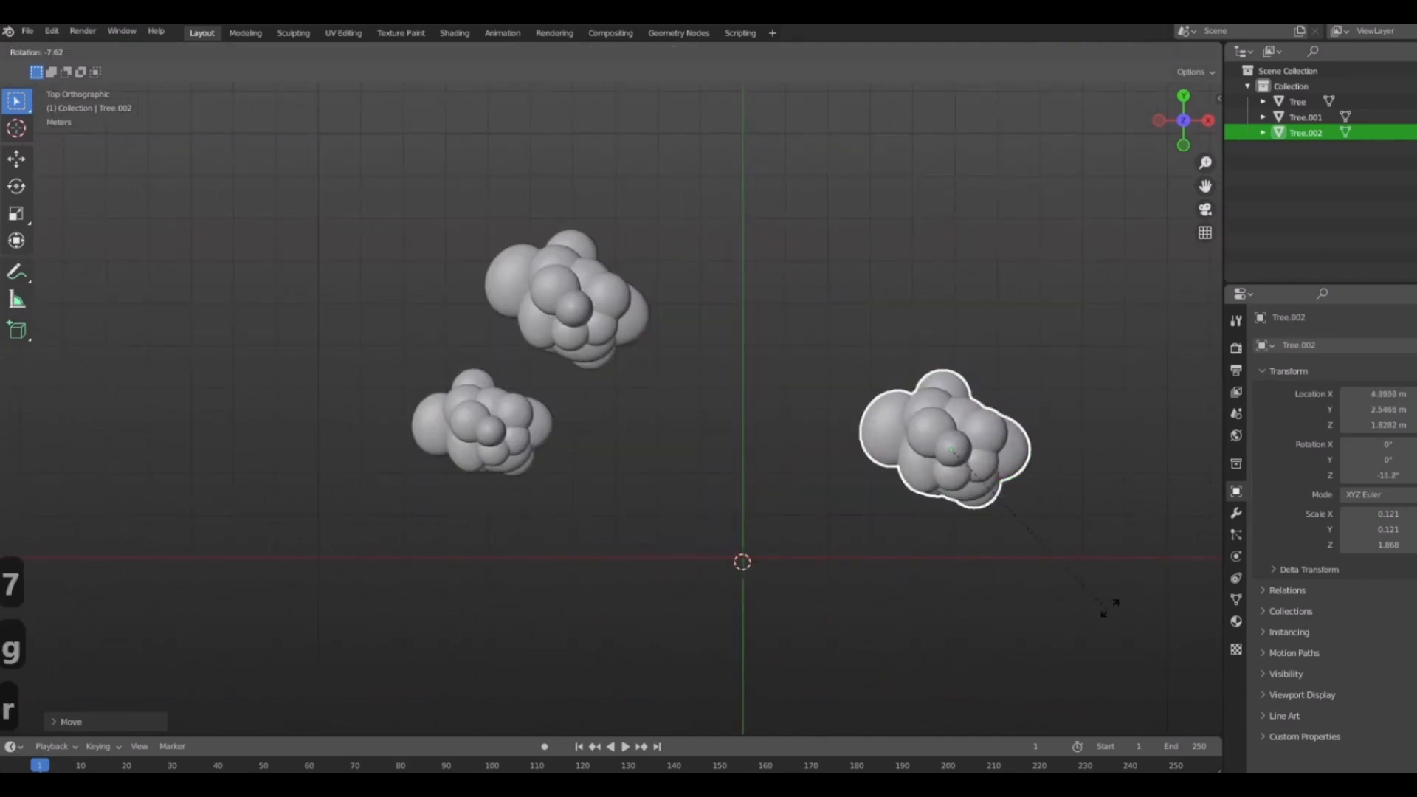
{"action": "left_click", "coordinate": [1062, 385]}
Duplicate the large tree on the positive X side to about X 4.37, Y 7.49 m and rotate the copy to about 26° in Z.
{"action": "middle_click_drag", "start_coordinate": [939, 380], "coordinate": [817, 447], "text": "shift"}
{"action": "key", "text": "shift+d"}
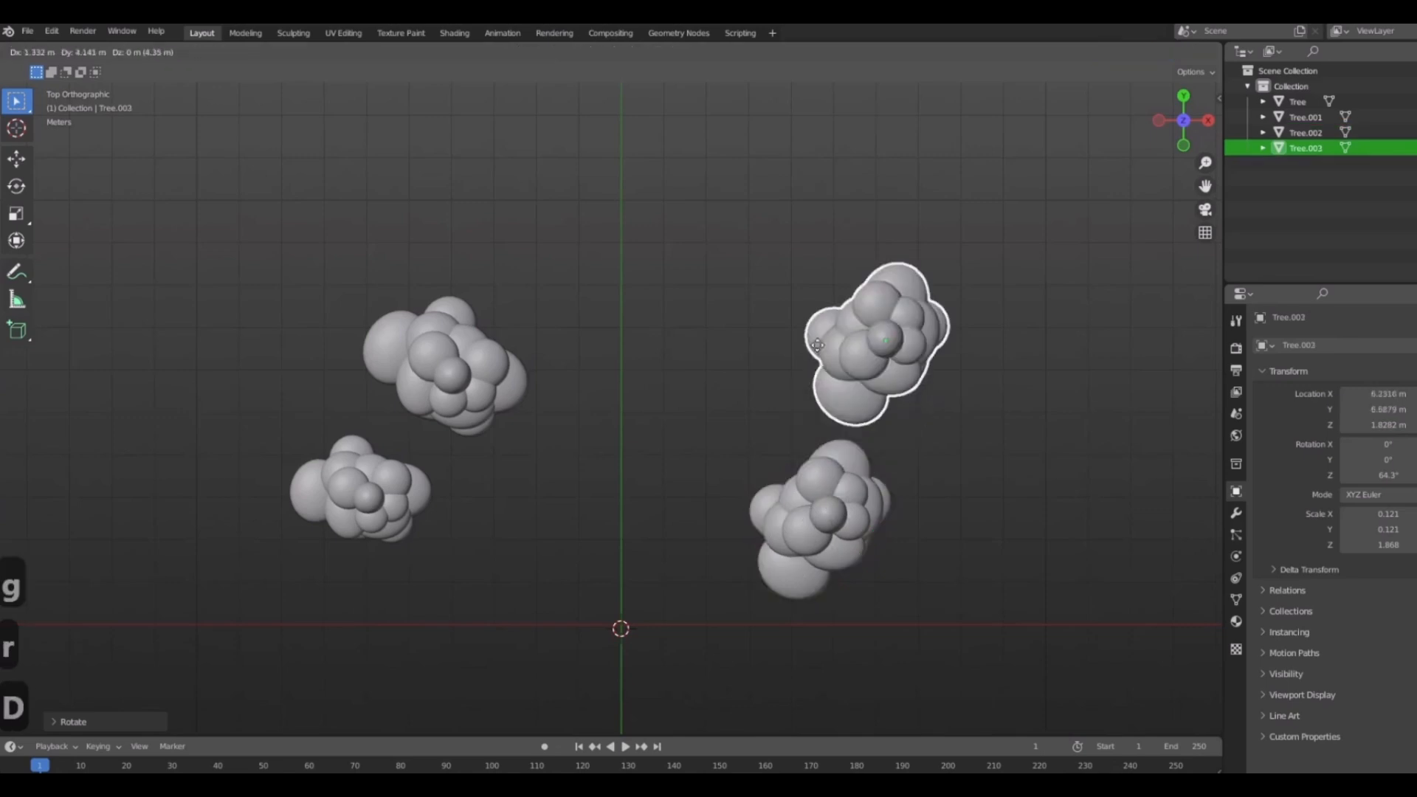
{"action": "left_click", "coordinate": [738, 310]}
{"action": "key", "text": "r"}
{"action": "left_click", "coordinate": [812, 400]}
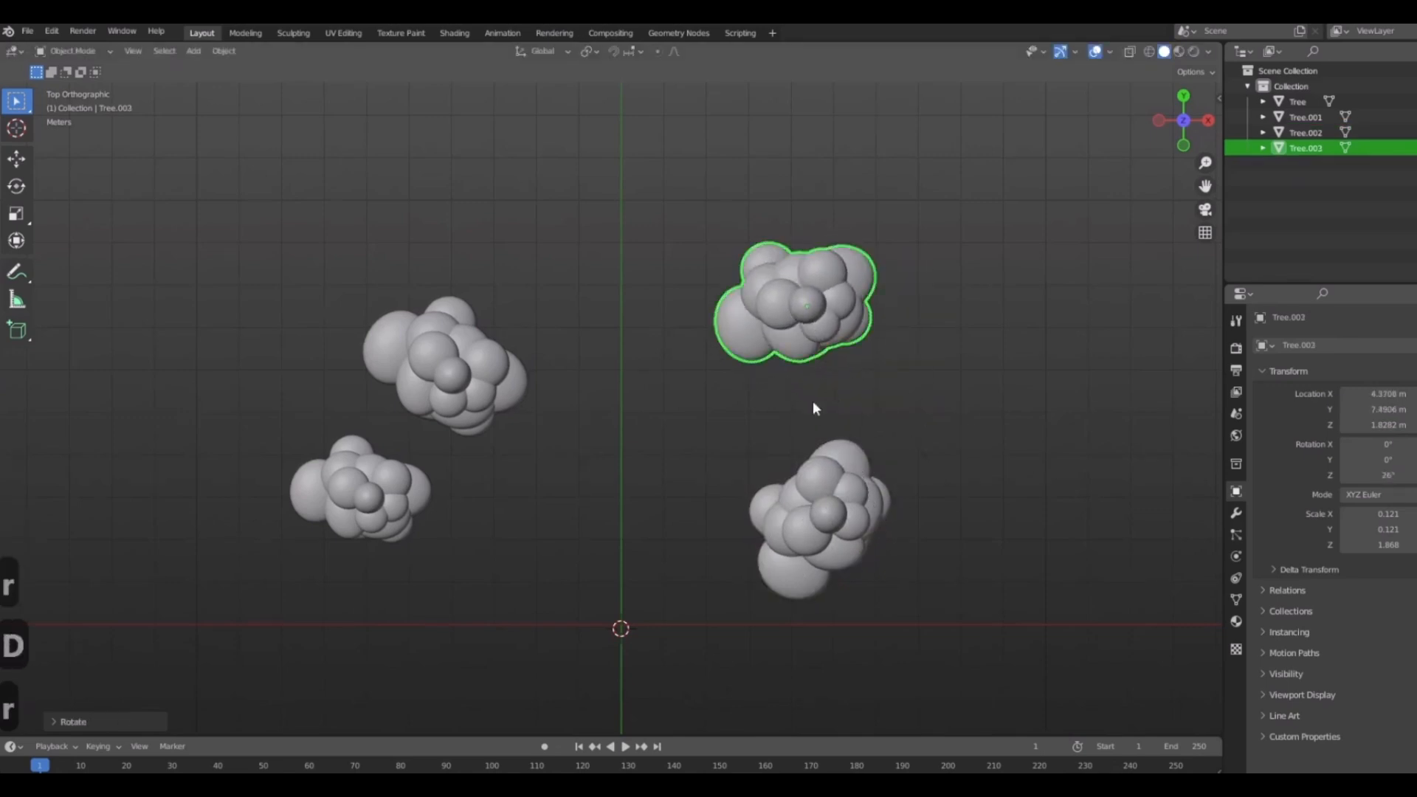
Scale the newest copy down uniformly to about 0.099, 0.099, 1.521 and move it to about X 4.97, Y 5.86 m.
{"action": "key", "text": "g"}
{"action": "left_click", "coordinate": [893, 451]}
{"action": "mouse_move", "coordinate": [892, 451]}
{"action": "middle_mouse_down"}
{"action": "mouse_move", "coordinate": [917, 430]}
{"action": "mouse_move", "coordinate": [1018, 446]}
{"action": "mouse_move", "coordinate": [915, 373]}
{"action": "mouse_move", "coordinate": [896, 435]}
{"action": "middle_mouse_up"}
{"action": "key", "text": "s"}
{"action": "left_click", "coordinate": [948, 427]}
{"action": "key", "text": "KP_7"}
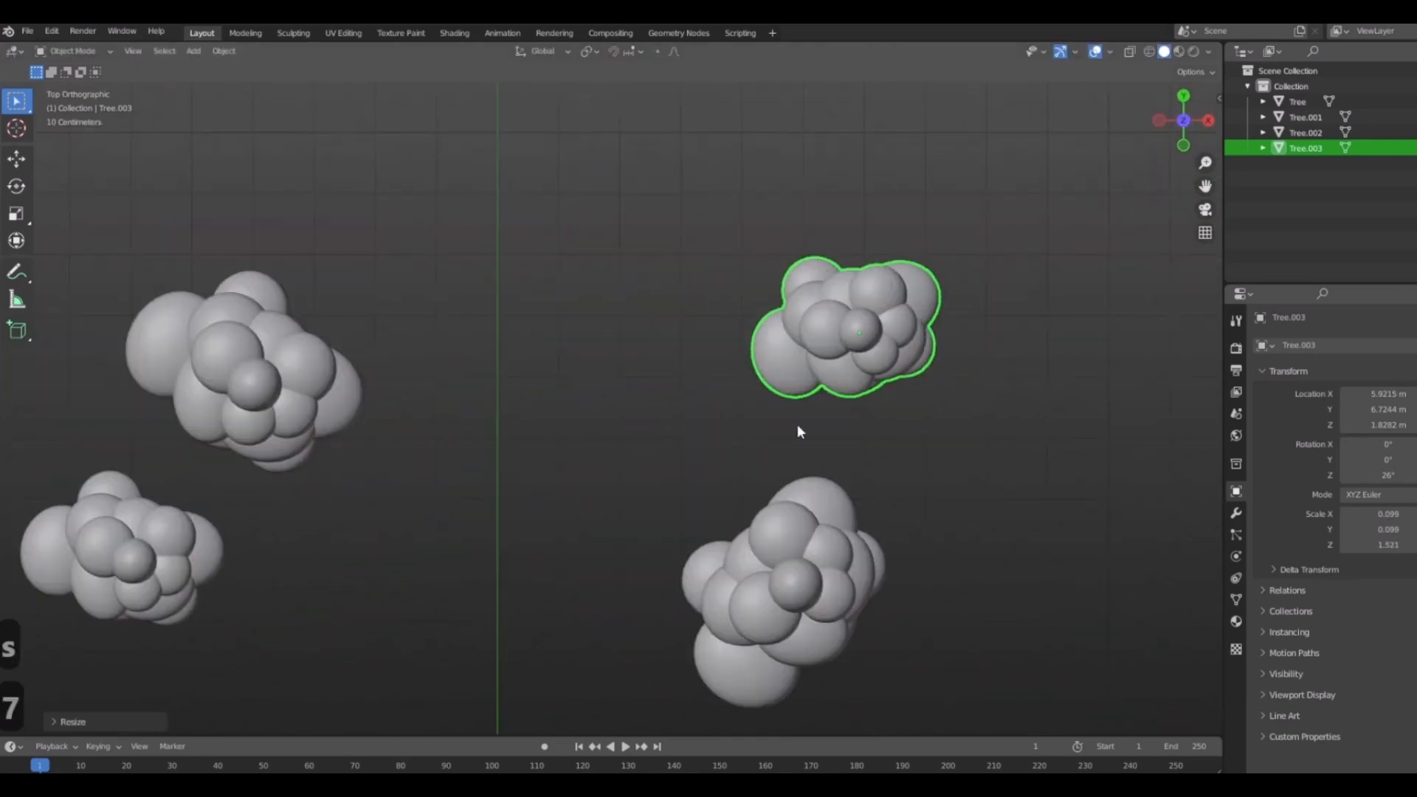
{"action": "key", "text": "g"}
{"action": "left_click", "coordinate": [795, 483]}
Duplicate the small tree, rotate the copy to about 110° in Z and place it at about X 8.72, Y 3.78 m.
{"action": "scroll", "coordinate": [891, 469], "scroll_direction": "down", "scroll_amount": 5}
{"action": "middle_click_drag", "start_coordinate": [769, 478], "coordinate": [832, 388], "text": "shift"}
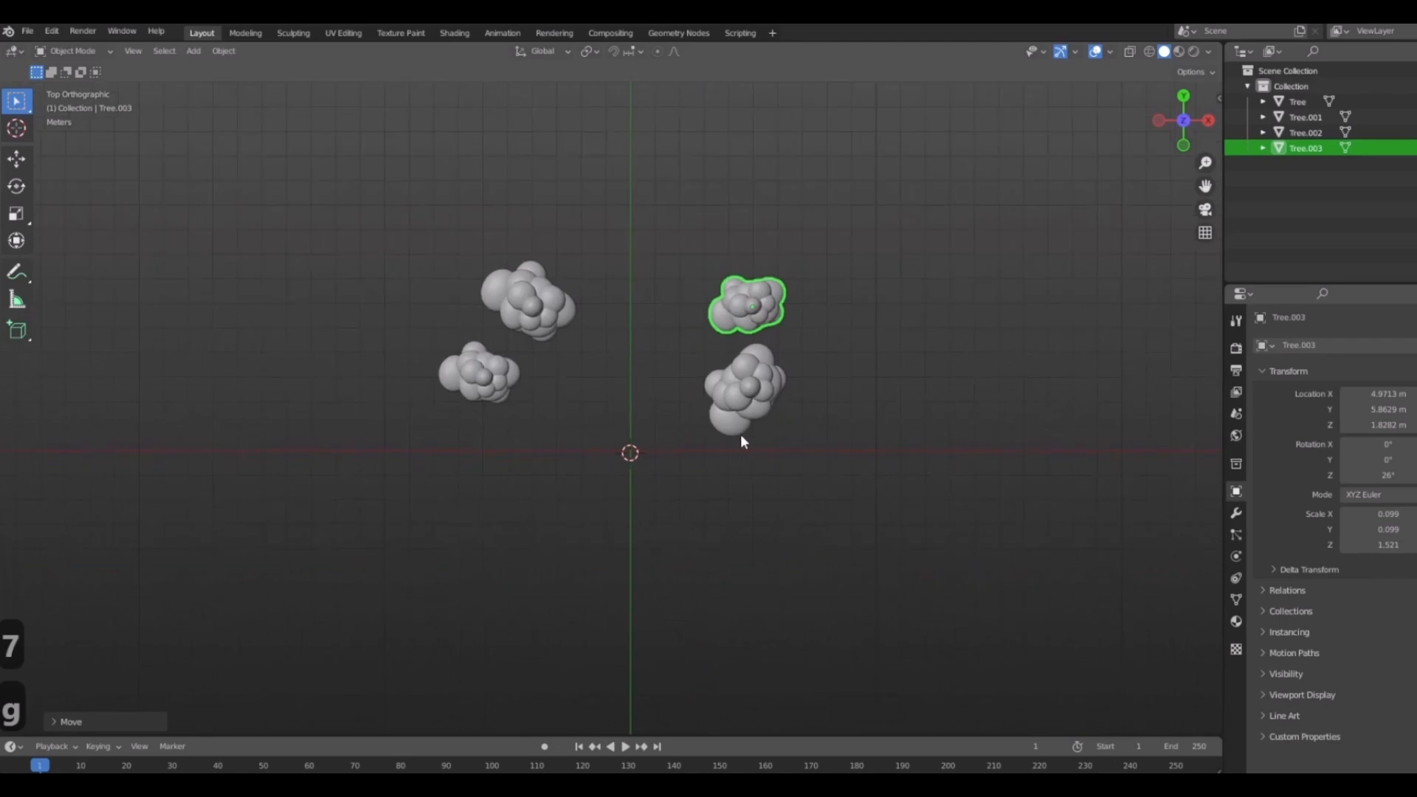
{"action": "key", "text": "shift+d"}
{"action": "left_click", "coordinate": [816, 516]}
{"action": "scroll", "coordinate": [816, 516], "scroll_direction": "up", "scroll_amount": 2}
{"action": "key", "text": "r"}
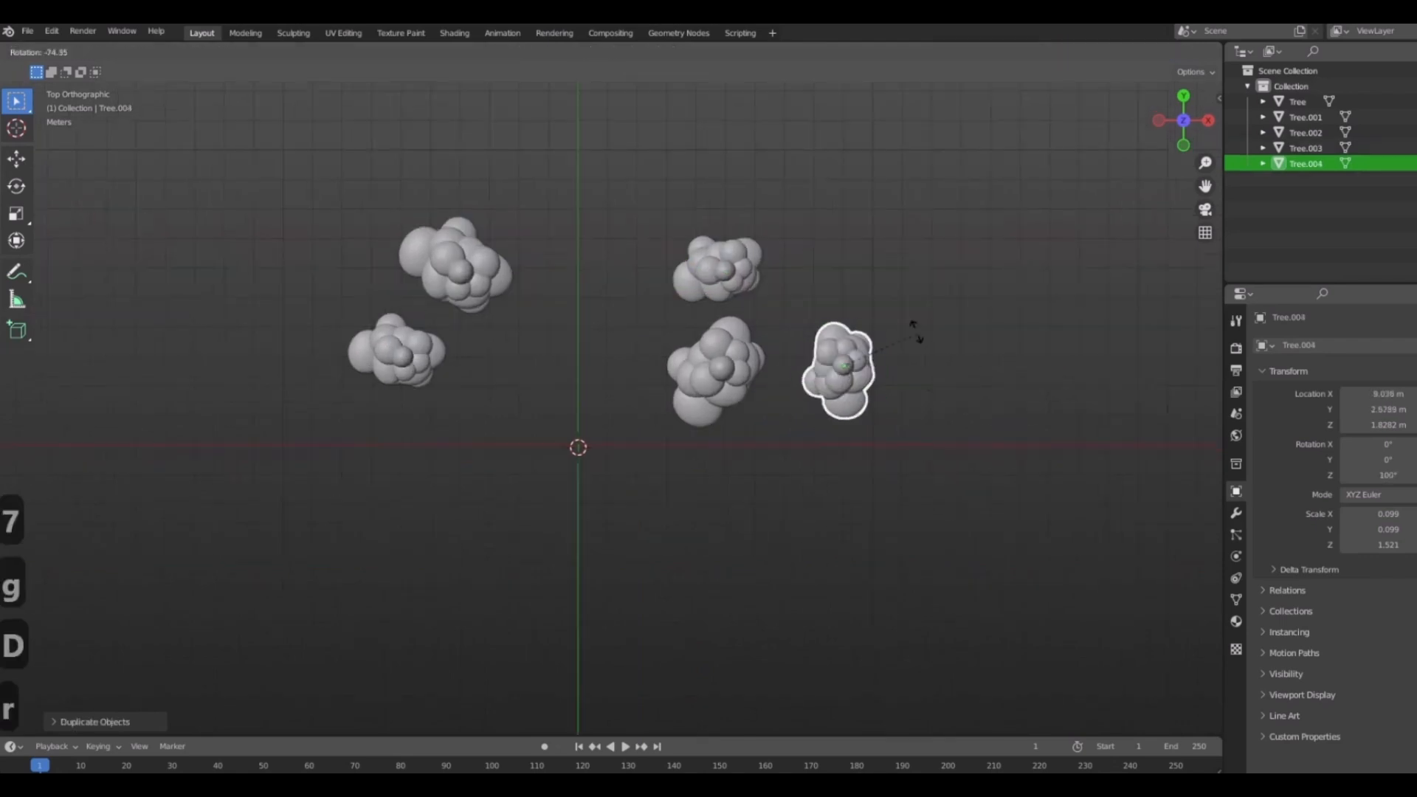
{"action": "left_click", "coordinate": [959, 437]}
{"action": "key", "text": "g"}
{"action": "left_click", "coordinate": [925, 419]}
Lower the outermost small tree to ground level at about X 8.62, Z 1.52 m.
{"action": "middle_click_drag", "start_coordinate": [925, 419], "coordinate": [850, 290]}
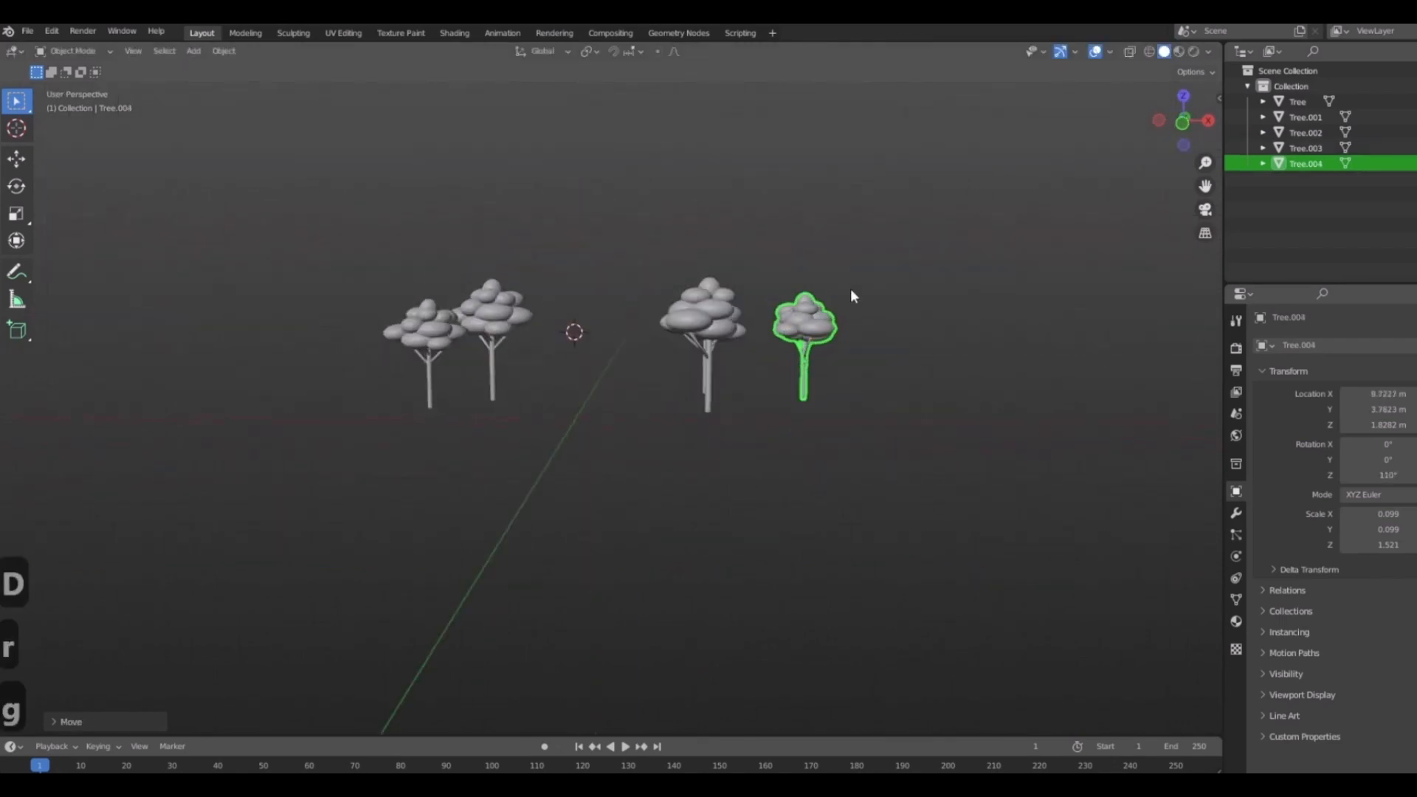
{"action": "key", "text": "KP_1"}
{"action": "scroll", "coordinate": [841, 398], "scroll_direction": "up", "scroll_amount": 4}
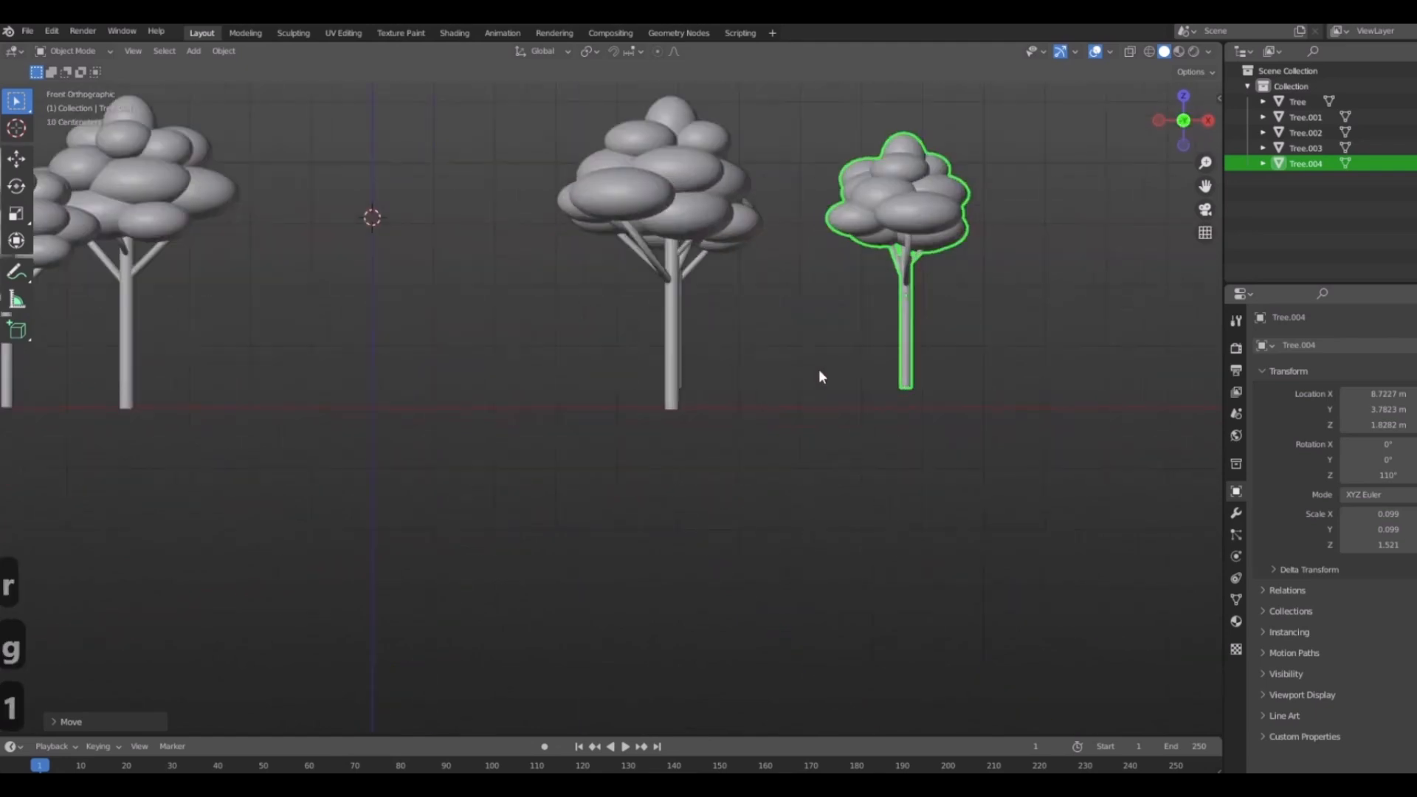
{"action": "middle_click_drag", "start_coordinate": [910, 326], "coordinate": [938, 417], "text": "shift"}
{"action": "key", "text": "g"}
{"action": "left_click", "coordinate": [933, 443]}
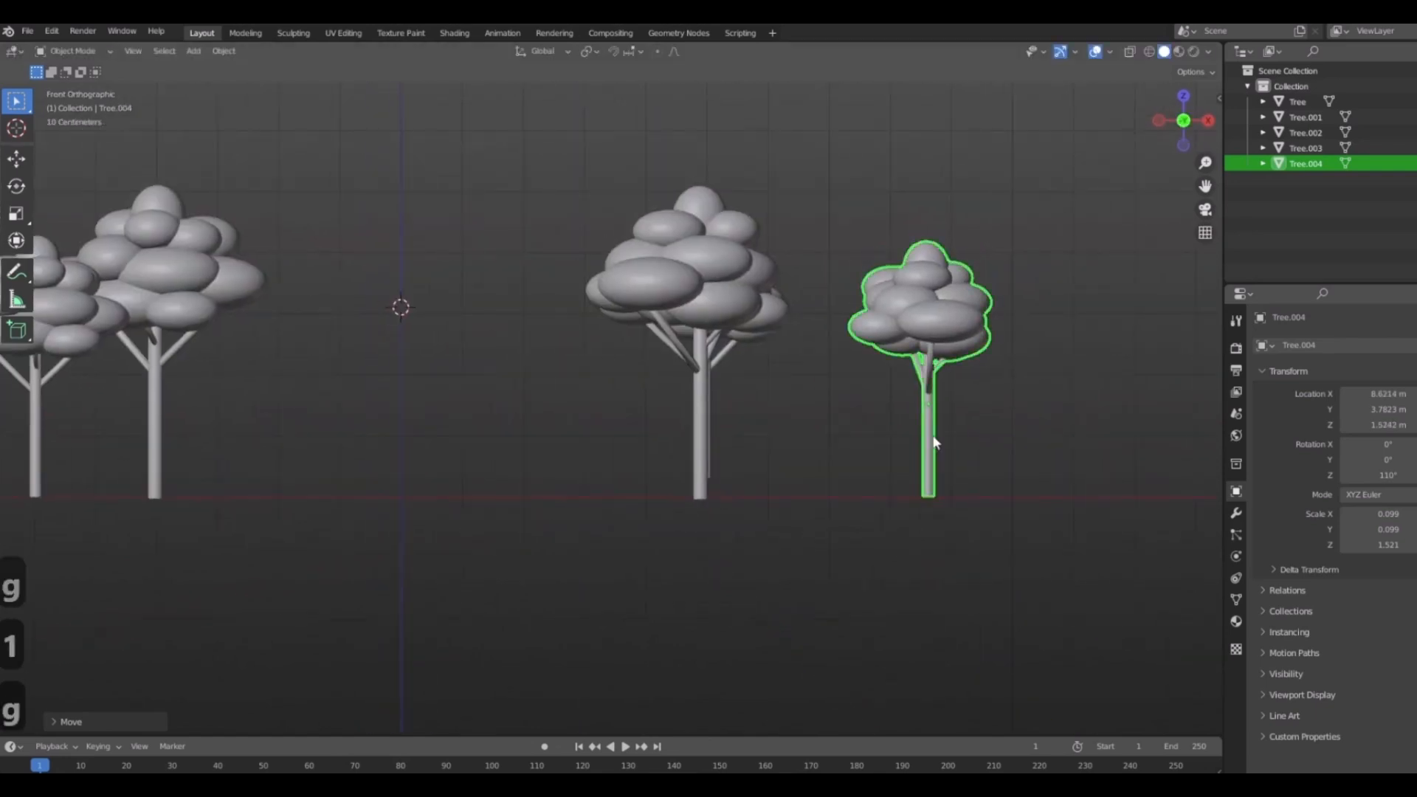
Lower the small tree behind the large one on the positive X side to ground level and shift it to about X 5.5 m.
{"action": "scroll", "coordinate": [788, 411], "scroll_direction": "down", "scroll_amount": 3}
{"action": "scroll", "coordinate": [946, 441], "scroll_direction": "up", "scroll_amount": 3}
{"action": "left_click", "coordinate": [906, 465]}
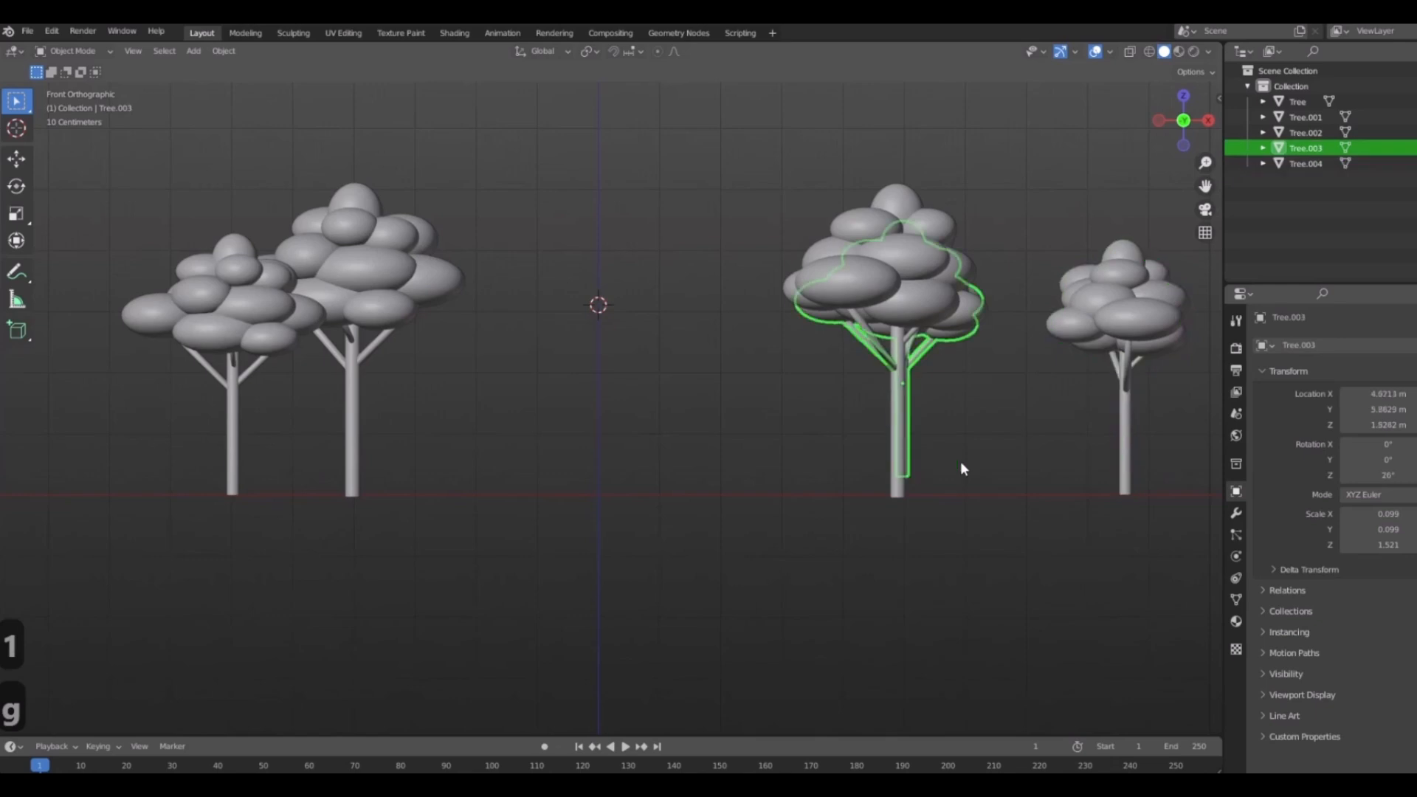
{"action": "scroll", "coordinate": [961, 459], "scroll_direction": "up", "scroll_amount": 6}
{"action": "middle_click_drag", "start_coordinate": [892, 403], "coordinate": [808, 406], "text": "shift"}
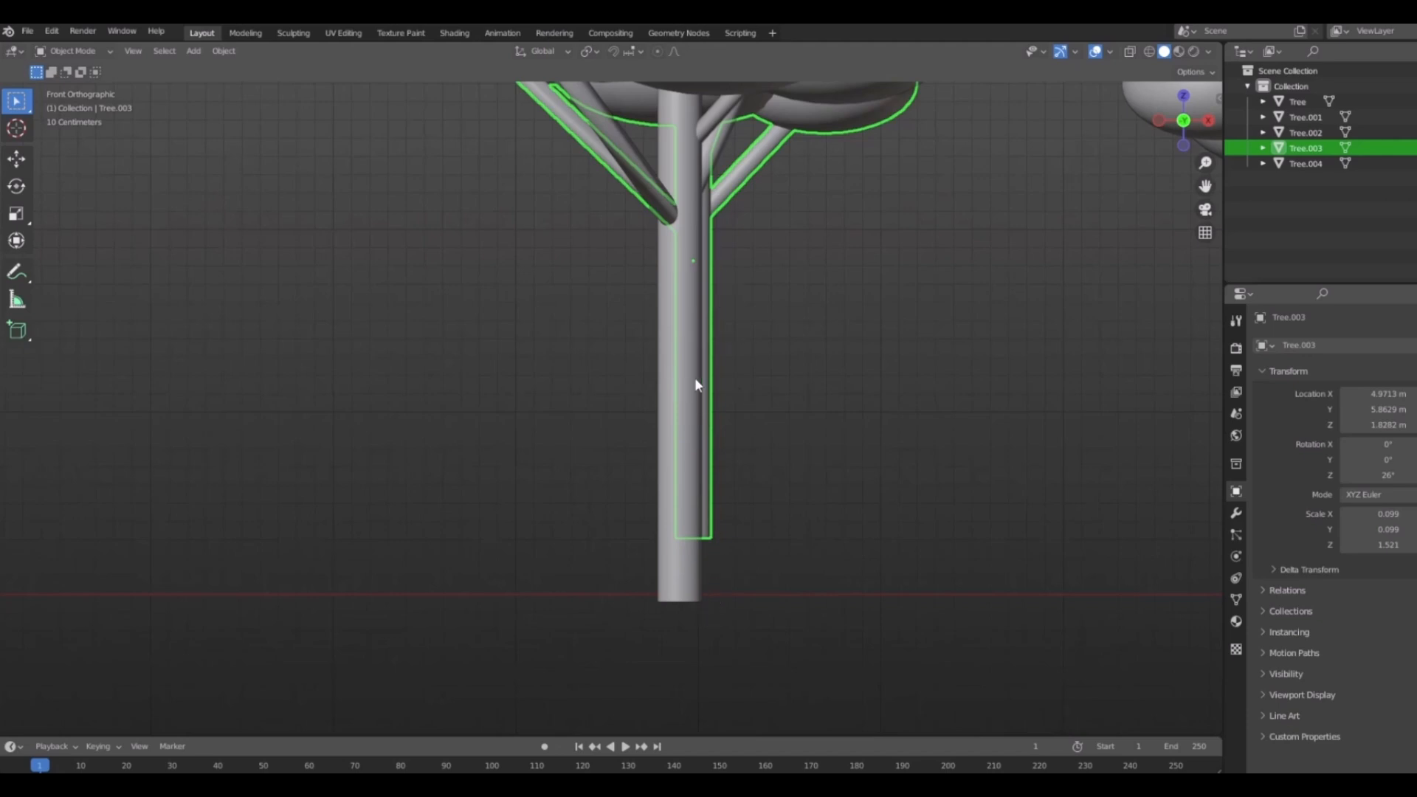
{"action": "key", "text": "g"}
{"action": "left_click", "coordinate": [791, 430]}
Raise the large tree on the positive X side to ground level at about X 4.88, Z 1.86 m.
{"action": "left_click", "coordinate": [677, 510]}
{"action": "key", "text": "g"}
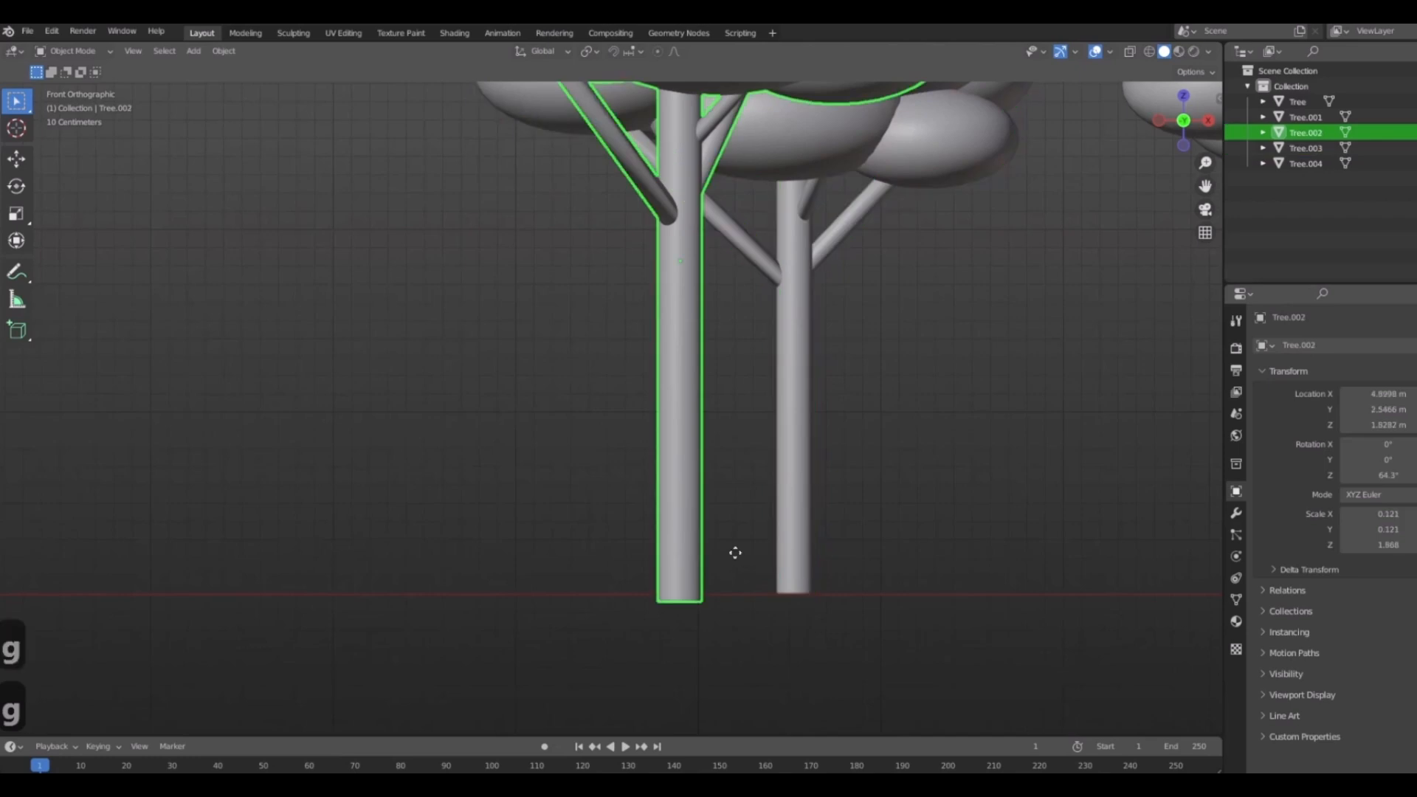
{"action": "left_click", "coordinate": [730, 547]}
Shift the small tree behind the large one to about X 6 m and the outermost small tree to about X 8.57, Z 1.54 m.
{"action": "scroll", "coordinate": [835, 467], "scroll_direction": "down", "scroll_amount": 6}
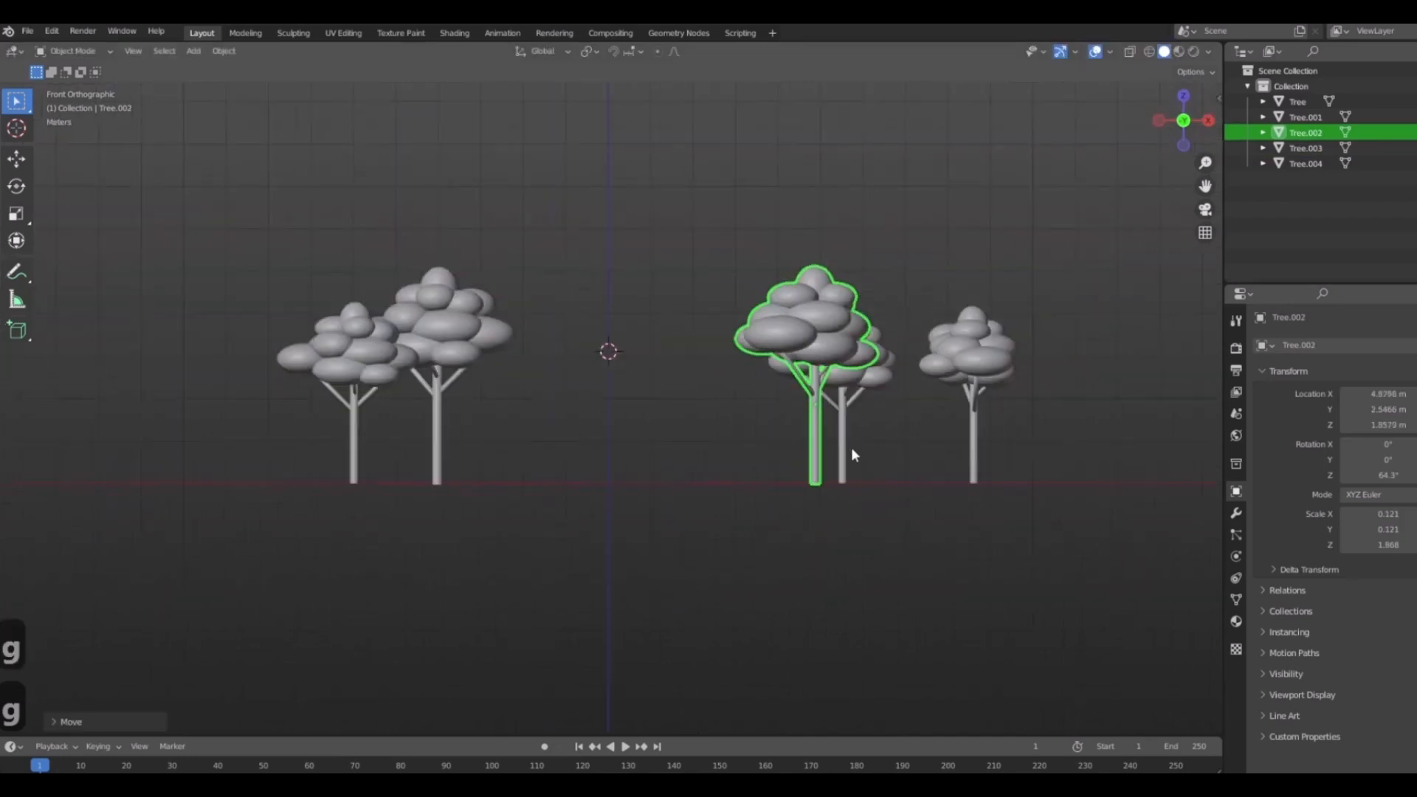
{"action": "left_click", "coordinate": [850, 450]}
{"action": "scroll", "coordinate": [850, 451], "scroll_direction": "up", "scroll_amount": 4}
{"action": "key", "text": "g"}
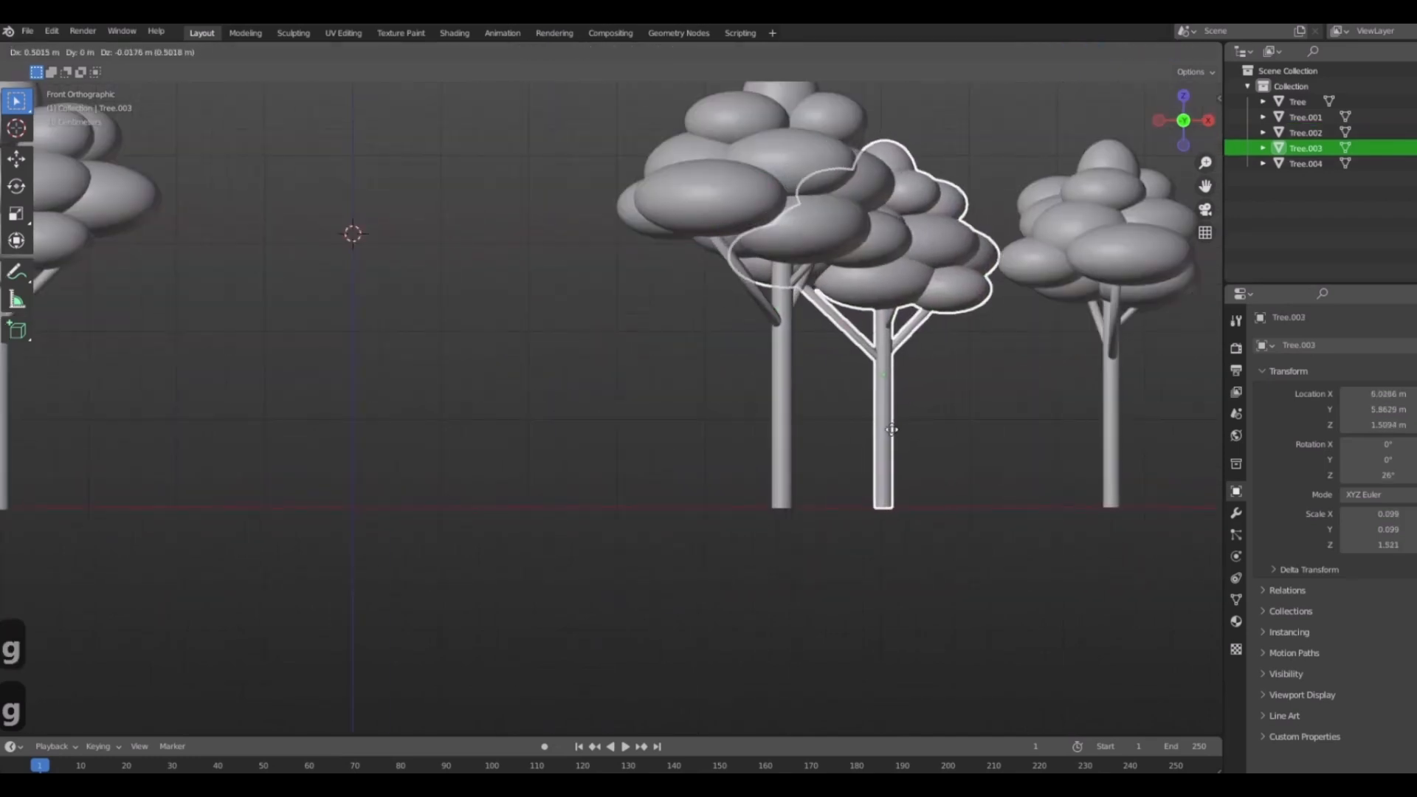
{"action": "left_click", "coordinate": [887, 428]}
{"action": "left_click", "coordinate": [1119, 302]}
{"action": "key", "text": "g"}
{"action": "left_click", "coordinate": [1116, 302]}
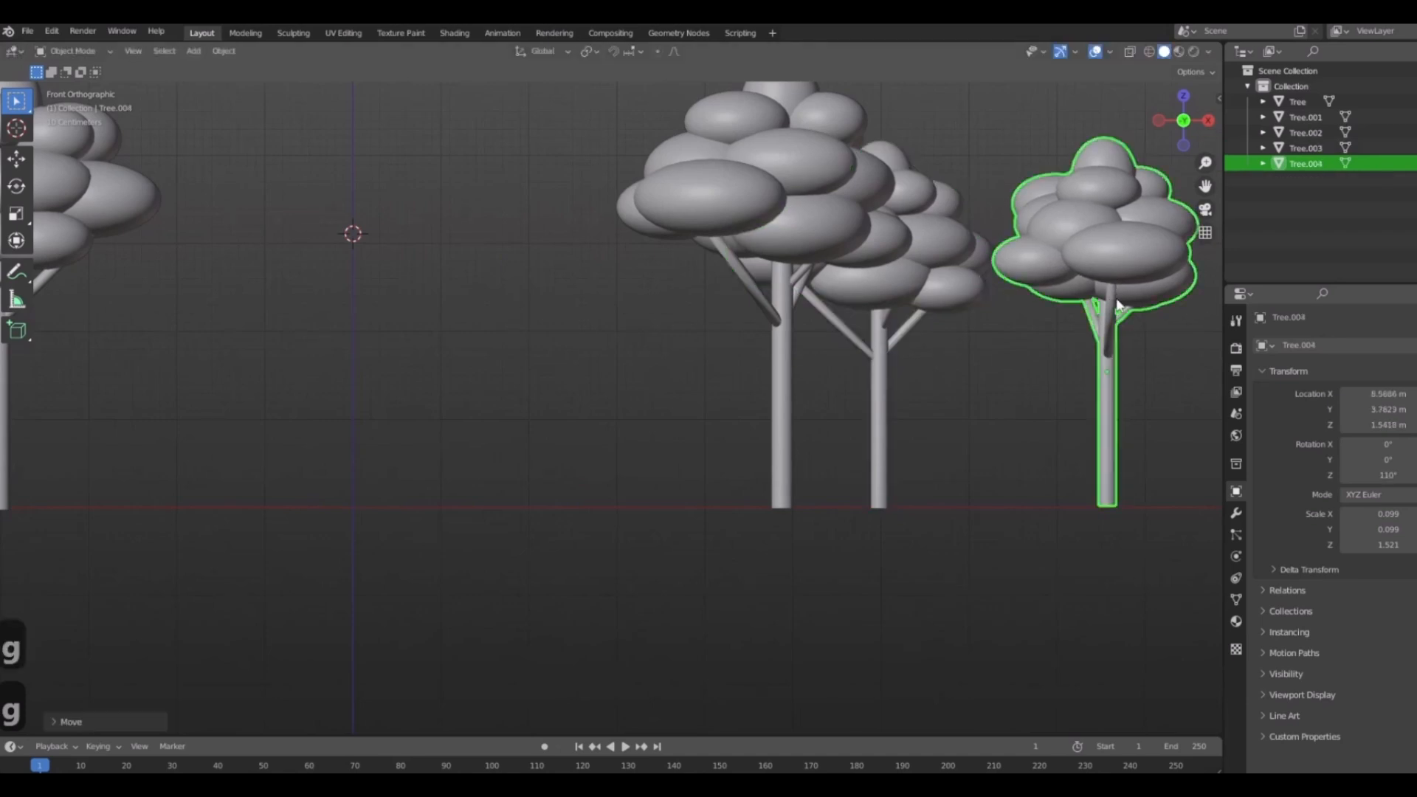
Duplicate the outermost small tree to about X 5.84, Y -3.89 m and rotate the copy about its vertical axis.
{"action": "scroll", "coordinate": [719, 392], "scroll_direction": "down", "scroll_amount": 6}
{"action": "middle_click_drag", "start_coordinate": [718, 393], "coordinate": [778, 411]}
{"action": "key", "text": "7"}
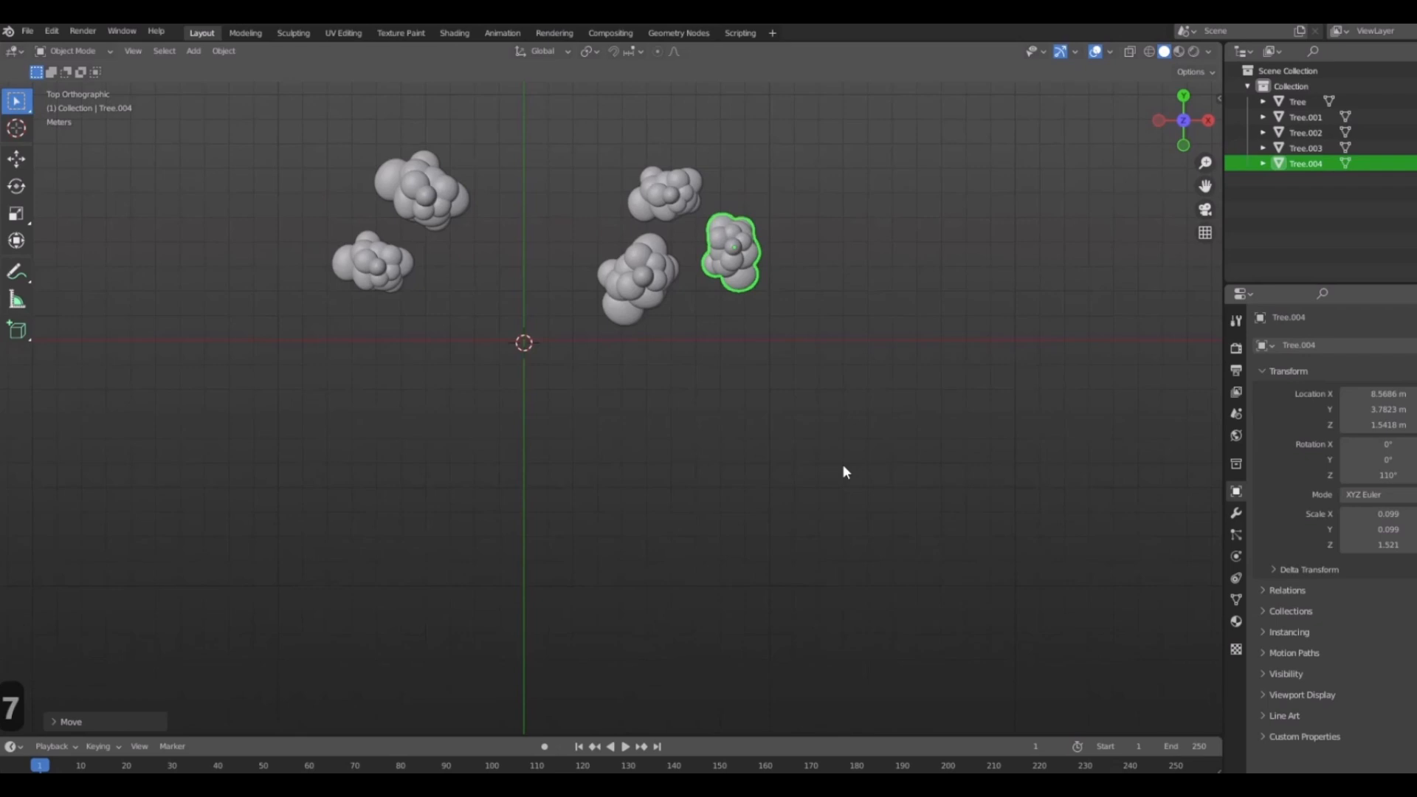
{"action": "middle_click_drag", "start_coordinate": [629, 534], "coordinate": [747, 581], "text": "shift"}
{"action": "key", "text": "shift+d"}
{"action": "left_click", "coordinate": [694, 563]}
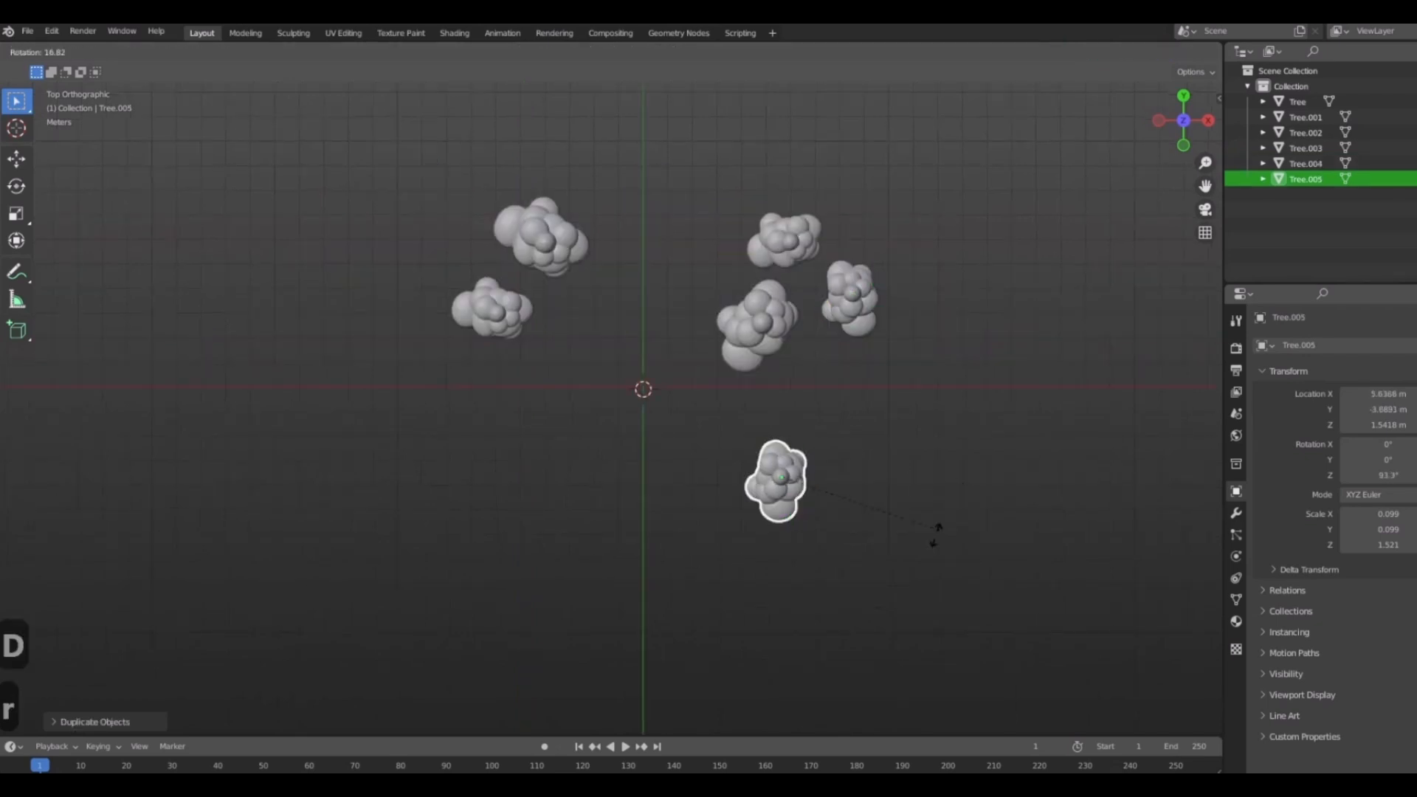
{"action": "key", "text": "r"}
{"action": "left_click", "coordinate": [891, 527]}
Duplicate the new tree to about X -12.87, Y 6.52 m and enlarge the copy to a scale of about 0.131 in X and Y.
{"action": "key", "text": "shift+d"}
{"action": "left_click", "coordinate": [452, 266]}
{"action": "middle_click_drag", "start_coordinate": [453, 265], "coordinate": [782, 504]}
{"action": "key", "text": "1"}
{"action": "key", "text": "s"}
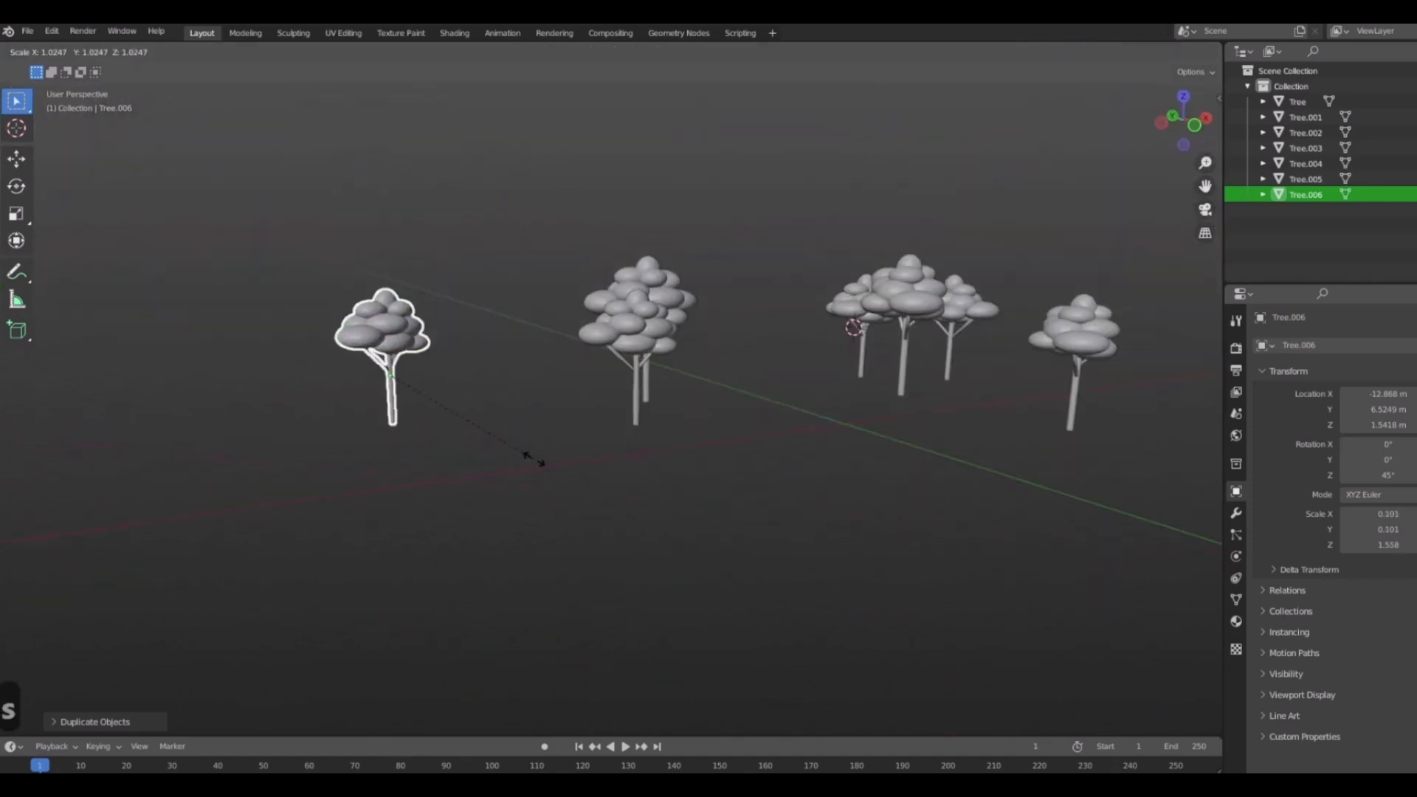
{"action": "left_click", "coordinate": [604, 487]}
Raise the enlarged tree on the far negative X side to ground level at about Z 1.97 m.
{"action": "key", "text": "g"}
{"action": "key", "text": "z"}
{"action": "left_click", "coordinate": [439, 498]}
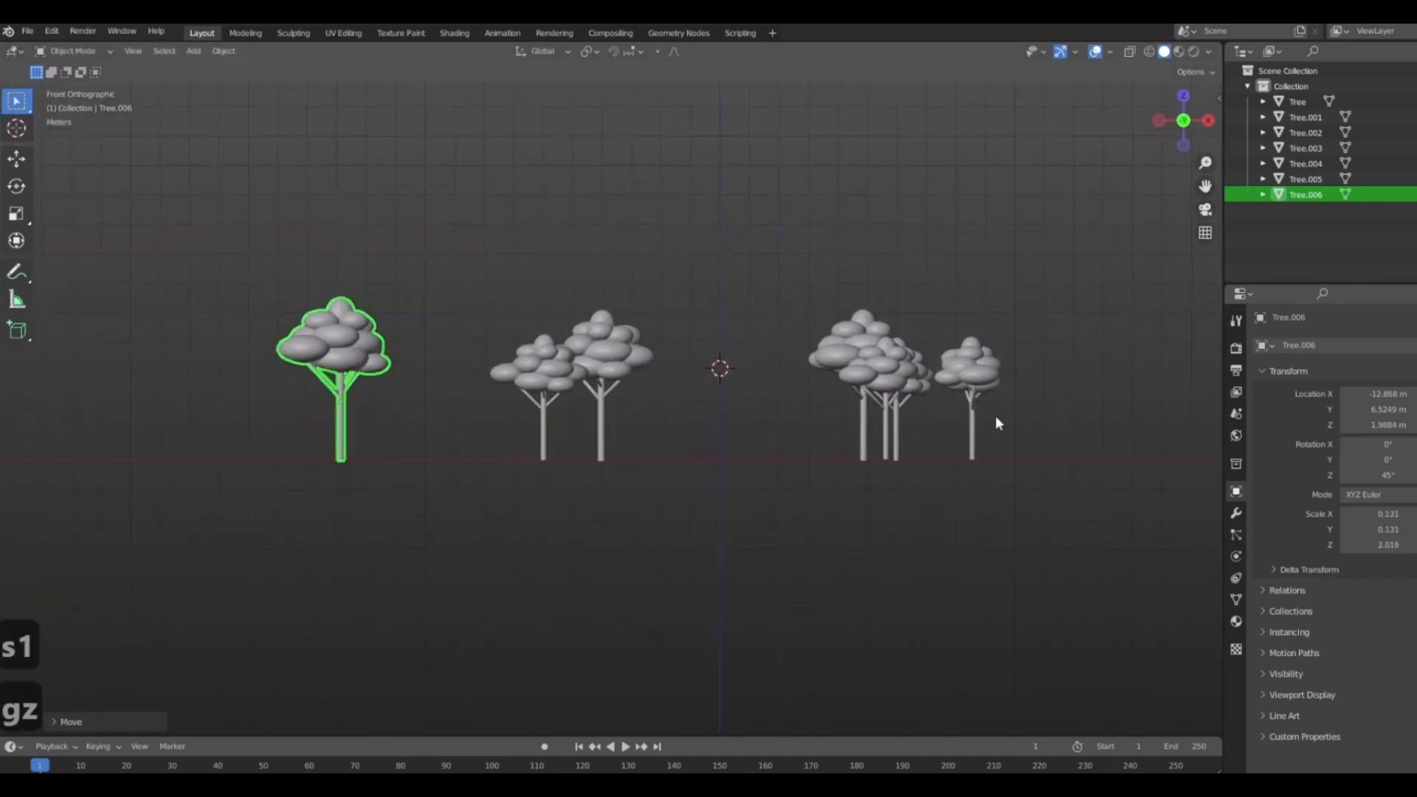
Reset the 3D cursor to the world origin with all trees in view and examine the layout of the tree groups.
{"action": "left_click", "coordinate": [994, 414]}
{"action": "middle_click_drag", "start_coordinate": [995, 415], "coordinate": [738, 498]}
{"action": "scroll", "coordinate": [550, 444], "scroll_direction": "up", "scroll_amount": 3}
{"action": "middle_click_drag", "start_coordinate": [551, 445], "coordinate": [683, 433], "text": "shift"}
{"action": "key", "text": "shift+c"}
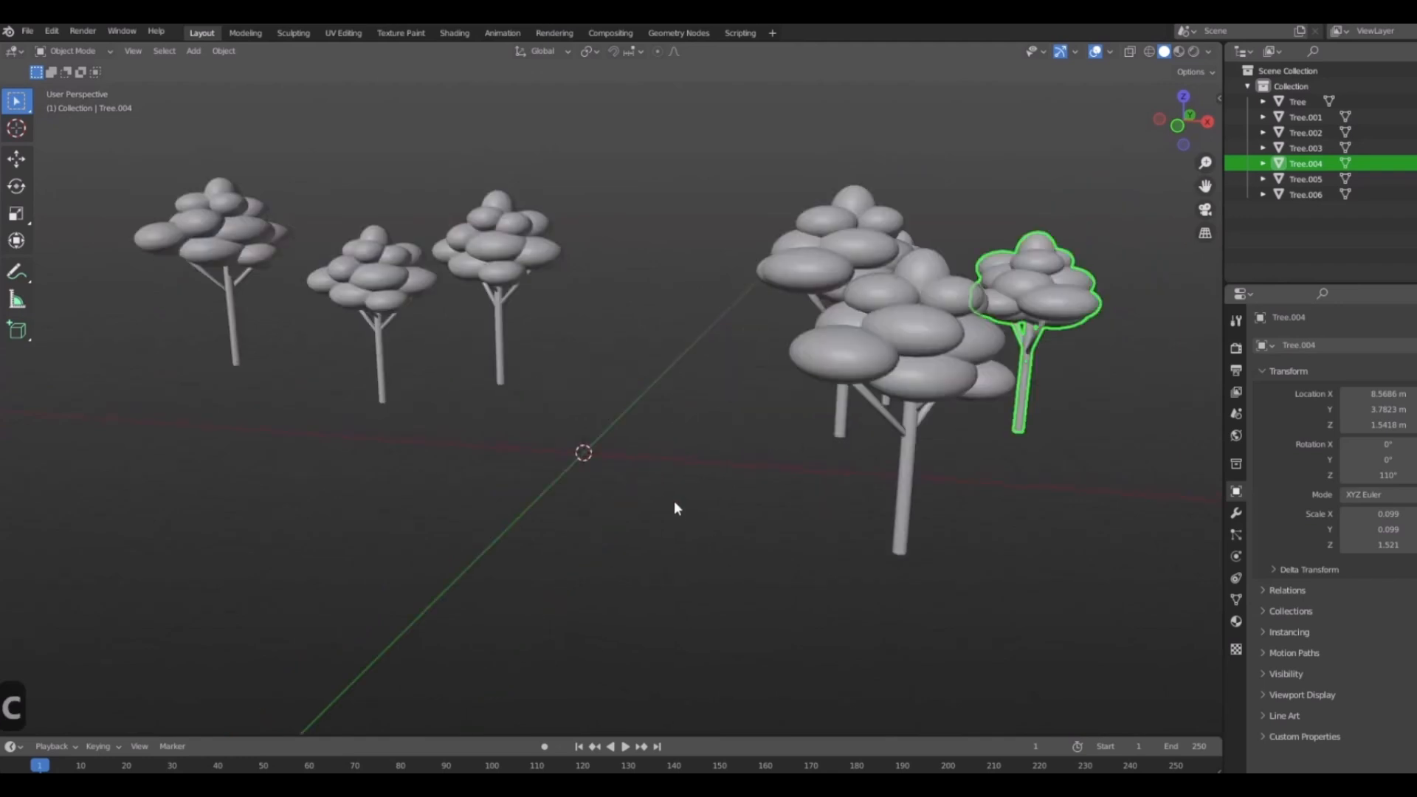
{"action": "middle_click_drag", "start_coordinate": [753, 391], "coordinate": [870, 382], "text": "shift"}
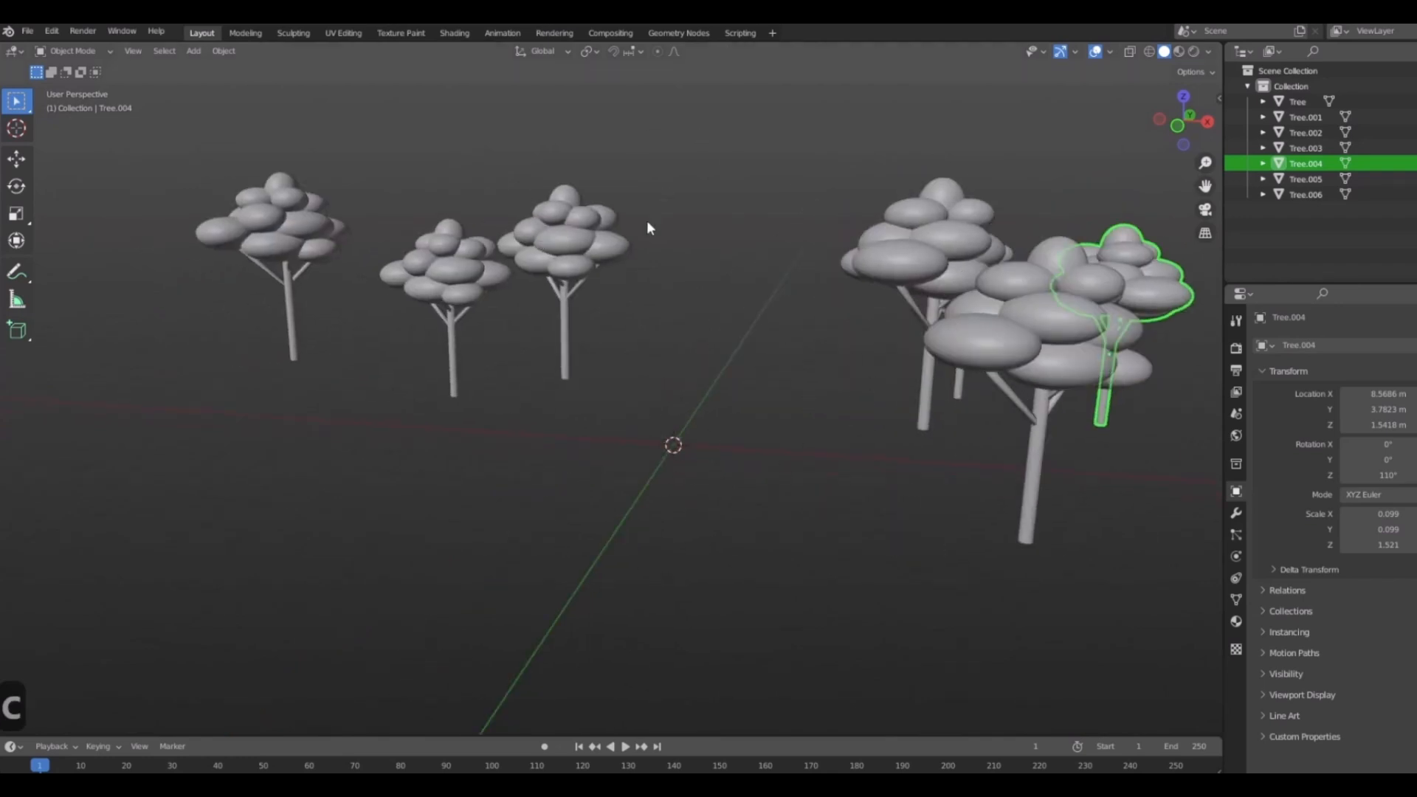
{"action": "middle_click_drag", "start_coordinate": [668, 175], "coordinate": [842, 393]}
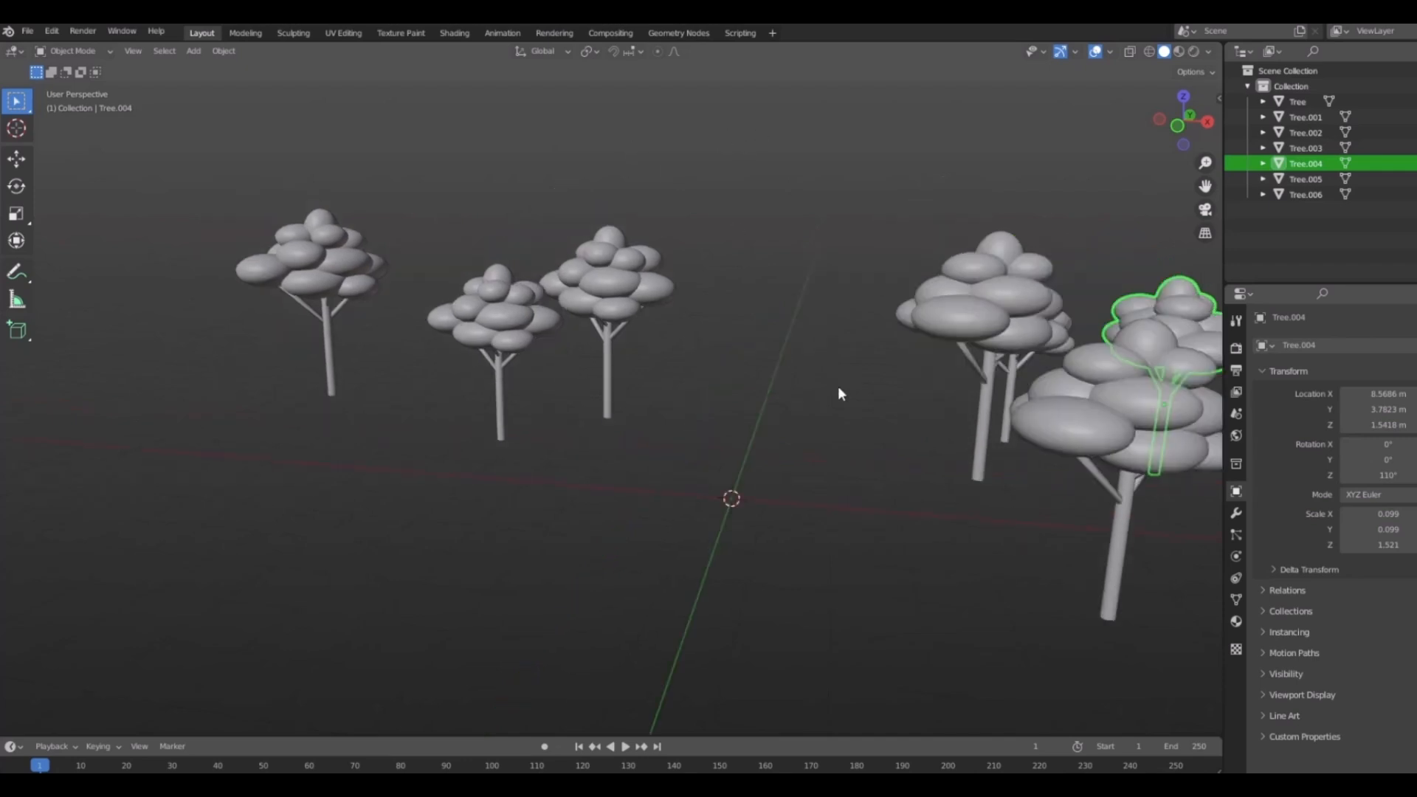
{"action": "middle_click_drag", "start_coordinate": [804, 475], "coordinate": [742, 411]}
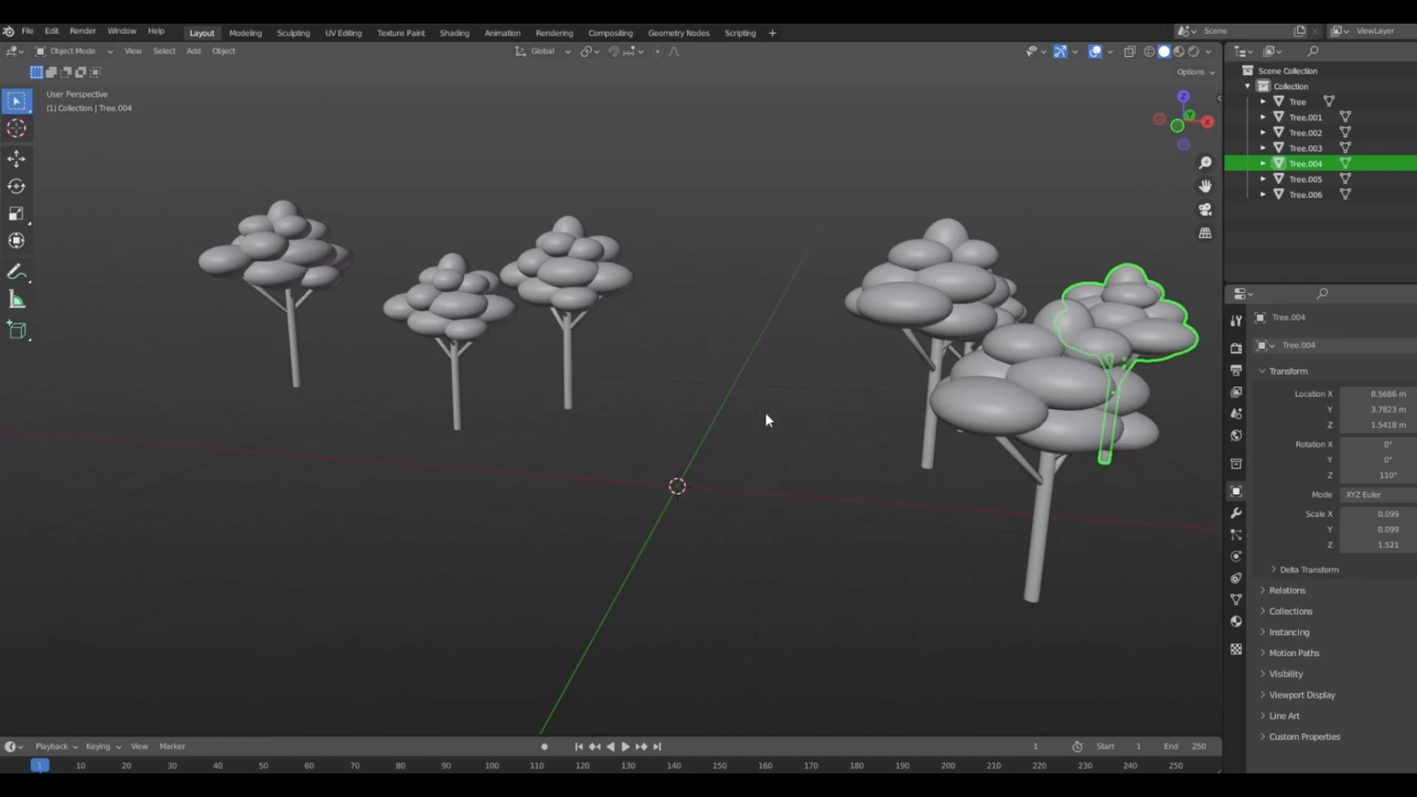
Hide the 3D cursor in the viewport overlays and show it again.
{"action": "left_click", "coordinate": [1111, 52]}
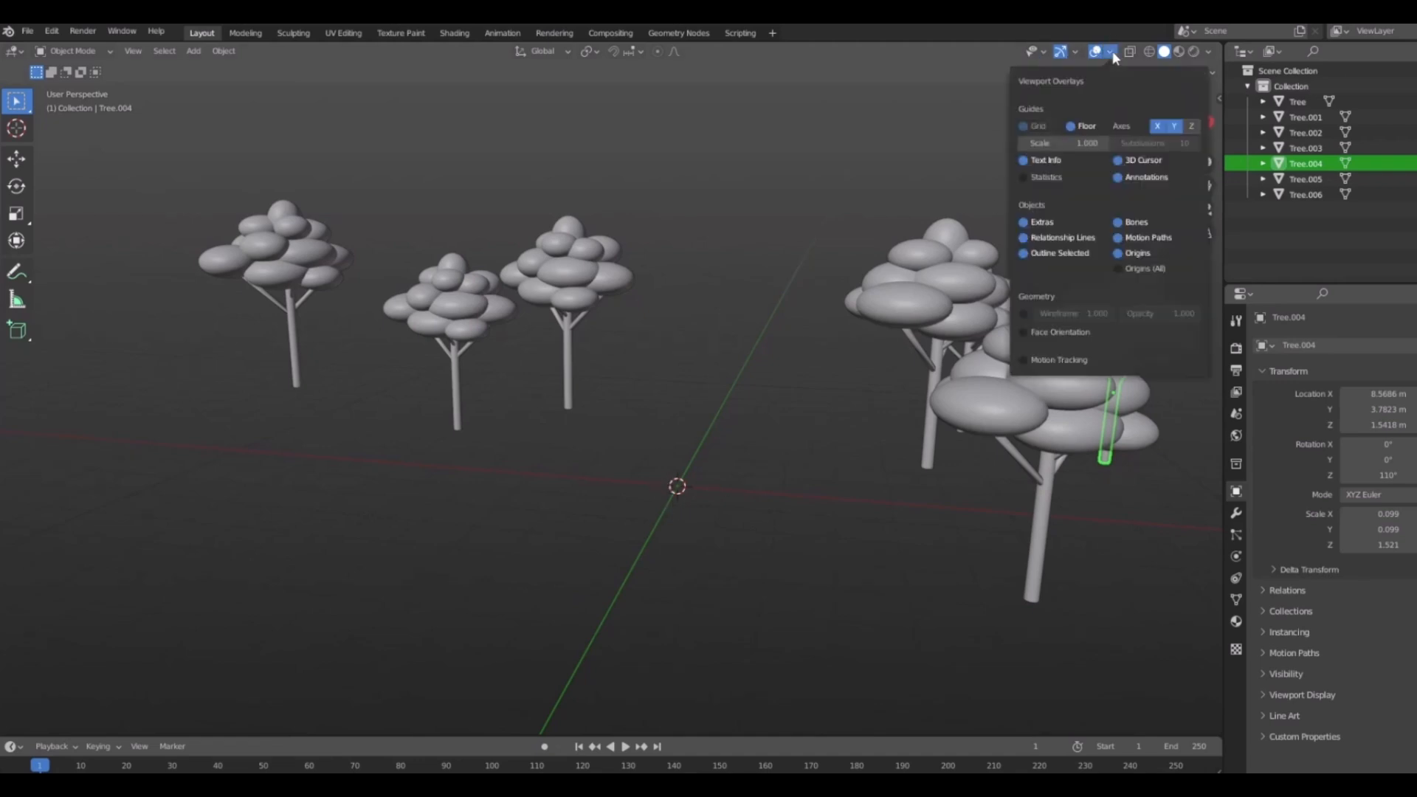
{"action": "left_click", "coordinate": [1118, 160]}
{"action": "left_click", "coordinate": [1120, 159]}
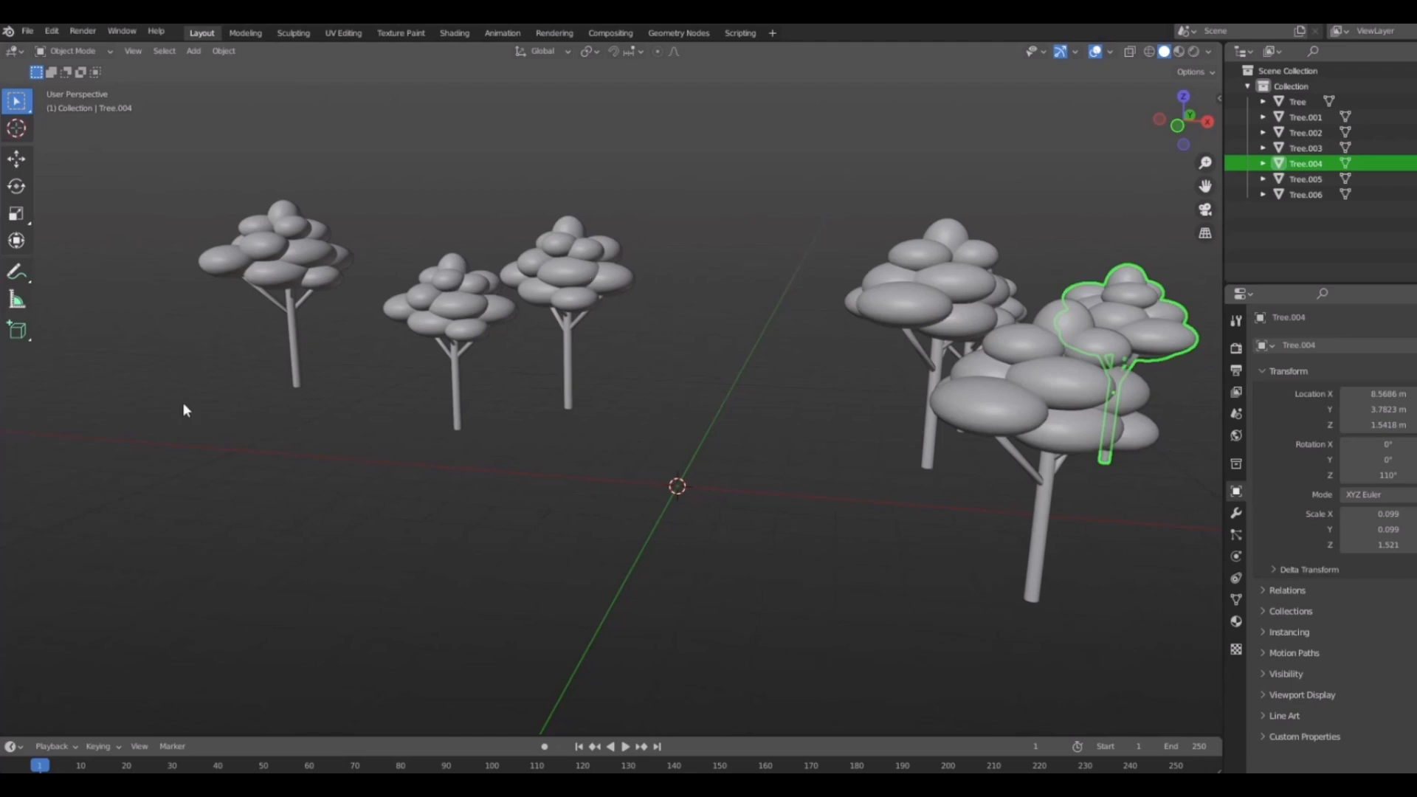
Return the displaced 3D cursor to the world origin.
{"action": "scroll", "coordinate": [385, 481], "scroll_direction": "down", "scroll_amount": 4}
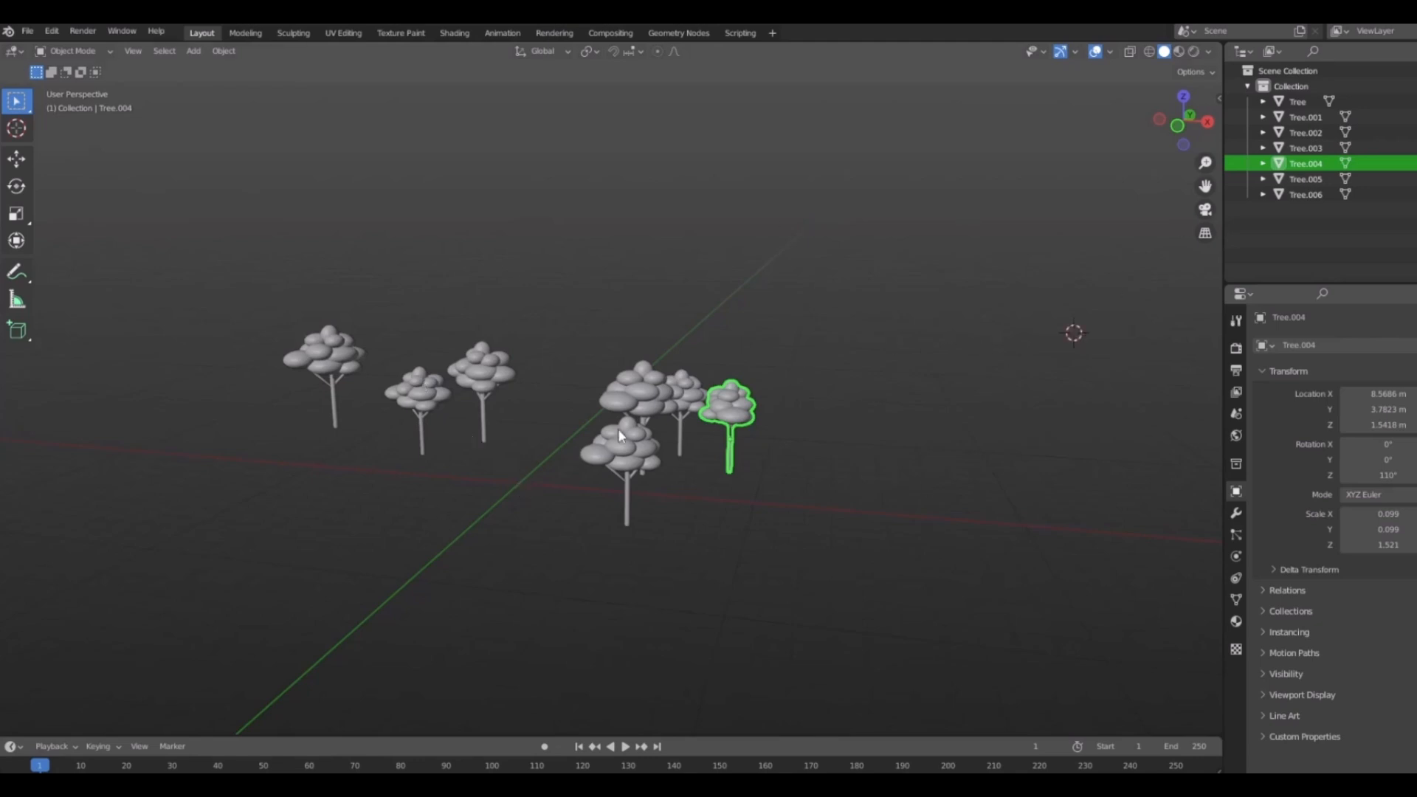
{"action": "scroll", "coordinate": [741, 543], "scroll_direction": "up", "scroll_amount": 5}
{"action": "key", "text": "shift+c"}
{"action": "scroll", "coordinate": [643, 493], "scroll_direction": "up", "scroll_amount": 4}
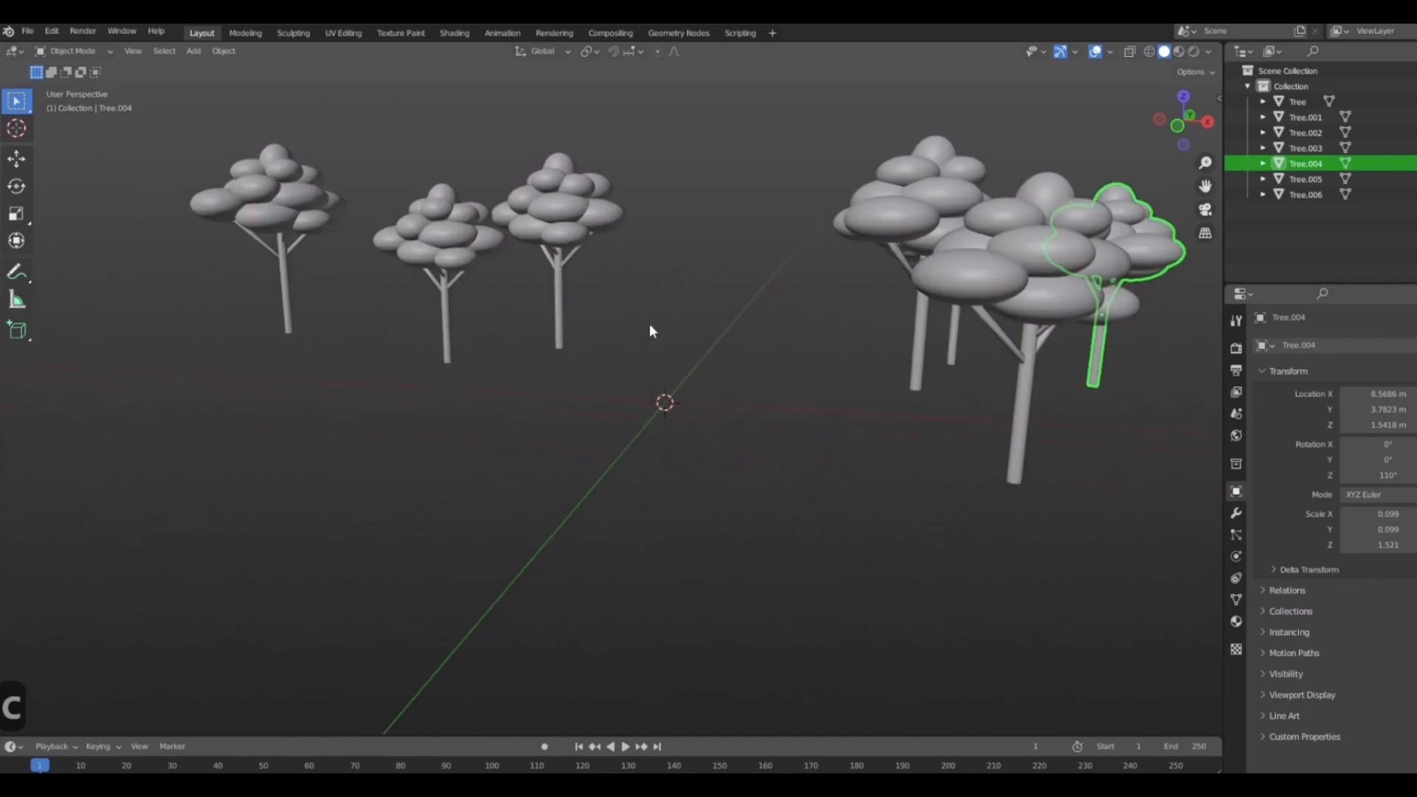
{"action": "middle_click_drag", "start_coordinate": [648, 325], "coordinate": [747, 431], "text": "shift"}
{"action": "middle_click_drag", "start_coordinate": [852, 394], "coordinate": [775, 403], "text": "shift"}
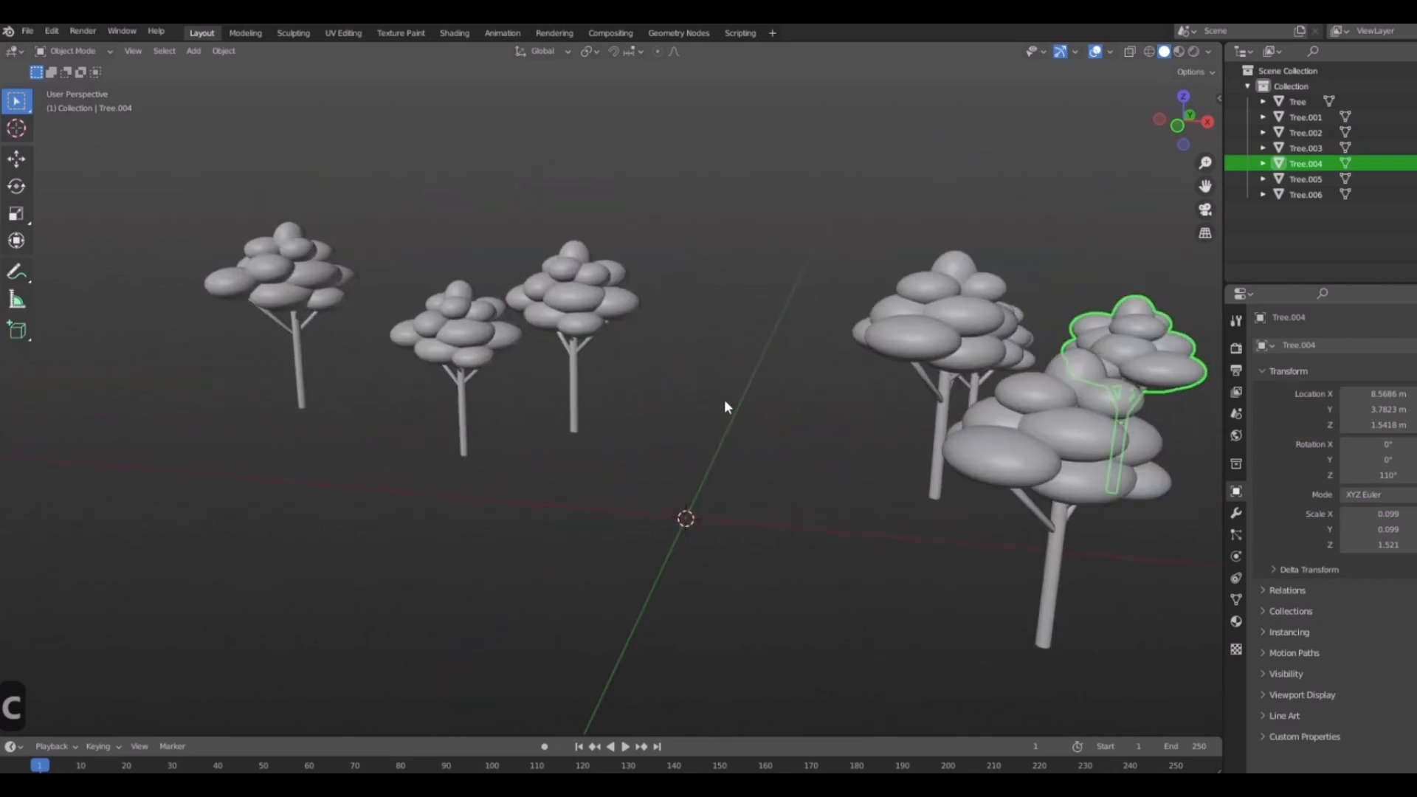
{"action": "key", "text": "1"}
{"action": "middle_click_drag", "start_coordinate": [922, 427], "coordinate": [723, 476]}
{"action": "scroll", "coordinate": [530, 477], "scroll_direction": "up", "scroll_amount": 3}
{"action": "middle_click_drag", "start_coordinate": [530, 477], "coordinate": [687, 458]}
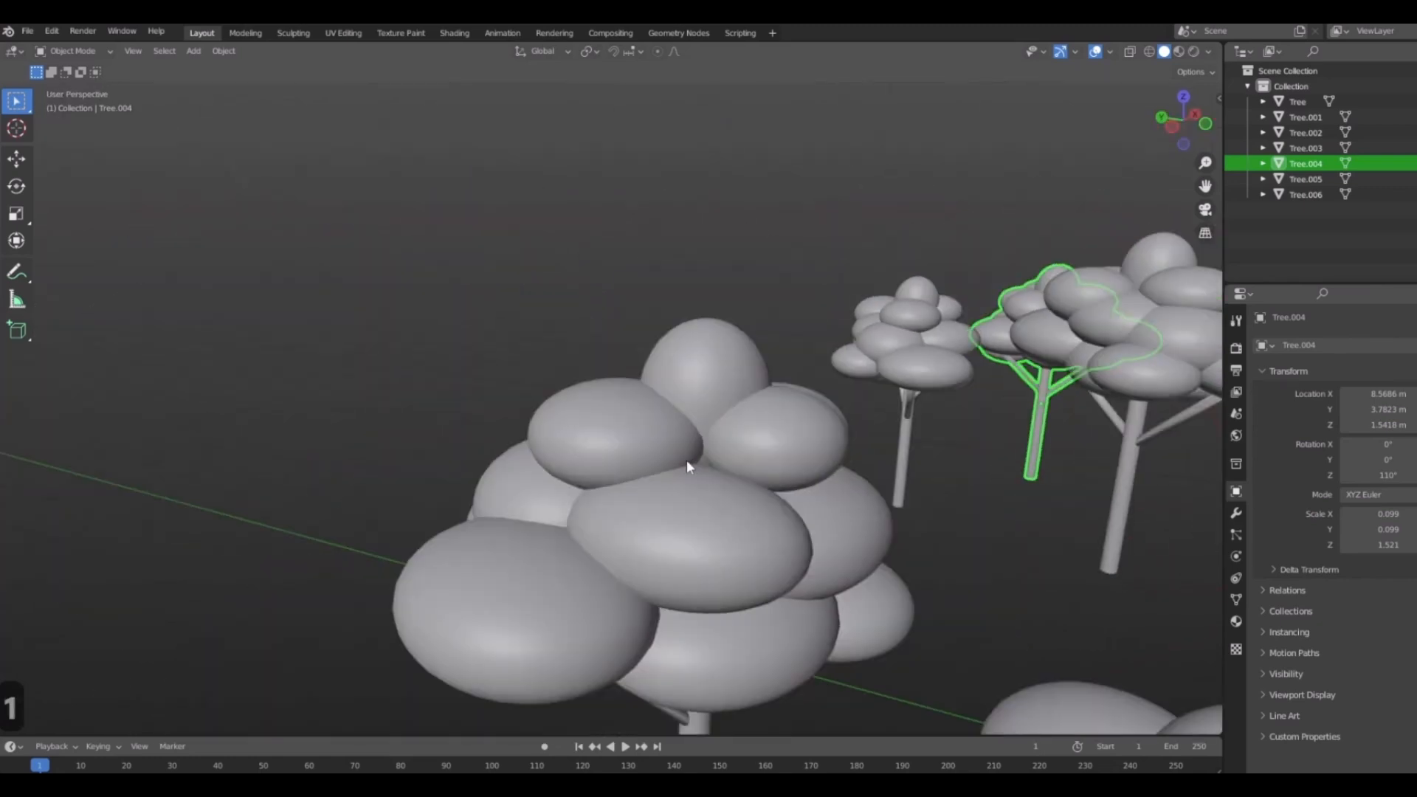
{"action": "scroll", "coordinate": [686, 459], "scroll_direction": "down", "scroll_amount": 4}
{"action": "scroll", "coordinate": [841, 517], "scroll_direction": "down", "scroll_amount": 4}
{"action": "middle_click_drag", "start_coordinate": [812, 445], "coordinate": [664, 468]}
{"action": "scroll", "coordinate": [729, 469], "scroll_direction": "up", "scroll_amount": 2}
{"action": "key", "text": "shift+a"}
{"action": "mouse_move", "coordinate": [503, 470]}
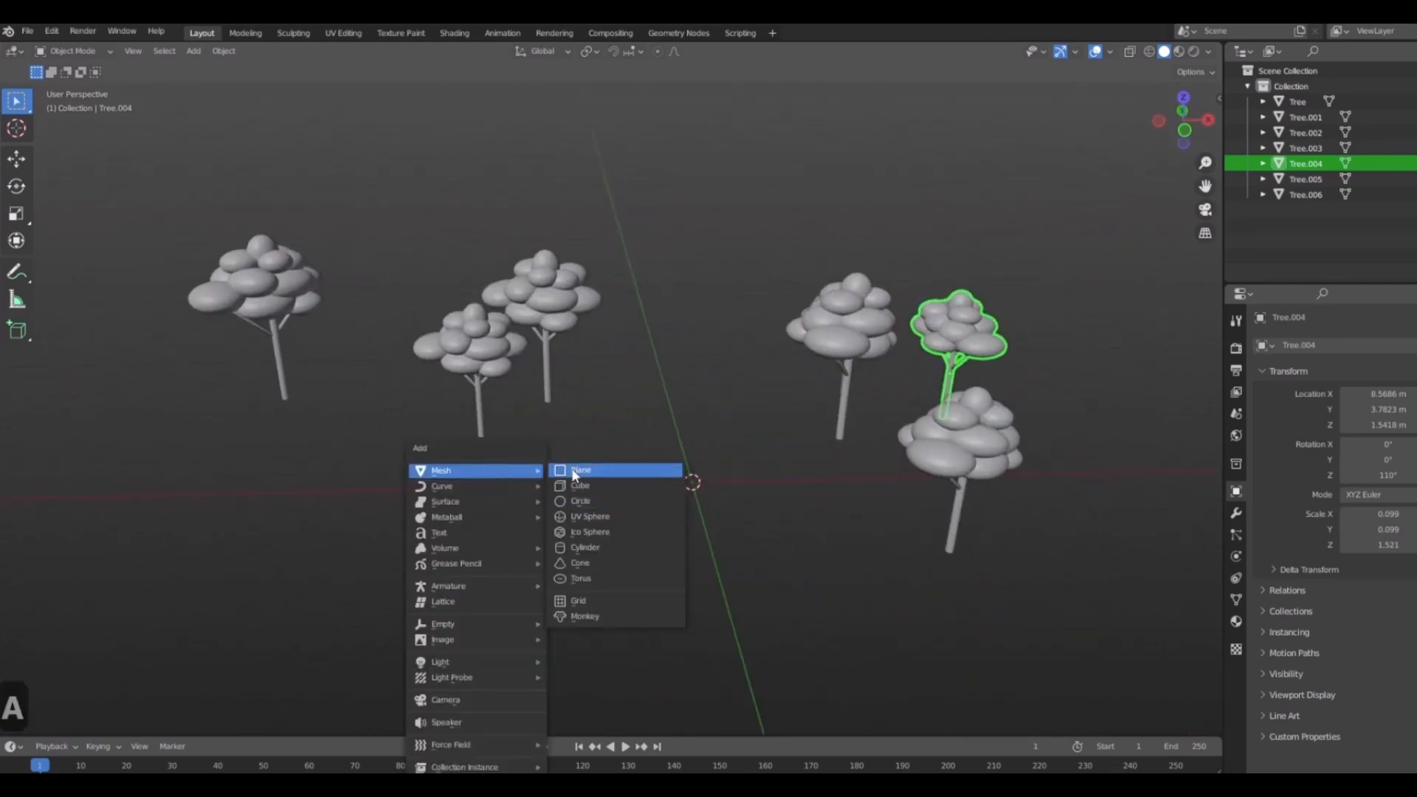
{"action": "scroll", "coordinate": [828, 482], "scroll_direction": "down", "scroll_amount": 3}
{"action": "scroll", "coordinate": [827, 482], "scroll_direction": "up", "scroll_amount": 2}
{"action": "middle_click_drag", "start_coordinate": [827, 482], "coordinate": [790, 215]}
{"action": "middle_click_drag", "start_coordinate": [250, 472], "coordinate": [610, 553]}
{"action": "scroll", "coordinate": [609, 553], "scroll_direction": "down", "scroll_amount": 3}
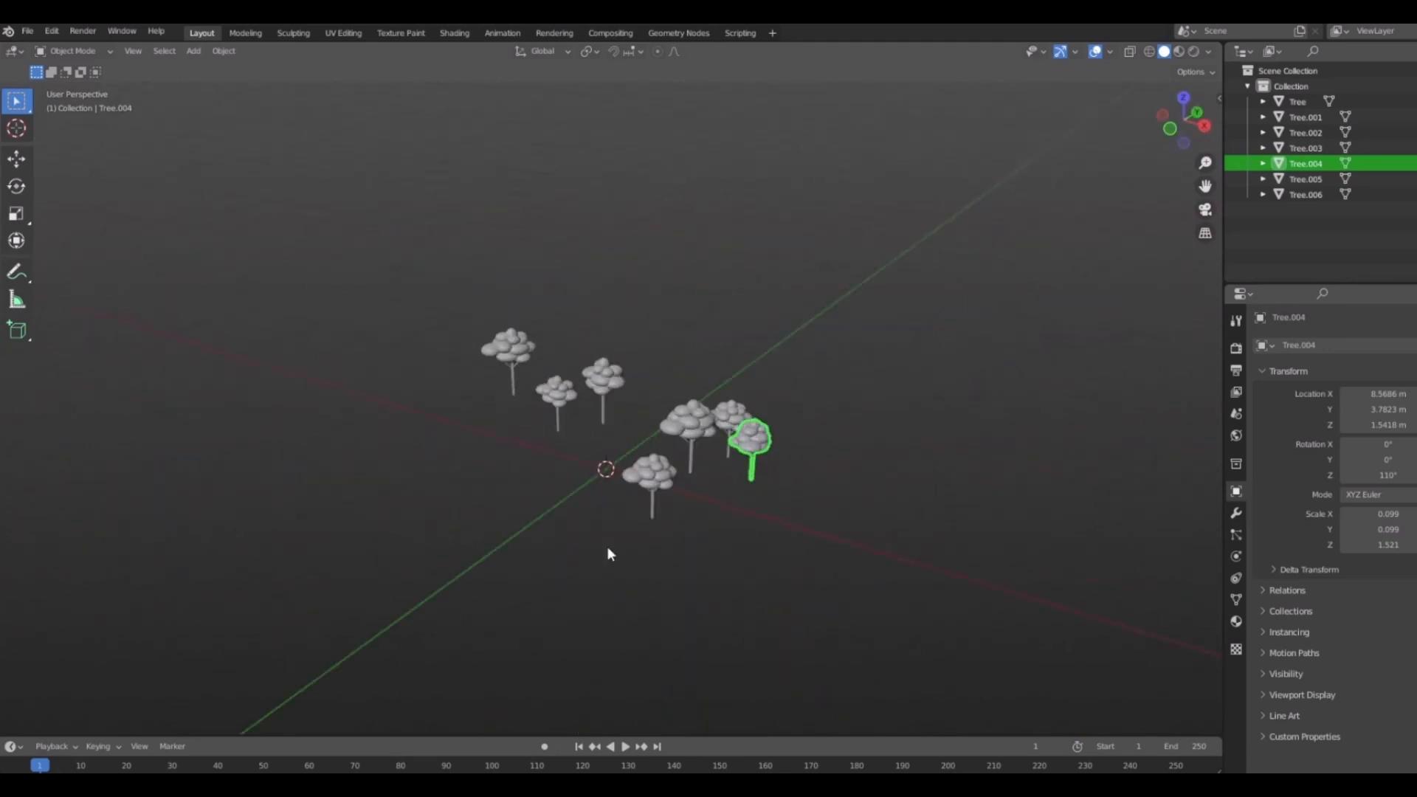
Add a plane at the world origin and scale it up to about 29.8 as ground beneath the trees.
{"action": "scroll", "coordinate": [610, 554], "scroll_direction": "up", "scroll_amount": 4}
{"action": "key", "text": "shift+a"}
{"action": "mouse_move", "coordinate": [525, 456]}
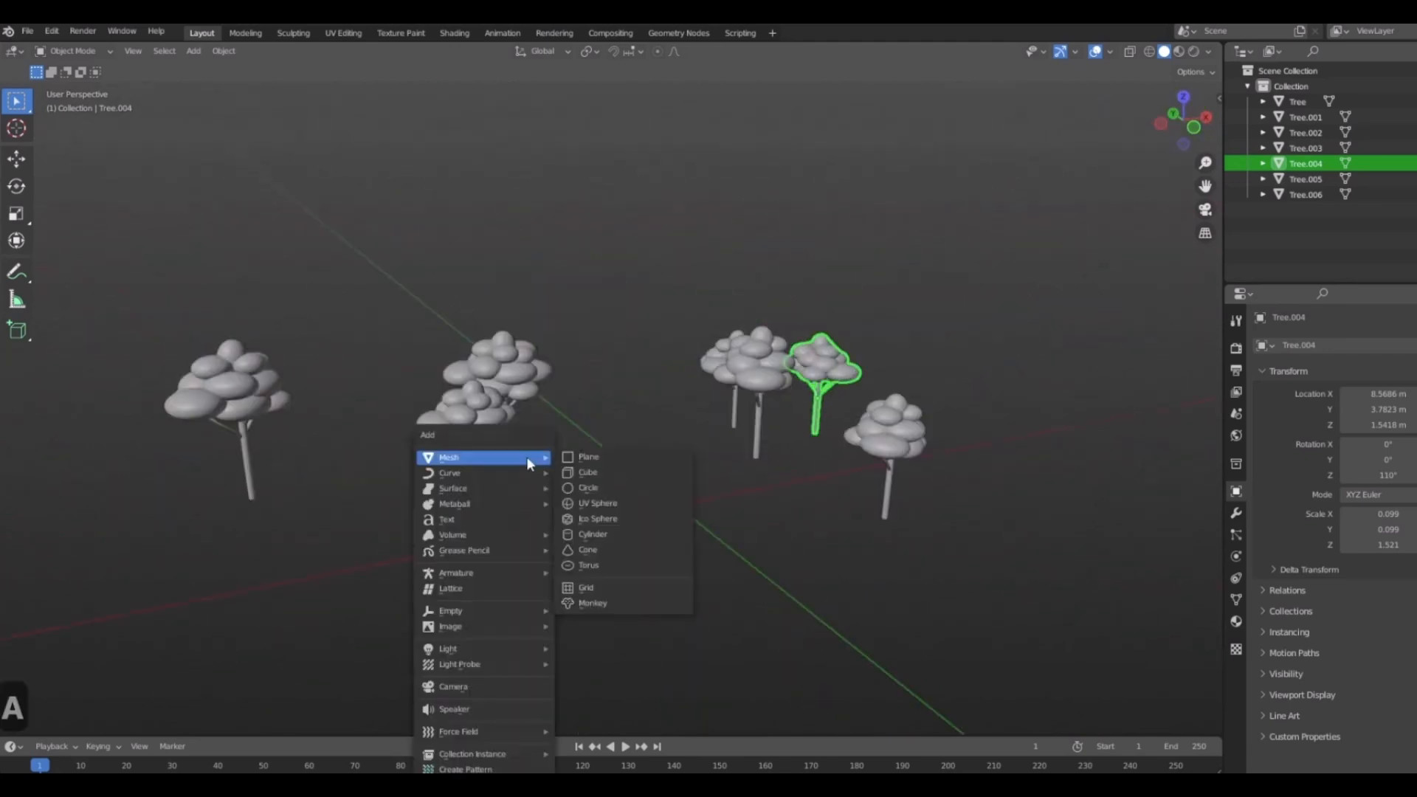
{"action": "left_click", "coordinate": [583, 457]}
{"action": "scroll", "coordinate": [690, 496], "scroll_direction": "up", "scroll_amount": 1}
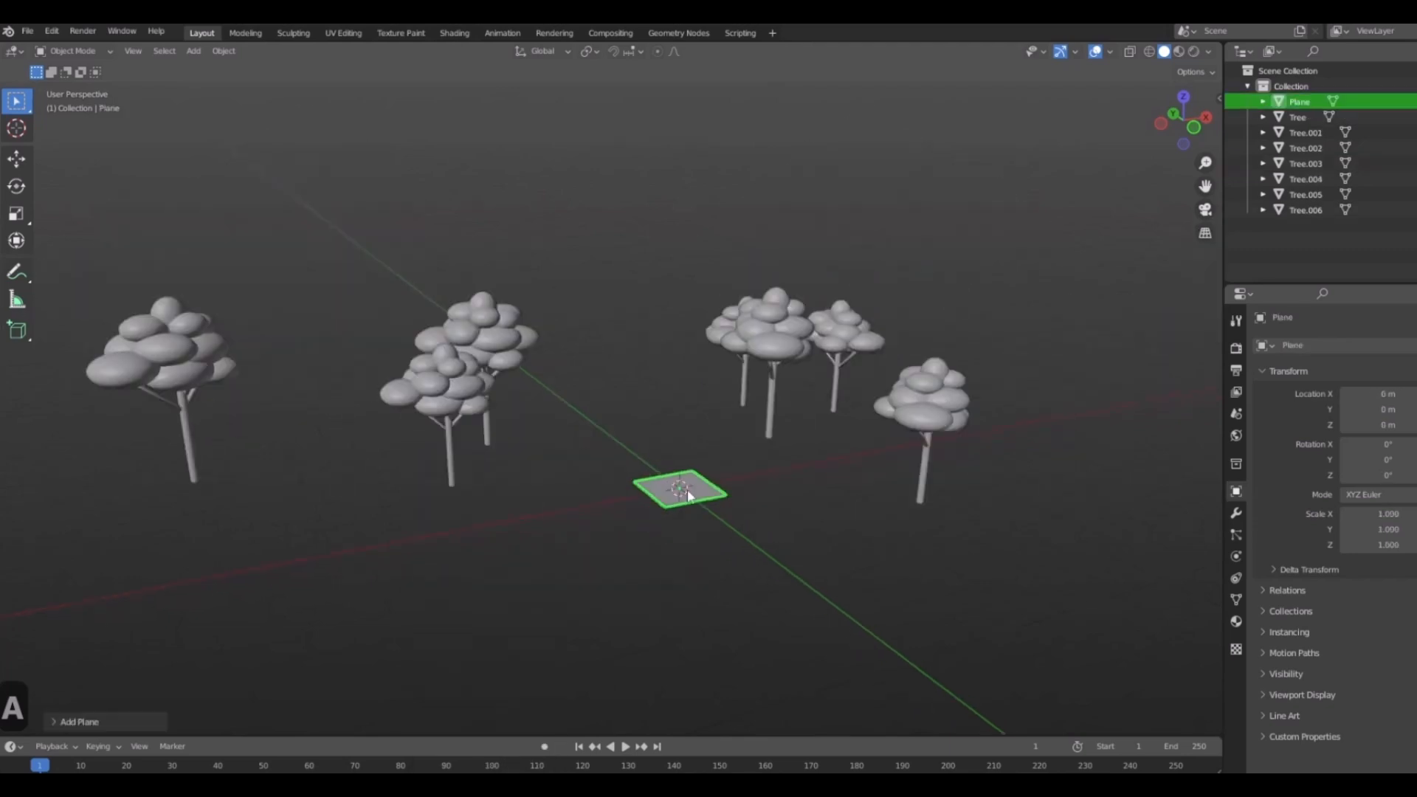
{"action": "middle_click_drag", "start_coordinate": [690, 496], "coordinate": [742, 520]}
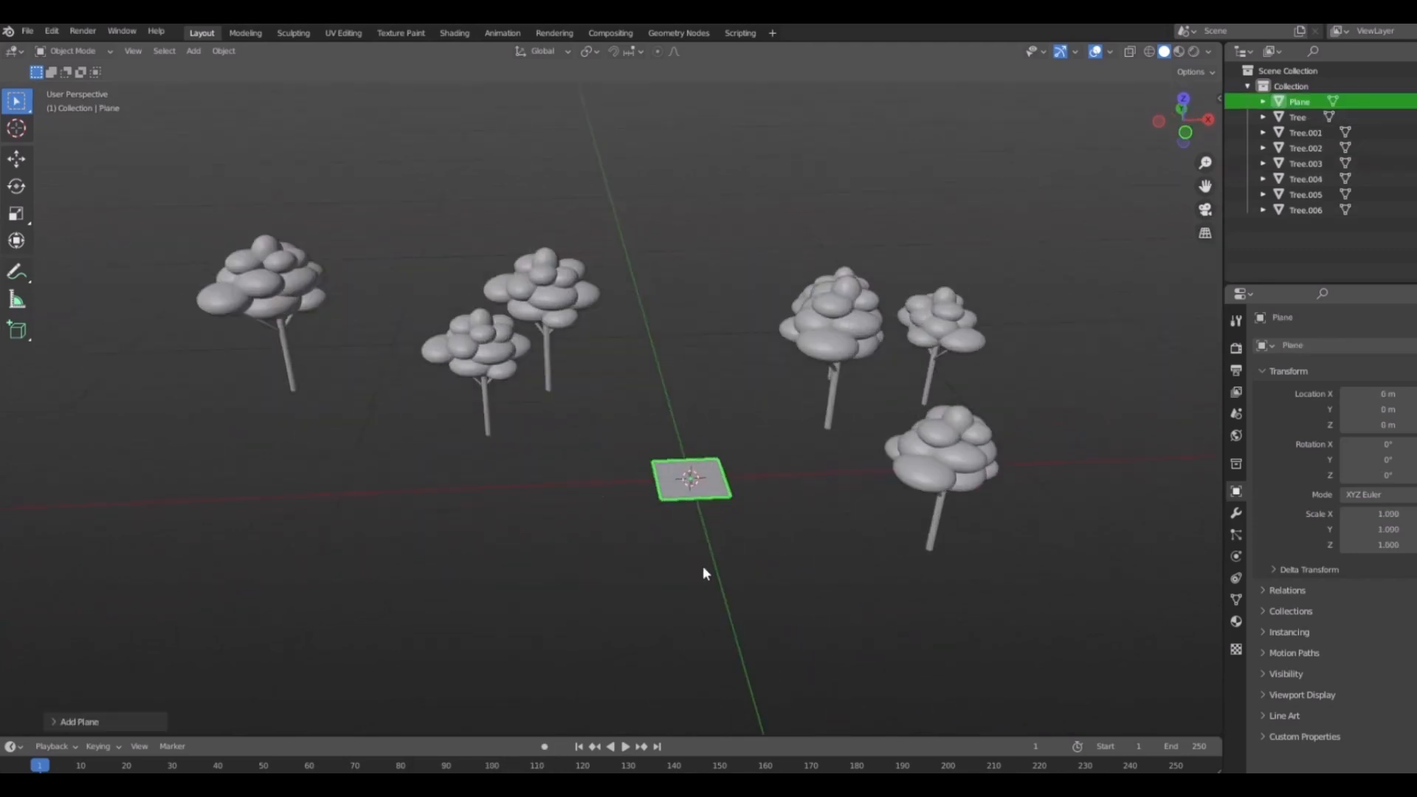
{"action": "key", "text": "s"}
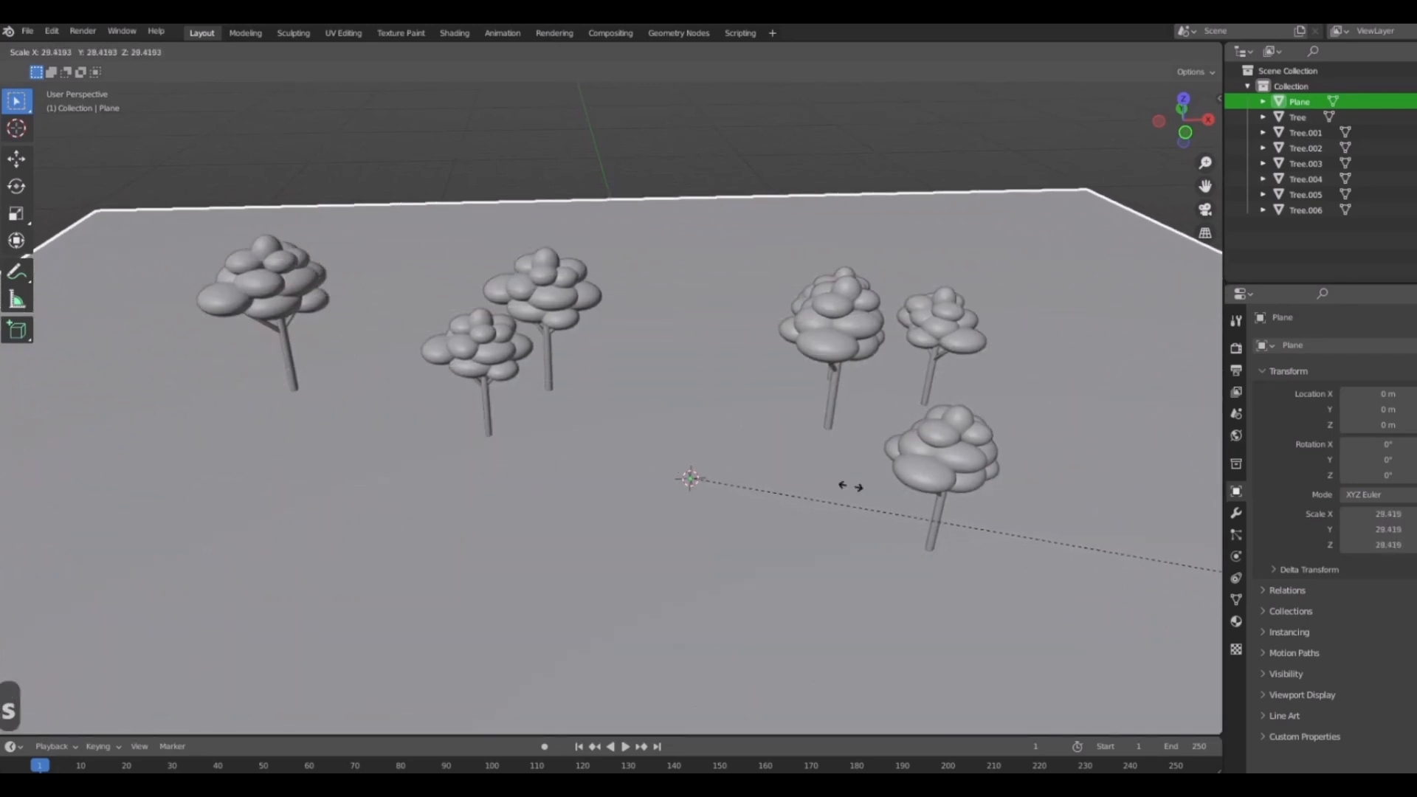
{"action": "left_click", "coordinate": [901, 494]}
Add a UV sphere at the world origin on the ground plane between the tree groups.
{"action": "scroll", "coordinate": [720, 535], "scroll_direction": "down", "scroll_amount": 4}
{"action": "middle_click_drag", "start_coordinate": [720, 535], "coordinate": [942, 462]}
{"action": "scroll", "coordinate": [746, 533], "scroll_direction": "up", "scroll_amount": 6}
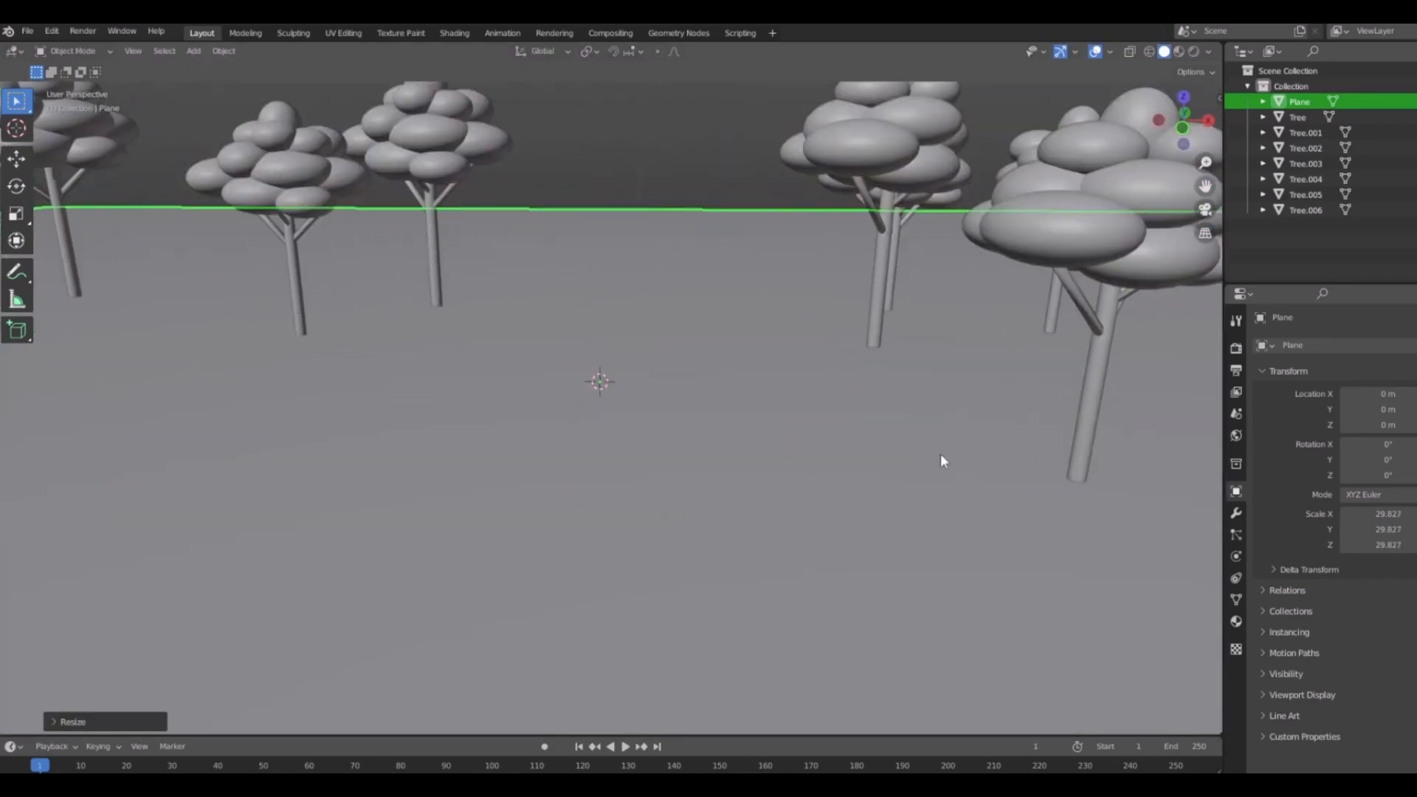
{"action": "middle_click_drag", "start_coordinate": [781, 440], "coordinate": [835, 474]}
{"action": "middle_click_drag", "start_coordinate": [750, 509], "coordinate": [613, 504]}
{"action": "middle_click_drag", "start_coordinate": [490, 489], "coordinate": [728, 569], "text": "shift"}
{"action": "scroll", "coordinate": [606, 524], "scroll_direction": "up", "scroll_amount": 4}
{"action": "key", "text": "shift+a"}
{"action": "mouse_move", "coordinate": [671, 479]}
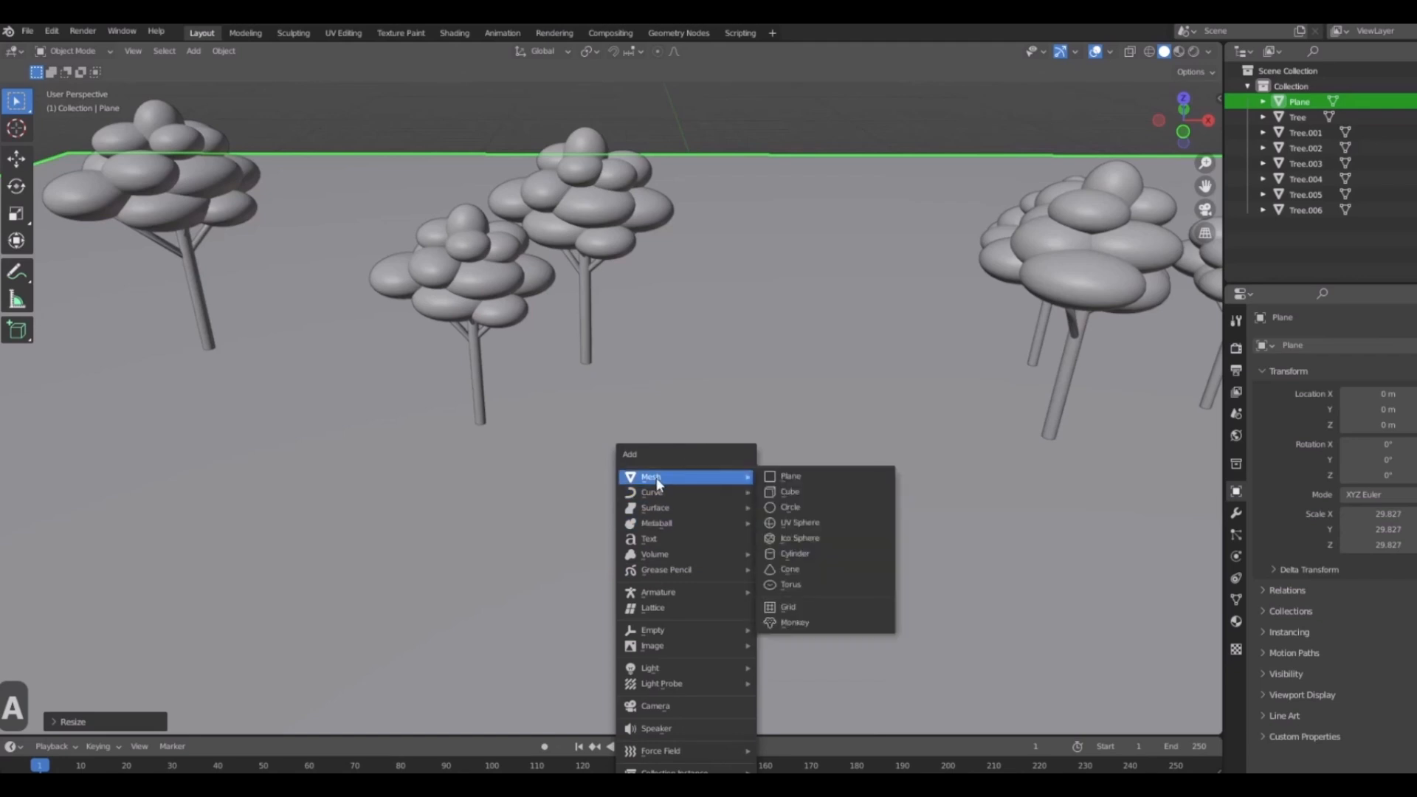
{"action": "left_click", "coordinate": [813, 524]}
{"action": "key", "text": "KP_Decimal"}
{"action": "key", "text": "KP_1"}
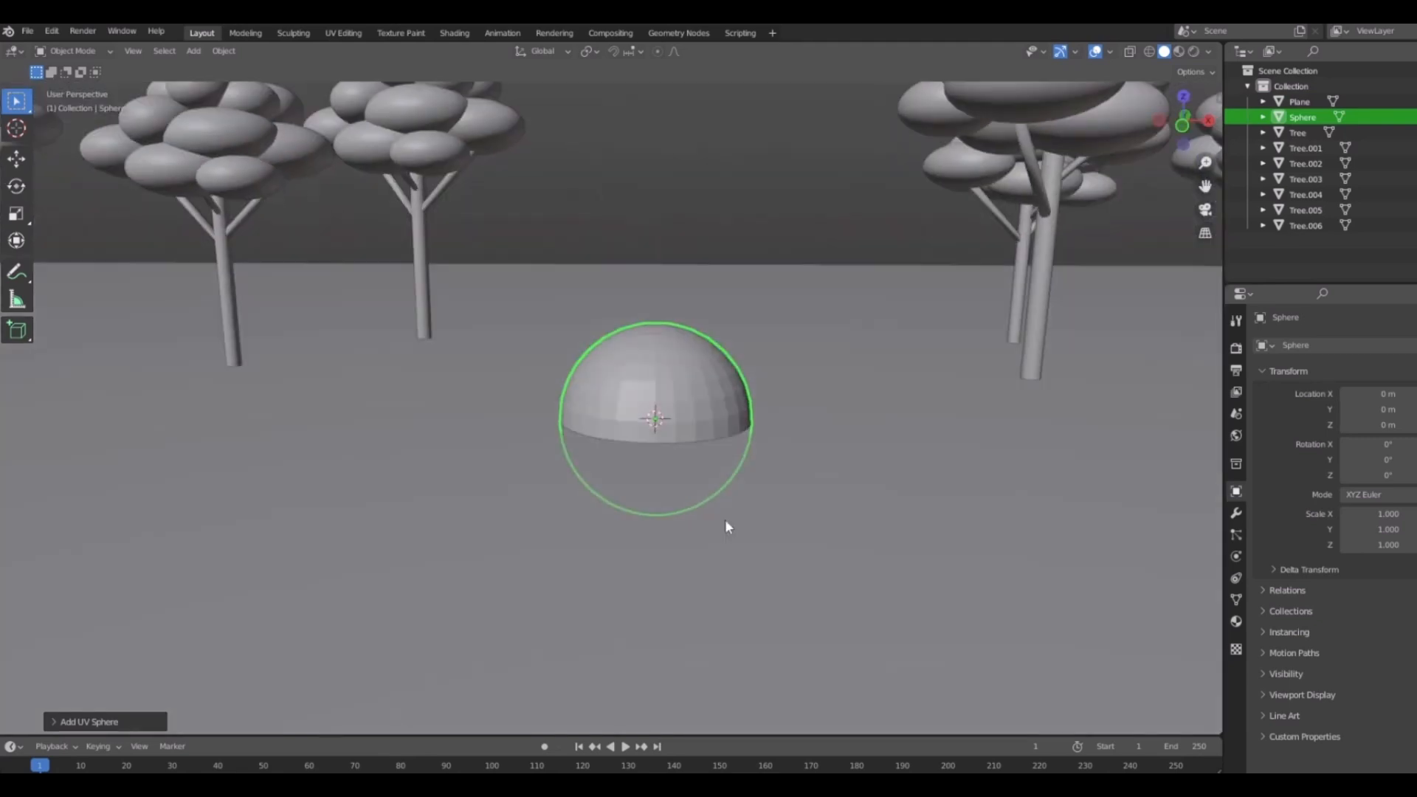
{"action": "scroll", "coordinate": [696, 535], "scroll_direction": "down", "scroll_amount": 7}
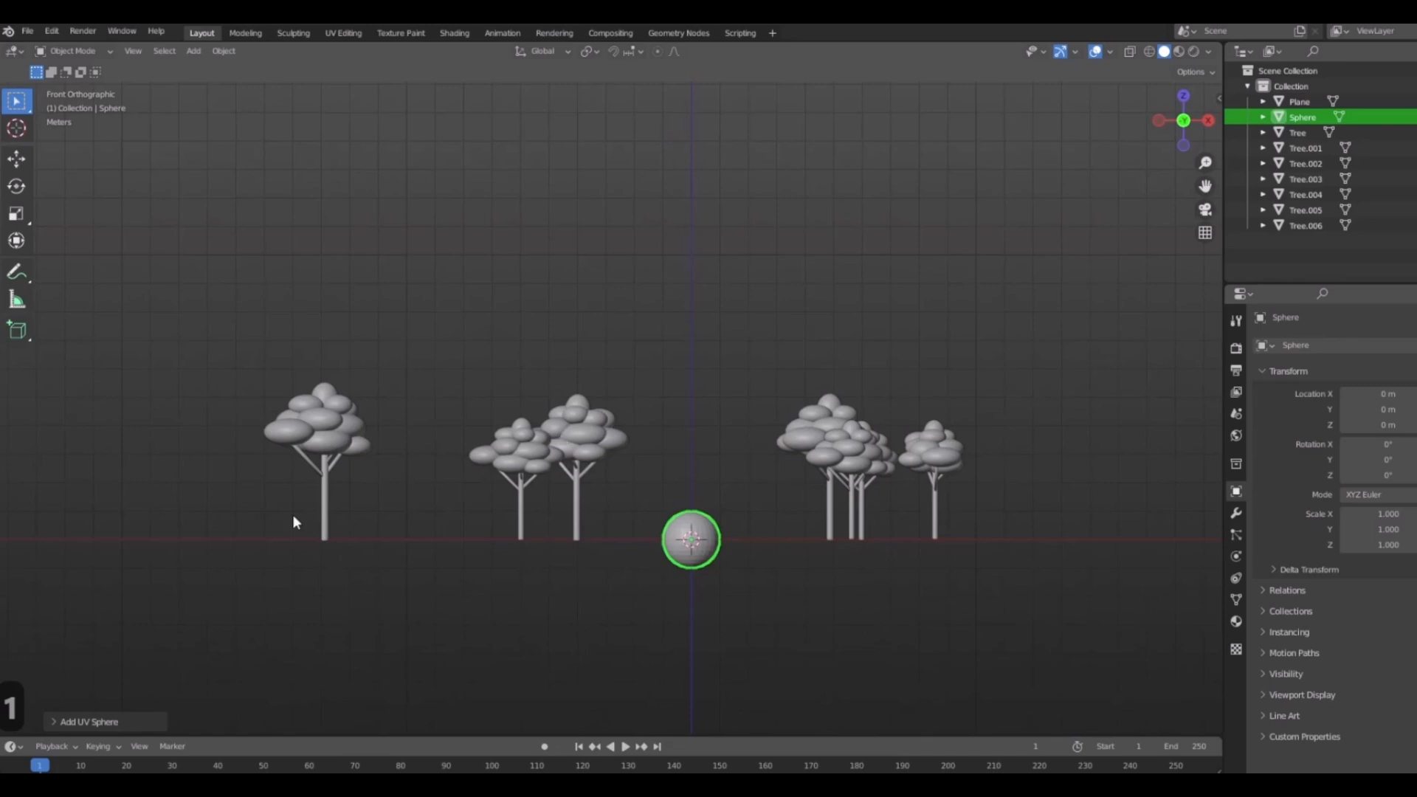
{"action": "scroll", "coordinate": [844, 458], "scroll_direction": "down", "scroll_amount": 3}
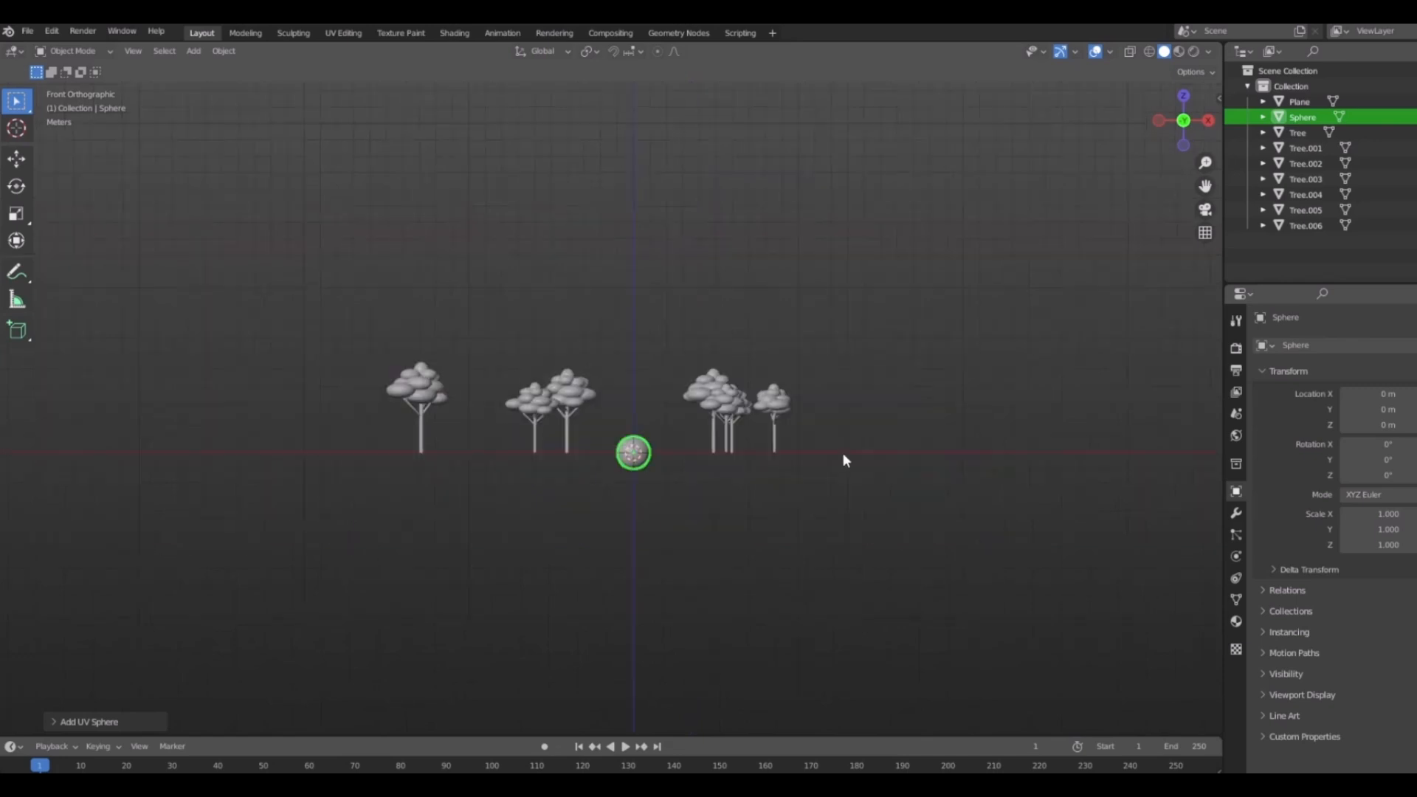
{"action": "middle_click_drag", "start_coordinate": [844, 459], "coordinate": [847, 508]}
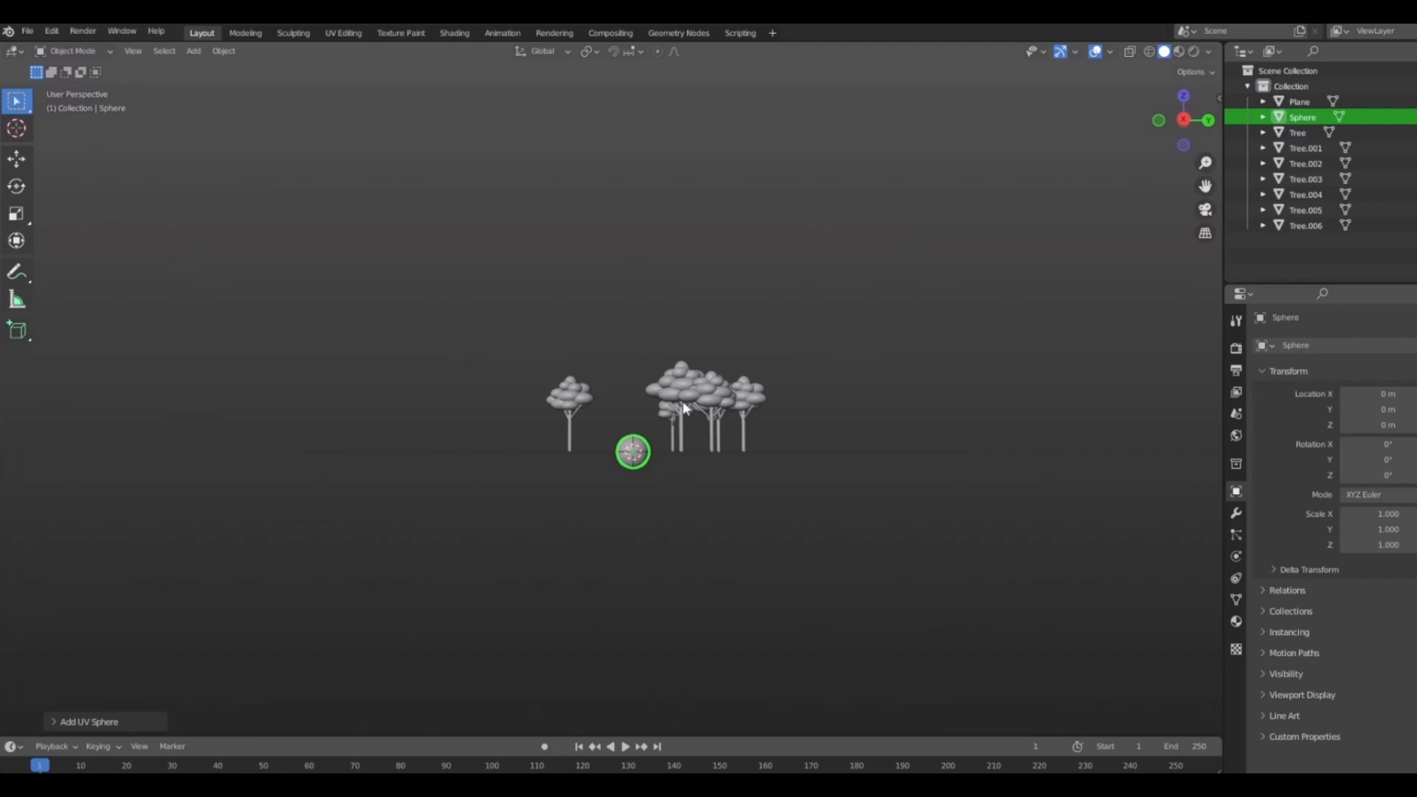
{"action": "middle_click_drag", "start_coordinate": [684, 408], "coordinate": [695, 439]}
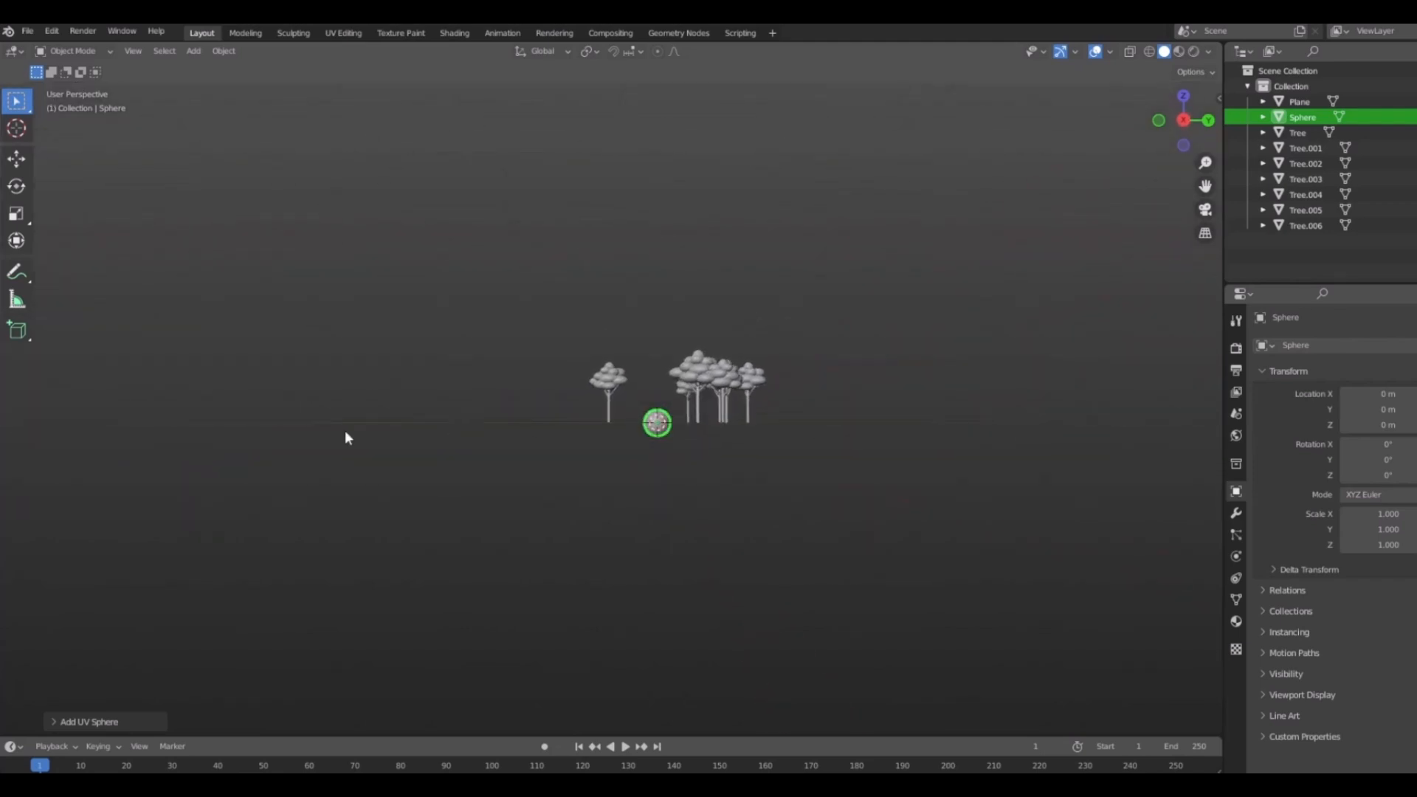
{"action": "middle_click_drag", "start_coordinate": [1073, 467], "coordinate": [560, 522]}
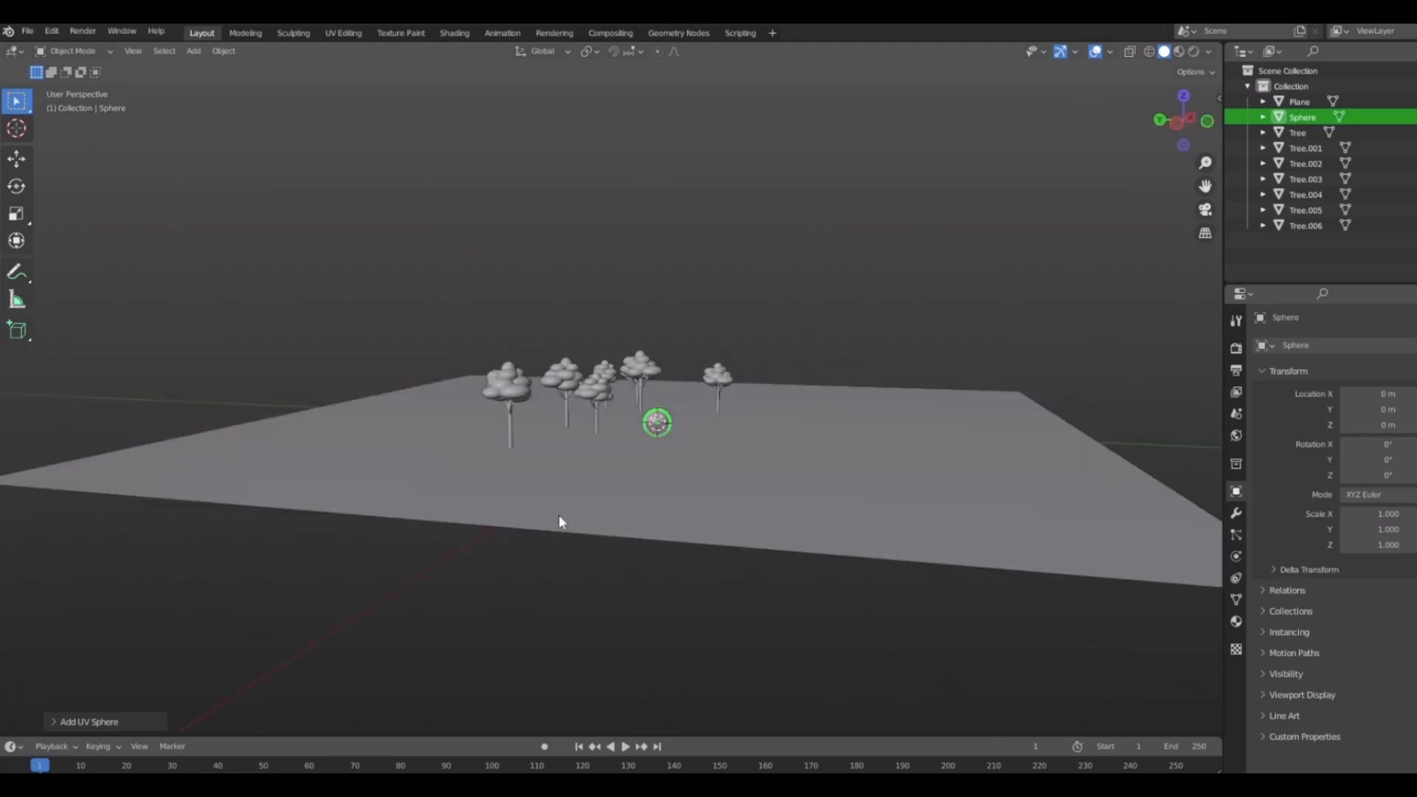
Raise the sphere along Z to about 1 m in the front view.
{"action": "key", "text": "KP_1"}
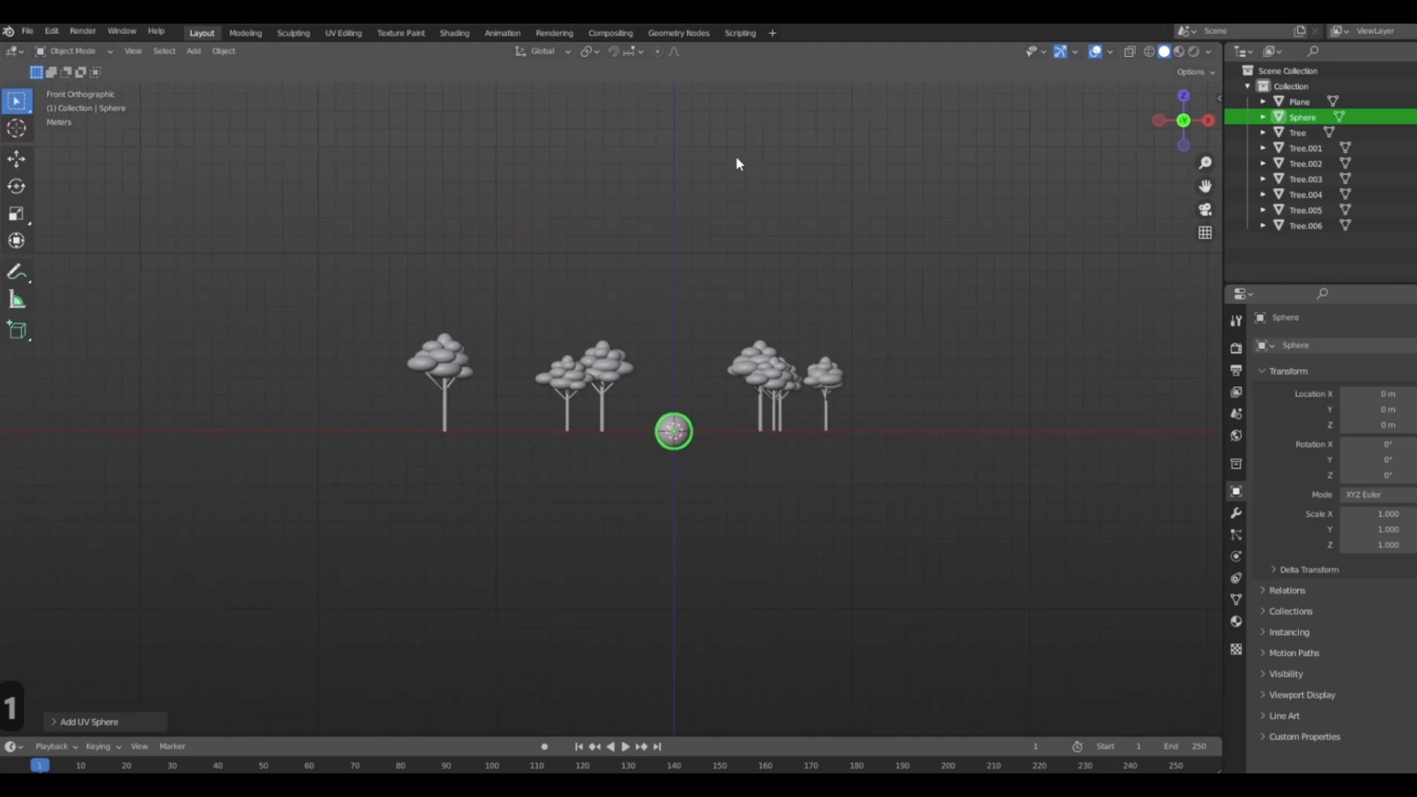
{"action": "scroll", "coordinate": [800, 443], "scroll_direction": "up", "scroll_amount": 10}
{"action": "key", "text": "g"}
{"action": "key", "text": "z"}
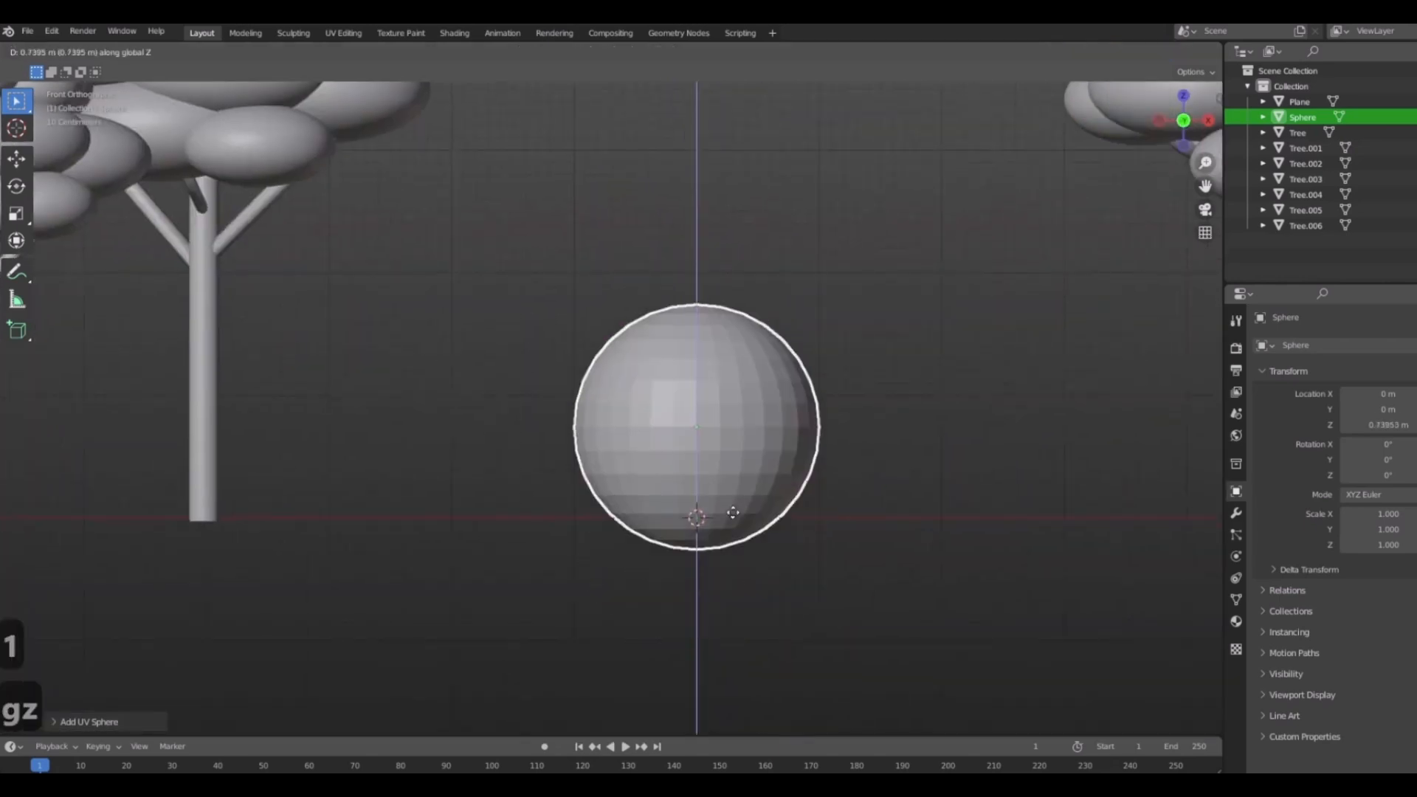
{"action": "key", "text": "Return"}
Flatten the sphere to a Z scale of about 0.625 and shade it smooth.
{"action": "key", "text": "s"}
{"action": "key", "text": "z"}
{"action": "left_click", "coordinate": [873, 550]}
{"action": "right_click", "coordinate": [754, 404]}
{"action": "left_click", "coordinate": [754, 405]}
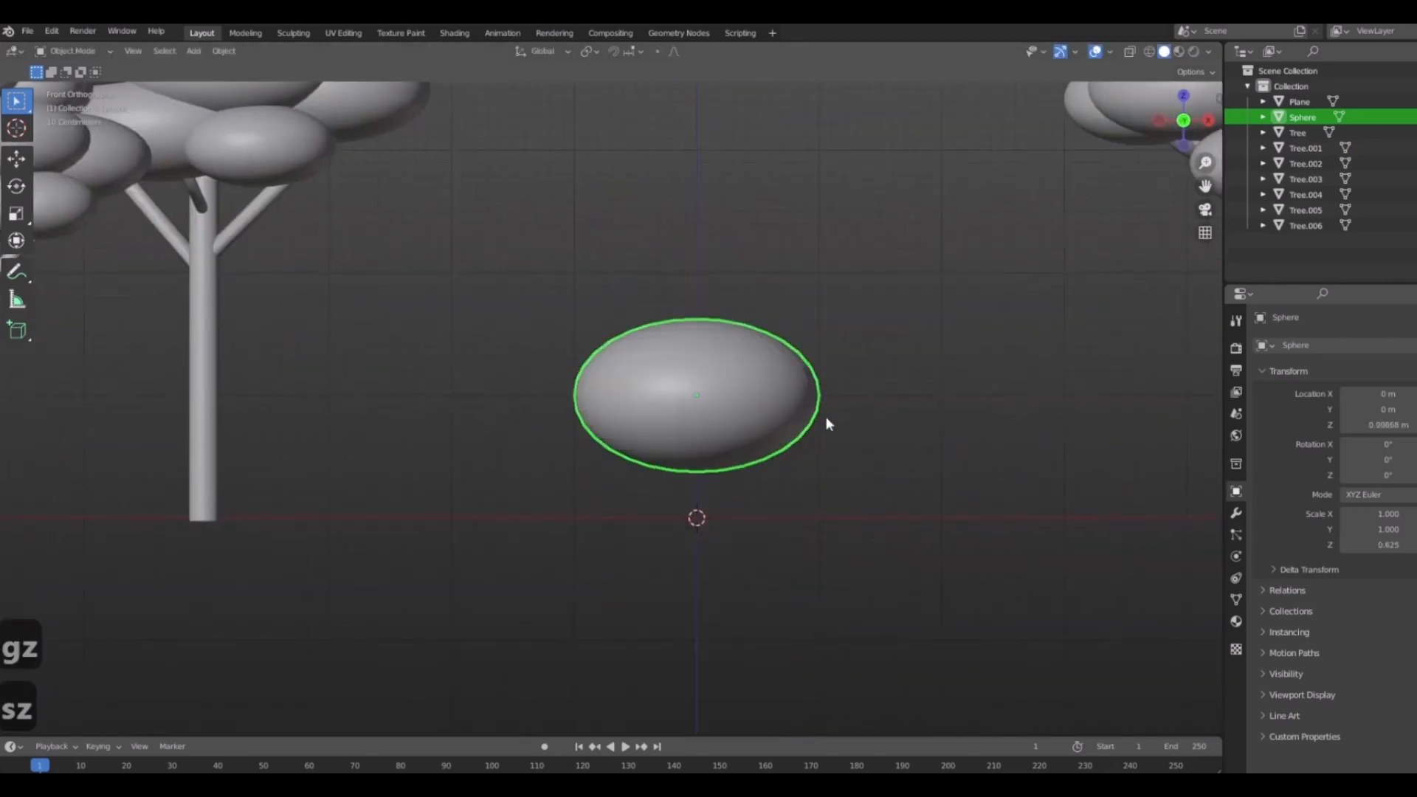
Lower the flattened sphere along Z to about 0.14 m so it sits partly in the ground.
{"action": "key", "text": "g"}
{"action": "key", "text": "z"}
{"action": "left_click", "coordinate": [778, 503]}
Narrow the flattened sphere to a Y scale of about 0.71.
{"action": "mouse_move", "coordinate": [778, 504]}
{"action": "middle_mouse_down"}
{"action": "mouse_move", "coordinate": [740, 555]}
{"action": "mouse_move", "coordinate": [737, 524]}
{"action": "mouse_move", "coordinate": [841, 655]}
{"action": "middle_mouse_up"}
{"action": "key", "text": "s"}
{"action": "key", "text": "y"}
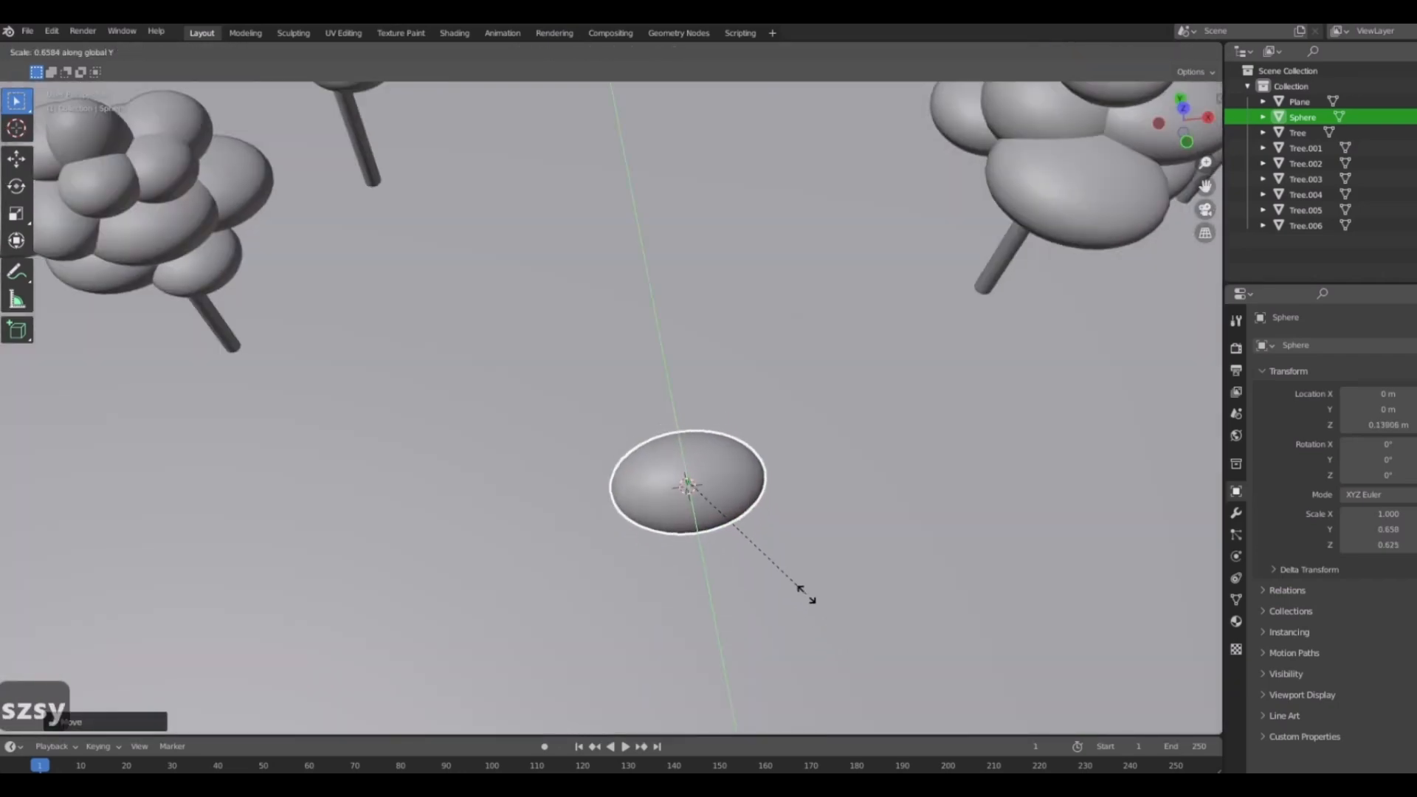
{"action": "left_click", "coordinate": [766, 544]}
Duplicate the sphere and raise the copy along Z to about 0.74 m.
{"action": "middle_click_drag", "start_coordinate": [766, 545], "coordinate": [921, 601]}
{"action": "key", "text": "shift+d"}
{"action": "key", "text": "z"}
{"action": "left_click", "coordinate": [852, 620]}
Scale the upper sphere to about 0.64 in X and 0.81 in Y.
{"action": "key", "text": "s"}
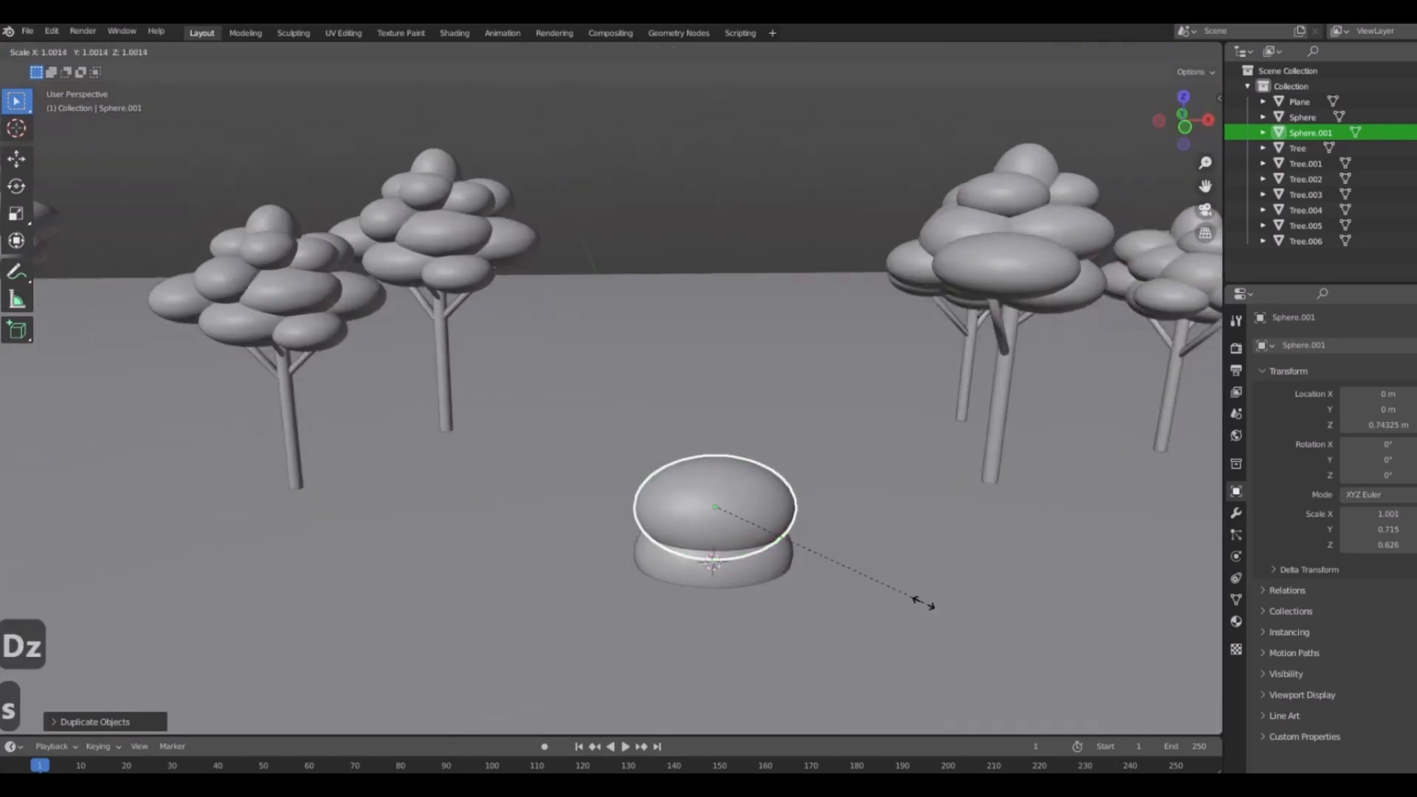
{"action": "key", "text": "x"}
{"action": "left_click", "coordinate": [841, 575]}
{"action": "middle_click_drag", "start_coordinate": [841, 575], "coordinate": [809, 608]}
{"action": "key", "text": "s"}
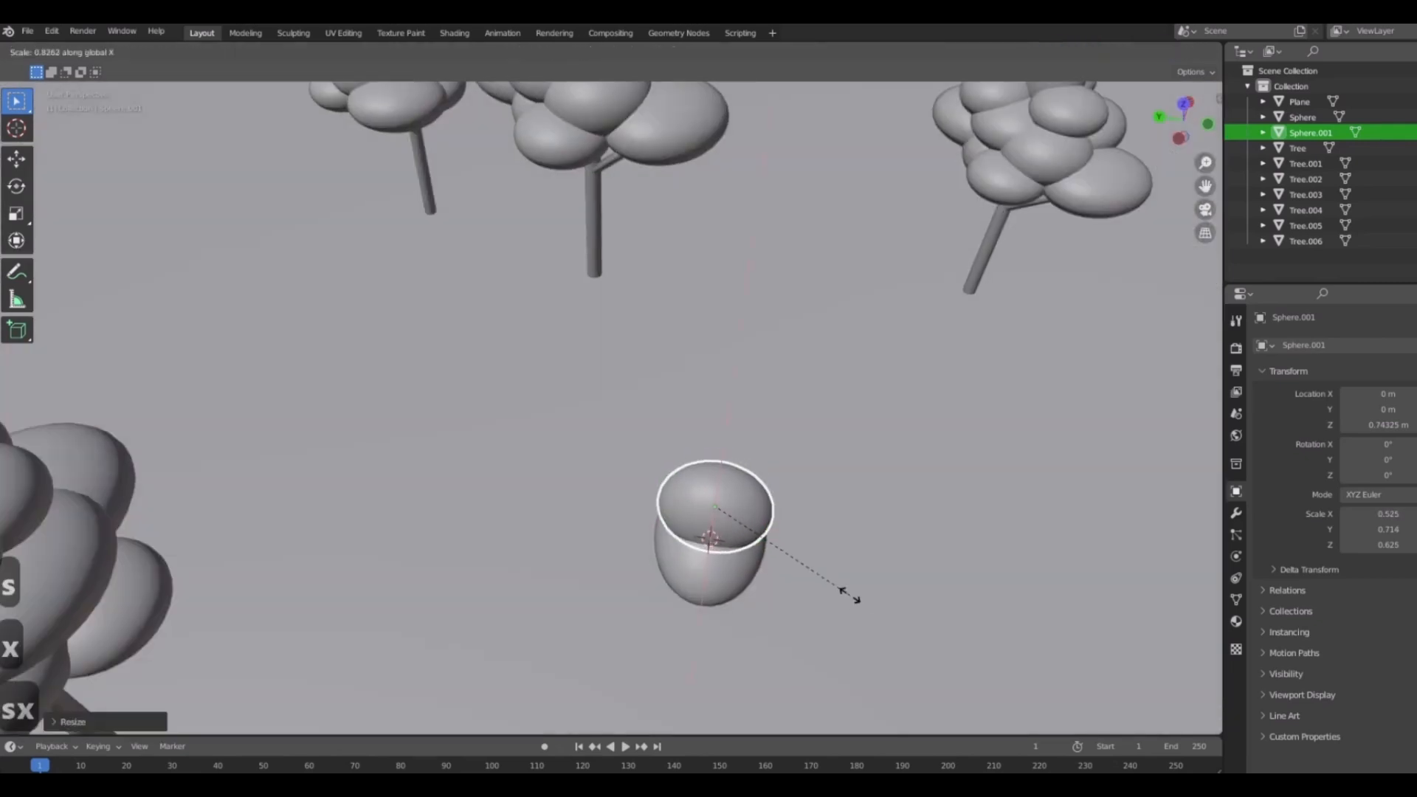
{"action": "key", "text": "y"}
{"action": "left_click", "coordinate": [808, 591]}
Duplicate the upper sphere in the front view, place the copy on the bush's negative X side and resize it.
{"action": "key", "text": "1"}
{"action": "key", "text": "shift+d"}
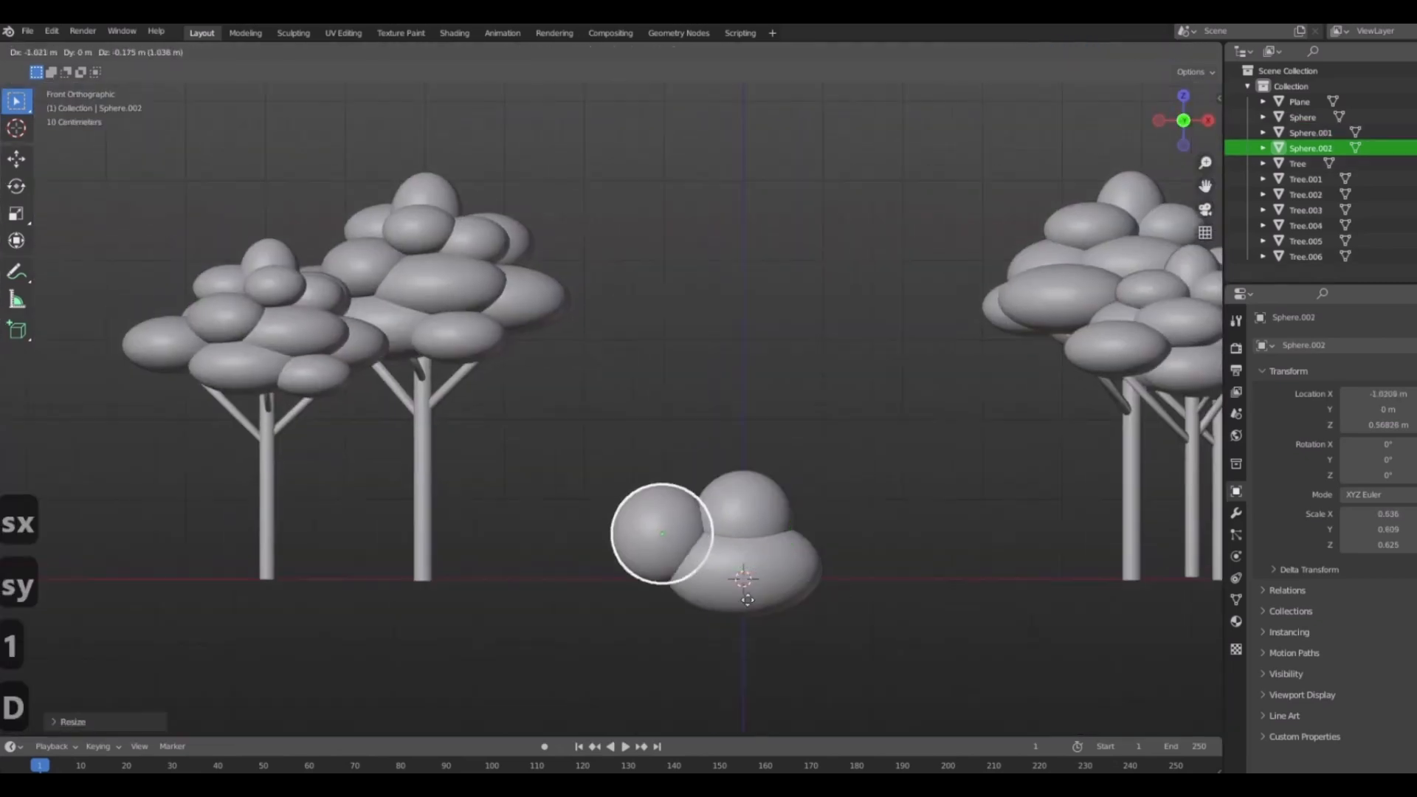
{"action": "left_click", "coordinate": [653, 572]}
{"action": "key", "text": "s"}
{"action": "left_click", "coordinate": [871, 630]}
Tuck the side sphere against the bush and adjust its Y scale and overall size.
{"action": "middle_click_drag", "start_coordinate": [871, 631], "coordinate": [755, 569]}
{"action": "key", "text": "g"}
{"action": "left_click", "coordinate": [666, 615]}
{"action": "key", "text": "s"}
{"action": "key", "text": "y"}
{"action": "left_click", "coordinate": [797, 633]}
{"action": "key", "text": "s"}
{"action": "left_click", "coordinate": [889, 620]}
{"action": "key", "text": "g"}
{"action": "left_click", "coordinate": [779, 562]}
Duplicate the small side sphere and place the copy at the front of the bush.
{"action": "key", "text": "shift+d"}
{"action": "left_click", "coordinate": [659, 641]}
{"action": "key", "text": "g"}
{"action": "left_click", "coordinate": [702, 590]}
Duplicate the small sphere to the opposite side of the bush and flatten the copy along Z.
{"action": "scroll", "coordinate": [669, 591], "scroll_direction": "up", "scroll_amount": 3}
{"action": "key", "text": "shift+d"}
{"action": "left_click", "coordinate": [796, 580]}
{"action": "key", "text": "s"}
{"action": "key", "text": "z"}
{"action": "left_click", "coordinate": [815, 644]}
Flatten the top sphere to a Z scale of about 0.50.
{"action": "left_click", "coordinate": [621, 550]}
{"action": "key", "text": "s"}
{"action": "key", "text": "z"}
{"action": "left_click", "coordinate": [721, 616]}
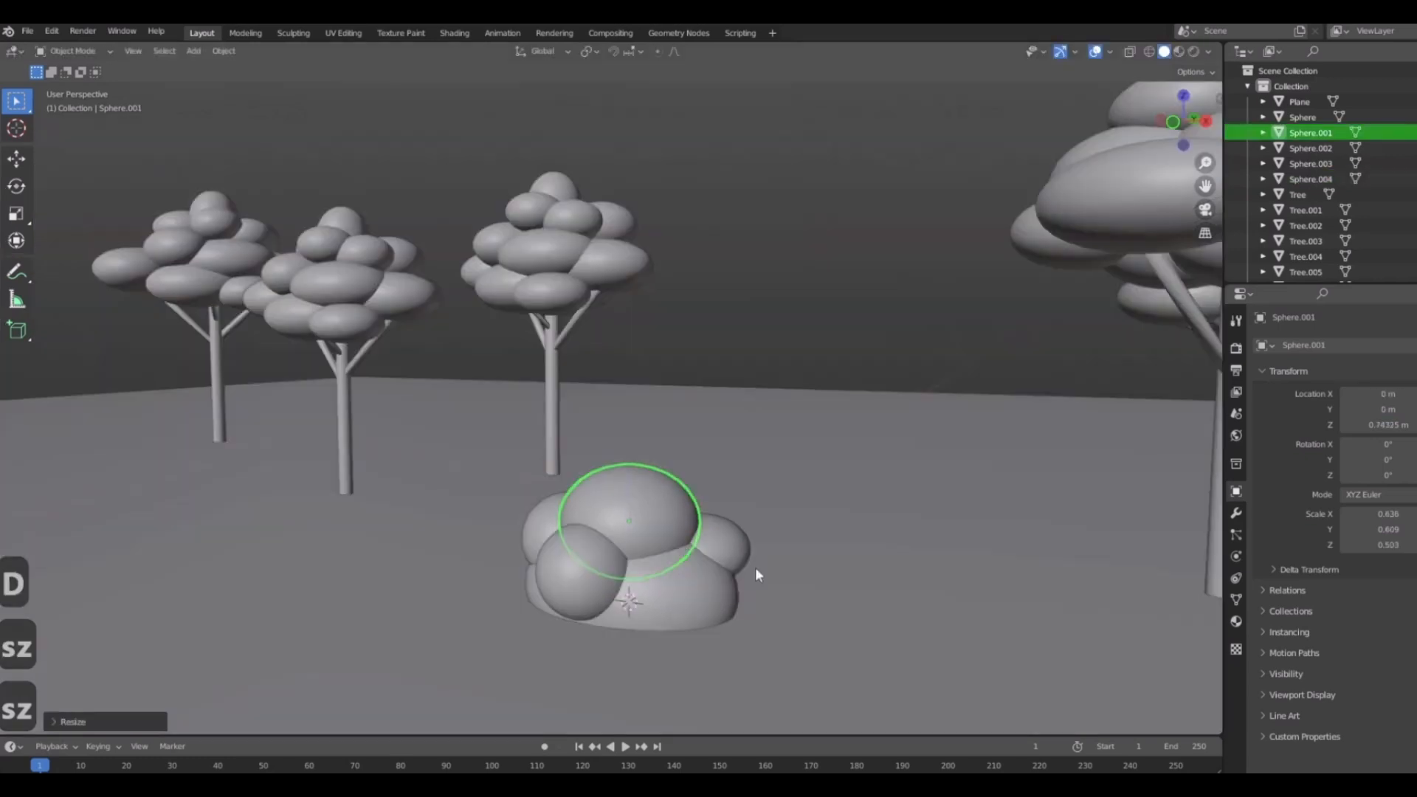
Flatten the small front sphere and the small negative-X side sphere along Z.
{"action": "left_click", "coordinate": [583, 568]}
{"action": "key", "text": "s"}
{"action": "key", "text": "z"}
{"action": "left_click", "coordinate": [732, 618]}
{"action": "left_click", "coordinate": [544, 518]}
{"action": "key", "text": "s"}
{"action": "key", "text": "z"}
{"action": "left_click", "coordinate": [551, 534]}
Duplicate a small flattened sphere and position the copy beside the existing one at the front of the bush.
{"action": "middle_click_drag", "start_coordinate": [557, 569], "coordinate": [611, 614]}
{"action": "key", "text": "shift+d"}
{"action": "left_click", "coordinate": [748, 585]}
{"action": "middle_click_drag", "start_coordinate": [748, 593], "coordinate": [754, 626]}
{"action": "key", "text": "g"}
{"action": "left_click", "coordinate": [757, 592]}
{"action": "key", "text": "g"}
{"action": "left_click", "coordinate": [771, 639]}
{"action": "key", "text": "g"}
{"action": "left_click", "coordinate": [751, 641]}
Adjust the position of a small front sphere along Y.
{"action": "left_click", "coordinate": [715, 618]}
{"action": "key", "text": "g"}
{"action": "key", "text": "y"}
{"action": "left_click", "coordinate": [690, 639]}
{"action": "left_click", "coordinate": [713, 593]}
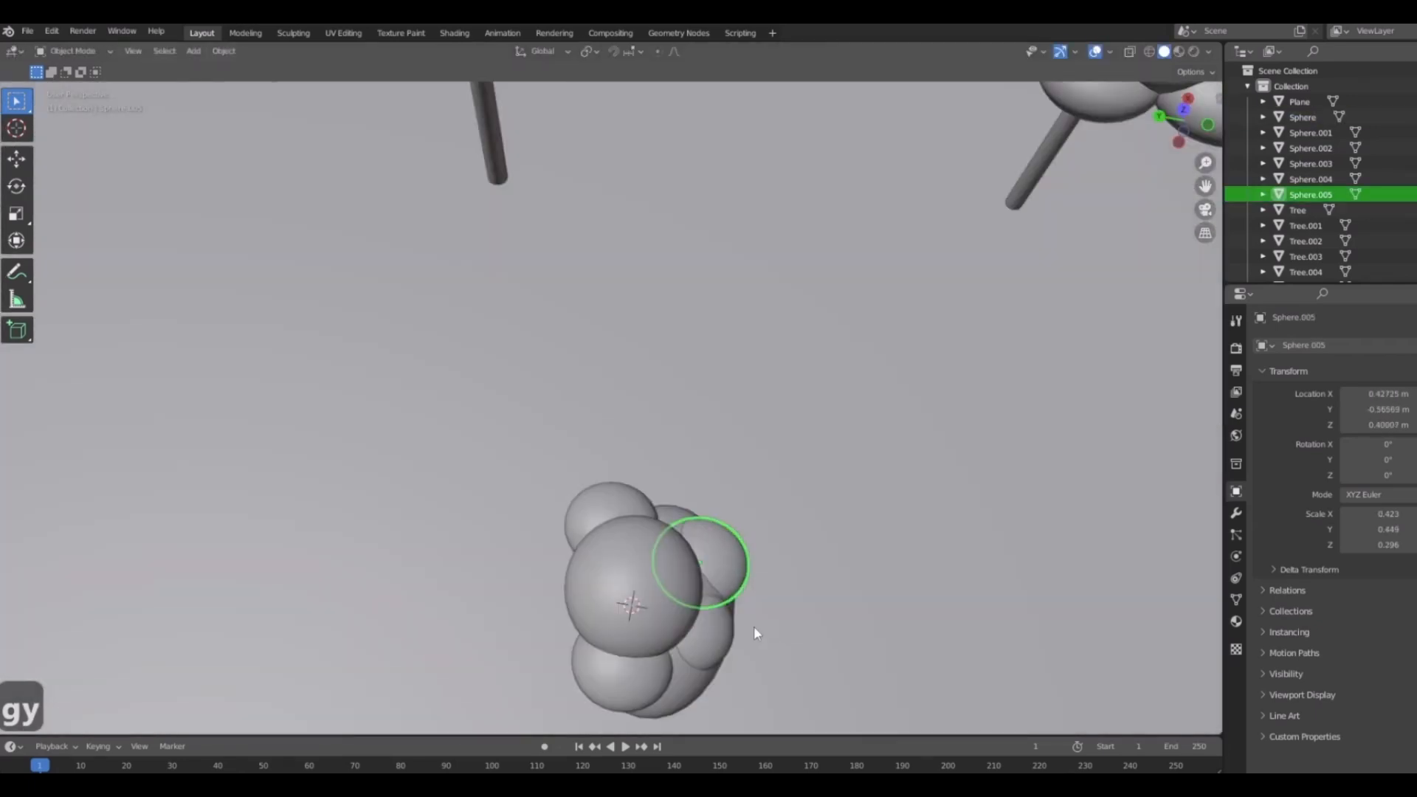
Duplicate the large base sphere along Y to about 0.51 m.
{"action": "left_click", "coordinate": [754, 627]}
{"action": "key", "text": "shift+d"}
{"action": "key", "text": "y"}
{"action": "left_click", "coordinate": [855, 747]}
Narrow the rear base sphere to an X scale of about 0.67.
{"action": "key", "text": "s"}
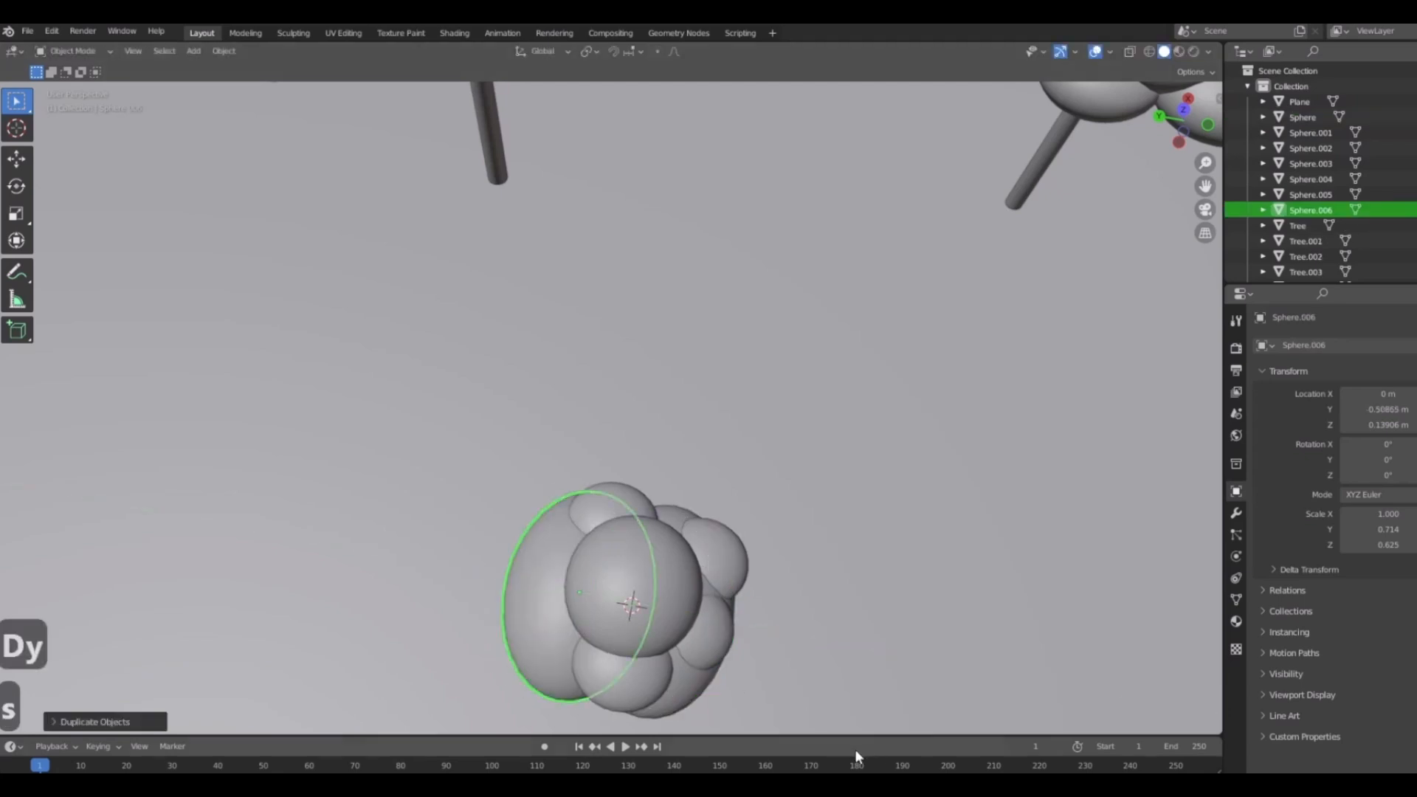
{"action": "key", "text": "x"}
{"action": "left_click", "coordinate": [558, 584]}
{"action": "left_click", "coordinate": [557, 584]}
{"action": "key", "text": "s"}
{"action": "key", "text": "x"}
{"action": "right_click", "coordinate": [959, 663]}
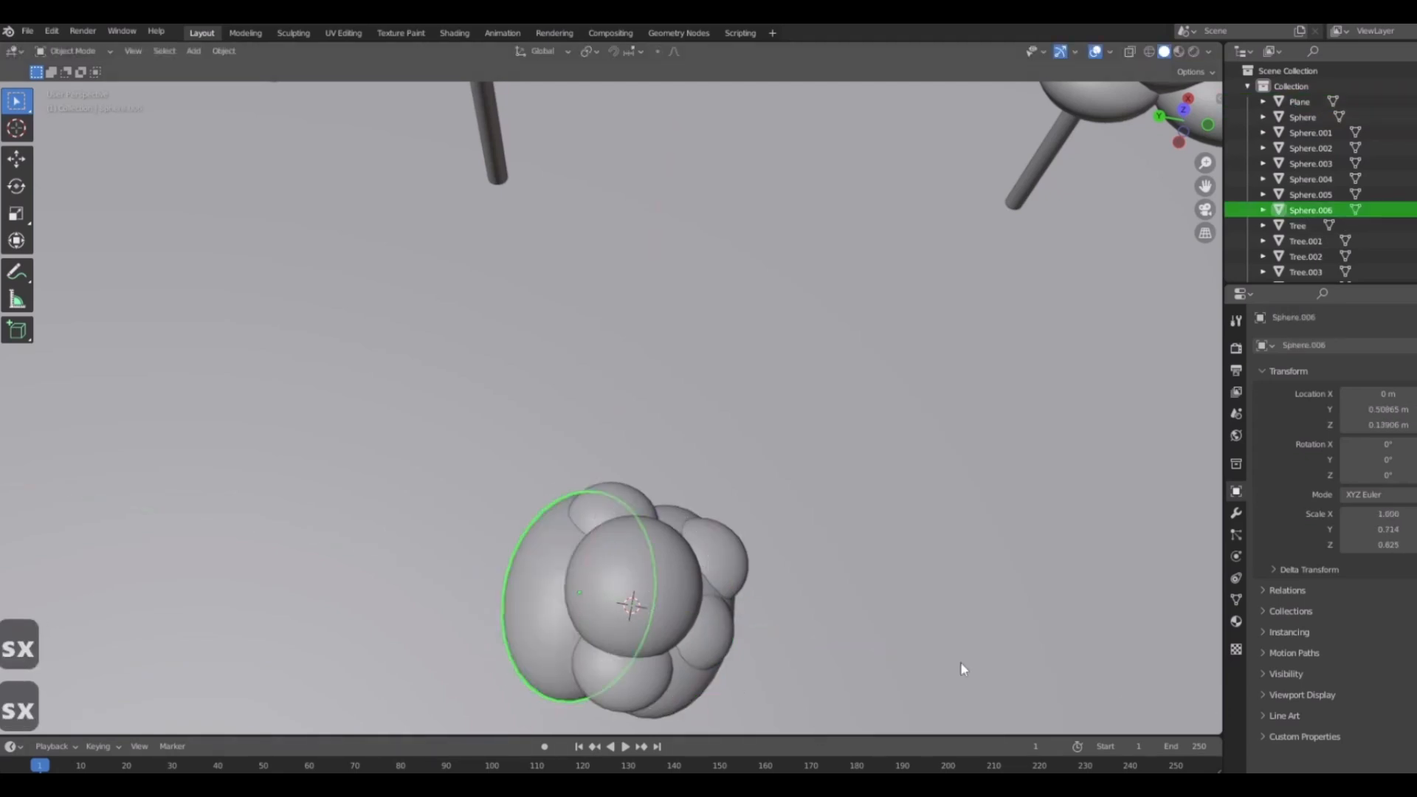
{"action": "key", "text": "s"}
{"action": "key", "text": "x"}
{"action": "left_click", "coordinate": [815, 624]}
Narrow the original base sphere to an X scale of about 0.83 and shift it toward negative X.
{"action": "middle_click_drag", "start_coordinate": [716, 716], "coordinate": [723, 563]}
{"action": "left_click", "coordinate": [673, 698]}
{"action": "key", "text": "s"}
{"action": "key", "text": "x"}
{"action": "left_click", "coordinate": [894, 707]}
{"action": "key", "text": "g"}
{"action": "left_click", "coordinate": [817, 719]}
{"action": "key", "text": "1"}
{"action": "key", "text": "s"}
{"action": "key", "text": "z"}
{"action": "left_click", "coordinate": [686, 601]}
{"action": "key", "text": "s"}
{"action": "key", "text": "z"}
{"action": "left_click", "coordinate": [694, 614]}
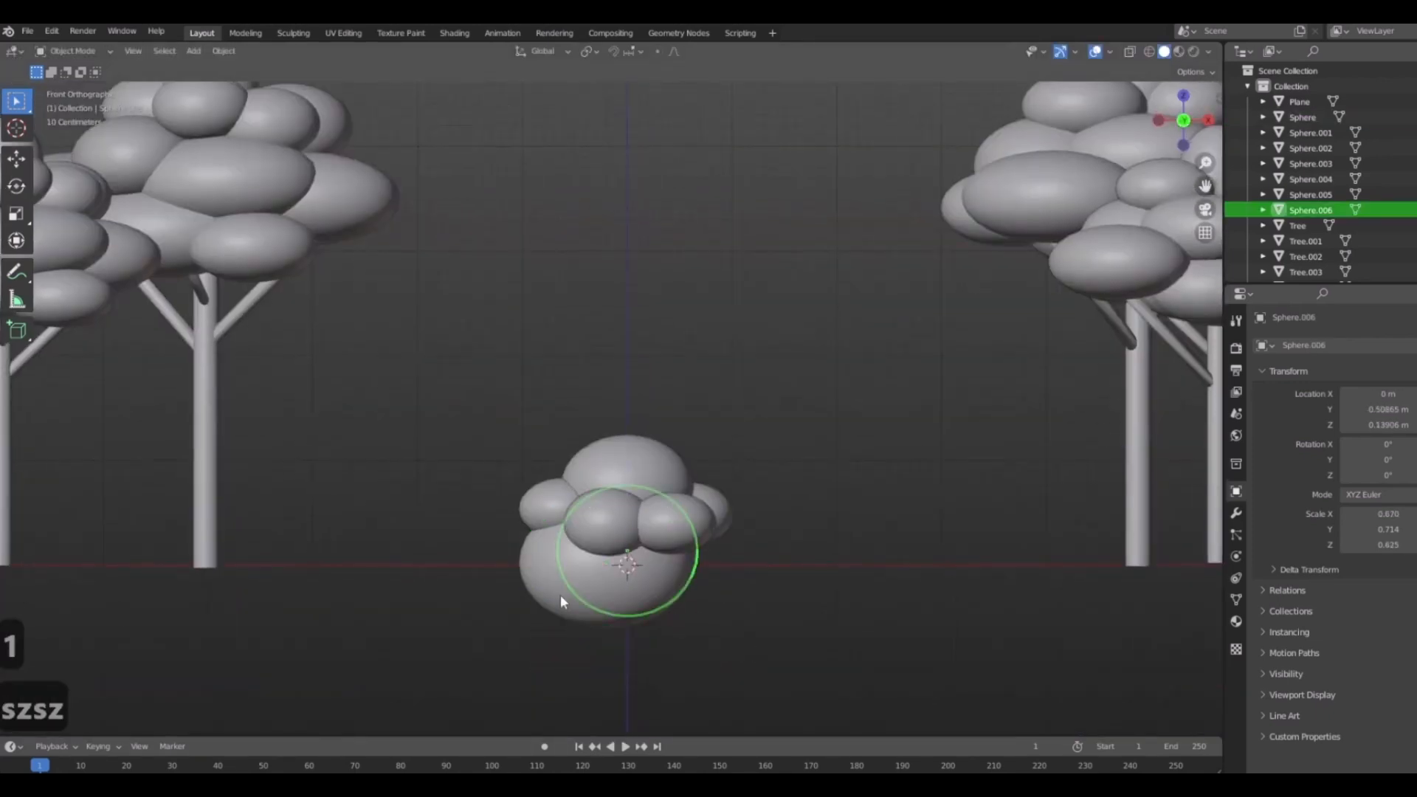
Flatten the original base sphere to a Z scale of about 0.47 and move it to about X -0.51 m.
{"action": "left_click", "coordinate": [560, 594]}
{"action": "key", "text": "s"}
{"action": "key", "text": "z"}
{"action": "left_click", "coordinate": [645, 623]}
{"action": "key", "text": "g"}
{"action": "left_click", "coordinate": [709, 589]}
Flatten the rear base sphere to a Z scale of about 0.51.
{"action": "left_click", "coordinate": [683, 588]}
{"action": "middle_click_drag", "start_coordinate": [693, 591], "coordinate": [727, 579]}
{"action": "key", "text": "s"}
{"action": "key", "text": "z"}
{"action": "left_click", "coordinate": [667, 564]}
Duplicate the original base sphere and place the copy on the bush's positive X side.
{"action": "key", "text": "1"}
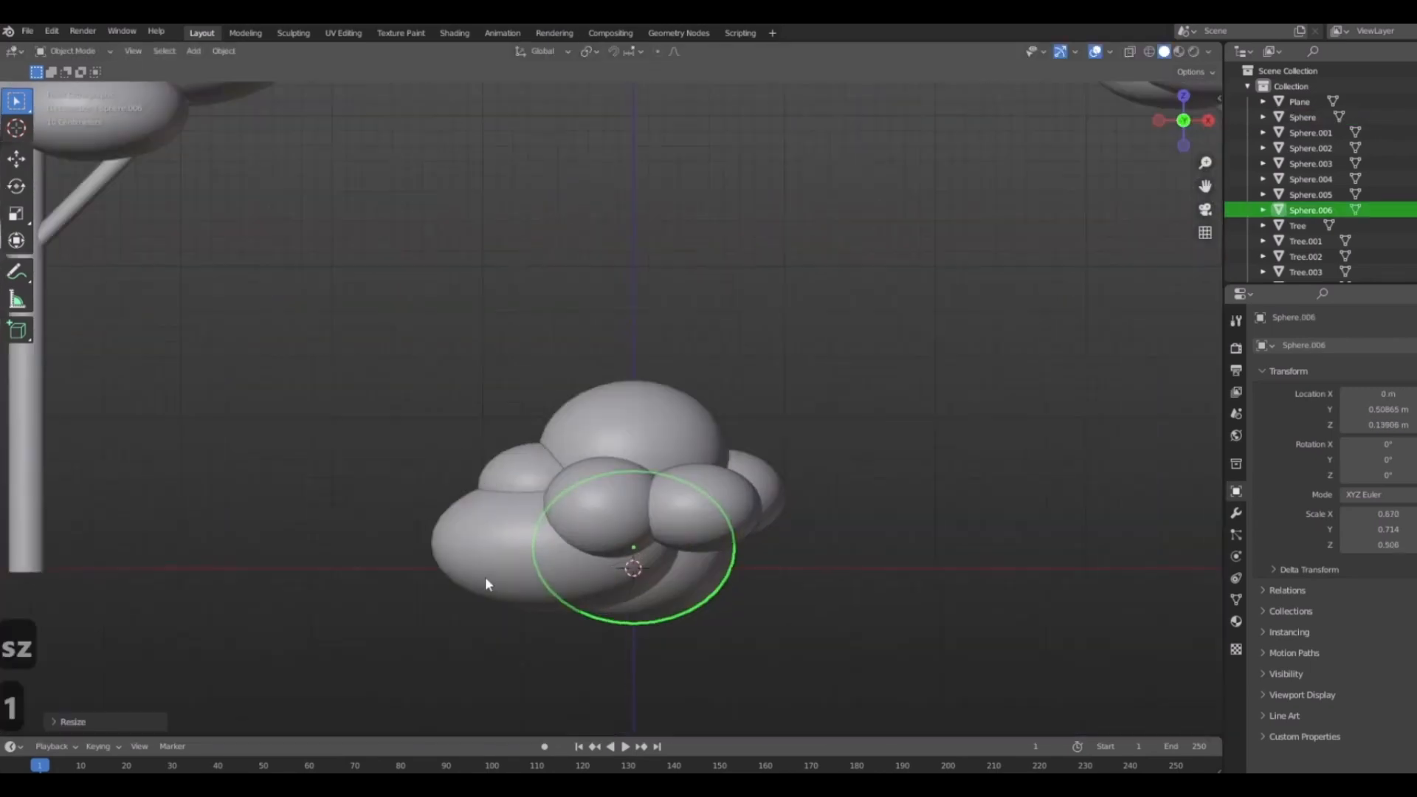
{"action": "left_click", "coordinate": [474, 582]}
{"action": "key", "text": "shift+d"}
{"action": "left_click", "coordinate": [656, 584]}
{"action": "middle_click_drag", "start_coordinate": [891, 579], "coordinate": [776, 552]}
{"action": "left_click", "coordinate": [910, 607]}
Reposition and resize a small sphere on the bush's positive X side.
{"action": "scroll", "coordinate": [767, 552], "scroll_direction": "down", "scroll_amount": 5}
{"action": "left_click", "coordinate": [769, 575]}
{"action": "scroll", "coordinate": [769, 577], "scroll_direction": "up", "scroll_amount": 4}
{"action": "key", "text": "g"}
{"action": "left_click", "coordinate": [817, 582]}
{"action": "key", "text": "s"}
{"action": "left_click", "coordinate": [706, 635]}
Duplicate the small sphere, scale the copy to about 0.45 in X, and fit it into the bush's positive X side.
{"action": "key", "text": "shift+d"}
{"action": "left_click", "coordinate": [774, 562]}
{"action": "key", "text": "g"}
{"action": "left_click", "coordinate": [717, 585]}
{"action": "key", "text": "s"}
{"action": "left_click", "coordinate": [772, 608]}
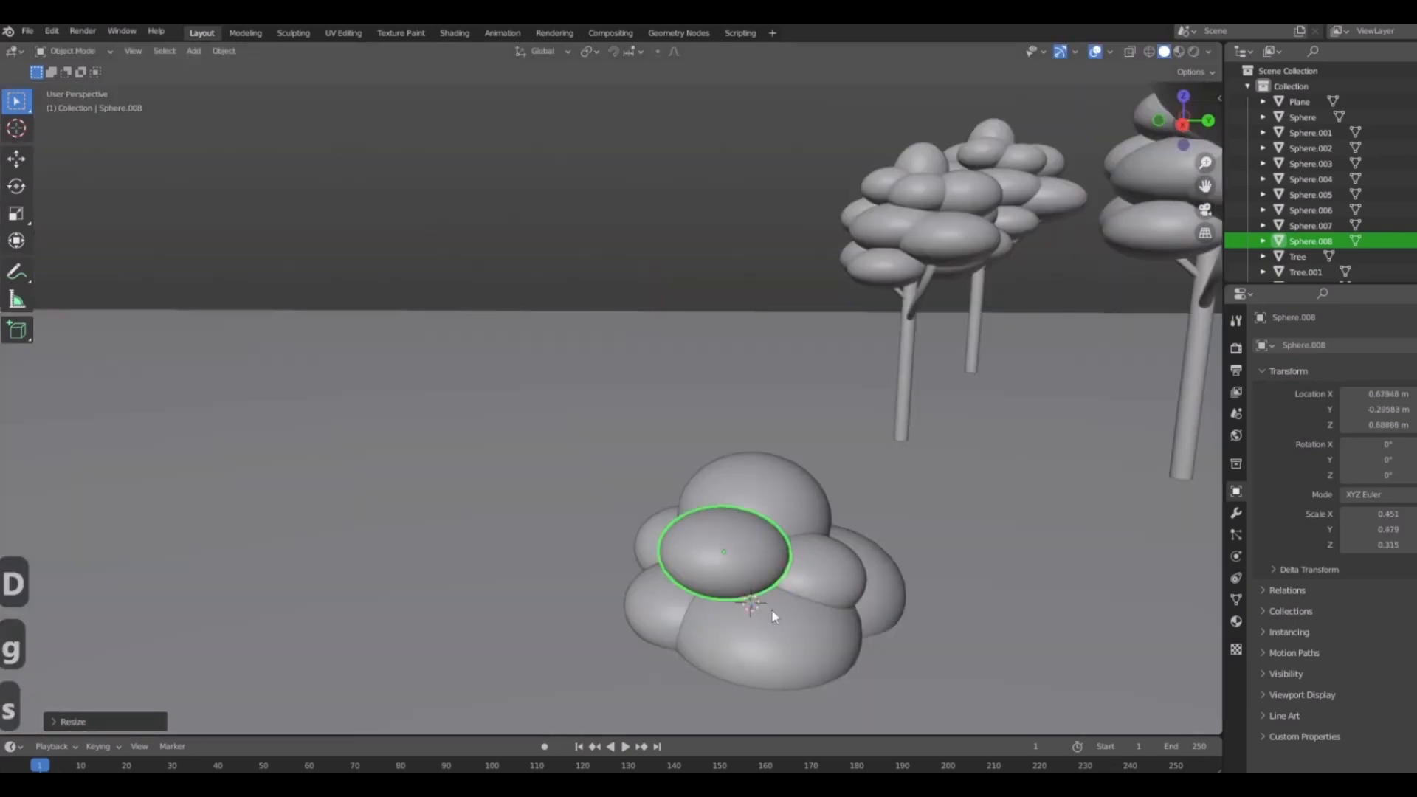
{"action": "key", "text": "g"}
{"action": "middle_click_drag", "start_coordinate": [772, 609], "coordinate": [635, 588]}
{"action": "left_click", "coordinate": [753, 575]}
Duplicate the small sphere twice more, placing one copy at the rear and the other in a remaining gap.
{"action": "key", "text": "shift+d"}
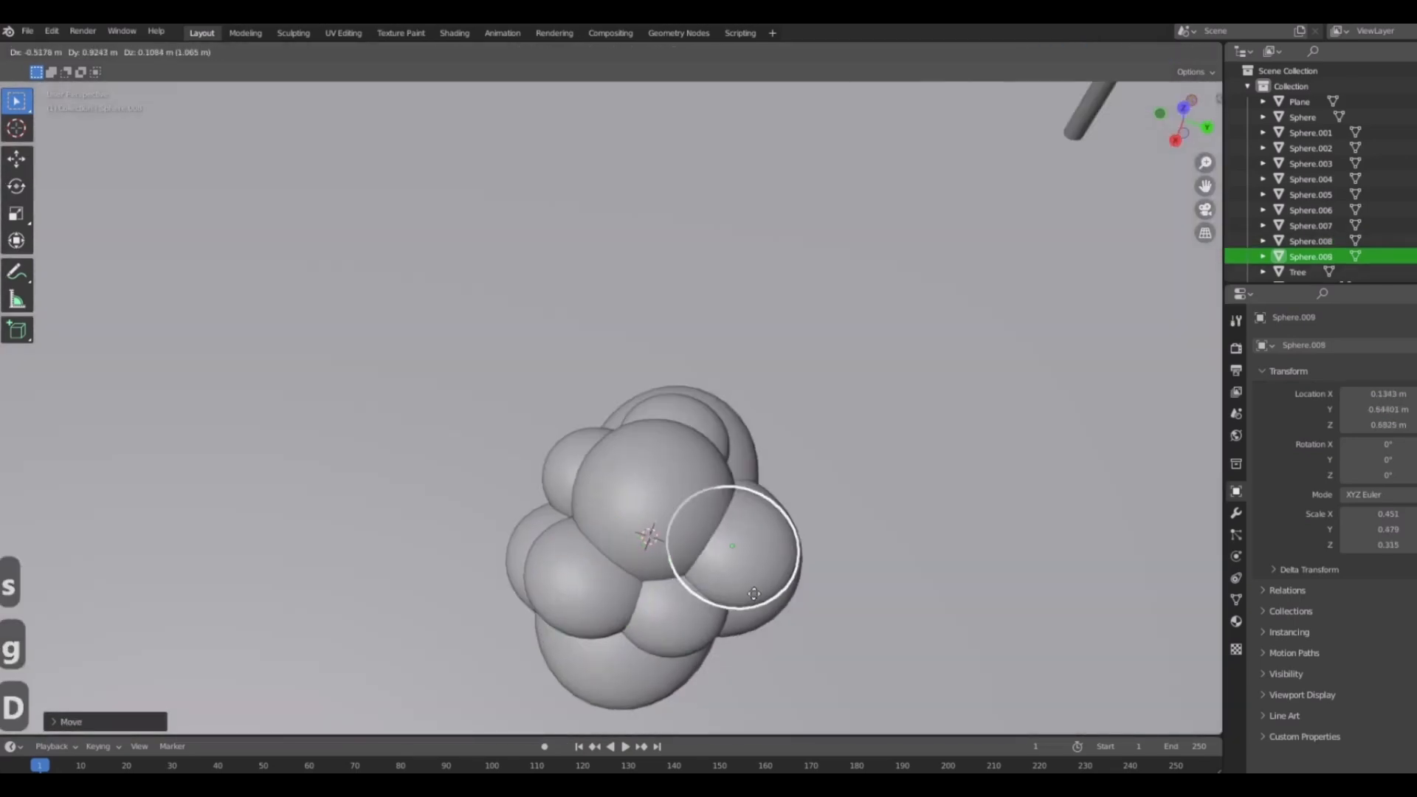
{"action": "left_click", "coordinate": [727, 550]}
{"action": "middle_click_drag", "start_coordinate": [726, 550], "coordinate": [709, 624]}
{"action": "key", "text": "g"}
{"action": "left_click", "coordinate": [708, 550]}
{"action": "key", "text": "shift+d"}
{"action": "left_click", "coordinate": [673, 692]}
Examine the bush up close from several angles and its size relative to the trees on the ground plane.
{"action": "middle_click_drag", "start_coordinate": [672, 692], "coordinate": [744, 523]}
{"action": "scroll", "coordinate": [719, 557], "scroll_direction": "up", "scroll_amount": 6}
{"action": "left_click", "coordinate": [600, 468]}
{"action": "left_click", "coordinate": [581, 513]}
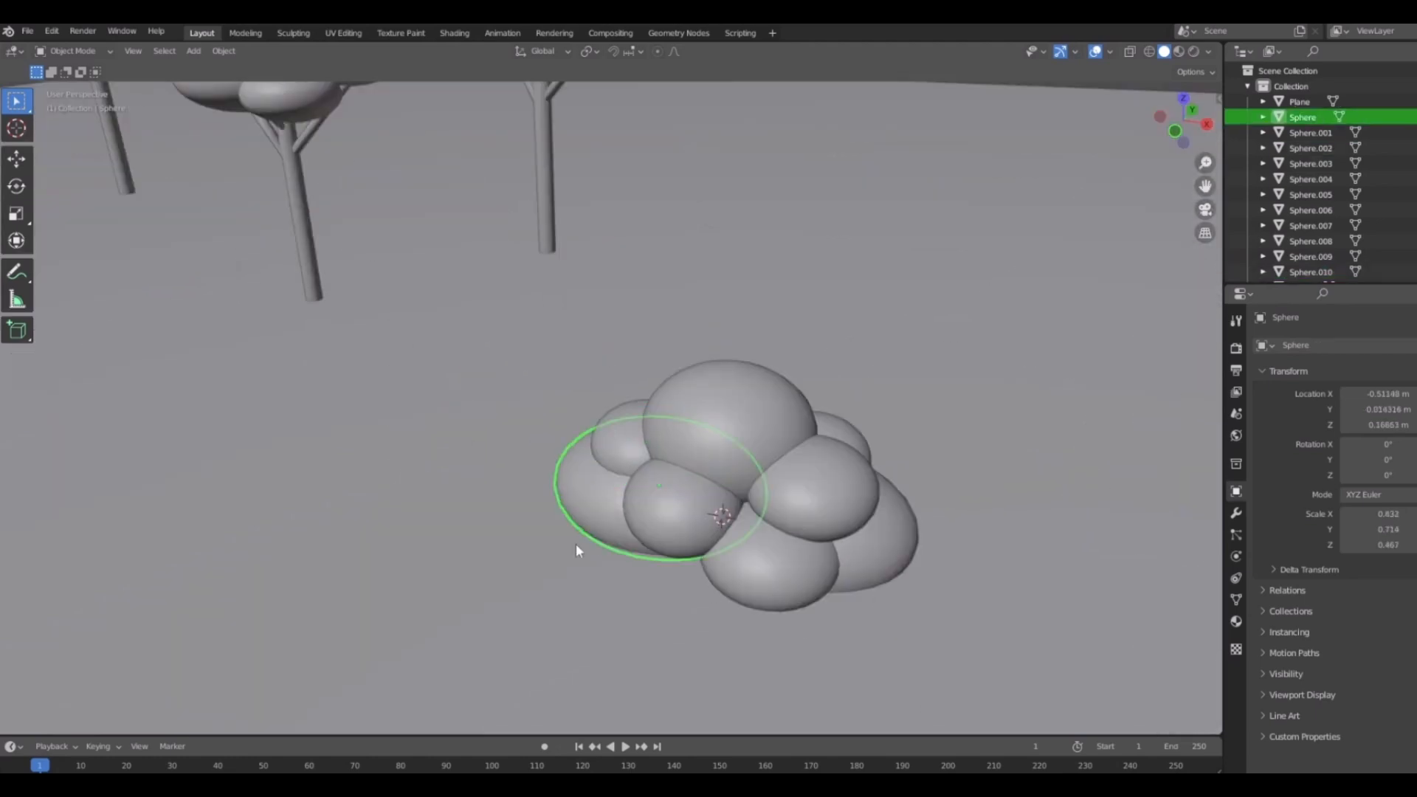
{"action": "left_click", "coordinate": [529, 600]}
{"action": "scroll", "coordinate": [529, 600], "scroll_direction": "down", "scroll_amount": 7}
{"action": "scroll", "coordinate": [558, 581], "scroll_direction": "down", "scroll_amount": 4}
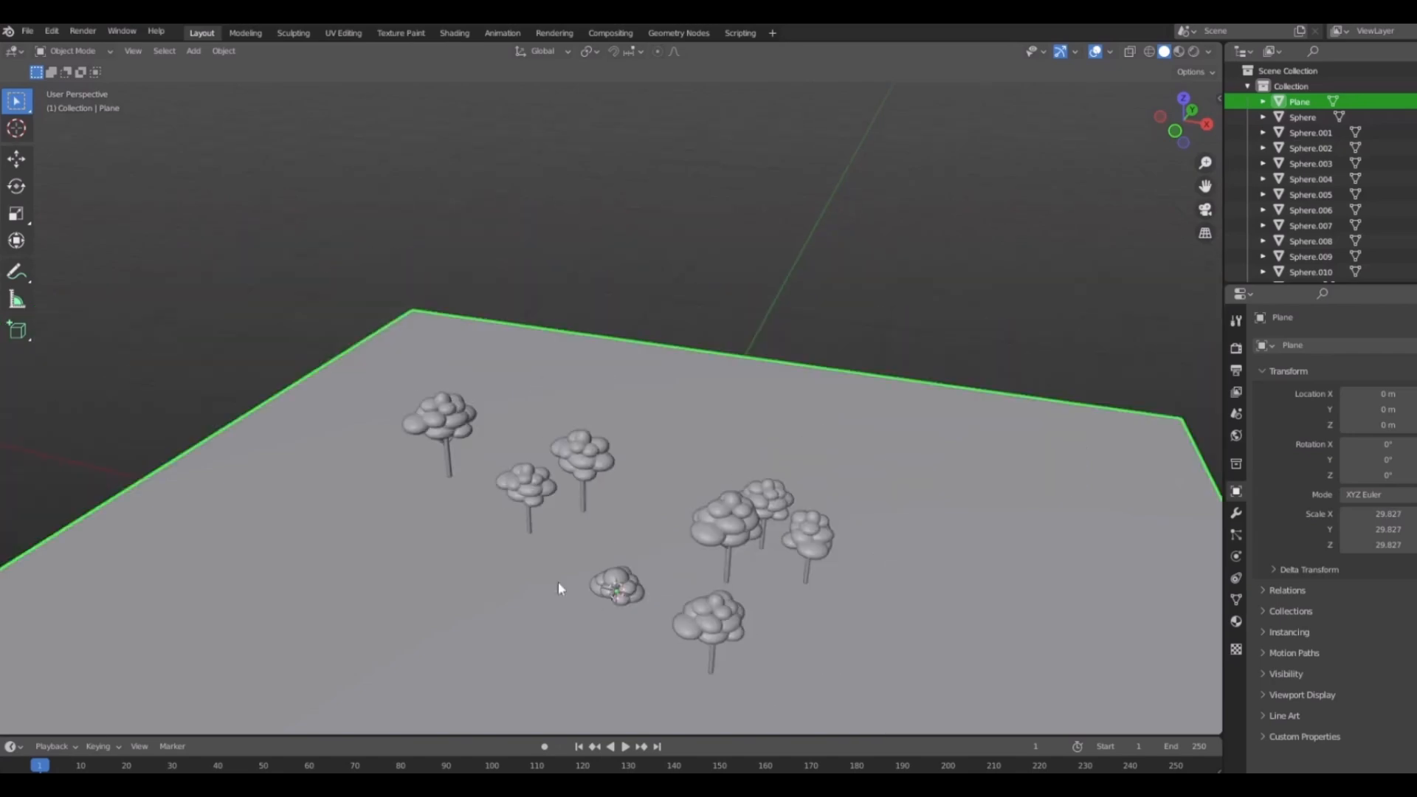
{"action": "scroll", "coordinate": [614, 607], "scroll_direction": "up", "scroll_amount": 3}
{"action": "middle_click_drag", "start_coordinate": [558, 581], "coordinate": [754, 600]}
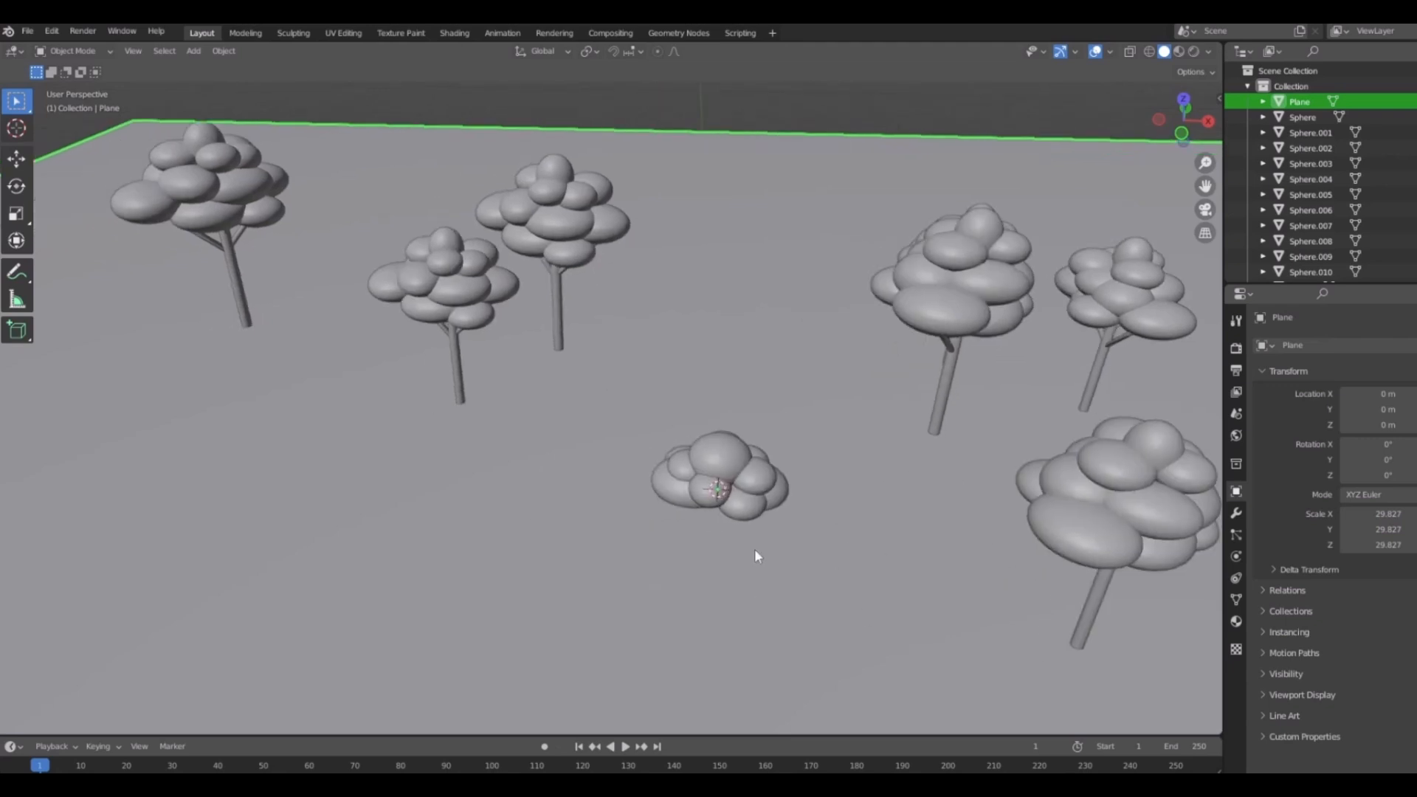
{"action": "left_click_drag", "start_coordinate": [591, 376], "coordinate": [873, 605]}
{"action": "scroll", "coordinate": [874, 609], "scroll_direction": "down", "scroll_amount": 3}
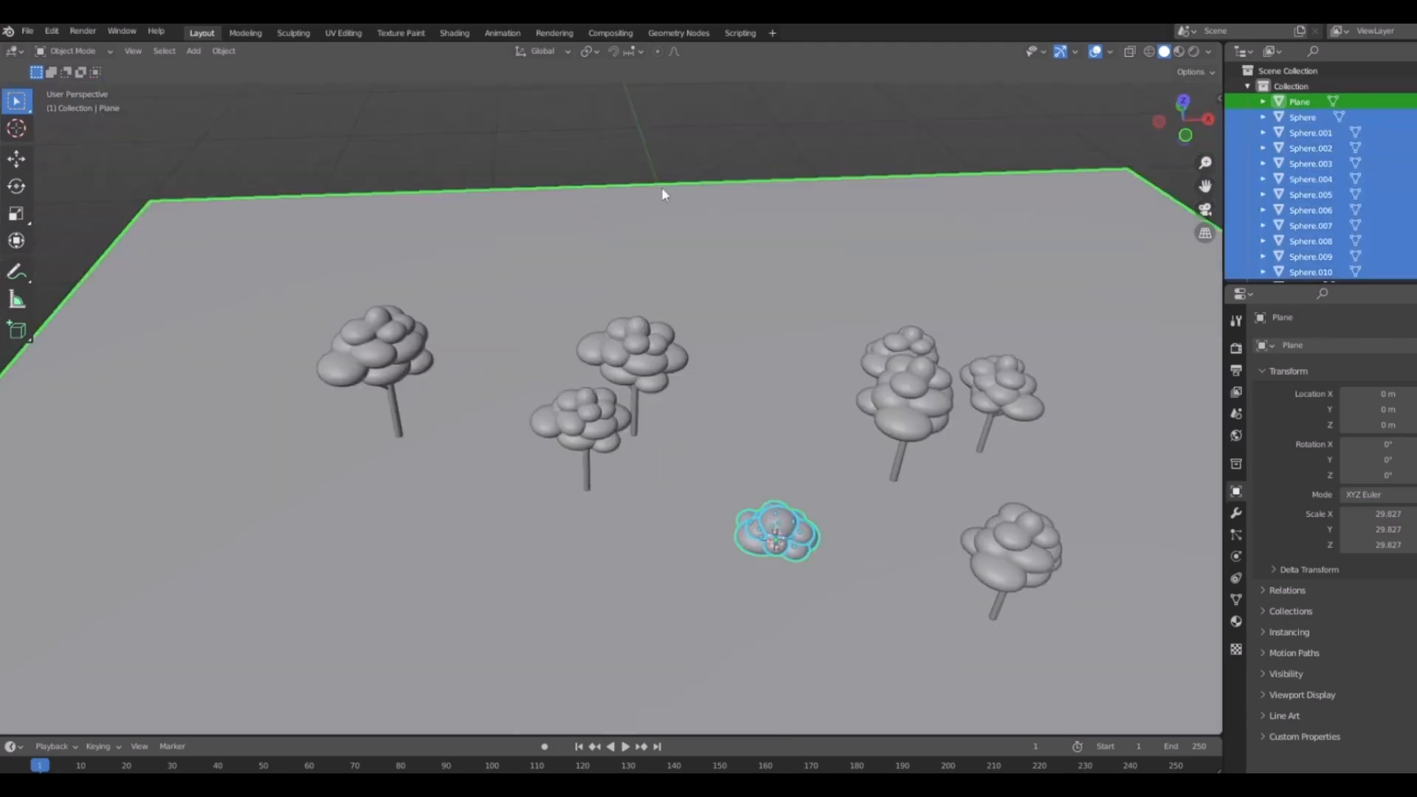
{"action": "scroll", "coordinate": [700, 315], "scroll_direction": "down", "scroll_amount": 4}
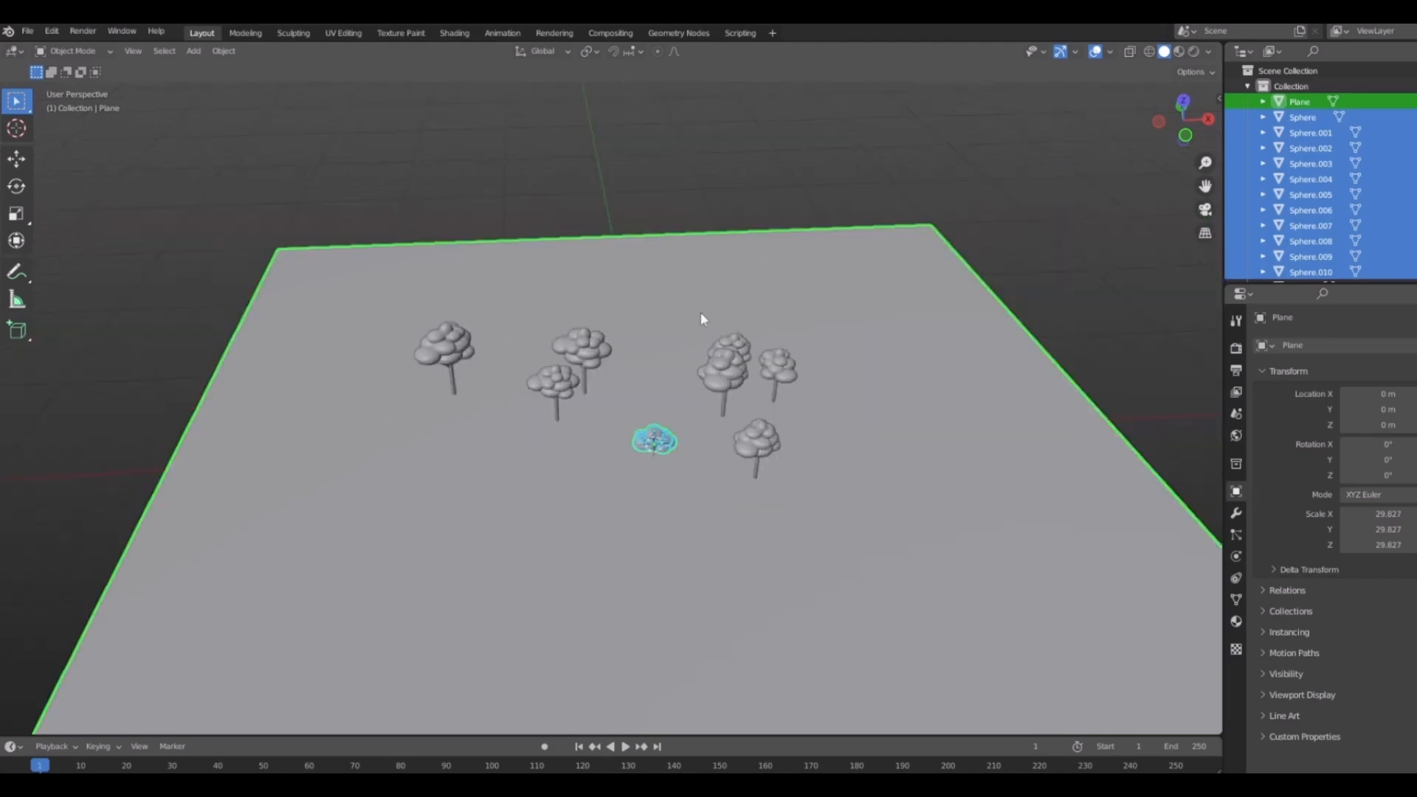
{"action": "middle_click_drag", "start_coordinate": [941, 273], "coordinate": [1086, 362], "text": "shift"}
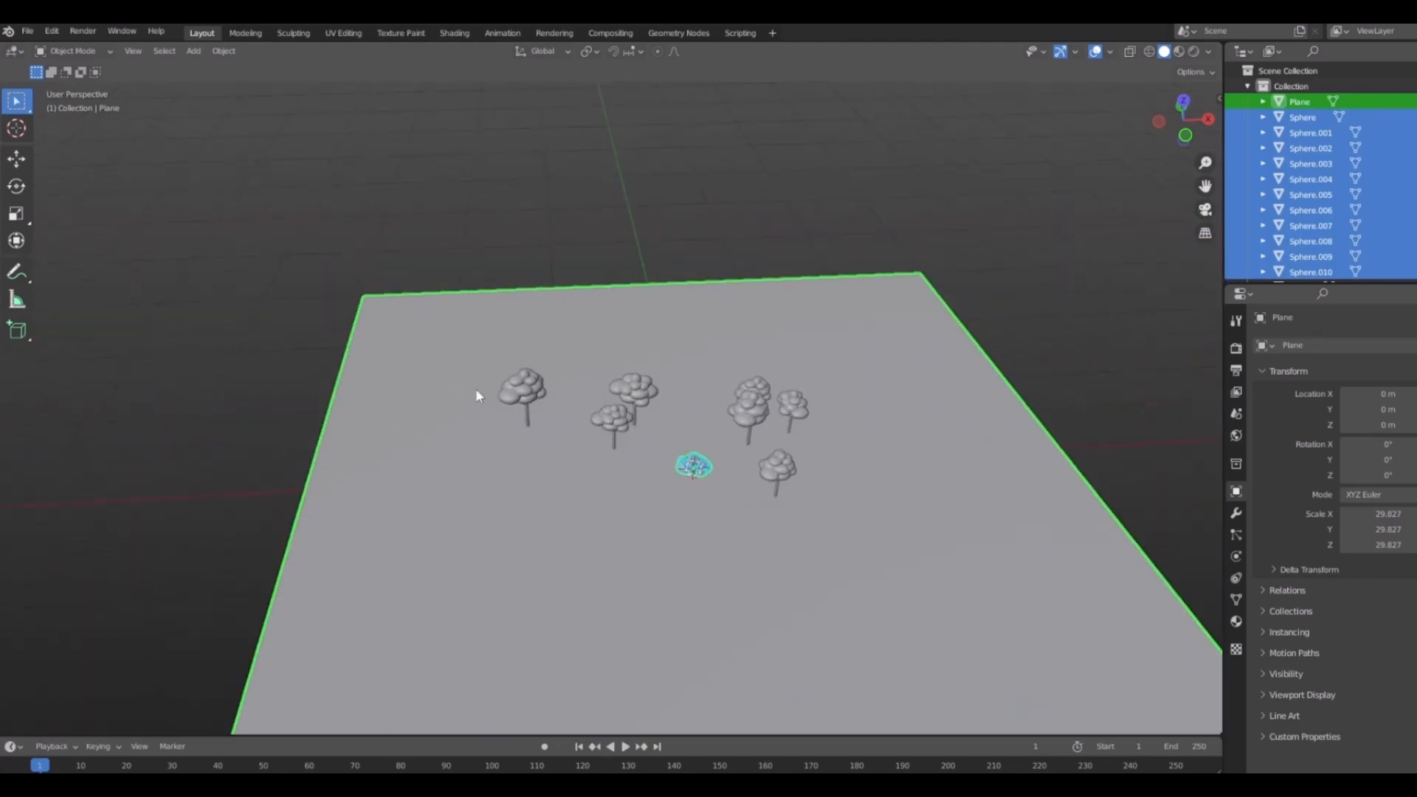
{"action": "scroll", "coordinate": [475, 388], "scroll_direction": "up", "scroll_amount": 3}
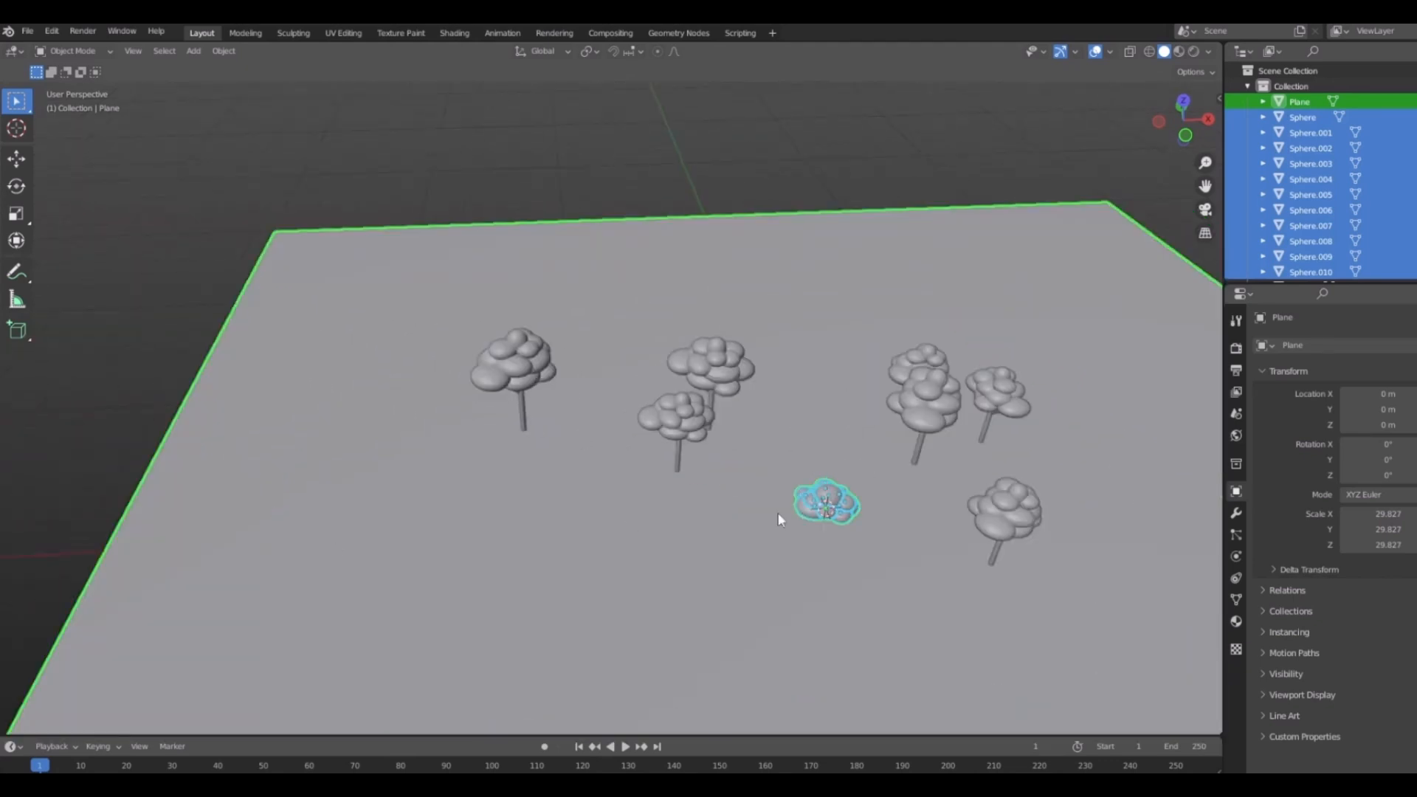
{"action": "left_click", "coordinate": [872, 150]}
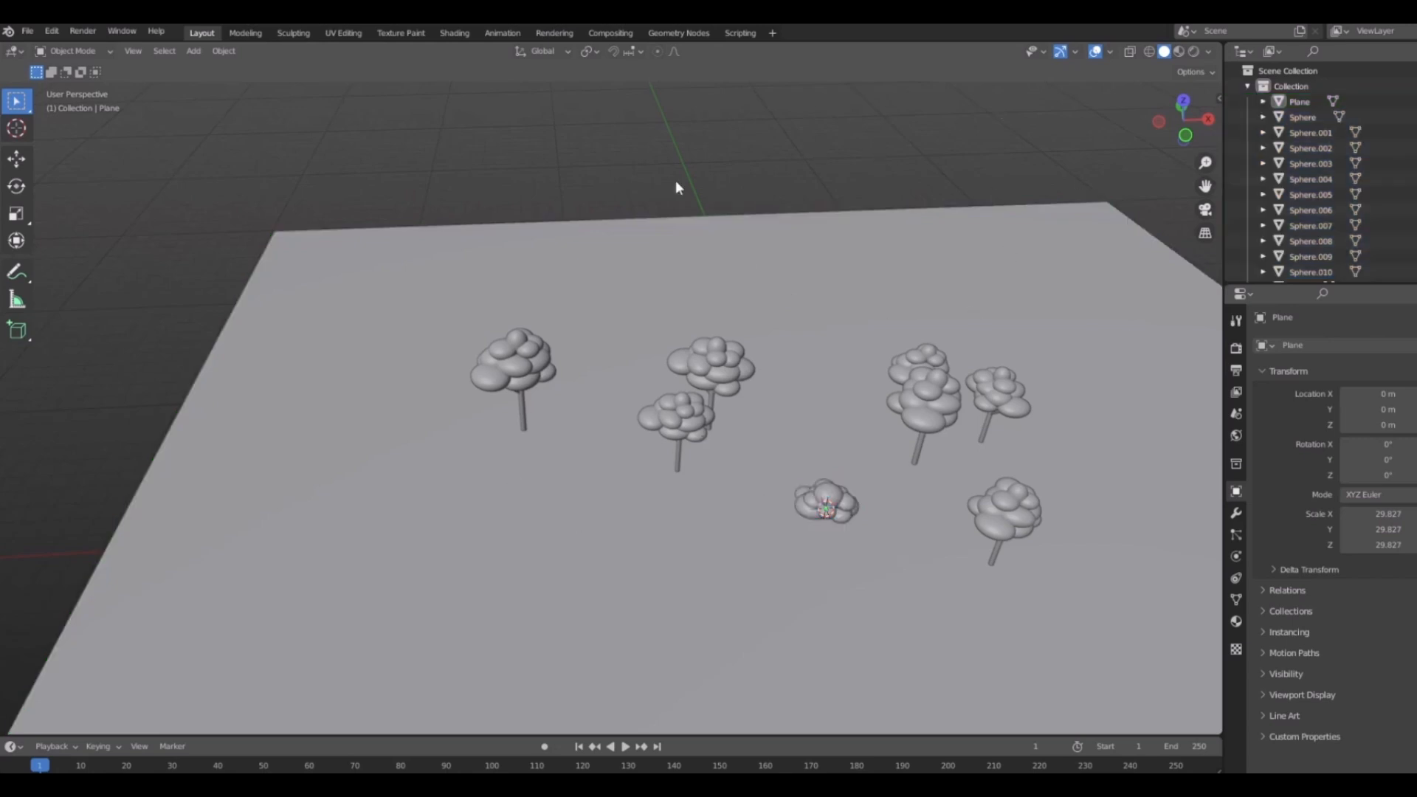
{"action": "middle_click_drag", "start_coordinate": [906, 181], "coordinate": [693, 169], "text": "shift"}
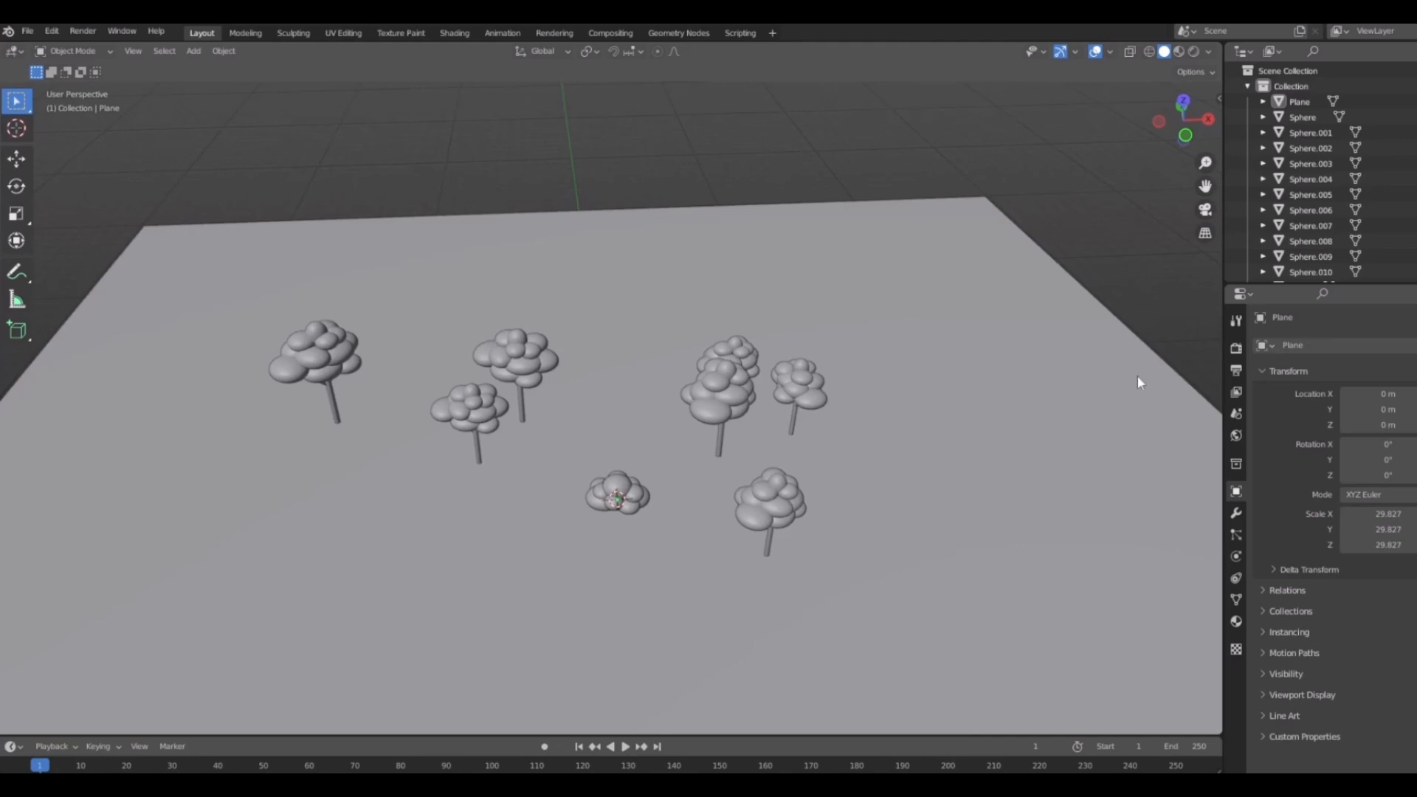
Hide the ground plane so that the bush spheres can be selected without it.
{"action": "left_click", "coordinate": [831, 221]}
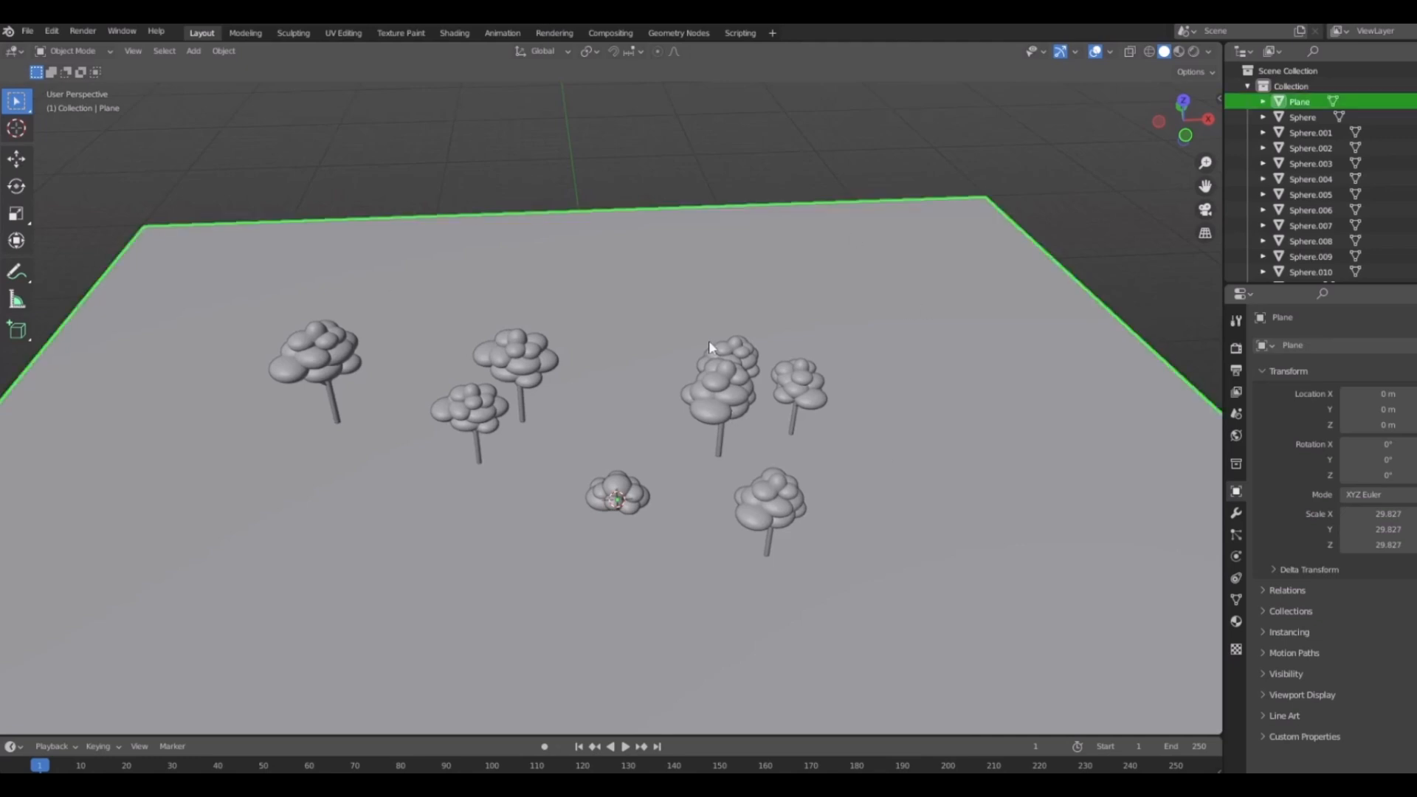
{"action": "key", "text": "h"}
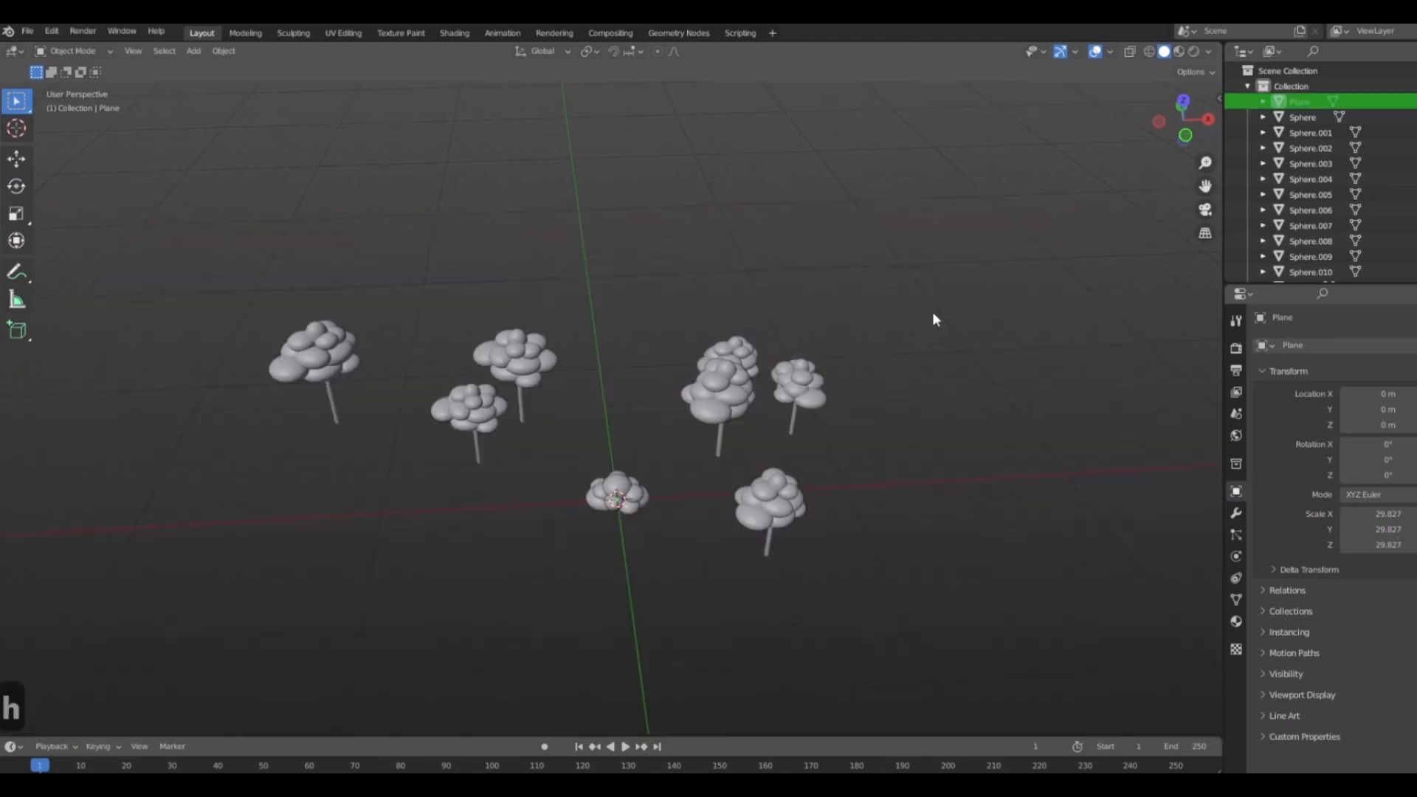
{"action": "scroll", "coordinate": [960, 325], "scroll_direction": "up", "scroll_amount": 3}
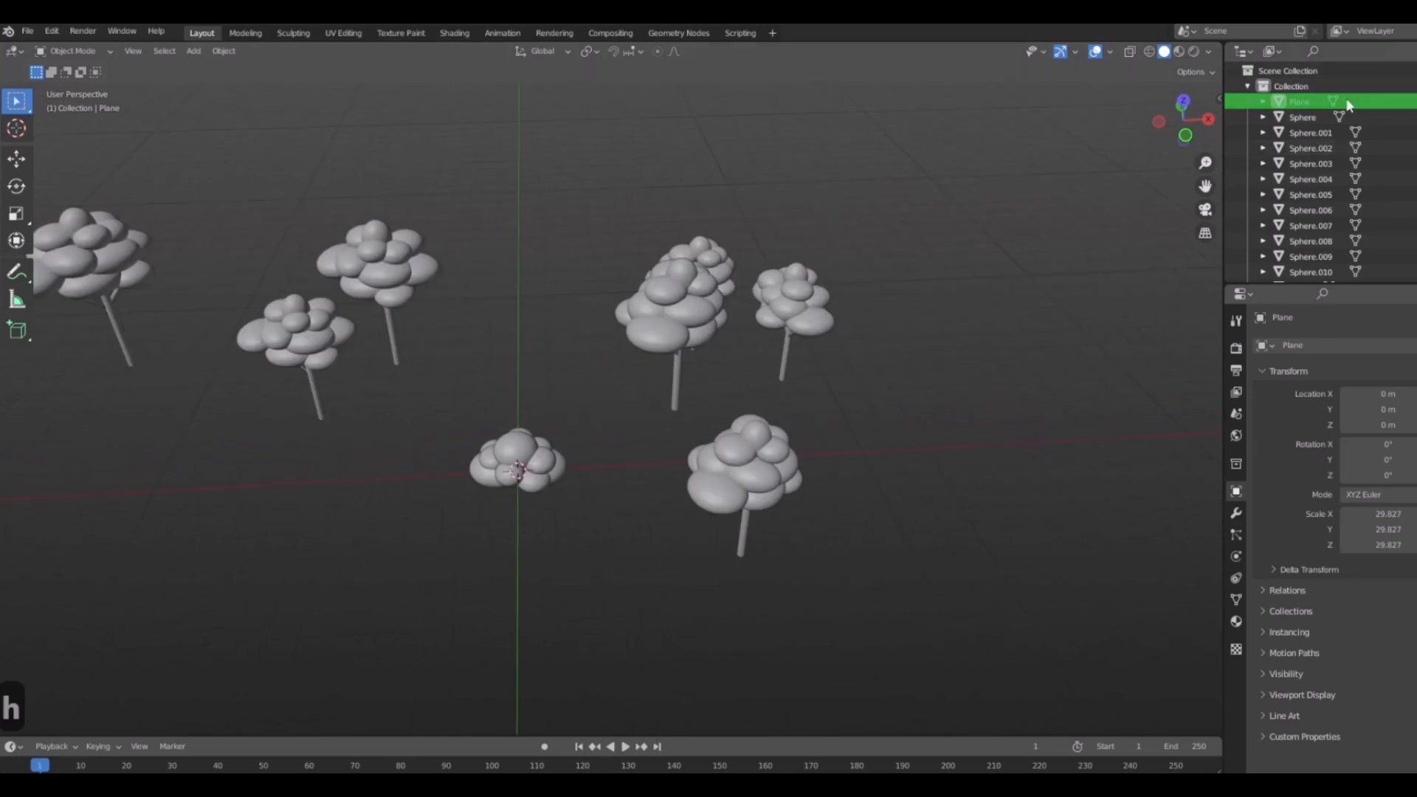
{"action": "scroll", "coordinate": [590, 502], "scroll_direction": "up", "scroll_amount": 4}
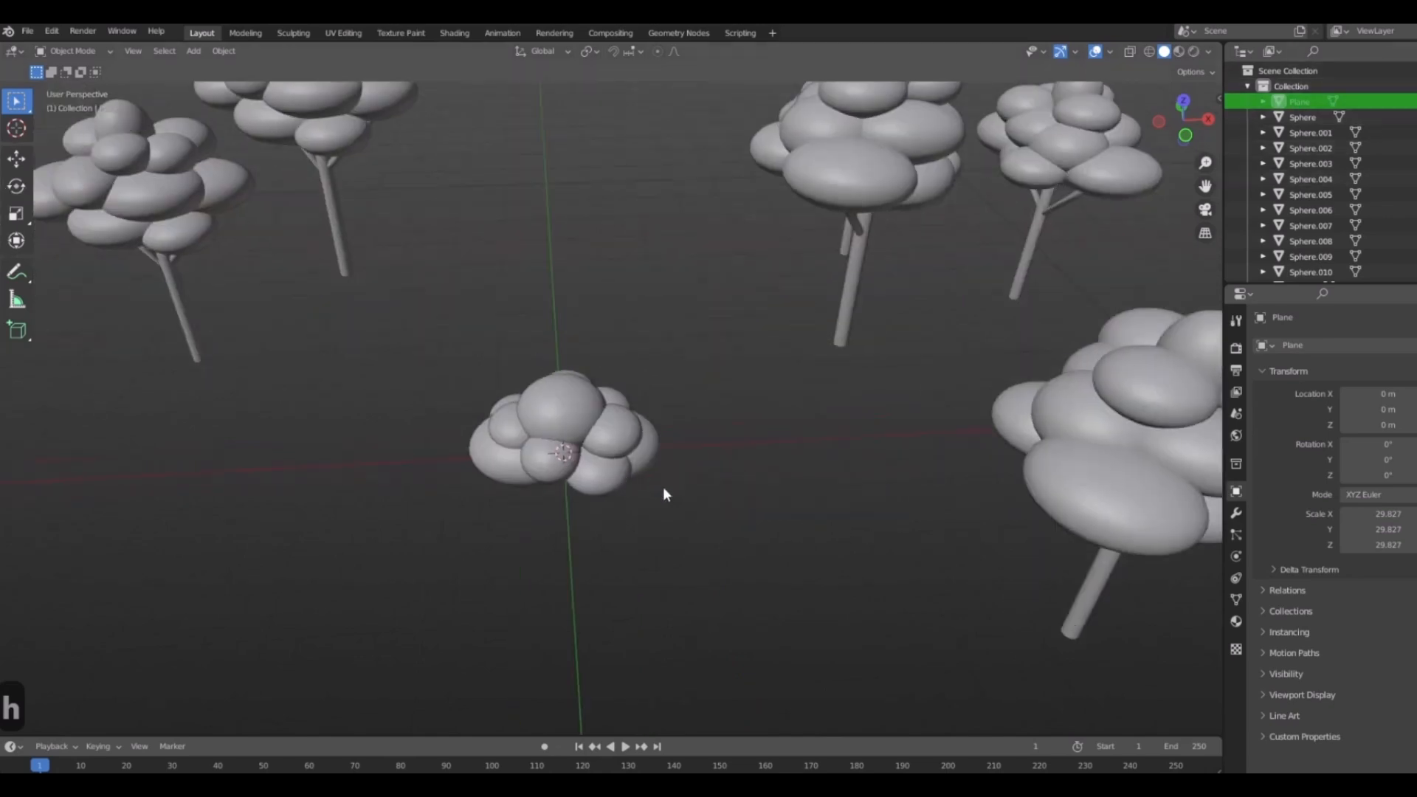
Select all the bush spheres with the top sphere as the active one and join them into a single object.
{"action": "scroll", "coordinate": [662, 494], "scroll_direction": "up", "scroll_amount": 2}
{"action": "left_click_drag", "start_coordinate": [408, 327], "coordinate": [793, 611]}
{"action": "scroll", "coordinate": [1366, 250], "scroll_direction": "down", "scroll_amount": 3}
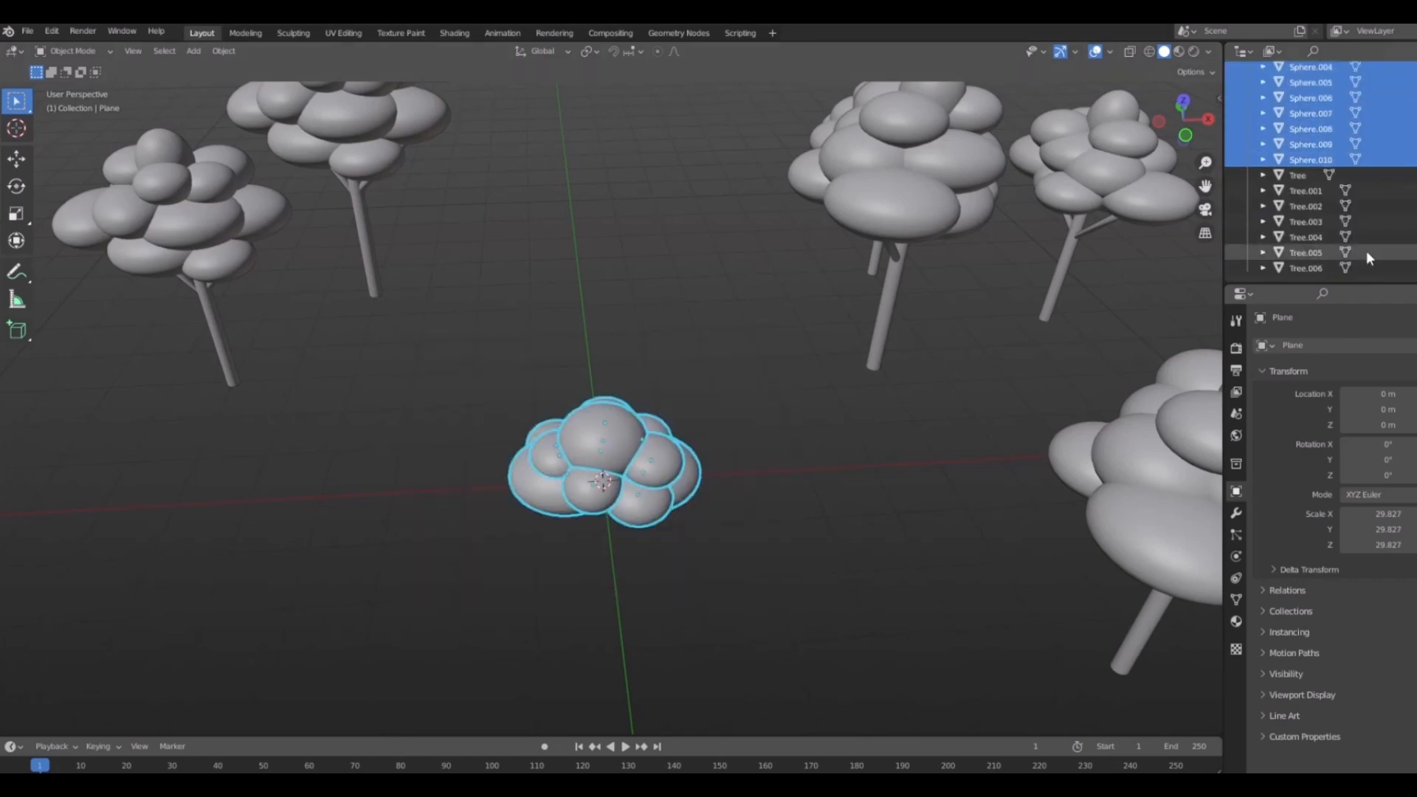
{"action": "scroll", "coordinate": [1365, 255], "scroll_direction": "up", "scroll_amount": 3}
{"action": "scroll", "coordinate": [609, 452], "scroll_direction": "down", "scroll_amount": 3}
{"action": "scroll", "coordinate": [611, 449], "scroll_direction": "up", "scroll_amount": 3}
{"action": "middle_click_drag", "start_coordinate": [624, 435], "coordinate": [542, 386]}
{"action": "left_click", "coordinate": [534, 391], "text": "shift"}
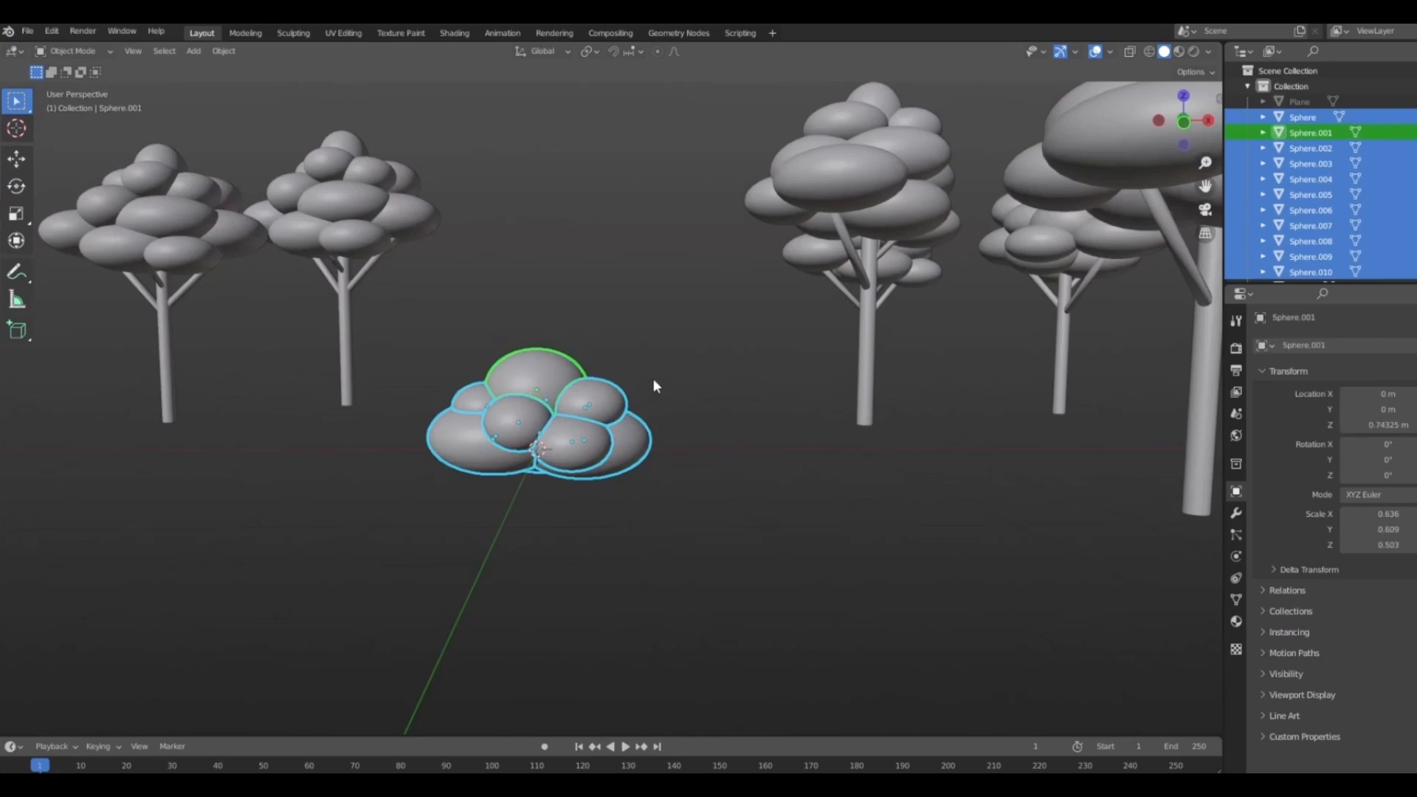
{"action": "mouse_move", "coordinate": [653, 380]}
{"action": "middle_mouse_down"}
{"action": "mouse_move", "coordinate": [518, 317]}
{"action": "mouse_move", "coordinate": [664, 369]}
{"action": "middle_mouse_up"}
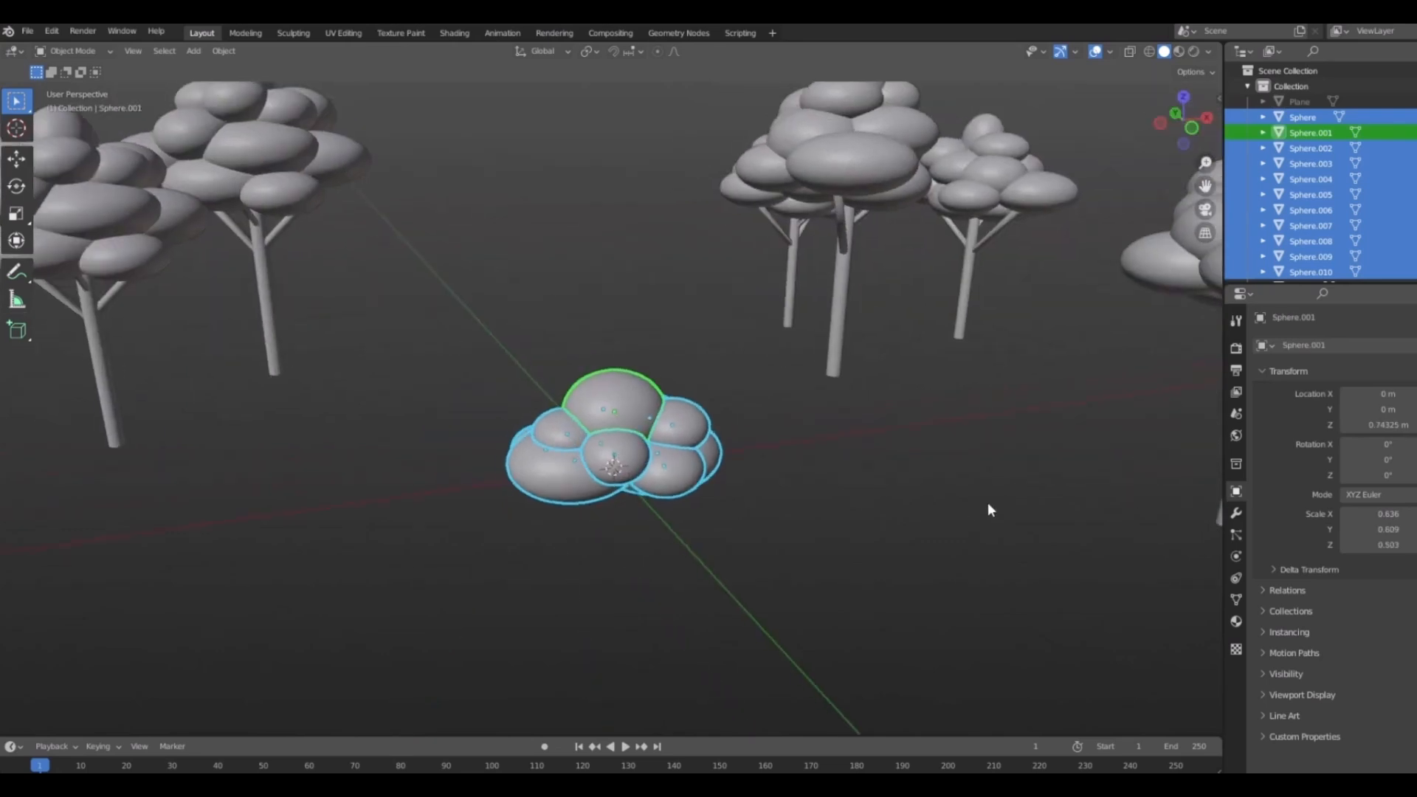
{"action": "key", "text": "ctrl+j"}
{"action": "middle_click_drag", "start_coordinate": [767, 458], "coordinate": [606, 469]}
{"action": "key", "text": "g"}
{"action": "right_click", "coordinate": [658, 375]}
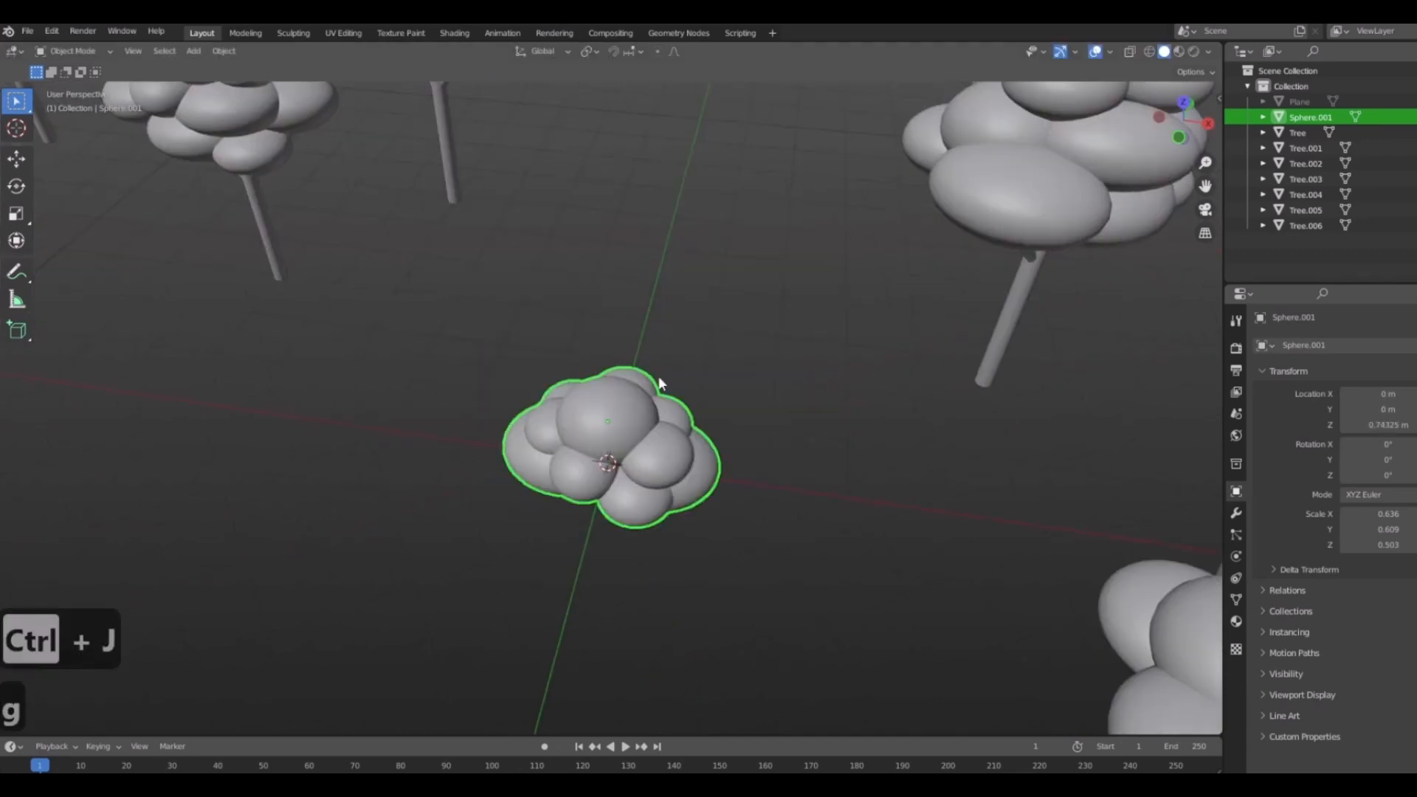
Rename the joined bush object as Shrub.
{"action": "double_click", "coordinate": [1310, 117]}
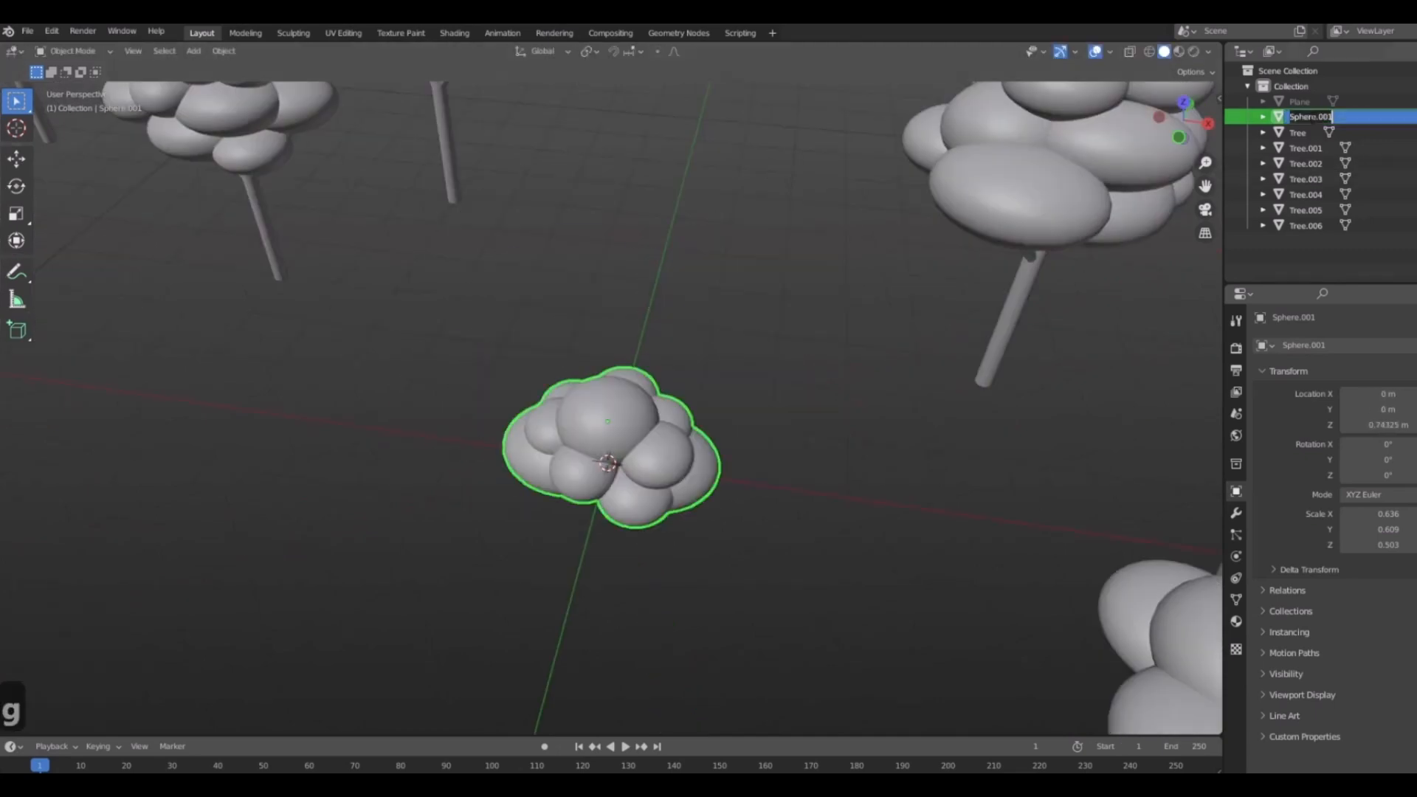
{"action": "type", "text": "Shrub"}
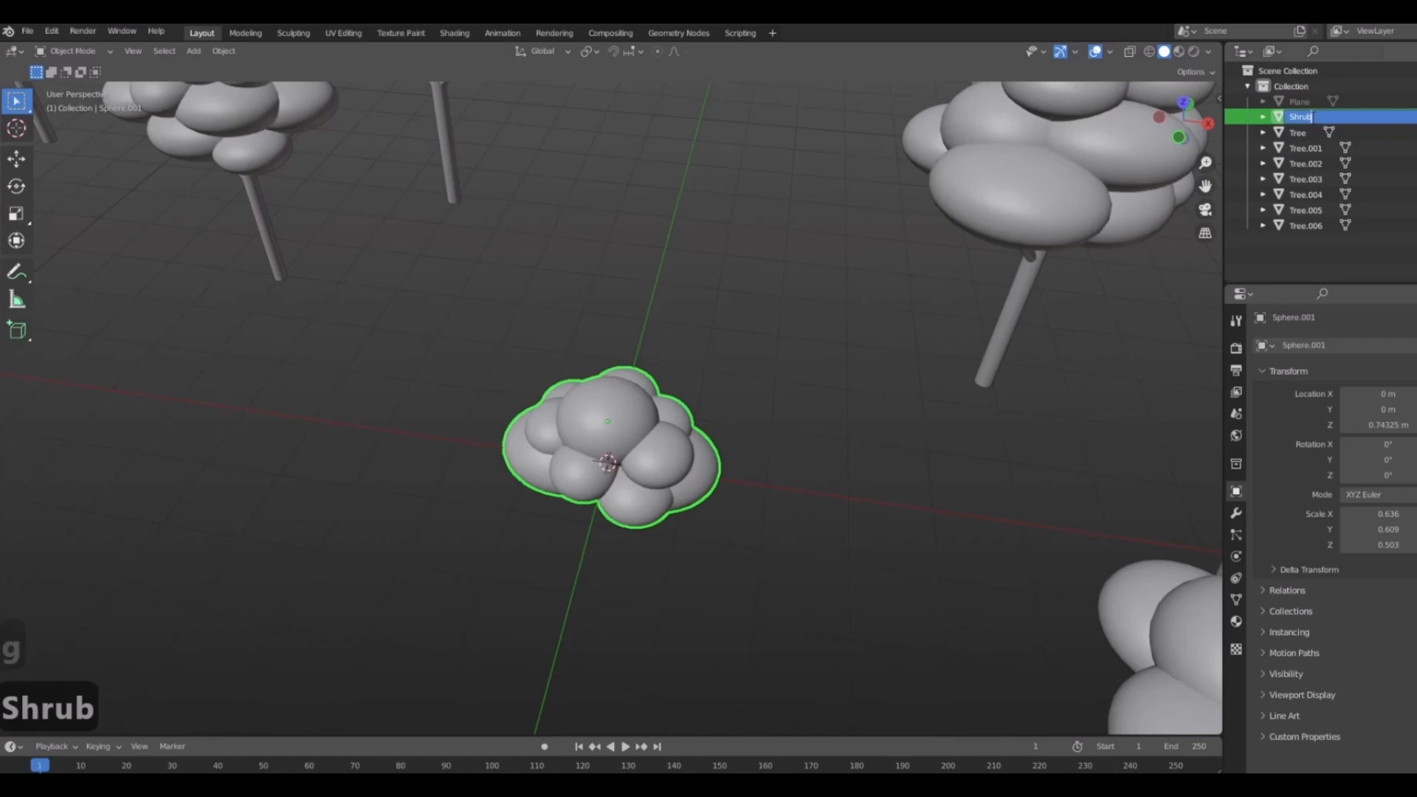
{"action": "key", "text": "Return"}
Check which tree in the scene each of the listed tree objects corresponds to by selecting them one after another.
{"action": "scroll", "coordinate": [575, 258], "scroll_direction": "down", "scroll_amount": 4}
{"action": "middle_click_drag", "start_coordinate": [620, 383], "coordinate": [770, 437]}
{"action": "scroll", "coordinate": [770, 437], "scroll_direction": "up", "scroll_amount": 1}
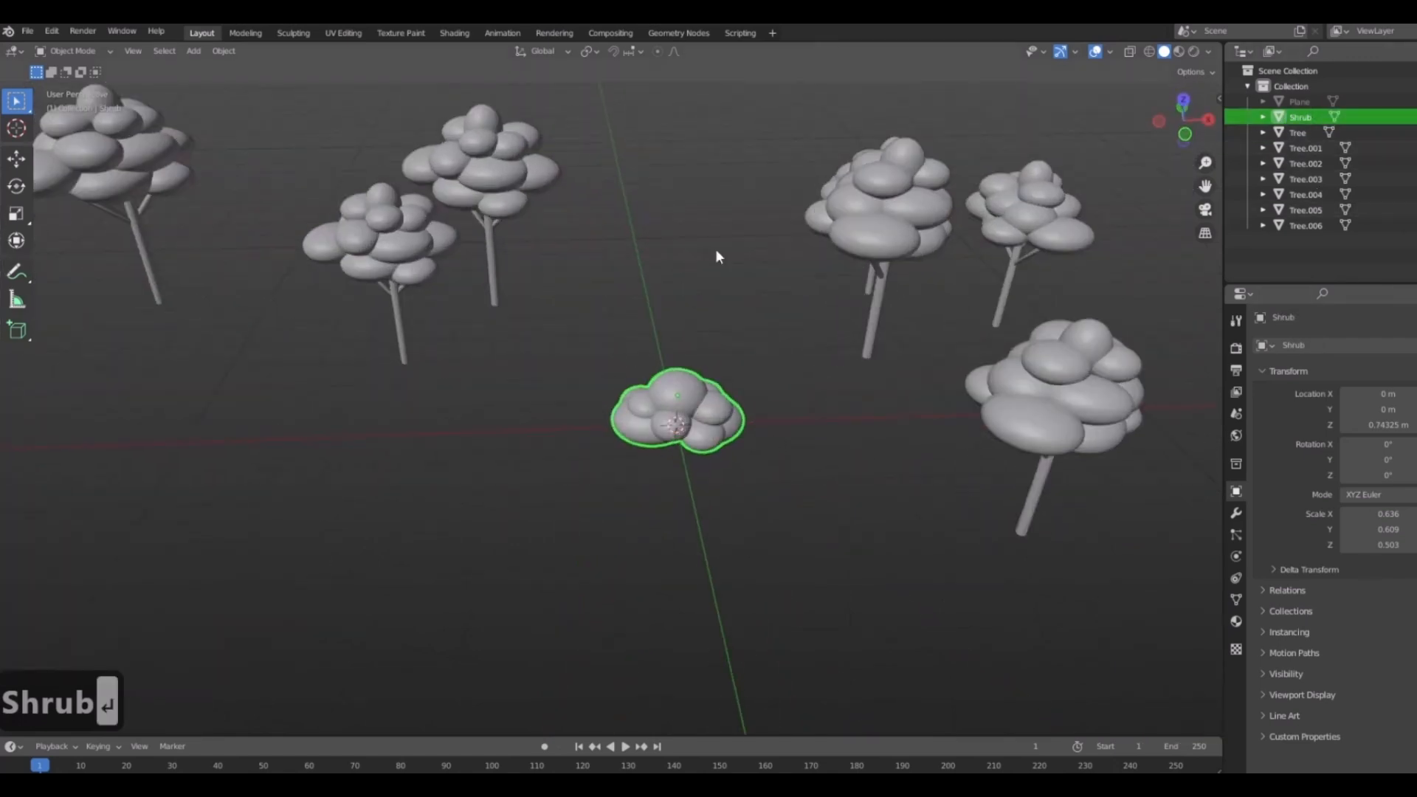
{"action": "scroll", "coordinate": [987, 253], "scroll_direction": "up", "scroll_amount": 3}
{"action": "left_click", "coordinate": [1300, 133]}
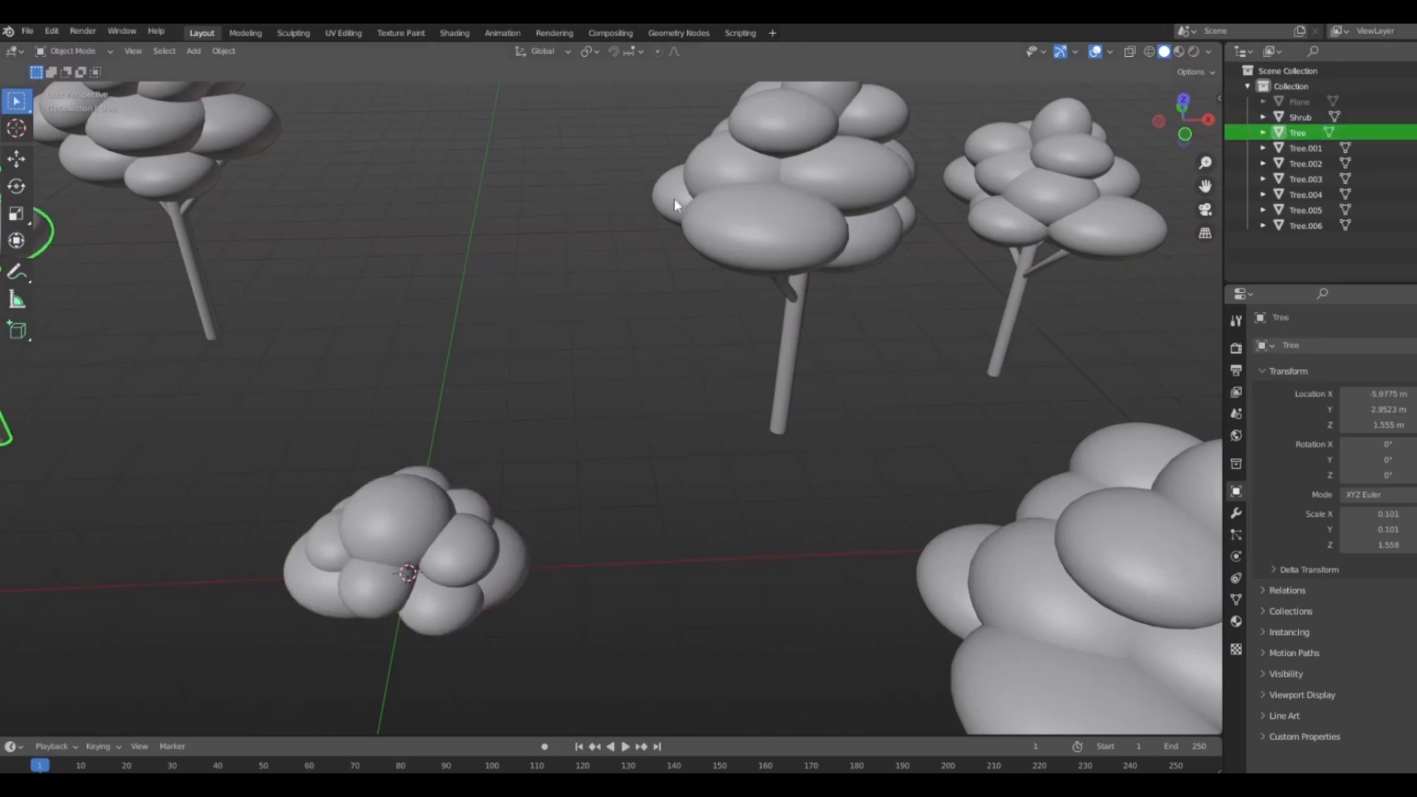
{"action": "scroll", "coordinate": [192, 294], "scroll_direction": "down", "scroll_amount": 3}
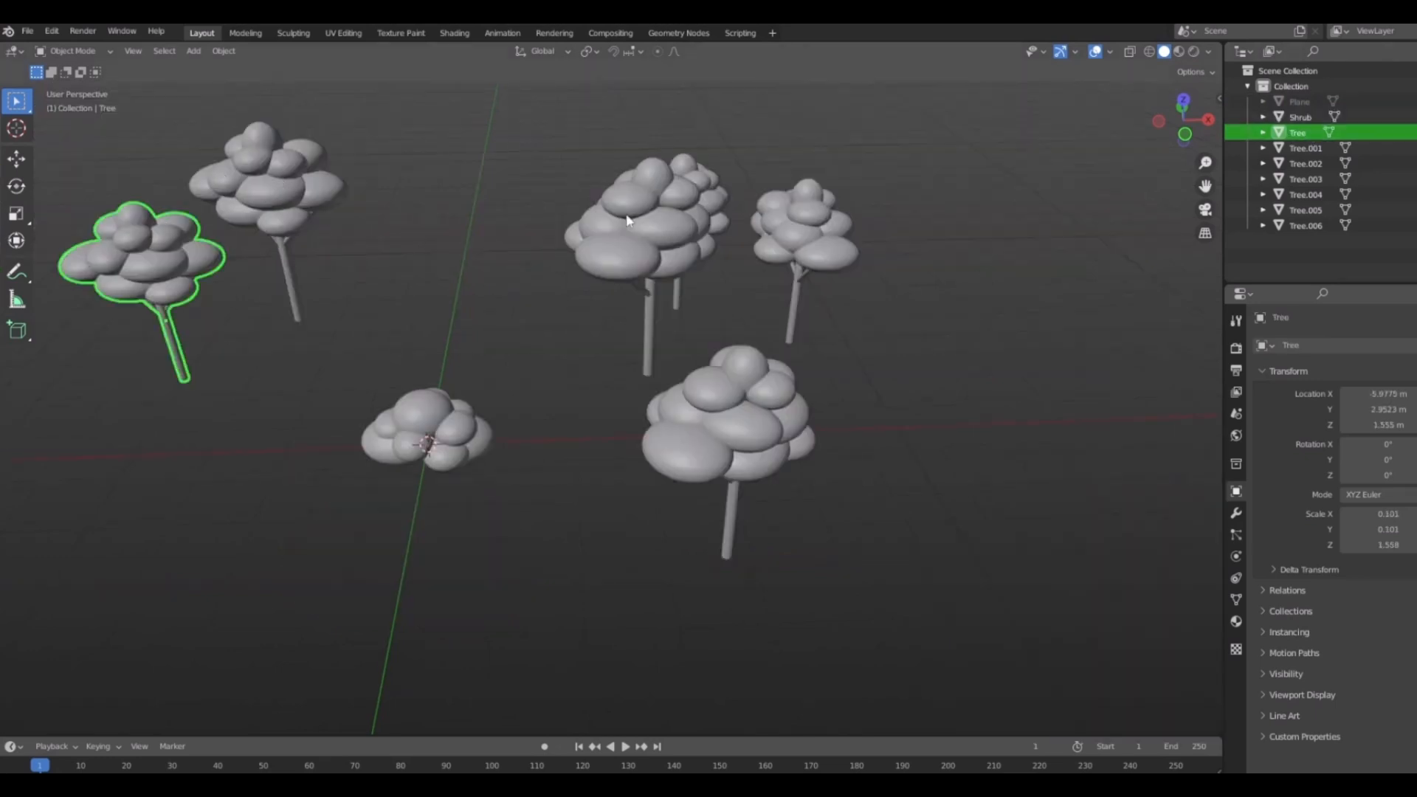
{"action": "left_click", "coordinate": [1304, 149]}
{"action": "left_click", "coordinate": [1306, 164]}
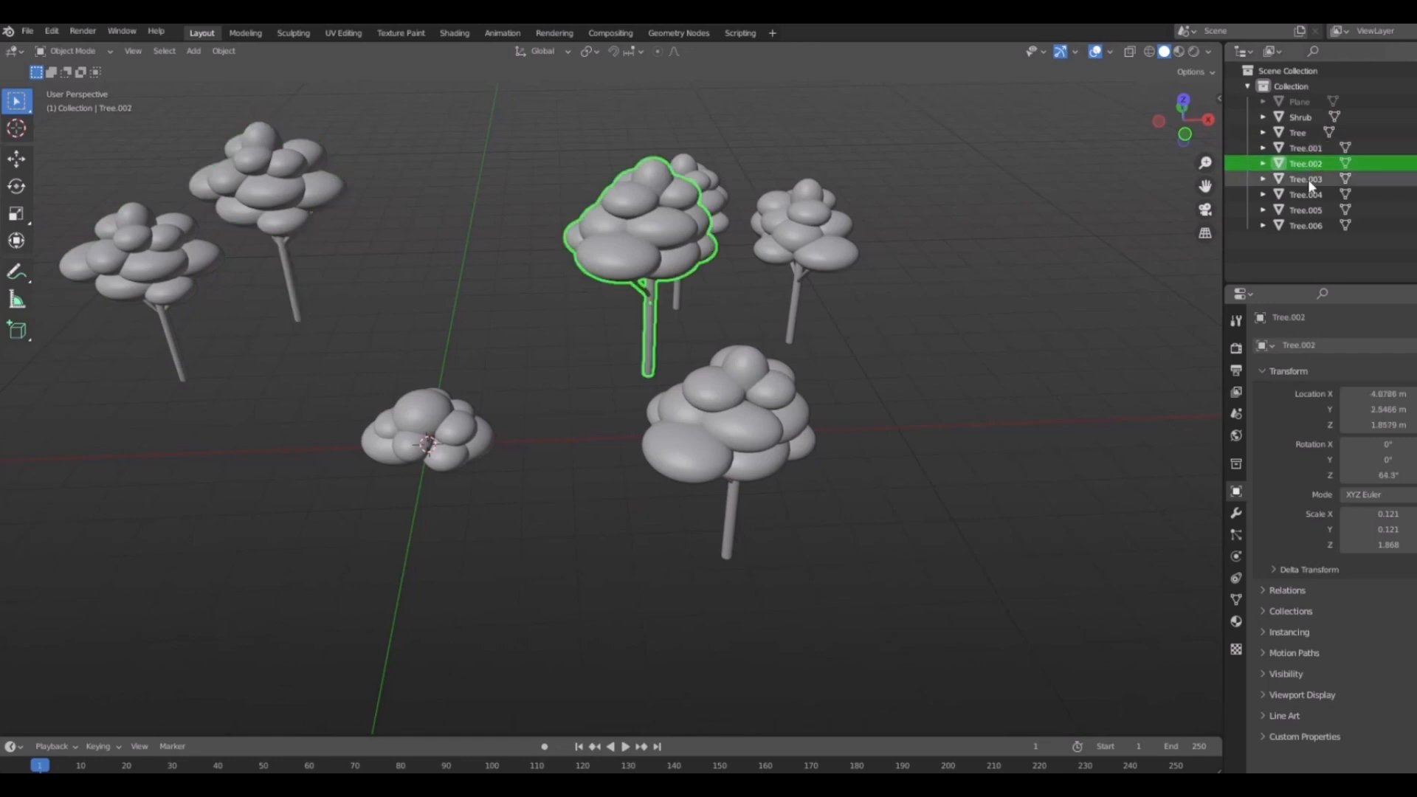
{"action": "left_click", "coordinate": [1307, 180]}
{"action": "left_click", "coordinate": [1310, 195]}
{"action": "left_click", "coordinate": [1313, 211]}
{"action": "left_click", "coordinate": [1313, 228]}
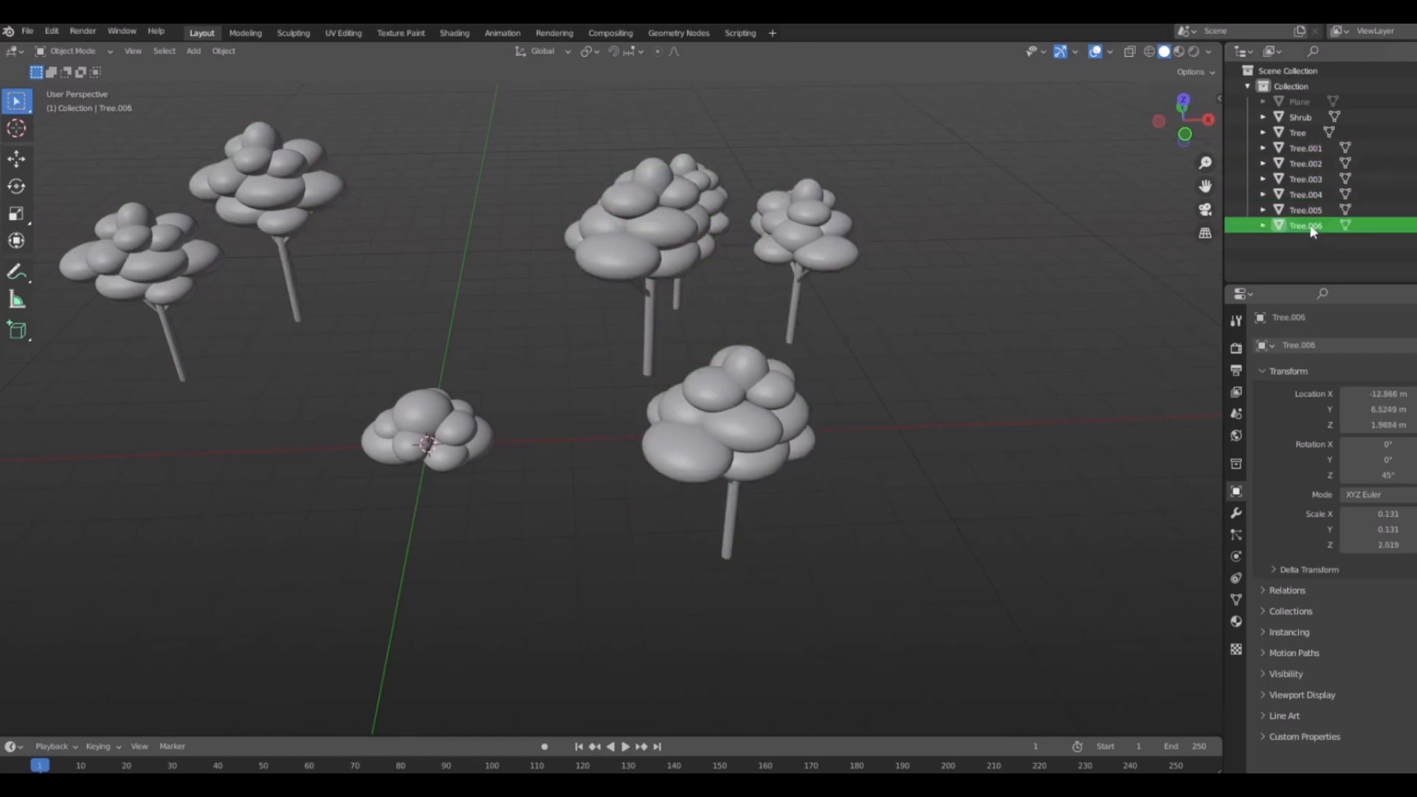
{"action": "left_click", "coordinate": [1313, 211]}
{"action": "left_click", "coordinate": [1317, 193]}
{"action": "left_click", "coordinate": [1312, 179]}
{"action": "left_click", "coordinate": [1307, 149]}
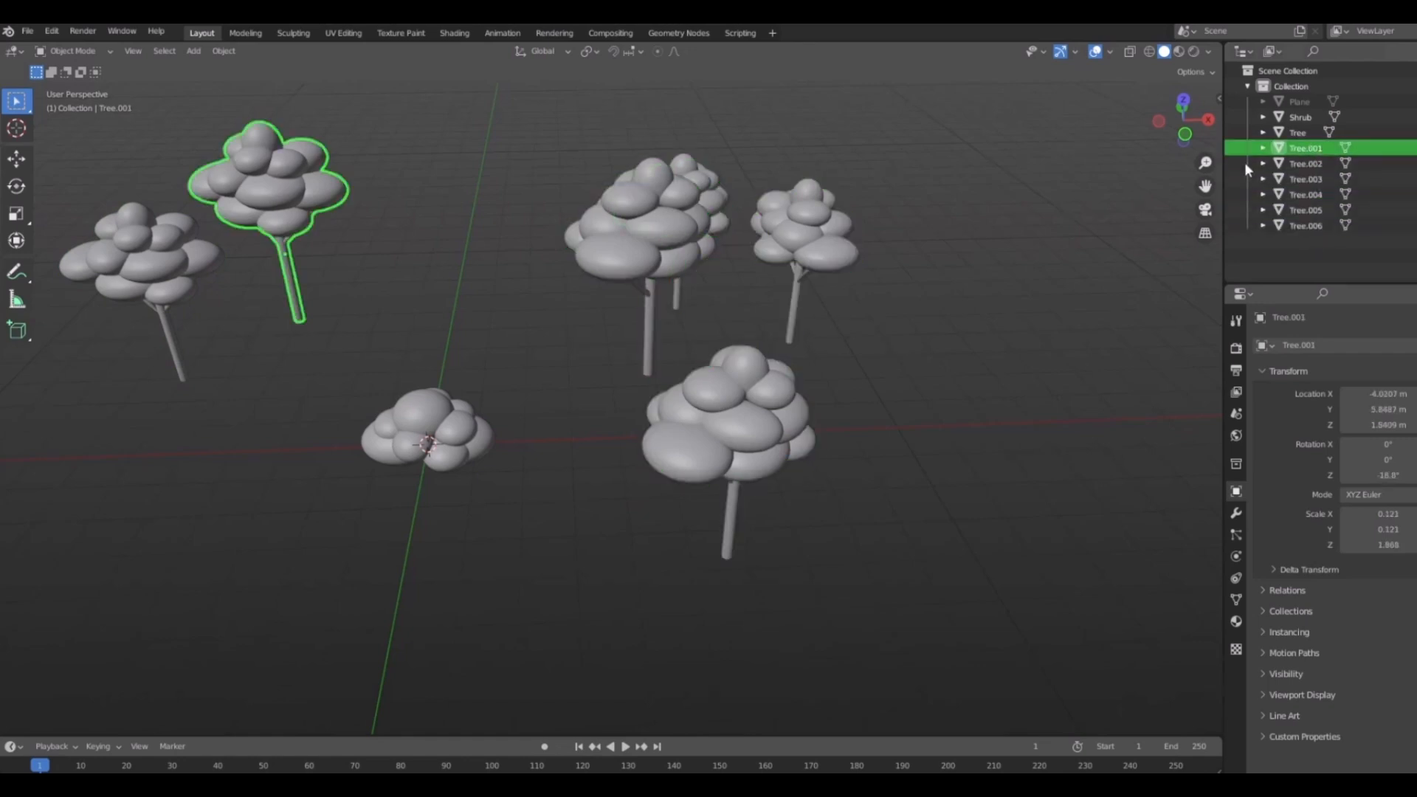
Unhide the ground plane and rename it as Ground.
{"action": "left_click", "coordinate": [1413, 102]}
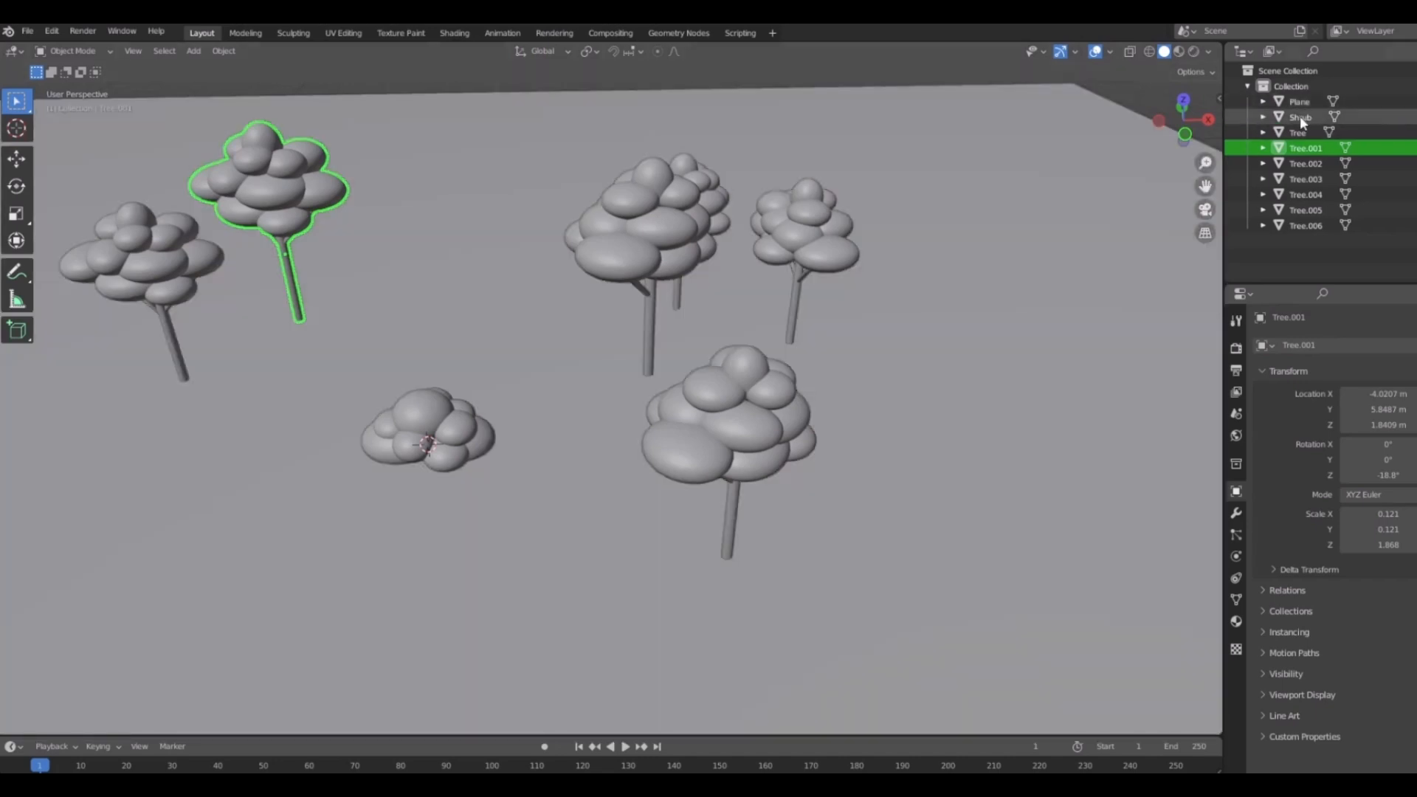
{"action": "double_click", "coordinate": [1300, 101]}
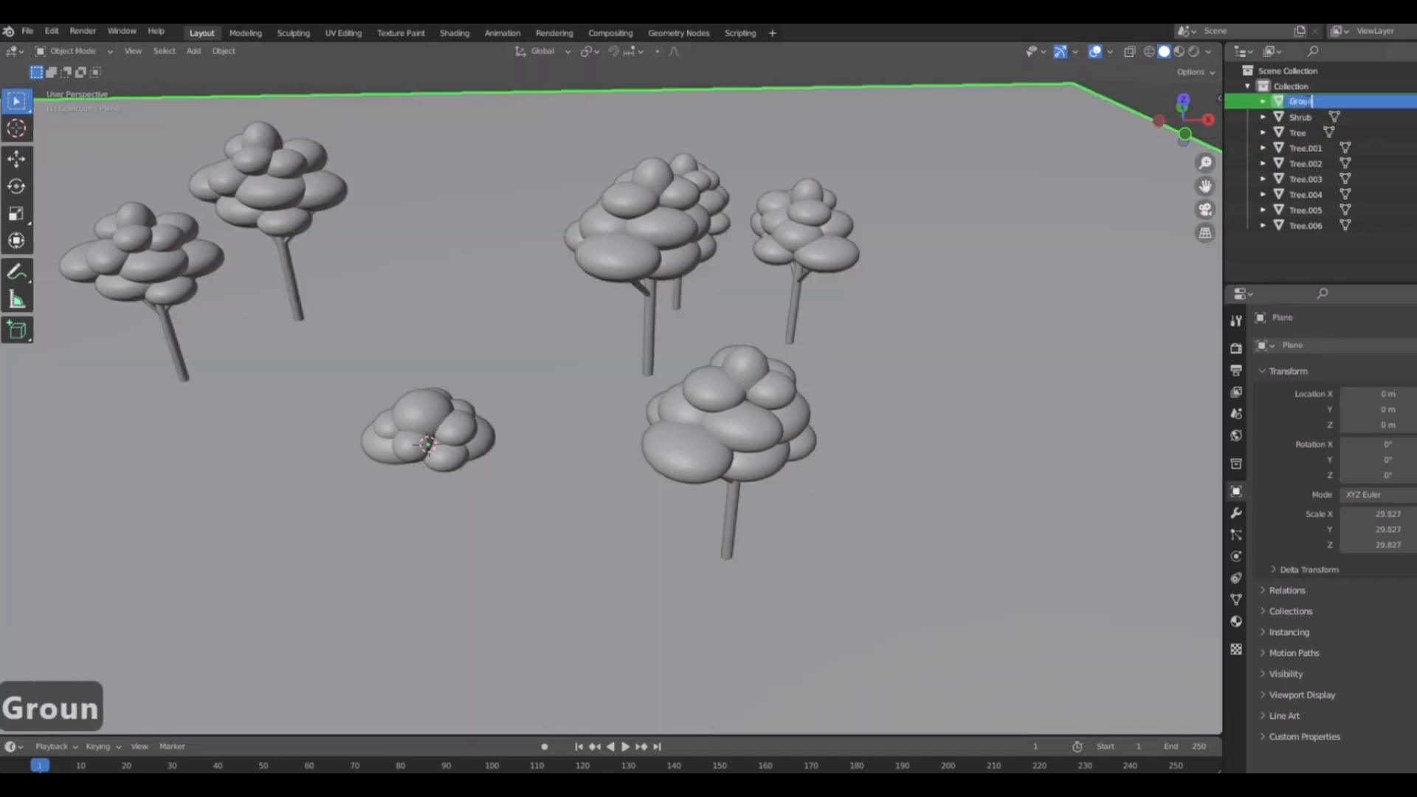
Move the shrub alone to about X 6.84 m, Z 0.87 m and scale it down to about 0.467 in X.
{"action": "middle_click_drag", "start_coordinate": [472, 412], "coordinate": [609, 436]}
{"action": "key", "text": "1"}
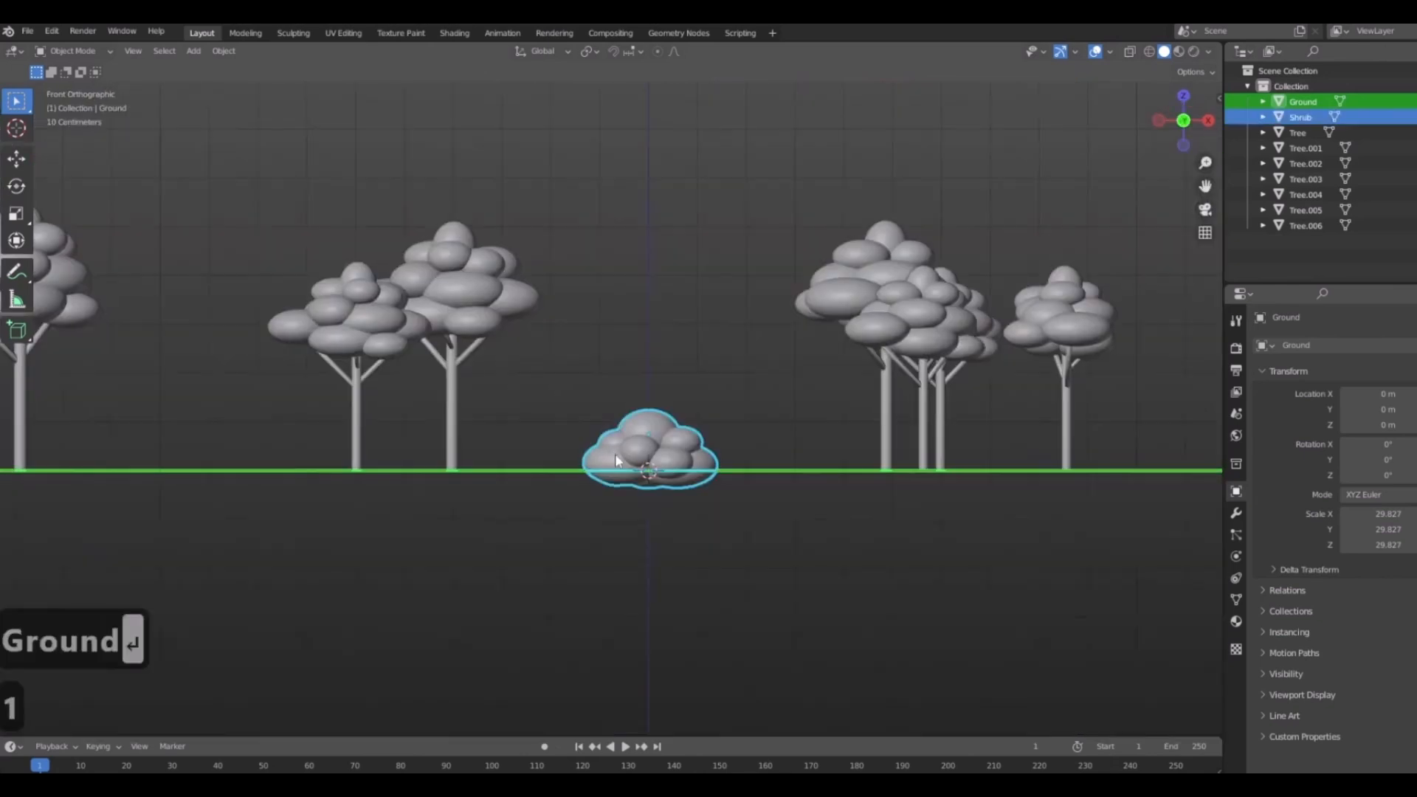
{"action": "key", "text": "g"}
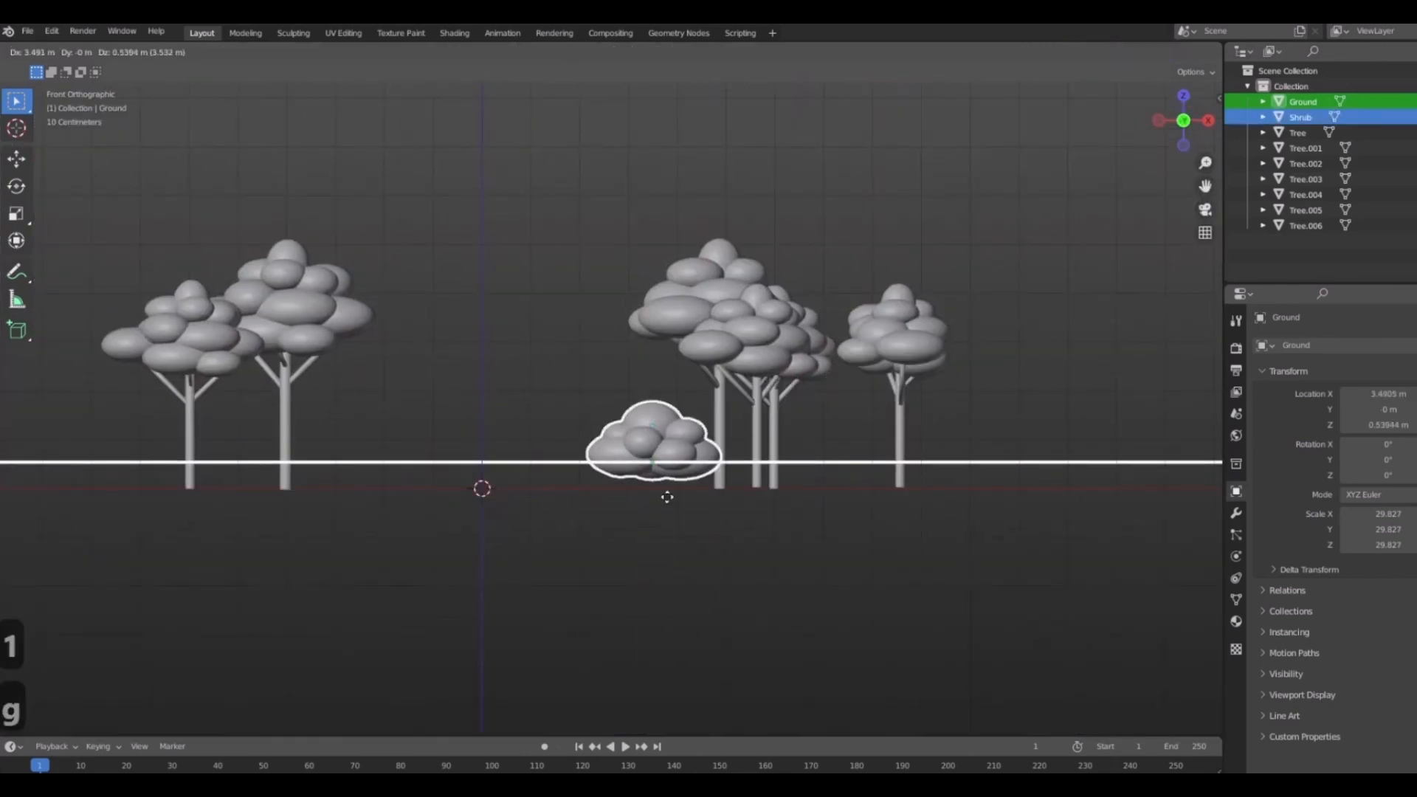
{"action": "right_click", "coordinate": [664, 491]}
{"action": "left_click", "coordinate": [483, 443]}
{"action": "key", "text": "g"}
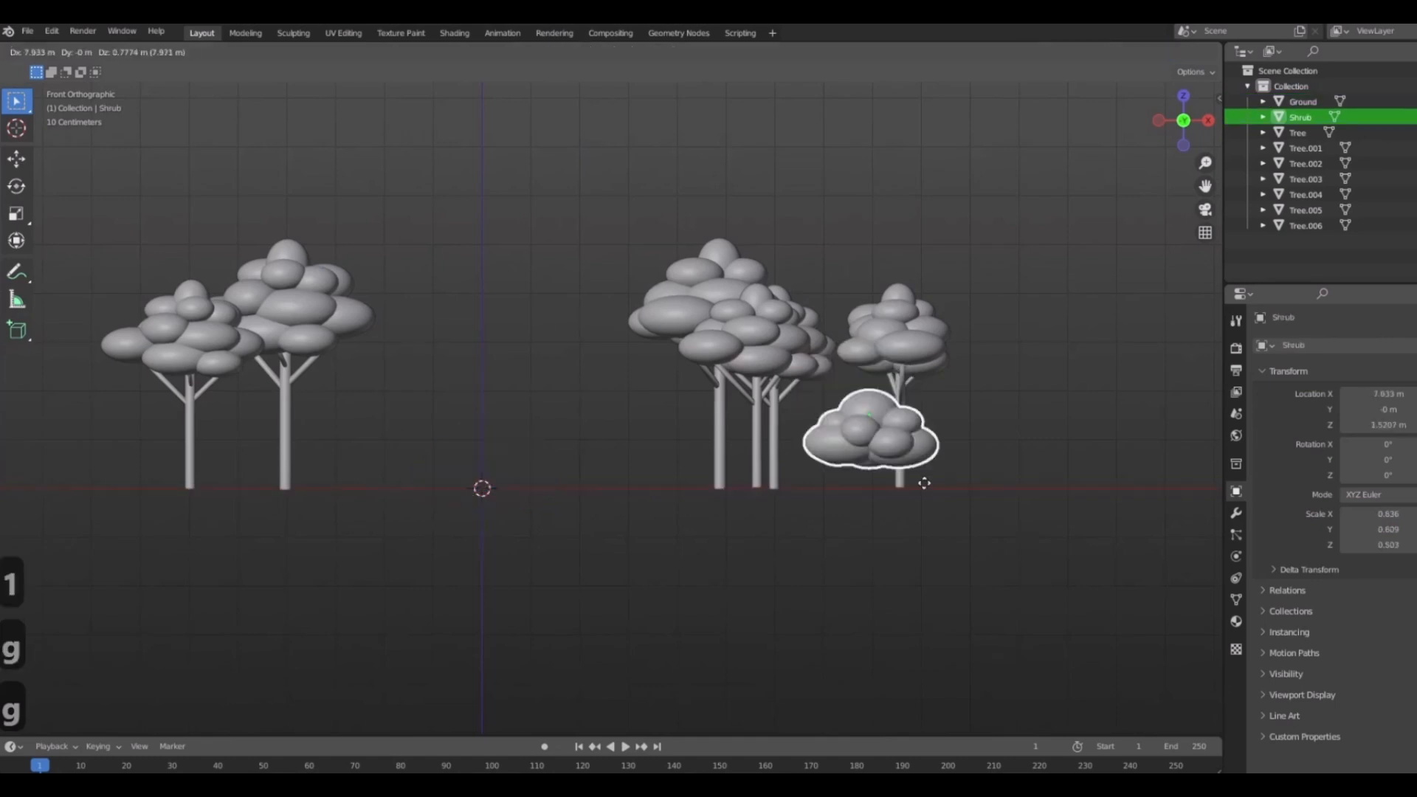
{"action": "left_click", "coordinate": [862, 399]}
{"action": "middle_click_drag", "start_coordinate": [862, 398], "coordinate": [1098, 469]}
{"action": "key", "text": "s"}
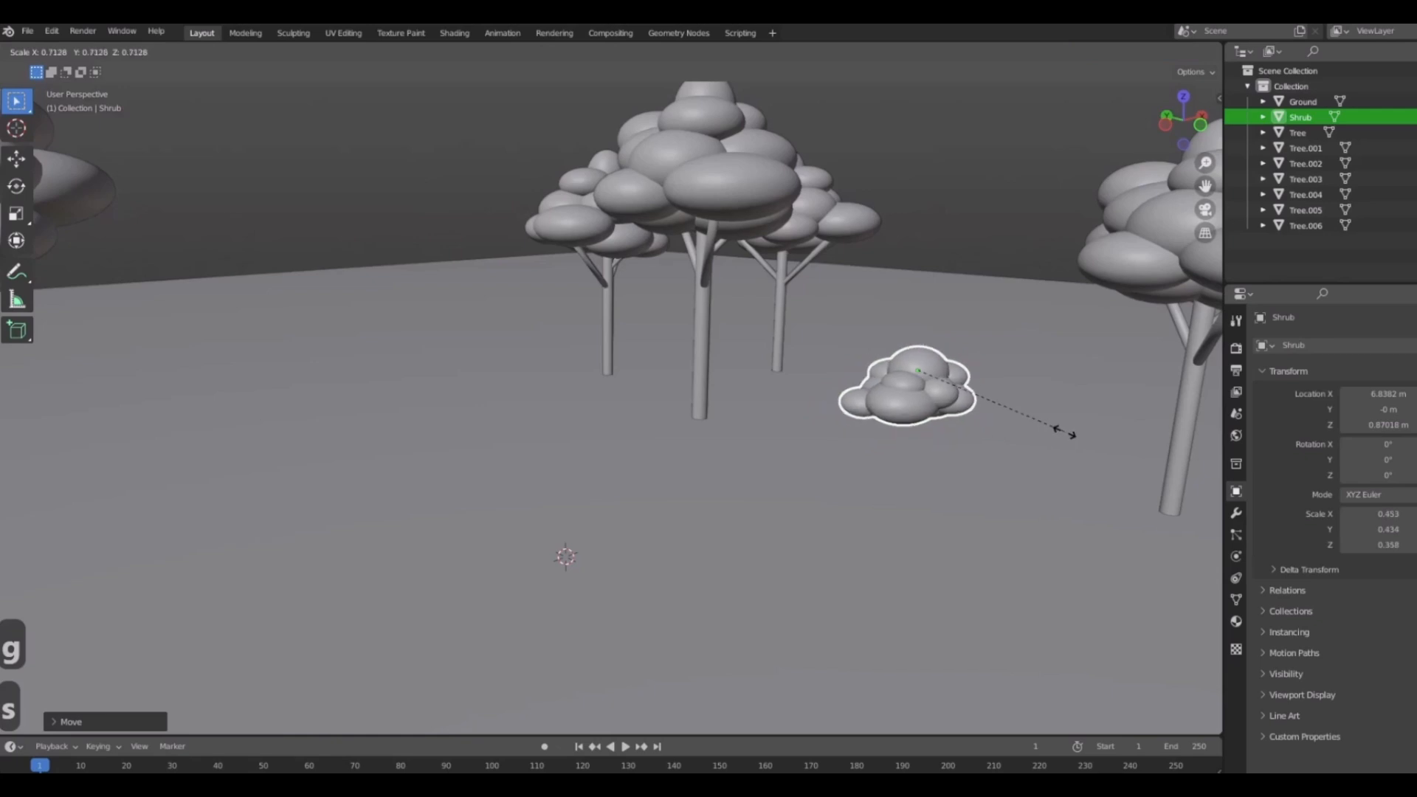
{"action": "left_click", "coordinate": [1055, 437]}
Set the shrub on the ground beside a tree trunk, at about X 5.24 m, Y 3.20 m, Z 0.62 m.
{"action": "key", "text": "KP_1"}
{"action": "scroll", "coordinate": [1051, 475], "scroll_direction": "up", "scroll_amount": 1}
{"action": "key", "text": "g"}
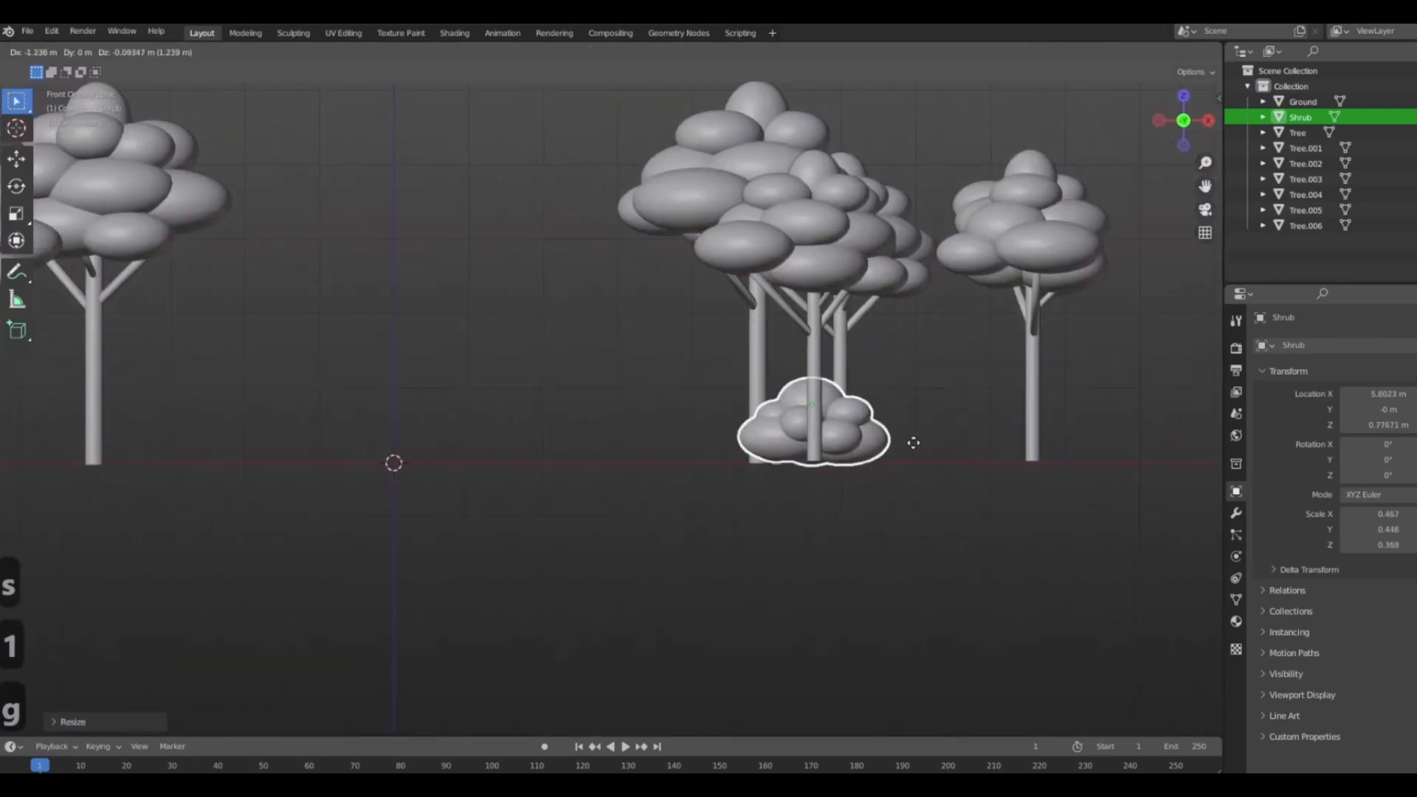
{"action": "left_click", "coordinate": [891, 441]}
{"action": "mouse_move", "coordinate": [891, 442]}
{"action": "middle_mouse_down"}
{"action": "mouse_move", "coordinate": [862, 449]}
{"action": "mouse_move", "coordinate": [879, 451]}
{"action": "middle_mouse_up"}
{"action": "key", "text": "g"}
{"action": "left_click", "coordinate": [703, 470]}
{"action": "mouse_move", "coordinate": [703, 469]}
{"action": "middle_mouse_down"}
{"action": "mouse_move", "coordinate": [701, 336]}
{"action": "mouse_move", "coordinate": [639, 480]}
{"action": "mouse_move", "coordinate": [732, 462]}
{"action": "mouse_move", "coordinate": [680, 467]}
{"action": "middle_mouse_up"}
{"action": "key", "text": "g"}
{"action": "left_click", "coordinate": [661, 481]}
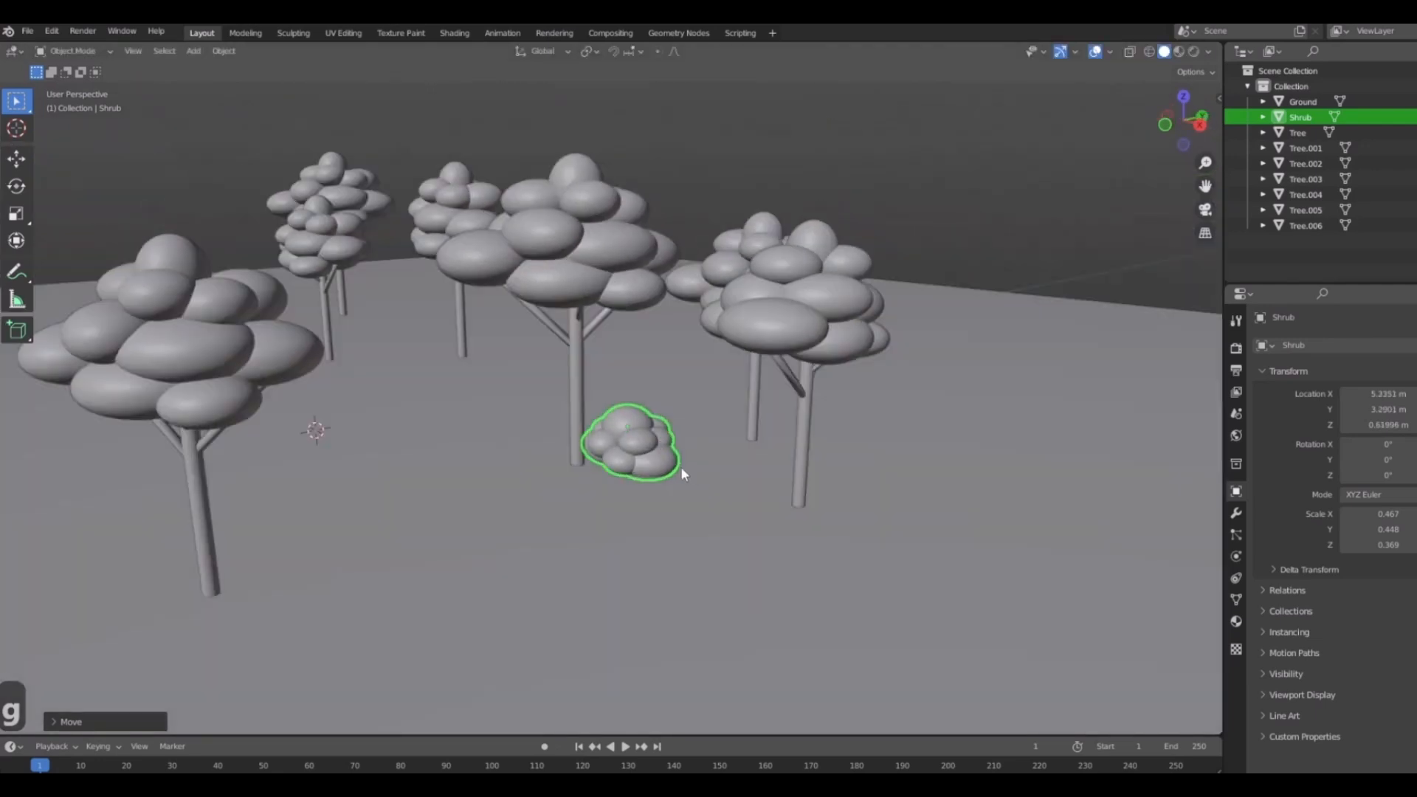
Duplicate the shrub to about X 7.86 m, Y 5.19 m and rotate the copy about -82° around Z.
{"action": "key", "text": "shift+d"}
{"action": "left_click", "coordinate": [819, 472]}
{"action": "key", "text": "r"}
{"action": "key", "text": "z"}
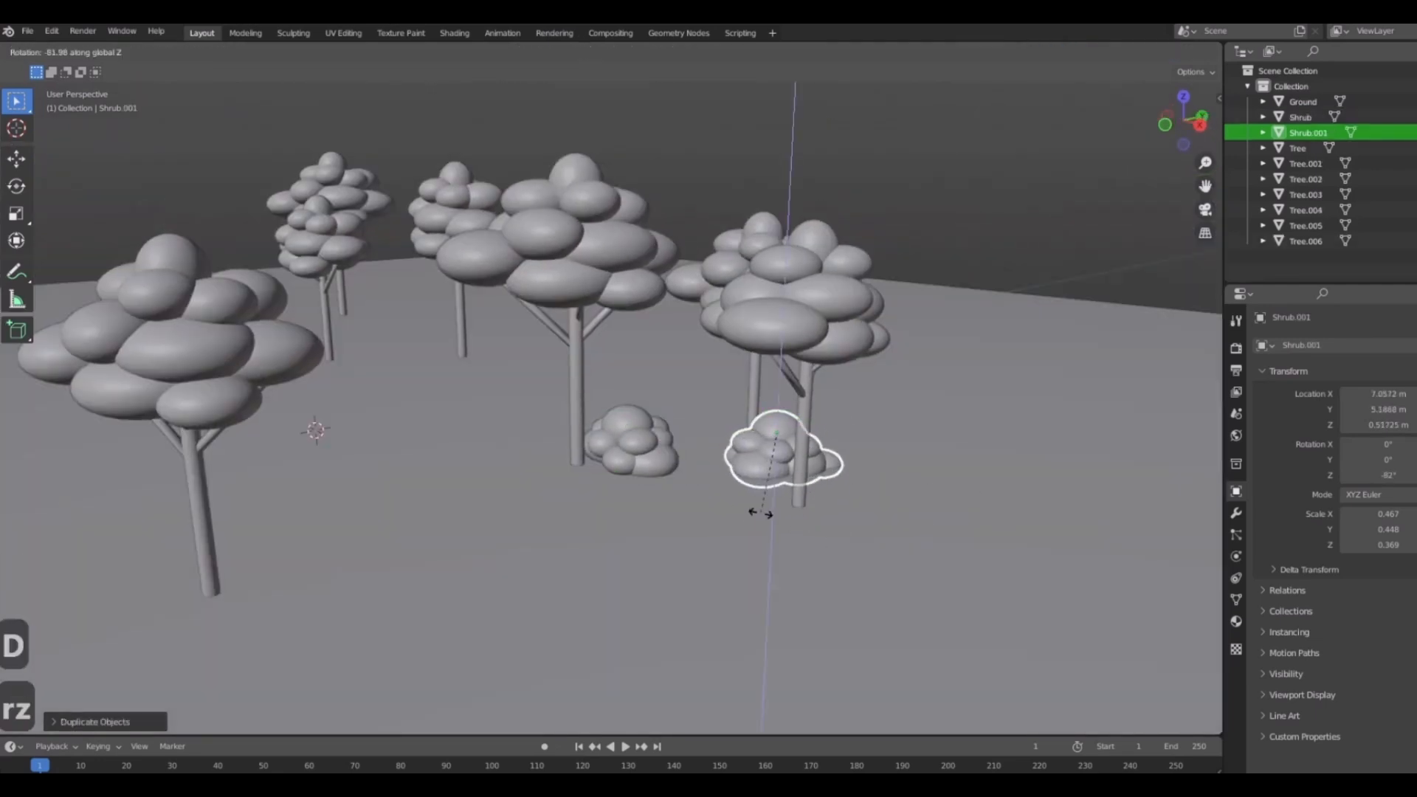
{"action": "left_click", "coordinate": [760, 510]}
Enlarge the shrub copy to about 0.556 in X and shift it horizontally among the positive X trees, keeping its height.
{"action": "middle_click_drag", "start_coordinate": [760, 510], "coordinate": [904, 488]}
{"action": "key", "text": "s"}
{"action": "left_click", "coordinate": [886, 595]}
{"action": "key", "text": "g"}
{"action": "key", "text": "shift+z"}
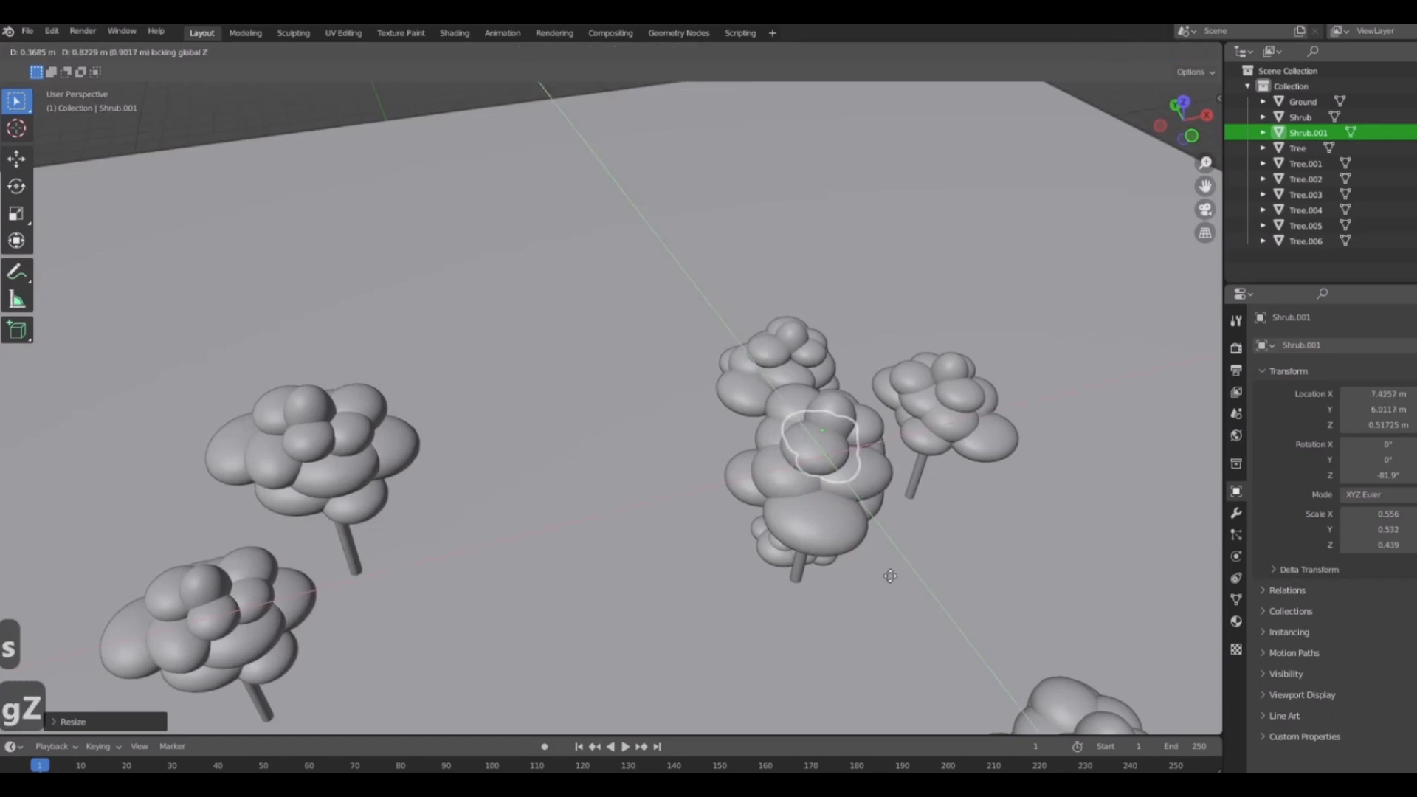
{"action": "left_click", "coordinate": [888, 574]}
Duplicate the enlarged shrub at the same height to the foot of the nearest tree, at about X 6.61 m, Y -2.89 m.
{"action": "middle_click_drag", "start_coordinate": [889, 574], "coordinate": [866, 491]}
{"action": "left_click", "coordinate": [878, 542]}
{"action": "left_click", "coordinate": [858, 478]}
{"action": "key", "text": "shift+d"}
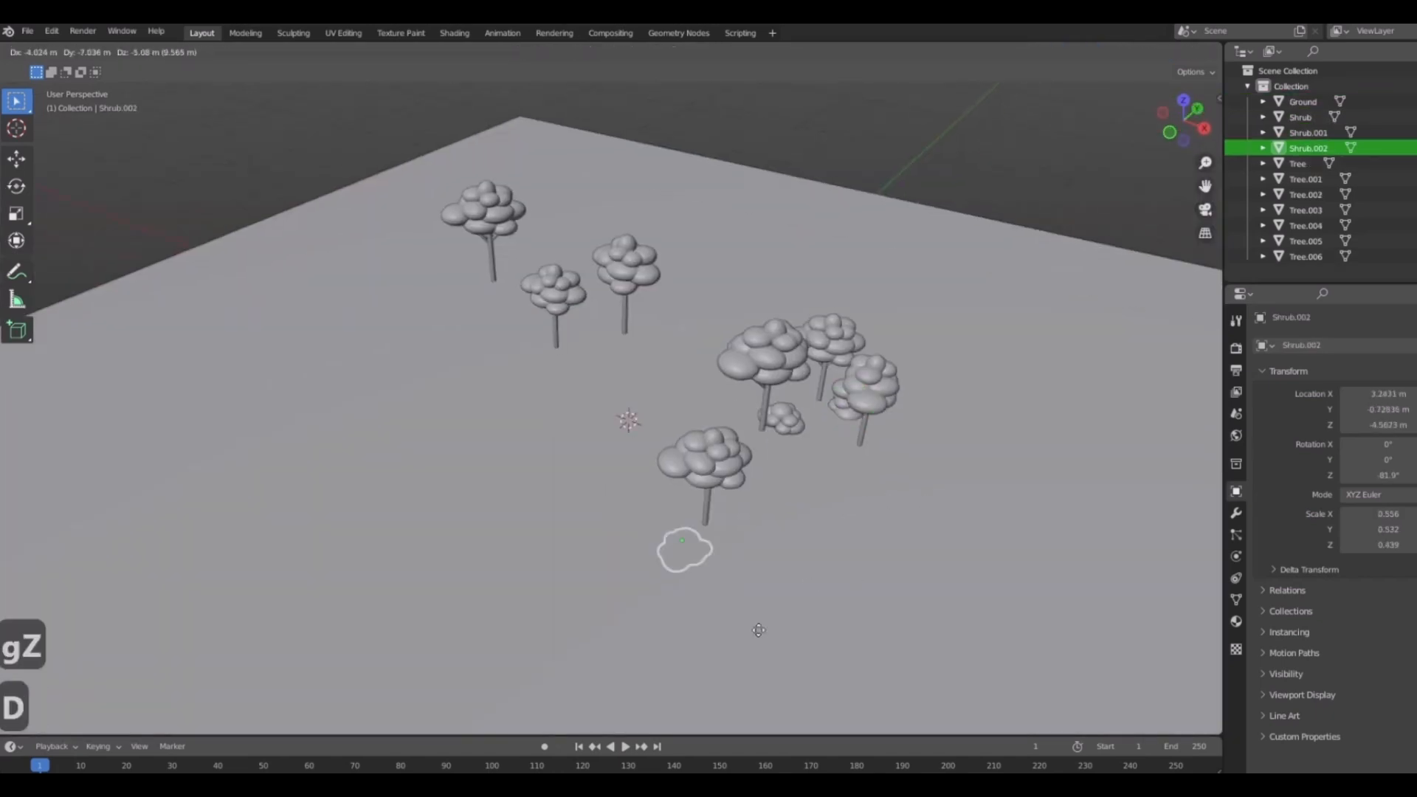
{"action": "key", "text": "shift+z"}
{"action": "left_click", "coordinate": [803, 599]}
{"action": "middle_click_drag", "start_coordinate": [803, 599], "coordinate": [664, 495]}
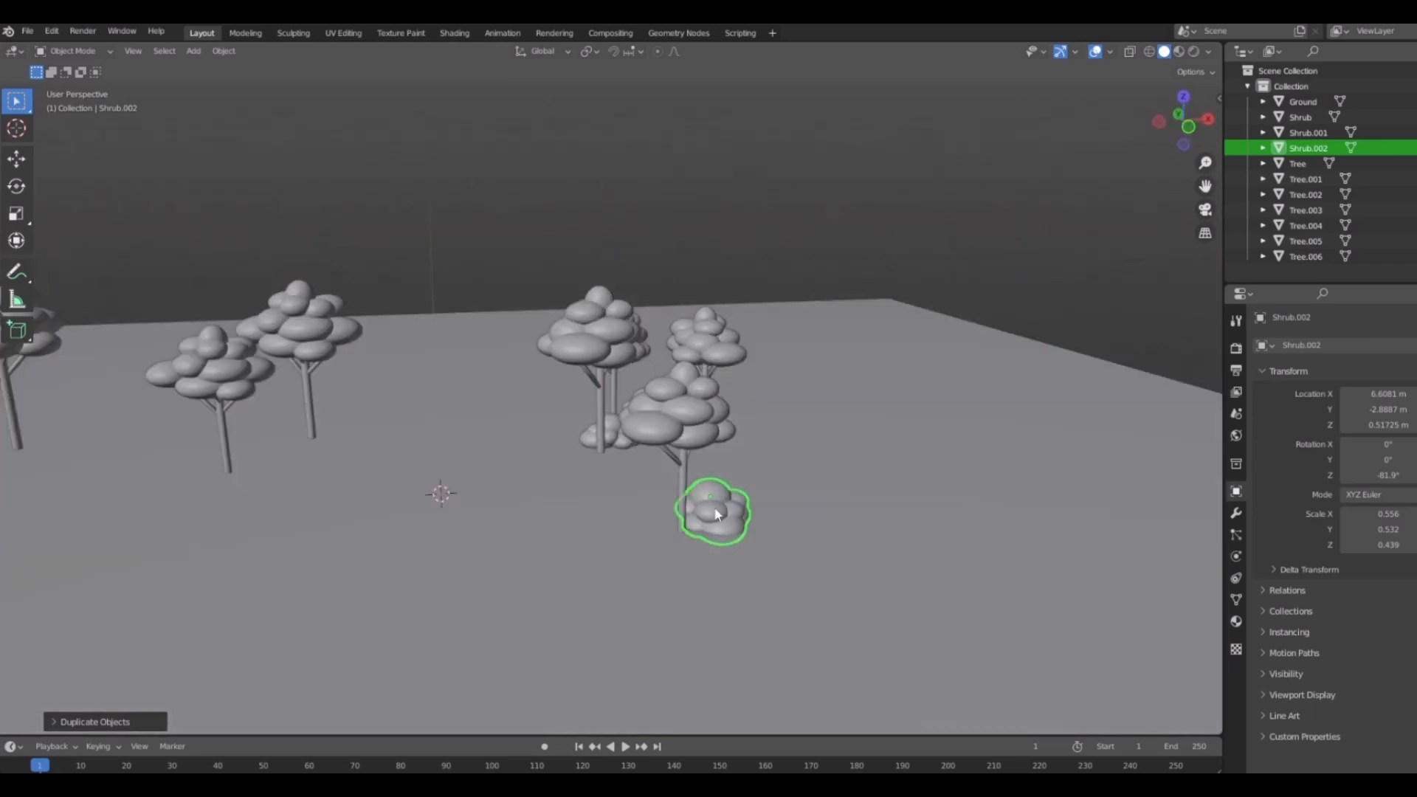
{"action": "left_click", "coordinate": [651, 488]}
{"action": "middle_click_drag", "start_coordinate": [754, 532], "coordinate": [740, 479]}
{"action": "left_click", "coordinate": [944, 555]}
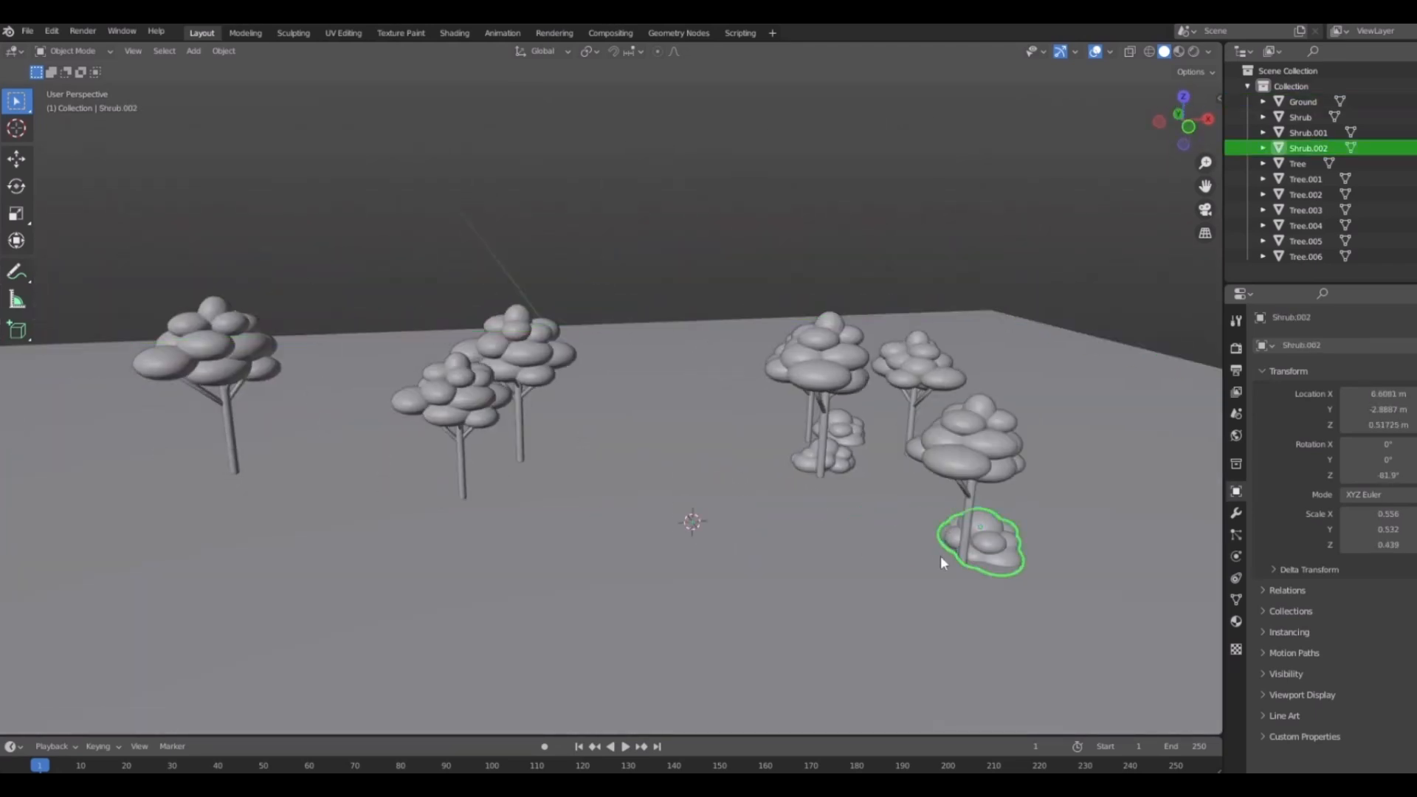
Duplicate the shrub at the same height beside a tree on the negative X side, at about X -5 m, Y 3.2 m.
{"action": "middle_click_drag", "start_coordinate": [944, 555], "coordinate": [906, 530]}
{"action": "key", "text": "shift+d"}
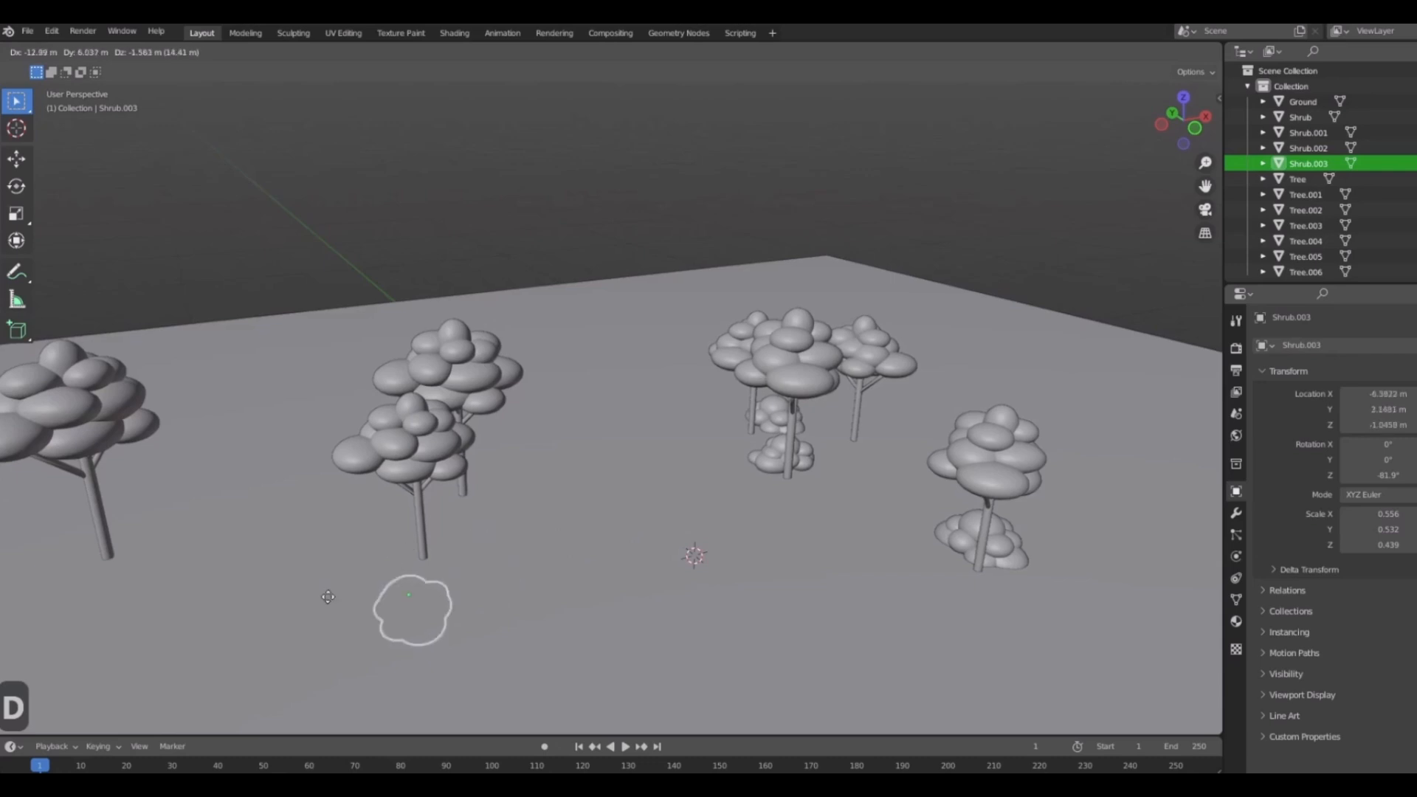
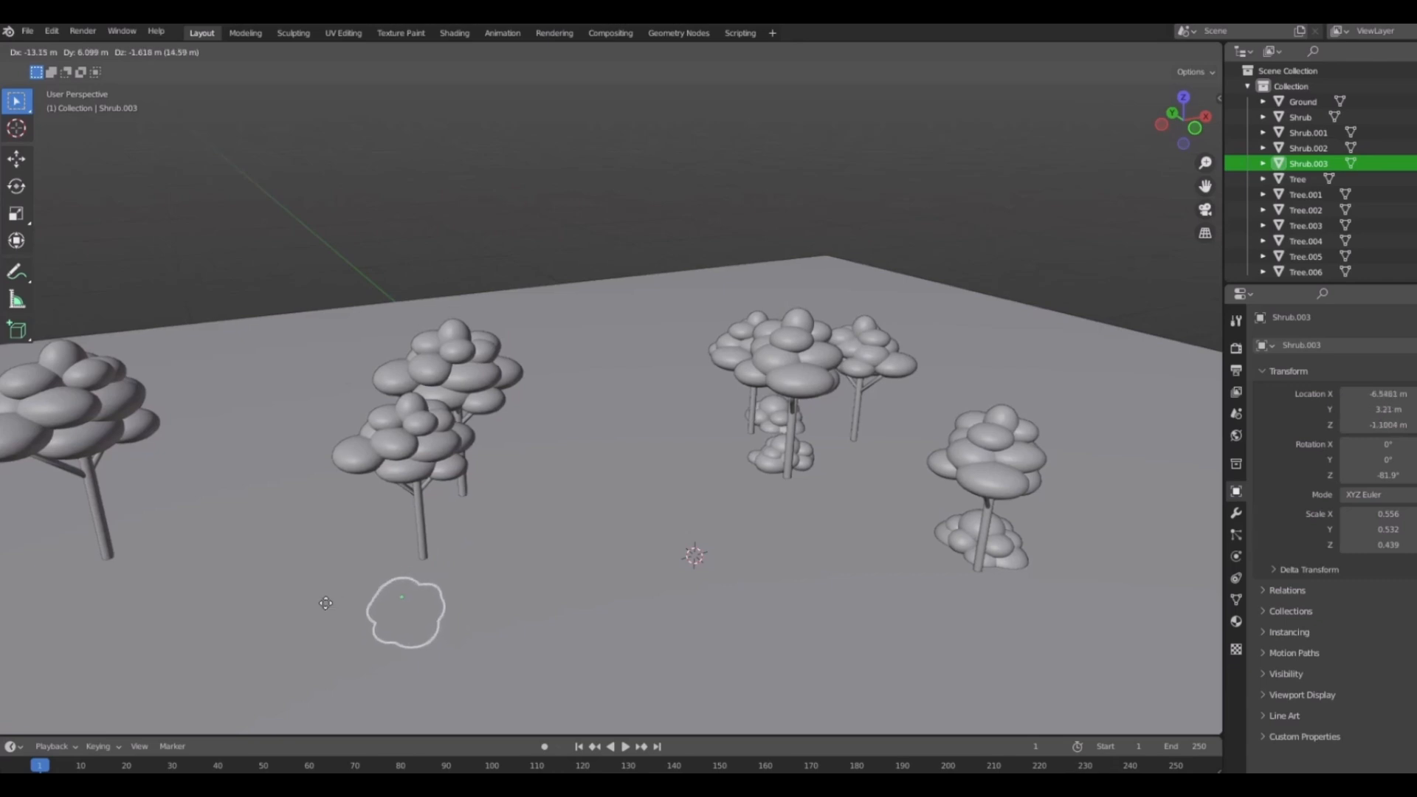
{"action": "key", "text": "shift+z"}
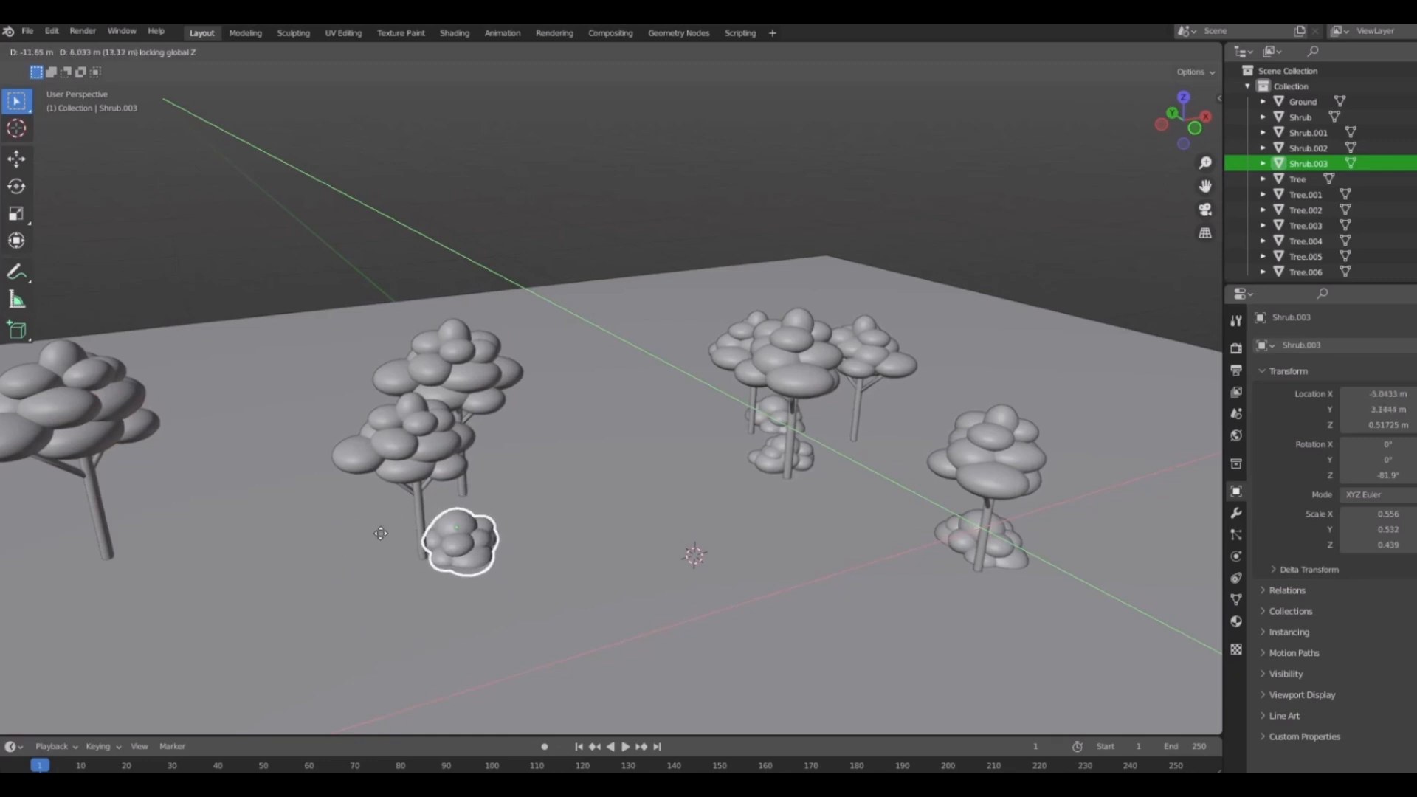
{"action": "left_click", "coordinate": [380, 532]}
{"action": "middle_click_drag", "start_coordinate": [575, 585], "coordinate": [470, 540]}
{"action": "middle_click_drag", "start_coordinate": [313, 599], "coordinate": [956, 640], "text": "shift"}
{"action": "key", "text": "shift+d"}
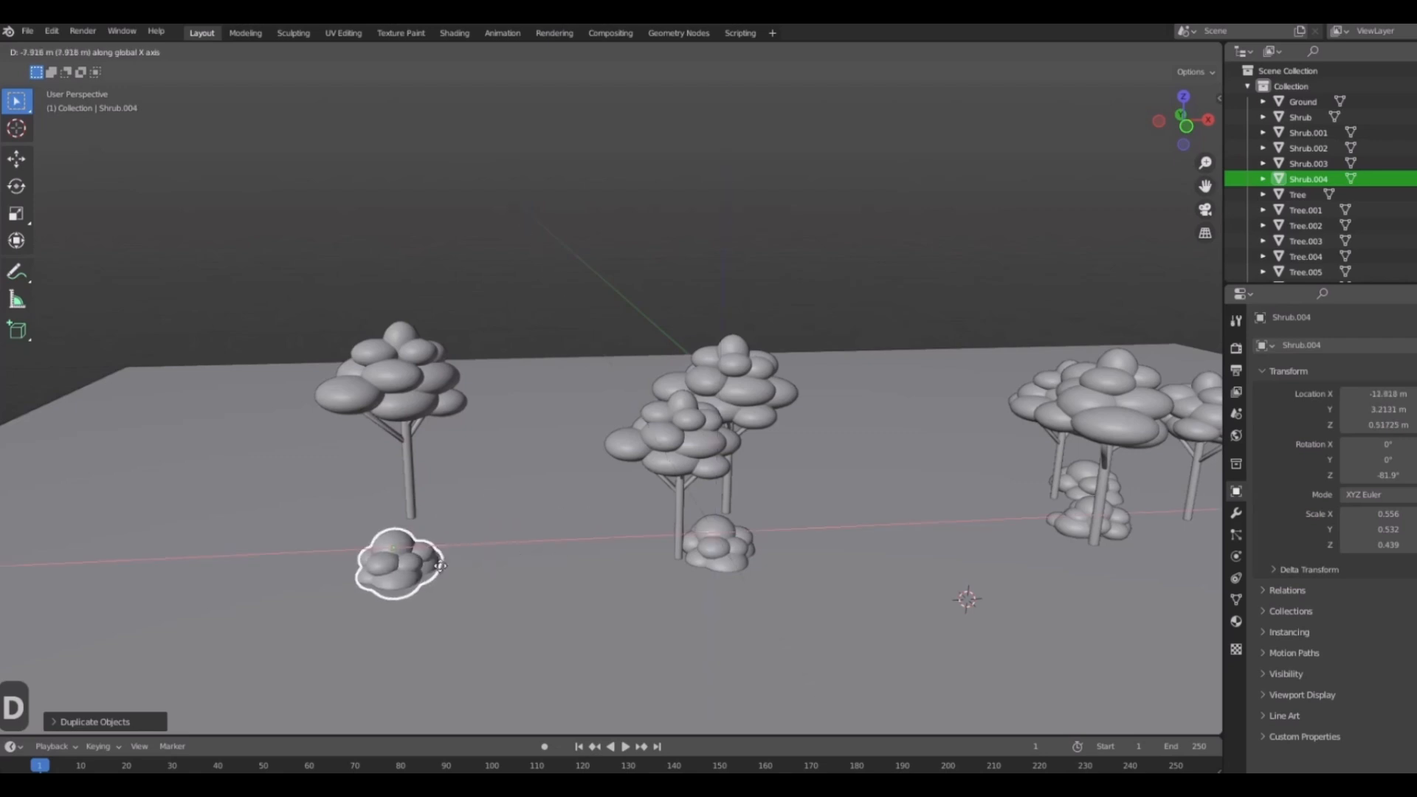
{"action": "key", "text": "Escape"}
Duplicate the shrub at the same height to the farthest negative X tree, at about X -13.46 m, Y 5.16 m.
{"action": "middle_click_drag", "start_coordinate": [400, 565], "coordinate": [485, 564]}
{"action": "middle_click_drag", "start_coordinate": [557, 624], "coordinate": [680, 589], "text": "shift"}
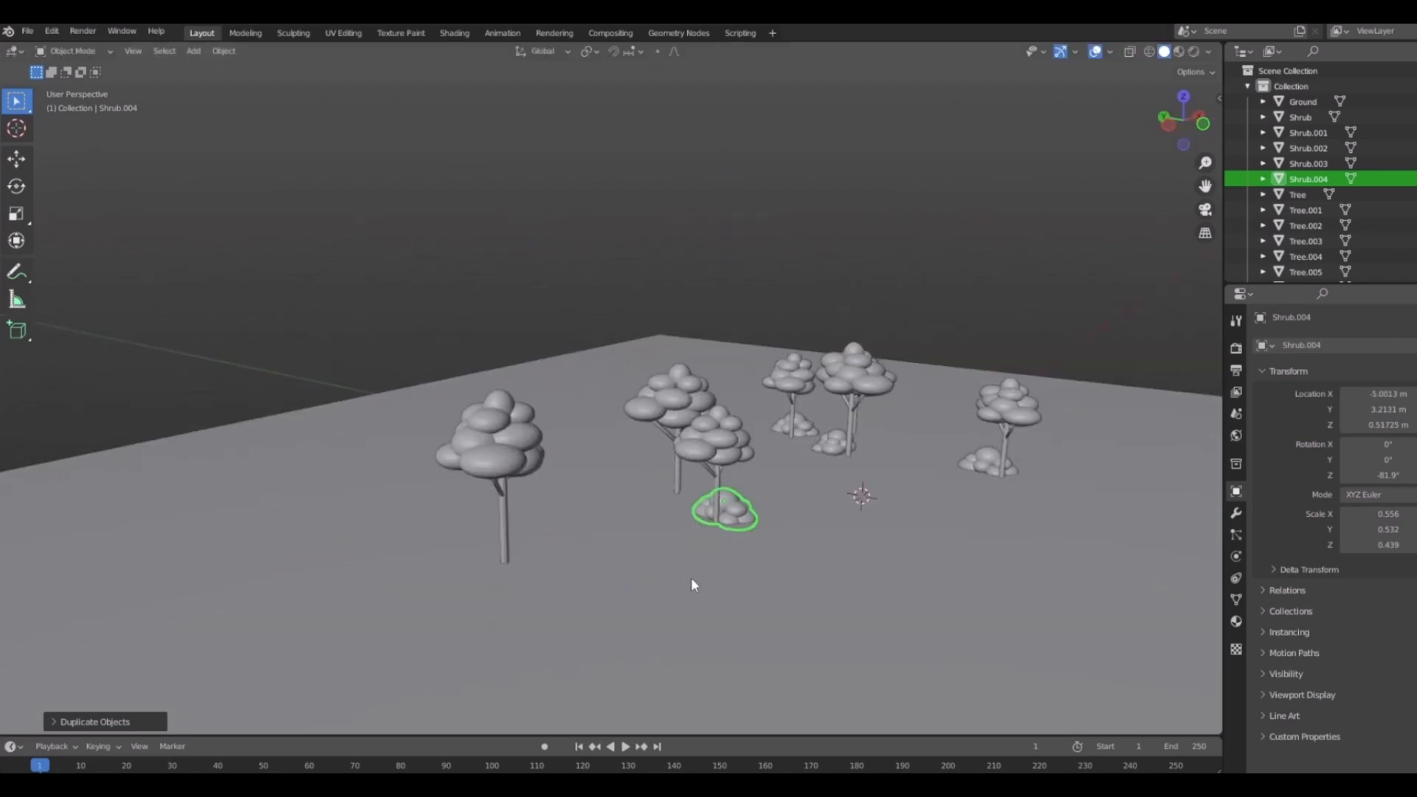
{"action": "middle_click_drag", "start_coordinate": [847, 541], "coordinate": [794, 571]}
{"action": "key", "text": "shift+d"}
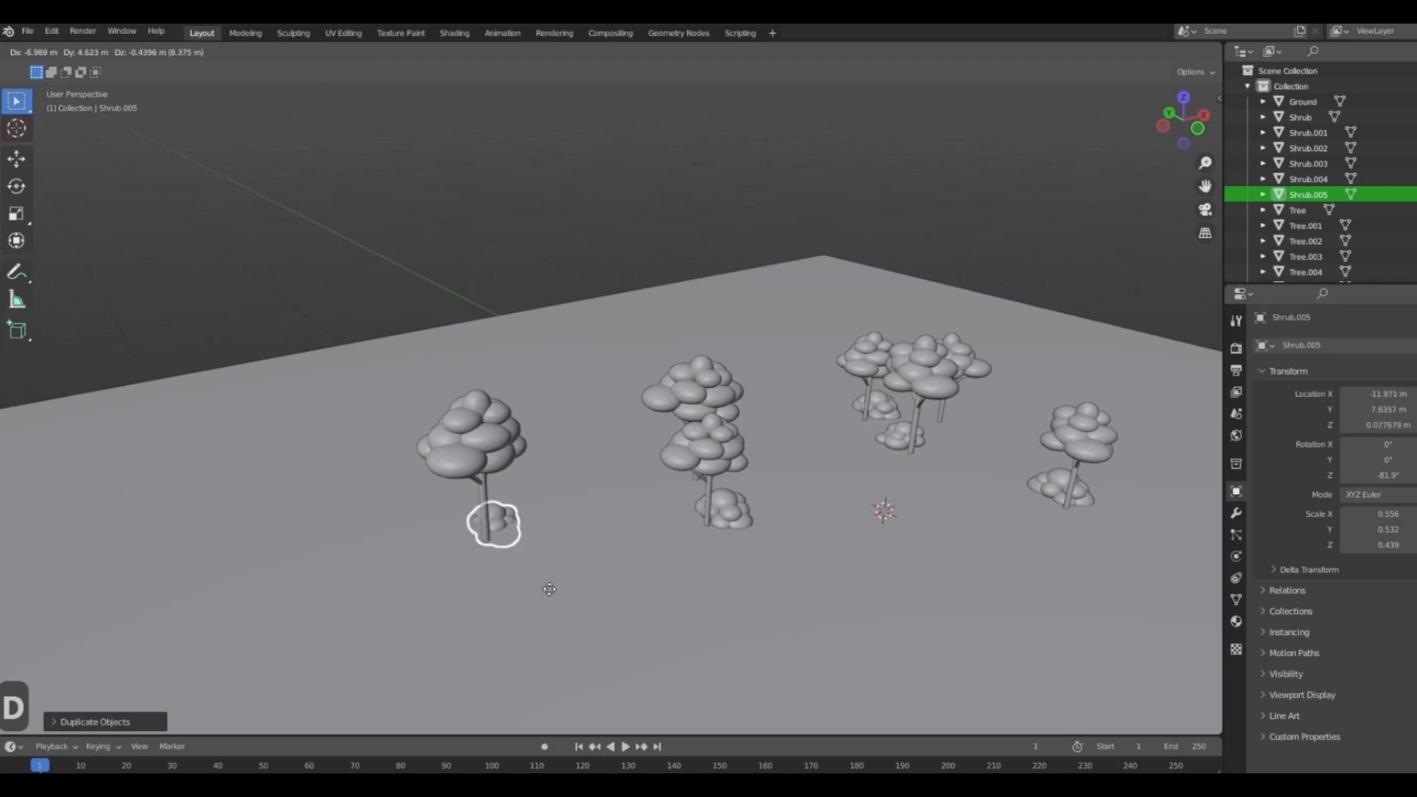
{"action": "key", "text": "shift+z"}
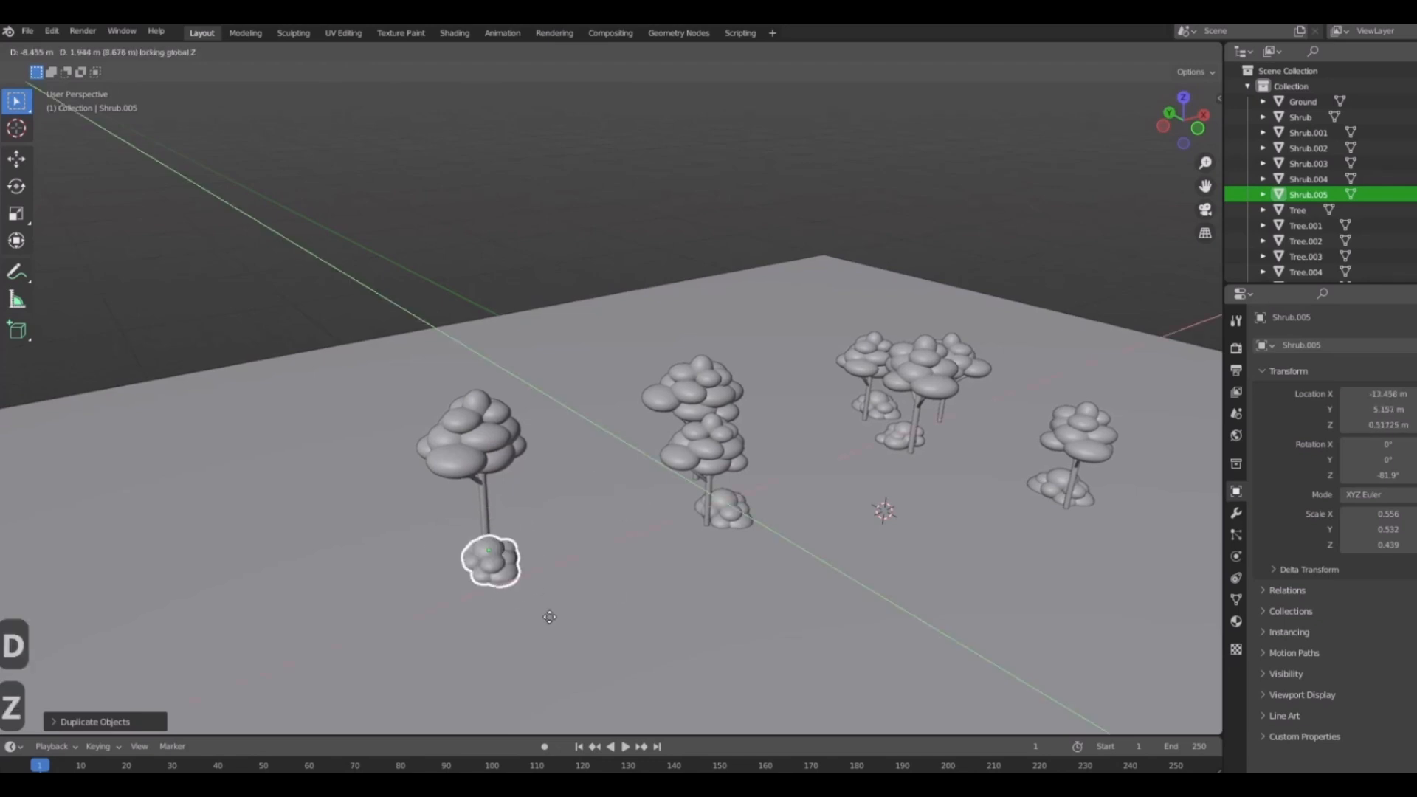
{"action": "left_click", "coordinate": [548, 617]}
Scale the shrub at the farthest negative X tree to about 0.599 in X and rotate it to about -112° around Z.
{"action": "middle_click_drag", "start_coordinate": [496, 584], "coordinate": [361, 468]}
{"action": "scroll", "coordinate": [701, 505], "scroll_direction": "up", "scroll_amount": 3}
{"action": "scroll", "coordinate": [614, 437], "scroll_direction": "down", "scroll_amount": 4}
{"action": "key", "text": "s"}
{"action": "left_click", "coordinate": [626, 545]}
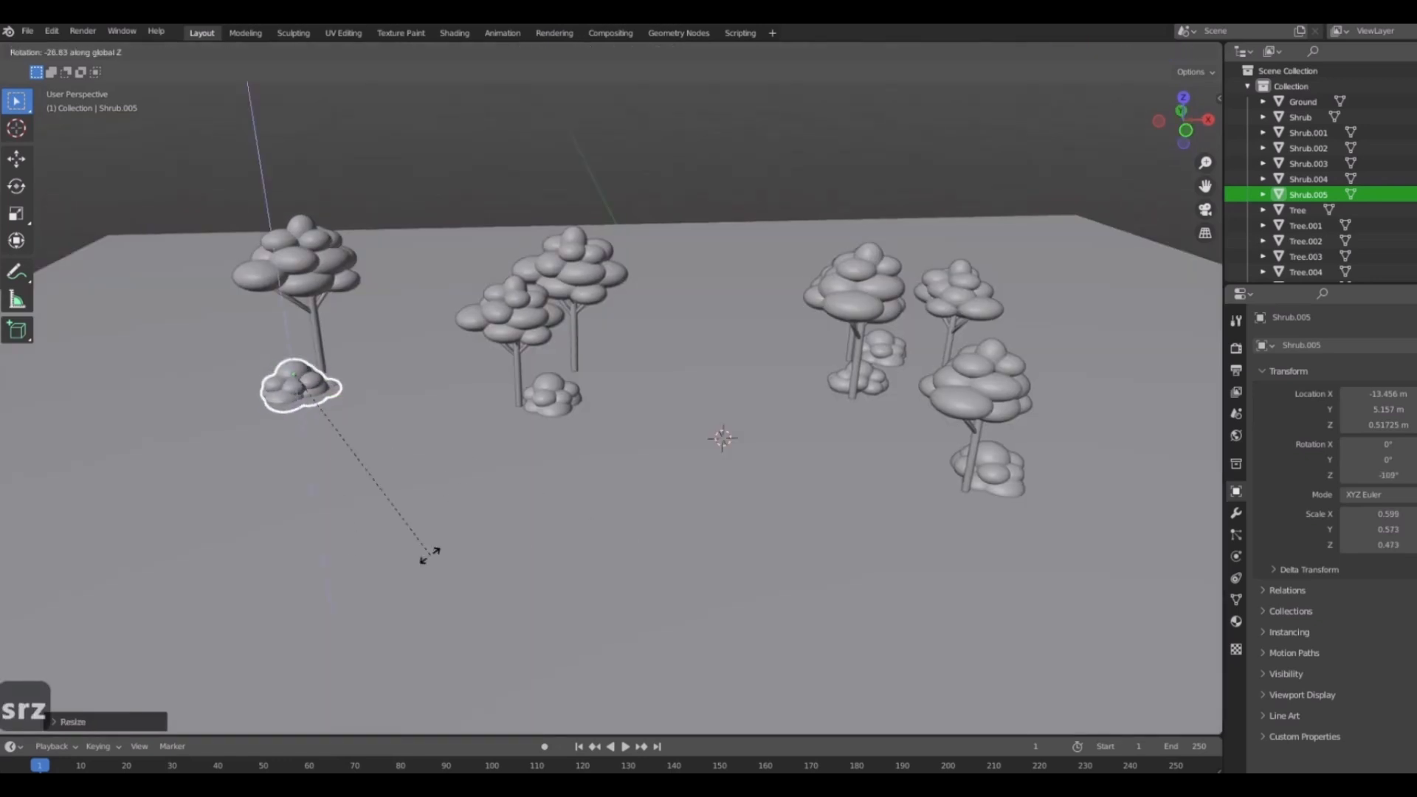
{"action": "left_click", "coordinate": [425, 547]}
{"action": "middle_click_drag", "start_coordinate": [425, 548], "coordinate": [352, 515]}
{"action": "key", "text": "shift+d"}
{"action": "left_click", "coordinate": [478, 459]}
{"action": "middle_click_drag", "start_coordinate": [479, 459], "coordinate": [519, 454]}
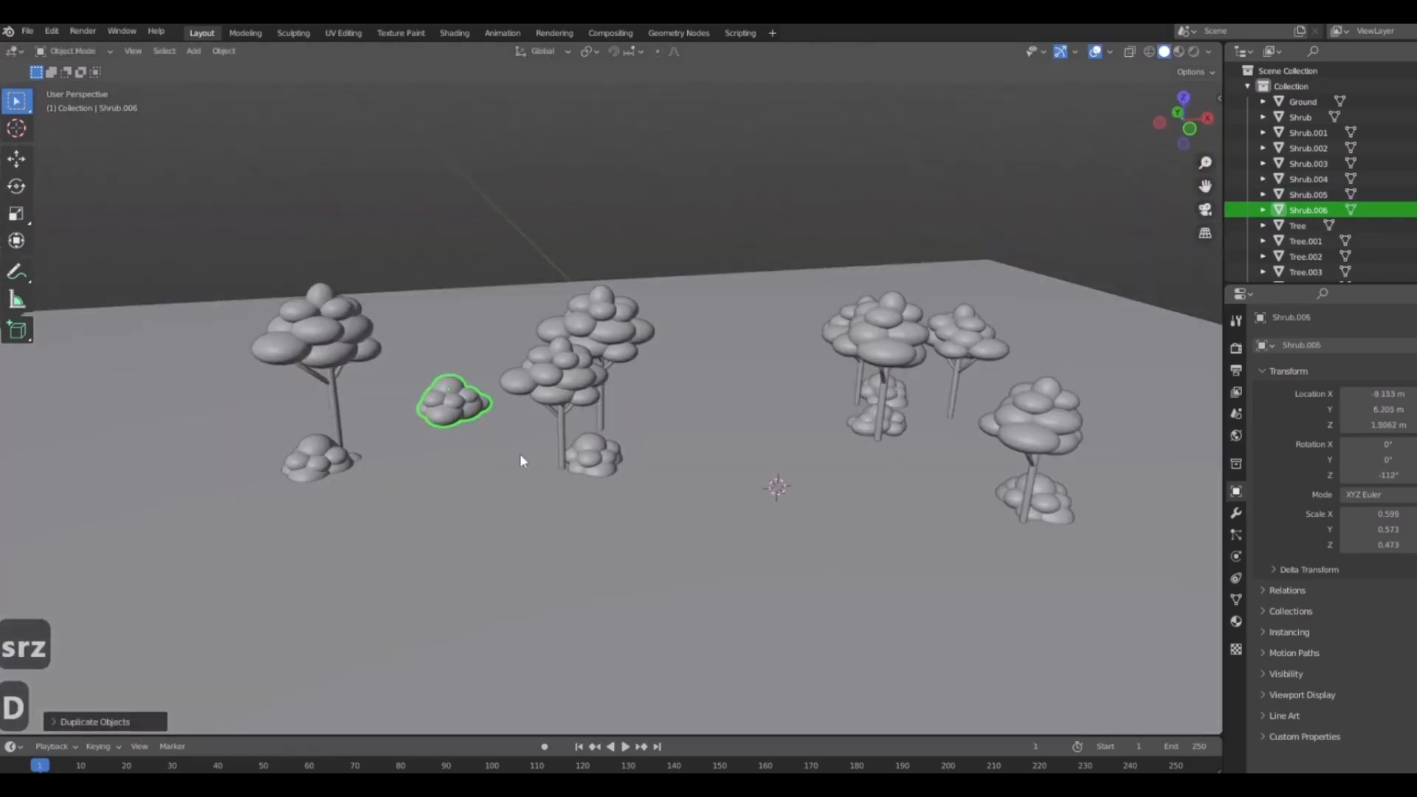
{"action": "key", "text": "ctrl+z"}
Duplicate the -112° shrub at the same height behind the middle pair of trees, at about X -6.34 m, Y 6.64 m.
{"action": "key", "text": "shift+d"}
{"action": "key", "text": "shift+z"}
{"action": "left_click", "coordinate": [589, 459]}
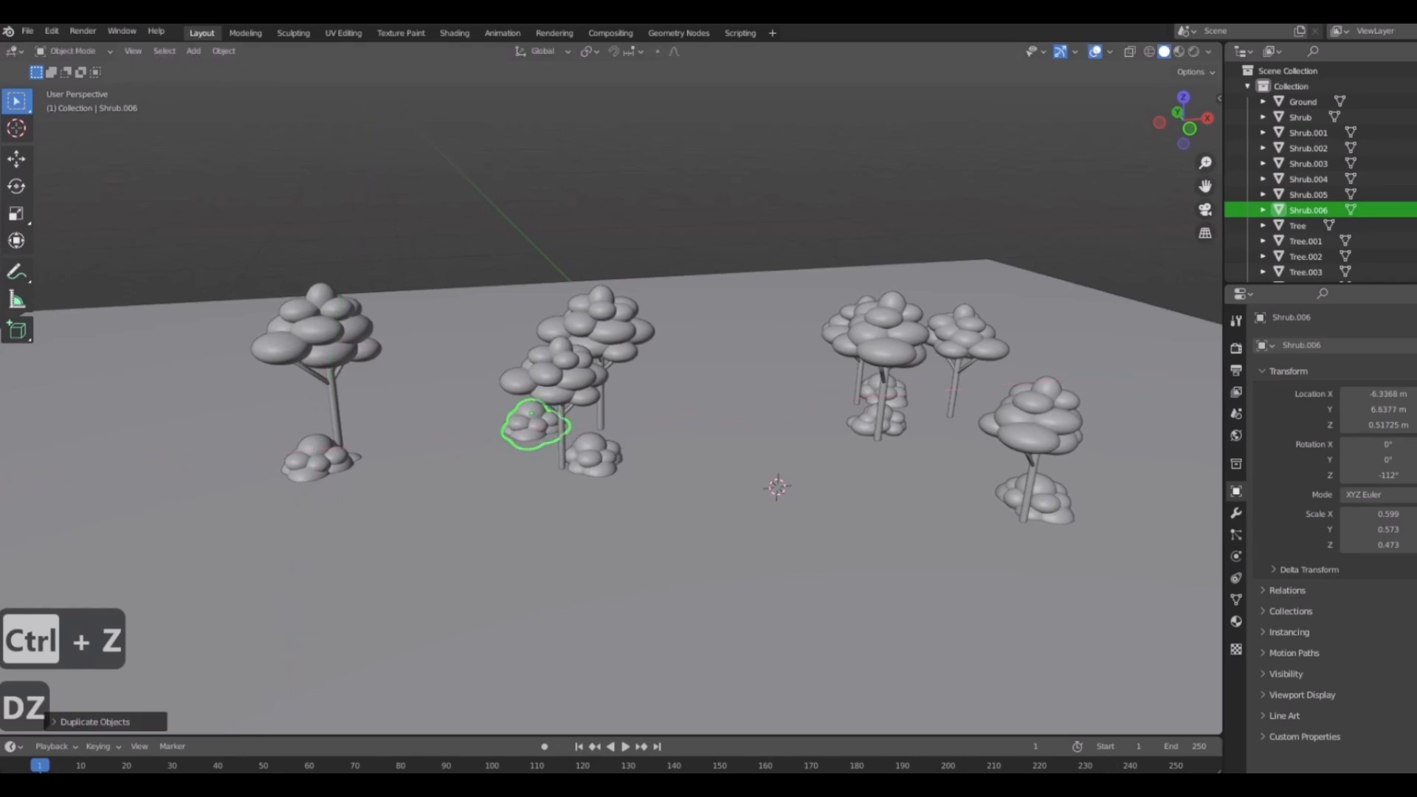
Rotate the duplicated shrub behind the middle pair of trees around the Z axis.
{"action": "key", "text": "r"}
{"action": "key", "text": "z"}
{"action": "left_click", "coordinate": [632, 515]}
Enlarge the tree at about X 4.88 m, Y 2.55 m uniformly to about 0.187 in X and Y, and raise it to about Z 2.84 m.
{"action": "middle_click_drag", "start_coordinate": [632, 516], "coordinate": [850, 233]}
{"action": "left_click", "coordinate": [544, 516]}
{"action": "left_click", "coordinate": [850, 233]}
{"action": "middle_click_drag", "start_coordinate": [754, 349], "coordinate": [634, 533]}
{"action": "key", "text": "KP_1"}
{"action": "scroll", "coordinate": [655, 517], "scroll_direction": "up", "scroll_amount": 4}
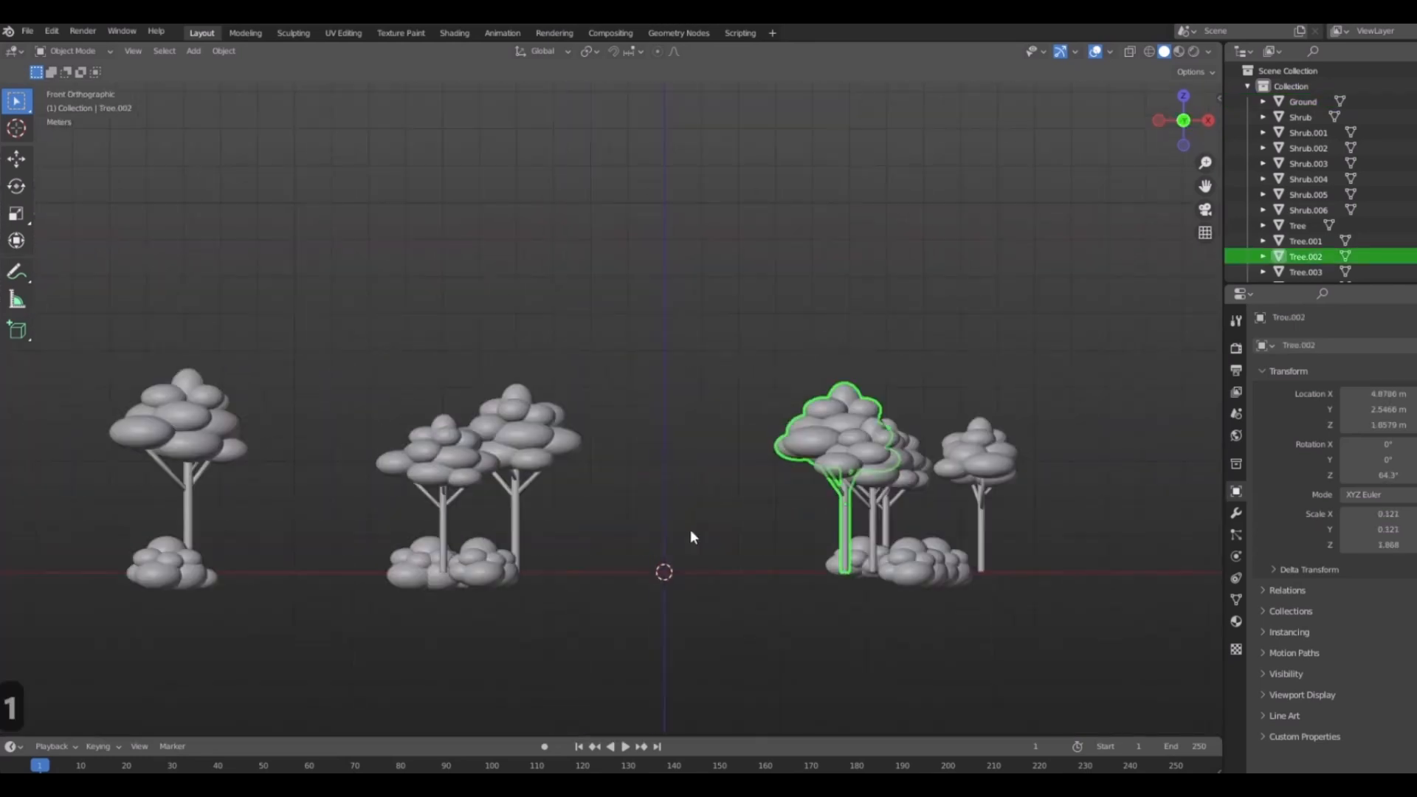
{"action": "key", "text": "s"}
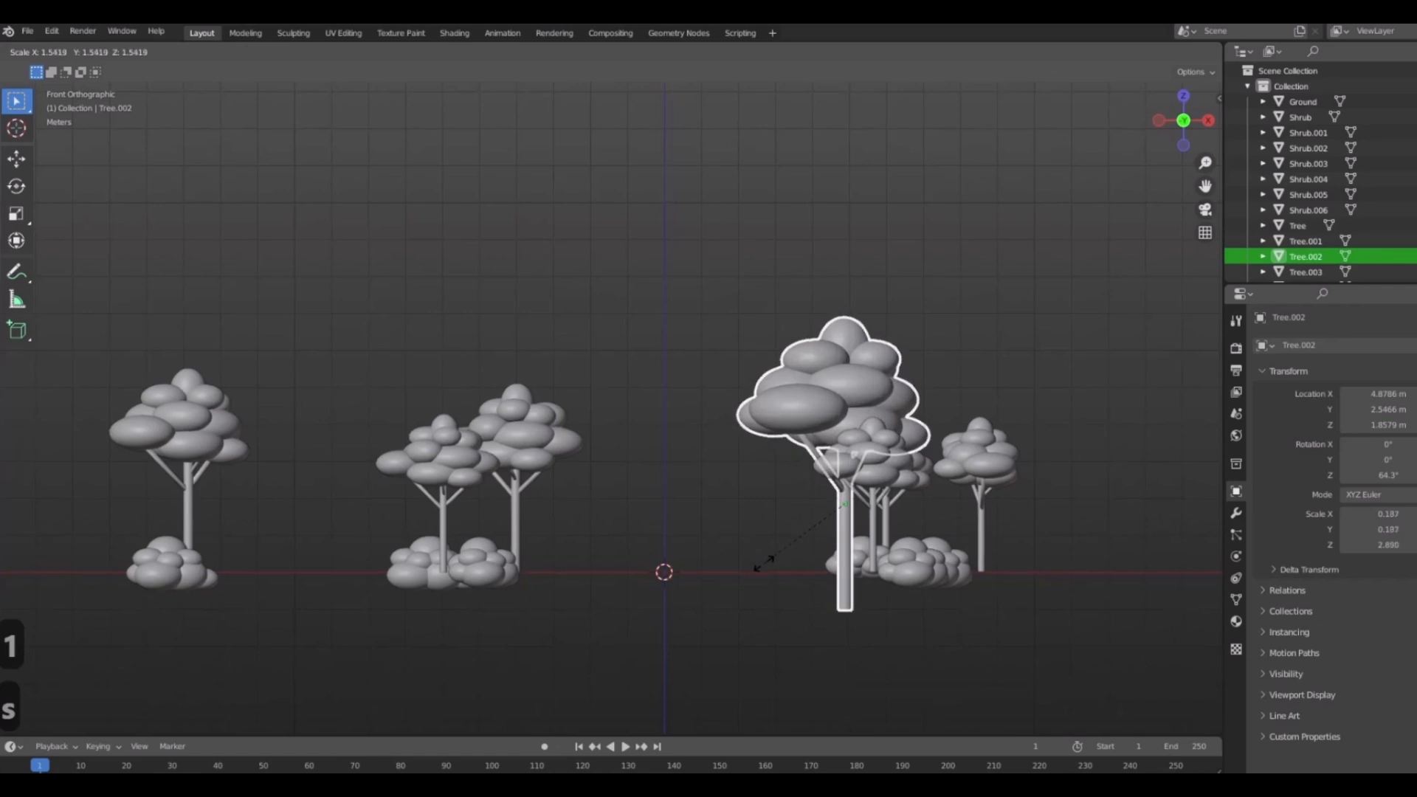
{"action": "left_click", "coordinate": [783, 557]}
{"action": "key", "text": "g"}
{"action": "key", "text": "z"}
{"action": "left_click", "coordinate": [783, 518]}
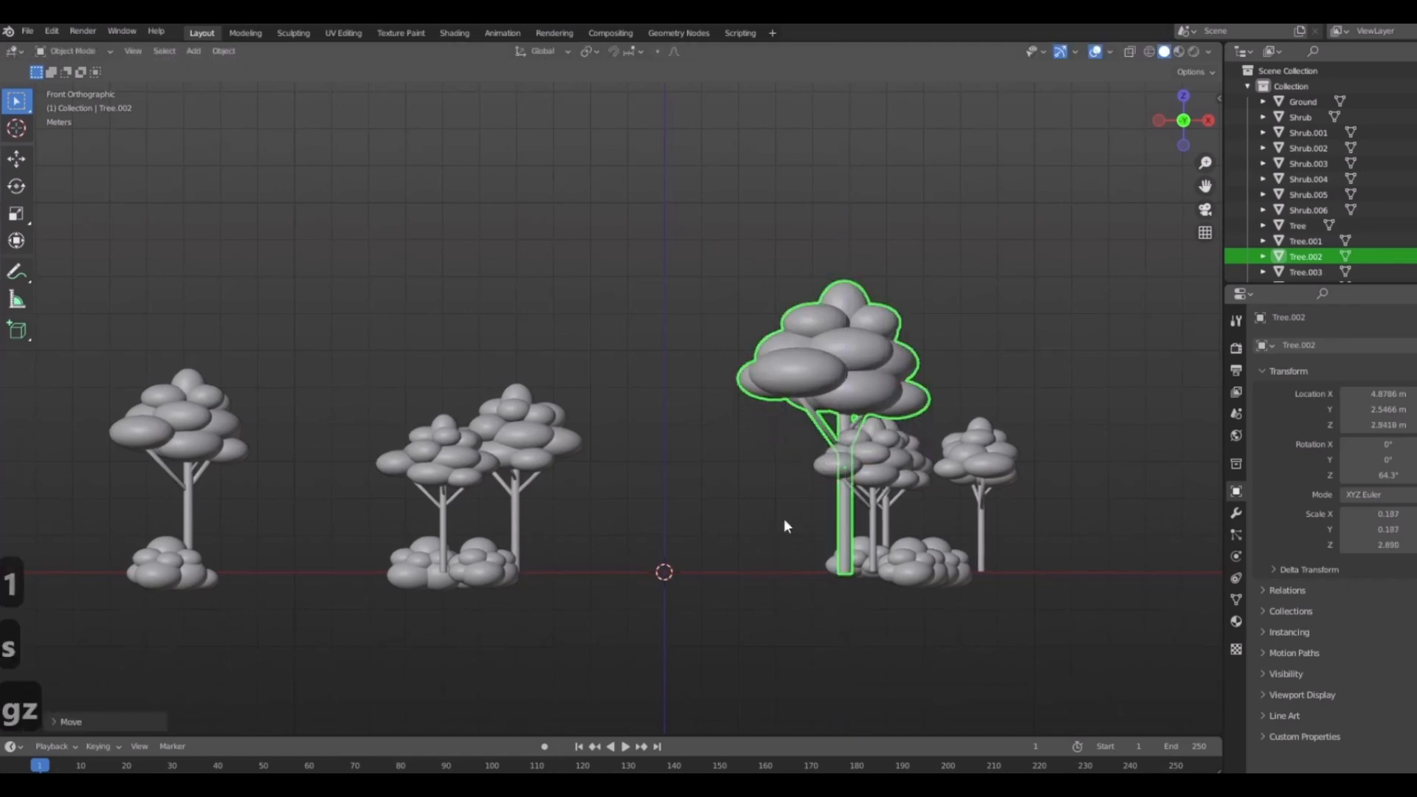
{"action": "left_click", "coordinate": [546, 434]}
{"action": "key", "text": "z"}
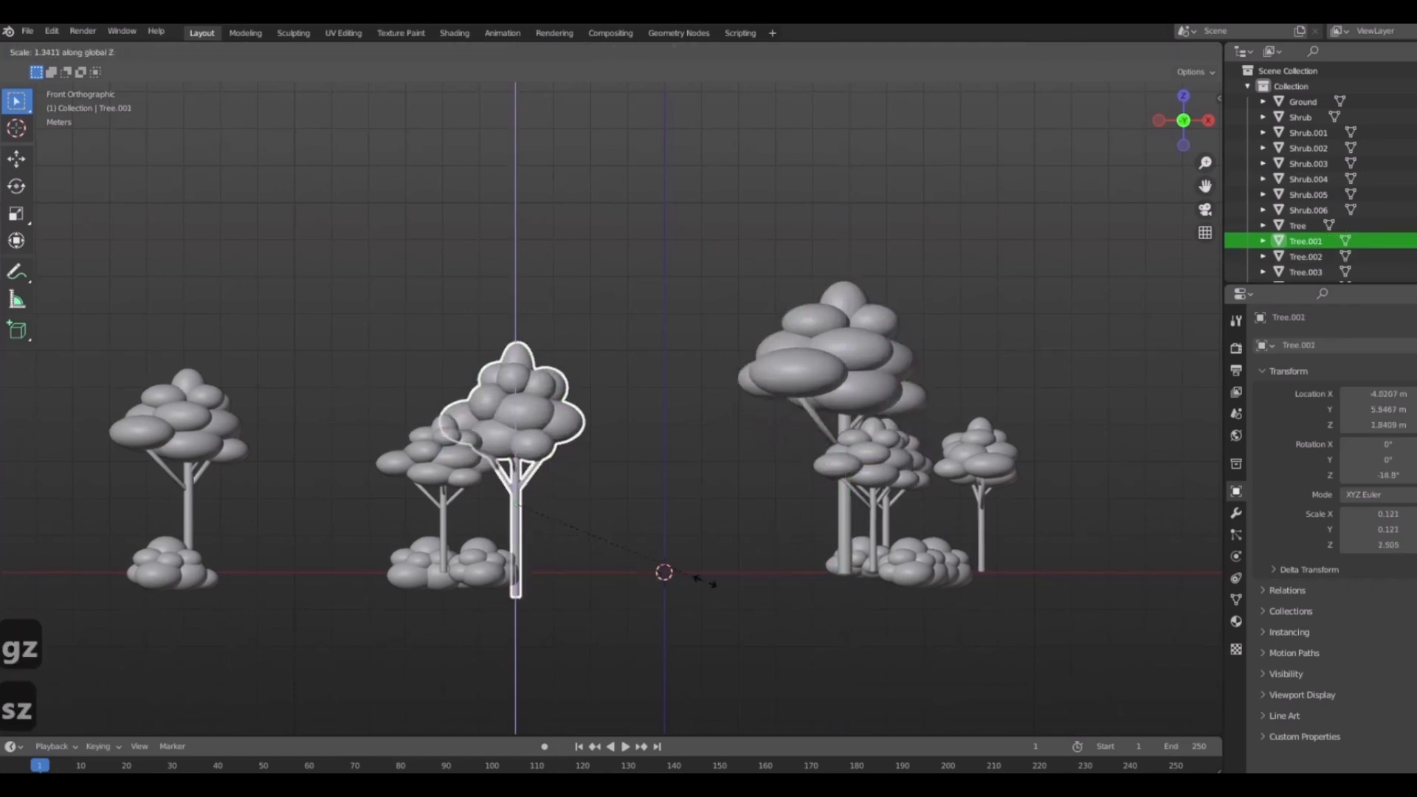
{"action": "left_click", "coordinate": [621, 560]}
Stretch the shorter tree of the middle pair to about 2.59 in Z and raise it to about Z 2.37 m.
{"action": "left_click", "coordinate": [437, 453]}
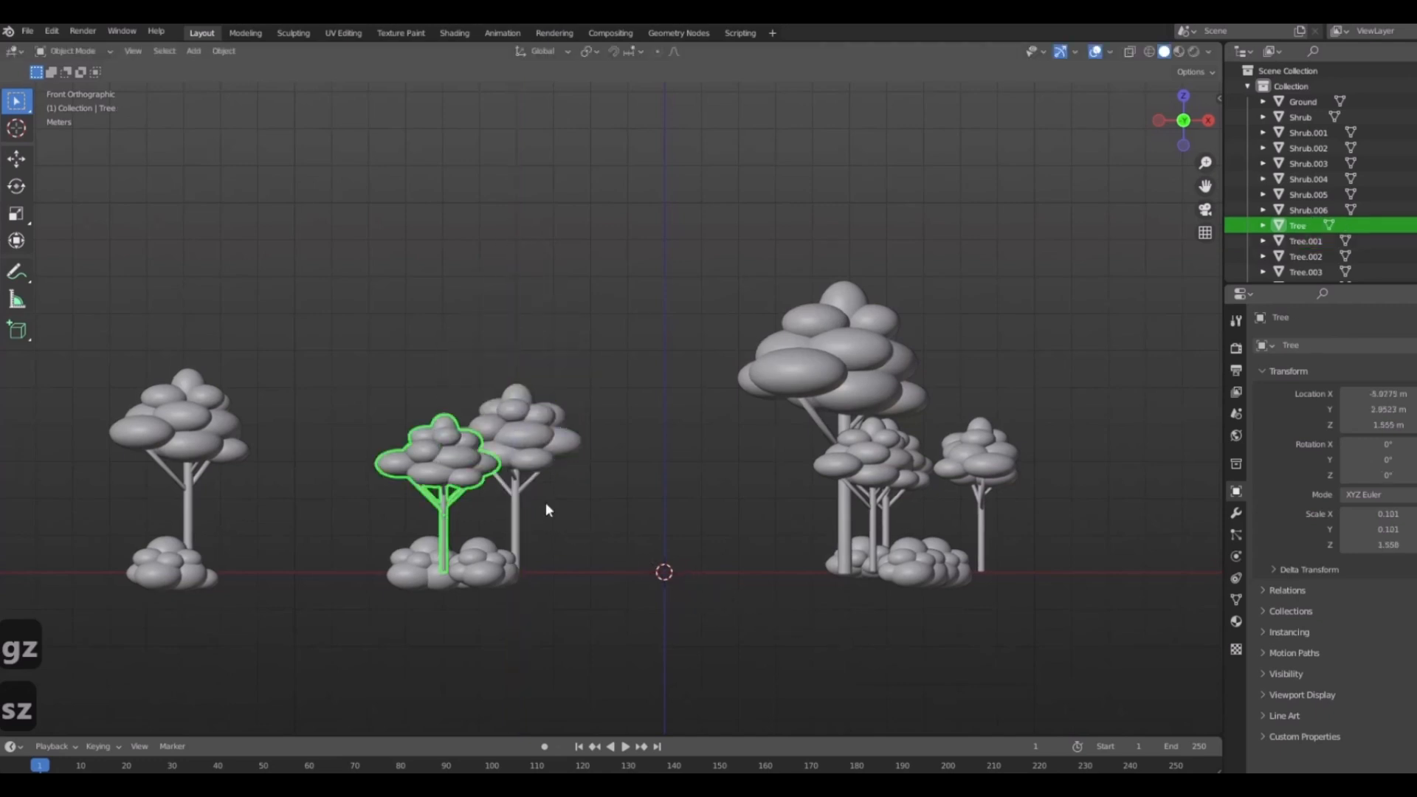
{"action": "key", "text": "s"}
{"action": "key", "text": "z"}
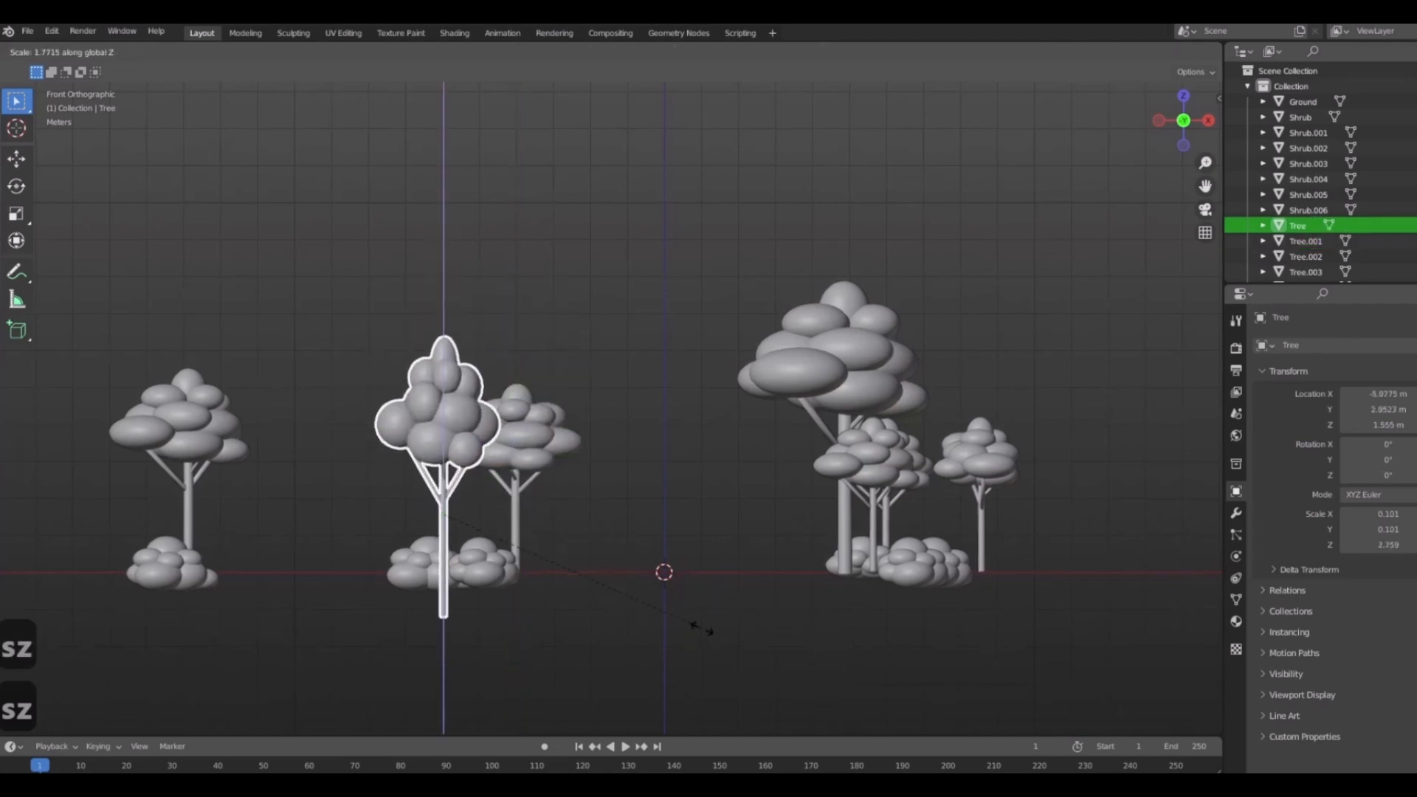
{"action": "left_click", "coordinate": [620, 644]}
{"action": "key", "text": "g"}
{"action": "key", "text": "z"}
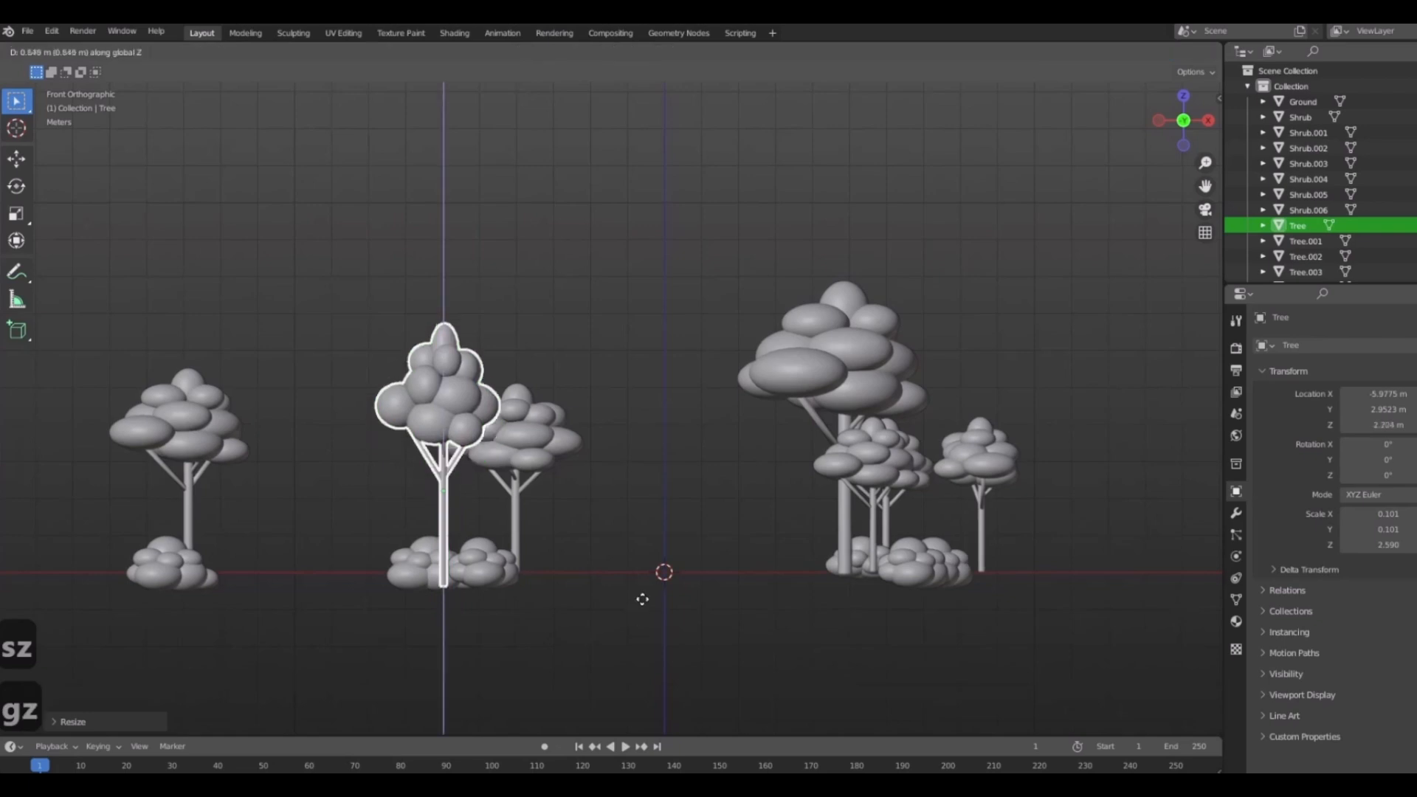
{"action": "left_click", "coordinate": [643, 596]}
Widen the farthest negative X tree in X and Y while keeping its height.
{"action": "middle_click_drag", "start_coordinate": [598, 472], "coordinate": [502, 535]}
{"action": "left_click_drag", "start_coordinate": [705, 572], "coordinate": [715, 587]}
{"action": "middle_click_drag", "start_coordinate": [782, 601], "coordinate": [719, 487]}
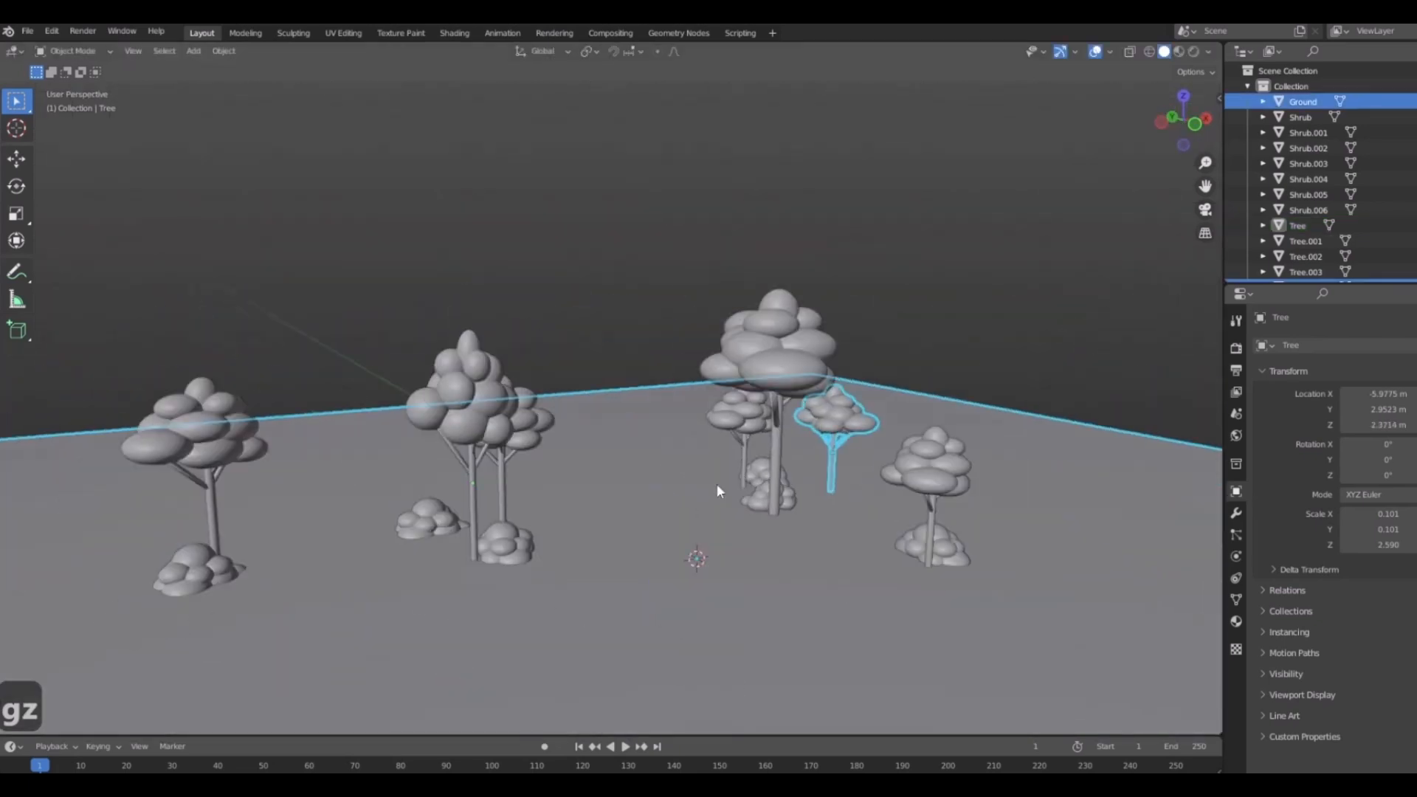
{"action": "left_click", "coordinate": [216, 406]}
{"action": "middle_click_drag", "start_coordinate": [215, 401], "coordinate": [456, 489]}
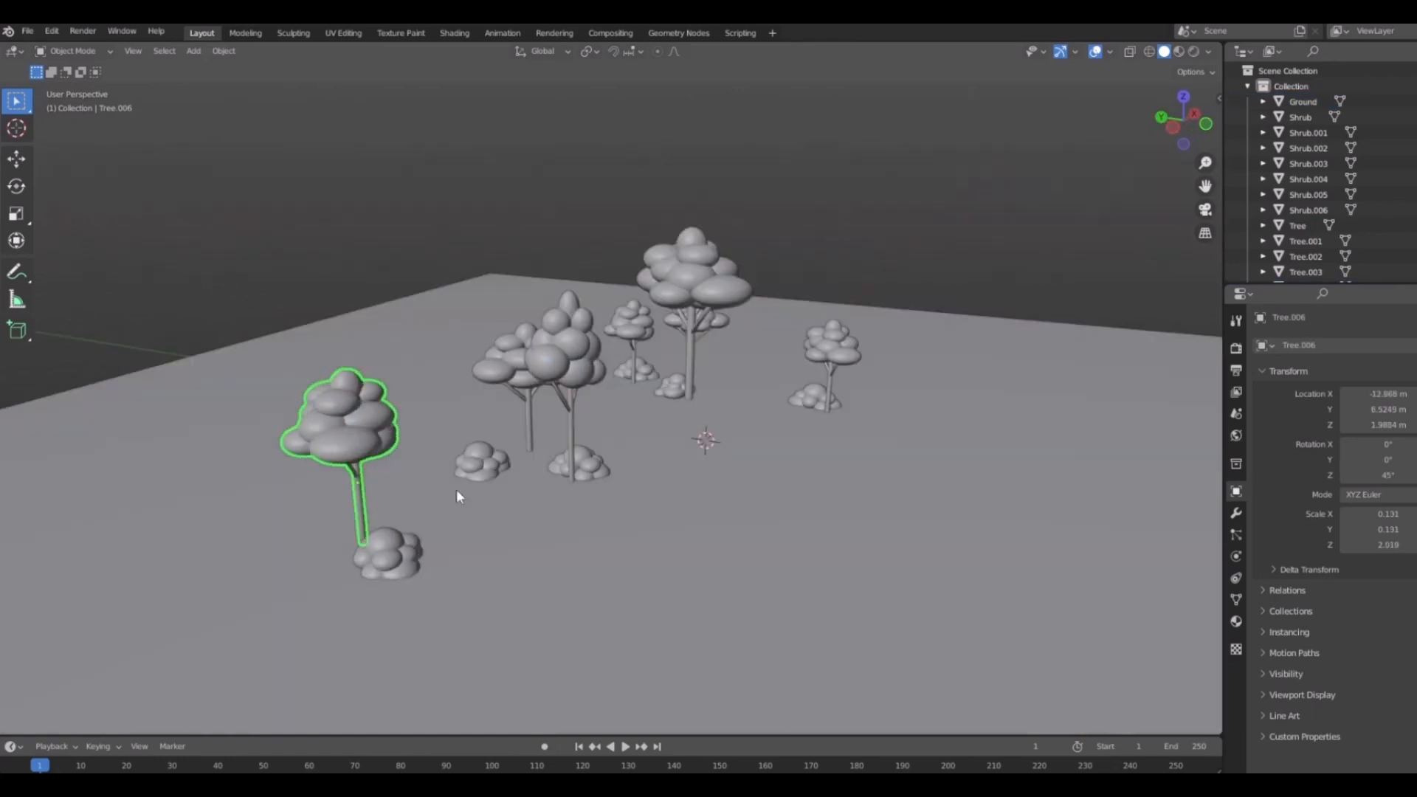
{"action": "key", "text": "s"}
{"action": "key", "text": "shift+z"}
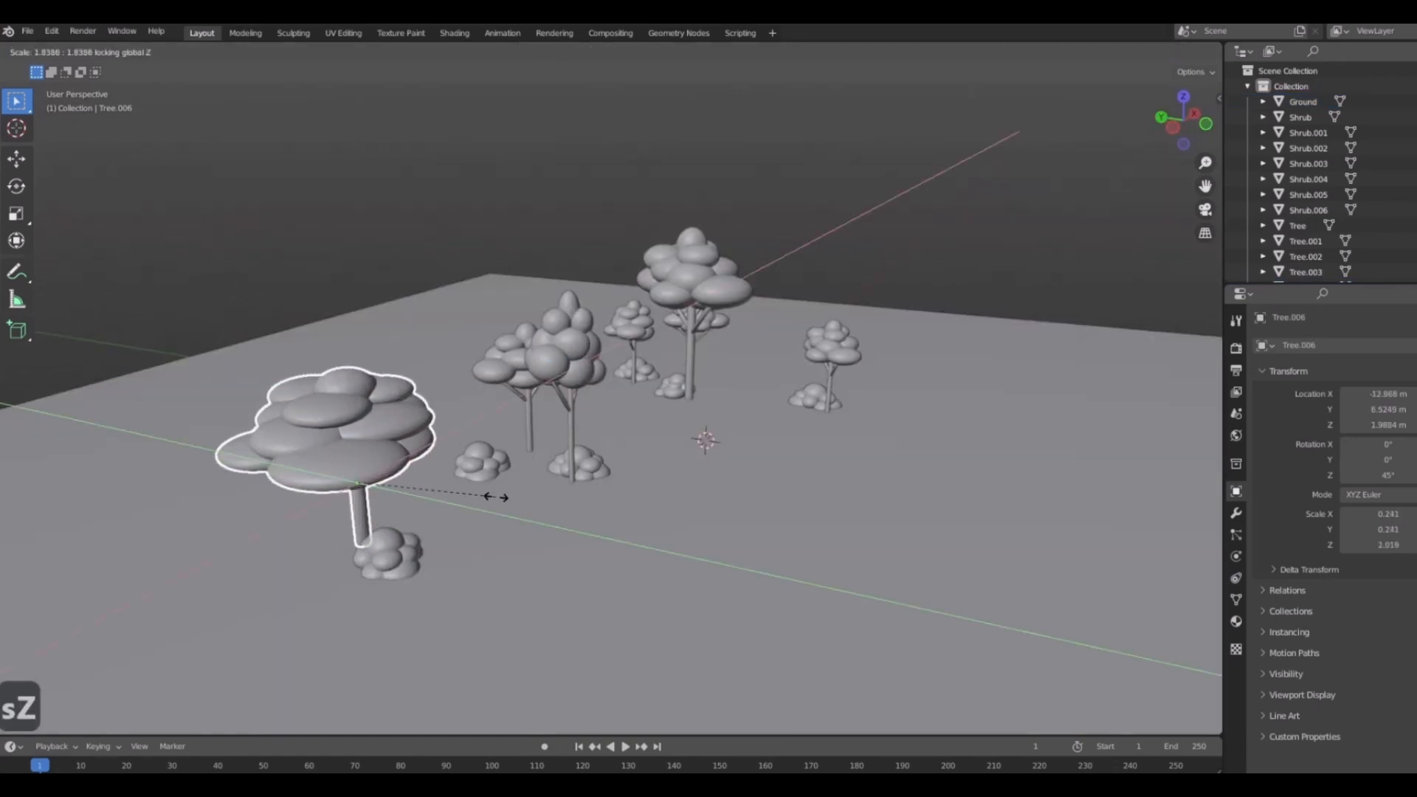
{"action": "left_click", "coordinate": [452, 476]}
Enlarge the foremost positive X tree uniformly to about 0.134 in X and Y.
{"action": "middle_click_drag", "start_coordinate": [727, 435], "coordinate": [550, 402]}
{"action": "middle_click_drag", "start_coordinate": [251, 481], "coordinate": [661, 591]}
{"action": "left_click", "coordinate": [668, 576]}
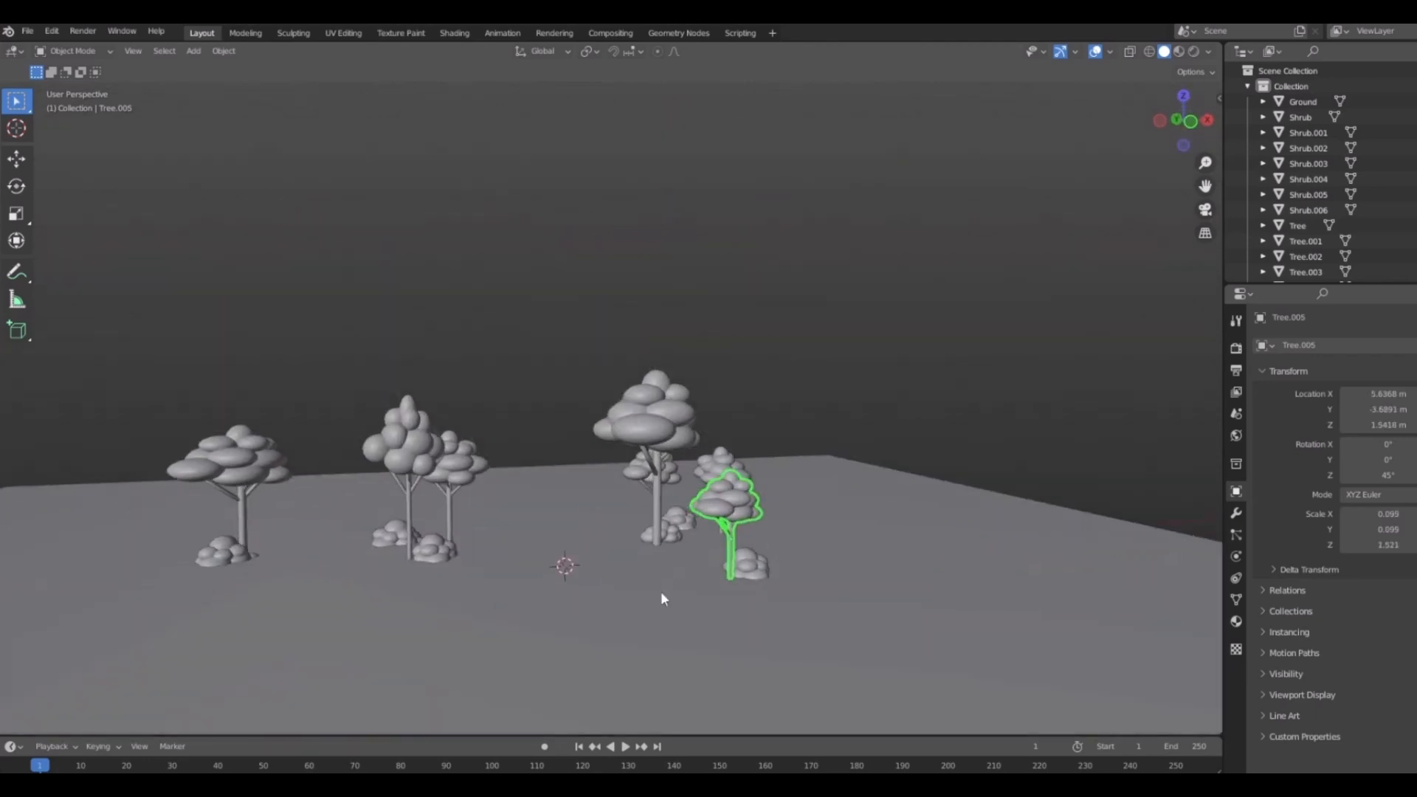
{"action": "left_click", "coordinate": [654, 602]}
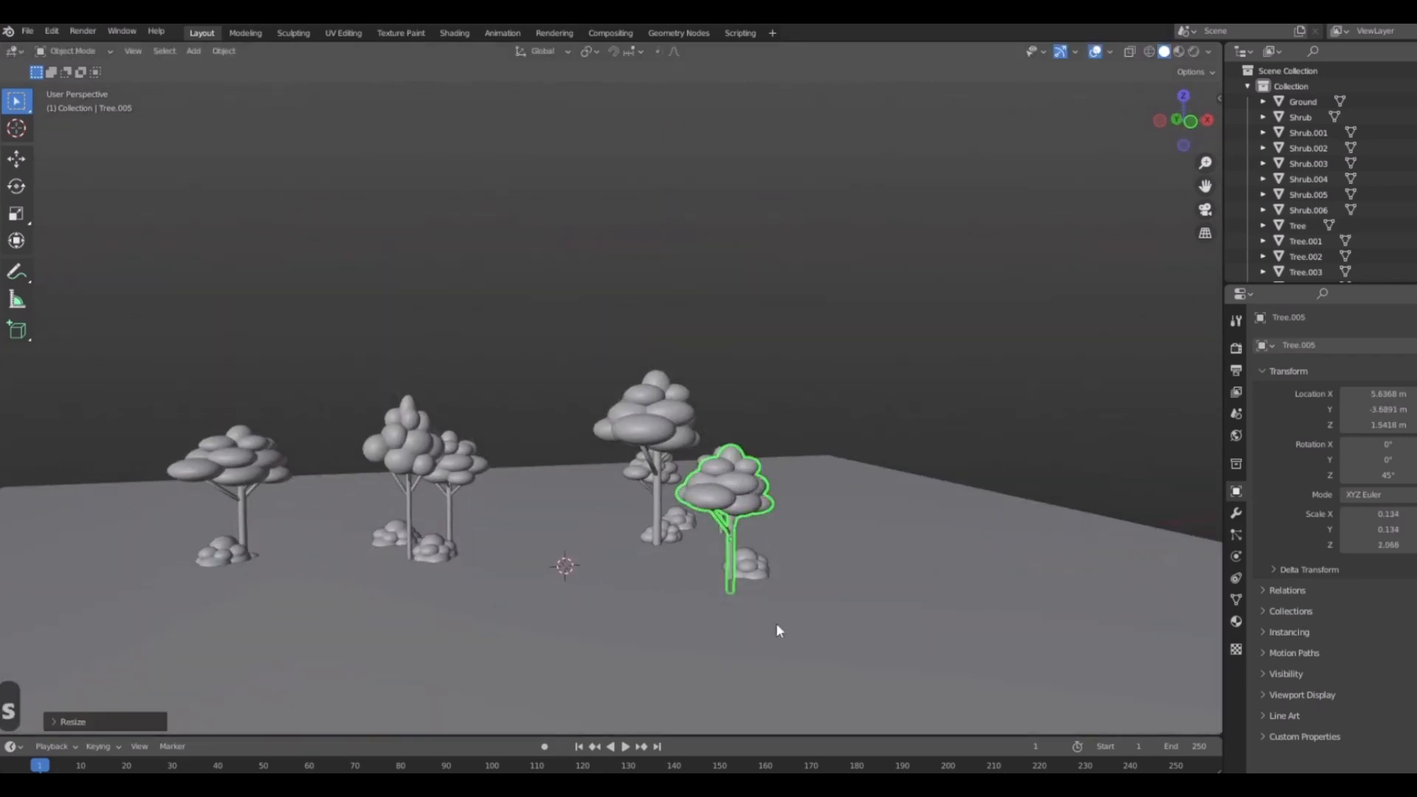
{"action": "middle_click_drag", "start_coordinate": [777, 622], "coordinate": [753, 589]}
{"action": "scroll", "coordinate": [759, 589], "scroll_direction": "up", "scroll_amount": 2}
{"action": "left_click", "coordinate": [759, 588]}
{"action": "scroll", "coordinate": [687, 555], "scroll_direction": "down", "scroll_amount": 4}
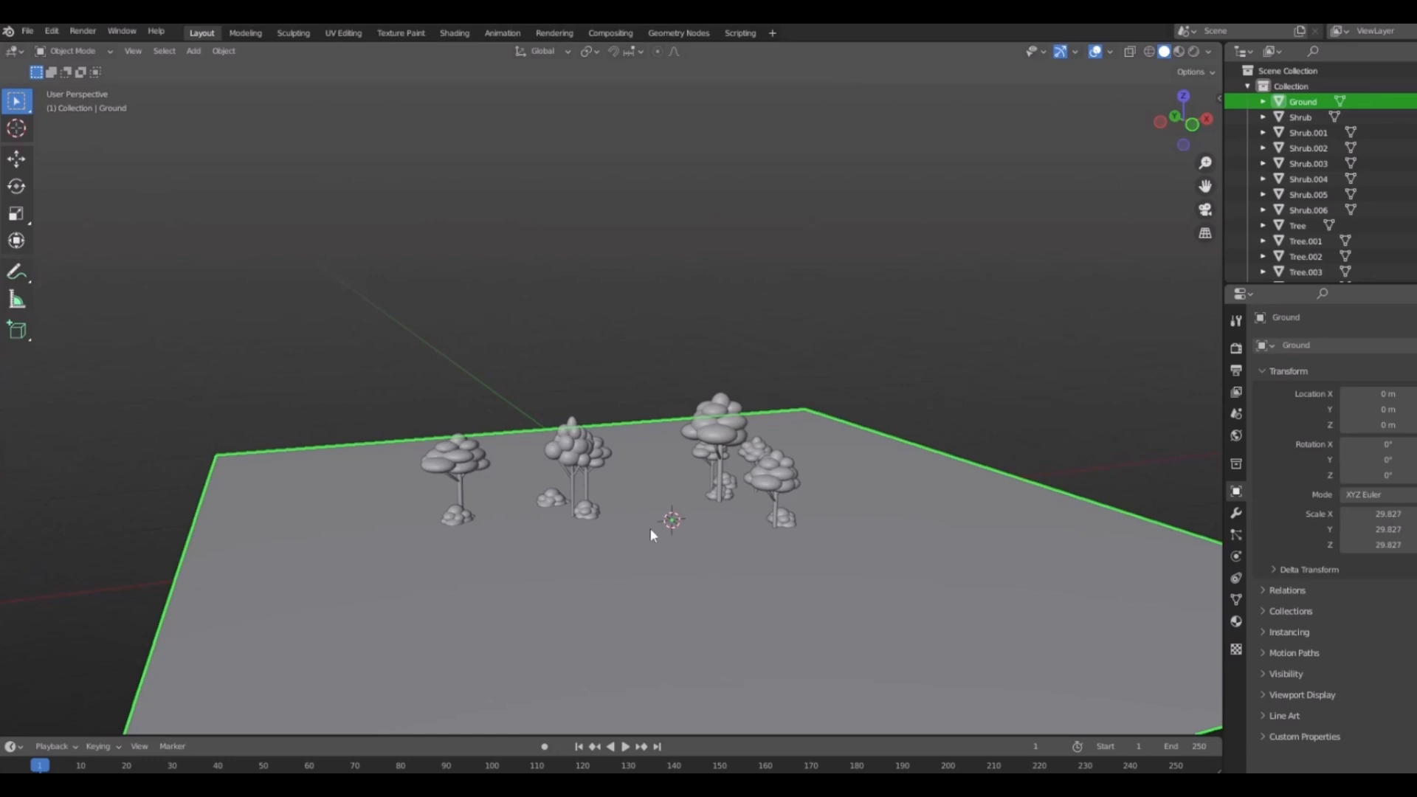
Deselect everything and add an ico sphere at the world origin.
{"action": "scroll", "coordinate": [635, 569], "scroll_direction": "up", "scroll_amount": 4}
{"action": "middle_click_drag", "start_coordinate": [649, 528], "coordinate": [579, 605]}
{"action": "key", "text": "alt+a"}
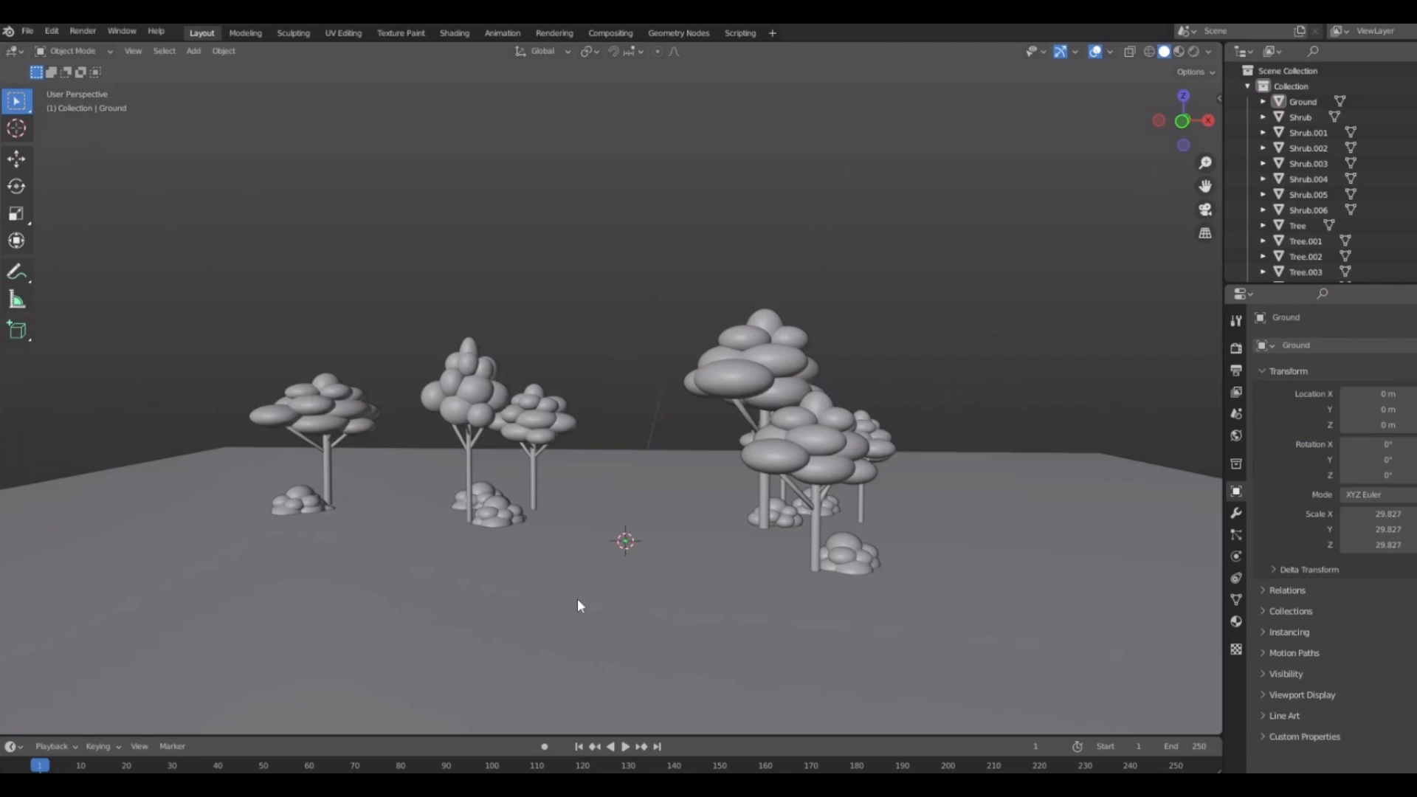
{"action": "key", "text": "shift+a"}
{"action": "mouse_move", "coordinate": [542, 476]}
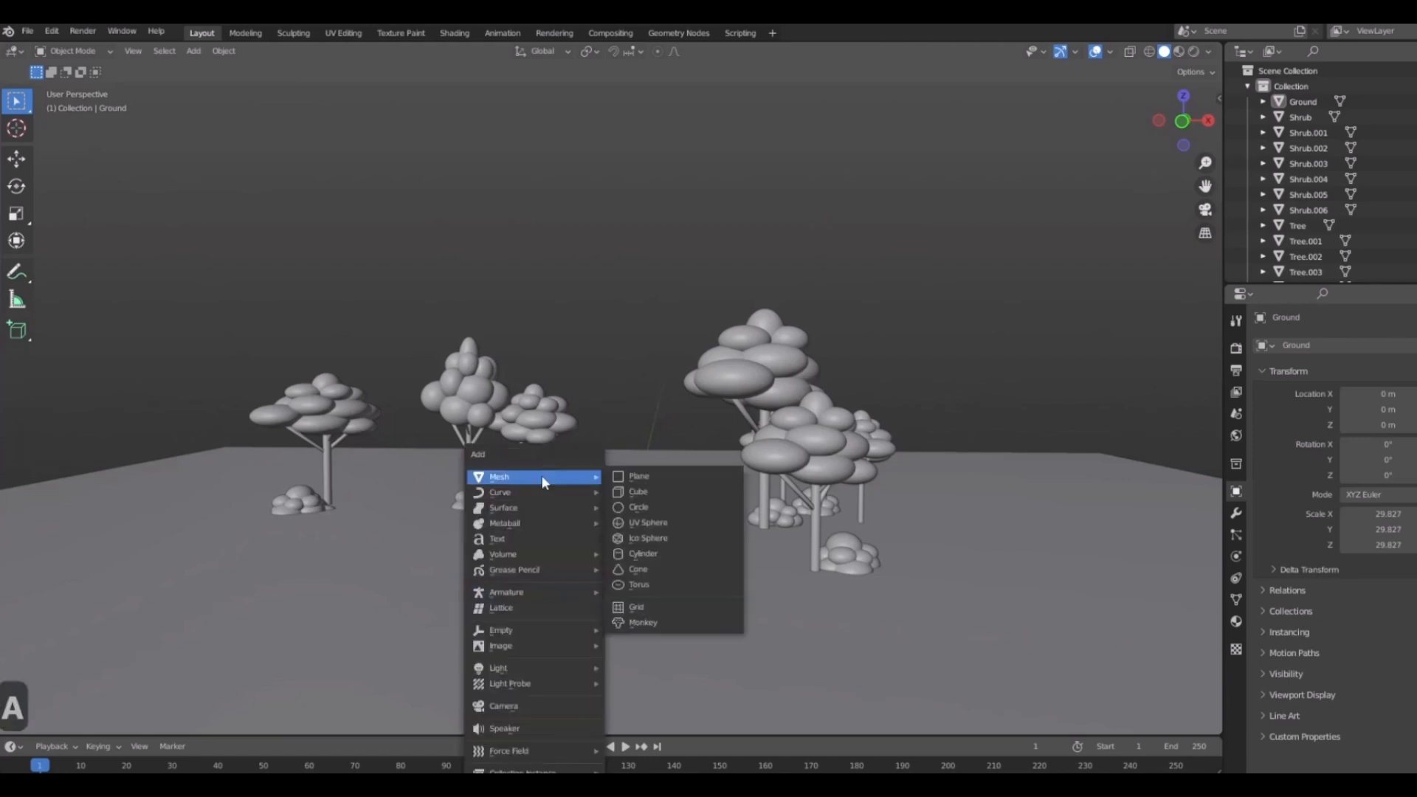
{"action": "left_click", "coordinate": [642, 538]}
{"action": "scroll", "coordinate": [578, 559], "scroll_direction": "up", "scroll_amount": 5}
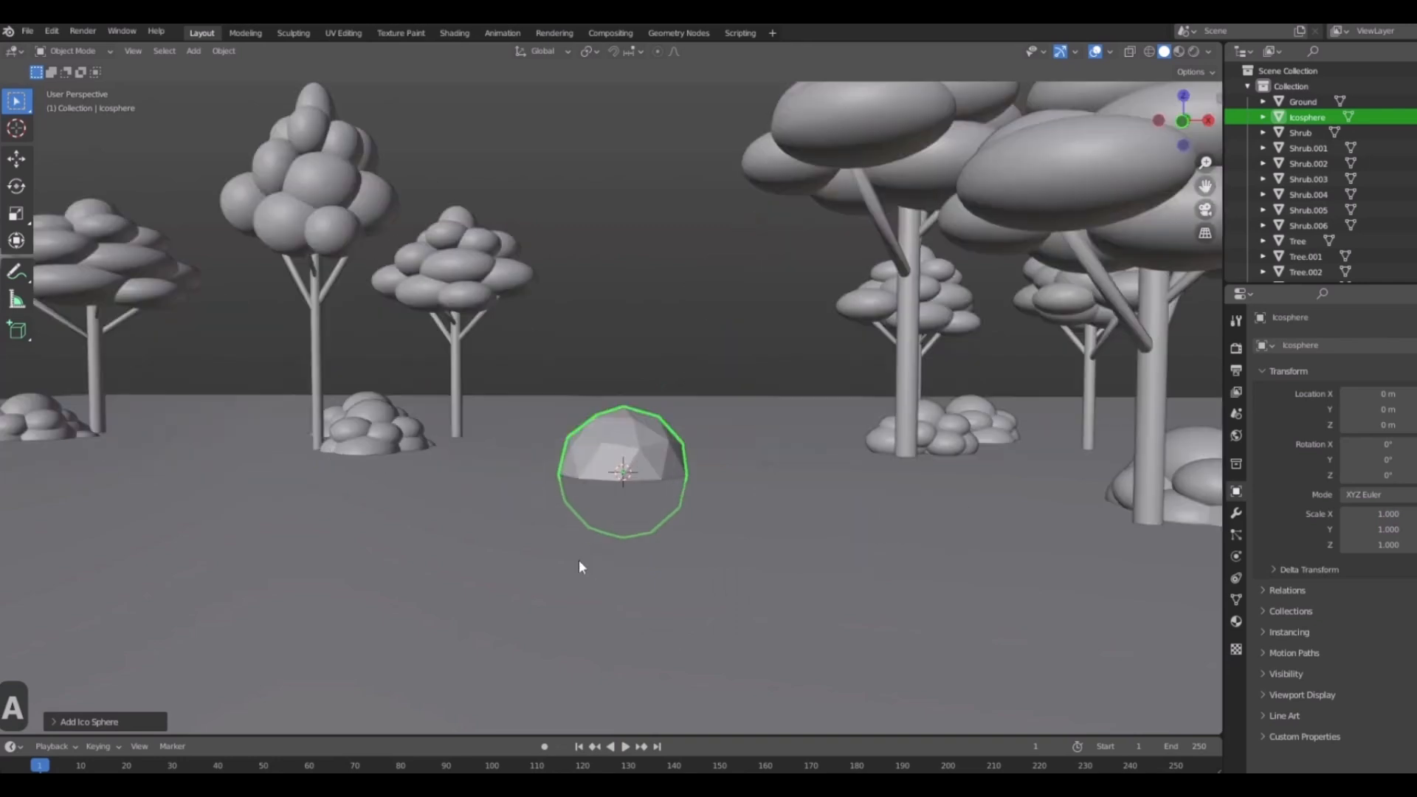
Raise the ico sphere along Z to about 1 m so that it rests on the ground plane.
{"action": "left_click", "coordinate": [670, 496]}
{"action": "middle_click_drag", "start_coordinate": [641, 480], "coordinate": [676, 558], "text": "shift"}
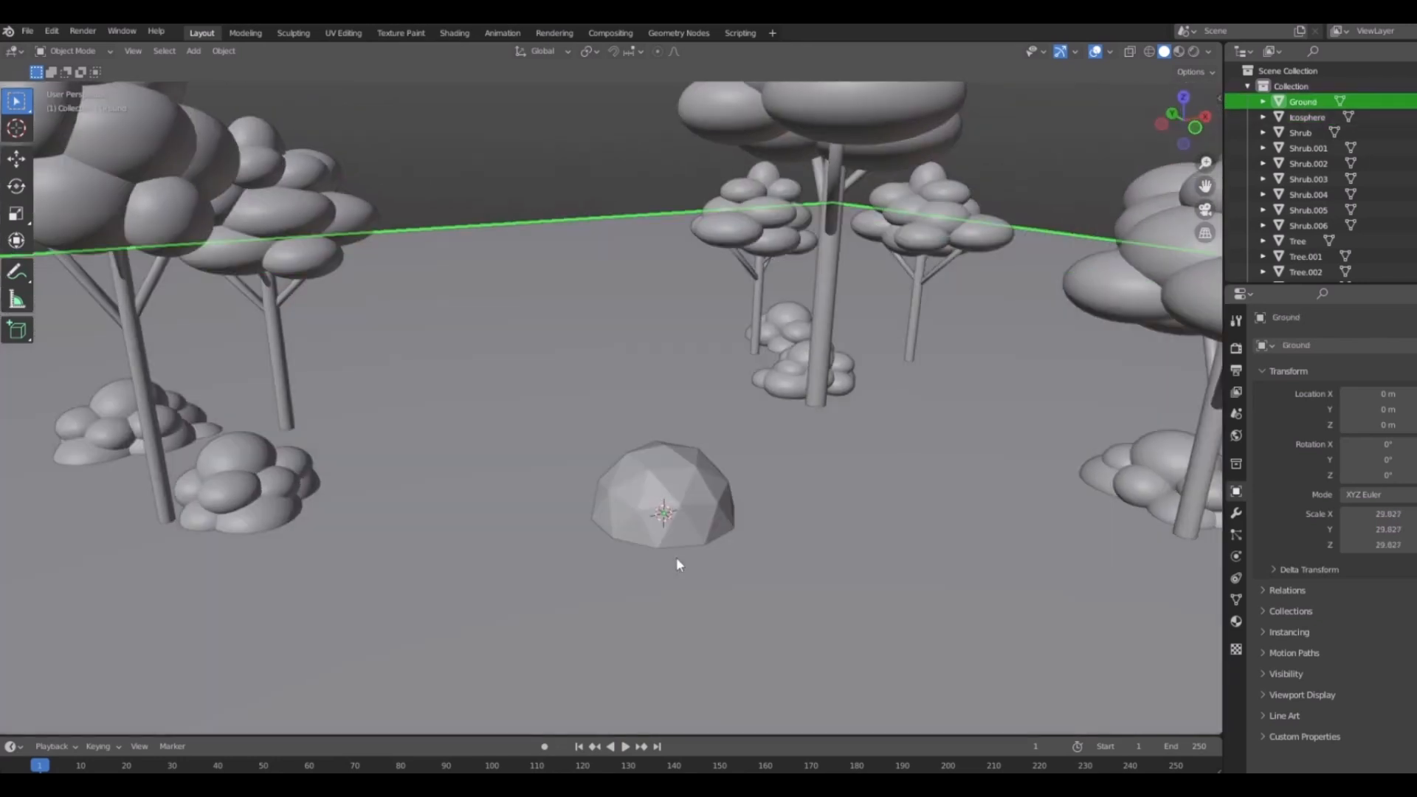
{"action": "left_click", "coordinate": [687, 499]}
{"action": "middle_click_drag", "start_coordinate": [764, 592], "coordinate": [732, 567]}
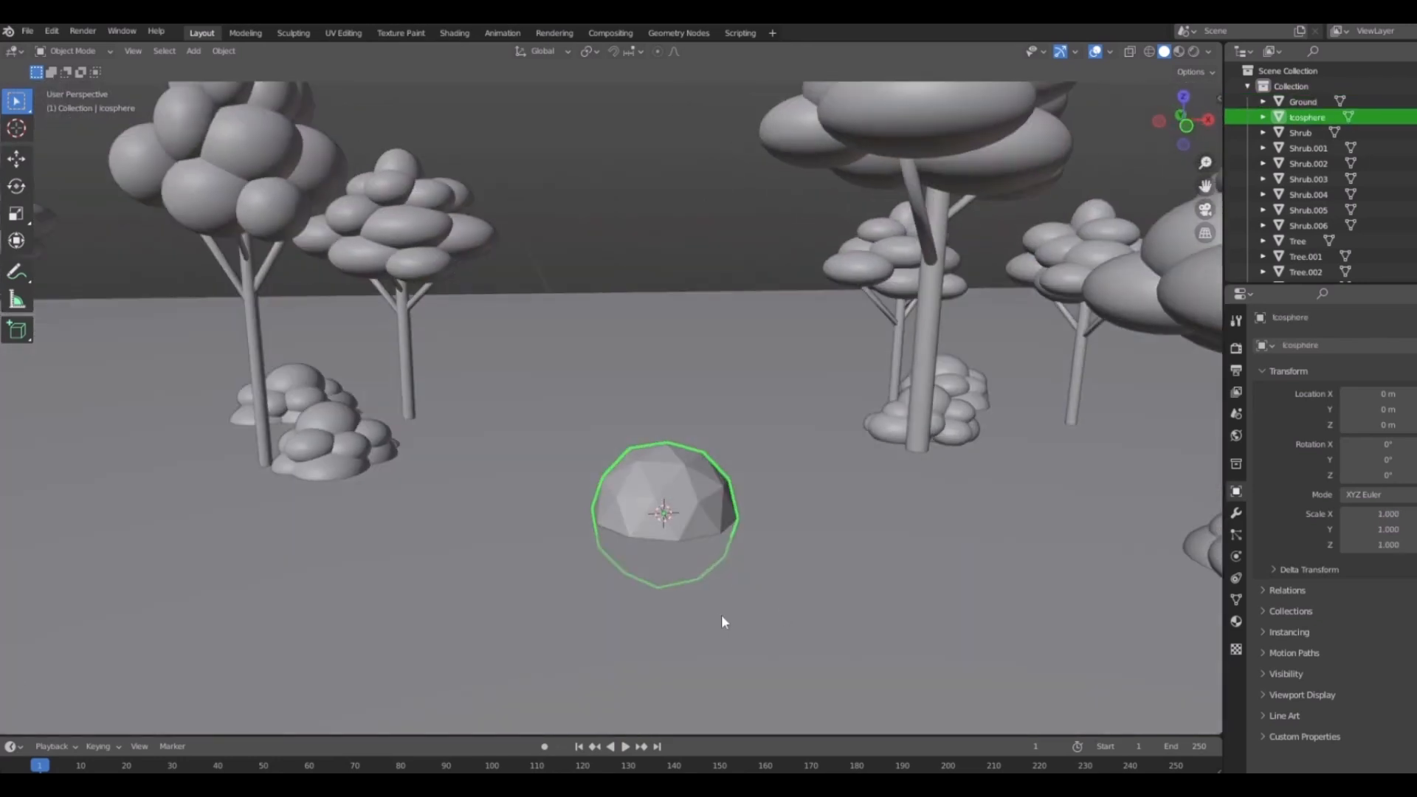
{"action": "key", "text": "g"}
{"action": "key", "text": "z"}
{"action": "left_click", "coordinate": [708, 545]}
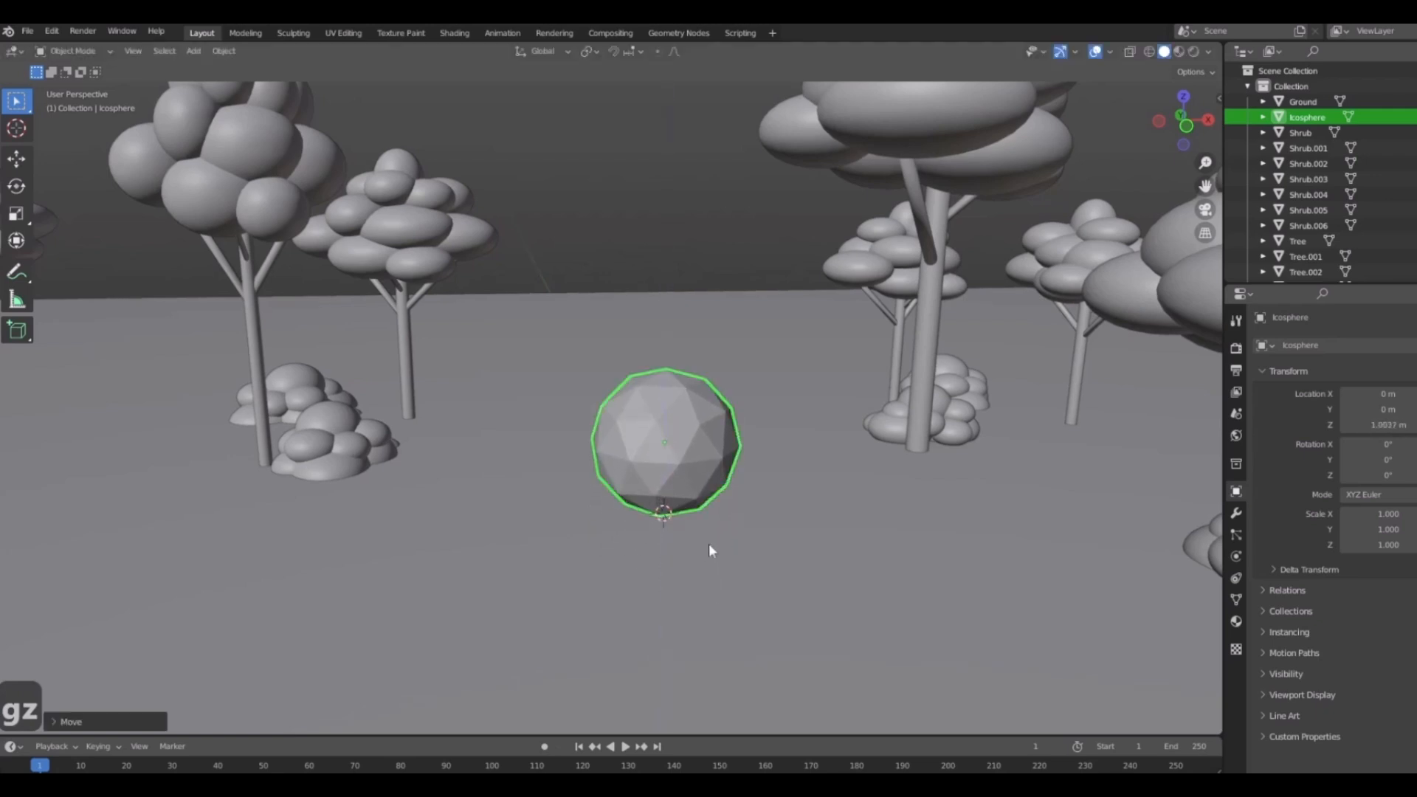
Add a UV sphere at the world origin.
{"action": "middle_click_drag", "start_coordinate": [709, 545], "coordinate": [667, 573]}
{"action": "key", "text": "shift+a"}
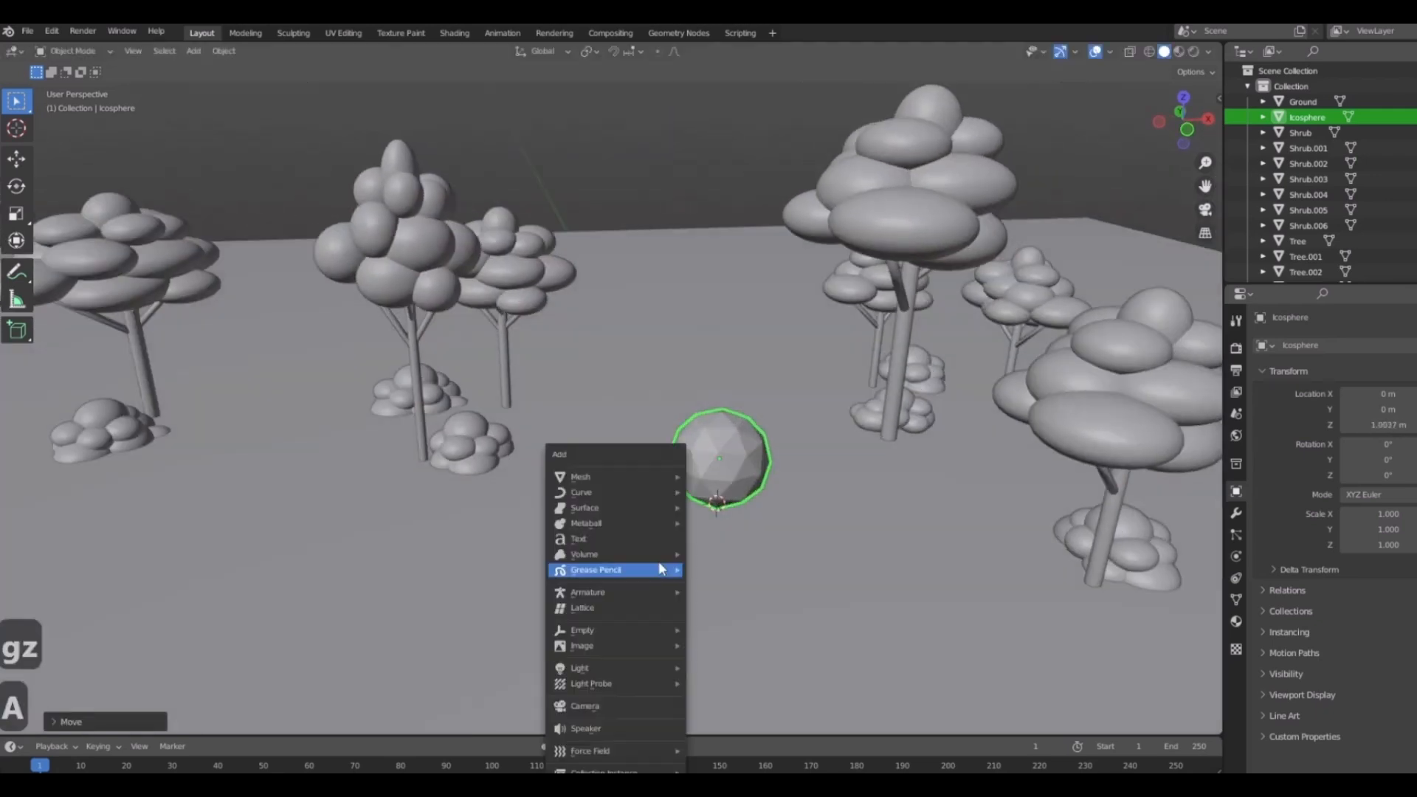
{"action": "key", "text": "shift+a"}
{"action": "mouse_move", "coordinate": [543, 478]}
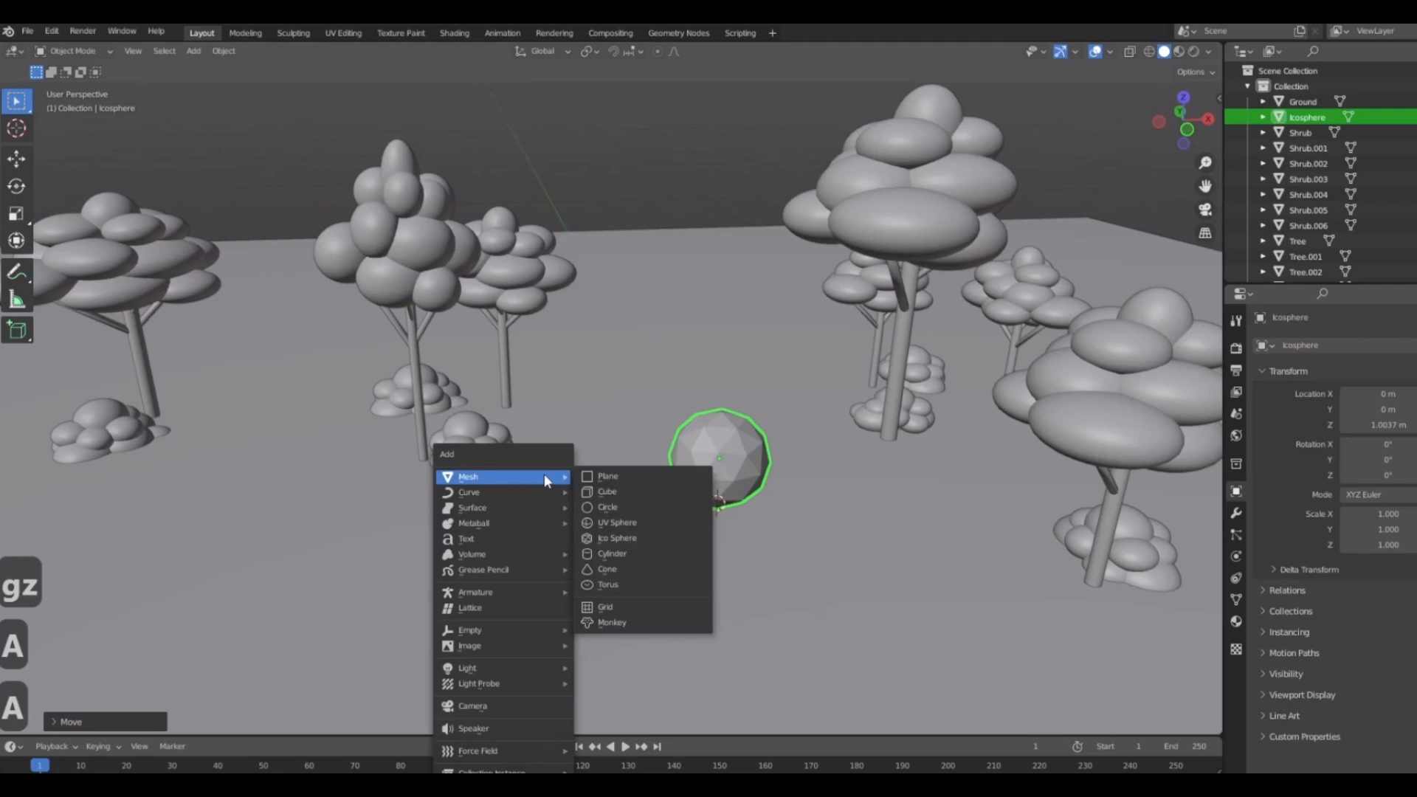
{"action": "left_click", "coordinate": [642, 522]}
Move the UV sphere beside the ico sphere, to about X -2.22 m, Z 0.99 m.
{"action": "key", "text": "1"}
{"action": "key", "text": "g"}
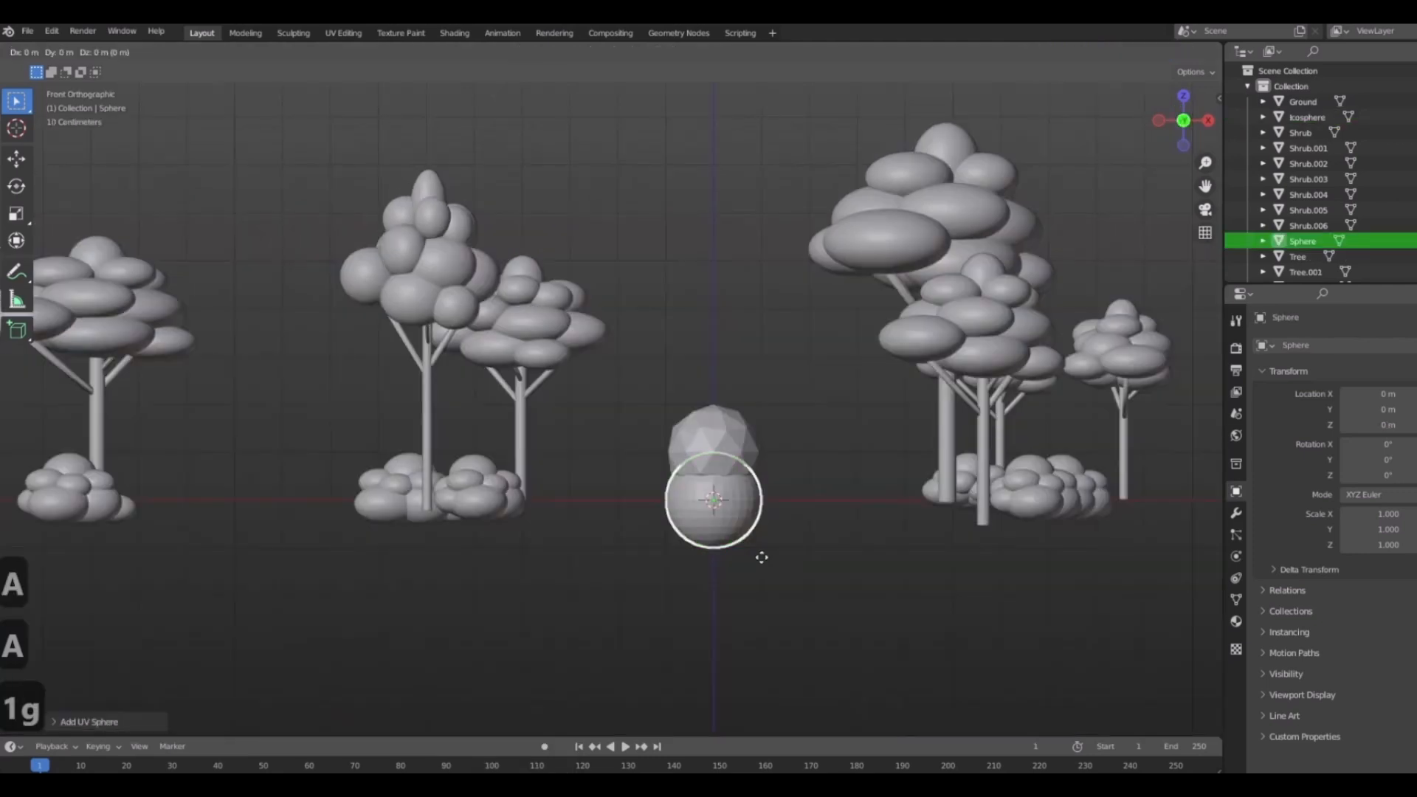
{"action": "key", "text": "shift+z"}
{"action": "right_click", "coordinate": [760, 577]}
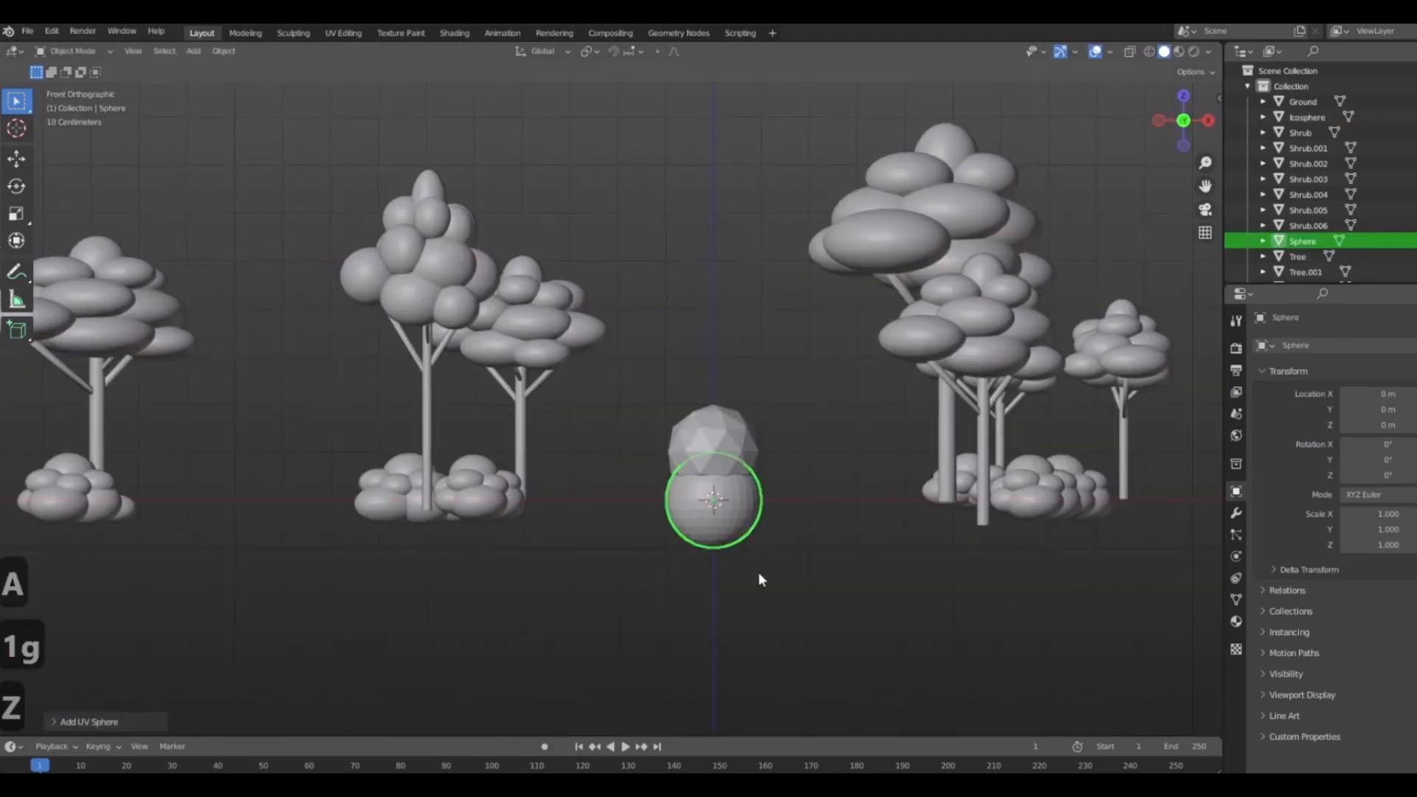
{"action": "key", "text": "g"}
{"action": "scroll", "coordinate": [614, 417], "scroll_direction": "up", "scroll_amount": 7}
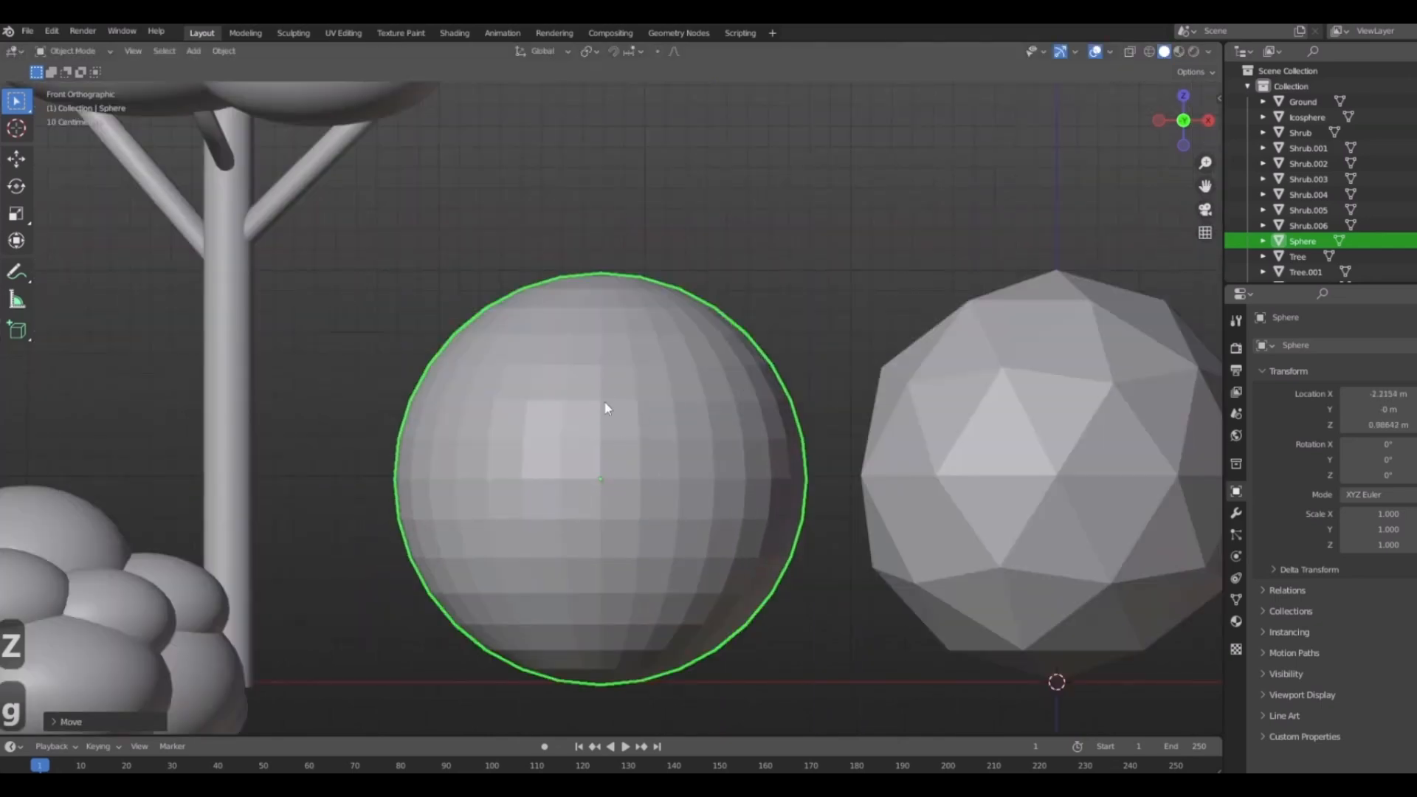
Compare the face structure of the UV sphere and the ico sphere from several angles and distances.
{"action": "middle_click_drag", "start_coordinate": [596, 414], "coordinate": [865, 524]}
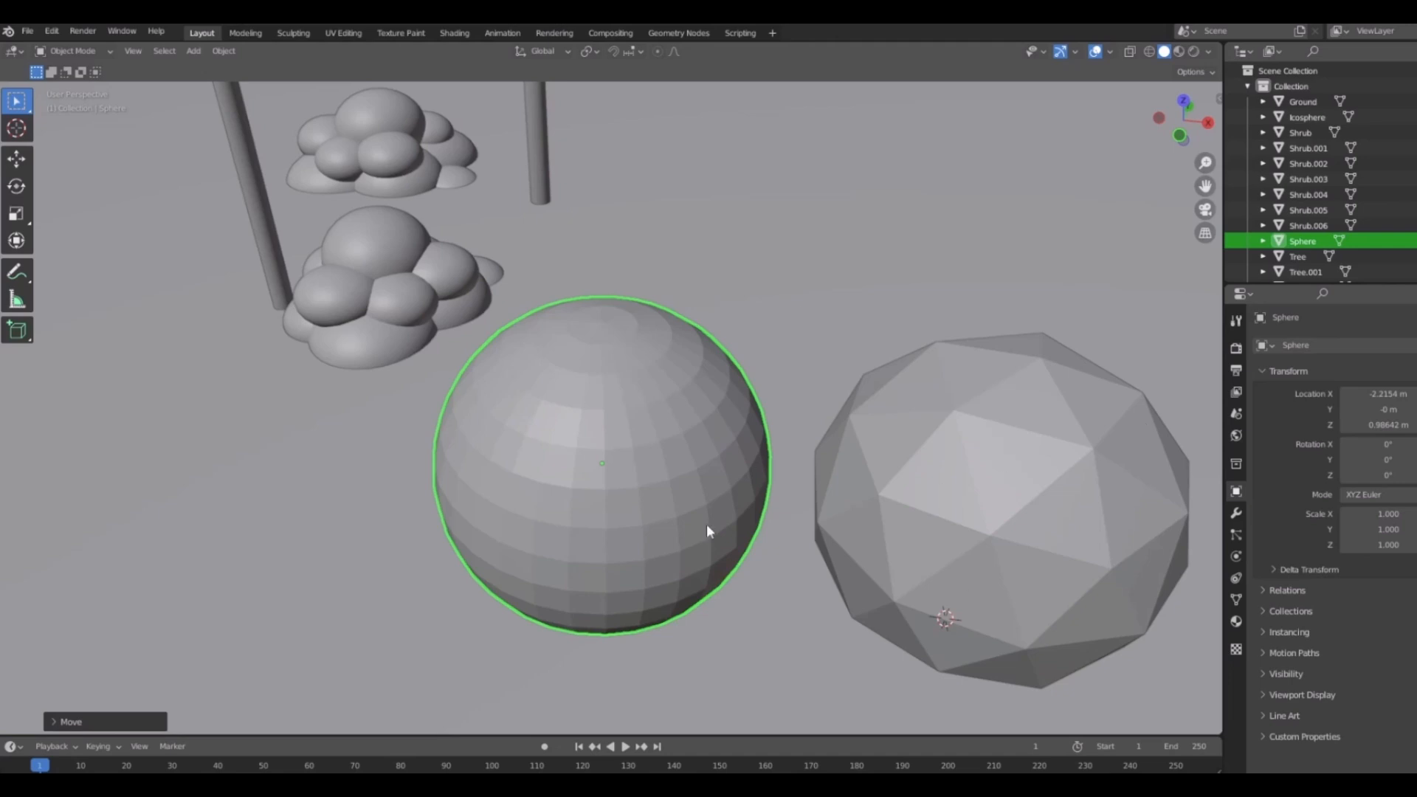
{"action": "middle_click_drag", "start_coordinate": [707, 531], "coordinate": [749, 402]}
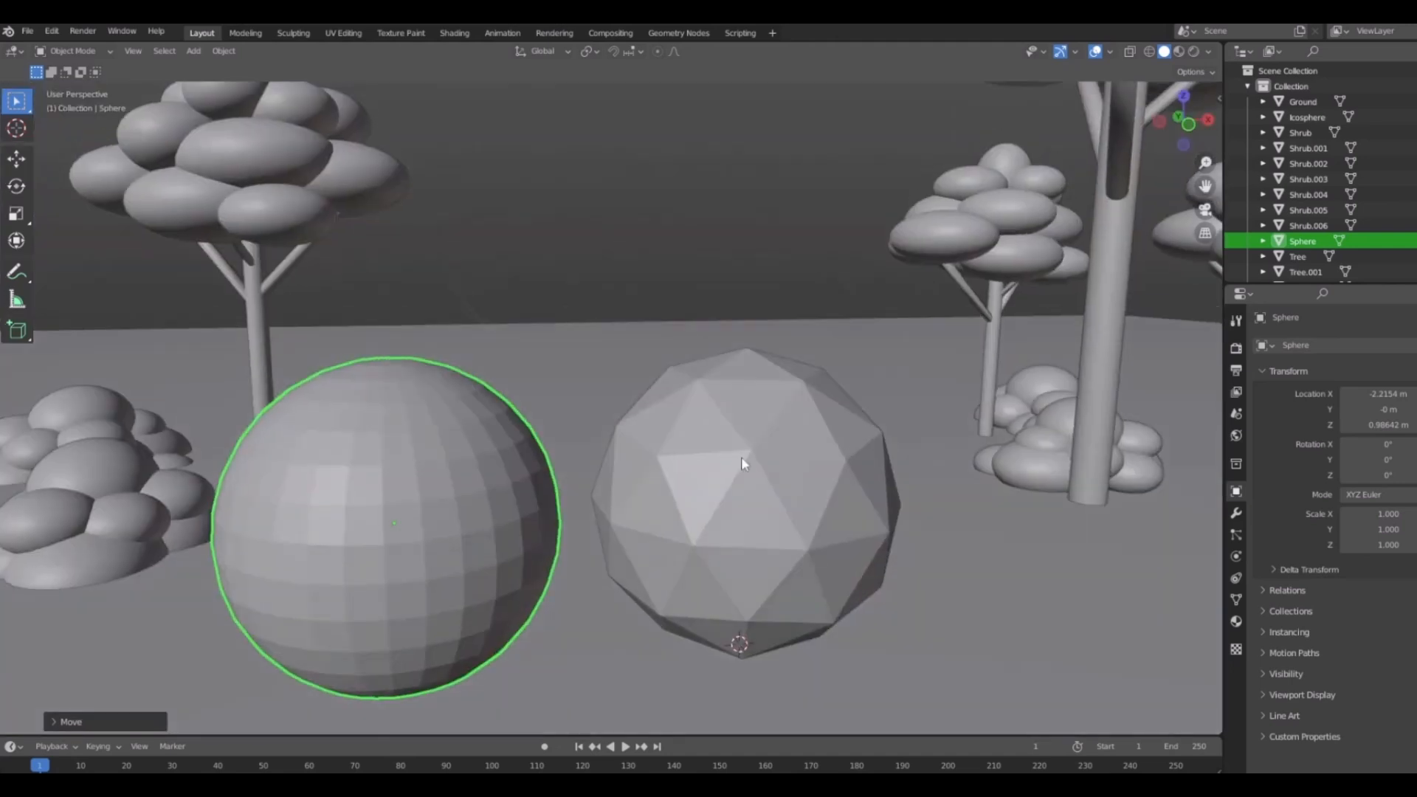
{"action": "scroll", "coordinate": [414, 504], "scroll_direction": "down", "scroll_amount": 5}
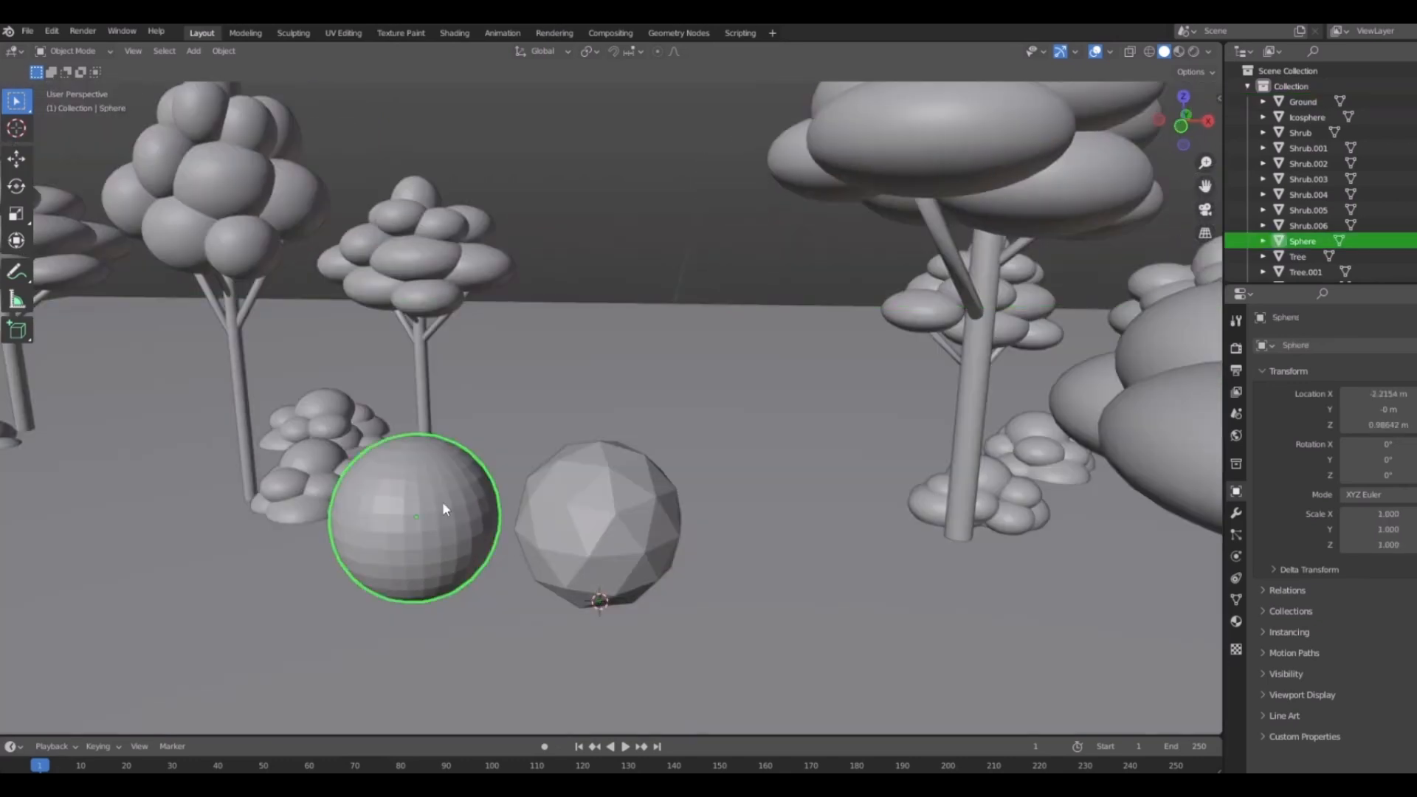
{"action": "middle_click_drag", "start_coordinate": [415, 497], "coordinate": [522, 523], "text": "shift"}
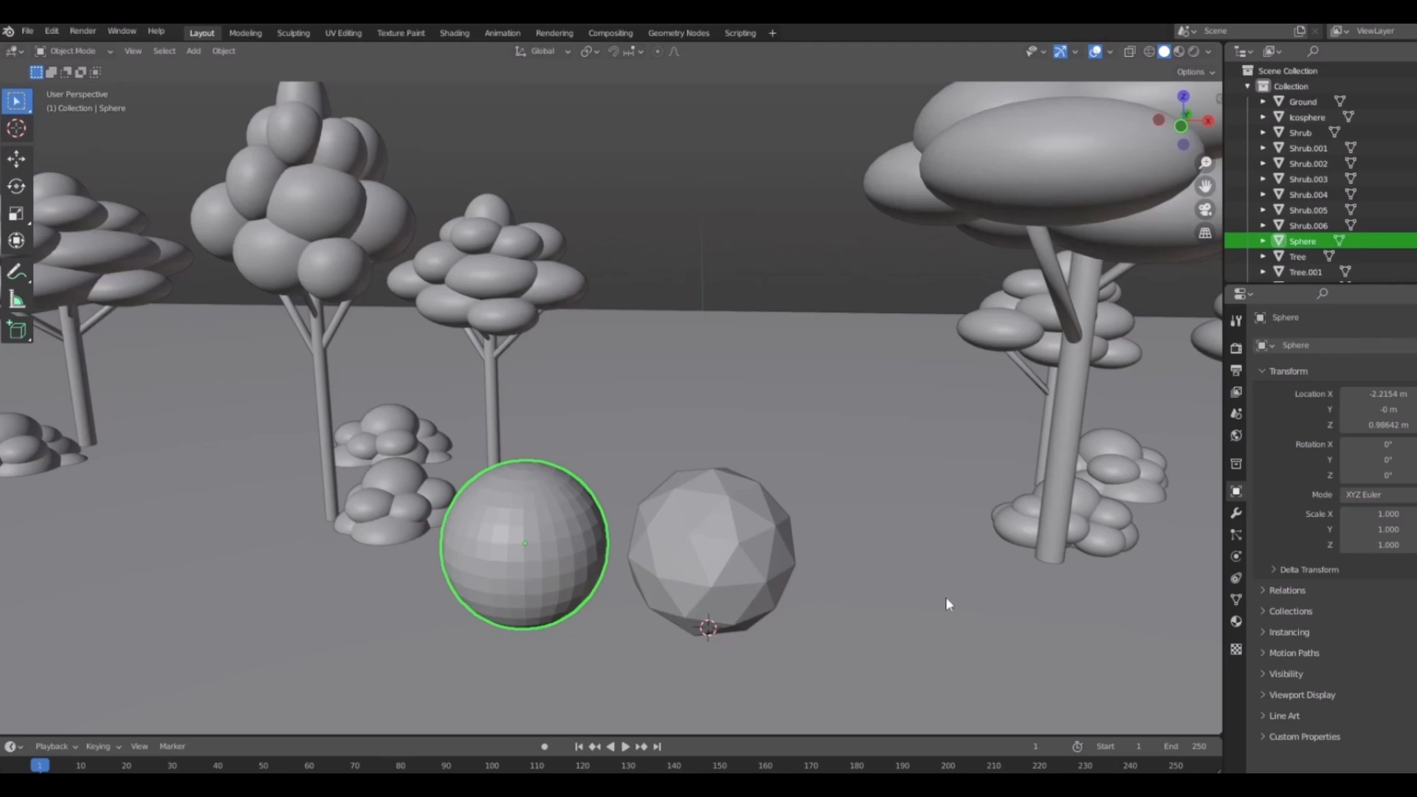
{"action": "scroll", "coordinate": [688, 542], "scroll_direction": "up", "scroll_amount": 5}
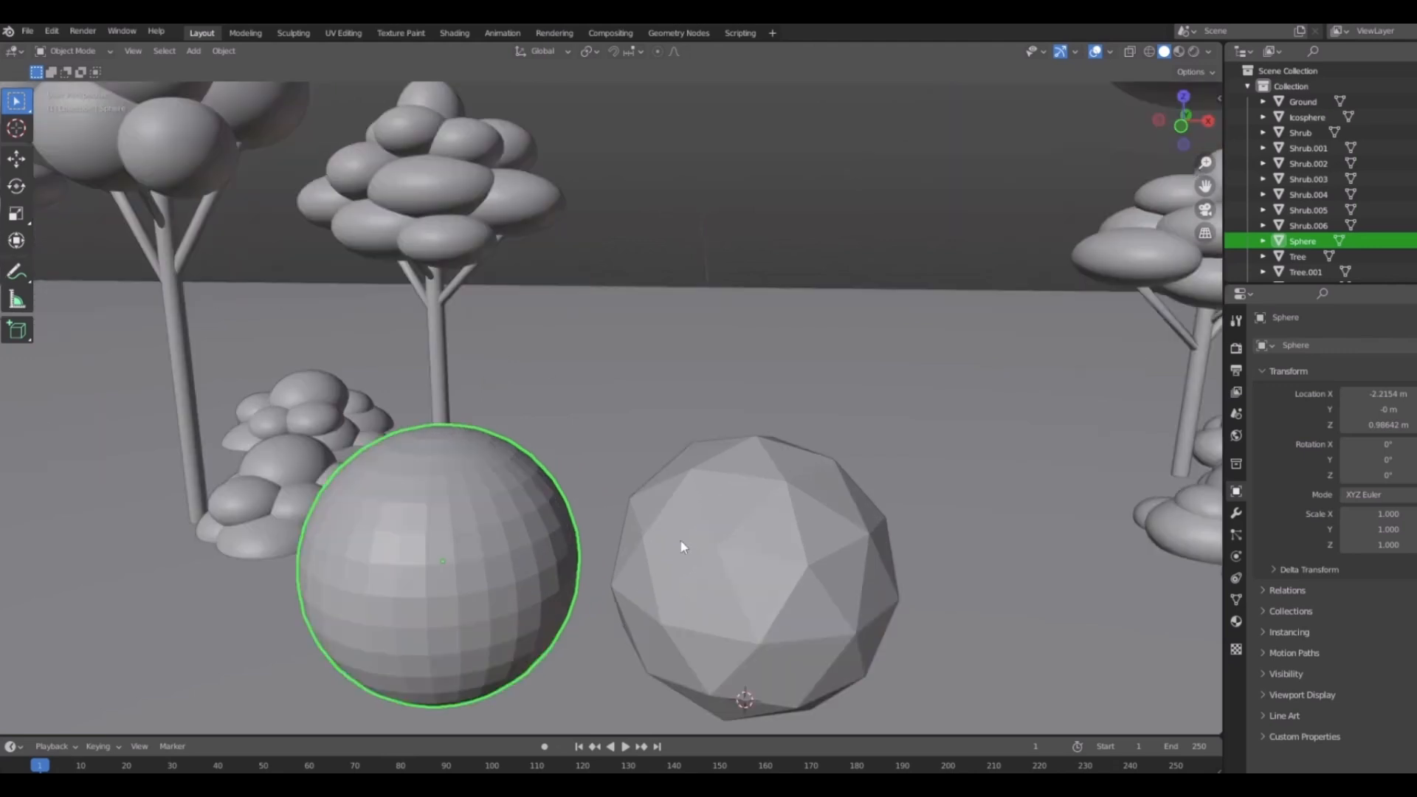
{"action": "middle_click_drag", "start_coordinate": [679, 539], "coordinate": [641, 400], "text": "shift"}
{"action": "left_click", "coordinate": [900, 532]}
{"action": "left_click", "coordinate": [566, 481]}
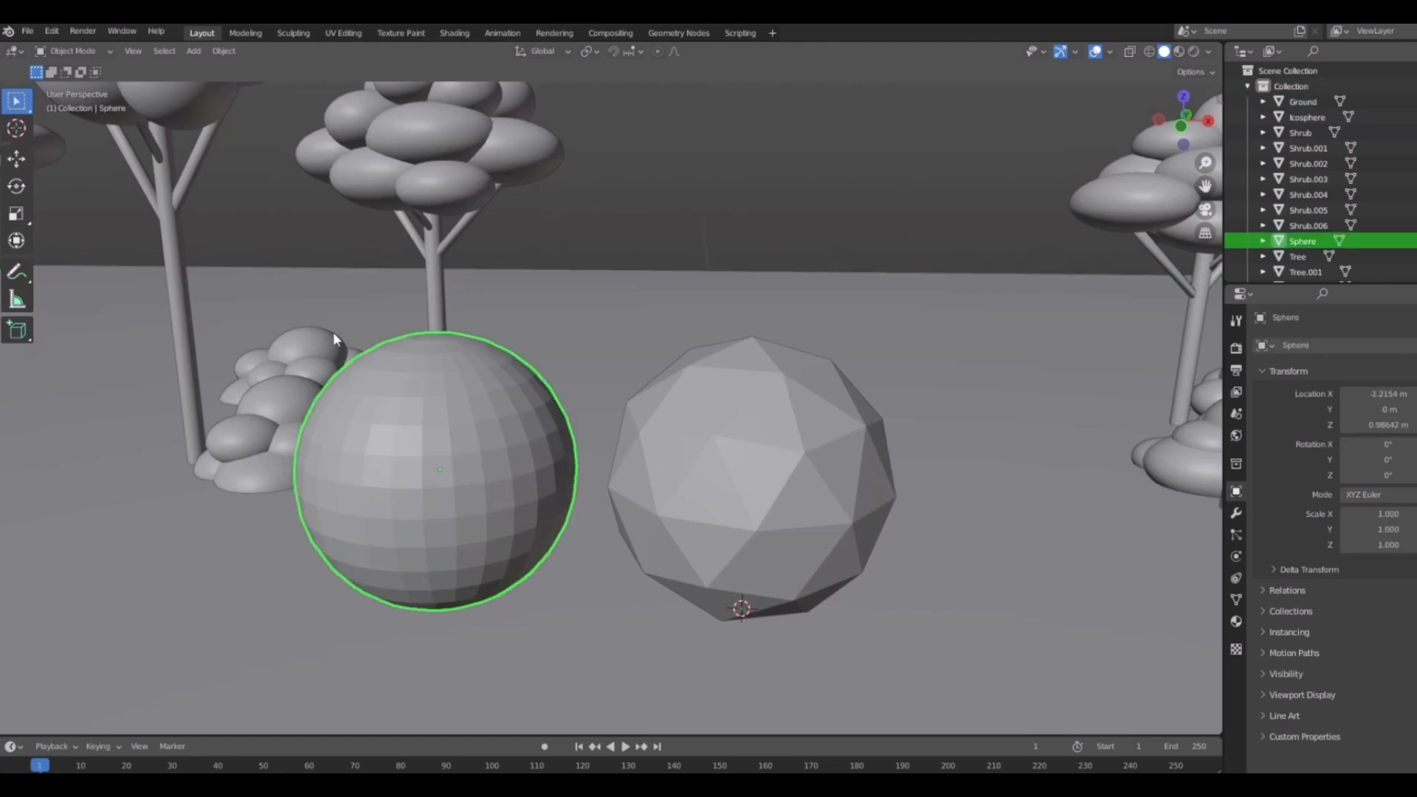
{"action": "scroll", "coordinate": [689, 485], "scroll_direction": "down", "scroll_amount": 4}
{"action": "scroll", "coordinate": [590, 406], "scroll_direction": "down", "scroll_amount": 3}
{"action": "middle_click_drag", "start_coordinate": [579, 417], "coordinate": [532, 490]}
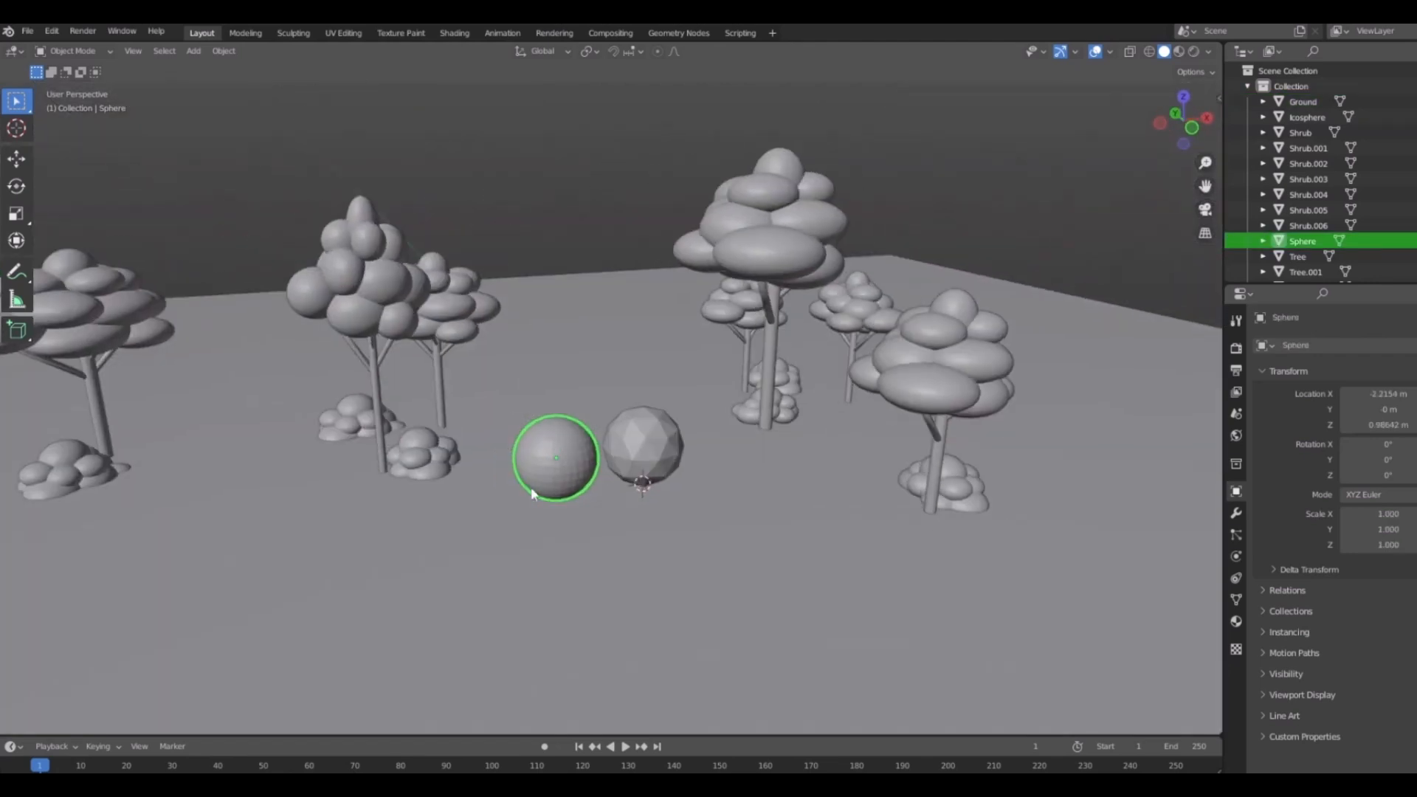
{"action": "scroll", "coordinate": [649, 450], "scroll_direction": "up", "scroll_amount": 5}
Delete the UV sphere beside the ico sphere.
{"action": "left_click", "coordinate": [653, 383]}
{"action": "left_click", "coordinate": [430, 471]}
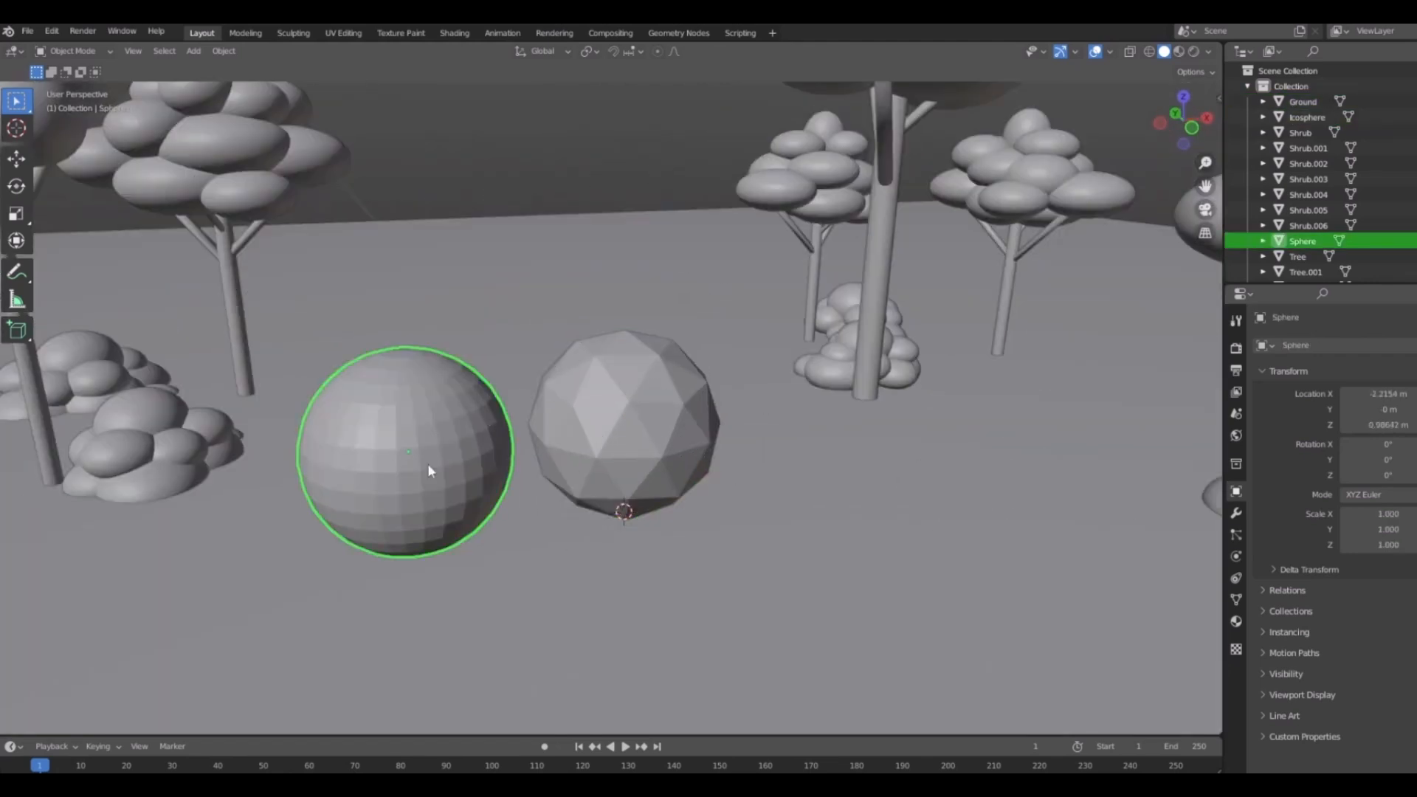
{"action": "key", "text": "Delete"}
Flatten the ico sphere to about 0.669 in Z and shrink it uniformly to about 0.808 in X and Y.
{"action": "left_click", "coordinate": [628, 459]}
{"action": "middle_click_drag", "start_coordinate": [766, 539], "coordinate": [746, 589], "text": "shift"}
{"action": "key", "text": "s"}
{"action": "key", "text": "z"}
{"action": "left_click", "coordinate": [729, 545]}
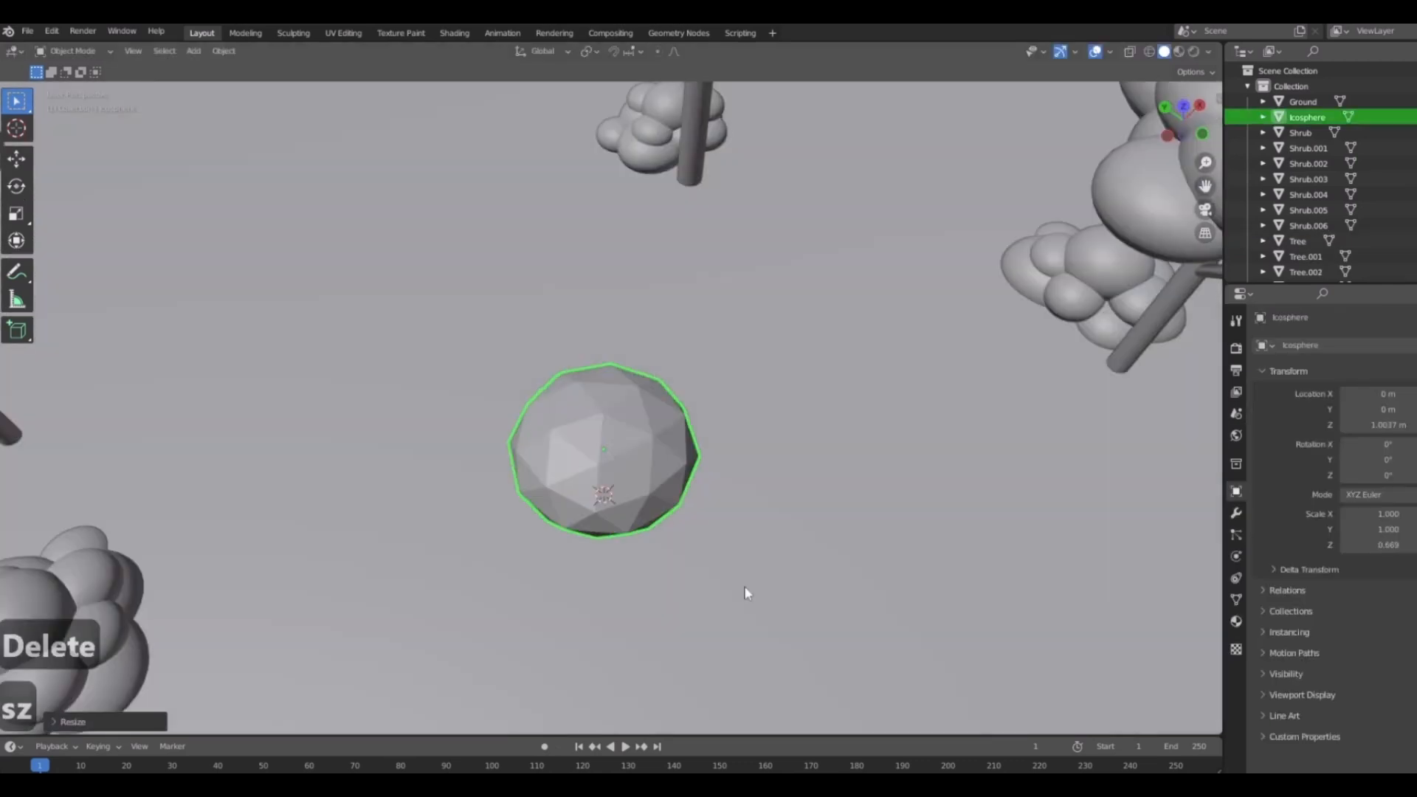
{"action": "key", "text": "s"}
{"action": "left_click", "coordinate": [698, 584]}
Lower the flattened ico sphere to about Z 0.02 m and stretch it along X to about 0.992.
{"action": "key", "text": "1"}
{"action": "scroll", "coordinate": [702, 568], "scroll_direction": "down", "scroll_amount": 5}
{"action": "middle_click_drag", "start_coordinate": [741, 449], "coordinate": [640, 476], "text": "shift"}
{"action": "middle_click_drag", "start_coordinate": [528, 464], "coordinate": [582, 616]}
{"action": "key", "text": "1"}
{"action": "key", "text": "g"}
{"action": "key", "text": "s"}
{"action": "key", "text": "x"}
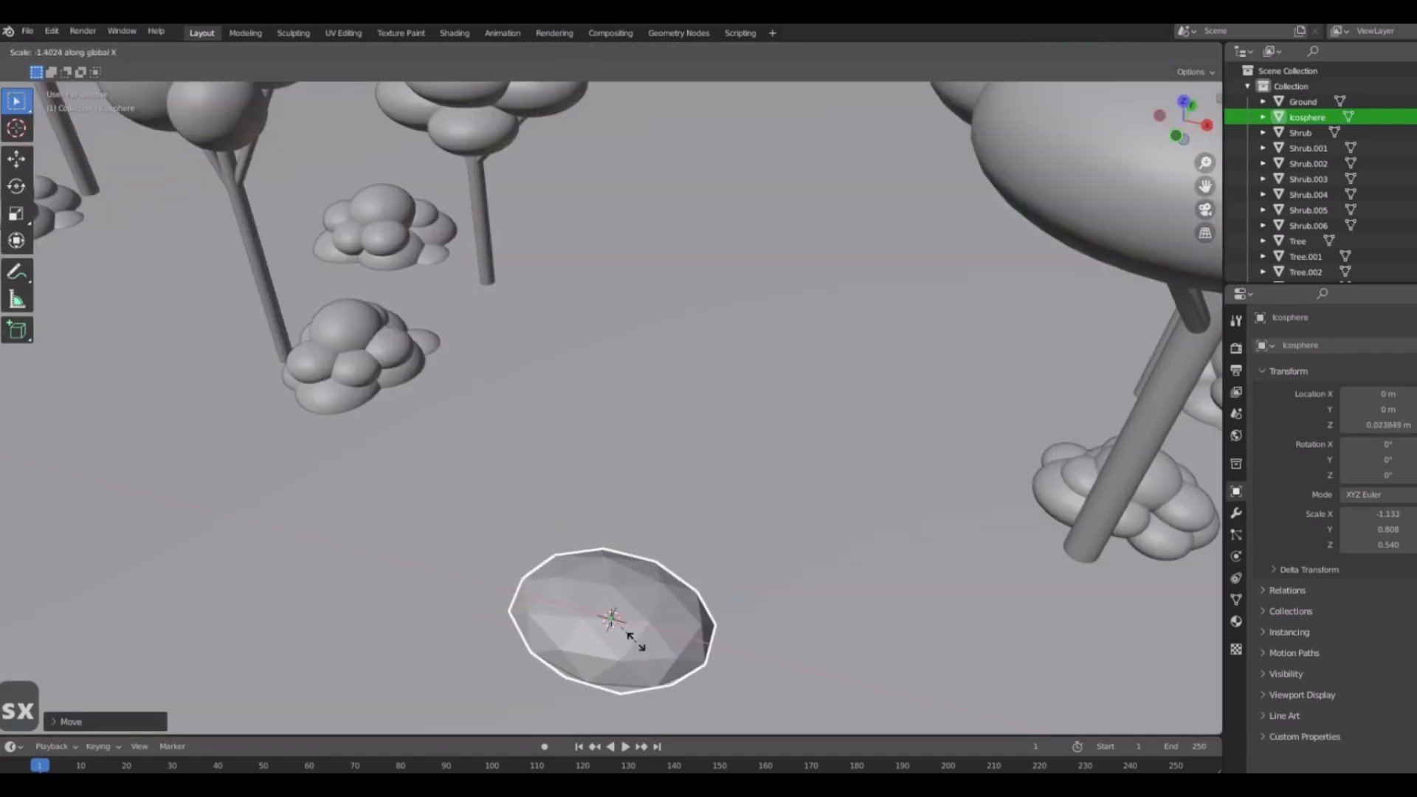
{"action": "left_click", "coordinate": [633, 638]}
Duplicate the flattened ico sphere straight up to about Z 0.556 m and show it from the front.
{"action": "middle_click_drag", "start_coordinate": [646, 675], "coordinate": [675, 627]}
{"action": "key", "text": "shift+d"}
{"action": "key", "text": "z"}
{"action": "left_click", "coordinate": [644, 579]}
{"action": "key", "text": "1"}
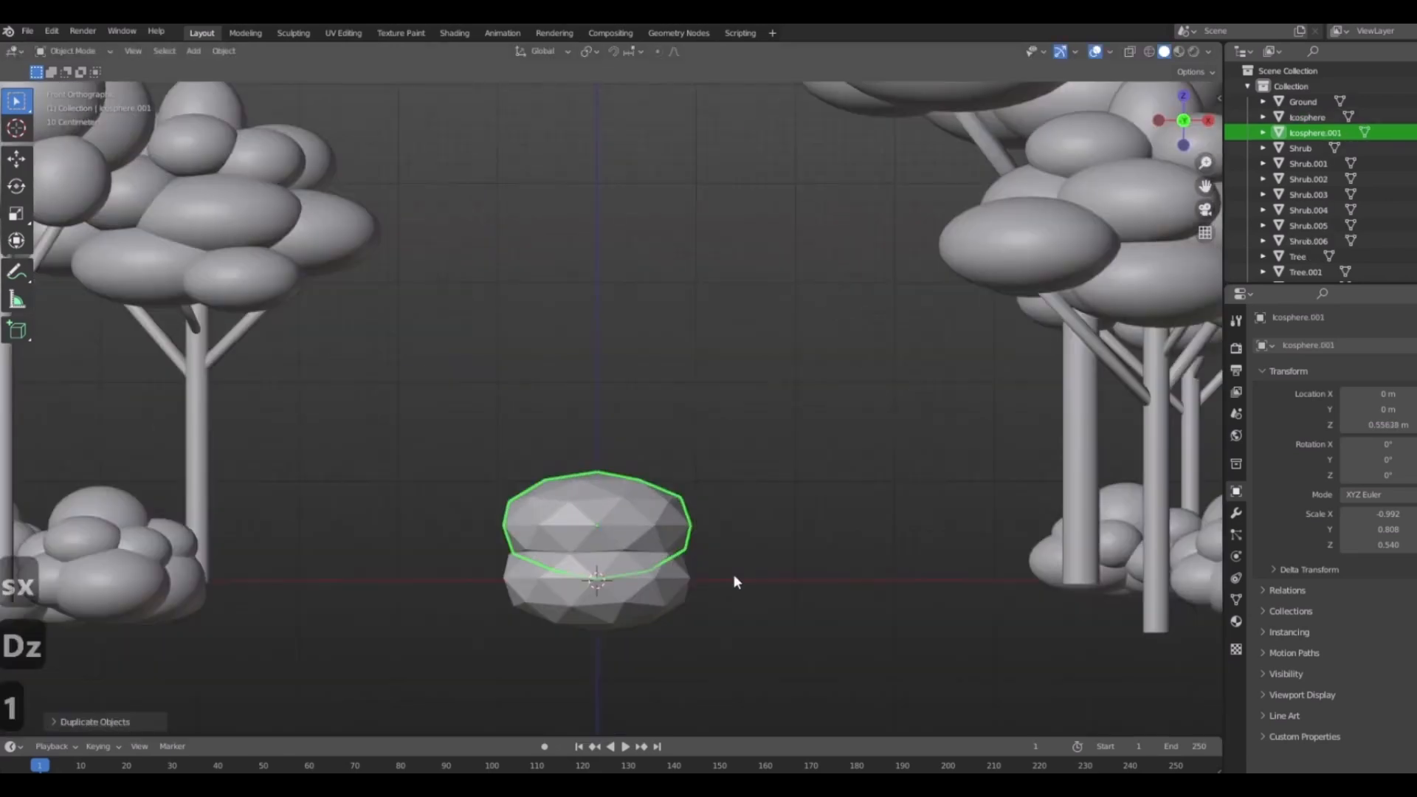
Tilt the duplicated ico sphere about 25° around Y and move it to about X 0.67 m, overlapping the original.
{"action": "scroll", "coordinate": [733, 574], "scroll_direction": "up", "scroll_amount": 2}
{"action": "key", "text": "r"}
{"action": "left_click", "coordinate": [601, 535]}
{"action": "key", "text": "g"}
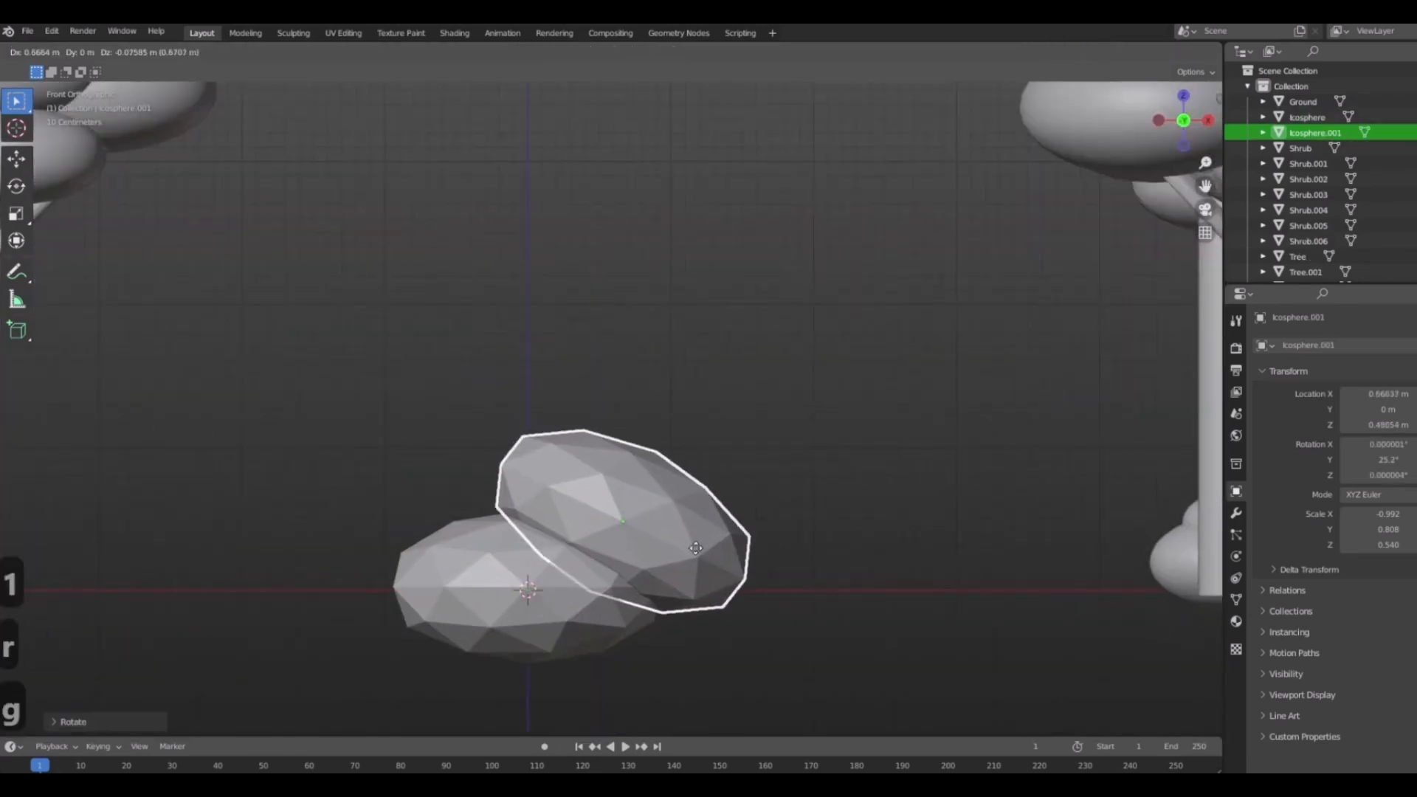
{"action": "left_click", "coordinate": [682, 544]}
Shrink the tilted ico sphere and rotate it again so it rests against the larger one.
{"action": "key", "text": "s"}
{"action": "left_click", "coordinate": [665, 516]}
{"action": "middle_click_drag", "start_coordinate": [707, 542], "coordinate": [677, 606]}
{"action": "key", "text": "r"}
{"action": "left_click", "coordinate": [751, 563]}
{"action": "middle_click_drag", "start_coordinate": [751, 563], "coordinate": [870, 564]}
Join the two overlapping ico spheres into one object and rename it Rock01.
{"action": "left_click", "coordinate": [644, 475]}
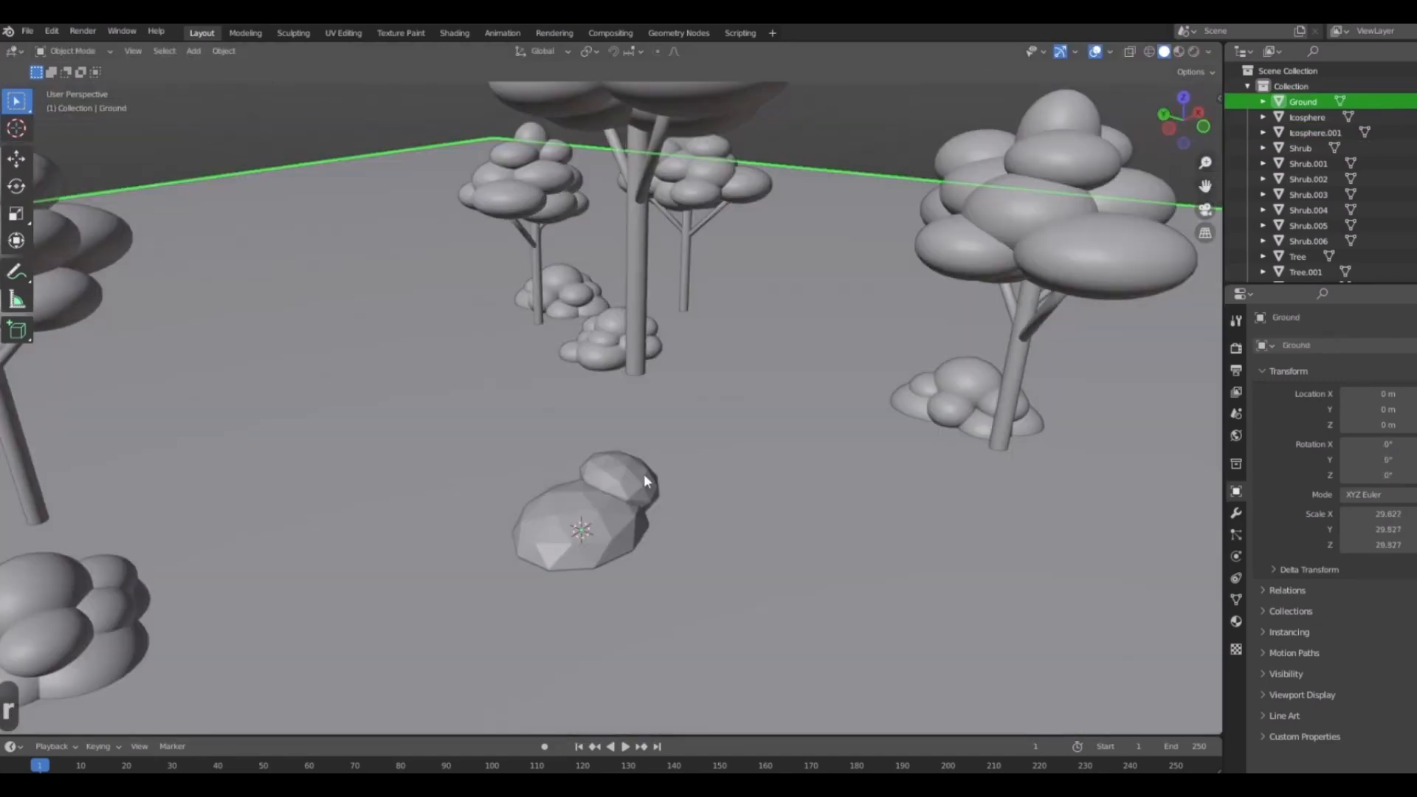
{"action": "left_click", "coordinate": [641, 479]}
{"action": "left_click", "coordinate": [609, 530], "text": "shift"}
{"action": "key", "text": "ctrl+j"}
{"action": "double_click", "coordinate": [1304, 117]}
{"action": "type", "text": "Rock01"}
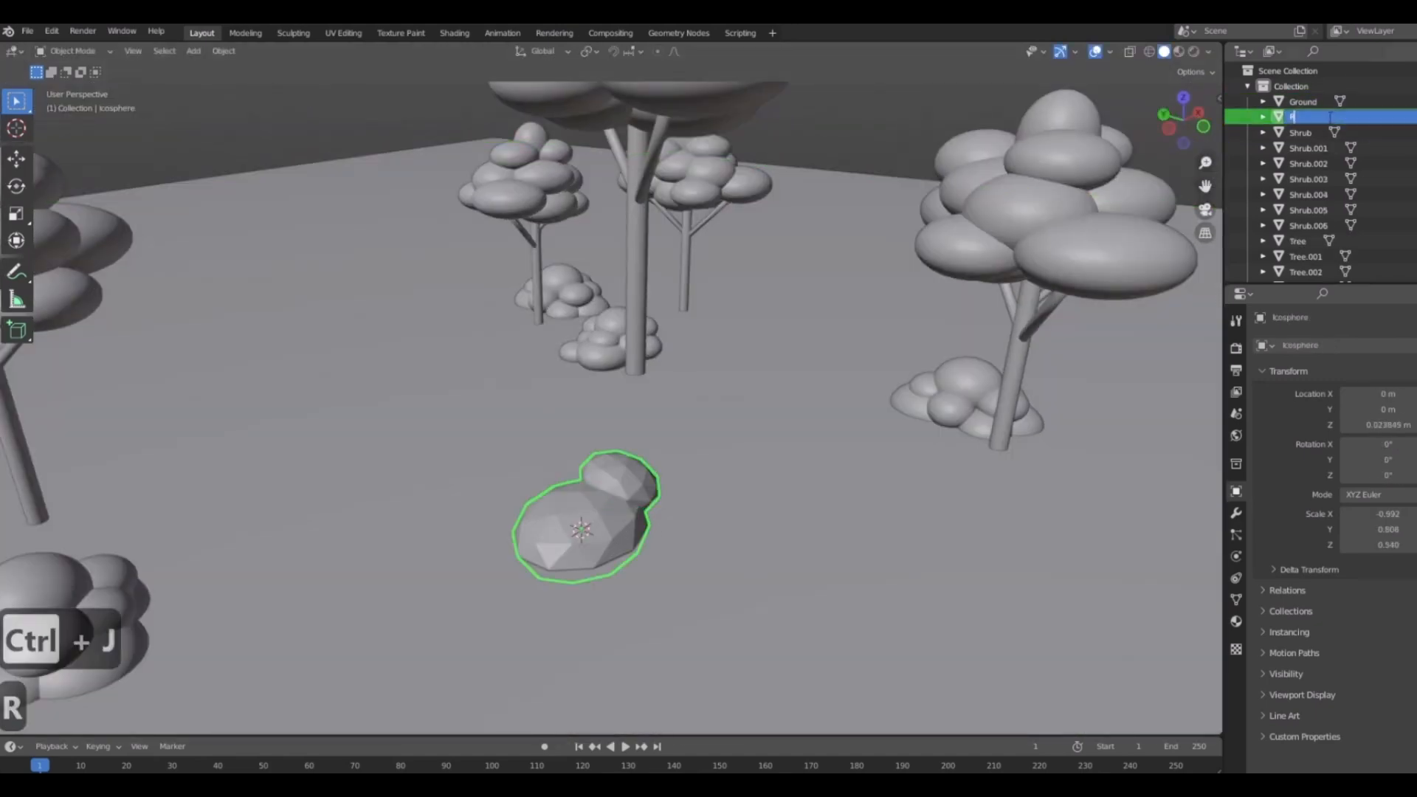
{"action": "key", "text": "Return"}
Move Rock01 across the ground to about X -5.6 m, in front of the tall tree's shrub.
{"action": "middle_click_drag", "start_coordinate": [620, 516], "coordinate": [640, 509]}
{"action": "key", "text": "1"}
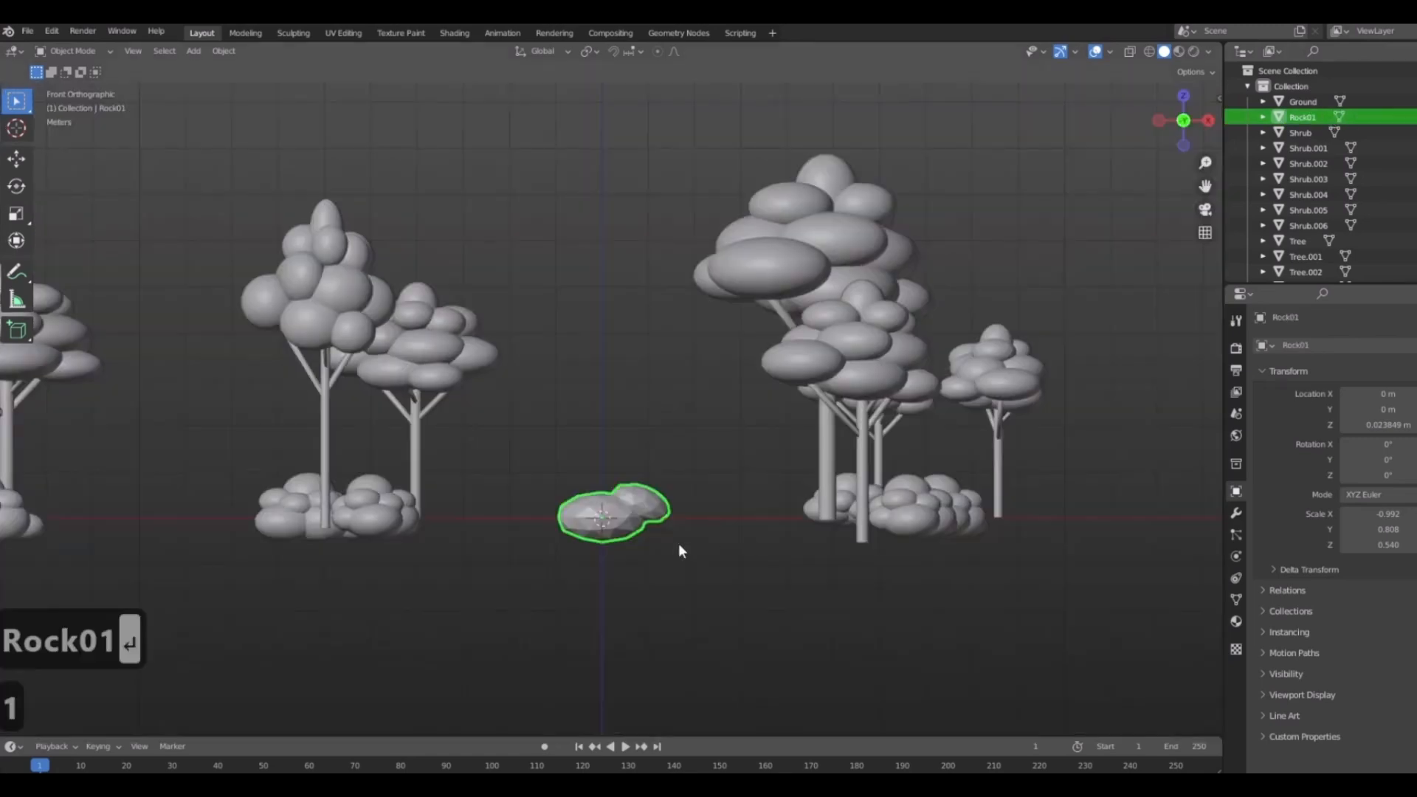
{"action": "key", "text": "7"}
{"action": "key", "text": "g"}
{"action": "left_click", "coordinate": [461, 531]}
{"action": "middle_click_drag", "start_coordinate": [459, 525], "coordinate": [550, 494]}
{"action": "key", "text": "r"}
{"action": "right_click", "coordinate": [492, 568]}
{"action": "middle_click_drag", "start_coordinate": [484, 569], "coordinate": [642, 578]}
{"action": "key", "text": "r"}
{"action": "key", "text": "x"}
{"action": "right_click", "coordinate": [654, 585]}
Rotate Rock01 about 16° around the Z axis.
{"action": "key", "text": "r"}
{"action": "key", "text": "z"}
{"action": "left_click", "coordinate": [730, 566]}
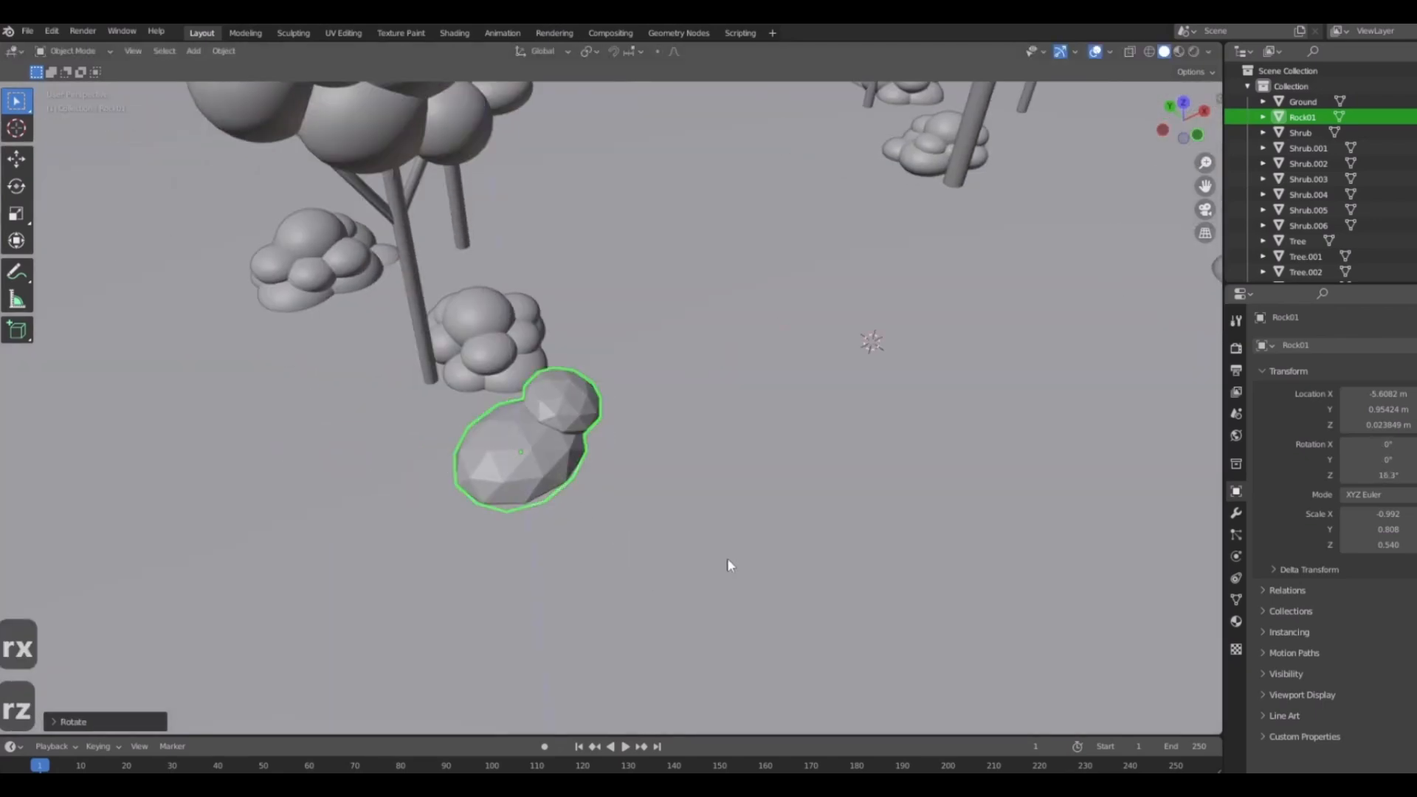
Duplicate Rock01 to about X -10.8 m in front of the broad tree at the scene's edge and rotate the copy.
{"action": "middle_click_drag", "start_coordinate": [730, 565], "coordinate": [629, 559]}
{"action": "key", "text": "shift+d"}
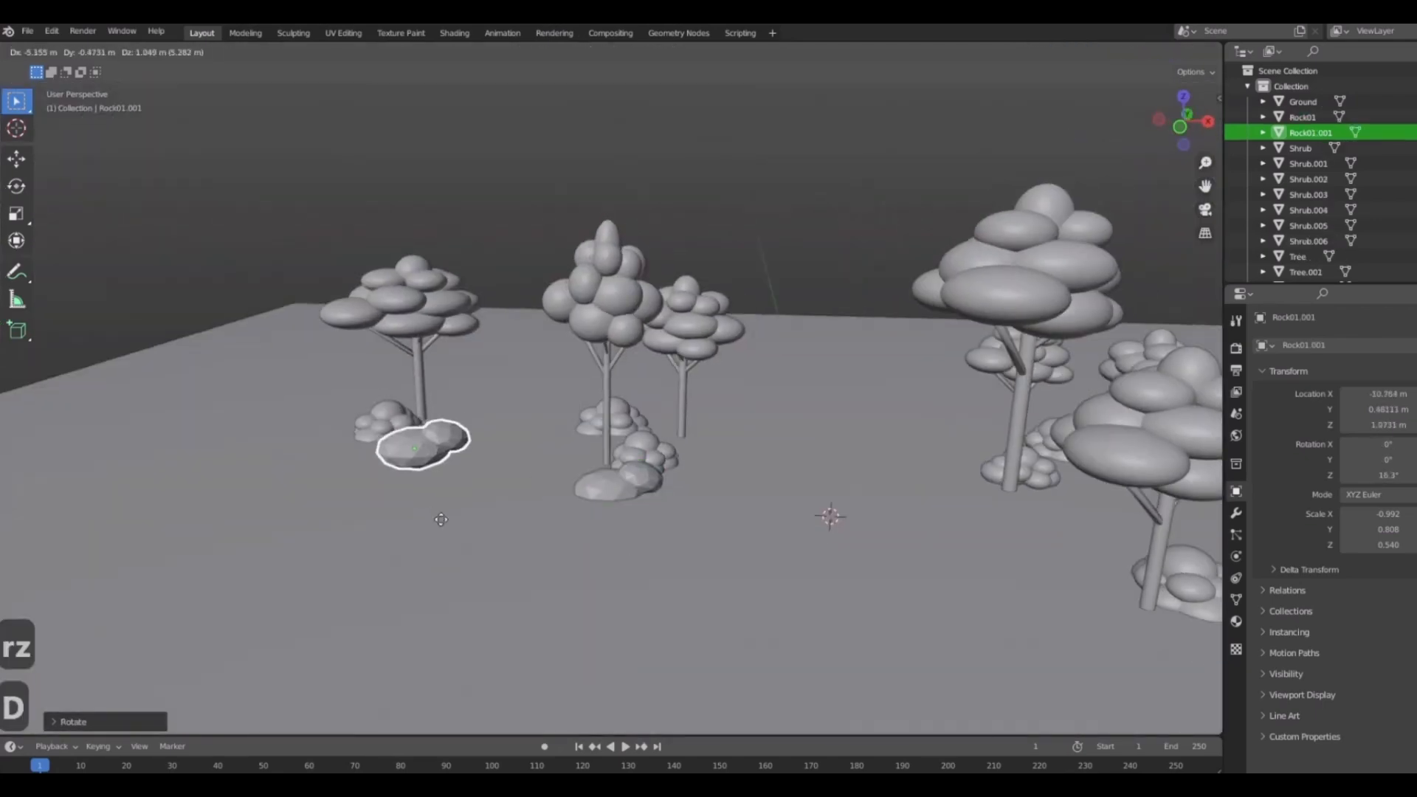
{"action": "left_click", "coordinate": [442, 509]}
{"action": "middle_click_drag", "start_coordinate": [554, 476], "coordinate": [573, 418]}
{"action": "key", "text": "r"}
{"action": "left_click", "coordinate": [164, 543]}
Lower the rotated rock copy vertically until it is partly sunk into the ground.
{"action": "key", "text": "g"}
{"action": "key", "text": "z"}
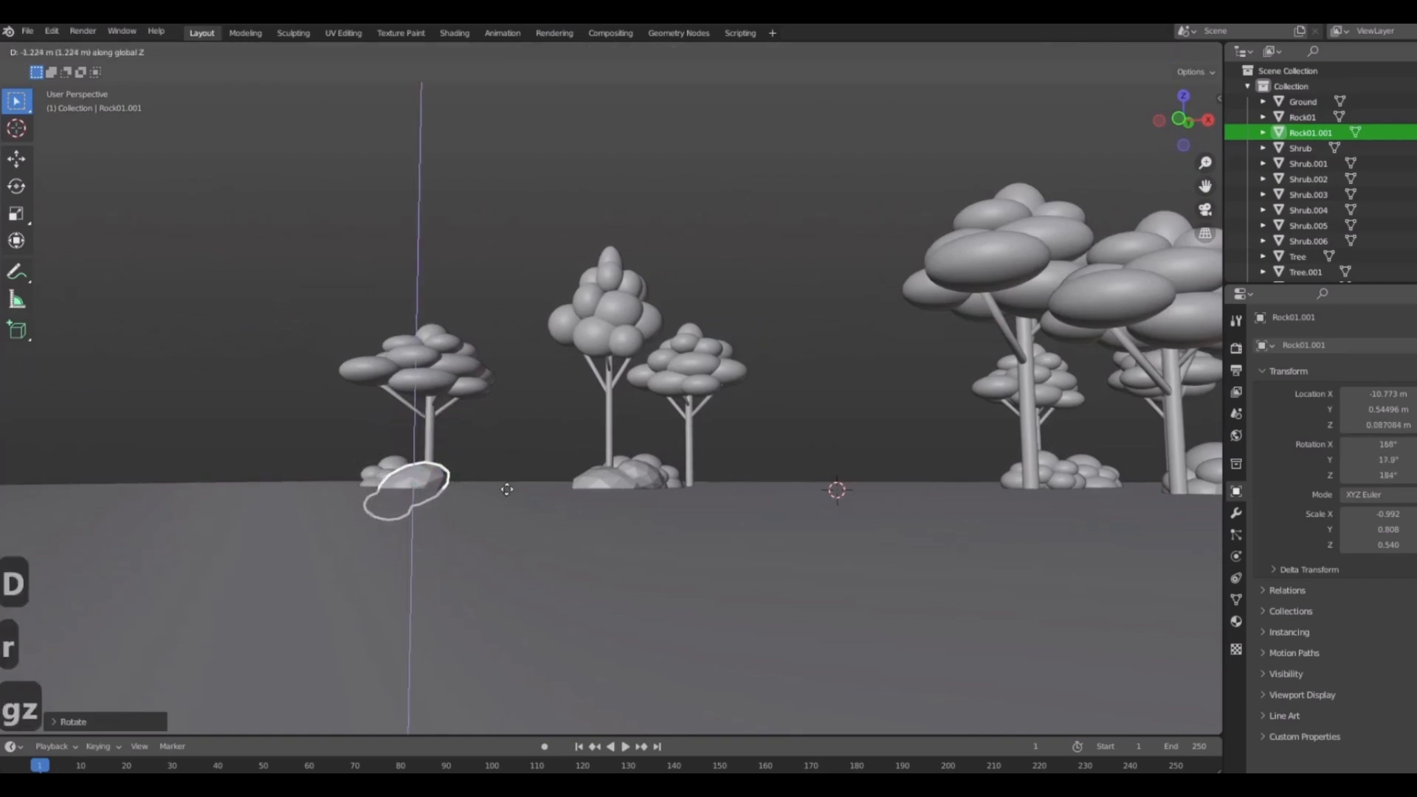
{"action": "left_click", "coordinate": [509, 483]}
{"action": "middle_click_drag", "start_coordinate": [509, 483], "coordinate": [510, 583]}
Duplicate the partly sunken rock and place the copy beside the broad tree's shrub, near X -11.6 m, Y 4.1 m.
{"action": "left_click", "coordinate": [455, 484]}
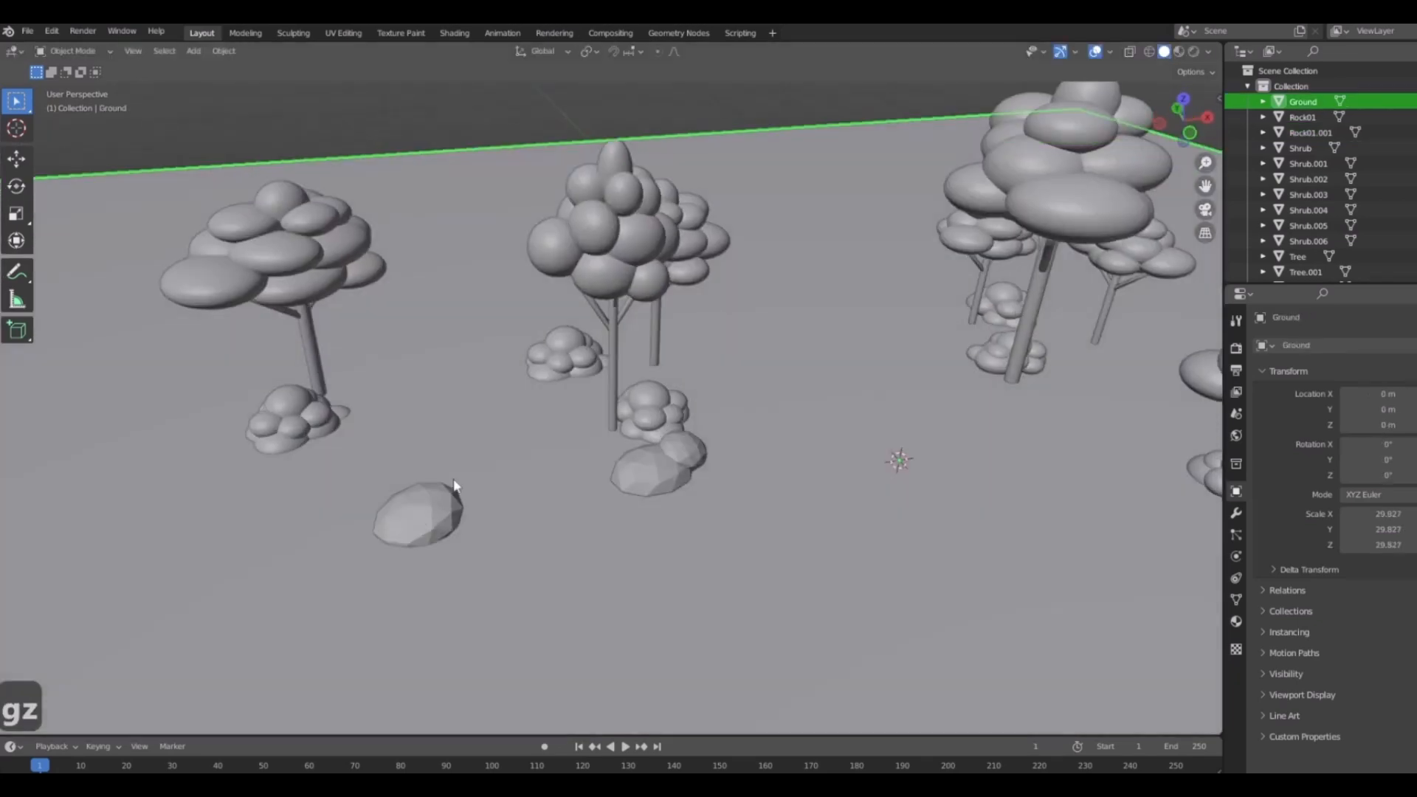
{"action": "left_click", "coordinate": [431, 508]}
{"action": "middle_click_drag", "start_coordinate": [432, 508], "coordinate": [527, 607]}
{"action": "scroll", "coordinate": [527, 607], "scroll_direction": "down", "scroll_amount": 2}
{"action": "key", "text": "shift+d"}
{"action": "left_click", "coordinate": [468, 493]}
{"action": "middle_click_drag", "start_coordinate": [468, 494], "coordinate": [724, 478]}
Adjust the new copy's height to about Z 0.22 m and turn it around Z to about 120°.
{"action": "key", "text": "g"}
{"action": "key", "text": "z"}
{"action": "left_click", "coordinate": [583, 531]}
{"action": "key", "text": "r"}
{"action": "key", "text": "z"}
{"action": "left_click", "coordinate": [604, 612]}
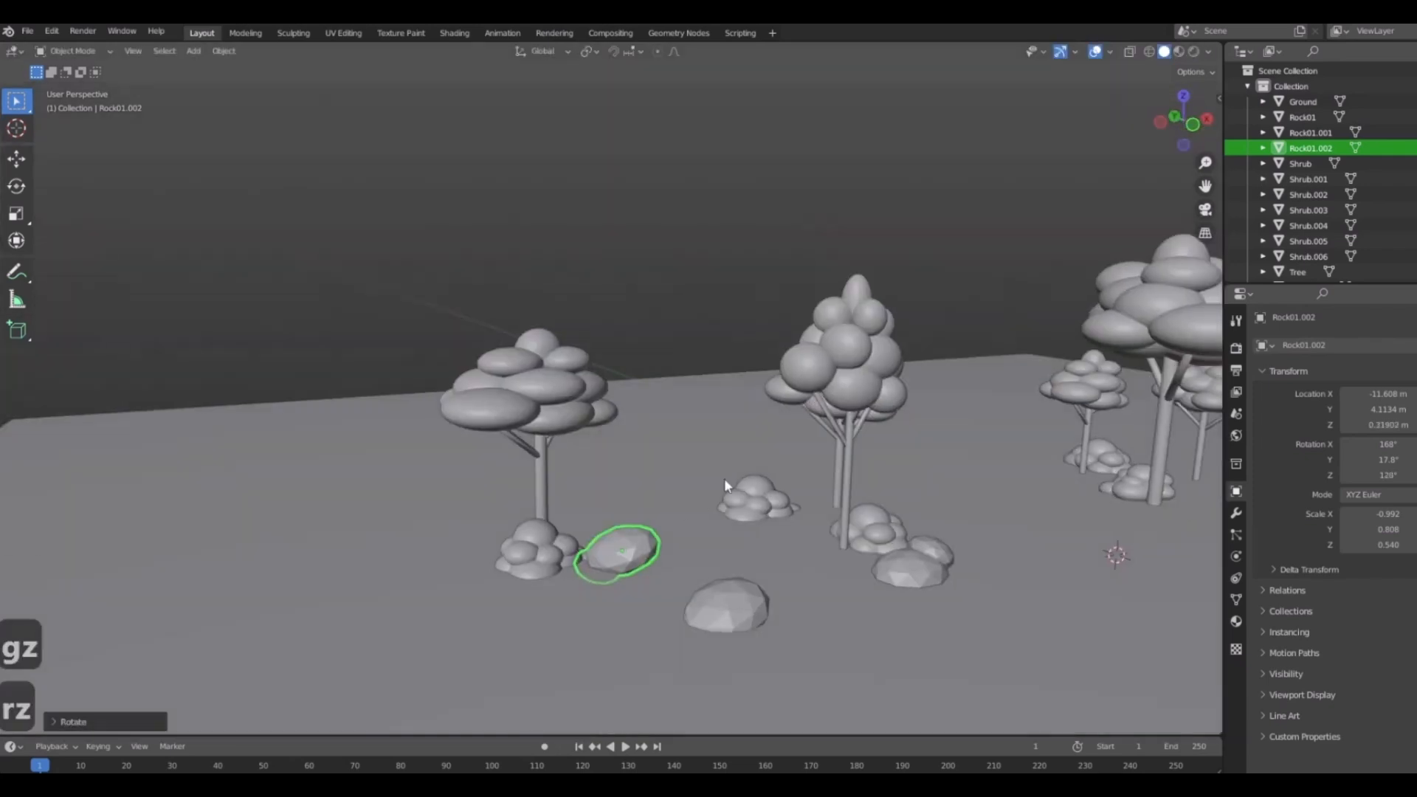
Tilt the rock beside the broad tree further and move it behind the trunk to about X -12.8 m, Y 6.8 m.
{"action": "key", "text": "r"}
{"action": "left_click", "coordinate": [759, 555]}
{"action": "key", "text": "g"}
{"action": "middle_click_drag", "start_coordinate": [759, 554], "coordinate": [600, 549]}
{"action": "left_click", "coordinate": [731, 505]}
{"action": "key", "text": "g"}
{"action": "left_click", "coordinate": [667, 583]}
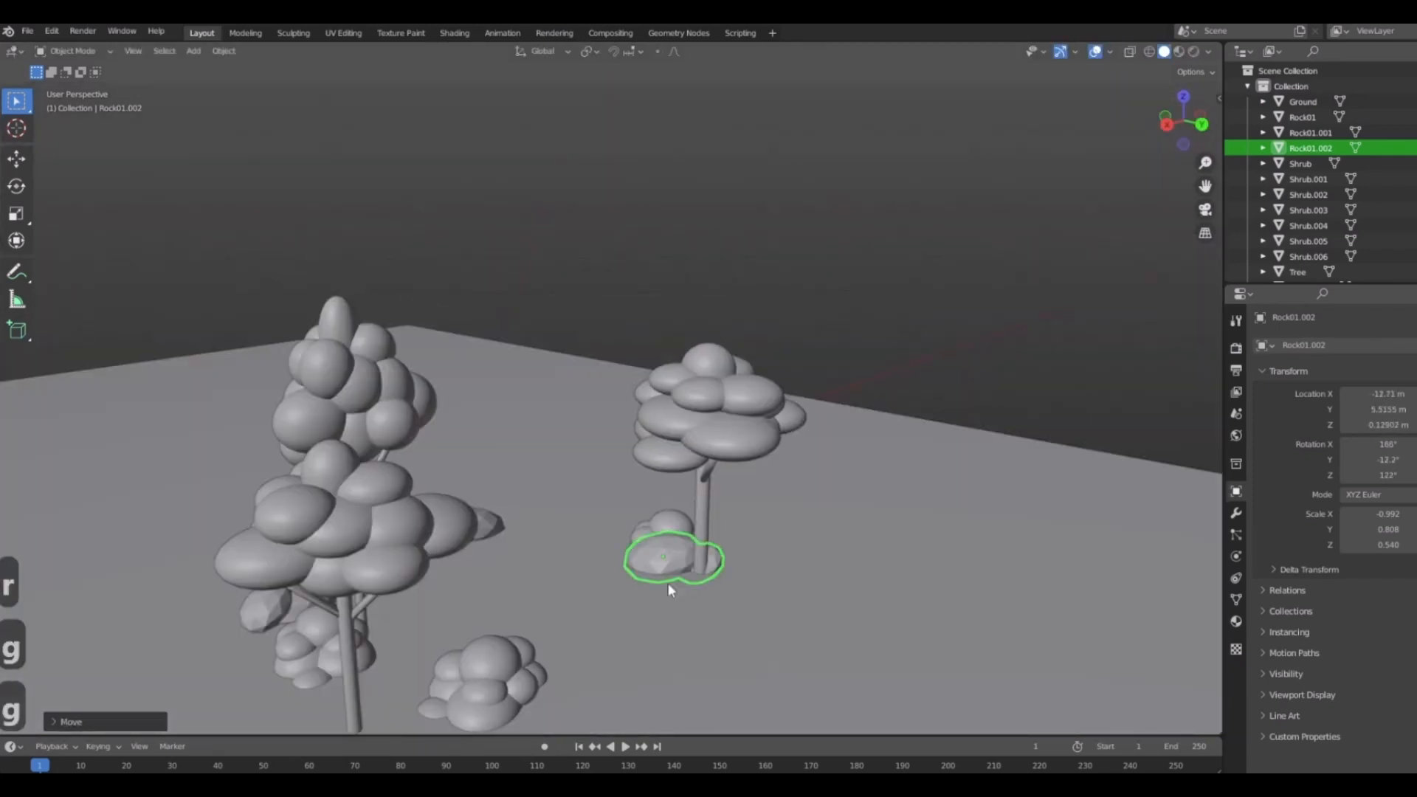
{"action": "key", "text": "g"}
{"action": "left_click", "coordinate": [715, 578]}
{"action": "middle_click_drag", "start_coordinate": [667, 582], "coordinate": [775, 575]}
{"action": "key", "text": "g"}
{"action": "left_click", "coordinate": [778, 587]}
Enlarge the rock behind the broad tree by about 1.53 and move it to about X -11.1 m, Y 7.2 m.
{"action": "key", "text": "s"}
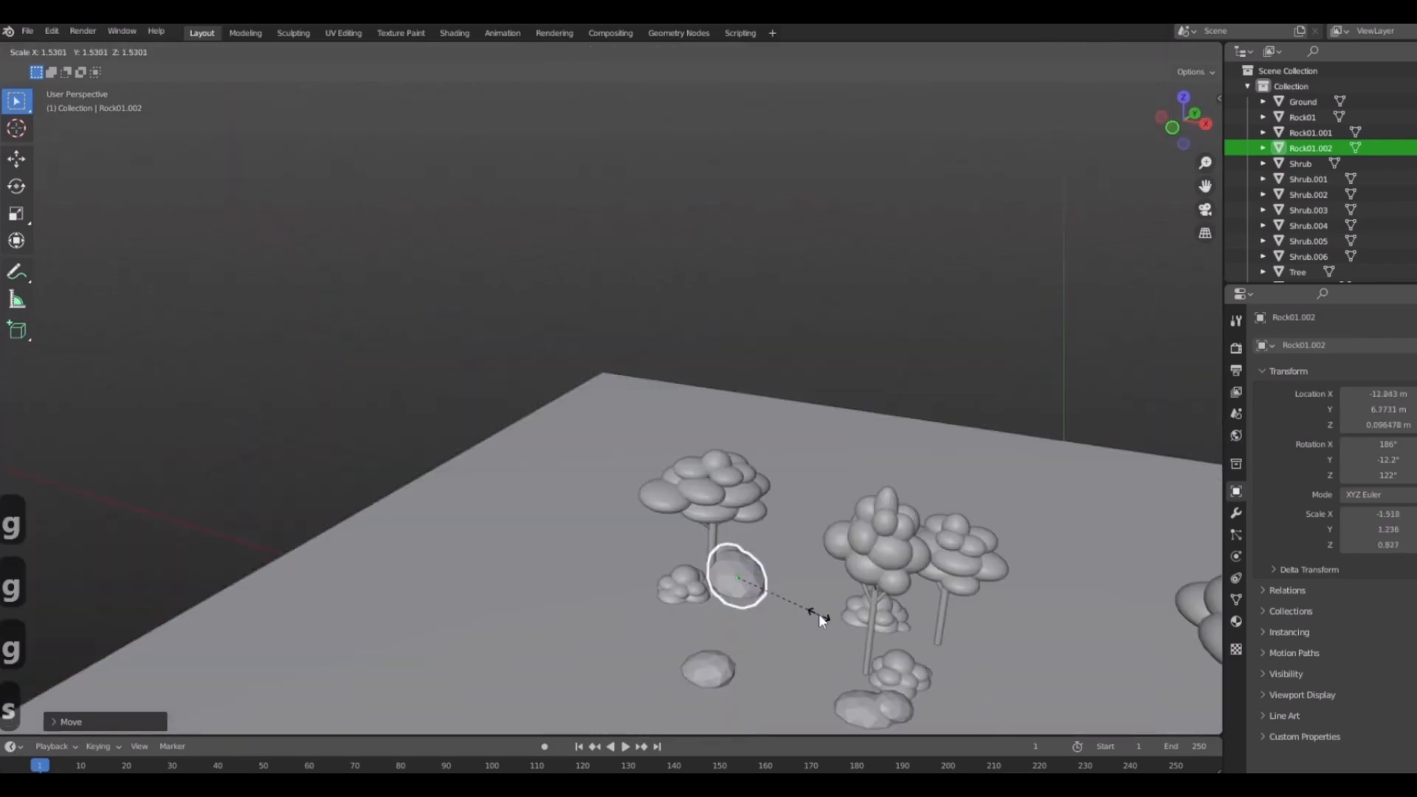
{"action": "left_click", "coordinate": [819, 615]}
{"action": "key", "text": "g"}
{"action": "left_click", "coordinate": [806, 610]}
Duplicate the small partly sunken rock to the opposite tree group at about X 6.7 m, Y 1.9 m.
{"action": "scroll", "coordinate": [681, 519], "scroll_direction": "down", "scroll_amount": 4}
{"action": "middle_click_drag", "start_coordinate": [553, 528], "coordinate": [516, 578]}
{"action": "scroll", "coordinate": [738, 527], "scroll_direction": "up", "scroll_amount": 4}
{"action": "left_click", "coordinate": [679, 517]}
{"action": "key", "text": "shift+d"}
{"action": "left_click", "coordinate": [1092, 526]}
{"action": "middle_click_drag", "start_coordinate": [981, 532], "coordinate": [676, 559]}
{"action": "key", "text": "g"}
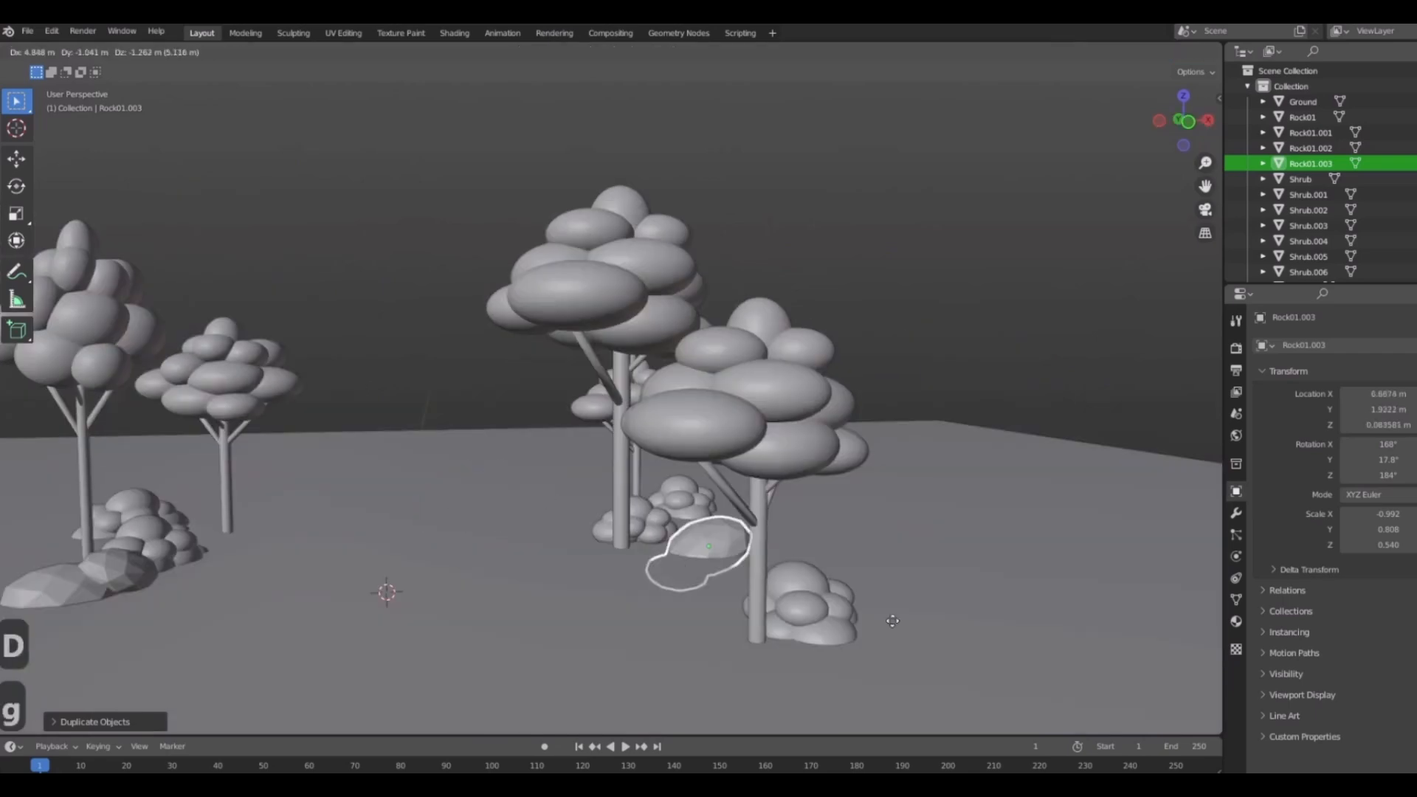
{"action": "left_click", "coordinate": [888, 600]}
Tilt the rock in the opposite tree group and reposition it partly below the ground surface.
{"action": "middle_click_drag", "start_coordinate": [834, 543], "coordinate": [707, 568]}
{"action": "key", "text": "r"}
{"action": "left_click", "coordinate": [873, 633]}
{"action": "key", "text": "g"}
{"action": "left_click", "coordinate": [876, 656]}
Enlarge that rock to scale magnitudes of about 1.586, 1.291 and 0.864, and turn it around Z to about 219°.
{"action": "key", "text": "s"}
{"action": "left_click", "coordinate": [837, 564]}
{"action": "key", "text": "r"}
{"action": "key", "text": "z"}
{"action": "left_click", "coordinate": [805, 586]}
{"action": "middle_click_drag", "start_coordinate": [826, 441], "coordinate": [745, 582]}
{"action": "left_click", "coordinate": [649, 341]}
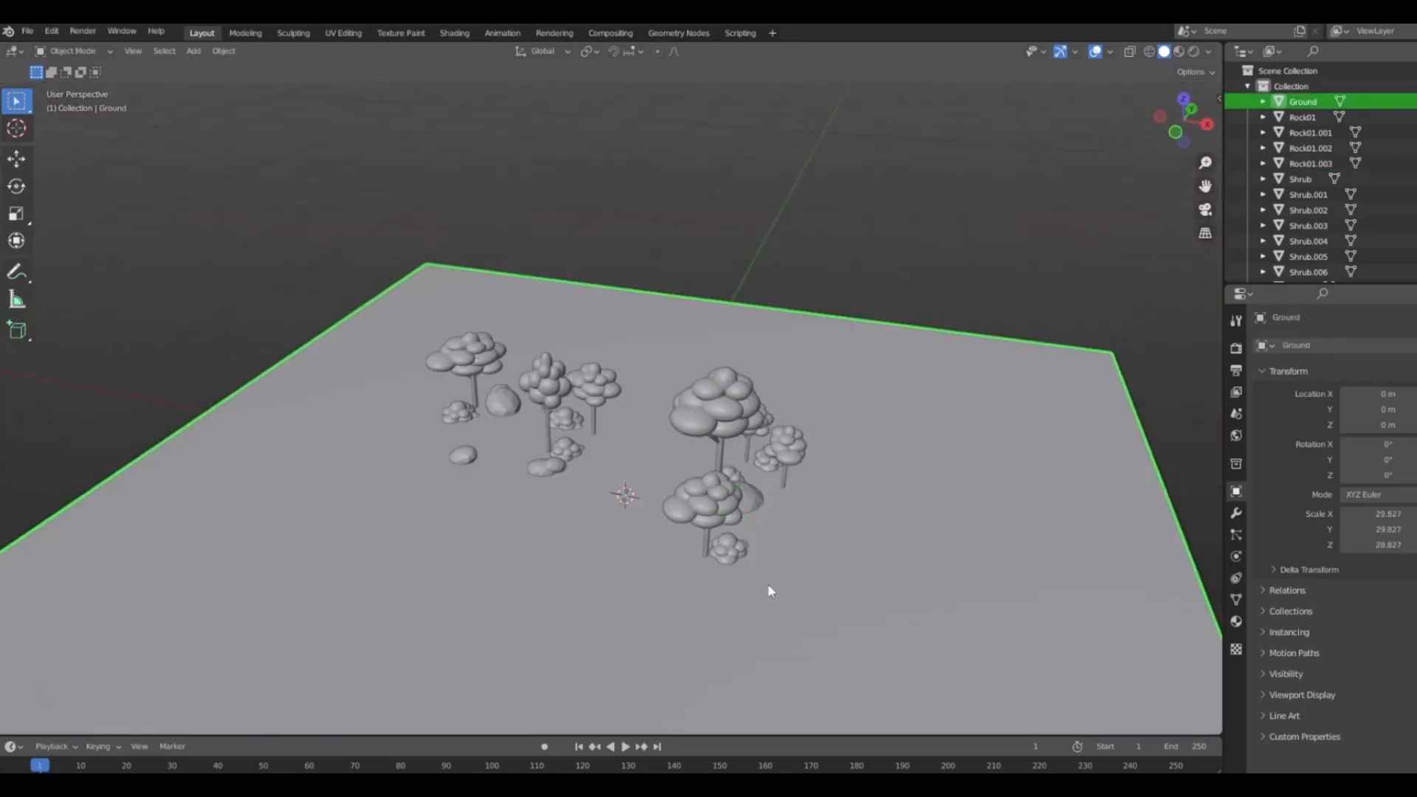
Examine the placed rocks from above and below the ground, comparing the individual copies near the trees.
{"action": "scroll", "coordinate": [767, 583], "scroll_direction": "up", "scroll_amount": 4}
{"action": "middle_click_drag", "start_coordinate": [550, 509], "coordinate": [720, 414]}
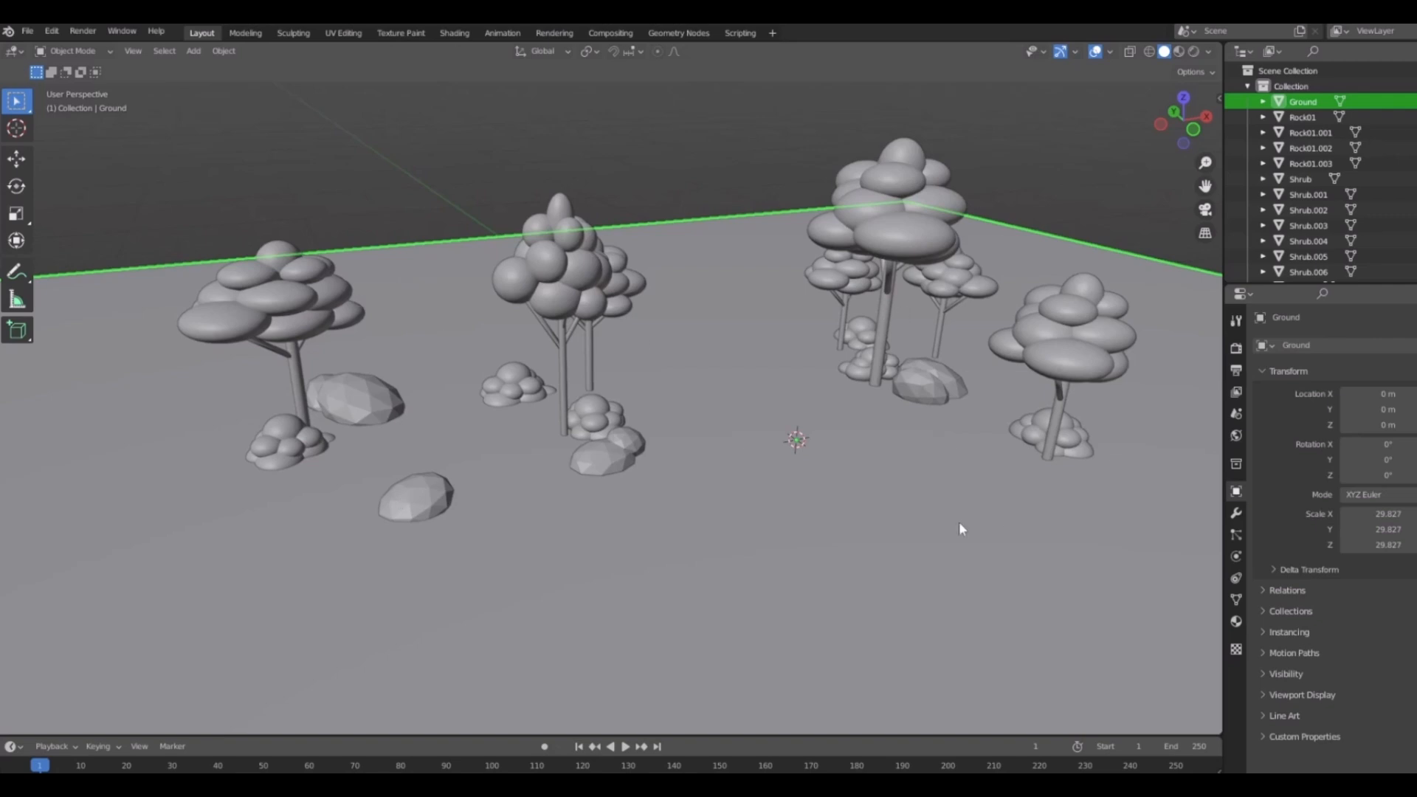
{"action": "middle_click_drag", "start_coordinate": [959, 524], "coordinate": [476, 458]}
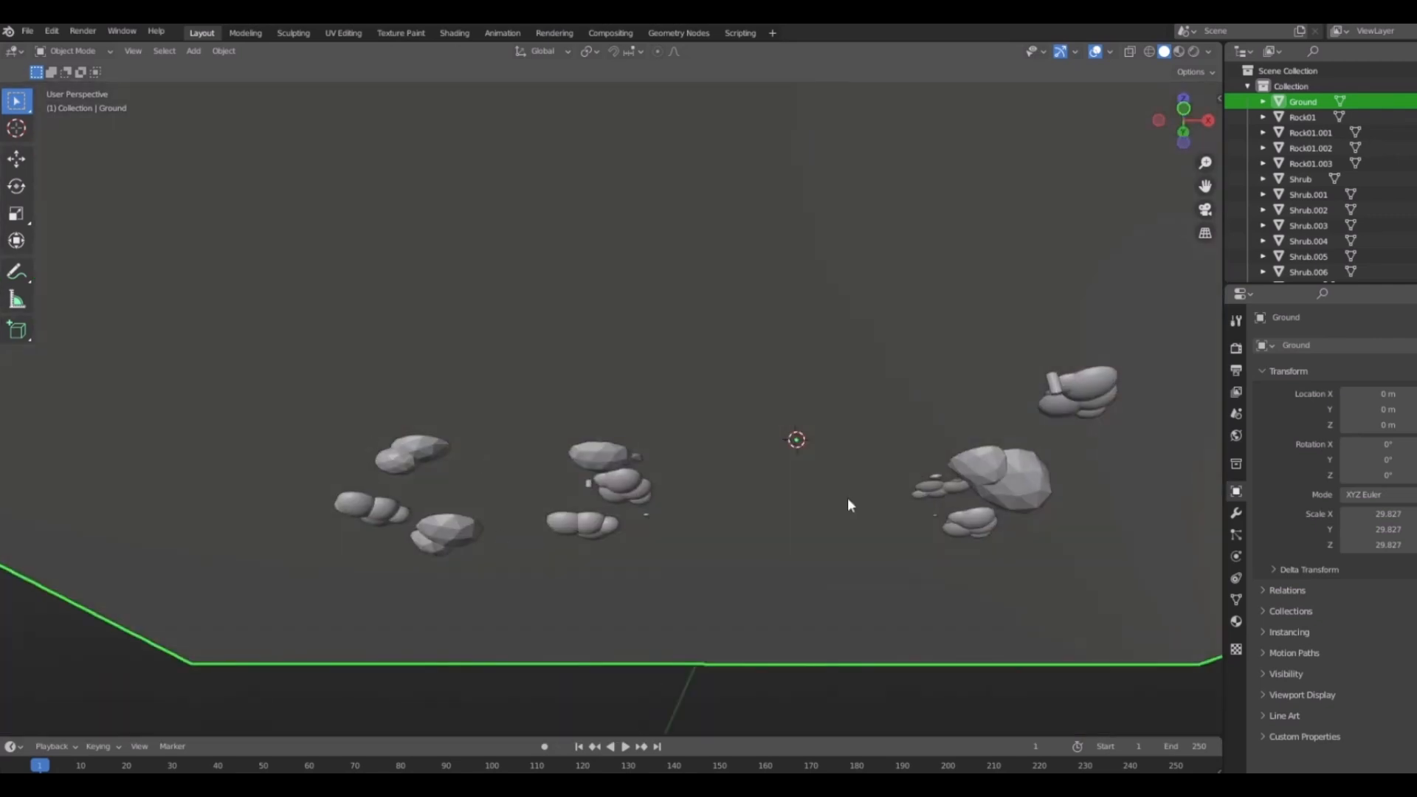
{"action": "middle_click_drag", "start_coordinate": [1037, 338], "coordinate": [576, 391]}
{"action": "left_click", "coordinate": [547, 423]}
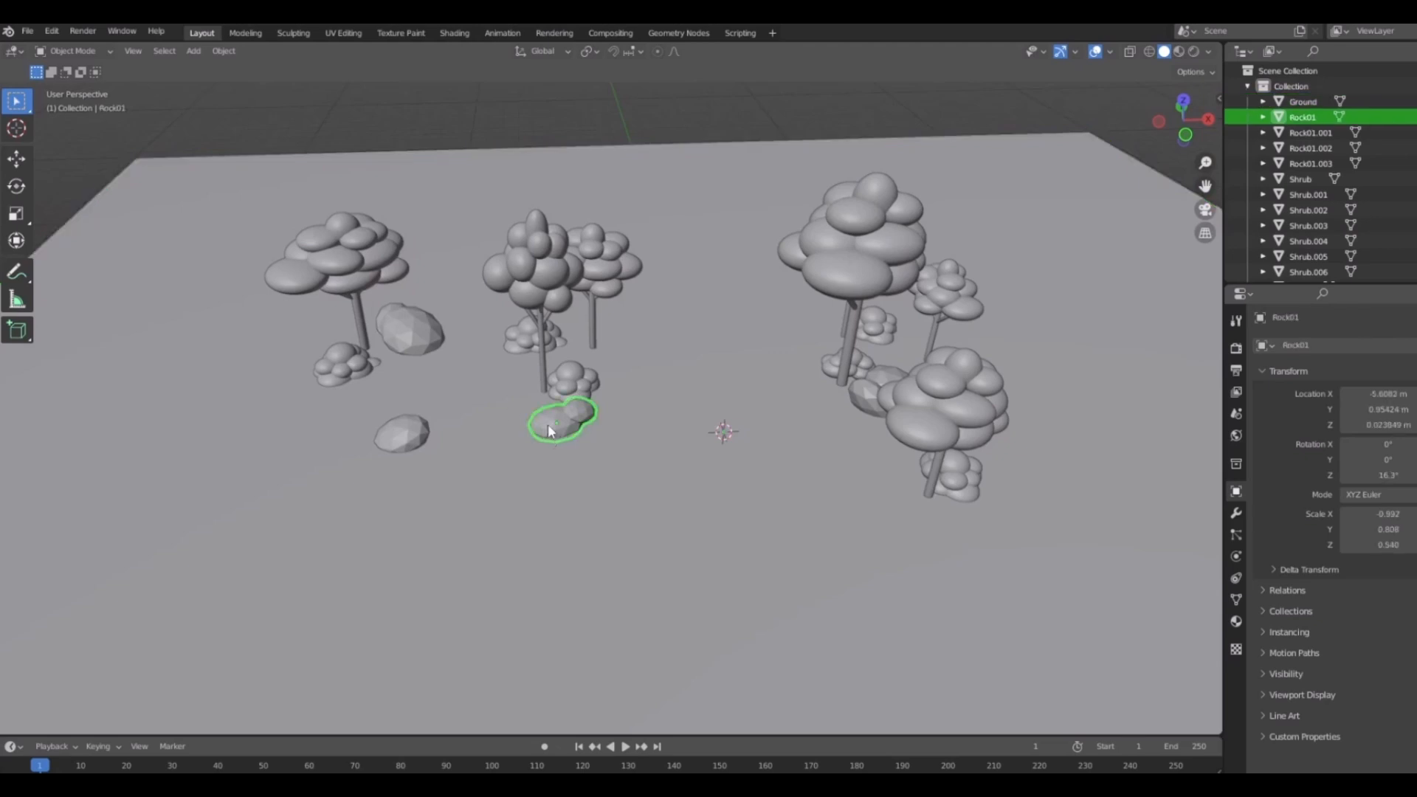
{"action": "left_click", "coordinate": [397, 330]}
{"action": "left_click", "coordinate": [398, 443]}
{"action": "left_click", "coordinate": [411, 332]}
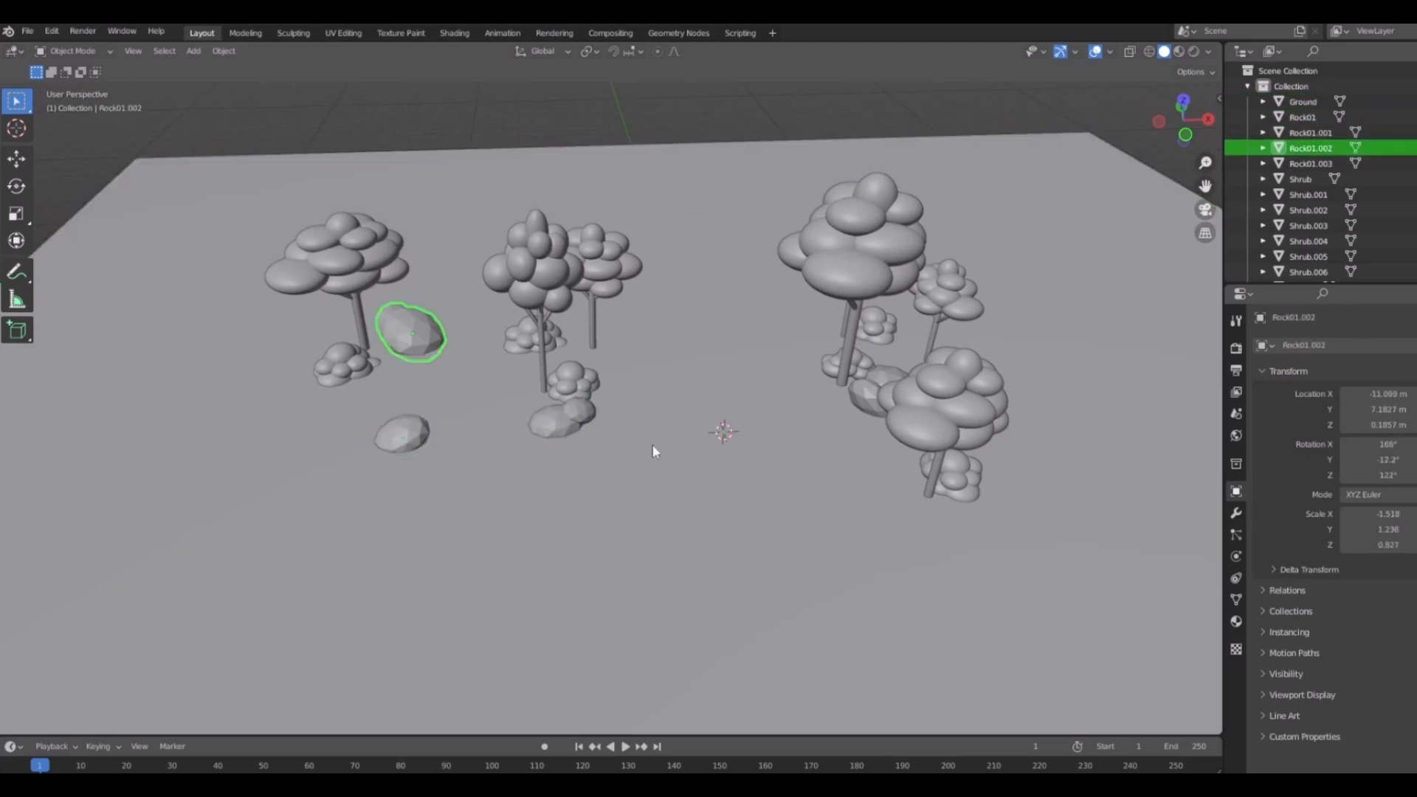
{"action": "middle_click_drag", "start_coordinate": [652, 444], "coordinate": [608, 396]}
{"action": "scroll", "coordinate": [446, 372], "scroll_direction": "up", "scroll_amount": 2}
{"action": "middle_click_drag", "start_coordinate": [439, 358], "coordinate": [486, 485], "text": "shift"}
{"action": "scroll", "coordinate": [476, 480], "scroll_direction": "up", "scroll_amount": 2}
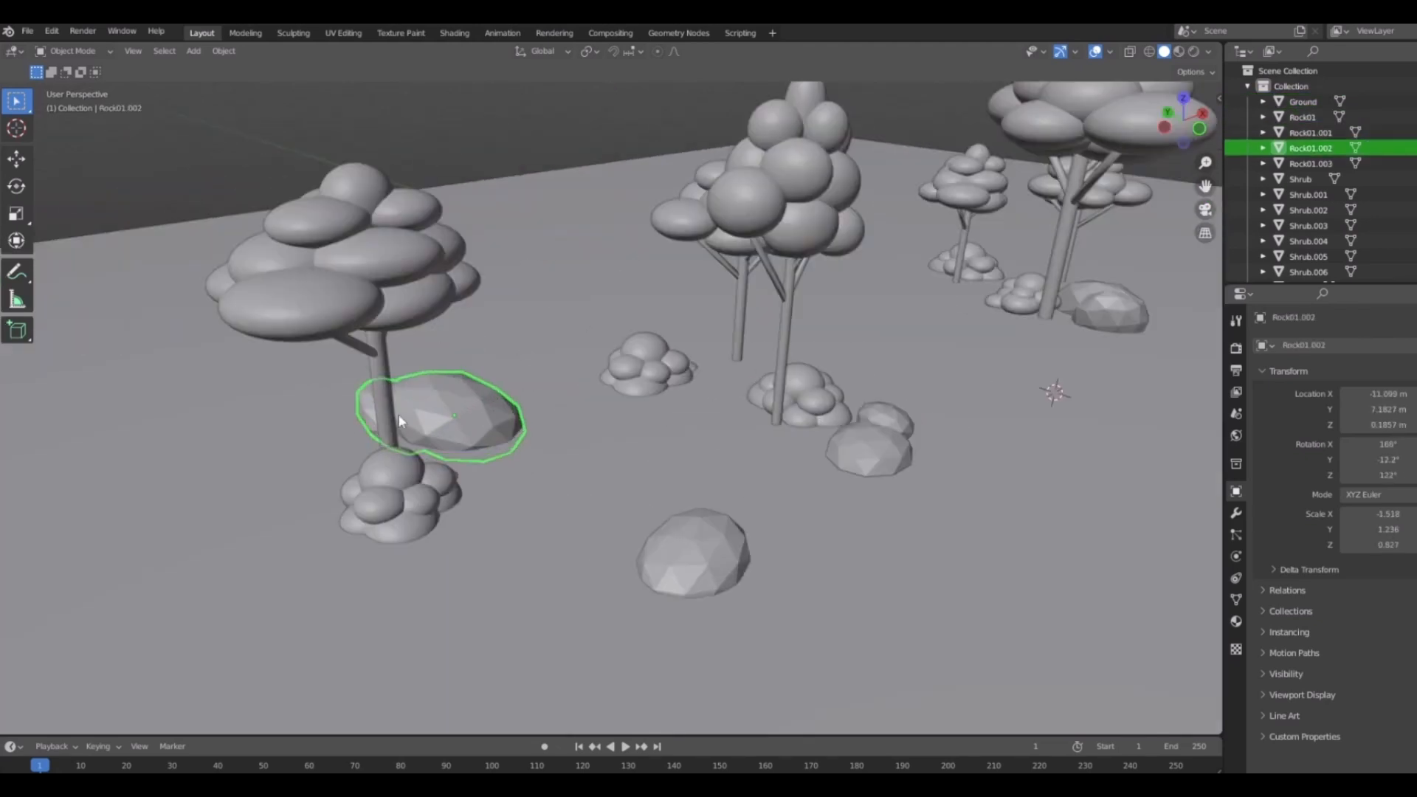
{"action": "middle_click_drag", "start_coordinate": [642, 446], "coordinate": [758, 441]}
{"action": "scroll", "coordinate": [758, 458], "scroll_direction": "down", "scroll_amount": 3}
Compare the visible shapes of the rocks in both tree groups from near ground level and close up.
{"action": "left_click", "coordinate": [695, 546]}
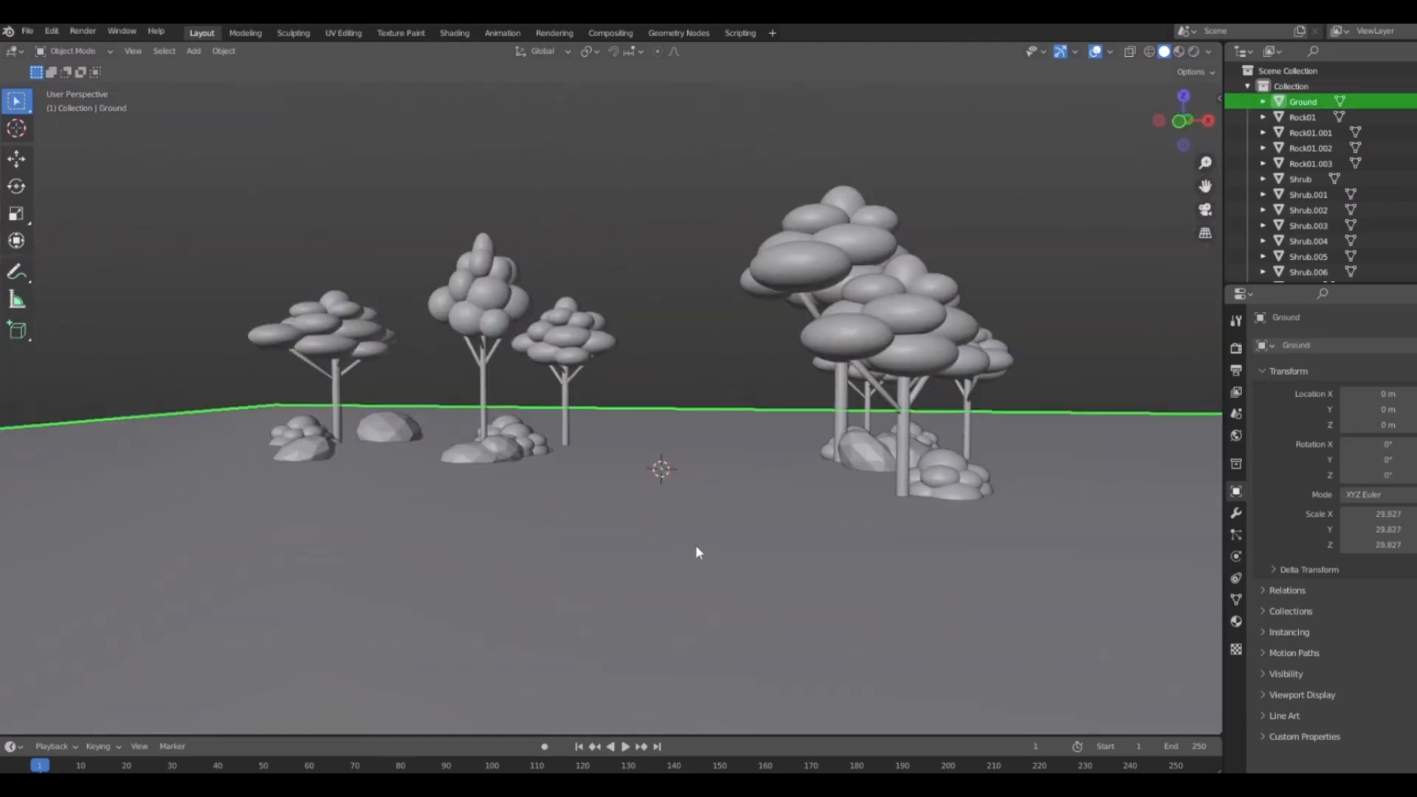
{"action": "scroll", "coordinate": [686, 533], "scroll_direction": "up", "scroll_amount": 3}
{"action": "middle_click_drag", "start_coordinate": [525, 441], "coordinate": [616, 476], "text": "shift"}
{"action": "left_click", "coordinate": [344, 441]}
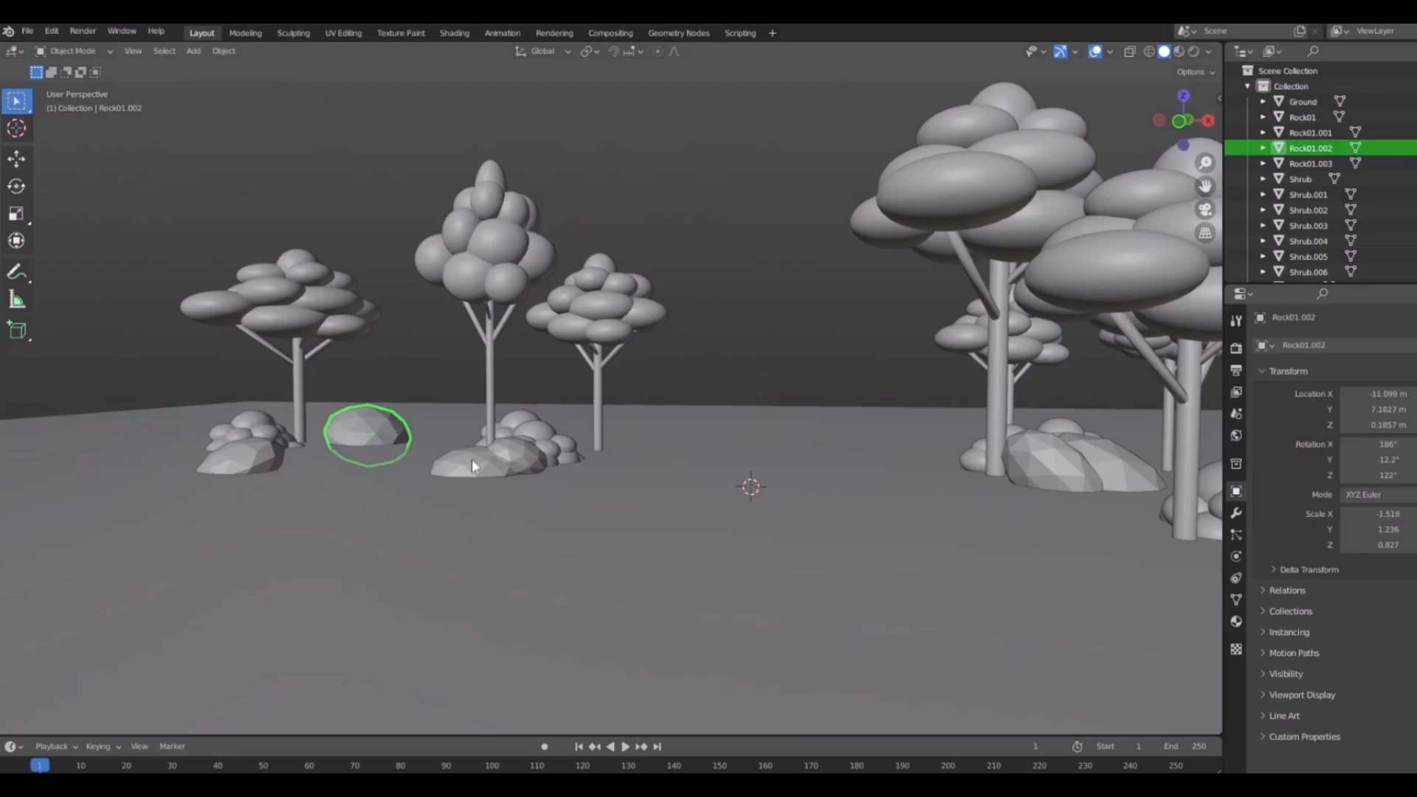
{"action": "left_click", "coordinate": [471, 458]}
{"action": "left_click", "coordinate": [1014, 493]}
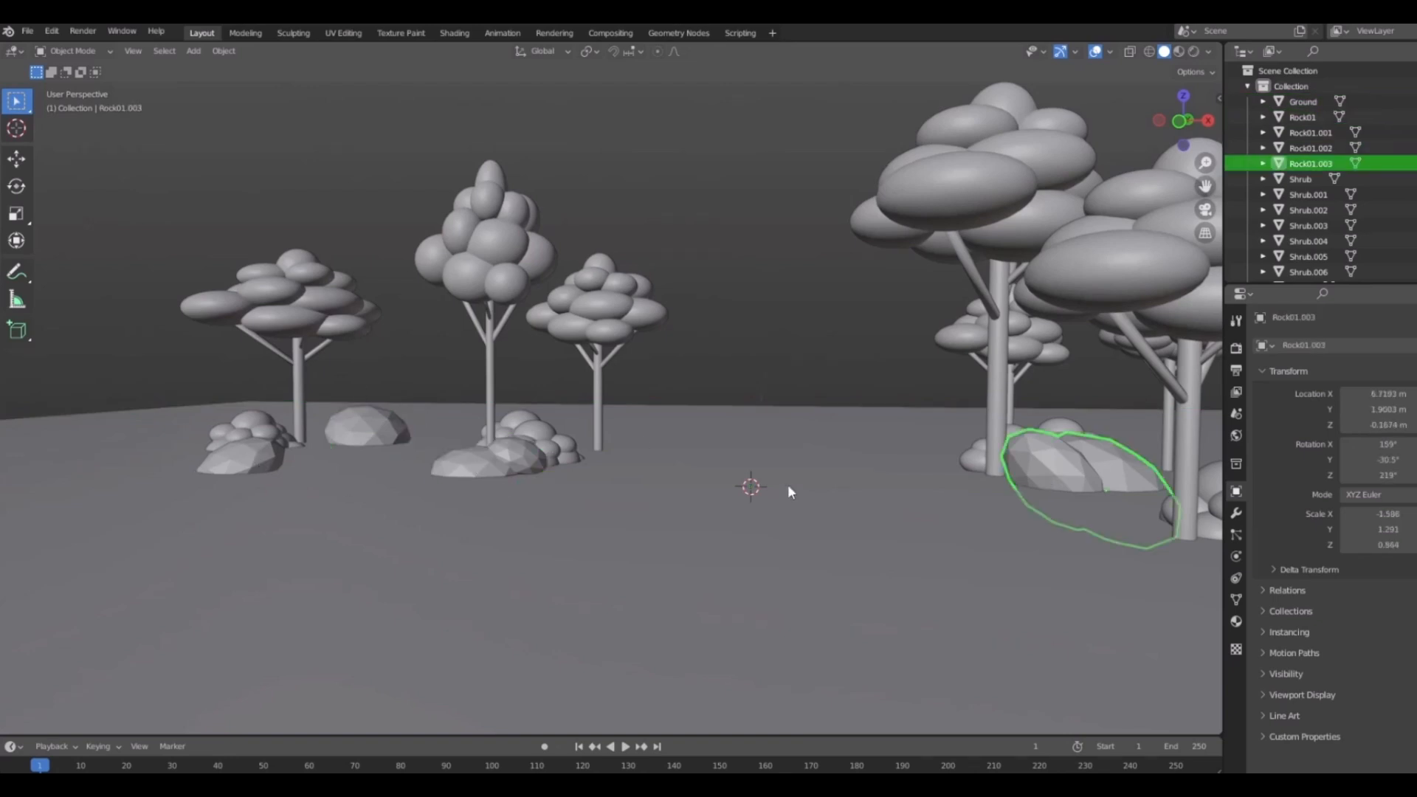
{"action": "middle_click_drag", "start_coordinate": [838, 462], "coordinate": [843, 525]}
{"action": "scroll", "coordinate": [768, 516], "scroll_direction": "down", "scroll_amount": 5}
{"action": "scroll", "coordinate": [741, 508], "scroll_direction": "up", "scroll_amount": 8}
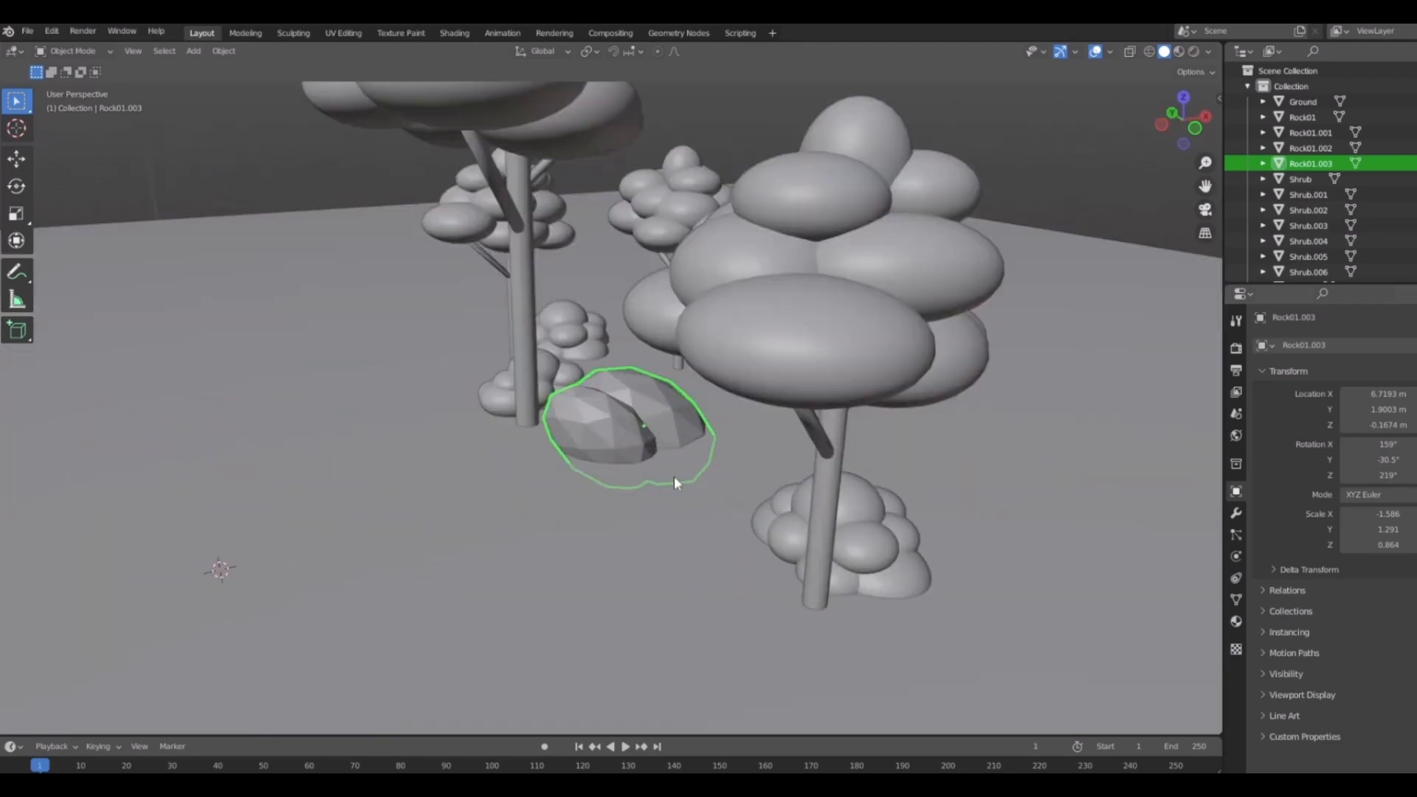
Duplicate the large rock from the tree group in top view to about X 8.26 m, Y -4.62 m beside the nearest tree.
{"action": "middle_click_drag", "start_coordinate": [674, 483], "coordinate": [836, 528]}
{"action": "scroll", "coordinate": [805, 496], "scroll_direction": "down", "scroll_amount": 4}
{"action": "key", "text": "KP_7"}
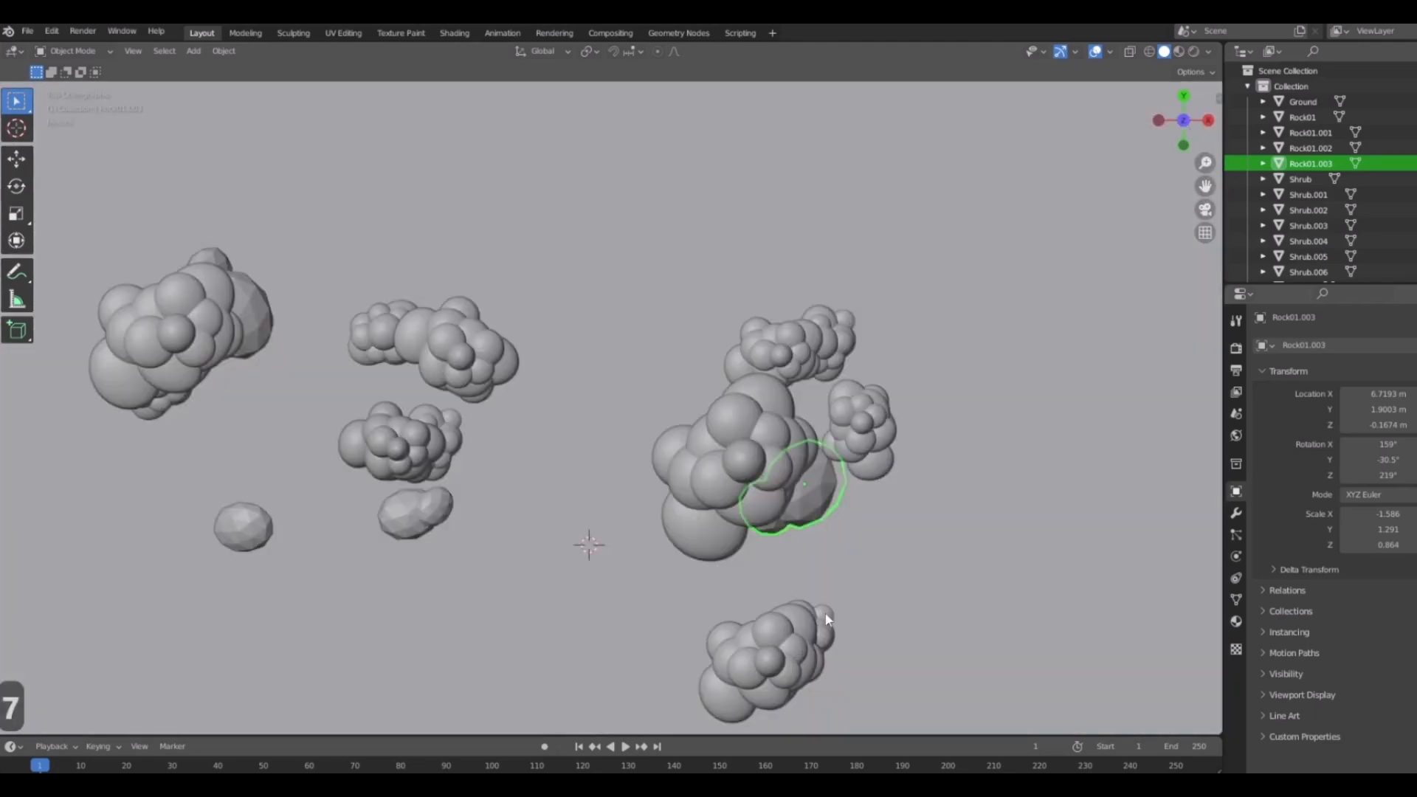
{"action": "middle_click_drag", "start_coordinate": [827, 619], "coordinate": [771, 514], "text": "shift"}
{"action": "key", "text": "shift+d"}
{"action": "left_click", "coordinate": [812, 629]}
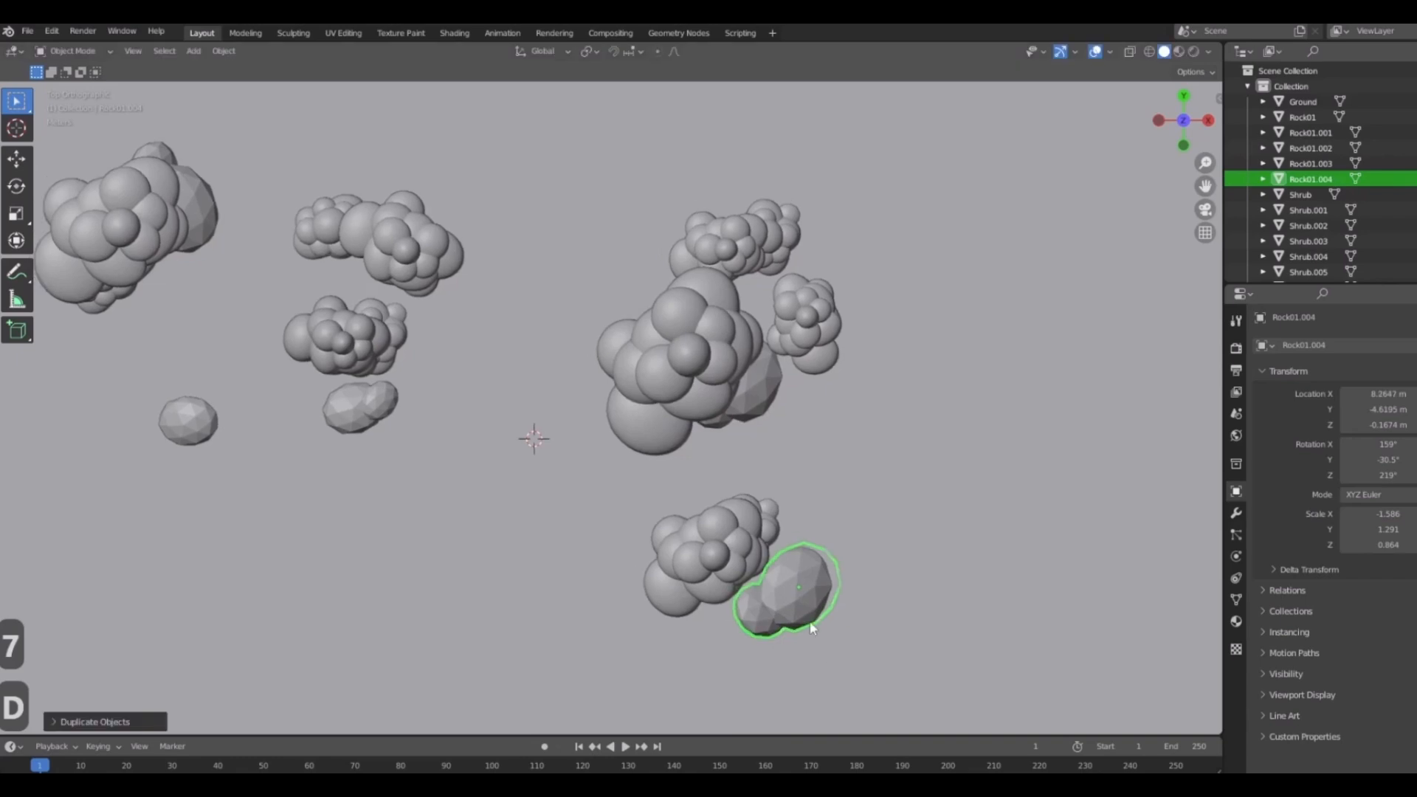
Rotate the newest rock to about -25.8° in X, 9.73° in Y and 190° in Z.
{"action": "mouse_move", "coordinate": [812, 628]}
{"action": "middle_mouse_down"}
{"action": "mouse_move", "coordinate": [869, 553]}
{"action": "mouse_move", "coordinate": [834, 600]}
{"action": "mouse_move", "coordinate": [787, 607]}
{"action": "mouse_move", "coordinate": [777, 524]}
{"action": "mouse_move", "coordinate": [766, 564]}
{"action": "mouse_move", "coordinate": [867, 549]}
{"action": "mouse_move", "coordinate": [860, 597]}
{"action": "mouse_move", "coordinate": [823, 621]}
{"action": "middle_mouse_up"}
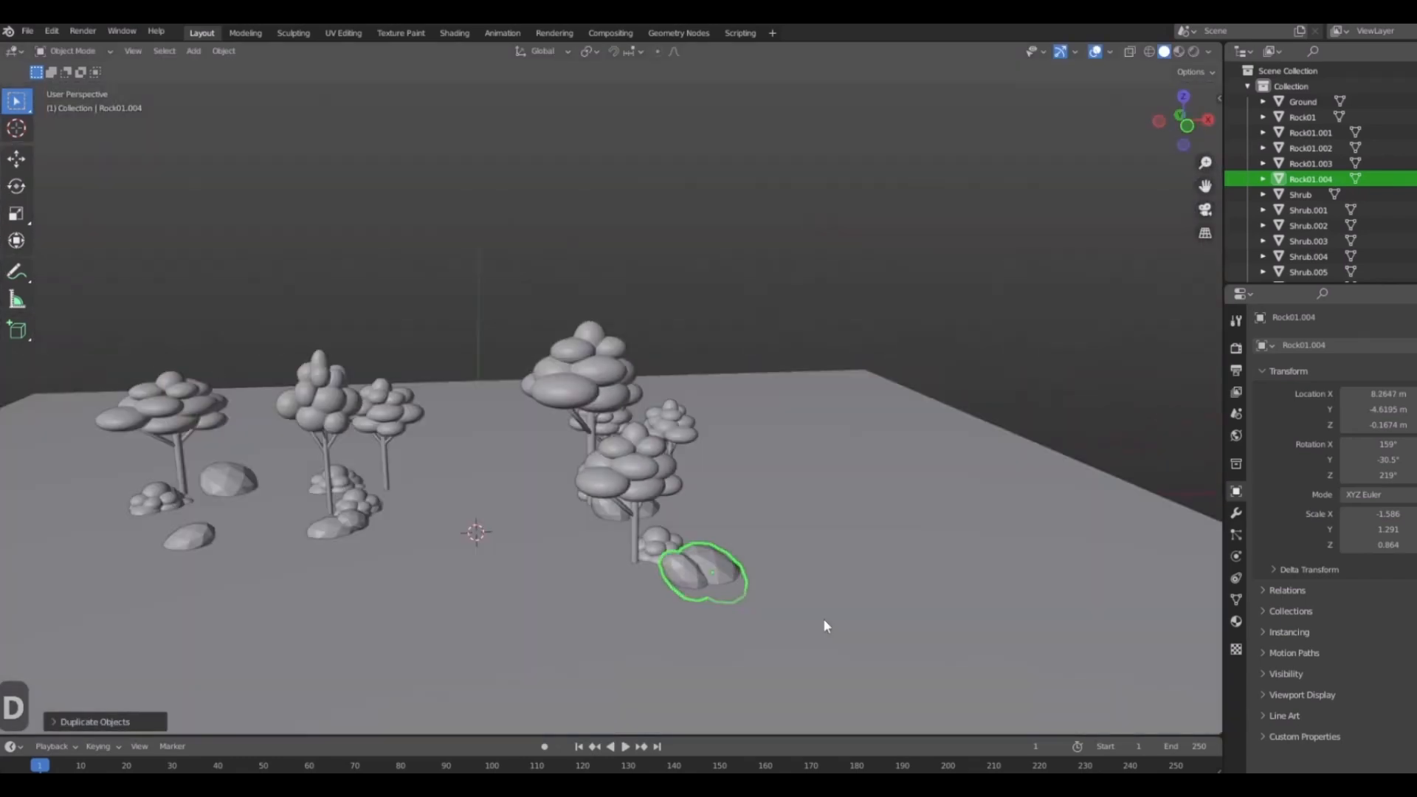
{"action": "key", "text": "r"}
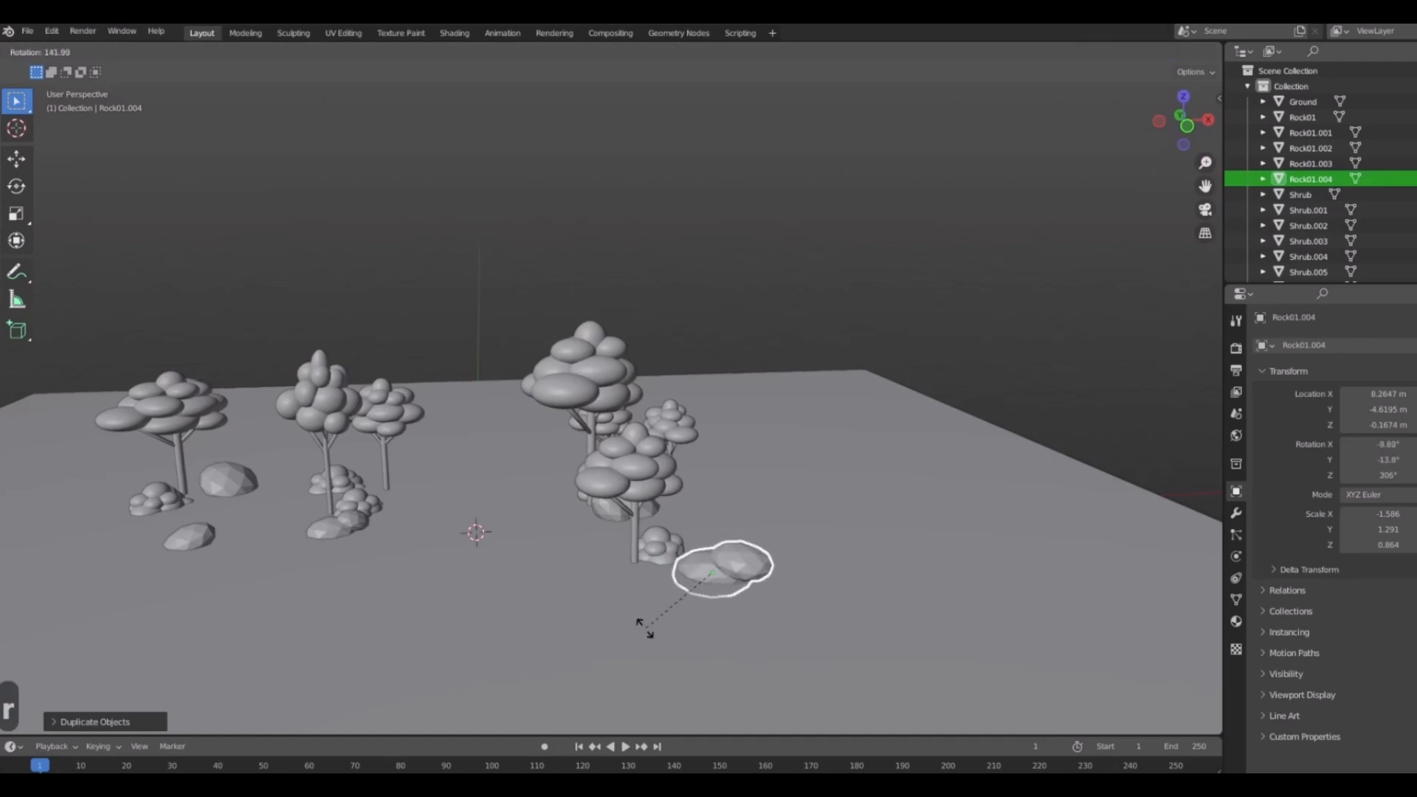
{"action": "left_click", "coordinate": [613, 610]}
{"action": "middle_click_drag", "start_coordinate": [613, 610], "coordinate": [854, 636]}
{"action": "key", "text": "r"}
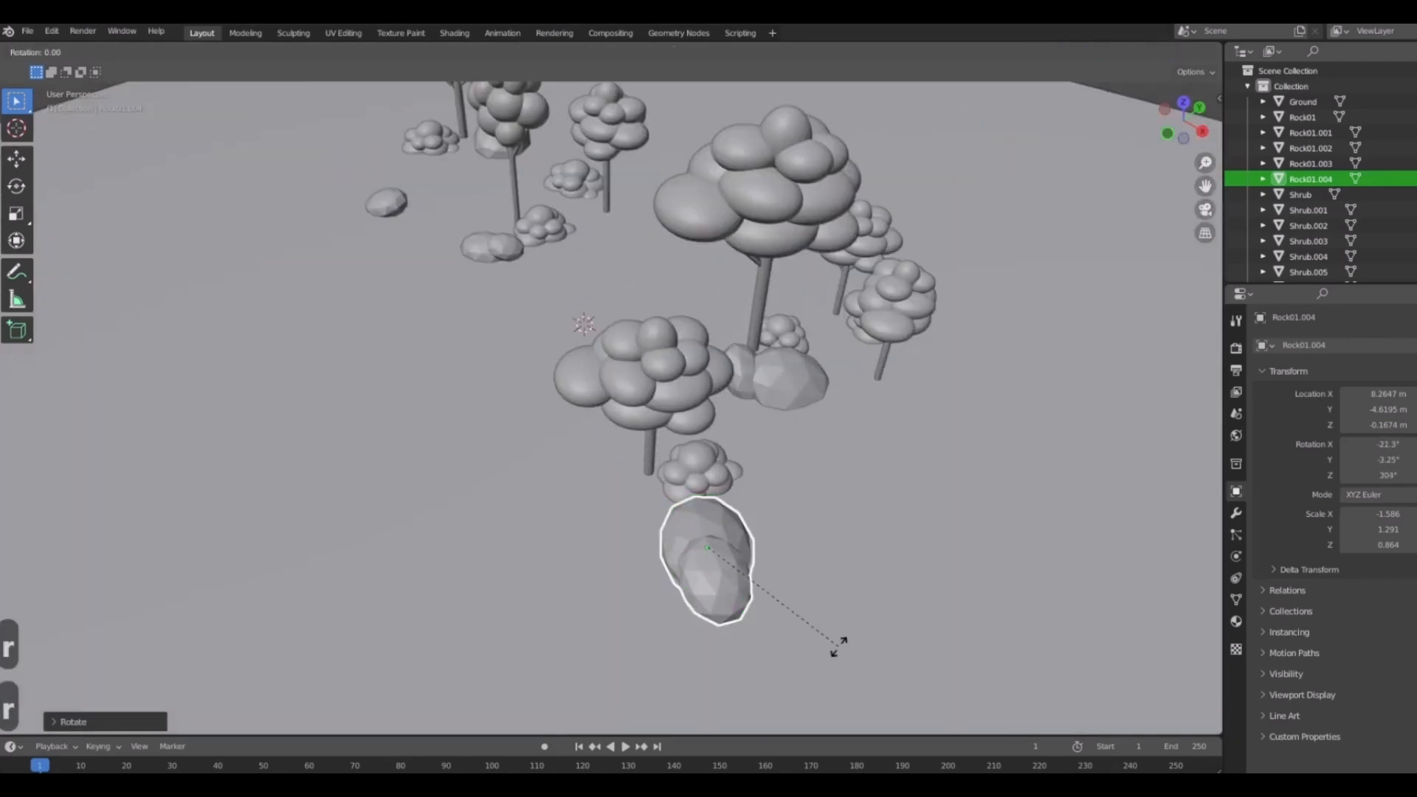
{"action": "key", "text": "z"}
{"action": "left_click", "coordinate": [631, 587]}
{"action": "middle_click_drag", "start_coordinate": [631, 586], "coordinate": [878, 607]}
{"action": "key", "text": "r"}
{"action": "left_click", "coordinate": [923, 603]}
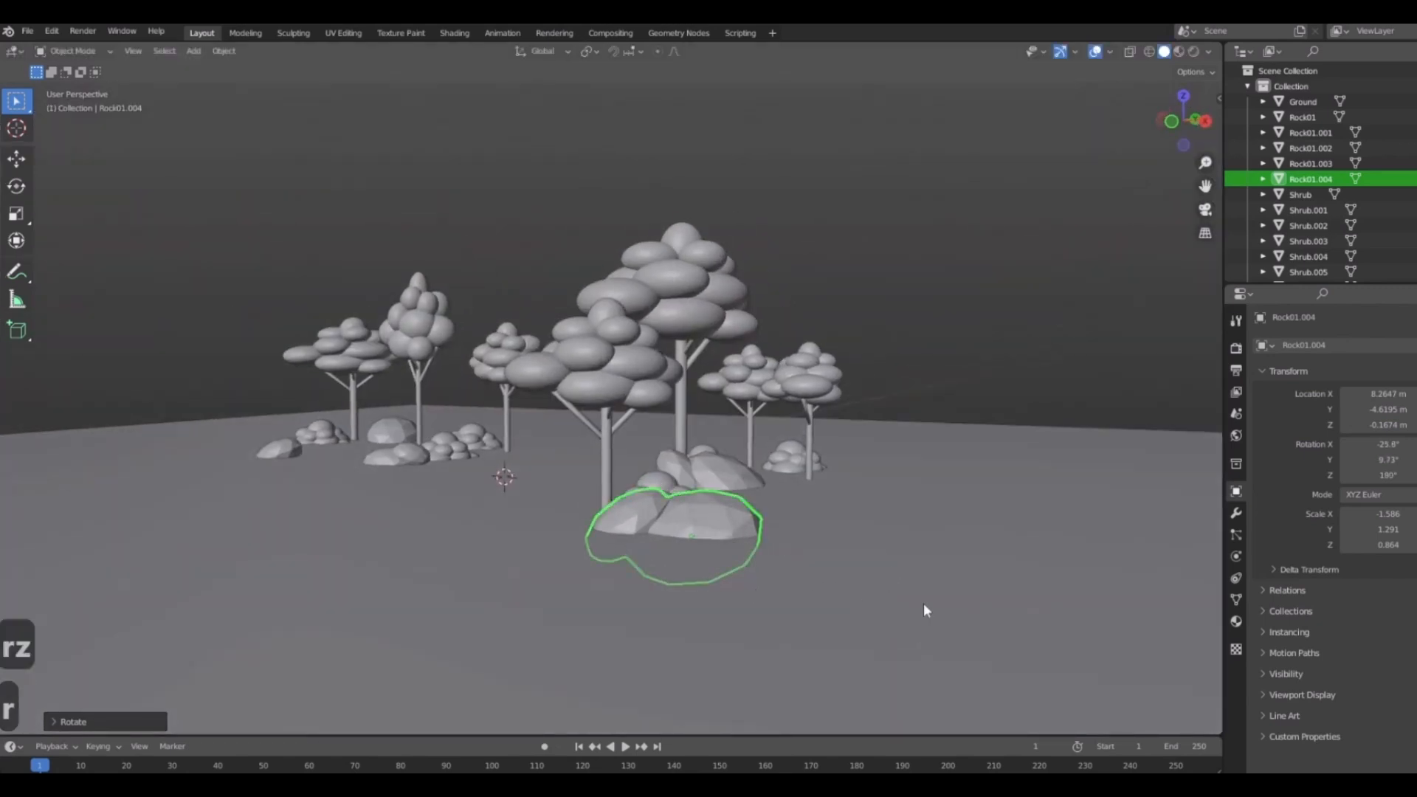
Examine the newest rock and the overall arrangement of trees, shrubs and rocks from several angles, including below the ground.
{"action": "middle_click_drag", "start_coordinate": [623, 534], "coordinate": [768, 532], "text": "shift"}
{"action": "scroll", "coordinate": [737, 530], "scroll_direction": "up", "scroll_amount": 4}
{"action": "middle_click_drag", "start_coordinate": [1055, 653], "coordinate": [992, 618]}
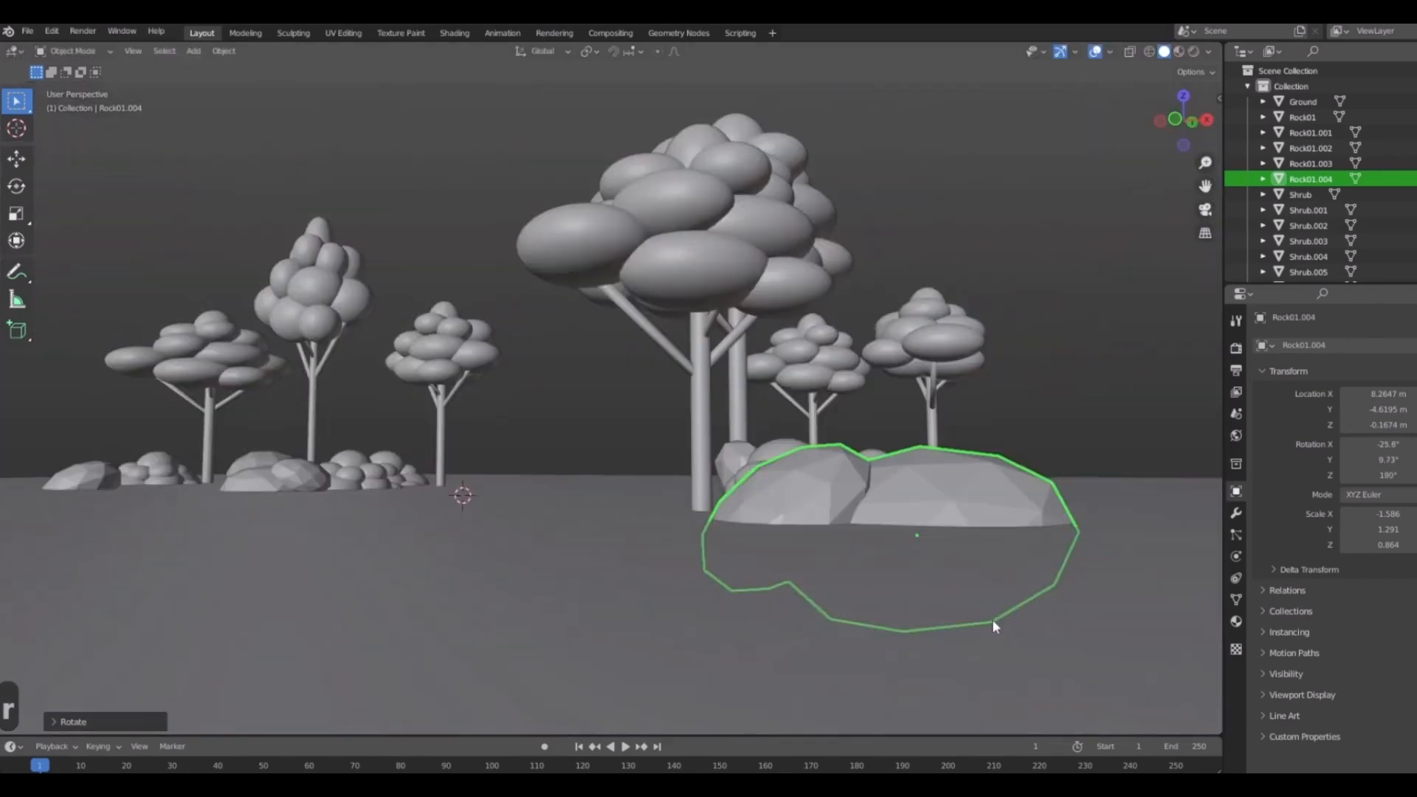
{"action": "scroll", "coordinate": [635, 503], "scroll_direction": "down", "scroll_amount": 3}
{"action": "middle_click_drag", "start_coordinate": [557, 522], "coordinate": [1001, 450], "text": "shift"}
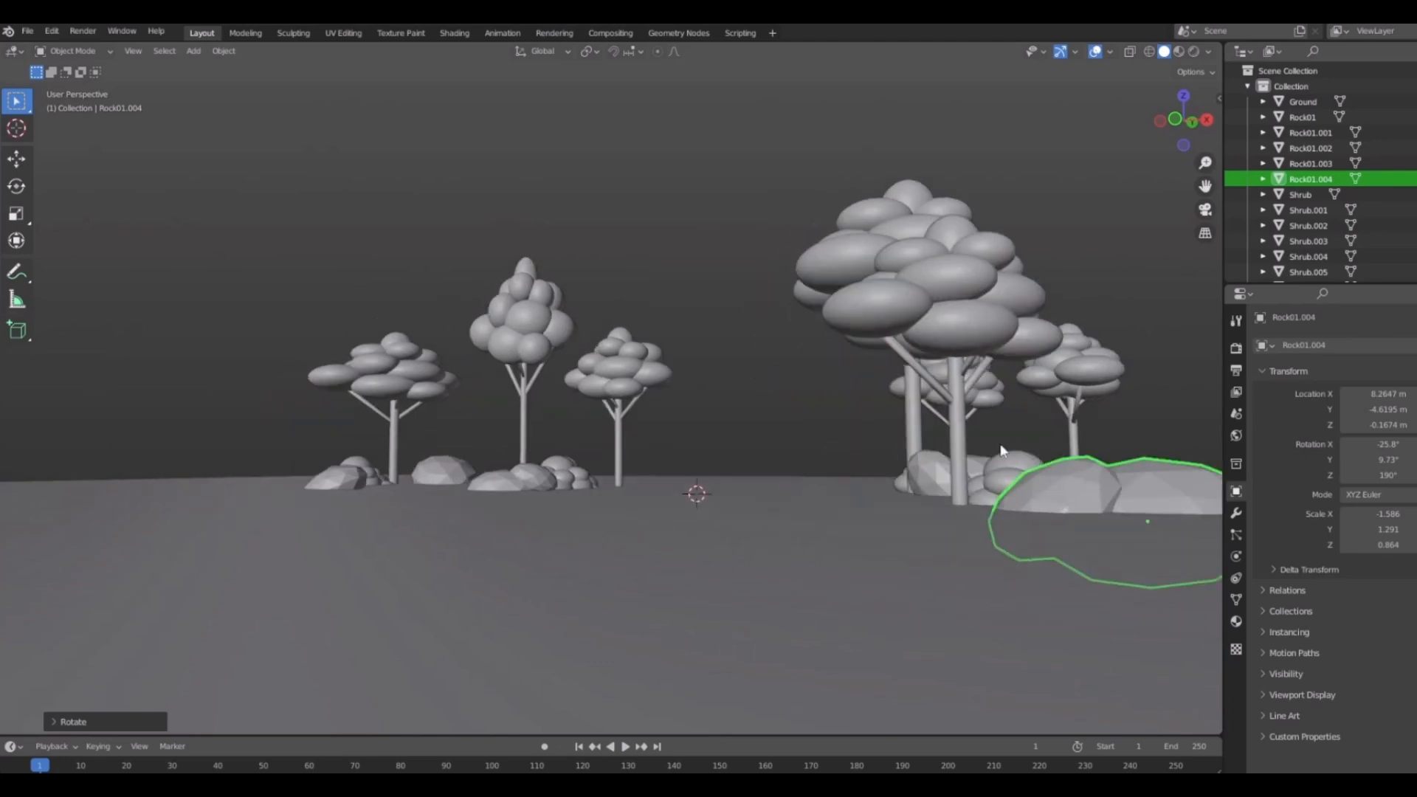
{"action": "middle_click_drag", "start_coordinate": [1006, 547], "coordinate": [1016, 528]}
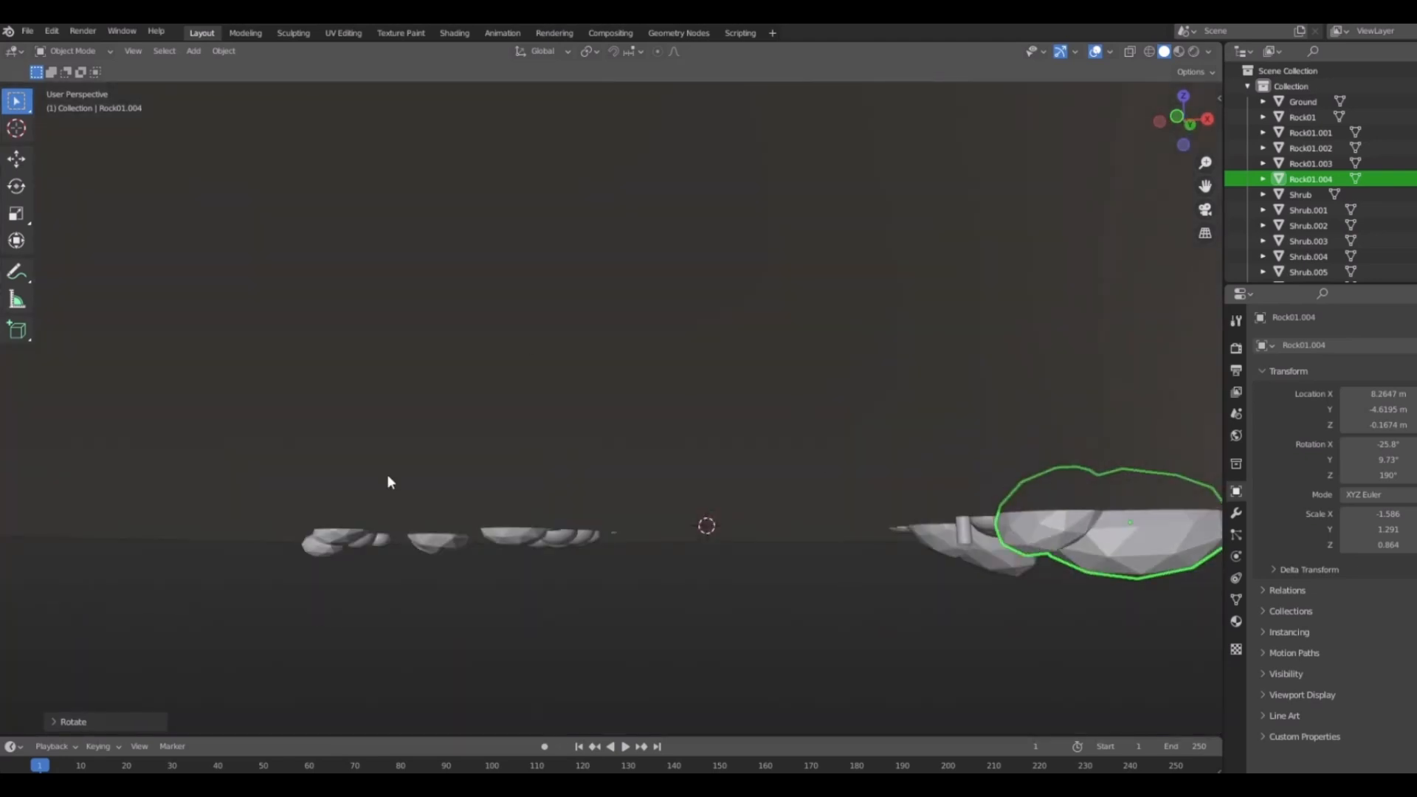
{"action": "middle_click_drag", "start_coordinate": [389, 481], "coordinate": [1005, 551]}
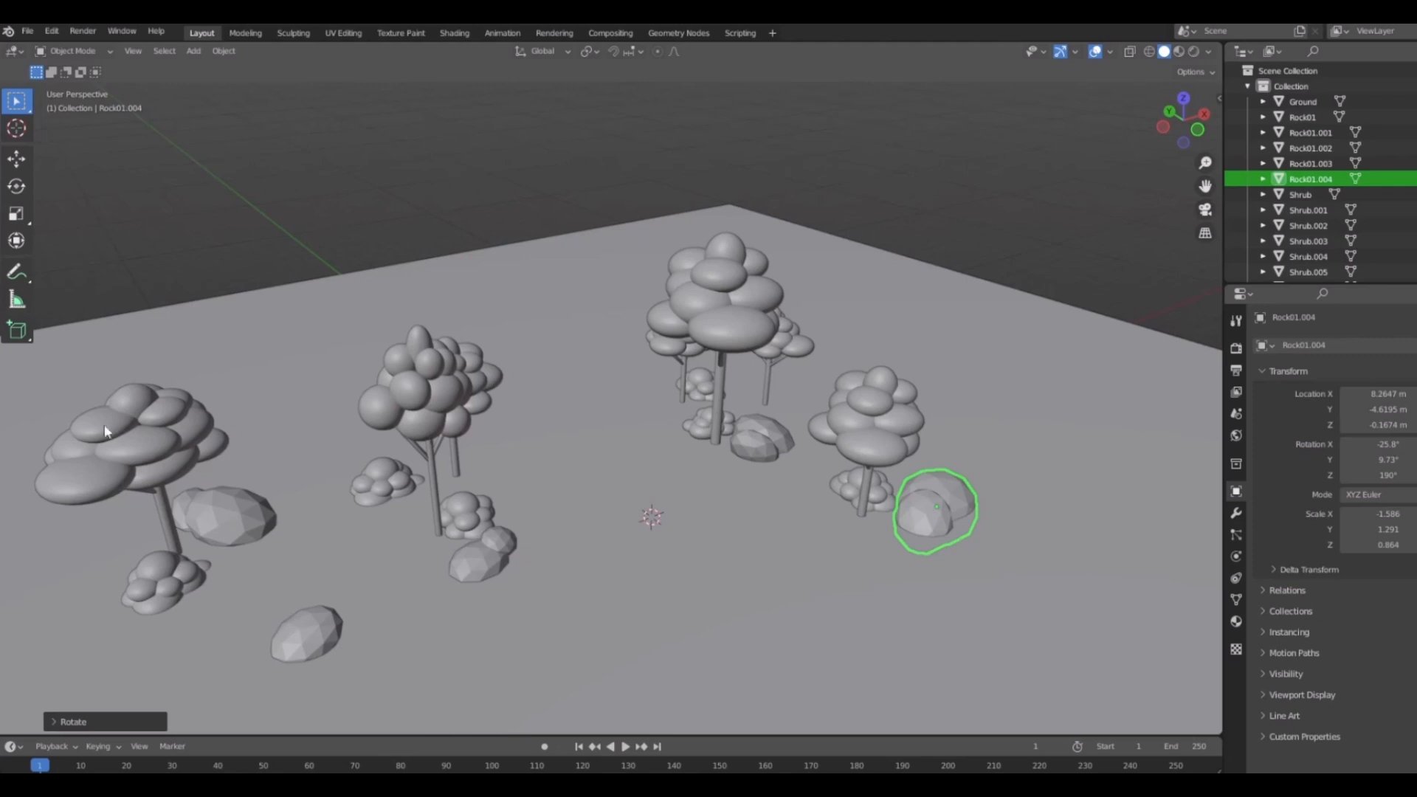
{"action": "middle_click_drag", "start_coordinate": [685, 525], "coordinate": [637, 453], "text": "shift"}
{"action": "middle_click_drag", "start_coordinate": [952, 508], "coordinate": [755, 513], "text": "shift"}
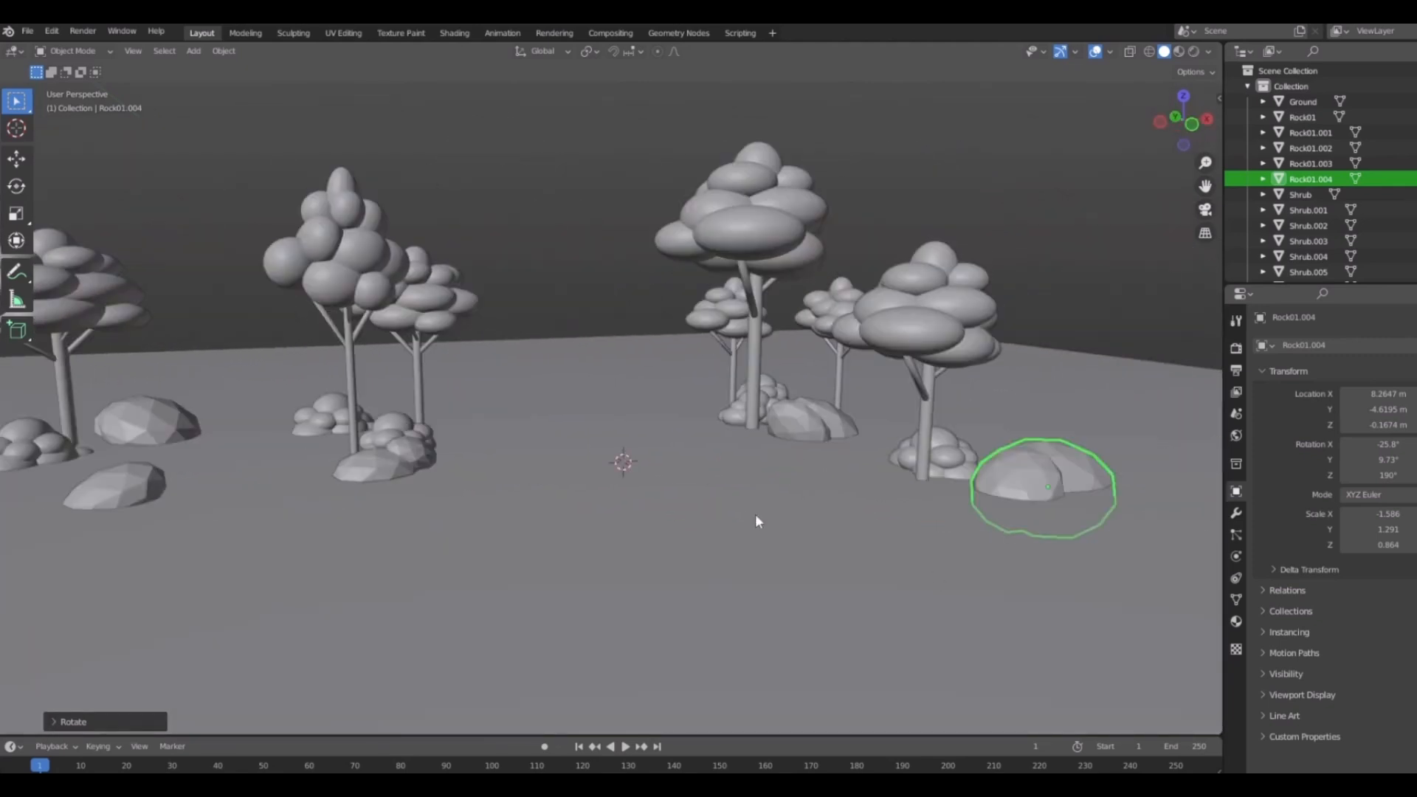
{"action": "scroll", "coordinate": [909, 583], "scroll_direction": "down", "scroll_amount": 3}
{"action": "middle_click_drag", "start_coordinate": [881, 575], "coordinate": [928, 542]}
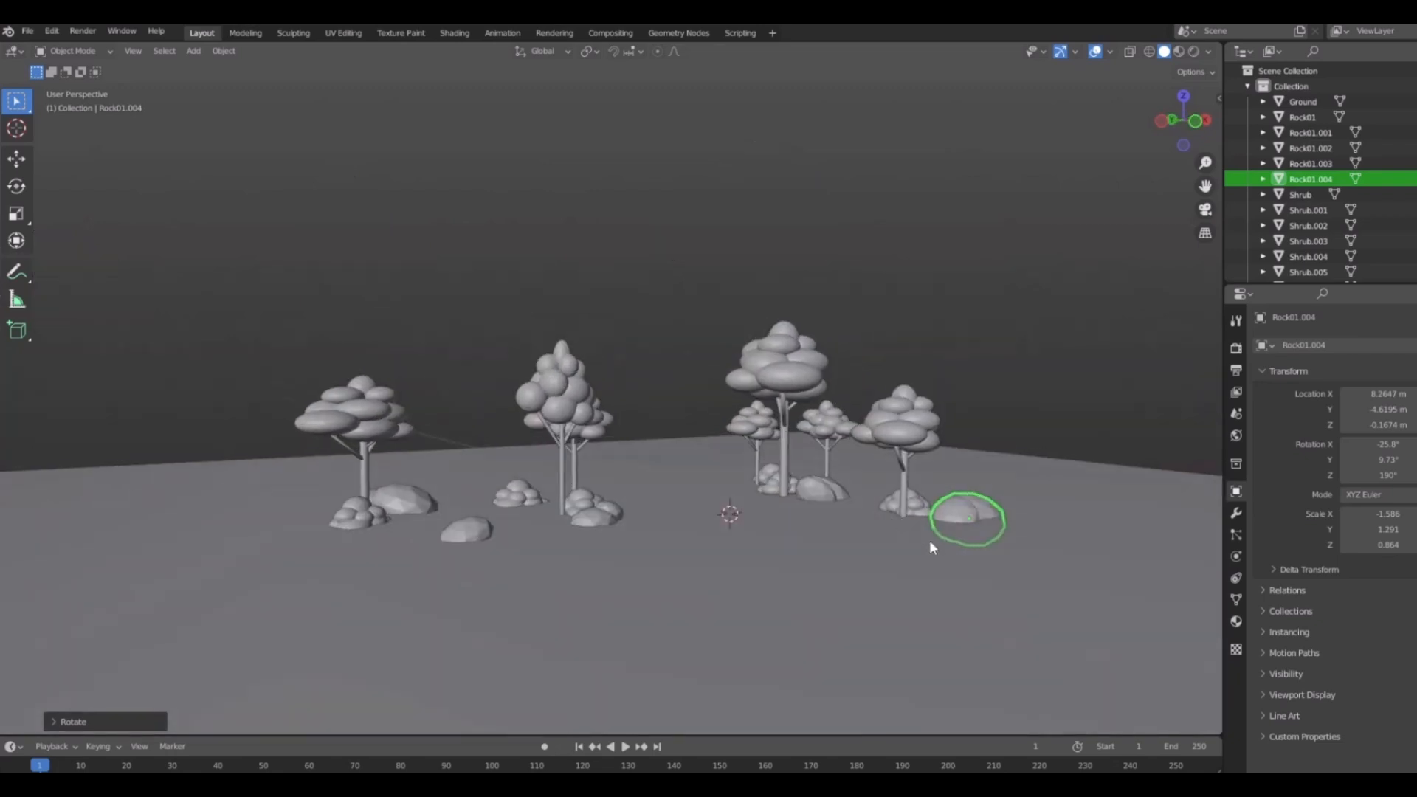
Add a cube at the scene origin and scale it uniformly to about 3.5.
{"action": "middle_click_drag", "start_coordinate": [732, 558], "coordinate": [671, 565]}
{"action": "key", "text": "shift+a"}
{"action": "mouse_move", "coordinate": [738, 478]}
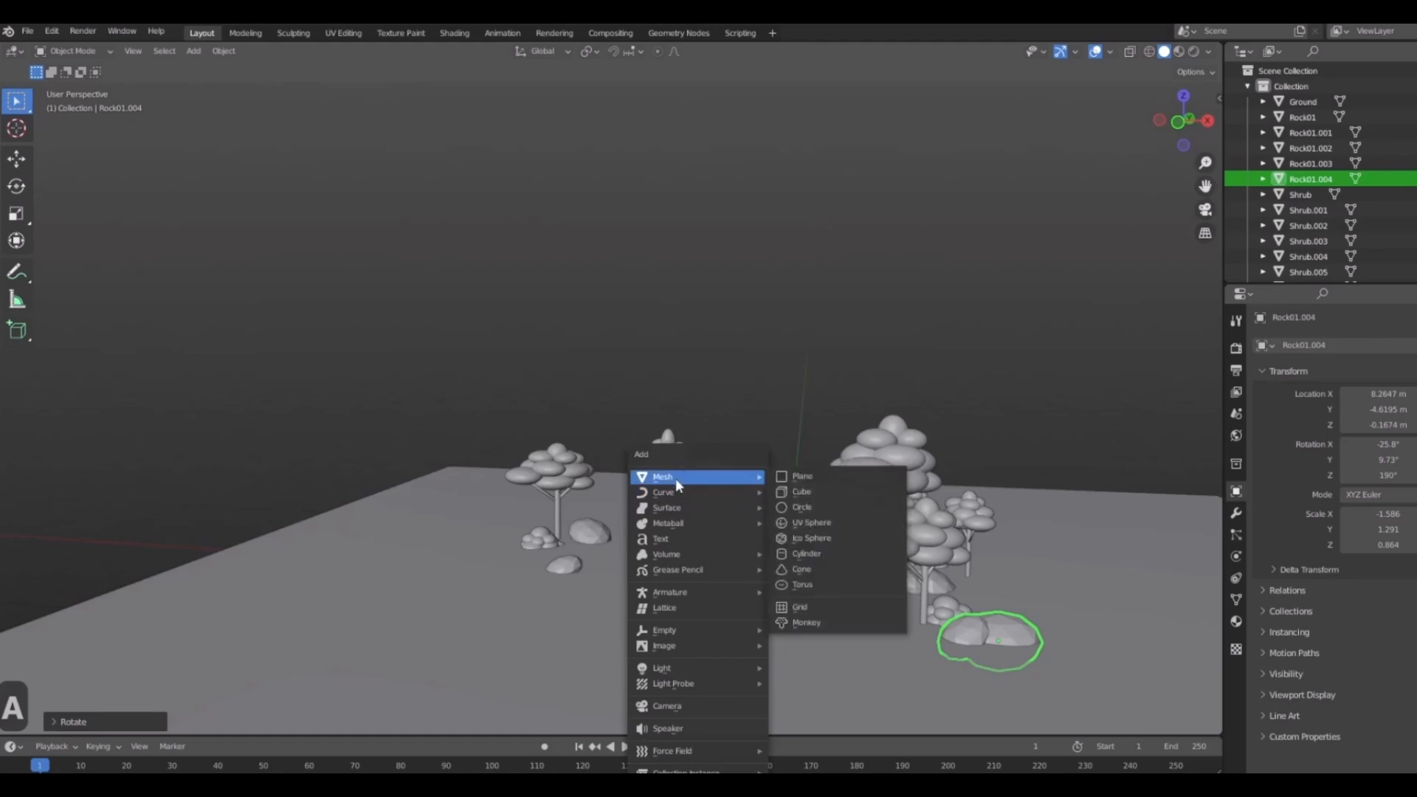
{"action": "left_click", "coordinate": [812, 492]}
{"action": "key", "text": "KP_1"}
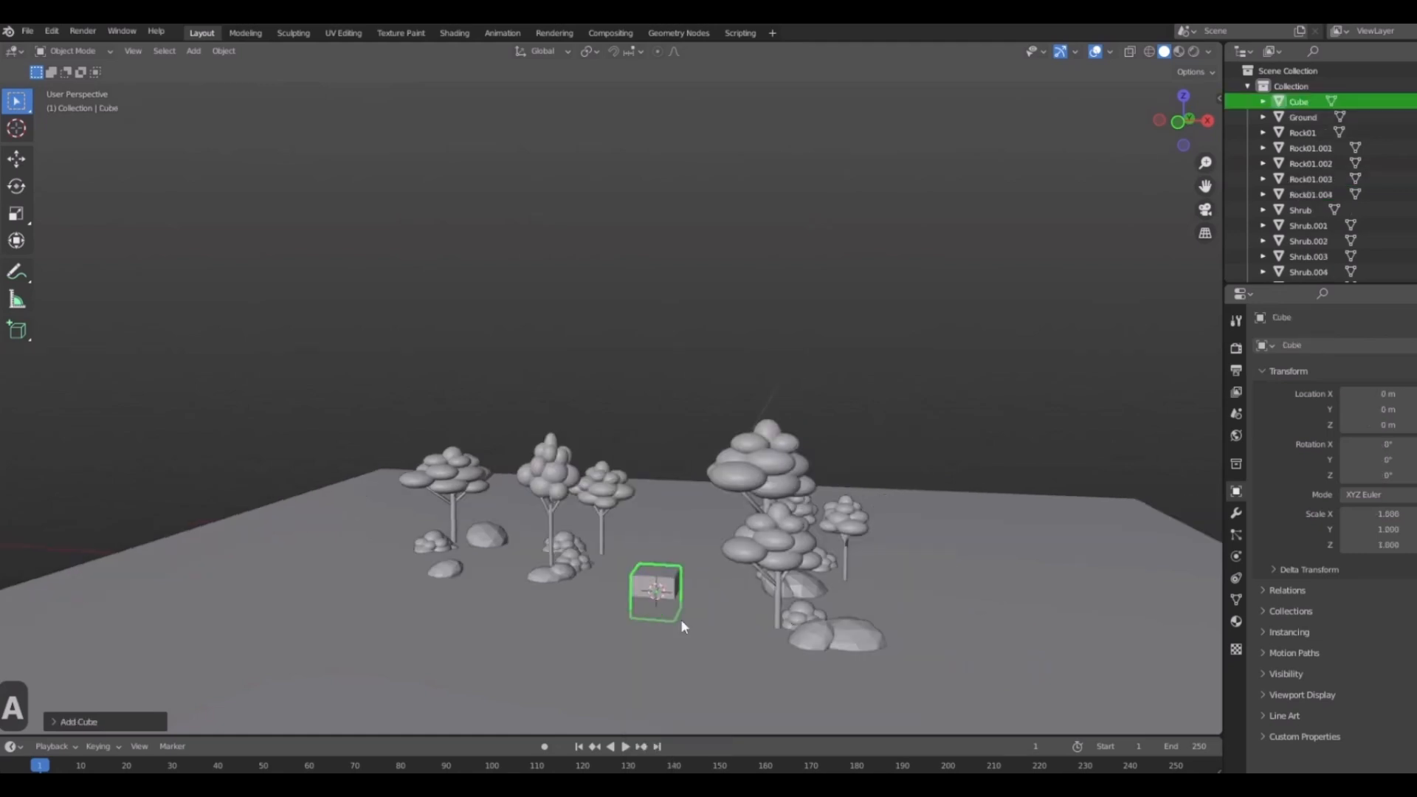
{"action": "scroll", "coordinate": [617, 596], "scroll_direction": "up", "scroll_amount": 5}
{"action": "middle_click_drag", "start_coordinate": [799, 564], "coordinate": [645, 626], "text": "shift"}
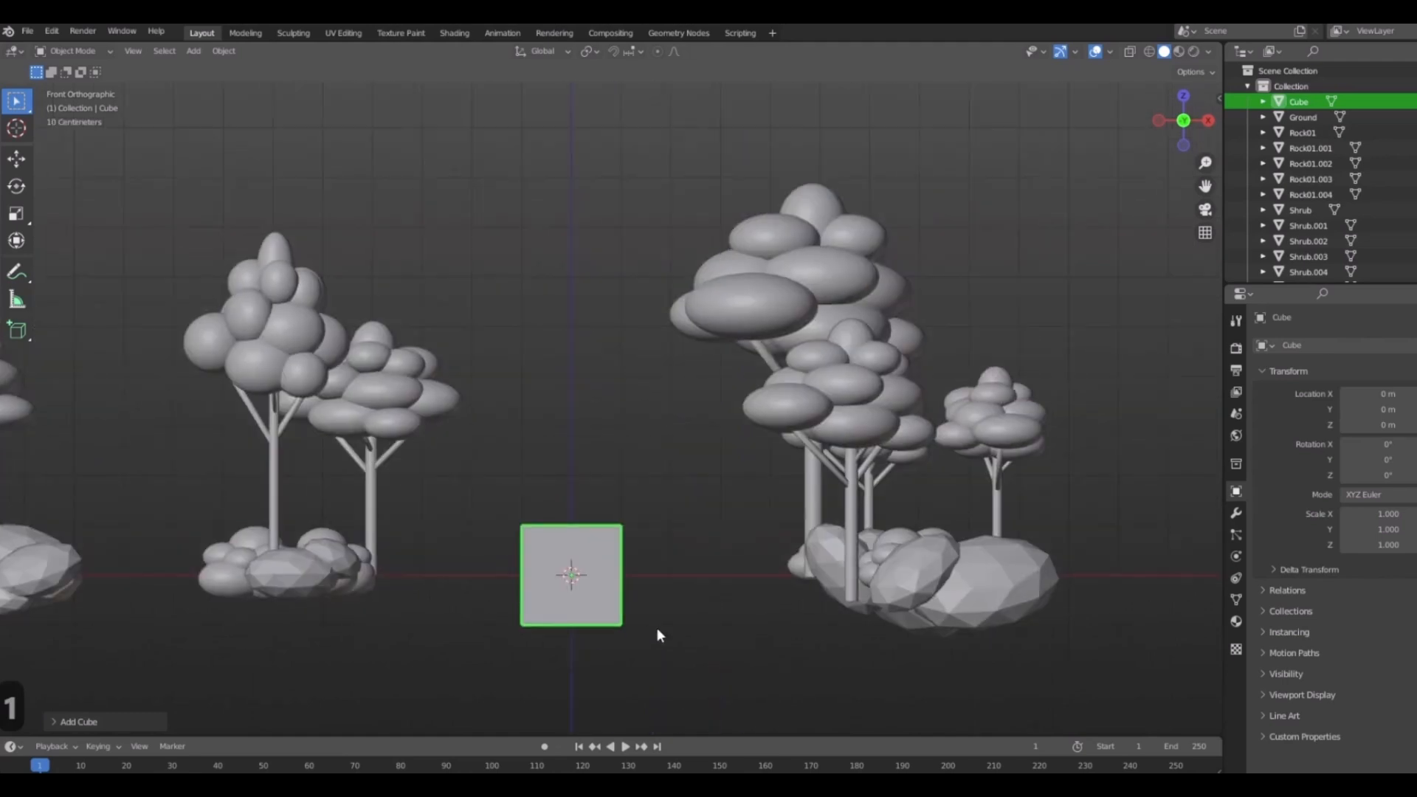
{"action": "key", "text": "s"}
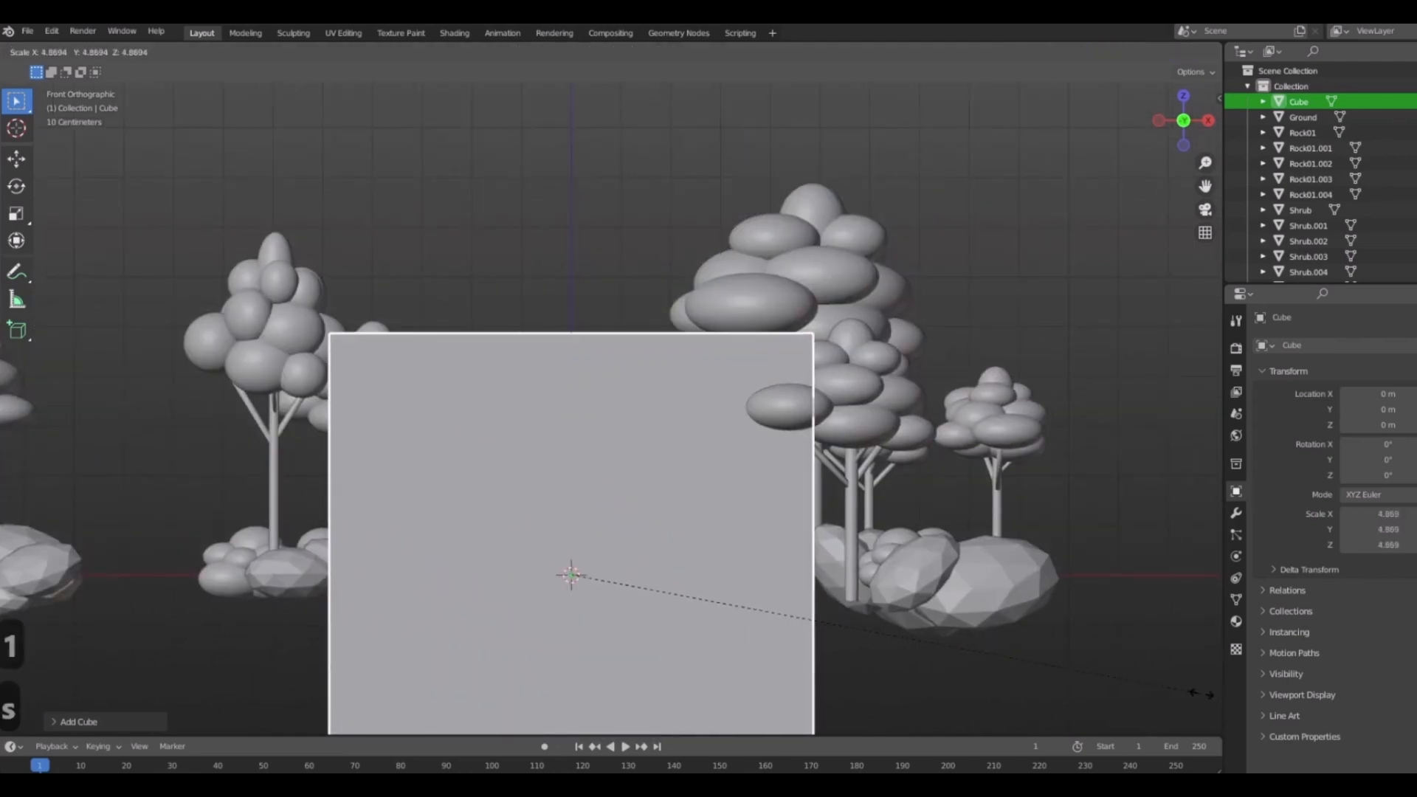
{"action": "left_click", "coordinate": [766, 572]}
{"action": "scroll", "coordinate": [766, 572], "scroll_direction": "down", "scroll_amount": 1}
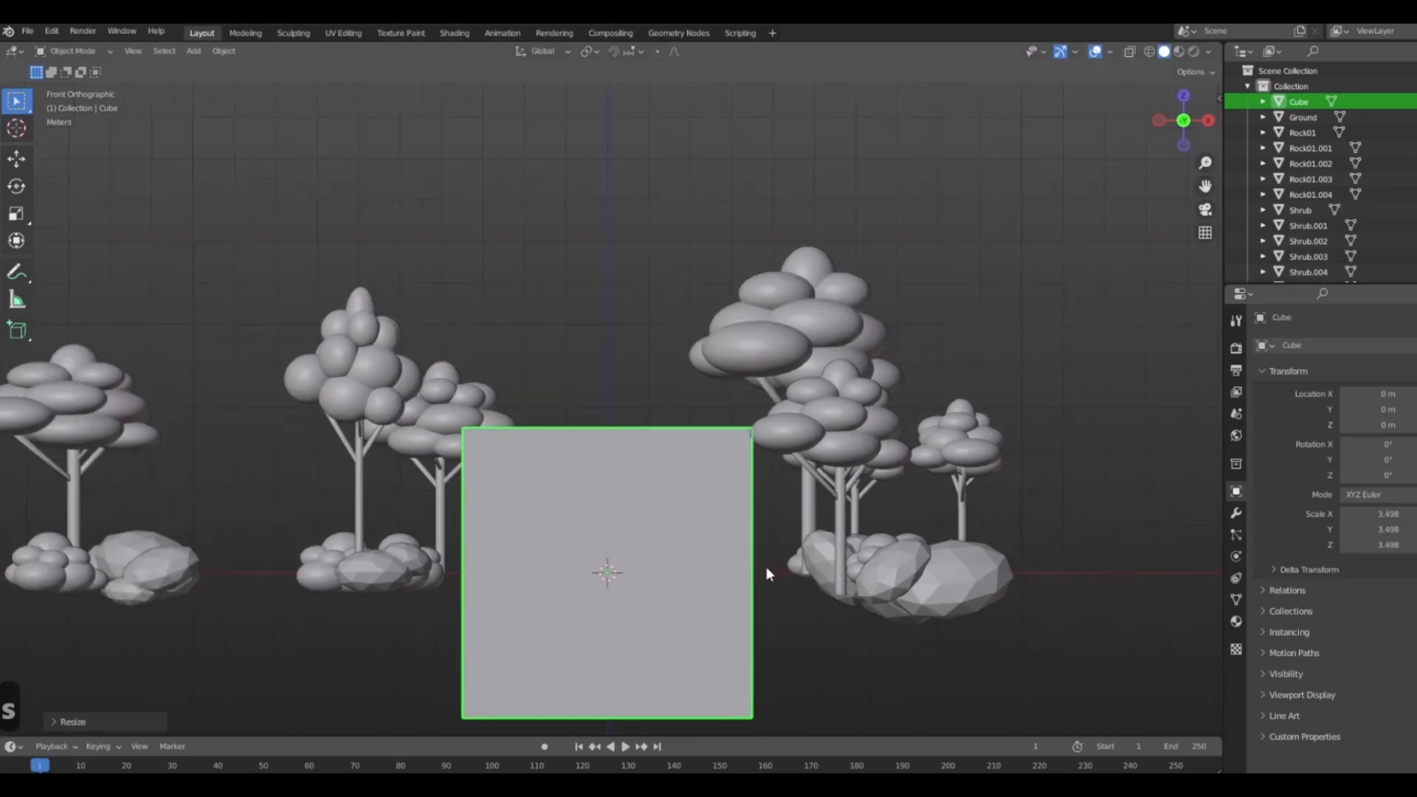
Raise the cube onto the ground at about Z 3.51 m and move it along Y to about 14.74 m behind the trees.
{"action": "middle_click_drag", "start_coordinate": [766, 572], "coordinate": [721, 441], "text": "shift"}
{"action": "key", "text": "g"}
{"action": "key", "text": "z"}
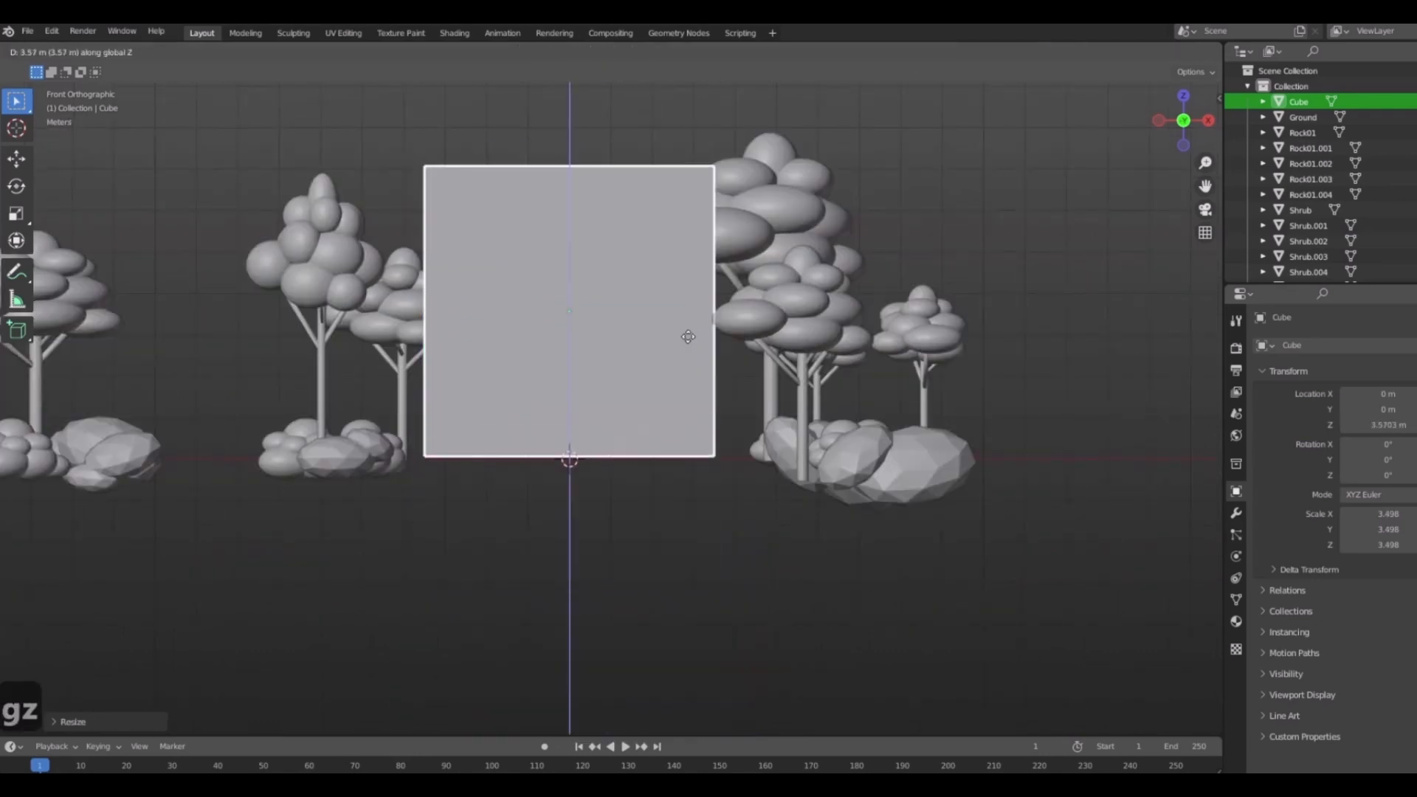
{"action": "left_click", "coordinate": [683, 338]}
{"action": "scroll", "coordinate": [683, 339], "scroll_direction": "down", "scroll_amount": 3}
{"action": "middle_click_drag", "start_coordinate": [683, 339], "coordinate": [880, 582]}
{"action": "key", "text": "g"}
{"action": "key", "text": "y"}
{"action": "left_click", "coordinate": [1192, 602]}
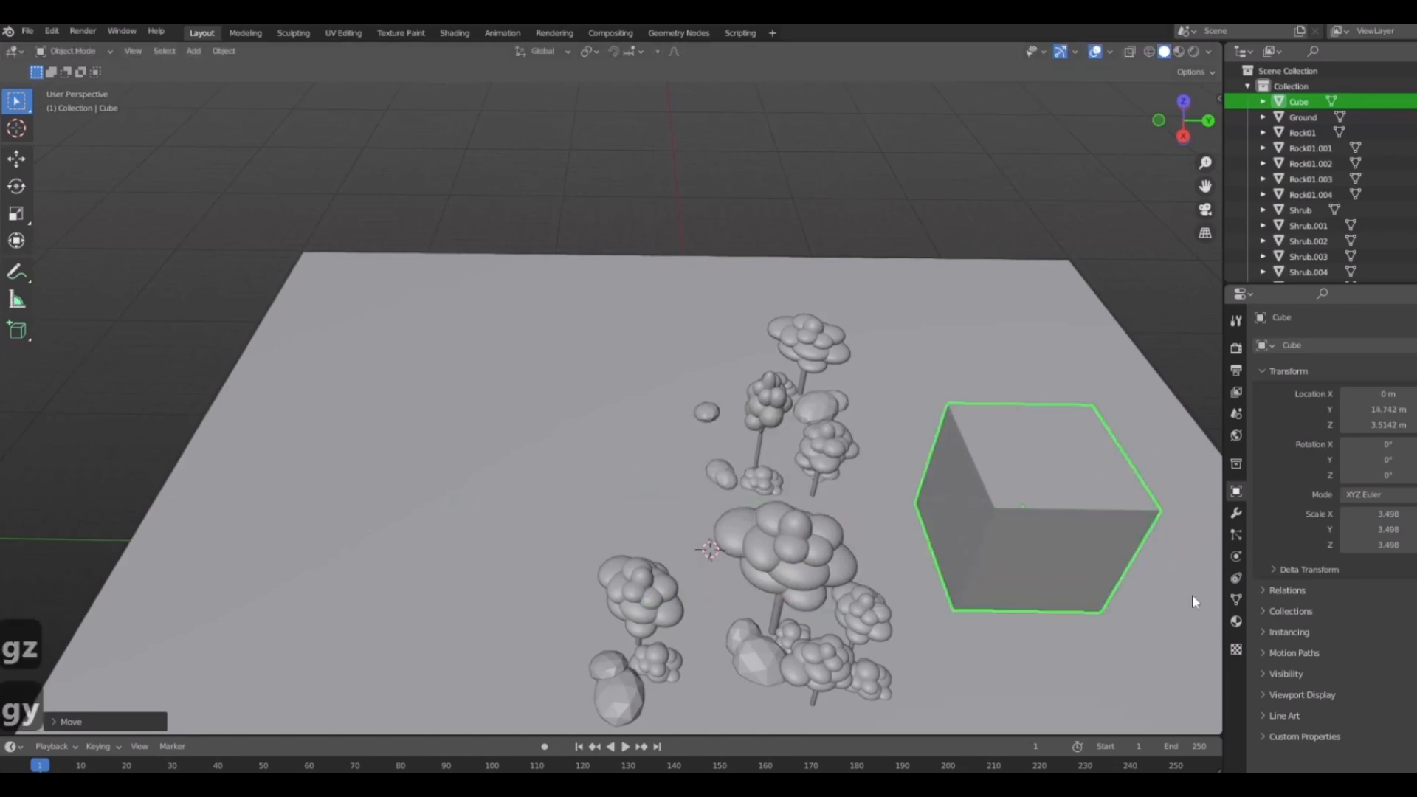
{"action": "middle_click_drag", "start_coordinate": [1193, 595], "coordinate": [817, 506]}
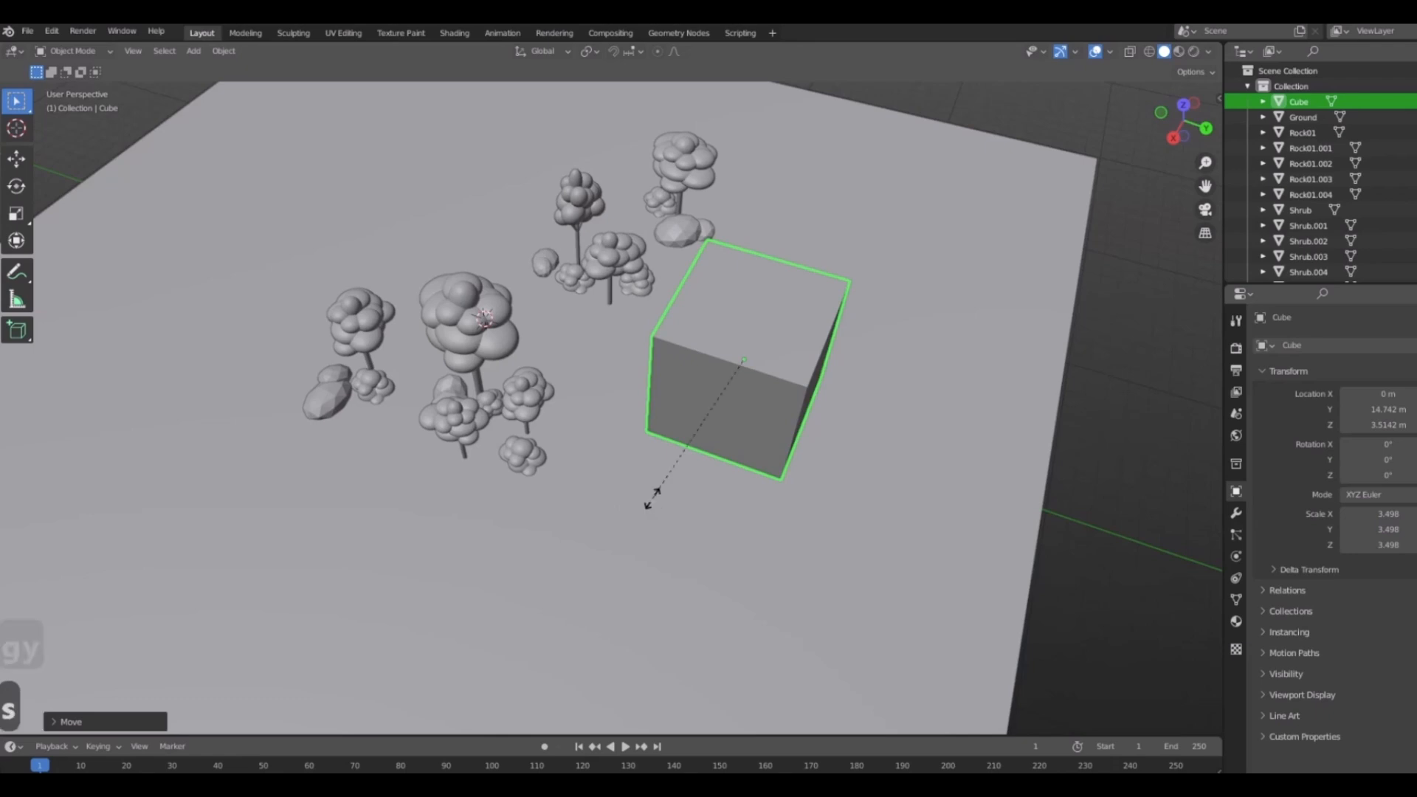
{"action": "key", "text": "s"}
{"action": "key", "text": "x"}
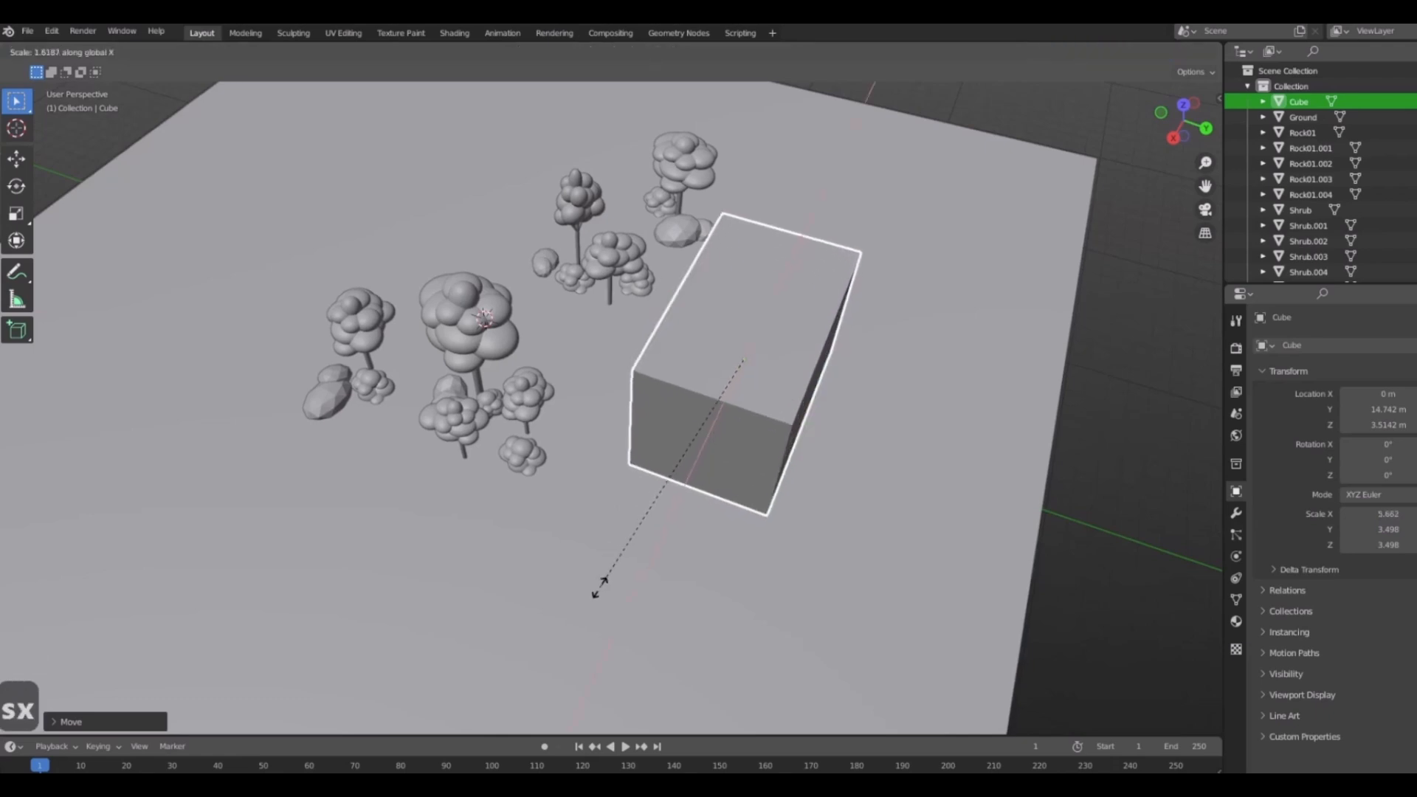
{"action": "key", "text": "Escape"}
Lengthen the building block to a scale of about 5.77 along Y and move it back to about Y 19.65 m.
{"action": "middle_click_drag", "start_coordinate": [640, 546], "coordinate": [722, 522]}
{"action": "key", "text": "s"}
{"action": "key", "text": "y"}
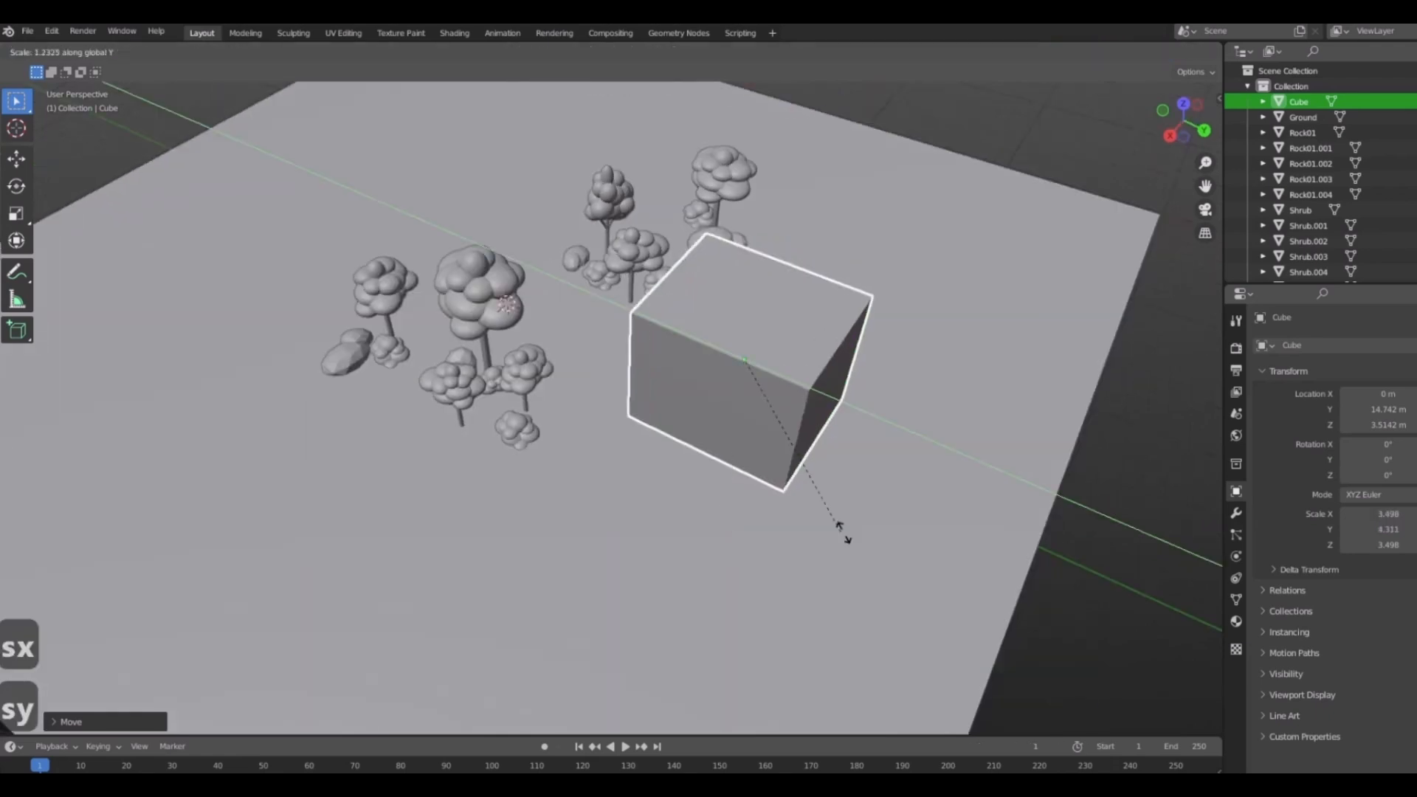
{"action": "left_click", "coordinate": [917, 554]}
{"action": "middle_click_drag", "start_coordinate": [678, 467], "coordinate": [680, 481]}
{"action": "key", "text": "g"}
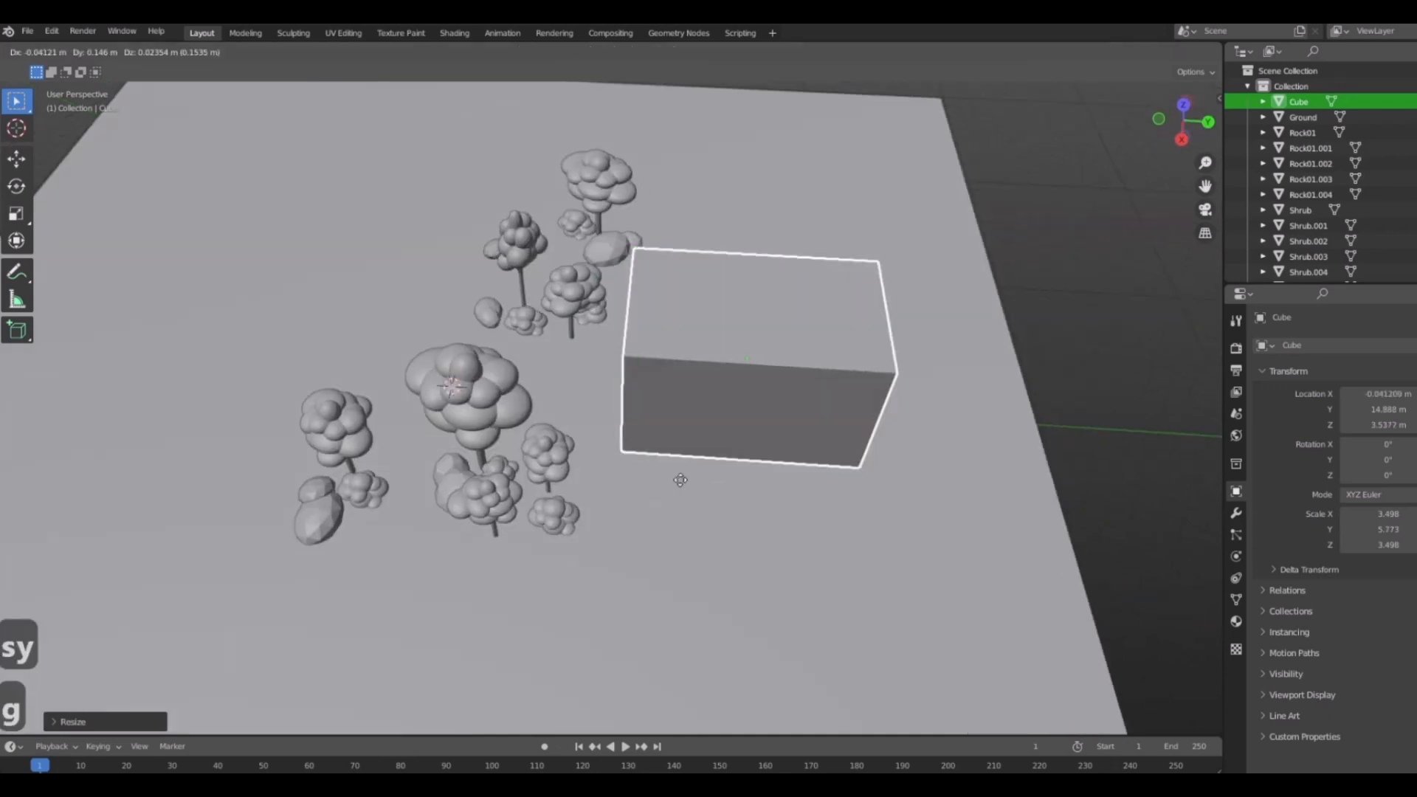
{"action": "key", "text": "y"}
{"action": "left_click", "coordinate": [782, 478]}
{"action": "middle_click_drag", "start_coordinate": [781, 478], "coordinate": [681, 450]}
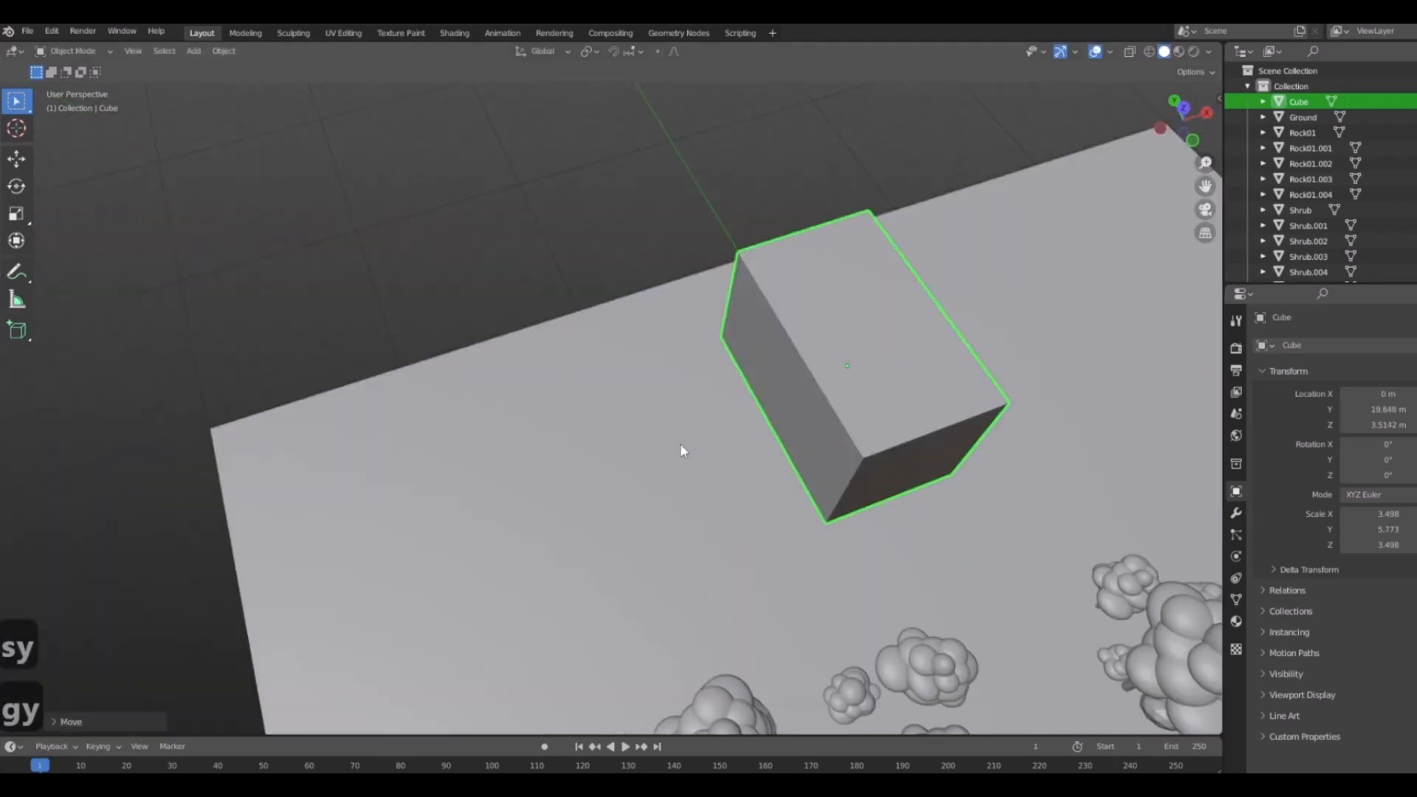
Duplicate the building block in top view, placing the copy alongside it at about X -7.03 m, Y 19.58 m.
{"action": "key", "text": "KP_7"}
{"action": "scroll", "coordinate": [720, 454], "scroll_direction": "down", "scroll_amount": 2}
{"action": "key", "text": "shift+d"}
{"action": "left_click", "coordinate": [720, 452]}
{"action": "scroll", "coordinate": [719, 441], "scroll_direction": "up", "scroll_amount": 5}
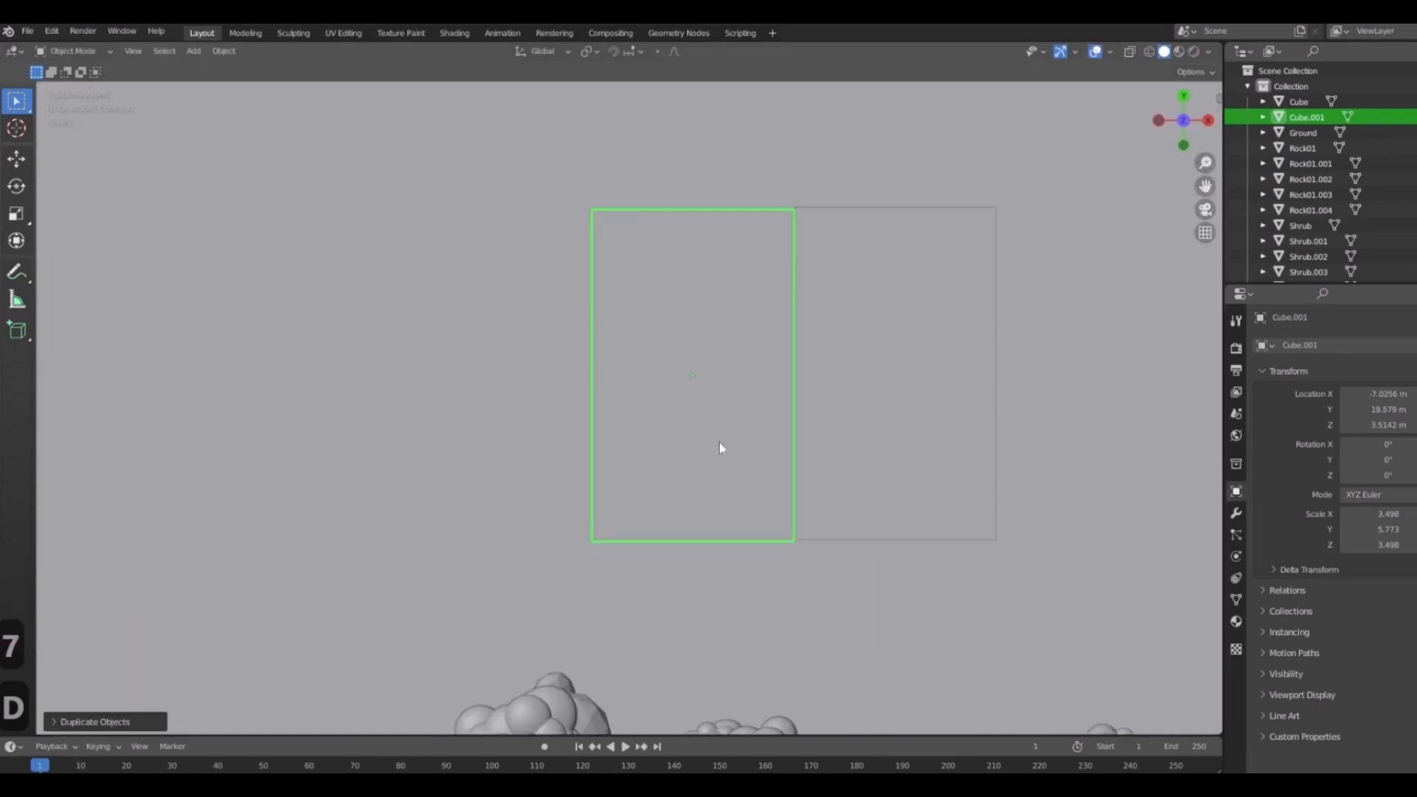
Rotate the copied block 90° about Z and move it to about X -9.26 m, Y 21.95 m against the original block.
{"action": "key", "text": "r"}
{"action": "key", "text": "z"}
{"action": "key", "text": "9"}
{"action": "key", "text": "0"}
{"action": "key", "text": "Return"}
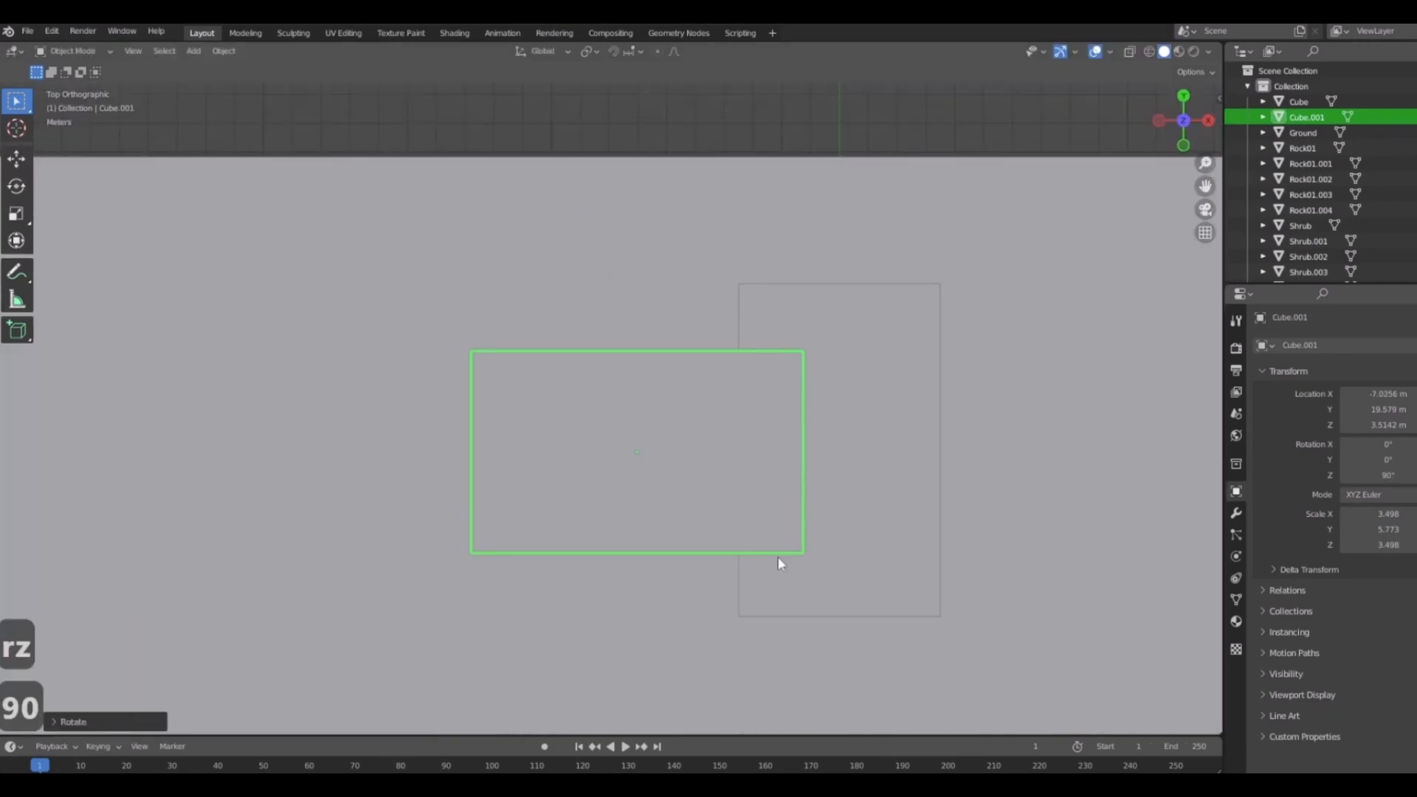
{"action": "key", "text": "g"}
{"action": "left_click", "coordinate": [705, 496]}
Scale the original block to about 5.68 along Z and raise it to about Z 5.64 m so it stands on the ground.
{"action": "middle_click_drag", "start_coordinate": [705, 497], "coordinate": [936, 538]}
{"action": "left_click", "coordinate": [935, 538]}
{"action": "key", "text": "s"}
{"action": "key", "text": "z"}
{"action": "left_click", "coordinate": [903, 634]}
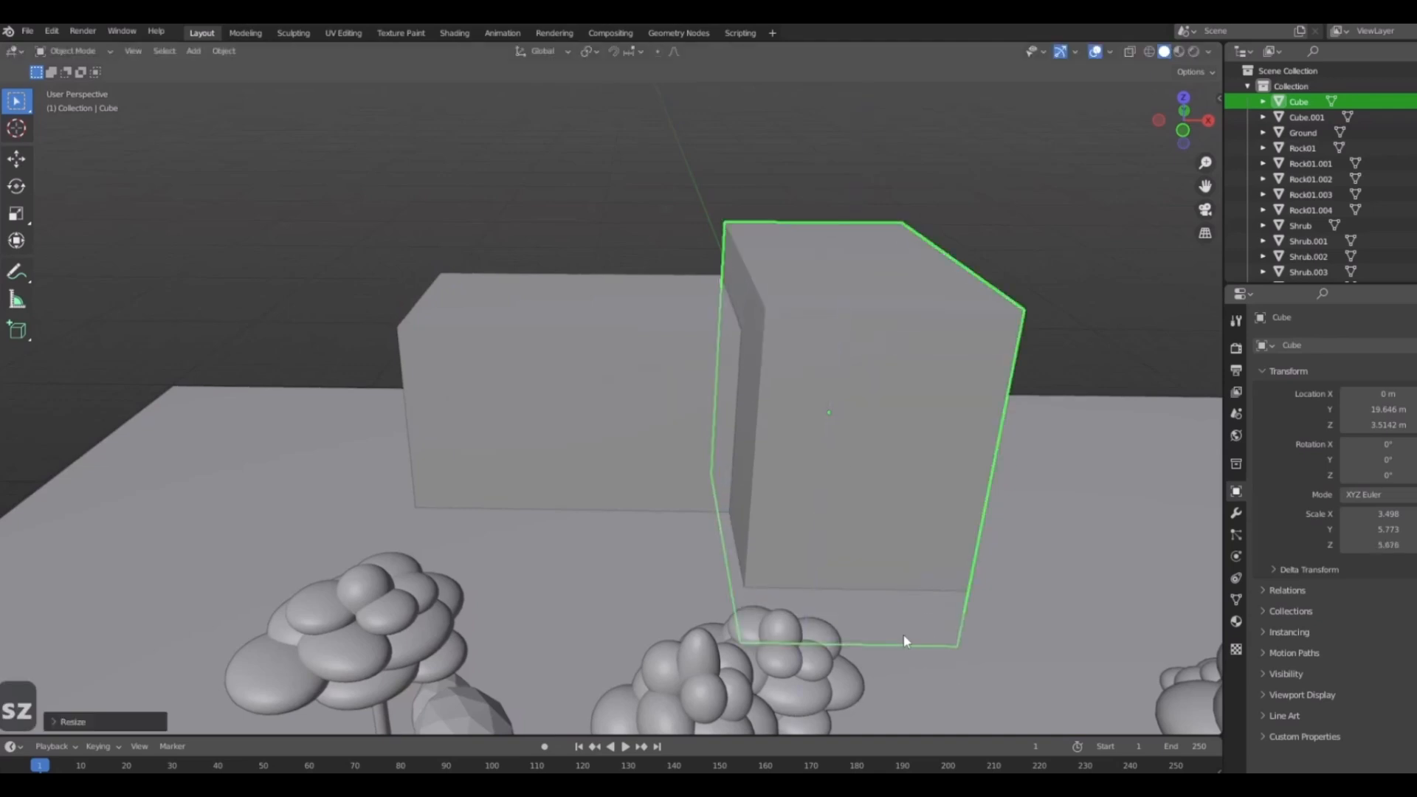
{"action": "key", "text": "g"}
{"action": "key", "text": "z"}
{"action": "left_click", "coordinate": [904, 581]}
Examine the proportions of the two building blocks against the trees from near ground level and from above.
{"action": "scroll", "coordinate": [904, 581], "scroll_direction": "down", "scroll_amount": 5}
{"action": "left_click", "coordinate": [904, 580]}
{"action": "middle_click_drag", "start_coordinate": [904, 580], "coordinate": [796, 430]}
{"action": "scroll", "coordinate": [962, 462], "scroll_direction": "up", "scroll_amount": 5}
{"action": "scroll", "coordinate": [796, 430], "scroll_direction": "up", "scroll_amount": 6}
{"action": "scroll", "coordinate": [664, 437], "scroll_direction": "down", "scroll_amount": 9}
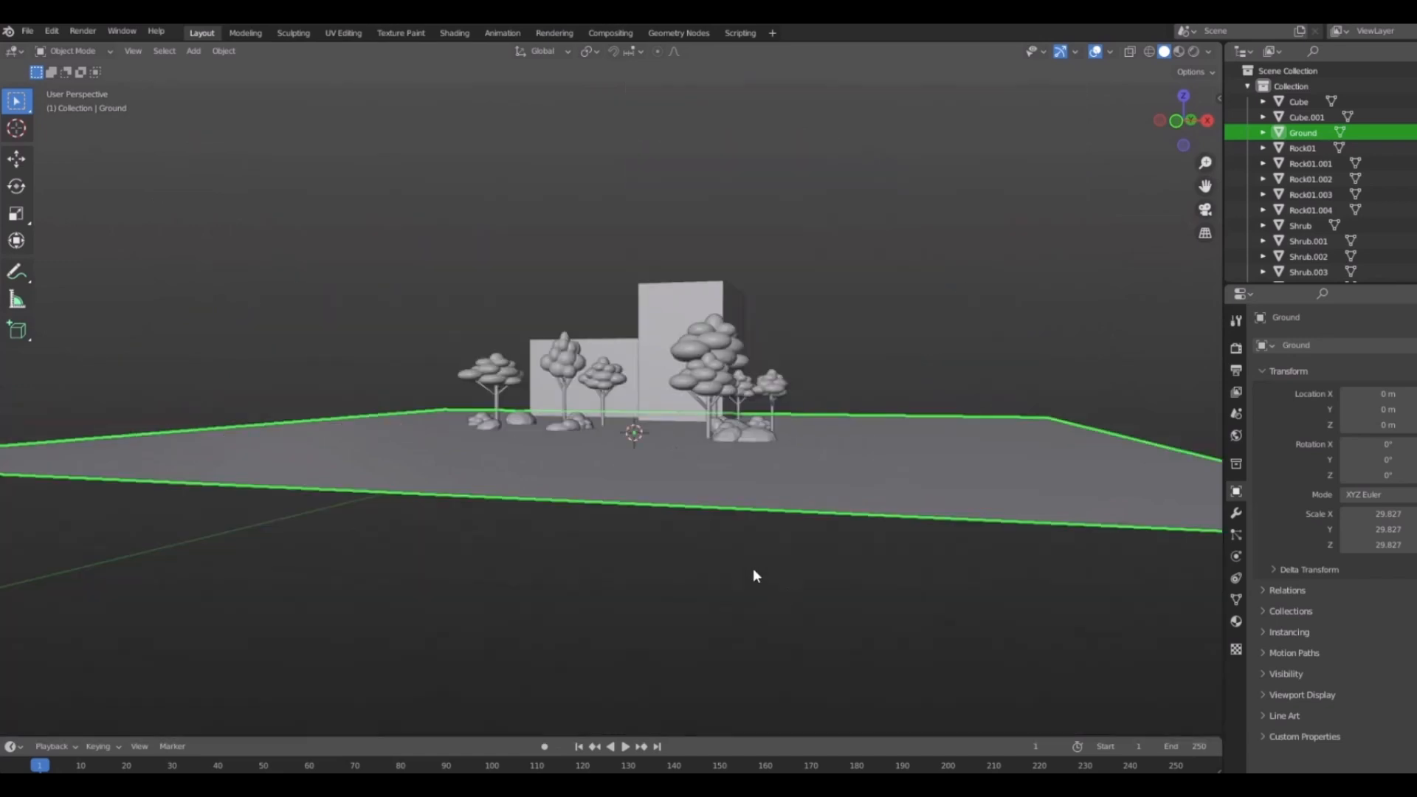
{"action": "middle_click_drag", "start_coordinate": [752, 574], "coordinate": [735, 519]}
{"action": "left_click", "coordinate": [597, 330]}
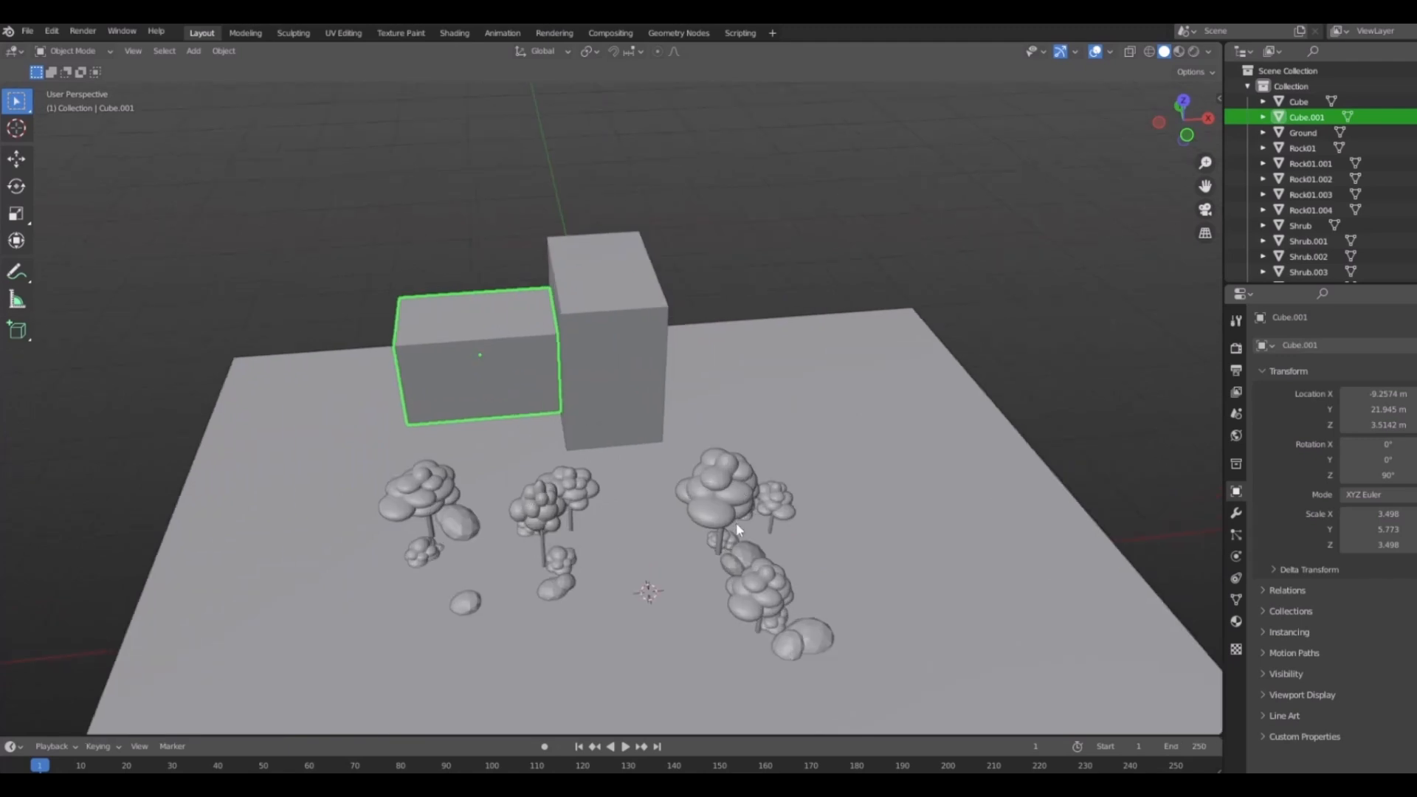
Add a new cube at the scene origin in front of the tall building block.
{"action": "key", "text": "KP_1"}
{"action": "middle_click_drag", "start_coordinate": [633, 402], "coordinate": [849, 493], "text": "shift"}
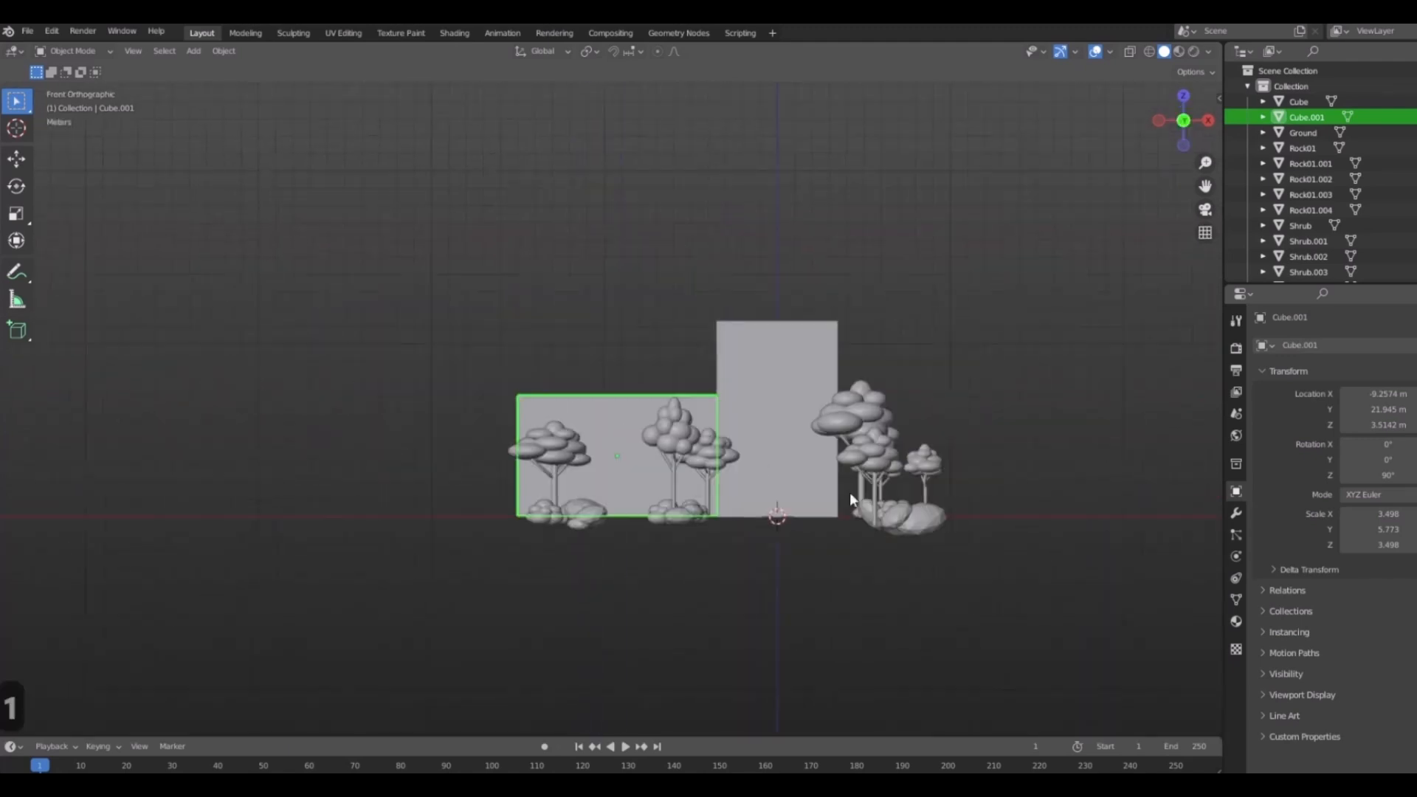
{"action": "scroll", "coordinate": [849, 493], "scroll_direction": "up", "scroll_amount": 5}
{"action": "middle_click_drag", "start_coordinate": [839, 549], "coordinate": [681, 587], "text": "shift"}
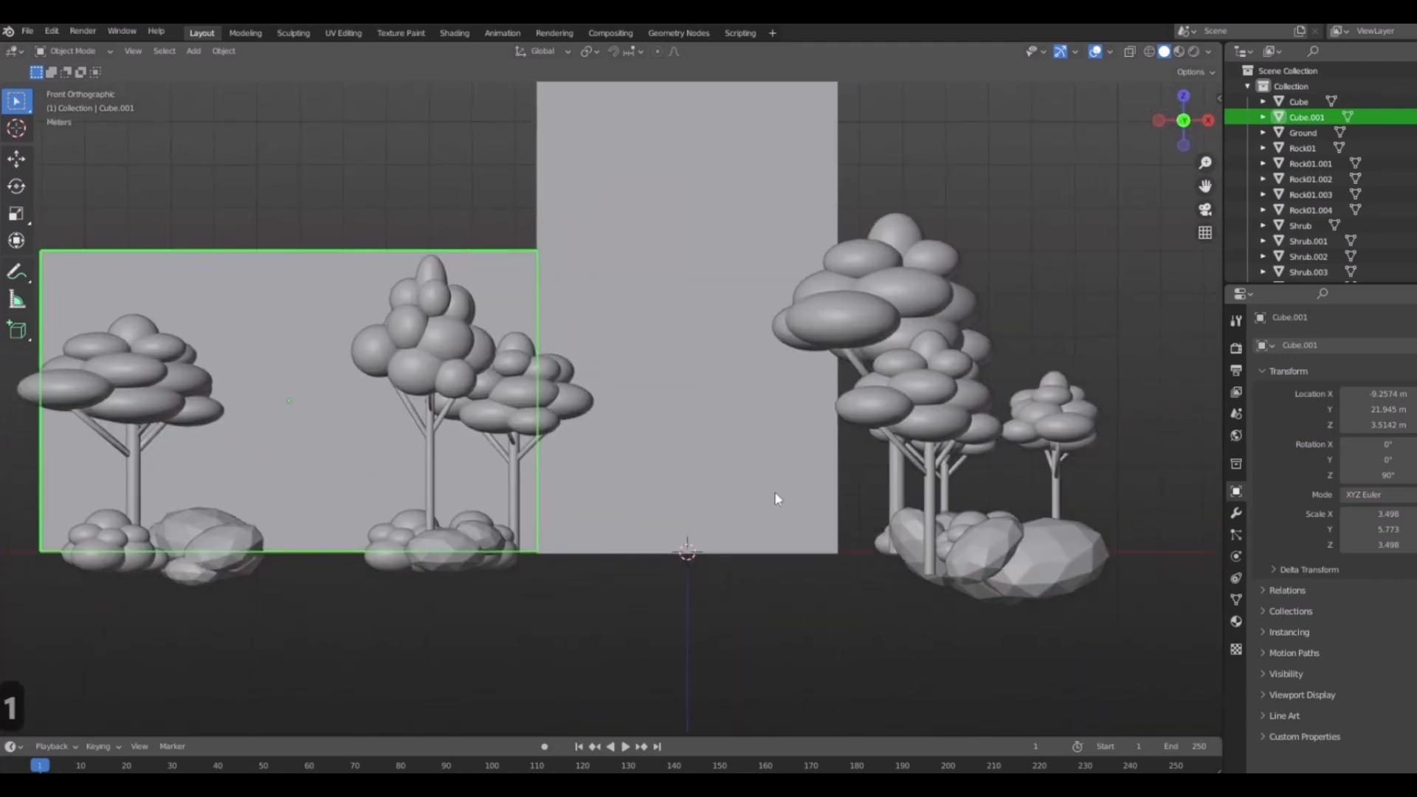
{"action": "left_click", "coordinate": [685, 372]}
{"action": "key", "text": "shift+a"}
{"action": "mouse_move", "coordinate": [693, 465]}
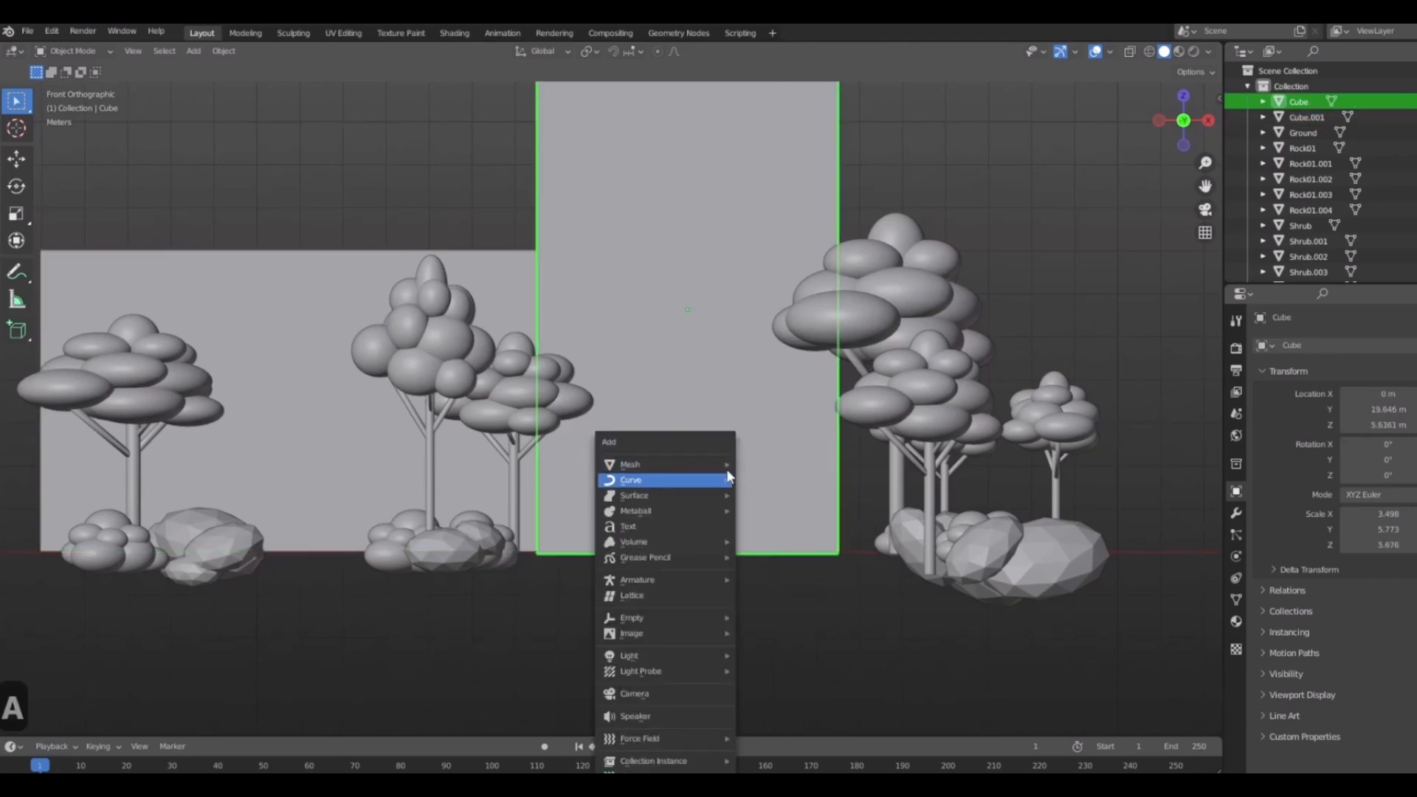
{"action": "left_click", "coordinate": [791, 478]}
Shape the new cube into a thin door slab, scaled to about 0.162 along Y and 0.548 along X.
{"action": "scroll", "coordinate": [839, 503], "scroll_direction": "down", "scroll_amount": 3}
{"action": "middle_click_drag", "start_coordinate": [839, 503], "coordinate": [959, 701]}
{"action": "middle_click_drag", "start_coordinate": [807, 616], "coordinate": [861, 670]}
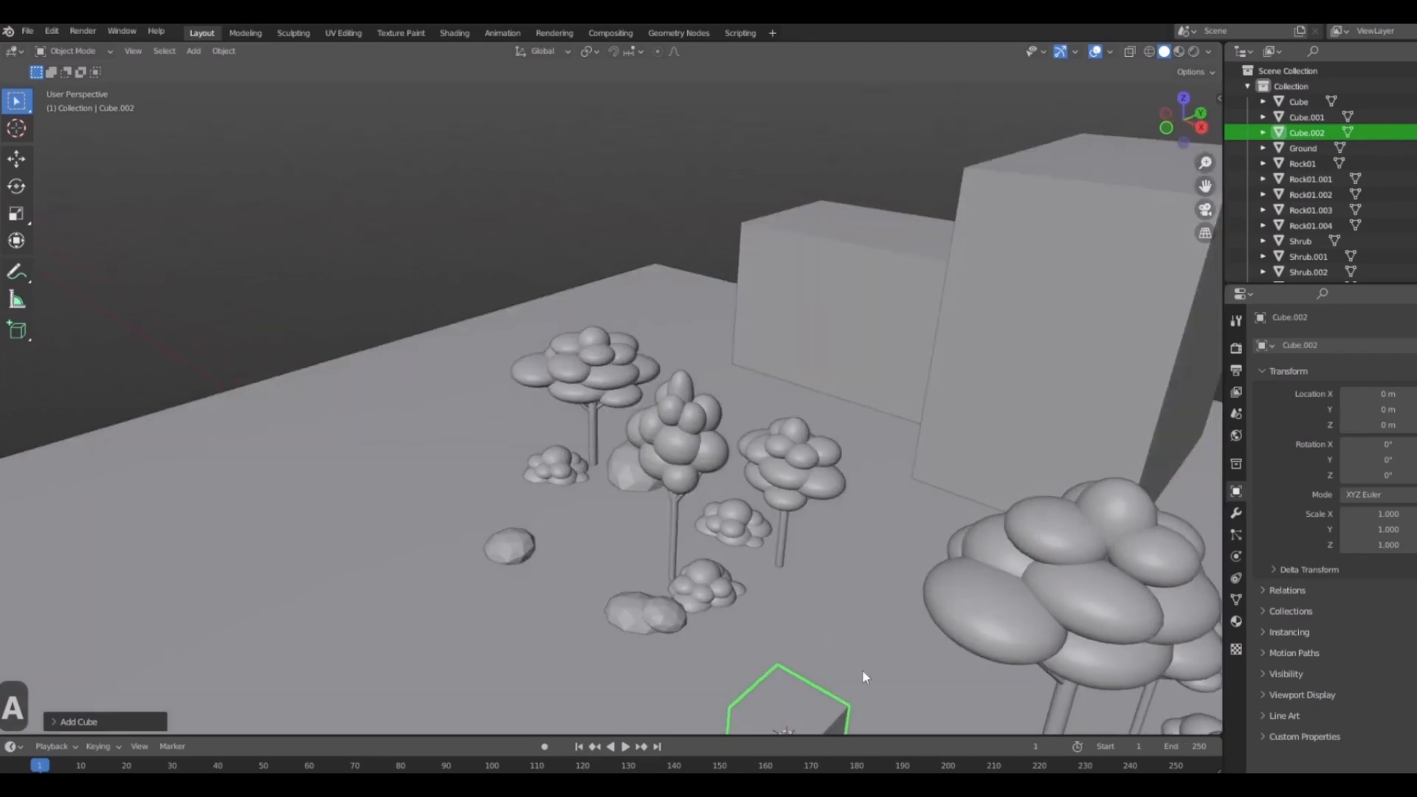
{"action": "key", "text": "s"}
{"action": "key", "text": "y"}
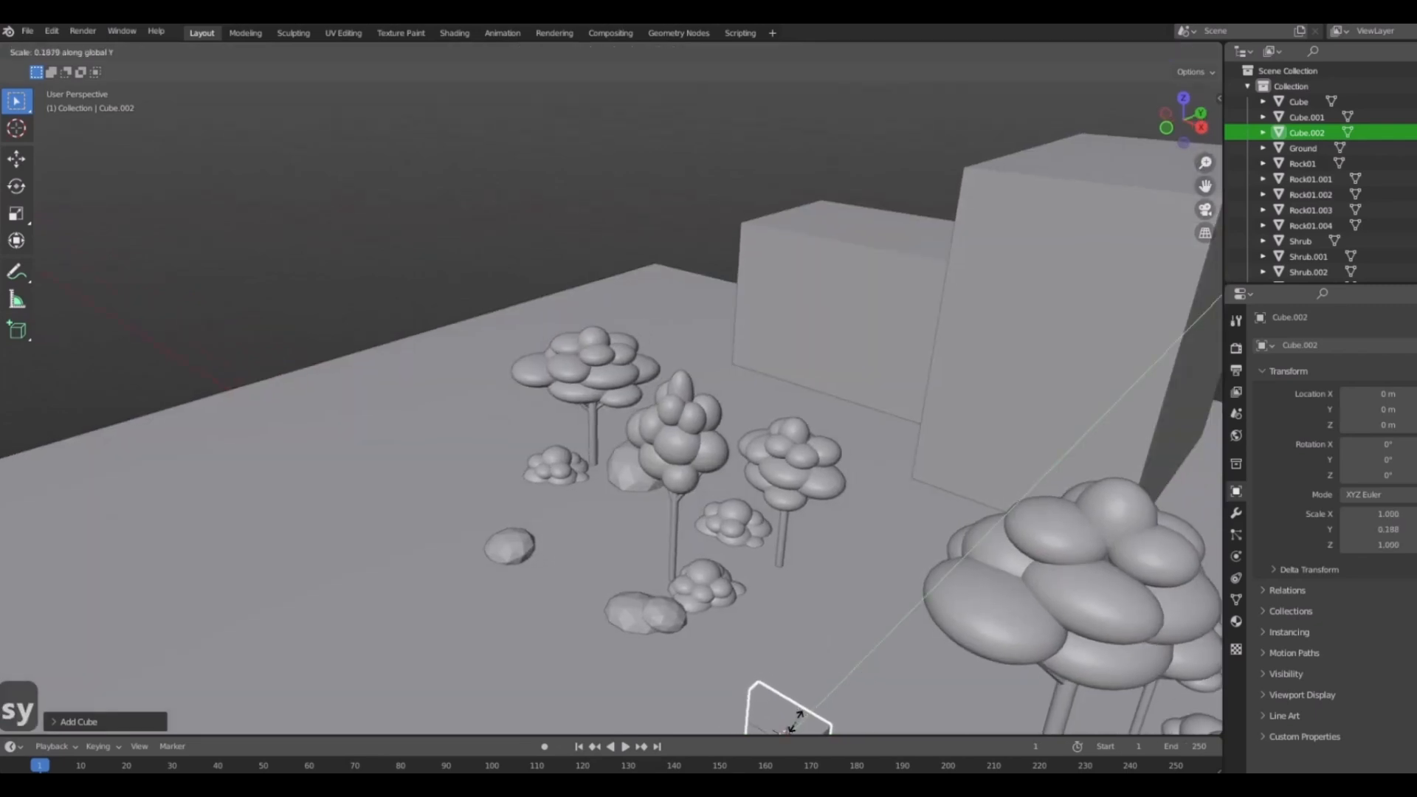
{"action": "left_click", "coordinate": [793, 715]}
{"action": "key", "text": "1"}
{"action": "middle_click_drag", "start_coordinate": [799, 710], "coordinate": [771, 563], "text": "shift"}
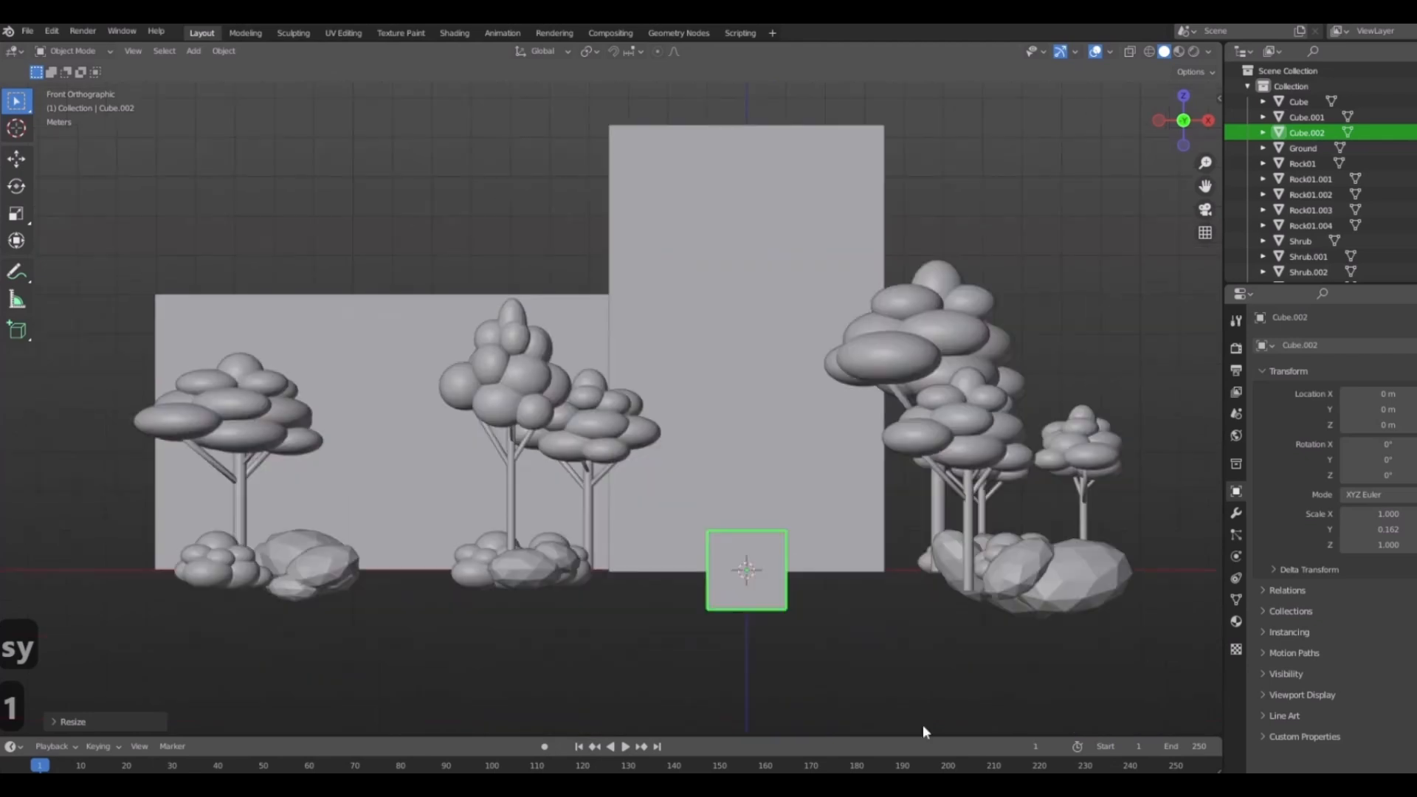
{"action": "key", "text": "s"}
{"action": "key", "text": "x"}
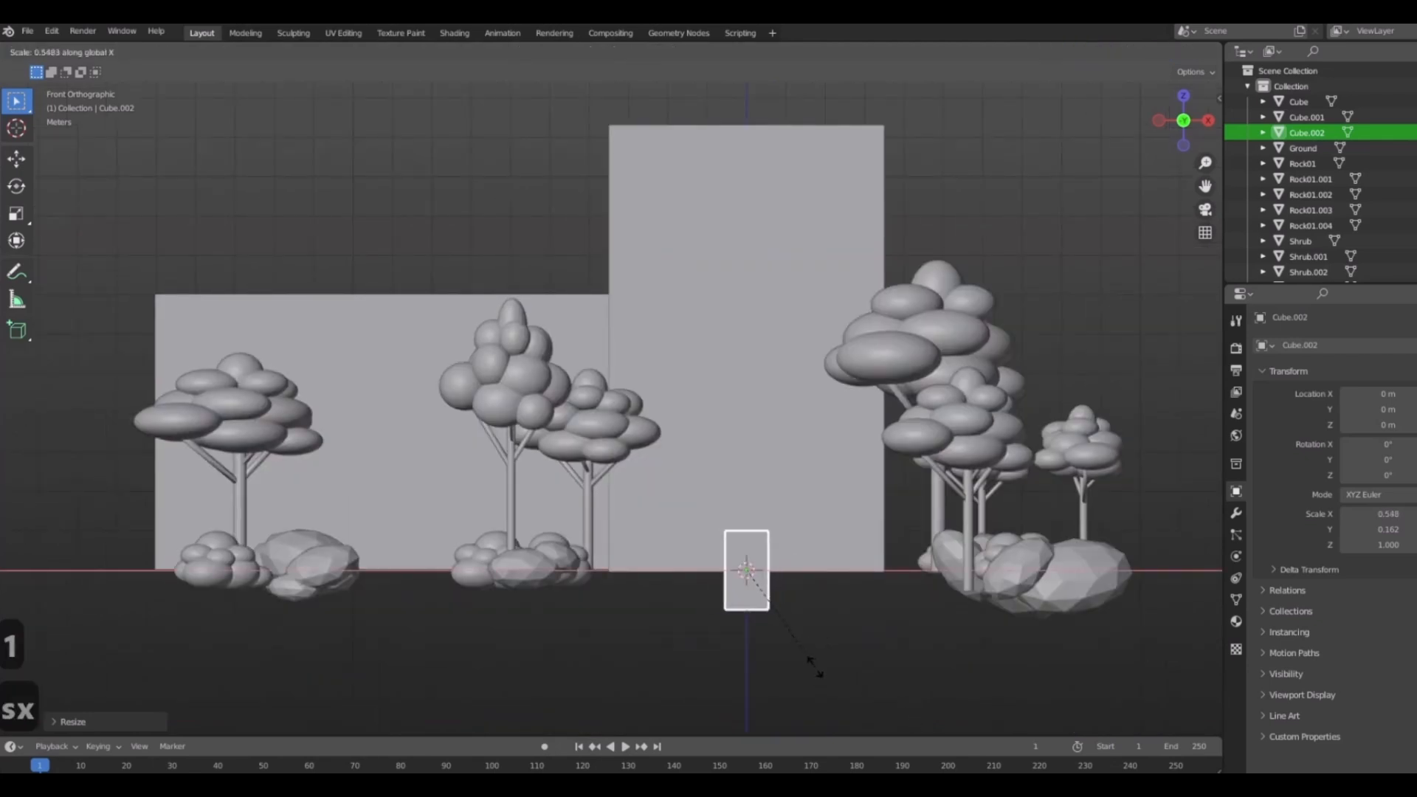
{"action": "left_click", "coordinate": [811, 663]}
Raise the door slab to about Z 0.93 m and move it to about Y 13.86 m on the tall building's front face.
{"action": "scroll", "coordinate": [815, 662], "scroll_direction": "up", "scroll_amount": 5}
{"action": "key", "text": "g"}
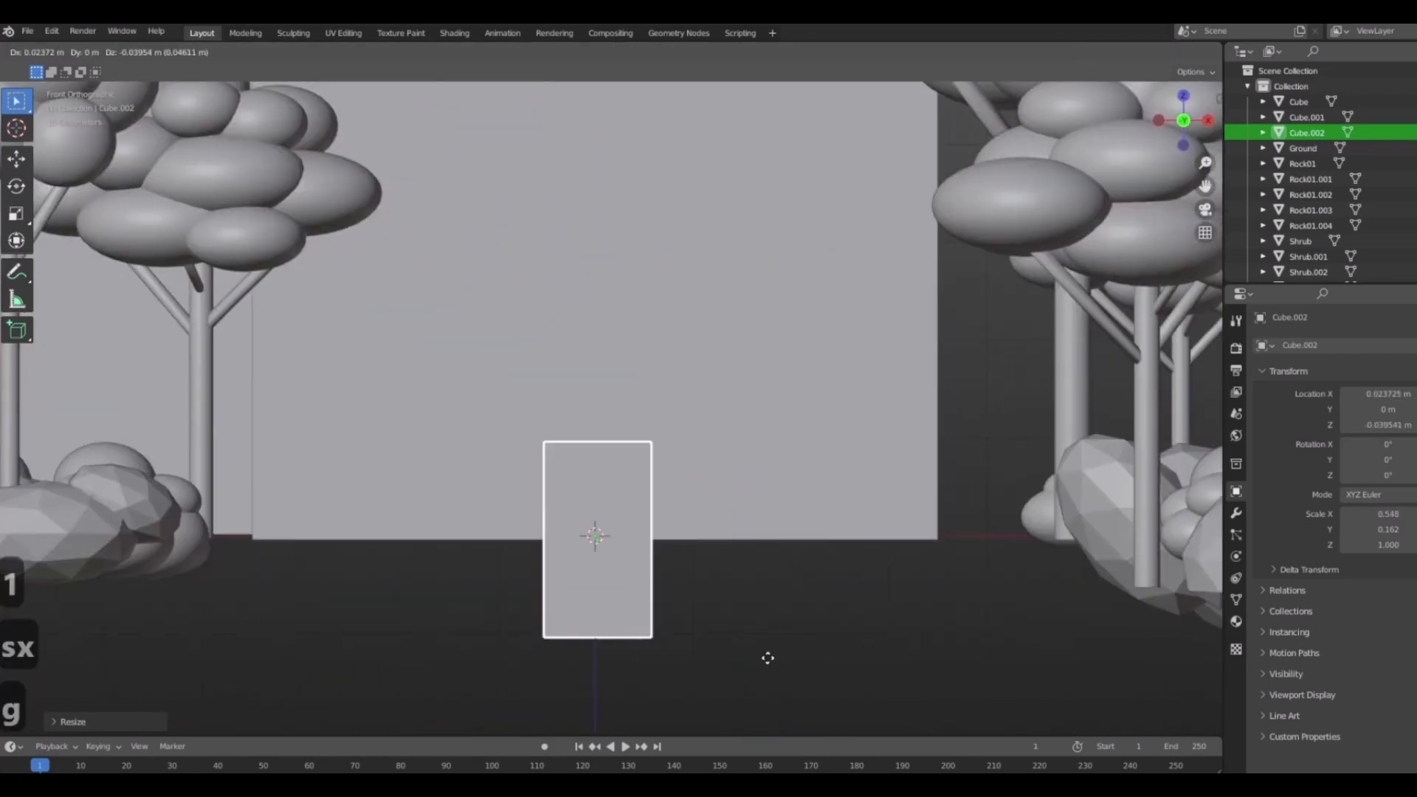
{"action": "key", "text": "z"}
{"action": "left_click", "coordinate": [644, 460]}
{"action": "middle_click_drag", "start_coordinate": [643, 460], "coordinate": [590, 567]}
{"action": "key", "text": "g"}
{"action": "key", "text": "y"}
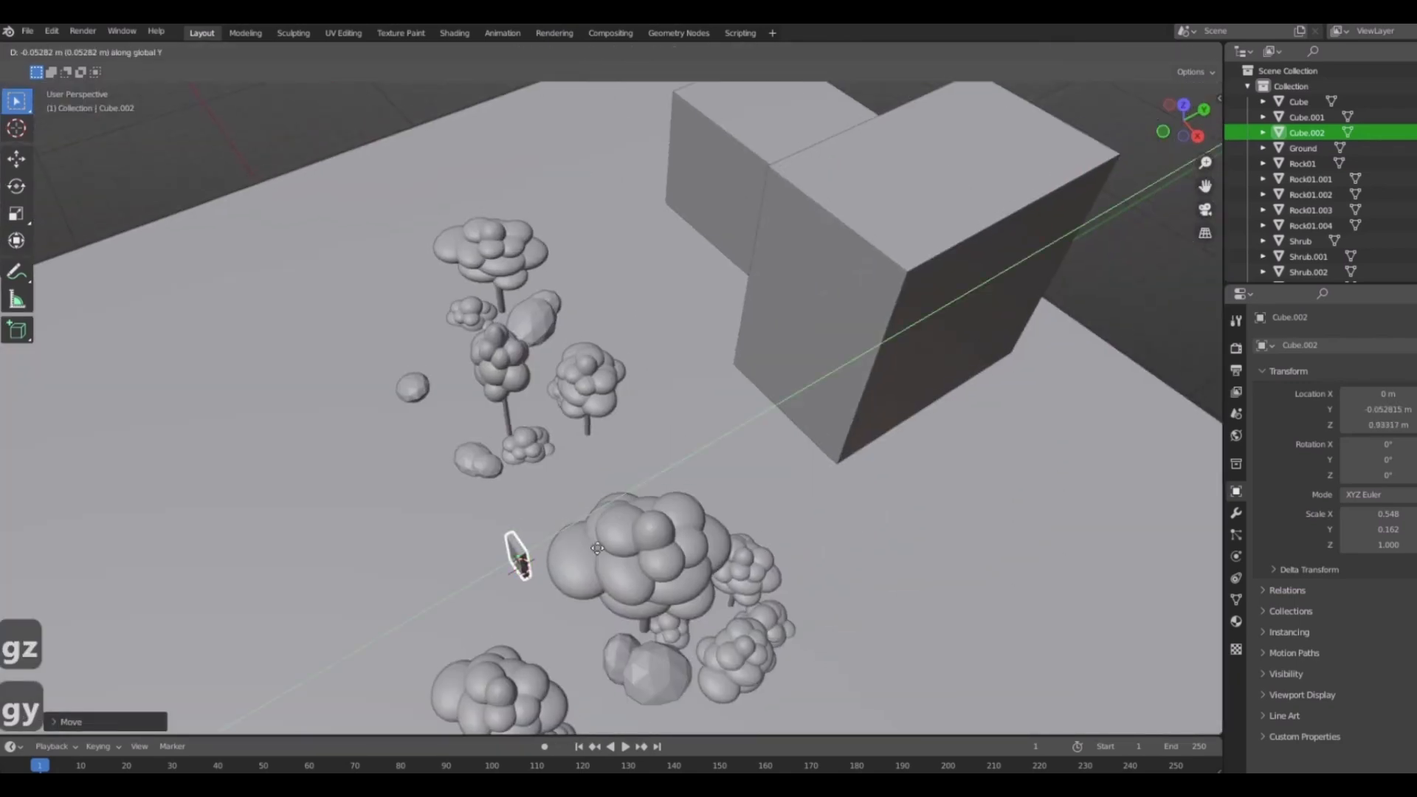
{"action": "left_click", "coordinate": [877, 409]}
Inspect the door slab and both buildings among the trees from several ground-level angles.
{"action": "middle_click_drag", "start_coordinate": [575, 502], "coordinate": [687, 447]}
{"action": "scroll", "coordinate": [875, 417], "scroll_direction": "up", "scroll_amount": 4}
{"action": "left_click", "coordinate": [878, 424]}
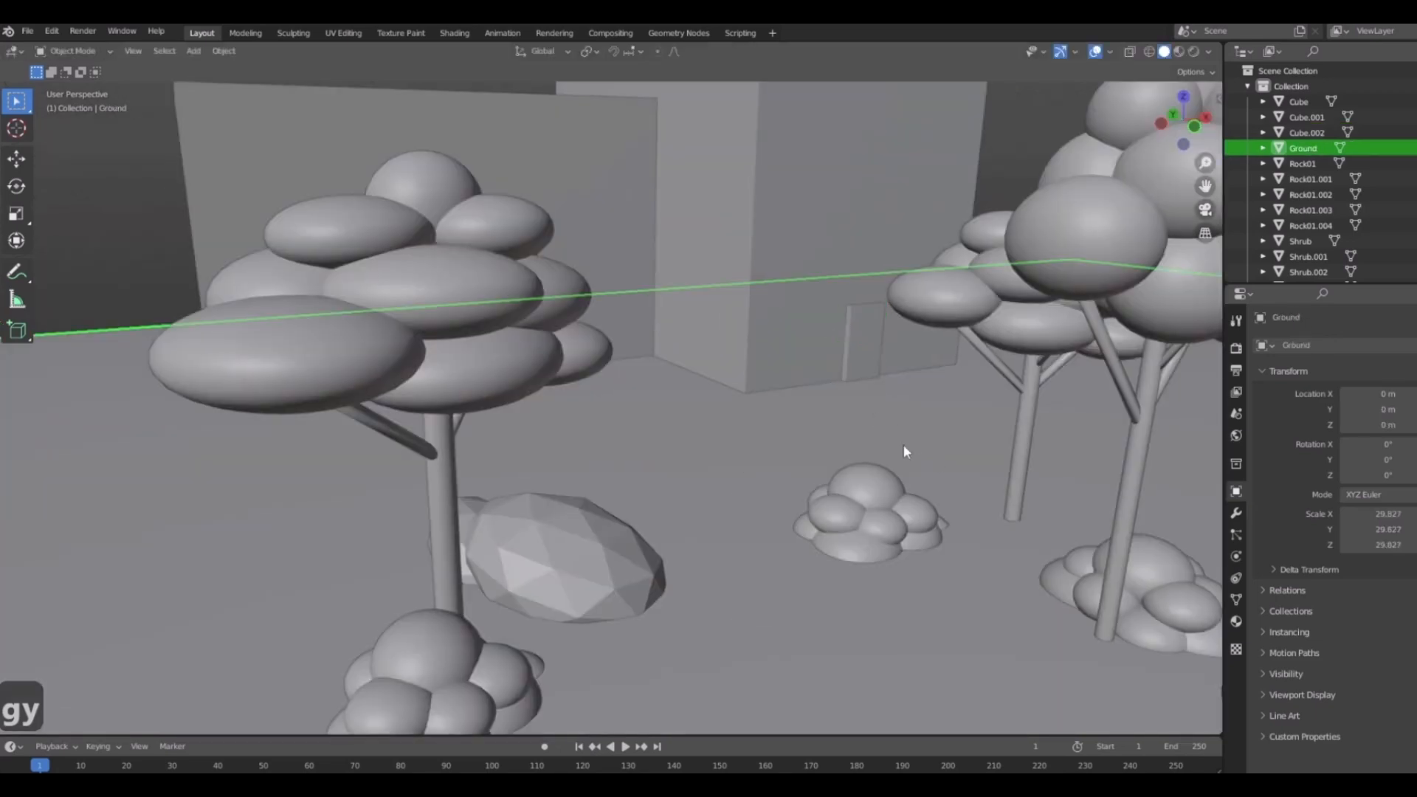
{"action": "middle_click_drag", "start_coordinate": [905, 453], "coordinate": [900, 498]}
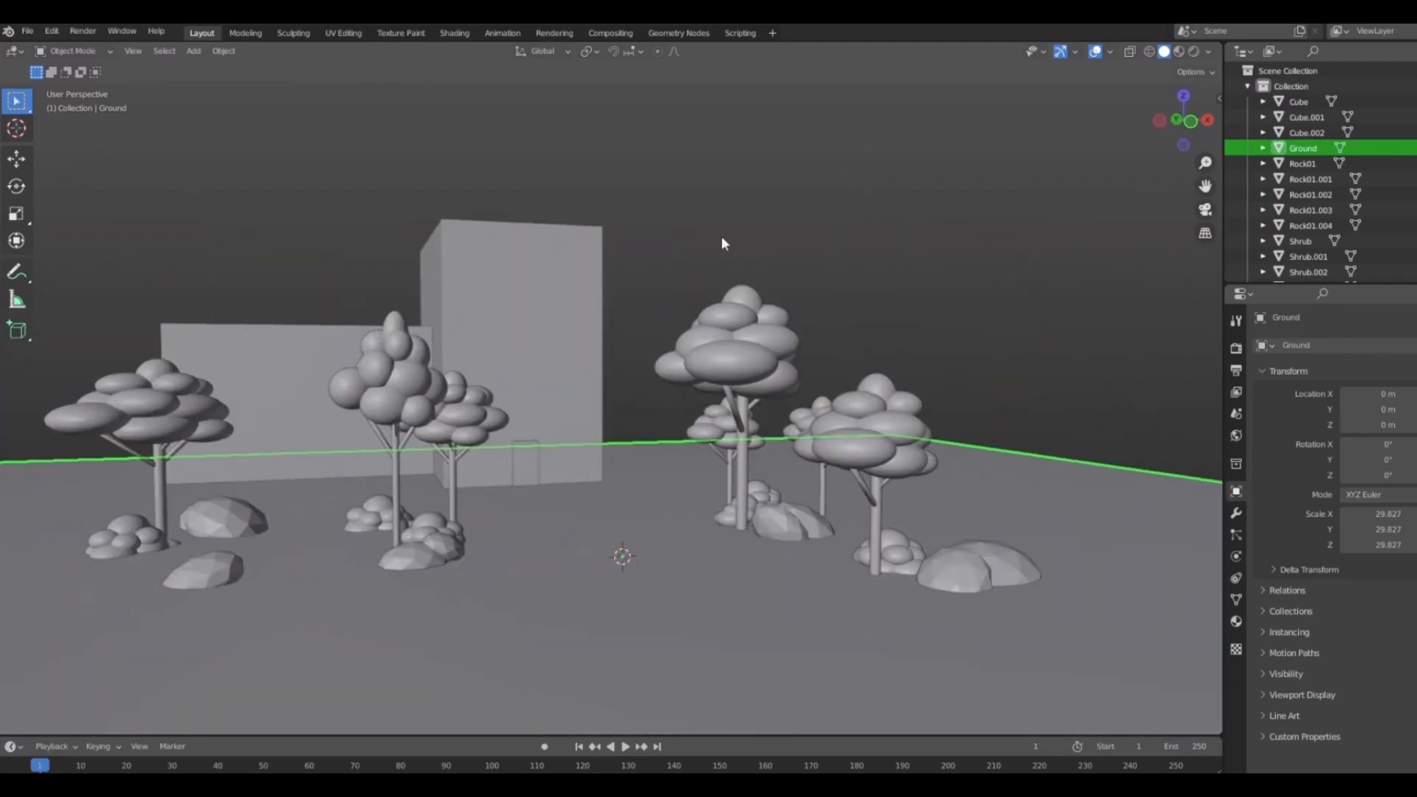
{"action": "left_click", "coordinate": [720, 236]}
{"action": "middle_click_drag", "start_coordinate": [818, 413], "coordinate": [784, 386]}
Duplicate the door slab in front view to about X -2.17 m, Z 3.54 m on the tall building's facade.
{"action": "left_click", "coordinate": [671, 496]}
{"action": "scroll", "coordinate": [673, 491], "scroll_direction": "up", "scroll_amount": 5}
{"action": "key", "text": "KP_1"}
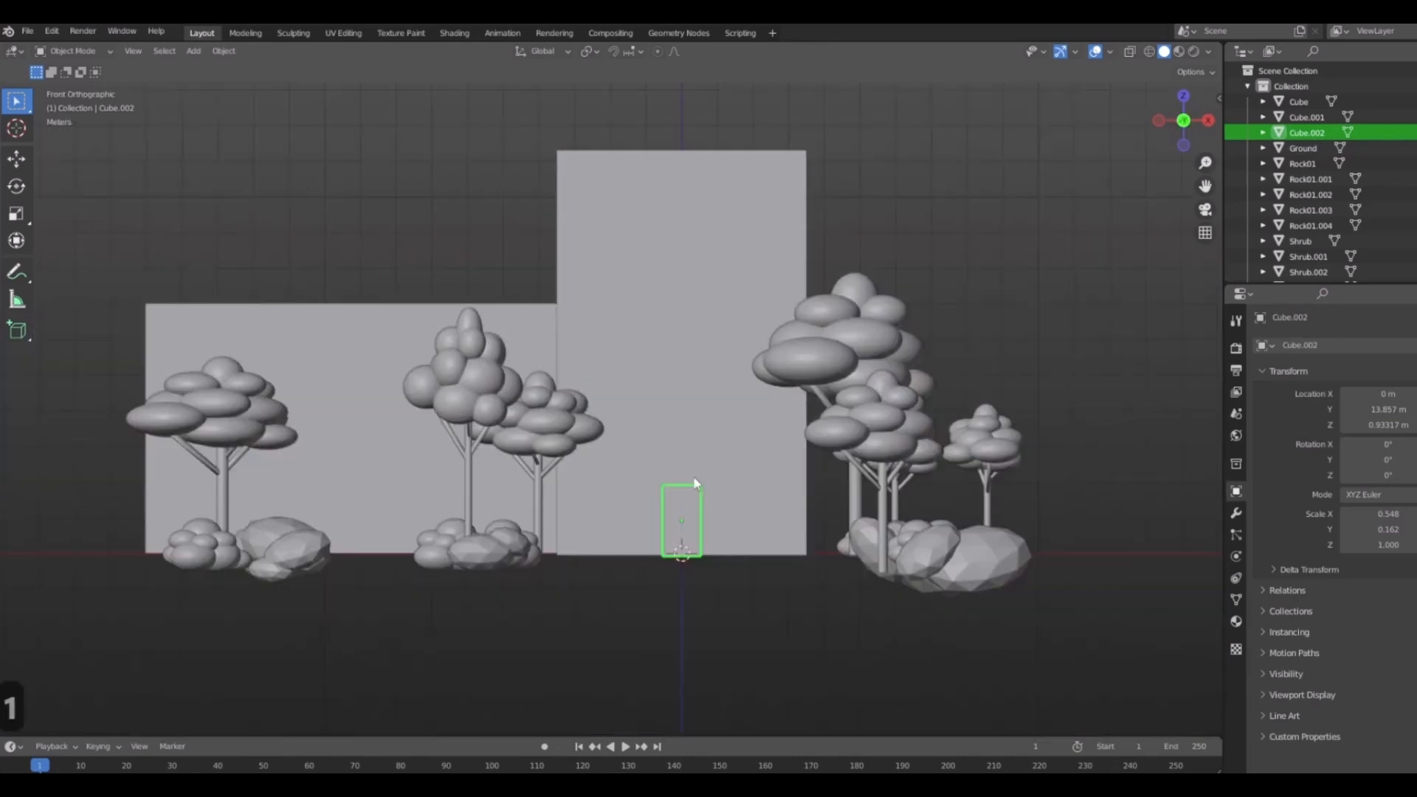
{"action": "middle_click_drag", "start_coordinate": [694, 480], "coordinate": [720, 535], "text": "shift"}
{"action": "key", "text": "shift+d"}
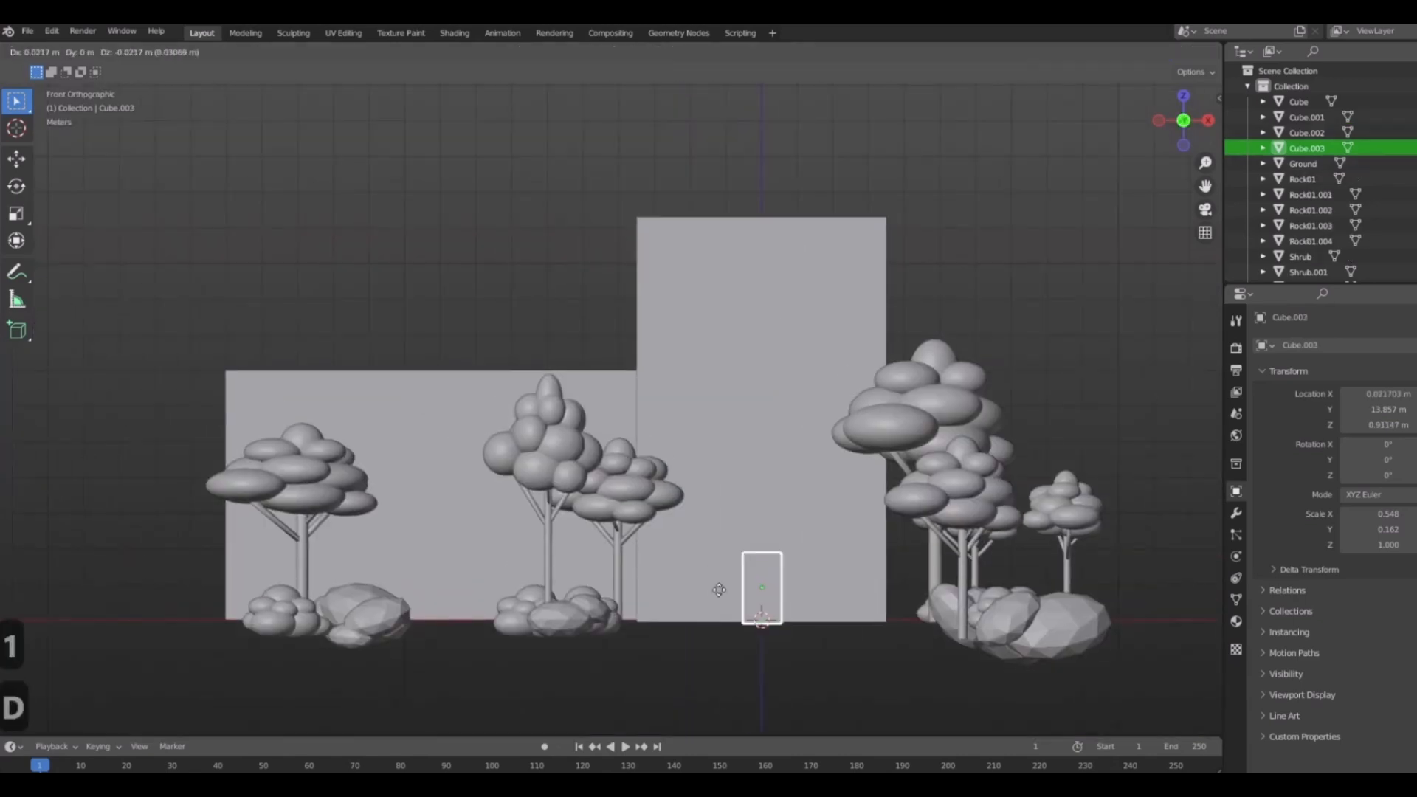
{"action": "left_click", "coordinate": [641, 494]}
{"action": "scroll", "coordinate": [841, 611], "scroll_direction": "up", "scroll_amount": 5}
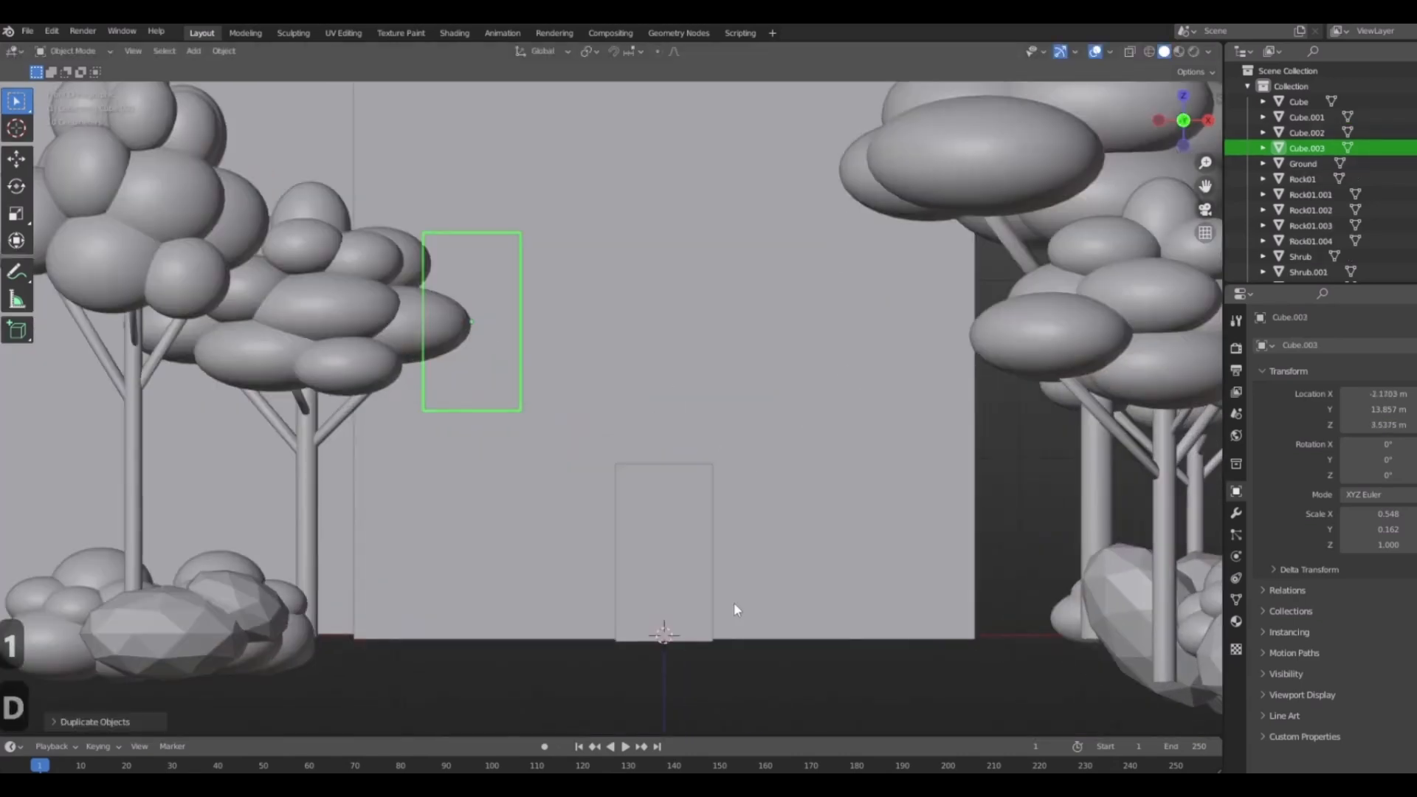
{"action": "scroll", "coordinate": [583, 532], "scroll_direction": "down", "scroll_amount": 1}
{"action": "scroll", "coordinate": [687, 462], "scroll_direction": "down", "scroll_amount": 1}
{"action": "scroll", "coordinate": [675, 435], "scroll_direction": "down", "scroll_amount": 1}
Shorten the copied slab into a window by scaling it to about 0.74 along Z.
{"action": "middle_click_drag", "start_coordinate": [644, 357], "coordinate": [564, 411]}
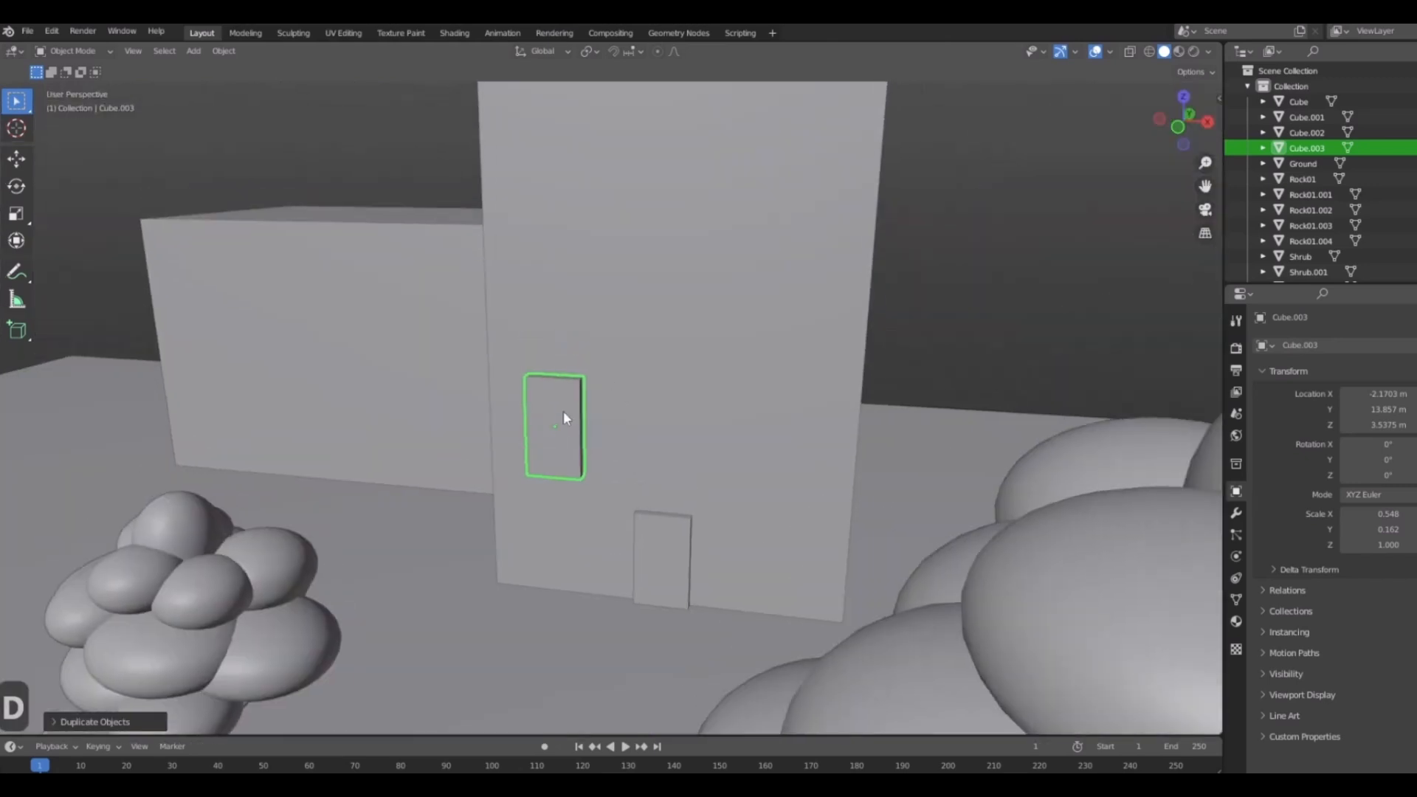
{"action": "left_click", "coordinate": [563, 424]}
{"action": "left_click", "coordinate": [563, 436]}
{"action": "key", "text": "s"}
{"action": "key", "text": "z"}
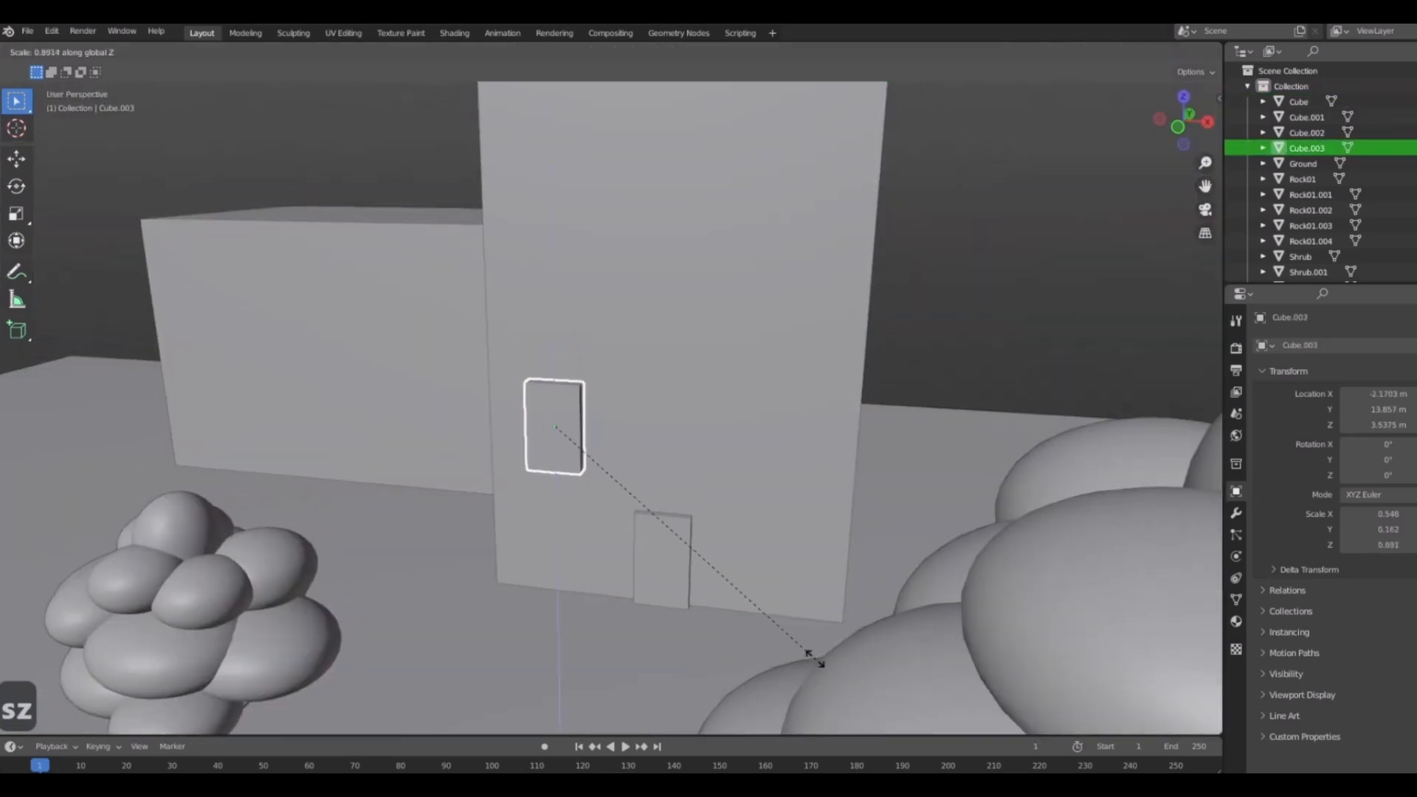
{"action": "left_click", "coordinate": [768, 620]}
Duplicate the window along X to about -0.12 m, above the door.
{"action": "middle_click_drag", "start_coordinate": [600, 529], "coordinate": [608, 543]}
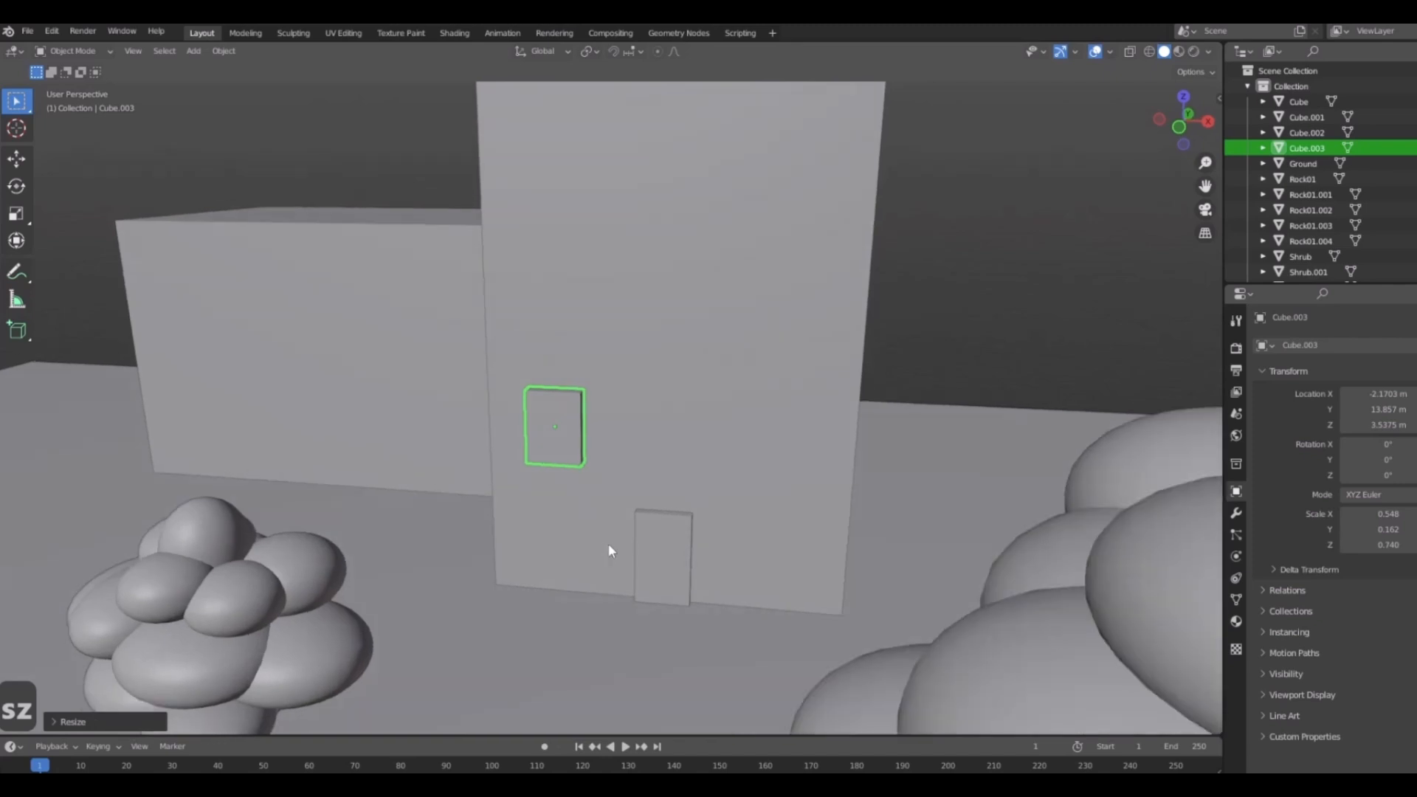
{"action": "key", "text": "shift+d"}
{"action": "key", "text": "x"}
{"action": "left_click", "coordinate": [711, 557]}
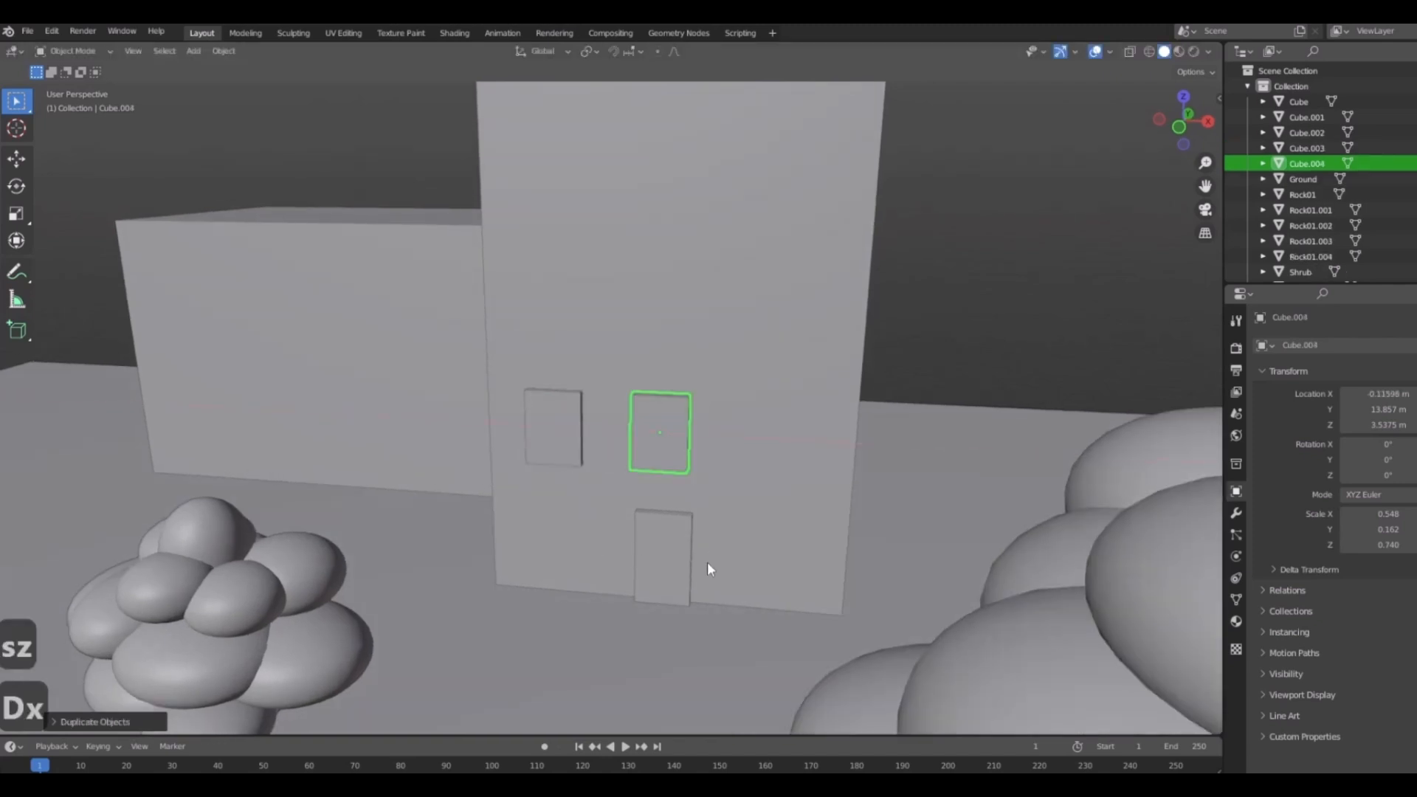
Duplicate the window above the door along X to about 2.20 m, and shift the middle window to about X 0.05 m.
{"action": "key", "text": "shift+d"}
{"action": "key", "text": "x"}
{"action": "left_click", "coordinate": [830, 591]}
{"action": "left_click", "coordinate": [683, 461]}
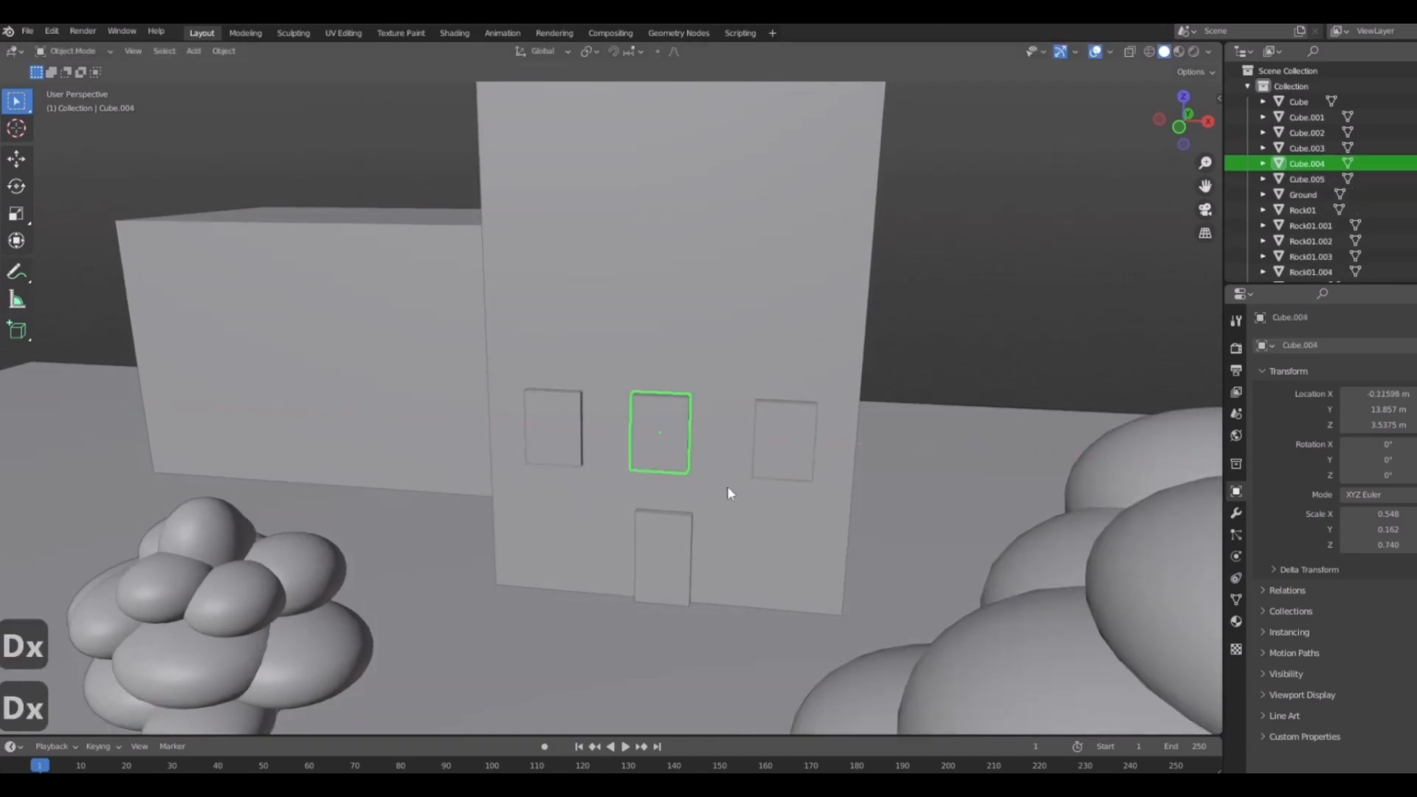
{"action": "key", "text": "g"}
{"action": "key", "text": "x"}
{"action": "left_click", "coordinate": [638, 480]}
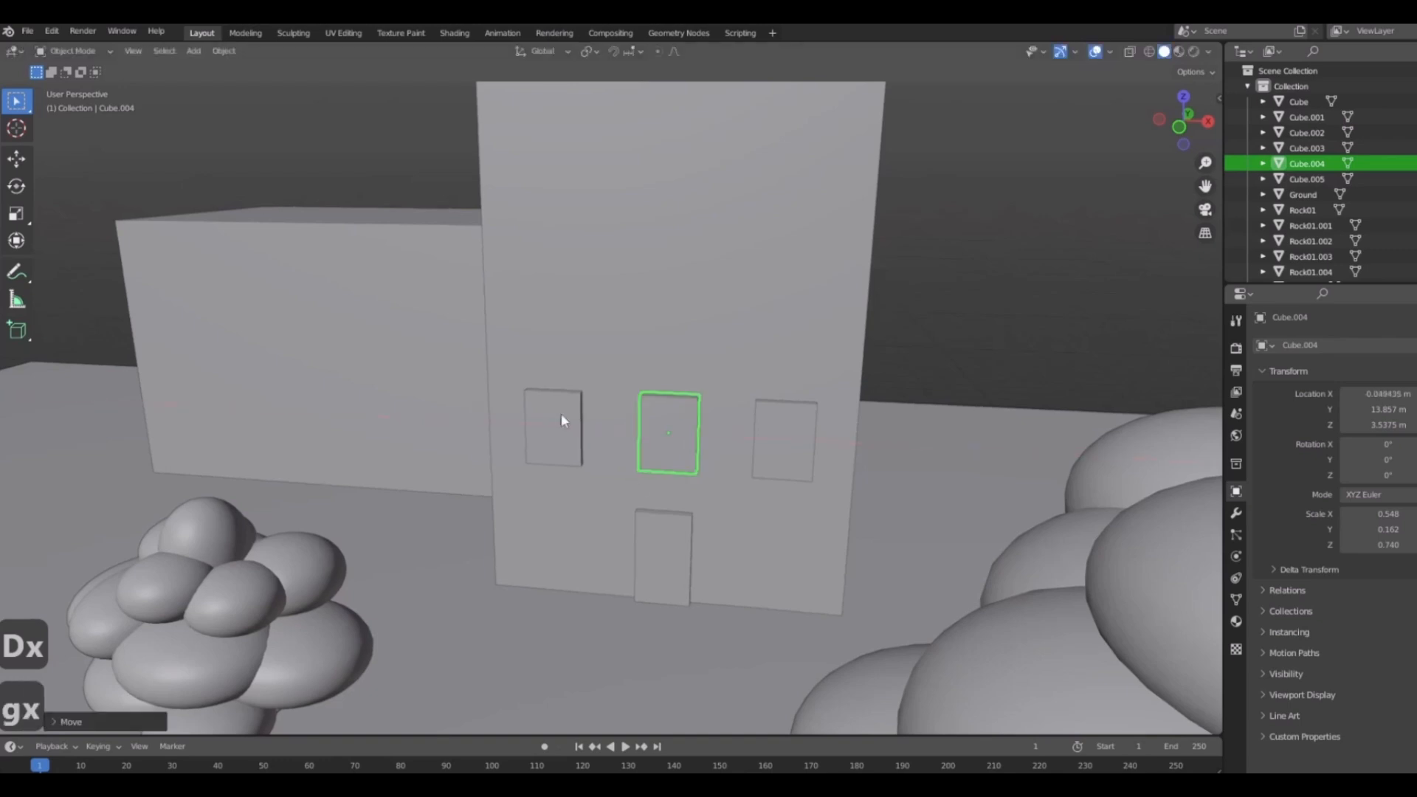
Raise all three windows together along Z to about 5.37 m on the tall building's facade.
{"action": "left_click", "coordinate": [555, 426]}
{"action": "left_click", "coordinate": [668, 443], "text": "shift"}
{"action": "left_click", "coordinate": [784, 442], "text": "shift"}
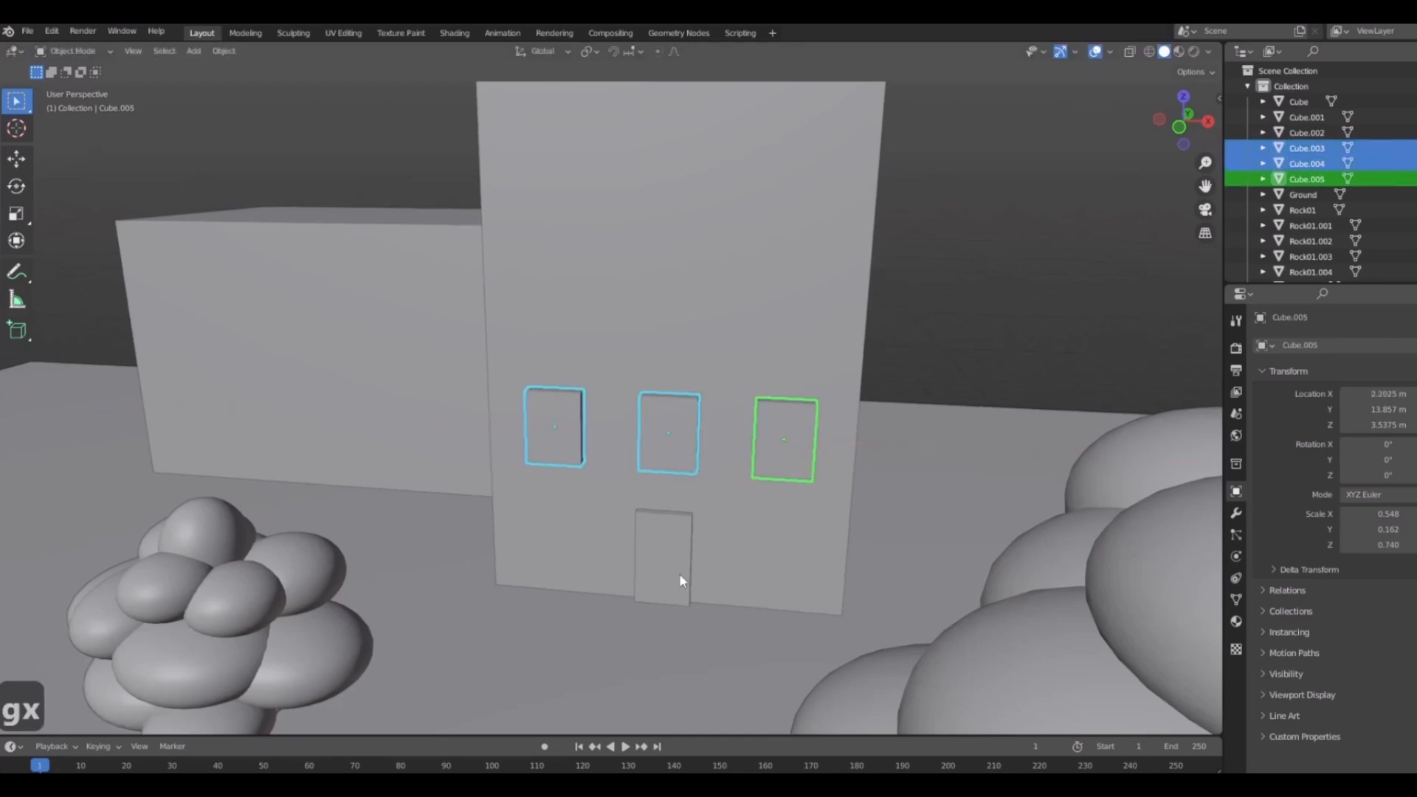
{"action": "key", "text": "g"}
{"action": "key", "text": "z"}
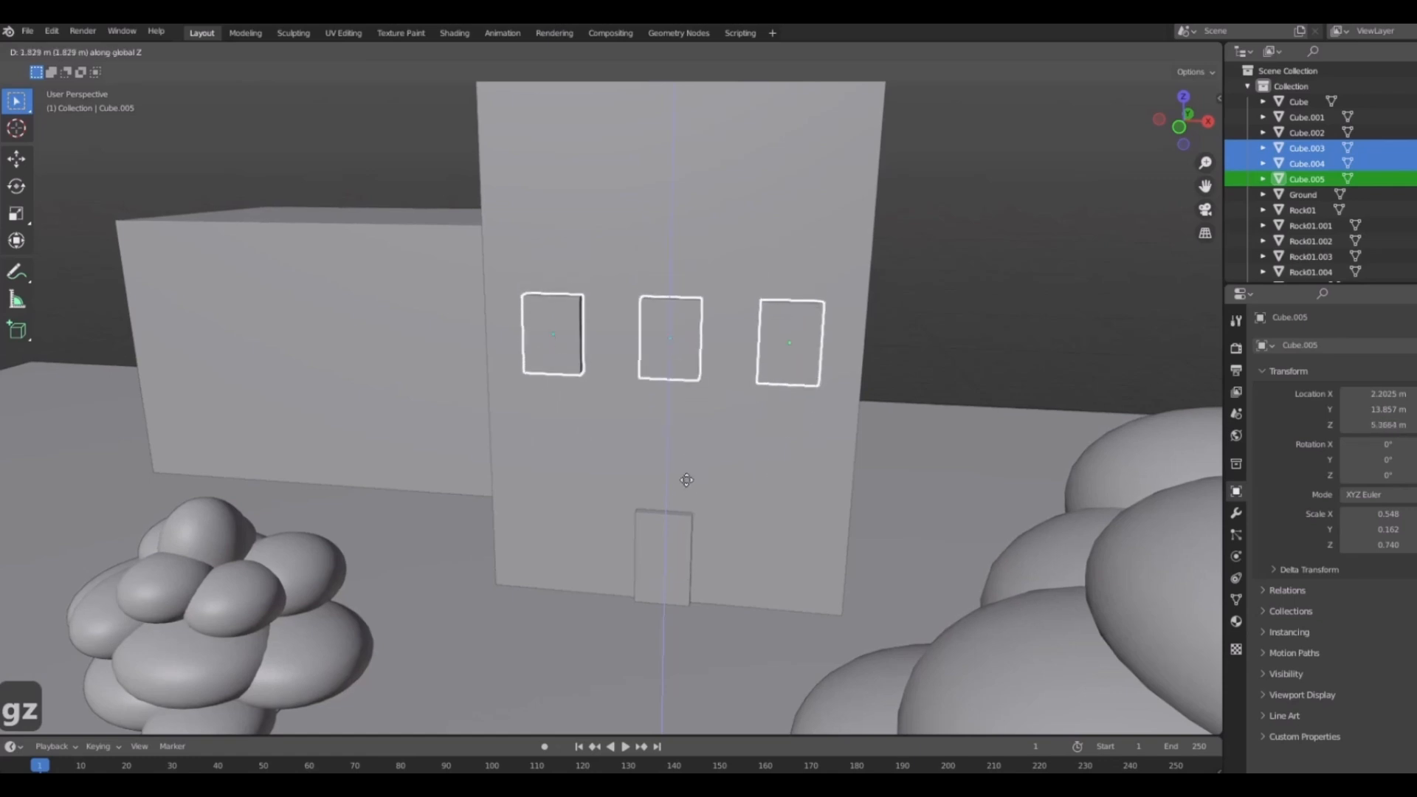
{"action": "left_click", "coordinate": [687, 483]}
{"action": "left_click", "coordinate": [797, 372]}
{"action": "left_click", "coordinate": [790, 389]}
Shift the door along X to about 0.58 m.
{"action": "middle_click_drag", "start_coordinate": [689, 512], "coordinate": [710, 525]}
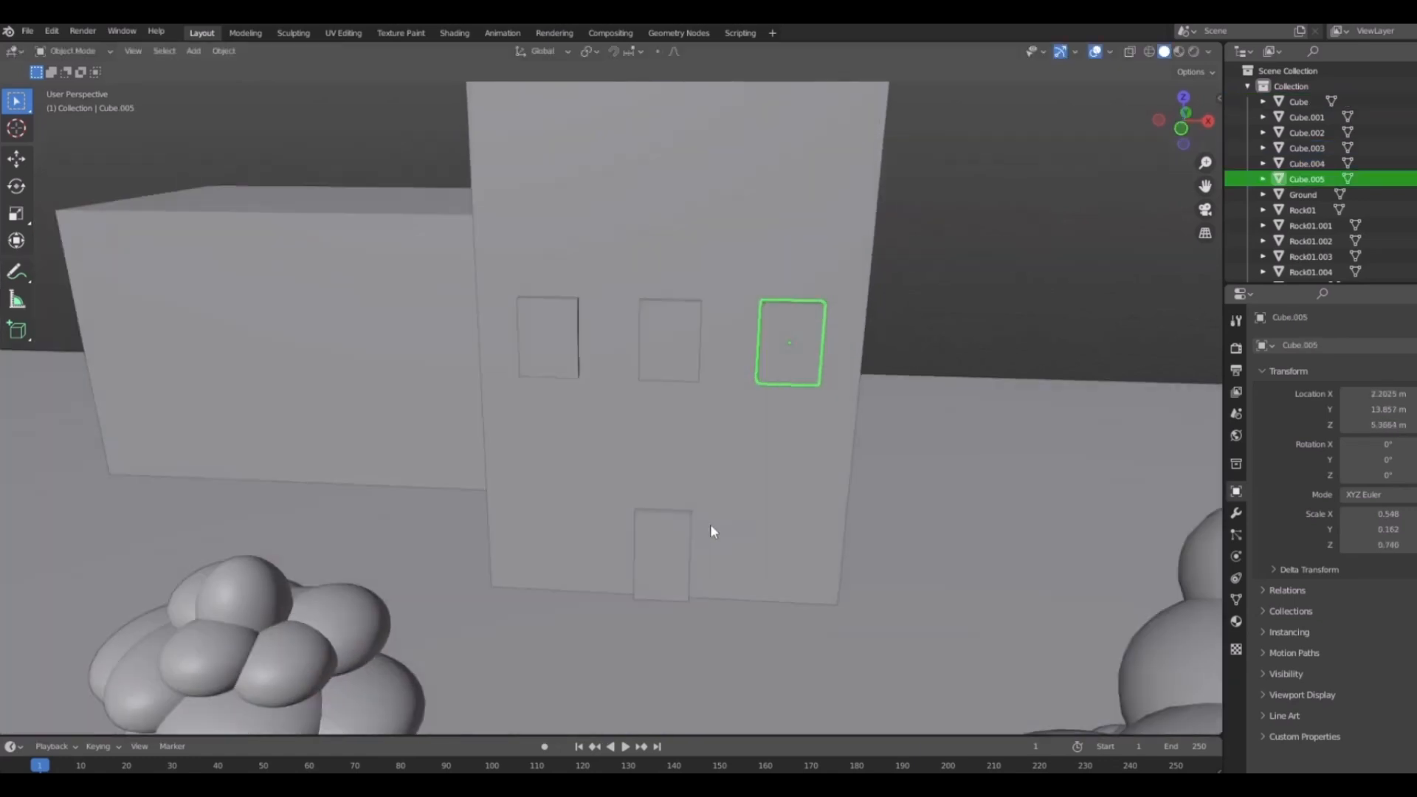
{"action": "left_click", "coordinate": [652, 562]}
{"action": "key", "text": "g"}
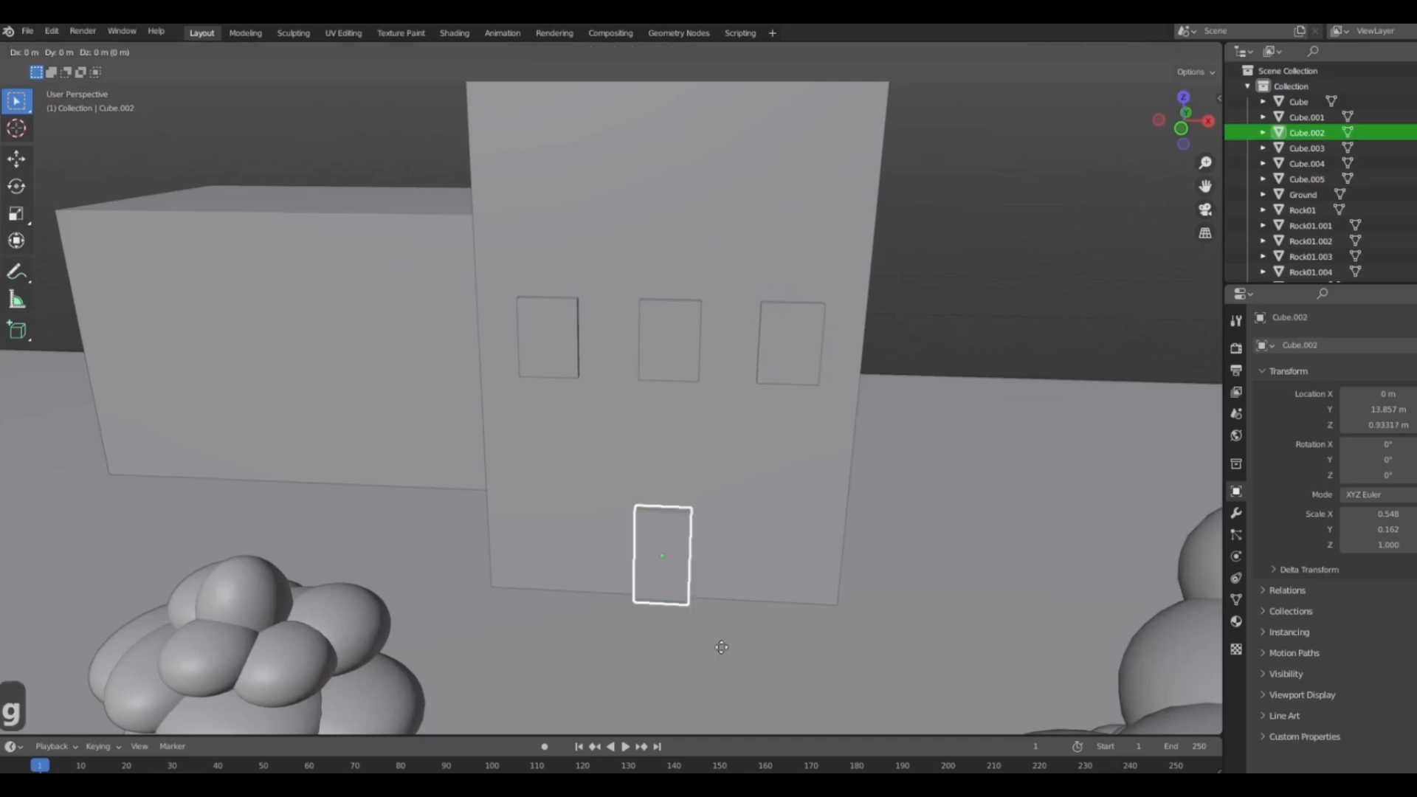
{"action": "key", "text": "x"}
{"action": "left_click", "coordinate": [751, 642]}
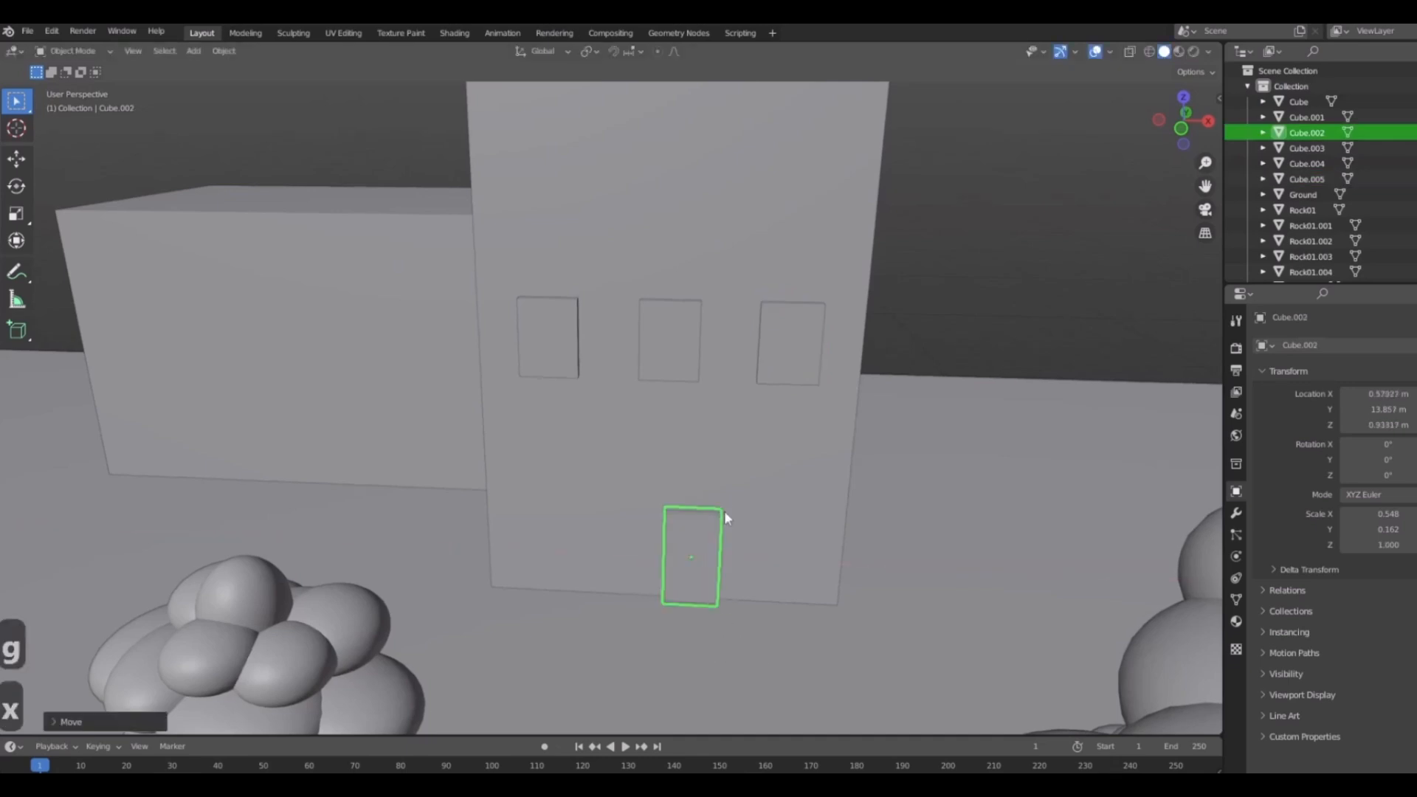
Duplicate the leftmost window straight down along Z to about 1.73 m, beside the door.
{"action": "left_click", "coordinate": [547, 337]}
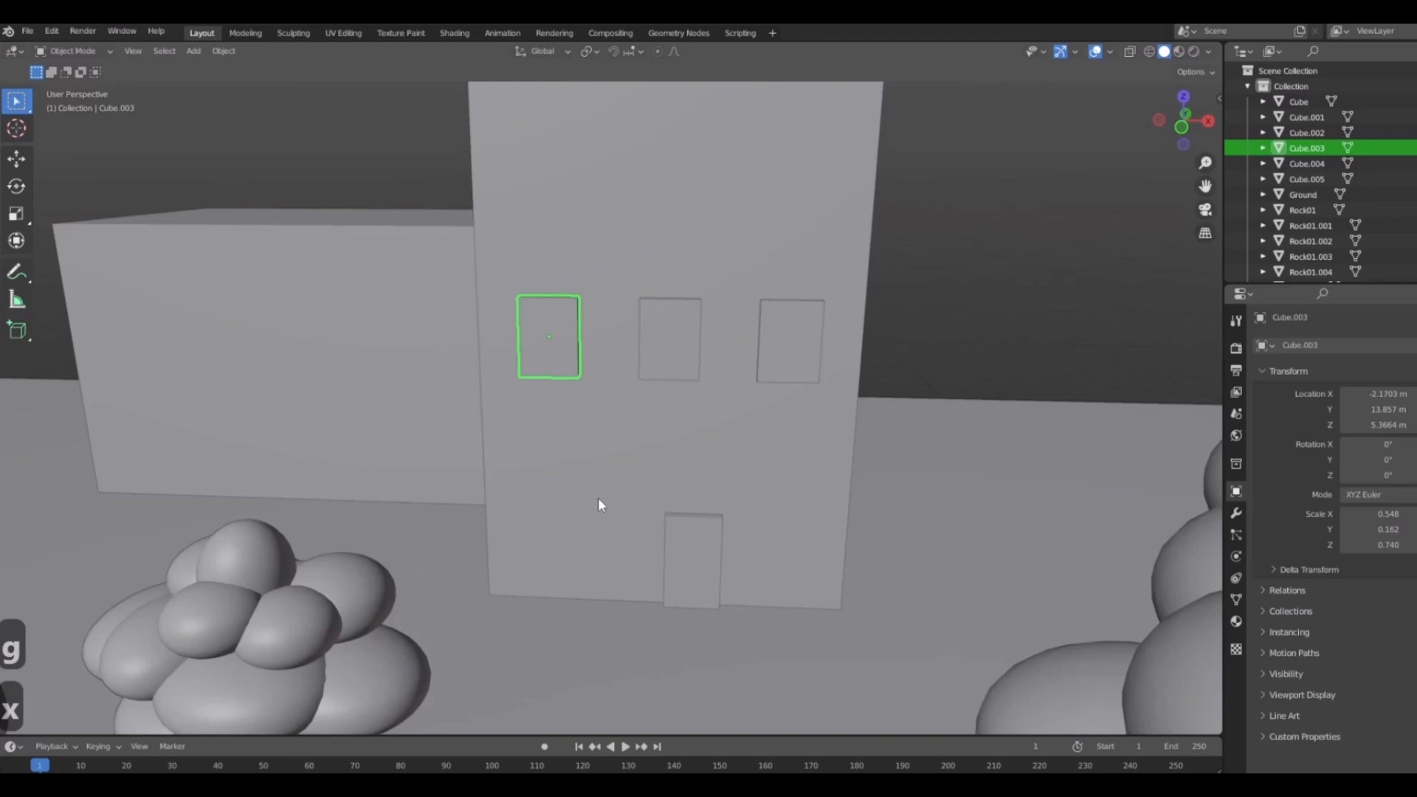
{"action": "middle_click_drag", "start_coordinate": [597, 505], "coordinate": [636, 529]}
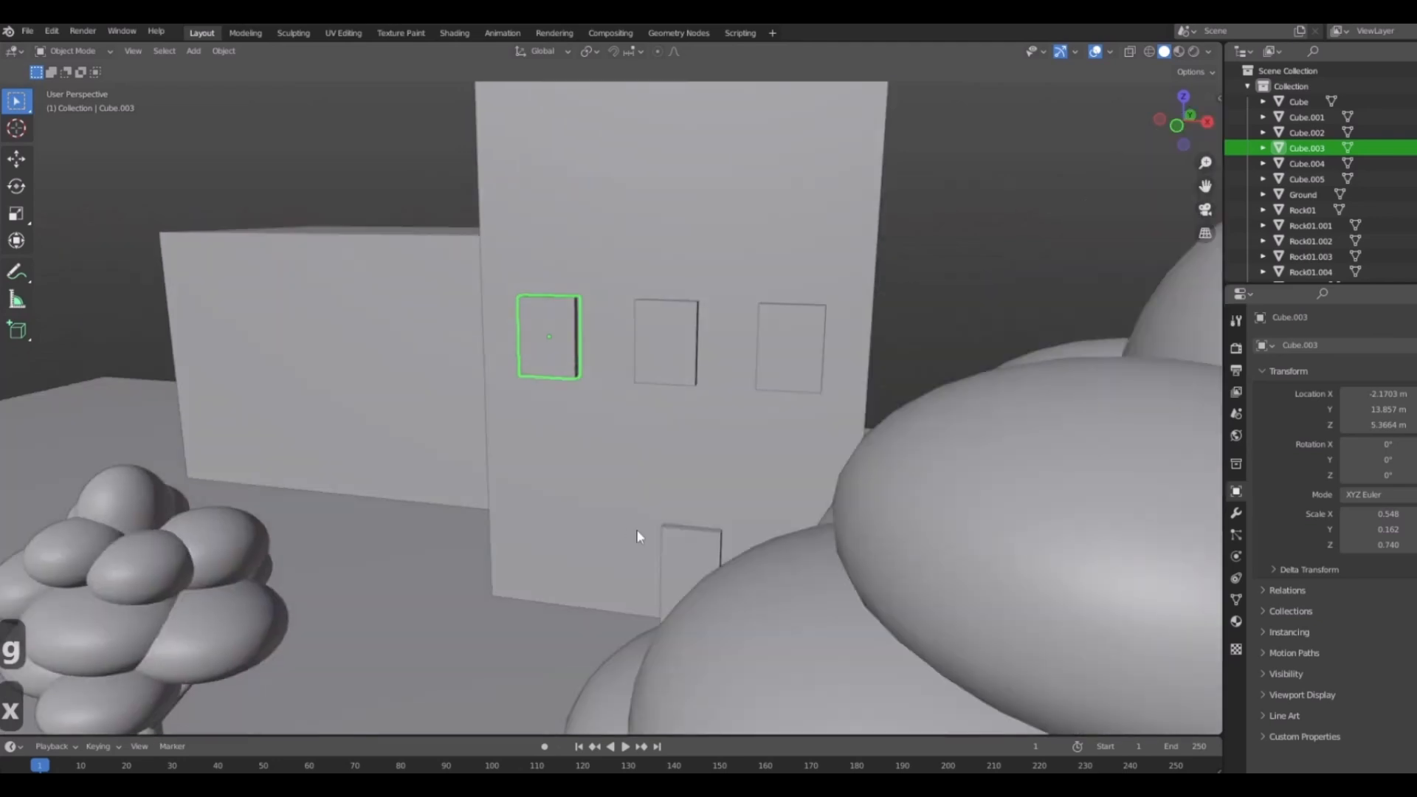
{"action": "key", "text": "shift+d"}
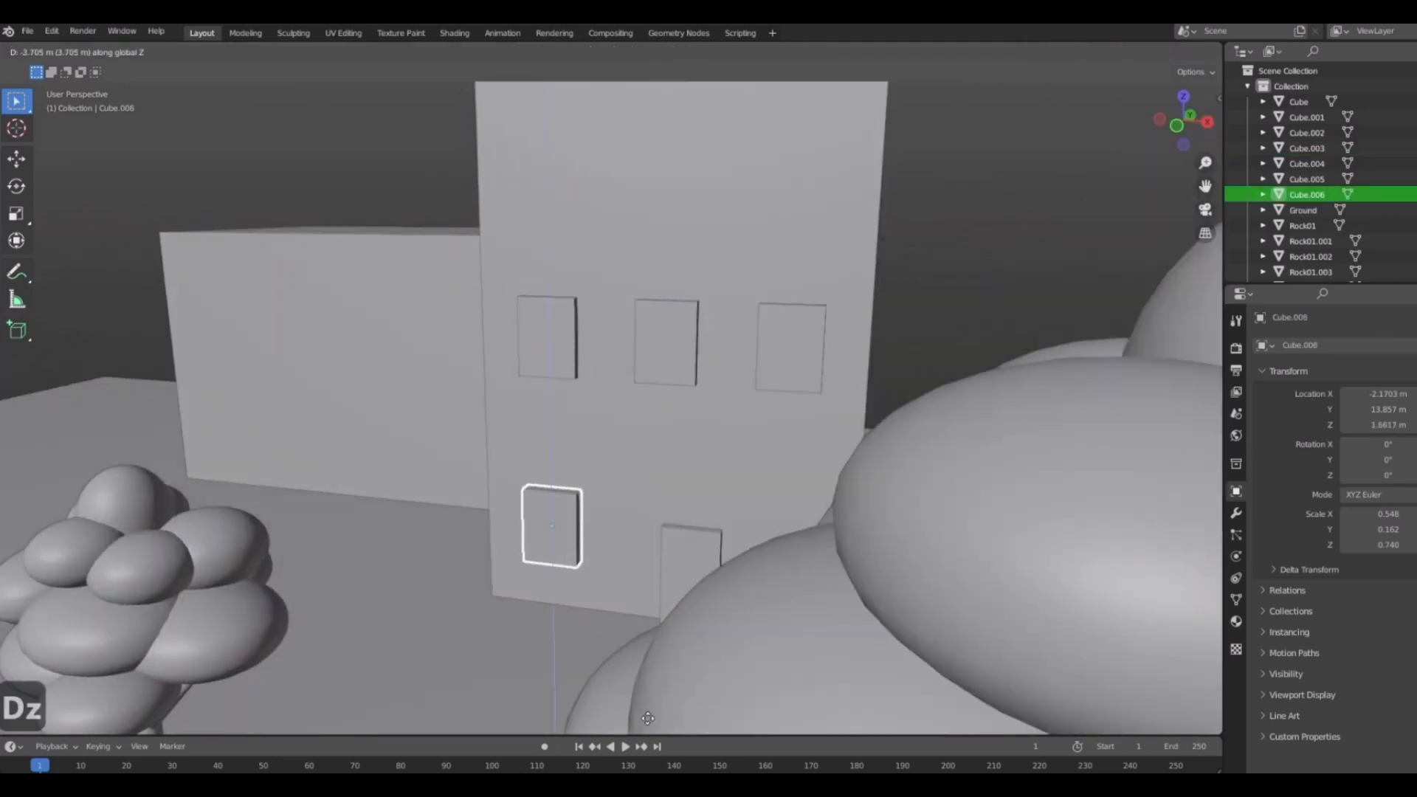
{"action": "left_click", "coordinate": [647, 715]}
{"action": "middle_click_drag", "start_coordinate": [641, 605], "coordinate": [660, 541]}
In front view, shrink the ground-floor window to about 0.405 X and 0.547 Z scale and move it to about X -1.75 m, Z 1.43 m.
{"action": "key", "text": "KP_1"}
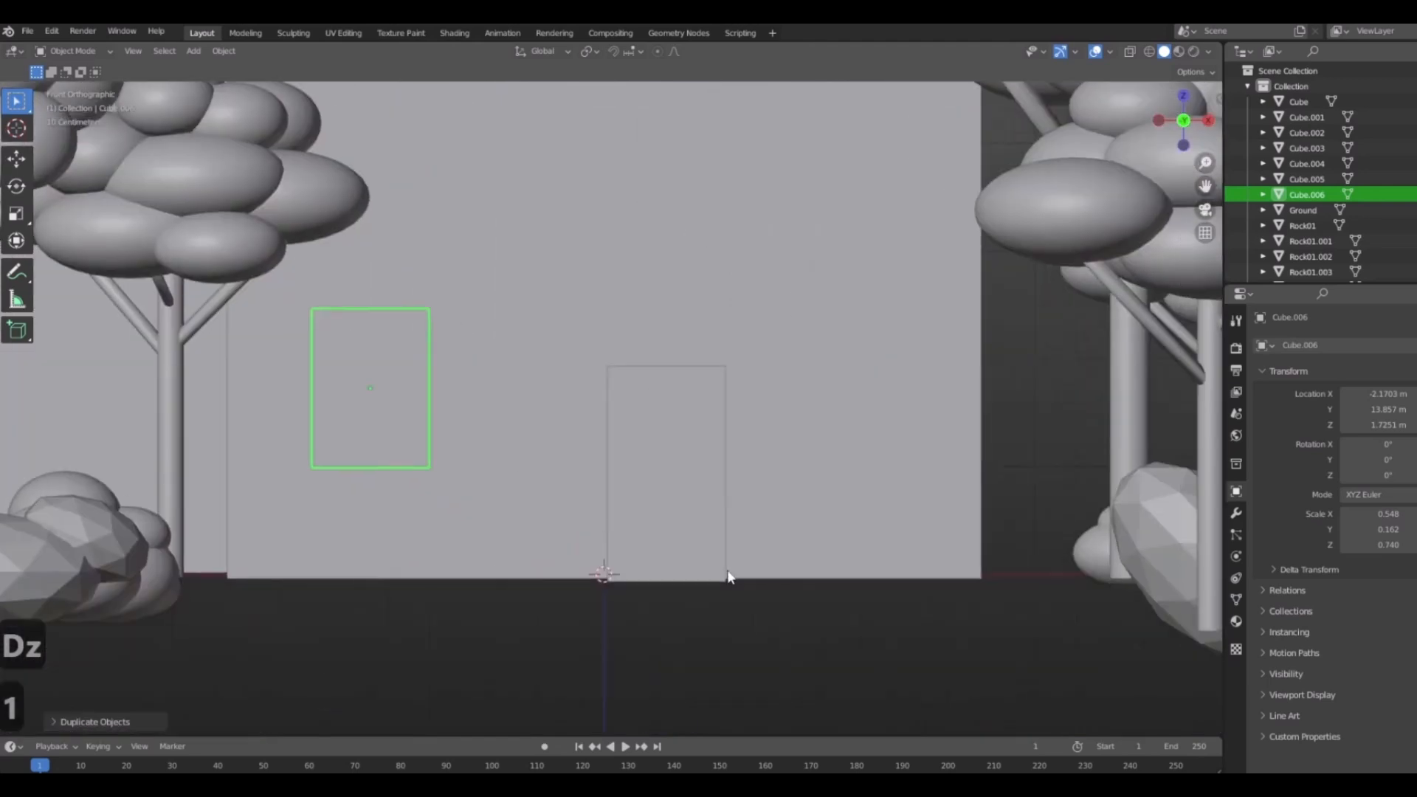
{"action": "key", "text": "s"}
{"action": "left_click", "coordinate": [632, 512]}
{"action": "key", "text": "g"}
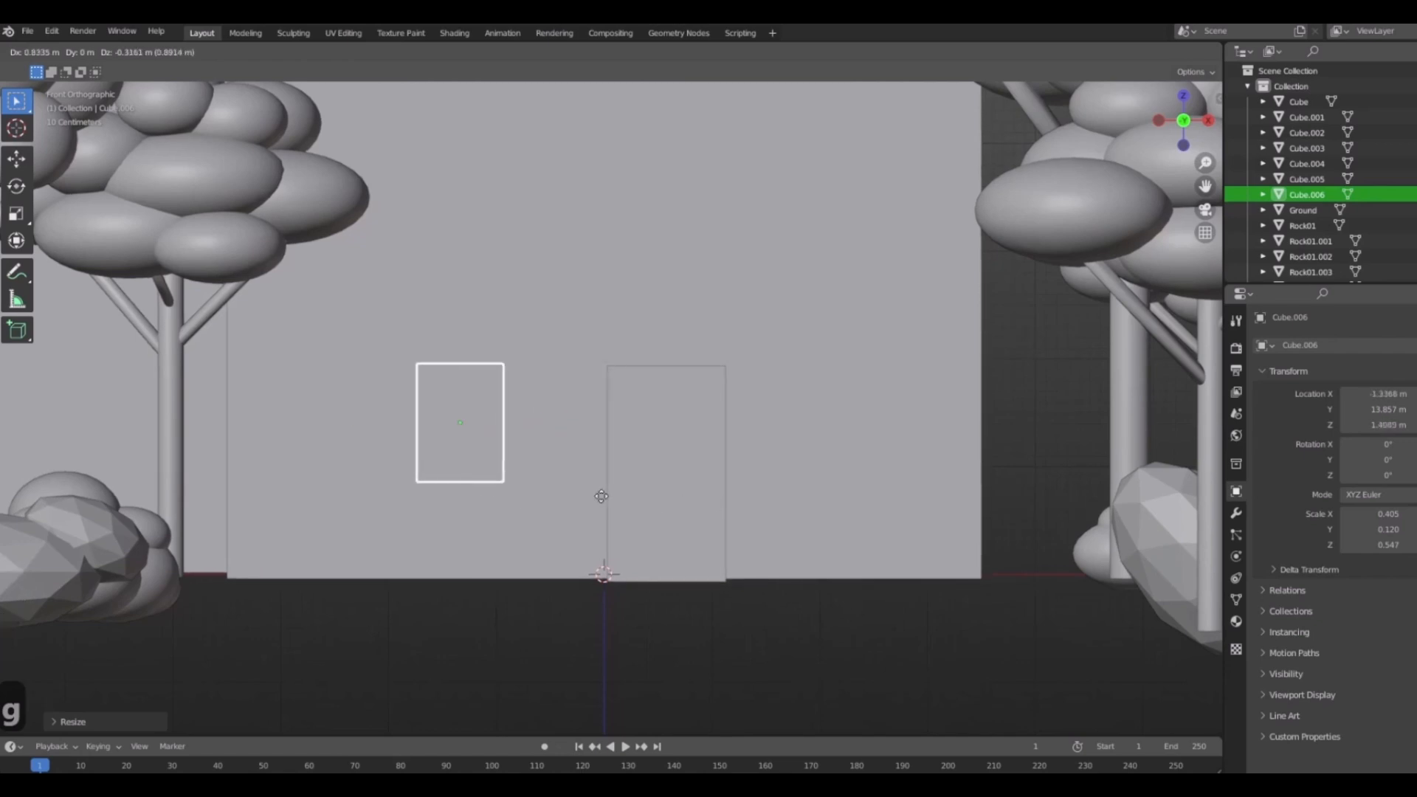
{"action": "left_click", "coordinate": [565, 494]}
{"action": "scroll", "coordinate": [706, 465], "scroll_direction": "down", "scroll_amount": 4}
{"action": "scroll", "coordinate": [588, 443], "scroll_direction": "up", "scroll_amount": 2}
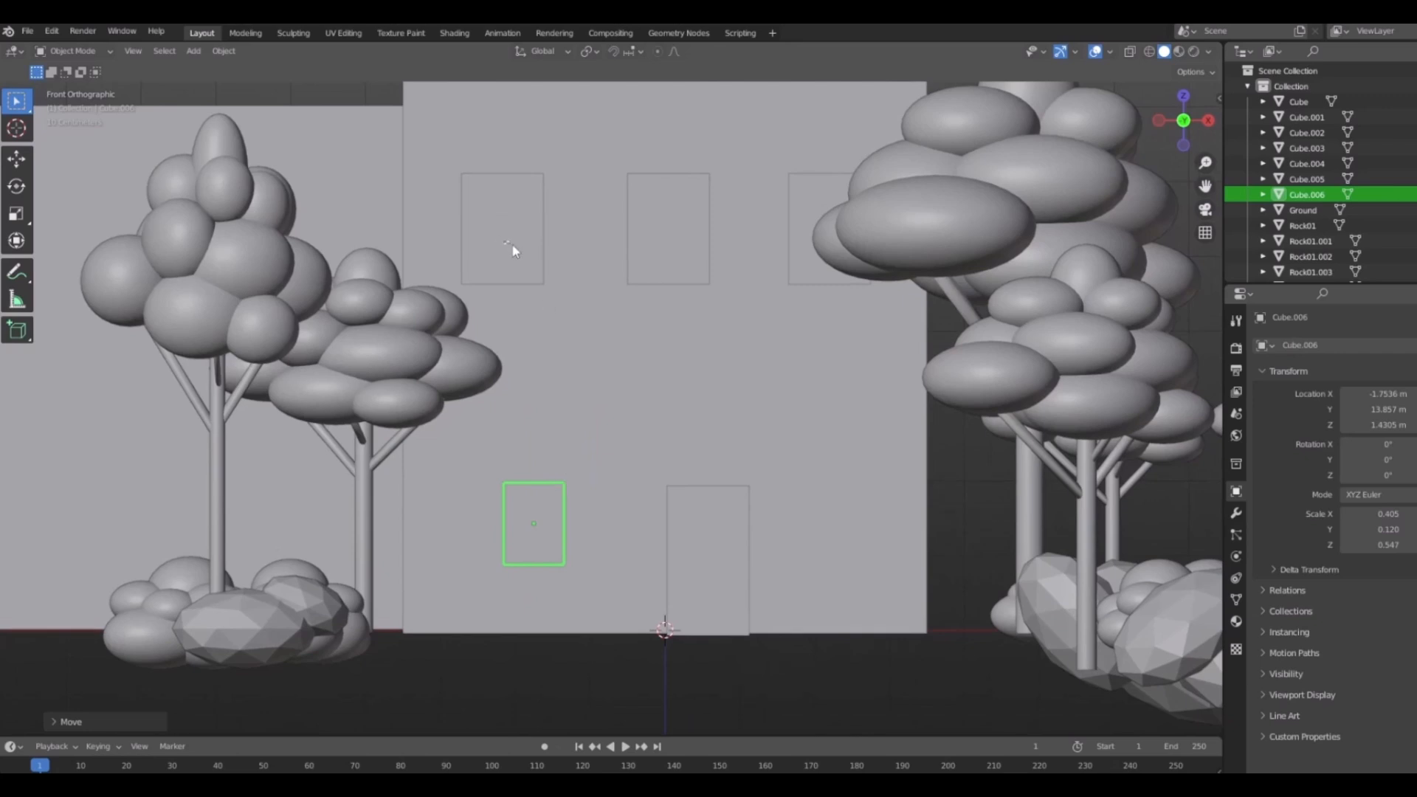
{"action": "left_click_drag", "start_coordinate": [514, 251], "coordinate": [679, 242]}
{"action": "left_click", "coordinate": [522, 233]}
{"action": "left_click", "coordinate": [701, 235], "text": "shift"}
{"action": "left_click", "coordinate": [804, 253], "text": "shift"}
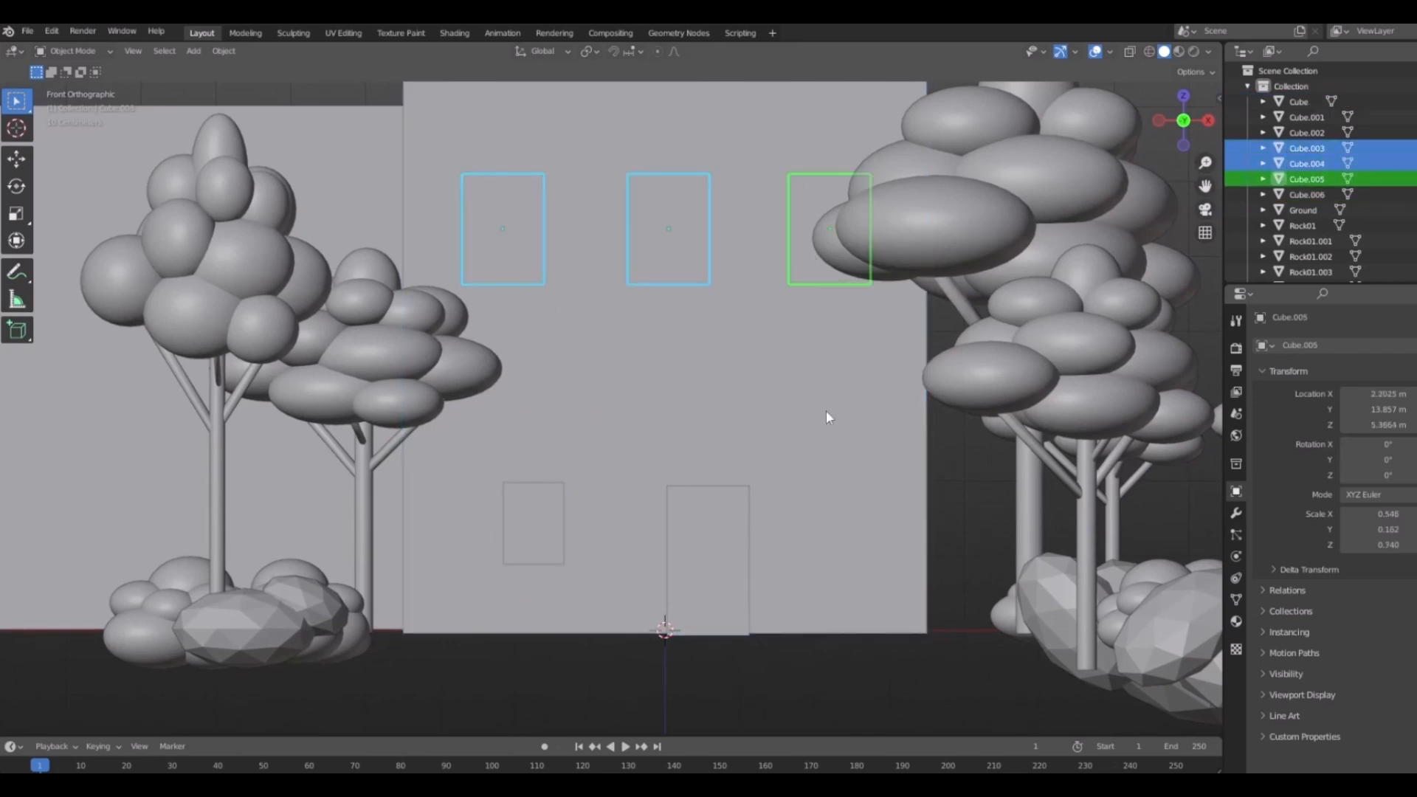
{"action": "key", "text": "ctrl+z"}
{"action": "key", "text": "ctrl+z"}
Shrink the leftmost upper window to about 0.457 X and 0.617 Z scale and lower it to about X -2.5 m, Z 3.5 m.
{"action": "key", "text": "s"}
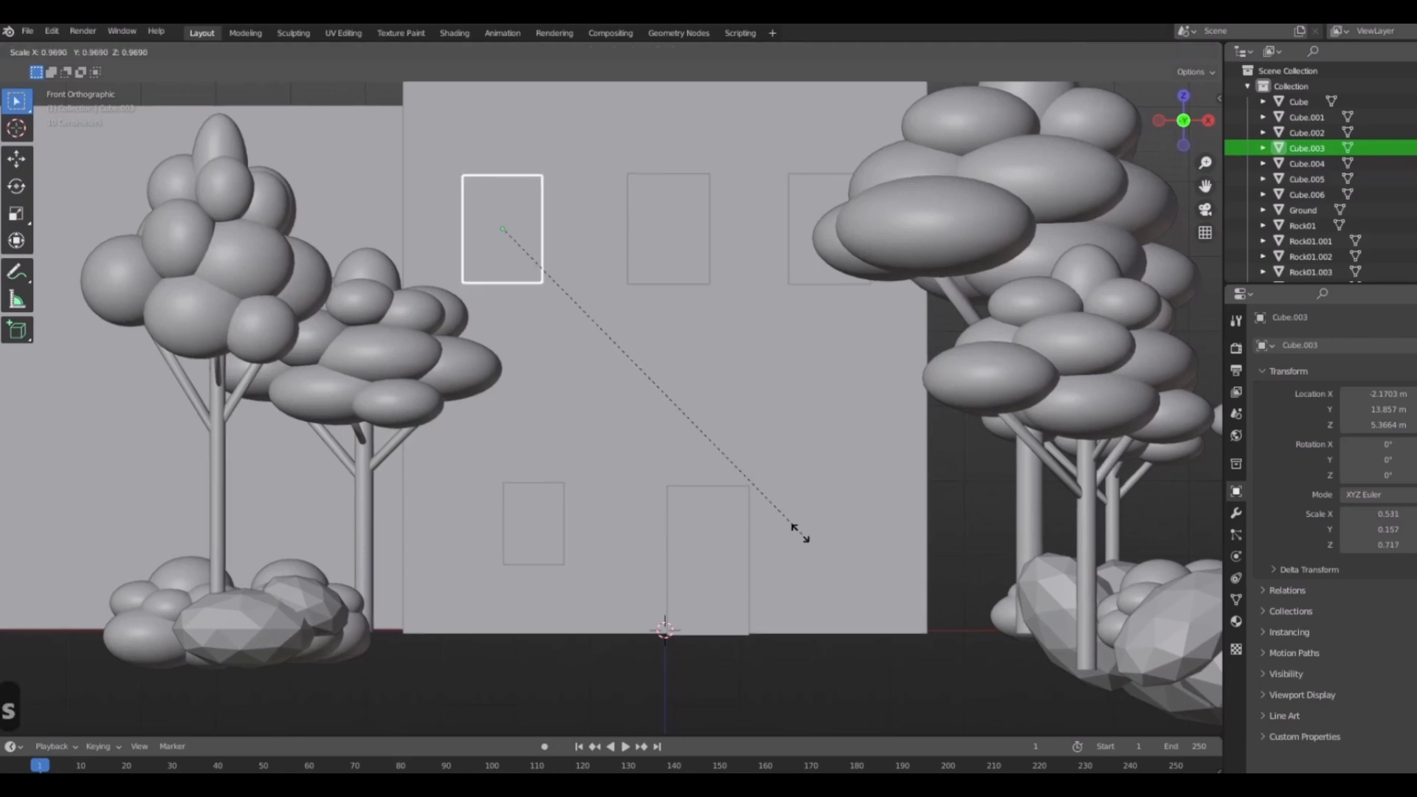
{"action": "left_click", "coordinate": [665, 392]}
{"action": "key", "text": "g"}
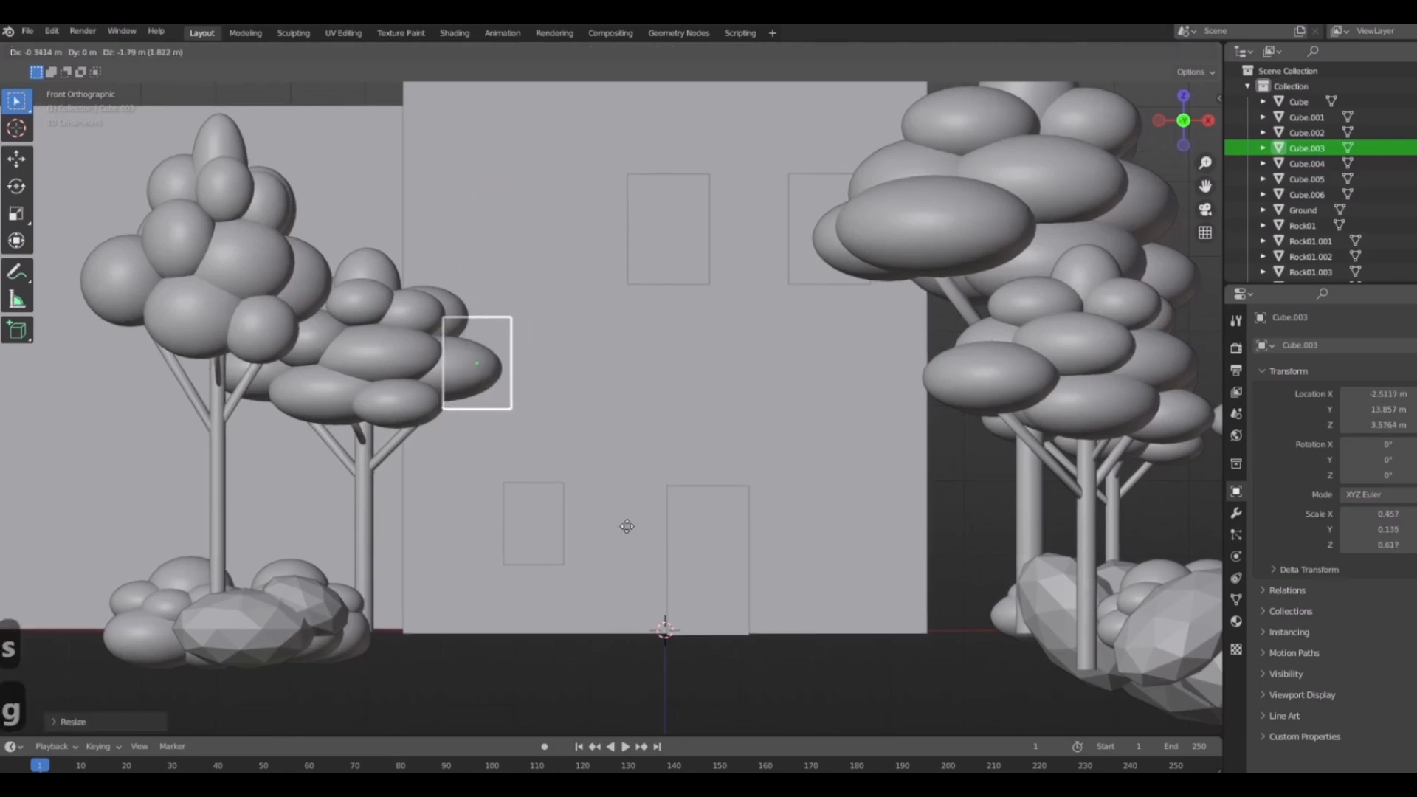
{"action": "left_click", "coordinate": [624, 527]}
Delete the two remaining larger windows in the upper row.
{"action": "left_click", "coordinate": [668, 274]}
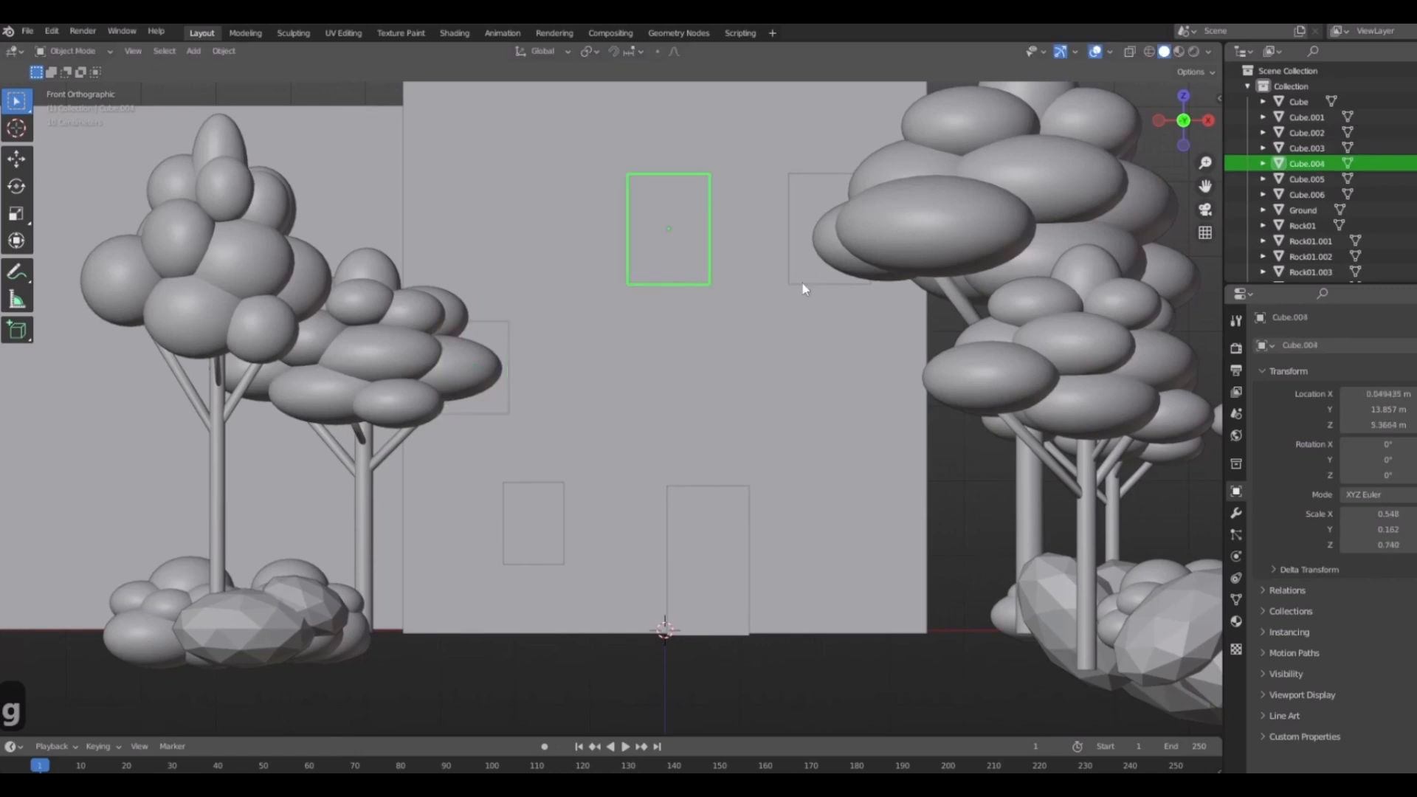
{"action": "key", "text": "Delete"}
{"action": "left_click", "coordinate": [796, 258]}
{"action": "key", "text": "Delete"}
Duplicate the resized upper window twice along X, one copy at about -0.61 m and another near the facade's right edge.
{"action": "left_click", "coordinate": [487, 398]}
{"action": "middle_click_drag", "start_coordinate": [531, 433], "coordinate": [561, 500]}
{"action": "key", "text": "shift+d"}
{"action": "key", "text": "x"}
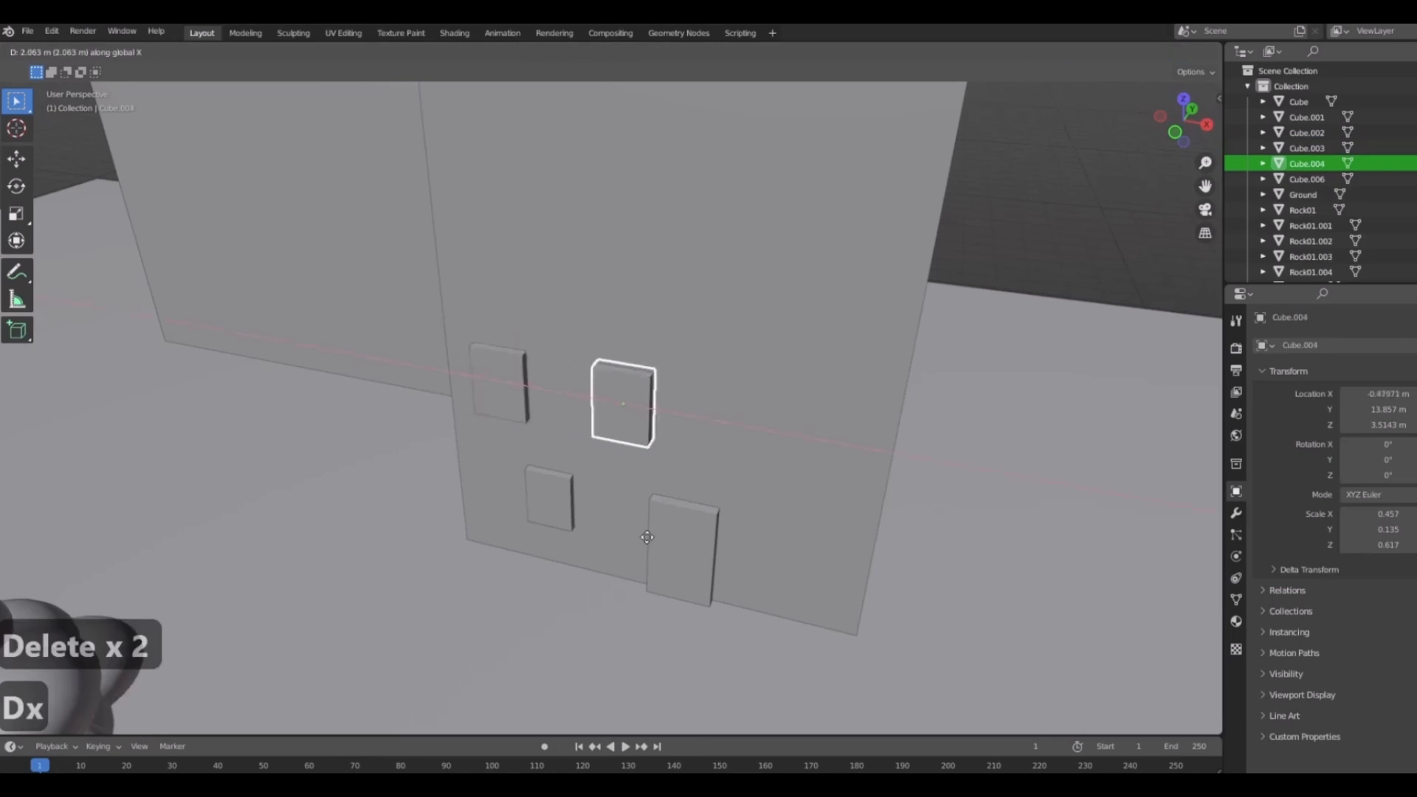
{"action": "left_click", "coordinate": [639, 532]}
{"action": "key", "text": "shift+d"}
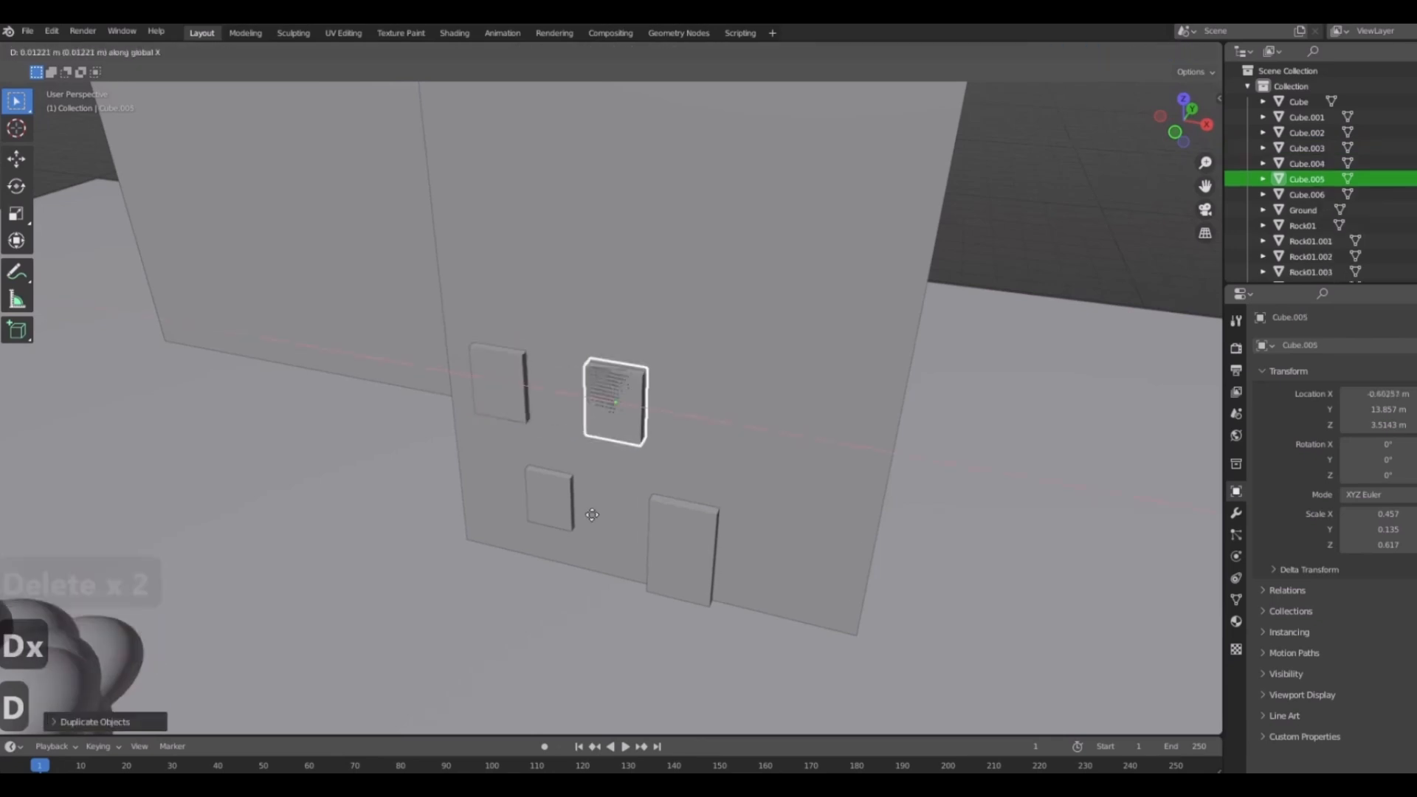
{"action": "key", "text": "x"}
{"action": "left_click", "coordinate": [789, 566]}
Shift the middle upper window along X toward the right to even out the row's spacing.
{"action": "left_click", "coordinate": [613, 408]}
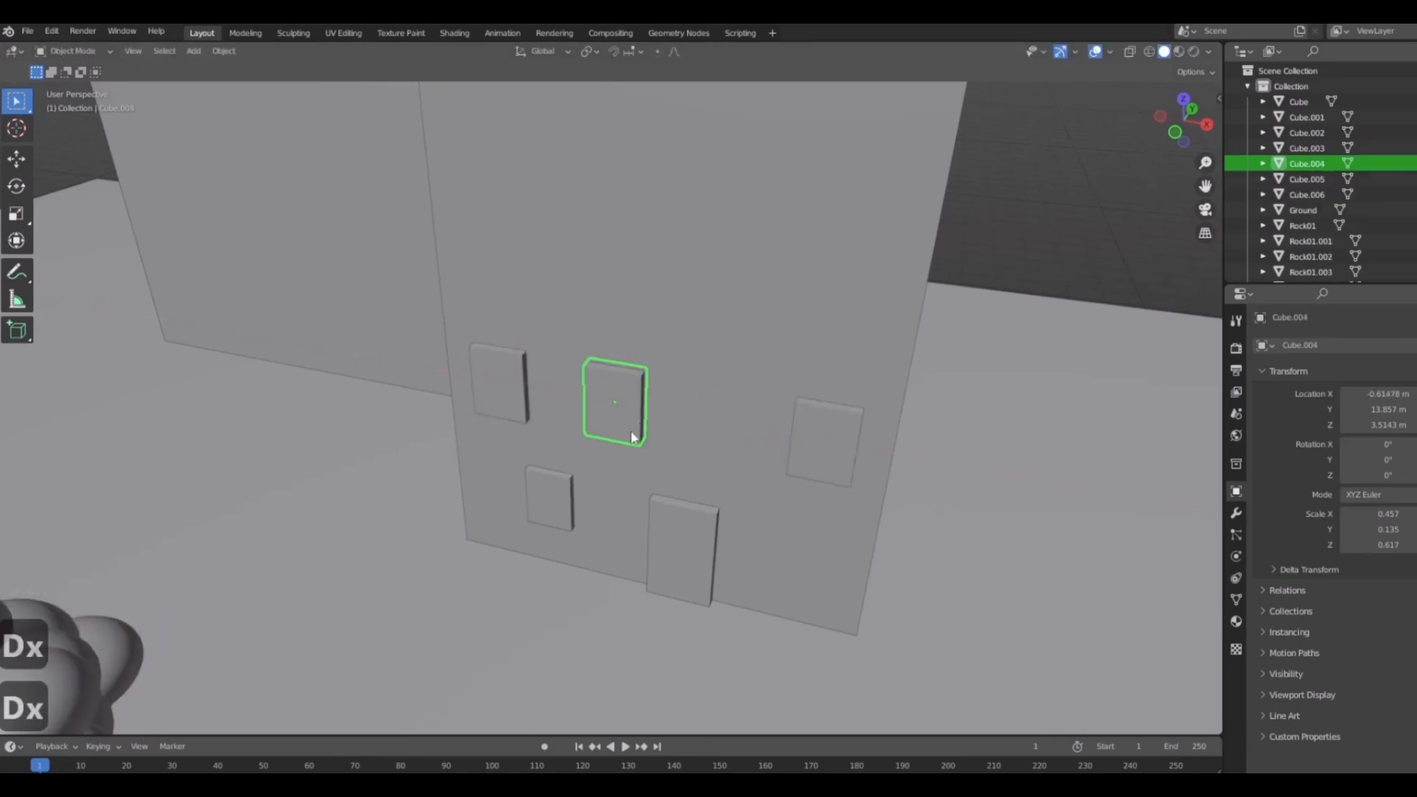
{"action": "key", "text": "g"}
{"action": "key", "text": "x"}
{"action": "left_click", "coordinate": [664, 454]}
Select the door and place the 3D cursor on its front face near the right edge, at handle height.
{"action": "mouse_move", "coordinate": [664, 454]}
{"action": "middle_mouse_down"}
{"action": "mouse_move", "coordinate": [822, 490]}
{"action": "mouse_move", "coordinate": [682, 642]}
{"action": "mouse_move", "coordinate": [706, 436]}
{"action": "mouse_move", "coordinate": [652, 476]}
{"action": "mouse_move", "coordinate": [630, 391]}
{"action": "mouse_move", "coordinate": [655, 446]}
{"action": "middle_mouse_up"}
{"action": "left_click", "coordinate": [627, 383]}
{"action": "scroll", "coordinate": [630, 413], "scroll_direction": "up", "scroll_amount": 4}
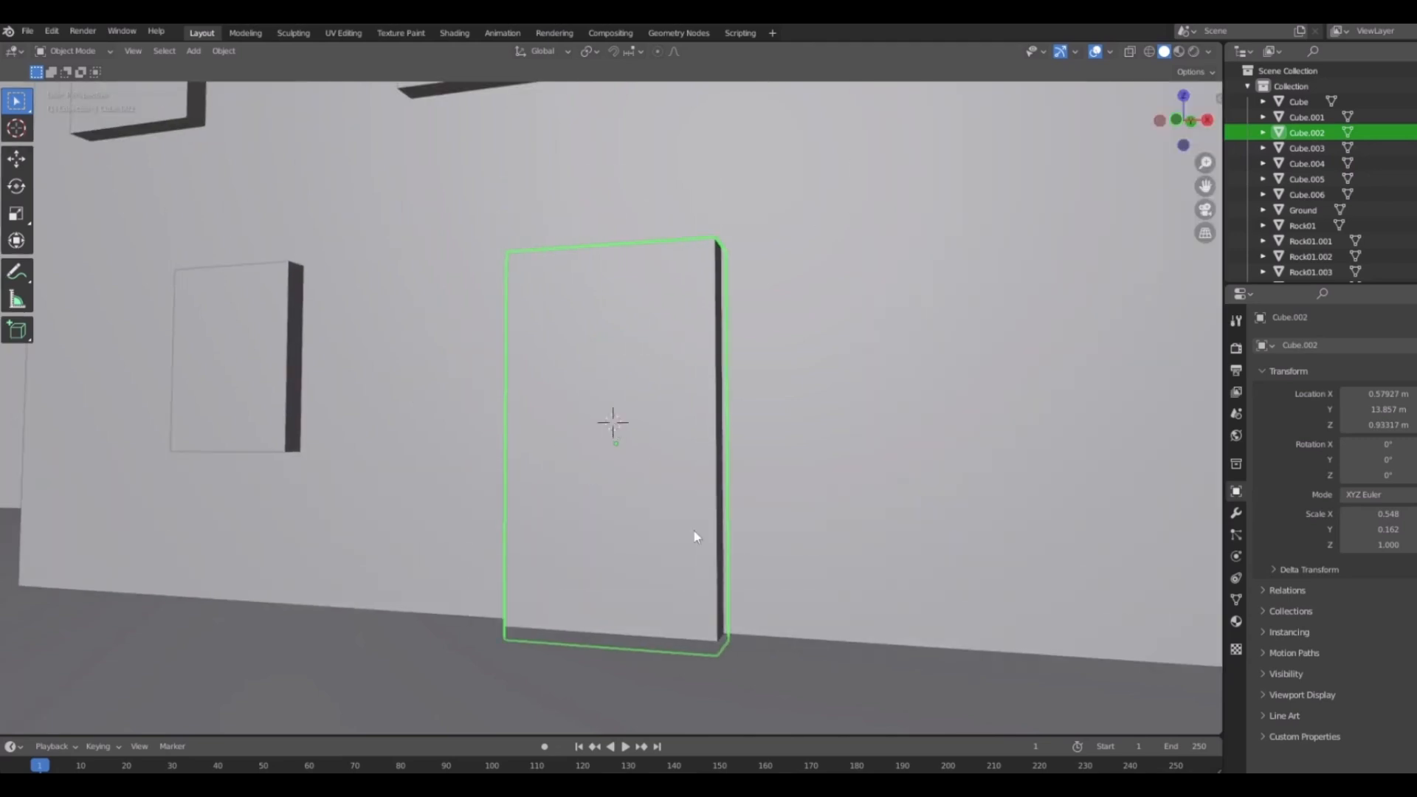
{"action": "middle_click_drag", "start_coordinate": [770, 568], "coordinate": [675, 435]}
{"action": "middle_click_drag", "start_coordinate": [671, 621], "coordinate": [600, 517]}
{"action": "scroll", "coordinate": [595, 576], "scroll_direction": "up", "scroll_amount": 3}
{"action": "scroll", "coordinate": [596, 578], "scroll_direction": "down", "scroll_amount": 5}
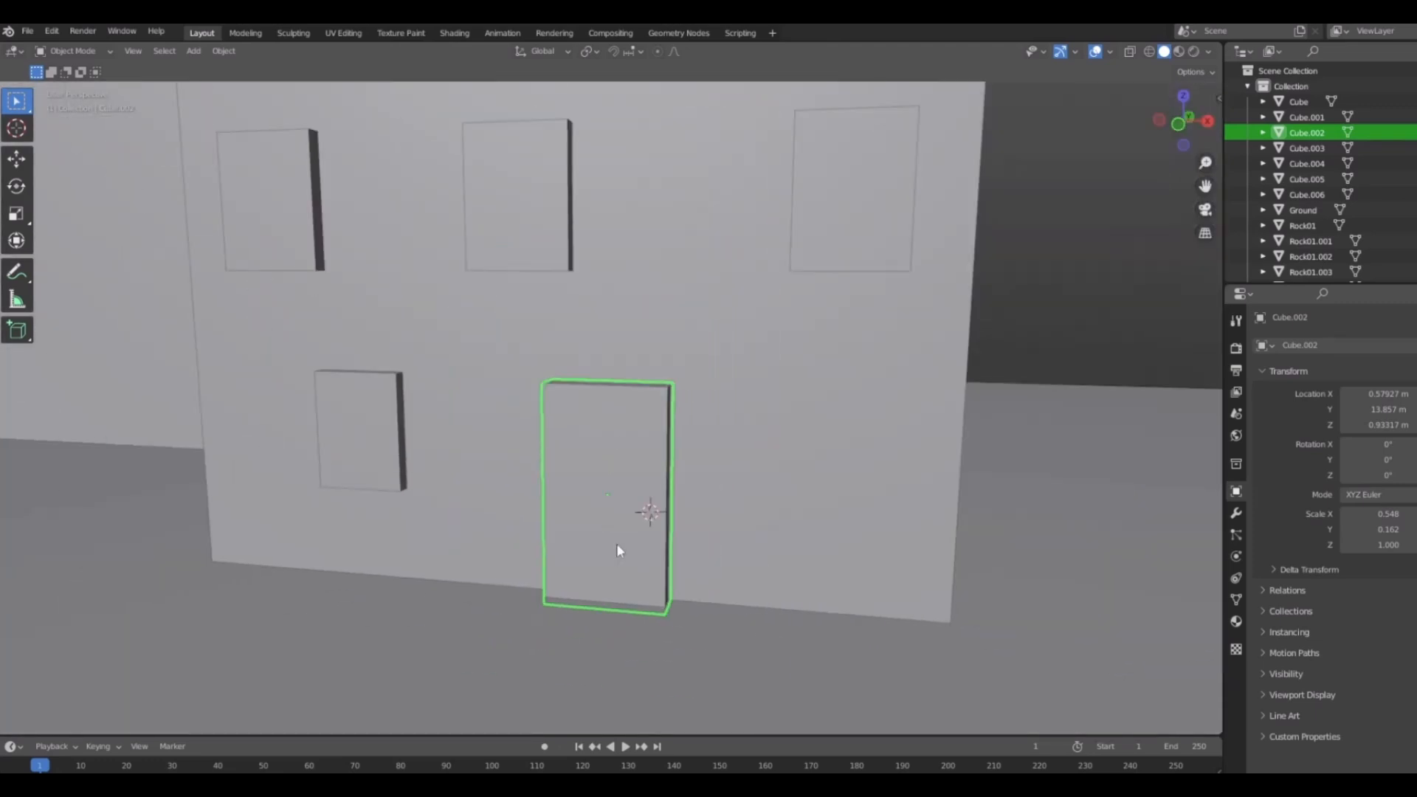
{"action": "middle_click_drag", "start_coordinate": [620, 365], "coordinate": [480, 533]}
Add a cylinder mesh at the 3D cursor as the start of a door handle.
{"action": "key", "text": "shift+a"}
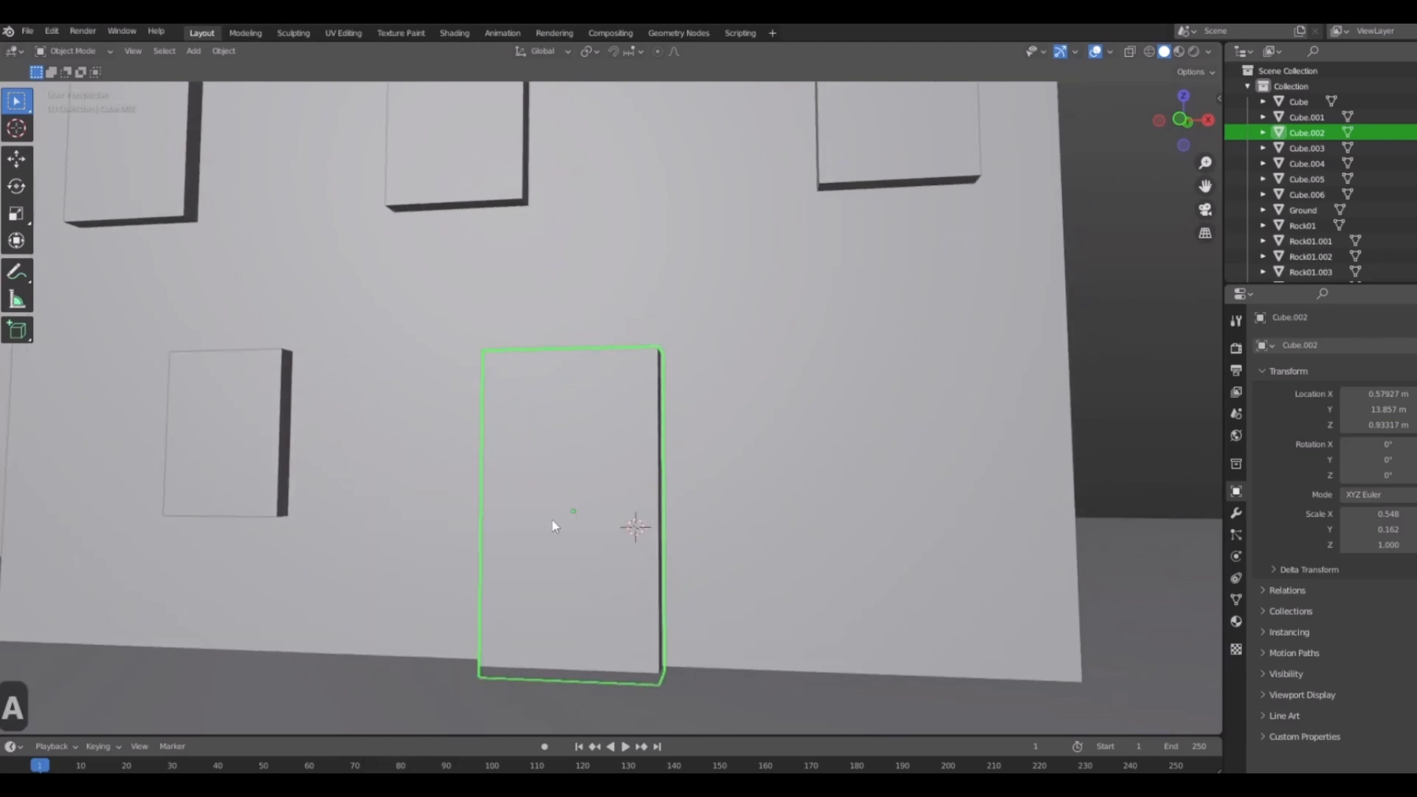
{"action": "key", "text": "shift+a"}
{"action": "mouse_move", "coordinate": [516, 463]}
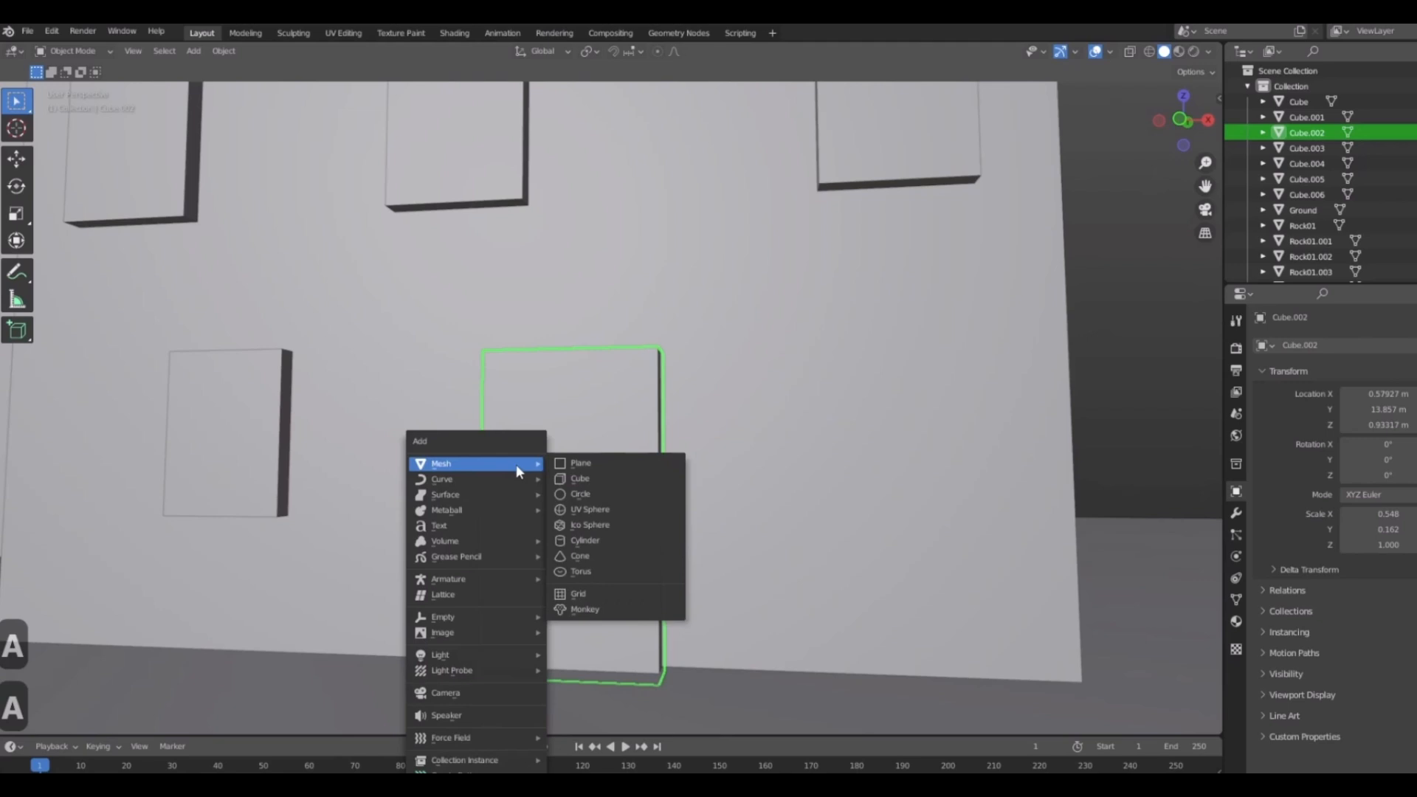
{"action": "left_click", "coordinate": [576, 547]}
Rotate the new cylinder at the door.
{"action": "middle_click_drag", "start_coordinate": [676, 534], "coordinate": [664, 563]}
{"action": "key", "text": "r"}
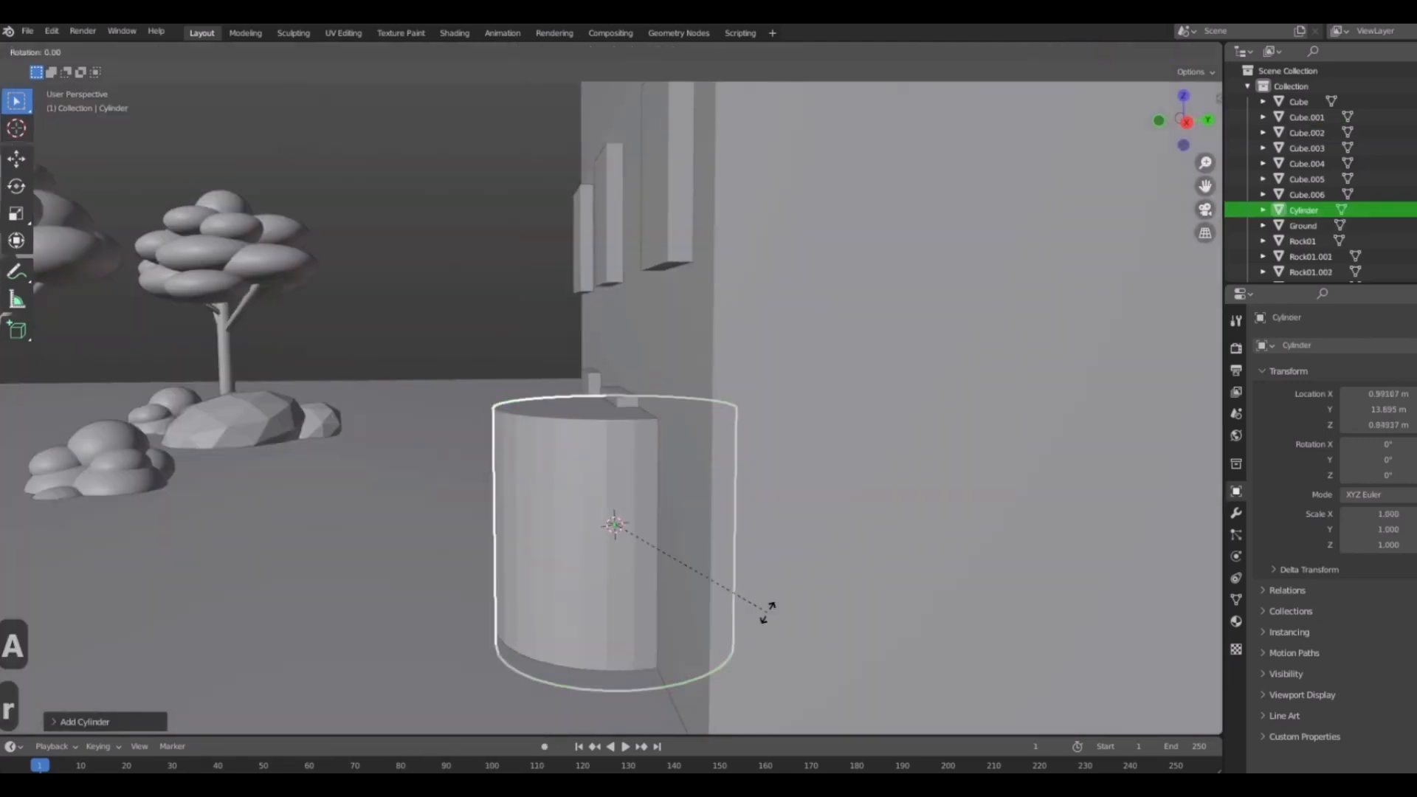
{"action": "type", "text": "rx"}
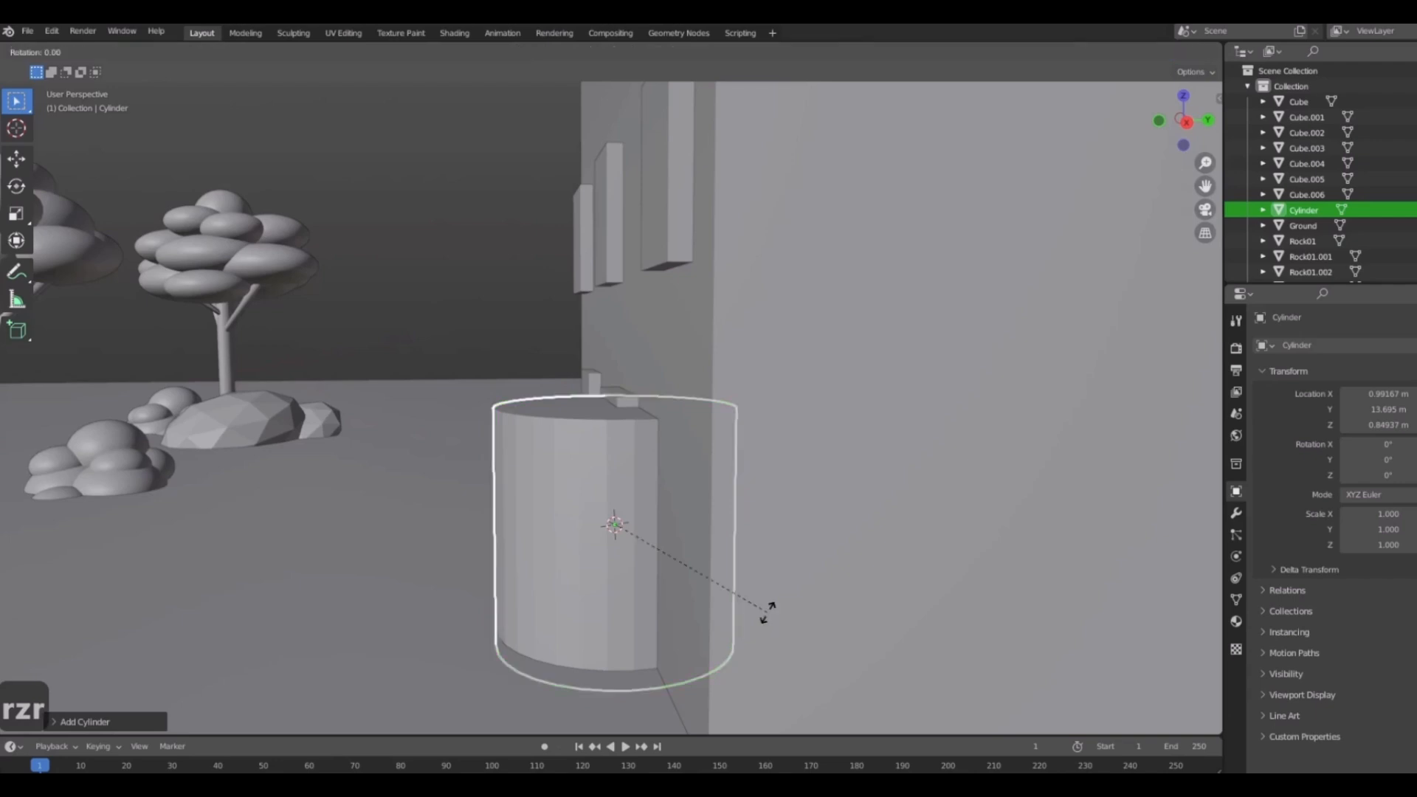
Rotate the cylinder 90° about X and scale it down uniformly to about 0.053.
{"action": "type", "text": "90"}
{"action": "left_click", "coordinate": [767, 611]}
{"action": "middle_click_drag", "start_coordinate": [767, 611], "coordinate": [861, 688]}
{"action": "key", "text": "s"}
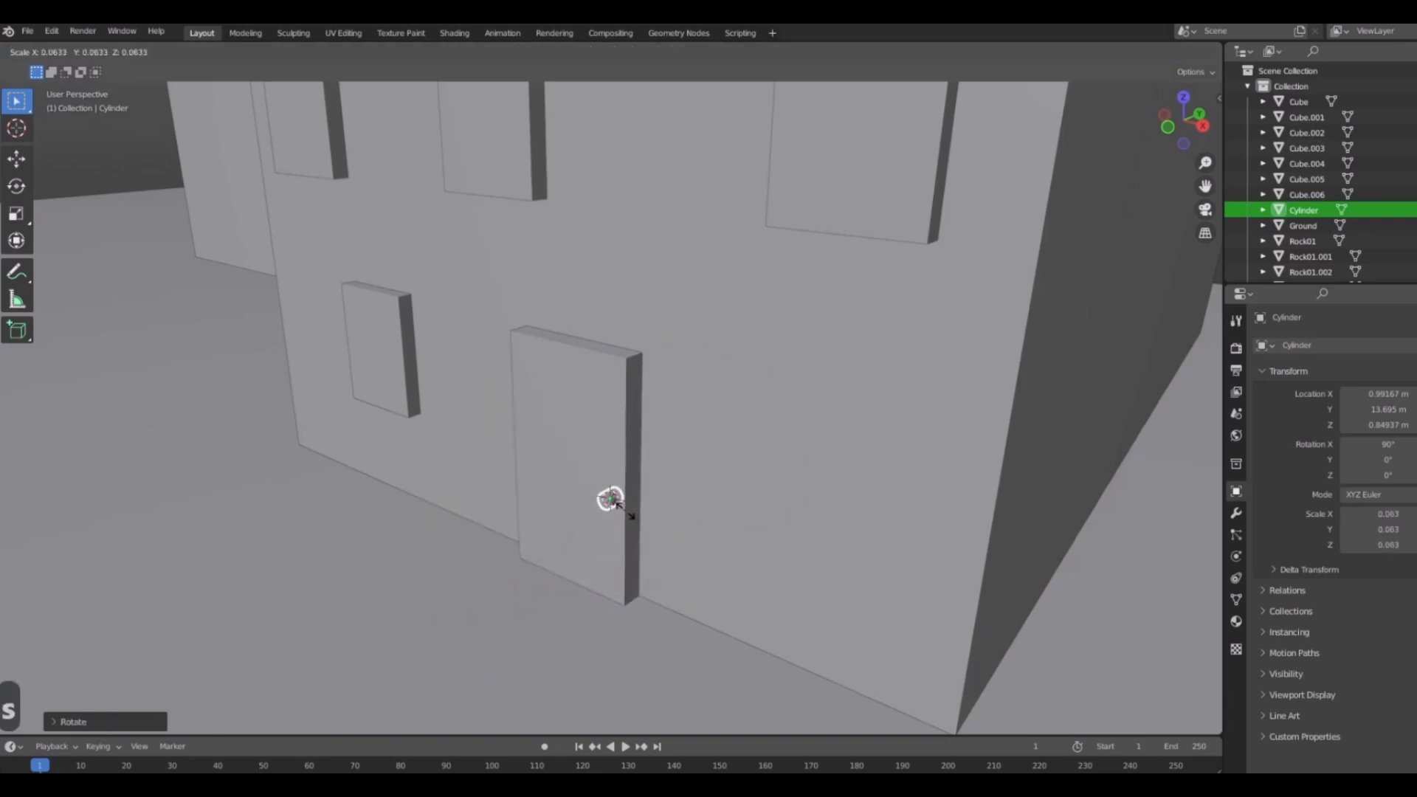
{"action": "left_click", "coordinate": [624, 513]}
Move the small cylinder outward from the door along Y to about 13.648 m.
{"action": "middle_click_drag", "start_coordinate": [624, 513], "coordinate": [721, 534]}
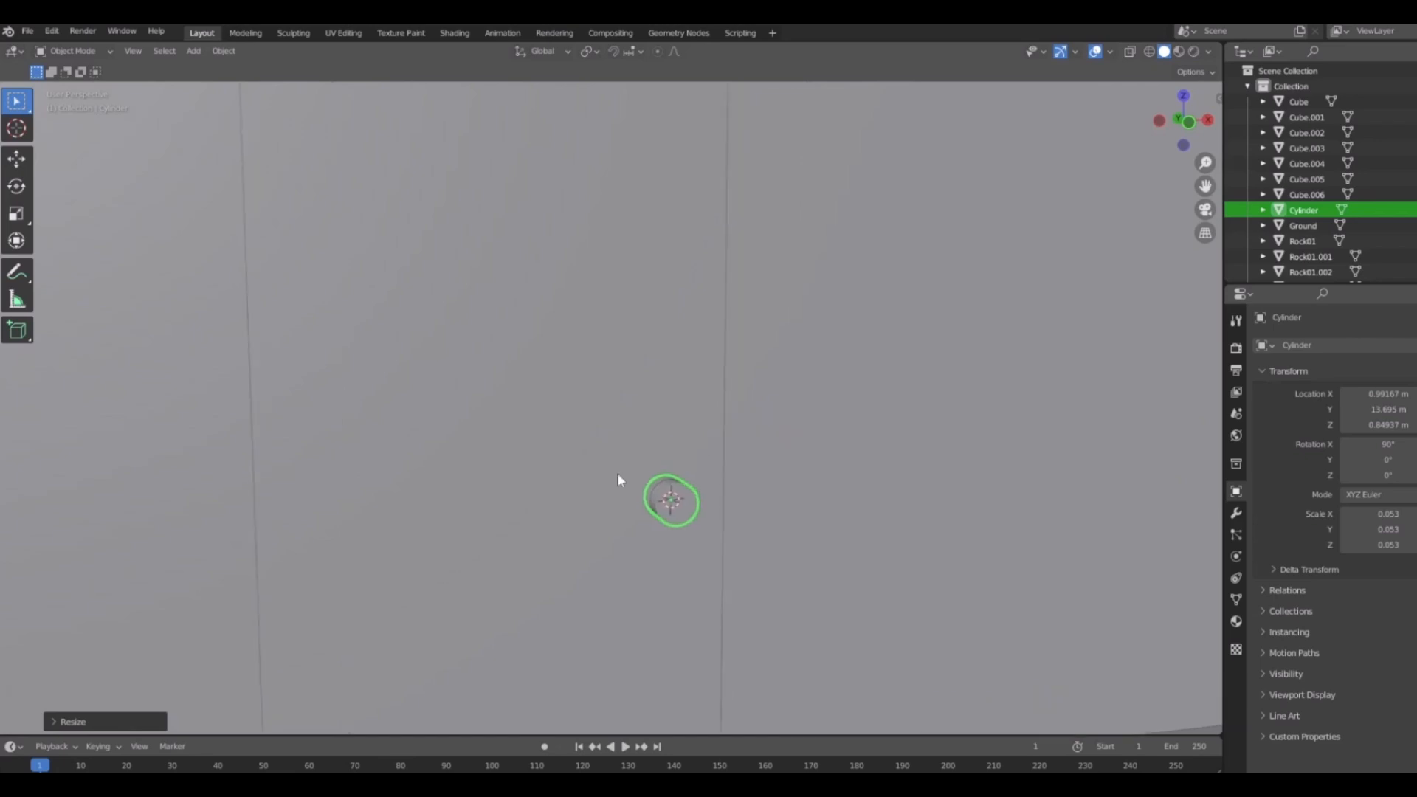
{"action": "middle_click_drag", "start_coordinate": [620, 481], "coordinate": [697, 508]}
{"action": "scroll", "coordinate": [619, 513], "scroll_direction": "up", "scroll_amount": 3}
{"action": "middle_click_drag", "start_coordinate": [611, 516], "coordinate": [664, 452]}
{"action": "scroll", "coordinate": [696, 476], "scroll_direction": "up", "scroll_amount": 4}
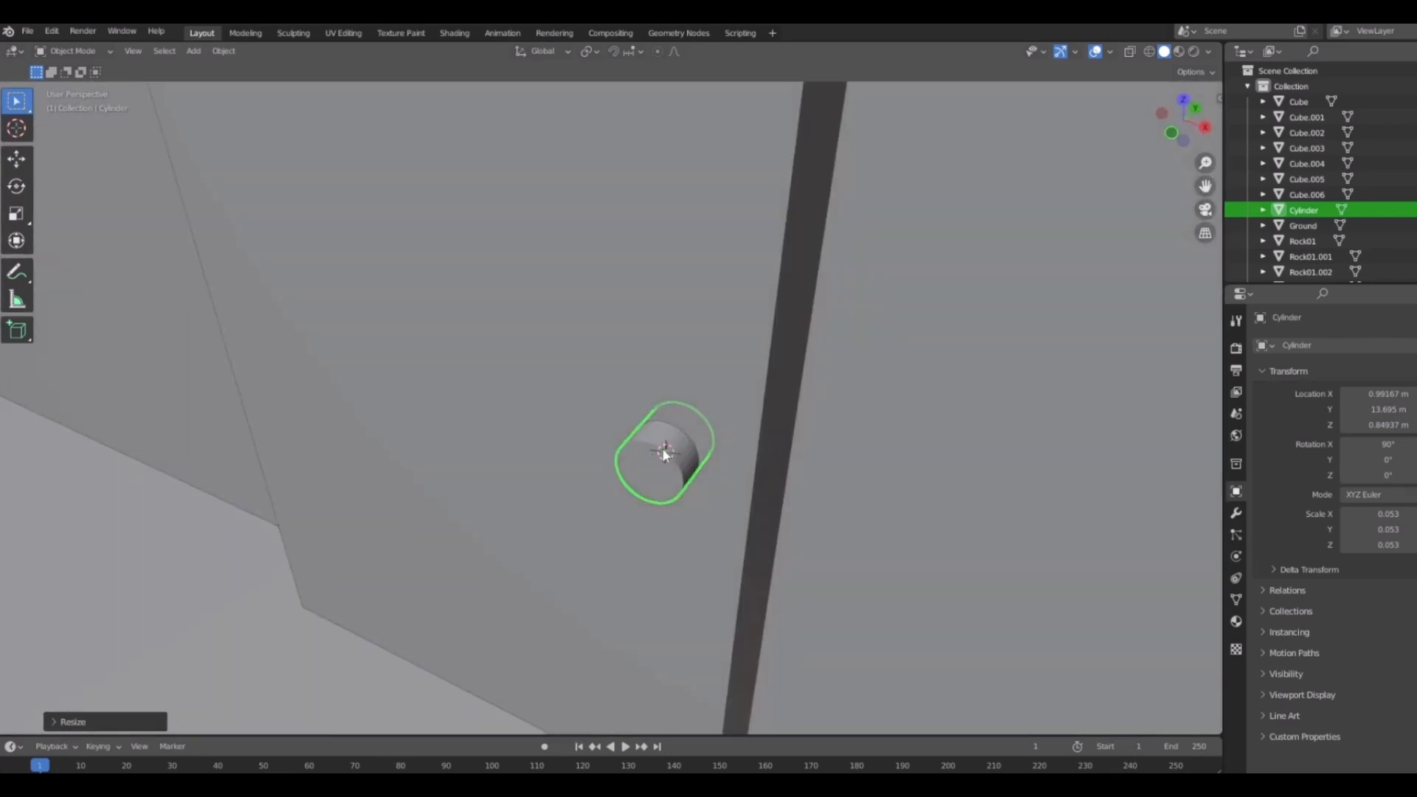
{"action": "middle_click_drag", "start_coordinate": [782, 505], "coordinate": [714, 497]}
{"action": "key", "text": "g"}
{"action": "key", "text": "y"}
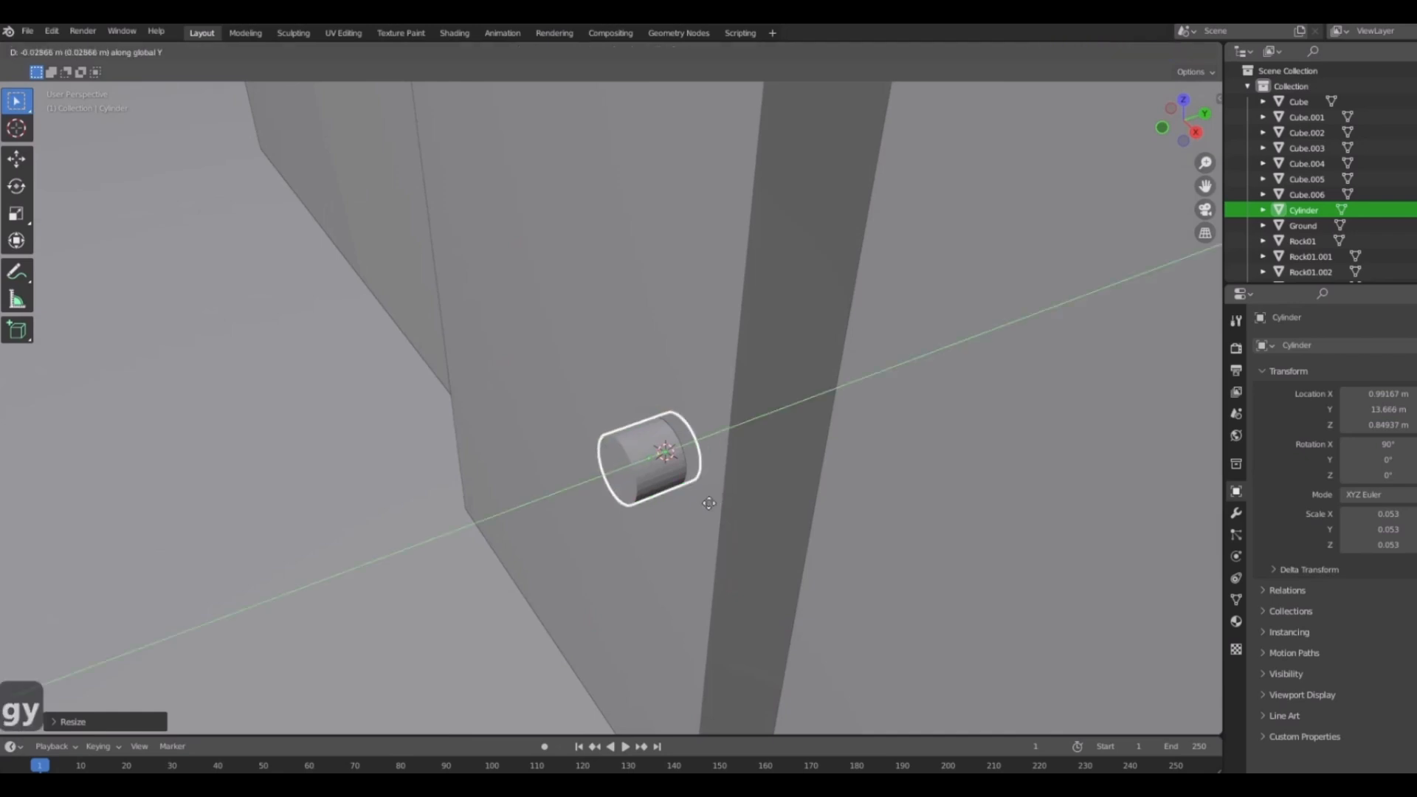
{"action": "left_click", "coordinate": [858, 583]}
{"action": "key", "text": "s"}
{"action": "key", "text": "shift+z"}
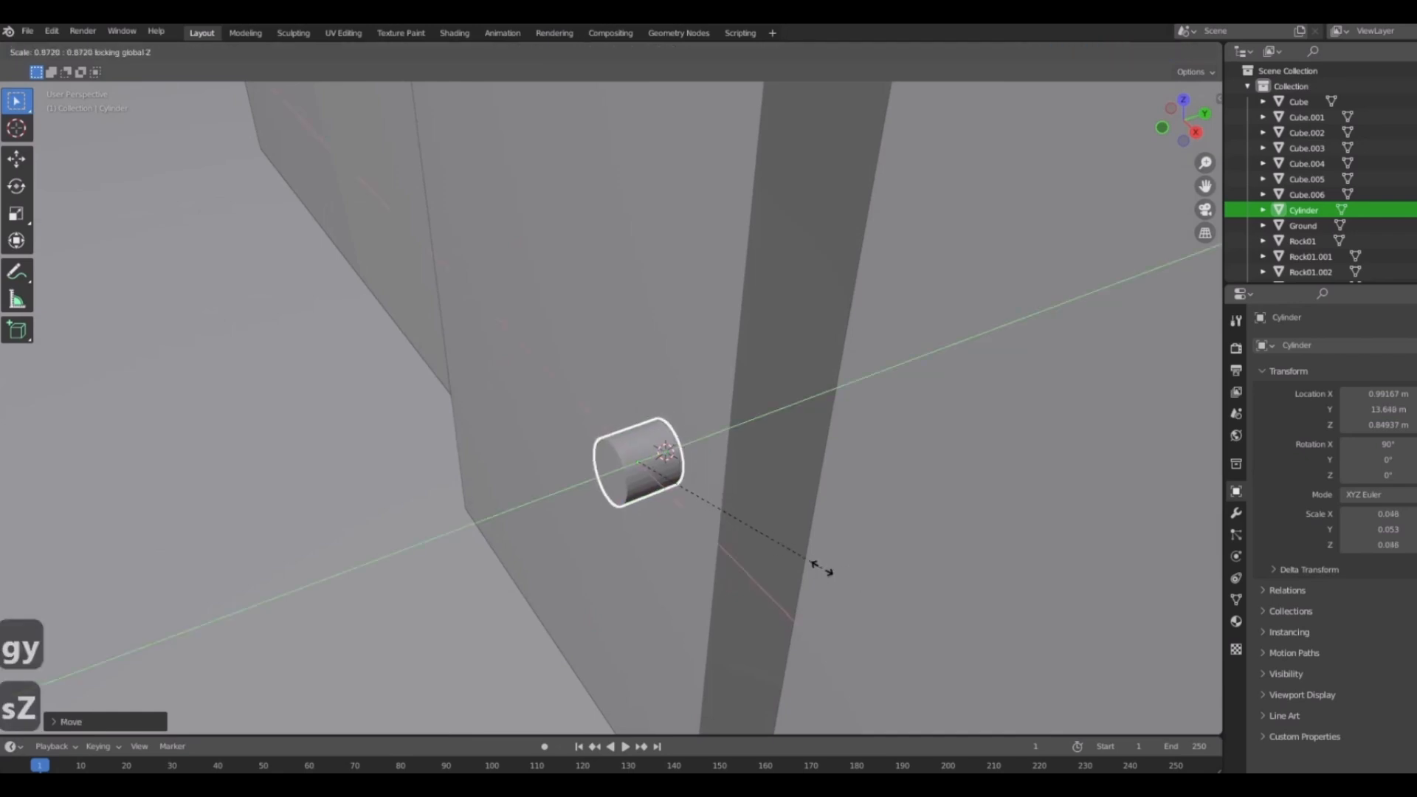
{"action": "key", "text": "Escape"}
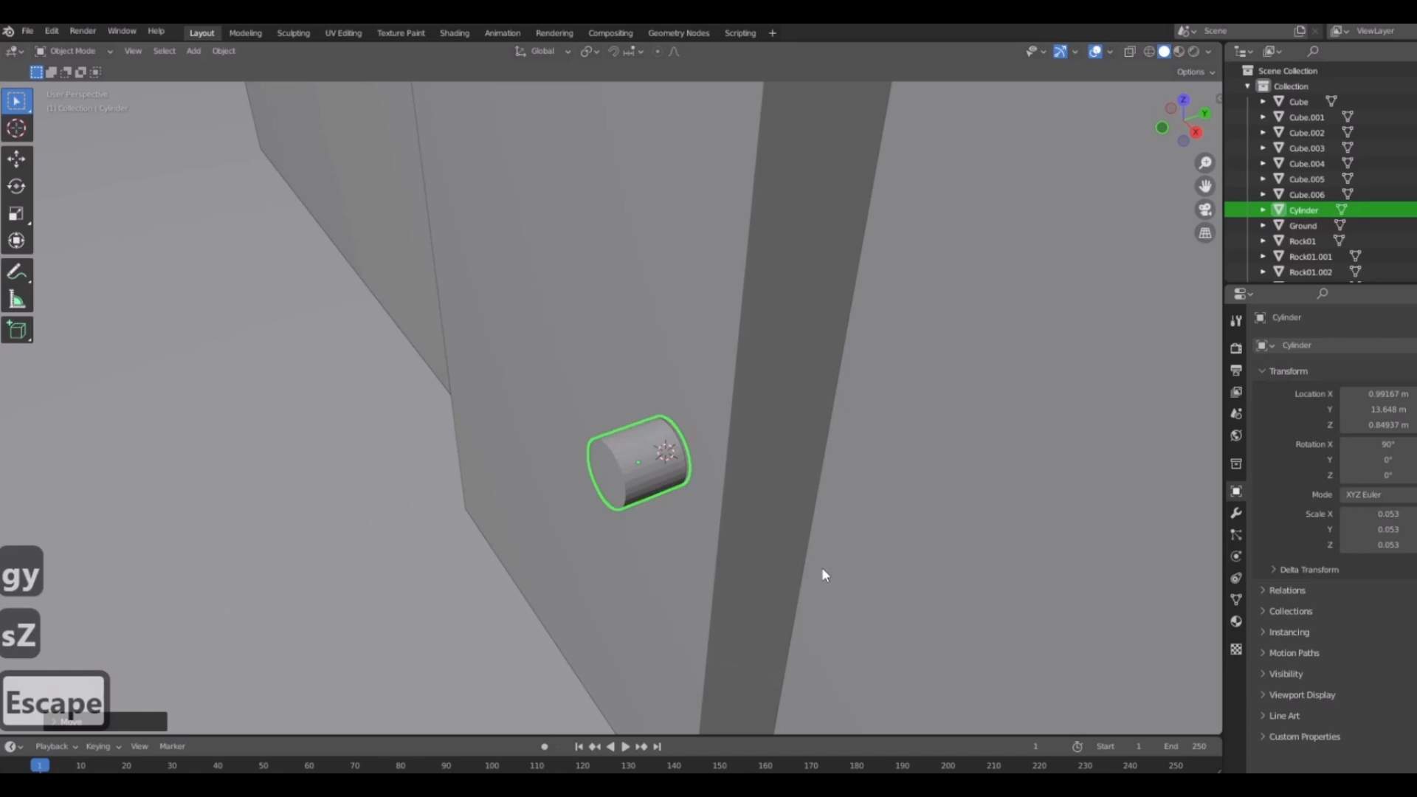
Slim the cylinder to a scale of about 0.021 in all directions but Y, and shorten it along Y to about 0.033.
{"action": "key", "text": "s"}
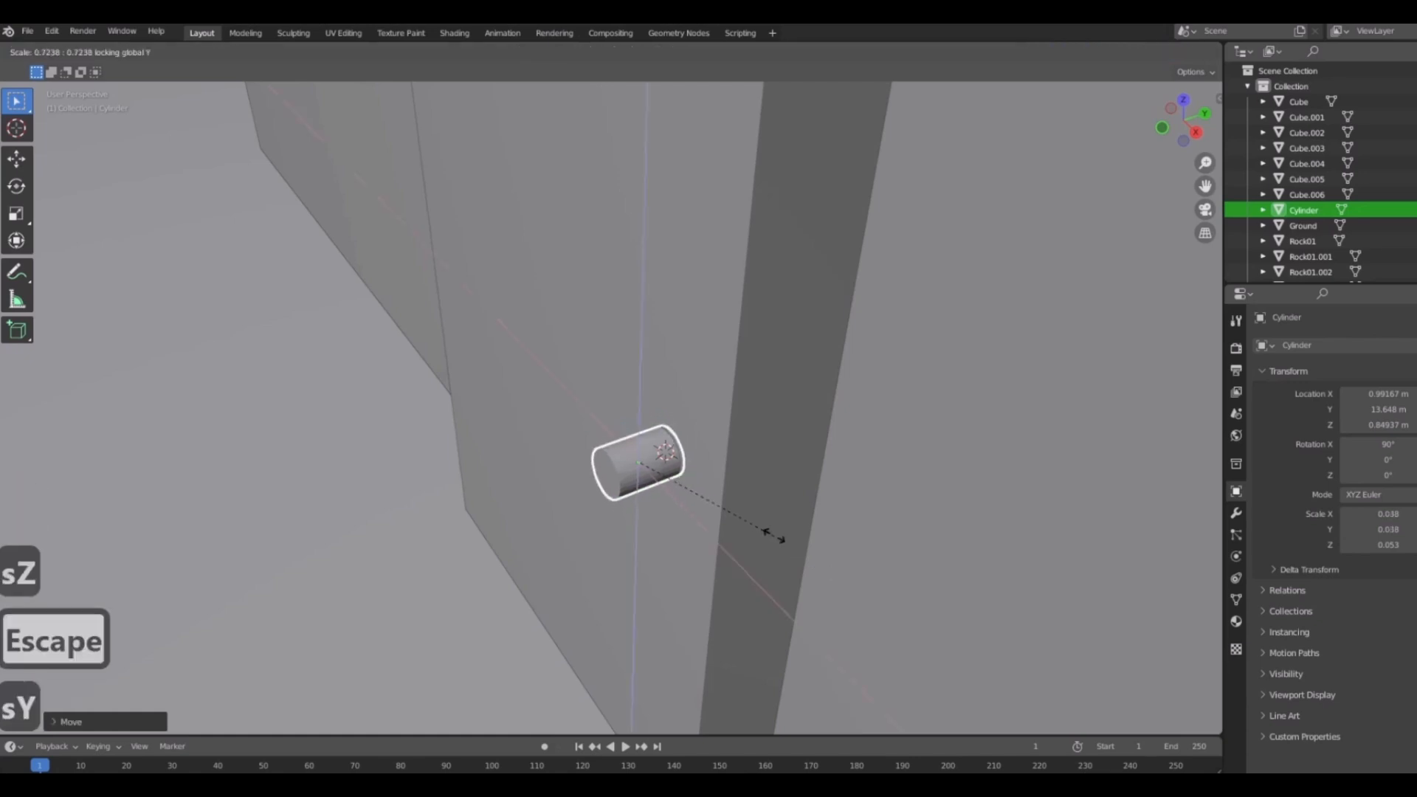
{"action": "right_click", "coordinate": [715, 567]}
{"action": "key", "text": "s"}
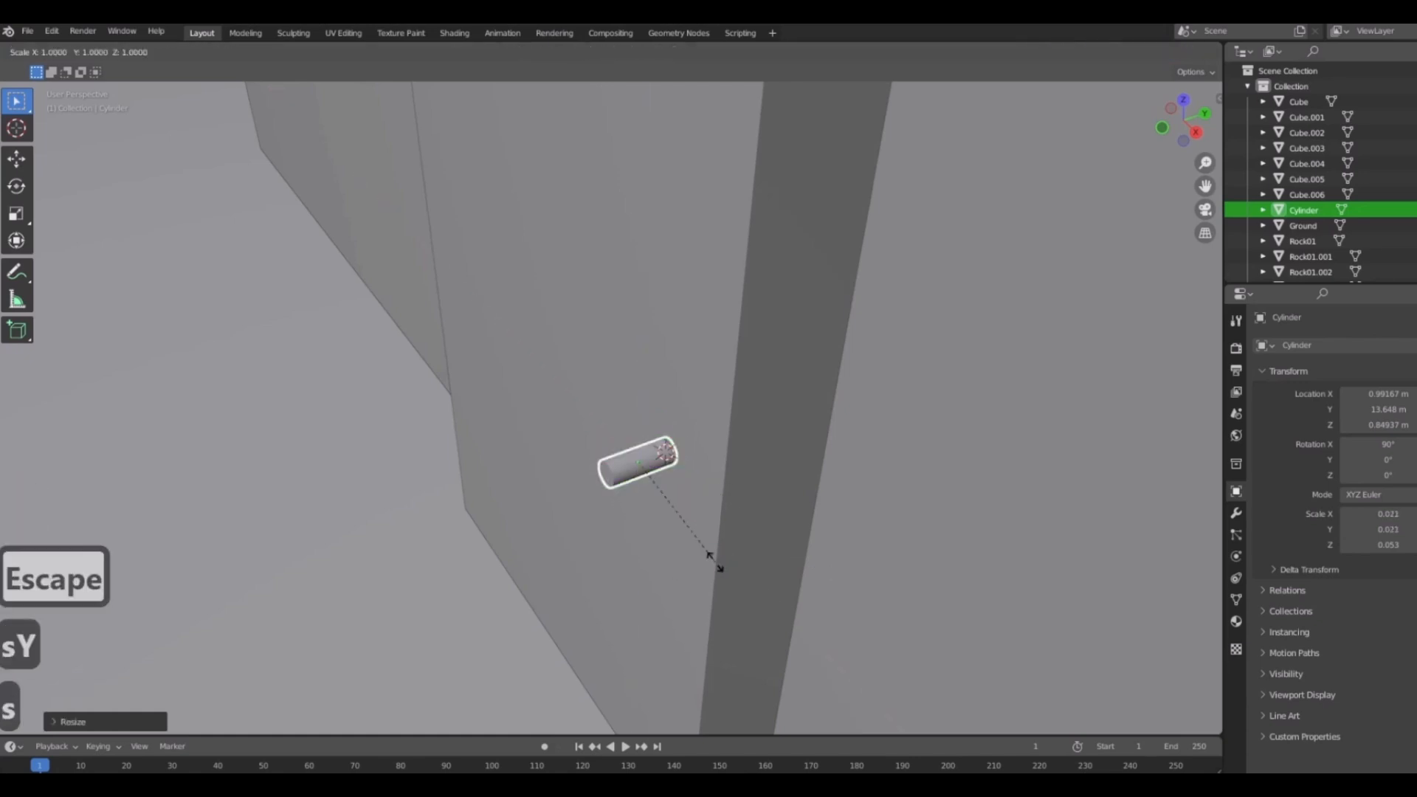
{"action": "key", "text": "y"}
{"action": "right_click", "coordinate": [667, 537]}
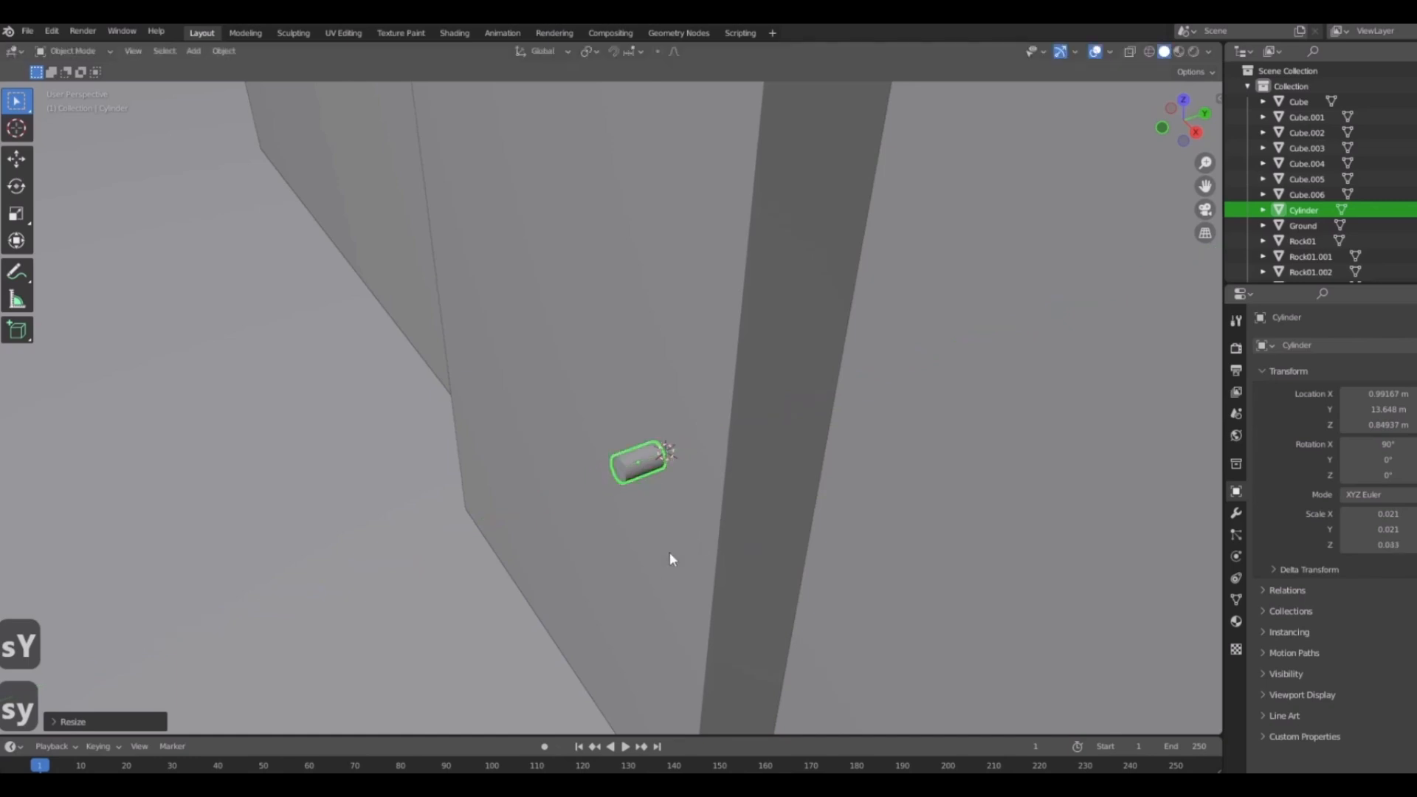
Reposition the handle cylinder in the front view nearer the door's edge, at about X 1.024 m and Z 0.88 m.
{"action": "key", "text": "KP_1"}
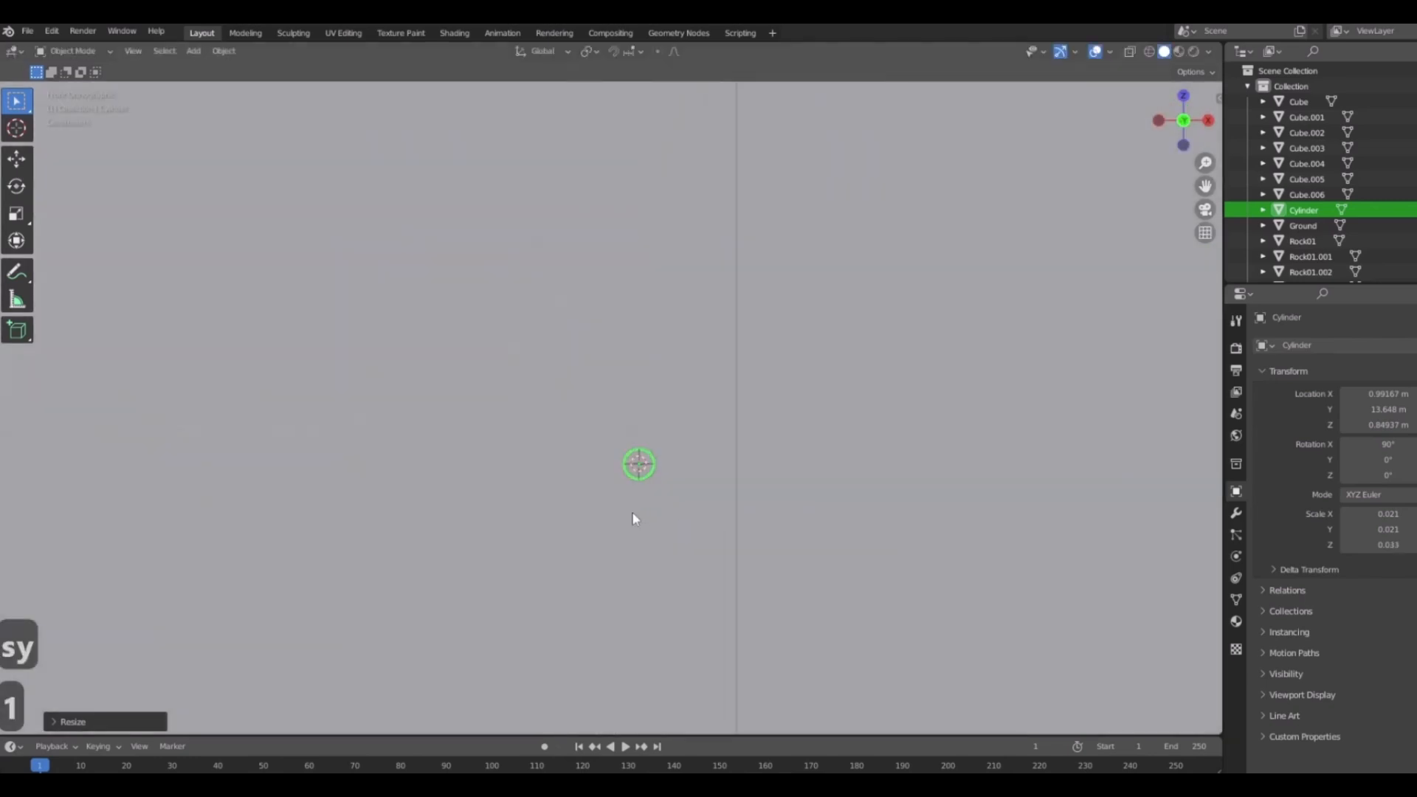
{"action": "key", "text": "g"}
{"action": "left_click", "coordinate": [657, 488]}
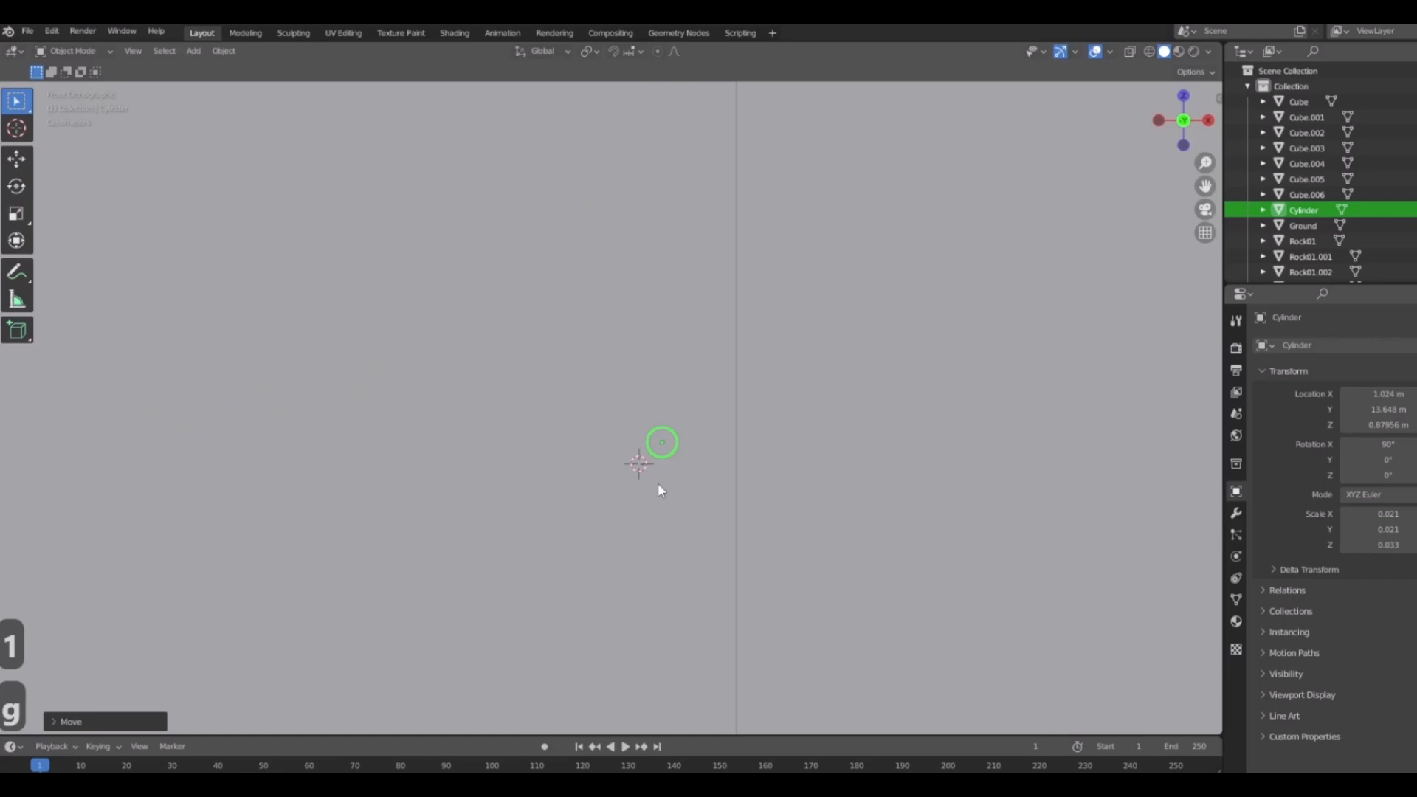
Move the handle cylinder along Y to about 13.666 m in the right view so its end meets the door face.
{"action": "middle_click_drag", "start_coordinate": [692, 481], "coordinate": [680, 317]}
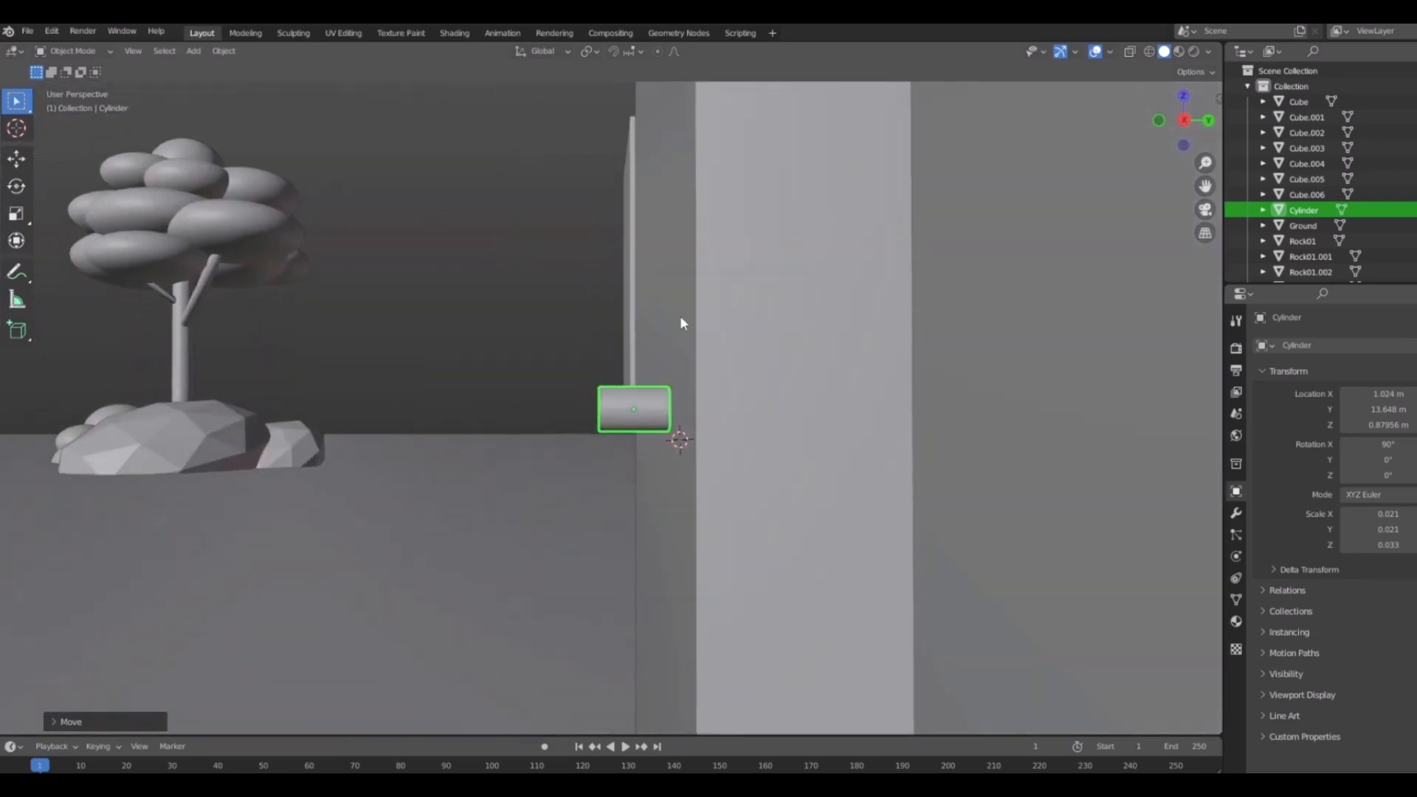
{"action": "key", "text": "KP_3"}
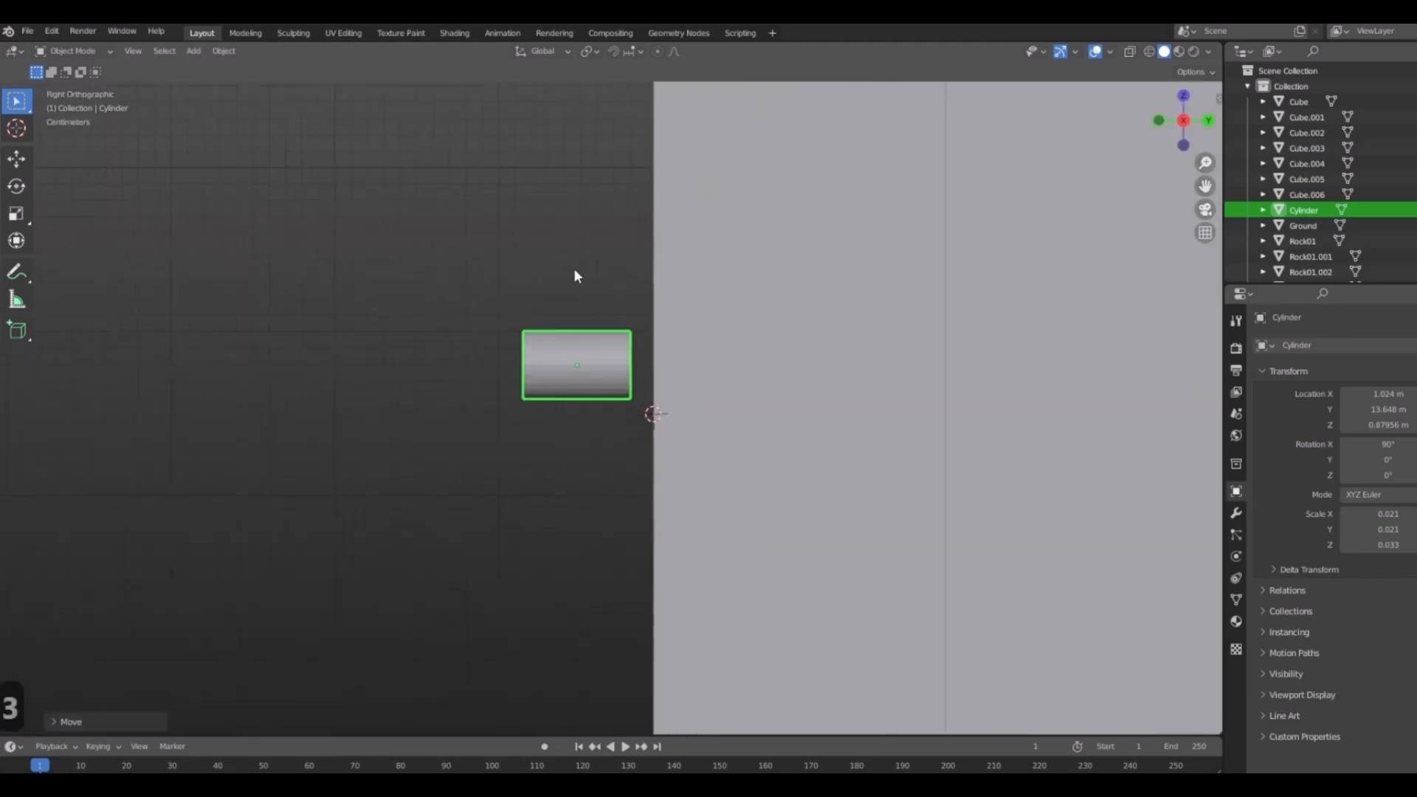
{"action": "scroll", "coordinate": [655, 339], "scroll_direction": "up", "scroll_amount": 5}
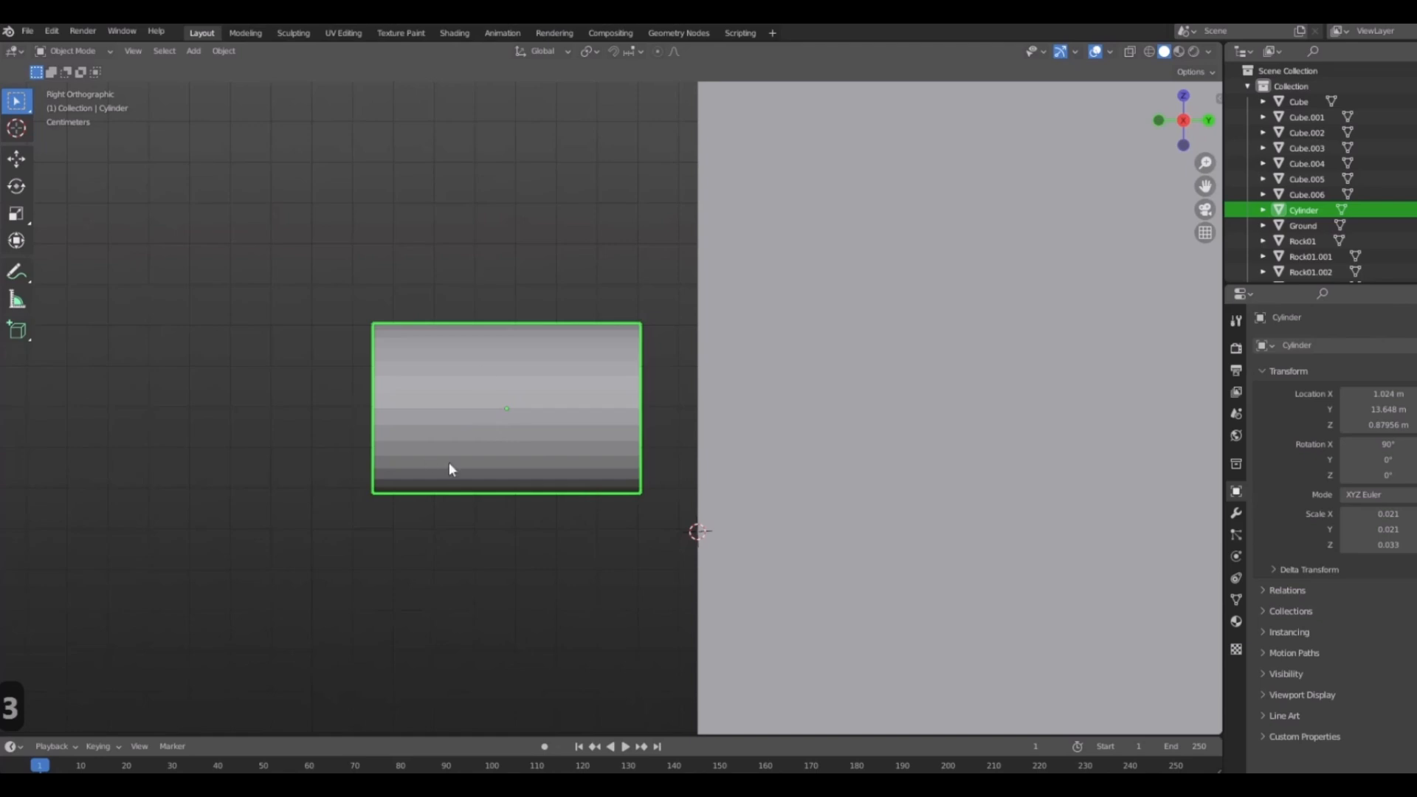
{"action": "key", "text": "g"}
{"action": "key", "text": "y"}
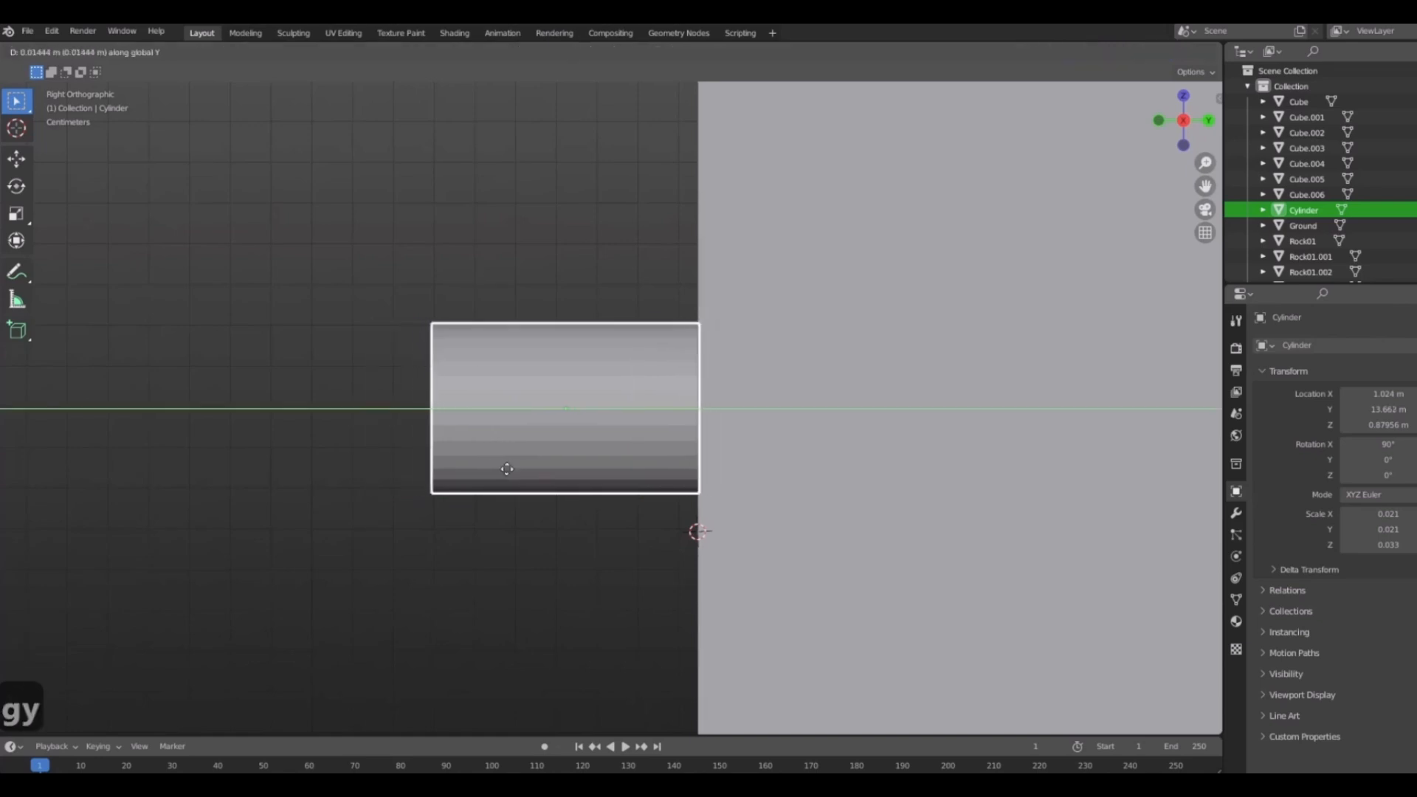
{"action": "left_click", "coordinate": [522, 471]}
Examine how the handle cylinder sits on the door and review the whole scene with buildings, trees and rocks.
{"action": "scroll", "coordinate": [459, 361], "scroll_direction": "down", "scroll_amount": 12}
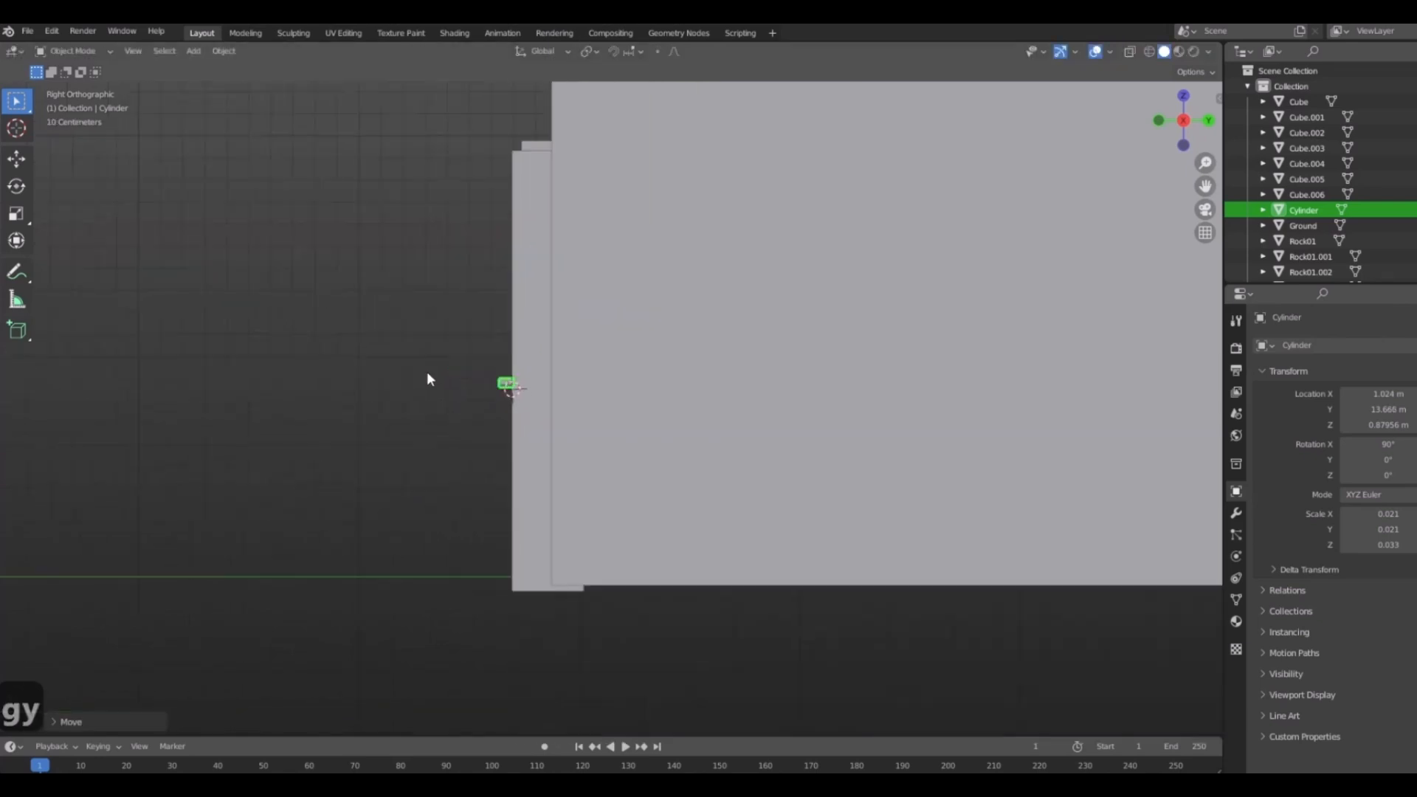
{"action": "middle_click_drag", "start_coordinate": [426, 373], "coordinate": [444, 410]}
{"action": "scroll", "coordinate": [445, 412], "scroll_direction": "up", "scroll_amount": 2}
{"action": "middle_click_drag", "start_coordinate": [664, 362], "coordinate": [486, 354]}
{"action": "left_click", "coordinate": [639, 277]}
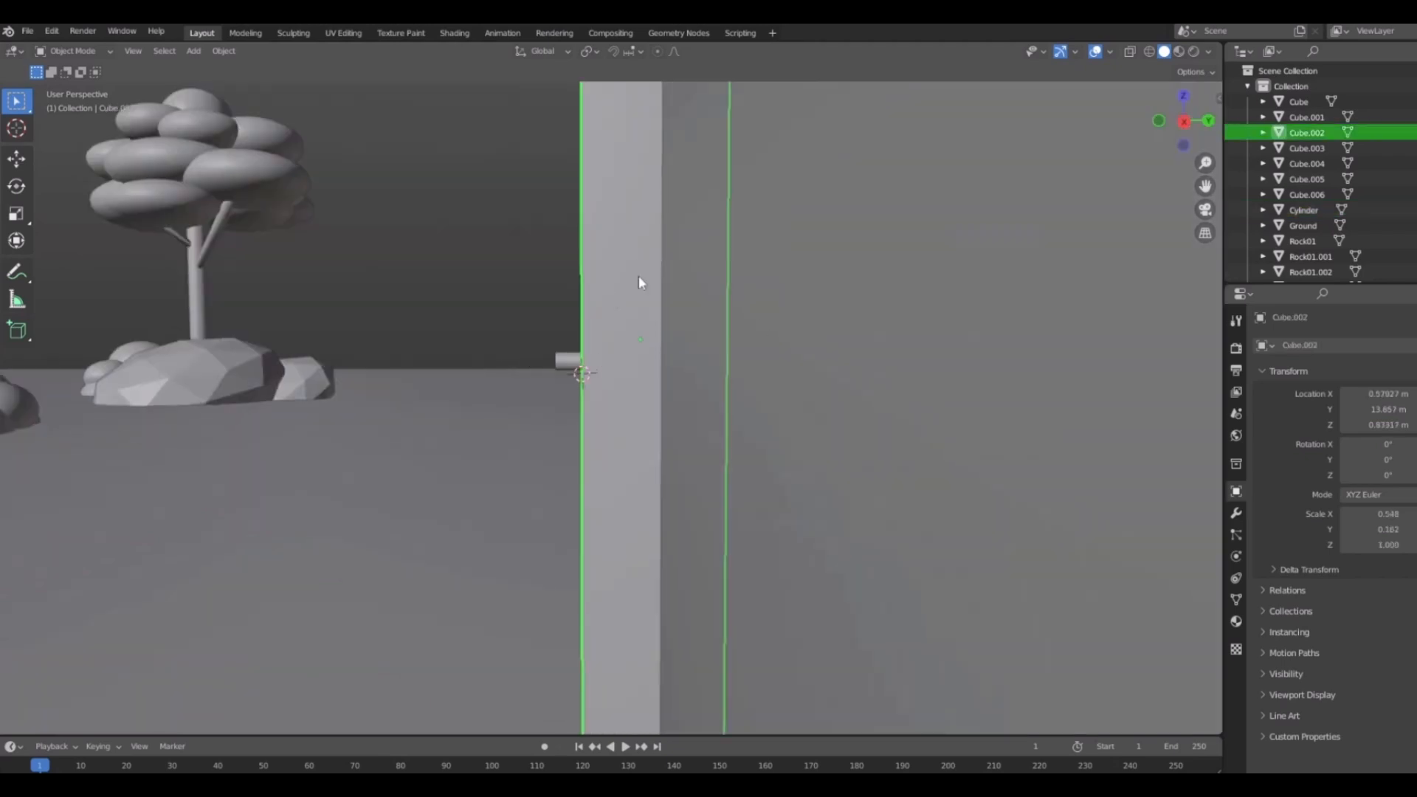
{"action": "left_click", "coordinate": [742, 431]}
{"action": "scroll", "coordinate": [740, 429], "scroll_direction": "up", "scroll_amount": 1}
{"action": "left_click", "coordinate": [694, 293]}
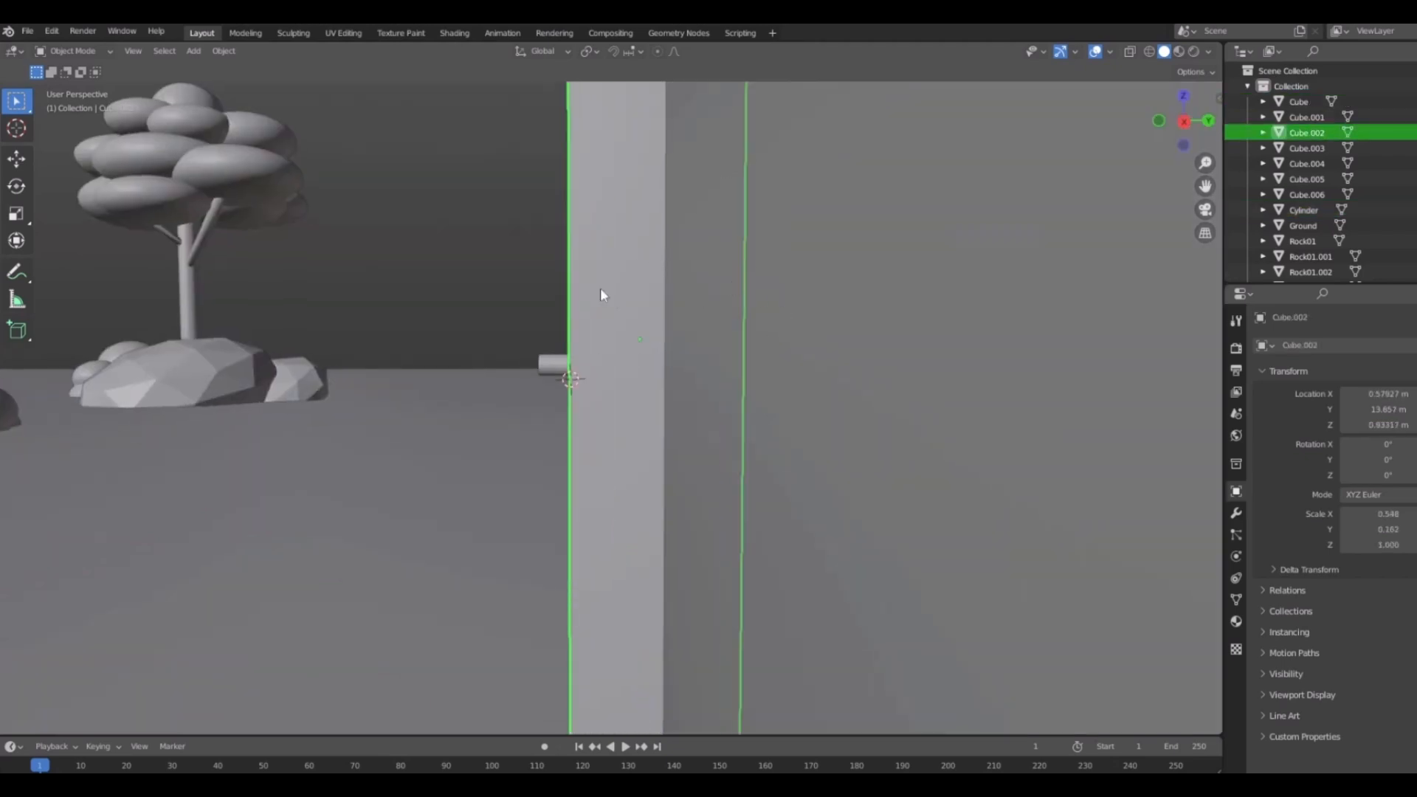
{"action": "scroll", "coordinate": [599, 288], "scroll_direction": "down", "scroll_amount": 3}
{"action": "middle_click_drag", "start_coordinate": [600, 287], "coordinate": [700, 428]}
{"action": "scroll", "coordinate": [554, 301], "scroll_direction": "down", "scroll_amount": 5}
{"action": "key", "text": "shift+c"}
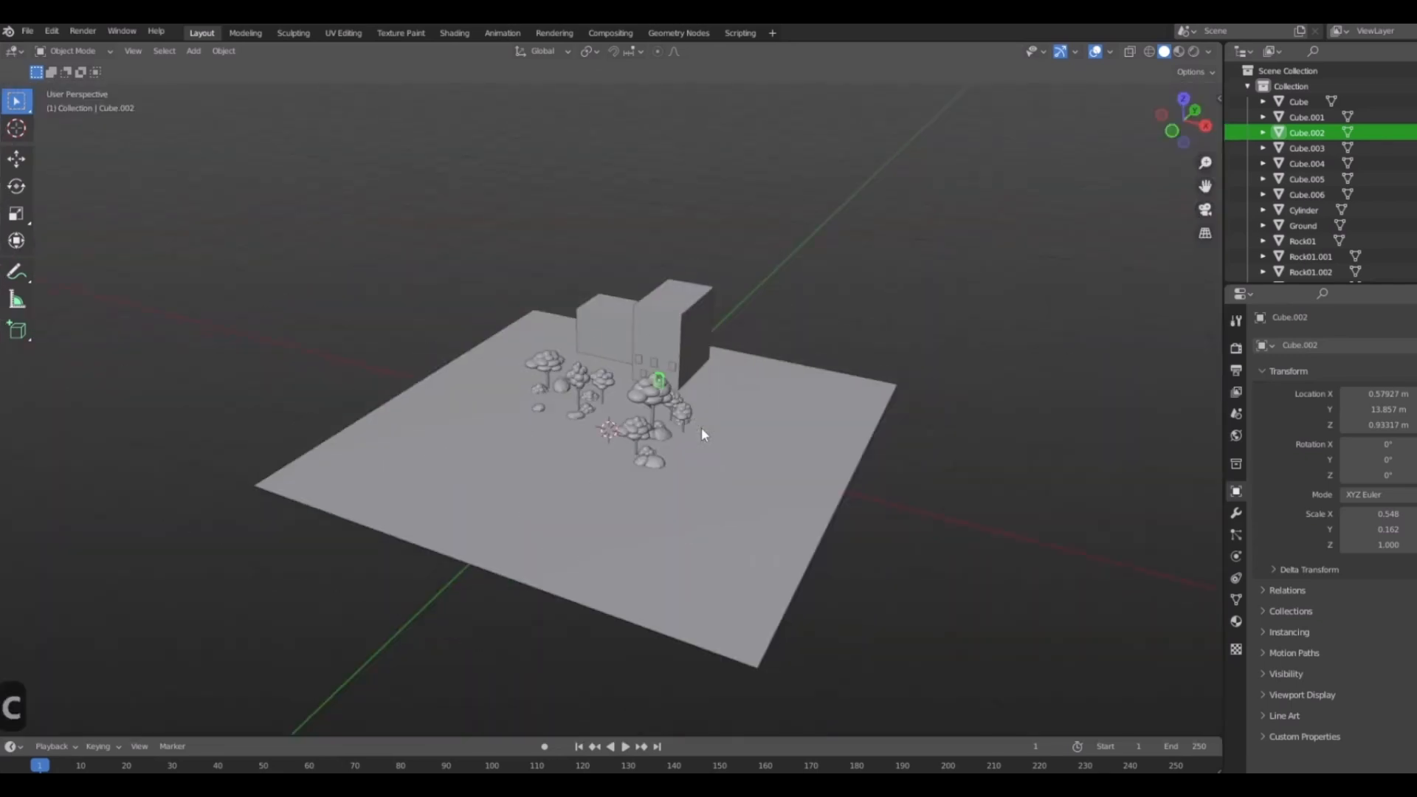
{"action": "scroll", "coordinate": [606, 357], "scroll_direction": "up", "scroll_amount": 4}
{"action": "middle_click_drag", "start_coordinate": [790, 381], "coordinate": [668, 366], "text": "shift"}
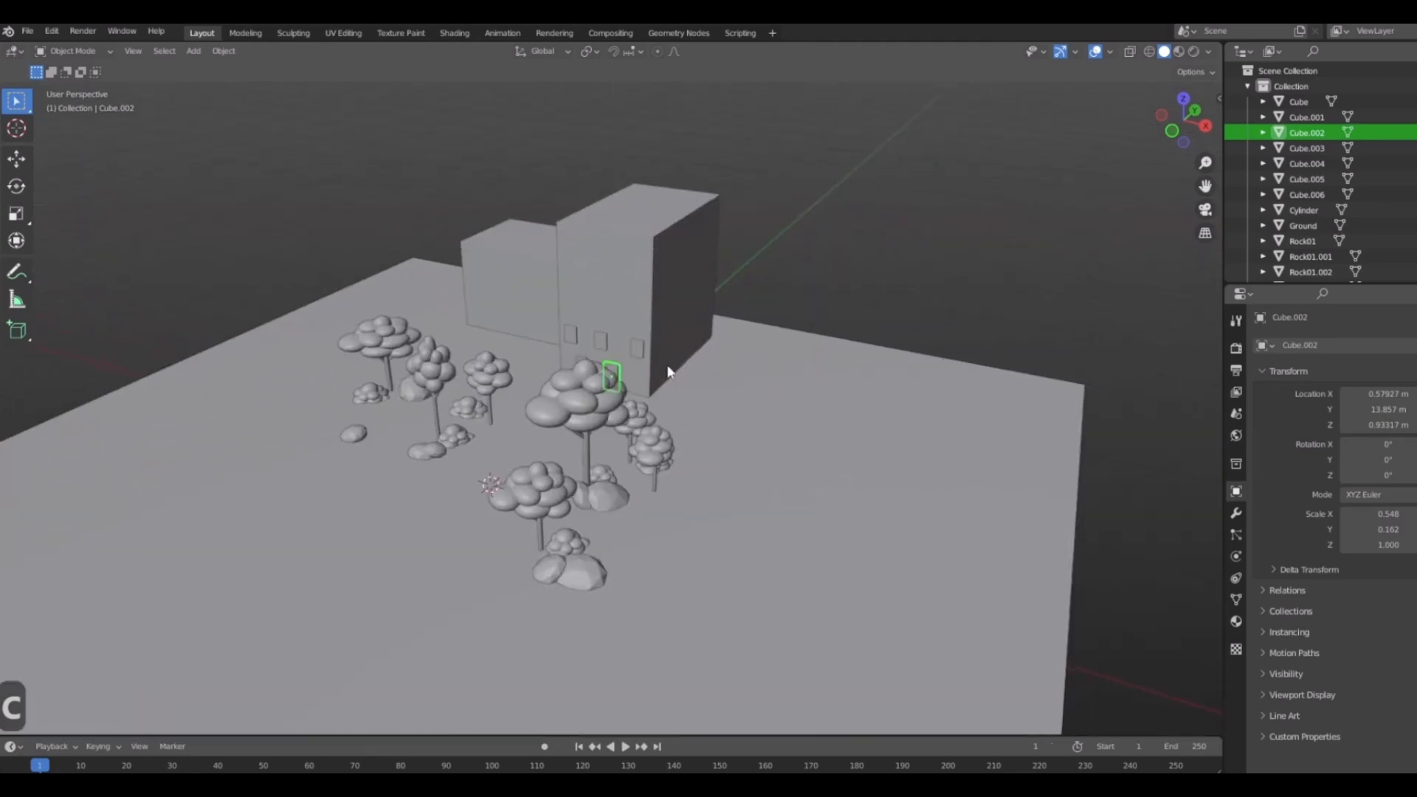
{"action": "middle_click_drag", "start_coordinate": [476, 425], "coordinate": [780, 525], "text": "shift"}
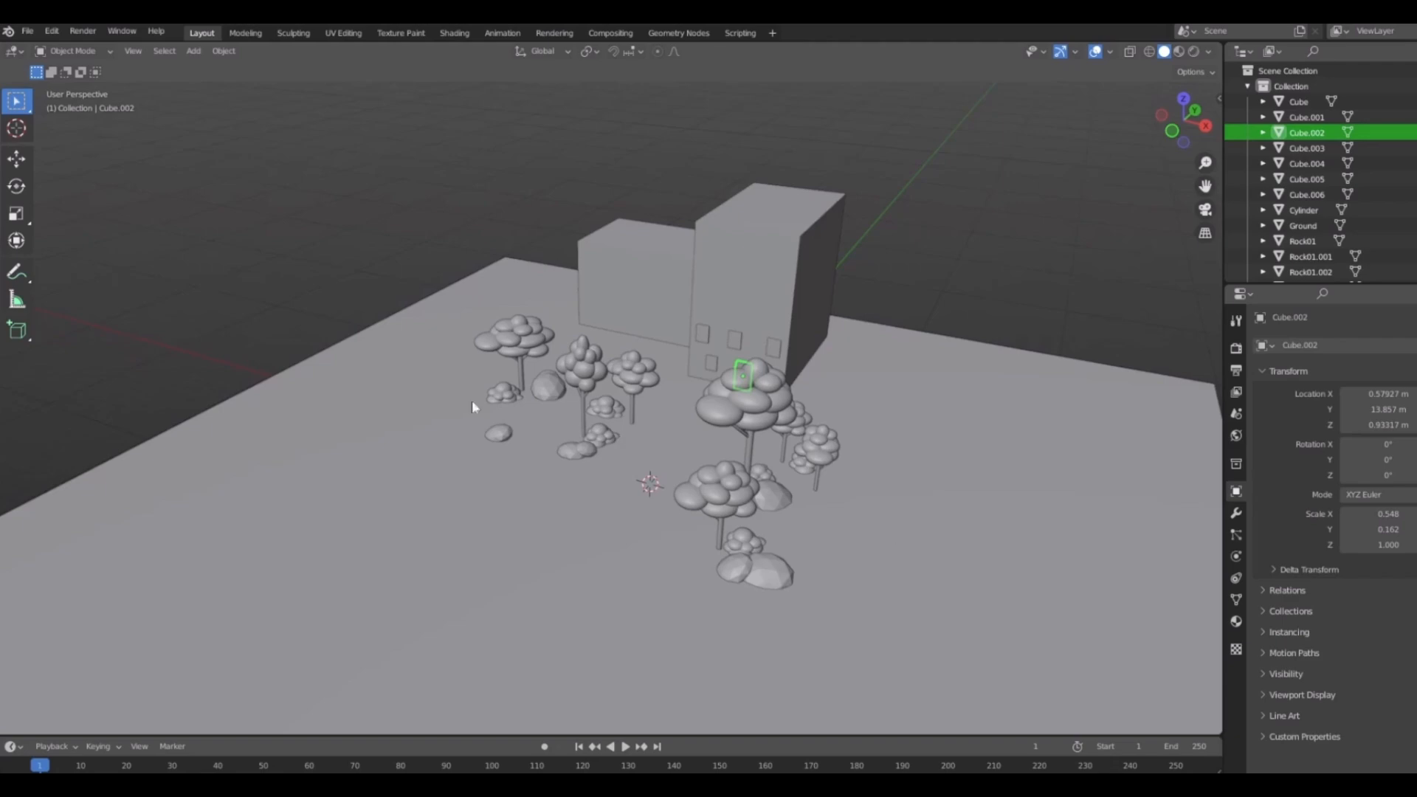
{"action": "scroll", "coordinate": [699, 405], "scroll_direction": "up", "scroll_amount": 7}
{"action": "scroll", "coordinate": [707, 399], "scroll_direction": "down", "scroll_amount": 4}
{"action": "middle_click_drag", "start_coordinate": [707, 400], "coordinate": [768, 375]}
{"action": "middle_click_drag", "start_coordinate": [915, 370], "coordinate": [862, 345]}
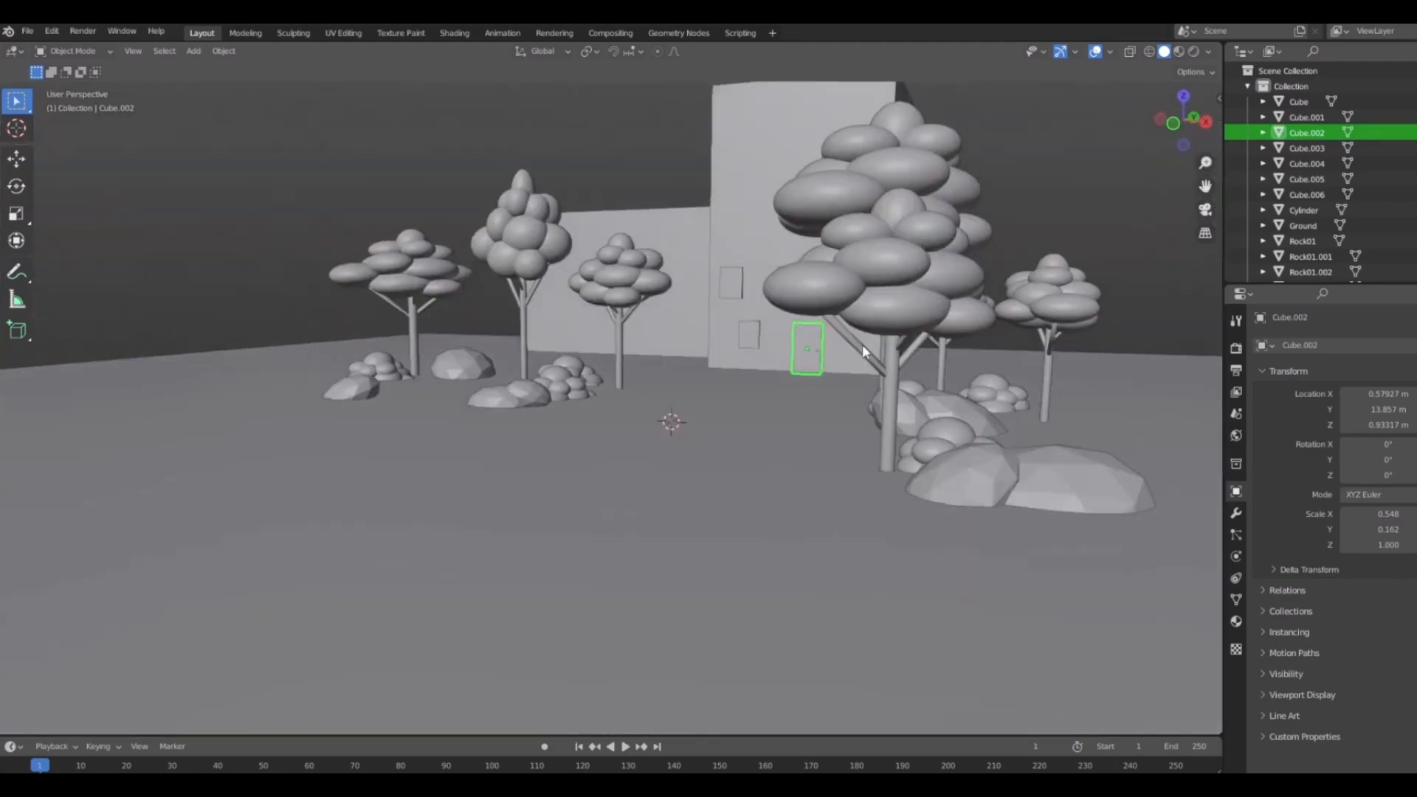
Add a UV sphere at the outer end of the handle cylinder and rotate it 90° about X.
{"action": "scroll", "coordinate": [834, 340], "scroll_direction": "up", "scroll_amount": 8}
{"action": "middle_click_drag", "start_coordinate": [803, 449], "coordinate": [645, 392]}
{"action": "left_click", "coordinate": [701, 352]}
{"action": "key", "text": "shift+a"}
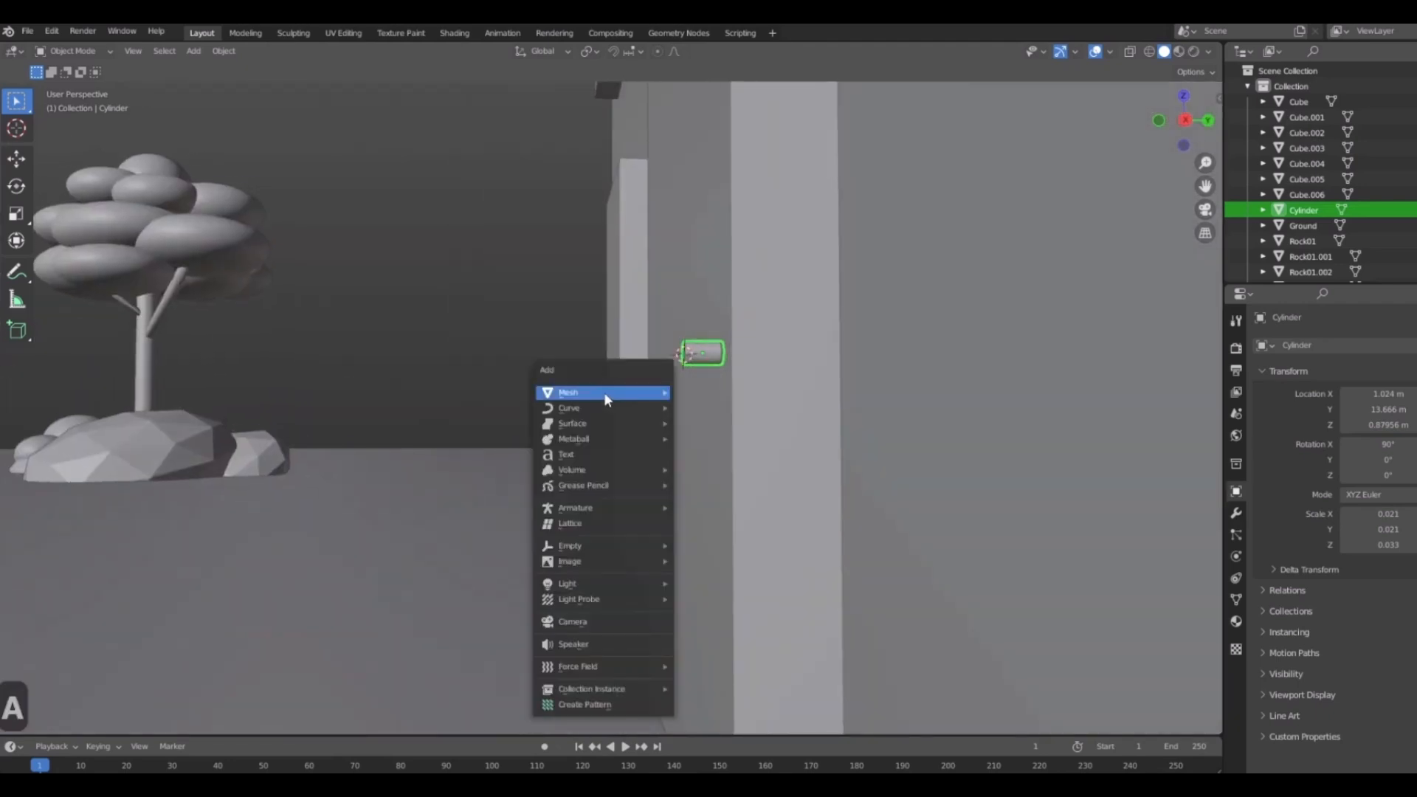
{"action": "mouse_move", "coordinate": [604, 392]}
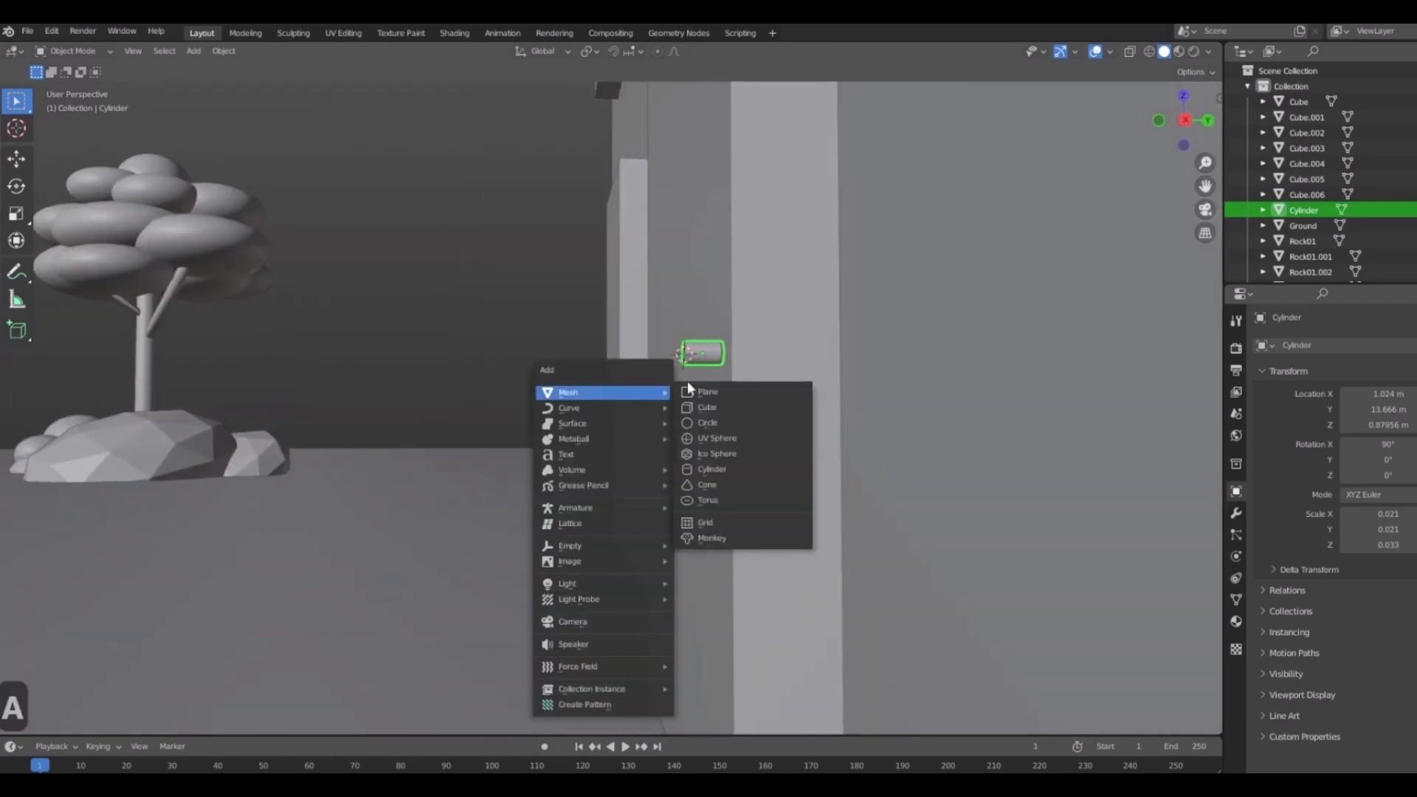
{"action": "left_click", "coordinate": [729, 441]}
{"action": "scroll", "coordinate": [749, 468], "scroll_direction": "down", "scroll_amount": 5}
{"action": "scroll", "coordinate": [807, 437], "scroll_direction": "down", "scroll_amount": 2}
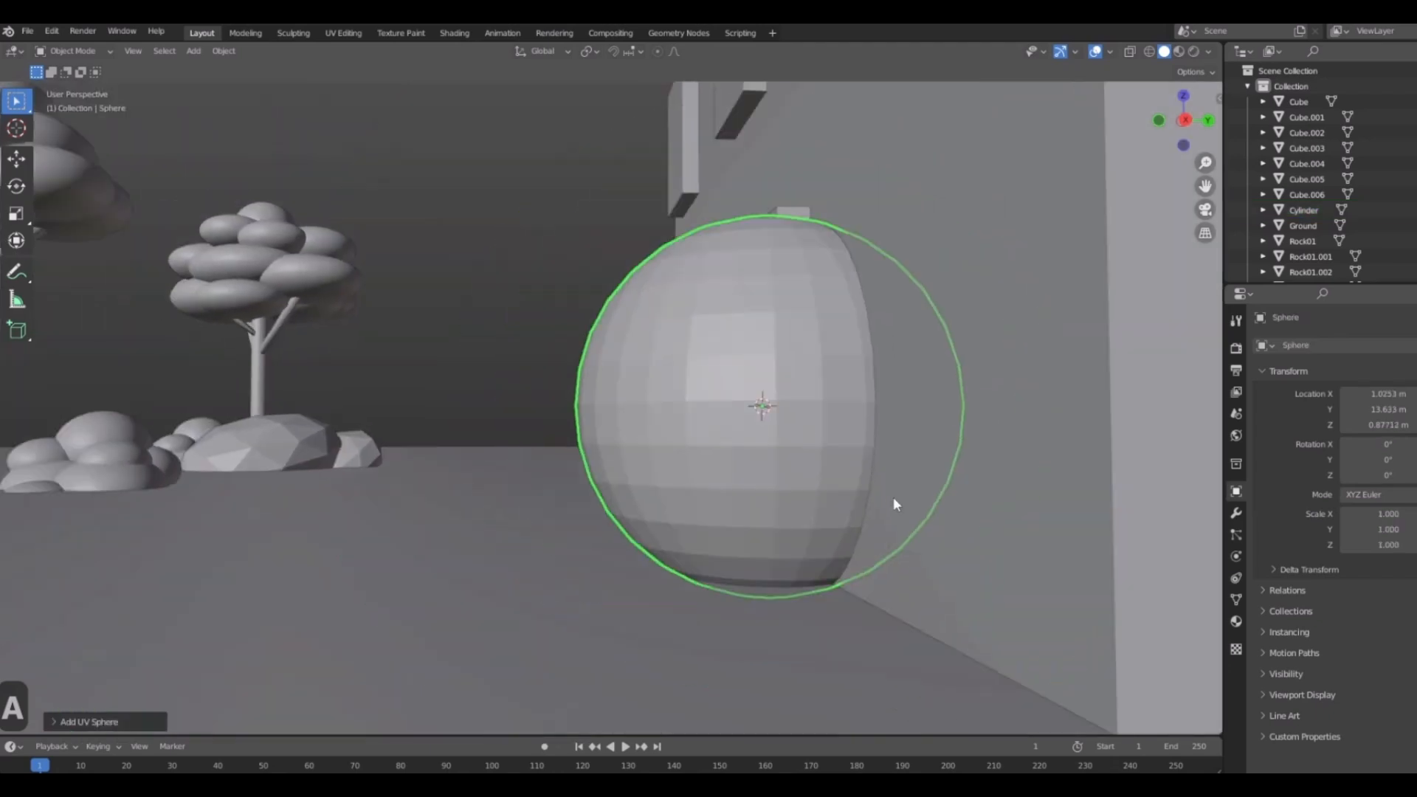
{"action": "type", "text": "rx90"}
{"action": "left_click", "coordinate": [891, 497]}
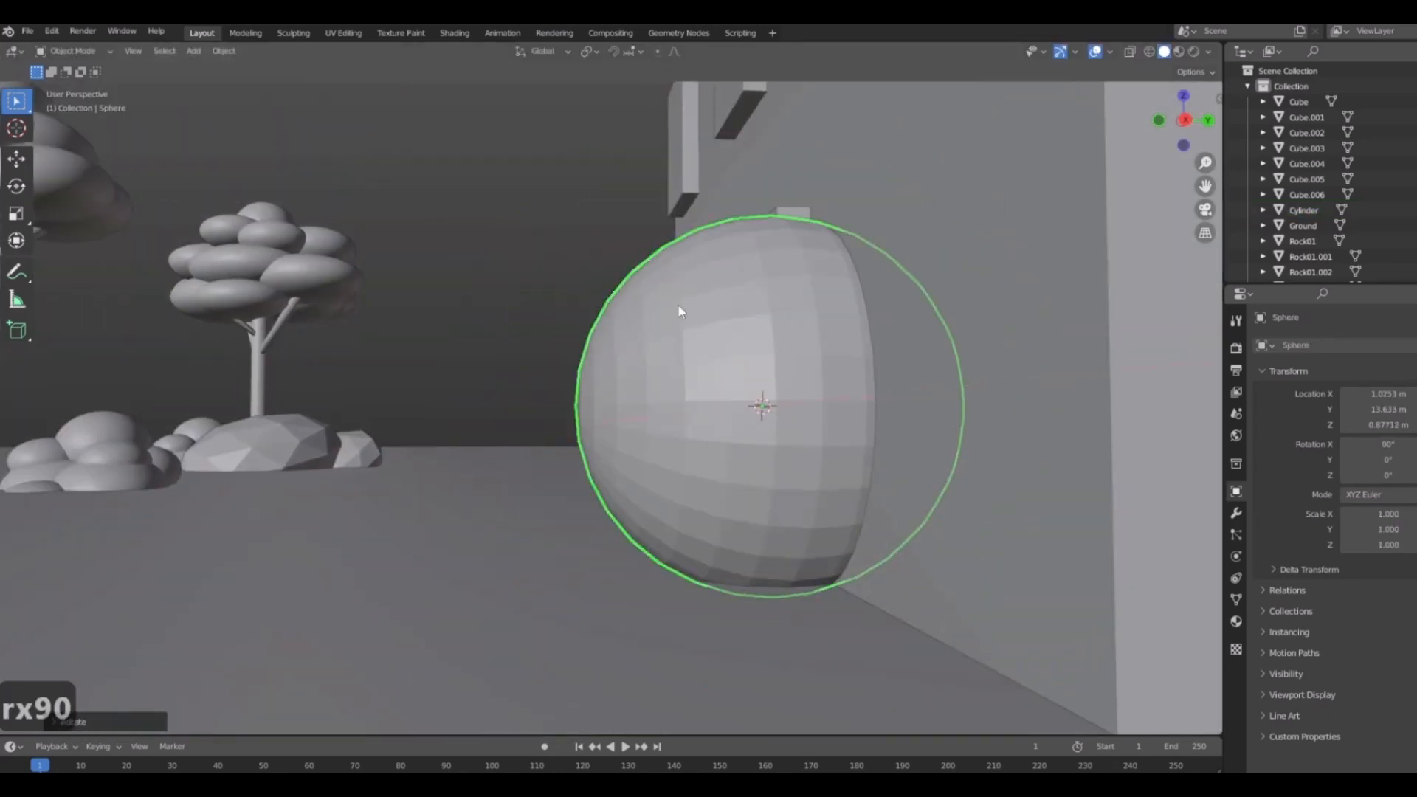
Shape the sphere into a doorknob by scaling it down to about 0.048 and flattening it along Y to about 0.030.
{"action": "middle_click_drag", "start_coordinate": [786, 370], "coordinate": [692, 392], "text": "shift"}
{"action": "key", "text": "s"}
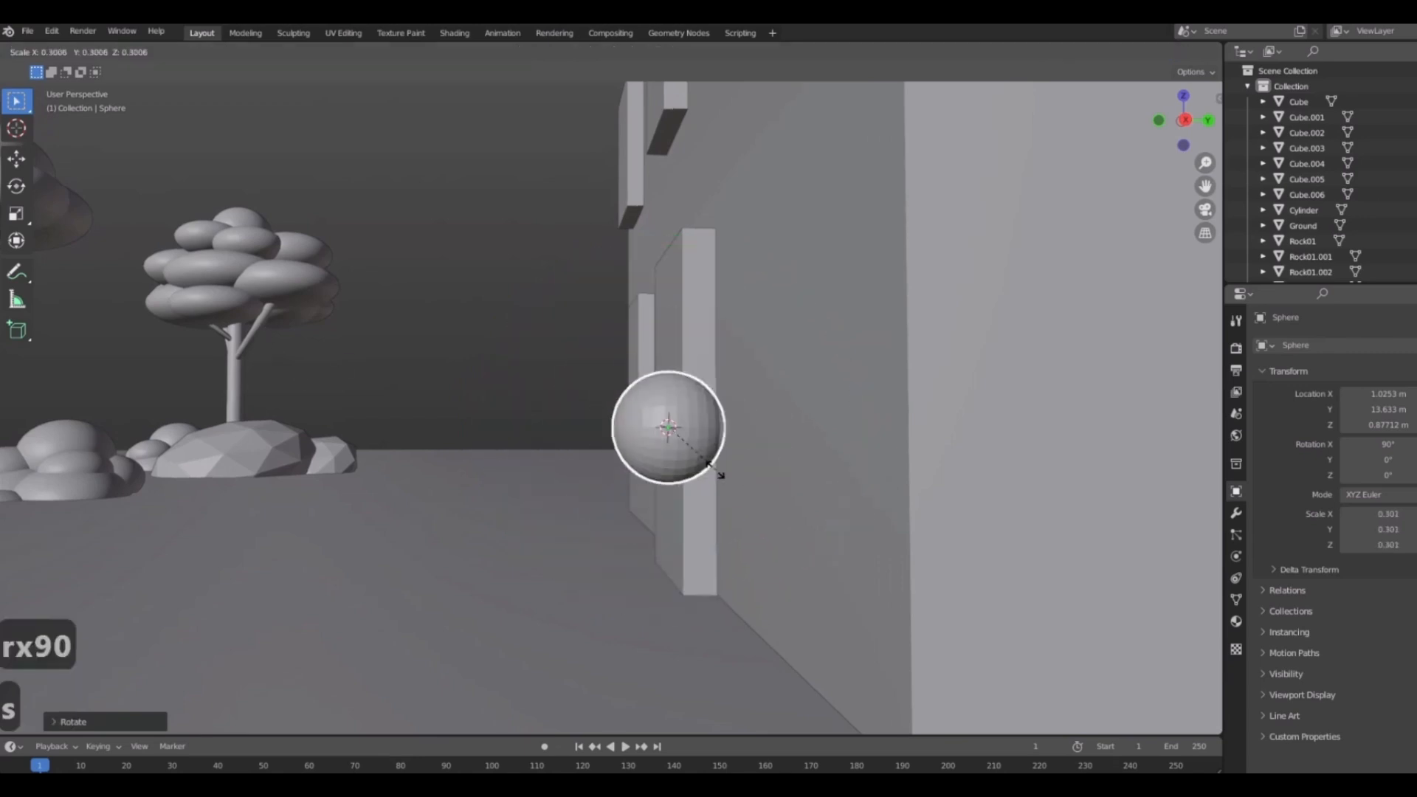
{"action": "scroll", "coordinate": [666, 444], "scroll_direction": "up", "scroll_amount": 8}
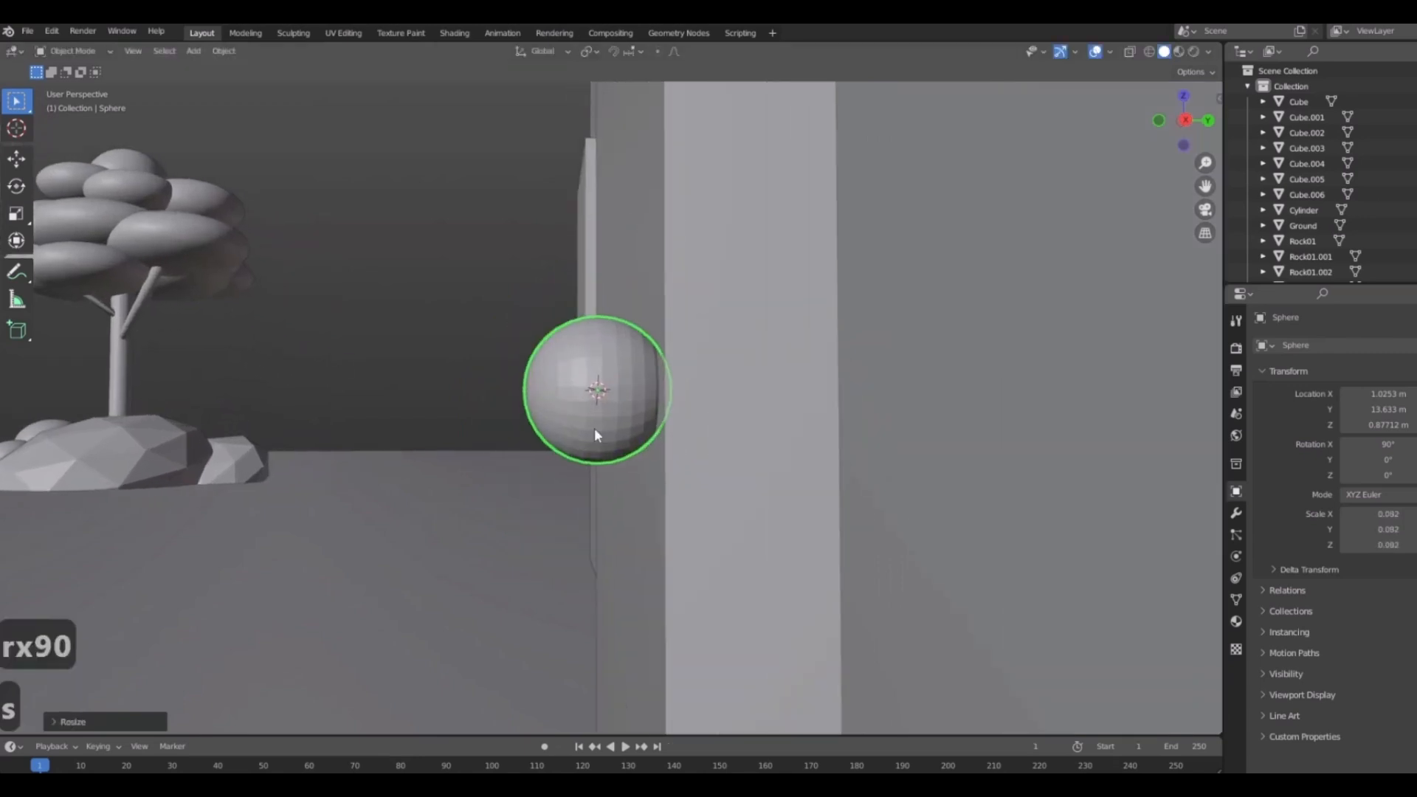
{"action": "middle_click_drag", "start_coordinate": [595, 428], "coordinate": [683, 460], "text": "shift"}
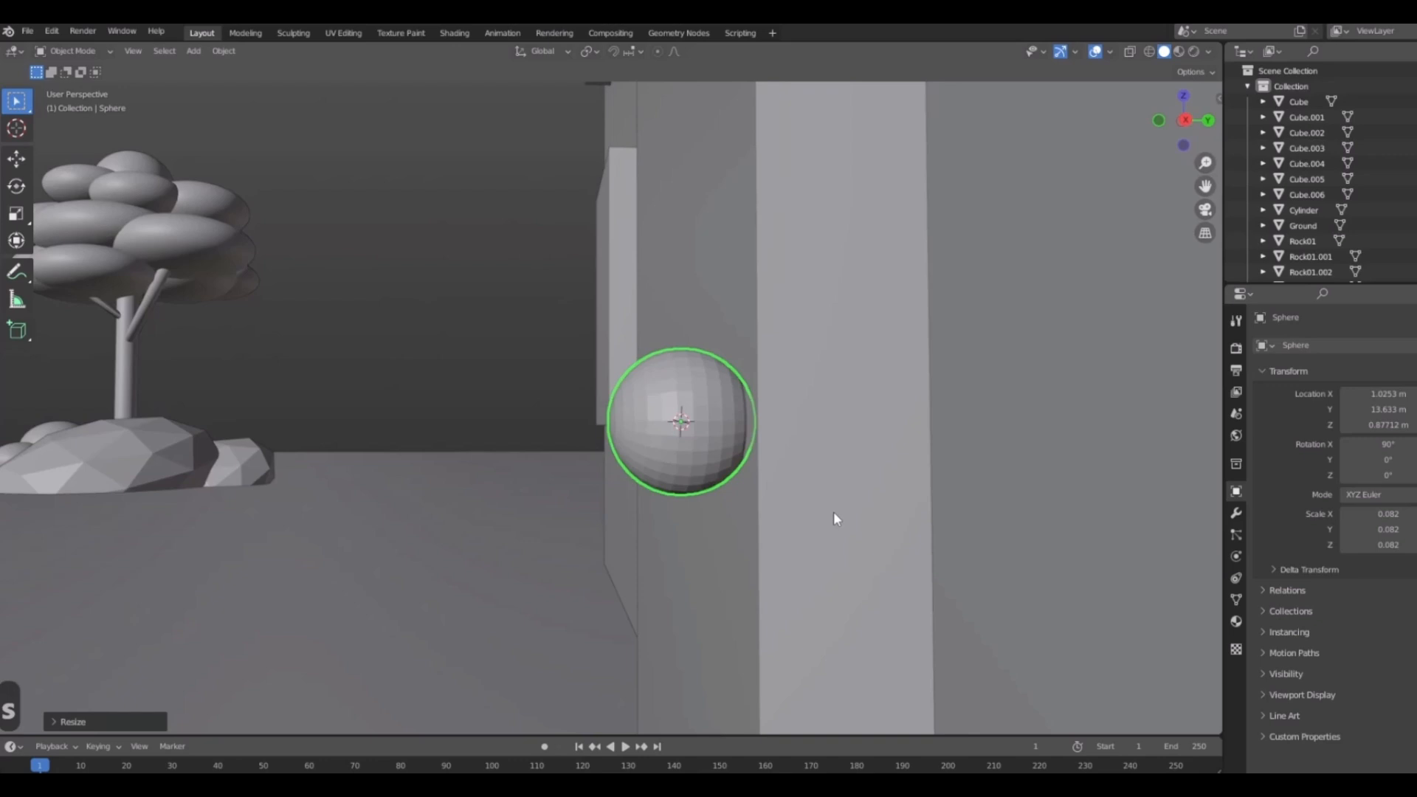
{"action": "key", "text": "s"}
{"action": "key", "text": "y"}
{"action": "left_click", "coordinate": [826, 523]}
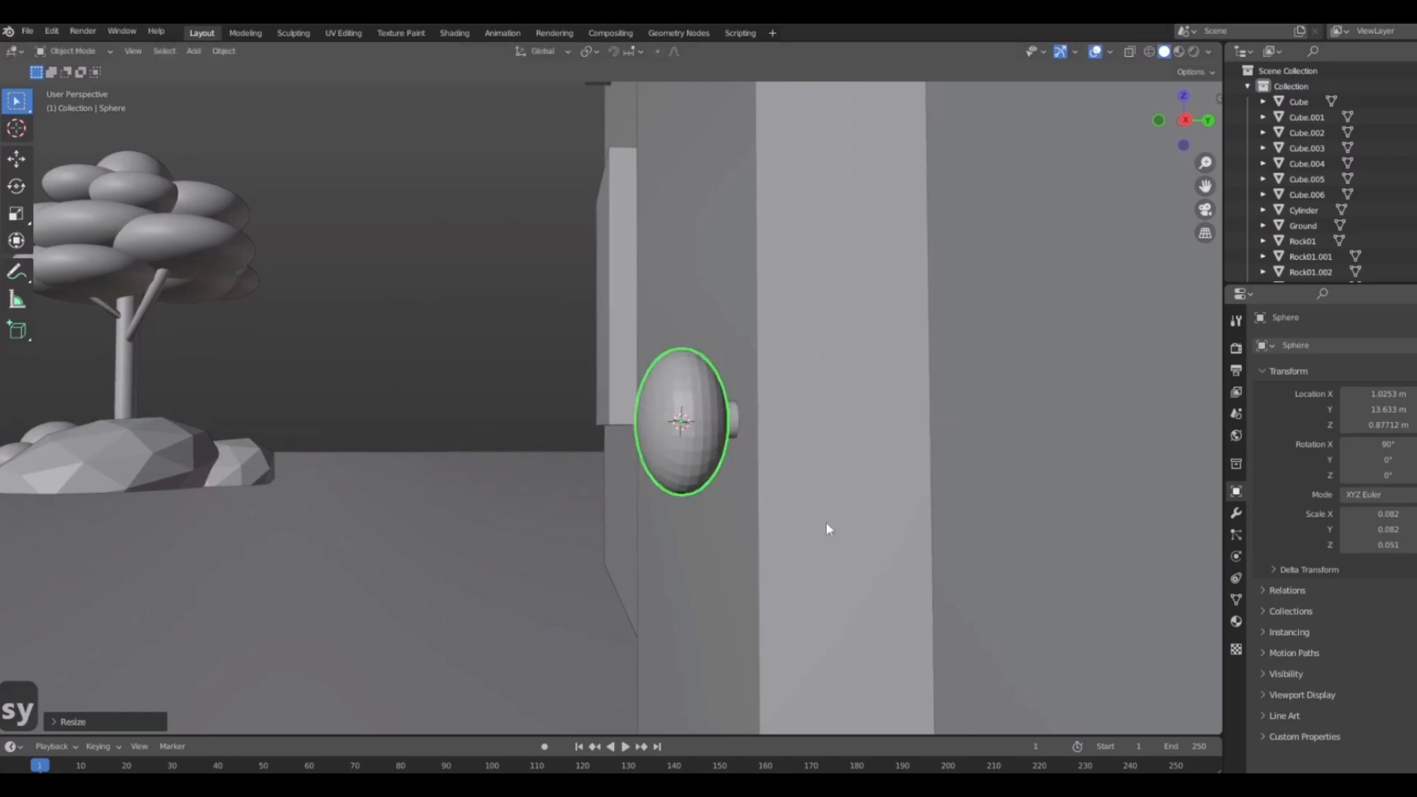
{"action": "key", "text": "s"}
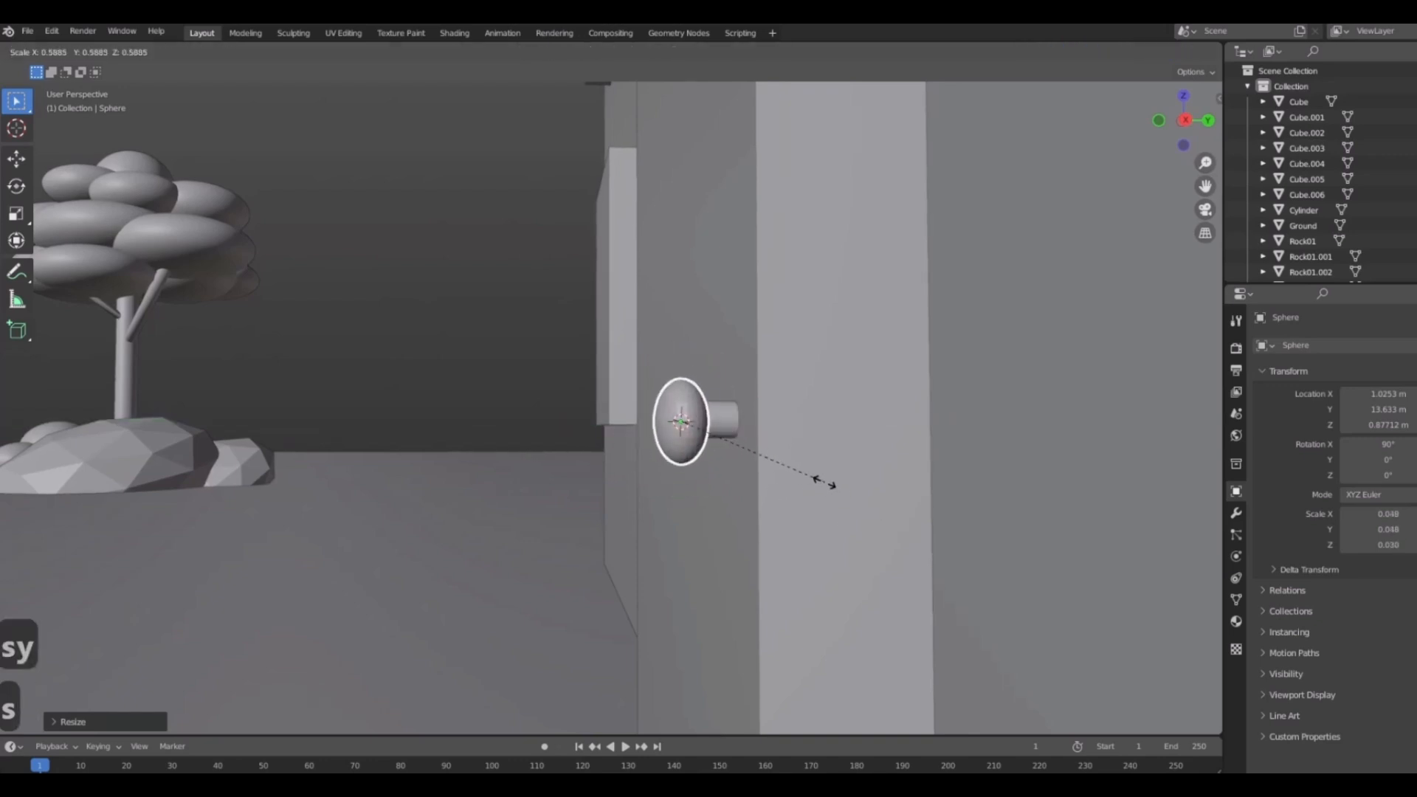
{"action": "left_click", "coordinate": [823, 482]}
Examine the doorknob, the windows and the door on the house facade from several angles.
{"action": "scroll", "coordinate": [664, 493], "scroll_direction": "down", "scroll_amount": 5}
{"action": "middle_click_drag", "start_coordinate": [681, 499], "coordinate": [849, 586]}
{"action": "left_click", "coordinate": [849, 588]}
{"action": "middle_click_drag", "start_coordinate": [738, 572], "coordinate": [847, 539]}
{"action": "scroll", "coordinate": [870, 542], "scroll_direction": "down", "scroll_amount": 3}
{"action": "left_click", "coordinate": [1030, 556]}
{"action": "middle_click_drag", "start_coordinate": [1018, 554], "coordinate": [627, 526]}
{"action": "scroll", "coordinate": [736, 524], "scroll_direction": "down", "scroll_amount": 10}
{"action": "middle_click_drag", "start_coordinate": [834, 501], "coordinate": [710, 507]}
{"action": "scroll", "coordinate": [671, 501], "scroll_direction": "up", "scroll_amount": 10}
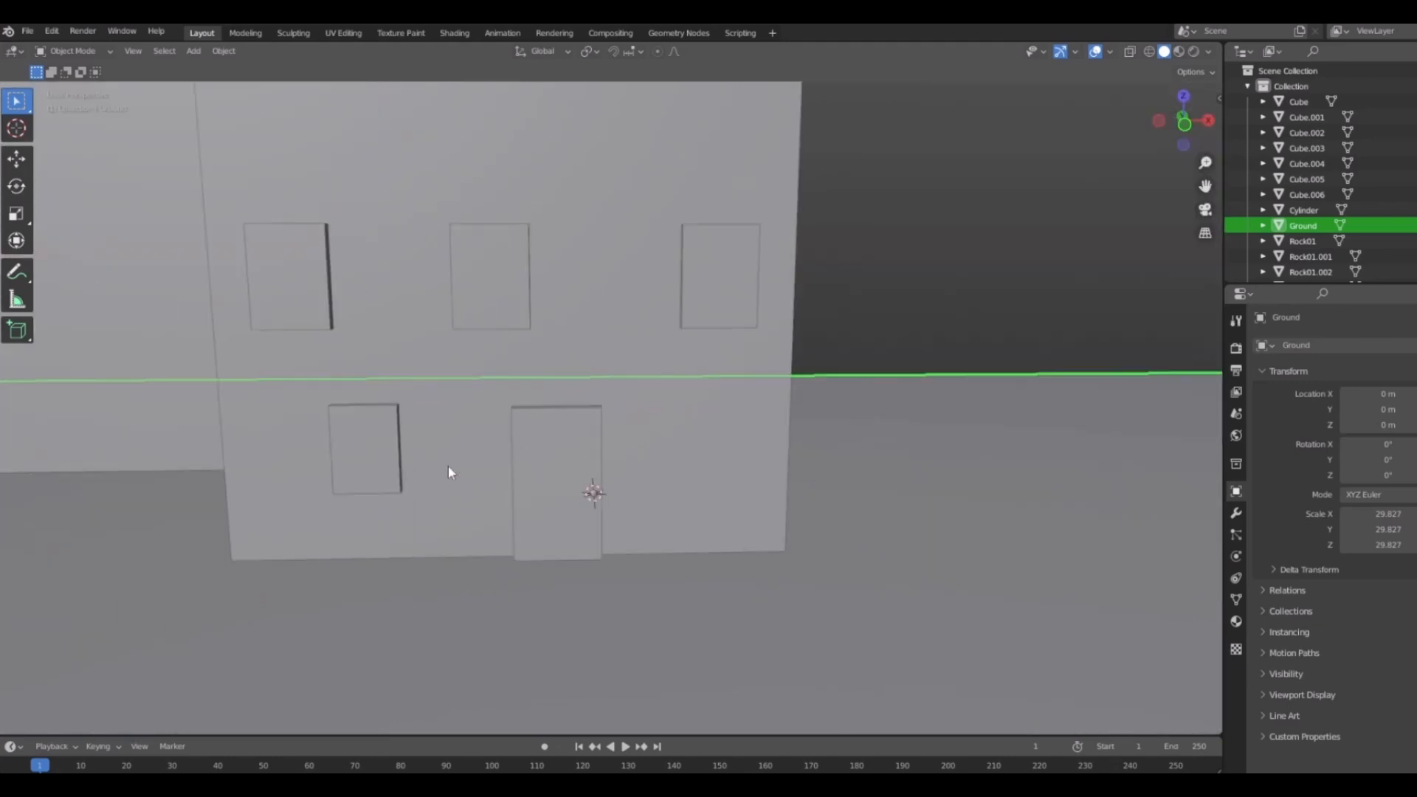
{"action": "scroll", "coordinate": [480, 461], "scroll_direction": "down", "scroll_amount": 2}
{"action": "left_click", "coordinate": [525, 449]}
{"action": "middle_click_drag", "start_coordinate": [831, 504], "coordinate": [719, 513]}
{"action": "scroll", "coordinate": [664, 554], "scroll_direction": "up", "scroll_amount": 4}
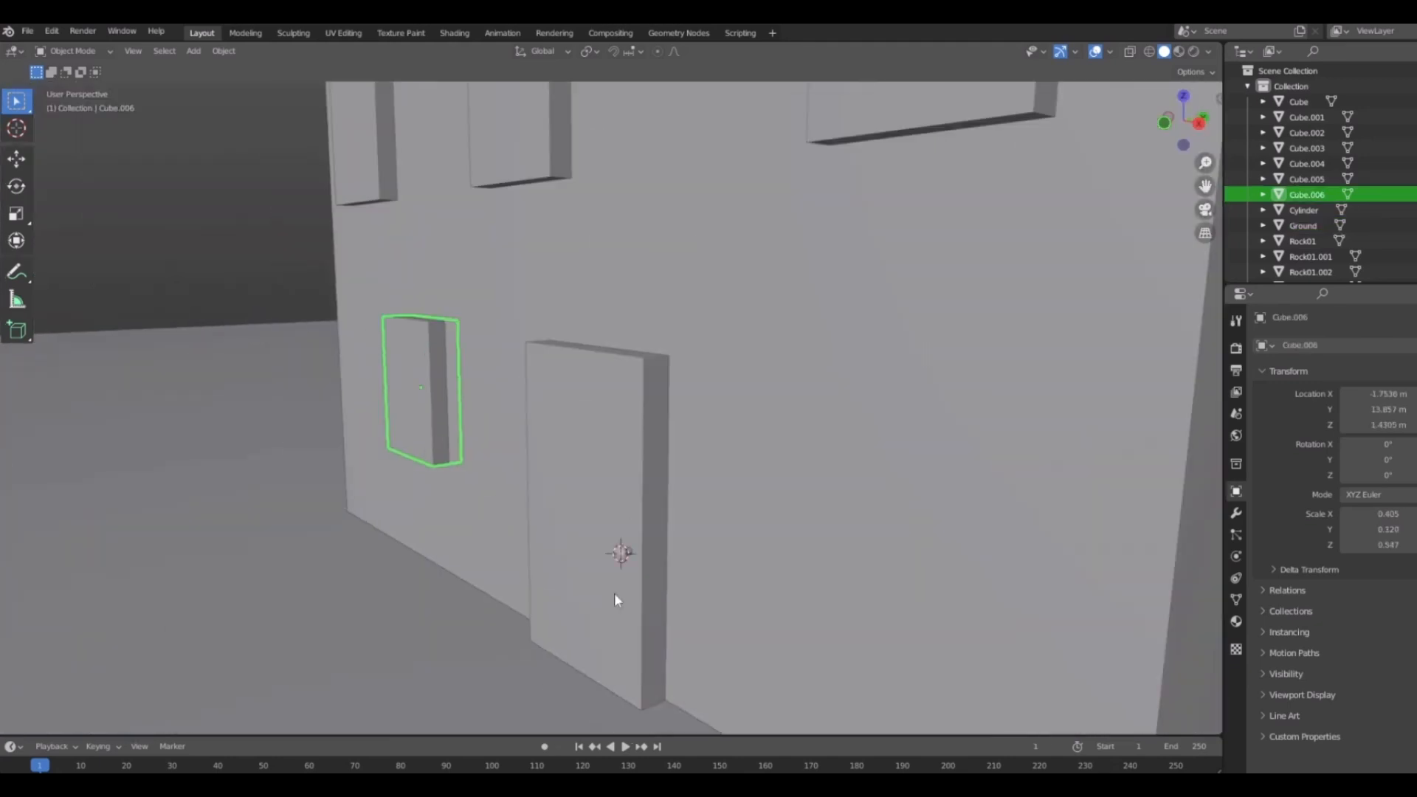
{"action": "scroll", "coordinate": [614, 591], "scroll_direction": "up", "scroll_amount": 2}
Thin the door by scaling it along the Y axis to about 0.046.
{"action": "left_click", "coordinate": [640, 380]}
{"action": "middle_click_drag", "start_coordinate": [709, 402], "coordinate": [603, 520]}
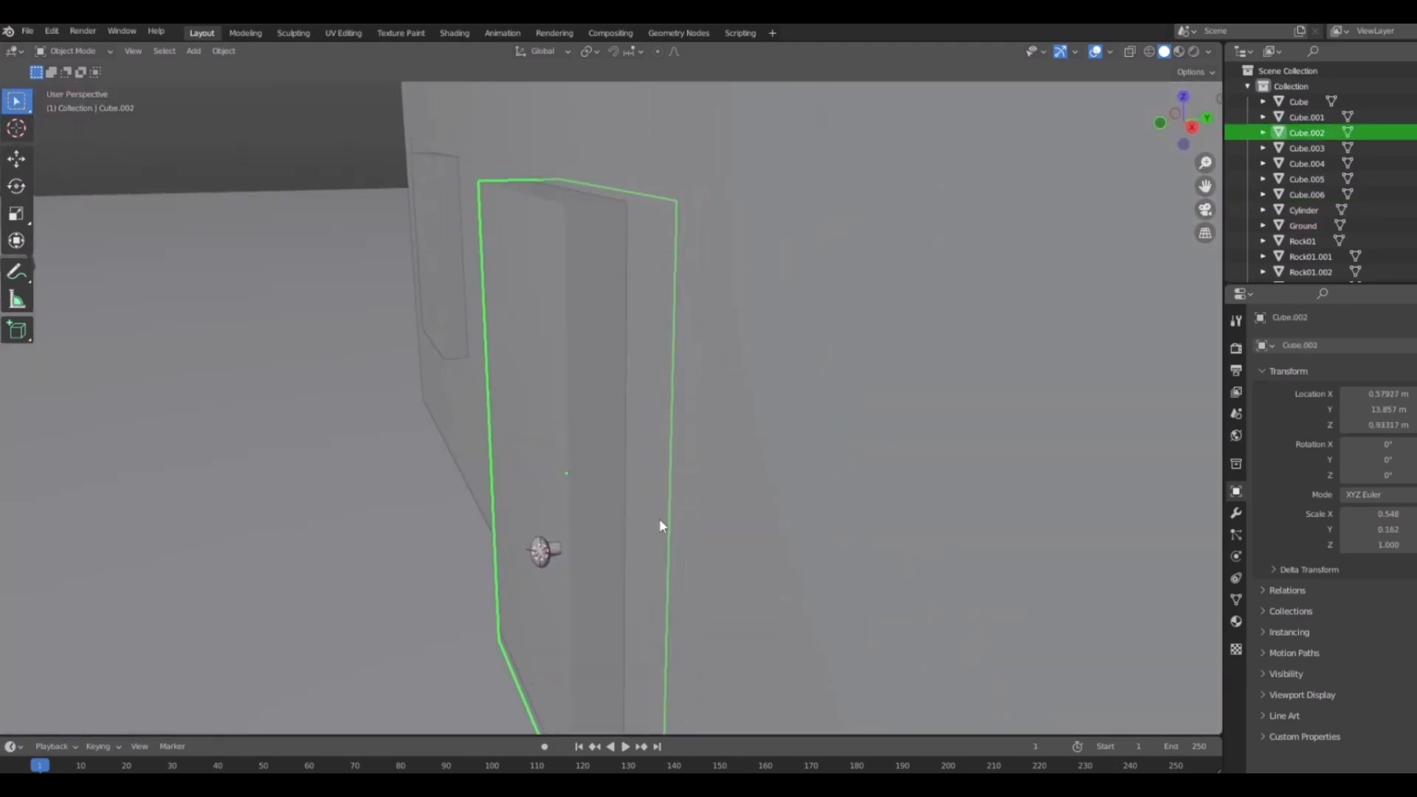
{"action": "key", "text": "s"}
{"action": "key", "text": "y"}
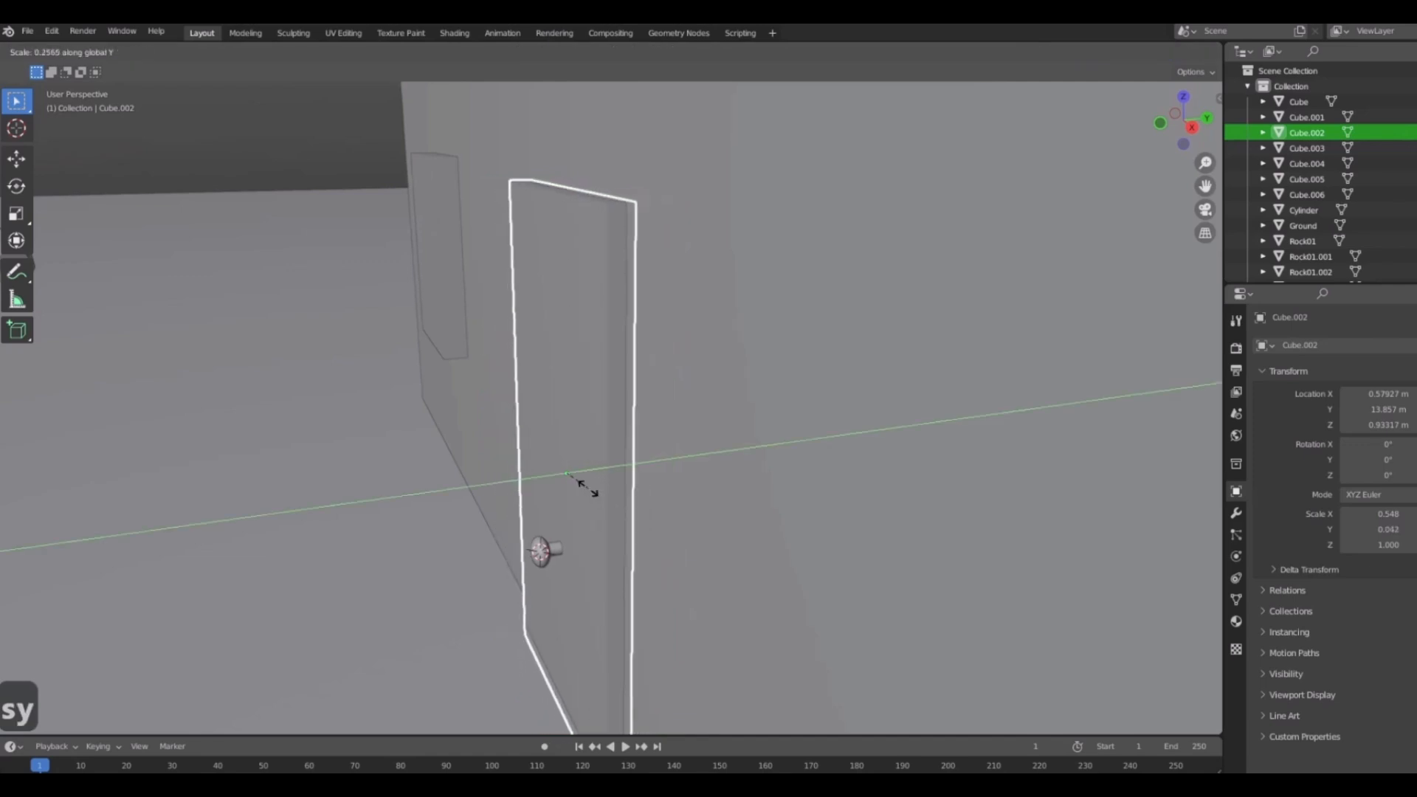
{"action": "left_click", "coordinate": [583, 485]}
Move the thinned door outward along Y to about 13.827 m so it protrudes from the house wall.
{"action": "key", "text": "KP_3"}
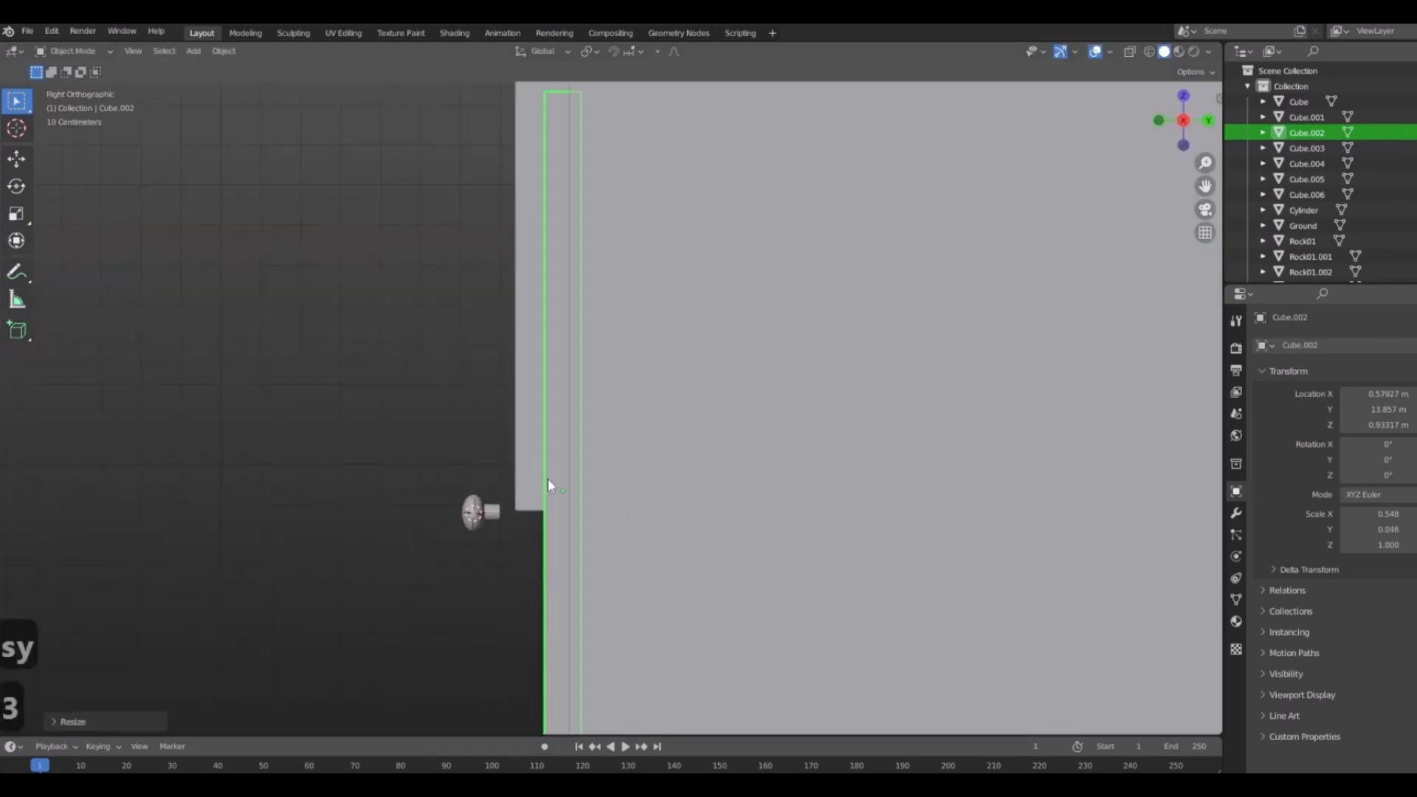
{"action": "scroll", "coordinate": [548, 485], "scroll_direction": "up", "scroll_amount": 3}
{"action": "key", "text": "g"}
{"action": "key", "text": "y"}
{"action": "left_click", "coordinate": [652, 506]}
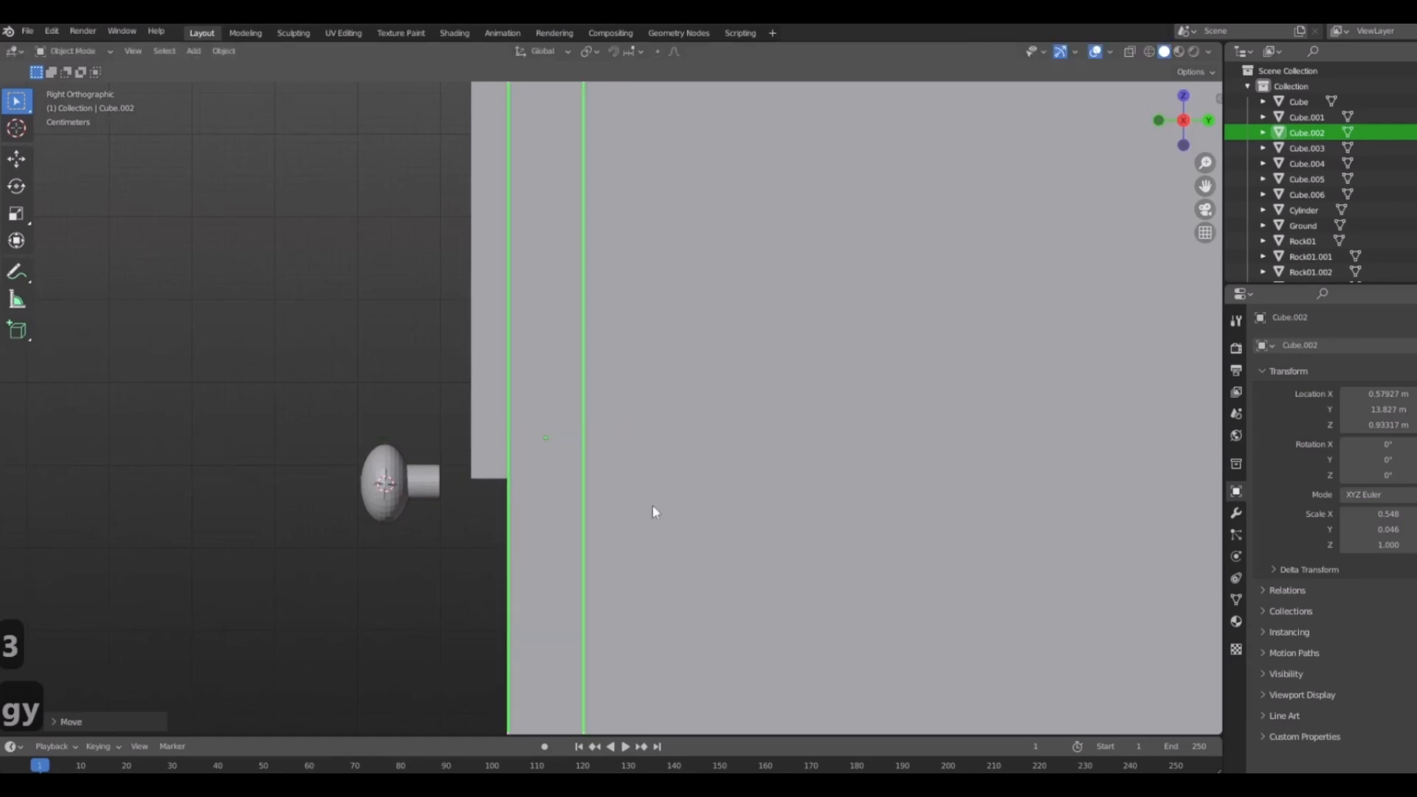
Move the knob sphere and handle cylinder together against the door face, placing the sphere at about Y 13.721 m.
{"action": "left_click", "coordinate": [441, 495]}
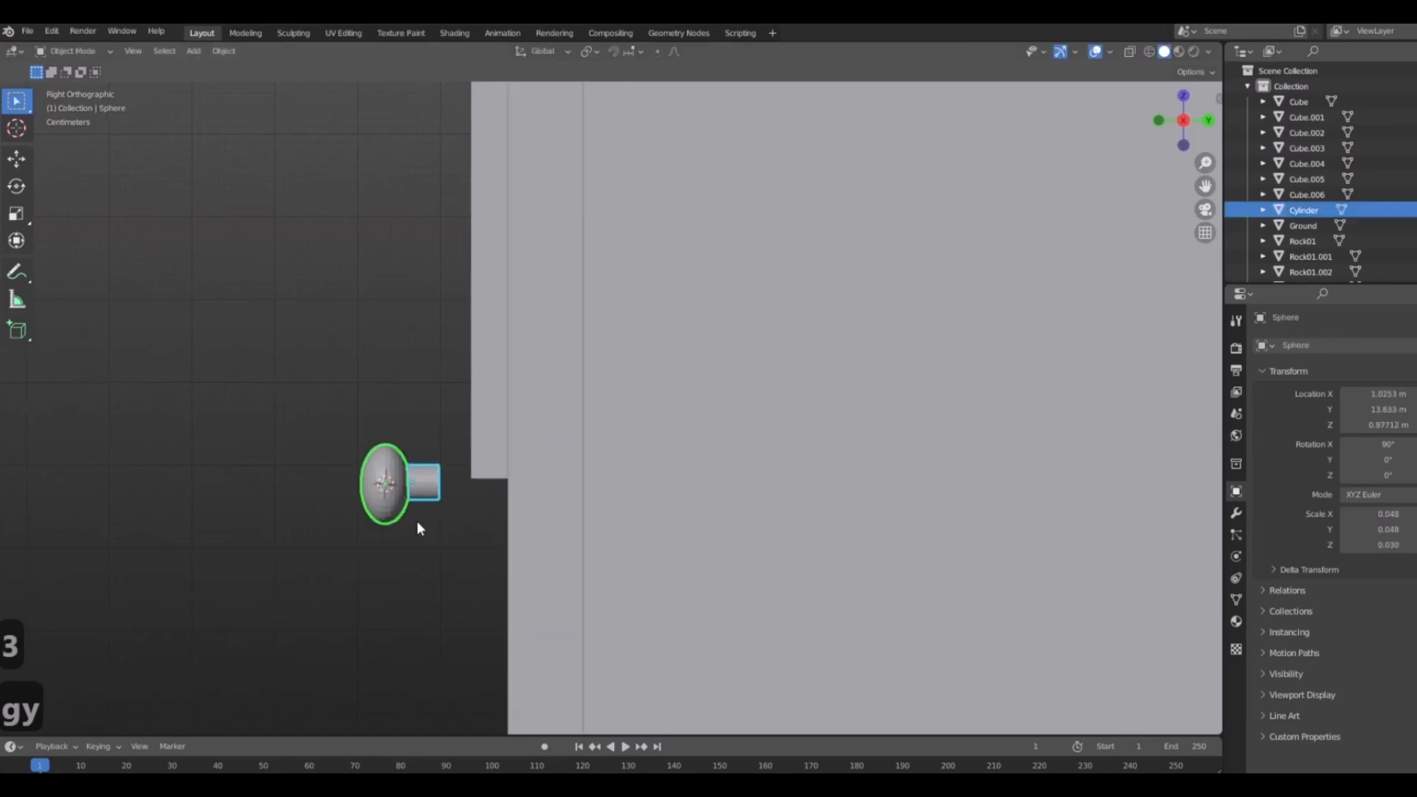
{"action": "key", "text": "g"}
{"action": "left_click", "coordinate": [488, 525]}
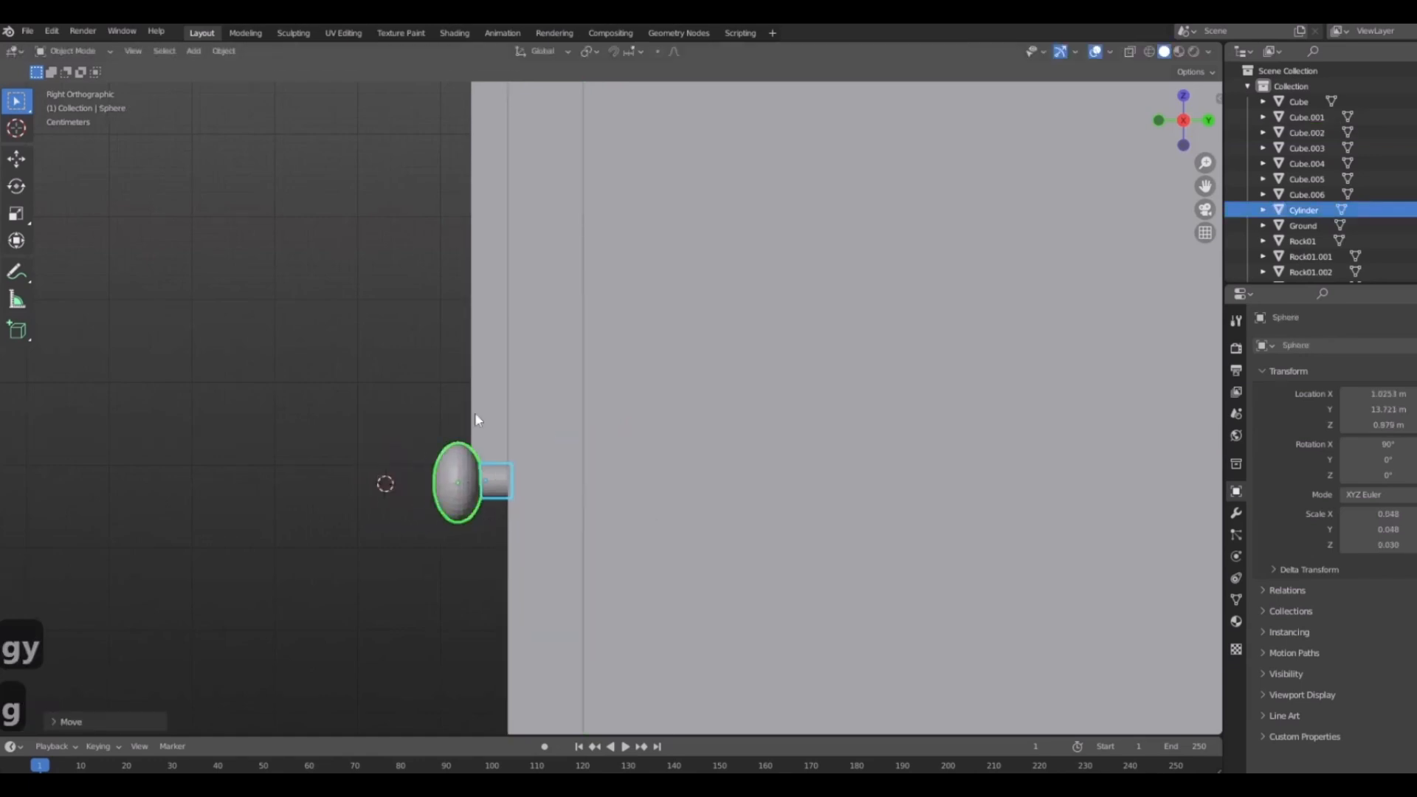
Nudge the handle cylinder slightly toward the door, to about Y 13.758 m and Z 0.878 m.
{"action": "scroll", "coordinate": [475, 419], "scroll_direction": "up", "scroll_amount": 4}
{"action": "left_click", "coordinate": [526, 585]}
{"action": "key", "text": "g"}
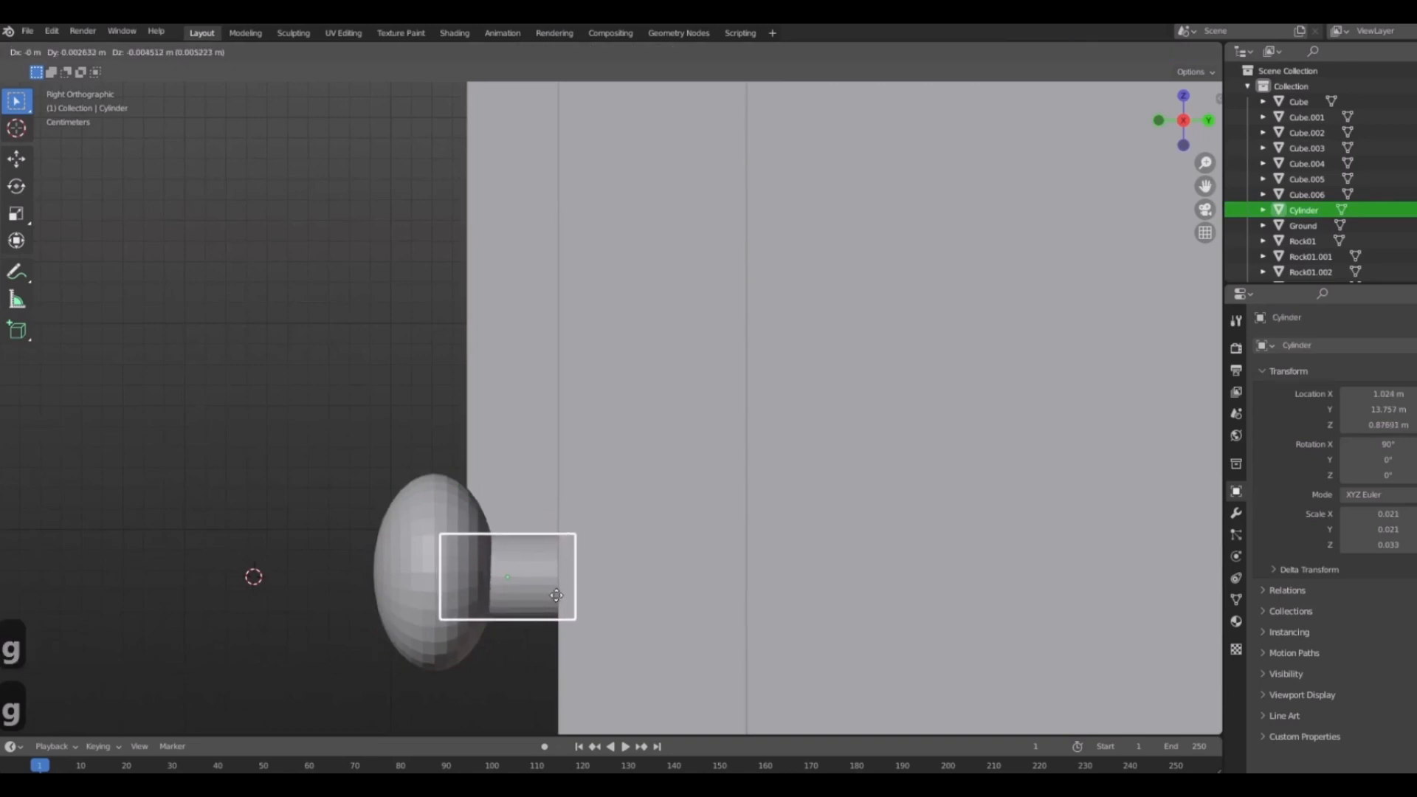
{"action": "left_click", "coordinate": [559, 591]}
{"action": "scroll", "coordinate": [394, 467], "scroll_direction": "down", "scroll_amount": 4}
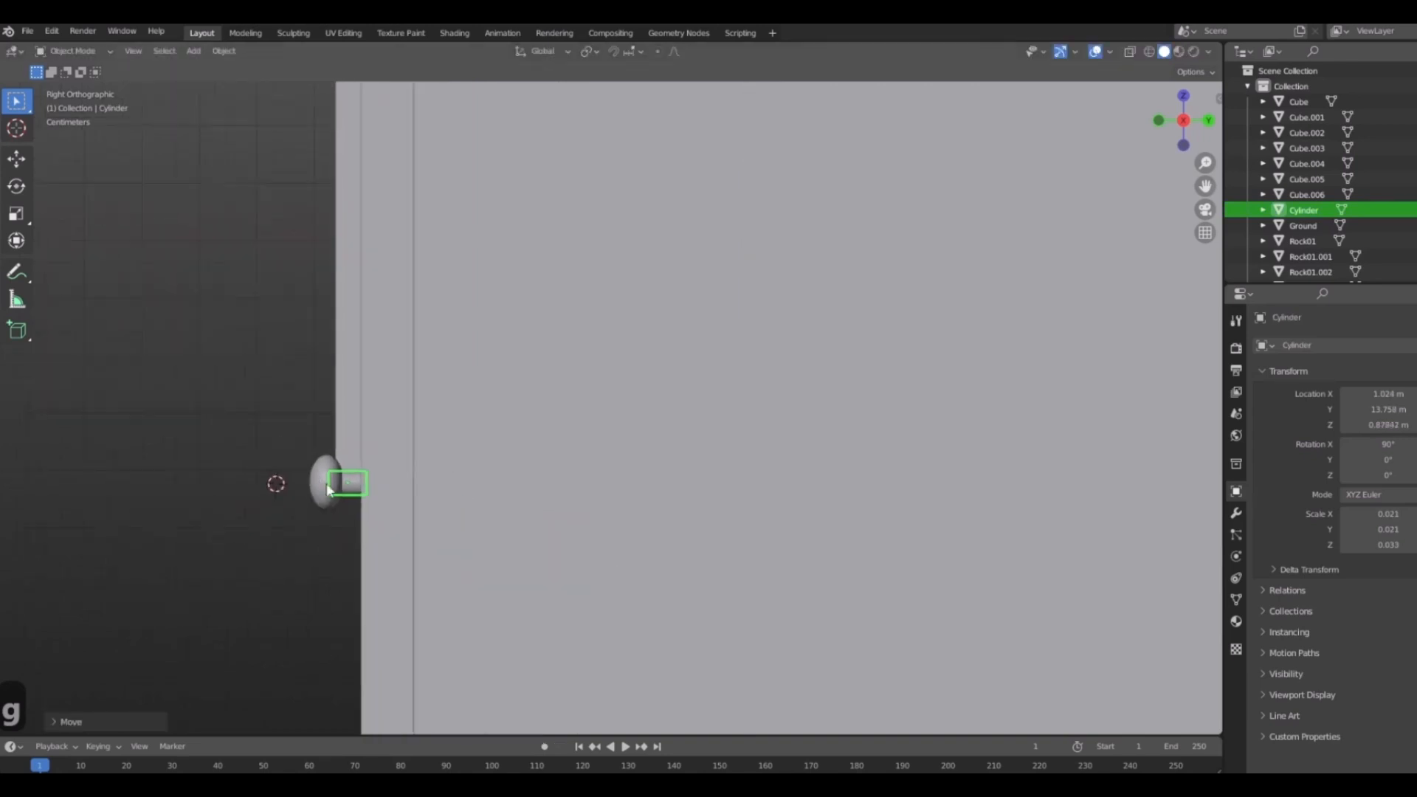
Examine how the doorknob and its handle cylinder meet the door from the front and the side.
{"action": "middle_click_drag", "start_coordinate": [395, 463], "coordinate": [487, 474]}
{"action": "middle_click_drag", "start_coordinate": [333, 402], "coordinate": [520, 419], "text": "shift"}
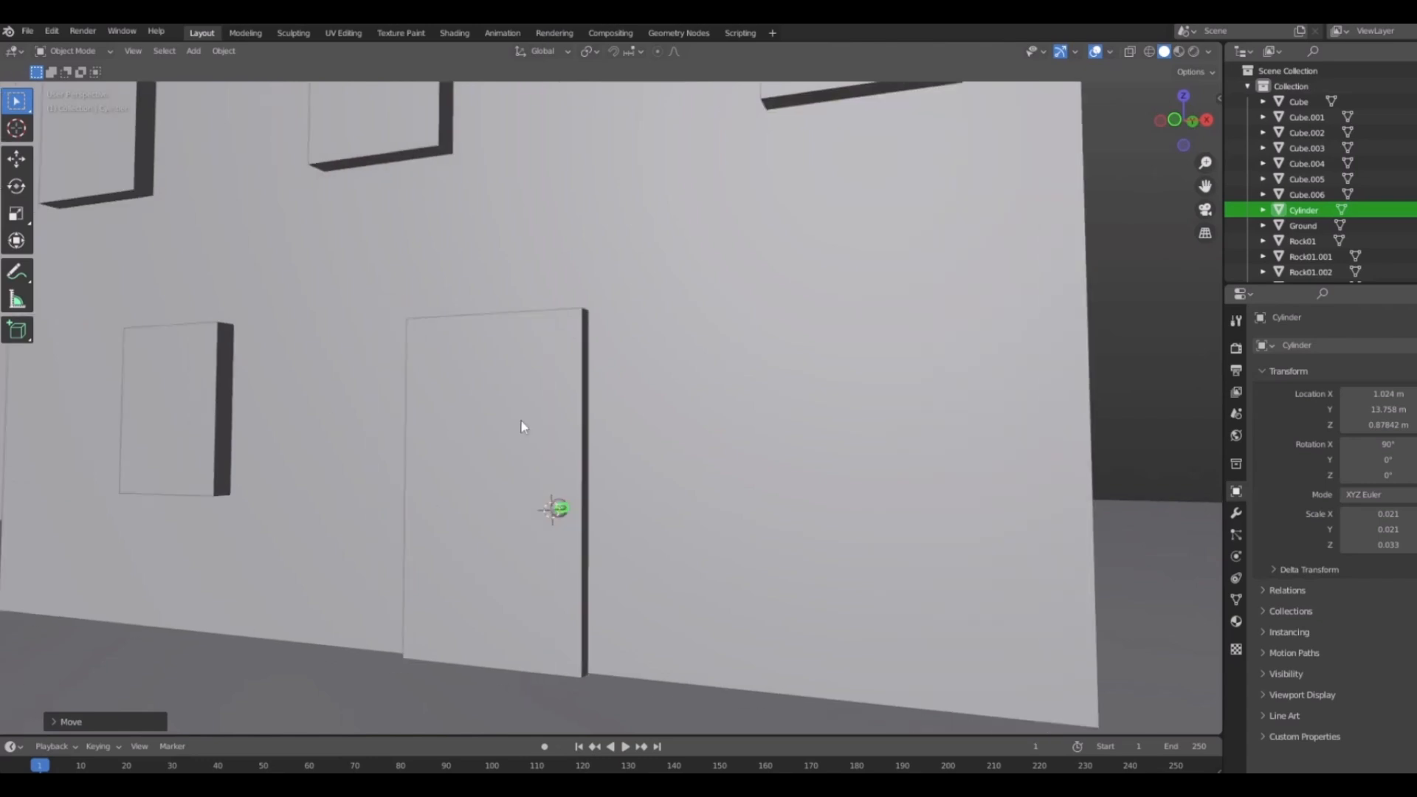
{"action": "scroll", "coordinate": [539, 436], "scroll_direction": "up", "scroll_amount": 5}
{"action": "middle_click_drag", "start_coordinate": [586, 465], "coordinate": [599, 425]}
{"action": "scroll", "coordinate": [622, 494], "scroll_direction": "down", "scroll_amount": 3}
{"action": "scroll", "coordinate": [624, 500], "scroll_direction": "up", "scroll_amount": 3}
{"action": "middle_click_drag", "start_coordinate": [624, 500], "coordinate": [573, 506]}
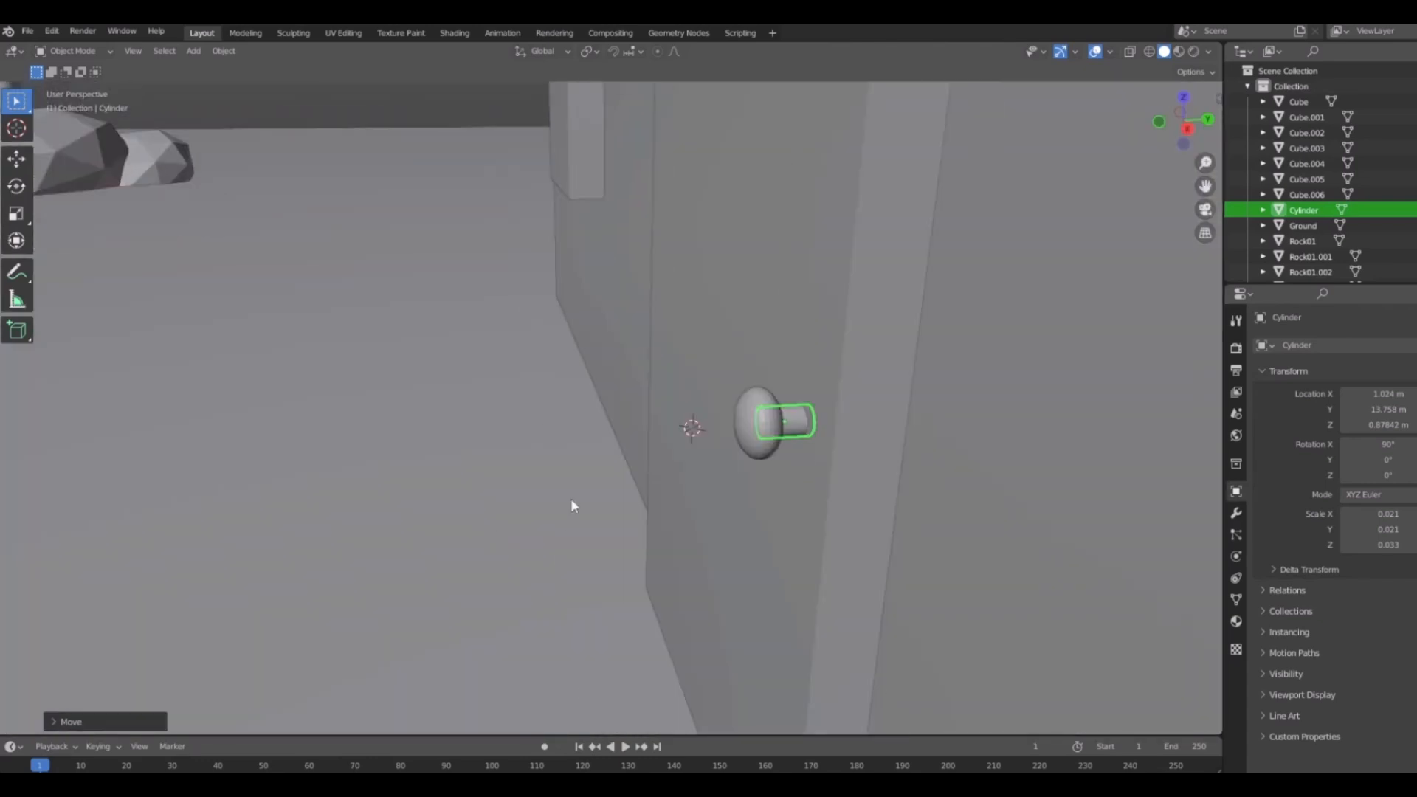
{"action": "middle_click_drag", "start_coordinate": [779, 429], "coordinate": [736, 455], "text": "shift"}
Join the knob sphere and handle cylinder to the door as one object.
{"action": "left_click", "coordinate": [736, 455]}
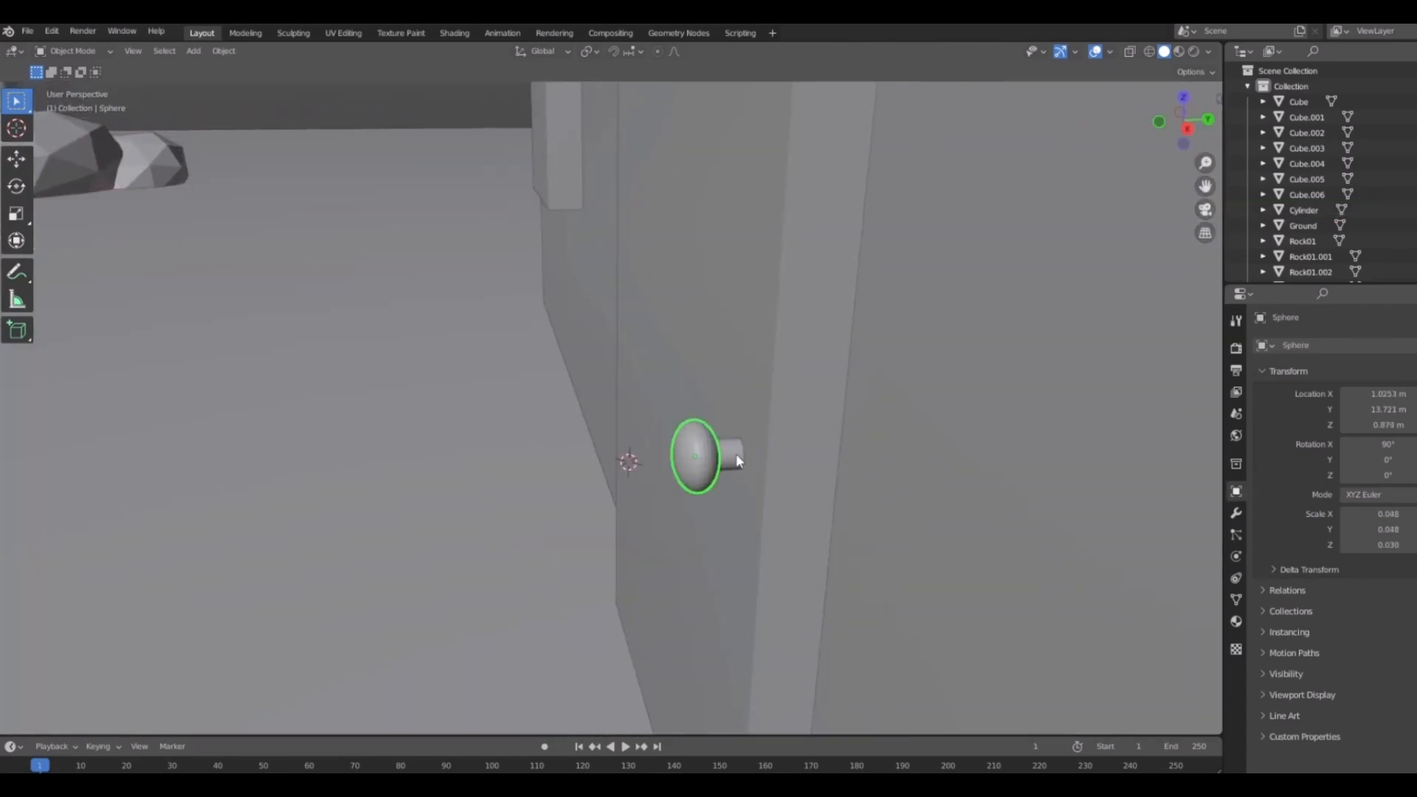
{"action": "left_click", "coordinate": [749, 340], "text": "shift"}
{"action": "scroll", "coordinate": [472, 497], "scroll_direction": "down", "scroll_amount": 4}
{"action": "middle_click_drag", "start_coordinate": [472, 498], "coordinate": [632, 492]}
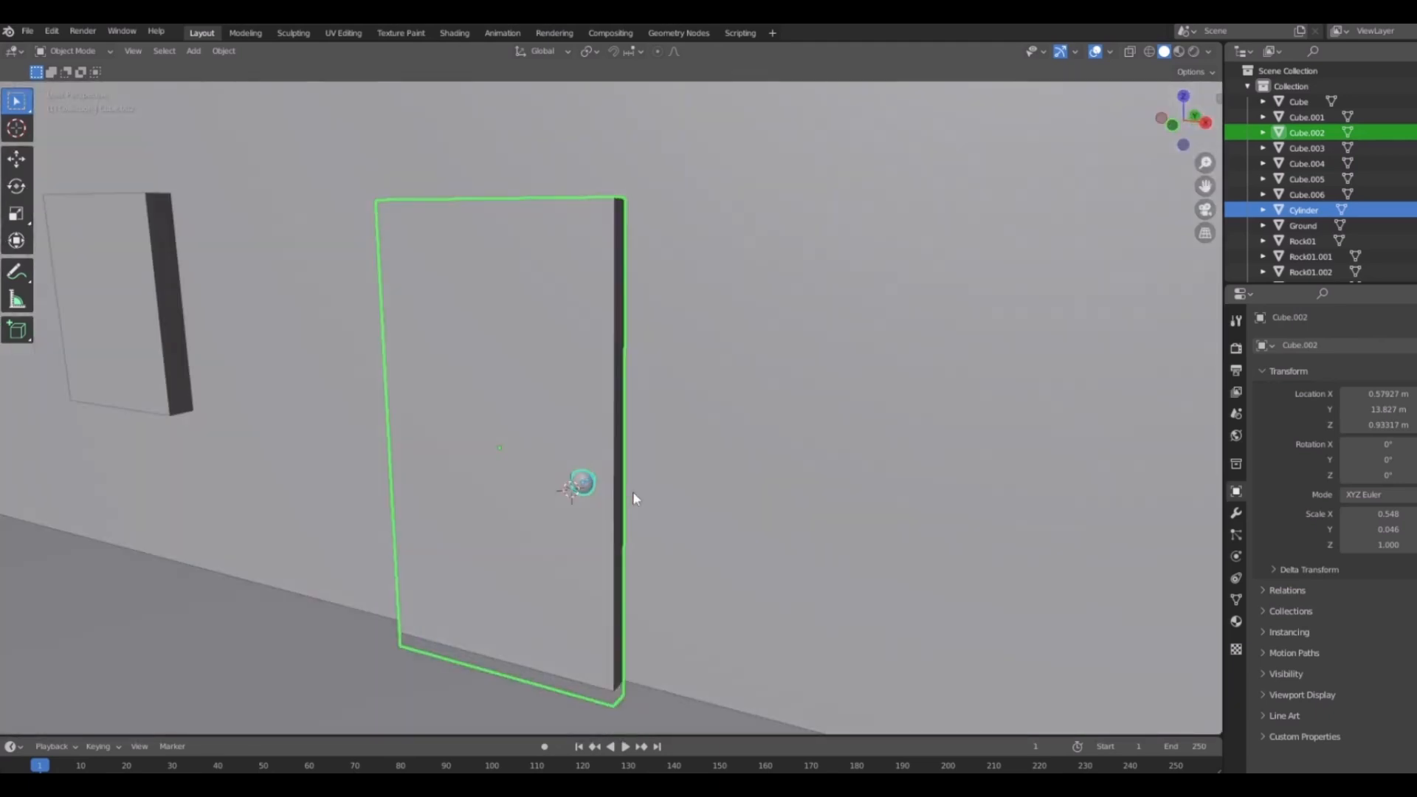
{"action": "key", "text": "ctrl+j"}
Raise the joined door along Z by about 0.03 m so its lower edge meets the ground.
{"action": "middle_click_drag", "start_coordinate": [338, 500], "coordinate": [601, 511]}
{"action": "middle_click_drag", "start_coordinate": [591, 392], "coordinate": [598, 432]}
{"action": "key", "text": "1"}
{"action": "scroll", "coordinate": [569, 544], "scroll_direction": "up", "scroll_amount": 2}
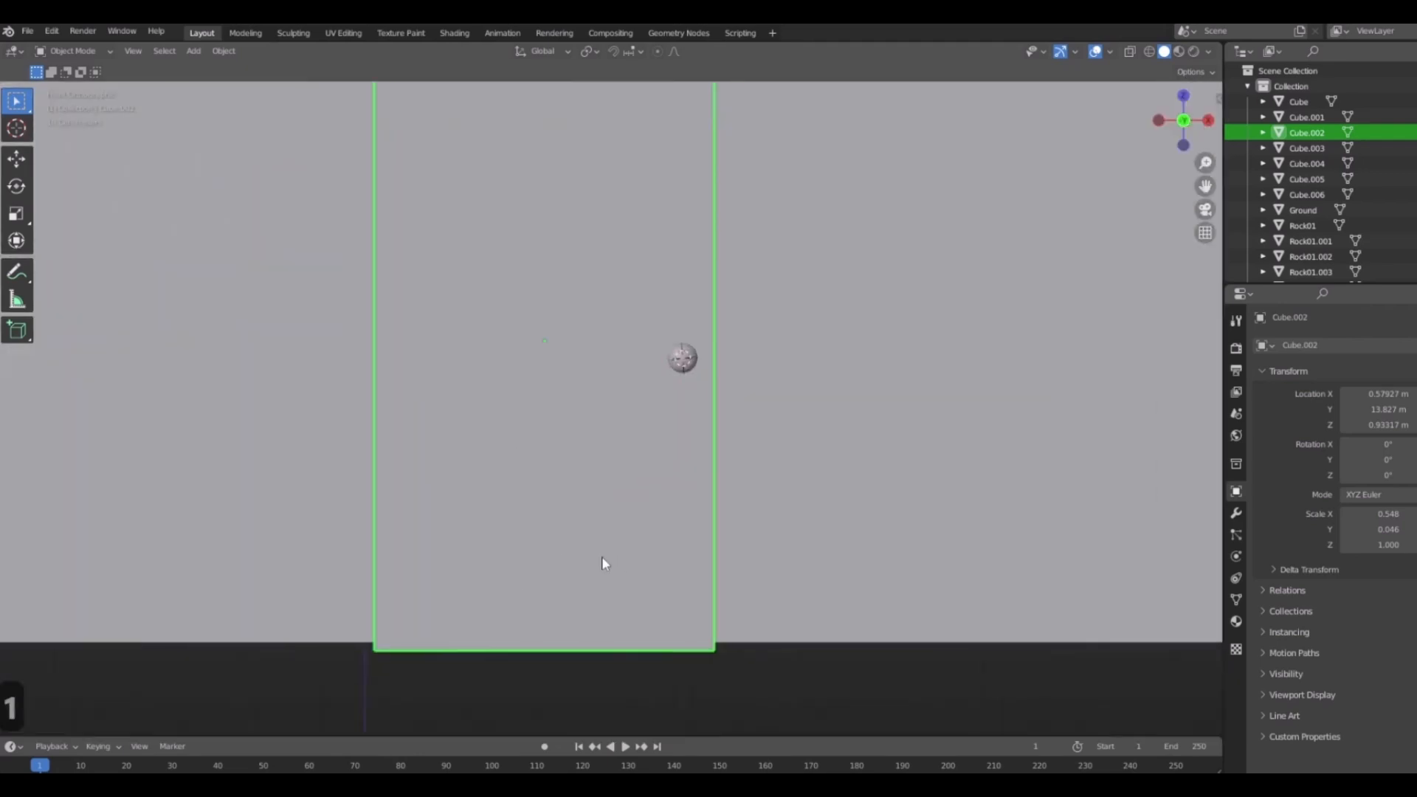
{"action": "key", "text": "g"}
{"action": "key", "text": "z"}
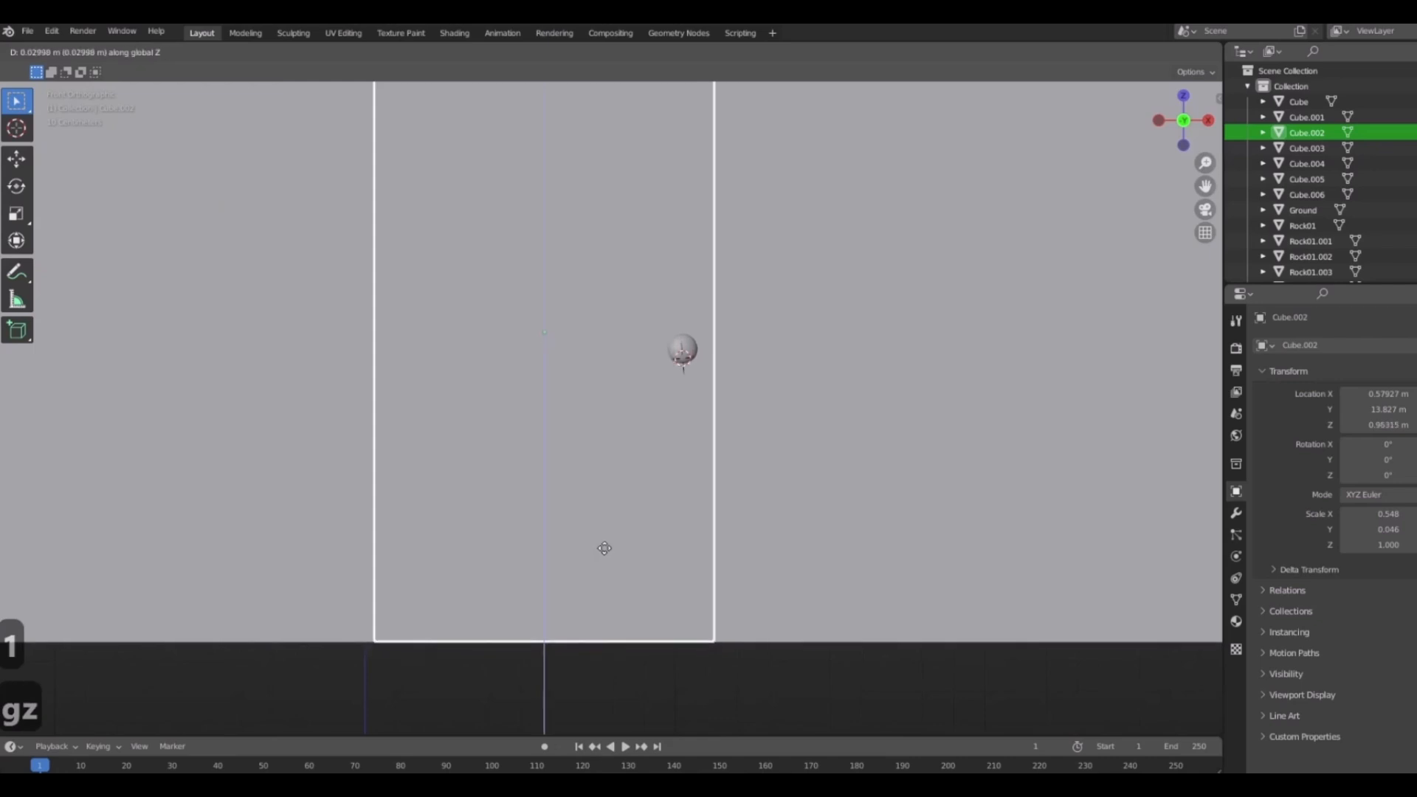
{"action": "left_click", "coordinate": [604, 548]}
Inspect the knob up close and undo the door raise, the join and the last handle cylinder nudge.
{"action": "scroll", "coordinate": [693, 517], "scroll_direction": "down", "scroll_amount": 5}
{"action": "middle_click_drag", "start_coordinate": [822, 432], "coordinate": [759, 455]}
{"action": "scroll", "coordinate": [759, 458], "scroll_direction": "up", "scroll_amount": 8}
{"action": "middle_click_drag", "start_coordinate": [664, 439], "coordinate": [701, 387], "text": "shift"}
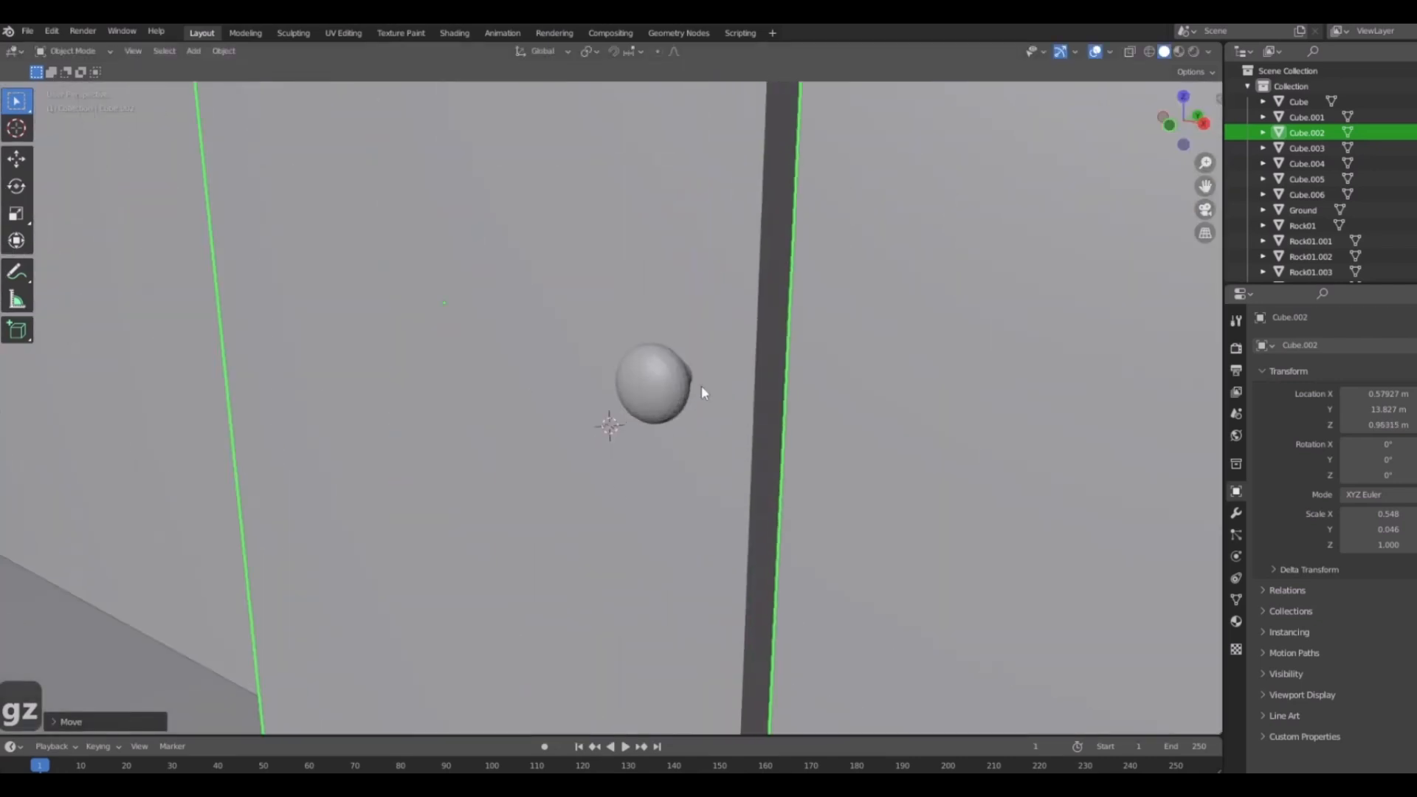
{"action": "scroll", "coordinate": [662, 382], "scroll_direction": "down", "scroll_amount": 5}
{"action": "middle_click_drag", "start_coordinate": [661, 359], "coordinate": [737, 475]}
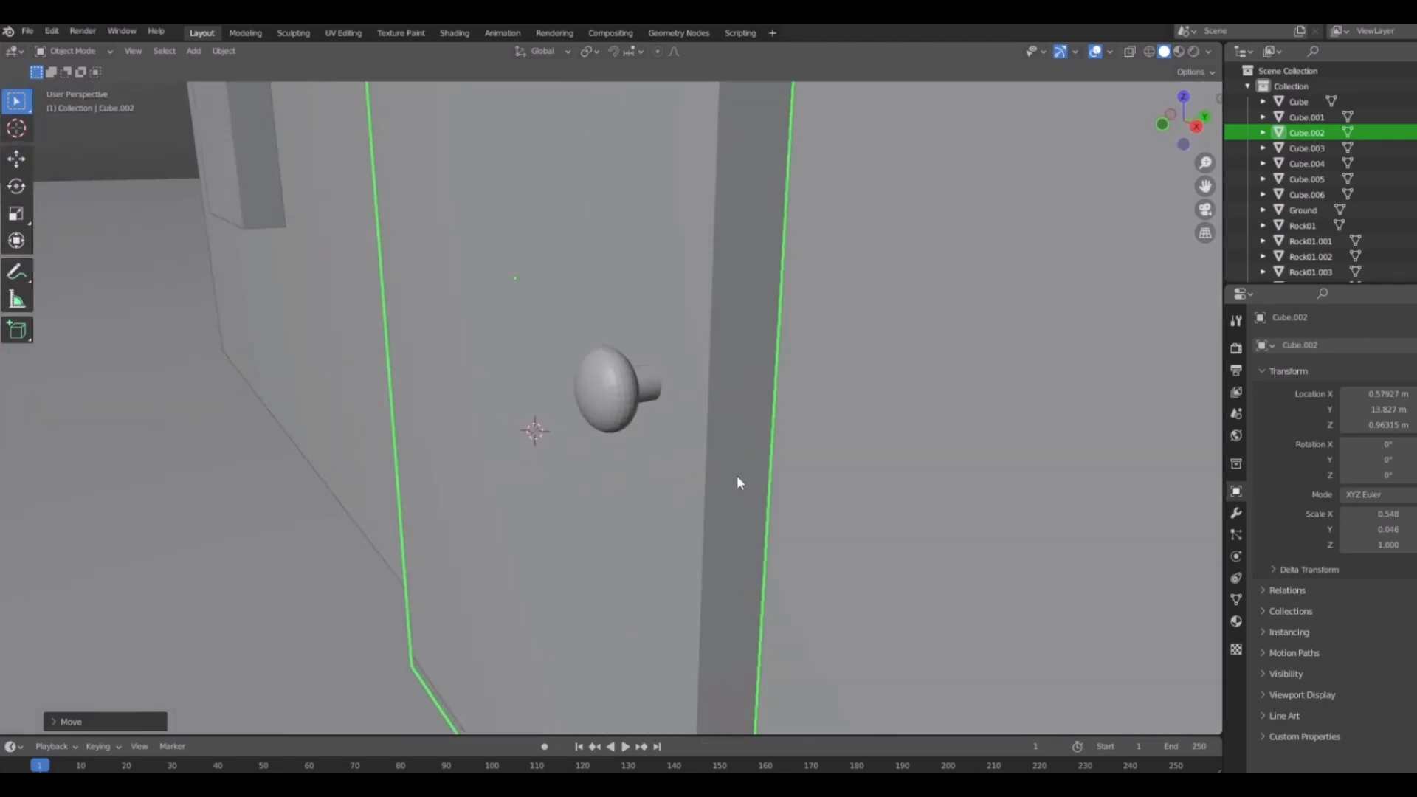
{"action": "key", "text": "ctrl+z"}
{"action": "key", "text": "ctrl+z"}
{"action": "key", "text": "ctrl+z"}
{"action": "key", "text": "ctrl+z"}
{"action": "key", "text": "ctrl+z"}
{"action": "key", "text": "ctrl+z"}
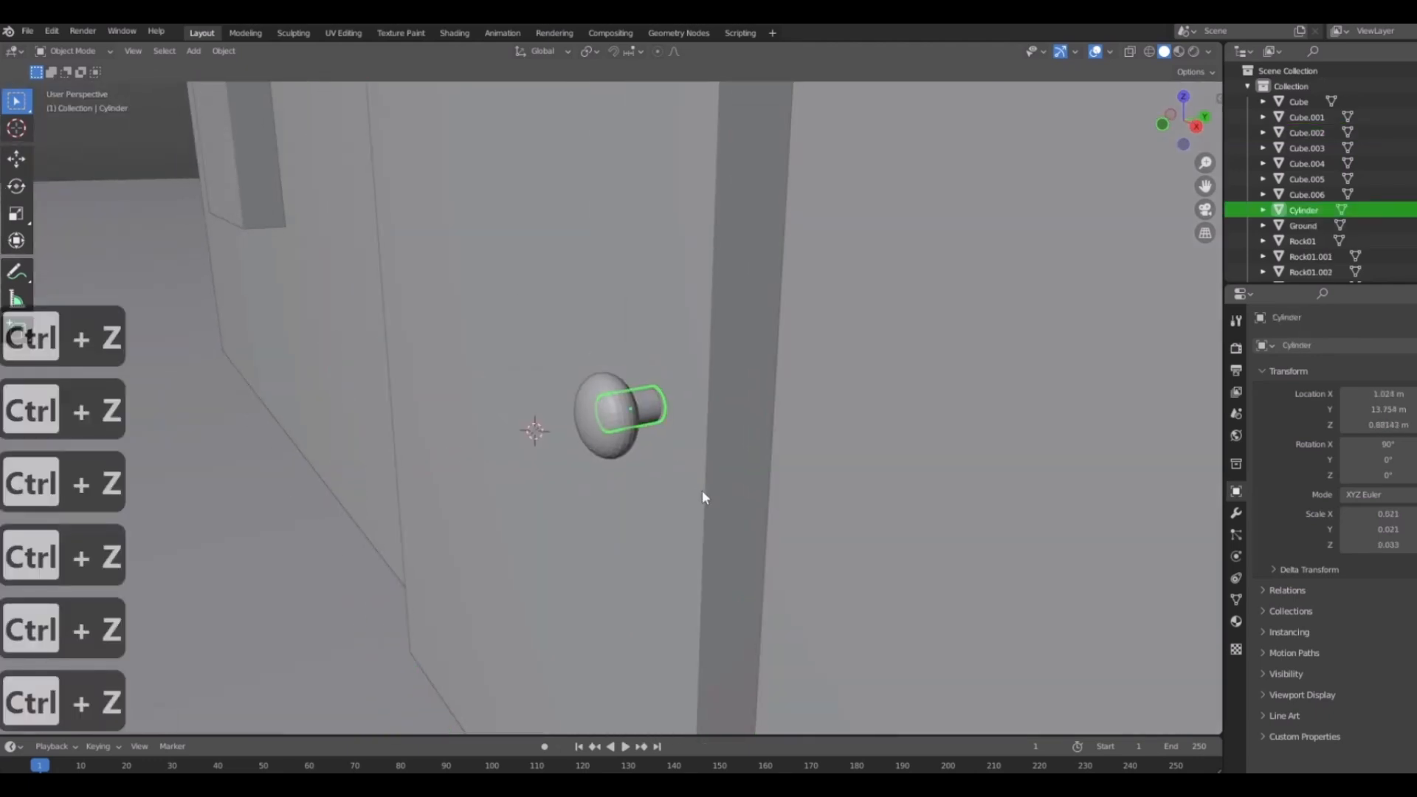
Apply smooth shading to the knob sphere and to the handle cylinder.
{"action": "middle_click_drag", "start_coordinate": [751, 450], "coordinate": [717, 437]}
{"action": "left_click_drag", "start_coordinate": [582, 388], "coordinate": [599, 405]}
{"action": "left_click", "coordinate": [605, 421]}
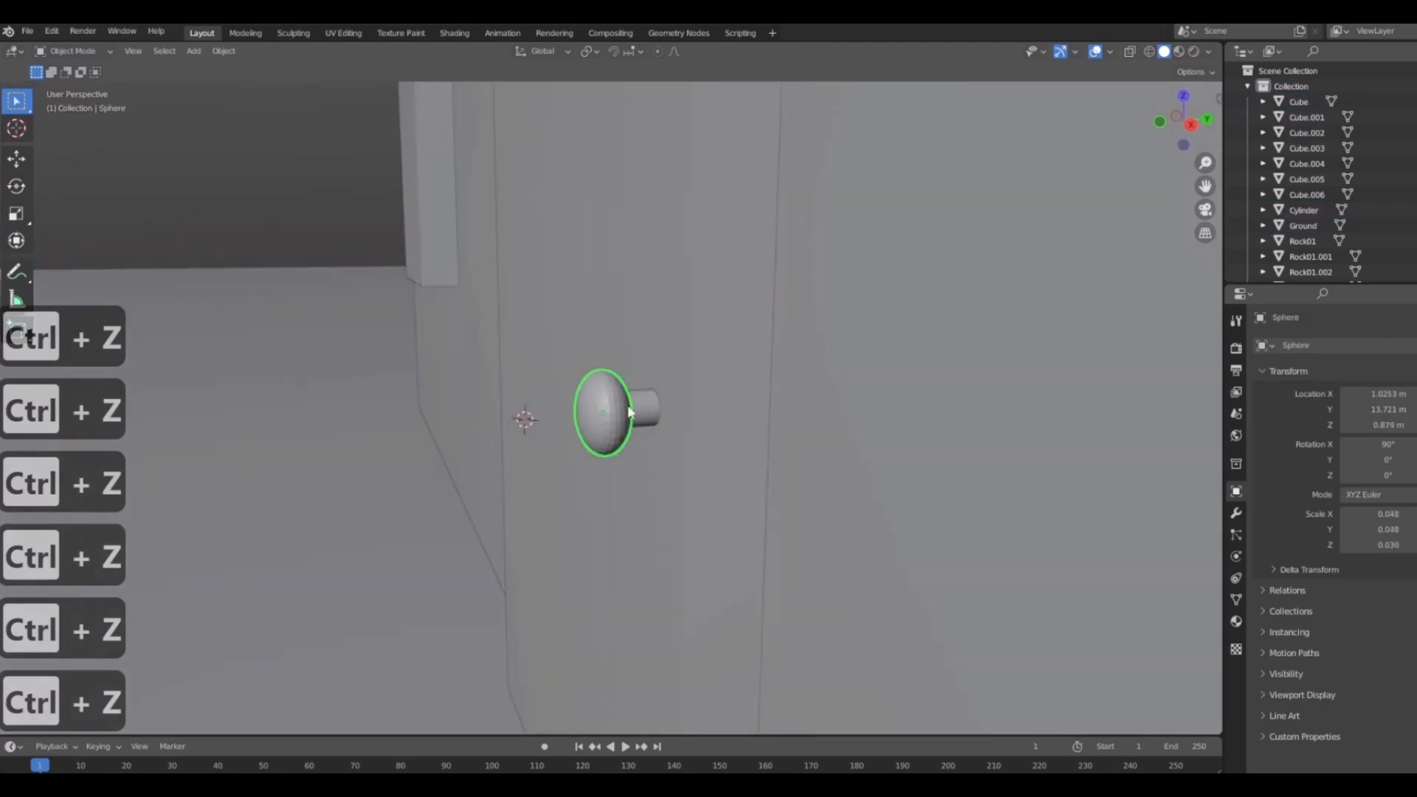
{"action": "right_click", "coordinate": [599, 400]}
{"action": "left_click", "coordinate": [600, 400]}
{"action": "right_click", "coordinate": [634, 403]}
{"action": "left_click", "coordinate": [634, 403]}
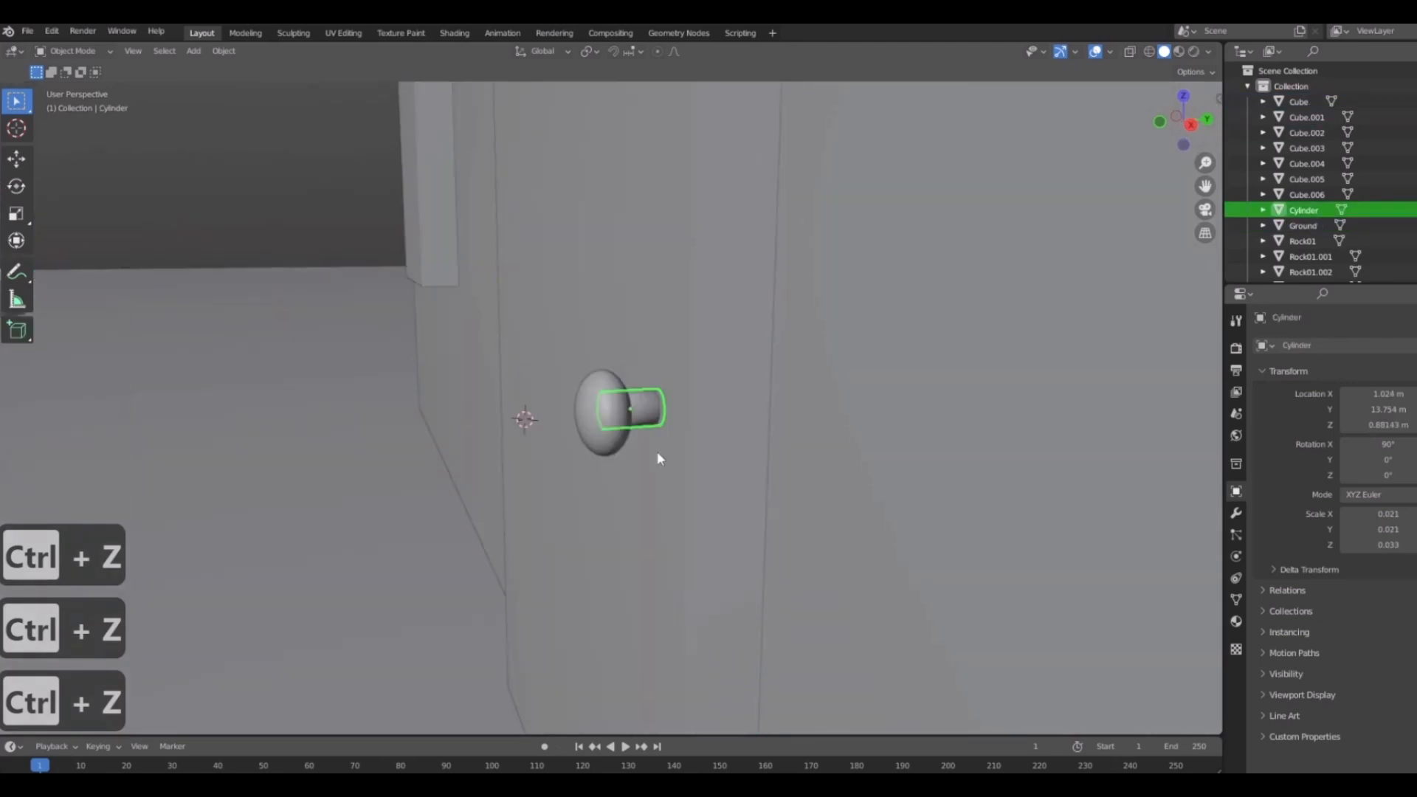
Raise the knob sphere in side view to about Z 0.886 m, keeping it at the cylinder's outer end.
{"action": "scroll", "coordinate": [674, 464], "scroll_direction": "down", "scroll_amount": 3}
{"action": "key", "text": "KP_3"}
{"action": "scroll", "coordinate": [630, 383], "scroll_direction": "up", "scroll_amount": 6}
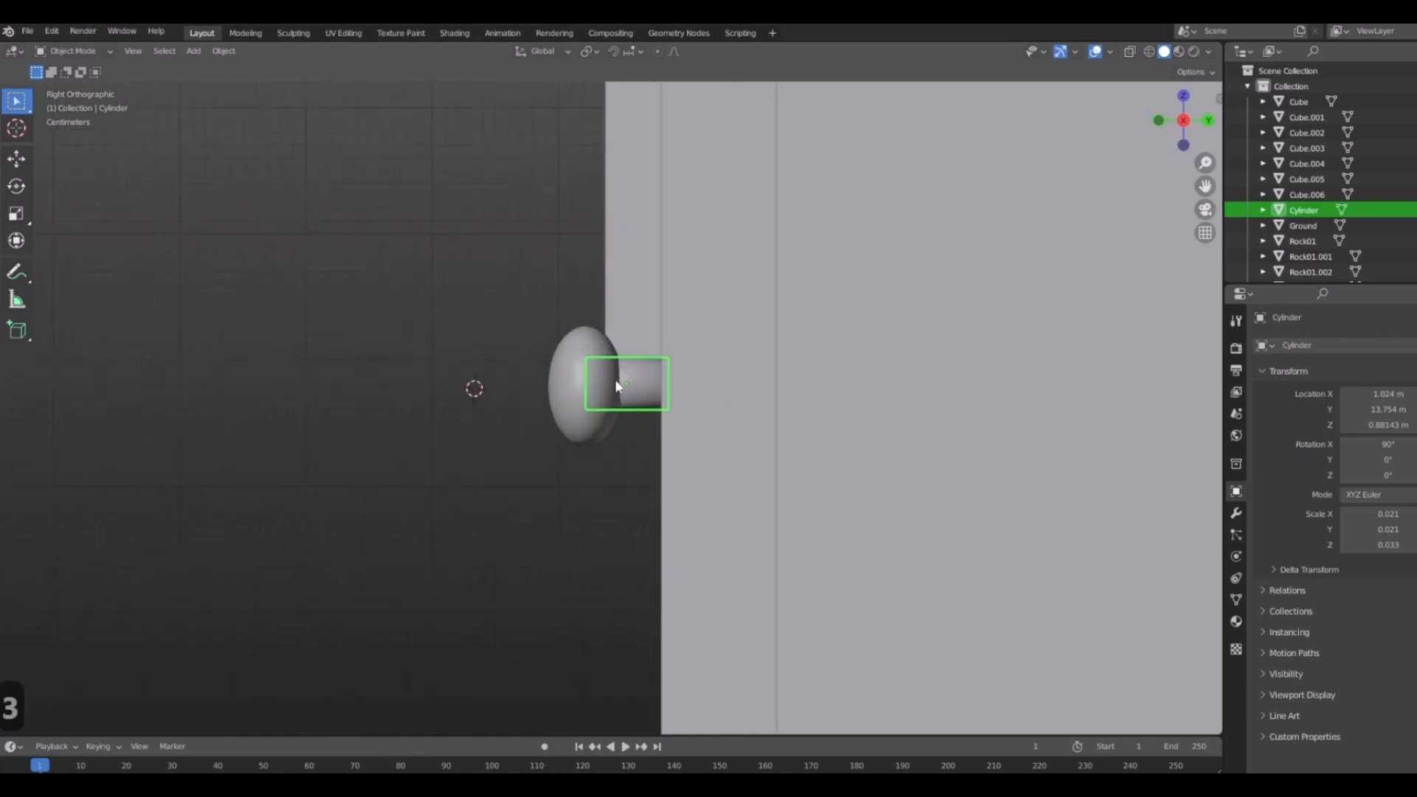
{"action": "scroll", "coordinate": [587, 421], "scroll_direction": "down", "scroll_amount": 4}
{"action": "scroll", "coordinate": [604, 399], "scroll_direction": "up", "scroll_amount": 1}
{"action": "left_click", "coordinate": [604, 398]}
{"action": "scroll", "coordinate": [778, 391], "scroll_direction": "down", "scroll_amount": 3}
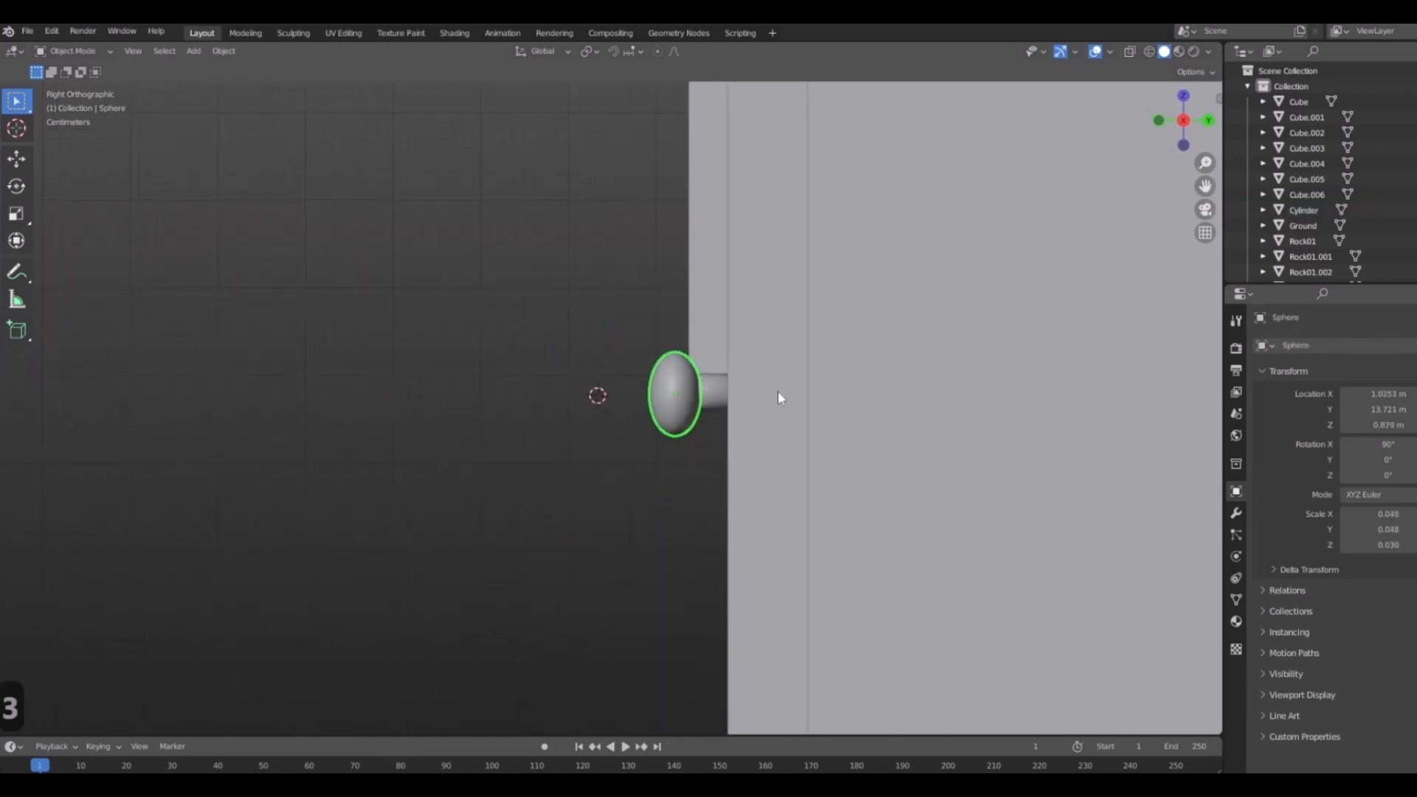
{"action": "scroll", "coordinate": [683, 402], "scroll_direction": "up", "scroll_amount": 3}
{"action": "key", "text": "g"}
{"action": "left_click", "coordinate": [663, 435]}
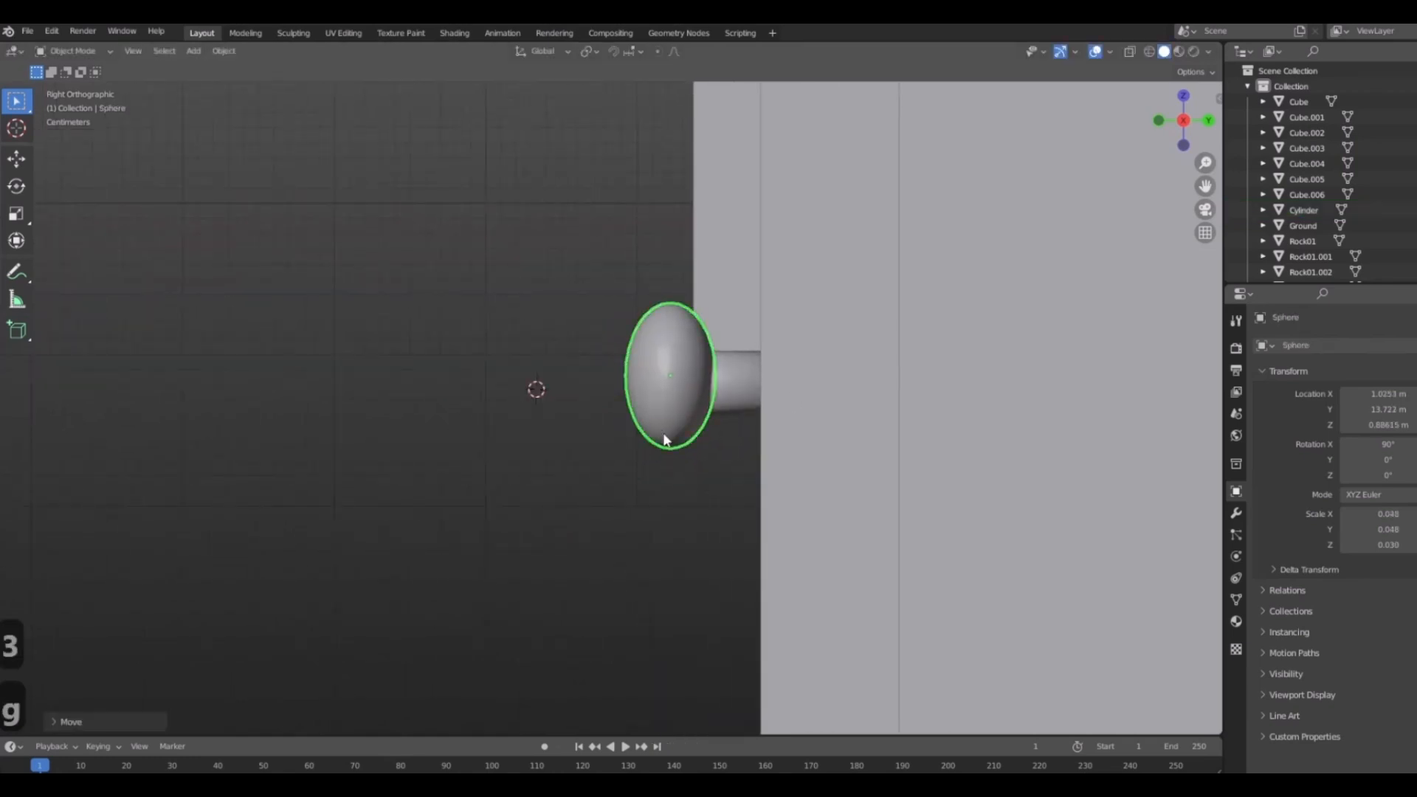
Center the knob sphere vertically on the handle cylinder by moving it to about Z 0.882 m.
{"action": "scroll", "coordinate": [704, 425], "scroll_direction": "down", "scroll_amount": 2}
{"action": "middle_click_drag", "start_coordinate": [773, 430], "coordinate": [653, 440]}
{"action": "scroll", "coordinate": [664, 445], "scroll_direction": "down", "scroll_amount": 2}
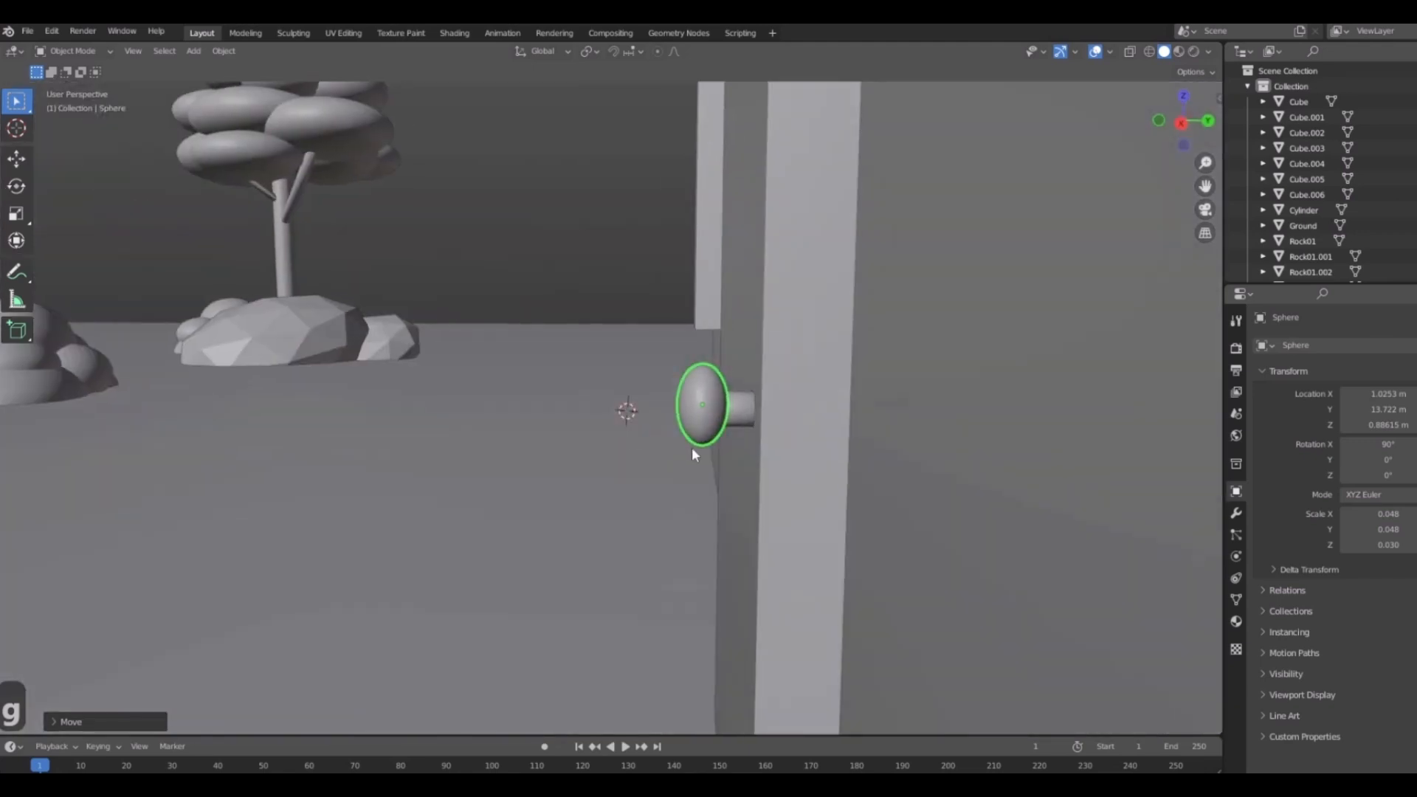
{"action": "key", "text": "3"}
{"action": "scroll", "coordinate": [720, 425], "scroll_direction": "up", "scroll_amount": 1}
{"action": "key", "text": "g"}
{"action": "left_click", "coordinate": [742, 444]}
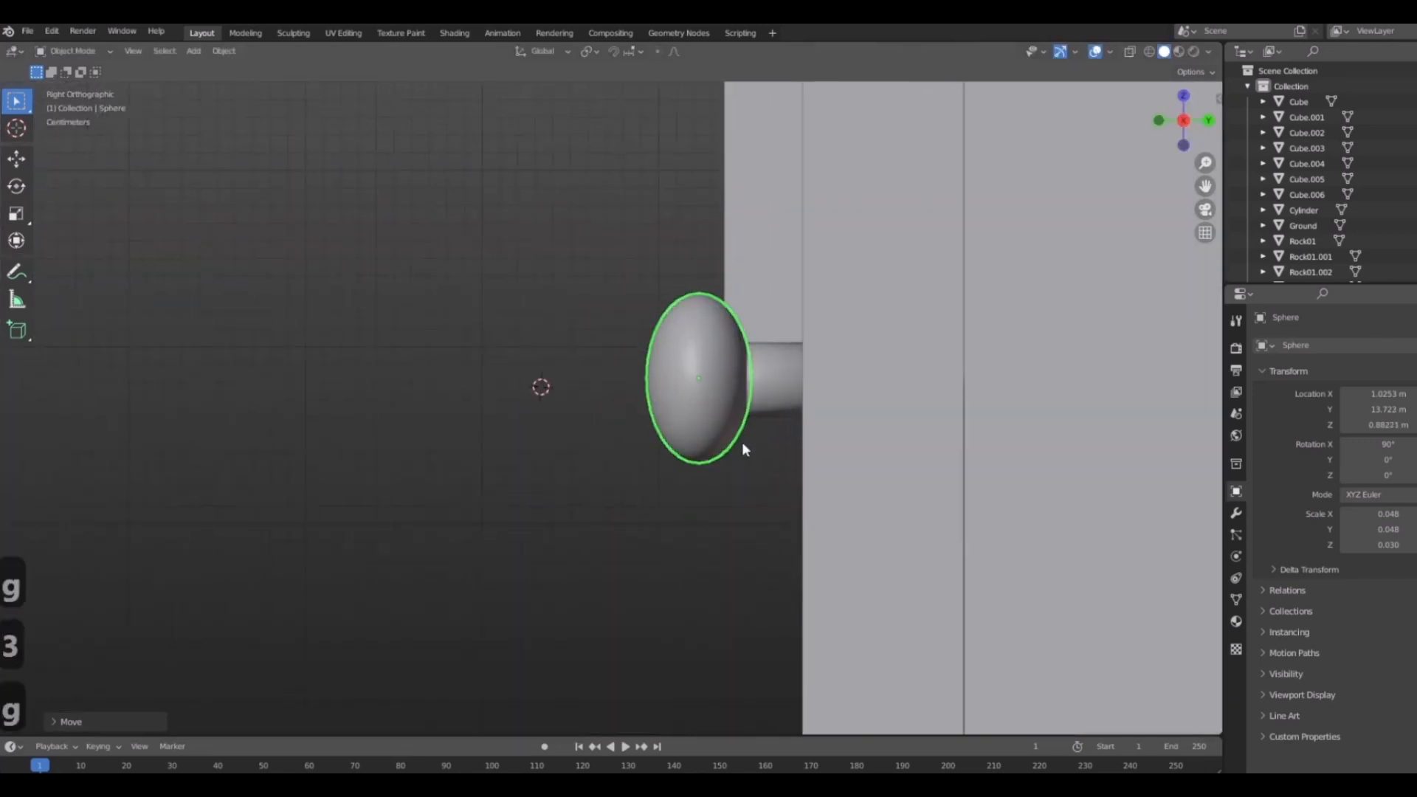
Shorten the handle cylinder along Y to a scale of about 0.021 and move it to about Y 13.764 m.
{"action": "left_click", "coordinate": [787, 388]}
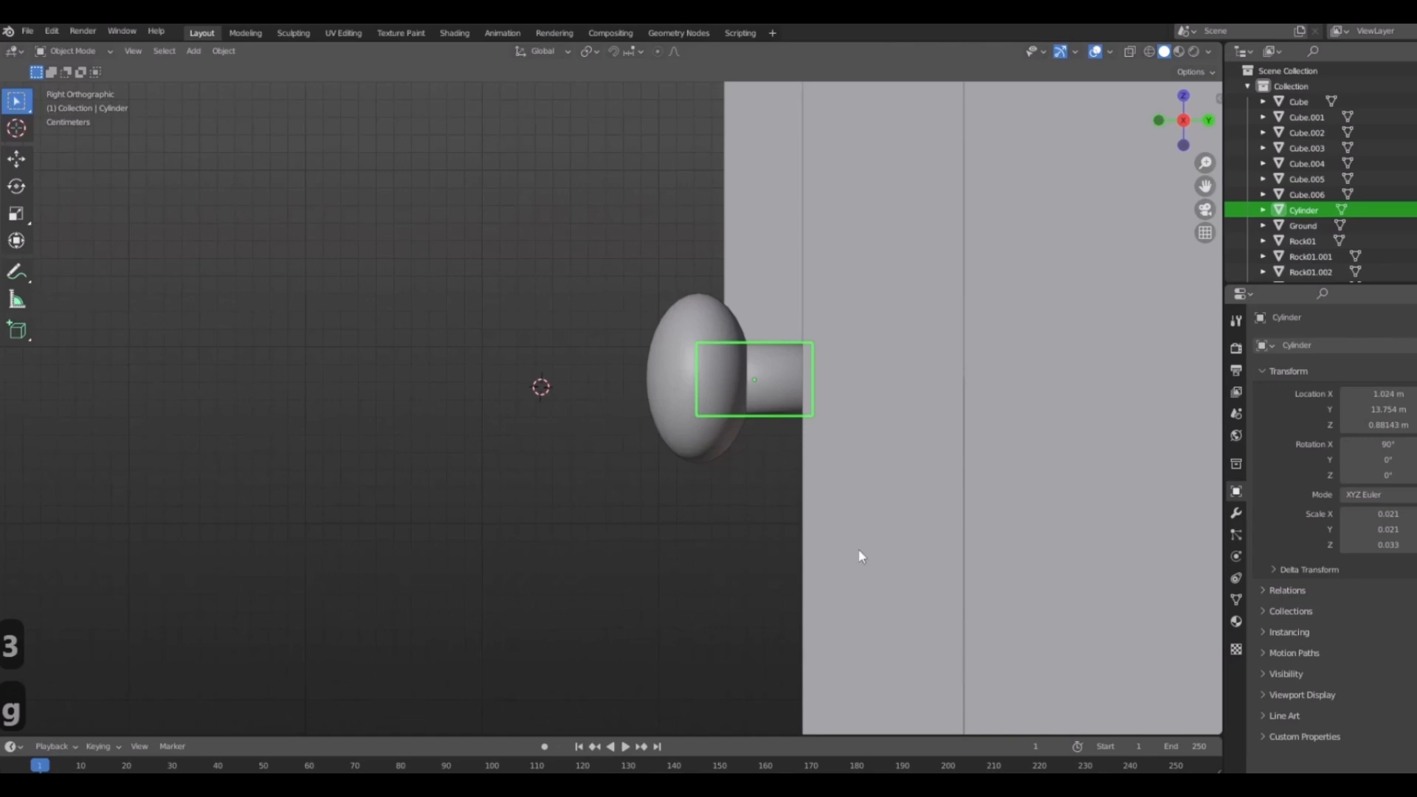
{"action": "key", "text": "s"}
{"action": "key", "text": "y"}
{"action": "left_click", "coordinate": [814, 511]}
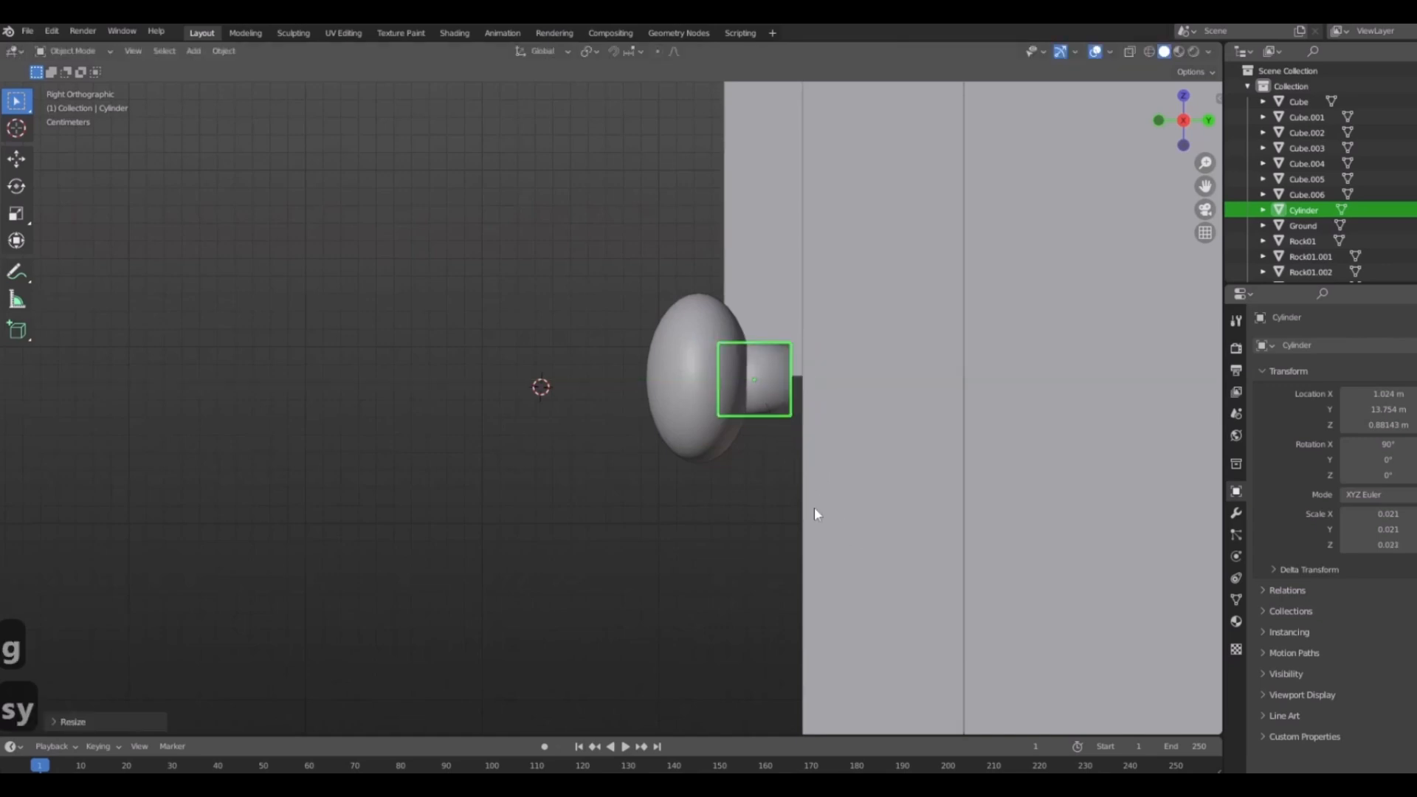
{"action": "key", "text": "g"}
{"action": "key", "text": "y"}
{"action": "left_click", "coordinate": [830, 518]}
Slim the handle cylinder to a thickness scale of about 0.015 while keeping its length along Y.
{"action": "key", "text": "s"}
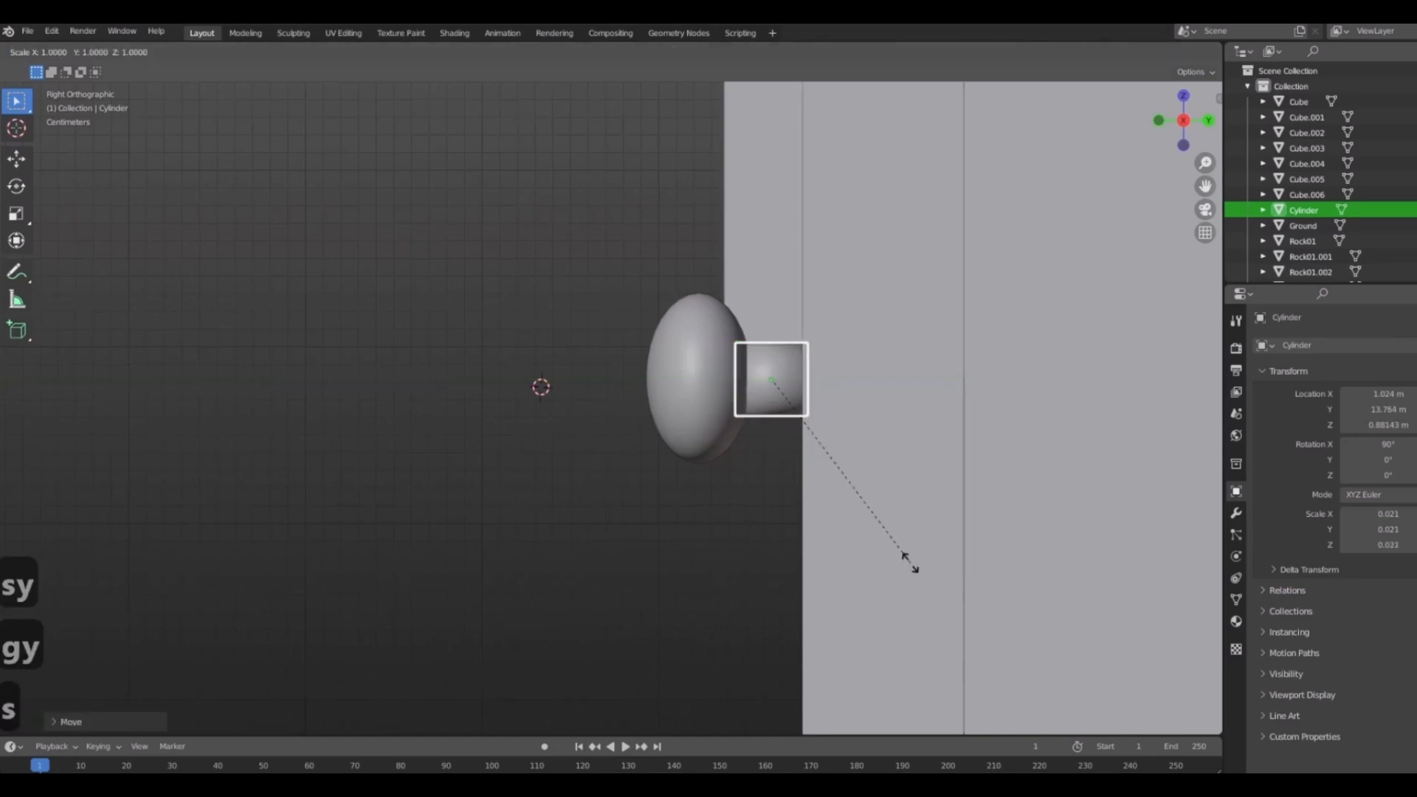
{"action": "key", "text": "shift+z"}
{"action": "left_click", "coordinate": [892, 553]}
{"action": "middle_click_drag", "start_coordinate": [892, 553], "coordinate": [765, 585]}
{"action": "key", "text": "s"}
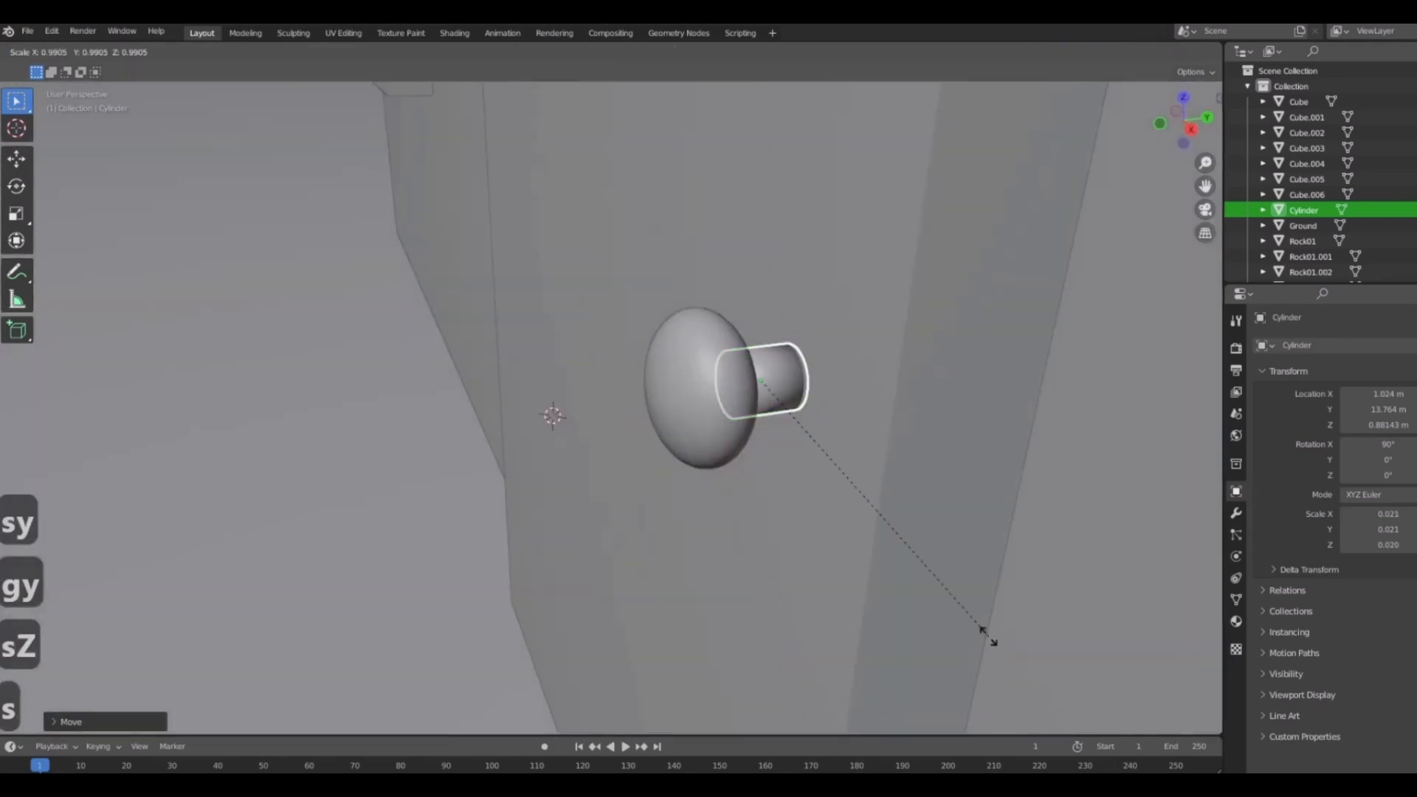
{"action": "left_click", "coordinate": [925, 567]}
Join the knob sphere and slimmed handle cylinder to the door so they form a single object.
{"action": "scroll", "coordinate": [821, 535], "scroll_direction": "down", "scroll_amount": 5}
{"action": "middle_click_drag", "start_coordinate": [821, 536], "coordinate": [723, 485]}
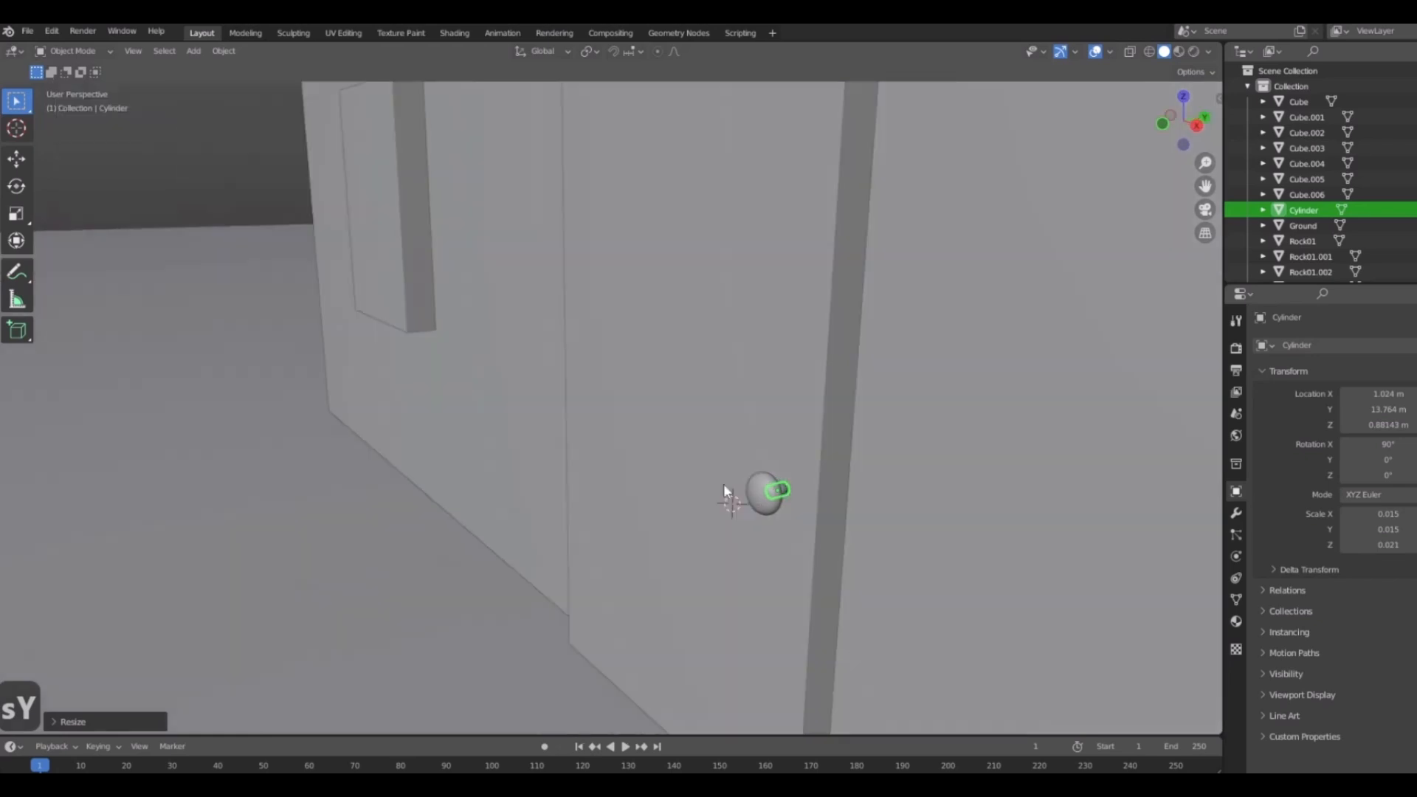
{"action": "left_click", "coordinate": [768, 494]}
{"action": "left_click", "coordinate": [764, 389], "text": "shift"}
{"action": "scroll", "coordinate": [602, 519], "scroll_direction": "down", "scroll_amount": 7}
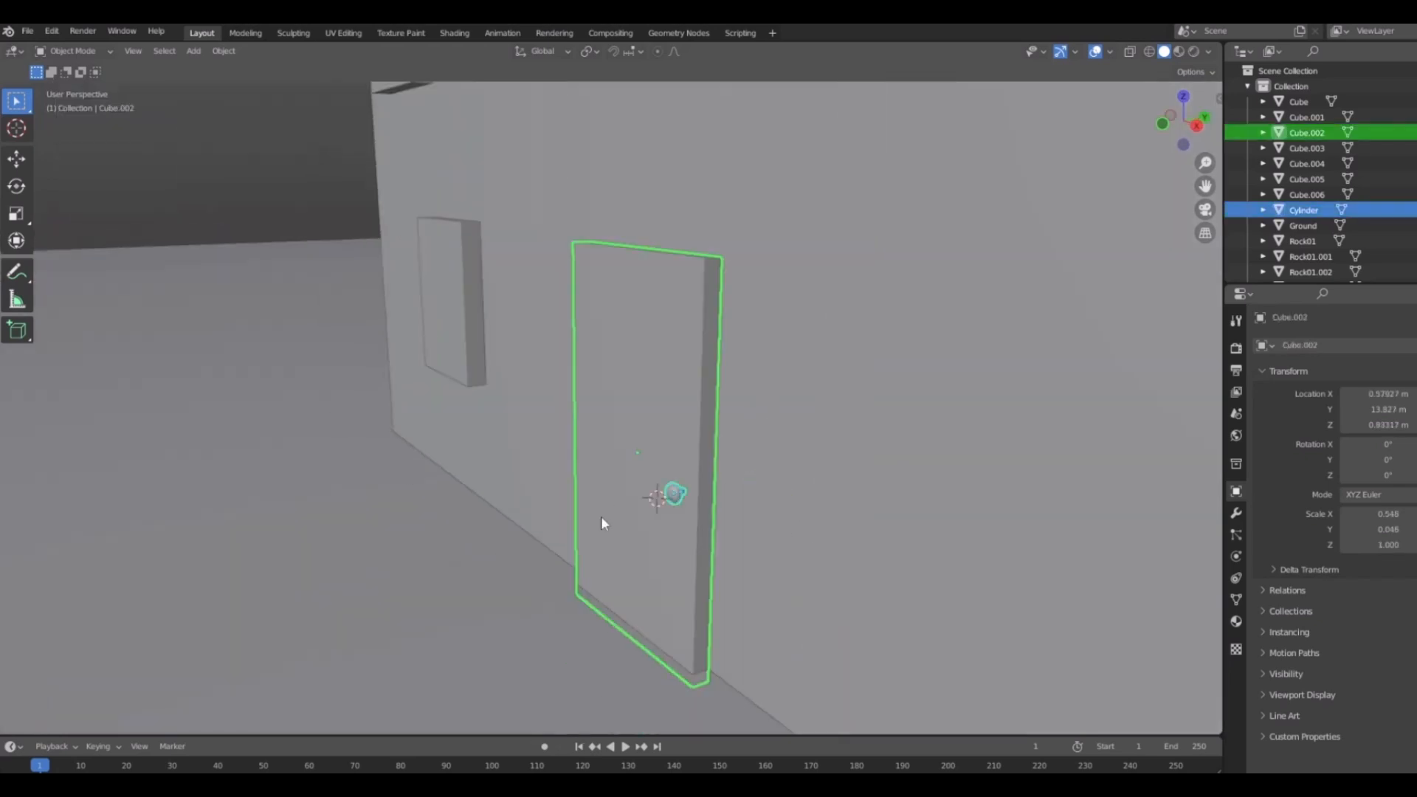
{"action": "middle_click_drag", "start_coordinate": [602, 519], "coordinate": [679, 540]}
{"action": "key", "text": "ctrl+j"}
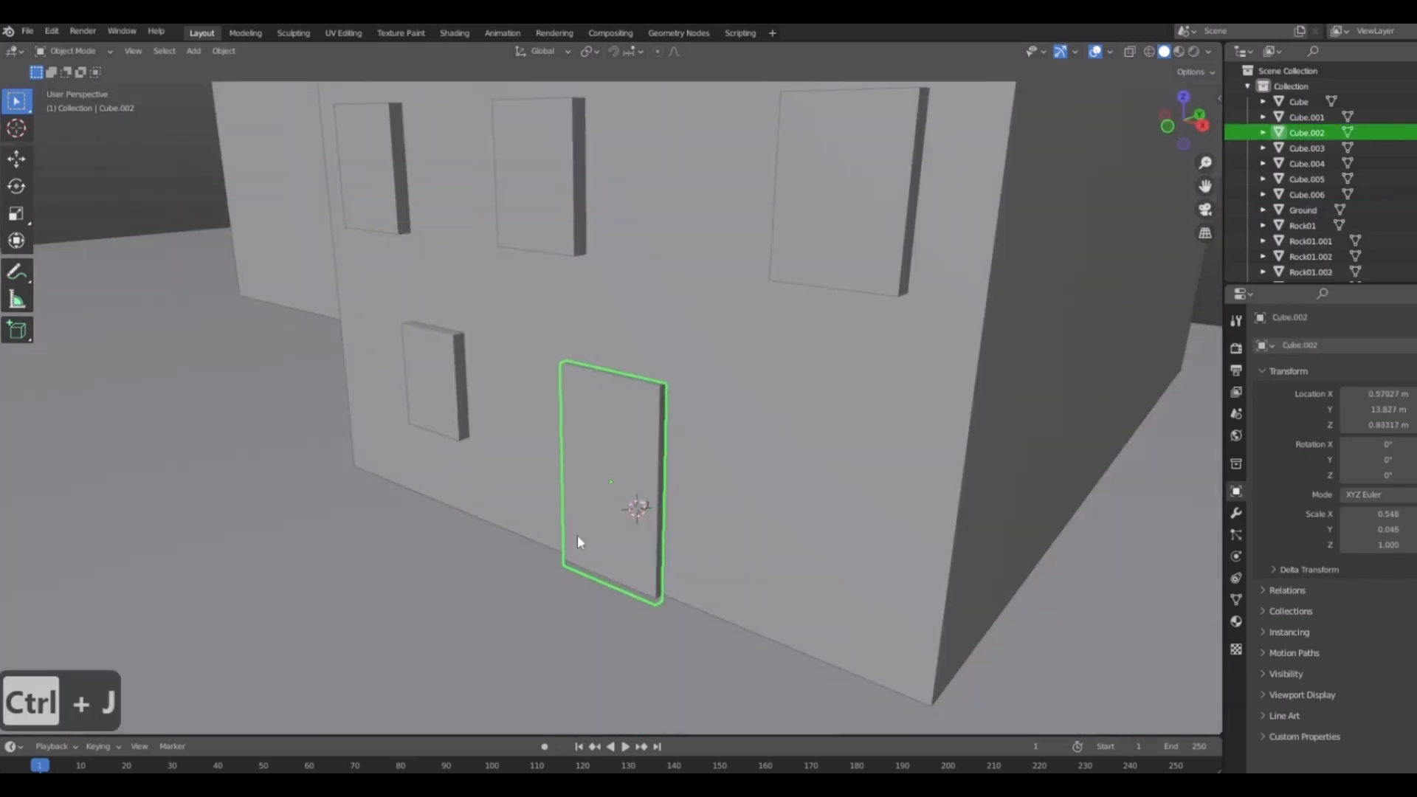
Review the house facade and the whole scene in front view, including the buildings, trees and ground.
{"action": "middle_click_drag", "start_coordinate": [577, 534], "coordinate": [701, 513]}
{"action": "left_click", "coordinate": [822, 606]}
{"action": "scroll", "coordinate": [822, 605], "scroll_direction": "down", "scroll_amount": 5}
{"action": "middle_click_drag", "start_coordinate": [822, 605], "coordinate": [830, 514]}
{"action": "scroll", "coordinate": [759, 540], "scroll_direction": "down", "scroll_amount": 4}
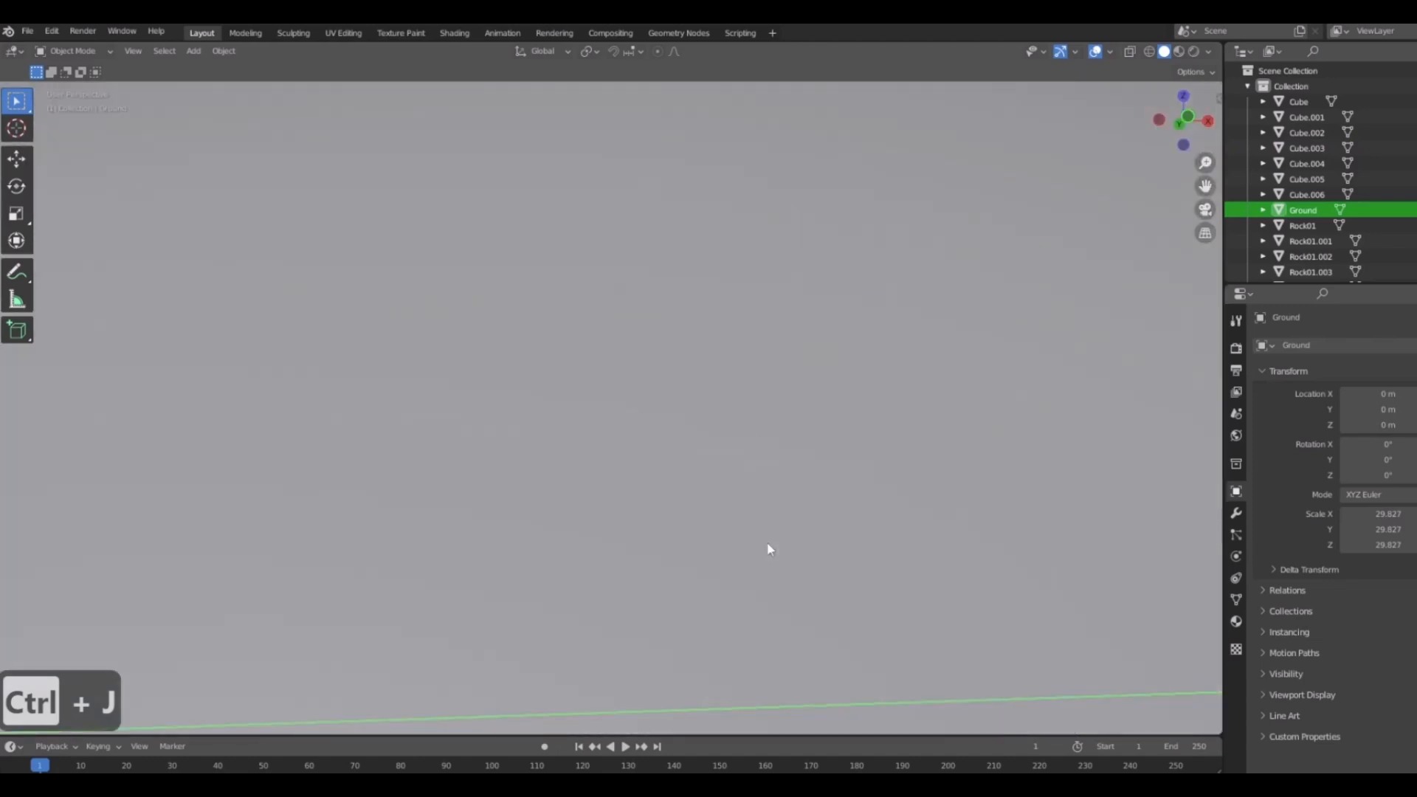
{"action": "key", "text": "KP_1"}
{"action": "scroll", "coordinate": [779, 527], "scroll_direction": "down", "scroll_amount": 3}
{"action": "scroll", "coordinate": [779, 528], "scroll_direction": "down", "scroll_amount": 10}
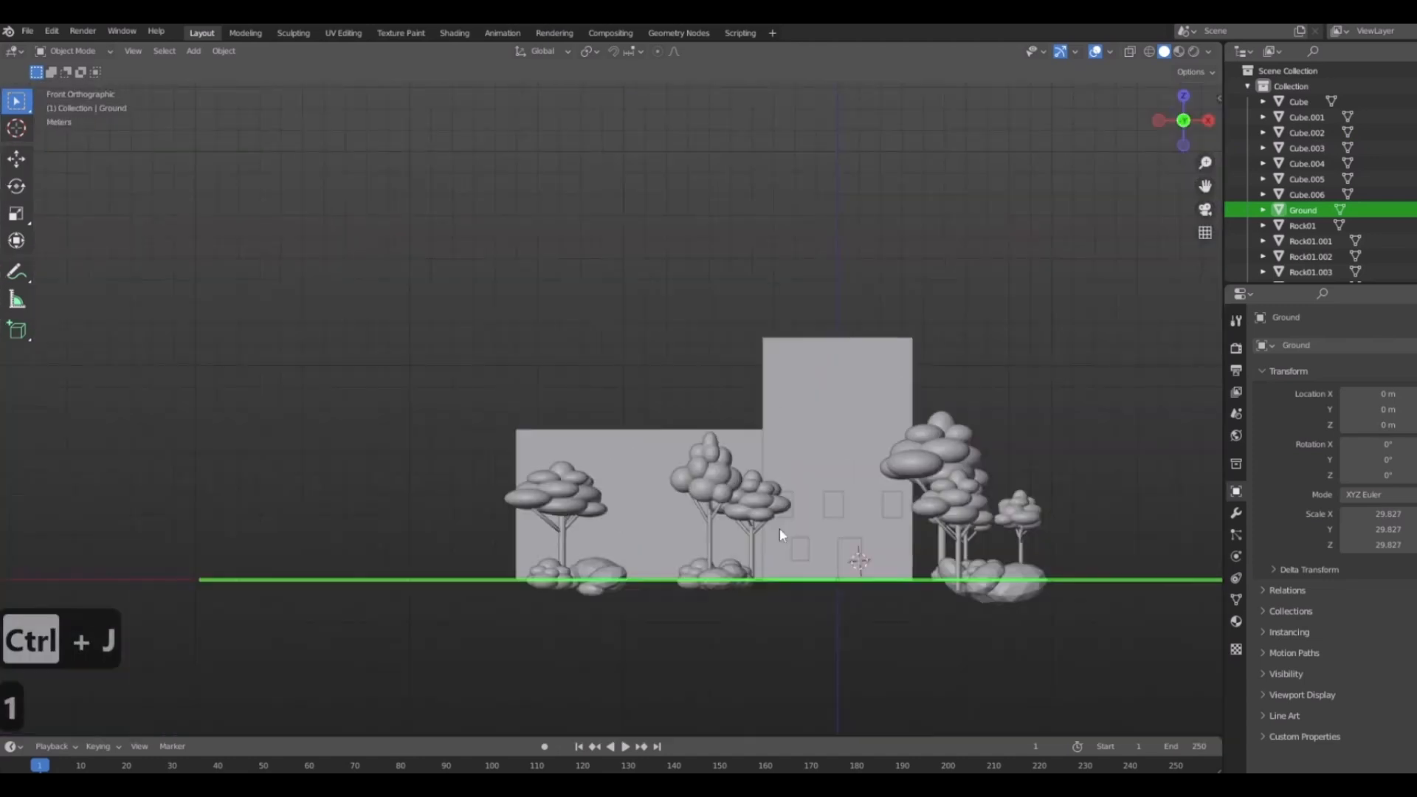
Examine the door and windows on the tall building and the layout of all objects on the ground plane.
{"action": "key", "text": "c"}
{"action": "middle_click_drag", "start_coordinate": [779, 528], "coordinate": [843, 502]}
{"action": "scroll", "coordinate": [675, 405], "scroll_direction": "up", "scroll_amount": 3}
{"action": "scroll", "coordinate": [630, 400], "scroll_direction": "up", "scroll_amount": 5}
{"action": "scroll", "coordinate": [791, 397], "scroll_direction": "down", "scroll_amount": 4}
{"action": "scroll", "coordinate": [844, 506], "scroll_direction": "down", "scroll_amount": 5}
{"action": "middle_click_drag", "start_coordinate": [764, 463], "coordinate": [987, 519]}
{"action": "scroll", "coordinate": [672, 465], "scroll_direction": "up", "scroll_amount": 2}
{"action": "left_click", "coordinate": [671, 468]}
{"action": "mouse_move", "coordinate": [672, 468]}
{"action": "middle_mouse_down"}
{"action": "mouse_move", "coordinate": [723, 510]}
{"action": "mouse_move", "coordinate": [694, 483]}
{"action": "middle_mouse_up"}
{"action": "scroll", "coordinate": [691, 482], "scroll_direction": "up", "scroll_amount": 8}
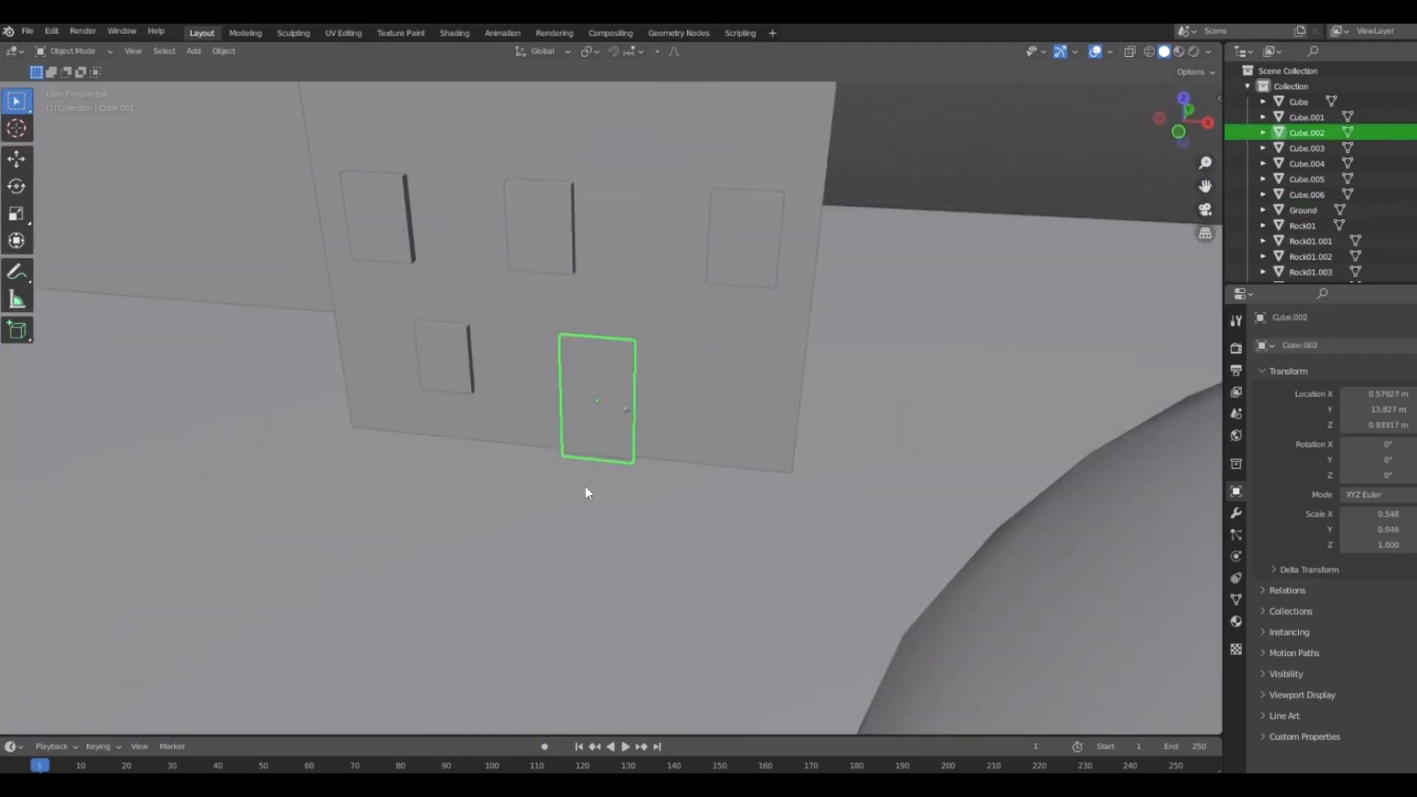
{"action": "middle_click_drag", "start_coordinate": [585, 485], "coordinate": [576, 515]}
{"action": "scroll", "coordinate": [576, 515], "scroll_direction": "down", "scroll_amount": 5}
{"action": "left_click", "coordinate": [573, 581]}
{"action": "scroll", "coordinate": [573, 582], "scroll_direction": "down", "scroll_amount": 4}
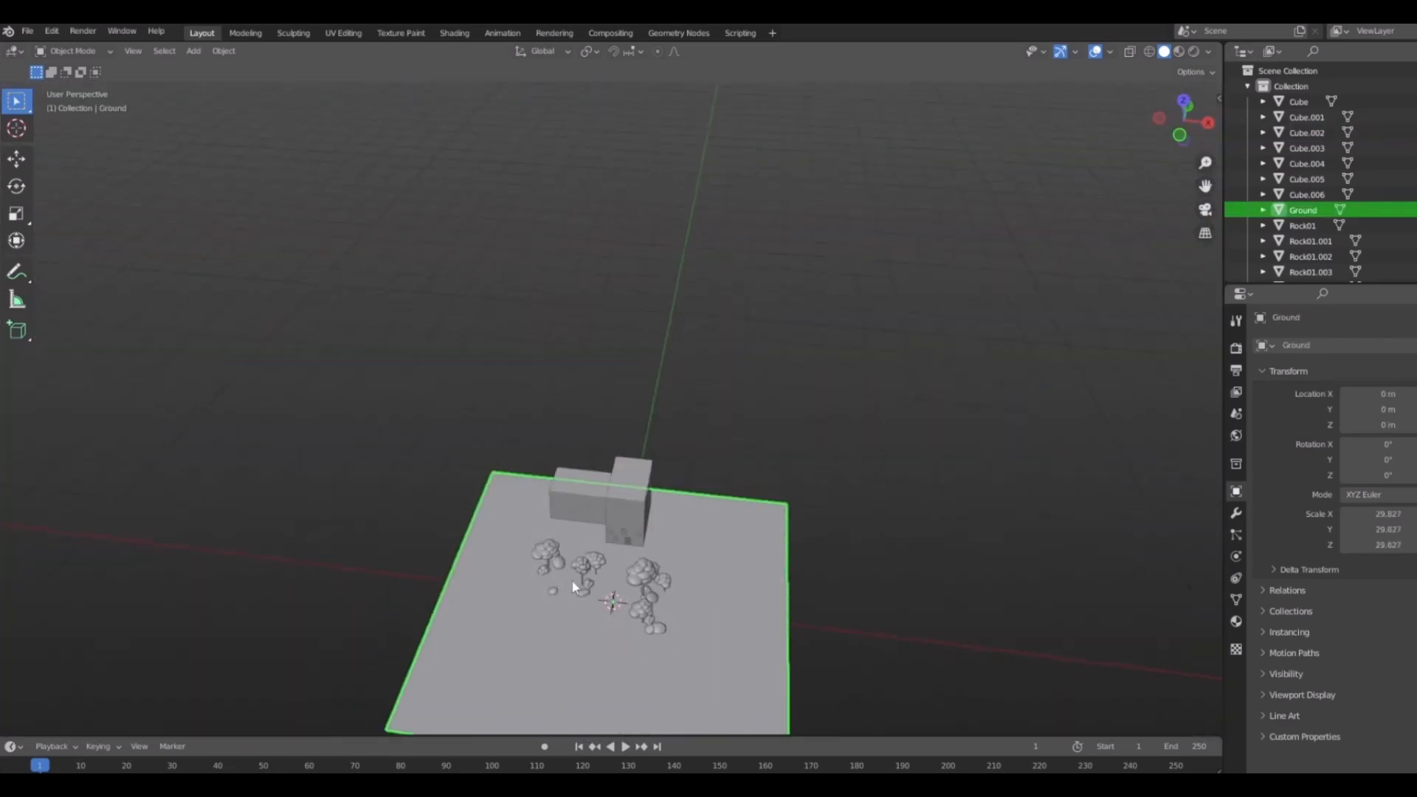
Inspect the tall building's facade up close around the door and the neighbouring windows.
{"action": "middle_click_drag", "start_coordinate": [572, 581], "coordinate": [664, 566]}
{"action": "scroll", "coordinate": [778, 502], "scroll_direction": "up", "scroll_amount": 5}
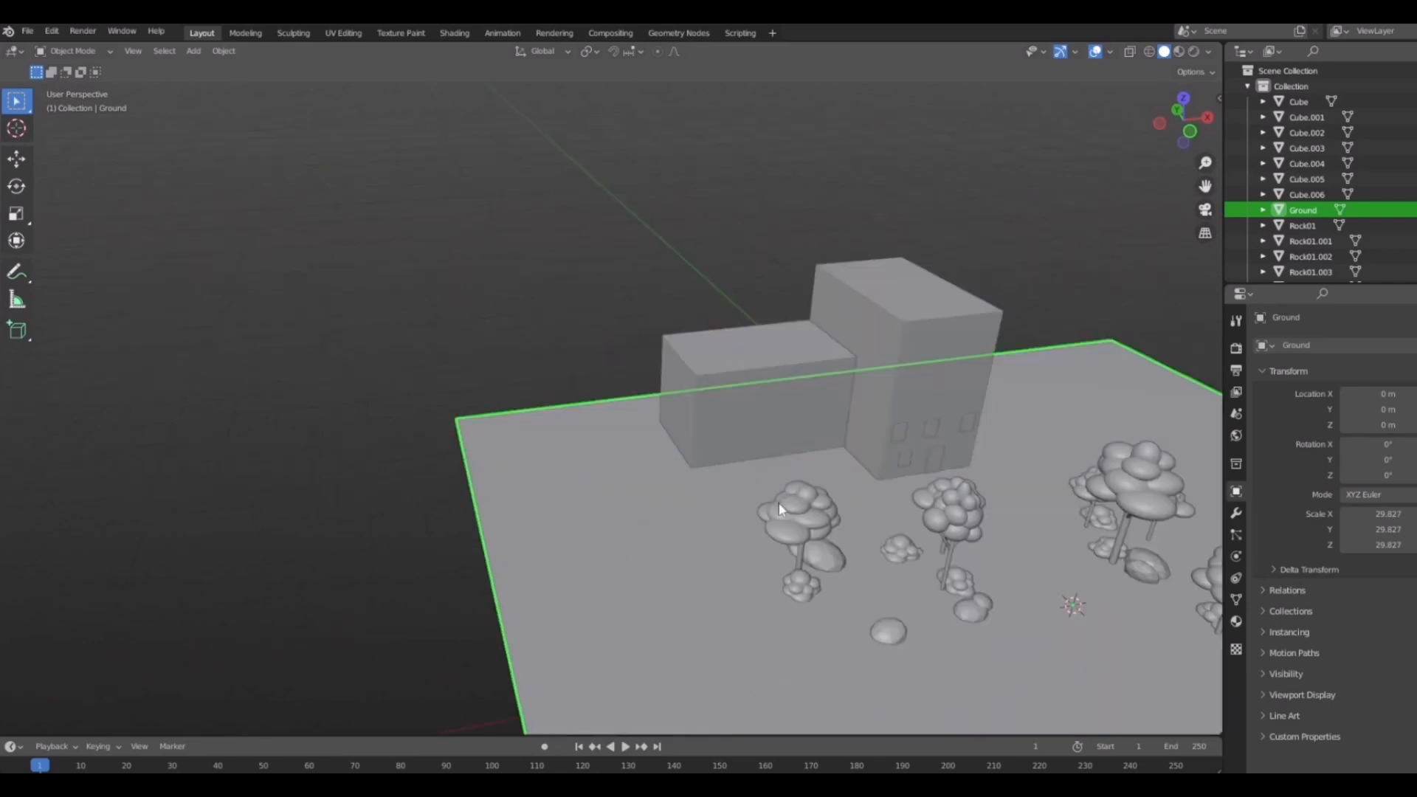
{"action": "left_click", "coordinate": [939, 459]}
{"action": "middle_click_drag", "start_coordinate": [952, 530], "coordinate": [876, 392]}
{"action": "scroll", "coordinate": [990, 494], "scroll_direction": "up", "scroll_amount": 6}
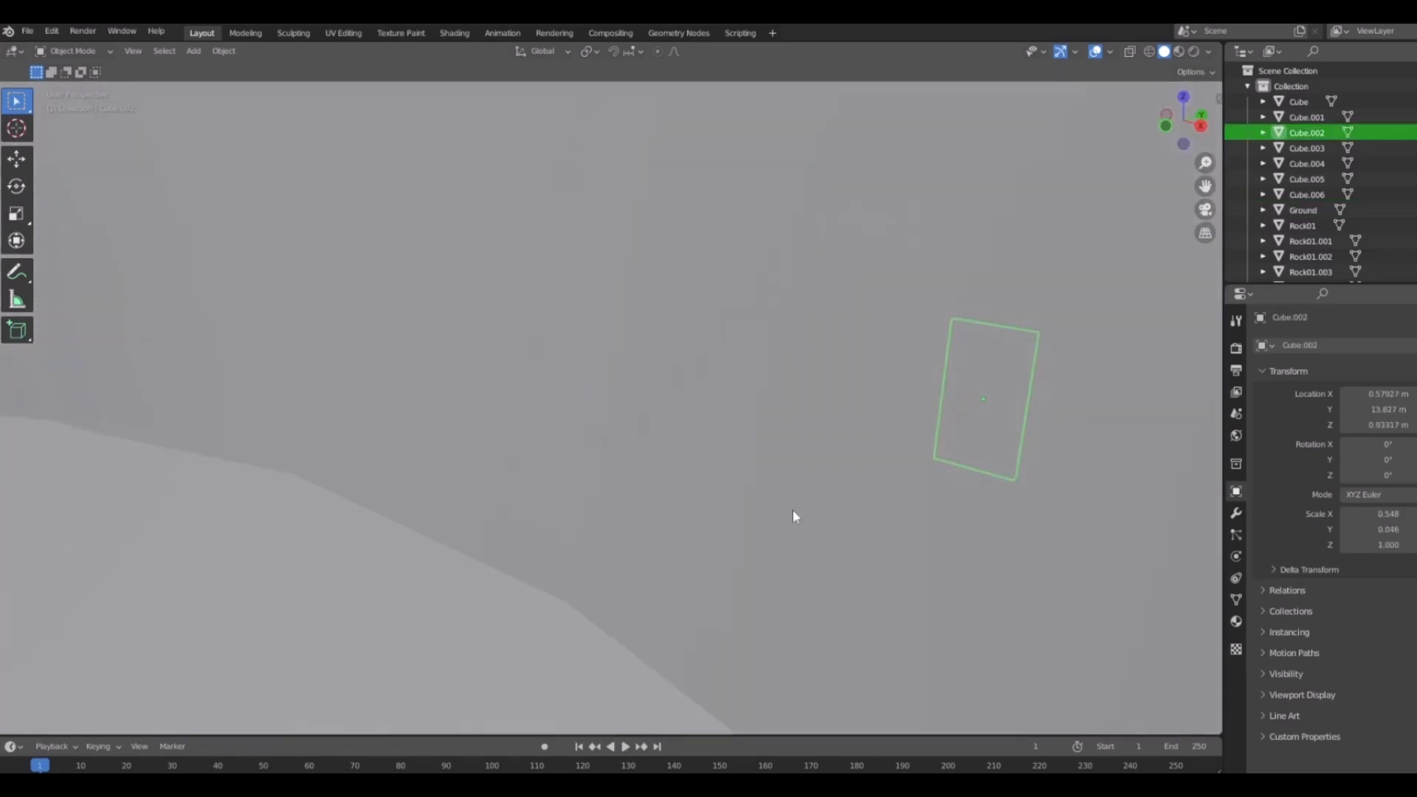
{"action": "key", "text": "KP_Decimal"}
{"action": "scroll", "coordinate": [738, 503], "scroll_direction": "down", "scroll_amount": 3}
{"action": "middle_click_drag", "start_coordinate": [856, 521], "coordinate": [592, 301]}
{"action": "middle_click_drag", "start_coordinate": [687, 532], "coordinate": [608, 445]}
{"action": "scroll", "coordinate": [509, 431], "scroll_direction": "up", "scroll_amount": 5}
{"action": "middle_click_drag", "start_coordinate": [747, 555], "coordinate": [716, 561]}
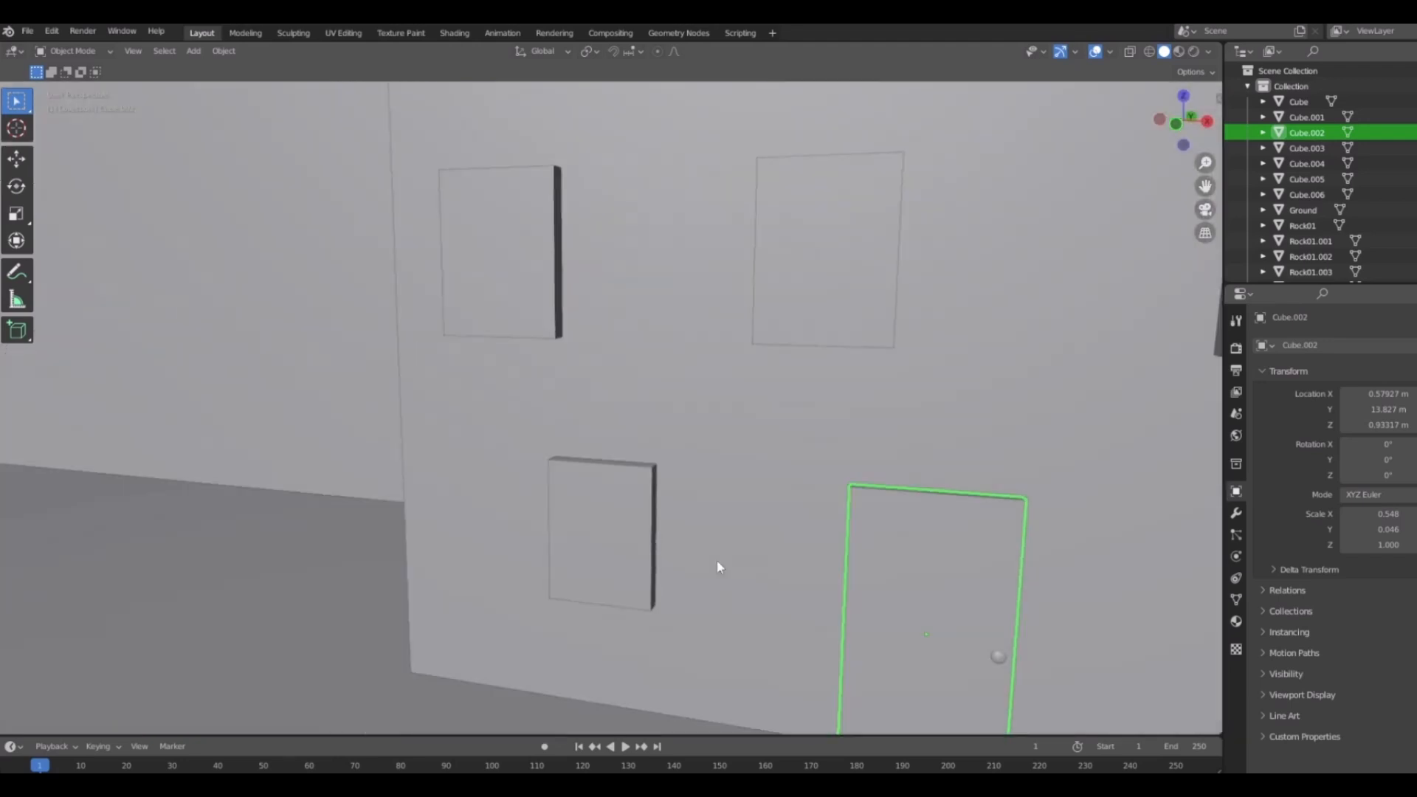
Lower the ground-floor window beside the door along Z to a height of about 1.37 m.
{"action": "middle_click_drag", "start_coordinate": [790, 521], "coordinate": [633, 443], "text": "shift"}
{"action": "left_click", "coordinate": [444, 452]}
{"action": "mouse_move", "coordinate": [642, 515]}
{"action": "middle_mouse_down"}
{"action": "mouse_move", "coordinate": [528, 489]}
{"action": "mouse_move", "coordinate": [512, 468]}
{"action": "mouse_move", "coordinate": [564, 472]}
{"action": "mouse_move", "coordinate": [620, 529]}
{"action": "middle_mouse_up"}
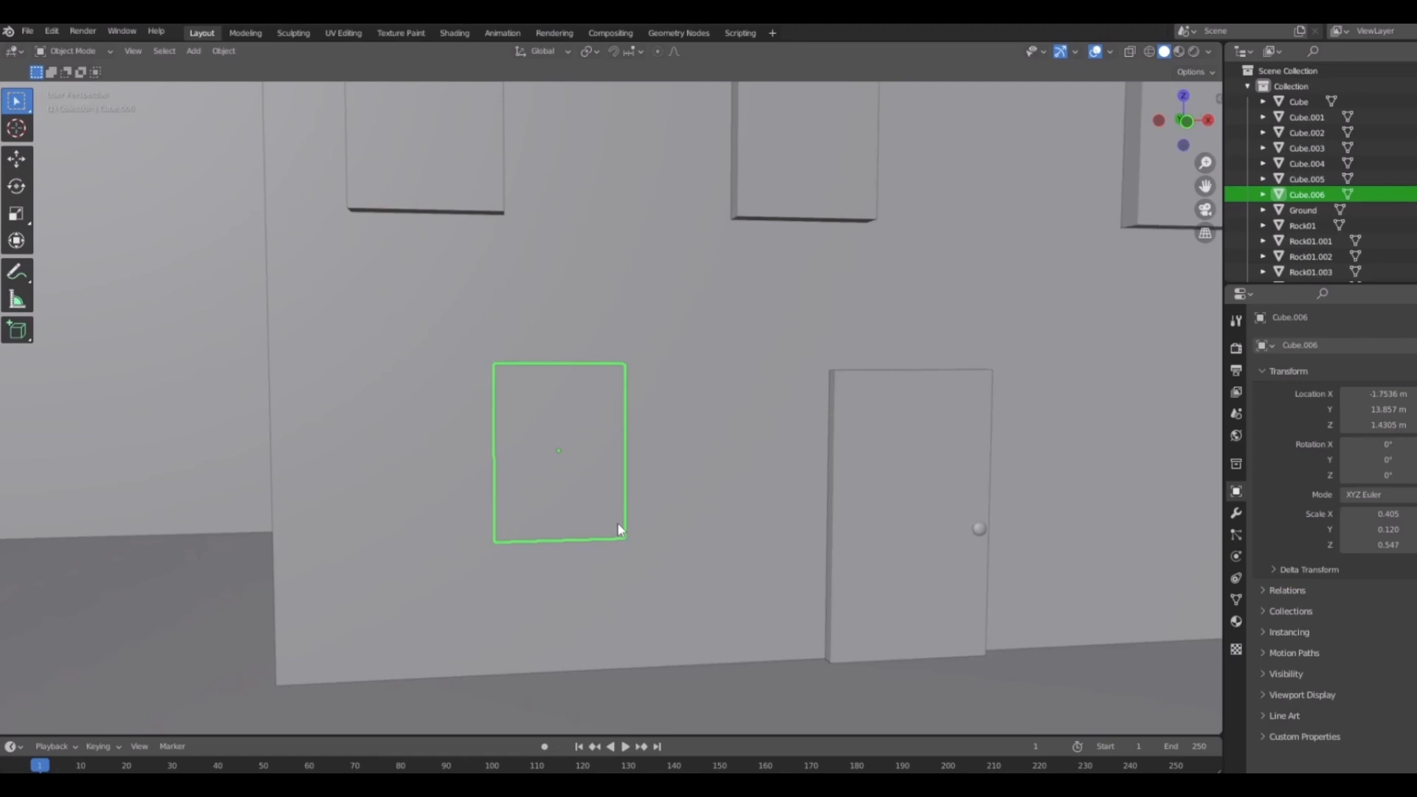
{"action": "key", "text": "g"}
{"action": "key", "text": "z"}
{"action": "left_click", "coordinate": [512, 560]}
Place the 3D cursor at the centre of the ground-floor window in front view and add a cube there.
{"action": "key", "text": "1"}
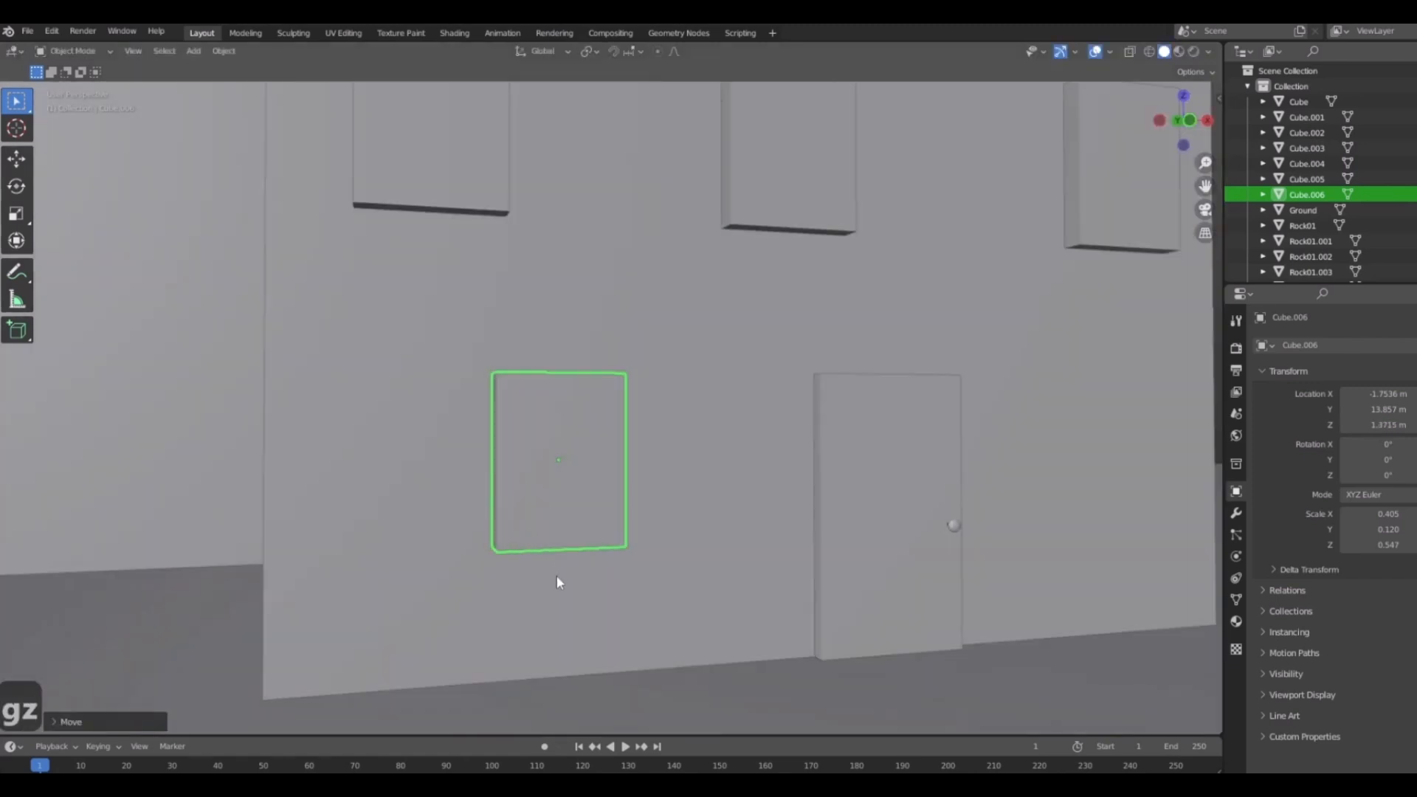
{"action": "middle_click_drag", "start_coordinate": [533, 508], "coordinate": [700, 552], "text": "shift"}
{"action": "scroll", "coordinate": [700, 552], "scroll_direction": "up", "scroll_amount": 6}
{"action": "middle_click_drag", "start_coordinate": [730, 450], "coordinate": [585, 454], "text": "shift"}
{"action": "scroll", "coordinate": [695, 361], "scroll_direction": "down", "scroll_amount": 4}
{"action": "right_click", "coordinate": [674, 369], "text": "shift"}
{"action": "key", "text": "shift+a"}
{"action": "mouse_move", "coordinate": [557, 458]}
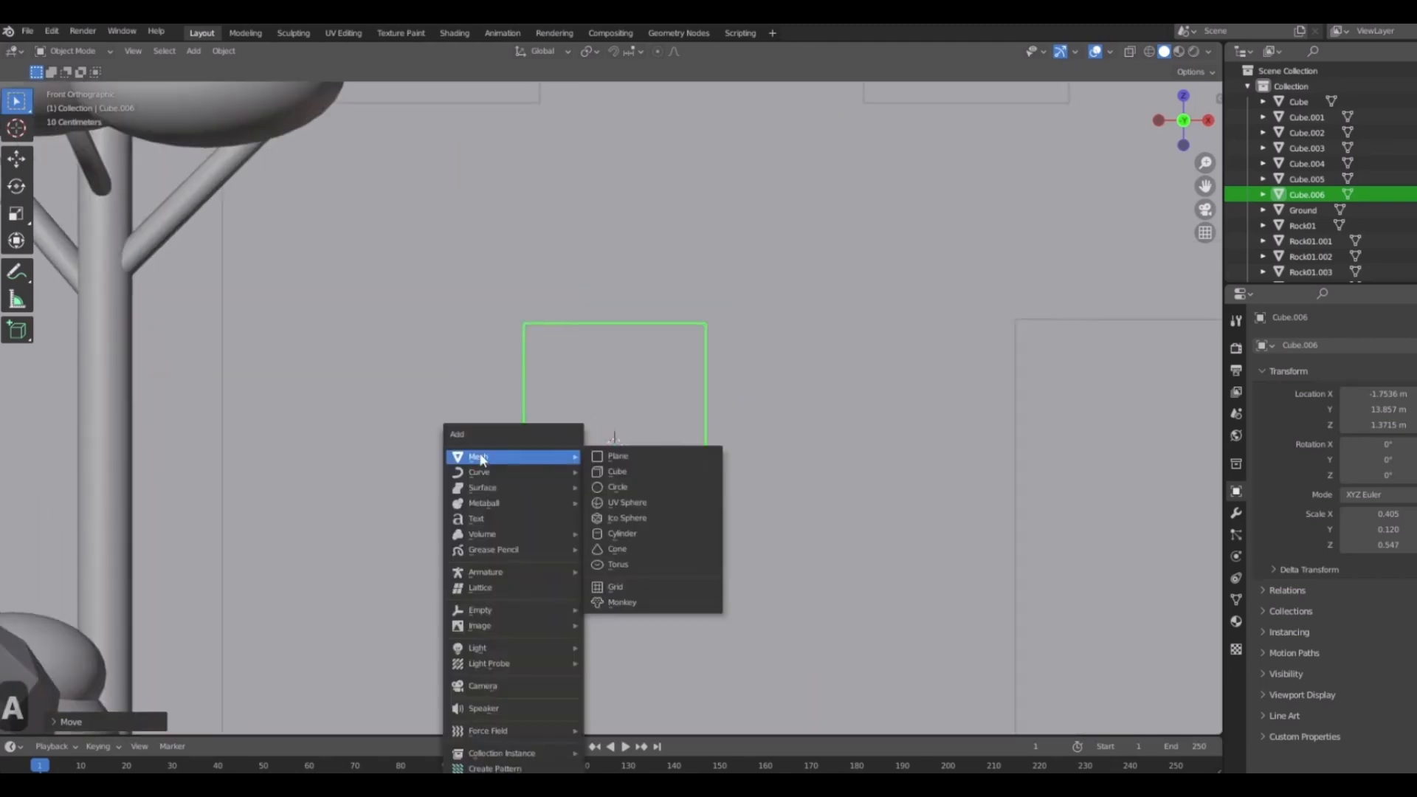
{"action": "left_click", "coordinate": [608, 474]}
{"action": "scroll", "coordinate": [727, 578], "scroll_direction": "down", "scroll_amount": 3}
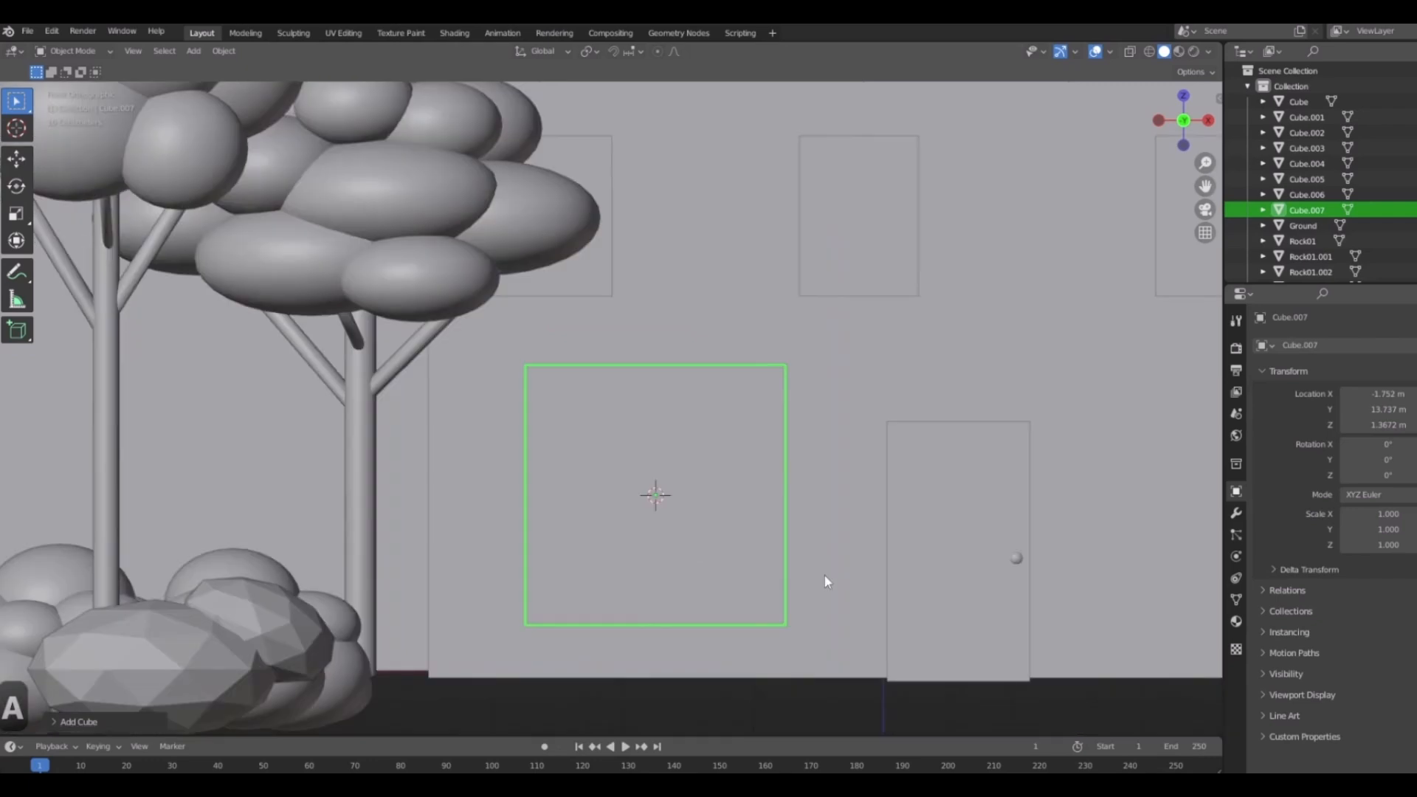
Flatten the new cube into a bar with scale of about 0.14 along Z and 0.115 along Y.
{"action": "middle_click_drag", "start_coordinate": [856, 561], "coordinate": [694, 545], "text": "shift"}
{"action": "scroll", "coordinate": [657, 414], "scroll_direction": "up", "scroll_amount": 2}
{"action": "middle_click_drag", "start_coordinate": [657, 413], "coordinate": [685, 621]}
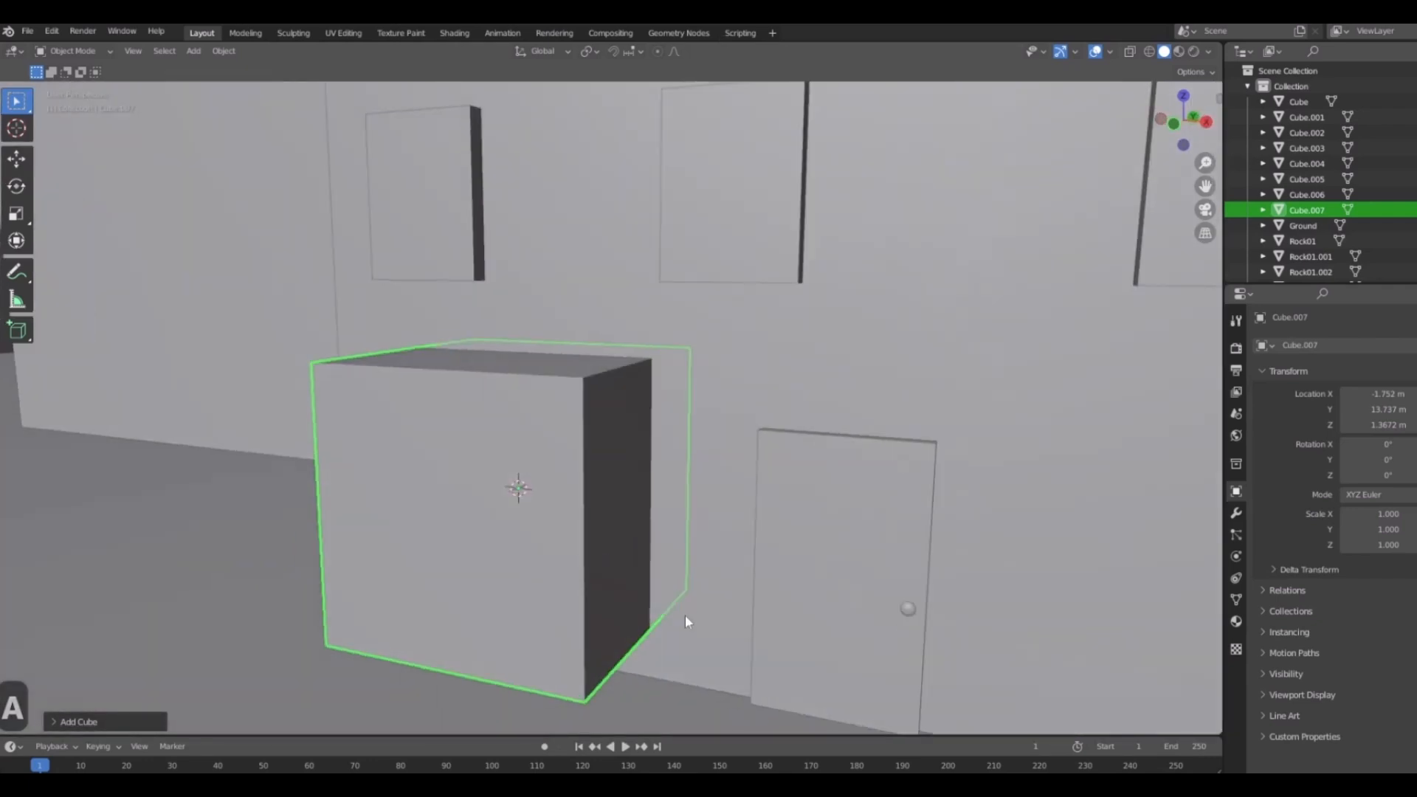
{"action": "key", "text": "z"}
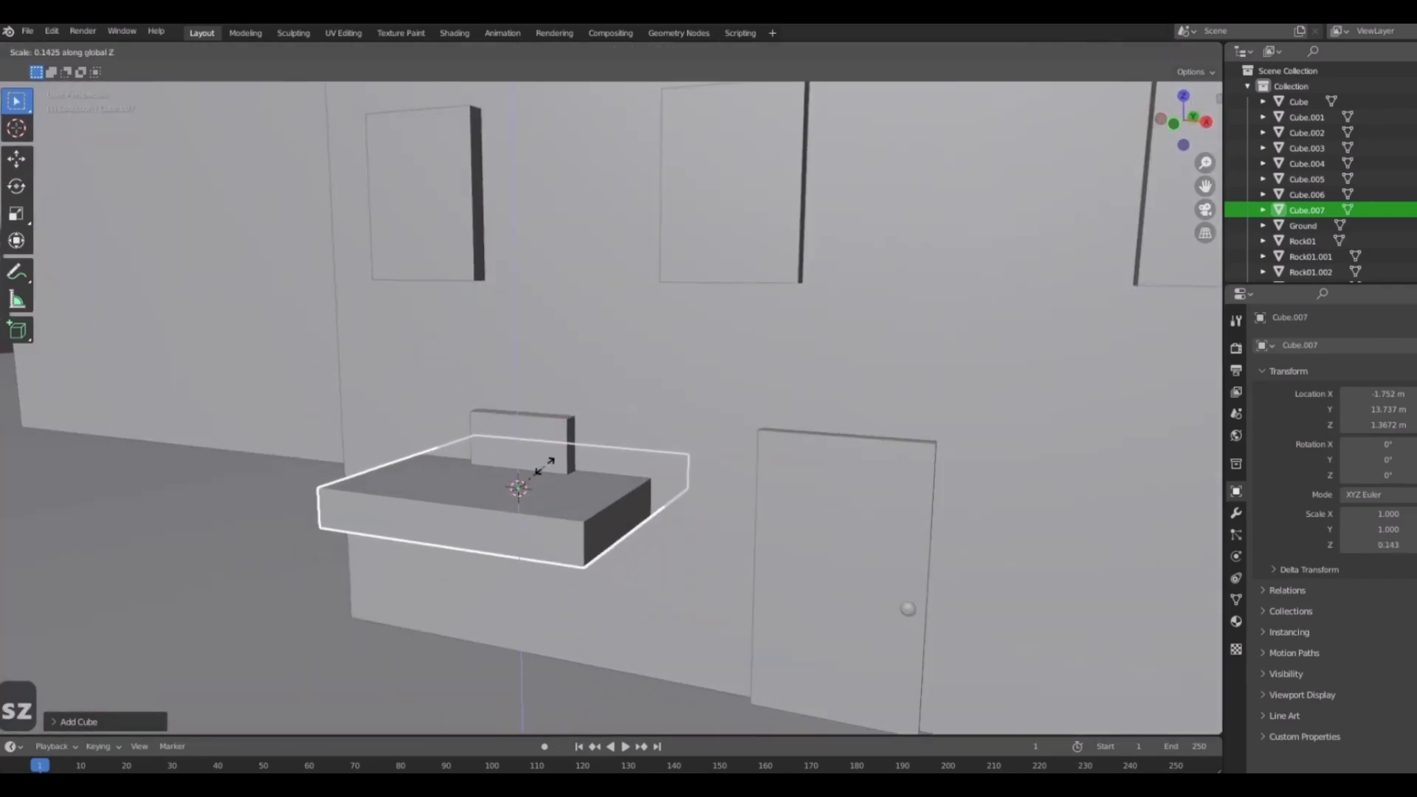
{"action": "left_click", "coordinate": [545, 469]}
{"action": "middle_click_drag", "start_coordinate": [655, 437], "coordinate": [674, 532]}
{"action": "key", "text": "y"}
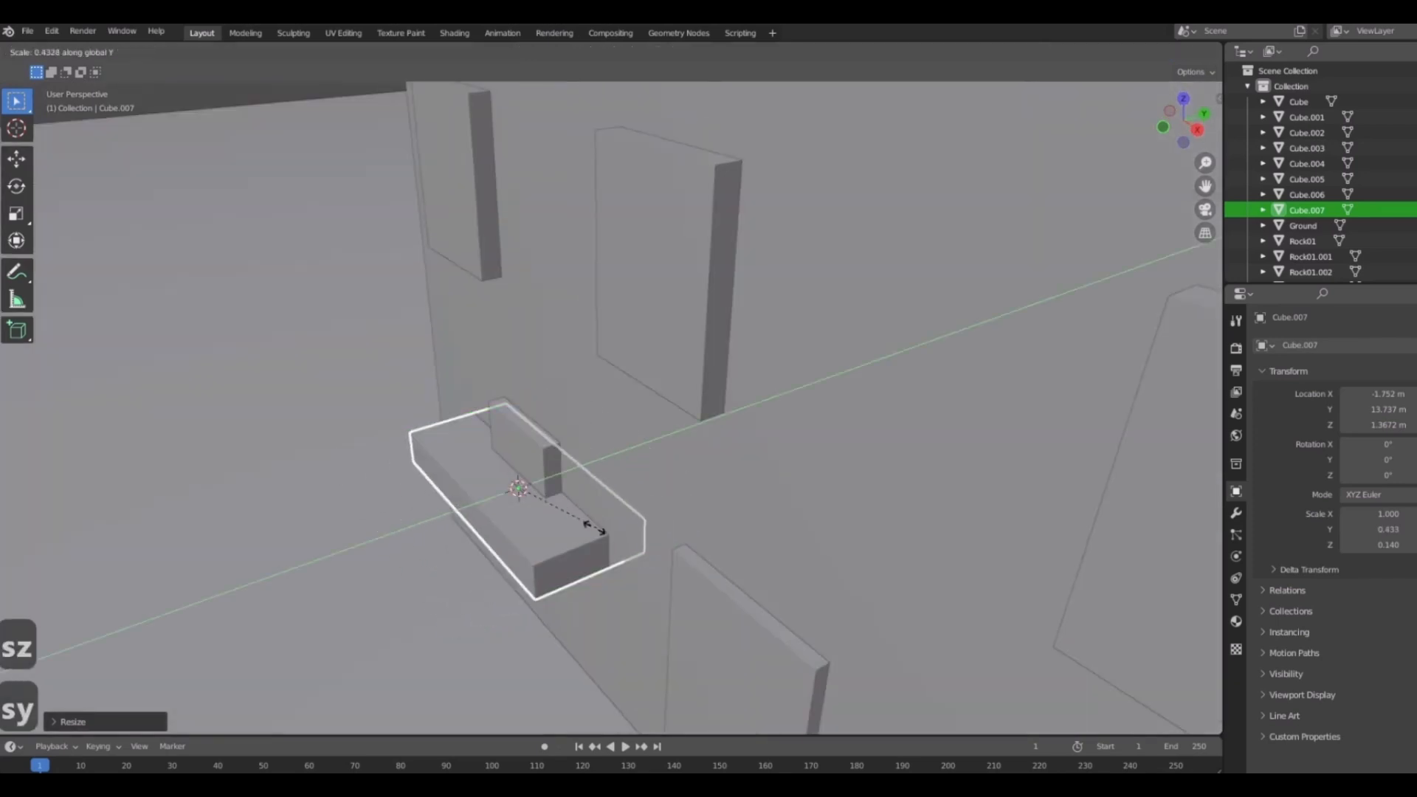
{"action": "left_click", "coordinate": [539, 494]}
Thin the bar to about 0.032 in Y and 0.038 in Z scale, and lower it to the window's bottom edge.
{"action": "middle_click_drag", "start_coordinate": [539, 495], "coordinate": [650, 573]}
{"action": "key", "text": "s"}
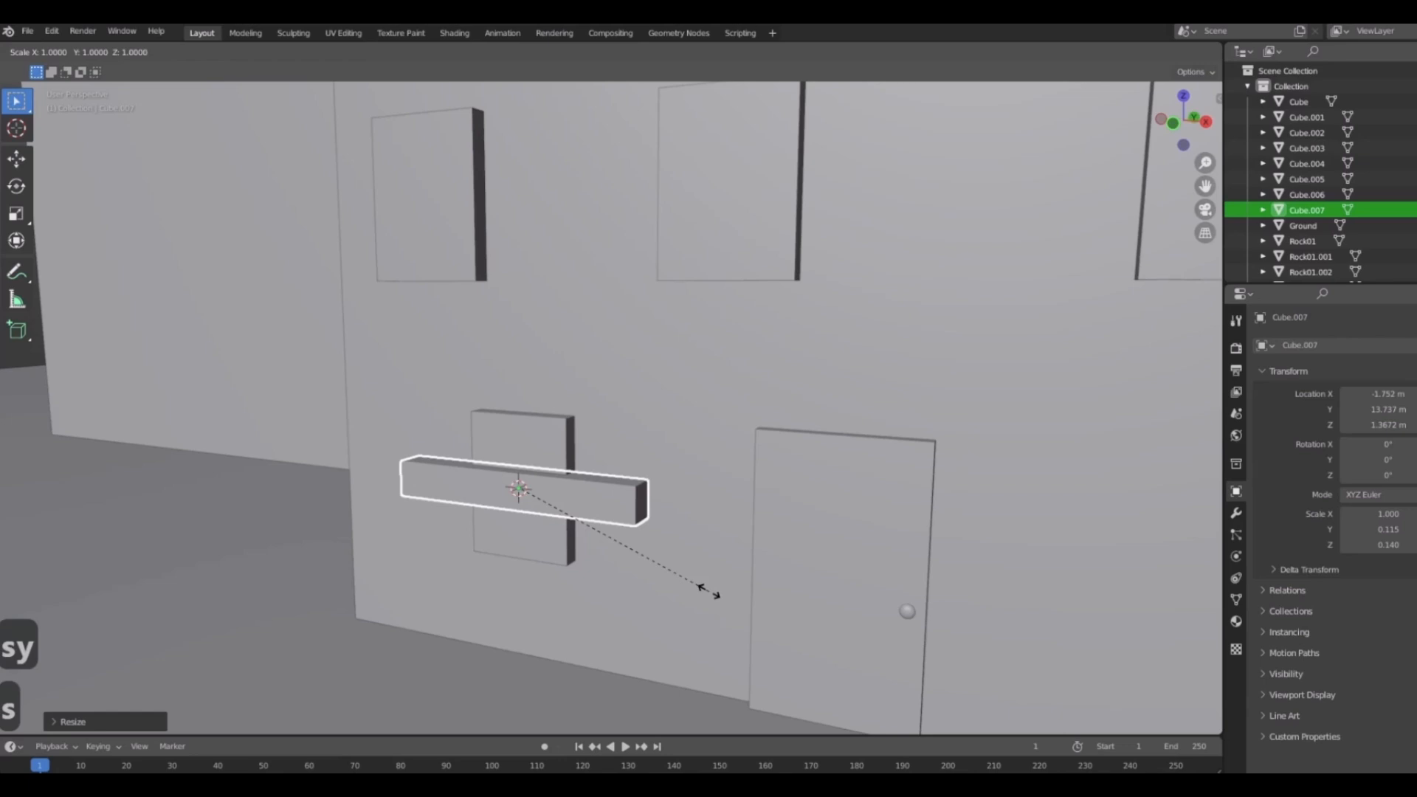
{"action": "key", "text": "shift+x"}
{"action": "left_click", "coordinate": [580, 502]}
{"action": "middle_click_drag", "start_coordinate": [579, 502], "coordinate": [588, 544]}
{"action": "key", "text": "g"}
{"action": "key", "text": "z"}
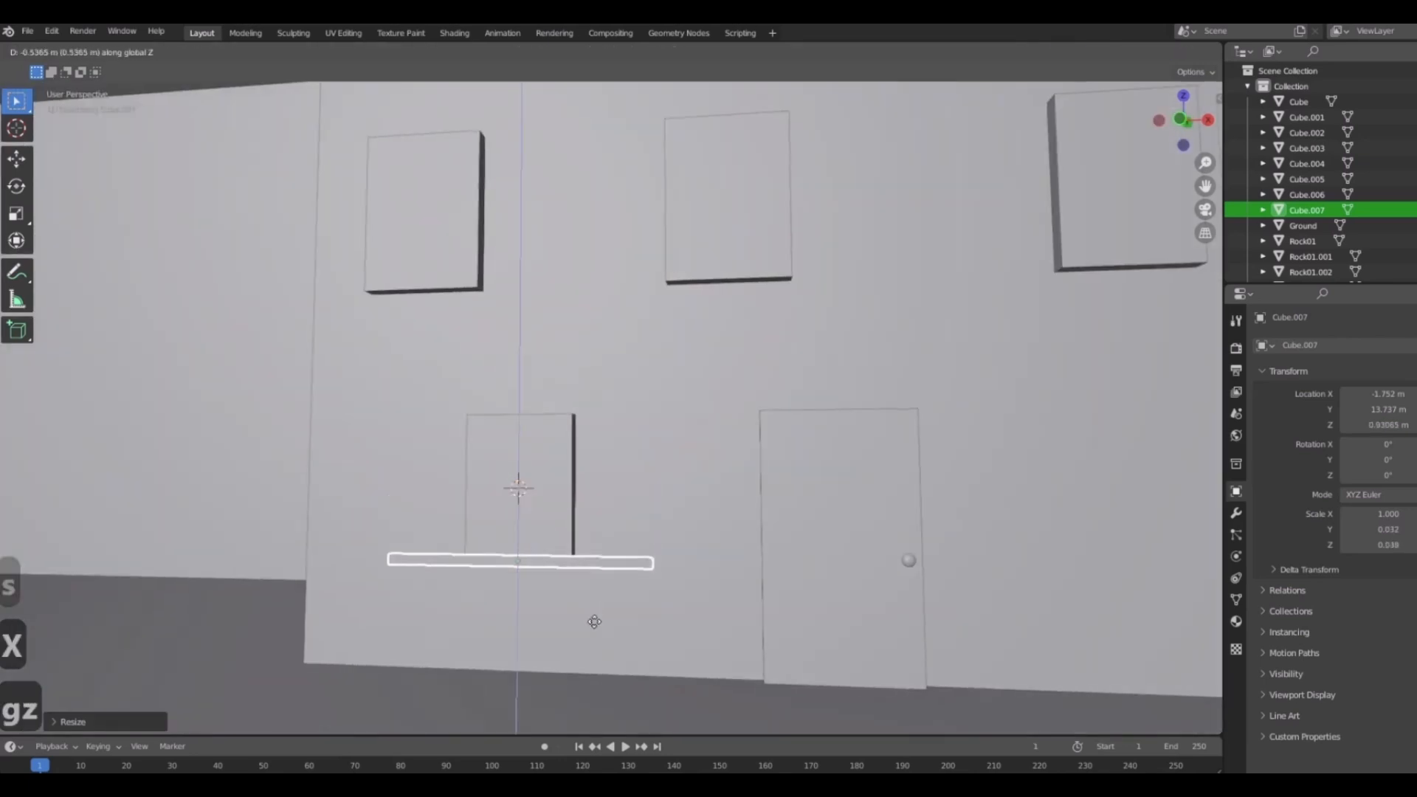
{"action": "left_click", "coordinate": [595, 623]}
Shorten the bottom bar along X to a scale of about 0.41 so it matches the window's width.
{"action": "key", "text": "KP_1"}
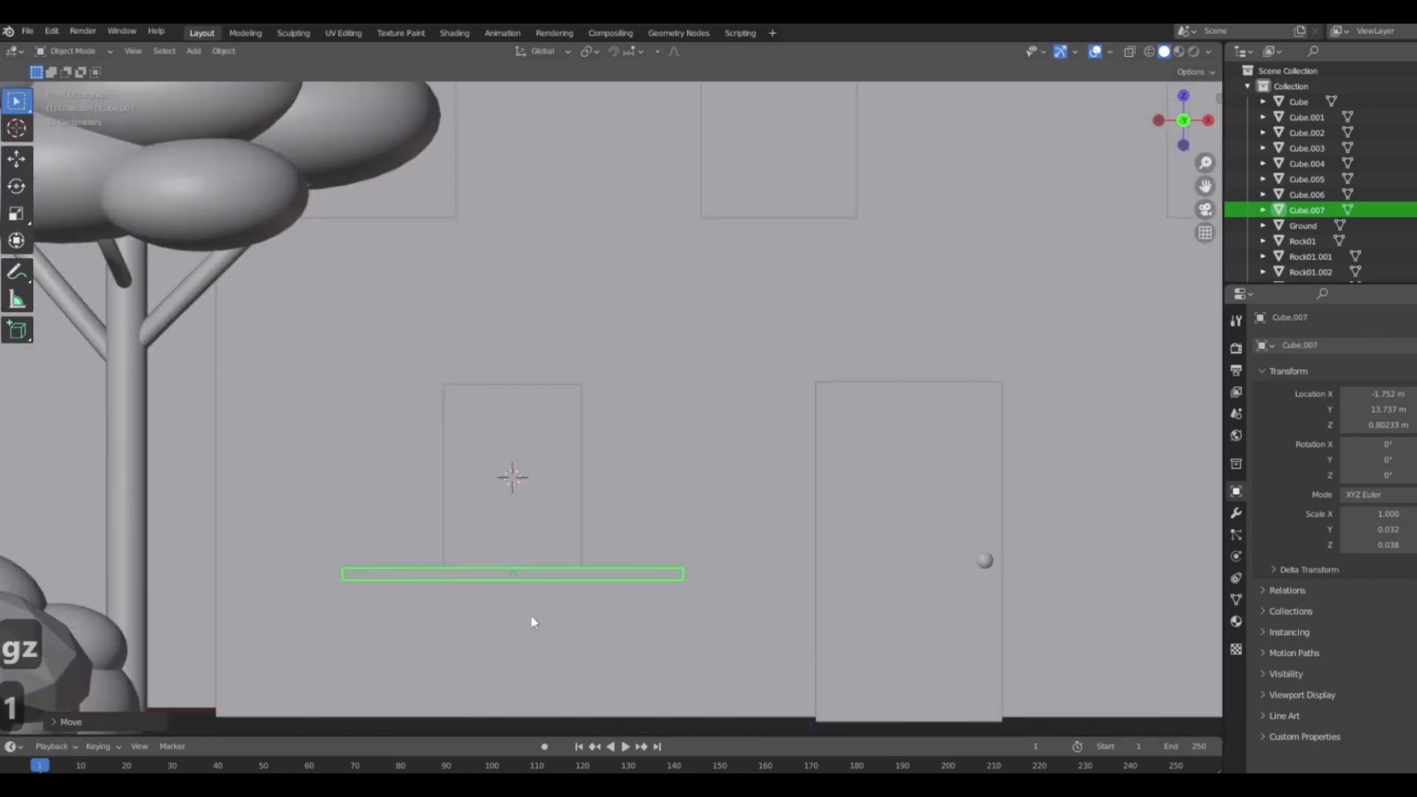
{"action": "scroll", "coordinate": [597, 590], "scroll_direction": "up", "scroll_amount": 6}
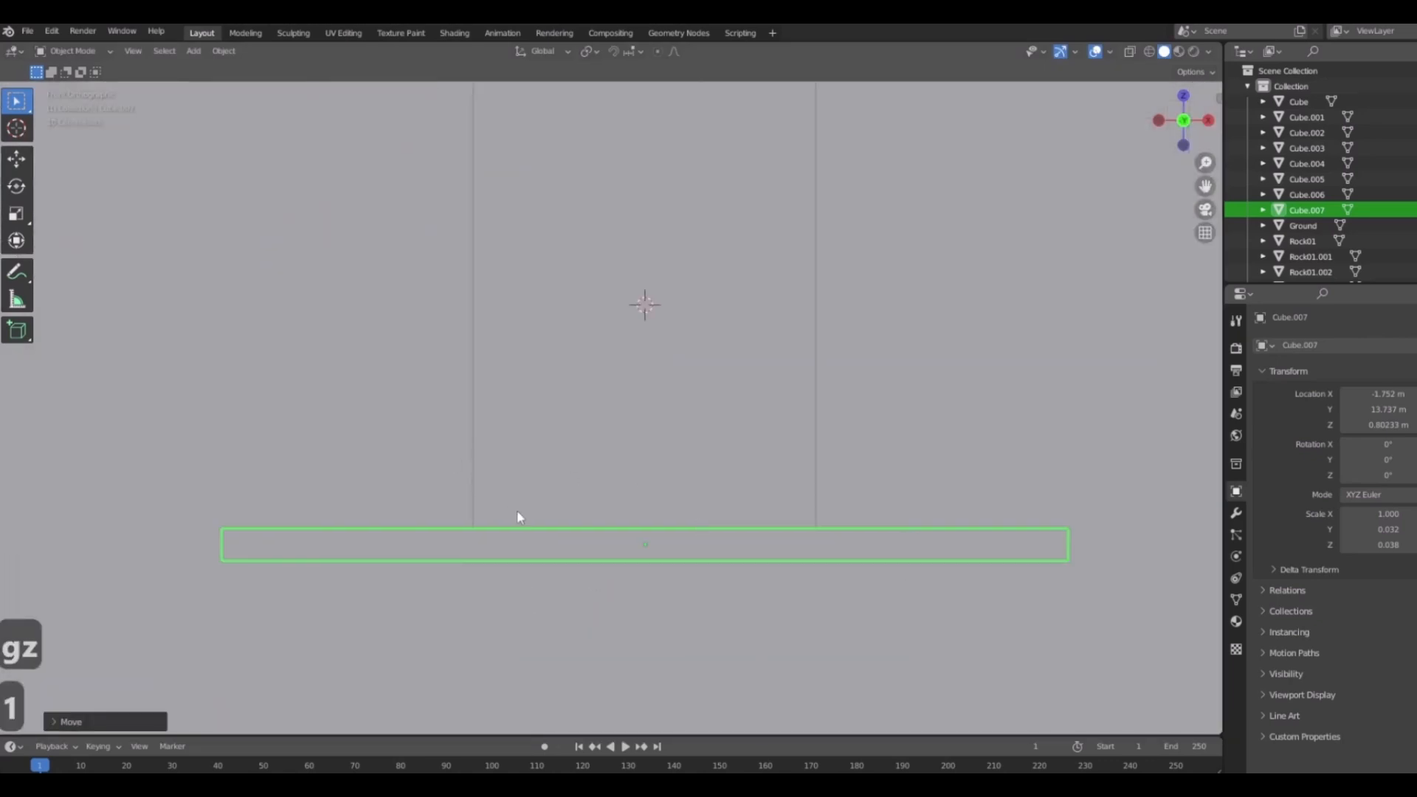
{"action": "key", "text": "s"}
{"action": "key", "text": "x"}
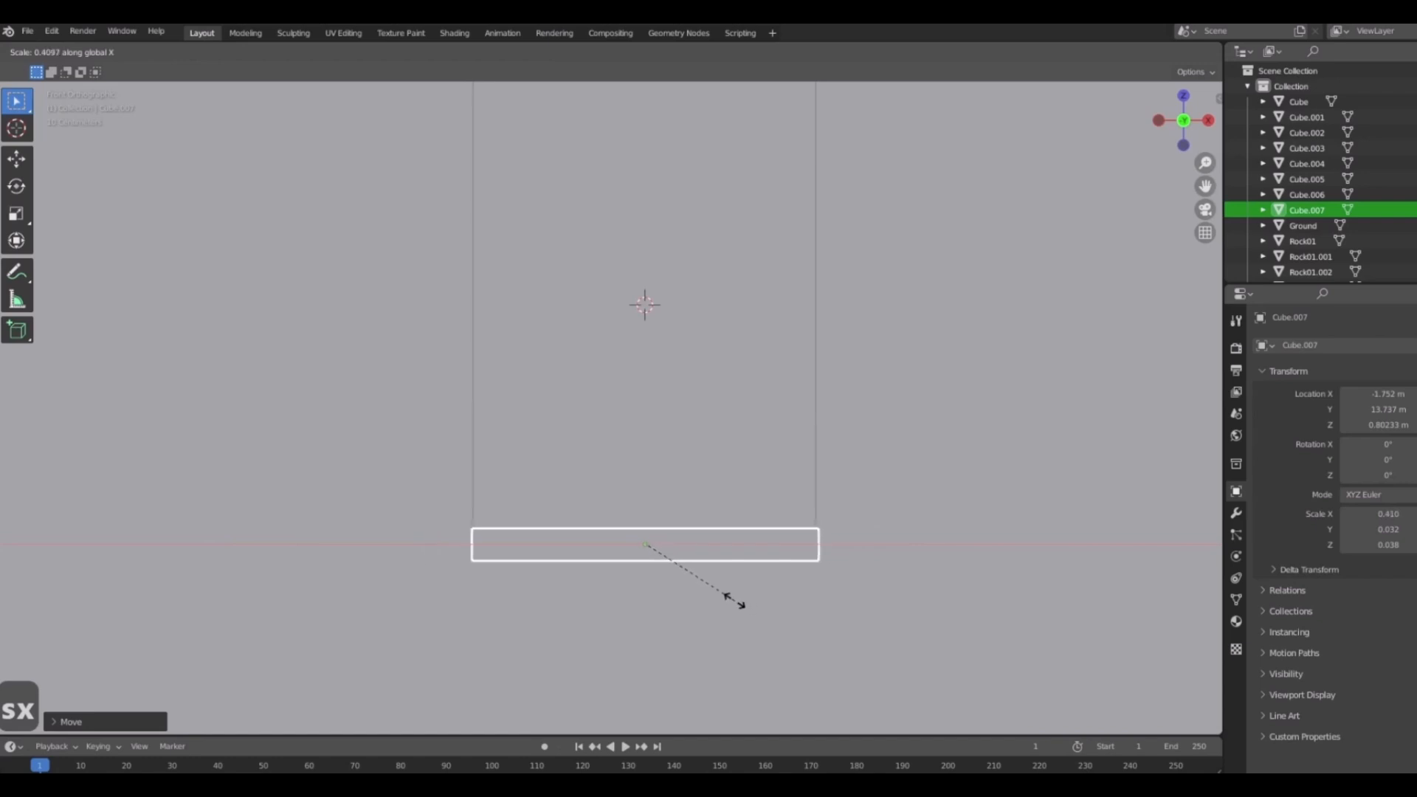
{"action": "left_click", "coordinate": [734, 601]}
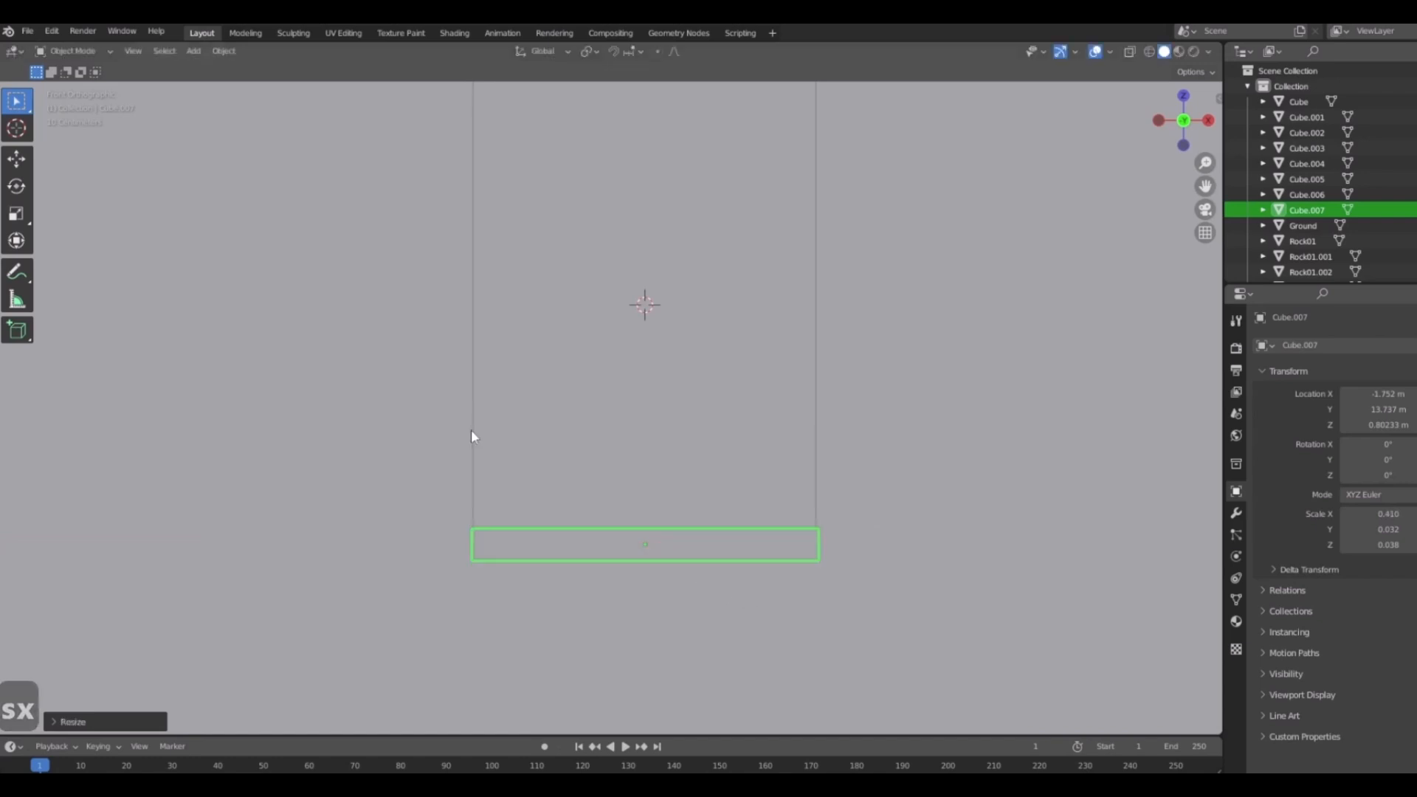
Duplicate the bottom bar straight up to the window's top edge, at a height of about 1.96 m.
{"action": "scroll", "coordinate": [701, 537], "scroll_direction": "down", "scroll_amount": 5}
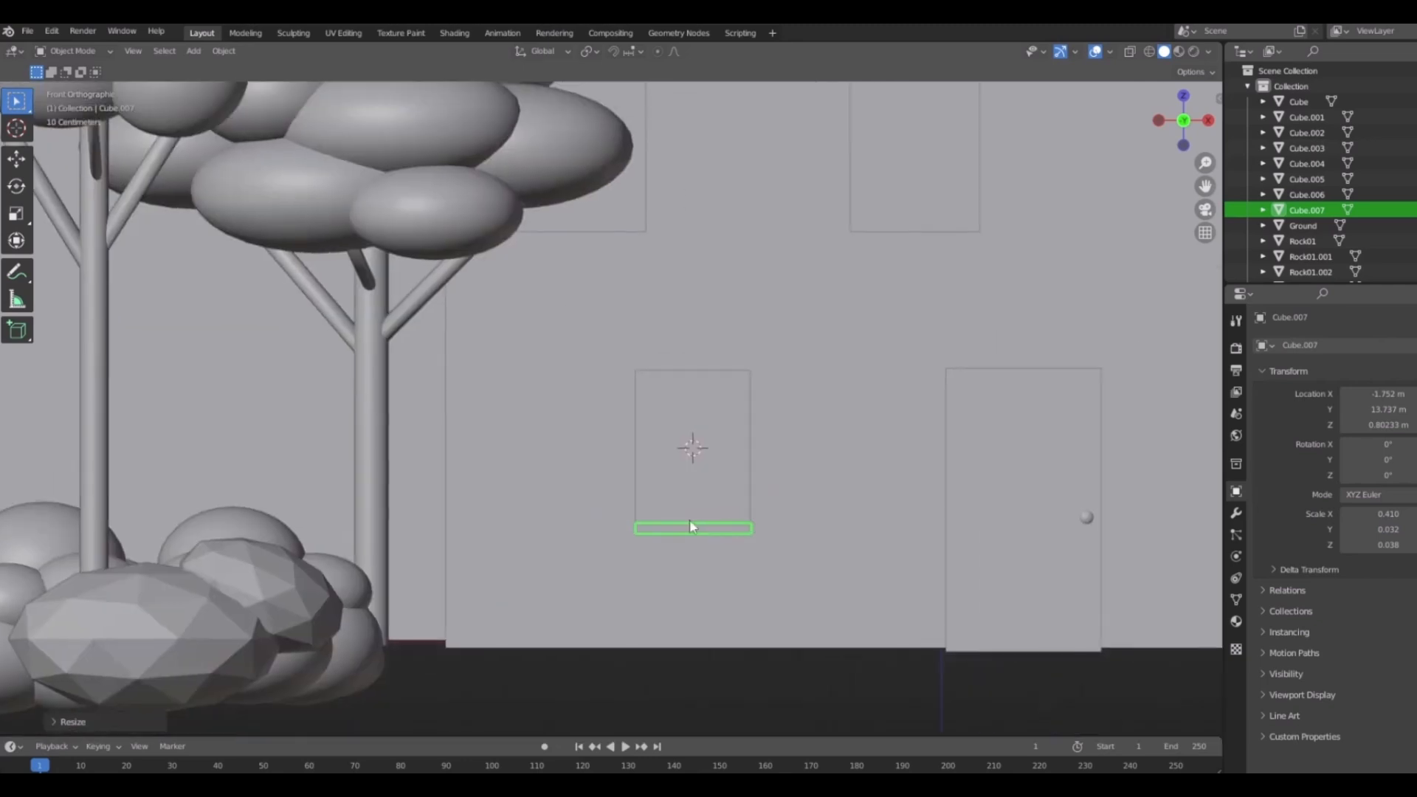
{"action": "scroll", "coordinate": [689, 519], "scroll_direction": "up", "scroll_amount": 2}
{"action": "key", "text": "shift+d"}
{"action": "key", "text": "z"}
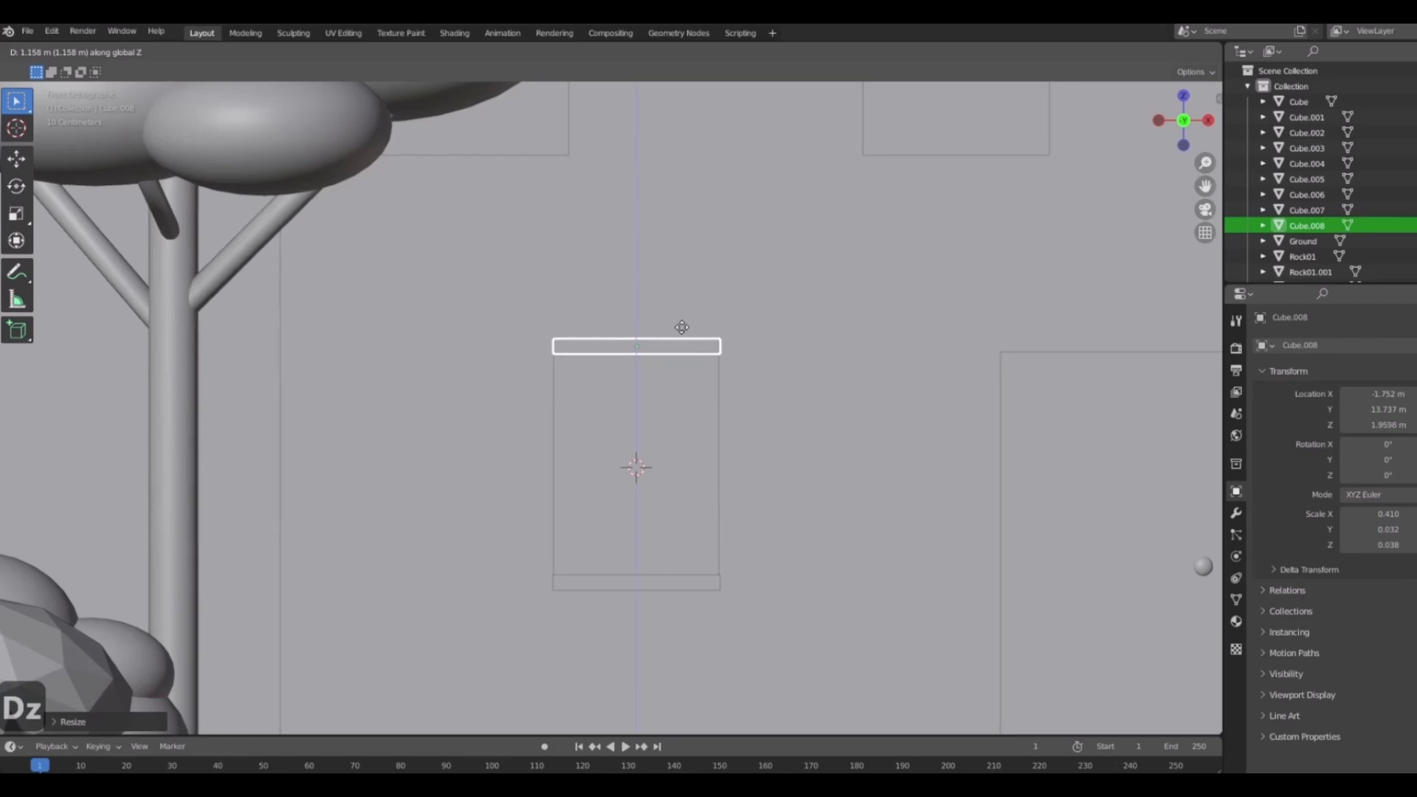
{"action": "left_click", "coordinate": [681, 327]}
{"action": "scroll", "coordinate": [575, 357], "scroll_direction": "up", "scroll_amount": 6}
{"action": "scroll", "coordinate": [730, 428], "scroll_direction": "down", "scroll_amount": 5}
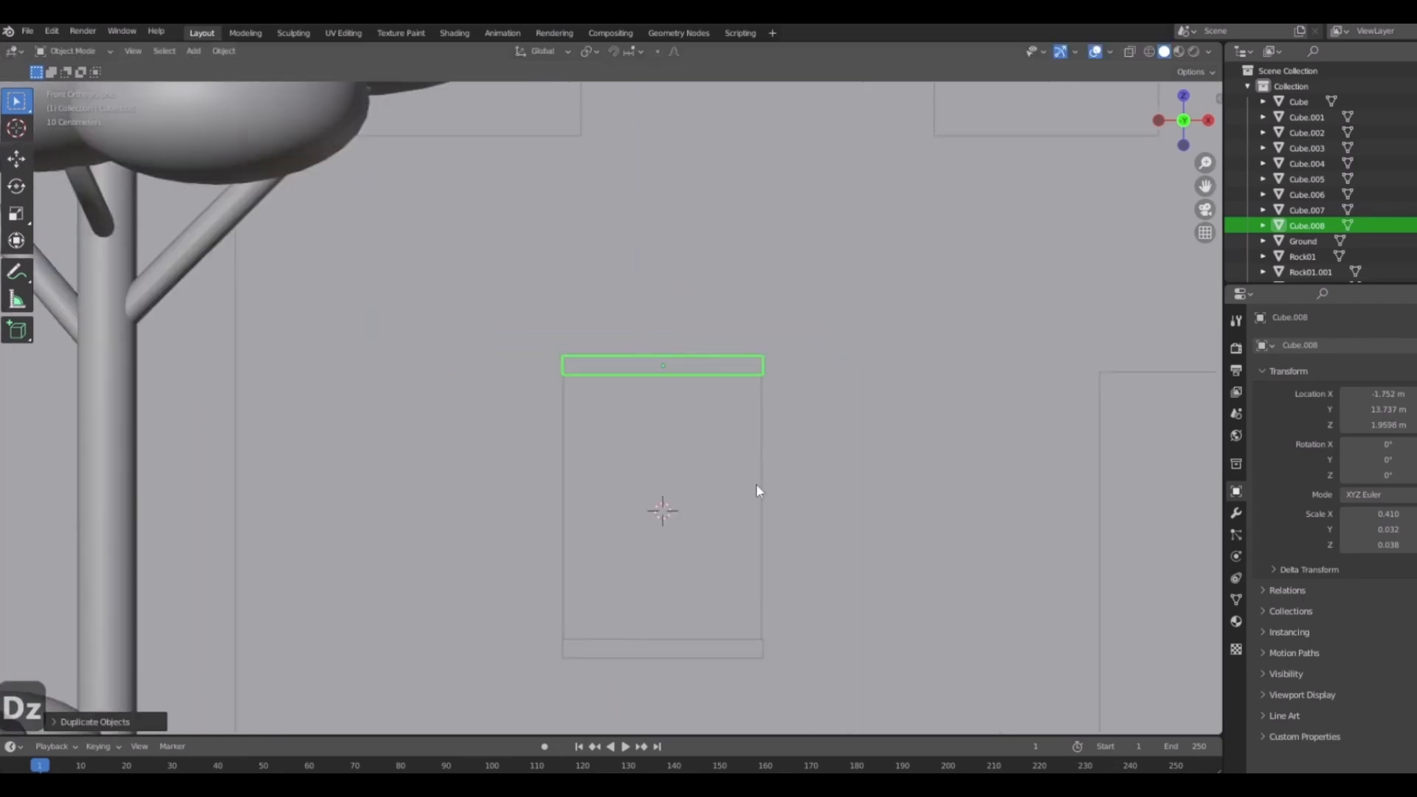
Duplicate the top bar onto the window's right edge and rotate the copy 90° to stand vertically.
{"action": "middle_click_drag", "start_coordinate": [755, 484], "coordinate": [686, 366], "text": "shift"}
{"action": "key", "text": "shift+d"}
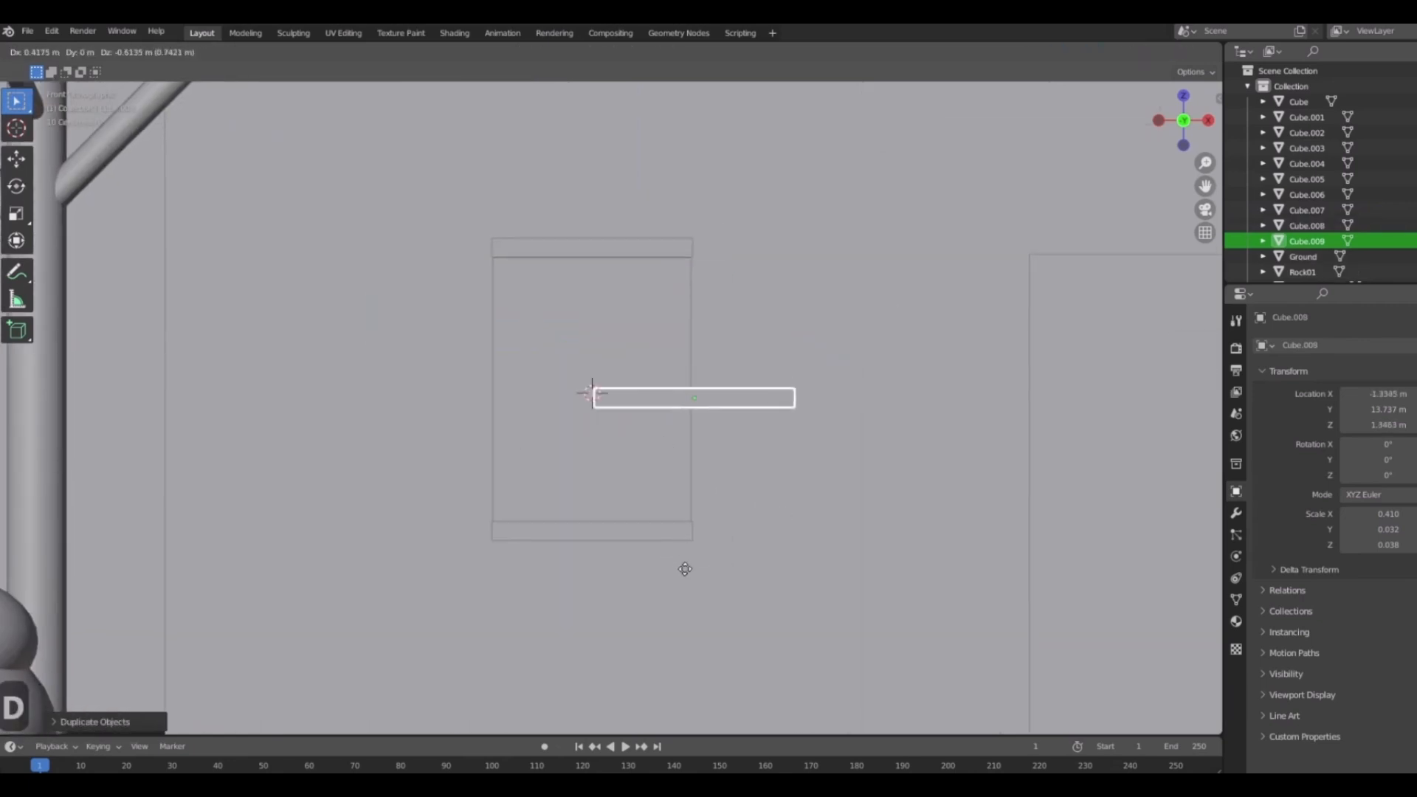
{"action": "left_click", "coordinate": [680, 565]}
{"action": "key", "text": "r"}
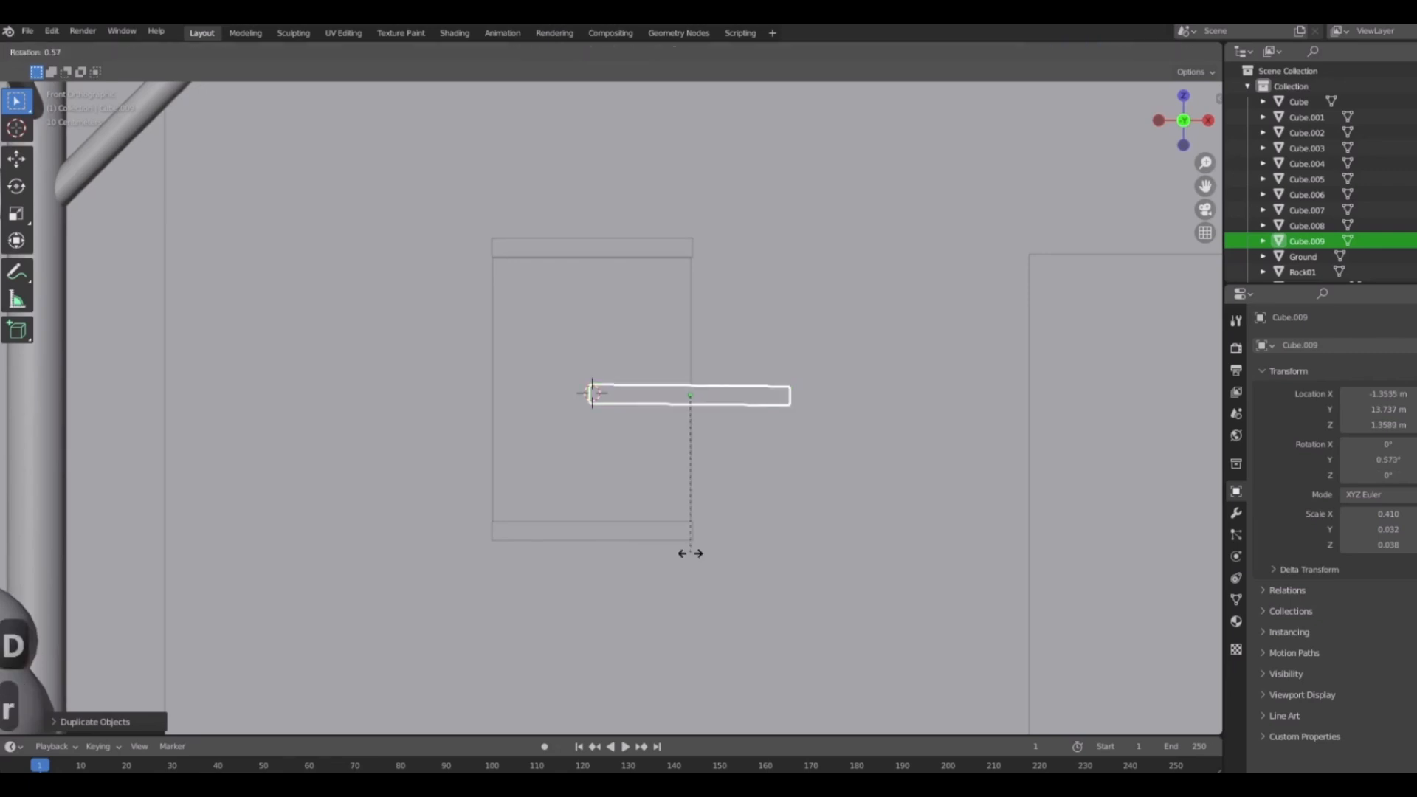
{"action": "type", "text": "90"}
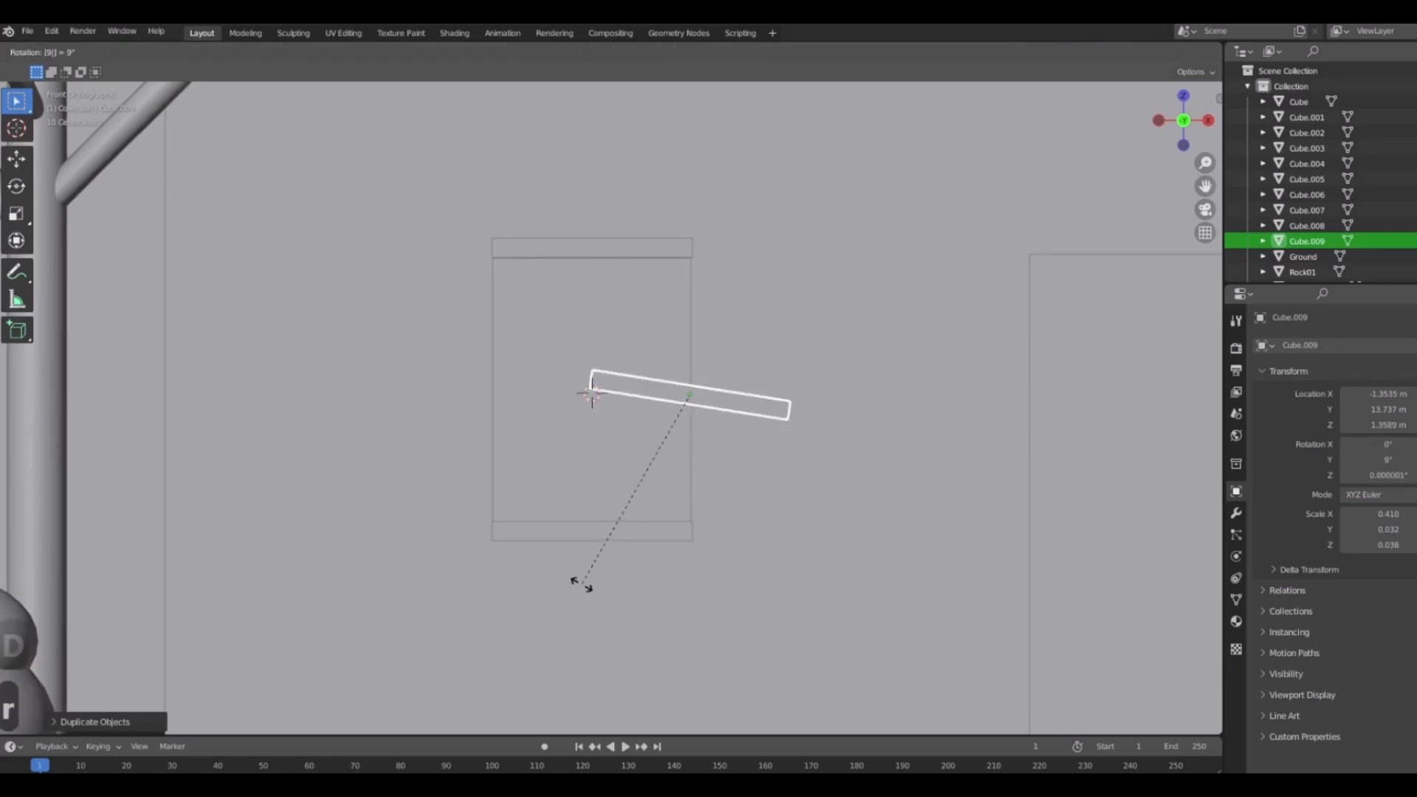
{"action": "key", "text": "Return"}
Stretch the vertical bar along Z to a length scale of about 0.634.
{"action": "scroll", "coordinate": [772, 465], "scroll_direction": "down", "scroll_amount": 3}
{"action": "scroll", "coordinate": [686, 458], "scroll_direction": "up", "scroll_amount": 2}
{"action": "key", "text": "s"}
{"action": "key", "text": "z"}
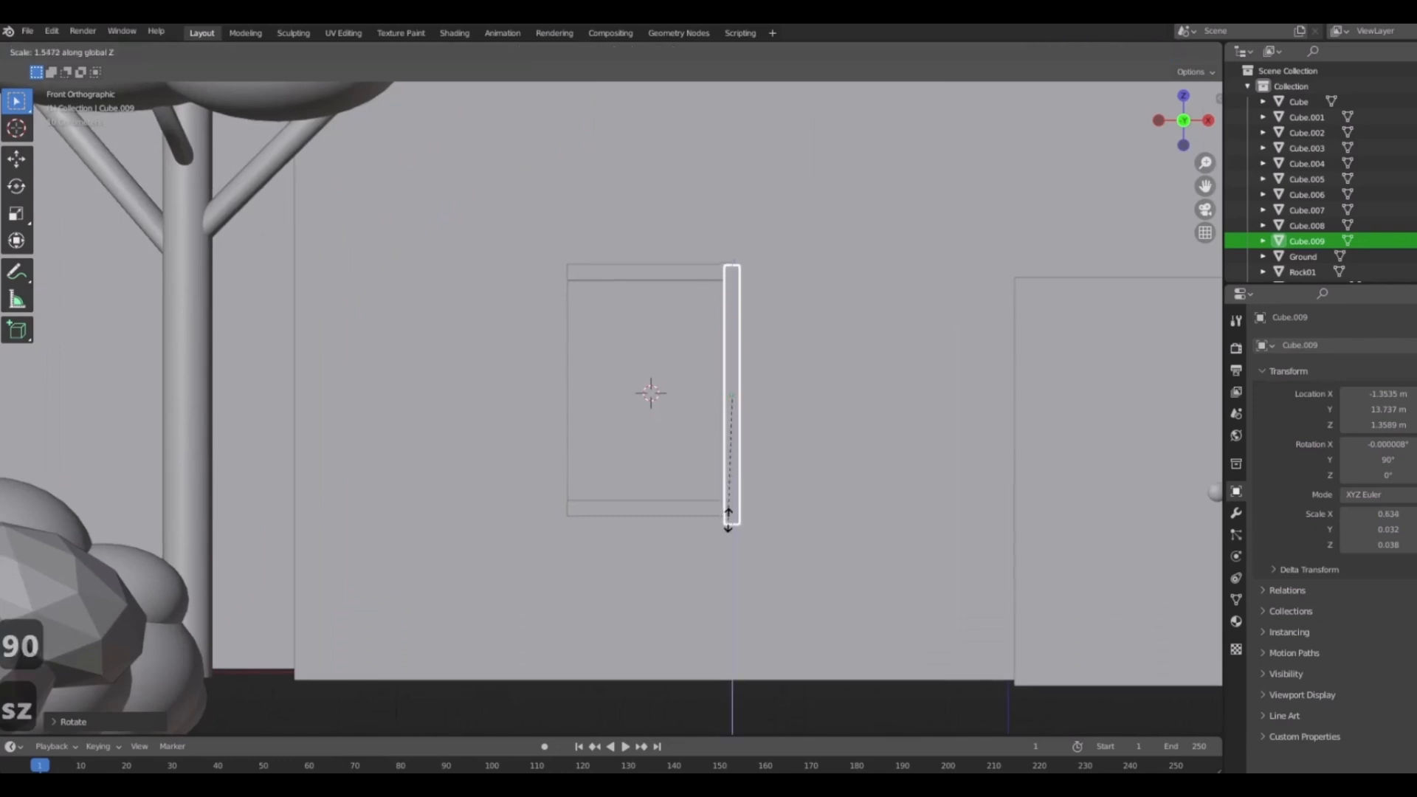
{"action": "left_click", "coordinate": [727, 519]}
Align the vertical bar against the window's right edge and trim its length scale to about 0.622 to match the frame's height.
{"action": "scroll", "coordinate": [679, 564], "scroll_direction": "up", "scroll_amount": 3}
{"action": "key", "text": "g"}
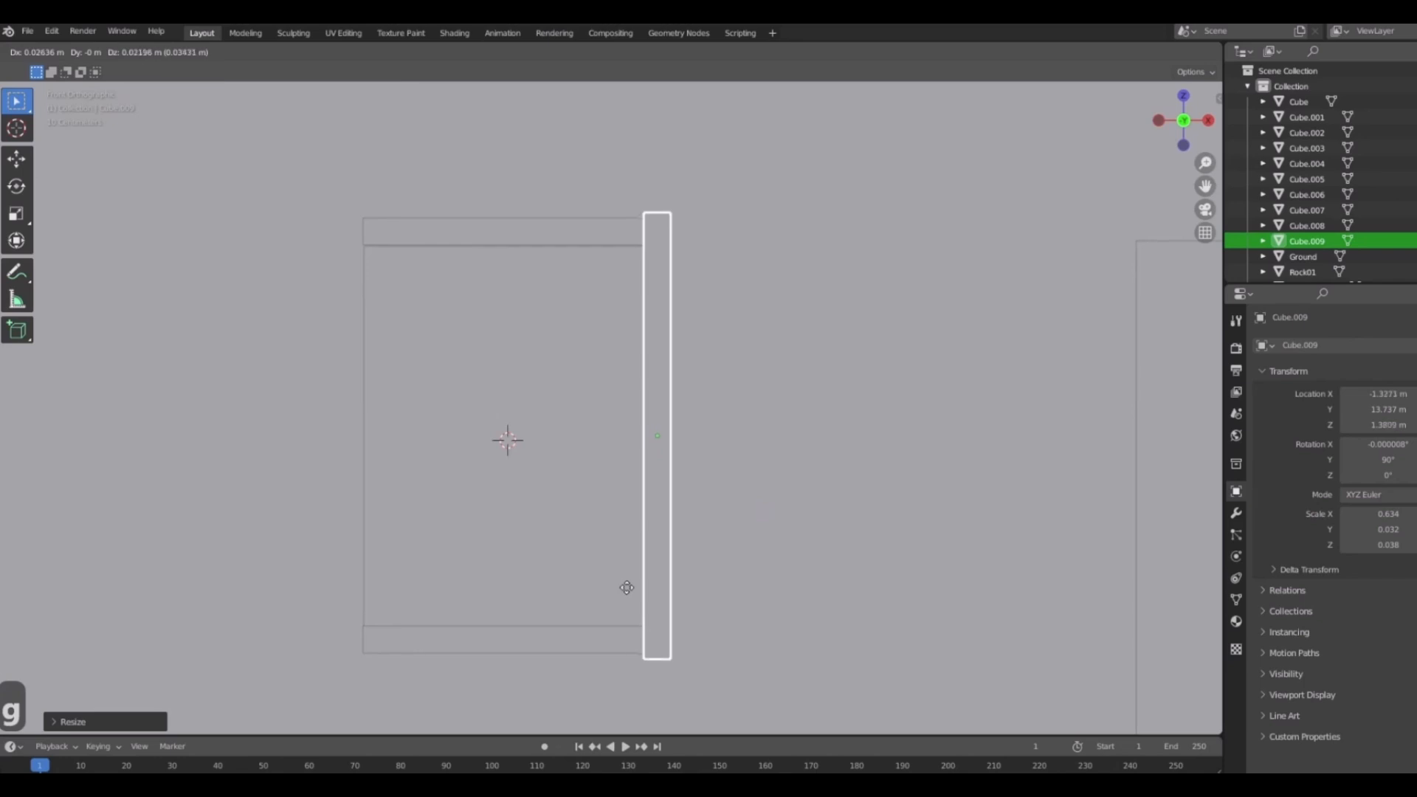
{"action": "left_click", "coordinate": [630, 591]}
{"action": "key", "text": "s"}
{"action": "key", "text": "z"}
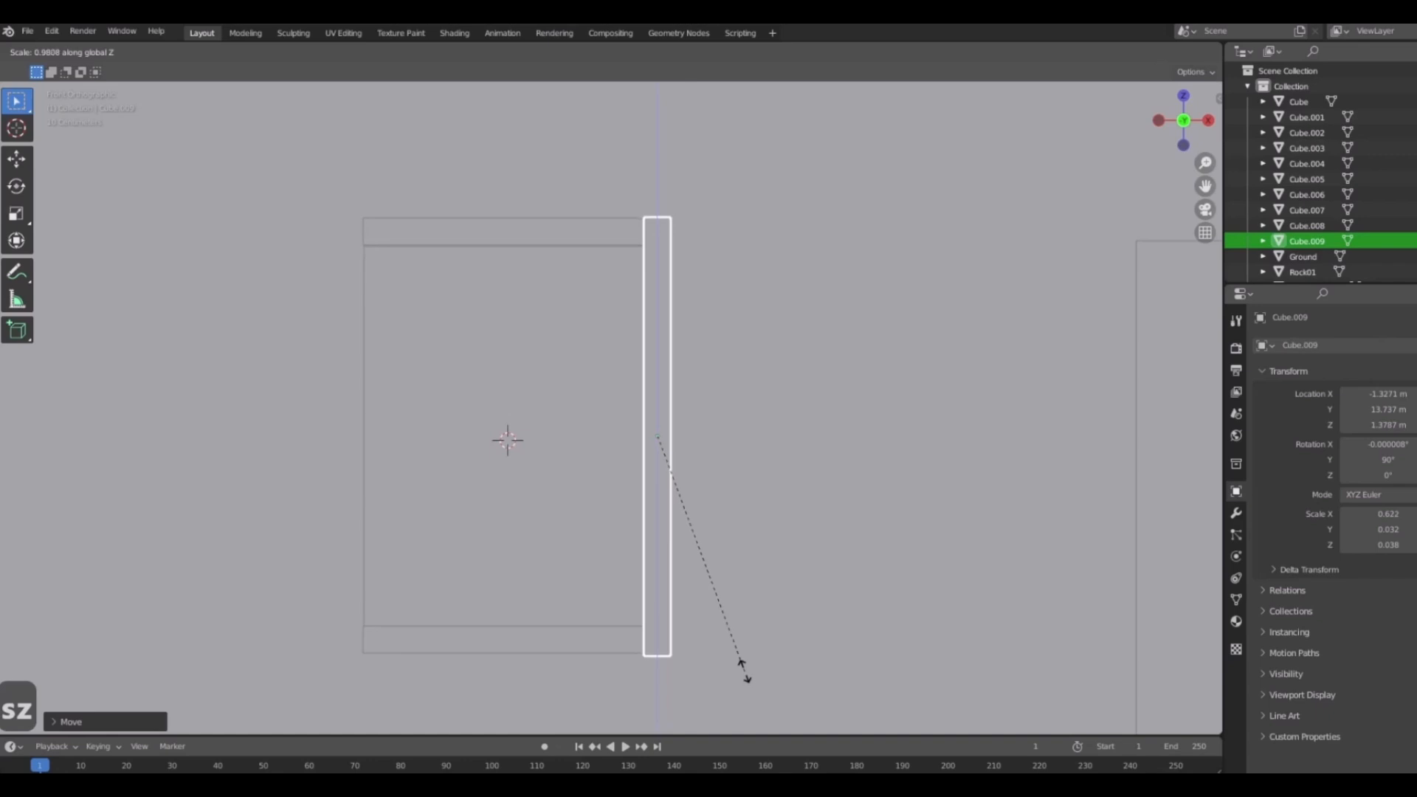
{"action": "left_click", "coordinate": [742, 664]}
Duplicate the right vertical bar along X to the window's left edge, at about X -2.18 m.
{"action": "key", "text": "shift+d"}
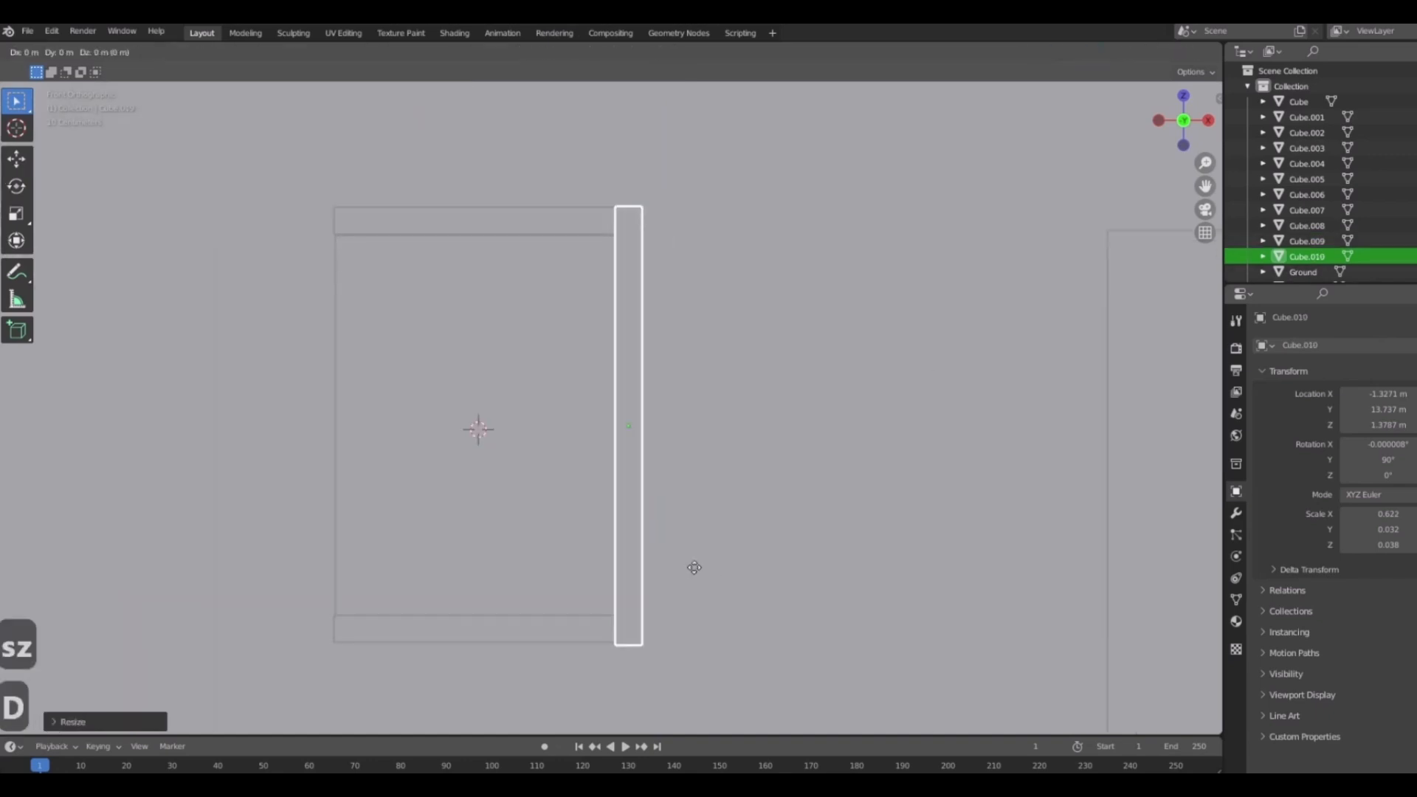
{"action": "key", "text": "x"}
{"action": "left_click", "coordinate": [387, 506]}
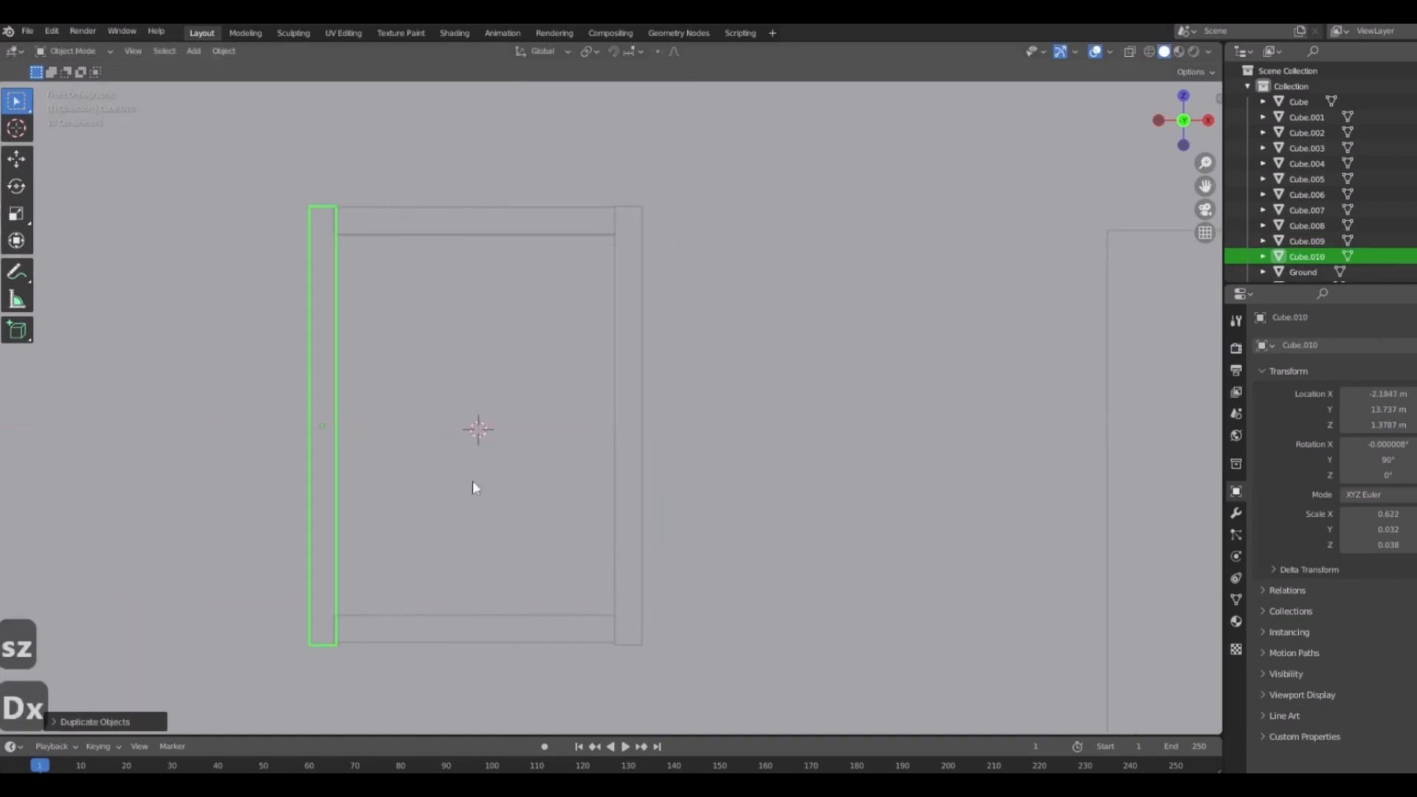
Check the frame's overlapping upper corner and nudge the top bar along Y to about 13.738 m.
{"action": "middle_click_drag", "start_coordinate": [472, 480], "coordinate": [860, 445]}
{"action": "left_click", "coordinate": [725, 389]}
{"action": "left_click", "coordinate": [763, 405]}
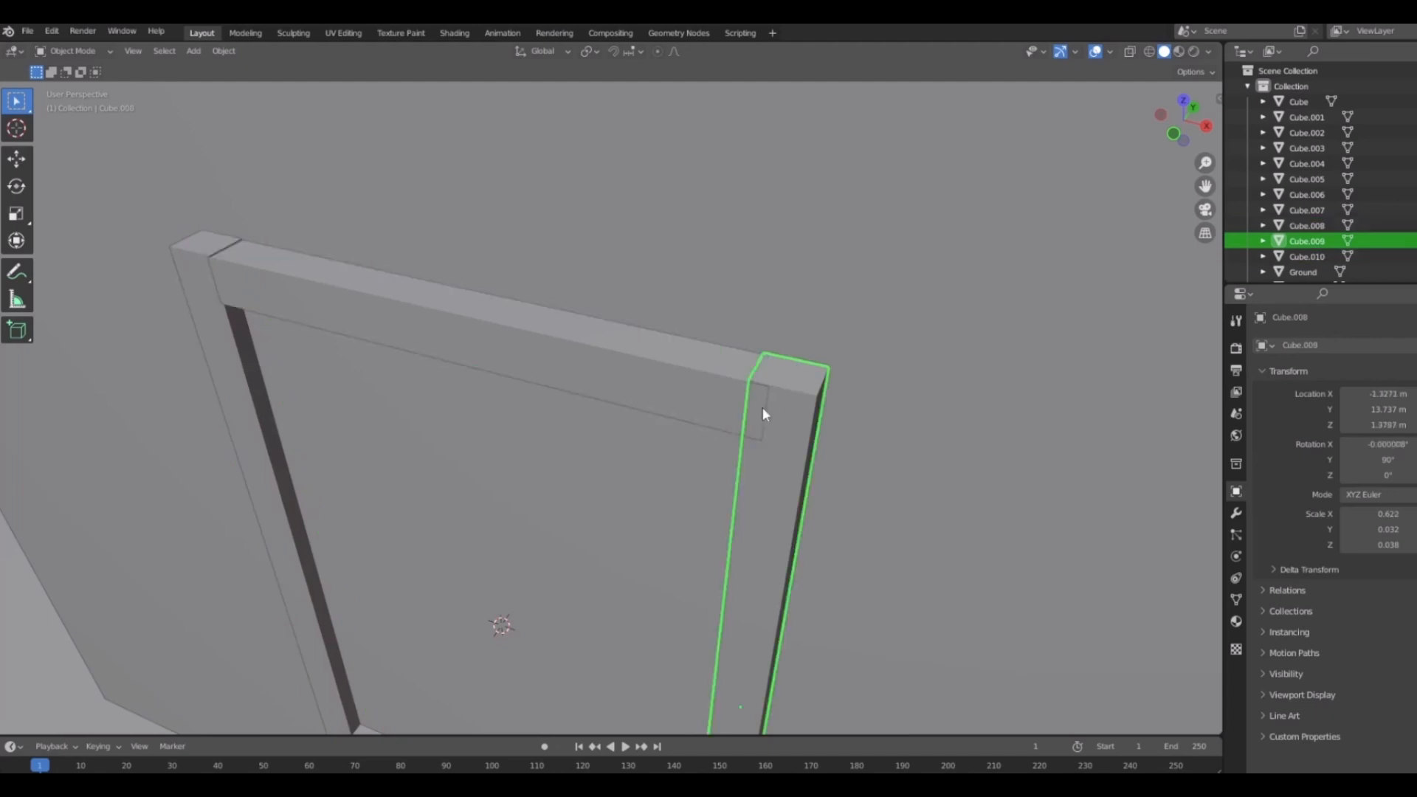
{"action": "middle_click_drag", "start_coordinate": [763, 406], "coordinate": [660, 329]}
{"action": "middle_click_drag", "start_coordinate": [742, 383], "coordinate": [740, 454]}
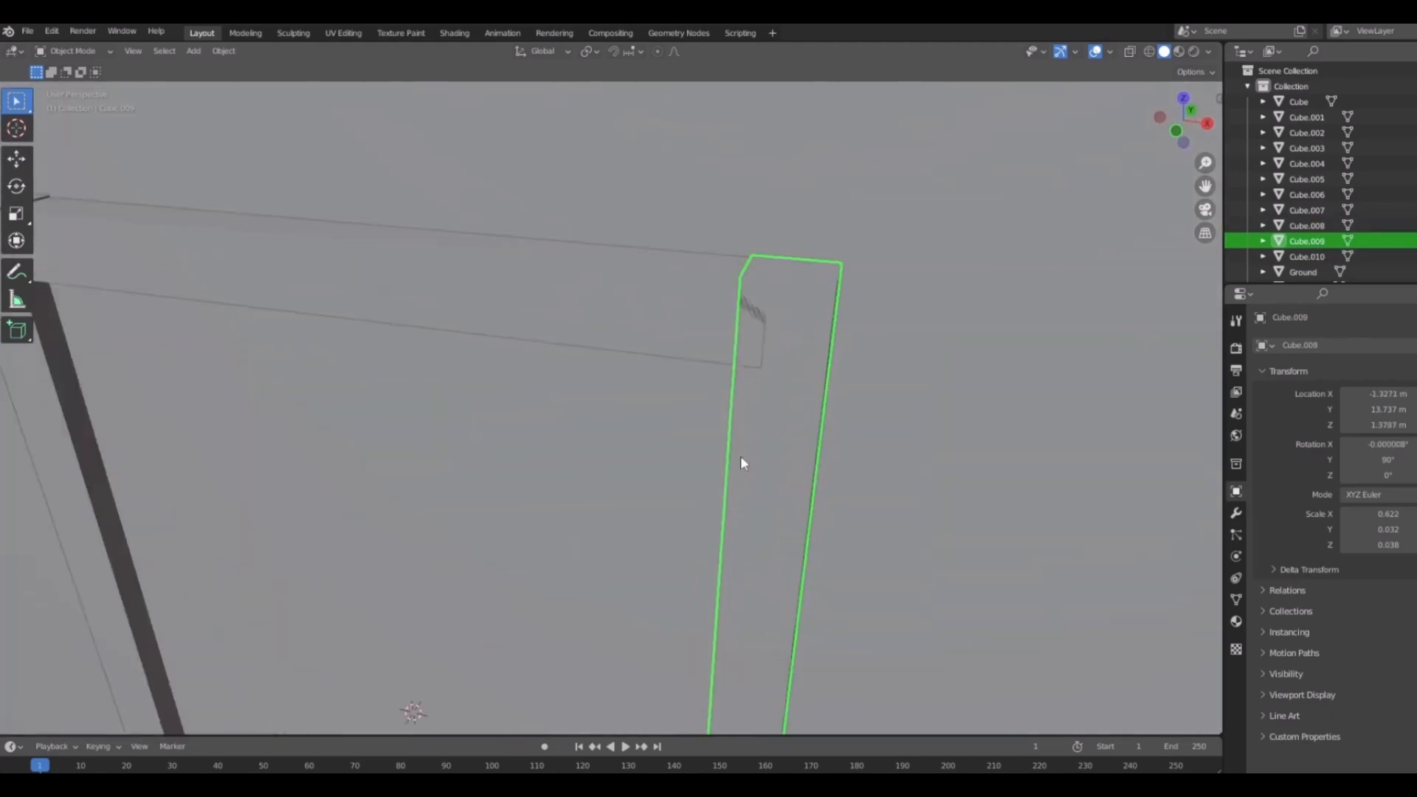
{"action": "middle_click_drag", "start_coordinate": [705, 351], "coordinate": [629, 376]}
{"action": "left_click", "coordinate": [679, 275]}
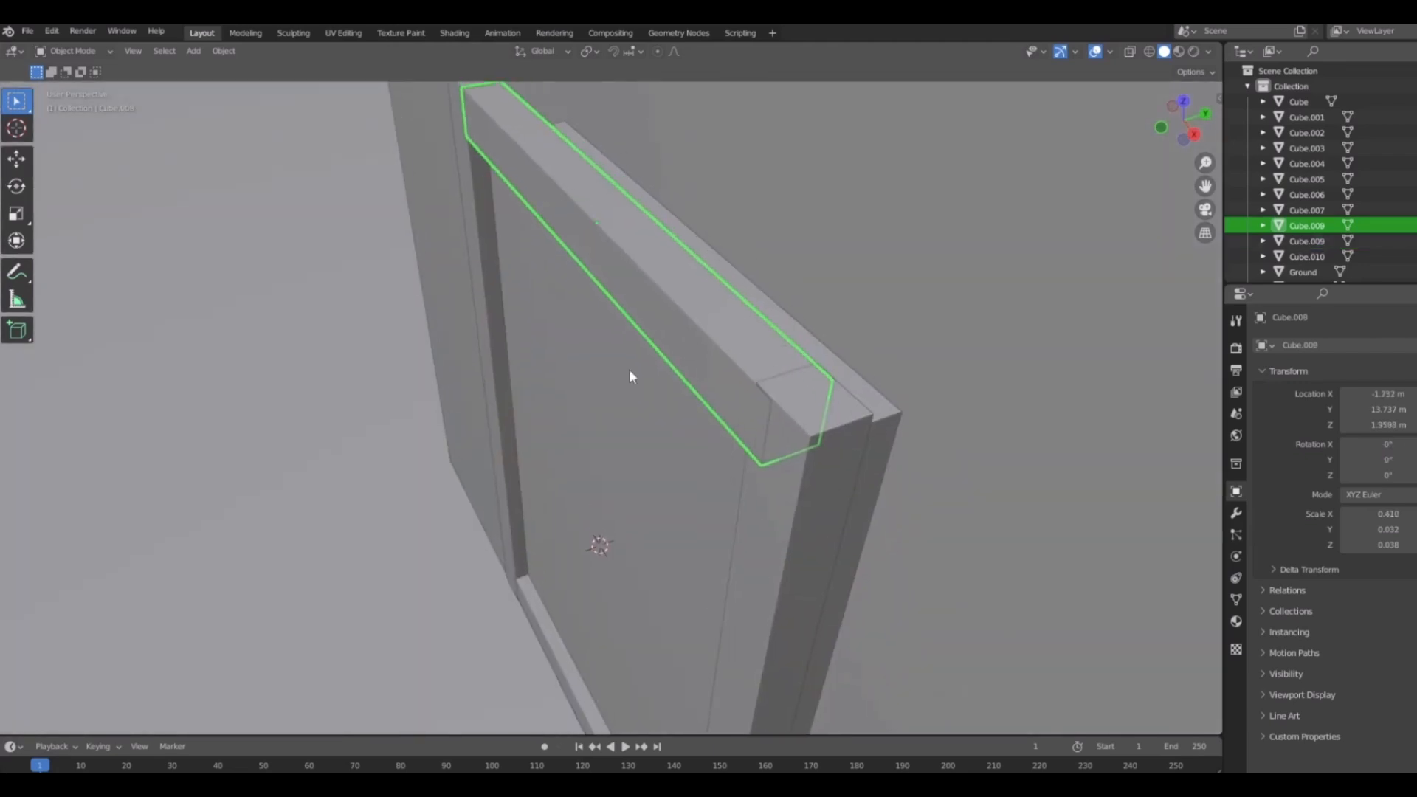
{"action": "key", "text": "g"}
{"action": "key", "text": "y"}
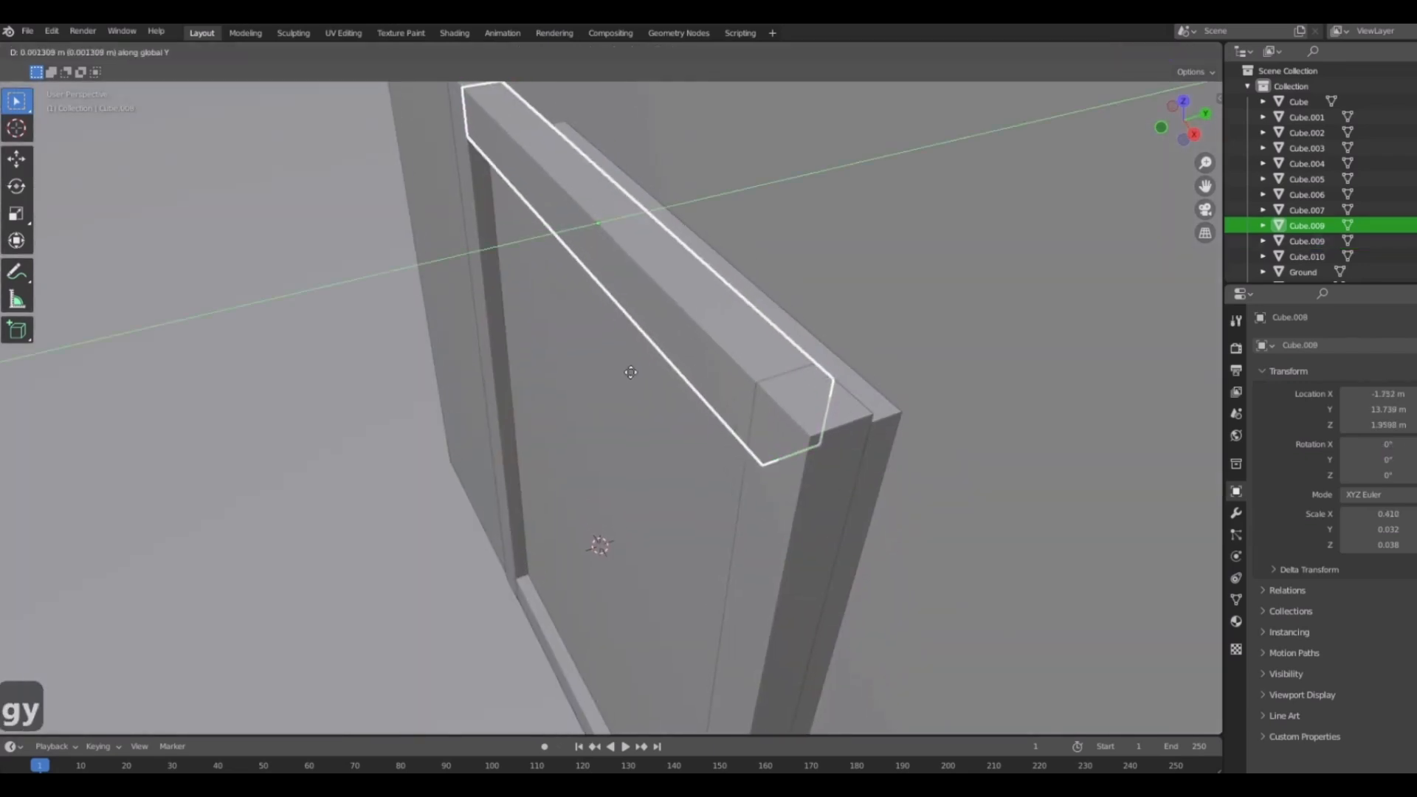
{"action": "left_click", "coordinate": [629, 373]}
Fit the frame's top bar between the two vertical bars, with an X scale of about 0.397 and X position about -1.762 m.
{"action": "middle_click_drag", "start_coordinate": [513, 367], "coordinate": [864, 297]}
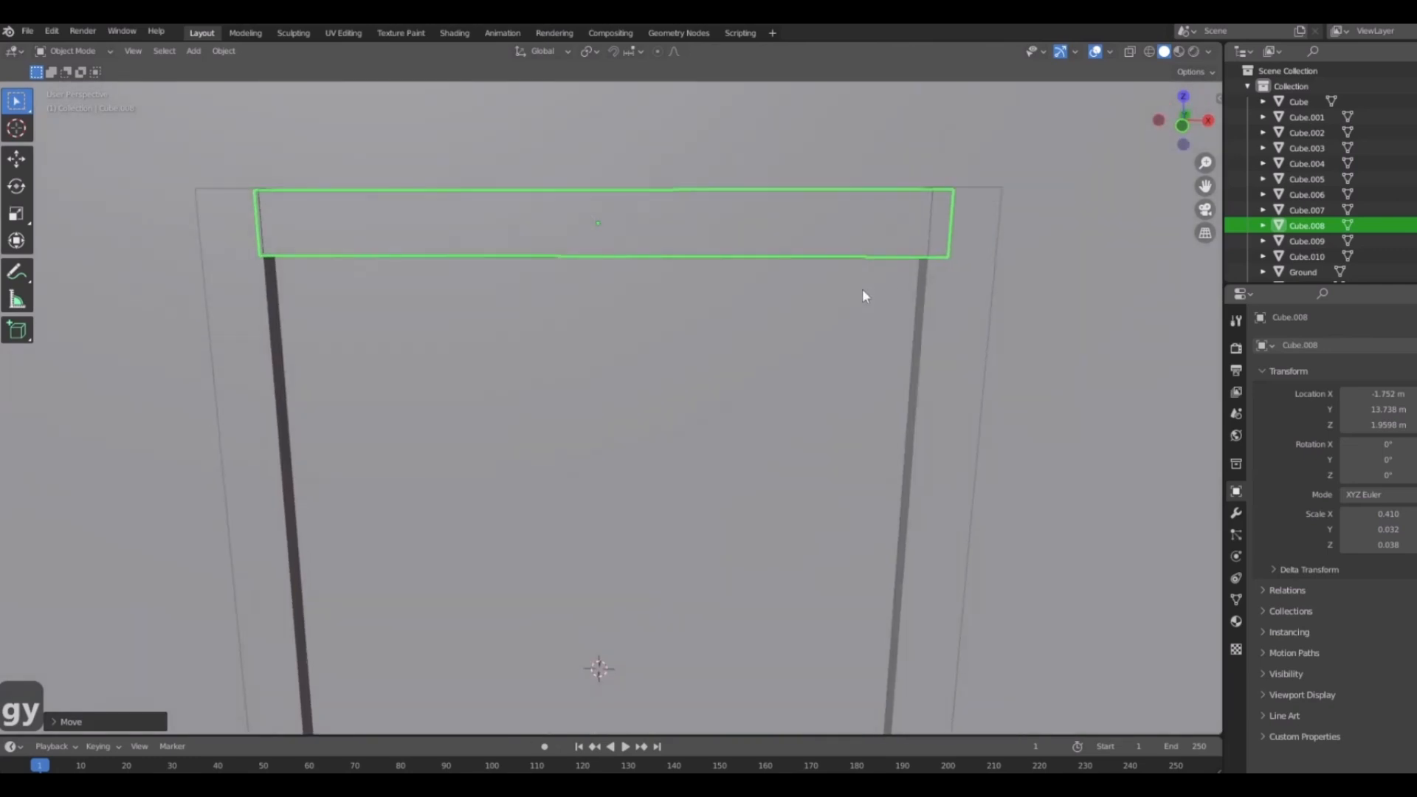
{"action": "key", "text": "1"}
{"action": "middle_click_drag", "start_coordinate": [880, 169], "coordinate": [897, 301], "text": "shift"}
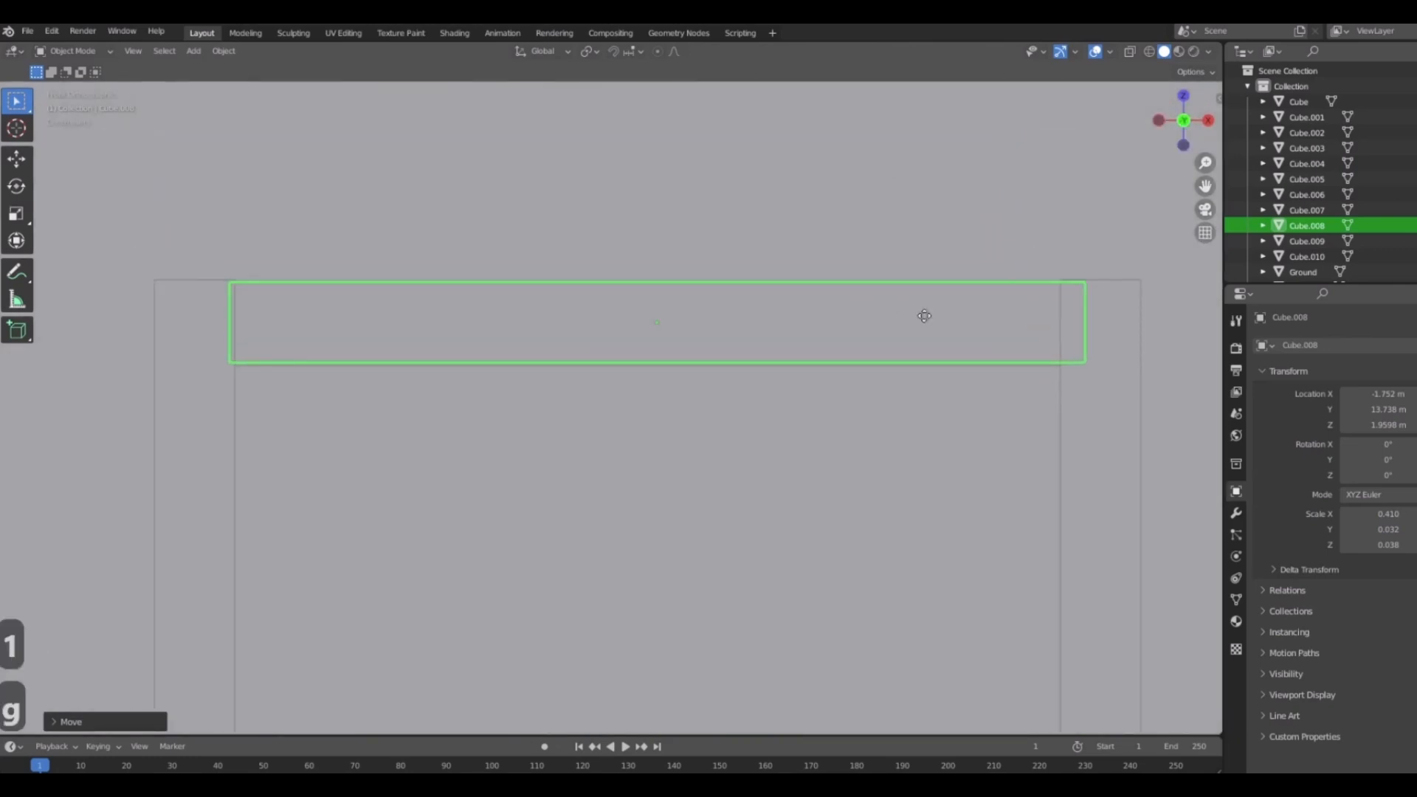
{"action": "key", "text": "g"}
{"action": "key", "text": "x"}
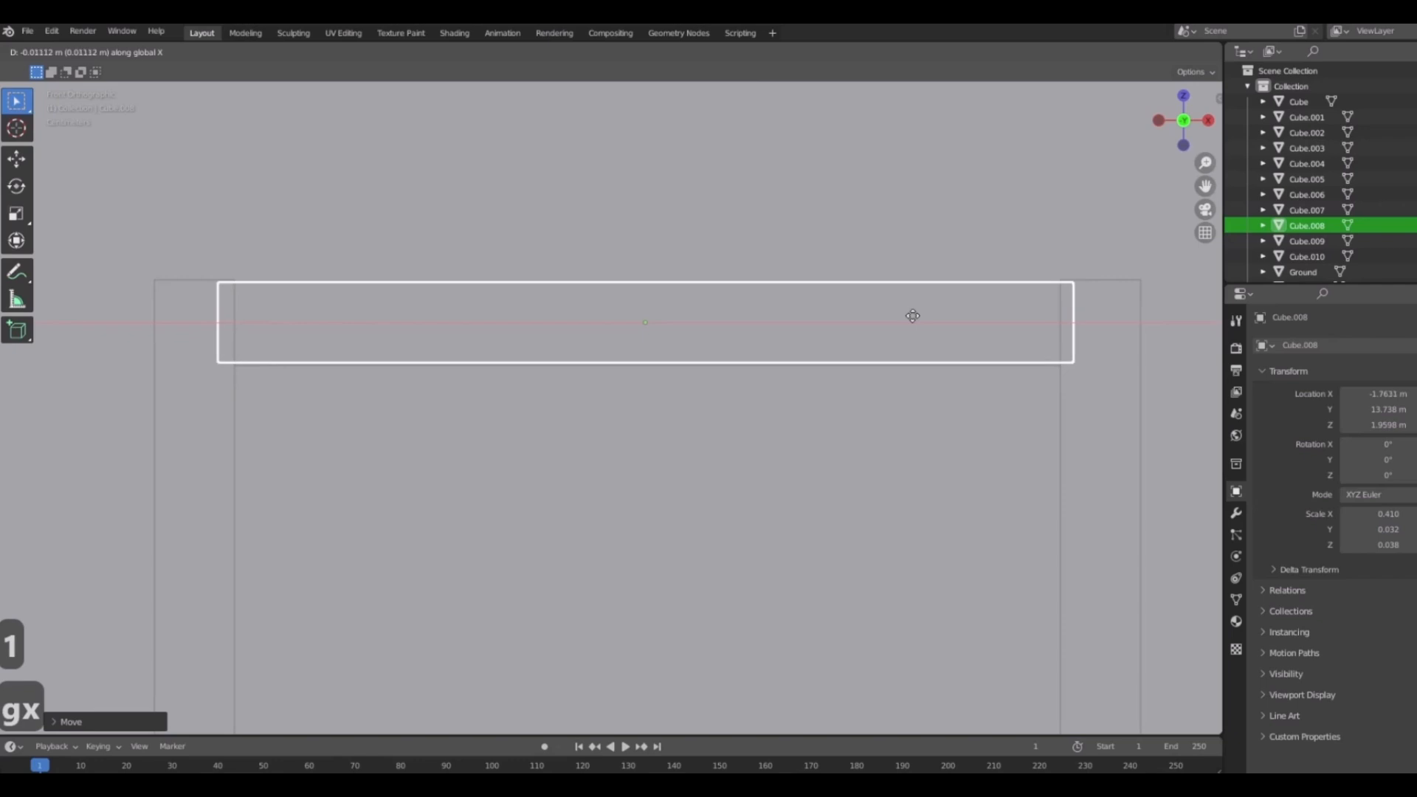
{"action": "left_click", "coordinate": [912, 316]}
{"action": "key", "text": "s"}
{"action": "key", "text": "x"}
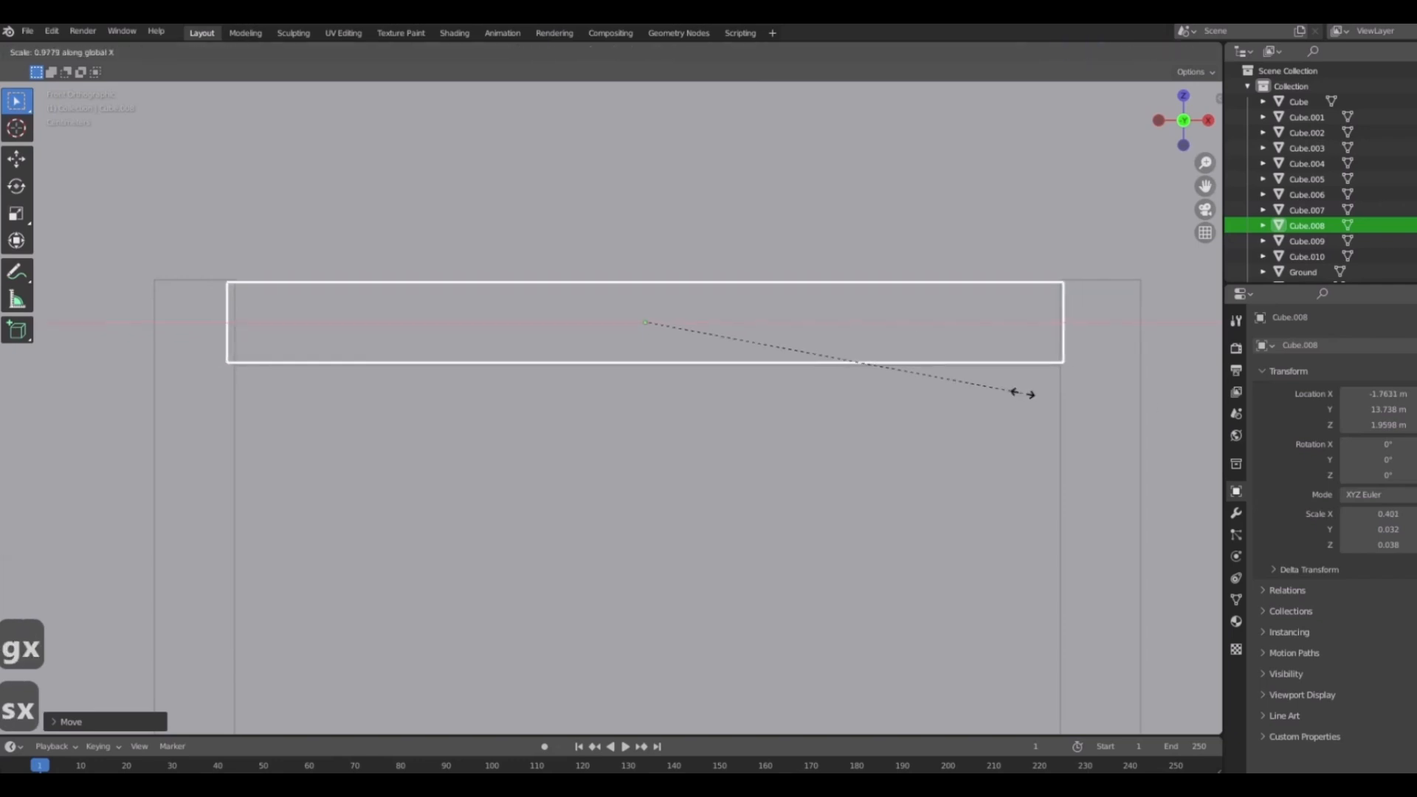
{"action": "left_click", "coordinate": [1003, 396]}
{"action": "key", "text": "g"}
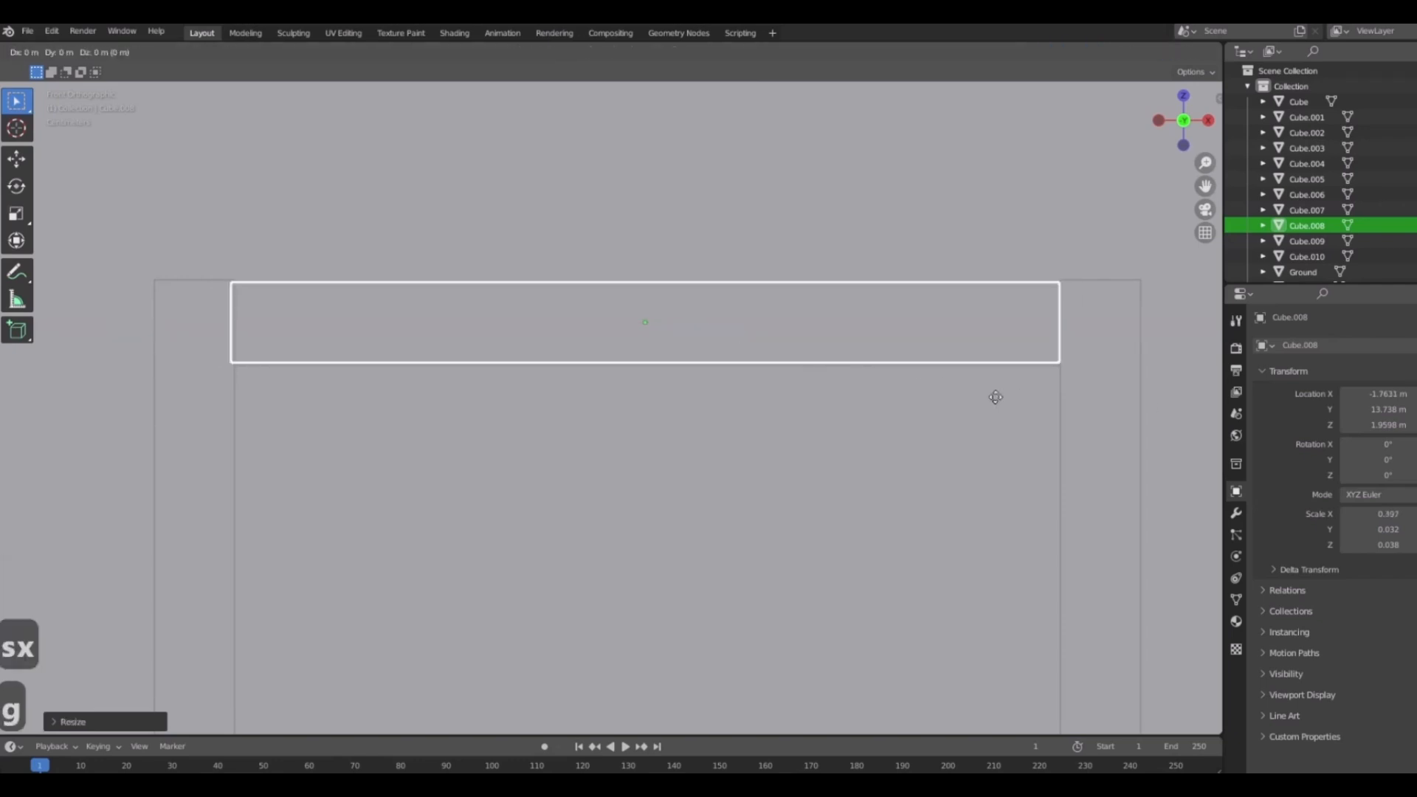
{"action": "left_click", "coordinate": [997, 397]}
Delete the frame's old bottom bar and replace it with a copy of the top bar moved down along Z to about 0.798 m.
{"action": "scroll", "coordinate": [1051, 437], "scroll_direction": "down", "scroll_amount": 6}
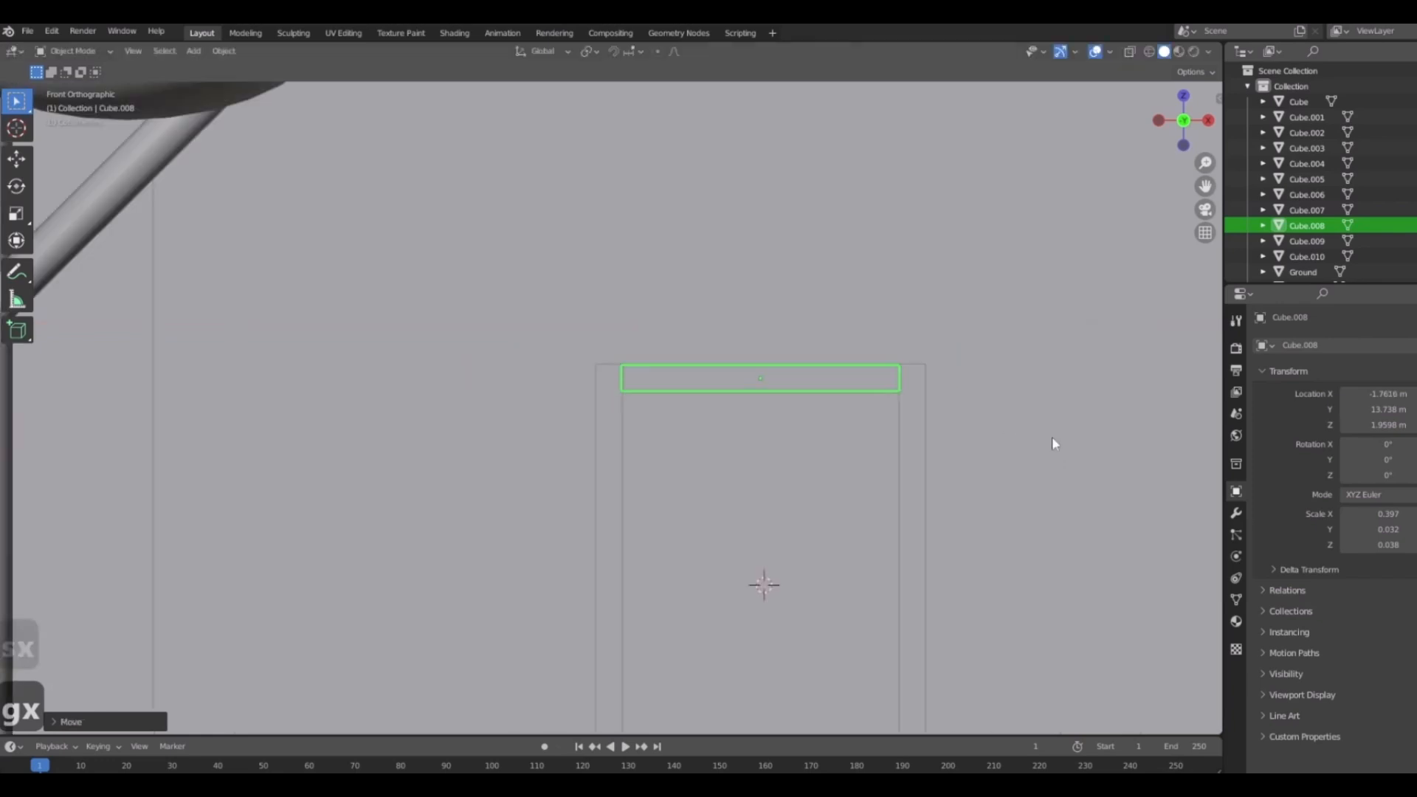
{"action": "middle_click_drag", "start_coordinate": [1004, 484], "coordinate": [984, 256], "text": "shift"}
{"action": "middle_click_drag", "start_coordinate": [966, 391], "coordinate": [923, 432]}
{"action": "left_click", "coordinate": [770, 534]}
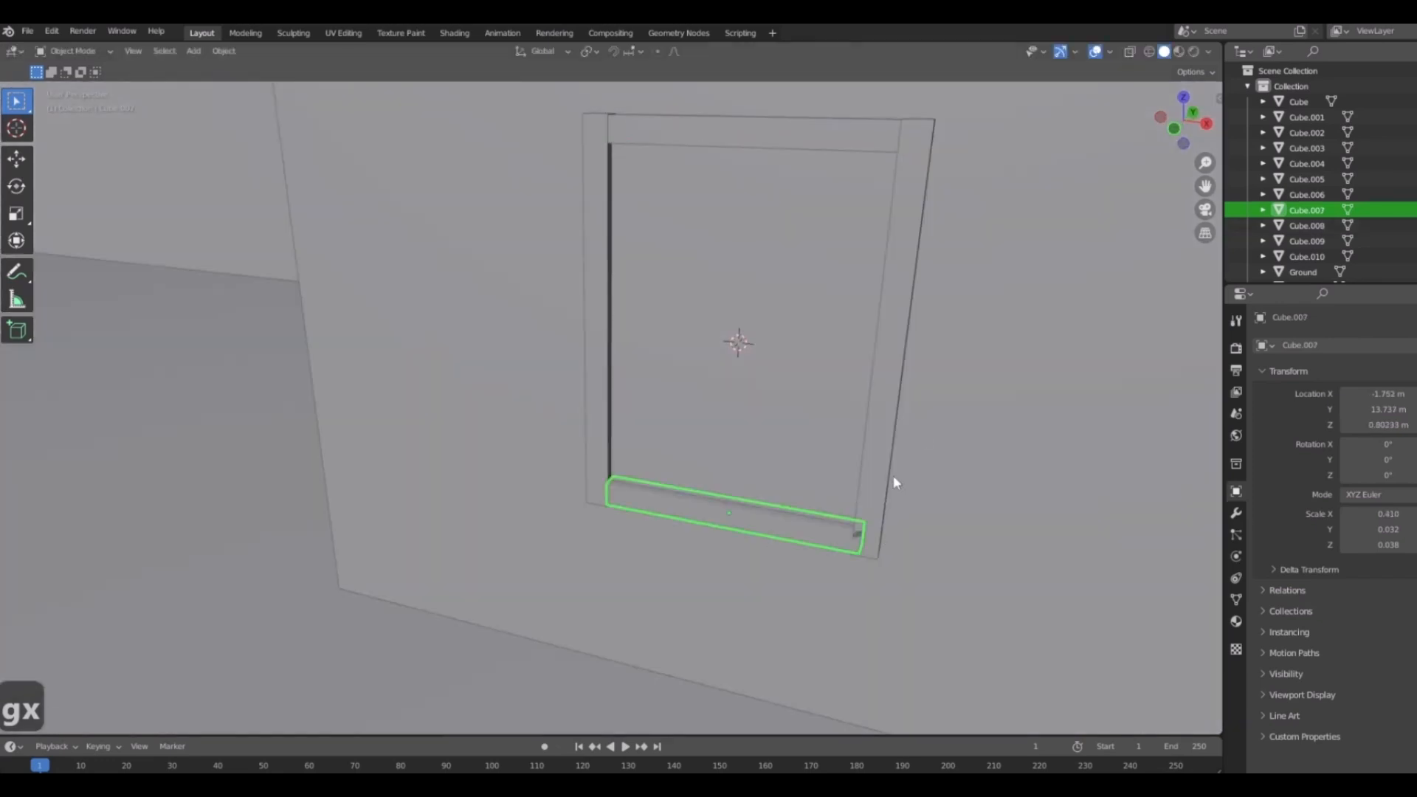
{"action": "key", "text": "Delete"}
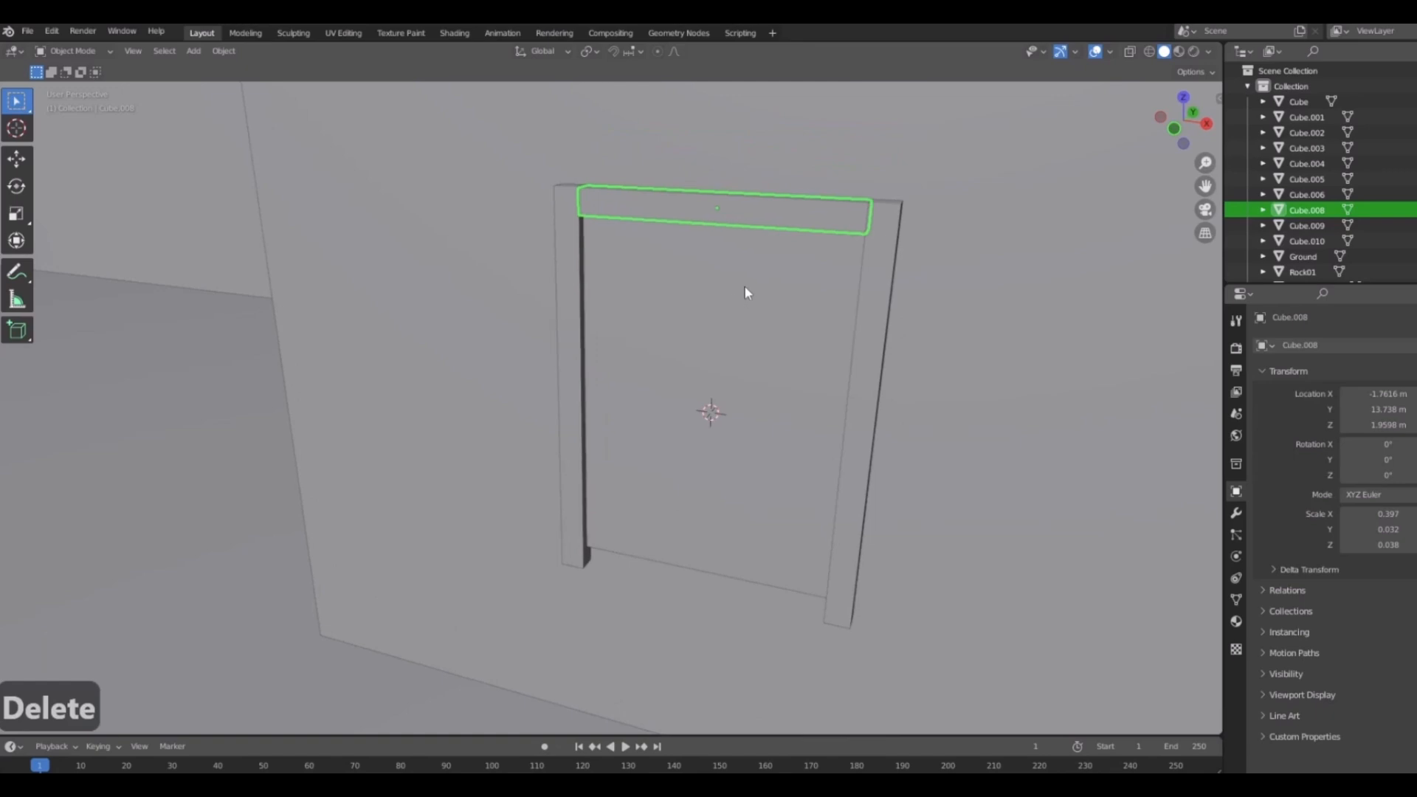
{"action": "key", "text": "shift+d"}
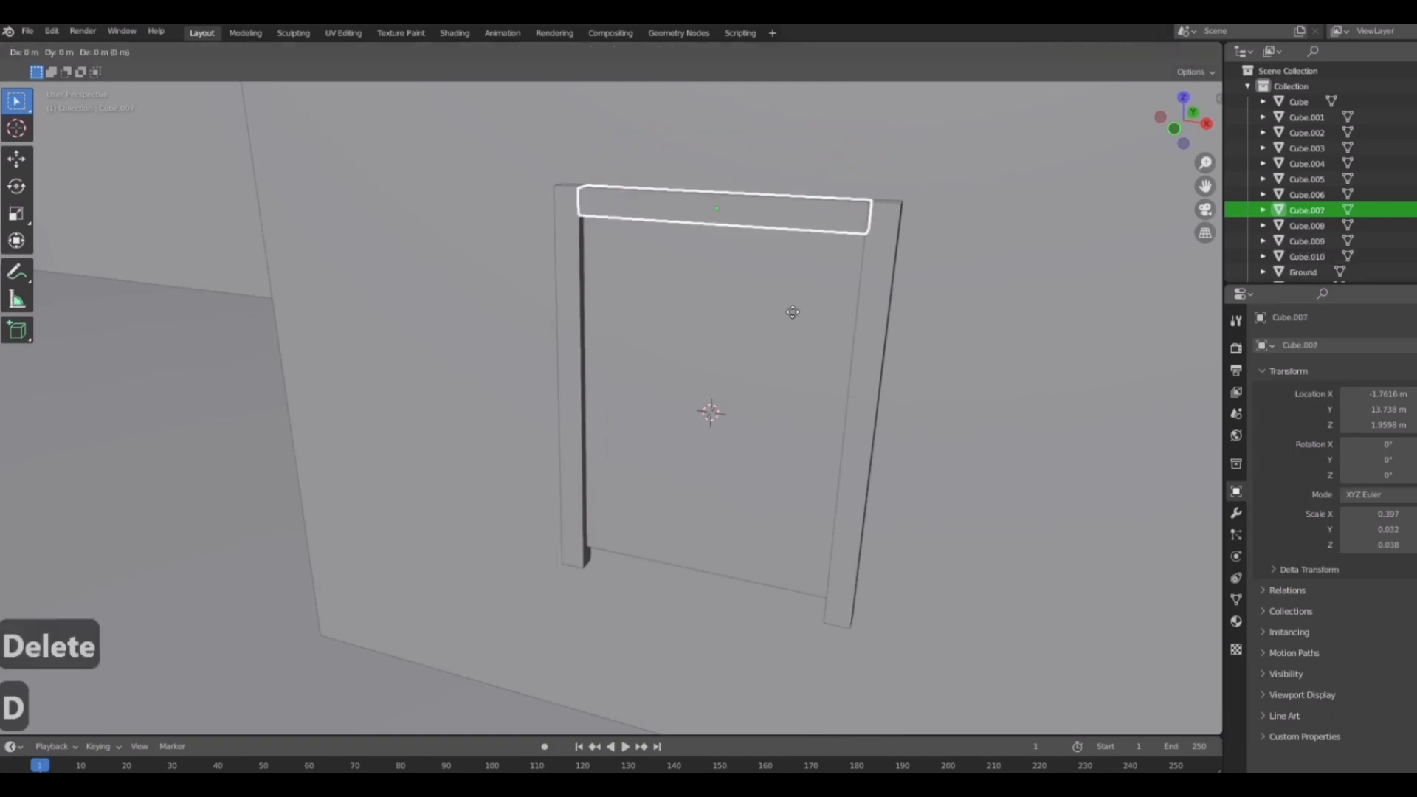
{"action": "key", "text": "z"}
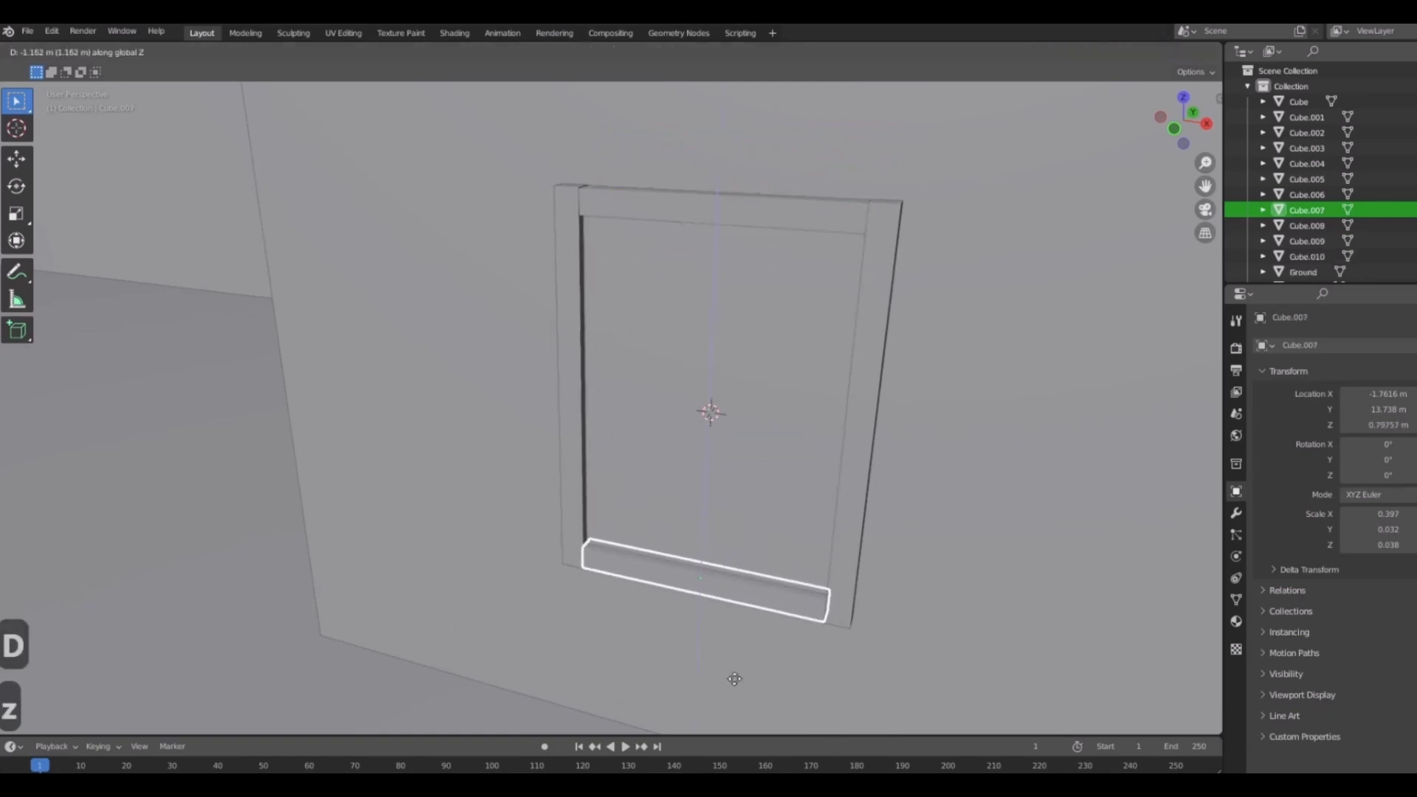
{"action": "left_click", "coordinate": [734, 678]}
Thin the window pane to a Y scale of about 0.034 and move it along Y inside the frame, to about 13.76 m.
{"action": "left_click", "coordinate": [676, 303]}
{"action": "scroll", "coordinate": [779, 339], "scroll_direction": "down", "scroll_amount": 2}
{"action": "middle_click_drag", "start_coordinate": [815, 339], "coordinate": [763, 351]}
{"action": "scroll", "coordinate": [764, 354], "scroll_direction": "up", "scroll_amount": 2}
{"action": "key", "text": "s"}
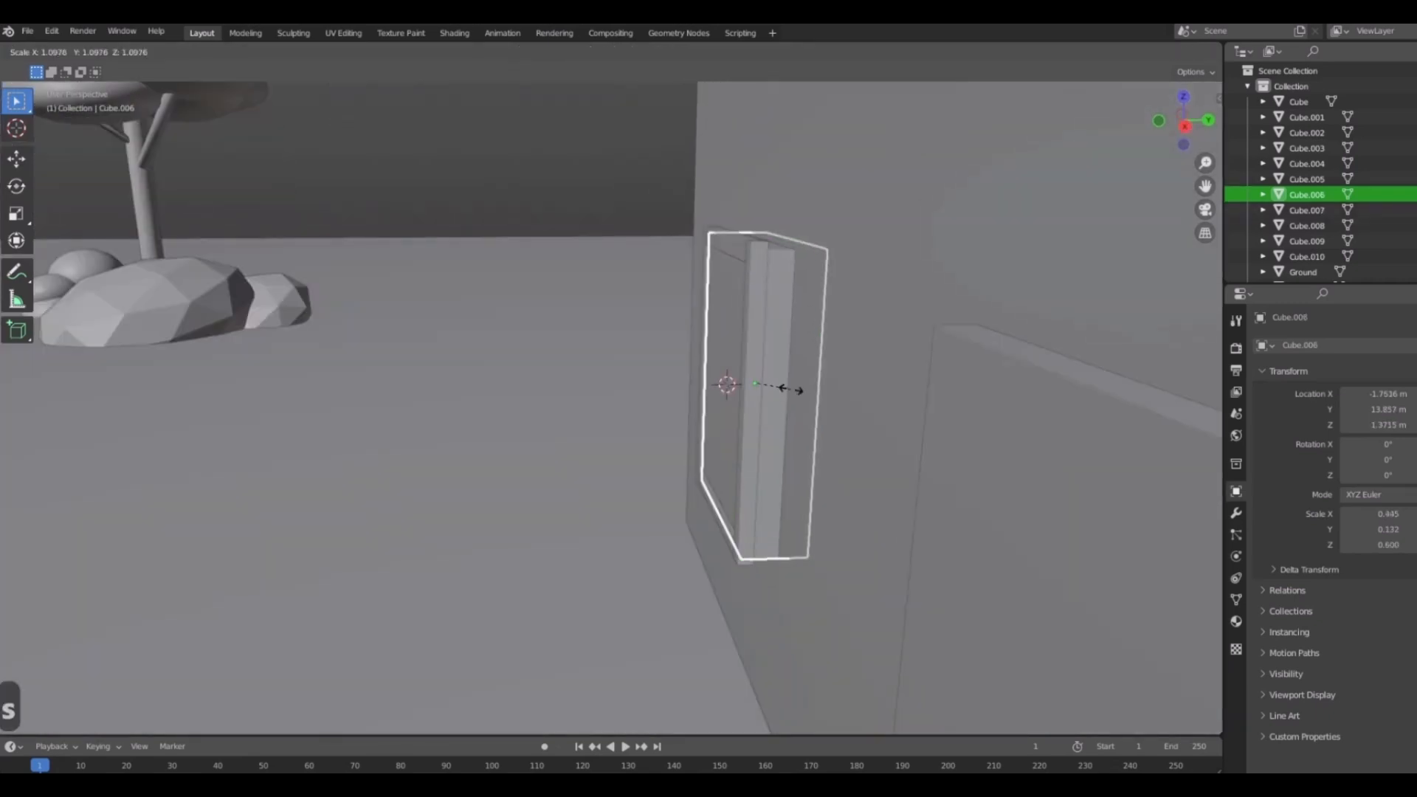
{"action": "right_click", "coordinate": [864, 396]}
{"action": "key", "text": "s"}
{"action": "key", "text": "y"}
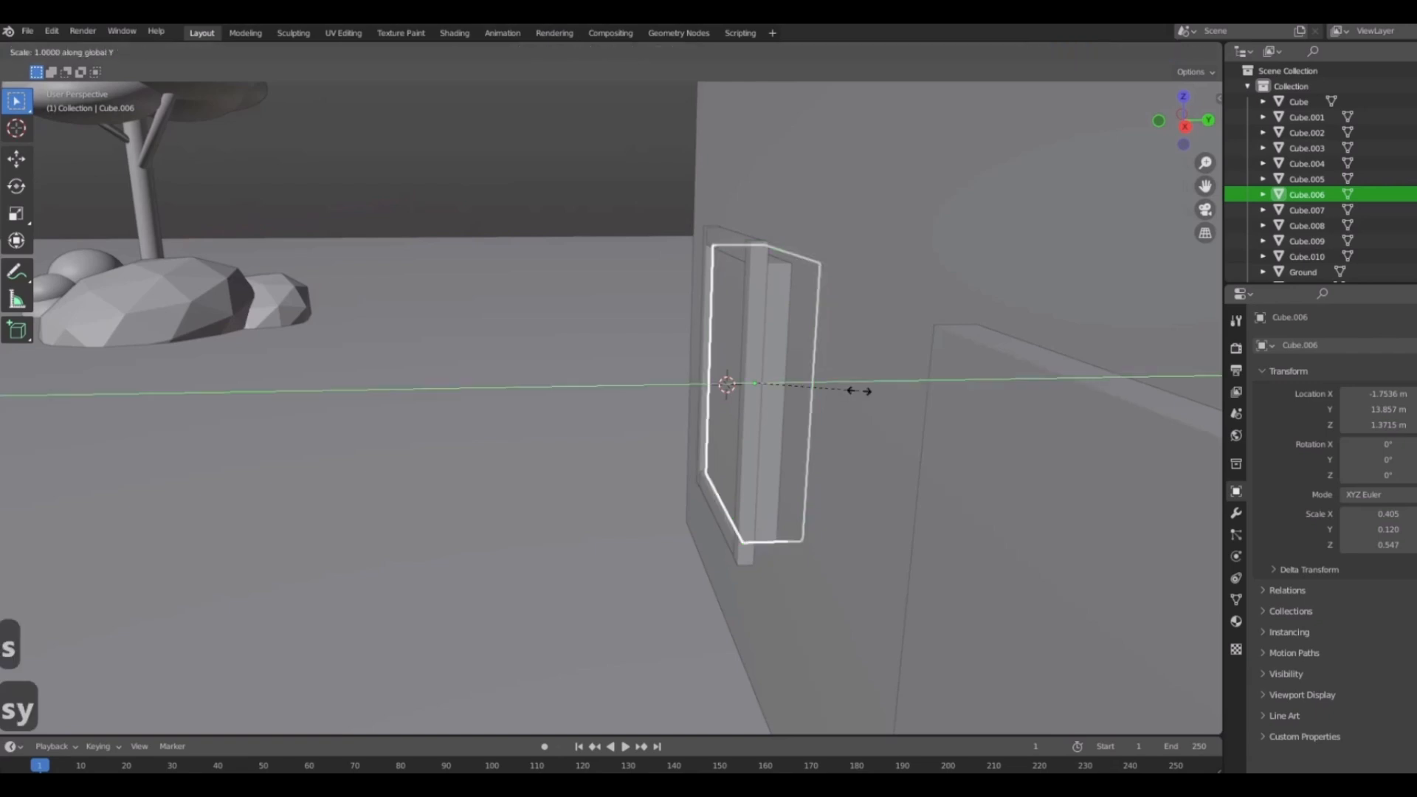
{"action": "left_click", "coordinate": [787, 373]}
{"action": "key", "text": "g"}
{"action": "key", "text": "y"}
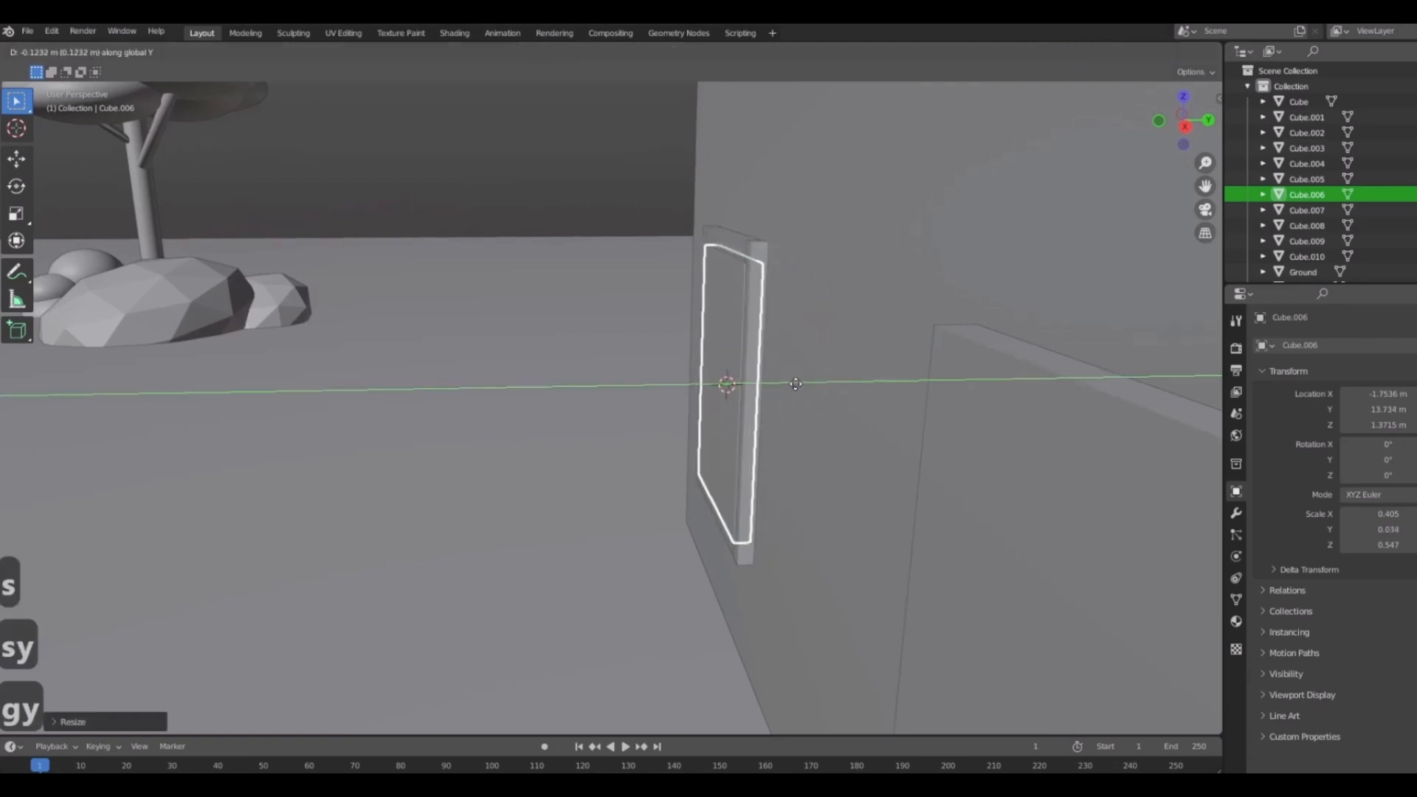
{"action": "left_click", "coordinate": [795, 383]}
Duplicate the top bar down along Z to mid-height, at about 1.394 m, as the window's horizontal crossbar.
{"action": "middle_click_drag", "start_coordinate": [698, 375], "coordinate": [718, 429]}
{"action": "scroll", "coordinate": [718, 428], "scroll_direction": "up", "scroll_amount": 2}
{"action": "left_click", "coordinate": [678, 212]}
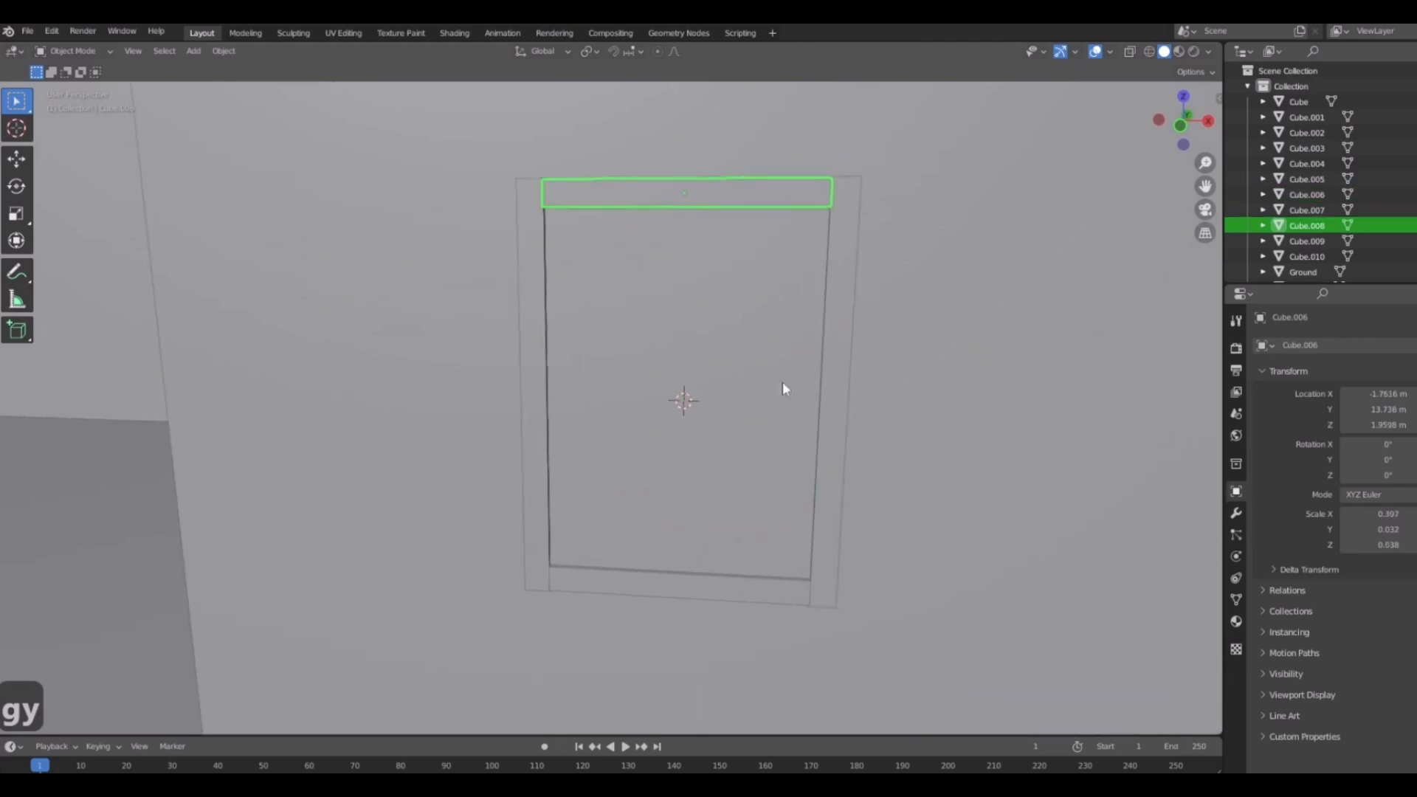
{"action": "key", "text": "KP_1"}
{"action": "key", "text": "shift+d"}
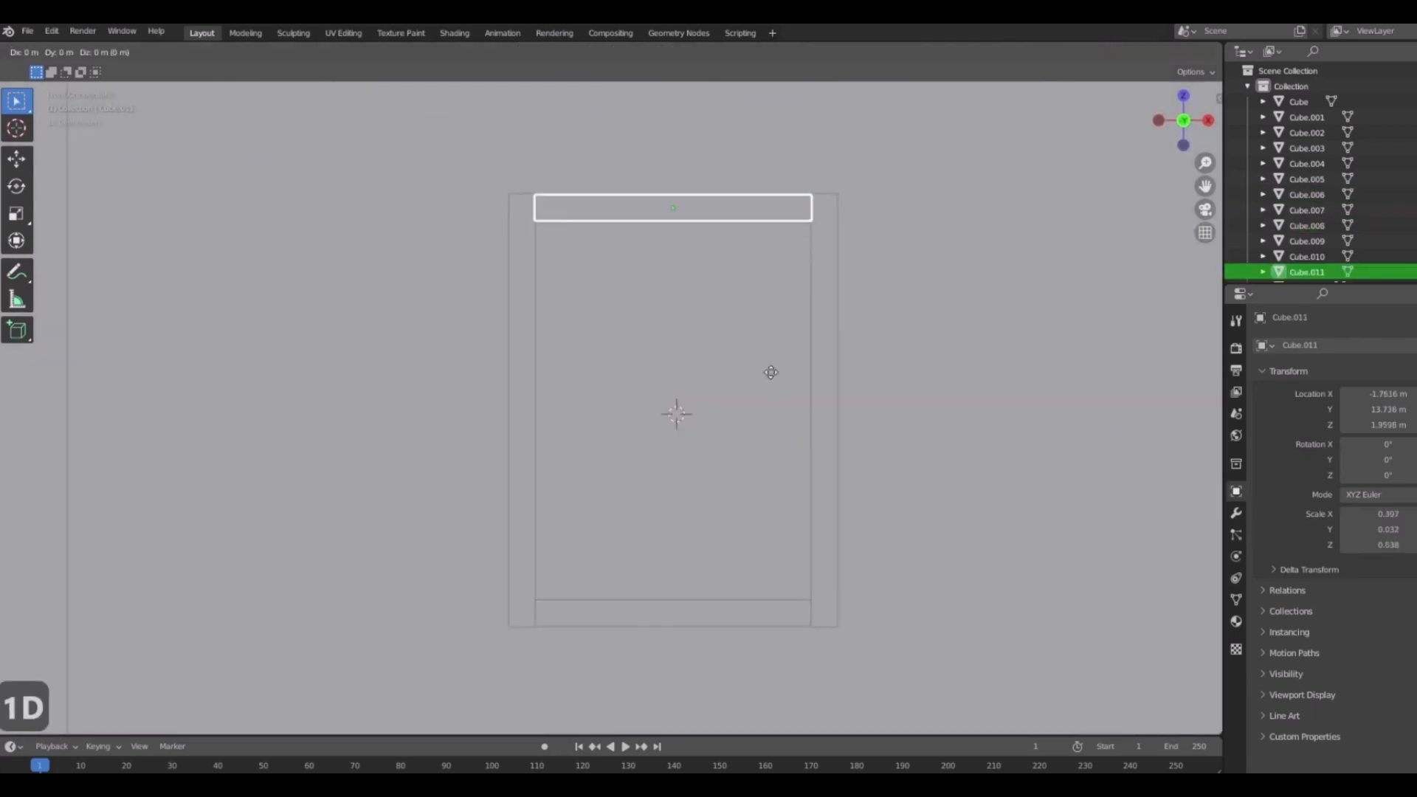
{"action": "key", "text": "z"}
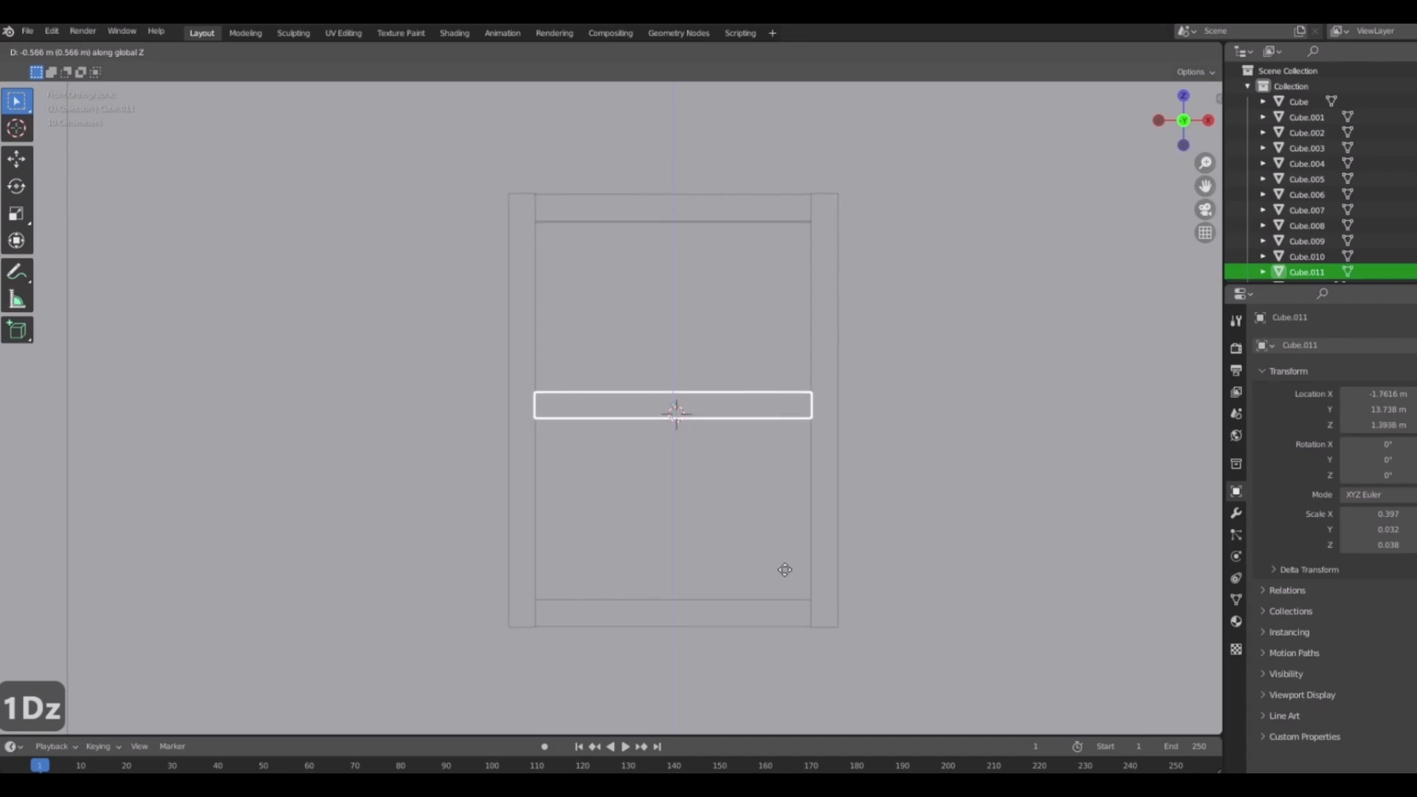
{"action": "left_click", "coordinate": [784, 570]}
Duplicate the right vertical bar along X to the window's centre, about -1.767 m, and shorten its length scale to about 0.542.
{"action": "left_click", "coordinate": [838, 317]}
{"action": "key", "text": "shift+d"}
{"action": "key", "text": "x"}
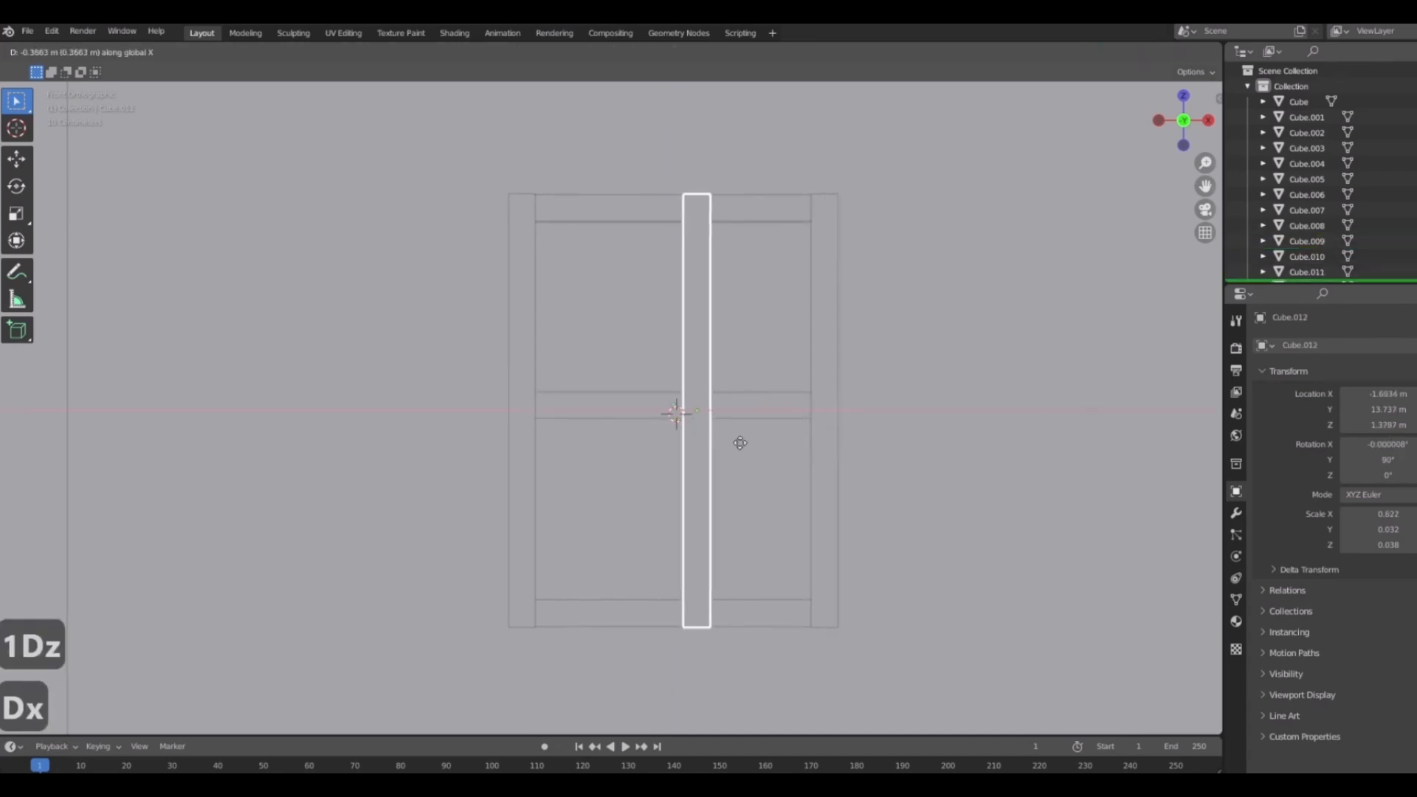
{"action": "left_click", "coordinate": [715, 436]}
{"action": "key", "text": "s"}
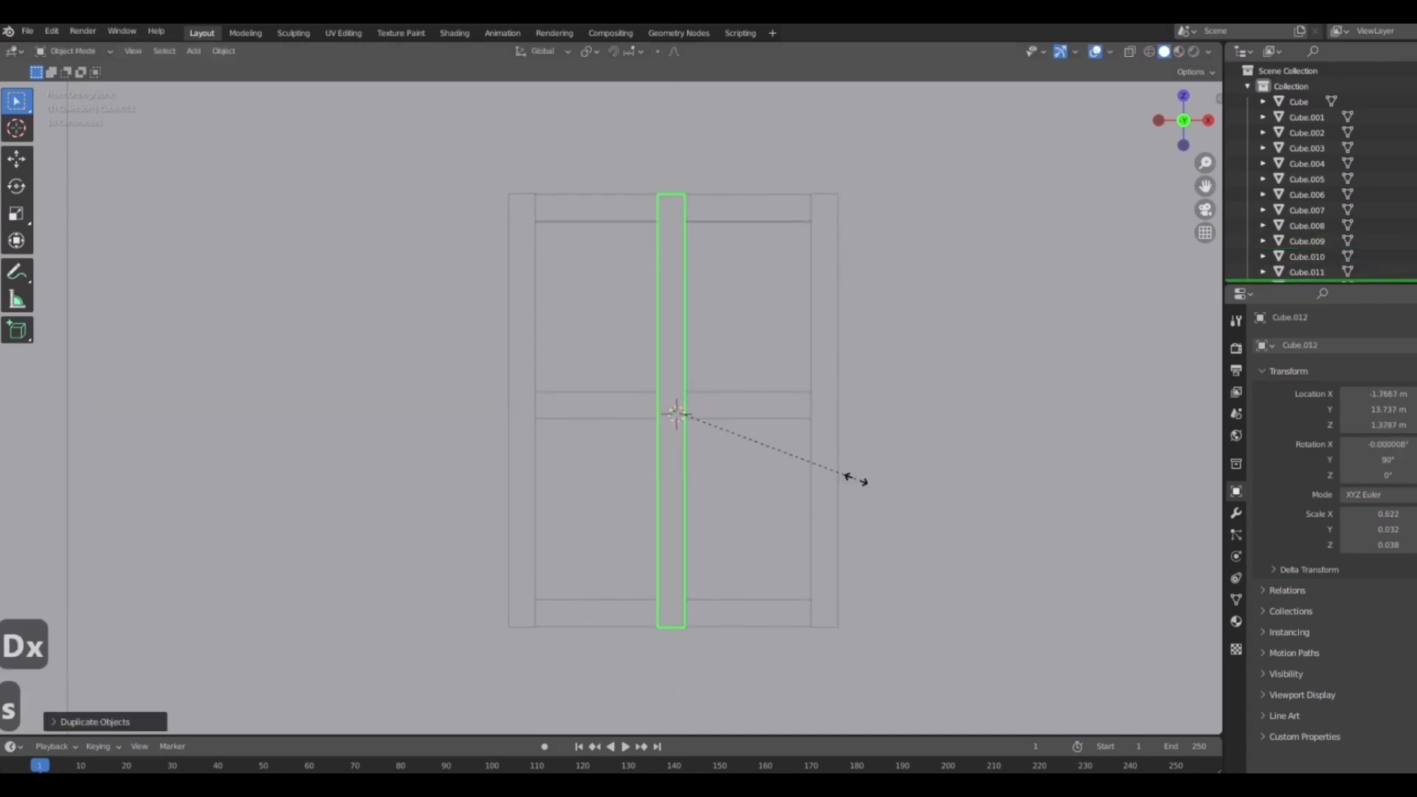
{"action": "key", "text": "z"}
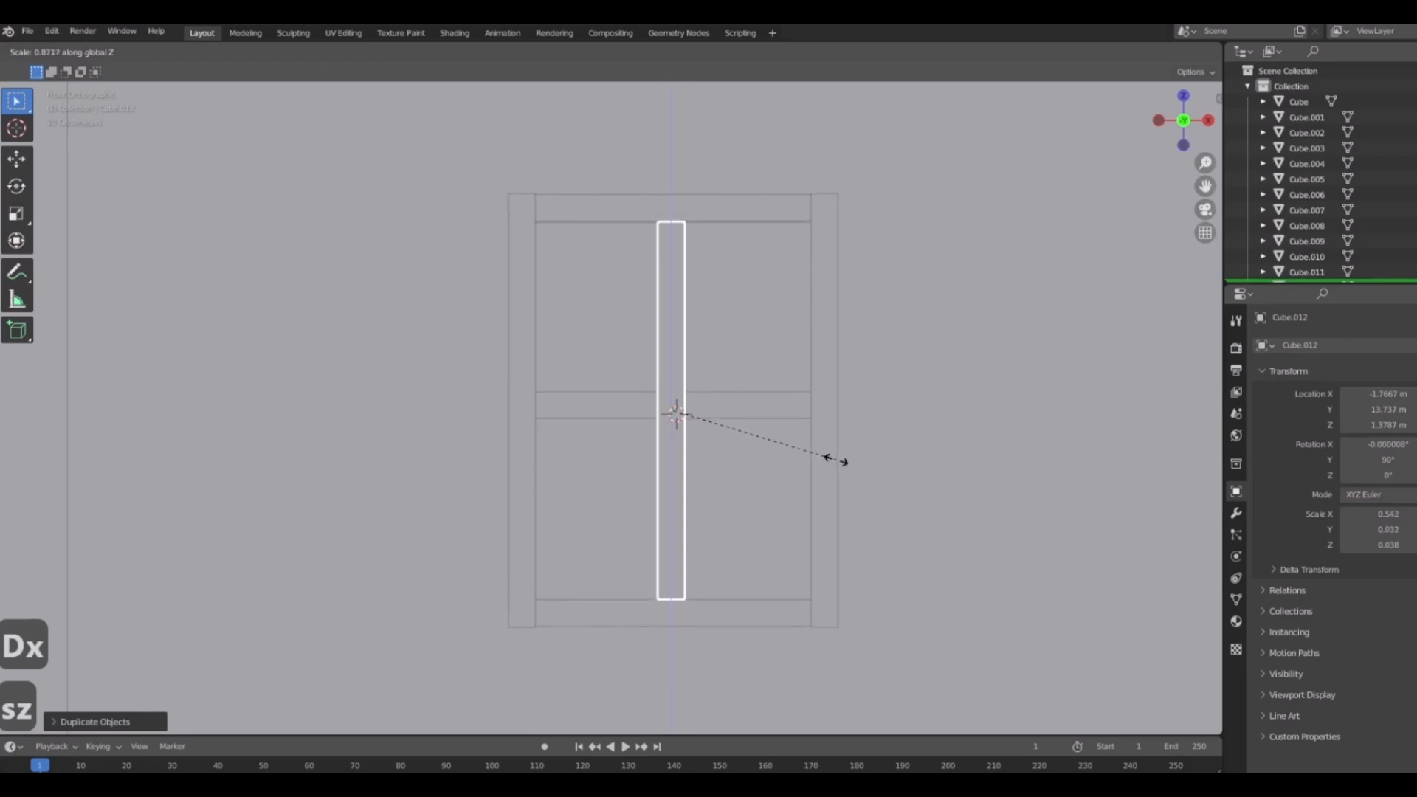
{"action": "left_click", "coordinate": [837, 459]}
Check where the horizontal crossbar meets the vertical divider and nudge the crossbar along Y to about 13.737 m.
{"action": "middle_click_drag", "start_coordinate": [838, 460], "coordinate": [595, 433]}
{"action": "scroll", "coordinate": [663, 379], "scroll_direction": "up", "scroll_amount": 5}
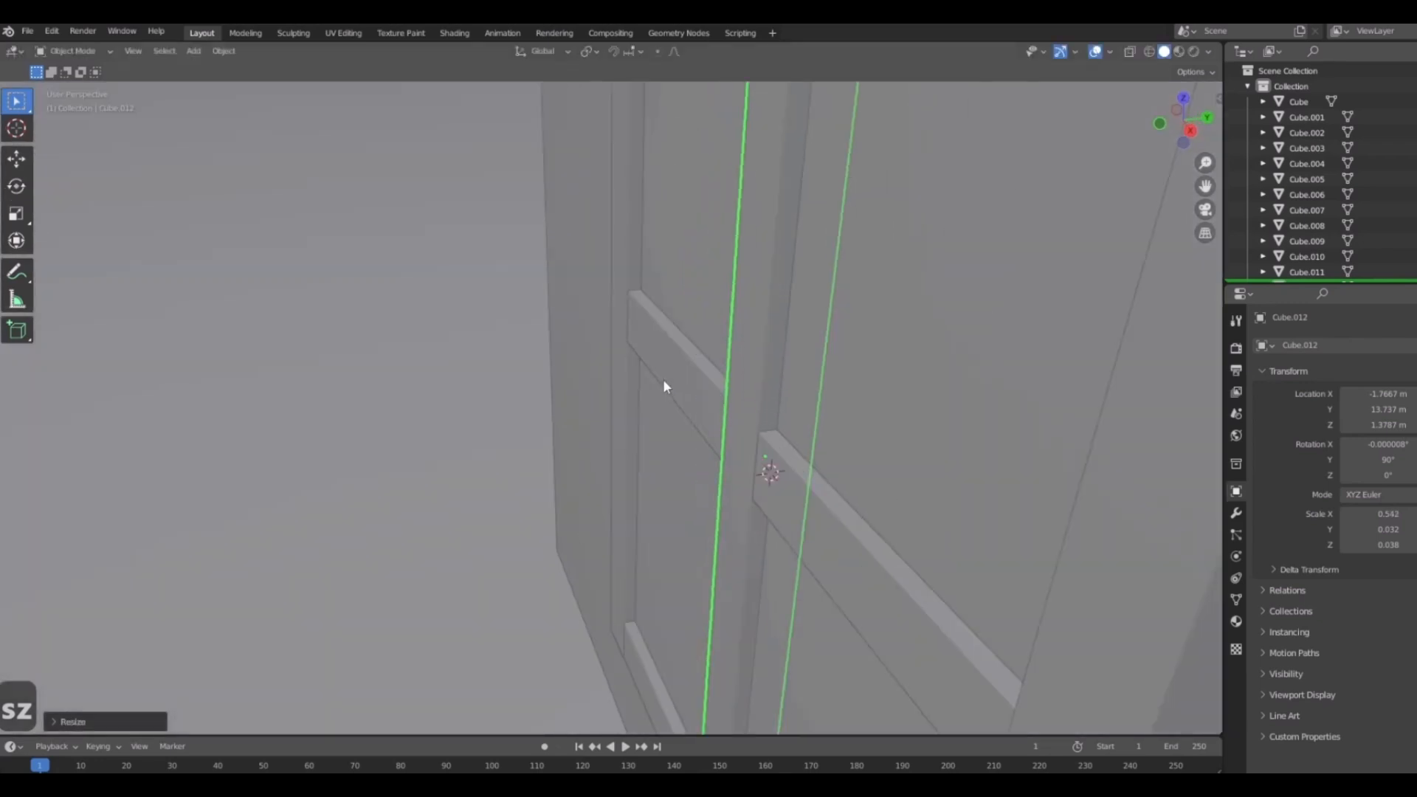
{"action": "scroll", "coordinate": [663, 378], "scroll_direction": "down", "scroll_amount": 1}
{"action": "middle_click_drag", "start_coordinate": [765, 337], "coordinate": [712, 270], "text": "shift"}
{"action": "middle_click_drag", "start_coordinate": [694, 413], "coordinate": [613, 418], "text": "shift"}
{"action": "scroll", "coordinate": [614, 417], "scroll_direction": "up", "scroll_amount": 2}
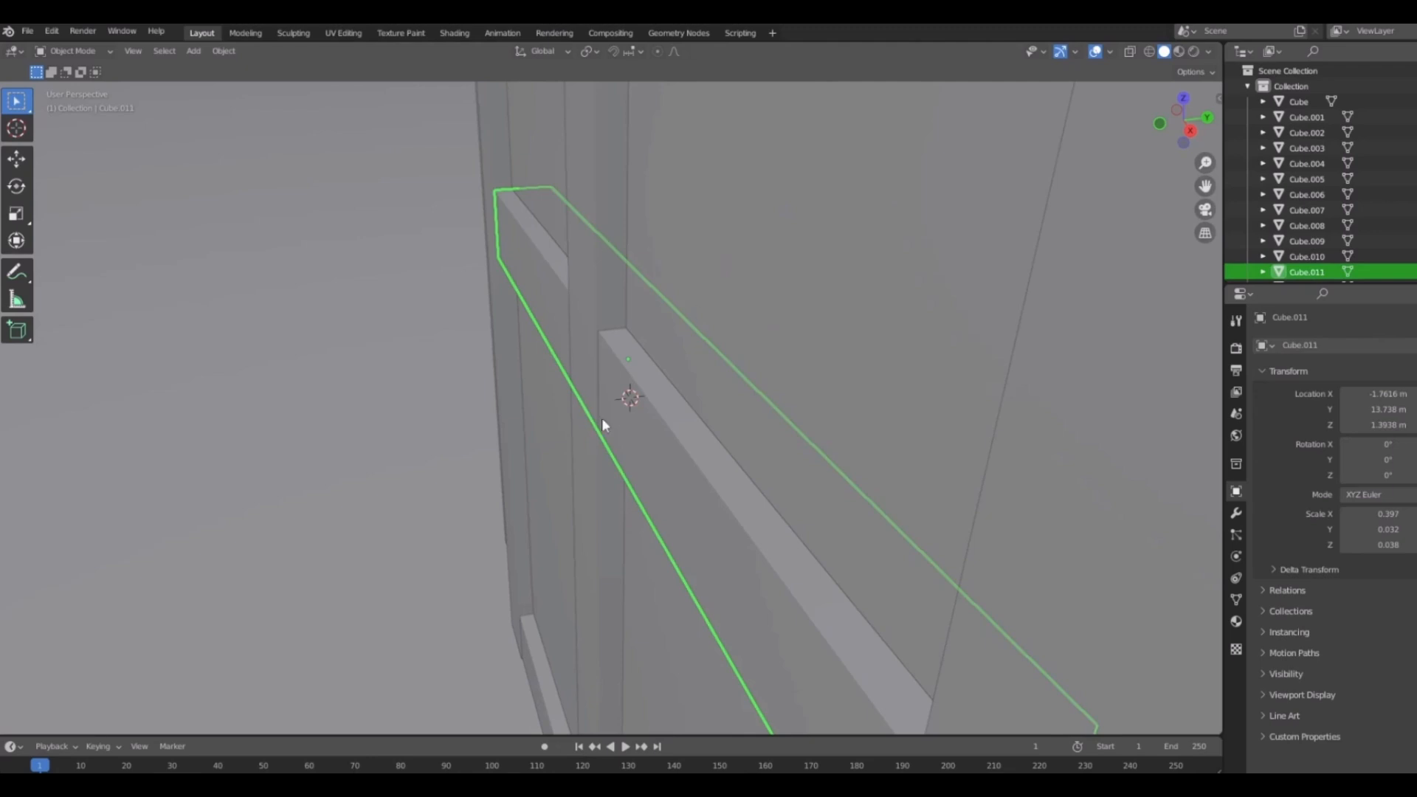
{"action": "middle_click_drag", "start_coordinate": [602, 424], "coordinate": [590, 333]}
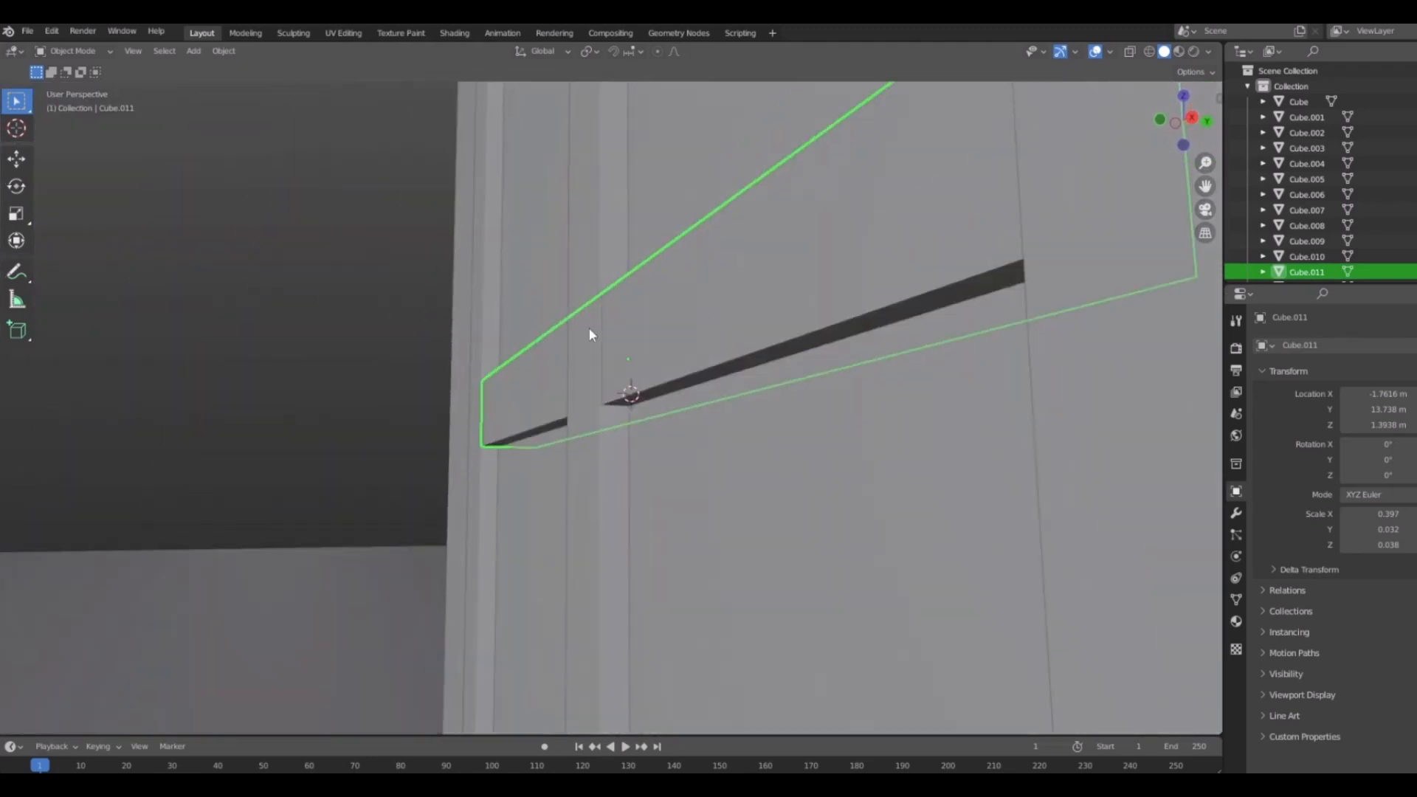
{"action": "scroll", "coordinate": [594, 328], "scroll_direction": "up", "scroll_amount": 5}
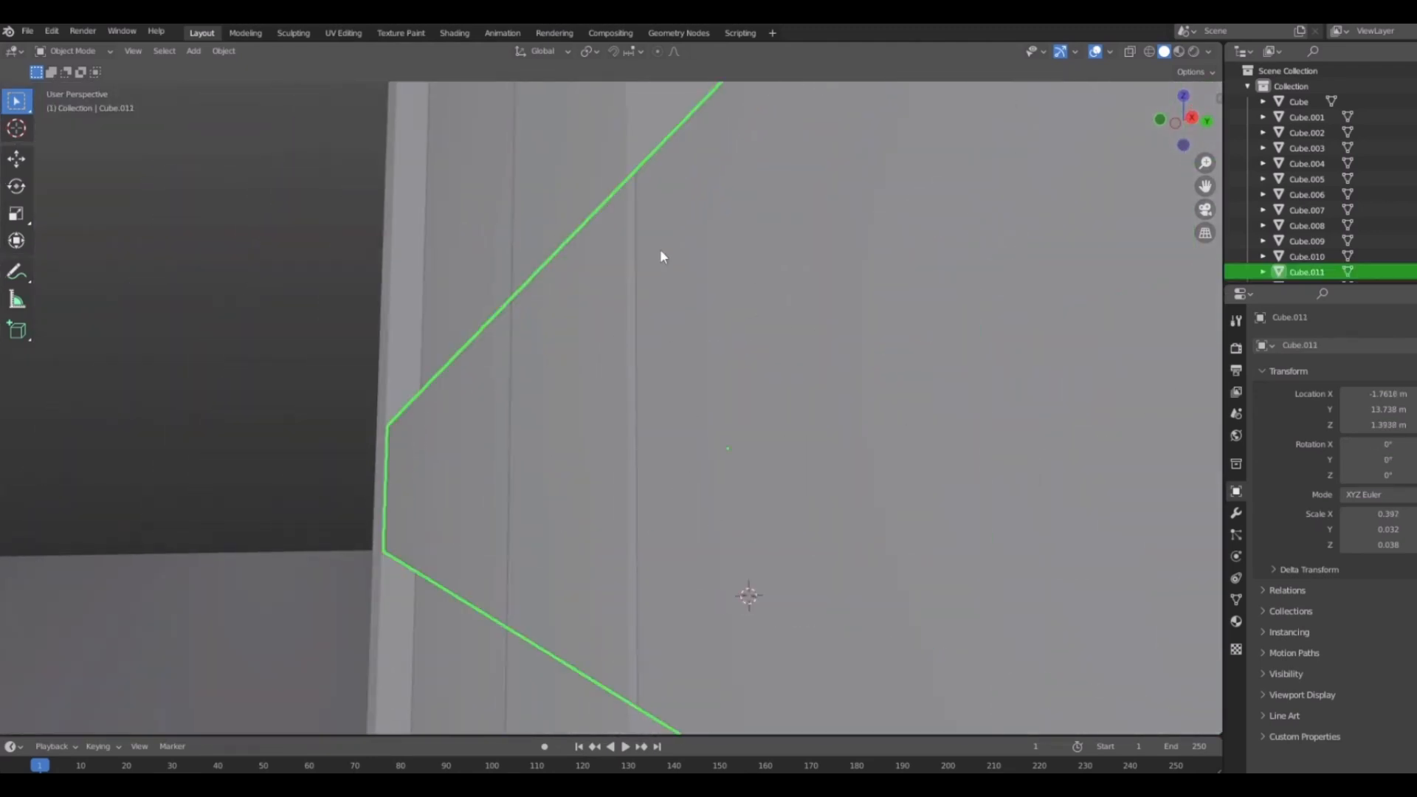
{"action": "middle_click_drag", "start_coordinate": [640, 167], "coordinate": [598, 264]}
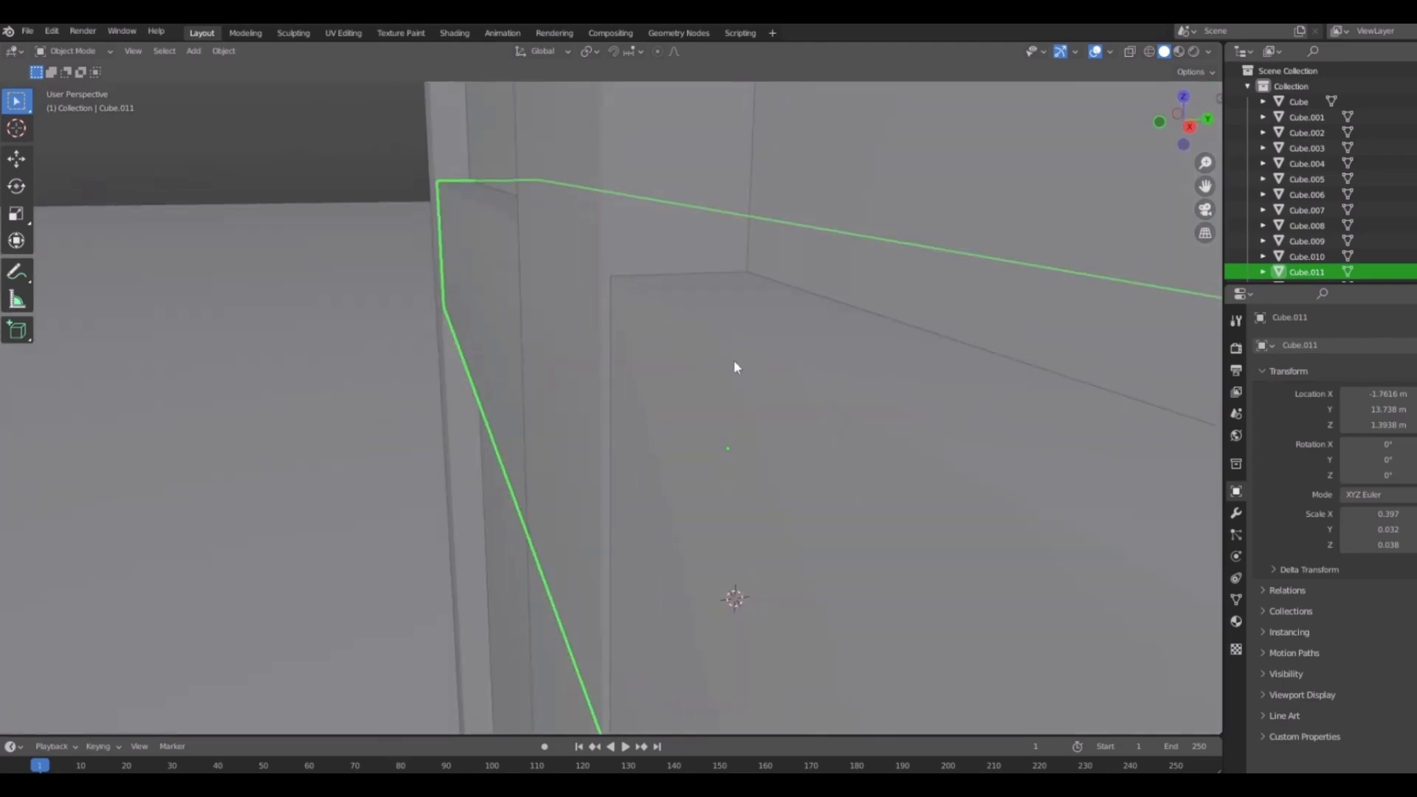
{"action": "key", "text": "g"}
{"action": "key", "text": "y"}
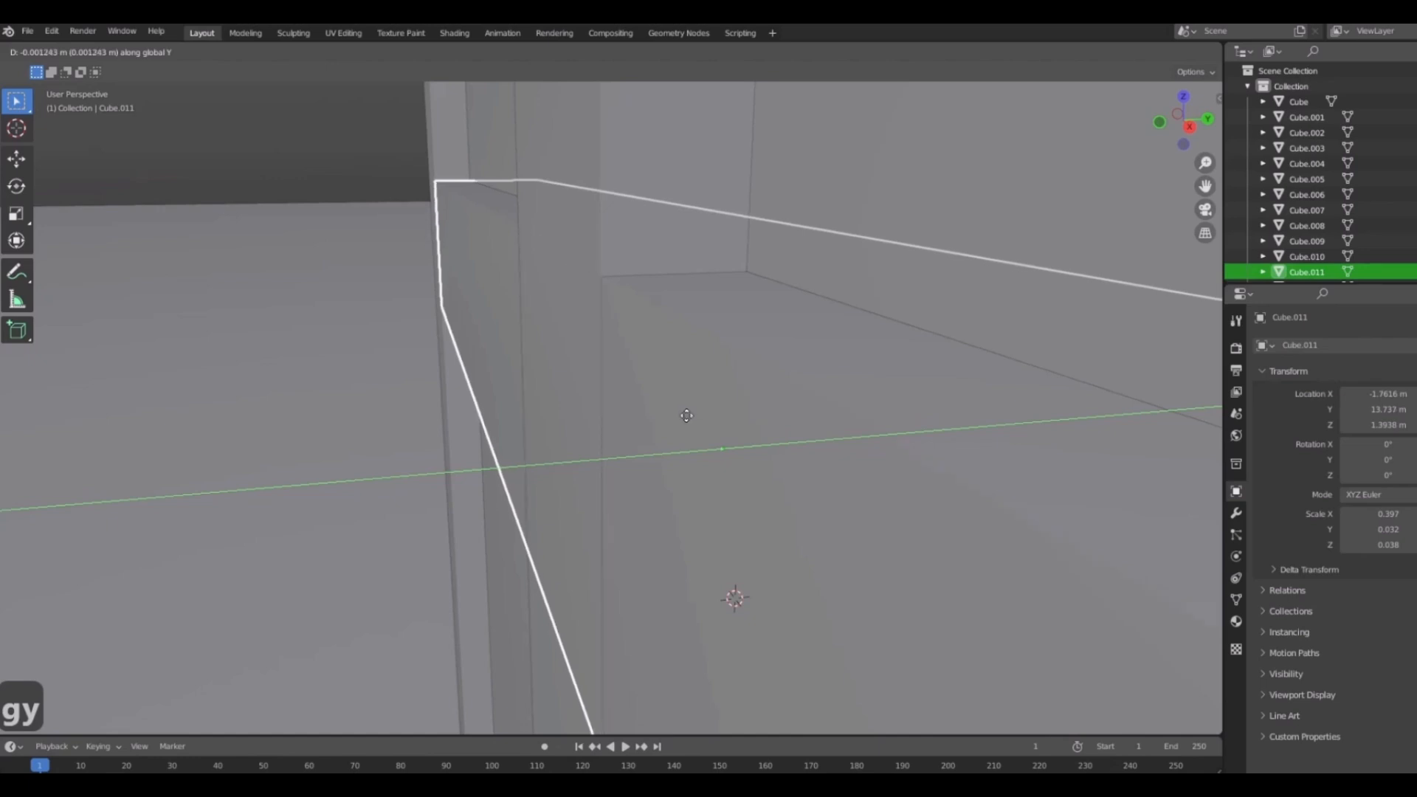
{"action": "left_click", "coordinate": [686, 416]}
Fine-tune the horizontal crossbar's depth against the vertical divider with two more small moves along Y.
{"action": "middle_click_drag", "start_coordinate": [569, 383], "coordinate": [366, 405]}
{"action": "key", "text": "g"}
{"action": "key", "text": "y"}
{"action": "left_click", "coordinate": [731, 429]}
{"action": "scroll", "coordinate": [807, 344], "scroll_direction": "down", "scroll_amount": 4}
{"action": "scroll", "coordinate": [730, 361], "scroll_direction": "down", "scroll_amount": 3}
{"action": "scroll", "coordinate": [634, 382], "scroll_direction": "up", "scroll_amount": 4}
{"action": "key", "text": "g"}
{"action": "key", "text": "y"}
{"action": "left_click", "coordinate": [519, 297]}
{"action": "scroll", "coordinate": [366, 405], "scroll_direction": "down", "scroll_amount": 4}
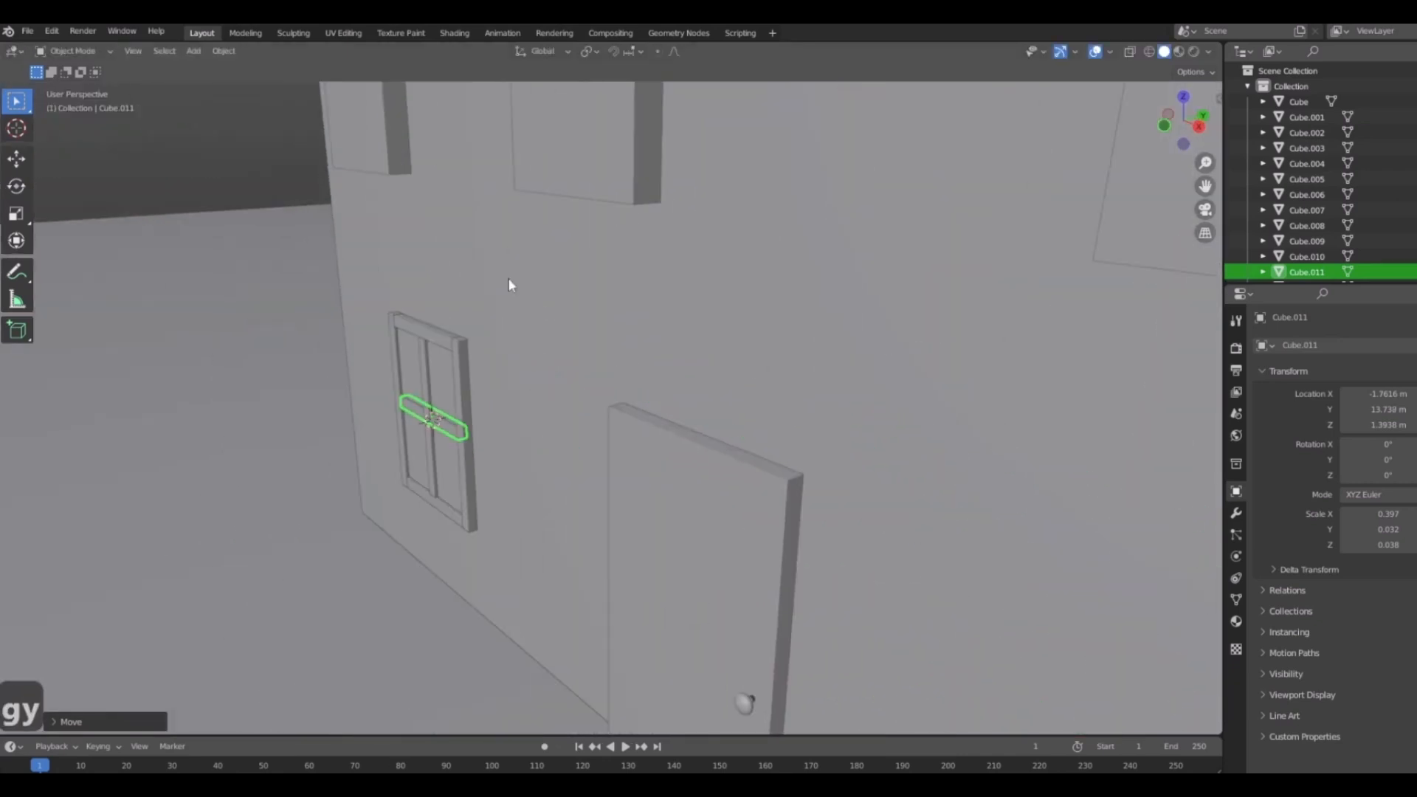
Join the window's four frame bars, both divider bars and the pane into one object, with the pane as the active part.
{"action": "middle_click_drag", "start_coordinate": [512, 288], "coordinate": [618, 381]}
{"action": "middle_click_drag", "start_coordinate": [445, 353], "coordinate": [619, 352], "text": "shift"}
{"action": "scroll", "coordinate": [620, 353], "scroll_direction": "up", "scroll_amount": 6}
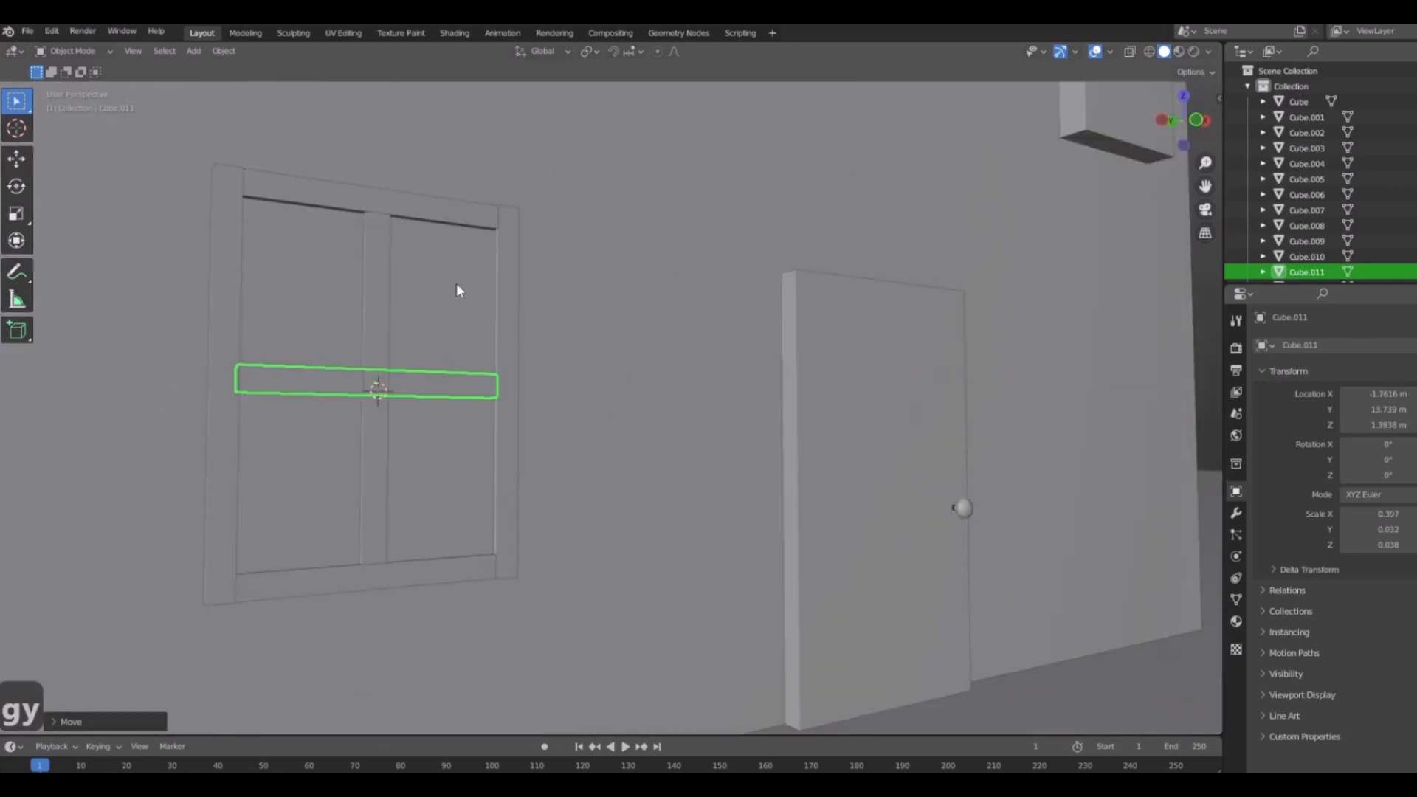
{"action": "left_click", "coordinate": [456, 282]}
{"action": "middle_click_drag", "start_coordinate": [456, 282], "coordinate": [525, 421]}
{"action": "middle_click_drag", "start_coordinate": [435, 340], "coordinate": [593, 398], "text": "shift"}
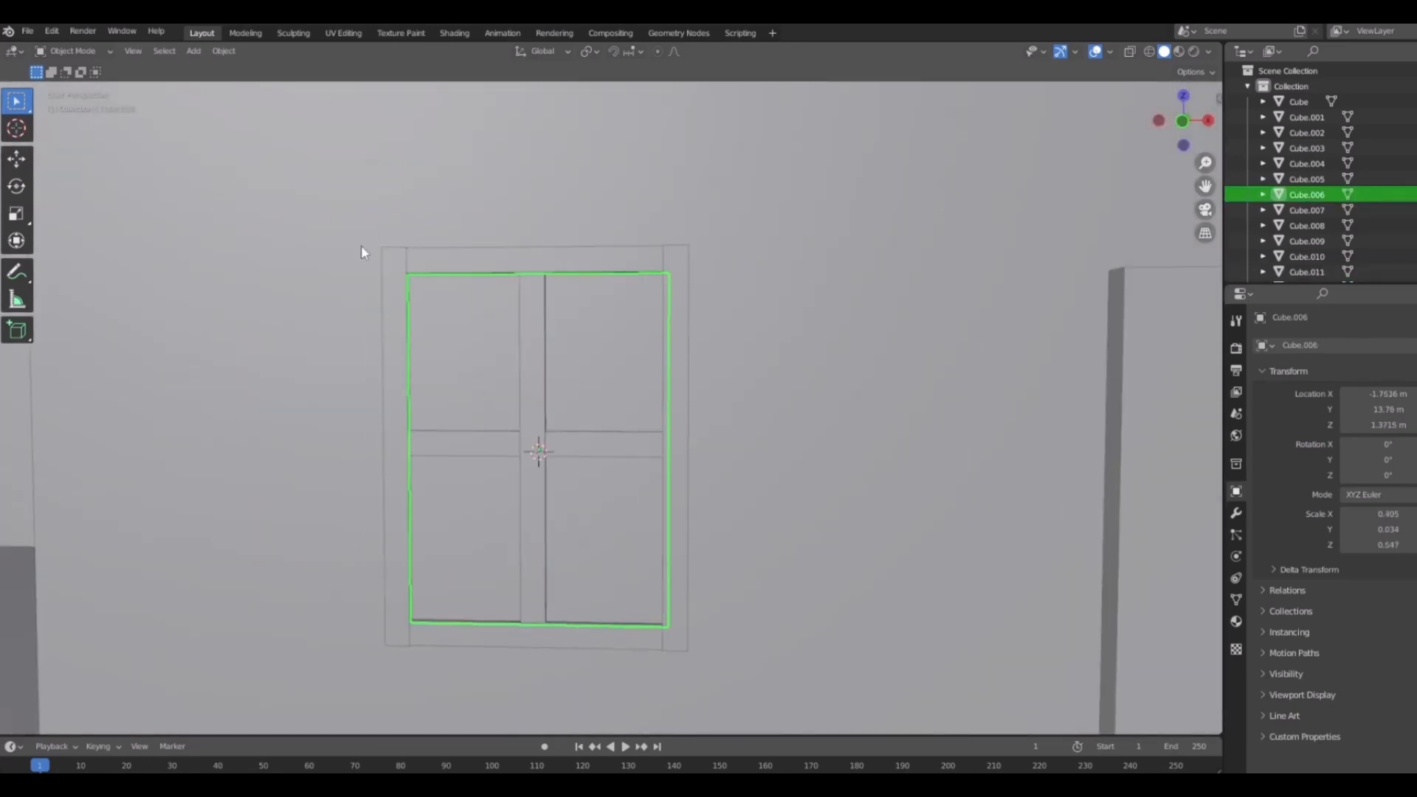
{"action": "left_click", "coordinate": [518, 279]}
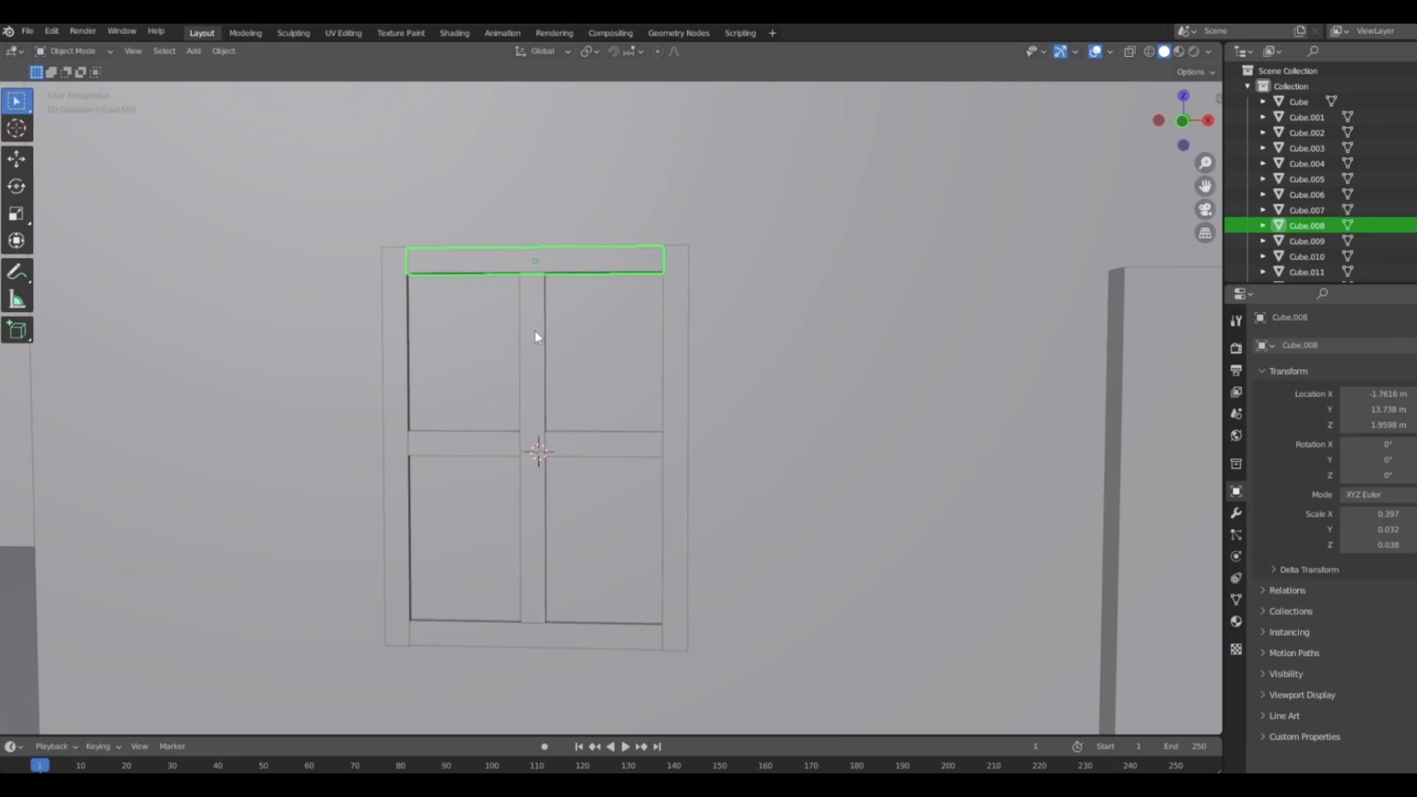
{"action": "left_click", "coordinate": [535, 333], "text": "shift"}
{"action": "left_click", "coordinate": [469, 442], "text": "shift"}
{"action": "left_click", "coordinate": [610, 622], "text": "shift"}
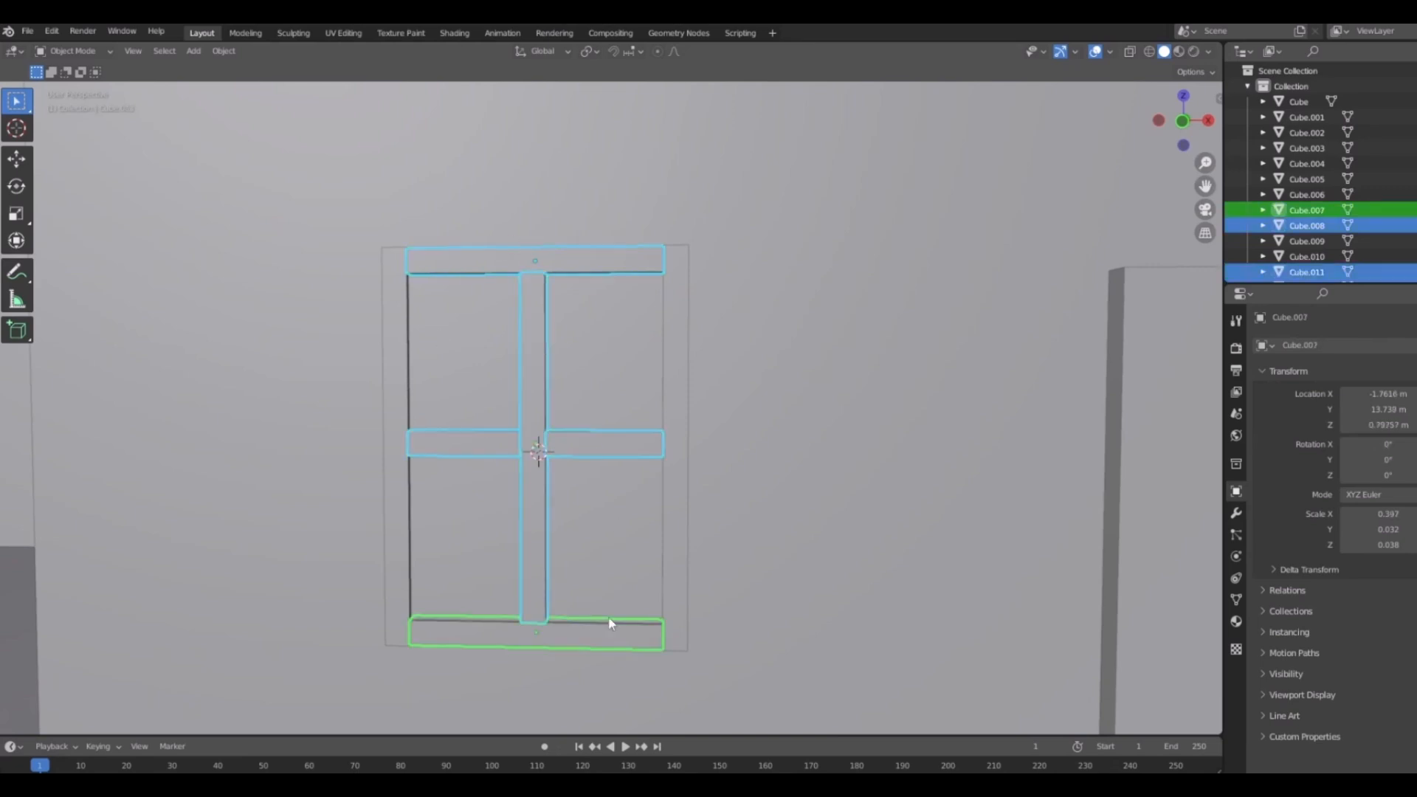
{"action": "left_click", "coordinate": [681, 339], "text": "shift"}
{"action": "left_click", "coordinate": [391, 339], "text": "shift"}
{"action": "left_click", "coordinate": [475, 339], "text": "shift"}
{"action": "scroll", "coordinate": [638, 423], "scroll_direction": "down", "scroll_amount": 3}
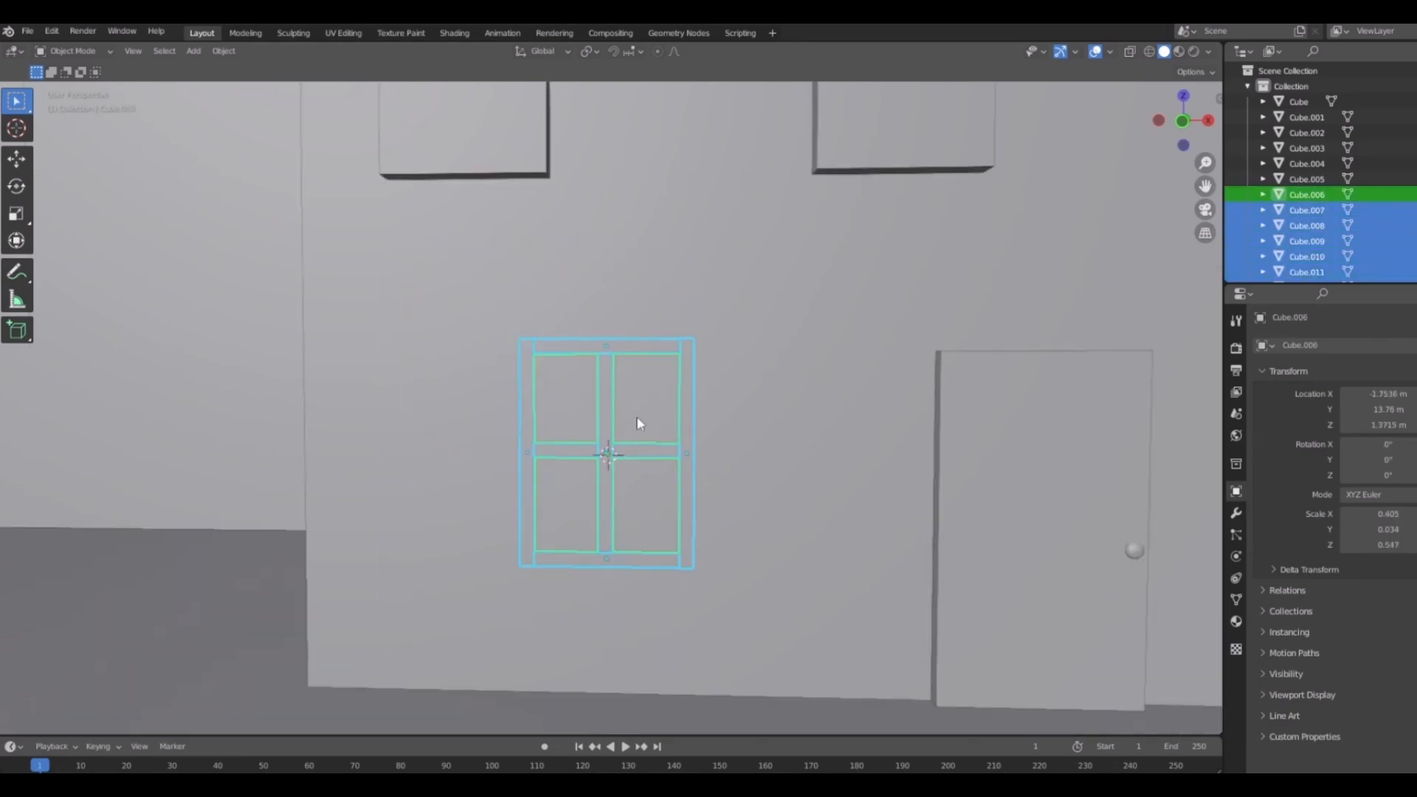
{"action": "scroll", "coordinate": [662, 371], "scroll_direction": "up", "scroll_amount": 4}
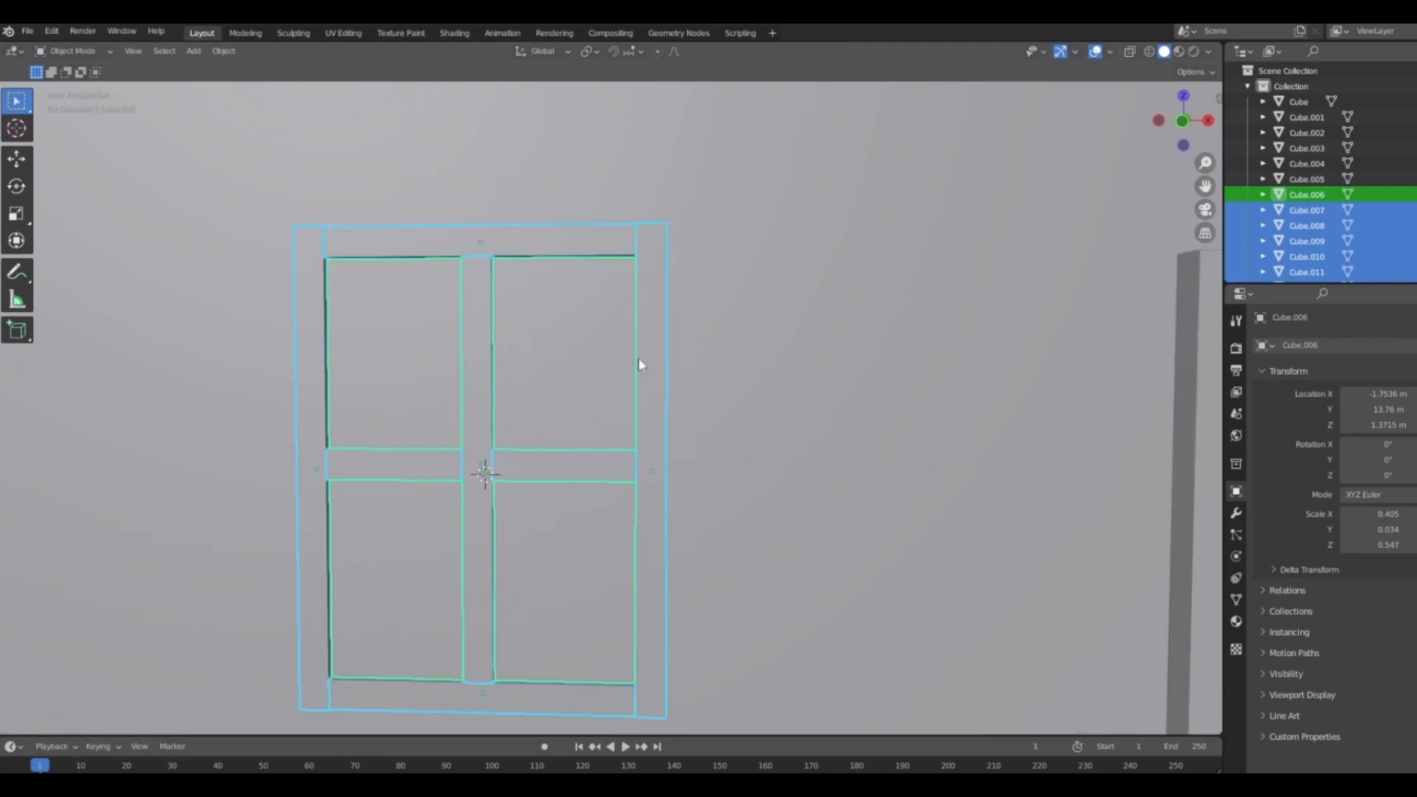
{"action": "middle_click_drag", "start_coordinate": [639, 363], "coordinate": [405, 377]}
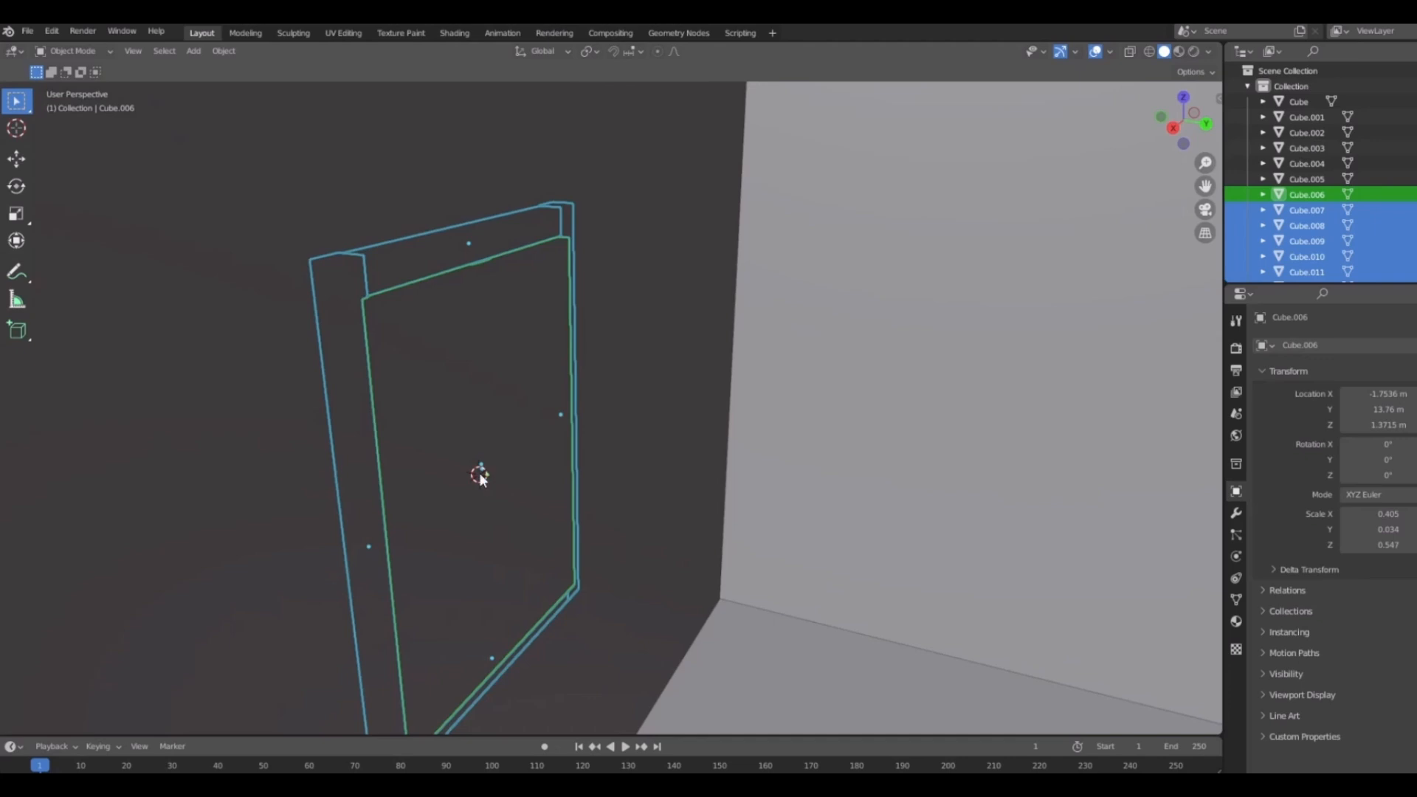
{"action": "middle_click_drag", "start_coordinate": [490, 467], "coordinate": [643, 423]}
{"action": "key", "text": "ctrl+j"}
Delete the three plain placeholder windows on the upper floor of the facade.
{"action": "scroll", "coordinate": [644, 423], "scroll_direction": "down", "scroll_amount": 5}
{"action": "middle_click_drag", "start_coordinate": [767, 421], "coordinate": [721, 701]}
{"action": "scroll", "coordinate": [541, 417], "scroll_direction": "down", "scroll_amount": 6}
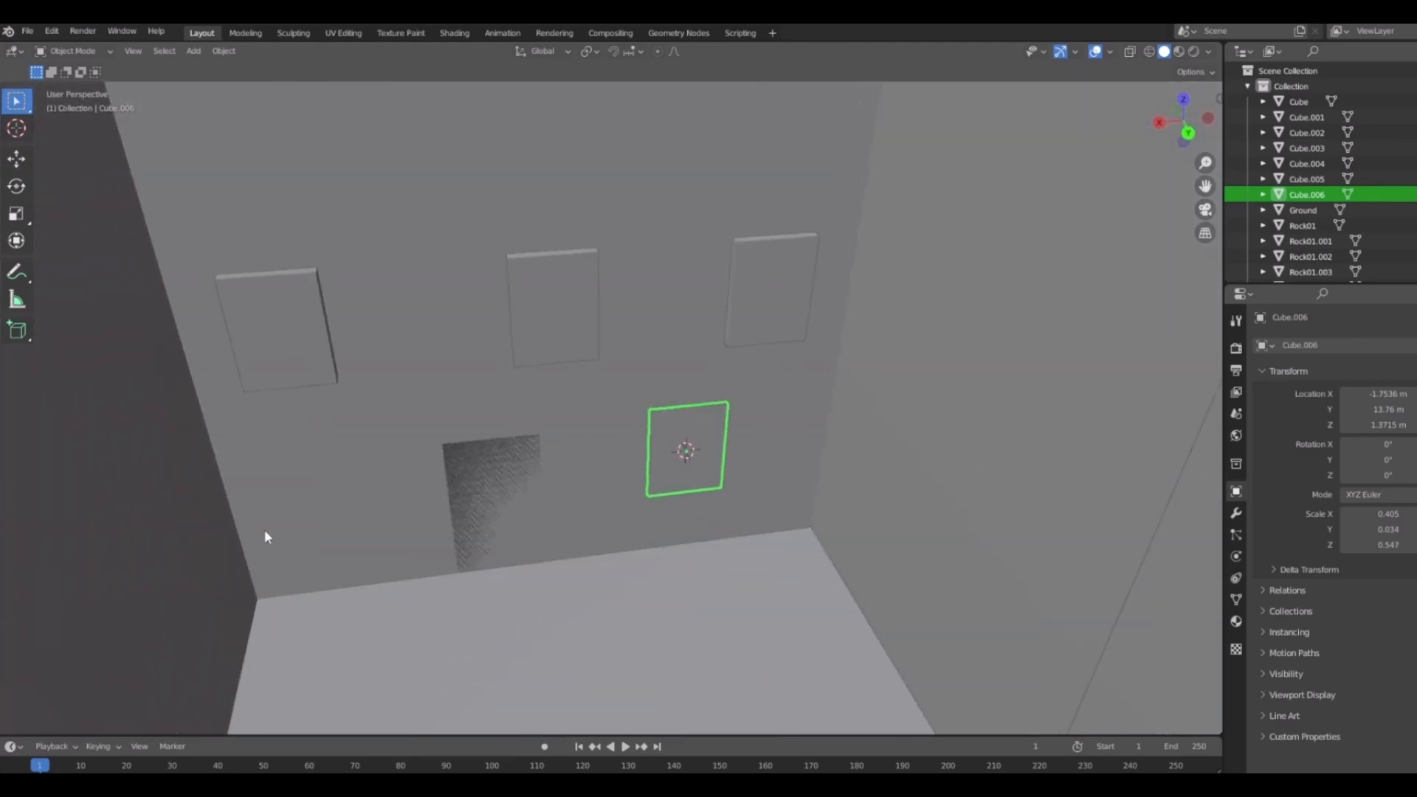
{"action": "middle_click_drag", "start_coordinate": [600, 477], "coordinate": [555, 384]}
{"action": "left_click", "coordinate": [555, 385]}
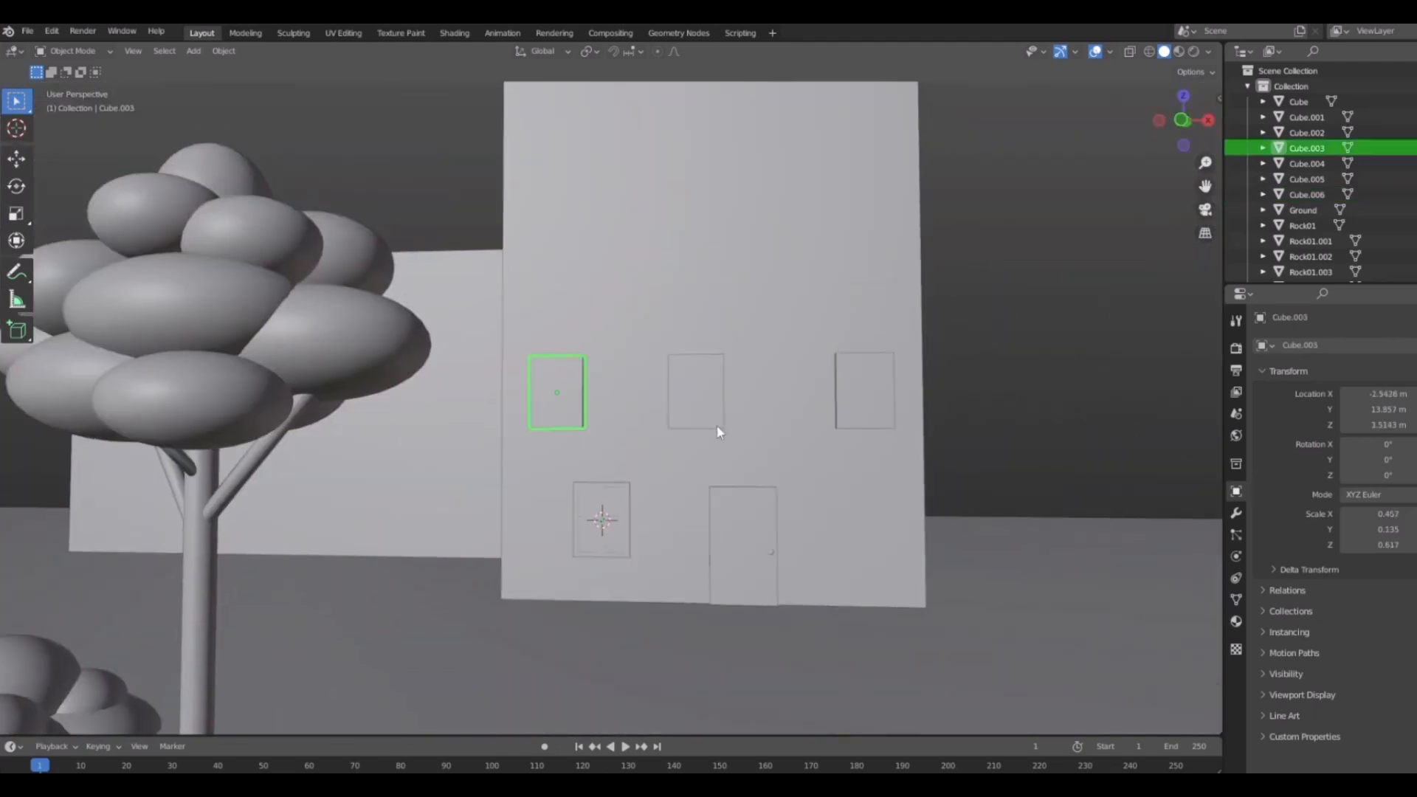
{"action": "key", "text": "Delete"}
{"action": "left_click", "coordinate": [714, 424]}
{"action": "key", "text": "Delete"}
{"action": "left_click", "coordinate": [859, 402]}
{"action": "key", "text": "Delete"}
Select the joined ground-floor window and show it close up in the front view.
{"action": "scroll", "coordinate": [620, 483], "scroll_direction": "up", "scroll_amount": 5}
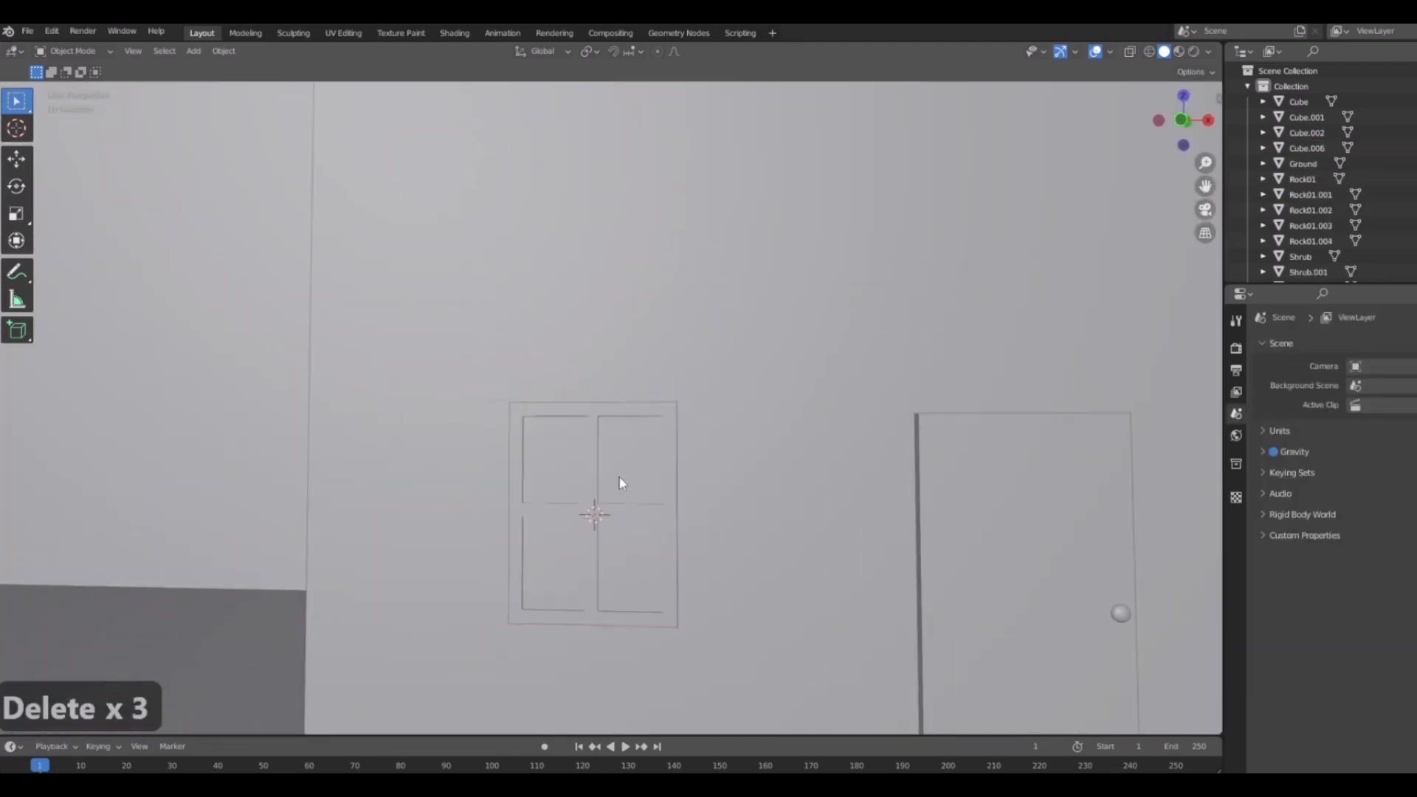
{"action": "left_click", "coordinate": [620, 483]}
{"action": "scroll", "coordinate": [649, 487], "scroll_direction": "down", "scroll_amount": 5}
{"action": "key", "text": "1"}
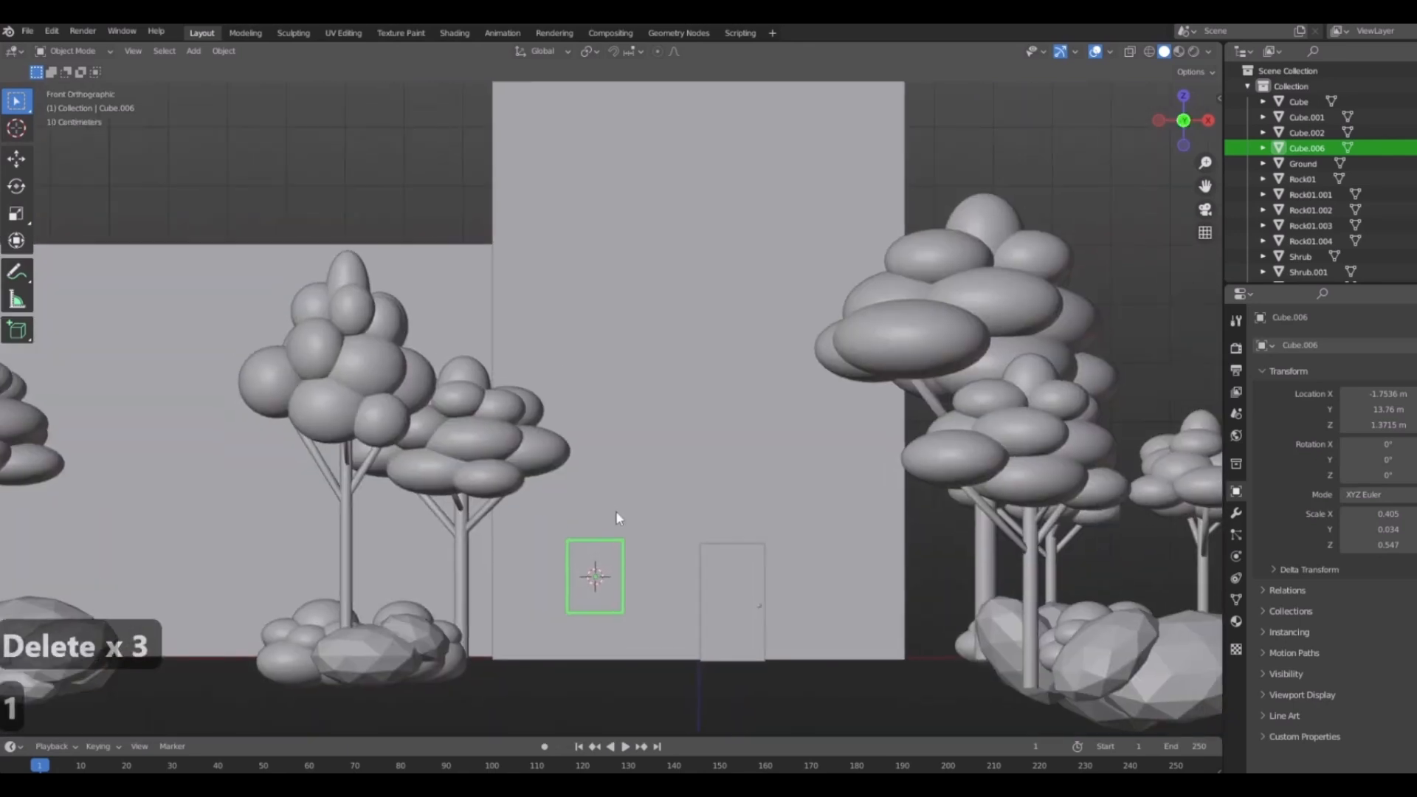
{"action": "scroll", "coordinate": [615, 511], "scroll_direction": "up", "scroll_amount": 7}
{"action": "middle_click_drag", "start_coordinate": [775, 621], "coordinate": [585, 456], "text": "shift"}
{"action": "scroll", "coordinate": [639, 481], "scroll_direction": "down", "scroll_amount": 2}
{"action": "scroll", "coordinate": [649, 472], "scroll_direction": "up", "scroll_amount": 5}
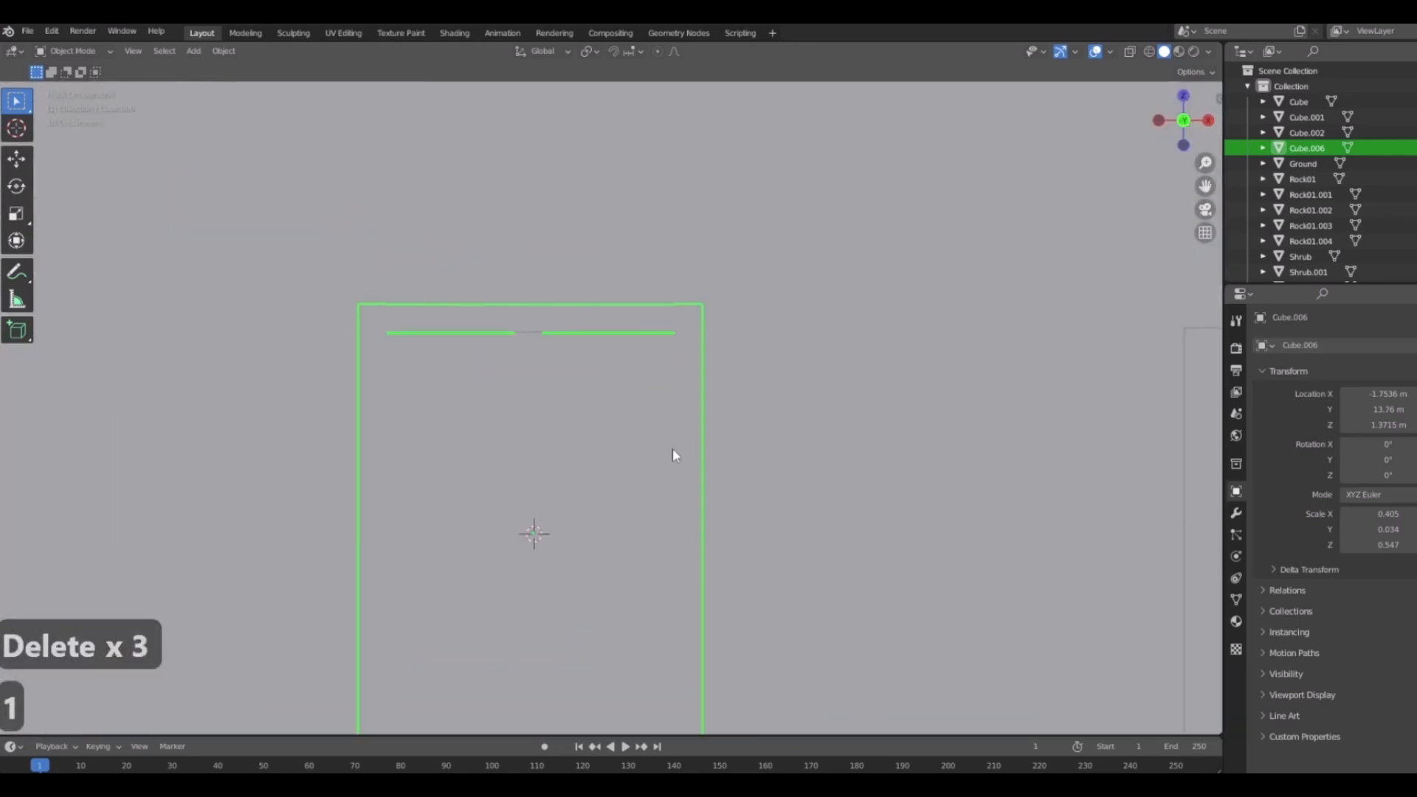
{"action": "key", "text": "shift+d"}
{"action": "right_click", "coordinate": [790, 546]}
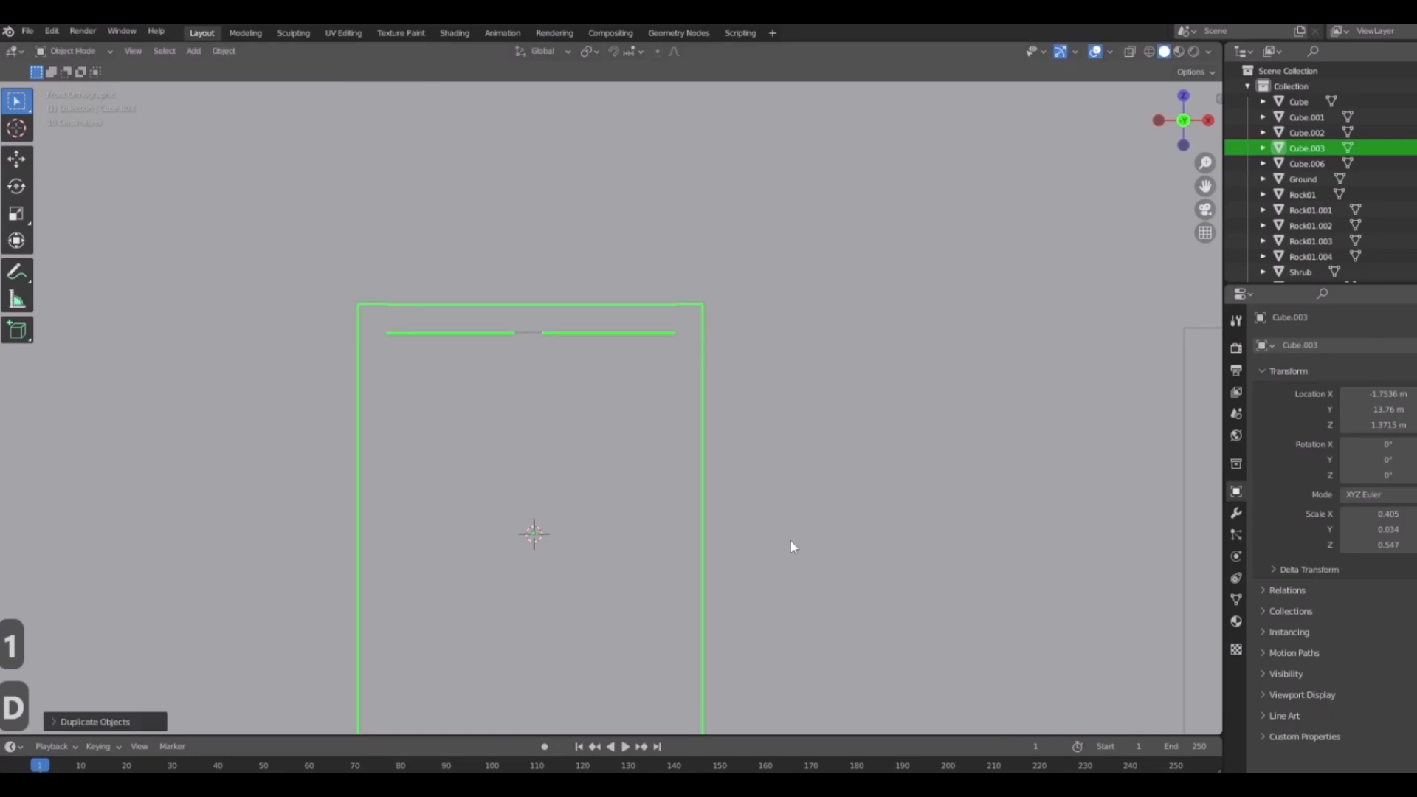
{"action": "scroll", "coordinate": [790, 542], "scroll_direction": "down", "scroll_amount": 5}
{"action": "key", "text": "ctrl+z"}
{"action": "scroll", "coordinate": [683, 481], "scroll_direction": "up", "scroll_amount": 6}
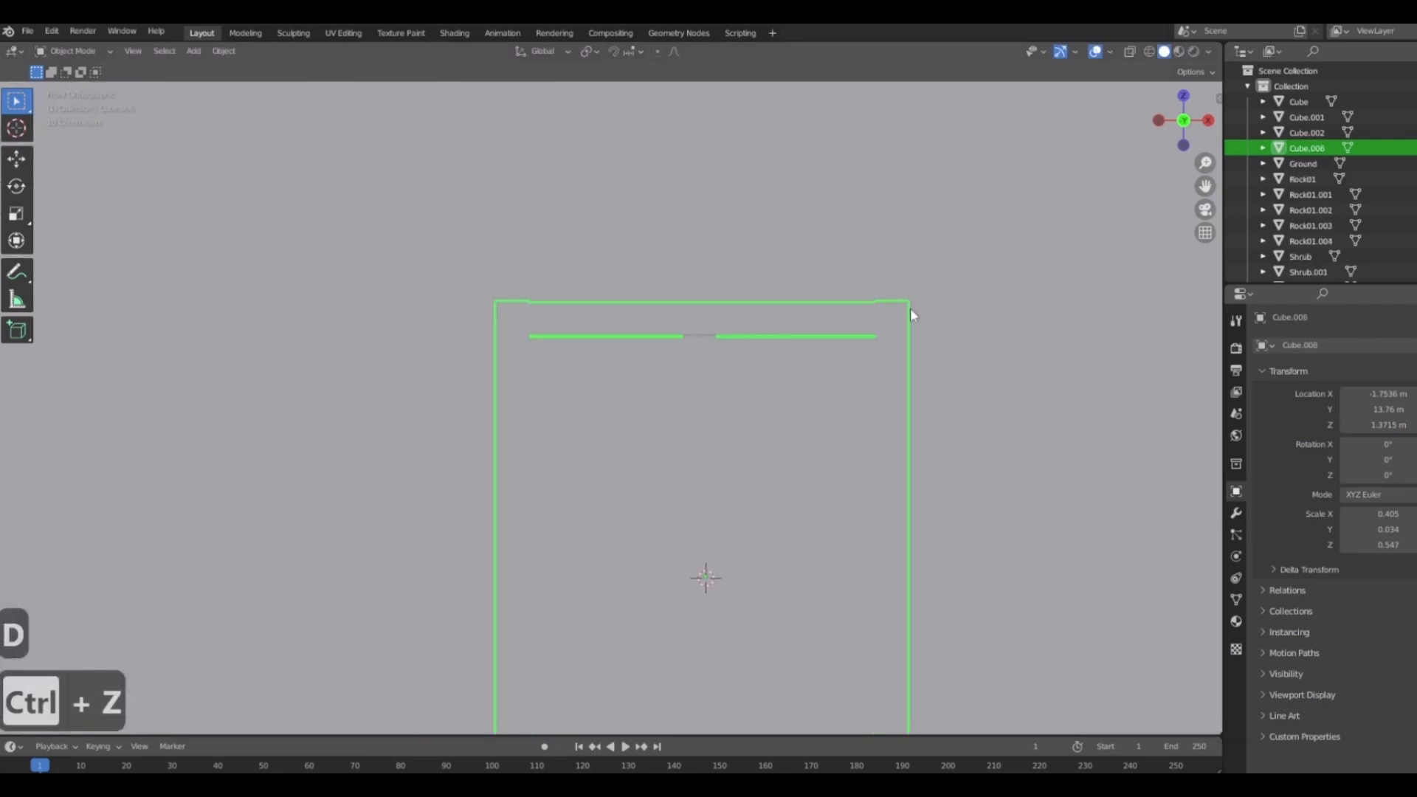
Examine the ground-floor window's frame, pane and divider bars from the front and from several oblique angles.
{"action": "scroll", "coordinate": [959, 399], "scroll_direction": "down", "scroll_amount": 4}
{"action": "middle_click_drag", "start_coordinate": [999, 474], "coordinate": [789, 380], "text": "shift"}
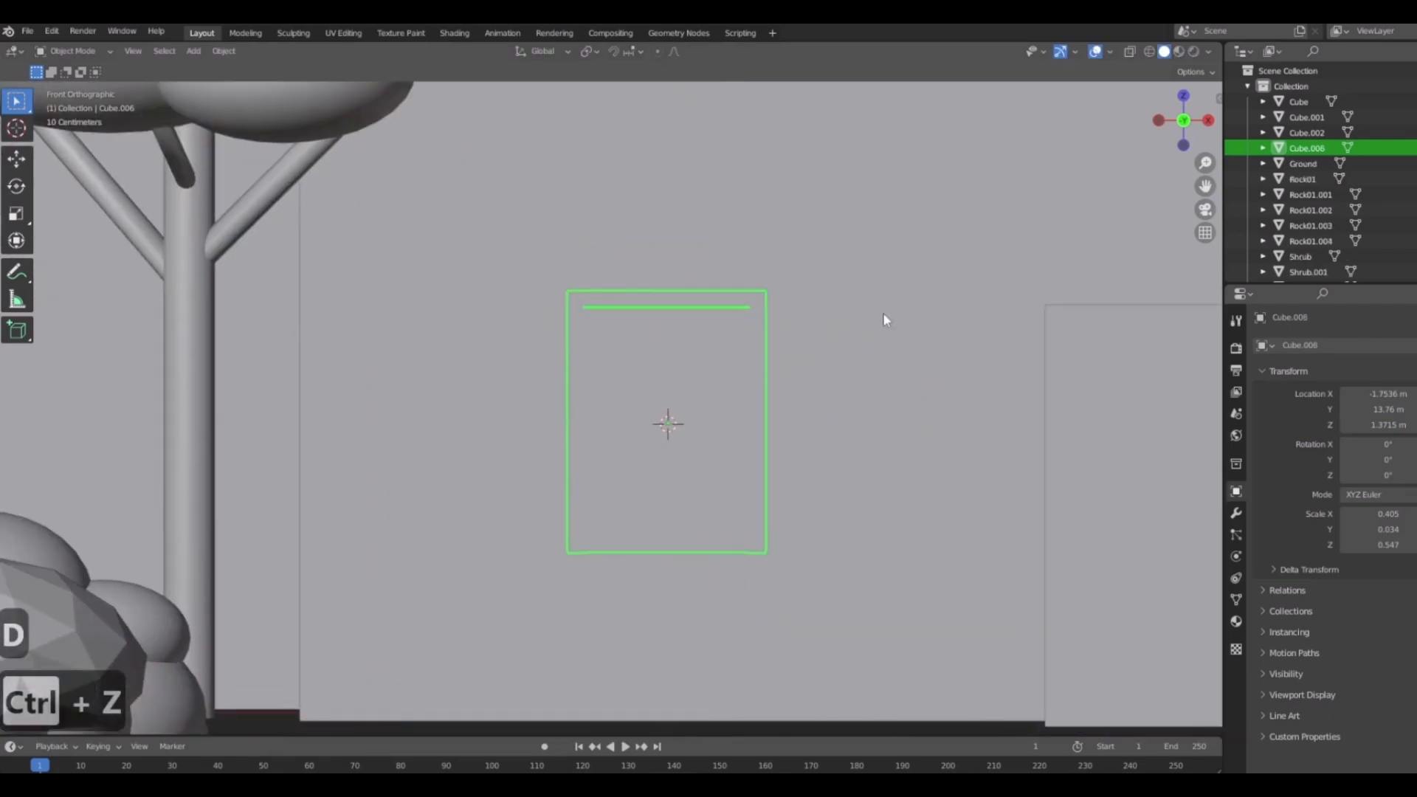
{"action": "scroll", "coordinate": [740, 310], "scroll_direction": "up", "scroll_amount": 2}
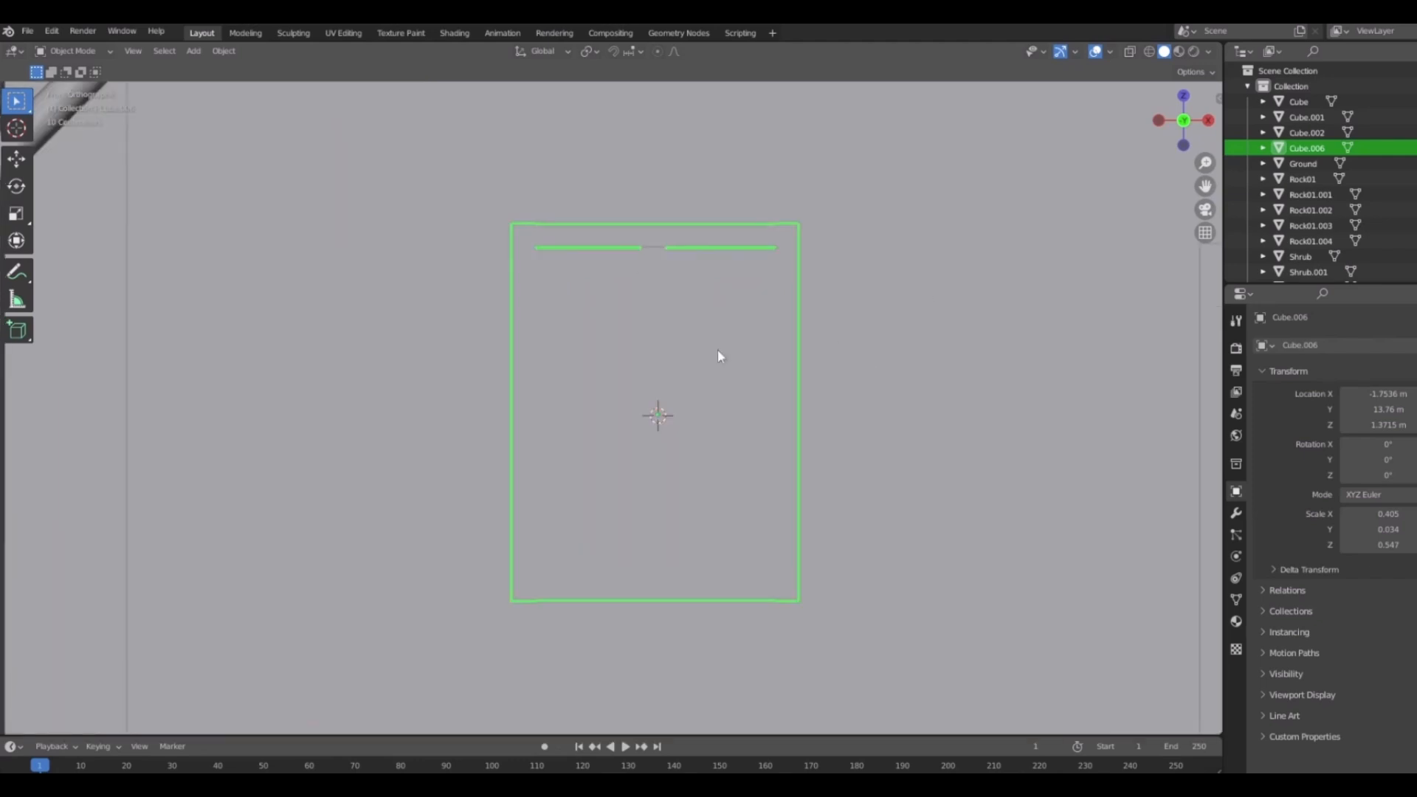
{"action": "middle_click_drag", "start_coordinate": [717, 348], "coordinate": [618, 331]}
{"action": "mouse_move", "coordinate": [656, 284]}
{"action": "middle_mouse_down"}
{"action": "mouse_move", "coordinate": [708, 389]}
{"action": "mouse_move", "coordinate": [661, 275]}
{"action": "middle_mouse_up"}
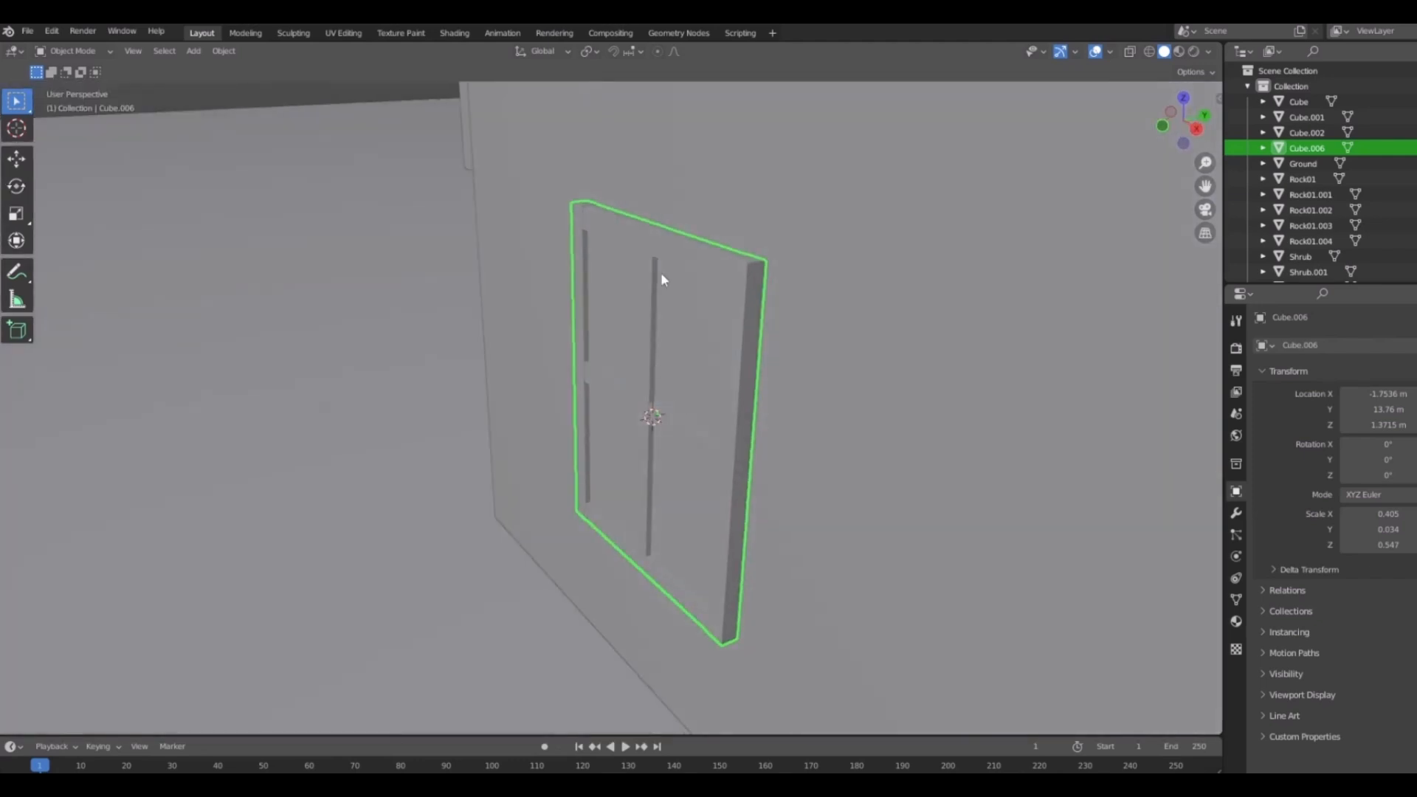
{"action": "middle_click_drag", "start_coordinate": [674, 209], "coordinate": [582, 361]}
{"action": "scroll", "coordinate": [636, 315], "scroll_direction": "up", "scroll_amount": 3}
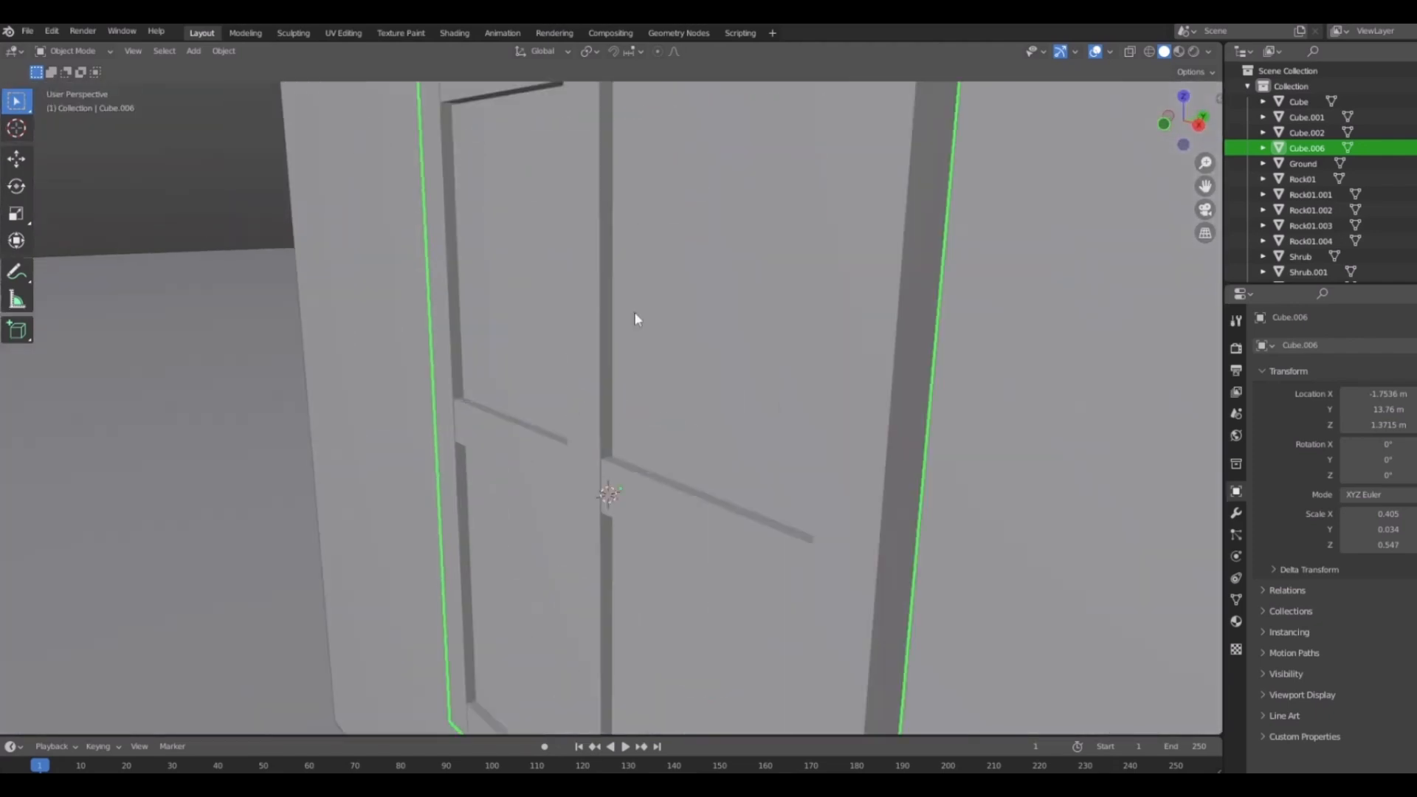
{"action": "middle_click_drag", "start_coordinate": [661, 251], "coordinate": [805, 344]}
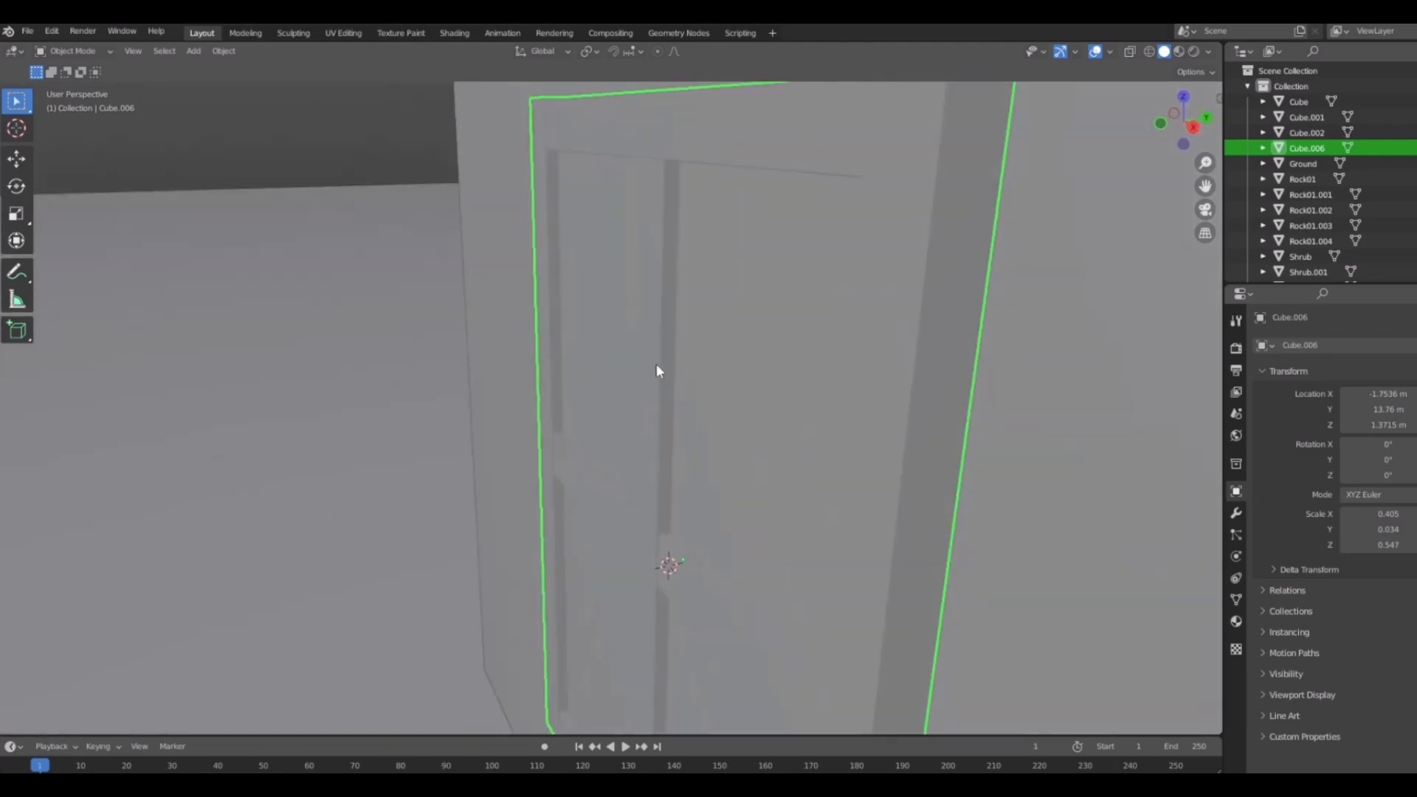
{"action": "middle_click_drag", "start_coordinate": [684, 368], "coordinate": [768, 378]}
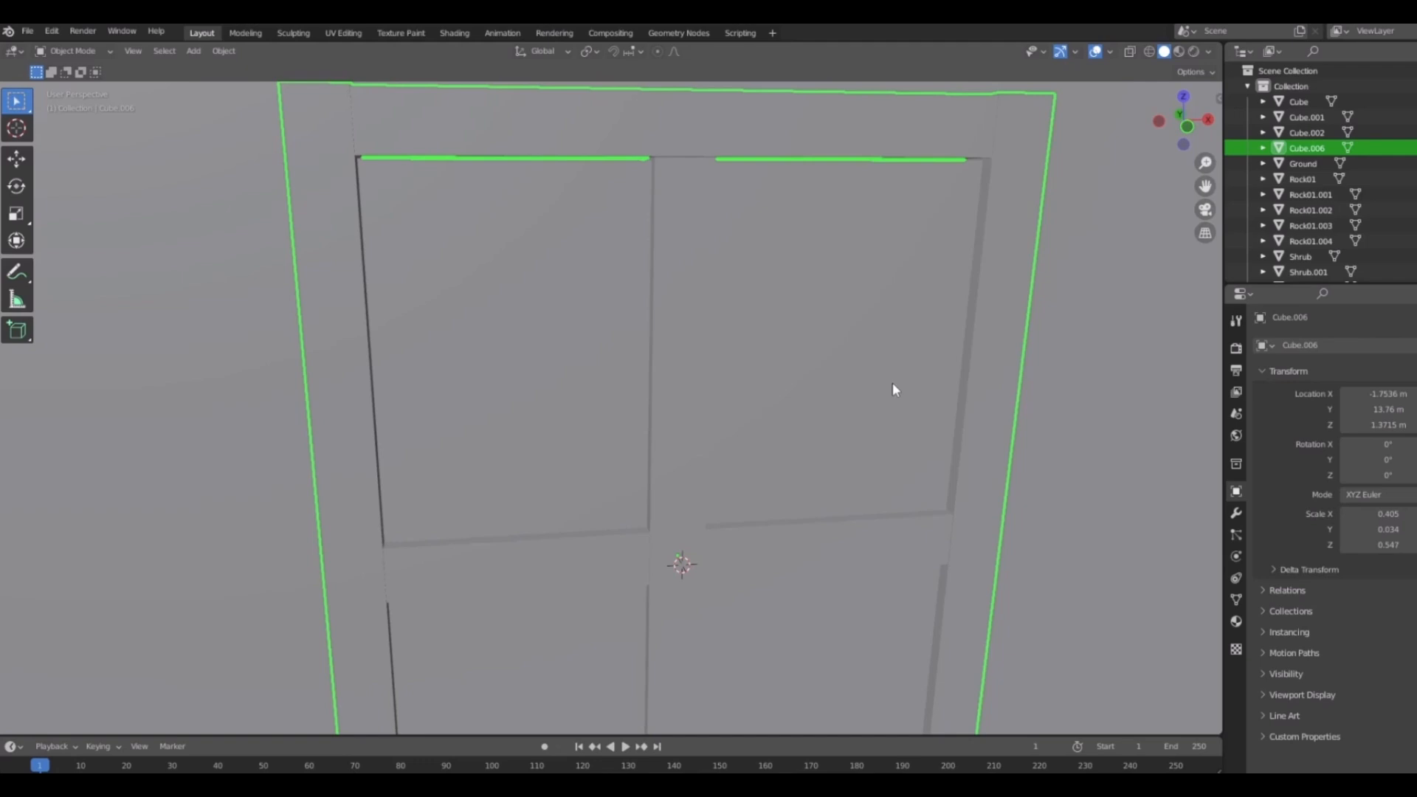
{"action": "middle_click_drag", "start_coordinate": [890, 301], "coordinate": [816, 490]}
{"action": "scroll", "coordinate": [848, 428], "scroll_direction": "down", "scroll_amount": 4}
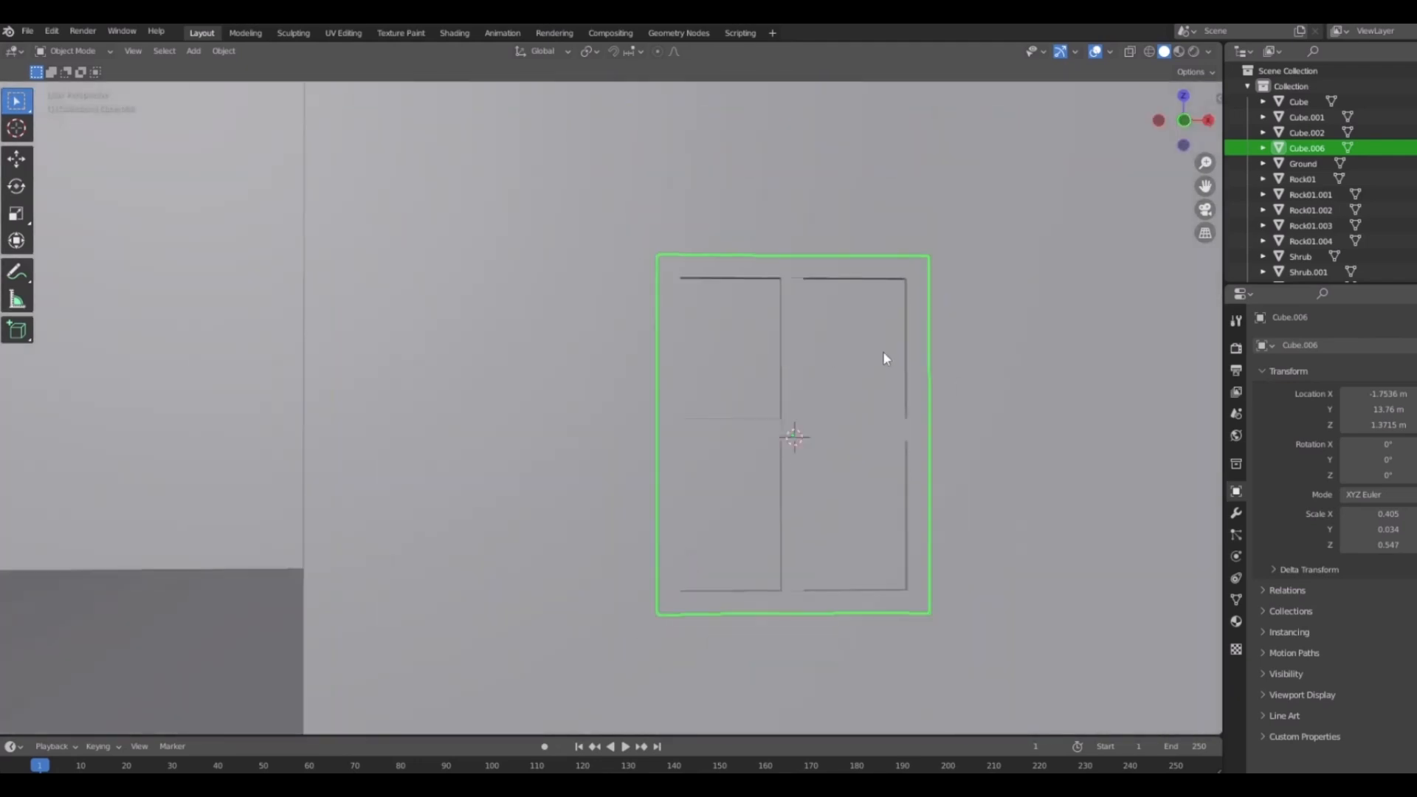
{"action": "middle_click_drag", "start_coordinate": [932, 426], "coordinate": [875, 472]}
{"action": "middle_click_drag", "start_coordinate": [969, 441], "coordinate": [723, 381]}
{"action": "key", "text": "1"}
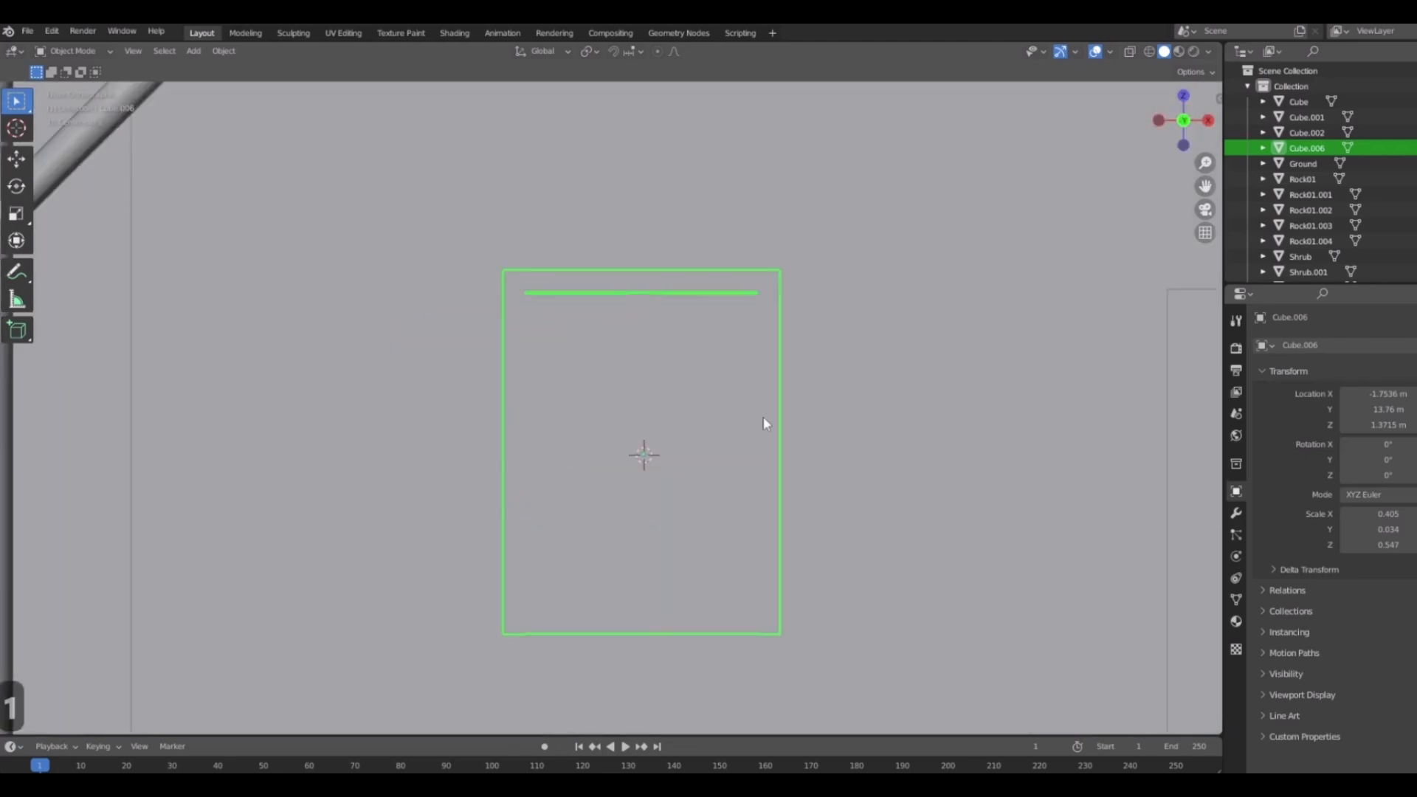
{"action": "middle_click_drag", "start_coordinate": [590, 379], "coordinate": [714, 377], "text": "shift"}
{"action": "scroll", "coordinate": [706, 377], "scroll_direction": "up", "scroll_amount": 4}
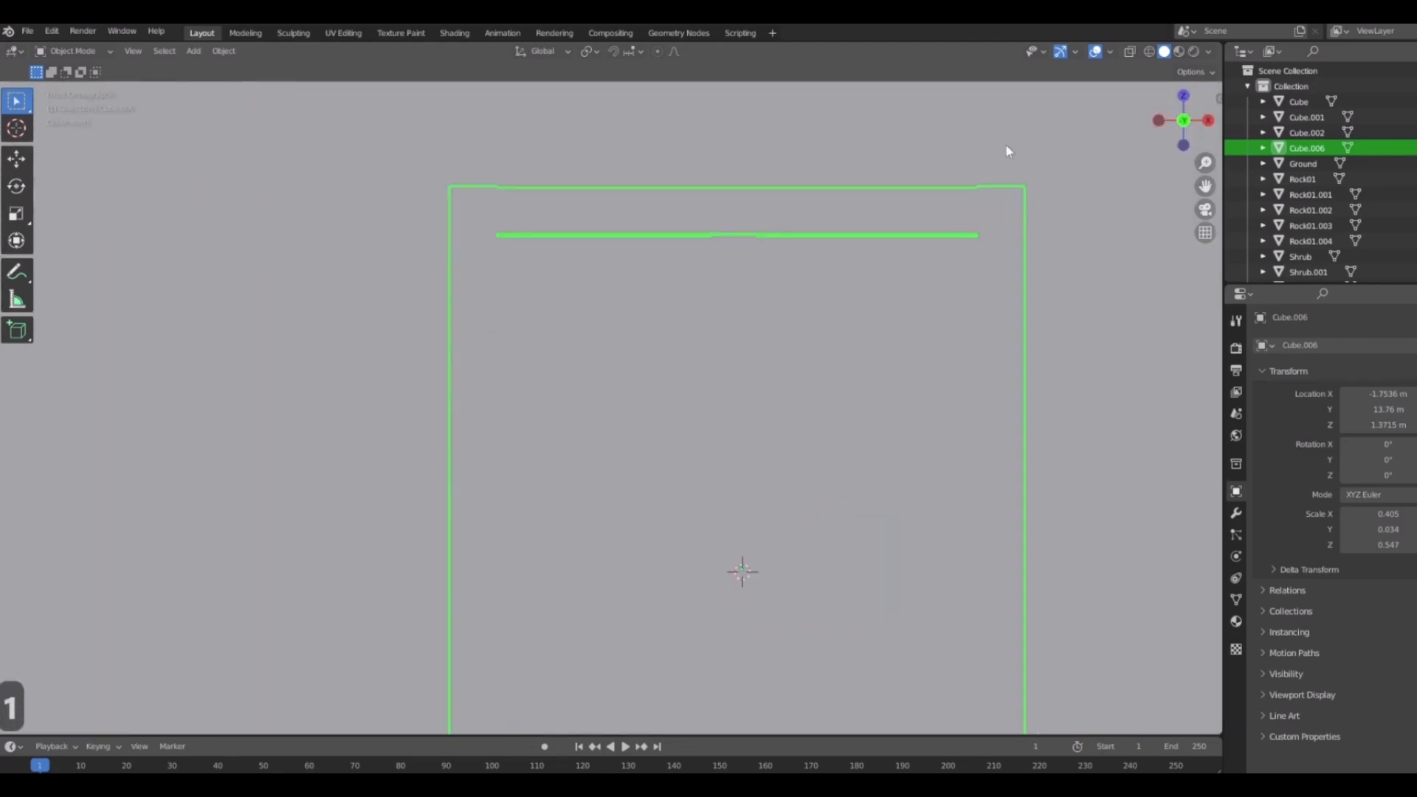
{"action": "scroll", "coordinate": [879, 323], "scroll_direction": "down", "scroll_amount": 3}
{"action": "middle_click_drag", "start_coordinate": [879, 322], "coordinate": [848, 432]}
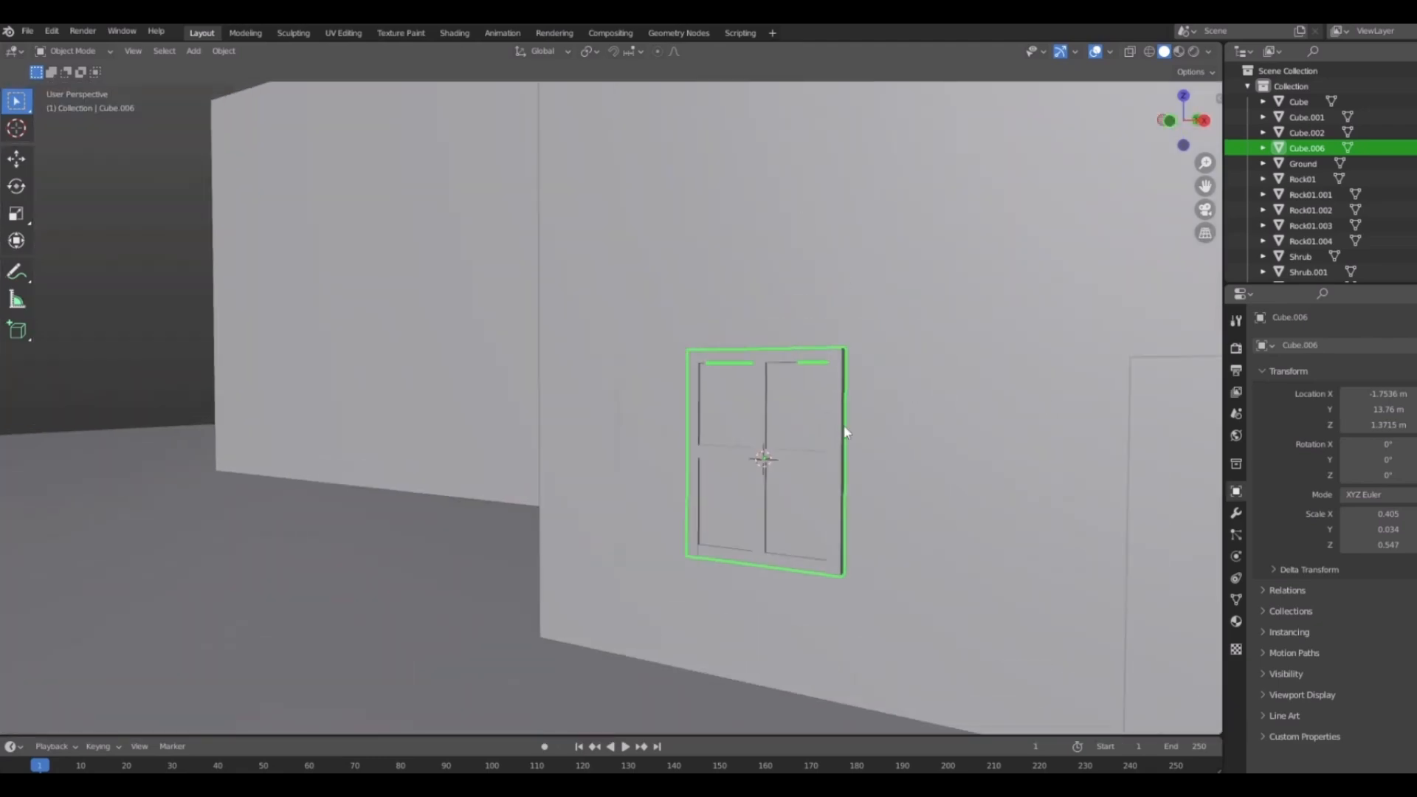
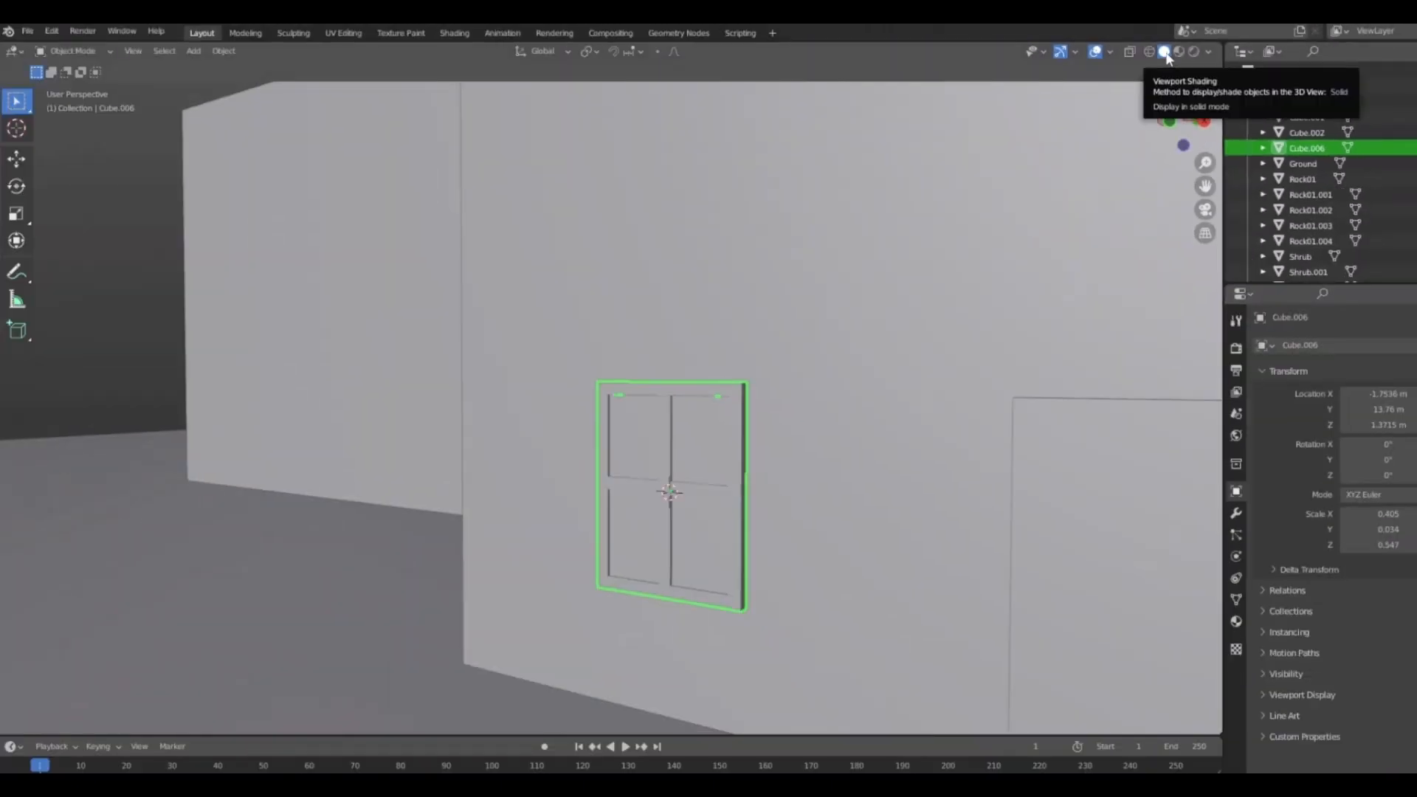
Examine how the window reads on the facade from a distance and again up close.
{"action": "scroll", "coordinate": [609, 297], "scroll_direction": "down", "scroll_amount": 9}
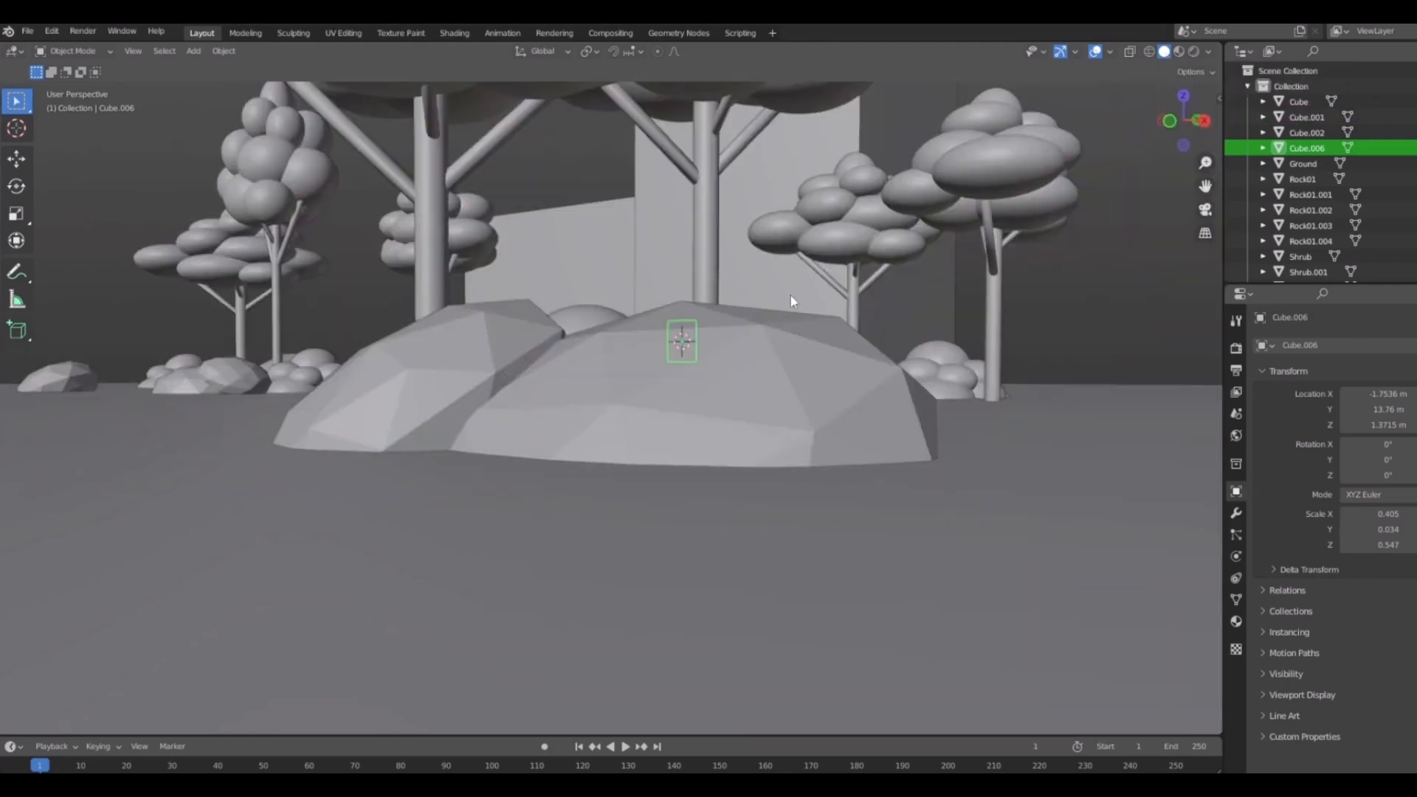
{"action": "middle_click_drag", "start_coordinate": [790, 295], "coordinate": [763, 318]}
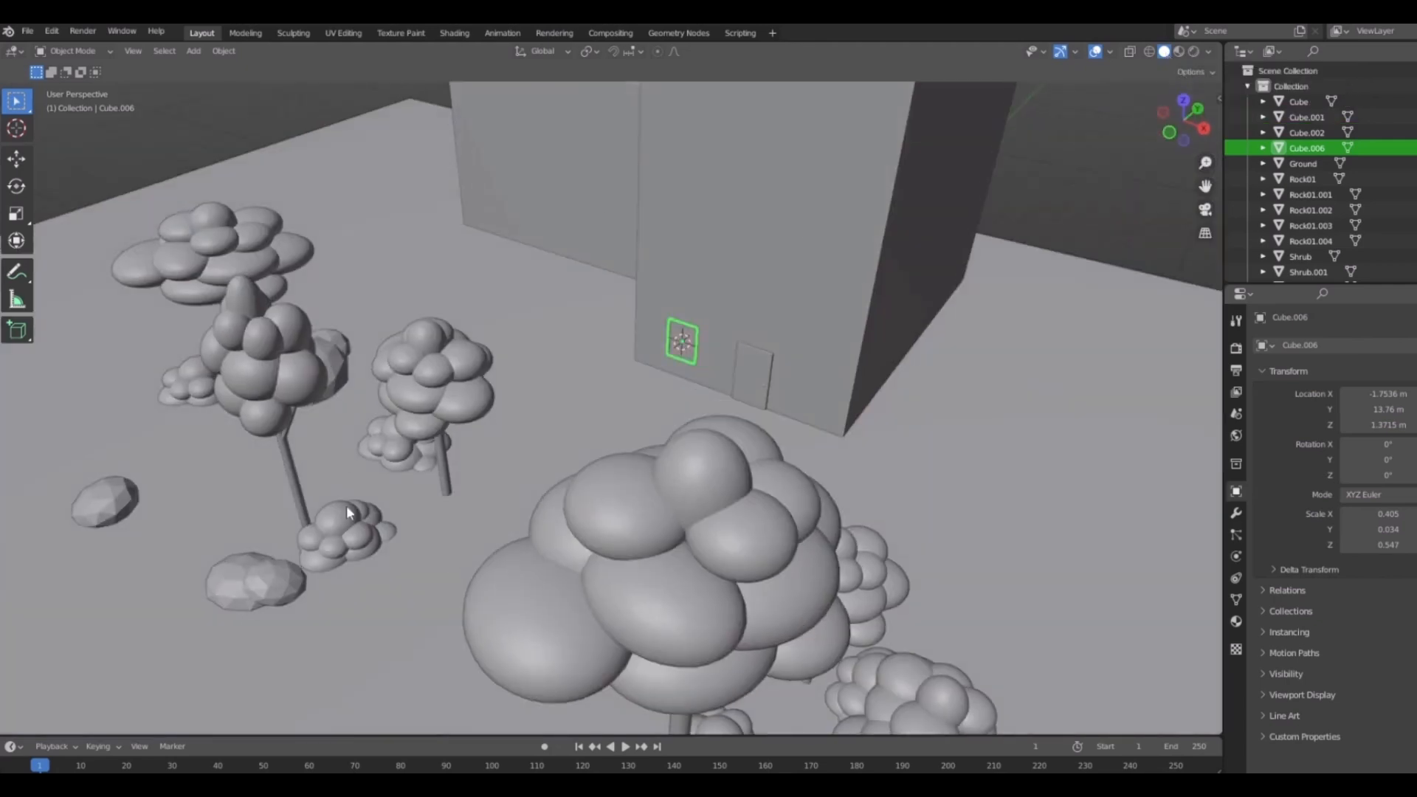
{"action": "scroll", "coordinate": [786, 469], "scroll_direction": "down", "scroll_amount": 3}
{"action": "scroll", "coordinate": [593, 442], "scroll_direction": "up", "scroll_amount": 5}
{"action": "middle_click_drag", "start_coordinate": [593, 442], "coordinate": [766, 415]}
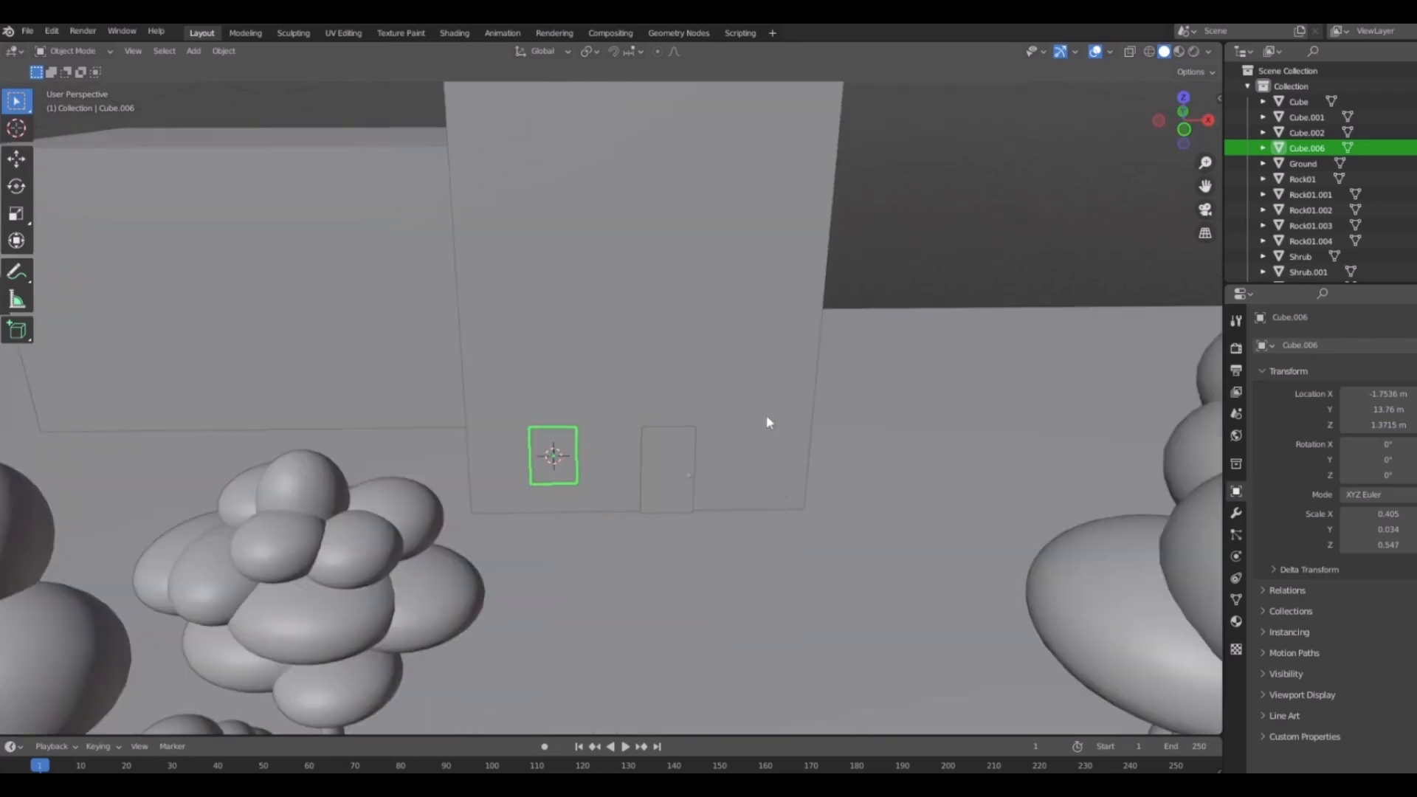
{"action": "scroll", "coordinate": [548, 447], "scroll_direction": "up", "scroll_amount": 6}
{"action": "middle_click_drag", "start_coordinate": [605, 444], "coordinate": [397, 277]}
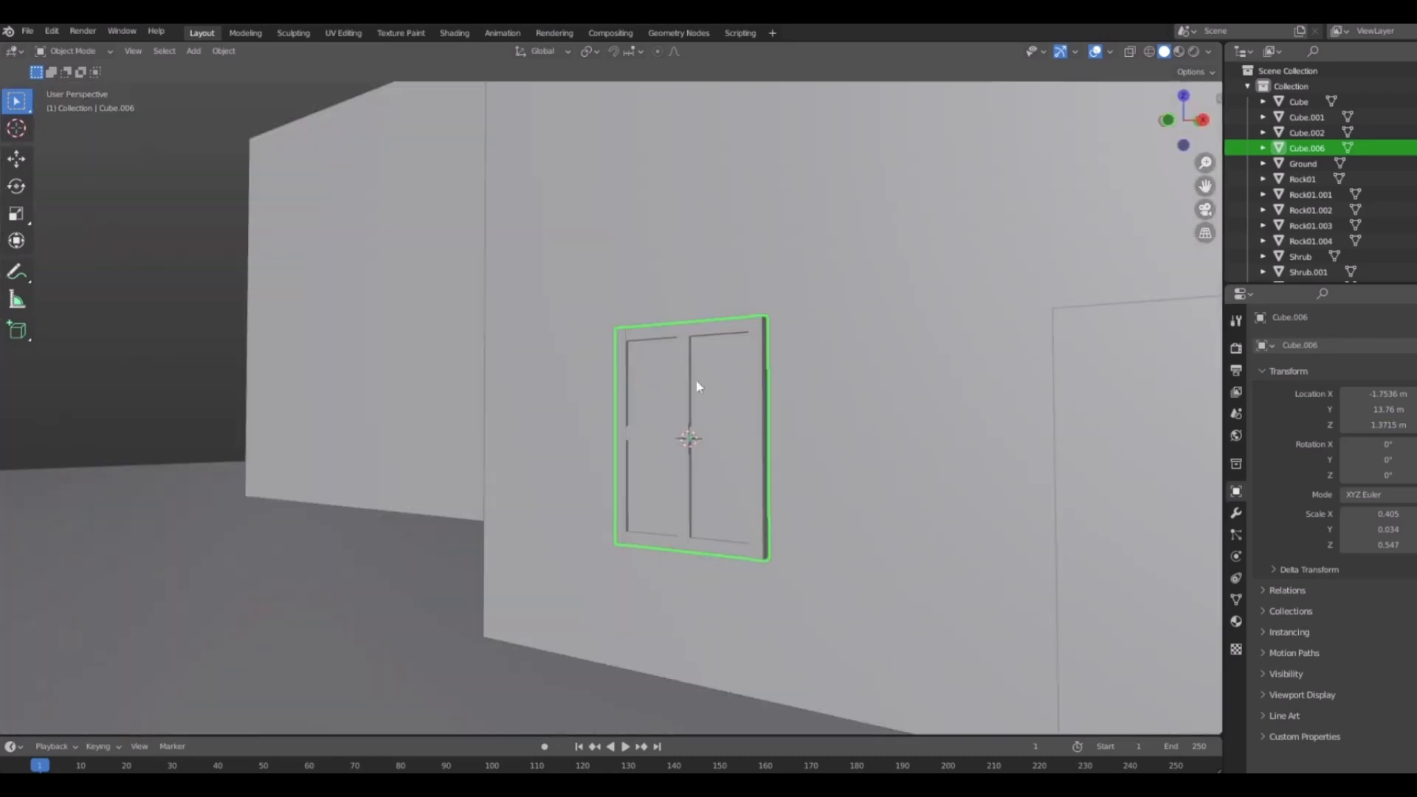
{"action": "middle_click_drag", "start_coordinate": [419, 462], "coordinate": [968, 333]}
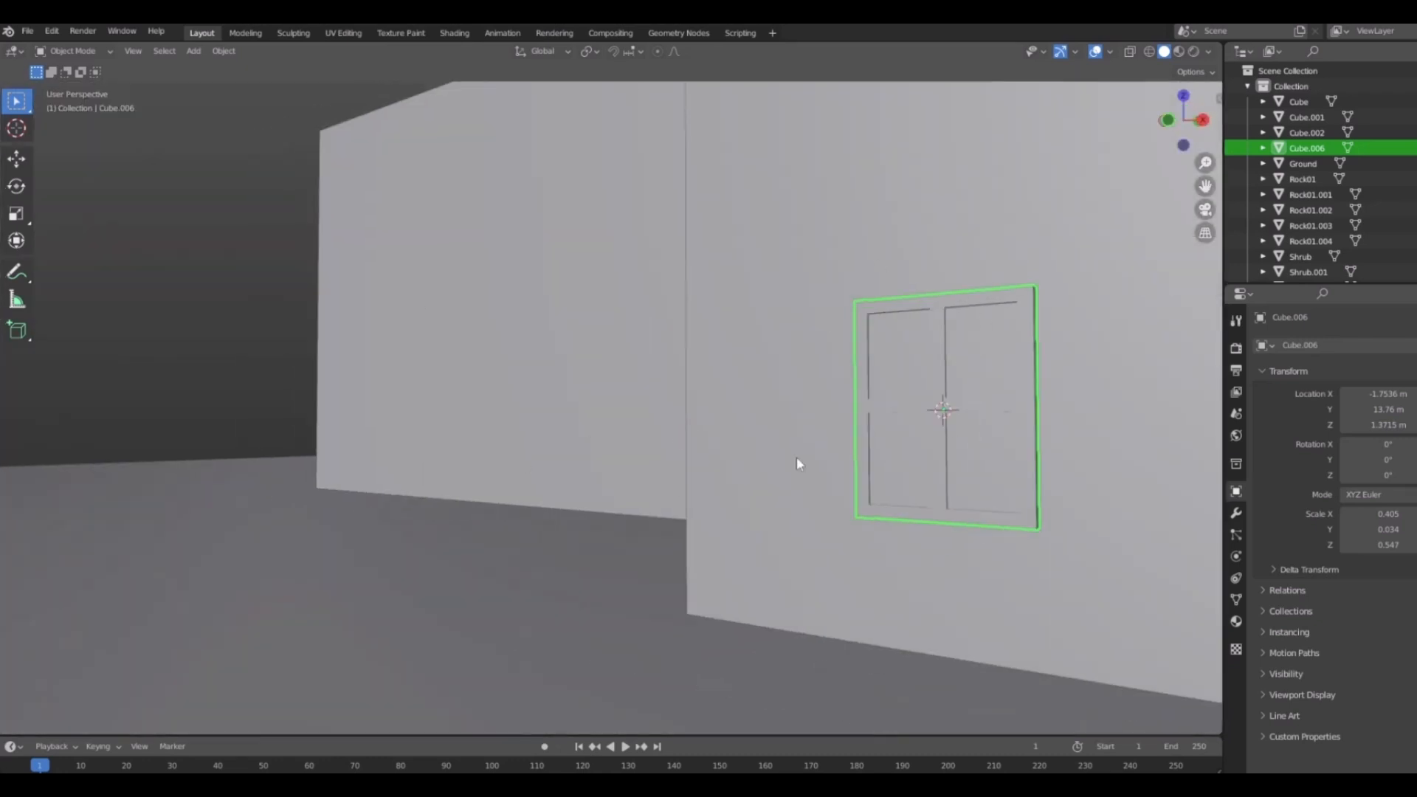
{"action": "middle_click_drag", "start_coordinate": [796, 464], "coordinate": [562, 346]}
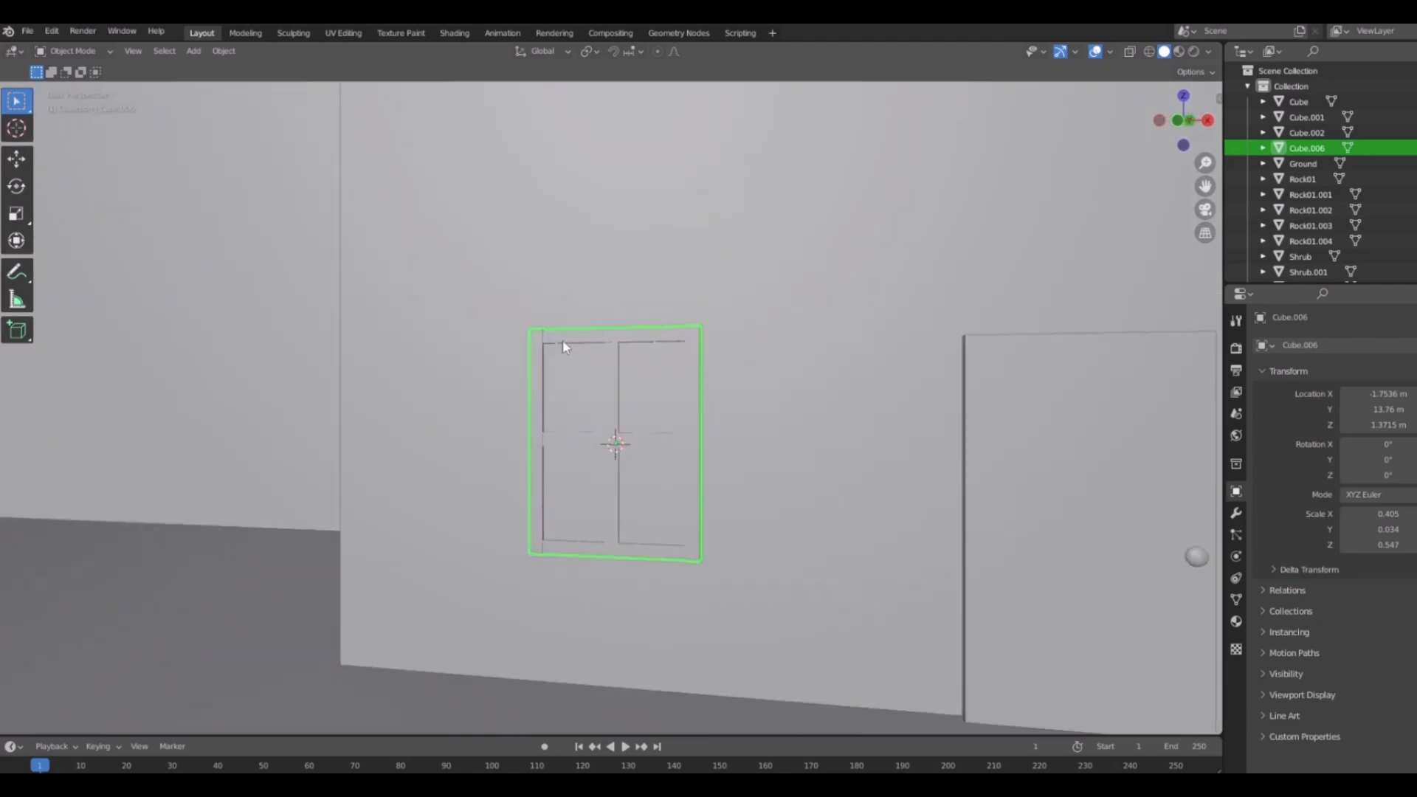
{"action": "scroll", "coordinate": [671, 465], "scroll_direction": "up", "scroll_amount": 7}
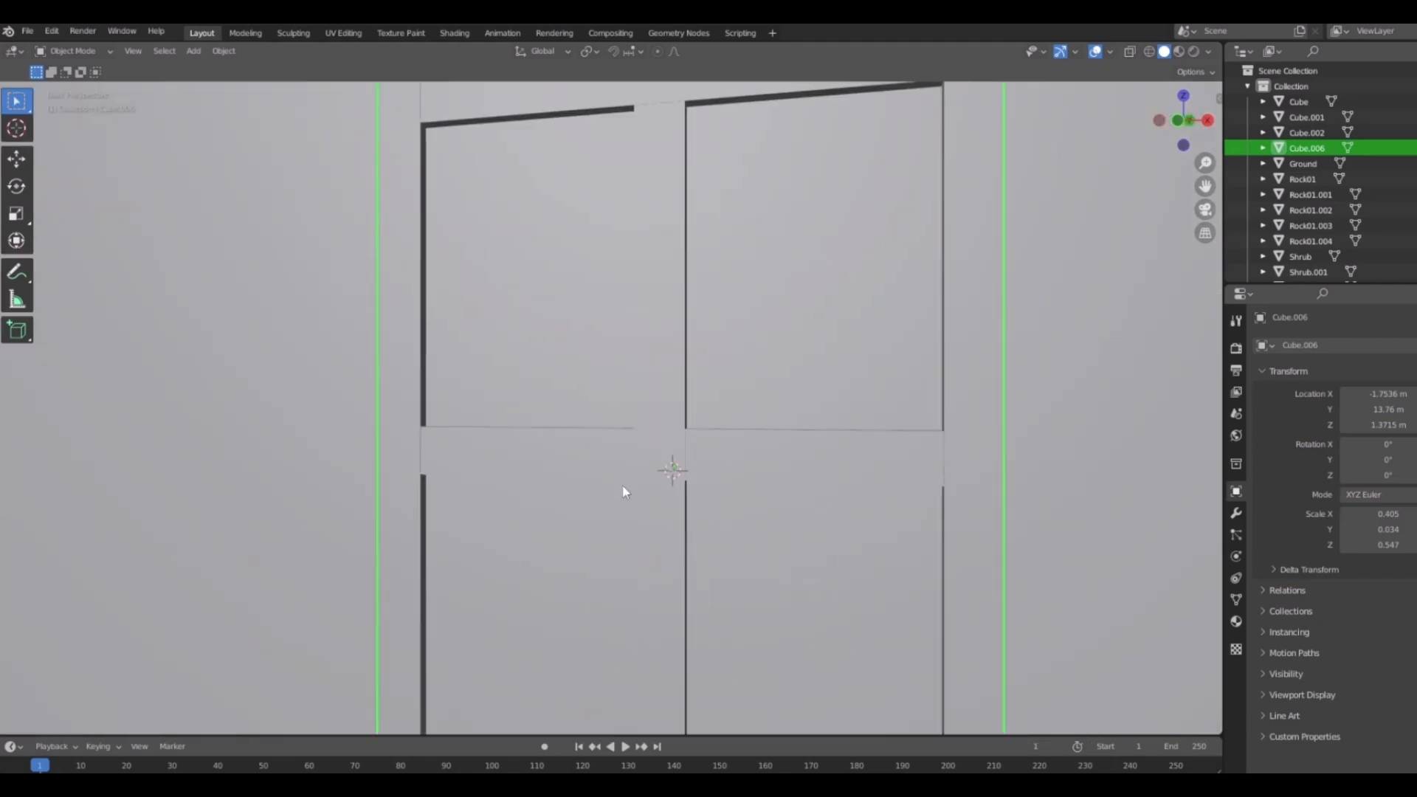
Turn on Cavity in the viewport shading options, comparing the window's edges with and without it.
{"action": "left_click", "coordinate": [1209, 52]}
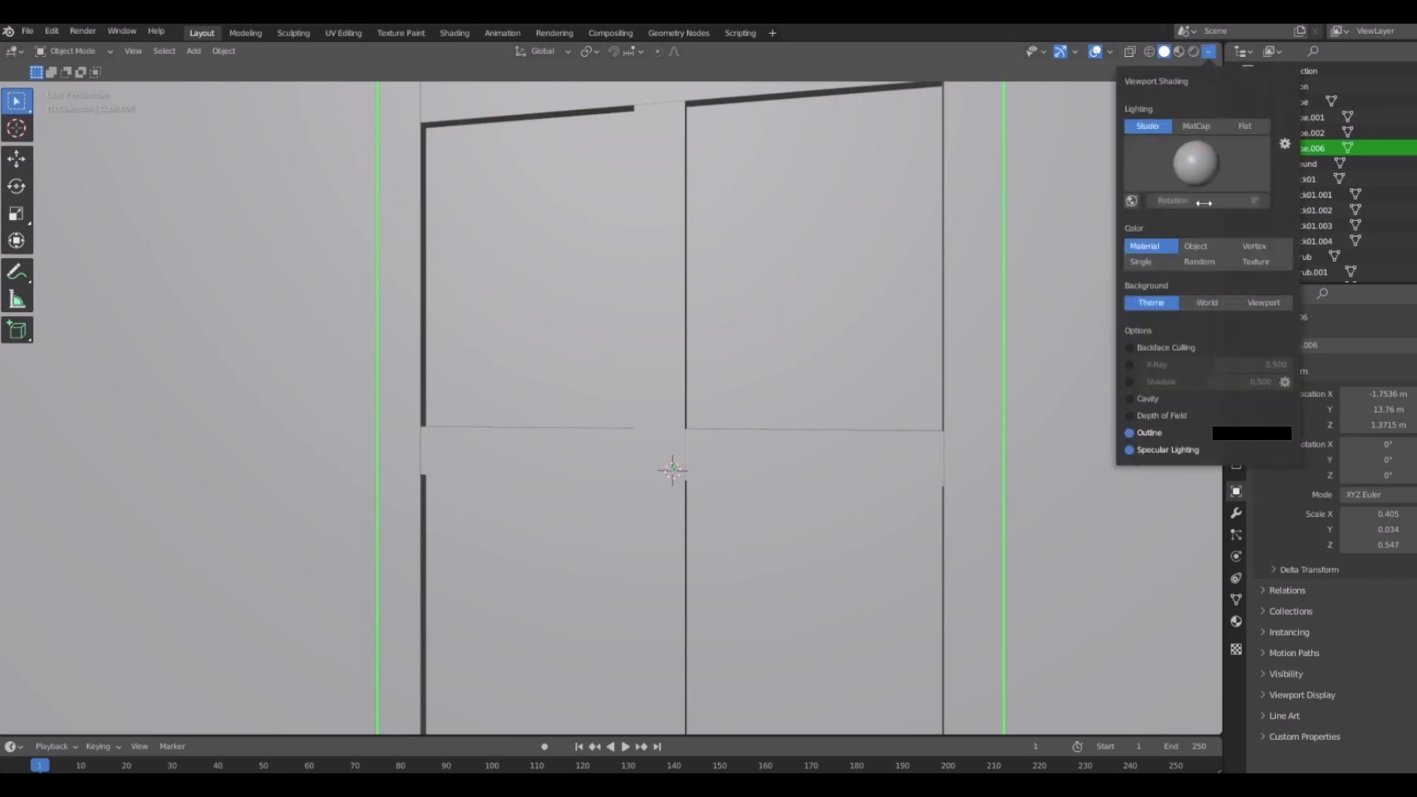
{"action": "left_click", "coordinate": [1130, 399]}
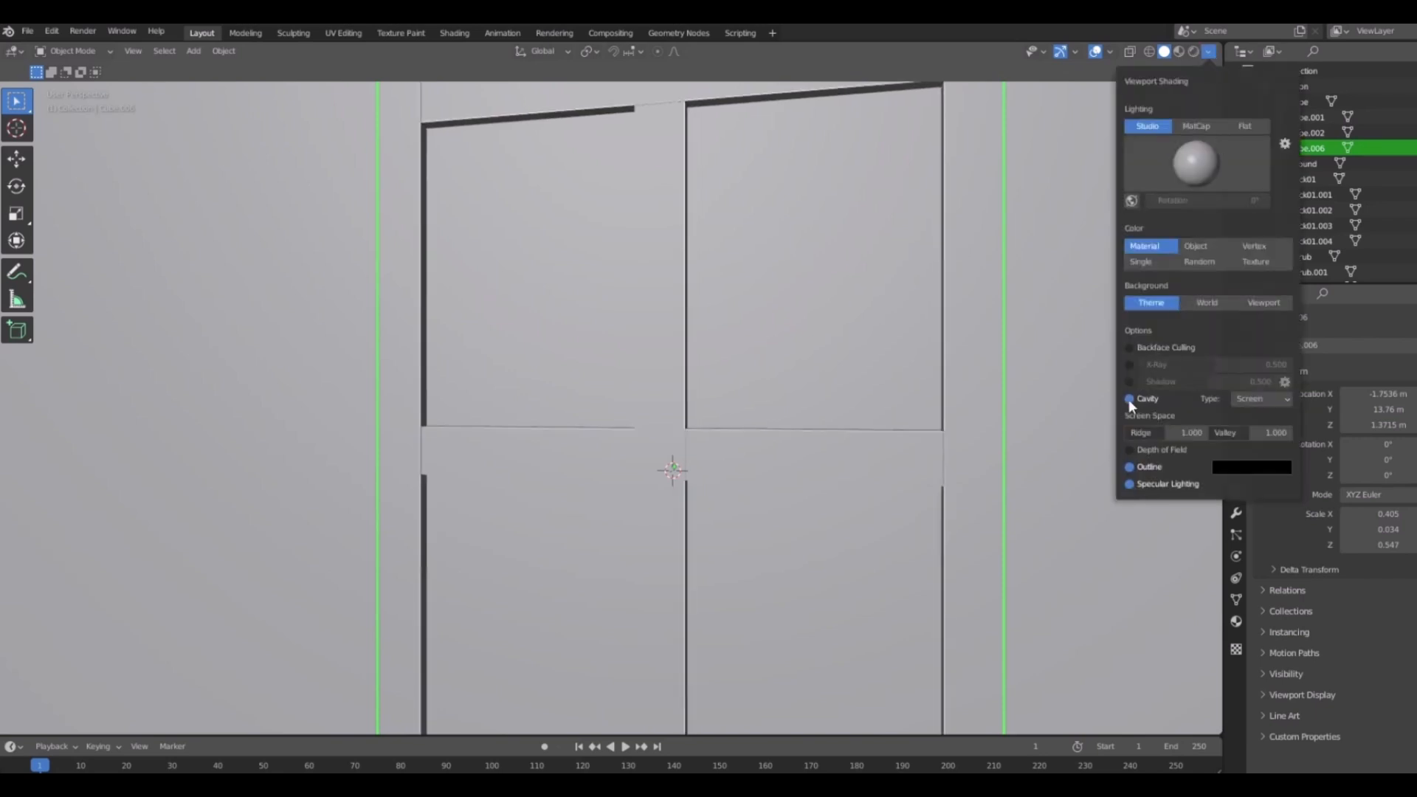
{"action": "middle_click_drag", "start_coordinate": [573, 370], "coordinate": [765, 315]}
{"action": "left_click", "coordinate": [1209, 52]}
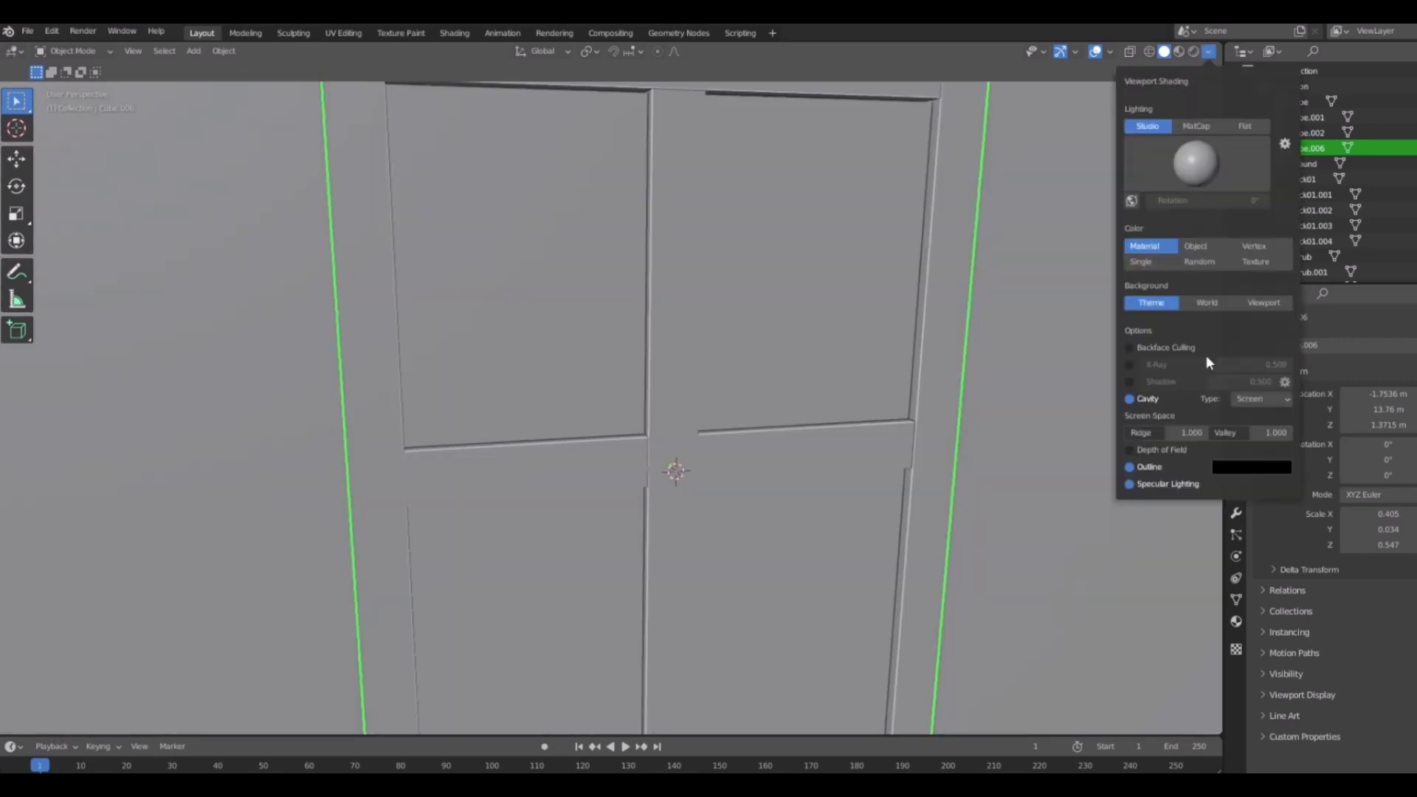
{"action": "left_click", "coordinate": [1130, 398]}
{"action": "left_click", "coordinate": [1130, 399]}
{"action": "left_click", "coordinate": [1130, 398]}
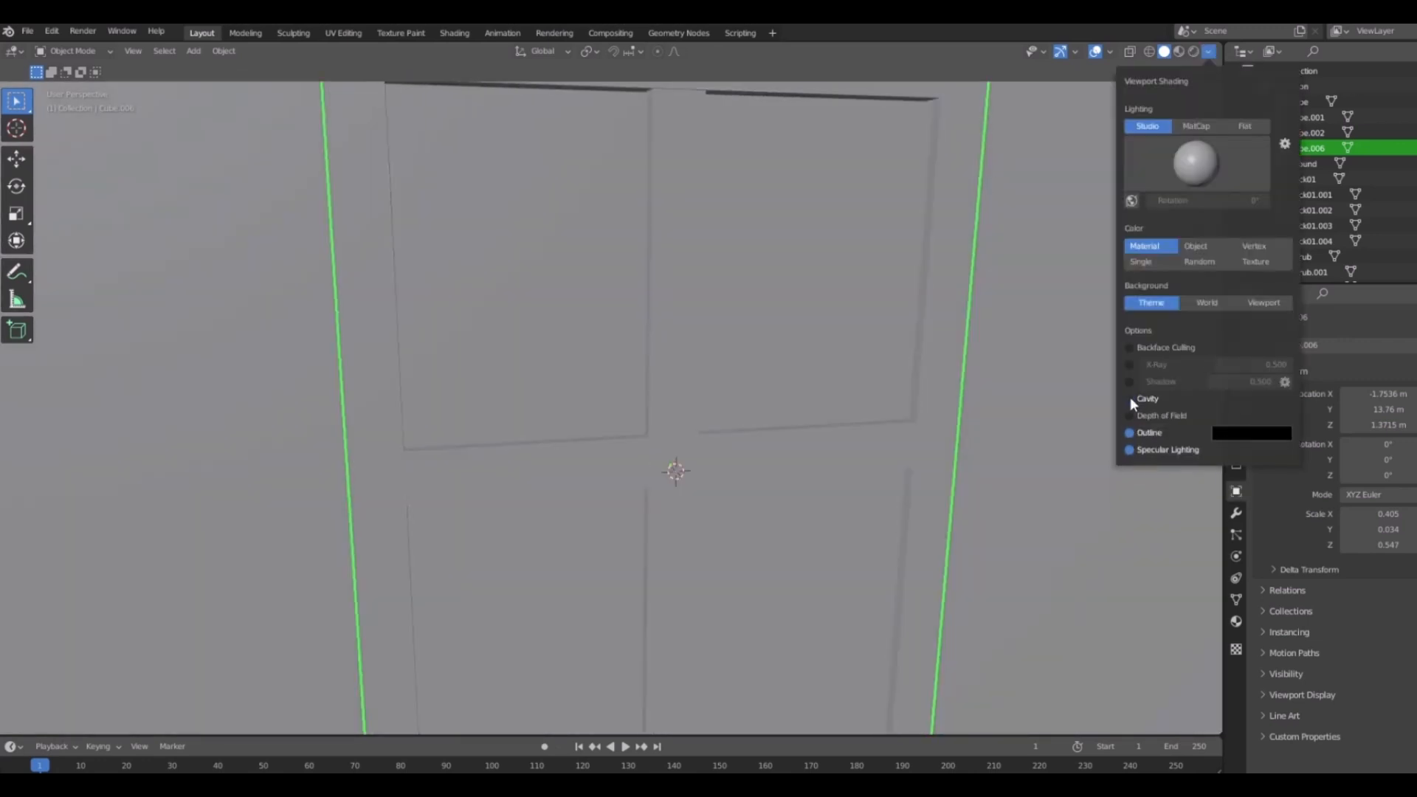
{"action": "left_click", "coordinate": [1130, 397]}
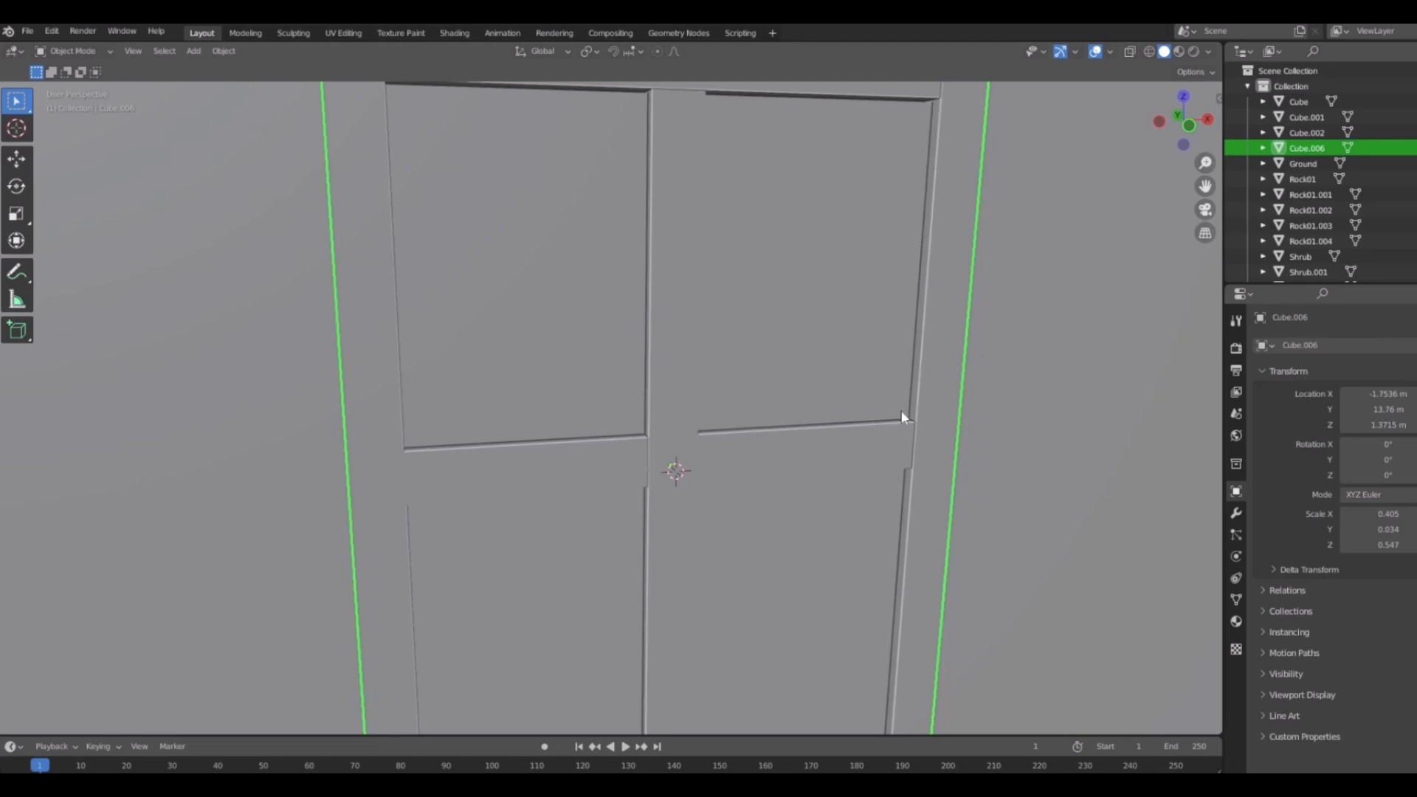
Examine the window's frame and divider edges under cavity shading from below, the front and the side.
{"action": "middle_click_drag", "start_coordinate": [900, 411], "coordinate": [914, 123]}
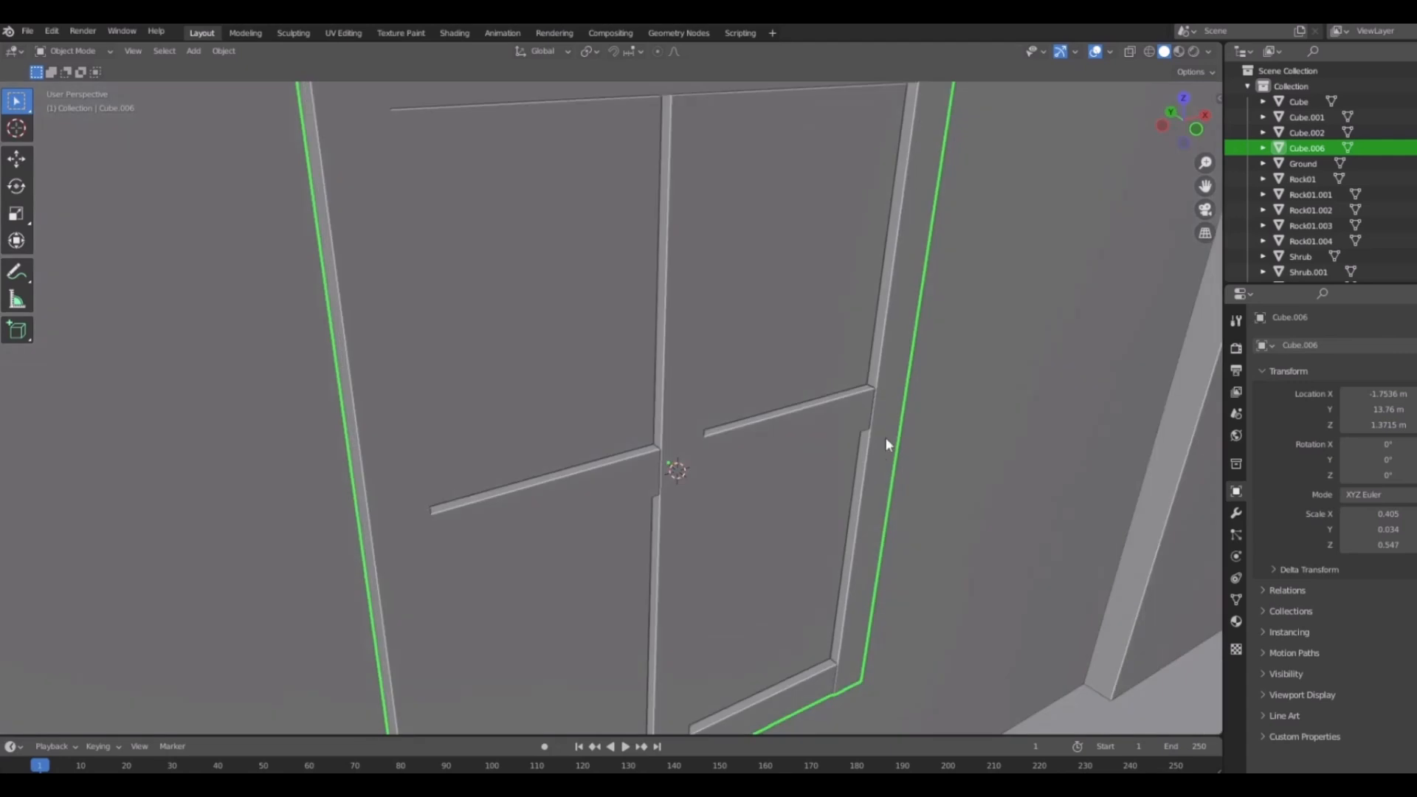
{"action": "scroll", "coordinate": [896, 316], "scroll_direction": "down", "scroll_amount": 5}
{"action": "middle_click_drag", "start_coordinate": [928, 294], "coordinate": [829, 401]}
{"action": "key", "text": "1"}
{"action": "scroll", "coordinate": [912, 407], "scroll_direction": "up", "scroll_amount": 6}
{"action": "scroll", "coordinate": [865, 414], "scroll_direction": "down", "scroll_amount": 4}
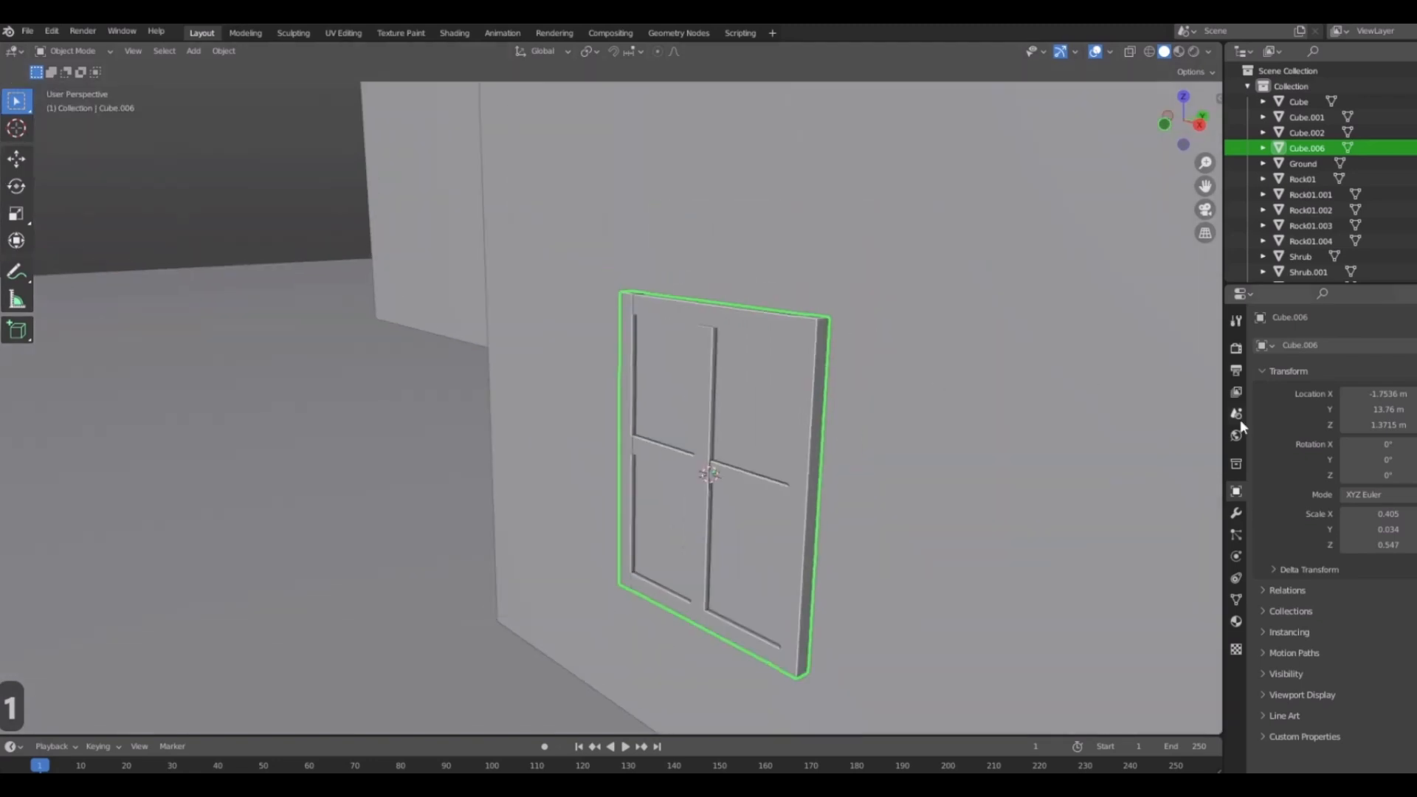
Duplicate the ground-floor window straight up along Z to the upper floor, at a height of about 3.668 m.
{"action": "scroll", "coordinate": [734, 438], "scroll_direction": "down", "scroll_amount": 8}
{"action": "middle_click_drag", "start_coordinate": [645, 343], "coordinate": [750, 427]}
{"action": "scroll", "coordinate": [751, 427], "scroll_direction": "up", "scroll_amount": 2}
{"action": "key", "text": "KP_1"}
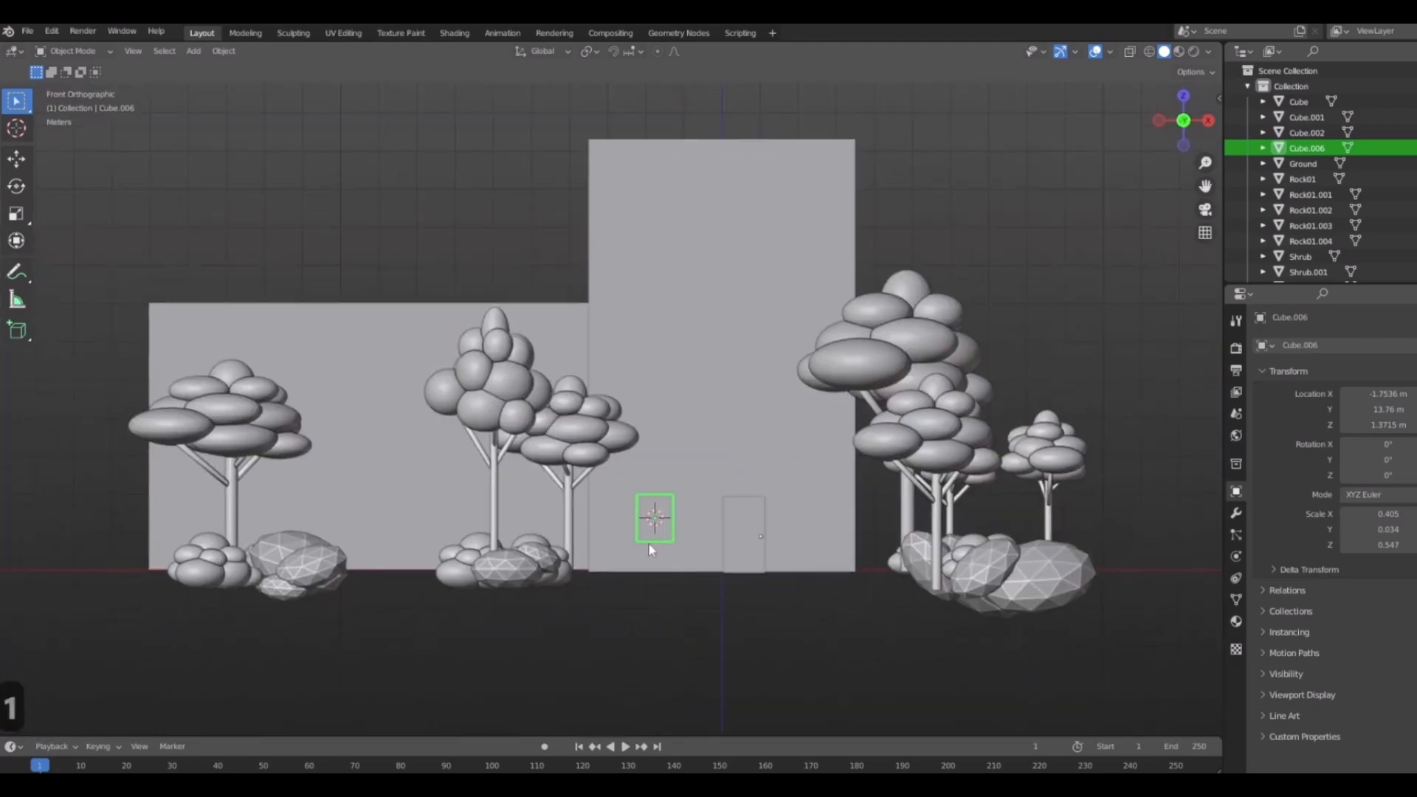
{"action": "key", "text": "shift+d"}
{"action": "key", "text": "z"}
{"action": "left_click", "coordinate": [665, 485]}
Duplicate the upper window along X to about 0.444 m above the door, and duplicate that copy along X toward the facade's right side.
{"action": "mouse_move", "coordinate": [665, 484]}
{"action": "middle_mouse_down"}
{"action": "mouse_move", "coordinate": [692, 430]}
{"action": "mouse_move", "coordinate": [702, 484]}
{"action": "mouse_move", "coordinate": [651, 498]}
{"action": "middle_mouse_up"}
{"action": "key", "text": "shift+d"}
{"action": "key", "text": "x"}
{"action": "left_click", "coordinate": [760, 567]}
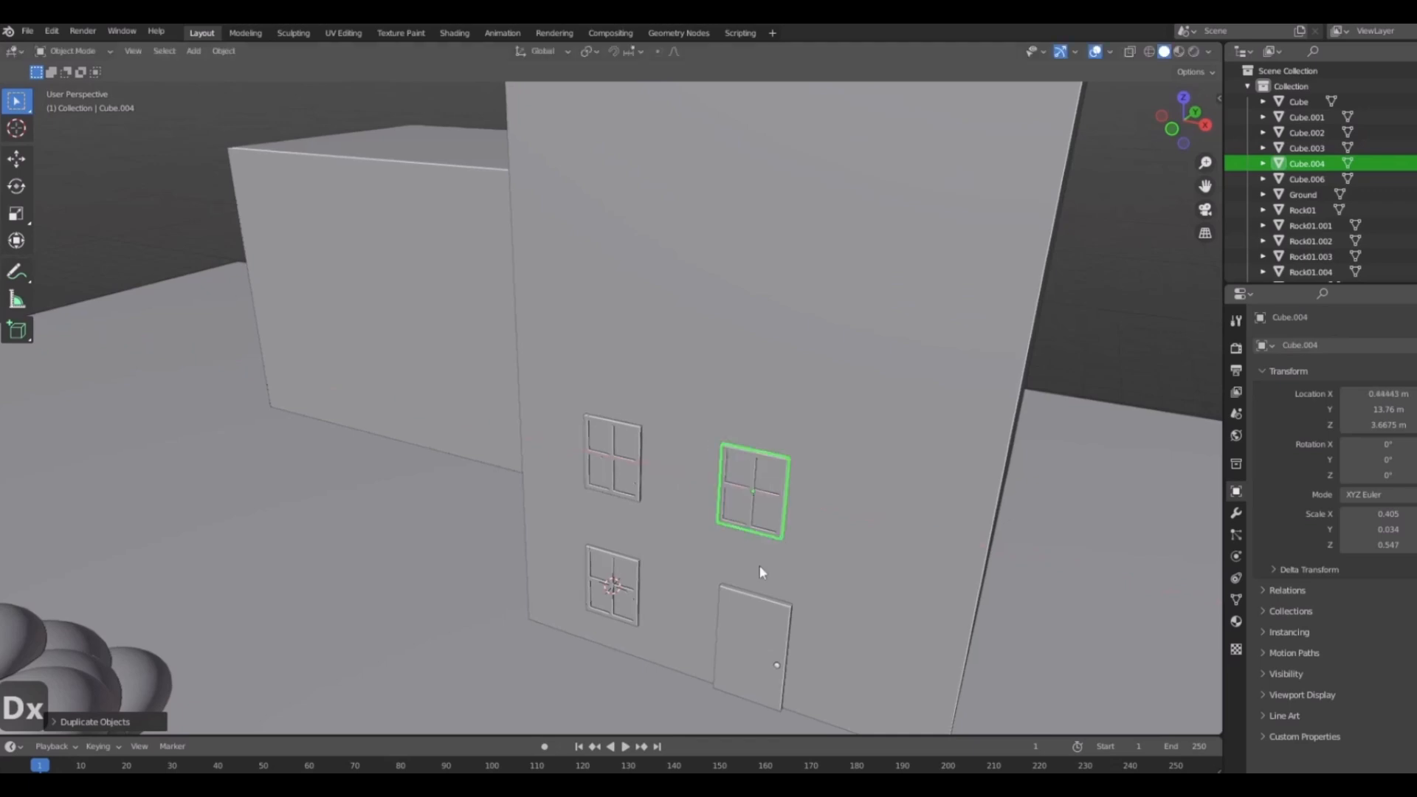
{"action": "key", "text": "shift+d"}
{"action": "key", "text": "x"}
{"action": "left_click", "coordinate": [833, 588]}
Select all three upper windows and shift them together along X, bringing the leftmost one to about -2.016 m.
{"action": "middle_click_drag", "start_coordinate": [833, 588], "coordinate": [767, 560]}
{"action": "left_click", "coordinate": [752, 620], "text": "shift"}
{"action": "left_click", "coordinate": [607, 612], "text": "shift"}
{"action": "key", "text": "g"}
{"action": "key", "text": "x"}
{"action": "left_click", "coordinate": [699, 639]}
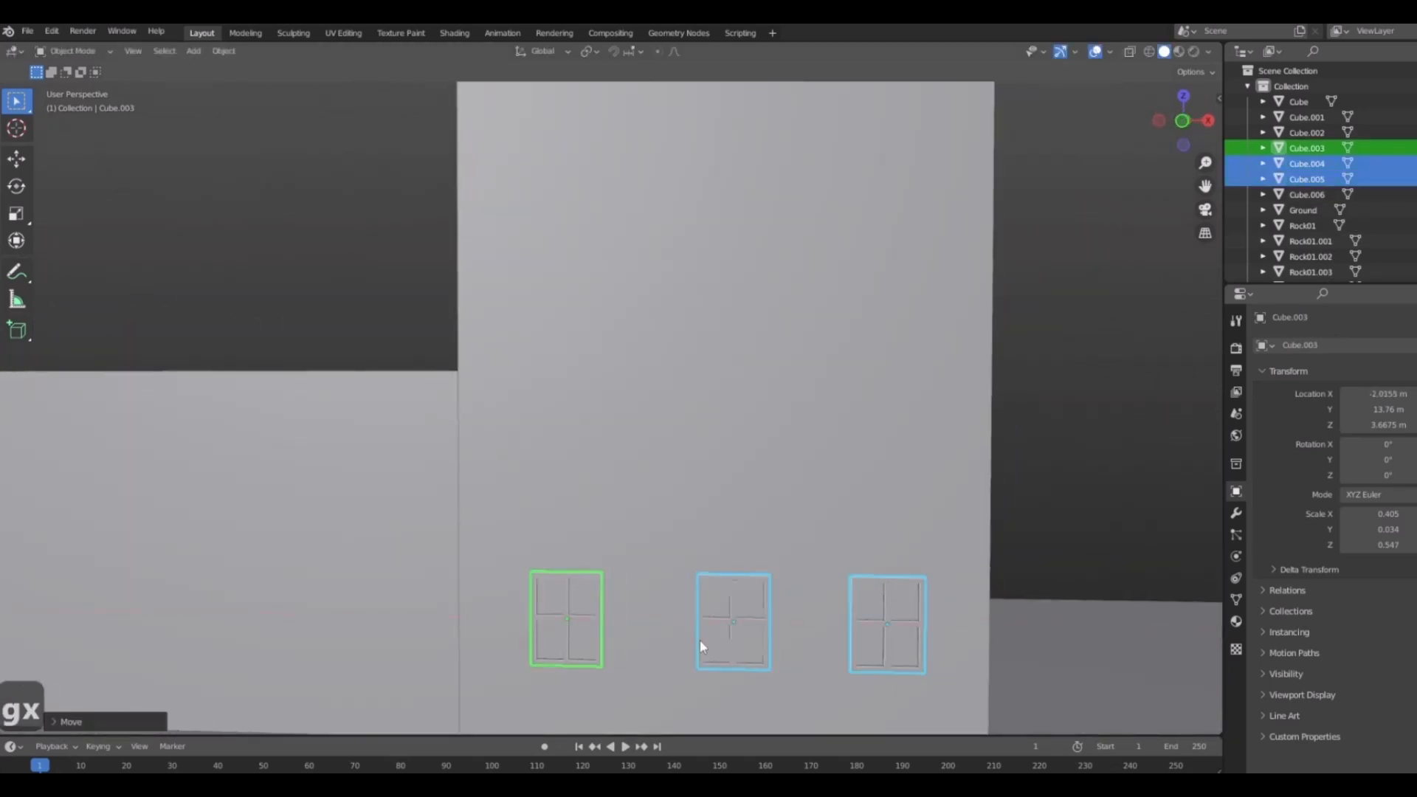
Duplicate the row of three upper windows straight up along Z, to a height of about 6.32 m.
{"action": "middle_click_drag", "start_coordinate": [699, 639], "coordinate": [805, 639]}
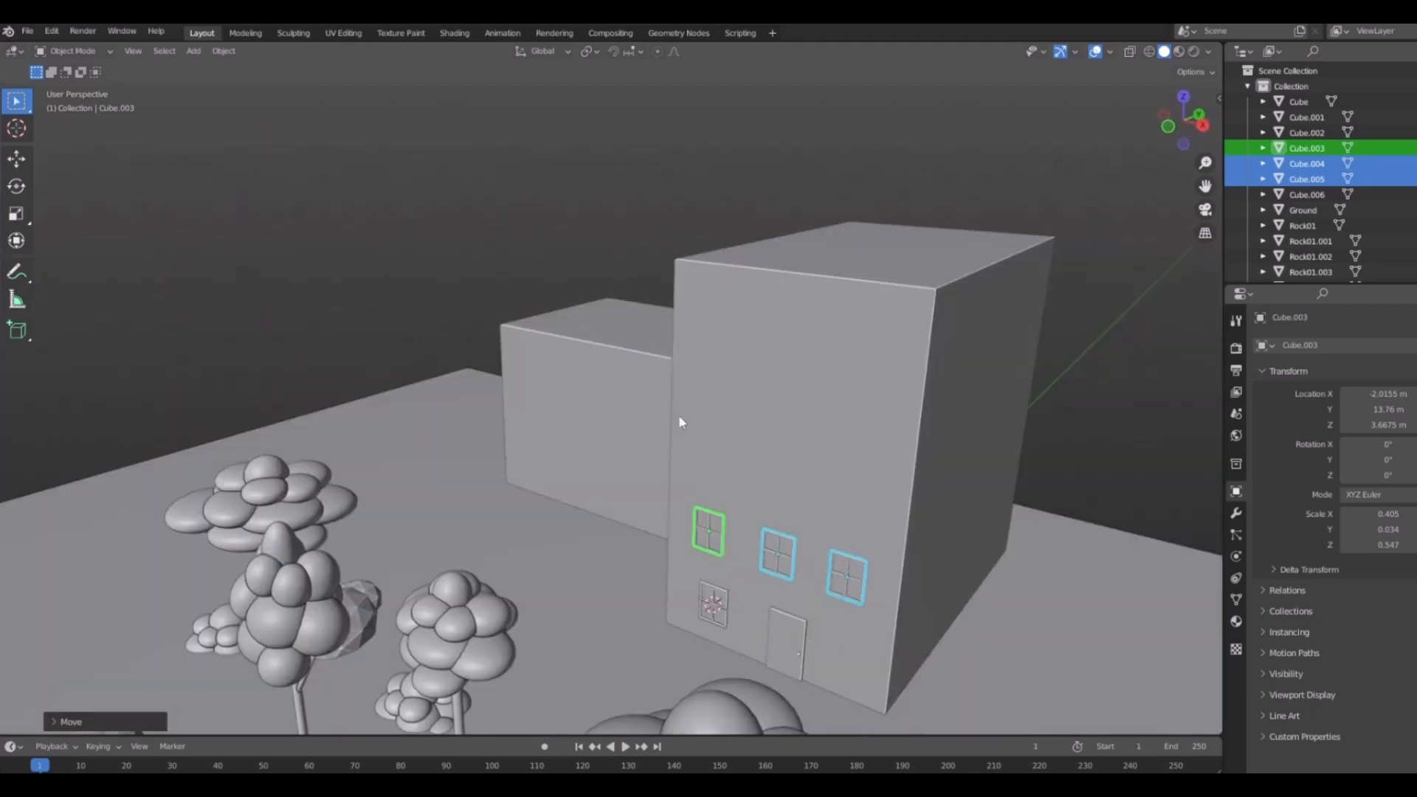
{"action": "middle_click_drag", "start_coordinate": [668, 560], "coordinate": [703, 559]}
{"action": "middle_click_drag", "start_coordinate": [545, 559], "coordinate": [577, 542]}
{"action": "scroll", "coordinate": [525, 541], "scroll_direction": "up", "scroll_amount": 3}
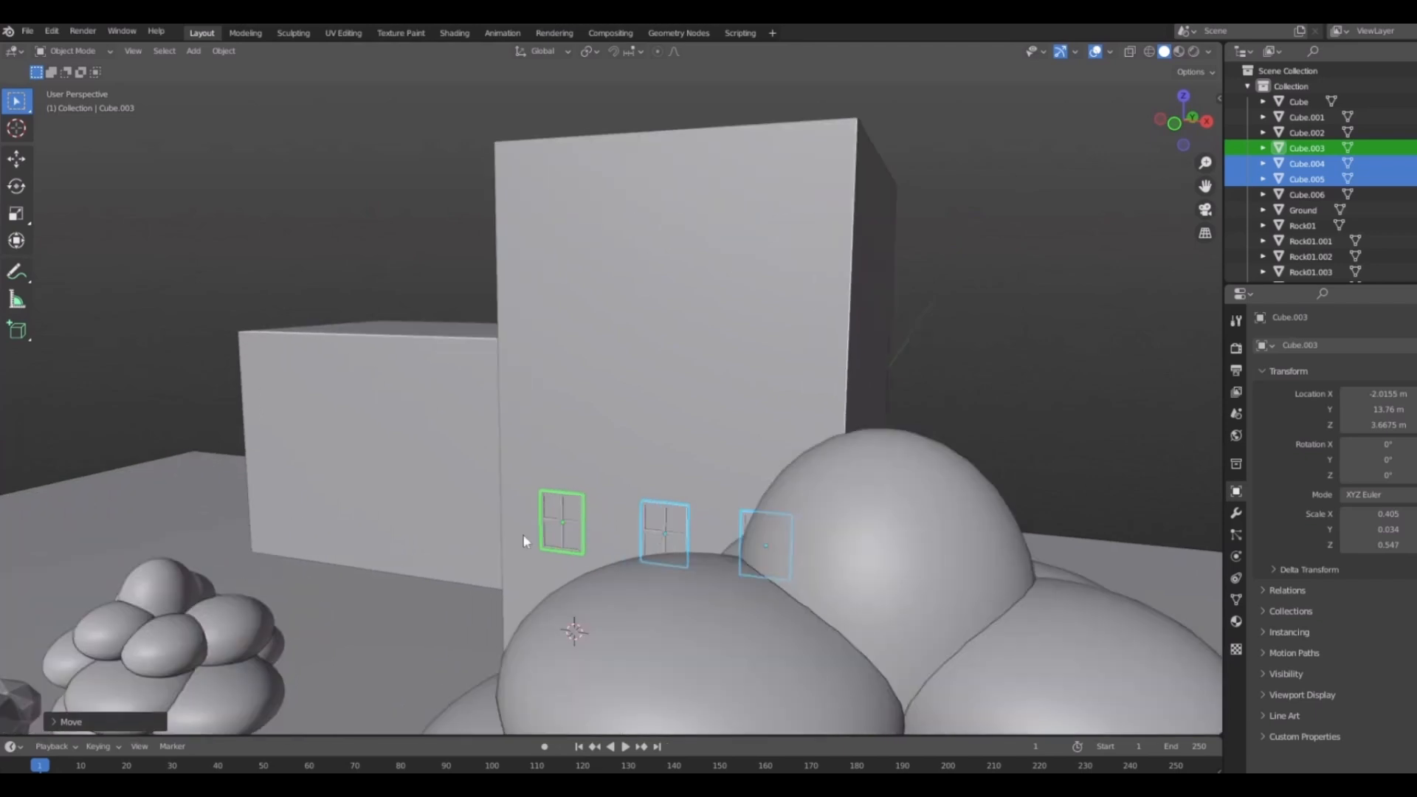
{"action": "middle_click_drag", "start_coordinate": [487, 483], "coordinate": [523, 493]}
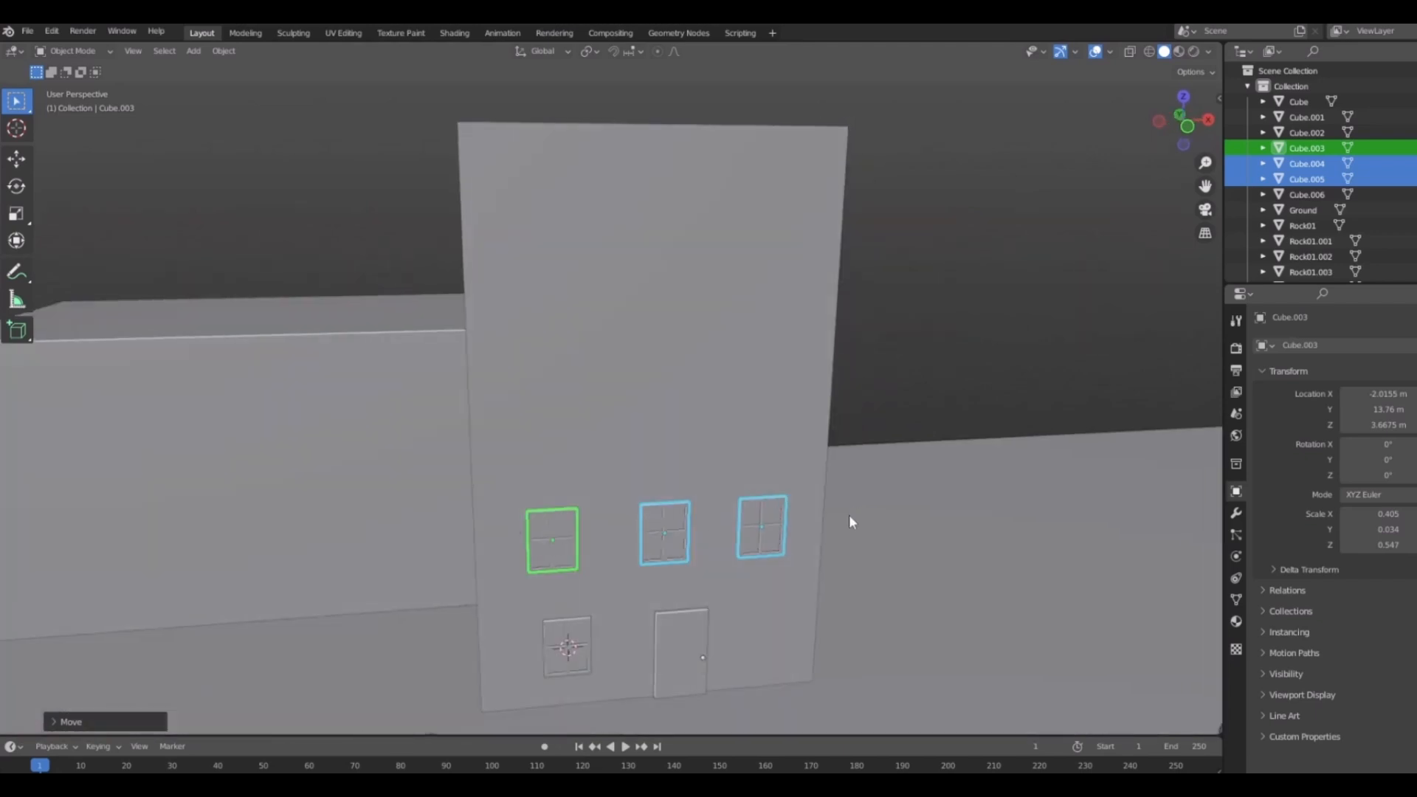
{"action": "middle_click_drag", "start_coordinate": [673, 583], "coordinate": [704, 595]}
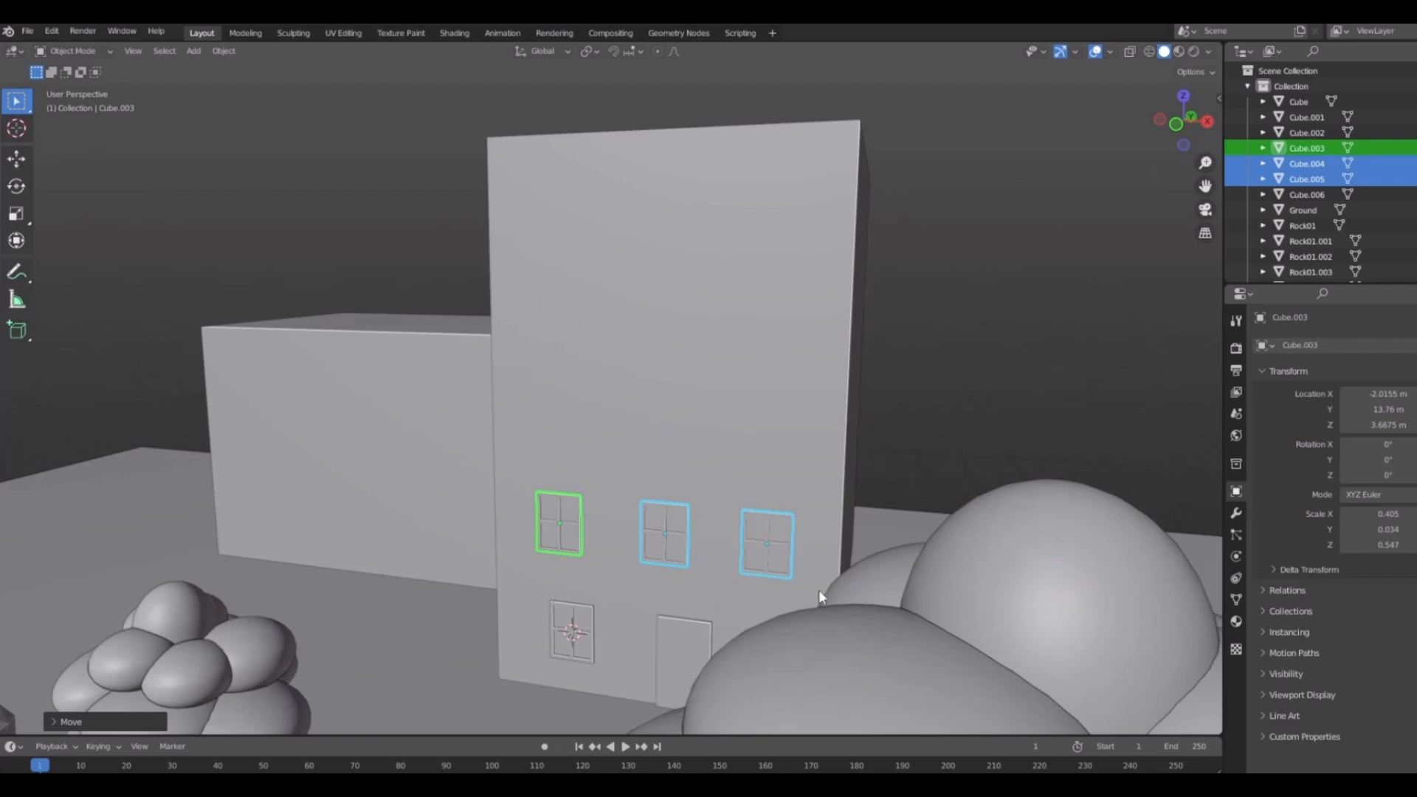
{"action": "key", "text": "shift+d"}
{"action": "key", "text": "z"}
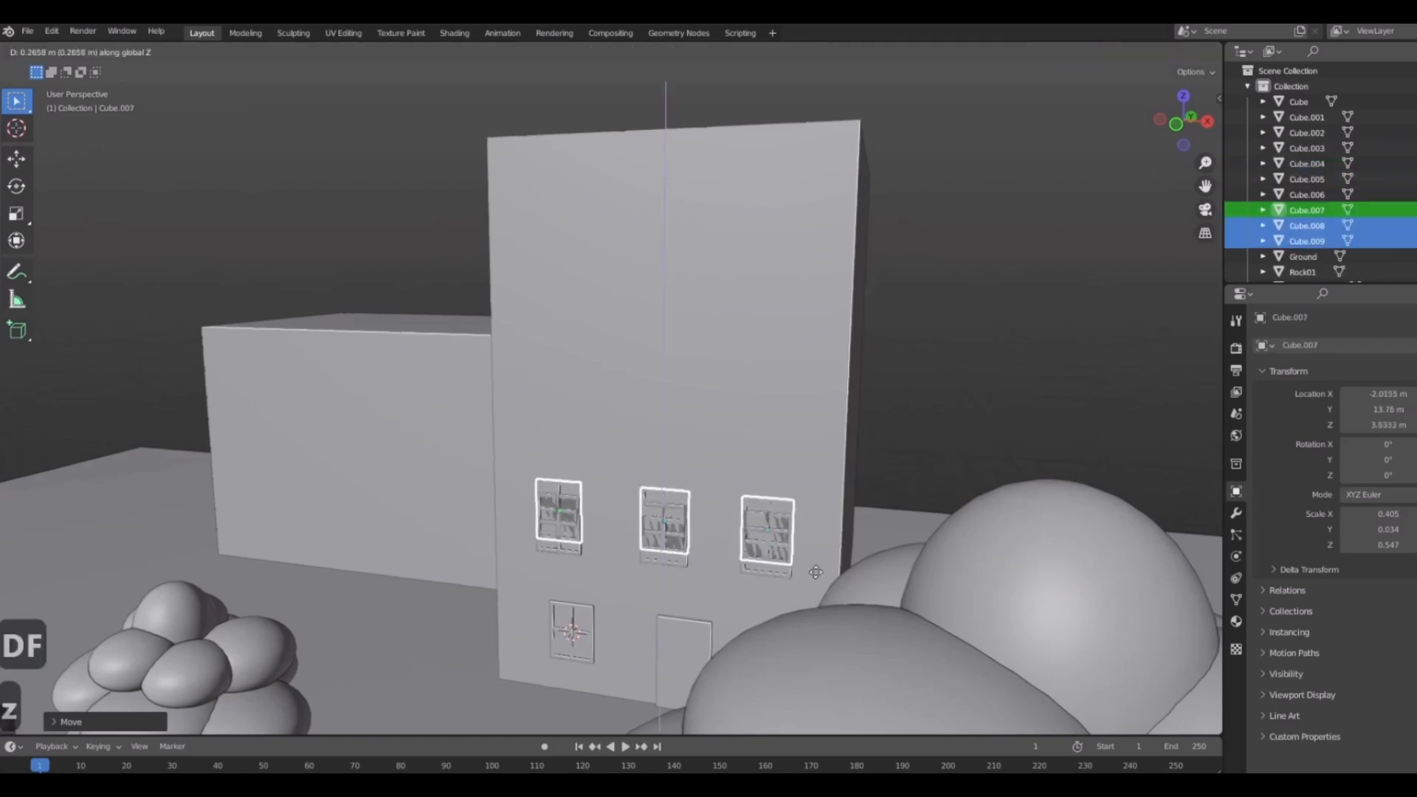
{"action": "left_click", "coordinate": [818, 457]}
Duplicate the second window row up along Z as a top row at about 9.06 m.
{"action": "key", "text": "shift+d"}
{"action": "key", "text": "z"}
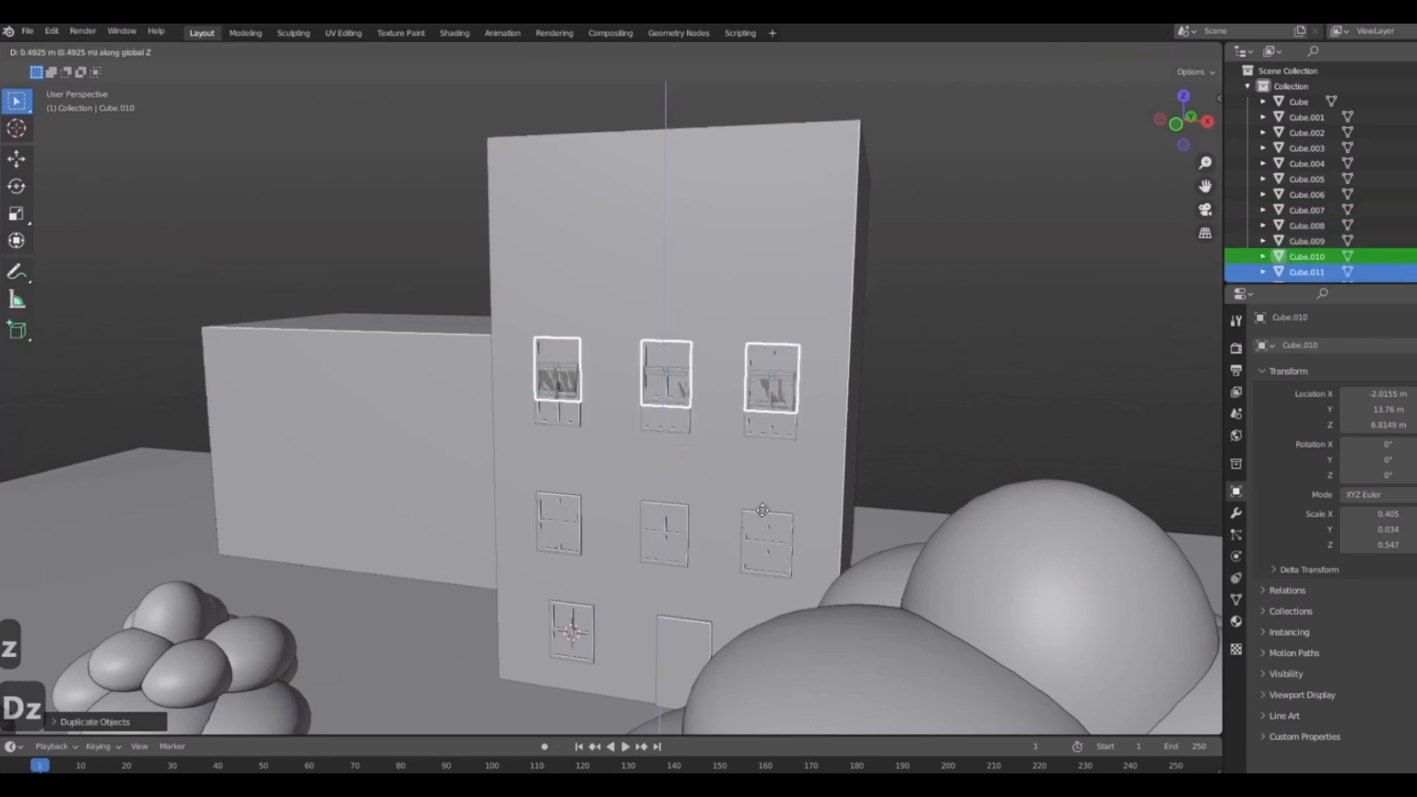
{"action": "left_click", "coordinate": [782, 401]}
{"action": "scroll", "coordinate": [469, 435], "scroll_direction": "down", "scroll_amount": 5}
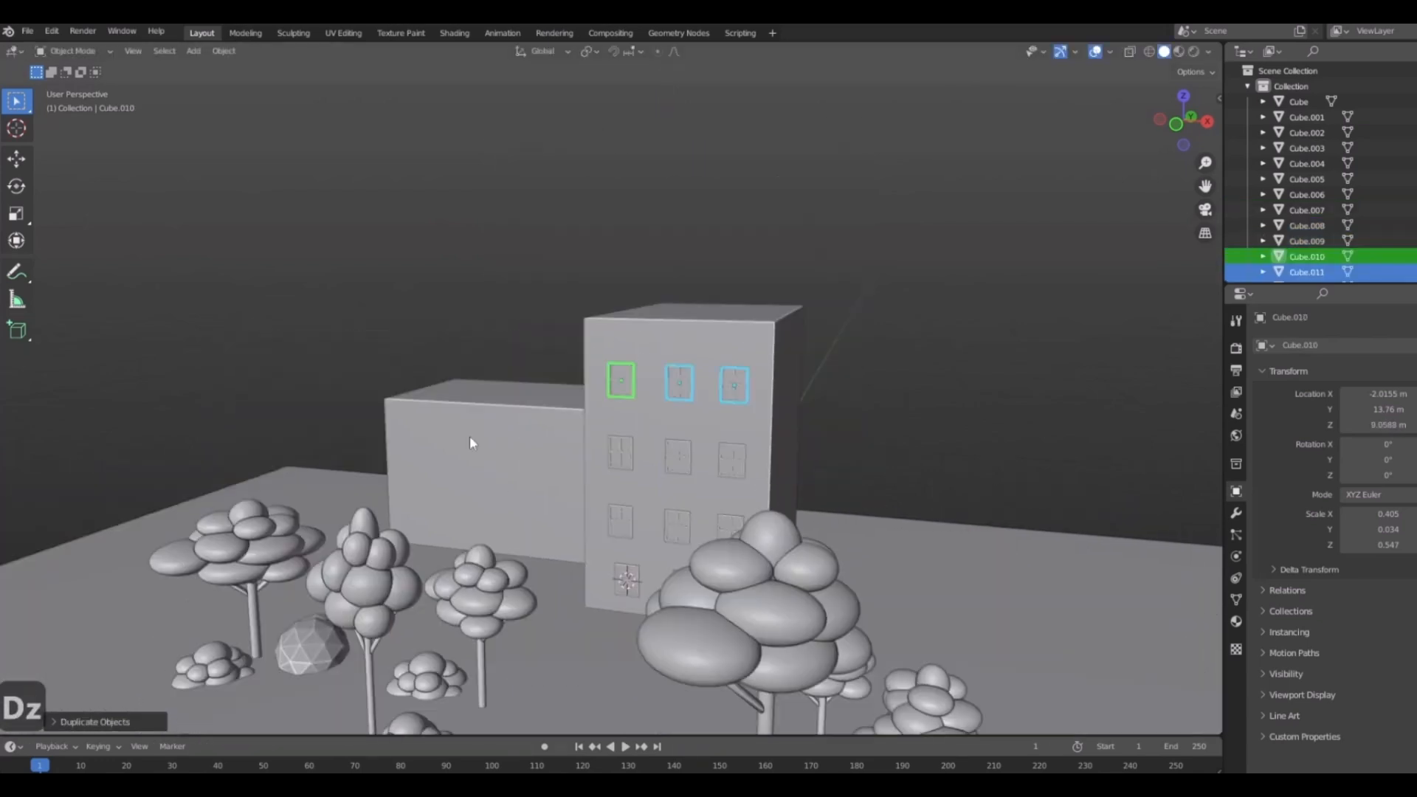
Duplicate the tall building's door onto the front wall of the lower building, near its outer end.
{"action": "middle_click_drag", "start_coordinate": [470, 435], "coordinate": [993, 636]}
{"action": "left_click", "coordinate": [986, 427]}
{"action": "middle_click_drag", "start_coordinate": [753, 461], "coordinate": [774, 413]}
{"action": "scroll", "coordinate": [775, 413], "scroll_direction": "up", "scroll_amount": 3}
{"action": "left_click", "coordinate": [774, 404]}
{"action": "key", "text": "KP_7"}
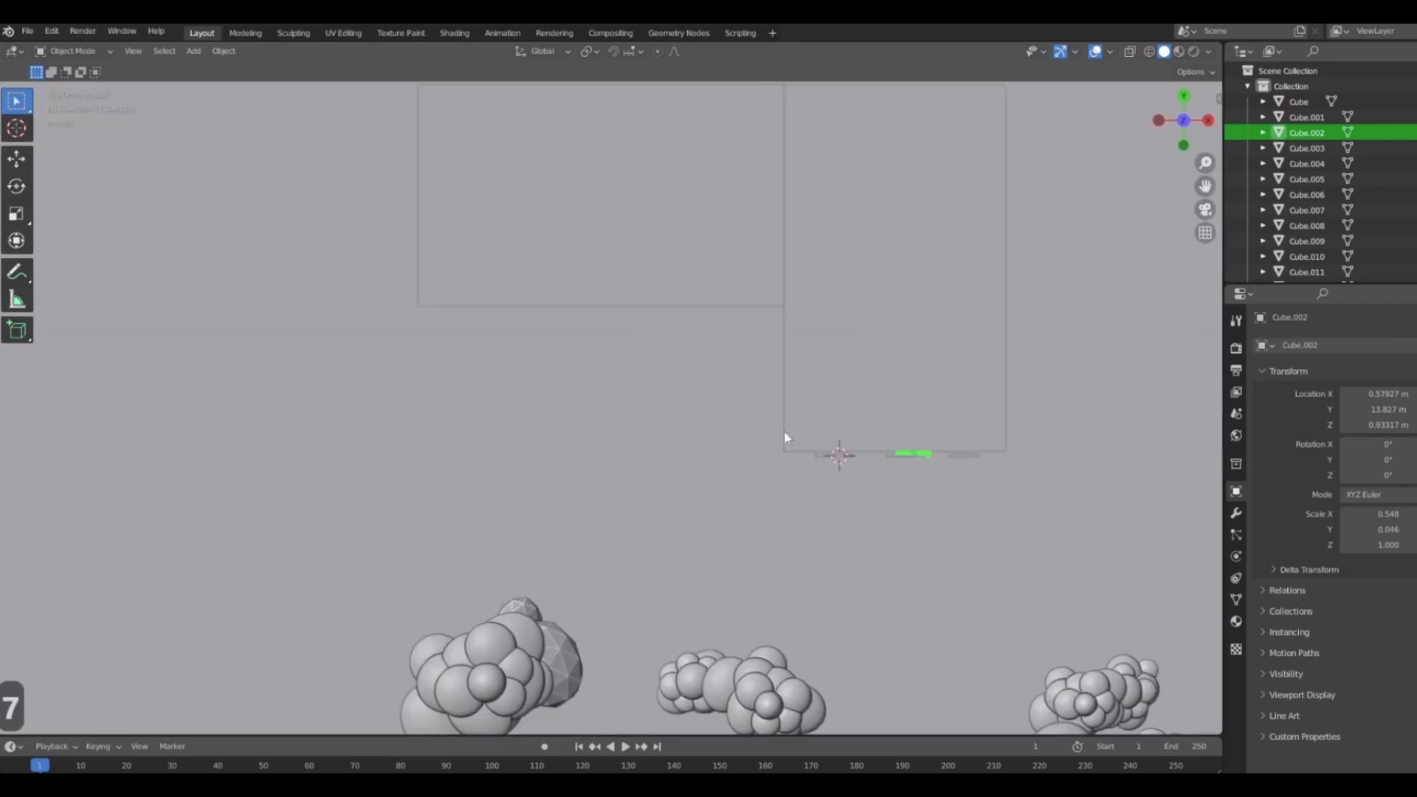
{"action": "key", "text": "shift+d"}
{"action": "left_click", "coordinate": [534, 370]}
{"action": "middle_click_drag", "start_coordinate": [534, 370], "coordinate": [952, 518]}
Duplicate a facade window onto the lower building's front wall above its door and lower it to about 4.107 m.
{"action": "left_click_drag", "start_coordinate": [731, 465], "coordinate": [751, 487]}
{"action": "left_click", "coordinate": [731, 396]}
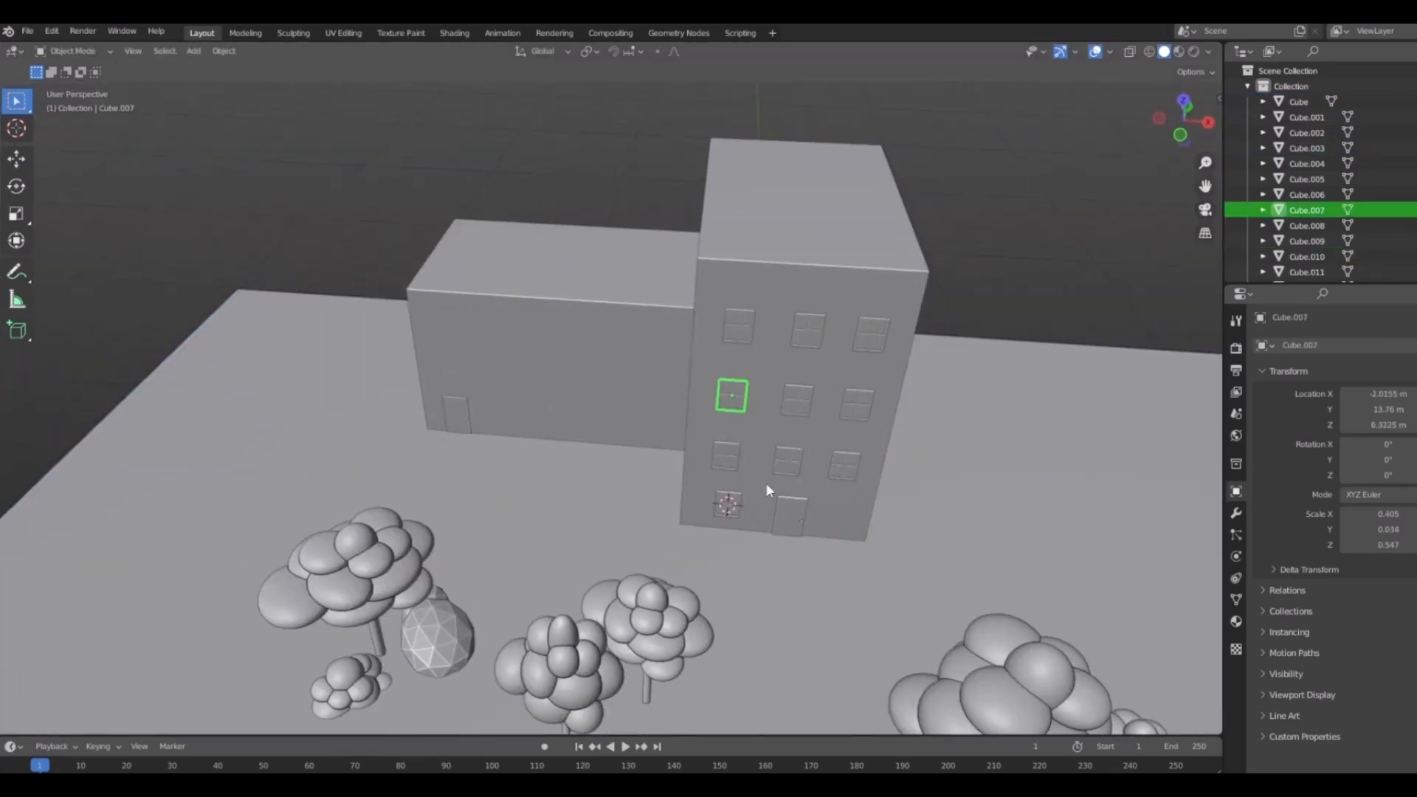
{"action": "key", "text": "KP_7"}
{"action": "key", "text": "shift+d"}
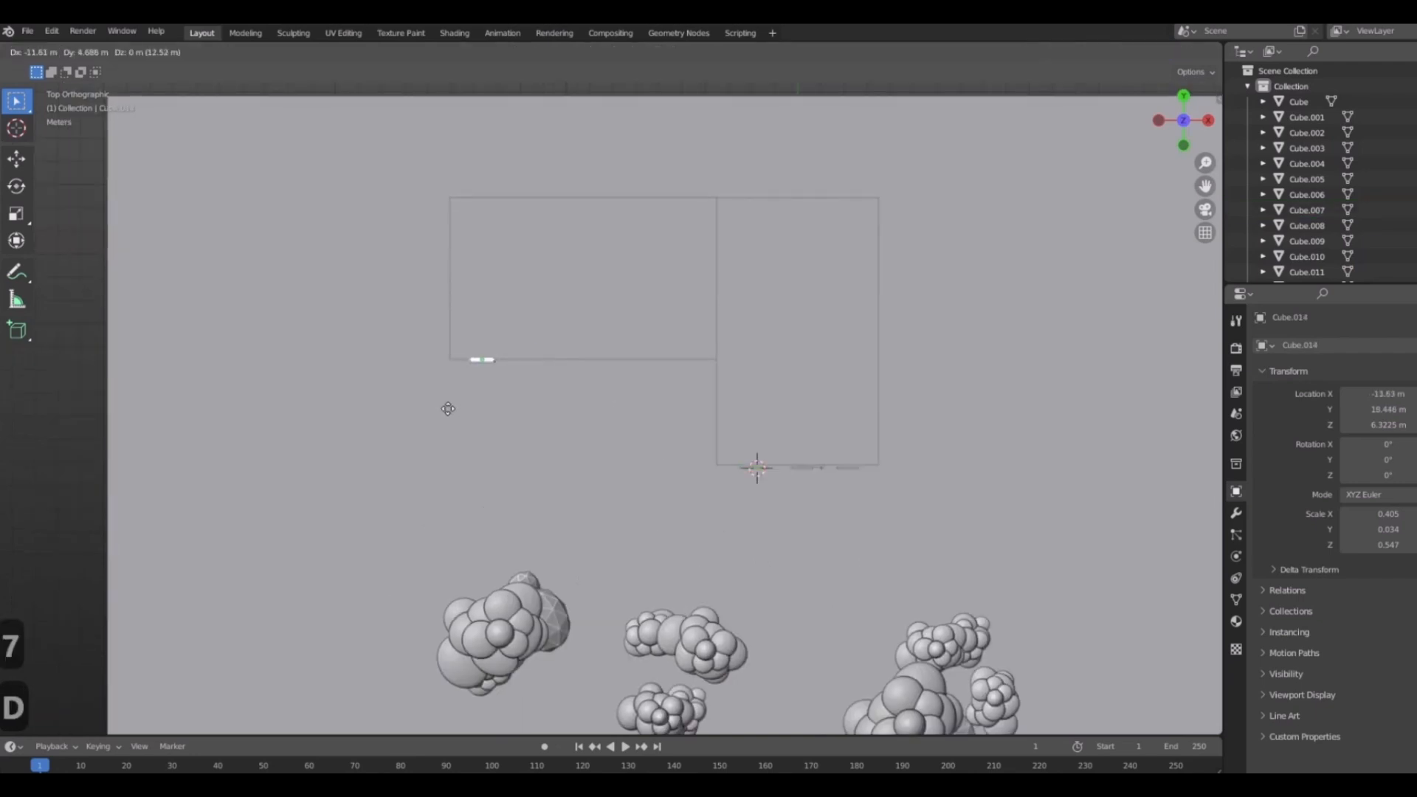
{"action": "left_click", "coordinate": [450, 404]}
{"action": "middle_click_drag", "start_coordinate": [449, 404], "coordinate": [543, 440]}
{"action": "key", "text": "g"}
{"action": "key", "text": "z"}
{"action": "left_click", "coordinate": [559, 519]}
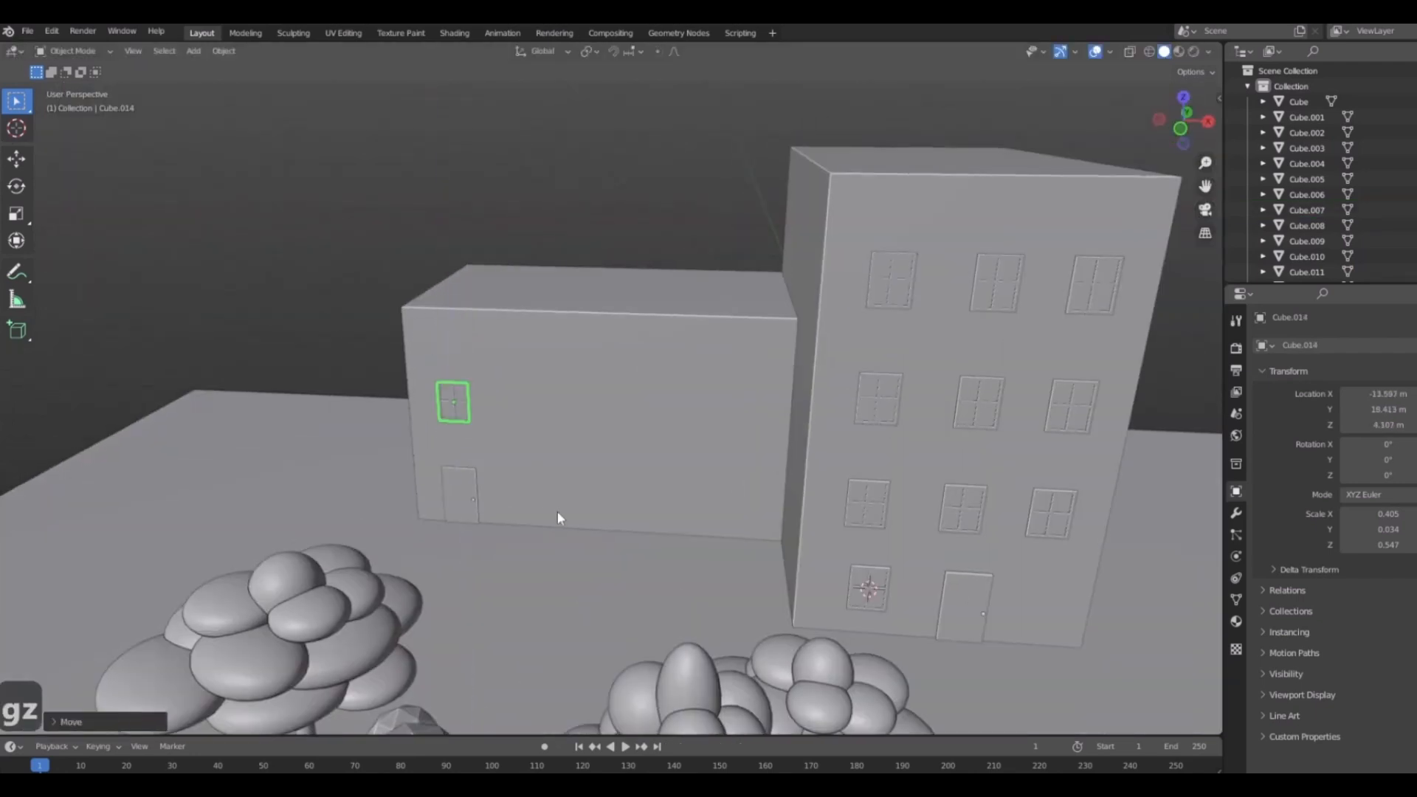
Duplicate the lower building's window three times along X to form a row, with the last copy at about -4.97 m.
{"action": "key", "text": "shift+d"}
{"action": "key", "text": "x"}
{"action": "left_click", "coordinate": [610, 528]}
{"action": "key", "text": "shift+d"}
{"action": "left_click", "coordinate": [703, 534]}
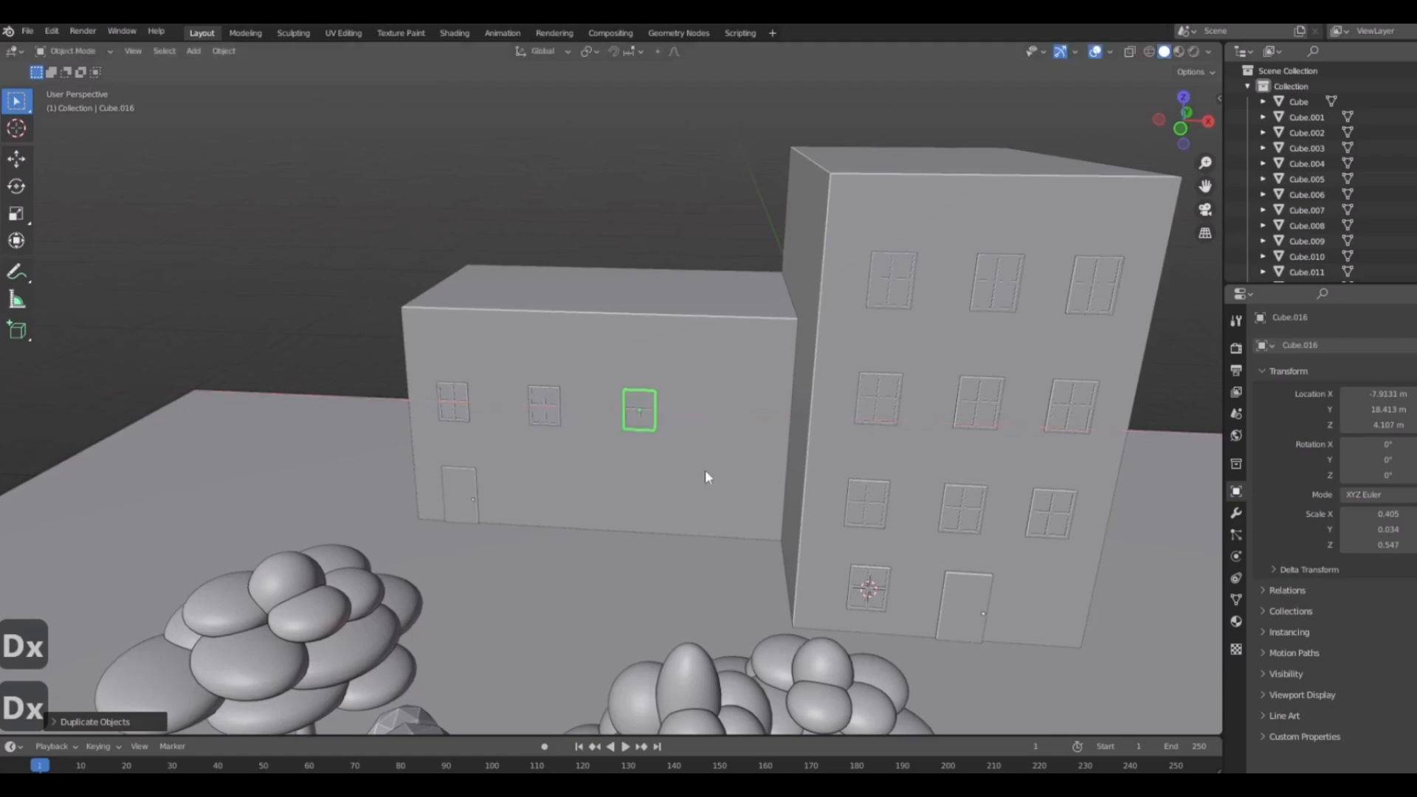
{"action": "key", "text": "shift+d"}
{"action": "key", "text": "x"}
{"action": "left_click", "coordinate": [661, 451]}
Examine the arrangement of trees, rocks and open ground in front of the buildings from several angles.
{"action": "middle_click_drag", "start_coordinate": [661, 453], "coordinate": [878, 474]}
{"action": "scroll", "coordinate": [939, 440], "scroll_direction": "down", "scroll_amount": 2}
{"action": "middle_click_drag", "start_coordinate": [793, 437], "coordinate": [795, 508], "text": "shift"}
{"action": "scroll", "coordinate": [801, 404], "scroll_direction": "down", "scroll_amount": 3}
{"action": "scroll", "coordinate": [796, 508], "scroll_direction": "up", "scroll_amount": 3}
{"action": "middle_click_drag", "start_coordinate": [944, 572], "coordinate": [840, 586]}
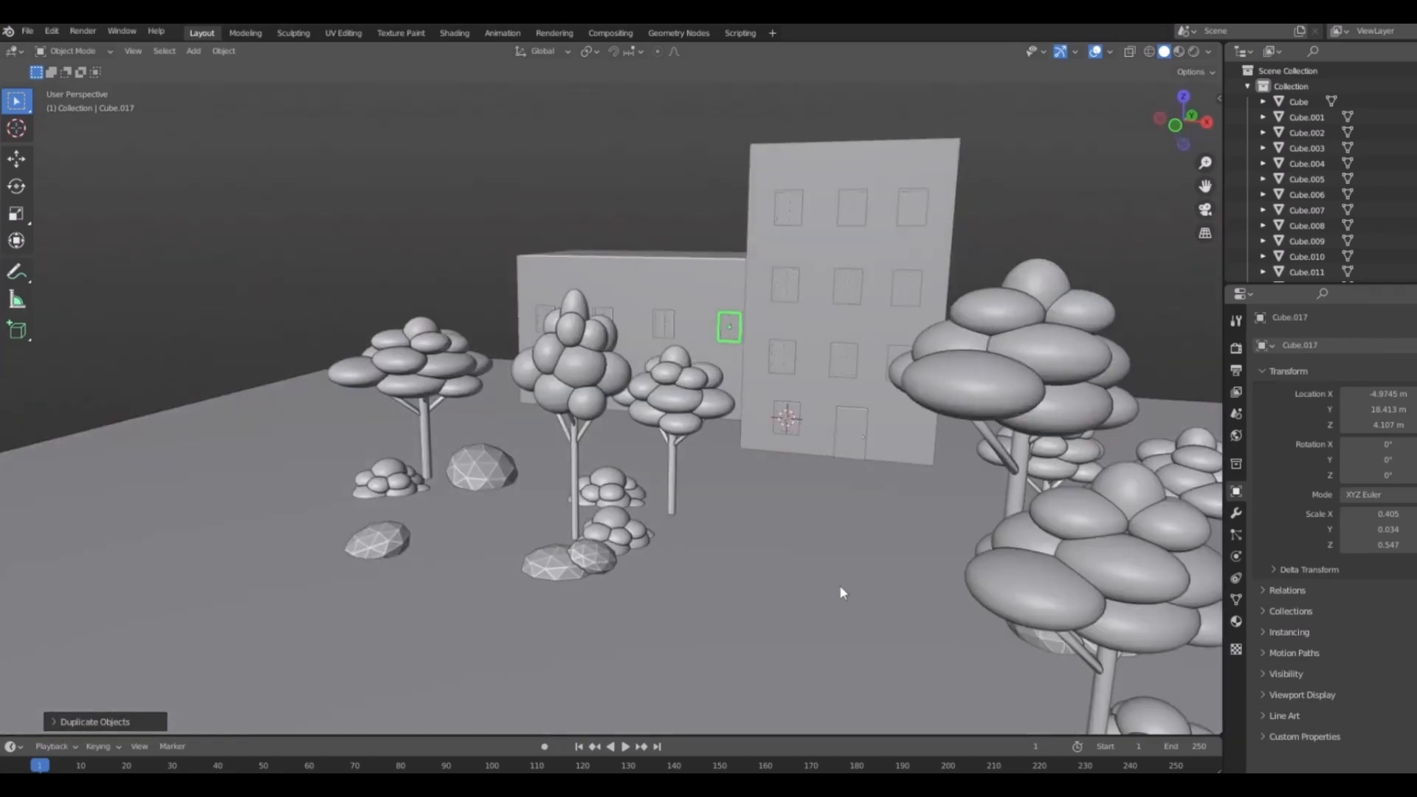
{"action": "middle_click_drag", "start_coordinate": [896, 487], "coordinate": [867, 468]}
{"action": "middle_click_drag", "start_coordinate": [867, 469], "coordinate": [946, 335], "text": "shift"}
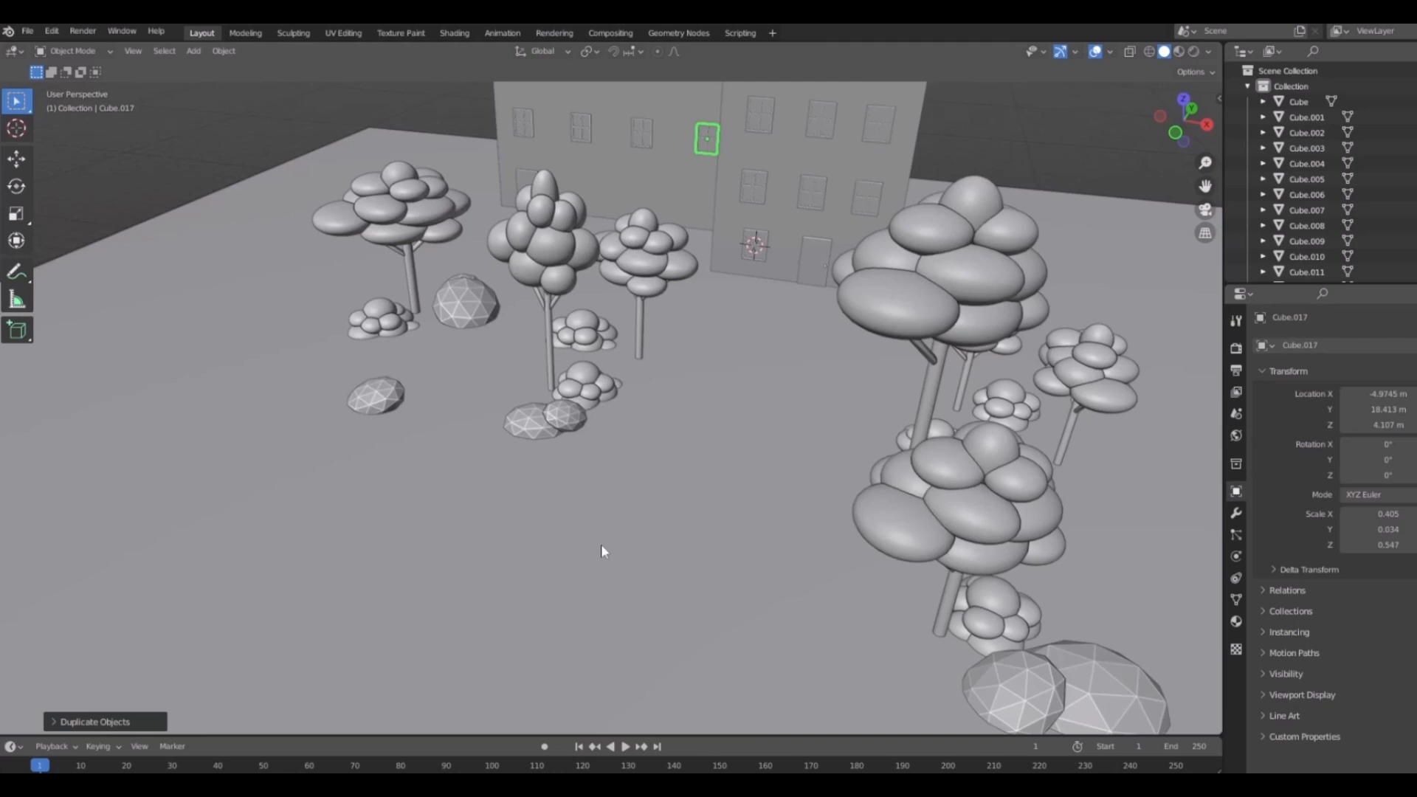
{"action": "middle_click_drag", "start_coordinate": [963, 560], "coordinate": [812, 479]}
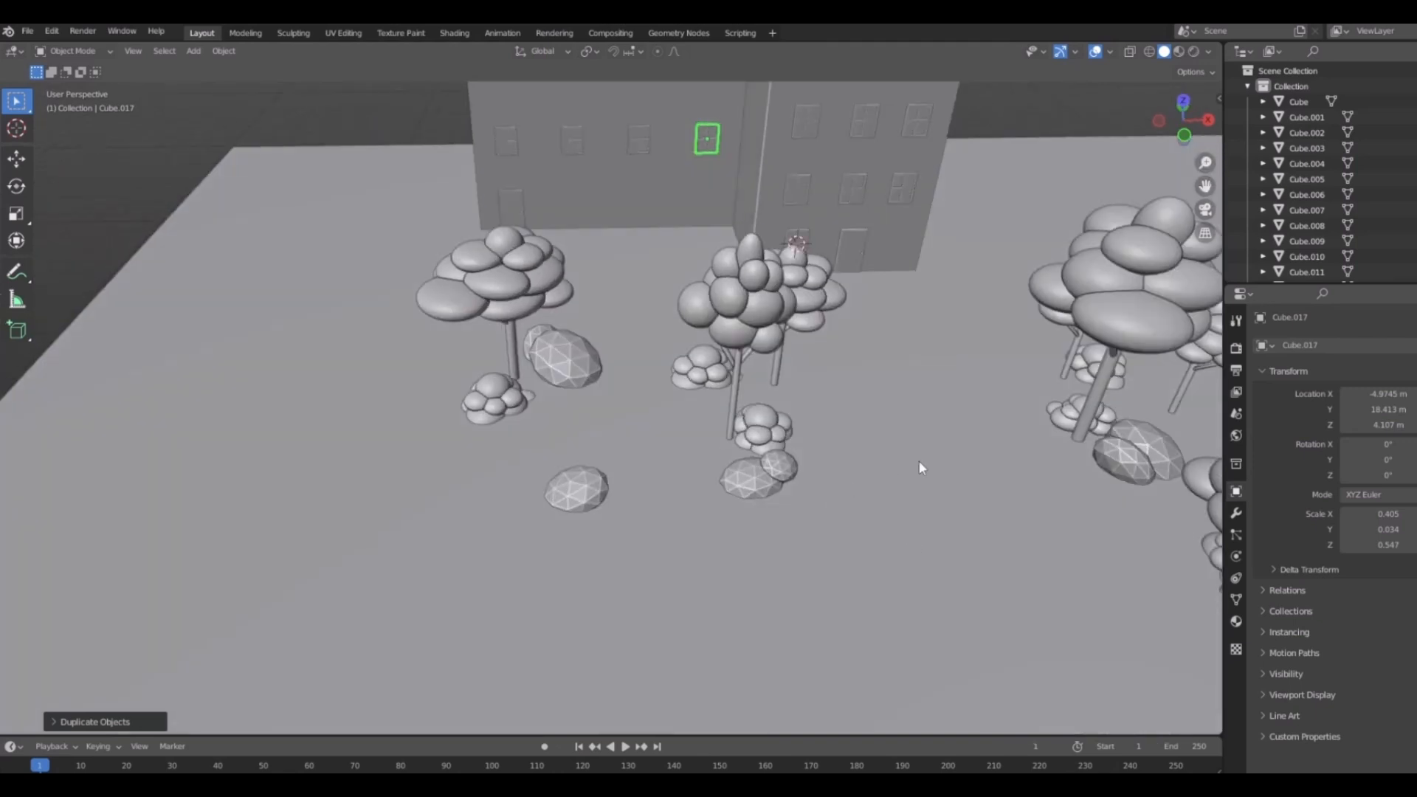
{"action": "middle_click_drag", "start_coordinate": [918, 461], "coordinate": [676, 475], "text": "shift"}
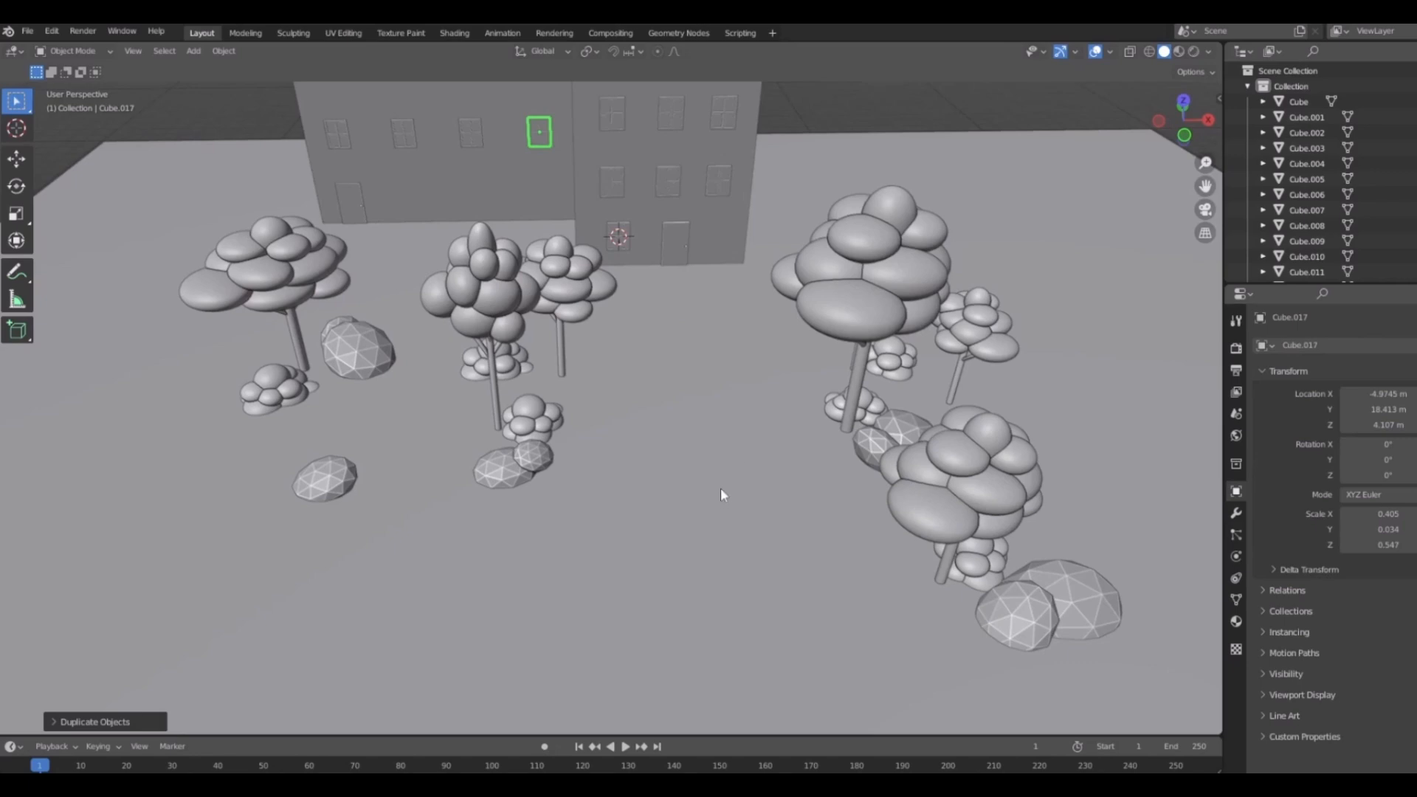
Select the ground plane and place the 3D cursor at its centre.
{"action": "scroll", "coordinate": [720, 489], "scroll_direction": "down", "scroll_amount": 10}
{"action": "left_click", "coordinate": [609, 475]}
{"action": "scroll", "coordinate": [595, 259], "scroll_direction": "up", "scroll_amount": 8}
{"action": "middle_click_drag", "start_coordinate": [596, 259], "coordinate": [608, 437]}
{"action": "key", "text": "shift+a"}
{"action": "mouse_move", "coordinate": [609, 437]}
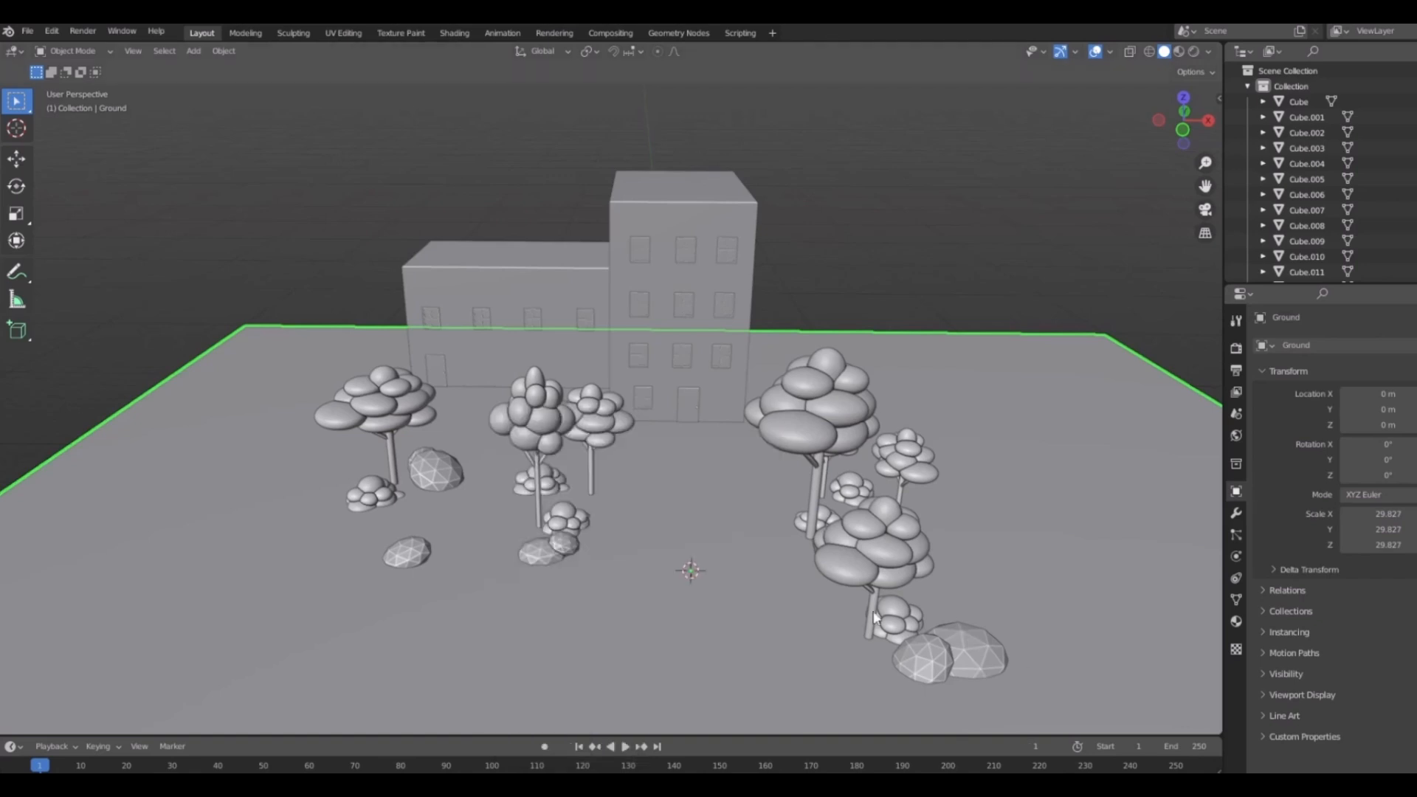
Add an ico sphere at the 3D cursor in the middle of the ground.
{"action": "key", "text": "shift+a"}
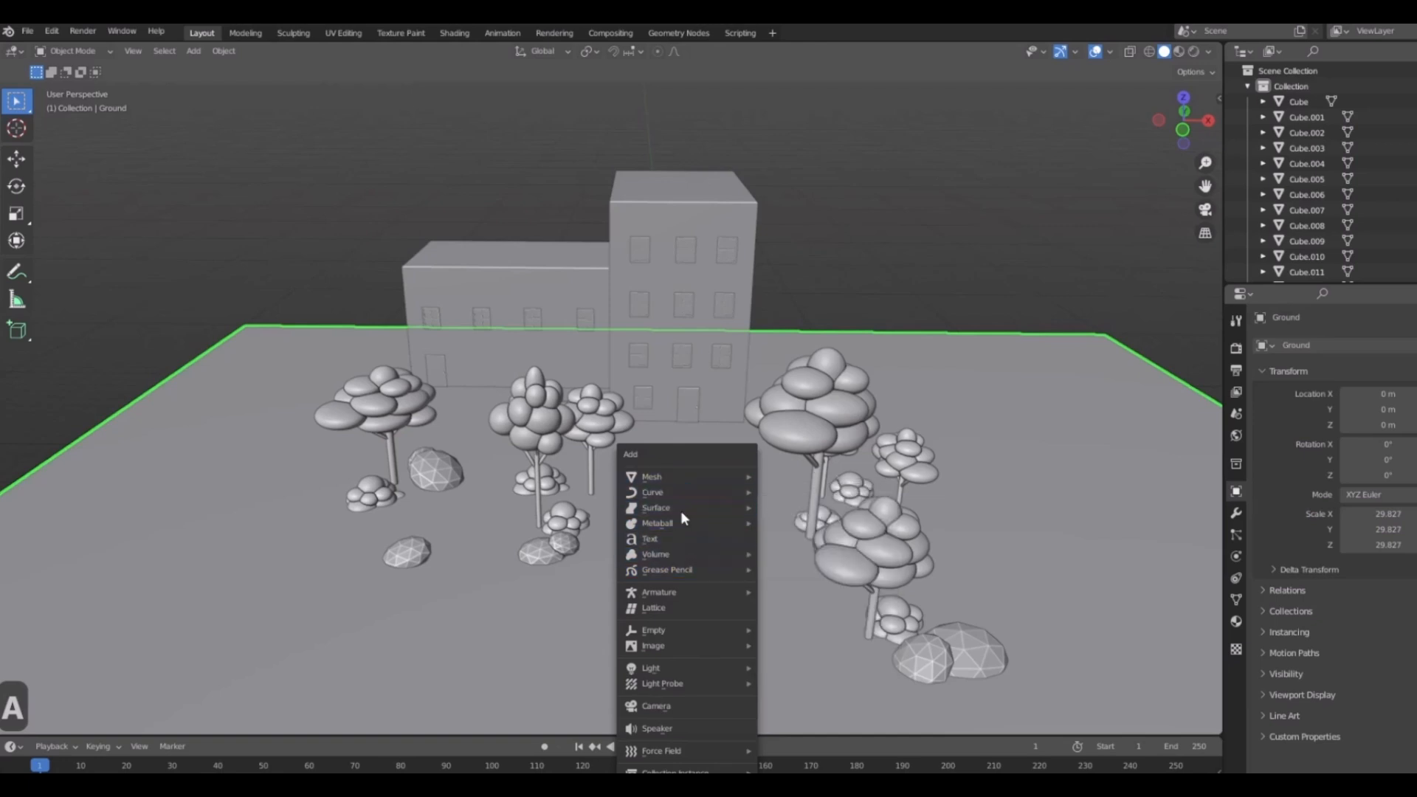
{"action": "mouse_move", "coordinate": [692, 478]}
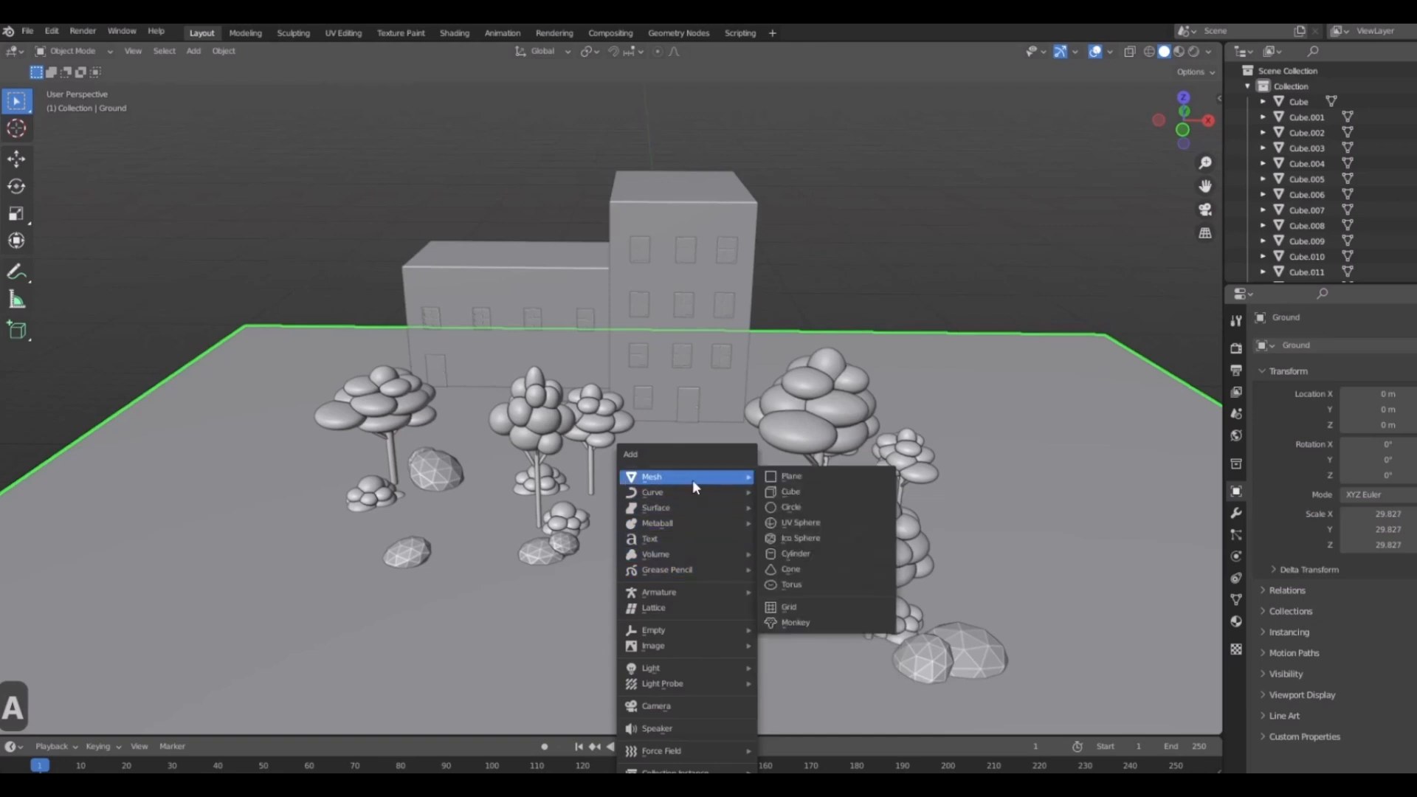
{"action": "left_click", "coordinate": [802, 546]}
{"action": "key", "text": "KP_Decimal"}
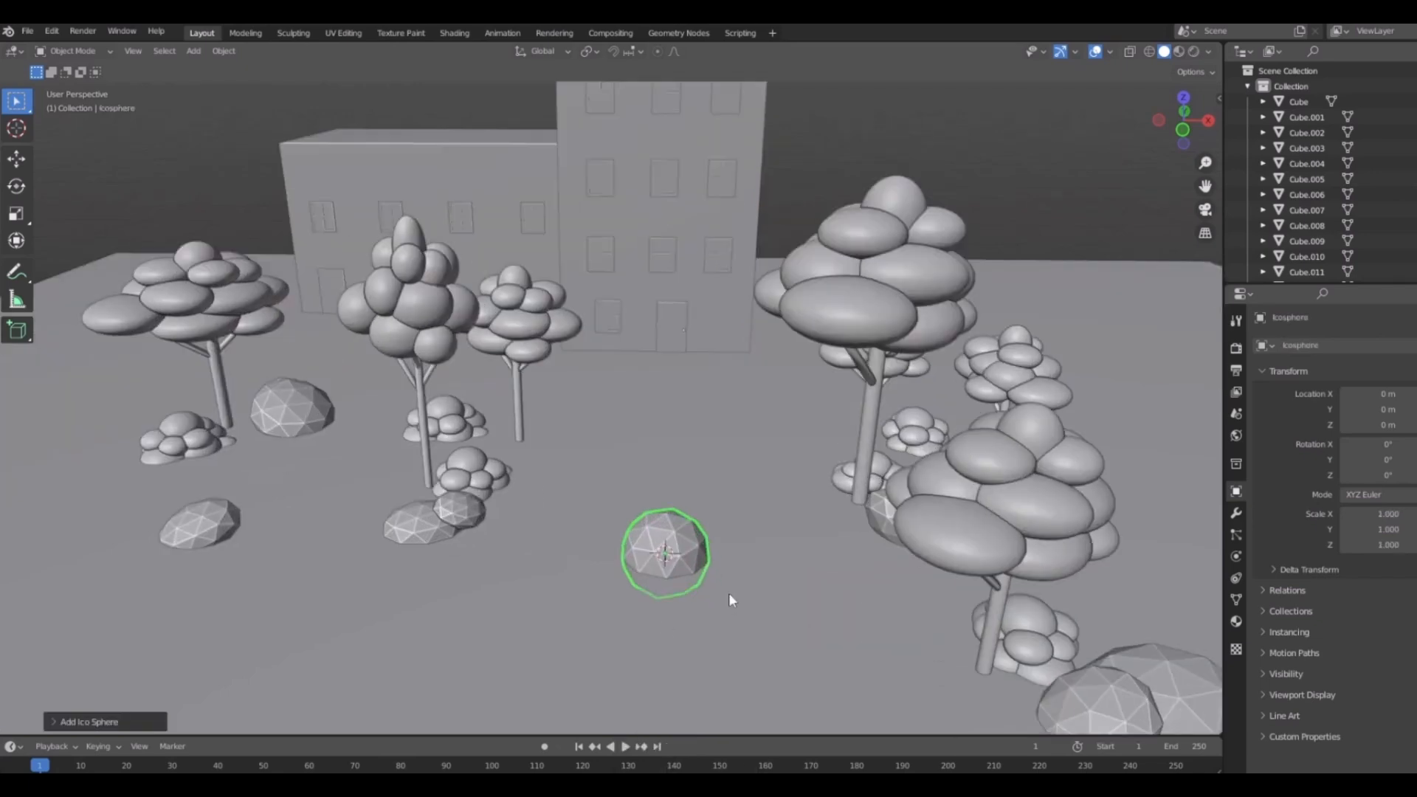
{"action": "scroll", "coordinate": [668, 594], "scroll_direction": "down", "scroll_amount": 5}
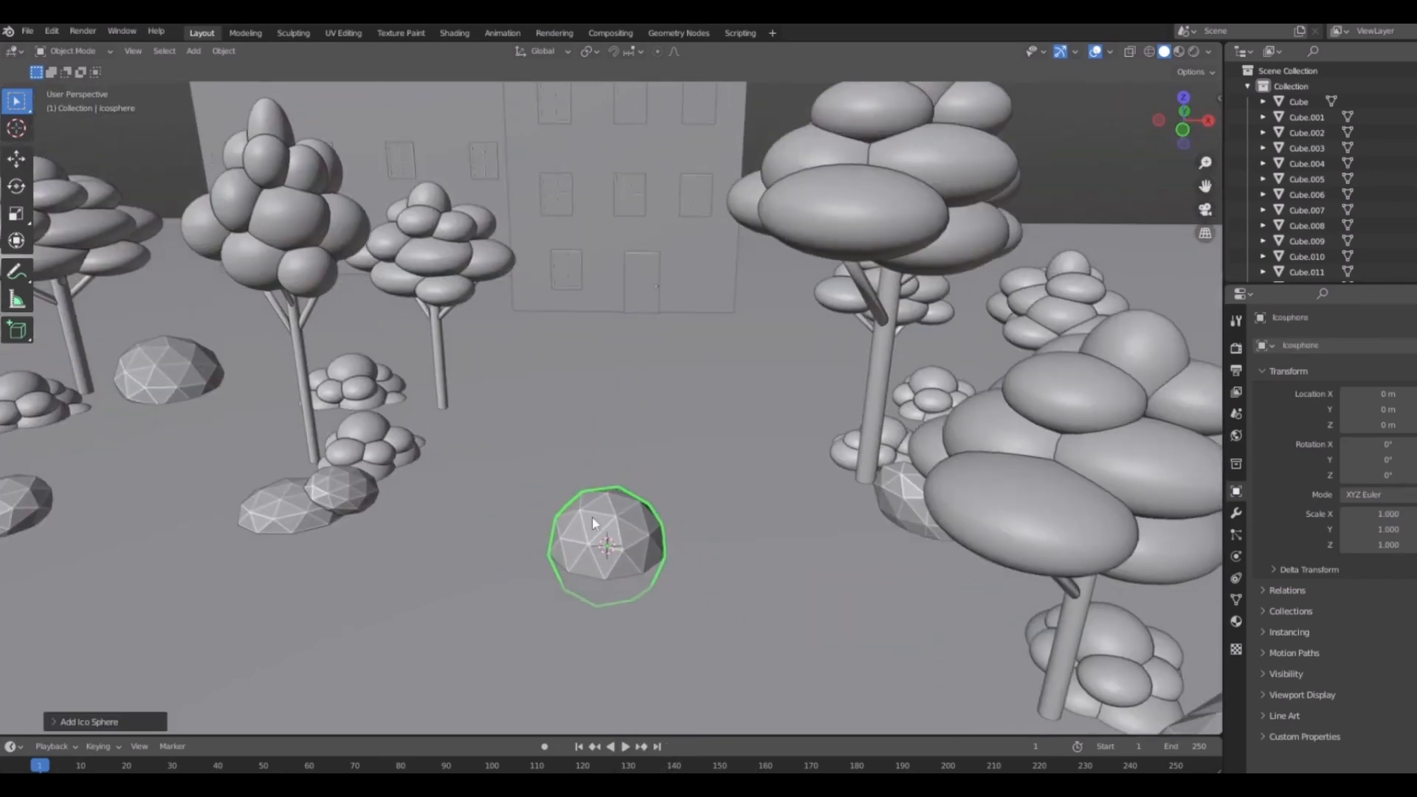
Flatten the ico sphere along Z and shrink it, to a scale of about 0.609 in X and Y and 0.268 in Z.
{"action": "key", "text": "s"}
{"action": "key", "text": "z"}
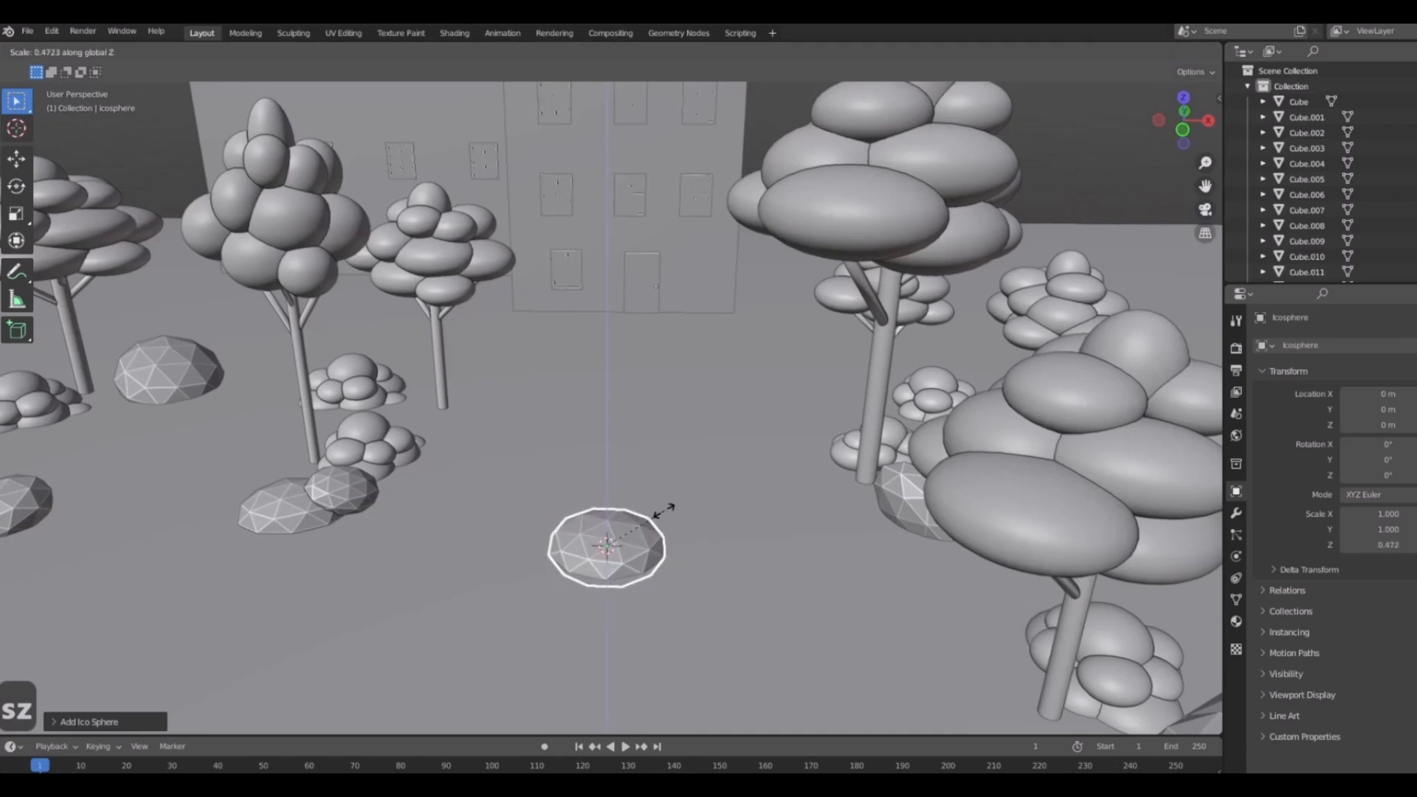
{"action": "left_click", "coordinate": [671, 533]}
{"action": "middle_click_drag", "start_coordinate": [671, 533], "coordinate": [866, 625]}
{"action": "key", "text": "s"}
{"action": "left_click", "coordinate": [775, 600]}
Move the flattened stone across the ground to just in front of the tall building's door.
{"action": "key", "text": "KP_7"}
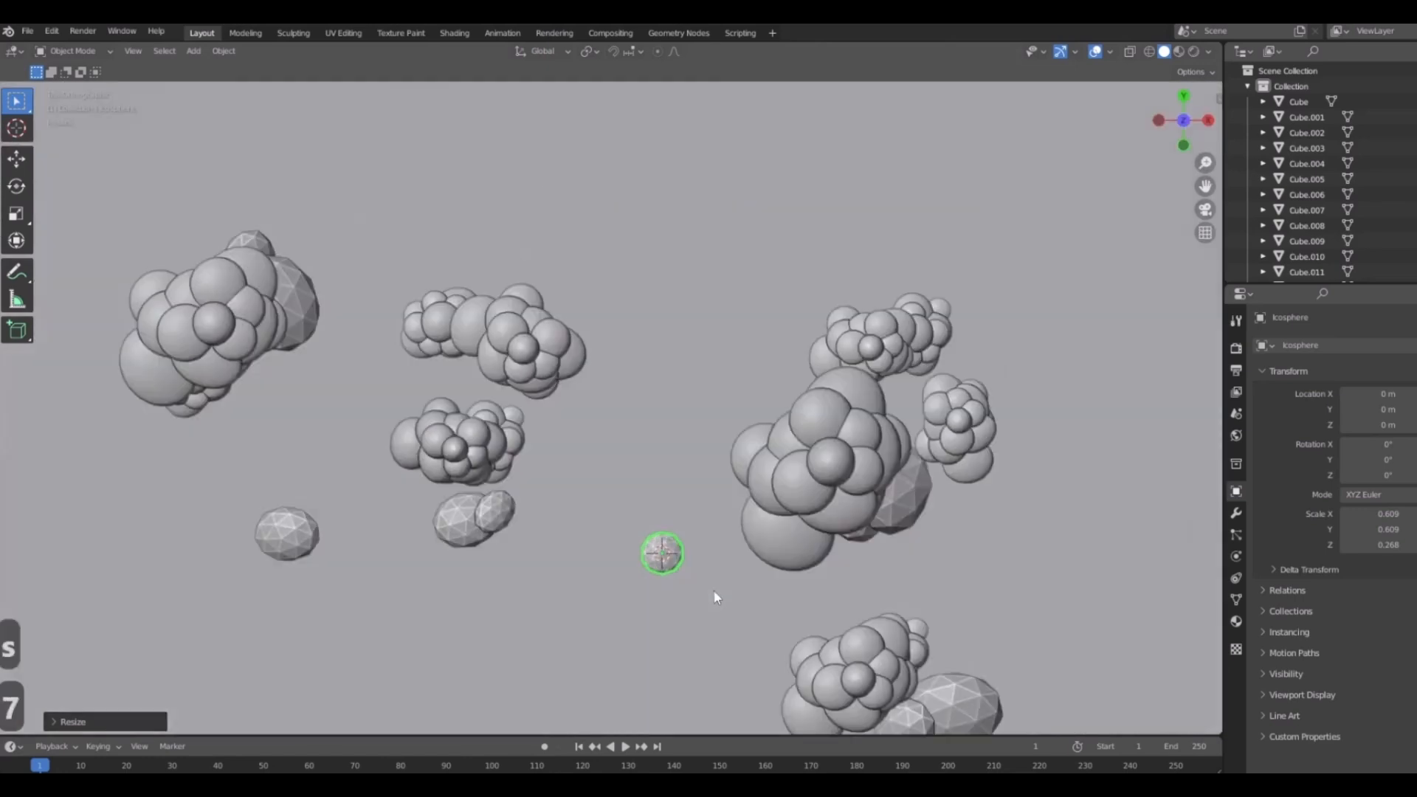
{"action": "key", "text": "g"}
{"action": "left_click", "coordinate": [687, 214]}
{"action": "scroll", "coordinate": [697, 236], "scroll_direction": "down", "scroll_amount": 1}
{"action": "middle_click_drag", "start_coordinate": [712, 262], "coordinate": [738, 576], "text": "shift"}
{"action": "key", "text": "g"}
{"action": "left_click", "coordinate": [713, 461]}
Sink the stone partly into the ground at Z about -0.121 m and shrink it to an X and Y scale of about 0.529.
{"action": "scroll", "coordinate": [632, 401], "scroll_direction": "up", "scroll_amount": 9}
{"action": "key", "text": "g"}
{"action": "key", "text": "z"}
{"action": "left_click", "coordinate": [751, 509]}
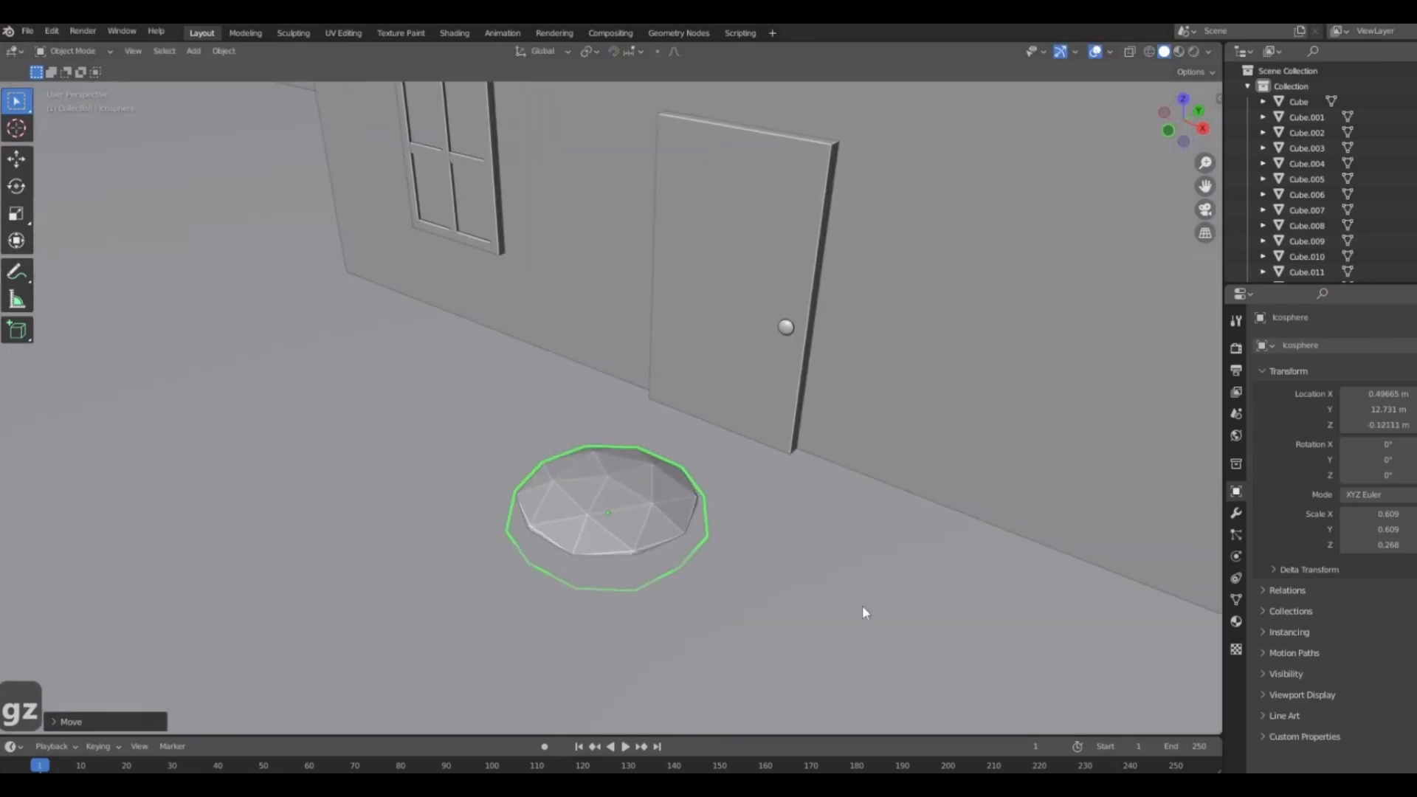
{"action": "key", "text": "s"}
{"action": "left_click", "coordinate": [653, 555]}
Duplicate the stone to a spot farther from the door, at Y about 11.56 m.
{"action": "middle_click_drag", "start_coordinate": [654, 553], "coordinate": [741, 399]}
{"action": "key", "text": "7"}
{"action": "scroll", "coordinate": [746, 591], "scroll_direction": "down", "scroll_amount": 1}
{"action": "key", "text": "shift+s"}
{"action": "key", "text": "shift+d"}
{"action": "left_click", "coordinate": [559, 512]}
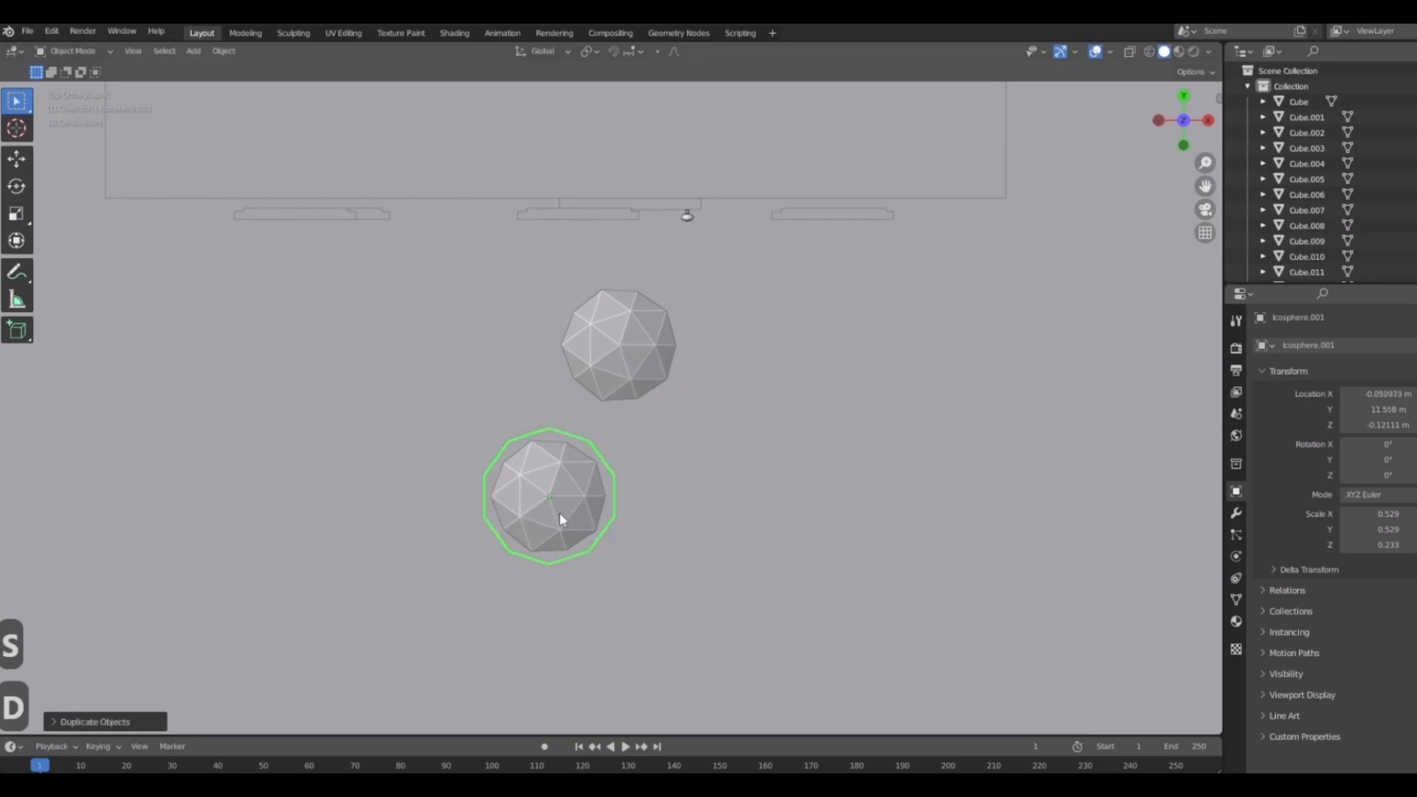
Shrink the second stone, widen it along X into an oval, rotate it about Z and move it nearer the first stone.
{"action": "key", "text": "s"}
{"action": "left_click", "coordinate": [723, 592]}
{"action": "key", "text": "s"}
{"action": "key", "text": "x"}
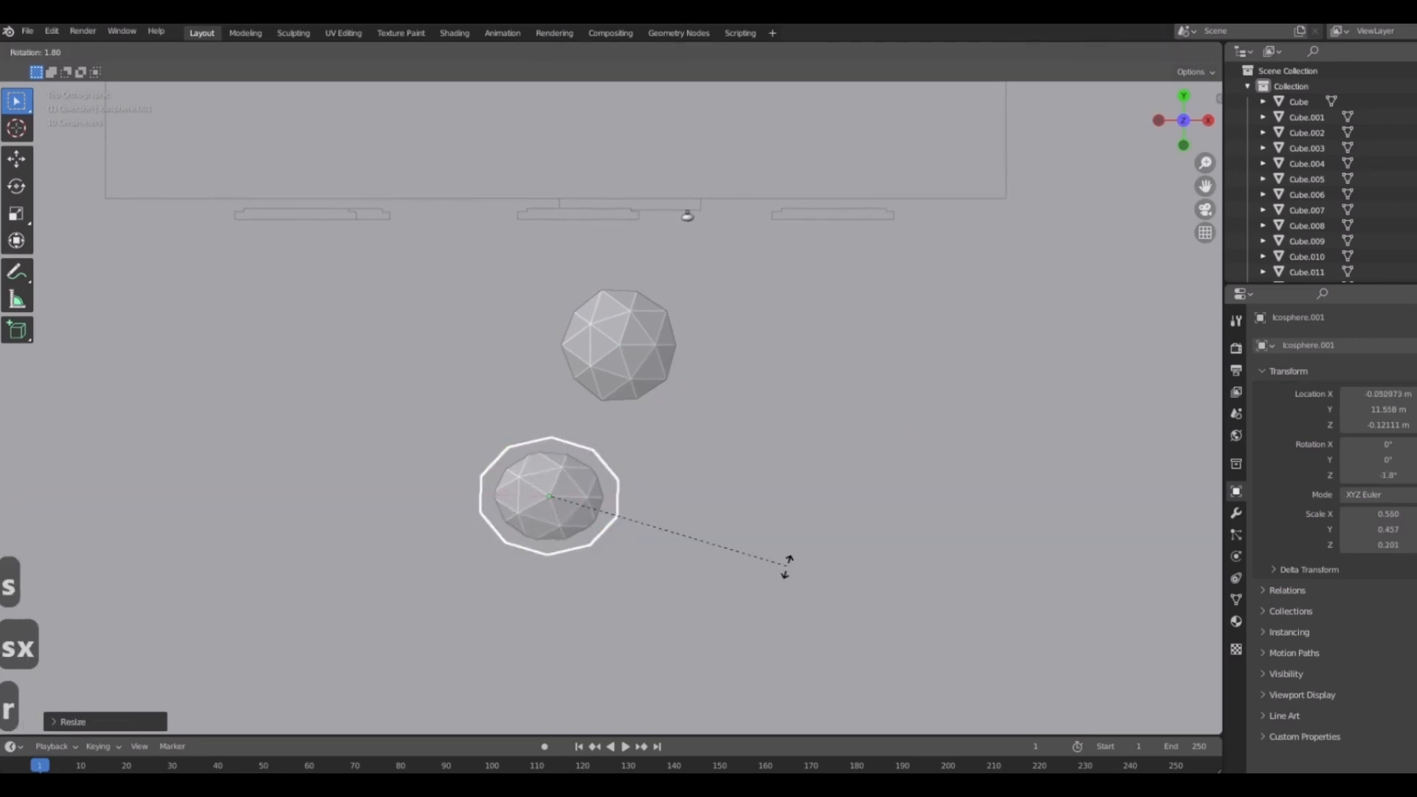
{"action": "left_click", "coordinate": [787, 562]}
{"action": "key", "text": "r"}
{"action": "left_click", "coordinate": [714, 659]}
{"action": "key", "text": "g"}
{"action": "left_click", "coordinate": [664, 600]}
Duplicate the second stone to the opposite side of the path and rotate the copy to about -102° around Z.
{"action": "scroll", "coordinate": [669, 516], "scroll_direction": "down", "scroll_amount": 4}
{"action": "key", "text": "shift+d"}
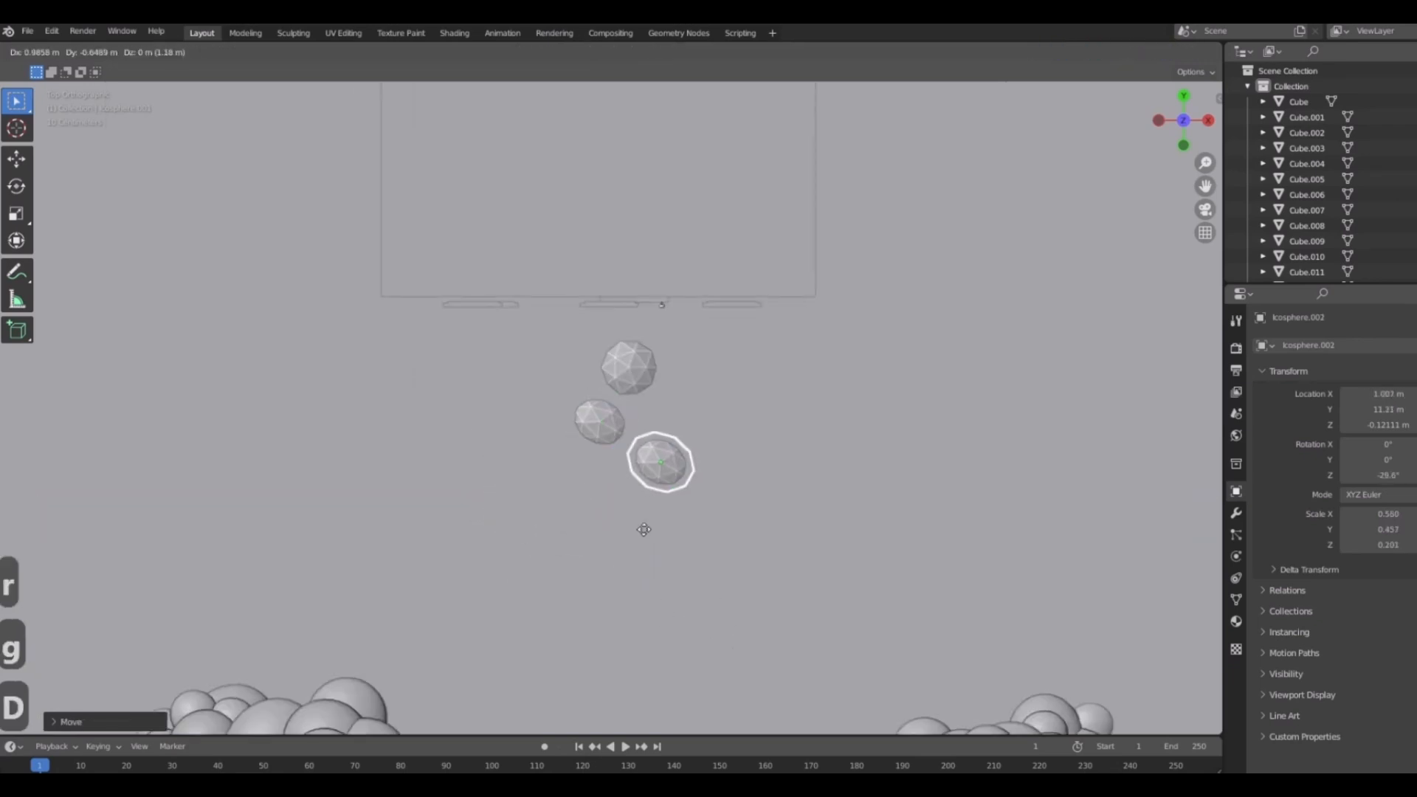
{"action": "left_click", "coordinate": [645, 535]}
{"action": "key", "text": "r"}
{"action": "left_click", "coordinate": [620, 601]}
Enlarge the third stone along global X and shift it closer to the other two stones.
{"action": "key", "text": "s"}
{"action": "key", "text": "x"}
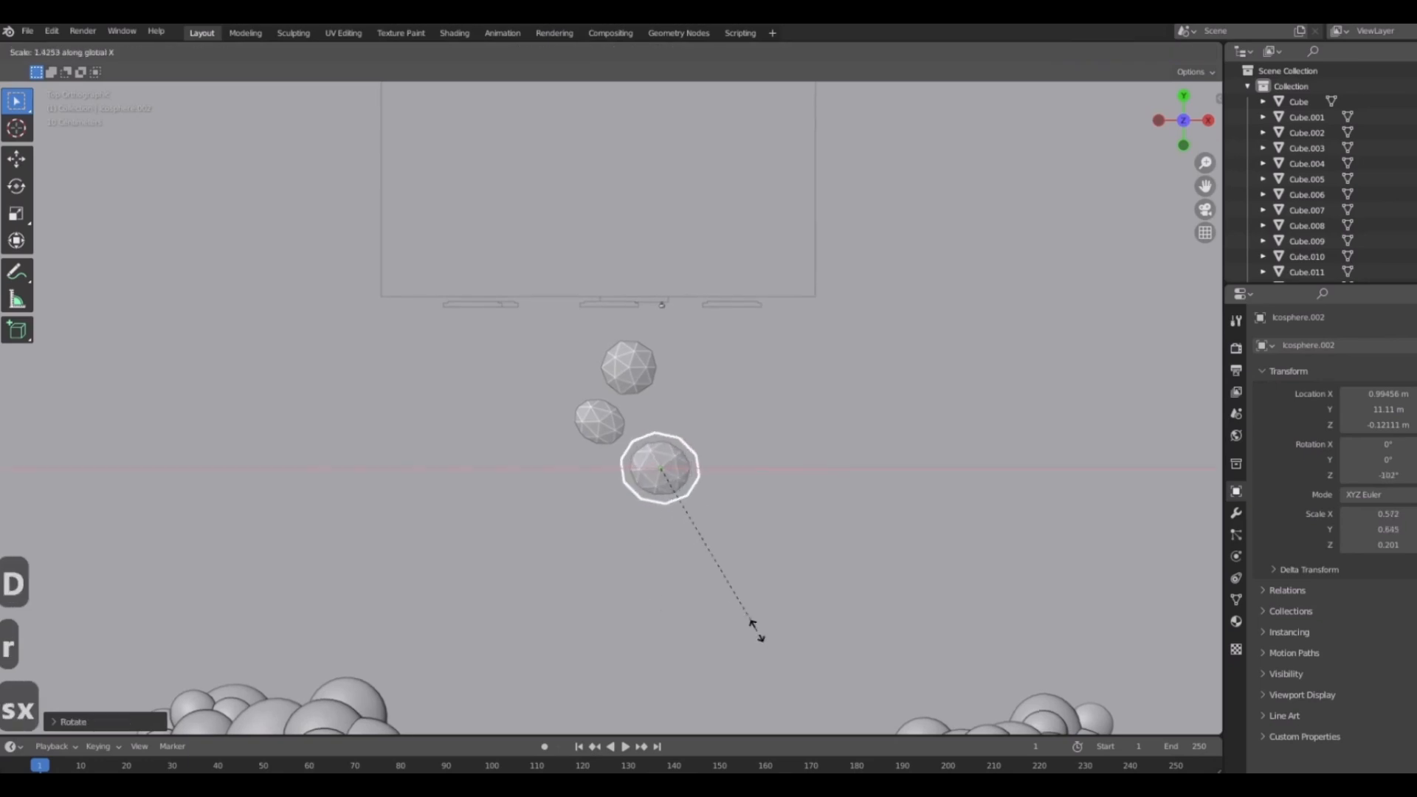
{"action": "left_click", "coordinate": [750, 625]}
{"action": "scroll", "coordinate": [661, 502], "scroll_direction": "up", "scroll_amount": 4}
{"action": "key", "text": "g"}
{"action": "left_click", "coordinate": [701, 487]}
Duplicate the third stone to Y about 10.36 m and shrink the copy to a scale of about 0.405 by 0.438 by 0.143.
{"action": "middle_click_drag", "start_coordinate": [723, 565], "coordinate": [716, 490], "text": "shift"}
{"action": "key", "text": "shift+d"}
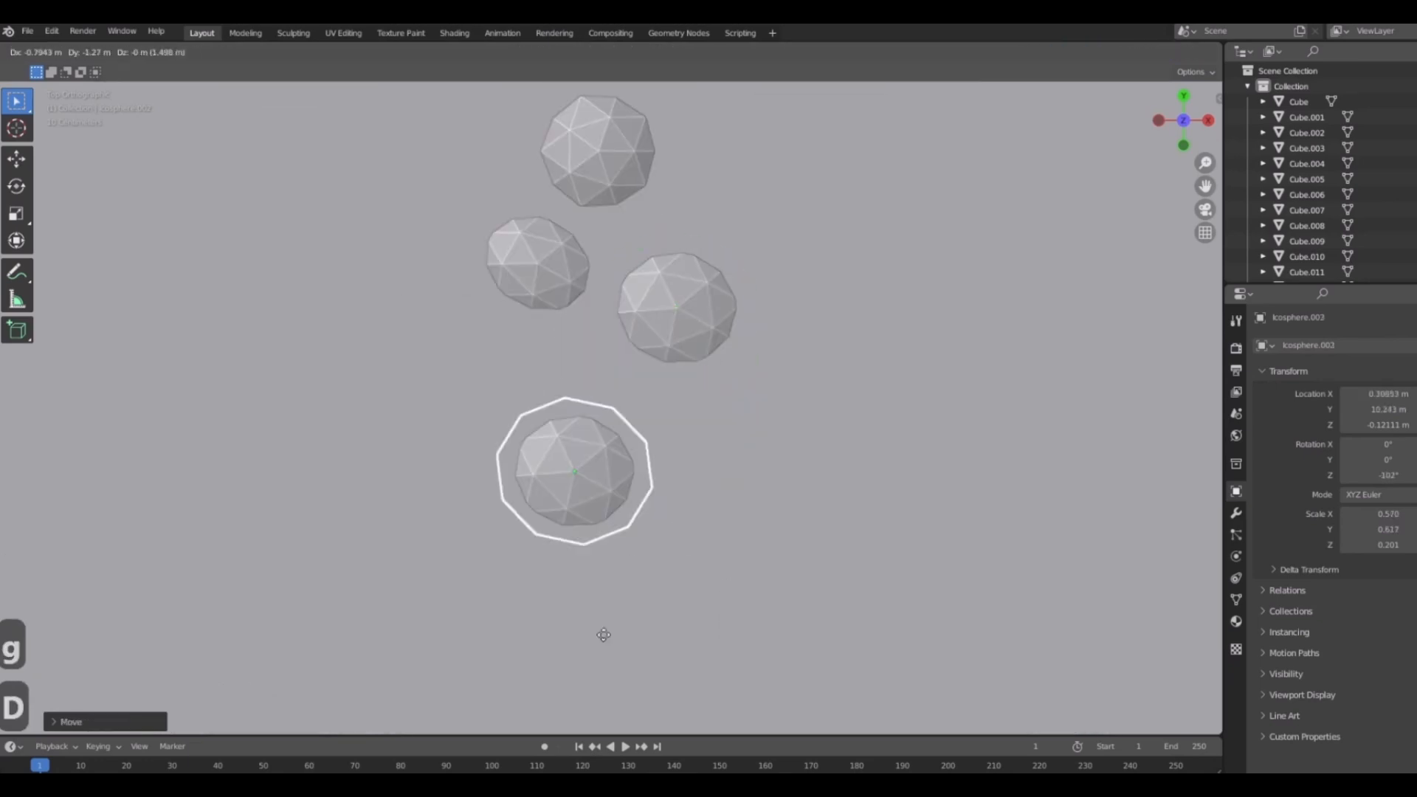
{"action": "left_click", "coordinate": [616, 620]}
{"action": "middle_click_drag", "start_coordinate": [686, 578], "coordinate": [564, 488]}
{"action": "scroll", "coordinate": [664, 513], "scroll_direction": "up", "scroll_amount": 3}
{"action": "key", "text": "s"}
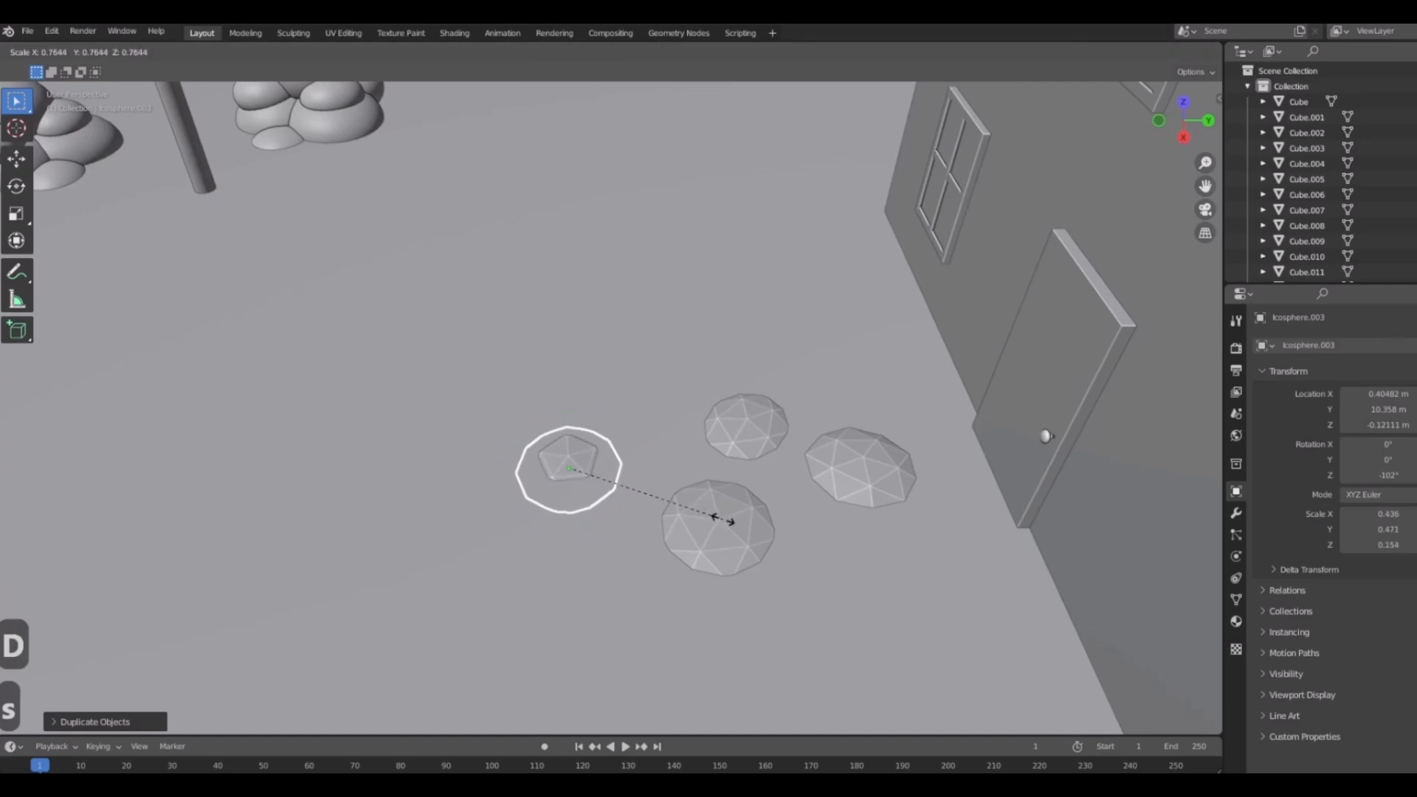
{"action": "left_click", "coordinate": [710, 519]}
Move the fourth stone closer to the others, to Y about 10.87 m, and adjust its height to about -0.095 m.
{"action": "key", "text": "g"}
{"action": "key", "text": "z"}
{"action": "left_click", "coordinate": [627, 552]}
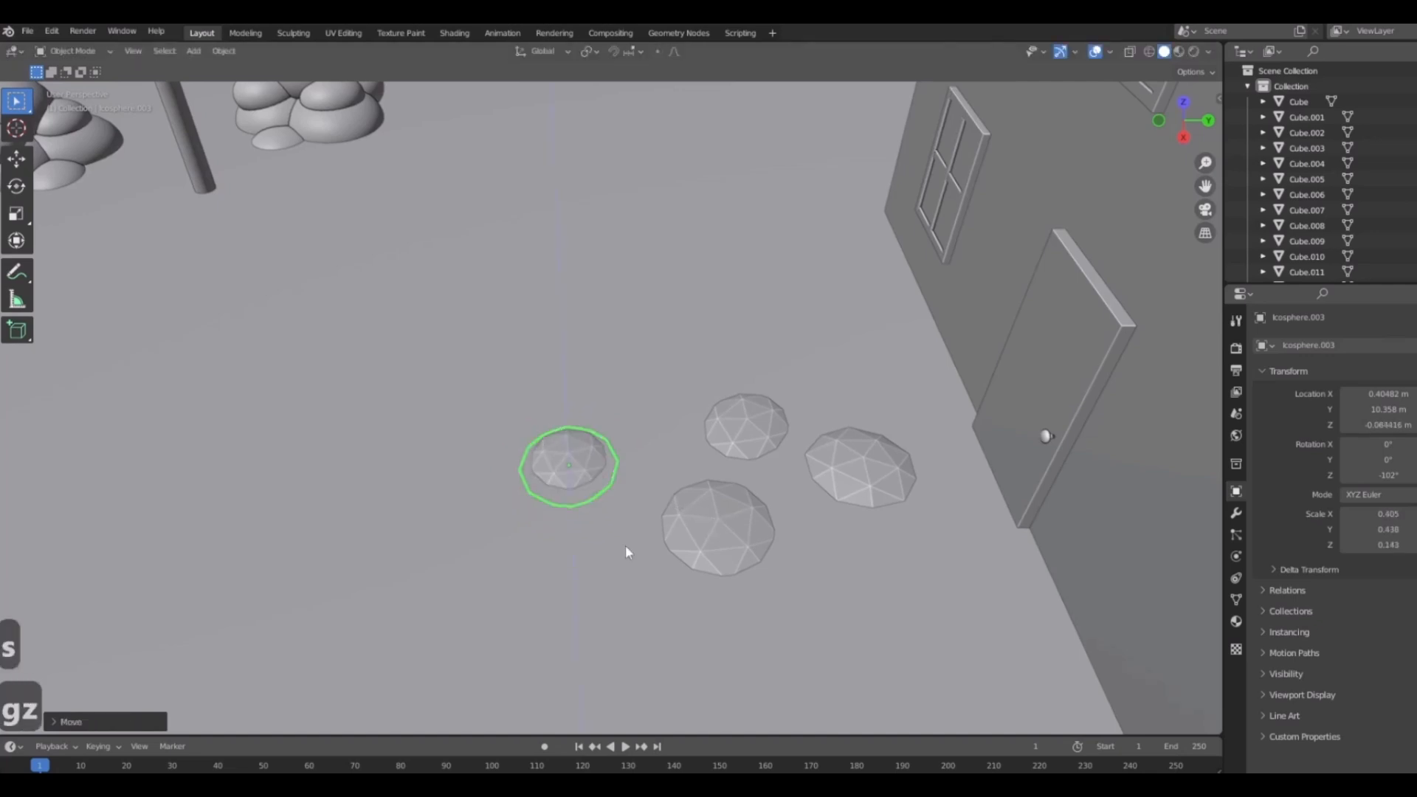
{"action": "key", "text": "g"}
{"action": "left_click", "coordinate": [790, 540]}
{"action": "key", "text": "g"}
{"action": "key", "text": "z"}
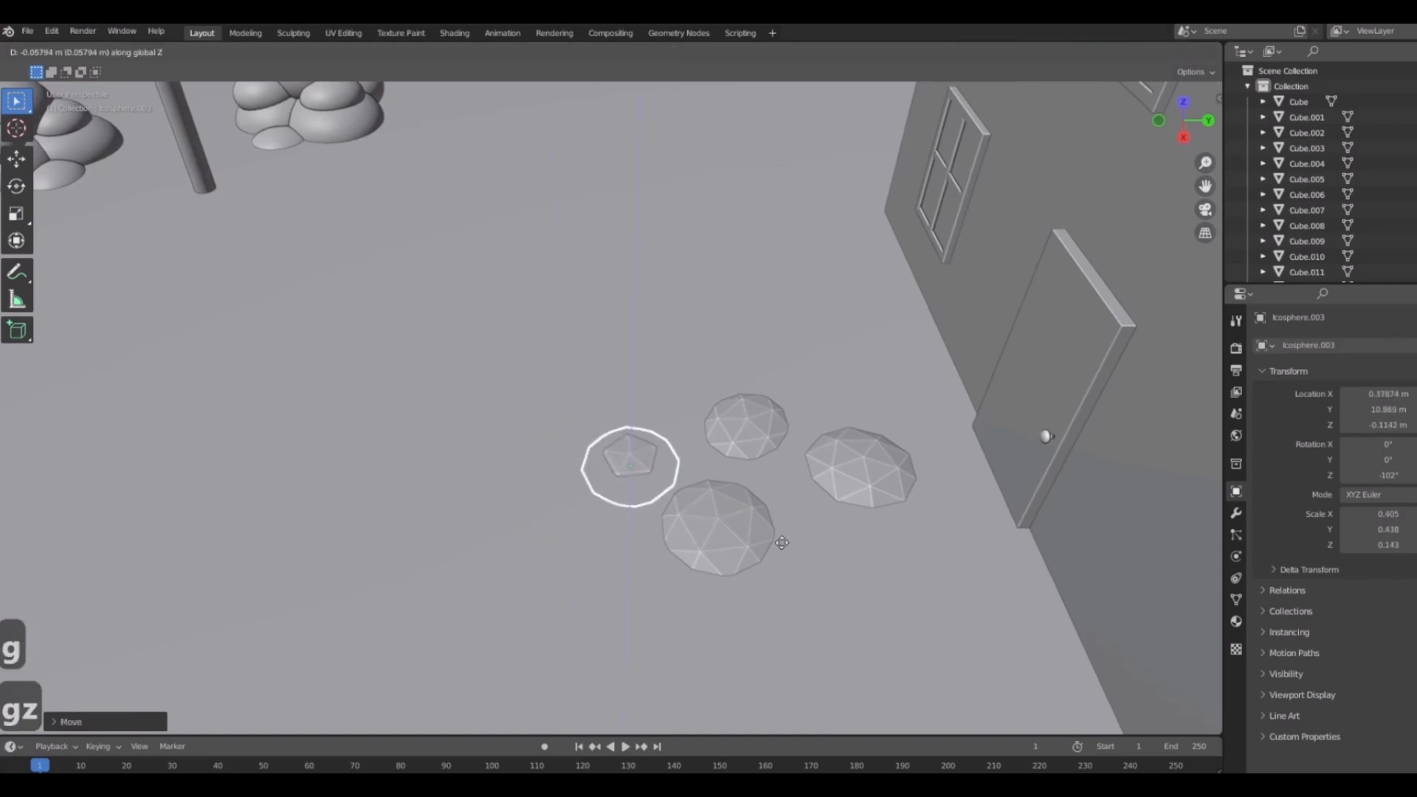
{"action": "left_click", "coordinate": [782, 541]}
Duplicate the fourth stone farther from the door to extend the path, at Y about 9.8 m.
{"action": "scroll", "coordinate": [744, 558], "scroll_direction": "down", "scroll_amount": 7}
{"action": "middle_click_drag", "start_coordinate": [605, 569], "coordinate": [761, 553]}
{"action": "scroll", "coordinate": [761, 554], "scroll_direction": "down", "scroll_amount": 3}
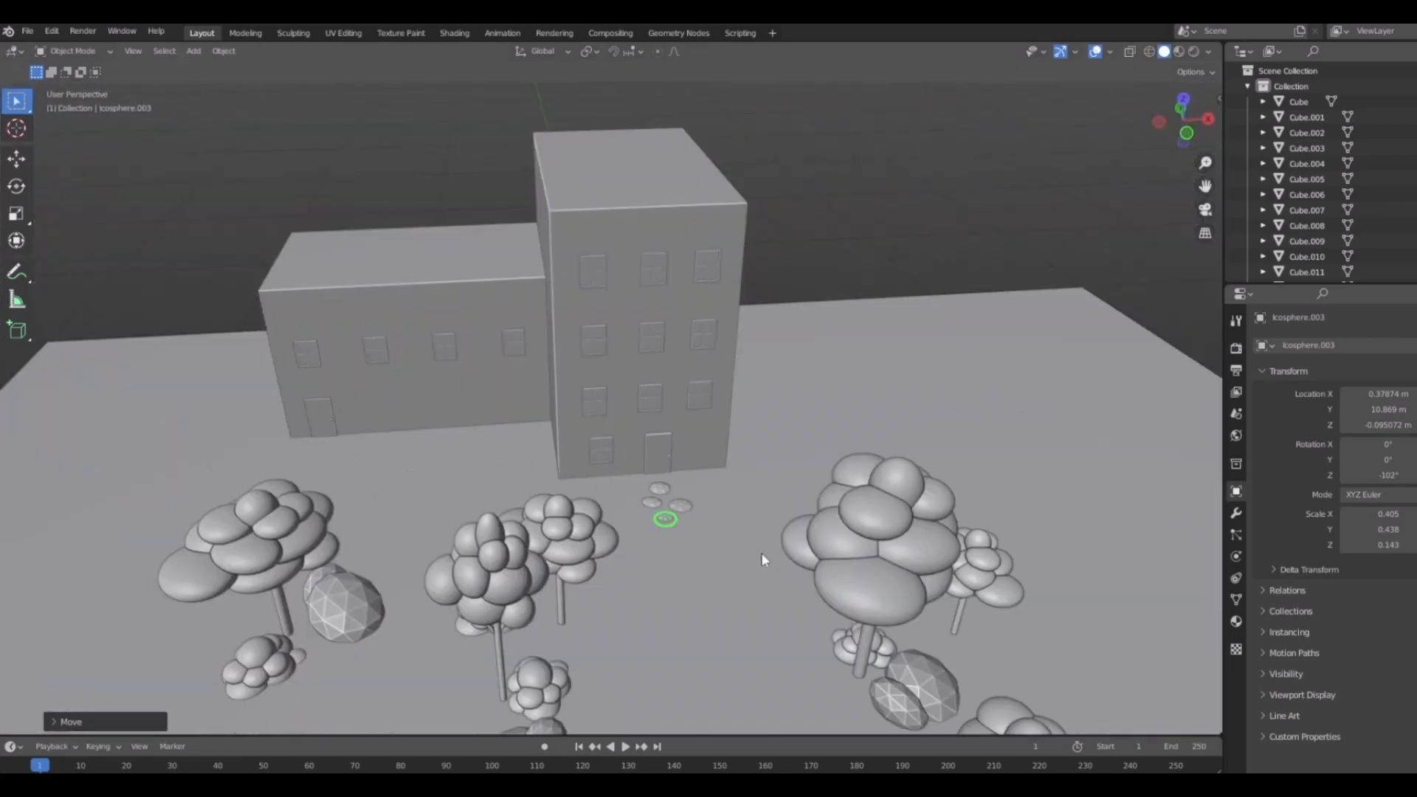
{"action": "middle_click_drag", "start_coordinate": [760, 552], "coordinate": [676, 512]}
{"action": "scroll", "coordinate": [692, 543], "scroll_direction": "up", "scroll_amount": 4}
{"action": "key", "text": "KP_7"}
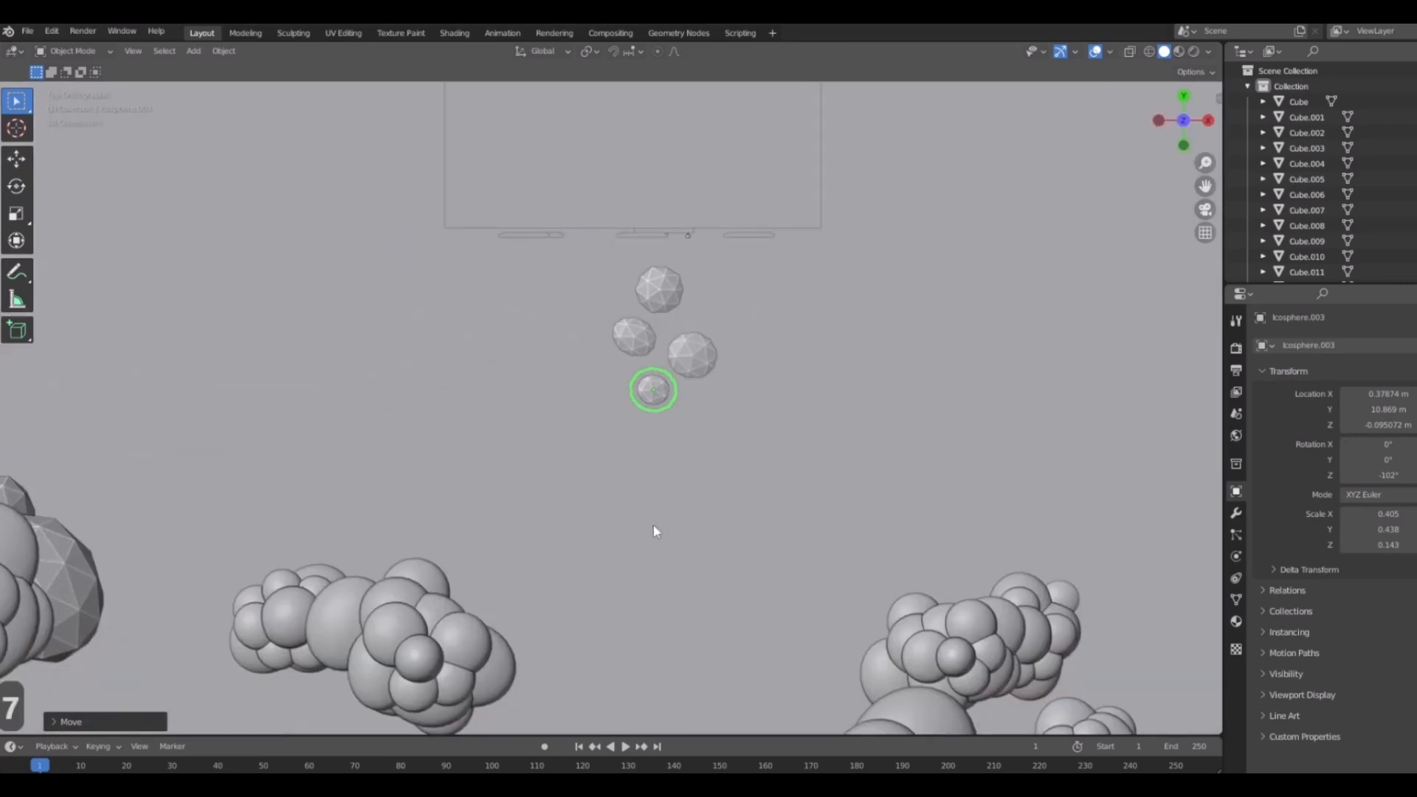
{"action": "key", "text": "shift+d"}
{"action": "left_click", "coordinate": [671, 578]}
Rotate the fifth stone to about -145° around Z and enlarge it to a scale of about 0.472 by 0.510 by 0.167.
{"action": "middle_click_drag", "start_coordinate": [779, 515], "coordinate": [746, 554]}
{"action": "key", "text": "r"}
{"action": "left_click", "coordinate": [749, 568]}
{"action": "key", "text": "s"}
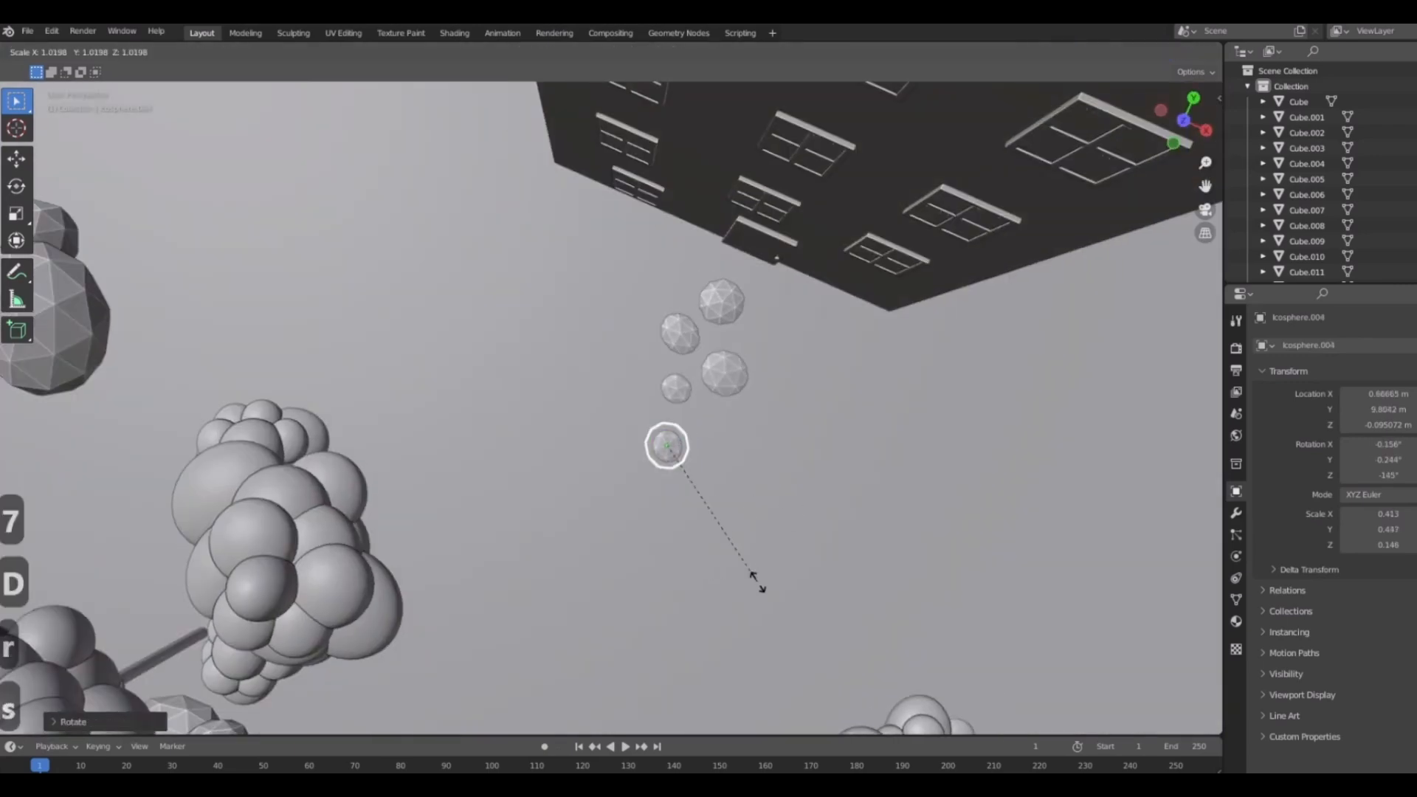
{"action": "left_click", "coordinate": [760, 584]}
{"action": "middle_click_drag", "start_coordinate": [737, 613], "coordinate": [751, 458]}
Duplicate the fifth stone along the Y axis, away from the door, to Y about 8.32 m.
{"action": "key", "text": "shift+d"}
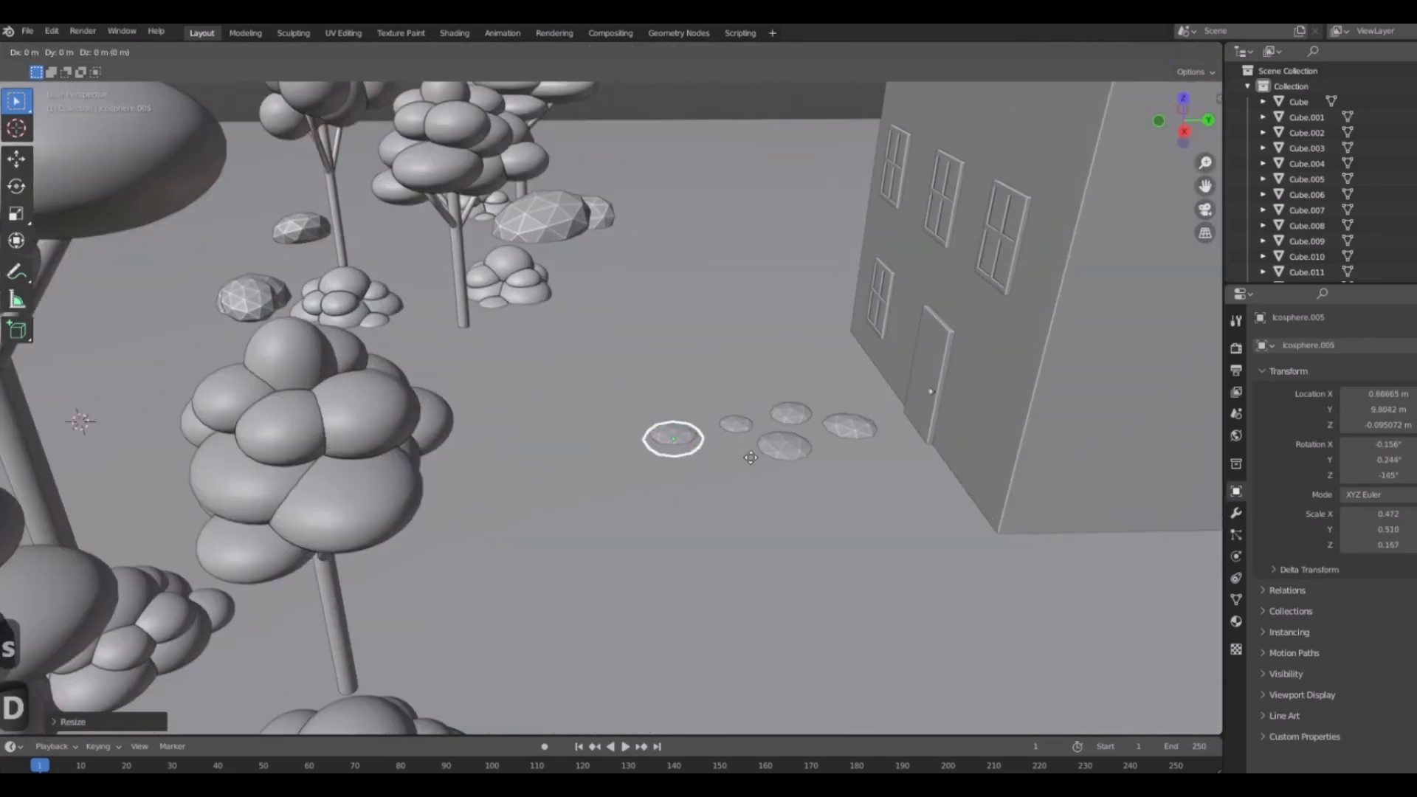
{"action": "key", "text": "y"}
{"action": "left_click", "coordinate": [659, 448]}
{"action": "middle_click_drag", "start_coordinate": [658, 449], "coordinate": [702, 510]}
{"action": "key", "text": "7"}
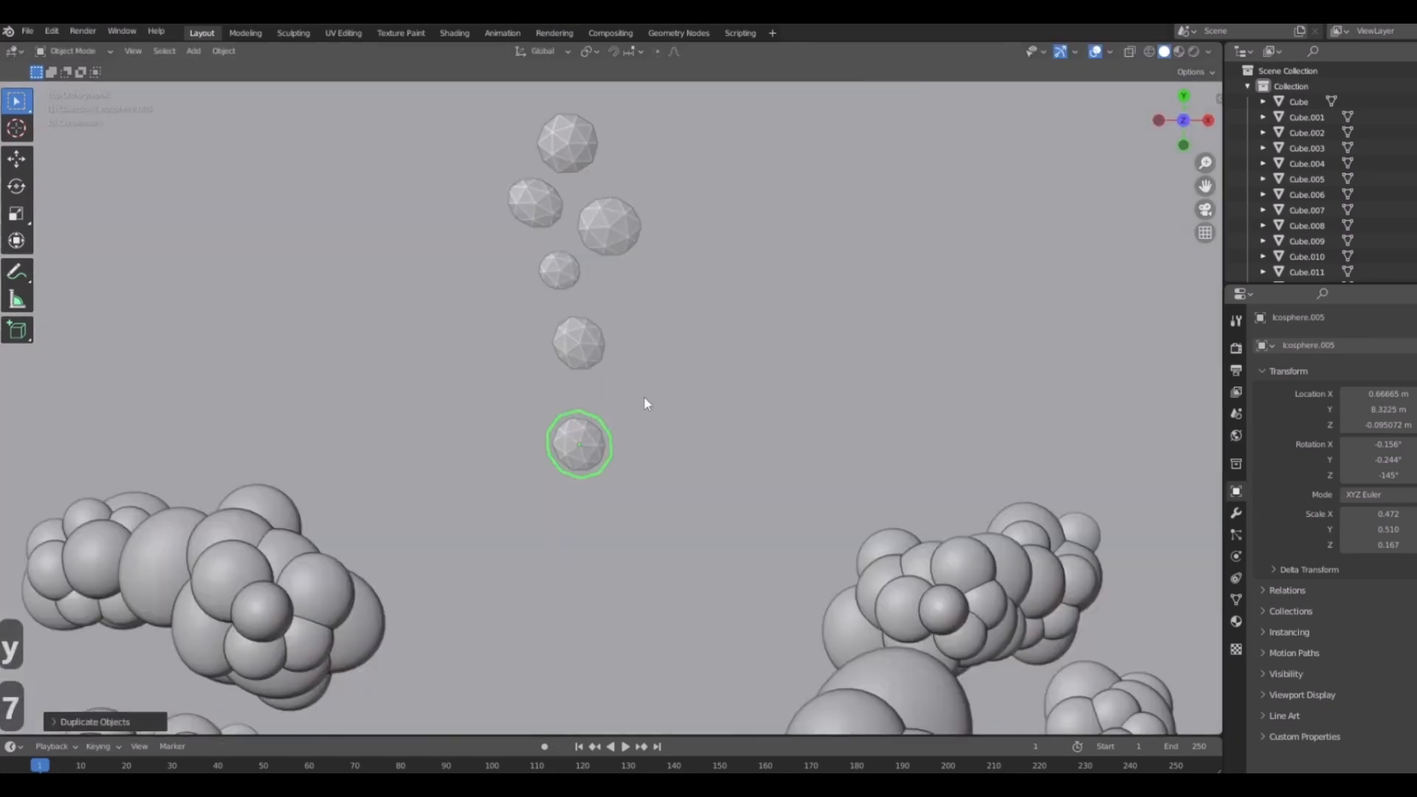
Shift the sixth stone to X about 0.31 m, Y about 8.72 m, rotate it to about -161° around Z and shrink it slightly.
{"action": "middle_click_drag", "start_coordinate": [644, 396], "coordinate": [692, 514], "text": "shift"}
{"action": "key", "text": "g"}
{"action": "left_click", "coordinate": [662, 553]}
{"action": "key", "text": "r"}
{"action": "left_click", "coordinate": [747, 676]}
{"action": "key", "text": "s"}
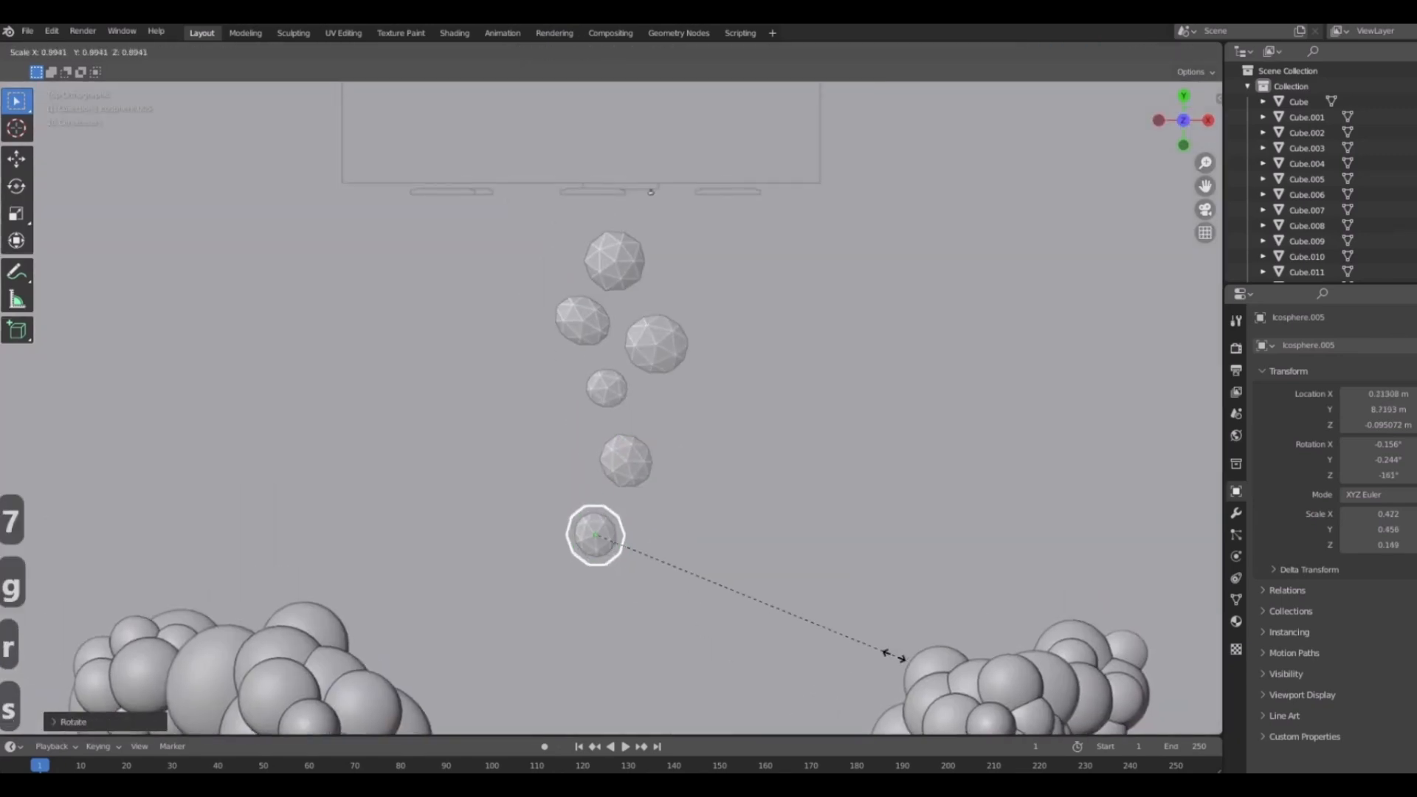
{"action": "left_click", "coordinate": [860, 653]}
Examine the stepping-stone path and the whole scene with its buildings, trees and rocks from several angles.
{"action": "middle_click_drag", "start_coordinate": [797, 686], "coordinate": [838, 671]}
{"action": "left_click", "coordinate": [793, 591]}
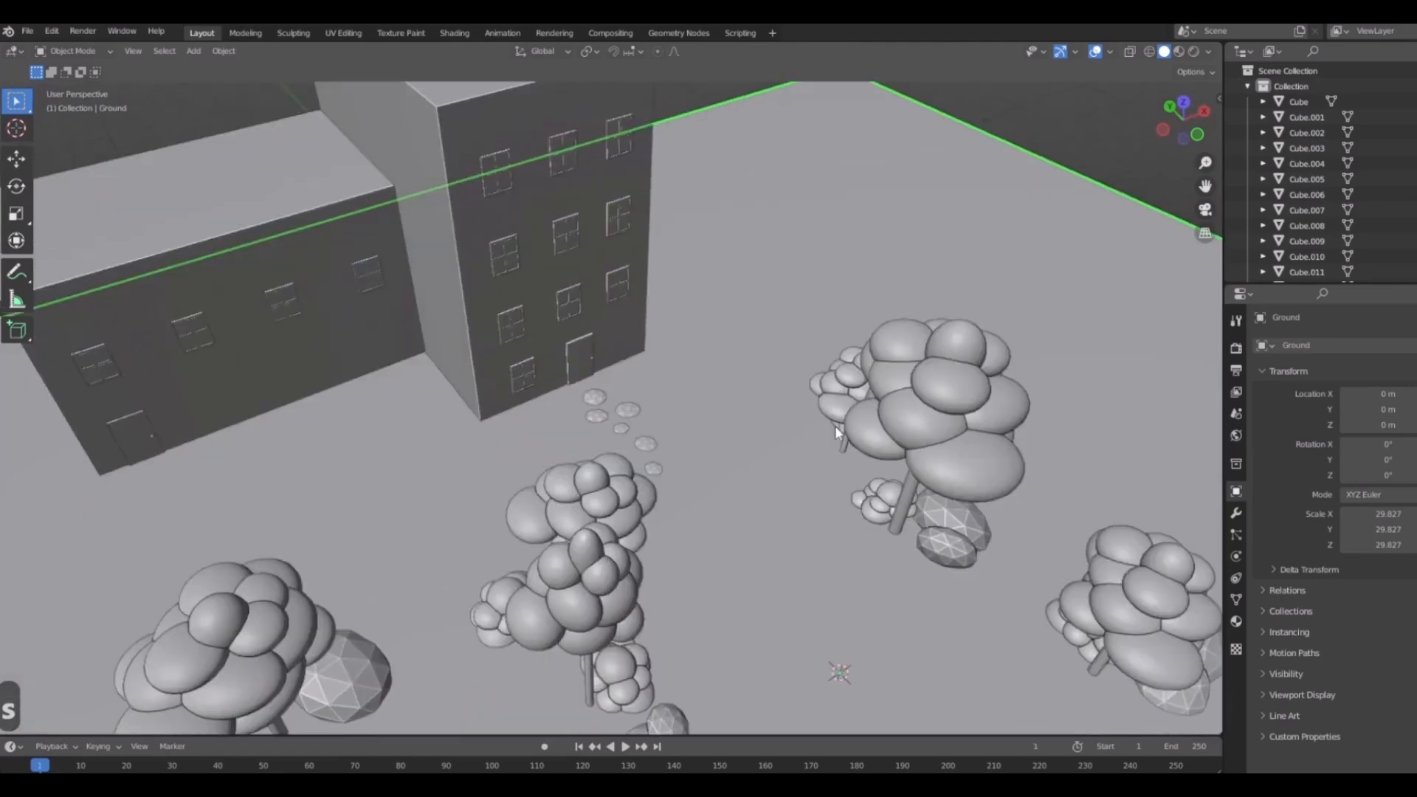
{"action": "scroll", "coordinate": [702, 546], "scroll_direction": "down", "scroll_amount": 1}
{"action": "scroll", "coordinate": [775, 545], "scroll_direction": "up", "scroll_amount": 5}
{"action": "middle_click_drag", "start_coordinate": [702, 546], "coordinate": [721, 608]}
{"action": "scroll", "coordinate": [775, 545], "scroll_direction": "down", "scroll_amount": 5}
{"action": "scroll", "coordinate": [721, 608], "scroll_direction": "up", "scroll_amount": 4}
{"action": "scroll", "coordinate": [816, 630], "scroll_direction": "down", "scroll_amount": 5}
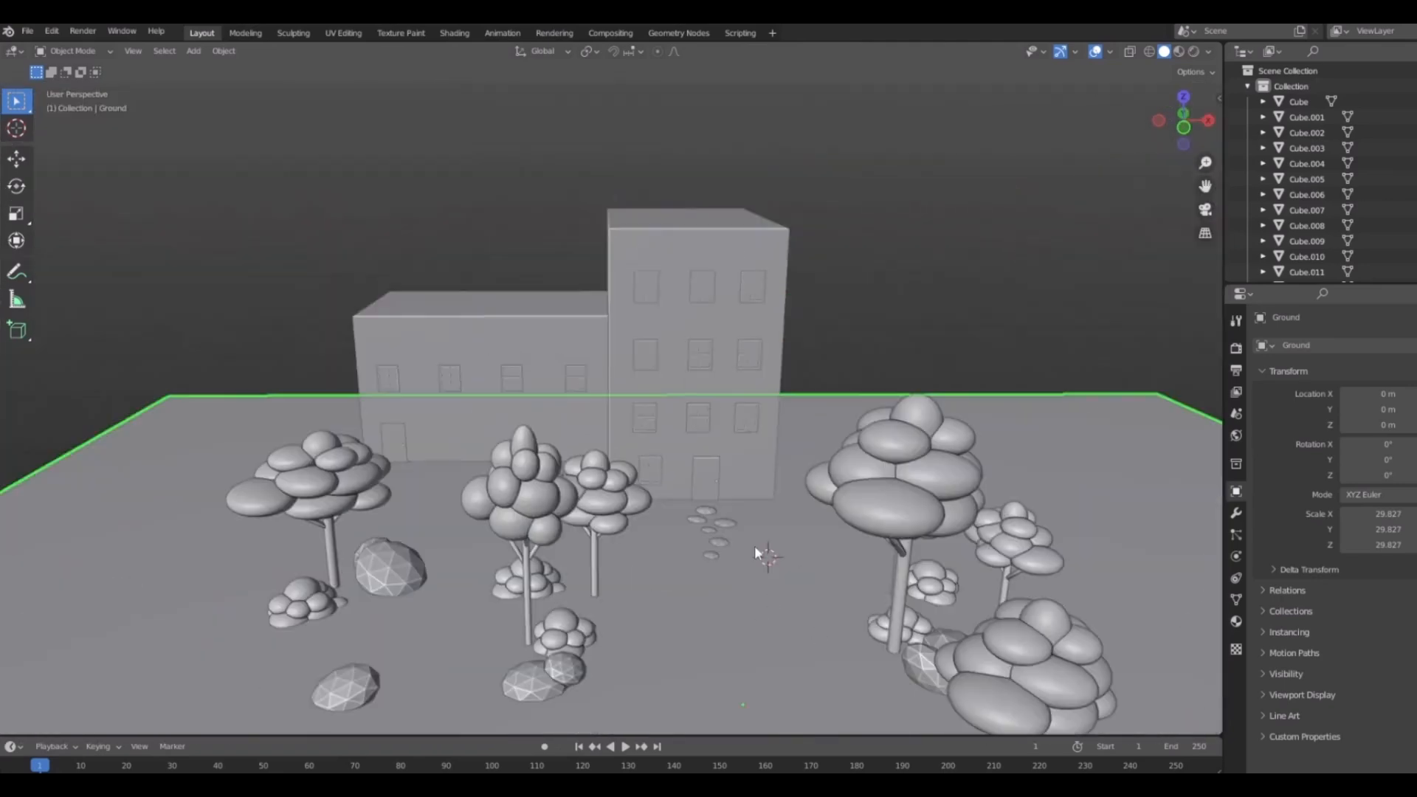
{"action": "key", "text": "shift+a"}
{"action": "mouse_move", "coordinate": [728, 476]}
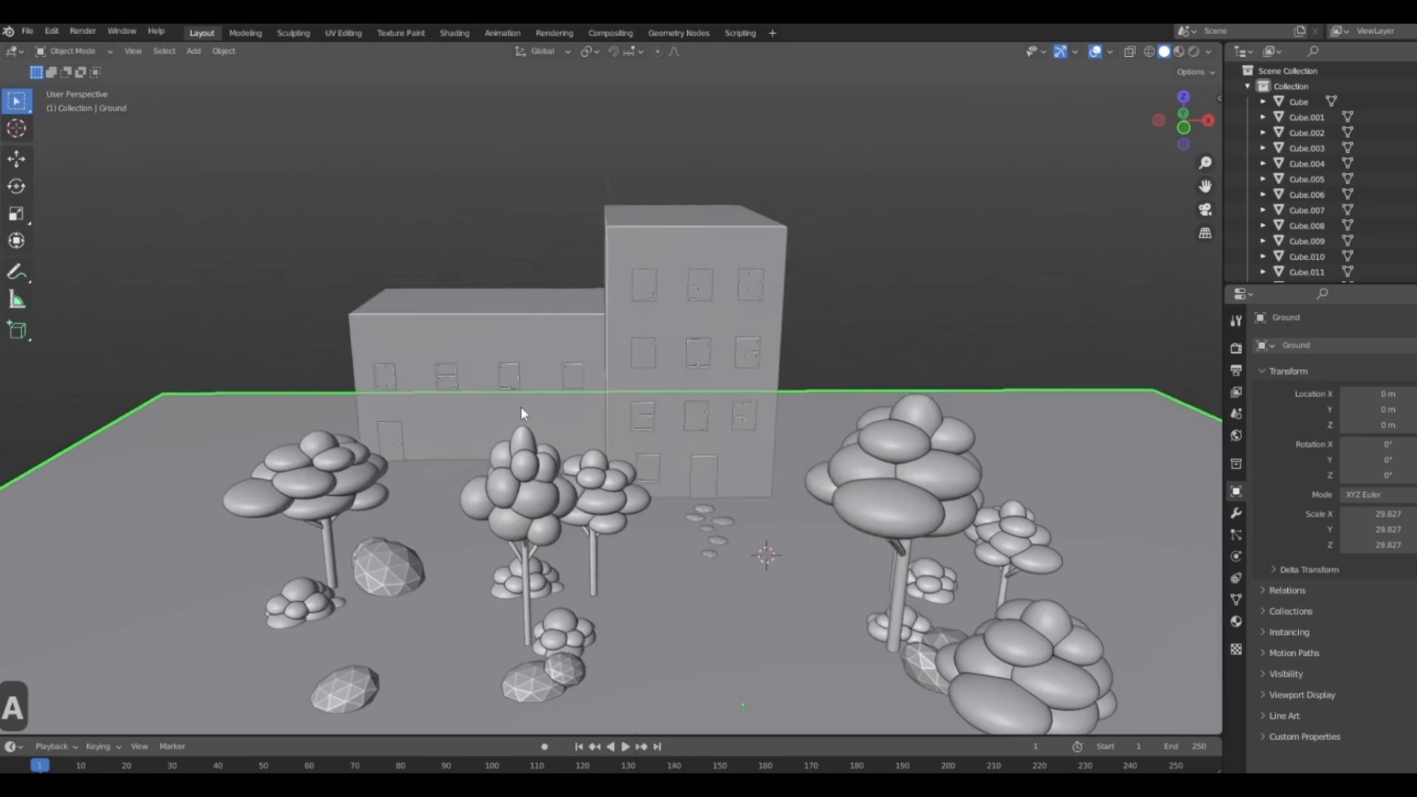
{"action": "middle_click_drag", "start_coordinate": [520, 405], "coordinate": [546, 436]}
{"action": "middle_click_drag", "start_coordinate": [546, 436], "coordinate": [672, 547], "text": "shift"}
{"action": "scroll", "coordinate": [800, 458], "scroll_direction": "up", "scroll_amount": 2}
{"action": "scroll", "coordinate": [799, 457], "scroll_direction": "down", "scroll_amount": 5}
{"action": "scroll", "coordinate": [672, 547], "scroll_direction": "up", "scroll_amount": 5}
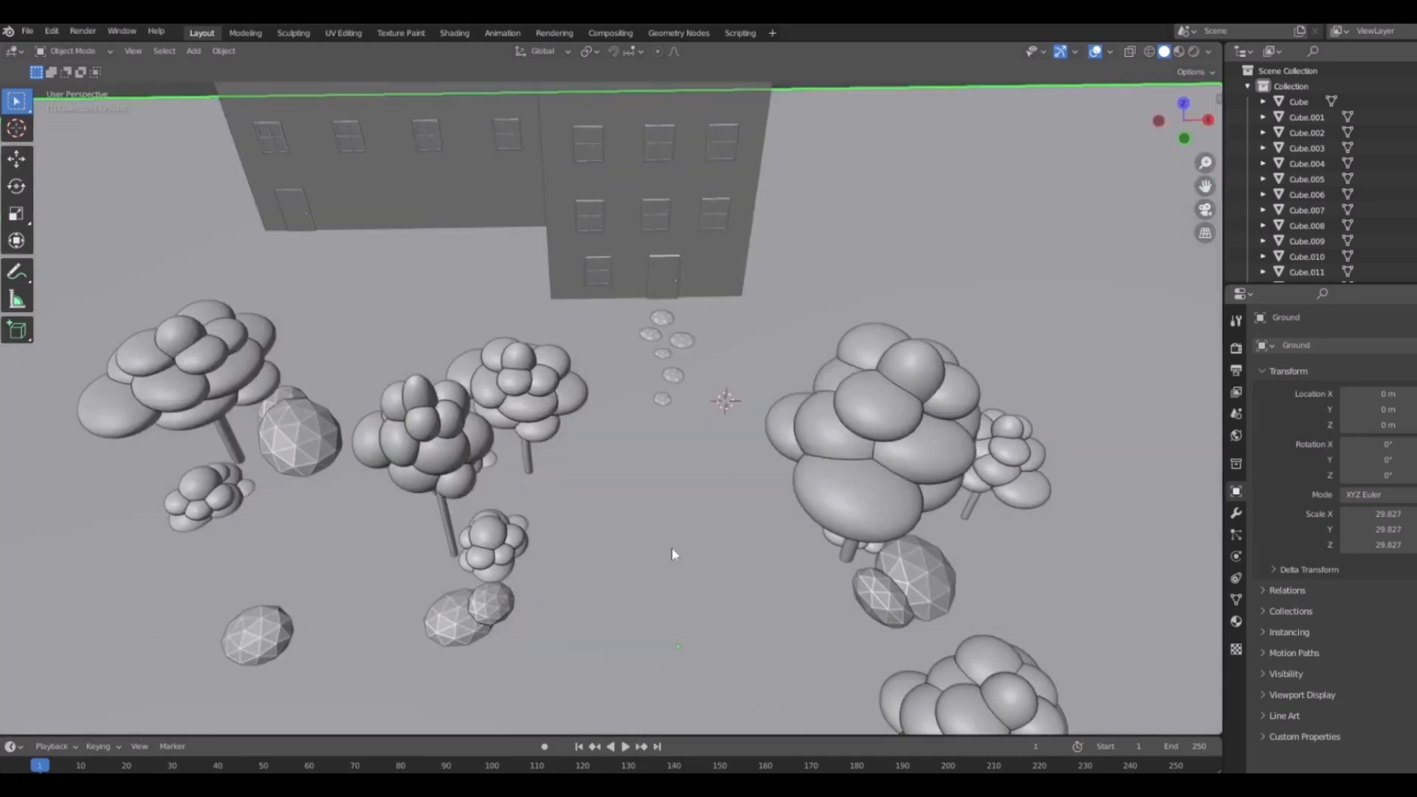
Raise all four windows of the low building together along Z to a height of about 4.86 m.
{"action": "scroll", "coordinate": [683, 473], "scroll_direction": "down", "scroll_amount": 2}
{"action": "middle_click_drag", "start_coordinate": [692, 400], "coordinate": [726, 509], "text": "shift"}
{"action": "scroll", "coordinate": [502, 318], "scroll_direction": "up", "scroll_amount": 5}
{"action": "left_click", "coordinate": [493, 313]}
{"action": "middle_click_drag", "start_coordinate": [479, 336], "coordinate": [686, 443]}
{"action": "scroll", "coordinate": [648, 521], "scroll_direction": "up", "scroll_amount": 4}
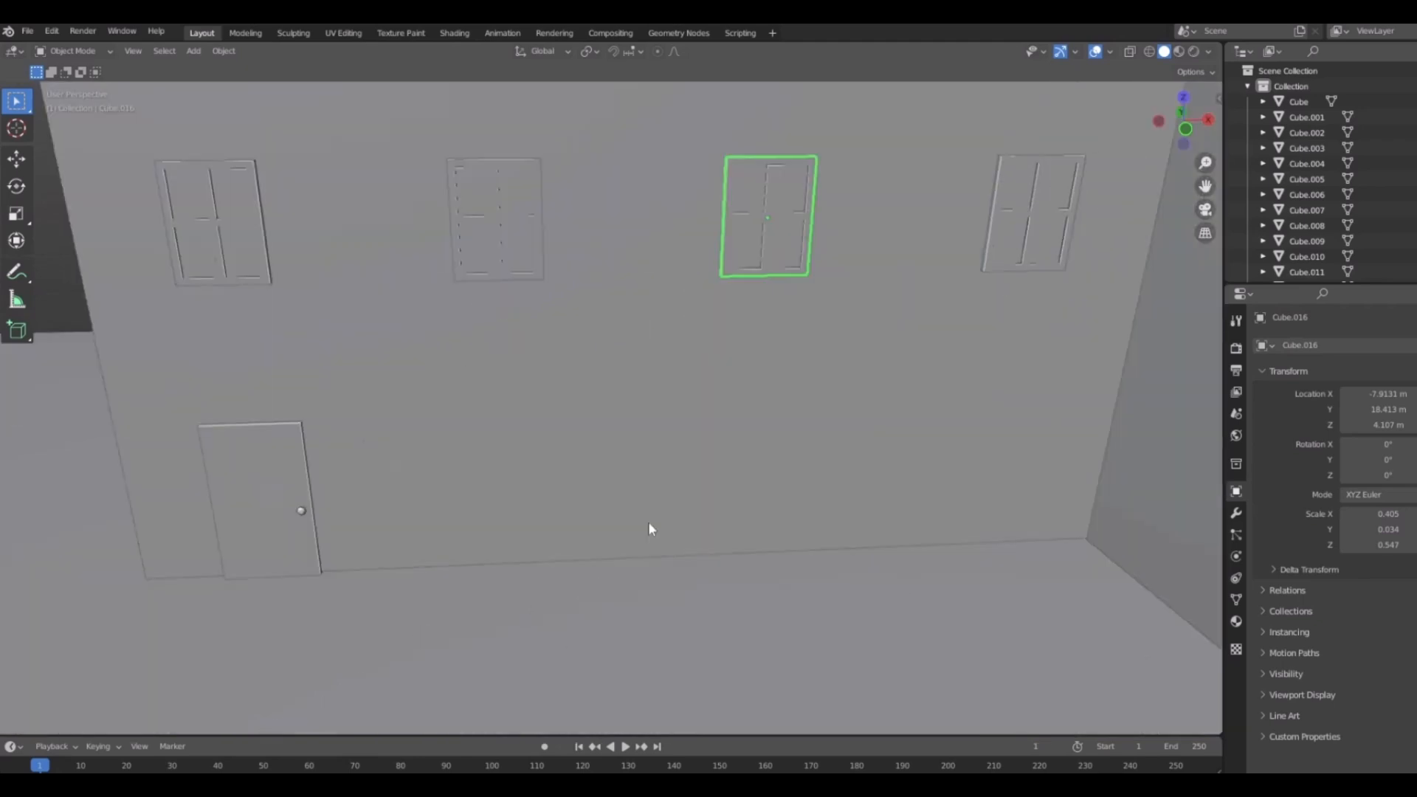
{"action": "scroll", "coordinate": [648, 521], "scroll_direction": "down", "scroll_amount": 4}
{"action": "left_click", "coordinate": [626, 388]}
{"action": "left_click", "coordinate": [588, 387]}
{"action": "left_click", "coordinate": [462, 388], "text": "shift"}
{"action": "left_click", "coordinate": [708, 383], "text": "shift"}
{"action": "left_click", "coordinate": [828, 493], "text": "shift"}
{"action": "left_click", "coordinate": [465, 388]}
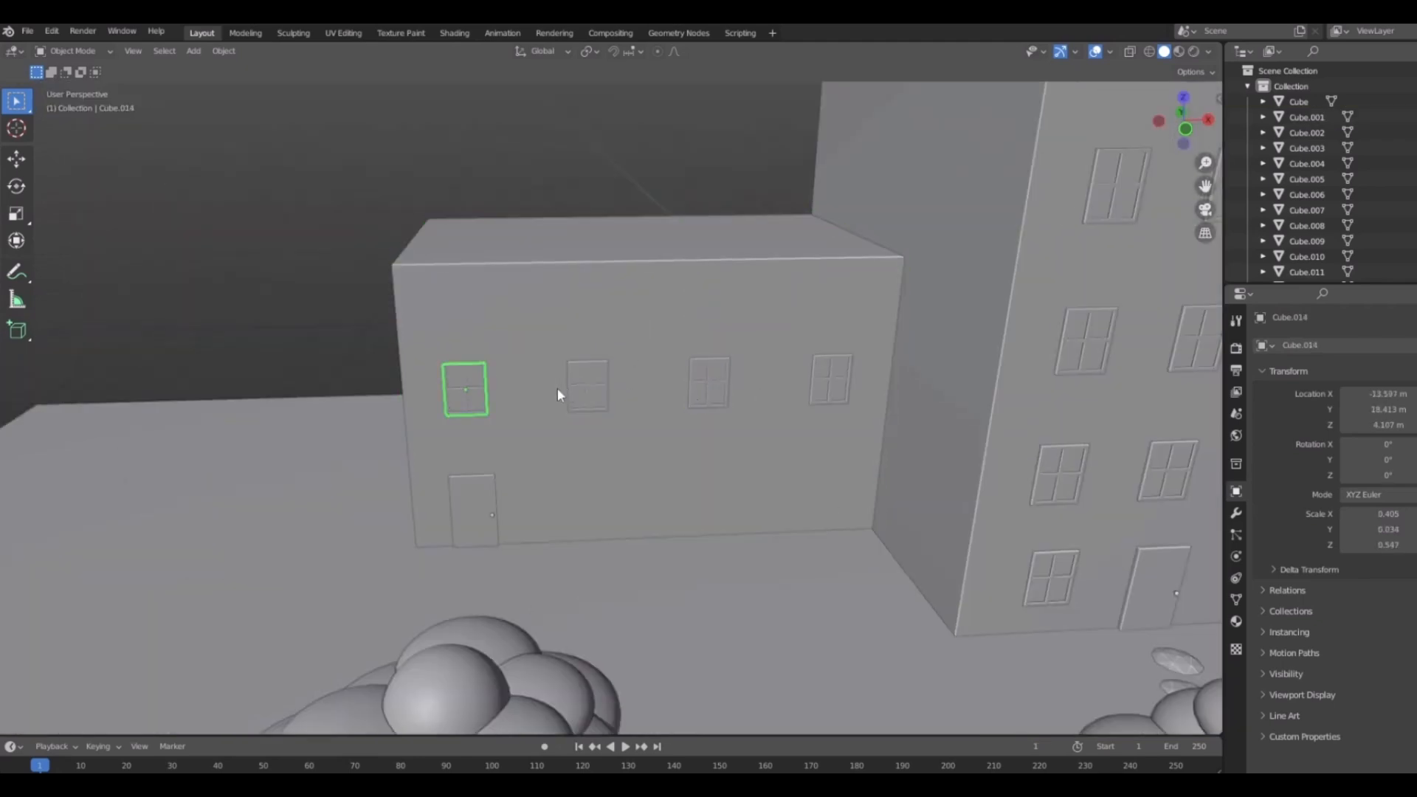
{"action": "key", "text": "g"}
{"action": "key", "text": "z"}
{"action": "left_click", "coordinate": [805, 445]}
{"action": "scroll", "coordinate": [805, 475], "scroll_direction": "down", "scroll_amount": 3}
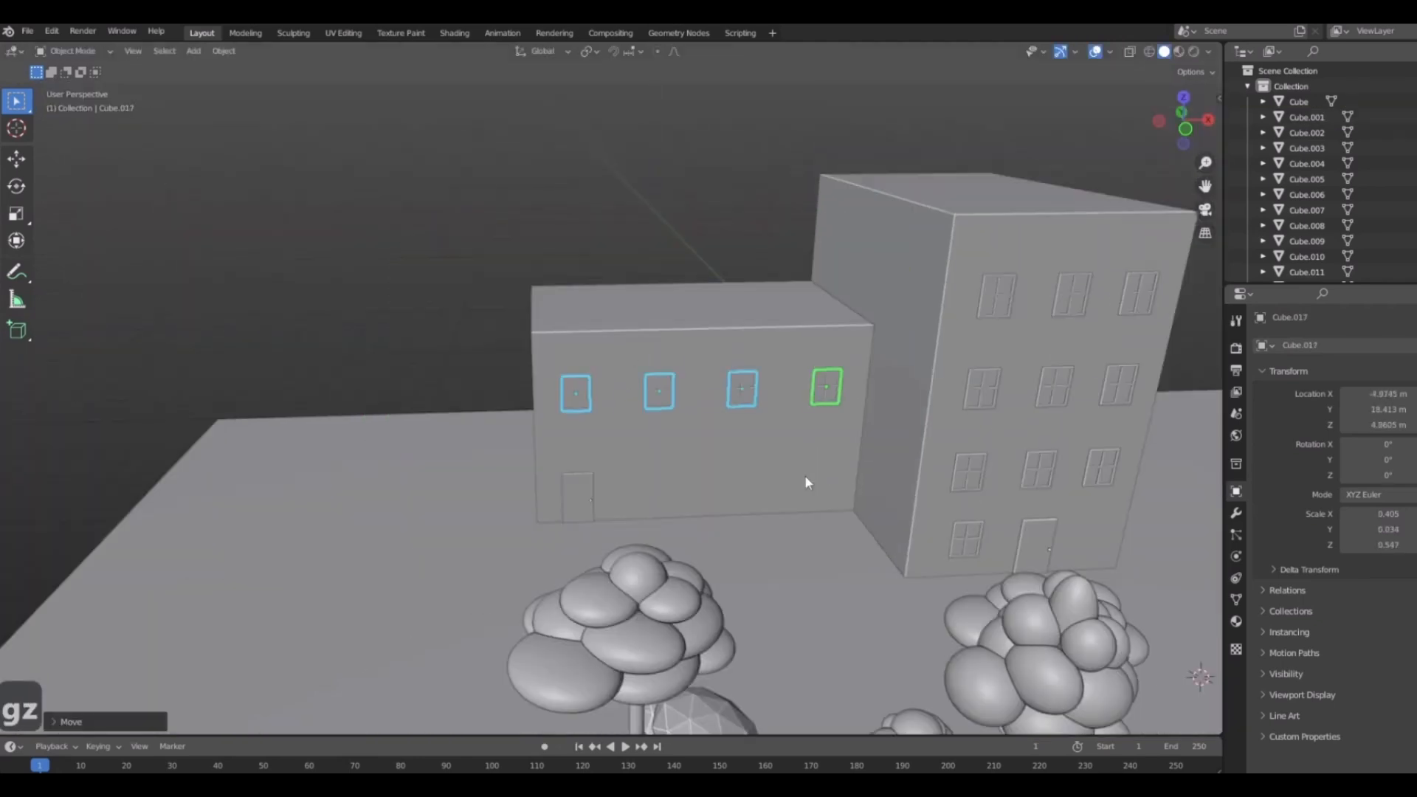
Add a cube at the low building's front wall, at X about -7.66 m, Y about 18.45 m, Z about 1.63 m.
{"action": "scroll", "coordinate": [802, 478], "scroll_direction": "up", "scroll_amount": 4}
{"action": "middle_click_drag", "start_coordinate": [797, 483], "coordinate": [610, 516], "text": "shift"}
{"action": "left_click", "coordinate": [639, 444]}
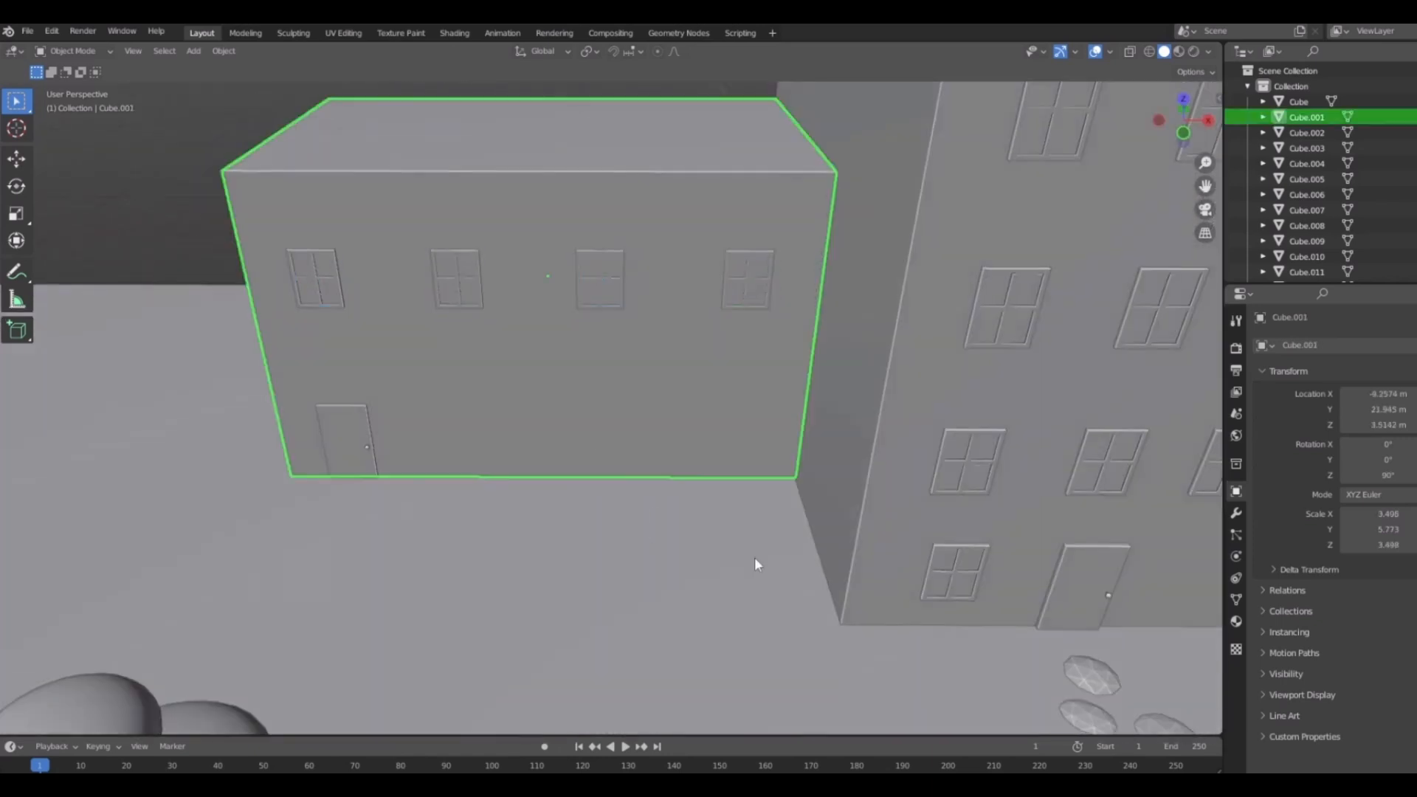
{"action": "key", "text": "shift+a"}
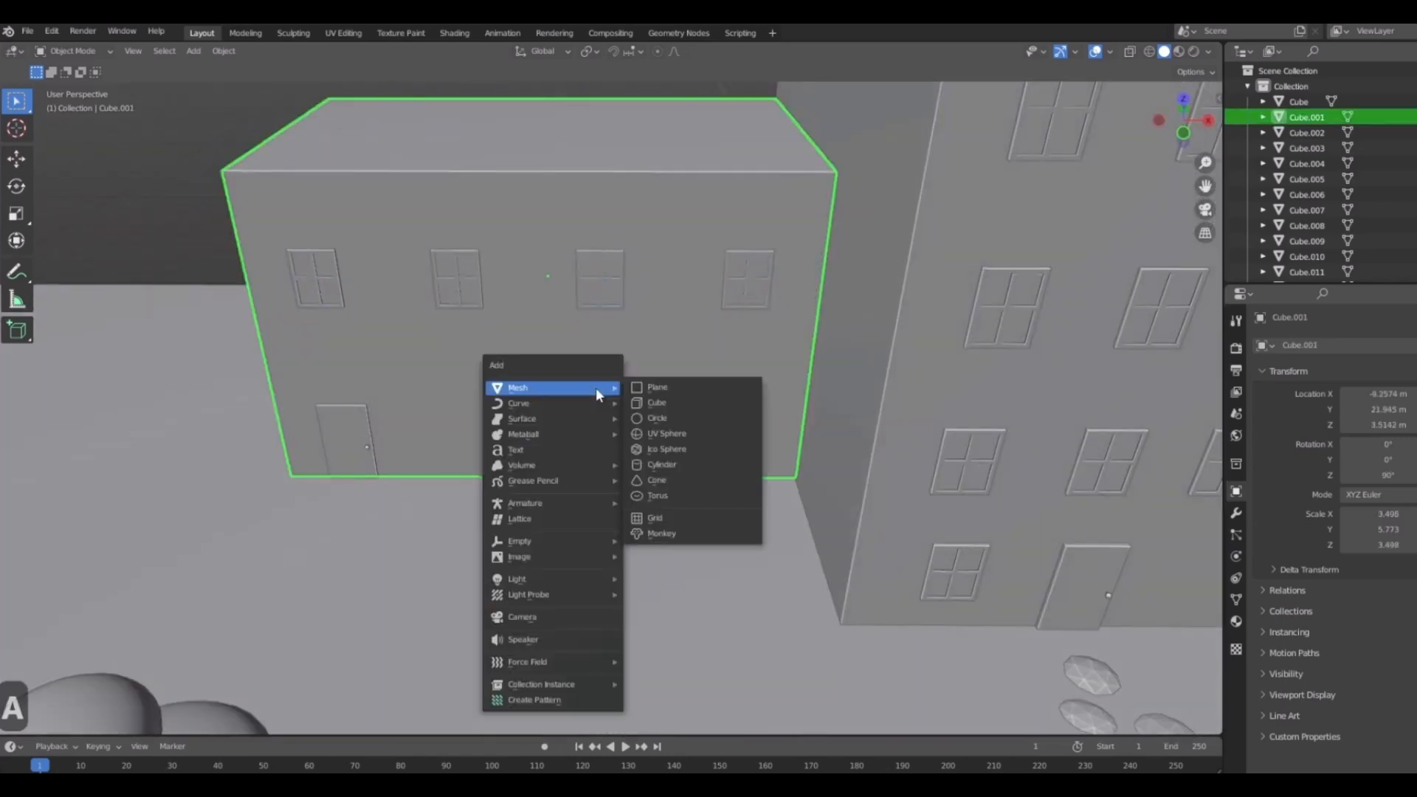
{"action": "left_click", "coordinate": [689, 402]}
{"action": "mouse_move", "coordinate": [642, 446]}
{"action": "middle_mouse_down"}
{"action": "mouse_move", "coordinate": [680, 495]}
{"action": "mouse_move", "coordinate": [630, 410]}
{"action": "mouse_move", "coordinate": [641, 461]}
{"action": "middle_mouse_up"}
{"action": "key", "text": "1"}
{"action": "scroll", "coordinate": [705, 521], "scroll_direction": "down", "scroll_amount": 5}
{"action": "middle_click_drag", "start_coordinate": [668, 483], "coordinate": [773, 632]}
Enlarge the Outliner area and collapse the contents of the existing Collection.
{"action": "left_click_drag", "start_coordinate": [1262, 284], "coordinate": [1263, 520]}
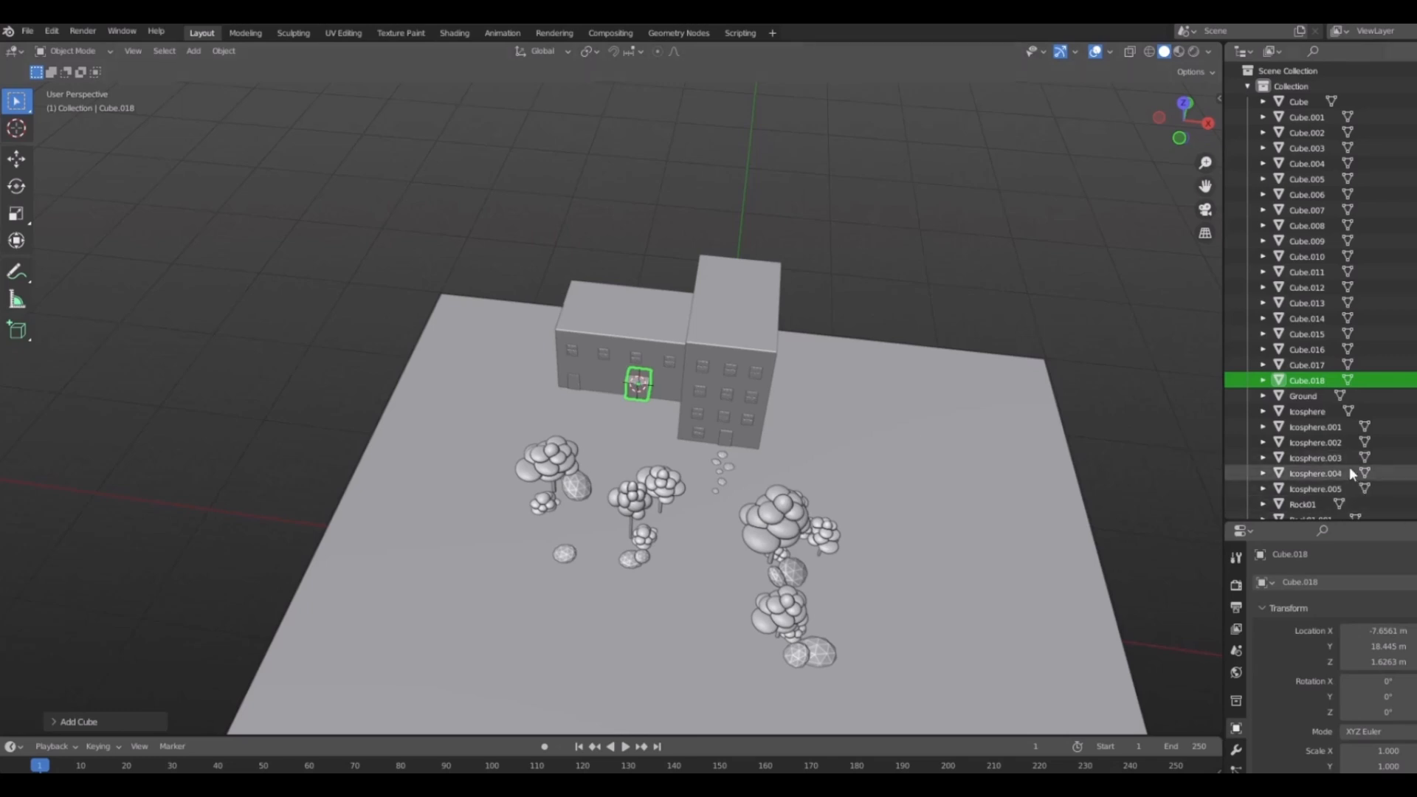
{"action": "middle_click_drag", "start_coordinate": [892, 428], "coordinate": [644, 404]}
{"action": "scroll", "coordinate": [608, 401], "scroll_direction": "up", "scroll_amount": 5}
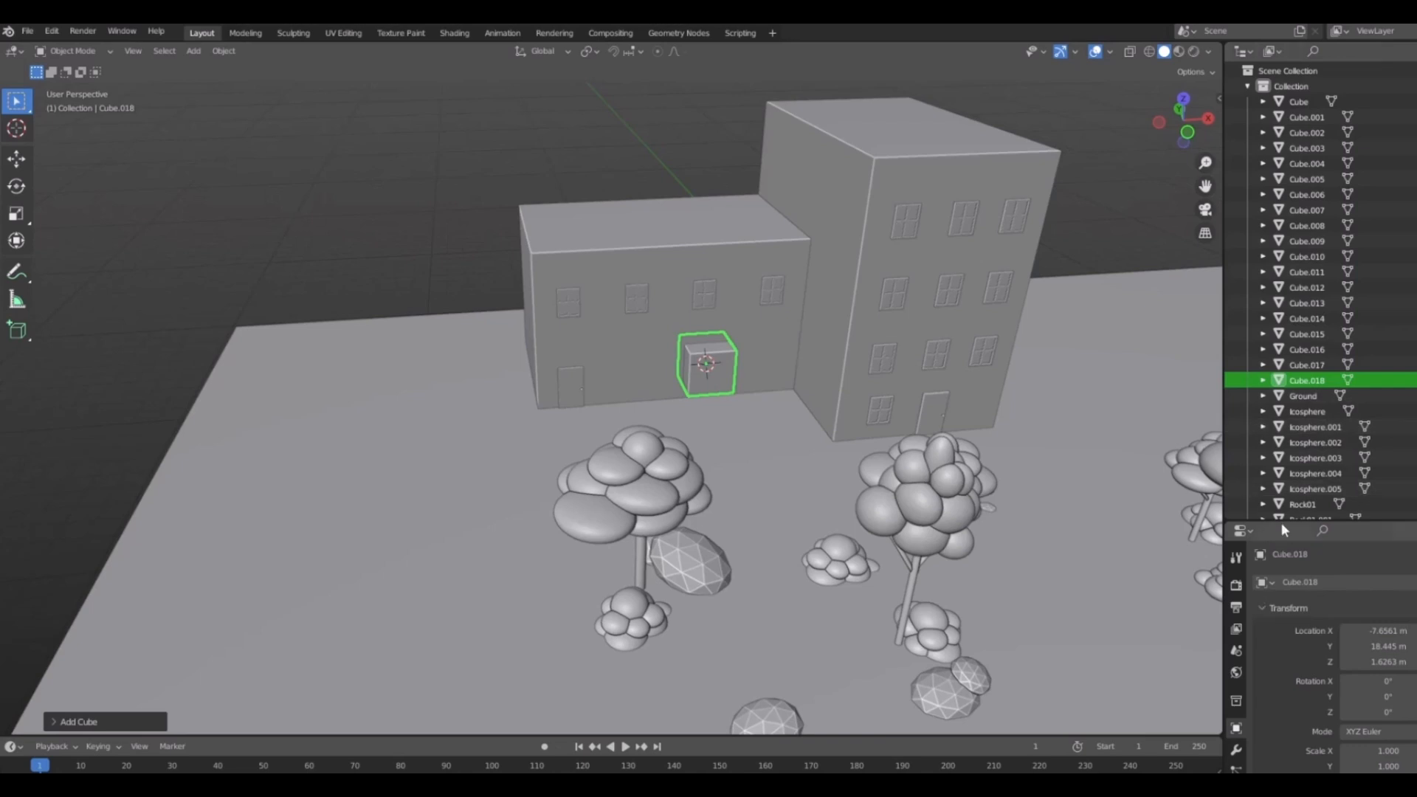
{"action": "left_click_drag", "start_coordinate": [1281, 523], "coordinate": [1284, 636]}
{"action": "left_click", "coordinate": [1247, 86]}
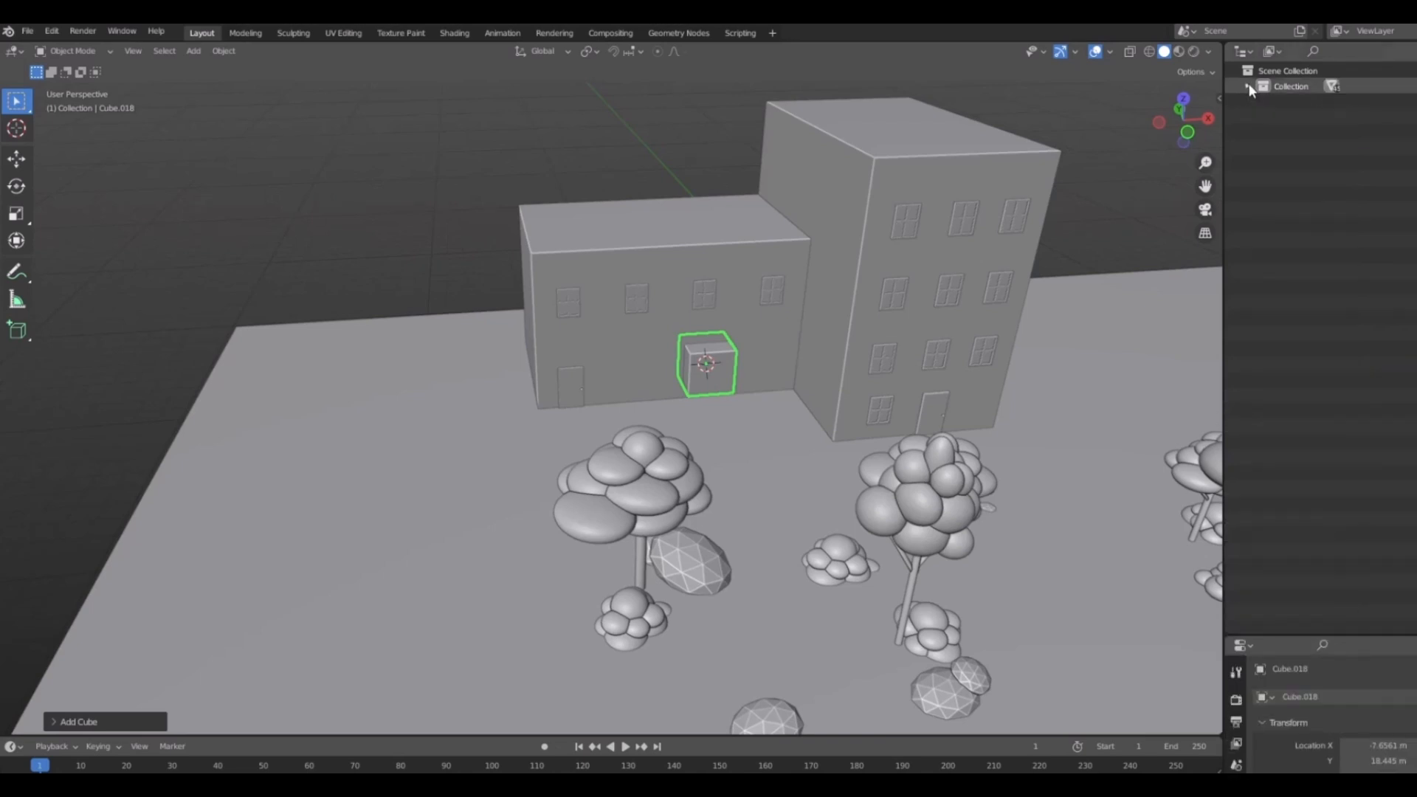
Create a new collection in the scene and name it Trees.
{"action": "middle_click_drag", "start_coordinate": [788, 465], "coordinate": [650, 246]}
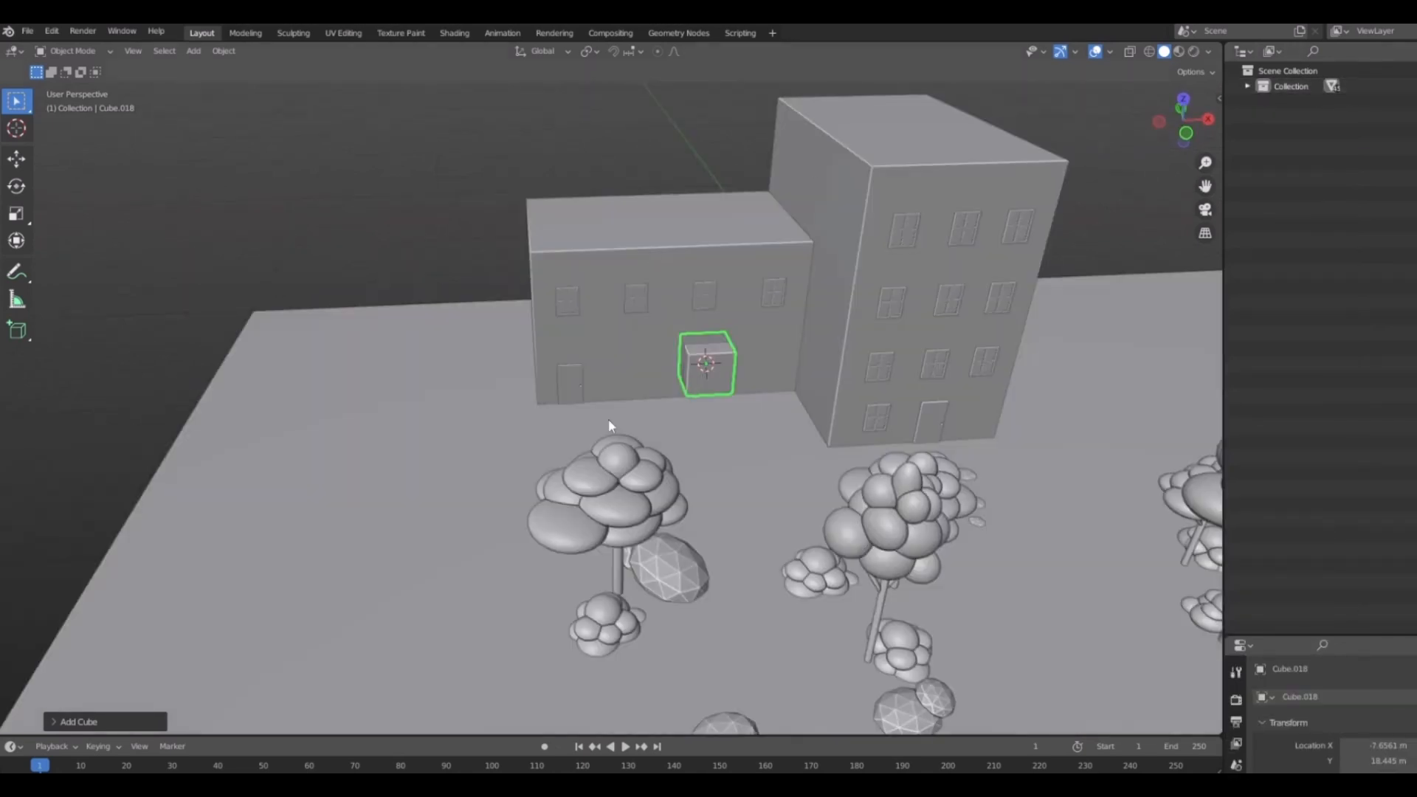
{"action": "middle_click_drag", "start_coordinate": [862, 281], "coordinate": [752, 315], "text": "shift"}
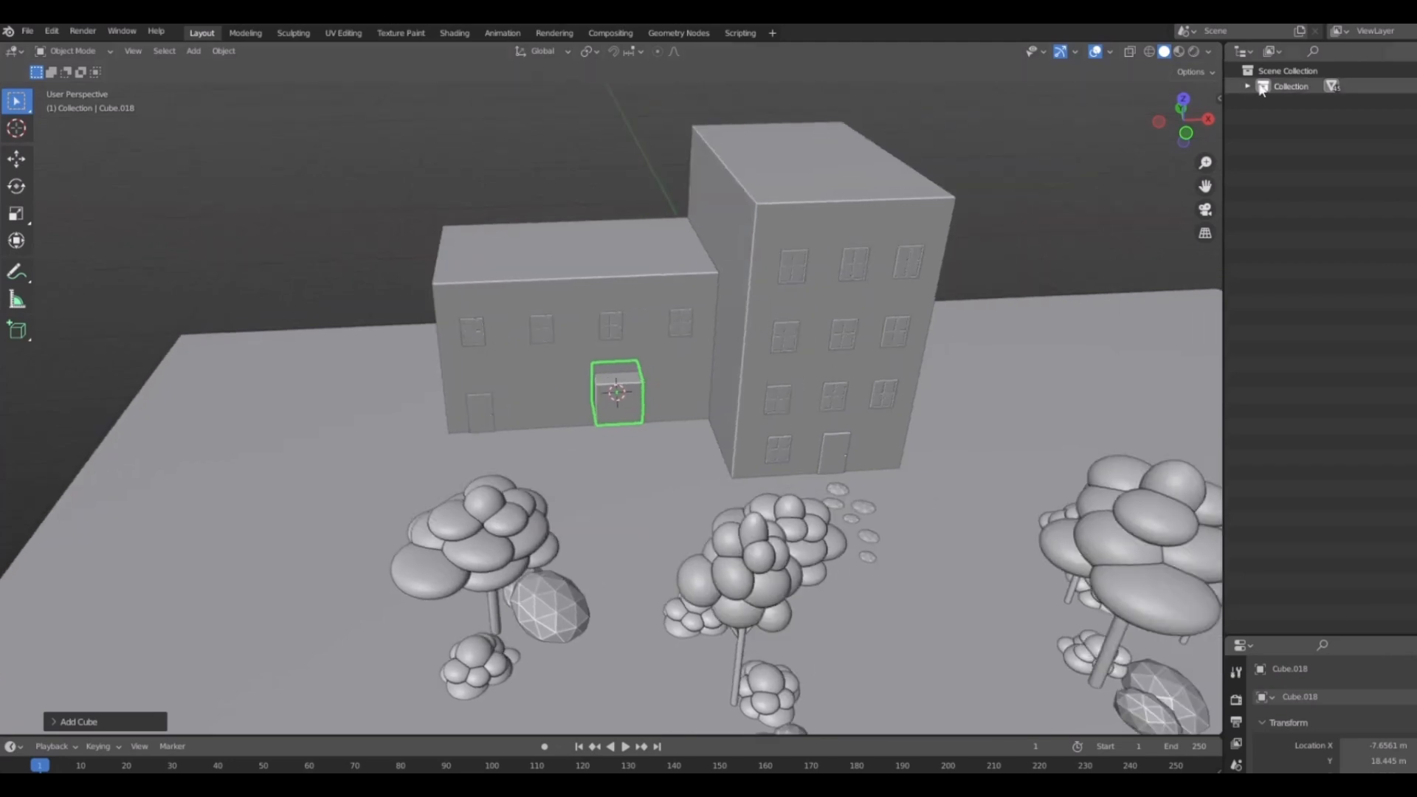
{"action": "right_click", "coordinate": [1287, 196]}
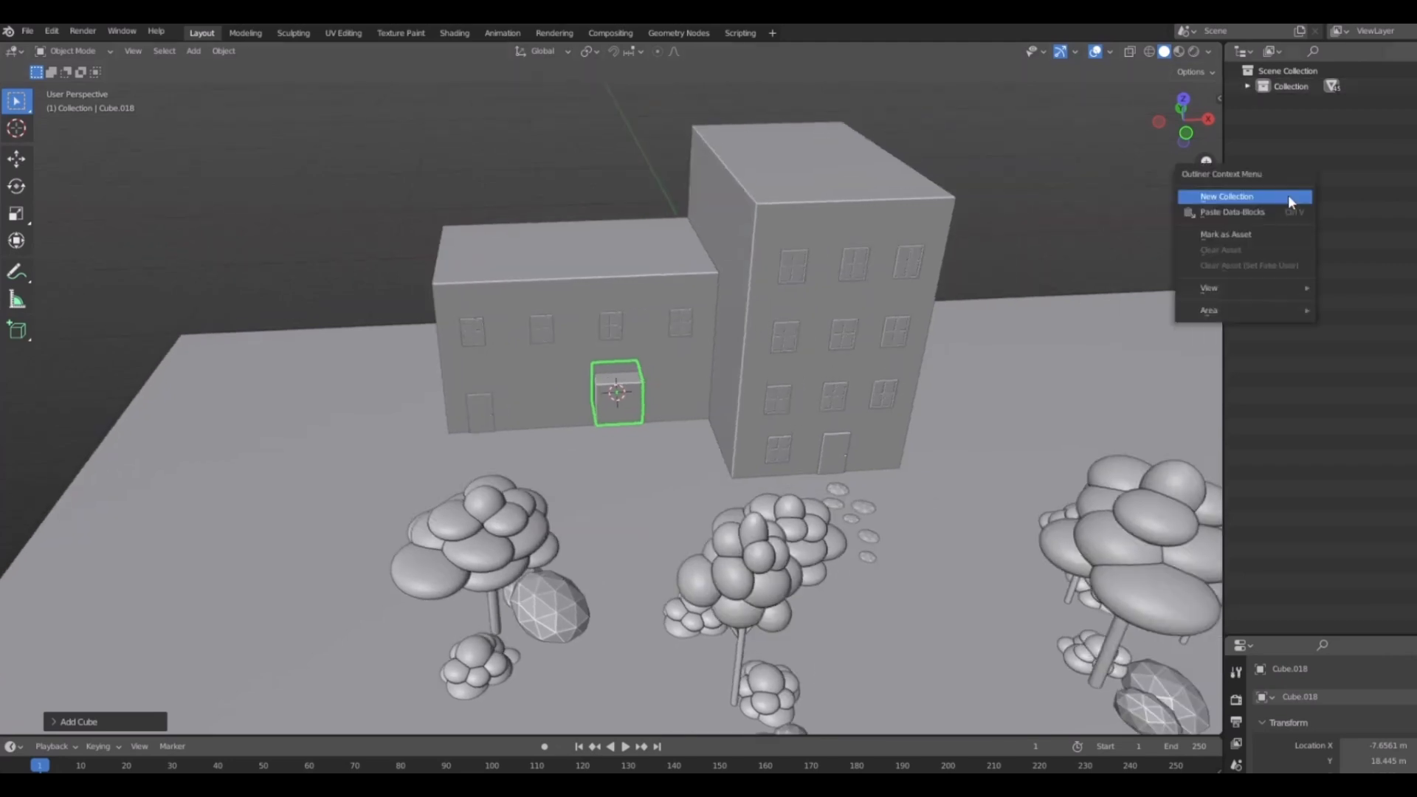
{"action": "left_click", "coordinate": [1207, 198]}
{"action": "double_click", "coordinate": [1298, 100]}
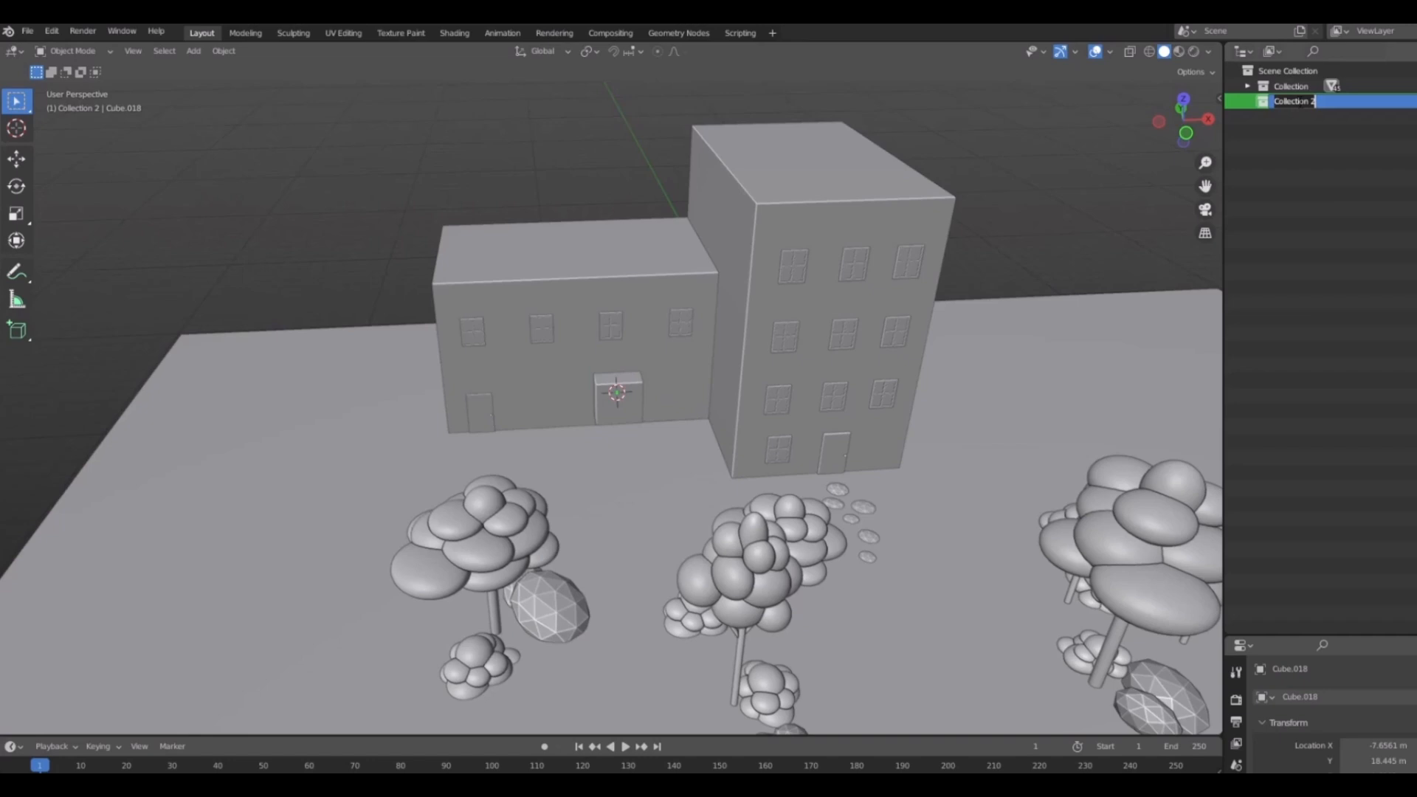
{"action": "type", "text": "Trees"}
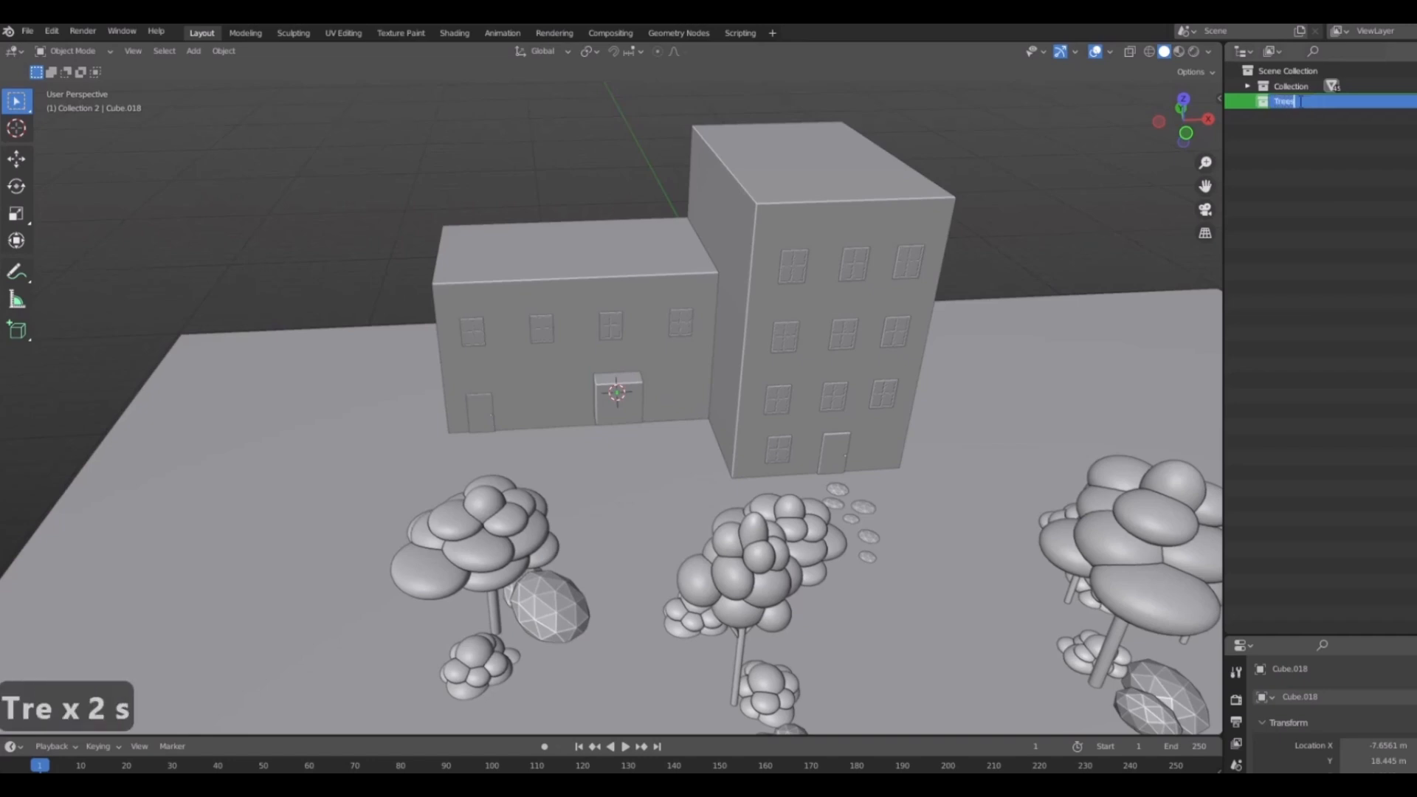
{"action": "key", "text": "Return"}
Move all seven trees into the Trees collection and collapse that collection in the Outliner.
{"action": "left_click", "coordinate": [500, 528]}
{"action": "scroll", "coordinate": [756, 507], "scroll_direction": "down", "scroll_amount": 4}
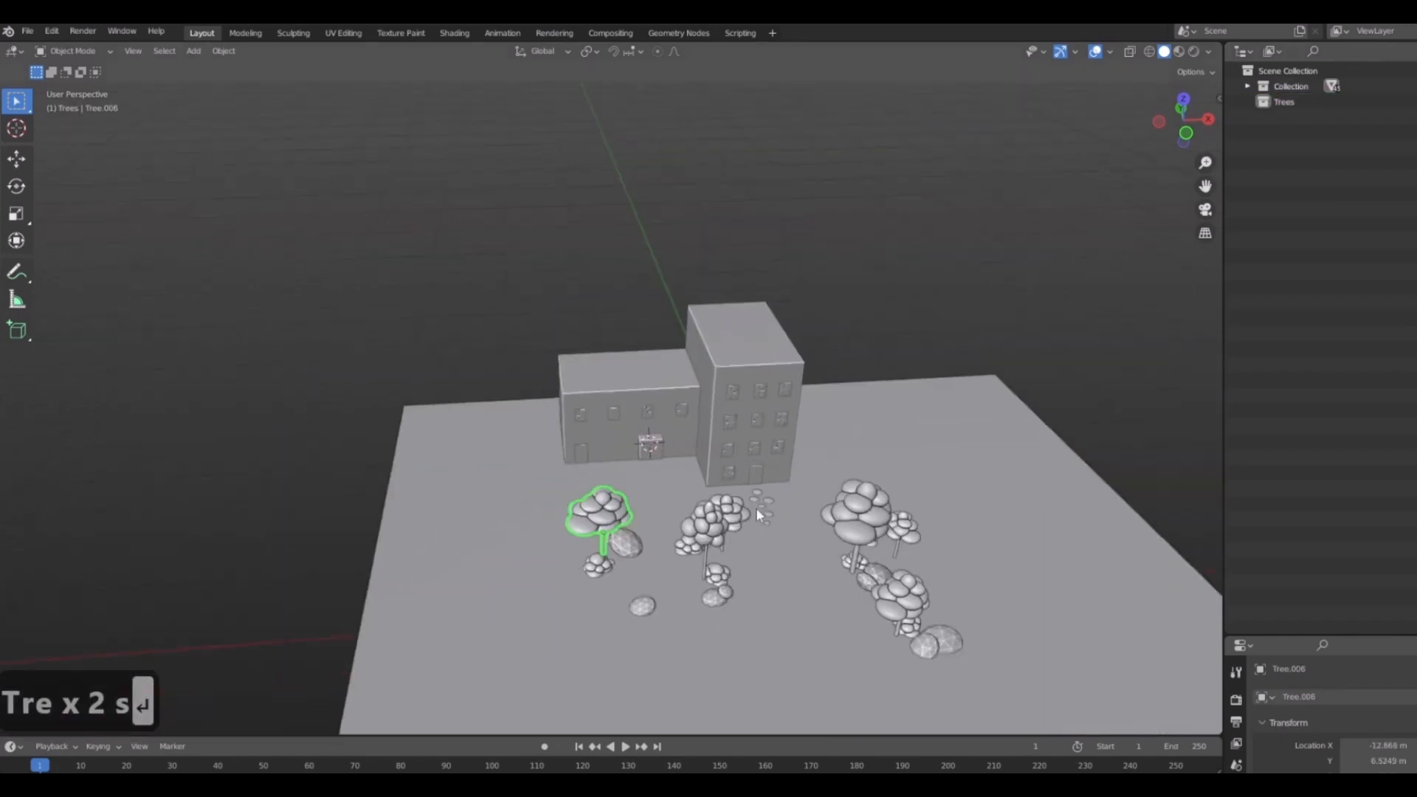
{"action": "scroll", "coordinate": [756, 507], "scroll_direction": "up", "scroll_amount": 5}
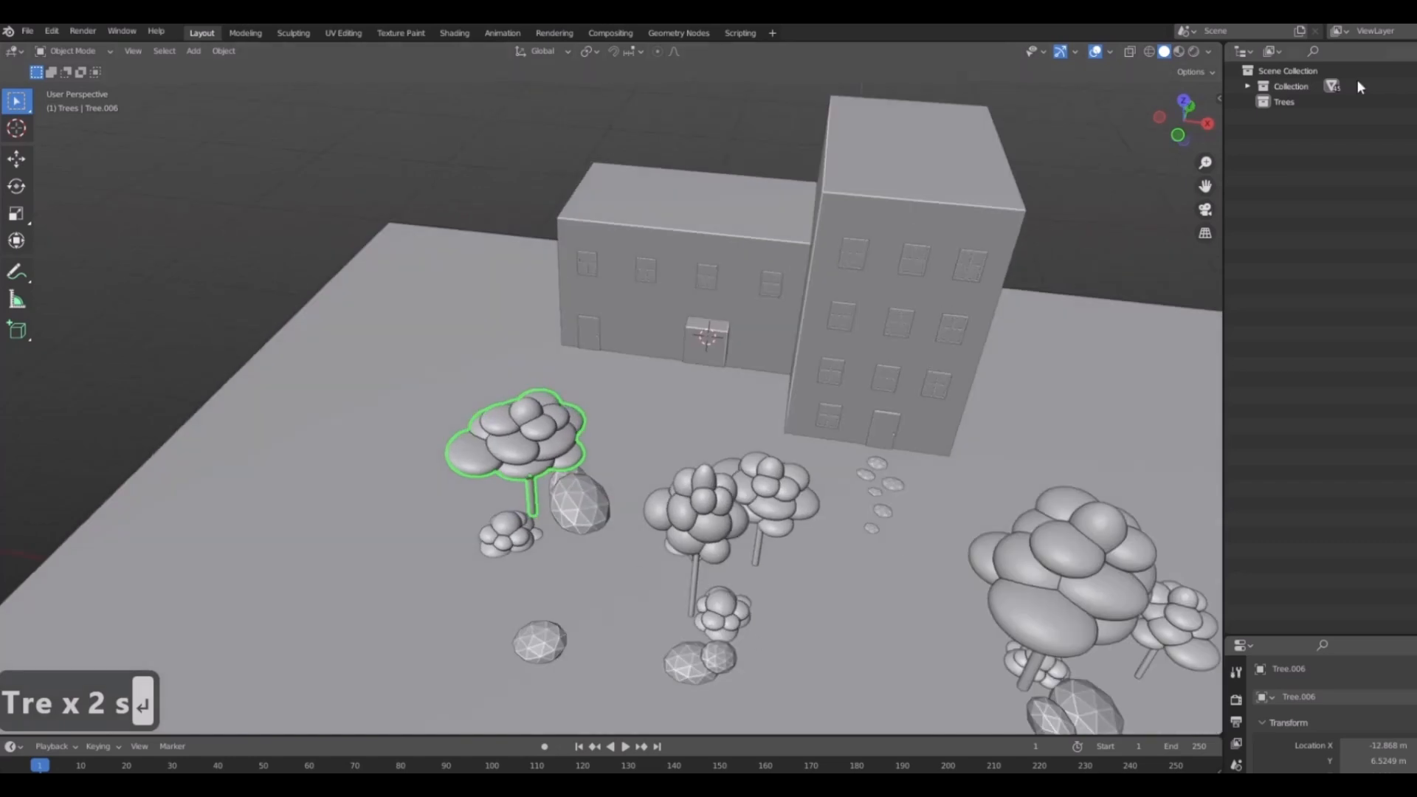
{"action": "left_click", "coordinate": [1247, 87]}
{"action": "left_click", "coordinate": [1246, 86]}
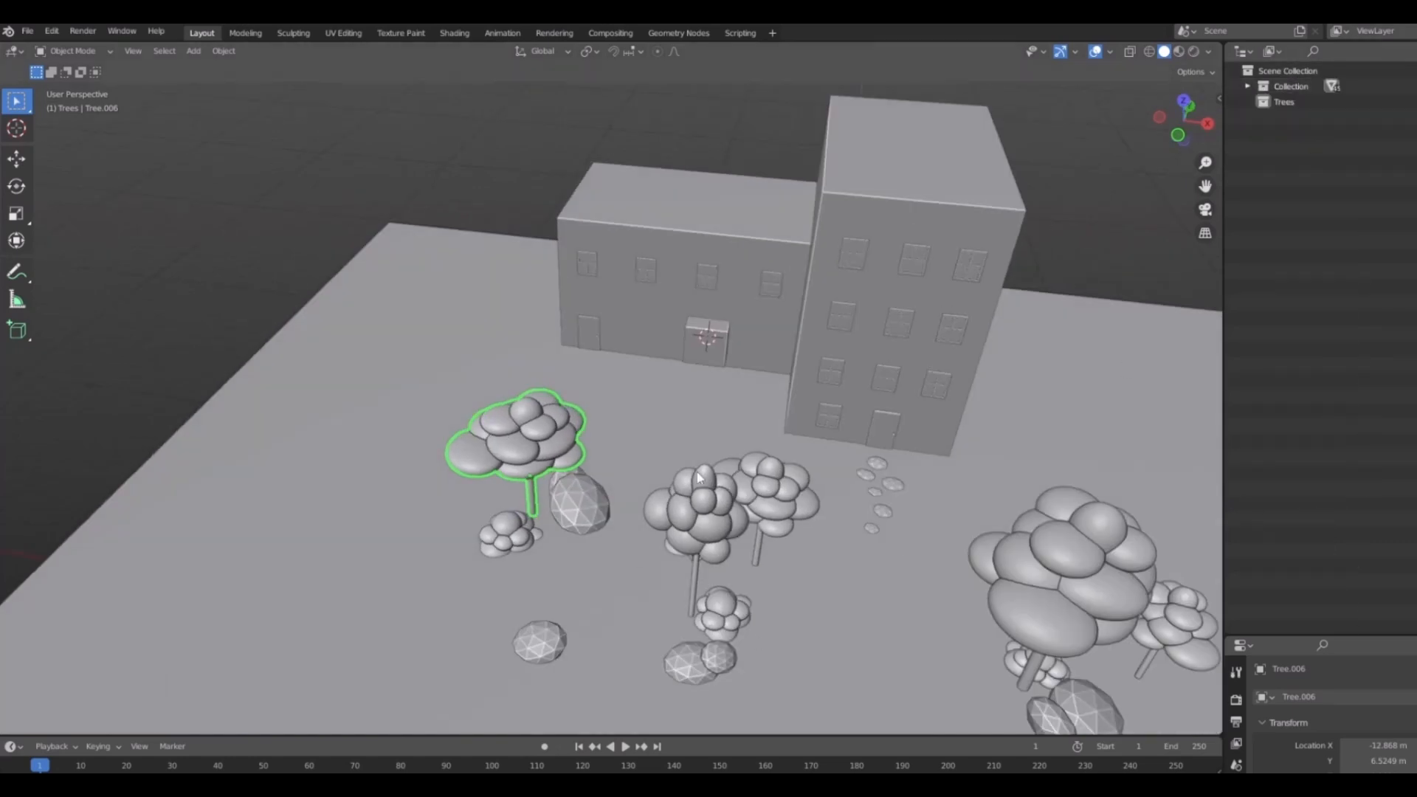
{"action": "left_click", "coordinate": [769, 484], "text": "shift"}
{"action": "middle_click_drag", "start_coordinate": [768, 484], "coordinate": [702, 335]}
{"action": "left_click", "coordinate": [951, 514], "text": "shift"}
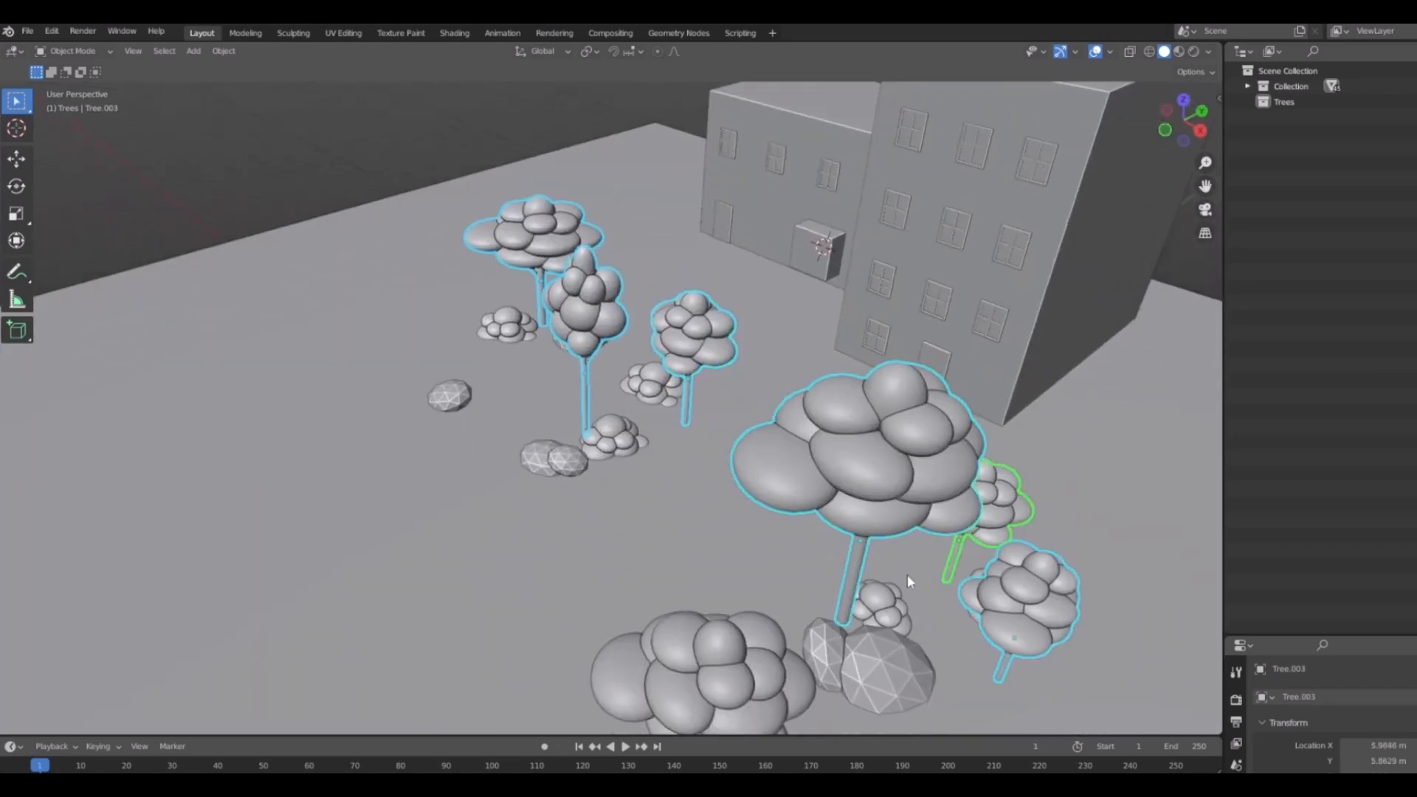
{"action": "middle_click_drag", "start_coordinate": [764, 646], "coordinate": [699, 408]}
{"action": "key", "text": "m"}
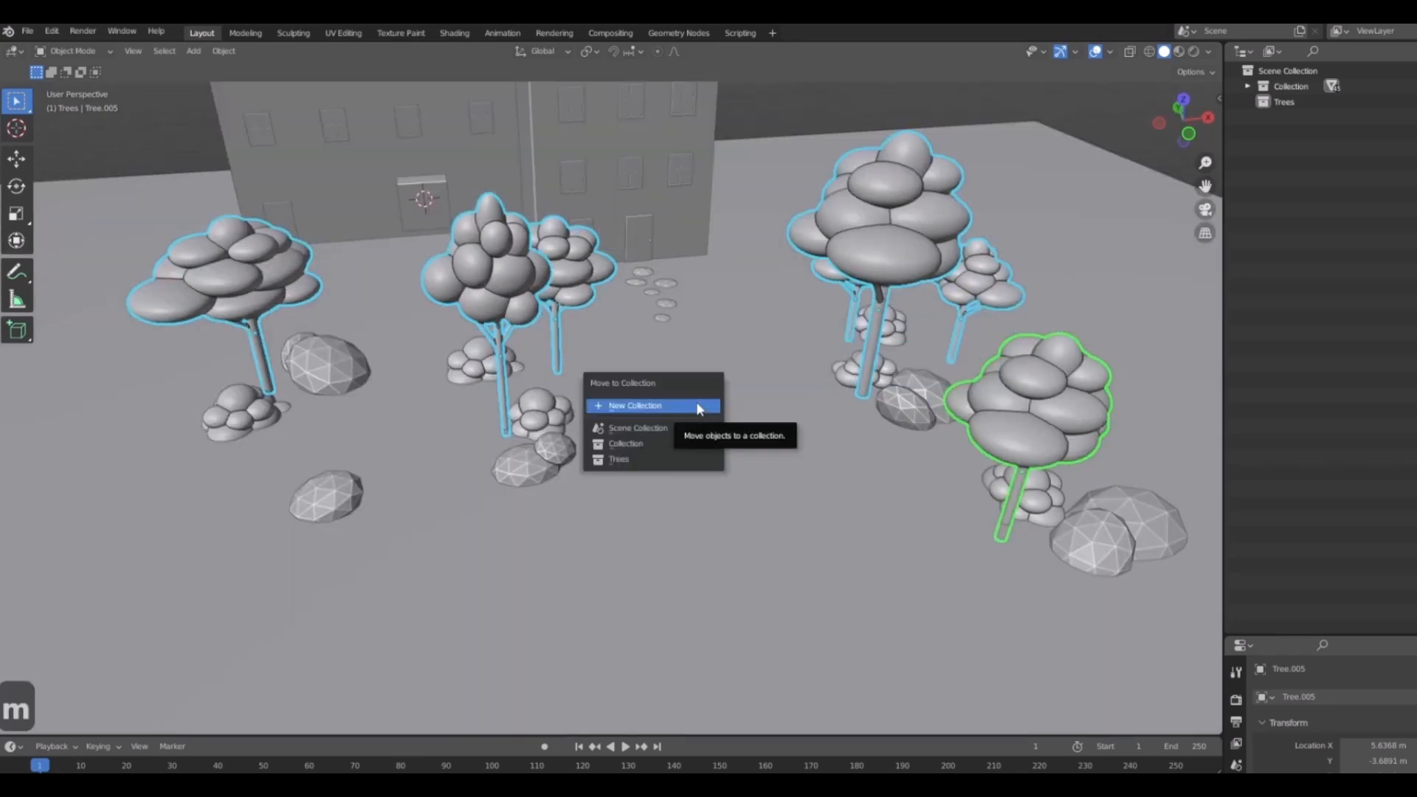
{"action": "left_click", "coordinate": [615, 460]}
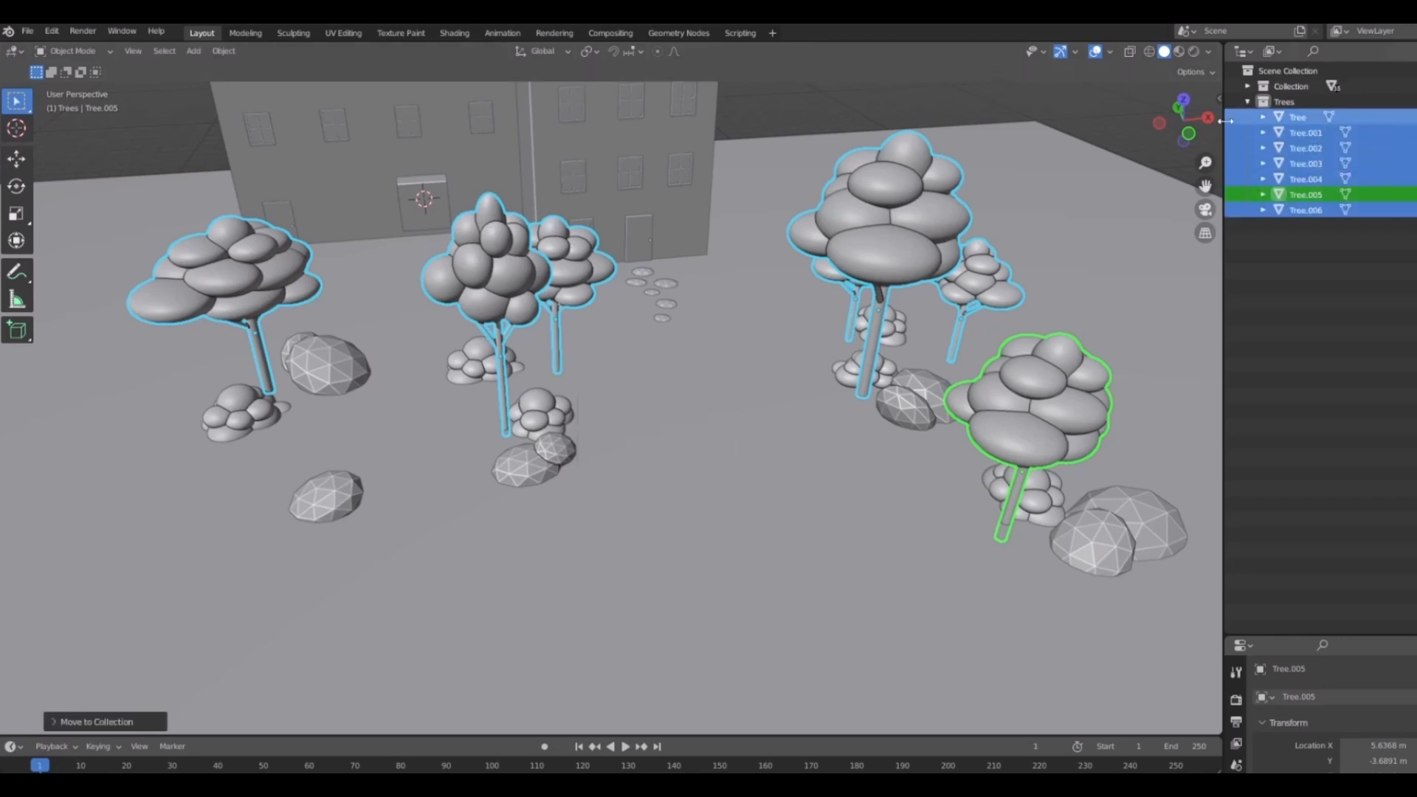
{"action": "left_click", "coordinate": [1247, 101]}
Examine the arrangement of the trees, rocks and buildings from the front and in perspective.
{"action": "middle_click_drag", "start_coordinate": [500, 348], "coordinate": [625, 449], "text": "shift"}
{"action": "scroll", "coordinate": [626, 450], "scroll_direction": "up", "scroll_amount": 5}
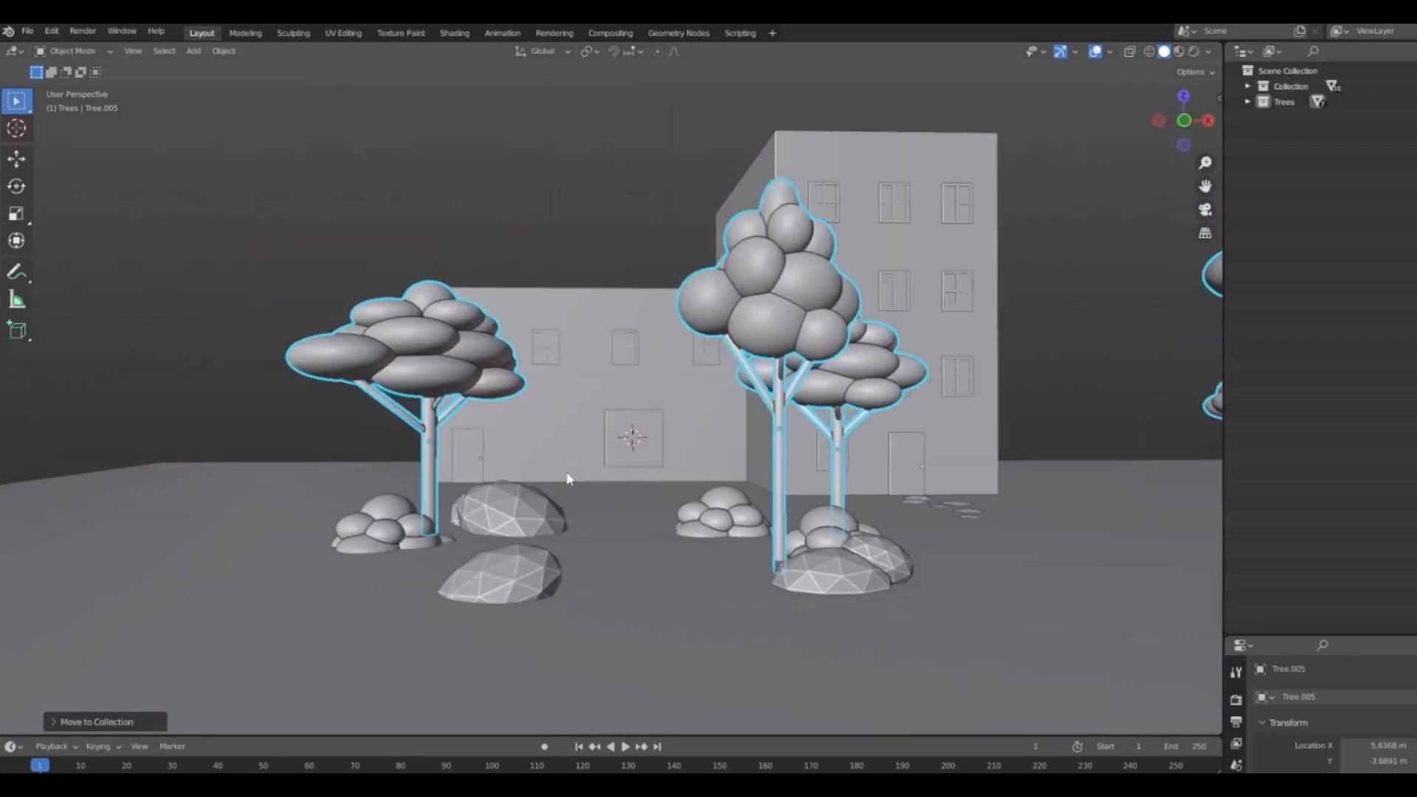
{"action": "middle_click_drag", "start_coordinate": [630, 462], "coordinate": [679, 456], "text": "shift"}
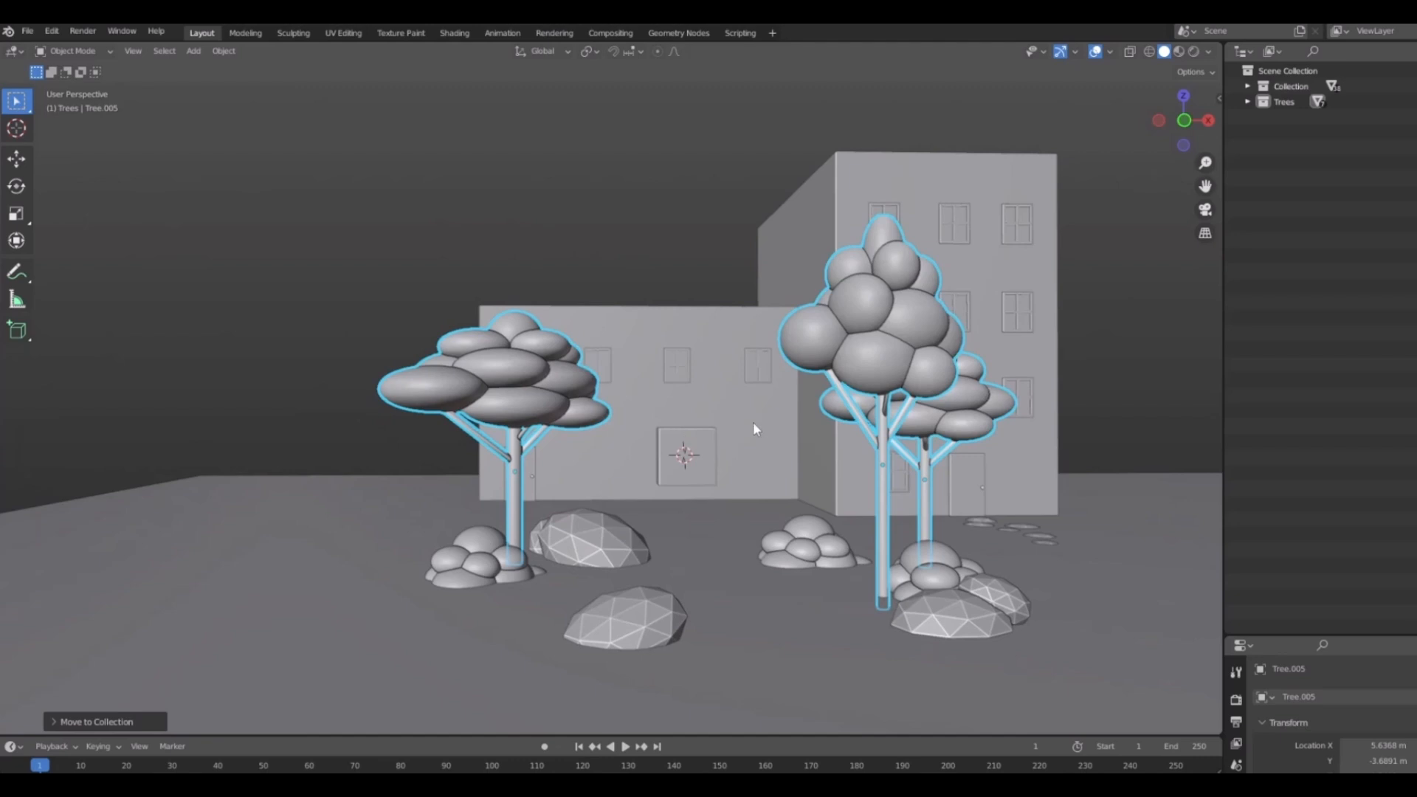
{"action": "key", "text": "1"}
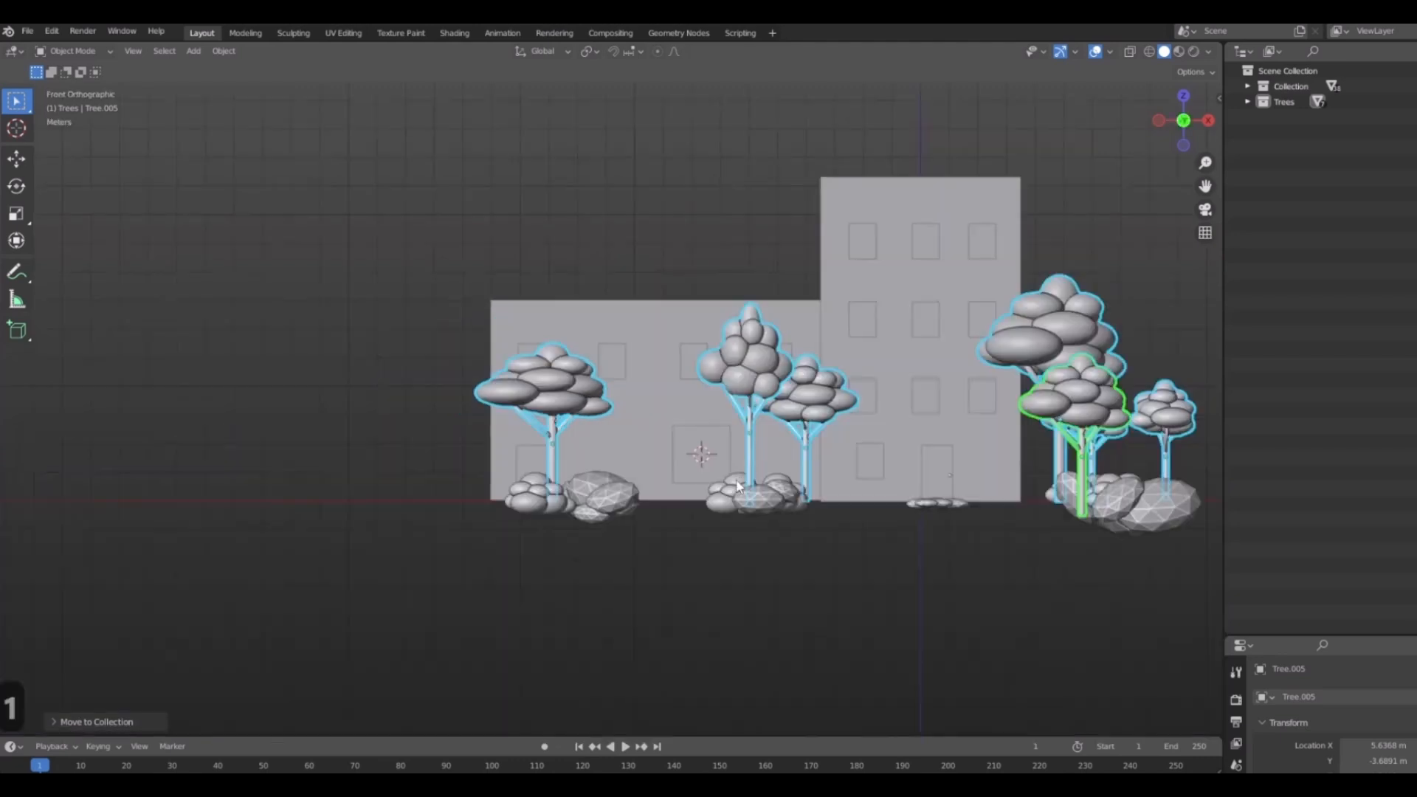
{"action": "scroll", "coordinate": [738, 486], "scroll_direction": "up", "scroll_amount": 5}
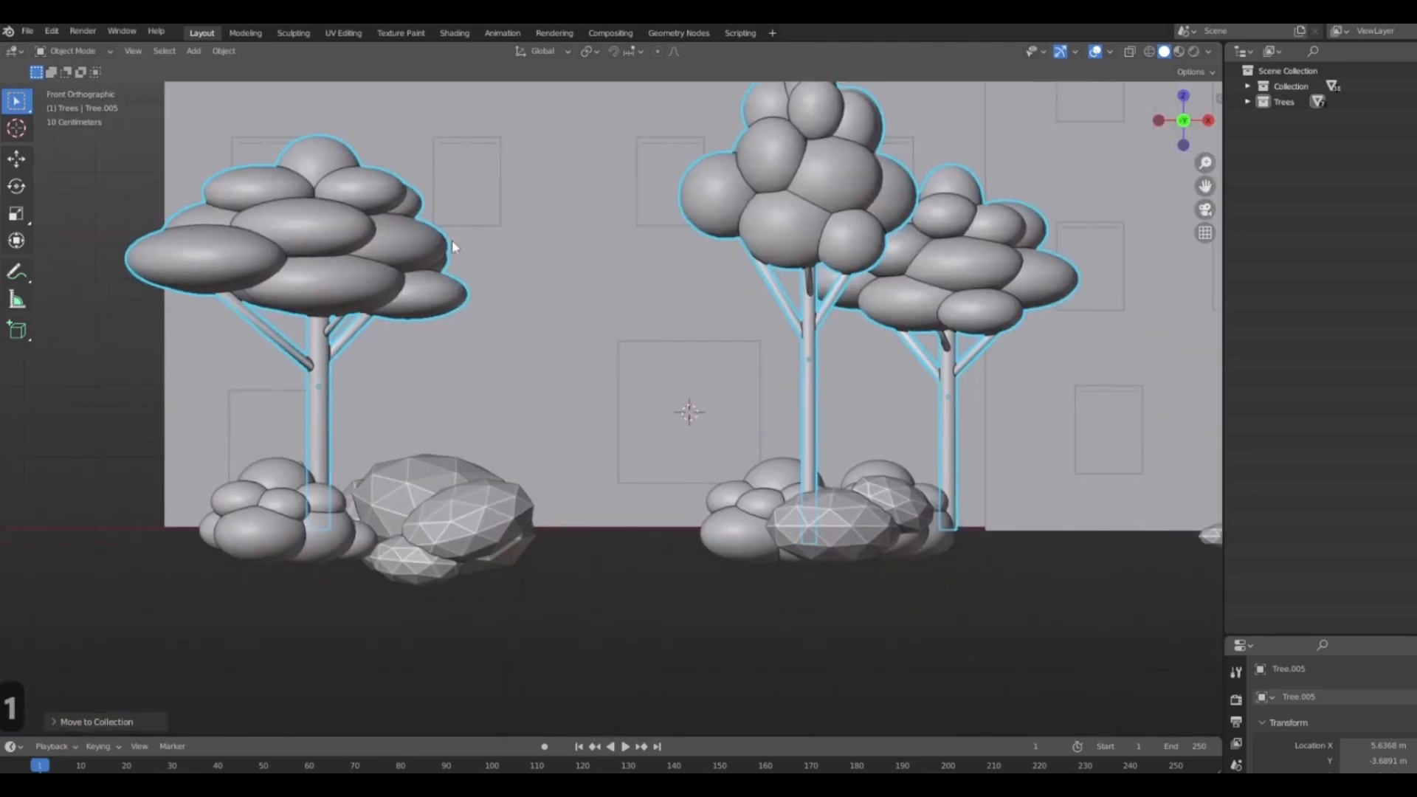
{"action": "scroll", "coordinate": [585, 401], "scroll_direction": "down", "scroll_amount": 8}
{"action": "middle_click_drag", "start_coordinate": [603, 489], "coordinate": [568, 450]}
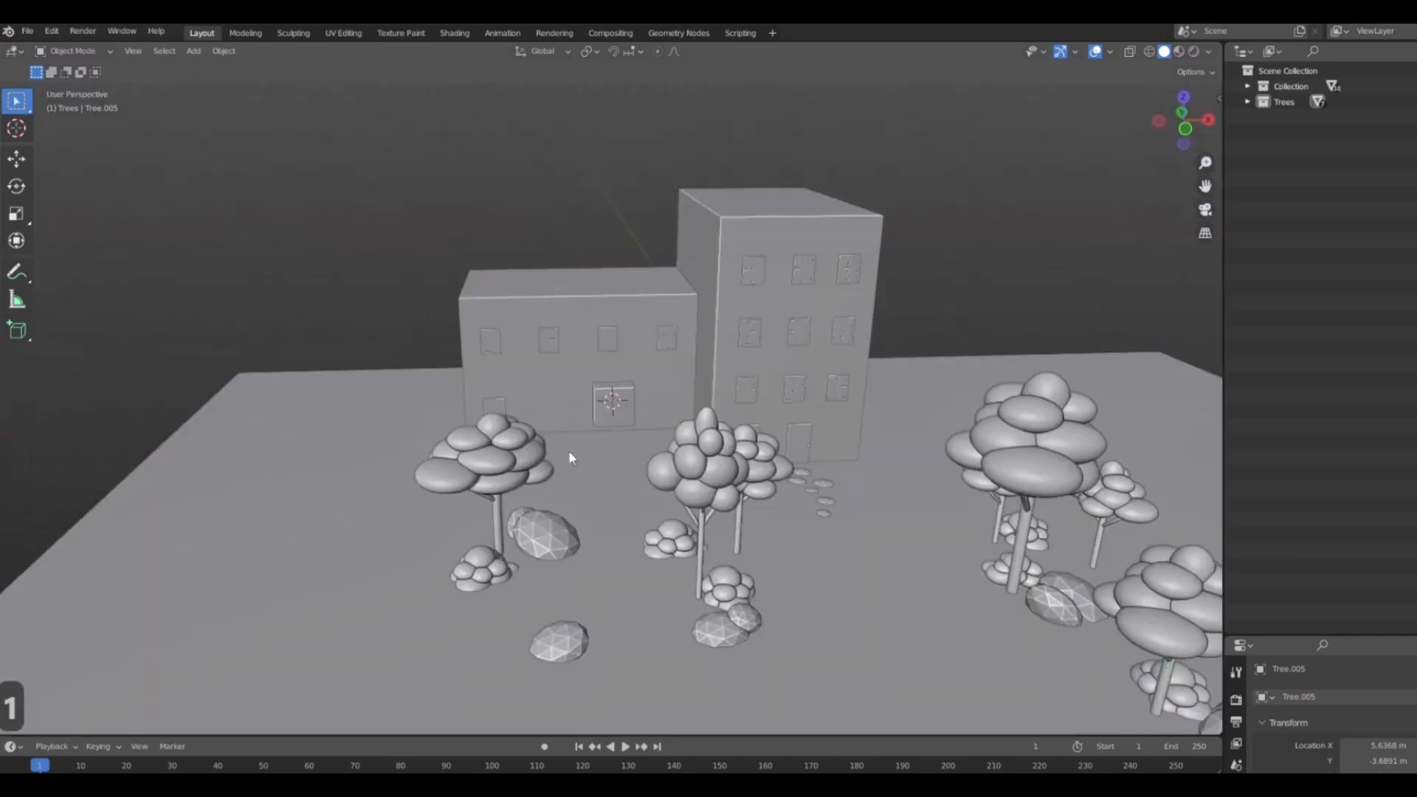
Expand the Trees collection and exclude it from the view layer to hide all the trees.
{"action": "scroll", "coordinate": [661, 375], "scroll_direction": "up", "scroll_amount": 10}
{"action": "scroll", "coordinate": [661, 368], "scroll_direction": "down", "scroll_amount": 6}
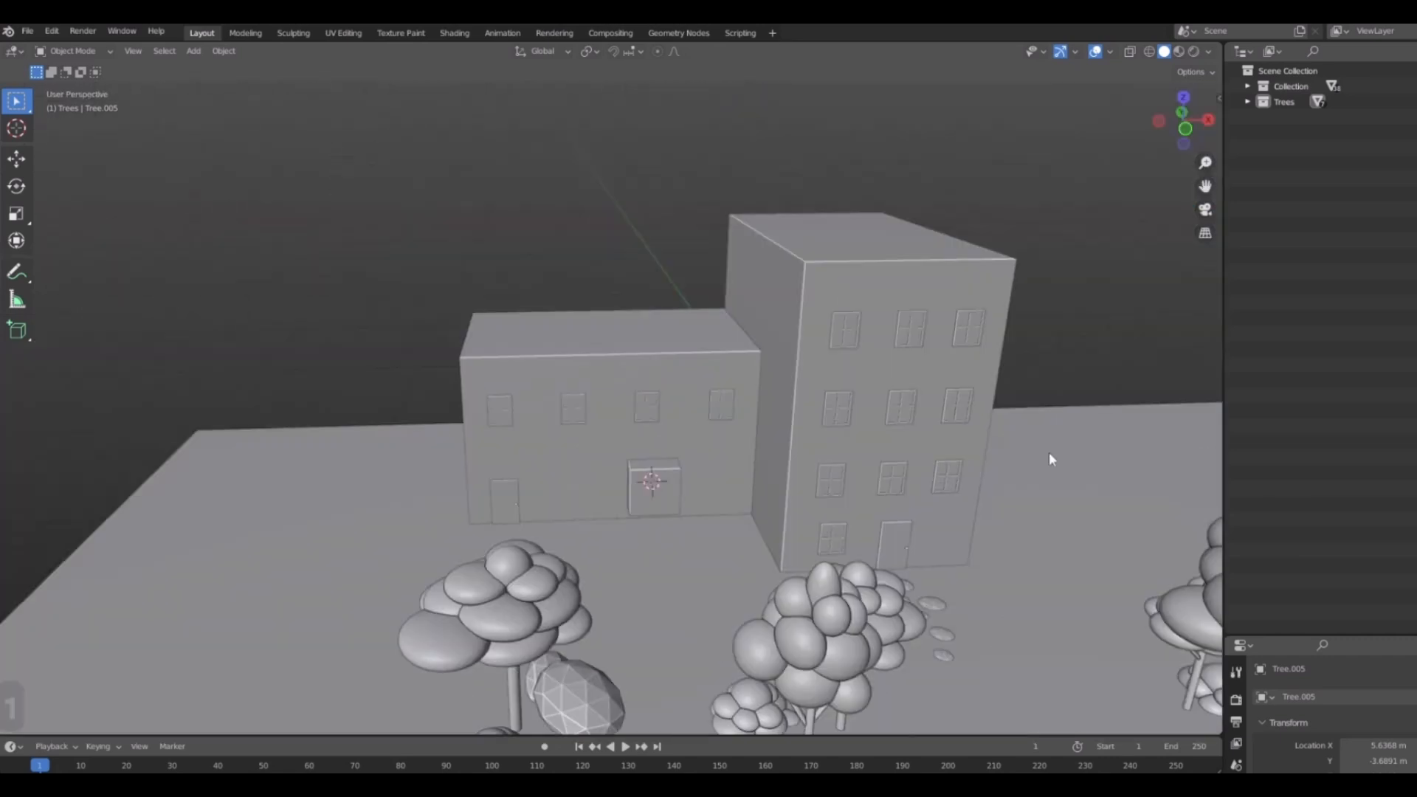
{"action": "left_click", "coordinate": [1246, 102]}
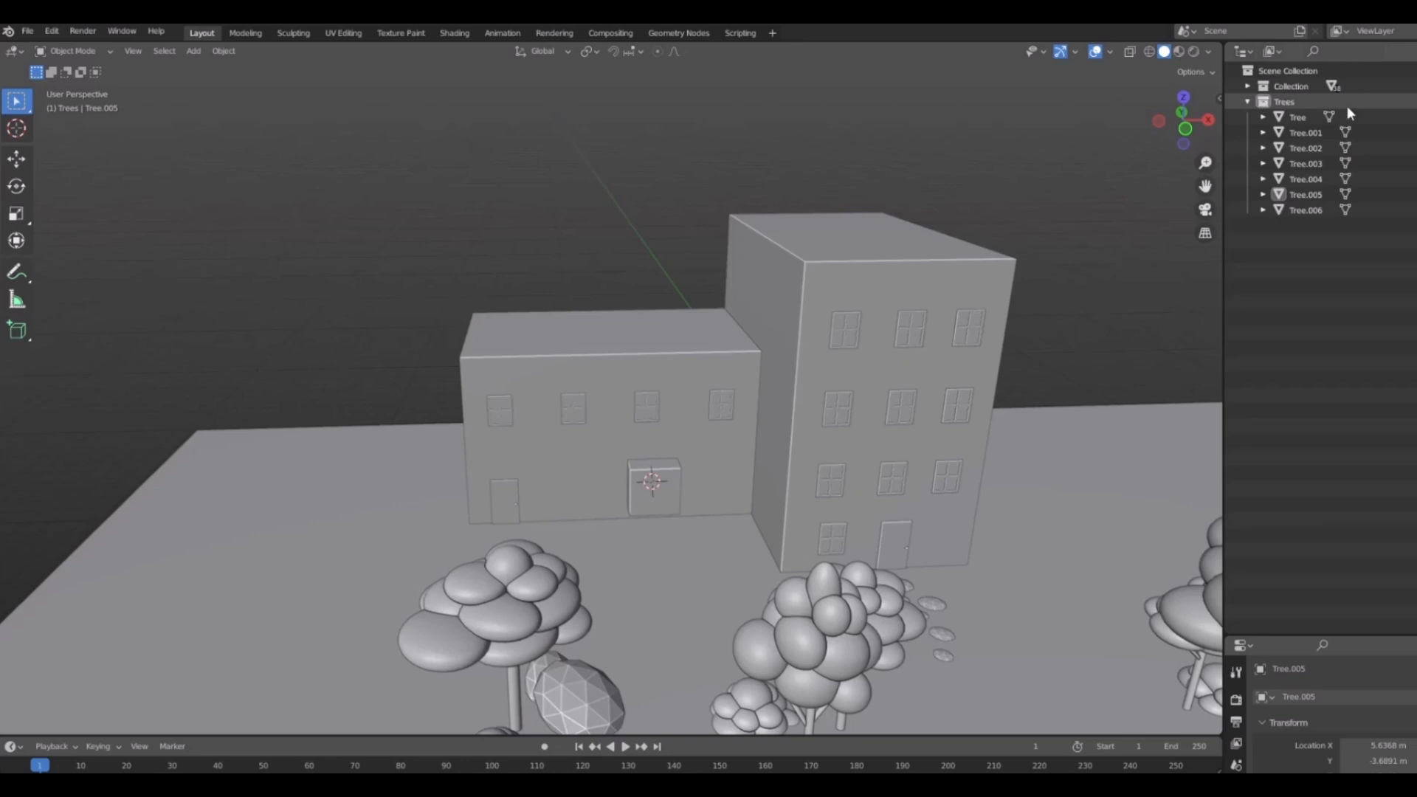
{"action": "left_click", "coordinate": [1414, 101]}
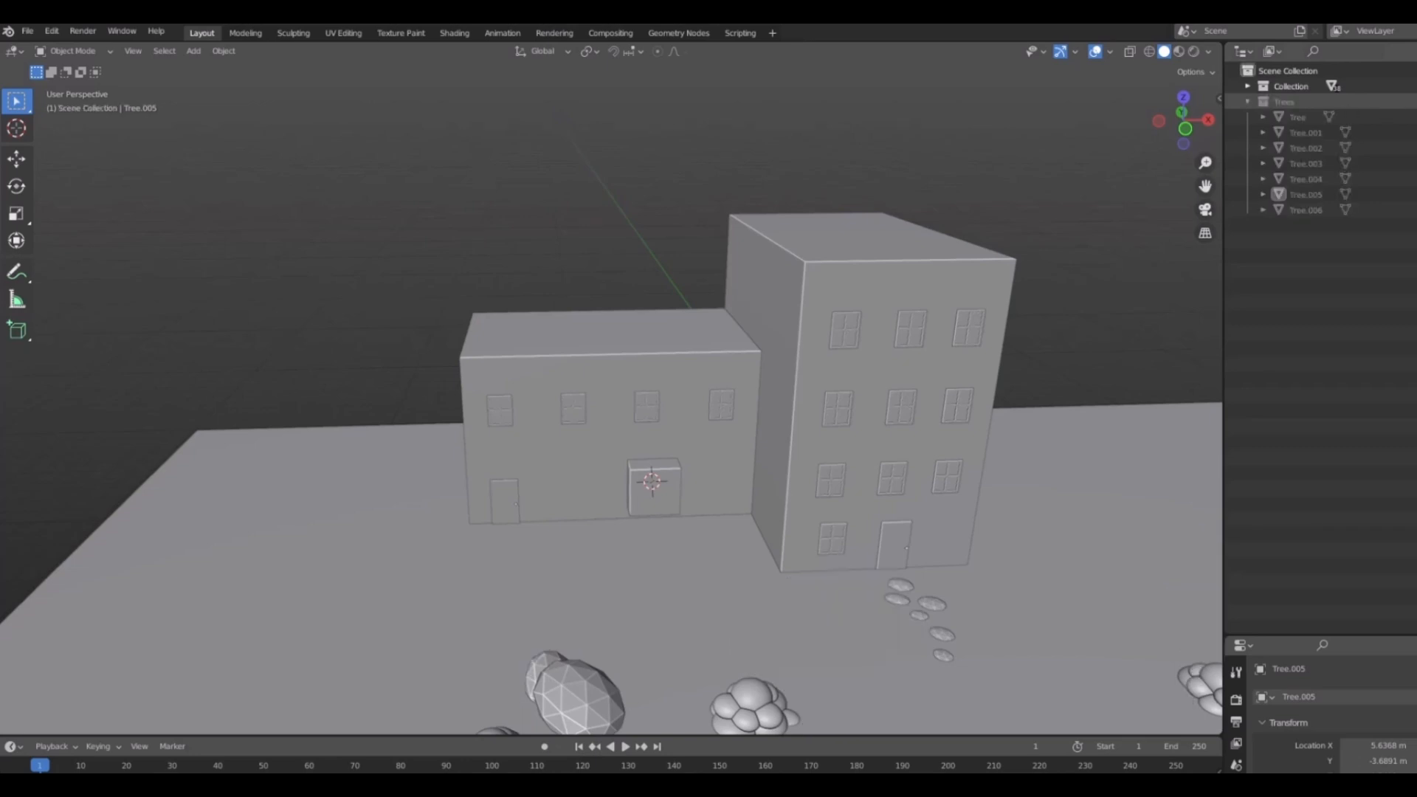
Create a new collection in the scene and name it Shrubs.
{"action": "middle_click_drag", "start_coordinate": [899, 509], "coordinate": [719, 336], "text": "shift"}
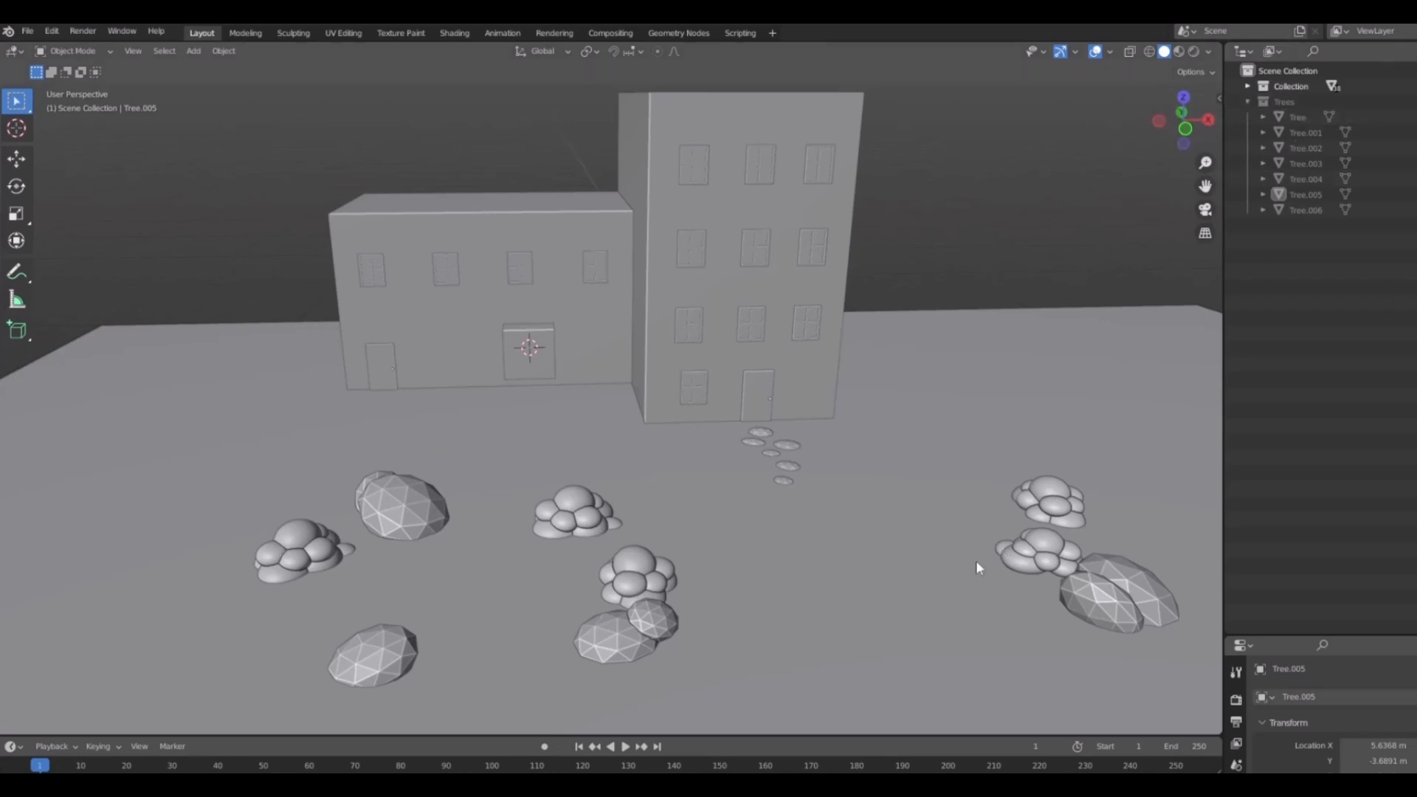
{"action": "scroll", "coordinate": [348, 573], "scroll_direction": "down", "scroll_amount": 3}
{"action": "middle_click_drag", "start_coordinate": [444, 537], "coordinate": [564, 474], "text": "shift"}
{"action": "scroll", "coordinate": [564, 473], "scroll_direction": "up", "scroll_amount": 2}
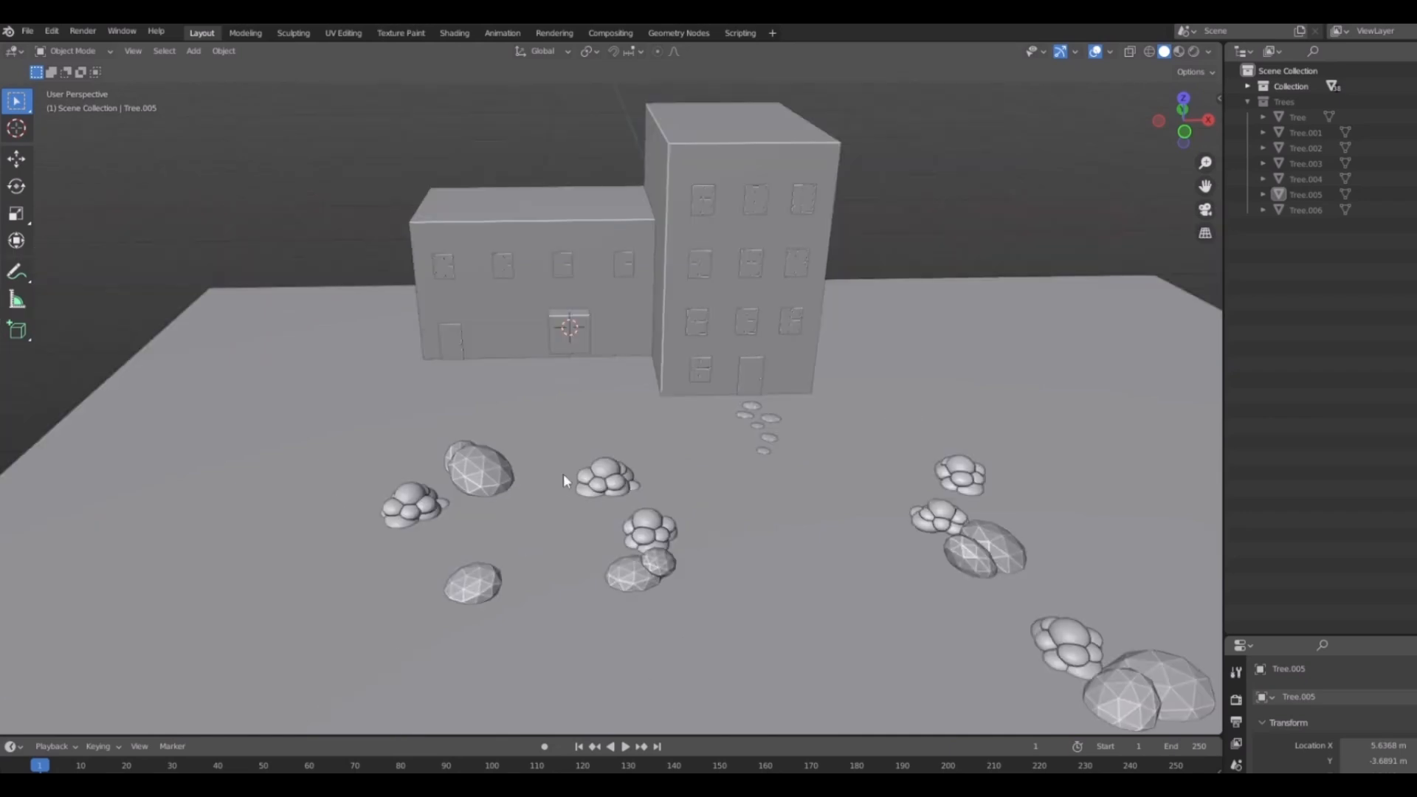
{"action": "right_click", "coordinate": [1340, 306]}
{"action": "left_click", "coordinate": [1335, 311]}
{"action": "type", "text": "Shrubs"}
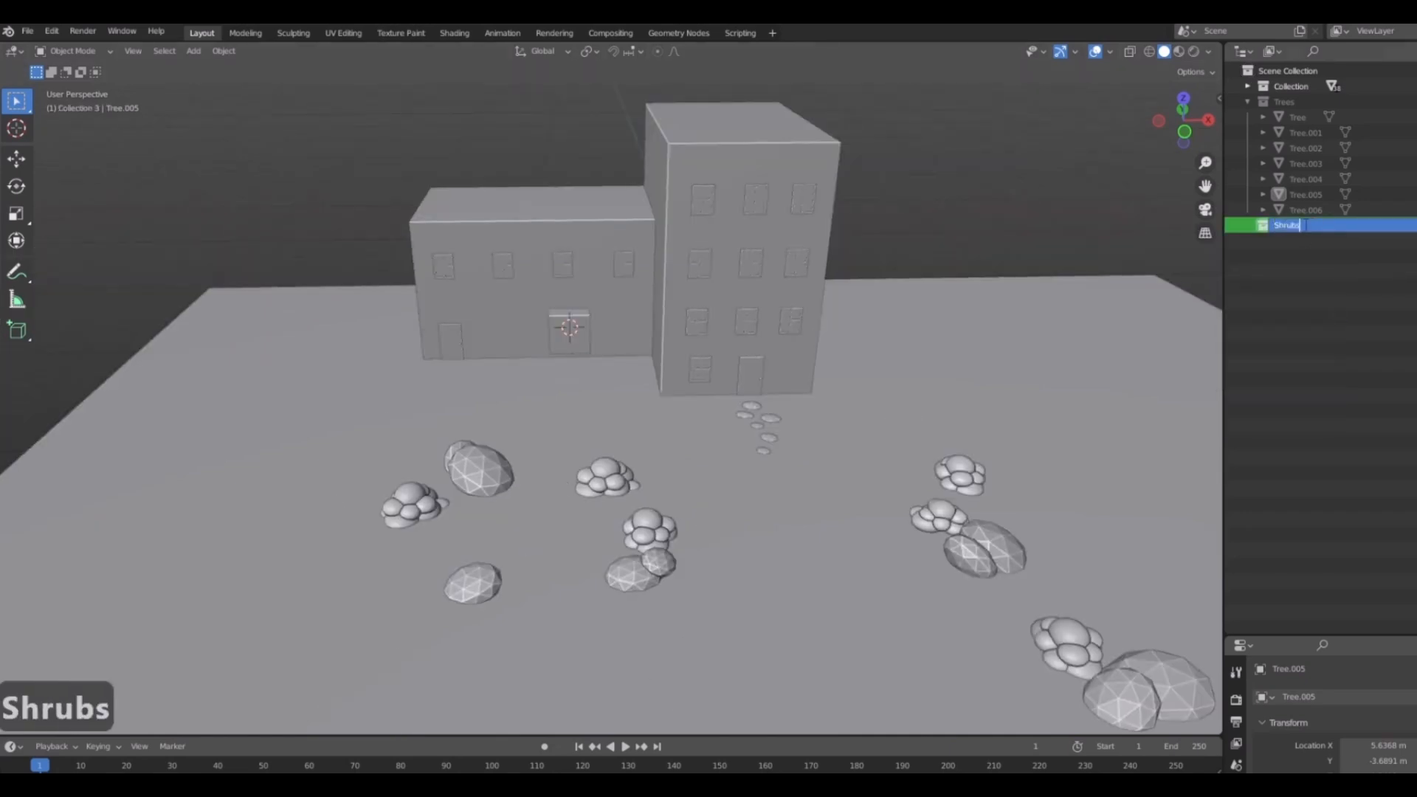
{"action": "key", "text": "Return"}
Move the selected shrubs into the Shrubs collection, exclude it from the view layer and collapse the Trees collection.
{"action": "left_click", "coordinate": [410, 509]}
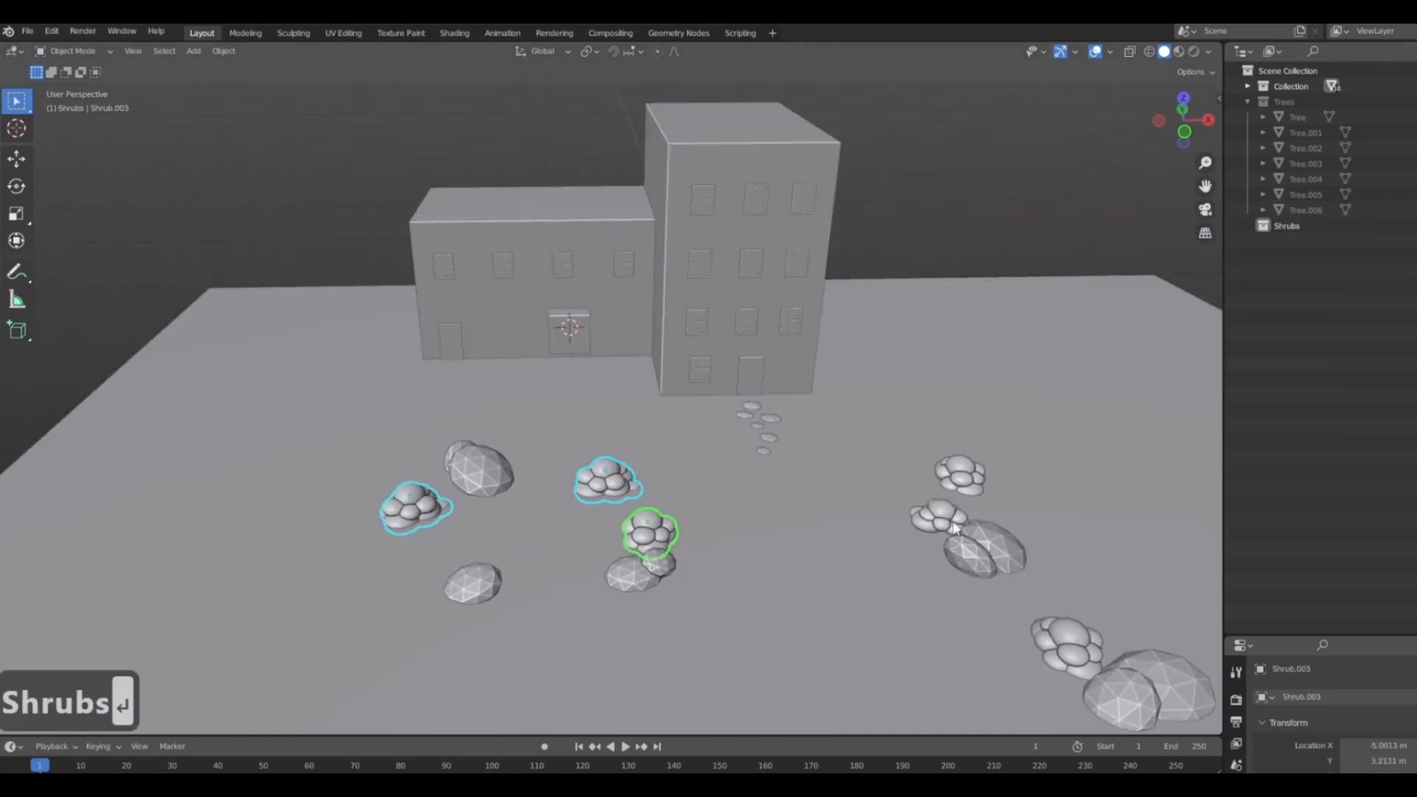
{"action": "middle_click_drag", "start_coordinate": [1036, 639], "coordinate": [833, 343]}
{"action": "key", "text": "m"}
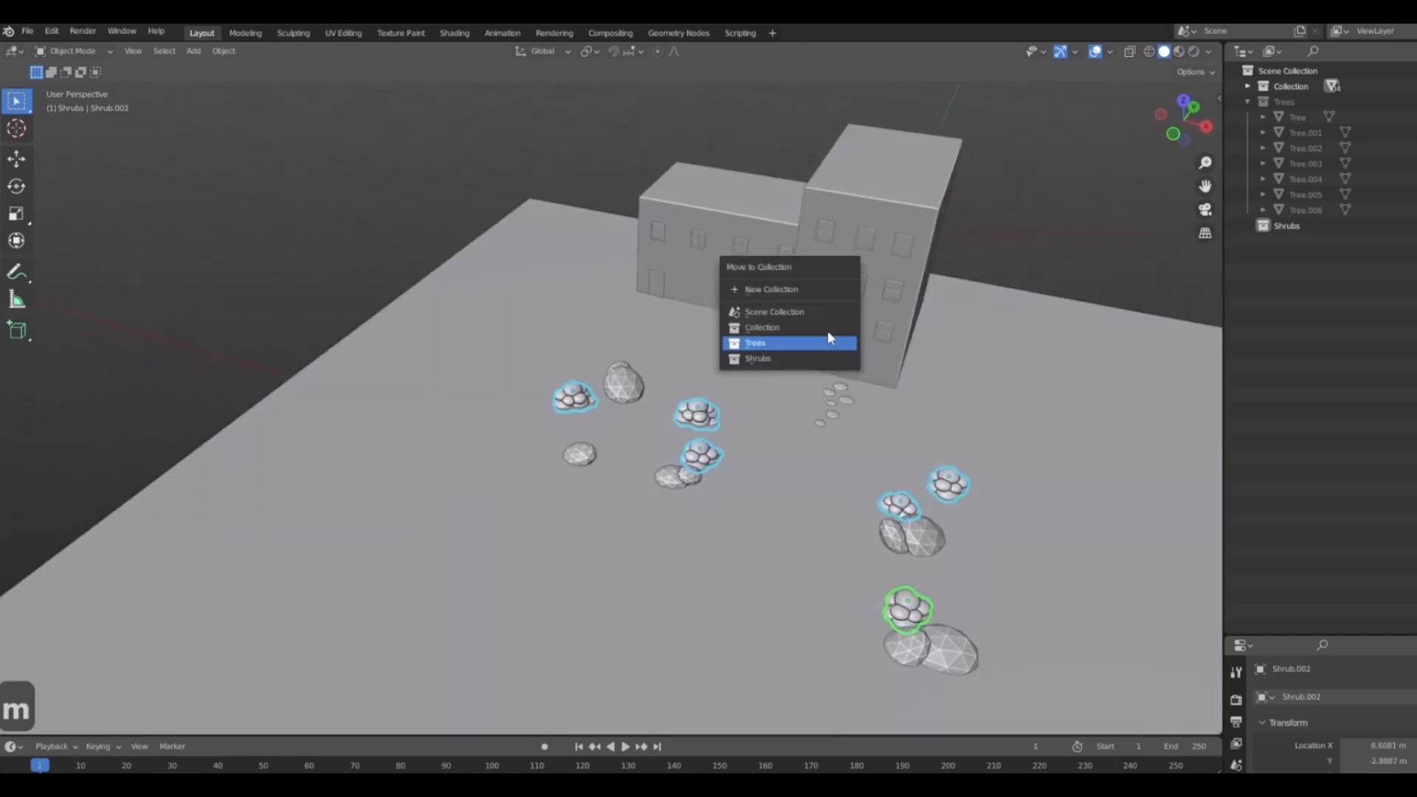
{"action": "left_click", "coordinate": [826, 338]}
{"action": "scroll", "coordinate": [694, 461], "scroll_direction": "up", "scroll_amount": 1}
{"action": "left_click", "coordinate": [1247, 226]}
{"action": "left_click", "coordinate": [1413, 225]}
{"action": "left_click", "coordinate": [1247, 101]}
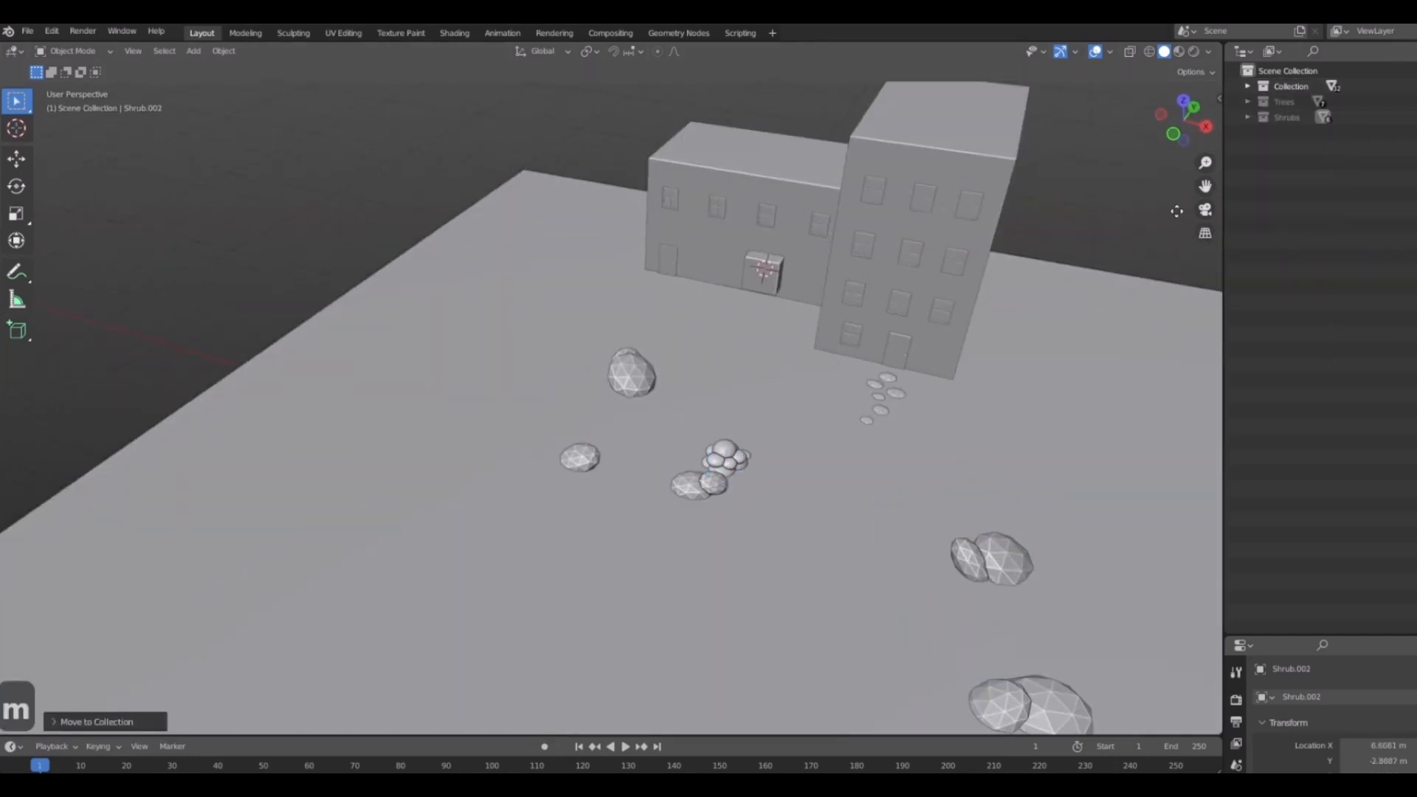
Move the leftover shrub beside the middle rocks into the Shrubs collection.
{"action": "scroll", "coordinate": [789, 495], "scroll_direction": "up", "scroll_amount": 4}
{"action": "middle_click_drag", "start_coordinate": [782, 506], "coordinate": [843, 516]}
{"action": "left_click", "coordinate": [822, 484]}
{"action": "key", "text": "m"}
{"action": "left_click", "coordinate": [827, 415]}
Create a new collection in the scene and name it Rocks.
{"action": "scroll", "coordinate": [862, 437], "scroll_direction": "down", "scroll_amount": 4}
{"action": "right_click", "coordinate": [1305, 206]}
{"action": "left_click", "coordinate": [1308, 211]}
{"action": "double_click", "coordinate": [1284, 133]}
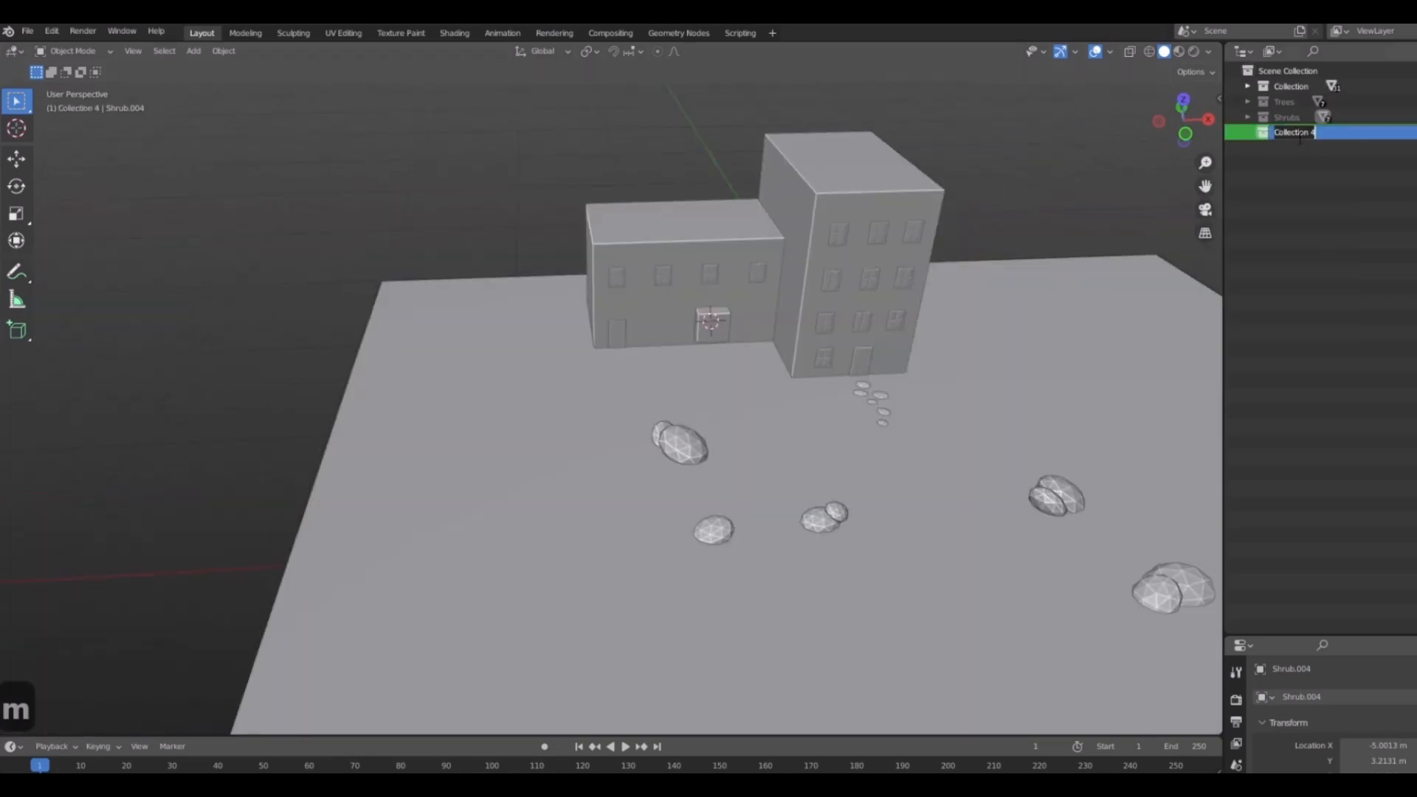
{"action": "type", "text": "Rocks"}
{"action": "key", "text": "Return"}
Move all five rock objects into the Rocks collection and exclude that collection from the view layer.
{"action": "left_click", "coordinate": [677, 443]}
{"action": "left_click", "coordinate": [708, 530], "text": "shift"}
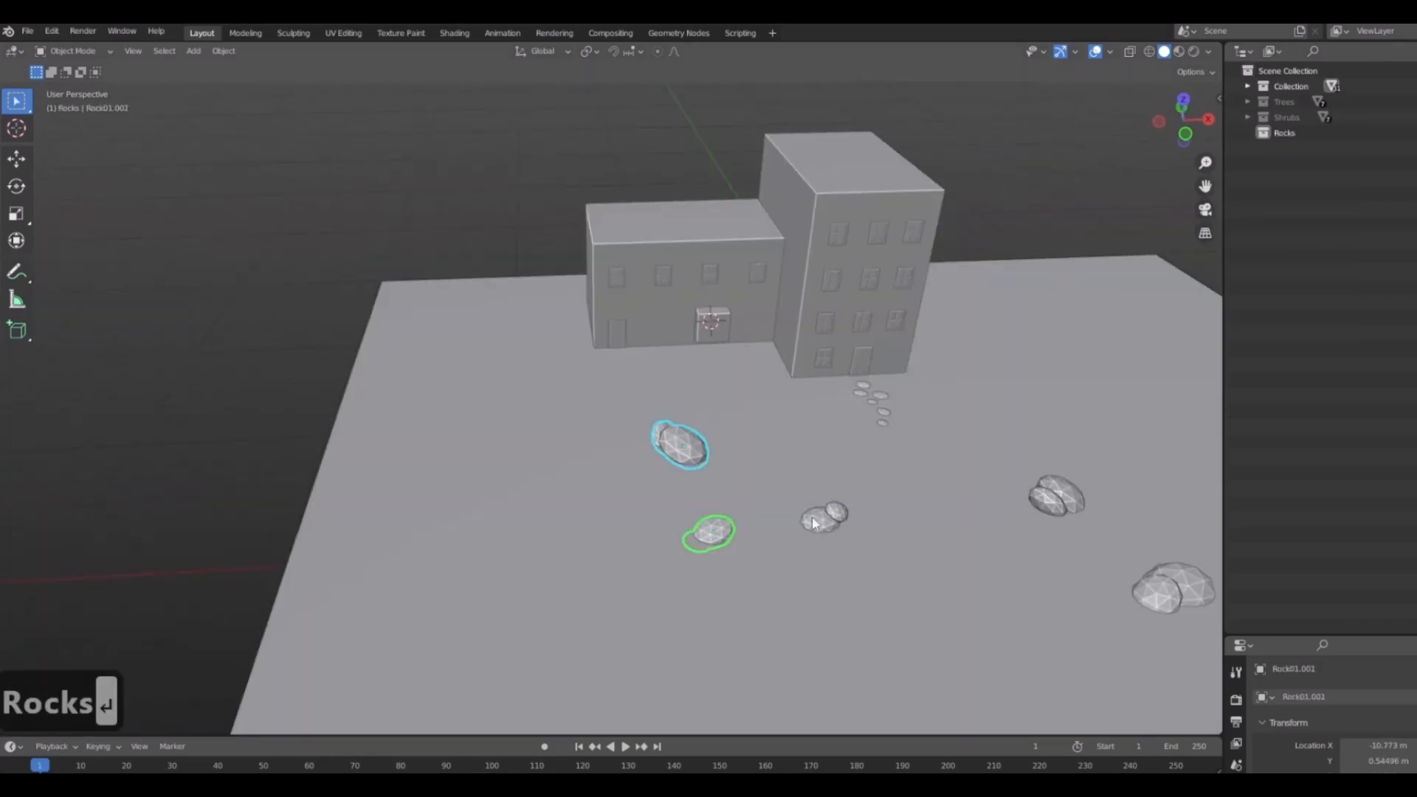
{"action": "key", "text": "m"}
{"action": "left_click", "coordinate": [827, 522]}
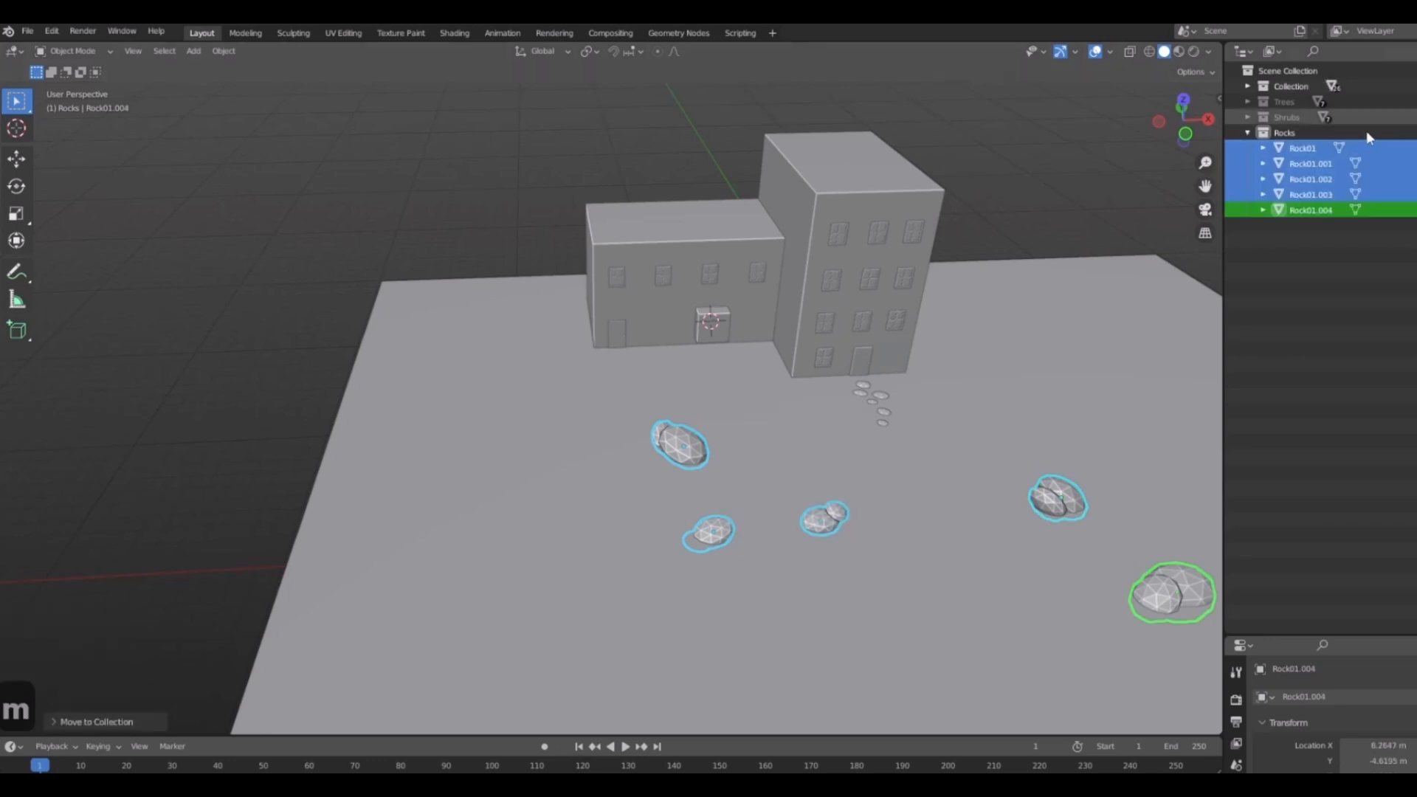
{"action": "left_click", "coordinate": [1317, 133]}
Shift the tall building's ground-floor window slightly along X, away from the door, closer in line with the windows above it.
{"action": "scroll", "coordinate": [783, 377], "scroll_direction": "up", "scroll_amount": 3}
{"action": "scroll", "coordinate": [782, 377], "scroll_direction": "up", "scroll_amount": 4}
{"action": "middle_click_drag", "start_coordinate": [774, 221], "coordinate": [636, 378], "text": "shift"}
{"action": "middle_click_drag", "start_coordinate": [693, 517], "coordinate": [719, 459]}
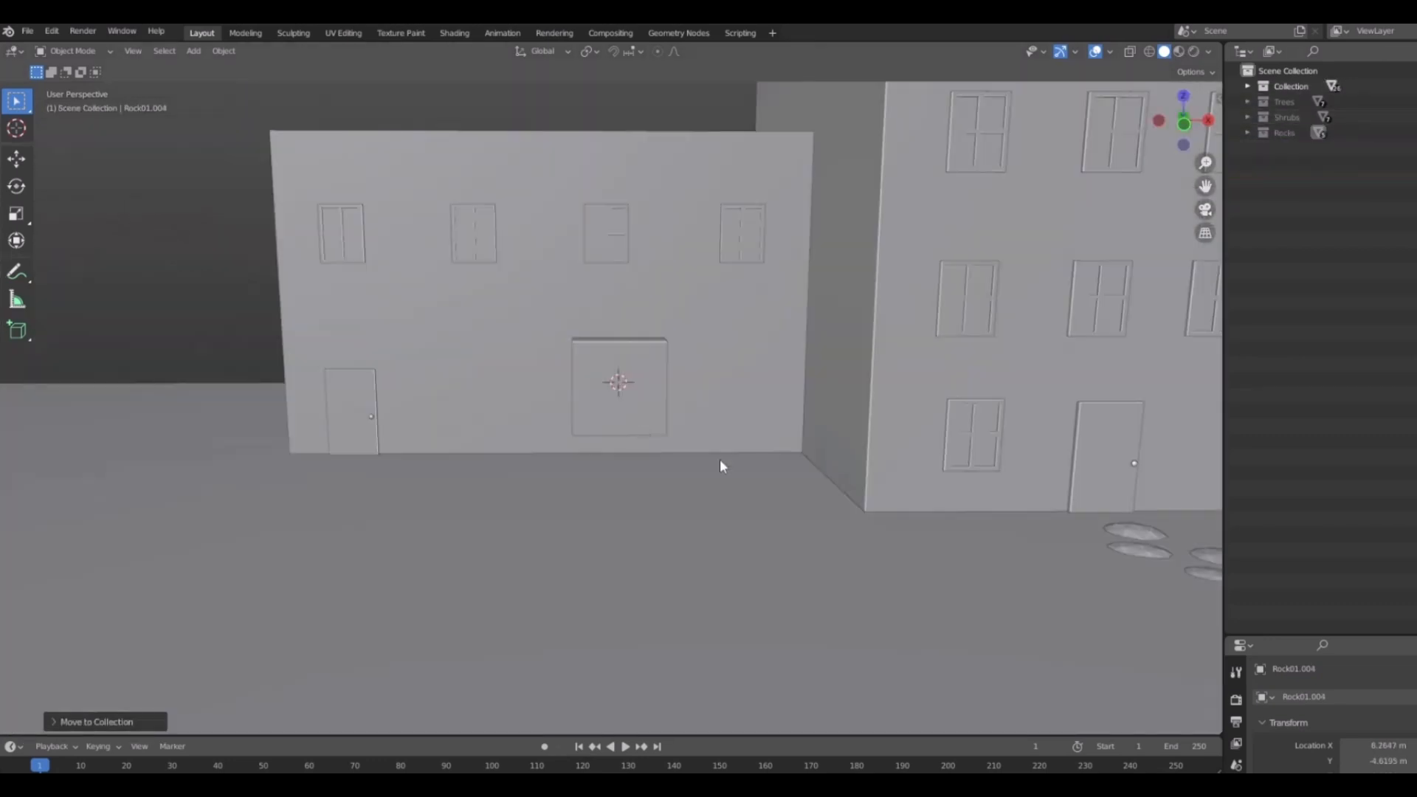
{"action": "key", "text": "KP_1"}
{"action": "left_click", "coordinate": [598, 405]}
{"action": "scroll", "coordinate": [786, 354], "scroll_direction": "down", "scroll_amount": 4}
{"action": "left_click", "coordinate": [797, 410]}
{"action": "left_click", "coordinate": [804, 433]}
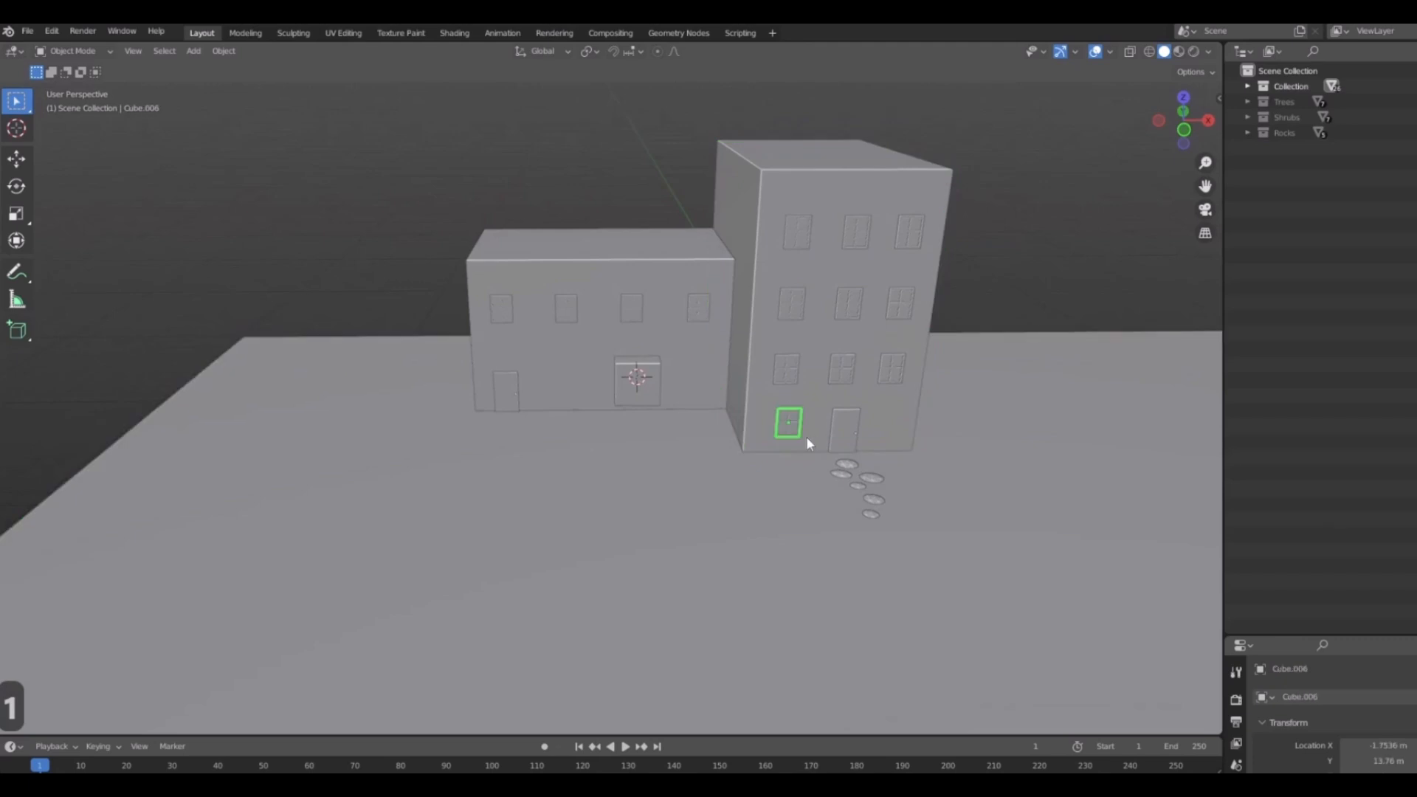
{"action": "key", "text": "g"}
{"action": "key", "text": "x"}
{"action": "left_click", "coordinate": [797, 440]}
{"action": "left_click", "coordinate": [772, 467]}
{"action": "left_click", "coordinate": [783, 423]}
Expand the main collection in the Outliner and rename the tall building's ground-floor window object as Window.
{"action": "middle_click_drag", "start_coordinate": [847, 454], "coordinate": [818, 500], "text": "shift"}
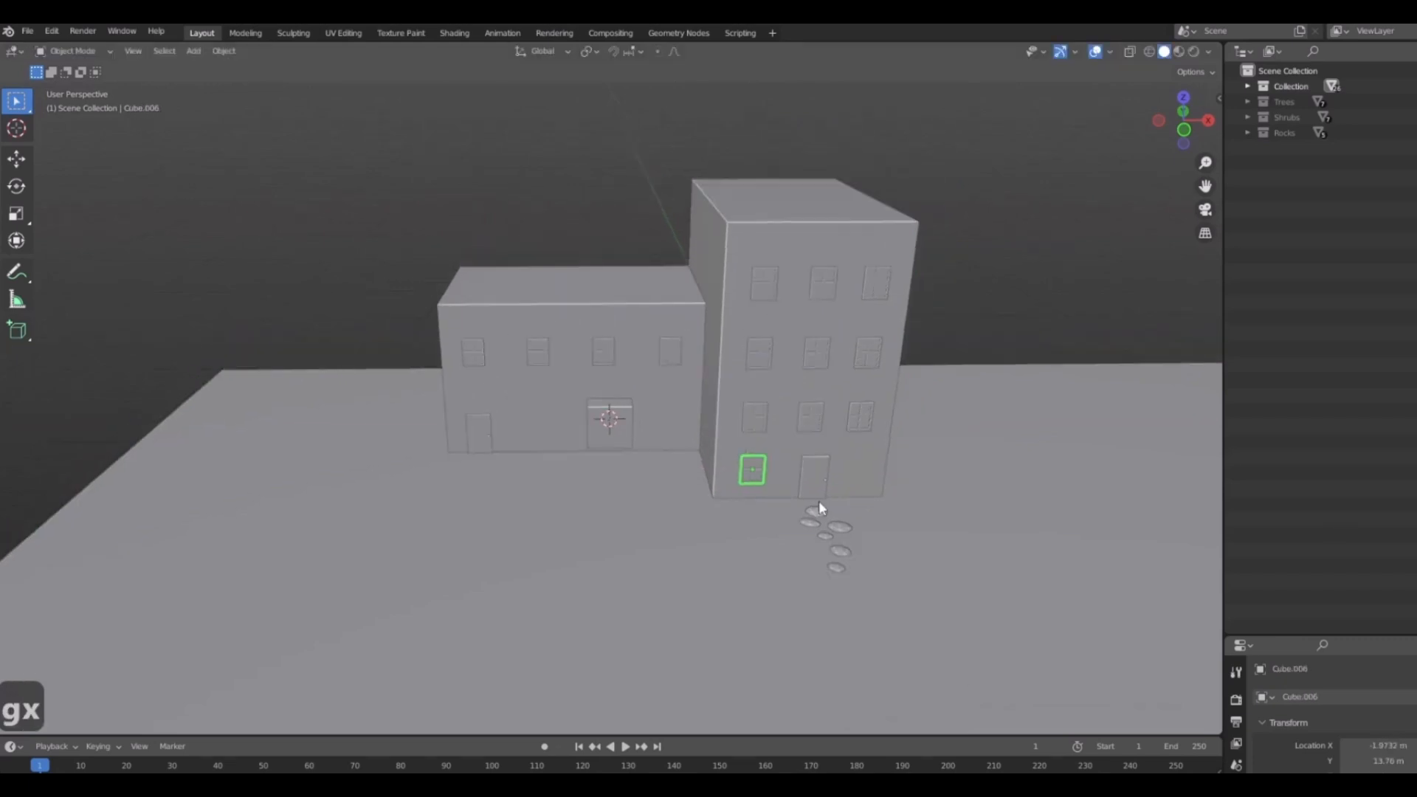
{"action": "scroll", "coordinate": [818, 500], "scroll_direction": "up", "scroll_amount": 3}
{"action": "left_click", "coordinate": [1247, 86]}
{"action": "middle_click_drag", "start_coordinate": [808, 445], "coordinate": [833, 384]}
{"action": "key", "text": "F2"}
{"action": "type", "text": "Wind"}
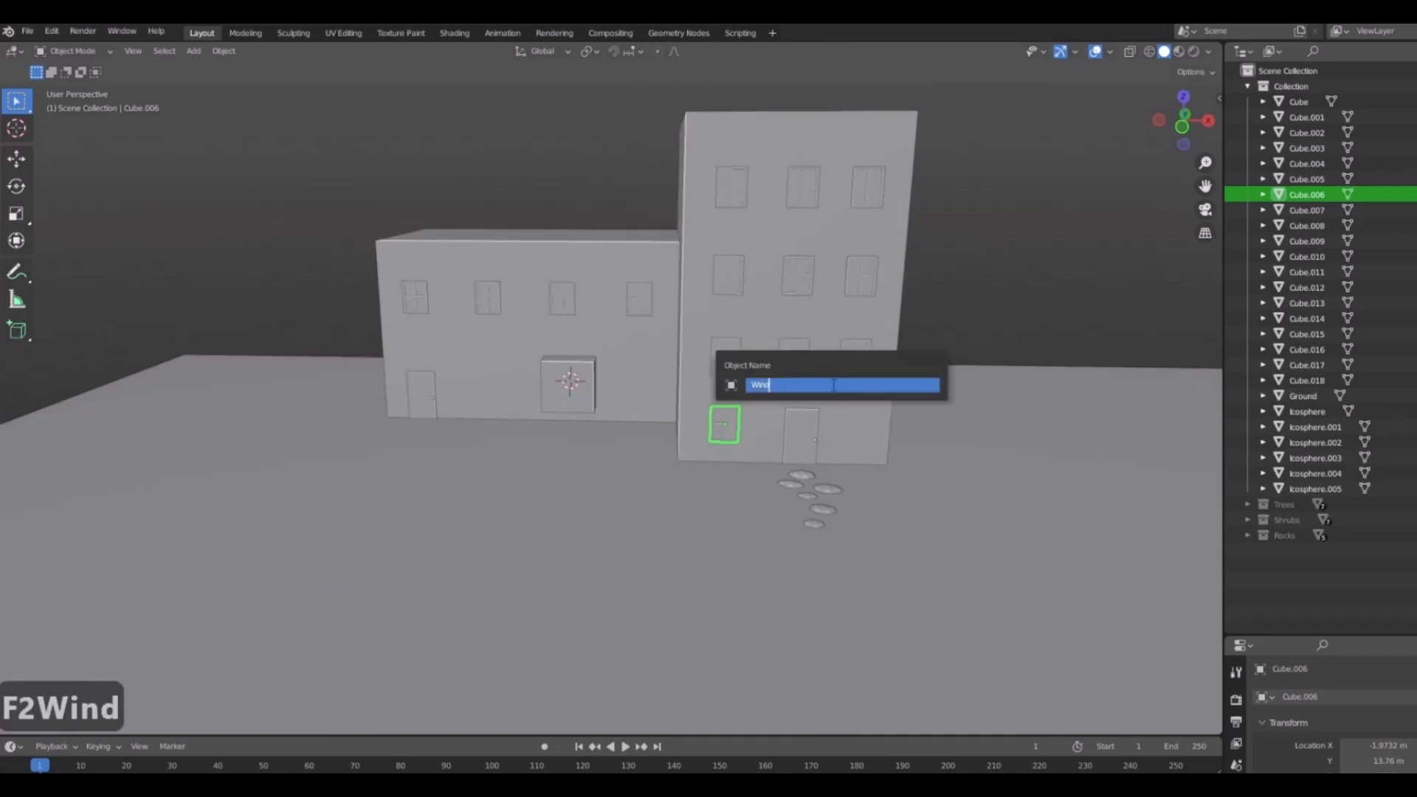
{"action": "type", "text": "ow"}
{"action": "key", "text": "Return"}
Rename the window directly above the tall building's ground-floor window as Window.
{"action": "left_click", "coordinate": [1335, 150]}
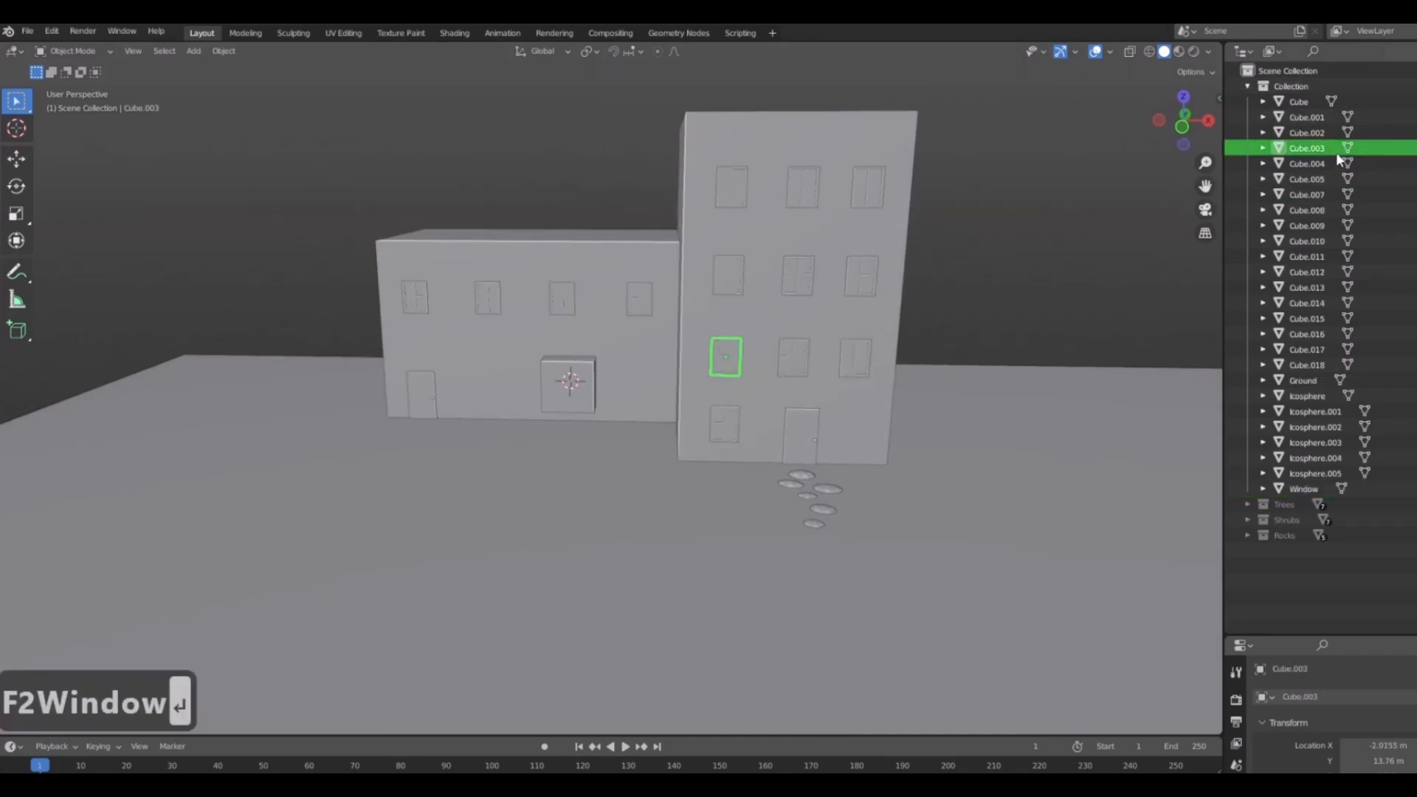
{"action": "type", "text": "Wind"}
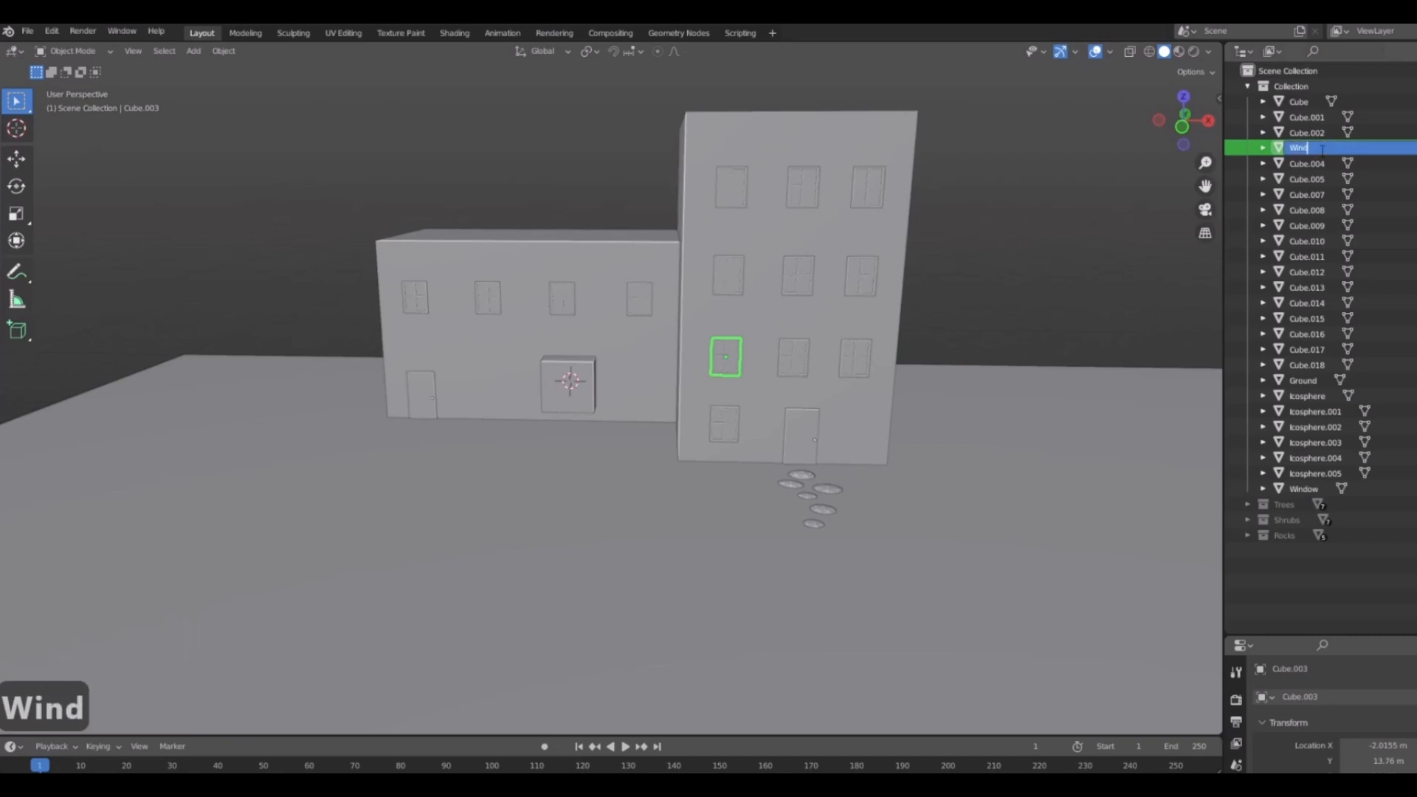
{"action": "type", "text": "ow"}
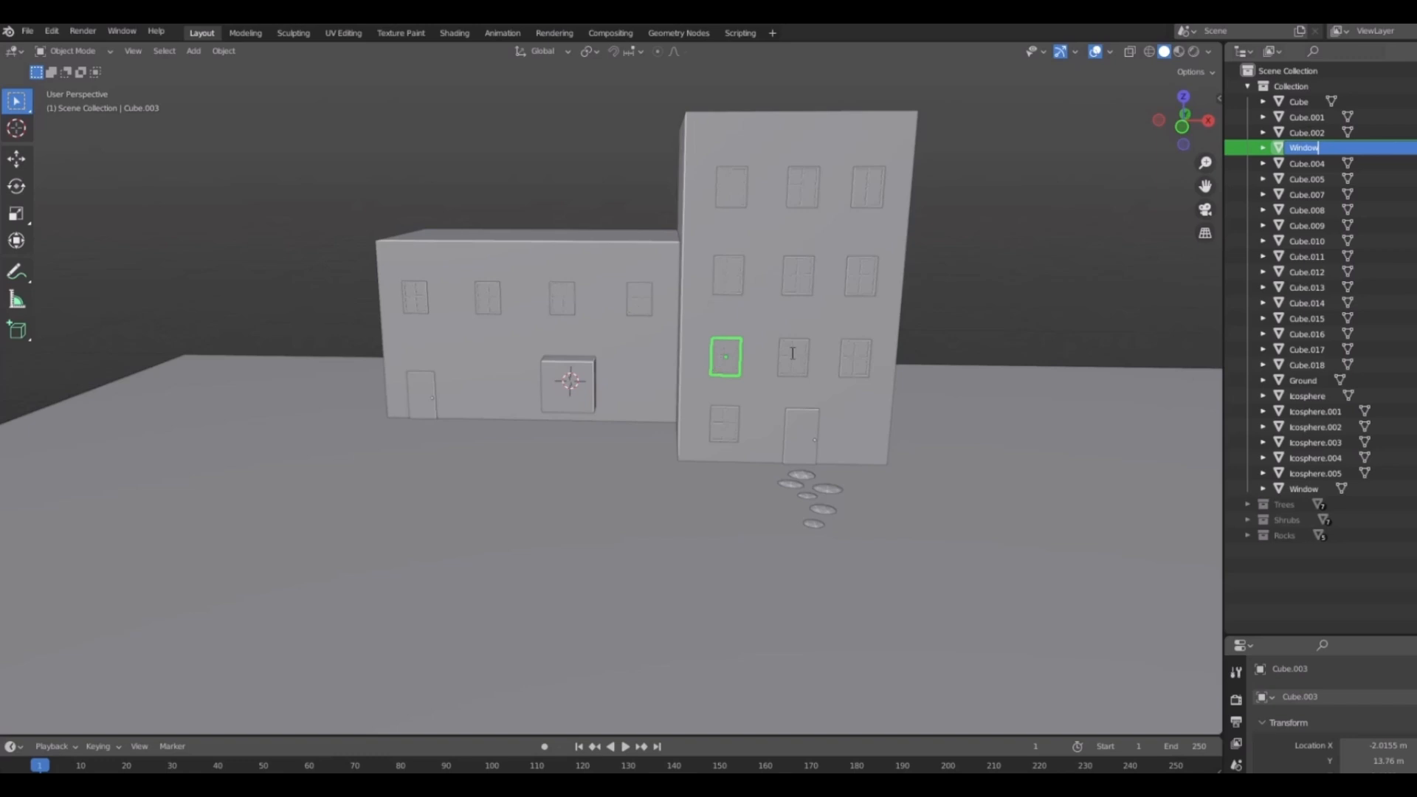
{"action": "key", "text": "Return"}
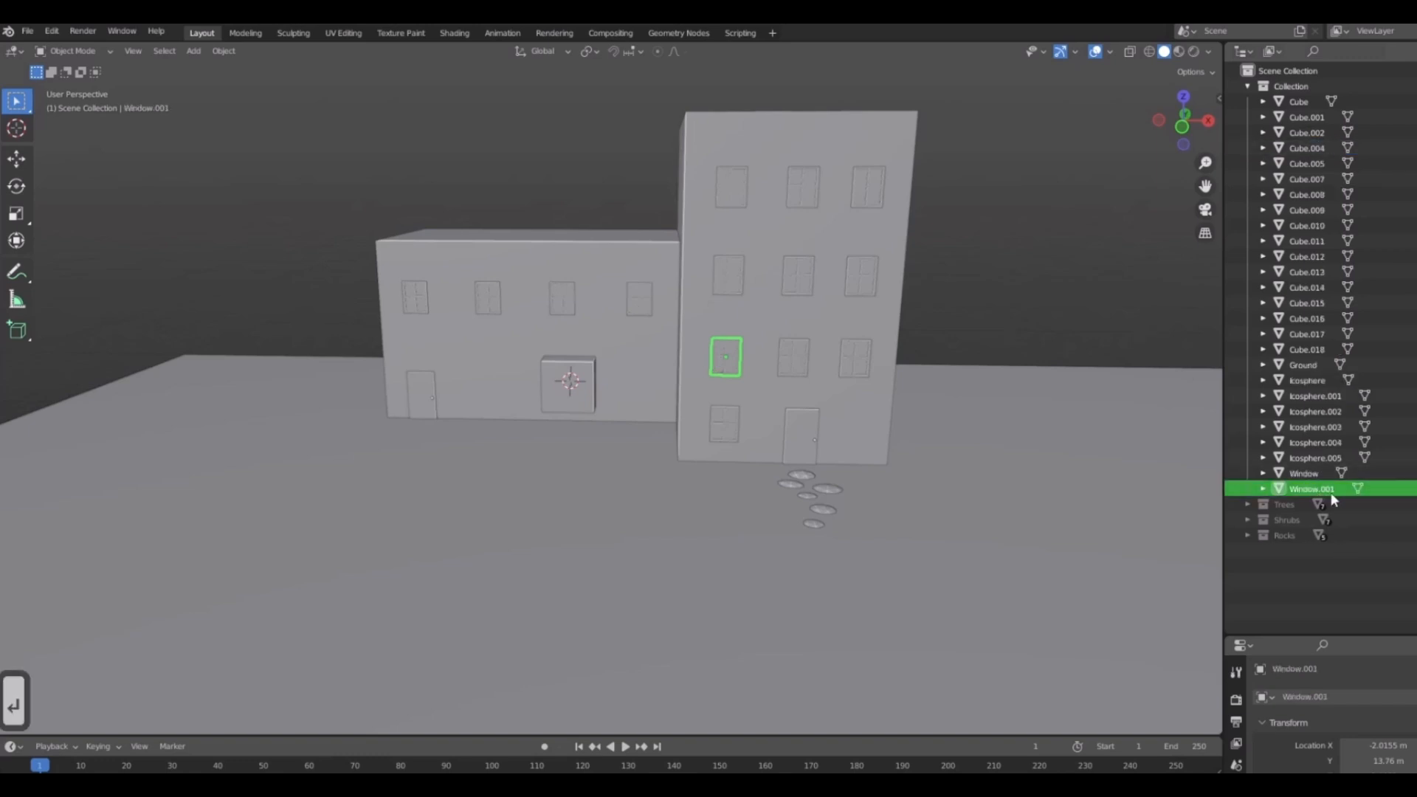
Rename the middle window in the row directly above the tall building's door as Window.
{"action": "middle_click_drag", "start_coordinate": [761, 389], "coordinate": [728, 352]}
{"action": "scroll", "coordinate": [945, 363], "scroll_direction": "up", "scroll_amount": 4}
{"action": "left_click", "coordinate": [1310, 474]}
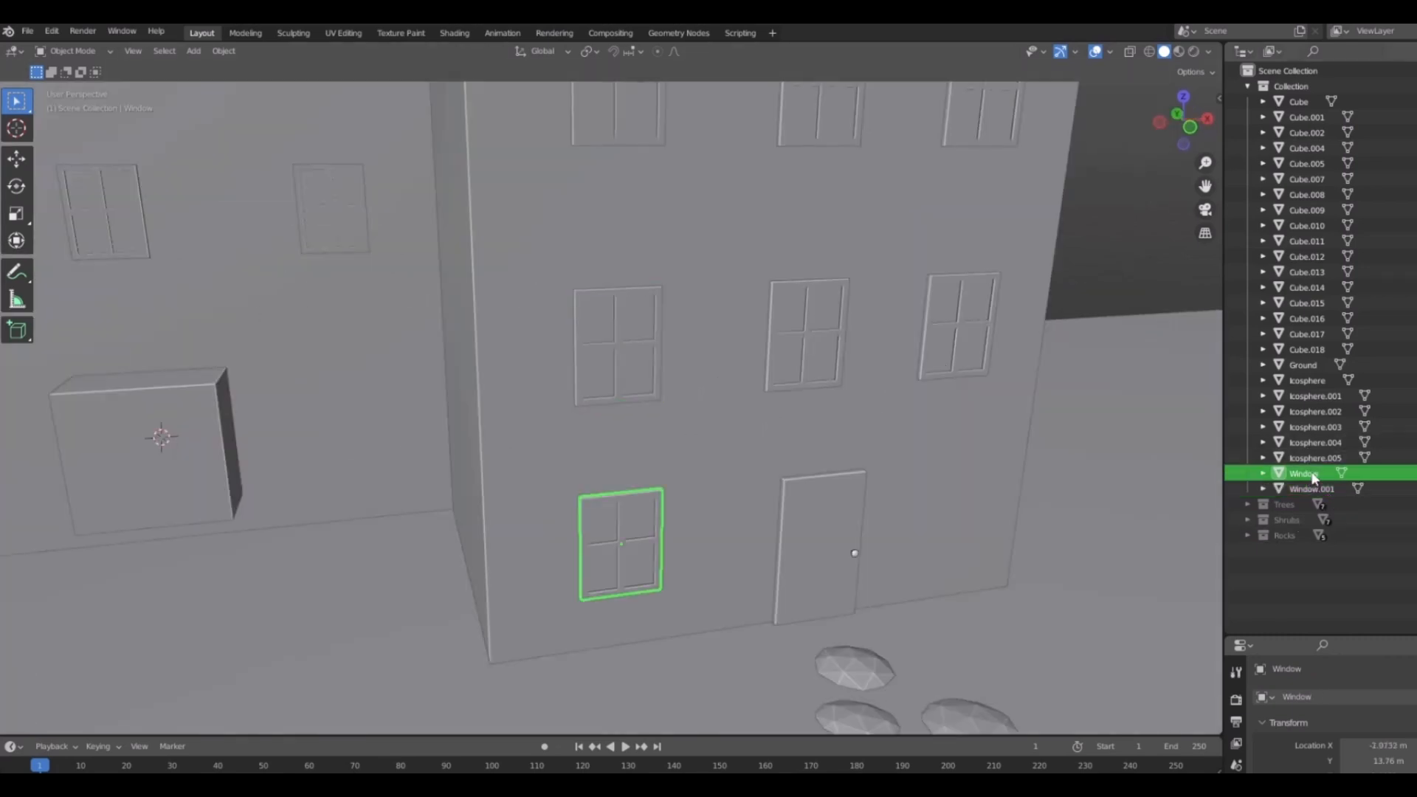
{"action": "left_click", "coordinate": [639, 349]}
{"action": "left_click", "coordinate": [821, 345]}
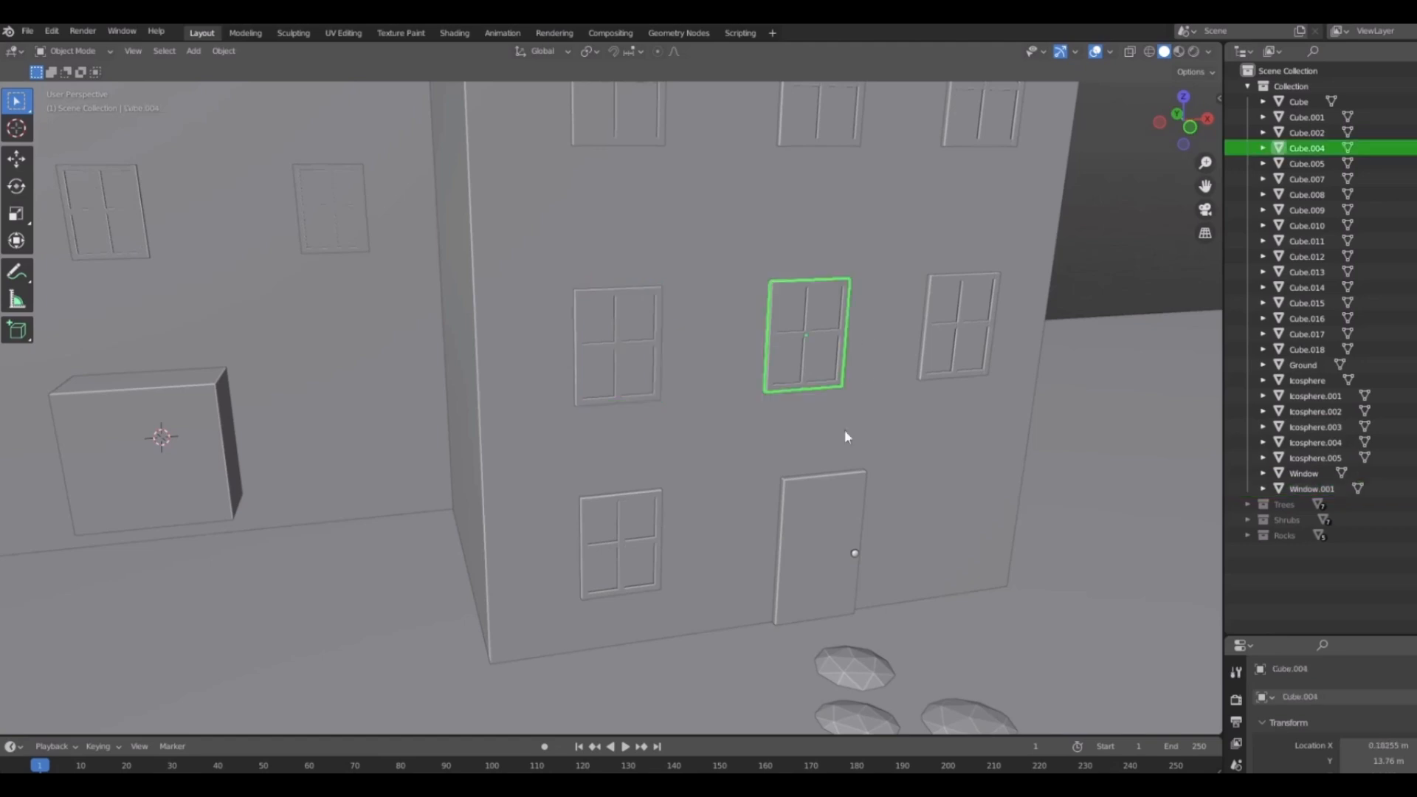
{"action": "middle_click_drag", "start_coordinate": [845, 436], "coordinate": [890, 410]}
{"action": "key", "text": "F2"}
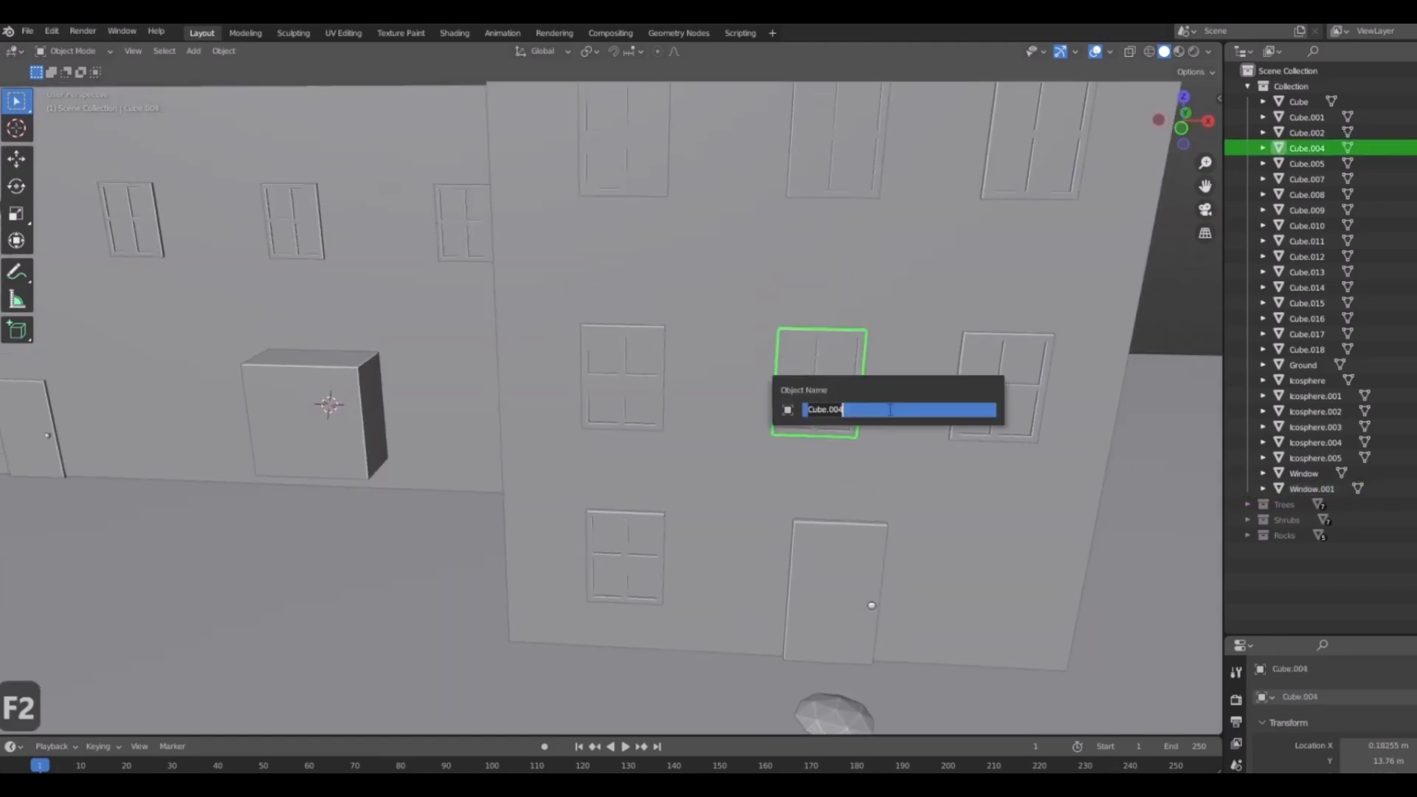
{"action": "type", "text": "Widnow"}
{"action": "key", "text": "BackSpace"}
{"action": "key", "text": "BackSpace"}
{"action": "key", "text": "BackSpace"}
{"action": "key", "text": "BackSpace"}
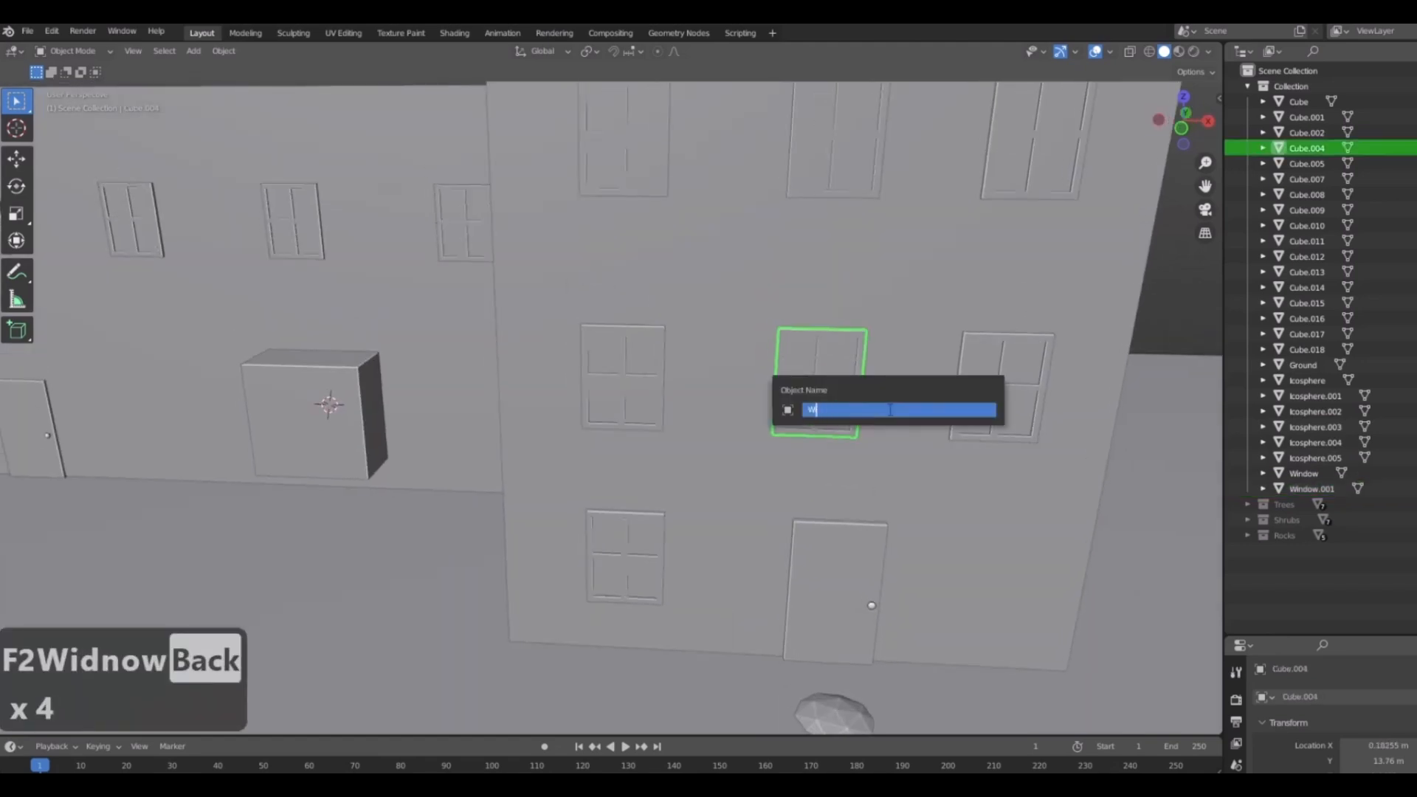
{"action": "type", "text": "ndow"}
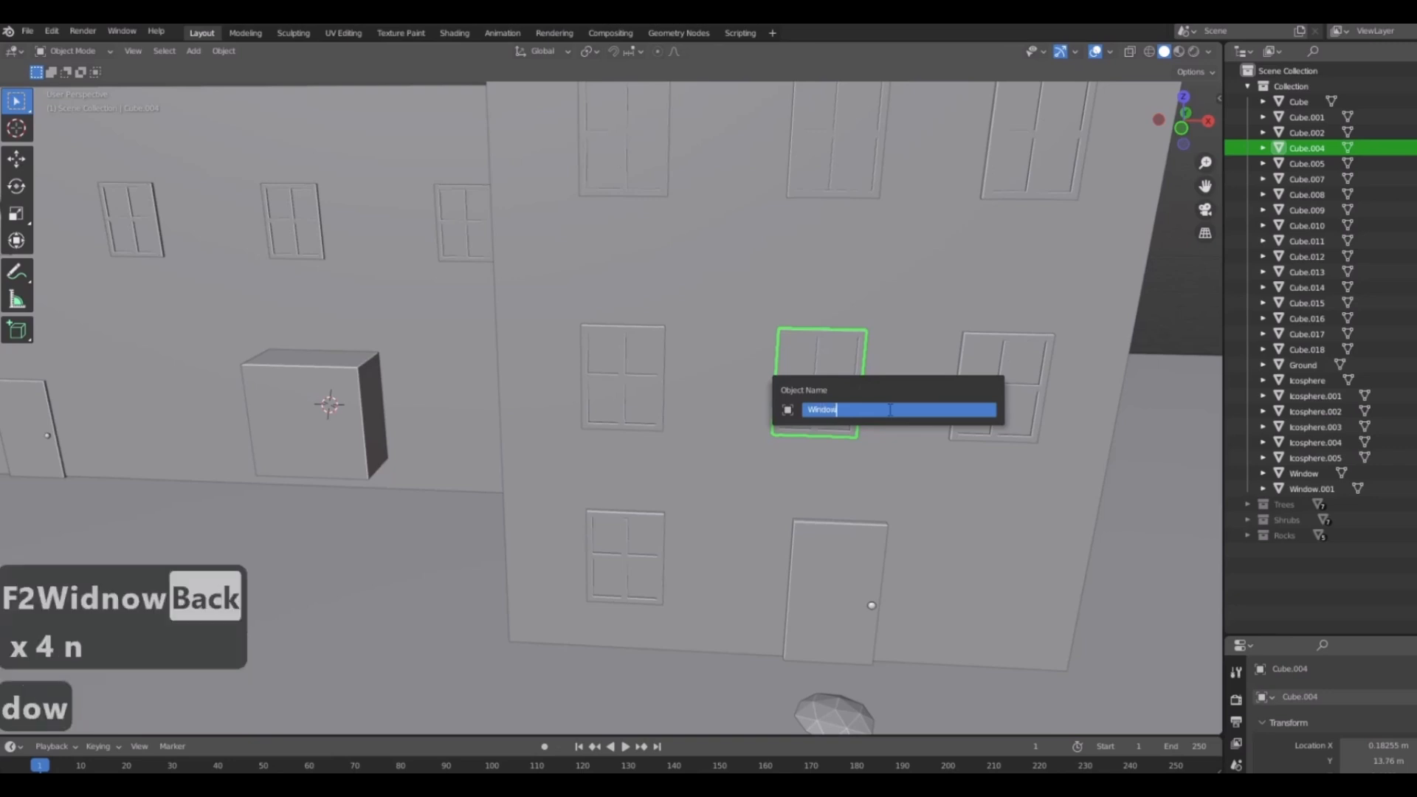
{"action": "key", "text": "Return"}
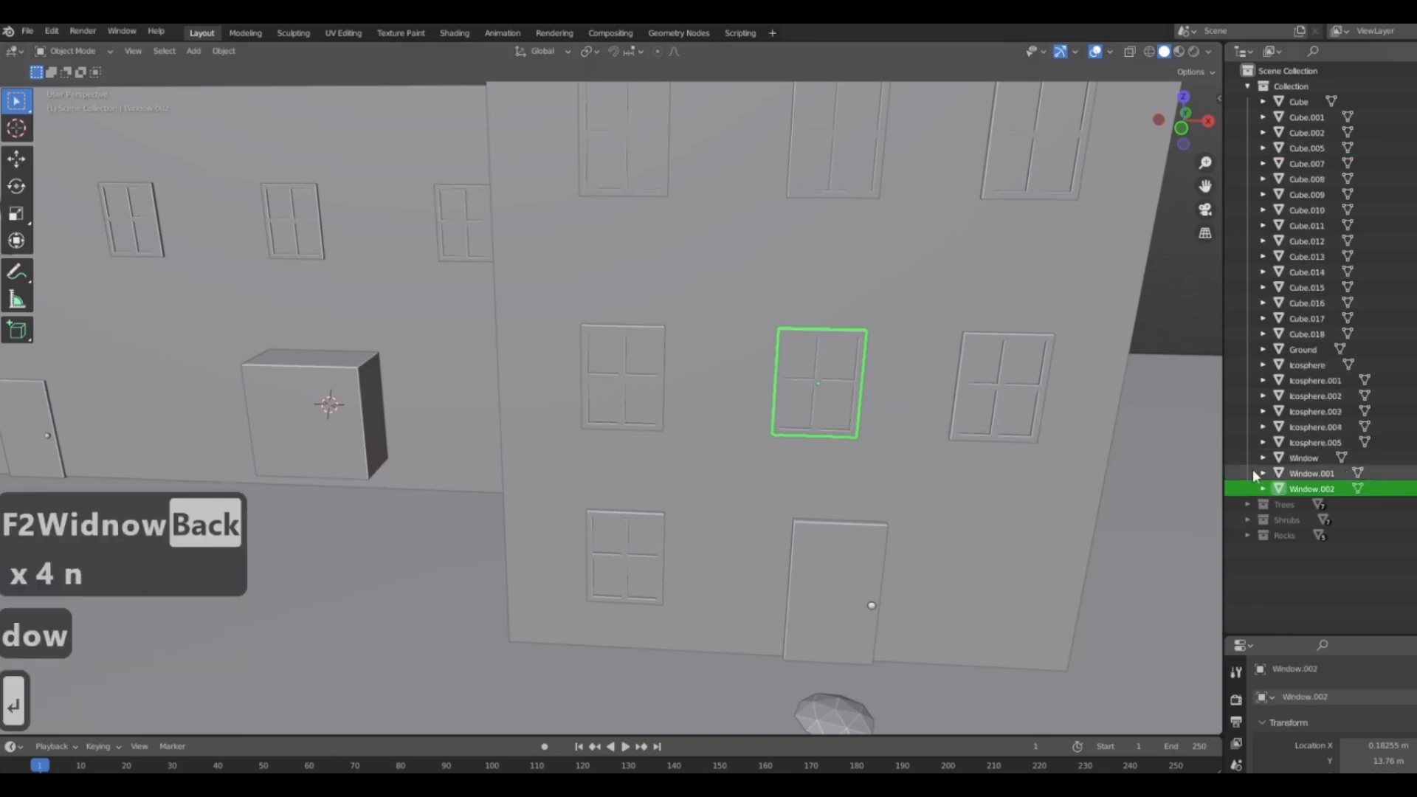
Rename the rightmost window in the row directly above the tall building's door as Window.
{"action": "left_click", "coordinate": [1030, 394]}
{"action": "scroll", "coordinate": [975, 525], "scroll_direction": "down", "scroll_amount": 6}
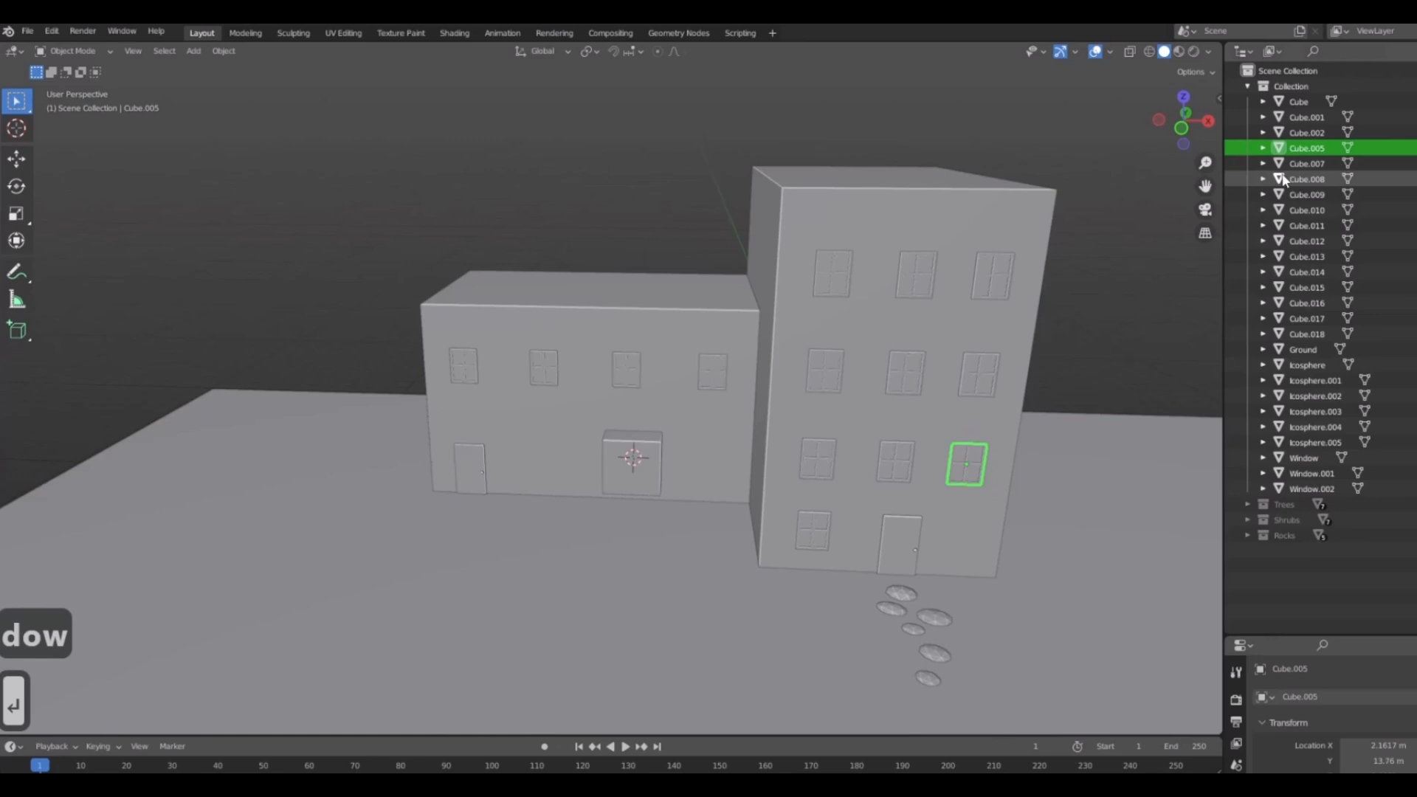
{"action": "key", "text": "F2"}
{"action": "type", "text": "Window"}
{"action": "key", "text": "Return"}
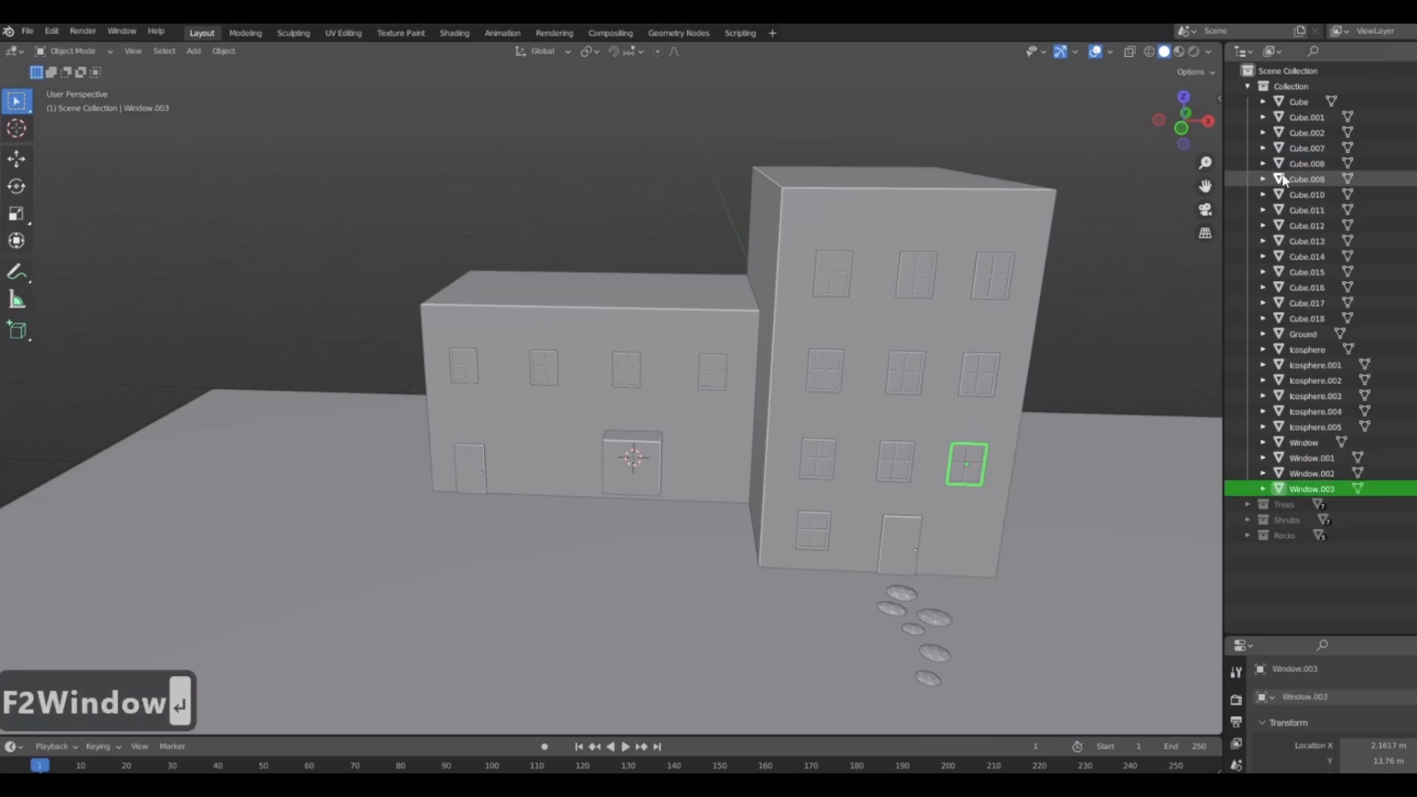
Rename the leftmost window in the tall building's second-highest row as Window.
{"action": "scroll", "coordinate": [1012, 405], "scroll_direction": "up", "scroll_amount": 3}
{"action": "left_click", "coordinate": [653, 255]}
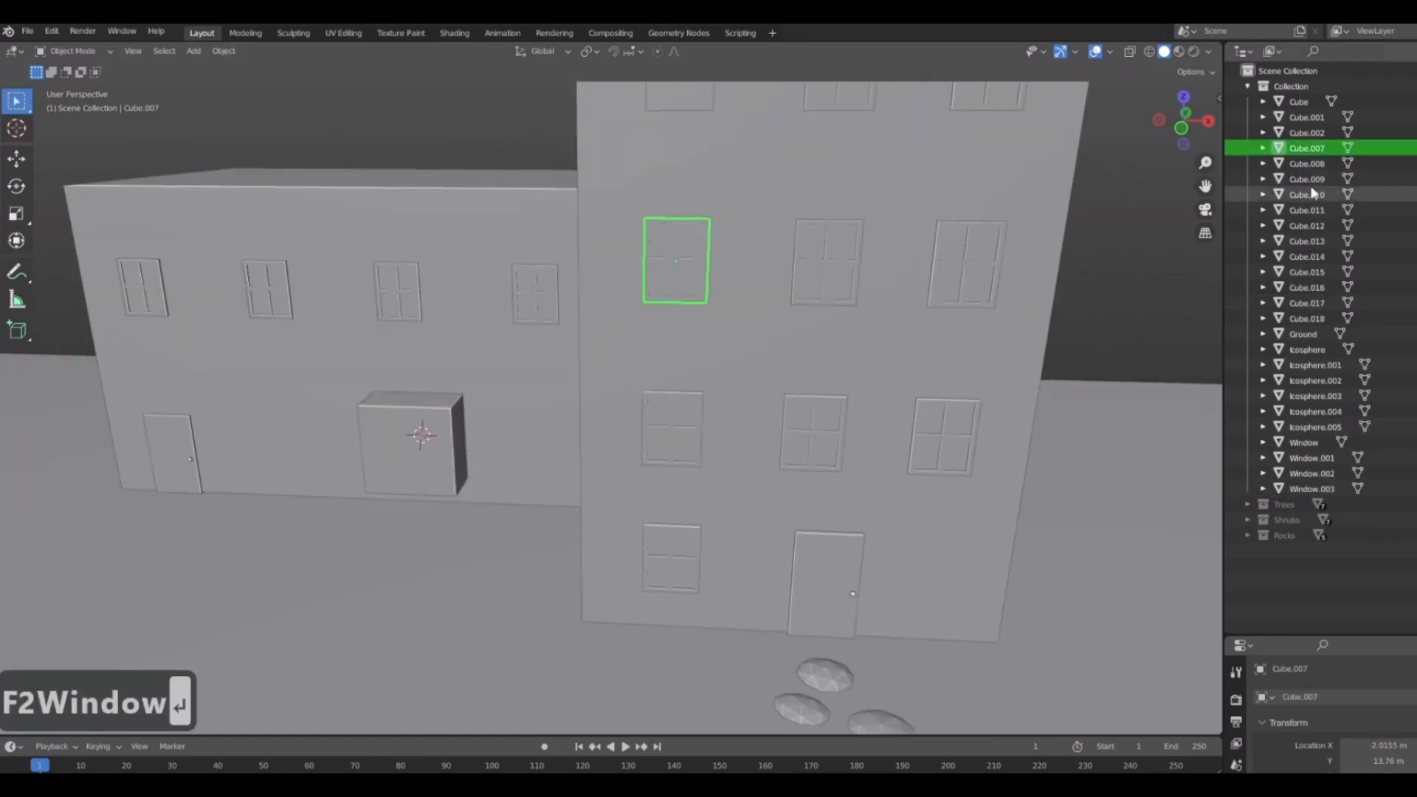
{"action": "key", "text": "F2"}
{"action": "type", "text": "Window"}
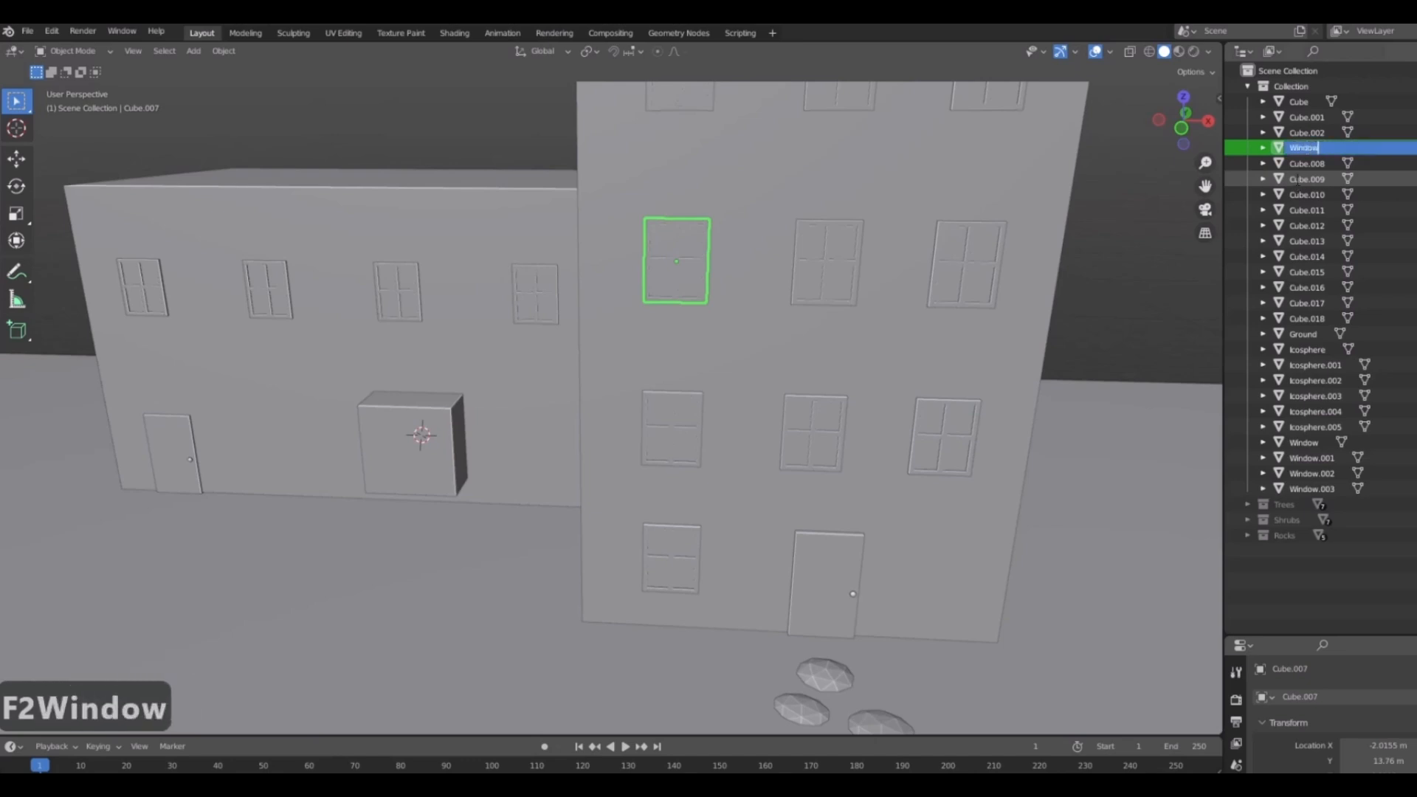
{"action": "key", "text": "Return"}
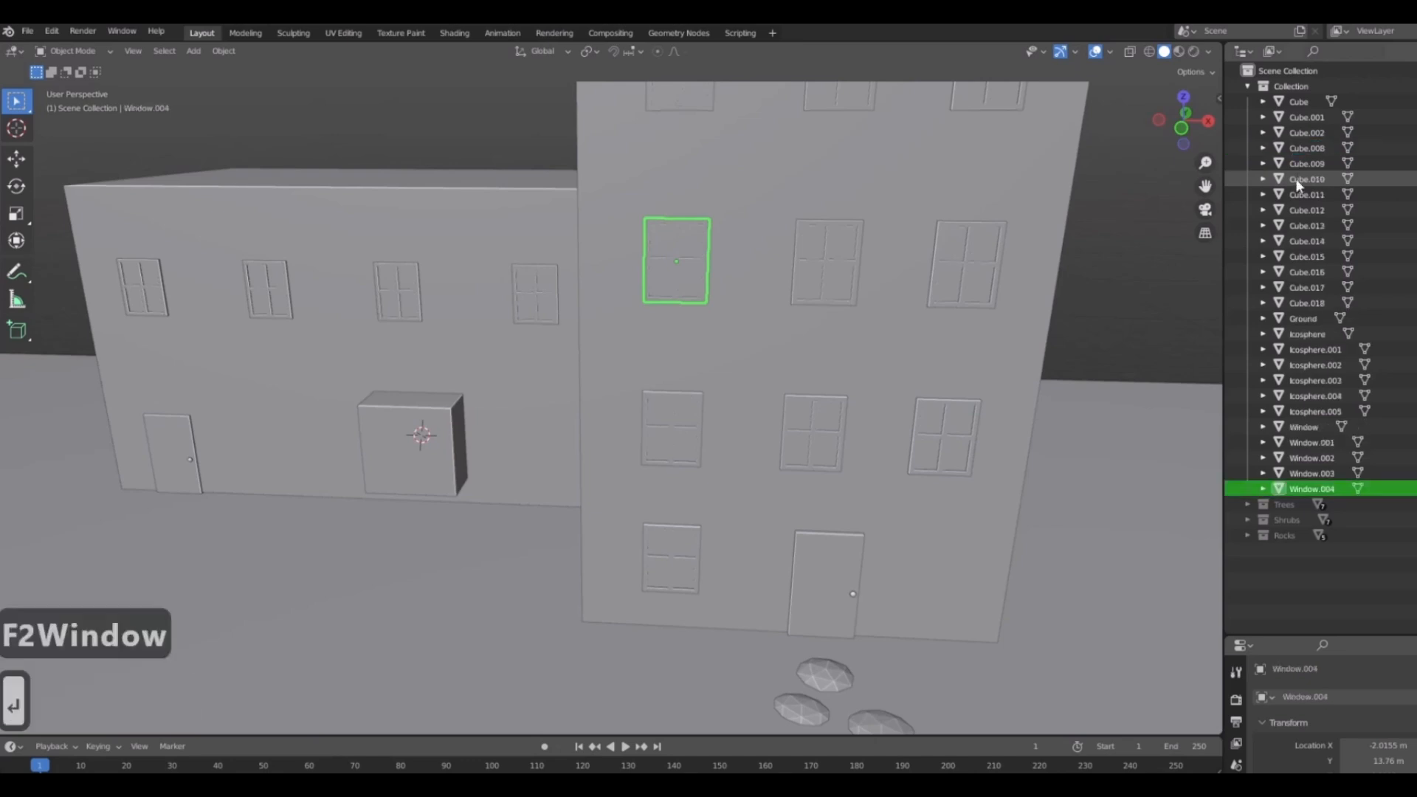
Rename the middle and rightmost windows in the tall building's second-highest row as Window.
{"action": "left_click", "coordinate": [843, 268]}
{"action": "key", "text": "F2"}
{"action": "type", "text": "Window"}
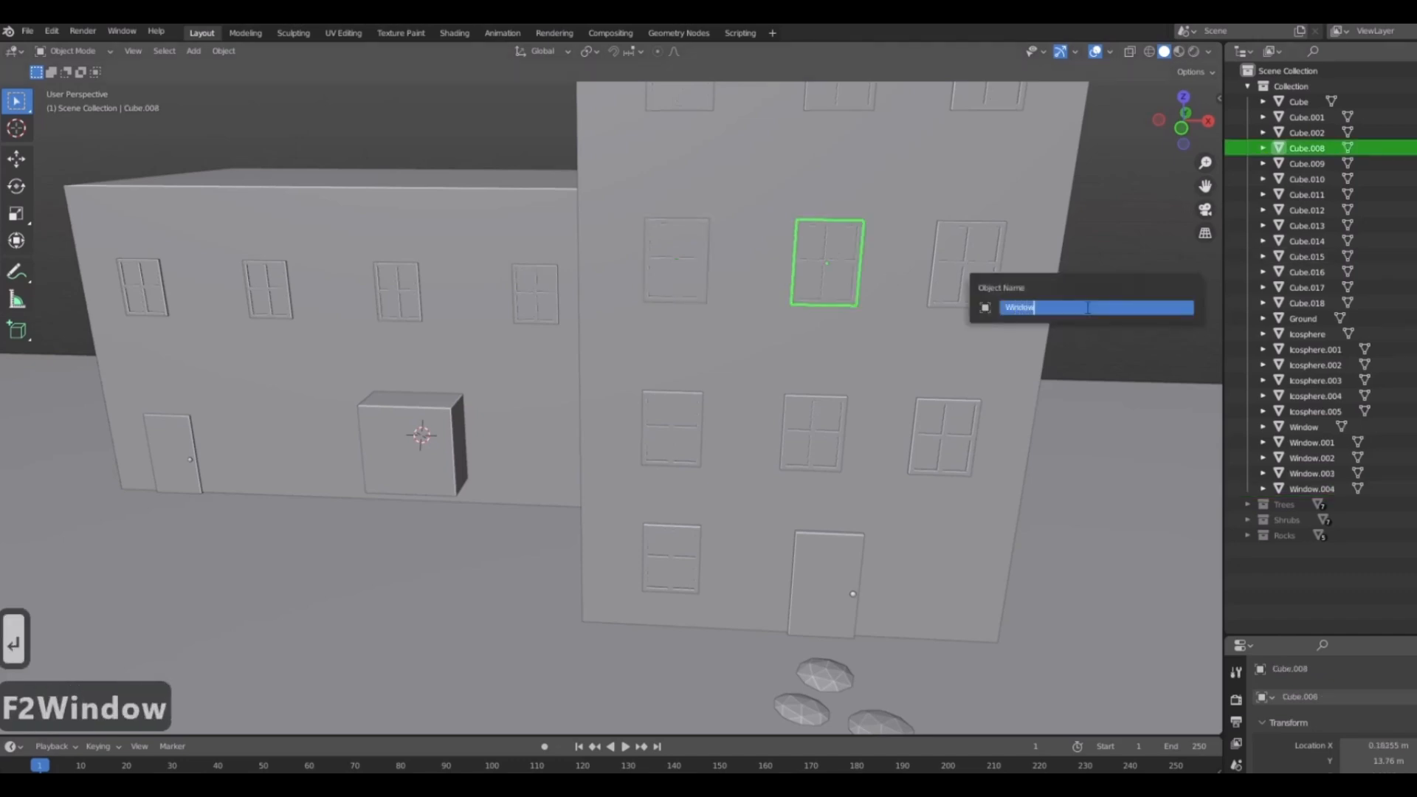
{"action": "key", "text": "Return"}
{"action": "left_click", "coordinate": [958, 271]}
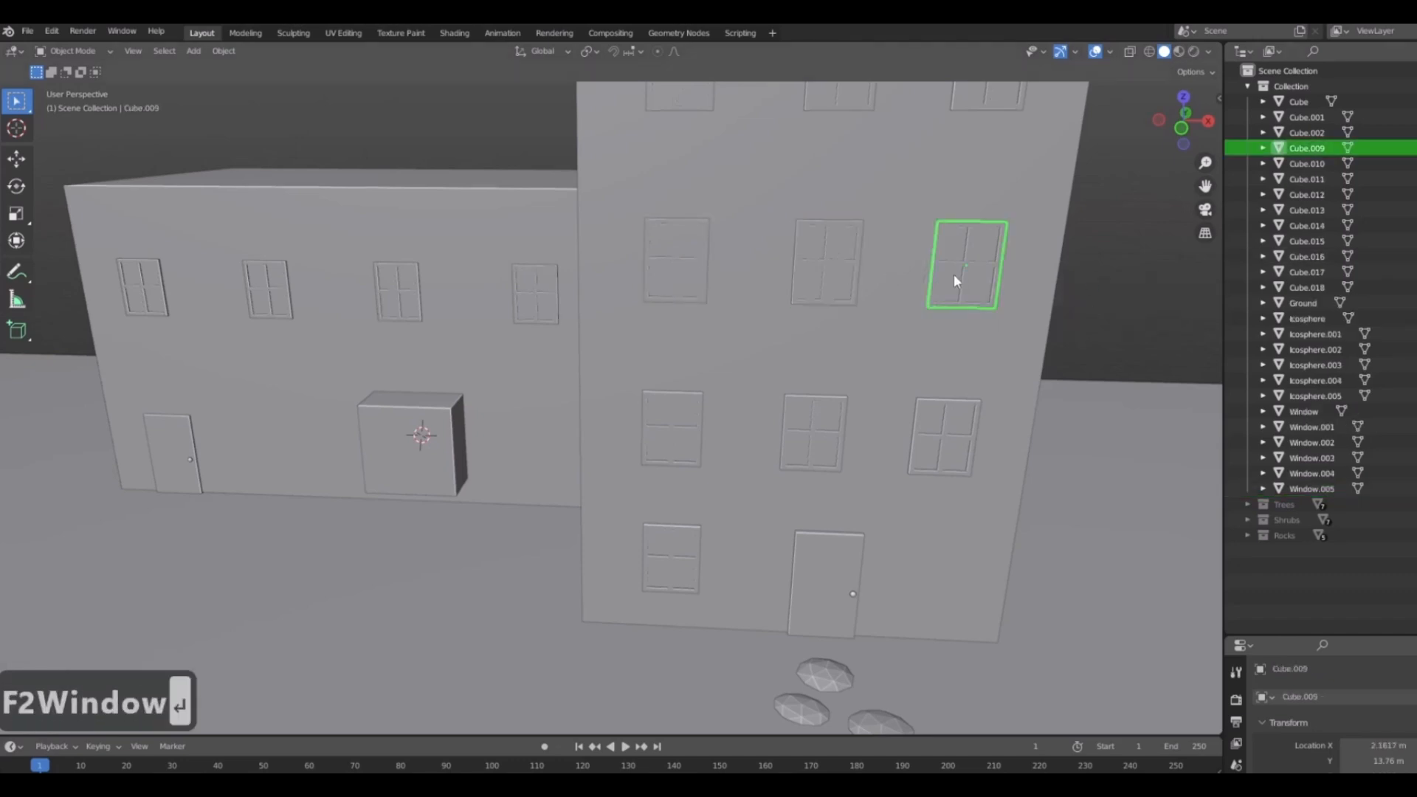
{"action": "key", "text": "F2"}
{"action": "type", "text": "Window"}
{"action": "key", "text": "Return"}
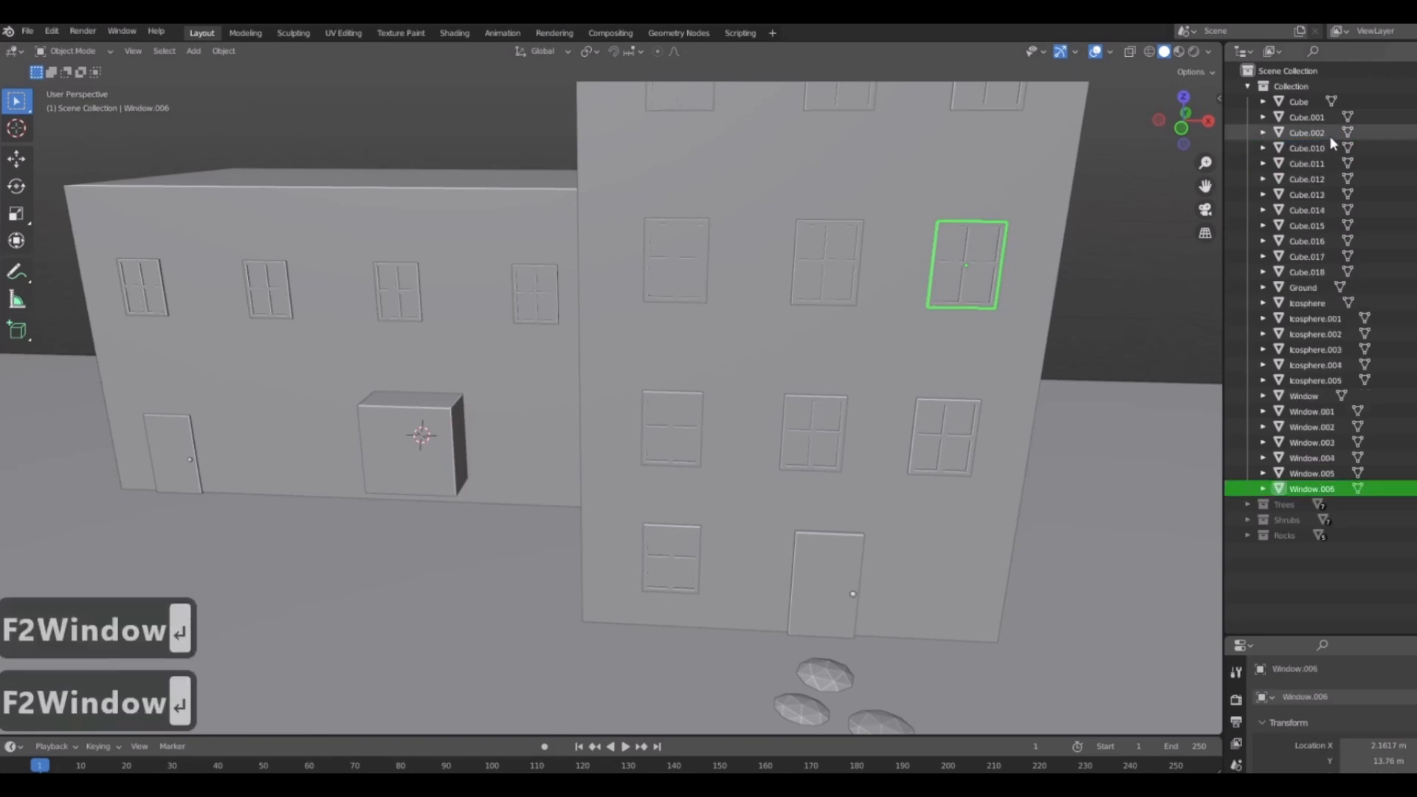
Rename the leftmost window in the tall building's top row as Window.
{"action": "scroll", "coordinate": [857, 400], "scroll_direction": "down", "scroll_amount": 3}
{"action": "left_click", "coordinate": [743, 236]}
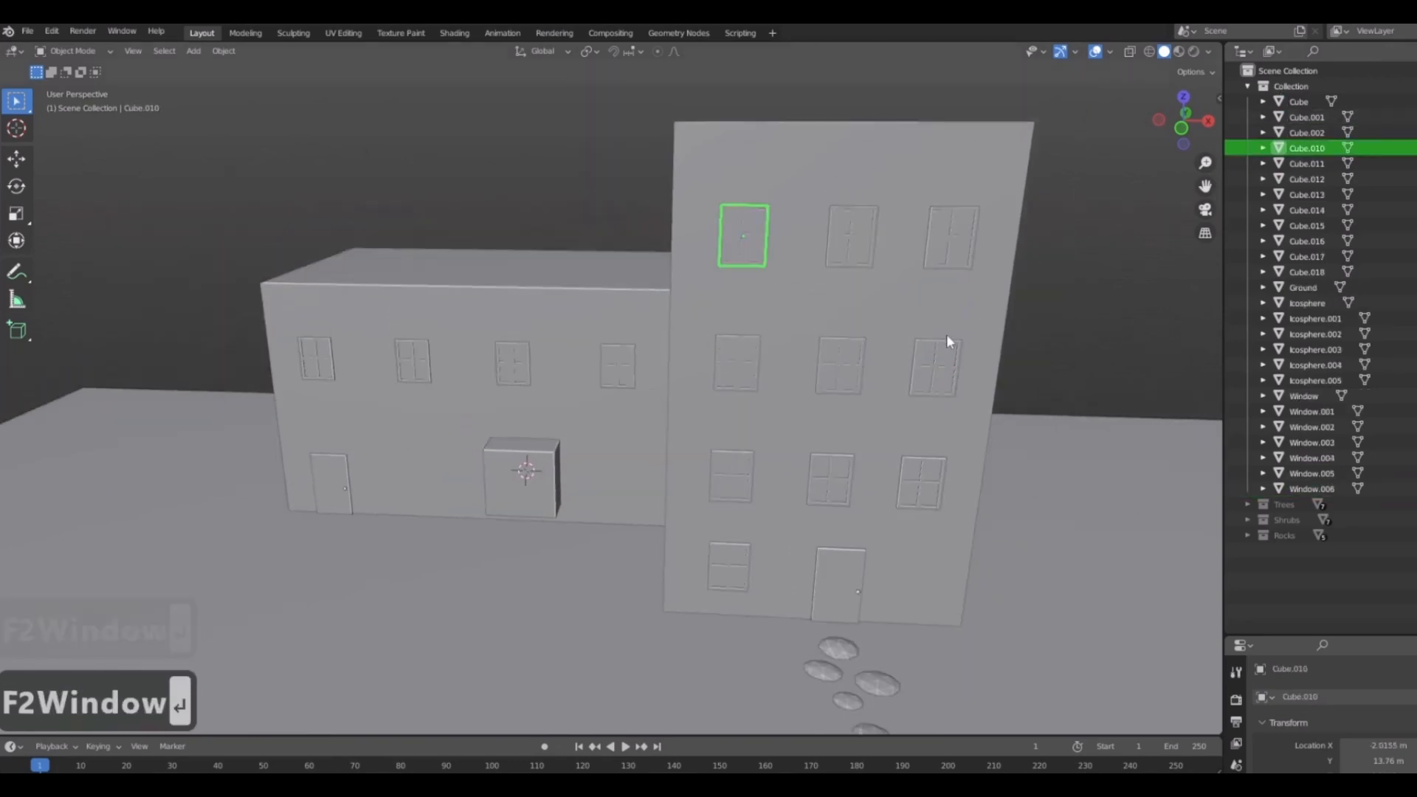
{"action": "key", "text": "F2"}
{"action": "type", "text": "Window"}
{"action": "key", "text": "Return"}
Rename the middle and rightmost windows in the tall building's top row as Window.
{"action": "left_click", "coordinate": [850, 236]}
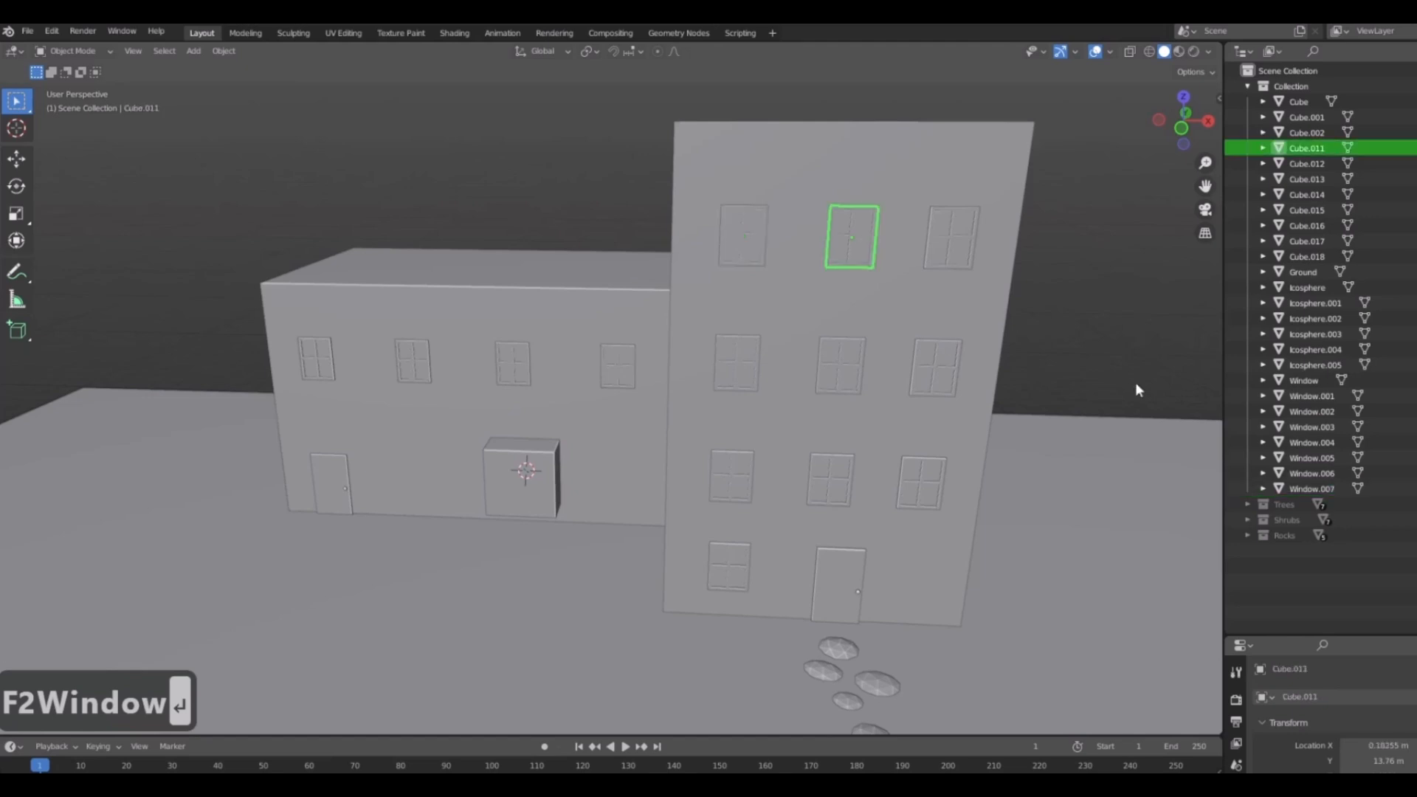
{"action": "key", "text": "F2"}
{"action": "type", "text": "Window"}
{"action": "key", "text": "Return"}
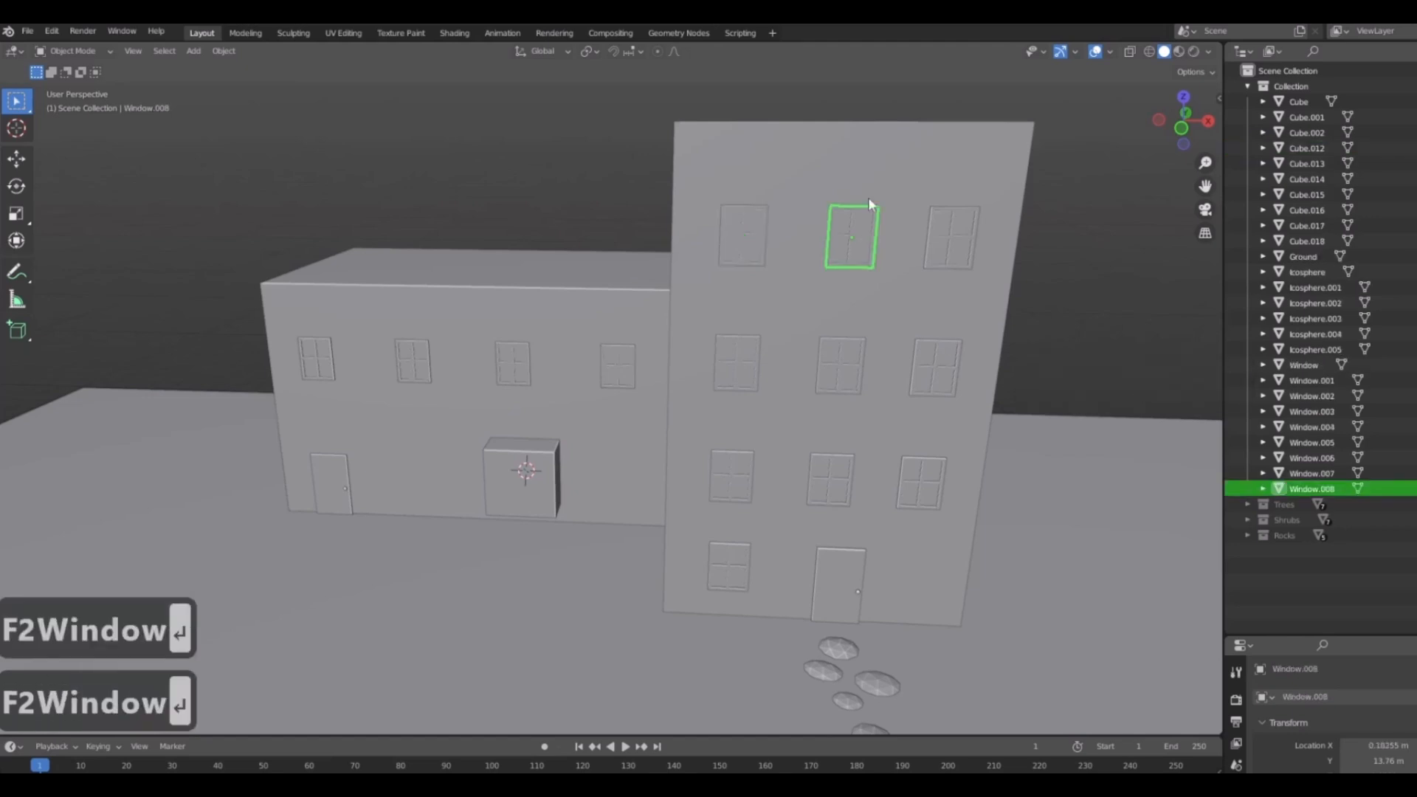
{"action": "left_click", "coordinate": [949, 238]}
{"action": "key", "text": "F2"}
{"action": "type", "text": "Window"}
{"action": "key", "text": "Return"}
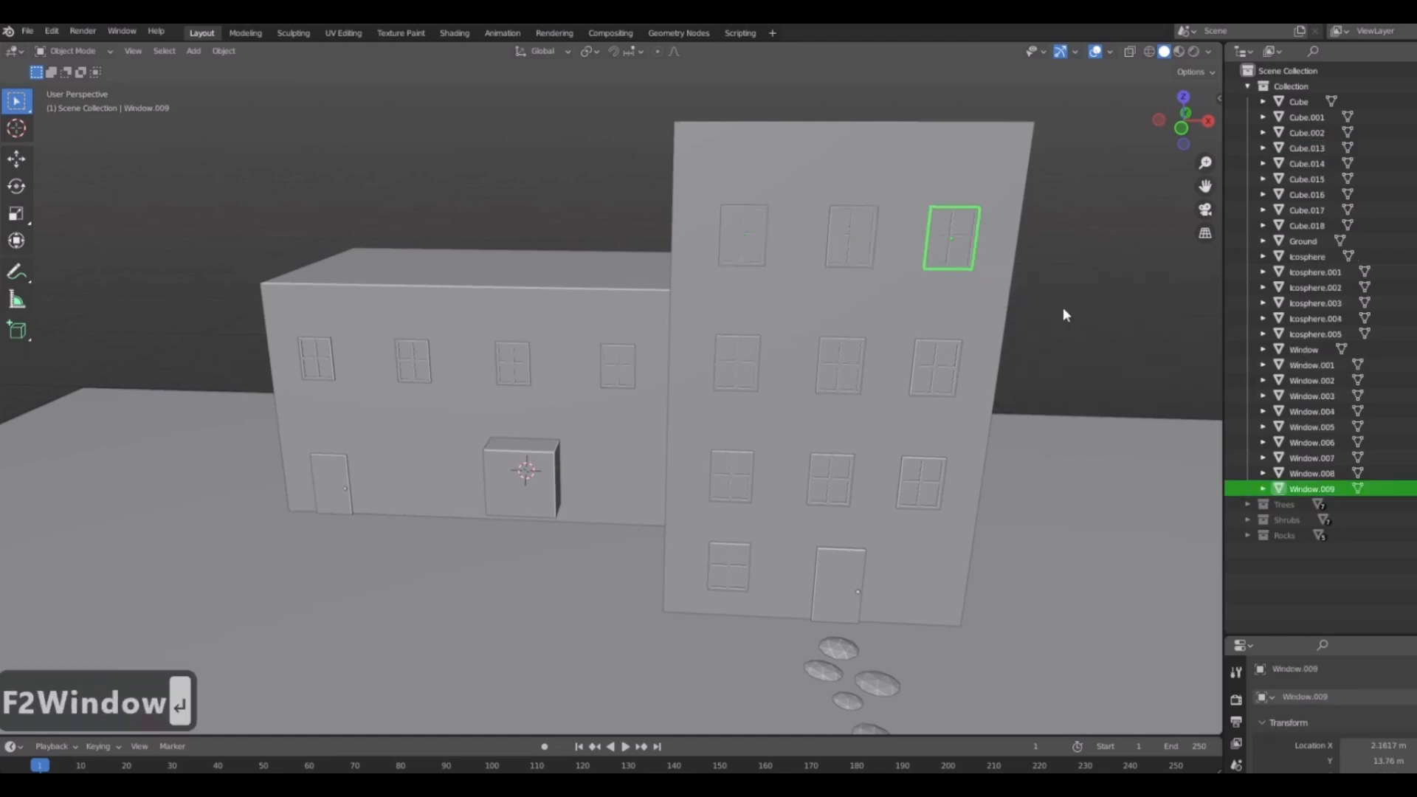
Rename the two leftmost upper windows on the lower building as Window.
{"action": "left_click", "coordinate": [325, 356]}
{"action": "middle_click_drag", "start_coordinate": [325, 356], "coordinate": [745, 379]}
{"action": "key", "text": "F2"}
{"action": "type", "text": "Window"}
{"action": "key", "text": "Return"}
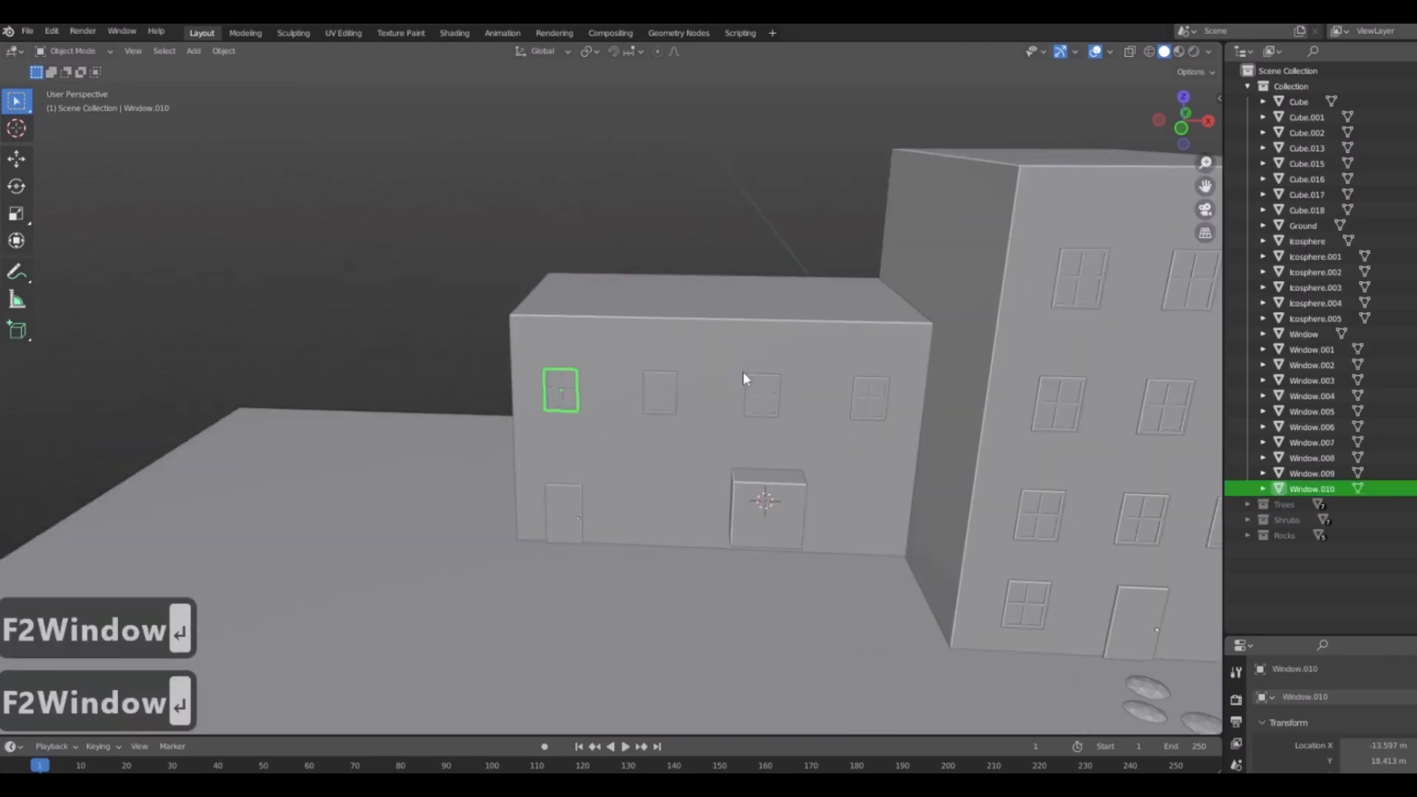
{"action": "left_click", "coordinate": [661, 398]}
{"action": "key", "text": "F2"}
{"action": "type", "text": "Window"}
{"action": "key", "text": "Return"}
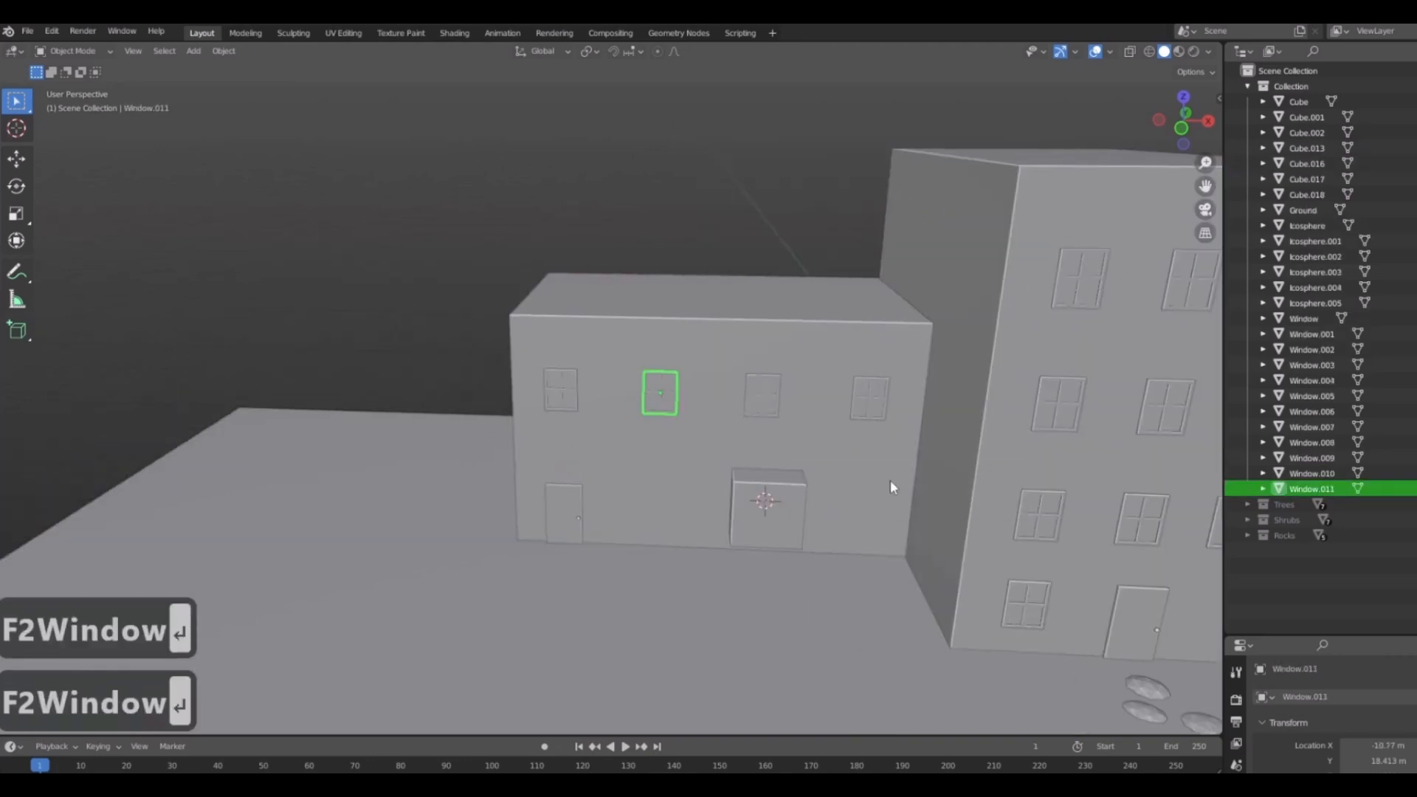
Rename the two rightmost upper windows on the lower building as Window.
{"action": "left_click", "coordinate": [763, 394]}
{"action": "key", "text": "F2"}
{"action": "type", "text": "Window"}
{"action": "key", "text": "Return"}
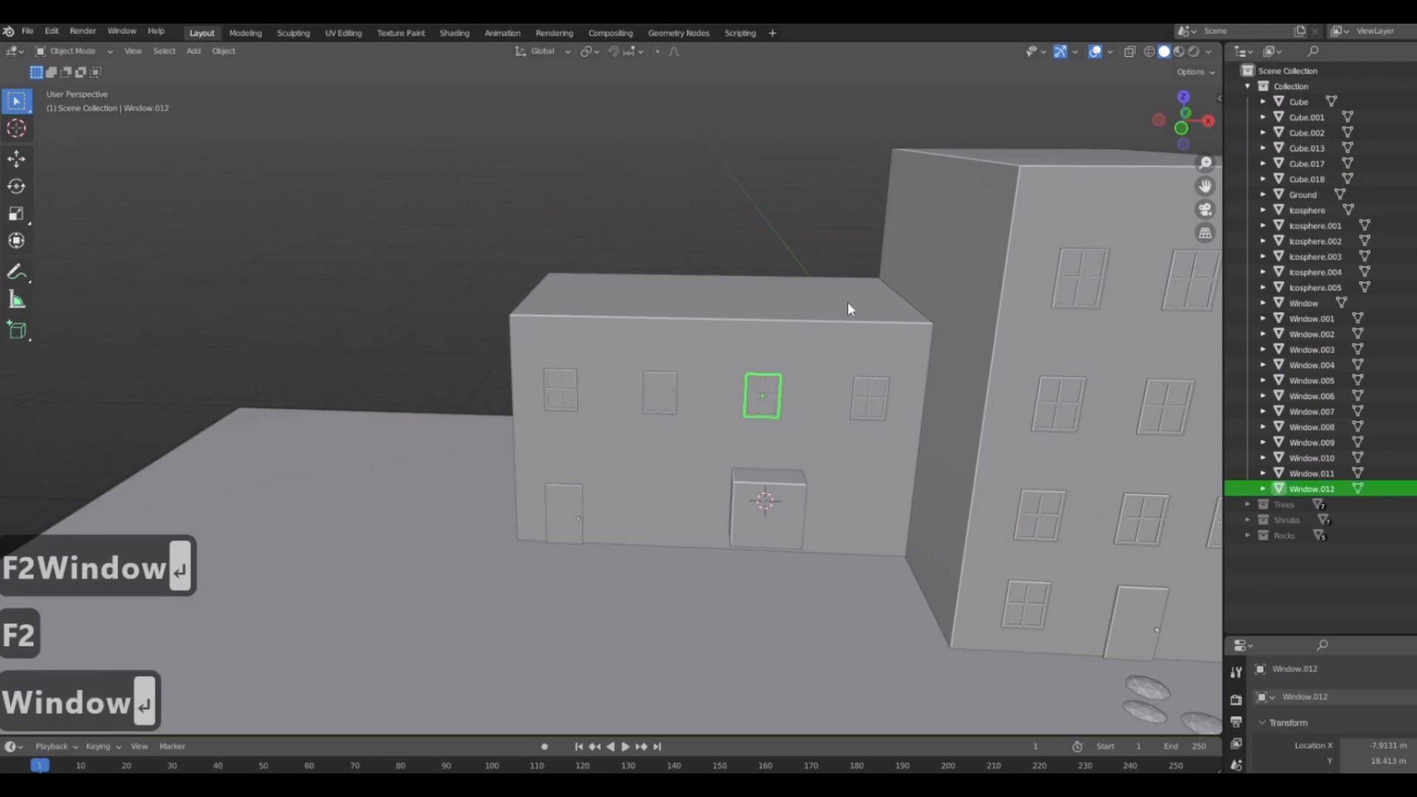
{"action": "left_click", "coordinate": [870, 398]}
{"action": "key", "text": "F2"}
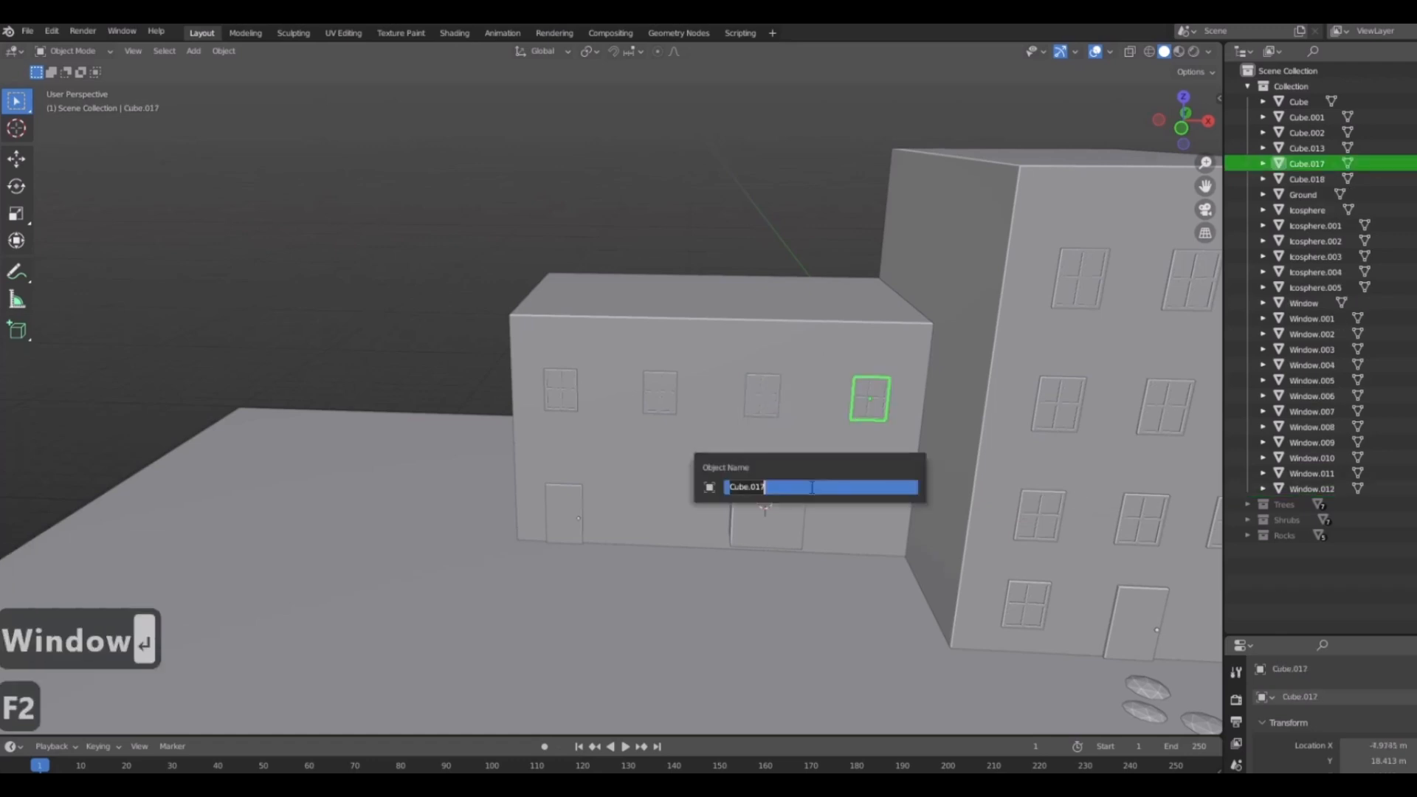
{"action": "type", "text": "Window"}
{"action": "key", "text": "Return"}
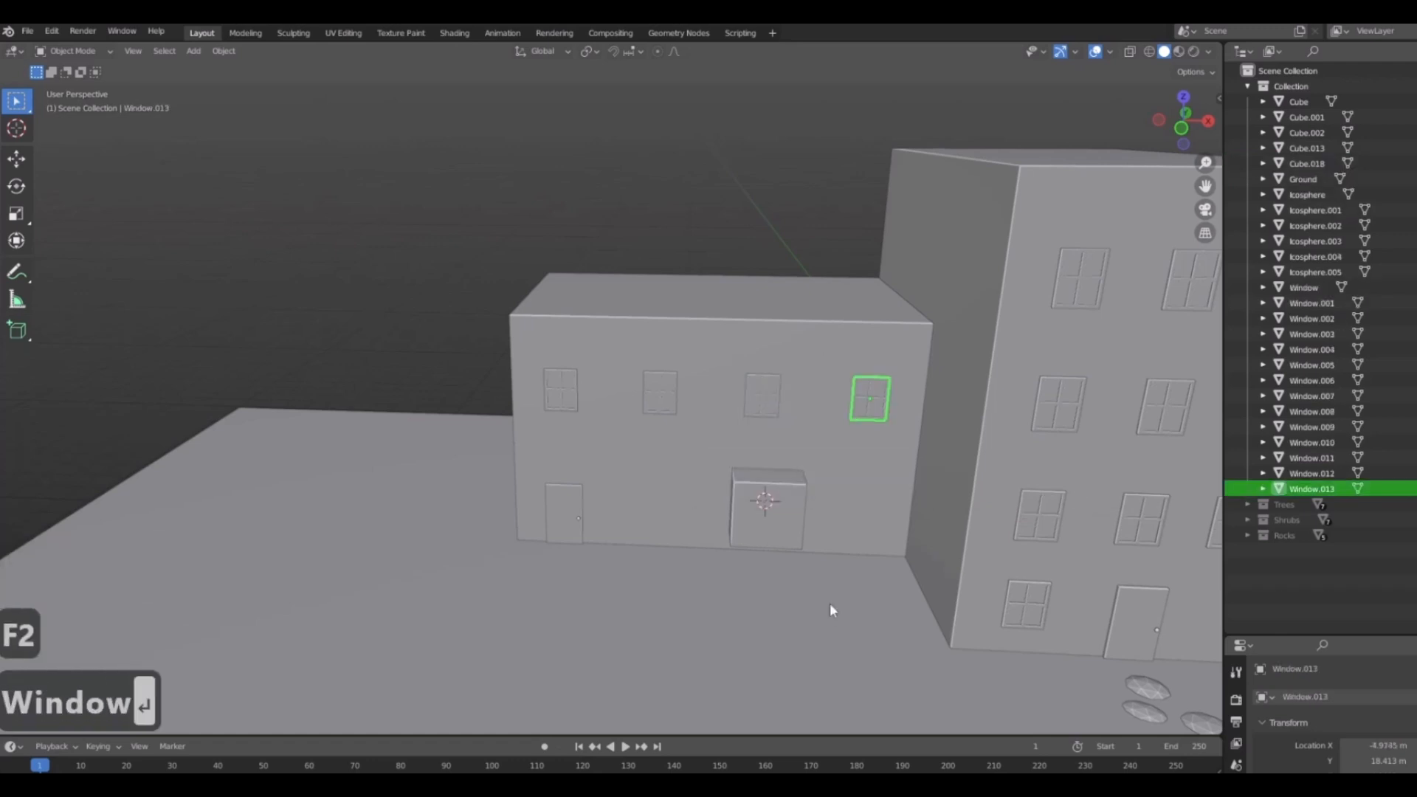
Rename the tall building's entrance door object as Door.
{"action": "left_click", "coordinate": [766, 508]}
{"action": "middle_click_drag", "start_coordinate": [1016, 494], "coordinate": [870, 523]}
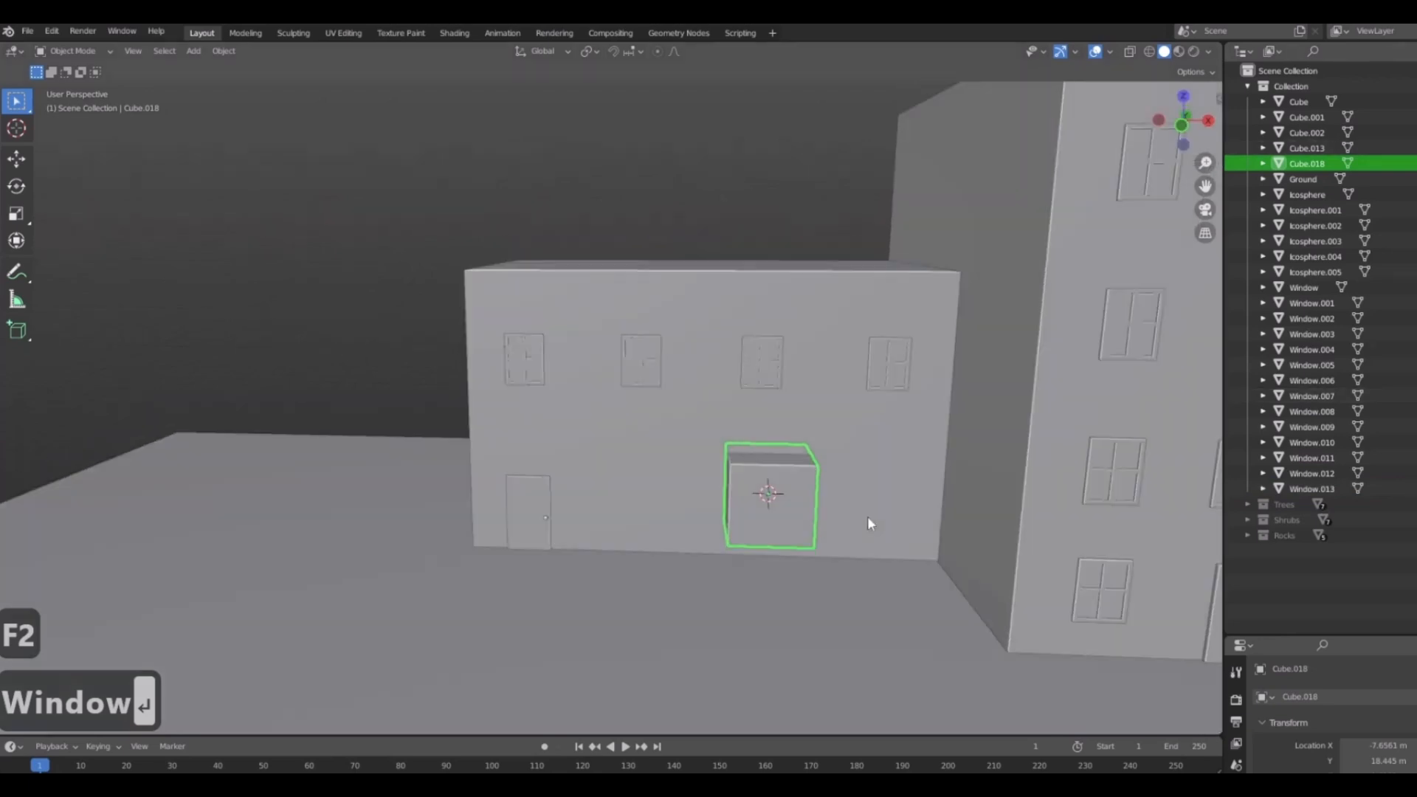
{"action": "left_click", "coordinate": [535, 505]}
{"action": "scroll", "coordinate": [741, 477], "scroll_direction": "down", "scroll_amount": 4}
{"action": "left_click", "coordinate": [934, 519]}
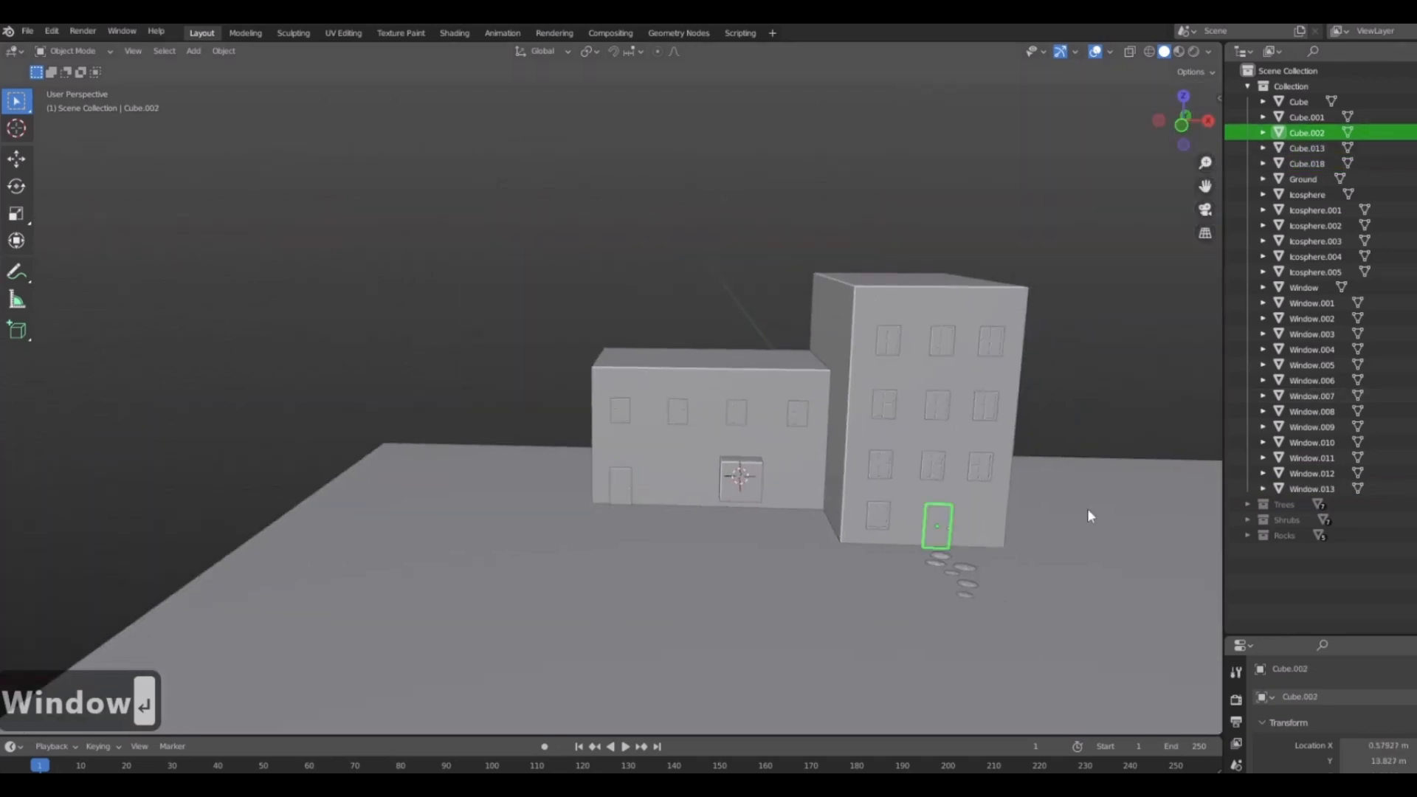
{"action": "key", "text": "F2"}
{"action": "type", "text": "Door"}
{"action": "key", "text": "Return"}
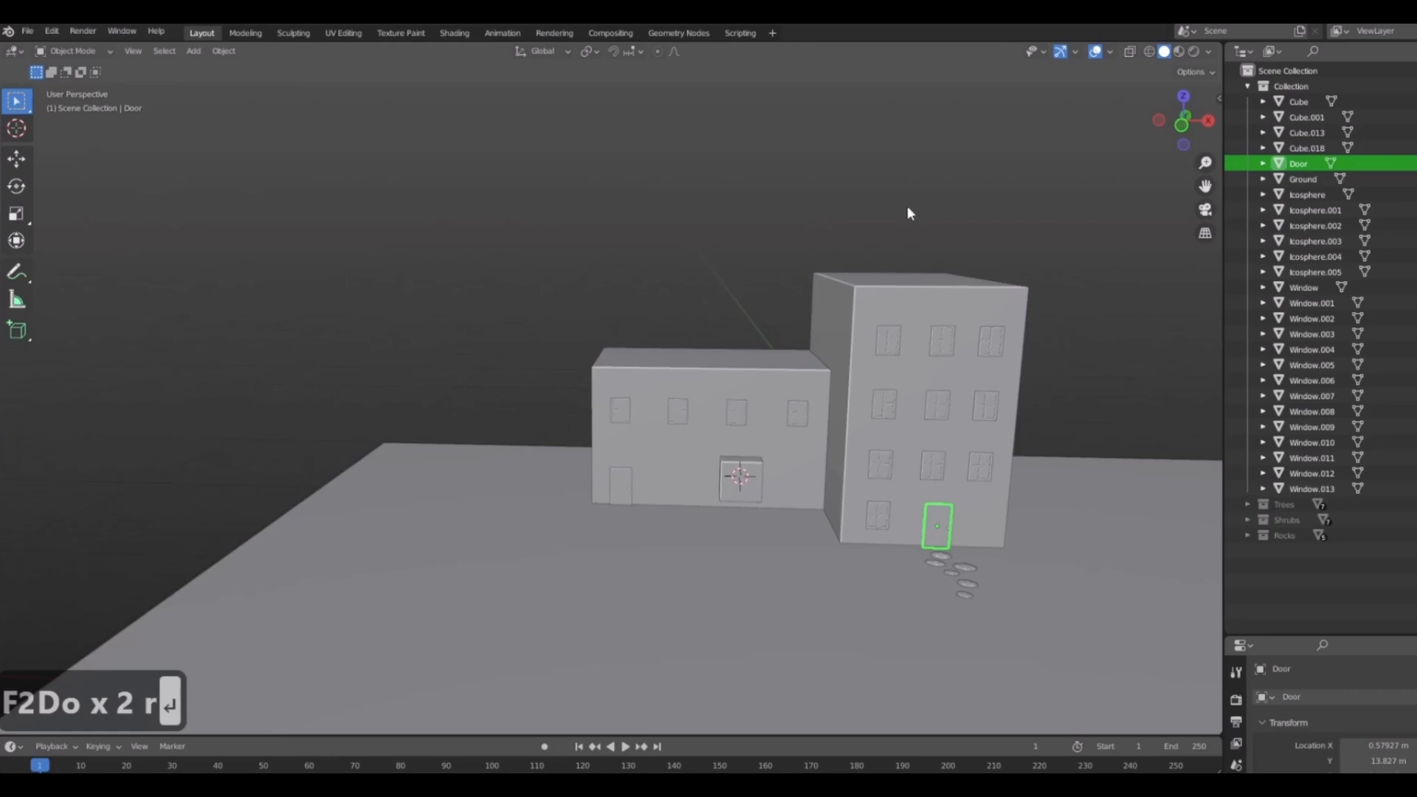
Rename the lower building's door object as Door.
{"action": "left_click", "coordinate": [617, 483]}
{"action": "key", "text": "F2"}
{"action": "type", "text": "Door"}
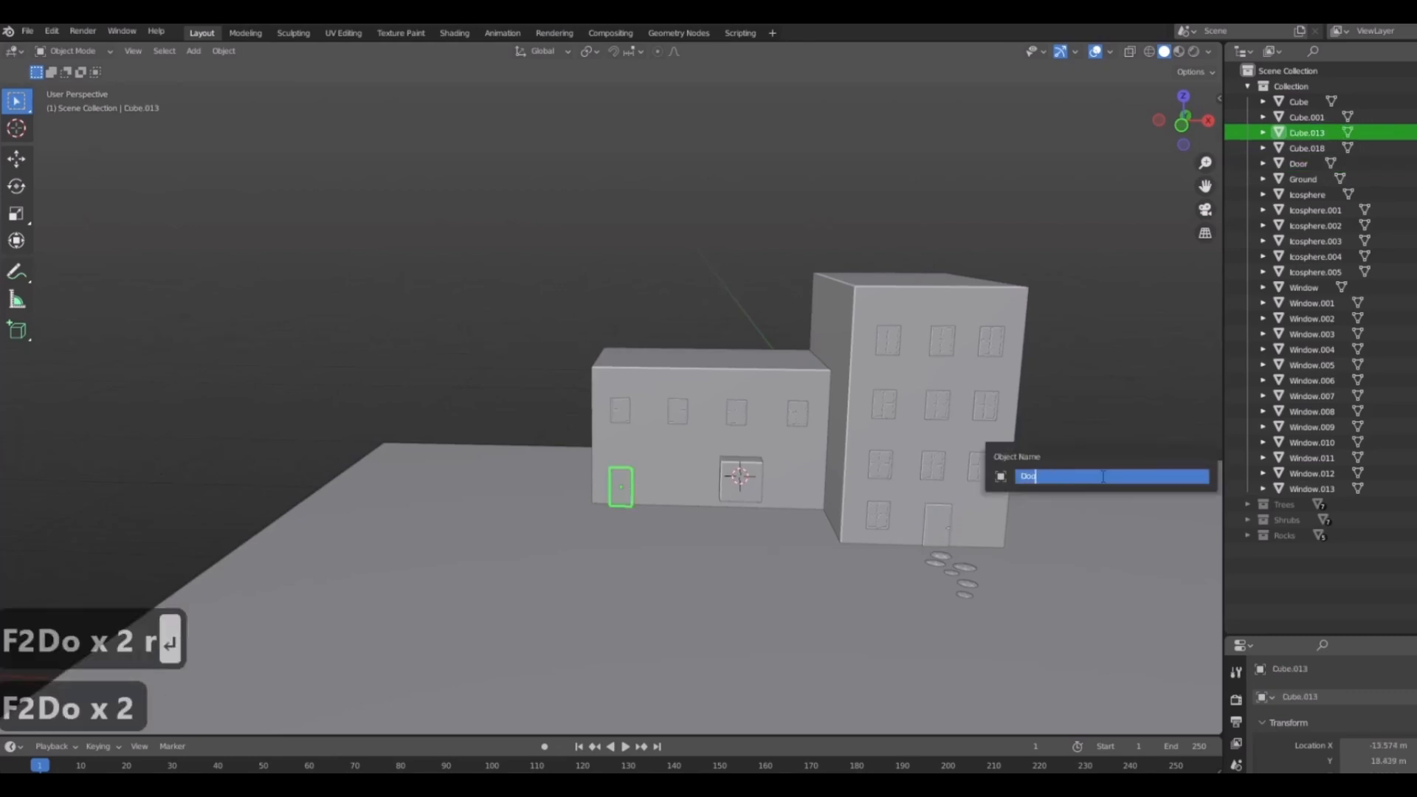
{"action": "key", "text": "Return"}
Rename the tall building's main block as Building.
{"action": "left_click", "coordinate": [1247, 132]}
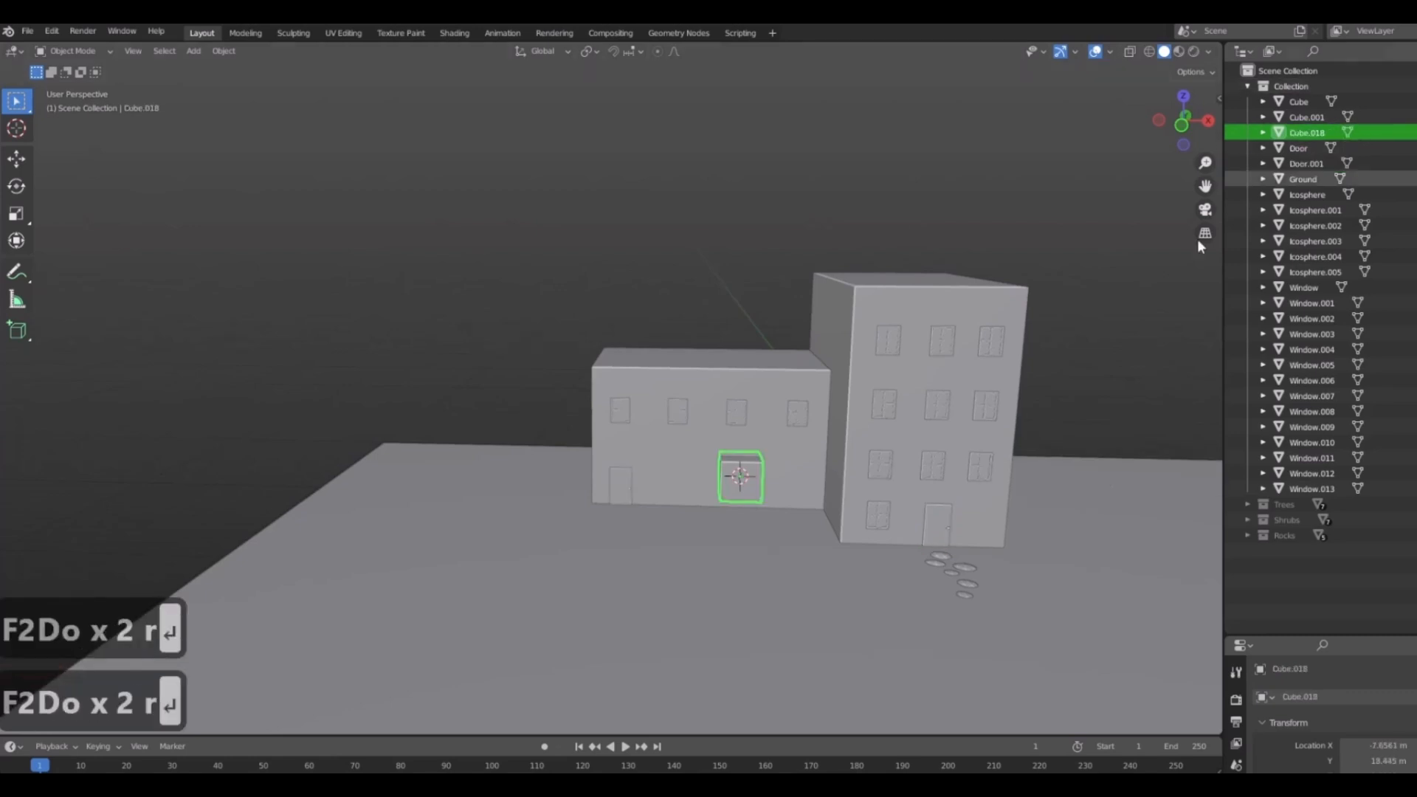
{"action": "left_click", "coordinate": [1306, 116]}
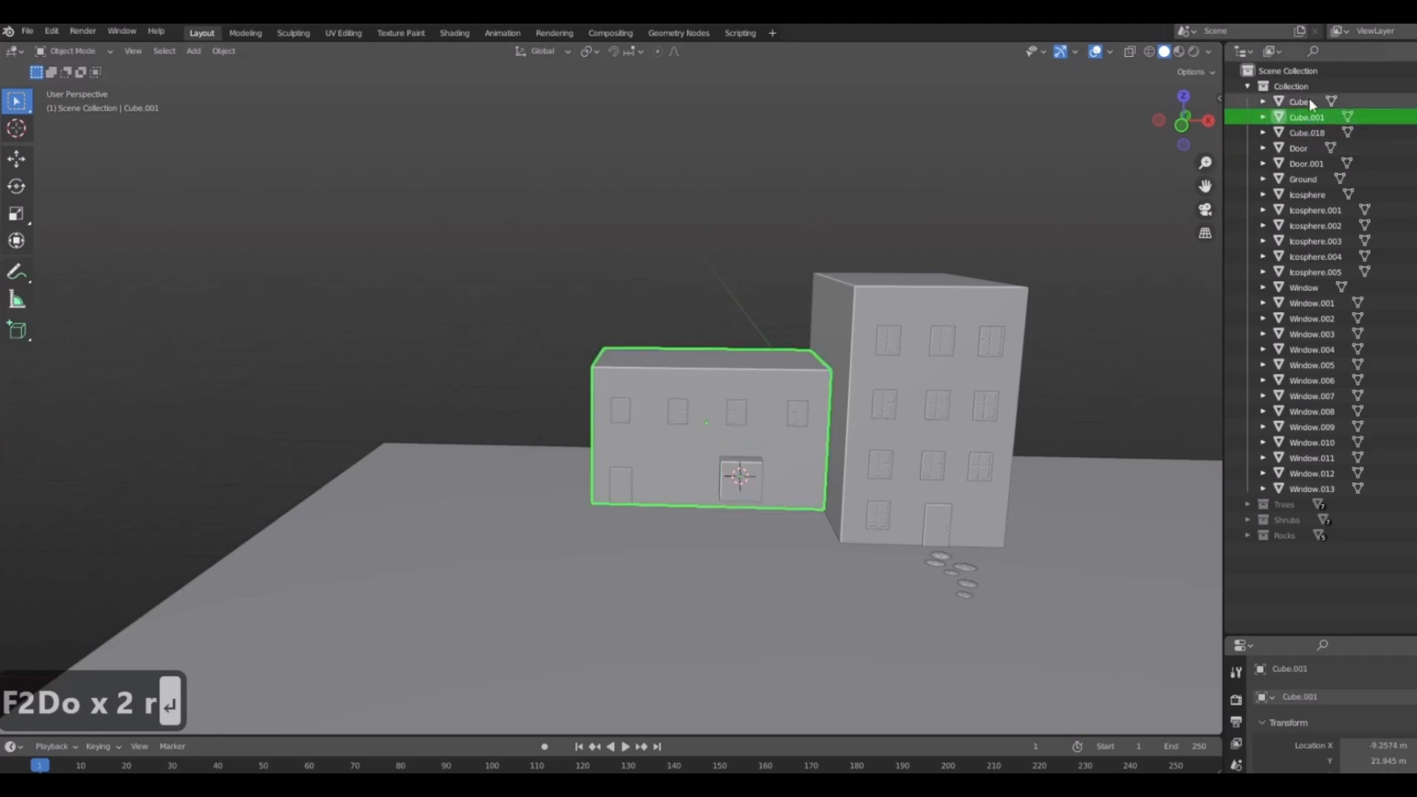
{"action": "left_click", "coordinate": [1308, 101]}
{"action": "double_click", "coordinate": [1298, 101]}
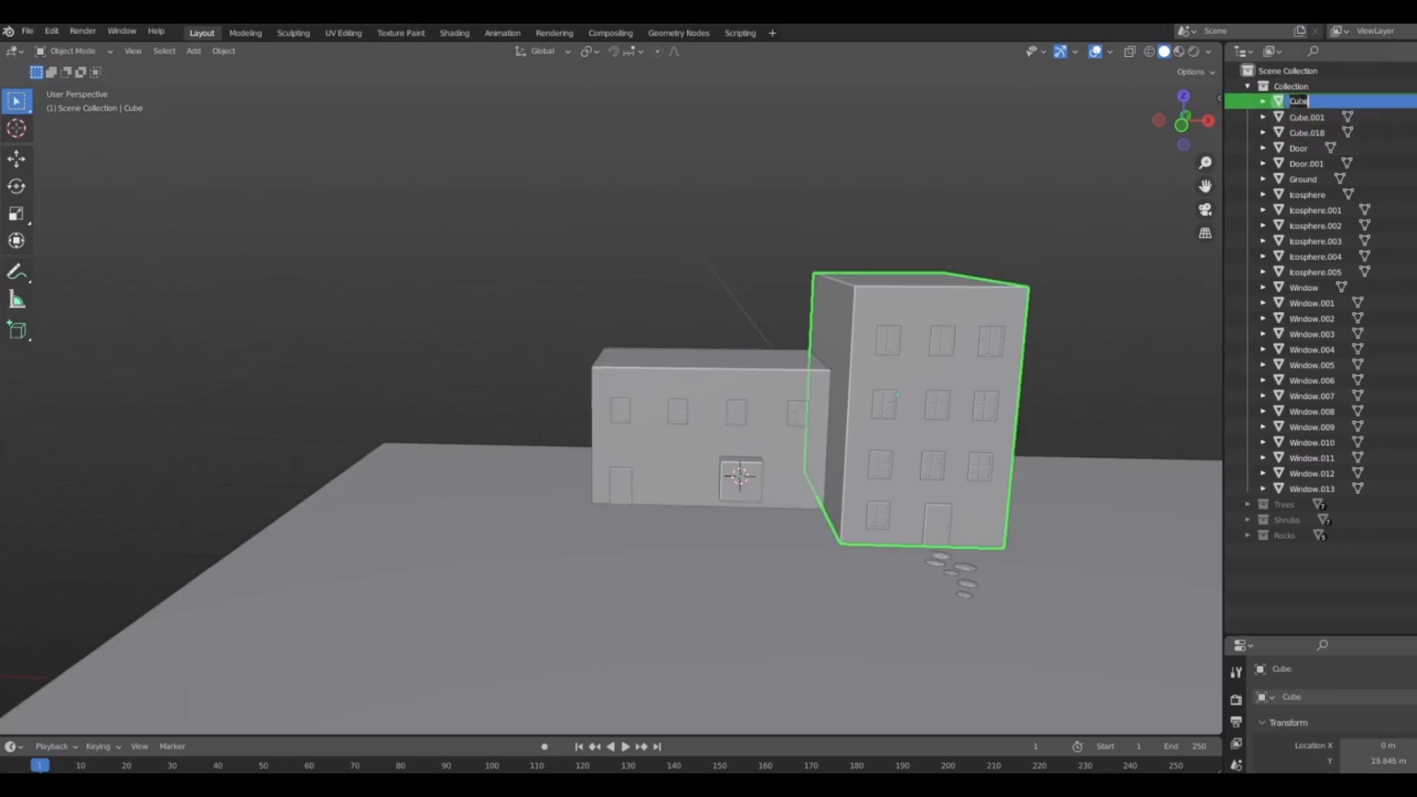
{"action": "type", "text": "Building"}
{"action": "key", "text": "Return"}
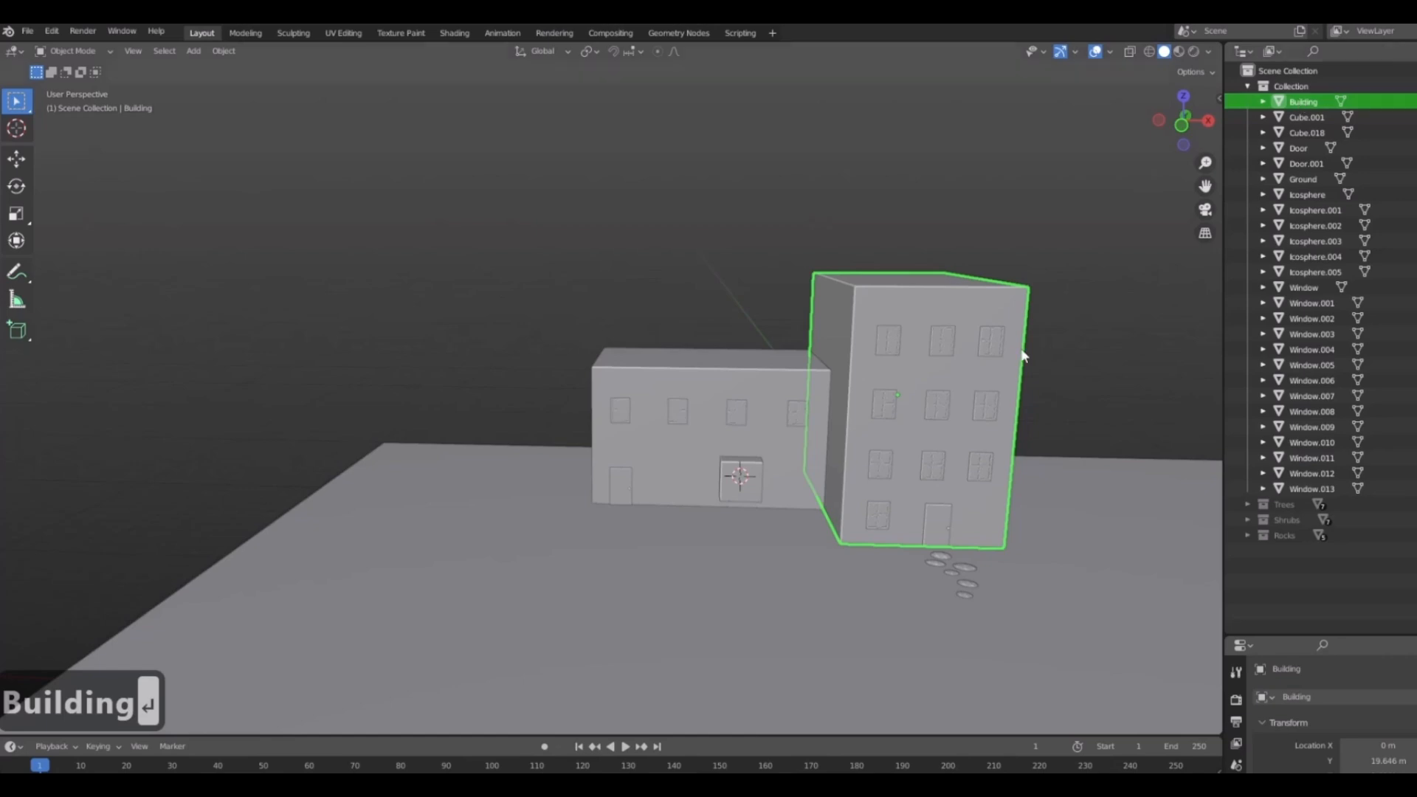
Rename the lower building's main block as Building.
{"action": "left_click", "coordinate": [736, 378]}
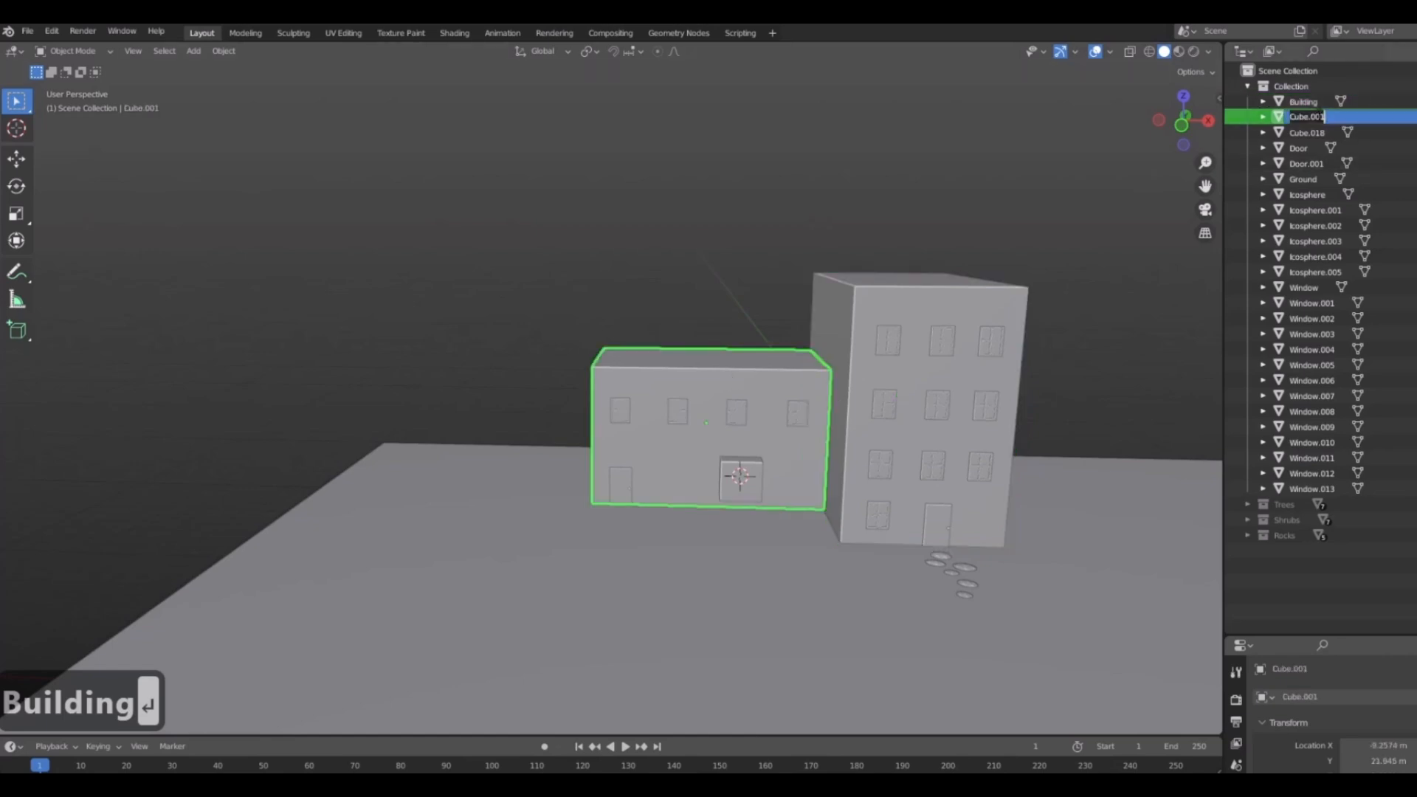
{"action": "type", "text": "Buildi"}
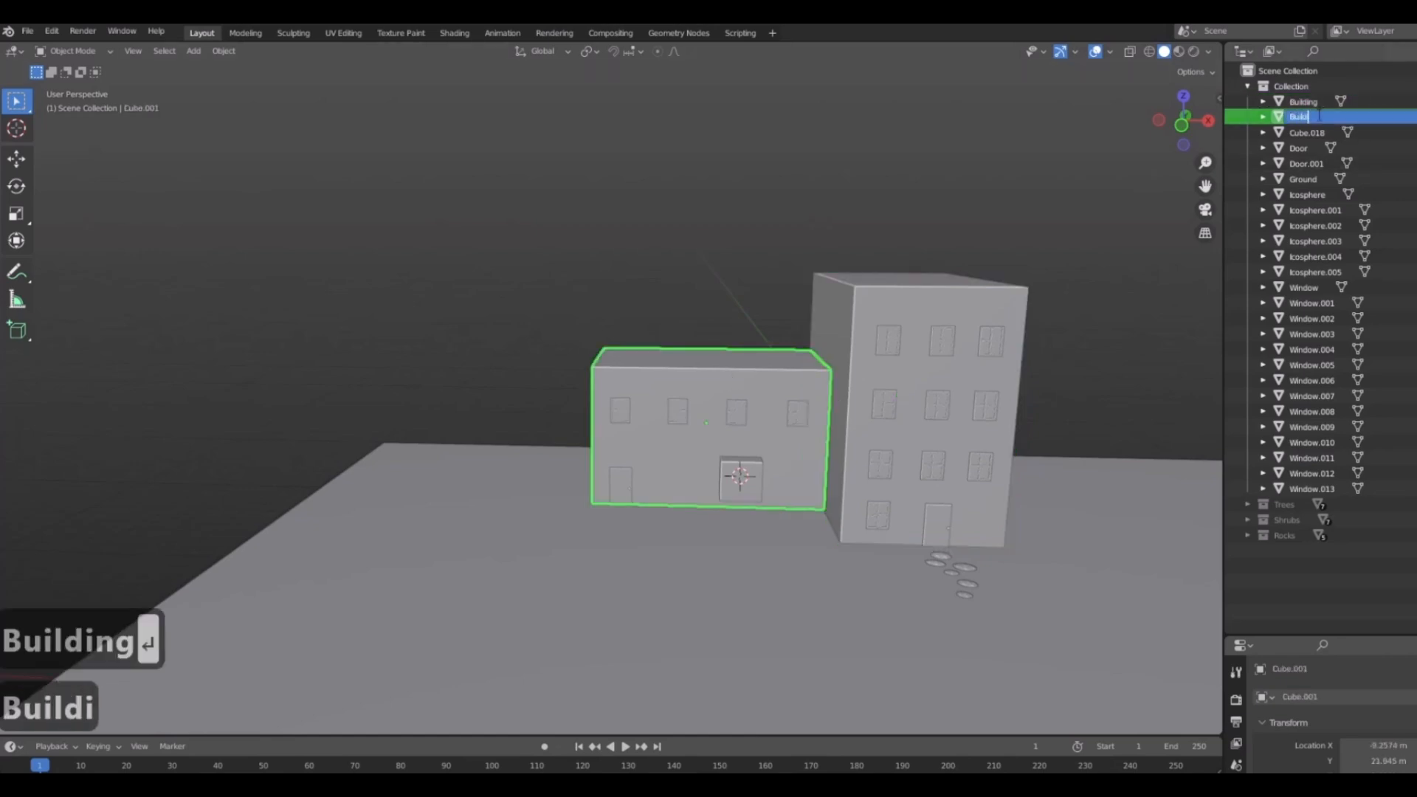
{"action": "type", "text": "ng"}
{"action": "key", "text": "Return"}
Select the box on the lower building's front wall and examine it in front view.
{"action": "middle_click_drag", "start_coordinate": [739, 464], "coordinate": [820, 475]}
{"action": "left_click", "coordinate": [785, 469]}
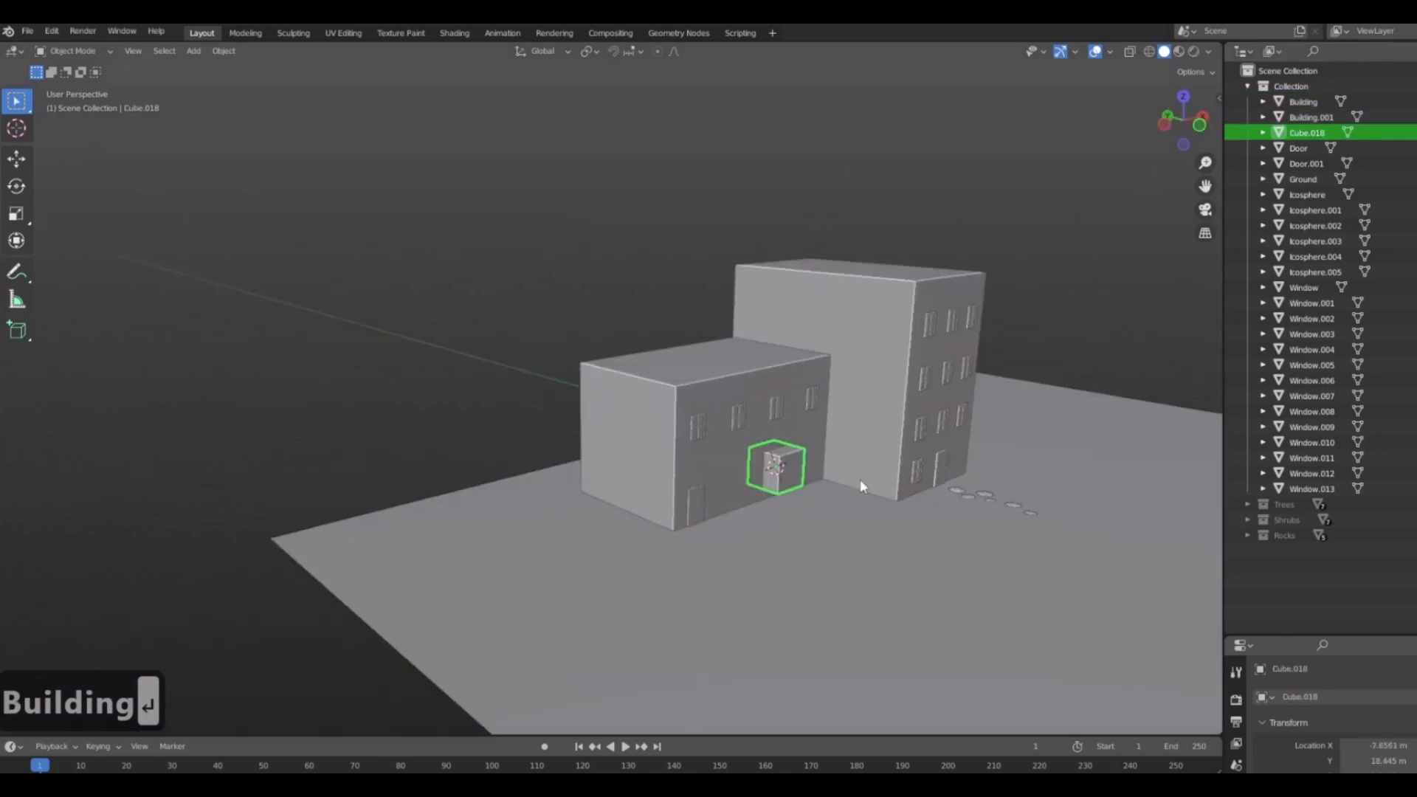
{"action": "key", "text": "KP_1"}
{"action": "scroll", "coordinate": [709, 468], "scroll_direction": "up", "scroll_amount": 5}
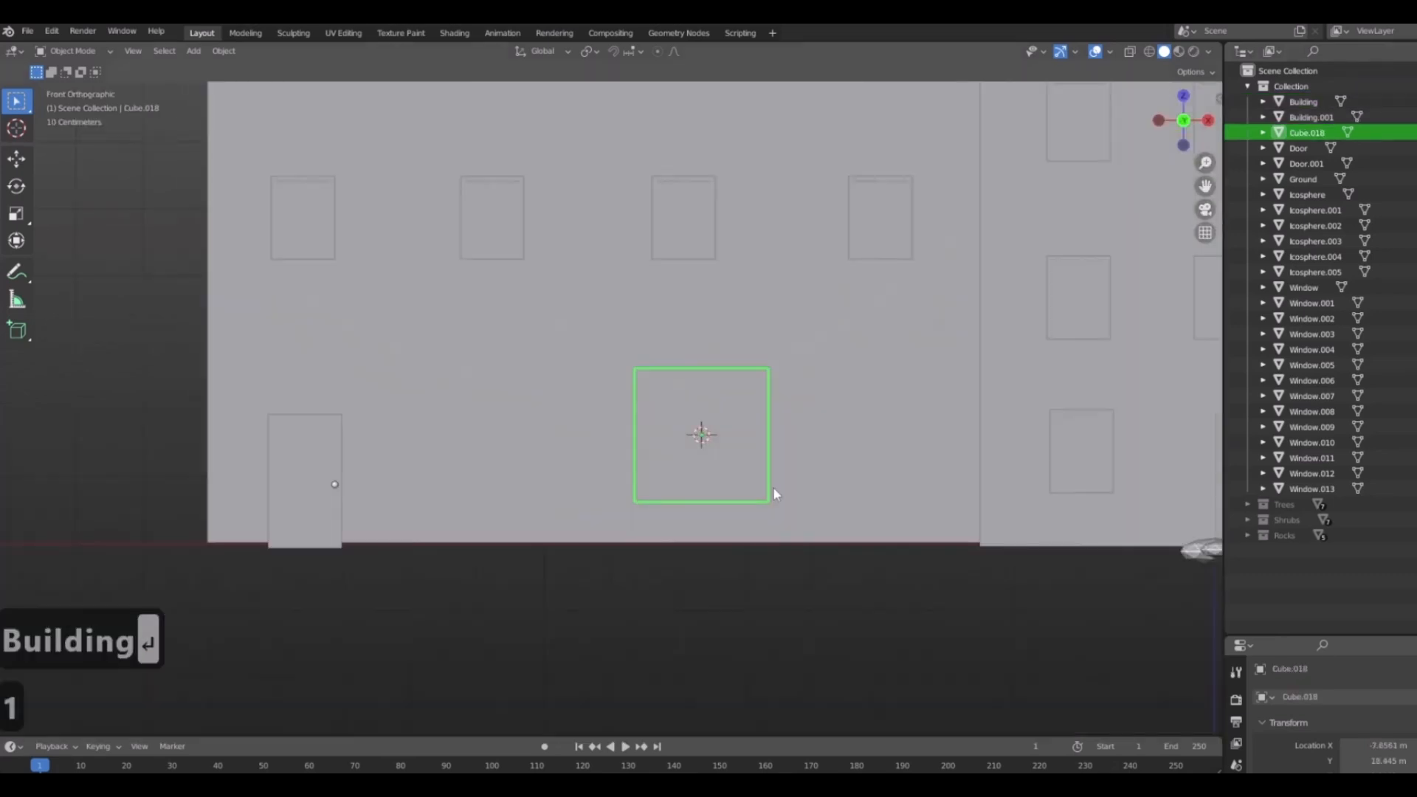
{"action": "scroll", "coordinate": [640, 472], "scroll_direction": "down", "scroll_amount": 1}
{"action": "scroll", "coordinate": [989, 405], "scroll_direction": "down", "scroll_amount": 5}
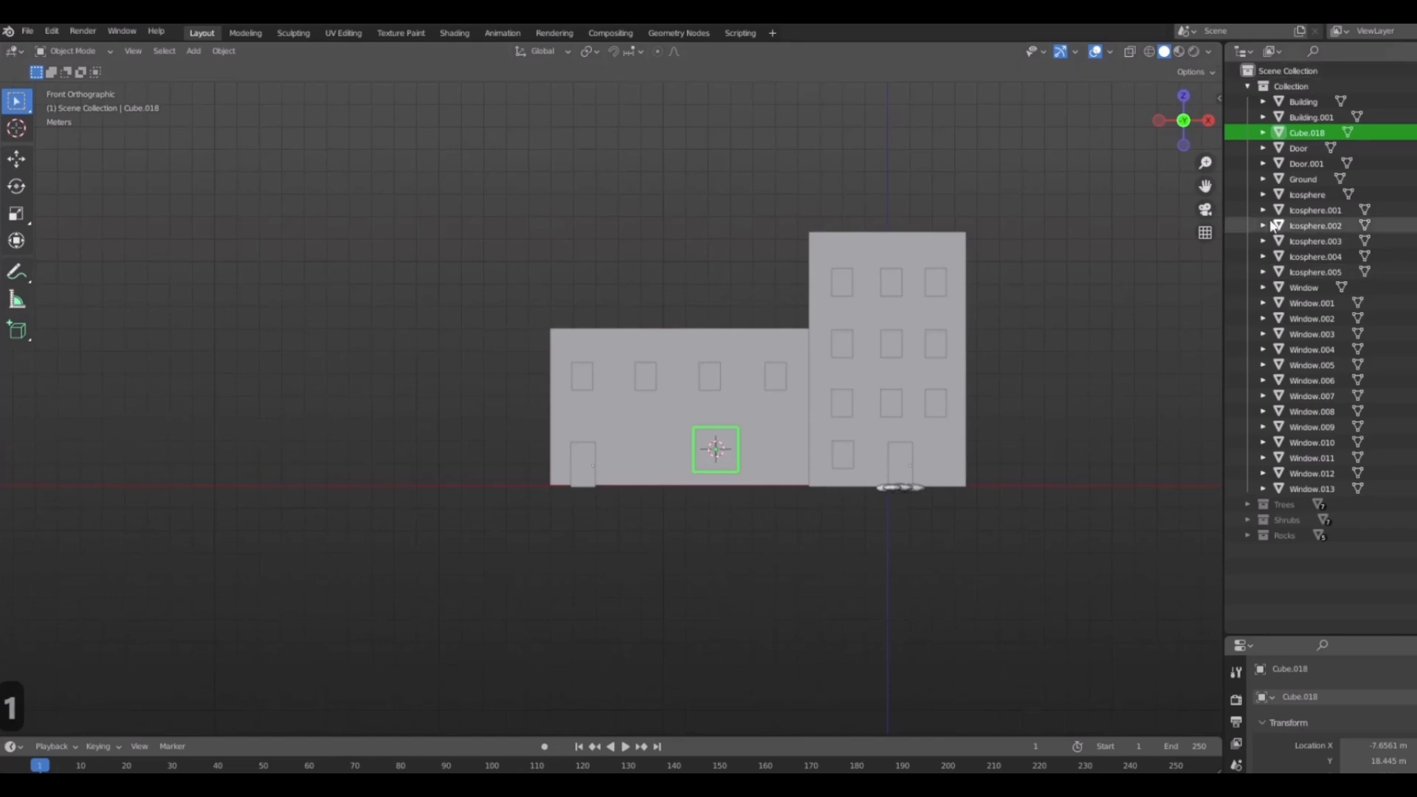
{"action": "scroll", "coordinate": [711, 403], "scroll_direction": "up", "scroll_amount": 6}
Rename the flat stone nearest the tall building's door as SteppingStone.
{"action": "left_click", "coordinate": [1317, 273]}
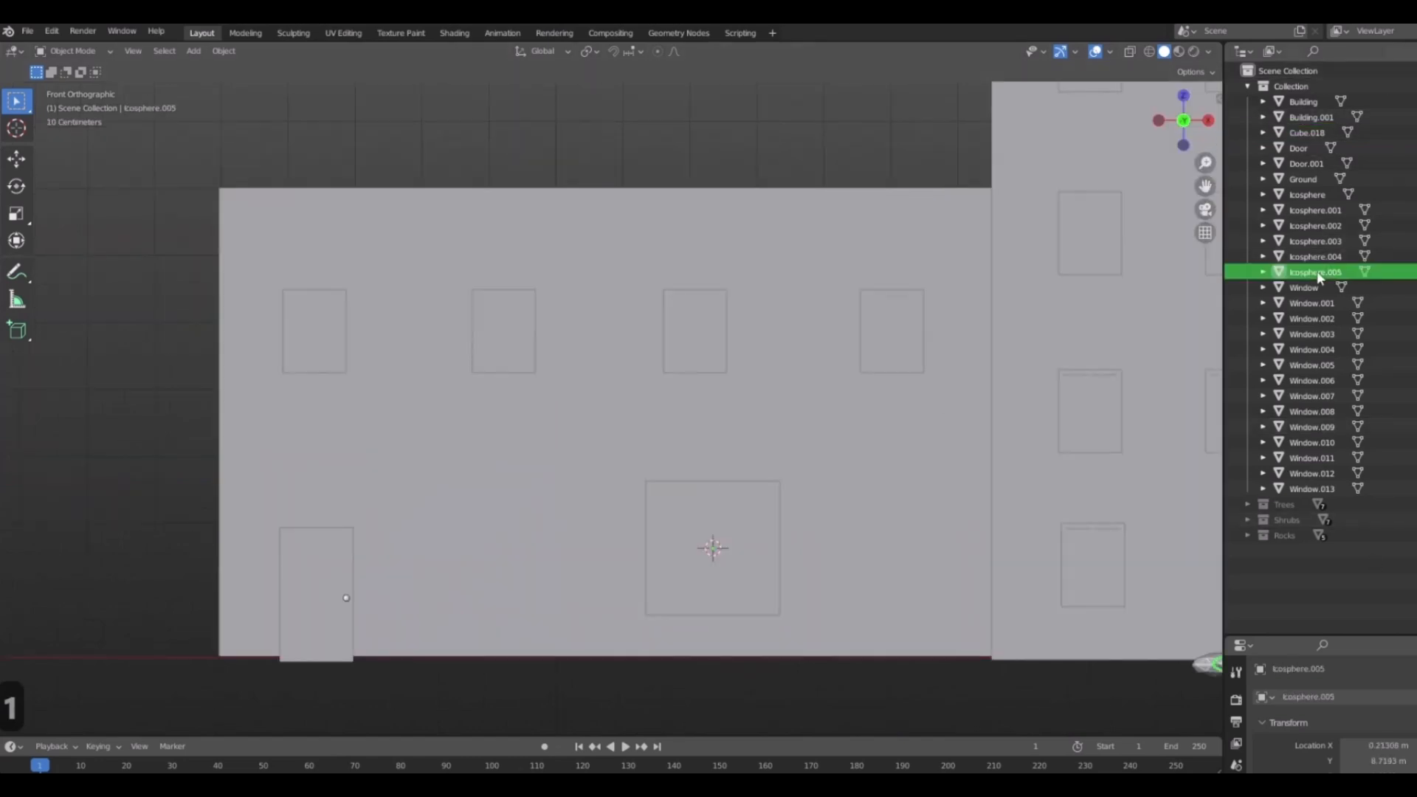
{"action": "scroll", "coordinate": [733, 352], "scroll_direction": "down", "scroll_amount": 3}
{"action": "middle_click_drag", "start_coordinate": [733, 352], "coordinate": [927, 395]}
{"action": "scroll", "coordinate": [849, 422], "scroll_direction": "up", "scroll_amount": 3}
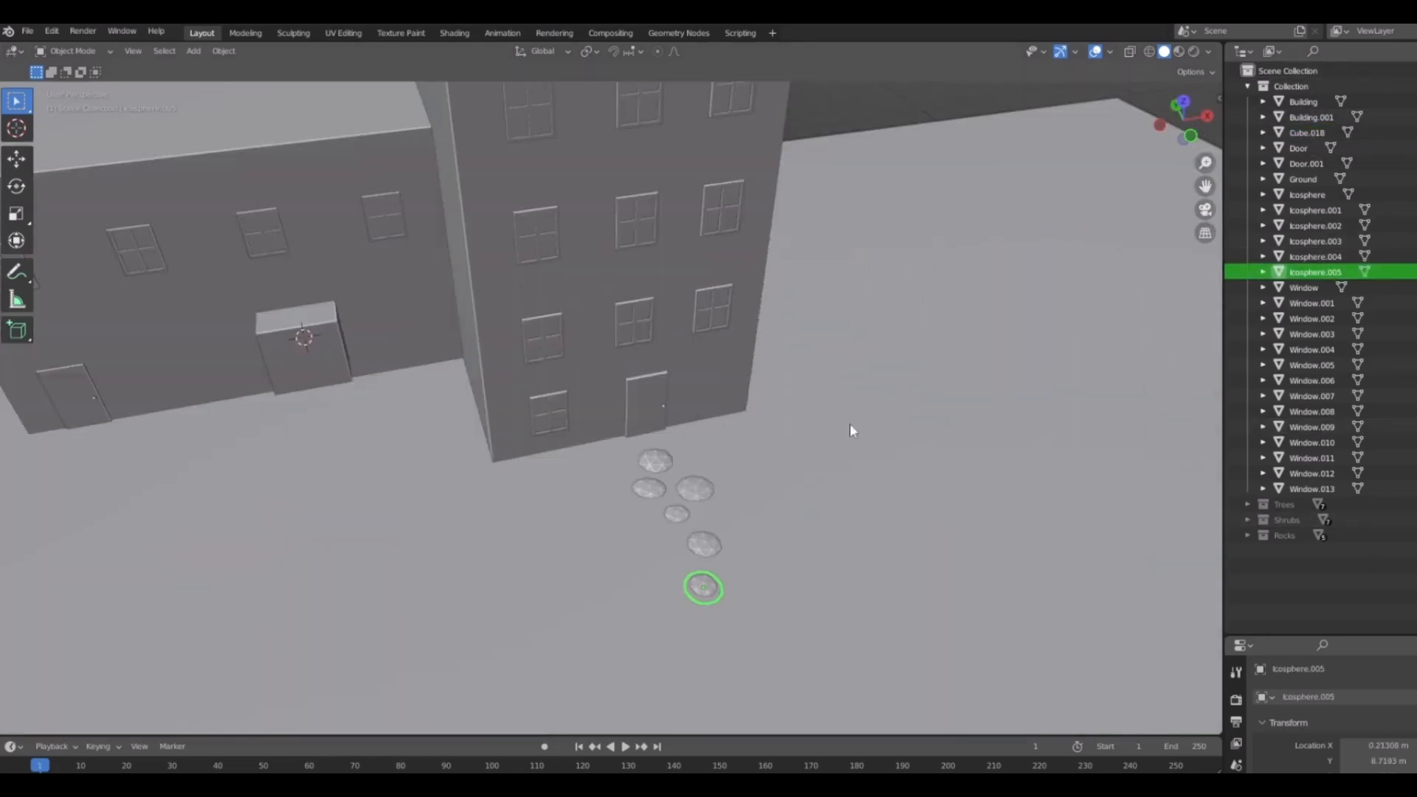
{"action": "scroll", "coordinate": [710, 458], "scroll_direction": "up", "scroll_amount": 4}
{"action": "left_click", "coordinate": [668, 375]}
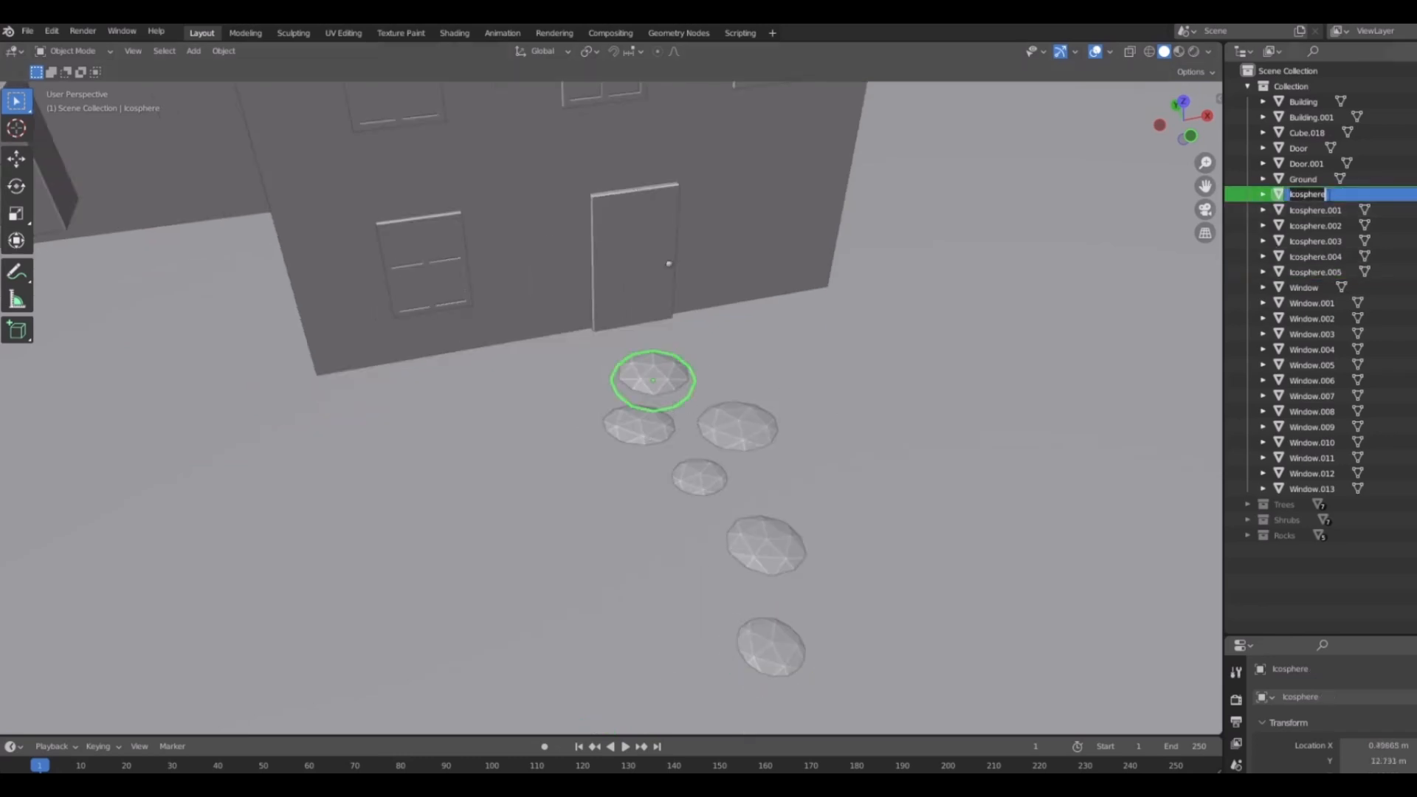
{"action": "left_click", "coordinate": [1328, 194]}
{"action": "type", "text": "SteppingSto"}
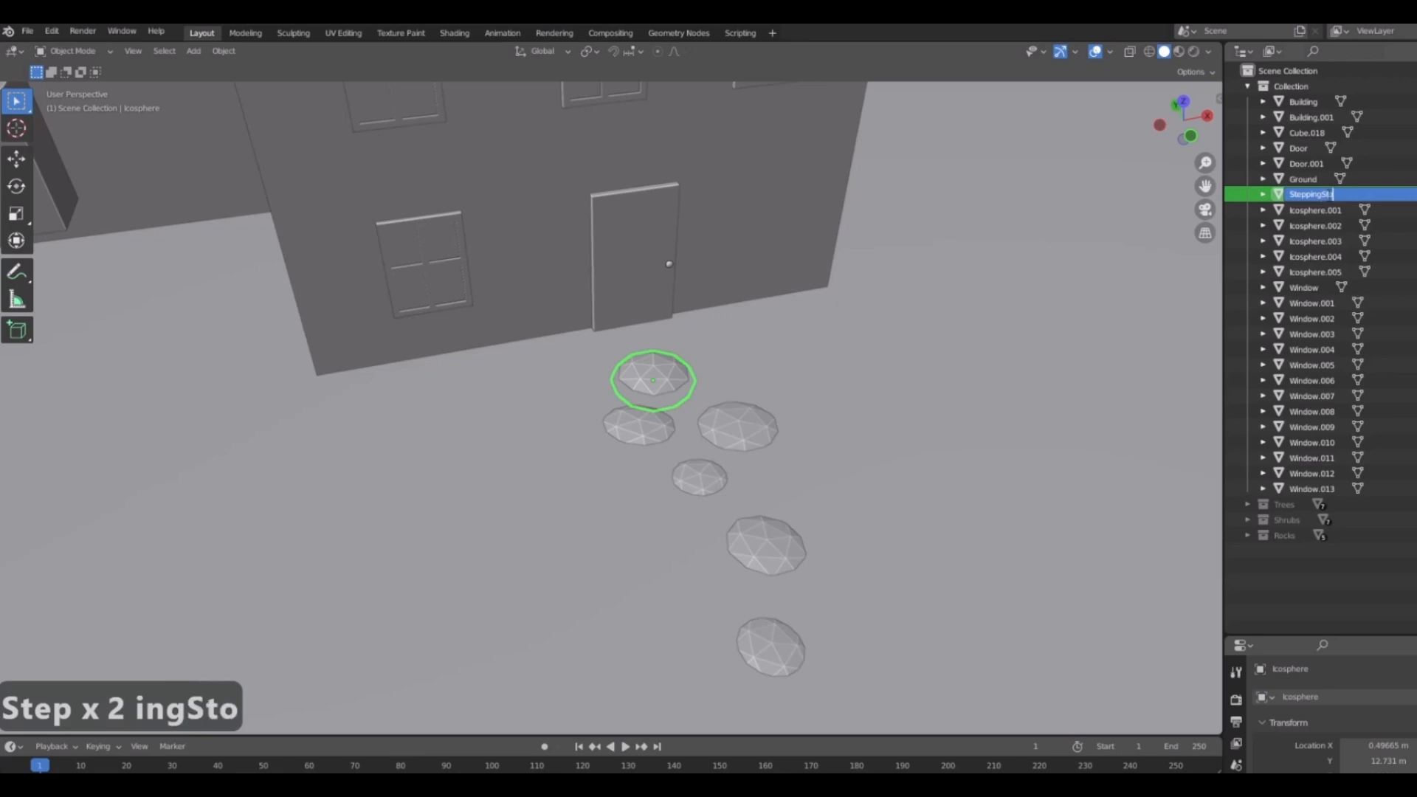
{"action": "type", "text": "ne"}
{"action": "key", "text": "Return"}
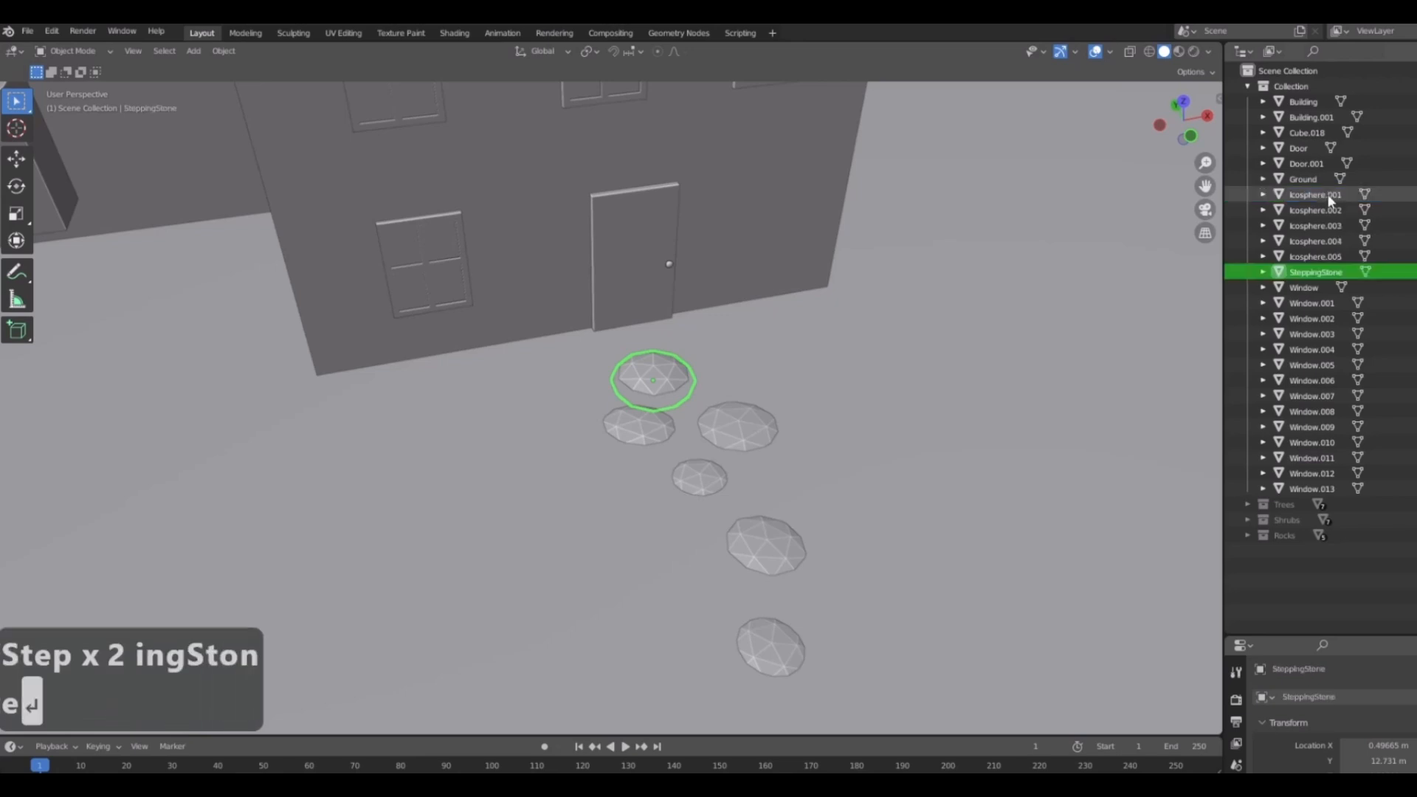
Copy the name SteppingStone and use it to rename the second and third stones of the path.
{"action": "double_click", "coordinate": [1315, 271]}
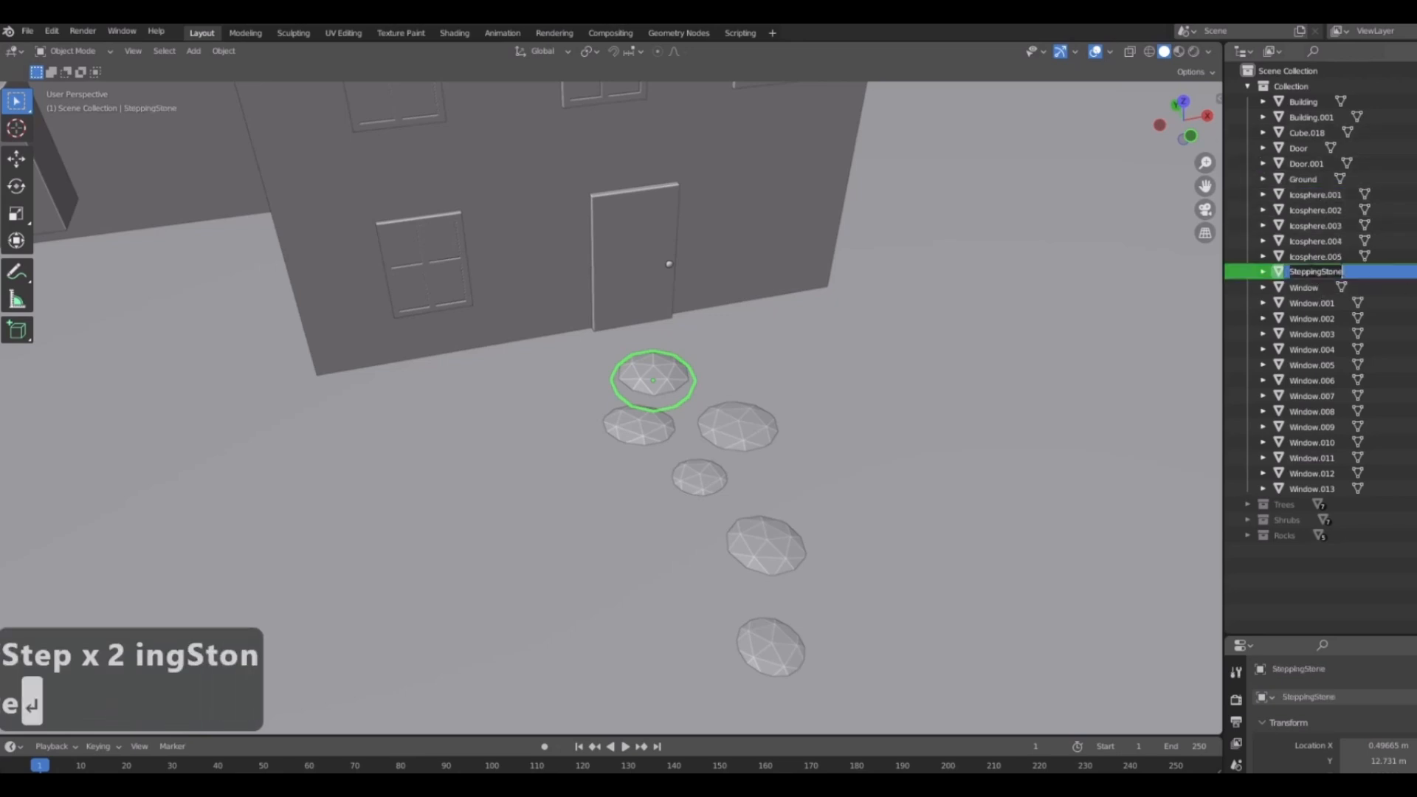
{"action": "key", "text": "ctrl+c"}
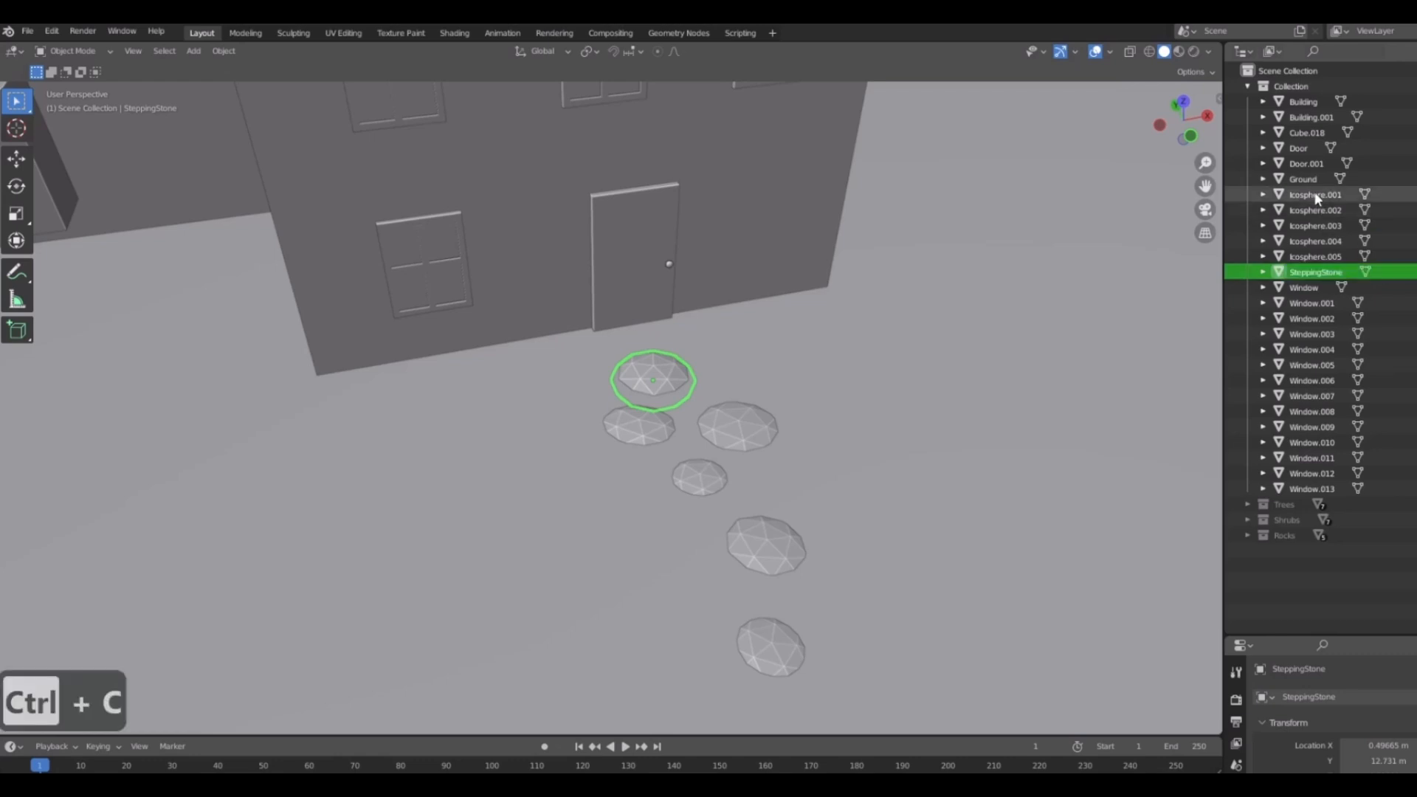
{"action": "double_click", "coordinate": [1315, 194]}
{"action": "key", "text": "ctrl+v"}
{"action": "key", "text": "Return"}
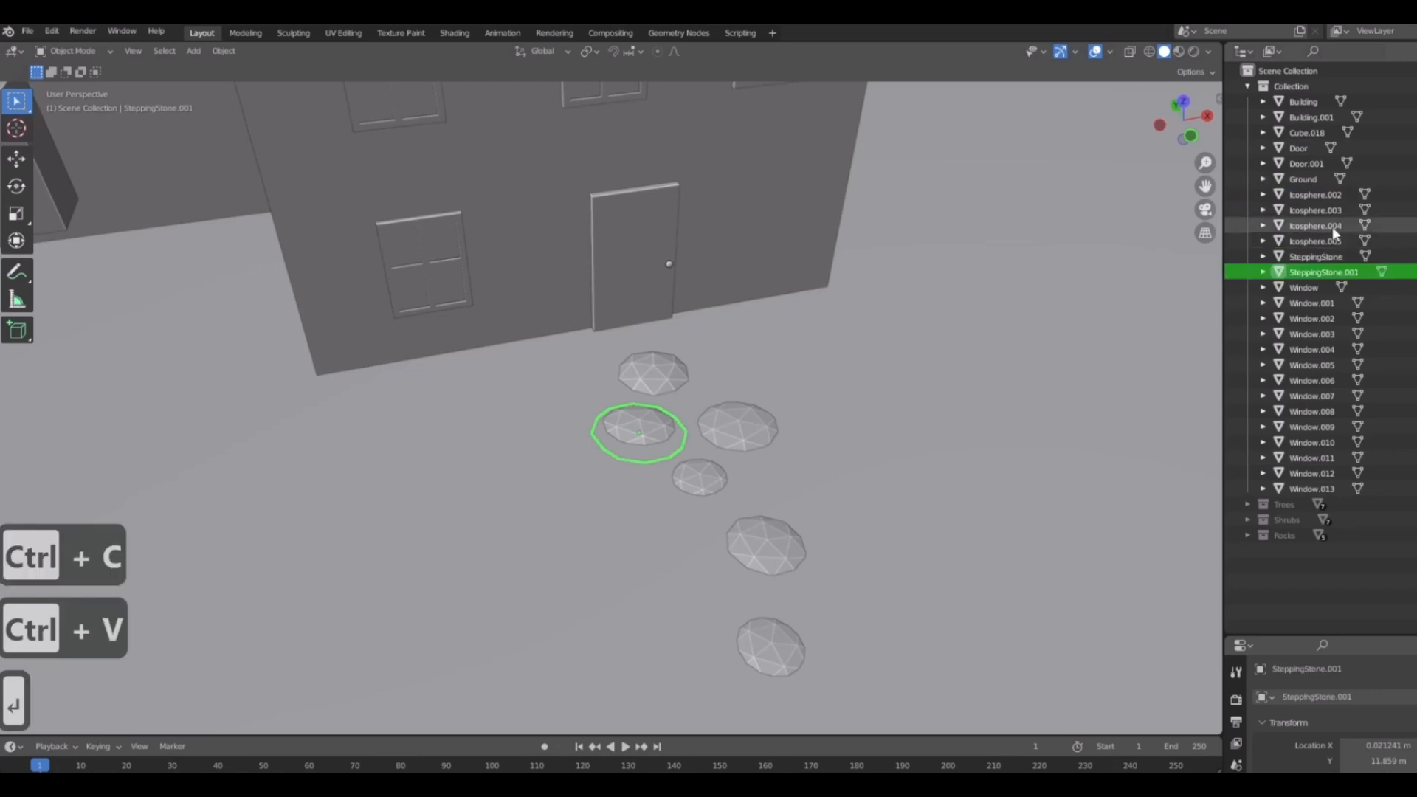
{"action": "double_click", "coordinate": [1314, 194]}
{"action": "key", "text": "ctrl+v"}
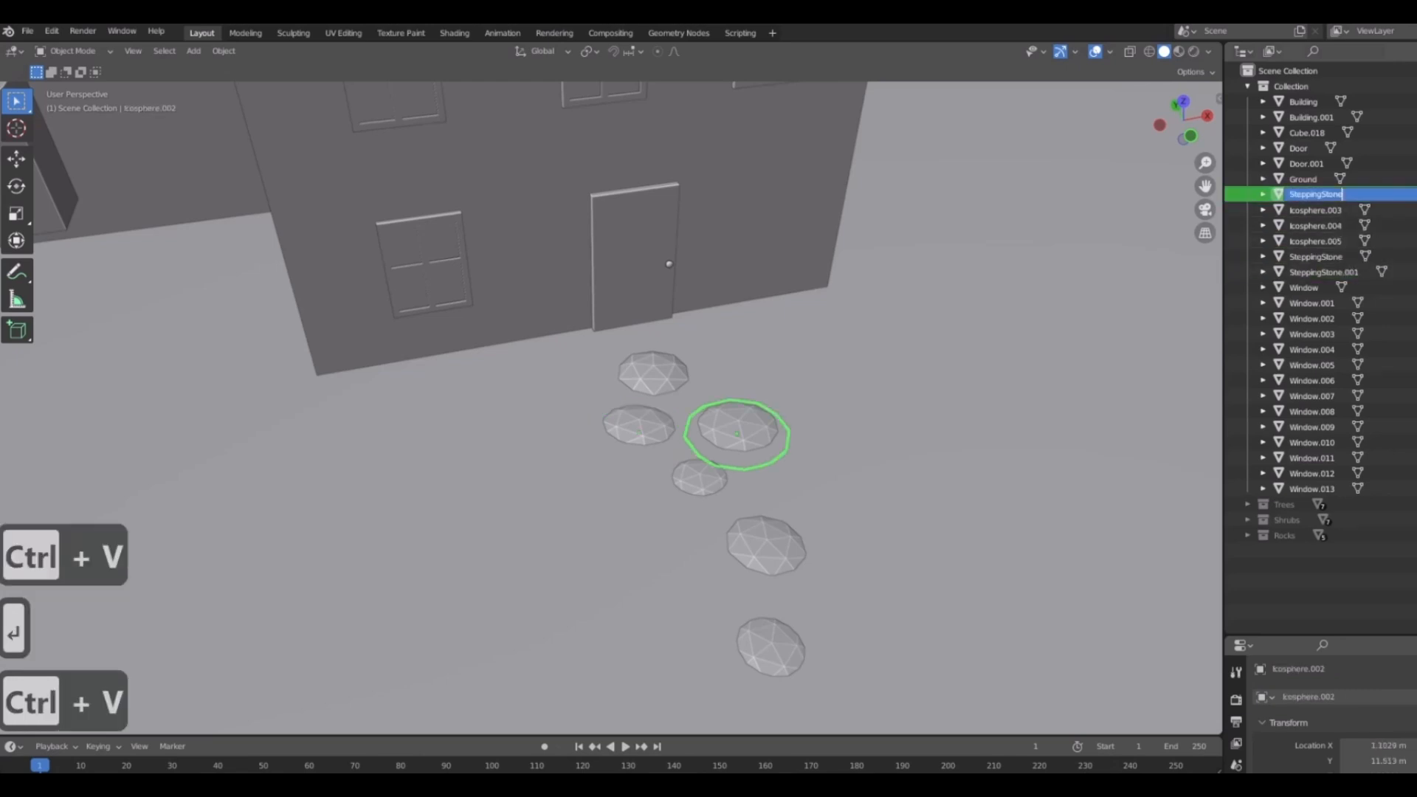
{"action": "key", "text": "Return"}
Rename the three remaining stones at the far end of the path with the copied name SteppingStone.
{"action": "double_click", "coordinate": [1315, 194]}
{"action": "key", "text": "ctrl+v"}
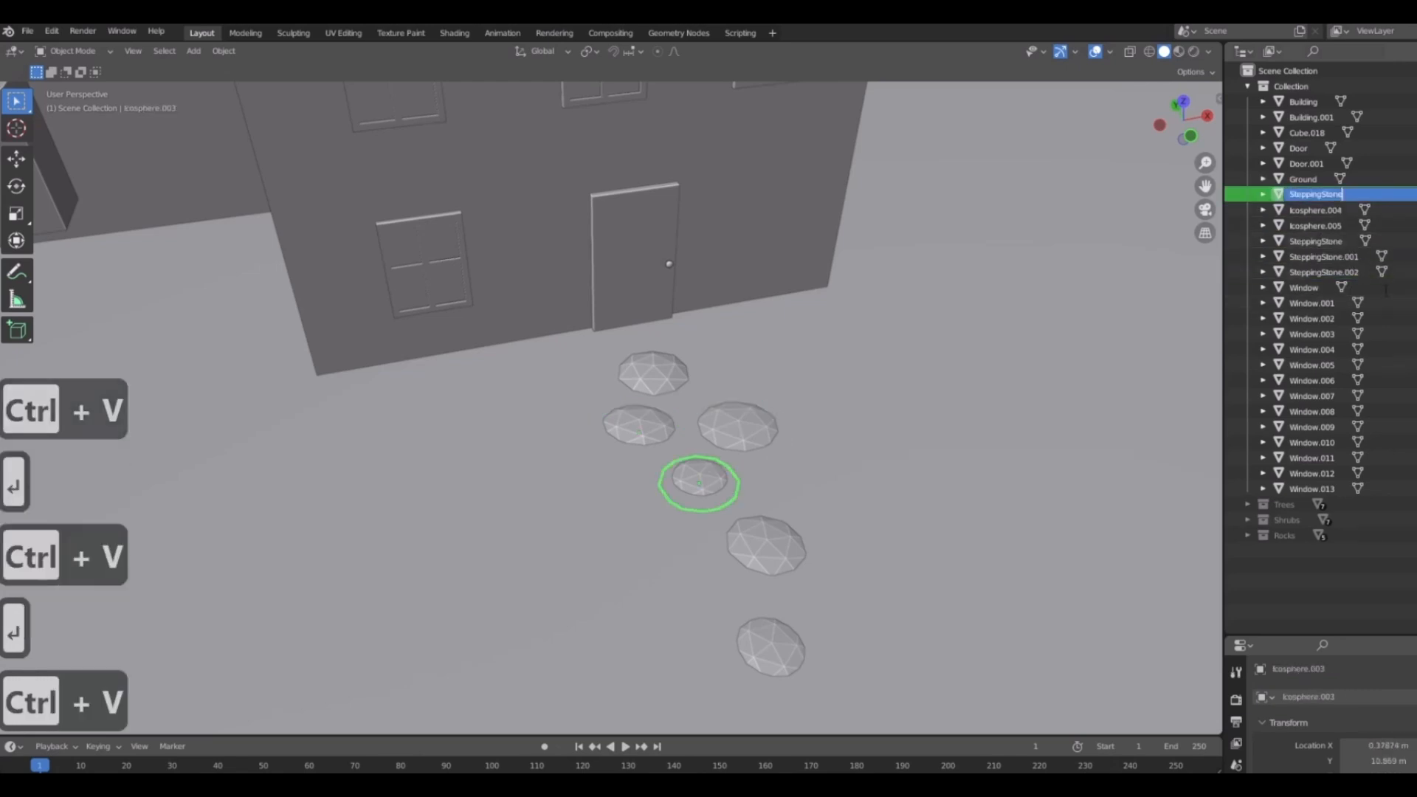
{"action": "key", "text": "Return"}
{"action": "double_click", "coordinate": [1315, 194]}
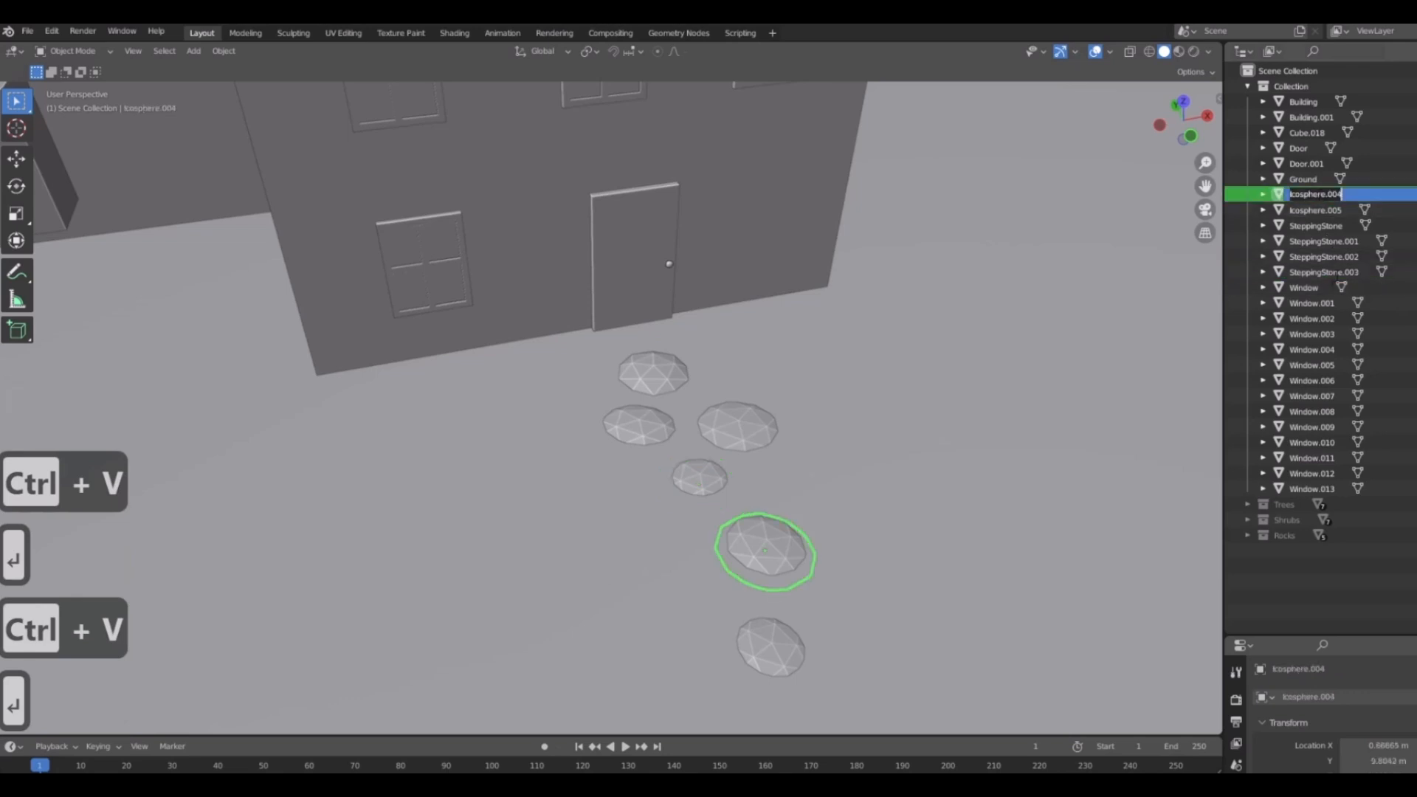
{"action": "key", "text": "ctrl+v"}
{"action": "key", "text": "Return"}
{"action": "left_click", "coordinate": [1319, 194]}
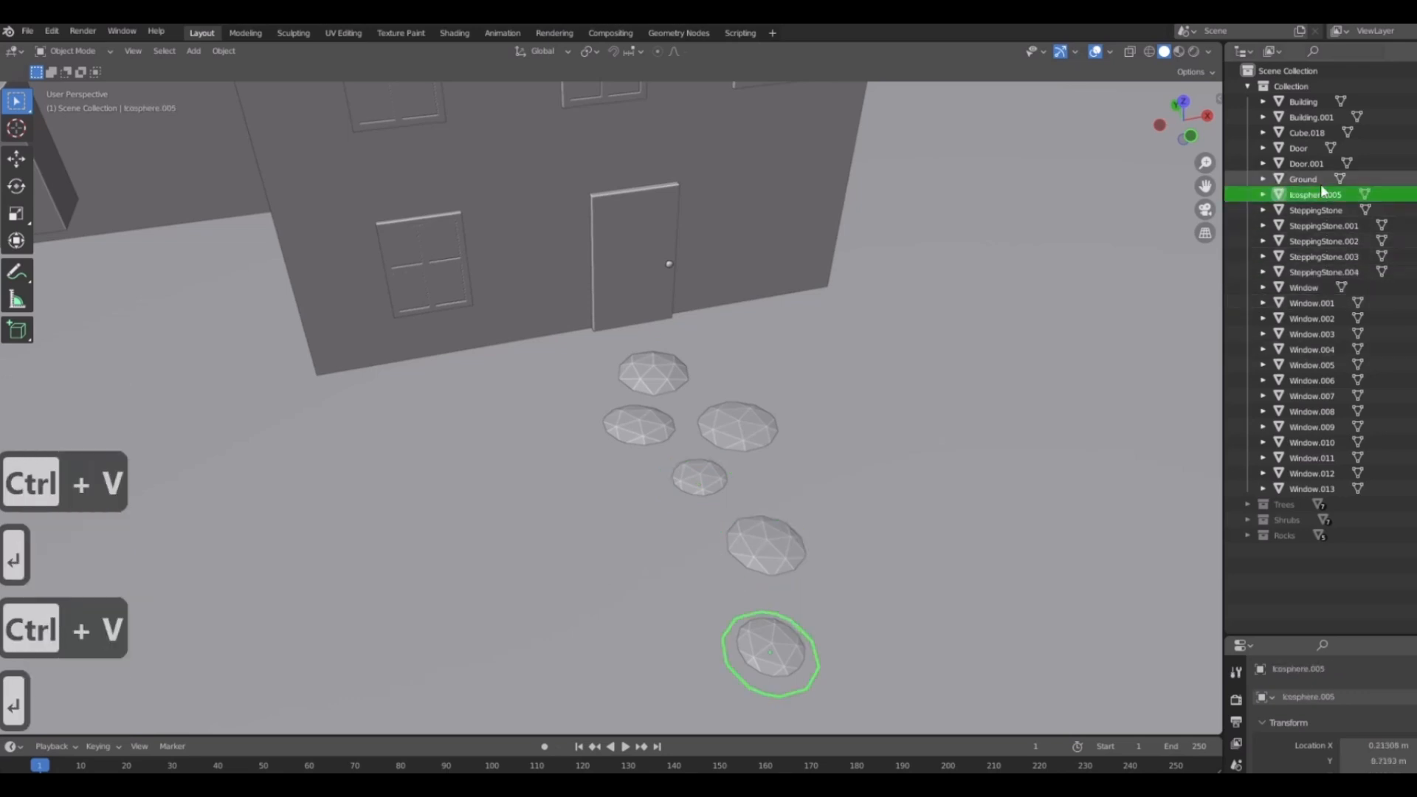
{"action": "double_click", "coordinate": [1321, 193]}
{"action": "key", "text": "ctrl+v"}
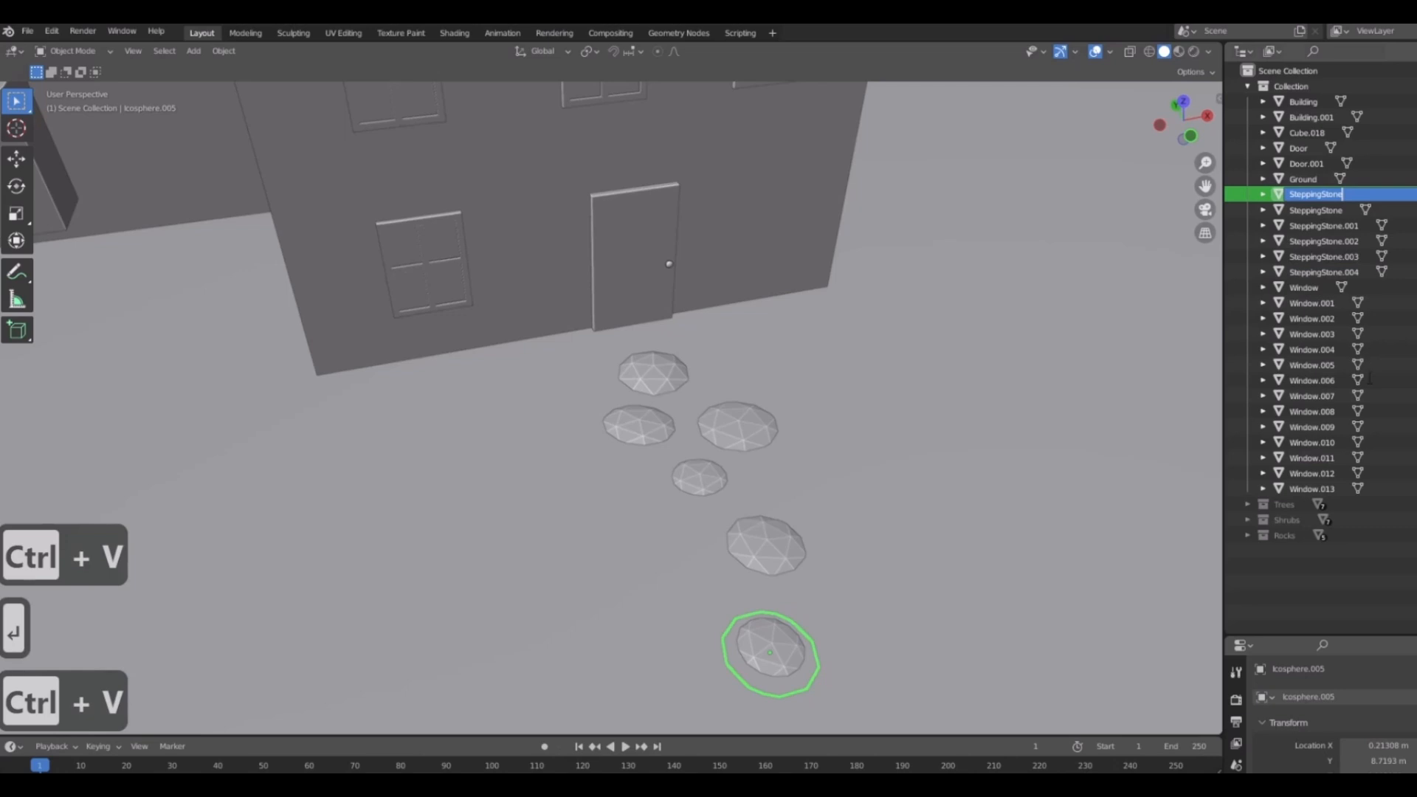
{"action": "key", "text": "Return"}
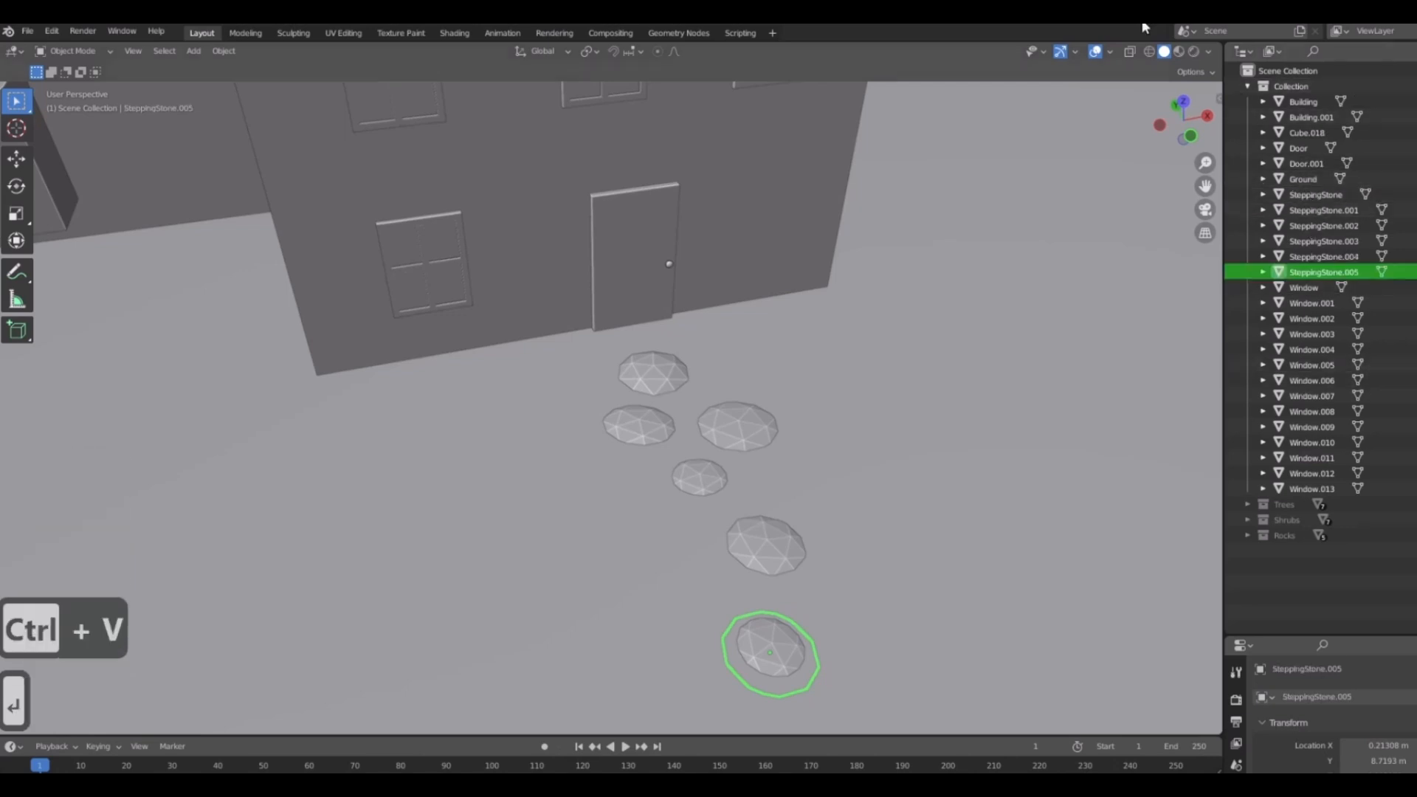
Rename the box on the lower building's front wall as GarageDoor.
{"action": "scroll", "coordinate": [896, 438], "scroll_direction": "down", "scroll_amount": 4}
{"action": "middle_click_drag", "start_coordinate": [895, 439], "coordinate": [648, 395]}
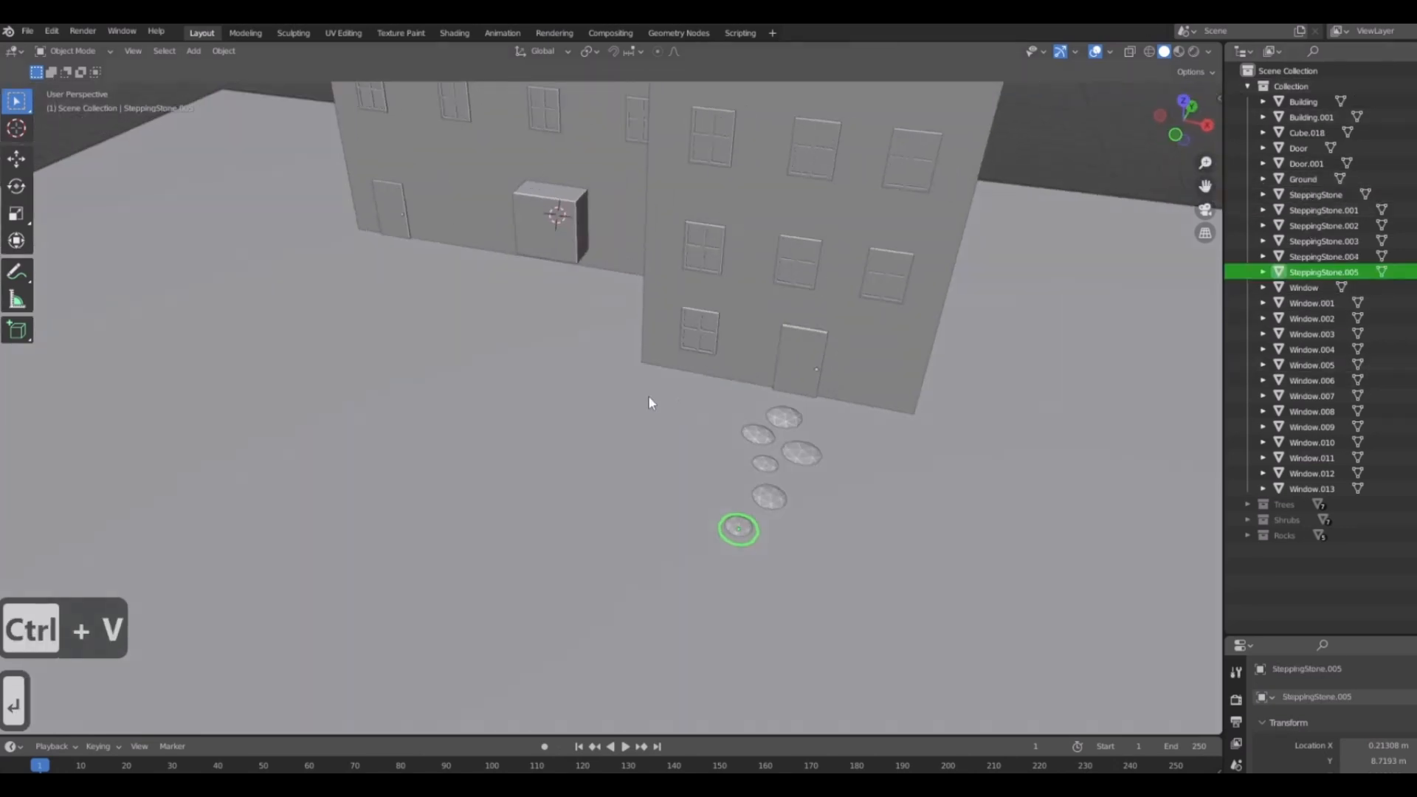
{"action": "middle_click_drag", "start_coordinate": [512, 209], "coordinate": [640, 234], "text": "shift"}
{"action": "left_click", "coordinate": [639, 234]}
{"action": "middle_click_drag", "start_coordinate": [574, 332], "coordinate": [728, 372], "text": "shift"}
{"action": "middle_click_drag", "start_coordinate": [695, 422], "coordinate": [720, 397]}
{"action": "key", "text": "1"}
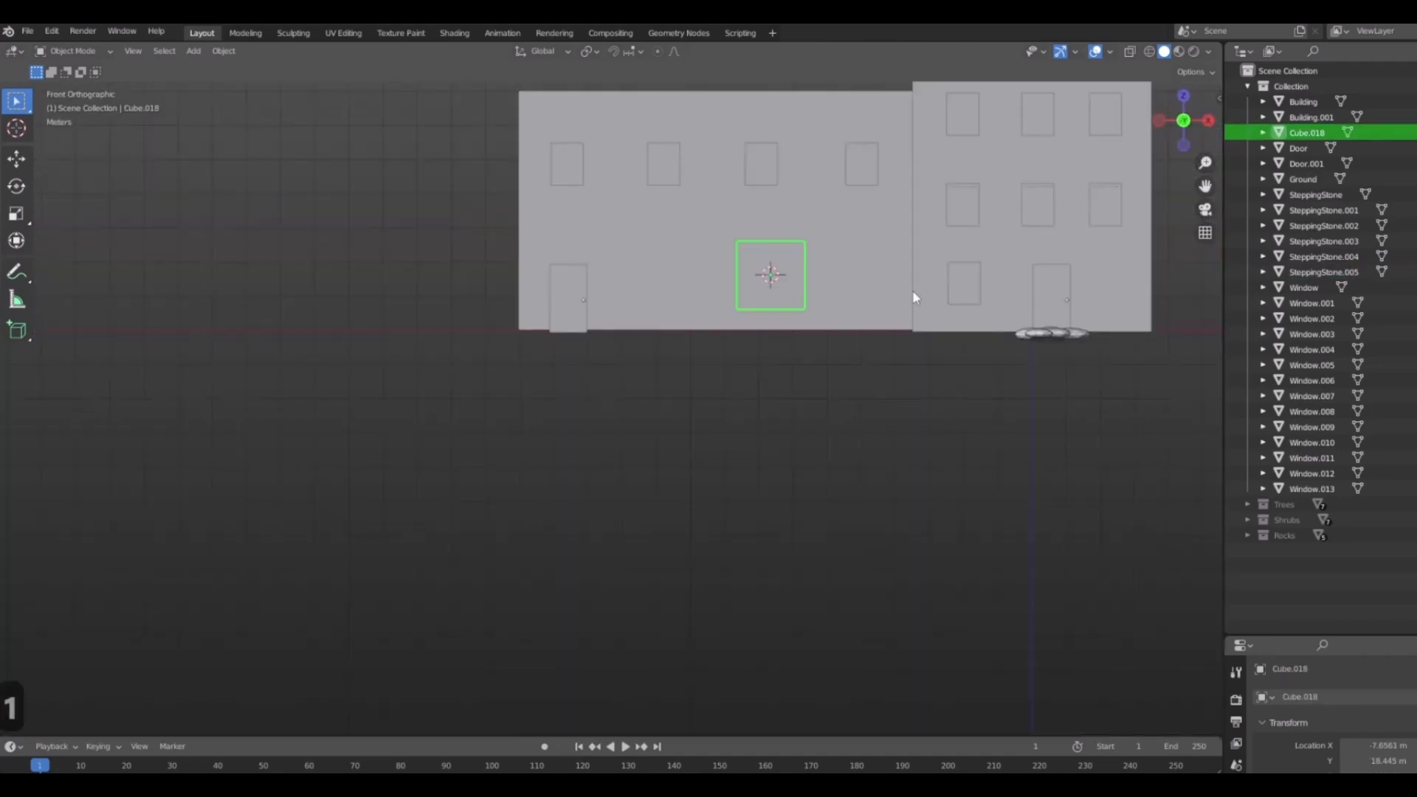
{"action": "scroll", "coordinate": [912, 290], "scroll_direction": "up", "scroll_amount": 6}
{"action": "middle_click_drag", "start_coordinate": [1032, 118], "coordinate": [727, 465], "text": "shift"}
{"action": "double_click", "coordinate": [1306, 132]}
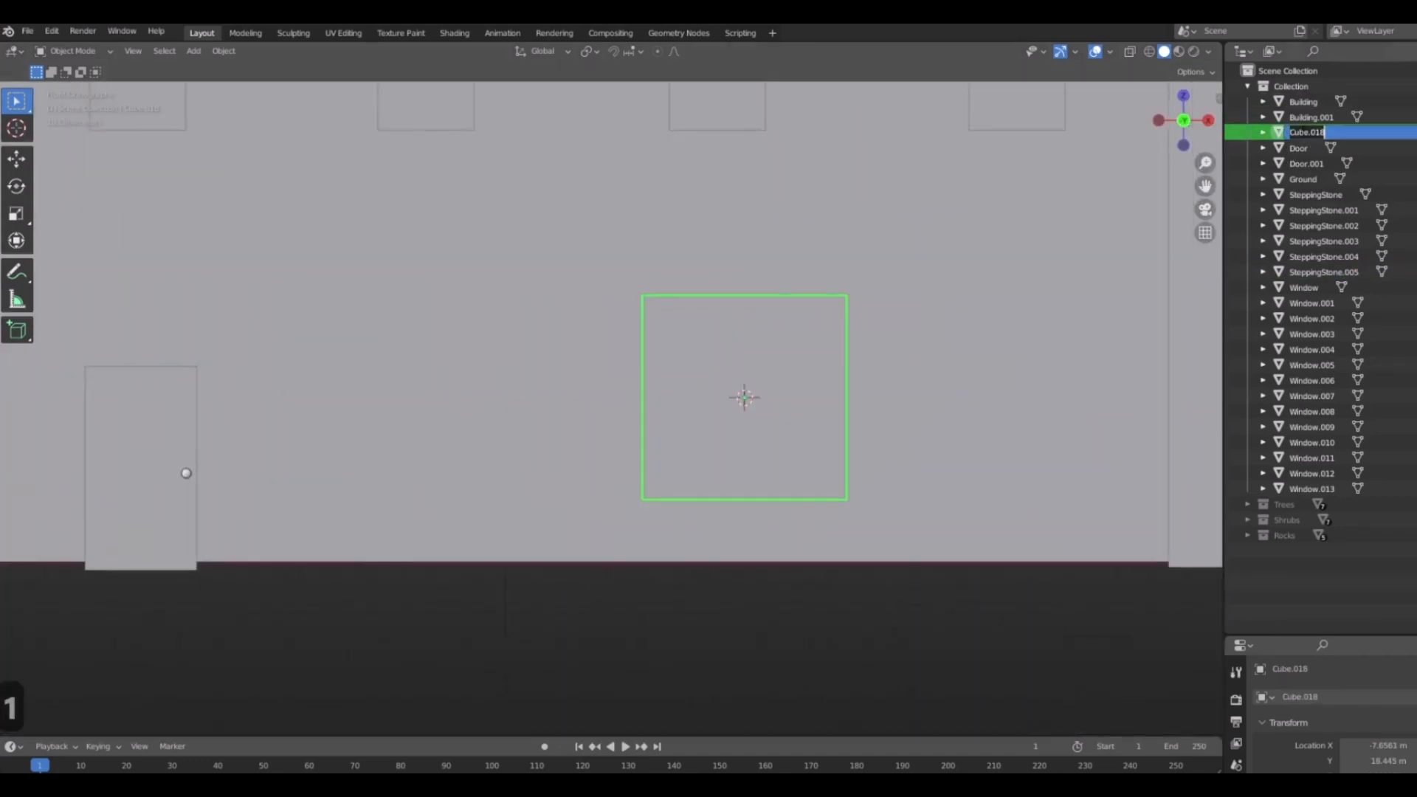
{"action": "type", "text": "Gra"}
{"action": "key", "text": "BackSpace"}
{"action": "key", "text": "BackSpace"}
{"action": "type", "text": "a"}
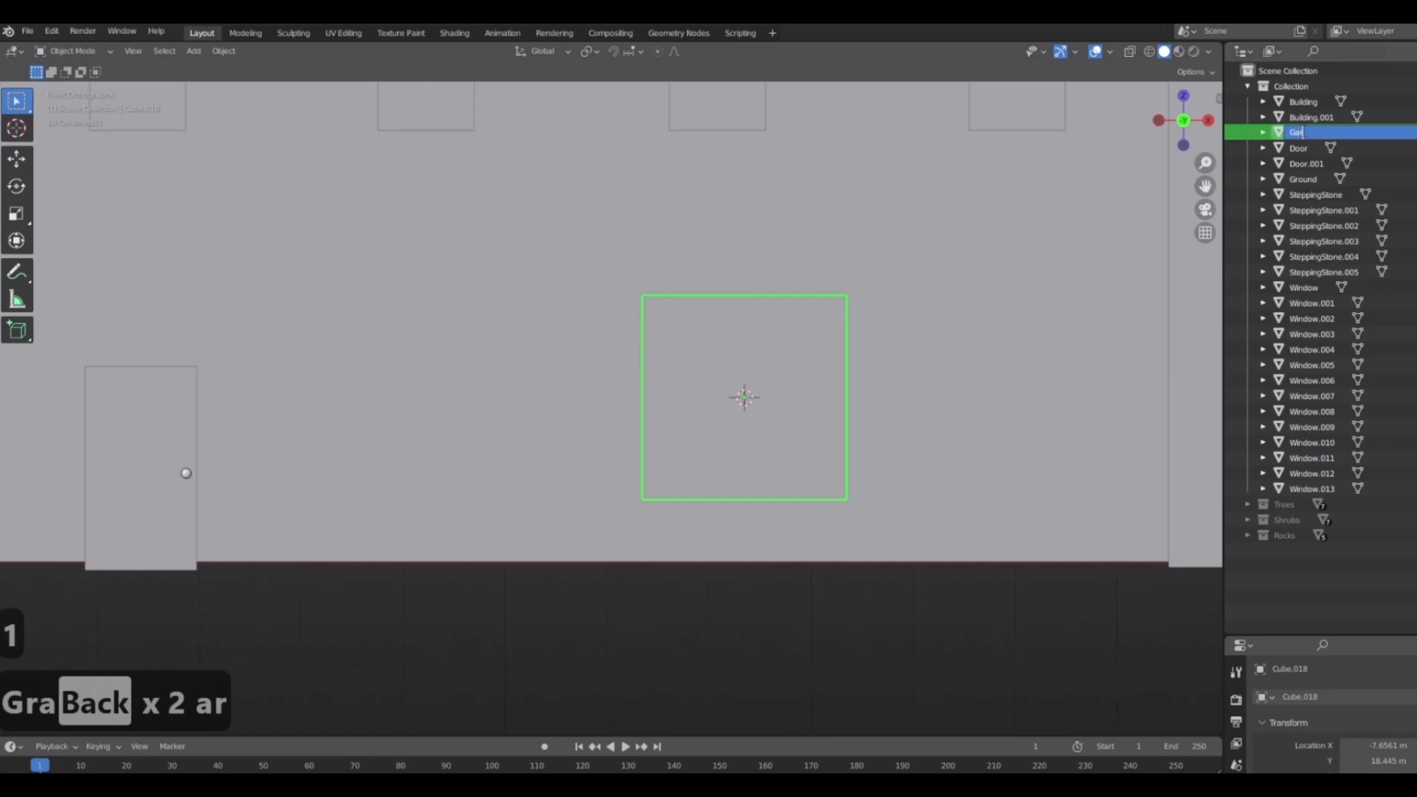
{"action": "type", "text": "rage"}
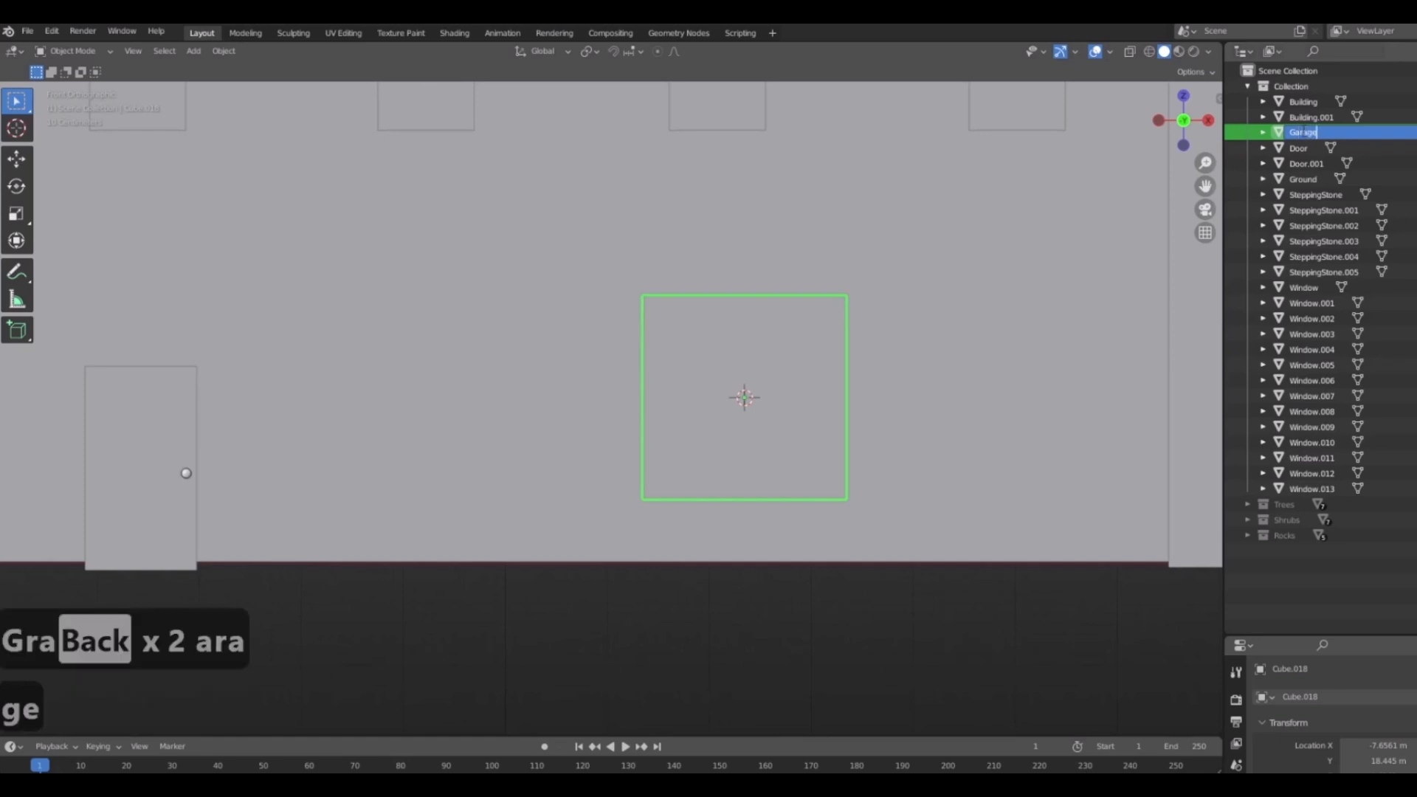
{"action": "type", "text": "Door"}
{"action": "key", "text": "Return"}
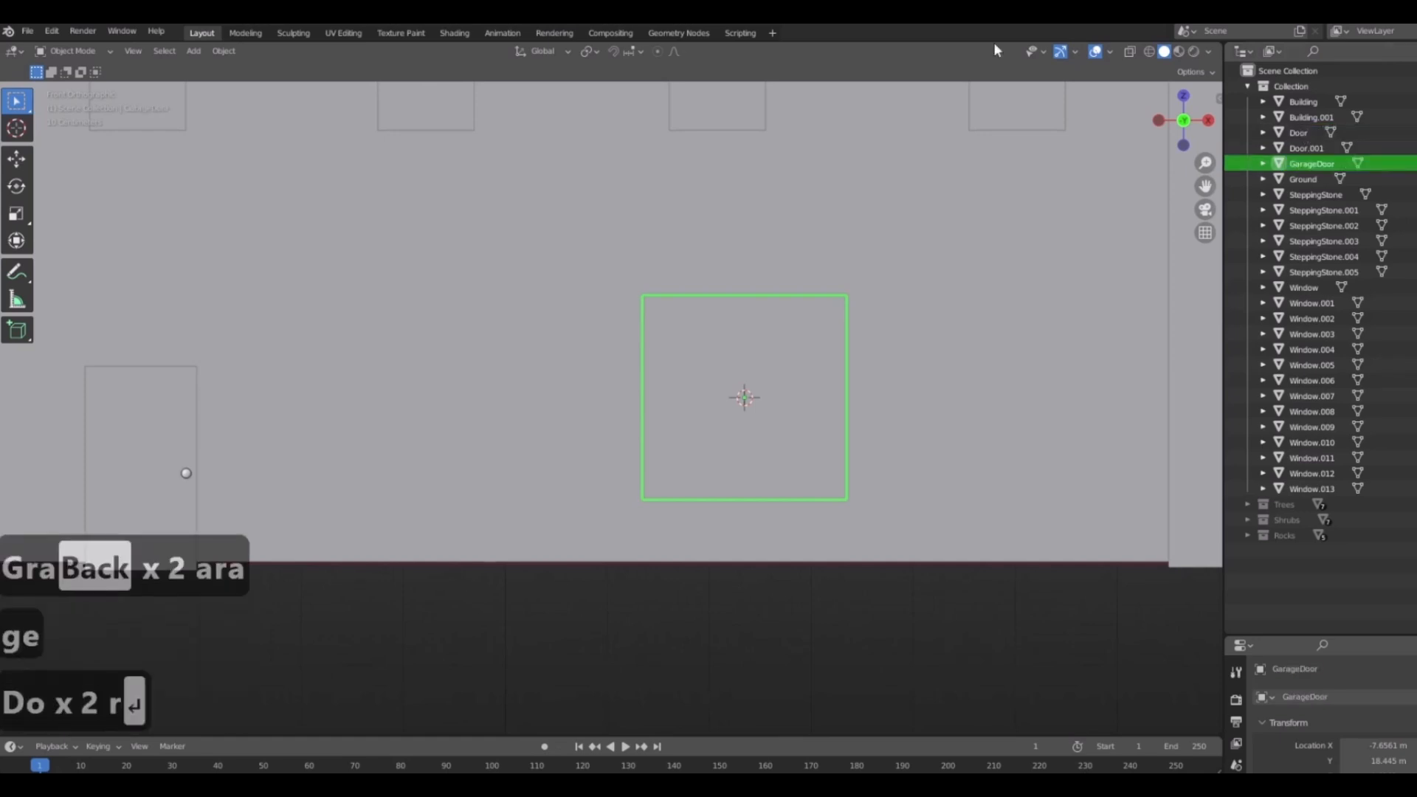
Try moving the garage door box in top view to the lower building's end wall, opposite the taller building.
{"action": "middle_click_drag", "start_coordinate": [811, 244], "coordinate": [327, 411]}
{"action": "scroll", "coordinate": [692, 375], "scroll_direction": "down", "scroll_amount": 4}
{"action": "middle_click_drag", "start_coordinate": [693, 375], "coordinate": [665, 468]}
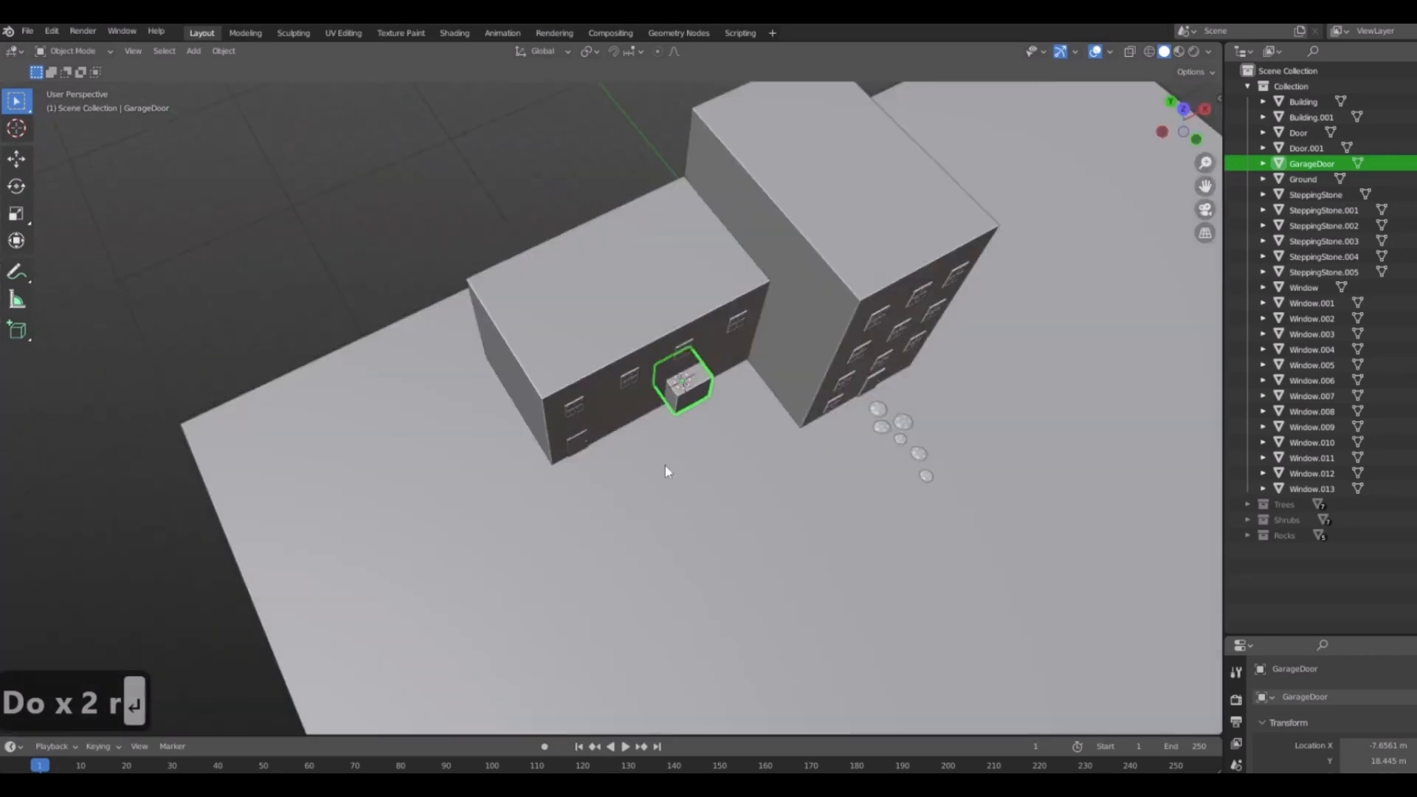
{"action": "key", "text": "7"}
{"action": "middle_click_drag", "start_coordinate": [749, 442], "coordinate": [873, 550], "text": "shift"}
{"action": "key", "text": "g"}
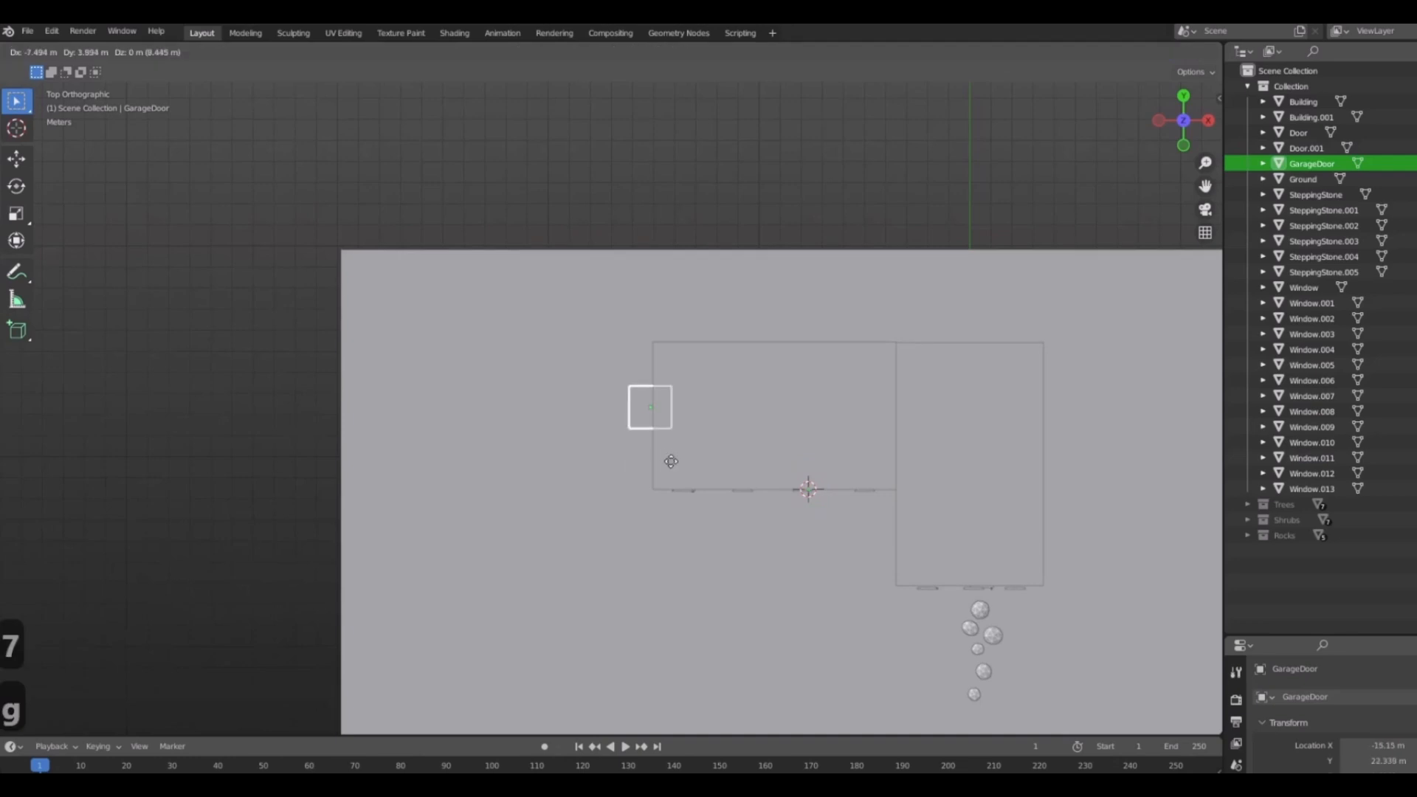
{"action": "left_click", "coordinate": [671, 461]}
{"action": "scroll", "coordinate": [692, 414], "scroll_direction": "up", "scroll_amount": 3}
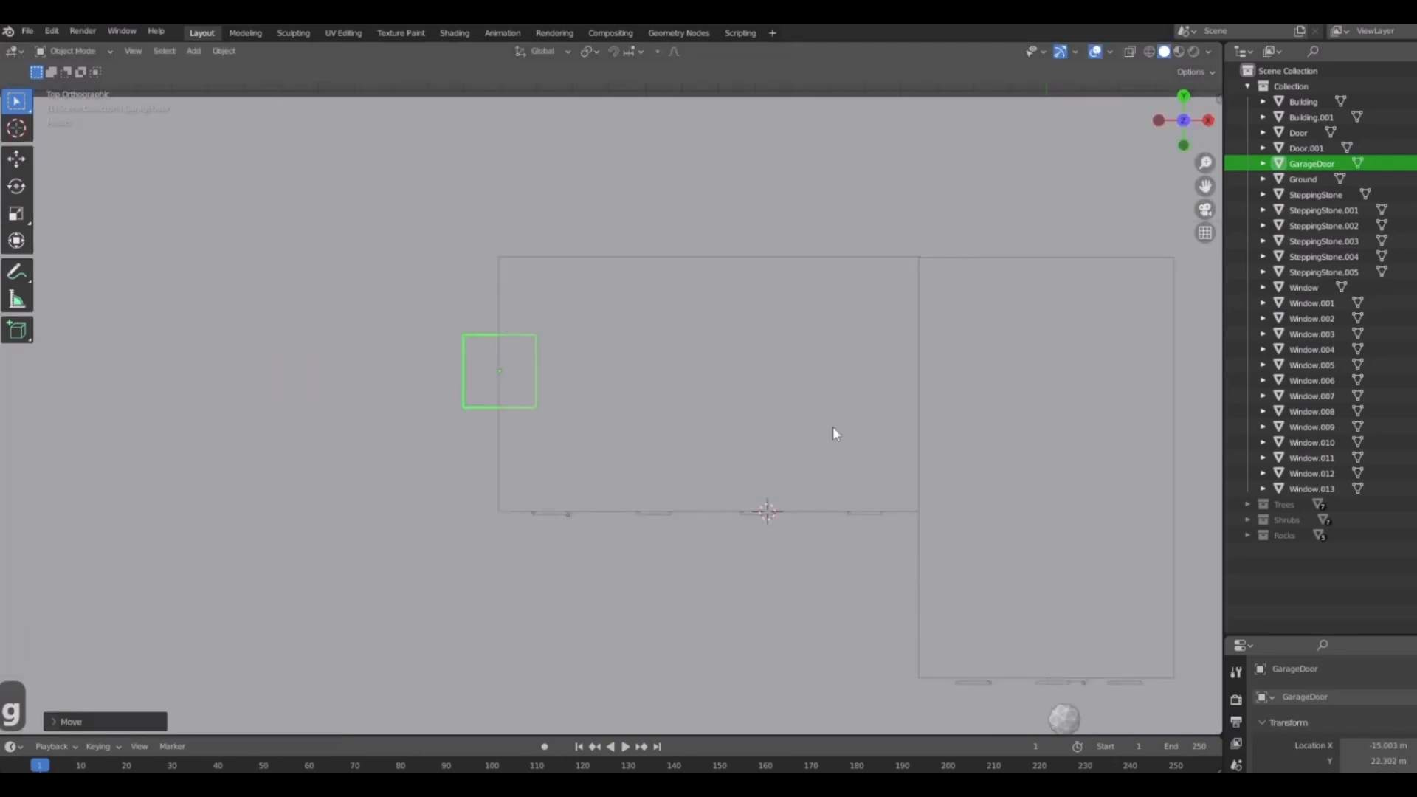
Try scaling the garage door box along X on the end wall, cancel it, and undo the box's last move.
{"action": "middle_click_drag", "start_coordinate": [836, 352], "coordinate": [682, 367]}
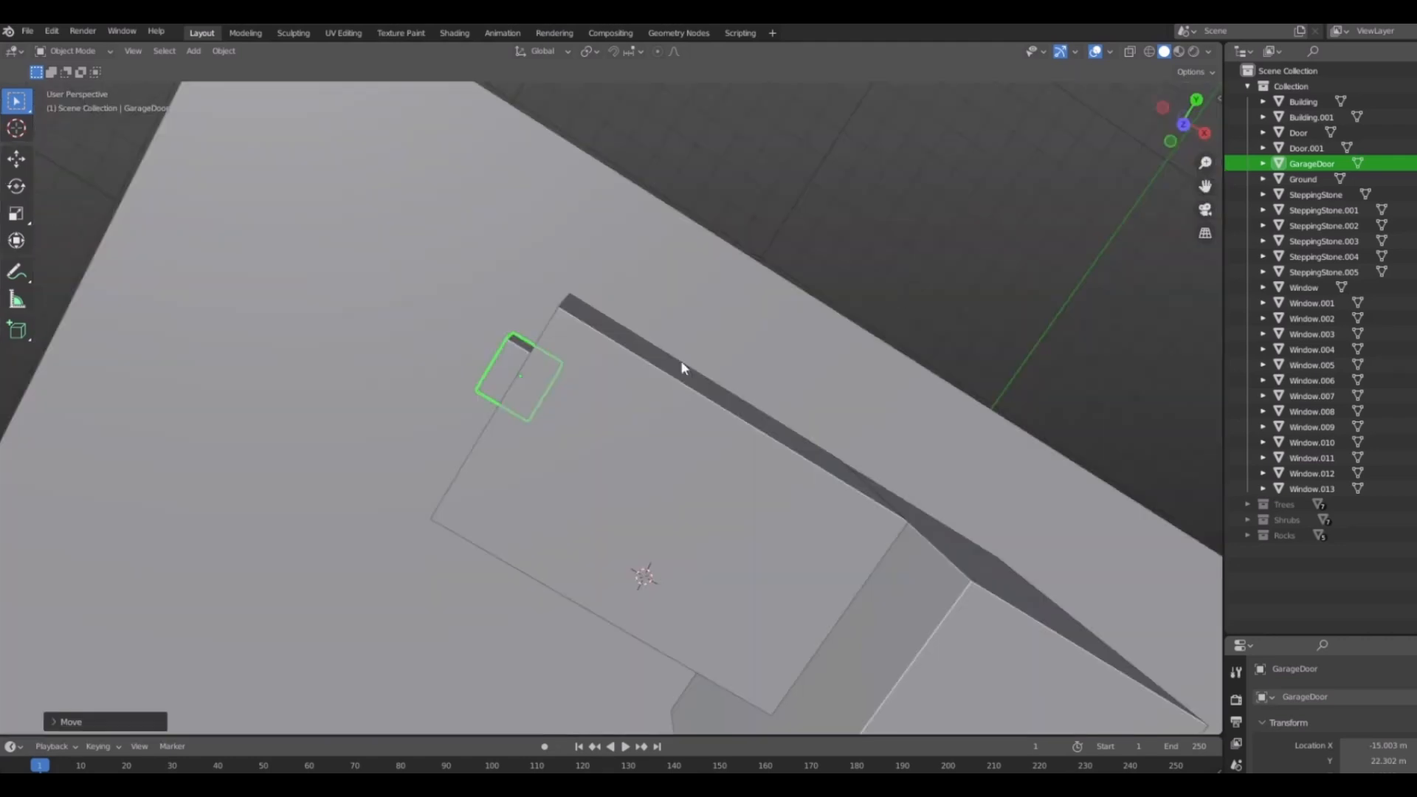
{"action": "middle_click_drag", "start_coordinate": [636, 466], "coordinate": [663, 420]}
{"action": "key", "text": "KP_3"}
{"action": "key", "text": "ctrl+KP_3"}
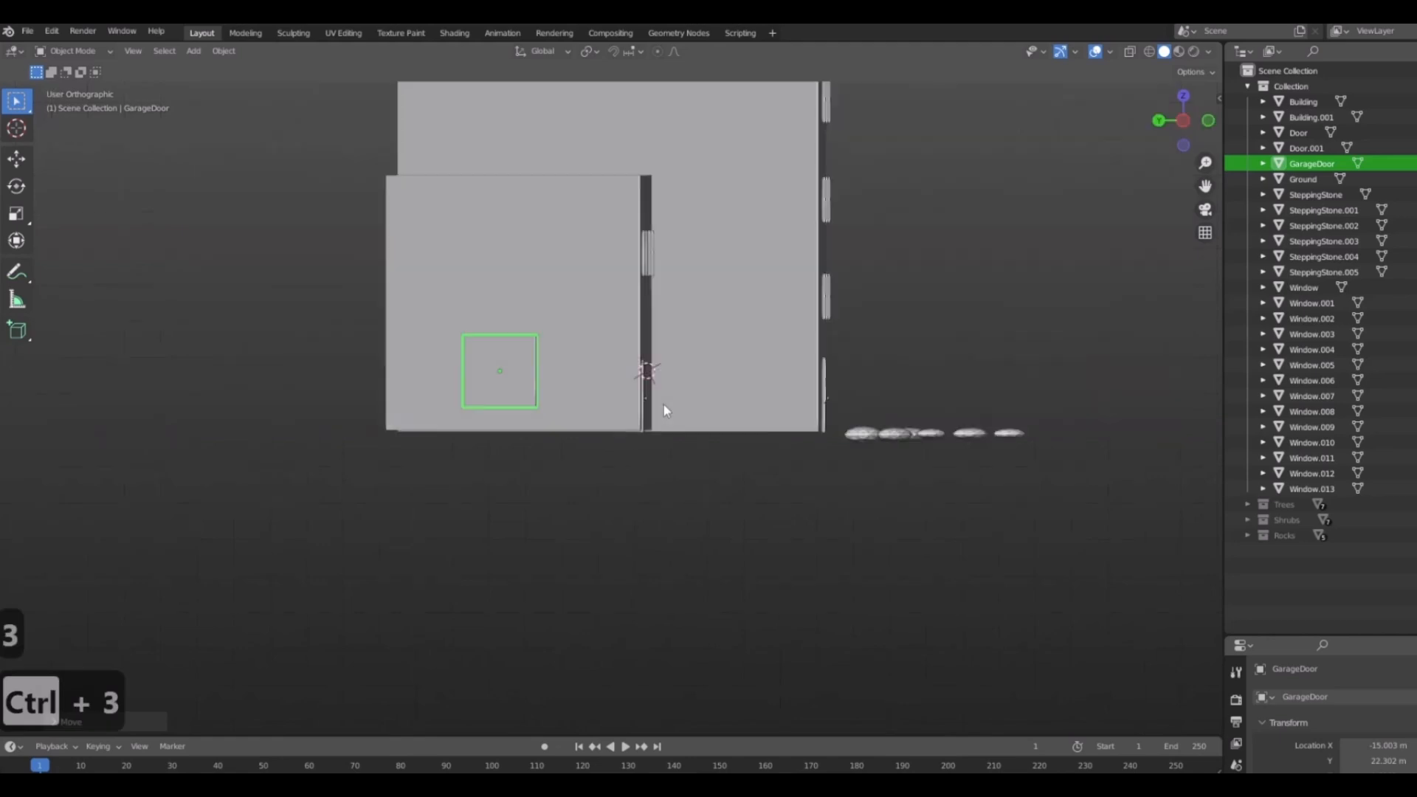
{"action": "scroll", "coordinate": [487, 369], "scroll_direction": "up", "scroll_amount": 6}
{"action": "scroll", "coordinate": [631, 416], "scroll_direction": "down", "scroll_amount": 2}
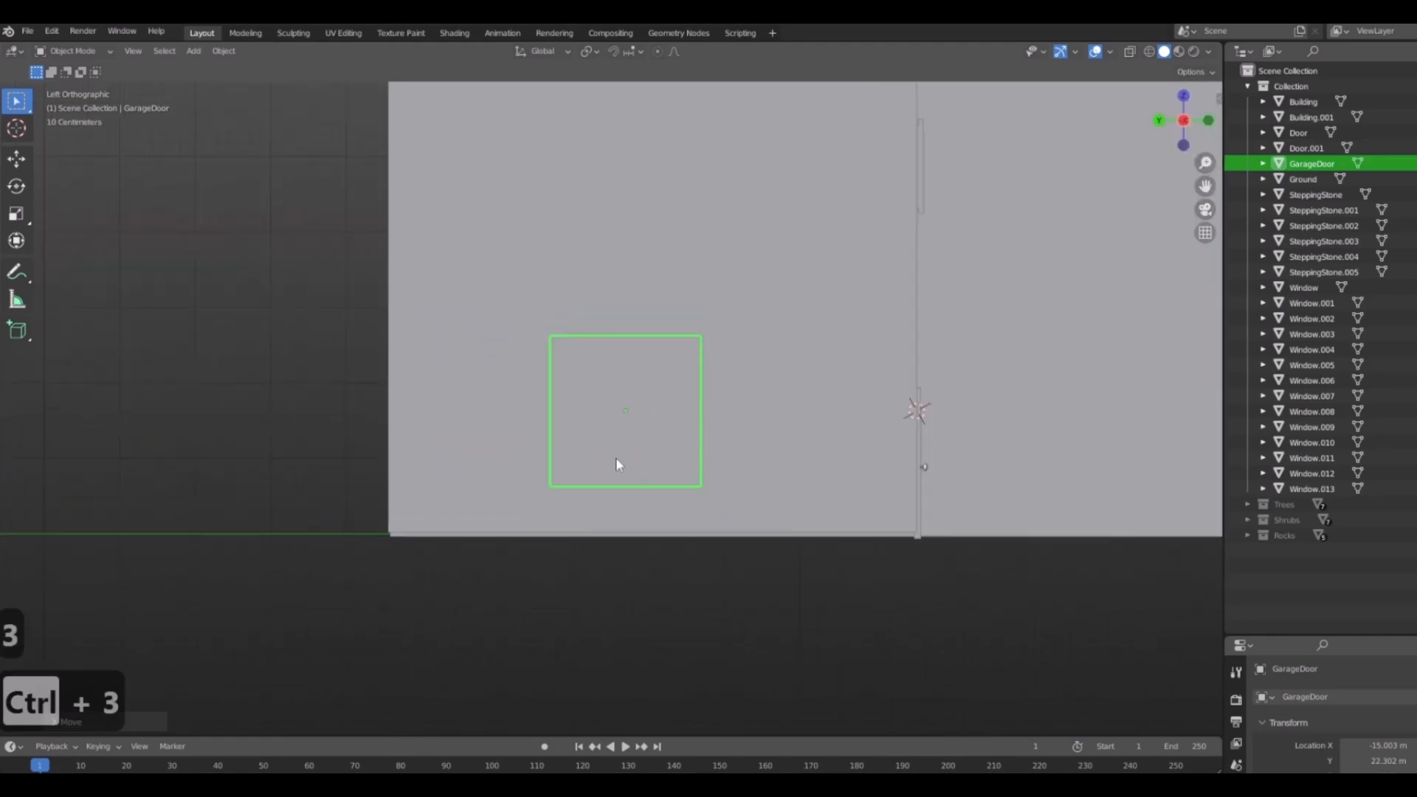
{"action": "key", "text": "s"}
{"action": "key", "text": "x"}
{"action": "right_click", "coordinate": [723, 472]}
{"action": "scroll", "coordinate": [751, 471], "scroll_direction": "down", "scroll_amount": 6}
{"action": "middle_click_drag", "start_coordinate": [752, 471], "coordinate": [792, 507]}
{"action": "key", "text": "ctrl+z"}
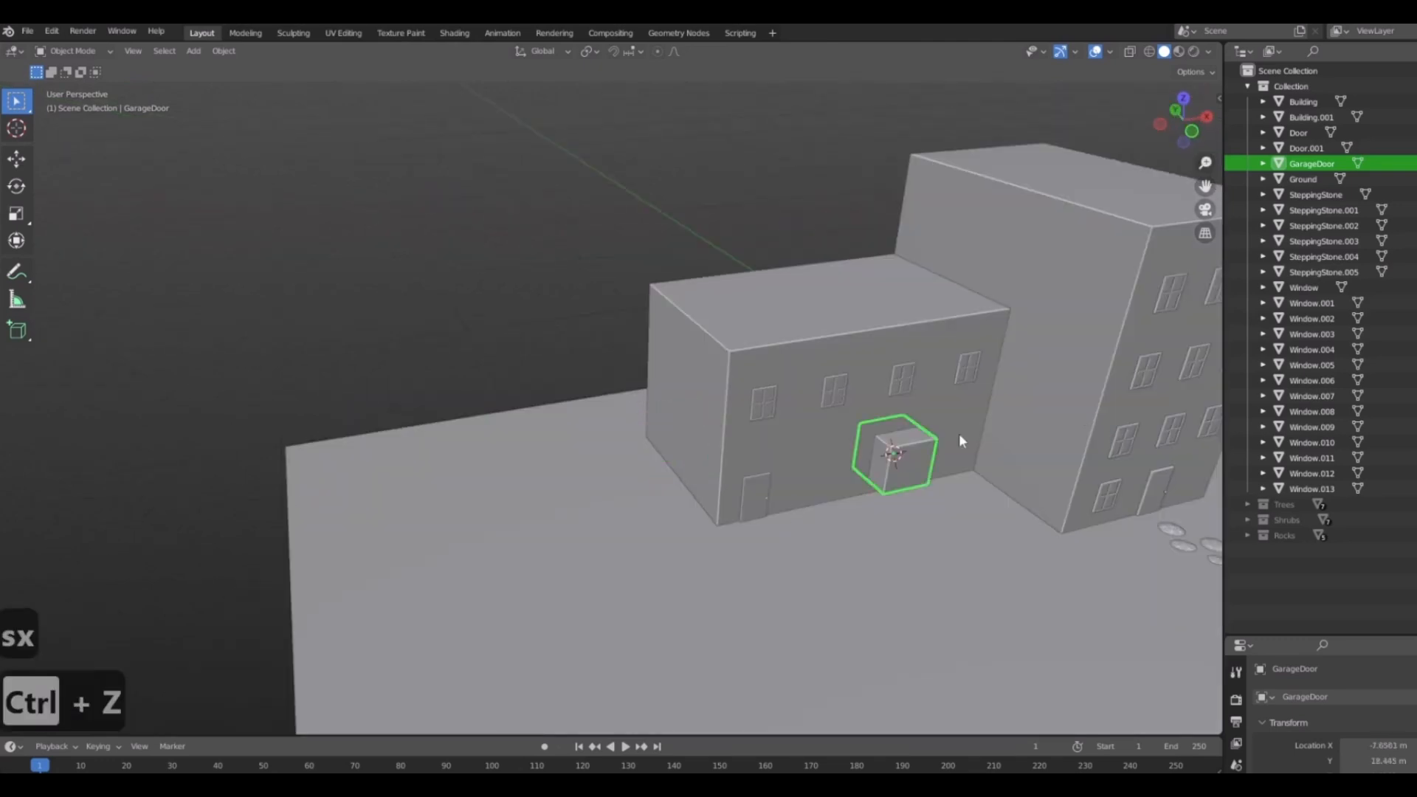
Scale the garage door box up uniformly in front view to about 1.6 times its size.
{"action": "scroll", "coordinate": [944, 431], "scroll_direction": "up", "scroll_amount": 8}
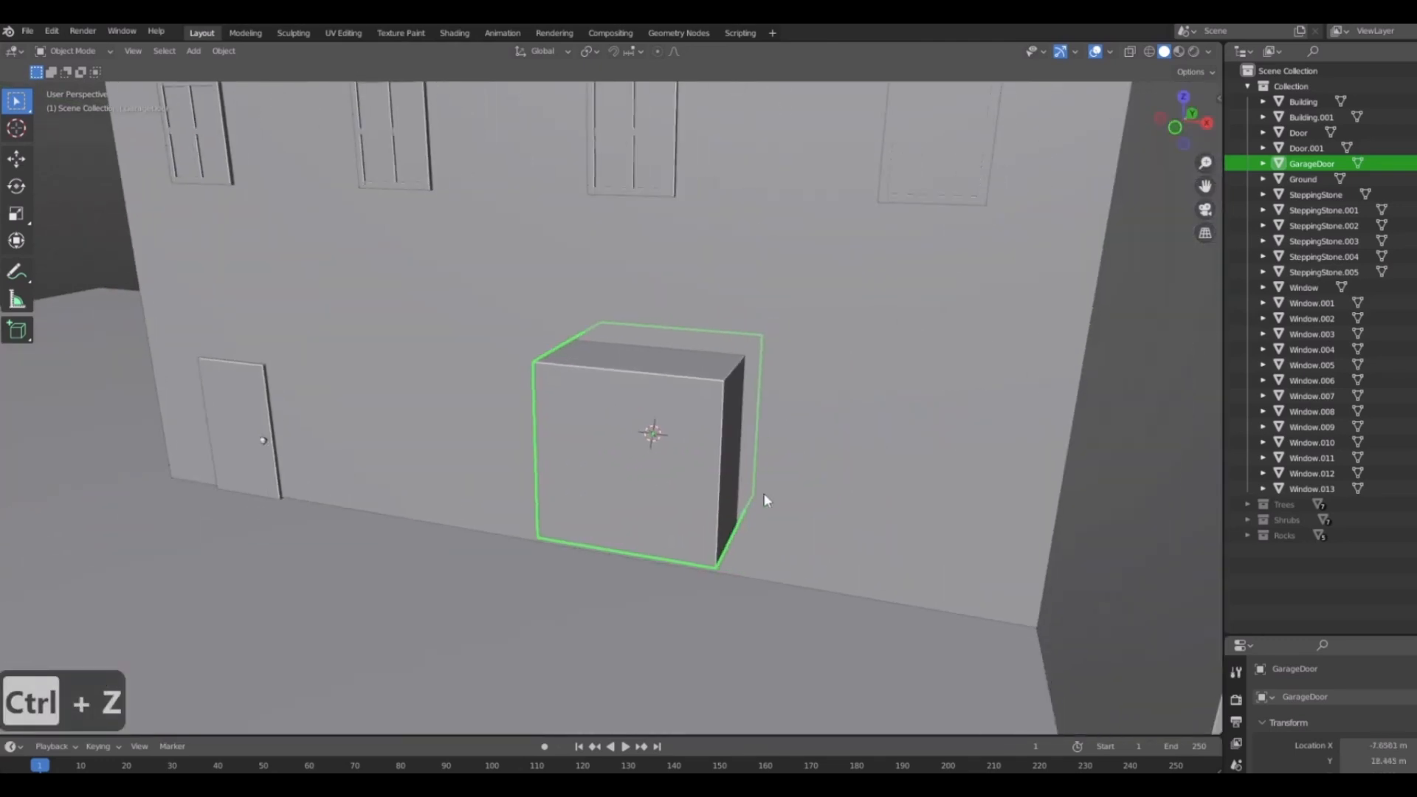
{"action": "key", "text": "1"}
{"action": "scroll", "coordinate": [706, 465], "scroll_direction": "down", "scroll_amount": 5}
{"action": "key", "text": "s"}
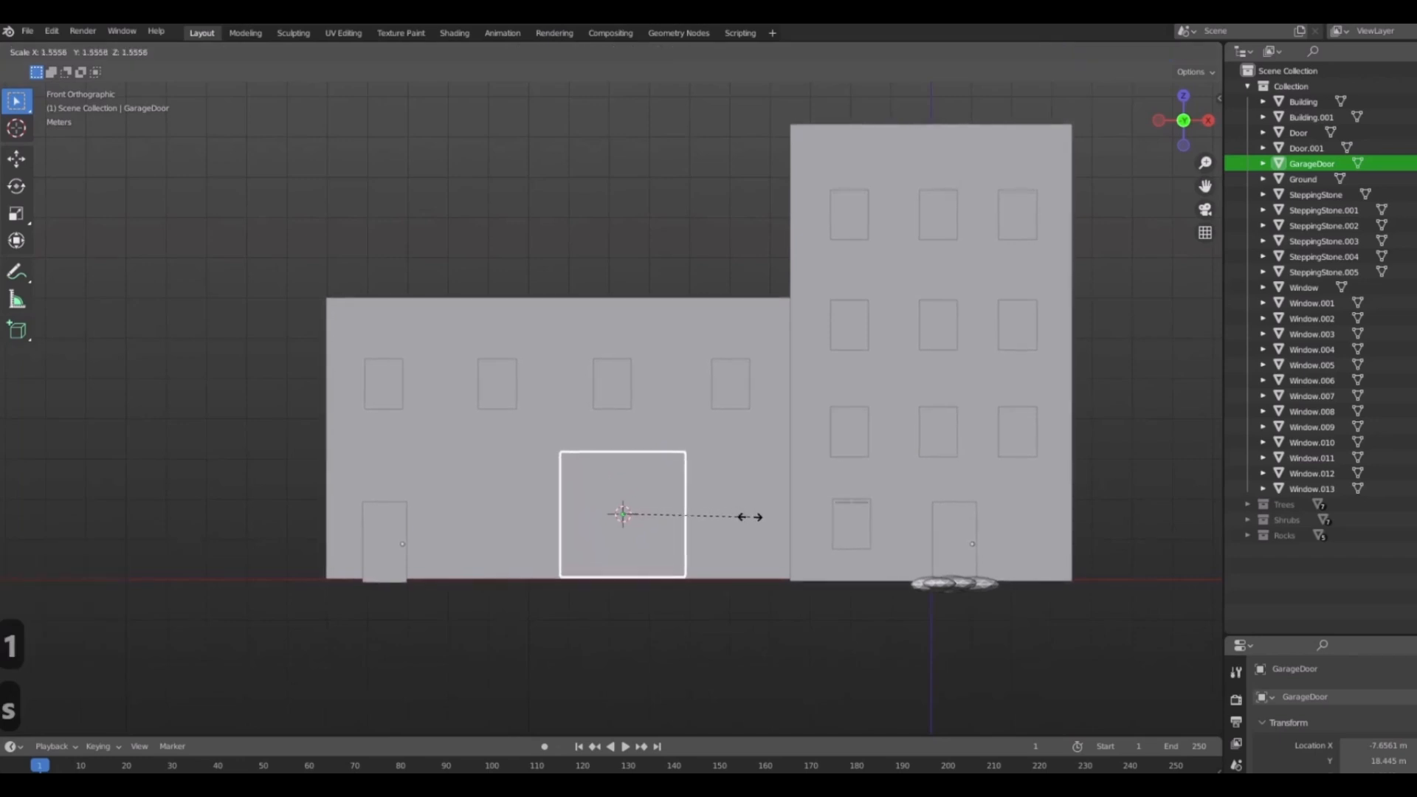
{"action": "left_click", "coordinate": [750, 516]}
Reduce the garage door's height along Z and lower it so its base sits at ground level.
{"action": "scroll", "coordinate": [692, 502], "scroll_direction": "up", "scroll_amount": 3}
{"action": "key", "text": "z"}
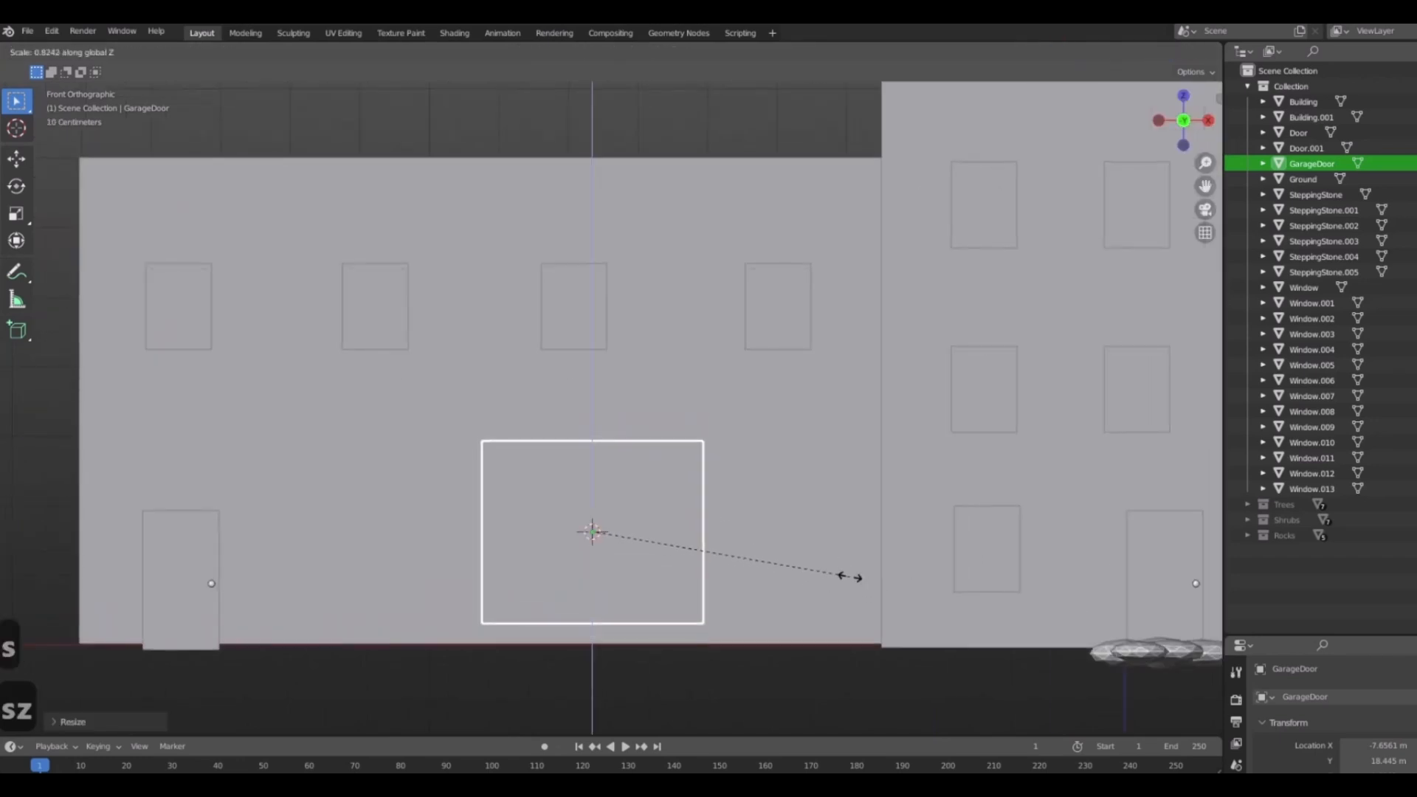
{"action": "left_click", "coordinate": [811, 561]}
{"action": "key", "text": "g"}
{"action": "key", "text": "z"}
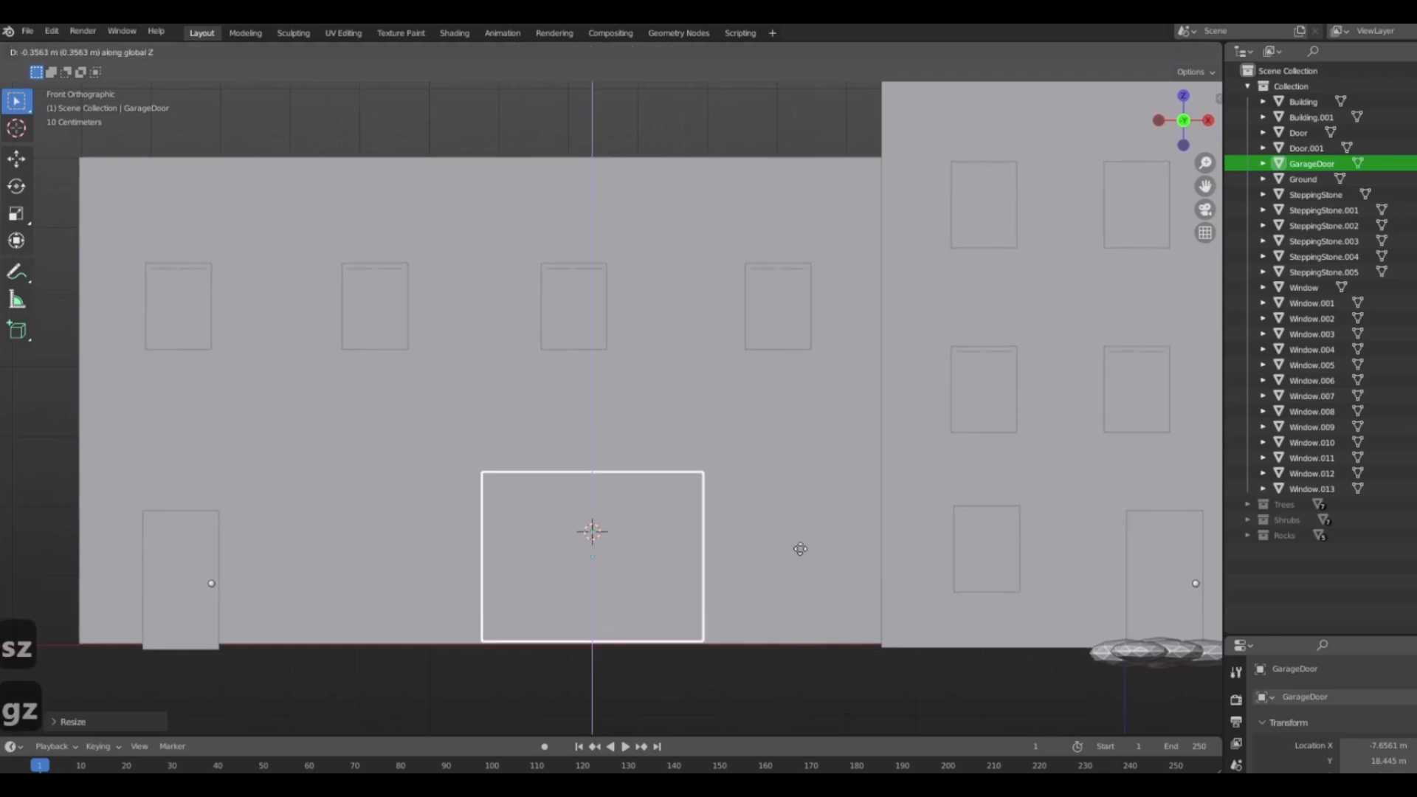
{"action": "left_click", "coordinate": [797, 544]}
Thin the garage door along Y to about 0.1 of its depth and shift it about 0.12 m outward from the wall.
{"action": "middle_click_drag", "start_coordinate": [755, 529], "coordinate": [899, 639]}
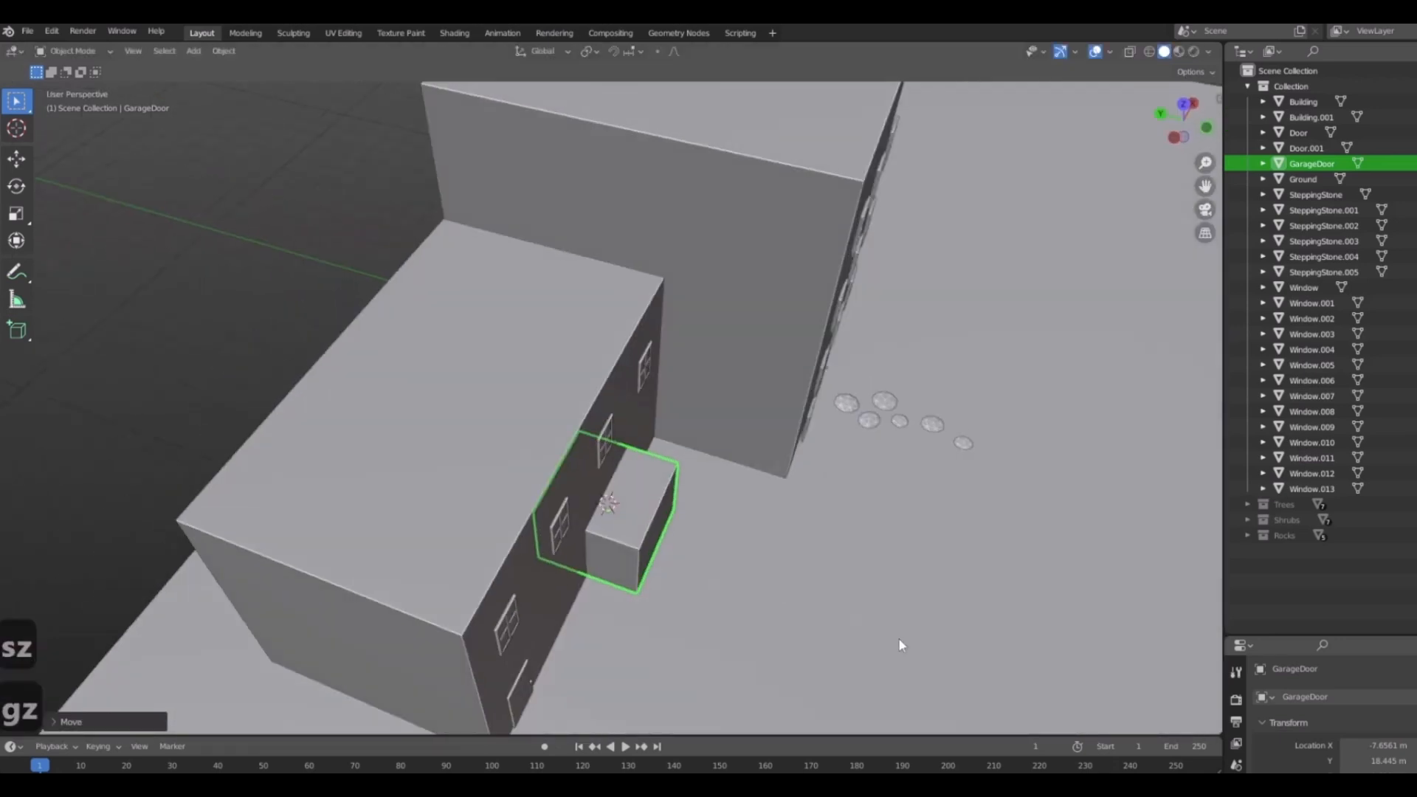
{"action": "key", "text": "s"}
{"action": "key", "text": "y"}
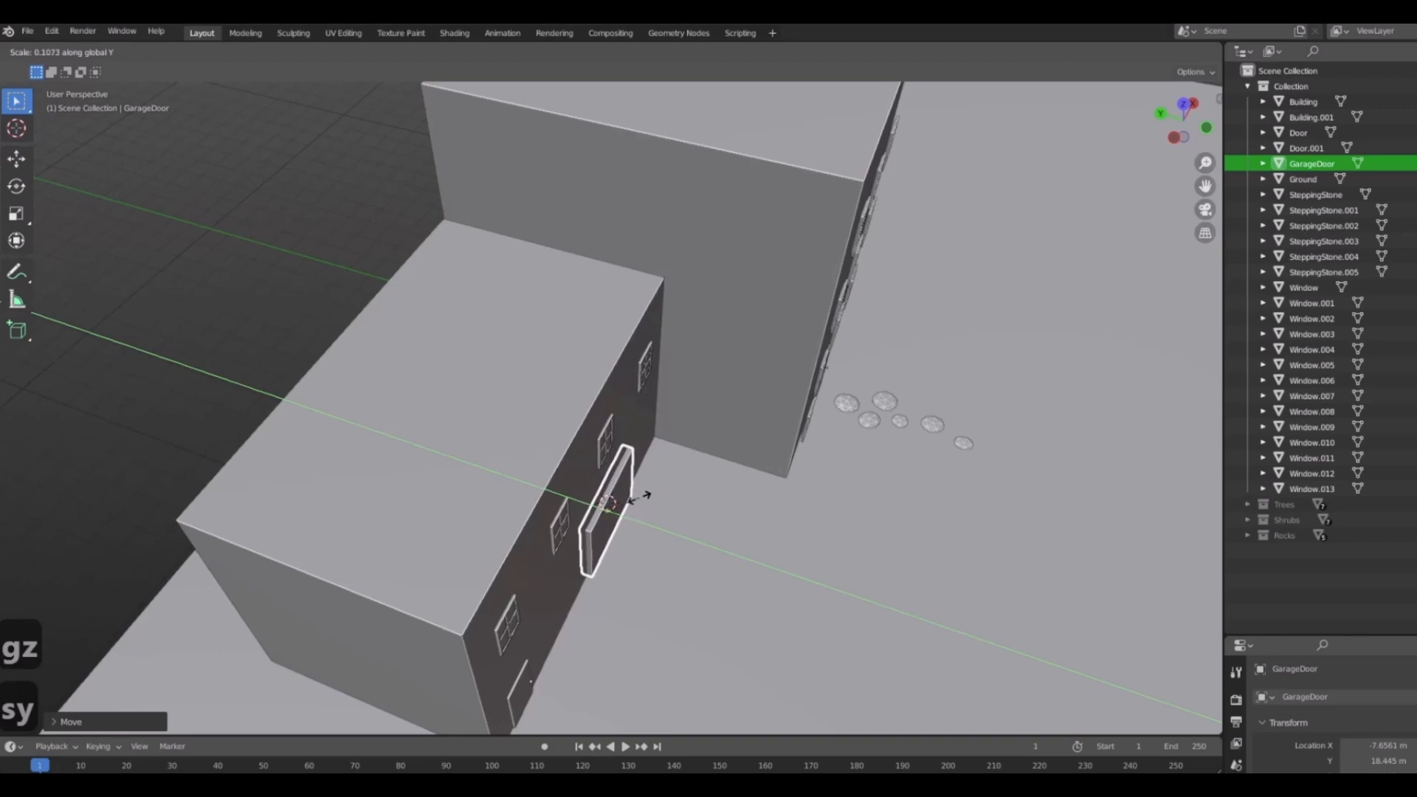
{"action": "left_click", "coordinate": [631, 496]}
{"action": "key", "text": "KP_Decimal"}
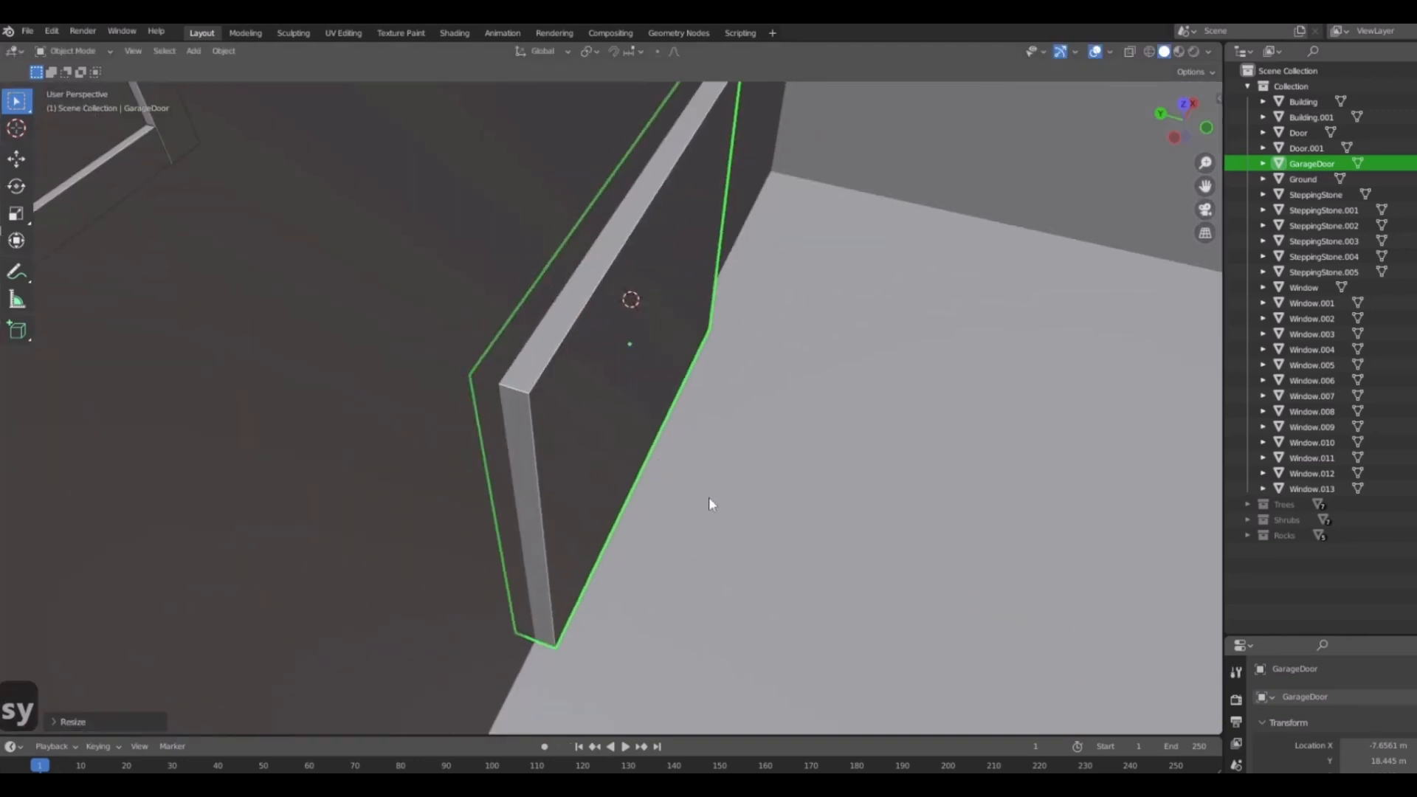
{"action": "key", "text": "g"}
{"action": "key", "text": "y"}
{"action": "left_click", "coordinate": [725, 508]}
Widen the garage door along X and stretch it taller along Z.
{"action": "scroll", "coordinate": [740, 476], "scroll_direction": "down", "scroll_amount": 5}
{"action": "middle_click_drag", "start_coordinate": [738, 475], "coordinate": [762, 581]}
{"action": "key", "text": "s"}
{"action": "key", "text": "x"}
{"action": "left_click", "coordinate": [629, 516]}
{"action": "key", "text": "s"}
{"action": "key", "text": "z"}
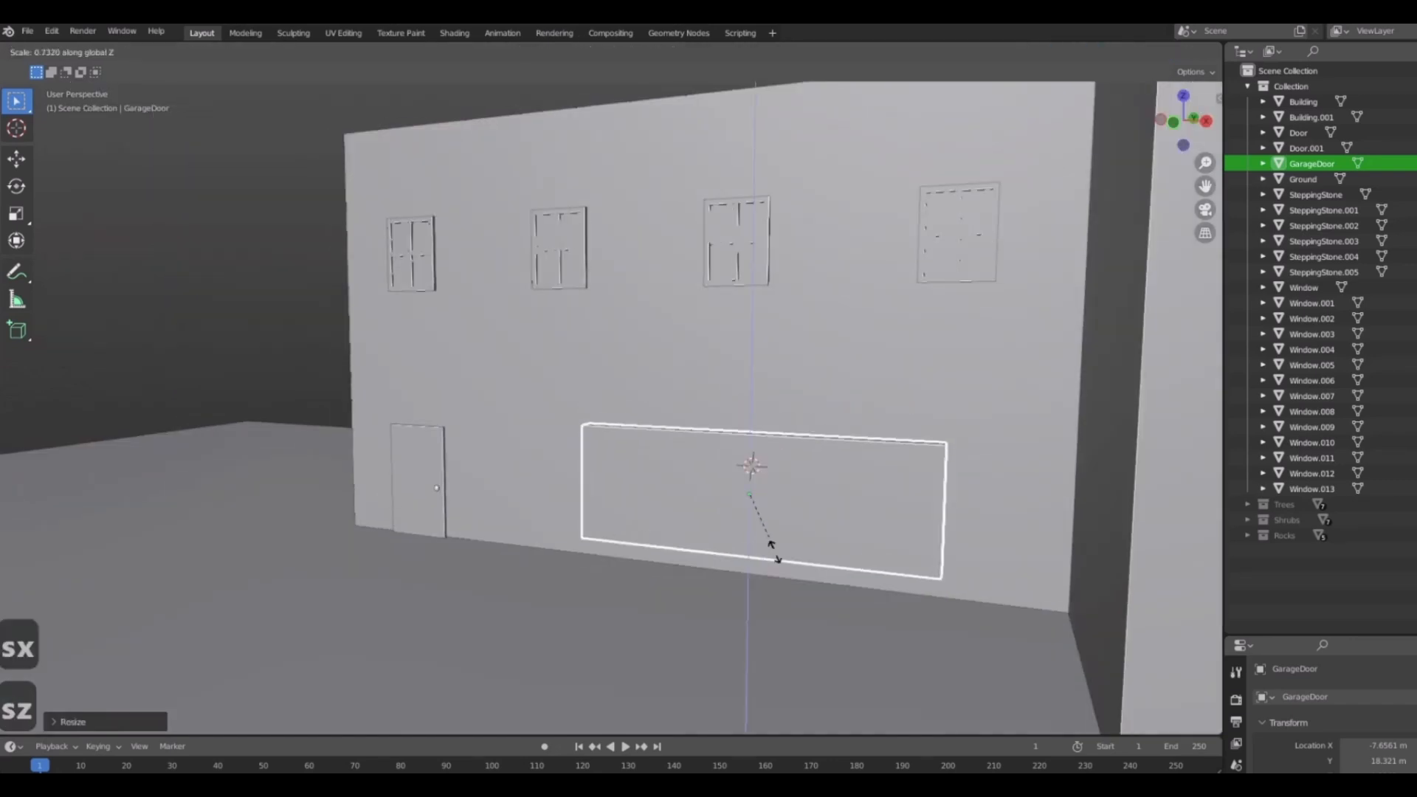
{"action": "left_click", "coordinate": [778, 599]}
Raise the garage door along Z, then shift it about 0.5 m along X toward the lower building's door.
{"action": "key", "text": "g"}
{"action": "key", "text": "z"}
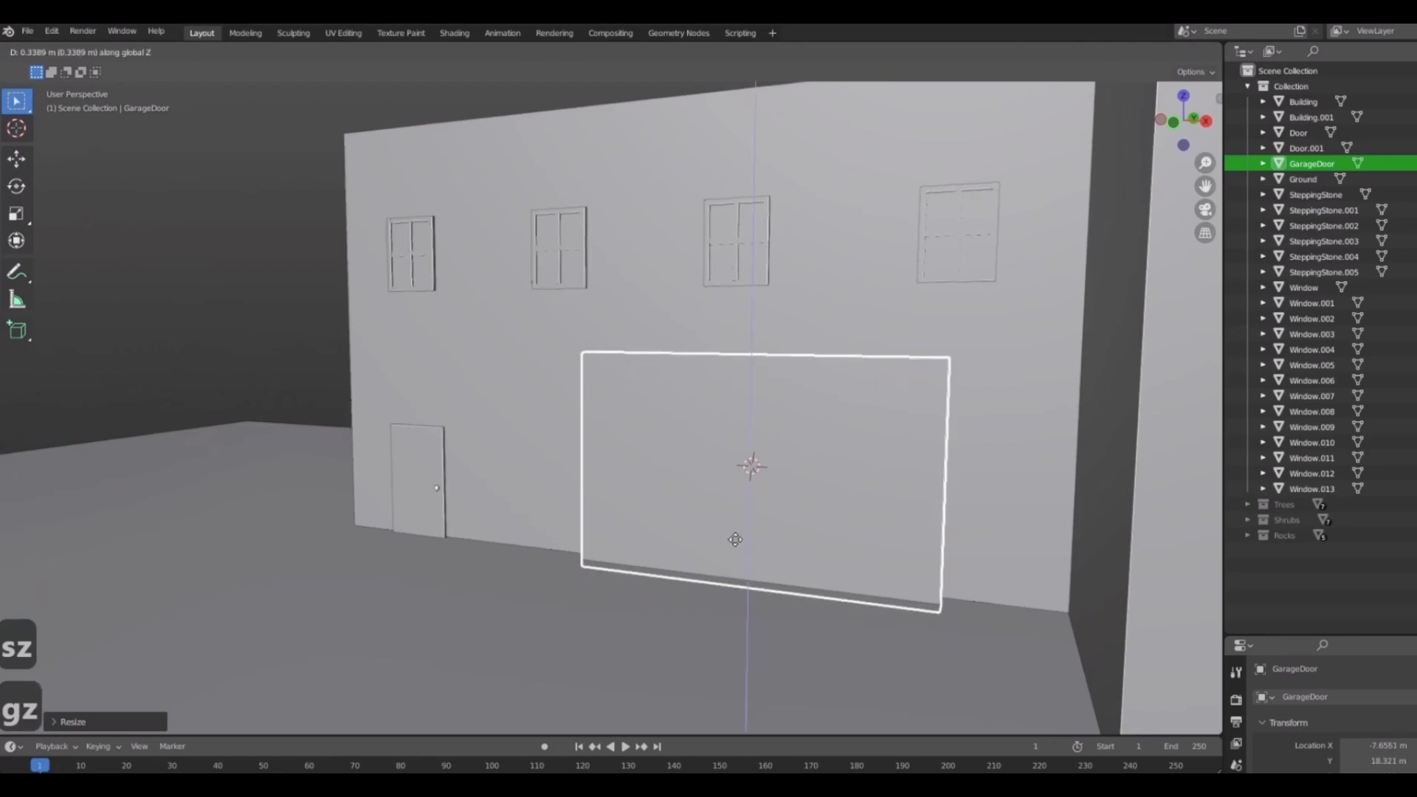
{"action": "left_click", "coordinate": [736, 528]}
{"action": "middle_click_drag", "start_coordinate": [736, 528], "coordinate": [789, 578]}
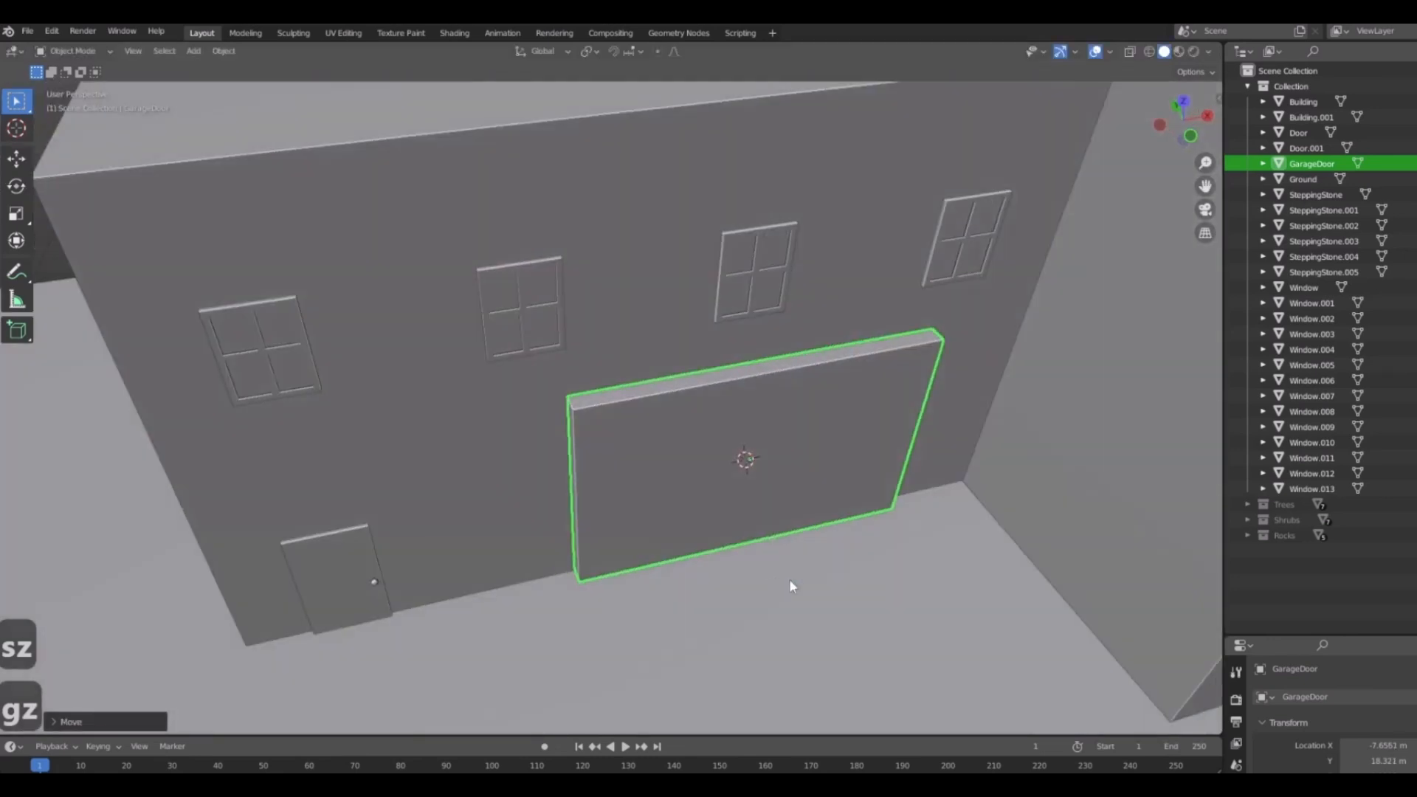
{"action": "key", "text": "g"}
{"action": "key", "text": "x"}
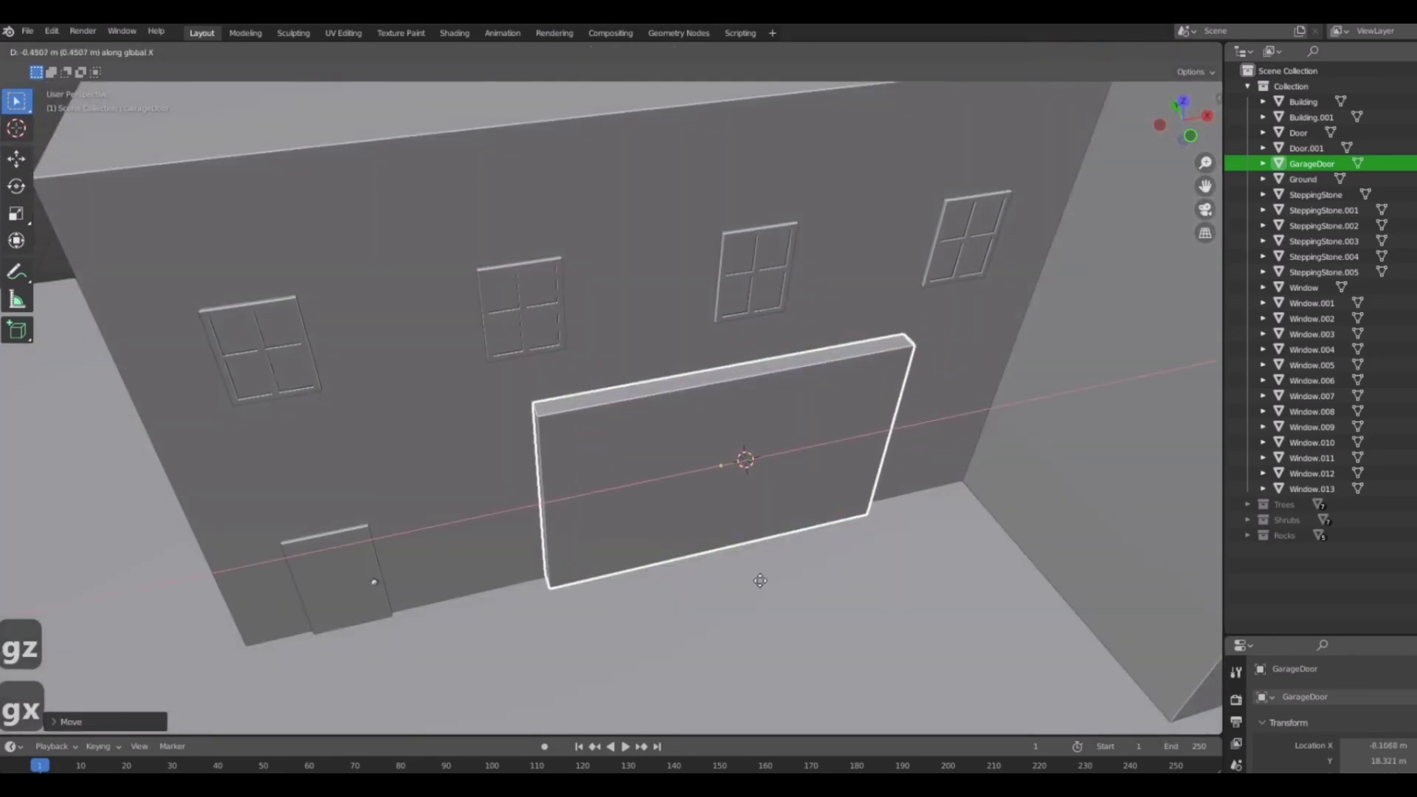
{"action": "left_click", "coordinate": [755, 580]}
Select the taller building and examine both buildings from the front, the sides and above.
{"action": "scroll", "coordinate": [754, 581], "scroll_direction": "down", "scroll_amount": 6}
{"action": "middle_click_drag", "start_coordinate": [1092, 710], "coordinate": [902, 583], "text": "shift"}
{"action": "left_click_drag", "start_coordinate": [895, 569], "coordinate": [849, 552]}
{"action": "mouse_move", "coordinate": [848, 552]}
{"action": "middle_mouse_down"}
{"action": "mouse_move", "coordinate": [787, 520]}
{"action": "mouse_move", "coordinate": [834, 531]}
{"action": "middle_mouse_up"}
{"action": "middle_click_drag", "start_coordinate": [922, 431], "coordinate": [716, 357], "text": "shift"}
{"action": "middle_click_drag", "start_coordinate": [825, 456], "coordinate": [946, 567]}
{"action": "left_click", "coordinate": [765, 373]}
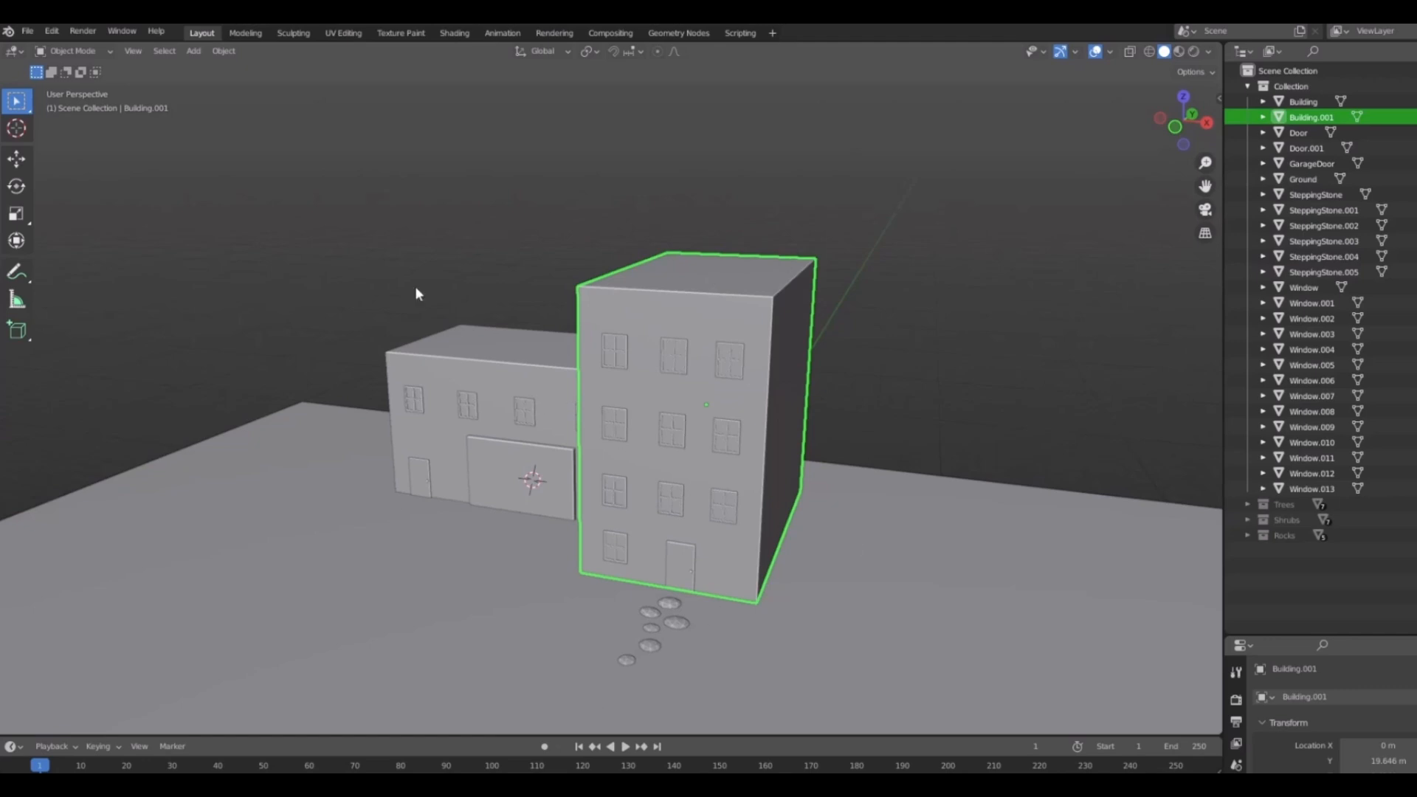
{"action": "middle_click_drag", "start_coordinate": [440, 578], "coordinate": [591, 484]}
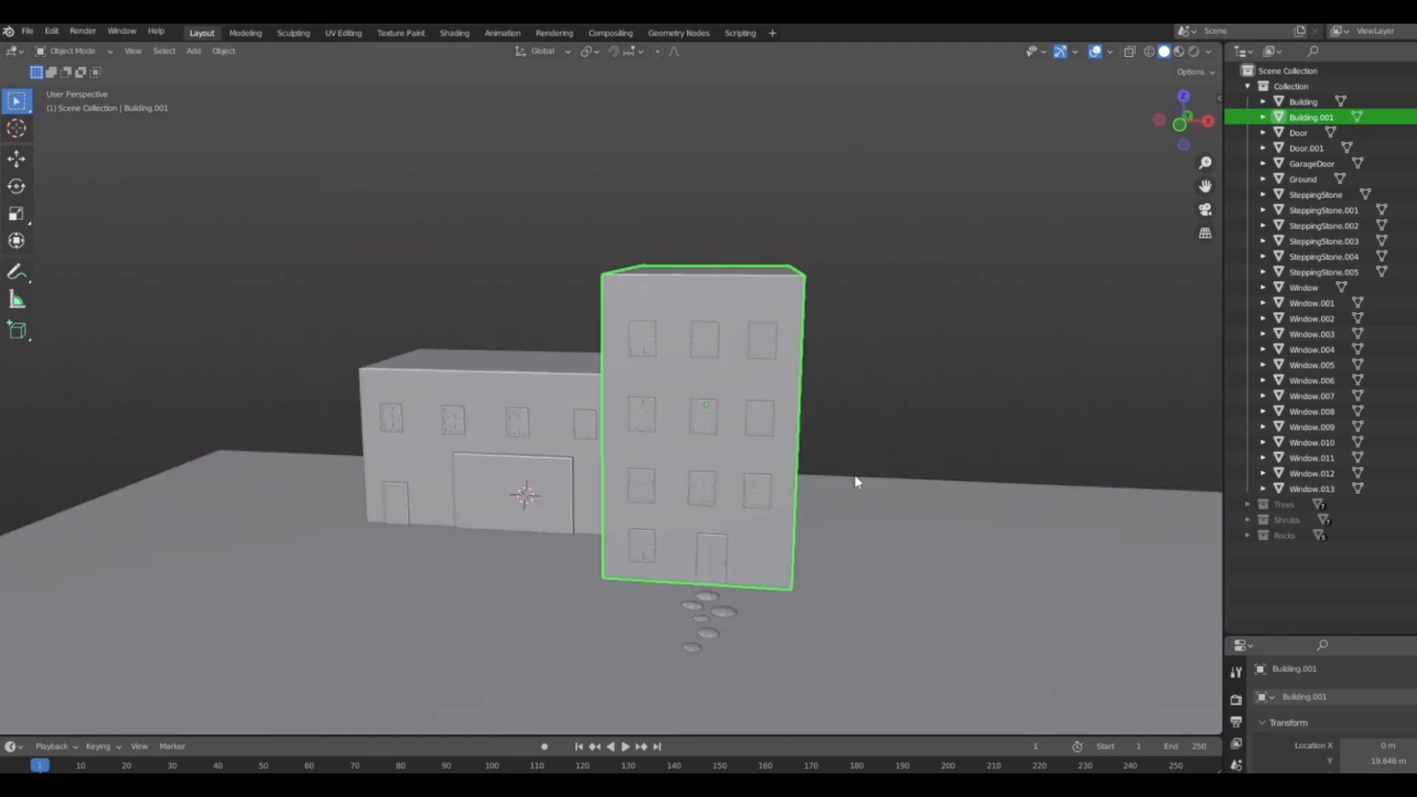
{"action": "middle_click_drag", "start_coordinate": [710, 594], "coordinate": [792, 611]}
{"action": "key", "text": "KP_1"}
{"action": "middle_click_drag", "start_coordinate": [653, 580], "coordinate": [667, 647], "text": "shift"}
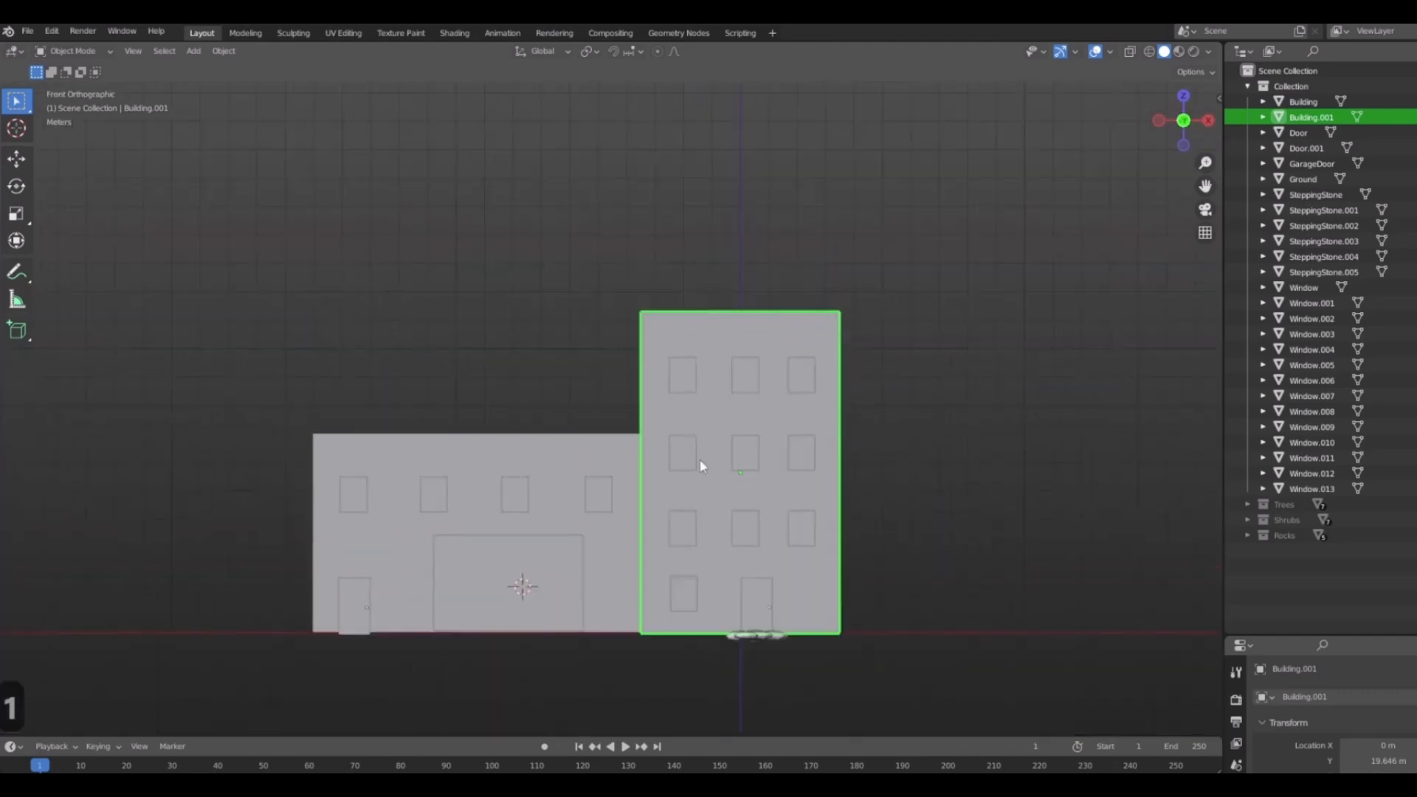
{"action": "middle_click_drag", "start_coordinate": [658, 479], "coordinate": [664, 405]}
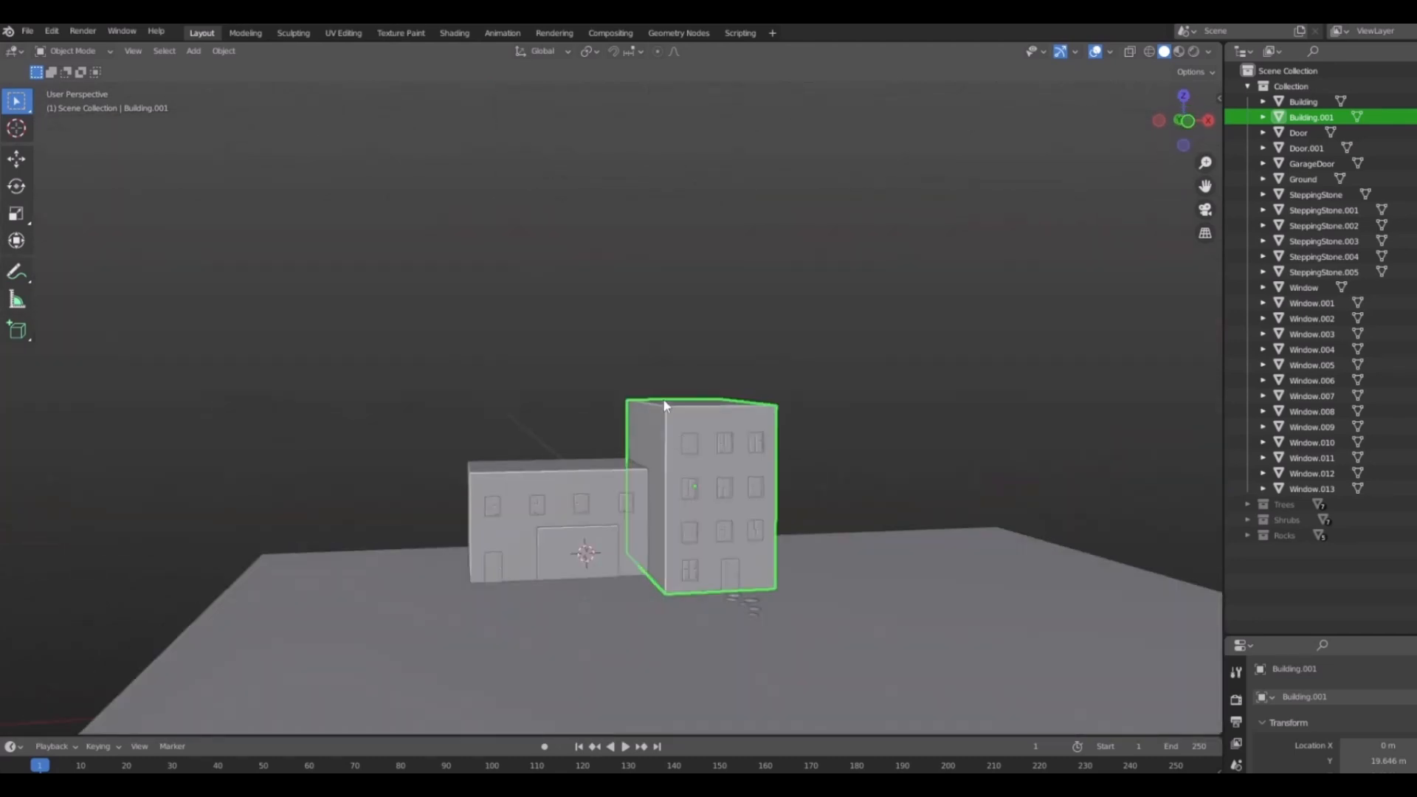
{"action": "middle_click_drag", "start_coordinate": [636, 493], "coordinate": [824, 566]}
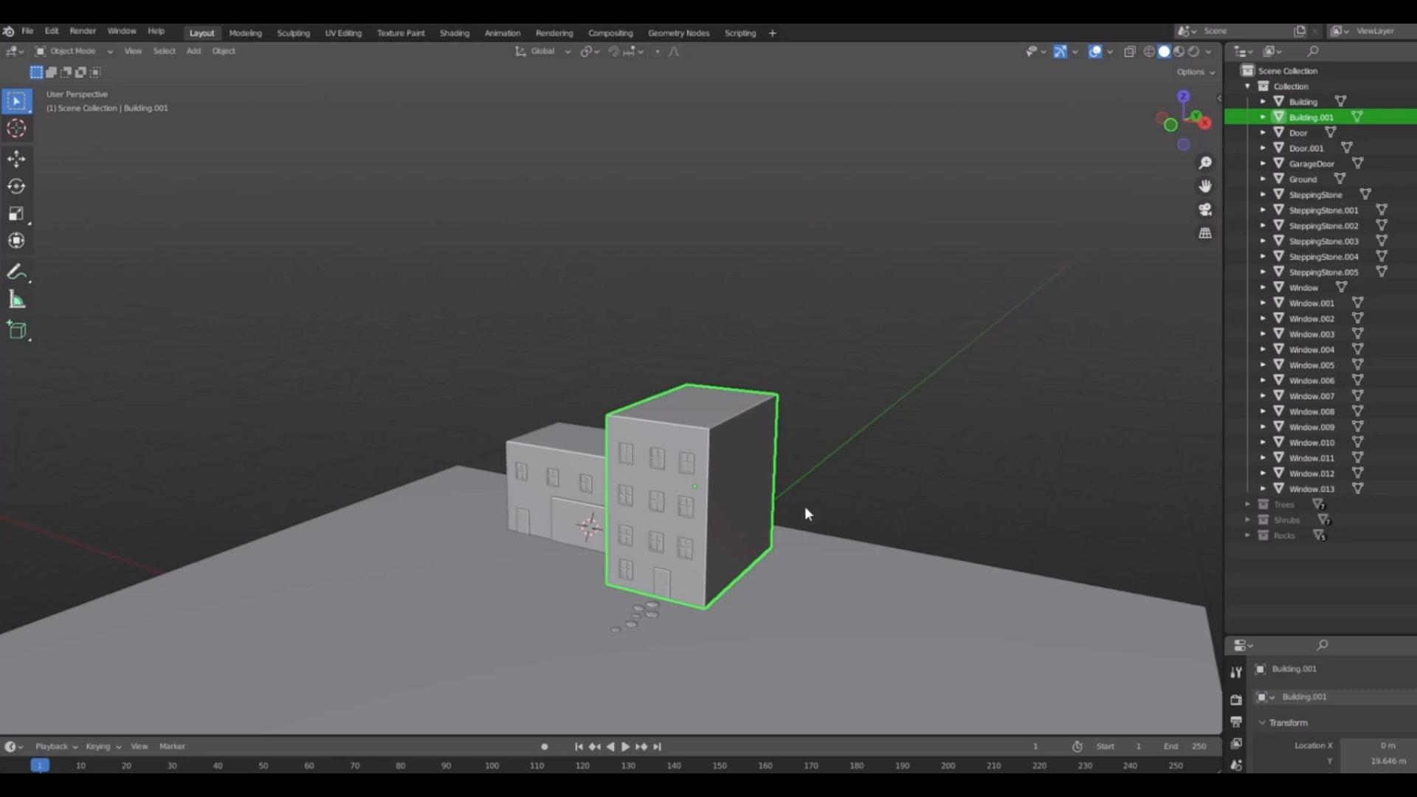
{"action": "middle_click_drag", "start_coordinate": [804, 507], "coordinate": [818, 551]}
{"action": "key", "text": "KP_7"}
{"action": "middle_click_drag", "start_coordinate": [871, 438], "coordinate": [742, 379], "text": "shift"}
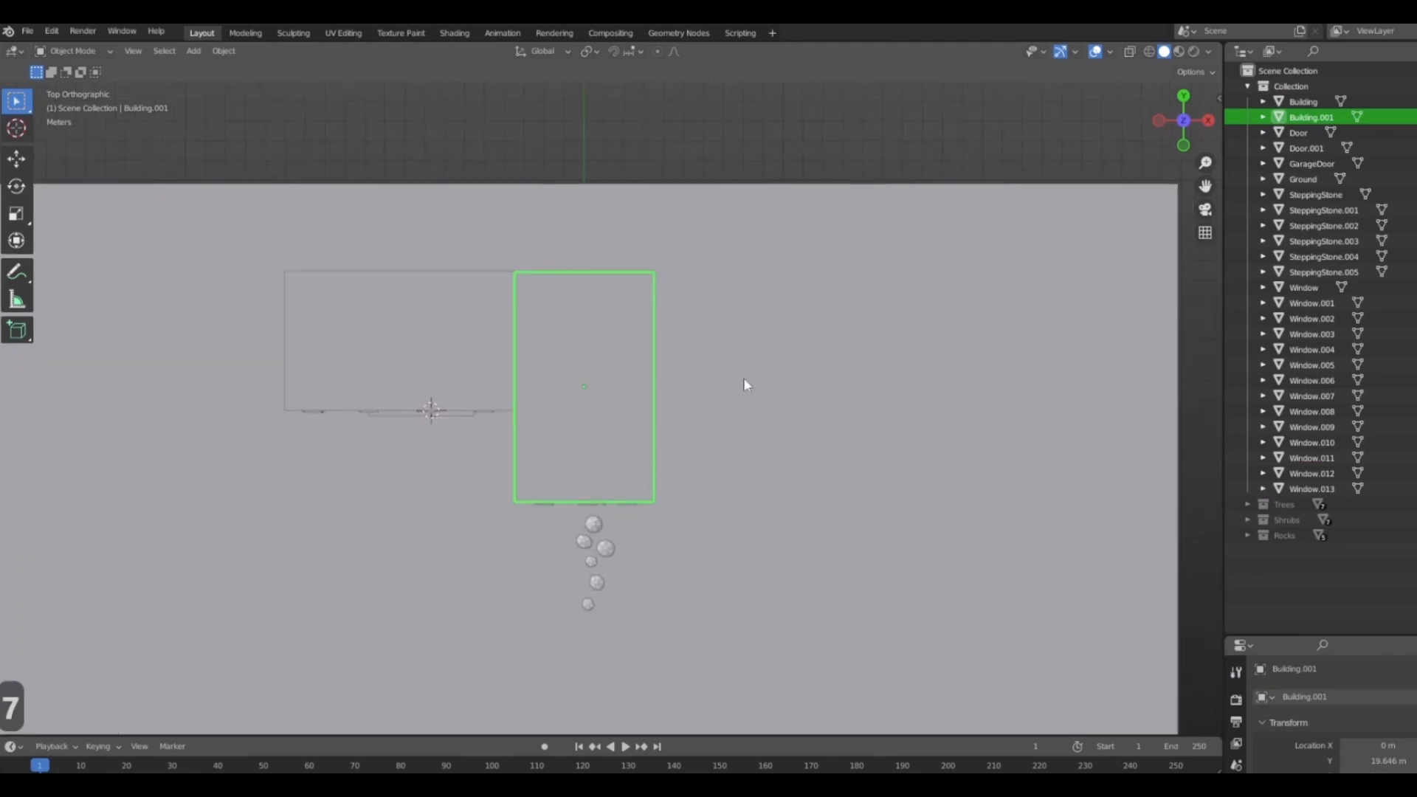
{"action": "middle_click_drag", "start_coordinate": [583, 396], "coordinate": [504, 349]}
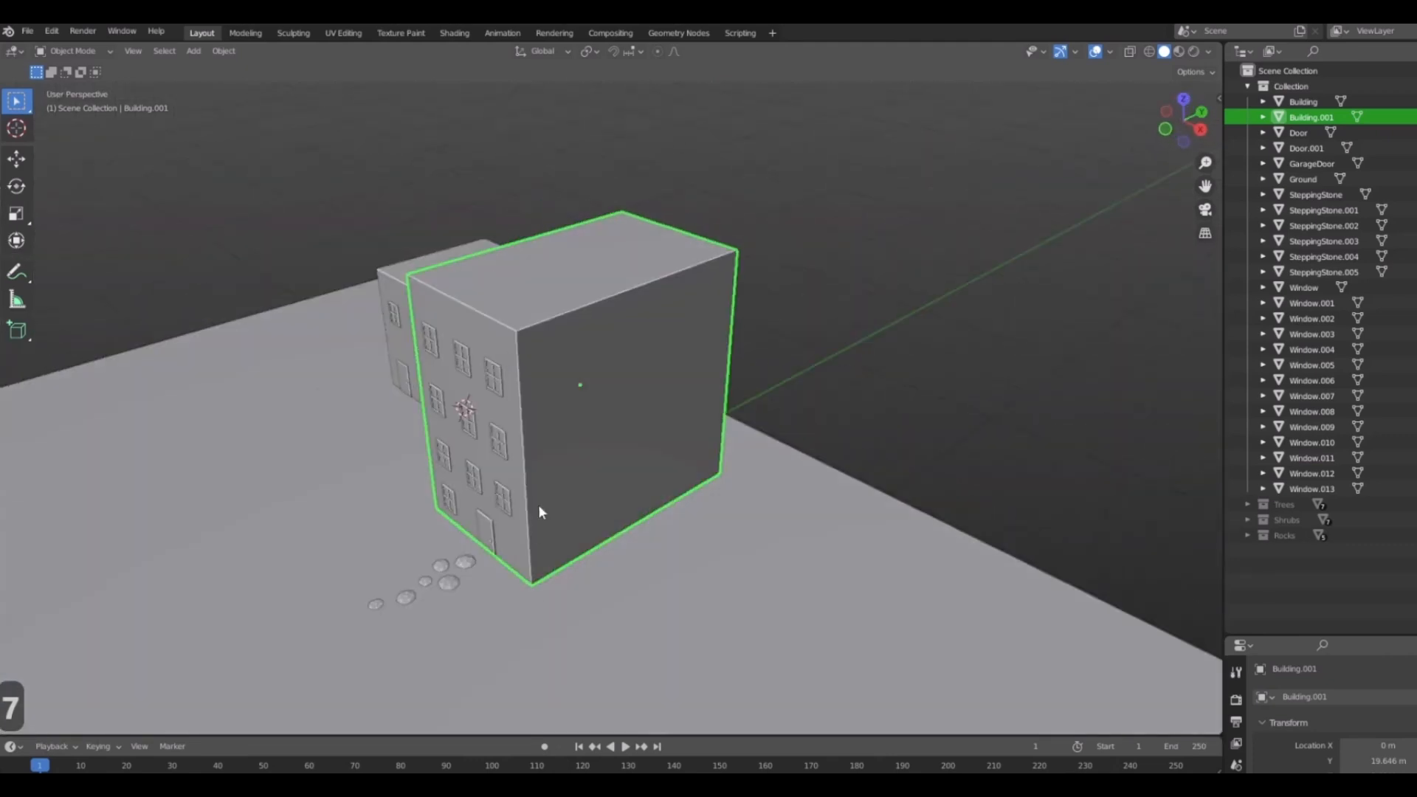
{"action": "middle_click_drag", "start_coordinate": [471, 474], "coordinate": [695, 436]}
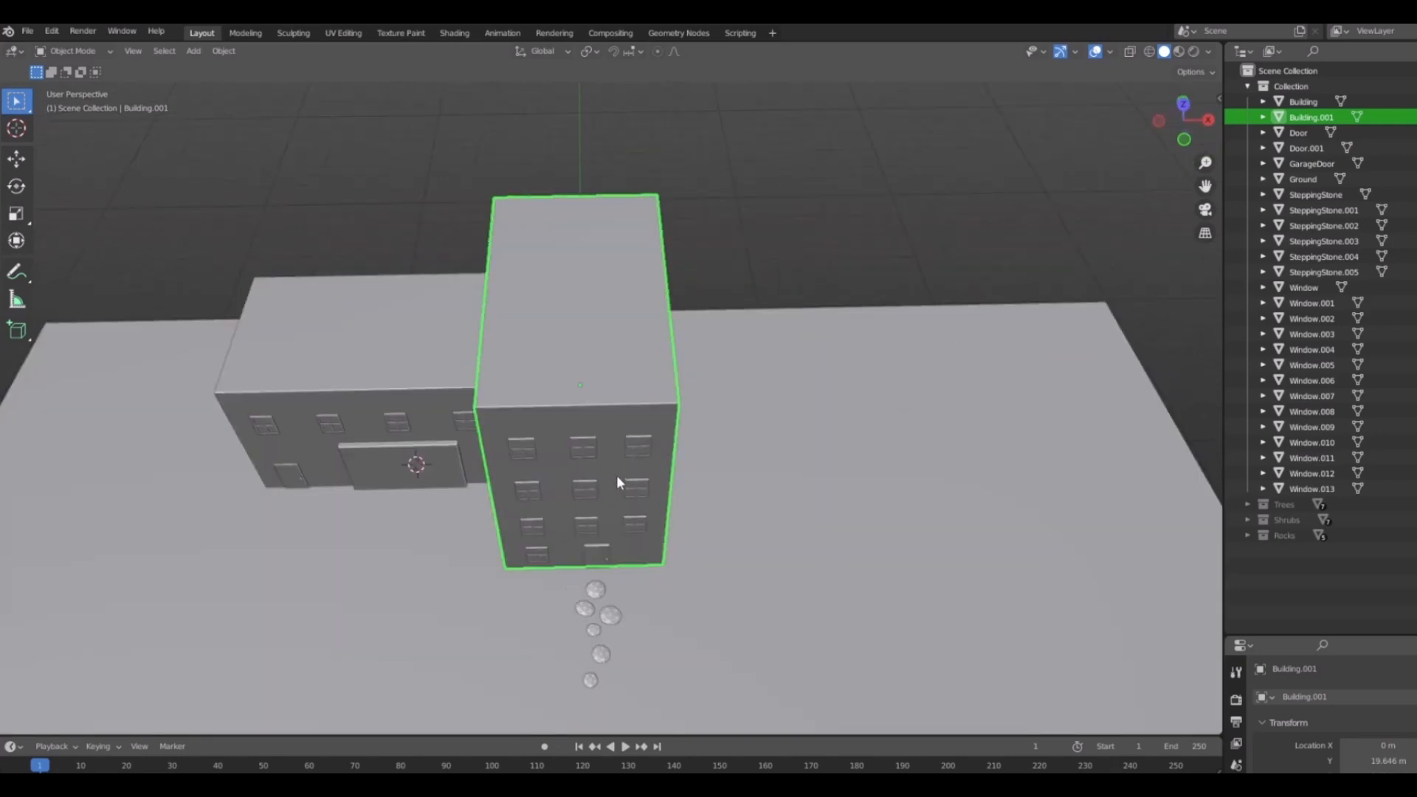
Duplicate the taller building in top view and place the copy over its front corner on the +X side.
{"action": "key", "text": "KP_7"}
{"action": "key", "text": "shift+d"}
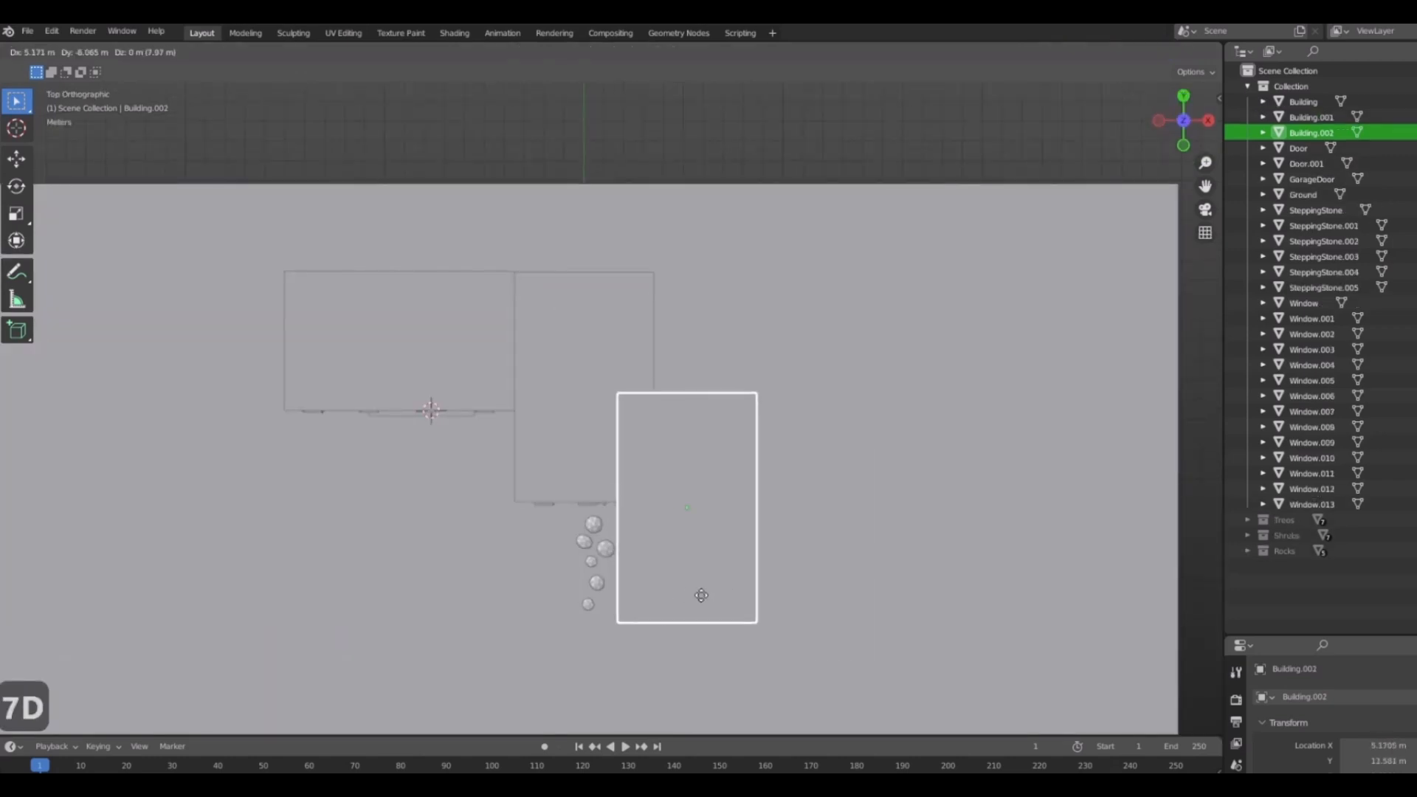
{"action": "left_click", "coordinate": [663, 598]}
Shrink the building copy to about 0.1 along Y and about 0.14 along X to form a tall post.
{"action": "key", "text": "s"}
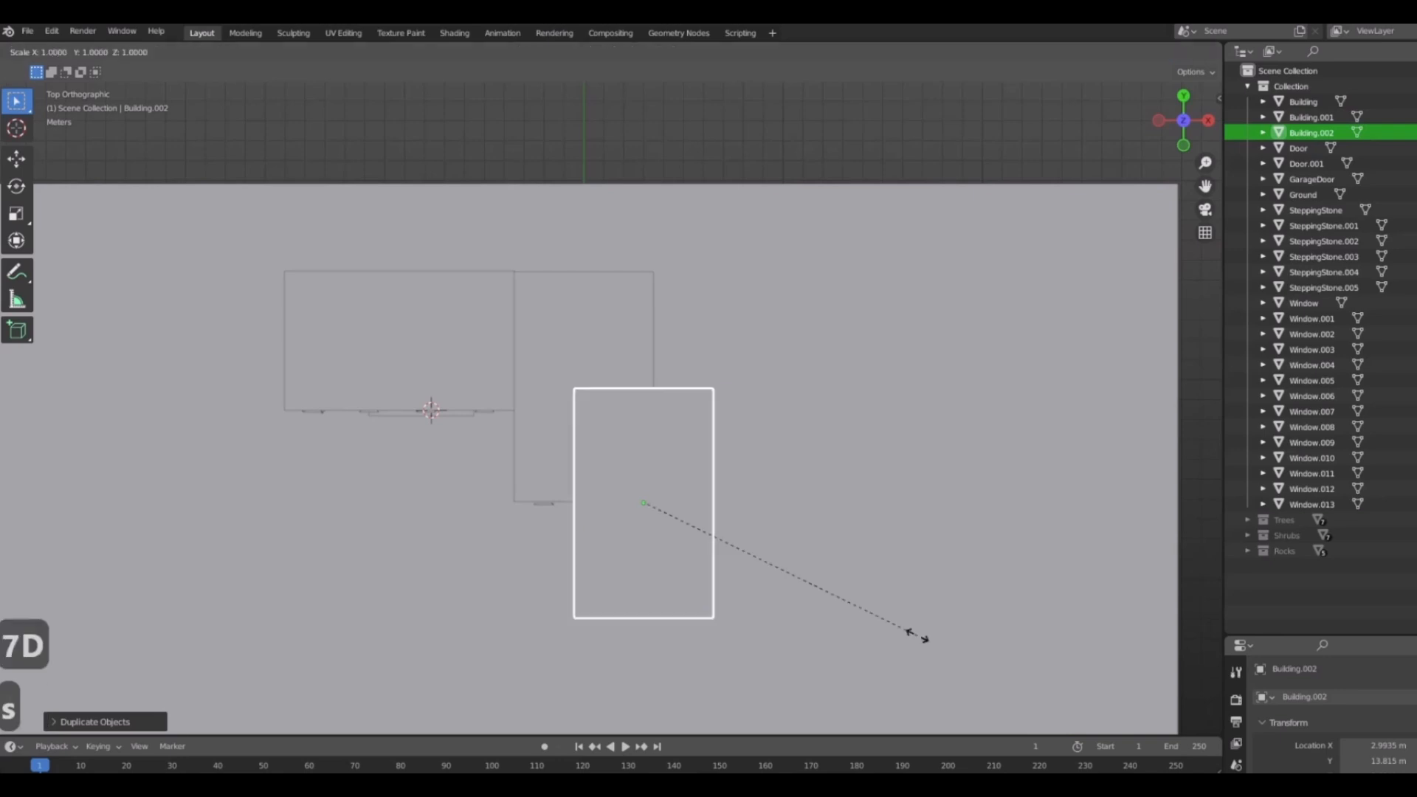
{"action": "key", "text": "y"}
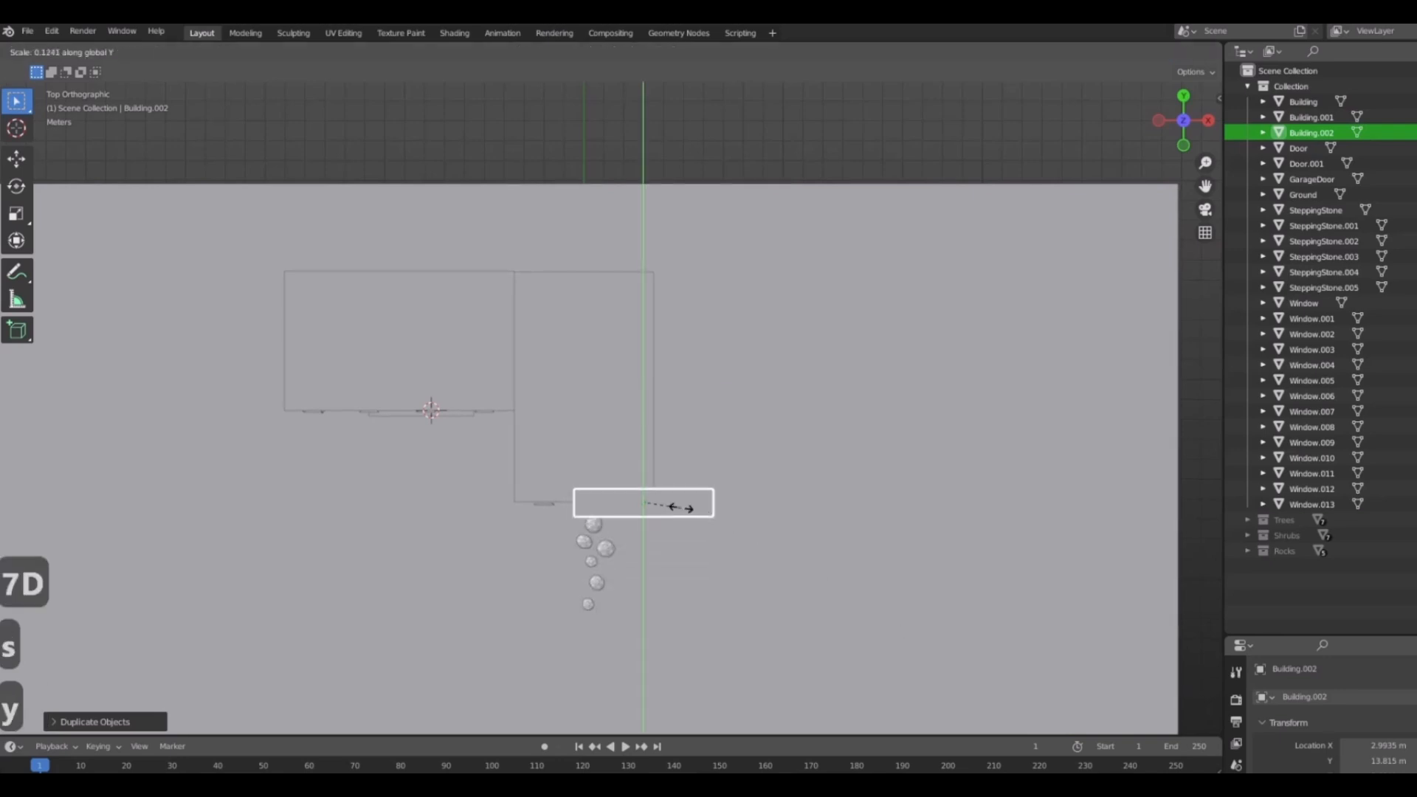
{"action": "left_click", "coordinate": [674, 503]}
{"action": "key", "text": "s"}
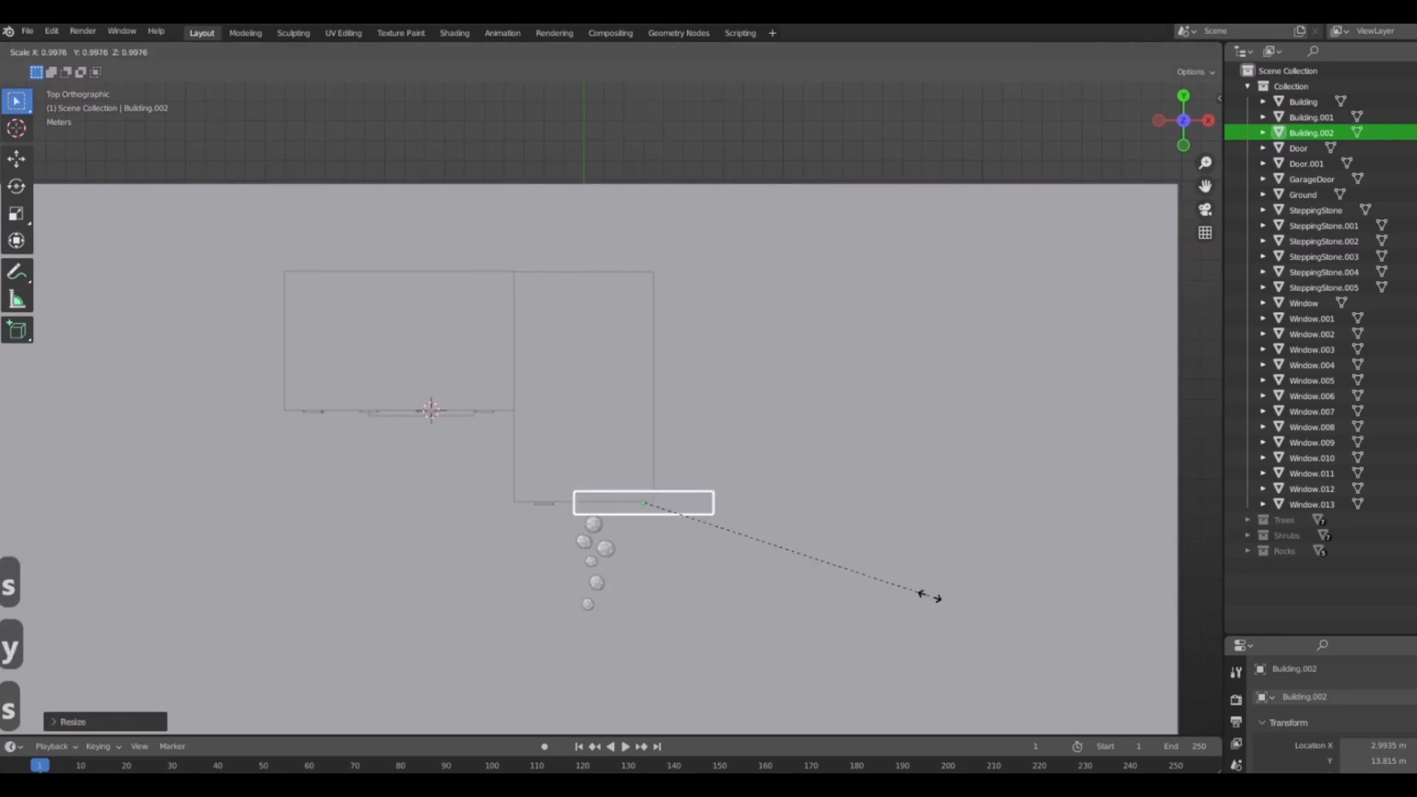
{"action": "key", "text": "x"}
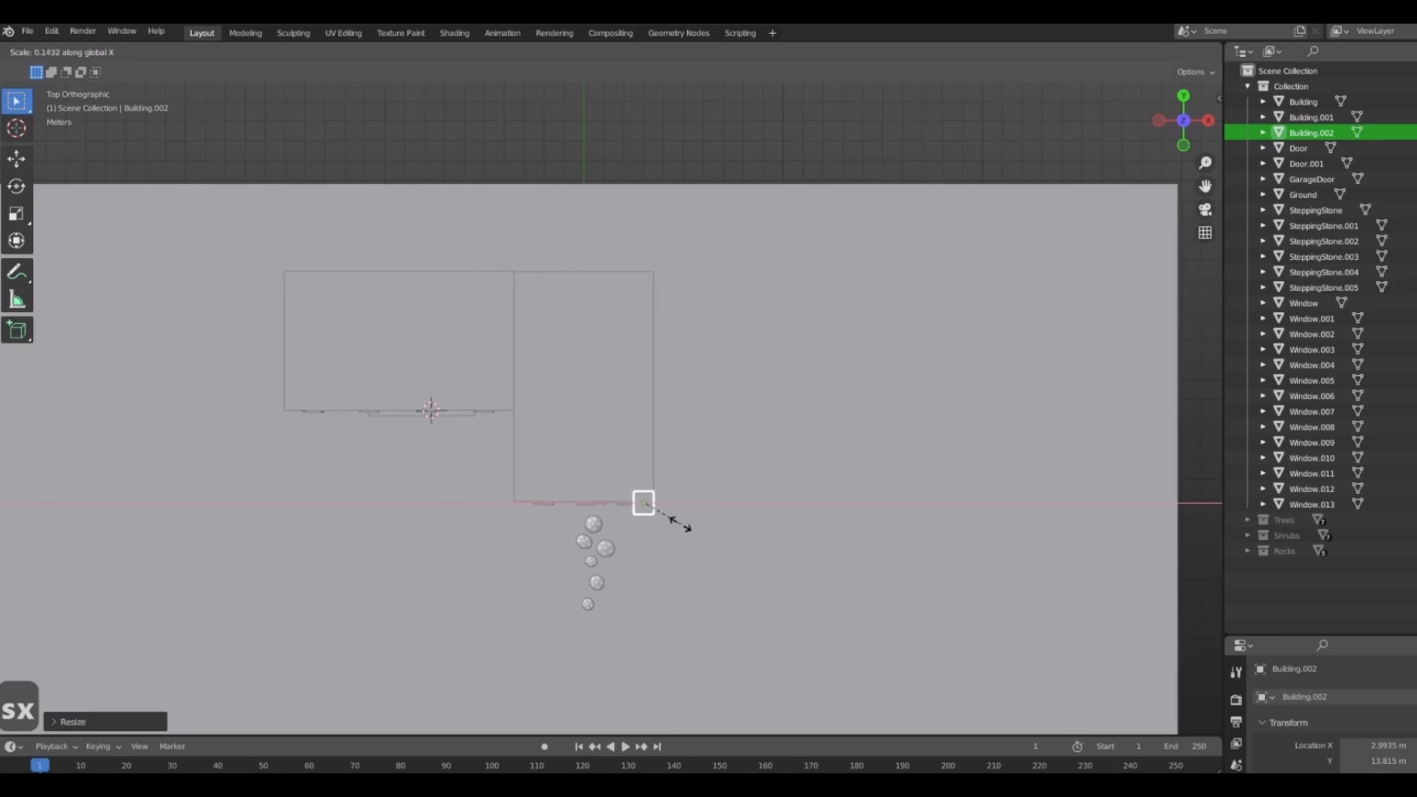
{"action": "left_click", "coordinate": [684, 524]}
Slim the post to about 0.4 of its thickness in X and Y, keeping its full height.
{"action": "middle_click_drag", "start_coordinate": [684, 523], "coordinate": [616, 546]}
{"action": "scroll", "coordinate": [661, 517], "scroll_direction": "up", "scroll_amount": 4}
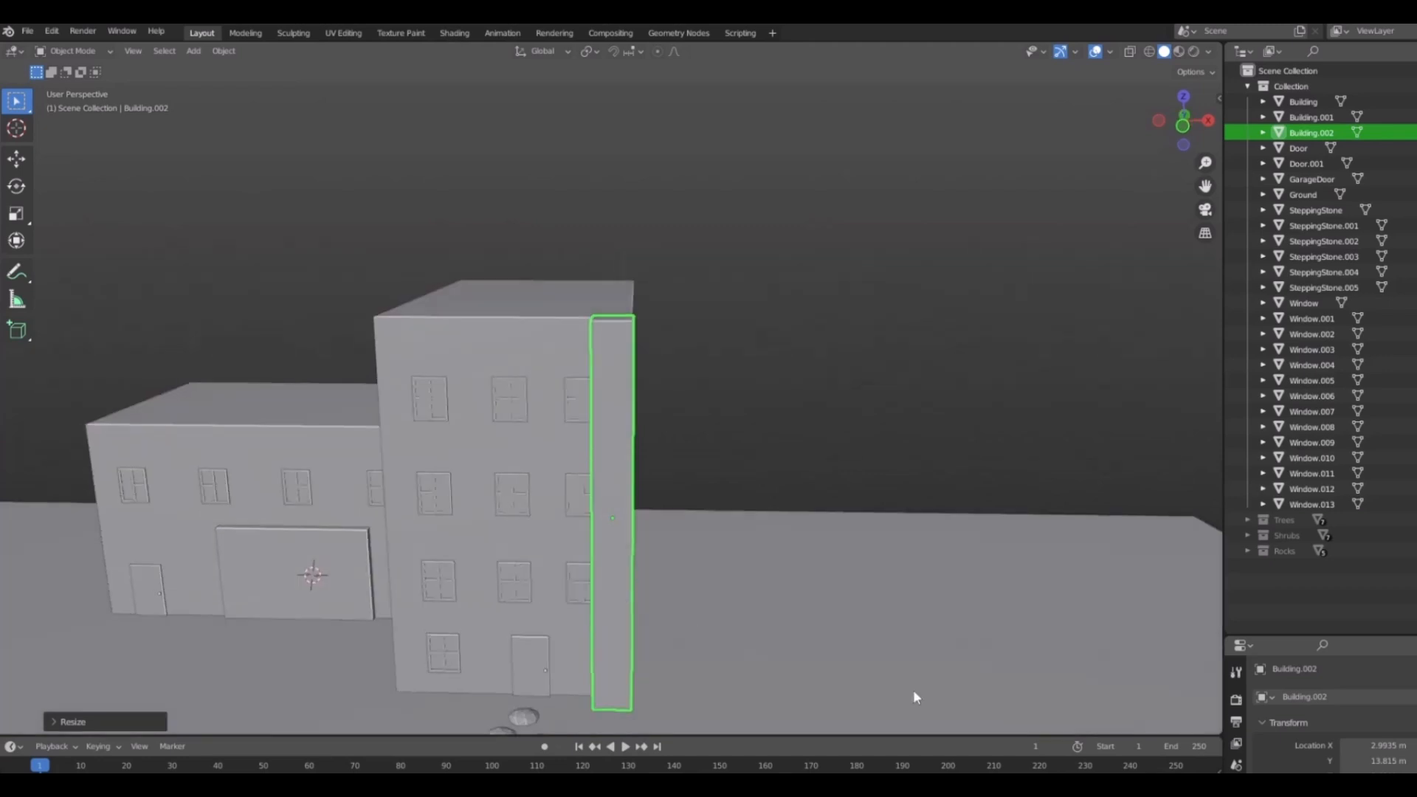
{"action": "key", "text": "s"}
{"action": "key", "text": "shift+z"}
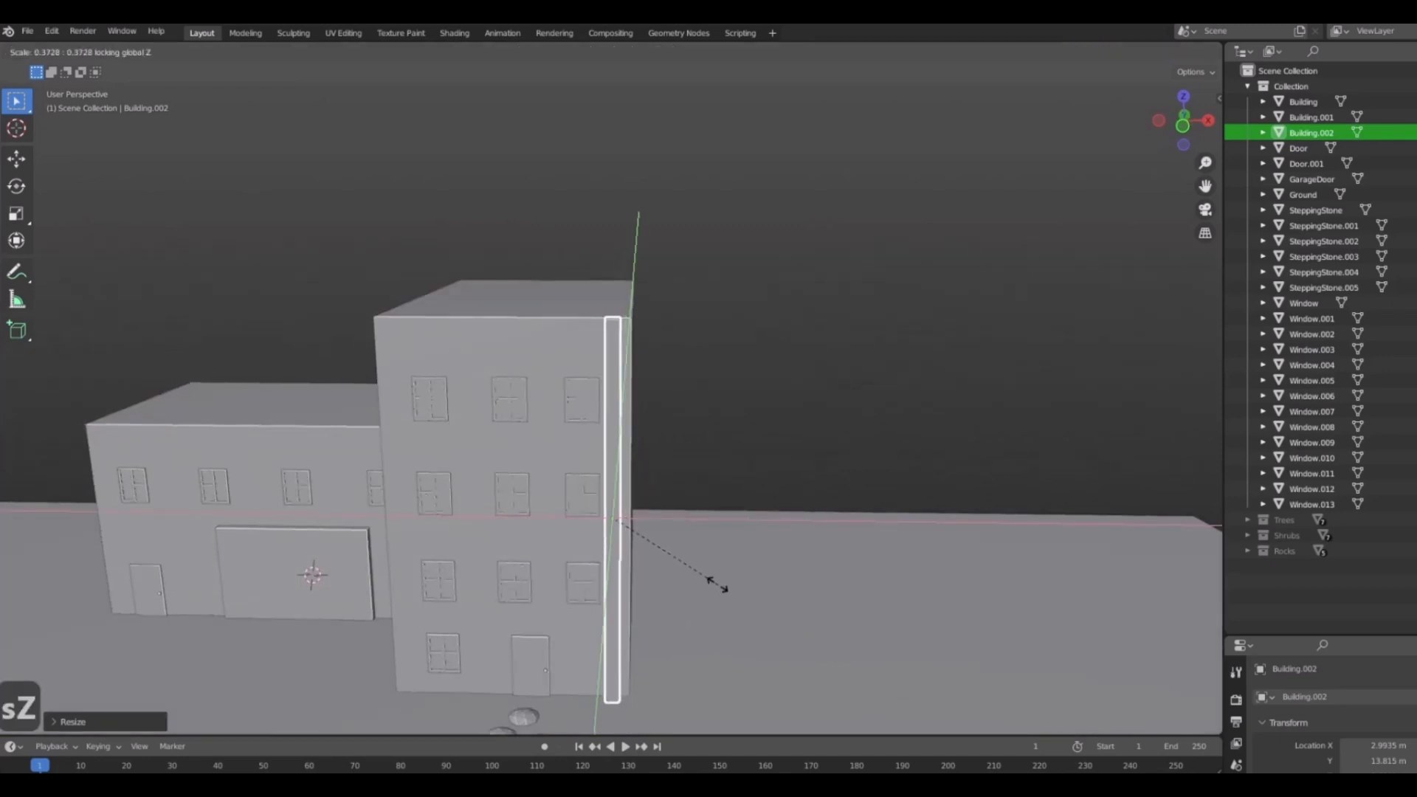
{"action": "left_click", "coordinate": [734, 588]}
Shift the post about 0.39 m along X toward the outer edge of the taller building's front wall.
{"action": "middle_click_drag", "start_coordinate": [695, 611], "coordinate": [527, 462]}
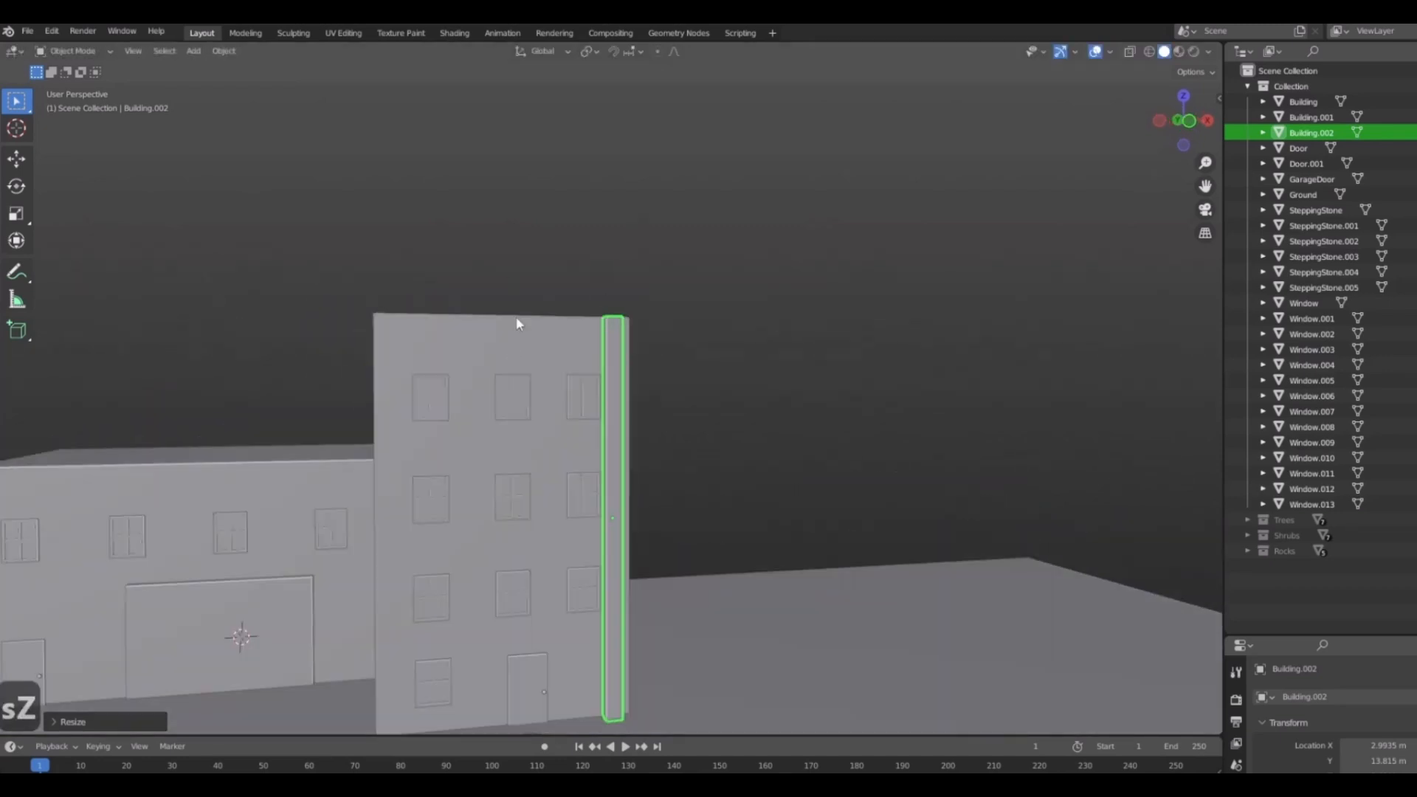
{"action": "middle_click_drag", "start_coordinate": [577, 334], "coordinate": [746, 468]}
{"action": "key", "text": "1"}
{"action": "scroll", "coordinate": [657, 487], "scroll_direction": "up", "scroll_amount": 4}
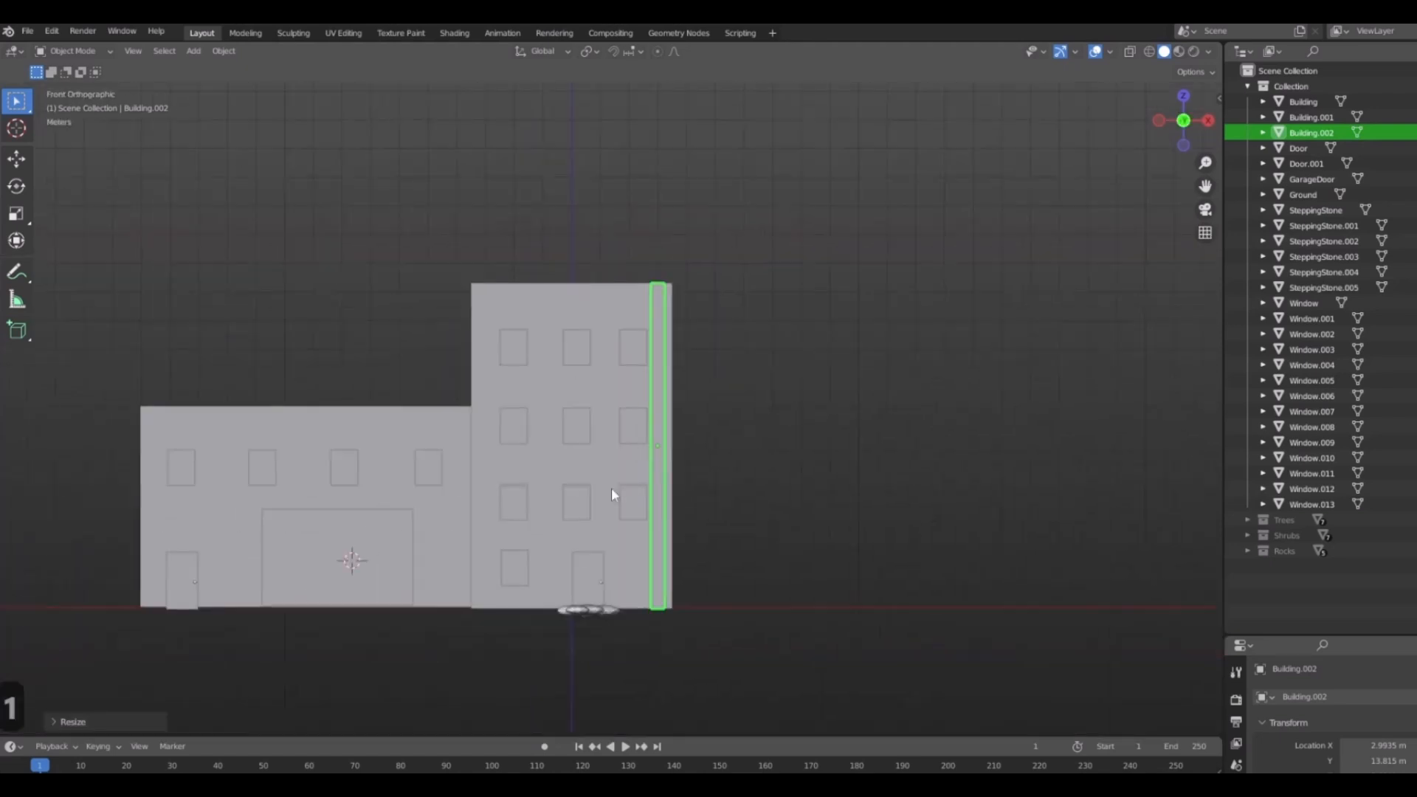
{"action": "key", "text": "g"}
{"action": "key", "text": "x"}
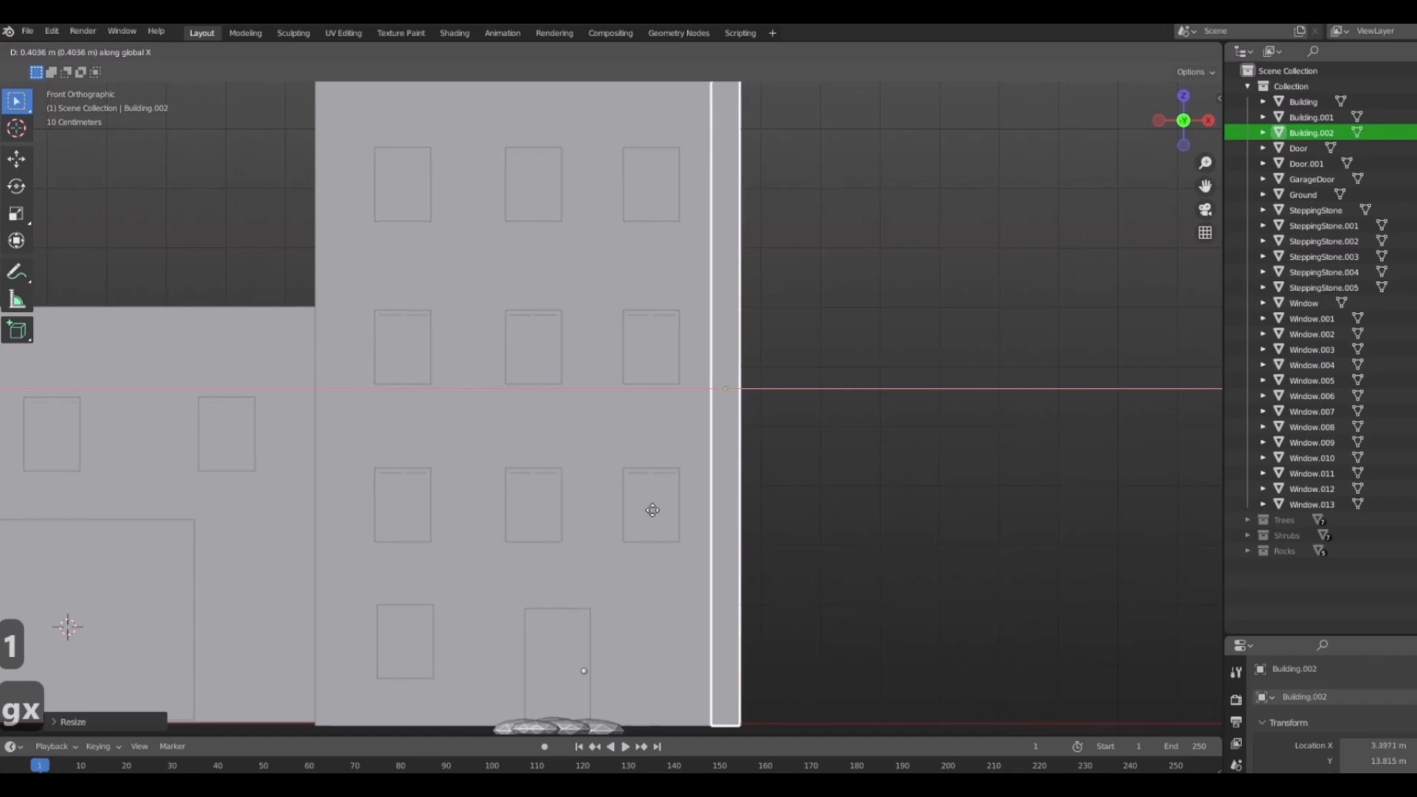
{"action": "left_click", "coordinate": [649, 507]}
{"action": "scroll", "coordinate": [738, 472], "scroll_direction": "down", "scroll_amount": 6}
{"action": "left_click", "coordinate": [828, 458]}
{"action": "middle_click_drag", "start_coordinate": [828, 458], "coordinate": [826, 498]}
{"action": "scroll", "coordinate": [712, 491], "scroll_direction": "up", "scroll_amount": 5}
{"action": "left_click", "coordinate": [709, 500]}
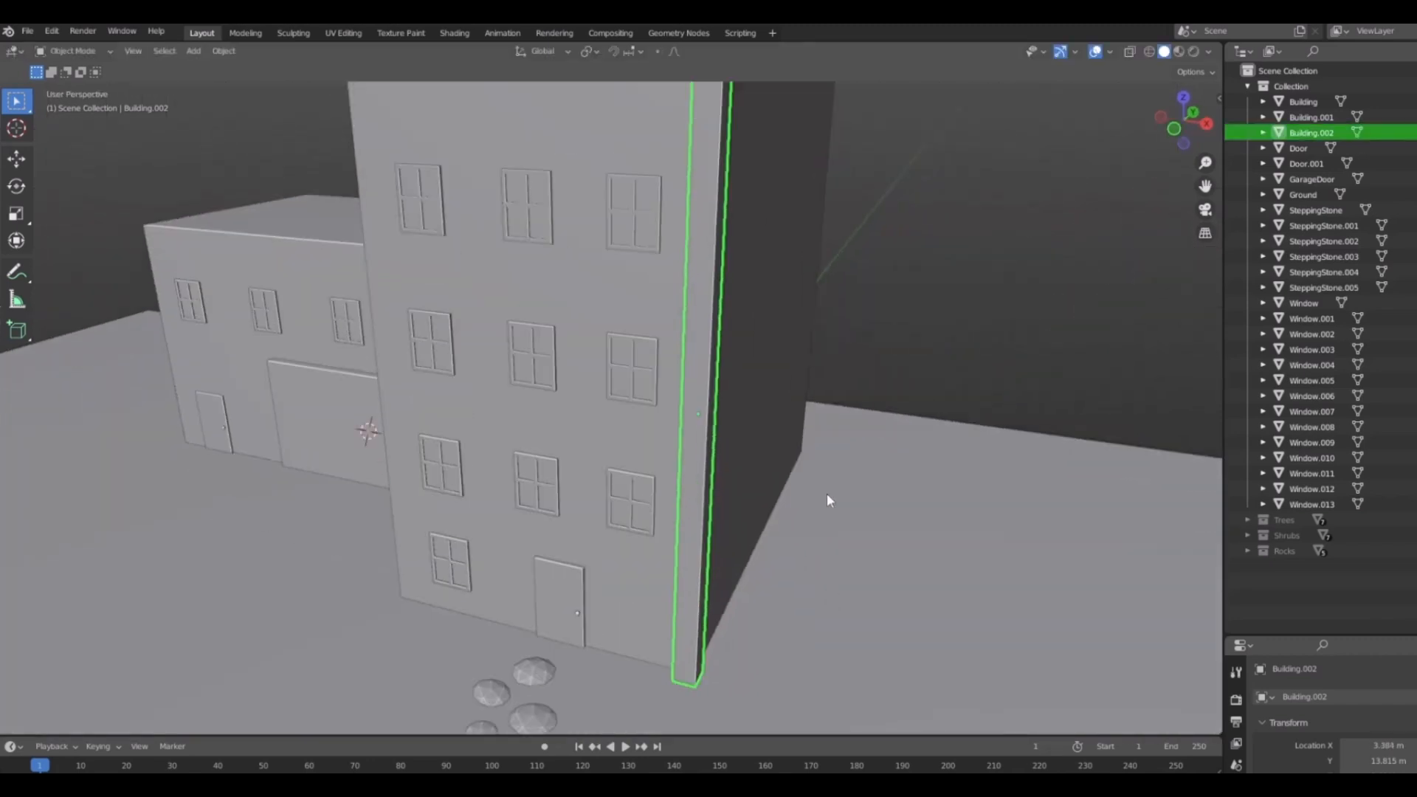
{"action": "key", "text": "shift+d"}
{"action": "key", "text": "x"}
{"action": "right_click", "coordinate": [919, 524]}
{"action": "key", "text": "ctrl+z"}
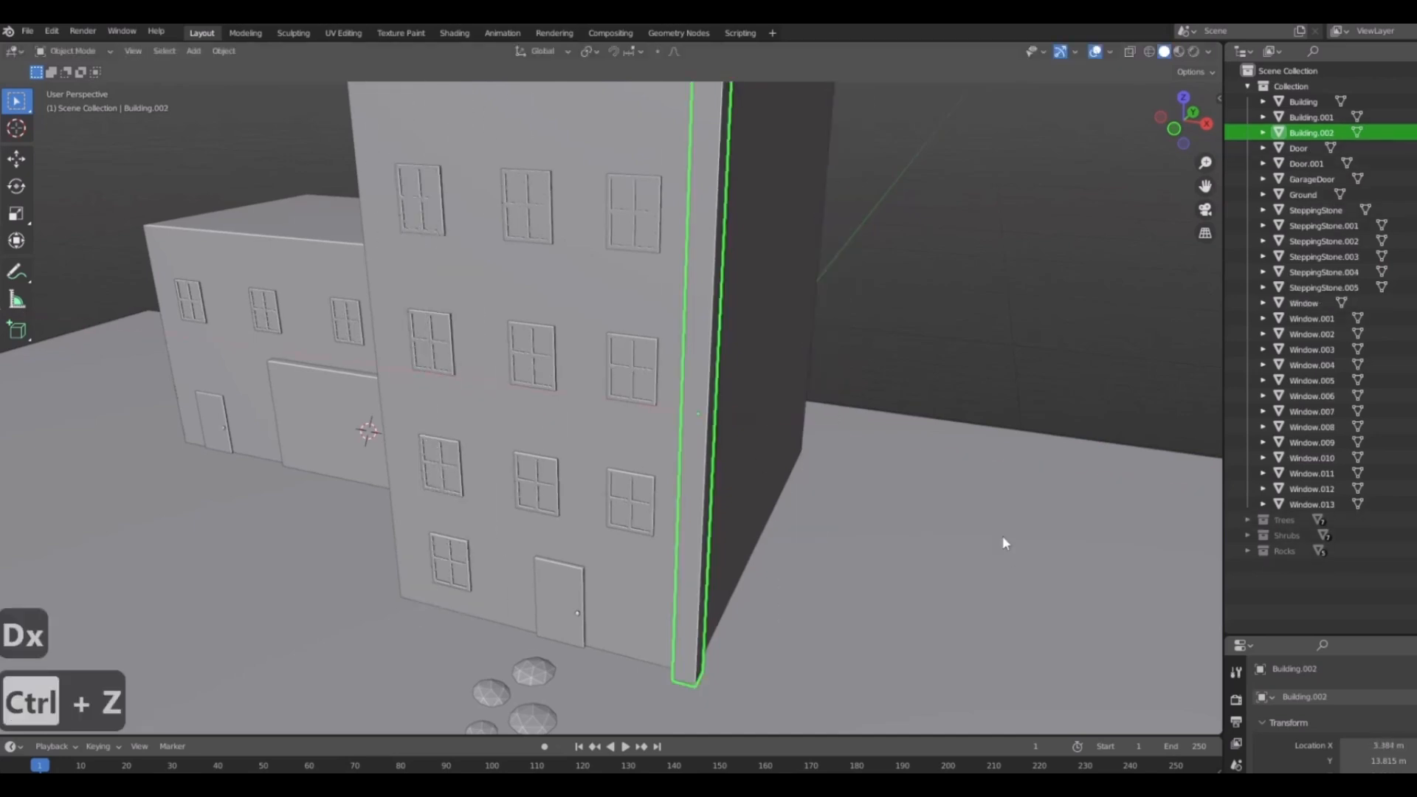
Rename the post object as Column.
{"action": "double_click", "coordinate": [1313, 132]}
{"action": "type", "text": "Column"}
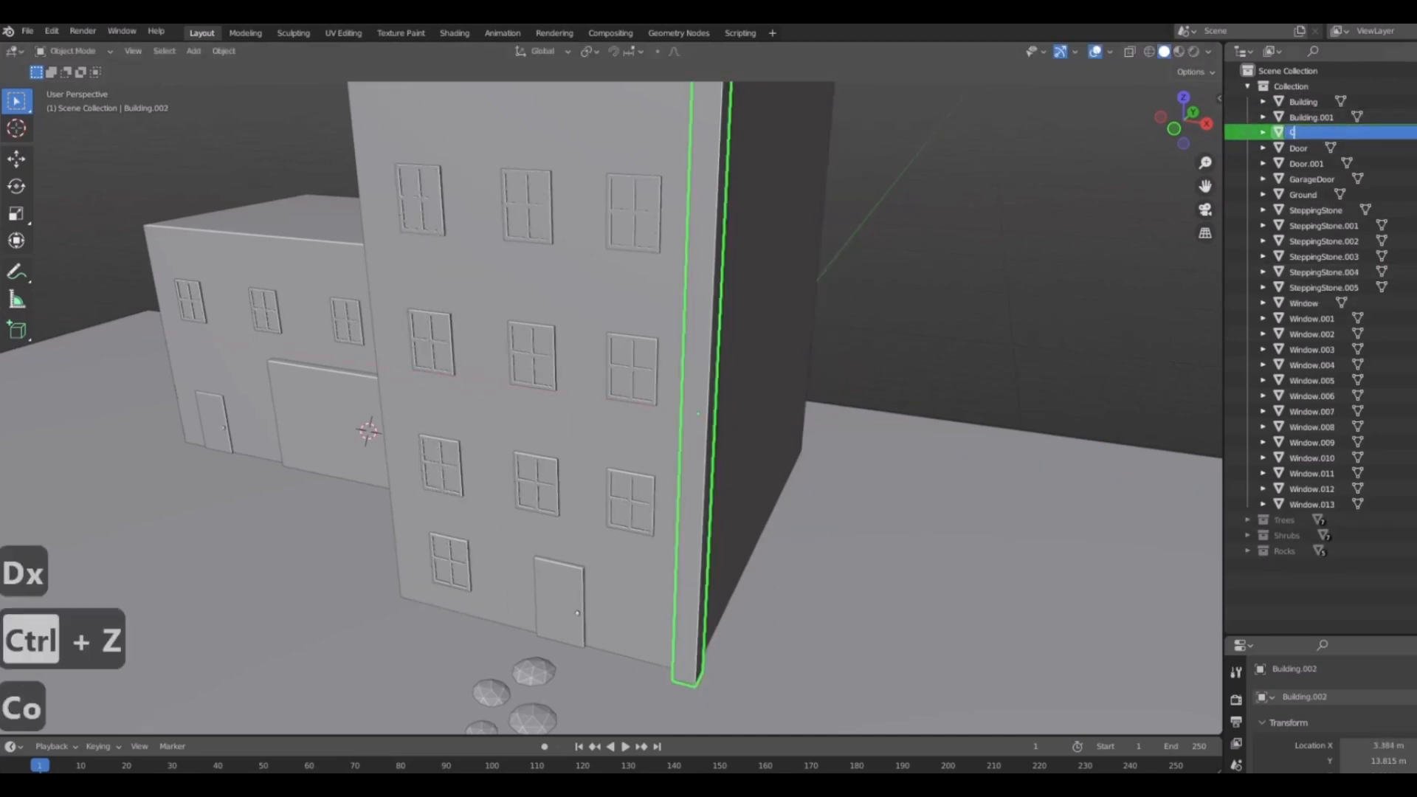
{"action": "key", "text": "Return"}
Center the column on the building's front corner in top view, moving it about 0.12 m in X and 0.05 m in Y.
{"action": "scroll", "coordinate": [658, 326], "scroll_direction": "down", "scroll_amount": 4}
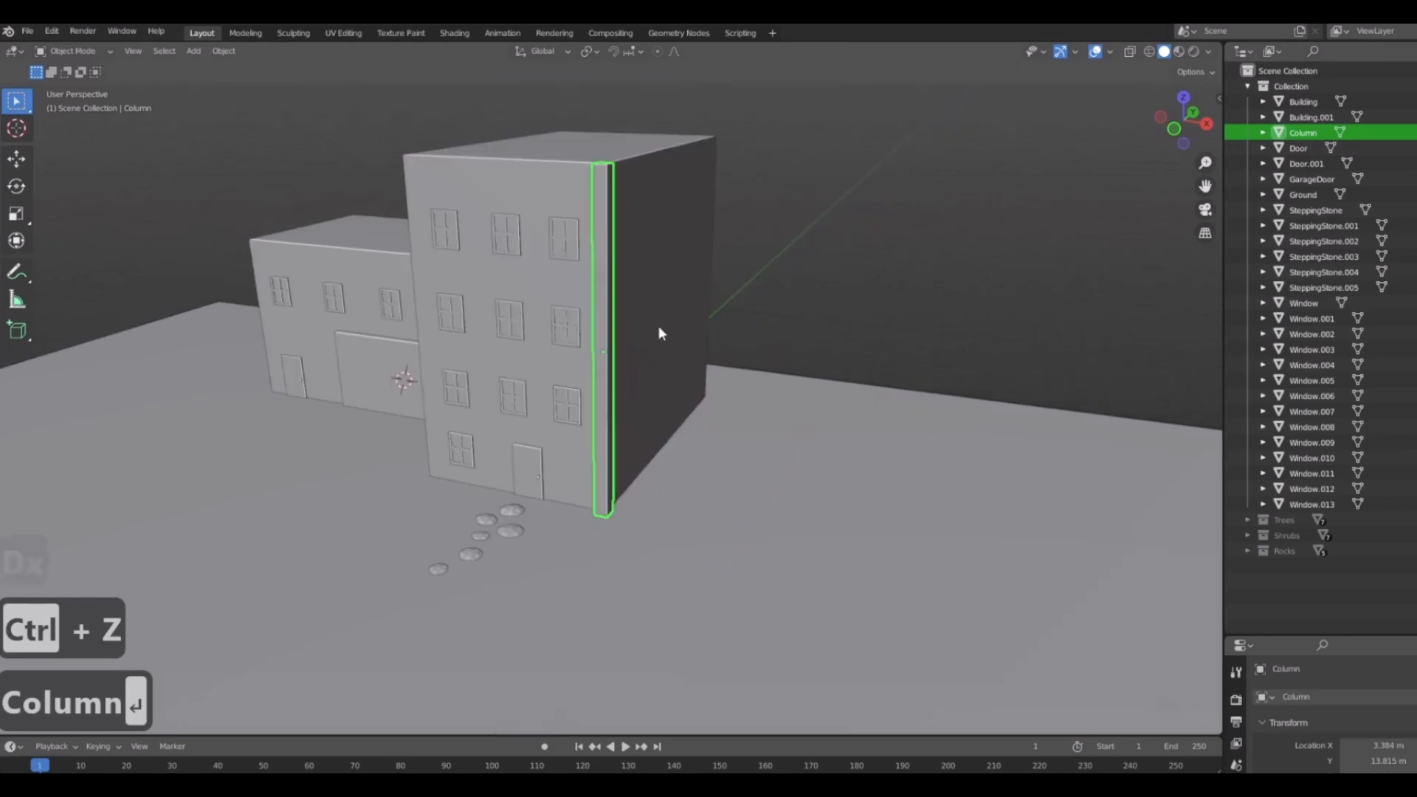
{"action": "middle_click_drag", "start_coordinate": [658, 325], "coordinate": [720, 333]}
{"action": "scroll", "coordinate": [746, 228], "scroll_direction": "up", "scroll_amount": 5}
{"action": "scroll", "coordinate": [745, 228], "scroll_direction": "down", "scroll_amount": 1}
{"action": "middle_click_drag", "start_coordinate": [746, 228], "coordinate": [843, 439], "text": "shift"}
{"action": "key", "text": "KP_7"}
{"action": "scroll", "coordinate": [796, 439], "scroll_direction": "up", "scroll_amount": 10}
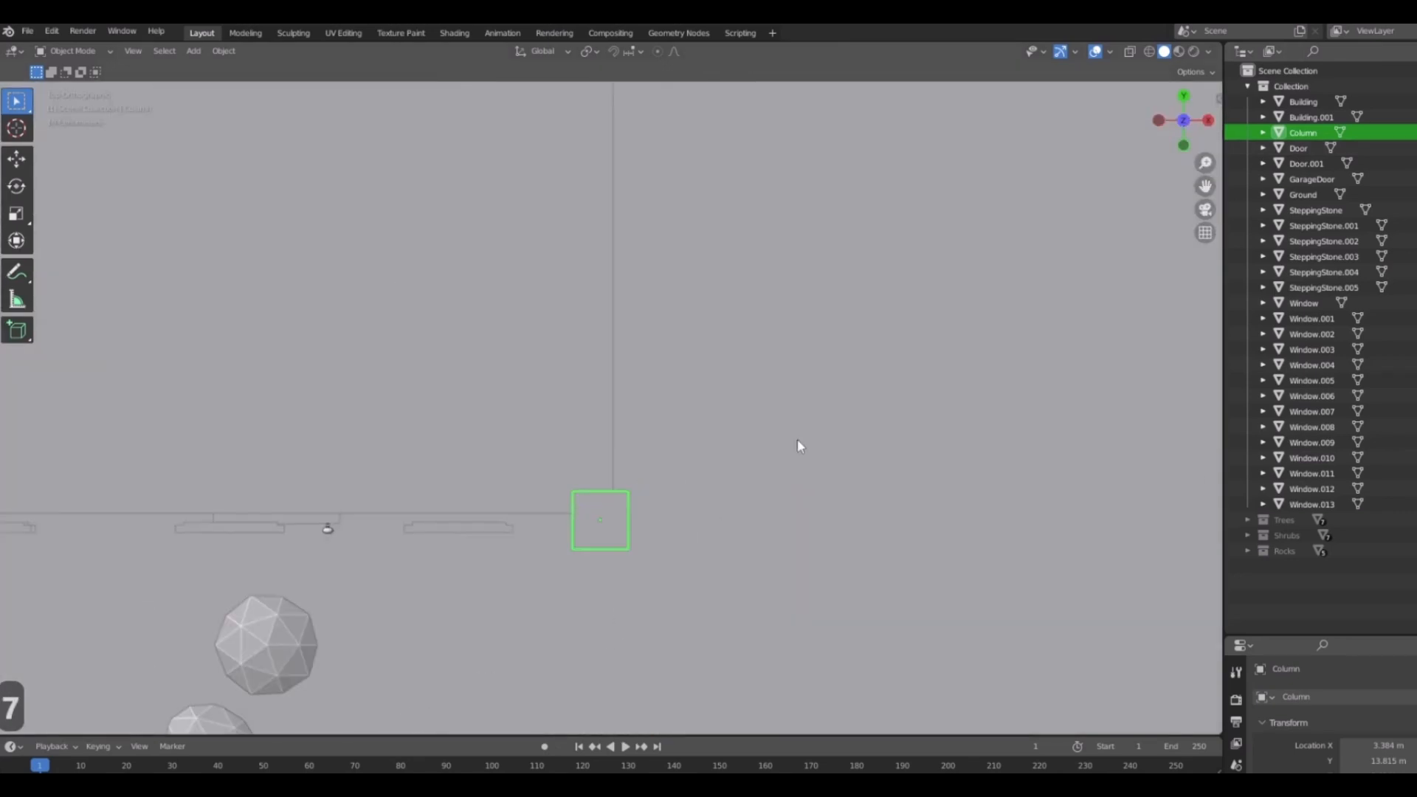
{"action": "key", "text": "g"}
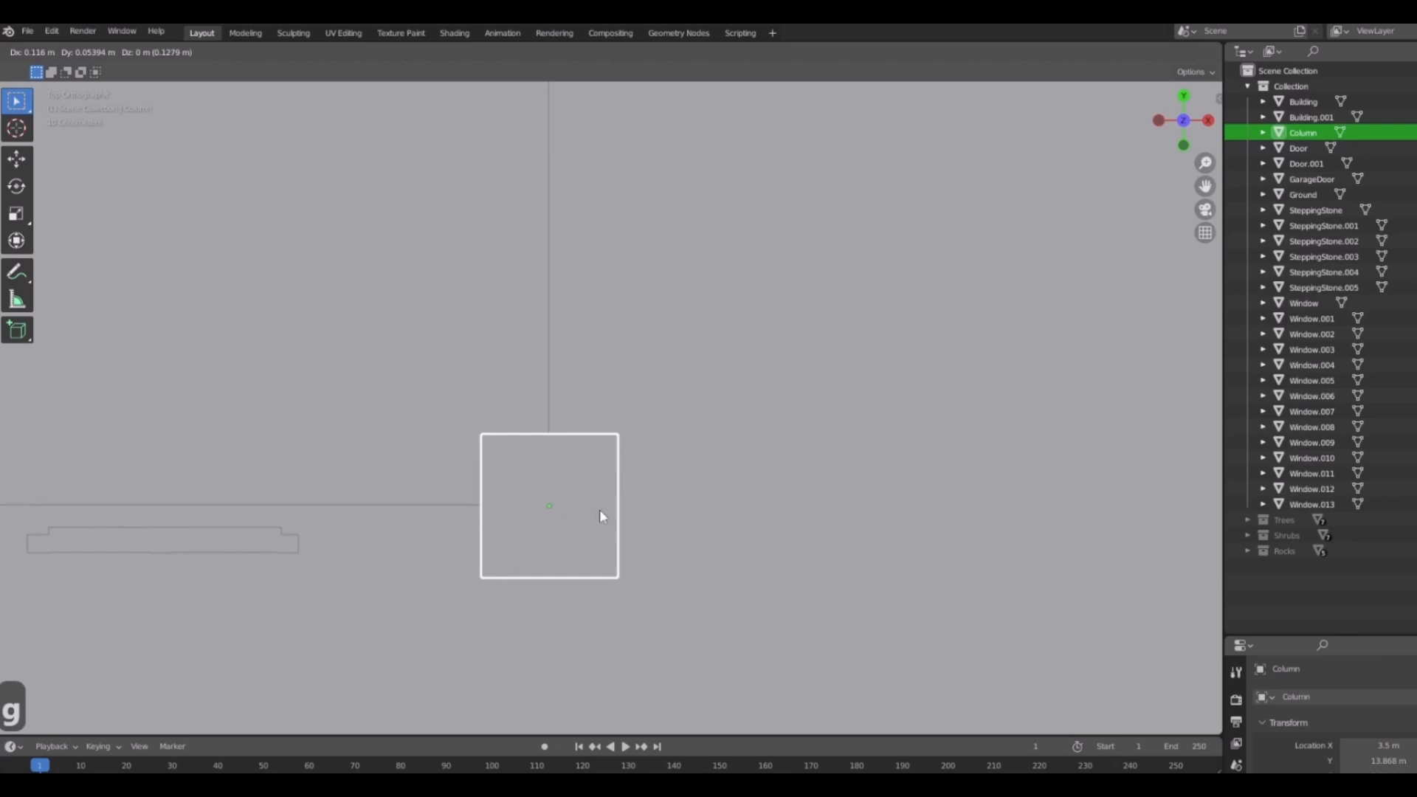
{"action": "left_click", "coordinate": [599, 509]}
{"action": "scroll", "coordinate": [549, 510], "scroll_direction": "up", "scroll_amount": 5}
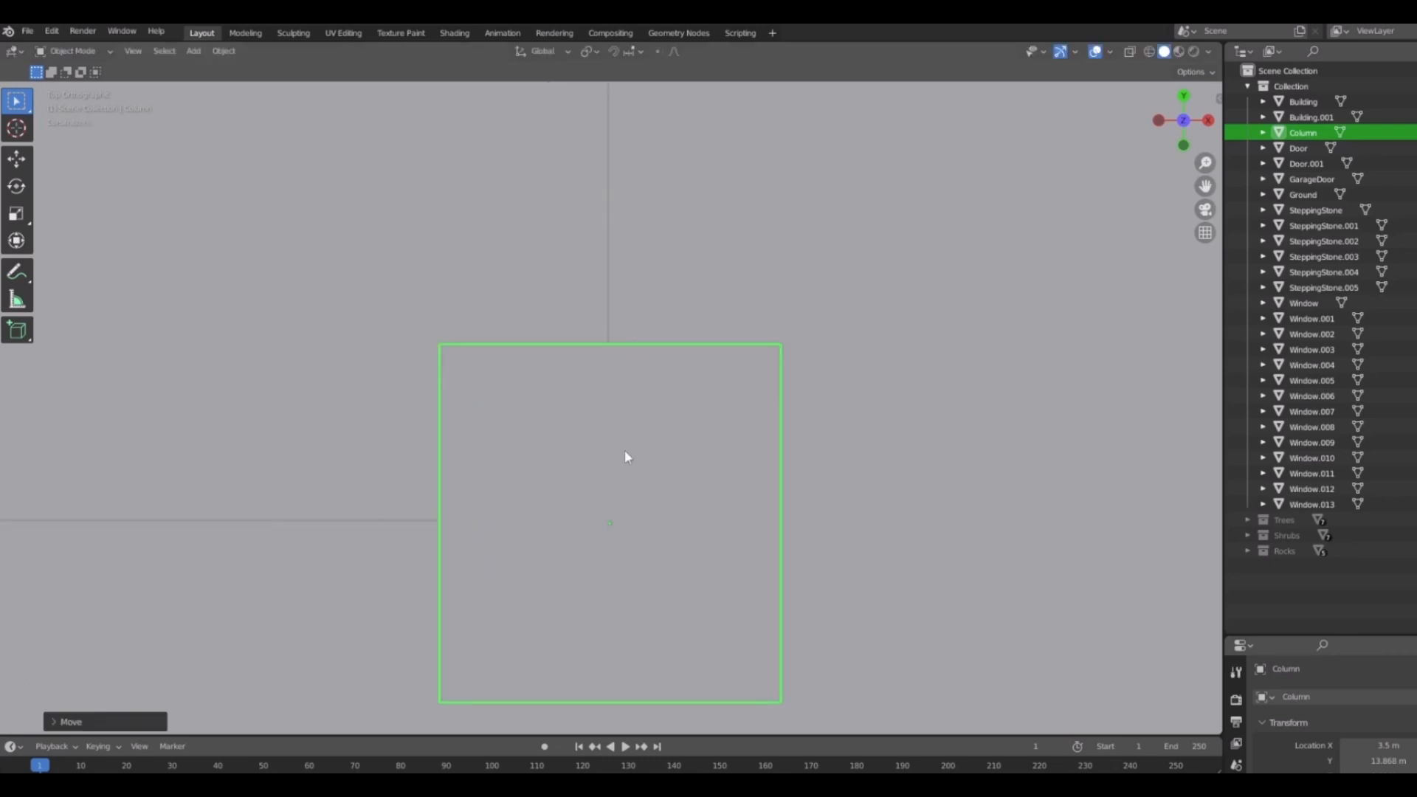
{"action": "scroll", "coordinate": [613, 341], "scroll_direction": "down", "scroll_amount": 11}
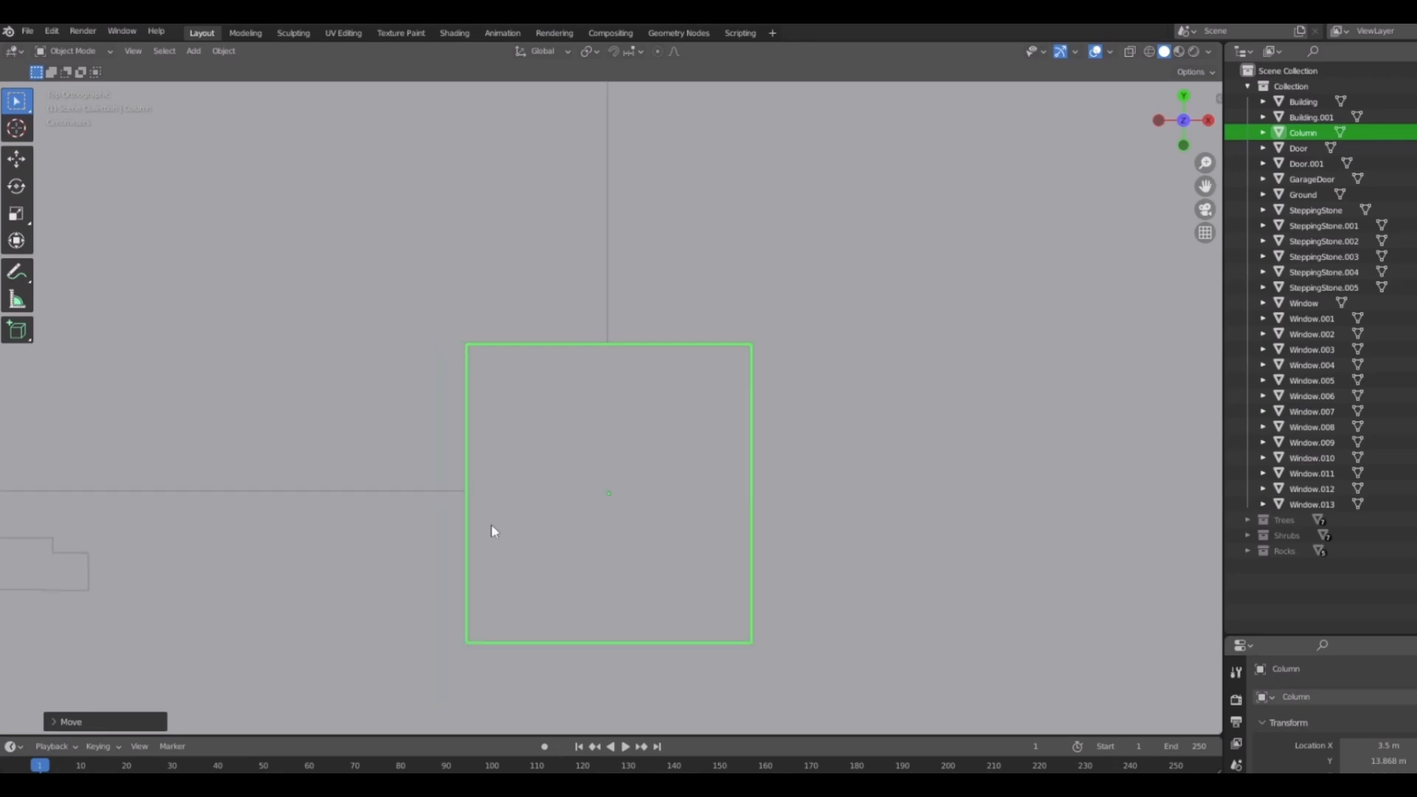
Duplicate the column about 6.9 m along negative X onto the taller building's opposite front corner.
{"action": "middle_click_drag", "start_coordinate": [658, 497], "coordinate": [657, 487]}
{"action": "scroll", "coordinate": [620, 496], "scroll_direction": "down", "scroll_amount": 7}
{"action": "key", "text": "1"}
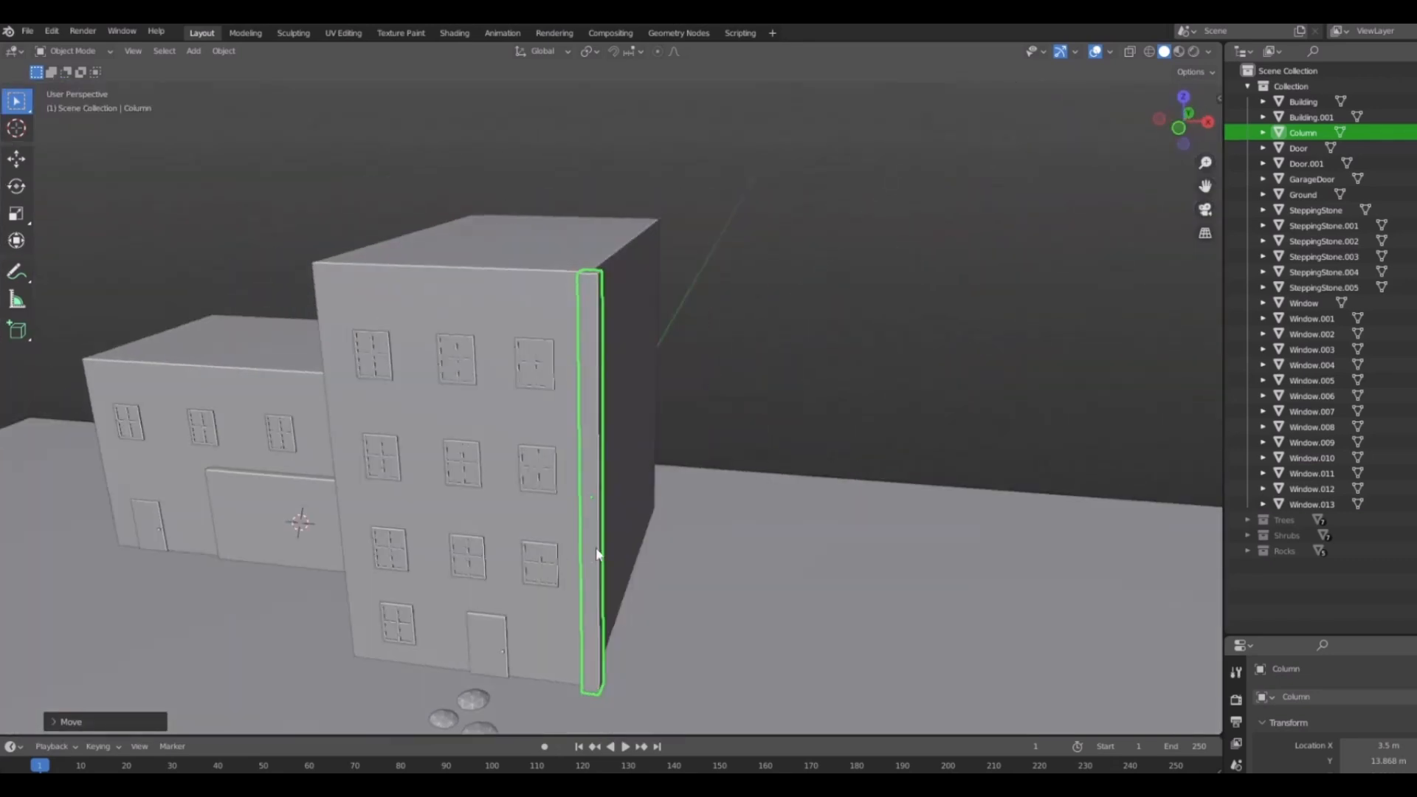
{"action": "middle_click_drag", "start_coordinate": [605, 547], "coordinate": [724, 516], "text": "shift"}
{"action": "key", "text": "shift+d"}
{"action": "key", "text": "x"}
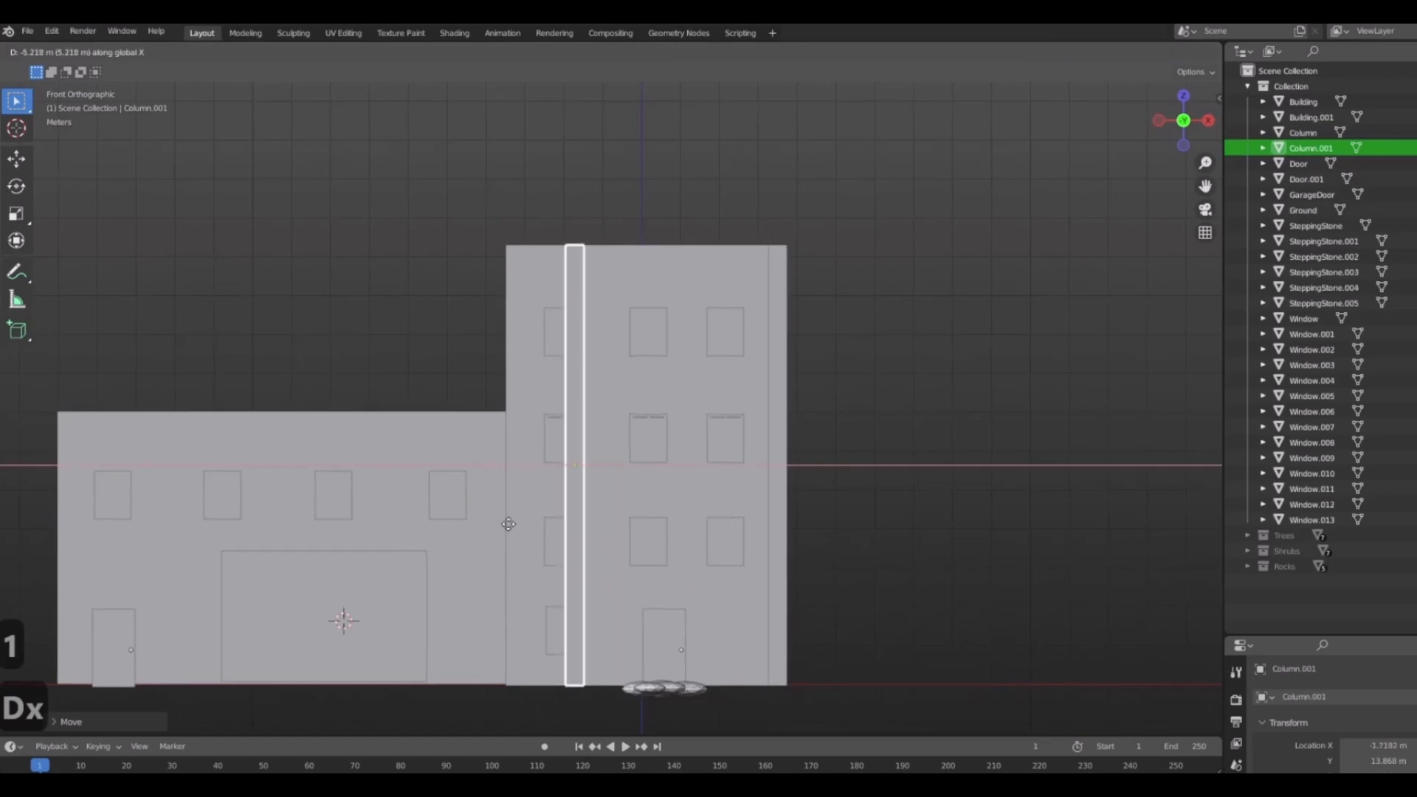
{"action": "left_click", "coordinate": [456, 515]}
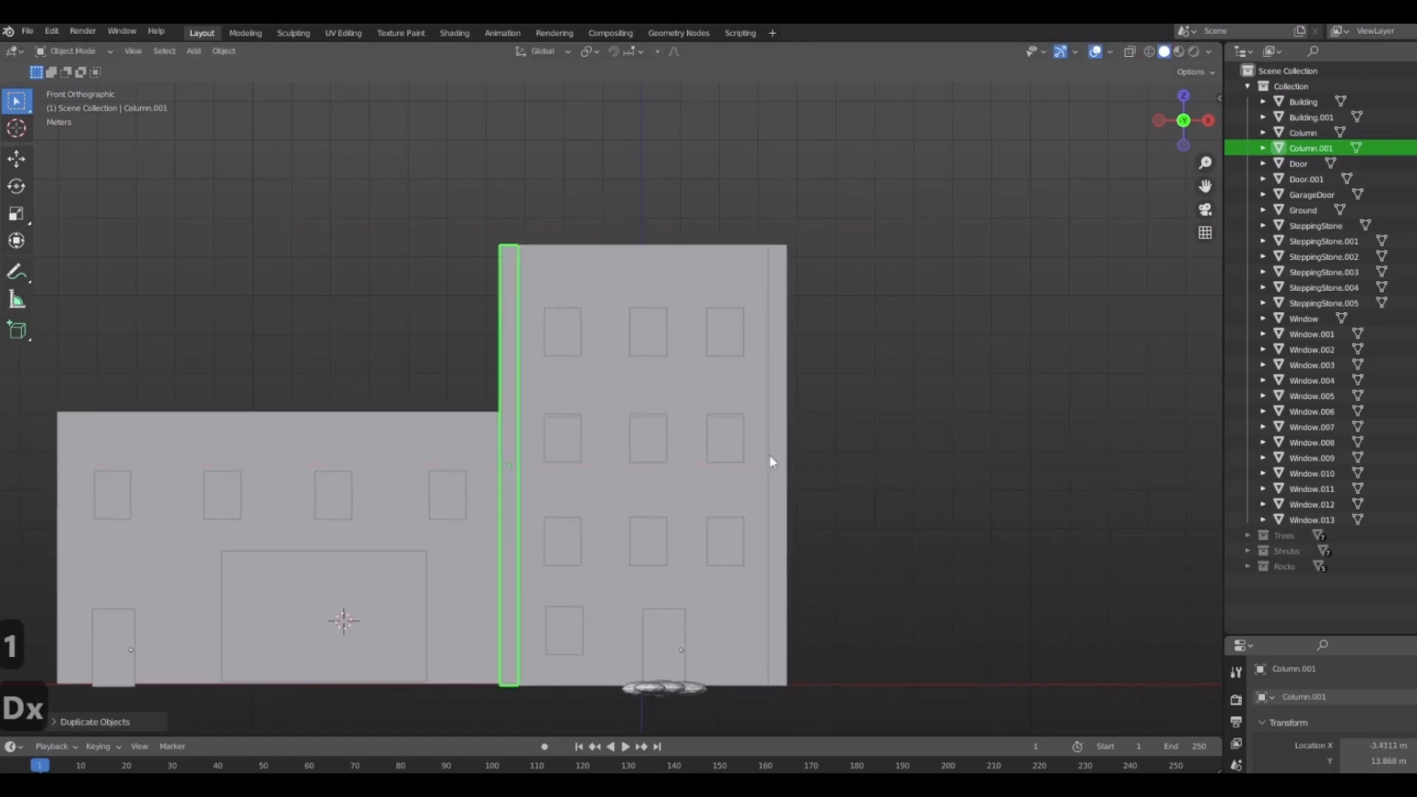
Examine both corner columns where they meet the taller building's roof, front wall and side walls.
{"action": "middle_click_drag", "start_coordinate": [768, 465], "coordinate": [666, 538]}
{"action": "scroll", "coordinate": [586, 489], "scroll_direction": "up", "scroll_amount": 4}
{"action": "middle_click_drag", "start_coordinate": [586, 489], "coordinate": [596, 573]}
{"action": "middle_click_drag", "start_coordinate": [788, 526], "coordinate": [650, 458]}
{"action": "scroll", "coordinate": [648, 450], "scroll_direction": "up", "scroll_amount": 5}
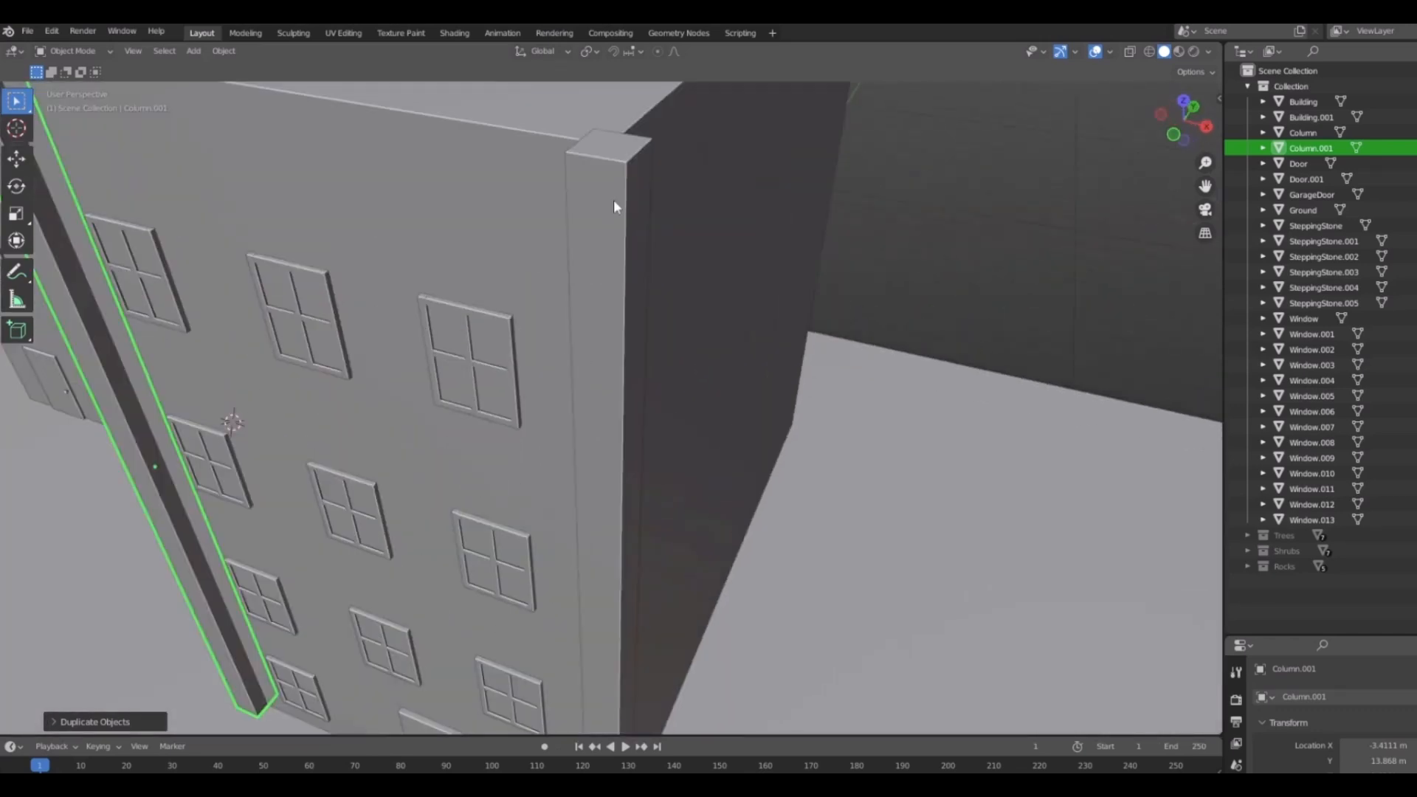
{"action": "middle_click_drag", "start_coordinate": [614, 199], "coordinate": [798, 450]}
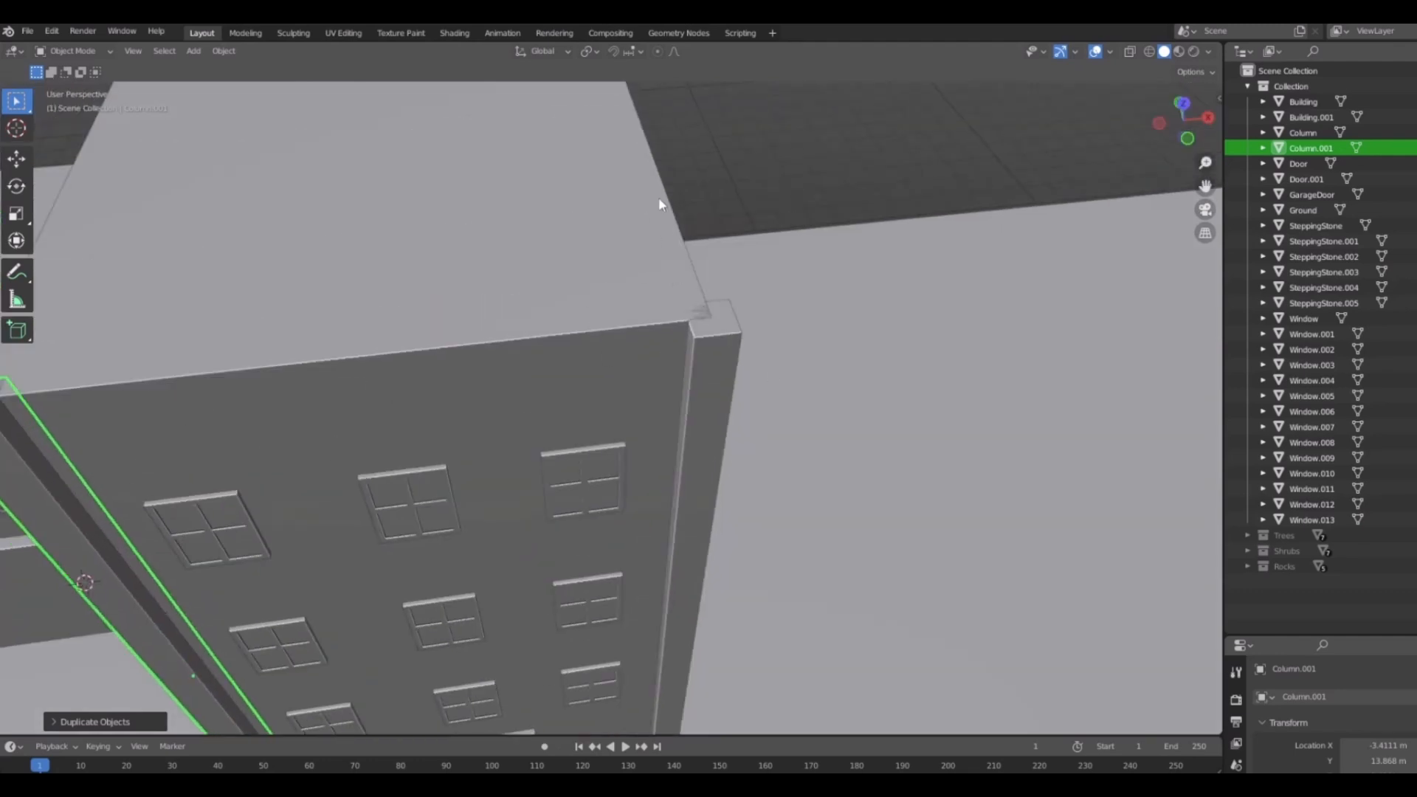
{"action": "scroll", "coordinate": [802, 290], "scroll_direction": "down", "scroll_amount": 6}
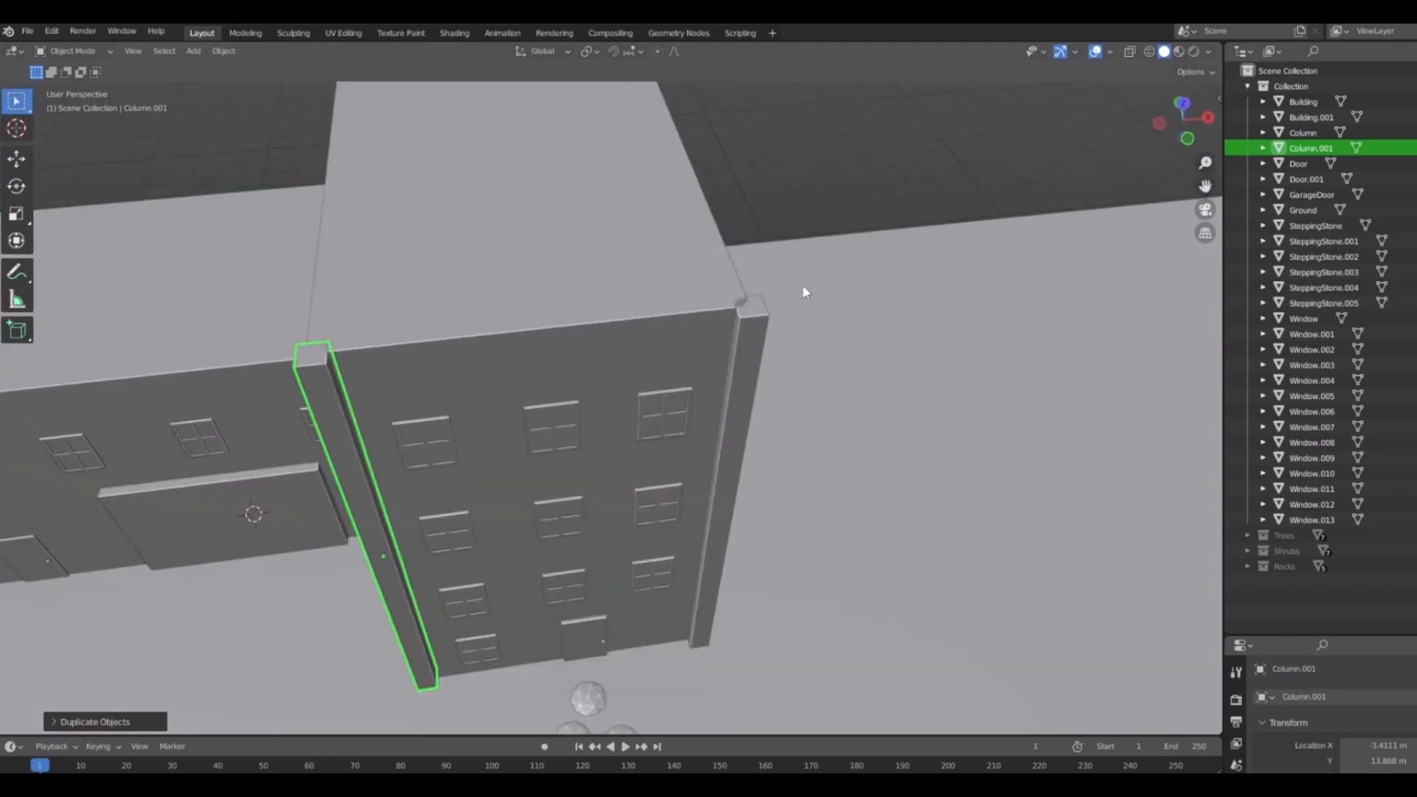
{"action": "middle_click_drag", "start_coordinate": [802, 291], "coordinate": [415, 431]}
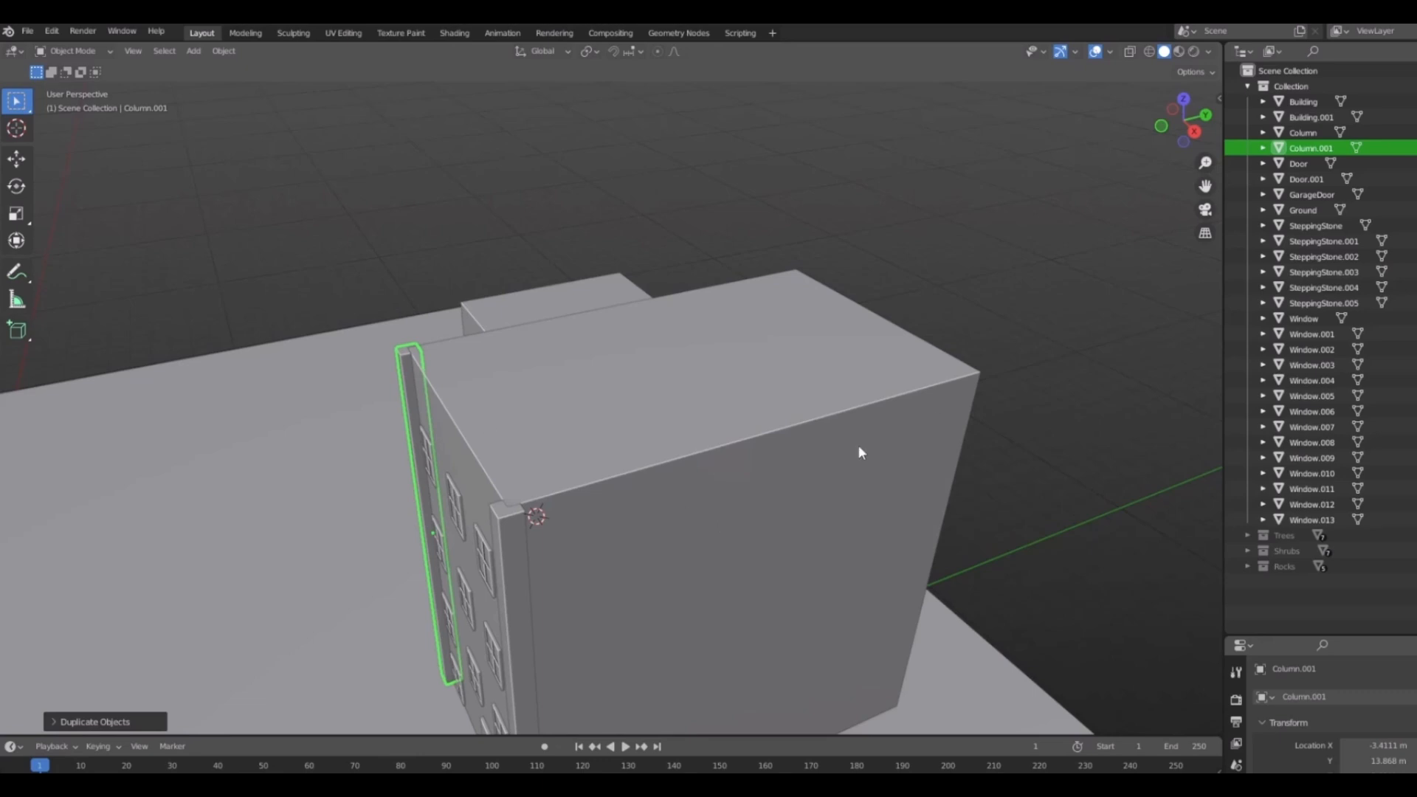
{"action": "middle_click_drag", "start_coordinate": [859, 452], "coordinate": [764, 440]}
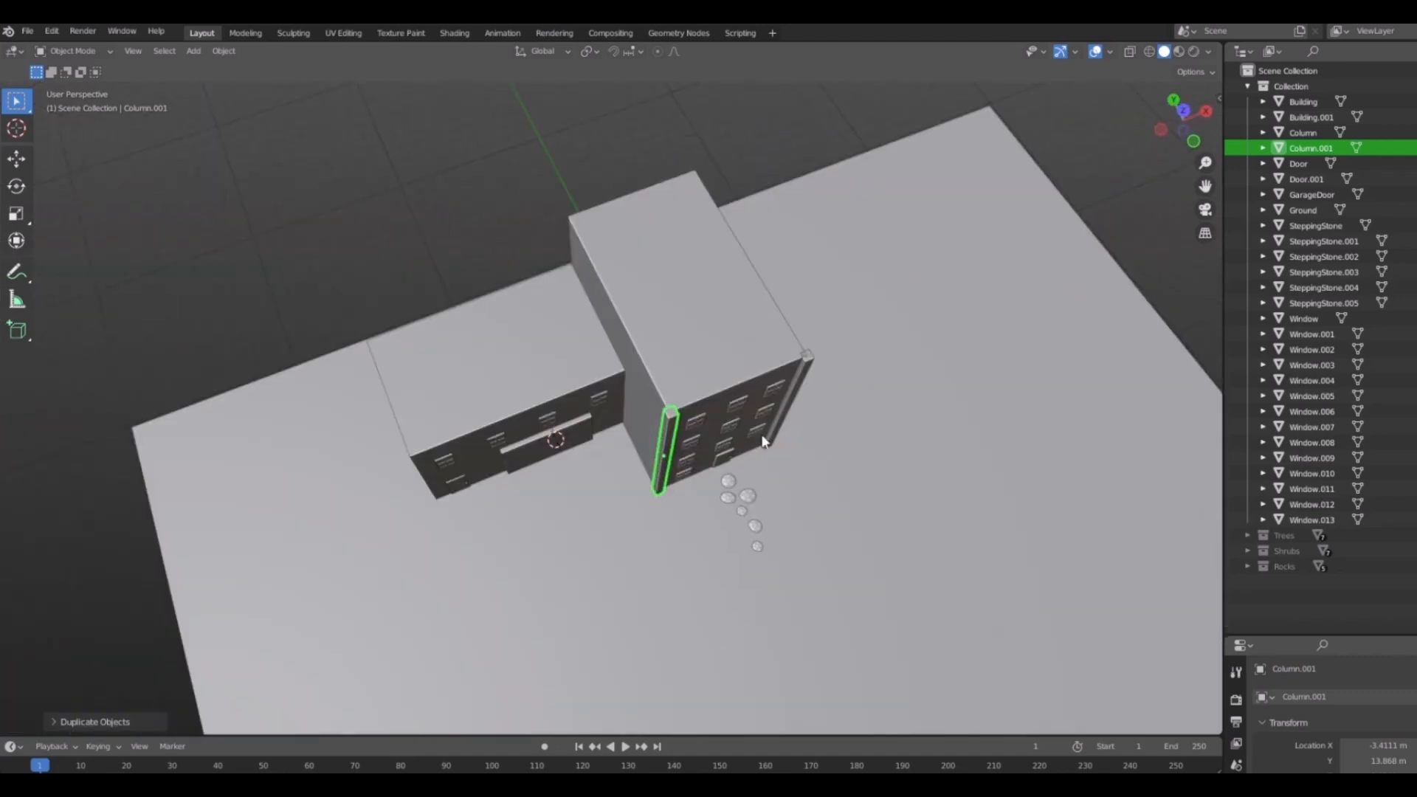
Select both corner columns of the taller building from the top view.
{"action": "key", "text": "7"}
{"action": "scroll", "coordinate": [773, 401], "scroll_direction": "up", "scroll_amount": 5}
{"action": "left_click", "coordinate": [787, 496], "text": "shift"}
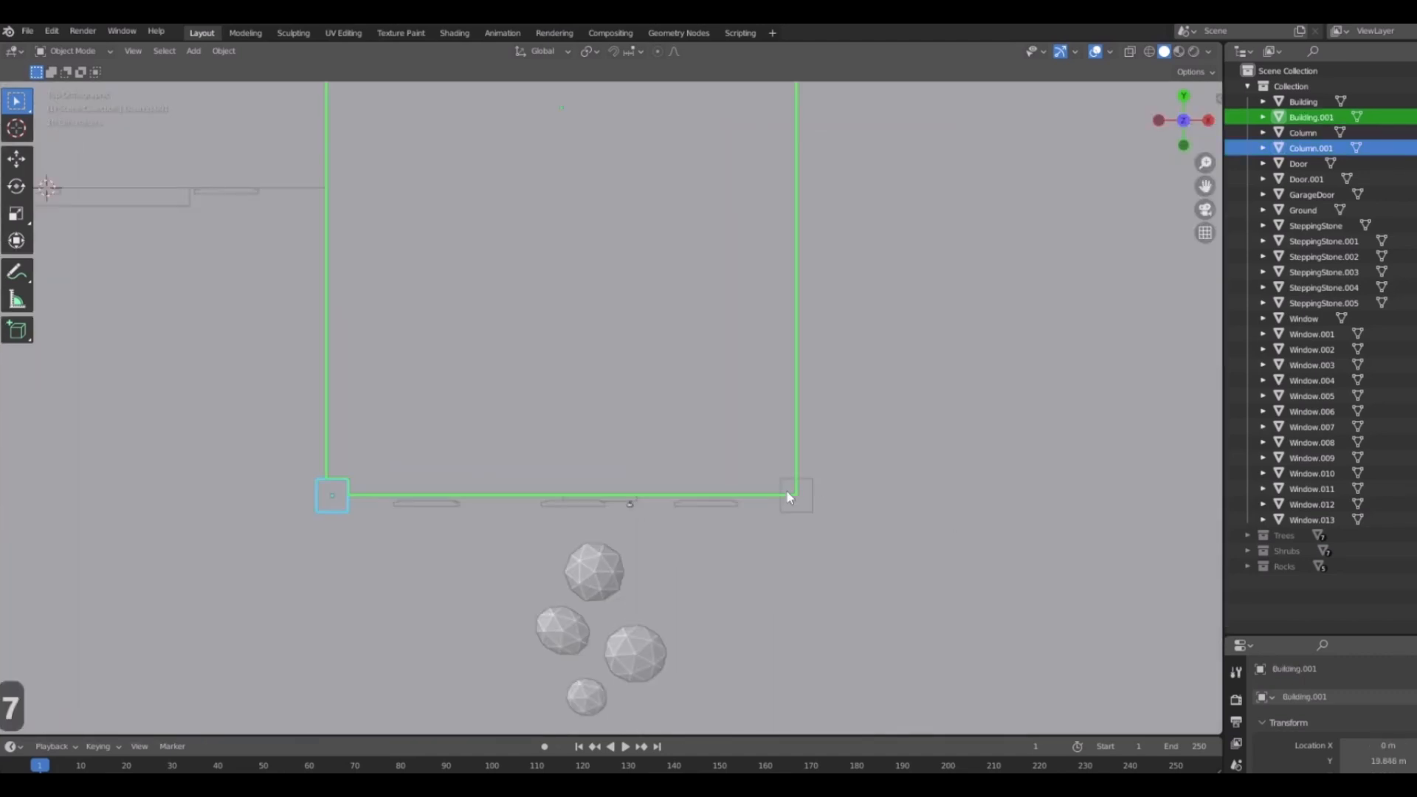
{"action": "key", "text": "ctrl+z"}
{"action": "left_click", "coordinate": [805, 506], "text": "shift"}
{"action": "scroll", "coordinate": [830, 476], "scroll_direction": "up", "scroll_amount": 3, "text": "shift"}
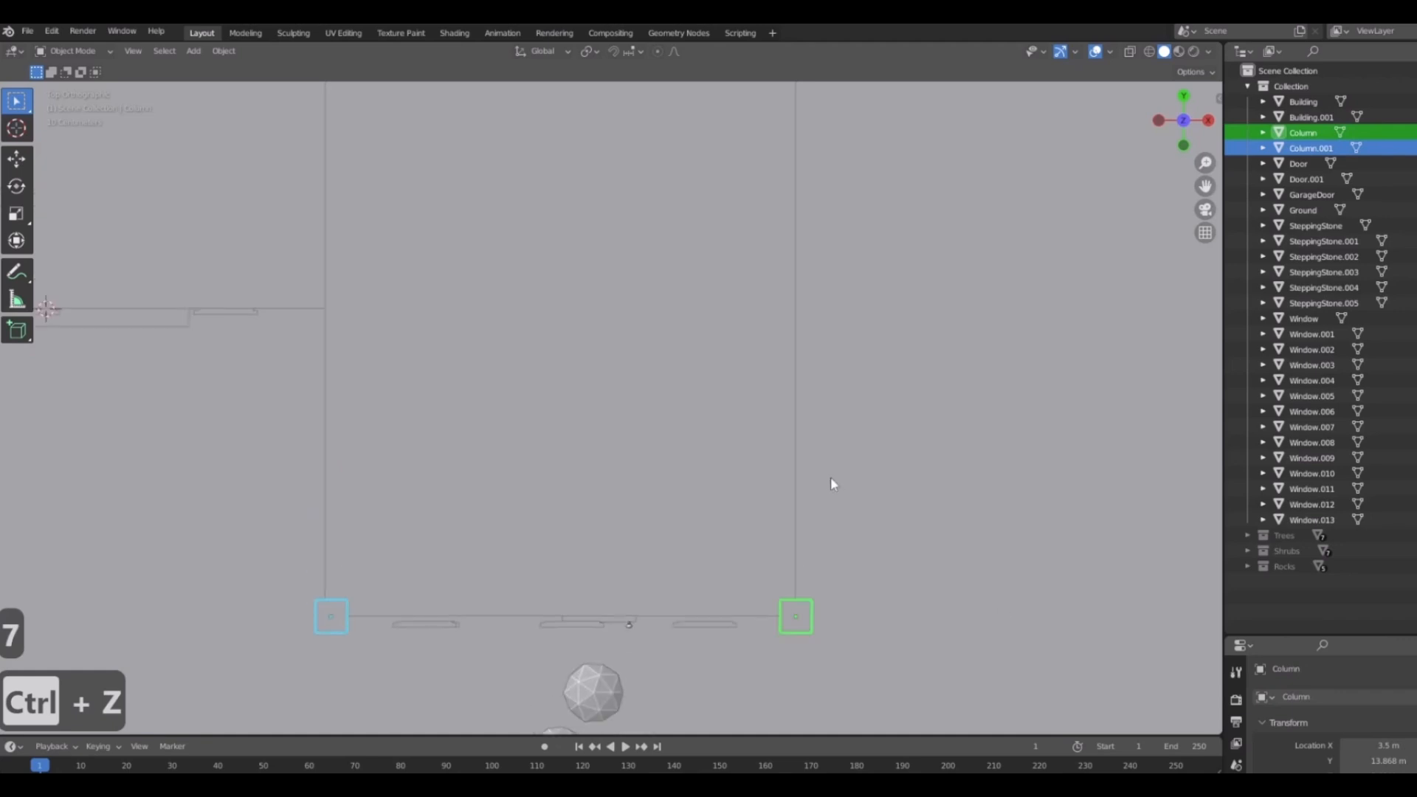
{"action": "scroll", "coordinate": [830, 477], "scroll_direction": "down", "scroll_amount": 3}
{"action": "left_click_drag", "start_coordinate": [700, 360], "coordinate": [709, 370]}
Select the taller building, then replace that selection with its two front columns.
{"action": "middle_click_drag", "start_coordinate": [859, 516], "coordinate": [841, 459]}
{"action": "middle_click_drag", "start_coordinate": [746, 338], "coordinate": [798, 298]}
{"action": "left_click", "coordinate": [893, 347]}
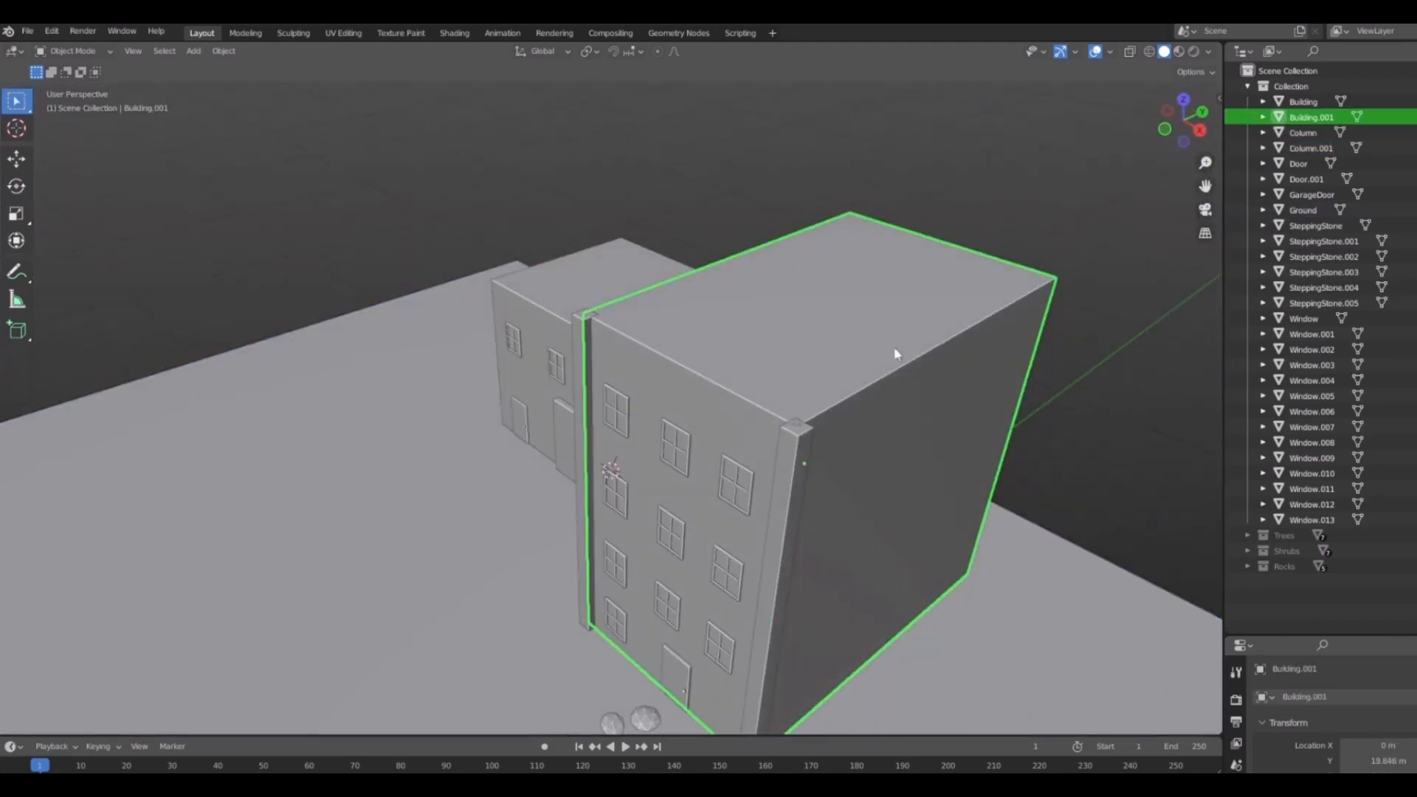
{"action": "left_click", "coordinate": [787, 439], "text": "shift"}
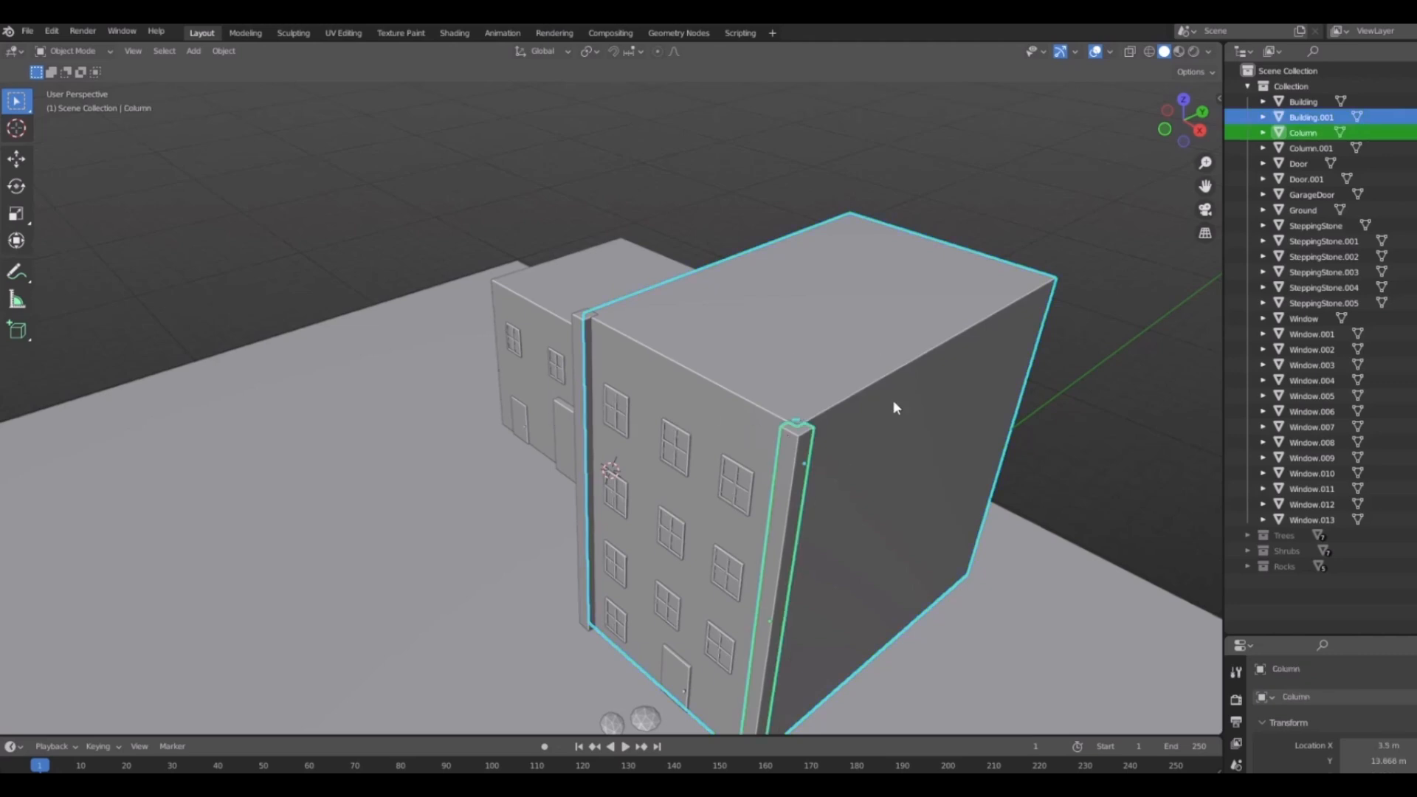
{"action": "key", "text": "ctrl+z"}
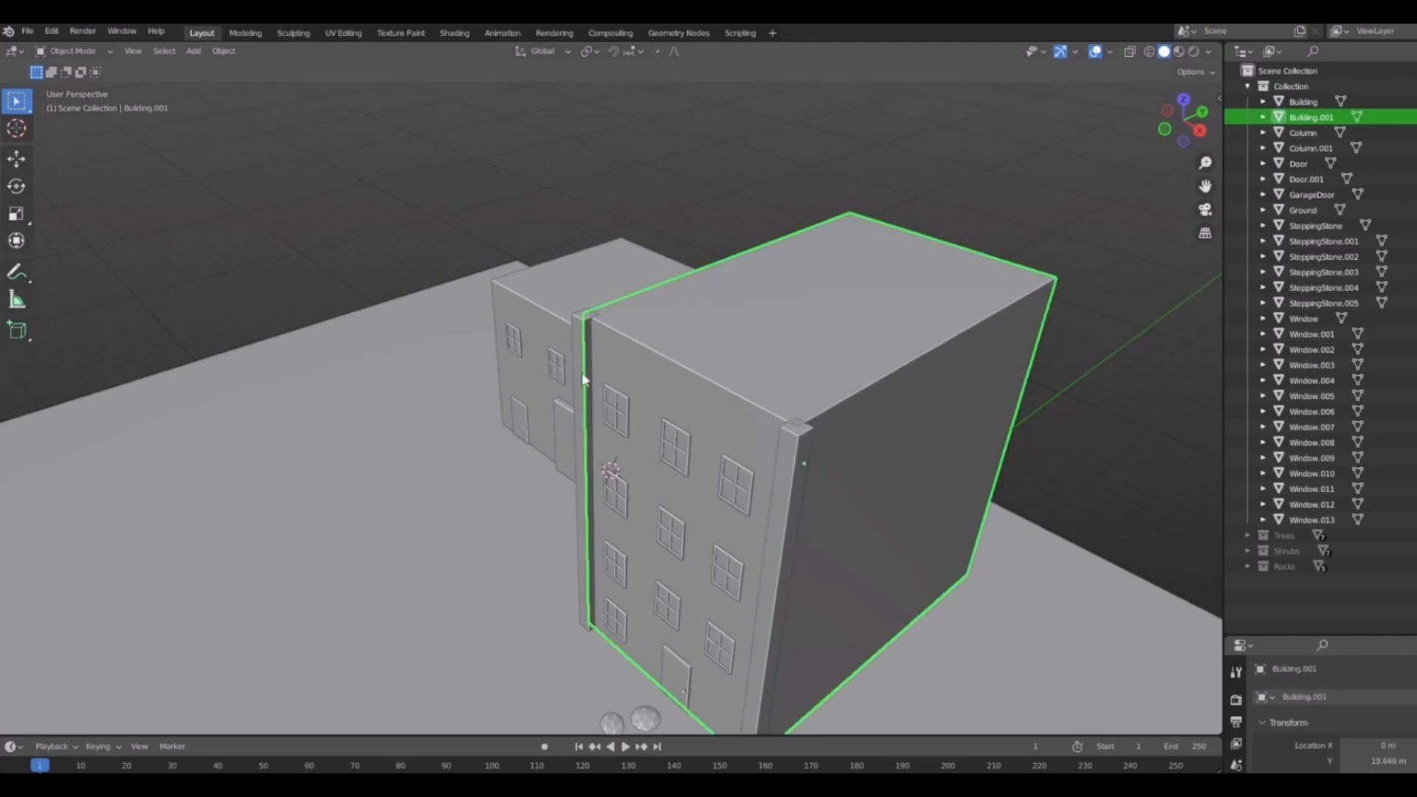
{"action": "left_click", "coordinate": [583, 362]}
{"action": "left_click", "coordinate": [804, 492], "text": "shift"}
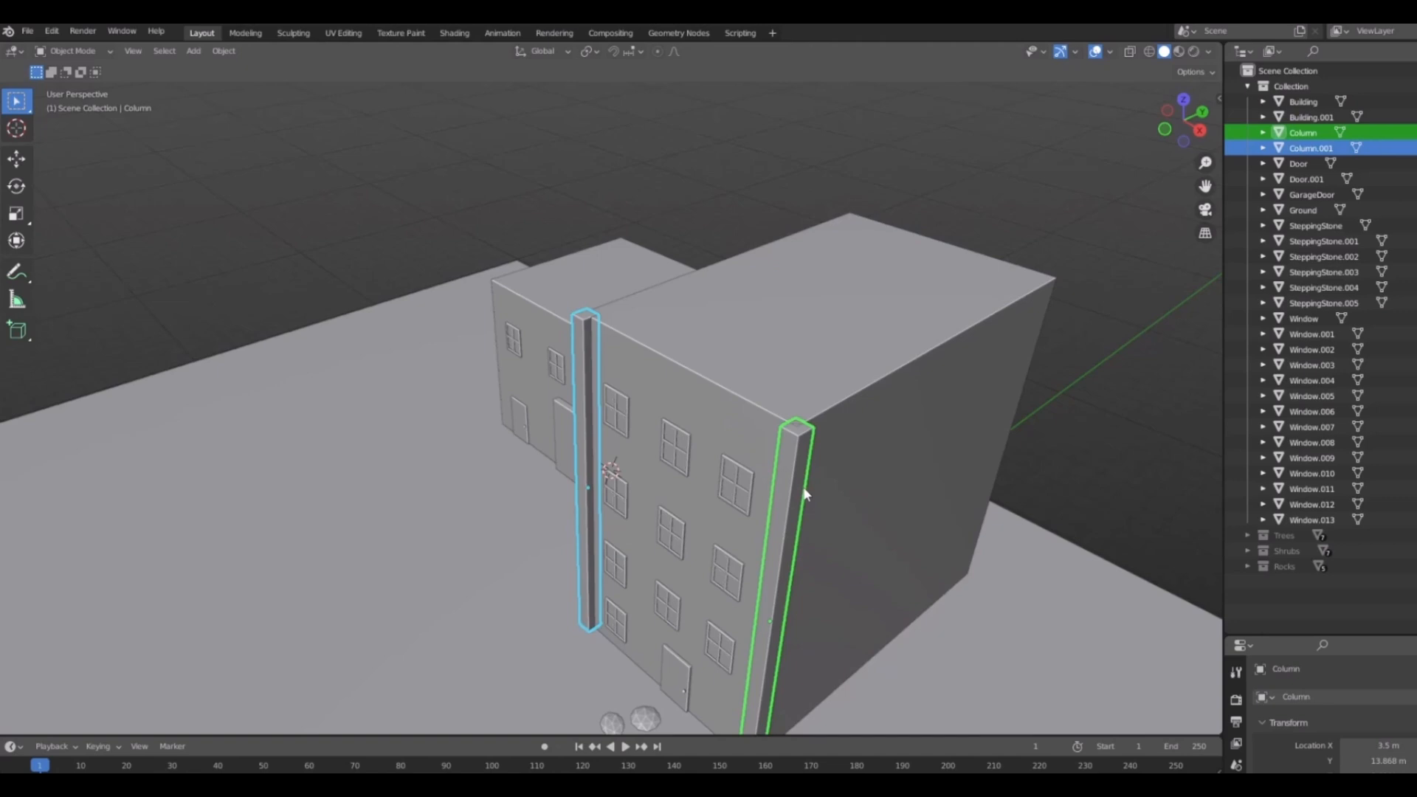
Select the column beside the lower building together with the taller building, then undo adding the building.
{"action": "left_click", "coordinate": [577, 370]}
{"action": "left_click", "coordinate": [755, 356], "text": "shift"}
{"action": "middle_click_drag", "start_coordinate": [506, 318], "coordinate": [843, 262]}
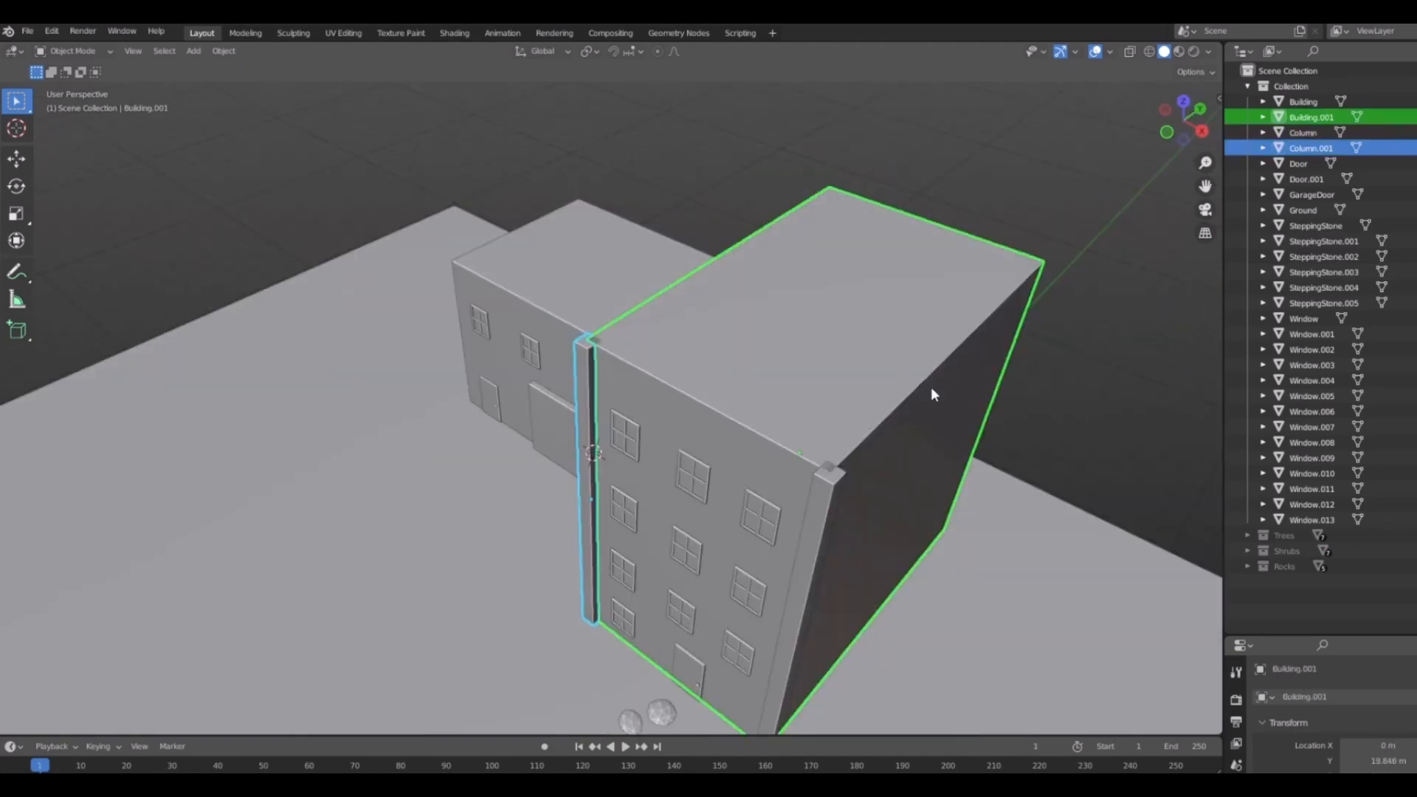
{"action": "key", "text": "ctrl+z"}
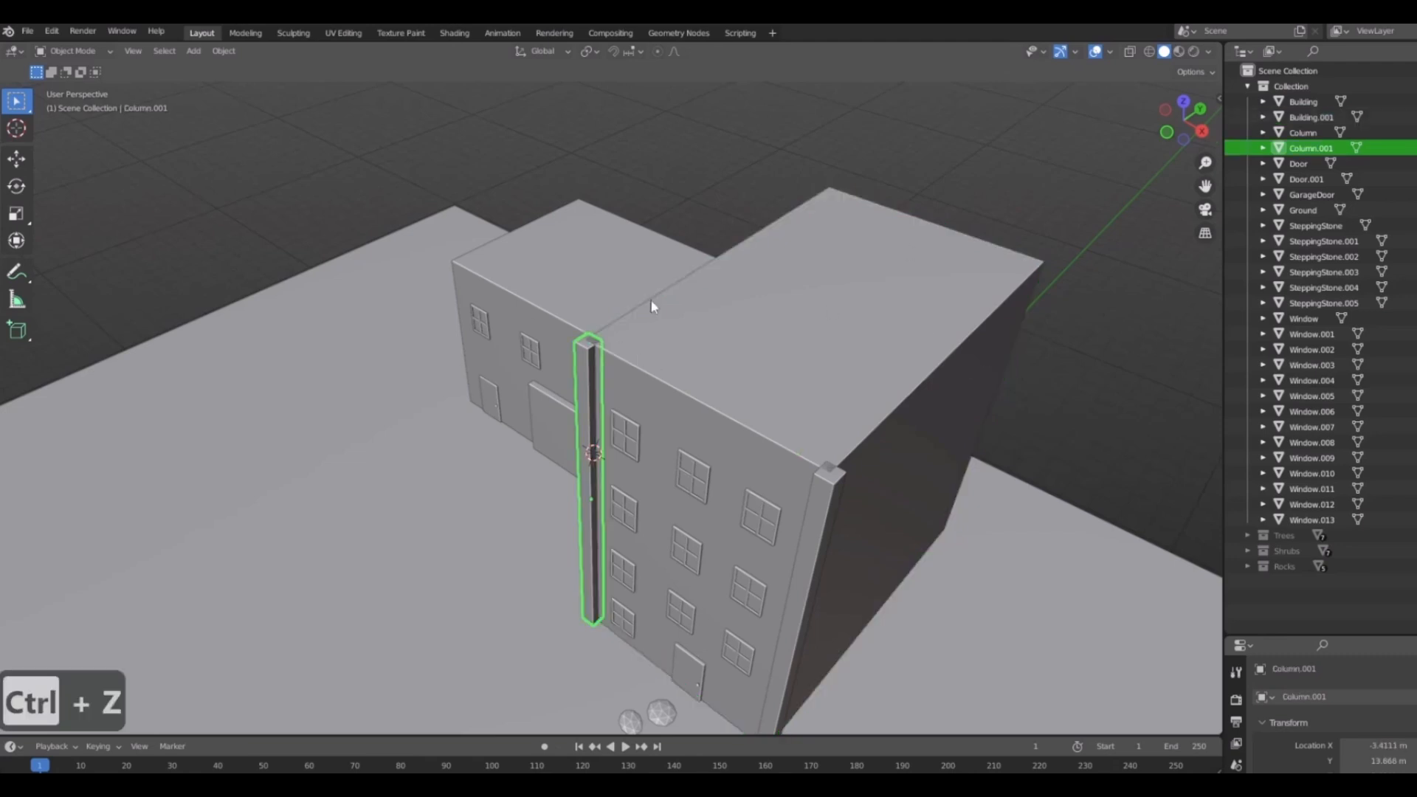
Select five windows on the taller building's upper two floors together with the building itself.
{"action": "middle_click_drag", "start_coordinate": [650, 300], "coordinate": [685, 382]}
{"action": "left_click", "coordinate": [635, 422]}
{"action": "left_click", "coordinate": [718, 432], "text": "shift"}
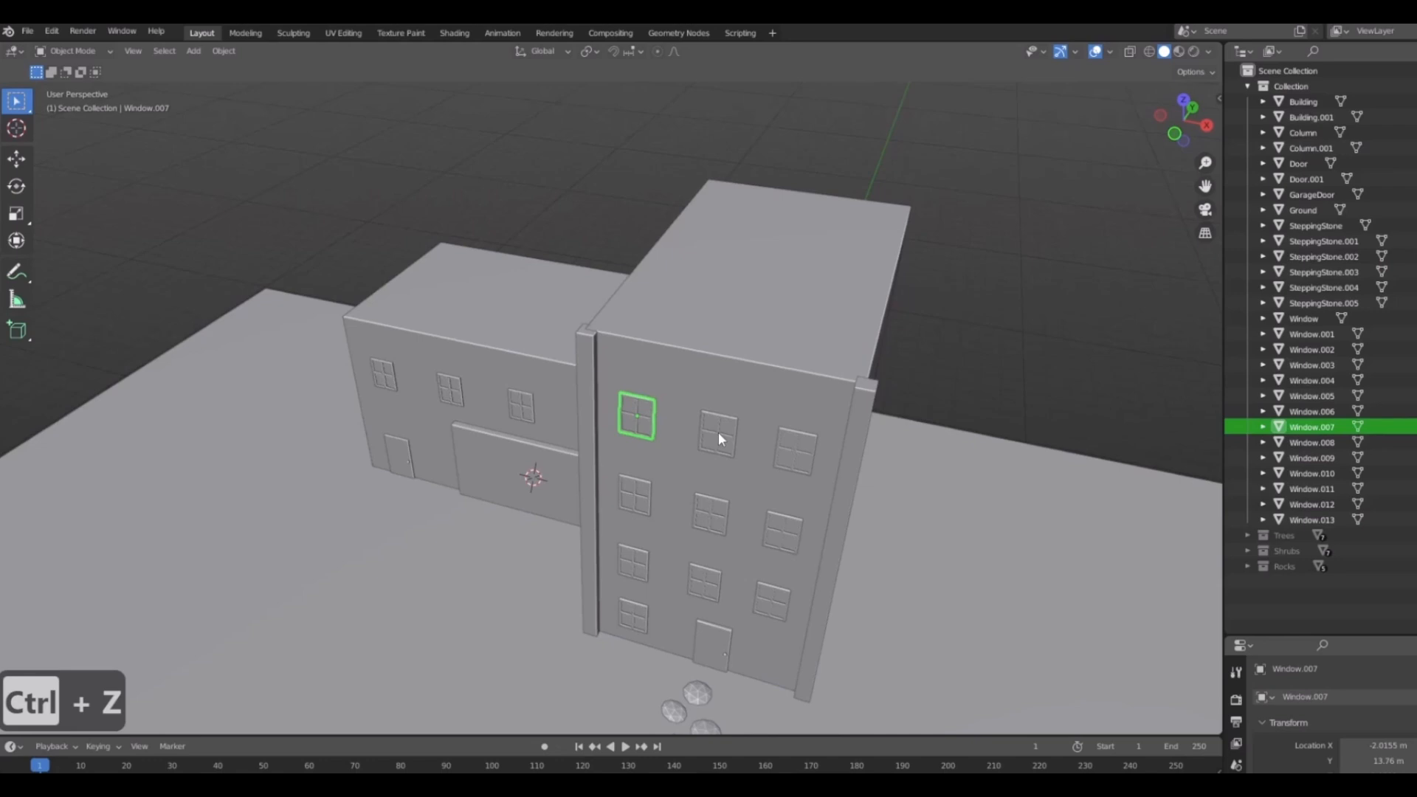
{"action": "left_click", "coordinate": [781, 531], "text": "shift"}
{"action": "left_click", "coordinate": [712, 515], "text": "shift"}
{"action": "left_click", "coordinate": [803, 445], "text": "shift"}
{"action": "left_click", "coordinate": [760, 368], "text": "shift"}
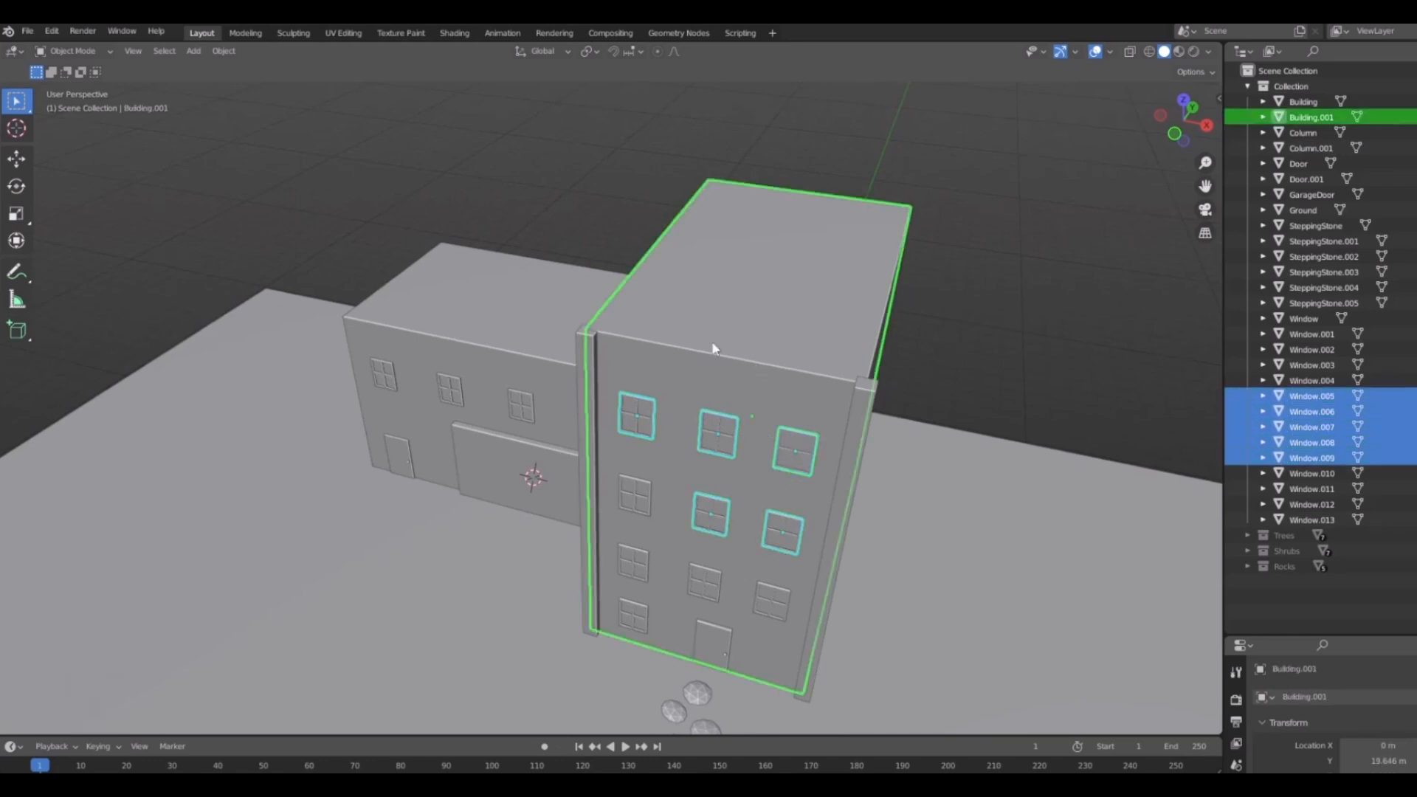
Select two top-floor windows of the taller building one at a time, then undo back to the five-window selection.
{"action": "left_click", "coordinate": [1060, 216]}
{"action": "left_click", "coordinate": [635, 417]}
{"action": "left_click", "coordinate": [716, 434]}
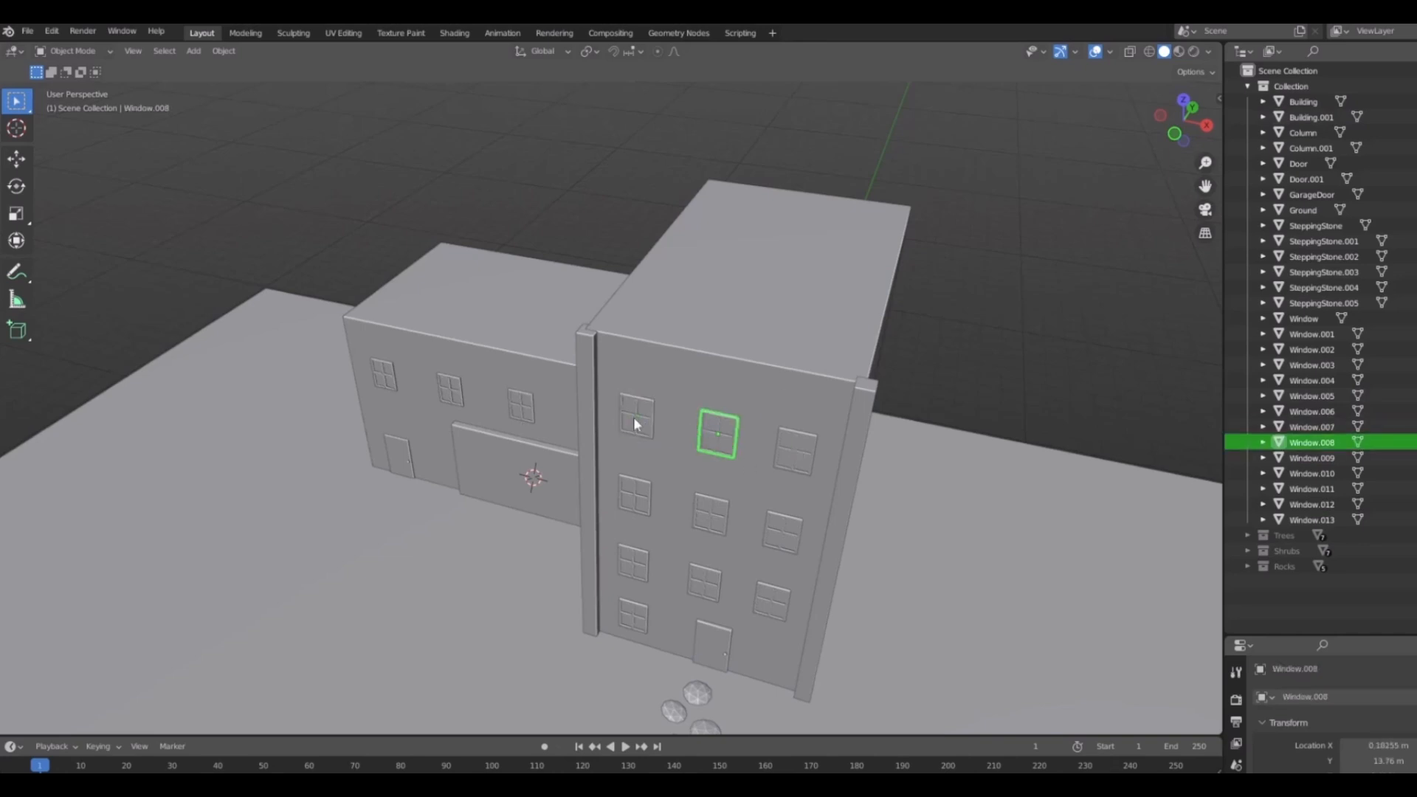
{"action": "key", "text": "ctrl+z"}
{"action": "key", "text": "ctrl+z"}
{"action": "key", "text": "ctrl+z"}
{"action": "key", "text": "ctrl+z"}
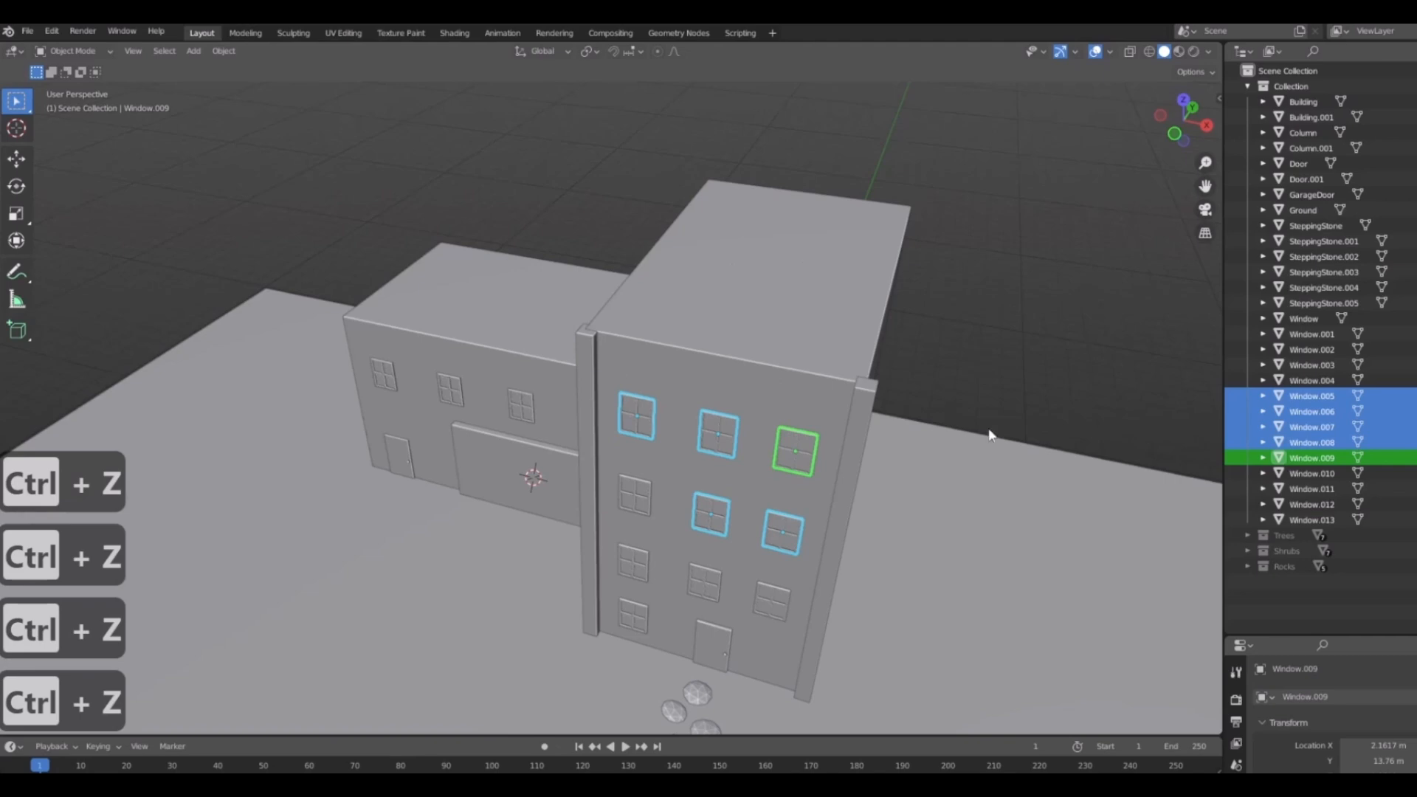
Deselect all windows of the taller building.
{"action": "middle_click_drag", "start_coordinate": [989, 431], "coordinate": [702, 369]}
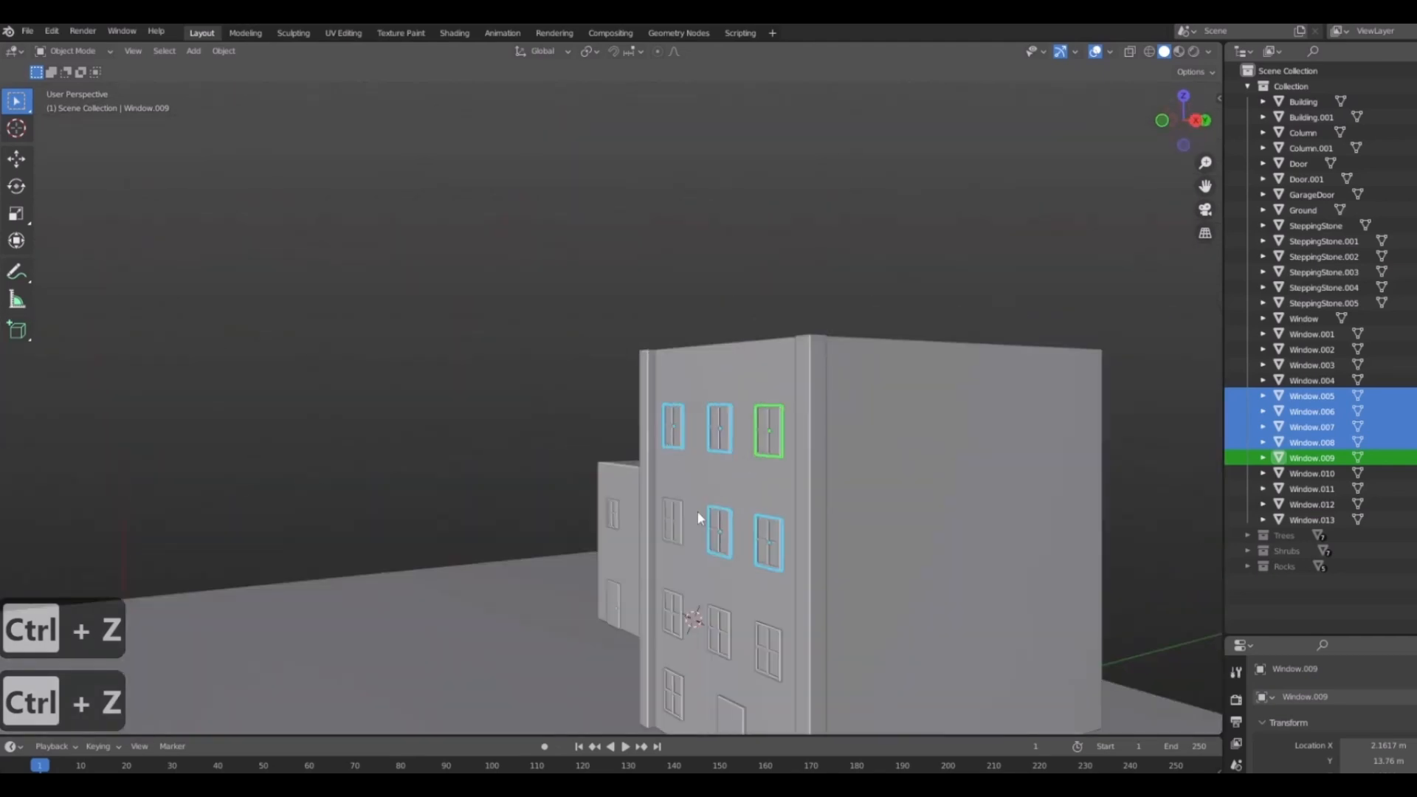
{"action": "middle_click_drag", "start_coordinate": [697, 512], "coordinate": [534, 439]}
{"action": "left_click", "coordinate": [593, 400]}
{"action": "middle_click_drag", "start_coordinate": [594, 400], "coordinate": [771, 486]}
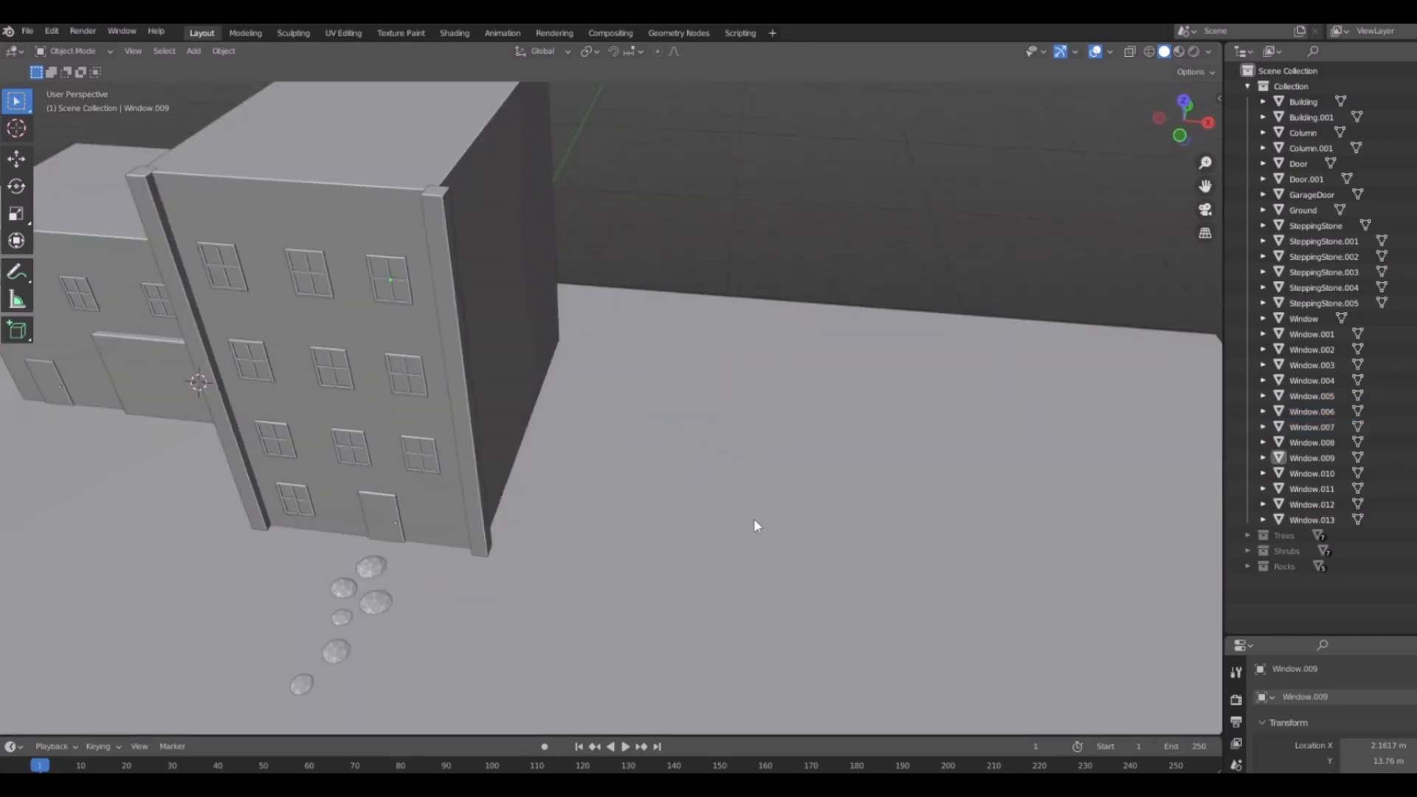
Duplicate the taller building's front column farthest from the lower building about 11.5 m along Y onto the rear corner.
{"action": "left_click", "coordinate": [476, 259]}
{"action": "middle_click_drag", "start_coordinate": [474, 268], "coordinate": [755, 421]}
{"action": "key", "text": "KP_7"}
{"action": "scroll", "coordinate": [549, 424], "scroll_direction": "up", "scroll_amount": 3}
{"action": "middle_click_drag", "start_coordinate": [516, 436], "coordinate": [619, 487], "text": "shift"}
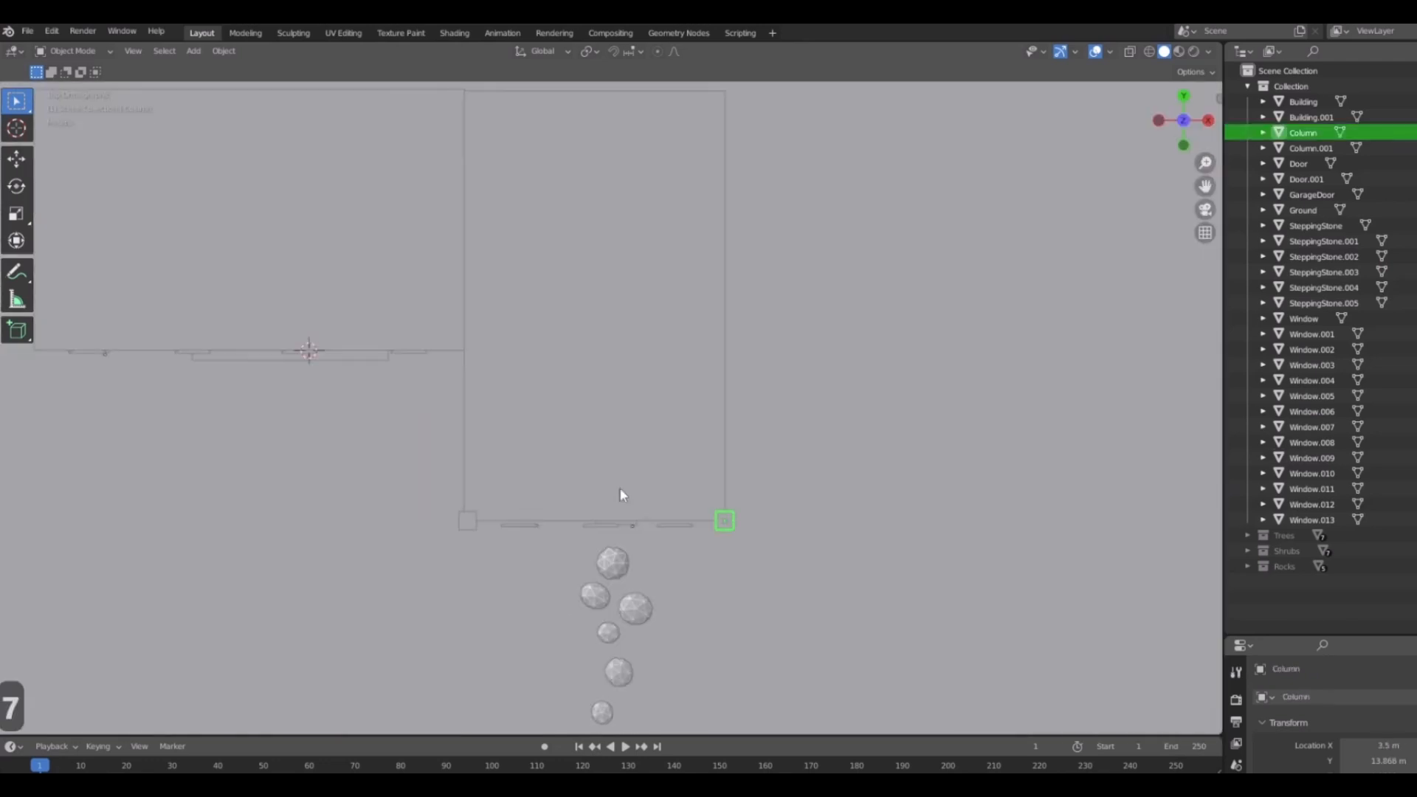
{"action": "scroll", "coordinate": [709, 420], "scroll_direction": "up", "scroll_amount": 2}
{"action": "middle_click_drag", "start_coordinate": [731, 418], "coordinate": [647, 451], "text": "shift"}
{"action": "scroll", "coordinate": [634, 439], "scroll_direction": "down", "scroll_amount": 3}
{"action": "key", "text": "shift+d"}
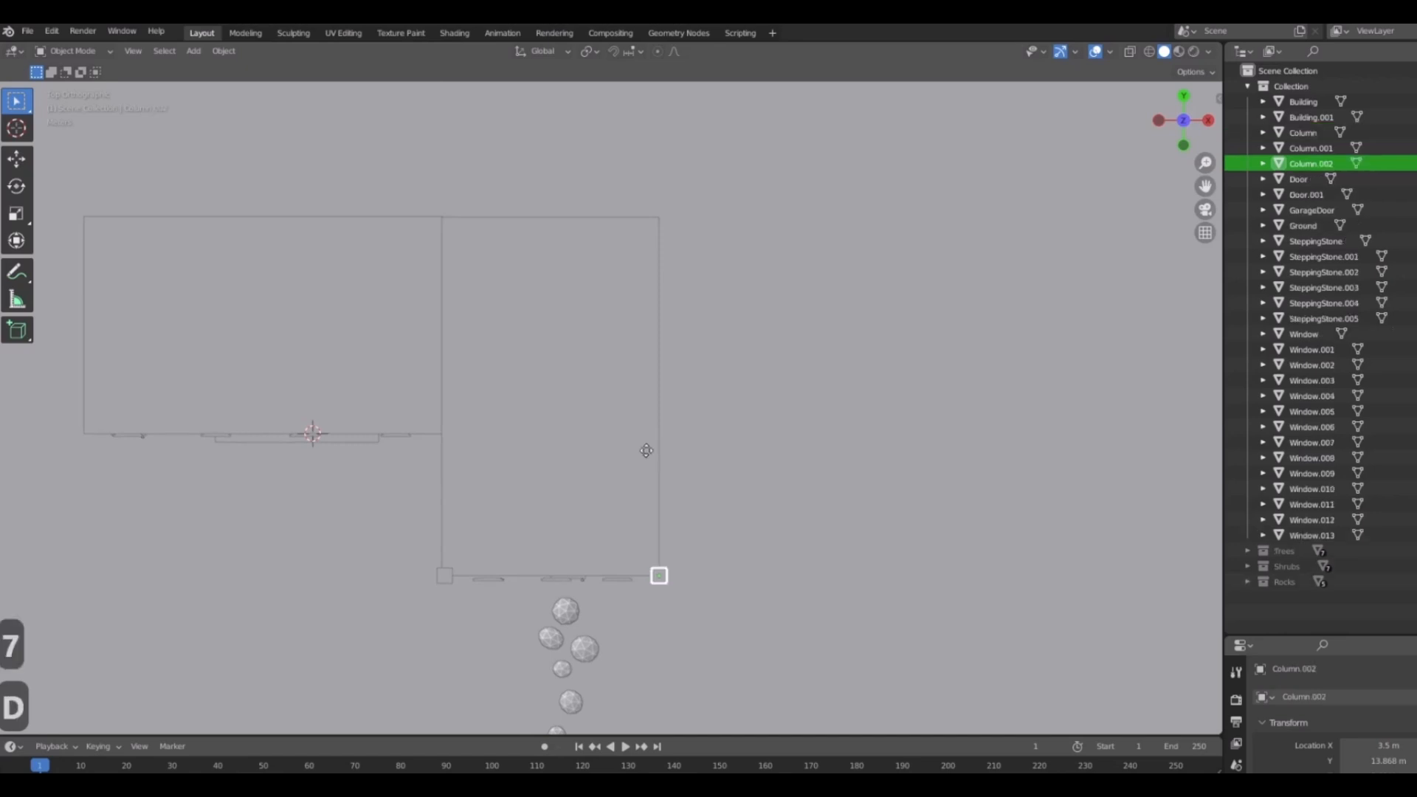
{"action": "key", "text": "y"}
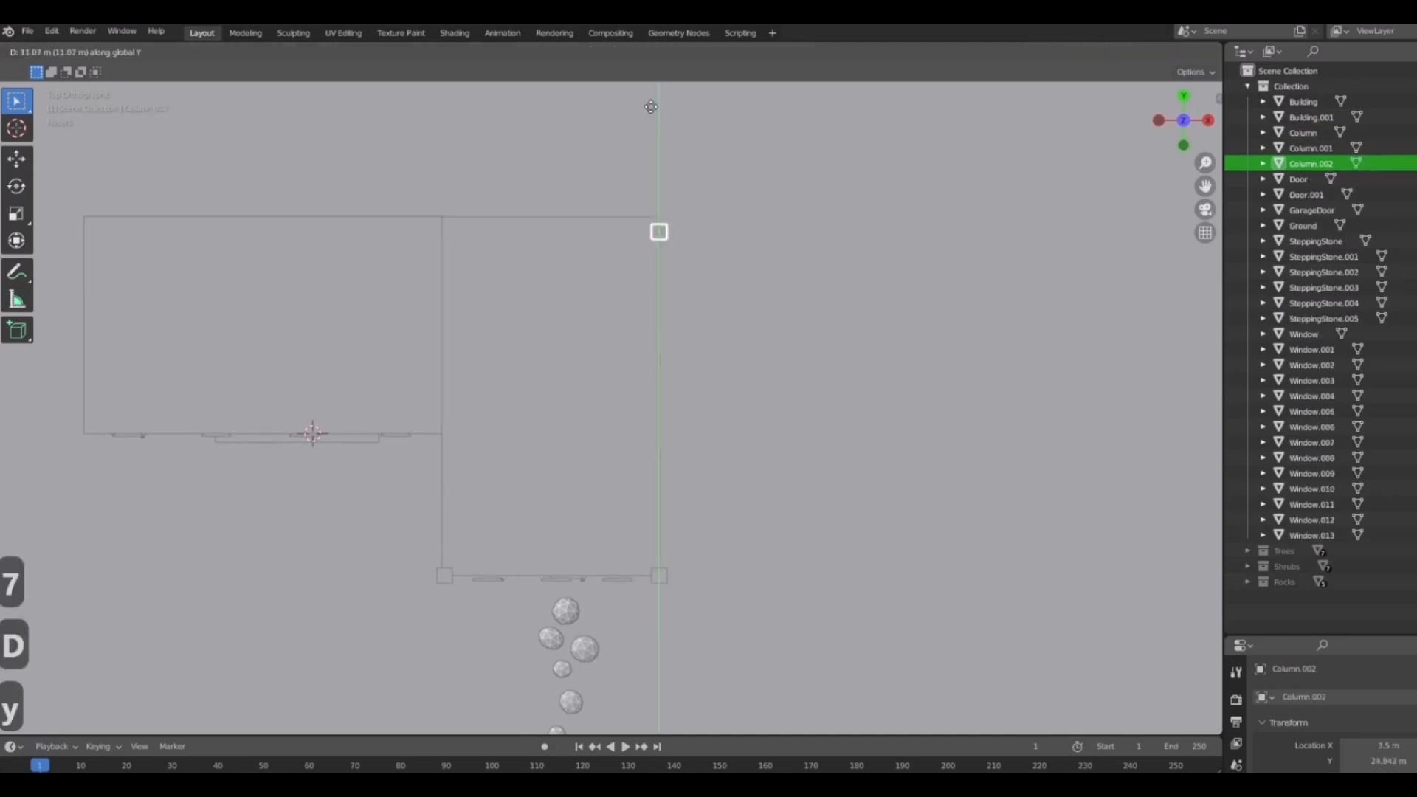
{"action": "left_click", "coordinate": [654, 92]}
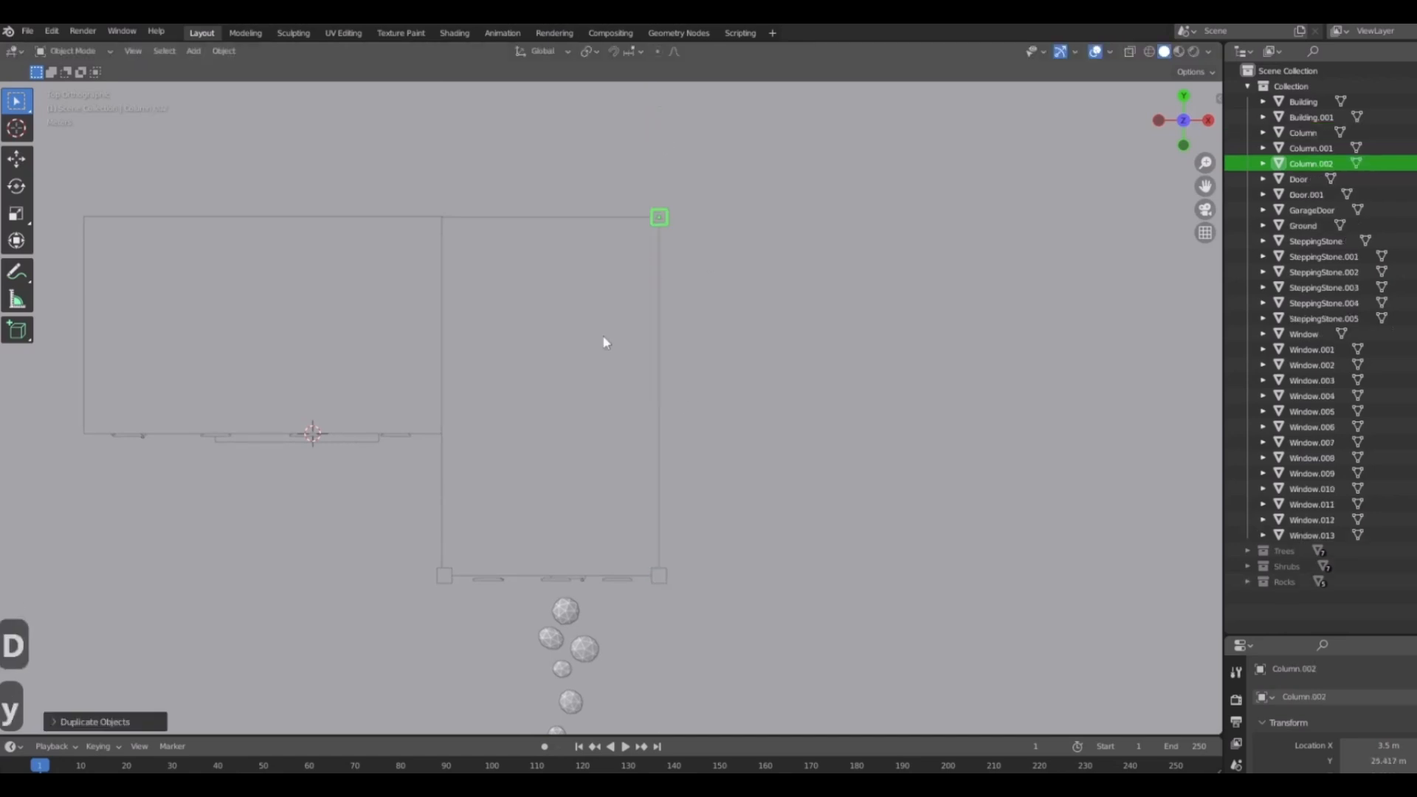
Duplicate the rear column along X onto the taller building's other rear corner, at about X -3.49 m.
{"action": "middle_click_drag", "start_coordinate": [600, 342], "coordinate": [740, 424], "text": "shift"}
{"action": "scroll", "coordinate": [740, 424], "scroll_direction": "up", "scroll_amount": 4}
{"action": "middle_click_drag", "start_coordinate": [774, 214], "coordinate": [811, 397], "text": "shift"}
{"action": "key", "text": "shift+d"}
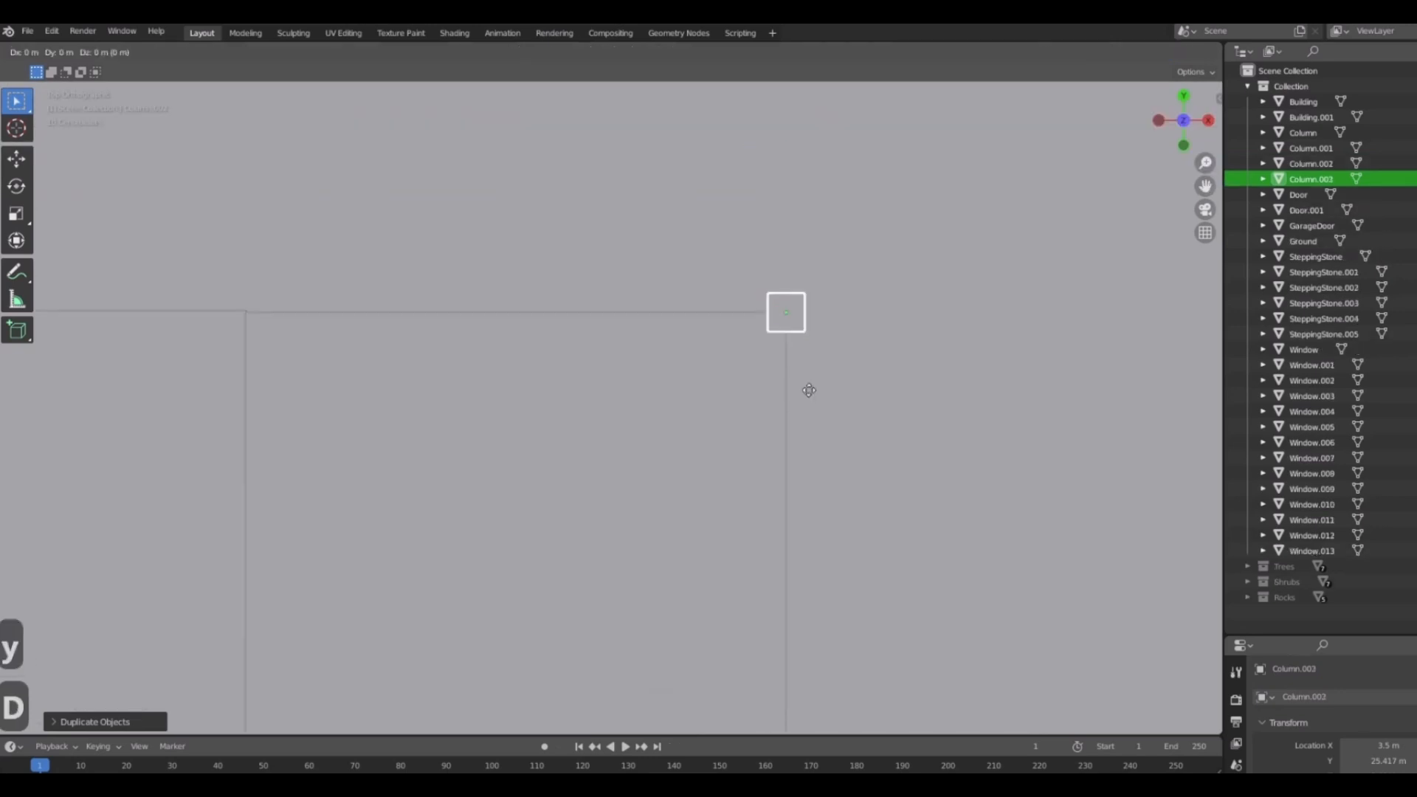
{"action": "key", "text": "x"}
{"action": "left_click", "coordinate": [269, 363]}
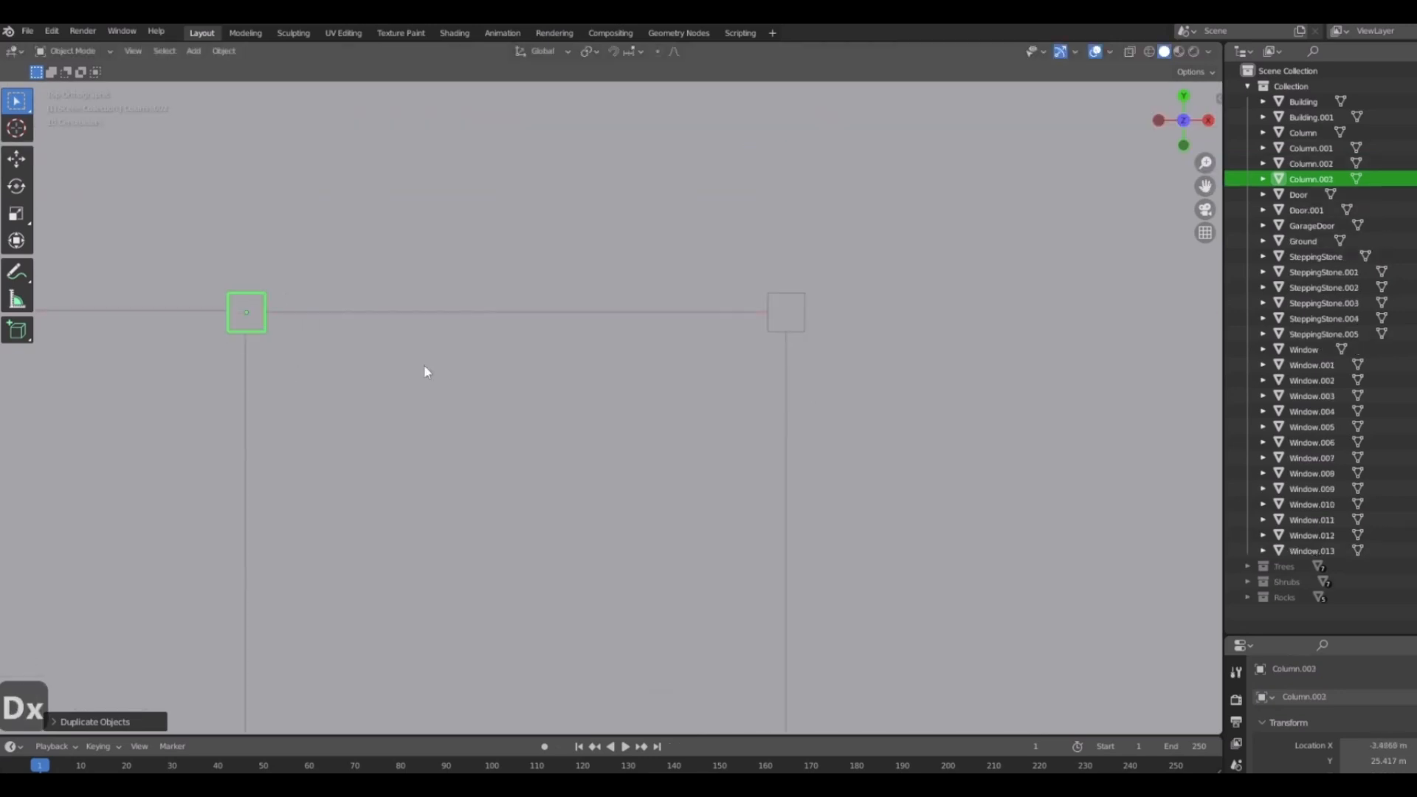
Duplicate the front column beside the lower building, place the copy over the taller facade and rotate it 90 degrees.
{"action": "middle_click_drag", "start_coordinate": [427, 369], "coordinate": [632, 326]}
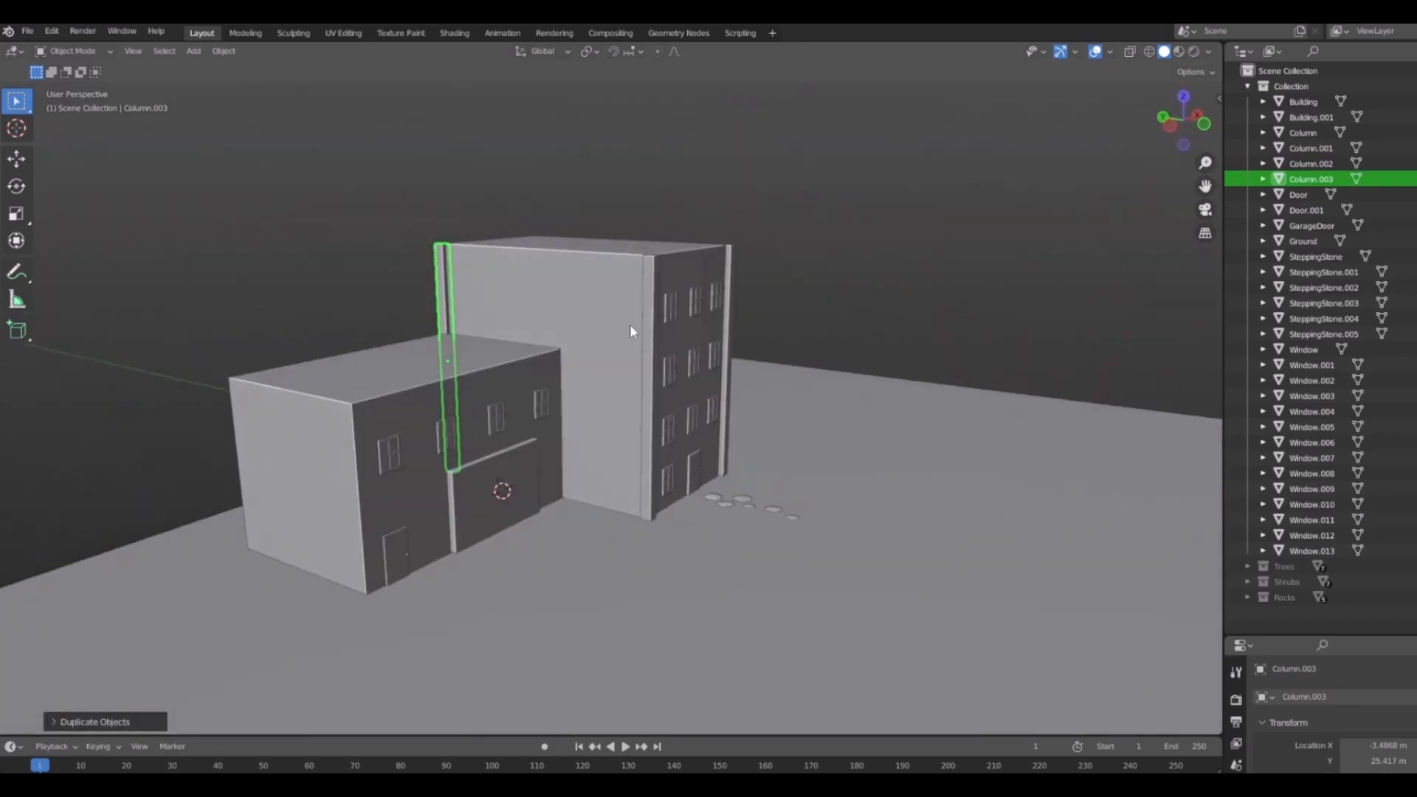
{"action": "left_click", "coordinate": [647, 369]}
{"action": "middle_click_drag", "start_coordinate": [740, 439], "coordinate": [758, 520]}
{"action": "key", "text": "KP_1"}
{"action": "middle_click_drag", "start_coordinate": [605, 472], "coordinate": [557, 522], "text": "shift"}
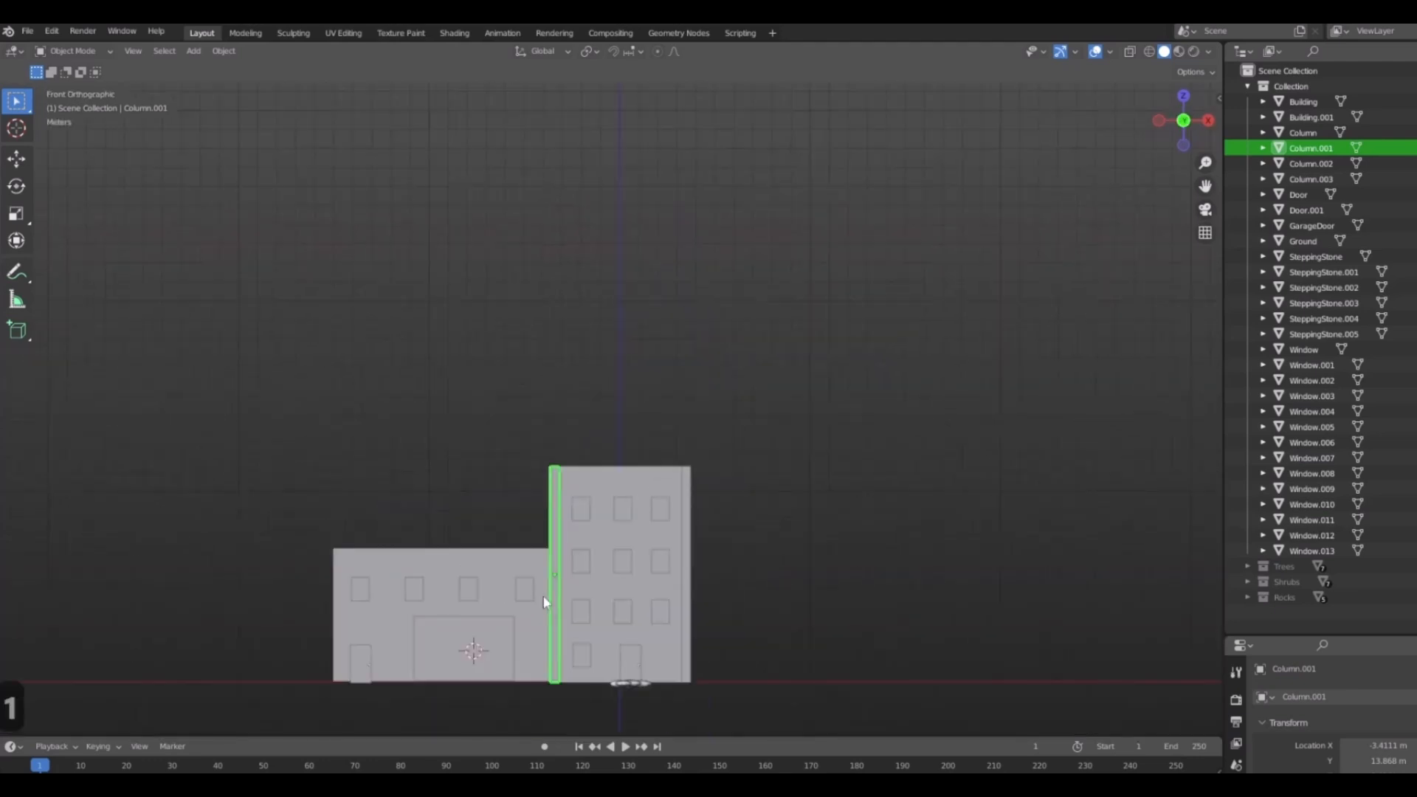
{"action": "key", "text": "shift+d"}
{"action": "left_click", "coordinate": [609, 485]}
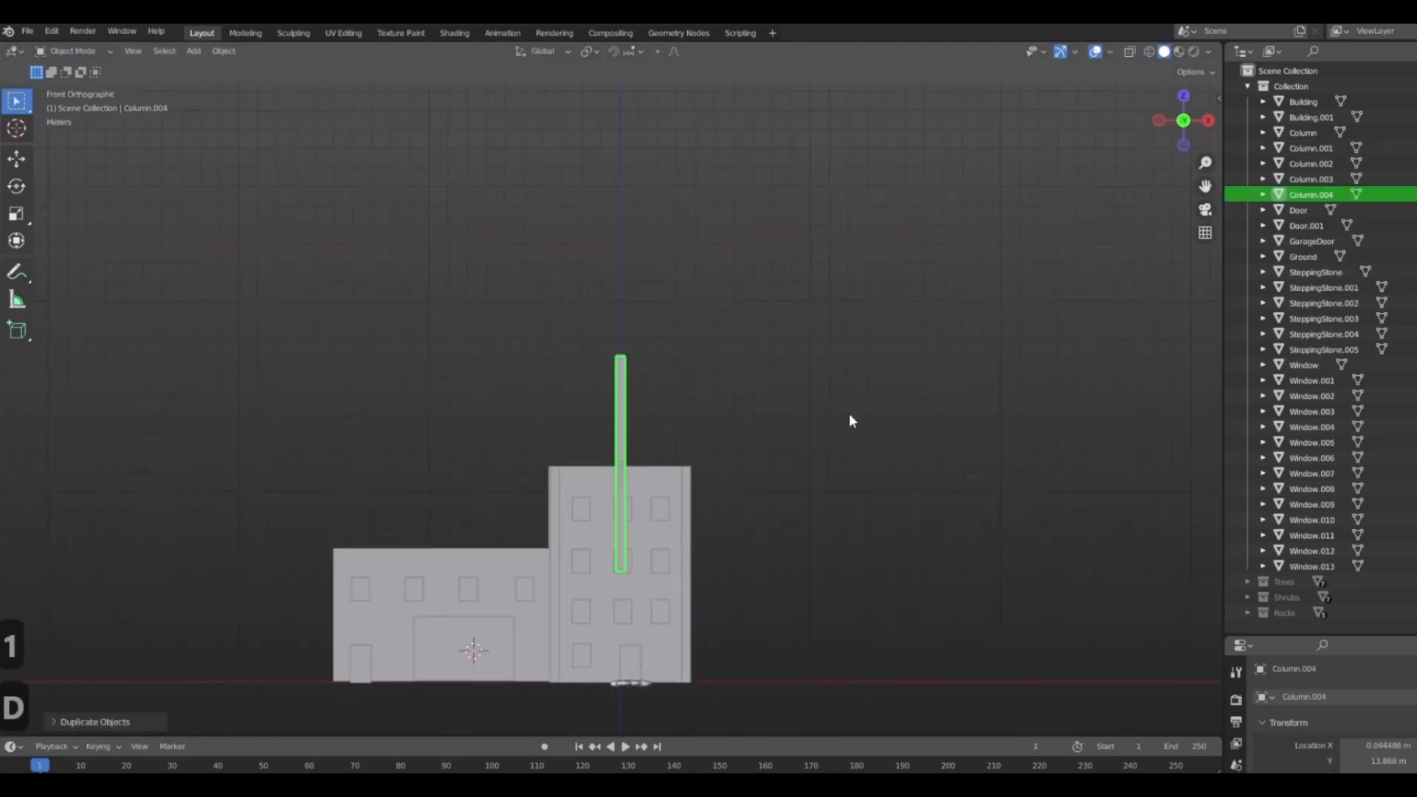
{"action": "type", "text": "r90"}
{"action": "left_click", "coordinate": [842, 378]}
Scale the horizontal beam along X to the taller building's width and centre it over the facade.
{"action": "scroll", "coordinate": [631, 494], "scroll_direction": "up", "scroll_amount": 5}
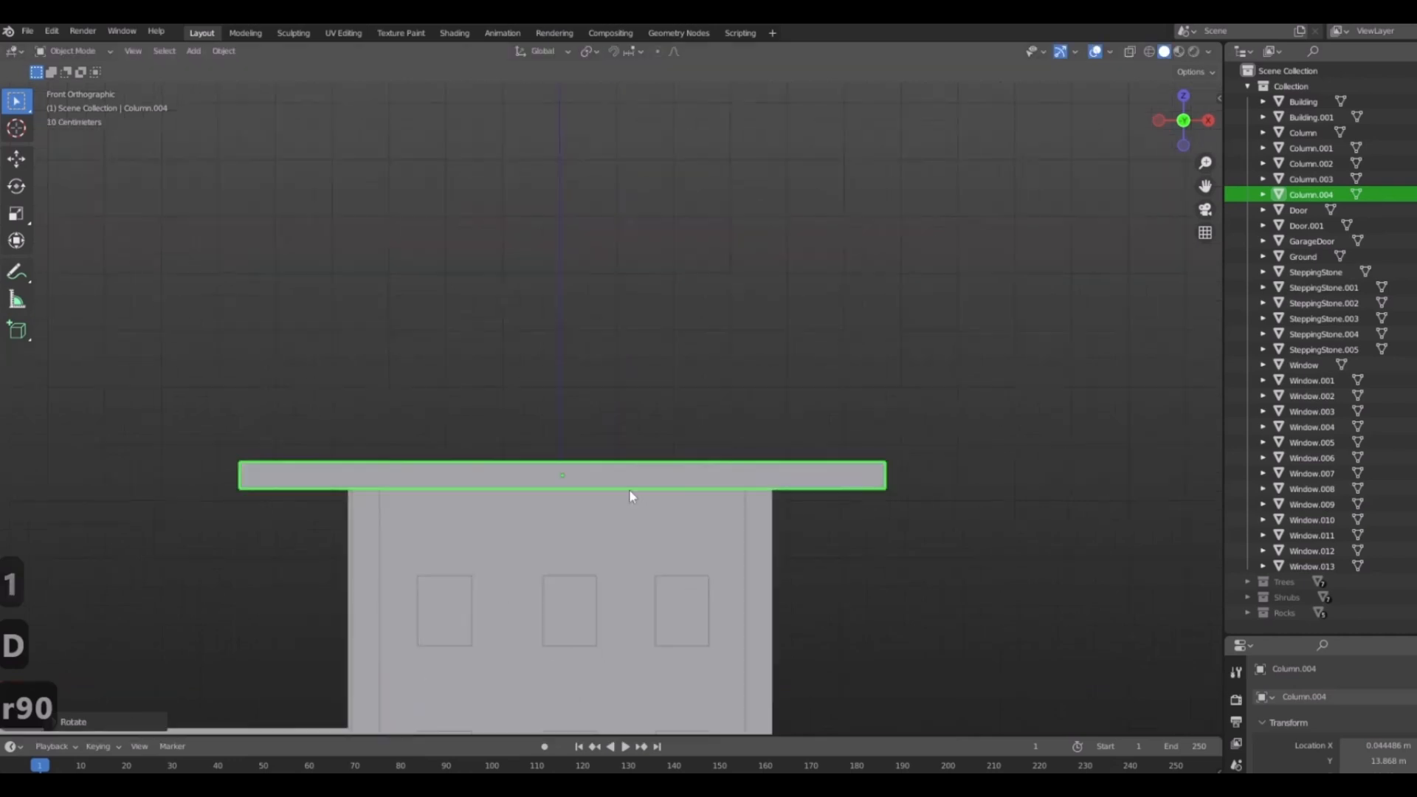
{"action": "key", "text": "s"}
{"action": "key", "text": "x"}
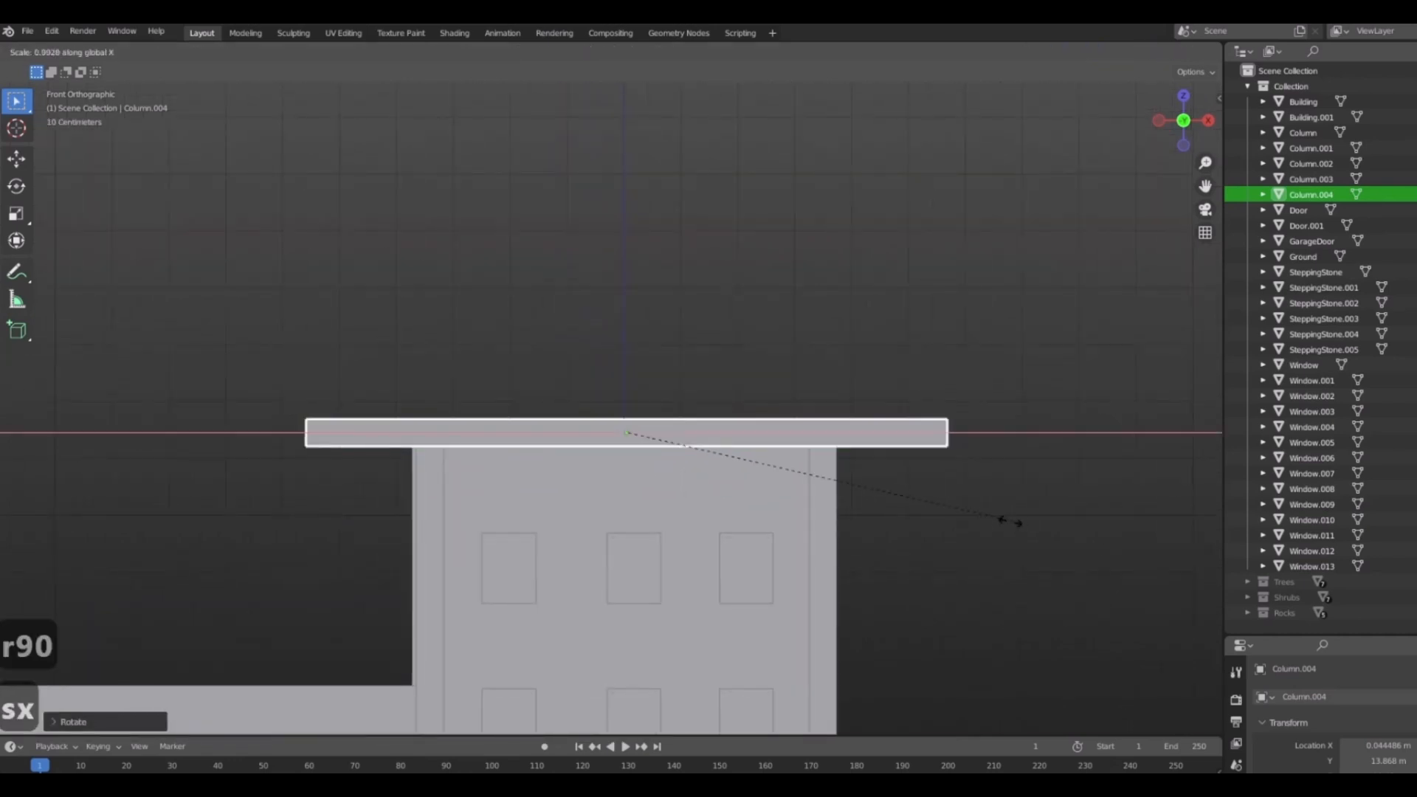
{"action": "left_click", "coordinate": [878, 499]}
{"action": "scroll", "coordinate": [714, 465], "scroll_direction": "up", "scroll_amount": 10}
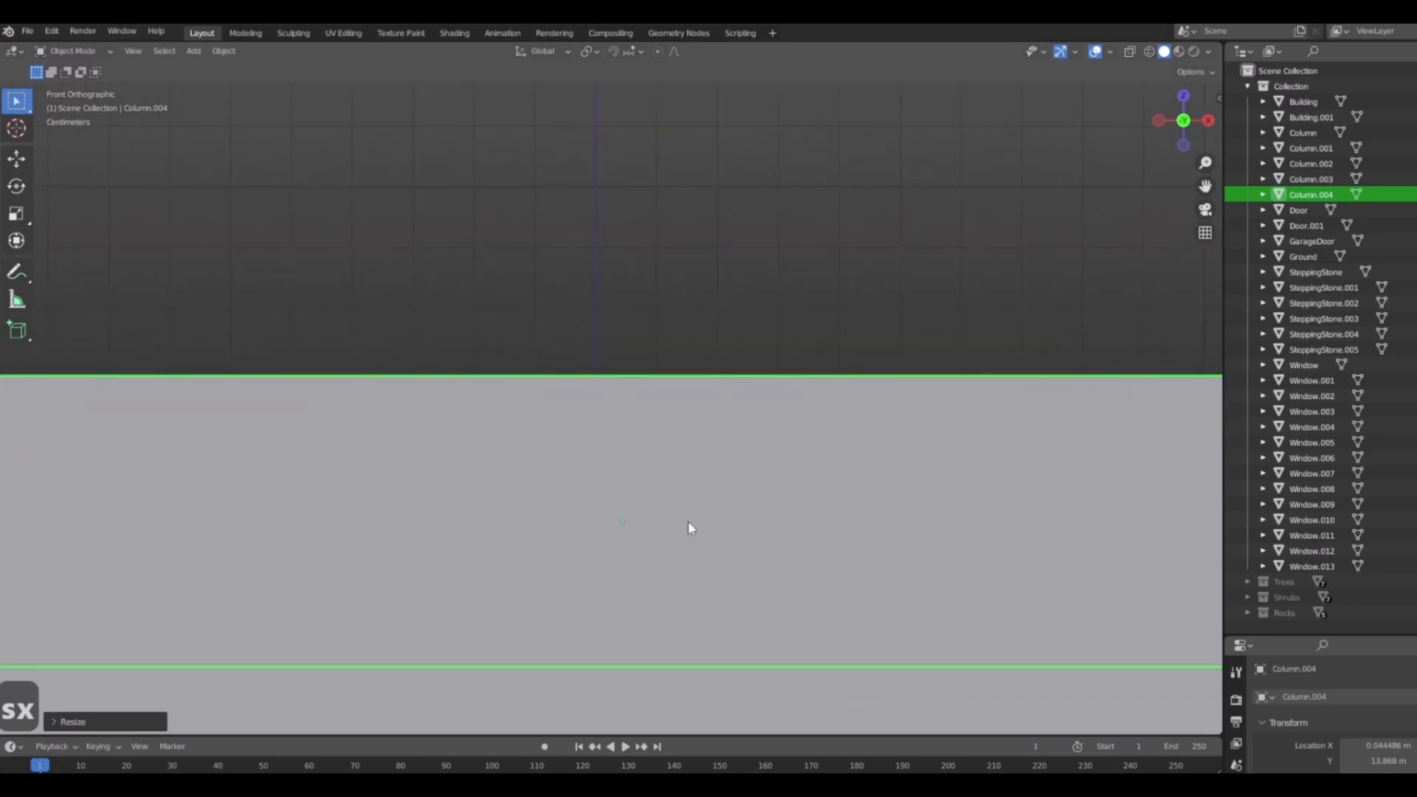
{"action": "key", "text": "g"}
{"action": "left_click", "coordinate": [653, 508]}
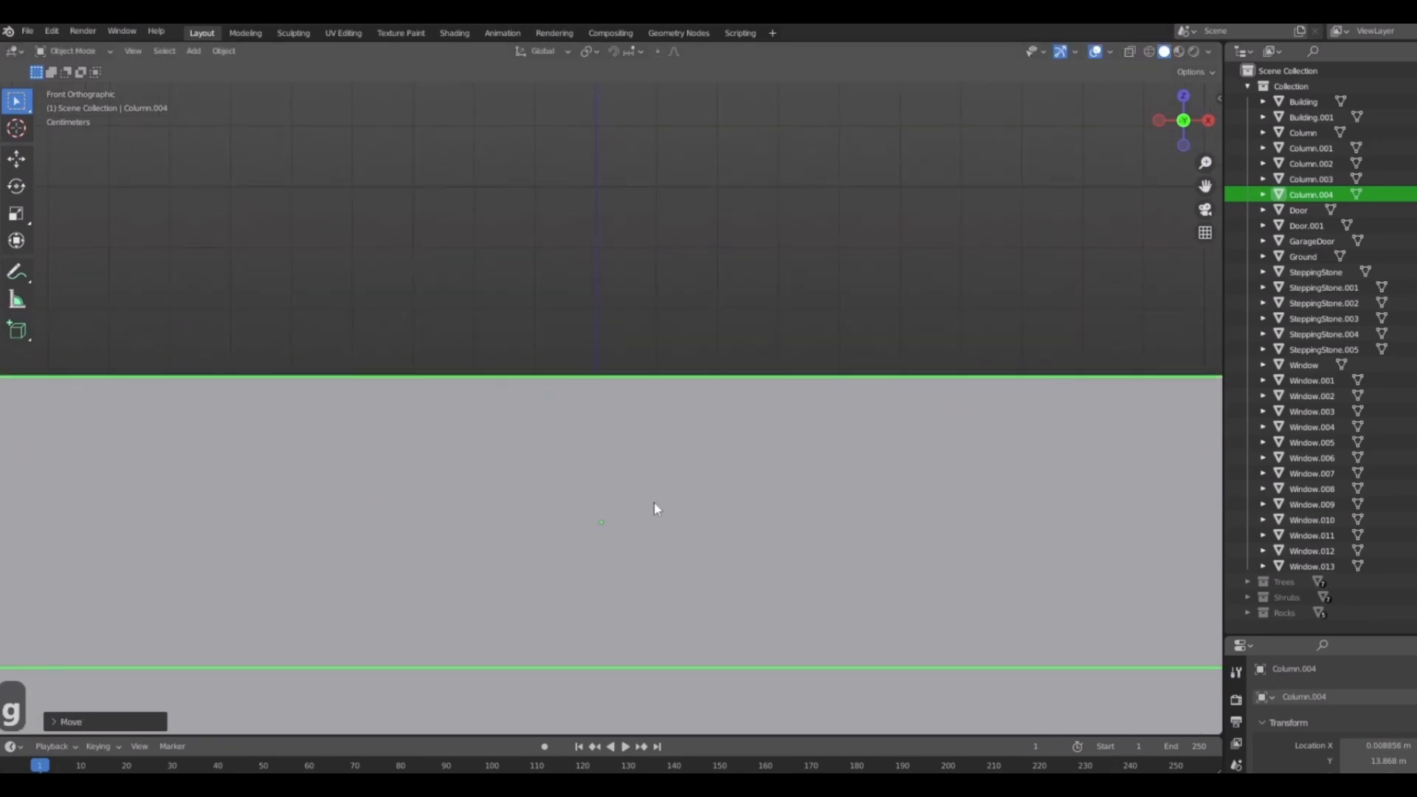
Raise the front roof beam about 0.1 m along Z at the taller building's top edge.
{"action": "scroll", "coordinate": [733, 498], "scroll_direction": "down", "scroll_amount": 15}
{"action": "middle_click_drag", "start_coordinate": [803, 392], "coordinate": [646, 457]}
{"action": "scroll", "coordinate": [664, 451], "scroll_direction": "up", "scroll_amount": 3}
{"action": "left_click", "coordinate": [1000, 353]}
{"action": "left_click", "coordinate": [781, 443]}
{"action": "scroll", "coordinate": [801, 435], "scroll_direction": "up", "scroll_amount": 3}
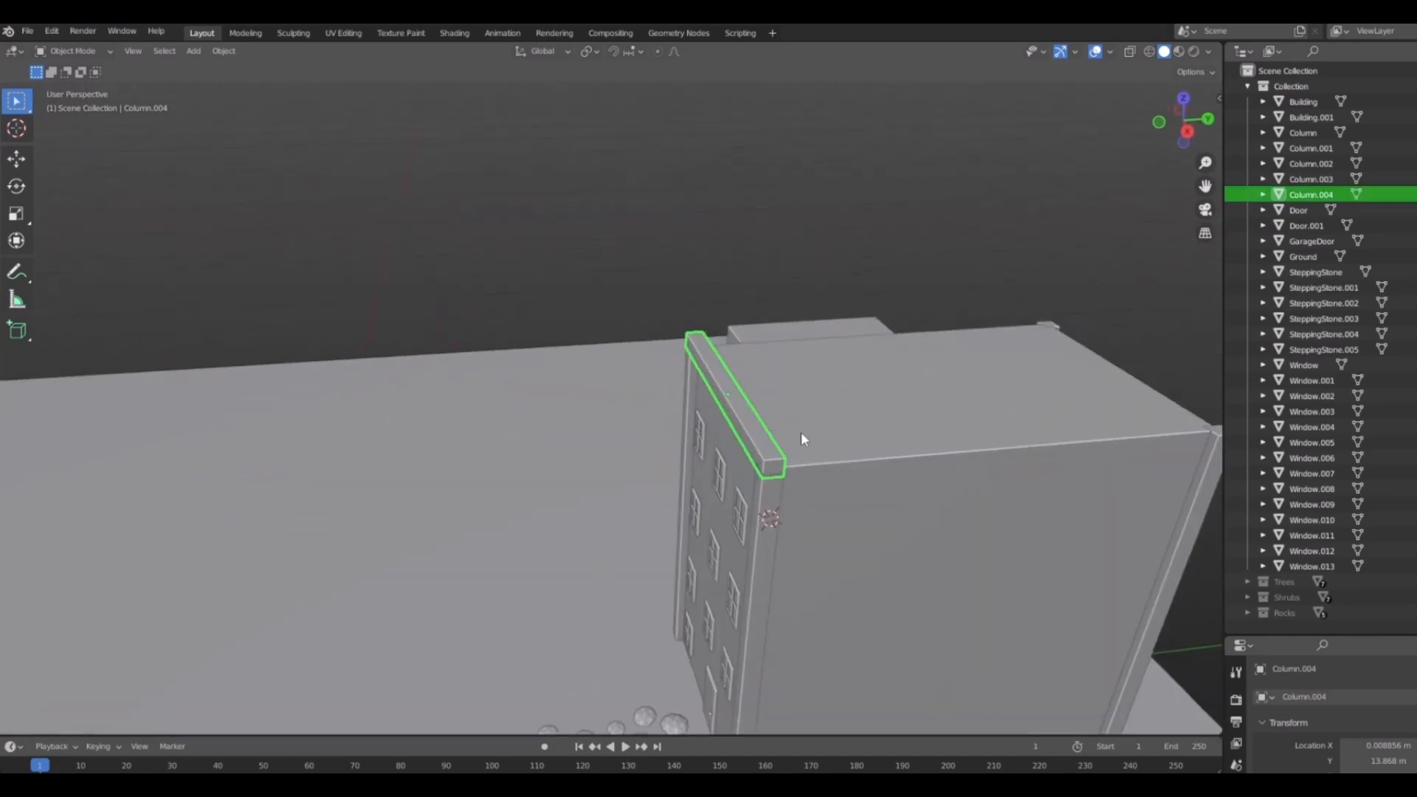
{"action": "scroll", "coordinate": [803, 439], "scroll_direction": "up", "scroll_amount": 2}
{"action": "key", "text": "g"}
{"action": "key", "text": "z"}
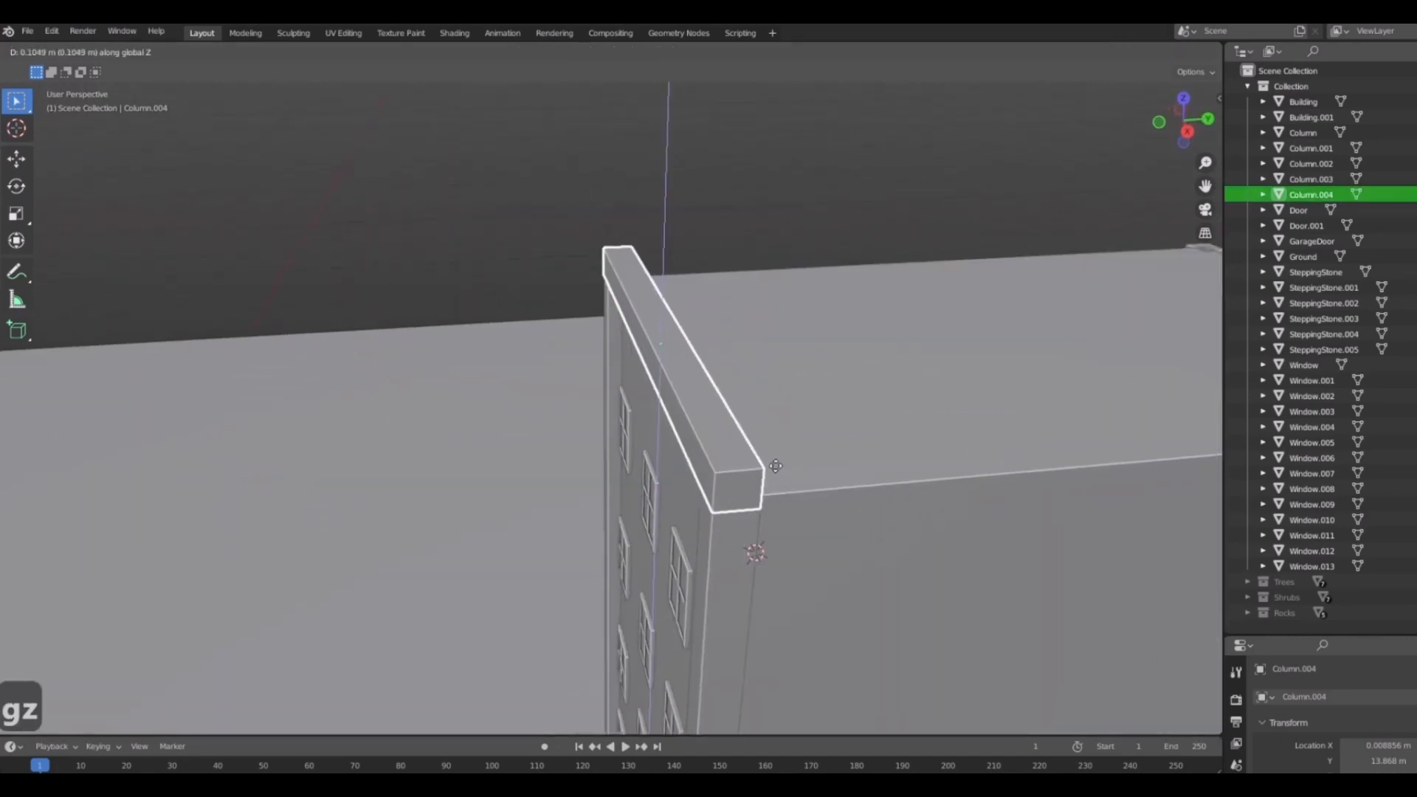
{"action": "left_click", "coordinate": [776, 465]}
Duplicate the front roof beam about 11.5 m along Y onto the taller building's rear roof edge.
{"action": "scroll", "coordinate": [578, 391], "scroll_direction": "down", "scroll_amount": 8}
{"action": "middle_click_drag", "start_coordinate": [578, 391], "coordinate": [620, 512]}
{"action": "key", "text": "shift+d"}
{"action": "key", "text": "y"}
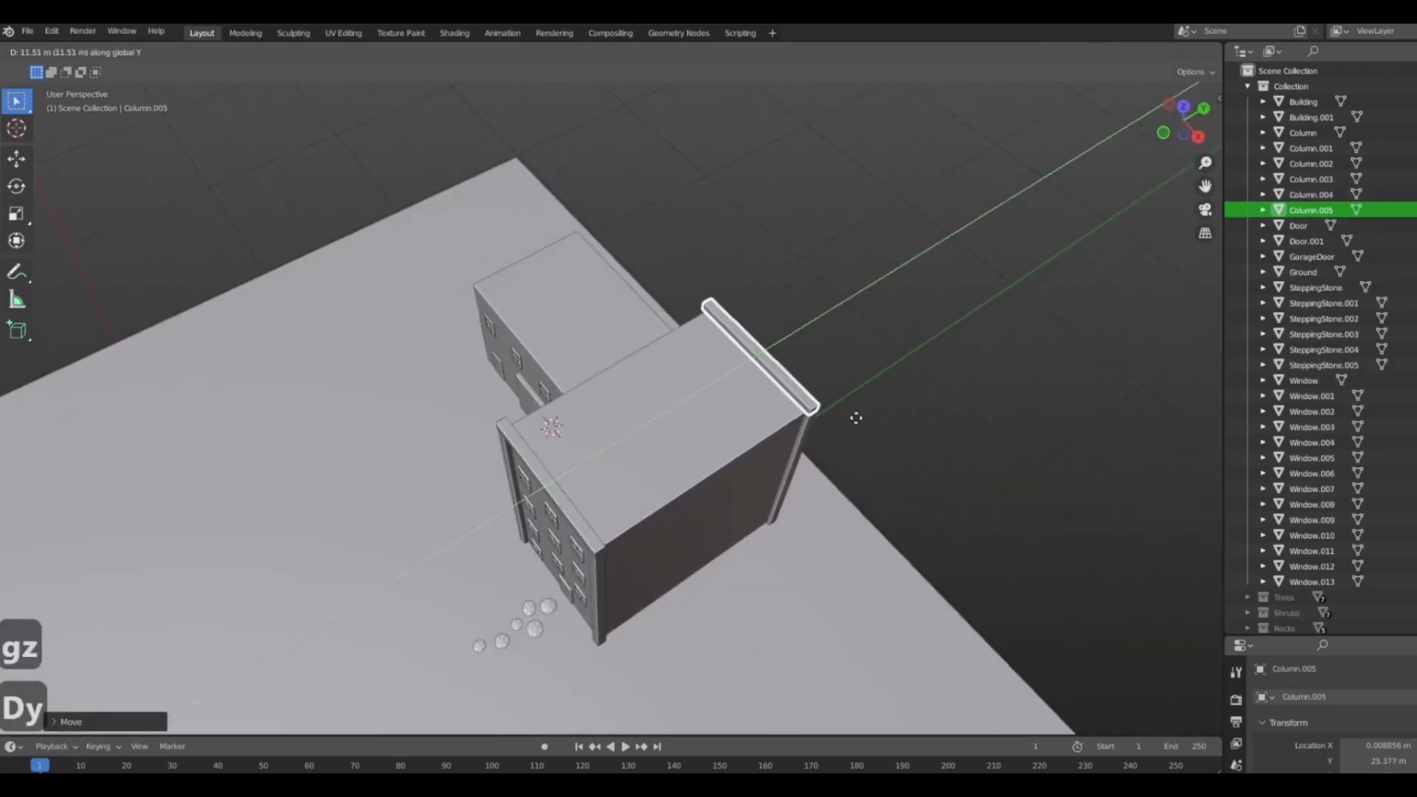
{"action": "left_click", "coordinate": [856, 417]}
{"action": "middle_click_drag", "start_coordinate": [639, 437], "coordinate": [759, 424]}
Select the taller building's front column farthest from the lower building and show it in the right orthographic view.
{"action": "left_click", "coordinate": [585, 495]}
{"action": "middle_click_drag", "start_coordinate": [584, 494], "coordinate": [622, 532]}
{"action": "key", "text": "3"}
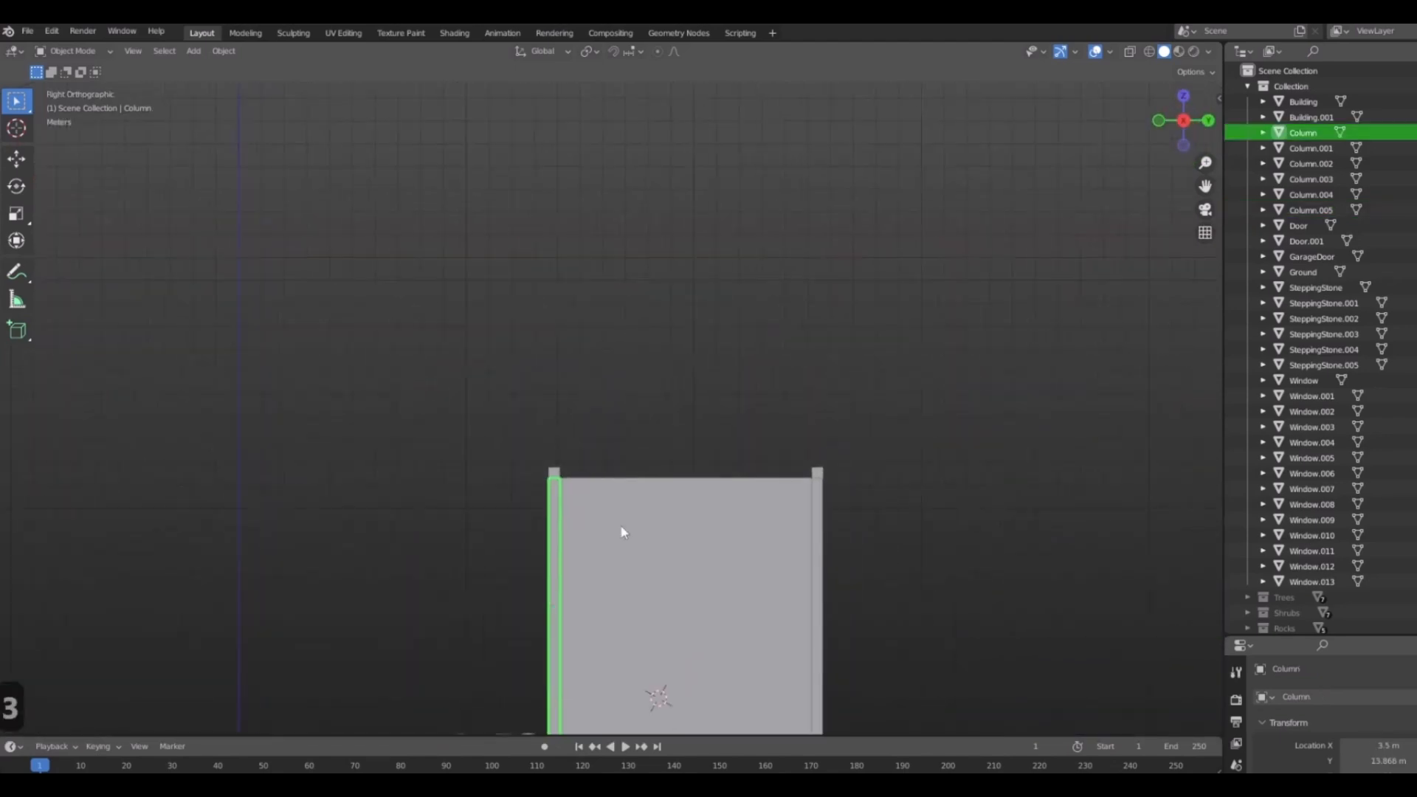
Duplicate the tall building's corner column and place the copy midway along the side wall, overlapping the roof edge.
{"action": "key", "text": "shift+d"}
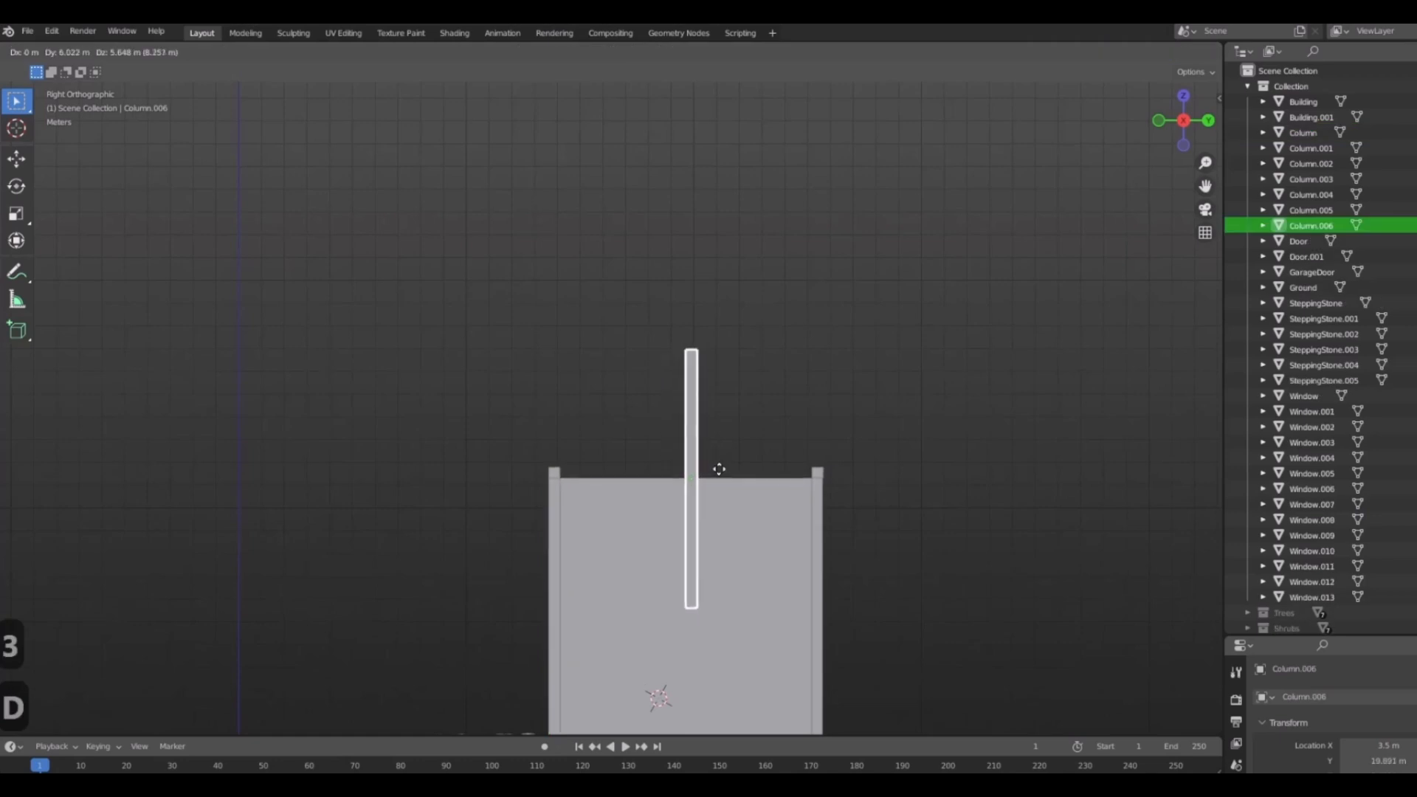
{"action": "left_click", "coordinate": [719, 469]}
{"action": "scroll", "coordinate": [807, 481], "scroll_direction": "down", "scroll_amount": 3}
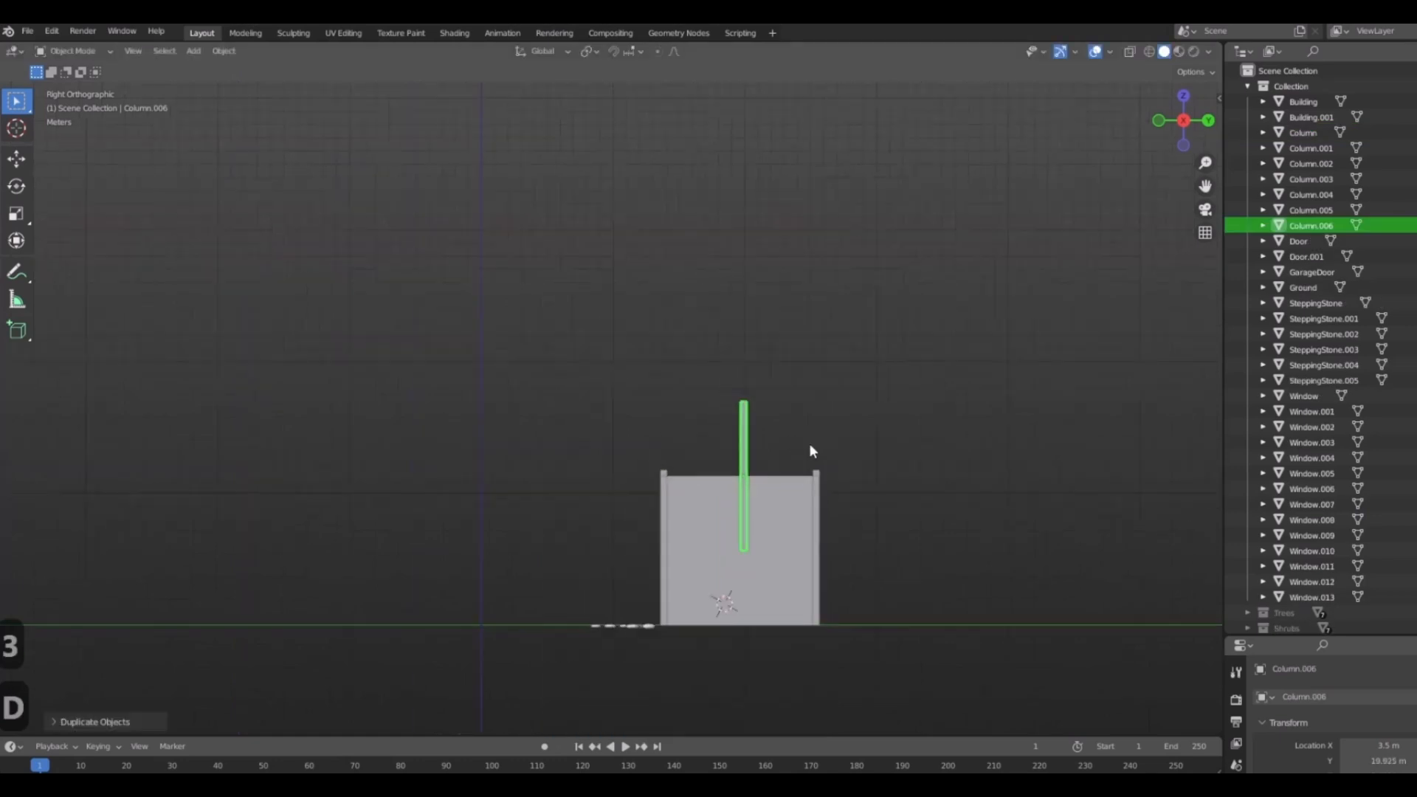
Rotate the duplicated column 90° in the right view so it lies horizontally along the roof edge.
{"action": "middle_click_drag", "start_coordinate": [801, 447], "coordinate": [723, 467], "text": "shift"}
{"action": "scroll", "coordinate": [706, 476], "scroll_direction": "up", "scroll_amount": 3}
{"action": "scroll", "coordinate": [642, 442], "scroll_direction": "up", "scroll_amount": 4}
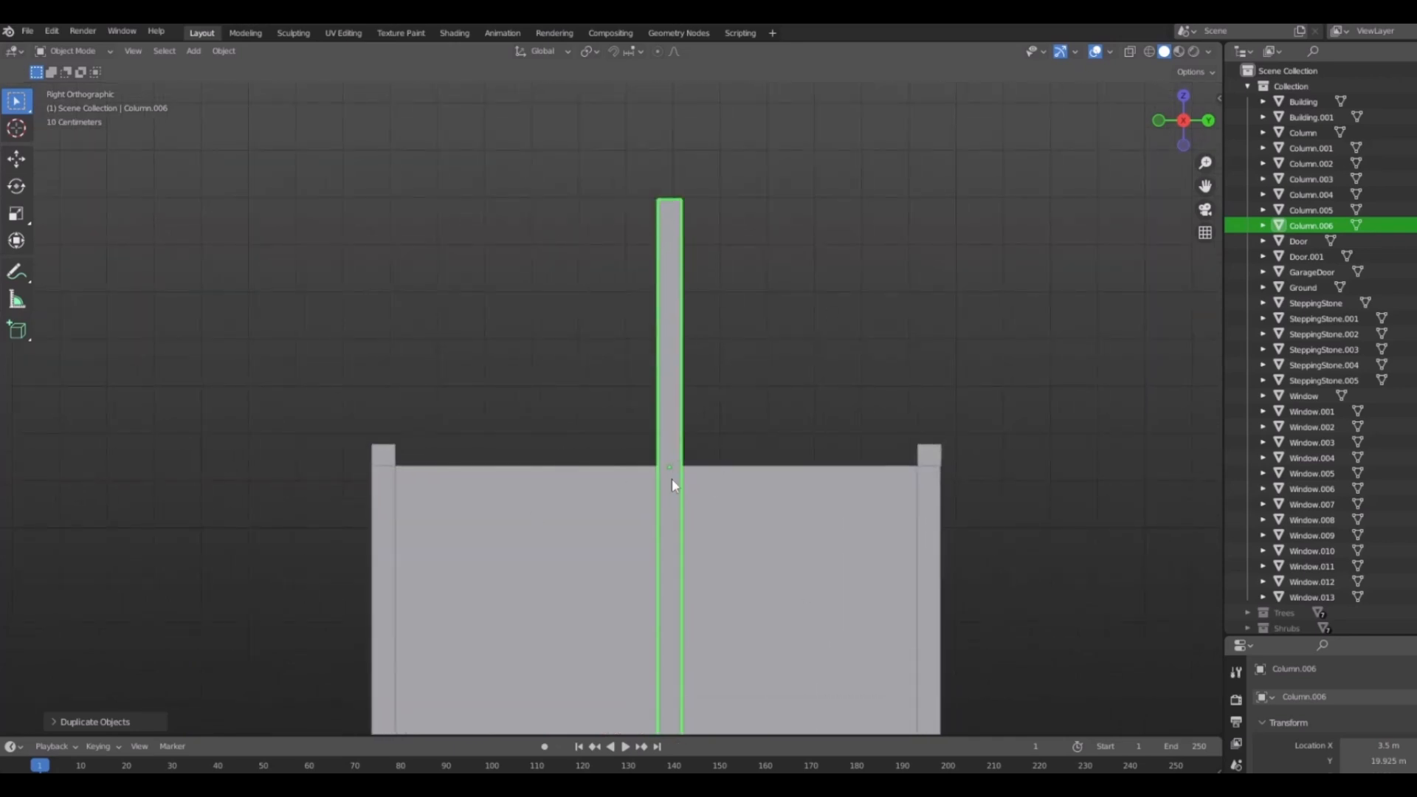
{"action": "scroll", "coordinate": [671, 479], "scroll_direction": "up", "scroll_amount": 5}
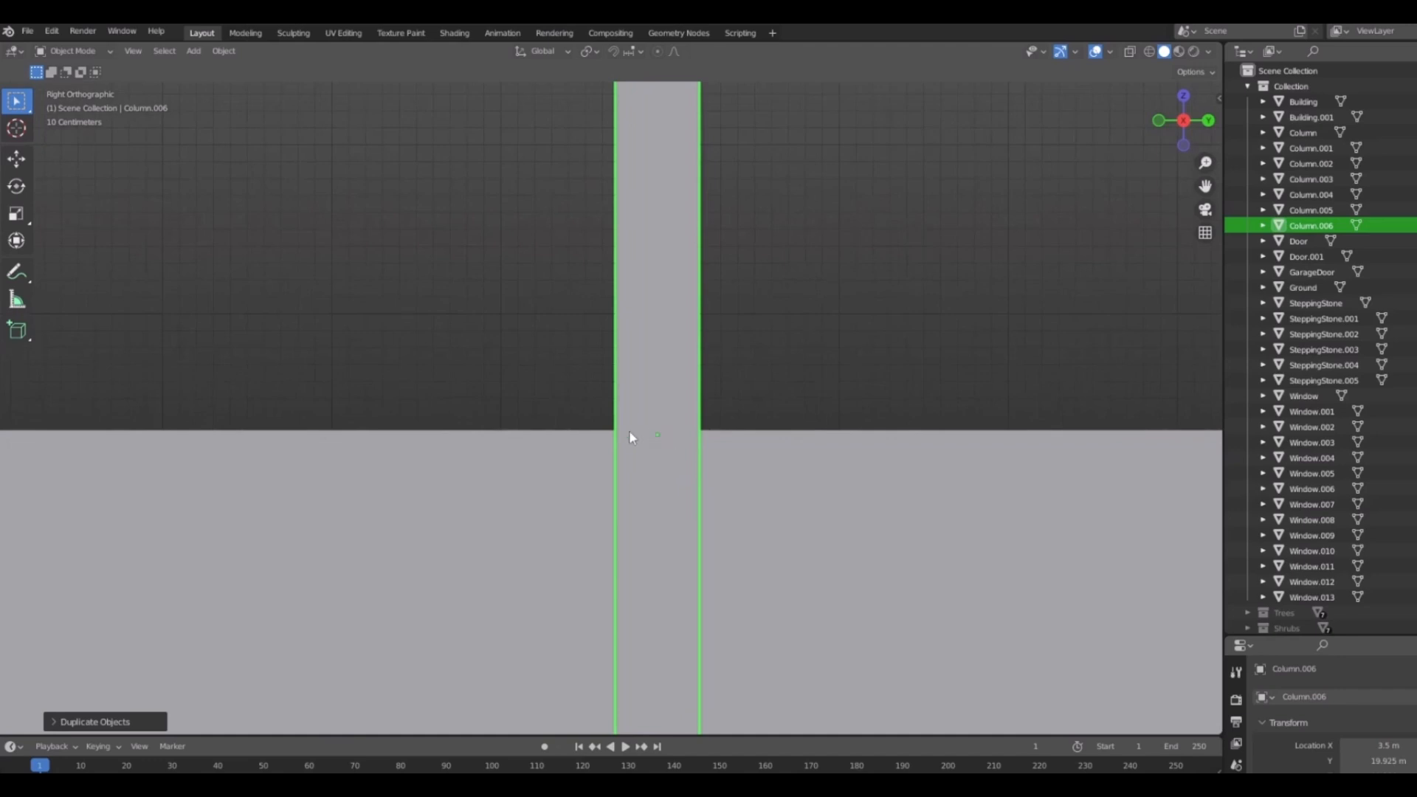
{"action": "scroll", "coordinate": [740, 450], "scroll_direction": "down", "scroll_amount": 4}
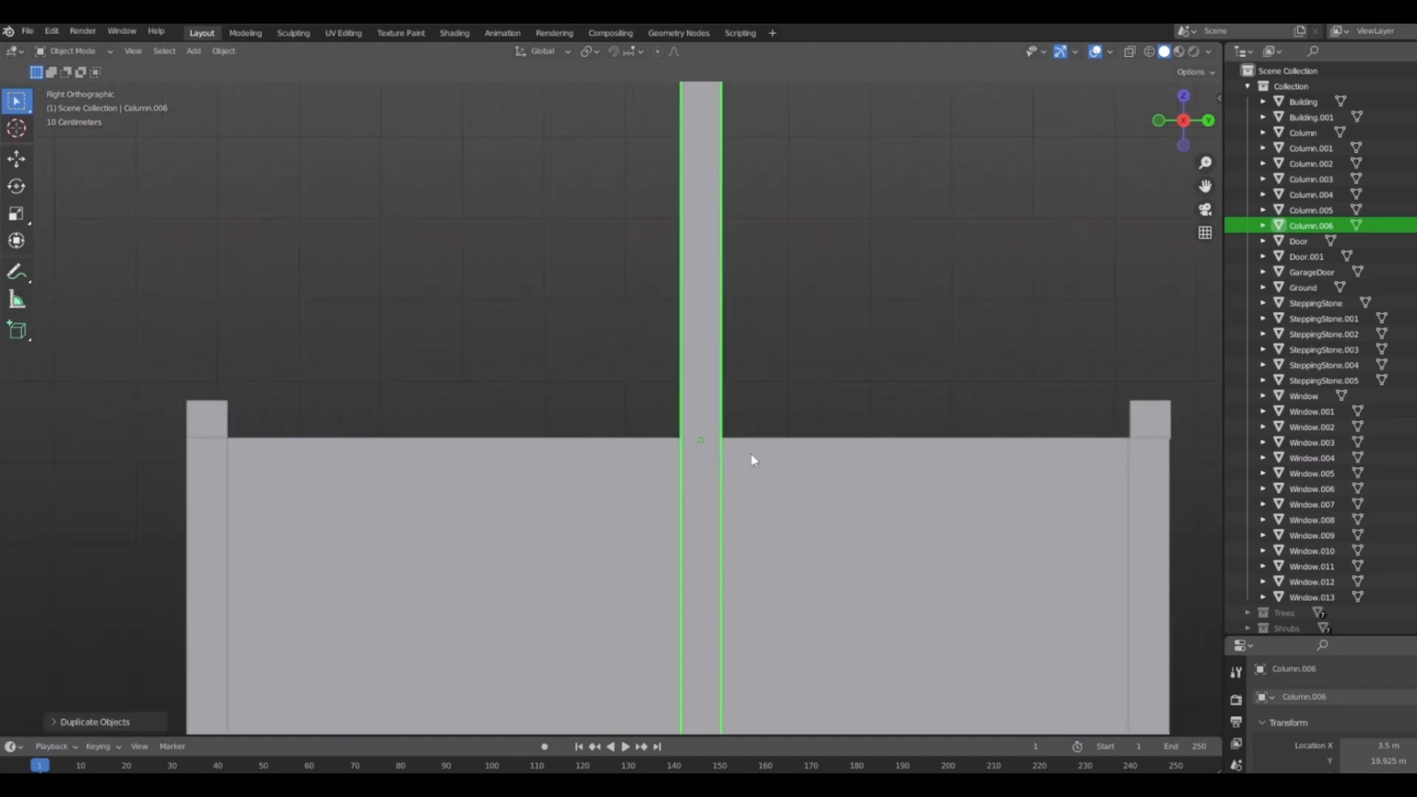
{"action": "scroll", "coordinate": [720, 457], "scroll_direction": "up", "scroll_amount": 2}
{"action": "scroll", "coordinate": [753, 399], "scroll_direction": "down", "scroll_amount": 4}
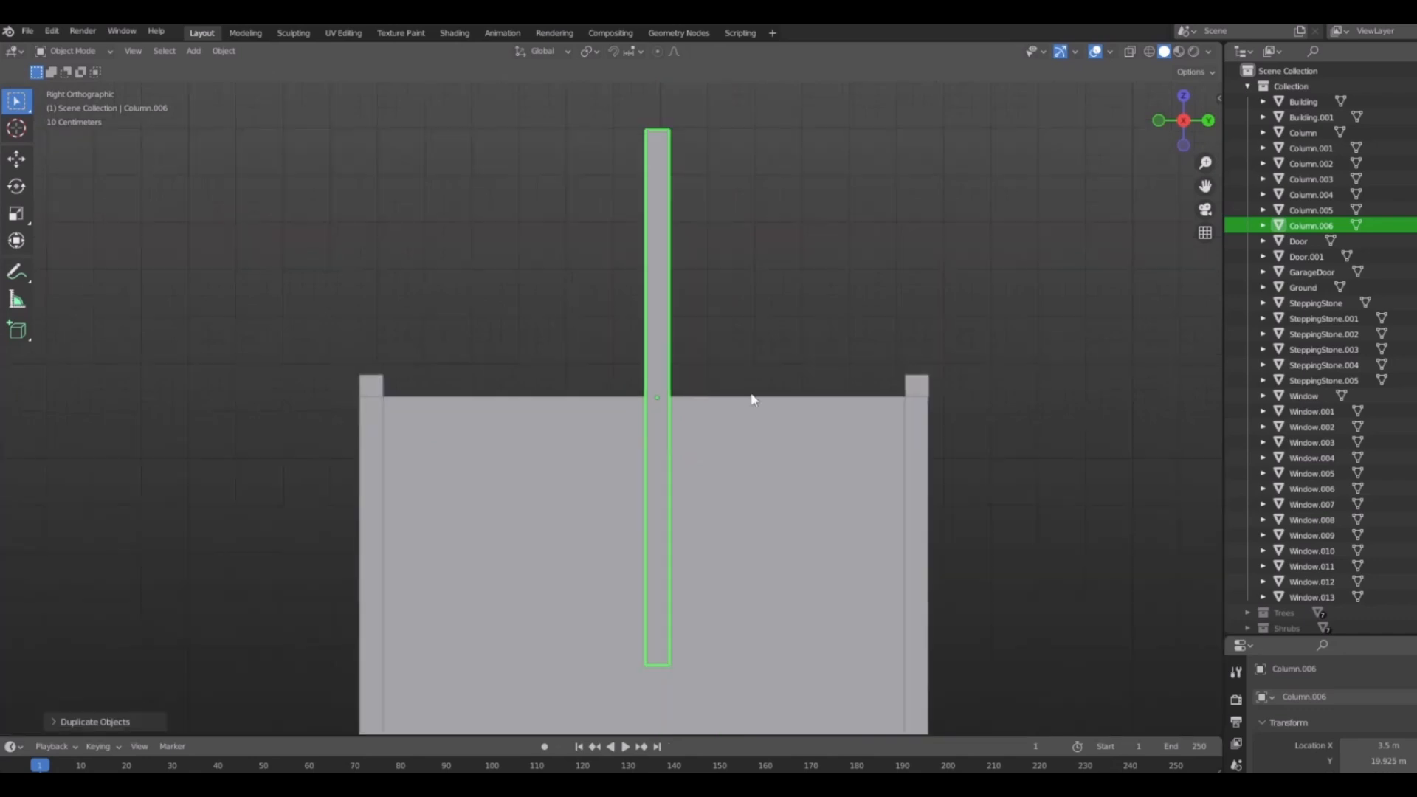
{"action": "scroll", "coordinate": [692, 383], "scroll_direction": "up", "scroll_amount": 2, "text": "shift"}
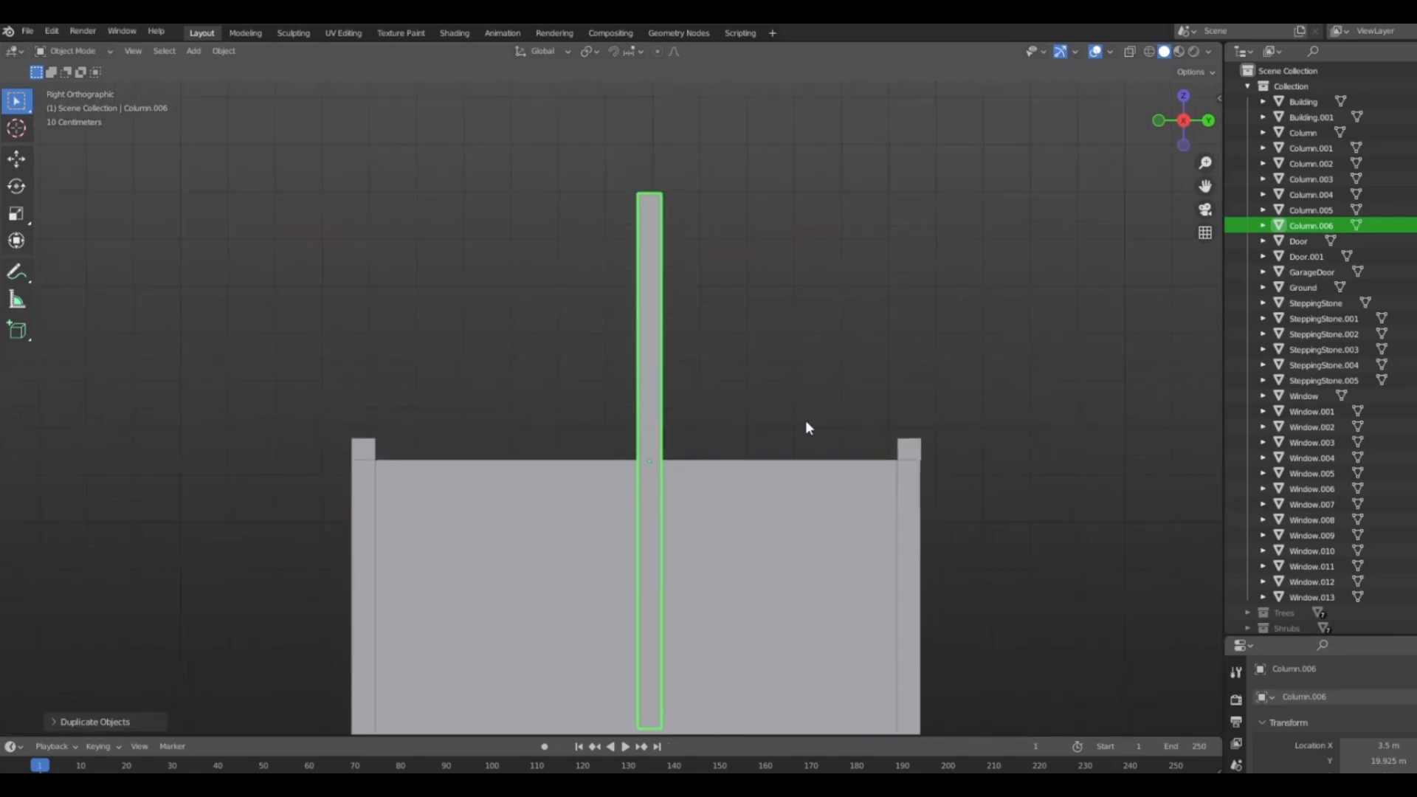
{"action": "key", "text": "r"}
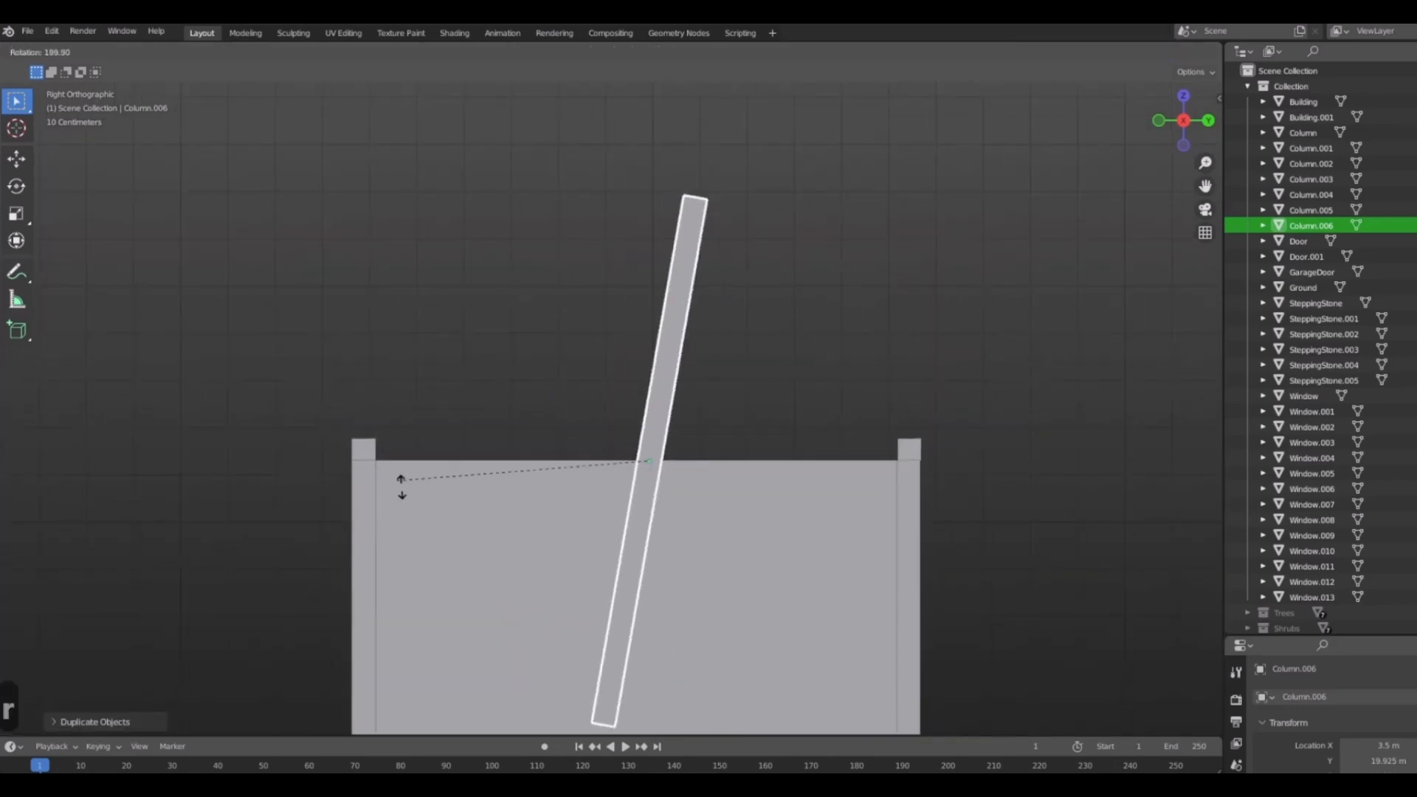
{"action": "right_click", "coordinate": [817, 530]}
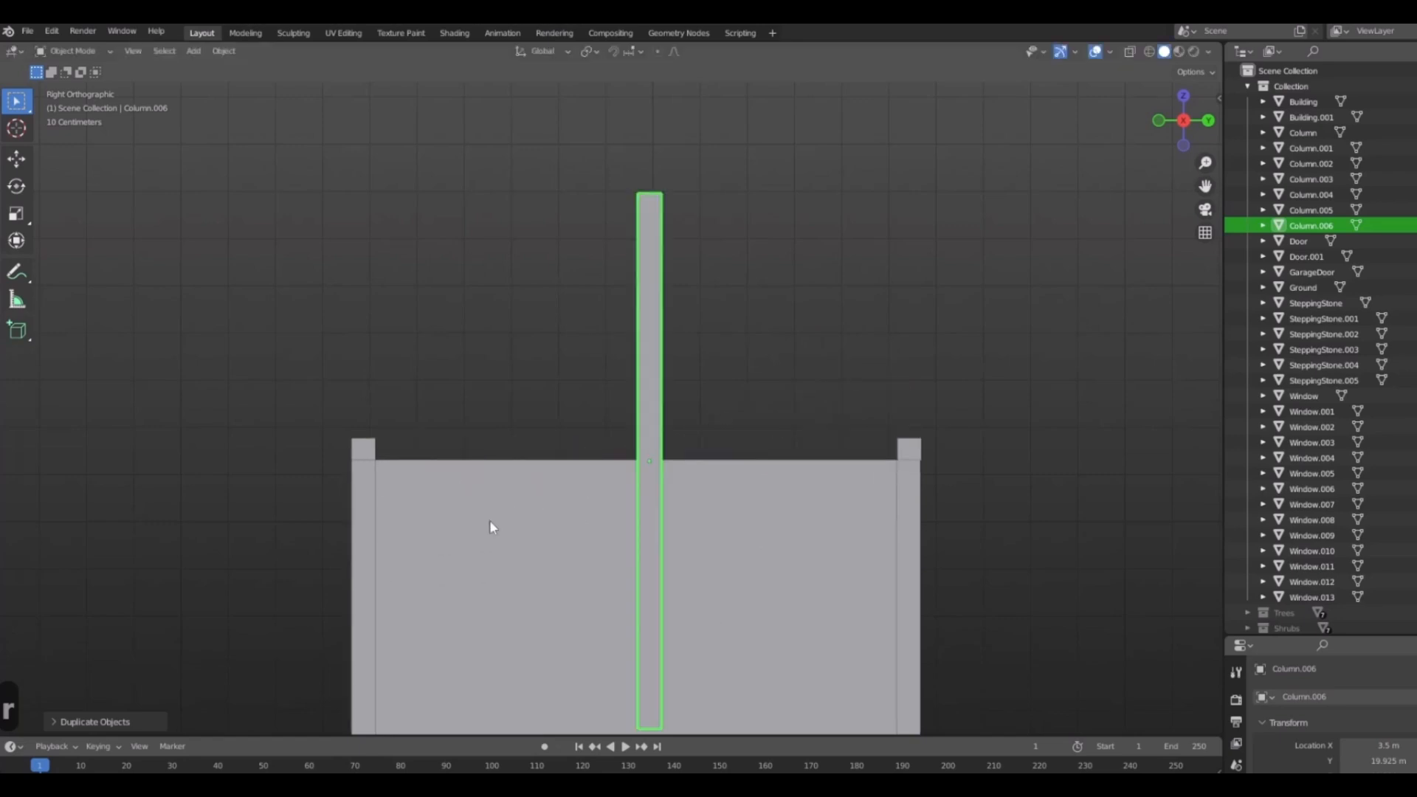
{"action": "type", "text": "r90"}
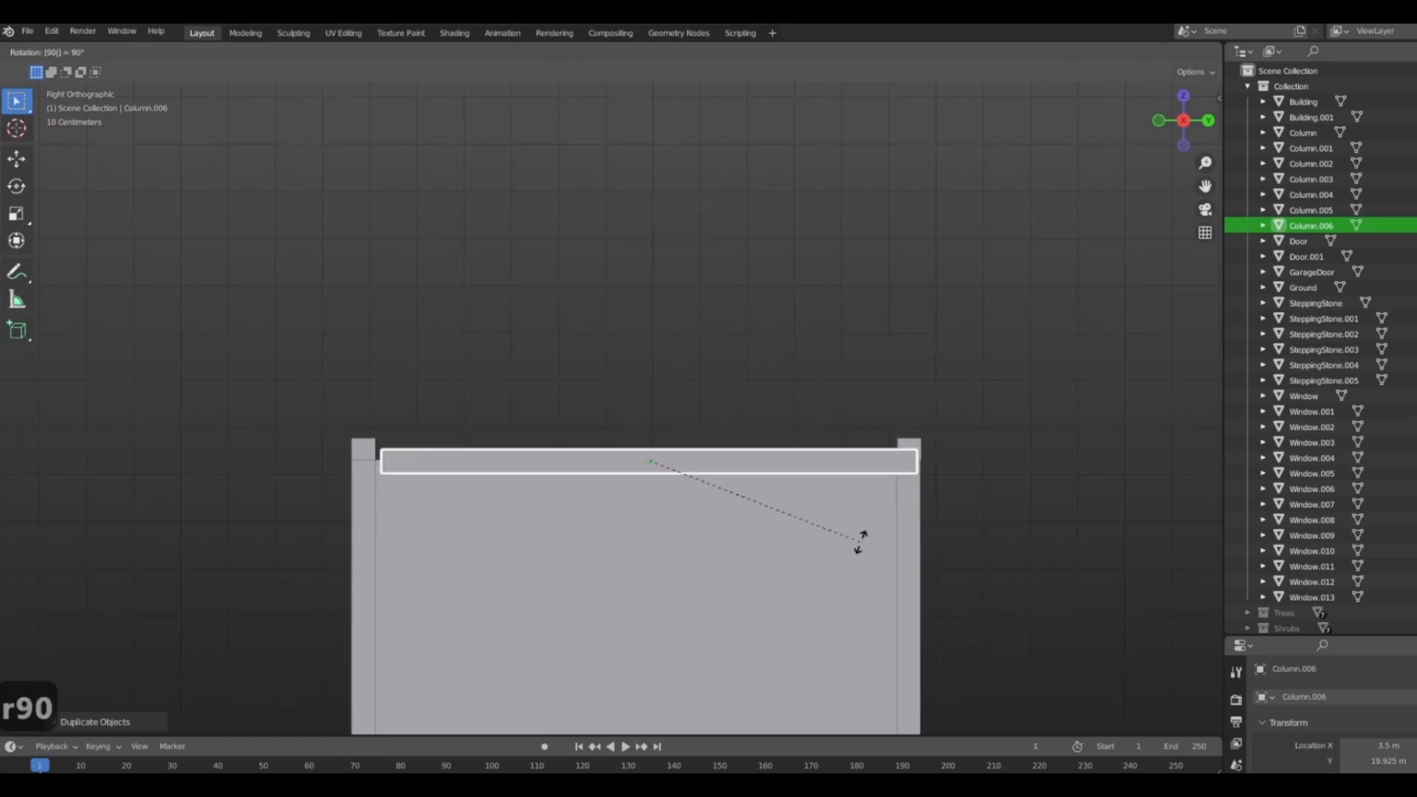
{"action": "left_click", "coordinate": [860, 542]}
Move the horizontal beam onto the roof edge and scale it about 1.06 along Y to span both corner columns.
{"action": "scroll", "coordinate": [463, 457], "scroll_direction": "up", "scroll_amount": 2}
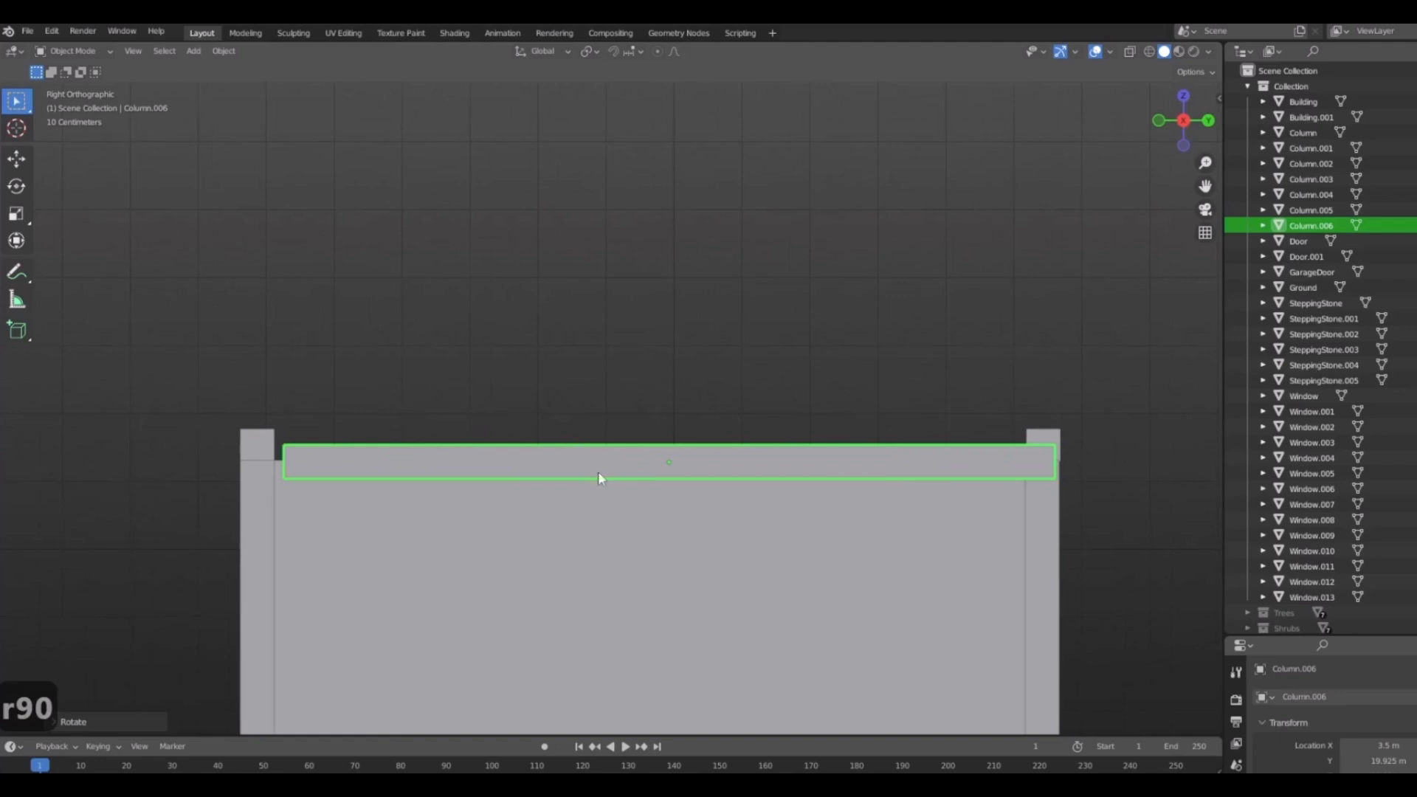
{"action": "key", "text": "g"}
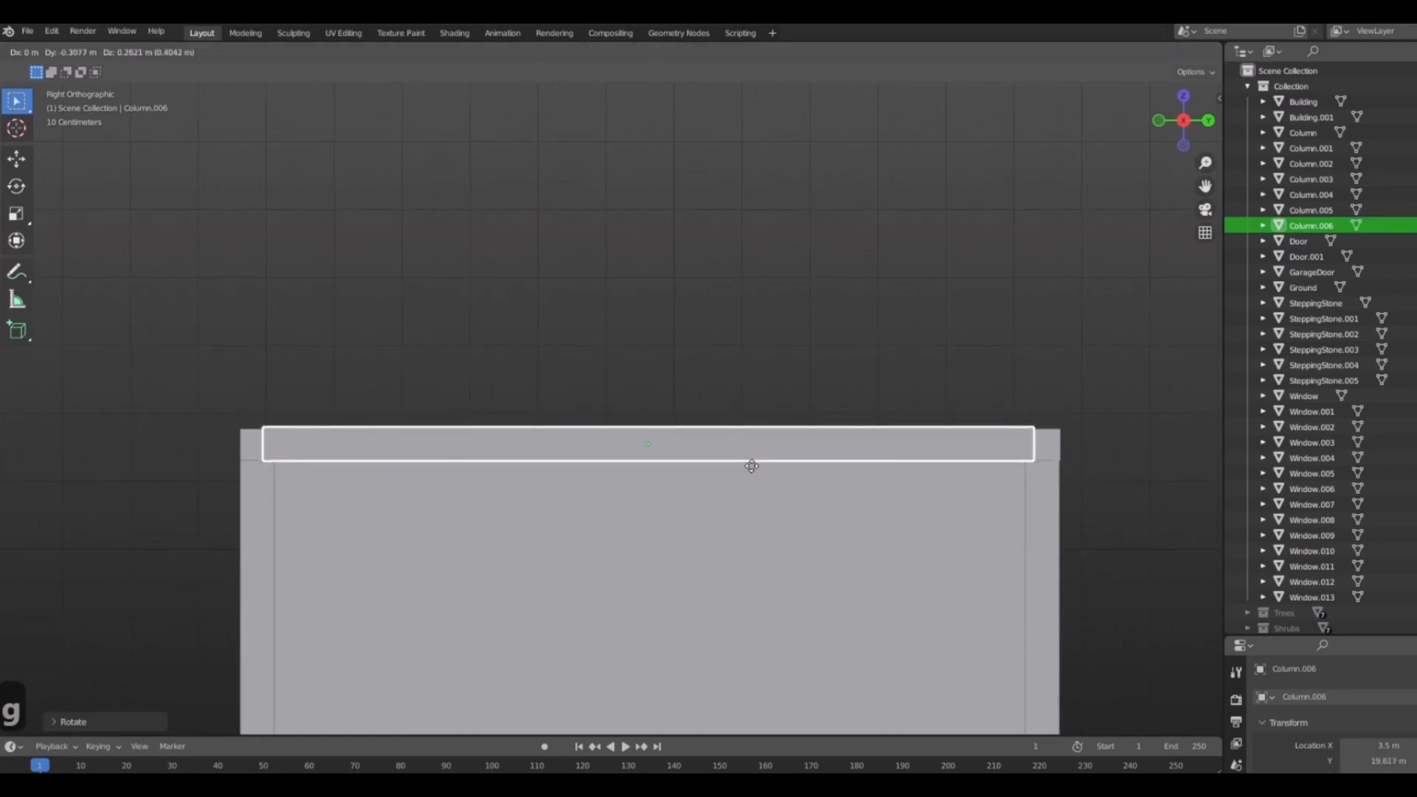
{"action": "left_click", "coordinate": [750, 465]}
{"action": "key", "text": "s"}
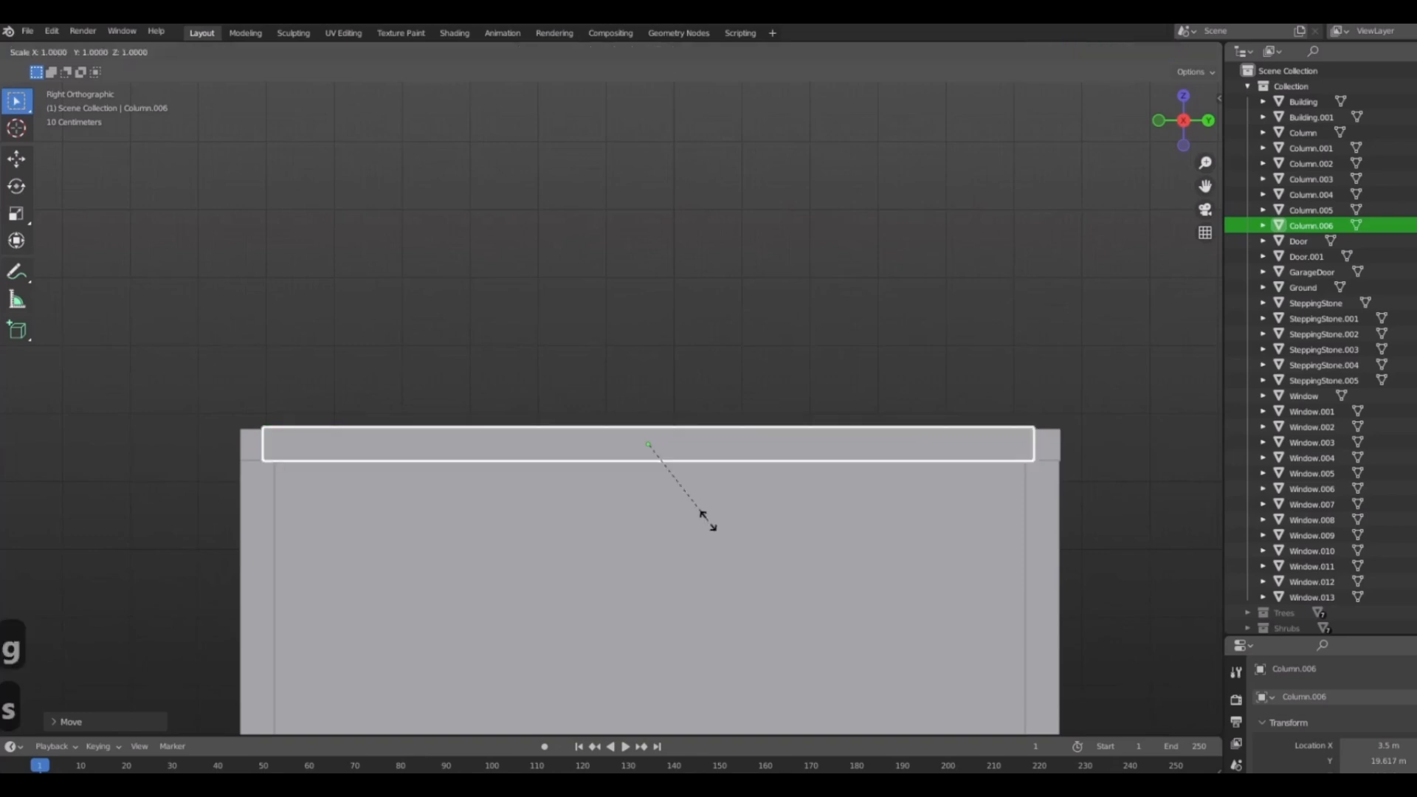
{"action": "key", "text": "y"}
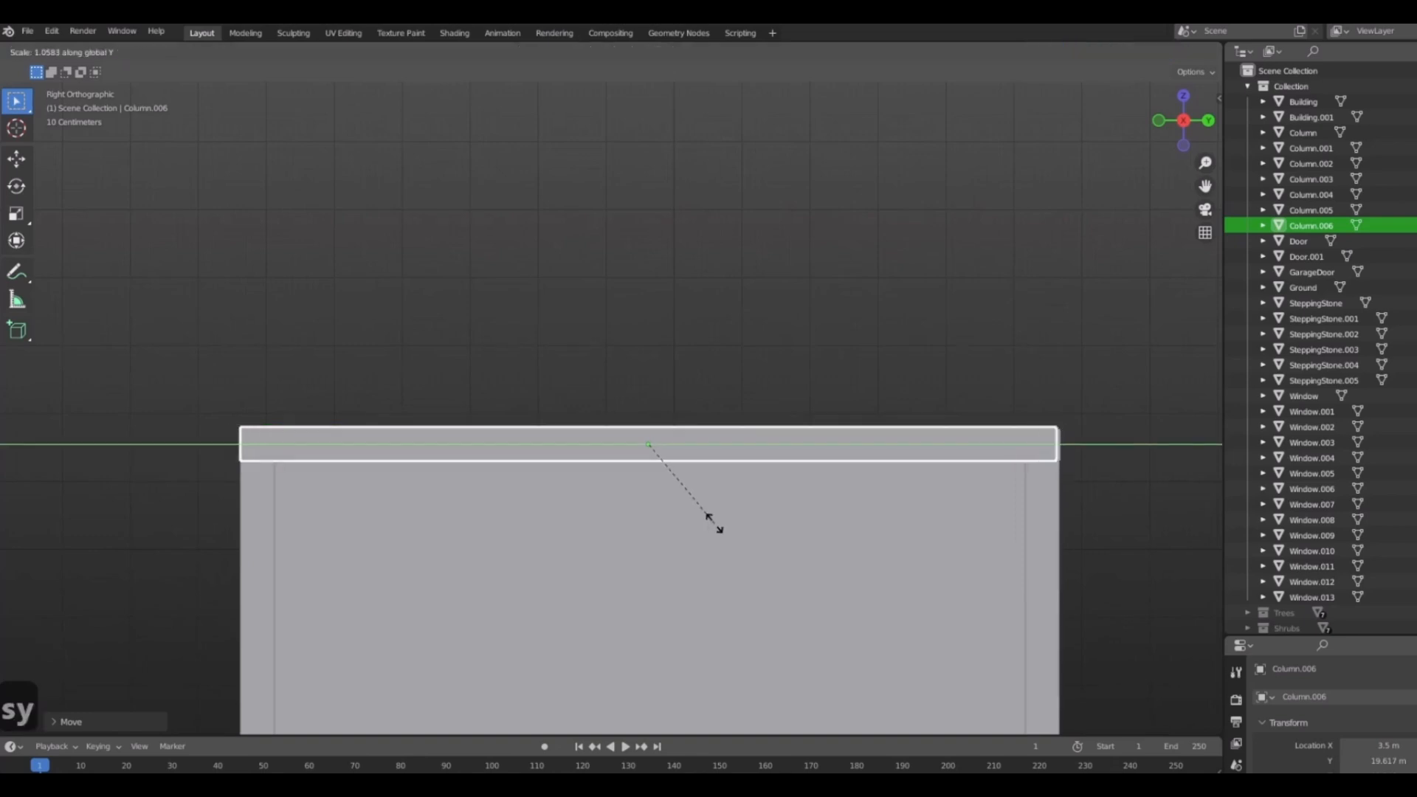
{"action": "left_click", "coordinate": [713, 524]}
Duplicate the side roof beam along X to the opposite roof edge, at about X -3.45 m, and deselect it.
{"action": "middle_click_drag", "start_coordinate": [480, 479], "coordinate": [571, 513]}
{"action": "left_click", "coordinate": [732, 518]}
{"action": "middle_click_drag", "start_coordinate": [660, 516], "coordinate": [750, 530]}
{"action": "key", "text": "shift+d"}
{"action": "key", "text": "x"}
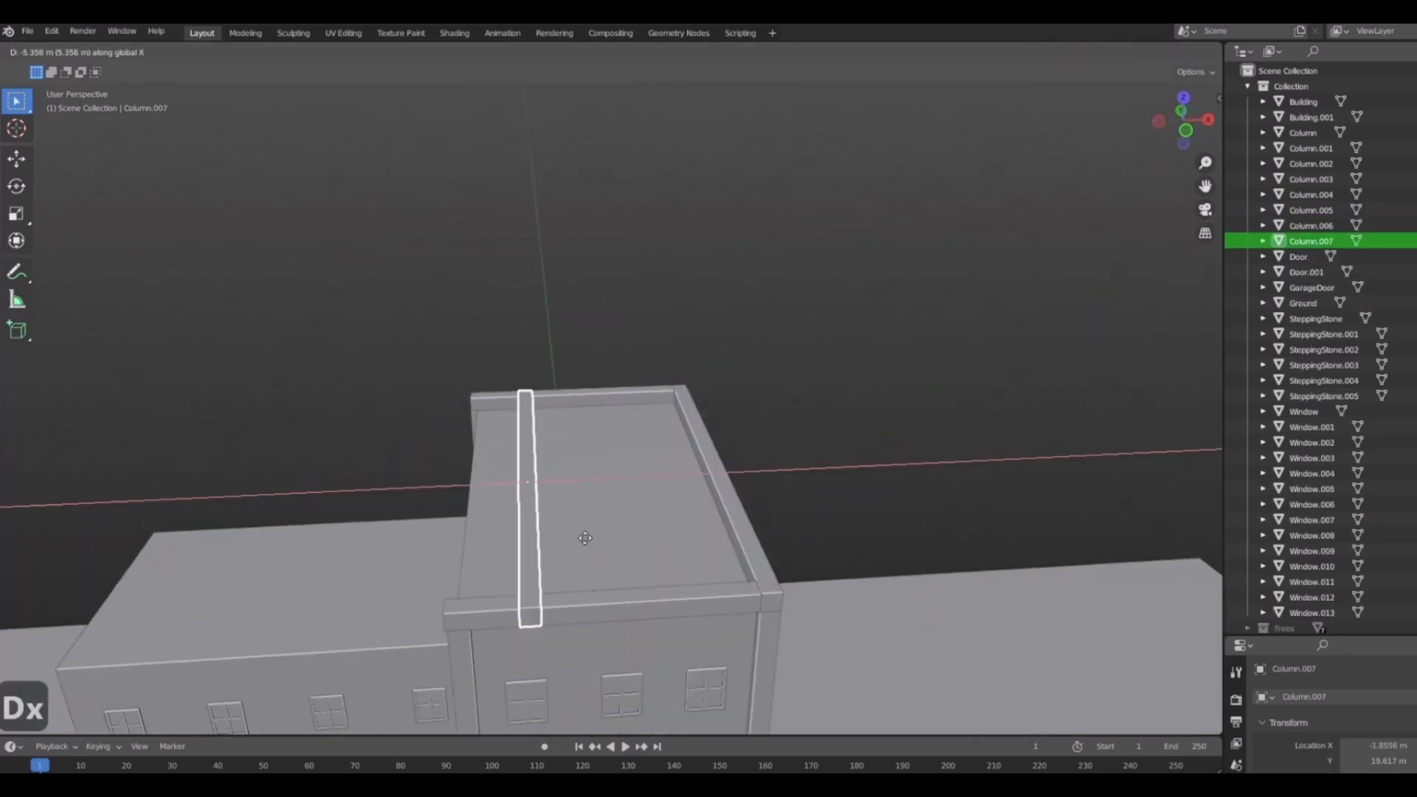
{"action": "left_click", "coordinate": [538, 532]}
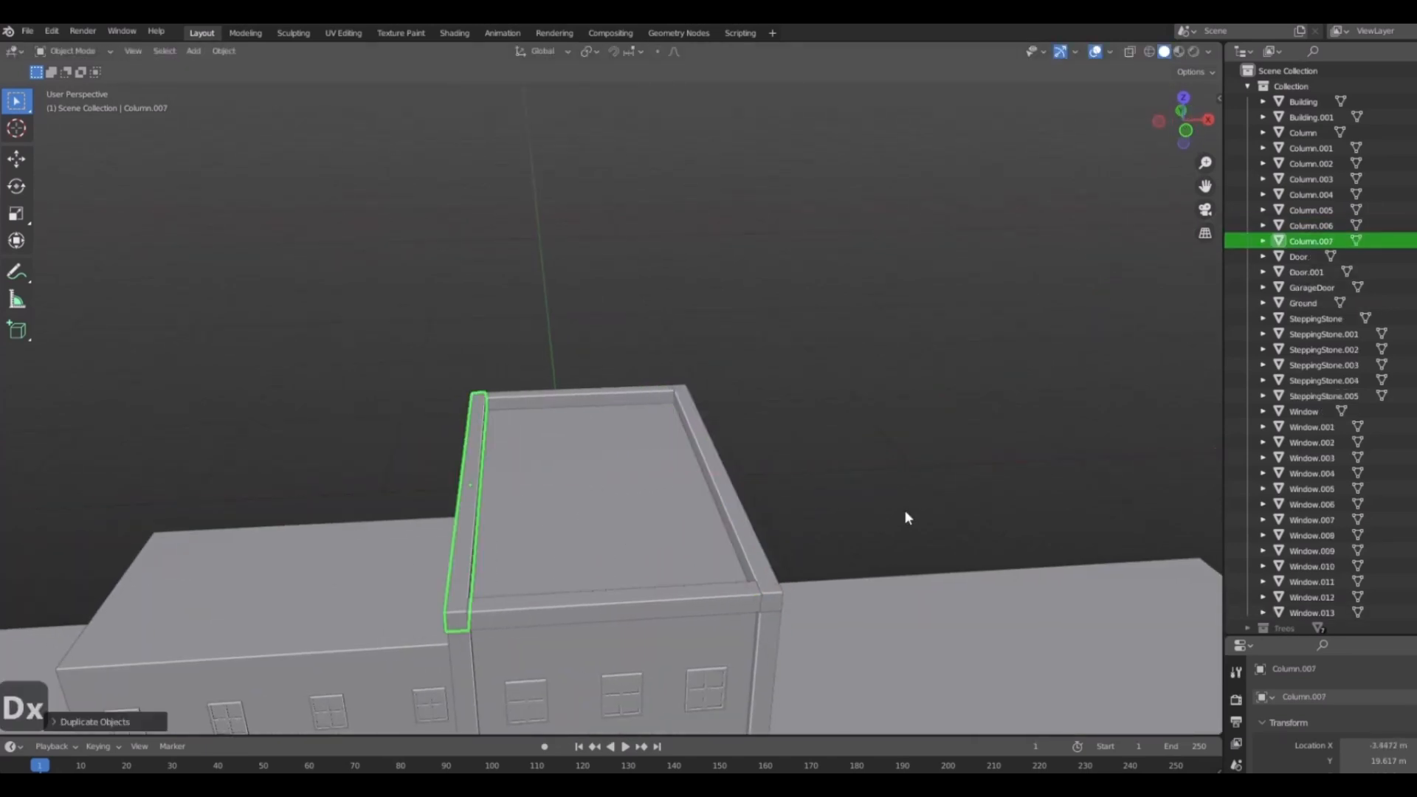
{"action": "left_click", "coordinate": [903, 510]}
Examine both buildings from several angles, checking the roof trim, columns, windows and garage door.
{"action": "scroll", "coordinate": [841, 498], "scroll_direction": "down", "scroll_amount": 3}
{"action": "middle_click_drag", "start_coordinate": [839, 497], "coordinate": [803, 385]}
{"action": "scroll", "coordinate": [855, 503], "scroll_direction": "down", "scroll_amount": 4}
{"action": "scroll", "coordinate": [556, 497], "scroll_direction": "up", "scroll_amount": 4}
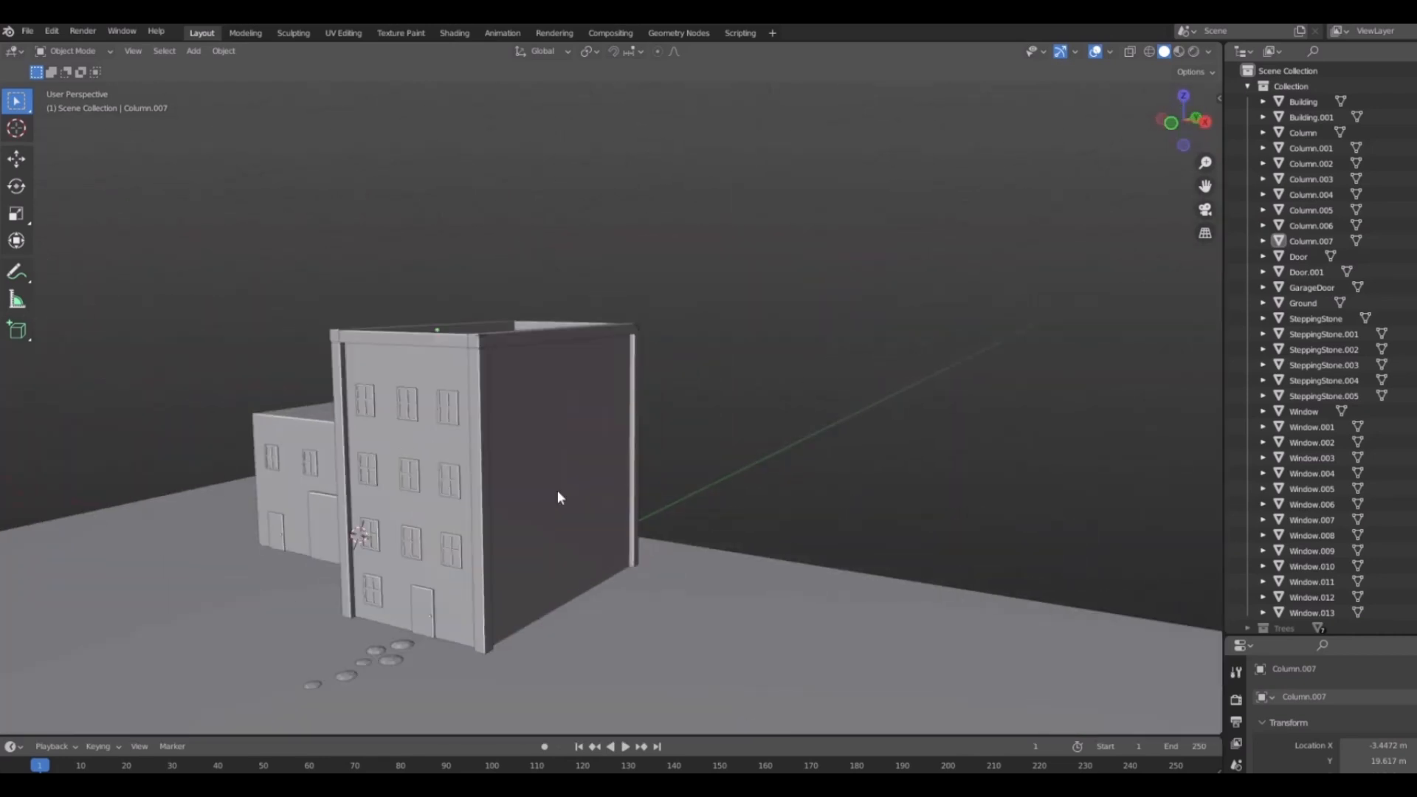
{"action": "middle_click_drag", "start_coordinate": [556, 497], "coordinate": [702, 502]}
{"action": "scroll", "coordinate": [683, 583], "scroll_direction": "up", "scroll_amount": 3}
{"action": "middle_click_drag", "start_coordinate": [620, 582], "coordinate": [689, 553], "text": "shift"}
{"action": "scroll", "coordinate": [790, 448], "scroll_direction": "down", "scroll_amount": 3}
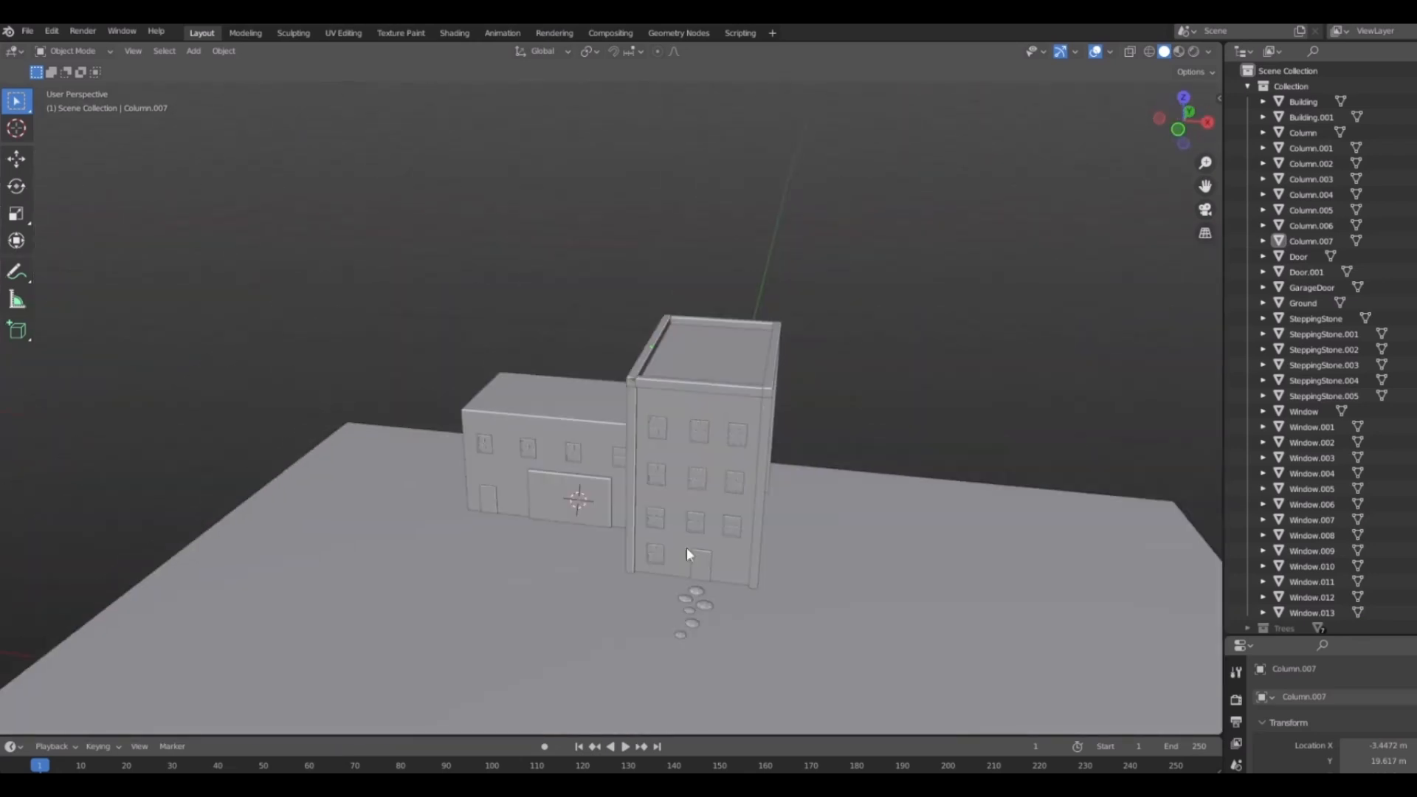
{"action": "scroll", "coordinate": [617, 521], "scroll_direction": "up", "scroll_amount": 4}
{"action": "left_click", "coordinate": [617, 521]}
{"action": "mouse_move", "coordinate": [617, 522]}
{"action": "middle_mouse_down"}
{"action": "mouse_move", "coordinate": [674, 543]}
{"action": "mouse_move", "coordinate": [612, 520]}
{"action": "middle_mouse_up"}
{"action": "scroll", "coordinate": [863, 400], "scroll_direction": "down", "scroll_amount": 4}
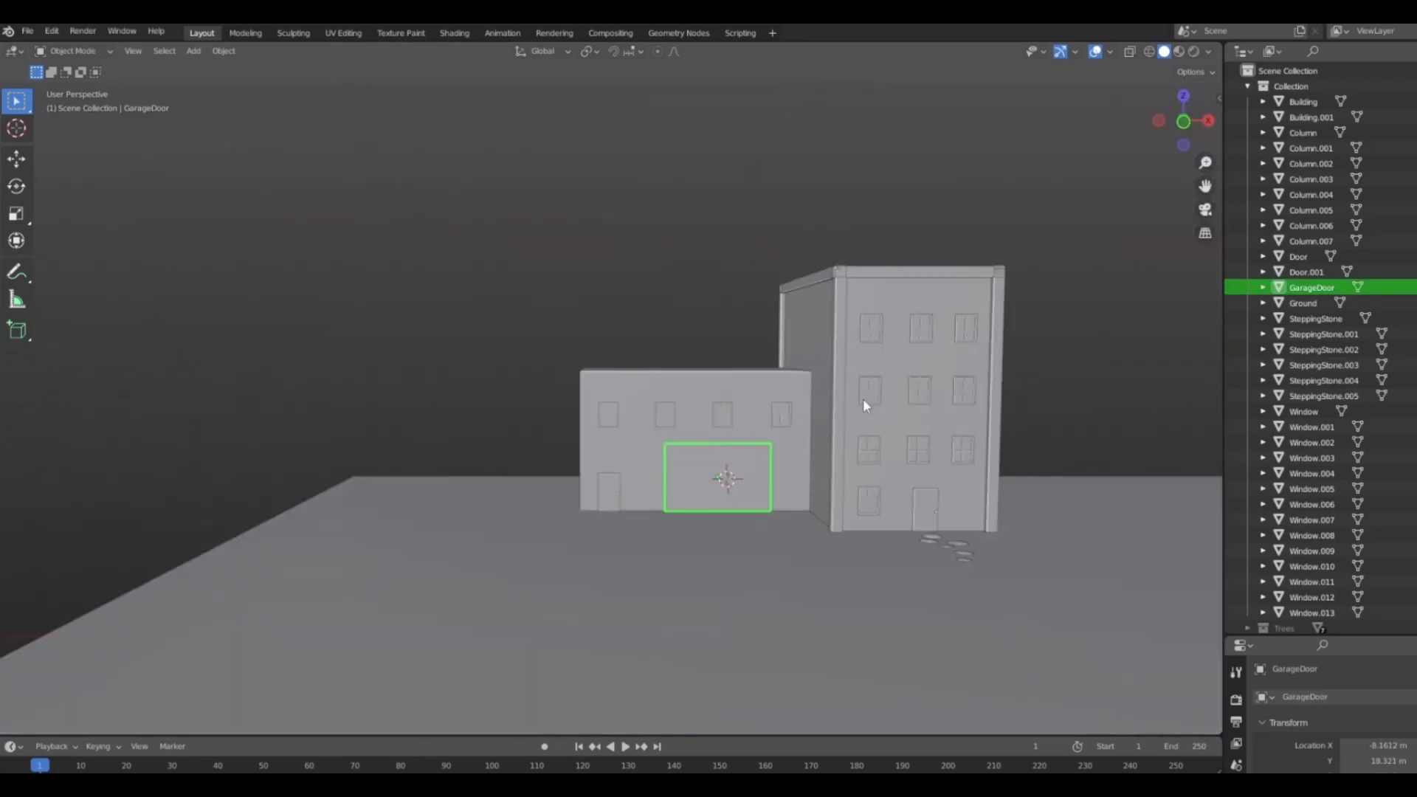
{"action": "left_click", "coordinate": [916, 273]}
{"action": "middle_click_drag", "start_coordinate": [710, 450], "coordinate": [756, 396]}
{"action": "left_click", "coordinate": [841, 451]}
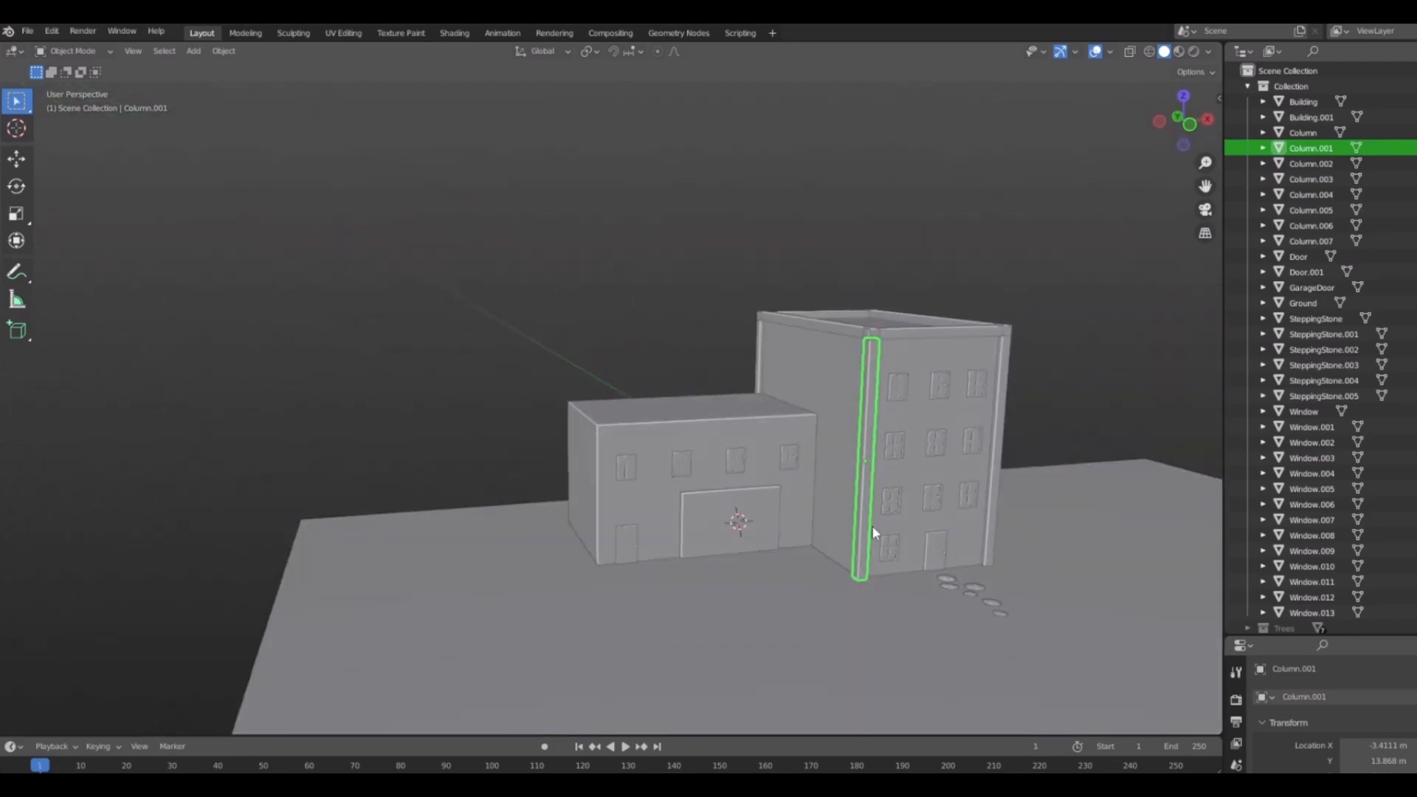
{"action": "middle_click_drag", "start_coordinate": [872, 525], "coordinate": [952, 490]}
{"action": "middle_click_drag", "start_coordinate": [1081, 432], "coordinate": [917, 397], "text": "shift"}
{"action": "left_click", "coordinate": [928, 413]}
{"action": "middle_click_drag", "start_coordinate": [940, 459], "coordinate": [737, 534]}
{"action": "scroll", "coordinate": [850, 542], "scroll_direction": "up", "scroll_amount": 4}
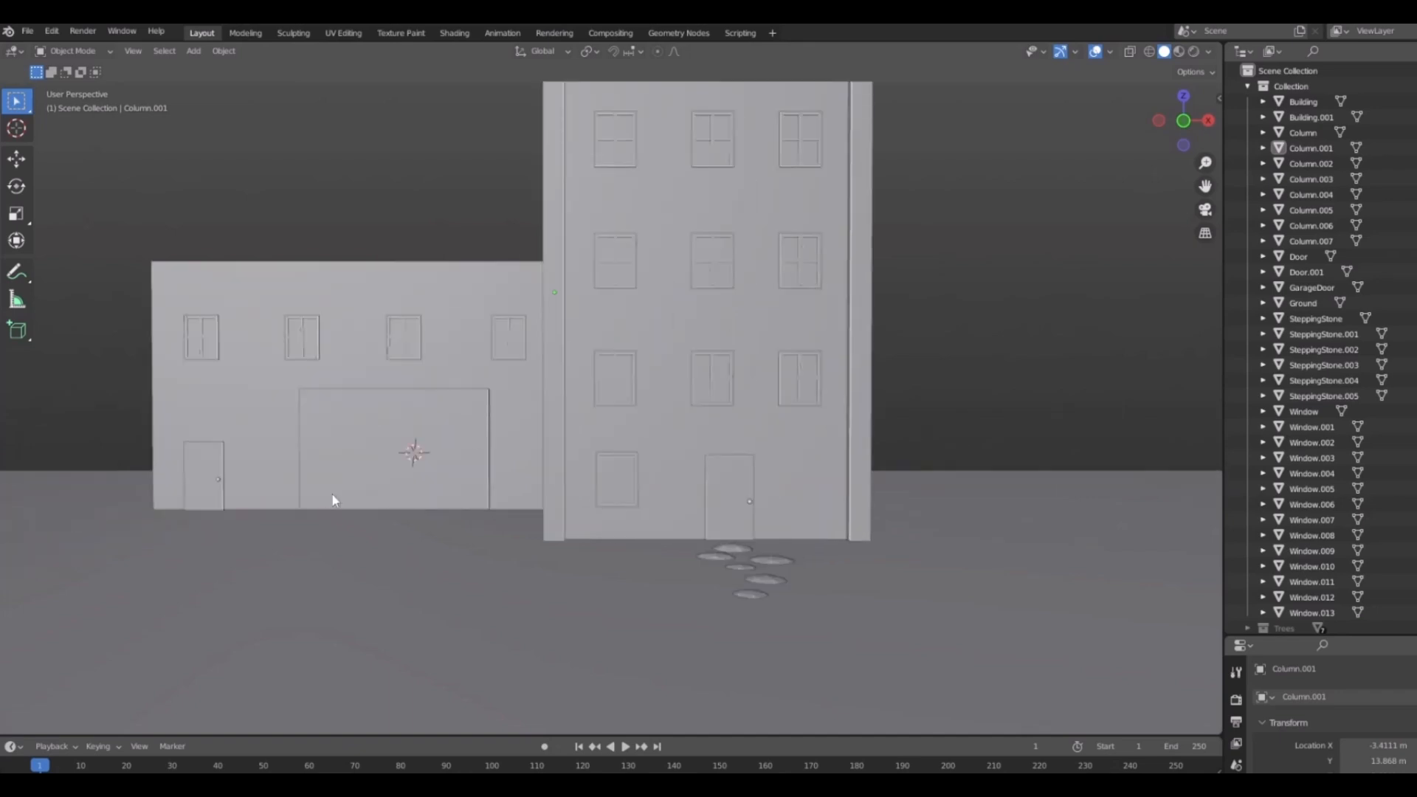
{"action": "middle_click_drag", "start_coordinate": [432, 426], "coordinate": [819, 503]}
Reset the 3D cursor to the world origin and add a cube mesh there, in front of the buildings.
{"action": "left_click", "coordinate": [906, 631]}
{"action": "key", "text": "KP_1"}
{"action": "scroll", "coordinate": [821, 489], "scroll_direction": "down", "scroll_amount": 3}
{"action": "key", "text": "shift+c"}
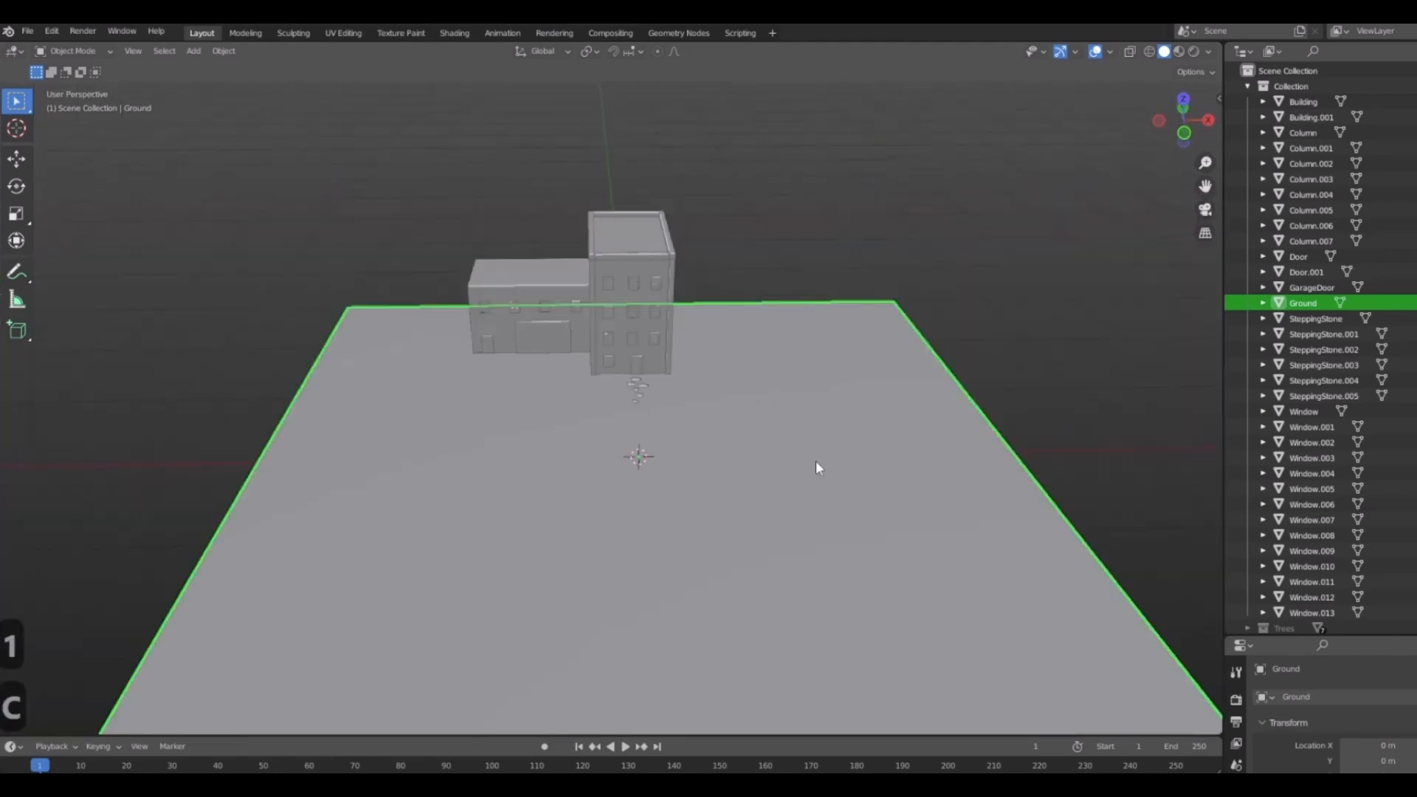
{"action": "scroll", "coordinate": [533, 416], "scroll_direction": "up", "scroll_amount": 3}
{"action": "middle_click_drag", "start_coordinate": [533, 420], "coordinate": [641, 541]}
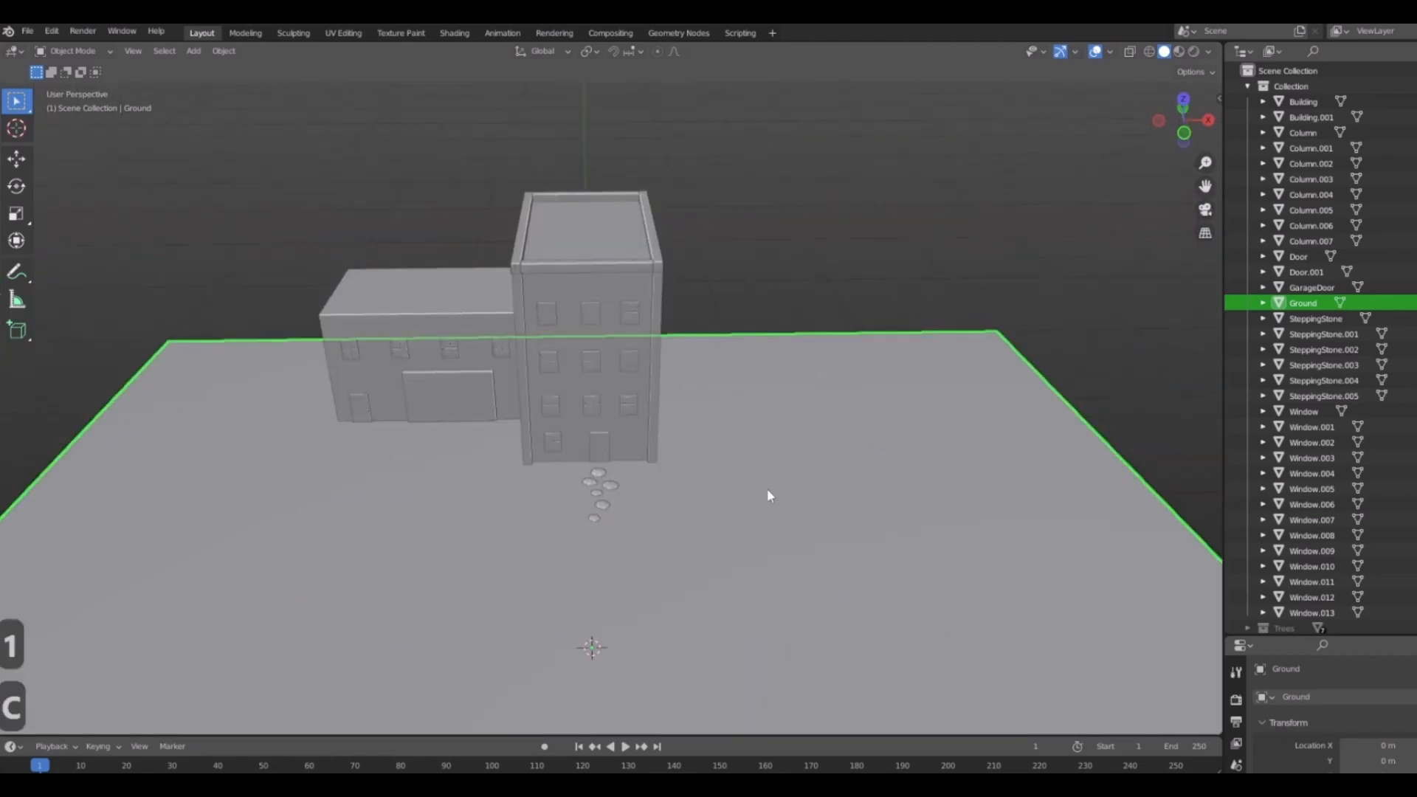
{"action": "key", "text": "shift+a"}
{"action": "mouse_move", "coordinate": [573, 484]}
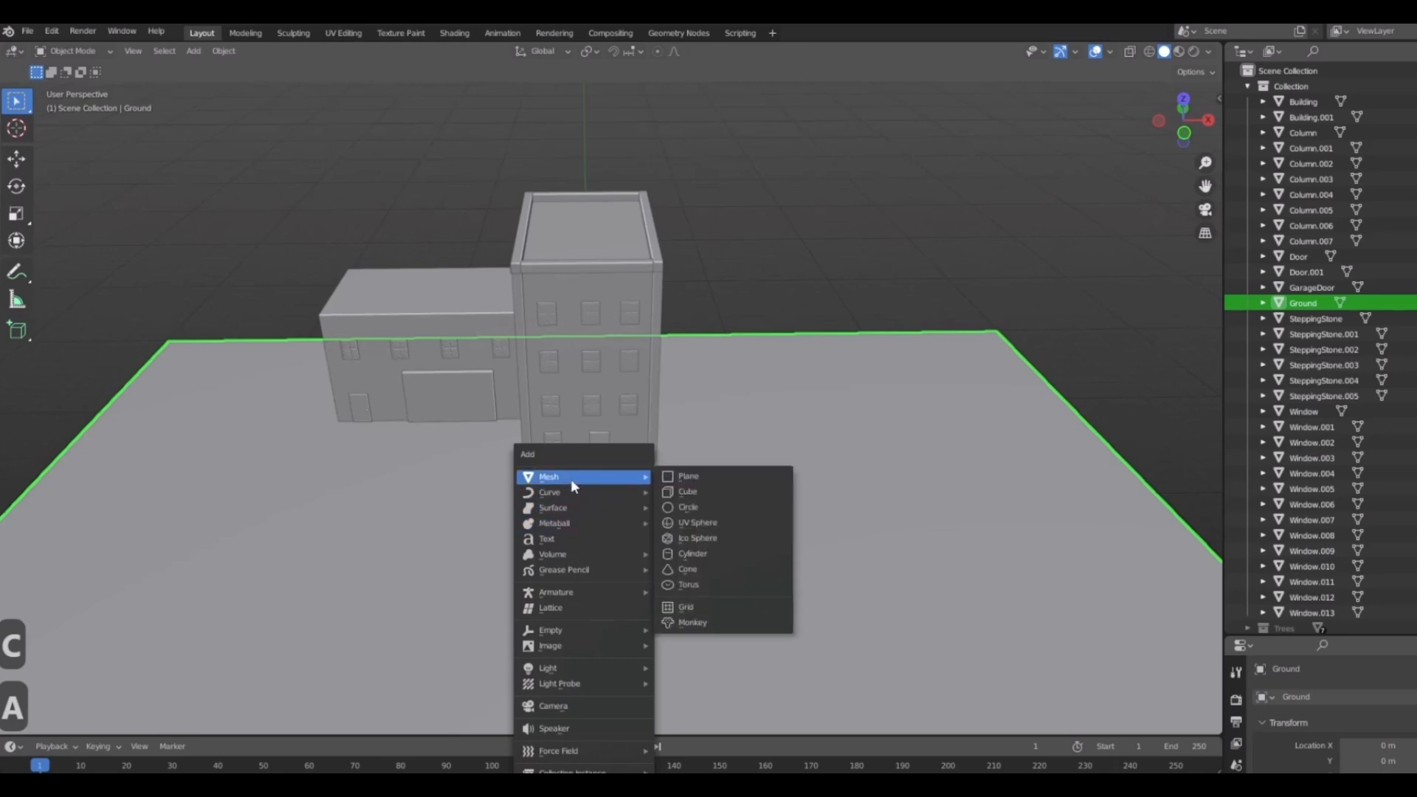
{"action": "left_click", "coordinate": [688, 491]}
Scale the cube to about 0.114 in X and Y only, and raise it about 0.95 m along Z to stand on the ground.
{"action": "middle_click_drag", "start_coordinate": [772, 564], "coordinate": [731, 487]}
{"action": "scroll", "coordinate": [718, 664], "scroll_direction": "up", "scroll_amount": 3}
{"action": "middle_click_drag", "start_coordinate": [679, 638], "coordinate": [798, 583], "text": "shift"}
{"action": "scroll", "coordinate": [772, 567], "scroll_direction": "up", "scroll_amount": 3}
{"action": "key", "text": "s"}
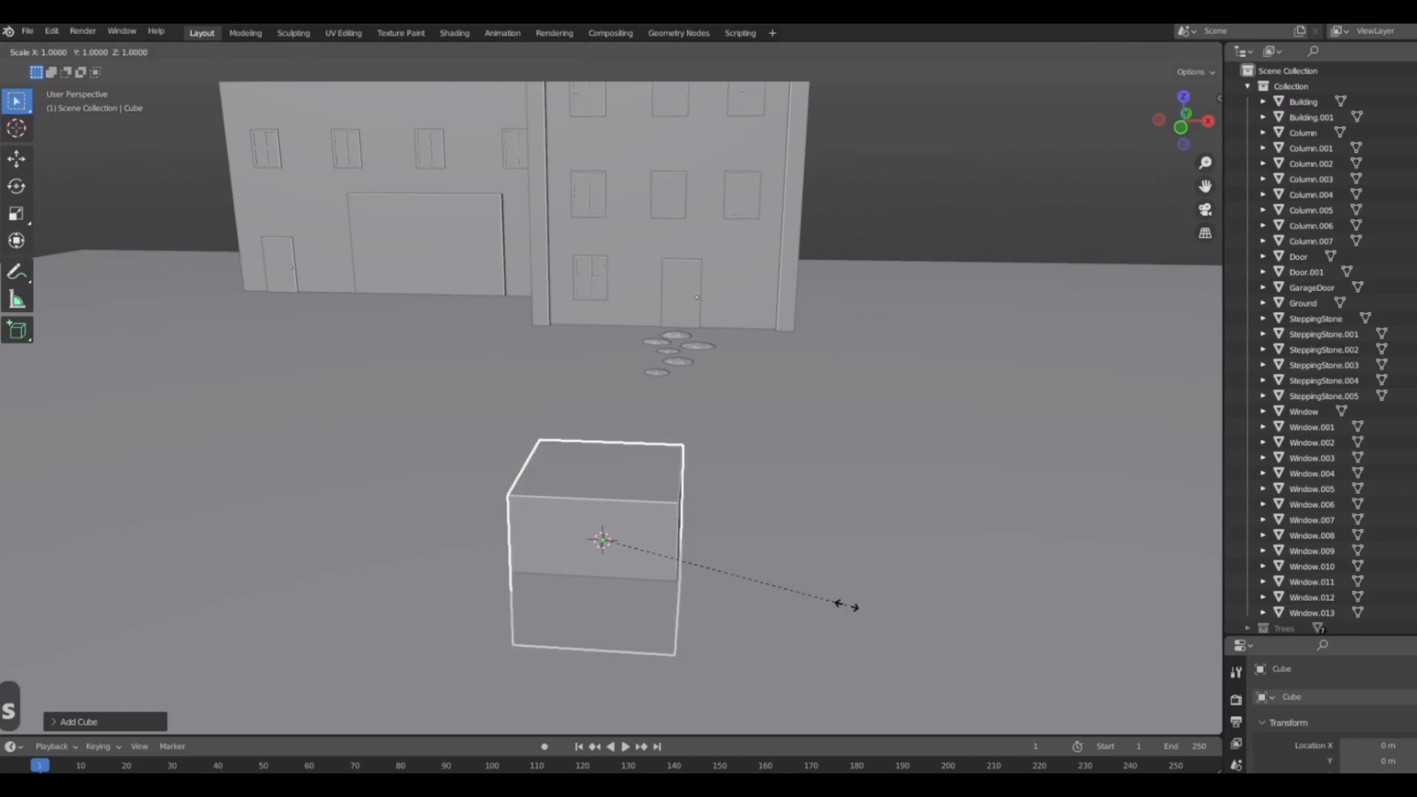
{"action": "key", "text": "shift+z"}
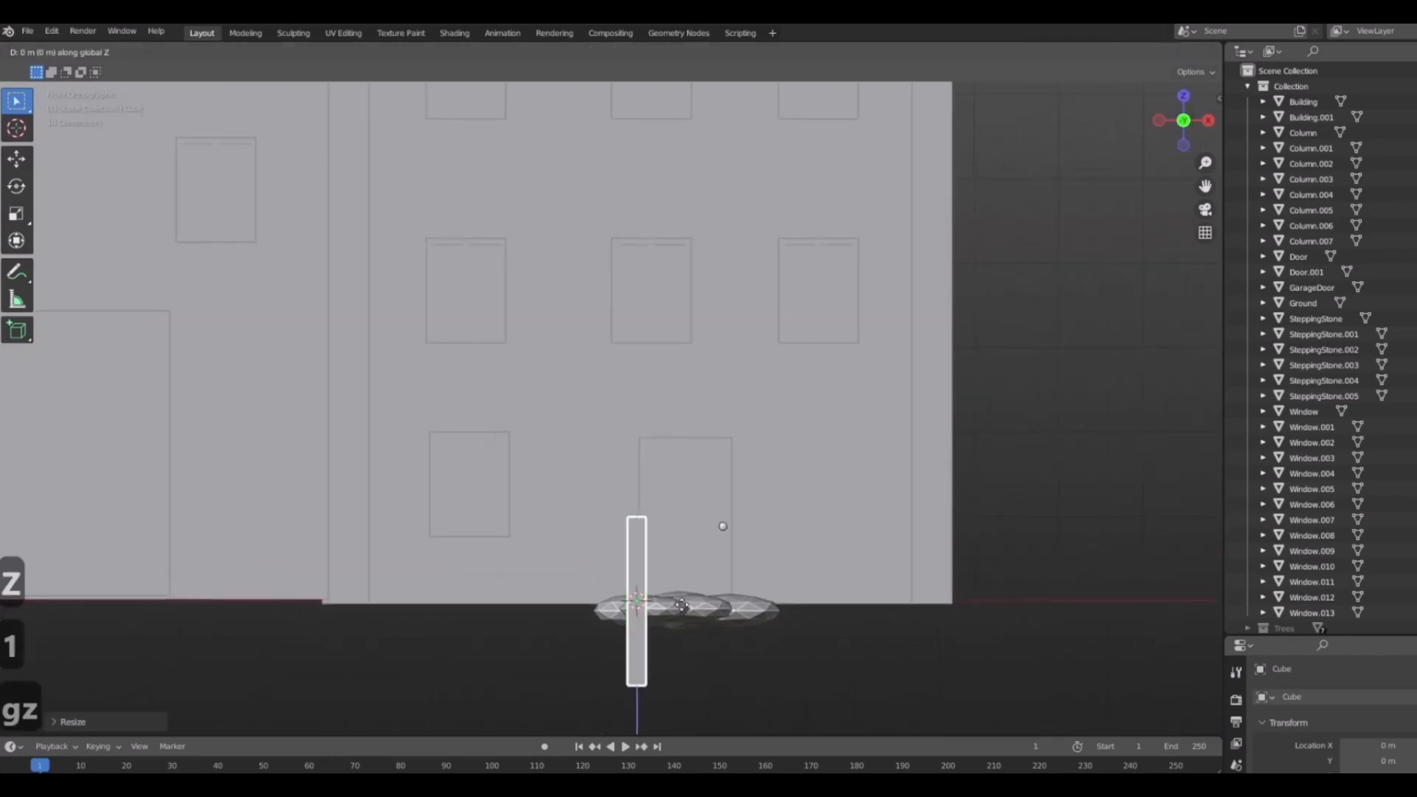
{"action": "left_click", "coordinate": [676, 524]}
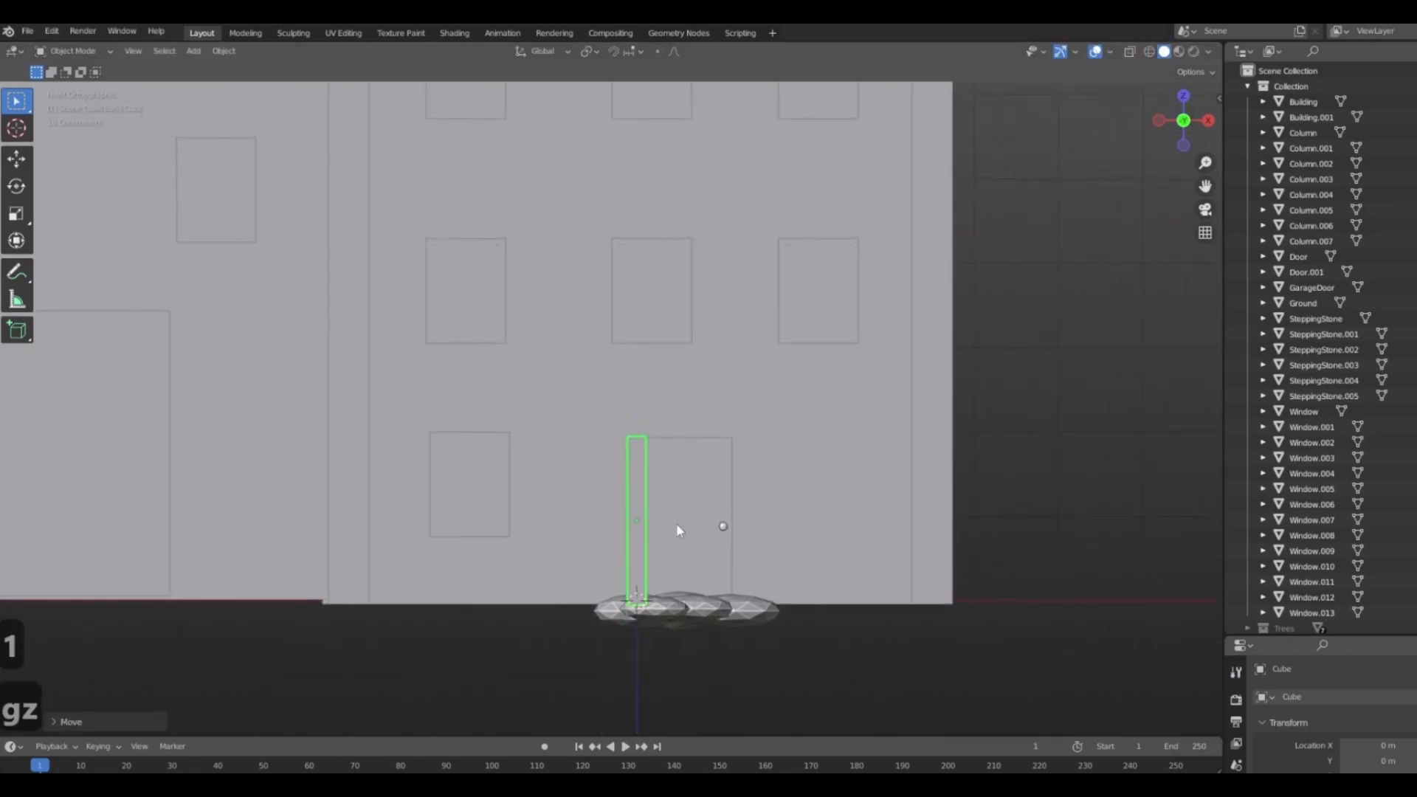
Check the thin post's transform values and dimensions.
{"action": "scroll", "coordinate": [785, 475], "scroll_direction": "down", "scroll_amount": 4}
{"action": "middle_click_drag", "start_coordinate": [785, 475], "coordinate": [653, 514]}
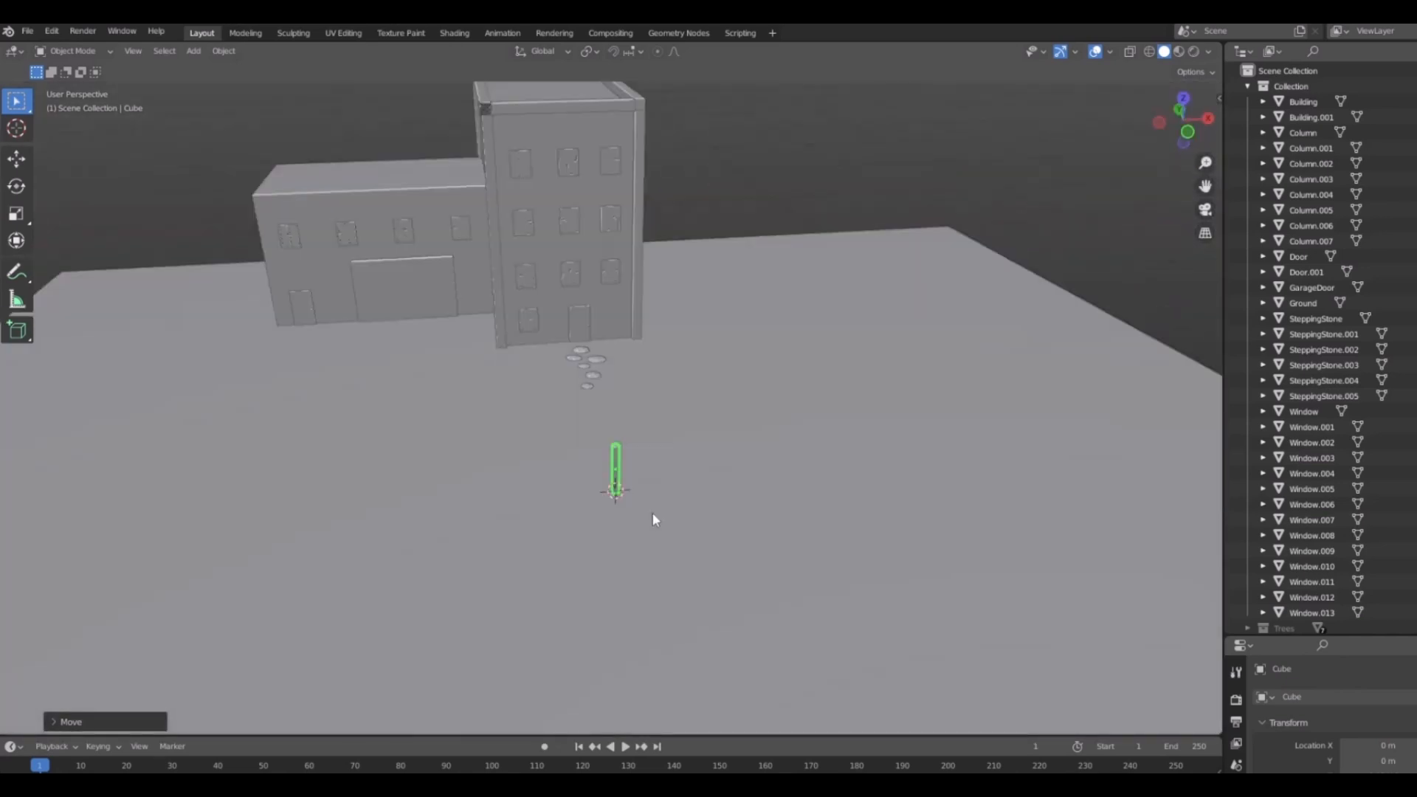
{"action": "middle_click_drag", "start_coordinate": [514, 422], "coordinate": [720, 514], "text": "shift"}
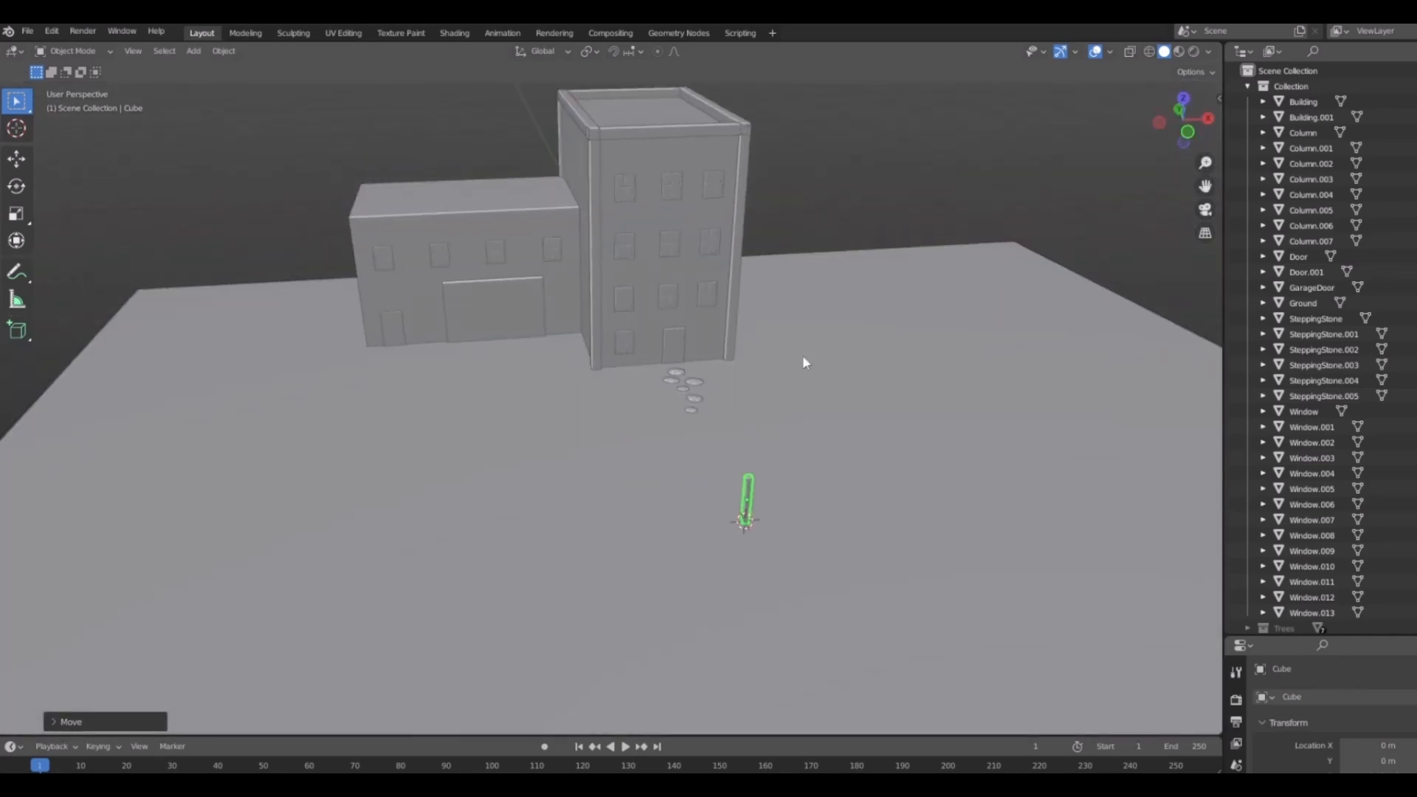
{"action": "key", "text": "n"}
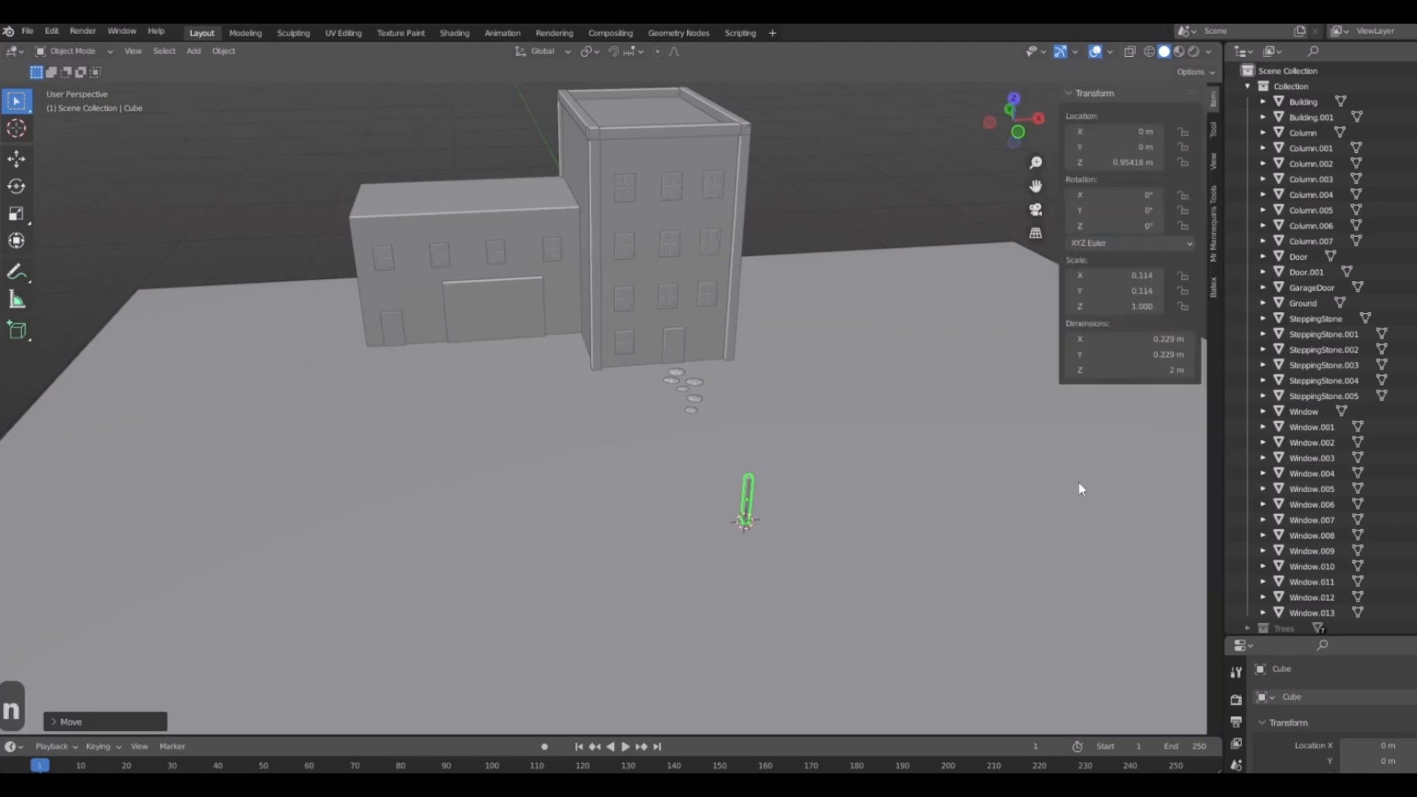
{"action": "key", "text": "n"}
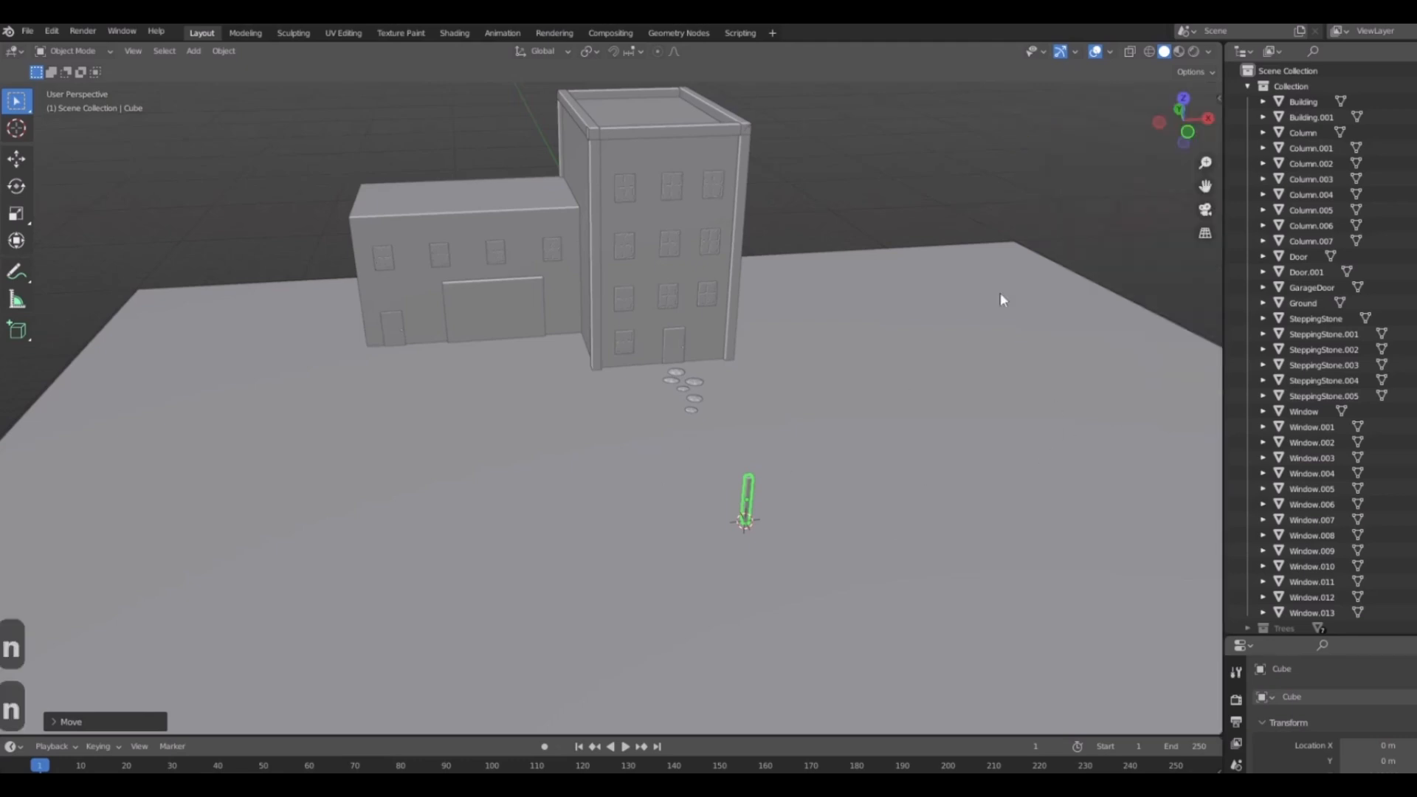
{"action": "key", "text": "n"}
{"action": "key", "text": "n"}
Examine the post's size and ground contact against the building's door in perspective and front views.
{"action": "middle_click_drag", "start_coordinate": [659, 529], "coordinate": [850, 509]}
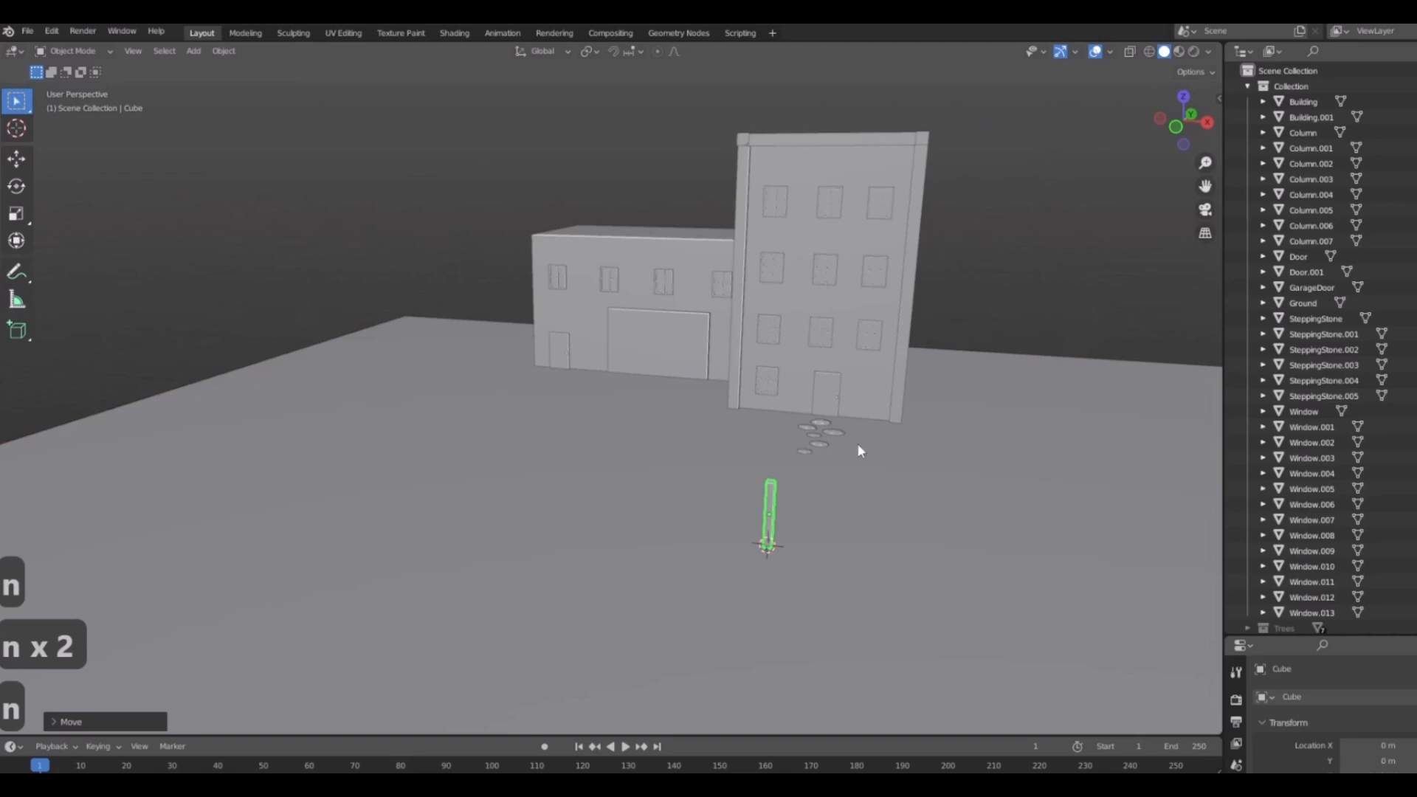
{"action": "middle_click_drag", "start_coordinate": [857, 443], "coordinate": [835, 427]}
{"action": "scroll", "coordinate": [612, 485], "scroll_direction": "up", "scroll_amount": 5}
{"action": "middle_click_drag", "start_coordinate": [612, 486], "coordinate": [580, 422]}
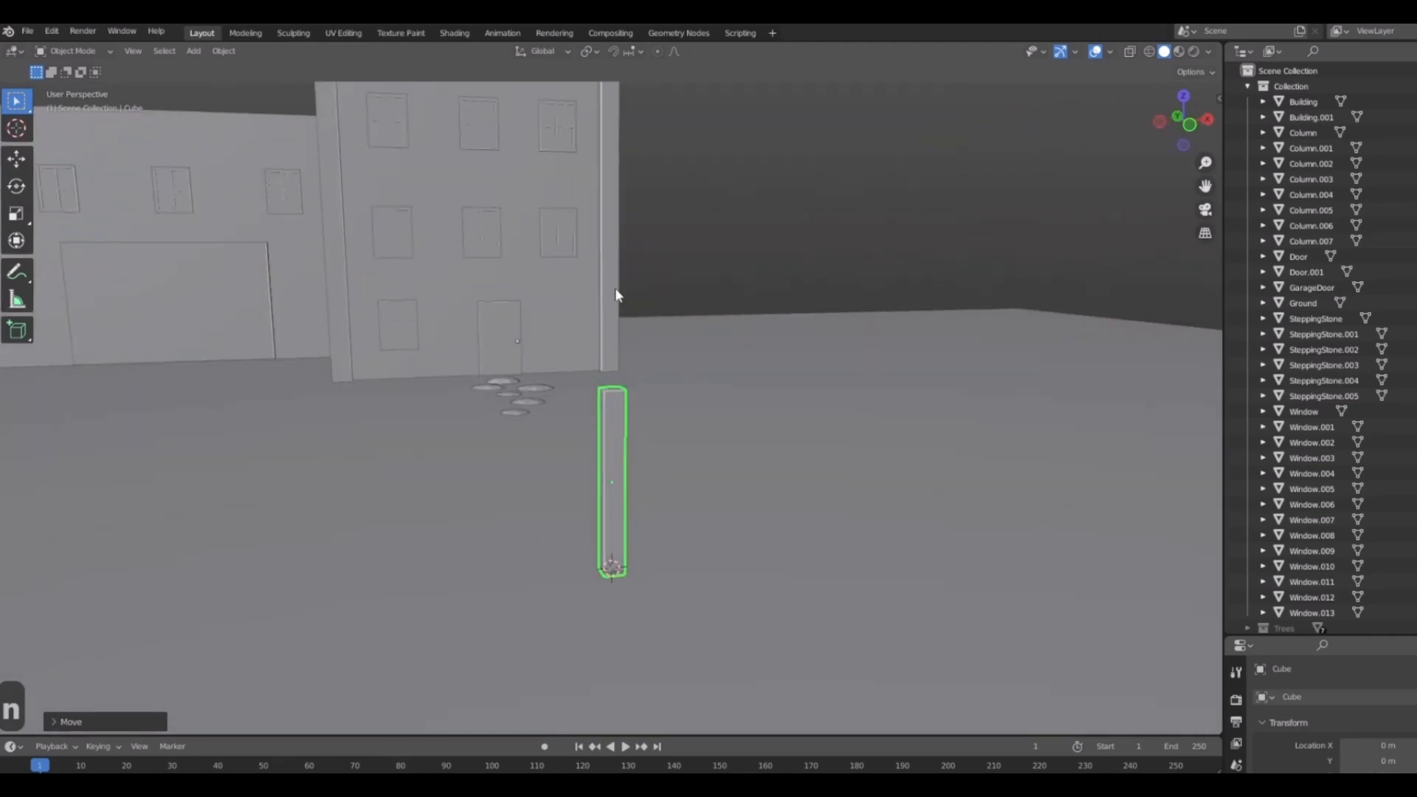
{"action": "middle_click_drag", "start_coordinate": [894, 166], "coordinate": [755, 452]}
{"action": "key", "text": "KP_1"}
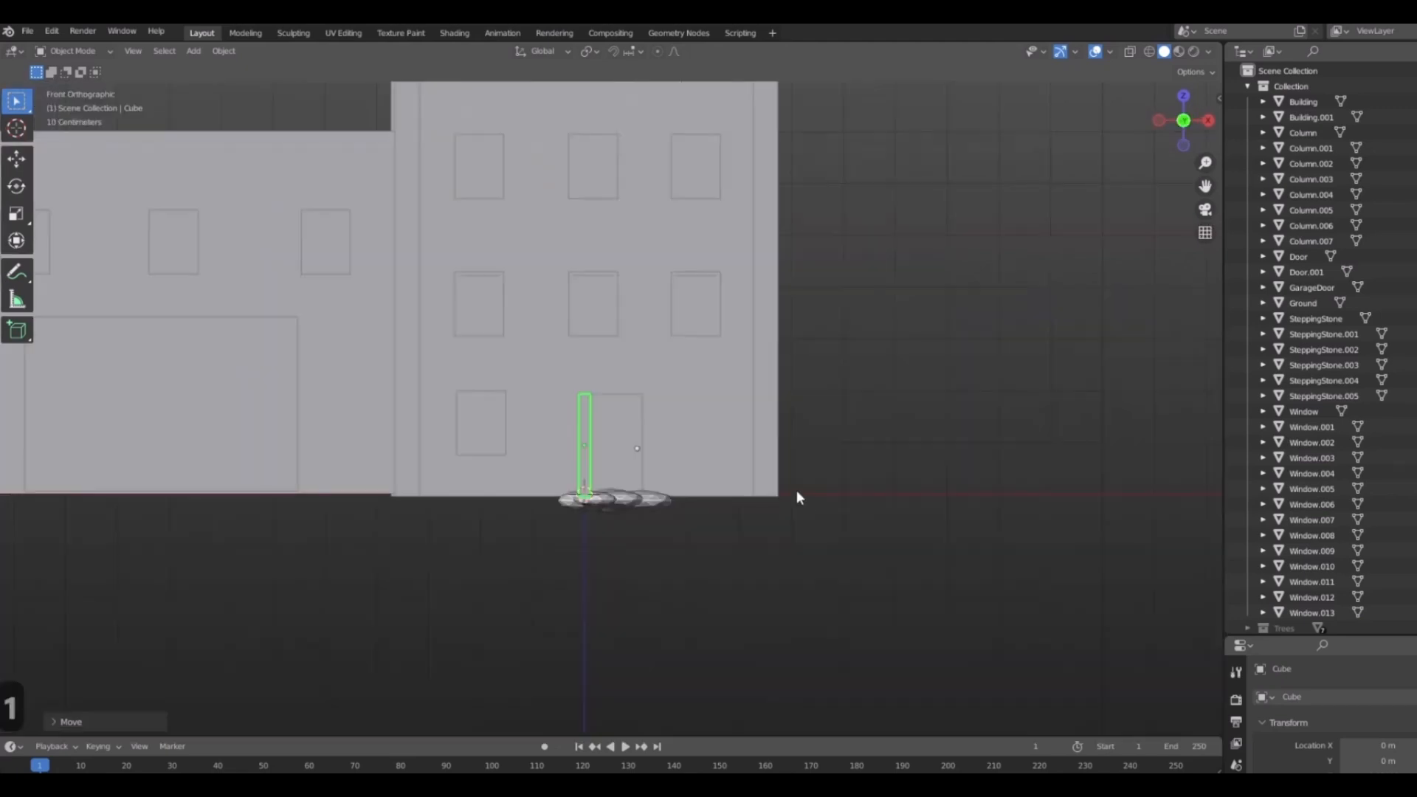
{"action": "scroll", "coordinate": [590, 387], "scroll_direction": "up", "scroll_amount": 3}
{"action": "scroll", "coordinate": [601, 382], "scroll_direction": "up", "scroll_amount": 4}
{"action": "scroll", "coordinate": [604, 386], "scroll_direction": "down", "scroll_amount": 8}
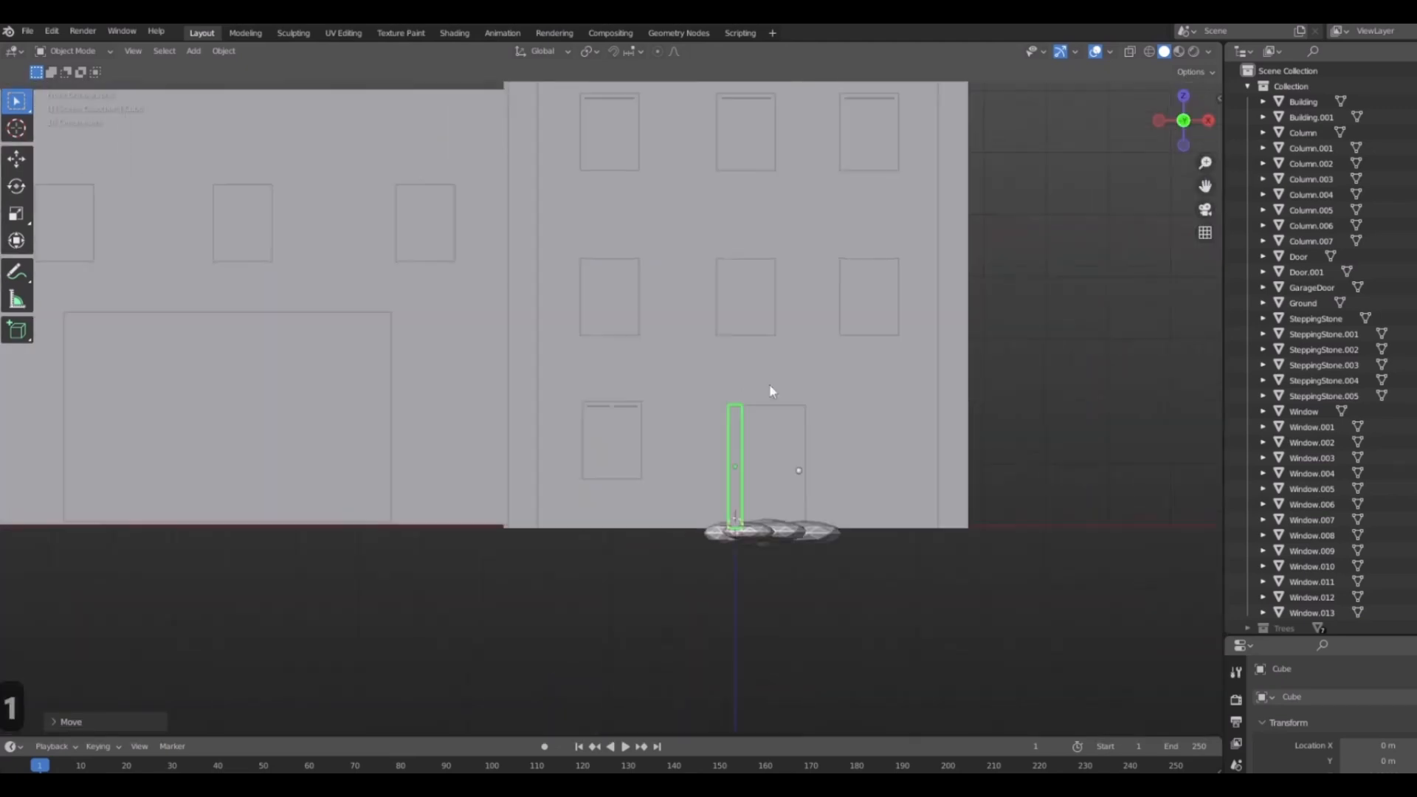
Shorten the thin post along Z and lower it about 0.31 m to stand on the ground.
{"action": "middle_click_drag", "start_coordinate": [725, 294], "coordinate": [694, 508], "text": "shift"}
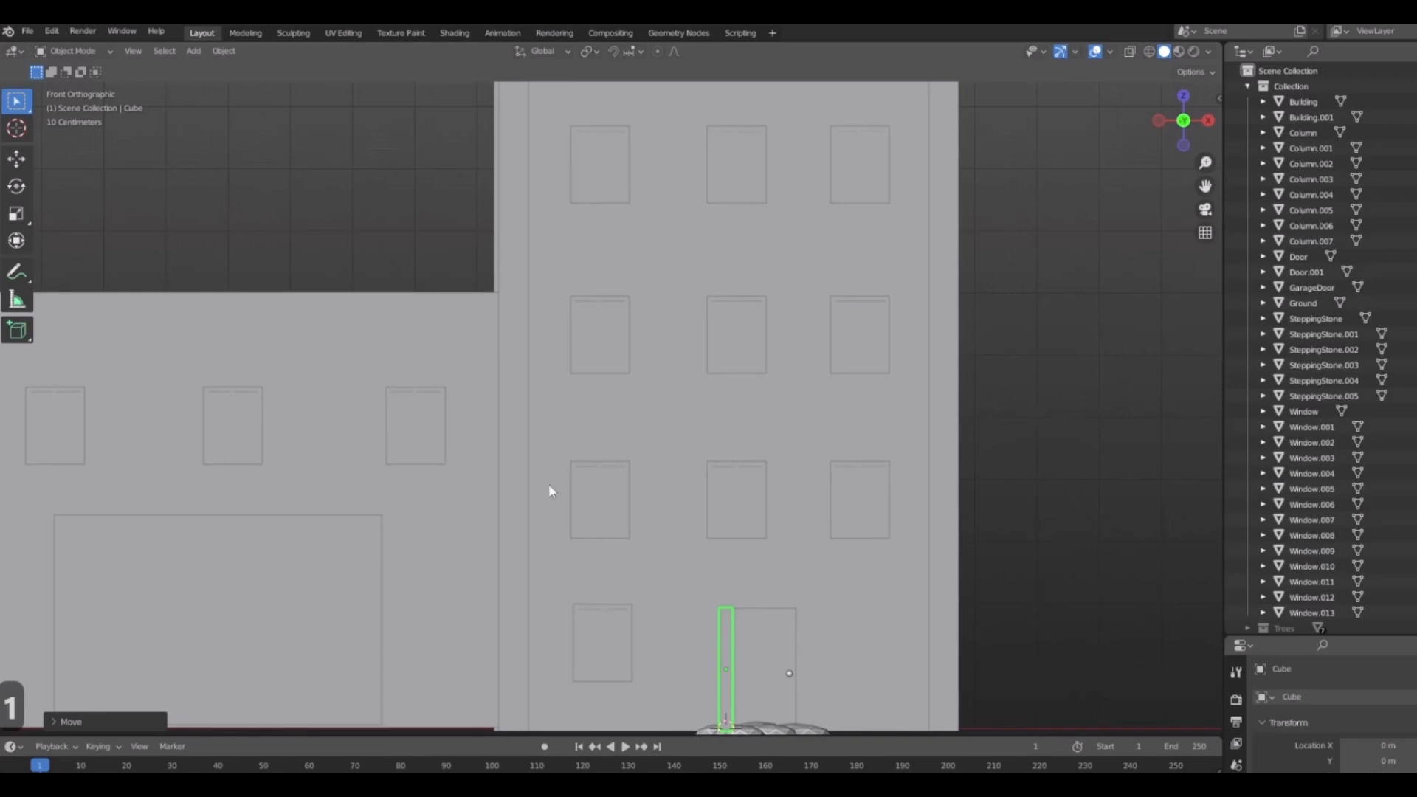
{"action": "scroll", "coordinate": [639, 585], "scroll_direction": "up", "scroll_amount": 3}
{"action": "scroll", "coordinate": [643, 680], "scroll_direction": "down", "scroll_amount": 8}
{"action": "scroll", "coordinate": [728, 525], "scroll_direction": "up", "scroll_amount": 9}
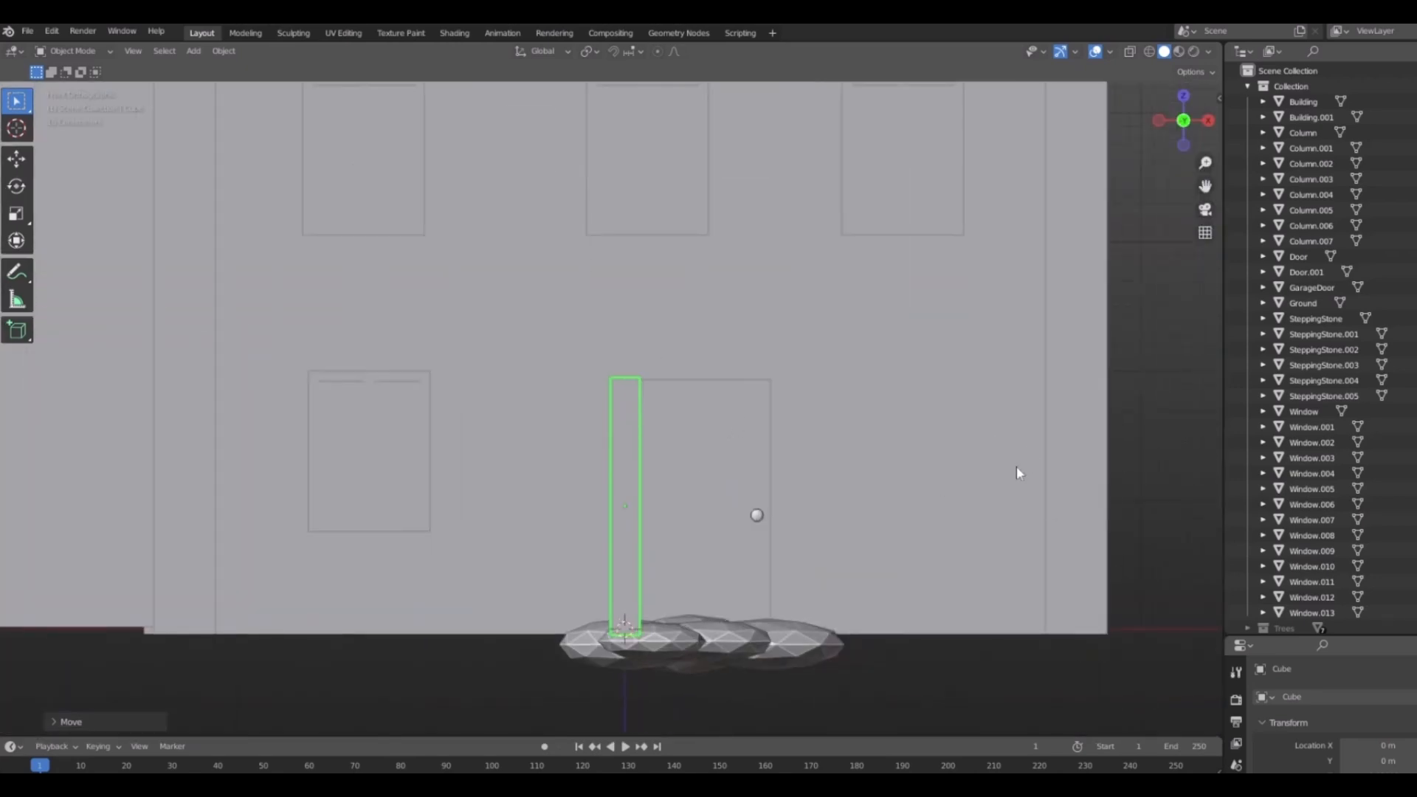
{"action": "key", "text": "s"}
{"action": "key", "text": "z"}
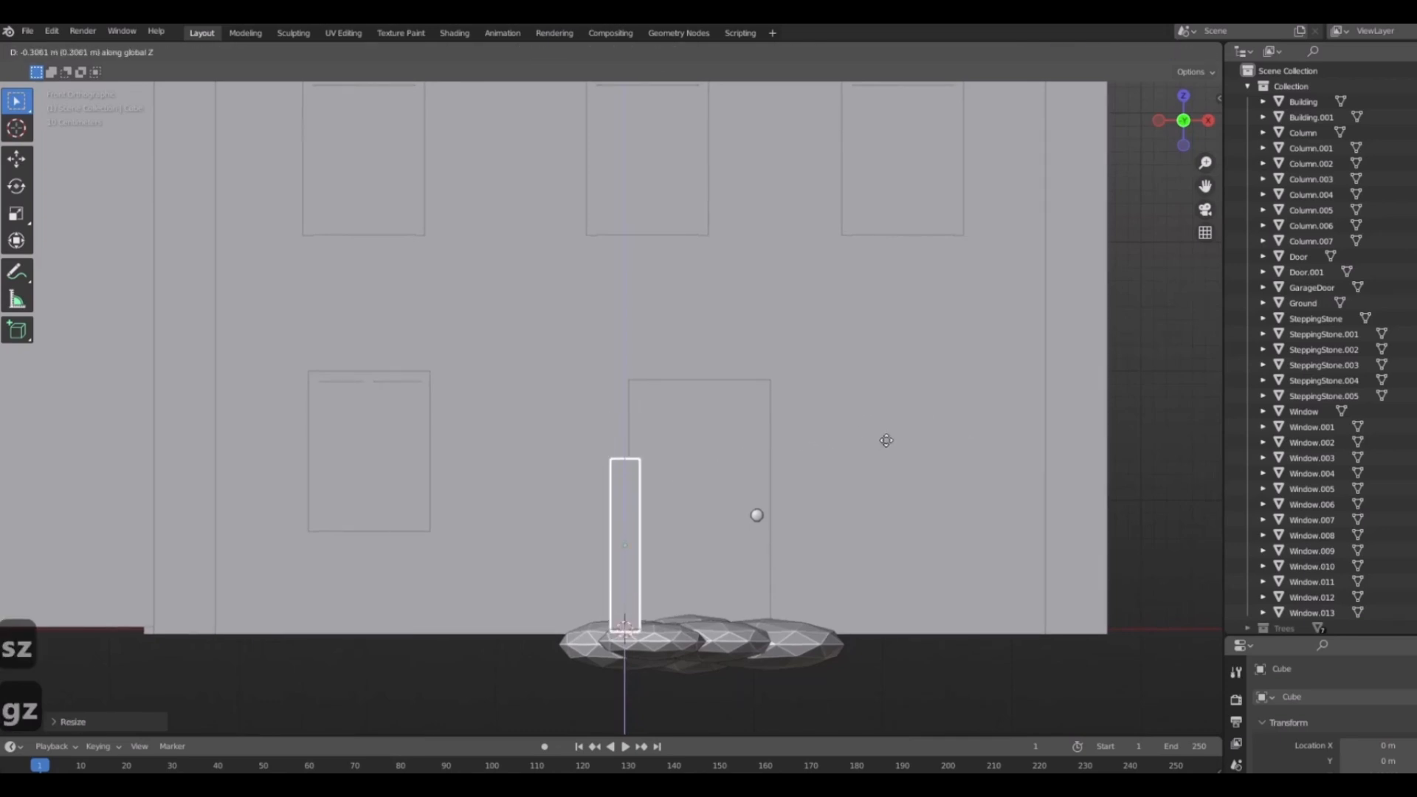
{"action": "scroll", "coordinate": [738, 476], "scroll_direction": "down", "scroll_amount": 1}
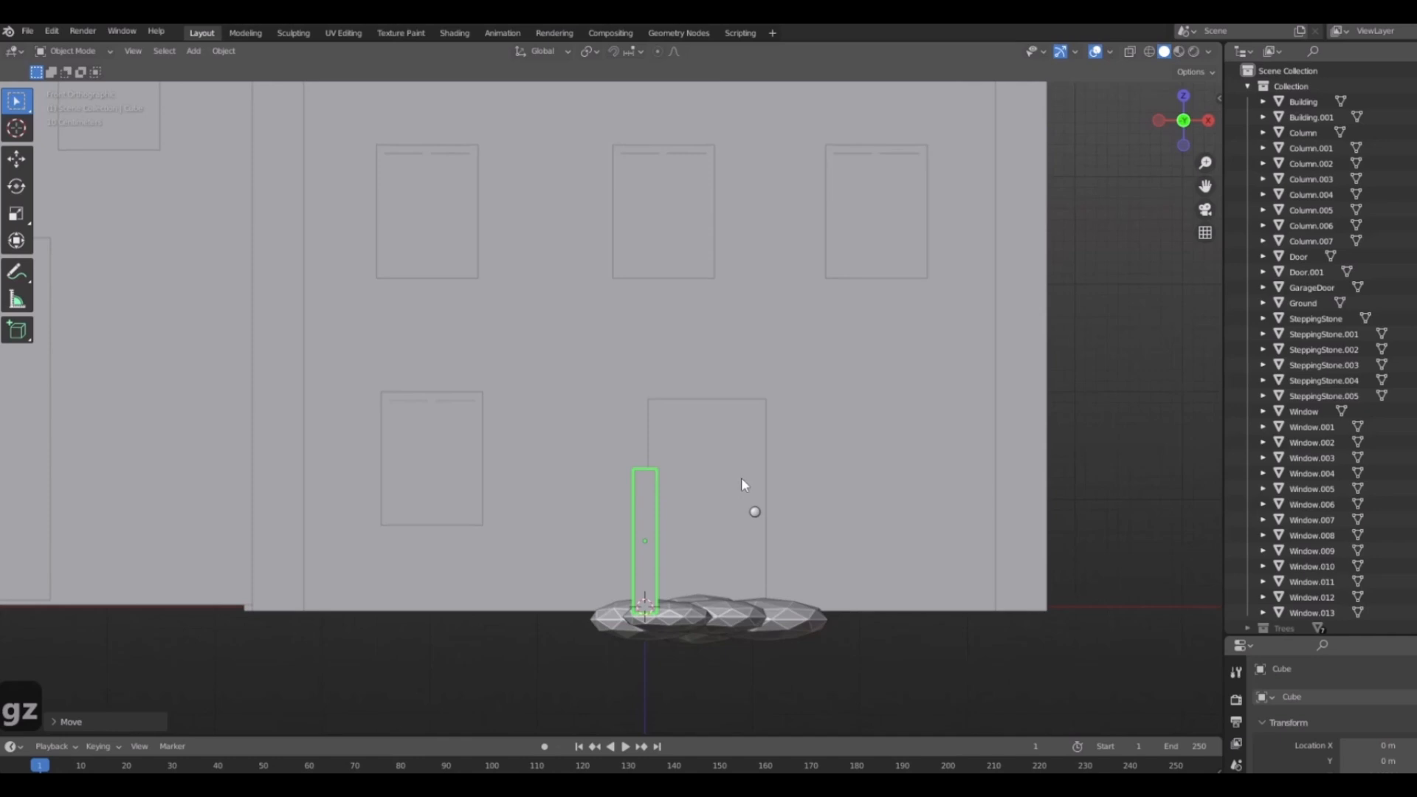
Add a cube mesh at the 3D cursor, at the foot of the thin post.
{"action": "key", "text": "shift+a"}
{"action": "mouse_move", "coordinate": [726, 474]}
{"action": "left_click", "coordinate": [785, 493]}
{"action": "scroll", "coordinate": [848, 564], "scroll_direction": "down", "scroll_amount": 3}
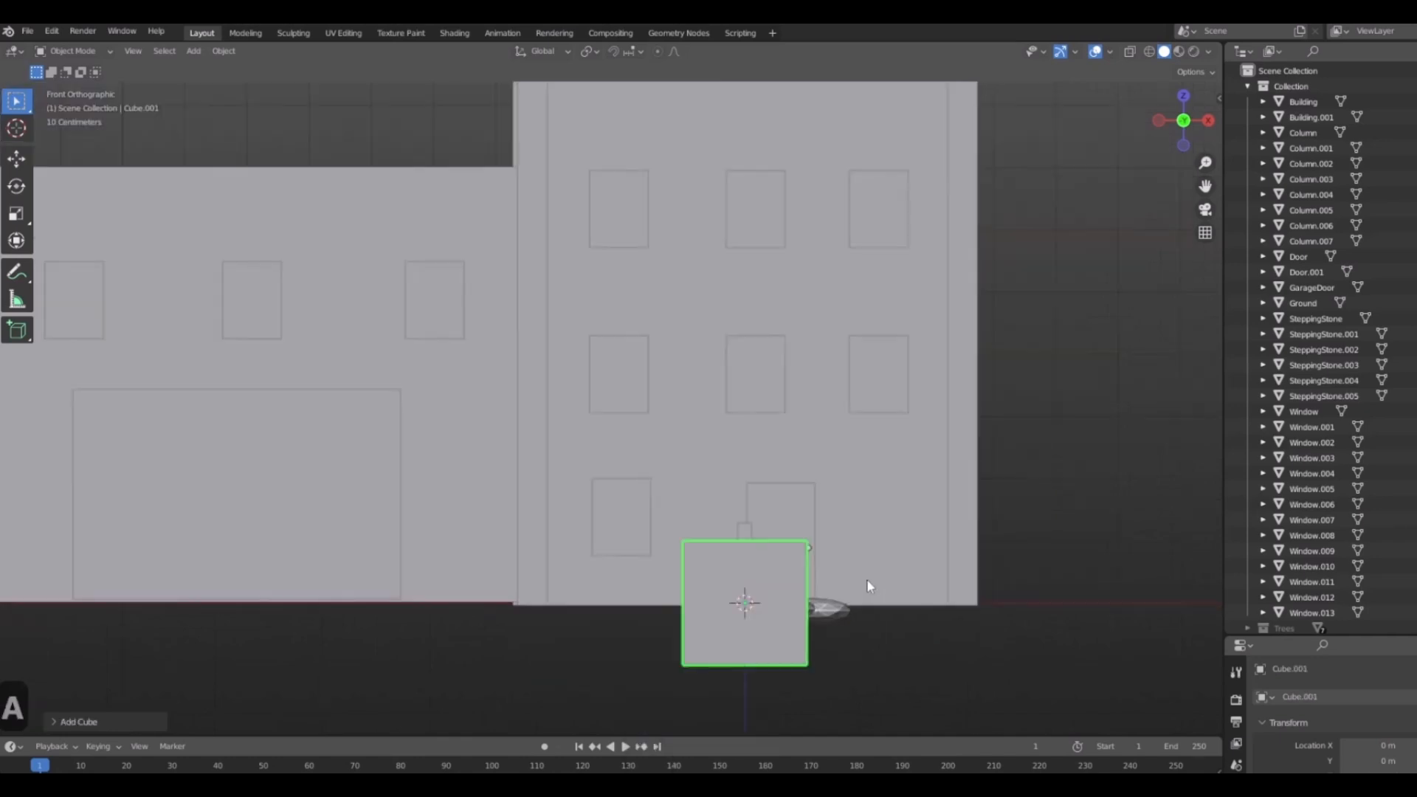
{"action": "middle_click_drag", "start_coordinate": [867, 580], "coordinate": [957, 661]}
{"action": "scroll", "coordinate": [922, 612], "scroll_direction": "down", "scroll_amount": 6}
{"action": "middle_click_drag", "start_coordinate": [885, 558], "coordinate": [797, 518], "text": "shift"}
{"action": "scroll", "coordinate": [844, 551], "scroll_direction": "up", "scroll_amount": 3}
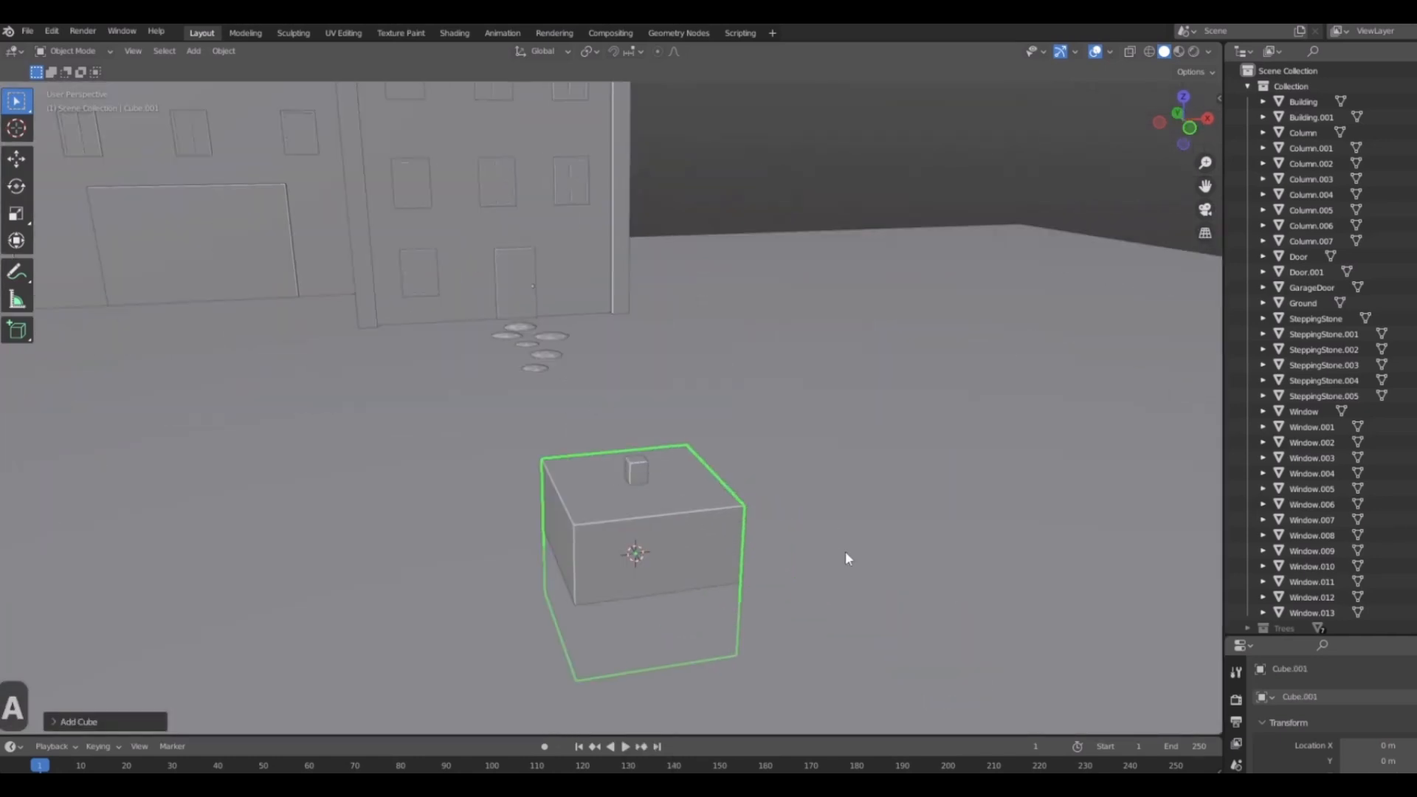
Shrink the new cube in X and Z with Y locked, then scale it along Y into a compact elongated box.
{"action": "key", "text": "s"}
{"action": "key", "text": "z"}
{"action": "left_click", "coordinate": [836, 590]}
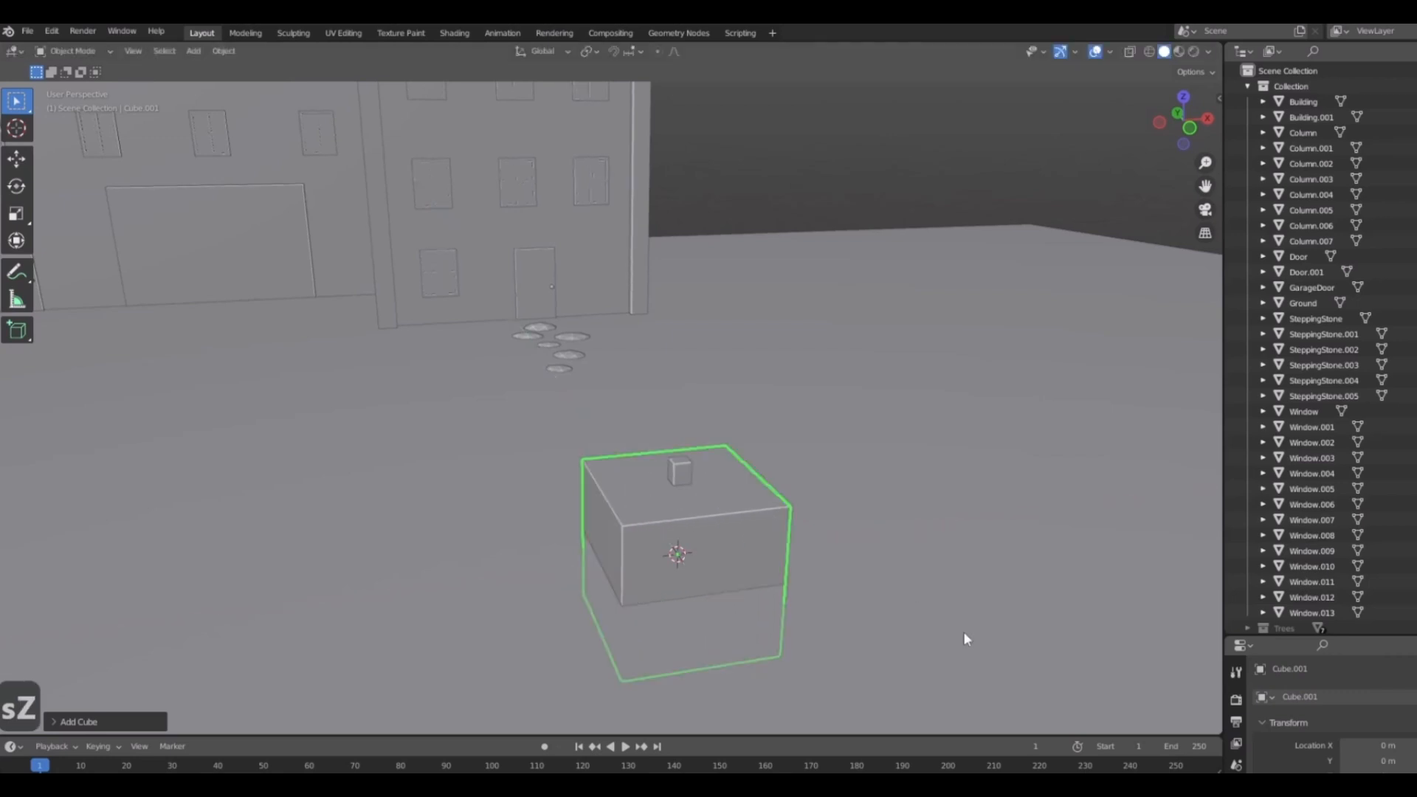
{"action": "key", "text": "shift+y"}
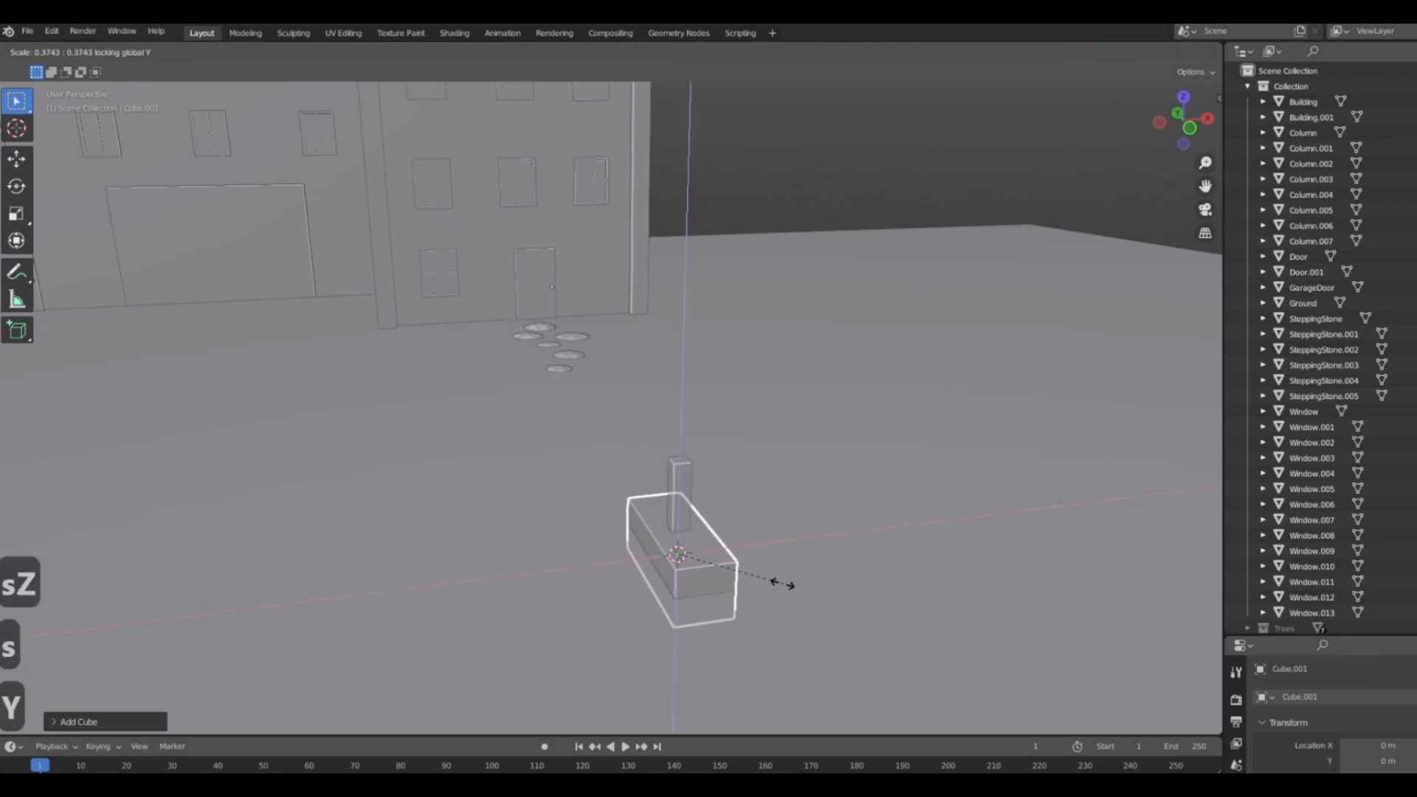
{"action": "key", "text": "s"}
{"action": "key", "text": "y"}
{"action": "left_click", "coordinate": [771, 605]}
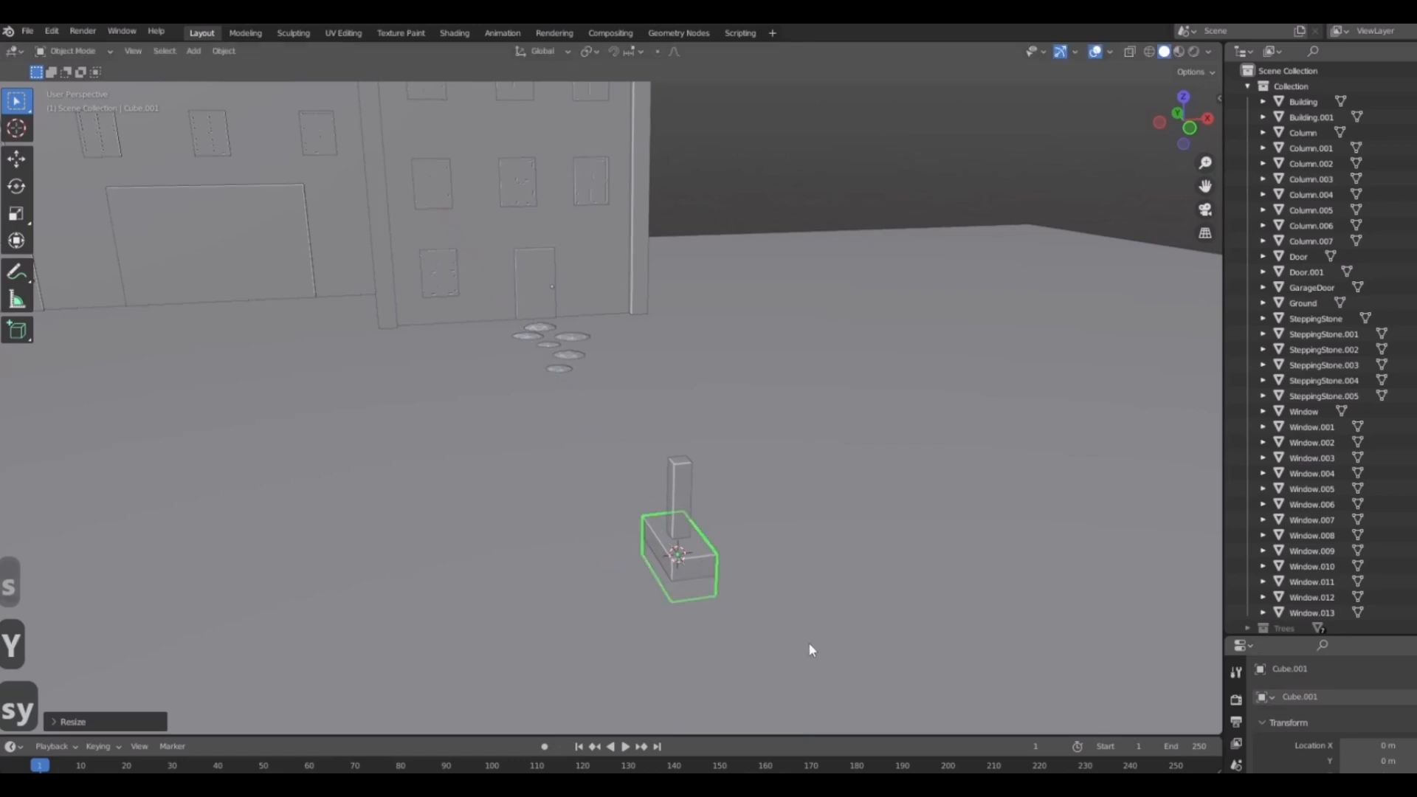
Raise the box along Z so it sits on top of the post as a mailbox.
{"action": "key", "text": "g"}
{"action": "key", "text": "z"}
{"action": "left_click", "coordinate": [786, 508]}
{"action": "middle_click_drag", "start_coordinate": [746, 520], "coordinate": [487, 498]}
{"action": "scroll", "coordinate": [716, 492], "scroll_direction": "down", "scroll_amount": 4}
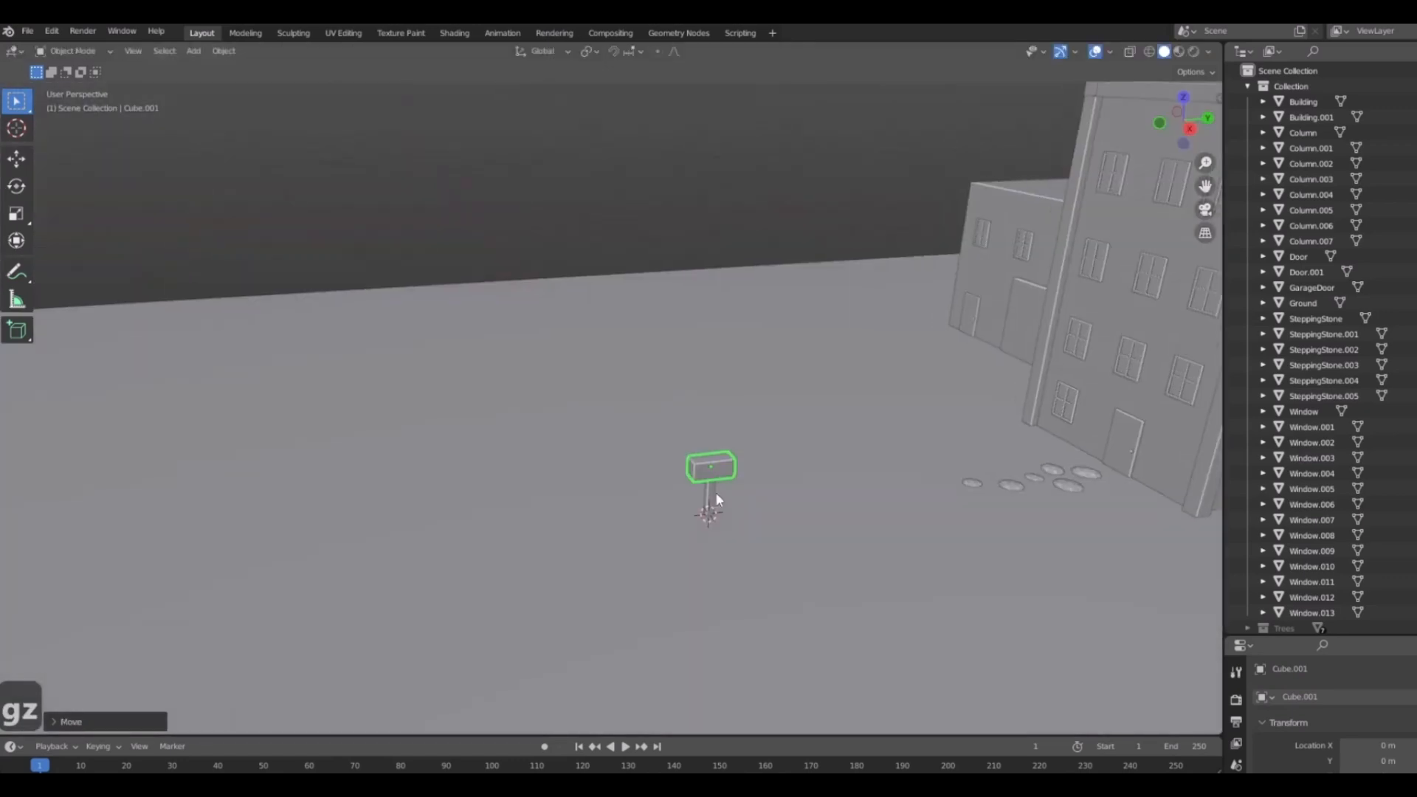
Select the post together with the box and move both along Y to about 12.98 m, near the tall building's door.
{"action": "scroll", "coordinate": [716, 493], "scroll_direction": "up", "scroll_amount": 8}
{"action": "left_click", "coordinate": [704, 507], "text": "shift"}
{"action": "scroll", "coordinate": [704, 508], "scroll_direction": "down", "scroll_amount": 5}
{"action": "middle_click_drag", "start_coordinate": [833, 543], "coordinate": [474, 566], "text": "shift"}
{"action": "key", "text": "g"}
{"action": "key", "text": "y"}
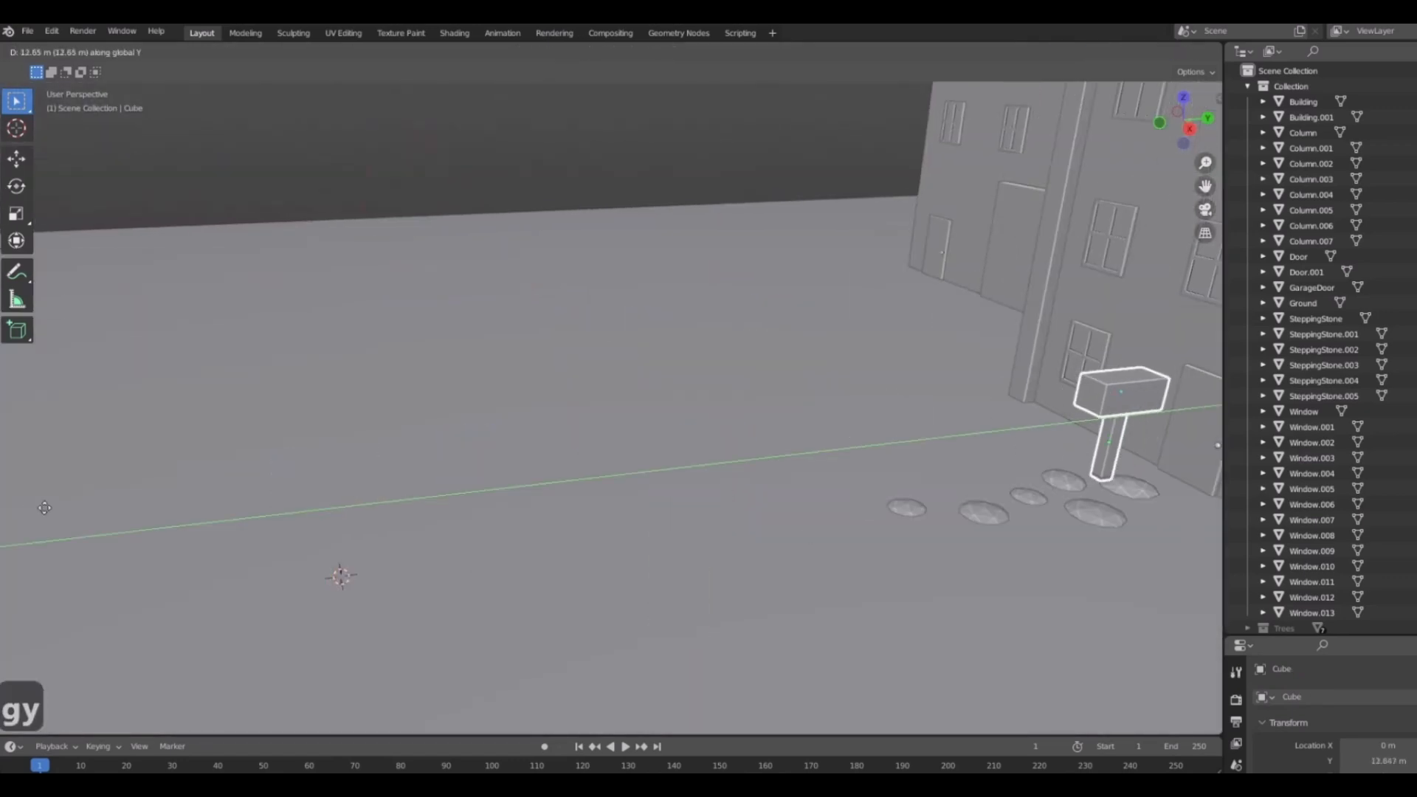
{"action": "left_click", "coordinate": [46, 509]}
{"action": "middle_click_drag", "start_coordinate": [904, 470], "coordinate": [717, 419]}
{"action": "scroll", "coordinate": [658, 414], "scroll_direction": "up", "scroll_amount": 5}
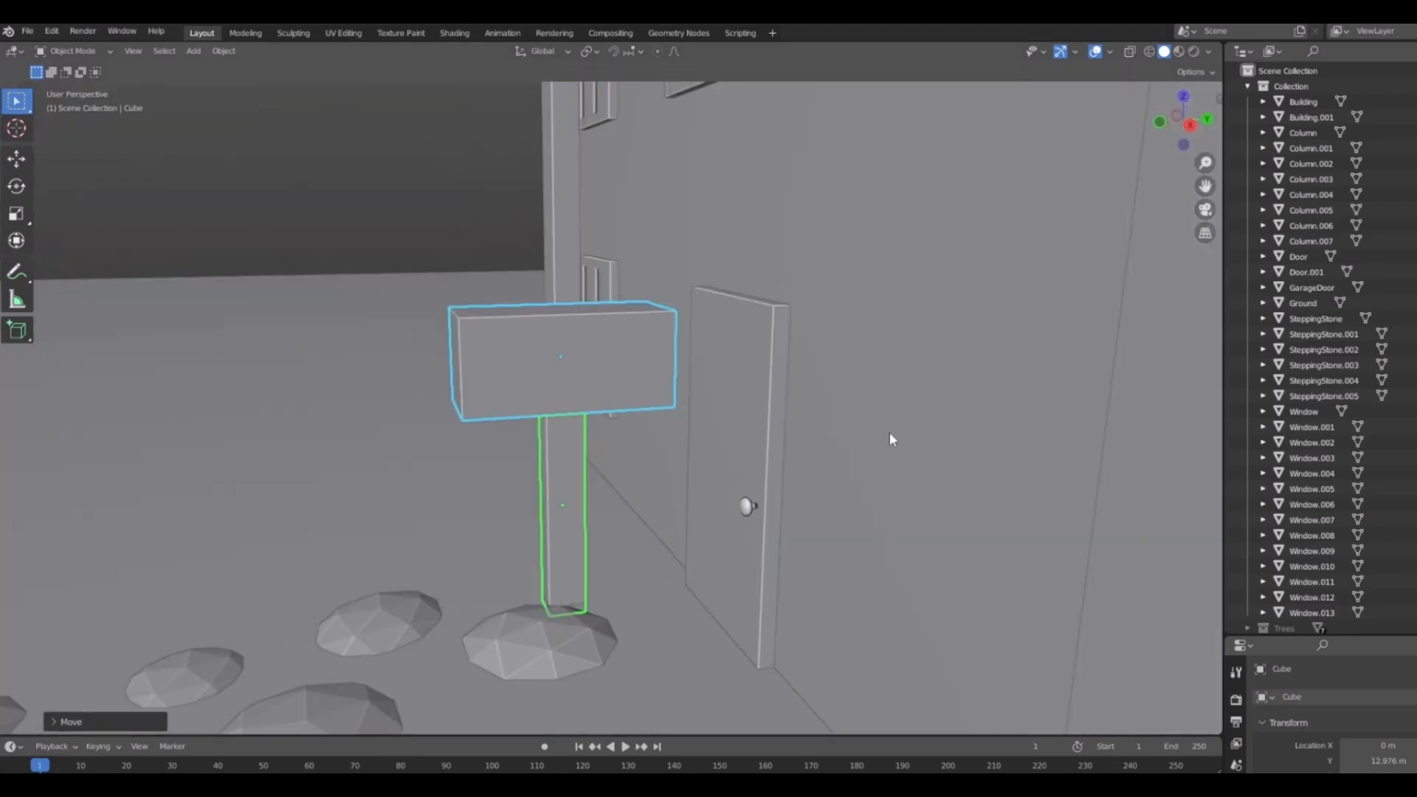
Scale the mailbox's post and box down together in proportion to the building's door.
{"action": "key", "text": "s"}
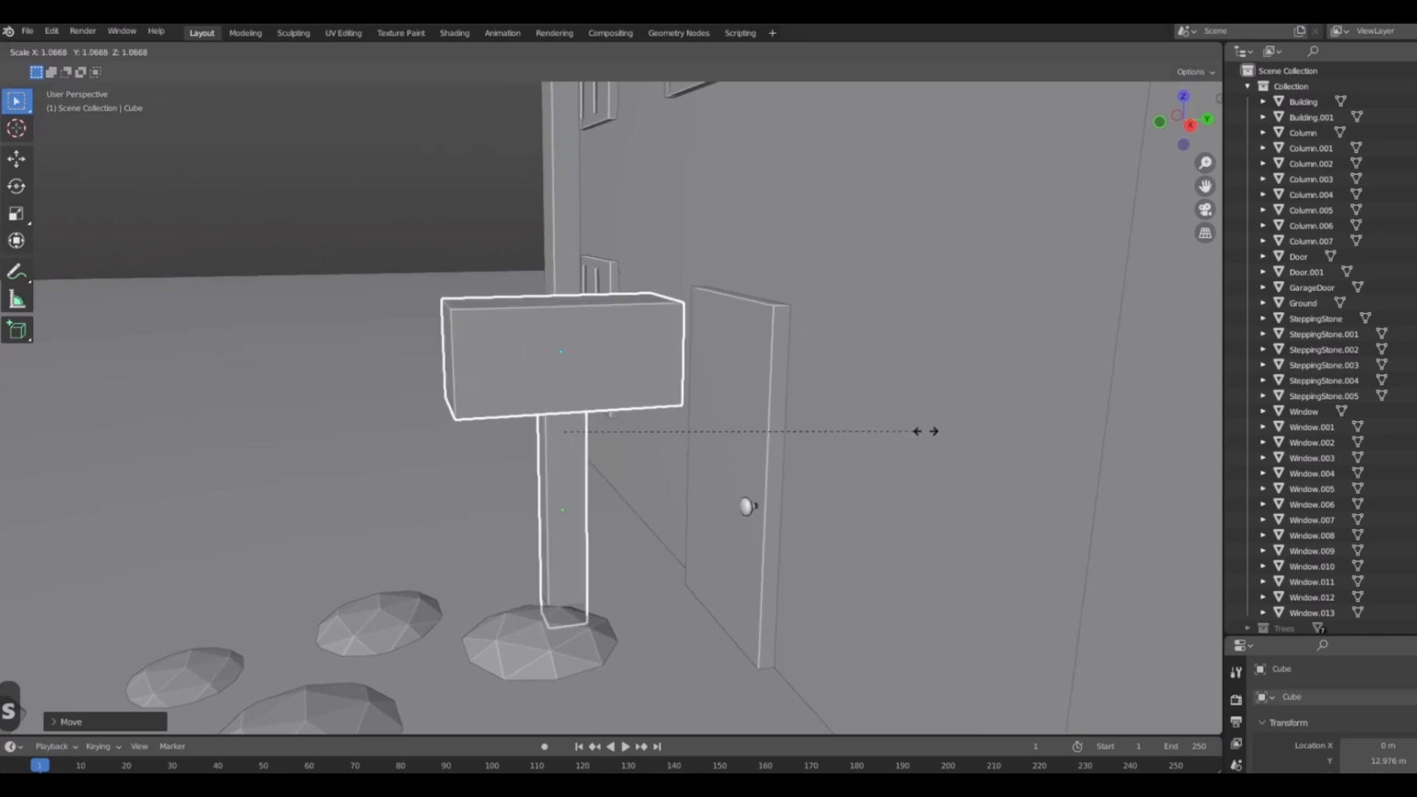
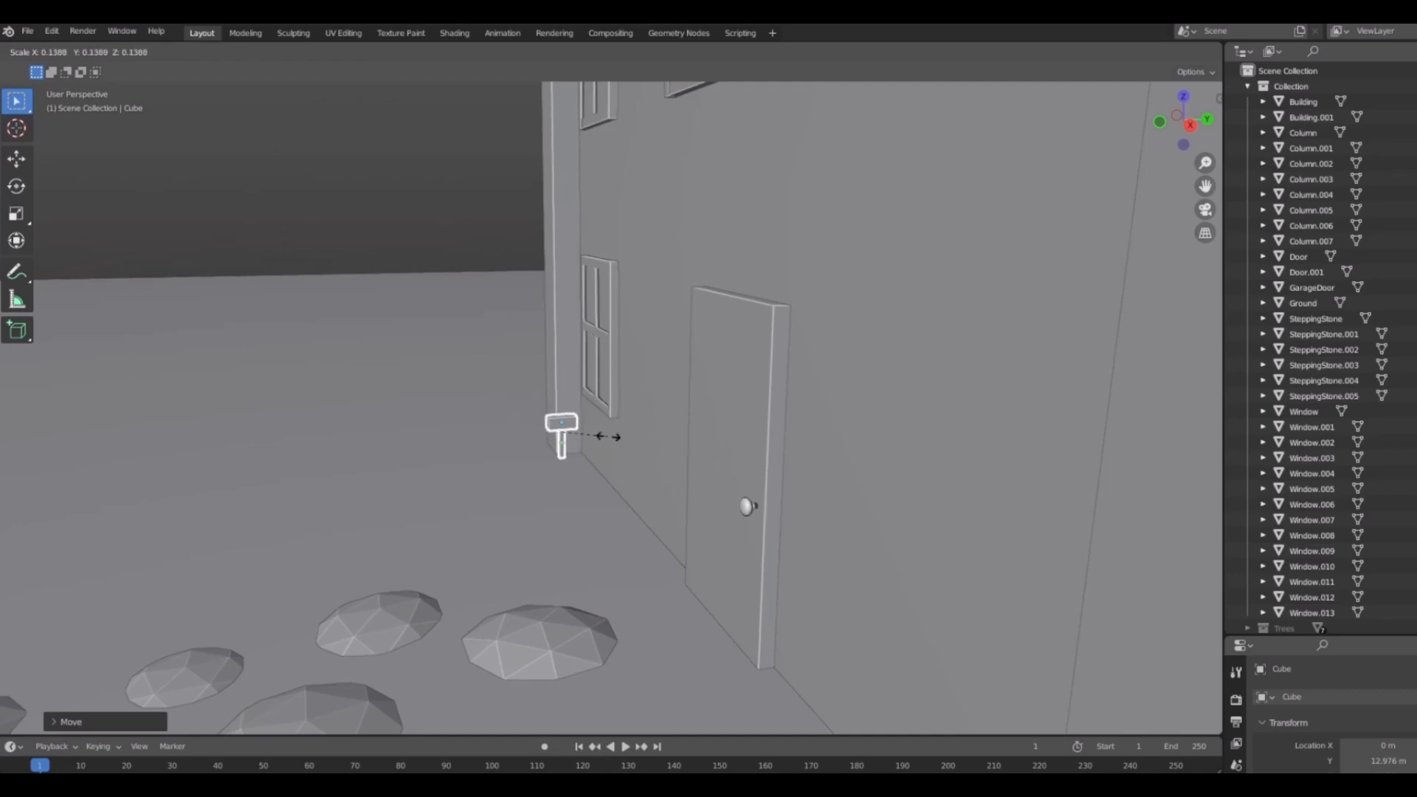
{"action": "middle_click_drag", "start_coordinate": [665, 456], "coordinate": [811, 524]}
{"action": "key", "text": "s"}
Move the mailbox down to the ground and beside the stepping stones, at about X 1.91 m and Y 8.38 m.
{"action": "key", "text": "1"}
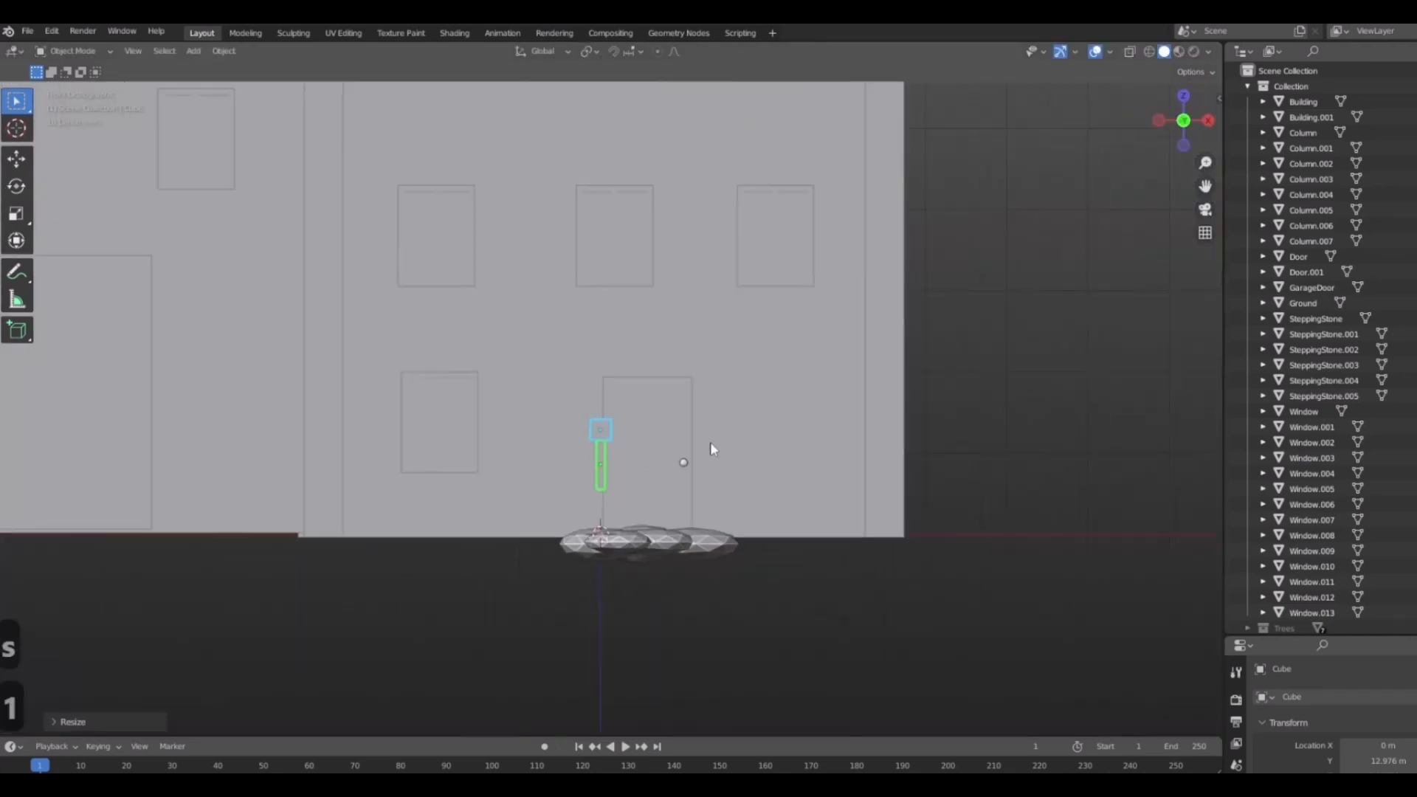
{"action": "key", "text": "g"}
{"action": "left_click", "coordinate": [745, 421]}
{"action": "middle_click_drag", "start_coordinate": [745, 421], "coordinate": [791, 449]}
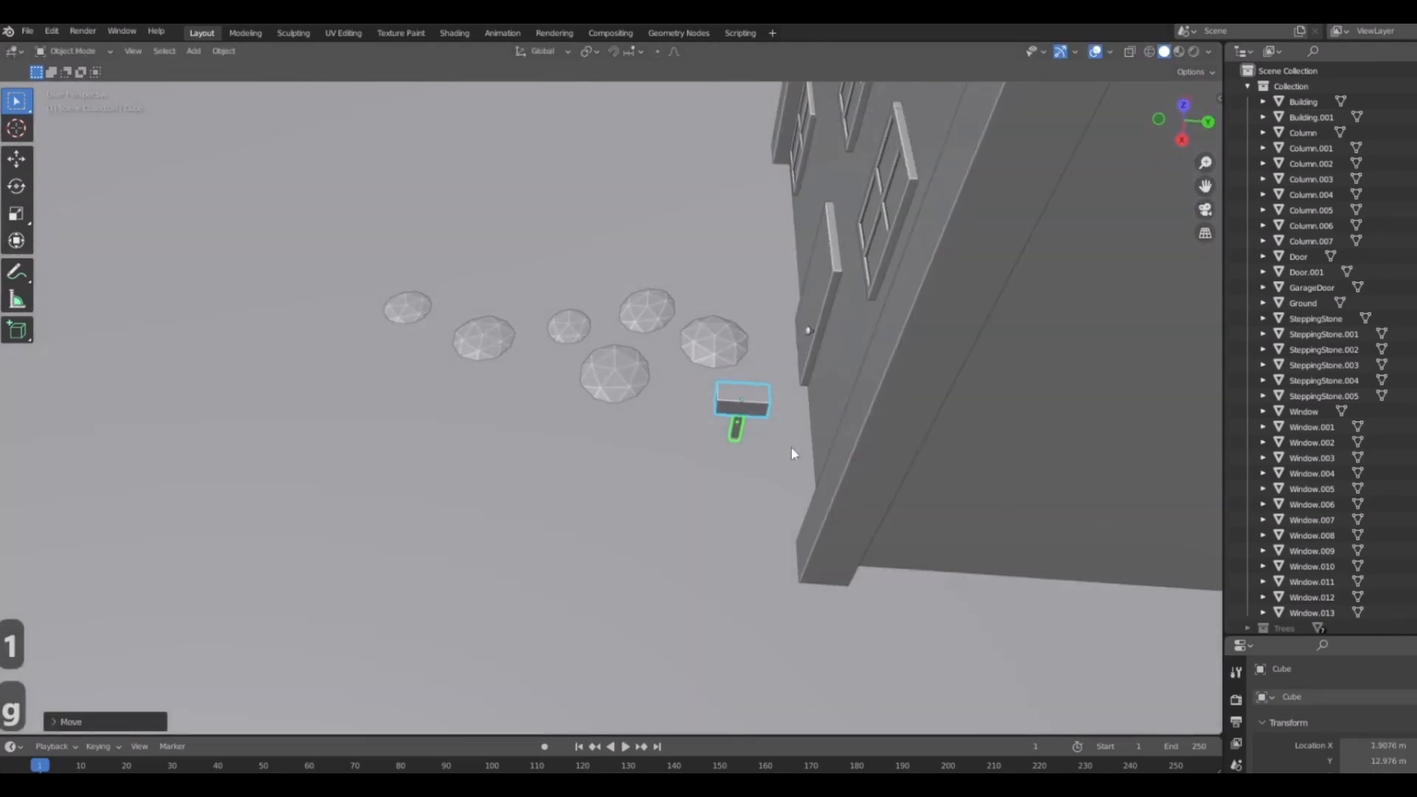
{"action": "key", "text": "g"}
{"action": "key", "text": "y"}
{"action": "left_click", "coordinate": [455, 429]}
{"action": "middle_click_drag", "start_coordinate": [509, 436], "coordinate": [858, 451]}
{"action": "scroll", "coordinate": [725, 388], "scroll_direction": "up", "scroll_amount": 8}
{"action": "scroll", "coordinate": [812, 428], "scroll_direction": "down", "scroll_amount": 8}
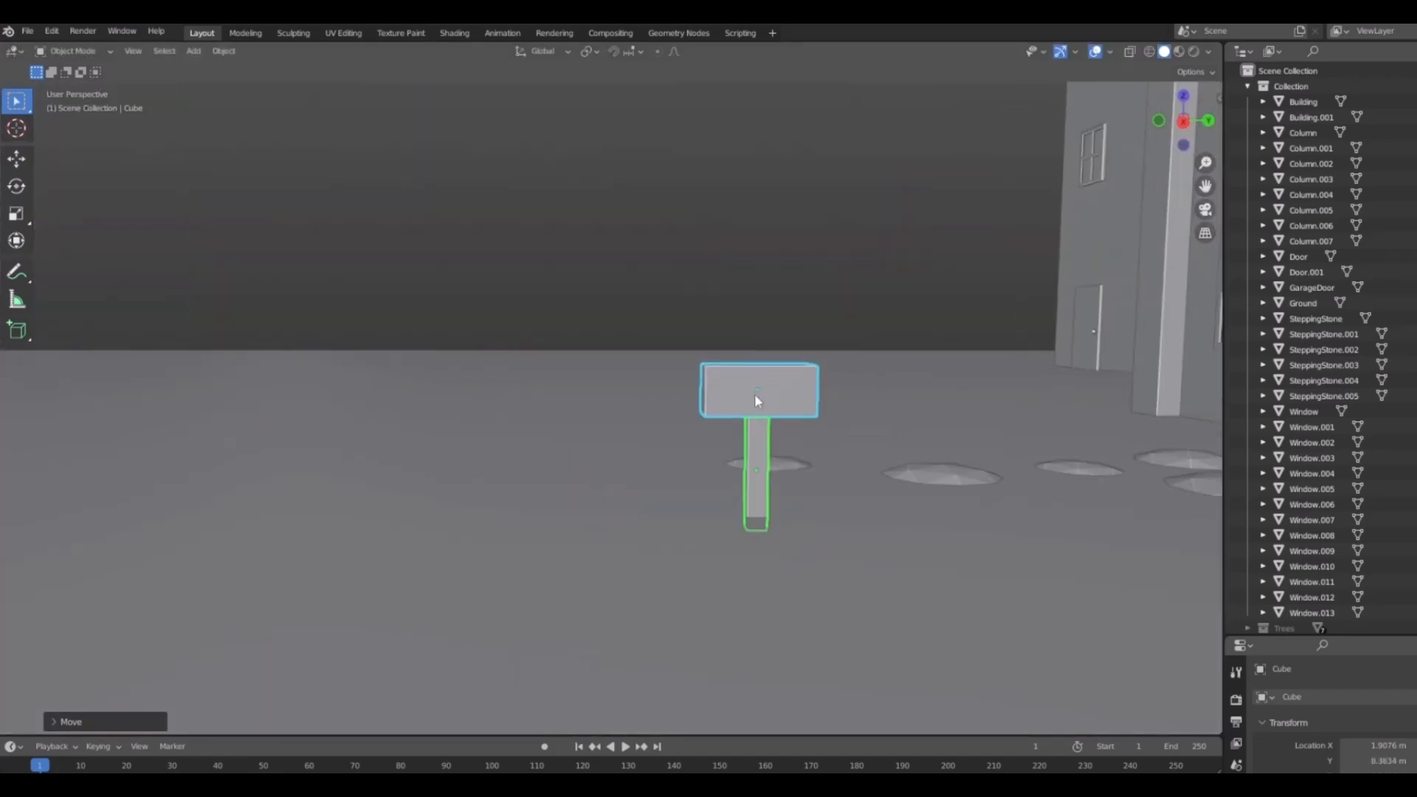
Add a cube on the long side face of the mailbox's box and scale it down to a small block.
{"action": "middle_click_drag", "start_coordinate": [759, 399], "coordinate": [725, 422]}
{"action": "key", "text": "shift+a"}
{"action": "left_click", "coordinate": [848, 442]}
{"action": "middle_click_drag", "start_coordinate": [933, 492], "coordinate": [1011, 561]}
{"action": "key", "text": "s"}
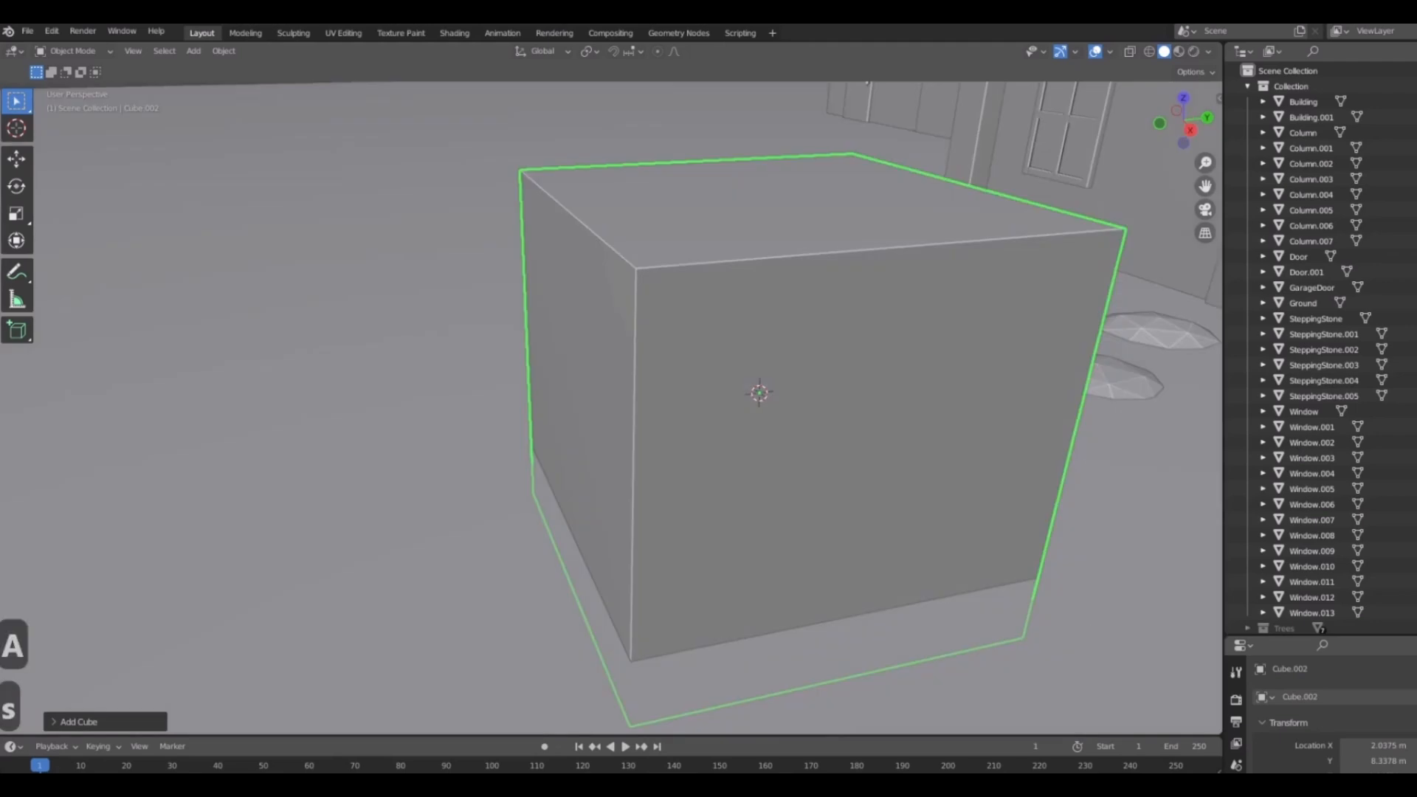
{"action": "left_click", "coordinate": [788, 401]}
{"action": "middle_click_drag", "start_coordinate": [788, 401], "coordinate": [805, 557]}
Stretch the small block along Y and shrink it in X and Z to form a thin horizontal bar.
{"action": "key", "text": "s"}
{"action": "key", "text": "y"}
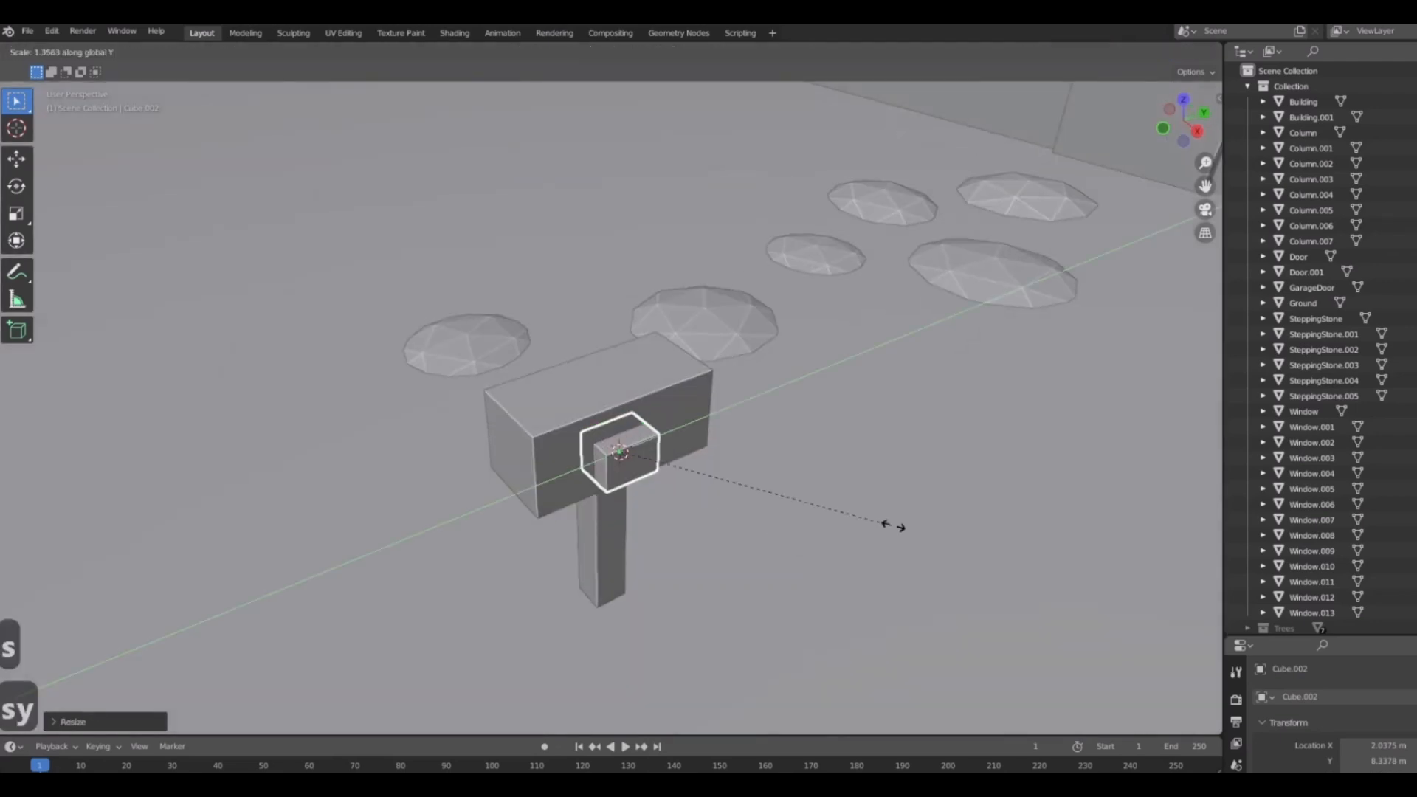
{"action": "key", "text": "s"}
{"action": "key", "text": "shift+y"}
{"action": "left_click", "coordinate": [673, 446]}
{"action": "middle_click_drag", "start_coordinate": [673, 447], "coordinate": [707, 538]}
{"action": "scroll", "coordinate": [768, 568], "scroll_direction": "up", "scroll_amount": 5}
Raise the thin bar slightly along Z and rotate it 90 degrees about X to stand upright.
{"action": "key", "text": "g"}
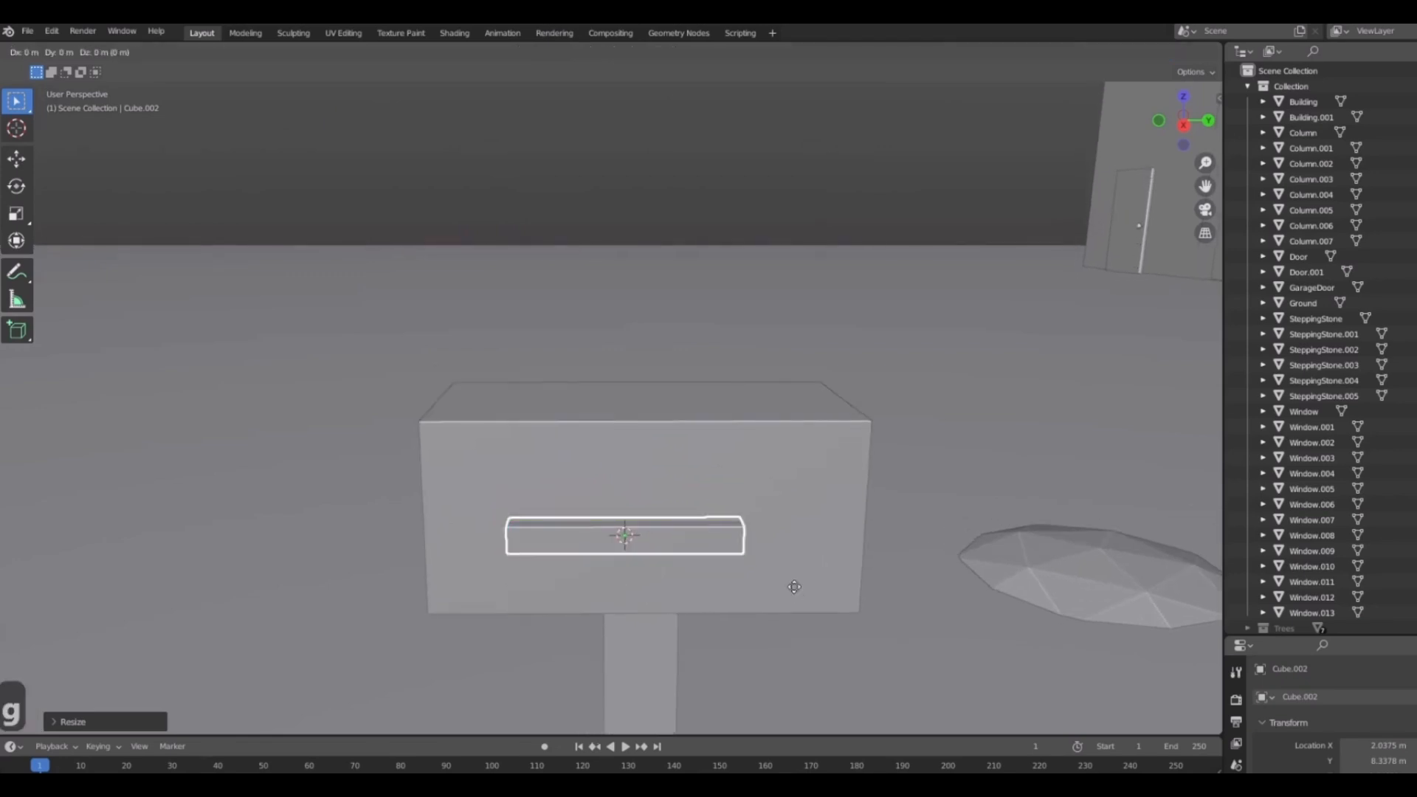
{"action": "key", "text": "z"}
{"action": "left_click", "coordinate": [819, 568]}
{"action": "key", "text": "r"}
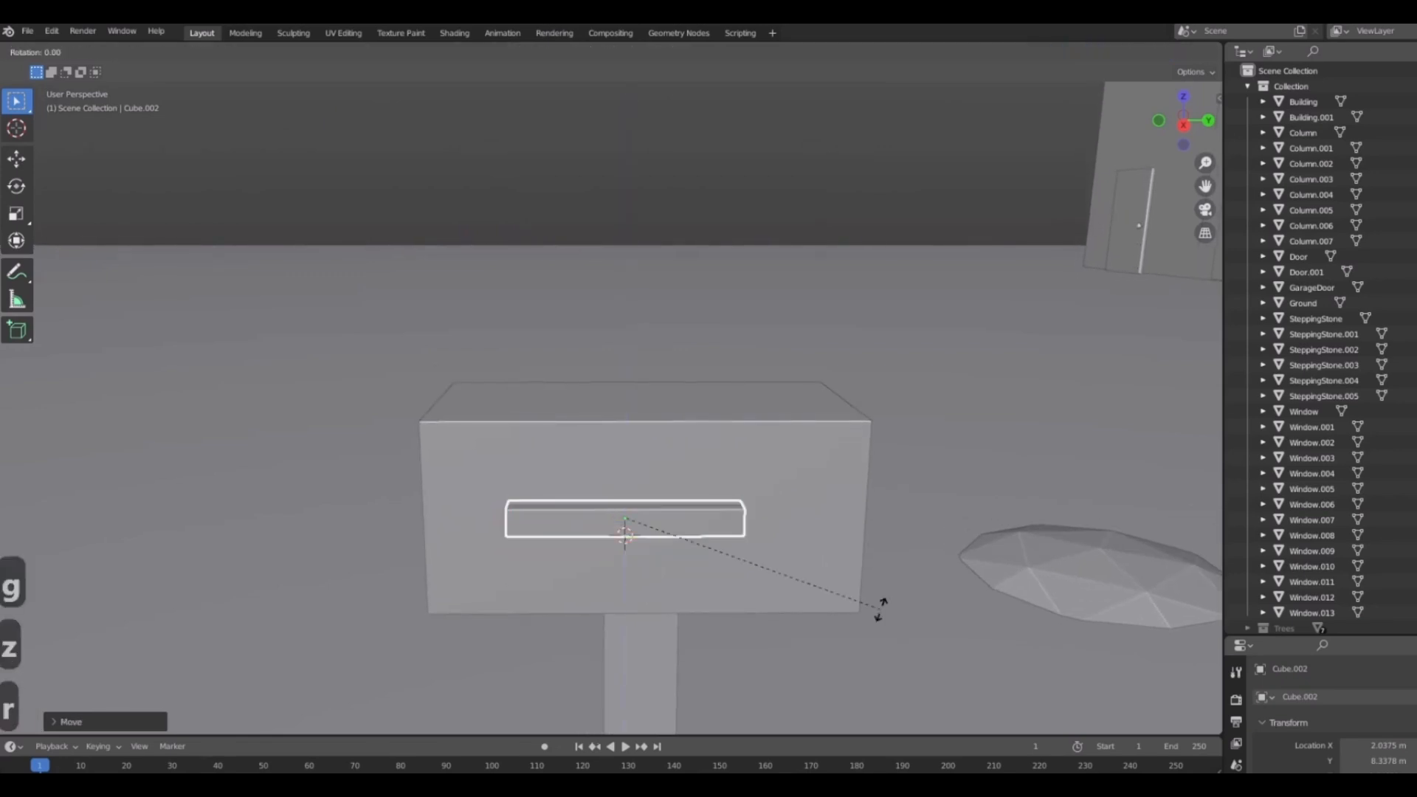
{"action": "right_click", "coordinate": [878, 608]}
{"action": "type", "text": "rx90"}
{"action": "key", "text": "Return"}
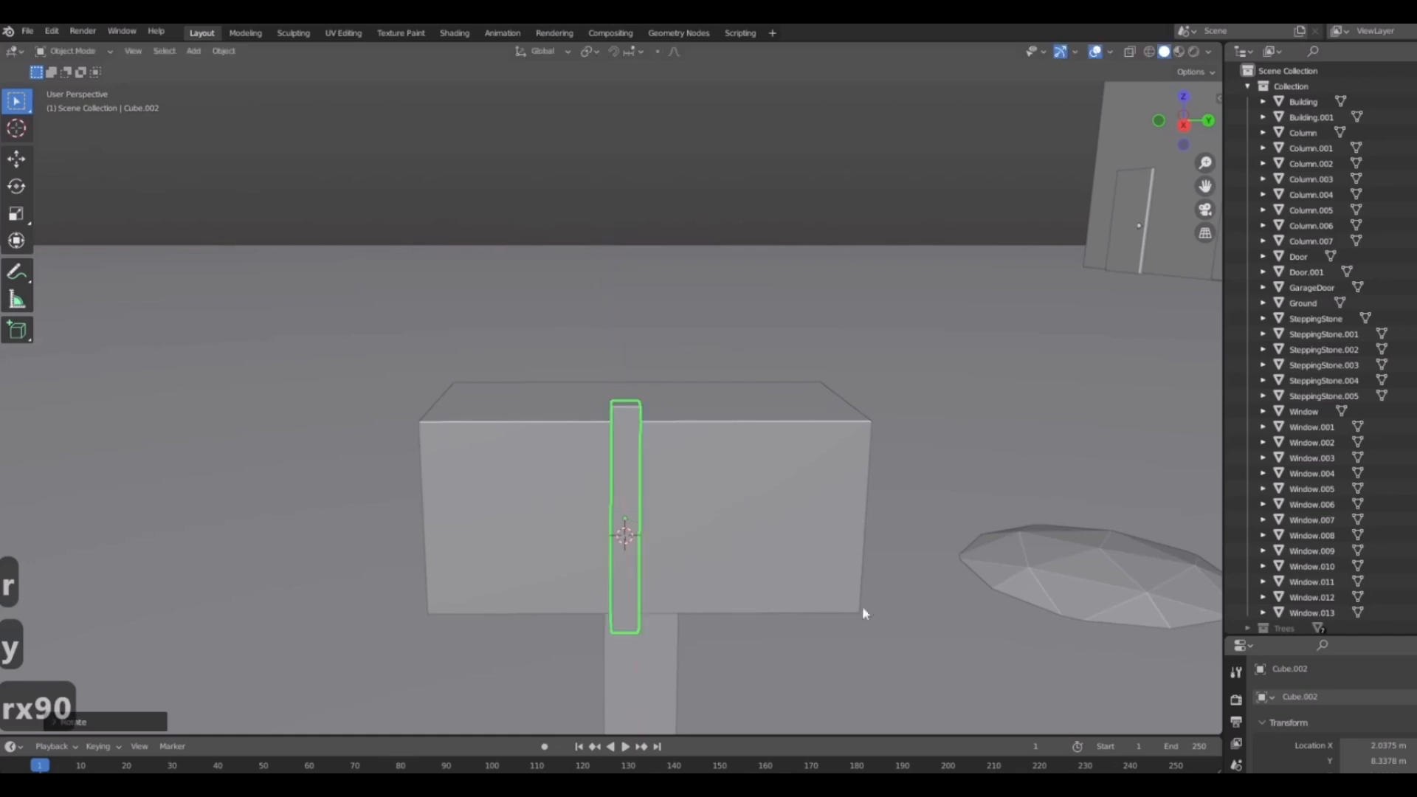
Move the upright bar up the mailbox's side face, adjust its X position, and scale it along X as a flagpole.
{"action": "middle_click_drag", "start_coordinate": [862, 605], "coordinate": [742, 577]}
{"action": "key", "text": "g"}
{"action": "left_click", "coordinate": [685, 483]}
{"action": "middle_click_drag", "start_coordinate": [561, 491], "coordinate": [662, 547]}
{"action": "key", "text": "g"}
{"action": "key", "text": "x"}
{"action": "left_click", "coordinate": [735, 571]}
{"action": "key", "text": "s"}
{"action": "key", "text": "x"}
{"action": "left_click", "coordinate": [775, 572]}
Add another cube at the top of the upright bar and scale it down to a small flag block.
{"action": "middle_click_drag", "start_coordinate": [775, 573], "coordinate": [550, 387]}
{"action": "scroll", "coordinate": [644, 343], "scroll_direction": "down", "scroll_amount": 6}
{"action": "key", "text": "shift+a"}
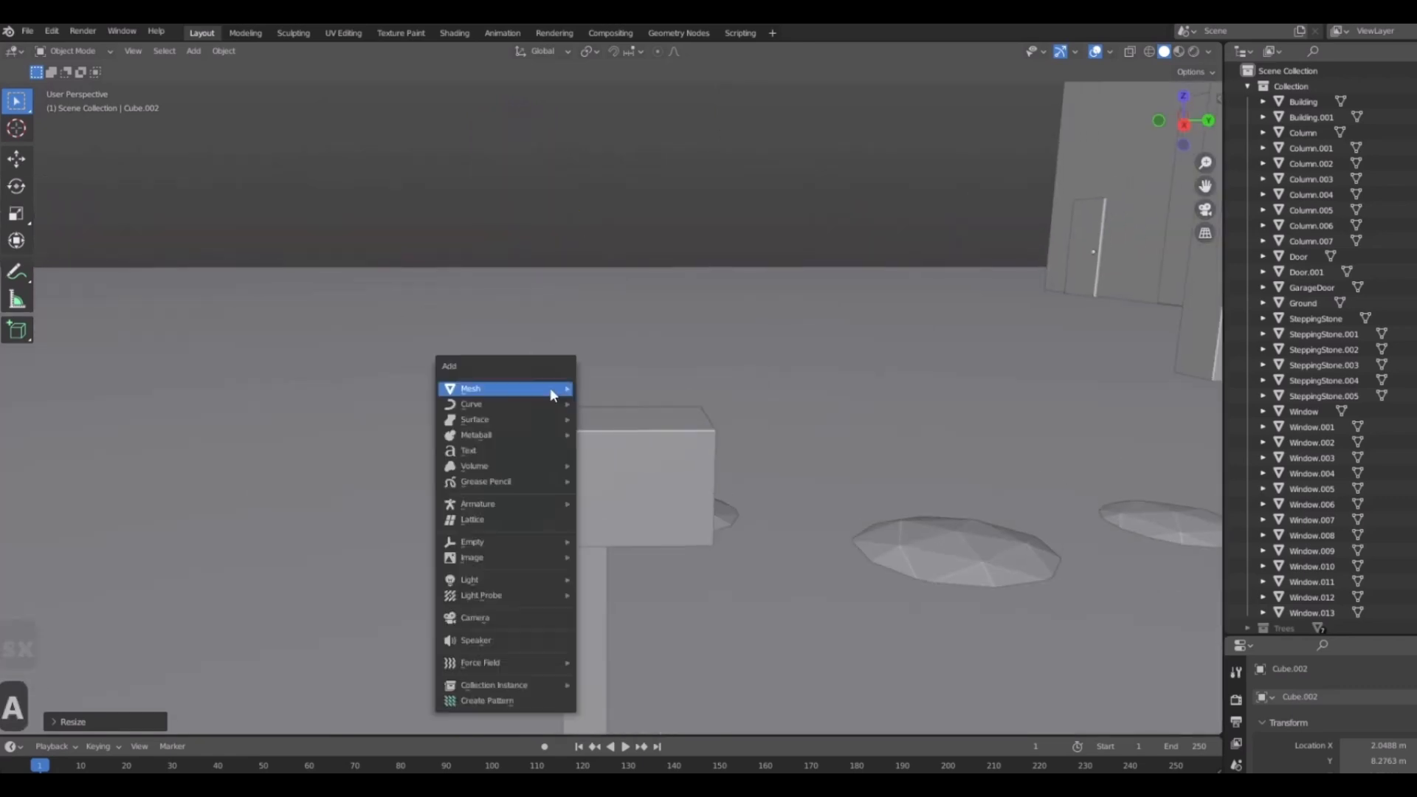
{"action": "mouse_move", "coordinate": [550, 388]}
{"action": "left_click", "coordinate": [607, 404]}
{"action": "scroll", "coordinate": [797, 469], "scroll_direction": "down", "scroll_amount": 7}
{"action": "scroll", "coordinate": [789, 462], "scroll_direction": "down", "scroll_amount": 3}
{"action": "middle_click_drag", "start_coordinate": [816, 623], "coordinate": [785, 516]}
{"action": "key", "text": "s"}
{"action": "left_click", "coordinate": [340, 461]}
{"action": "scroll", "coordinate": [340, 461], "scroll_direction": "up", "scroll_amount": 5}
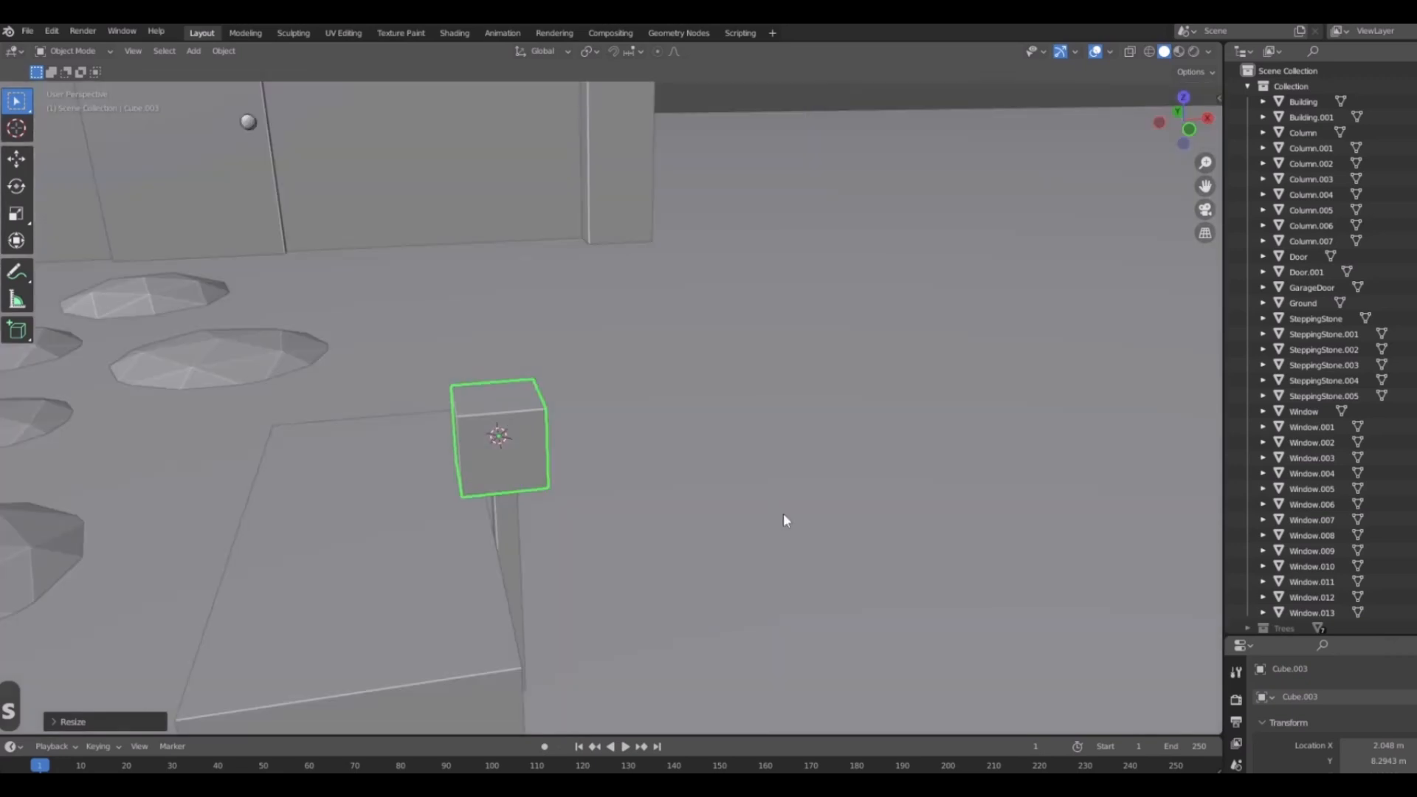
Scale the flag block along X to match the bar and adjust its position along X.
{"action": "key", "text": "s"}
{"action": "key", "text": "x"}
{"action": "left_click", "coordinate": [677, 478]}
{"action": "middle_click_drag", "start_coordinate": [677, 478], "coordinate": [522, 497]}
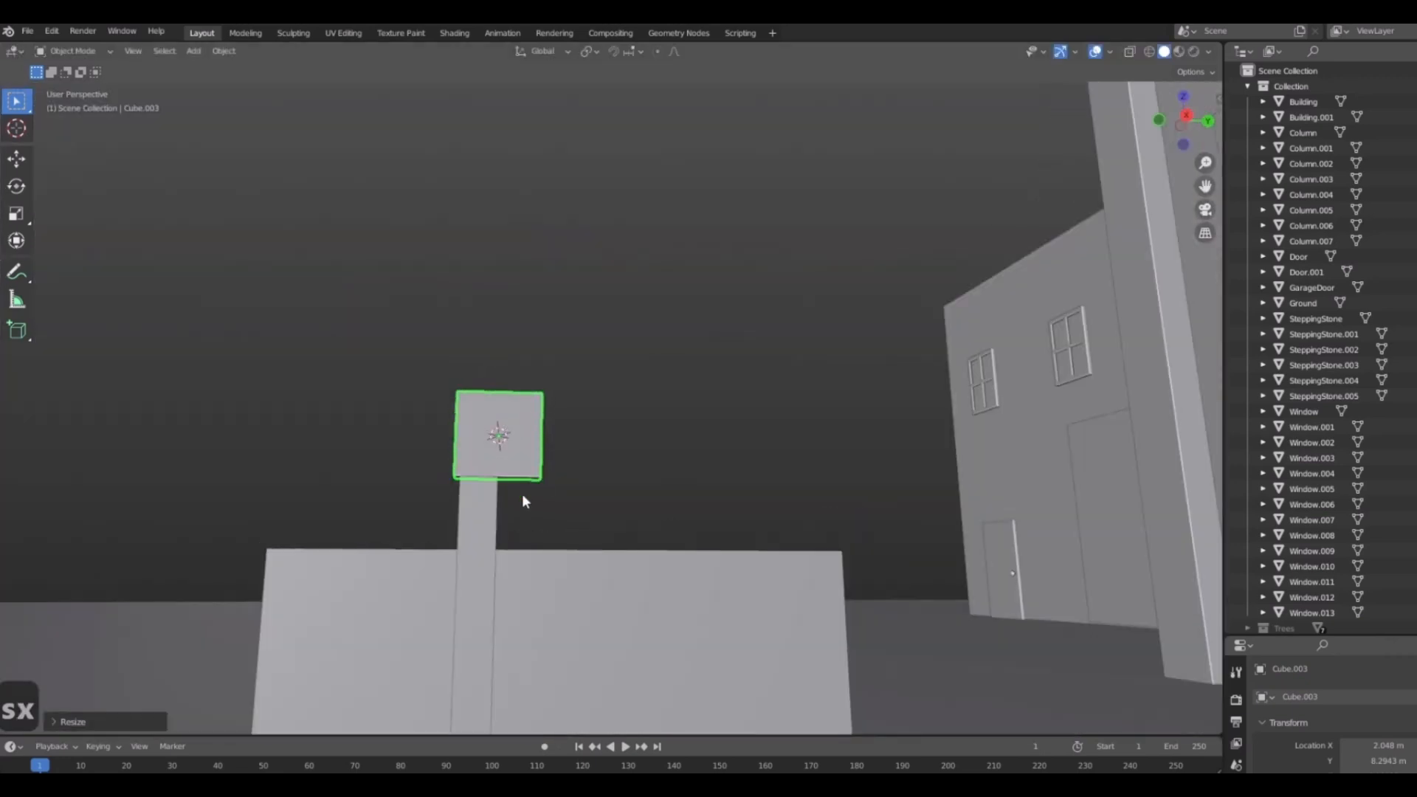
{"action": "key", "text": "g"}
{"action": "key", "text": "x"}
{"action": "left_click", "coordinate": [558, 505]}
Shift the flag block along Y so it extends from one side of the upright bar.
{"action": "key", "text": "g"}
{"action": "key", "text": "z"}
{"action": "key", "text": "g"}
{"action": "key", "text": "y"}
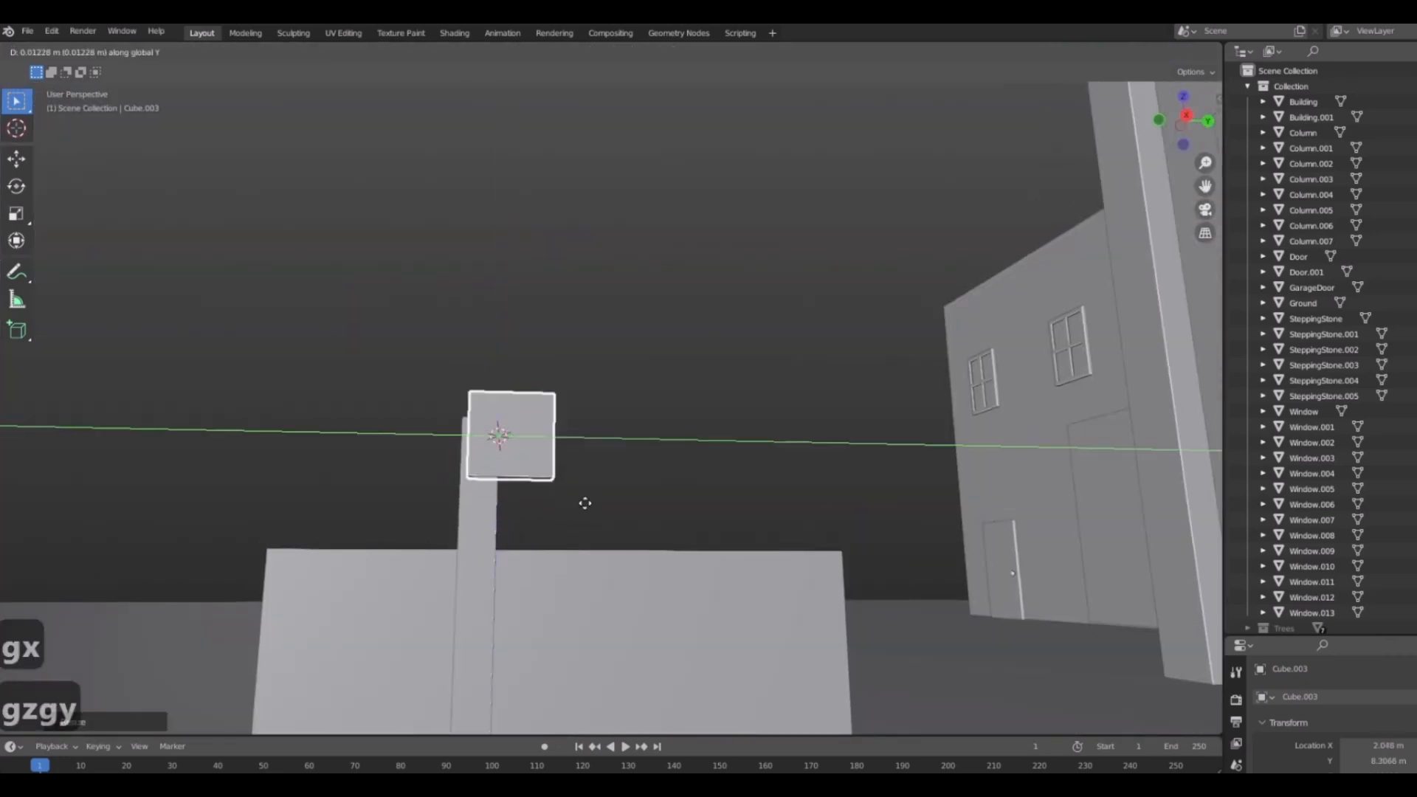
{"action": "left_click", "coordinate": [603, 500]}
{"action": "middle_click_drag", "start_coordinate": [602, 500], "coordinate": [710, 495]}
Scale the flag along Z, align its height with the bar's top, and deselect it by selecting the ground.
{"action": "key", "text": "s"}
{"action": "key", "text": "z"}
{"action": "left_click", "coordinate": [601, 468]}
{"action": "key", "text": "g"}
{"action": "key", "text": "z"}
{"action": "left_click", "coordinate": [602, 468]}
{"action": "scroll", "coordinate": [851, 534], "scroll_direction": "down", "scroll_amount": 5}
{"action": "key", "text": "Tab"}
{"action": "key", "text": "Tab"}
{"action": "left_click", "coordinate": [711, 469]}
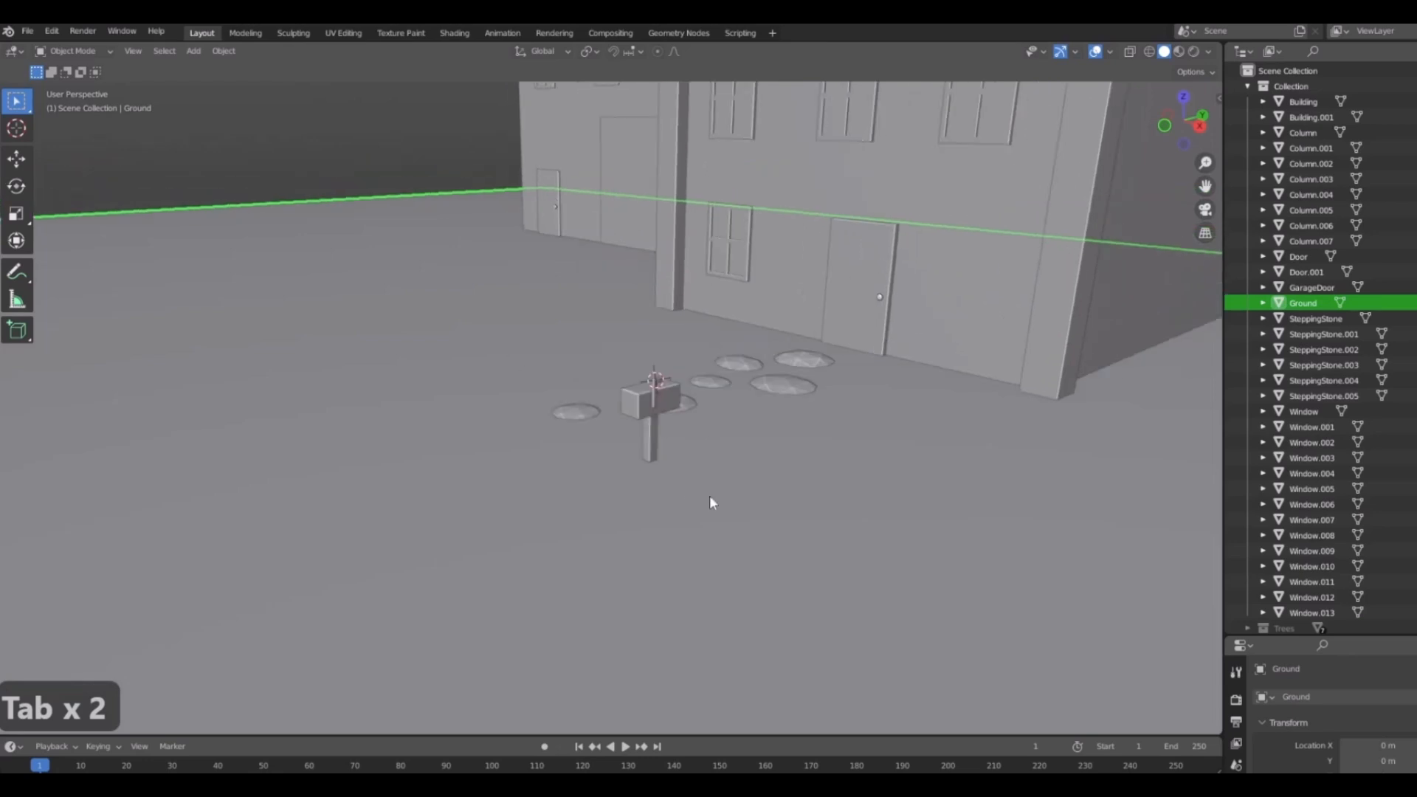
Reset the 3D cursor to the world origin and review the mailbox's size and placement against the buildings.
{"action": "key", "text": "shift+c"}
{"action": "scroll", "coordinate": [612, 411], "scroll_direction": "up", "scroll_amount": 9}
{"action": "scroll", "coordinate": [512, 383], "scroll_direction": "down", "scroll_amount": 5}
{"action": "middle_click_drag", "start_coordinate": [604, 402], "coordinate": [878, 489]}
{"action": "scroll", "coordinate": [511, 383], "scroll_direction": "up", "scroll_amount": 4}
{"action": "scroll", "coordinate": [703, 561], "scroll_direction": "down", "scroll_amount": 6}
{"action": "scroll", "coordinate": [561, 562], "scroll_direction": "up", "scroll_amount": 5}
{"action": "scroll", "coordinate": [834, 529], "scroll_direction": "down", "scroll_amount": 4}
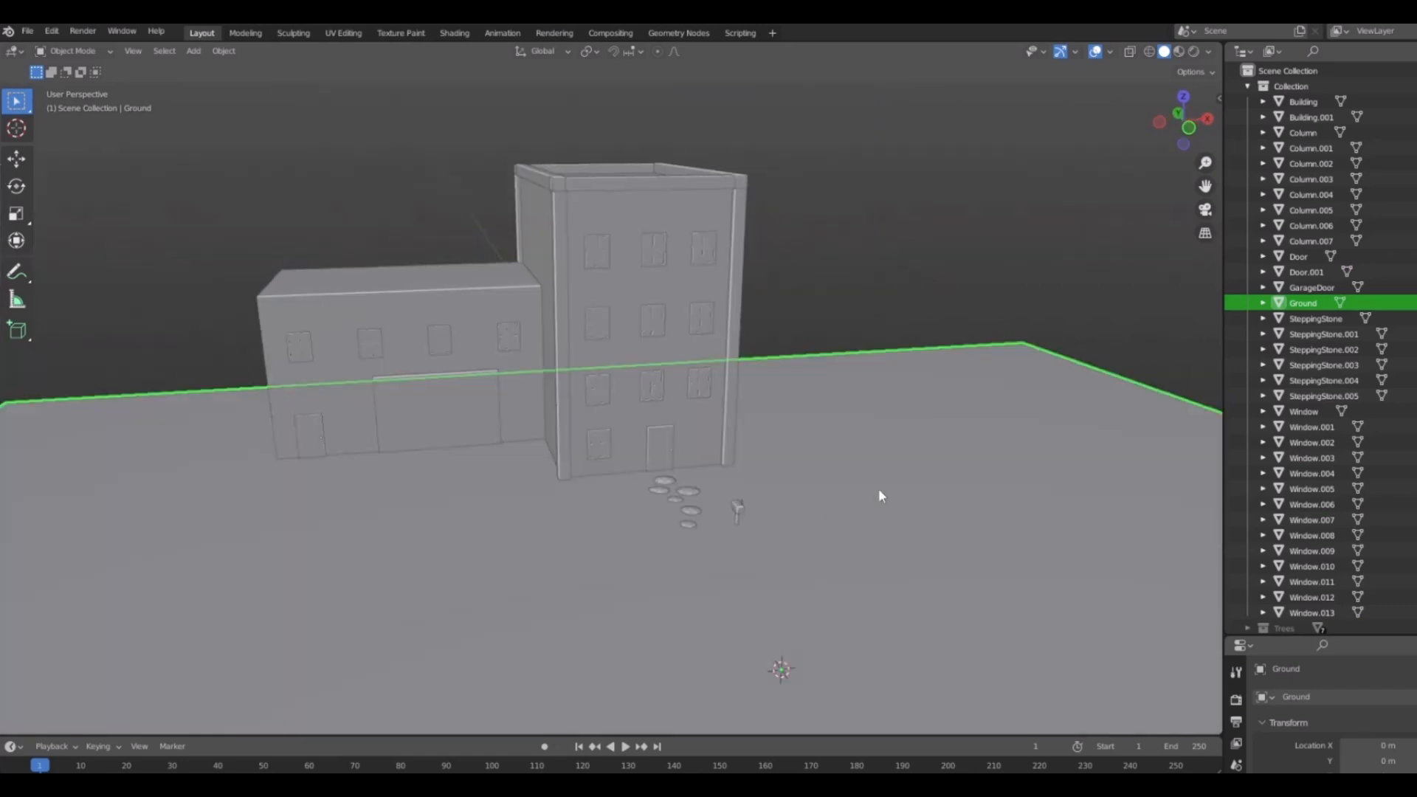
Collapse the main collection and make the Trees, Shrubs and Rocks collections visible.
{"action": "left_click", "coordinate": [1246, 88]}
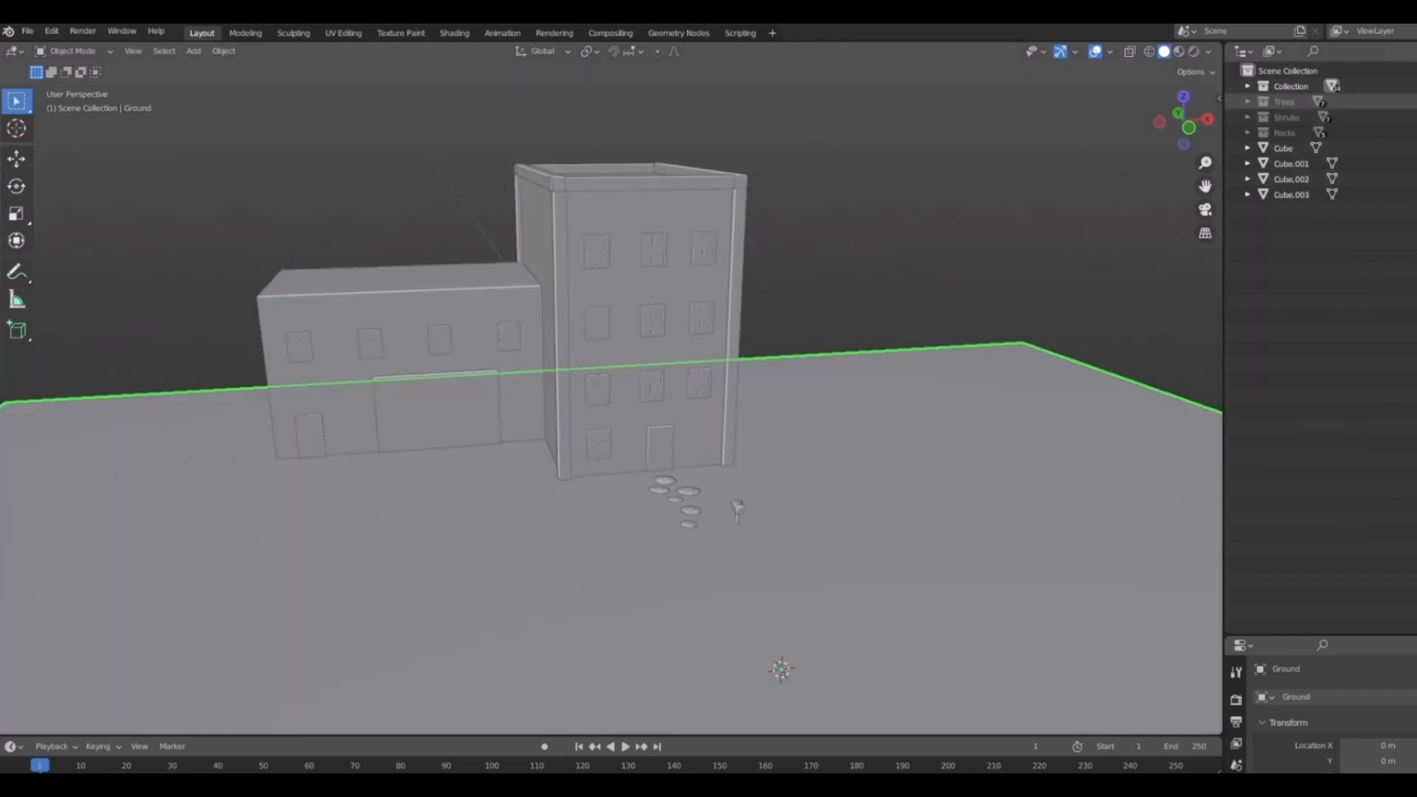
{"action": "left_click", "coordinate": [1415, 102]}
{"action": "left_click", "coordinate": [1415, 118]}
{"action": "left_click", "coordinate": [1416, 132]}
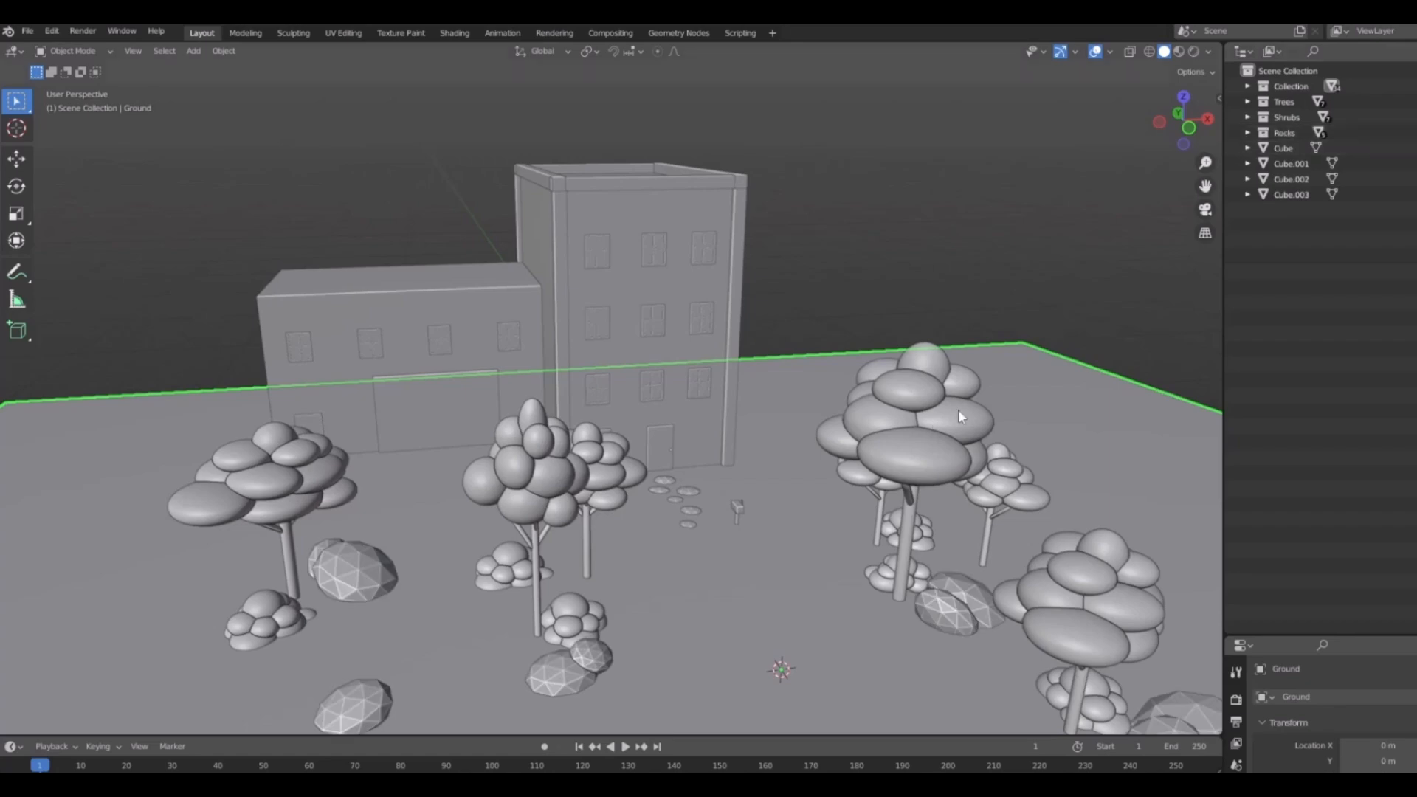
Examine how the trees, shrubs and rocks are arranged around the buildings, mailbox and stepping stones.
{"action": "middle_click_drag", "start_coordinate": [957, 408], "coordinate": [929, 465]}
{"action": "scroll", "coordinate": [815, 362], "scroll_direction": "up", "scroll_amount": 2}
{"action": "scroll", "coordinate": [815, 359], "scroll_direction": "down", "scroll_amount": 7}
{"action": "scroll", "coordinate": [930, 465], "scroll_direction": "up", "scroll_amount": 5}
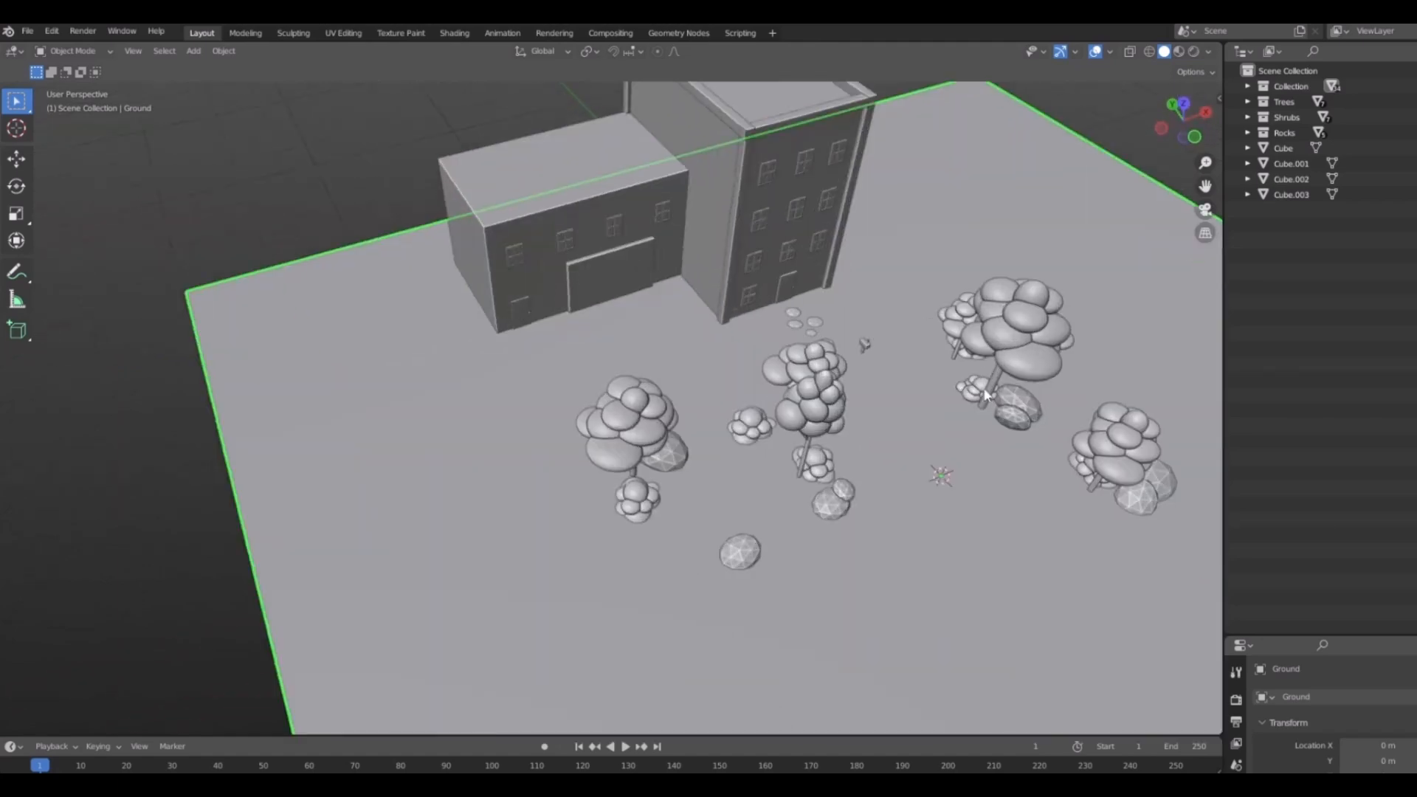
{"action": "middle_click_drag", "start_coordinate": [923, 521], "coordinate": [941, 490]}
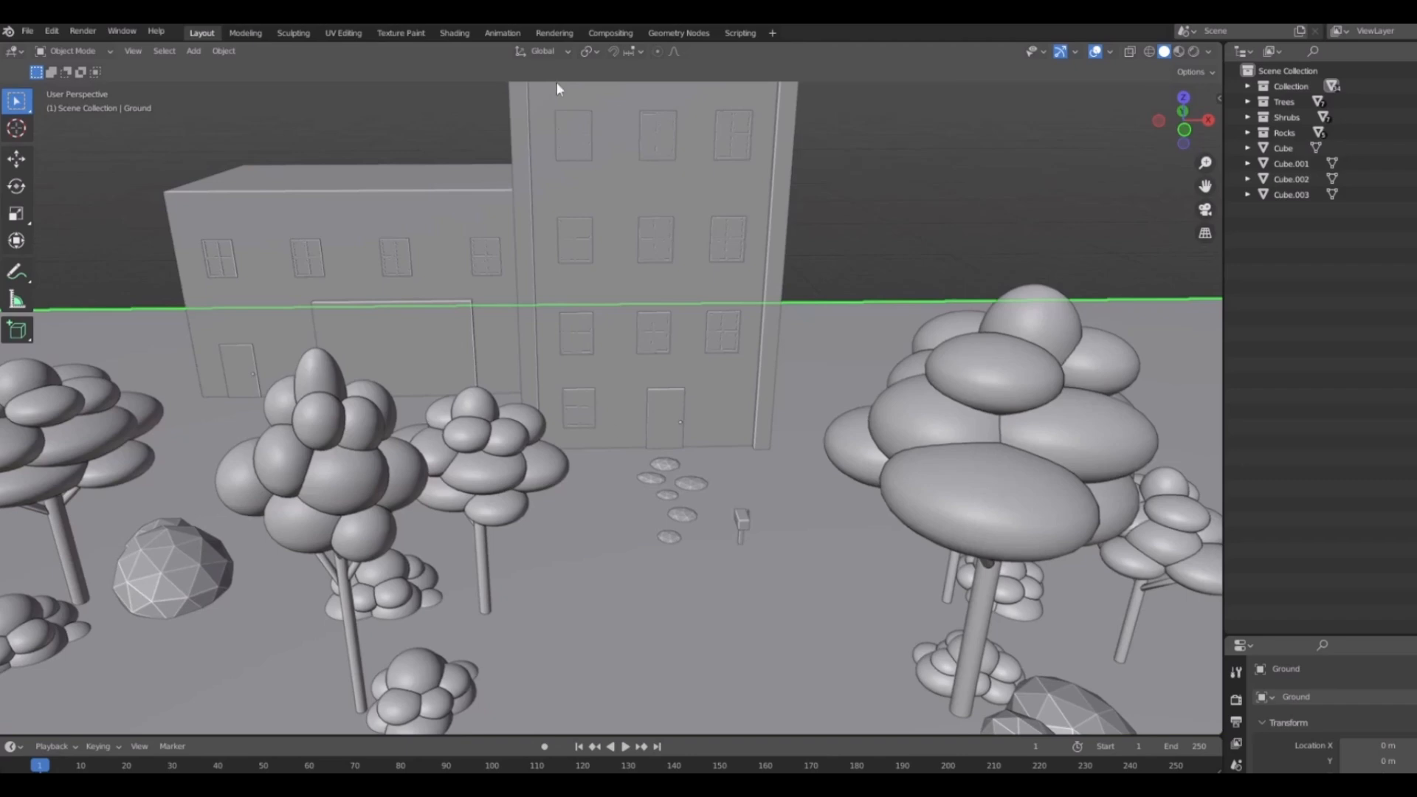
{"action": "middle_click_drag", "start_coordinate": [763, 339], "coordinate": [837, 372]}
{"action": "scroll", "coordinate": [692, 322], "scroll_direction": "down", "scroll_amount": 4}
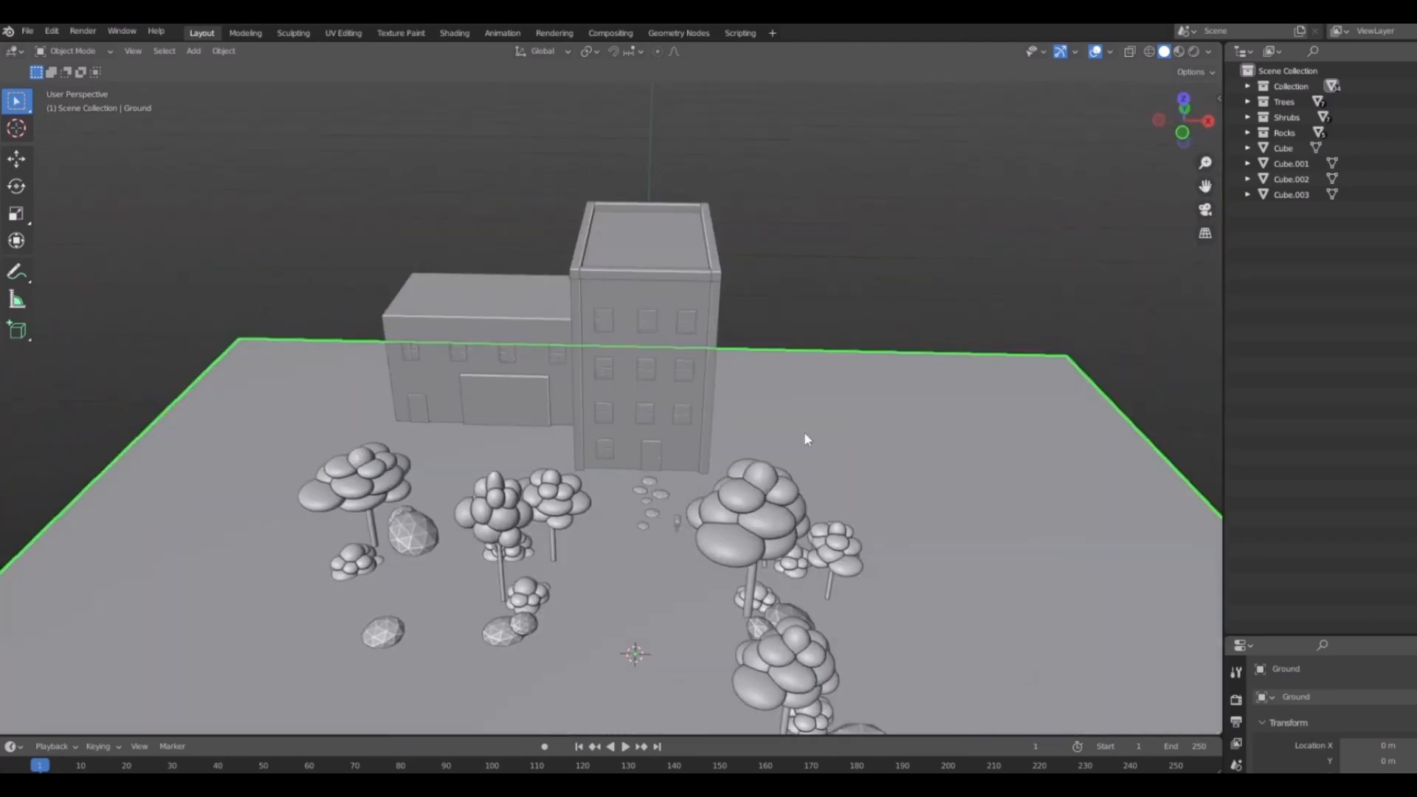
{"action": "middle_click_drag", "start_coordinate": [805, 439], "coordinate": [849, 509]}
Move the large tree standing right of the stepping stones to beside the tall building's front right corner.
{"action": "left_click", "coordinate": [738, 516]}
{"action": "scroll", "coordinate": [738, 517], "scroll_direction": "down", "scroll_amount": 4}
{"action": "middle_click_drag", "start_coordinate": [745, 473], "coordinate": [662, 507]}
{"action": "scroll", "coordinate": [696, 499], "scroll_direction": "up", "scroll_amount": 3}
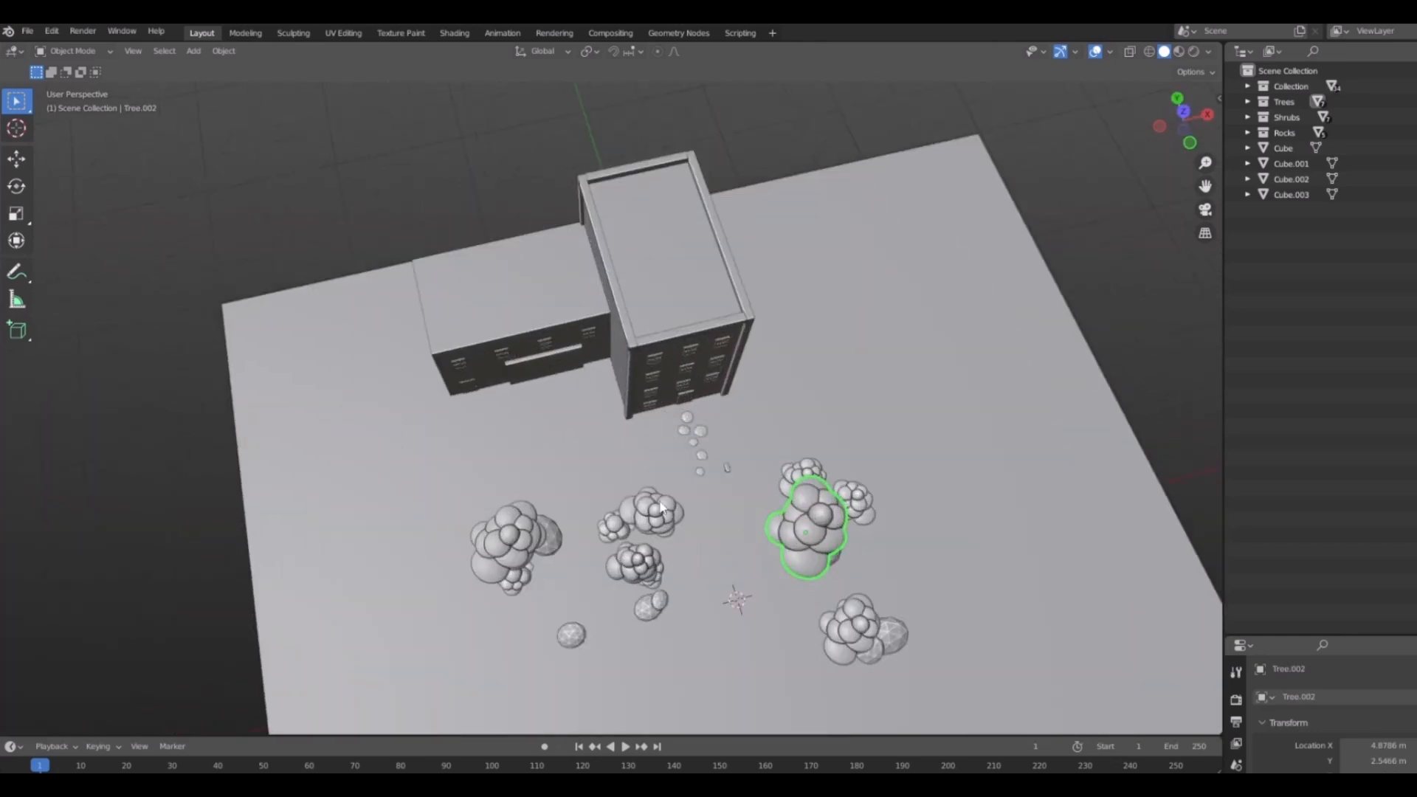
{"action": "key", "text": "KP_7"}
{"action": "middle_click_drag", "start_coordinate": [858, 564], "coordinate": [883, 629], "text": "shift"}
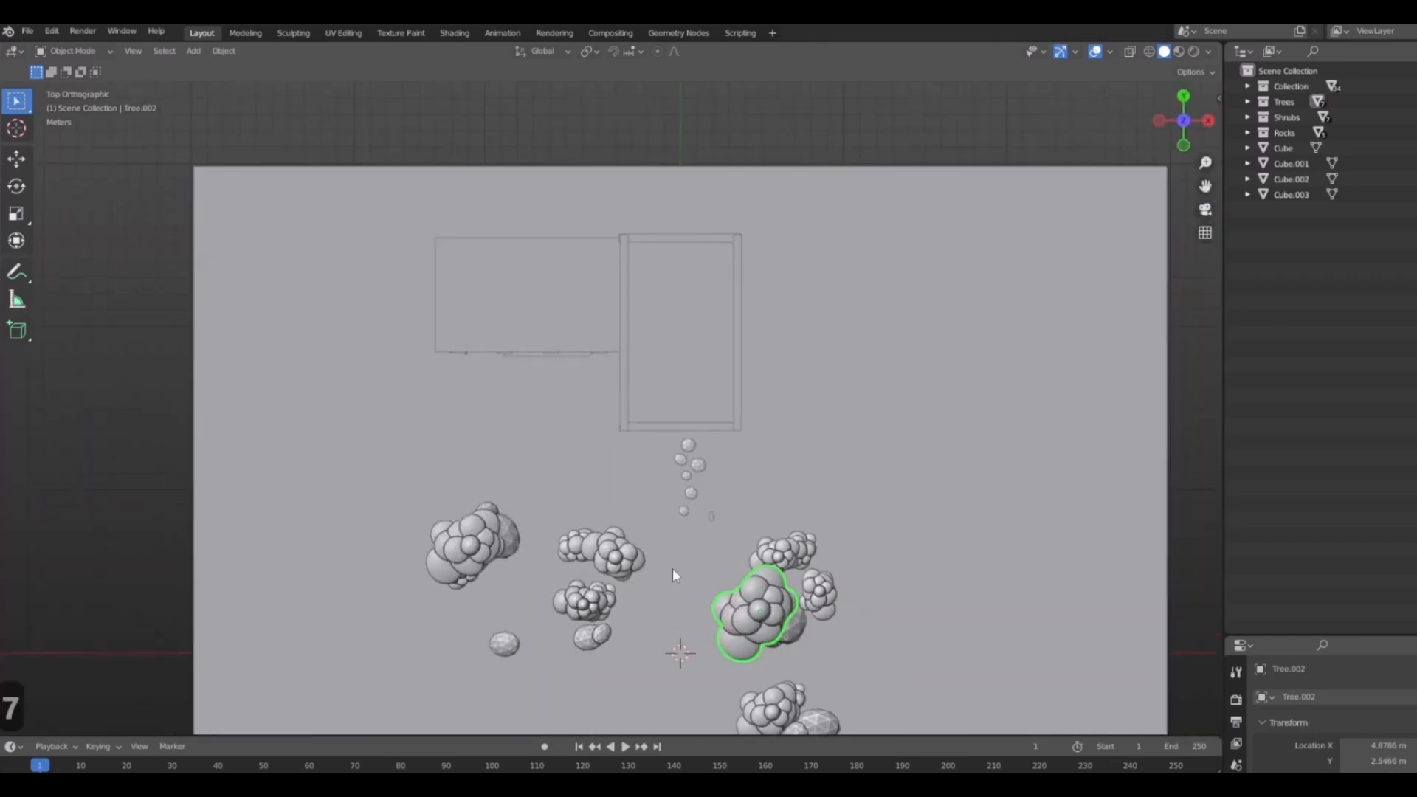
{"action": "scroll", "coordinate": [743, 596], "scroll_direction": "up", "scroll_amount": 1}
{"action": "key", "text": "g"}
{"action": "left_click", "coordinate": [875, 499]}
{"action": "middle_click_drag", "start_coordinate": [875, 499], "coordinate": [886, 413]}
Move a small tree from the right-hand cluster to the front left corner of the low building.
{"action": "left_click", "coordinate": [782, 530]}
{"action": "middle_click_drag", "start_coordinate": [788, 533], "coordinate": [823, 571]}
{"action": "key", "text": "g"}
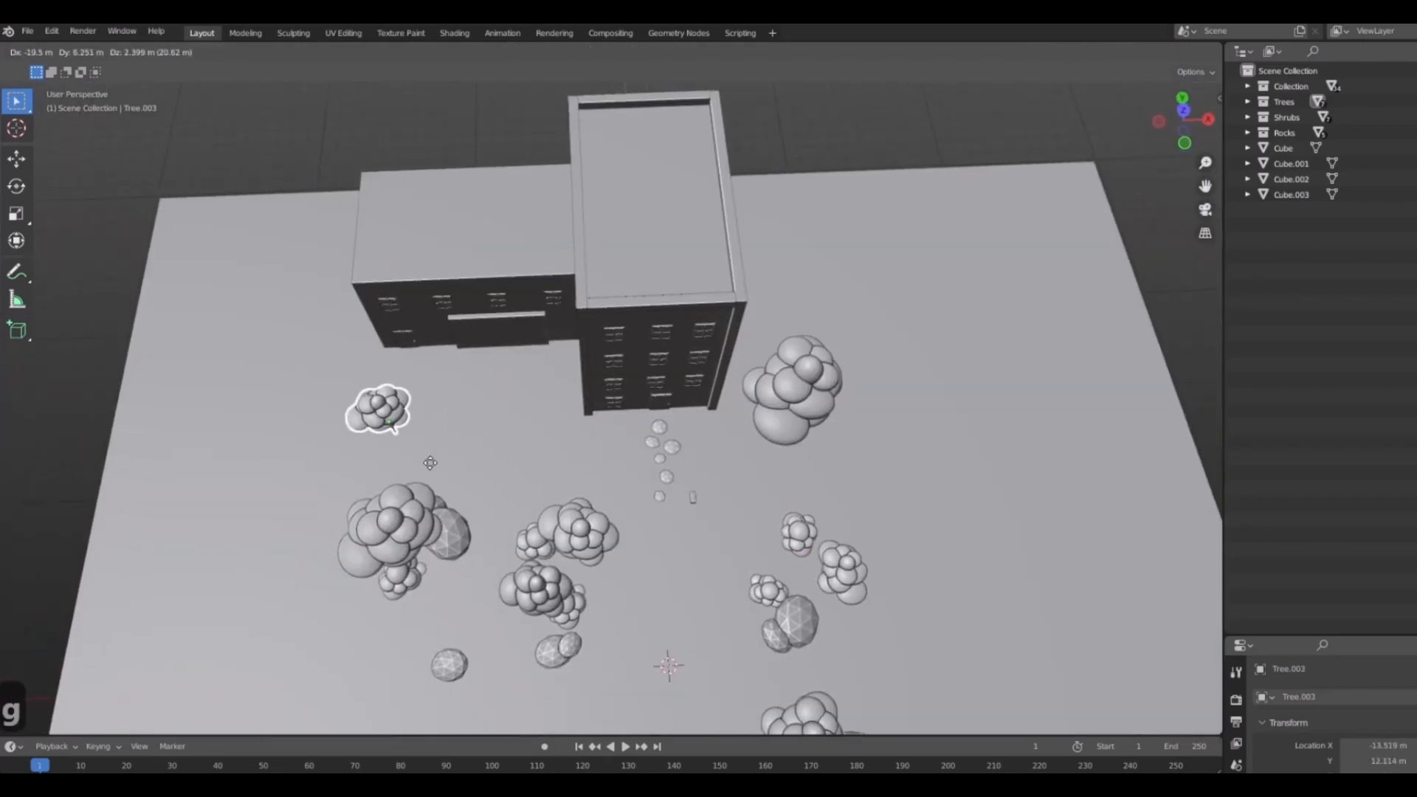
{"action": "left_click", "coordinate": [389, 414]}
{"action": "middle_click_drag", "start_coordinate": [443, 418], "coordinate": [610, 401]}
Lower the moved small tree by about 3.5 m so its trunk base rests on the ground line.
{"action": "key", "text": "1"}
{"action": "middle_click_drag", "start_coordinate": [252, 307], "coordinate": [529, 350], "text": "shift"}
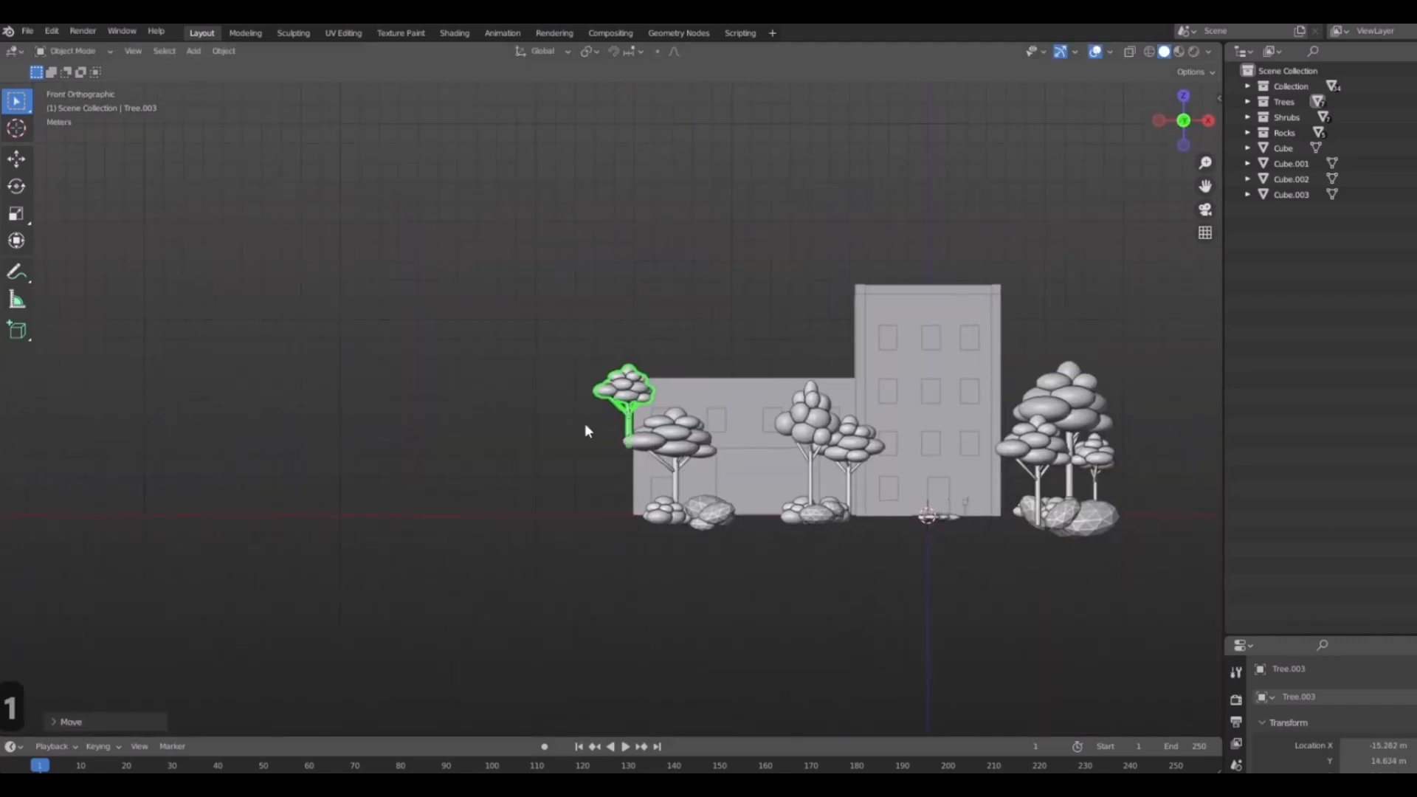
{"action": "middle_click_drag", "start_coordinate": [586, 425], "coordinate": [602, 487], "text": "shift"}
{"action": "scroll", "coordinate": [602, 487], "scroll_direction": "up", "scroll_amount": 3}
{"action": "middle_click_drag", "start_coordinate": [670, 389], "coordinate": [683, 354], "text": "shift"}
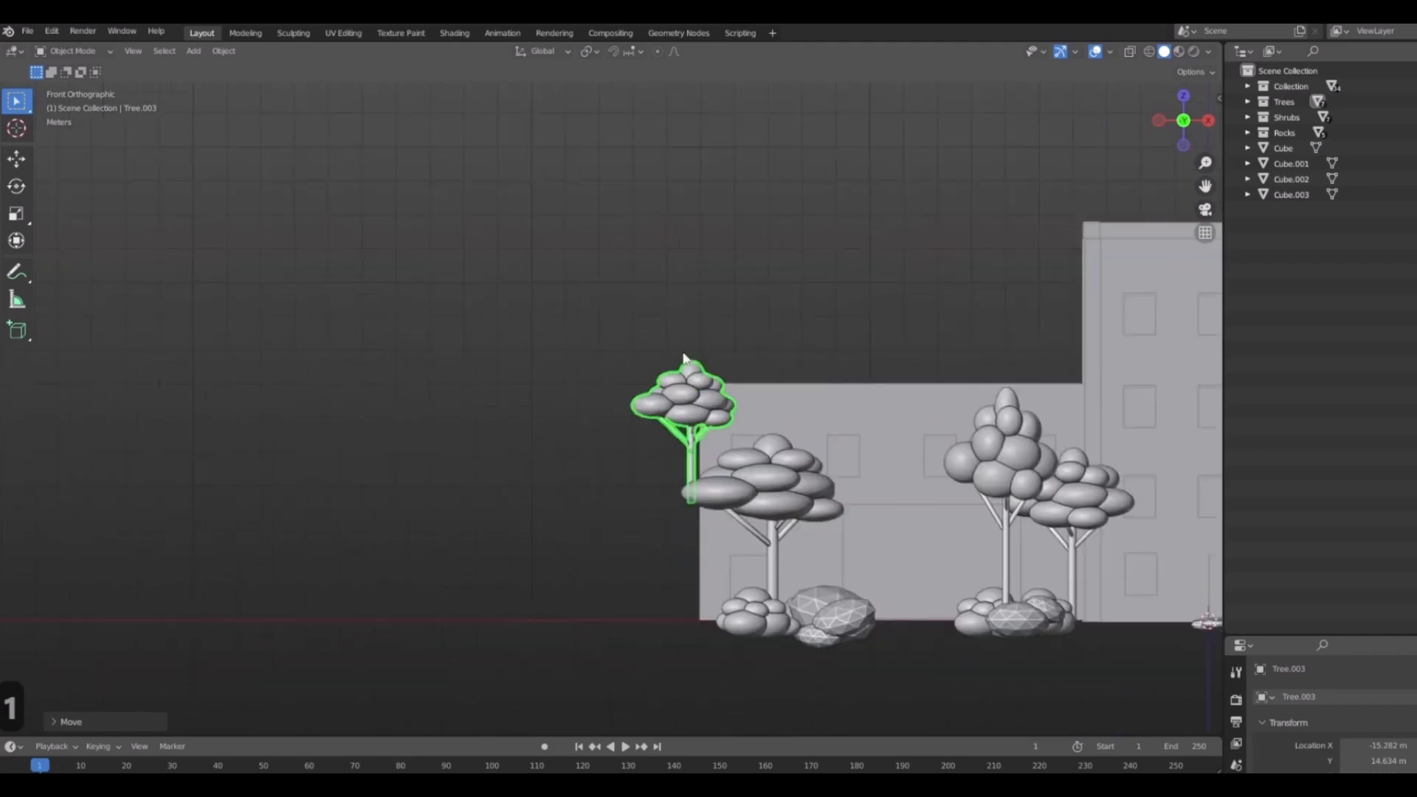
{"action": "key", "text": "g"}
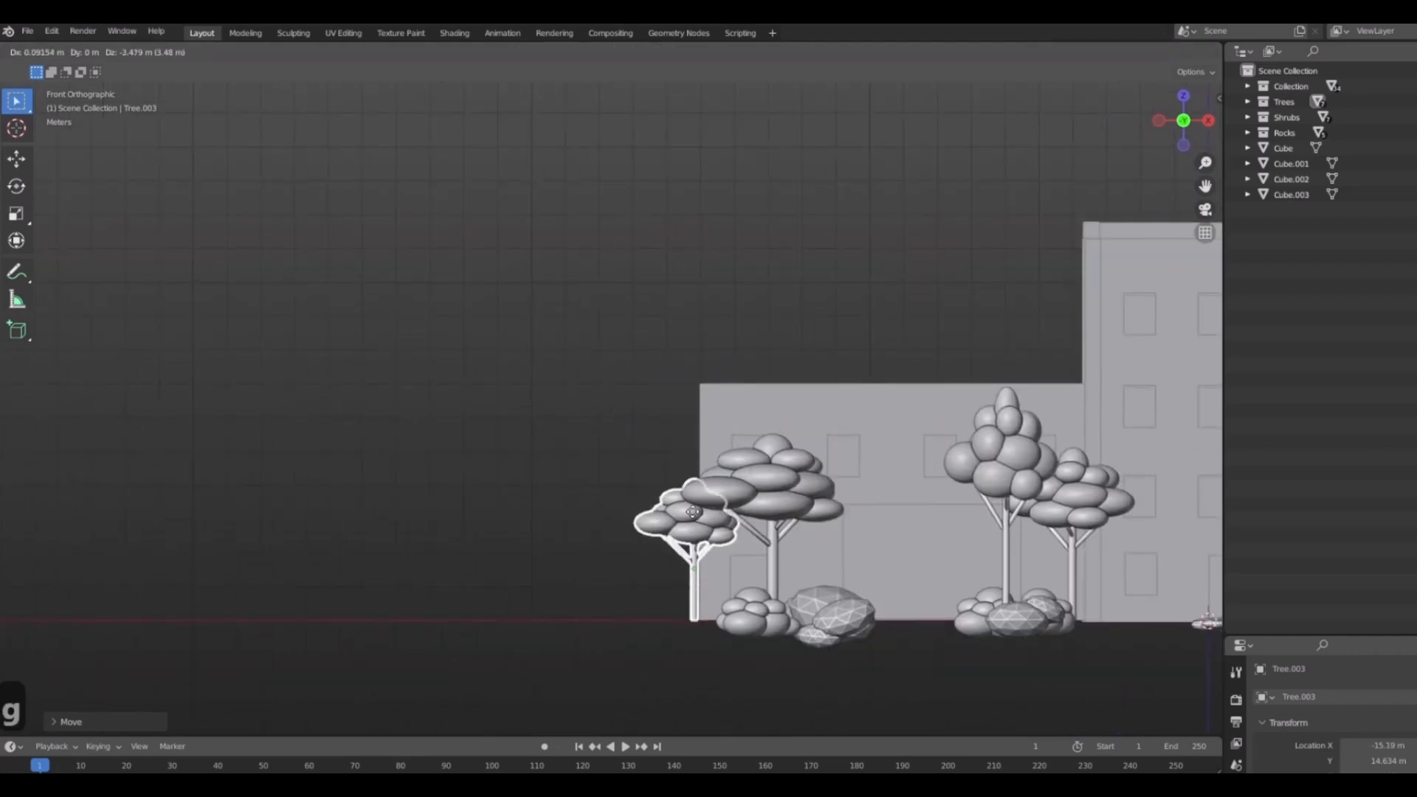
{"action": "left_click", "coordinate": [692, 511]}
Examine the rearranged trees, mailbox and stepping stones around the tall building's entrance.
{"action": "scroll", "coordinate": [580, 448], "scroll_direction": "down", "scroll_amount": 4}
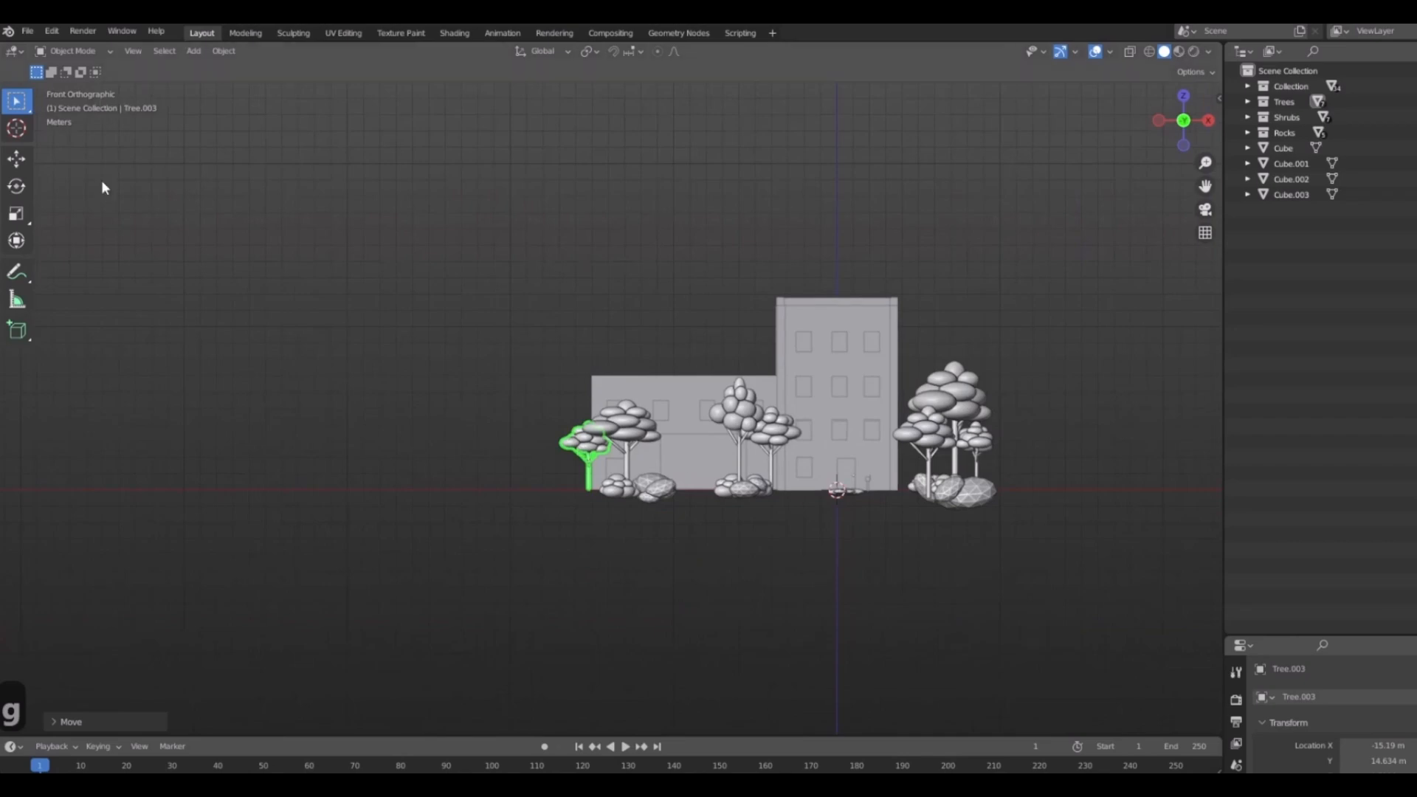
{"action": "middle_click_drag", "start_coordinate": [102, 187], "coordinate": [515, 484]}
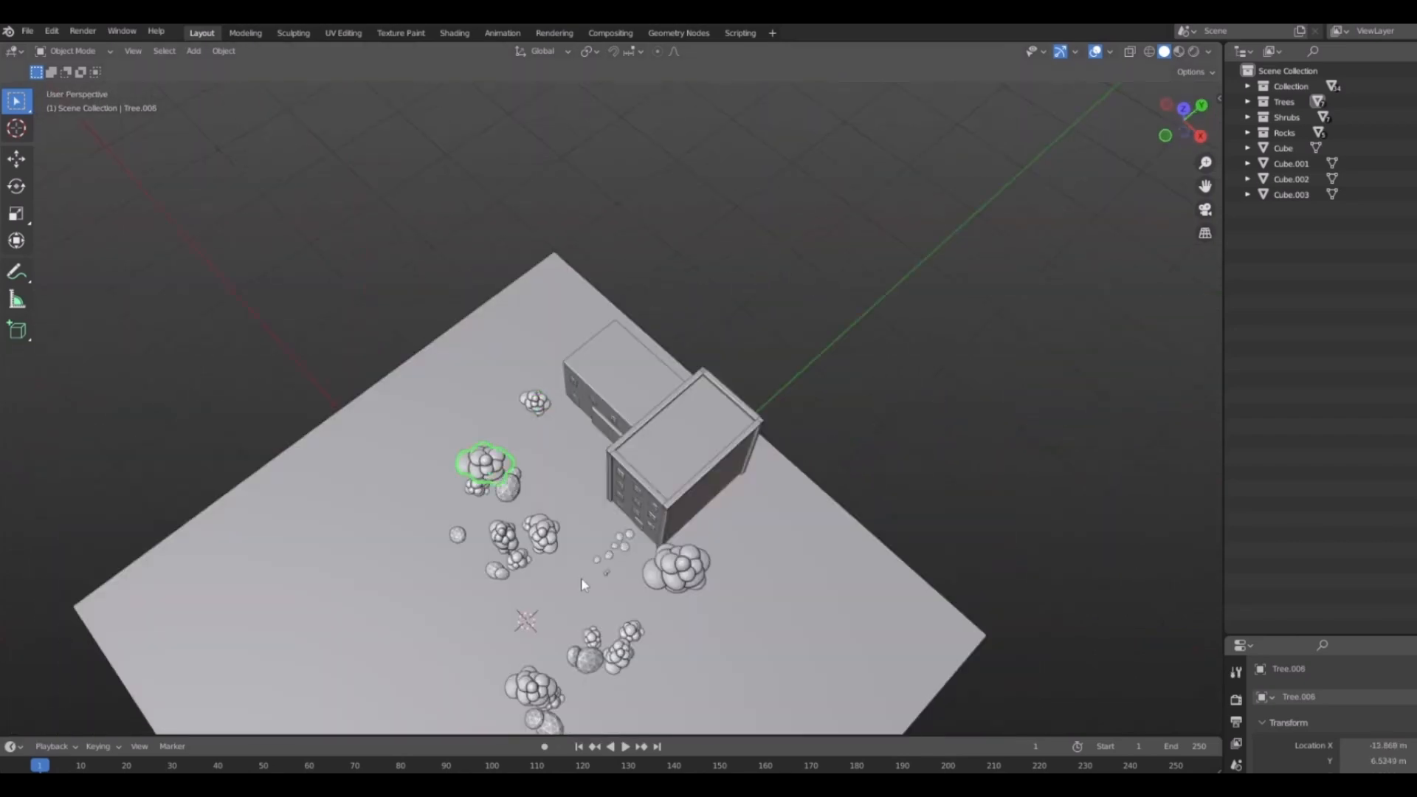
{"action": "middle_click_drag", "start_coordinate": [581, 577], "coordinate": [642, 428]}
{"action": "scroll", "coordinate": [642, 428], "scroll_direction": "up", "scroll_amount": 6}
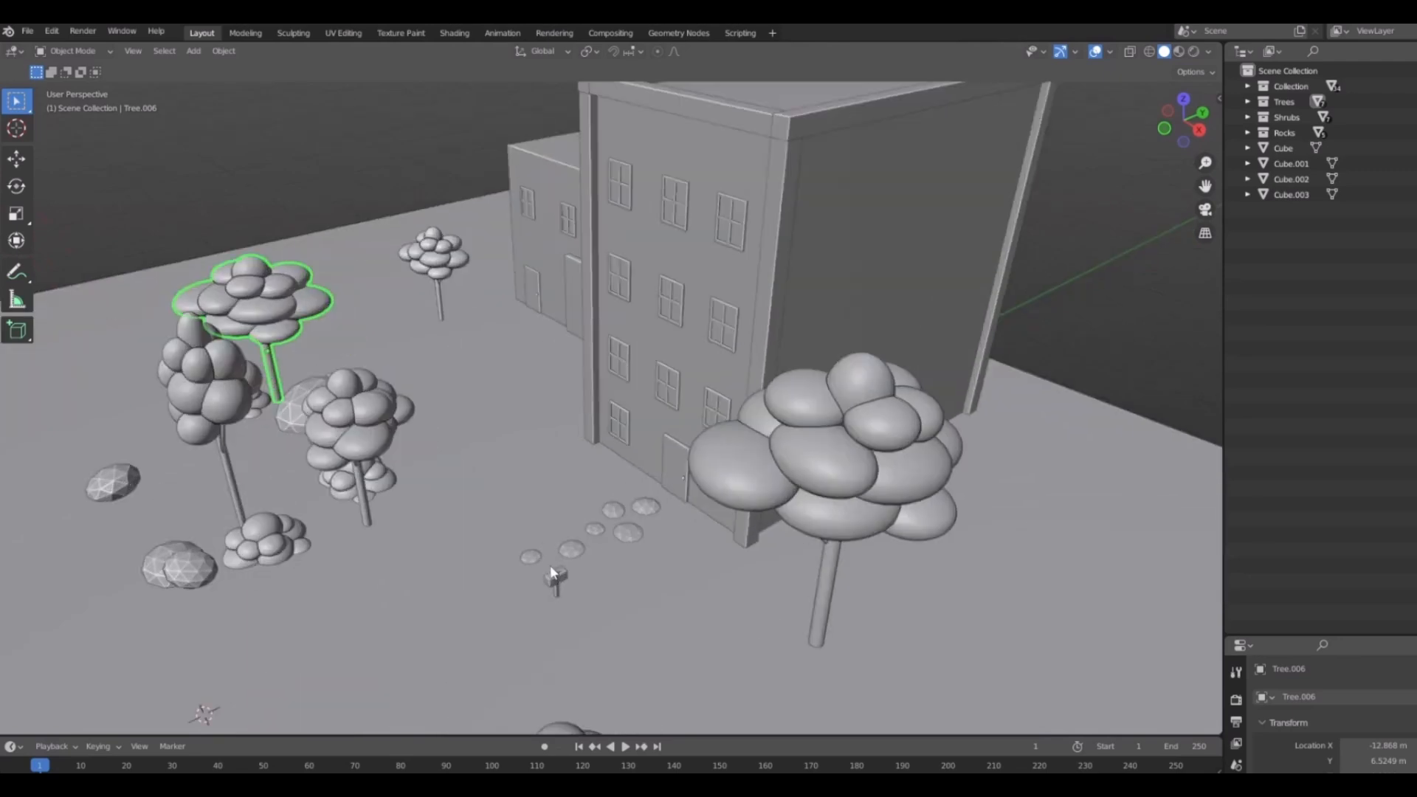
{"action": "middle_click_drag", "start_coordinate": [552, 574], "coordinate": [601, 613]}
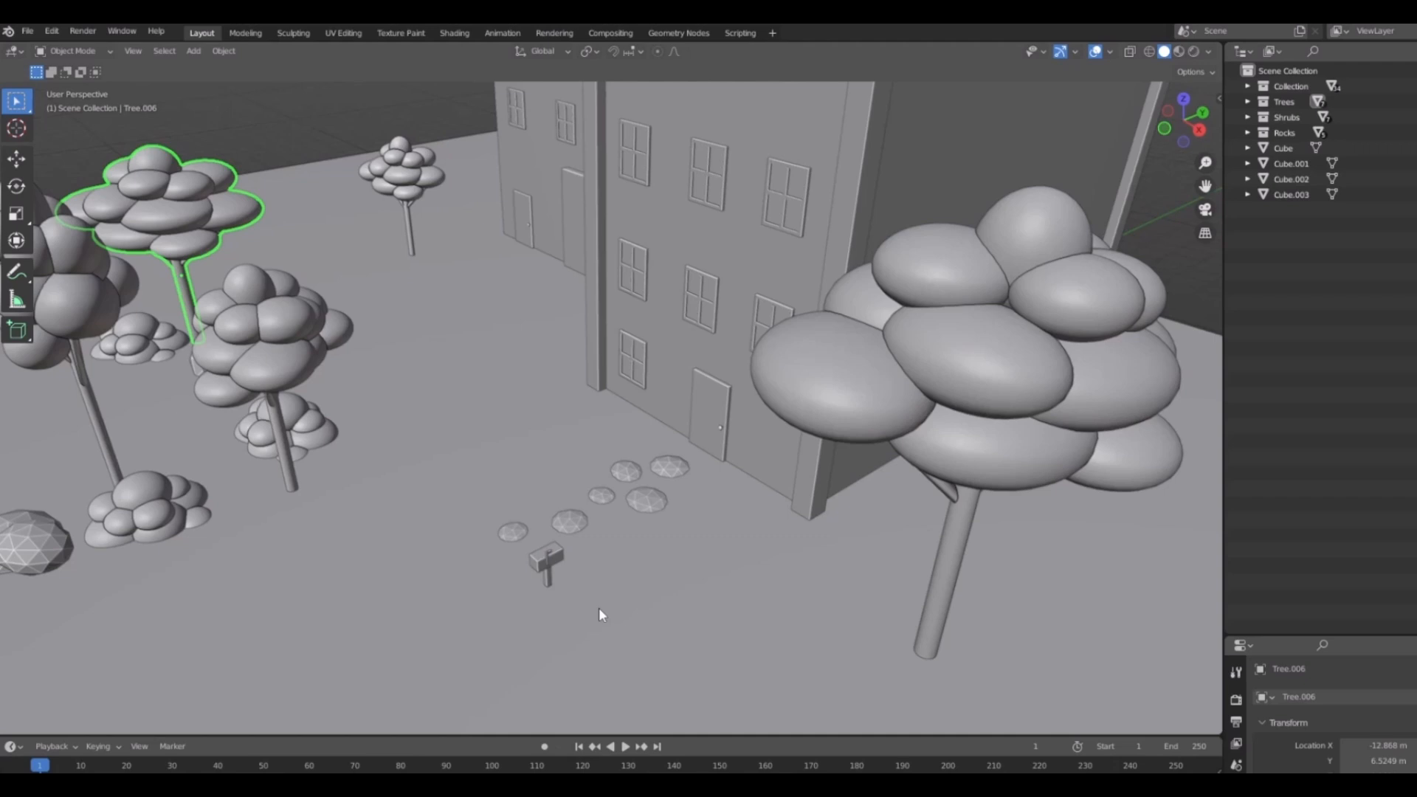
{"action": "middle_click_drag", "start_coordinate": [599, 608], "coordinate": [910, 430]}
Check the whole scene against the ground plane, and delete the ground plane.
{"action": "left_click", "coordinate": [809, 306]}
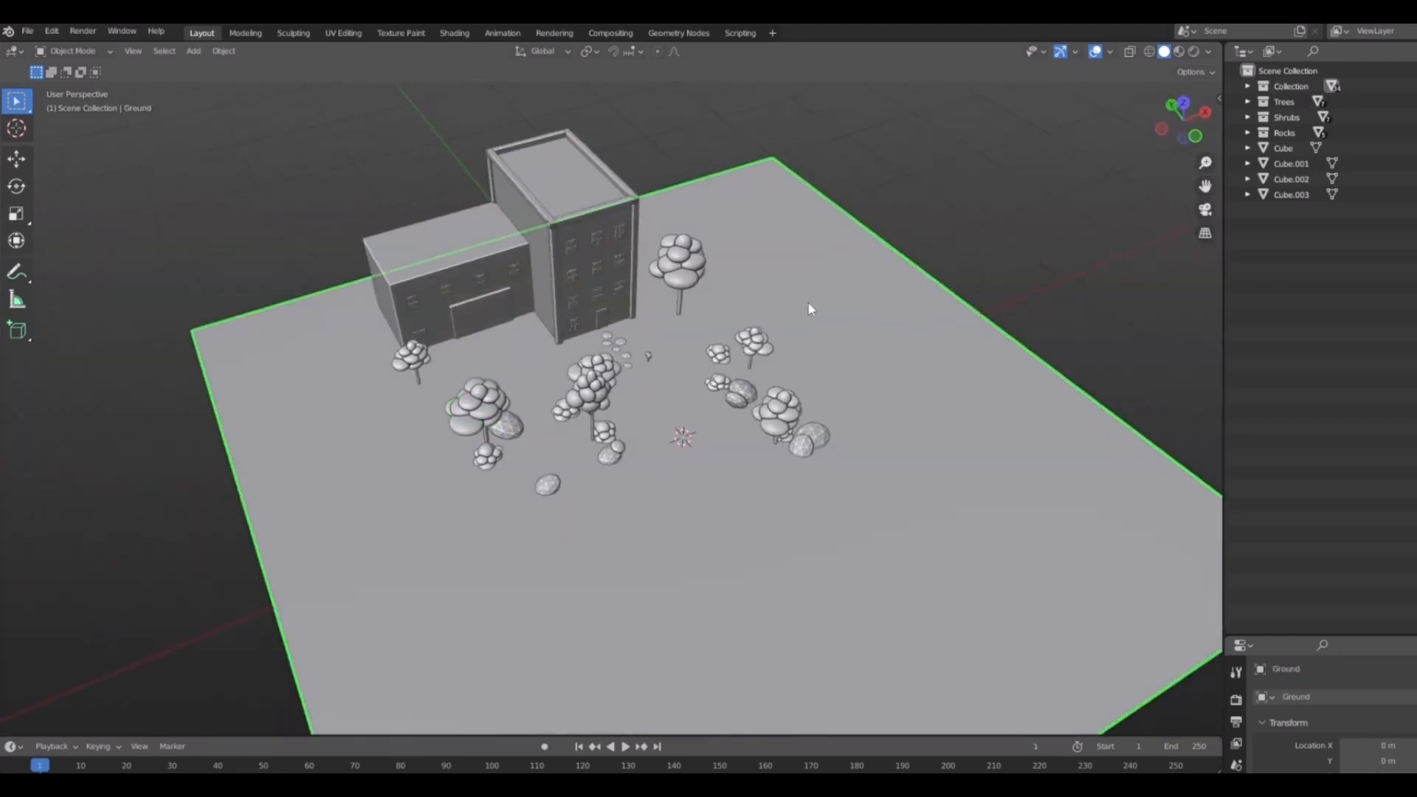
{"action": "middle_click_drag", "start_coordinate": [808, 308], "coordinate": [780, 422]}
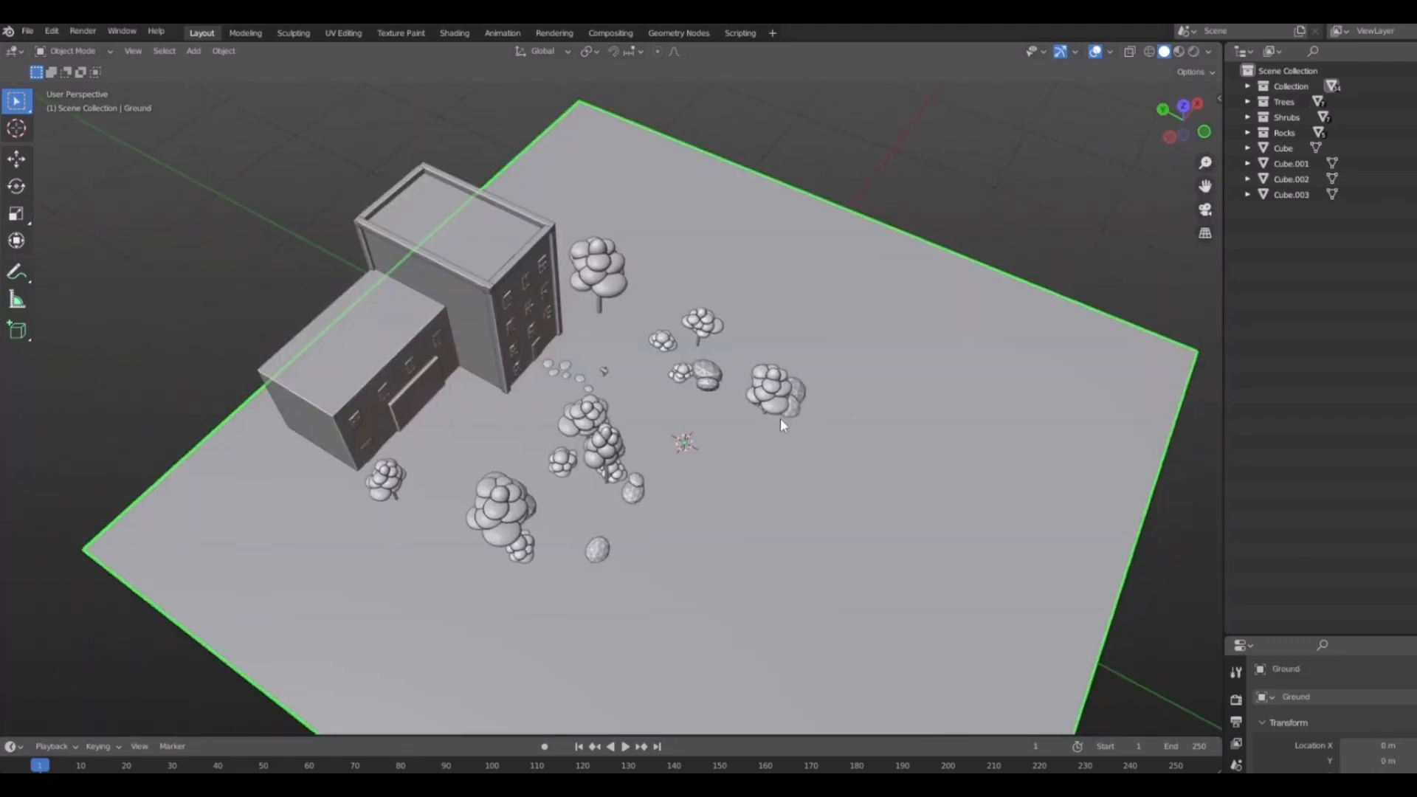
{"action": "scroll", "coordinate": [780, 417], "scroll_direction": "down", "scroll_amount": 3}
{"action": "scroll", "coordinate": [812, 493], "scroll_direction": "down", "scroll_amount": 3}
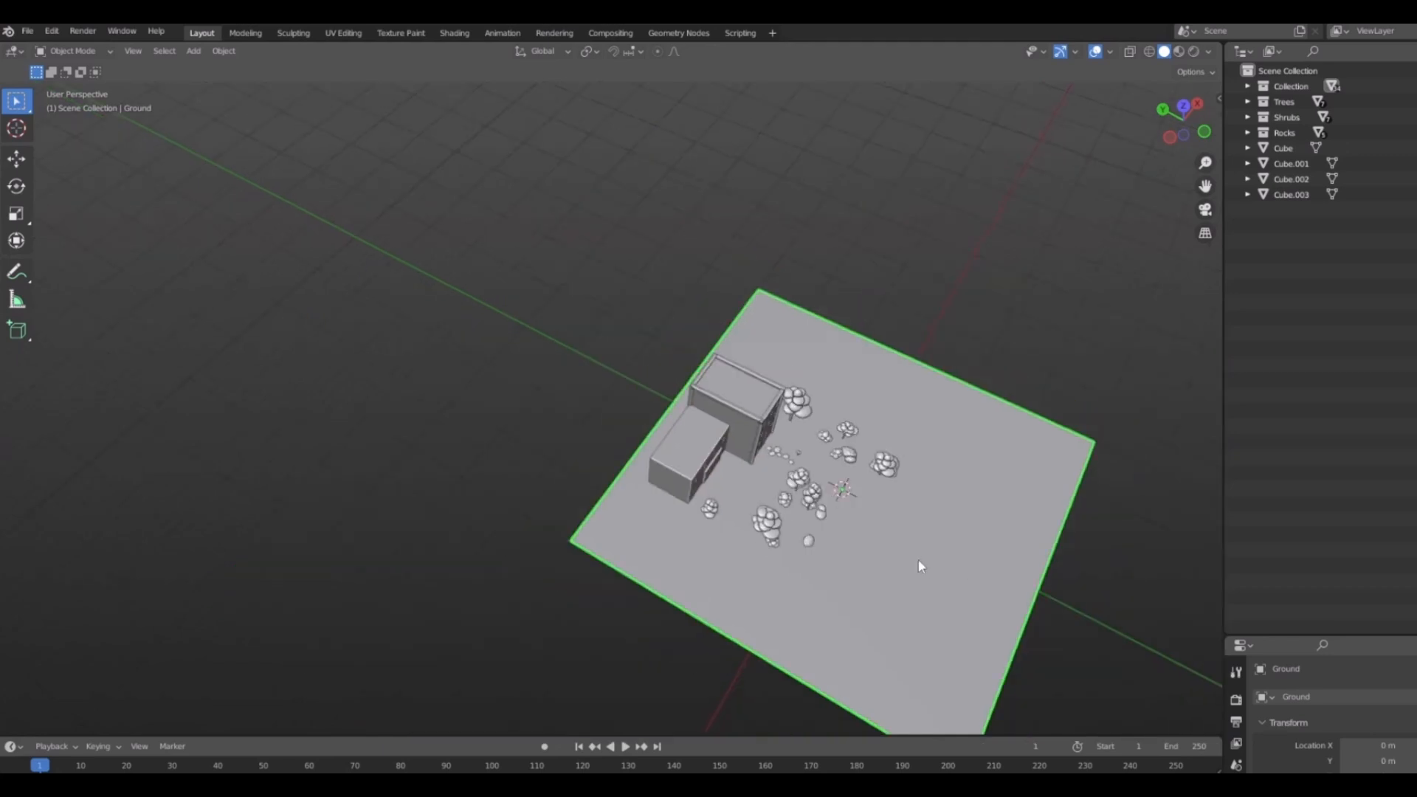
{"action": "middle_click_drag", "start_coordinate": [918, 559], "coordinate": [787, 484]}
{"action": "scroll", "coordinate": [874, 512], "scroll_direction": "up", "scroll_amount": 5}
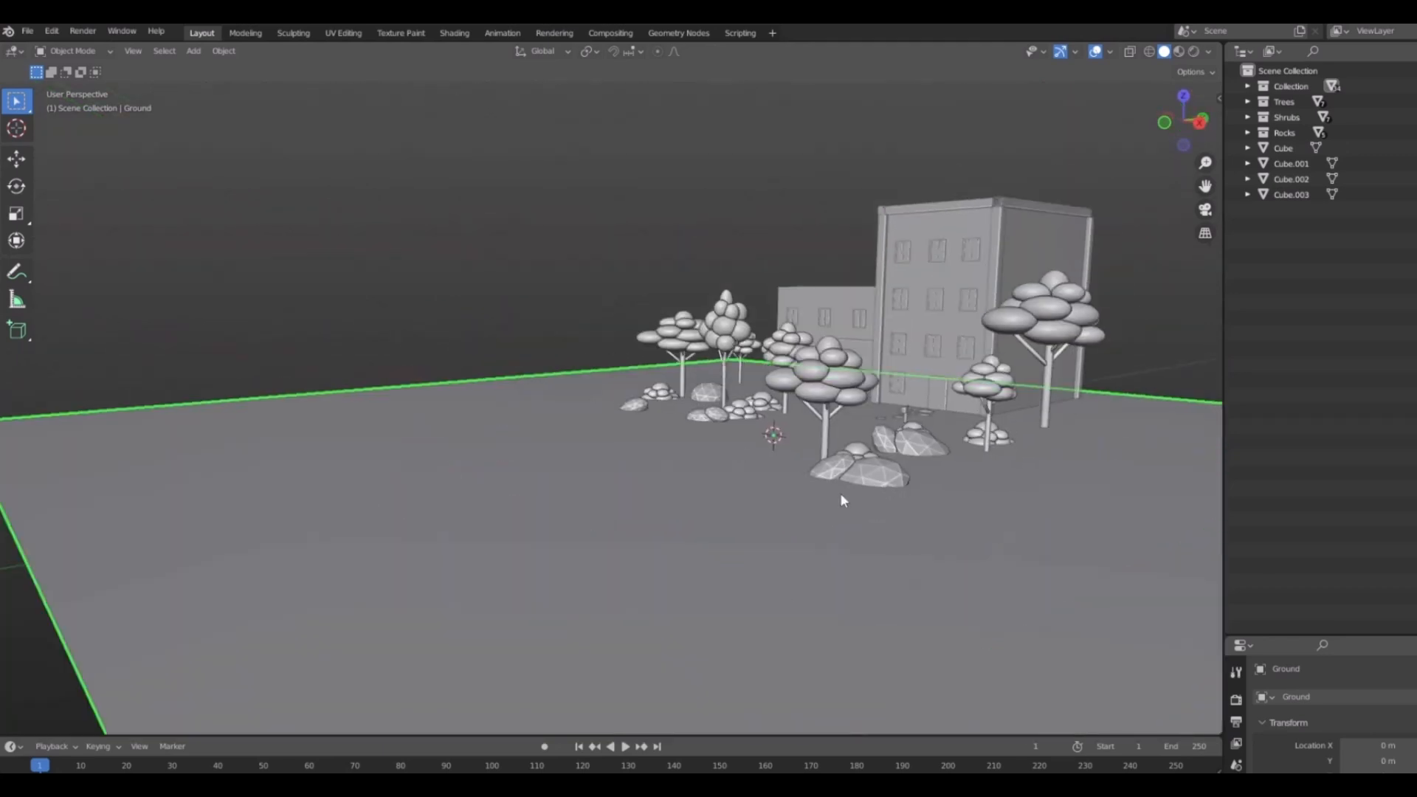
{"action": "scroll", "coordinate": [840, 493], "scroll_direction": "down", "scroll_amount": 4}
{"action": "middle_click_drag", "start_coordinate": [697, 468], "coordinate": [714, 574]}
{"action": "scroll", "coordinate": [751, 484], "scroll_direction": "up", "scroll_amount": 3}
{"action": "scroll", "coordinate": [695, 406], "scroll_direction": "up", "scroll_amount": 5}
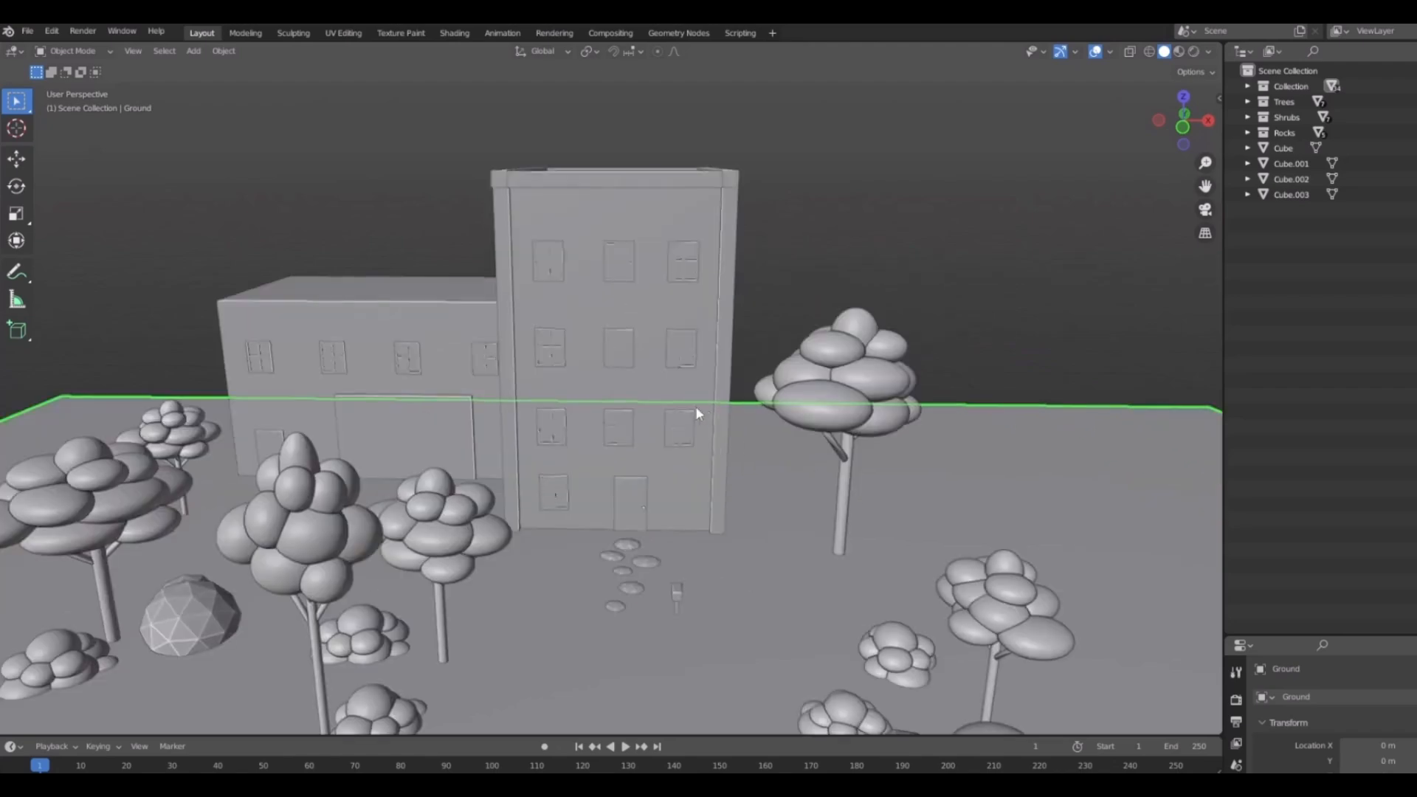
{"action": "scroll", "coordinate": [852, 450], "scroll_direction": "down", "scroll_amount": 5}
{"action": "middle_click_drag", "start_coordinate": [534, 491], "coordinate": [729, 411]}
{"action": "key", "text": "Delete"}
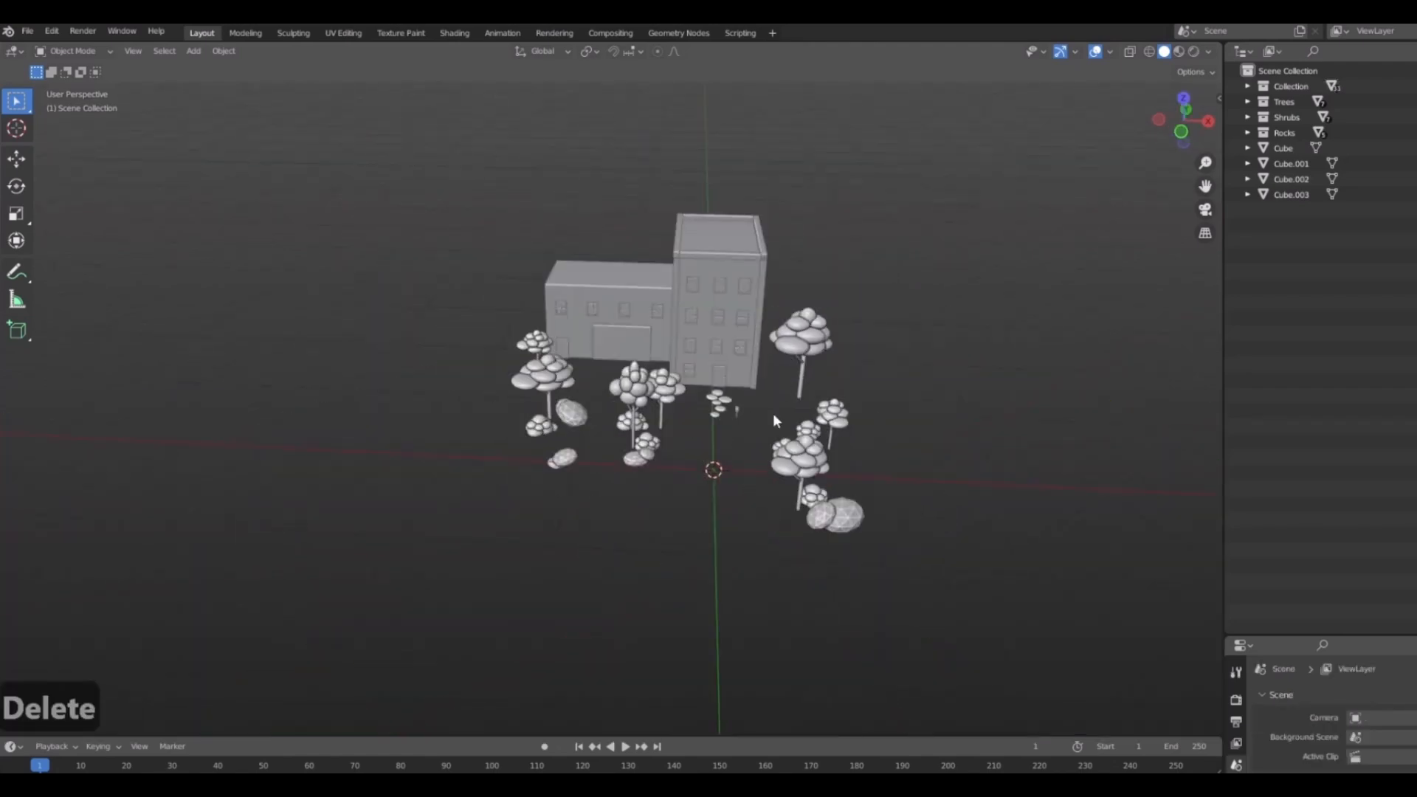
Add a cube mesh at the world origin in front of the buildings.
{"action": "scroll", "coordinate": [773, 413], "scroll_direction": "up", "scroll_amount": 10}
{"action": "scroll", "coordinate": [667, 388], "scroll_direction": "down", "scroll_amount": 5}
{"action": "key", "text": "shift+a"}
{"action": "mouse_move", "coordinate": [728, 377]}
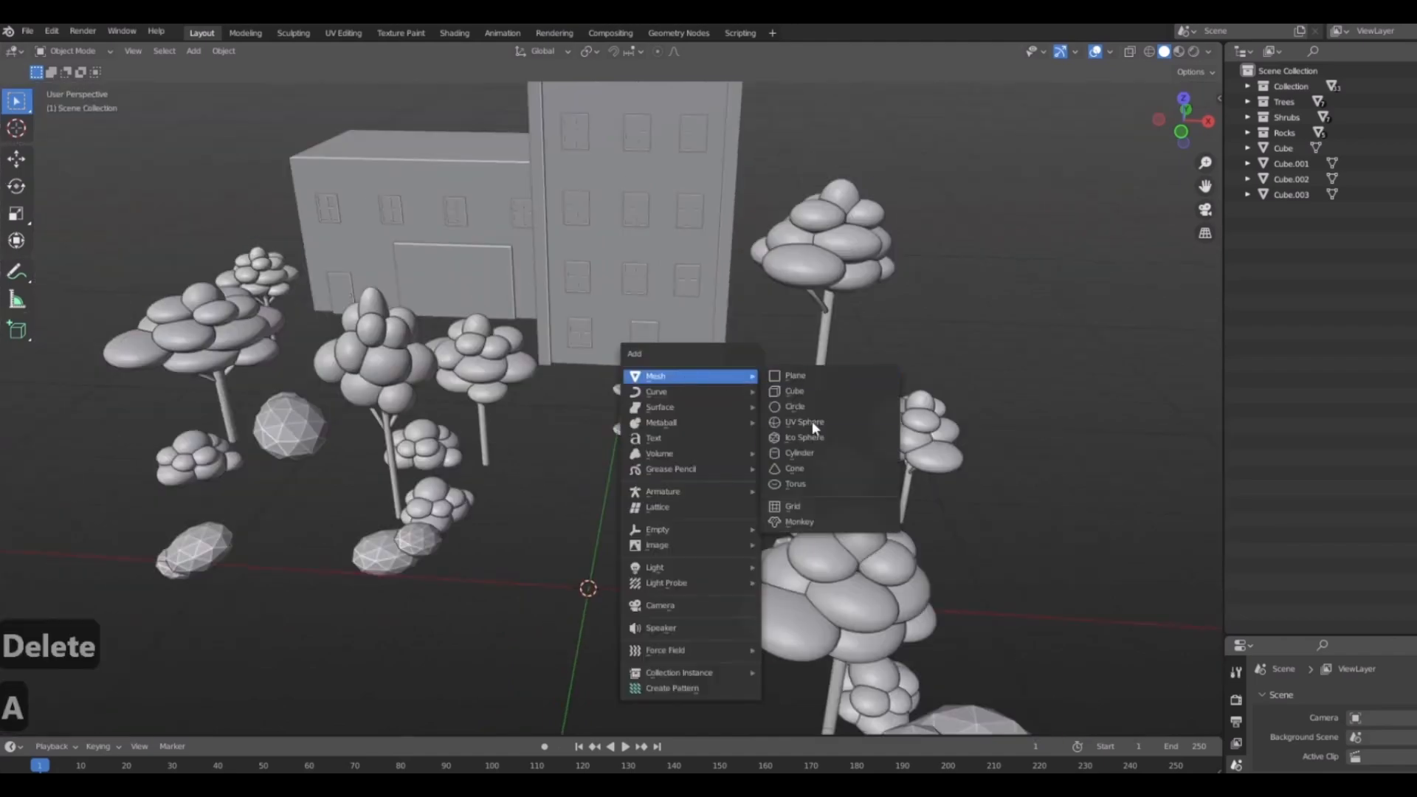
{"action": "left_click", "coordinate": [801, 391]}
{"action": "scroll", "coordinate": [803, 394], "scroll_direction": "down", "scroll_amount": 5}
{"action": "middle_click_drag", "start_coordinate": [803, 395], "coordinate": [649, 472]}
Flatten the new cube along Z into a slab and adjust its height to the buildings' base level.
{"action": "key", "text": "1"}
{"action": "scroll", "coordinate": [657, 490], "scroll_direction": "up", "scroll_amount": 6}
{"action": "middle_click_drag", "start_coordinate": [731, 650], "coordinate": [769, 428], "text": "shift"}
{"action": "scroll", "coordinate": [718, 398], "scroll_direction": "down", "scroll_amount": 2}
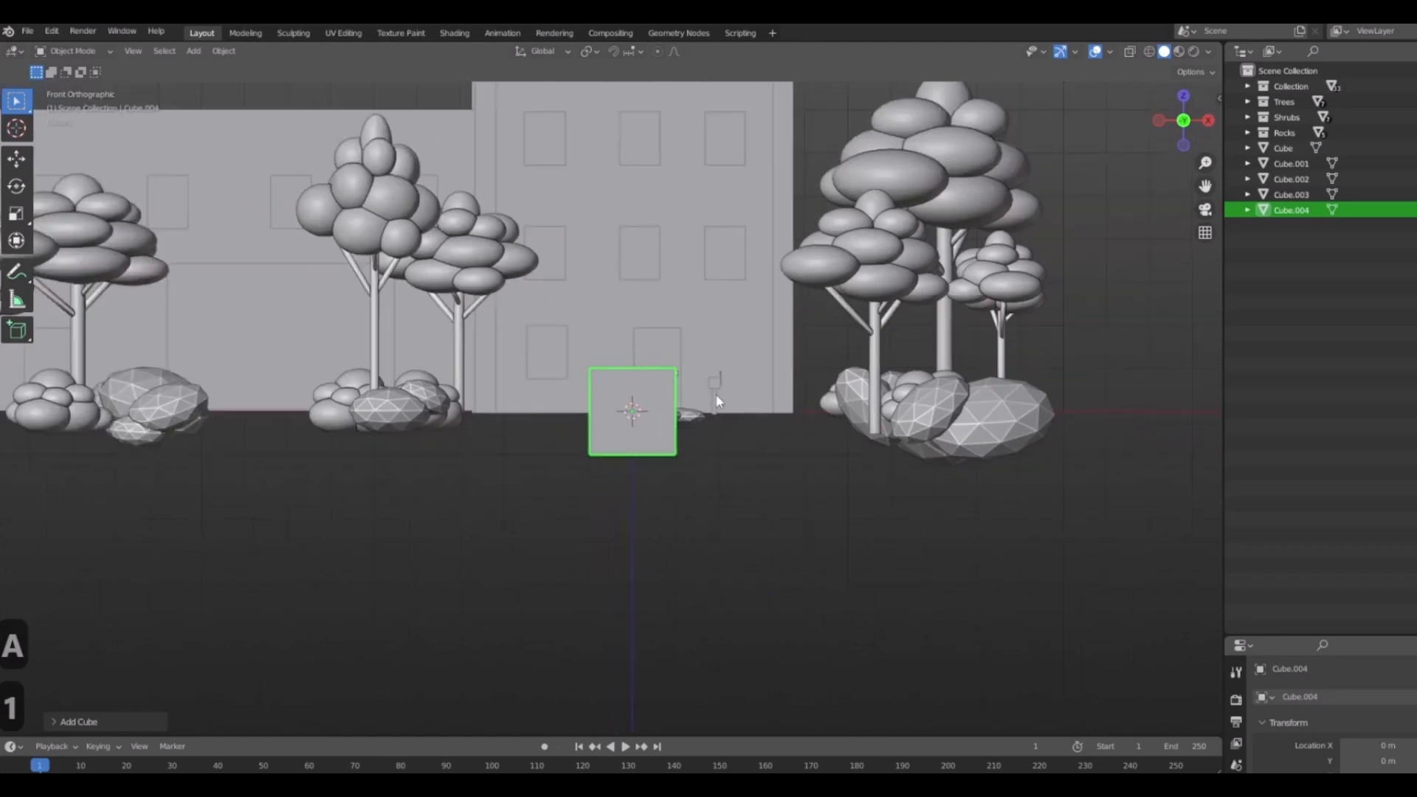
{"action": "scroll", "coordinate": [692, 406], "scroll_direction": "up", "scroll_amount": 2}
{"action": "key", "text": "g"}
{"action": "key", "text": "z"}
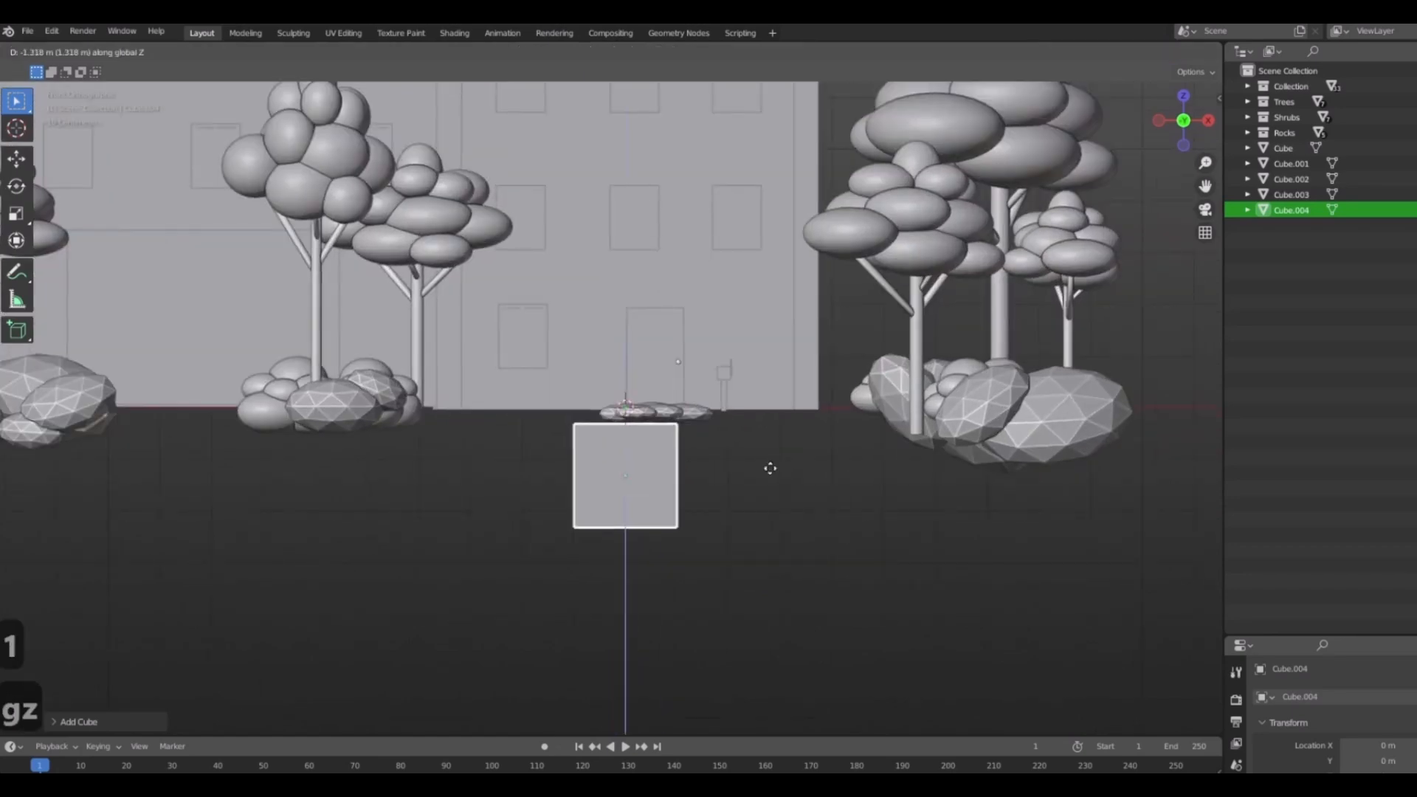
{"action": "key", "text": "s"}
{"action": "key", "text": "z"}
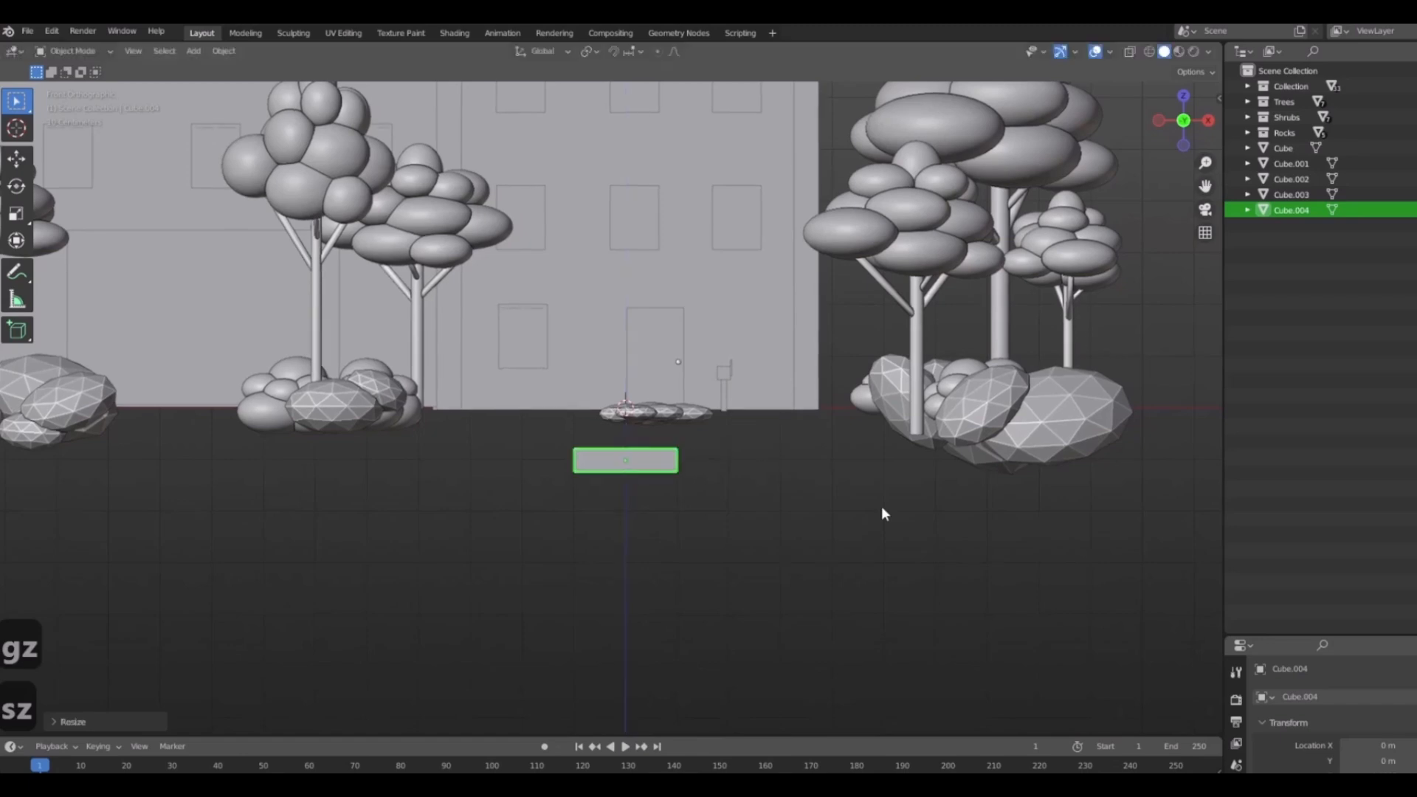
{"action": "key", "text": "g"}
{"action": "key", "text": "z"}
{"action": "left_click", "coordinate": [887, 465]}
{"action": "scroll", "coordinate": [849, 448], "scroll_direction": "down", "scroll_amount": 3}
Move the slab about 13 m along Y to the front of the tall building.
{"action": "middle_click_drag", "start_coordinate": [841, 444], "coordinate": [730, 518]}
{"action": "scroll", "coordinate": [789, 487], "scroll_direction": "down", "scroll_amount": 3}
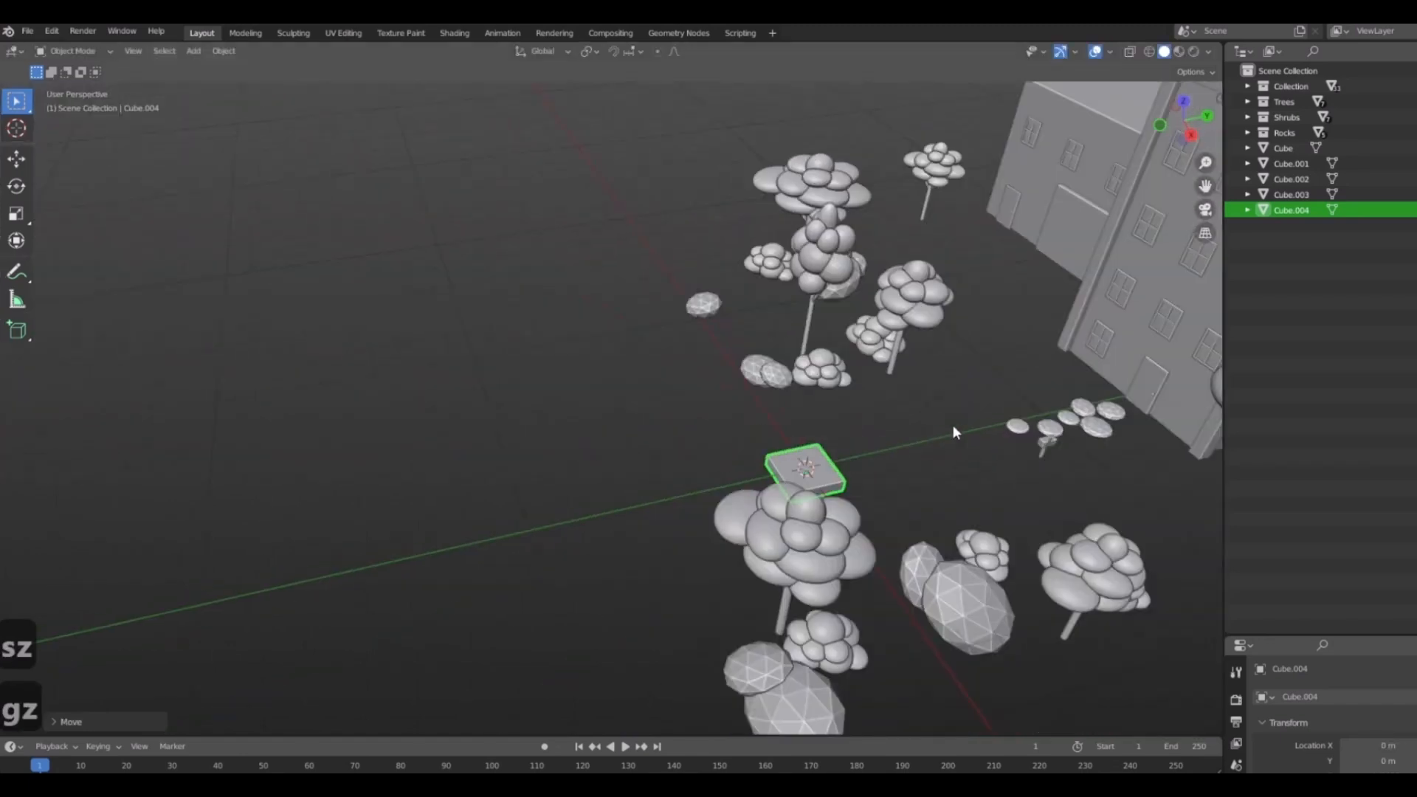
{"action": "middle_click_drag", "start_coordinate": [953, 423], "coordinate": [476, 679]}
{"action": "key", "text": "7"}
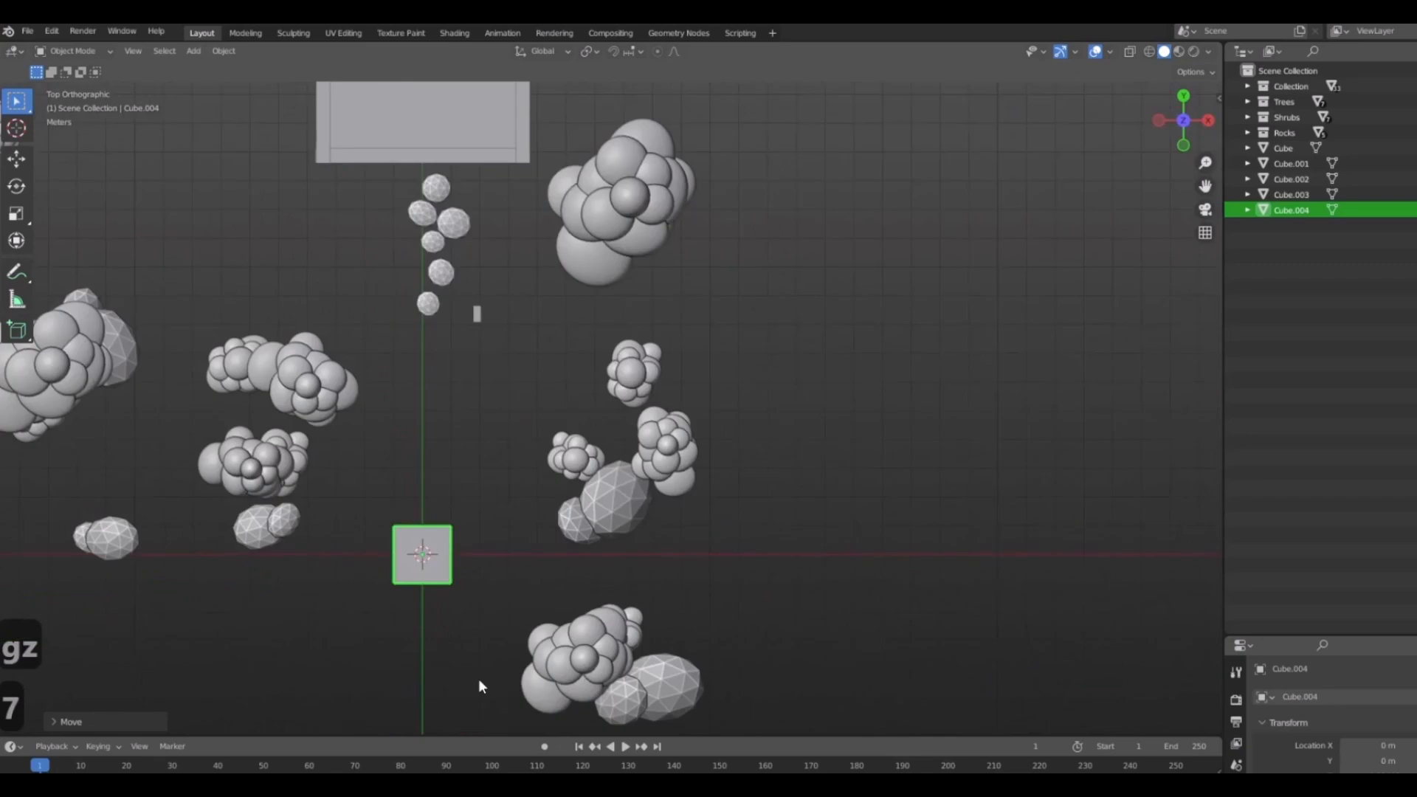
{"action": "key", "text": "g"}
{"action": "key", "text": "y"}
{"action": "left_click", "coordinate": [476, 308]}
{"action": "scroll", "coordinate": [522, 286], "scroll_direction": "down", "scroll_amount": 3}
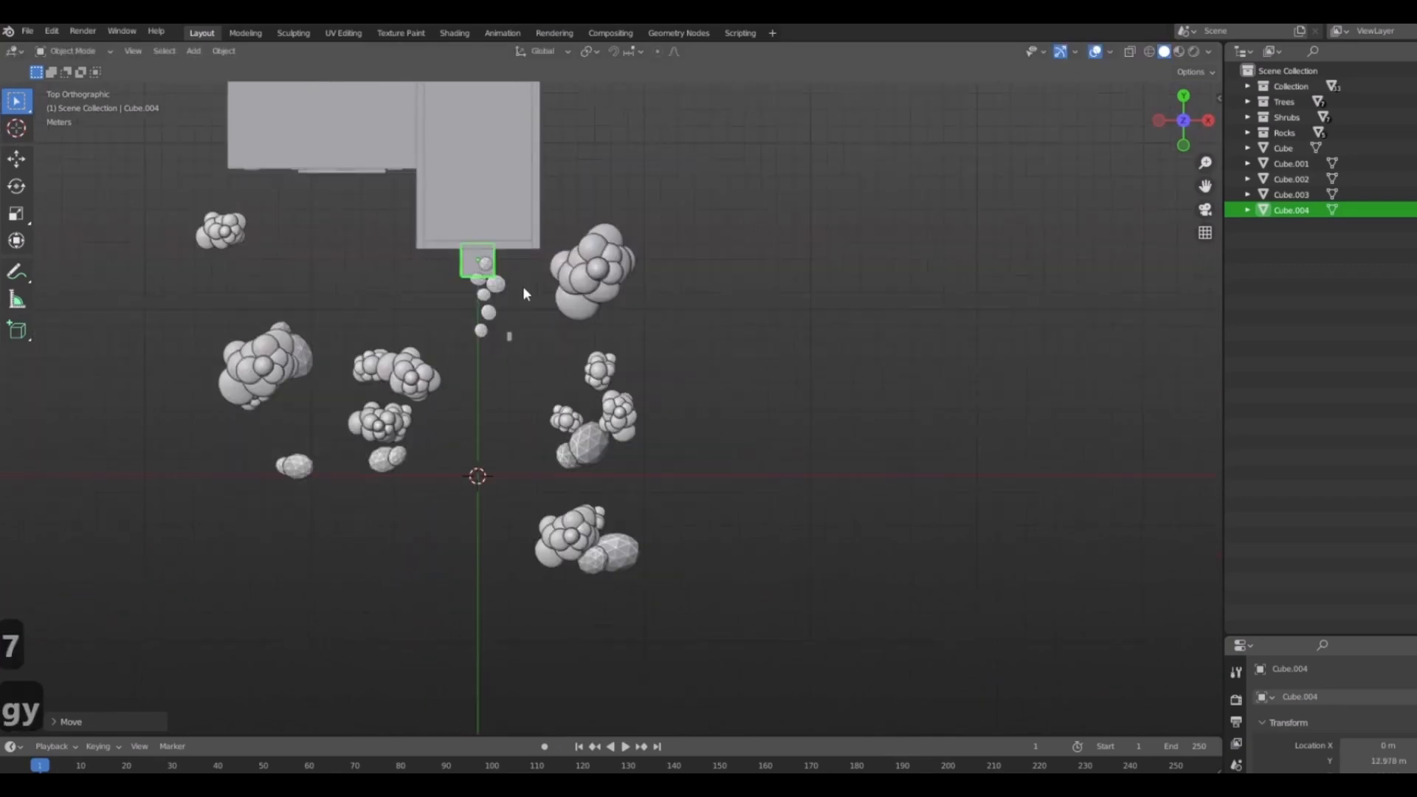
{"action": "middle_click_drag", "start_coordinate": [522, 285], "coordinate": [556, 508], "text": "shift"}
Scale the slab up uniformly to span the building area, and reduce its depth along Y.
{"action": "key", "text": "s"}
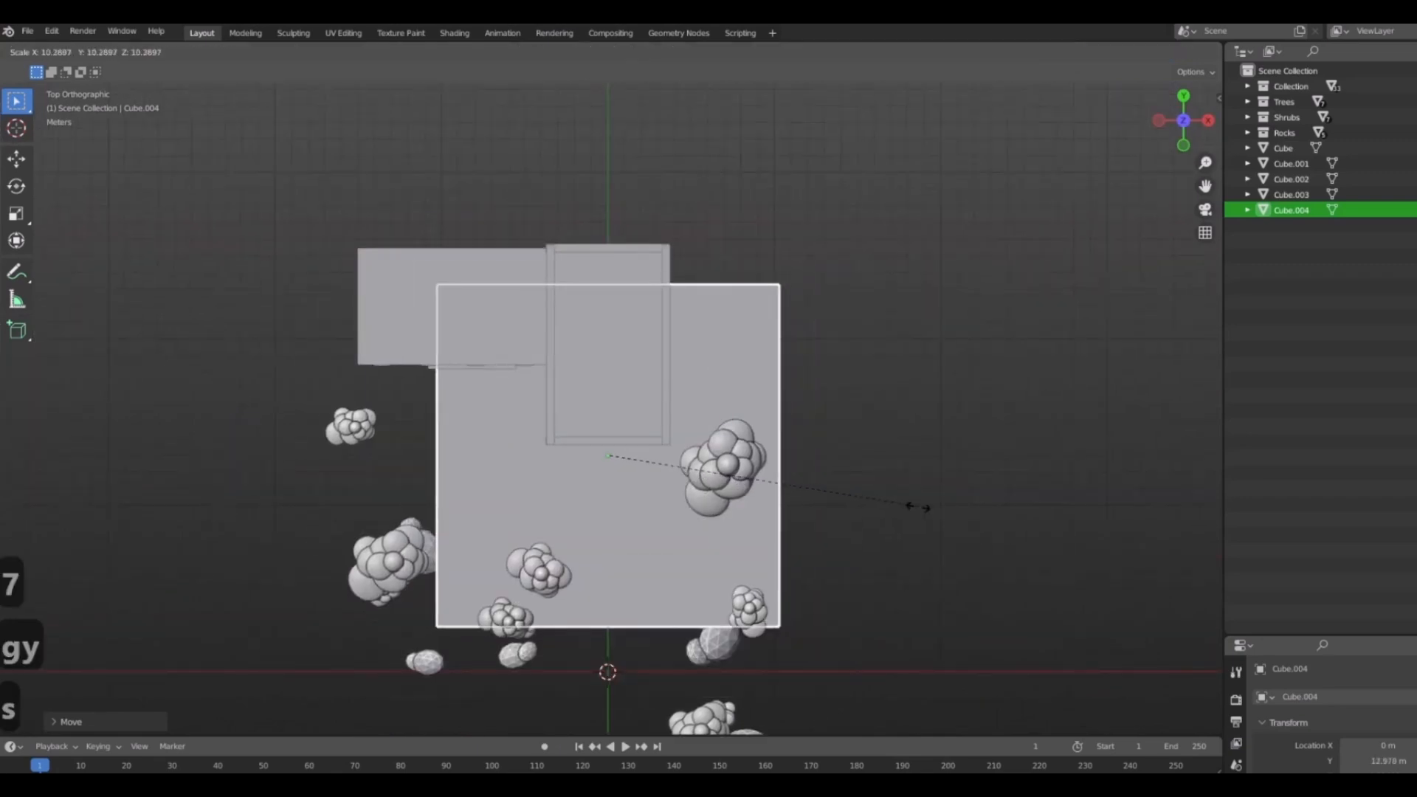
{"action": "left_click", "coordinate": [983, 534]}
{"action": "key", "text": "s"}
{"action": "key", "text": "y"}
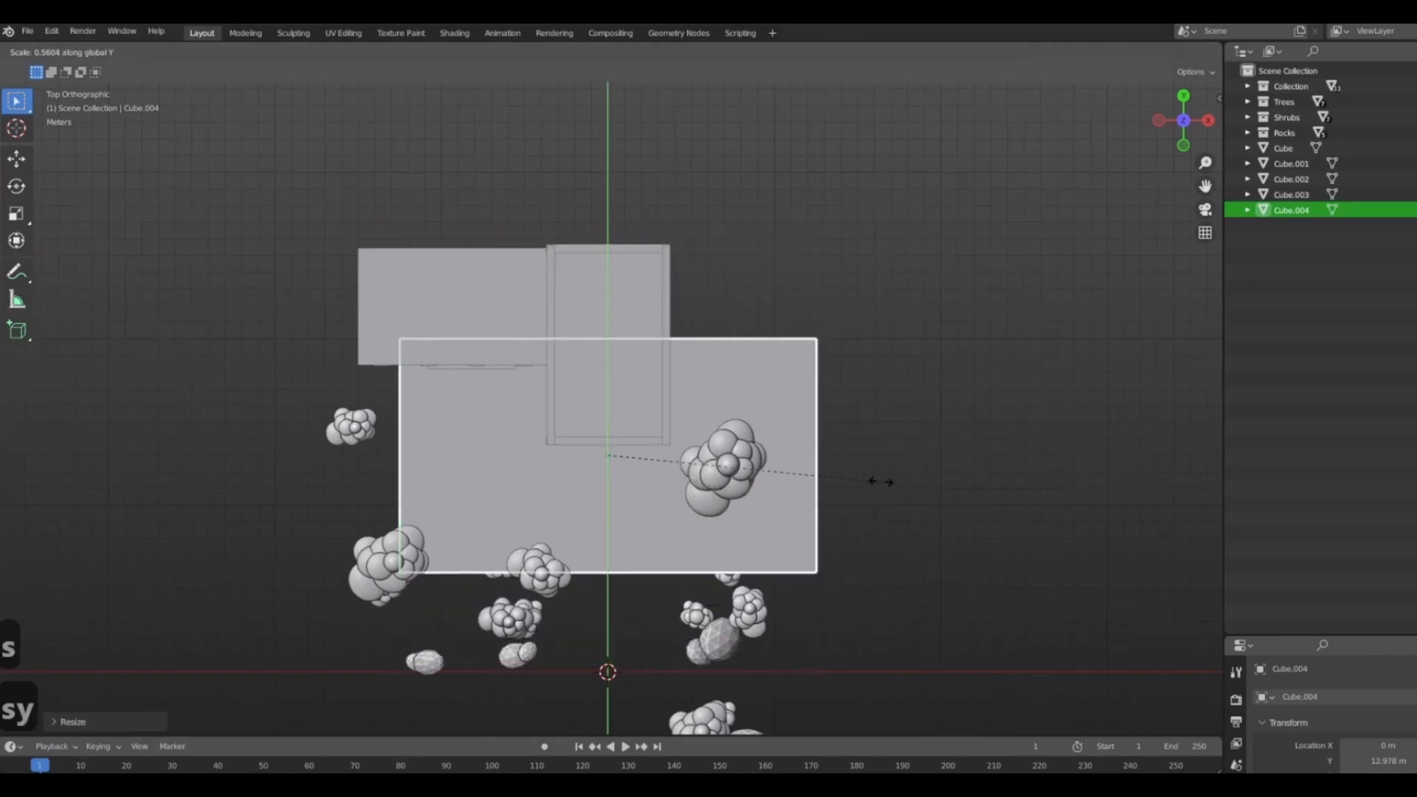
{"action": "left_click", "coordinate": [815, 427]}
Place the slab under both buildings, aligned with their back edge, and widen it along X past their sides.
{"action": "key", "text": "g"}
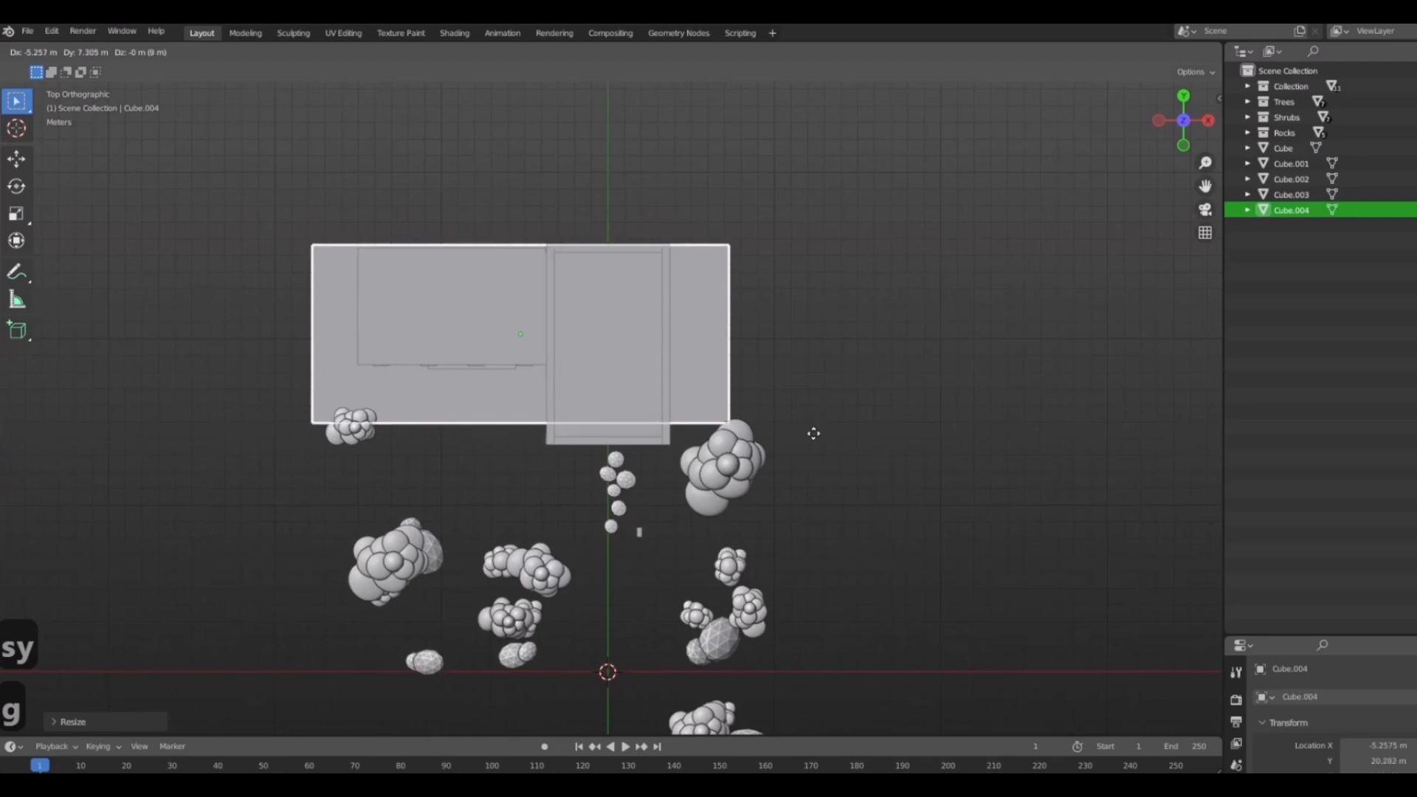
{"action": "left_click", "coordinate": [814, 434]}
{"action": "key", "text": "s"}
{"action": "key", "text": "x"}
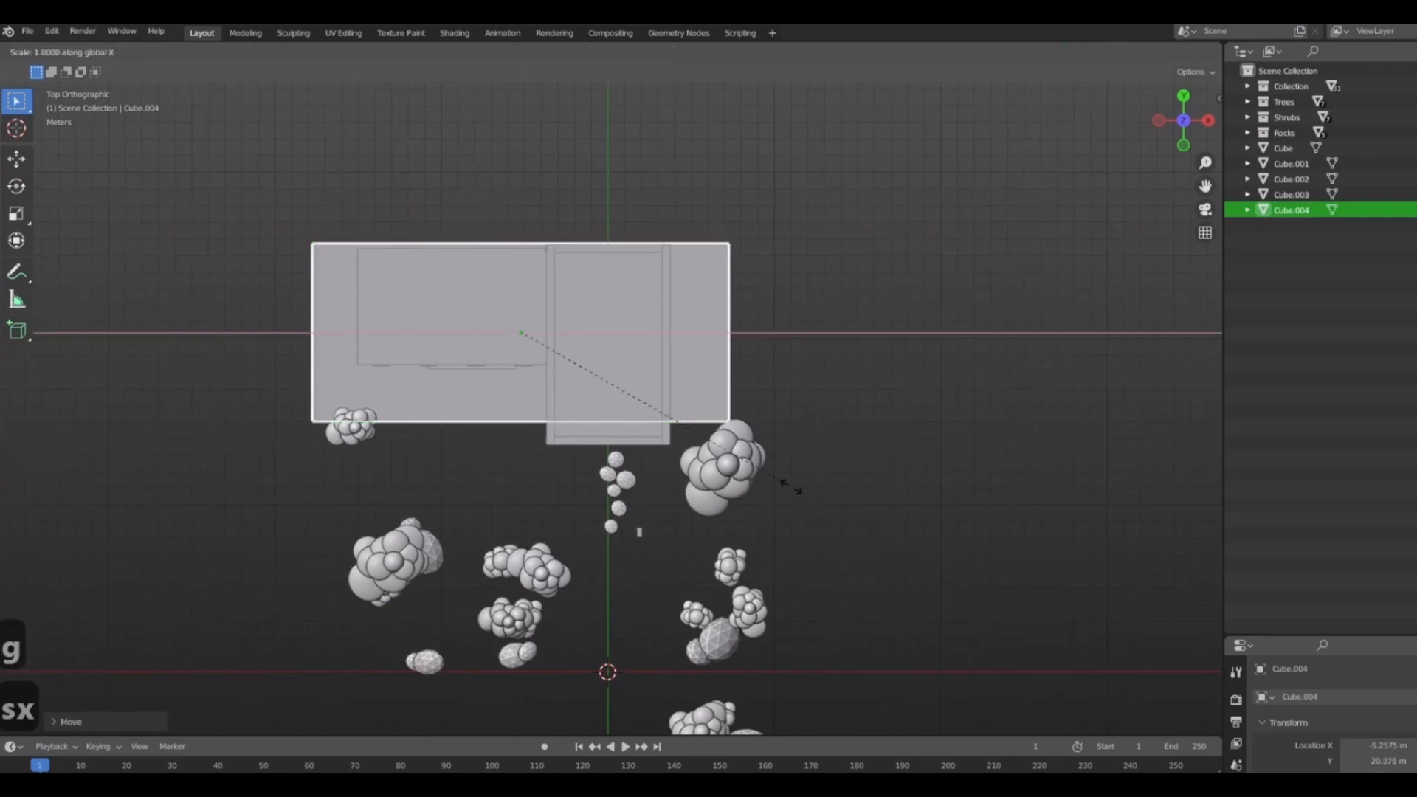
{"action": "left_click", "coordinate": [864, 494]}
{"action": "key", "text": "g"}
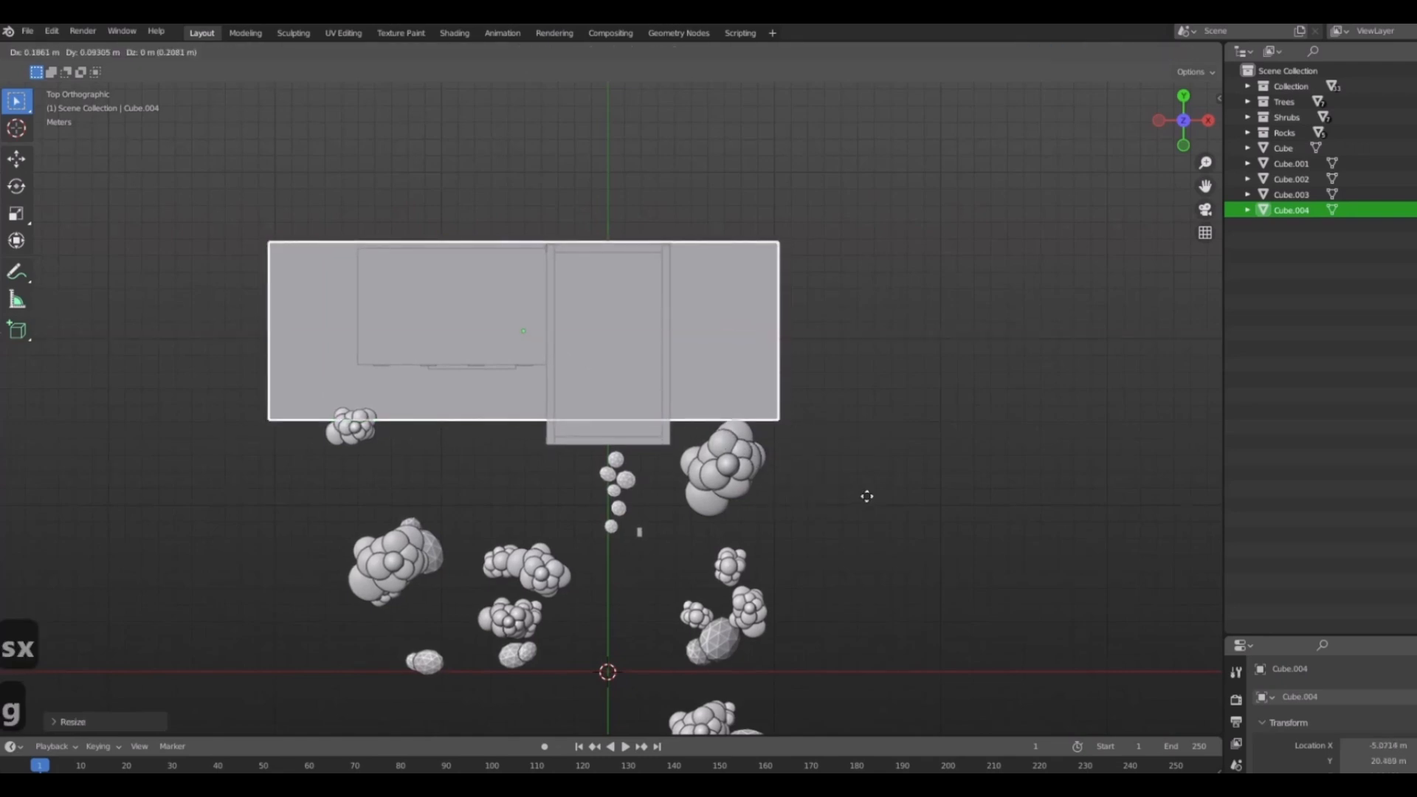
{"action": "left_click", "coordinate": [866, 493]}
Scale the slab down along Z into a thin base beneath the buildings.
{"action": "mouse_move", "coordinate": [866, 492]}
{"action": "middle_mouse_down"}
{"action": "mouse_move", "coordinate": [785, 441]}
{"action": "mouse_move", "coordinate": [859, 514]}
{"action": "middle_mouse_up"}
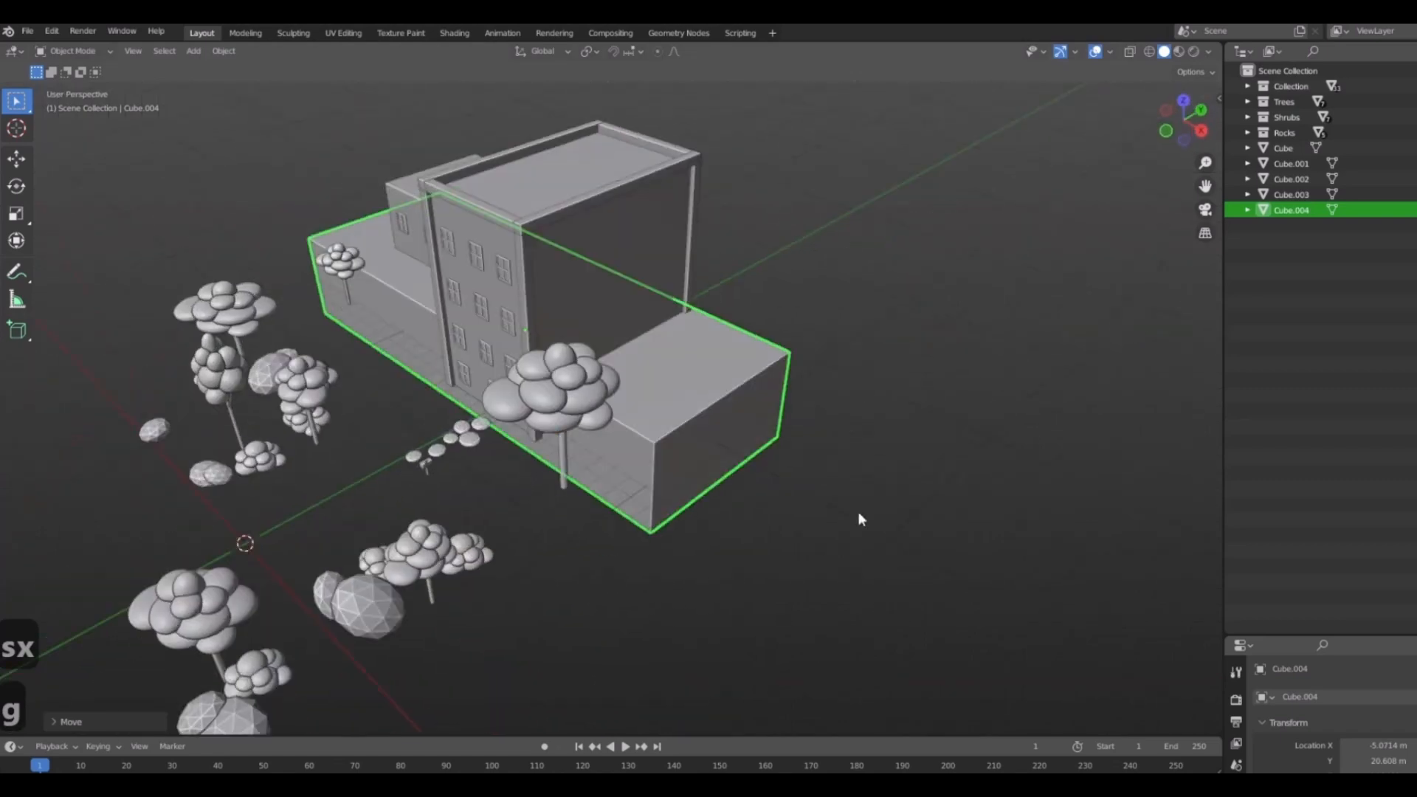
{"action": "key", "text": "z"}
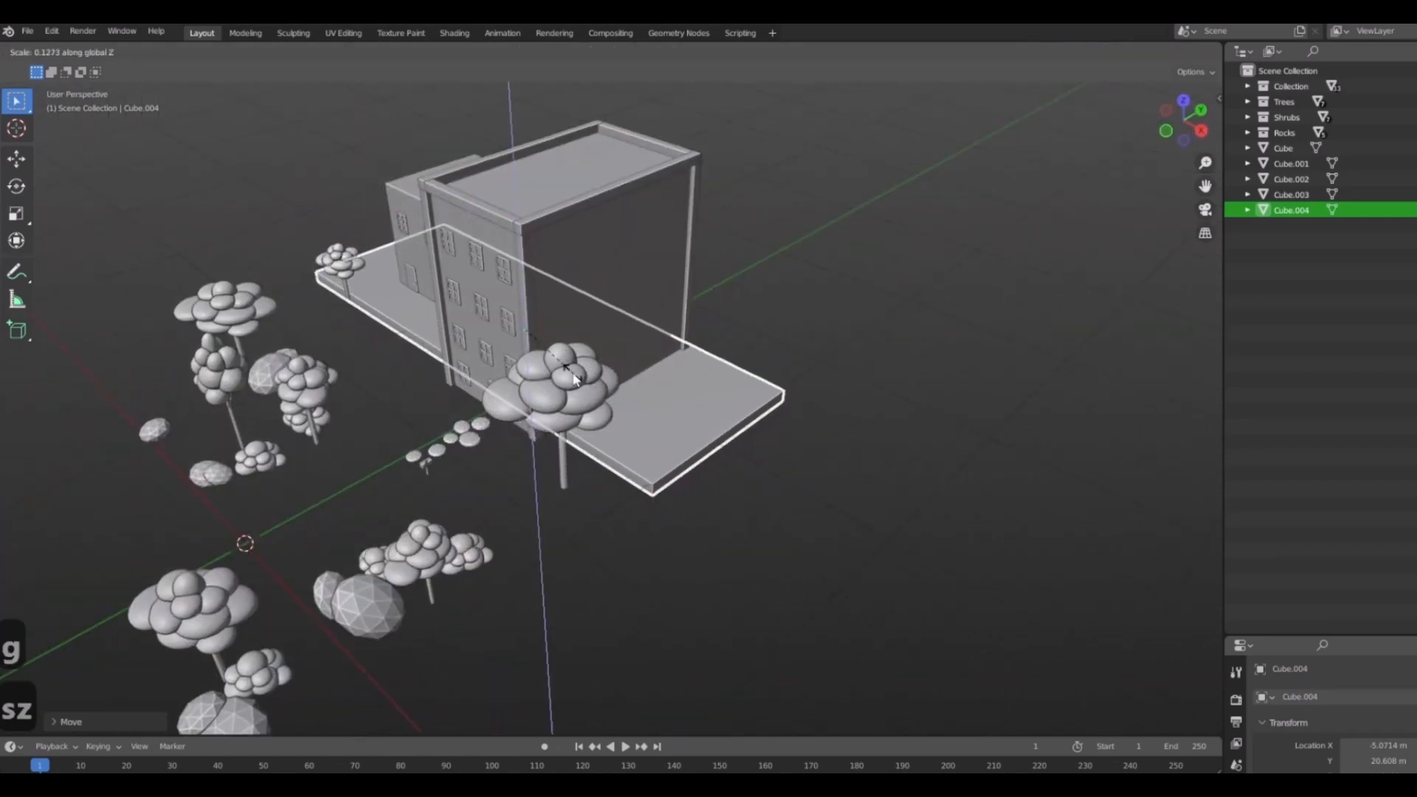
{"action": "left_click", "coordinate": [547, 410]}
{"action": "scroll", "coordinate": [548, 410], "scroll_direction": "up", "scroll_amount": 3}
{"action": "middle_click_drag", "start_coordinate": [548, 409], "coordinate": [674, 433]}
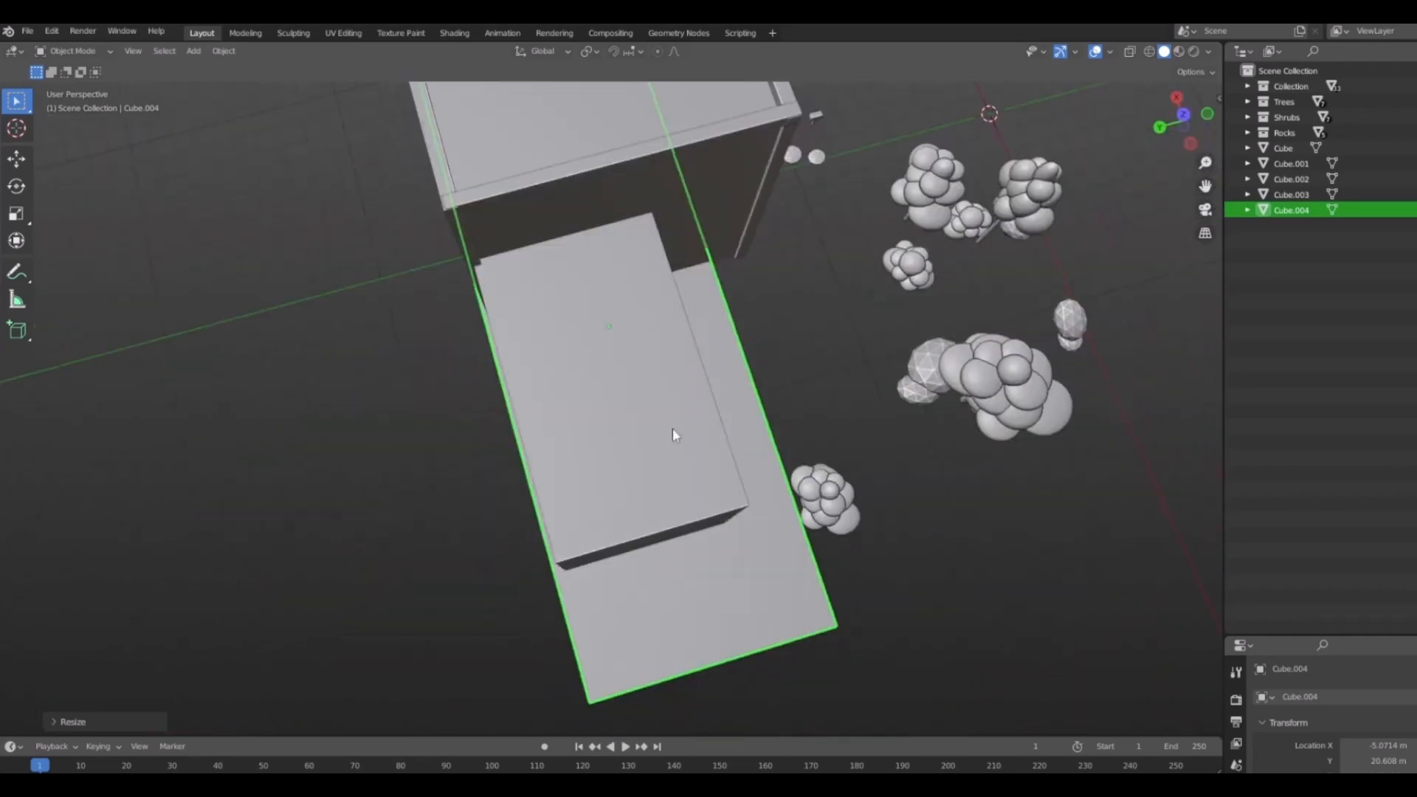
{"action": "scroll", "coordinate": [734, 413], "scroll_direction": "down", "scroll_amount": 2}
{"action": "middle_click_drag", "start_coordinate": [680, 344], "coordinate": [691, 517]}
Deepen the base along Y and shift it forward to extend past the tall building's front.
{"action": "scroll", "coordinate": [590, 494], "scroll_direction": "up", "scroll_amount": 3}
{"action": "key", "text": "KP_7"}
{"action": "key", "text": "s"}
{"action": "key", "text": "y"}
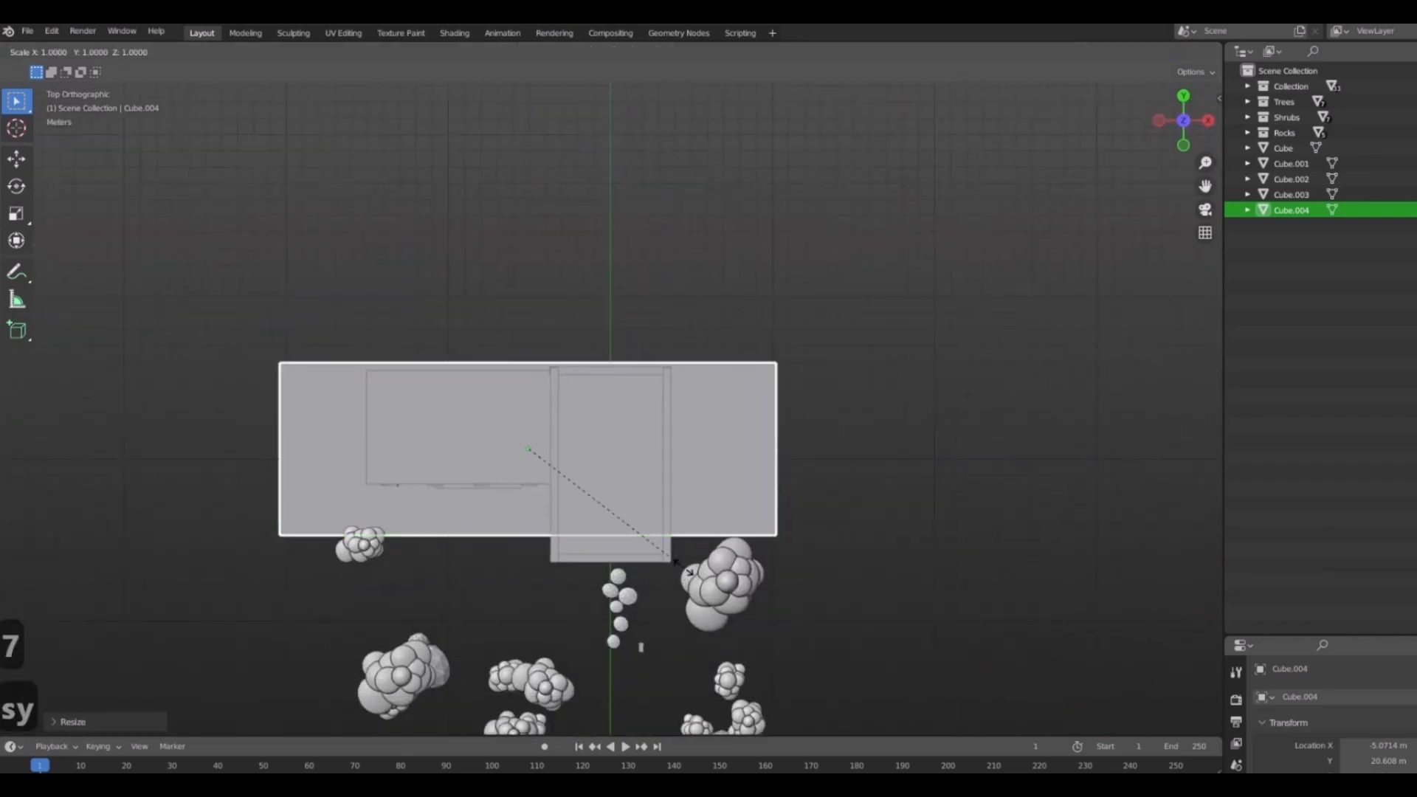
{"action": "left_click", "coordinate": [706, 644]}
{"action": "key", "text": "g"}
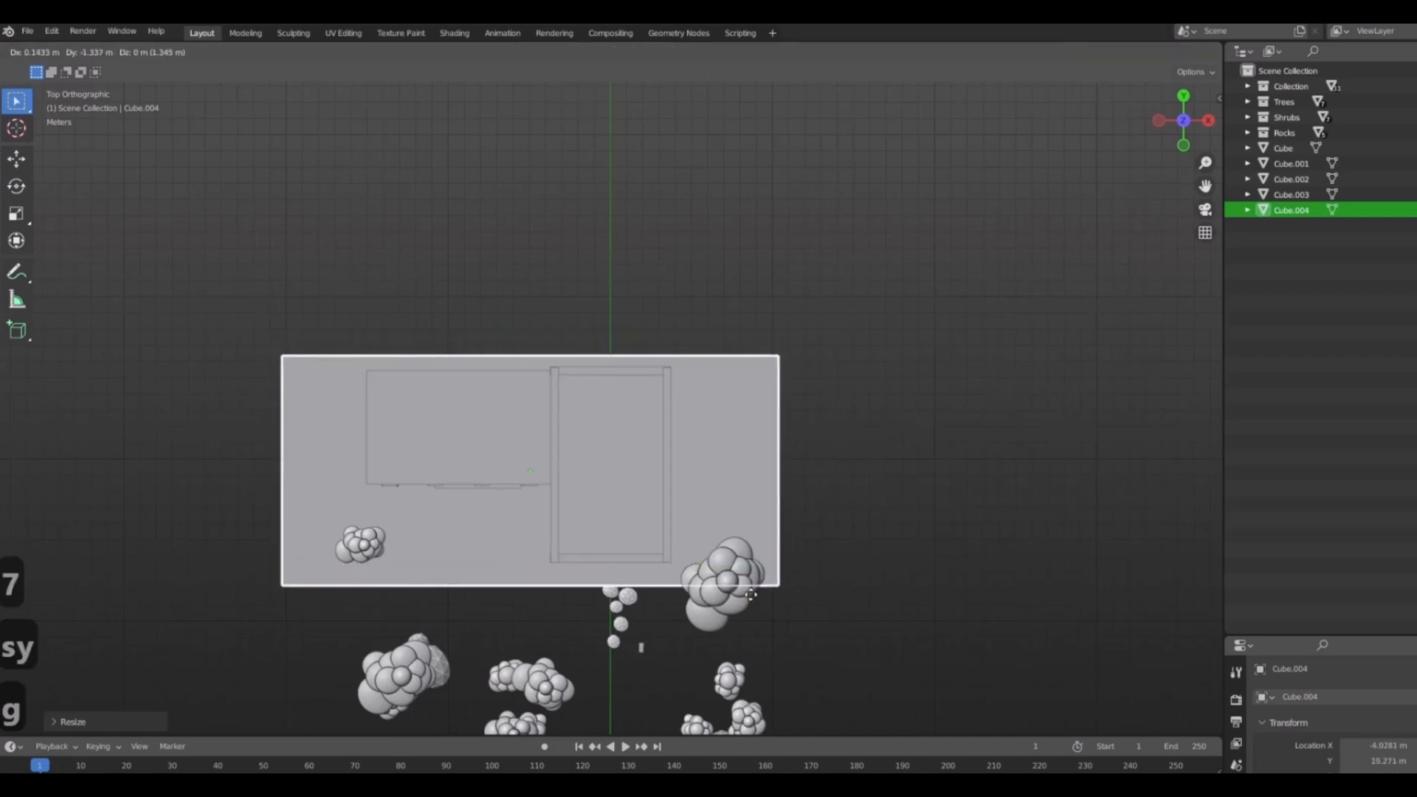
{"action": "left_click", "coordinate": [763, 621]}
{"action": "middle_click_drag", "start_coordinate": [762, 616], "coordinate": [814, 632]}
{"action": "scroll", "coordinate": [823, 605], "scroll_direction": "up", "scroll_amount": 5}
{"action": "middle_click_drag", "start_coordinate": [807, 472], "coordinate": [909, 510], "text": "shift"}
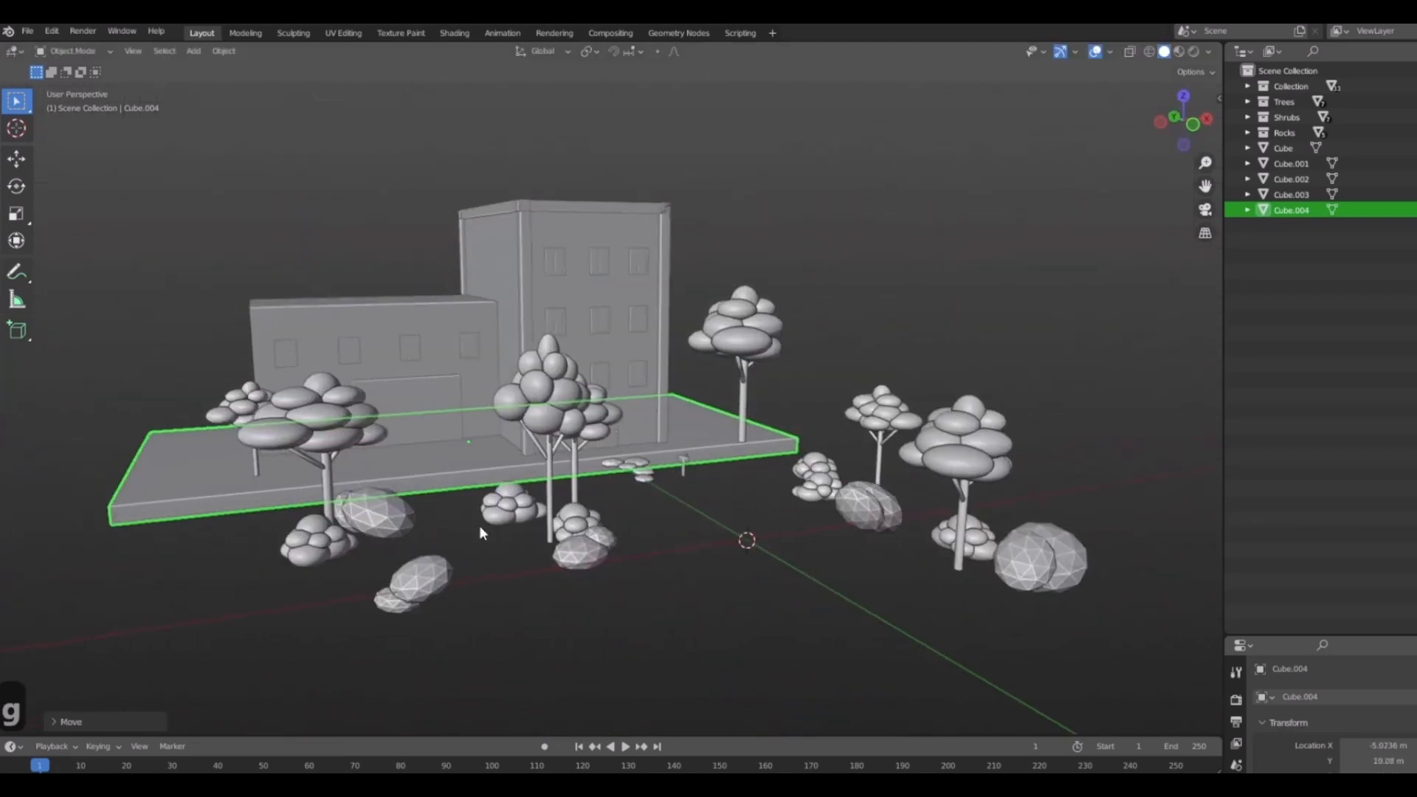
{"action": "middle_click_drag", "start_coordinate": [479, 525], "coordinate": [509, 553]}
{"action": "middle_click_drag", "start_coordinate": [783, 498], "coordinate": [752, 511]}
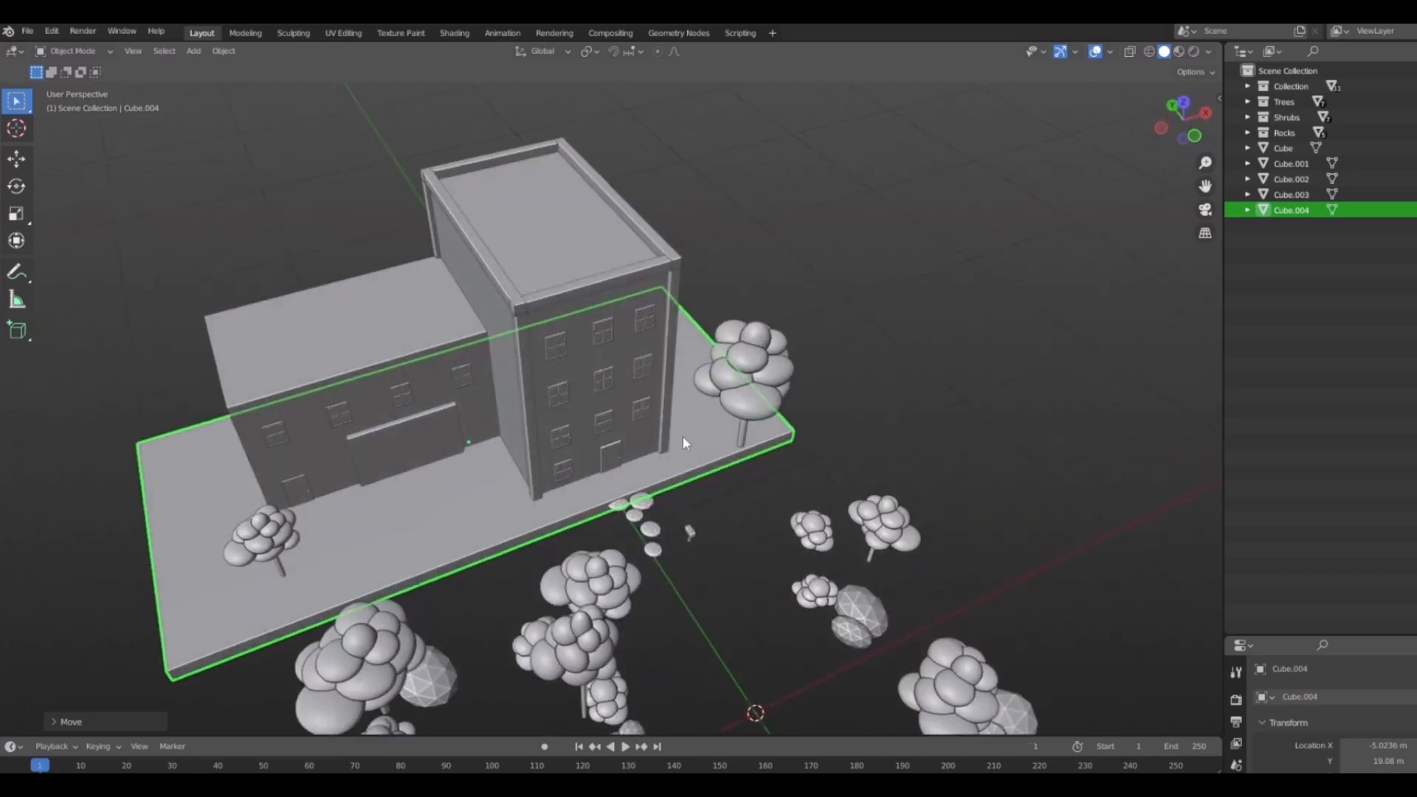
Move the small tree from the slab's outer front area across to the front corner of the tall building.
{"action": "middle_click_drag", "start_coordinate": [626, 504], "coordinate": [413, 520]}
{"action": "left_click", "coordinate": [234, 492]}
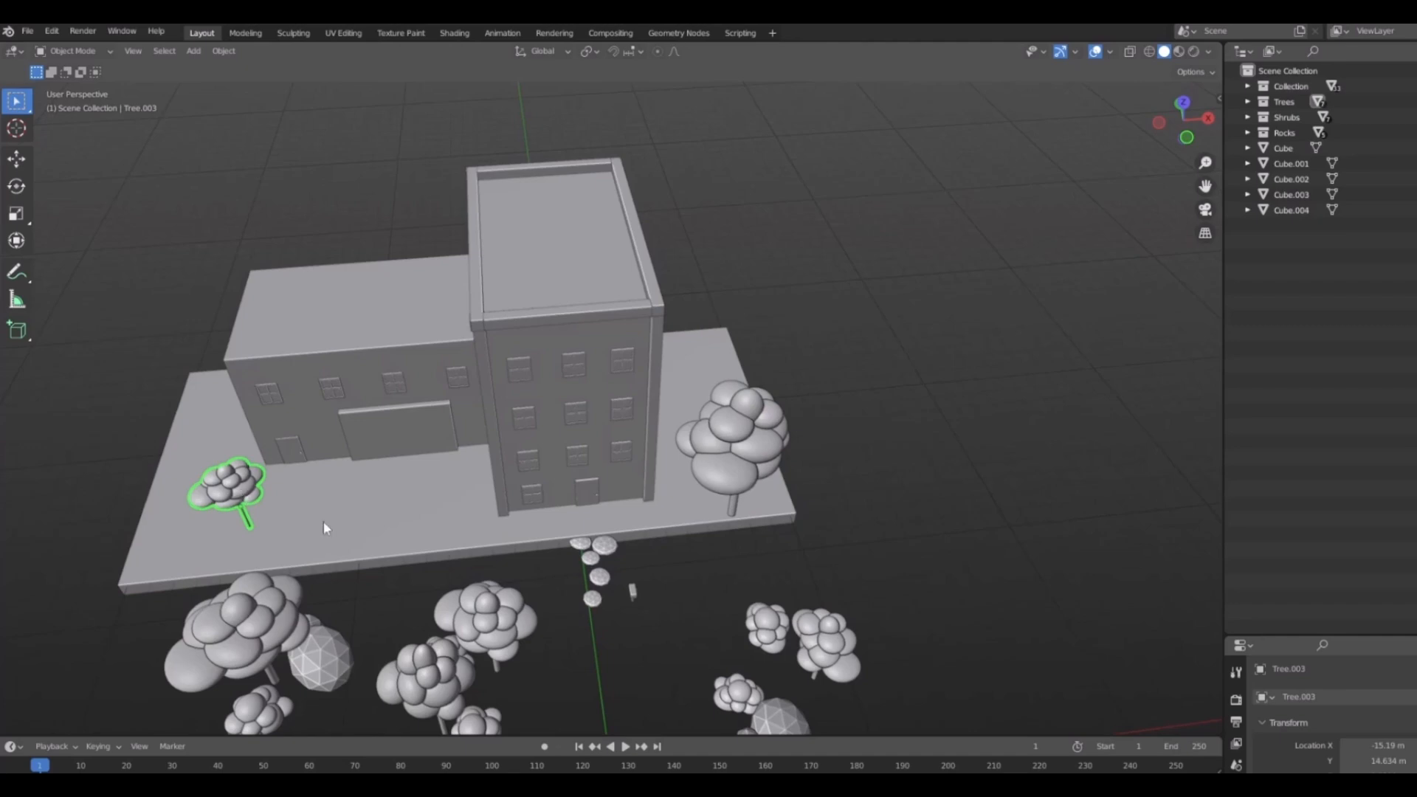
{"action": "key", "text": "g"}
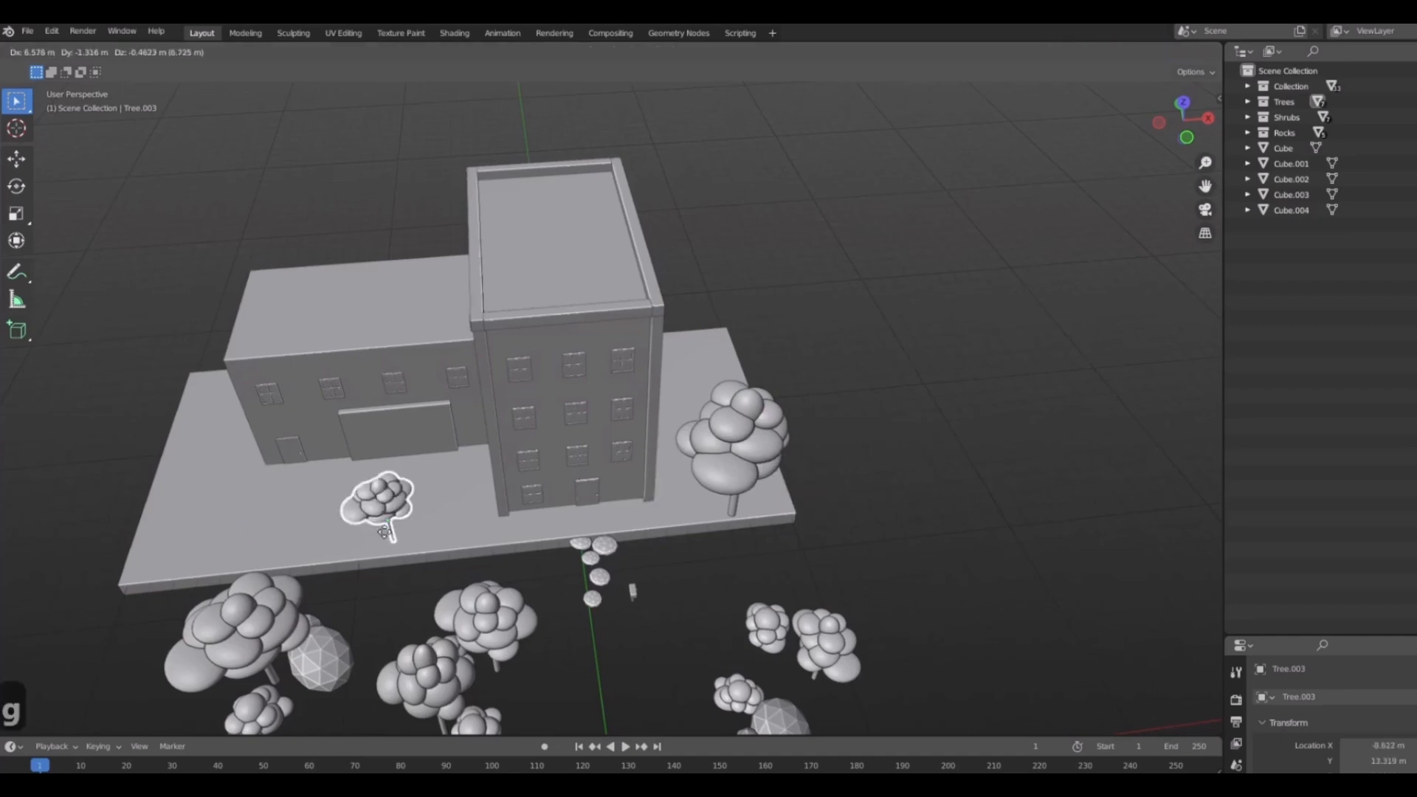
{"action": "left_click", "coordinate": [515, 521]}
Delete the large tree standing on the slab beyond the tall building.
{"action": "middle_click_drag", "start_coordinate": [806, 537], "coordinate": [823, 565]}
{"action": "key", "text": "Delete"}
Move the large wide-crowned tree from in front of the slab to the slab's outer front corner by the low building.
{"action": "left_click", "coordinate": [498, 624]}
{"action": "middle_click_drag", "start_coordinate": [463, 521], "coordinate": [566, 515]}
{"action": "scroll", "coordinate": [423, 520], "scroll_direction": "up", "scroll_amount": 4}
{"action": "middle_click_drag", "start_coordinate": [536, 414], "coordinate": [560, 516]}
{"action": "scroll", "coordinate": [651, 537], "scroll_direction": "down", "scroll_amount": 5}
{"action": "left_click", "coordinate": [396, 585]}
{"action": "middle_click_drag", "start_coordinate": [396, 585], "coordinate": [480, 538]}
{"action": "key", "text": "g"}
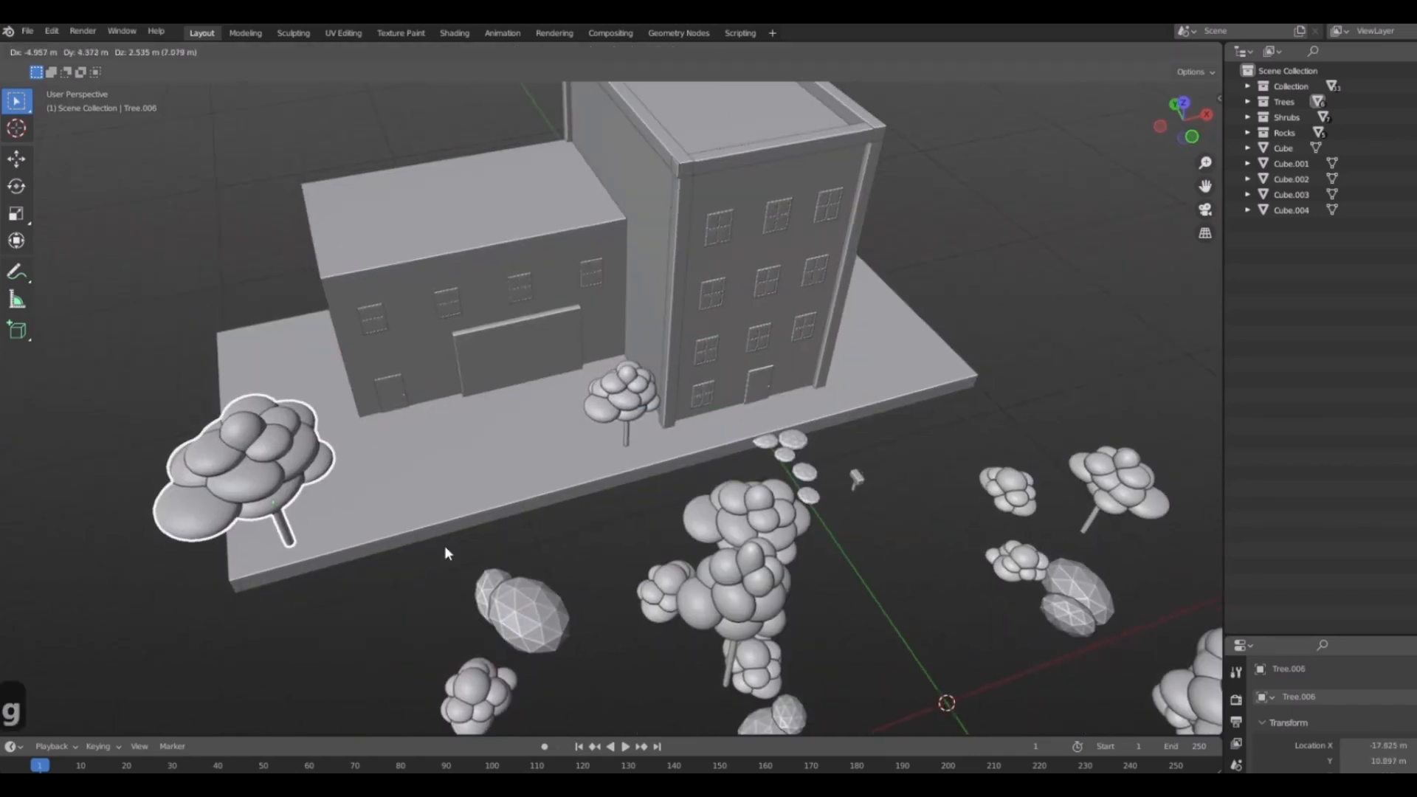
{"action": "left_click", "coordinate": [442, 555]}
Lower the large tree onto the slab's surface in front view and move it back along Y to about 13.1 m.
{"action": "key", "text": "1"}
{"action": "middle_click_drag", "start_coordinate": [138, 556], "coordinate": [333, 506], "text": "shift"}
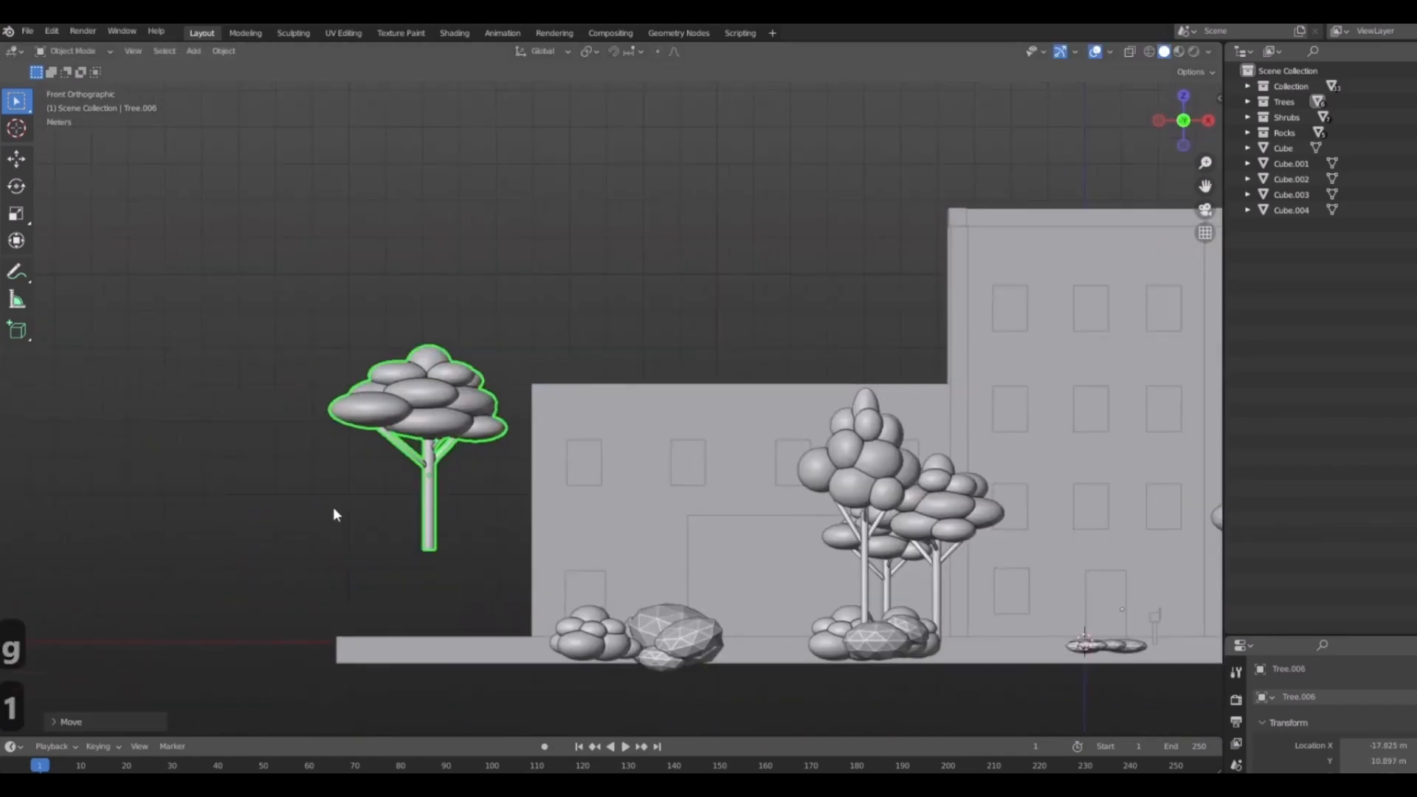
{"action": "key", "text": "g"}
{"action": "left_click", "coordinate": [422, 602]}
{"action": "middle_click_drag", "start_coordinate": [422, 602], "coordinate": [555, 635]}
{"action": "key", "text": "g"}
{"action": "key", "text": "y"}
{"action": "left_click", "coordinate": [612, 637]}
Place the smaller wide-crowned tree at the slab's outer back corner beside the low building in top view, and rotate it.
{"action": "left_click", "coordinate": [653, 611]}
{"action": "scroll", "coordinate": [720, 633], "scroll_direction": "down", "scroll_amount": 3}
{"action": "left_click", "coordinate": [791, 591]}
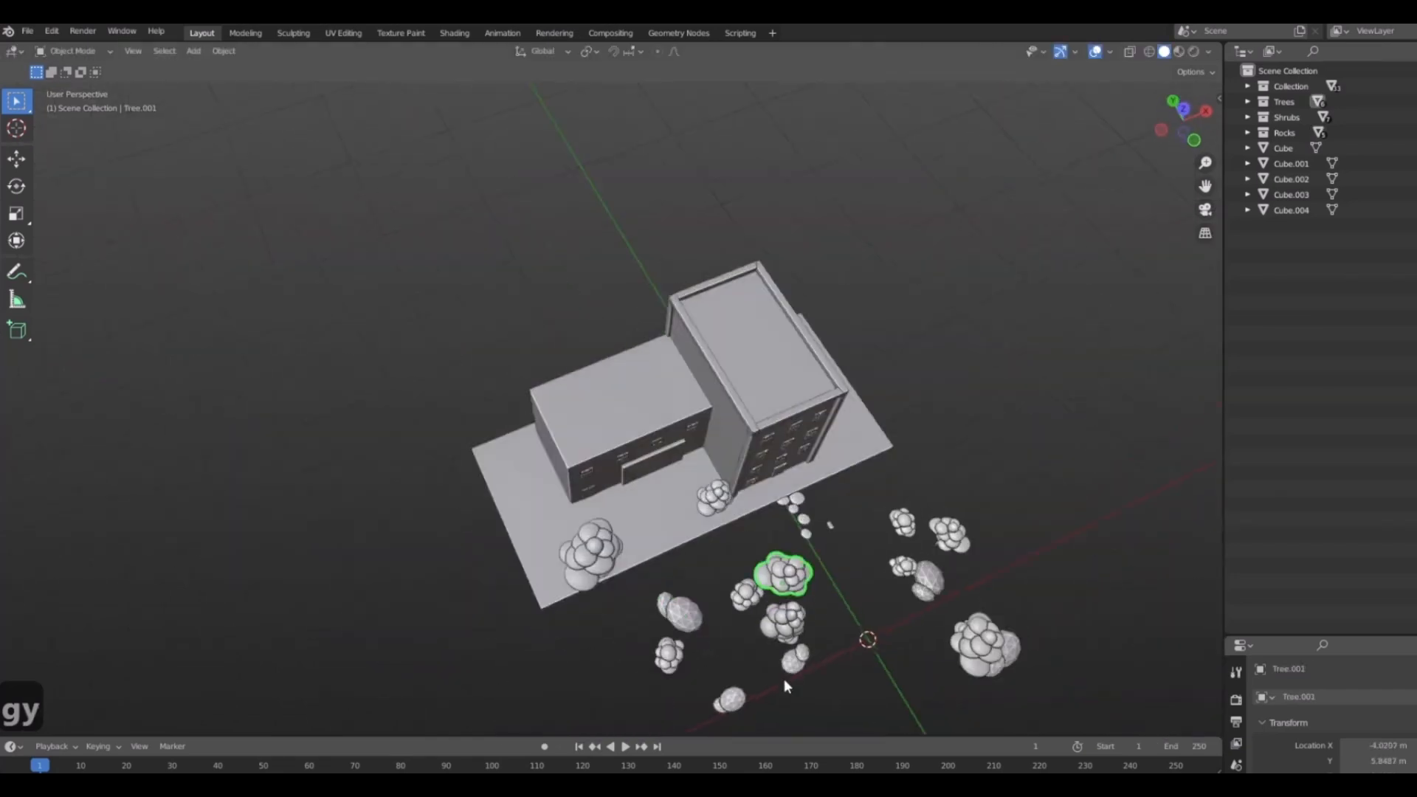
{"action": "key", "text": "7"}
{"action": "key", "text": "g"}
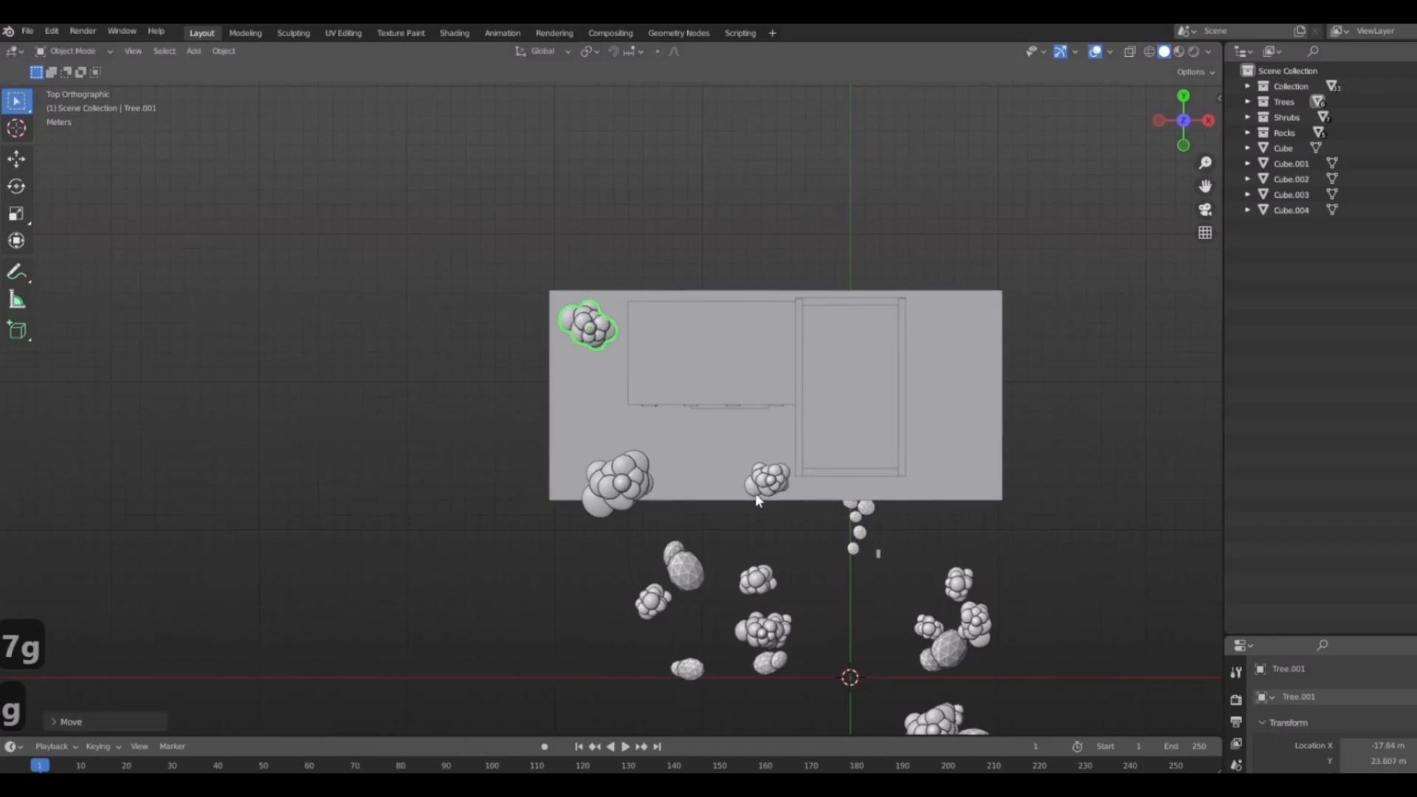
{"action": "key", "text": "r"}
{"action": "left_click", "coordinate": [752, 498]}
Examine the two trees at the slab's outer end from above and from the front.
{"action": "middle_click_drag", "start_coordinate": [753, 498], "coordinate": [705, 377]}
{"action": "scroll", "coordinate": [697, 373], "scroll_direction": "up", "scroll_amount": 4}
{"action": "left_click", "coordinate": [664, 369]}
{"action": "middle_click_drag", "start_coordinate": [620, 443], "coordinate": [634, 541]}
{"action": "key", "text": "7"}
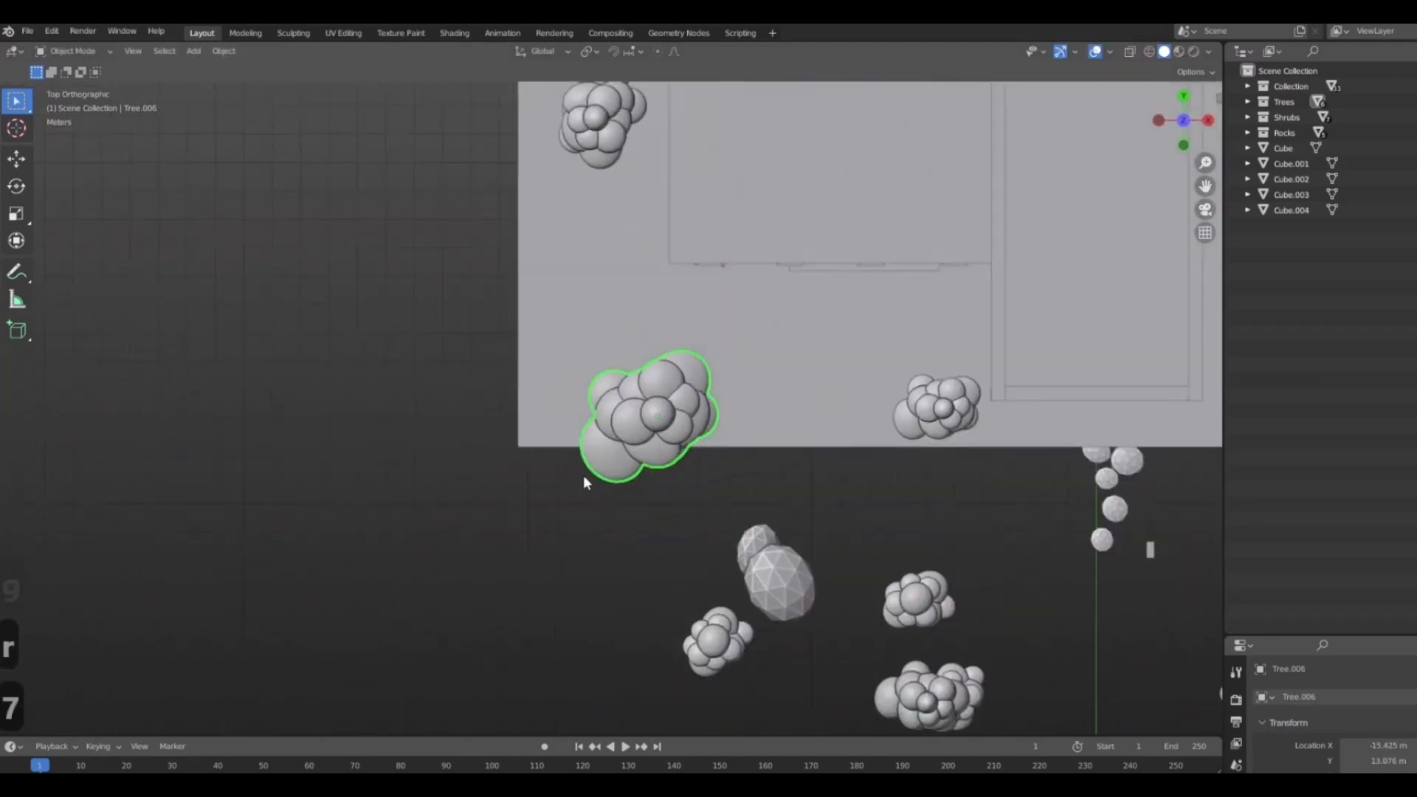
{"action": "scroll", "coordinate": [583, 480], "scroll_direction": "down", "scroll_amount": 3}
{"action": "middle_click_drag", "start_coordinate": [576, 407], "coordinate": [518, 543], "text": "shift"}
{"action": "middle_click_drag", "start_coordinate": [655, 506], "coordinate": [569, 543]}
{"action": "left_click", "coordinate": [544, 435]}
{"action": "key", "text": "7"}
{"action": "scroll", "coordinate": [610, 599], "scroll_direction": "up", "scroll_amount": 4}
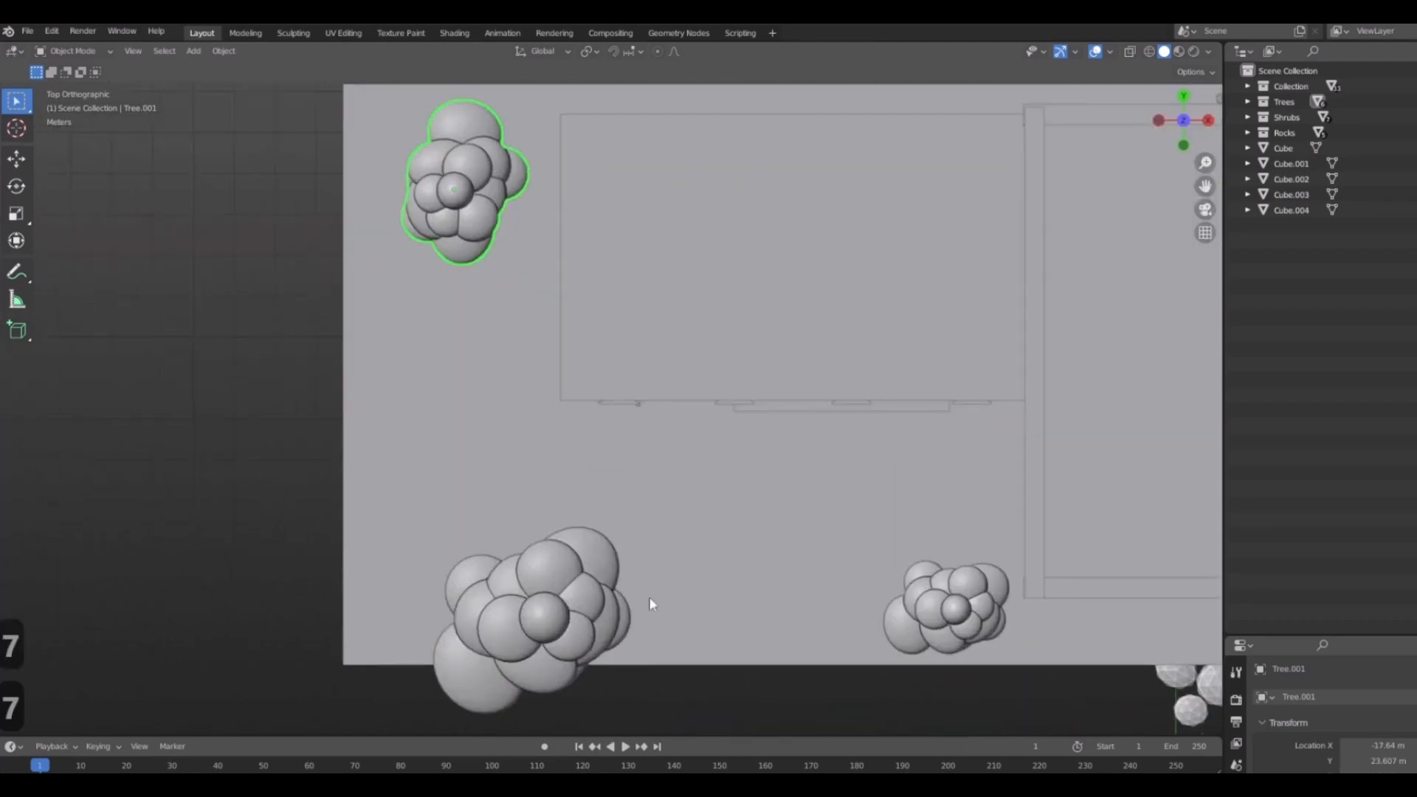
{"action": "middle_click_drag", "start_coordinate": [651, 604], "coordinate": [519, 188]}
{"action": "scroll", "coordinate": [578, 351], "scroll_direction": "down", "scroll_amount": 5}
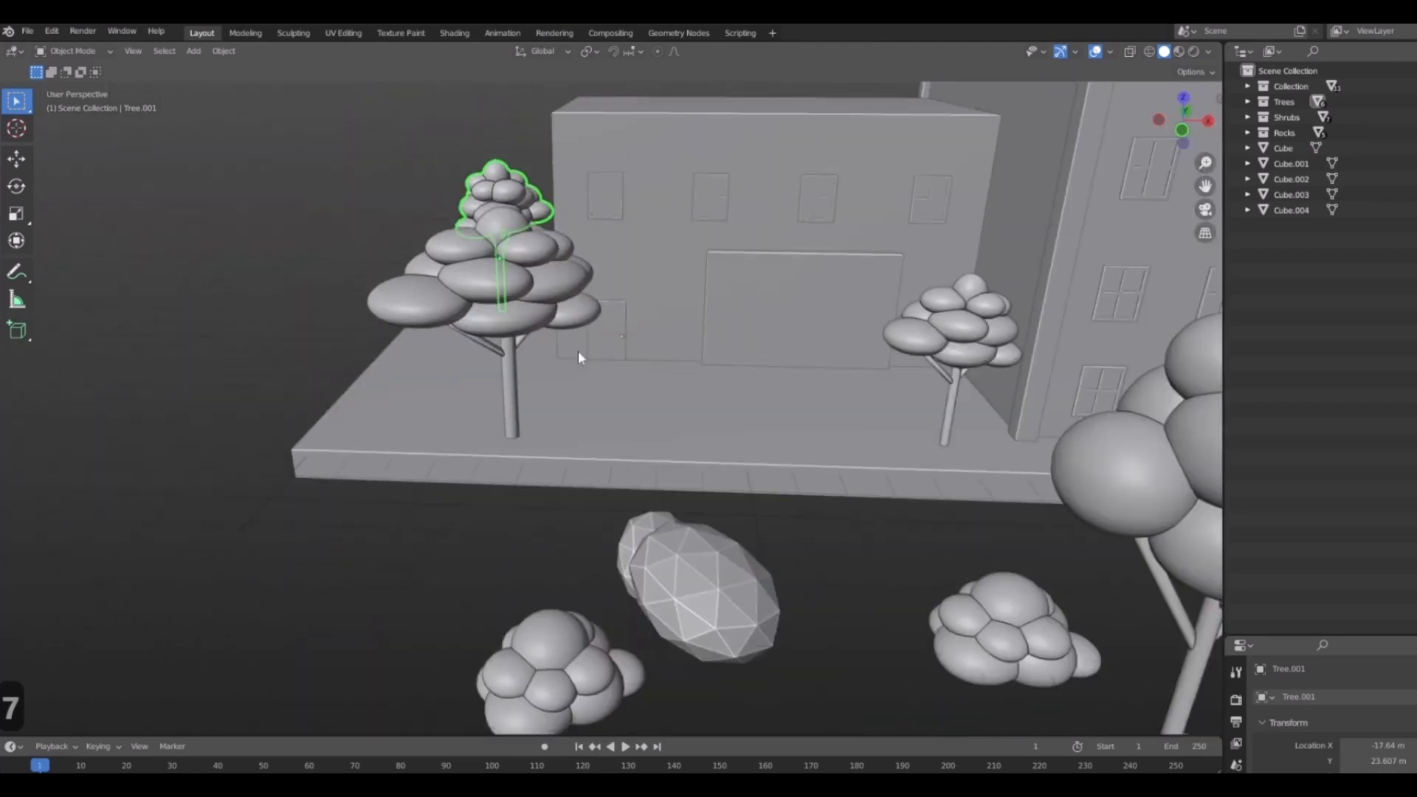
{"action": "middle_click_drag", "start_coordinate": [578, 351], "coordinate": [690, 547]}
Swap the two trees in top view, placing the large one at the outer back corner and the smaller one at the front.
{"action": "key", "text": "KP_7"}
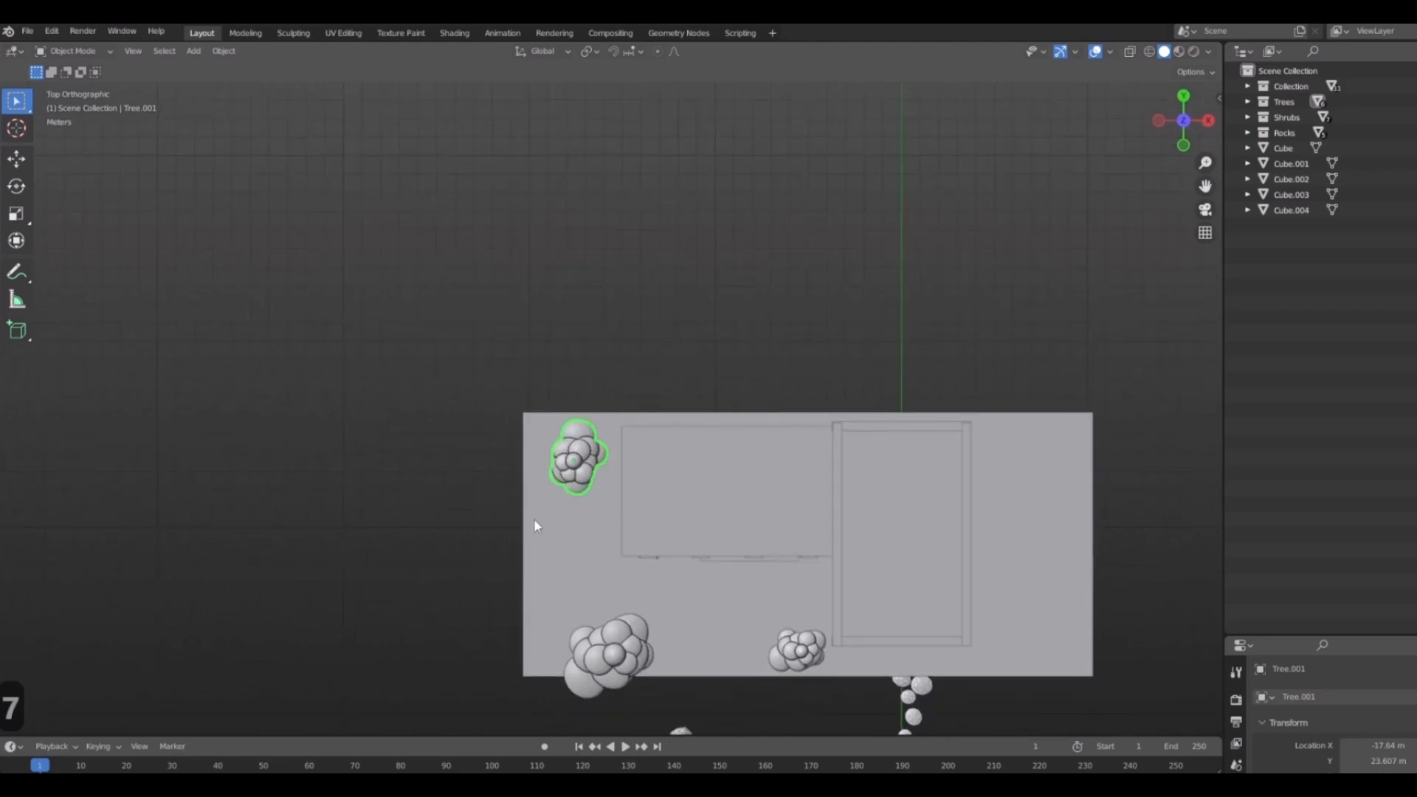
{"action": "key", "text": "g"}
{"action": "left_click", "coordinate": [637, 709]}
{"action": "left_click", "coordinate": [595, 633]}
{"action": "key", "text": "g"}
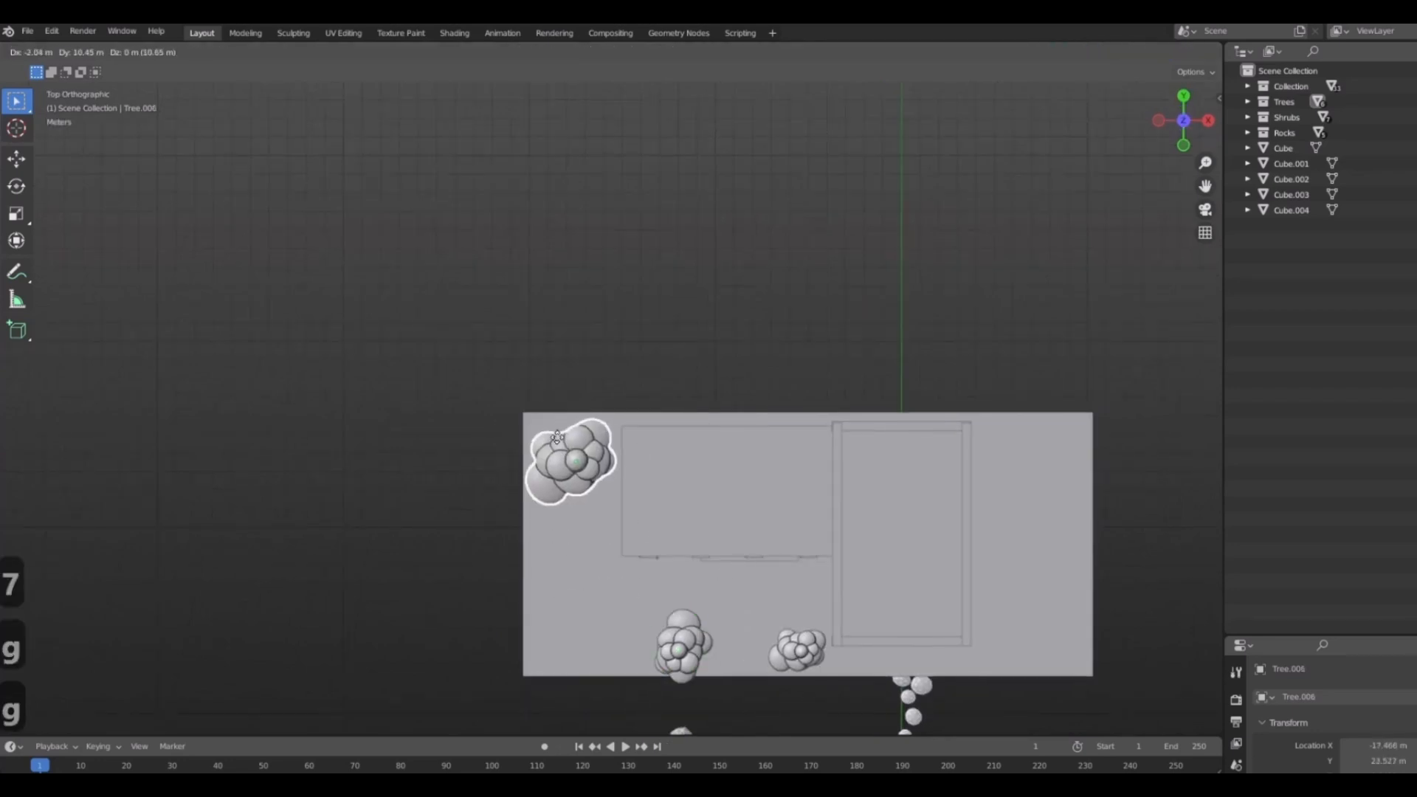
{"action": "left_click", "coordinate": [672, 646]}
{"action": "key", "text": "g"}
{"action": "left_click", "coordinate": [582, 642]}
Shift the smaller front tree toward the low building and slightly upward in front view.
{"action": "middle_click_drag", "start_coordinate": [581, 642], "coordinate": [618, 676]}
{"action": "key", "text": "1"}
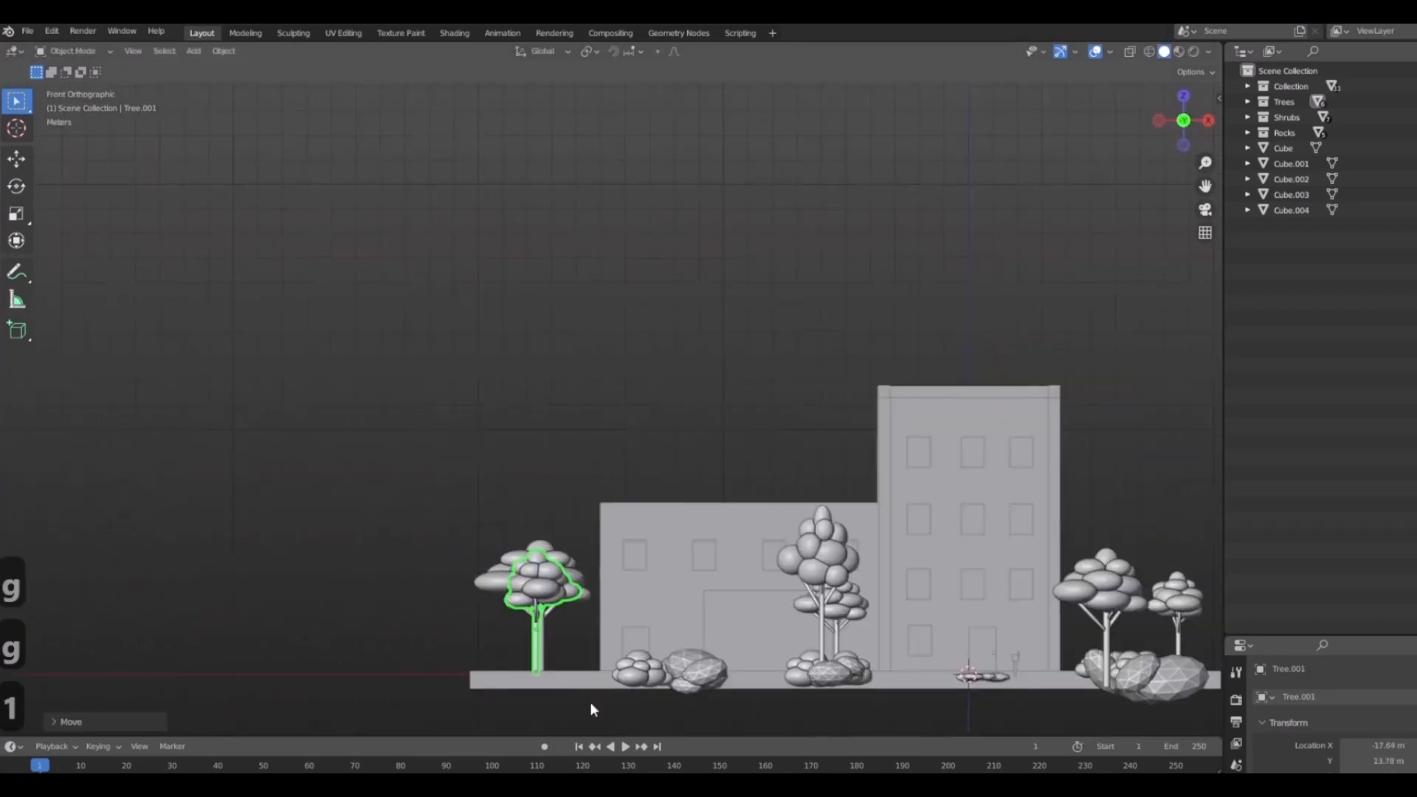
{"action": "scroll", "coordinate": [632, 515], "scroll_direction": "up", "scroll_amount": 6}
{"action": "middle_click_drag", "start_coordinate": [555, 439], "coordinate": [607, 522], "text": "shift"}
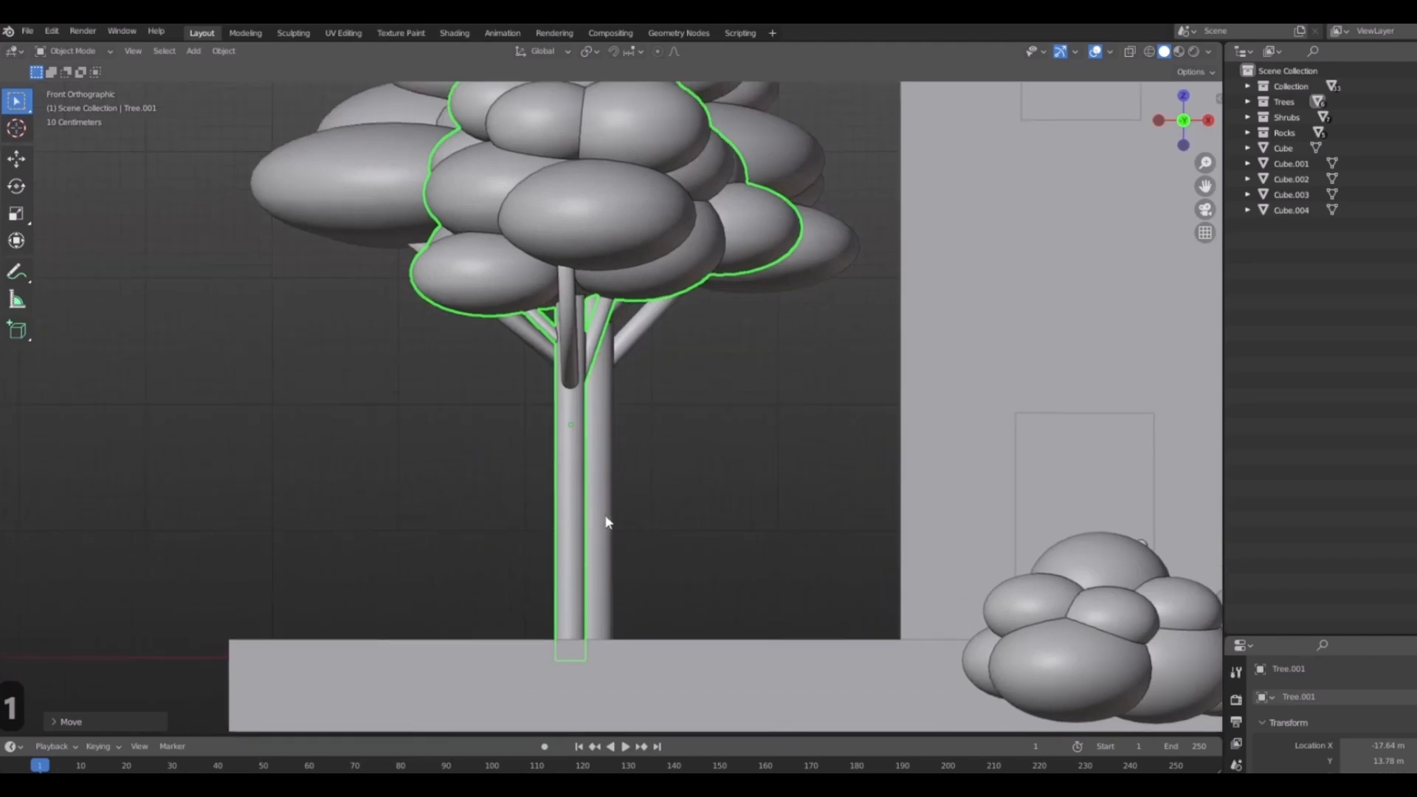
{"action": "key", "text": "g"}
{"action": "left_click", "coordinate": [829, 512]}
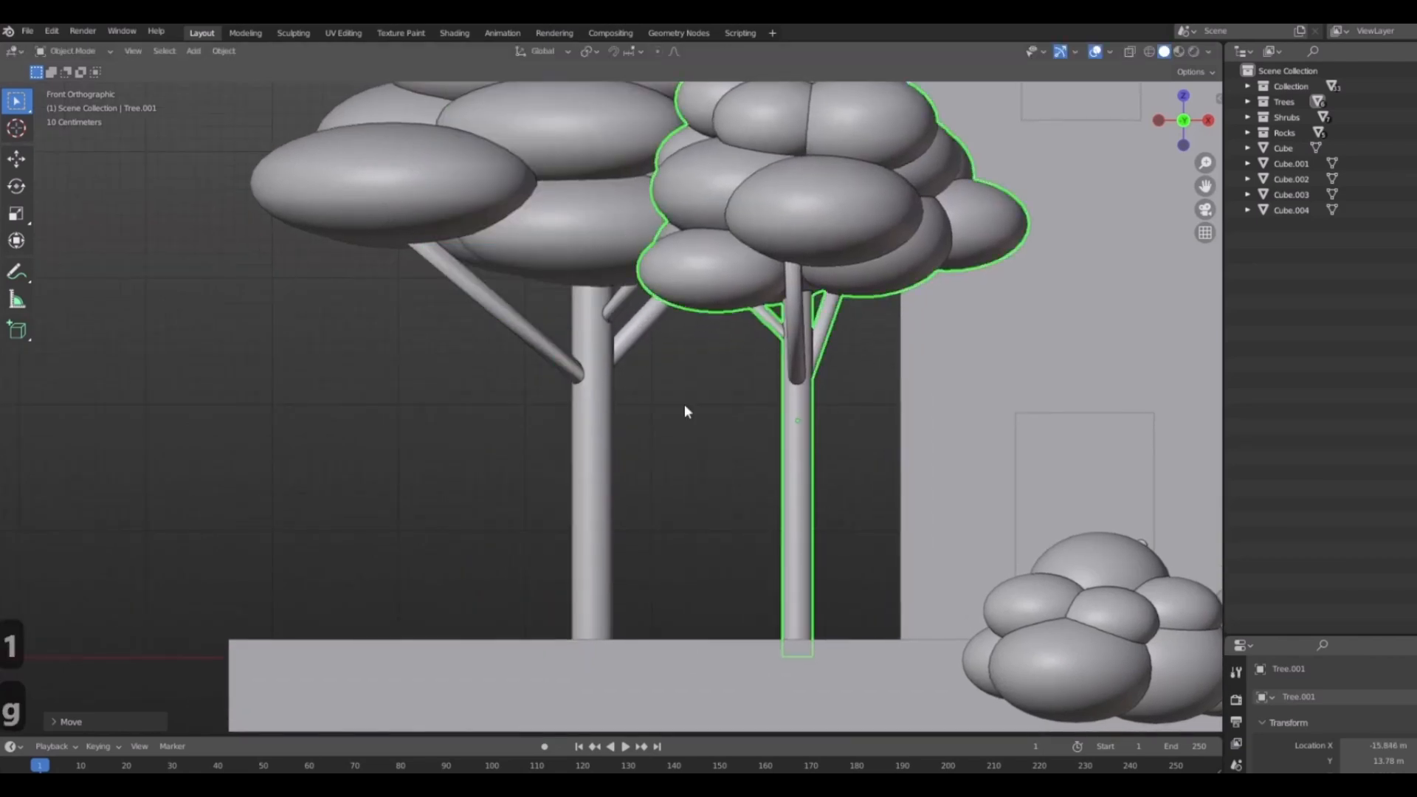
Move the smaller front tree along X toward the slab's outer edge, to about X -18.8 m.
{"action": "scroll", "coordinate": [684, 404], "scroll_direction": "down", "scroll_amount": 8}
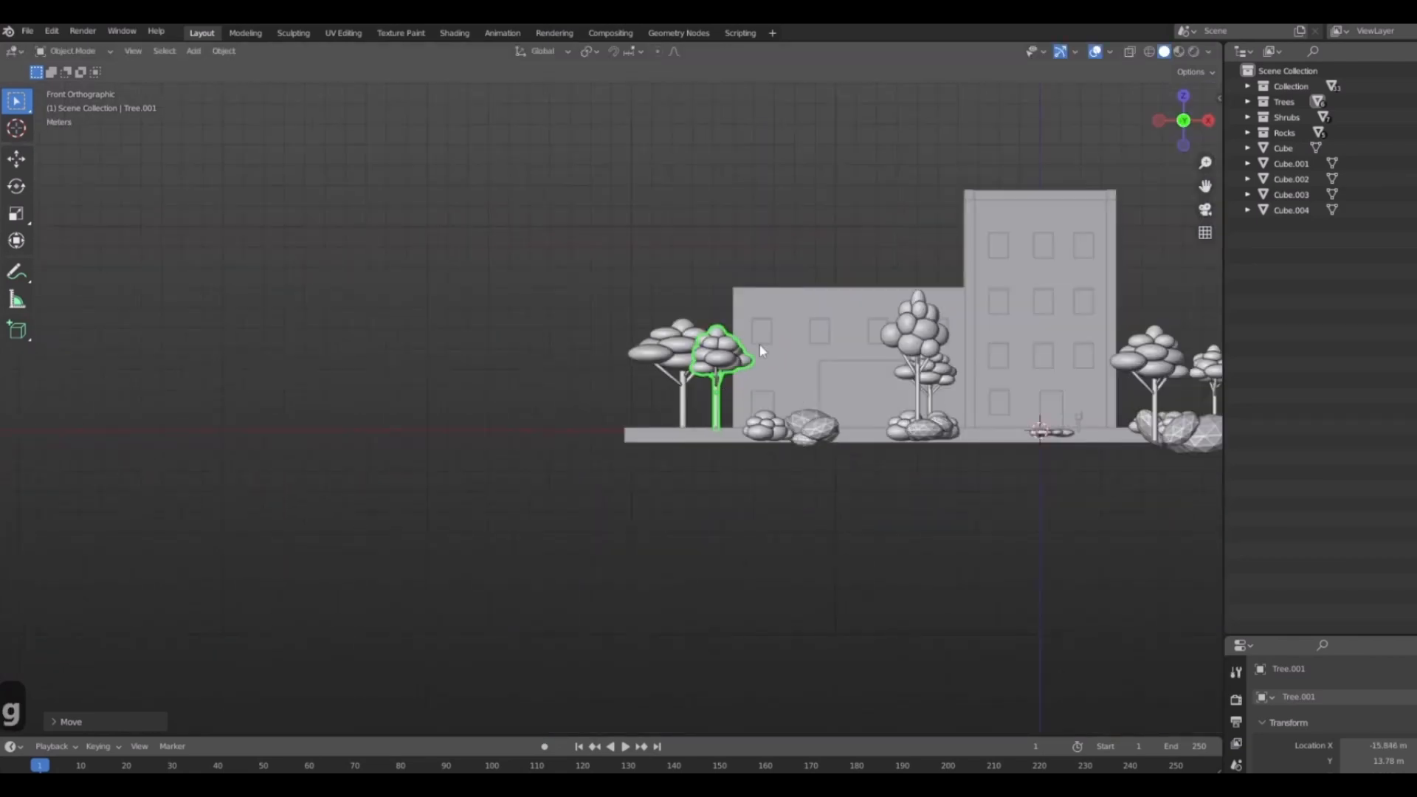
{"action": "scroll", "coordinate": [762, 350], "scroll_direction": "up", "scroll_amount": 5}
{"action": "key", "text": "g"}
{"action": "key", "text": "x"}
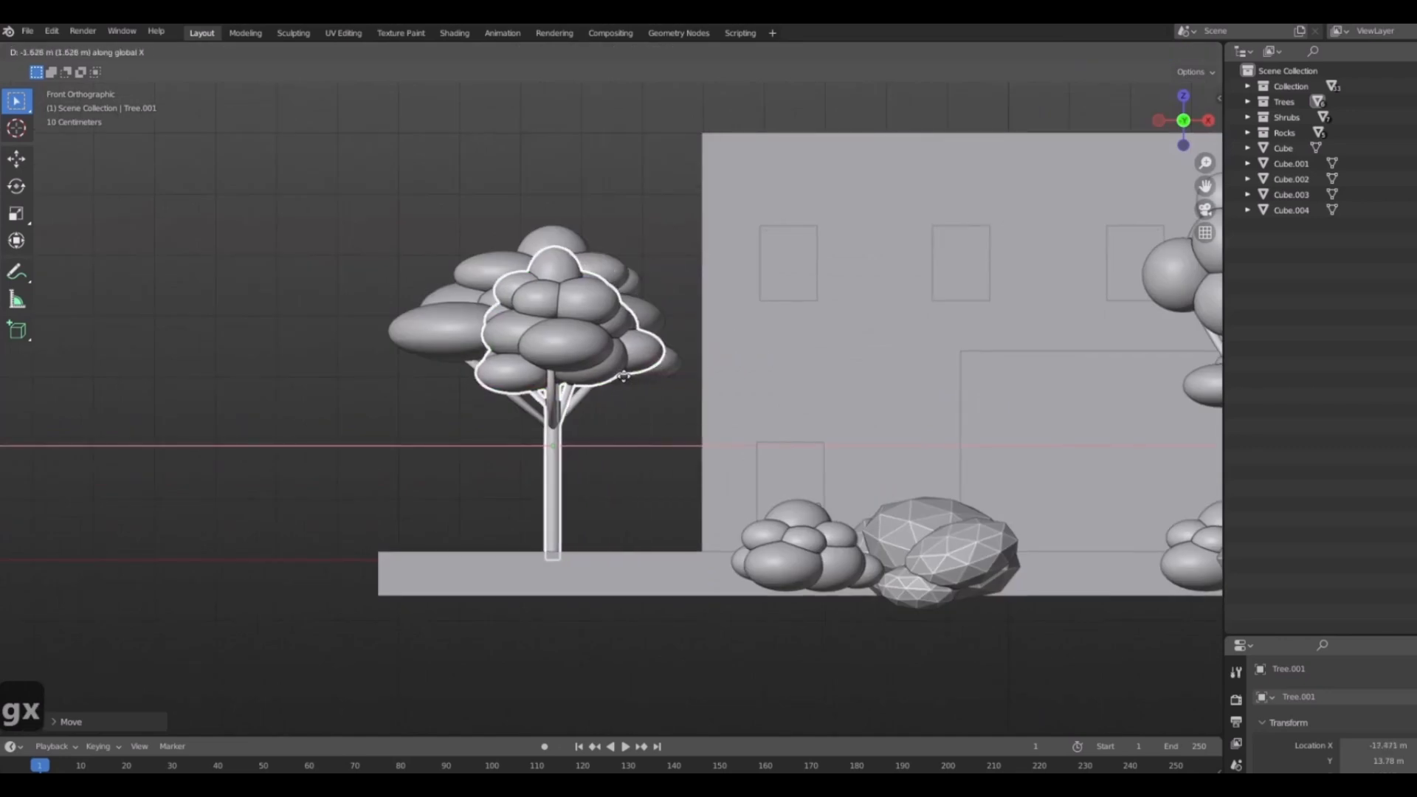
{"action": "left_click", "coordinate": [623, 376]}
{"action": "scroll", "coordinate": [784, 401], "scroll_direction": "down", "scroll_amount": 3}
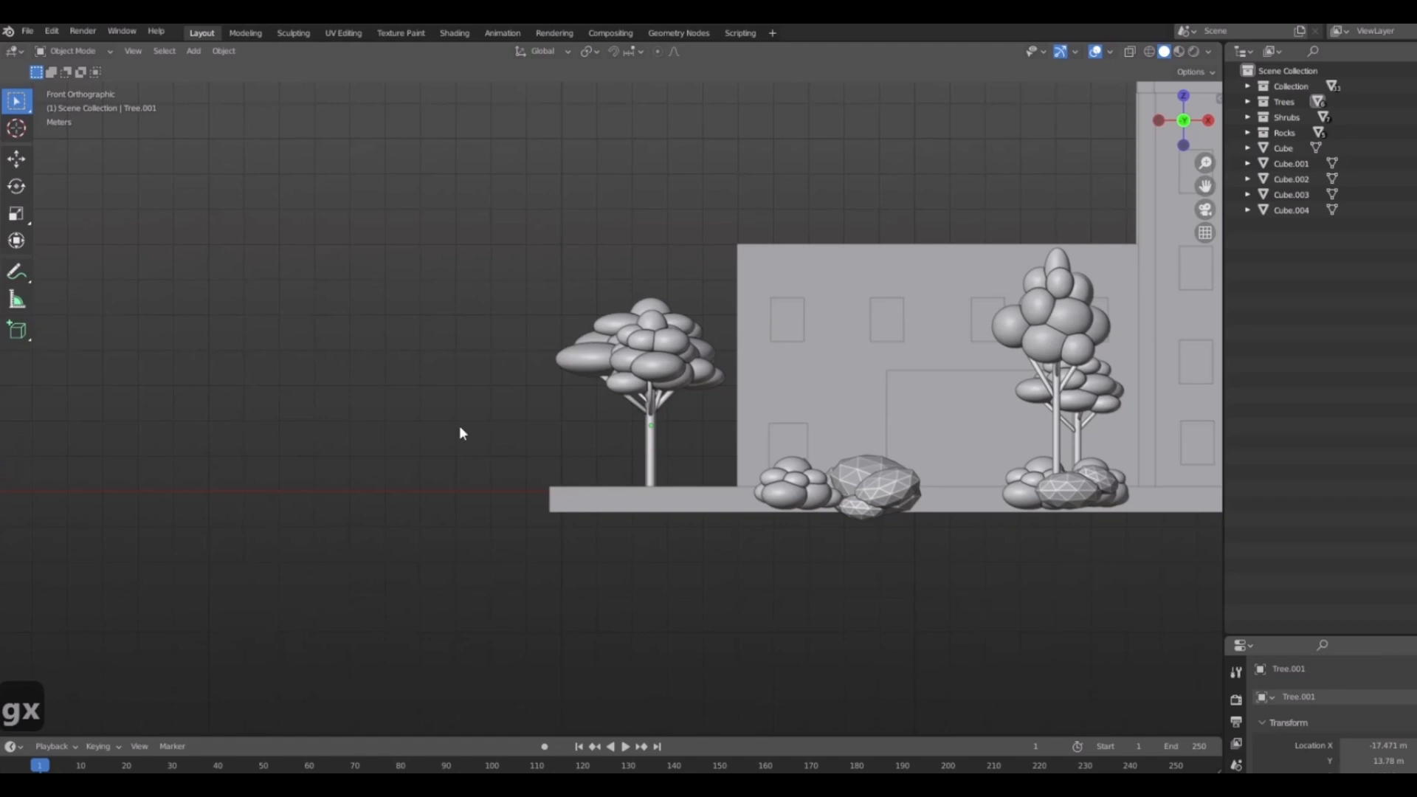
{"action": "middle_click_drag", "start_coordinate": [553, 253], "coordinate": [409, 283], "text": "shift"}
{"action": "key", "text": "x"}
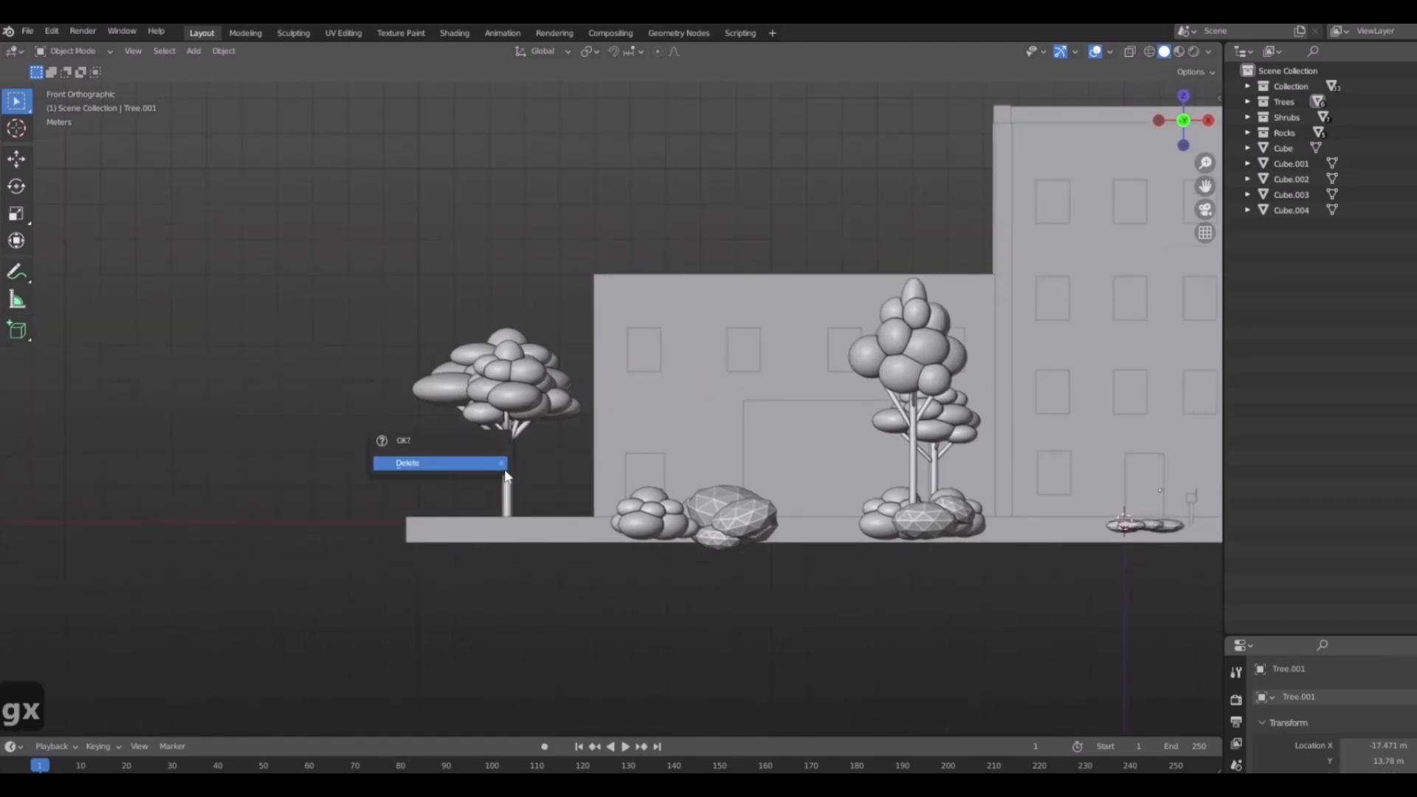
{"action": "key", "text": "g"}
{"action": "key", "text": "x"}
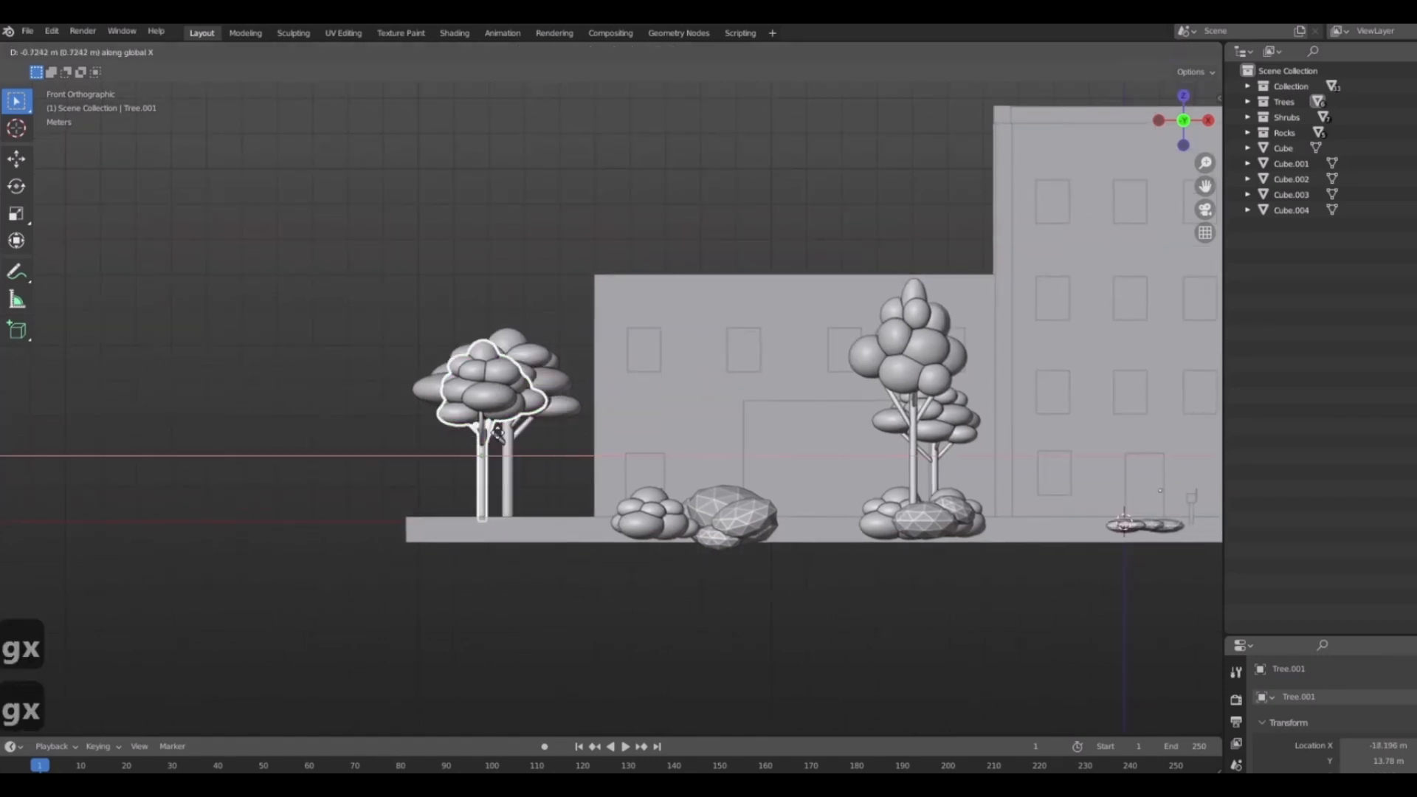
{"action": "left_click", "coordinate": [515, 449]}
Rotate the smaller front tree about the Z axis.
{"action": "middle_click_drag", "start_coordinate": [531, 433], "coordinate": [528, 523]}
{"action": "key", "text": "z"}
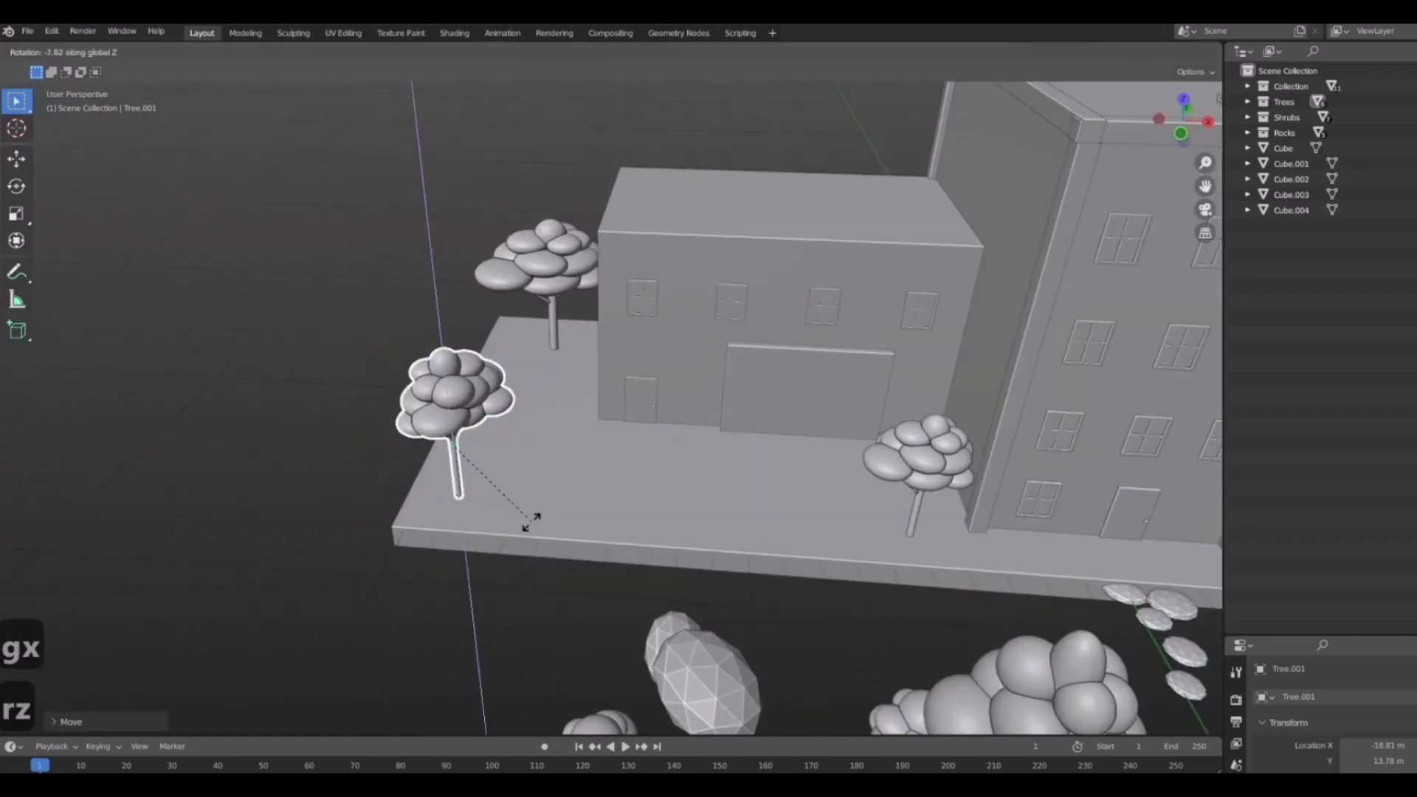
{"action": "left_click", "coordinate": [494, 523]}
Examine the arrangement of trees around both buildings from several angles.
{"action": "middle_click_drag", "start_coordinate": [588, 369], "coordinate": [1003, 248]}
{"action": "mouse_move", "coordinate": [791, 362]}
{"action": "middle_mouse_down"}
{"action": "mouse_move", "coordinate": [948, 415]}
{"action": "mouse_move", "coordinate": [877, 476]}
{"action": "mouse_move", "coordinate": [760, 366]}
{"action": "mouse_move", "coordinate": [776, 340]}
{"action": "middle_mouse_up"}
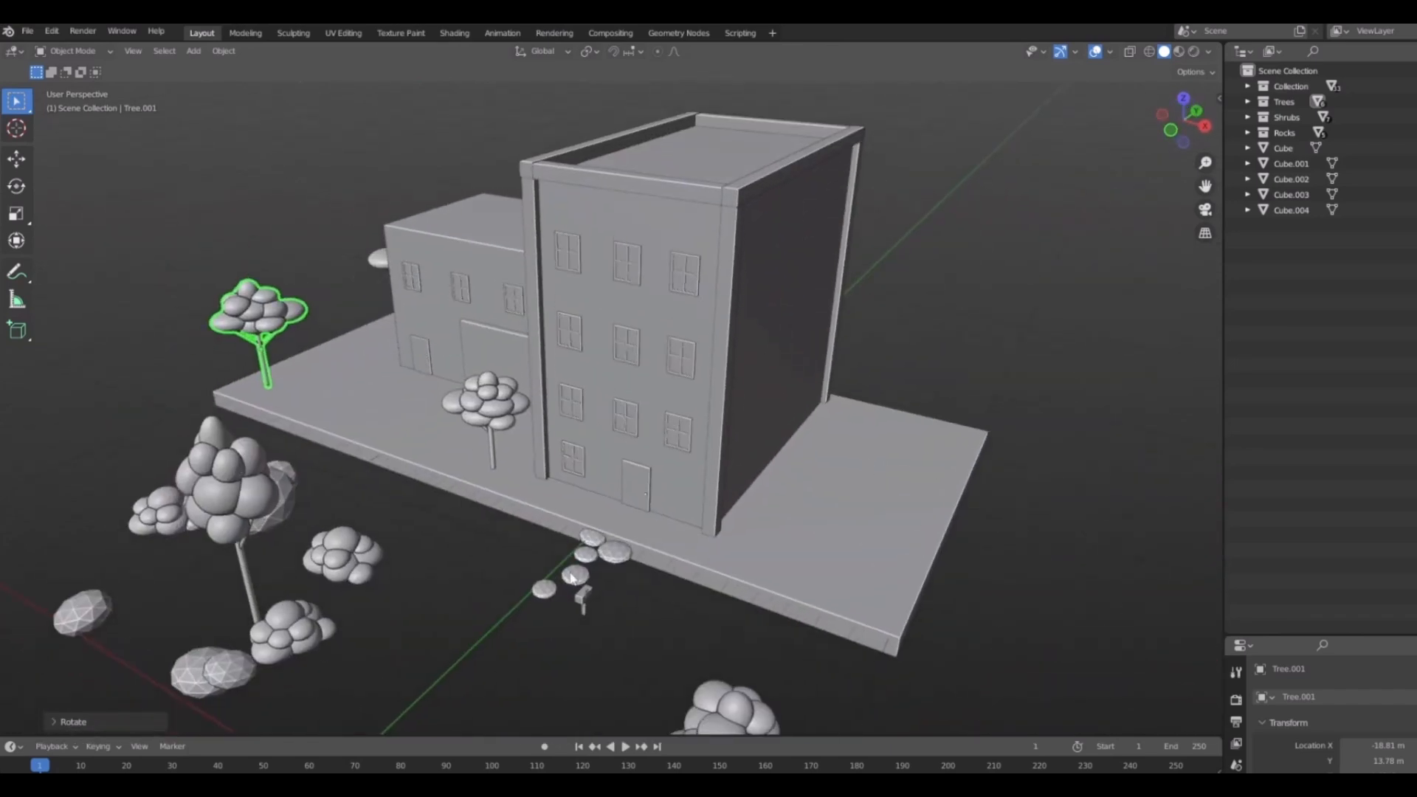
{"action": "middle_click_drag", "start_coordinate": [363, 347], "coordinate": [824, 244]}
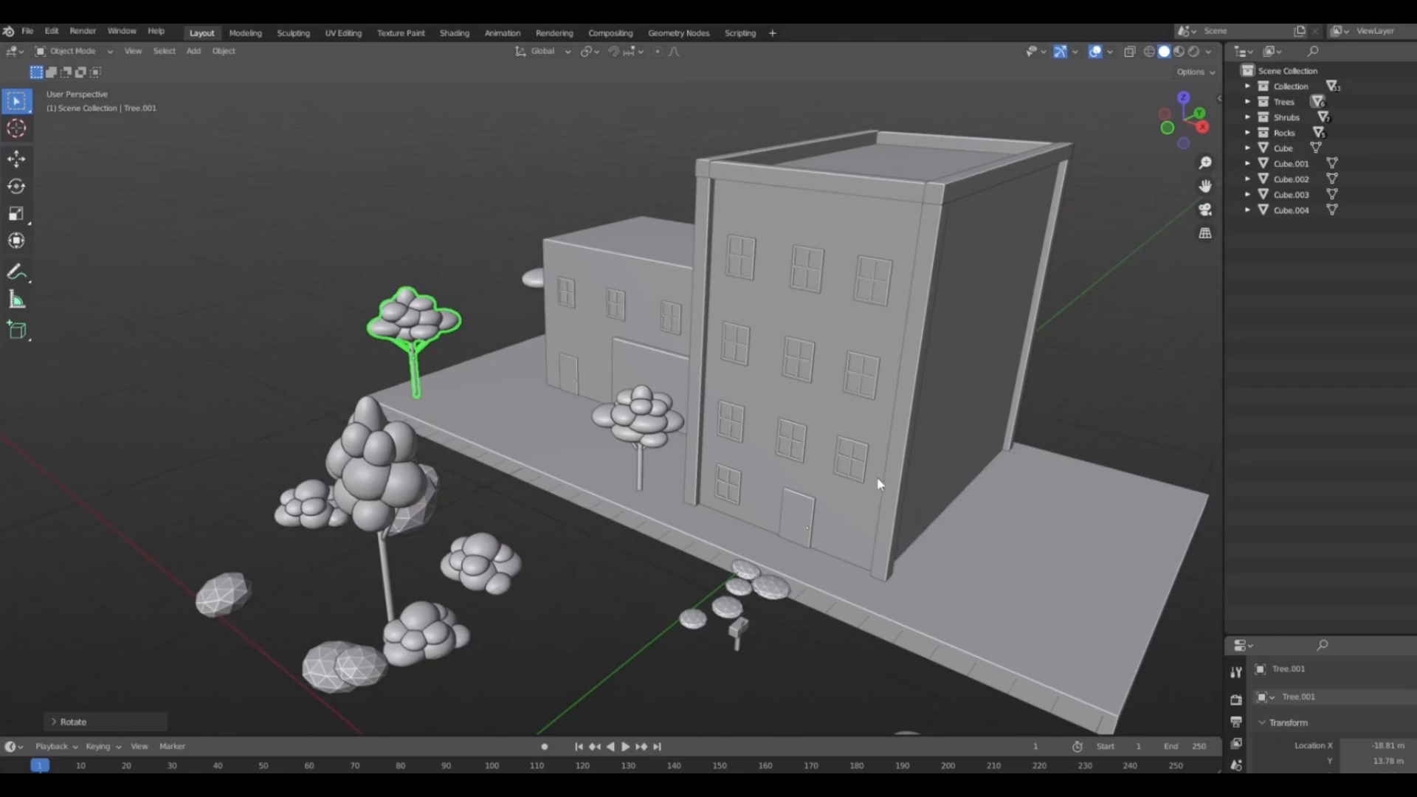
{"action": "middle_click_drag", "start_coordinate": [434, 481], "coordinate": [688, 445]}
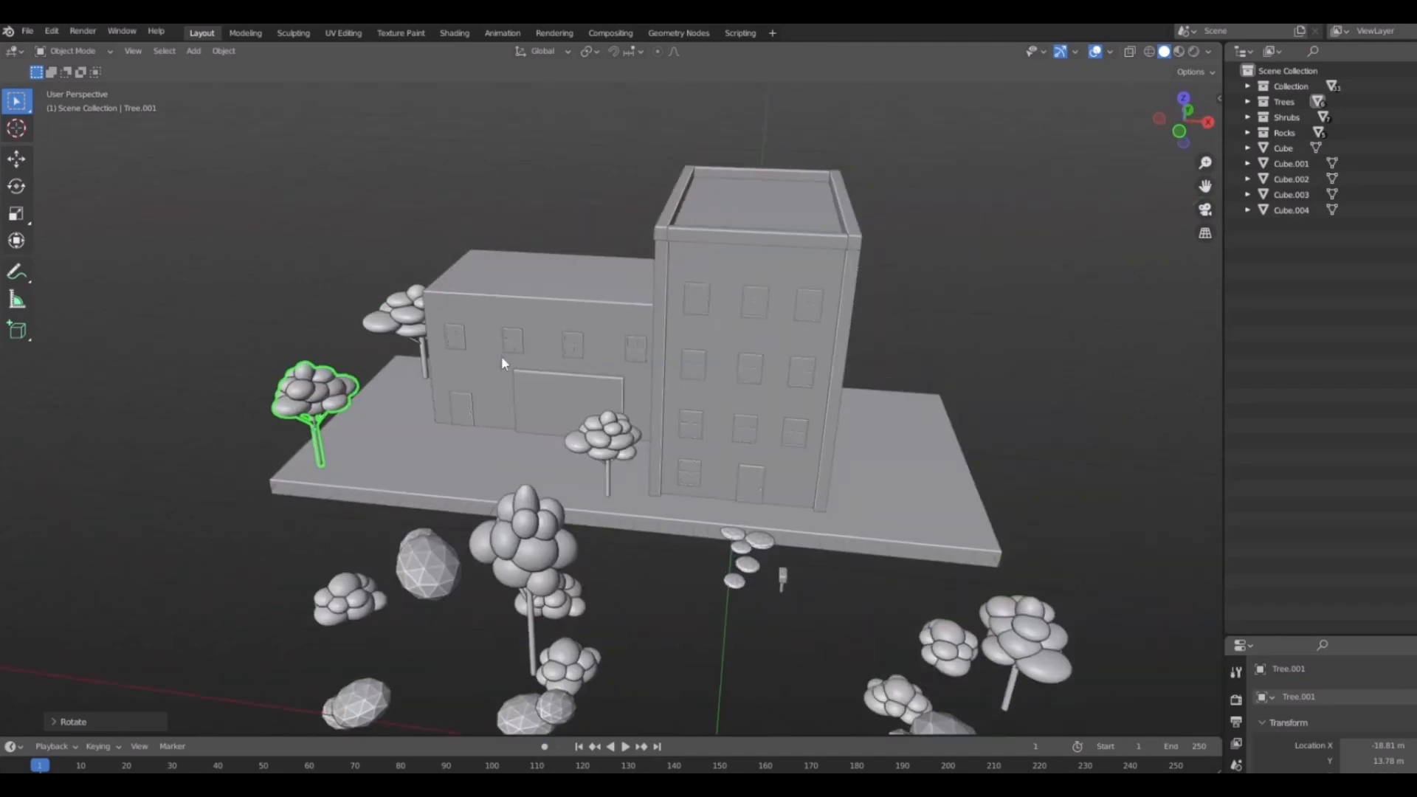
{"action": "middle_click_drag", "start_coordinate": [502, 356], "coordinate": [709, 358]}
{"action": "left_click", "coordinate": [639, 567]}
{"action": "mouse_move", "coordinate": [727, 574]}
{"action": "middle_mouse_down"}
{"action": "mouse_move", "coordinate": [634, 565]}
{"action": "mouse_move", "coordinate": [728, 558]}
{"action": "middle_mouse_up"}
{"action": "scroll", "coordinate": [728, 559], "scroll_direction": "down", "scroll_amount": 3}
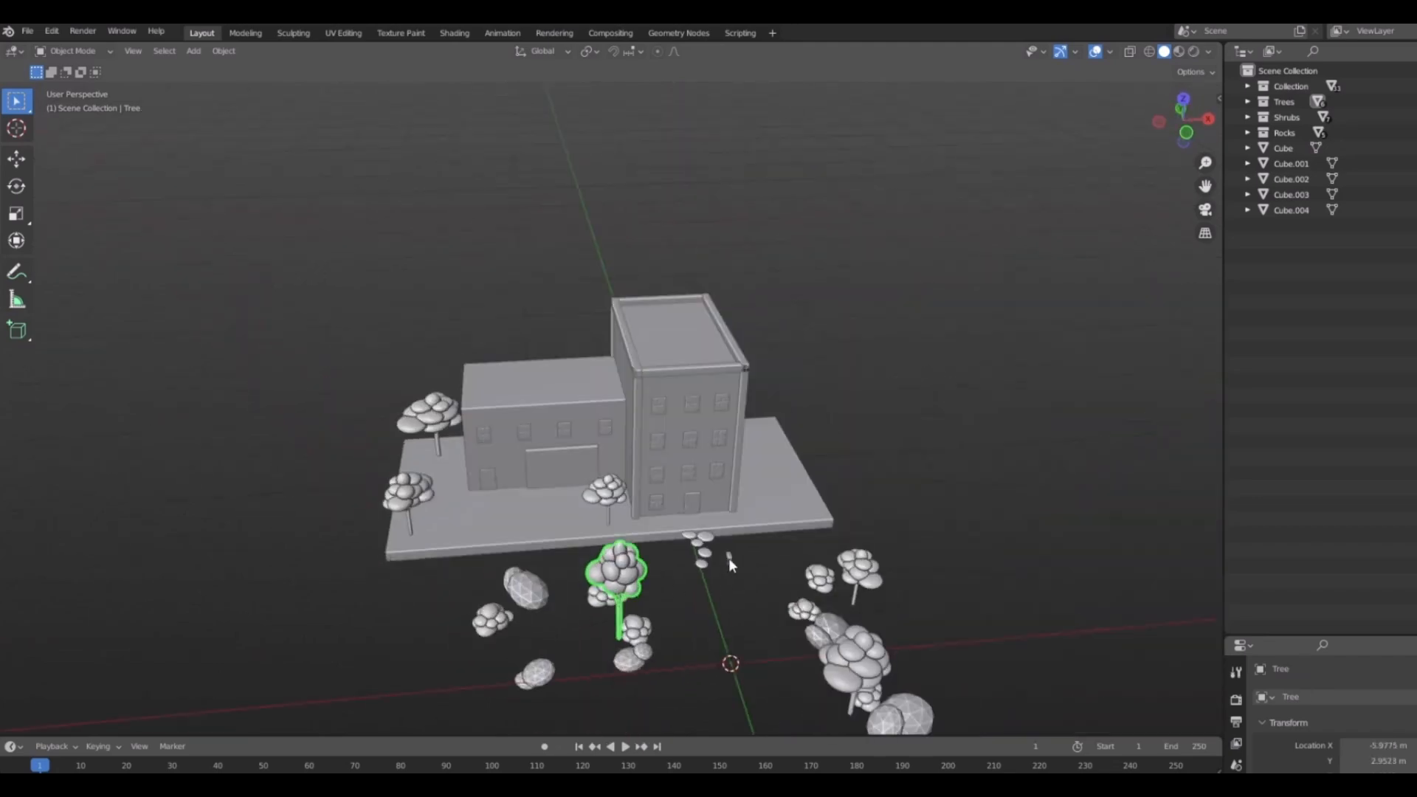
{"action": "scroll", "coordinate": [691, 566], "scroll_direction": "up", "scroll_amount": 2}
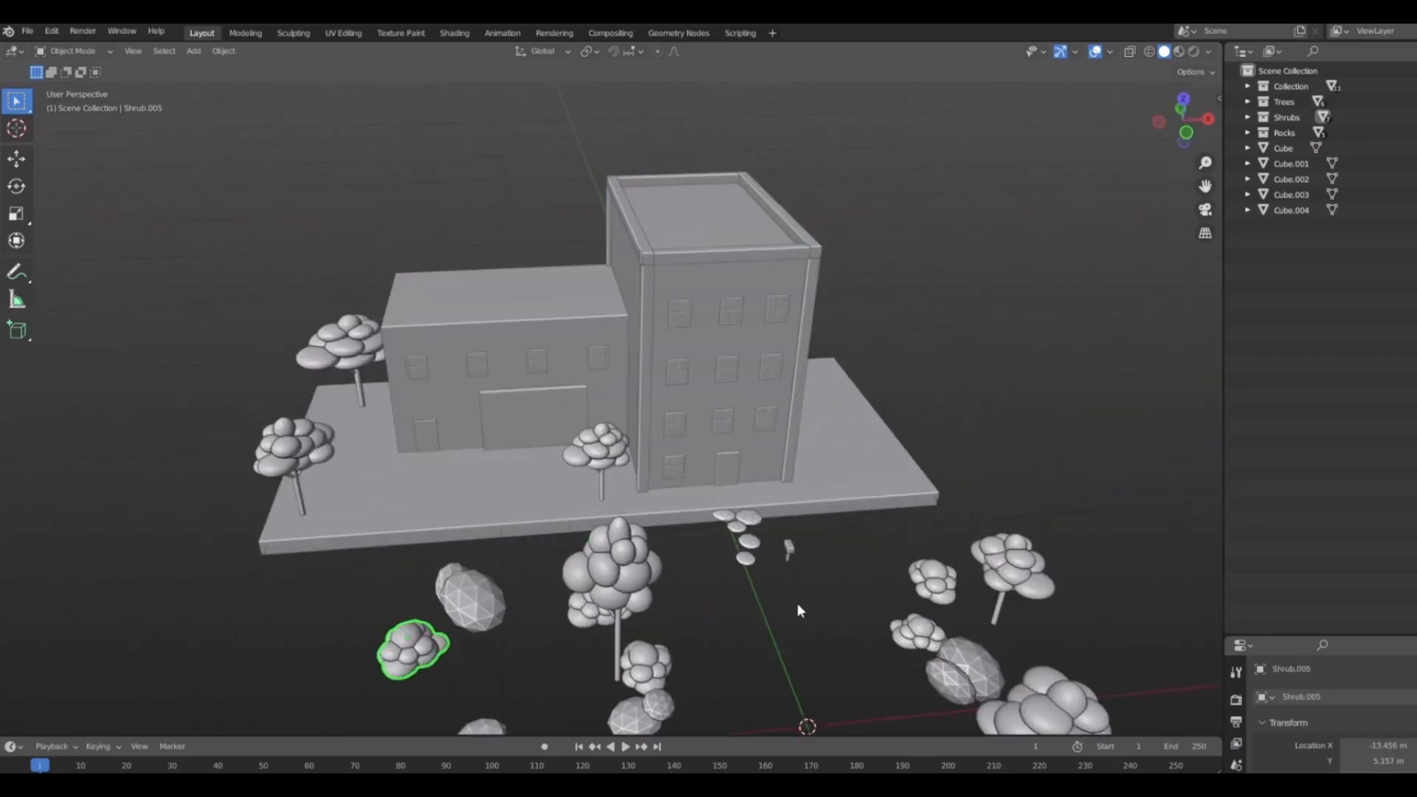
Move the tall pointed tree in top view to the slab's front corner beyond the tall building, at about X 8.5 m, Y 13.2 m.
{"action": "key", "text": "KP_7"}
{"action": "scroll", "coordinate": [994, 547], "scroll_direction": "down", "scroll_amount": 3}
{"action": "middle_click_drag", "start_coordinate": [994, 547], "coordinate": [636, 649], "text": "shift"}
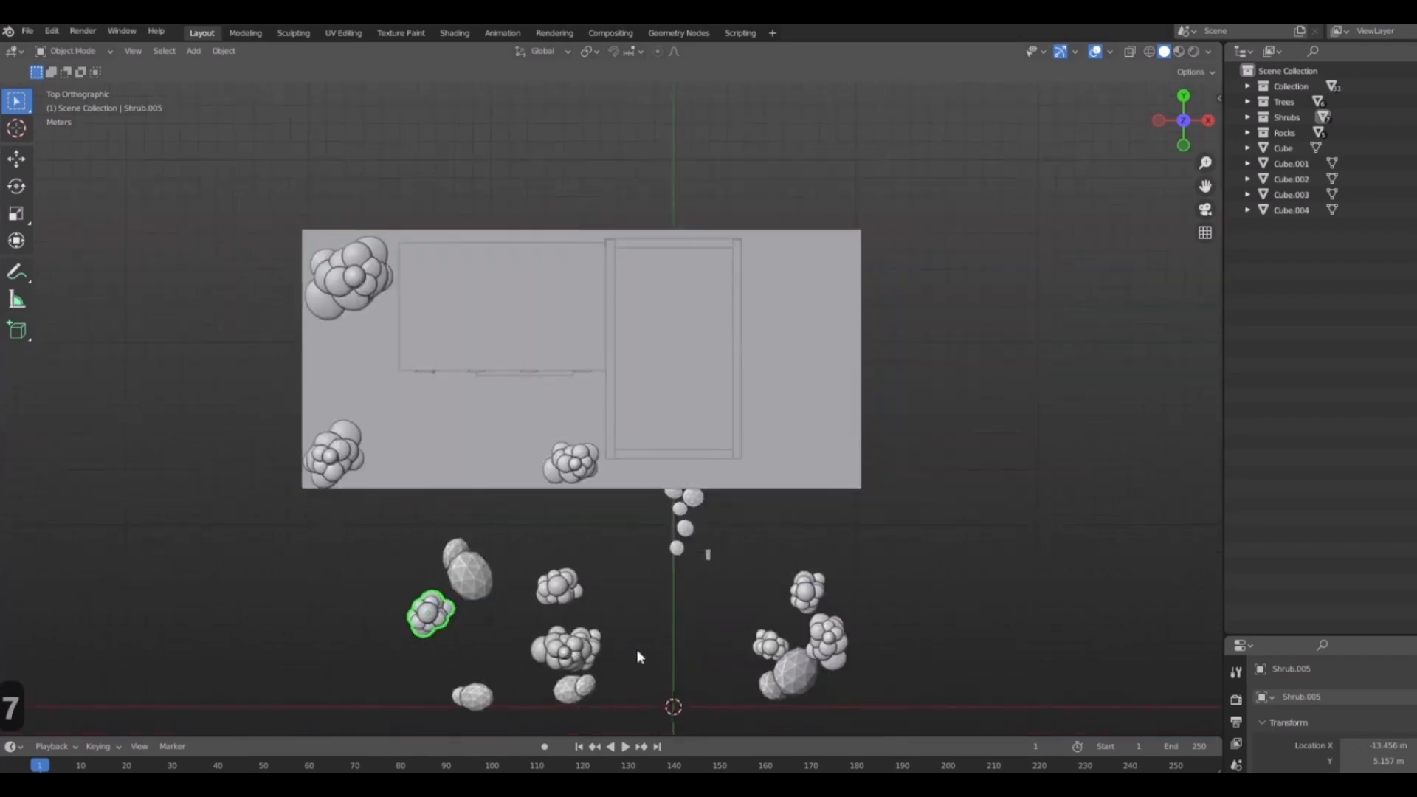
{"action": "key", "text": "g"}
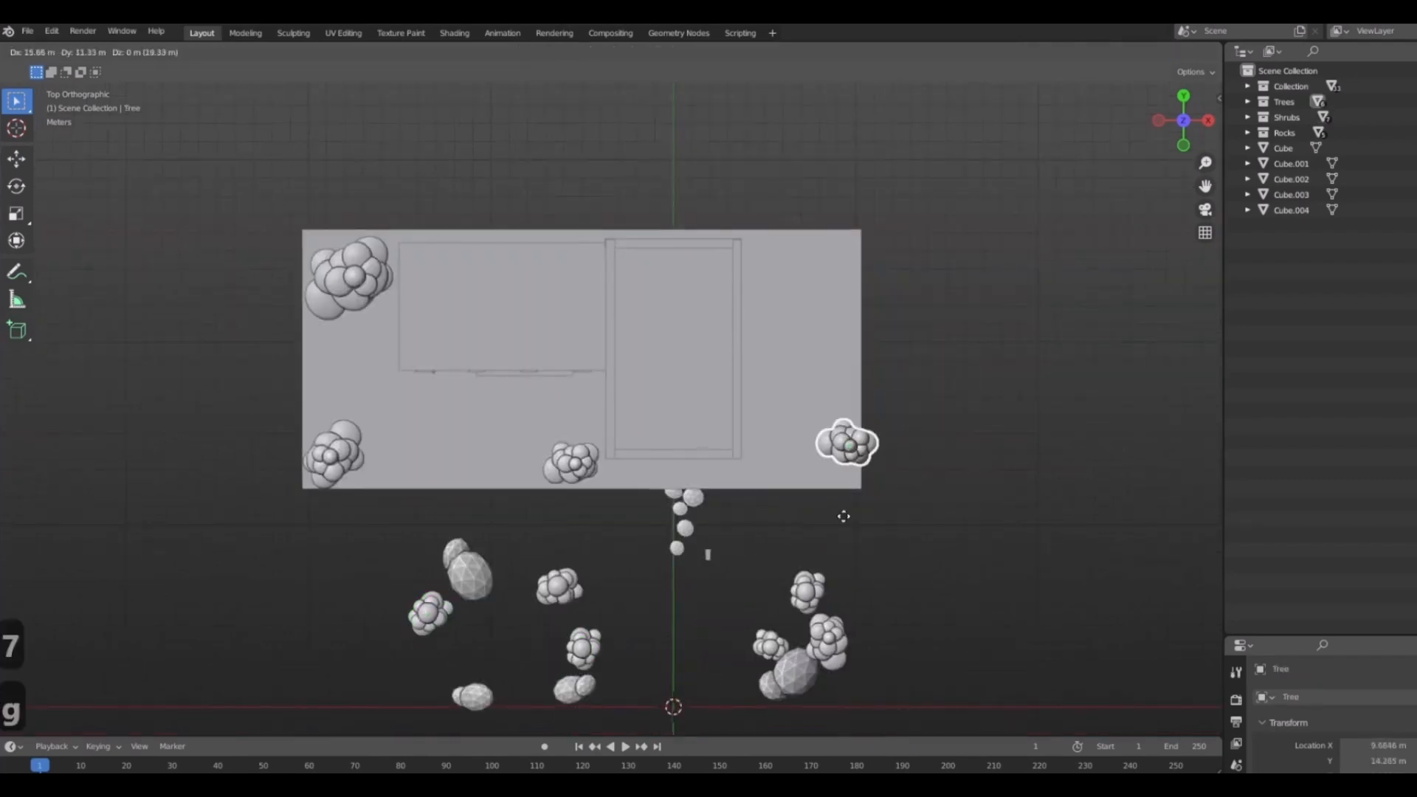
{"action": "left_click", "coordinate": [823, 532]}
{"action": "middle_click_drag", "start_coordinate": [823, 533], "coordinate": [848, 404]}
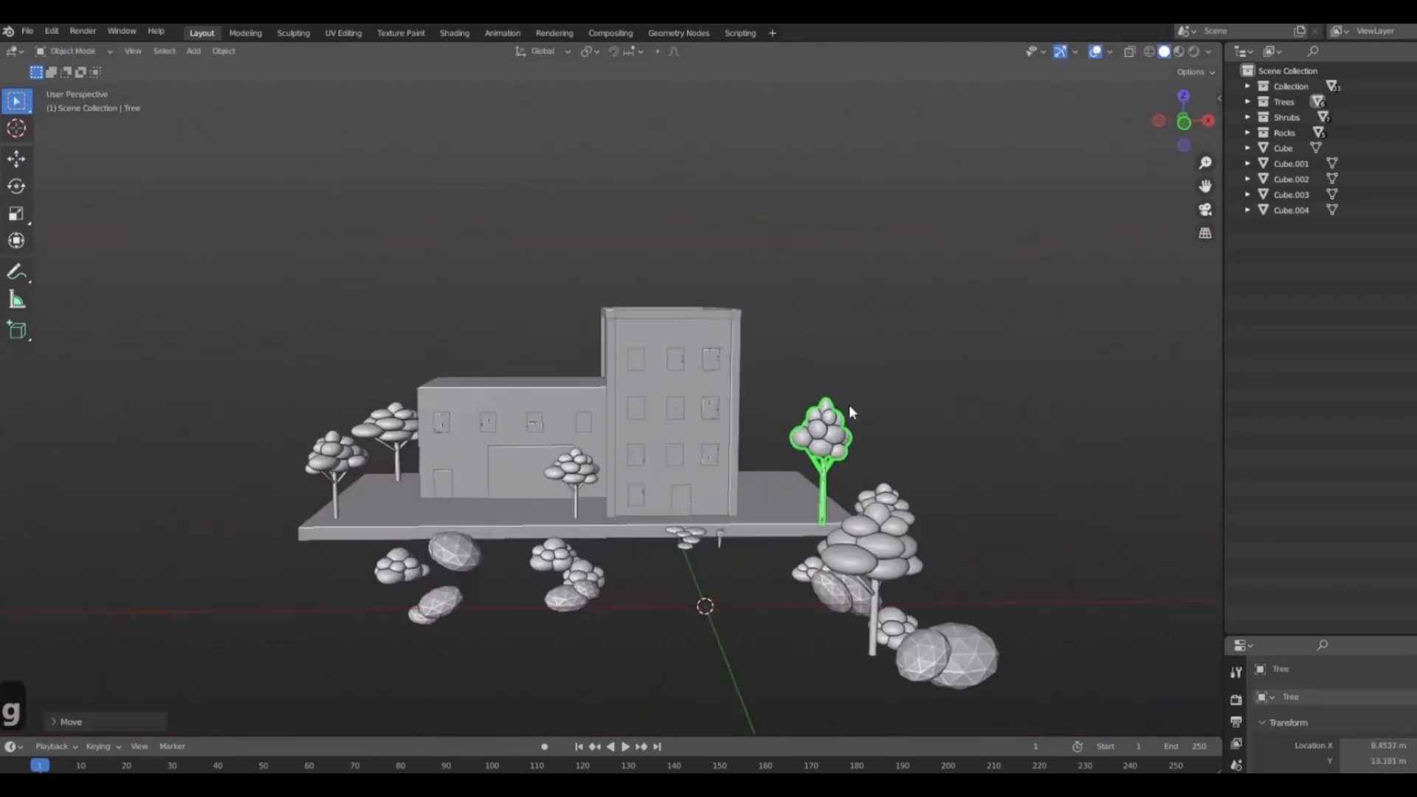
{"action": "scroll", "coordinate": [710, 472], "scroll_direction": "up", "scroll_amount": 4}
{"action": "scroll", "coordinate": [775, 498], "scroll_direction": "down", "scroll_amount": 5}
{"action": "middle_click_drag", "start_coordinate": [775, 498], "coordinate": [832, 388]}
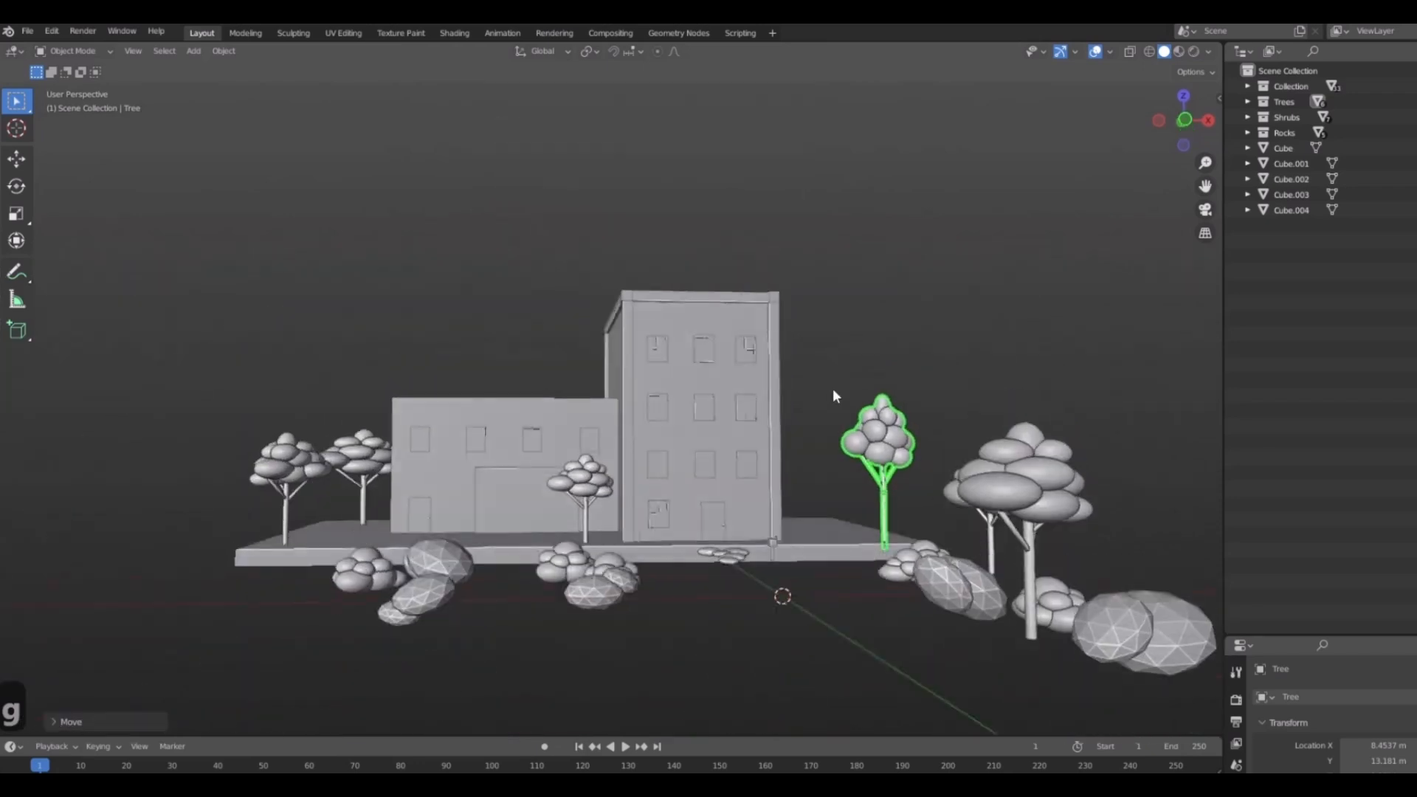
{"action": "key", "text": "g"}
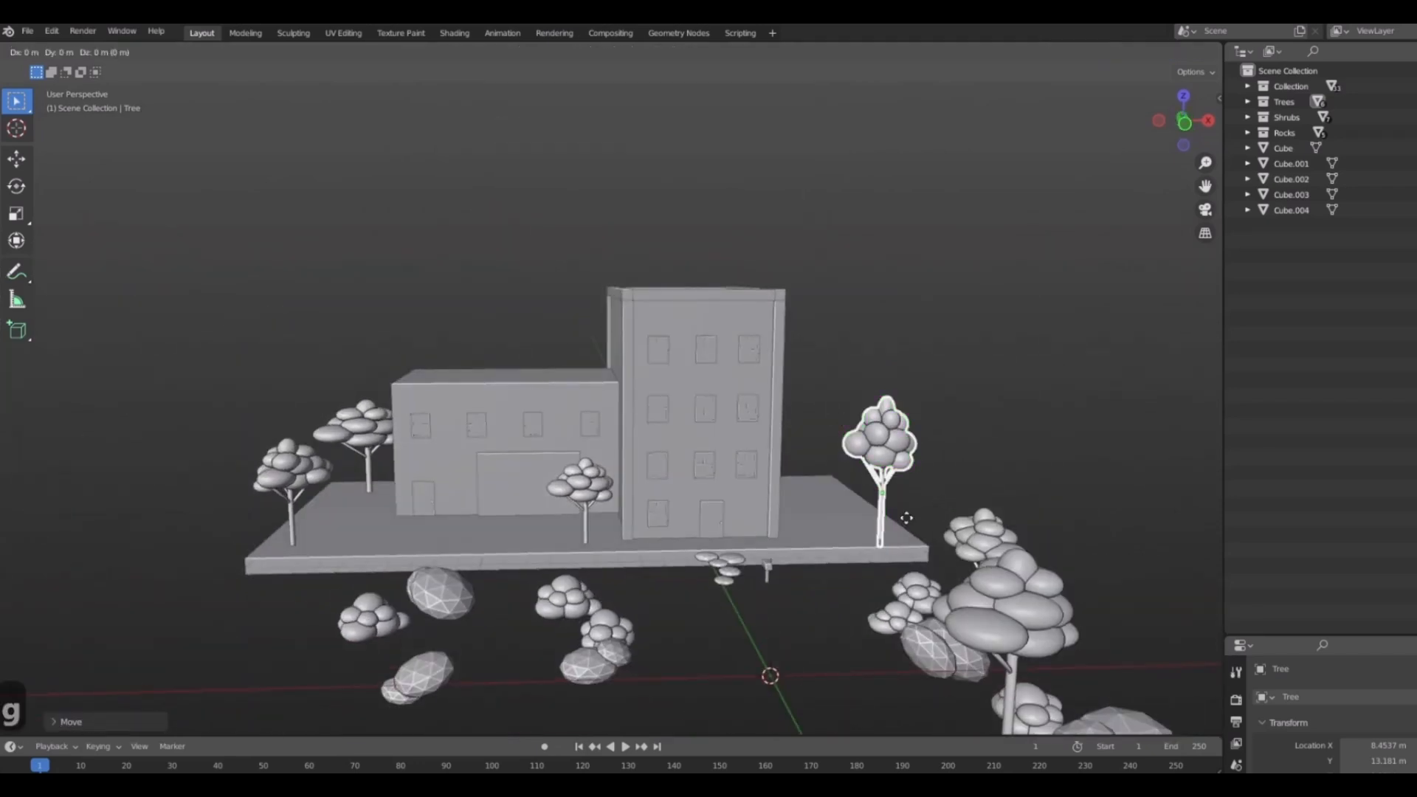
{"action": "middle_click_drag", "start_coordinate": [922, 498], "coordinate": [806, 546]}
{"action": "key", "text": "g"}
{"action": "left_click", "coordinate": [738, 662]}
{"action": "scroll", "coordinate": [805, 546], "scroll_direction": "up", "scroll_amount": 2}
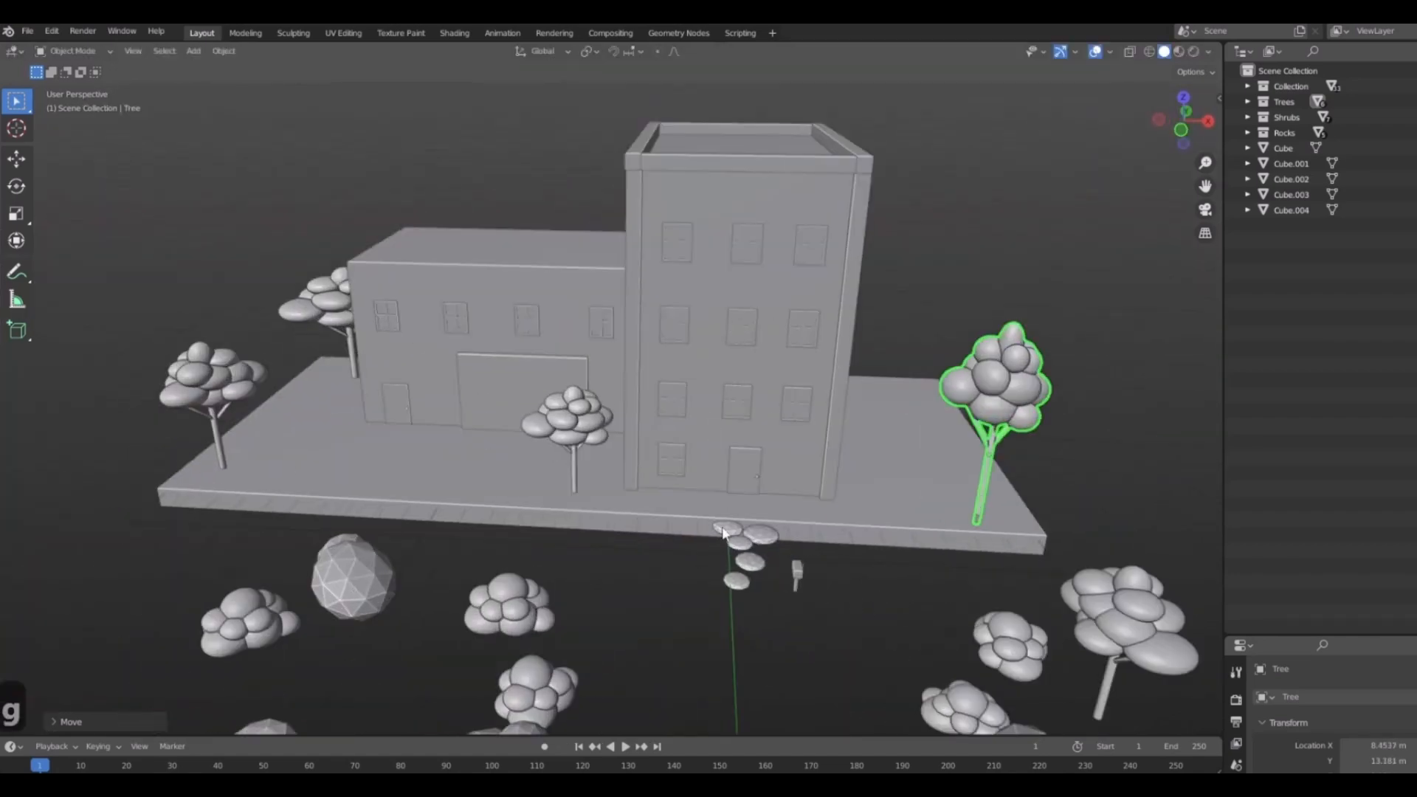
Delete all the stepping stones in front of the tall building.
{"action": "left_click", "coordinate": [727, 527]}
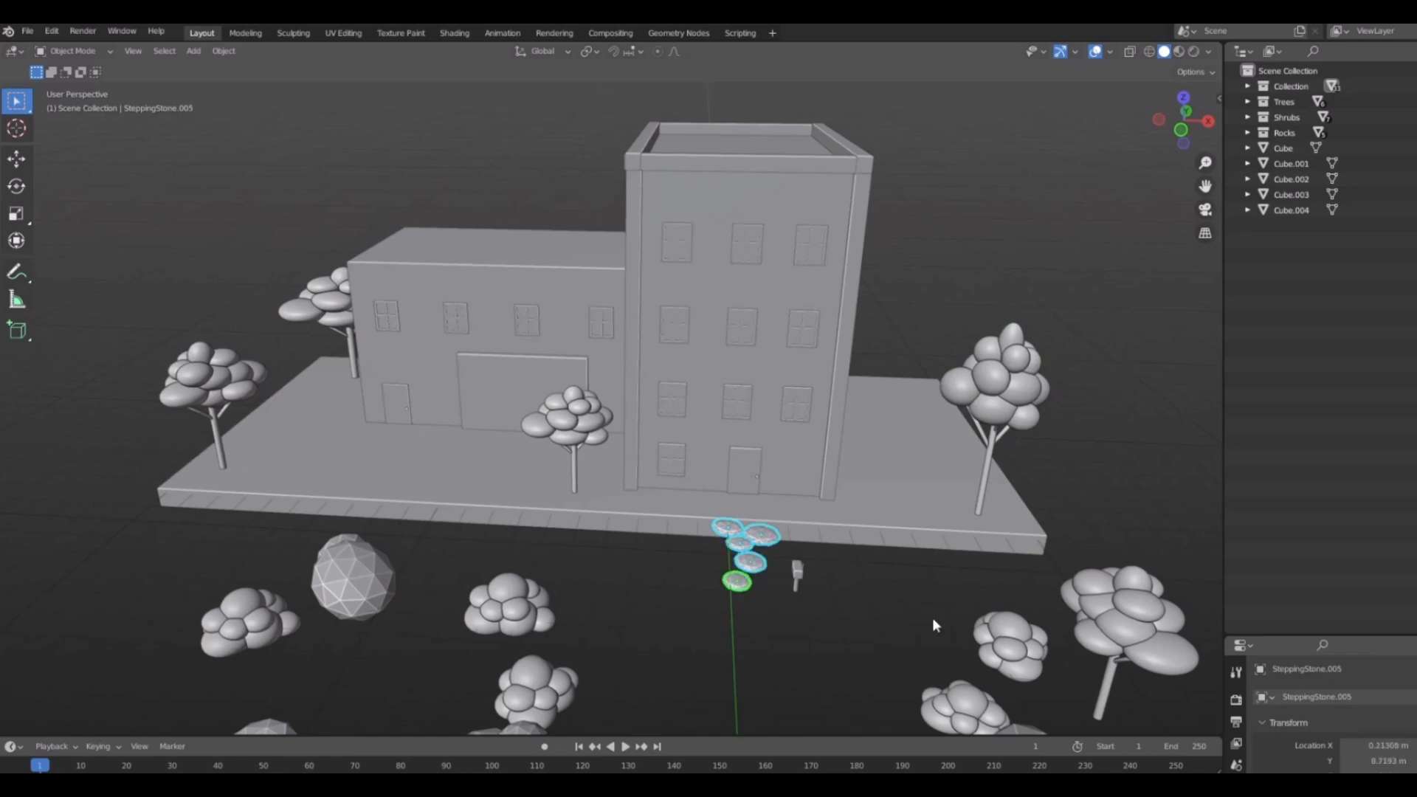
{"action": "key", "text": "Delete"}
Join the mailbox's body, both flag parts and post into a single object.
{"action": "scroll", "coordinate": [944, 626], "scroll_direction": "down", "scroll_amount": 2}
{"action": "middle_click_drag", "start_coordinate": [958, 635], "coordinate": [807, 594]}
{"action": "left_click", "coordinate": [760, 579]}
{"action": "key", "text": "1"}
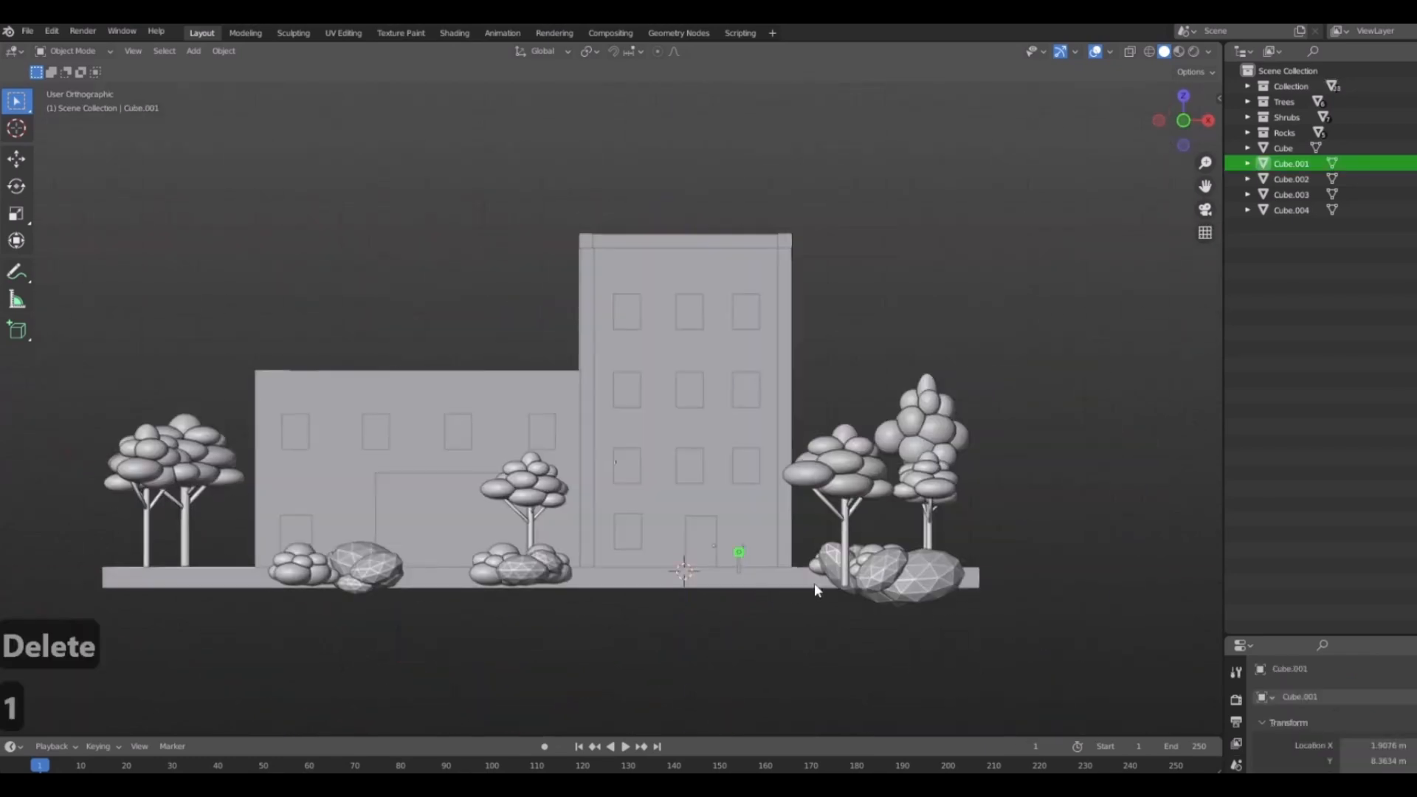
{"action": "scroll", "coordinate": [813, 582], "scroll_direction": "up", "scroll_amount": 5}
{"action": "middle_click_drag", "start_coordinate": [702, 422], "coordinate": [496, 371]}
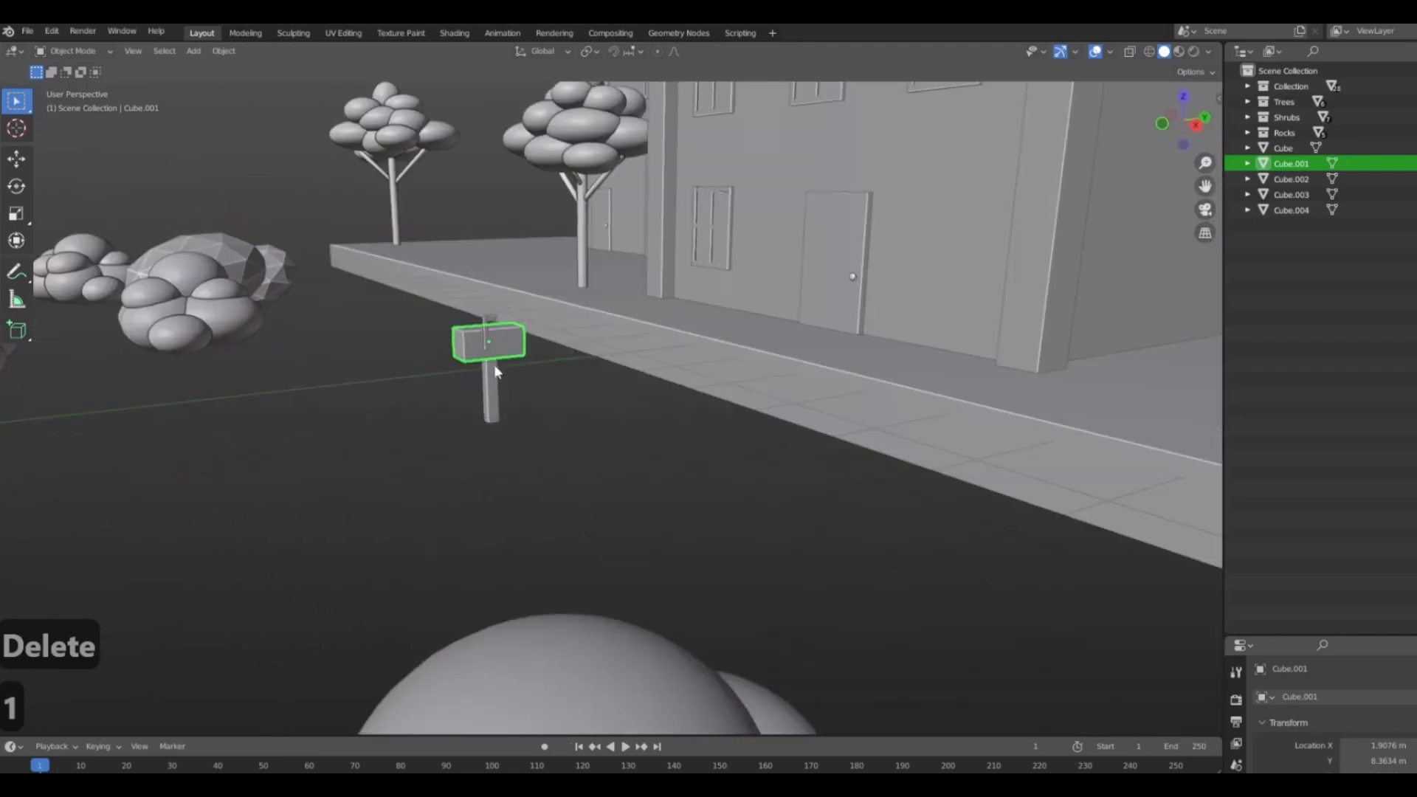
{"action": "scroll", "coordinate": [490, 304], "scroll_direction": "up", "scroll_amount": 3}
{"action": "left_click", "coordinate": [490, 319]}
{"action": "left_click", "coordinate": [502, 313], "text": "shift"}
{"action": "left_click", "coordinate": [498, 367], "text": "shift"}
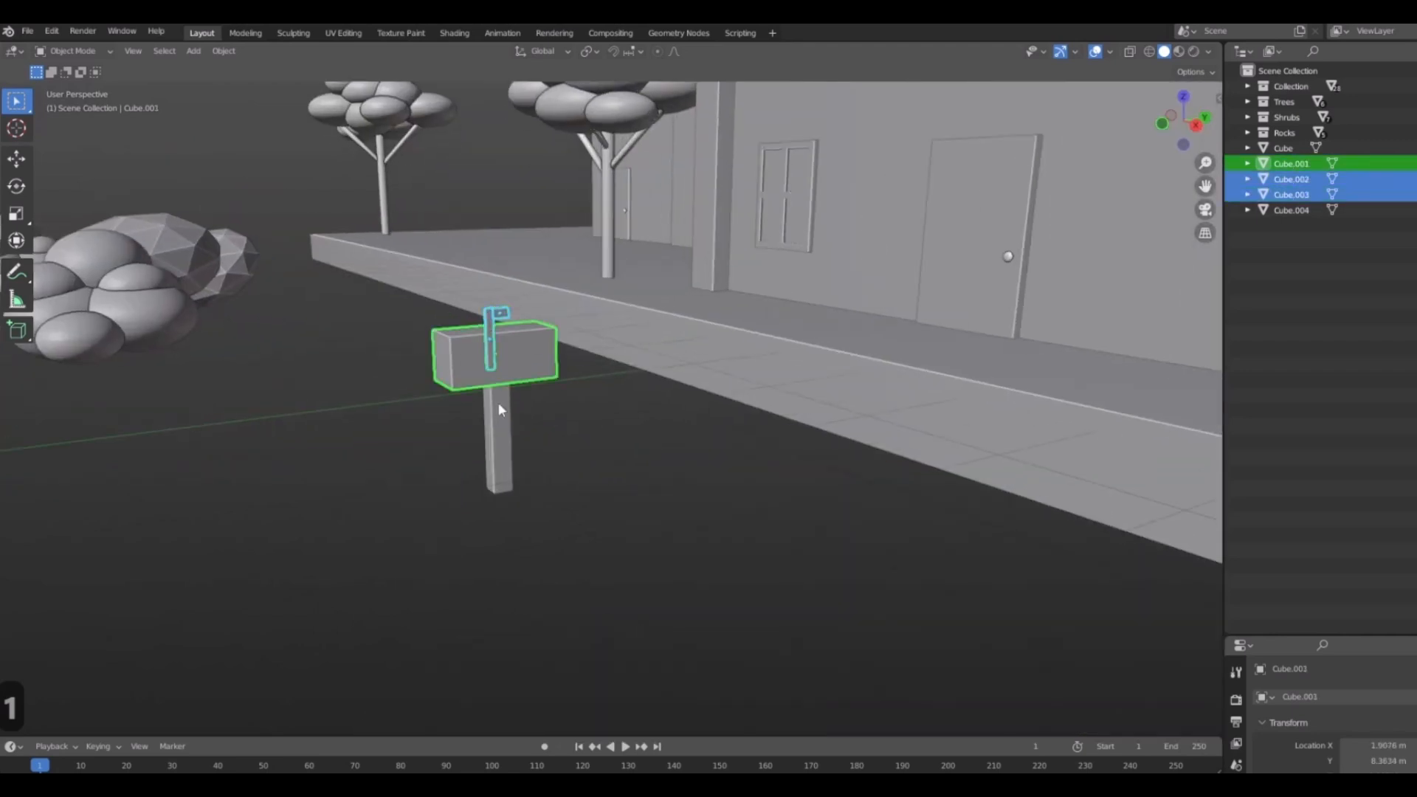
{"action": "left_click", "coordinate": [502, 440], "text": "shift"}
{"action": "key", "text": "ctrl+j"}
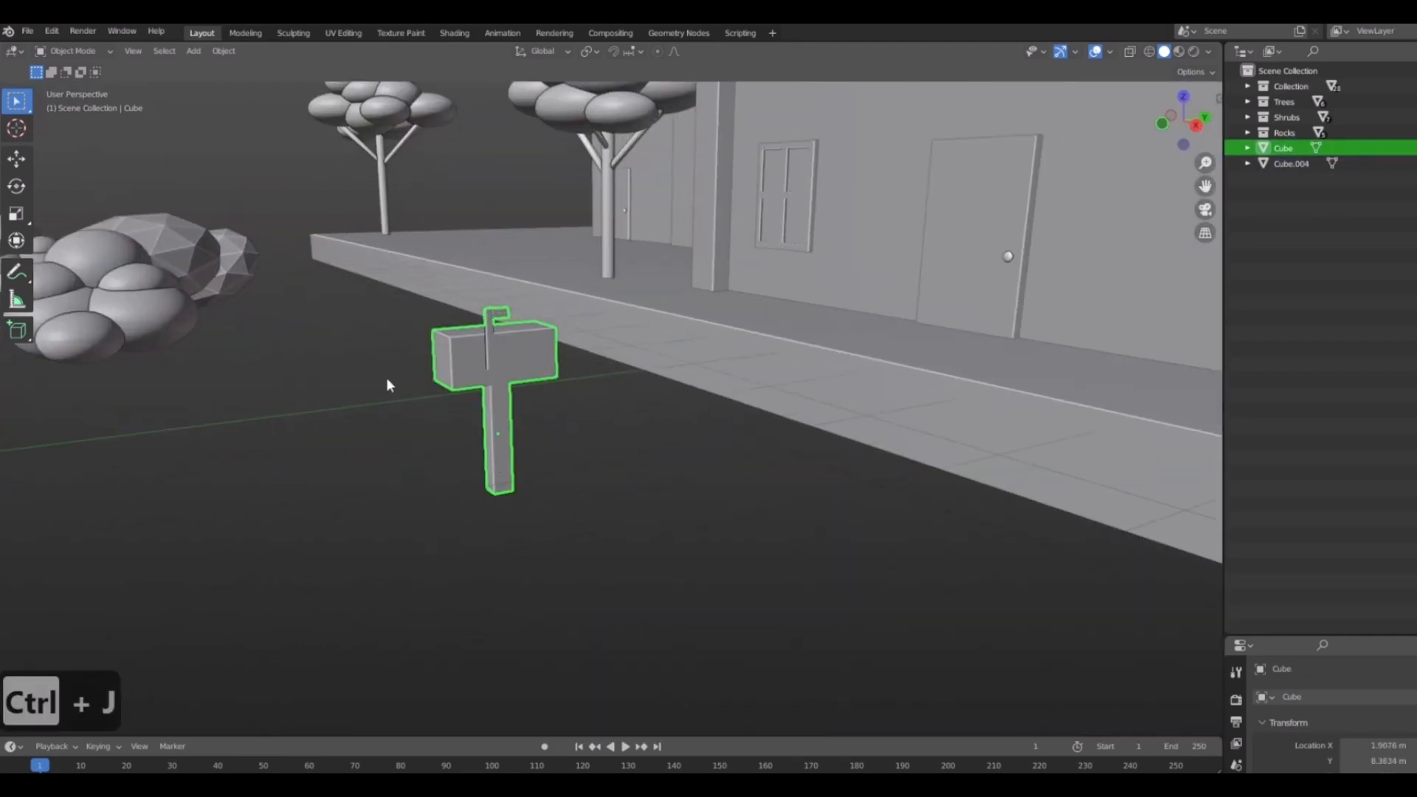
Rename the joined mailbox object as Mailbox.
{"action": "middle_click_drag", "start_coordinate": [389, 381], "coordinate": [632, 444]}
{"action": "double_click", "coordinate": [1283, 147]}
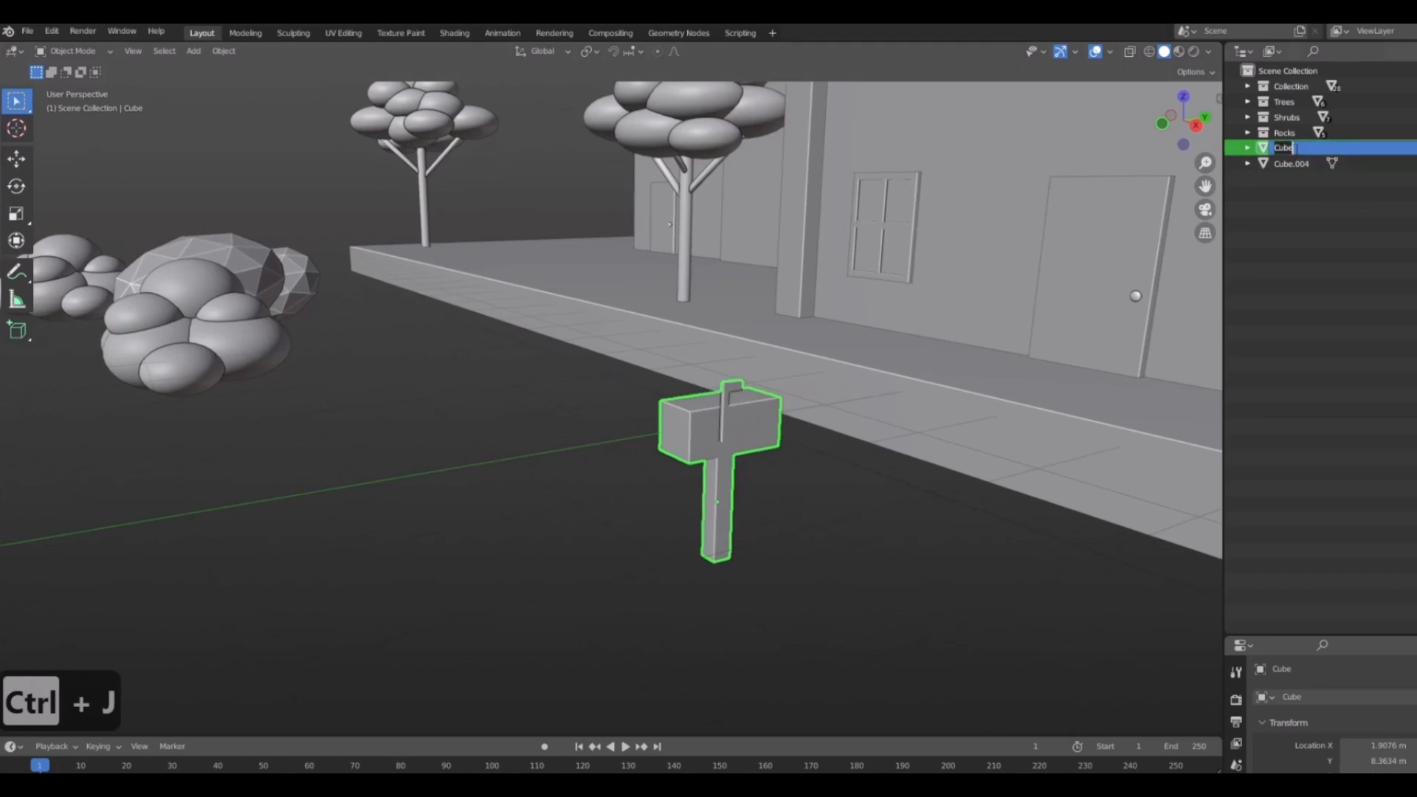
{"action": "type", "text": "Ma"}
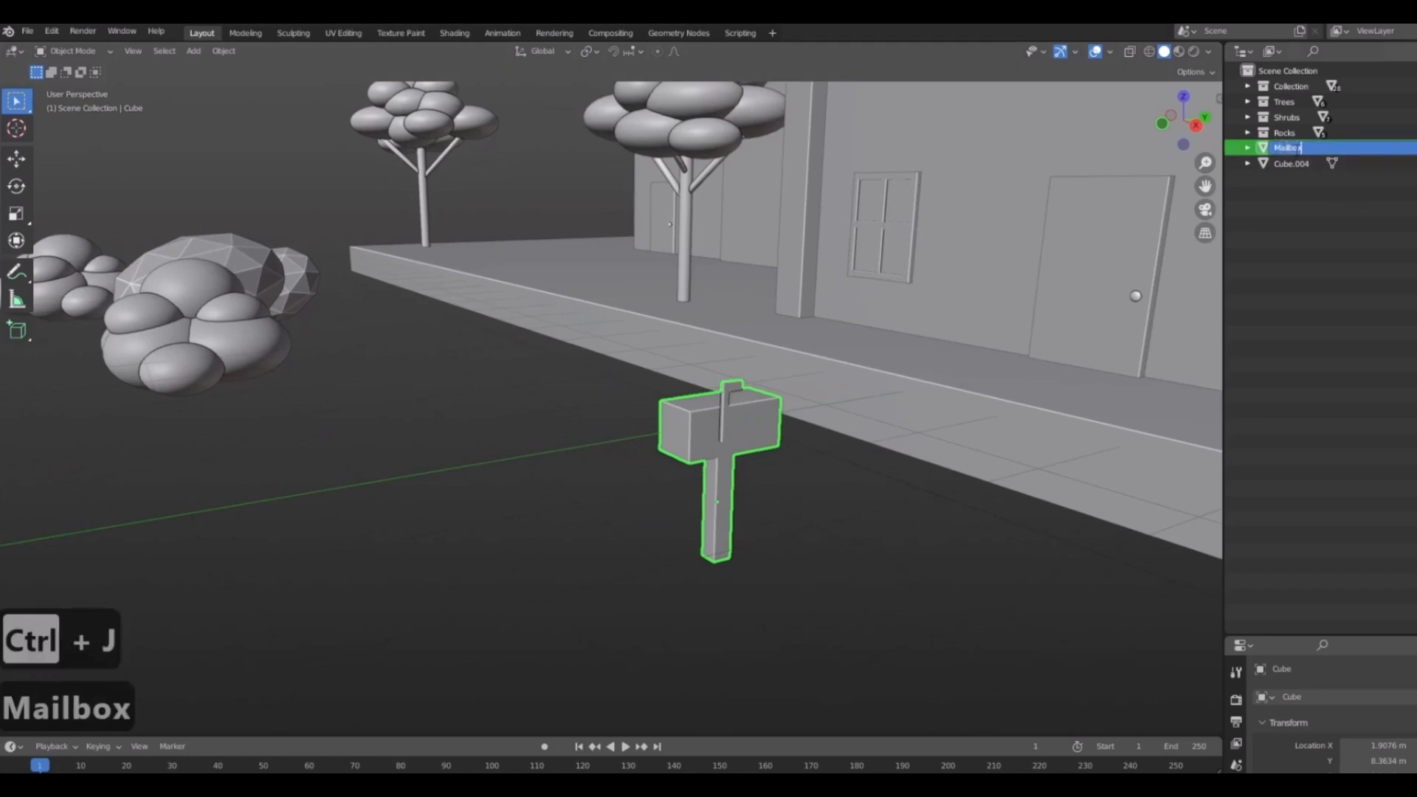
{"action": "type", "text": "ilbox"}
{"action": "key", "text": "Return"}
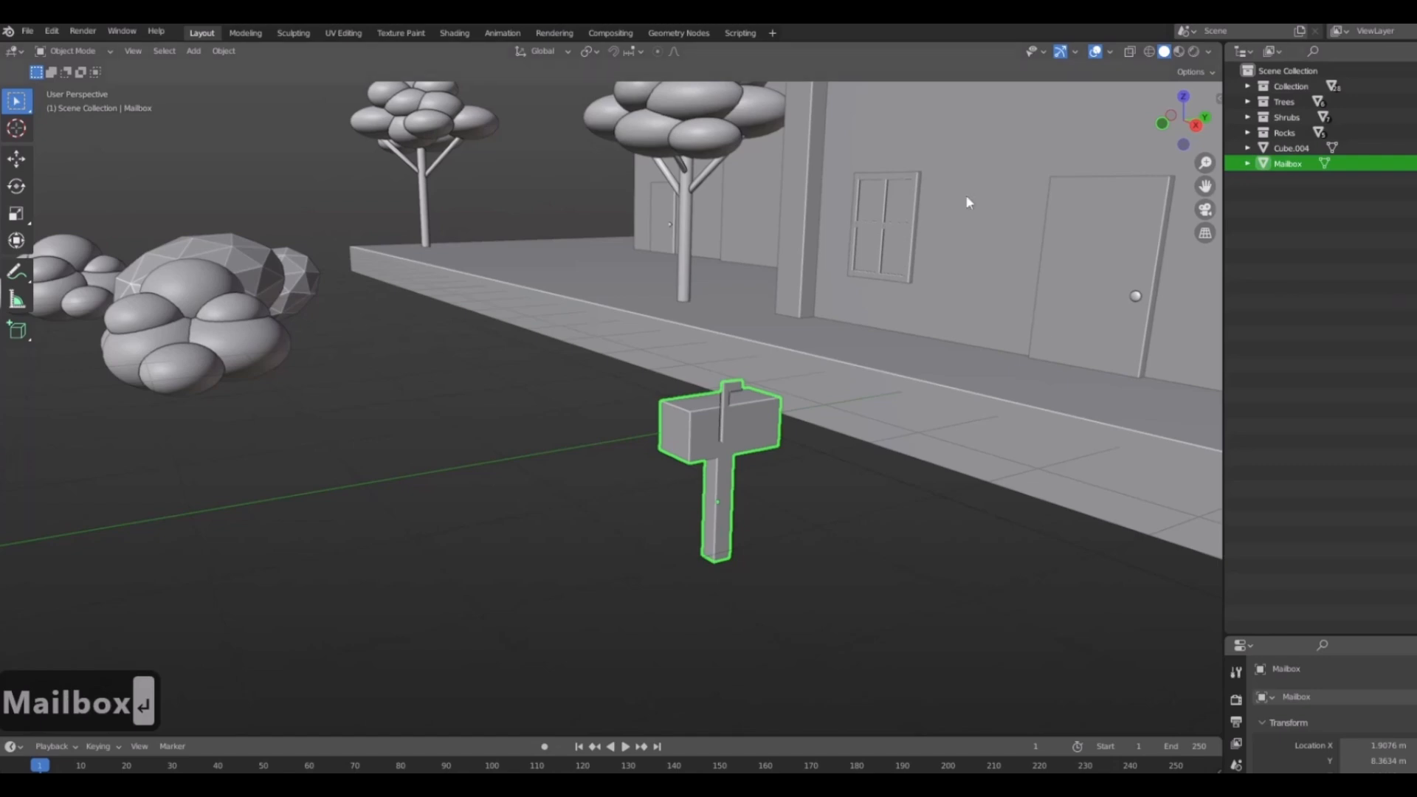
{"action": "middle_click_drag", "start_coordinate": [1135, 383], "coordinate": [620, 470]}
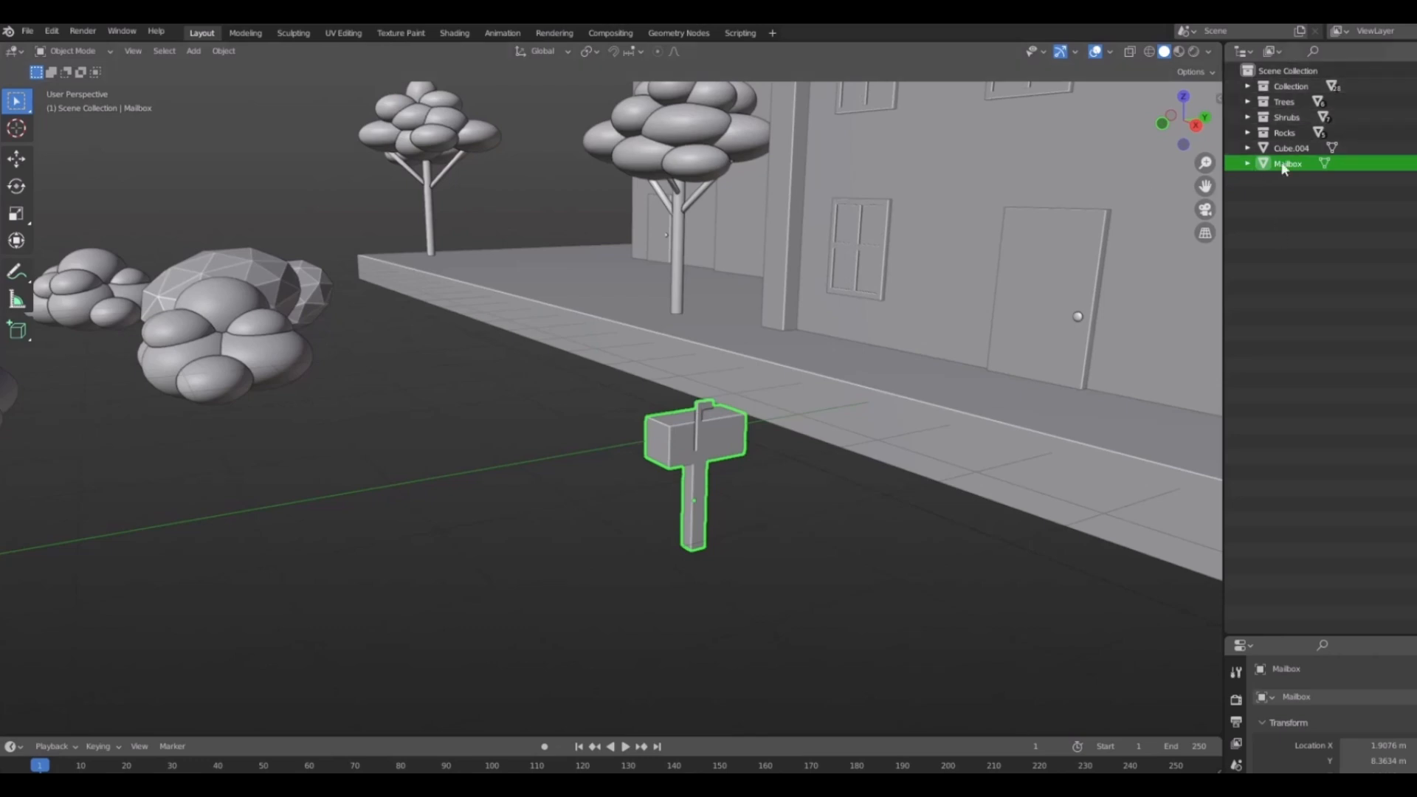
Examine the contents of the Collection, Rocks and Shrubs collections to see how the scene objects are grouped.
{"action": "left_click", "coordinate": [1327, 254]}
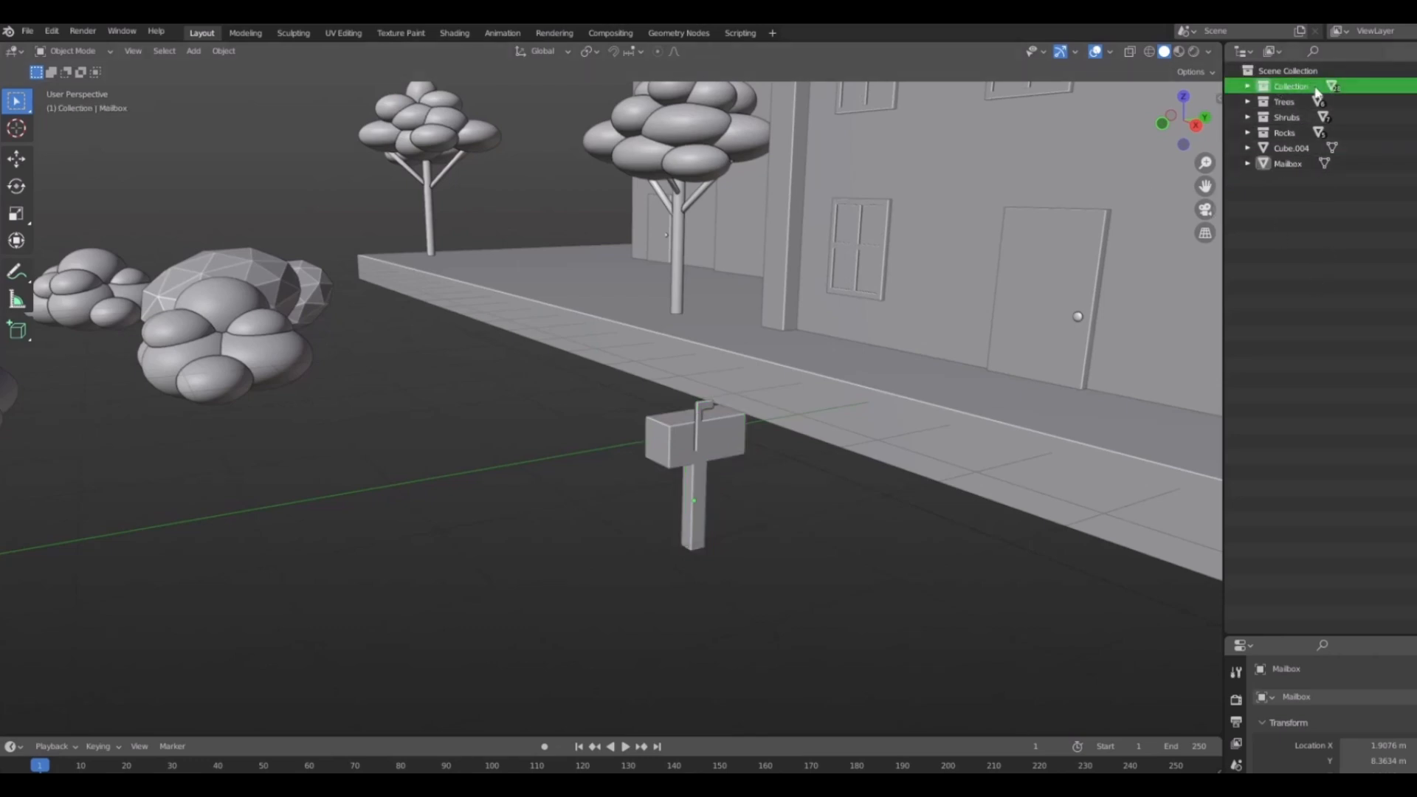
{"action": "left_click", "coordinate": [1248, 87]}
{"action": "left_click", "coordinate": [1248, 87]}
{"action": "left_click", "coordinate": [1300, 70]}
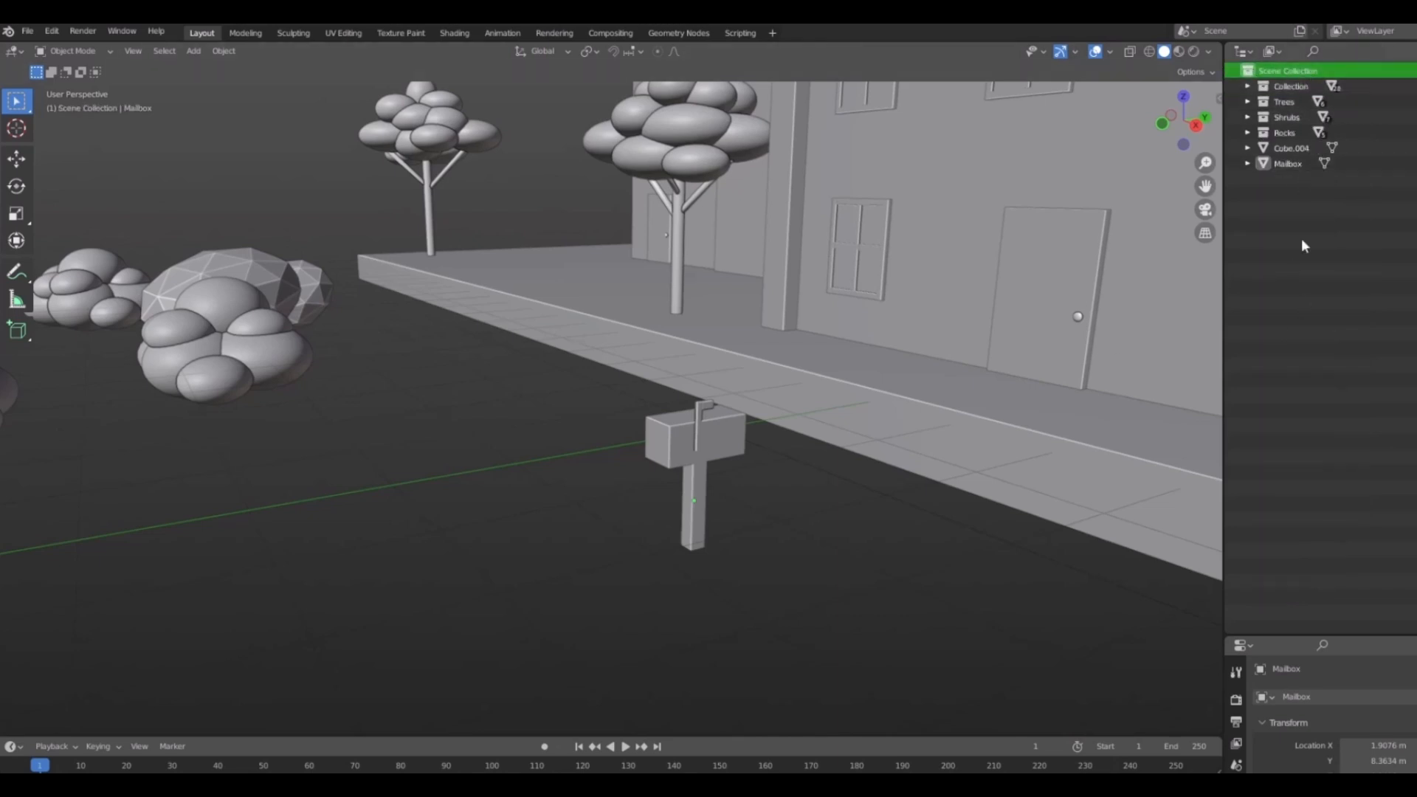
{"action": "left_click", "coordinate": [1254, 135]}
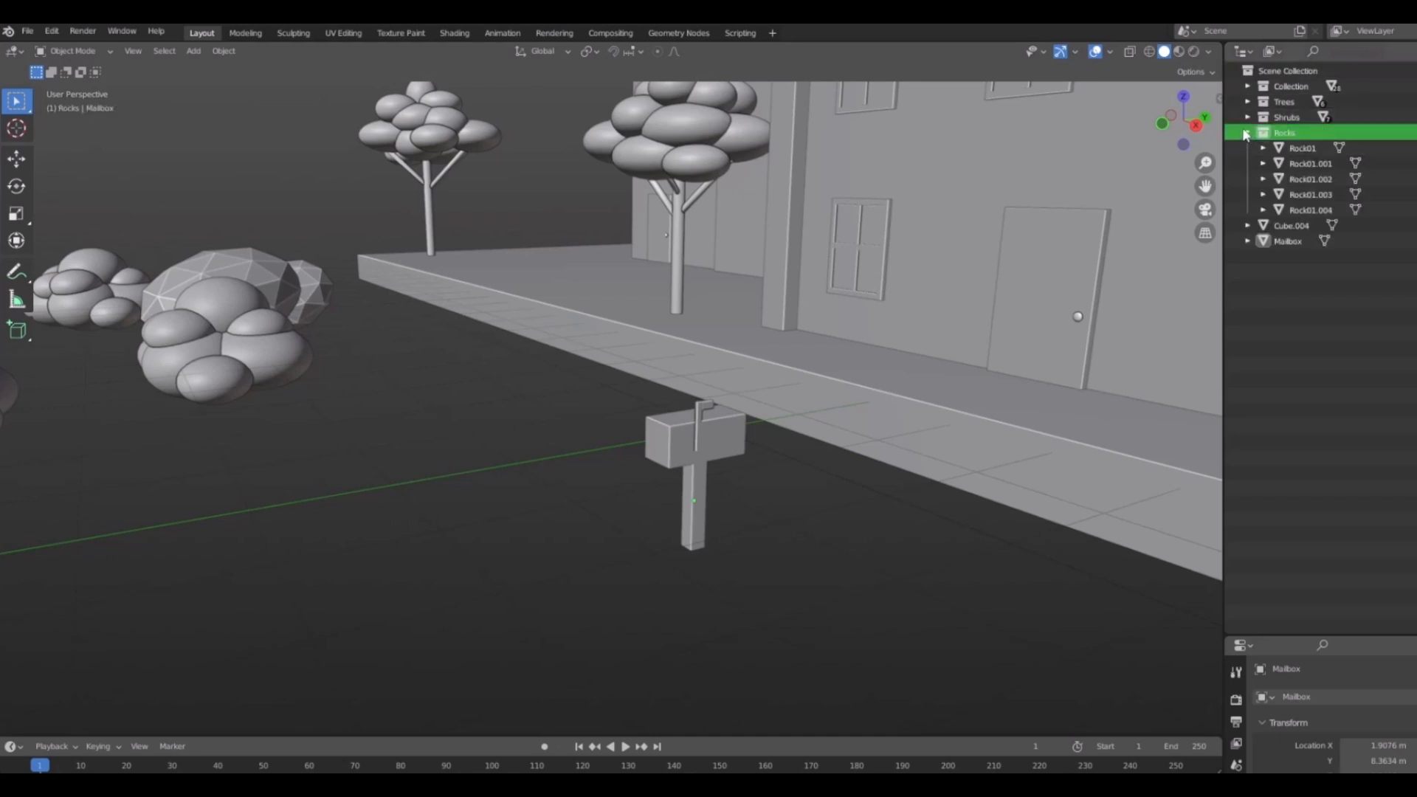
{"action": "left_click", "coordinate": [1245, 133]}
{"action": "left_click", "coordinate": [1247, 117]}
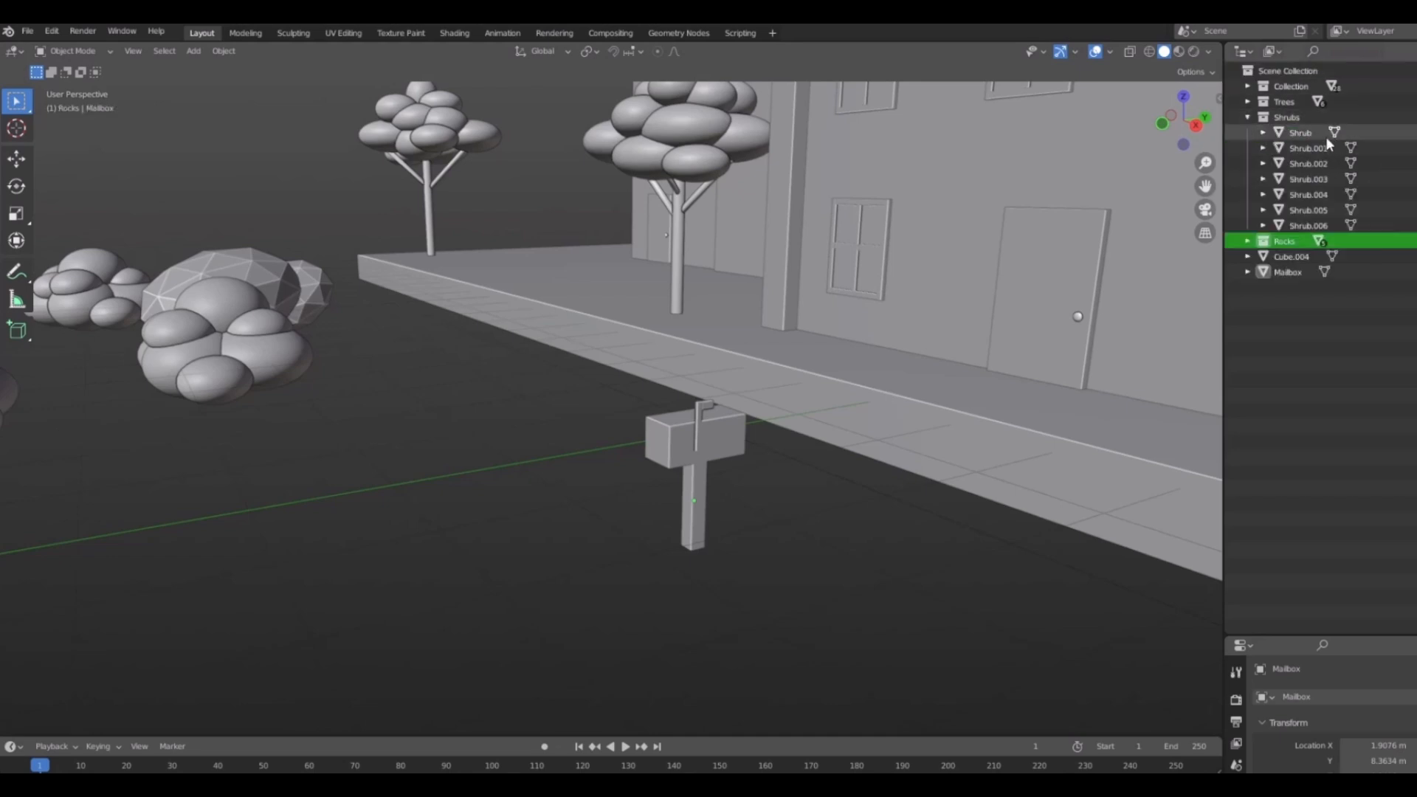
{"action": "left_click", "coordinate": [1248, 118]}
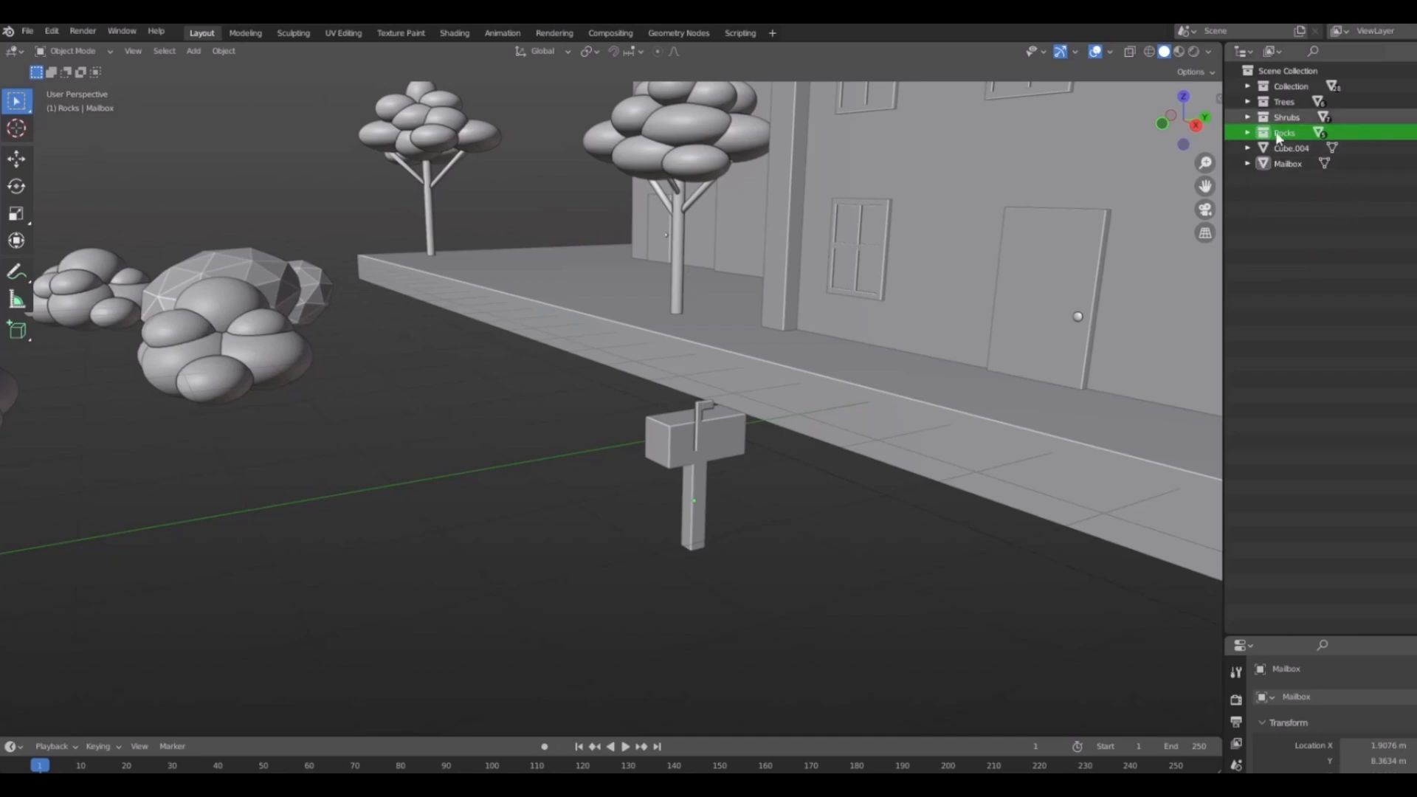
Move the Mailbox object into the collection named Collection.
{"action": "middle_click_drag", "start_coordinate": [643, 414], "coordinate": [729, 436]}
{"action": "scroll", "coordinate": [690, 406], "scroll_direction": "down", "scroll_amount": 6}
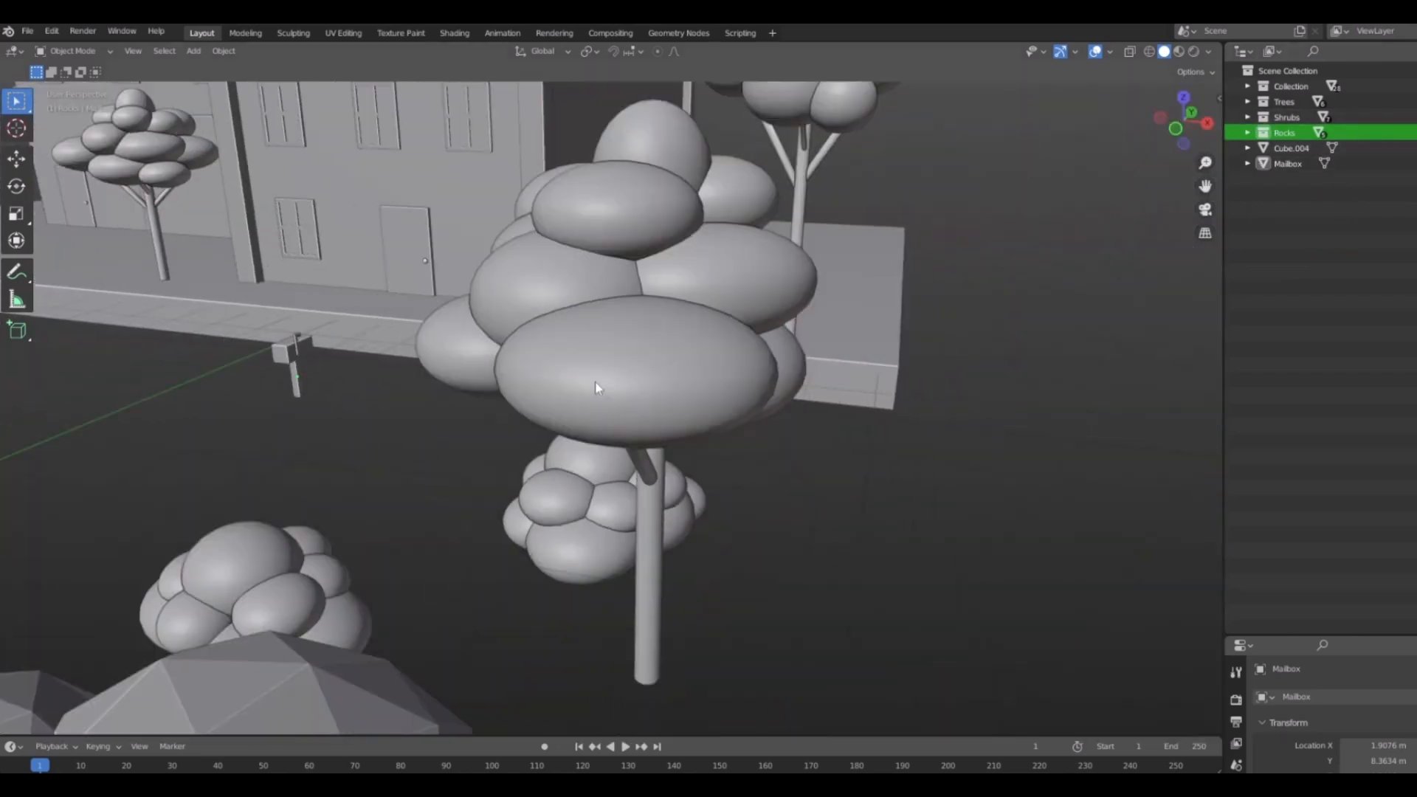
{"action": "middle_click_drag", "start_coordinate": [598, 384], "coordinate": [733, 414], "text": "shift"}
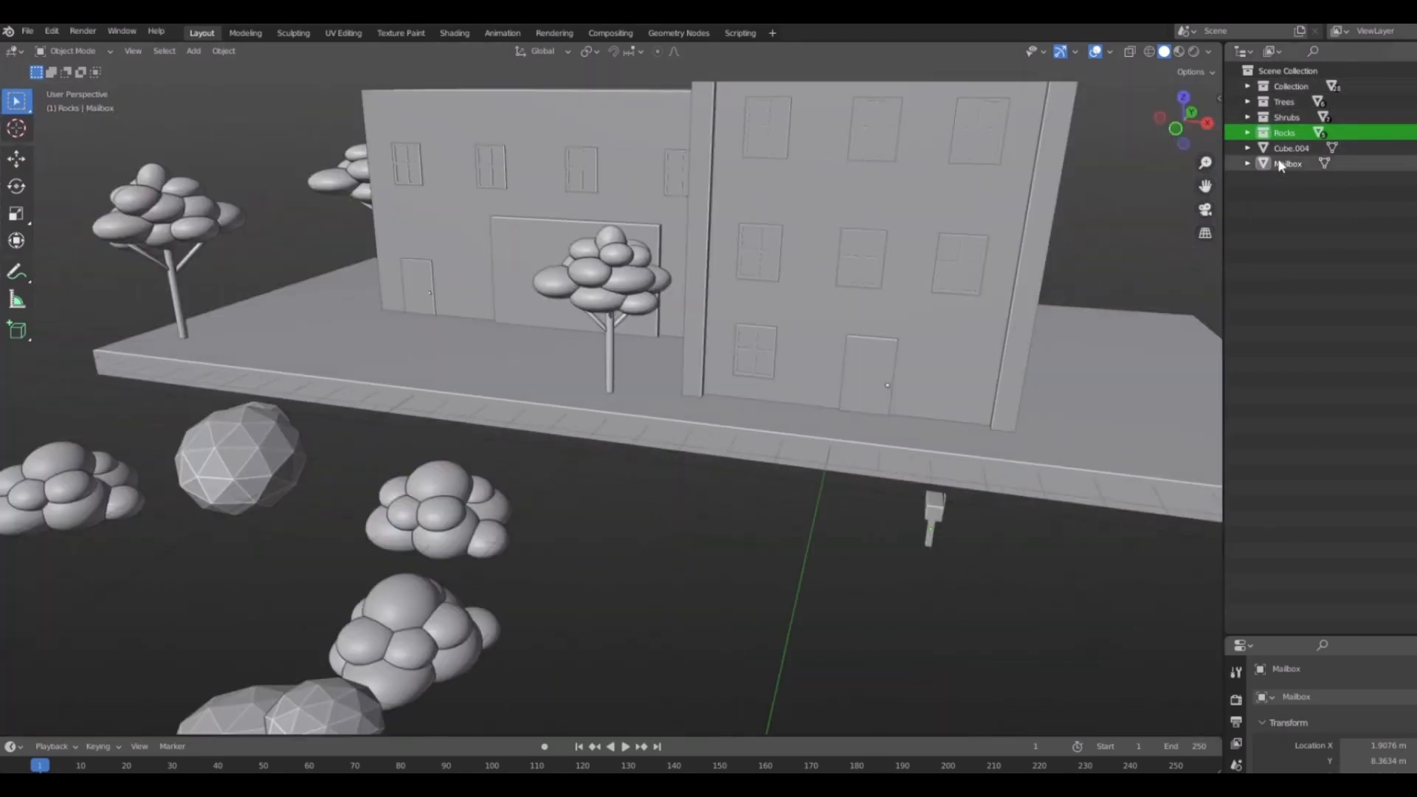
{"action": "left_click_drag", "start_coordinate": [1287, 163], "coordinate": [1305, 102]}
{"action": "left_click", "coordinate": [1299, 88]}
Move the mailbox in front view up to the slab's surface beside the tall building's door, at about X 1.67 m.
{"action": "scroll", "coordinate": [1173, 380], "scroll_direction": "up", "scroll_amount": 2}
{"action": "middle_click_drag", "start_coordinate": [1170, 386], "coordinate": [915, 380], "text": "shift"}
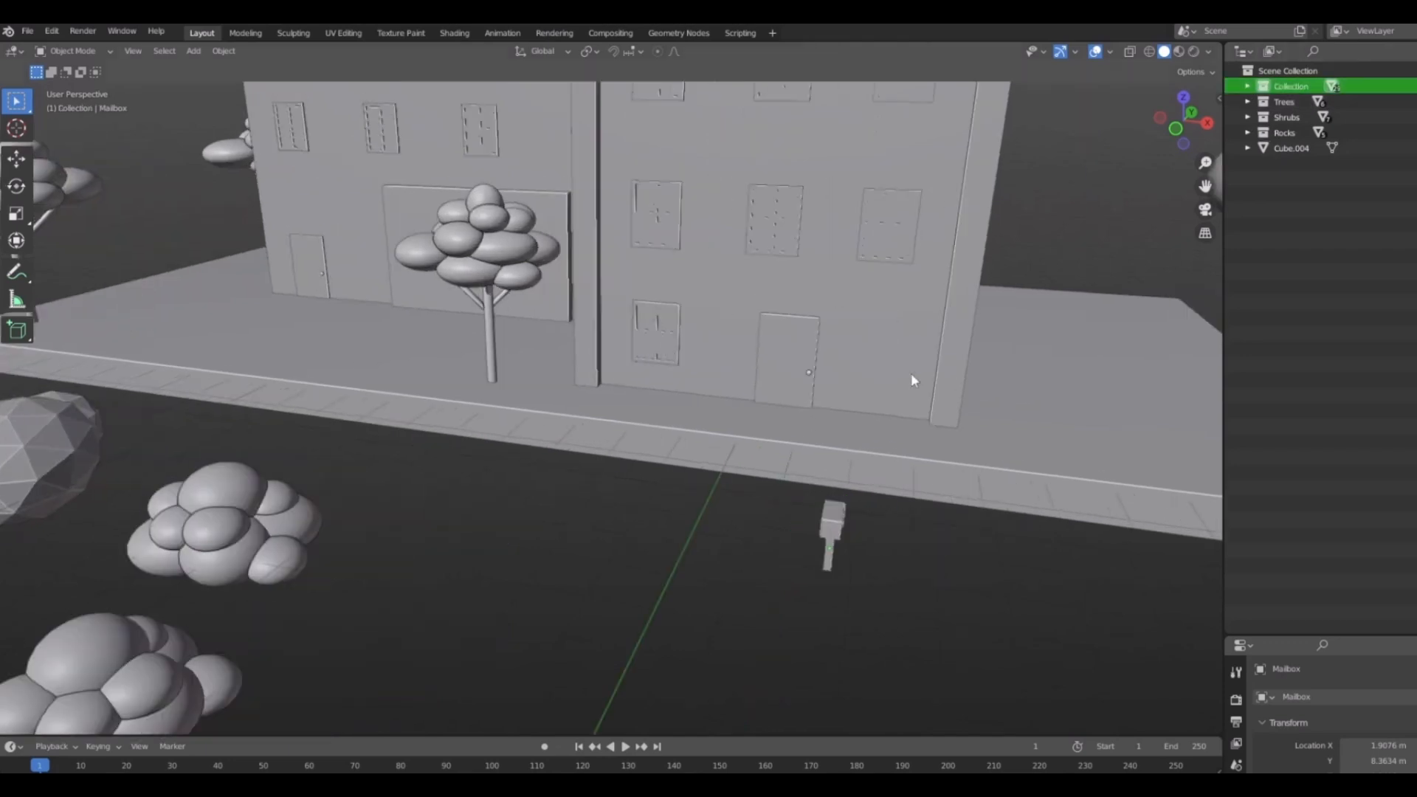
{"action": "key", "text": "1"}
{"action": "middle_click_drag", "start_coordinate": [902, 533], "coordinate": [685, 526], "text": "shift"}
{"action": "scroll", "coordinate": [639, 530], "scroll_direction": "up", "scroll_amount": 5}
{"action": "key", "text": "g"}
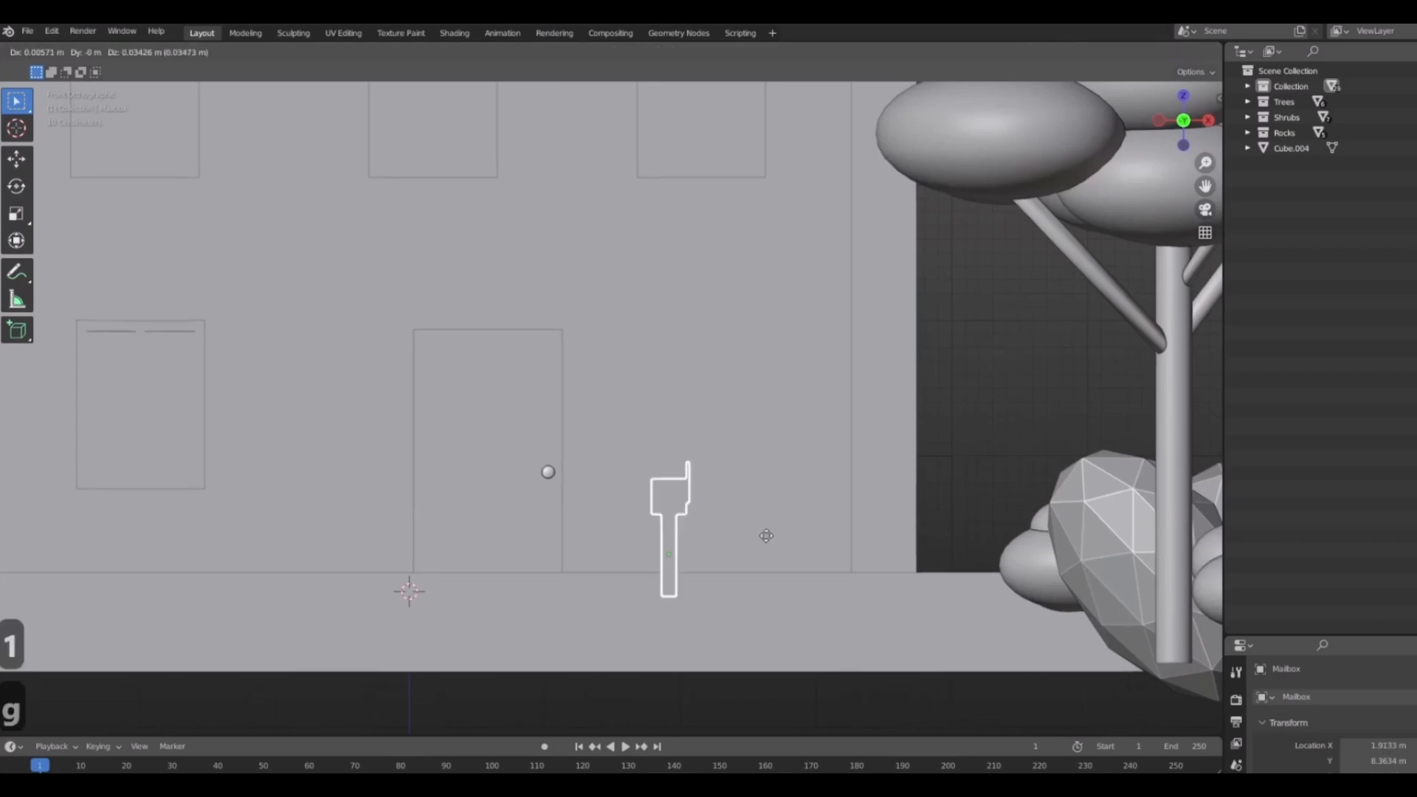
{"action": "left_click", "coordinate": [731, 531]}
Move the mailbox along the Y axis onto the slab in front of the tall building, to about Y 12.41 m.
{"action": "middle_click_drag", "start_coordinate": [730, 531], "coordinate": [838, 505]}
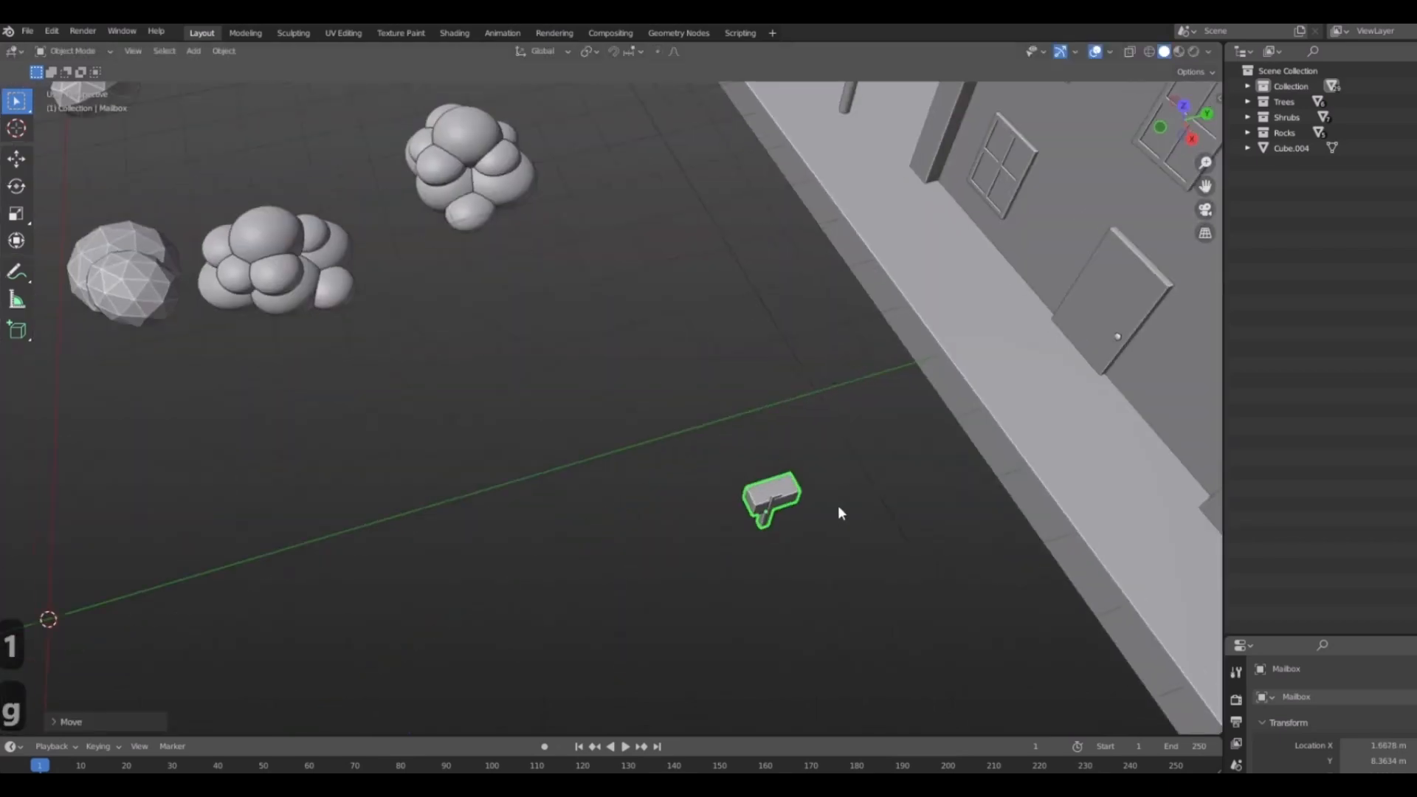
{"action": "key", "text": "g"}
{"action": "key", "text": "y"}
{"action": "left_click", "coordinate": [1109, 484]}
{"action": "middle_click_drag", "start_coordinate": [1110, 491], "coordinate": [1129, 469]}
{"action": "middle_click_drag", "start_coordinate": [1012, 480], "coordinate": [856, 563], "text": "shift"}
{"action": "scroll", "coordinate": [852, 568], "scroll_direction": "down", "scroll_amount": 5}
{"action": "scroll", "coordinate": [847, 573], "scroll_direction": "down", "scroll_amount": 3}
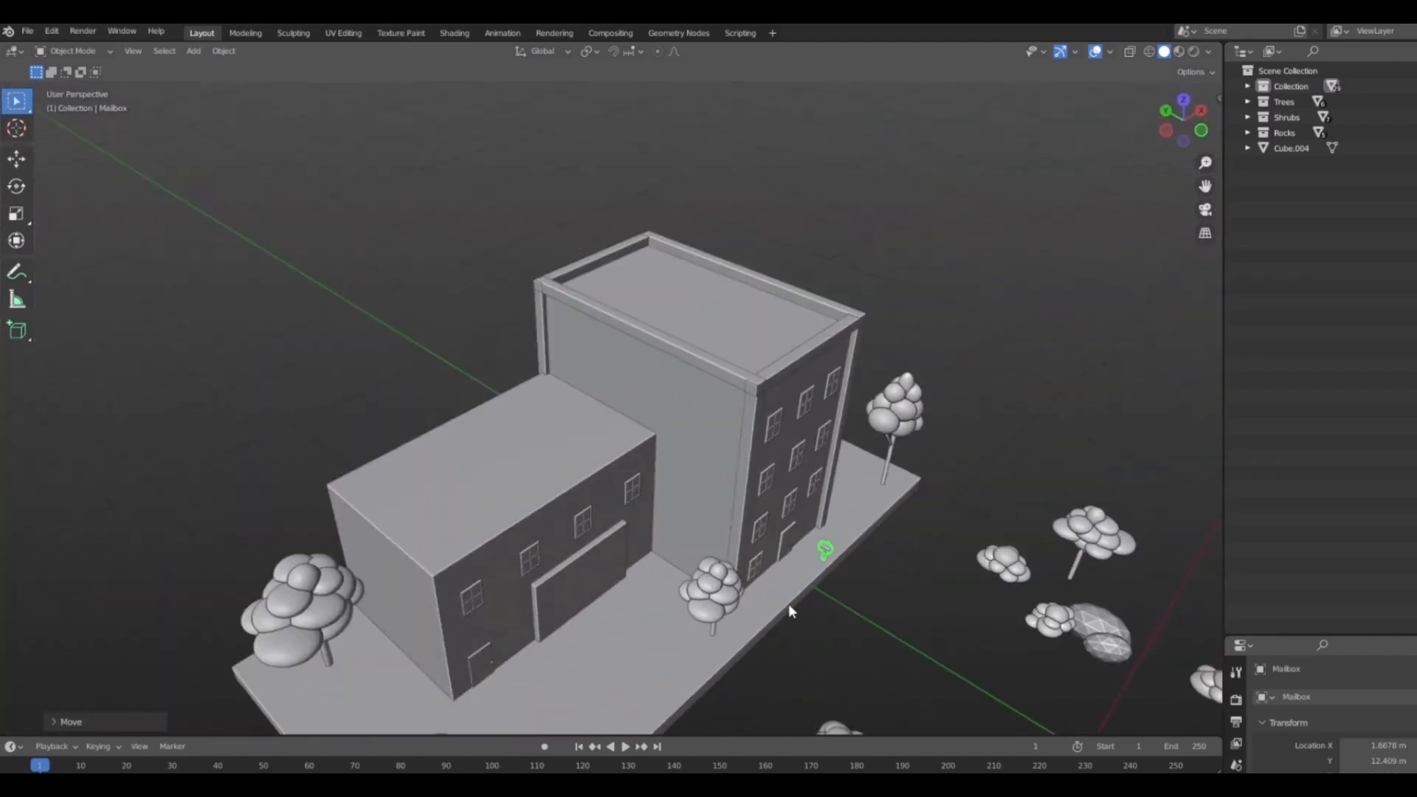
Scale the base slab up along the Y axis to extend it in front of the buildings.
{"action": "left_click", "coordinate": [787, 607]}
{"action": "key", "text": "Tab"}
{"action": "key", "text": "Tab"}
{"action": "scroll", "coordinate": [962, 601], "scroll_direction": "up", "scroll_amount": 2}
{"action": "middle_click_drag", "start_coordinate": [675, 631], "coordinate": [667, 480], "text": "shift"}
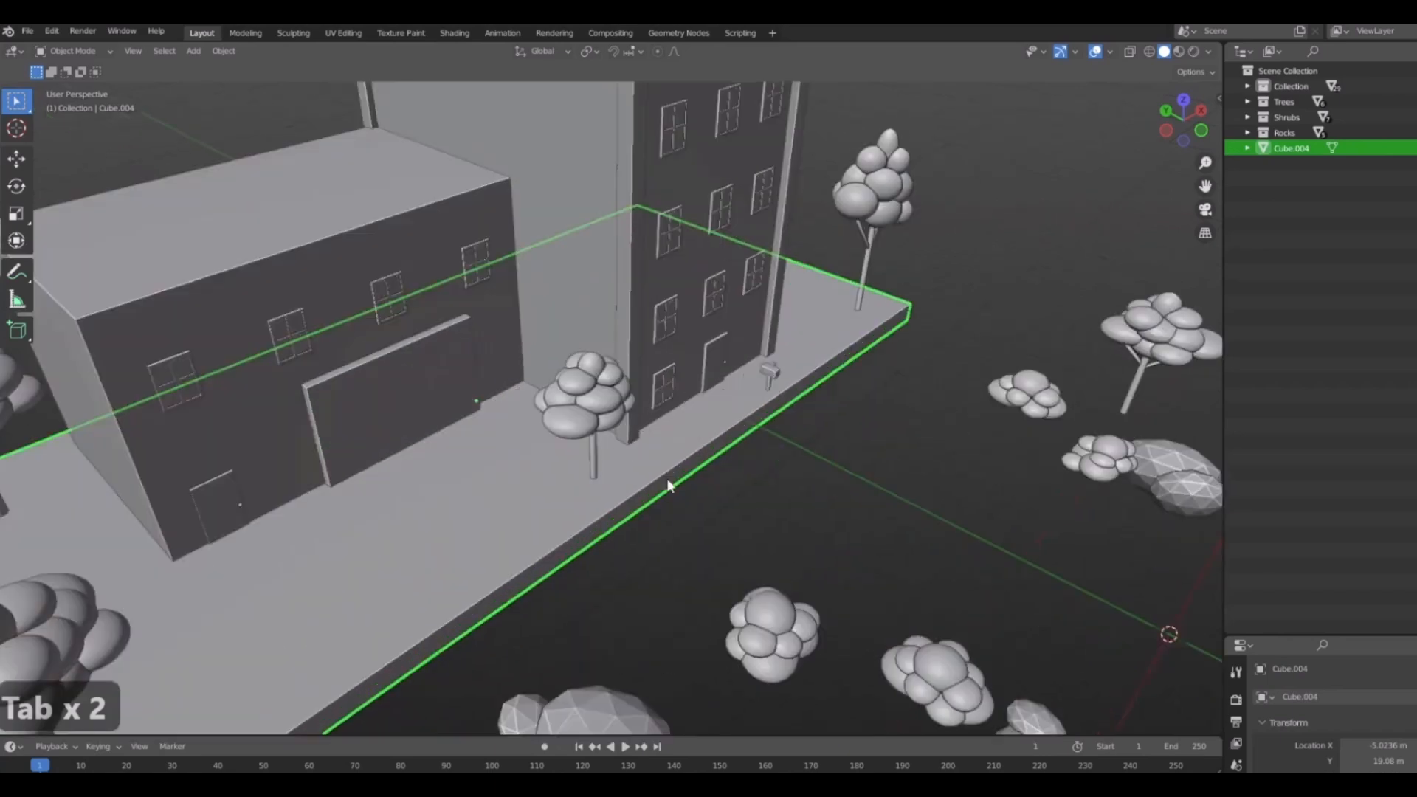
{"action": "scroll", "coordinate": [667, 483], "scroll_direction": "up", "scroll_amount": 2}
{"action": "middle_click_drag", "start_coordinate": [782, 457], "coordinate": [753, 550], "text": "shift"}
{"action": "key", "text": "s"}
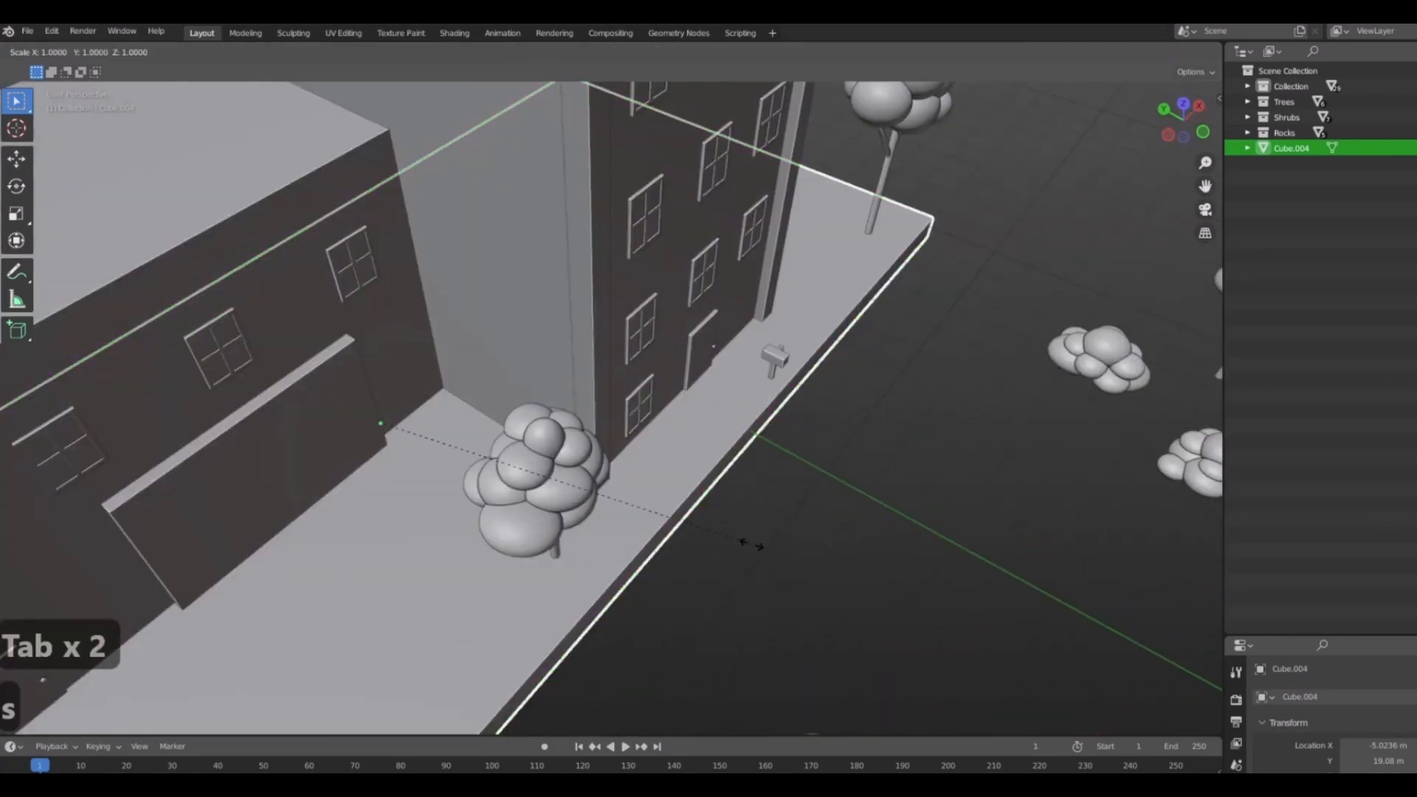
{"action": "key", "text": "y"}
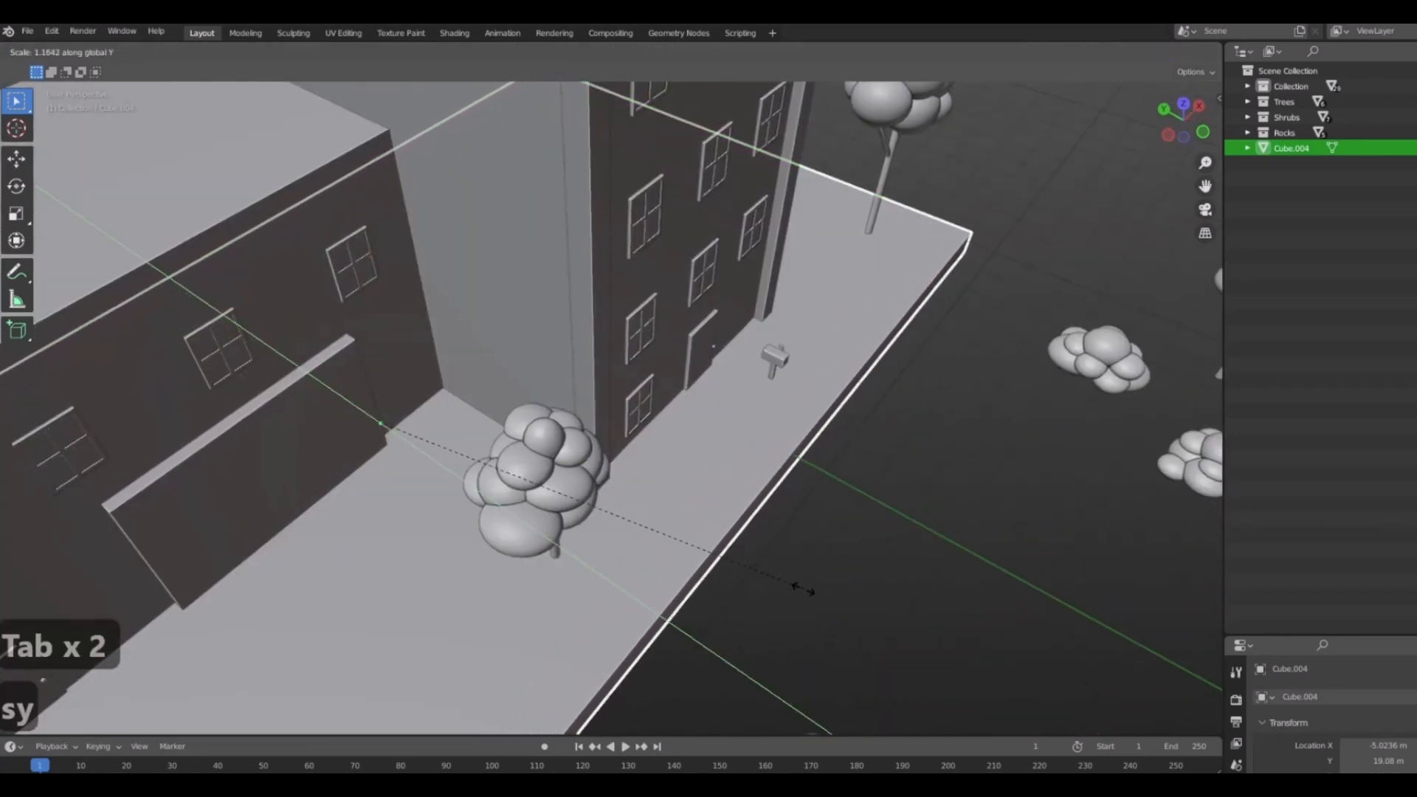
{"action": "left_click", "coordinate": [775, 569]}
{"action": "middle_click_drag", "start_coordinate": [981, 460], "coordinate": [799, 422]}
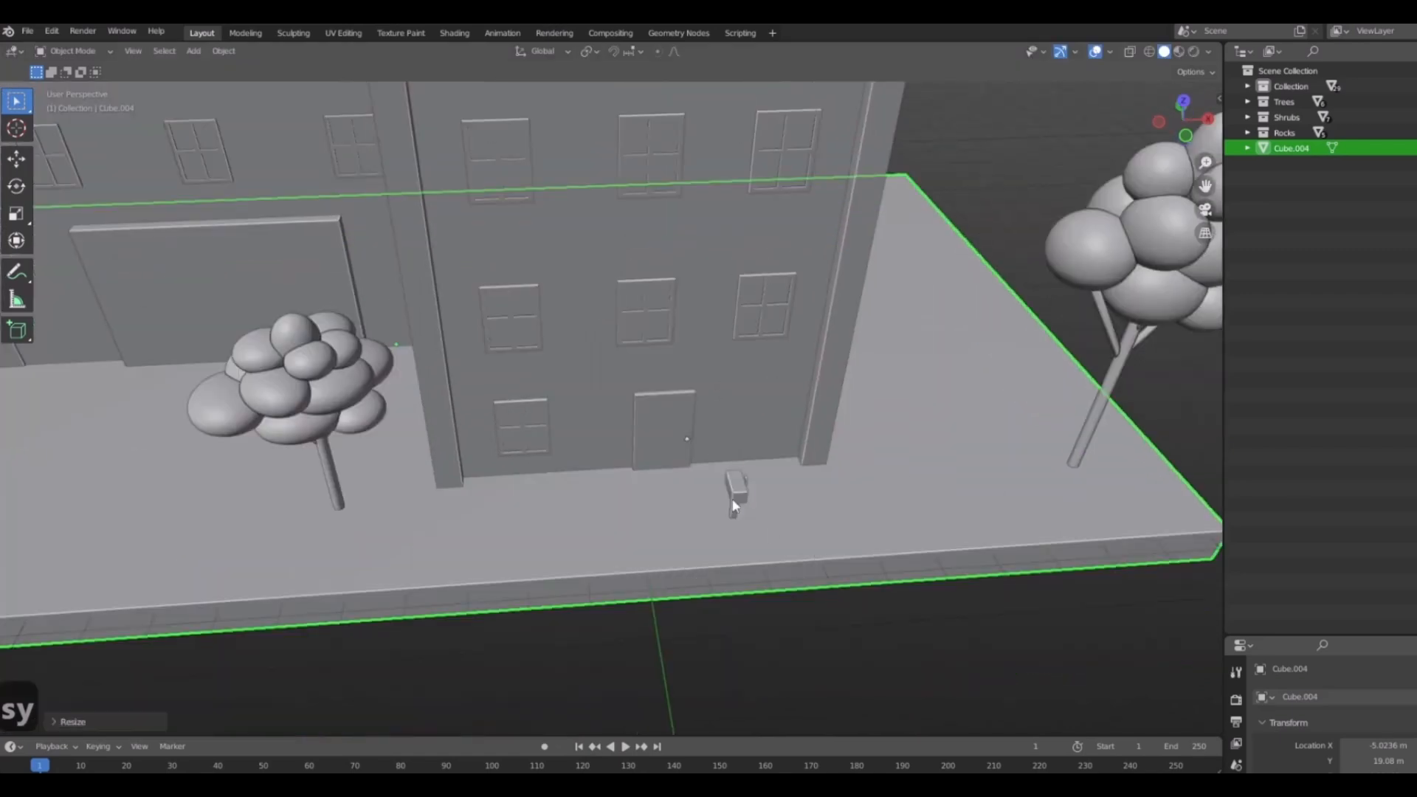
Move the mailbox in top view closer to the slab's front edge, between the tall building's door and the tall pointed tree.
{"action": "left_click", "coordinate": [734, 502]}
{"action": "middle_click_drag", "start_coordinate": [736, 504], "coordinate": [766, 541]}
{"action": "key", "text": "7"}
{"action": "key", "text": "g"}
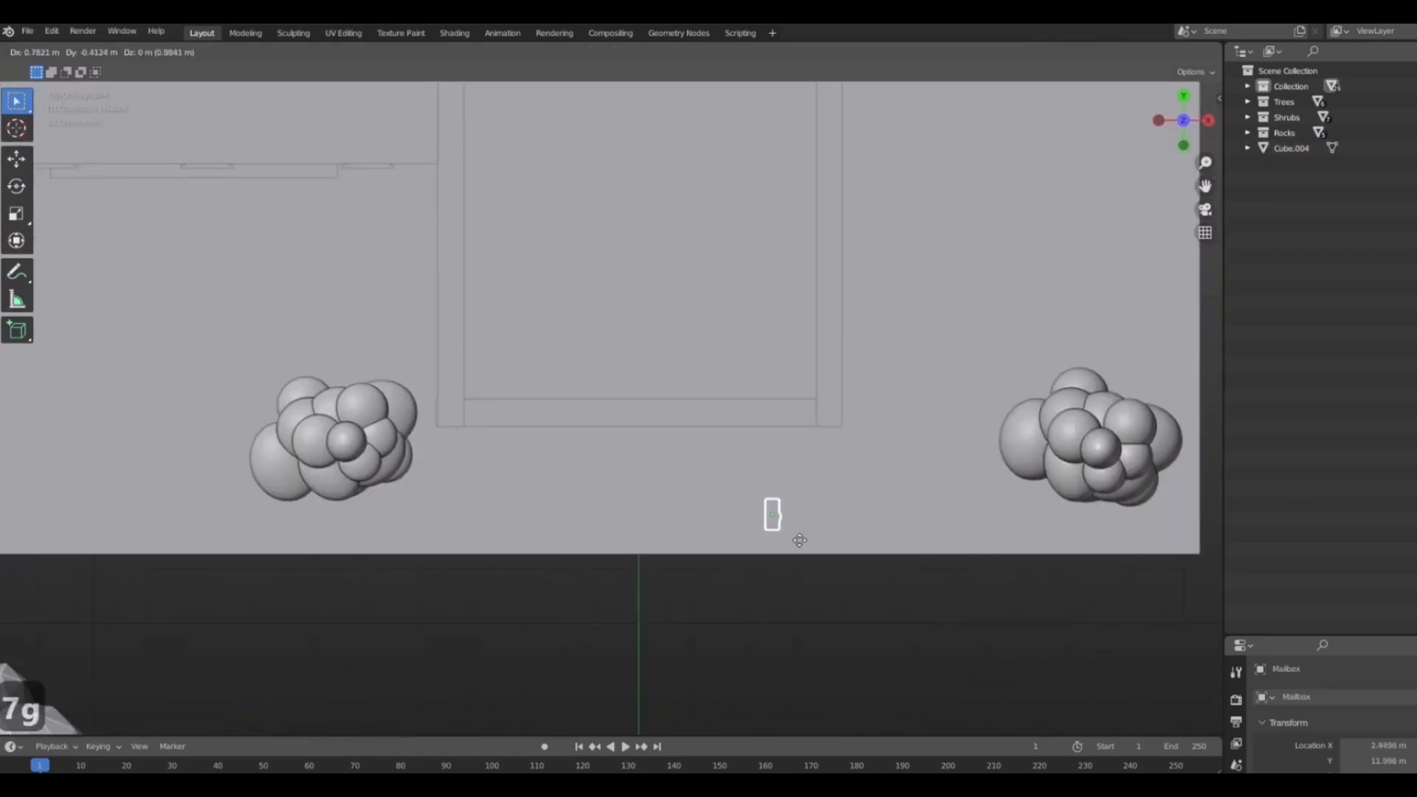
{"action": "left_click", "coordinate": [810, 541]}
{"action": "middle_click_drag", "start_coordinate": [864, 594], "coordinate": [807, 377]}
{"action": "middle_click_drag", "start_coordinate": [795, 509], "coordinate": [660, 476]}
Rename the base slab as Sidewalk and move it into the collection named Collection.
{"action": "left_click", "coordinate": [749, 399]}
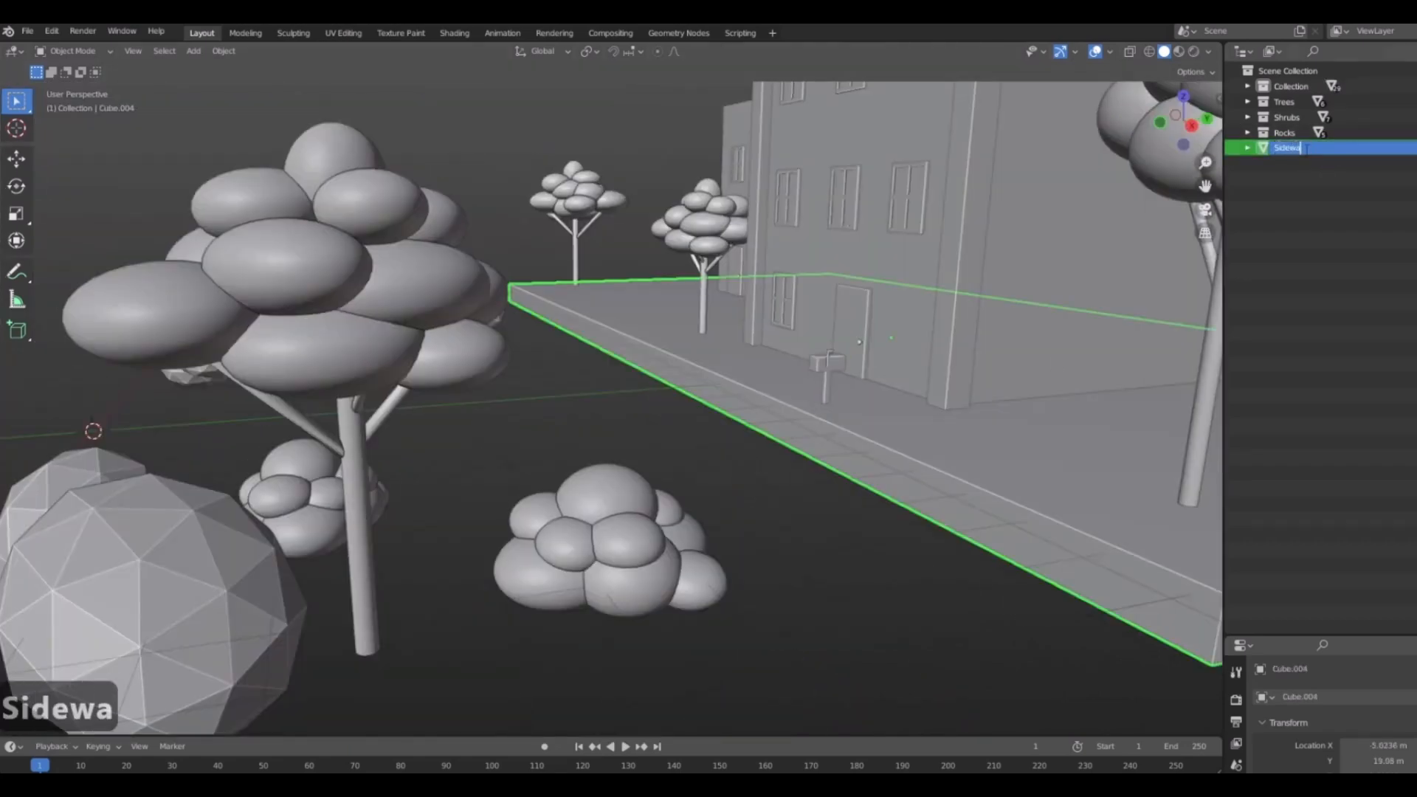
{"action": "left_click", "coordinate": [1304, 149]}
{"action": "type", "text": "Sidewalk"}
{"action": "key", "text": "Return"}
{"action": "left_click_drag", "start_coordinate": [1304, 149], "coordinate": [1297, 81]}
Try to duplicate the sidewalk along the X axis in side view.
{"action": "middle_click_drag", "start_coordinate": [775, 332], "coordinate": [748, 473]}
{"action": "scroll", "coordinate": [864, 450], "scroll_direction": "down", "scroll_amount": 3}
{"action": "key", "text": "3"}
{"action": "key", "text": "shift+d"}
{"action": "key", "text": "x"}
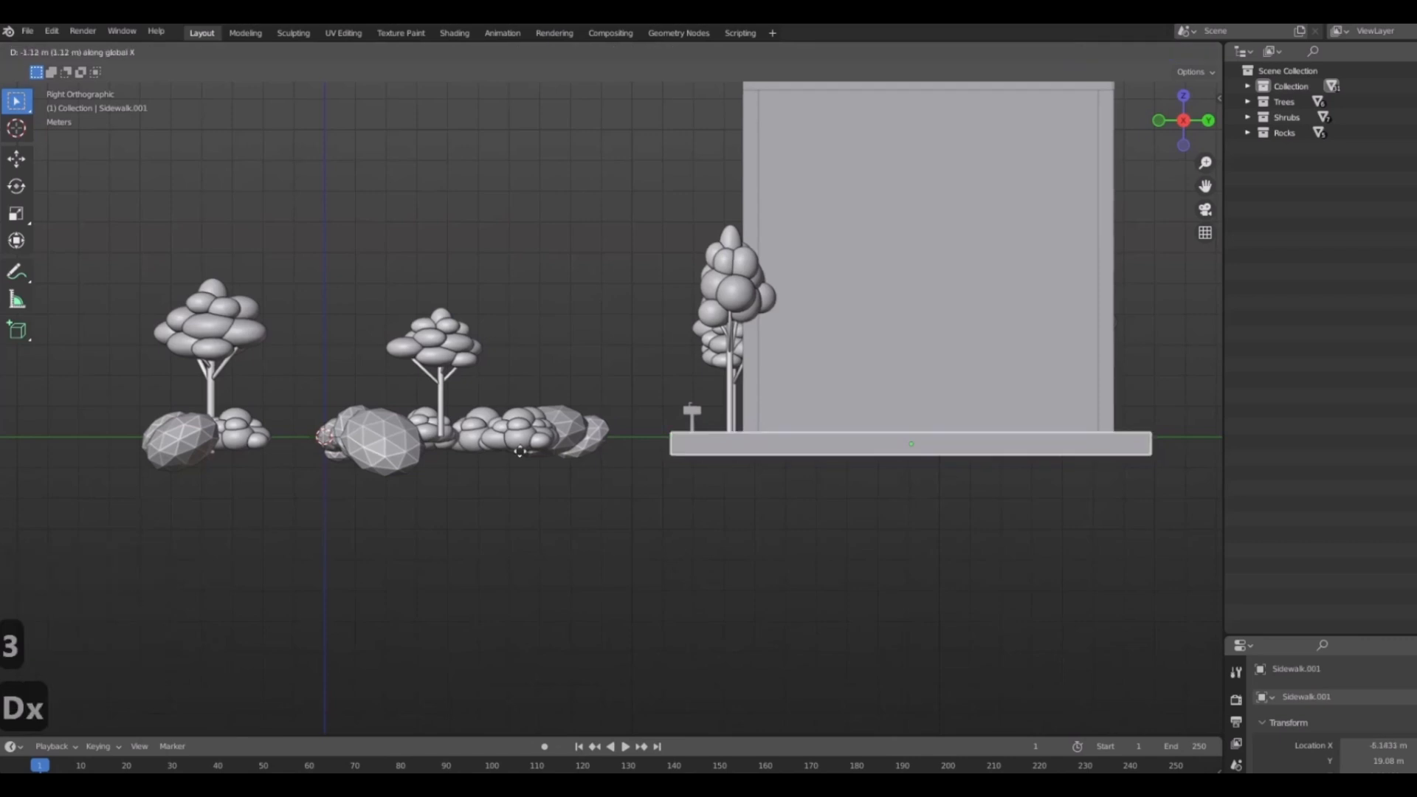
{"action": "left_click", "coordinate": [712, 515]}
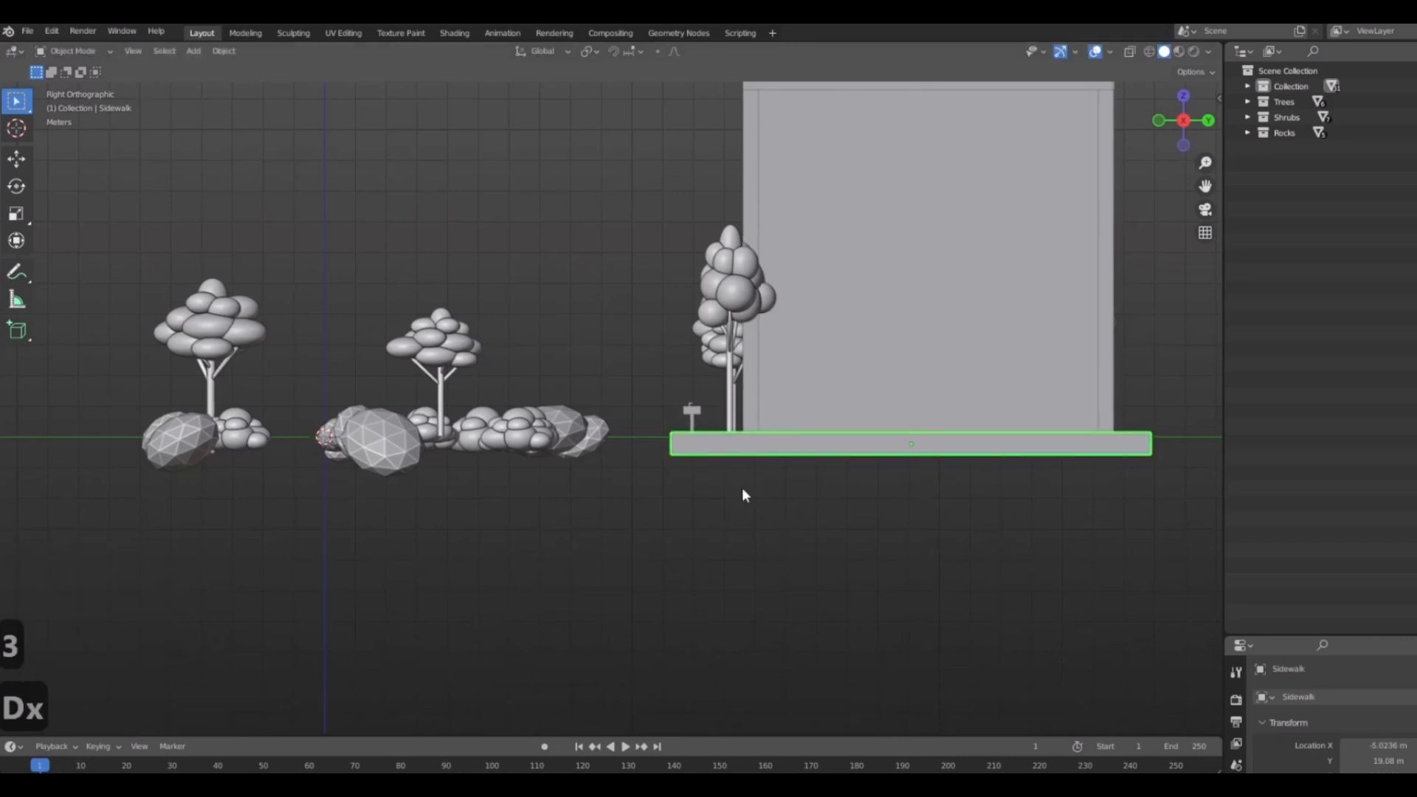
{"action": "key", "text": "shift+d"}
{"action": "key", "text": "x"}
{"action": "left_click", "coordinate": [694, 469]}
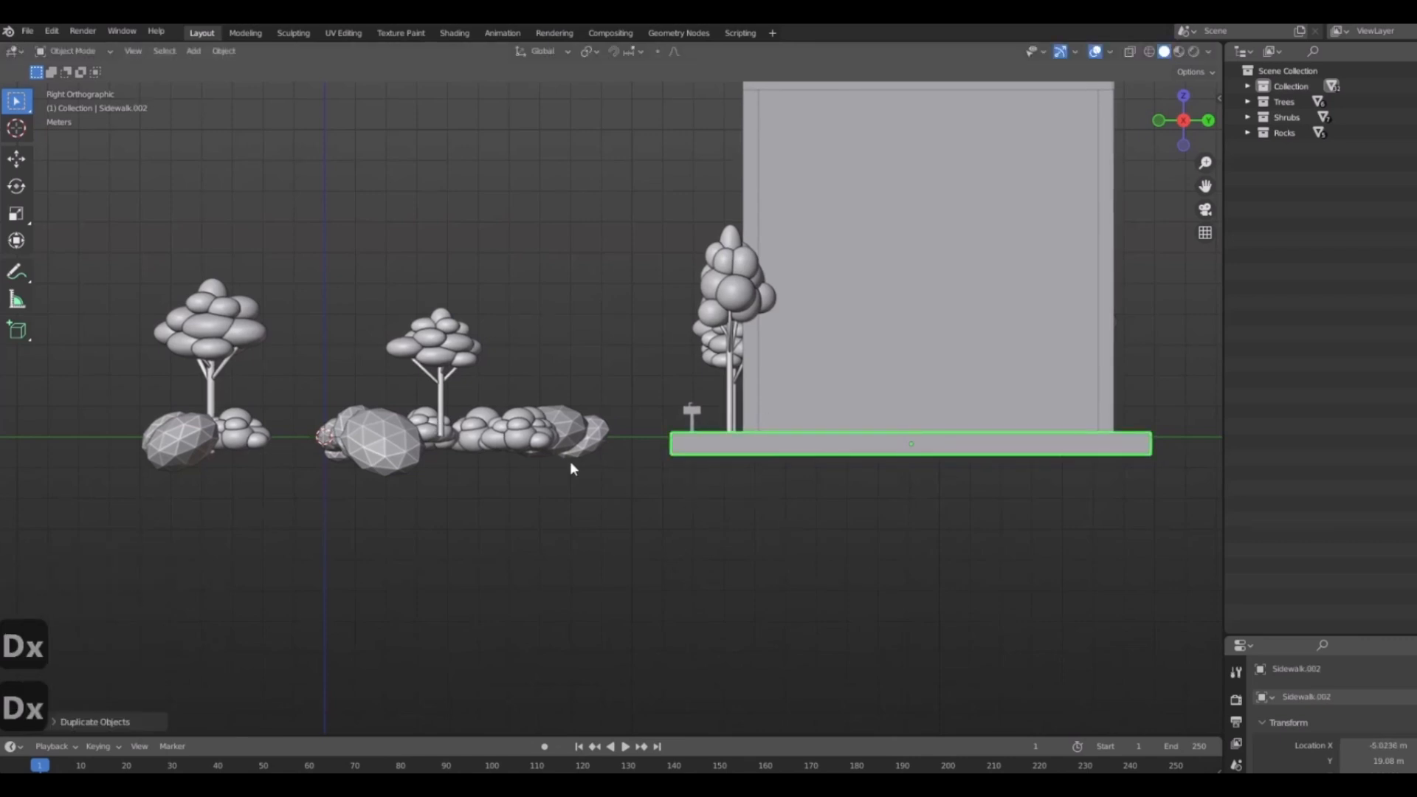
{"action": "scroll", "coordinate": [674, 405], "scroll_direction": "down", "scroll_amount": 3}
{"action": "middle_click_drag", "start_coordinate": [674, 405], "coordinate": [771, 370]}
{"action": "scroll", "coordinate": [808, 377], "scroll_direction": "up", "scroll_amount": 5}
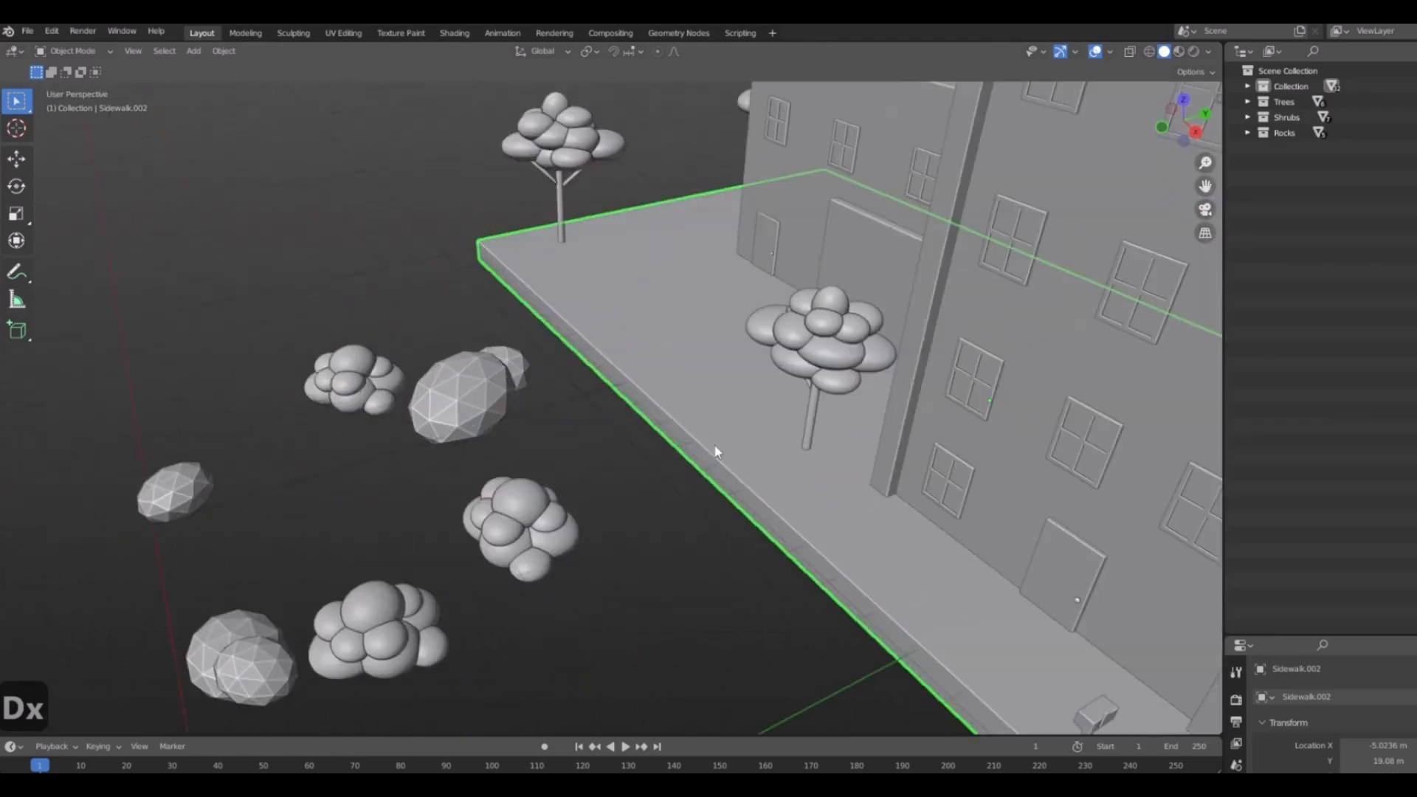
{"action": "scroll", "coordinate": [714, 452], "scroll_direction": "down", "scroll_amount": 4}
{"action": "middle_click_drag", "start_coordinate": [714, 452], "coordinate": [900, 493]}
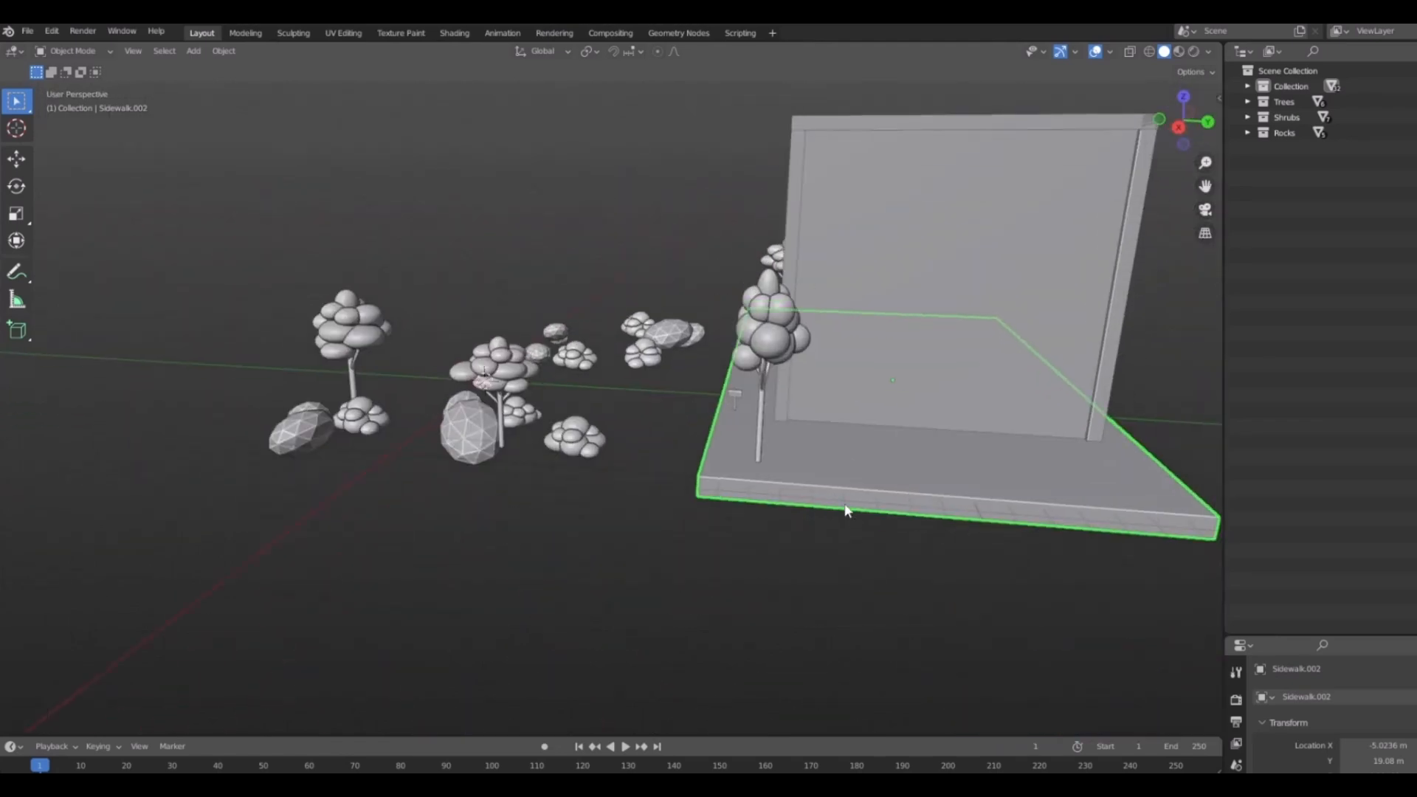
Duplicate the sidewalk, leaving the copy at the original position, X -5.0236 m, Y 19.08 m.
{"action": "key", "text": "g"}
{"action": "key", "text": "shift+d"}
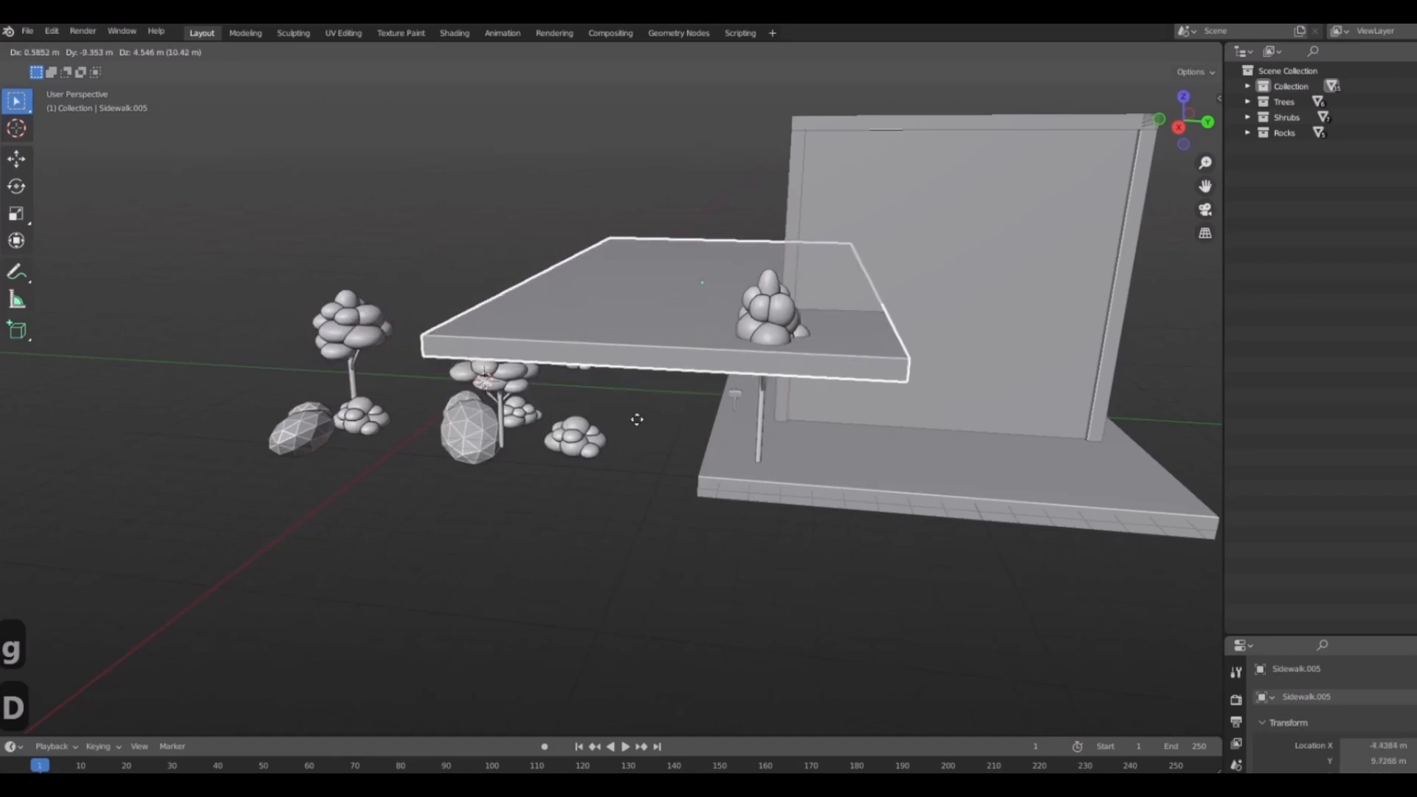
{"action": "key", "text": "x"}
{"action": "left_click", "coordinate": [695, 551]}
{"action": "key", "text": "3"}
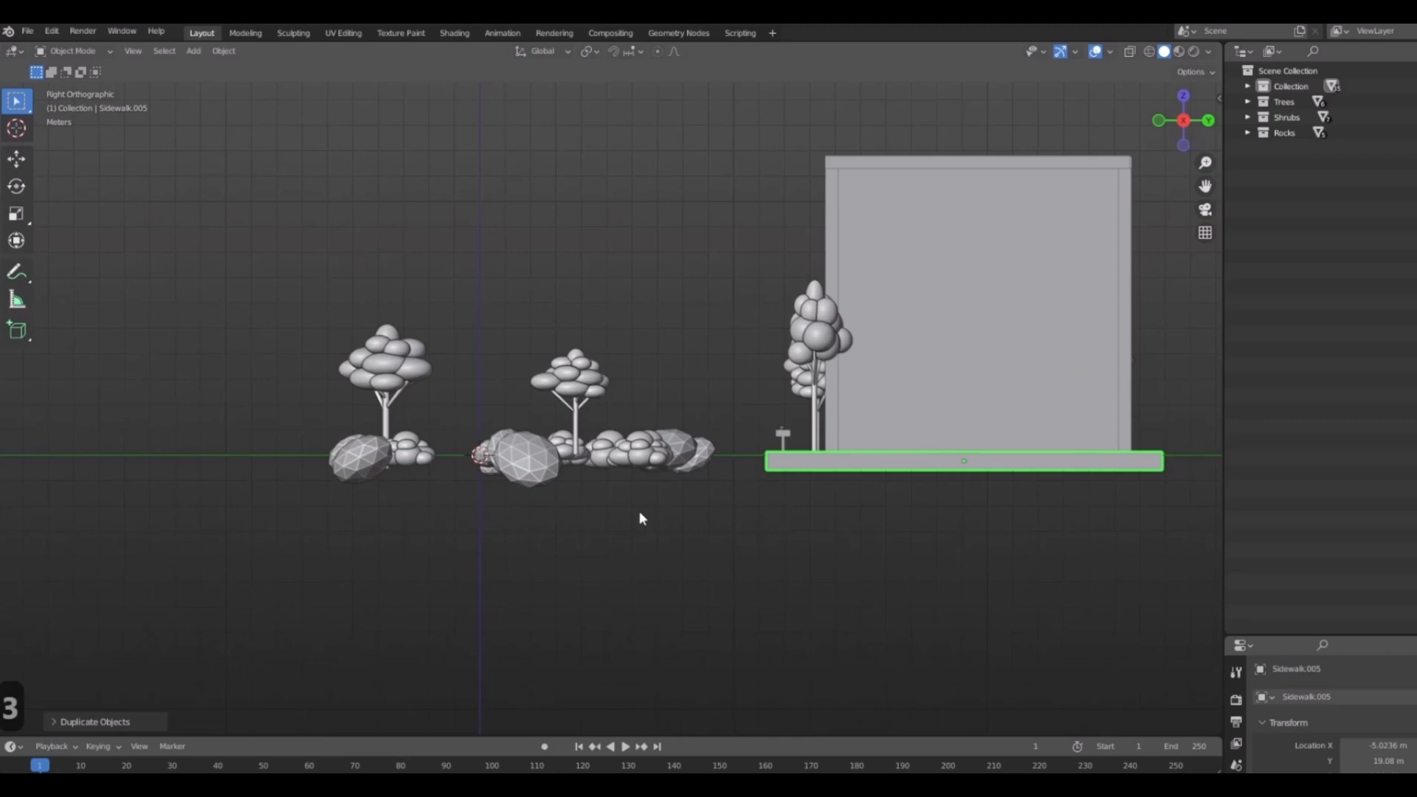
{"action": "middle_click_drag", "start_coordinate": [640, 514], "coordinate": [689, 574]}
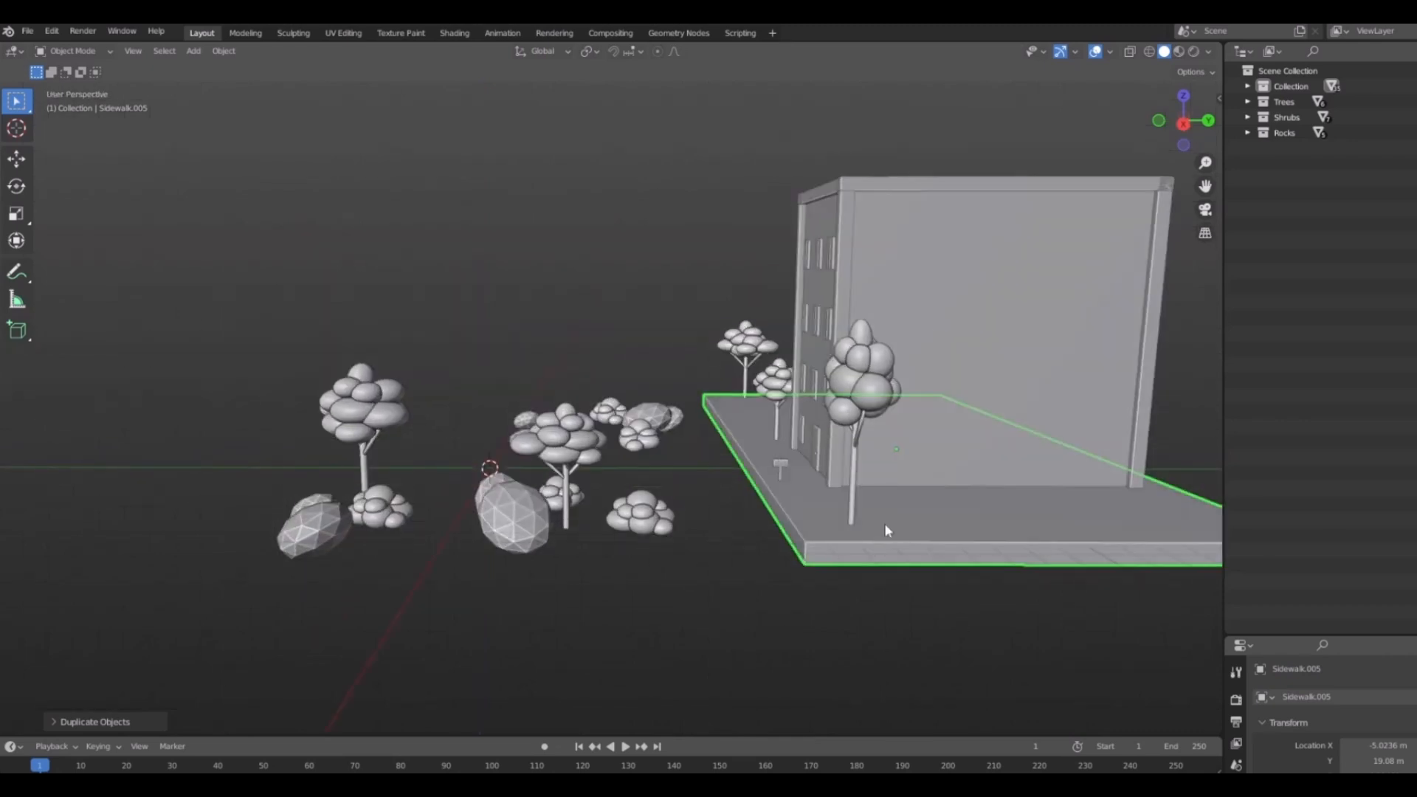
{"action": "middle_click_drag", "start_coordinate": [794, 520], "coordinate": [908, 553]}
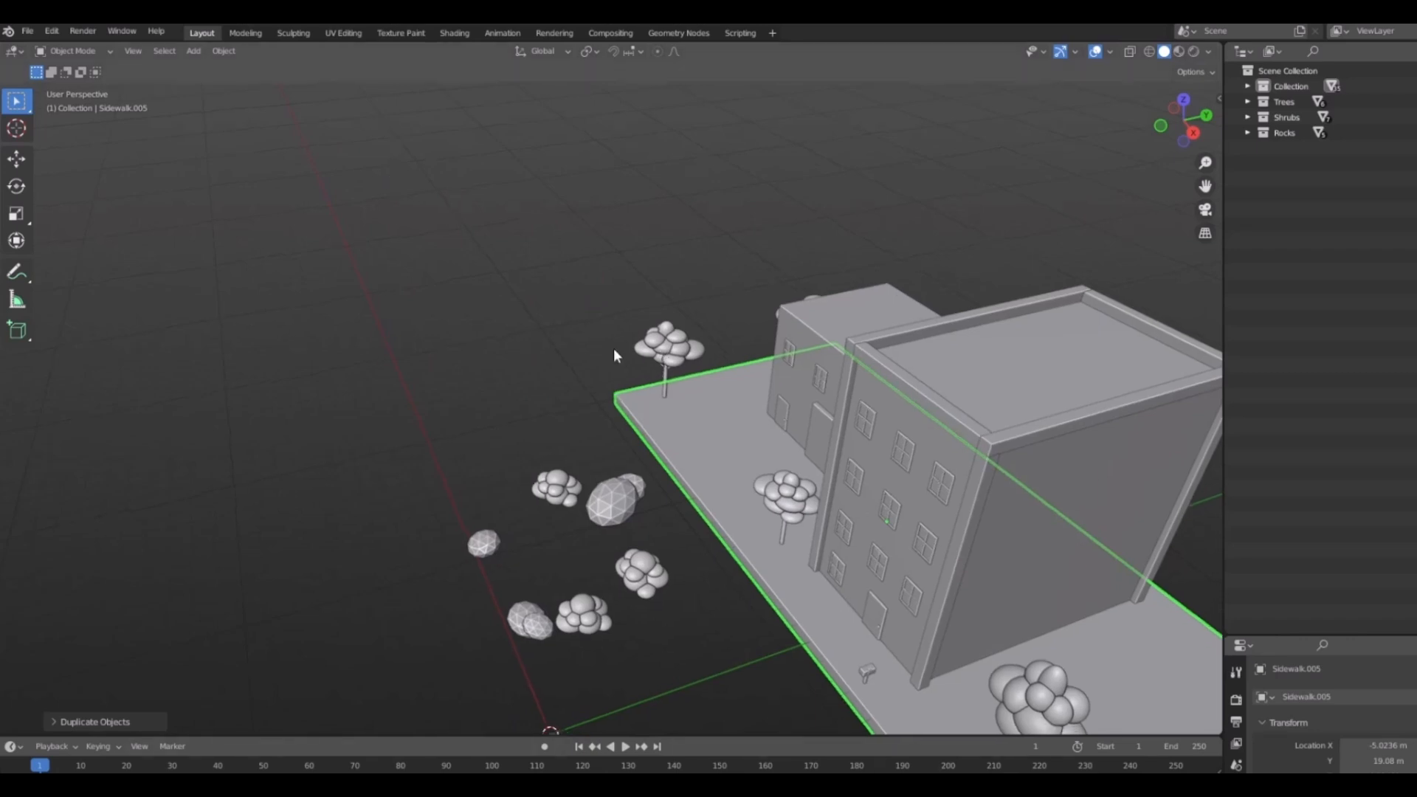
{"action": "middle_click_drag", "start_coordinate": [764, 484], "coordinate": [657, 392], "text": "shift"}
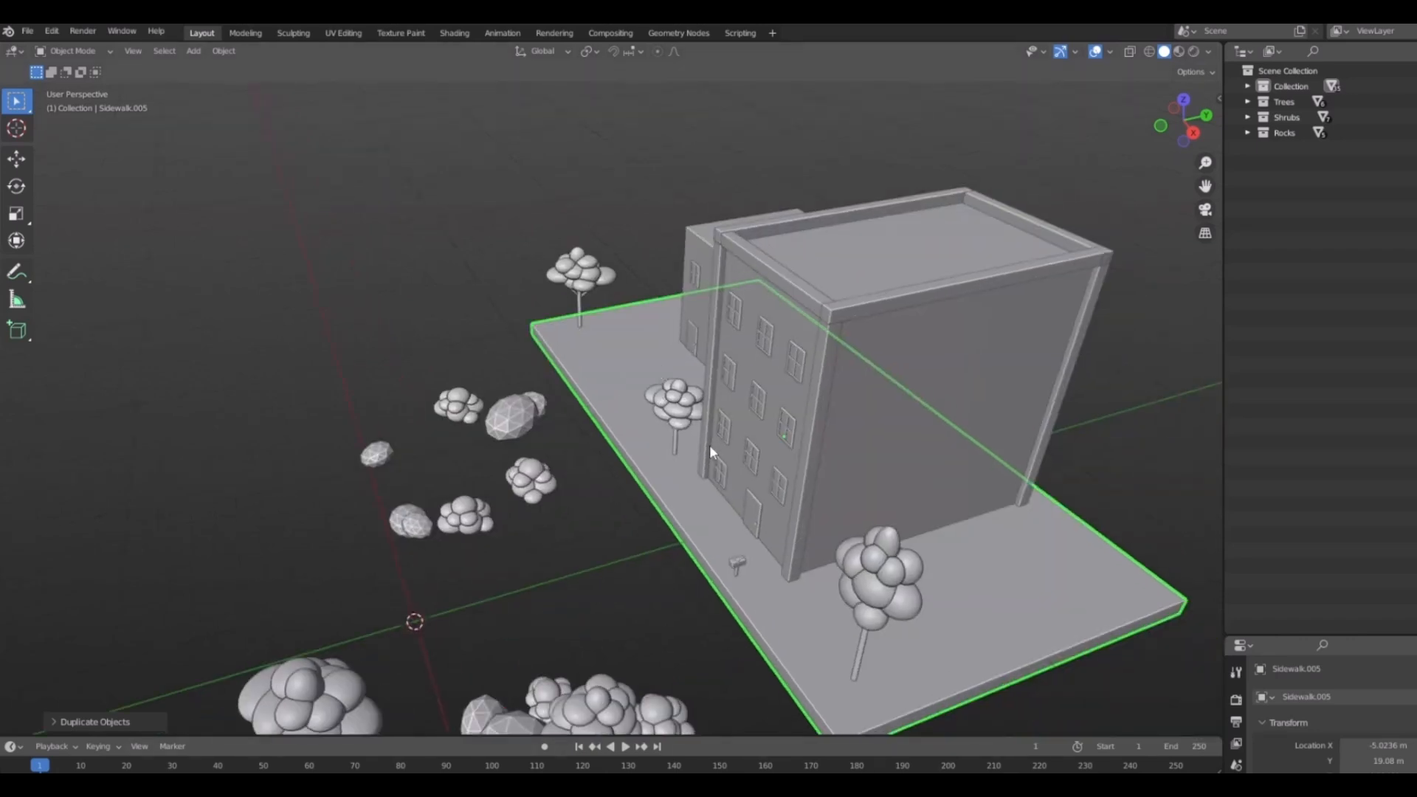
Move the sidewalk copy about 15.56 m in the negative Y direction in top view, placing it against the original's front edge.
{"action": "key", "text": "g"}
{"action": "right_click", "coordinate": [592, 413]}
{"action": "middle_click_drag", "start_coordinate": [592, 413], "coordinate": [732, 489]}
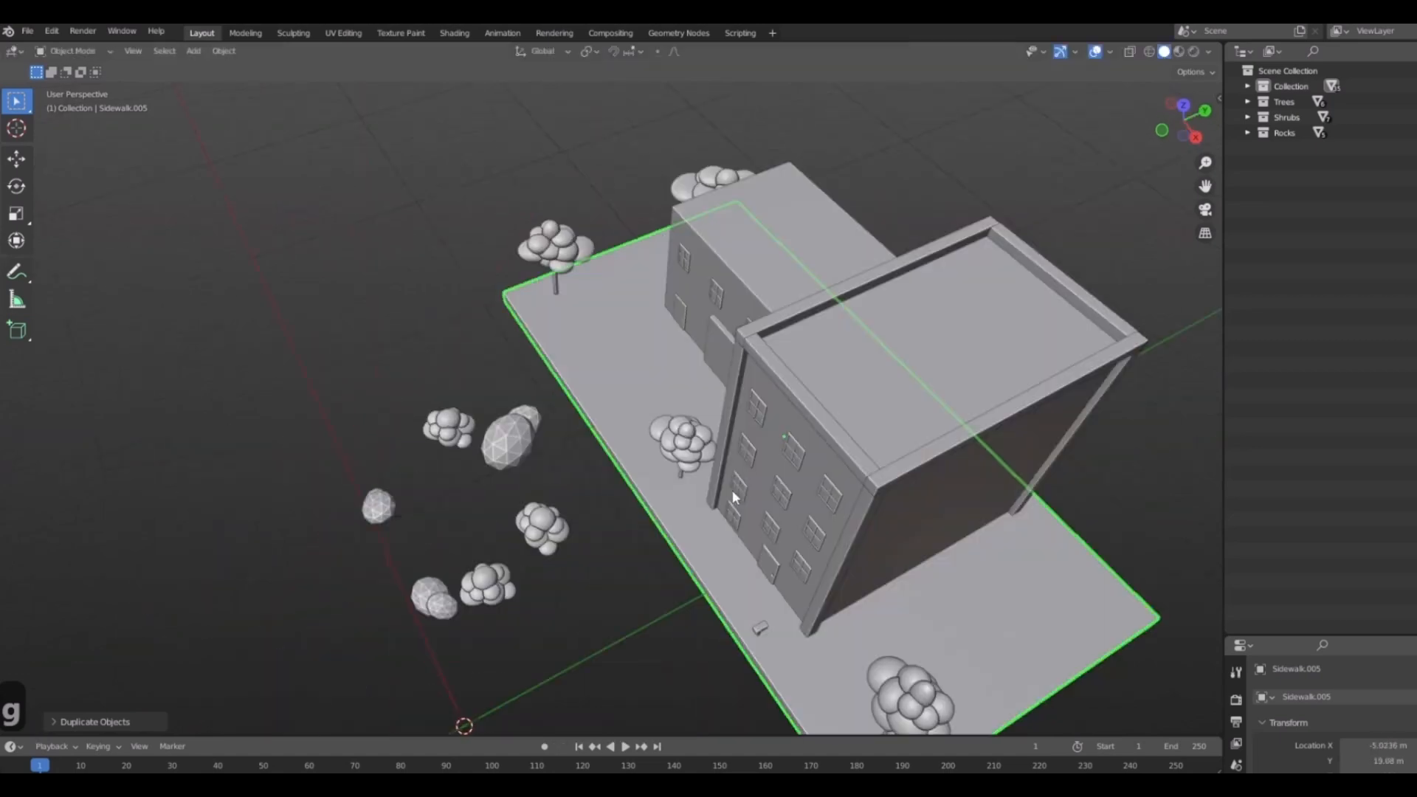
{"action": "key", "text": "7"}
{"action": "scroll", "coordinate": [730, 498], "scroll_direction": "down", "scroll_amount": 2}
{"action": "middle_click_drag", "start_coordinate": [856, 582], "coordinate": [759, 421], "text": "shift"}
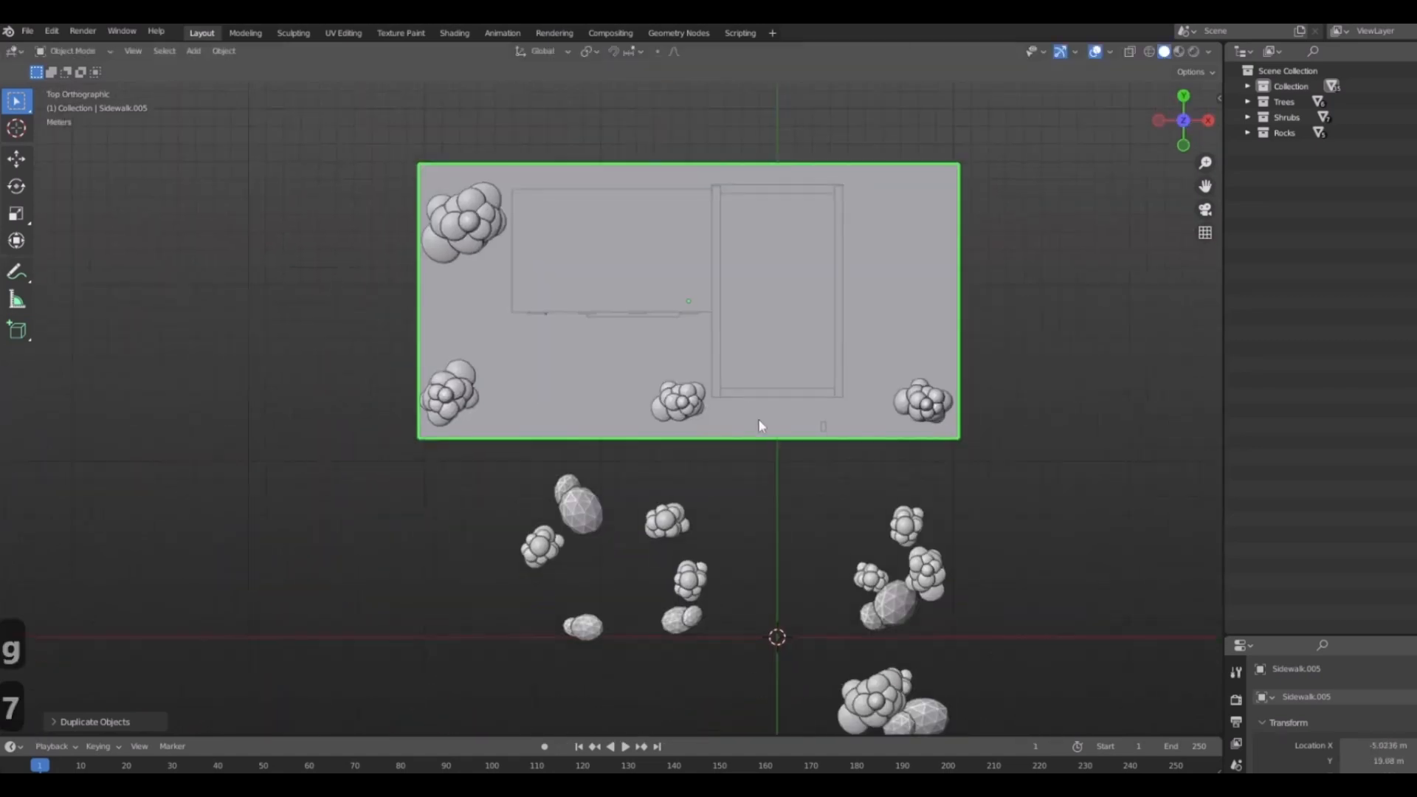
{"action": "key", "text": "g"}
{"action": "key", "text": "y"}
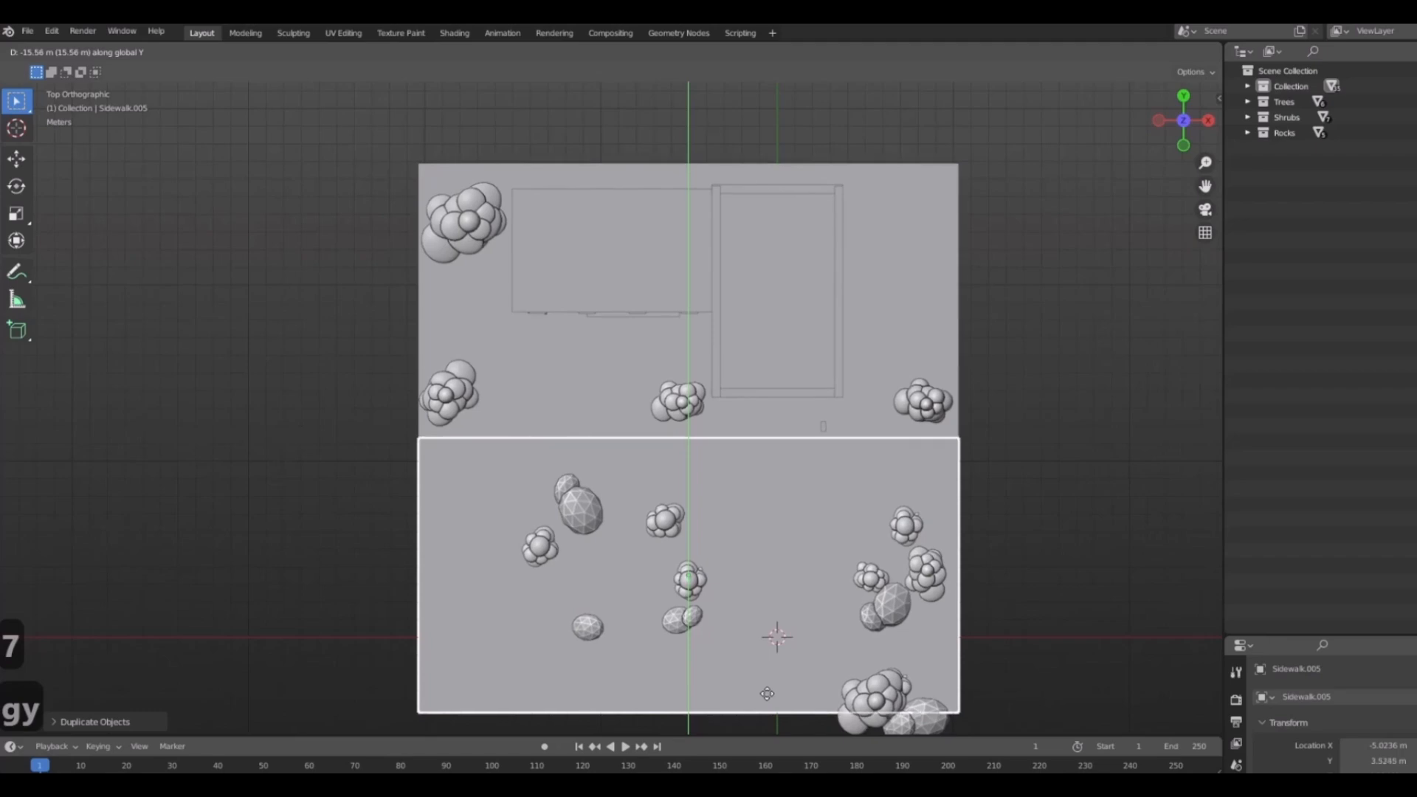
{"action": "left_click", "coordinate": [768, 691]}
Lower the copied slab slightly along Z and adjust its Y location to 4.101 m, tucking it against the sidewalk's front edge.
{"action": "middle_click_drag", "start_coordinate": [1020, 538], "coordinate": [765, 480]}
{"action": "key", "text": "g"}
{"action": "key", "text": "z"}
{"action": "left_click", "coordinate": [626, 543]}
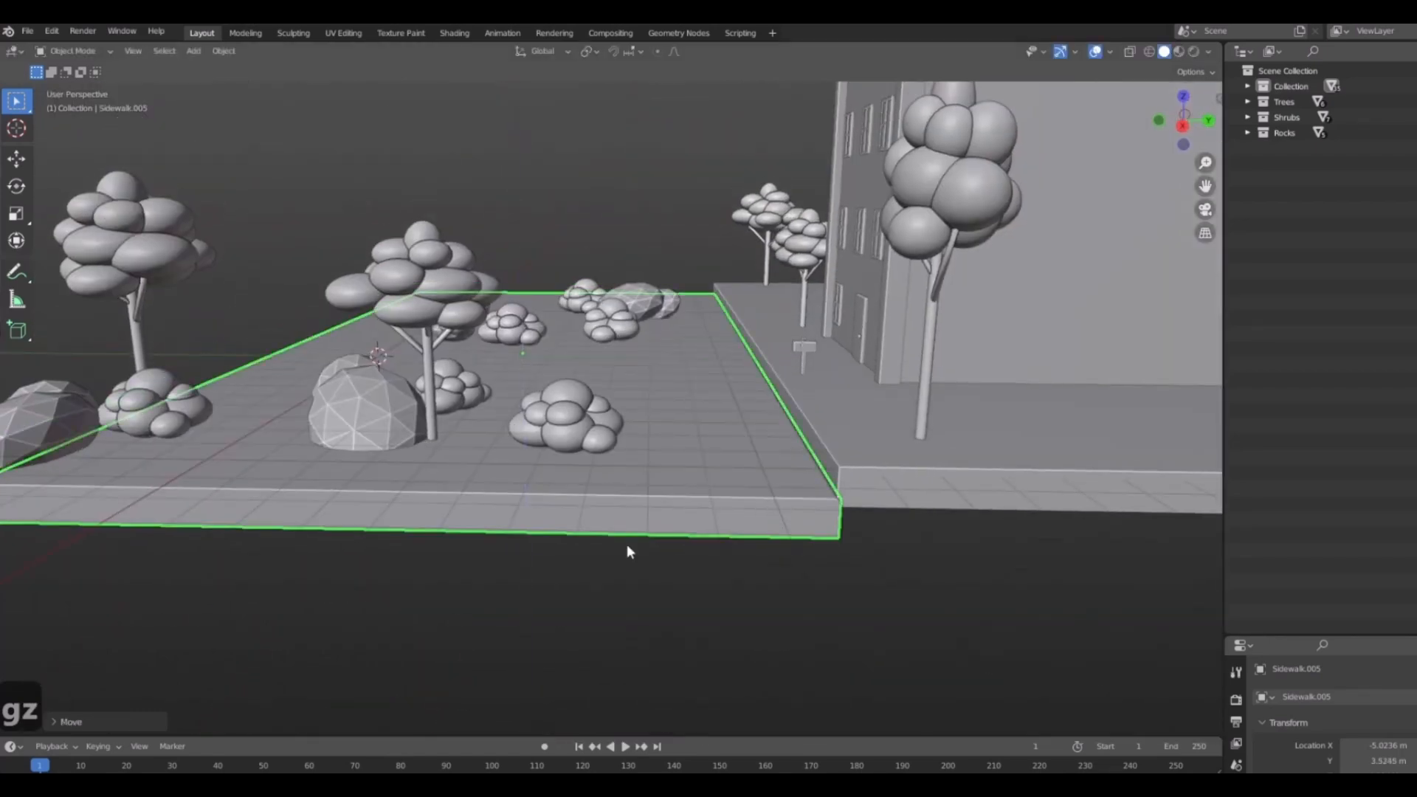
{"action": "key", "text": "g"}
{"action": "key", "text": "y"}
{"action": "left_click", "coordinate": [751, 555]}
{"action": "middle_click_drag", "start_coordinate": [751, 555], "coordinate": [657, 535]}
{"action": "left_click", "coordinate": [791, 617]}
{"action": "left_click", "coordinate": [667, 540]}
{"action": "key", "text": "s"}
{"action": "key", "text": "y"}
{"action": "right_click", "coordinate": [608, 529]}
{"action": "key", "text": "ctrl+z"}
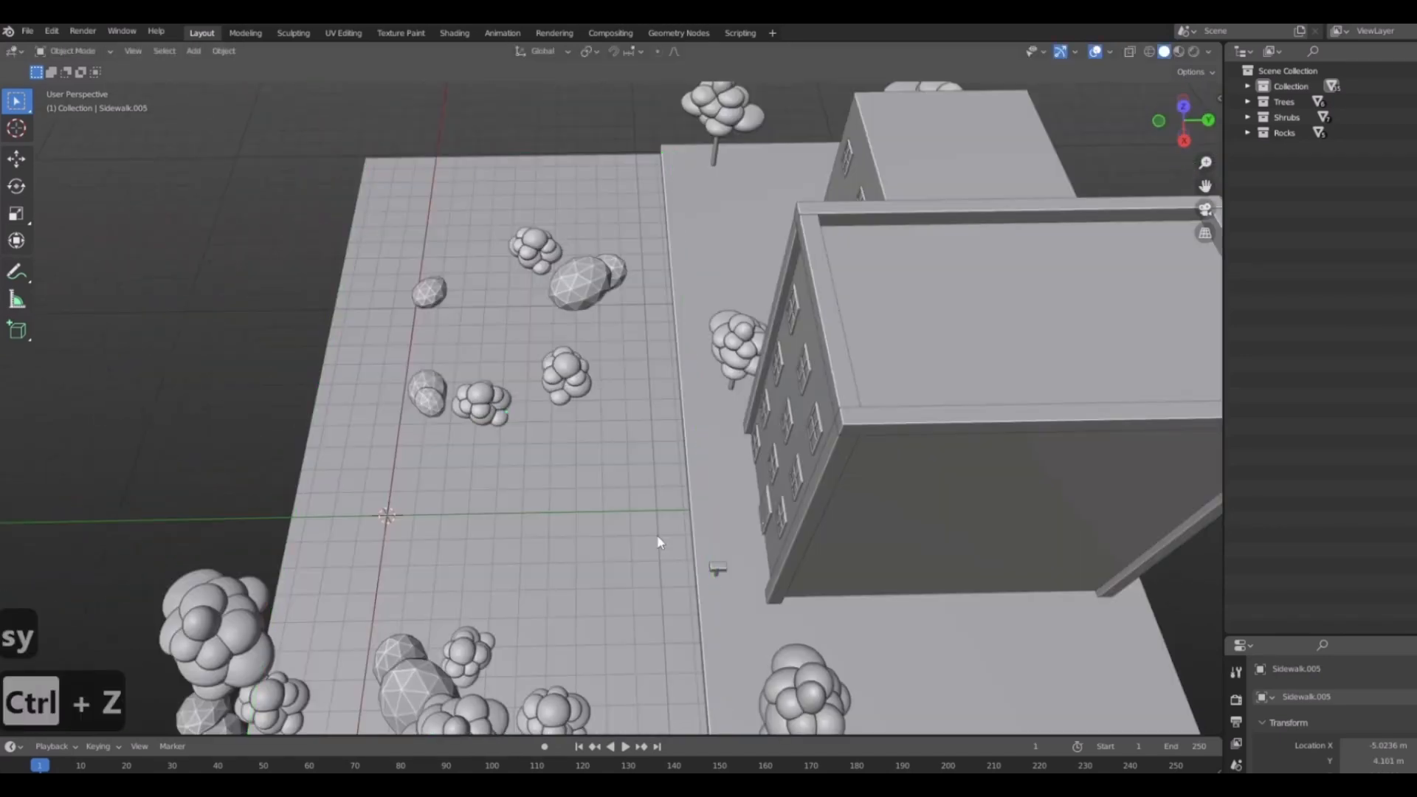
Move the stray duplicate slabs off the lower slab and delete them, keeping a single copy in front of the sidewalk.
{"action": "key", "text": "g"}
{"action": "left_click", "coordinate": [106, 481]}
{"action": "key", "text": "Delete"}
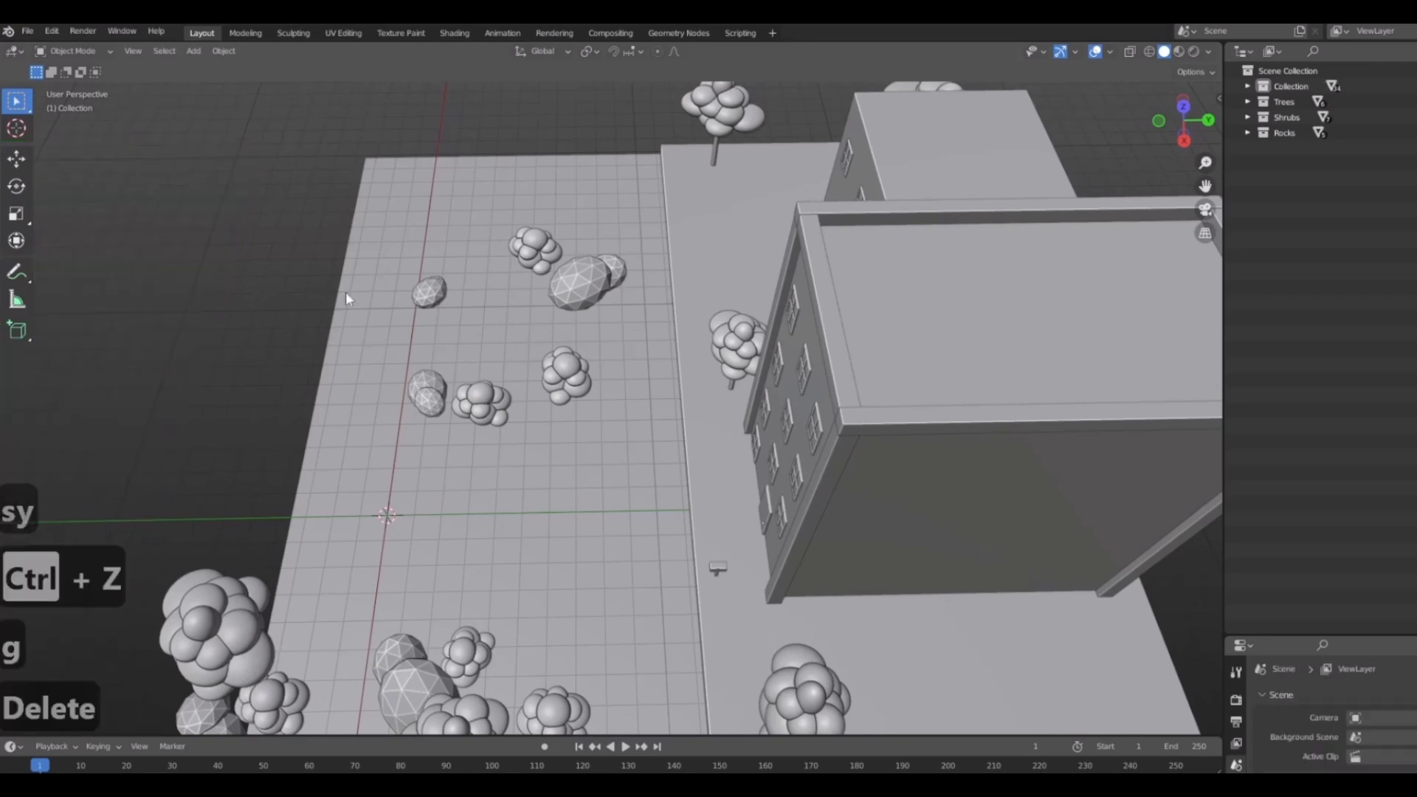
{"action": "left_click", "coordinate": [594, 534]}
{"action": "mouse_move", "coordinate": [594, 535]}
{"action": "middle_mouse_down"}
{"action": "mouse_move", "coordinate": [534, 527]}
{"action": "mouse_move", "coordinate": [583, 530]}
{"action": "middle_mouse_up"}
{"action": "key", "text": "g"}
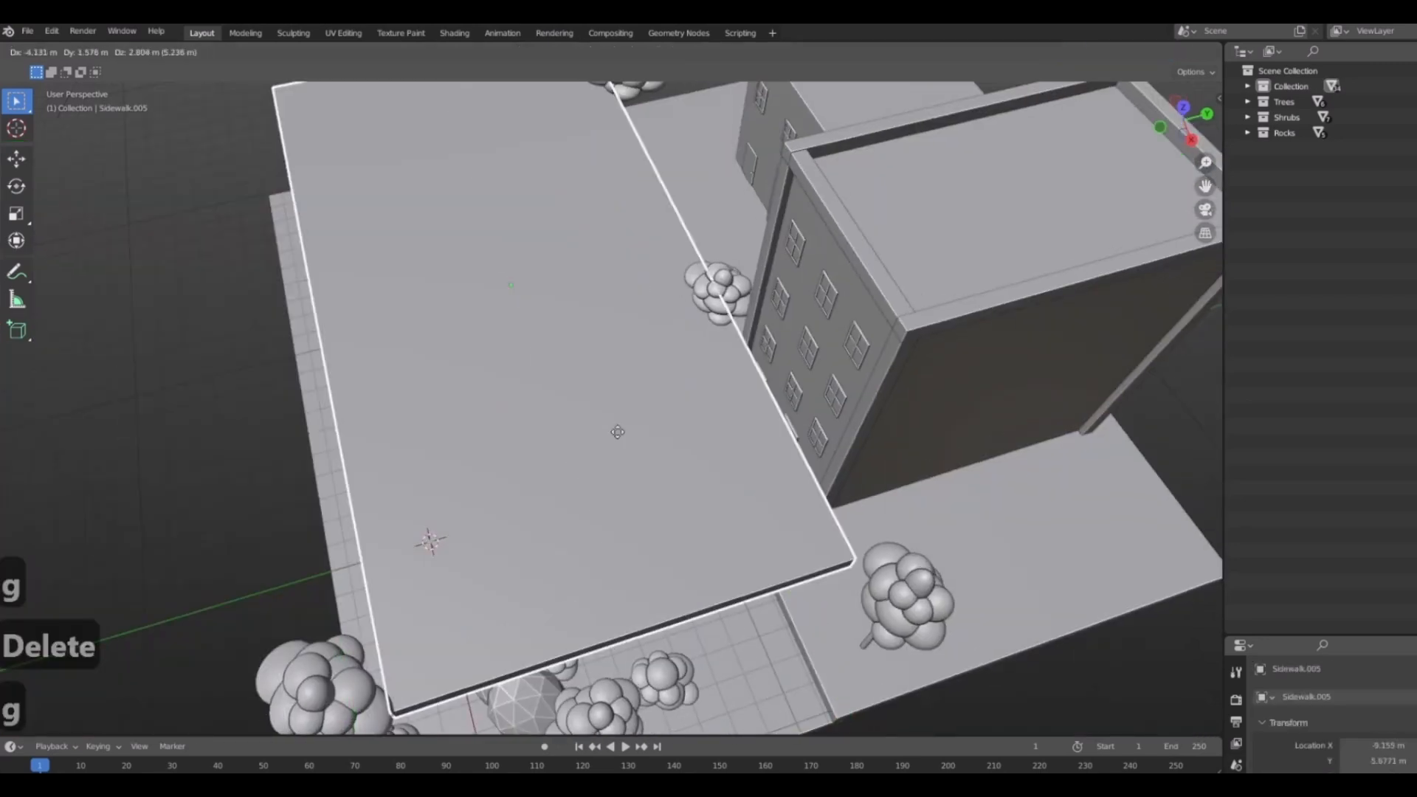
{"action": "left_click", "coordinate": [396, 494]}
{"action": "key", "text": "x"}
{"action": "left_click", "coordinate": [397, 494]}
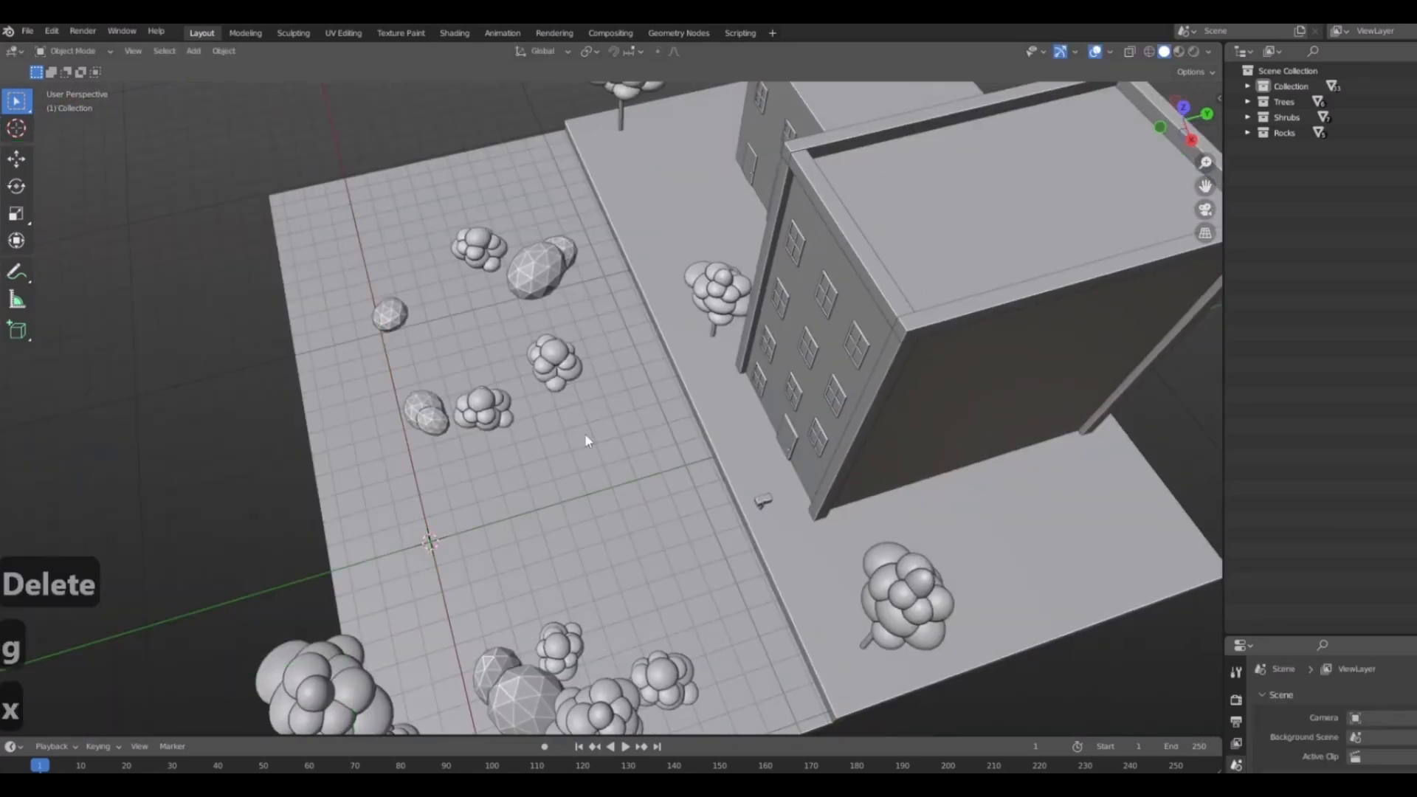
{"action": "left_click", "coordinate": [661, 547]}
{"action": "key", "text": "g"}
{"action": "right_click", "coordinate": [618, 525]}
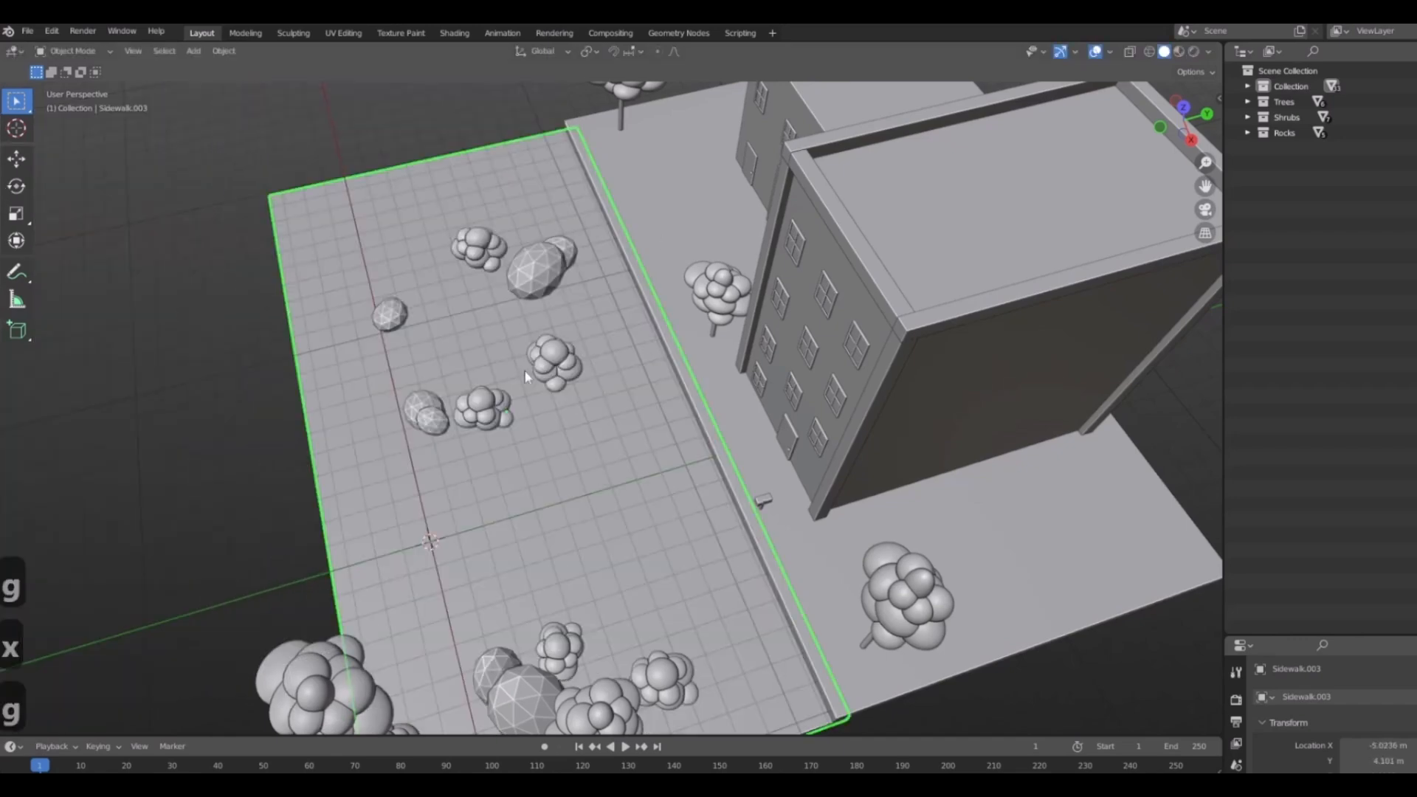
Scale the lower slab narrower along Y and move it about 1.07 m along Y to meet the sidewalk's front edge.
{"action": "middle_click_drag", "start_coordinate": [526, 377], "coordinate": [685, 508]}
{"action": "scroll", "coordinate": [591, 468], "scroll_direction": "up", "scroll_amount": 3}
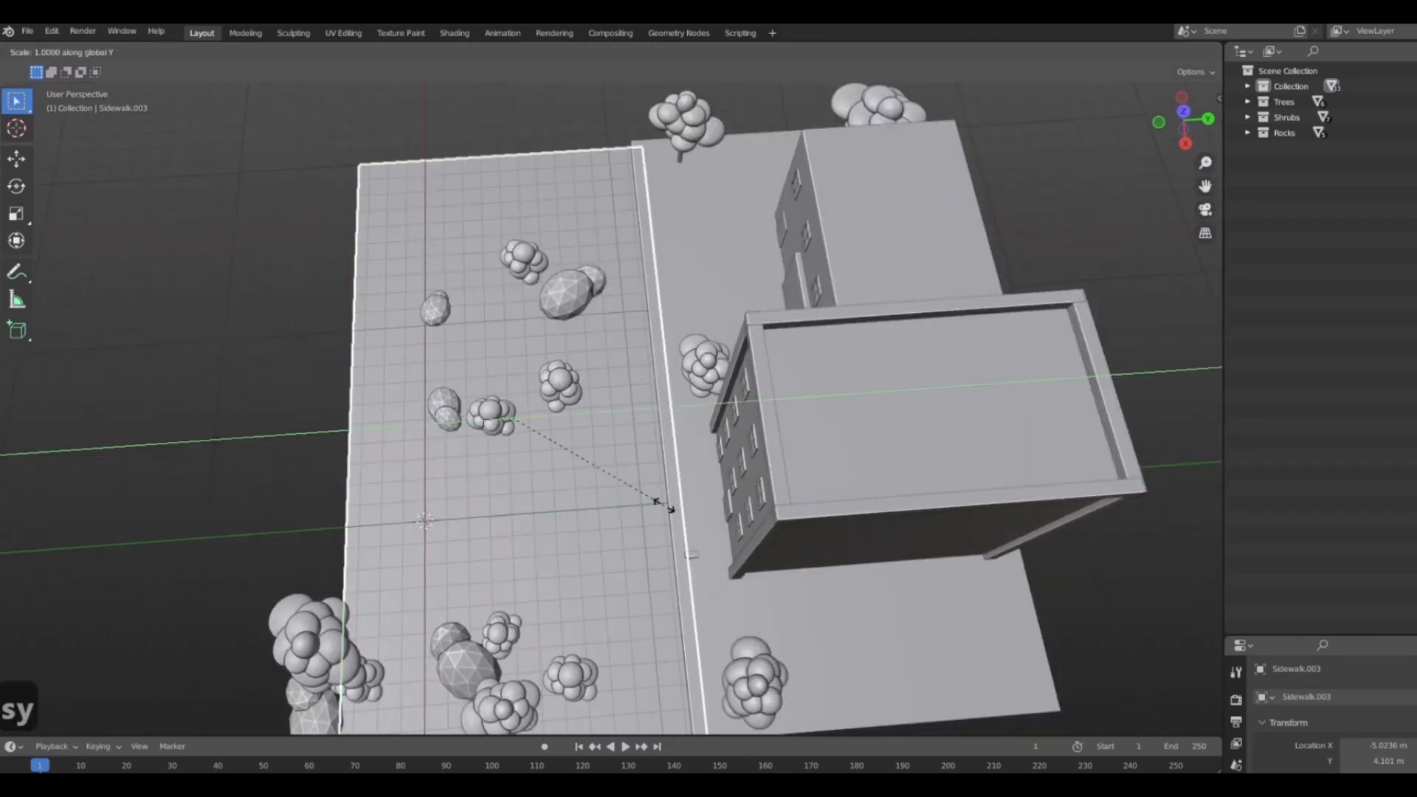
{"action": "left_click", "coordinate": [620, 497]}
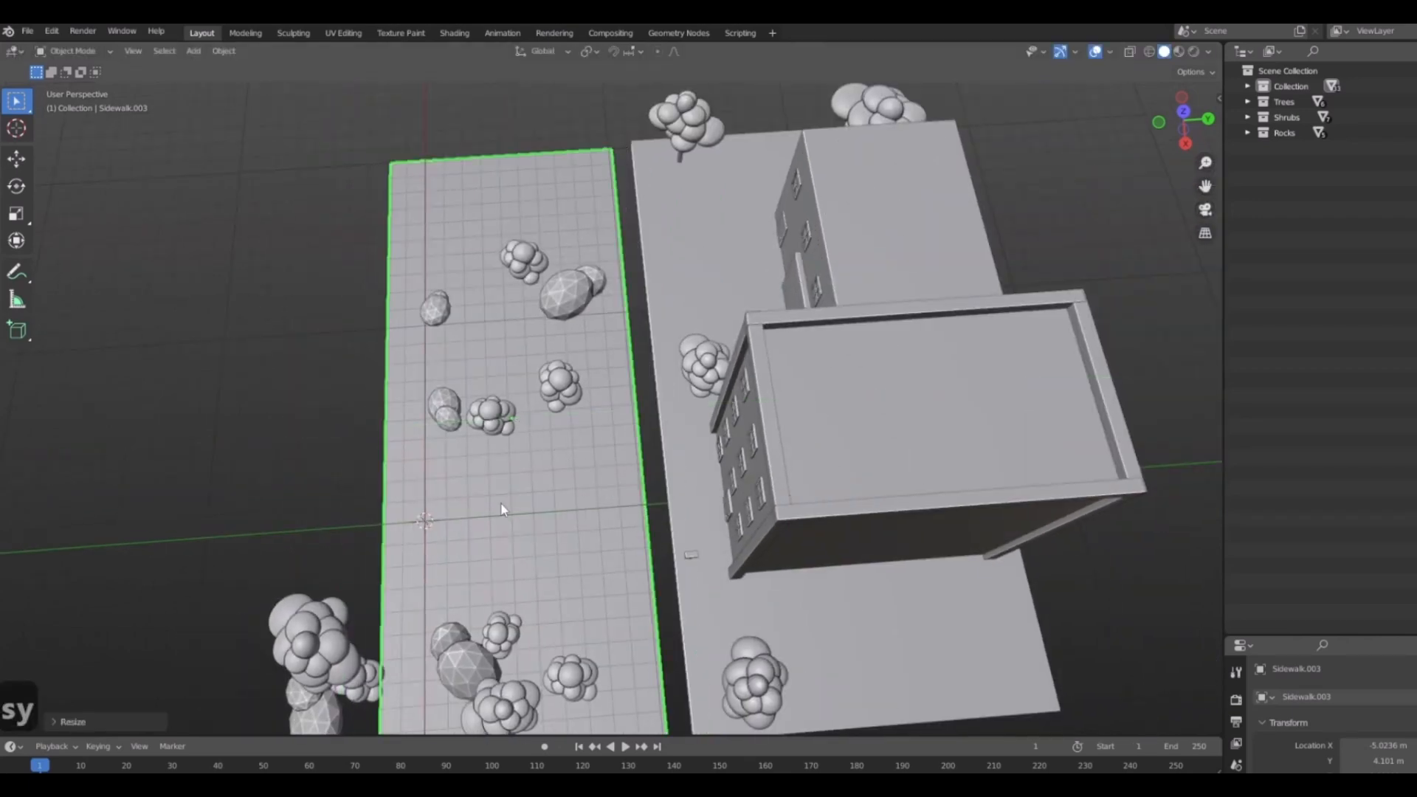
{"action": "key", "text": "g"}
{"action": "key", "text": "y"}
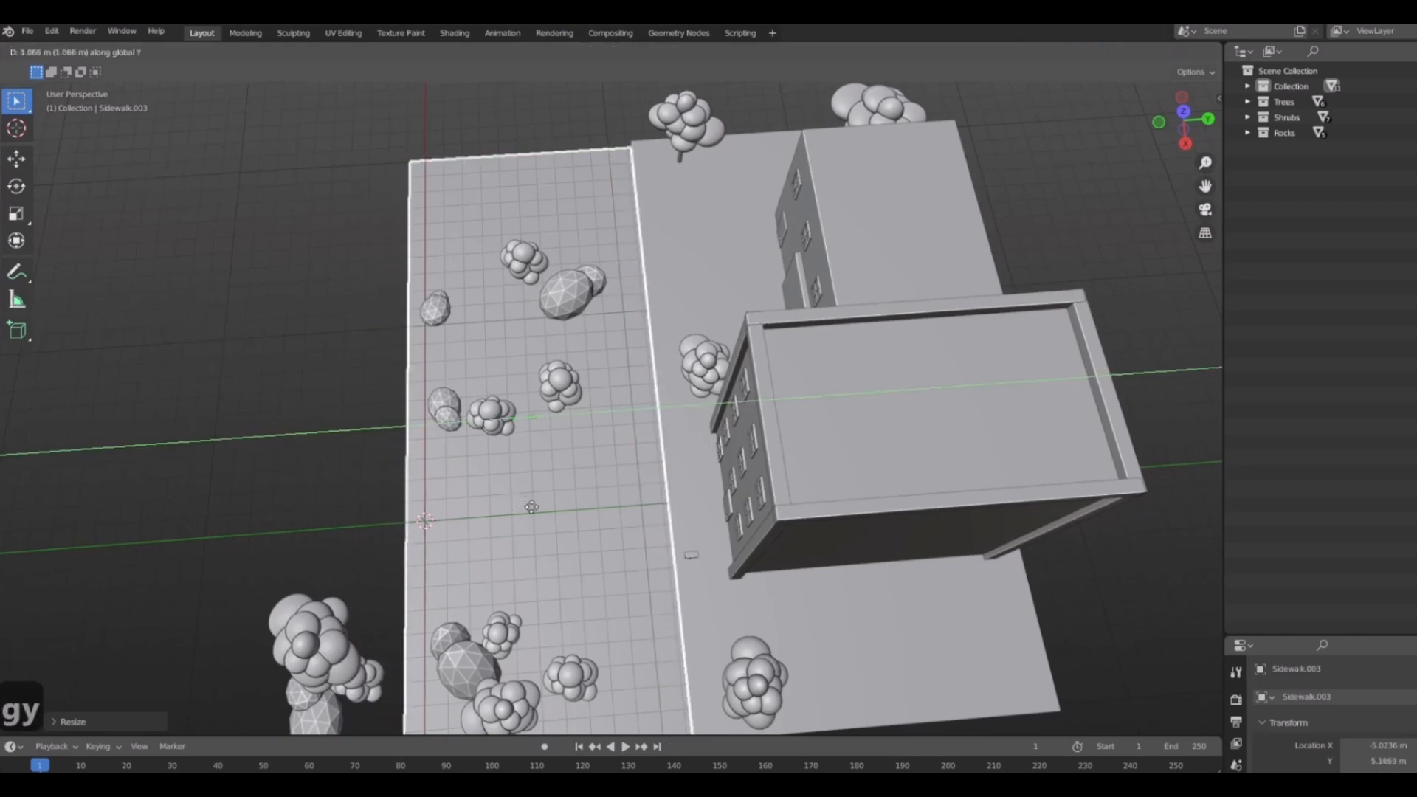
{"action": "left_click", "coordinate": [533, 506]}
{"action": "middle_click_drag", "start_coordinate": [533, 506], "coordinate": [570, 448]}
Move the tree standing in front of the lower slab to the sidewalk's rear corner beside the tall building in top view.
{"action": "left_click", "coordinate": [766, 562]}
{"action": "middle_click_drag", "start_coordinate": [765, 562], "coordinate": [686, 597]}
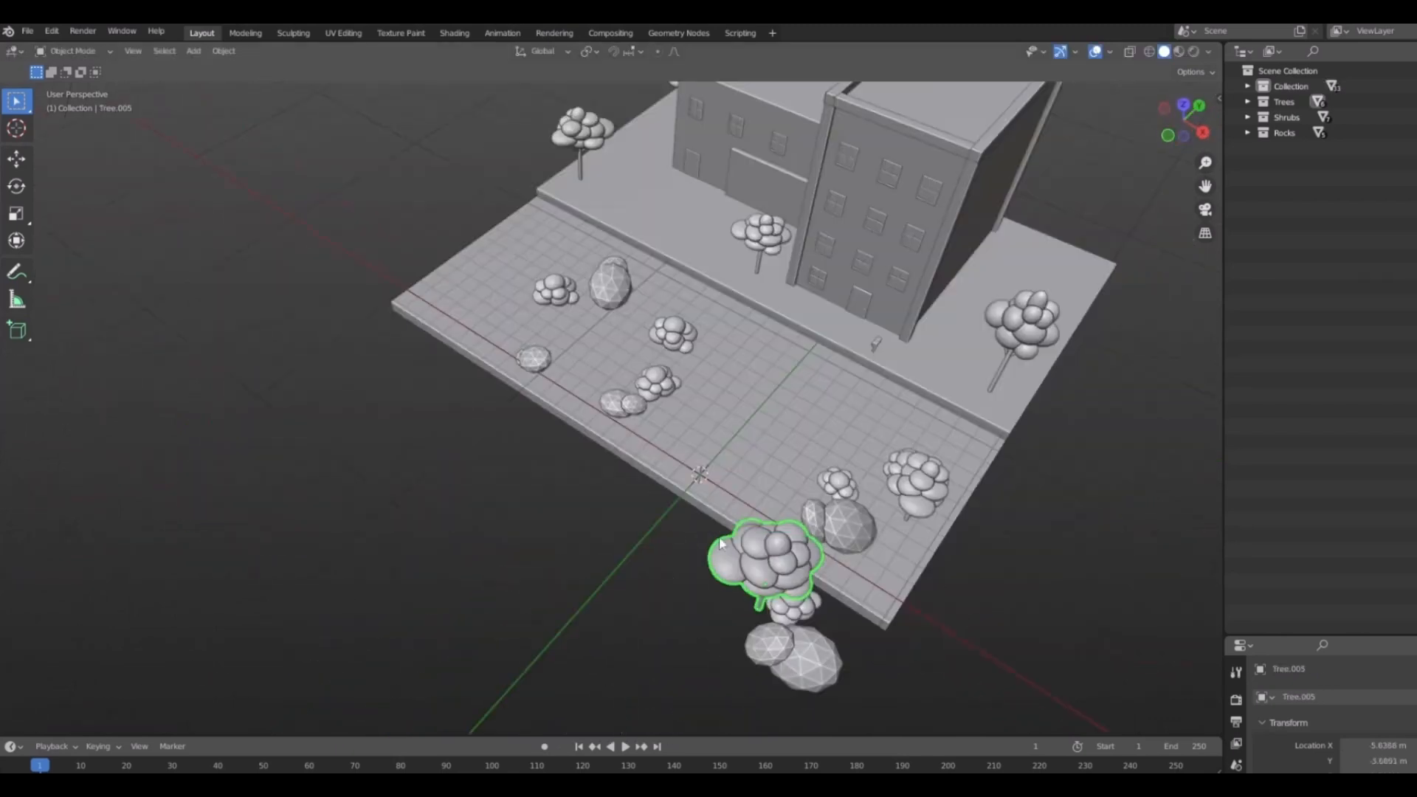
{"action": "key", "text": "KP_7"}
{"action": "scroll", "coordinate": [691, 588], "scroll_direction": "down", "scroll_amount": 5}
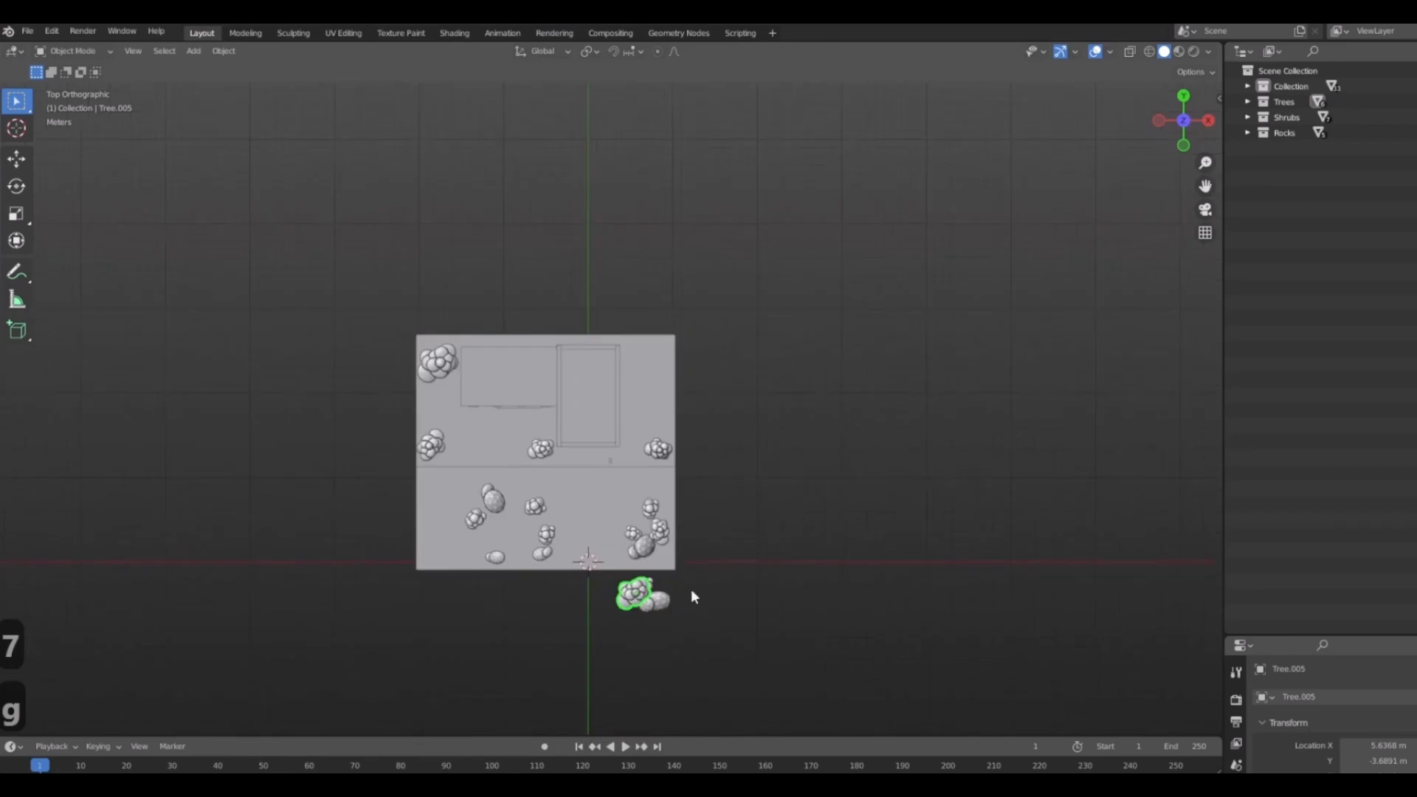
{"action": "scroll", "coordinate": [690, 589], "scroll_direction": "up", "scroll_amount": 4}
{"action": "key", "text": "g"}
{"action": "left_click", "coordinate": [635, 146]}
{"action": "middle_click_drag", "start_coordinate": [751, 332], "coordinate": [723, 247]}
Move the large rock from the lower slab onto the sidewalk between the pointed tree and the rear tree beside the tall building.
{"action": "left_click", "coordinate": [582, 538]}
{"action": "middle_click_drag", "start_coordinate": [800, 472], "coordinate": [590, 483]}
{"action": "scroll", "coordinate": [719, 523], "scroll_direction": "down", "scroll_amount": 1}
{"action": "middle_click_drag", "start_coordinate": [722, 526], "coordinate": [692, 508]}
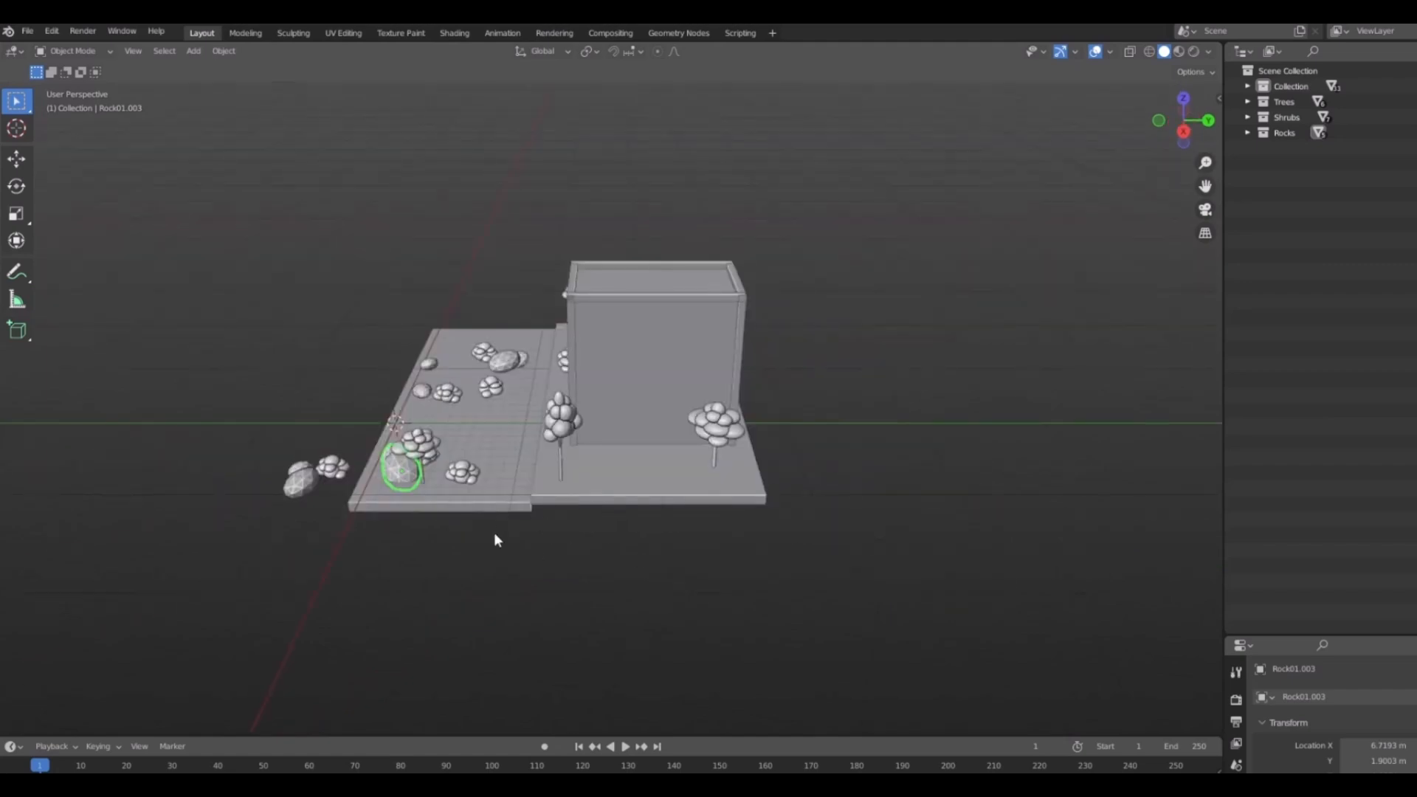
{"action": "key", "text": "g"}
{"action": "left_click", "coordinate": [714, 530]}
{"action": "scroll", "coordinate": [658, 352], "scroll_direction": "up", "scroll_amount": 3}
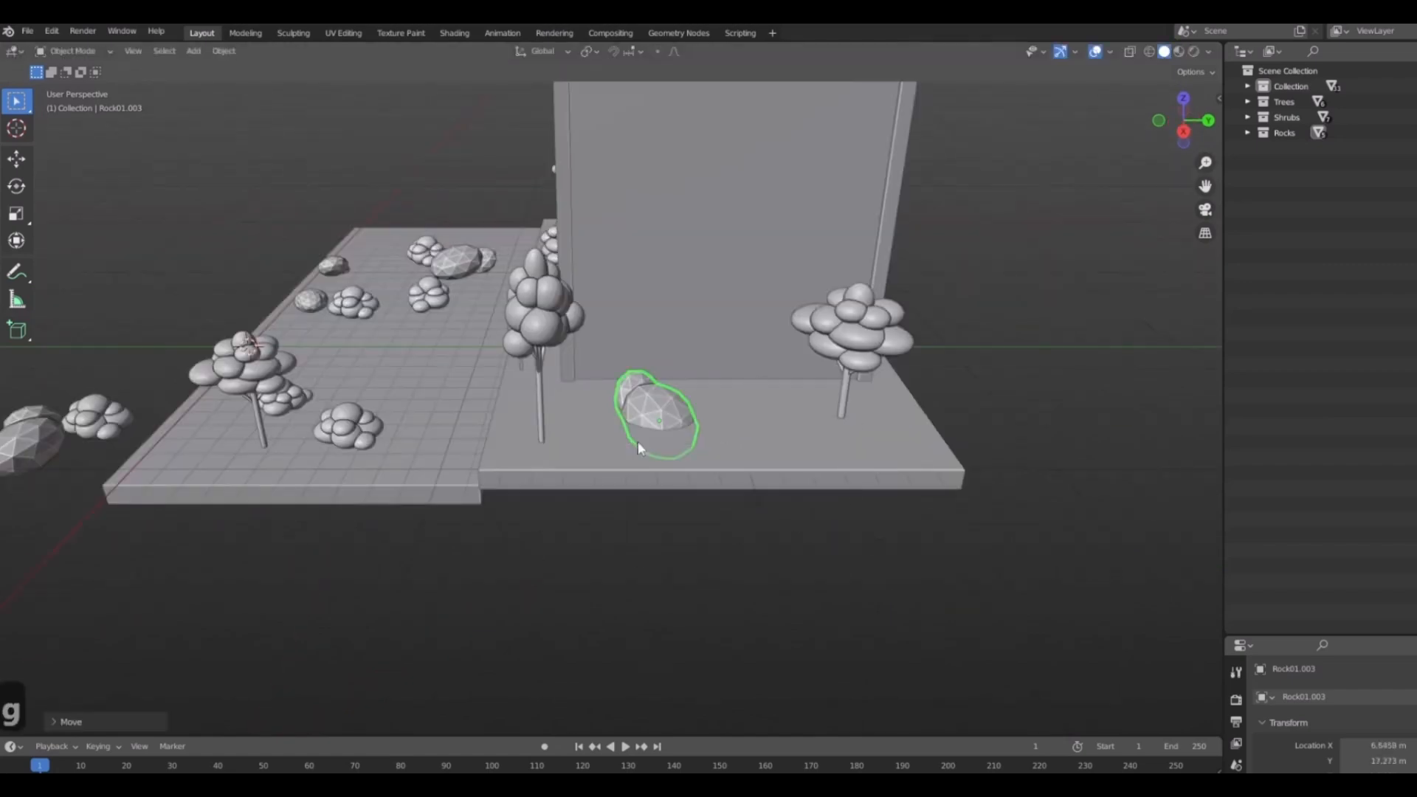
{"action": "middle_click_drag", "start_coordinate": [639, 448], "coordinate": [671, 299]}
Rotate the large rock beside the tall building and scale it down.
{"action": "middle_click_drag", "start_coordinate": [890, 418], "coordinate": [787, 483]}
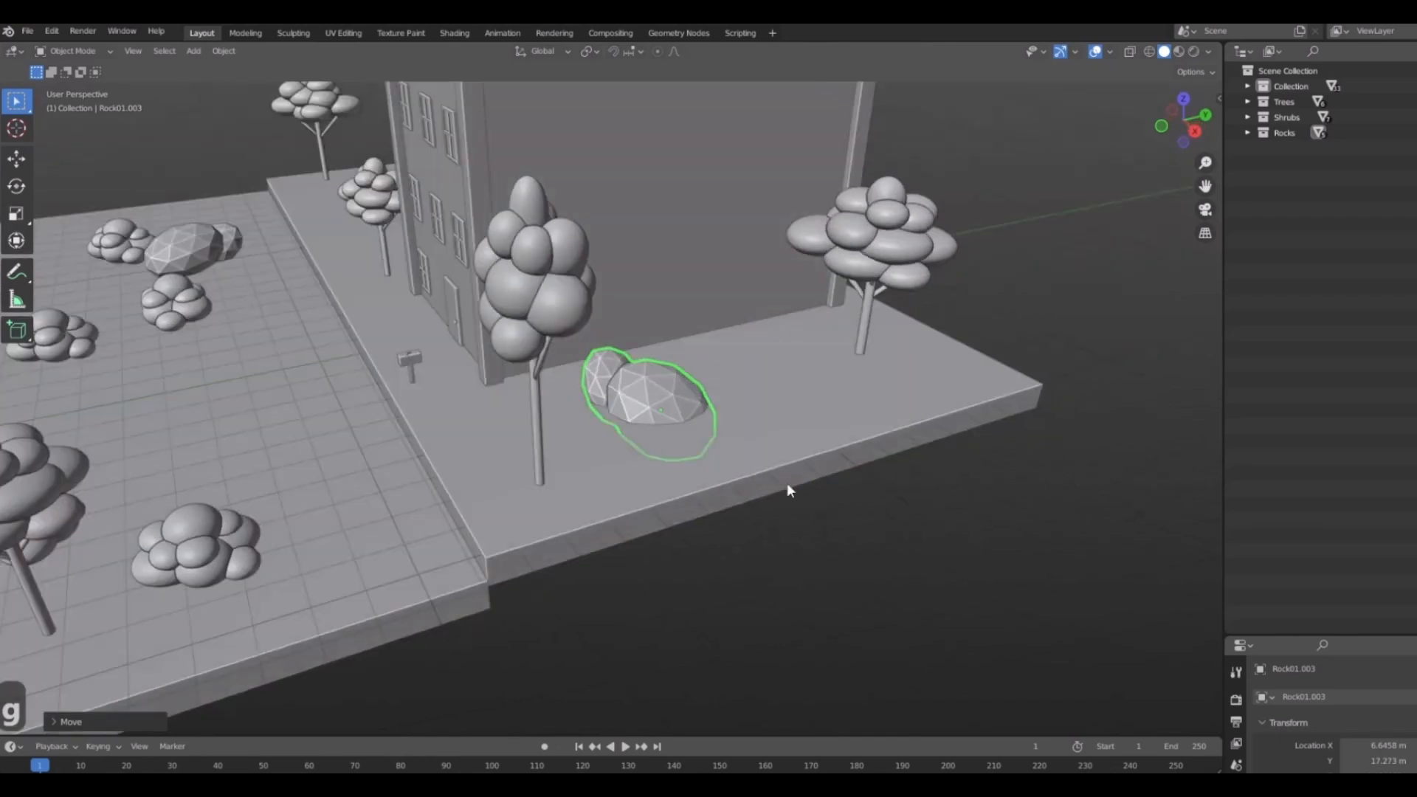
{"action": "key", "text": "r"}
{"action": "left_click", "coordinate": [822, 411]}
{"action": "middle_click_drag", "start_coordinate": [821, 411], "coordinate": [820, 452]}
{"action": "scroll", "coordinate": [765, 462], "scroll_direction": "down", "scroll_amount": 4}
{"action": "middle_click_drag", "start_coordinate": [830, 550], "coordinate": [681, 471], "text": "shift"}
{"action": "left_click", "coordinate": [856, 312]}
{"action": "left_click", "coordinate": [736, 278]}
{"action": "key", "text": "s"}
{"action": "left_click", "coordinate": [833, 315]}
{"action": "scroll", "coordinate": [684, 459], "scroll_direction": "up", "scroll_amount": 3}
{"action": "middle_click_drag", "start_coordinate": [620, 405], "coordinate": [764, 372]}
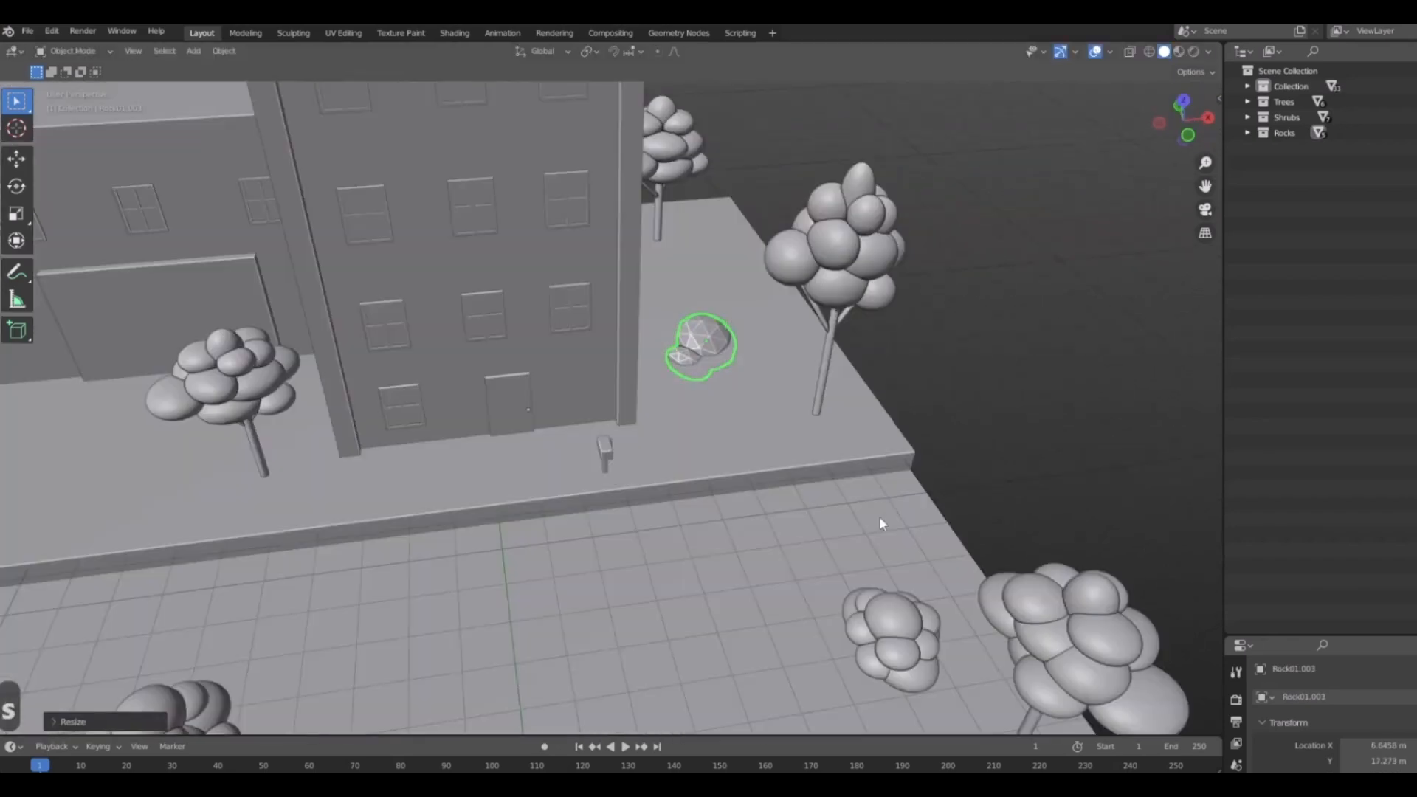
Move a small shrub from the lower slab to the sidewalk's rear corner next to the tree in top view, and rotate it.
{"action": "scroll", "coordinate": [879, 516], "scroll_direction": "down", "scroll_amount": 5}
{"action": "middle_click_drag", "start_coordinate": [878, 515], "coordinate": [820, 546]}
{"action": "left_click", "coordinate": [875, 563]}
{"action": "middle_click_drag", "start_coordinate": [922, 534], "coordinate": [706, 626], "text": "shift"}
{"action": "key", "text": "KP_7"}
{"action": "key", "text": "g"}
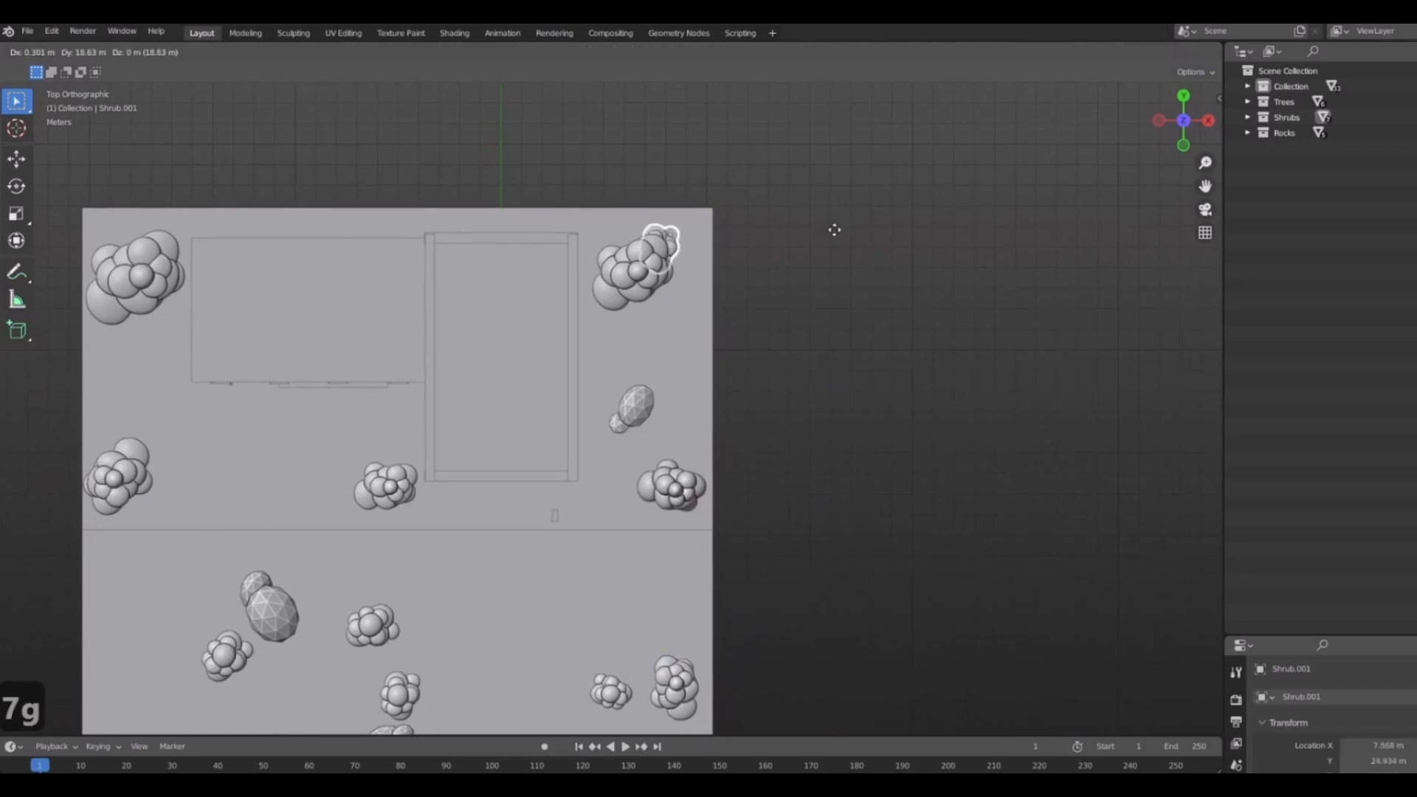
{"action": "left_click", "coordinate": [857, 243]}
{"action": "key", "text": "r"}
{"action": "middle_click_drag", "start_coordinate": [812, 381], "coordinate": [547, 242]}
{"action": "left_click", "coordinate": [657, 421]}
Delete the large rock and the neighbouring shrub at the far end of the lower slab.
{"action": "middle_click_drag", "start_coordinate": [413, 280], "coordinate": [509, 347]}
{"action": "scroll", "coordinate": [509, 346], "scroll_direction": "down", "scroll_amount": 4}
{"action": "left_click", "coordinate": [336, 490]}
{"action": "key", "text": "Delete"}
{"action": "middle_click_drag", "start_coordinate": [351, 457], "coordinate": [295, 480]}
{"action": "left_click", "coordinate": [291, 489]}
{"action": "key", "text": "Delete"}
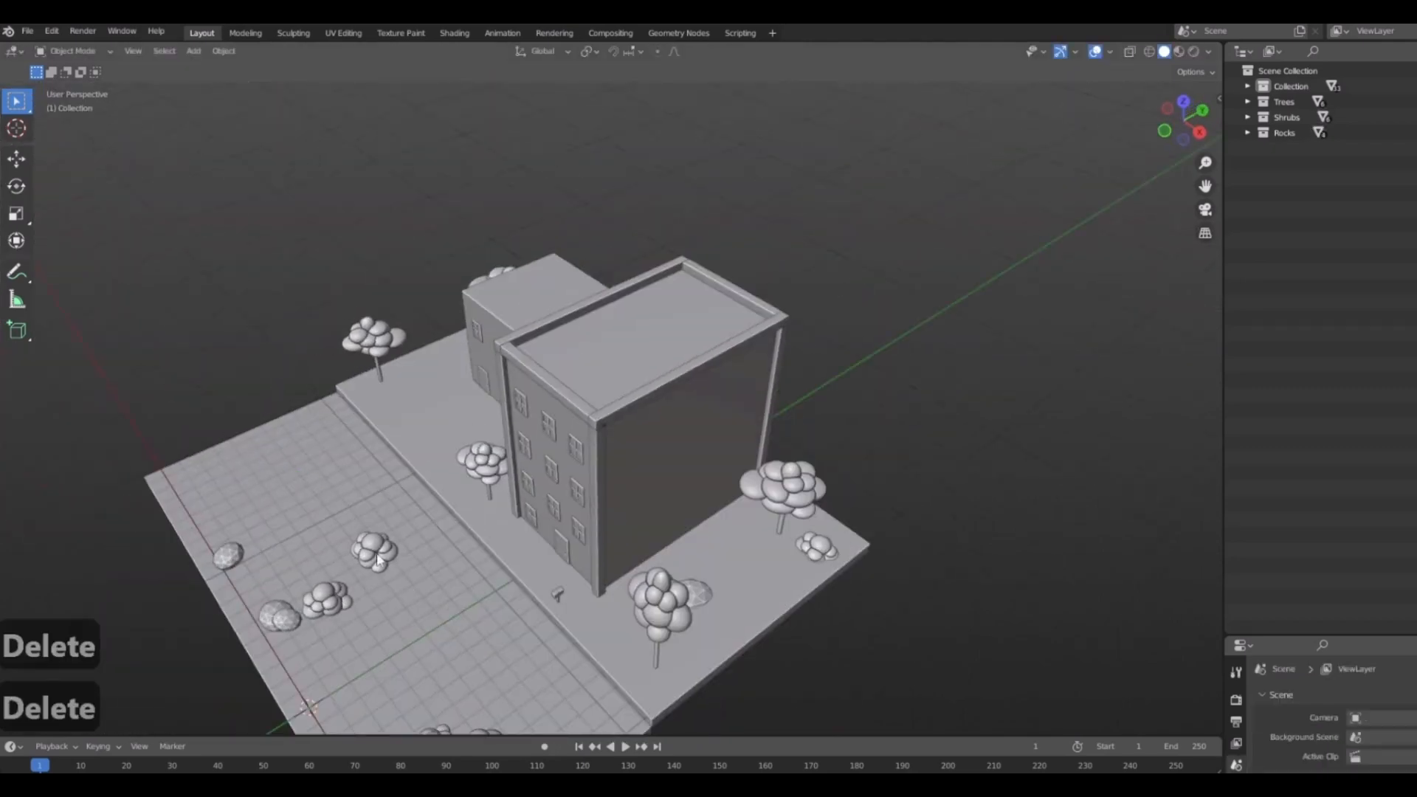
Move another shrub from the lower slab to the gap between the tall building's side wall and the rock, and rotate it.
{"action": "left_click", "coordinate": [374, 549]}
{"action": "key", "text": "KP_7"}
{"action": "middle_click_drag", "start_coordinate": [451, 542], "coordinate": [431, 669], "text": "shift"}
{"action": "key", "text": "g"}
{"action": "left_click", "coordinate": [623, 461]}
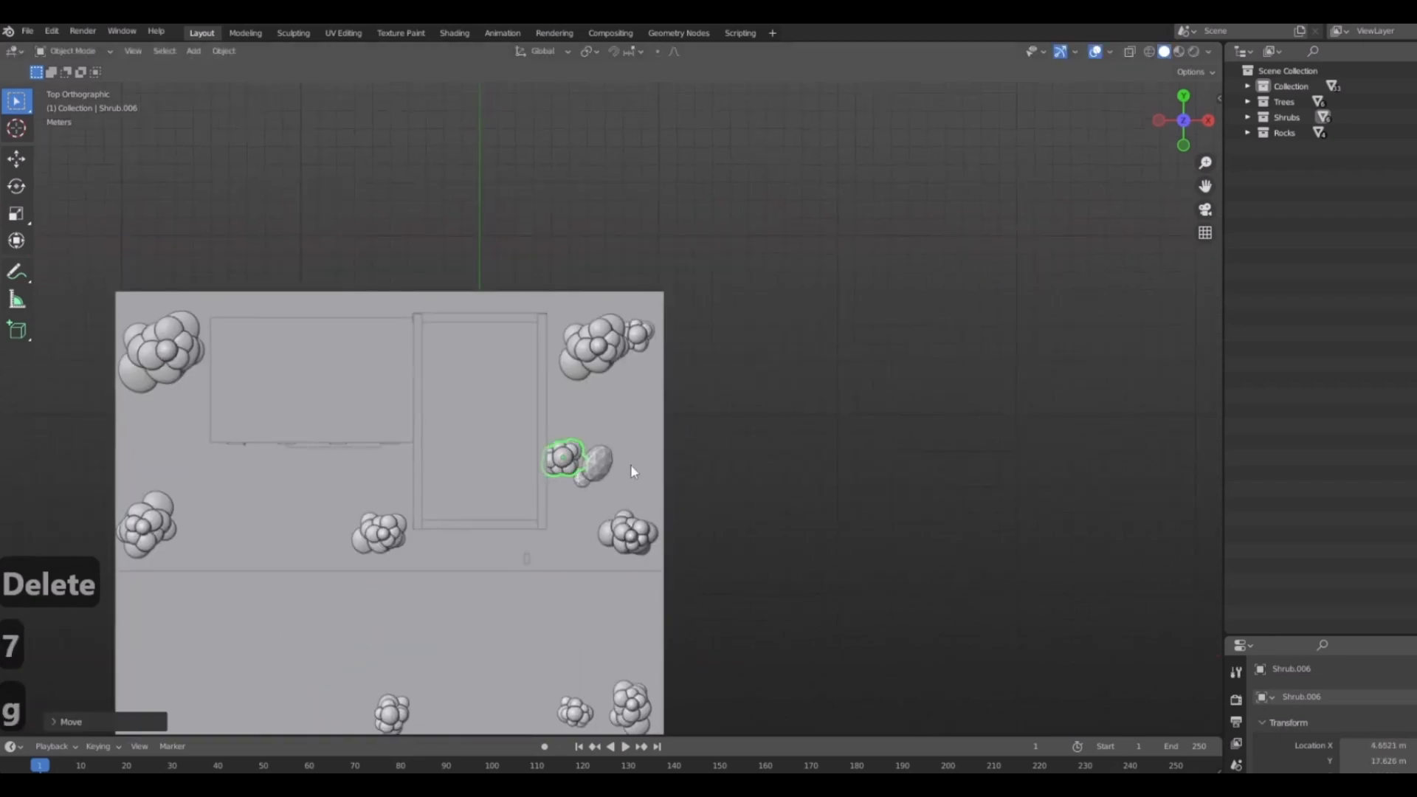
{"action": "mouse_move", "coordinate": [630, 463]}
{"action": "middle_mouse_down"}
{"action": "mouse_move", "coordinate": [591, 471]}
{"action": "mouse_move", "coordinate": [617, 478]}
{"action": "middle_mouse_up"}
{"action": "scroll", "coordinate": [618, 478], "scroll_direction": "up", "scroll_amount": 3}
{"action": "key", "text": "r"}
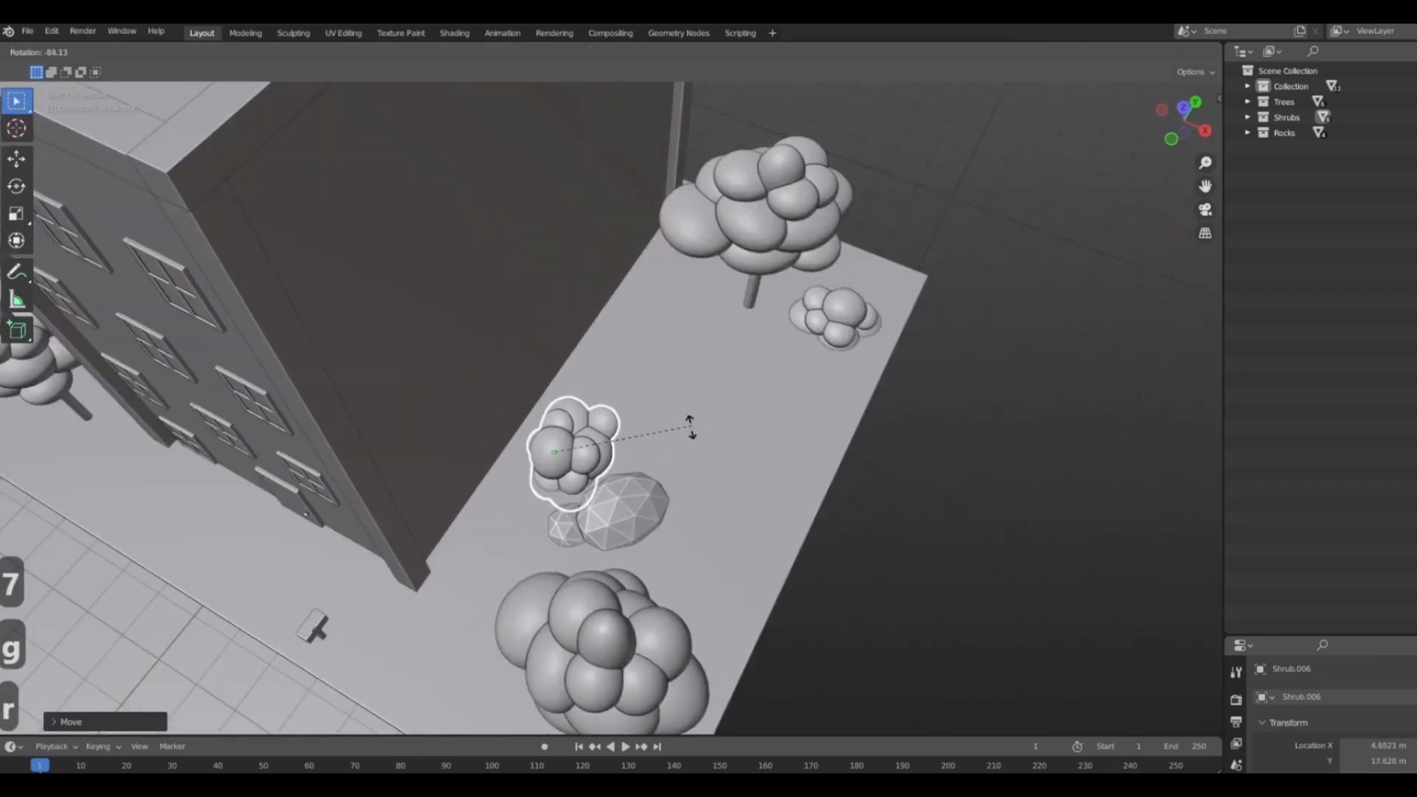
{"action": "middle_click_drag", "start_coordinate": [822, 491], "coordinate": [663, 520]}
Rotate the shrub beside the tall building's side wall in top view and shift it toward the building's front corner.
{"action": "scroll", "coordinate": [718, 436], "scroll_direction": "down", "scroll_amount": 5}
{"action": "key", "text": "7"}
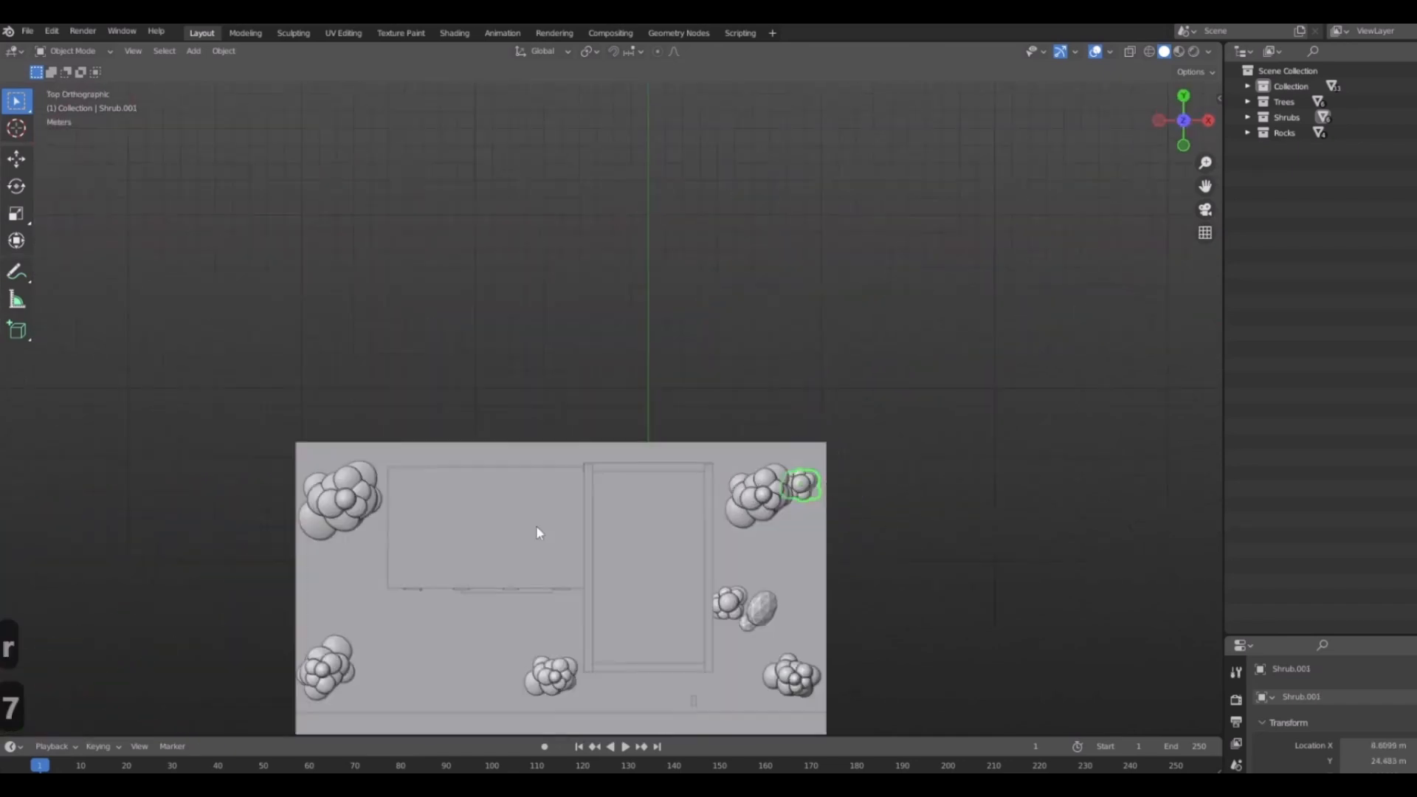
{"action": "scroll", "coordinate": [553, 529], "scroll_direction": "up", "scroll_amount": 2}
{"action": "middle_click_drag", "start_coordinate": [777, 556], "coordinate": [584, 348], "text": "shift"}
{"action": "left_click", "coordinate": [606, 390]}
{"action": "left_click", "coordinate": [612, 436]}
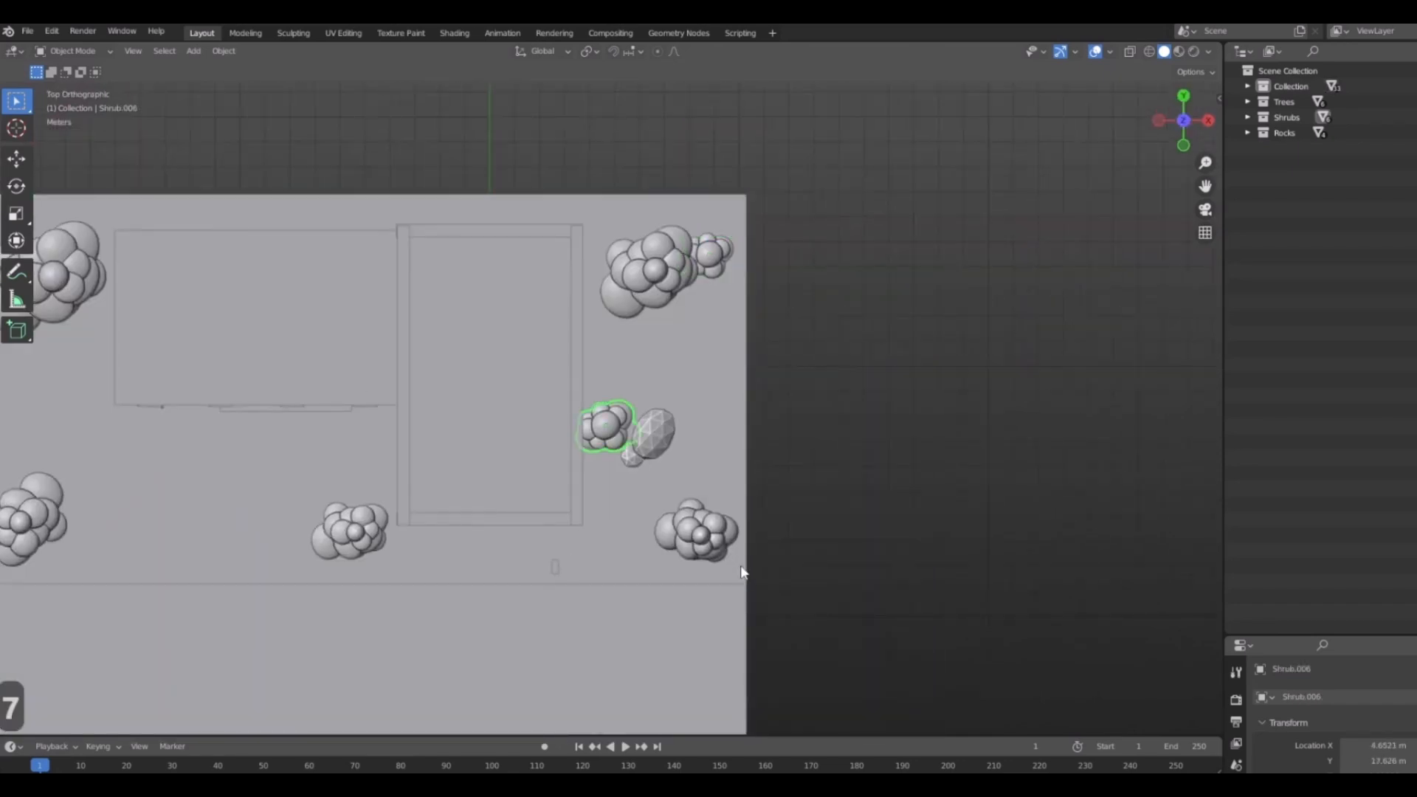
{"action": "key", "text": "r"}
{"action": "left_click", "coordinate": [767, 393]}
{"action": "key", "text": "g"}
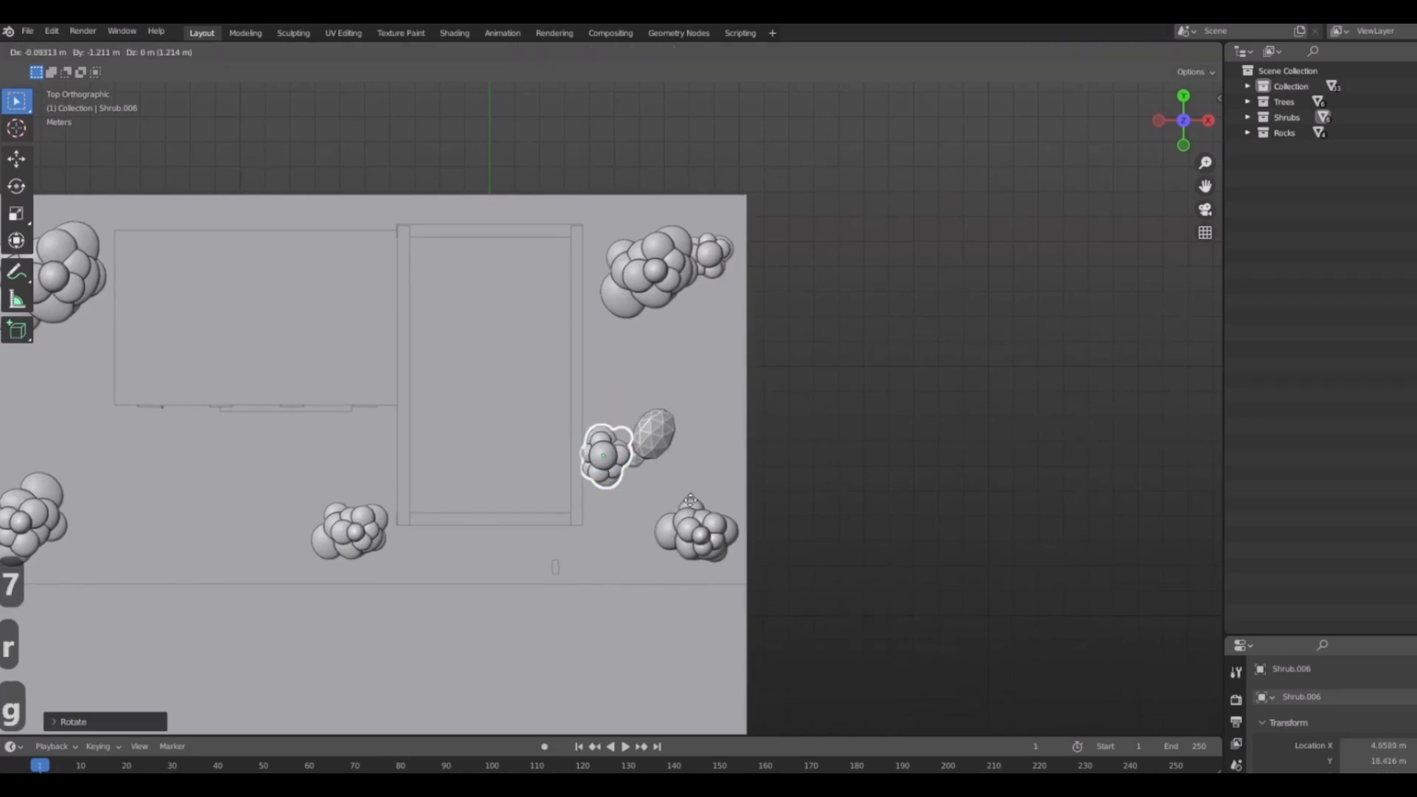
{"action": "left_click", "coordinate": [687, 507]}
Move the rock beside the tall building back toward the tree and shrub at the sidewalk's rear corner.
{"action": "left_click", "coordinate": [659, 436]}
{"action": "key", "text": "g"}
{"action": "left_click", "coordinate": [759, 382]}
{"action": "middle_click_drag", "start_coordinate": [759, 382], "coordinate": [835, 507]}
{"action": "key", "text": "r"}
{"action": "right_click", "coordinate": [752, 374]}
Rotate the rock about the Z axis and move it closer to the rear tree and shrub.
{"action": "key", "text": "r"}
{"action": "key", "text": "z"}
{"action": "left_click", "coordinate": [639, 472]}
{"action": "middle_click_drag", "start_coordinate": [639, 472], "coordinate": [610, 429]}
{"action": "key", "text": "r"}
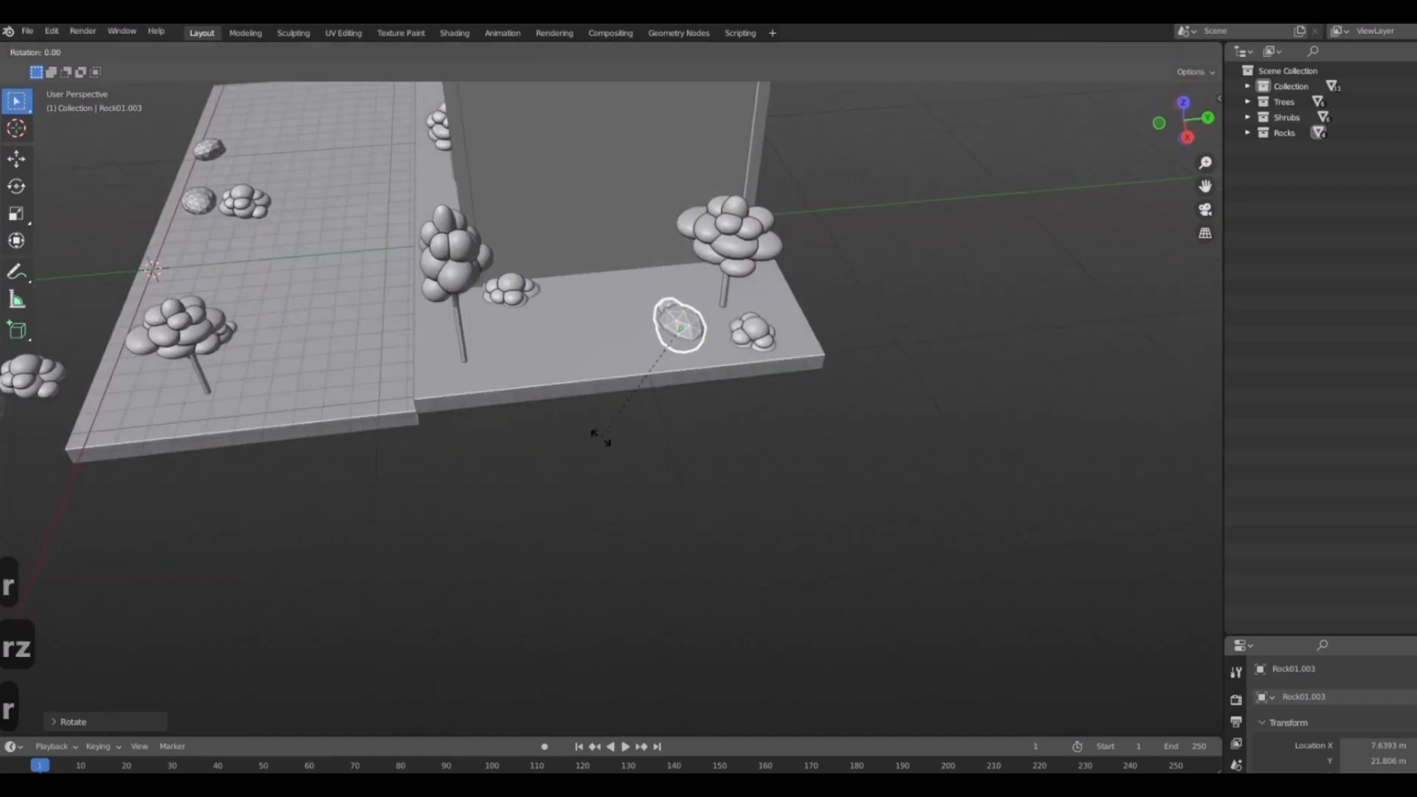
{"action": "key", "text": "z"}
{"action": "left_click", "coordinate": [660, 427]}
{"action": "key", "text": "g"}
{"action": "left_click", "coordinate": [680, 419]}
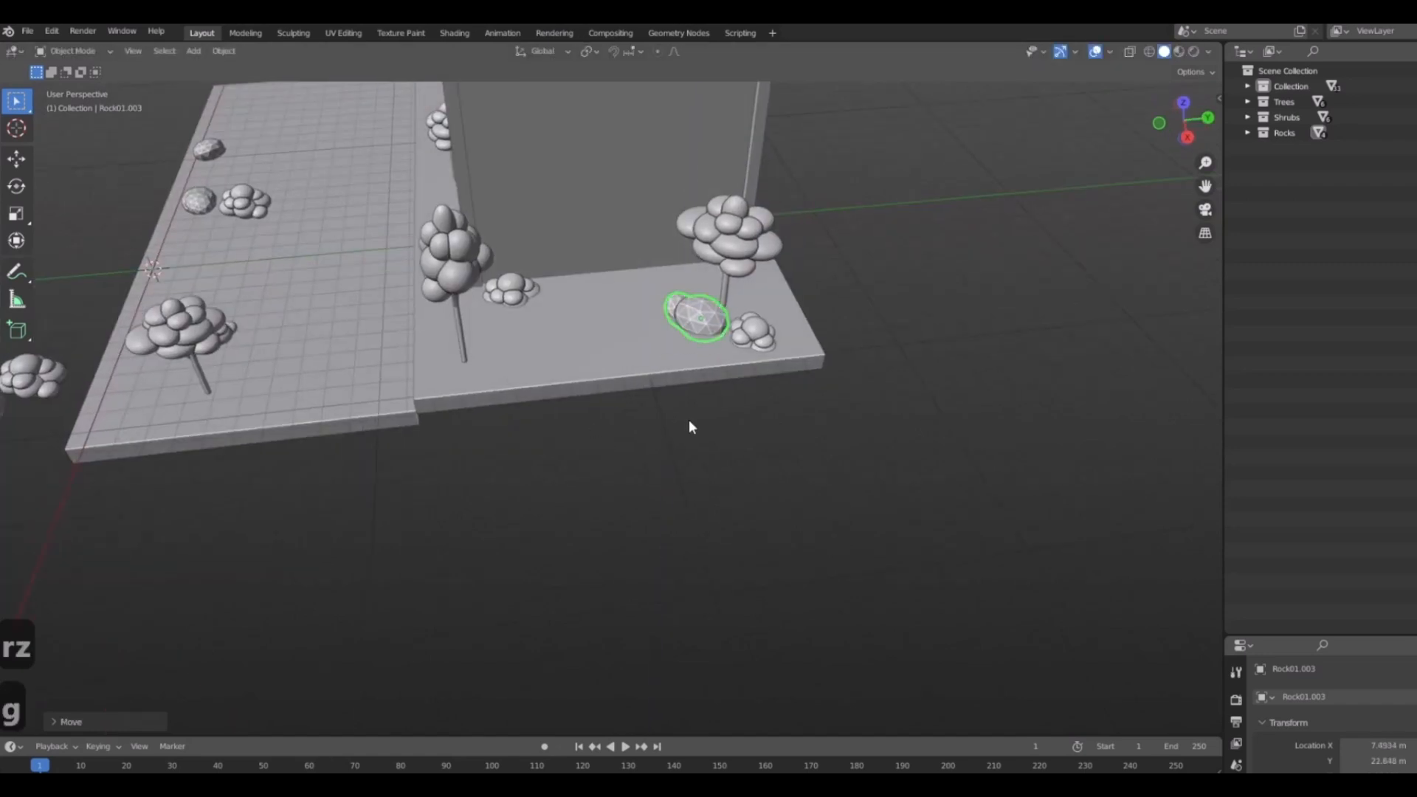
Delete all remaining shrubs and rocks on and in front of the lower slab, leaving only its tree.
{"action": "scroll", "coordinate": [550, 298], "scroll_direction": "down", "scroll_amount": 3}
{"action": "middle_click_drag", "start_coordinate": [325, 402], "coordinate": [636, 451]}
{"action": "left_click", "coordinate": [591, 624]}
{"action": "middle_click_drag", "start_coordinate": [590, 624], "coordinate": [618, 605], "text": "shift"}
{"action": "key", "text": "Delete"}
{"action": "left_click", "coordinate": [628, 505]}
{"action": "key", "text": "Delete"}
{"action": "left_click", "coordinate": [443, 490]}
{"action": "key", "text": "Delete"}
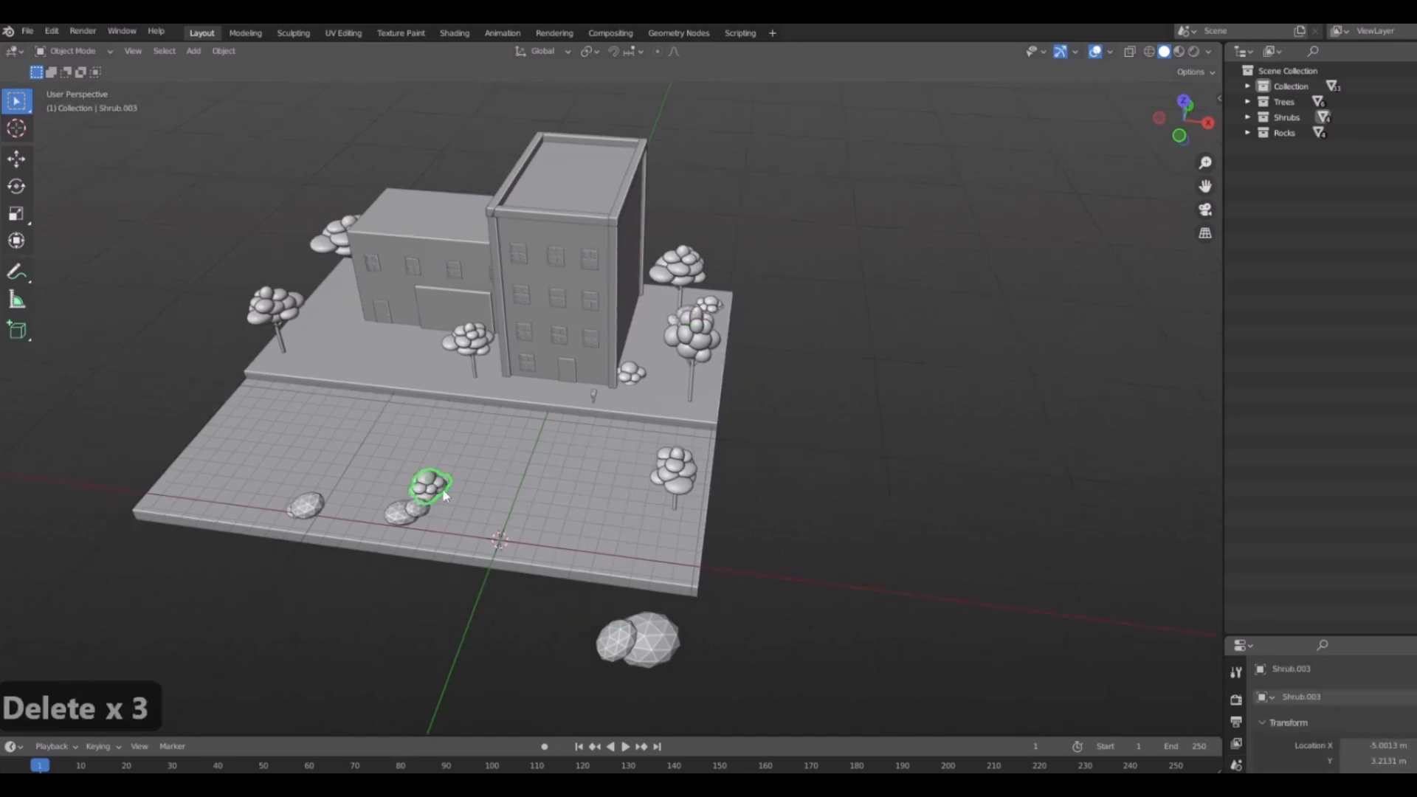
{"action": "key", "text": "Delete"}
{"action": "left_click", "coordinate": [425, 503]}
{"action": "left_click", "coordinate": [439, 484]}
{"action": "key", "text": "Delete"}
{"action": "left_click", "coordinate": [421, 508]}
{"action": "key", "text": "Delete"}
{"action": "left_click", "coordinate": [310, 507]}
{"action": "key", "text": "Delete"}
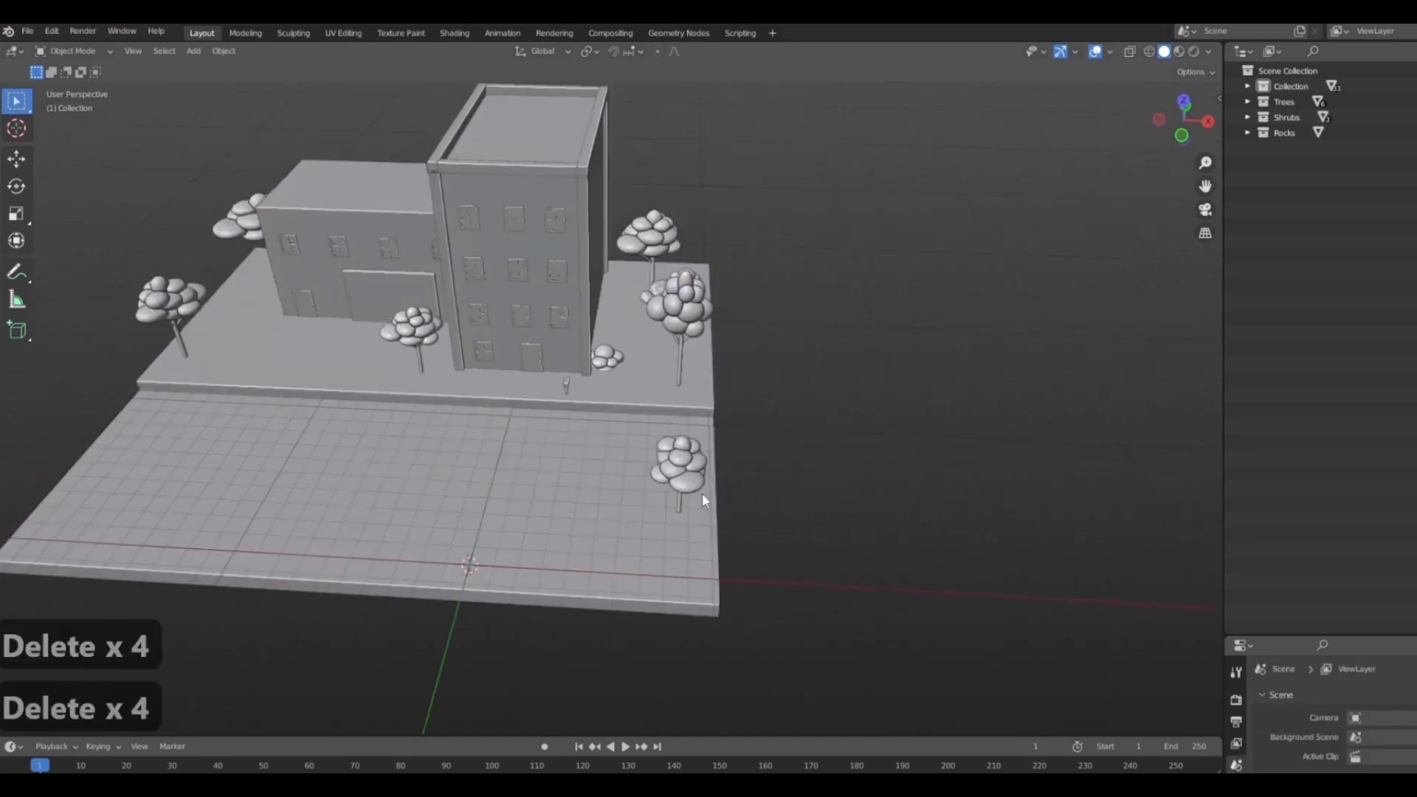
Move the pointed tree back along the sidewalk's side in top view, and bring the rear wide tree forward toward the front corner.
{"action": "left_click", "coordinate": [697, 489]}
{"action": "middle_click_drag", "start_coordinate": [697, 488], "coordinate": [752, 535]}
{"action": "key", "text": "7"}
{"action": "key", "text": "g"}
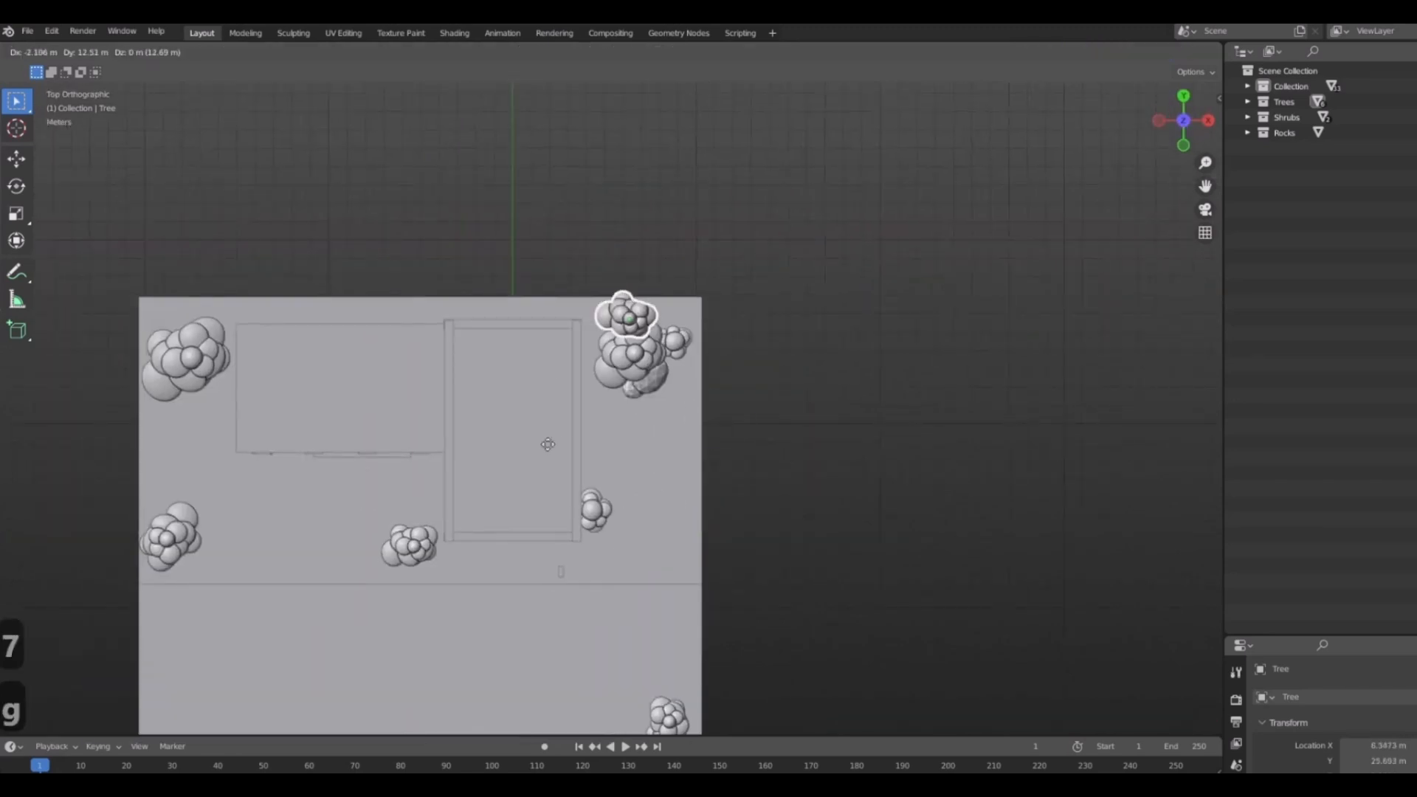
{"action": "left_click", "coordinate": [580, 550]}
{"action": "left_click", "coordinate": [632, 361]}
{"action": "key", "text": "g"}
{"action": "left_click", "coordinate": [656, 493]}
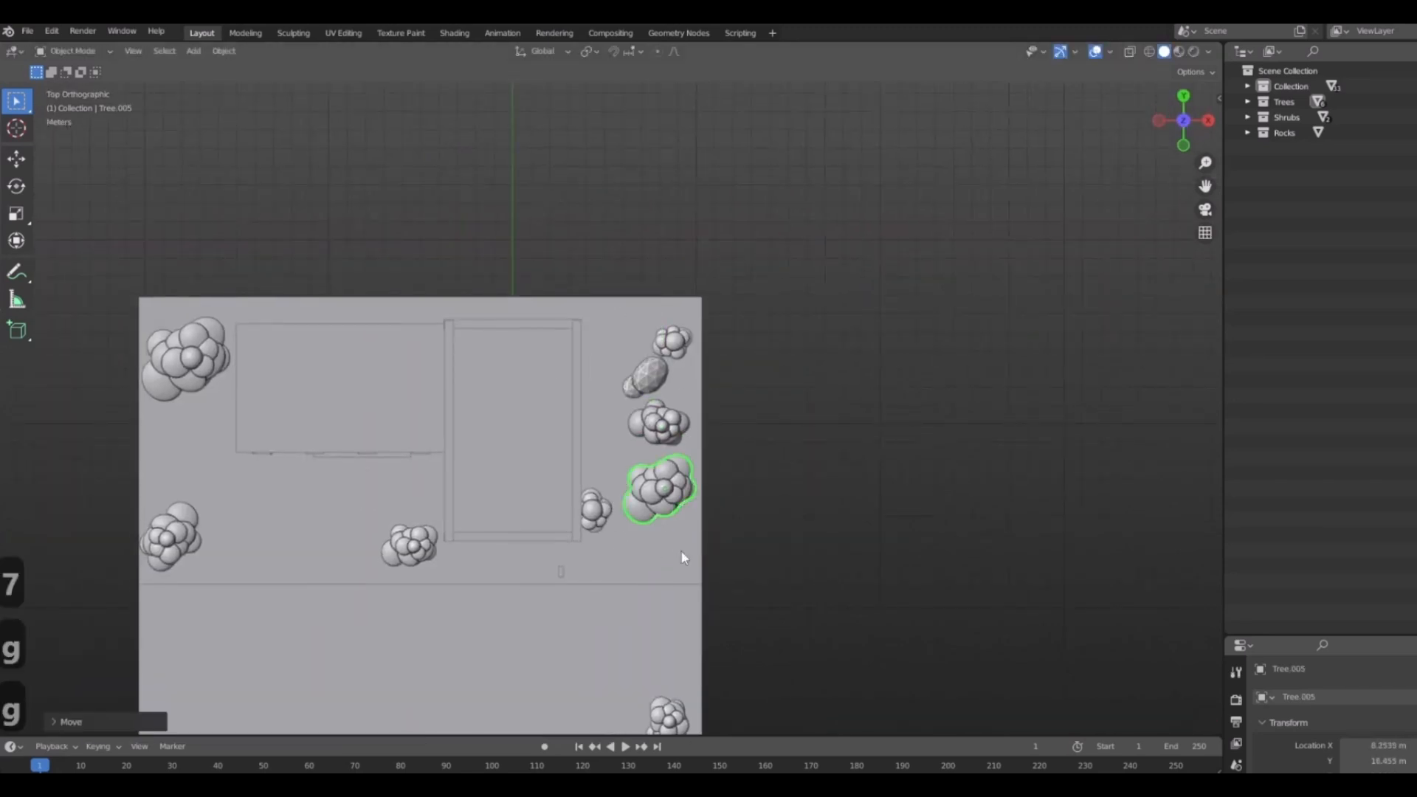
Move the pointed tree to the sidewalk's rear area between the tall building and the shrub and rock, and rotate it.
{"action": "left_click", "coordinate": [681, 411]}
{"action": "key", "text": "g"}
{"action": "left_click", "coordinate": [739, 540]}
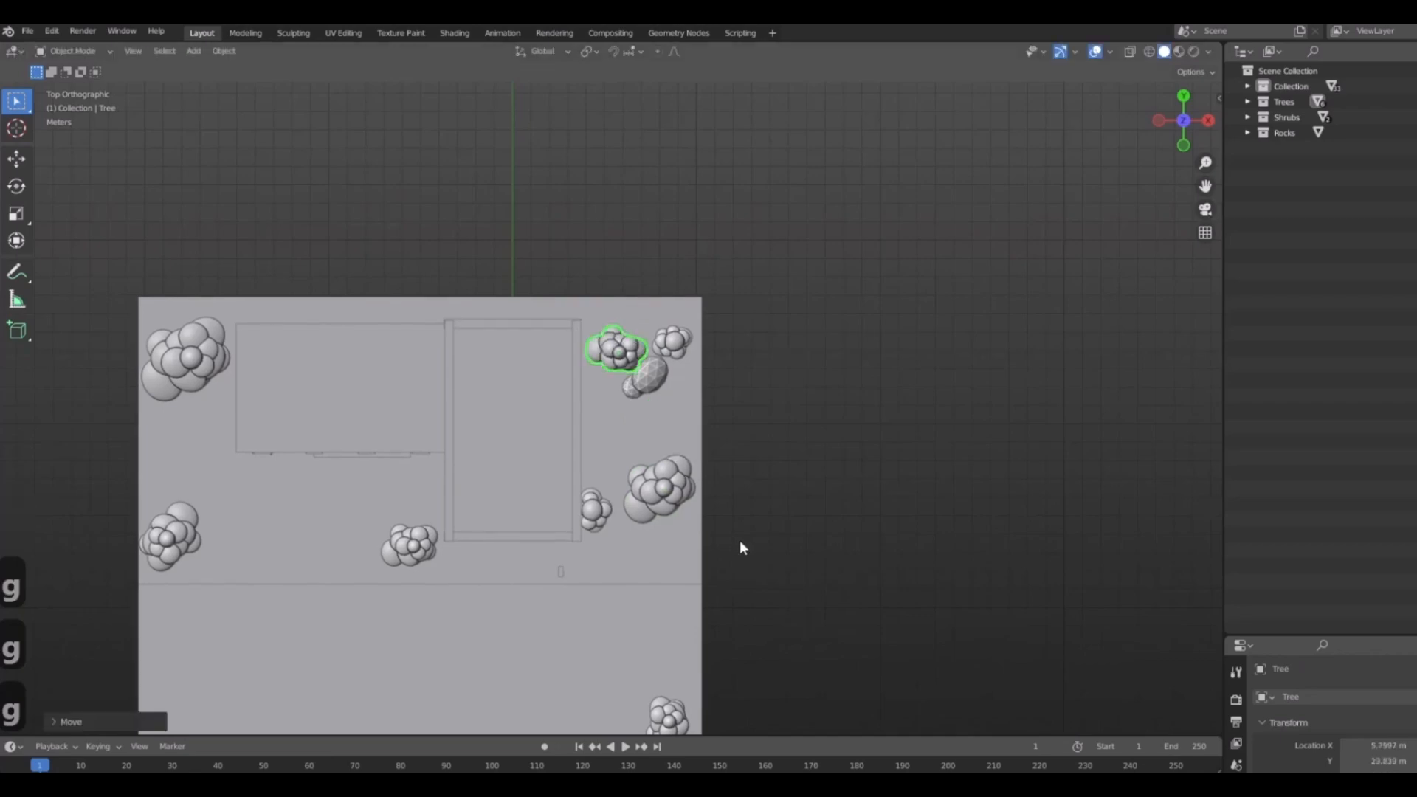
{"action": "key", "text": "r"}
{"action": "left_click", "coordinate": [780, 386]}
{"action": "middle_click_drag", "start_coordinate": [781, 387], "coordinate": [763, 258]}
Scale the wide tree beside the tall building down to about 0.81.
{"action": "left_click", "coordinate": [693, 381]}
{"action": "key", "text": "s"}
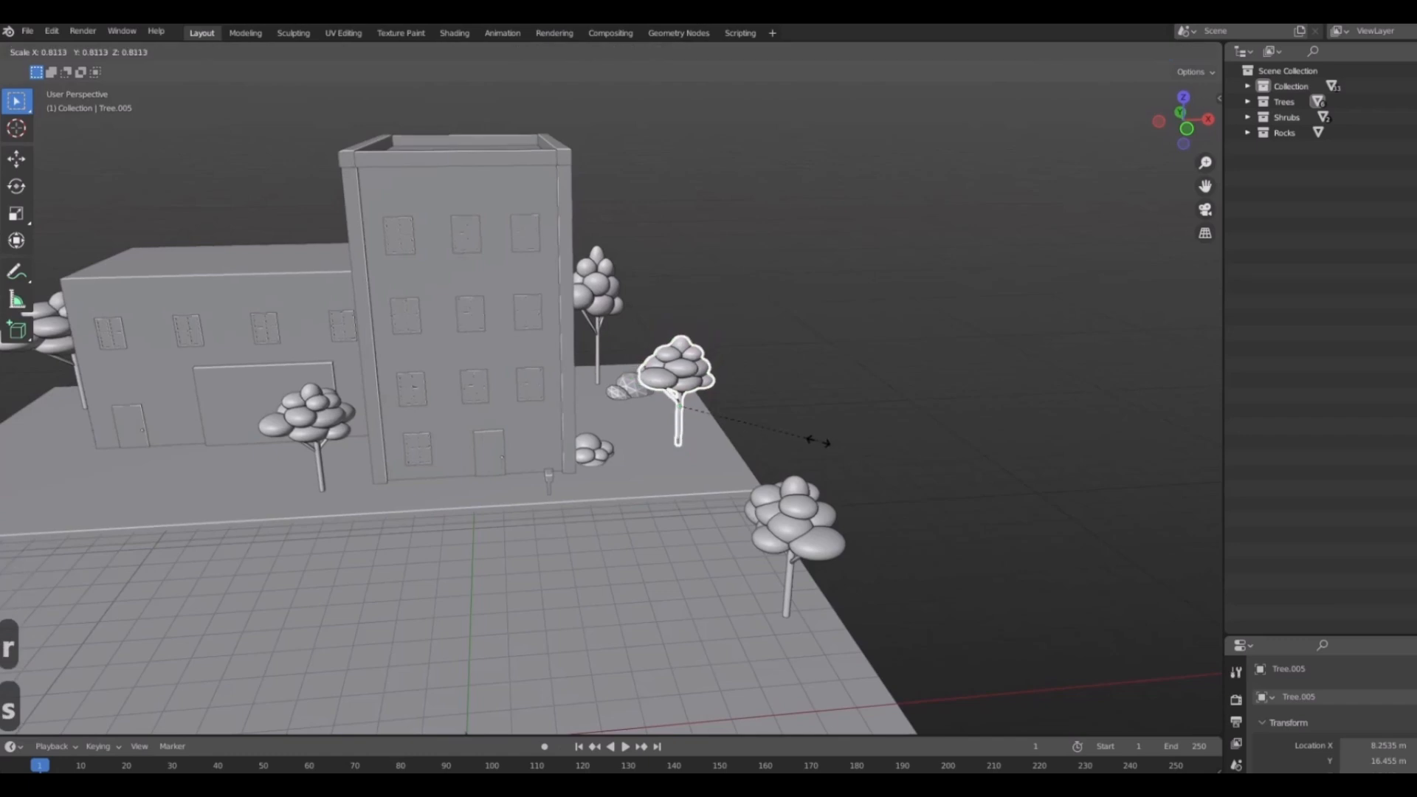
{"action": "left_click", "coordinate": [816, 435]}
Delete the last tree standing on the lower slab.
{"action": "key", "text": "KP_1"}
{"action": "middle_click_drag", "start_coordinate": [702, 462], "coordinate": [765, 550]}
{"action": "left_click", "coordinate": [763, 548]}
{"action": "key", "text": "Delete"}
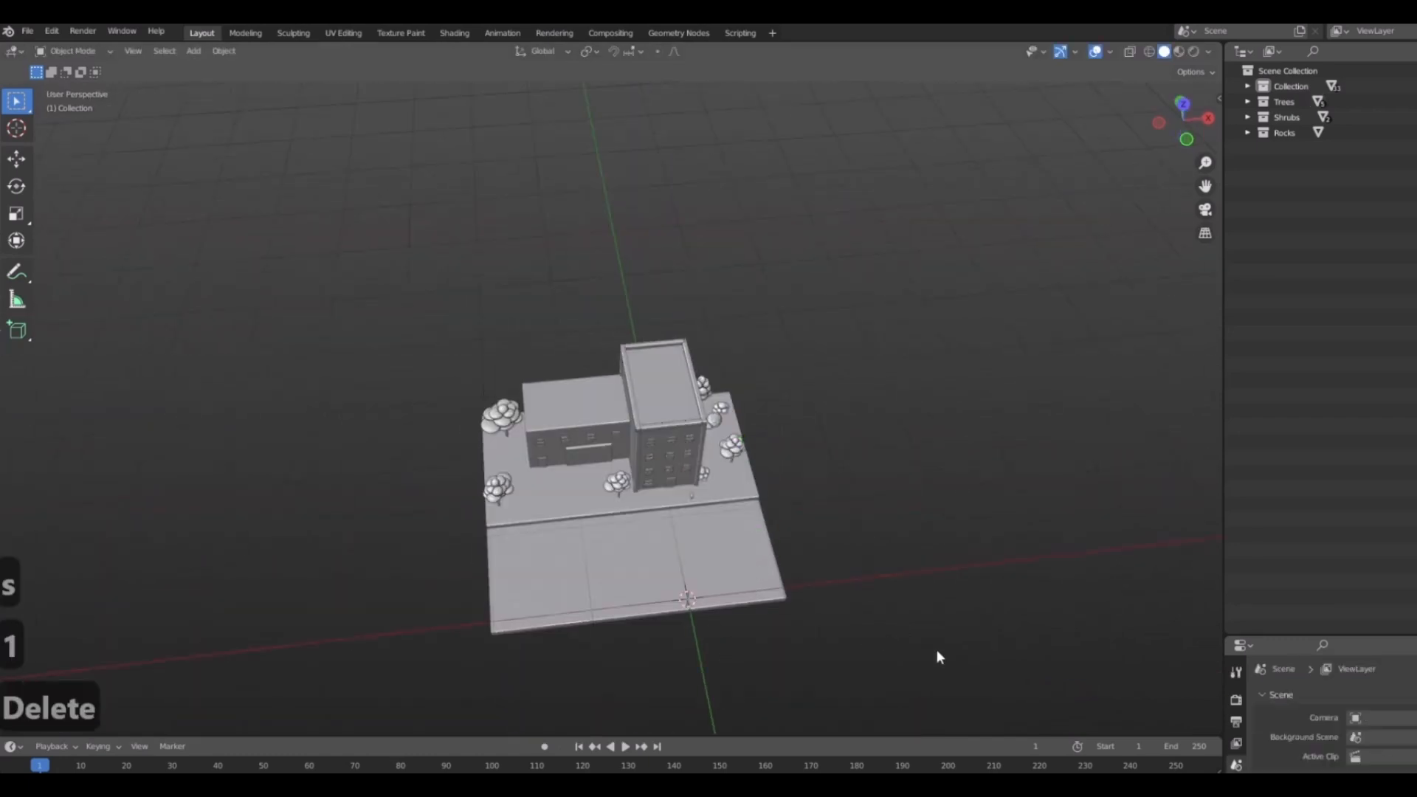
Move the shrub at the tall building's front side corner back along Y to about 16.56 m.
{"action": "scroll", "coordinate": [569, 497], "scroll_direction": "up", "scroll_amount": 5}
{"action": "middle_click_drag", "start_coordinate": [569, 497], "coordinate": [627, 478]}
{"action": "scroll", "coordinate": [579, 504], "scroll_direction": "up", "scroll_amount": 5}
{"action": "scroll", "coordinate": [580, 504], "scroll_direction": "down", "scroll_amount": 3}
{"action": "left_click", "coordinate": [557, 520]}
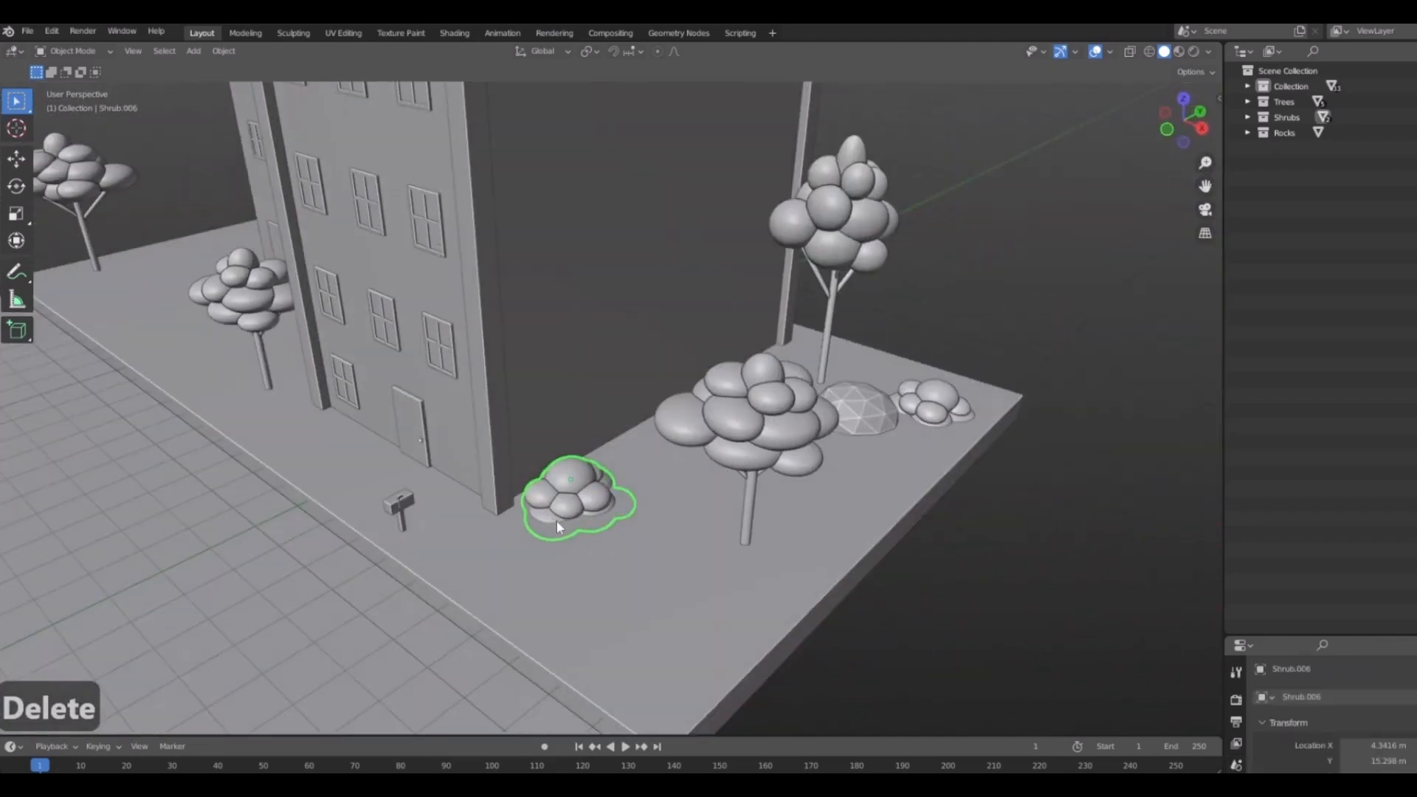
{"action": "key", "text": "g"}
{"action": "key", "text": "y"}
{"action": "left_click", "coordinate": [598, 506]}
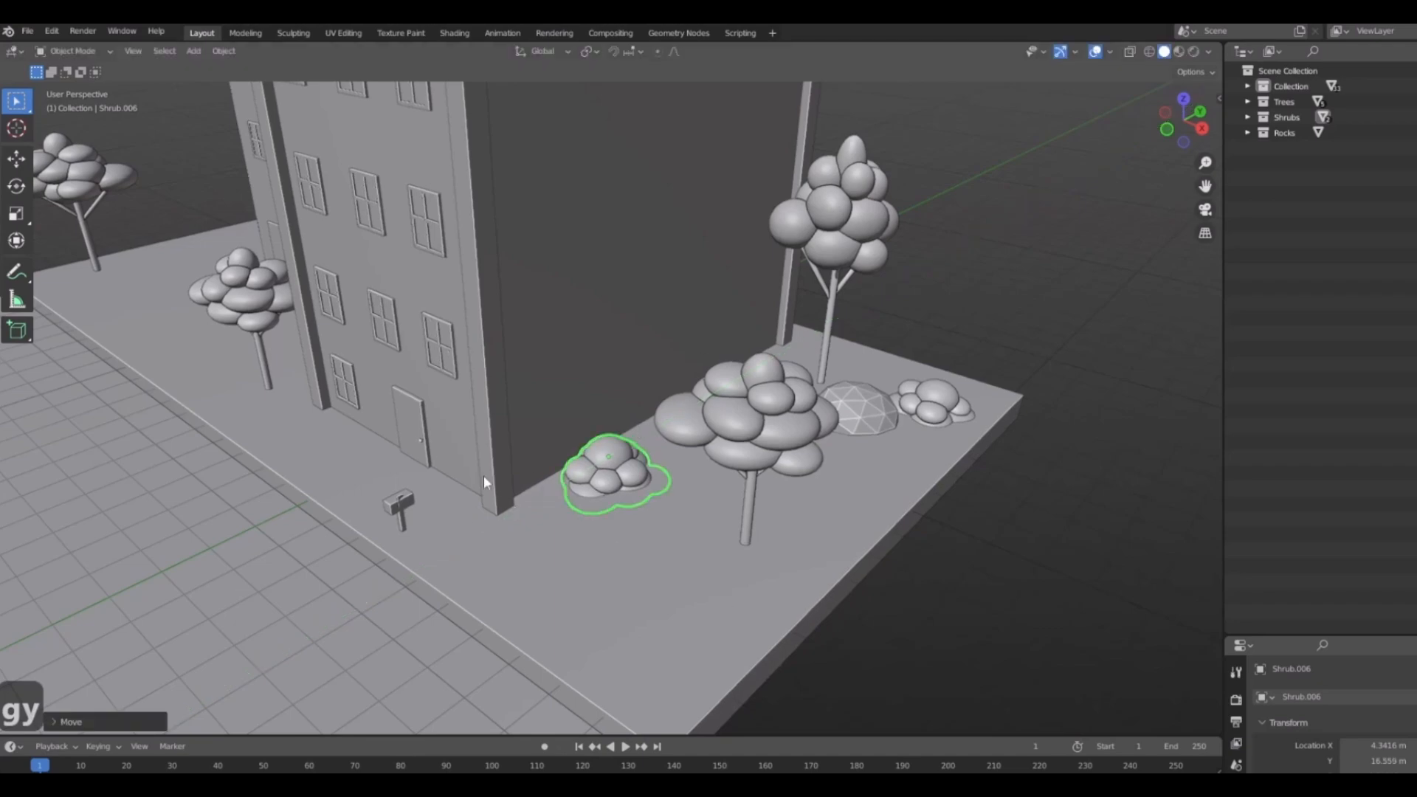
{"action": "scroll", "coordinate": [484, 476], "scroll_direction": "down", "scroll_amount": 4}
{"action": "middle_click_drag", "start_coordinate": [613, 418], "coordinate": [561, 413]}
{"action": "left_click", "coordinate": [546, 417]}
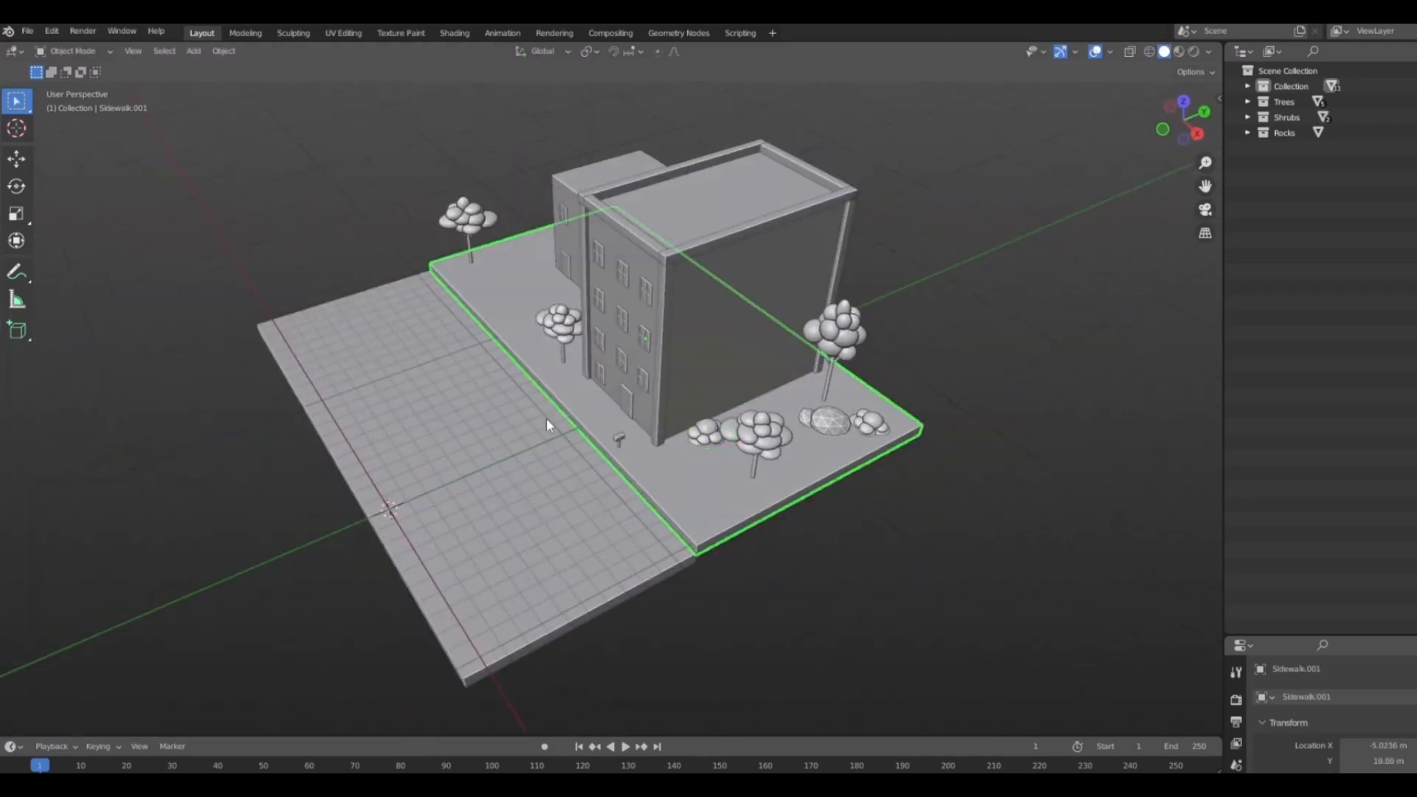
{"action": "left_click", "coordinate": [596, 473], "text": "shift"}
{"action": "key", "text": "shift+d"}
{"action": "key", "text": "y"}
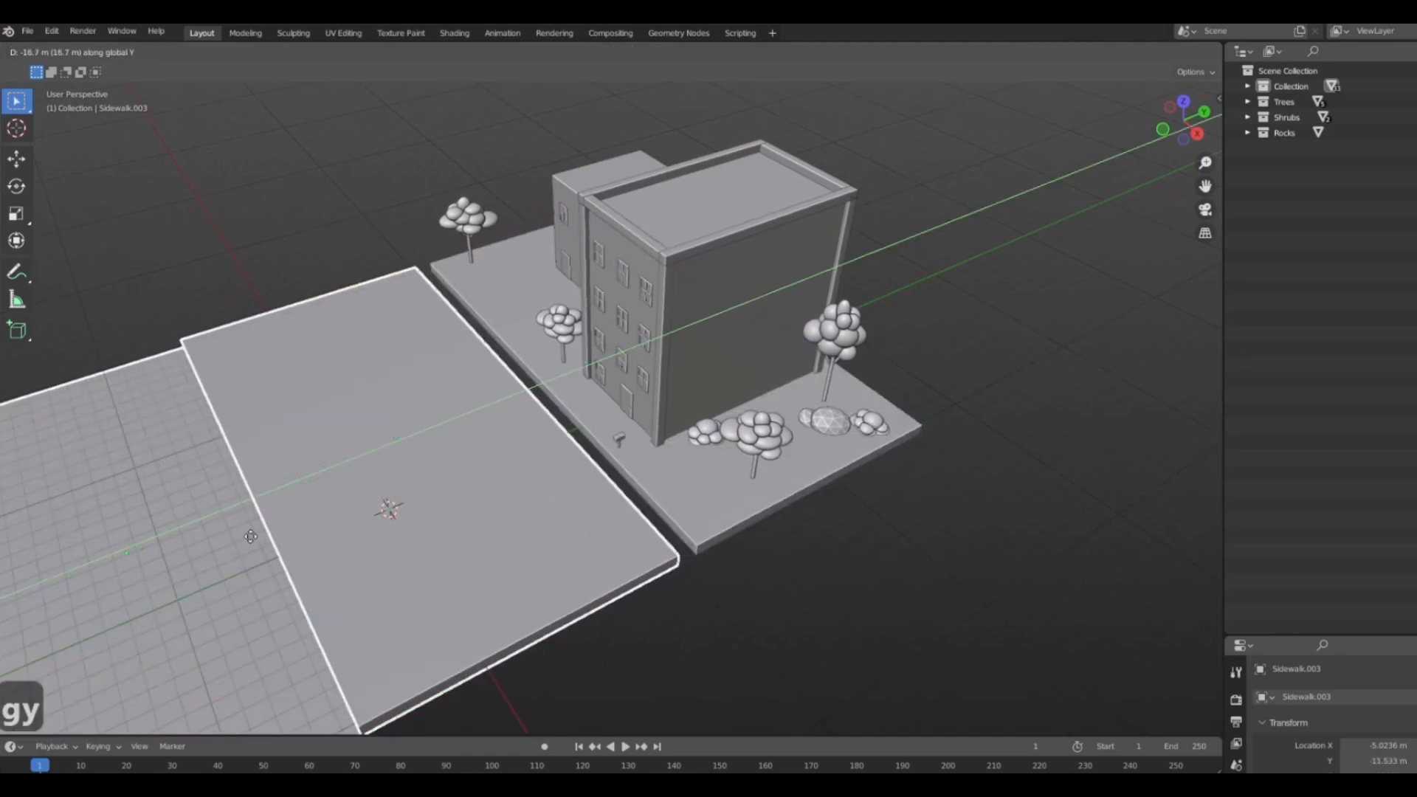
{"action": "right_click", "coordinate": [255, 536]}
Delete the two duplicate sidewalks stacked on the original, shifting the second one and the street slab forward along Y to separate them.
{"action": "left_click", "coordinate": [583, 405]}
{"action": "key", "text": "Delete"}
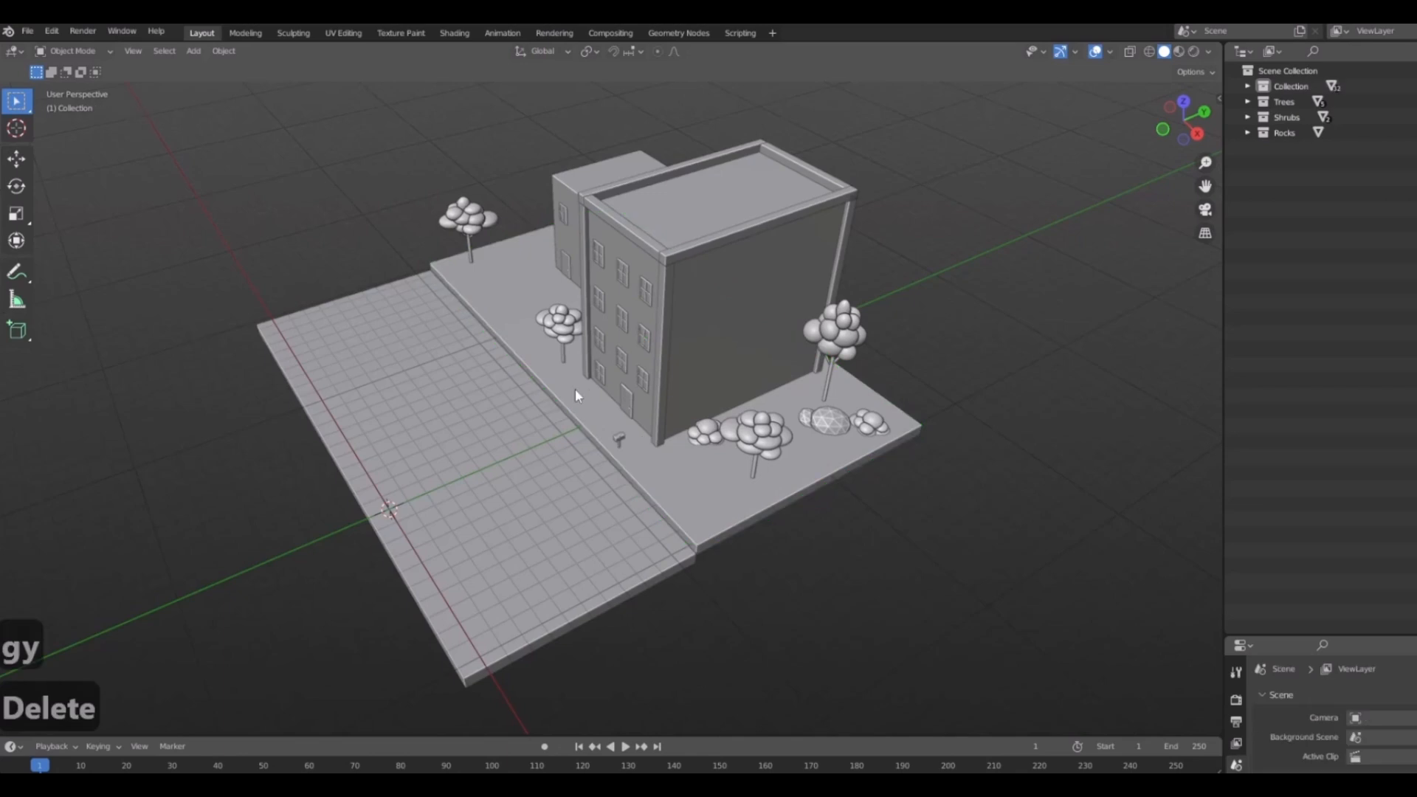
{"action": "left_click", "coordinate": [575, 392]}
{"action": "left_click", "coordinate": [636, 509], "text": "shift"}
{"action": "key", "text": "g"}
{"action": "key", "text": "y"}
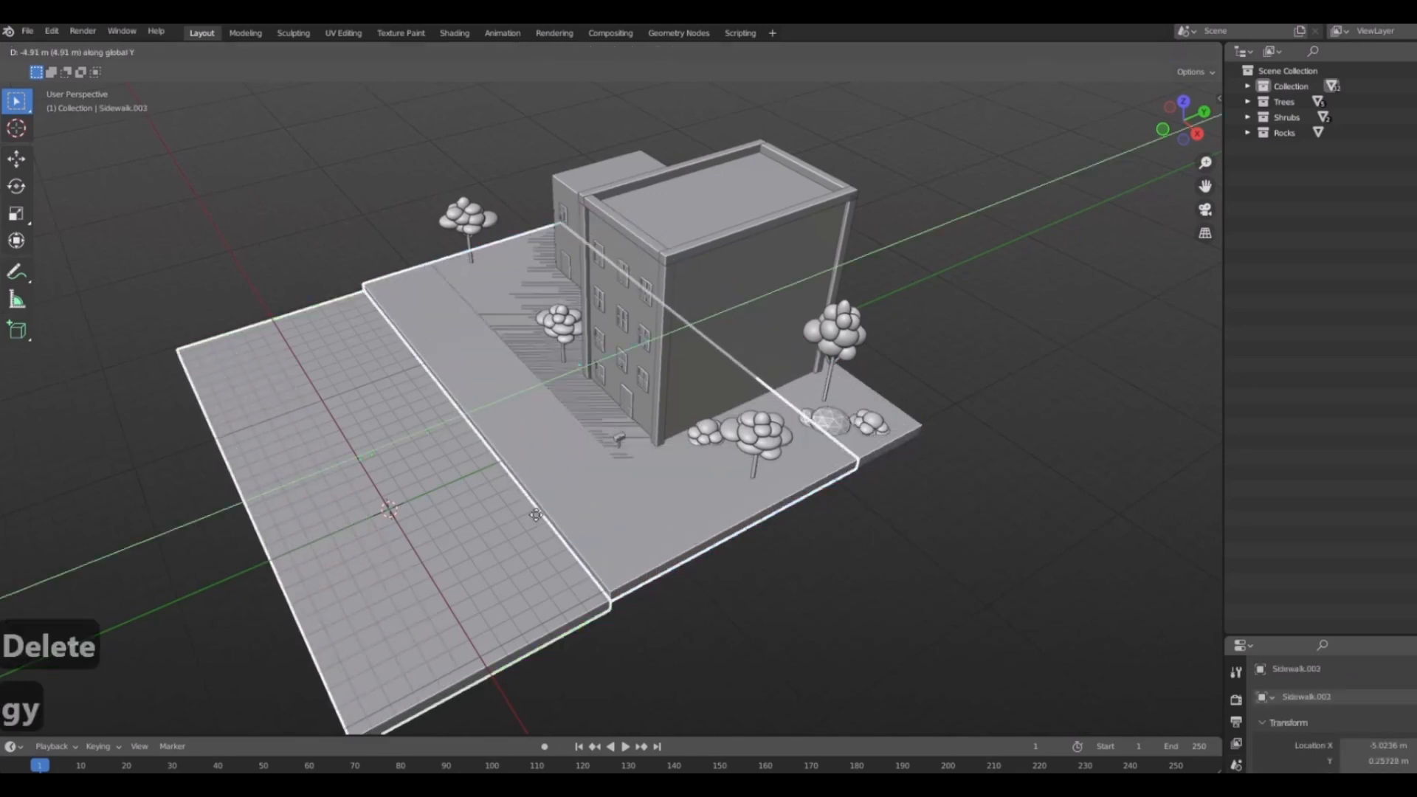
{"action": "left_click", "coordinate": [569, 378]}
{"action": "left_click", "coordinate": [553, 498]}
{"action": "key", "text": "Delete"}
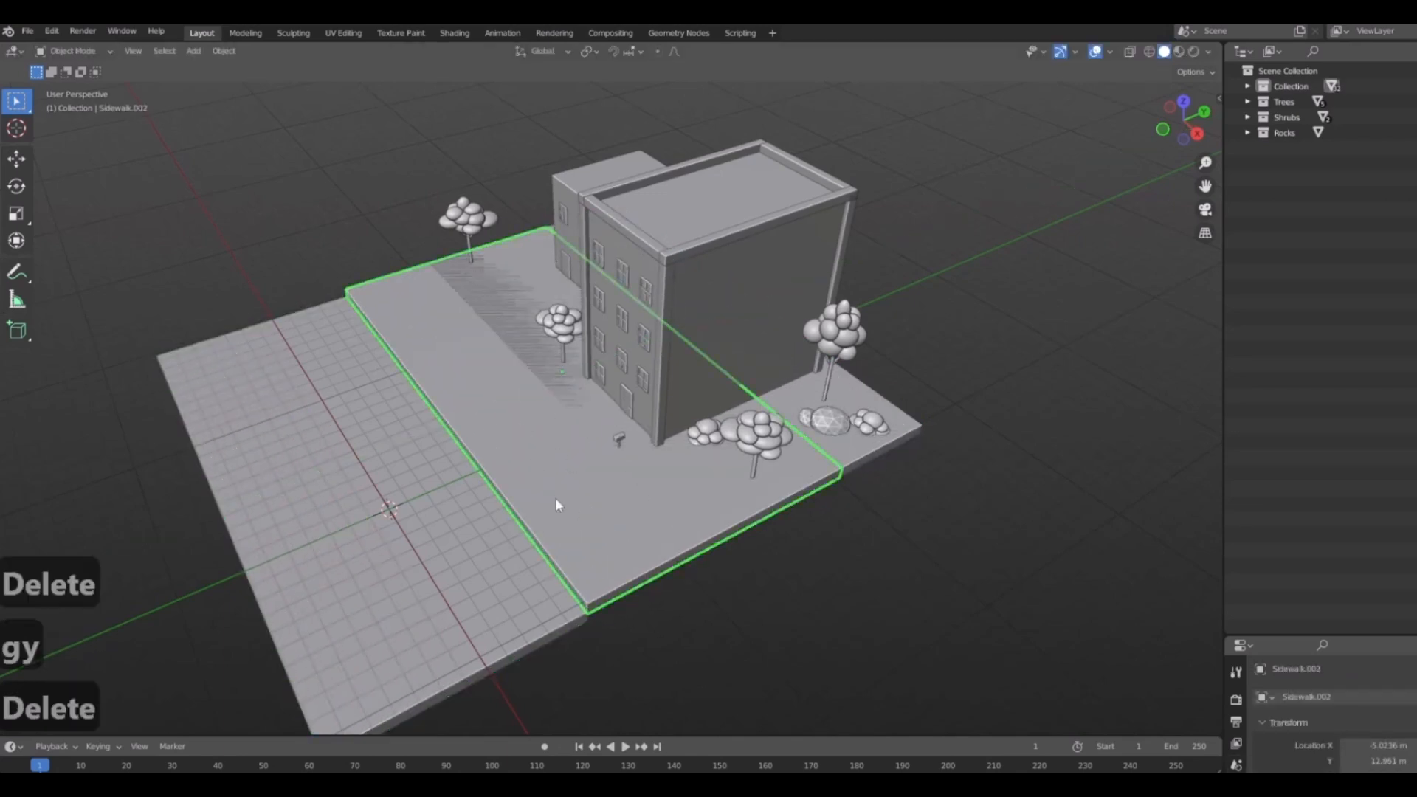
Move the remaining sidewalk forward along Y to about 16.88 m and slide the street slab back against its front edge.
{"action": "left_click", "coordinate": [585, 406]}
{"action": "key", "text": "g"}
{"action": "key", "text": "y"}
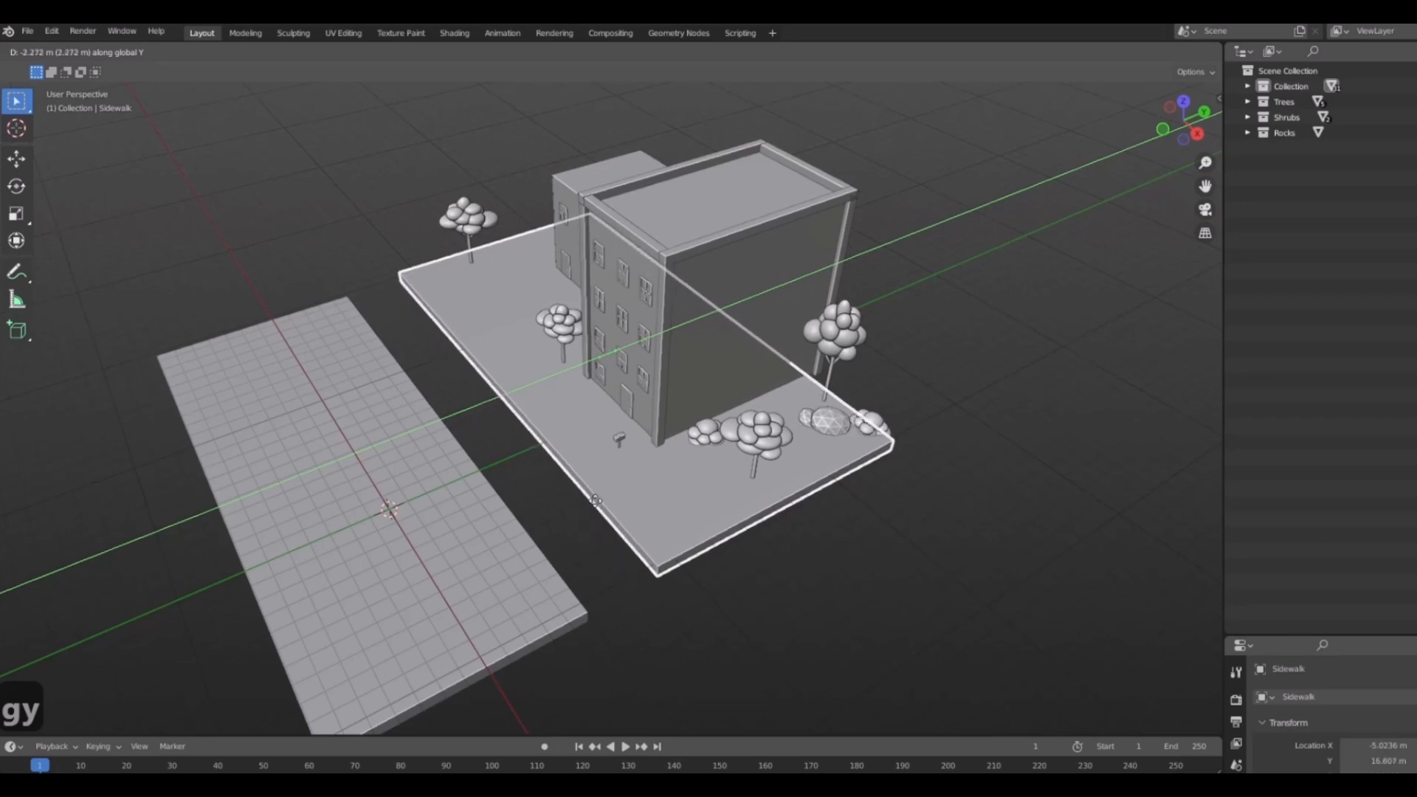
{"action": "left_click", "coordinate": [580, 499]}
{"action": "left_click", "coordinate": [442, 554]}
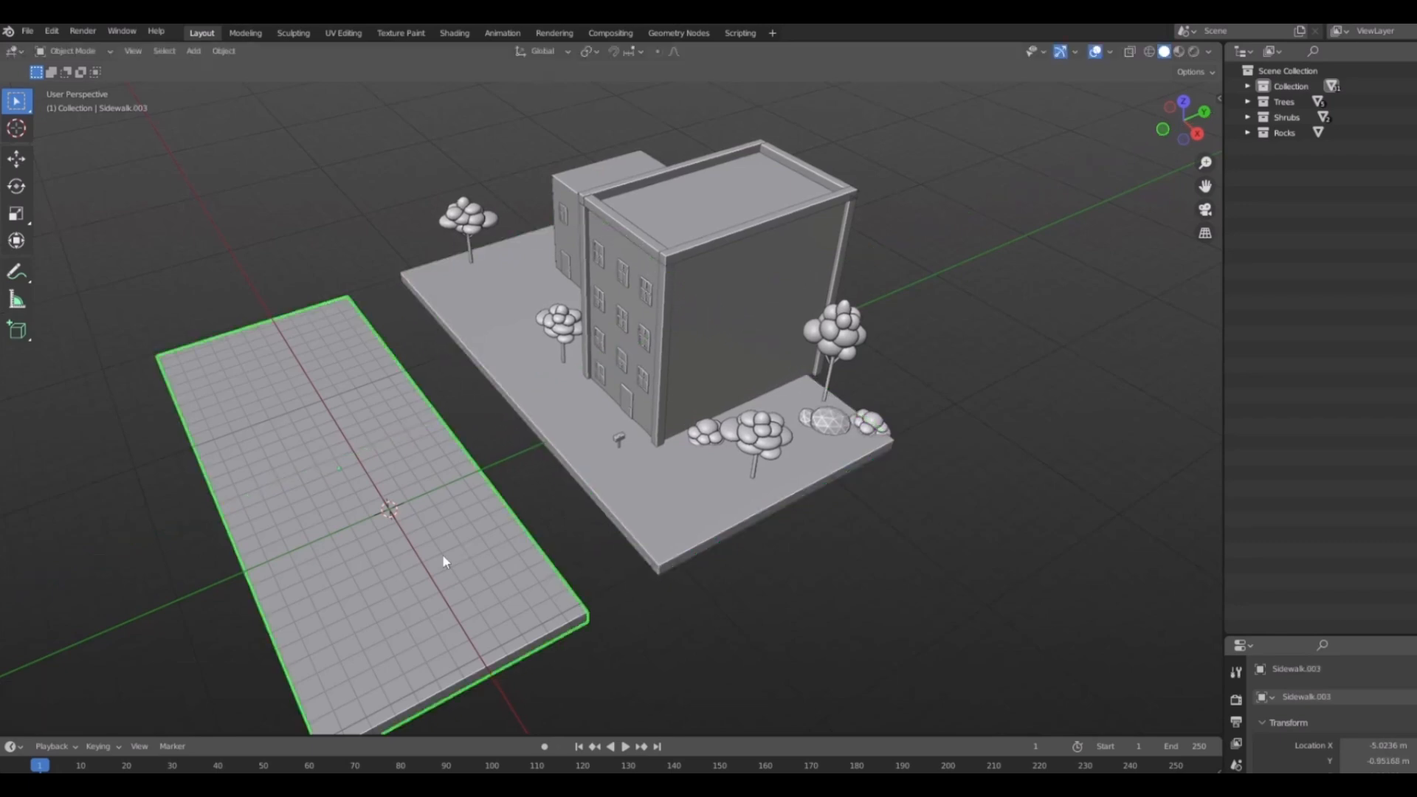
{"action": "key", "text": "g"}
{"action": "key", "text": "y"}
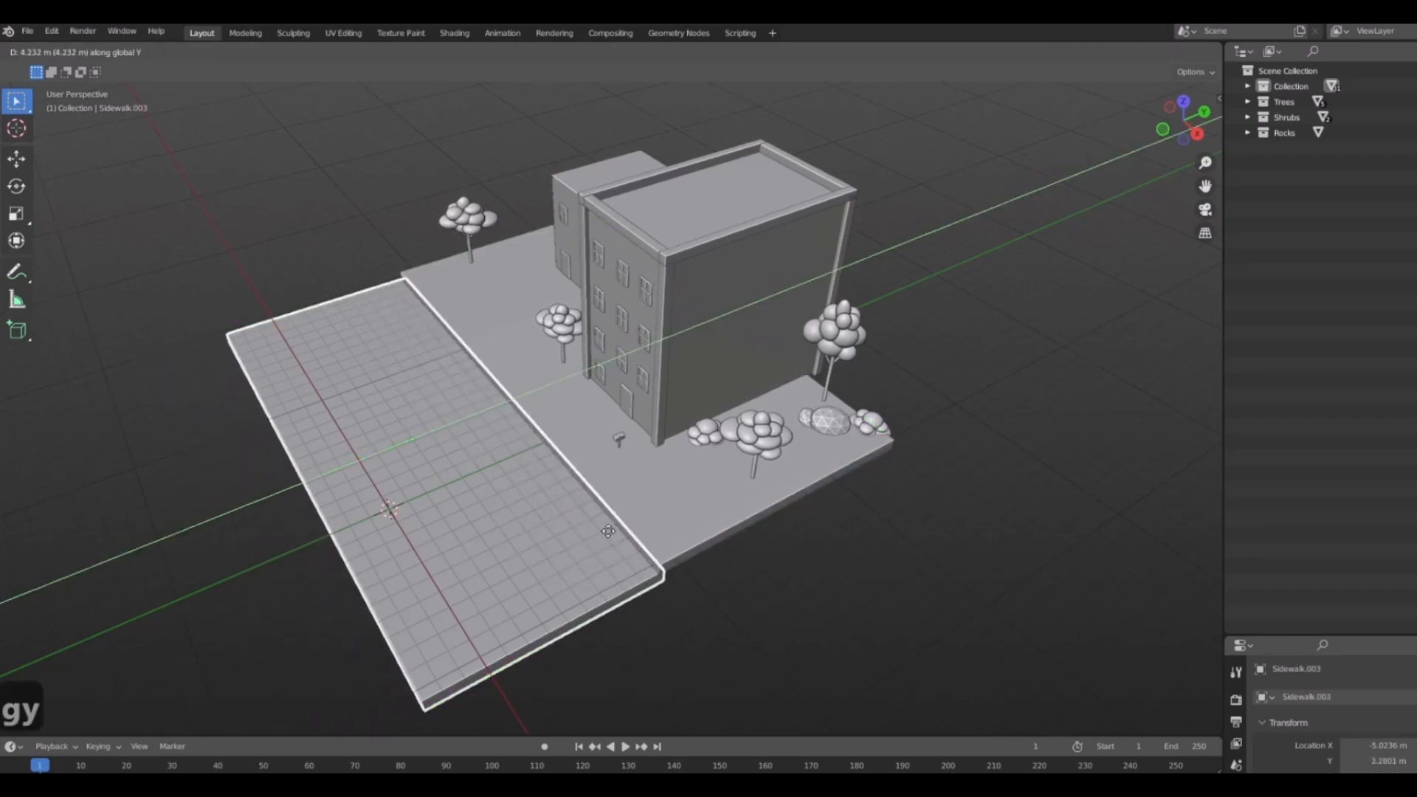
{"action": "left_click", "coordinate": [605, 531]}
Inspect the trees, shrubs, rock and mailbox around the tall building from several angles.
{"action": "middle_click_drag", "start_coordinate": [605, 531], "coordinate": [614, 425]}
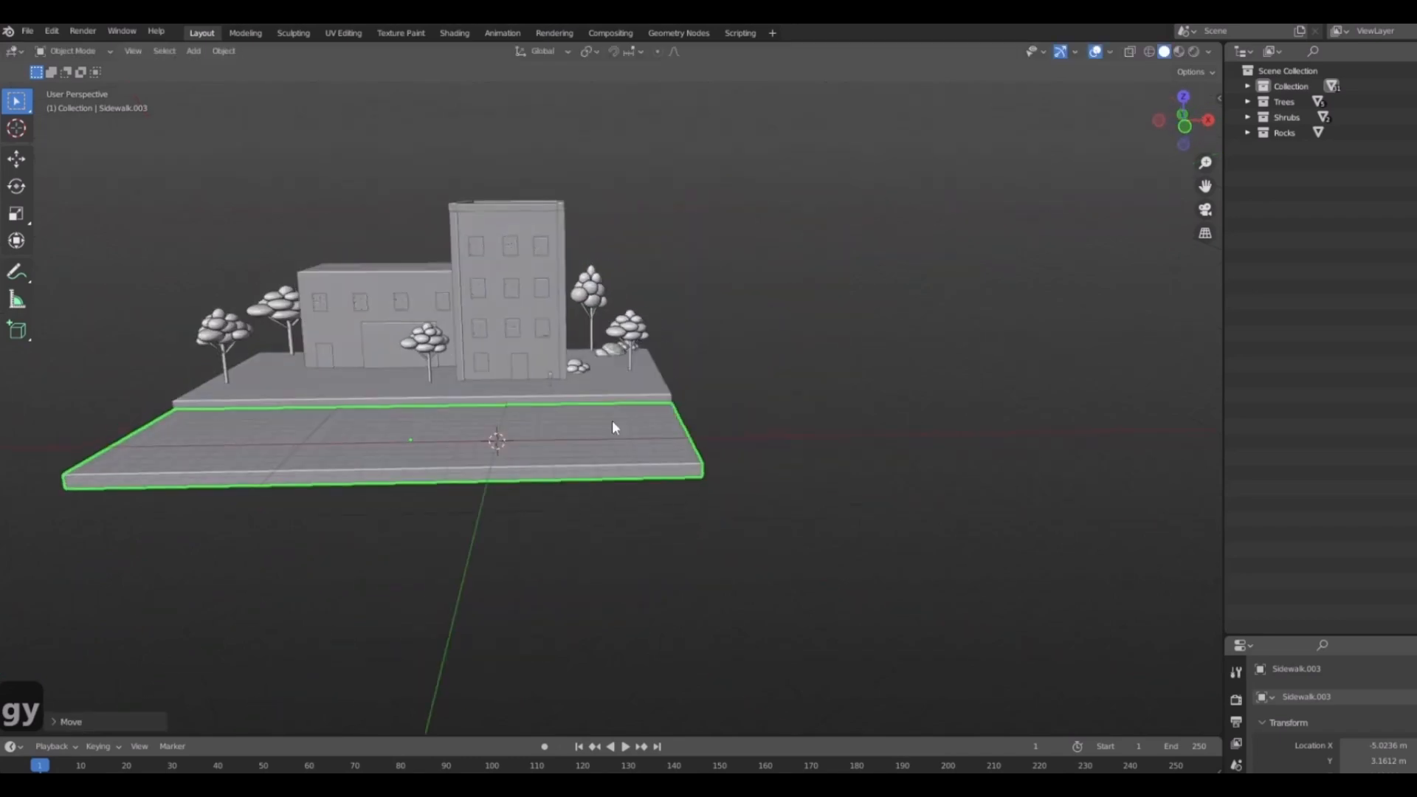
{"action": "middle_click_drag", "start_coordinate": [487, 402], "coordinate": [623, 583], "text": "shift"}
{"action": "scroll", "coordinate": [727, 539], "scroll_direction": "up", "scroll_amount": 7}
{"action": "scroll", "coordinate": [547, 493], "scroll_direction": "down", "scroll_amount": 6}
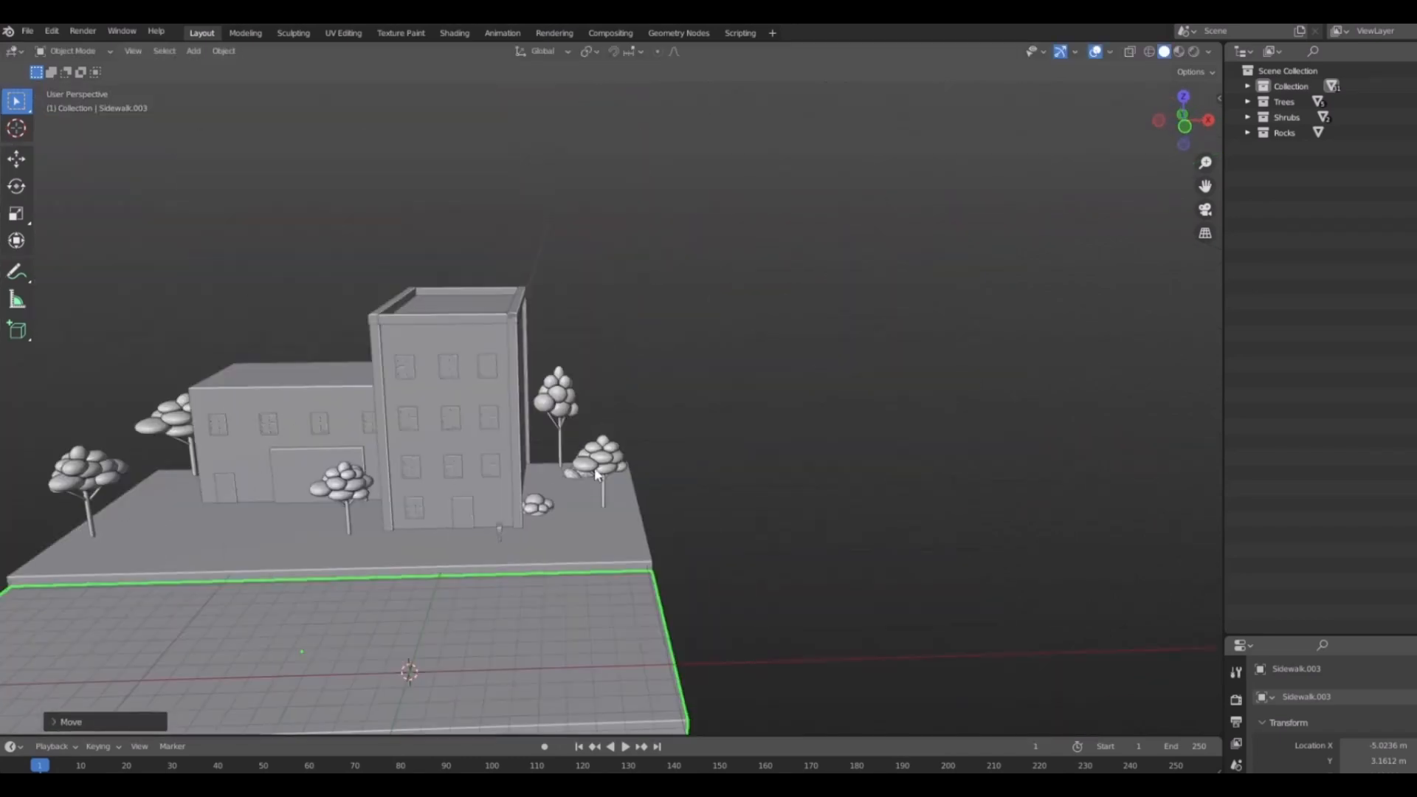
{"action": "middle_click_drag", "start_coordinate": [544, 491], "coordinate": [618, 435]}
{"action": "scroll", "coordinate": [619, 439], "scroll_direction": "up", "scroll_amount": 4}
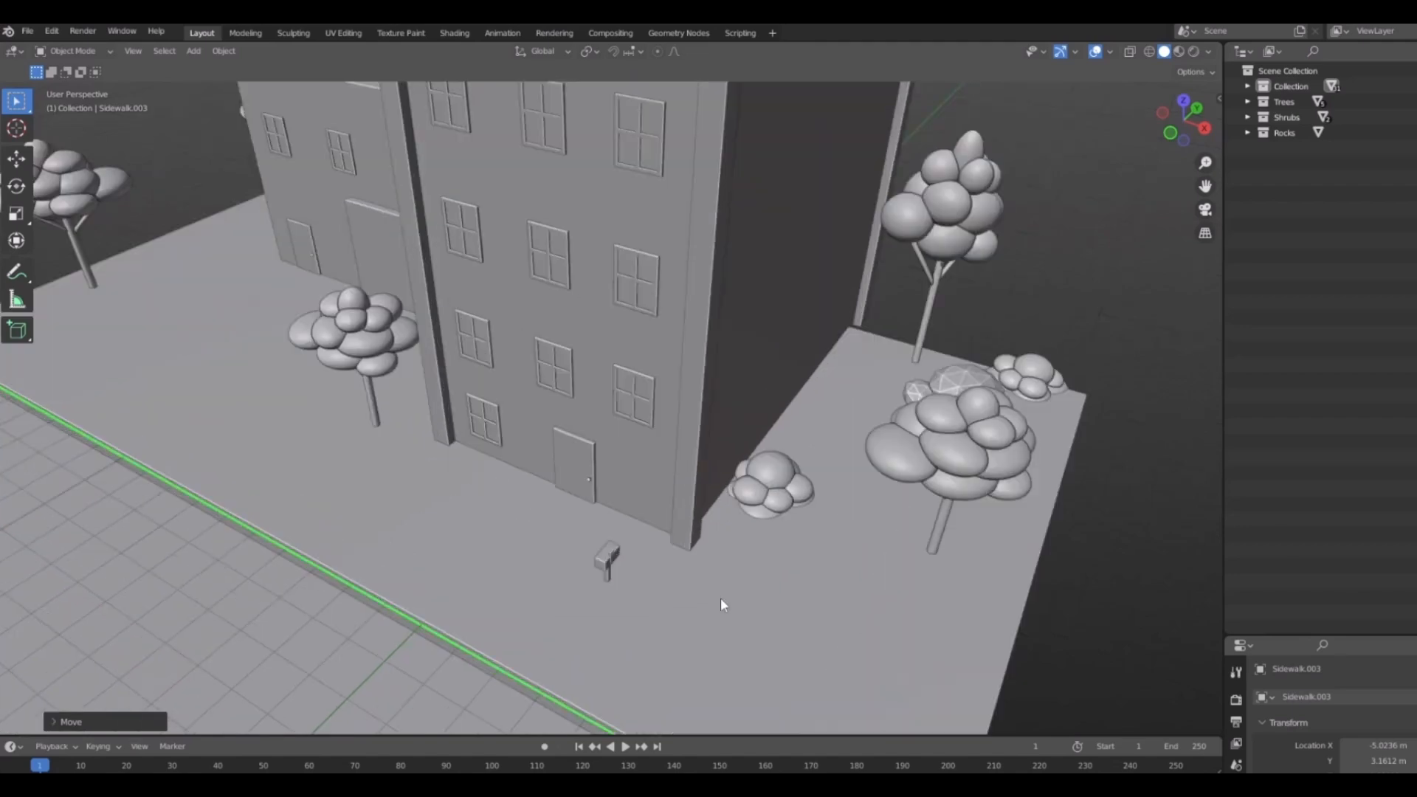
{"action": "middle_click_drag", "start_coordinate": [641, 551], "coordinate": [690, 605], "text": "shift"}
{"action": "middle_click_drag", "start_coordinate": [974, 546], "coordinate": [900, 535]}
{"action": "middle_click_drag", "start_coordinate": [731, 459], "coordinate": [338, 395], "text": "shift"}
{"action": "left_click", "coordinate": [882, 507]}
{"action": "scroll", "coordinate": [817, 517], "scroll_direction": "down", "scroll_amount": 3}
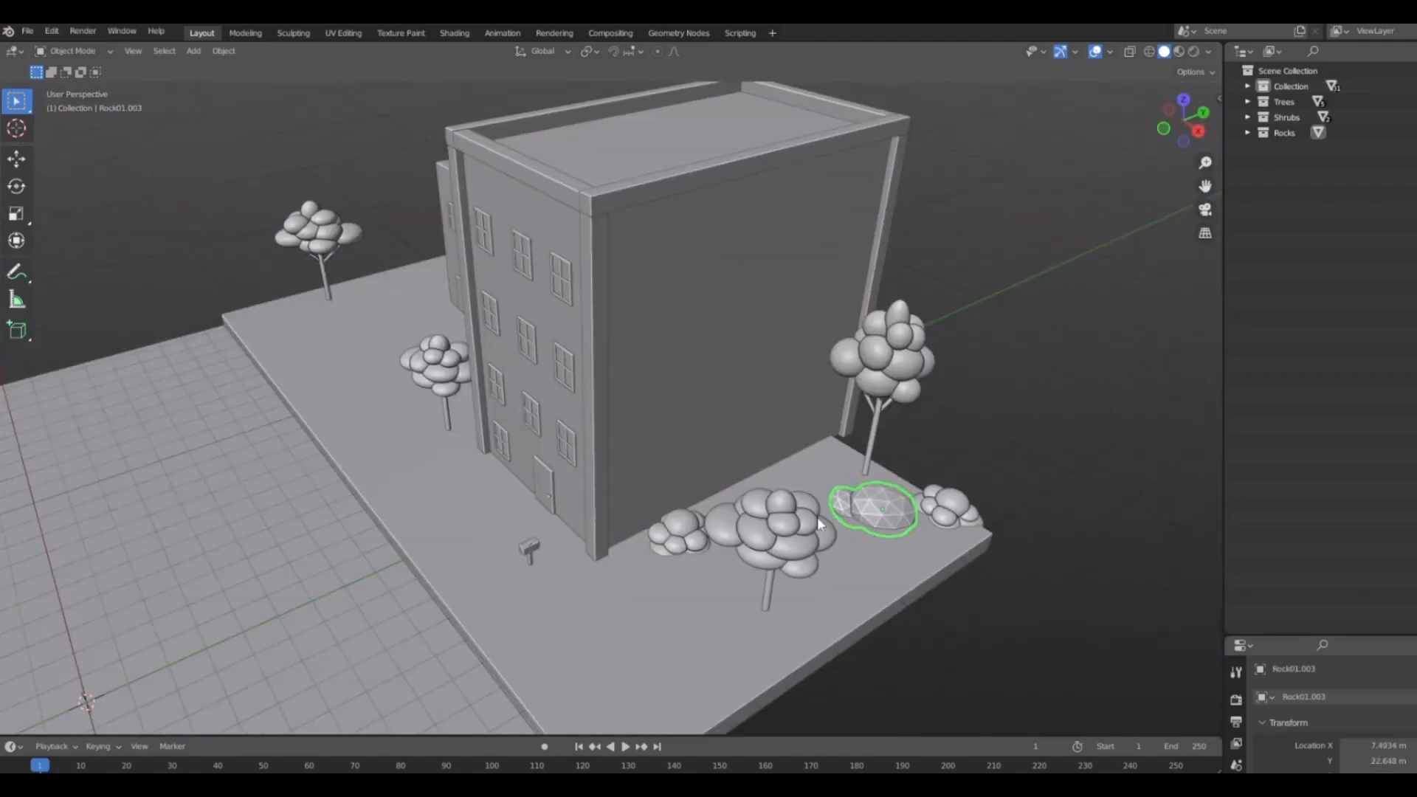
{"action": "middle_click_drag", "start_coordinate": [871, 432], "coordinate": [611, 593]}
Examine the sidewalk's extent relative to the buildings and props from above and in wireframe display.
{"action": "left_click", "coordinate": [801, 513]}
{"action": "scroll", "coordinate": [799, 515], "scroll_direction": "down", "scroll_amount": 4}
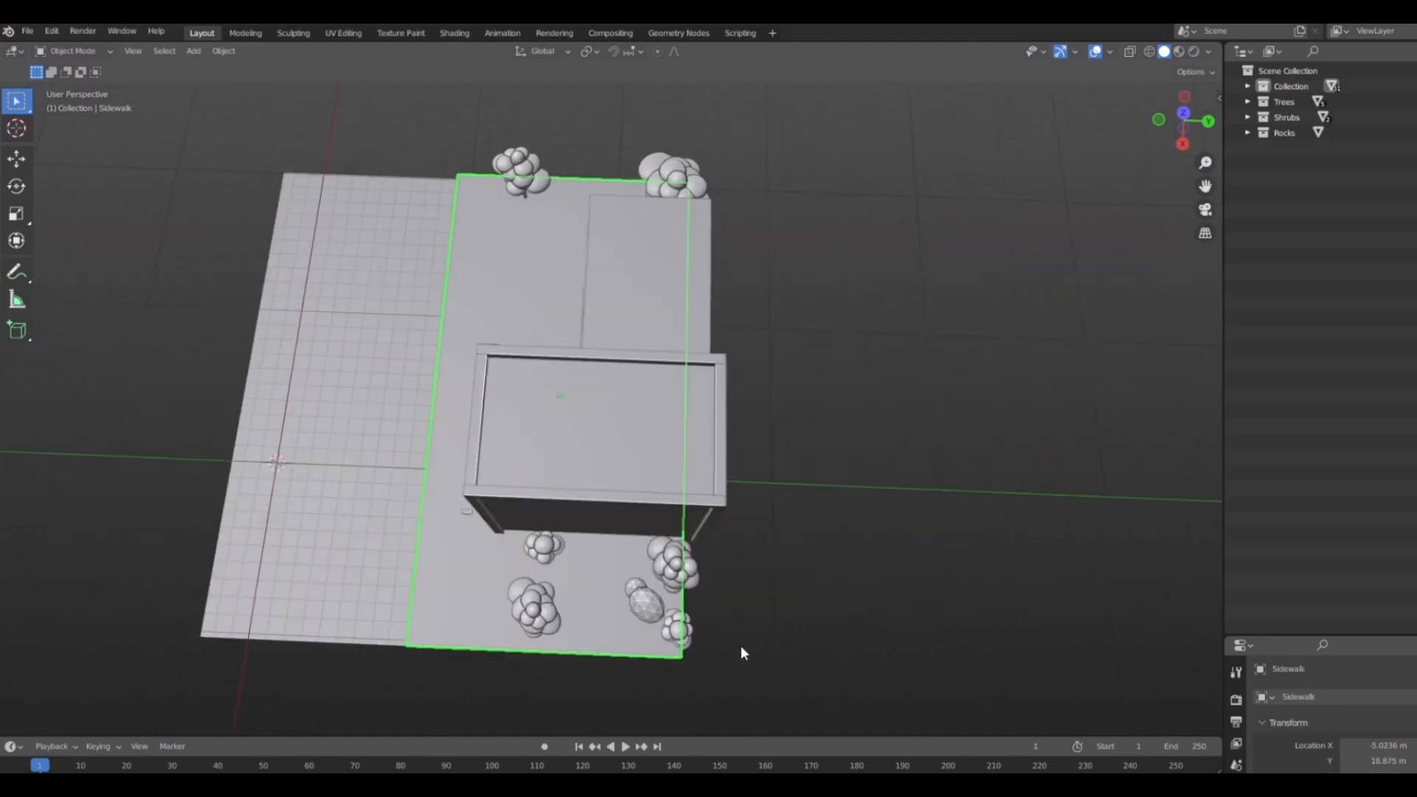
{"action": "key", "text": "7"}
{"action": "key", "text": "z"}
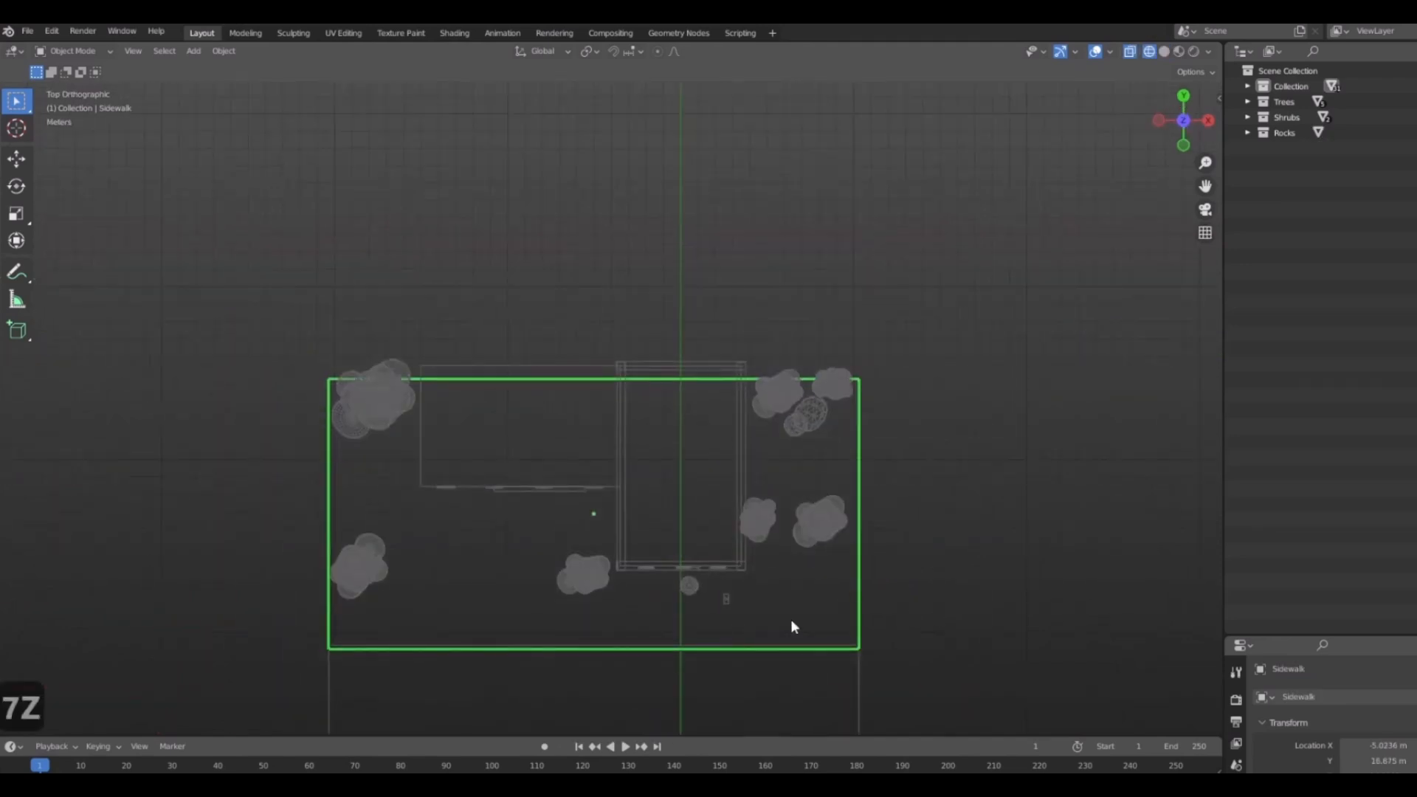
{"action": "key", "text": "z"}
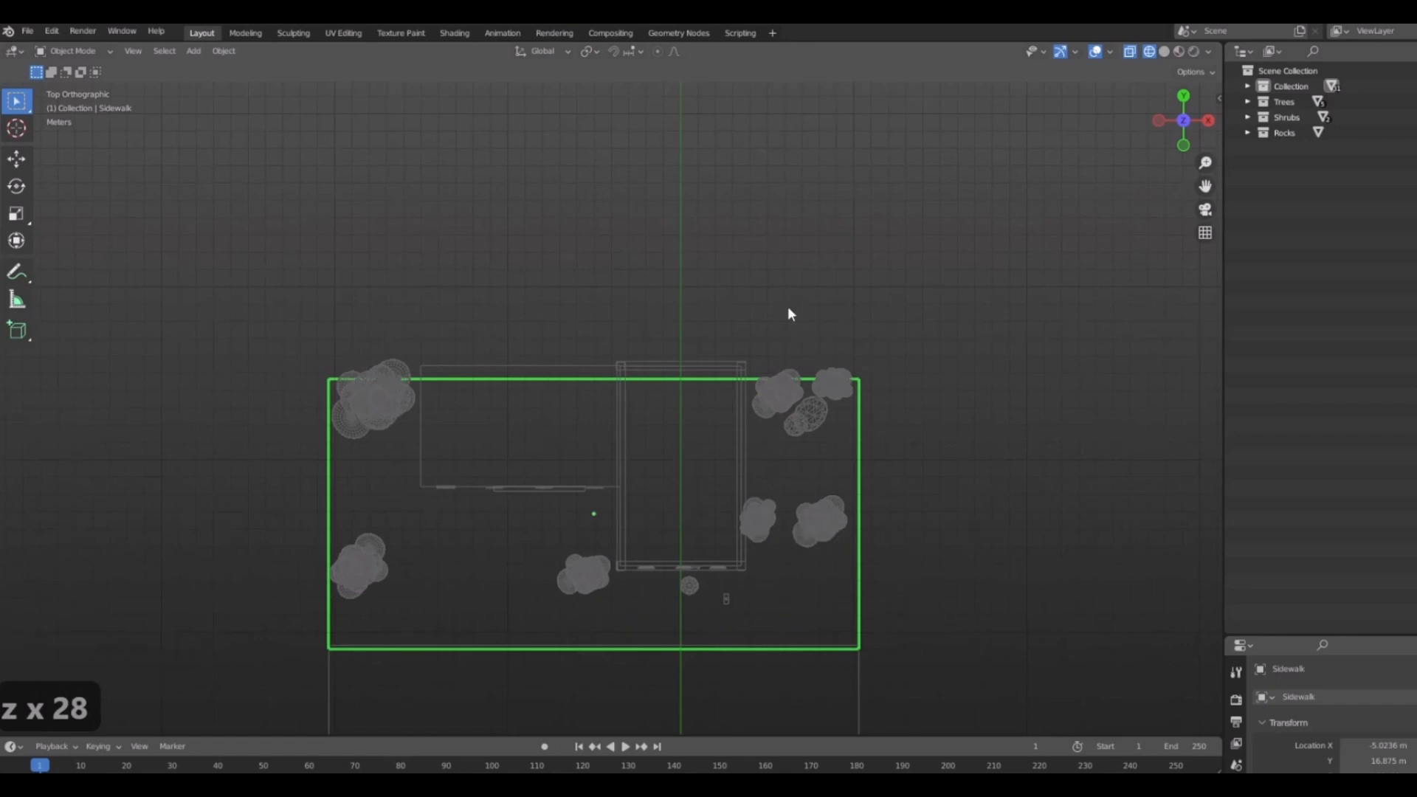
{"action": "key", "text": "z"}
{"action": "mouse_move", "coordinate": [981, 420]}
{"action": "middle_mouse_down"}
{"action": "mouse_move", "coordinate": [746, 386]}
{"action": "mouse_move", "coordinate": [895, 496]}
{"action": "mouse_move", "coordinate": [971, 401]}
{"action": "middle_mouse_up"}
{"action": "key", "text": "z"}
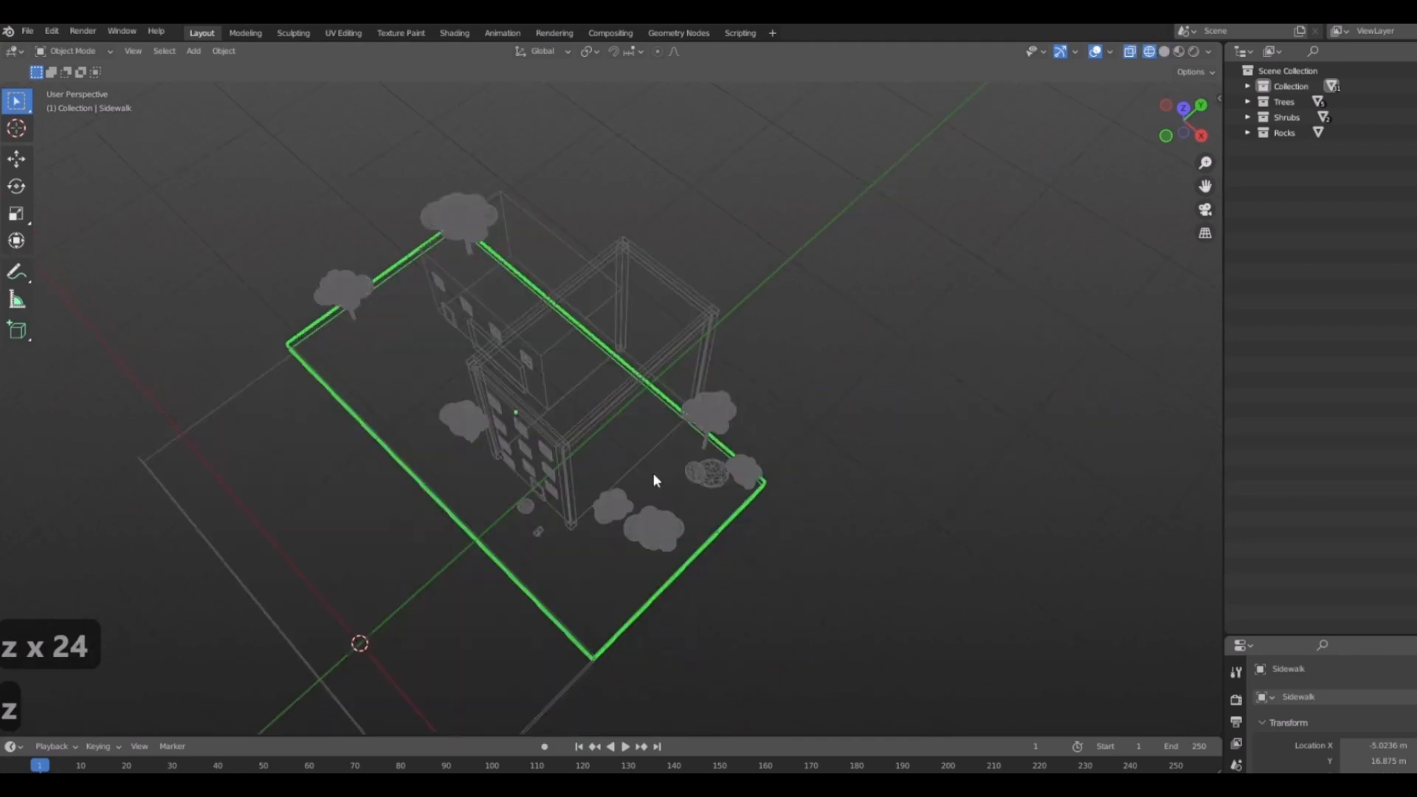
{"action": "mouse_move", "coordinate": [652, 485]}
{"action": "middle_mouse_down"}
{"action": "mouse_move", "coordinate": [551, 374]}
{"action": "mouse_move", "coordinate": [457, 421]}
{"action": "mouse_move", "coordinate": [898, 335]}
{"action": "mouse_move", "coordinate": [640, 472]}
{"action": "mouse_move", "coordinate": [721, 551]}
{"action": "mouse_move", "coordinate": [869, 284]}
{"action": "middle_mouse_up"}
{"action": "key", "text": "z"}
{"action": "left_click", "coordinate": [952, 287]}
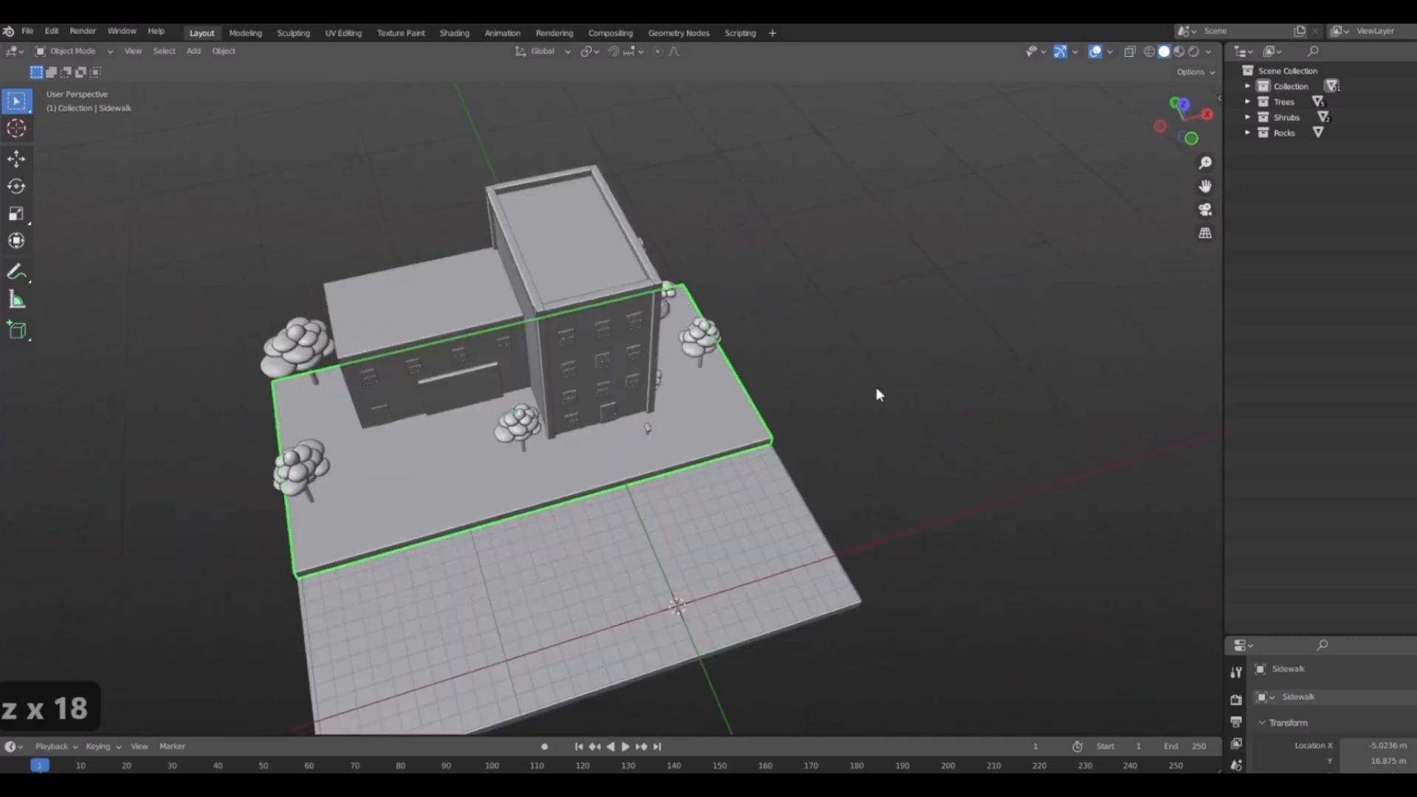
Enlarge the sidewalk along Y in top view and move it to about Y 17.54 m to cover the buildings' rear edge.
{"action": "scroll", "coordinate": [761, 509], "scroll_direction": "up", "scroll_amount": 5}
{"action": "mouse_move", "coordinate": [875, 391]}
{"action": "middle_mouse_down"}
{"action": "mouse_move", "coordinate": [761, 509]}
{"action": "mouse_move", "coordinate": [836, 516]}
{"action": "middle_mouse_up"}
{"action": "key", "text": "7"}
{"action": "scroll", "coordinate": [832, 514], "scroll_direction": "down", "scroll_amount": 4}
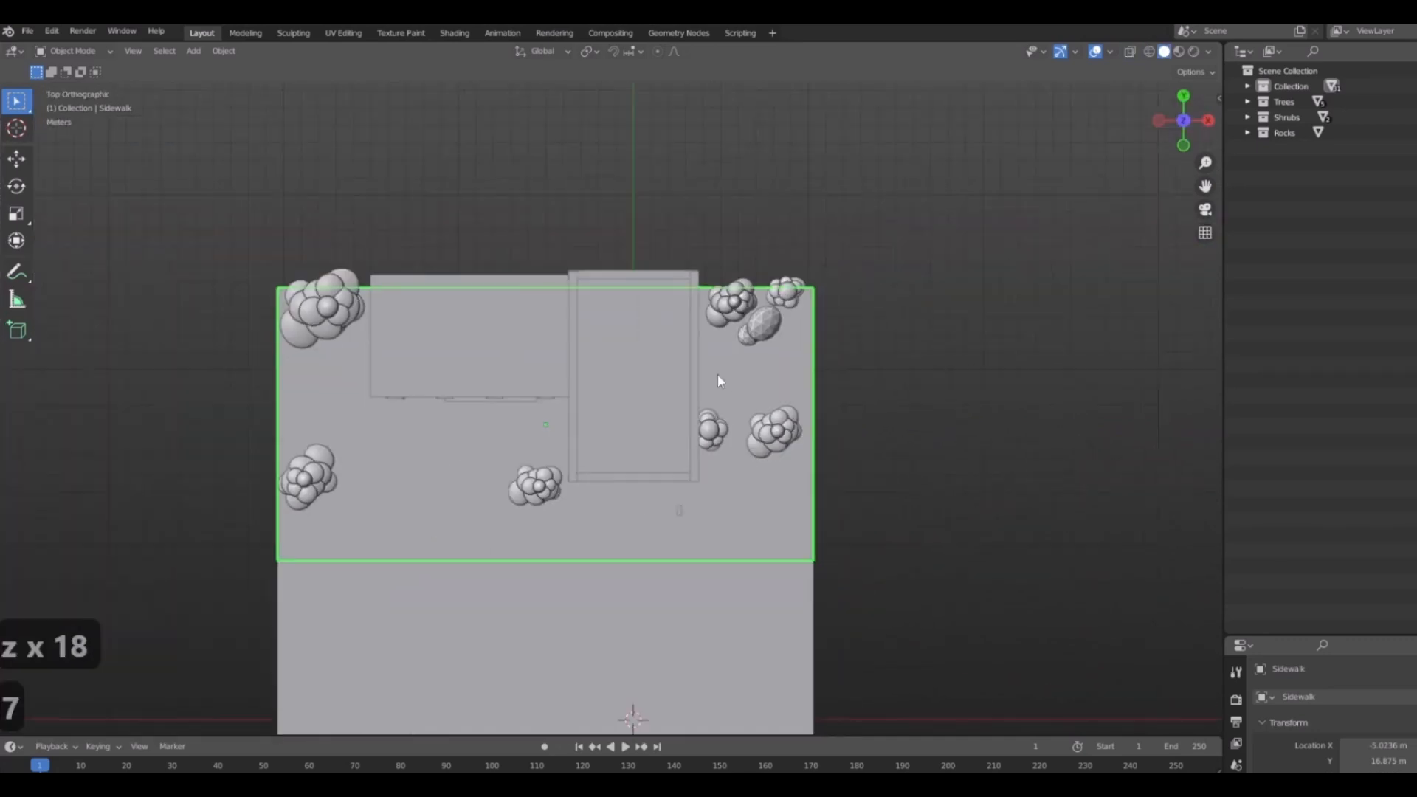
{"action": "key", "text": "s"}
{"action": "key", "text": "y"}
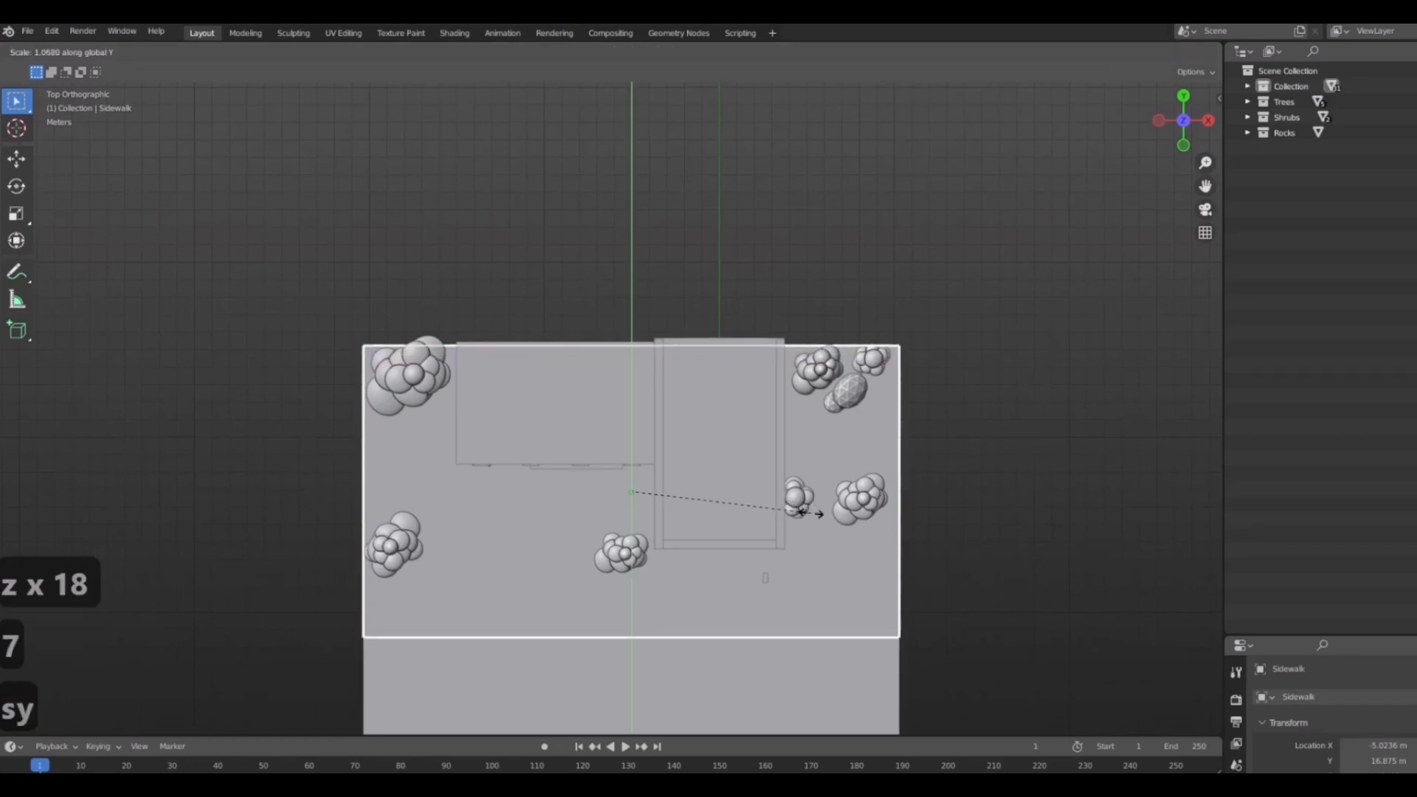
{"action": "left_click", "coordinate": [824, 528]}
{"action": "key", "text": "g"}
{"action": "key", "text": "y"}
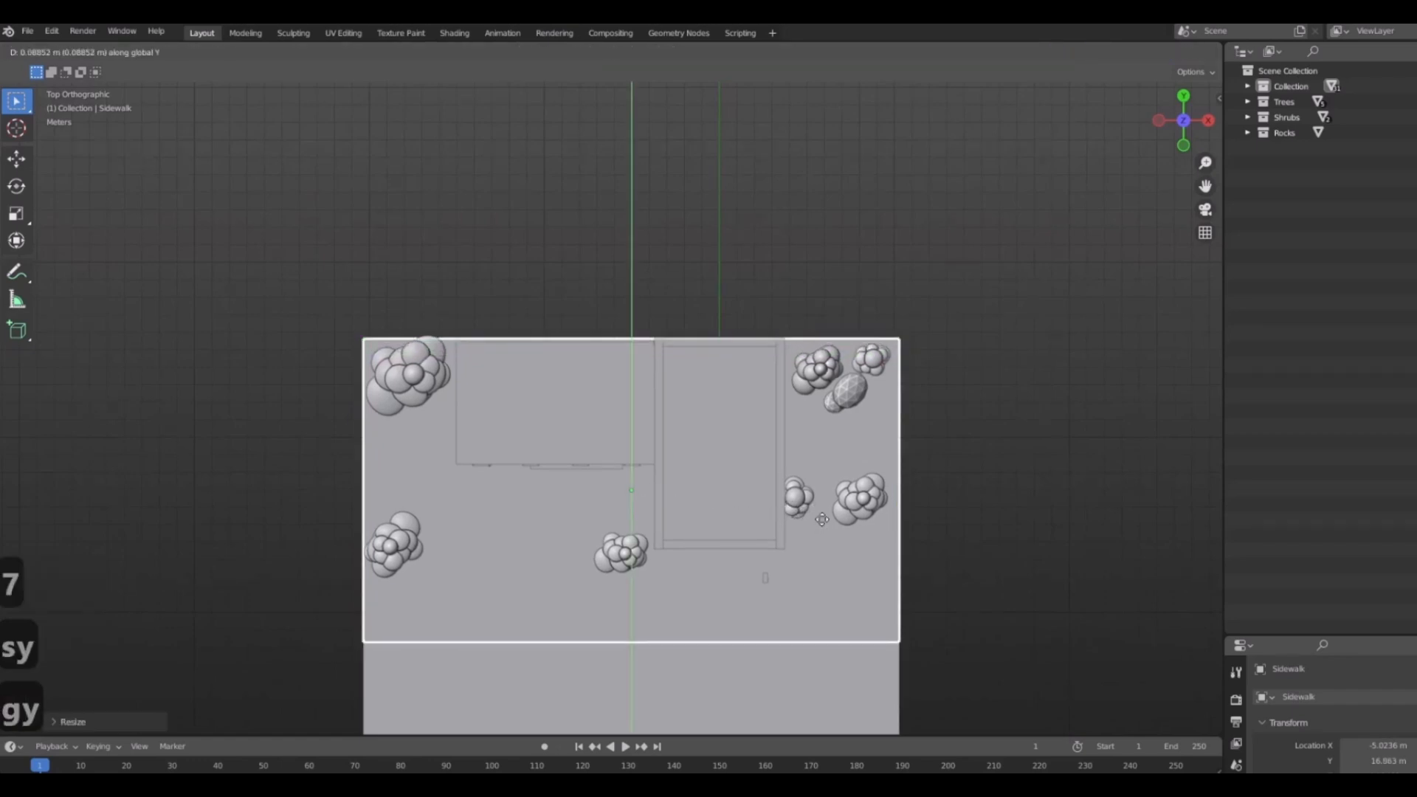
{"action": "left_click", "coordinate": [1079, 550]}
Add a cube mesh to the scene.
{"action": "middle_click_drag", "start_coordinate": [1079, 550], "coordinate": [436, 441]}
{"action": "scroll", "coordinate": [817, 453], "scroll_direction": "up", "scroll_amount": 3}
{"action": "right_click", "coordinate": [655, 523]}
{"action": "scroll", "coordinate": [592, 559], "scroll_direction": "up", "scroll_amount": 4}
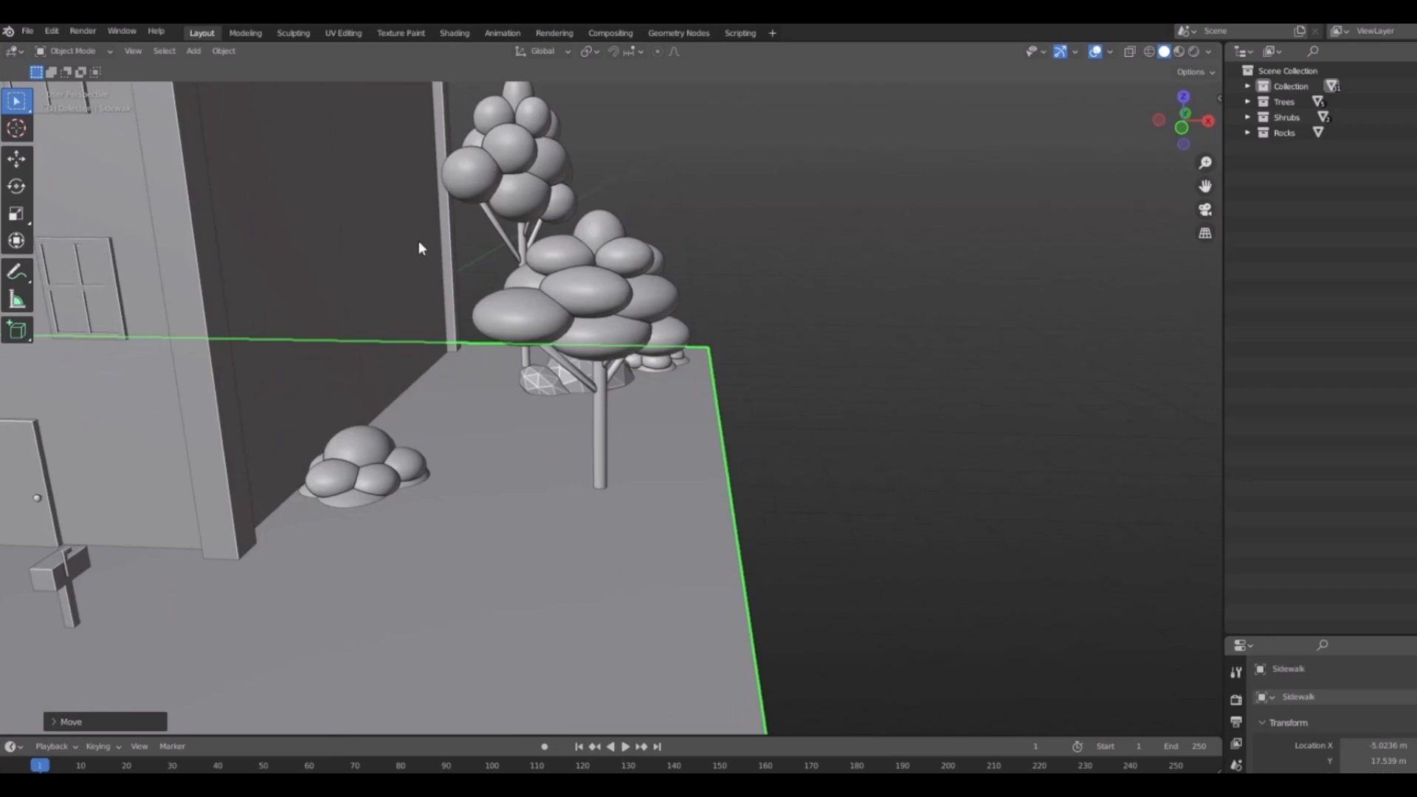
{"action": "middle_click_drag", "start_coordinate": [609, 343], "coordinate": [487, 363]}
{"action": "scroll", "coordinate": [438, 523], "scroll_direction": "down", "scroll_amount": 7}
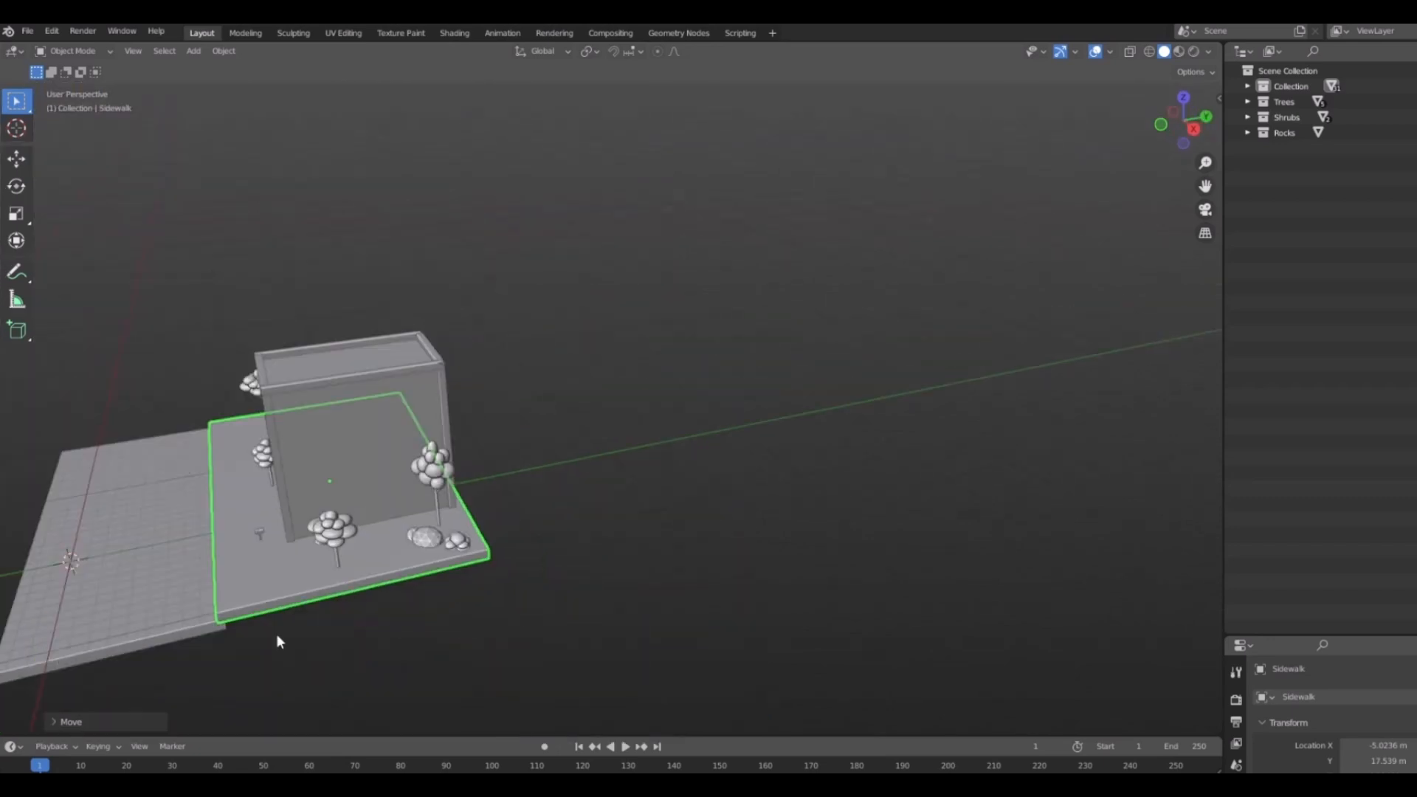
{"action": "middle_click_drag", "start_coordinate": [277, 639], "coordinate": [567, 529]}
{"action": "scroll", "coordinate": [355, 509], "scroll_direction": "up", "scroll_amount": 4}
{"action": "key", "text": "shift+a"}
{"action": "mouse_move", "coordinate": [535, 481]}
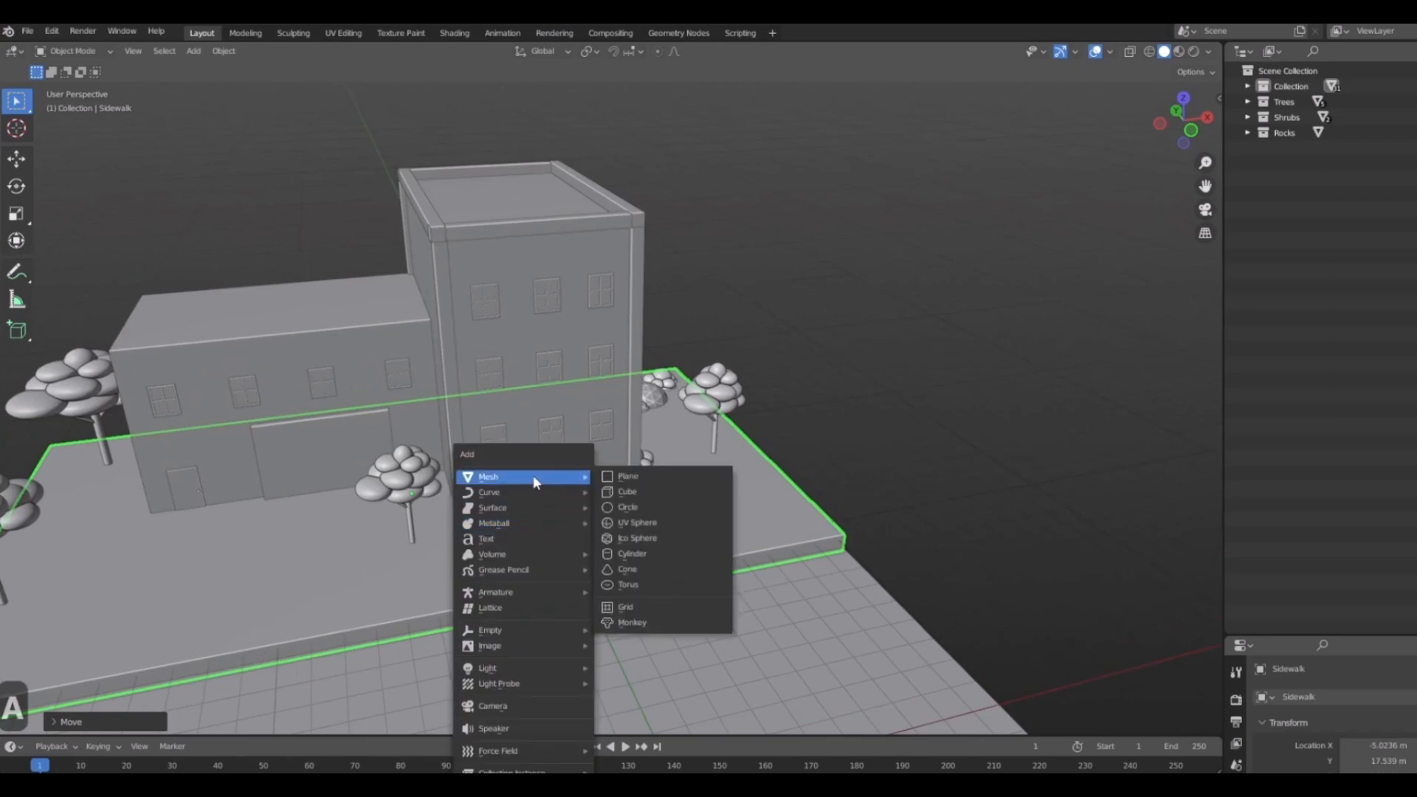
{"action": "left_click", "coordinate": [628, 490]}
Move the cube onto the sidewalk beside the tall building's front corner, at about X 4.72 m and Y 13.77 m.
{"action": "scroll", "coordinate": [641, 498], "scroll_direction": "down", "scroll_amount": 3}
{"action": "middle_click_drag", "start_coordinate": [672, 517], "coordinate": [775, 590], "text": "shift"}
{"action": "middle_click_drag", "start_coordinate": [774, 594], "coordinate": [752, 572]}
{"action": "key", "text": "KP_1"}
{"action": "scroll", "coordinate": [719, 631], "scroll_direction": "up", "scroll_amount": 6}
{"action": "middle_click_drag", "start_coordinate": [716, 634], "coordinate": [506, 576], "text": "shift"}
{"action": "key", "text": "g"}
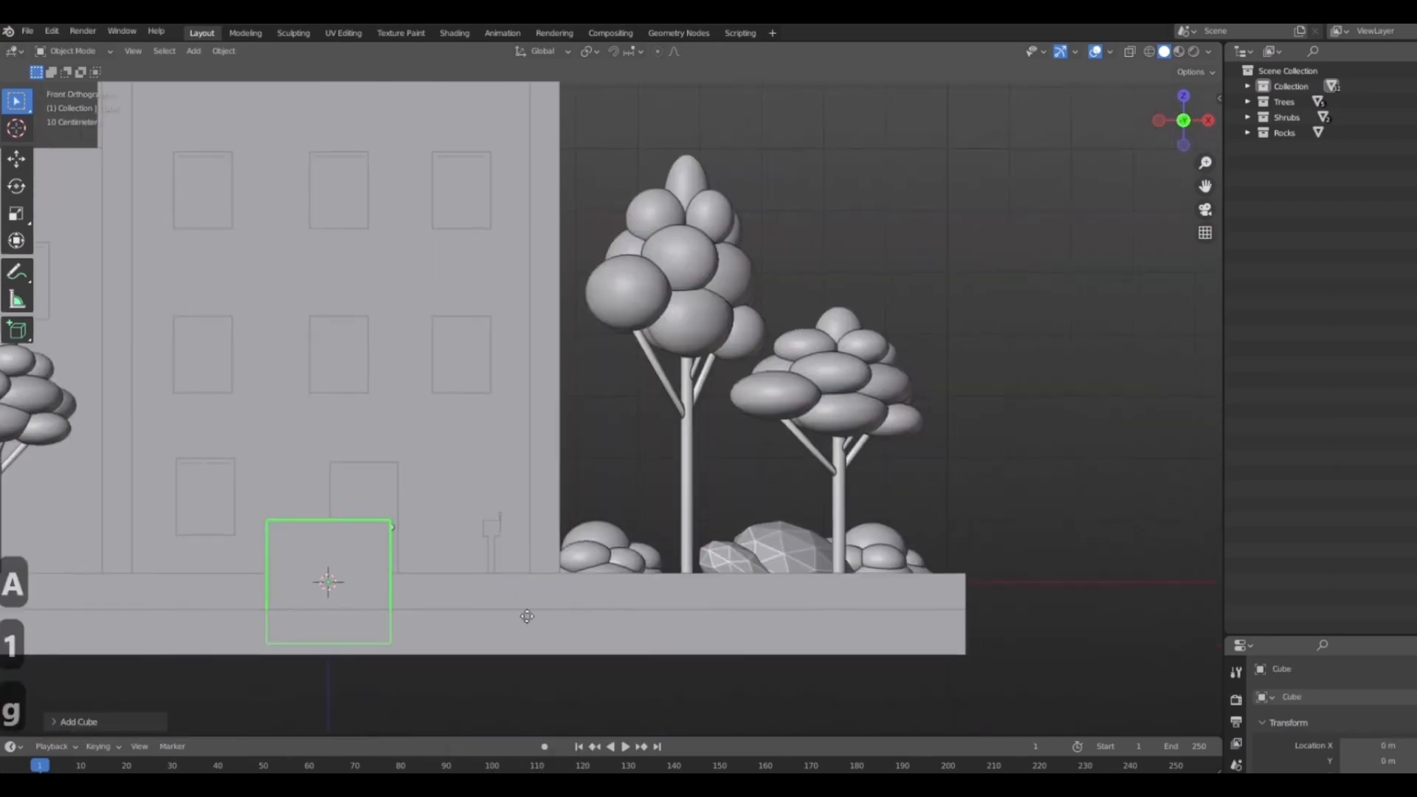
{"action": "left_click", "coordinate": [827, 545]}
{"action": "middle_click_drag", "start_coordinate": [827, 545], "coordinate": [577, 539]}
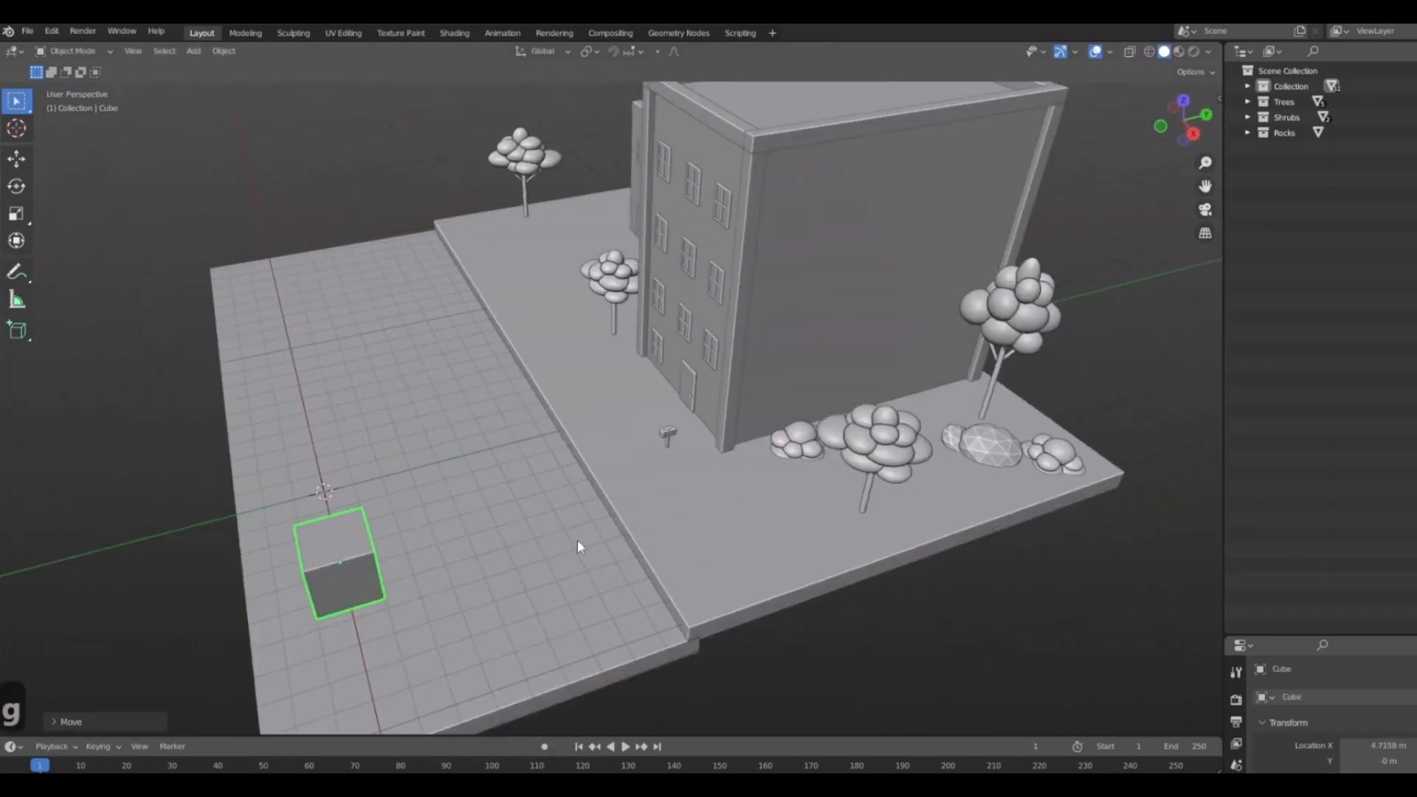
{"action": "key", "text": "g"}
{"action": "key", "text": "y"}
{"action": "left_click", "coordinate": [966, 443]}
Scale the cube down along Y into a thin wall panel.
{"action": "middle_click_drag", "start_coordinate": [966, 442], "coordinate": [720, 563]}
{"action": "middle_click_drag", "start_coordinate": [840, 519], "coordinate": [715, 537], "text": "shift"}
{"action": "scroll", "coordinate": [714, 537], "scroll_direction": "up", "scroll_amount": 4}
{"action": "key", "text": "s"}
{"action": "key", "text": "y"}
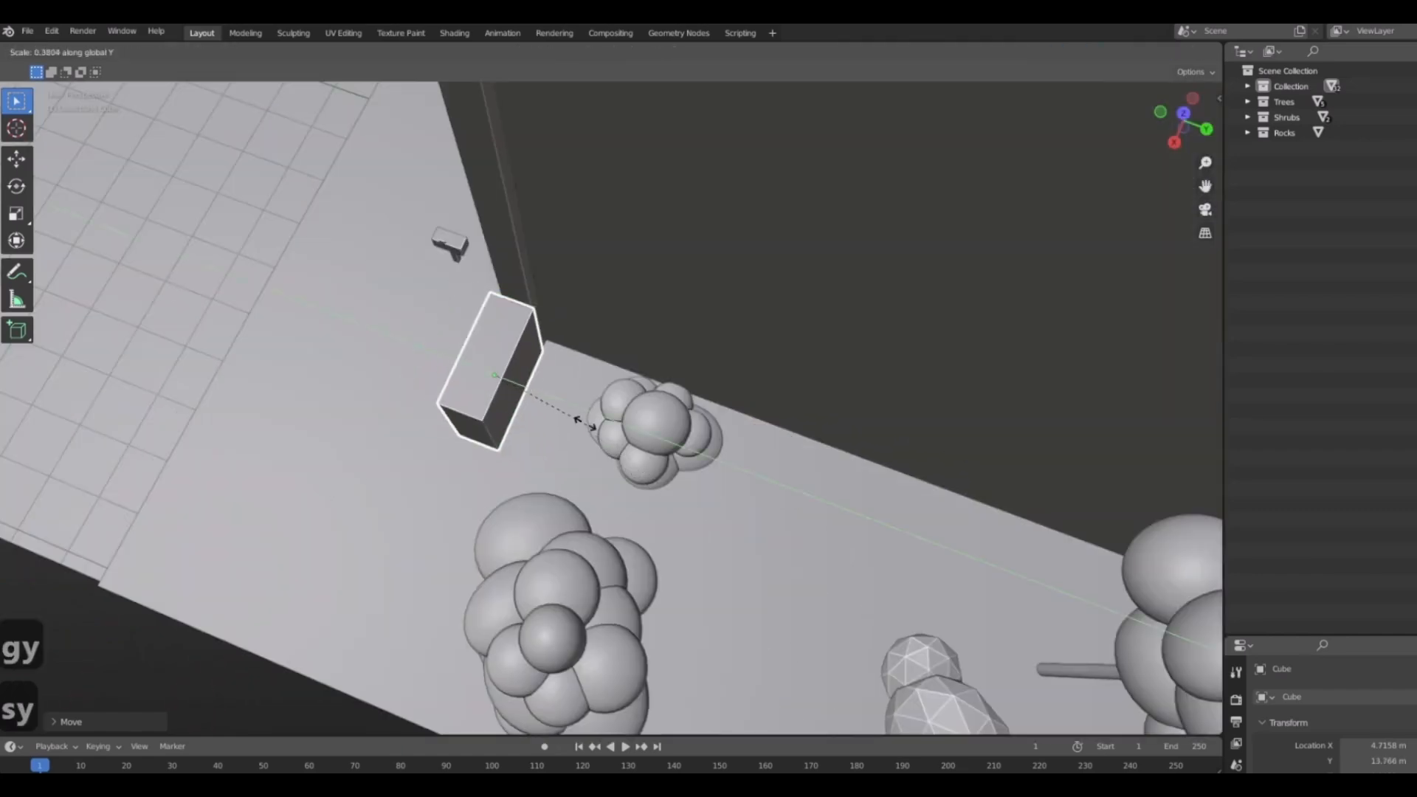
{"action": "left_click", "coordinate": [531, 369]}
{"action": "middle_click_drag", "start_coordinate": [532, 369], "coordinate": [758, 522]}
Scale the wall panel's height to about 0.77 along Z and lower it onto the sidewalk.
{"action": "key", "text": "s"}
{"action": "key", "text": "z"}
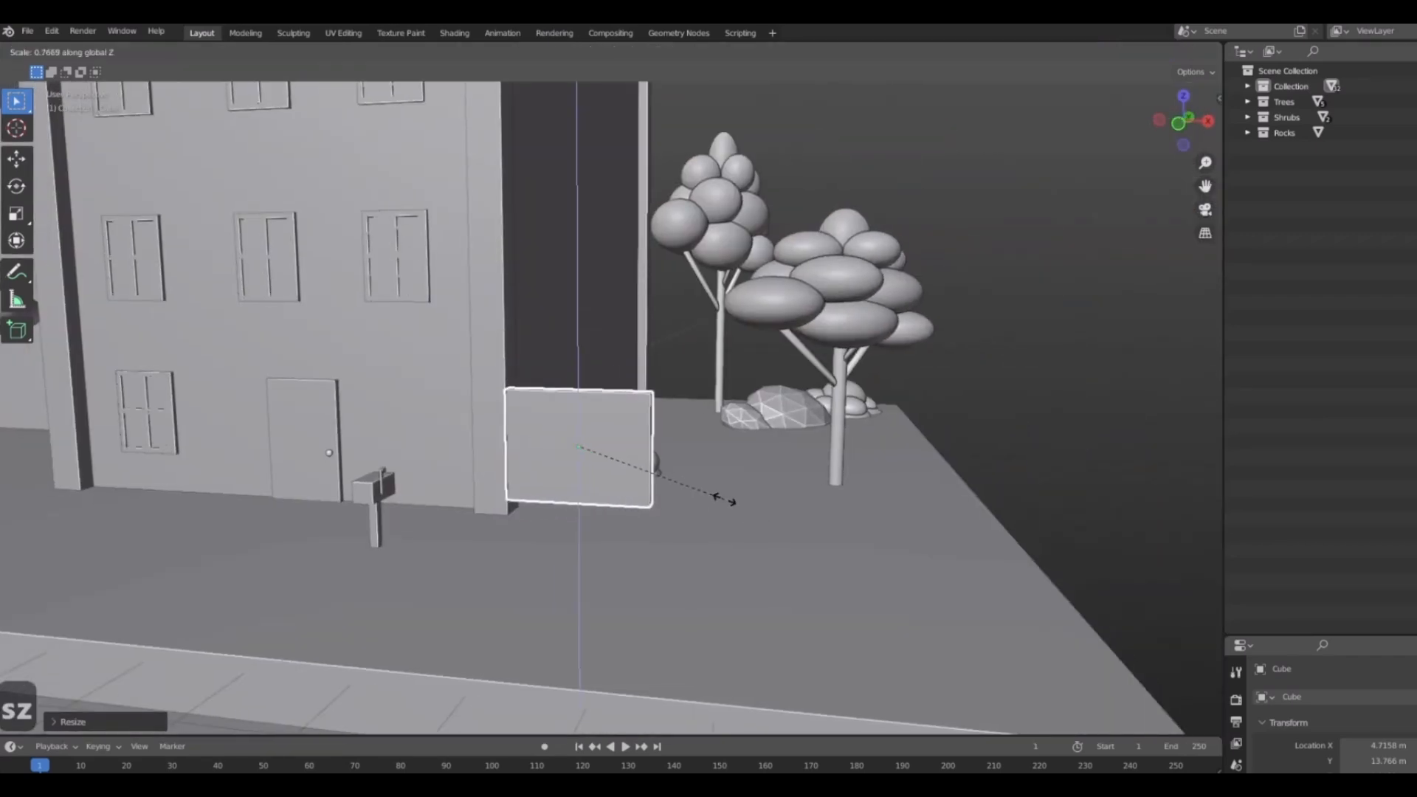
{"action": "left_click", "coordinate": [729, 509]}
{"action": "key", "text": "g"}
{"action": "key", "text": "z"}
{"action": "left_click", "coordinate": [195, 376]}
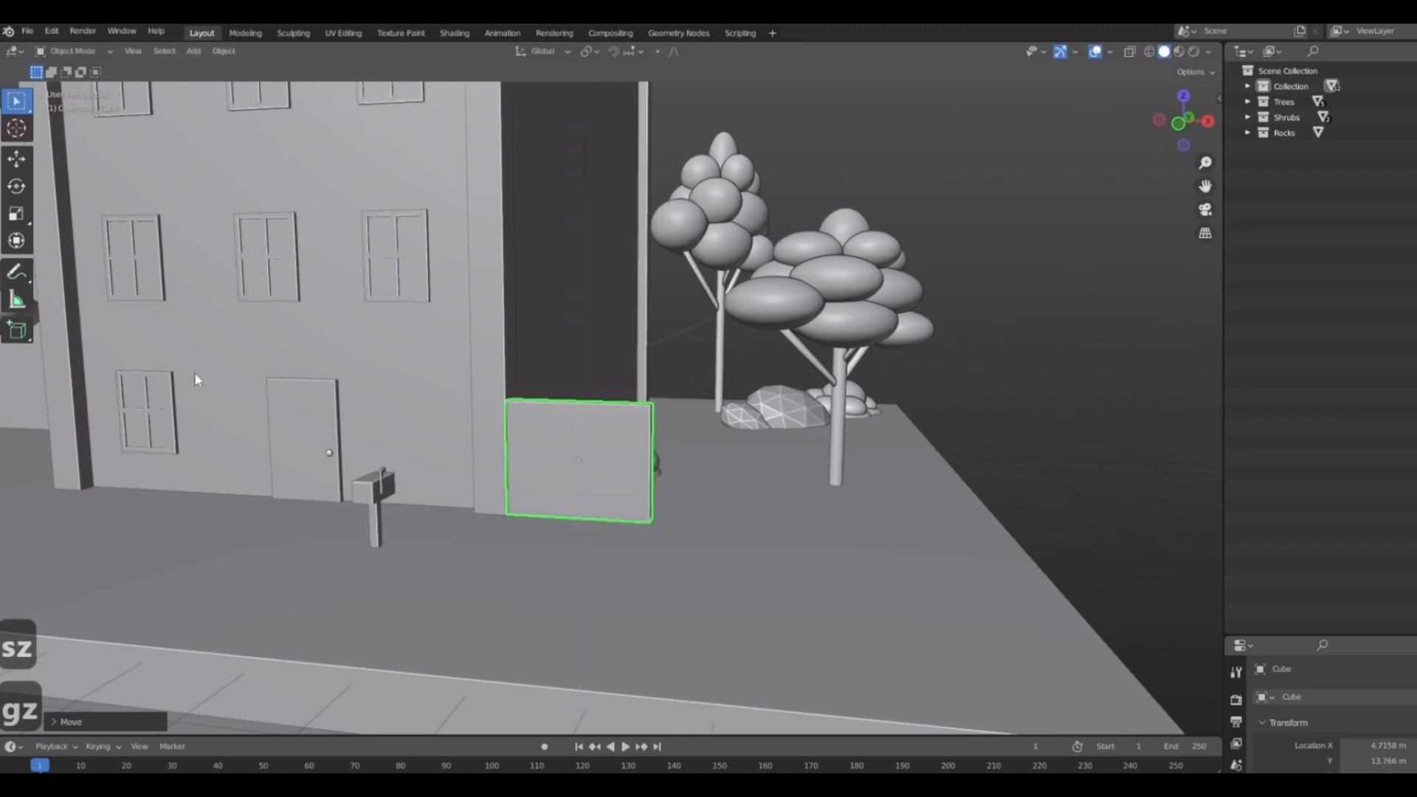
Lengthen the wall panel along X and move it to about X 6.79 m, between the tall building and the sidewalk's side edge.
{"action": "middle_click_drag", "start_coordinate": [795, 474], "coordinate": [687, 473]}
{"action": "key", "text": "s"}
{"action": "key", "text": "x"}
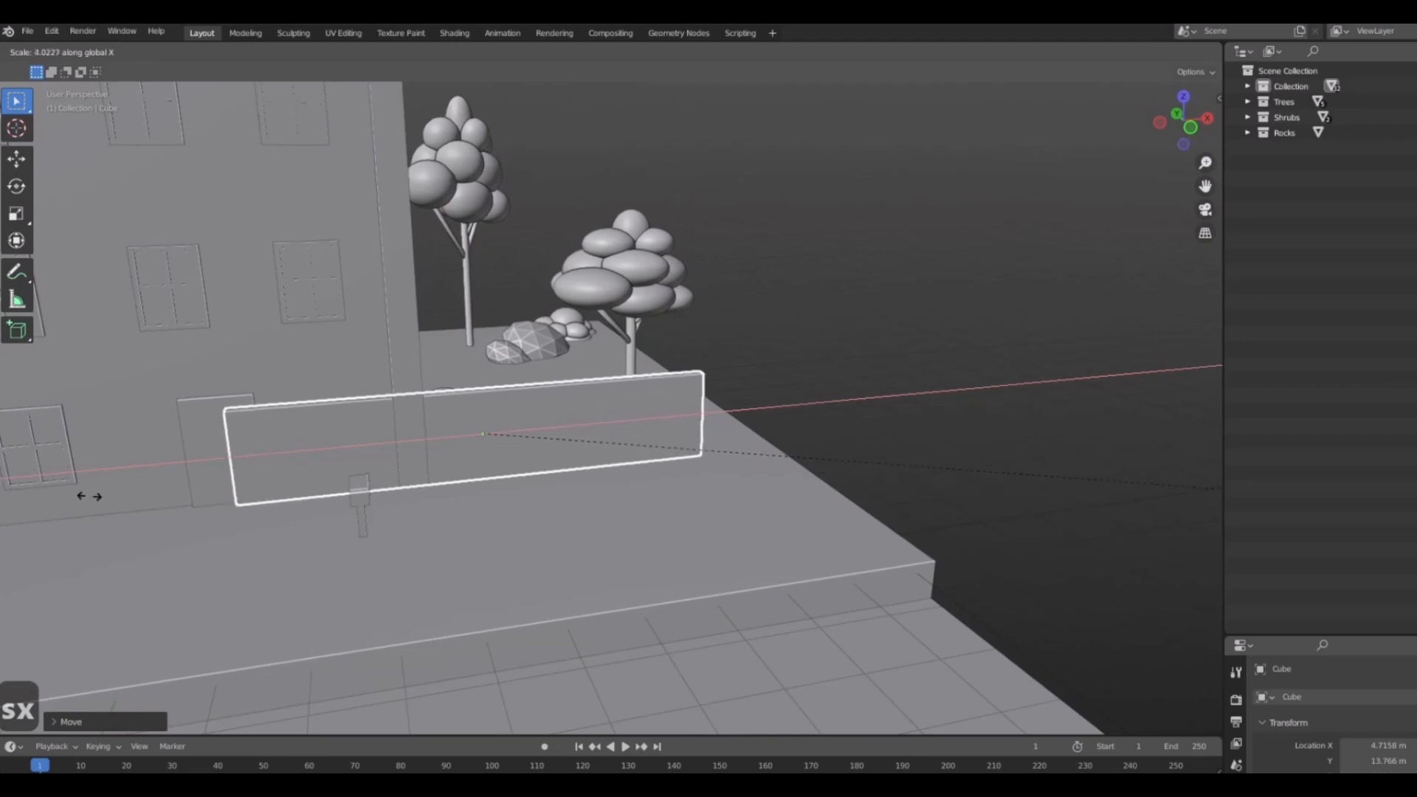
{"action": "left_click", "coordinate": [1018, 495]}
{"action": "key", "text": "KP_1"}
{"action": "middle_click_drag", "start_coordinate": [1016, 493], "coordinate": [1106, 527], "text": "shift"}
{"action": "key", "text": "g"}
{"action": "key", "text": "x"}
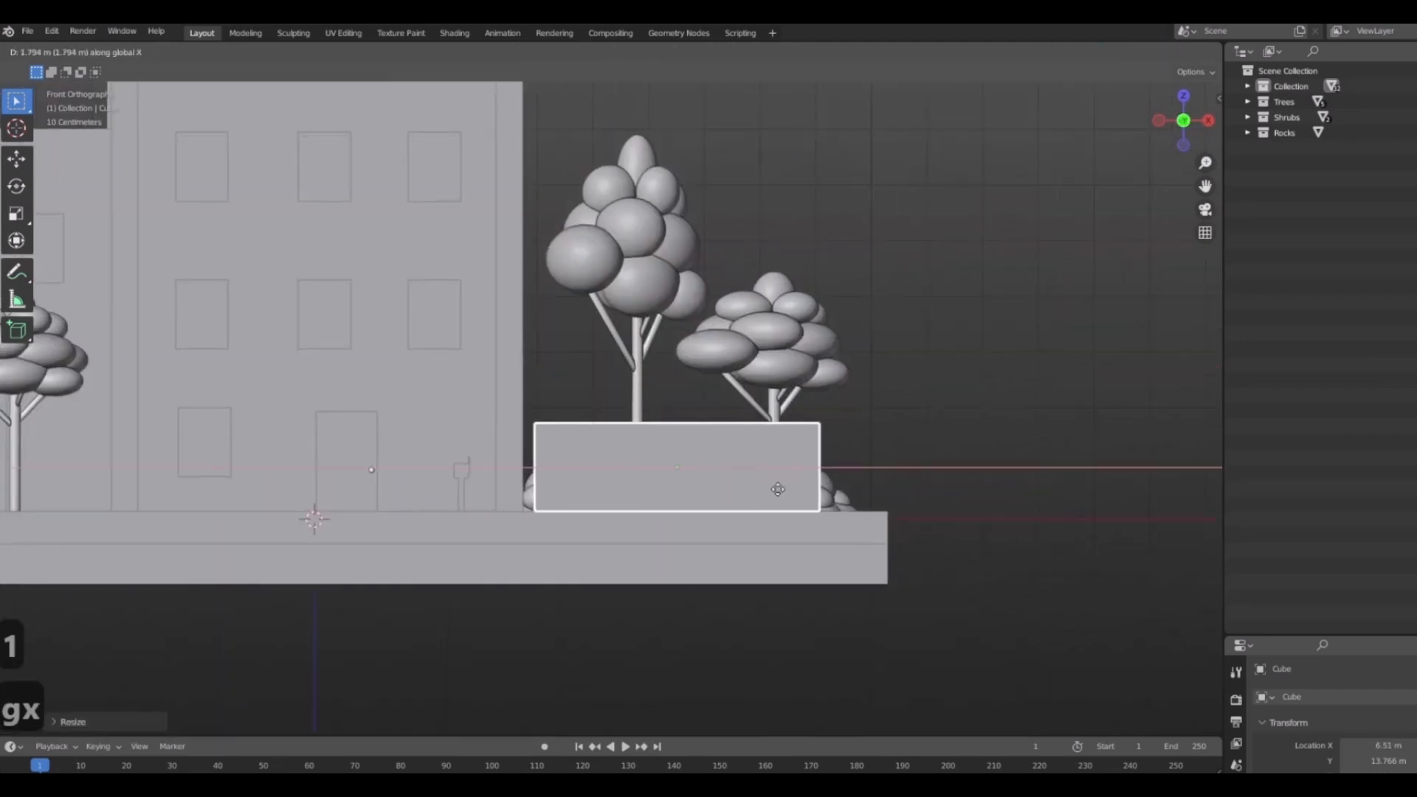
{"action": "left_click", "coordinate": [800, 493]}
Stretch the wall panel by about 1.34 along X so it spans from the tall building to the sidewalk's edge.
{"action": "key", "text": "s"}
{"action": "key", "text": "x"}
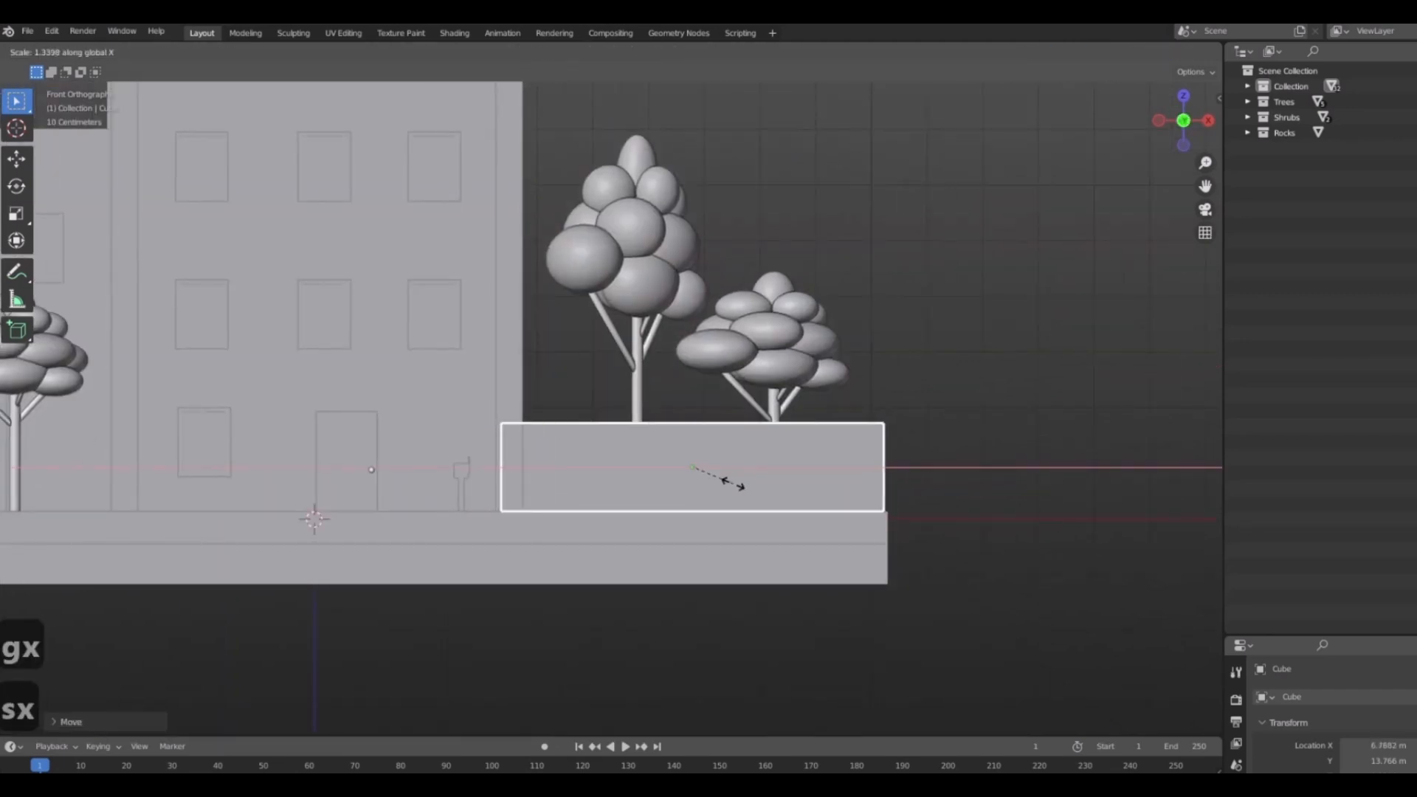
{"action": "left_click", "coordinate": [728, 481]}
{"action": "middle_click_drag", "start_coordinate": [727, 481], "coordinate": [635, 385]}
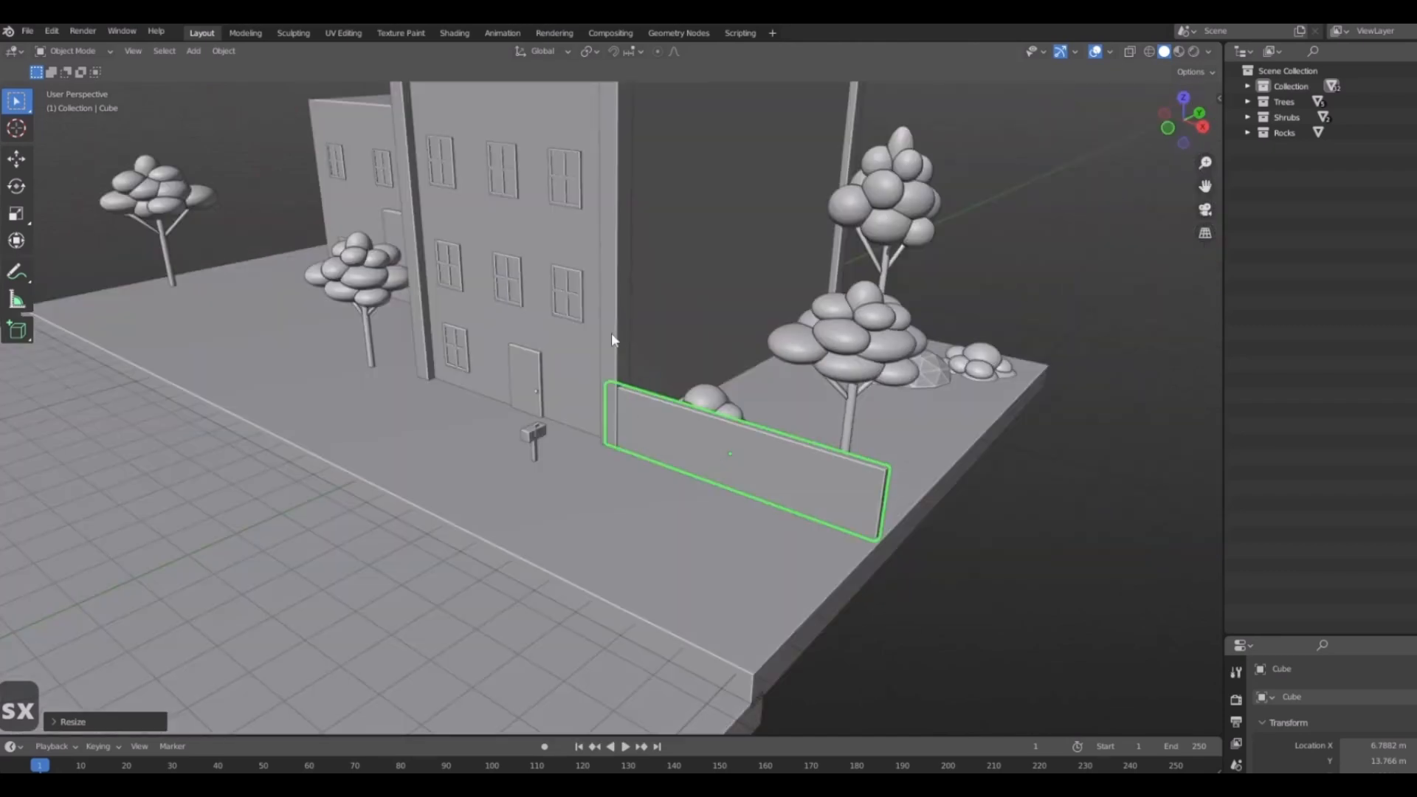
{"action": "left_click", "coordinate": [716, 326]}
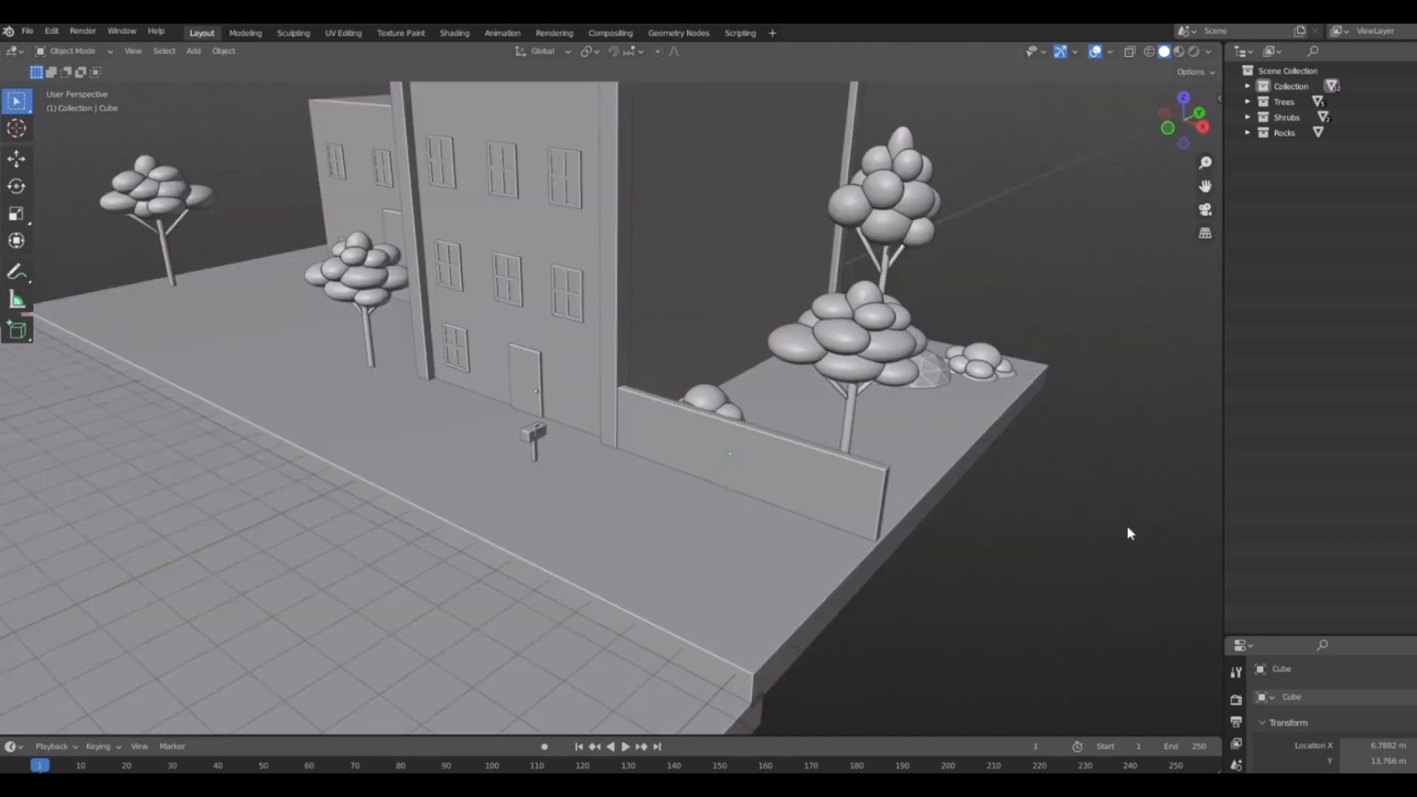
Shift the front wall panel along X to about 6.85 m so its end is flush with the sidewalk's side edge.
{"action": "middle_click_drag", "start_coordinate": [1126, 526], "coordinate": [631, 304]}
{"action": "middle_click_drag", "start_coordinate": [914, 391], "coordinate": [779, 509]}
{"action": "left_click", "coordinate": [635, 493]}
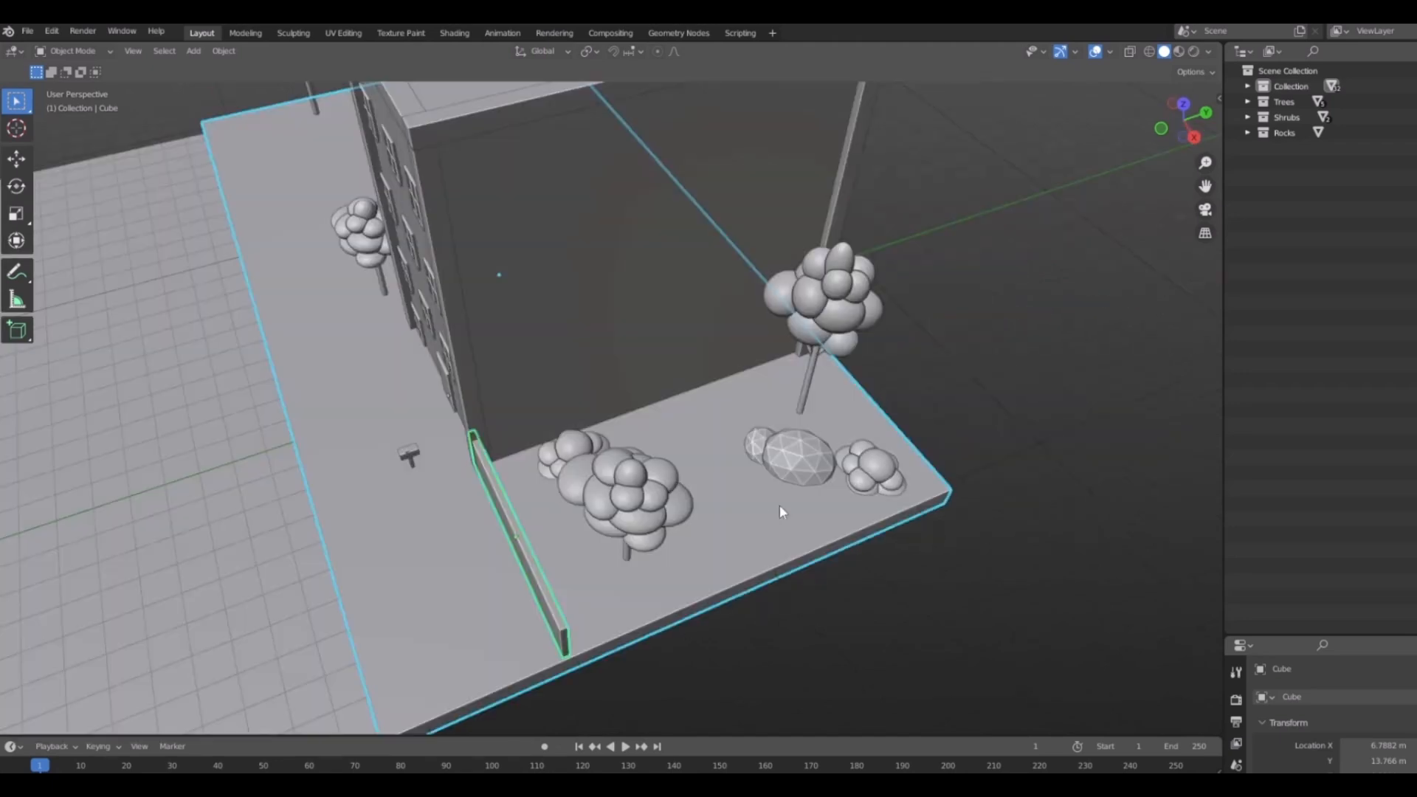
{"action": "left_click", "coordinate": [531, 576]}
{"action": "key", "text": "KP_7"}
{"action": "scroll", "coordinate": [698, 617], "scroll_direction": "up", "scroll_amount": 5}
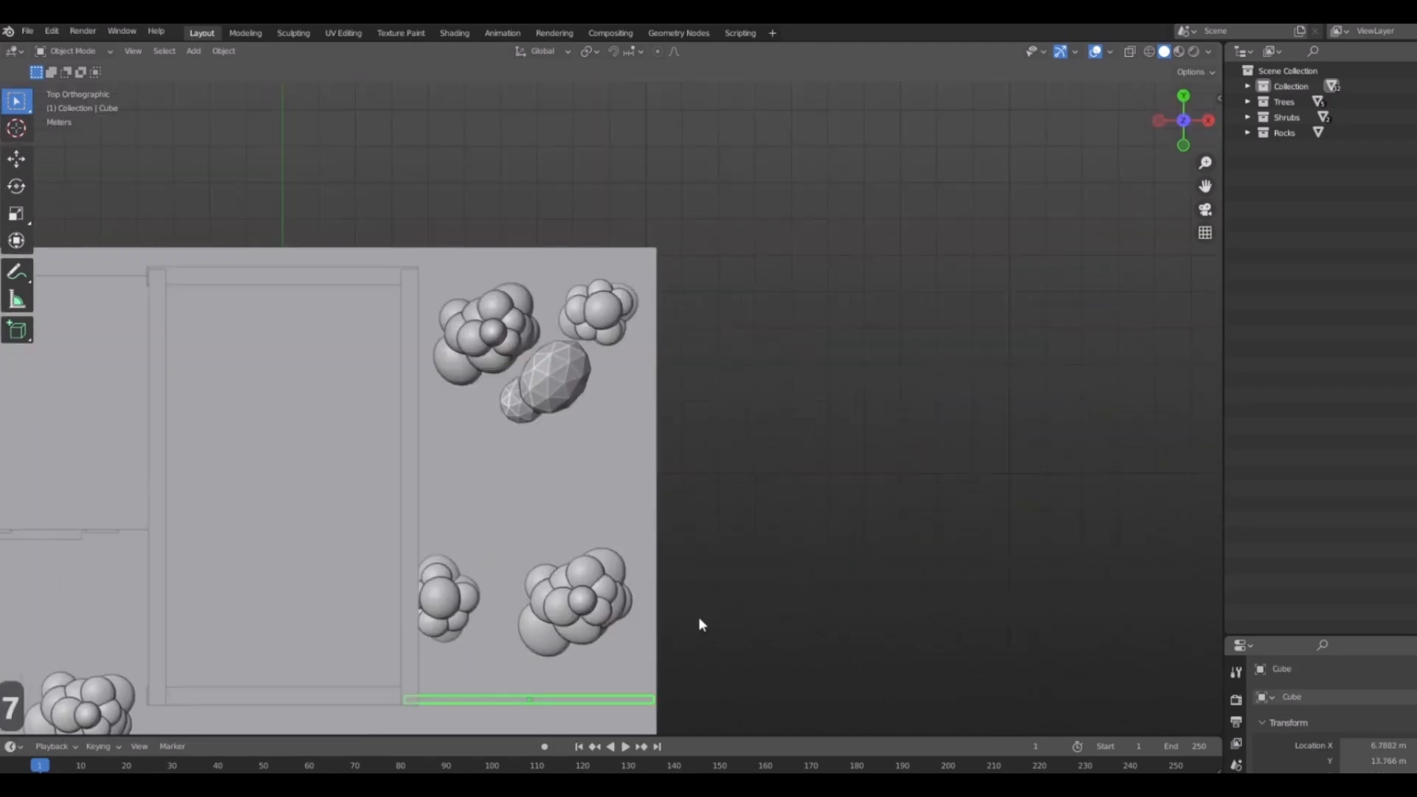
{"action": "middle_click_drag", "start_coordinate": [656, 508], "coordinate": [596, 469], "text": "shift"}
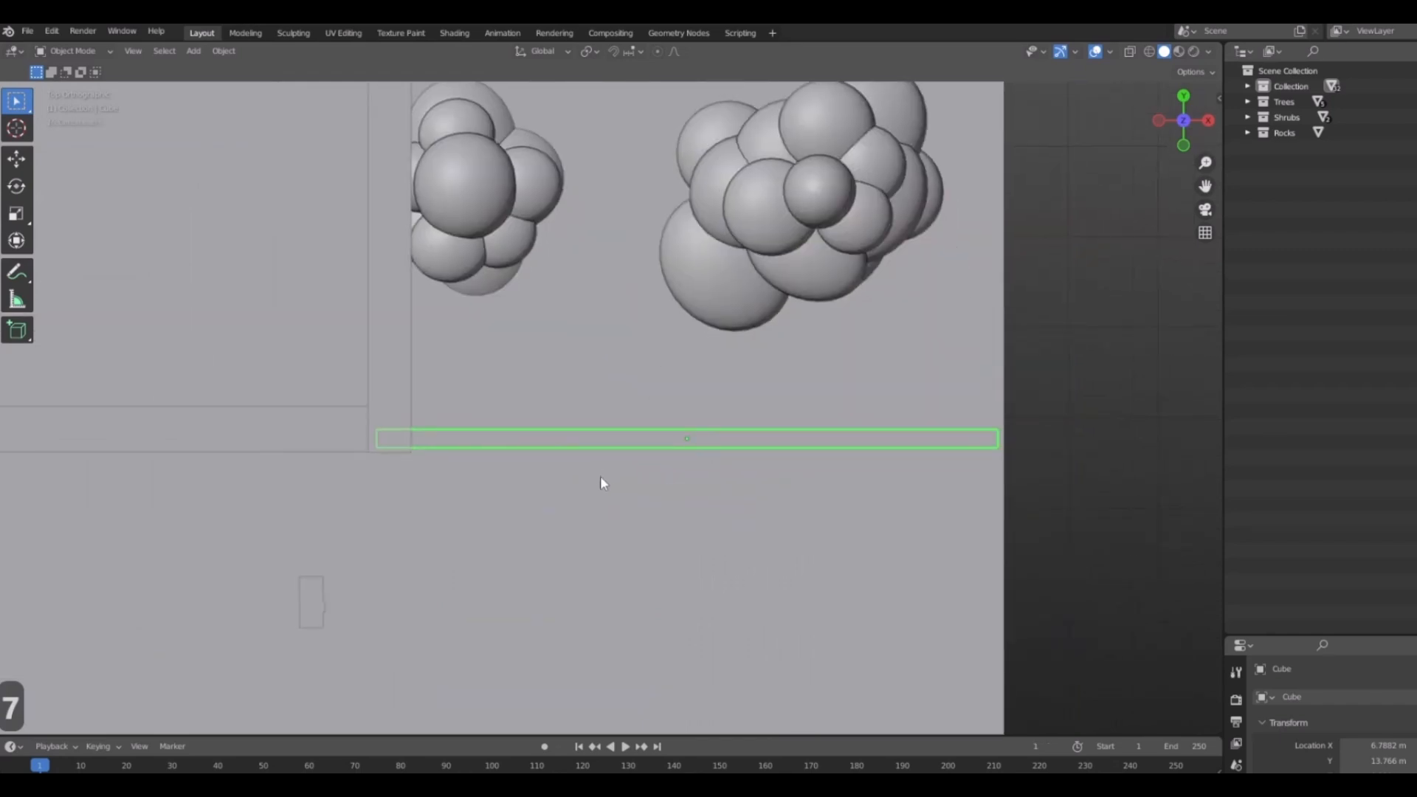
{"action": "key", "text": "g"}
{"action": "key", "text": "x"}
{"action": "left_click", "coordinate": [607, 483]}
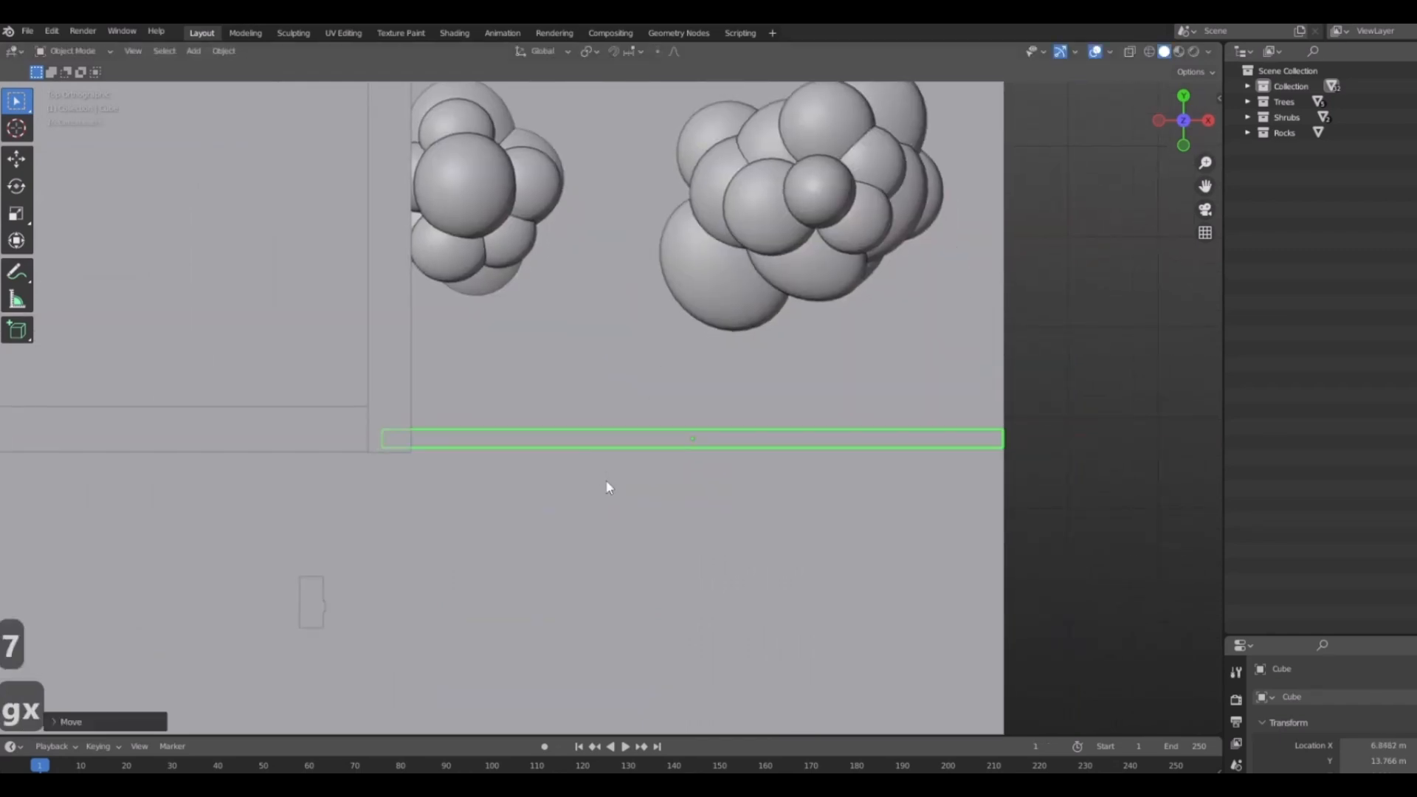
Duplicate the front wall panel to the sidewalk's side edge and rotate the copy 90 degrees.
{"action": "scroll", "coordinate": [827, 397], "scroll_direction": "down", "scroll_amount": 5}
{"action": "middle_click_drag", "start_coordinate": [827, 397], "coordinate": [559, 535], "text": "shift"}
{"action": "key", "text": "shift+d"}
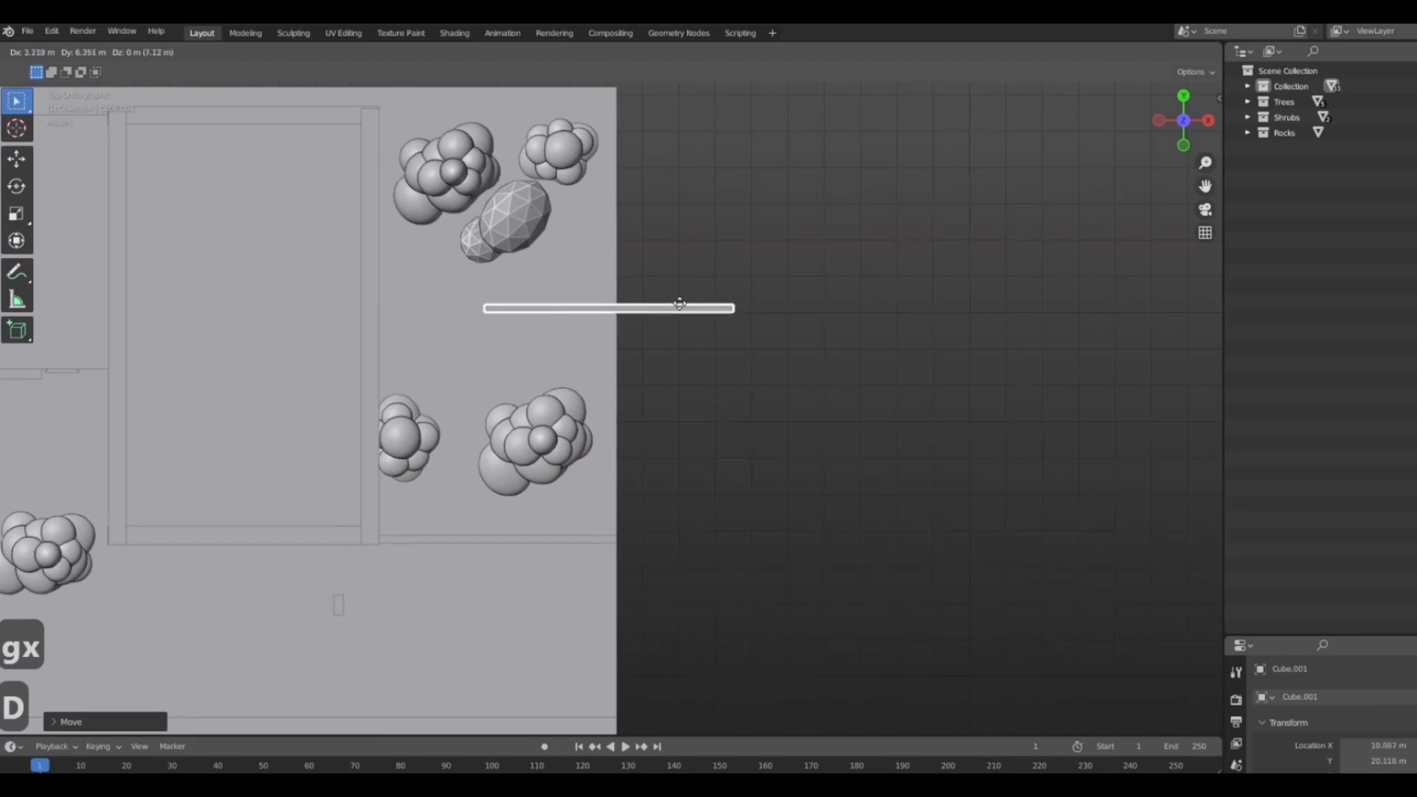
{"action": "left_click", "coordinate": [686, 305]}
{"action": "type", "text": "r"}
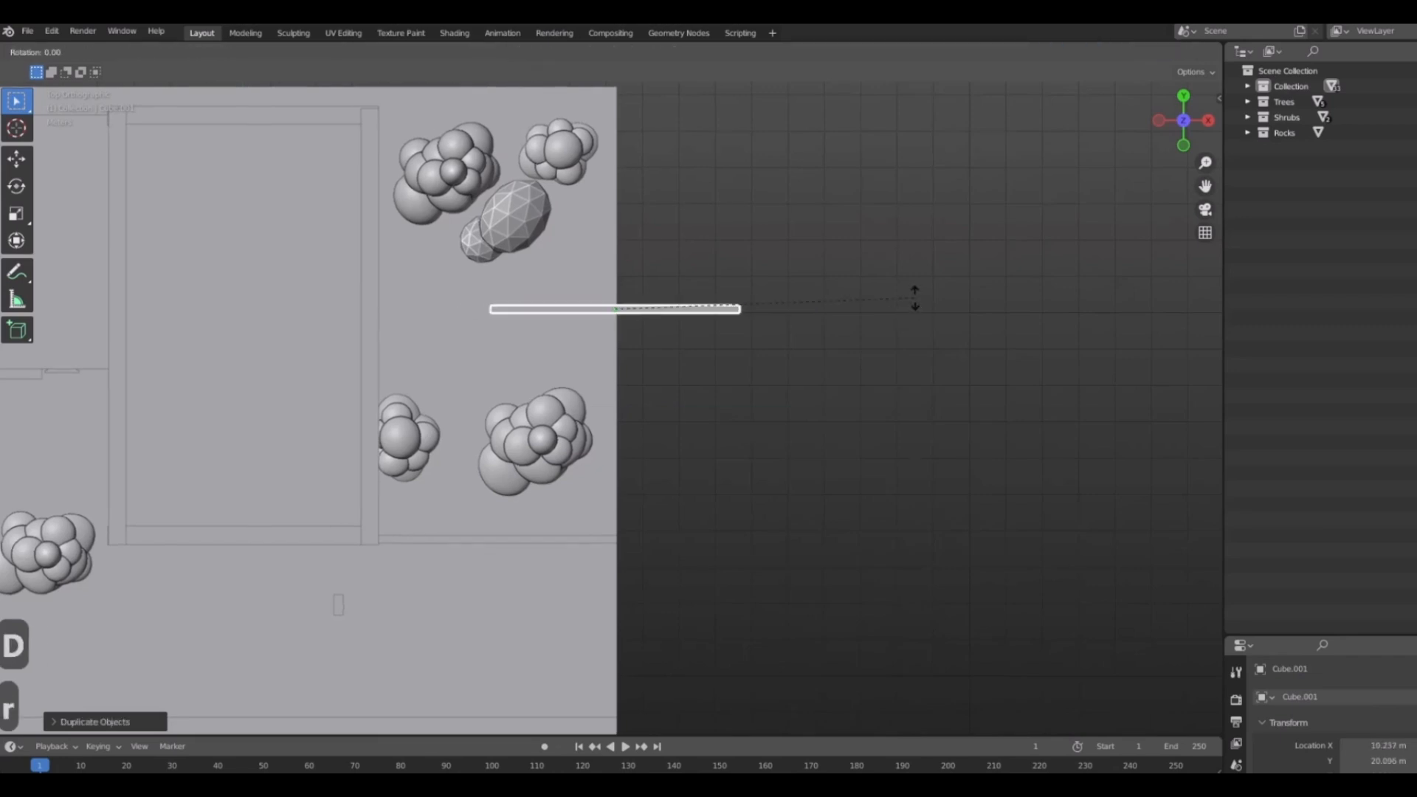
{"action": "type", "text": "90"}
{"action": "key", "text": "Return"}
{"action": "scroll", "coordinate": [720, 365], "scroll_direction": "up", "scroll_amount": 4}
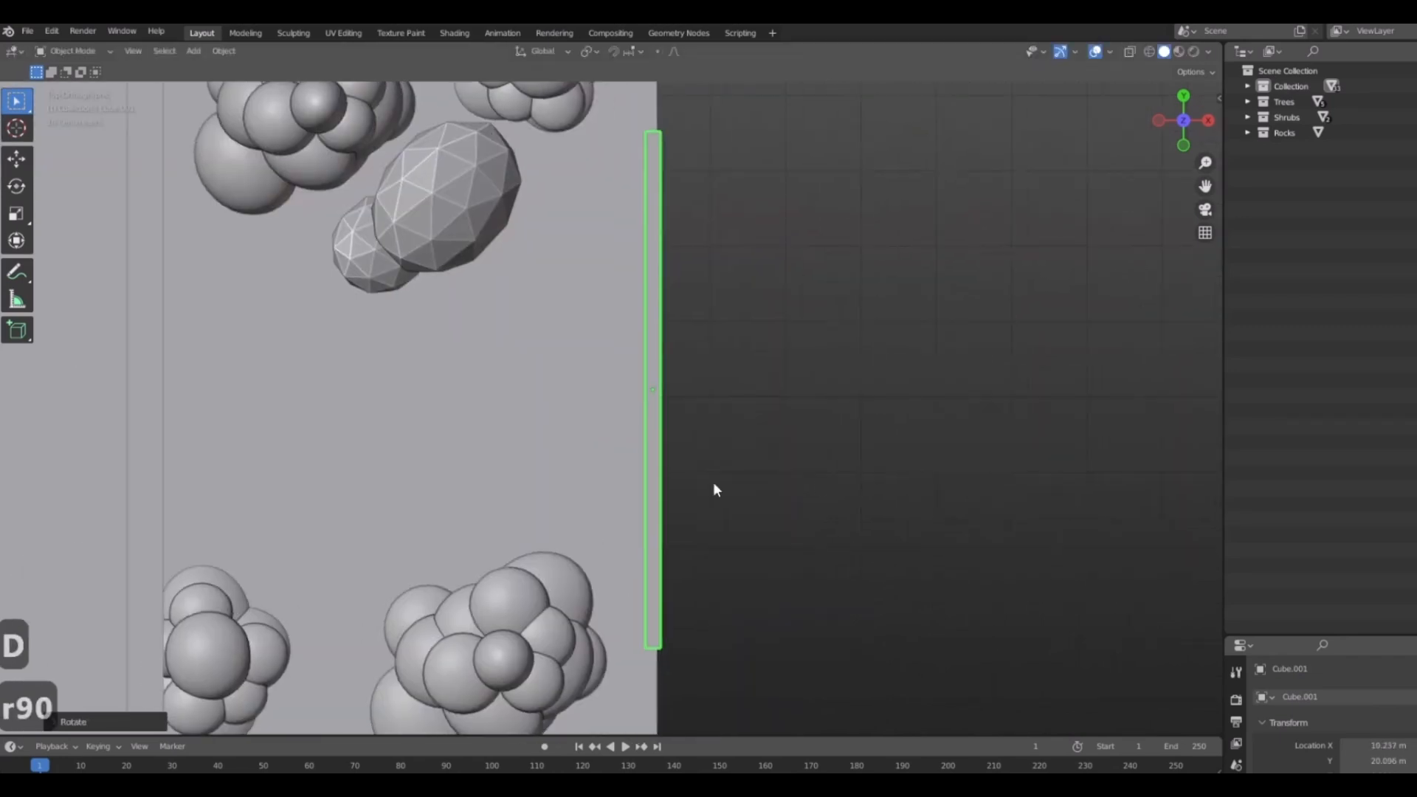
Move the rotated wall along X to about 10.18 m at the sidewalk's side edge and lengthen it along Y.
{"action": "key", "text": "g"}
{"action": "key", "text": "x"}
{"action": "left_click", "coordinate": [788, 458]}
{"action": "middle_click_drag", "start_coordinate": [788, 458], "coordinate": [782, 542]}
{"action": "key", "text": "s"}
{"action": "key", "text": "y"}
{"action": "left_click", "coordinate": [803, 470]}
Duplicate the front wall panel along Y by about 12.3 m and adjust the copy's Y position to close the garden's rear side.
{"action": "left_click", "coordinate": [369, 424]}
{"action": "middle_click_drag", "start_coordinate": [576, 451], "coordinate": [745, 513]}
{"action": "scroll", "coordinate": [686, 469], "scroll_direction": "down", "scroll_amount": 4}
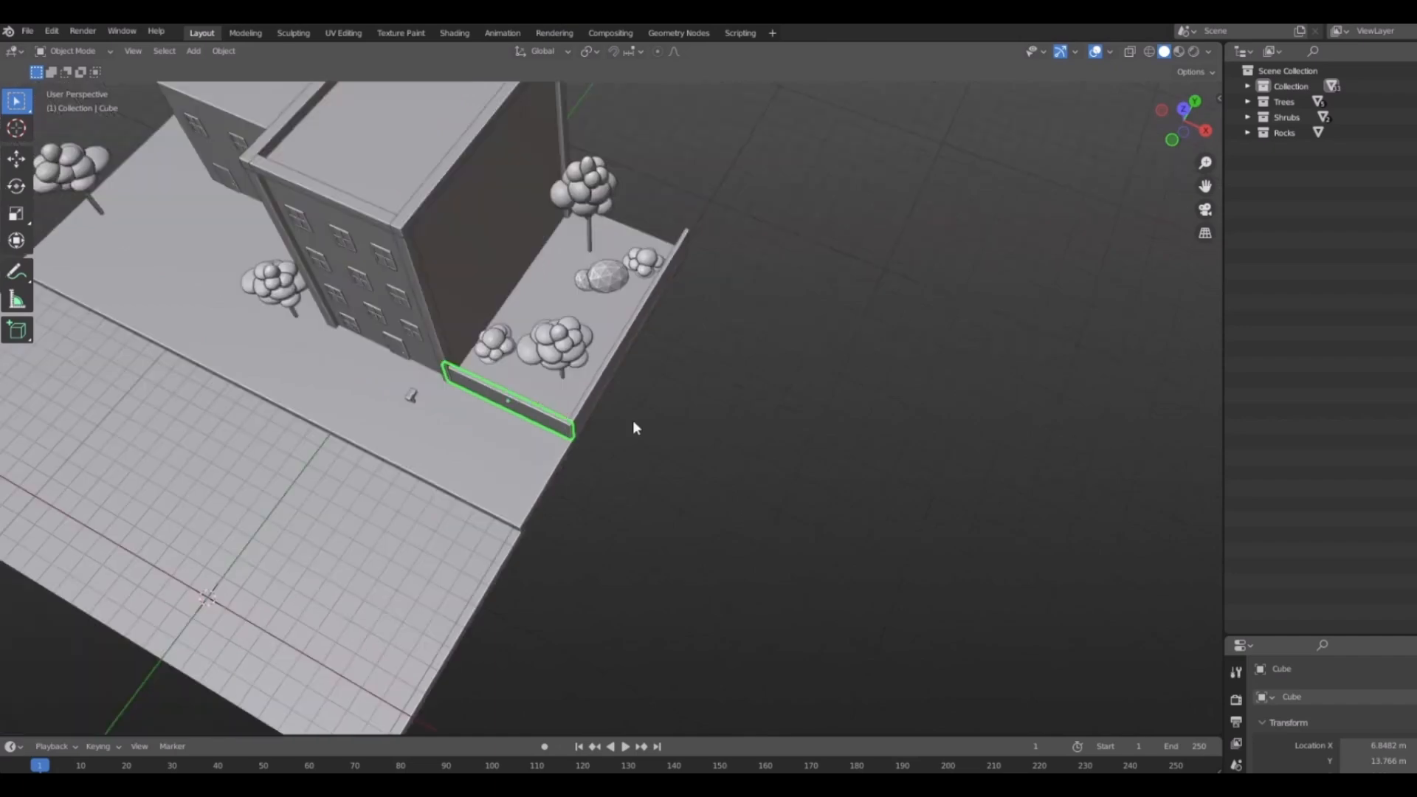
{"action": "middle_click_drag", "start_coordinate": [633, 428], "coordinate": [745, 442]}
{"action": "key", "text": "shift+d"}
{"action": "key", "text": "y"}
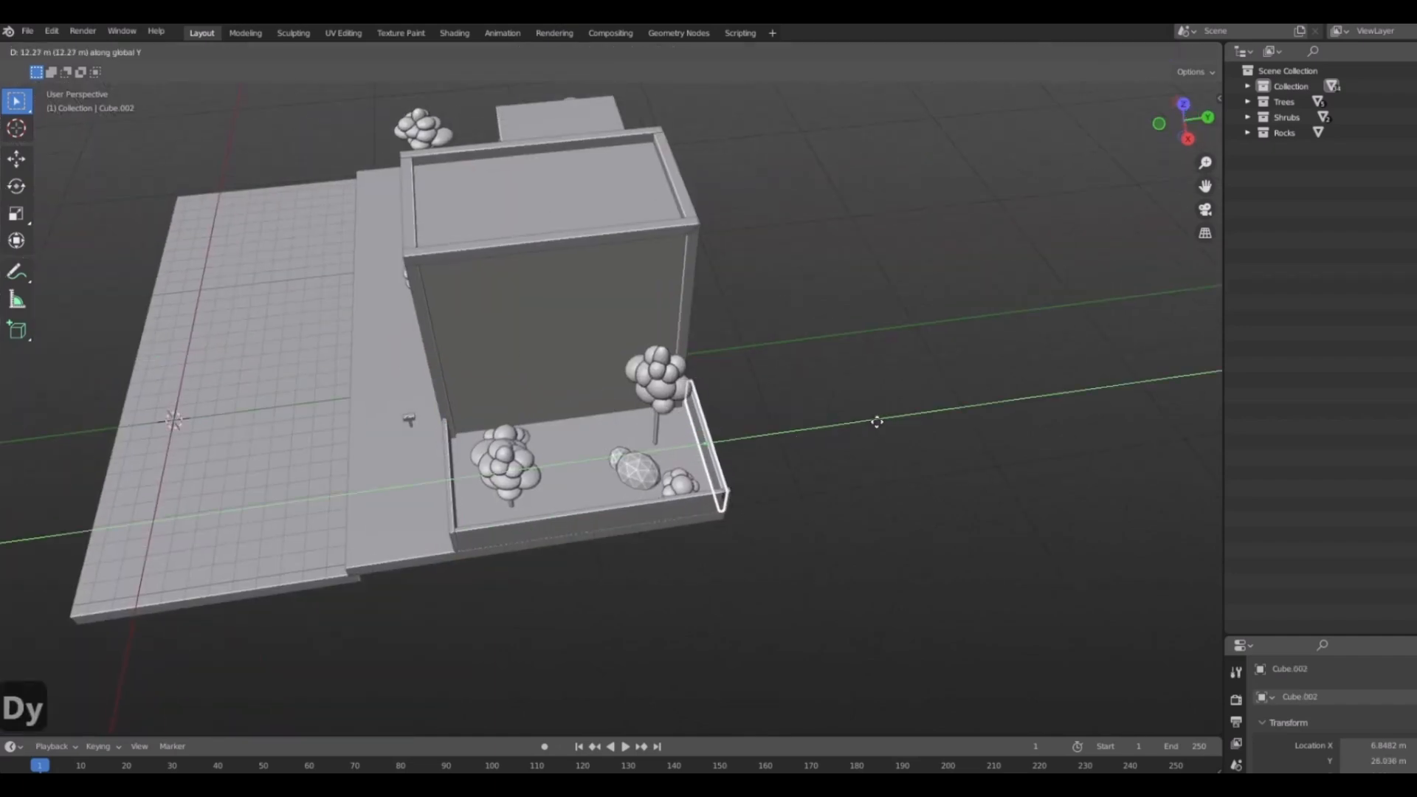
{"action": "left_click", "coordinate": [877, 422]}
{"action": "middle_click_drag", "start_coordinate": [877, 423], "coordinate": [694, 501]}
{"action": "scroll", "coordinate": [626, 433], "scroll_direction": "up", "scroll_amount": 4}
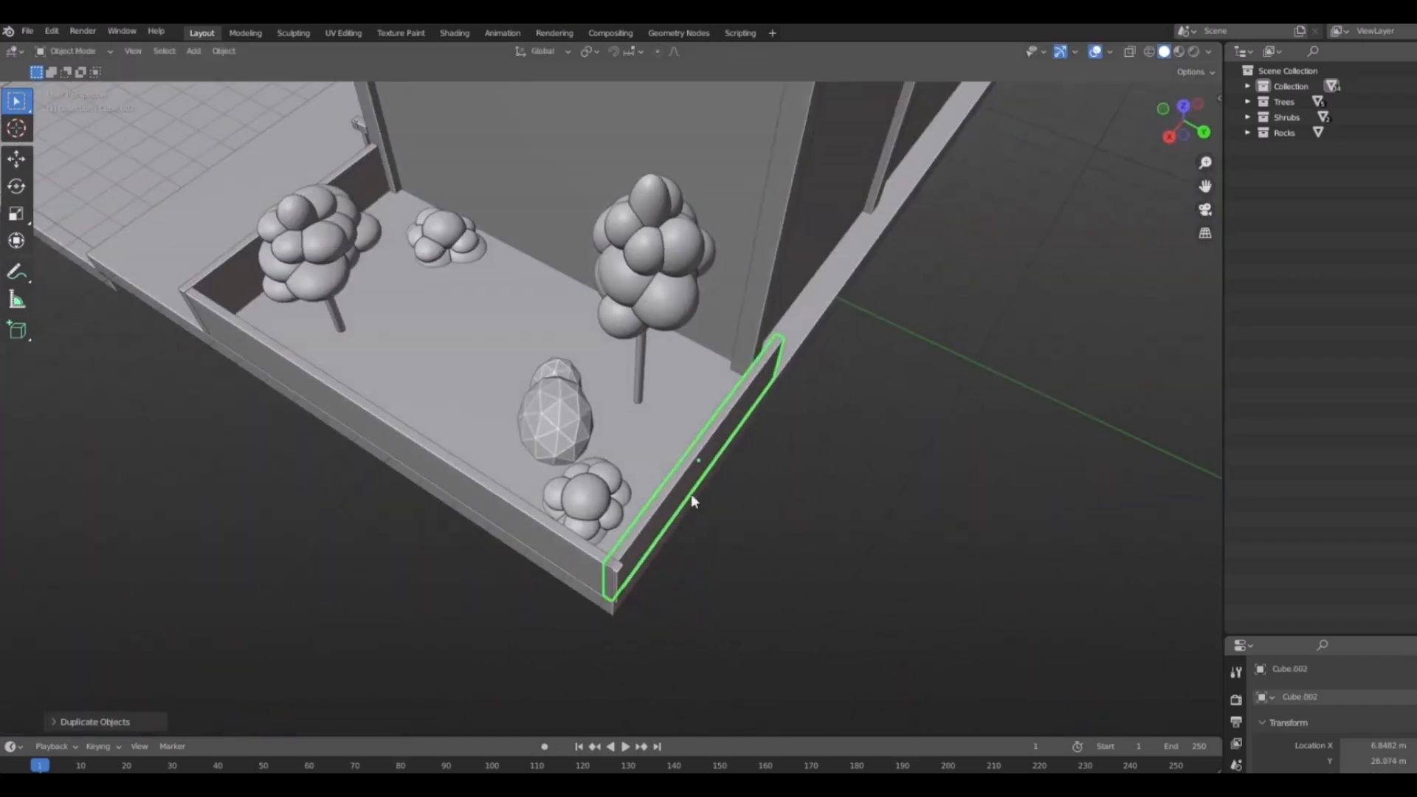
{"action": "key", "text": "g"}
{"action": "key", "text": "y"}
{"action": "left_click", "coordinate": [674, 502]}
Scale and shift the side wall along Y so it ends flush with the front and rear walls, centred at about Y 19.6 m.
{"action": "left_click", "coordinate": [594, 581]}
{"action": "middle_click_drag", "start_coordinate": [602, 609], "coordinate": [726, 602]}
{"action": "key", "text": "s"}
{"action": "key", "text": "y"}
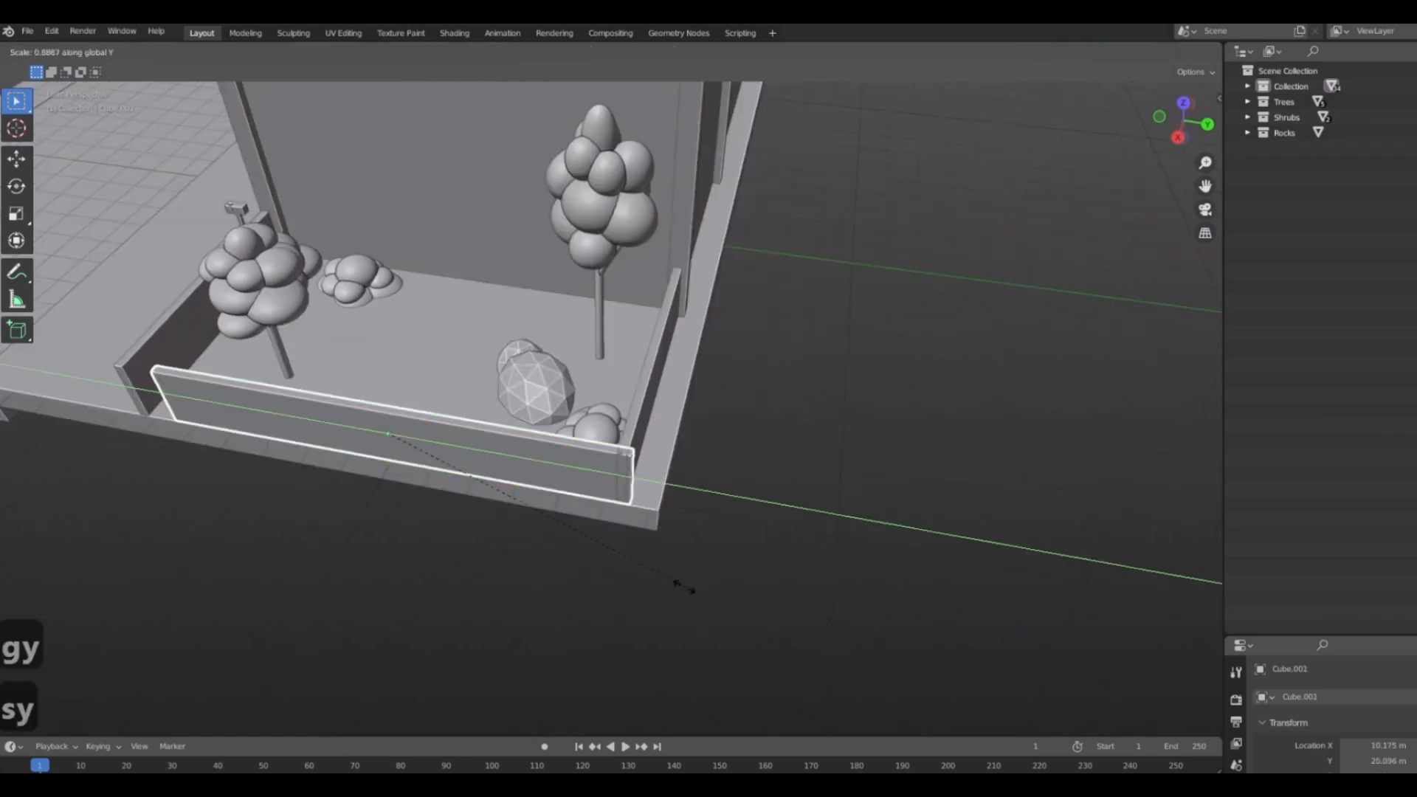
{"action": "left_click", "coordinate": [687, 590]}
{"action": "key", "text": "g"}
{"action": "key", "text": "y"}
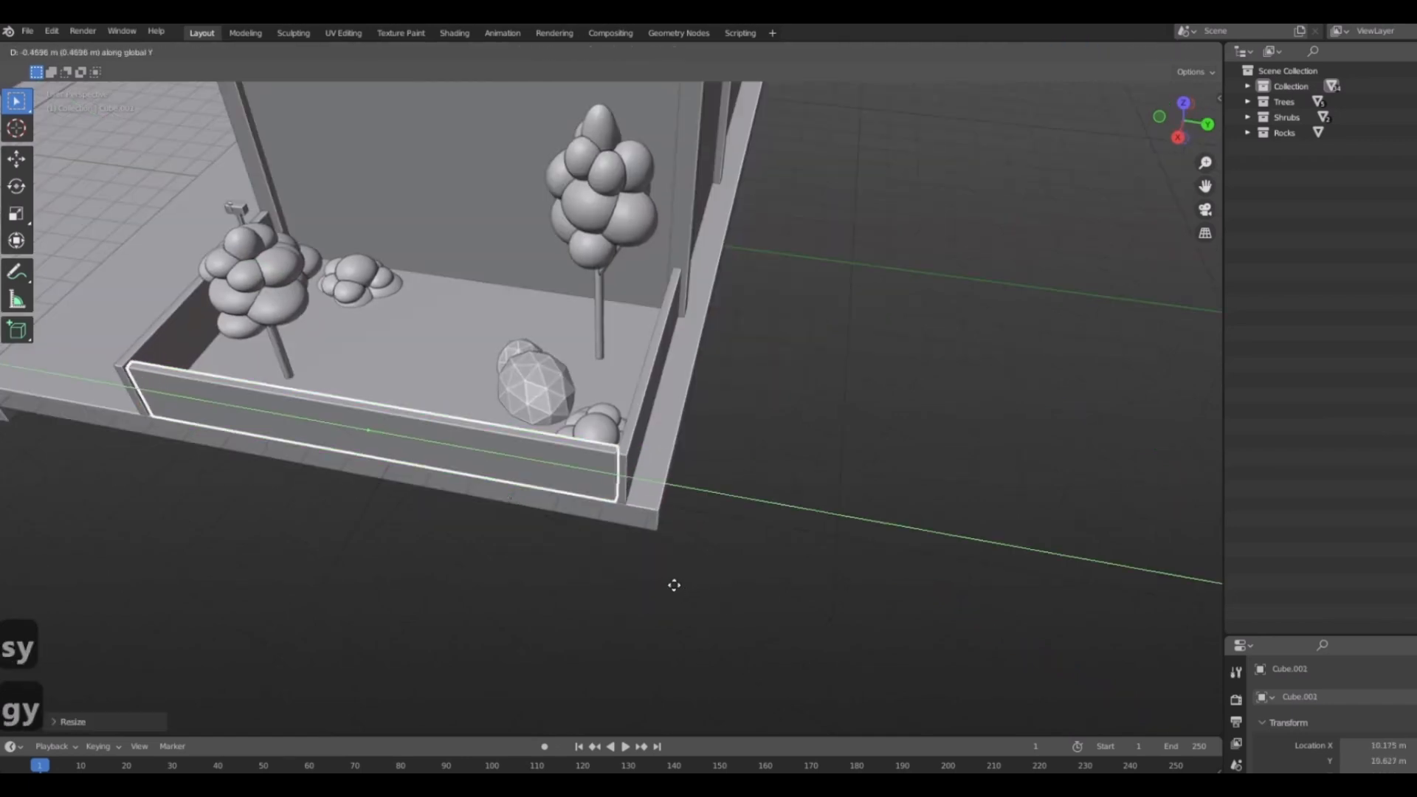
{"action": "left_click", "coordinate": [674, 584]}
{"action": "key", "text": "s"}
{"action": "key", "text": "y"}
{"action": "left_click", "coordinate": [677, 586]}
{"action": "middle_click_drag", "start_coordinate": [387, 472], "coordinate": [531, 510]}
{"action": "scroll", "coordinate": [632, 547], "scroll_direction": "down", "scroll_amount": 5}
{"action": "middle_click_drag", "start_coordinate": [295, 479], "coordinate": [466, 467]}
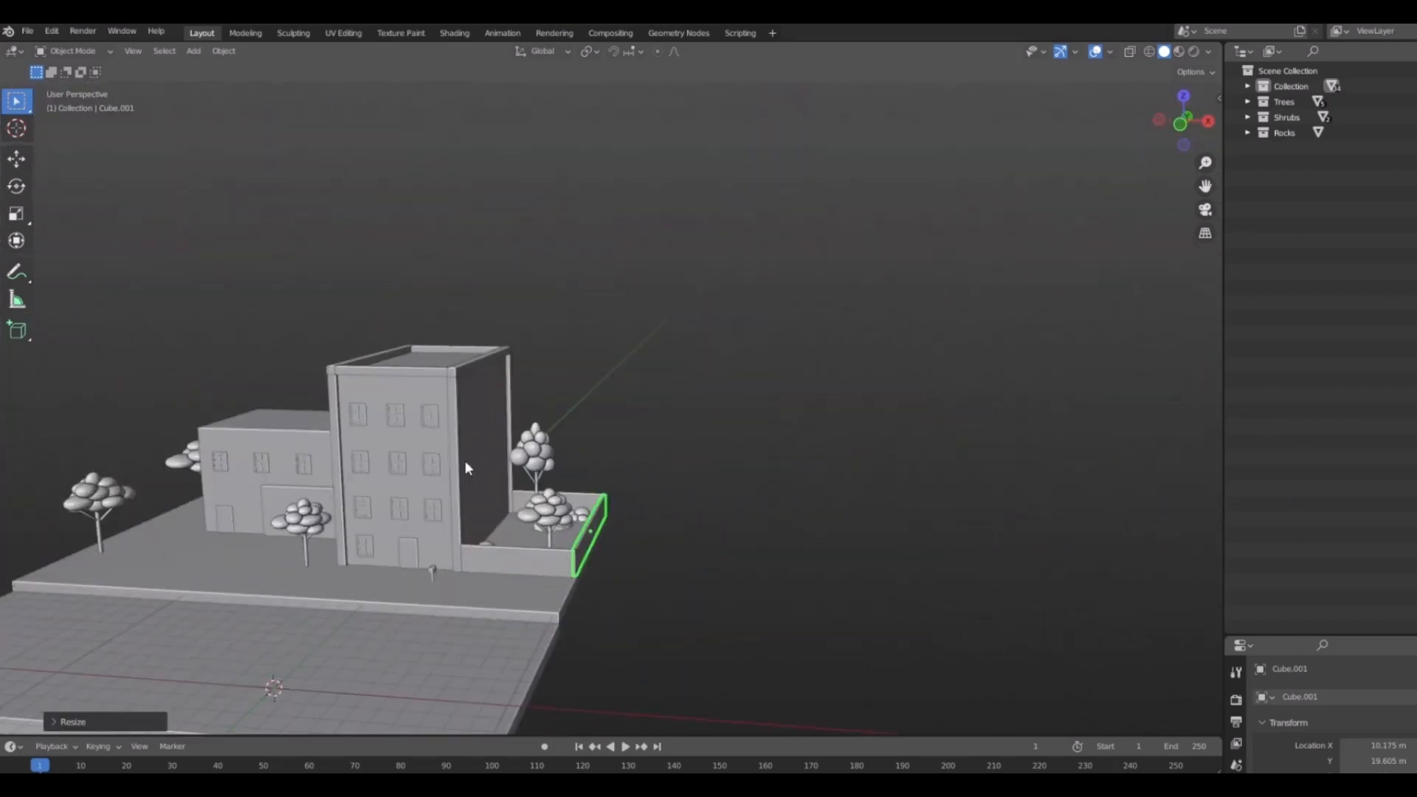
Duplicate the three top-row windows on the tall building's front and move the copies along X beyond its side wall.
{"action": "left_click", "coordinate": [434, 465]}
{"action": "middle_click_drag", "start_coordinate": [624, 466], "coordinate": [619, 523]}
{"action": "left_click", "coordinate": [361, 413]}
{"action": "left_click", "coordinate": [396, 416], "text": "shift"}
{"action": "left_click", "coordinate": [430, 418], "text": "shift"}
{"action": "scroll", "coordinate": [361, 387], "scroll_direction": "up", "scroll_amount": 3}
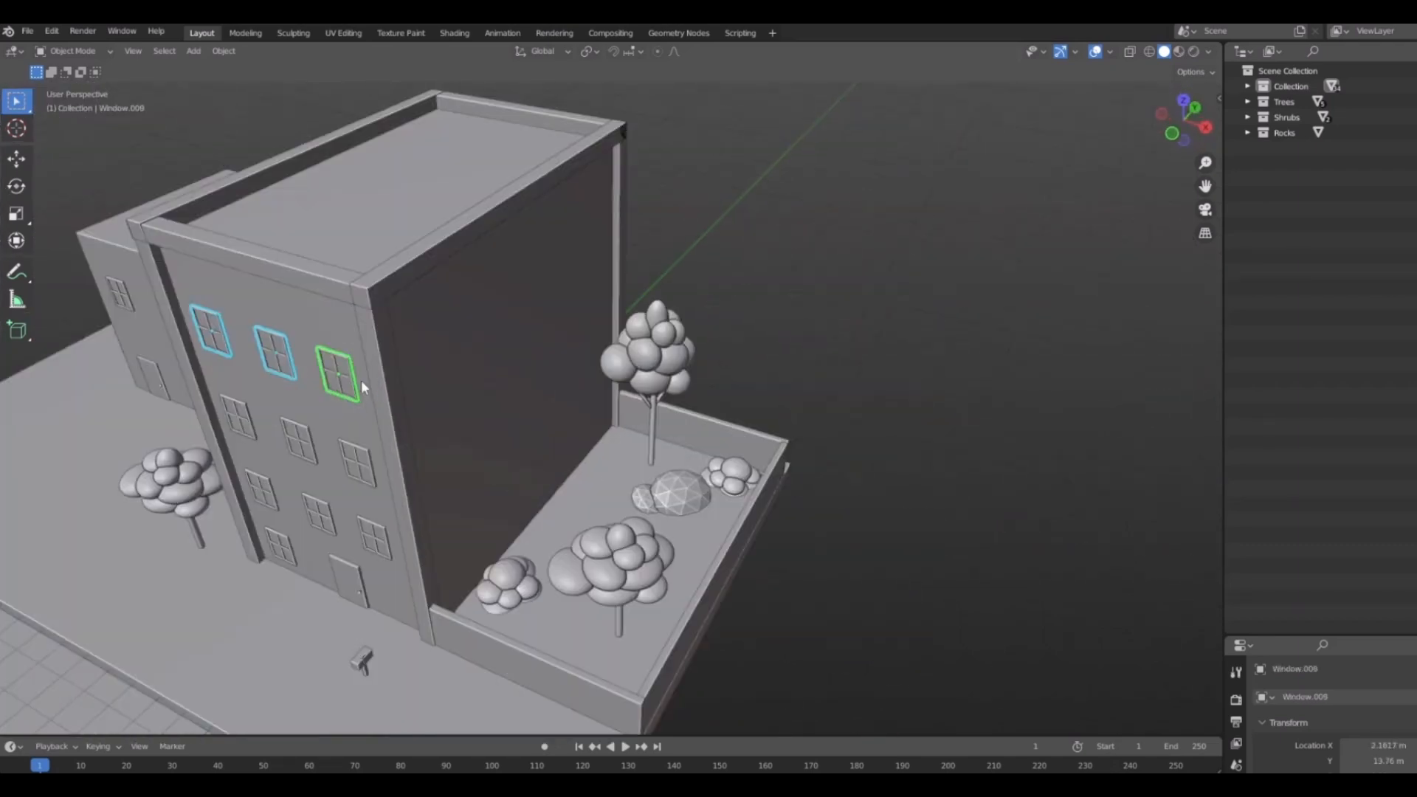
{"action": "middle_click_drag", "start_coordinate": [362, 387], "coordinate": [616, 375], "text": "shift"}
{"action": "middle_click_drag", "start_coordinate": [719, 312], "coordinate": [476, 487]}
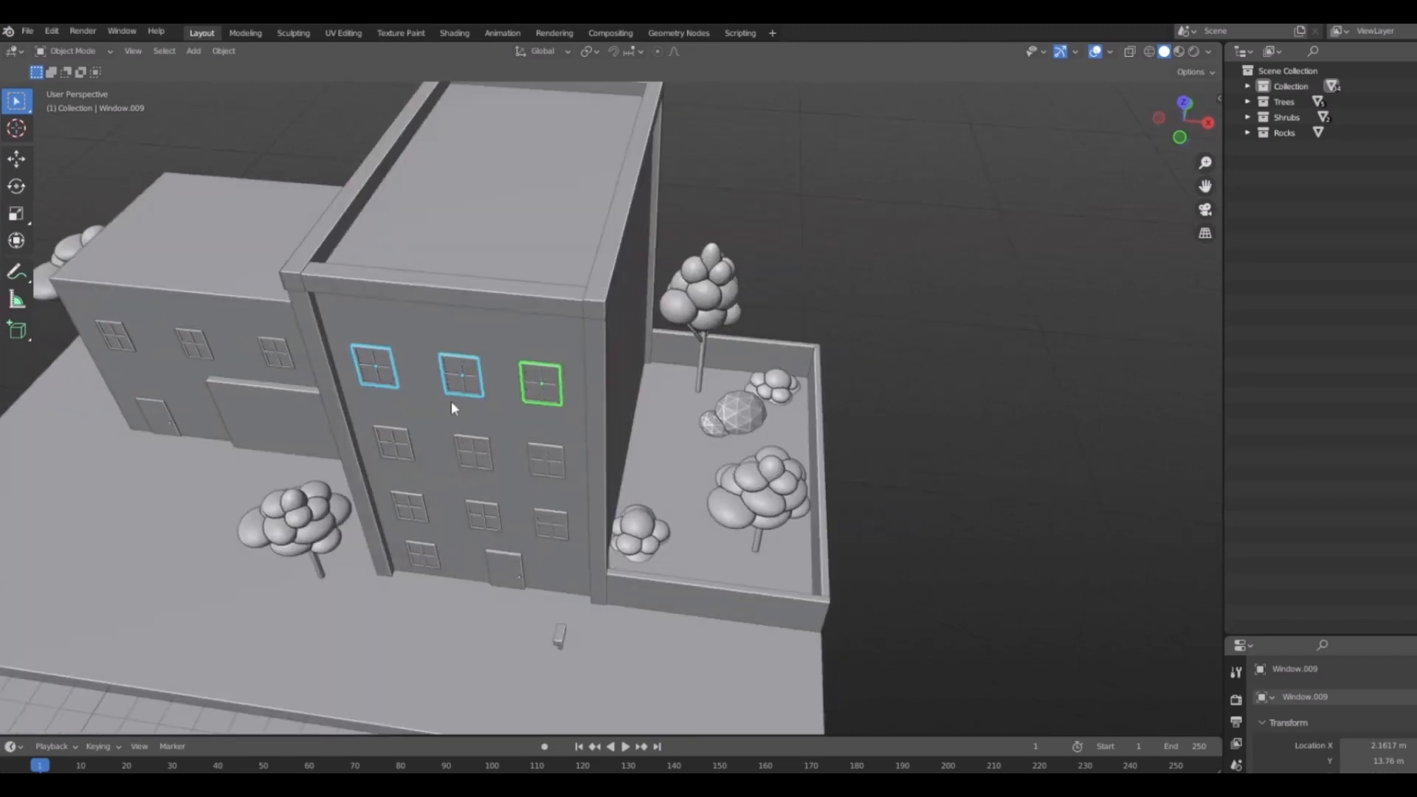
{"action": "middle_click_drag", "start_coordinate": [583, 430], "coordinate": [537, 463]}
{"action": "key", "text": "shift+d"}
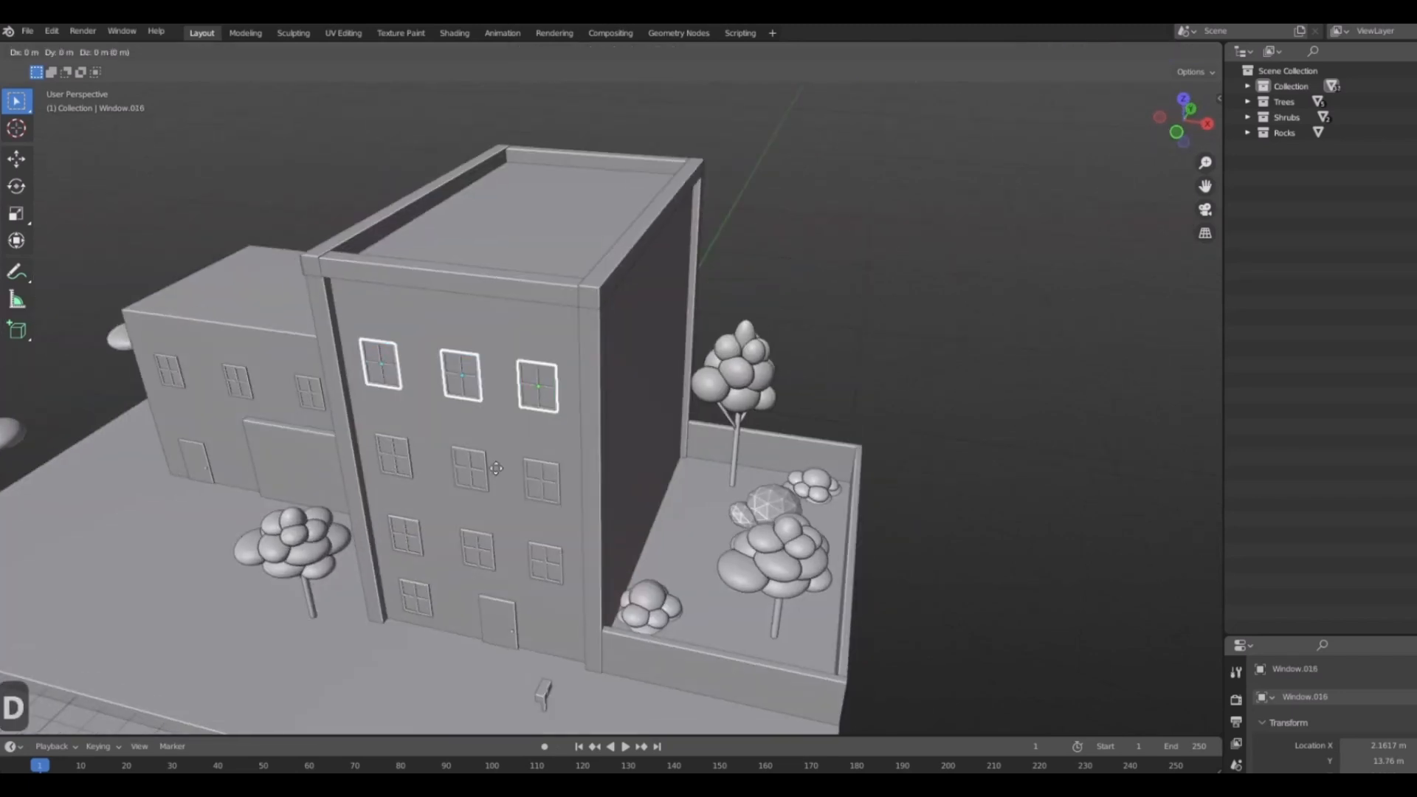
{"action": "key", "text": "x"}
{"action": "left_click", "coordinate": [901, 515]}
{"action": "middle_click_drag", "start_coordinate": [900, 515], "coordinate": [831, 588]}
Rotate the three window copies 90 degrees about Z and position them in a row high on the tall building's side, using the right view.
{"action": "type", "text": "rz"}
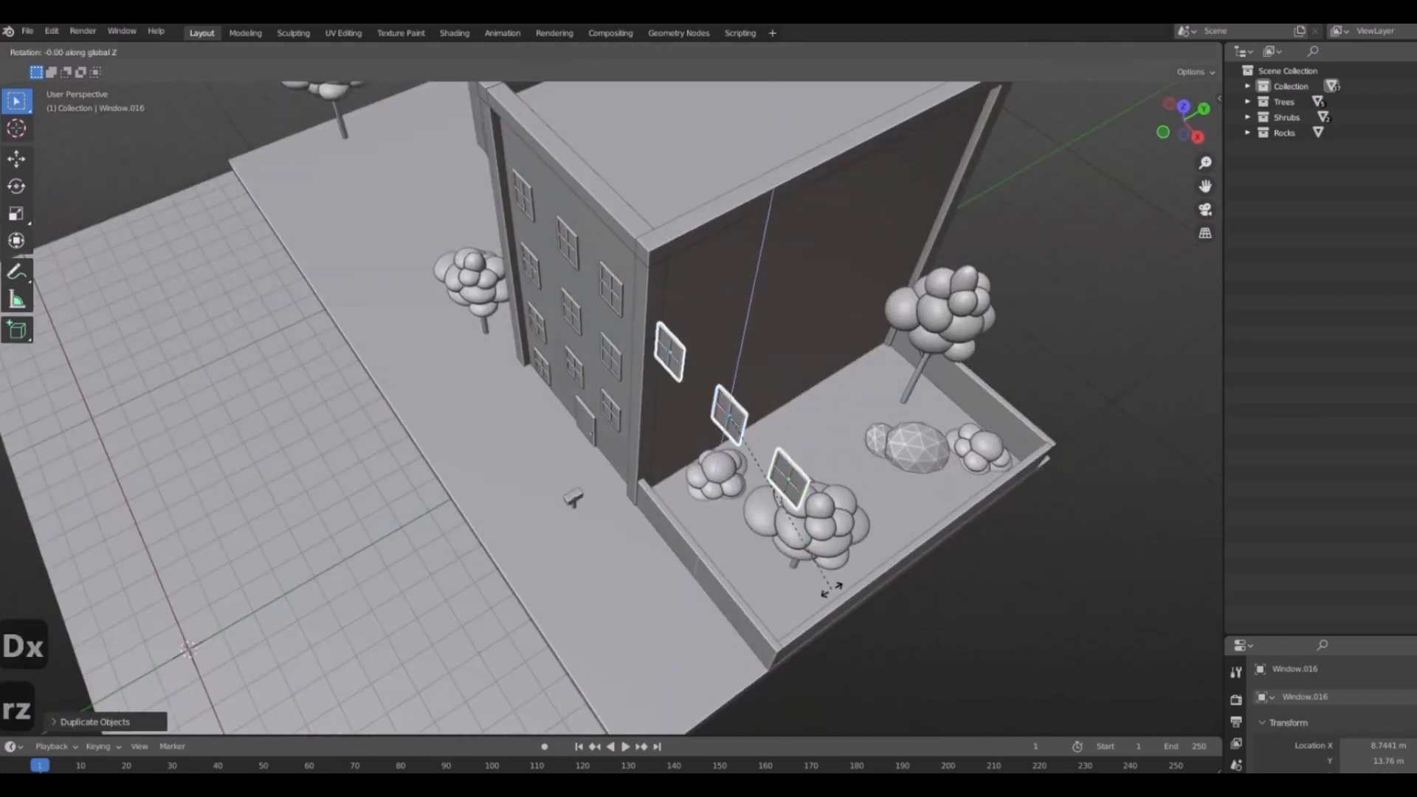
{"action": "type", "text": "90"}
{"action": "left_click", "coordinate": [832, 588]}
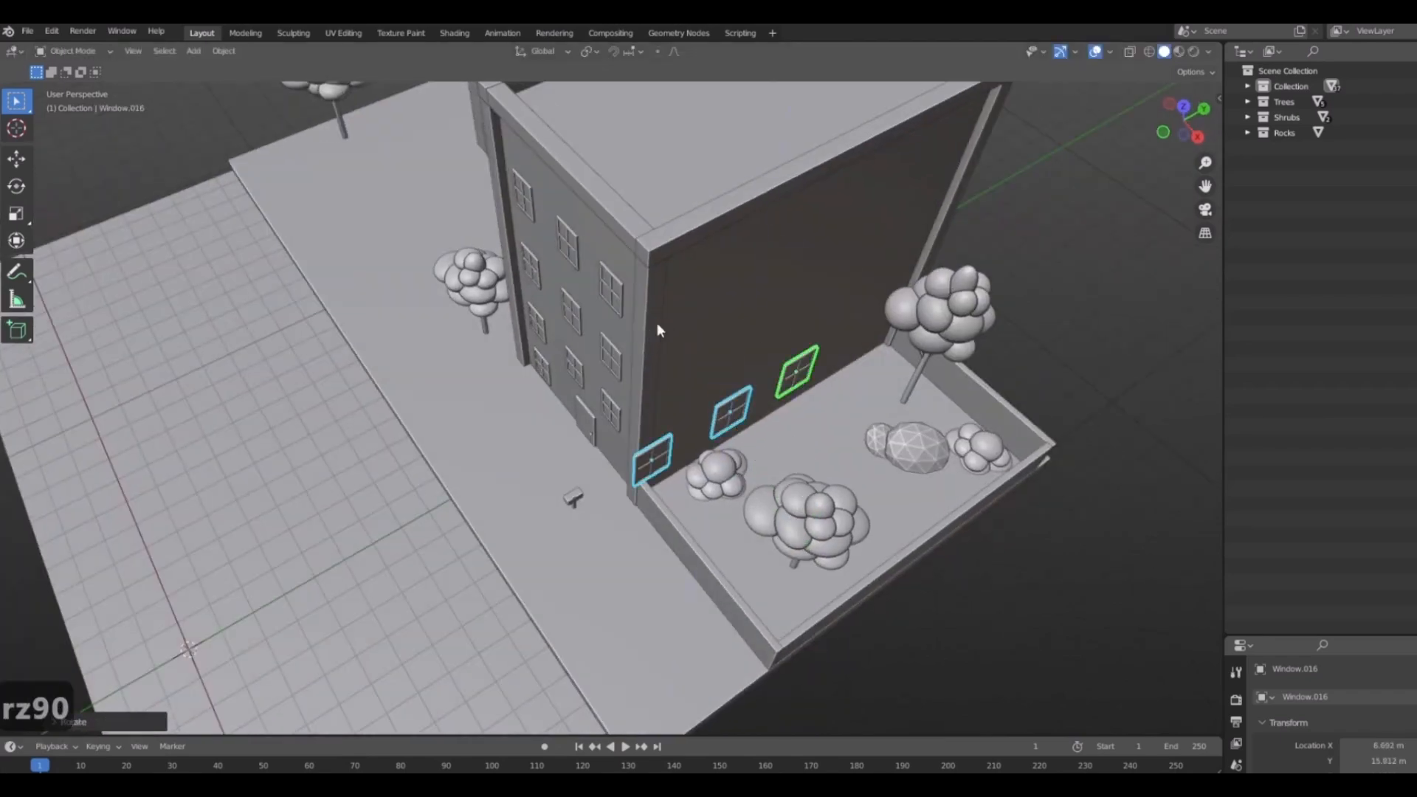
{"action": "key", "text": "3"}
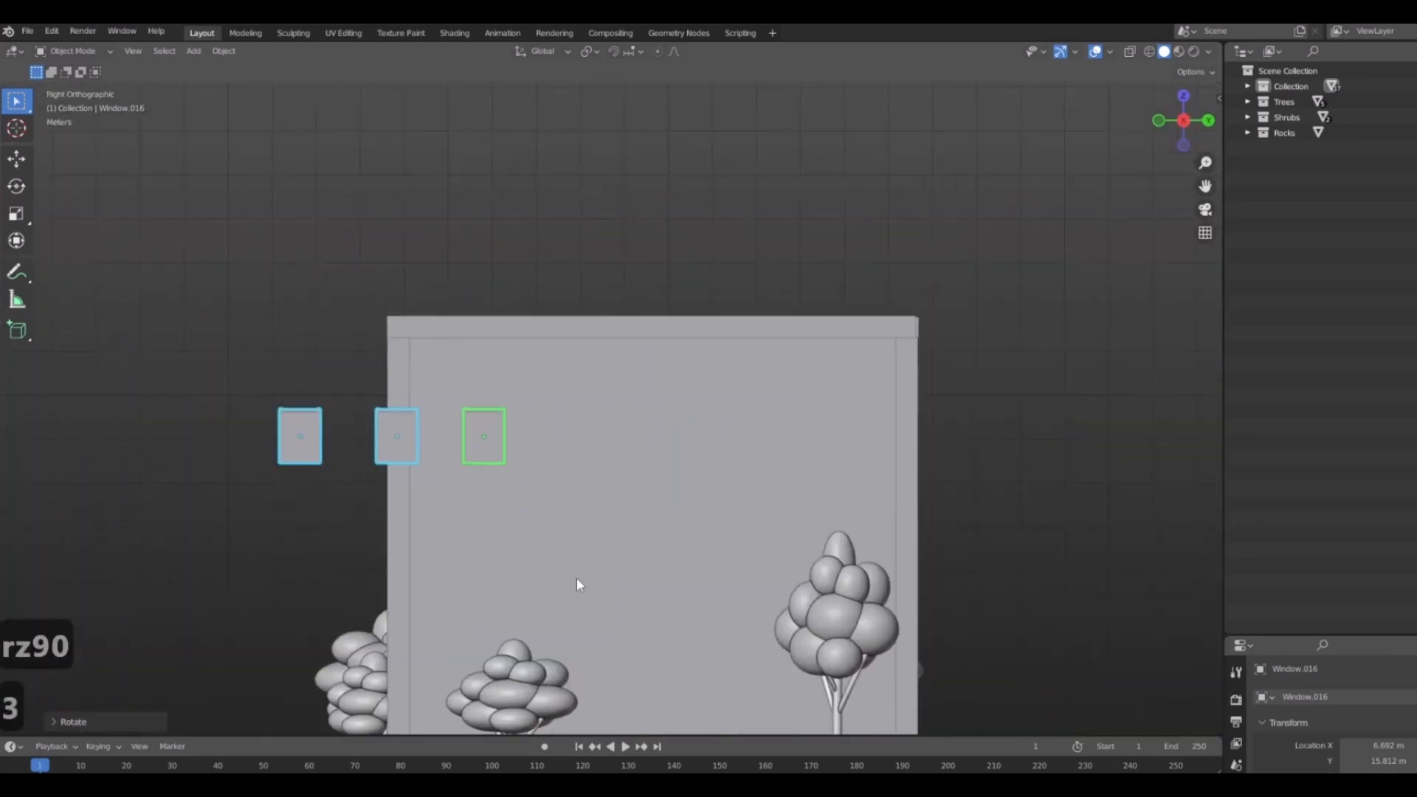
{"action": "key", "text": "g"}
{"action": "left_click", "coordinate": [724, 556]}
Move the three window copies along X to about 3.54 m so they sit on the tall building's side wall.
{"action": "middle_click_drag", "start_coordinate": [474, 458], "coordinate": [557, 493]}
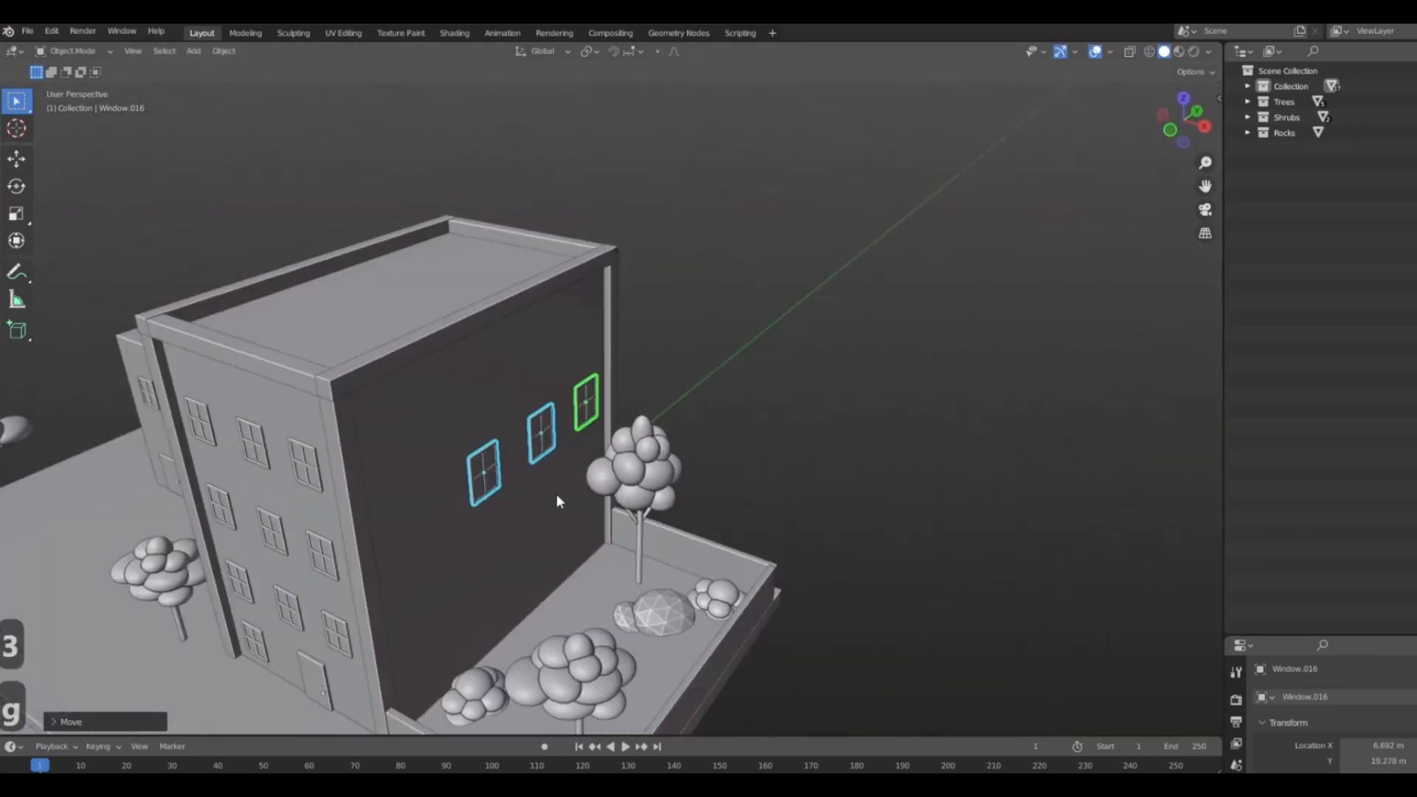
{"action": "scroll", "coordinate": [638, 516], "scroll_direction": "up", "scroll_amount": 4}
{"action": "key", "text": "g"}
{"action": "key", "text": "x"}
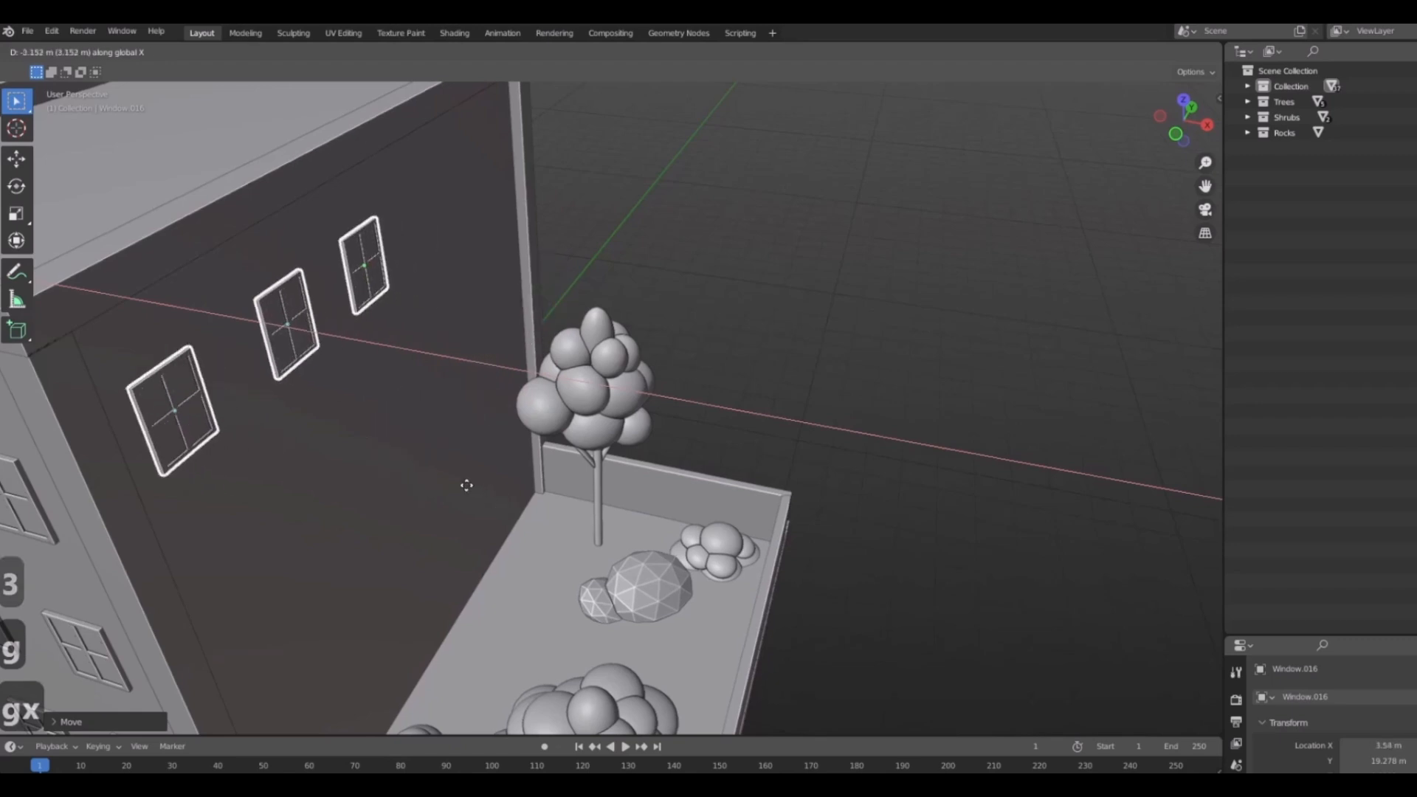
{"action": "left_click", "coordinate": [471, 495]}
Duplicate the third side window and place the copy along Y at about 21.36 m as the row's fourth window.
{"action": "middle_click_drag", "start_coordinate": [596, 444], "coordinate": [667, 459]}
{"action": "left_click", "coordinate": [545, 383]}
{"action": "left_click", "coordinate": [545, 383]}
{"action": "key", "text": "shift+d"}
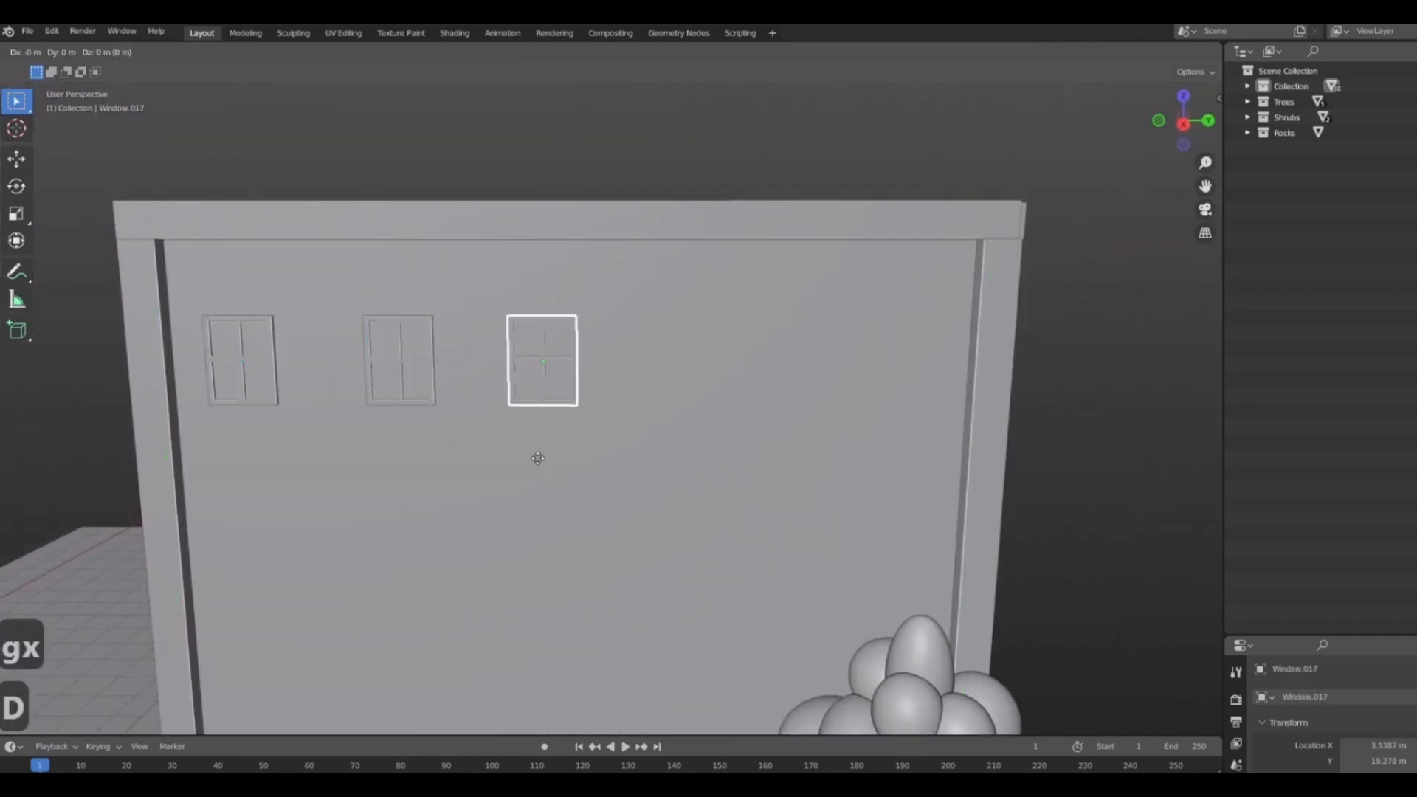
{"action": "key", "text": "x"}
{"action": "right_click", "coordinate": [569, 522]}
{"action": "key", "text": "g"}
{"action": "key", "text": "y"}
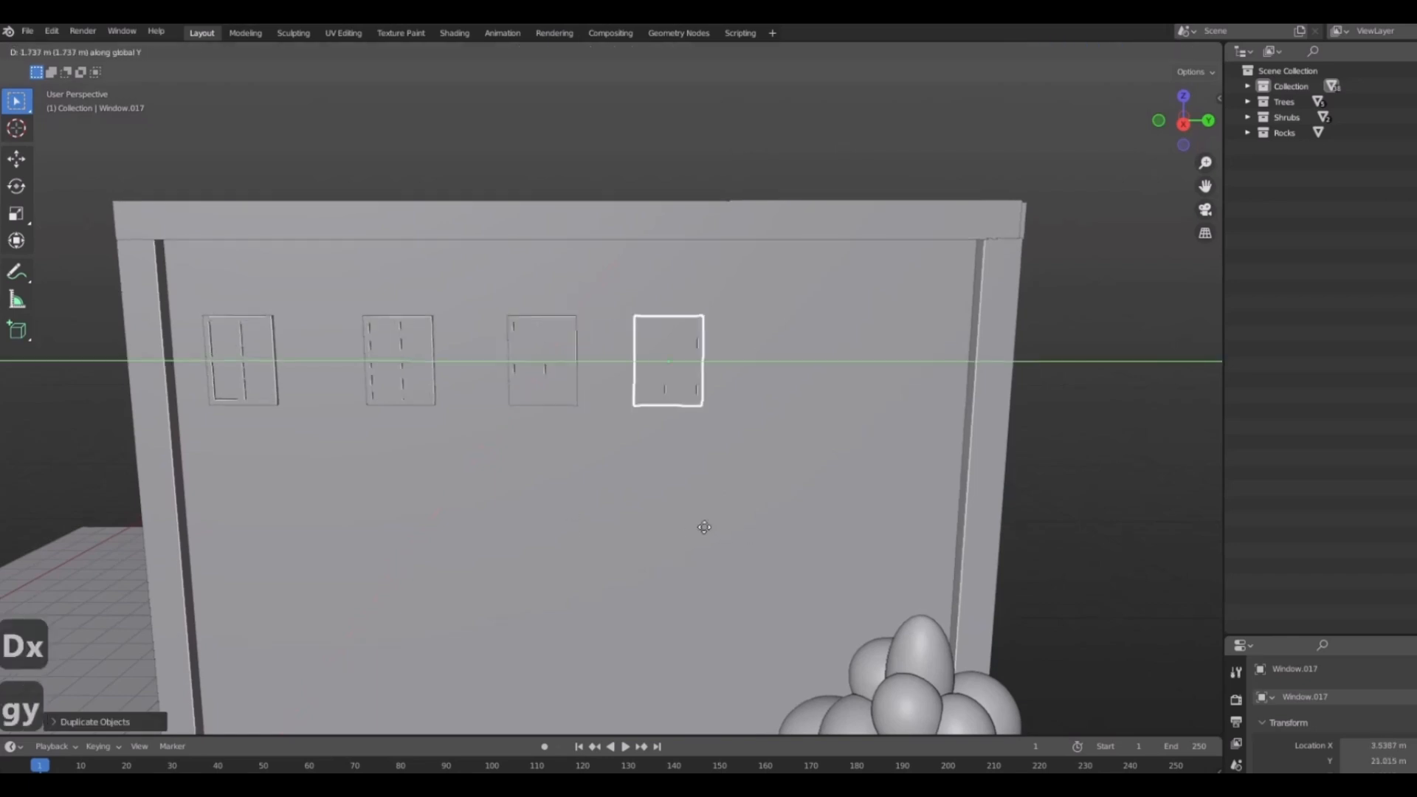
{"action": "left_click", "coordinate": [709, 516]}
{"action": "middle_click_drag", "start_coordinate": [835, 525], "coordinate": [746, 414]}
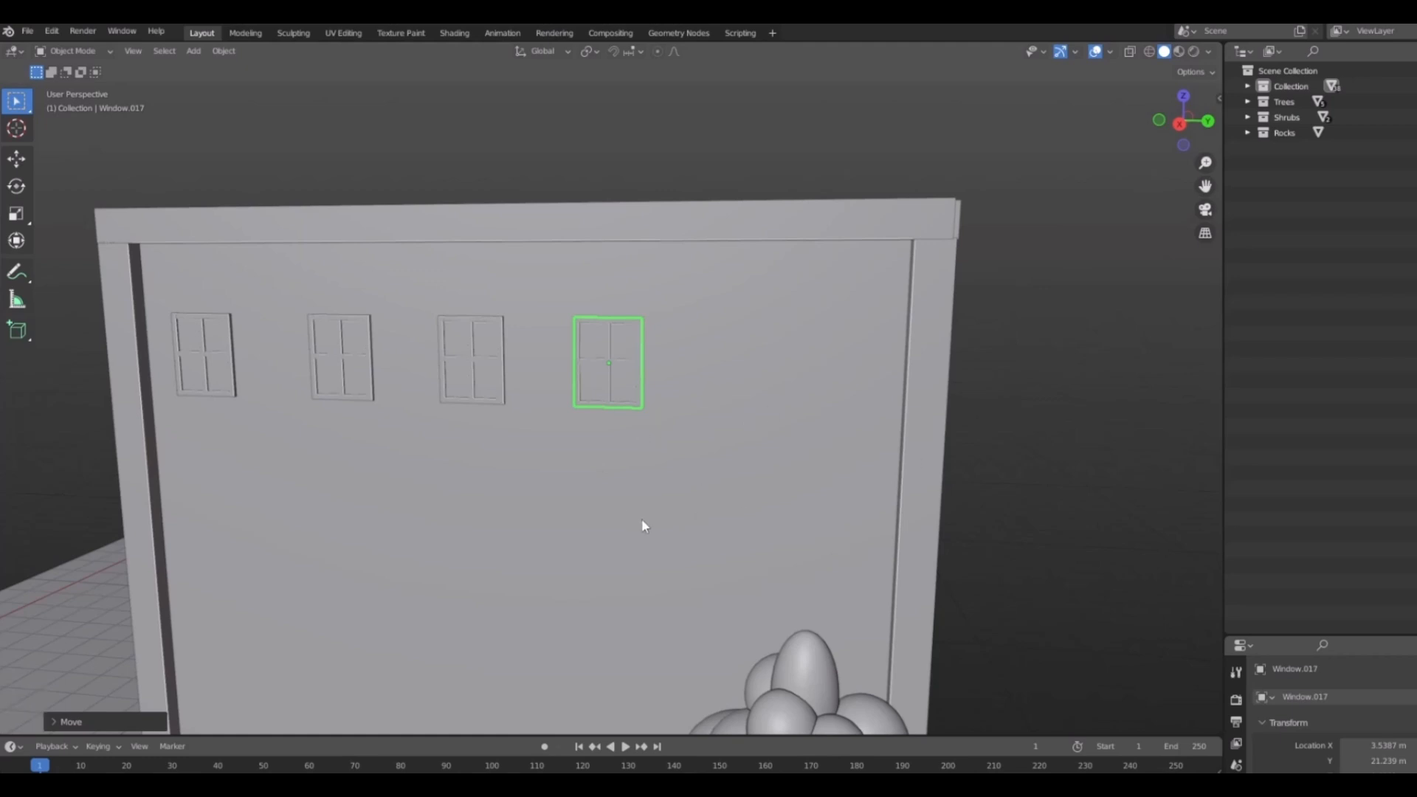
{"action": "middle_click_drag", "start_coordinate": [644, 526], "coordinate": [611, 453]}
{"action": "key", "text": "g"}
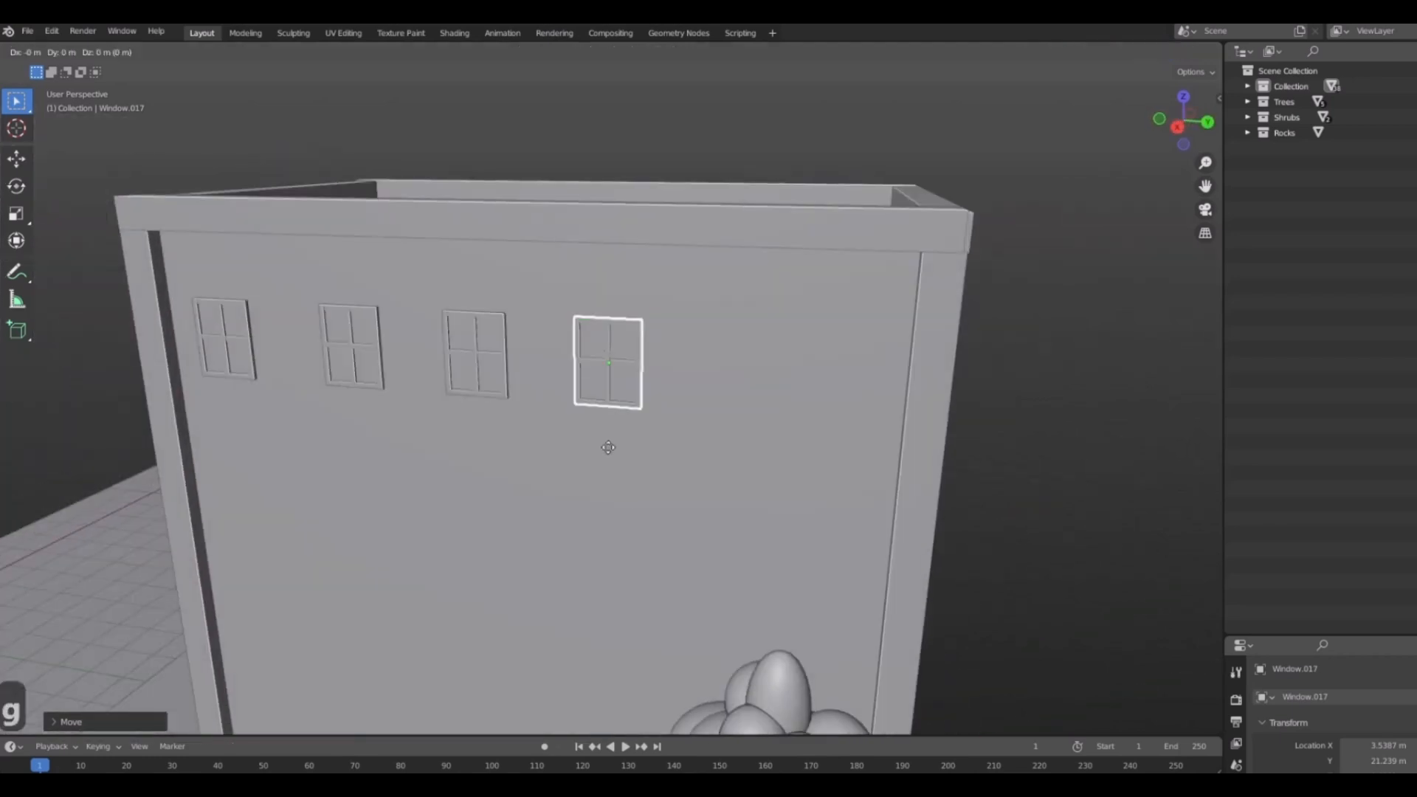
{"action": "key", "text": "y"}
{"action": "left_click", "coordinate": [617, 446]}
Duplicate the fourth side window along Y to about 23.7 m as a fifth window near the rear corner.
{"action": "middle_click_drag", "start_coordinate": [231, 376], "coordinate": [535, 468]}
{"action": "key", "text": "shift+d"}
{"action": "key", "text": "y"}
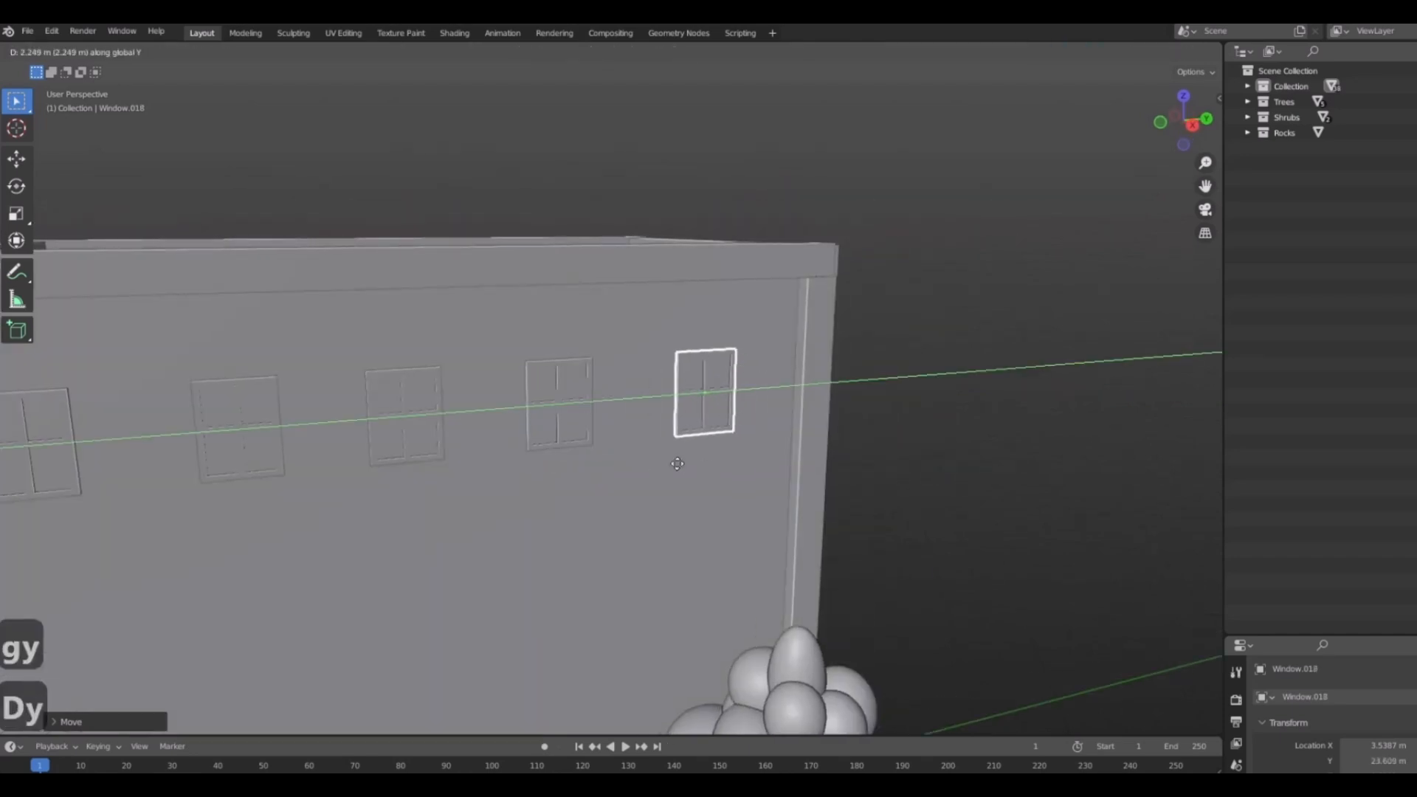
{"action": "left_click", "coordinate": [679, 461]}
{"action": "scroll", "coordinate": [639, 497], "scroll_direction": "down", "scroll_amount": 5}
{"action": "middle_click_drag", "start_coordinate": [639, 497], "coordinate": [667, 536]}
{"action": "scroll", "coordinate": [647, 511], "scroll_direction": "up", "scroll_amount": 2}
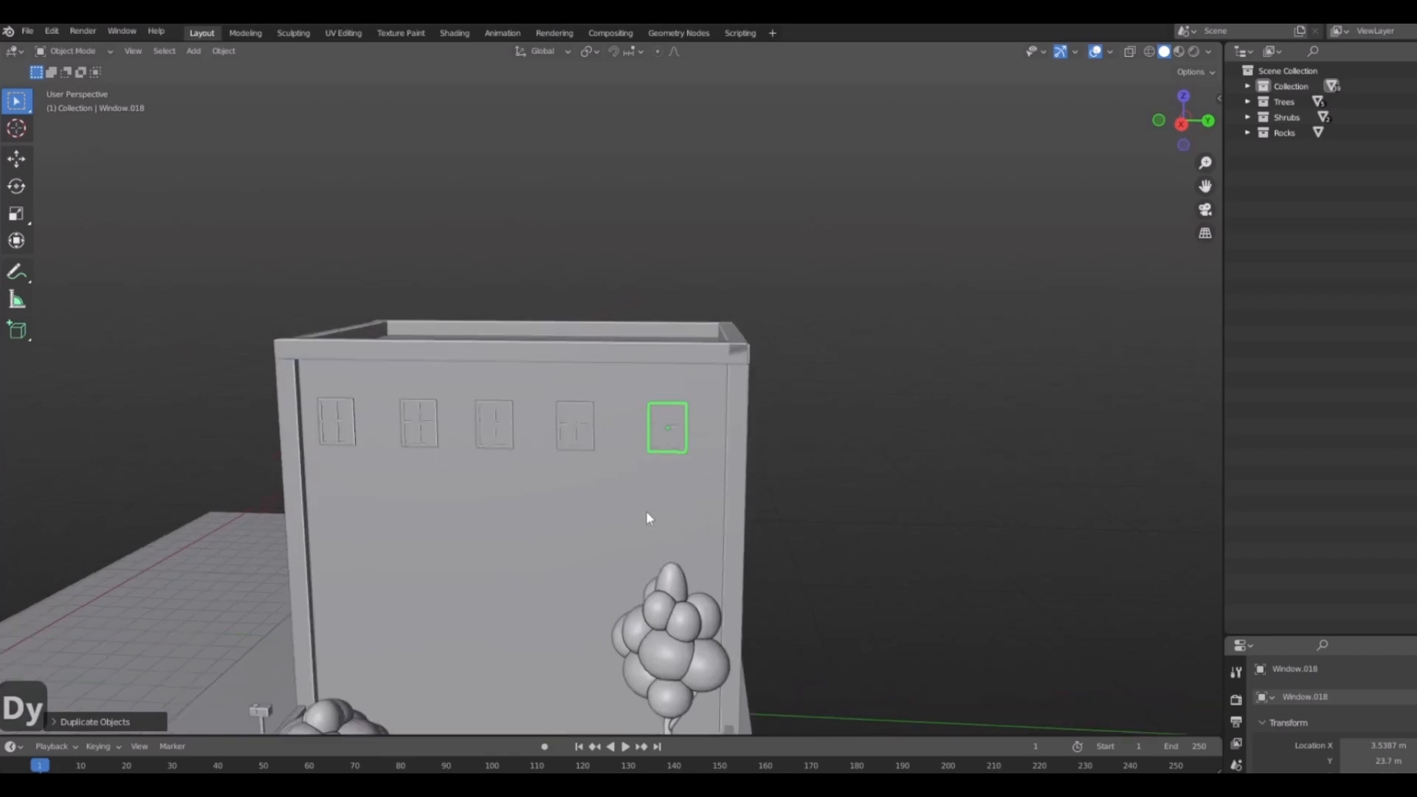
{"action": "middle_click_drag", "start_coordinate": [770, 501], "coordinate": [768, 501]}
{"action": "key", "text": "g"}
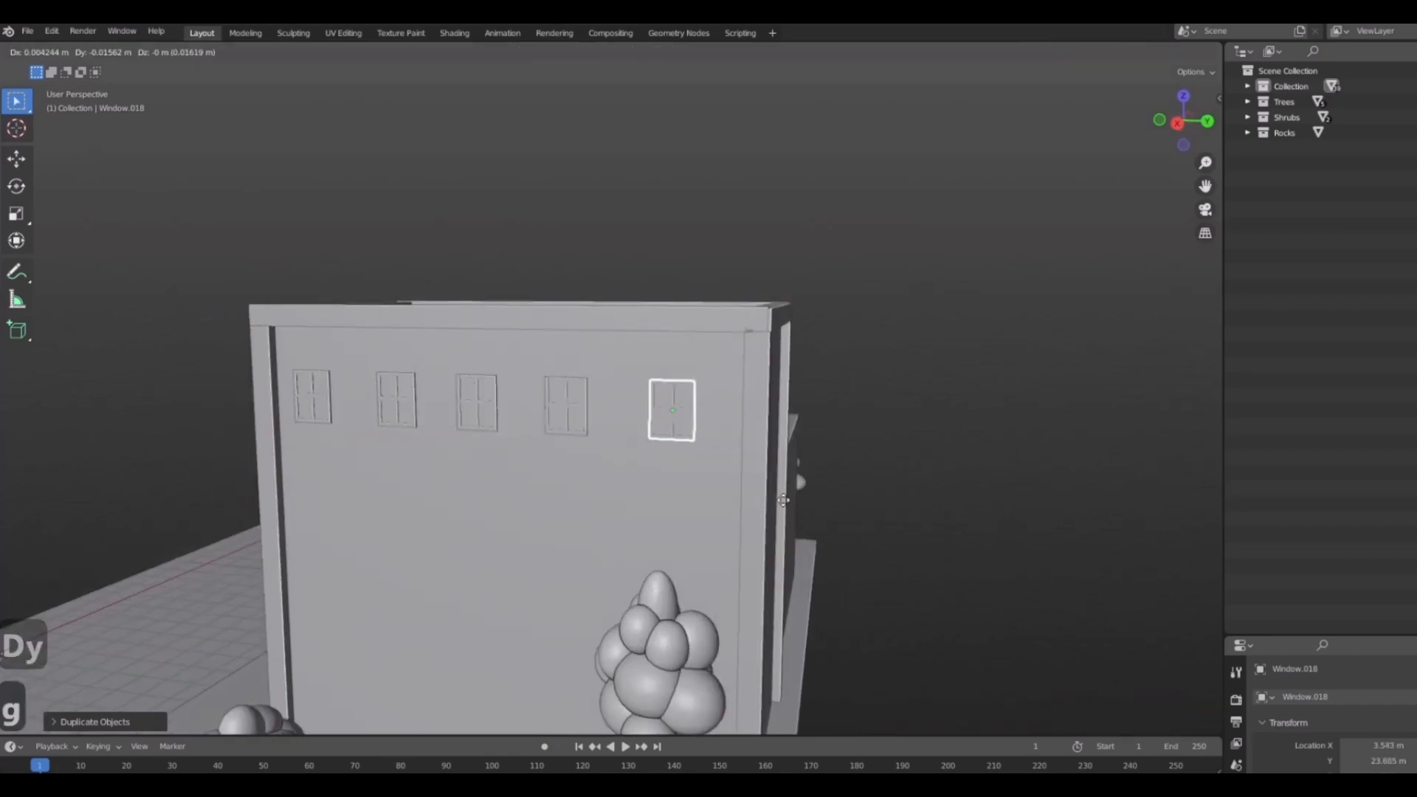
{"action": "key", "text": "Escape"}
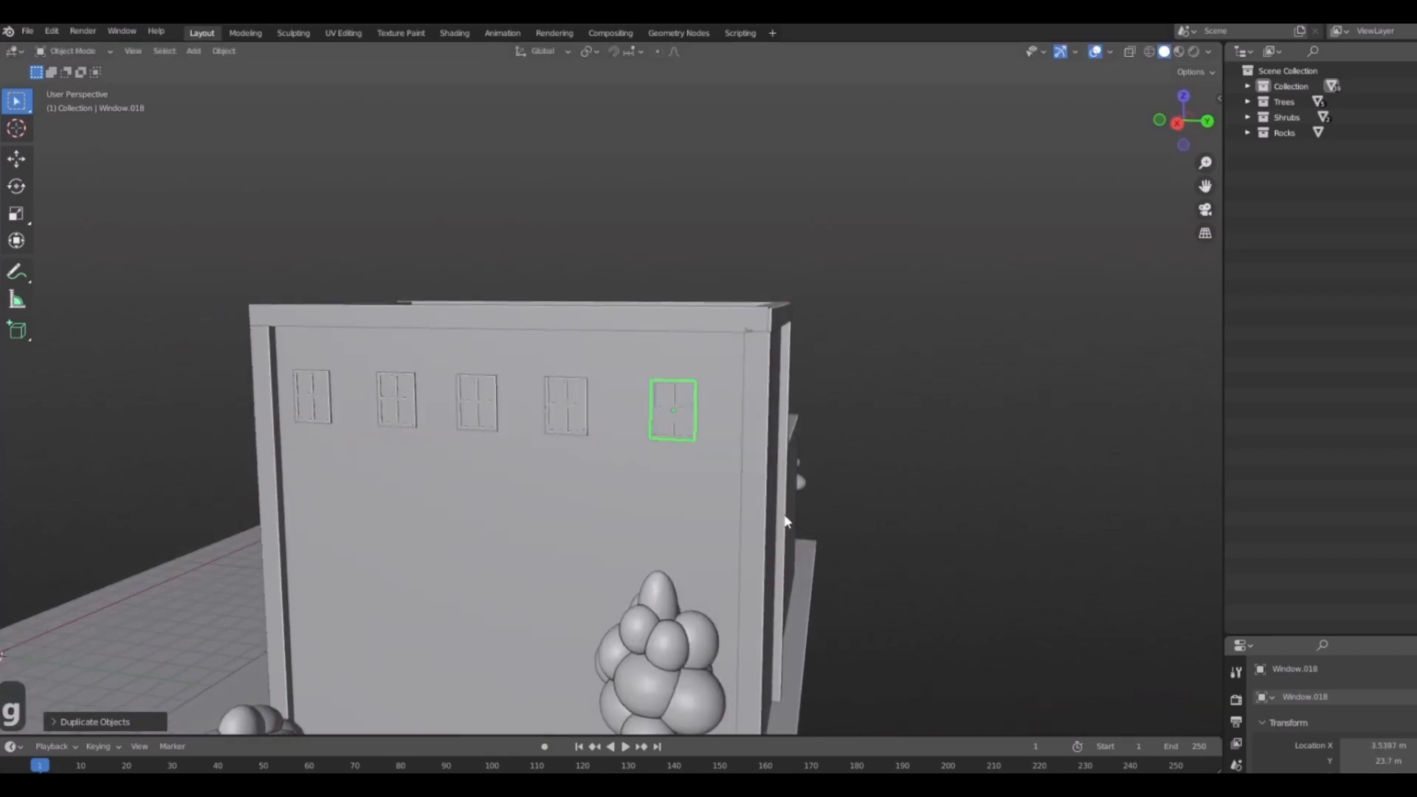
Shift the fourth side window along Y to about 21.5 m to even out the row's spacing.
{"action": "middle_click_drag", "start_coordinate": [568, 439], "coordinate": [619, 402]}
{"action": "left_click", "coordinate": [613, 424]}
{"action": "left_click", "coordinate": [516, 420]}
{"action": "left_click", "coordinate": [613, 403]}
{"action": "key", "text": "g"}
{"action": "key", "text": "x"}
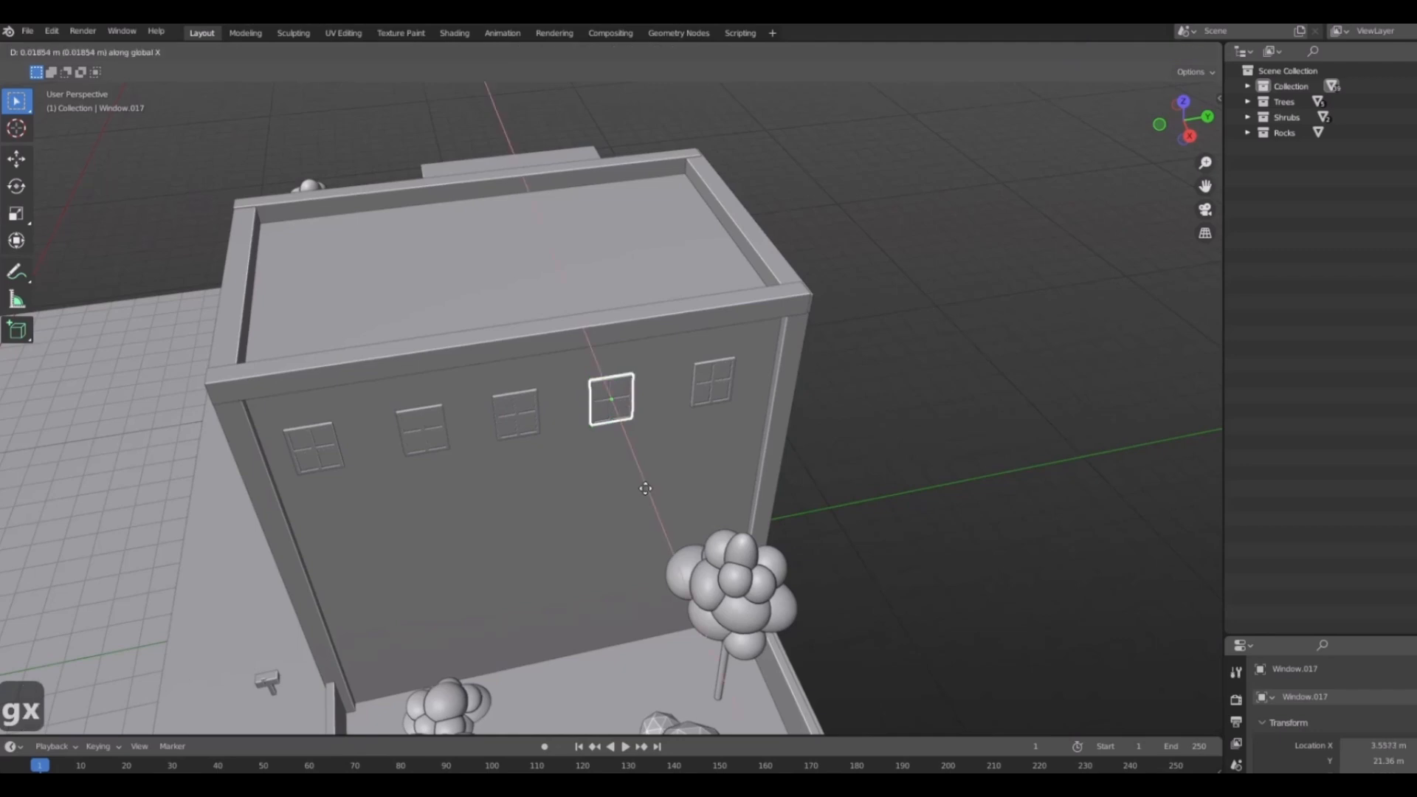
{"action": "key", "text": "y"}
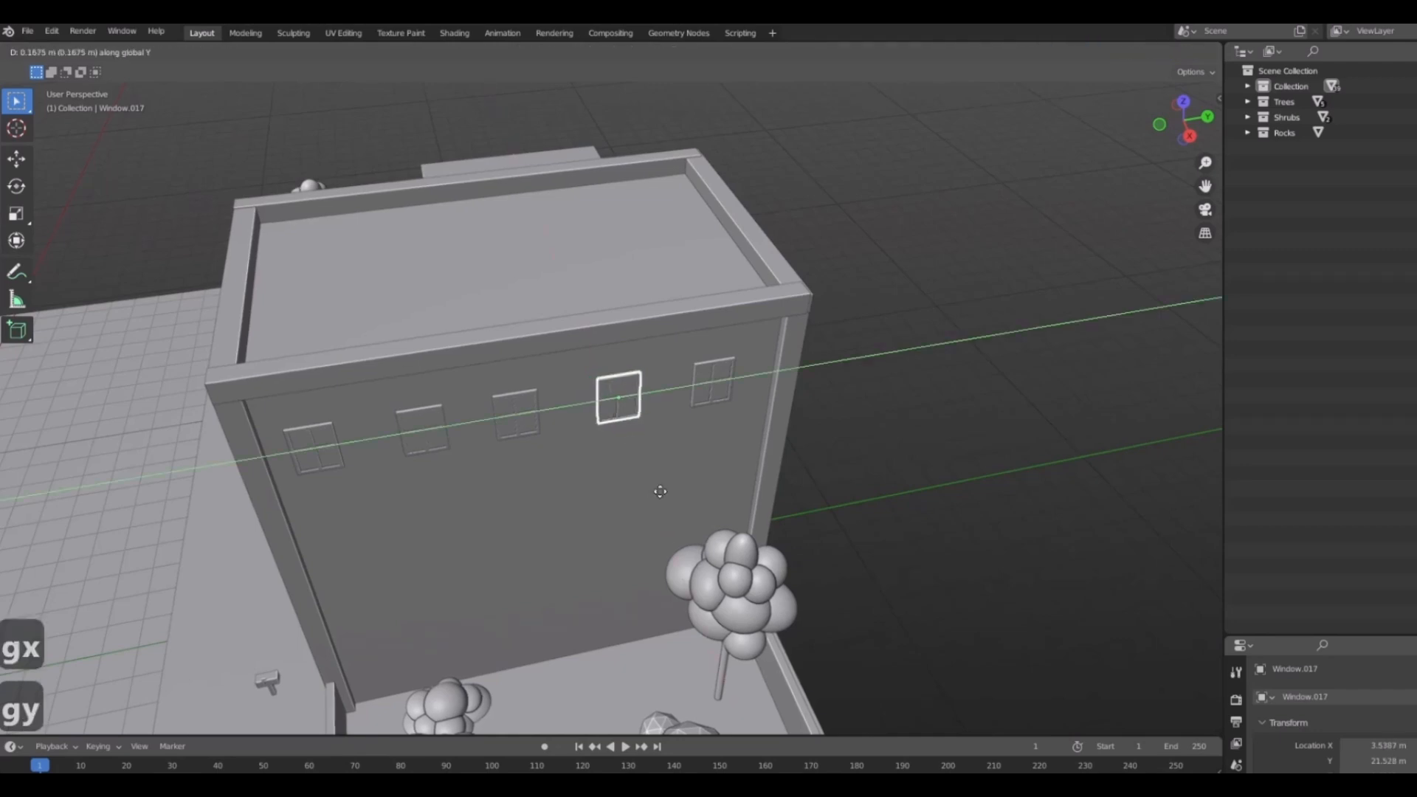
{"action": "left_click", "coordinate": [661, 488]}
Shift the middle side window along Y to about 19.39 m.
{"action": "left_click", "coordinate": [521, 423]}
{"action": "key", "text": "g"}
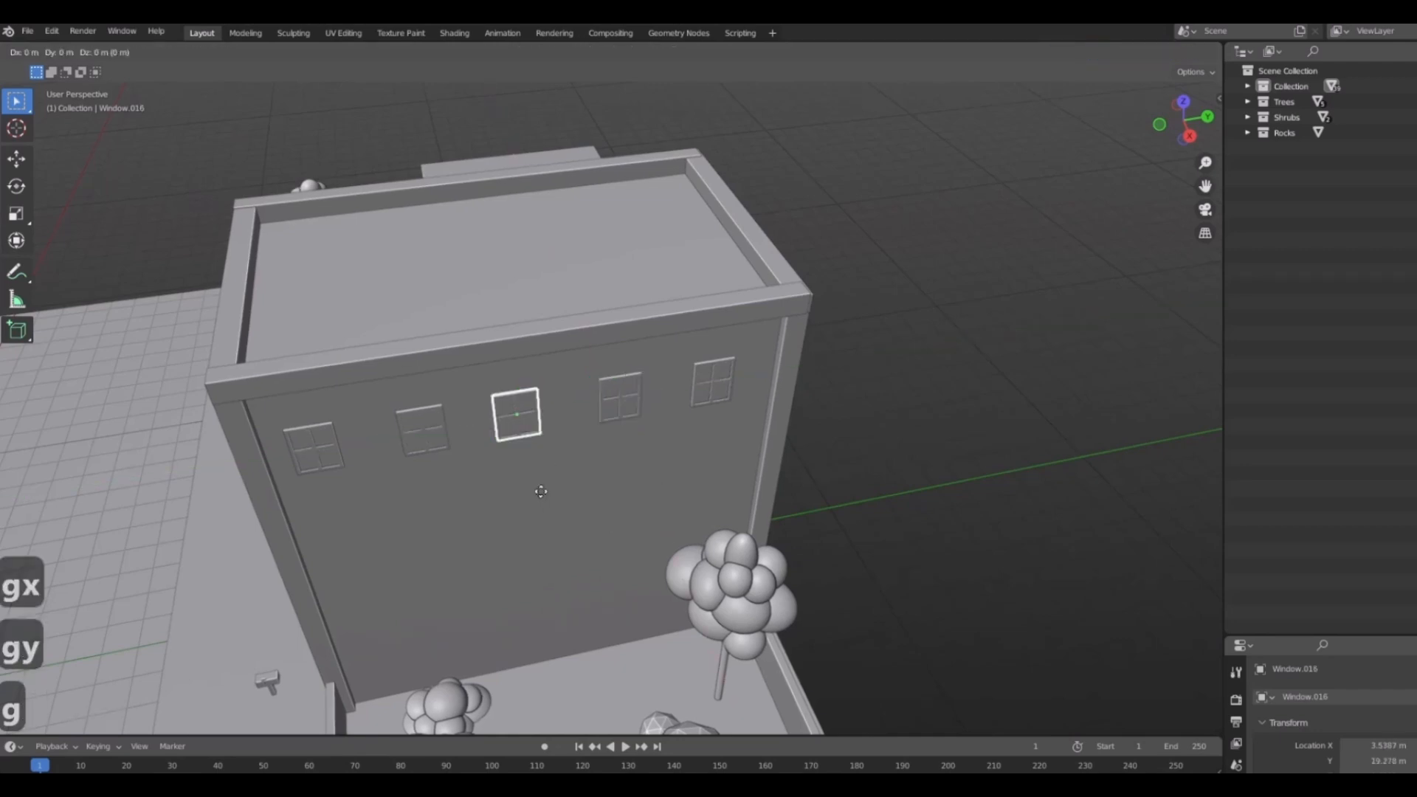
{"action": "key", "text": "y"}
{"action": "left_click", "coordinate": [544, 509]}
{"action": "middle_click_drag", "start_coordinate": [543, 511], "coordinate": [639, 550]}
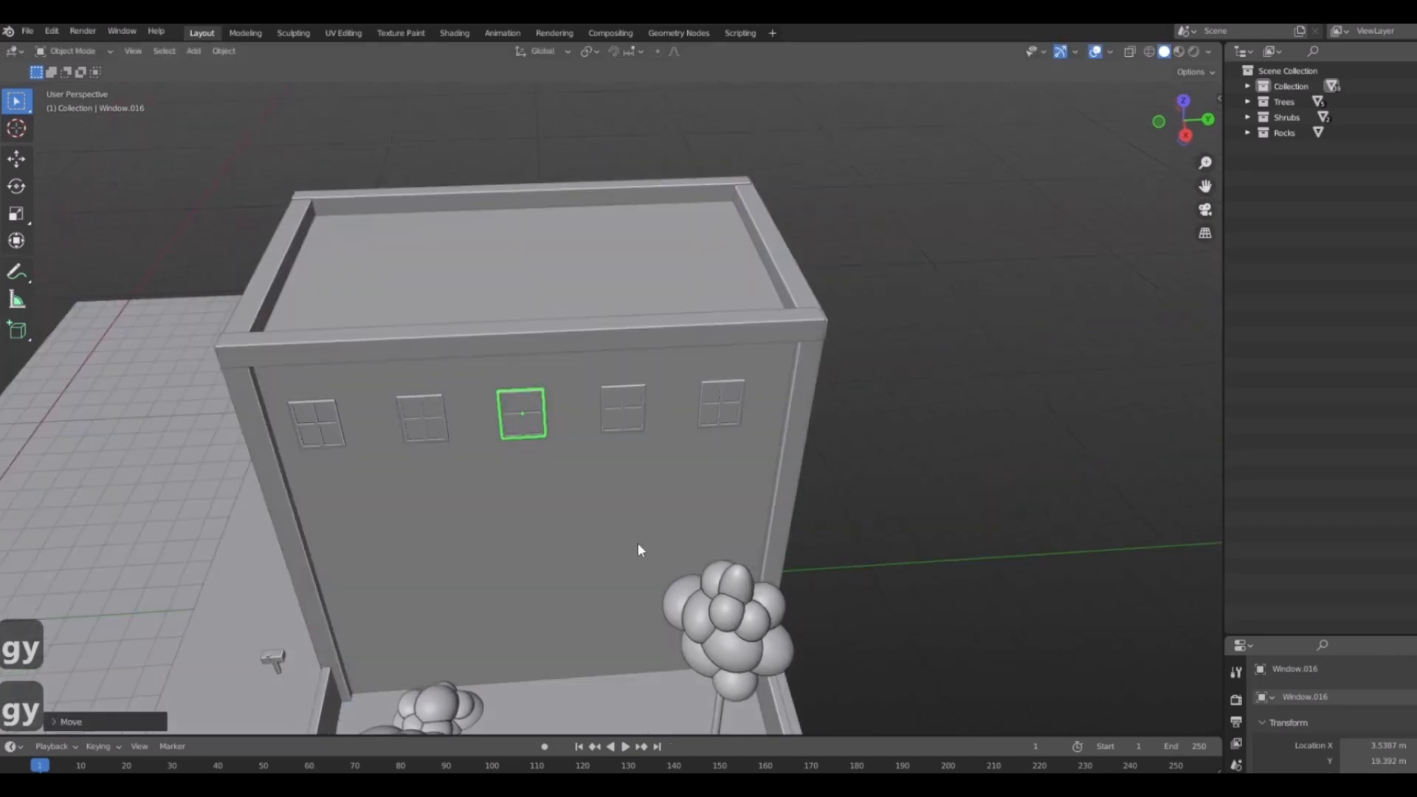
{"action": "key", "text": "g"}
{"action": "key", "text": "x"}
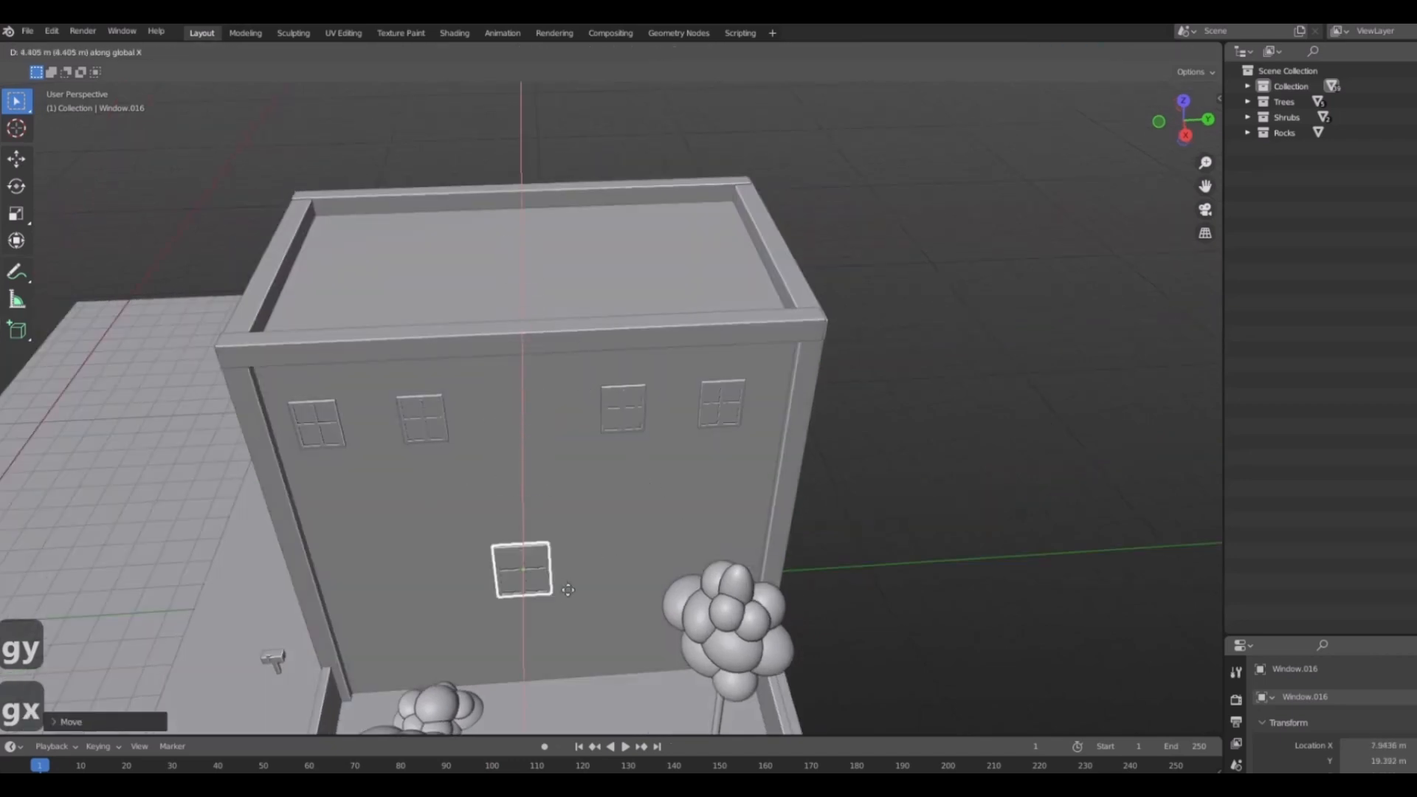
{"action": "left_click", "coordinate": [410, 492]}
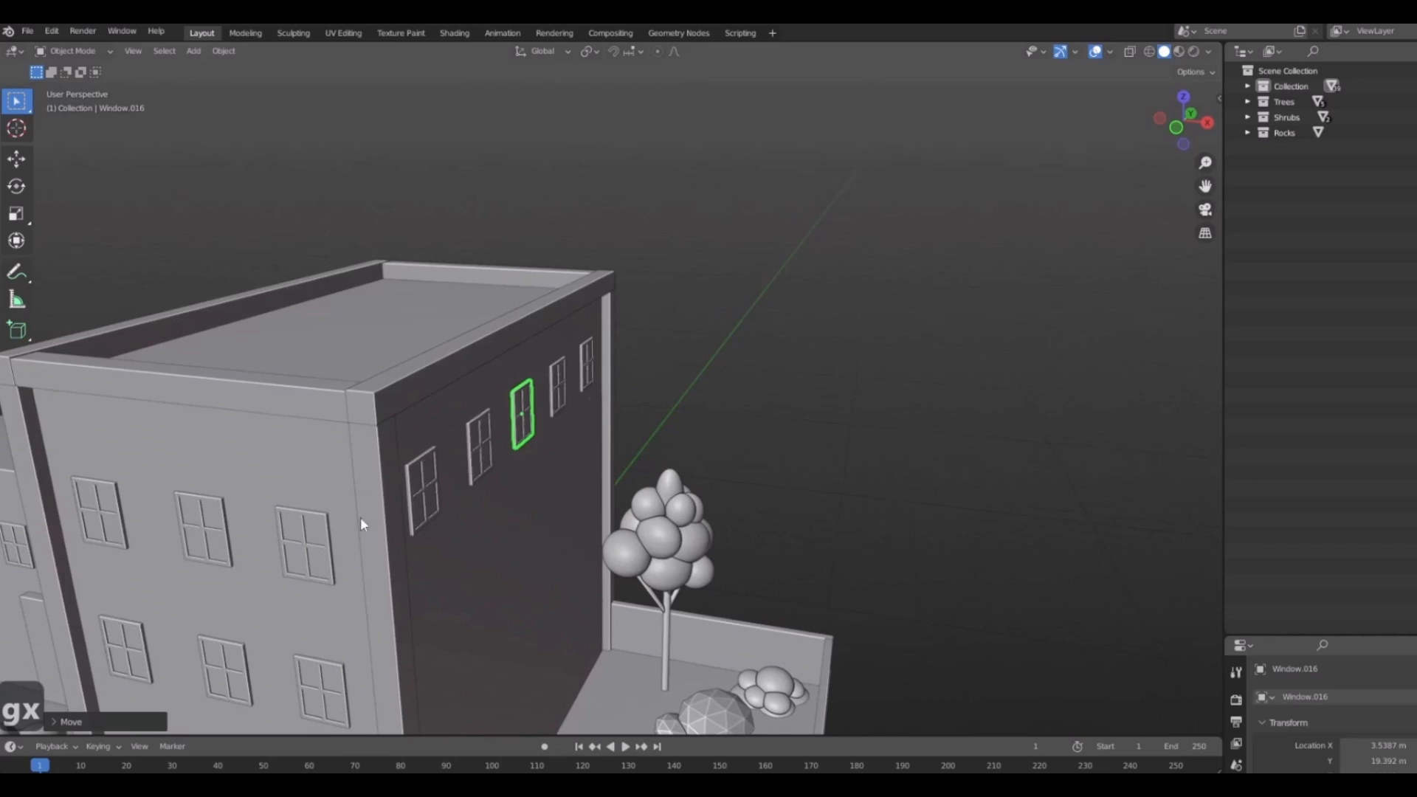
Duplicate all five windows of the tall building's side row and place the copies straight down along Z as a second row.
{"action": "middle_click_drag", "start_coordinate": [635, 380], "coordinate": [517, 350]}
{"action": "scroll", "coordinate": [596, 387], "scroll_direction": "up", "scroll_amount": 5}
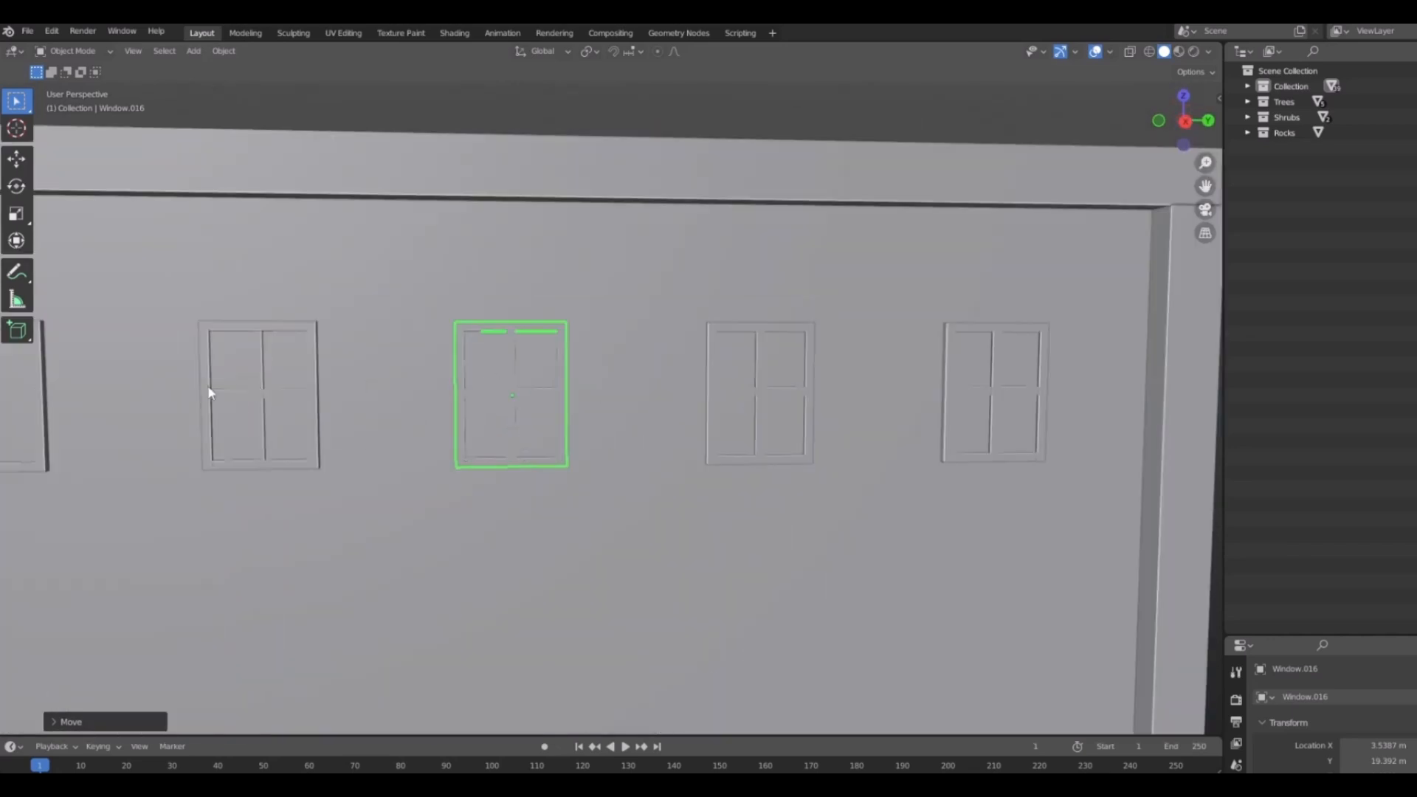
{"action": "middle_click_drag", "start_coordinate": [317, 317], "coordinate": [468, 367]}
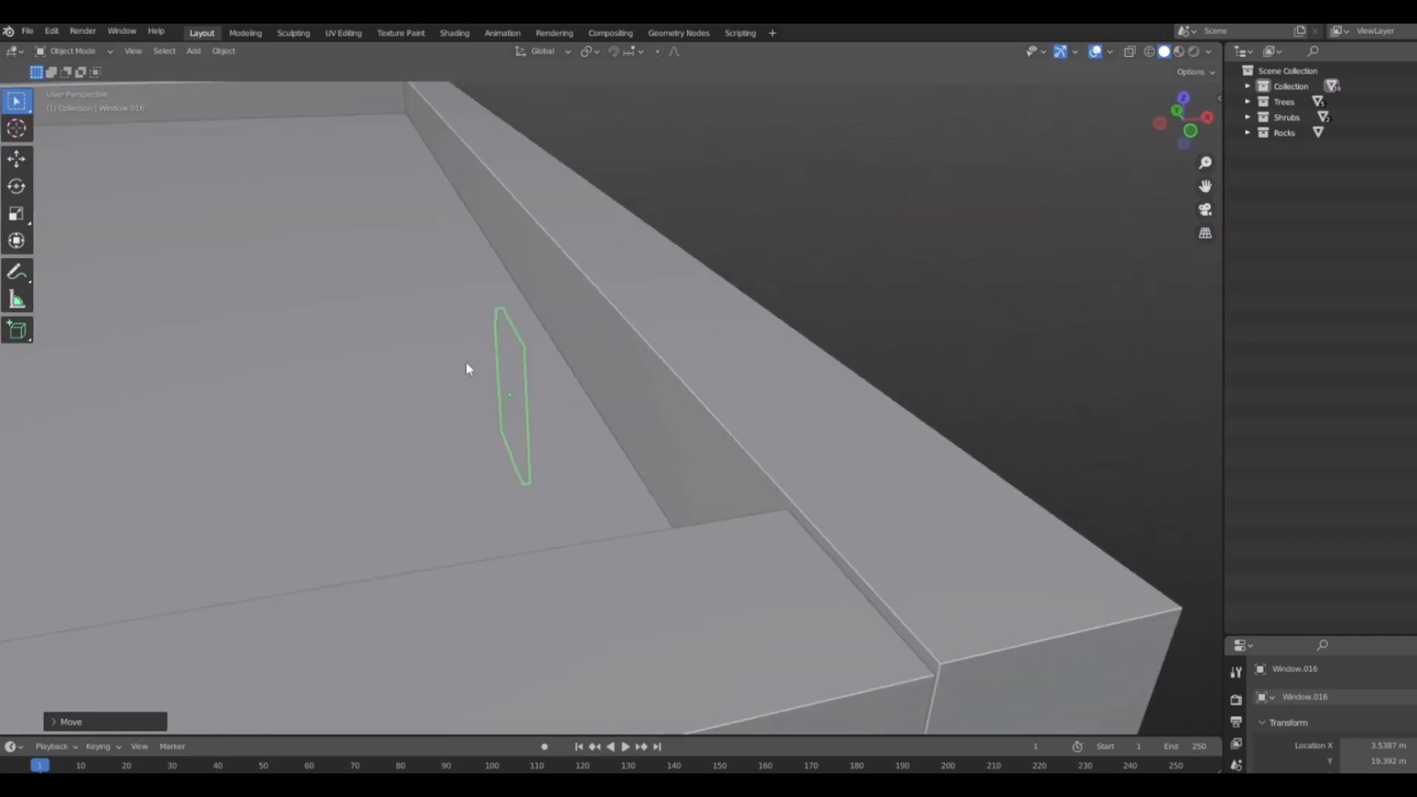
{"action": "scroll", "coordinate": [509, 375], "scroll_direction": "down", "scroll_amount": 3}
{"action": "middle_click_drag", "start_coordinate": [878, 465], "coordinate": [732, 407]}
{"action": "middle_click_drag", "start_coordinate": [177, 396], "coordinate": [256, 397]}
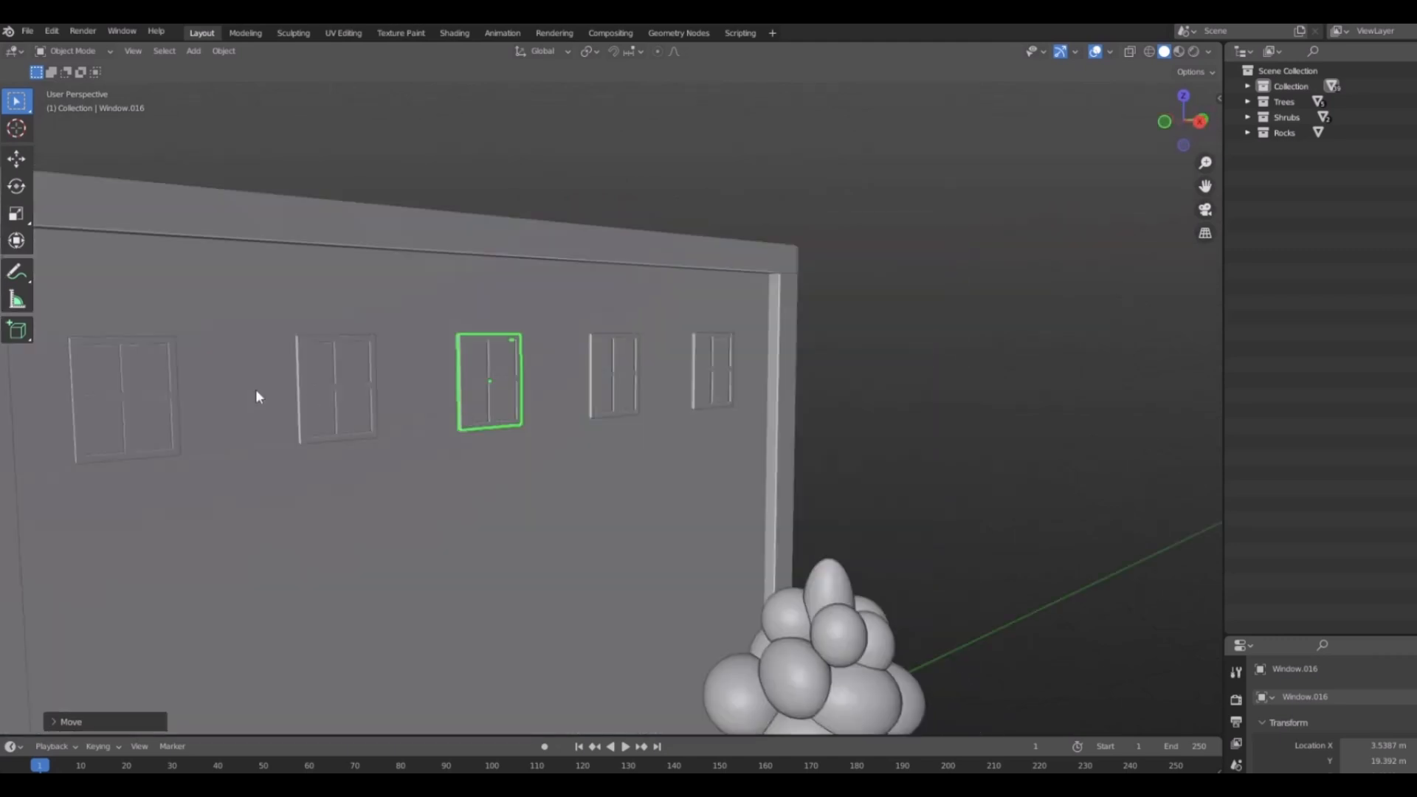
{"action": "left_click", "coordinate": [95, 395]}
{"action": "left_click", "coordinate": [374, 389], "text": "shift"}
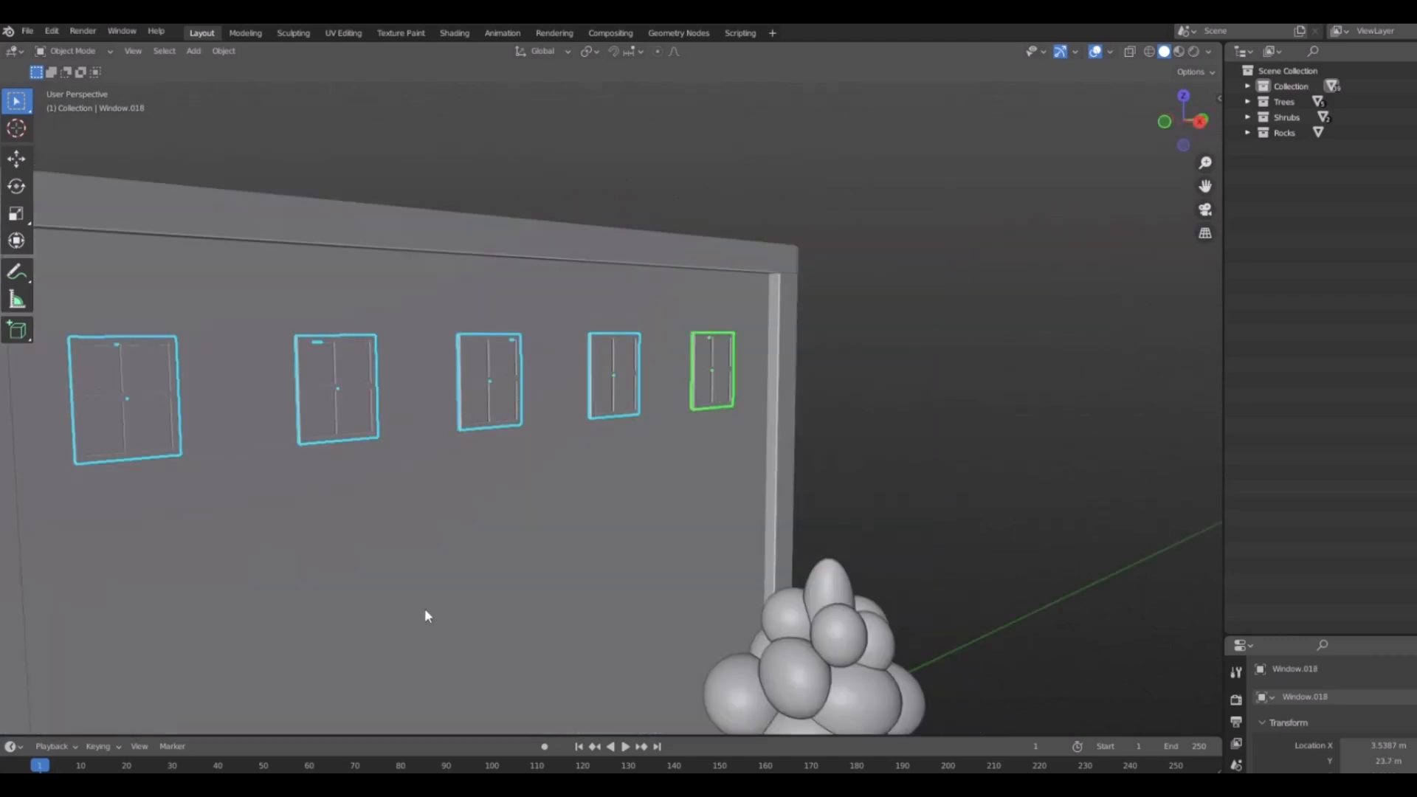
{"action": "middle_click_drag", "start_coordinate": [424, 614], "coordinate": [492, 517]}
{"action": "key", "text": "shift+d"}
{"action": "right_click", "coordinate": [492, 518]}
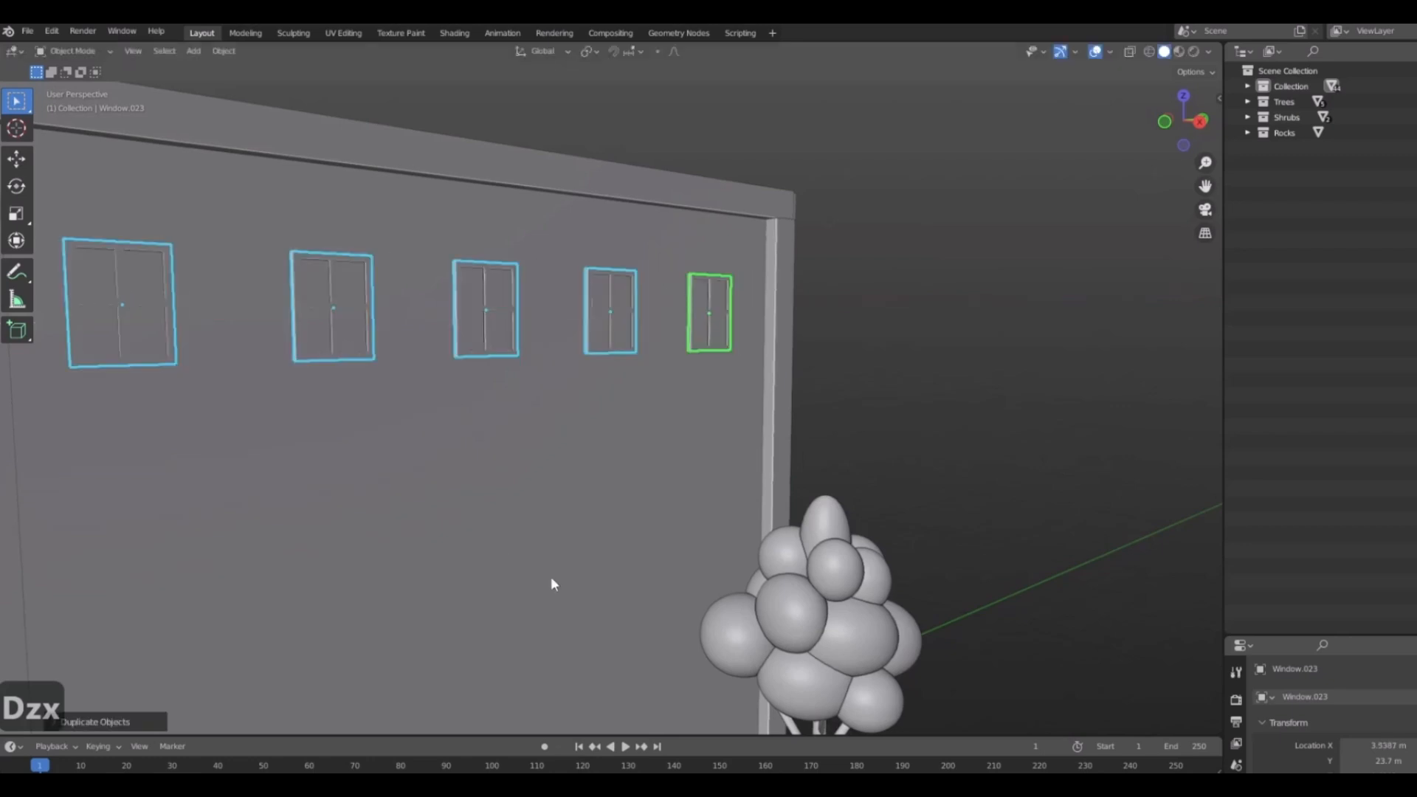
{"action": "middle_click_drag", "start_coordinate": [474, 446], "coordinate": [544, 508]}
{"action": "key", "text": "g"}
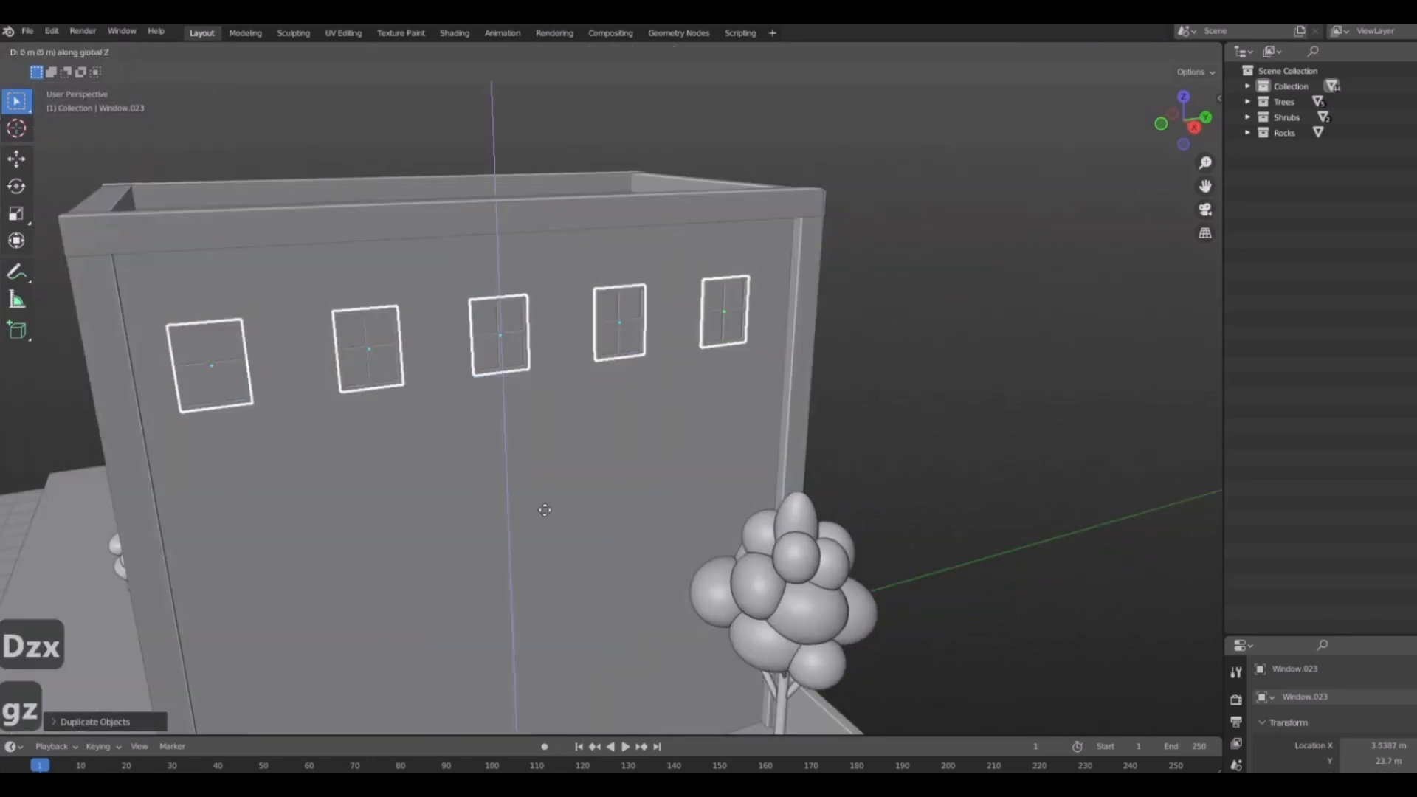
{"action": "left_click", "coordinate": [540, 668]}
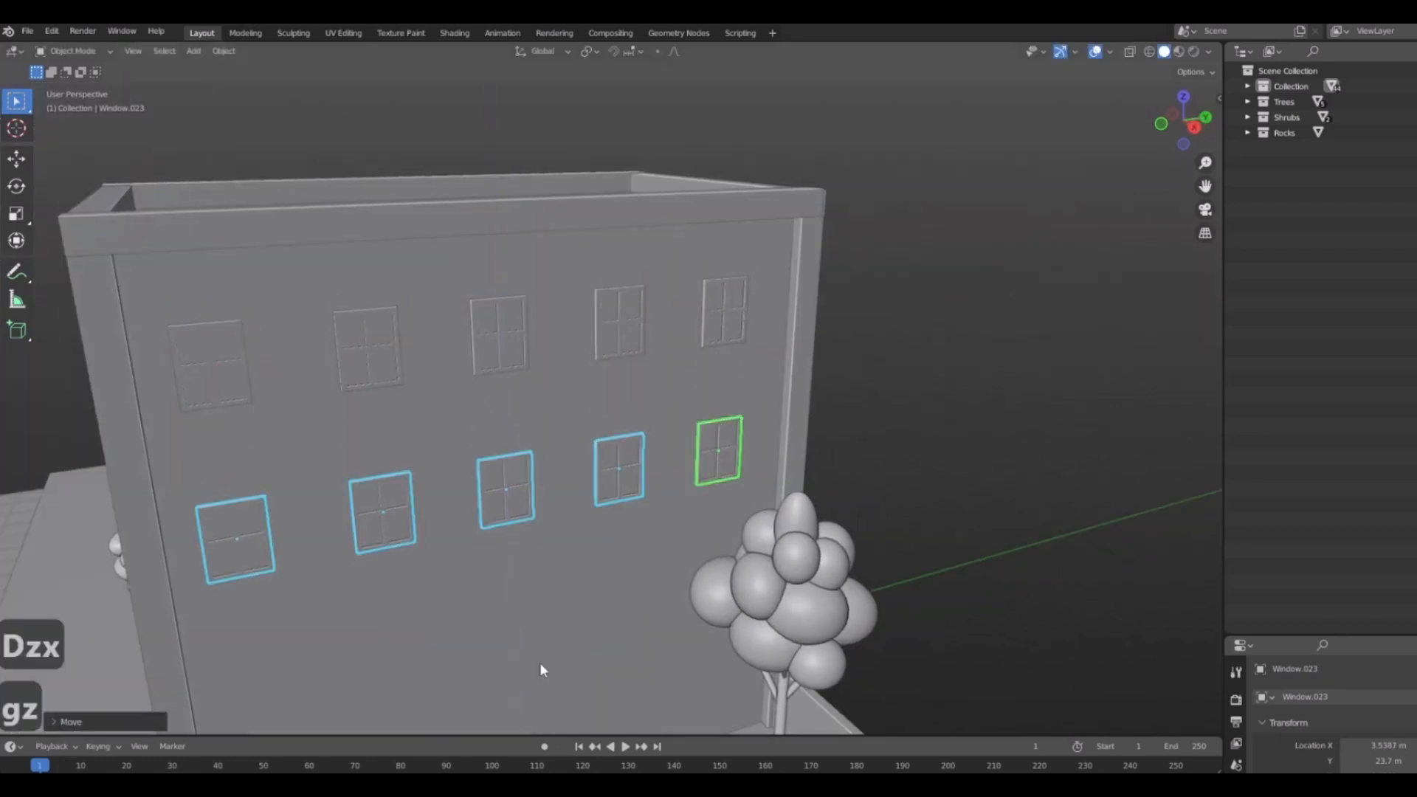
Lower the second row of side windows along Z by about 0.64 m.
{"action": "scroll", "coordinate": [640, 604], "scroll_direction": "down", "scroll_amount": 2}
{"action": "middle_click_drag", "start_coordinate": [640, 604], "coordinate": [688, 461]}
{"action": "middle_click_drag", "start_coordinate": [601, 479], "coordinate": [661, 463]}
{"action": "key", "text": "g"}
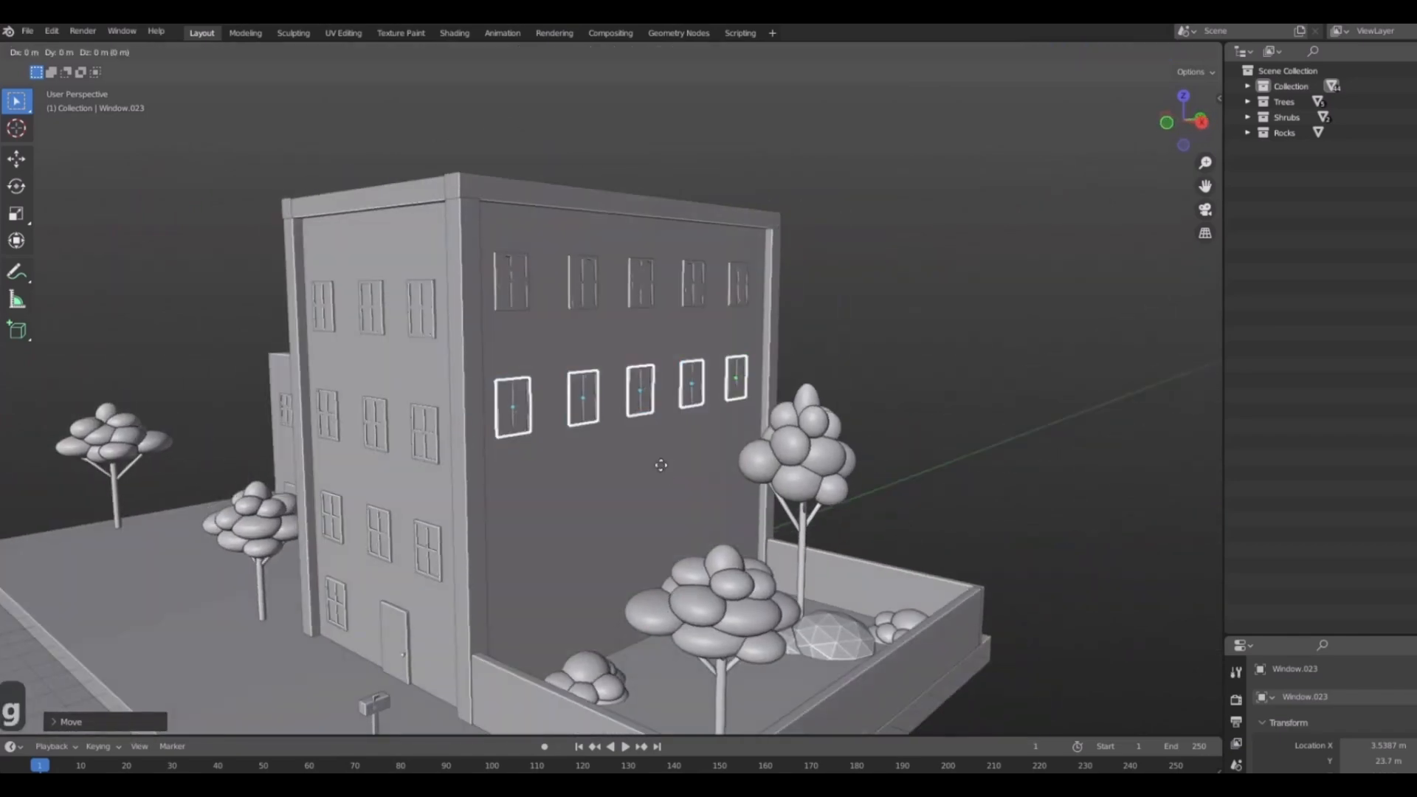
{"action": "key", "text": "z"}
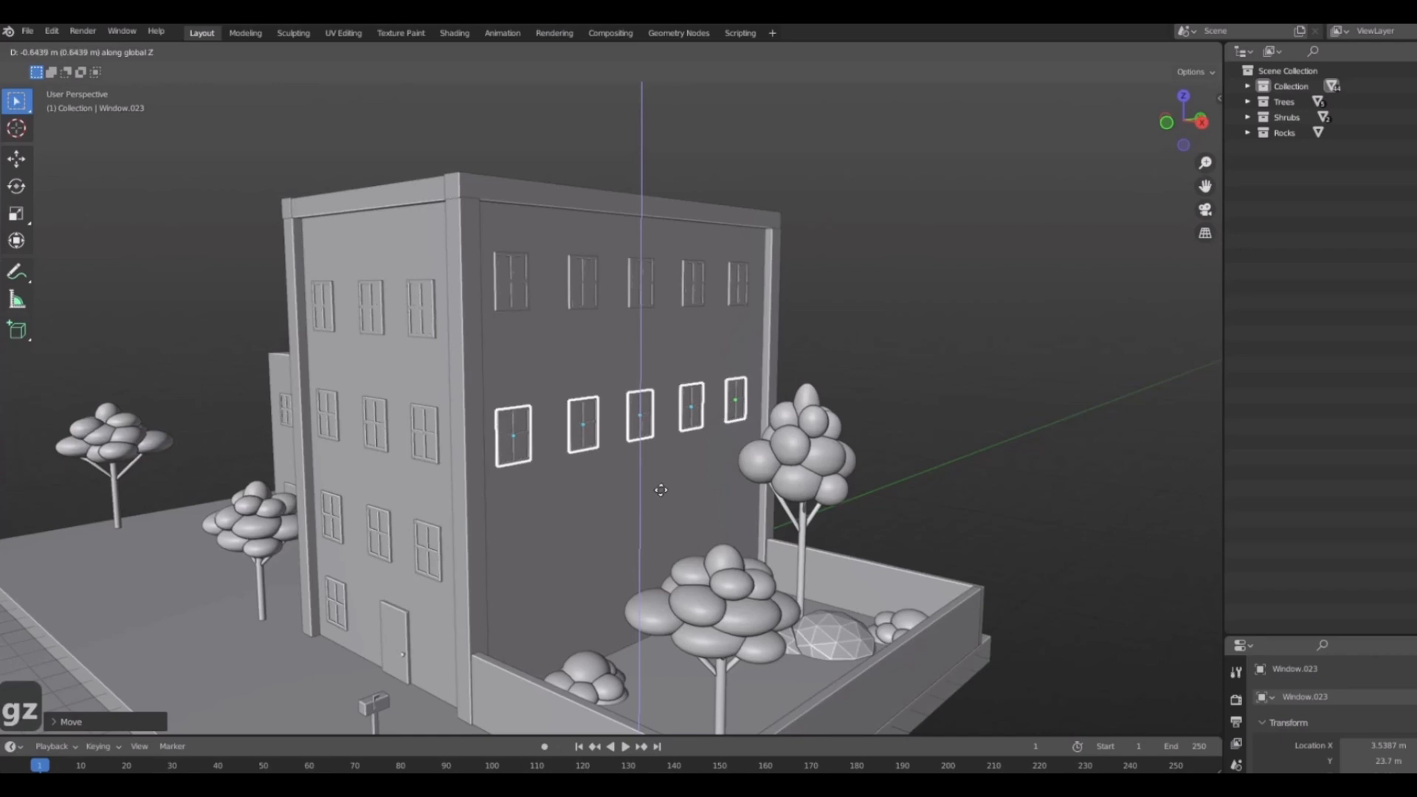
{"action": "left_click", "coordinate": [660, 489]}
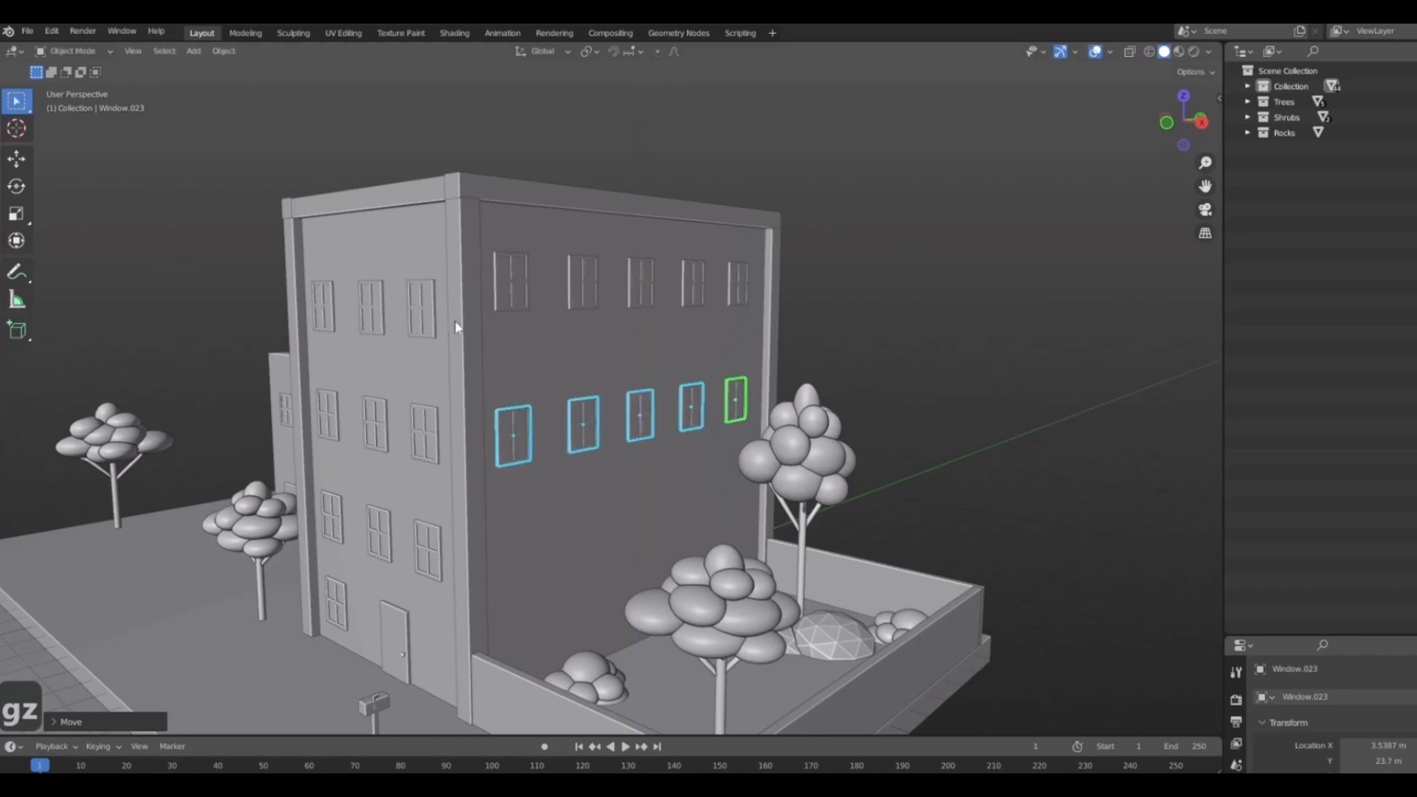
Select the five windows of the top side row and lower them slightly along Z.
{"action": "left_click", "coordinate": [502, 276]}
{"action": "left_click", "coordinate": [690, 283], "text": "shift"}
{"action": "left_click", "coordinate": [739, 284], "text": "shift"}
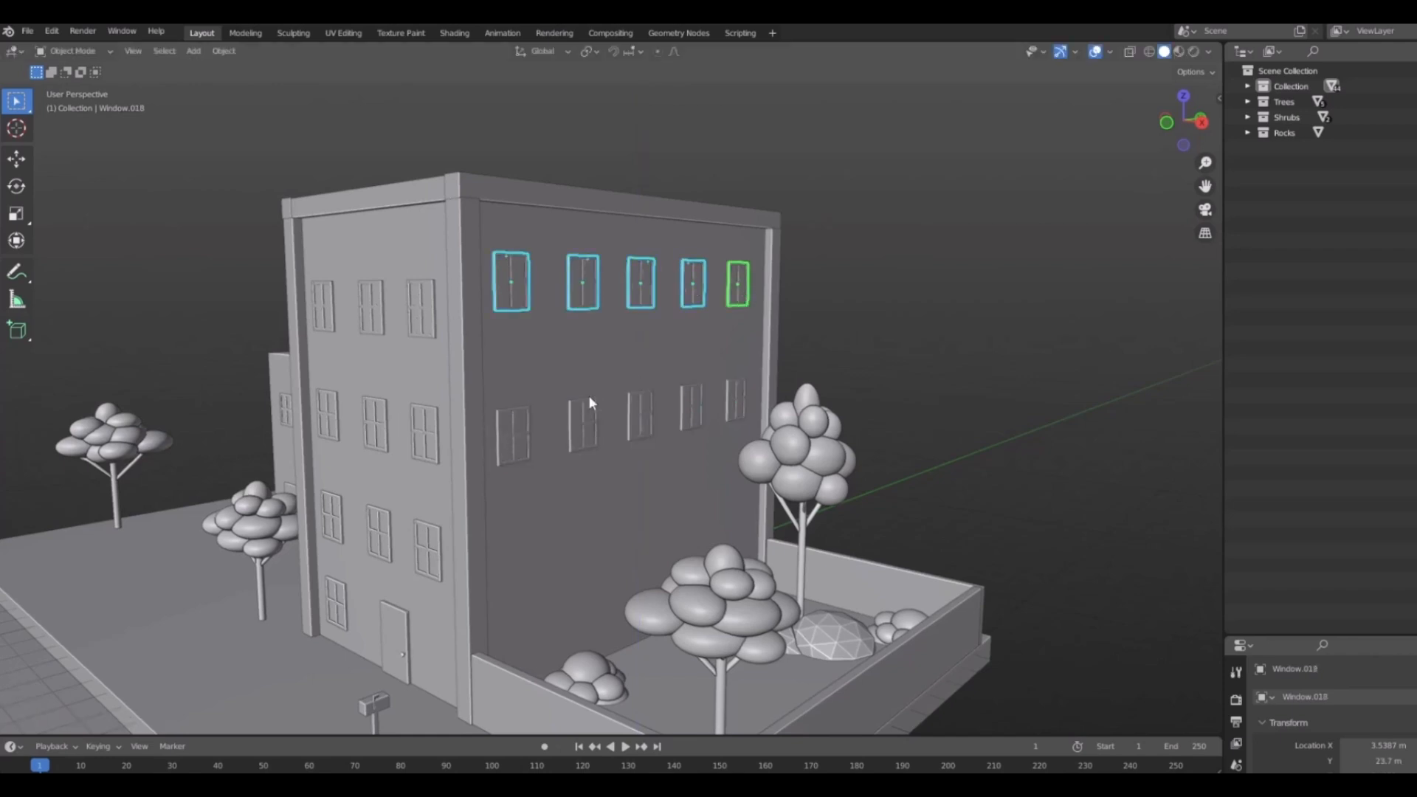
{"action": "middle_click_drag", "start_coordinate": [589, 402], "coordinate": [552, 397]}
{"action": "key", "text": "g"}
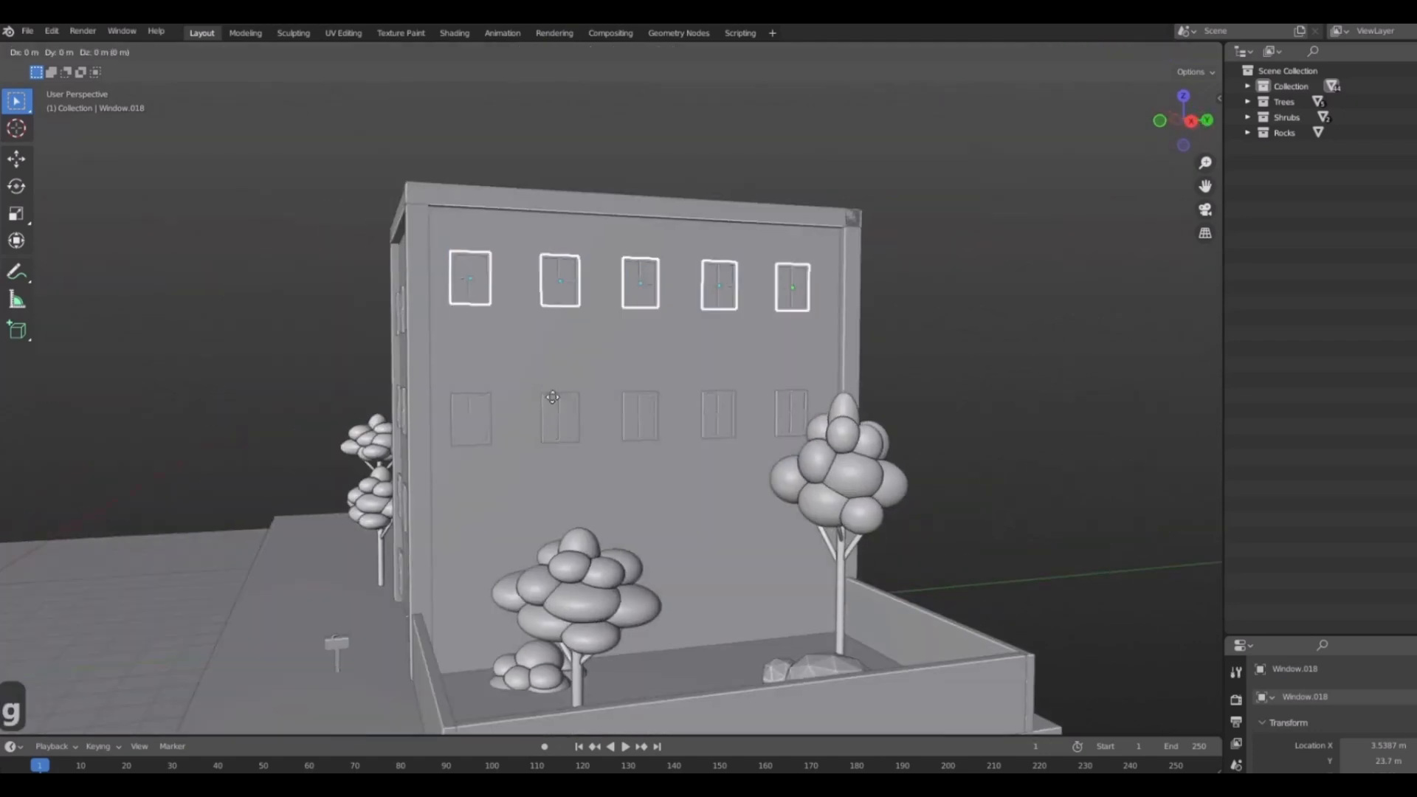
{"action": "key", "text": "z"}
{"action": "left_click", "coordinate": [555, 412]}
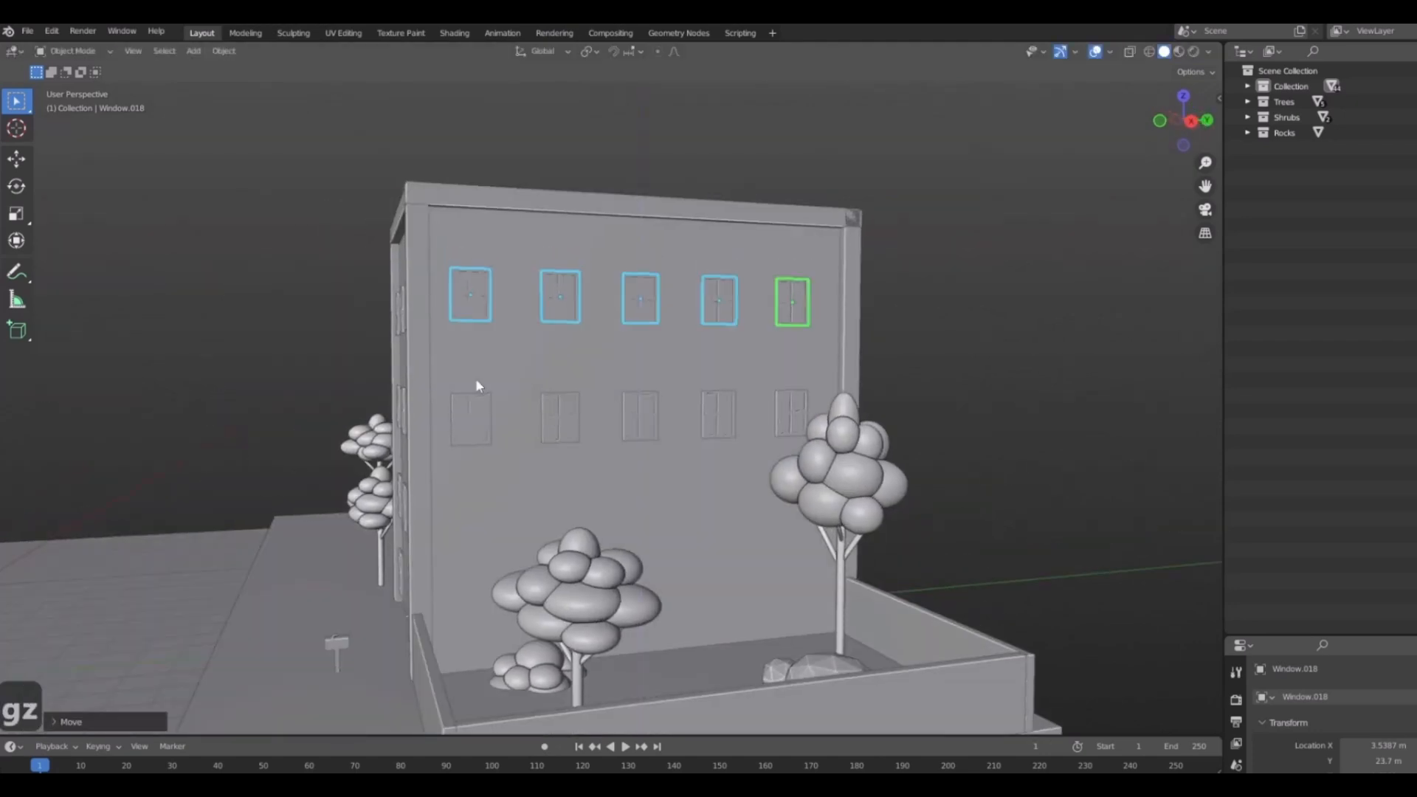
Duplicate the second row of side windows downward along Z as a third row.
{"action": "middle_click_drag", "start_coordinate": [475, 377], "coordinate": [495, 422]}
{"action": "left_click", "coordinate": [496, 432]}
{"action": "left_click", "coordinate": [575, 422], "text": "shift"}
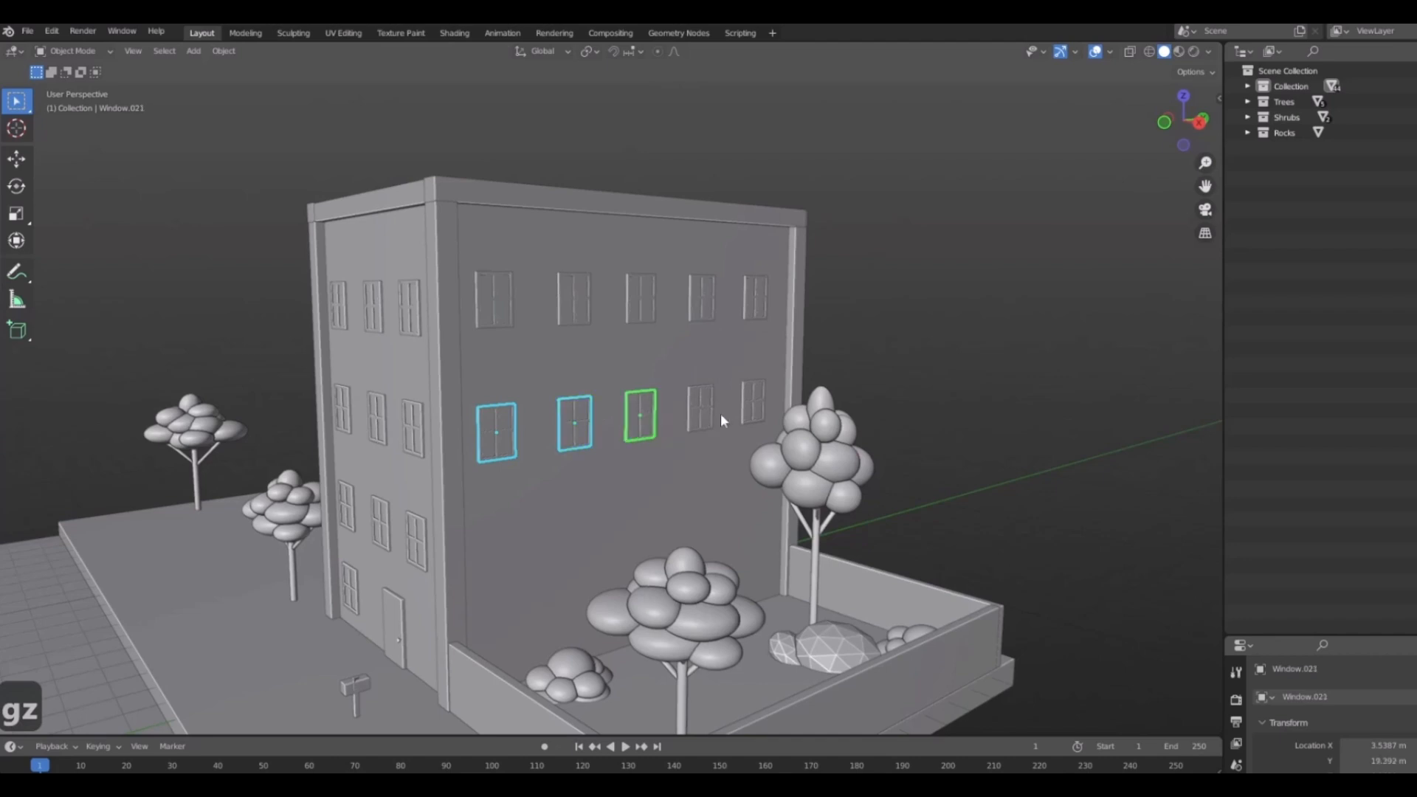
{"action": "key", "text": "shift+d"}
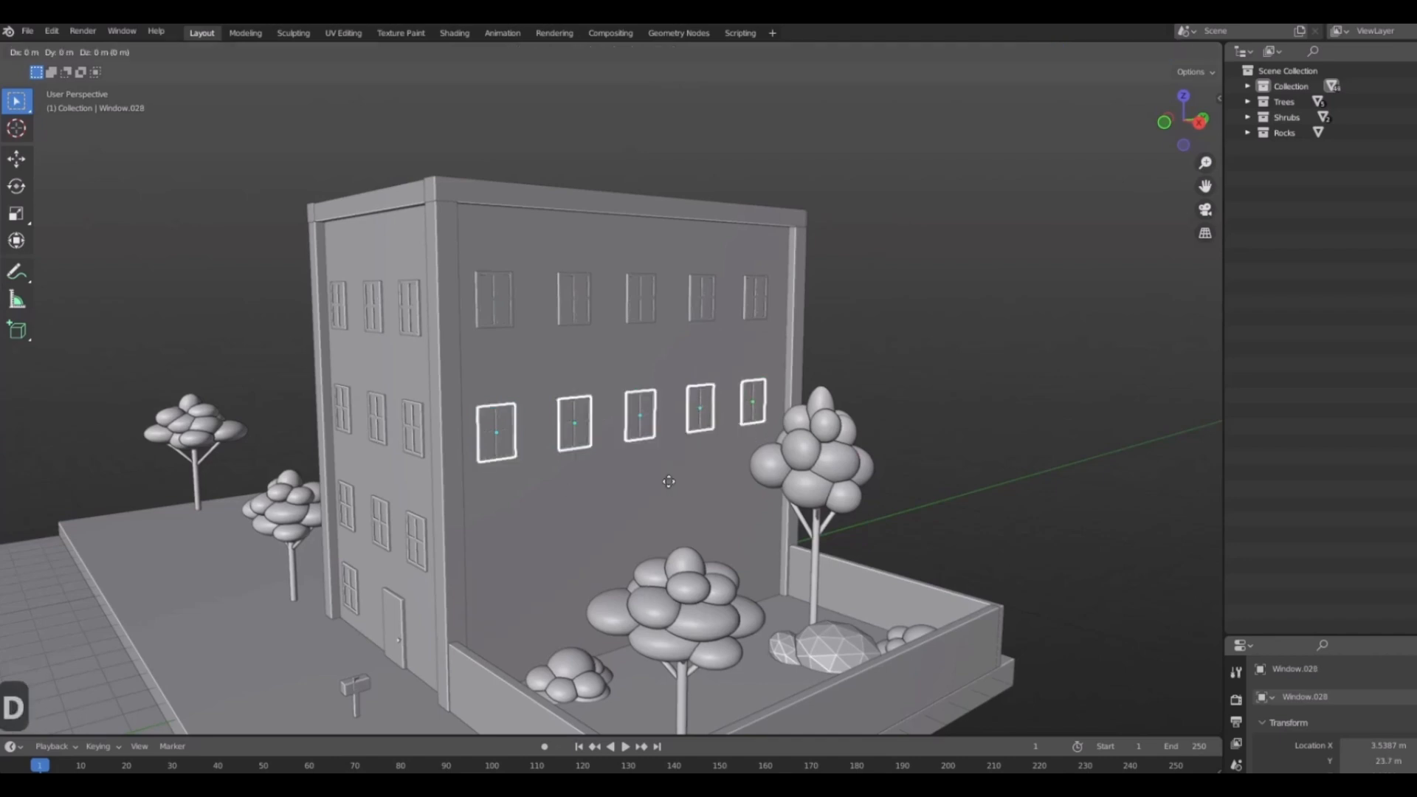
{"action": "key", "text": "z"}
{"action": "left_click", "coordinate": [680, 577]}
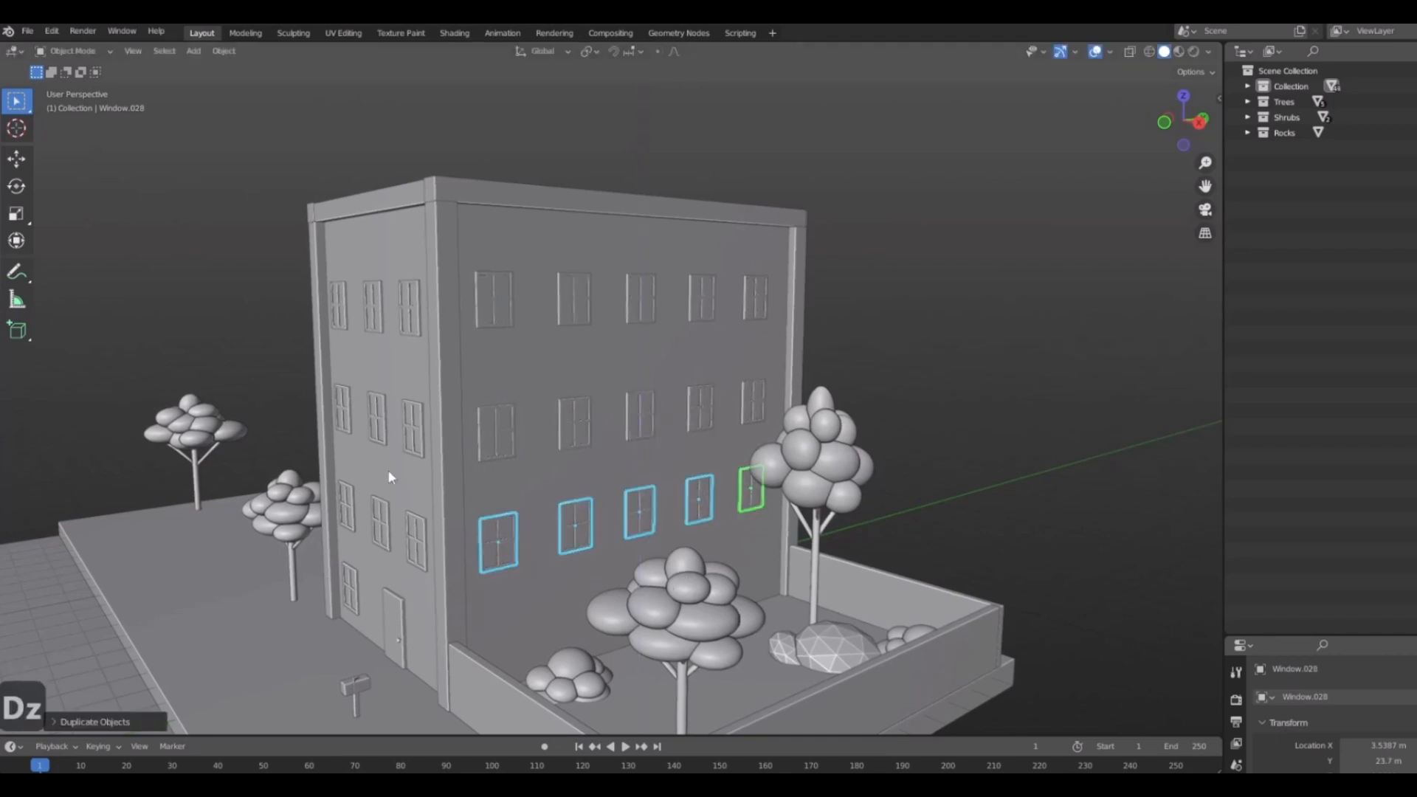
Examine the tall building's walls, the garden and the overall scene from several sides.
{"action": "middle_click_drag", "start_coordinate": [567, 445], "coordinate": [347, 419]}
{"action": "scroll", "coordinate": [793, 475], "scroll_direction": "up", "scroll_amount": 4}
{"action": "middle_click_drag", "start_coordinate": [792, 475], "coordinate": [437, 450]}
{"action": "scroll", "coordinate": [437, 450], "scroll_direction": "up", "scroll_amount": 4}
{"action": "scroll", "coordinate": [437, 450], "scroll_direction": "up", "scroll_amount": 4}
{"action": "middle_click_drag", "start_coordinate": [599, 455], "coordinate": [530, 522]}
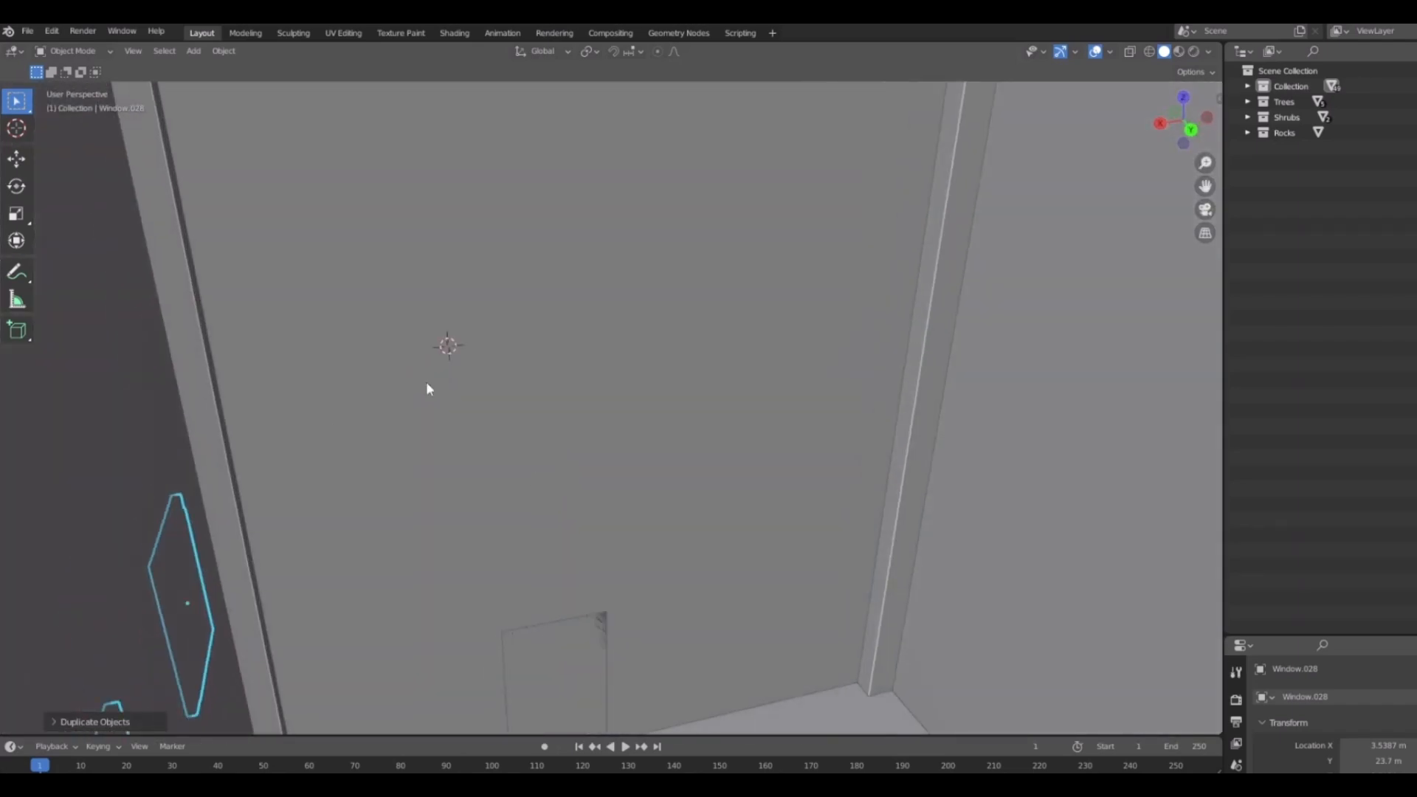
{"action": "scroll", "coordinate": [601, 462], "scroll_direction": "down", "scroll_amount": 4}
{"action": "middle_click_drag", "start_coordinate": [600, 462], "coordinate": [652, 455]}
{"action": "scroll", "coordinate": [652, 454], "scroll_direction": "down", "scroll_amount": 4}
{"action": "middle_click_drag", "start_coordinate": [619, 518], "coordinate": [783, 463], "text": "shift"}
{"action": "scroll", "coordinate": [938, 573], "scroll_direction": "down", "scroll_amount": 4}
{"action": "left_click", "coordinate": [938, 573]}
{"action": "scroll", "coordinate": [784, 463], "scroll_direction": "up", "scroll_amount": 5}
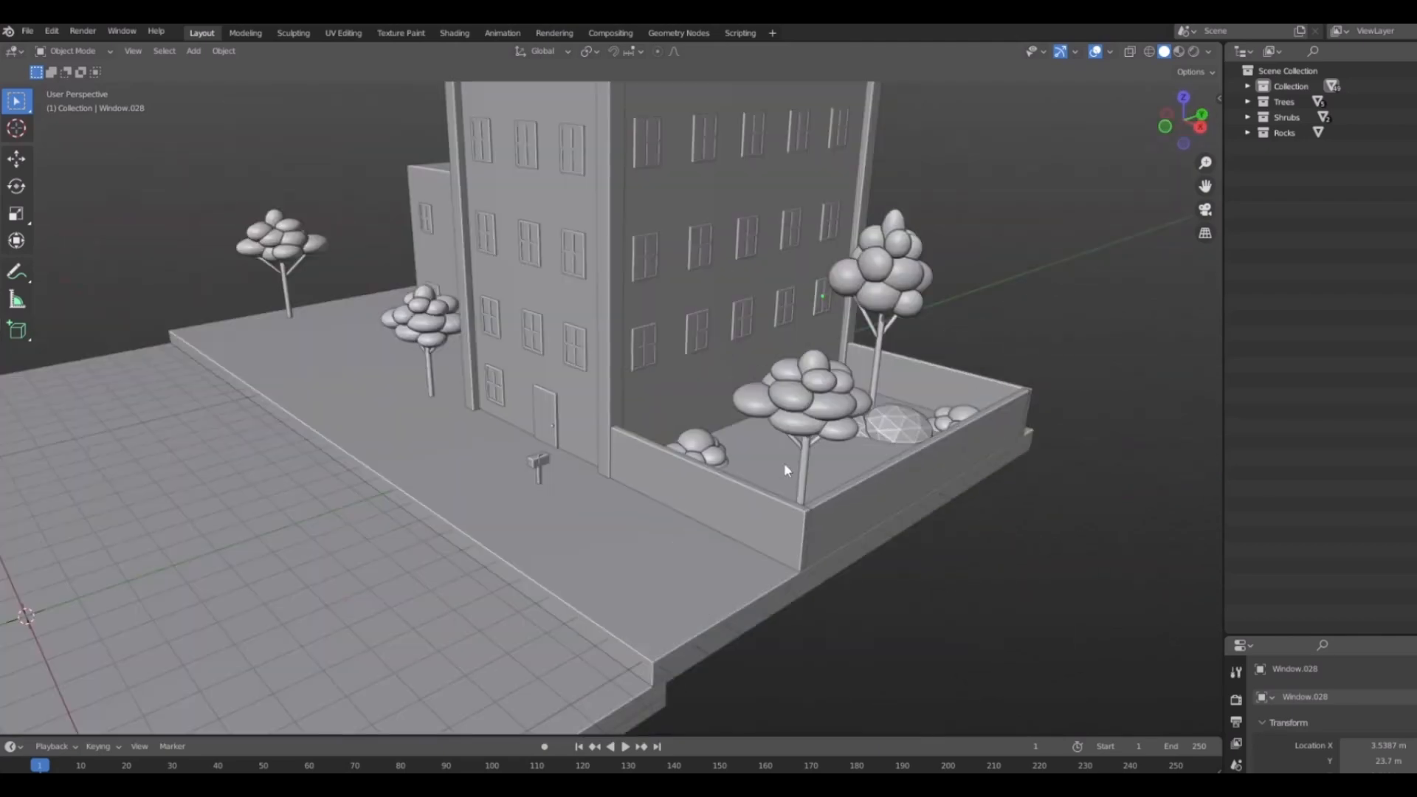
{"action": "scroll", "coordinate": [783, 463], "scroll_direction": "down", "scroll_amount": 5}
{"action": "middle_click_drag", "start_coordinate": [687, 524], "coordinate": [617, 517]}
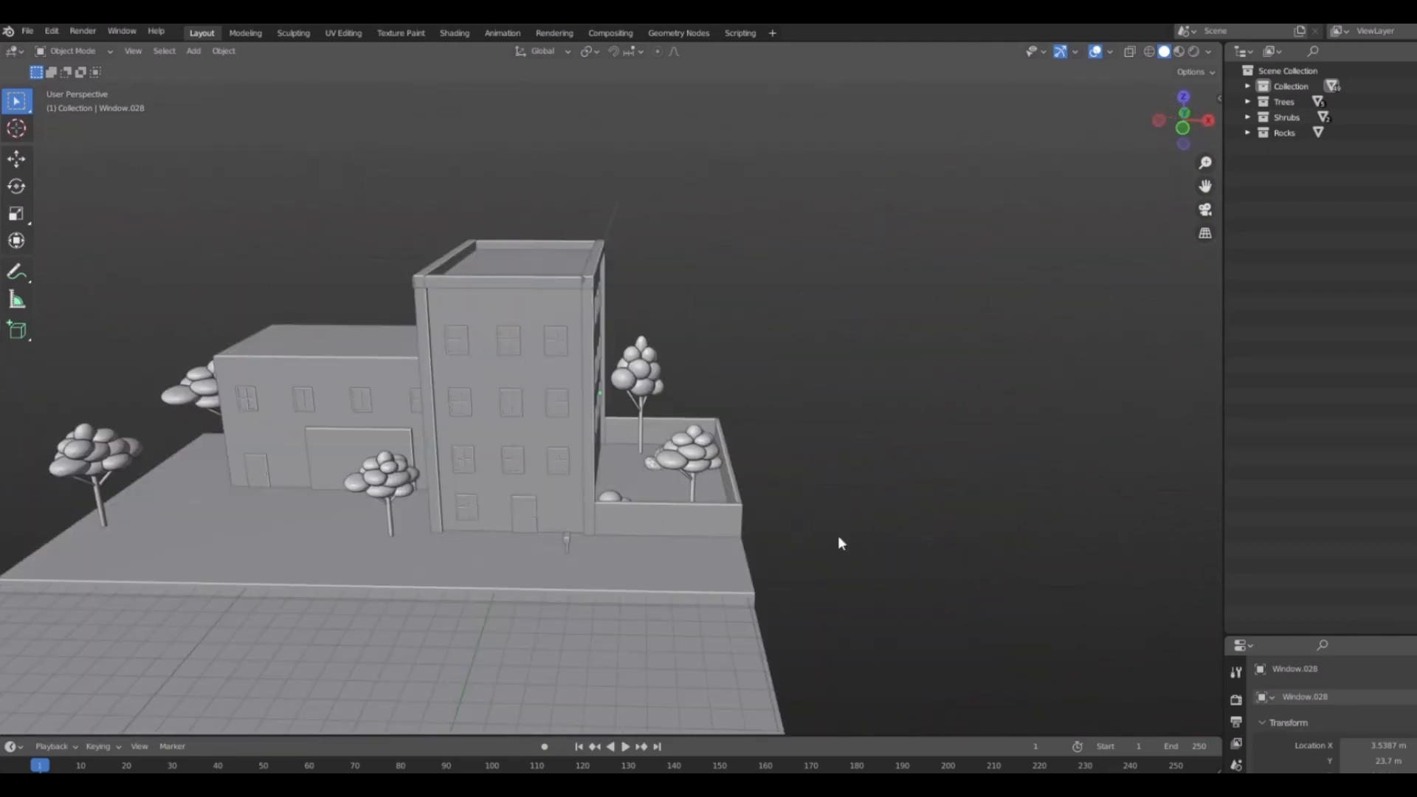
Shift the small building's garage door along Y to about 18.48 m.
{"action": "middle_click_drag", "start_coordinate": [838, 538], "coordinate": [800, 441]}
{"action": "scroll", "coordinate": [800, 441], "scroll_direction": "down", "scroll_amount": 4}
{"action": "scroll", "coordinate": [800, 442], "scroll_direction": "up", "scroll_amount": 4}
{"action": "middle_click_drag", "start_coordinate": [511, 463], "coordinate": [872, 570]}
{"action": "middle_click_drag", "start_coordinate": [750, 526], "coordinate": [613, 468]}
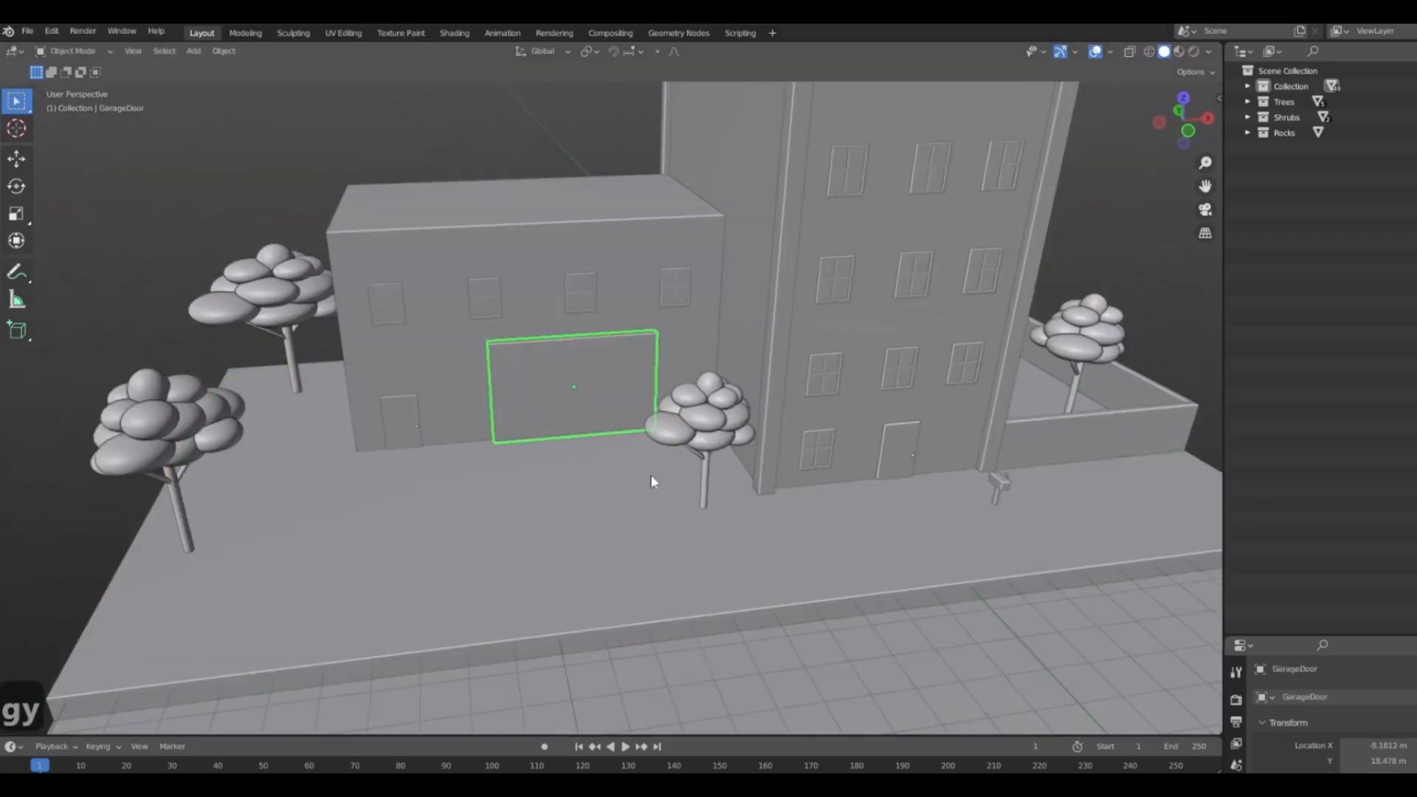
{"action": "middle_click_drag", "start_coordinate": [651, 481], "coordinate": [444, 465]}
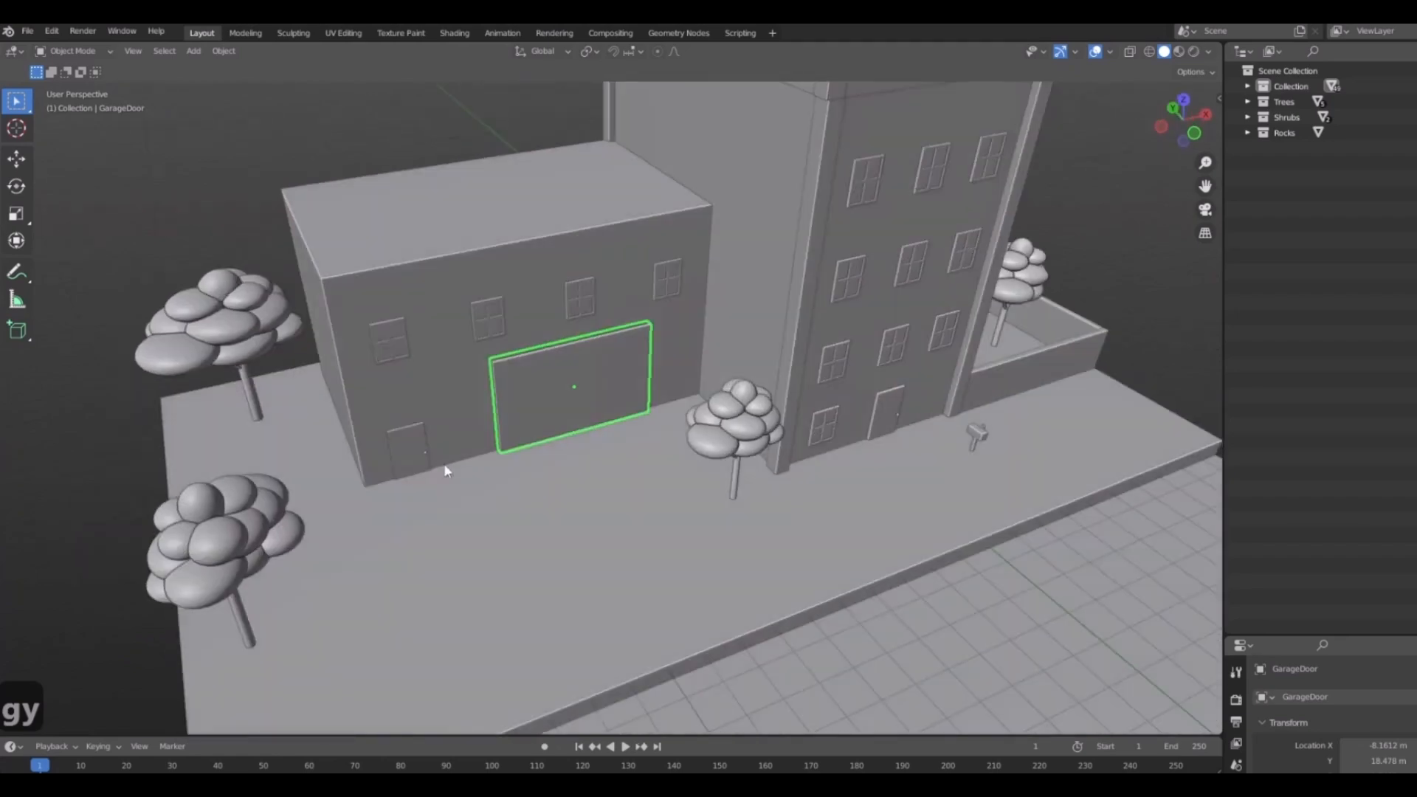
Shift the small building's entrance door along X to about -12.58 m and raise it about 0.14 m along Z.
{"action": "left_click", "coordinate": [421, 473]}
{"action": "key", "text": "g"}
{"action": "key", "text": "x"}
{"action": "left_click", "coordinate": [458, 476]}
{"action": "key", "text": "g"}
{"action": "key", "text": "z"}
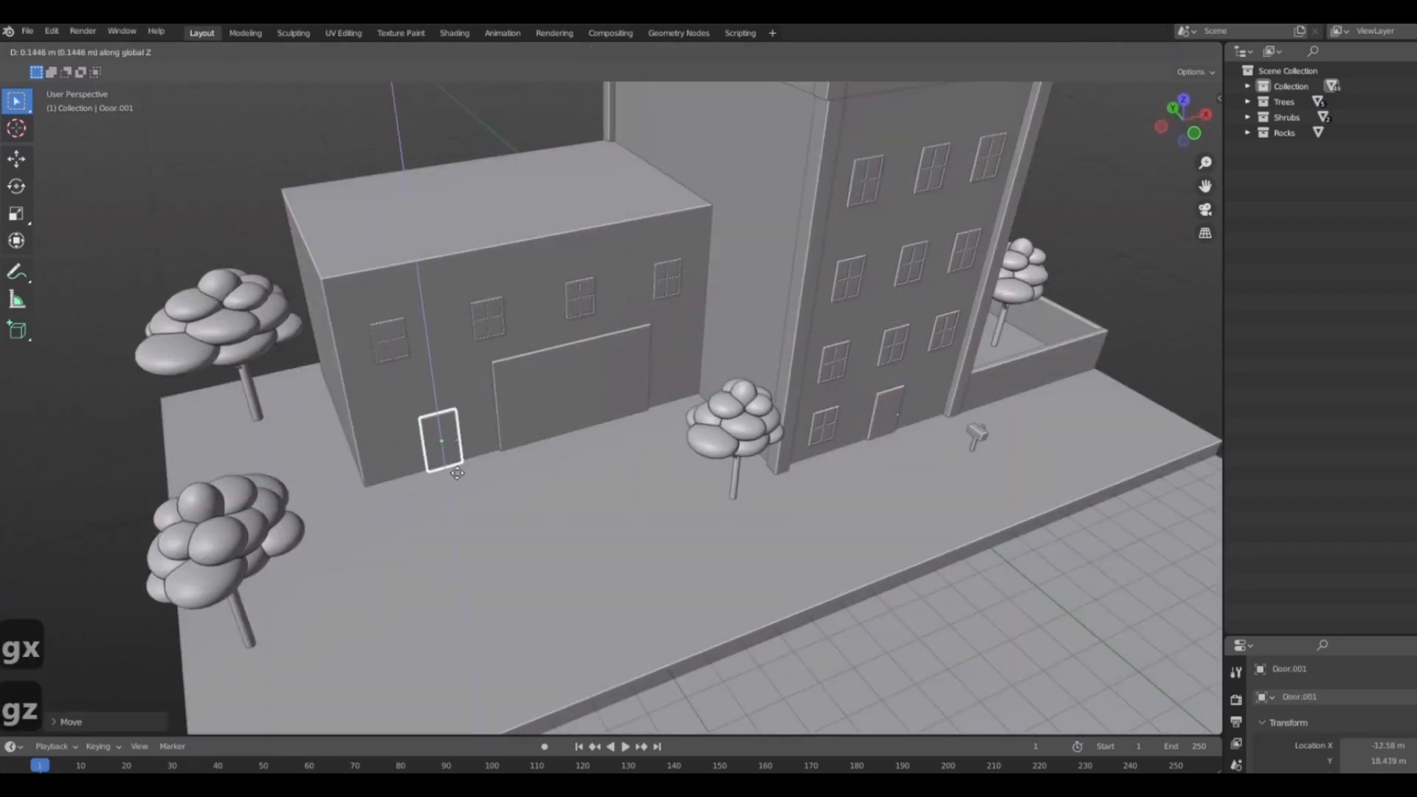
{"action": "left_click", "coordinate": [455, 472]}
{"action": "left_click", "coordinate": [886, 542]}
Shift the small building's entrance door back along X to about -12.75 m.
{"action": "middle_click_drag", "start_coordinate": [568, 465], "coordinate": [564, 402]}
{"action": "left_click", "coordinate": [444, 406]}
{"action": "key", "text": "g"}
{"action": "key", "text": "h"}
{"action": "right_click", "coordinate": [655, 446]}
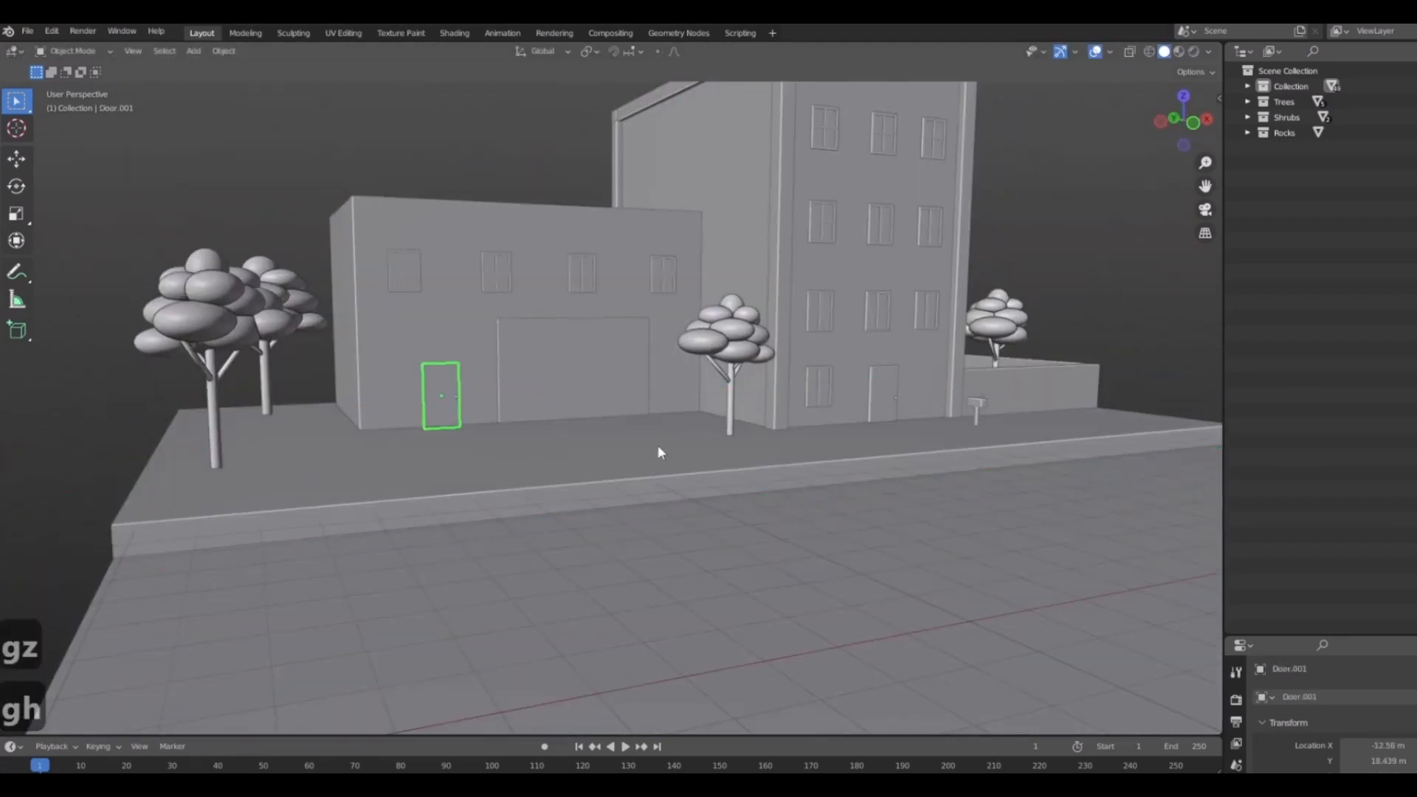
{"action": "middle_click_drag", "start_coordinate": [658, 444], "coordinate": [570, 443]}
{"action": "key", "text": "g"}
{"action": "key", "text": "x"}
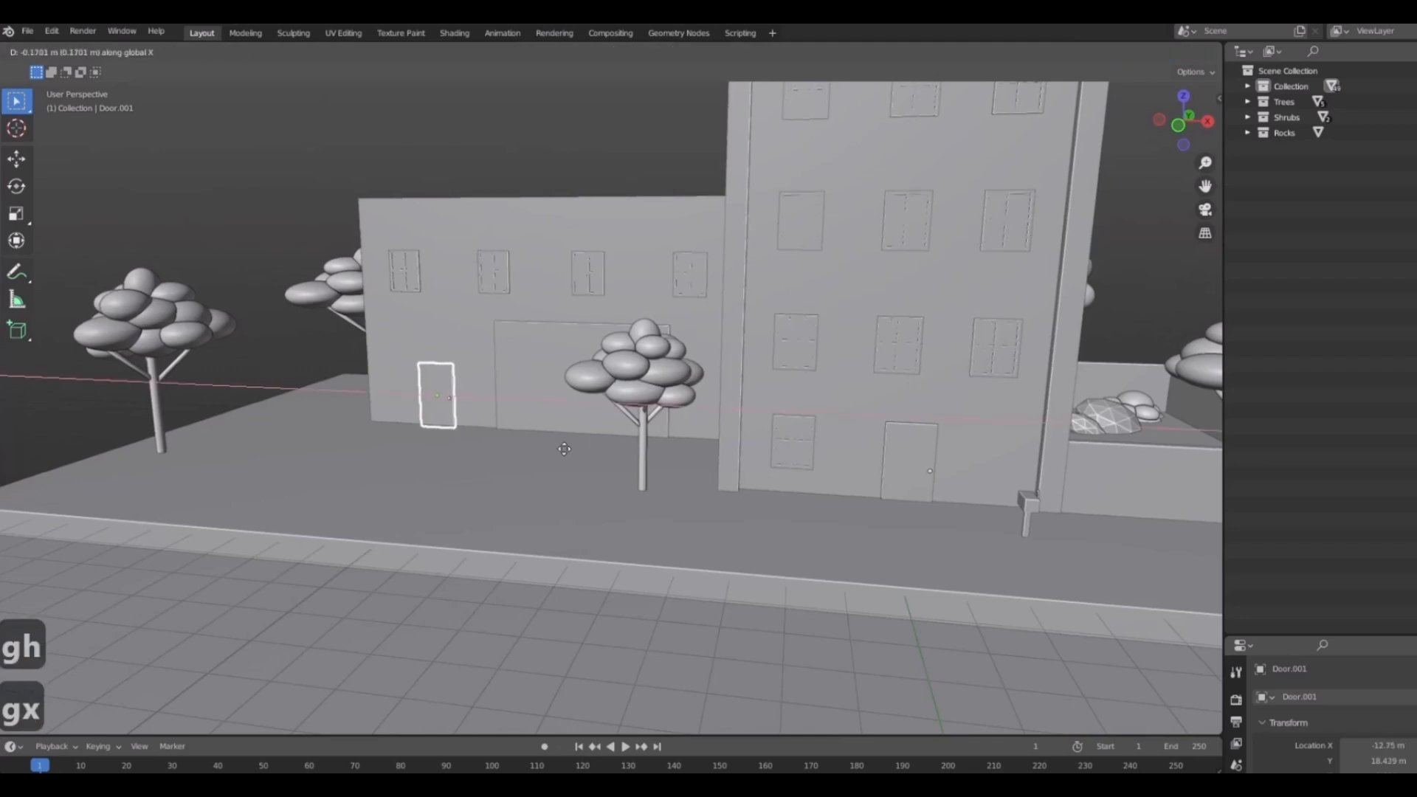
{"action": "left_click", "coordinate": [565, 449]}
Duplicate the tall building's front corner column beside the small building and place the copy along Y at about 18.48 m.
{"action": "middle_click_drag", "start_coordinate": [782, 166], "coordinate": [859, 207]}
{"action": "left_click", "coordinate": [754, 329]}
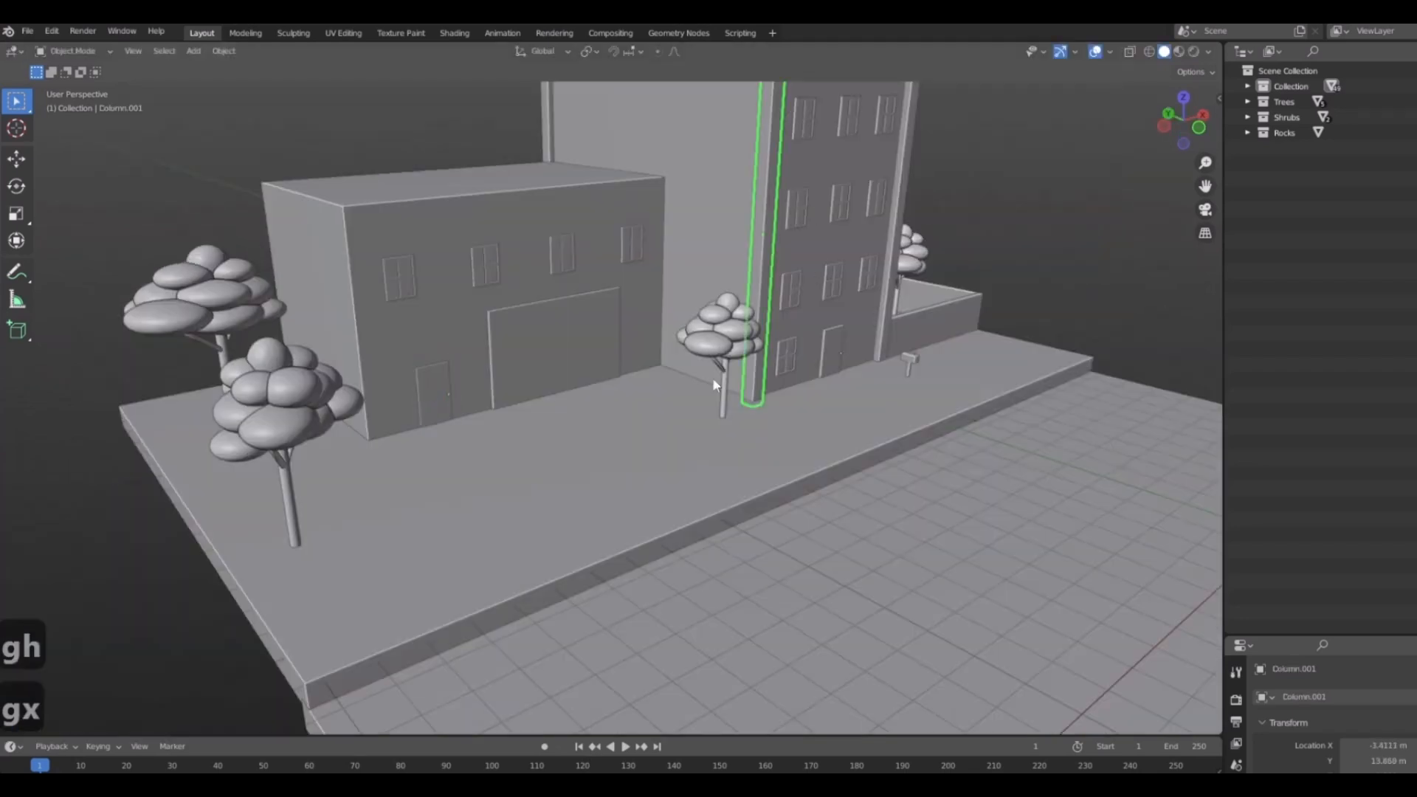
{"action": "middle_click_drag", "start_coordinate": [631, 295], "coordinate": [712, 330]}
{"action": "scroll", "coordinate": [712, 330], "scroll_direction": "down", "scroll_amount": 3}
{"action": "middle_click_drag", "start_coordinate": [509, 264], "coordinate": [599, 400], "text": "shift"}
{"action": "scroll", "coordinate": [600, 399], "scroll_direction": "up", "scroll_amount": 2}
{"action": "left_click", "coordinate": [697, 268]}
{"action": "middle_click_drag", "start_coordinate": [845, 402], "coordinate": [748, 380]}
{"action": "left_click", "coordinate": [892, 422]}
{"action": "middle_click_drag", "start_coordinate": [891, 422], "coordinate": [698, 458]}
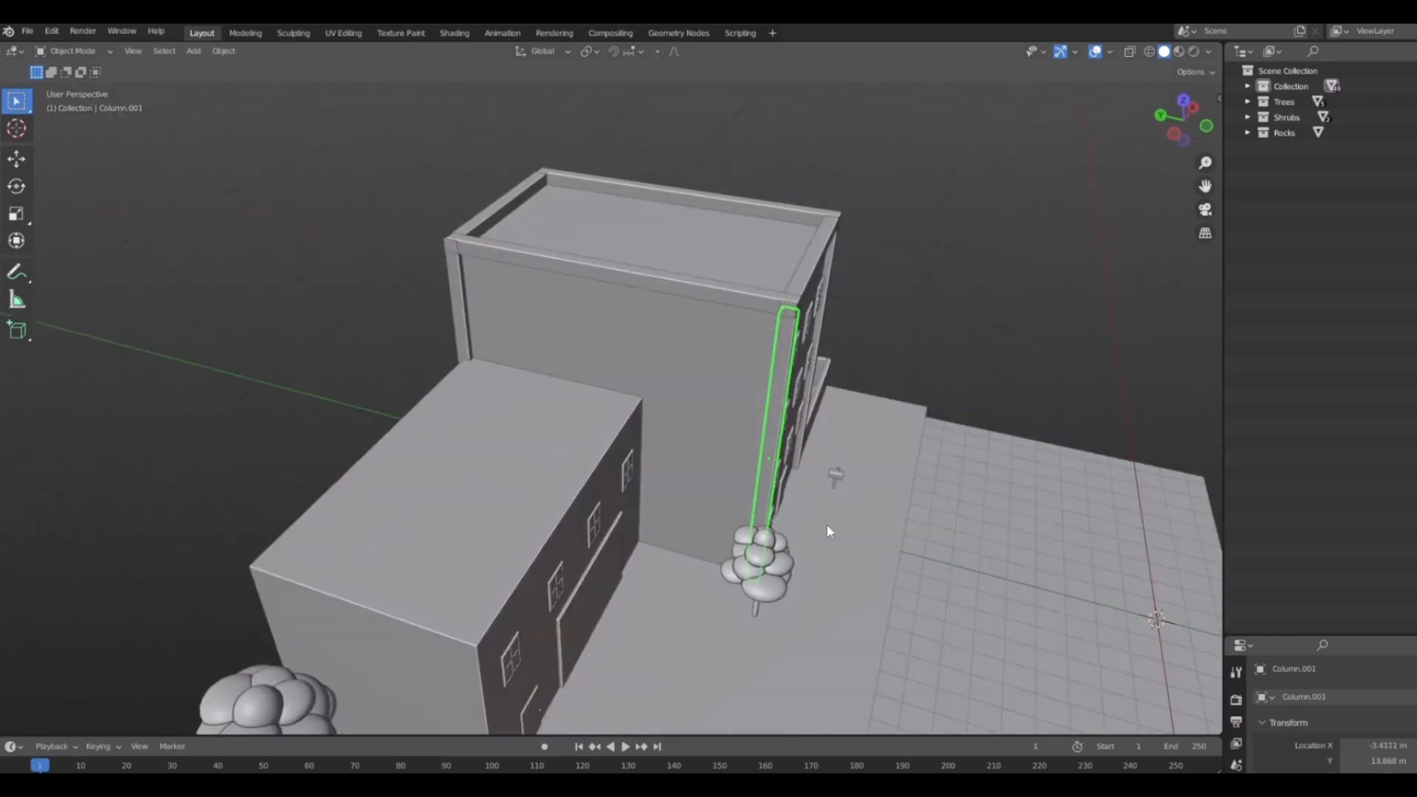
{"action": "key", "text": "shift+d"}
{"action": "key", "text": "y"}
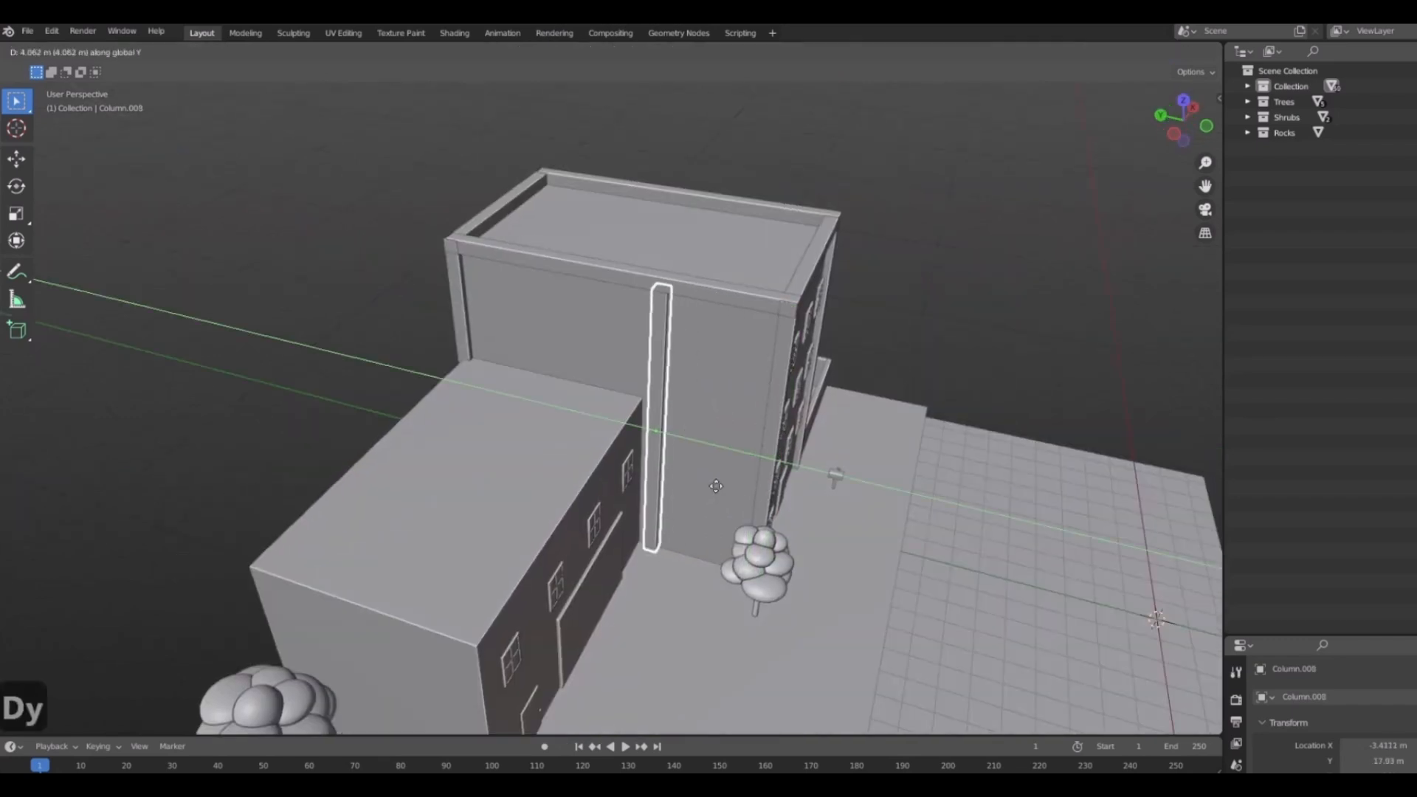
{"action": "left_click", "coordinate": [703, 485]}
Shift the duplicated column along X to about -3.61 m, where the two buildings meet.
{"action": "middle_click_drag", "start_coordinate": [703, 487], "coordinate": [641, 301]}
{"action": "left_click", "coordinate": [758, 479]}
{"action": "left_click", "coordinate": [638, 310]}
{"action": "middle_click_drag", "start_coordinate": [661, 389], "coordinate": [654, 459]}
{"action": "key", "text": "g"}
{"action": "key", "text": "x"}
{"action": "left_click", "coordinate": [683, 476]}
Shorten the duplicated column along Z and lower it to fit the small building's wall height.
{"action": "key", "text": "s"}
{"action": "key", "text": "z"}
{"action": "left_click", "coordinate": [764, 521]}
{"action": "key", "text": "g"}
{"action": "key", "text": "z"}
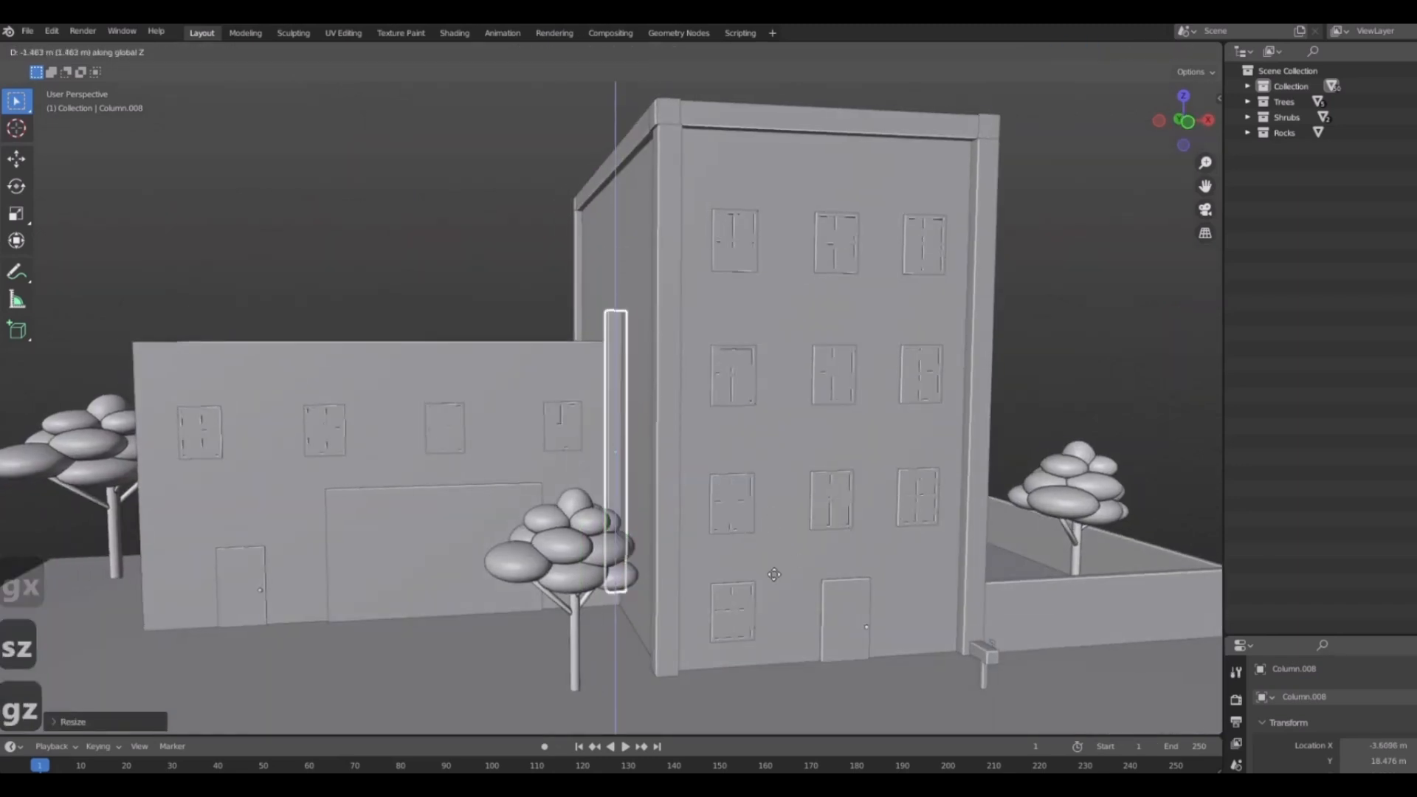
{"action": "left_click", "coordinate": [773, 601]}
Duplicate the shortened column along X to the small building's outer front corner at about -14.99 m.
{"action": "scroll", "coordinate": [774, 601], "scroll_direction": "down", "scroll_amount": 3}
{"action": "middle_click_drag", "start_coordinate": [773, 600], "coordinate": [831, 511]}
{"action": "key", "text": "shift+d"}
{"action": "key", "text": "x"}
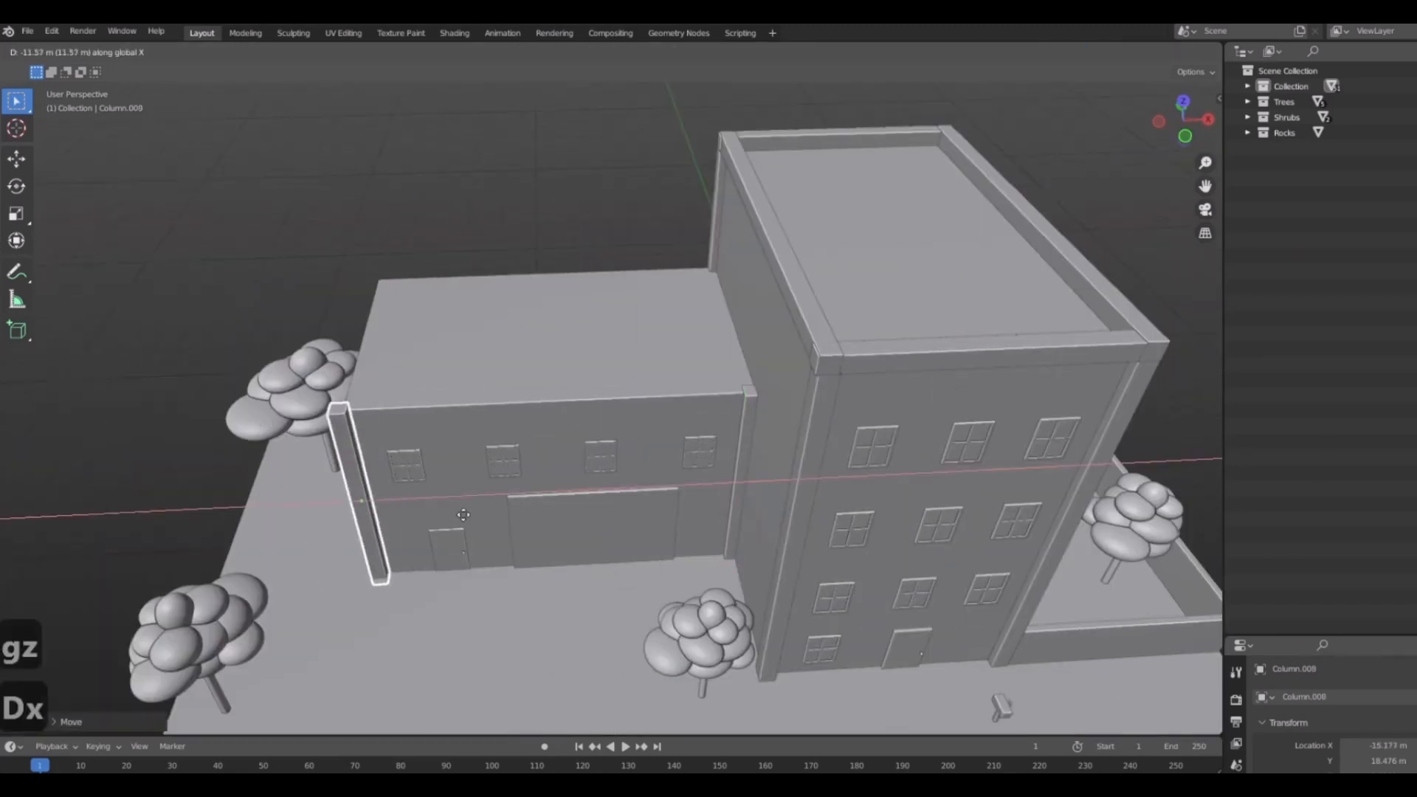
{"action": "left_click", "coordinate": [444, 479]}
Duplicate the outer front column along Y to the small building's outer rear corner.
{"action": "middle_click_drag", "start_coordinate": [444, 480], "coordinate": [670, 503]}
{"action": "key", "text": "shift+d"}
{"action": "key", "text": "y"}
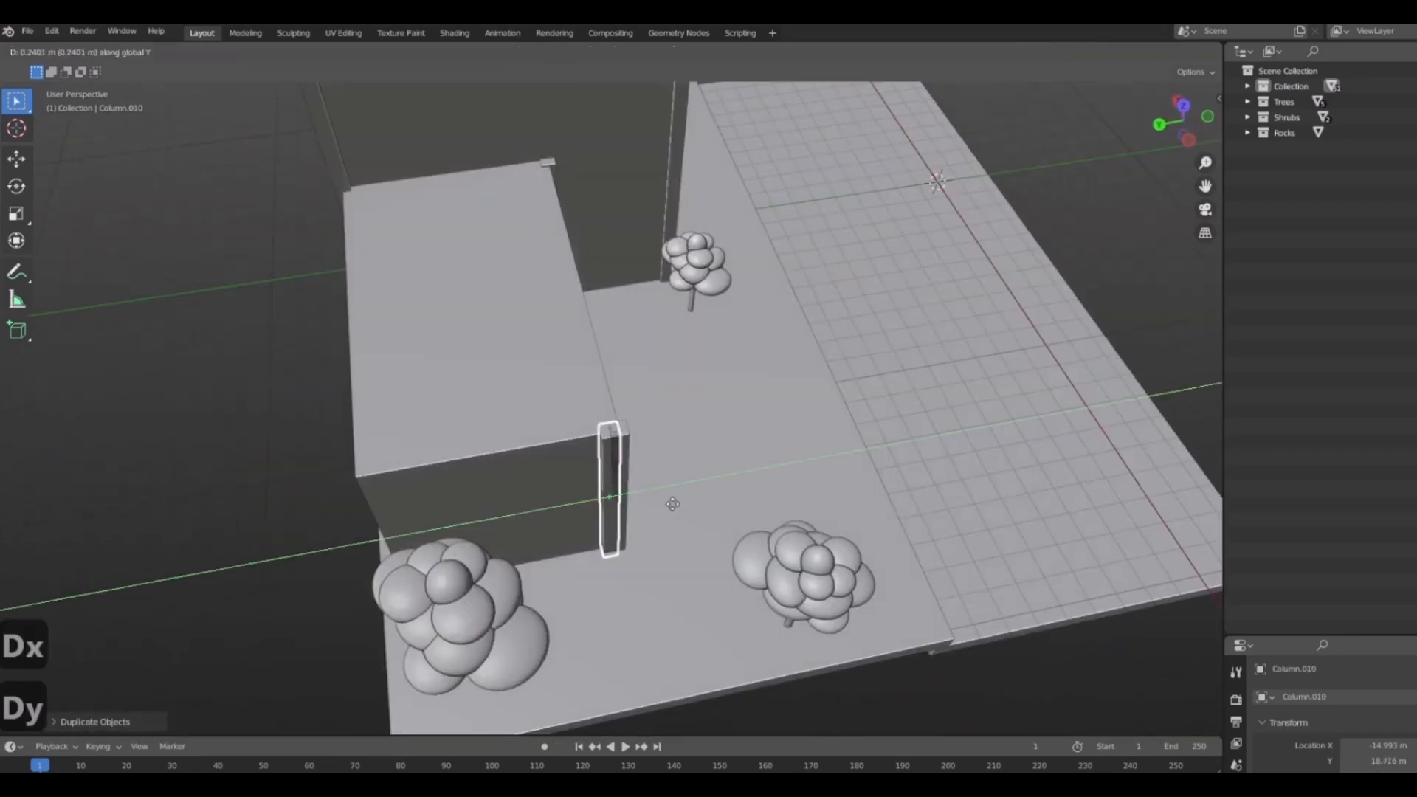
{"action": "left_click", "coordinate": [486, 526]}
In front view, duplicate the outer front column and center the copy on the small building's roof edge at X about -9.05 m.
{"action": "middle_click_drag", "start_coordinate": [486, 527], "coordinate": [723, 362]}
{"action": "scroll", "coordinate": [800, 461], "scroll_direction": "down", "scroll_amount": 3}
{"action": "middle_click_drag", "start_coordinate": [626, 458], "coordinate": [582, 537], "text": "shift"}
{"action": "left_click", "coordinate": [878, 249]}
{"action": "middle_click_drag", "start_coordinate": [743, 326], "coordinate": [912, 367]}
{"action": "key", "text": "1"}
{"action": "scroll", "coordinate": [886, 391], "scroll_direction": "up", "scroll_amount": 4}
{"action": "left_click", "coordinate": [316, 413]}
{"action": "key", "text": "shift+d"}
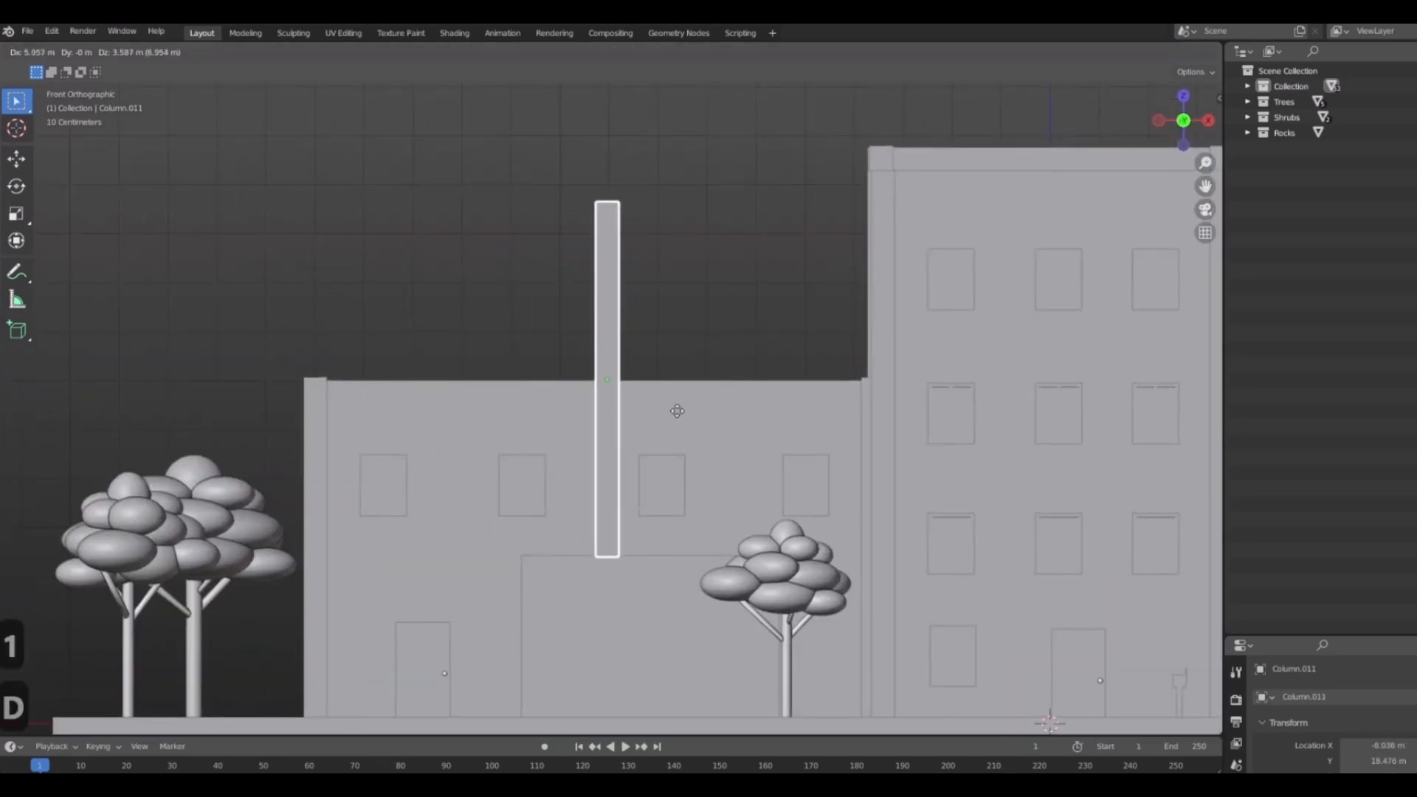
{"action": "left_click", "coordinate": [674, 411]}
Rotate the copied column 90 degrees so it lies horizontally along the front roof edge.
{"action": "key", "text": "r"}
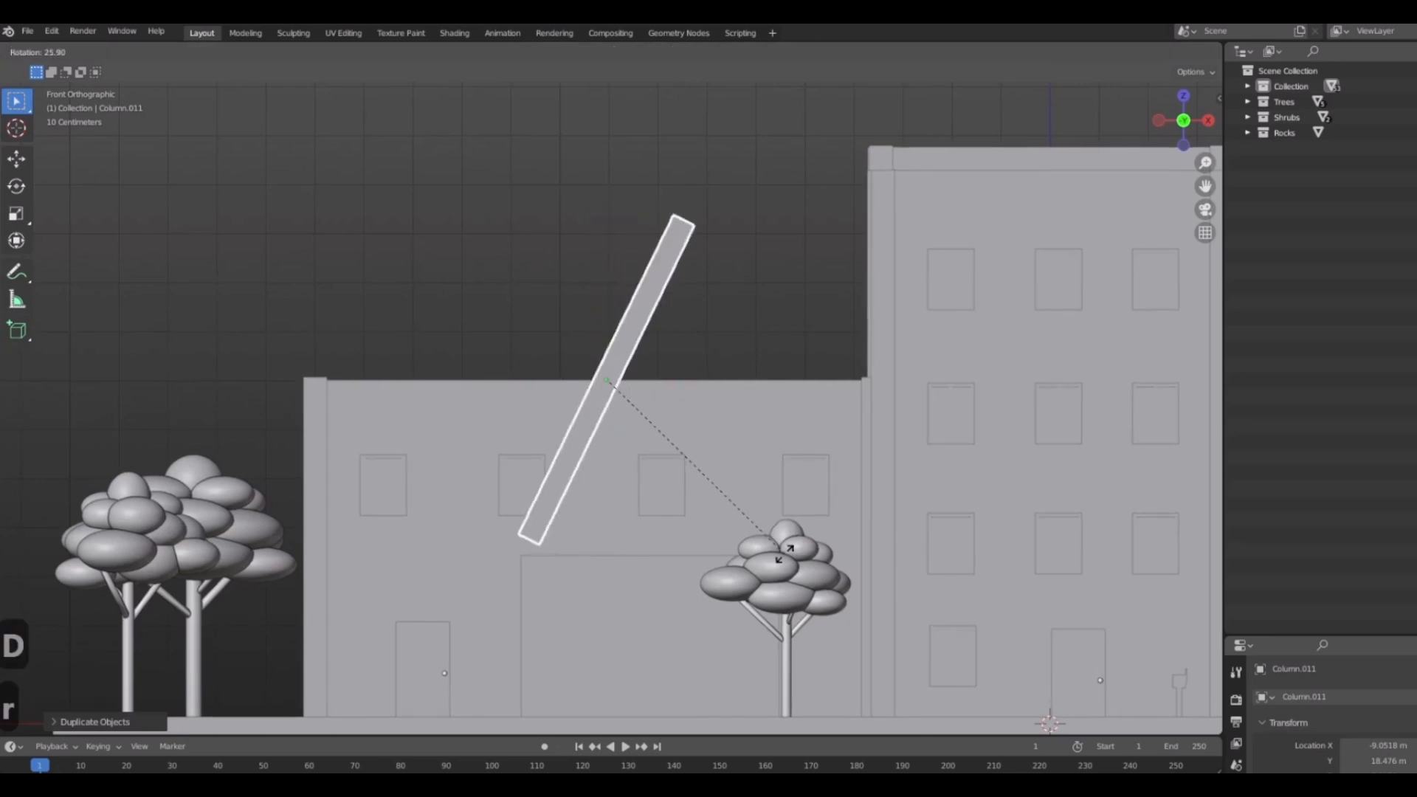
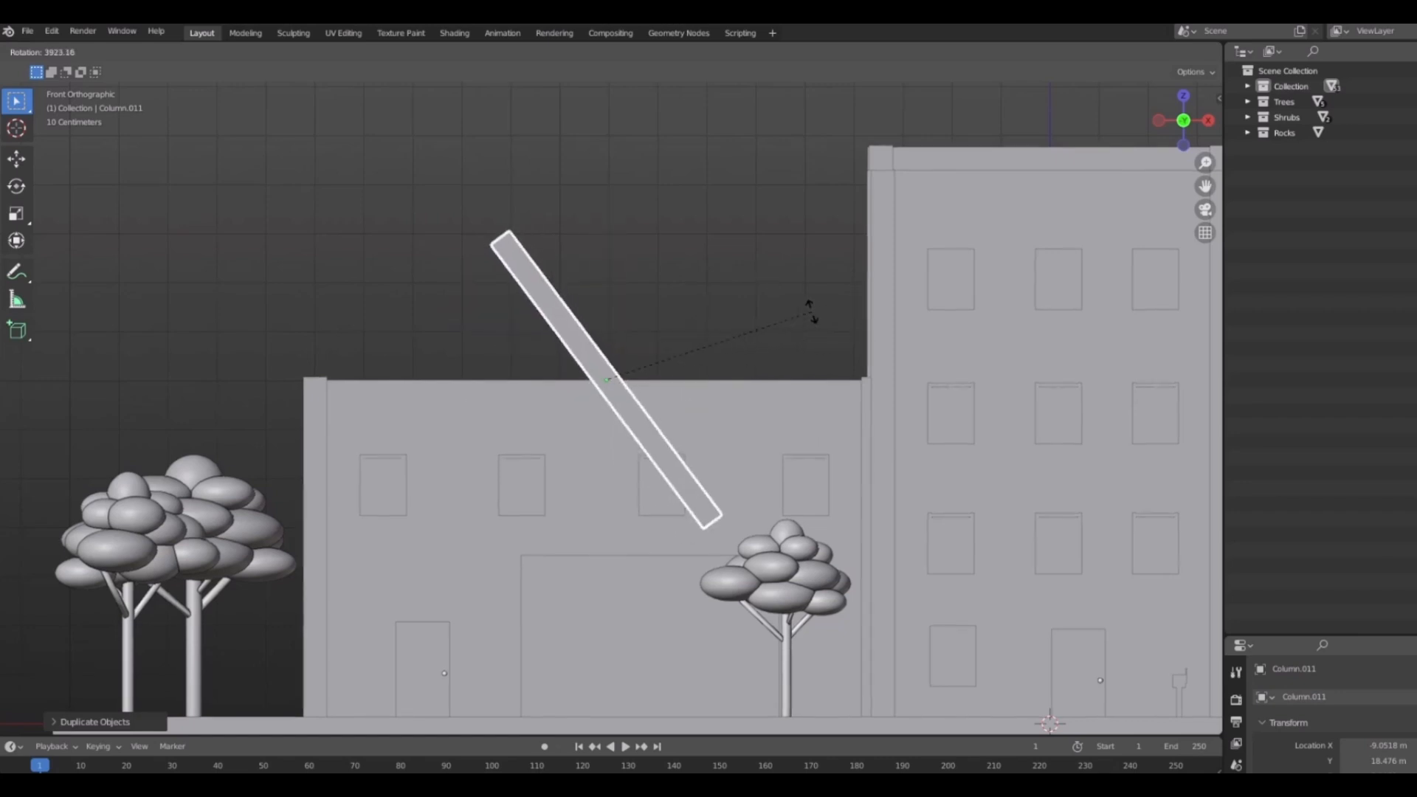
{"action": "type", "text": "90"}
{"action": "key", "text": "Return"}
Stretch the front roof beam along X by about 1.7 so it spans the small building's full front edge.
{"action": "middle_click_drag", "start_coordinate": [723, 420], "coordinate": [595, 406]}
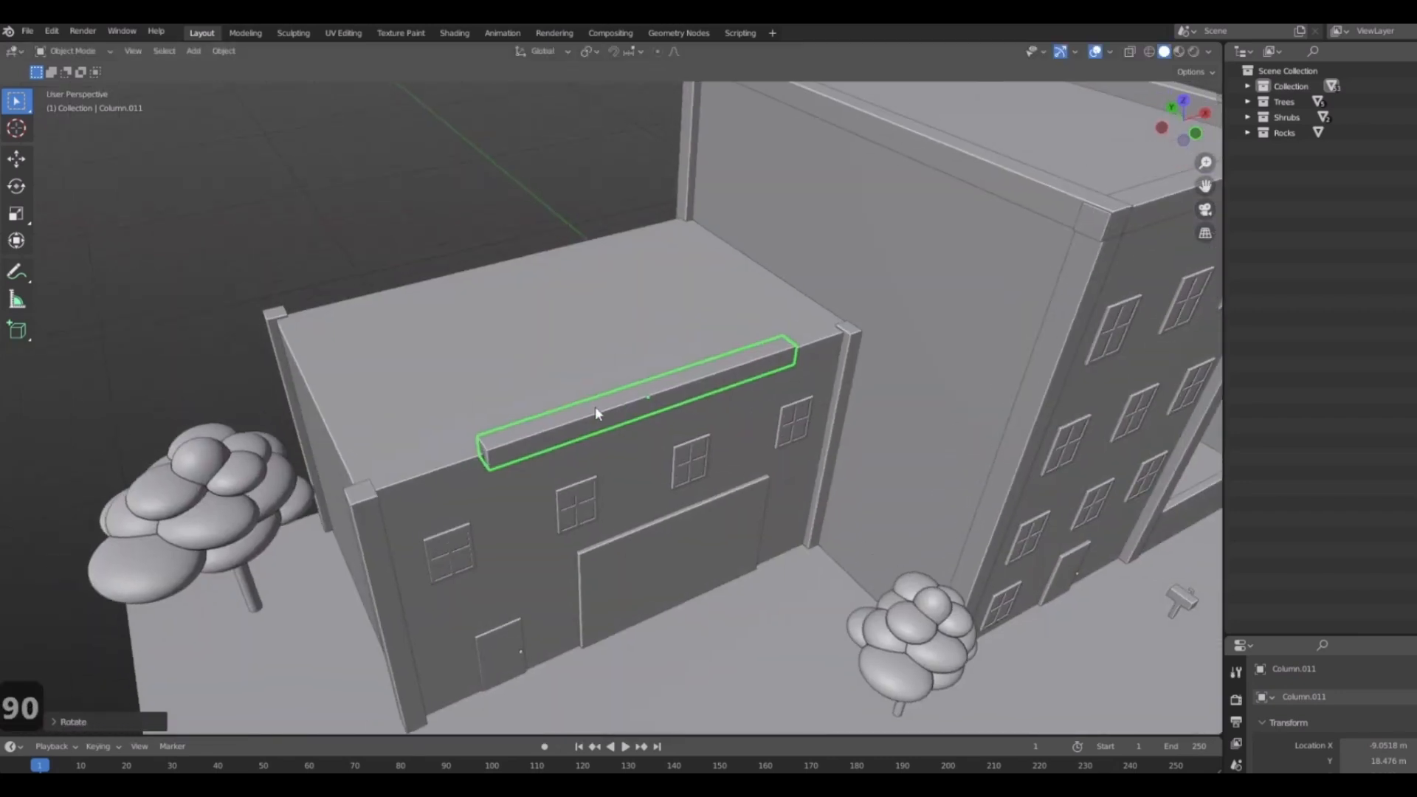
{"action": "key", "text": "s"}
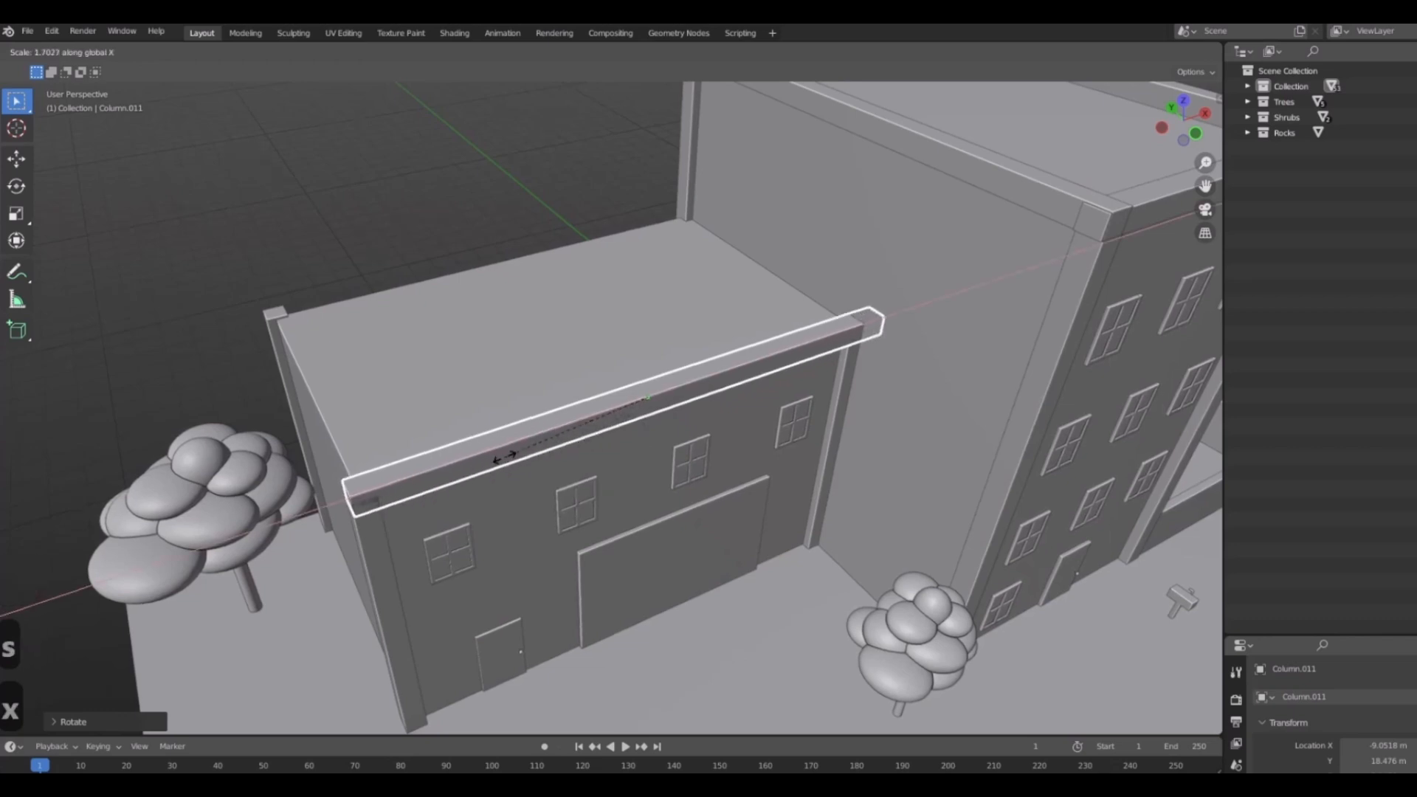
{"action": "left_click", "coordinate": [504, 456]}
In front view, align the front roof beam's outer end with the outer corner column, moving it to X about -9.07 m.
{"action": "middle_click_drag", "start_coordinate": [503, 456], "coordinate": [710, 473]}
{"action": "key", "text": "1"}
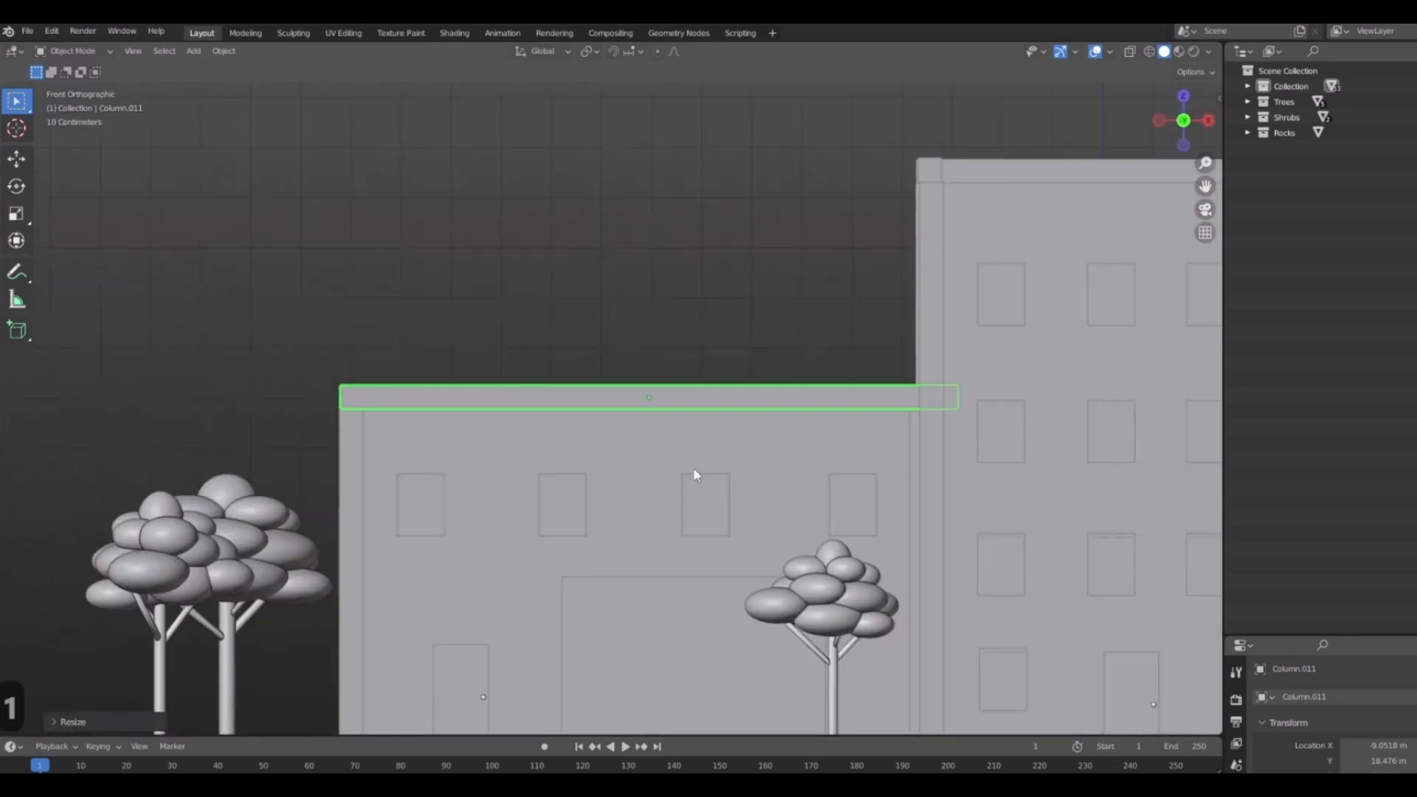
{"action": "scroll", "coordinate": [619, 484], "scroll_direction": "up", "scroll_amount": 5}
{"action": "key", "text": "g"}
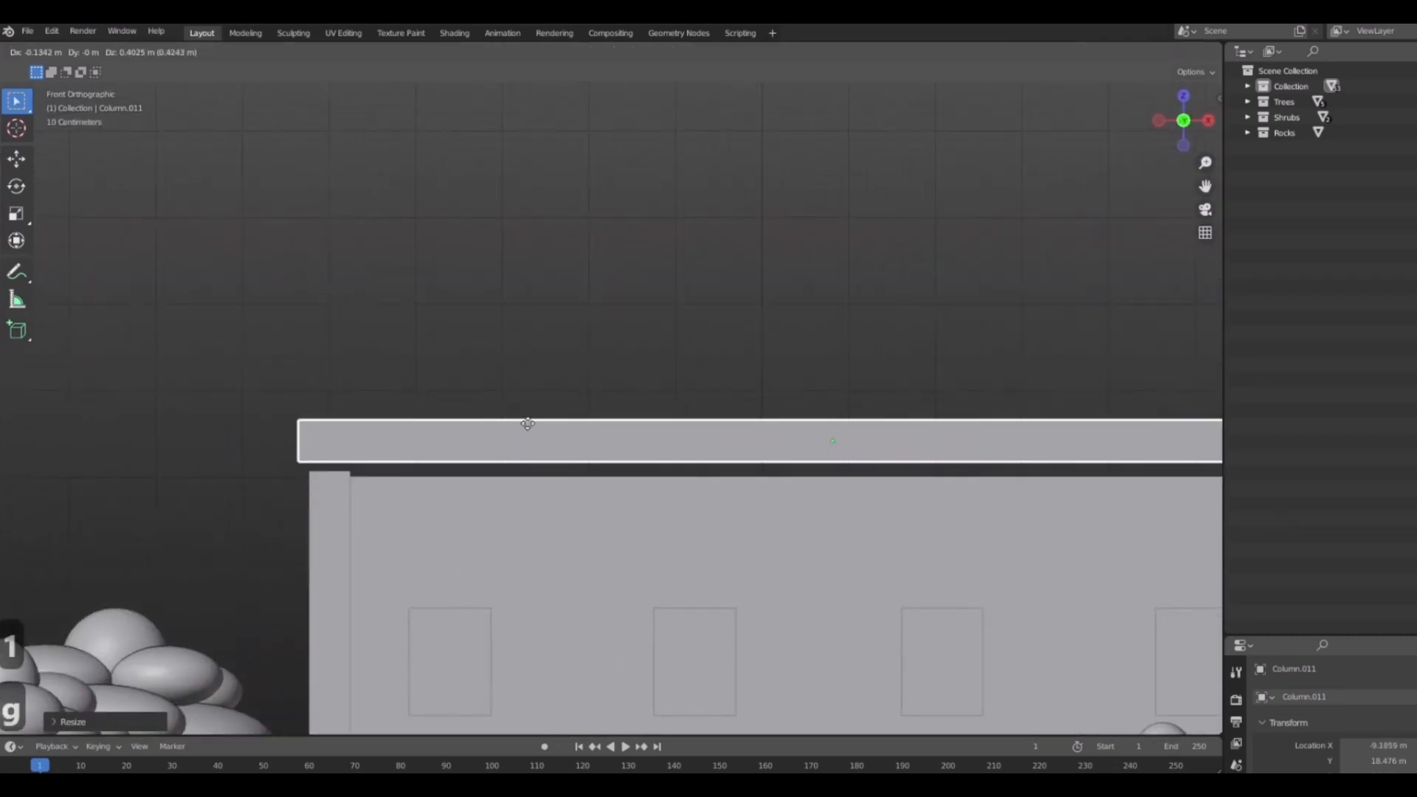
{"action": "left_click", "coordinate": [534, 439]}
{"action": "scroll", "coordinate": [467, 369], "scroll_direction": "down", "scroll_amount": 5}
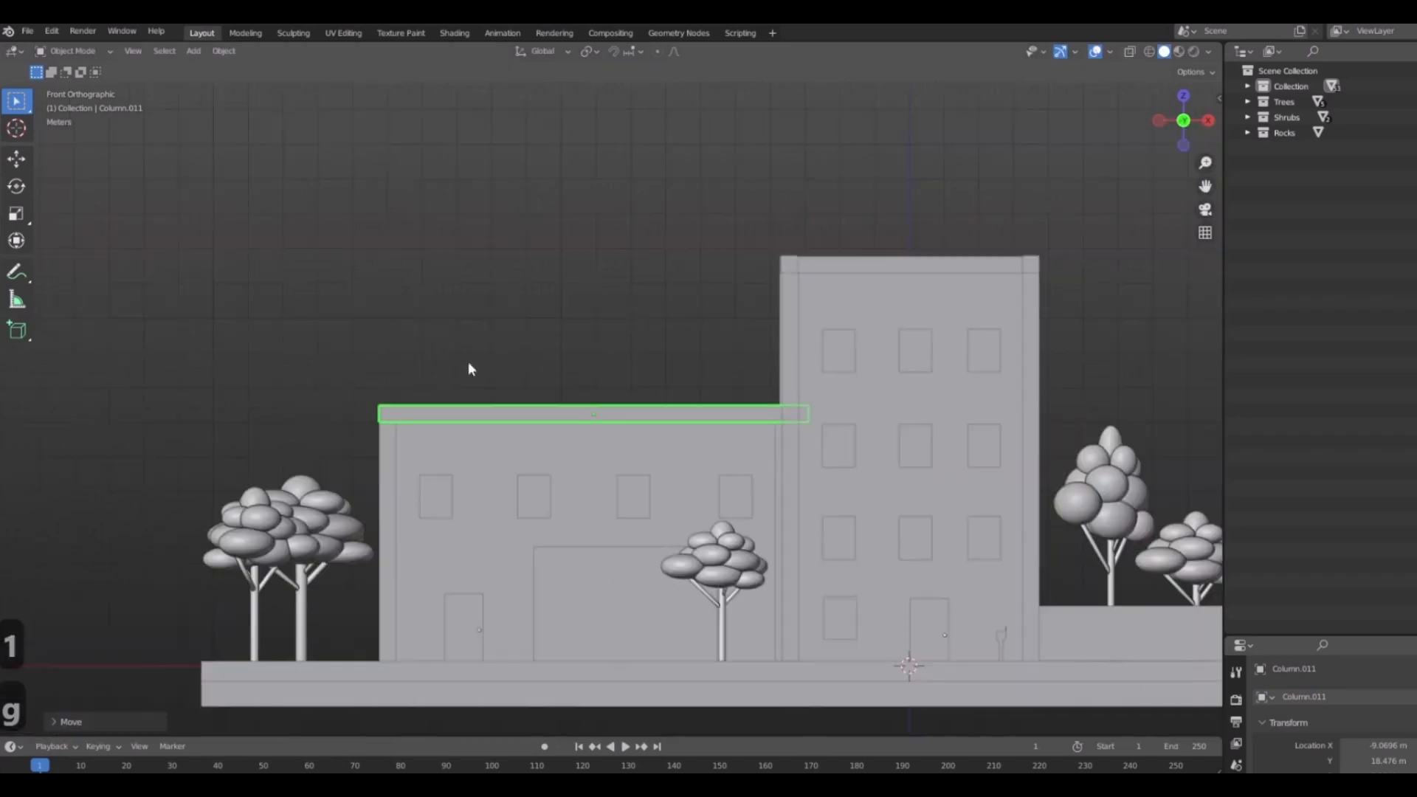
Duplicate the front roof beam along Y to the small building's rear roof edge at Y about 25.52 m.
{"action": "left_click", "coordinate": [487, 278]}
{"action": "middle_click_drag", "start_coordinate": [487, 278], "coordinate": [474, 356]}
{"action": "left_click", "coordinate": [474, 356]}
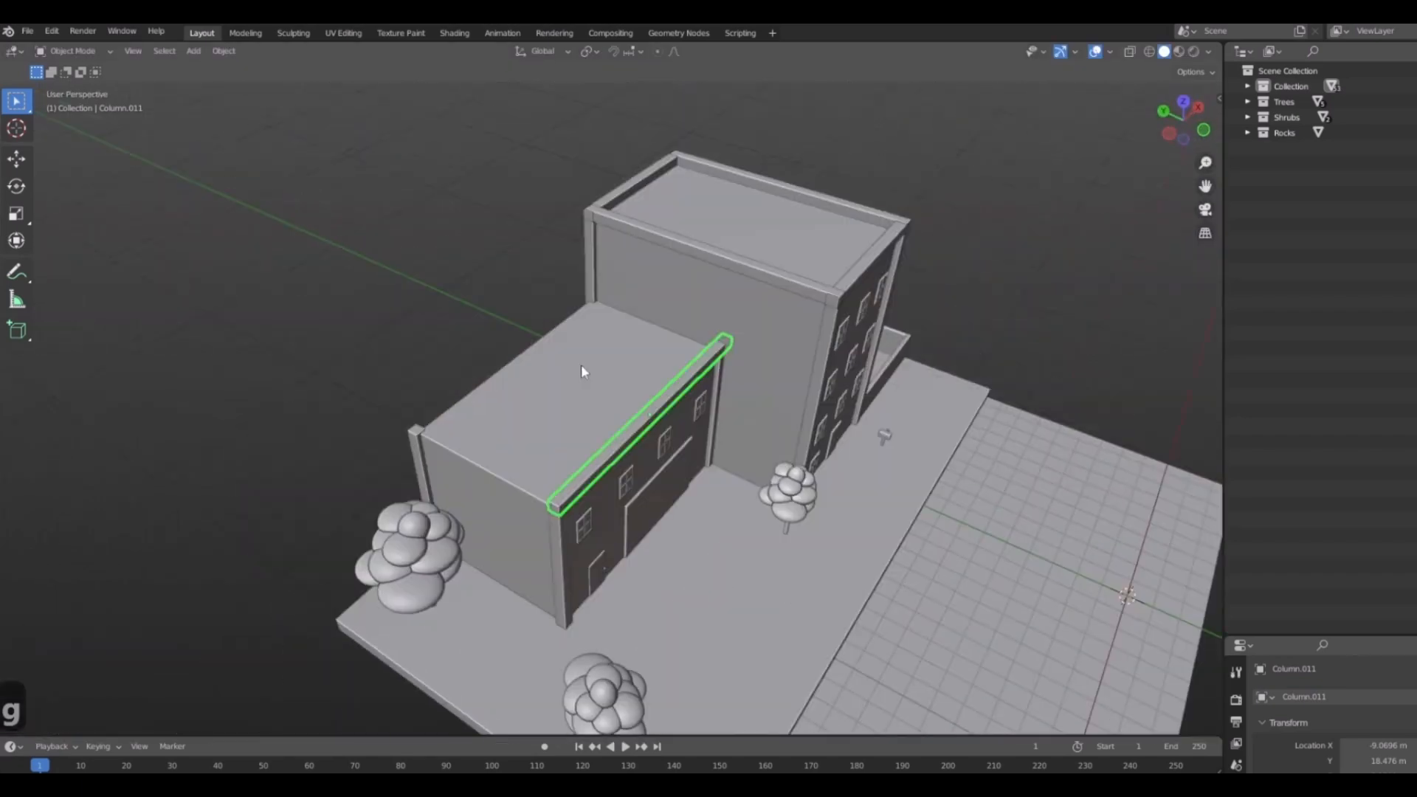
{"action": "key", "text": "shift+d"}
{"action": "key", "text": "y"}
{"action": "left_click", "coordinate": [627, 397]}
In top view, duplicate the rear roof beam onto the small building's outer side edge at about X -15.02 m, Y 22.14 m.
{"action": "scroll", "coordinate": [620, 410], "scroll_direction": "up", "scroll_amount": 5}
{"action": "middle_click_drag", "start_coordinate": [611, 427], "coordinate": [675, 511]}
{"action": "key", "text": "7"}
{"action": "scroll", "coordinate": [485, 418], "scroll_direction": "down", "scroll_amount": 5}
{"action": "scroll", "coordinate": [405, 413], "scroll_direction": "up", "scroll_amount": 5}
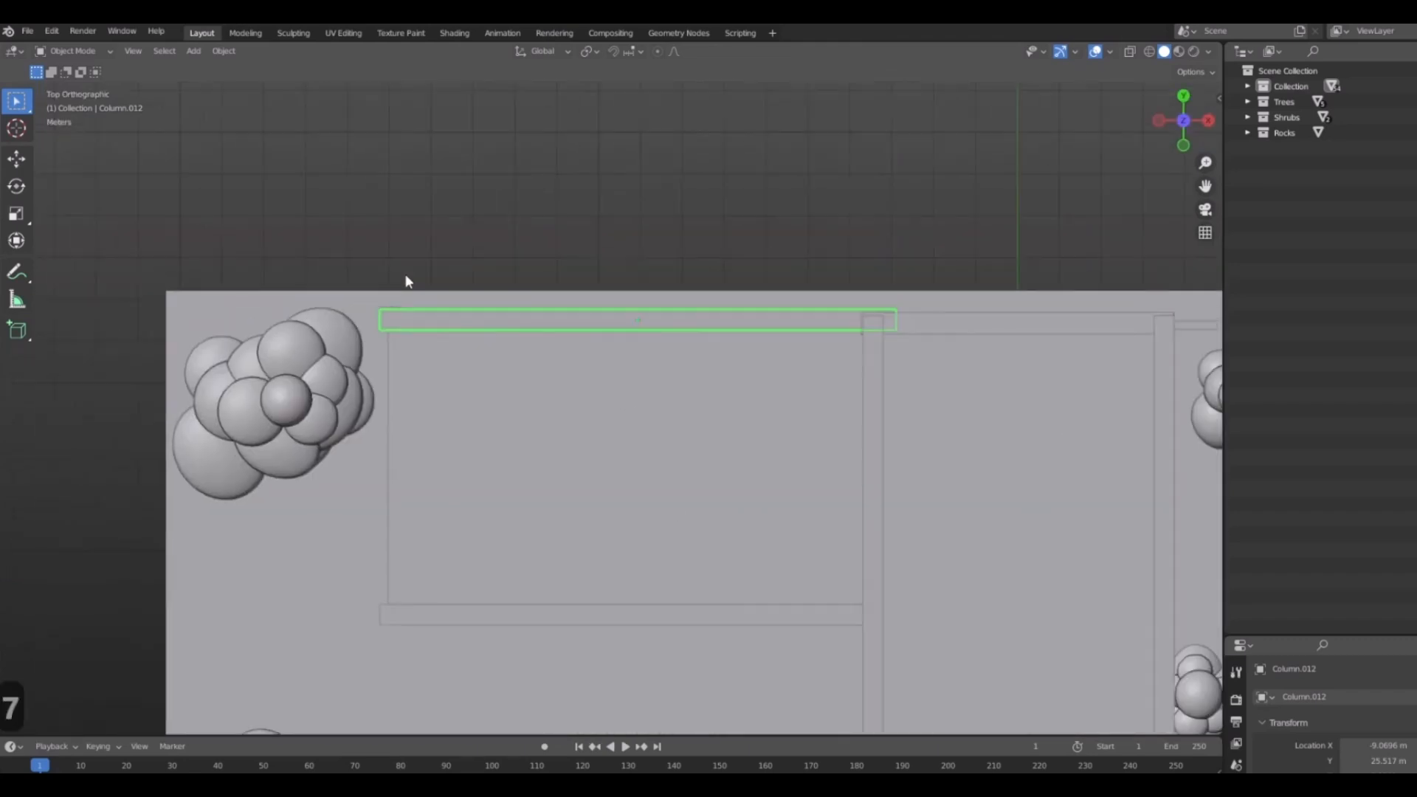
{"action": "scroll", "coordinate": [642, 396], "scroll_direction": "down", "scroll_amount": 4}
{"action": "scroll", "coordinate": [631, 389], "scroll_direction": "up", "scroll_amount": 5}
{"action": "scroll", "coordinate": [657, 406], "scroll_direction": "down", "scroll_amount": 5}
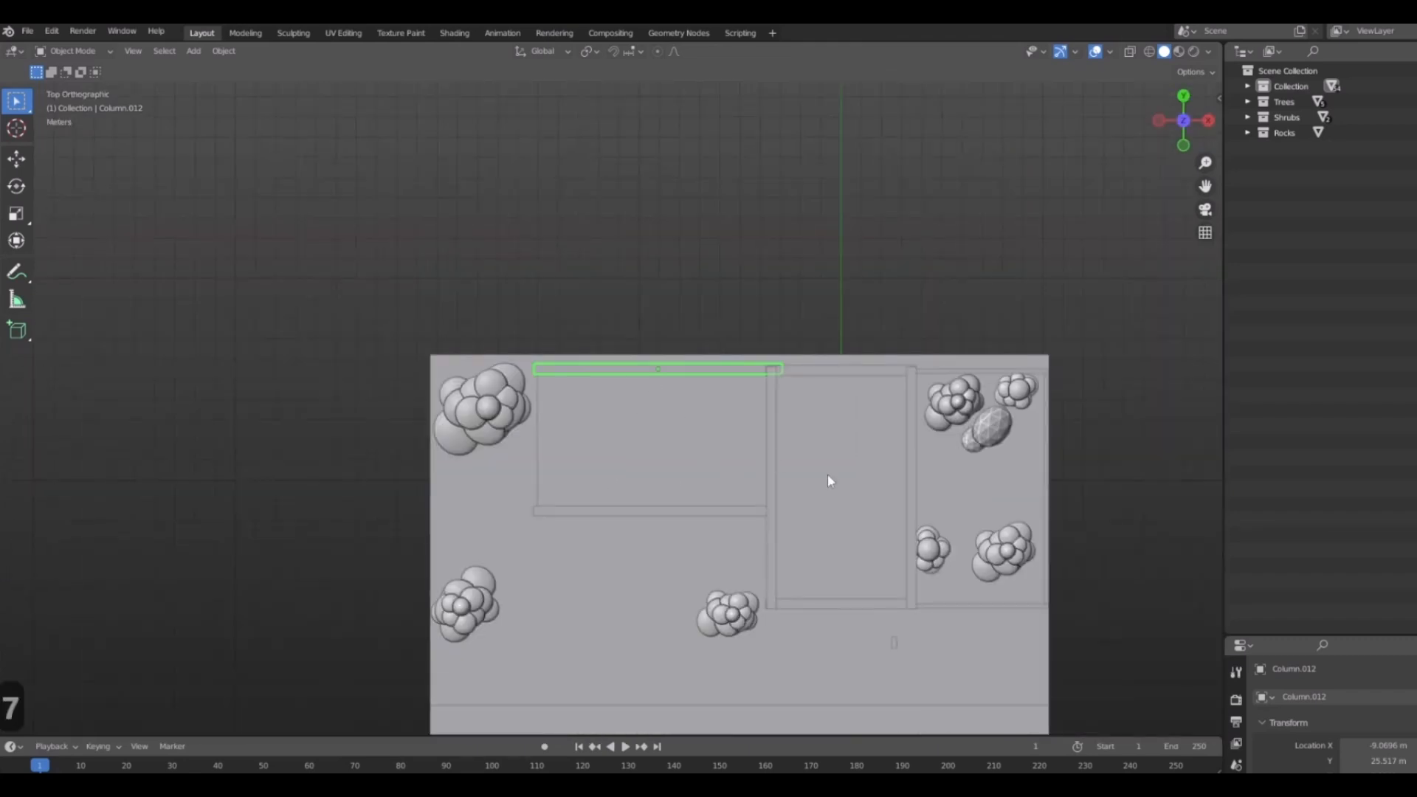
{"action": "key", "text": "shift+d"}
{"action": "left_click", "coordinate": [708, 542]}
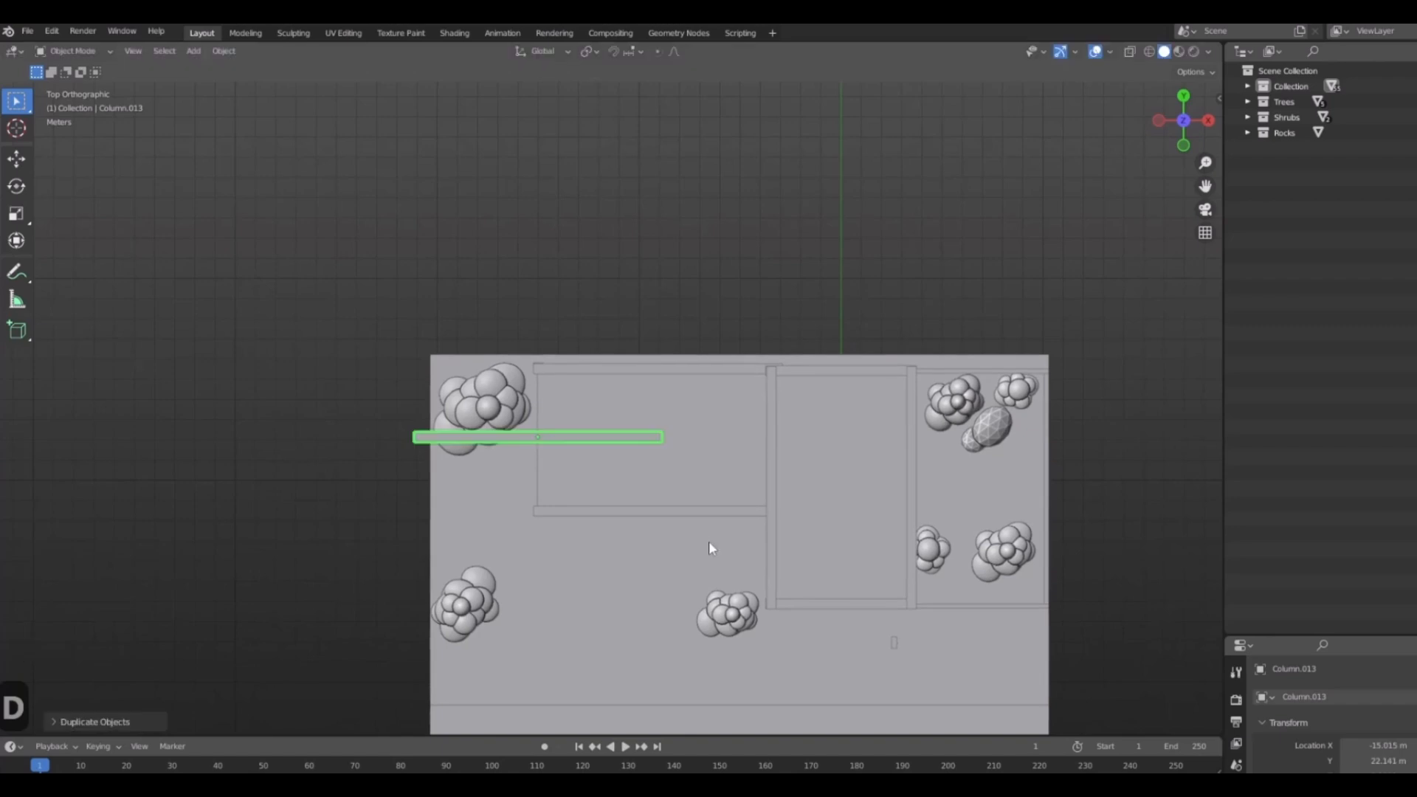
Rotate the copied beam 90 degrees so it runs along the small building's outer side edge.
{"action": "scroll", "coordinate": [738, 502], "scroll_direction": "up", "scroll_amount": 5}
{"action": "type", "text": "r9"}
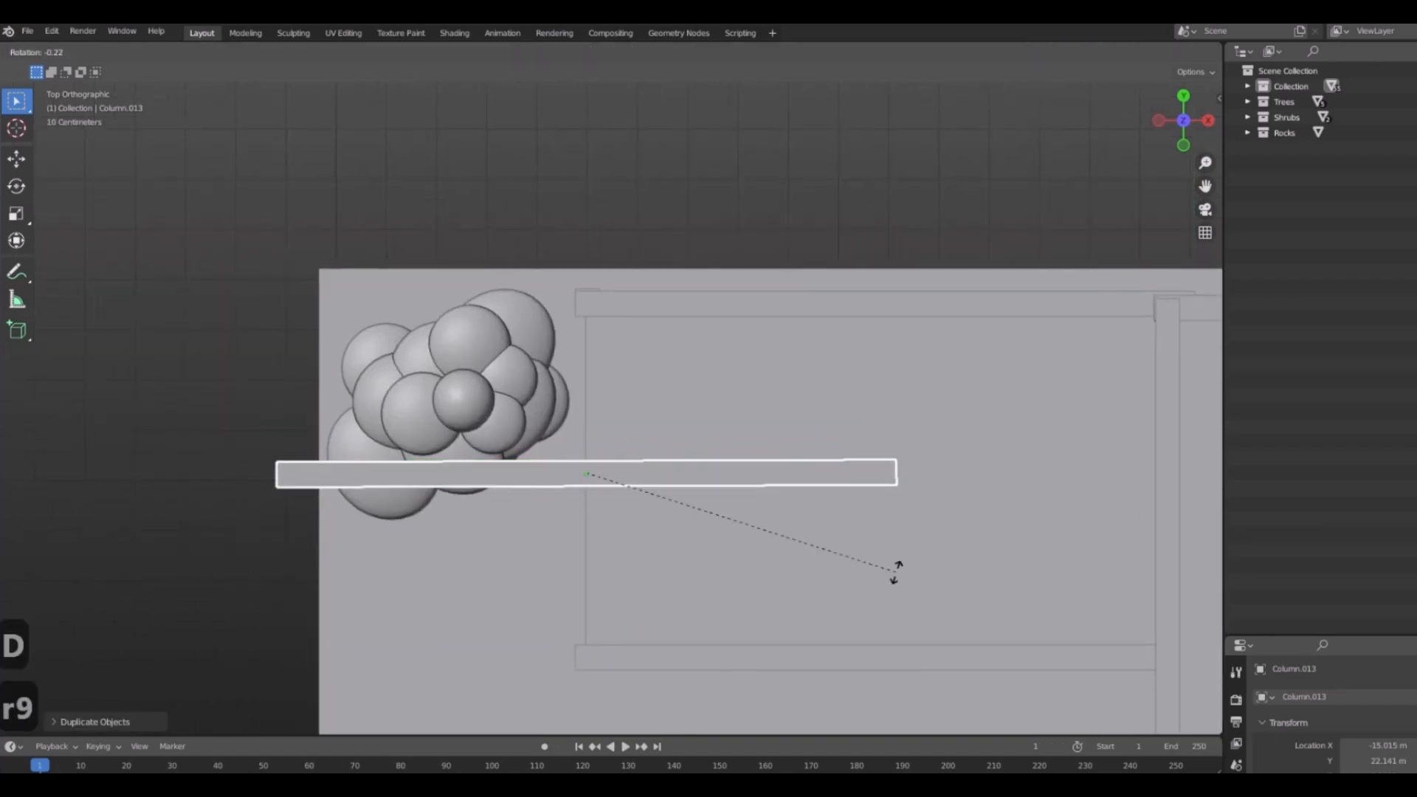
{"action": "type", "text": "0"}
{"action": "left_click", "coordinate": [893, 569]}
{"action": "middle_click_drag", "start_coordinate": [892, 568], "coordinate": [775, 524]}
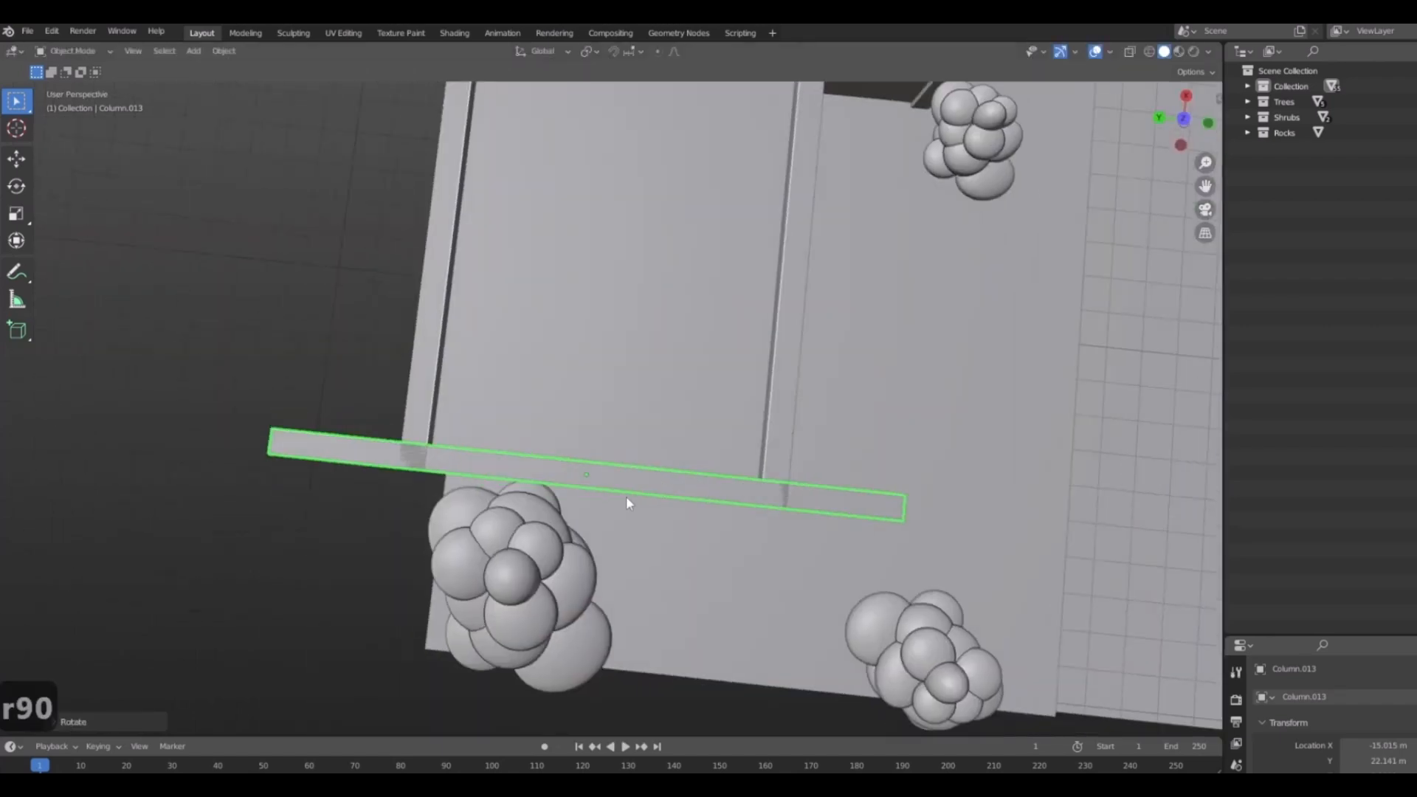
Shorten the side roof beam along Y and shift it to Y about 22.16 m so it fits between the front and rear beams.
{"action": "key", "text": "KP_7"}
{"action": "key", "text": "s"}
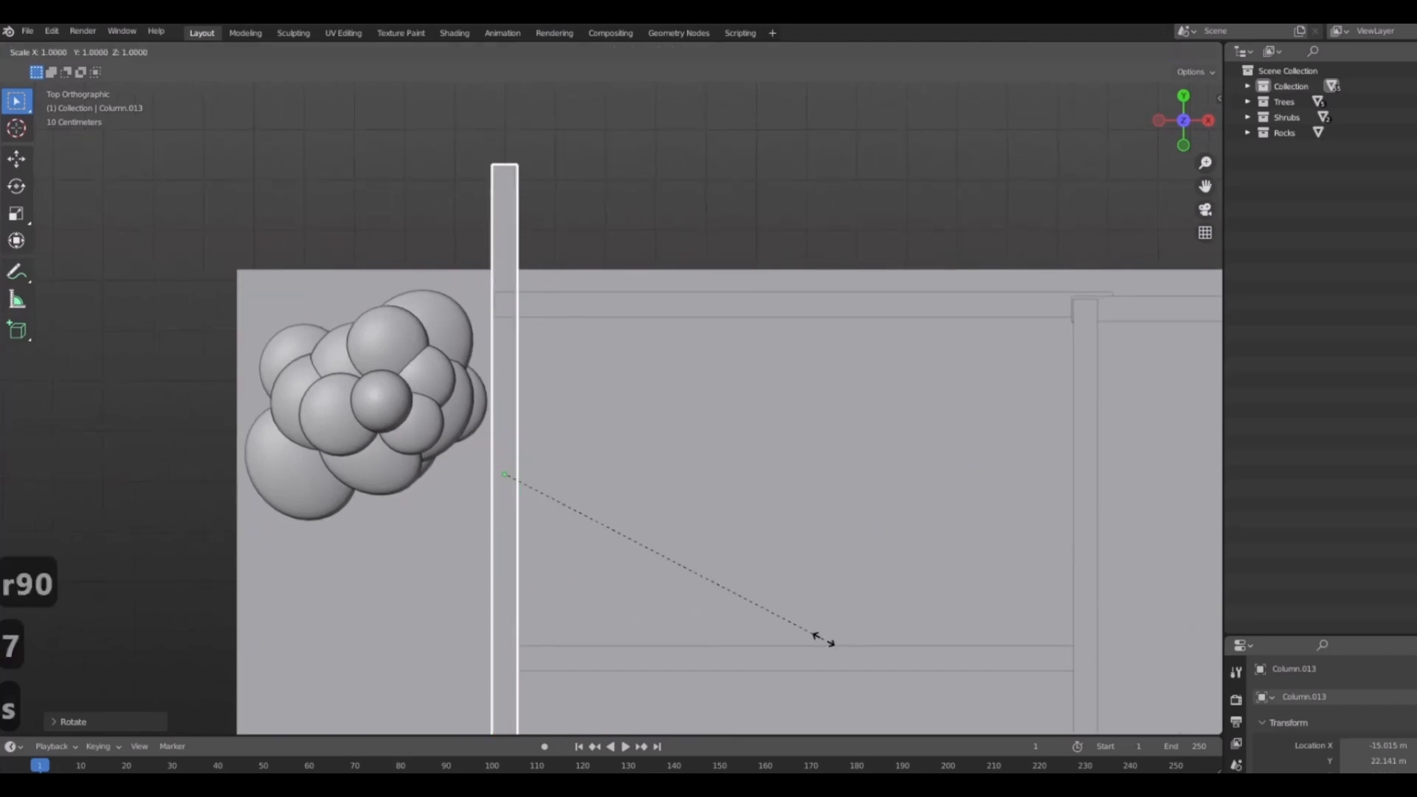
{"action": "key", "text": "z"}
{"action": "key", "text": "y"}
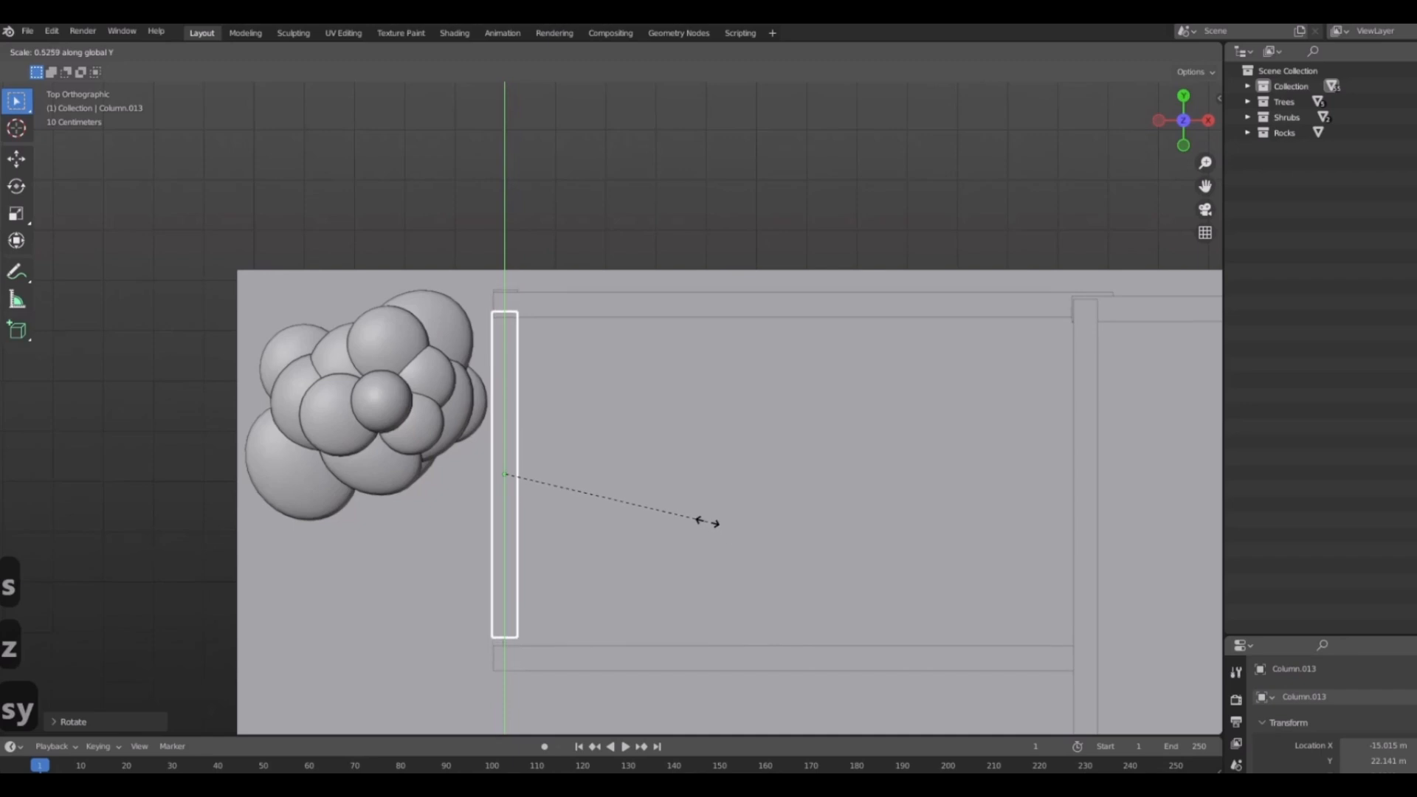
{"action": "left_click", "coordinate": [715, 526]}
{"action": "key", "text": "g"}
{"action": "key", "text": "y"}
{"action": "left_click", "coordinate": [685, 555]}
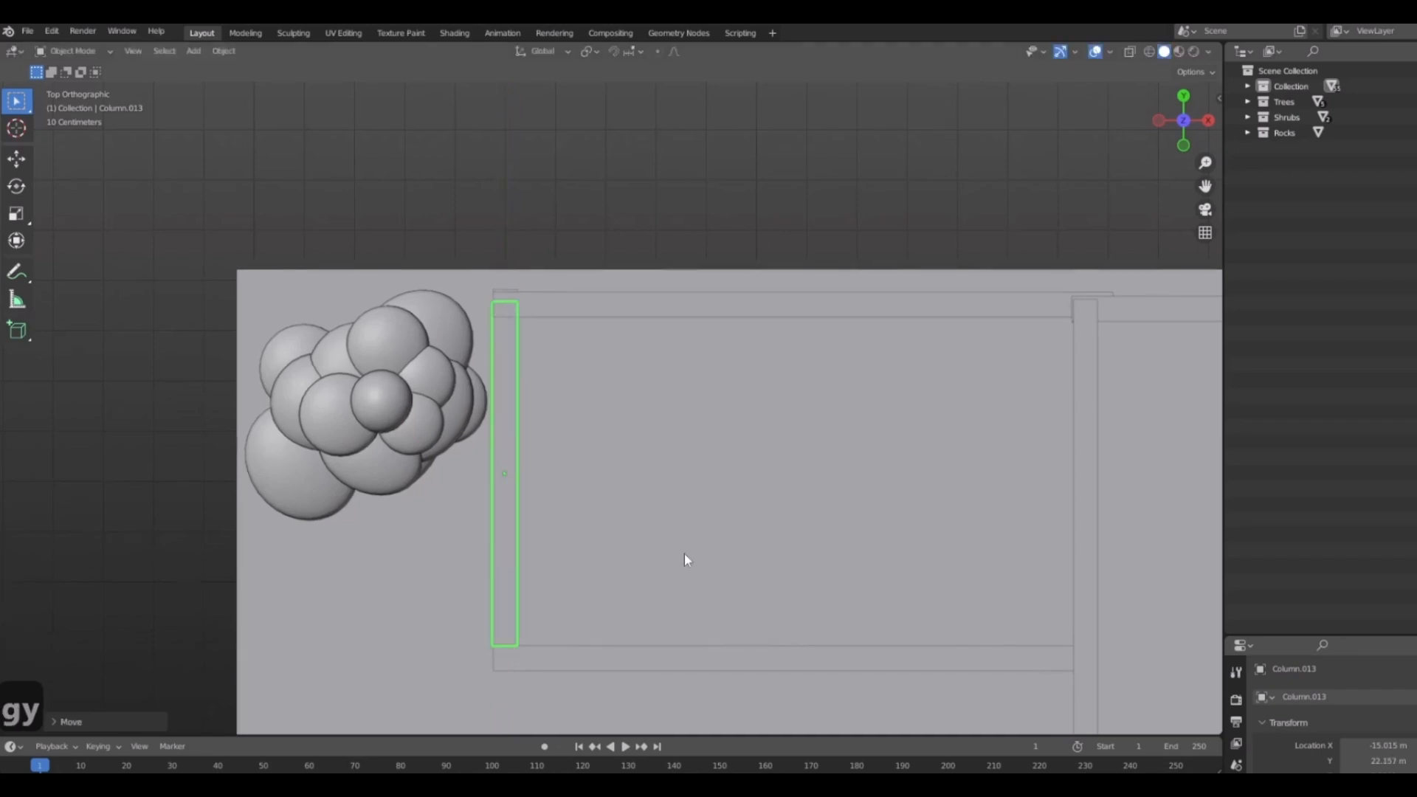
Place the 3D cursor near the tall building's rear roof corner, about X 2.35 m, Y 23.92 m, and add a cylinder there.
{"action": "middle_click_drag", "start_coordinate": [685, 555], "coordinate": [455, 352]}
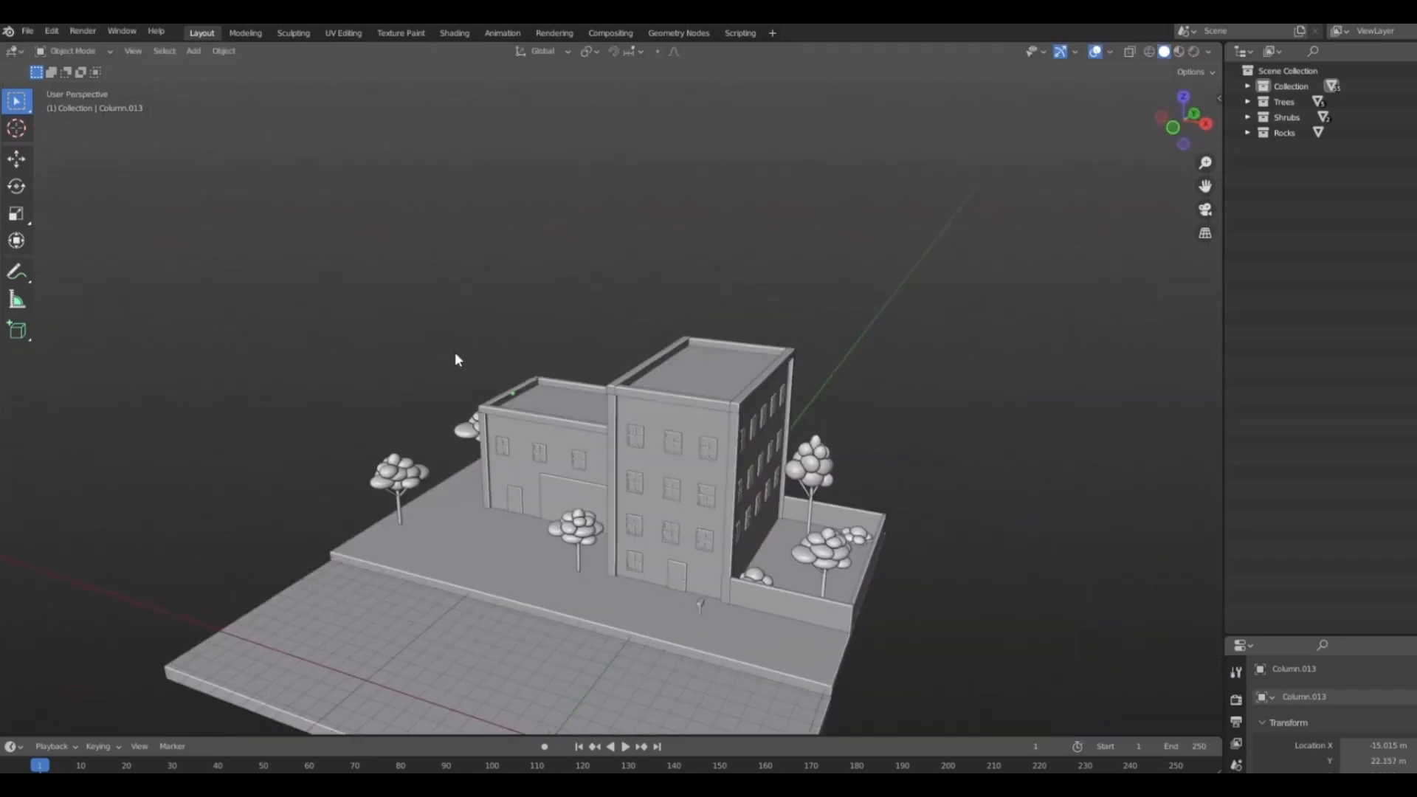
{"action": "middle_click_drag", "start_coordinate": [930, 558], "coordinate": [1014, 555]}
{"action": "scroll", "coordinate": [716, 440], "scroll_direction": "up", "scroll_amount": 5}
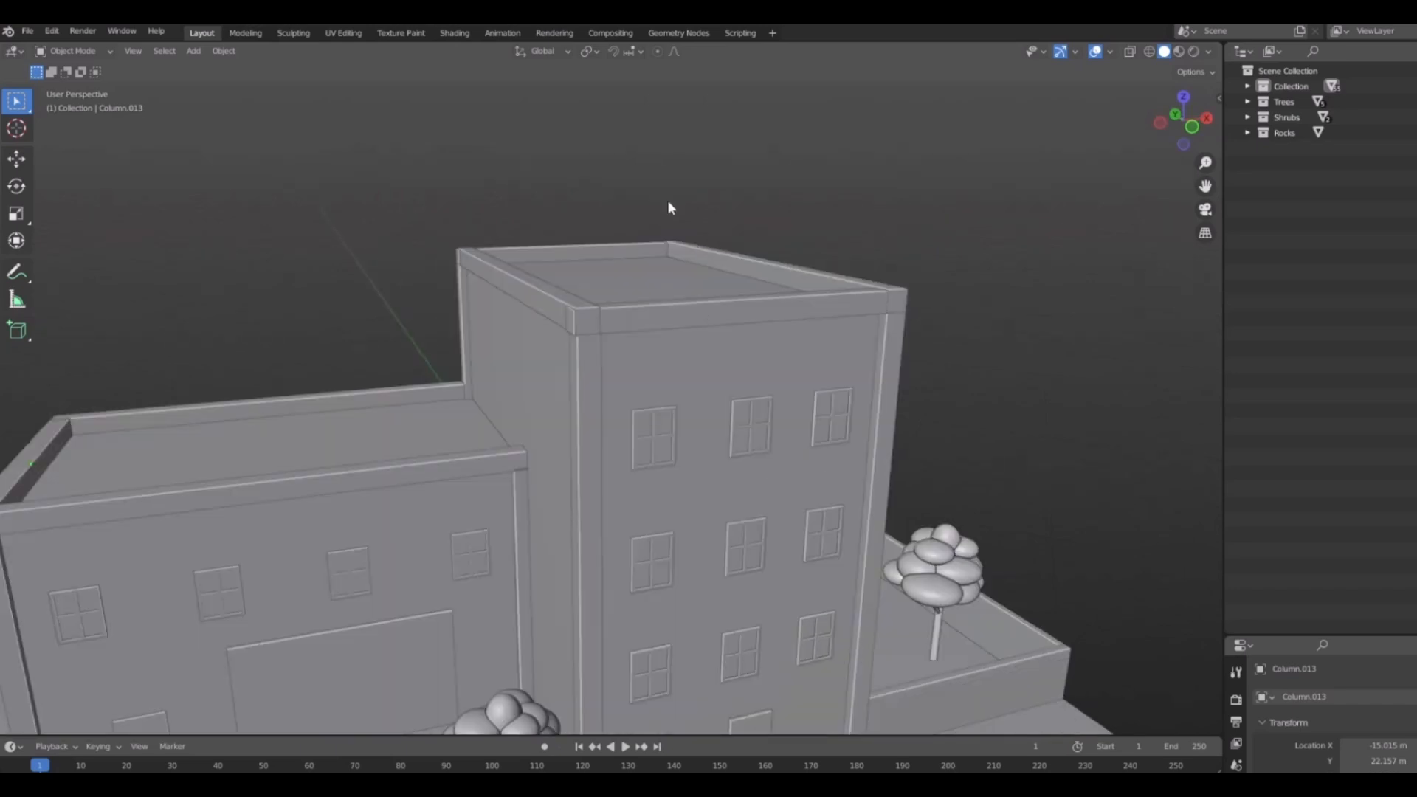
{"action": "scroll", "coordinate": [652, 259], "scroll_direction": "down", "scroll_amount": 3}
{"action": "middle_click_drag", "start_coordinate": [652, 259], "coordinate": [718, 207]}
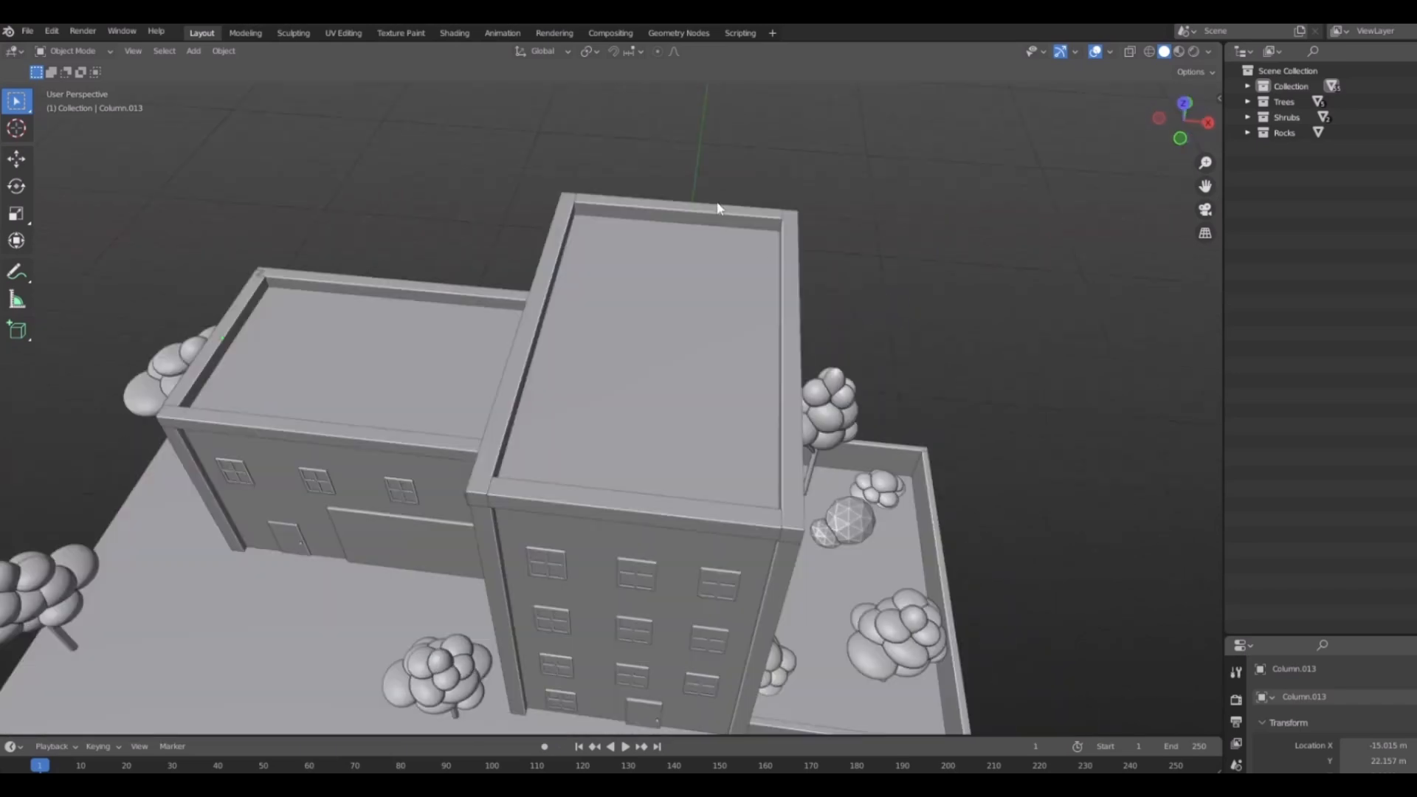
{"action": "right_click", "coordinate": [749, 252], "text": "shift"}
{"action": "middle_click_drag", "start_coordinate": [739, 417], "coordinate": [653, 398], "text": "shift"}
{"action": "key", "text": "shift+a"}
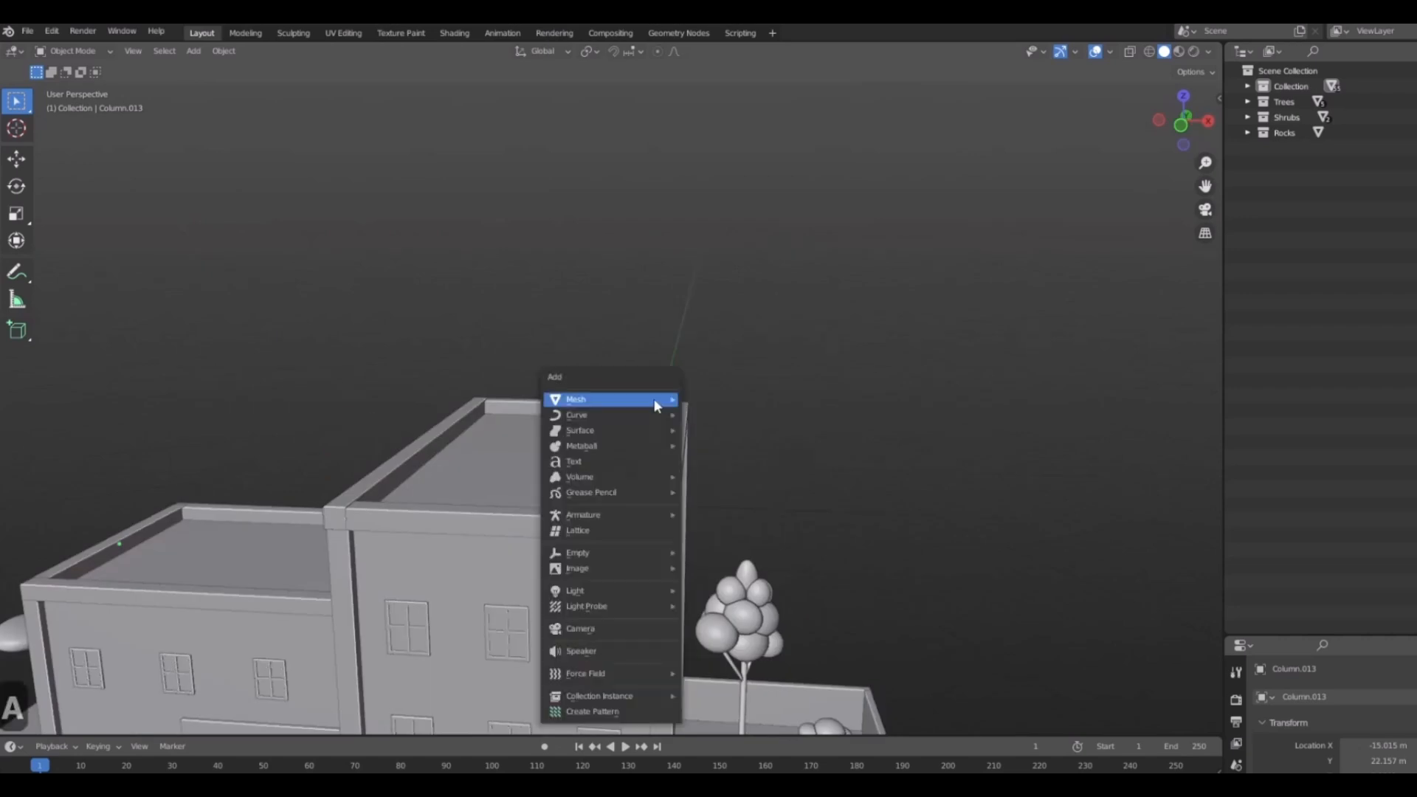
{"action": "left_click", "coordinate": [720, 475]}
Narrow the roof cylinder horizontally on X and Y only, and reduce its height along Z.
{"action": "scroll", "coordinate": [579, 453], "scroll_direction": "up", "scroll_amount": 8}
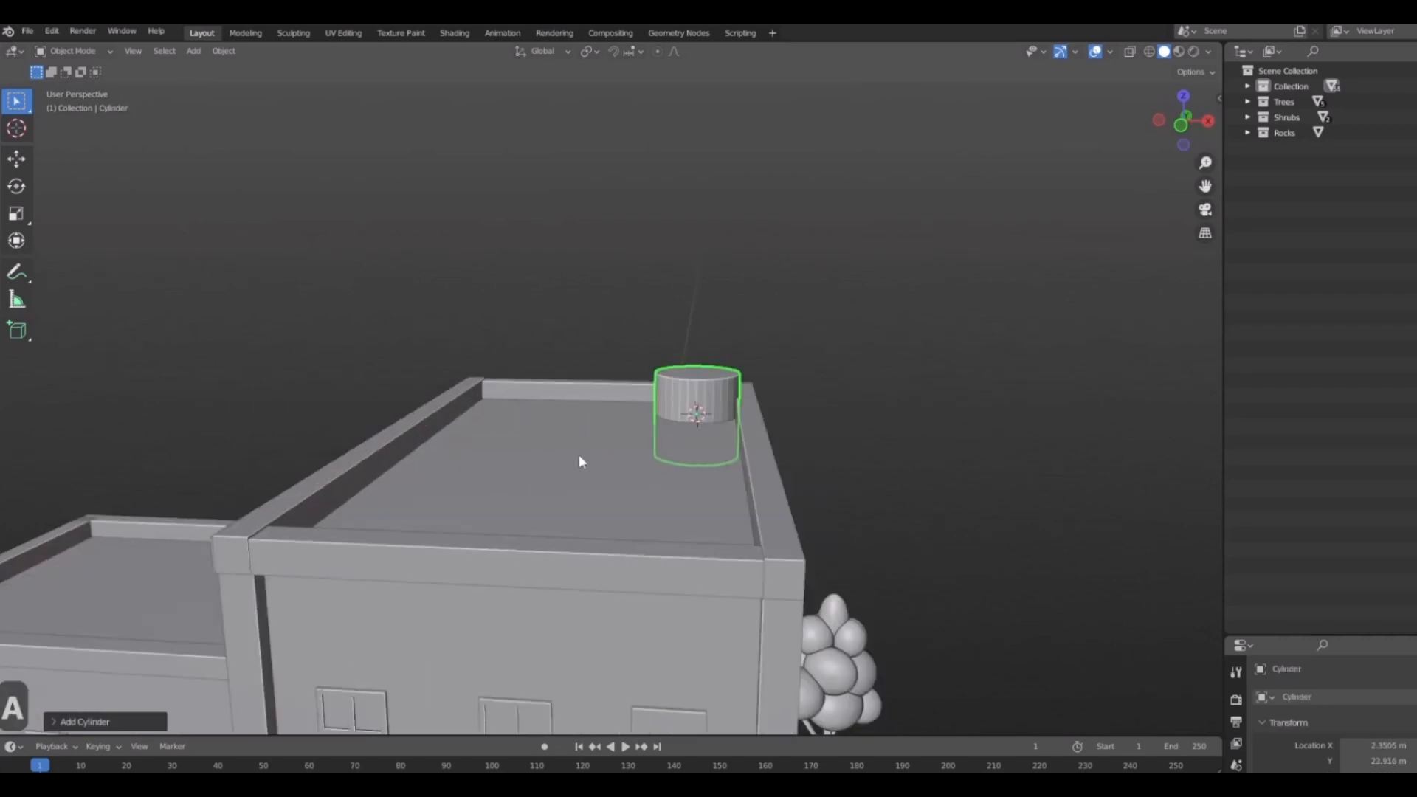
{"action": "middle_click_drag", "start_coordinate": [600, 476], "coordinate": [668, 537]}
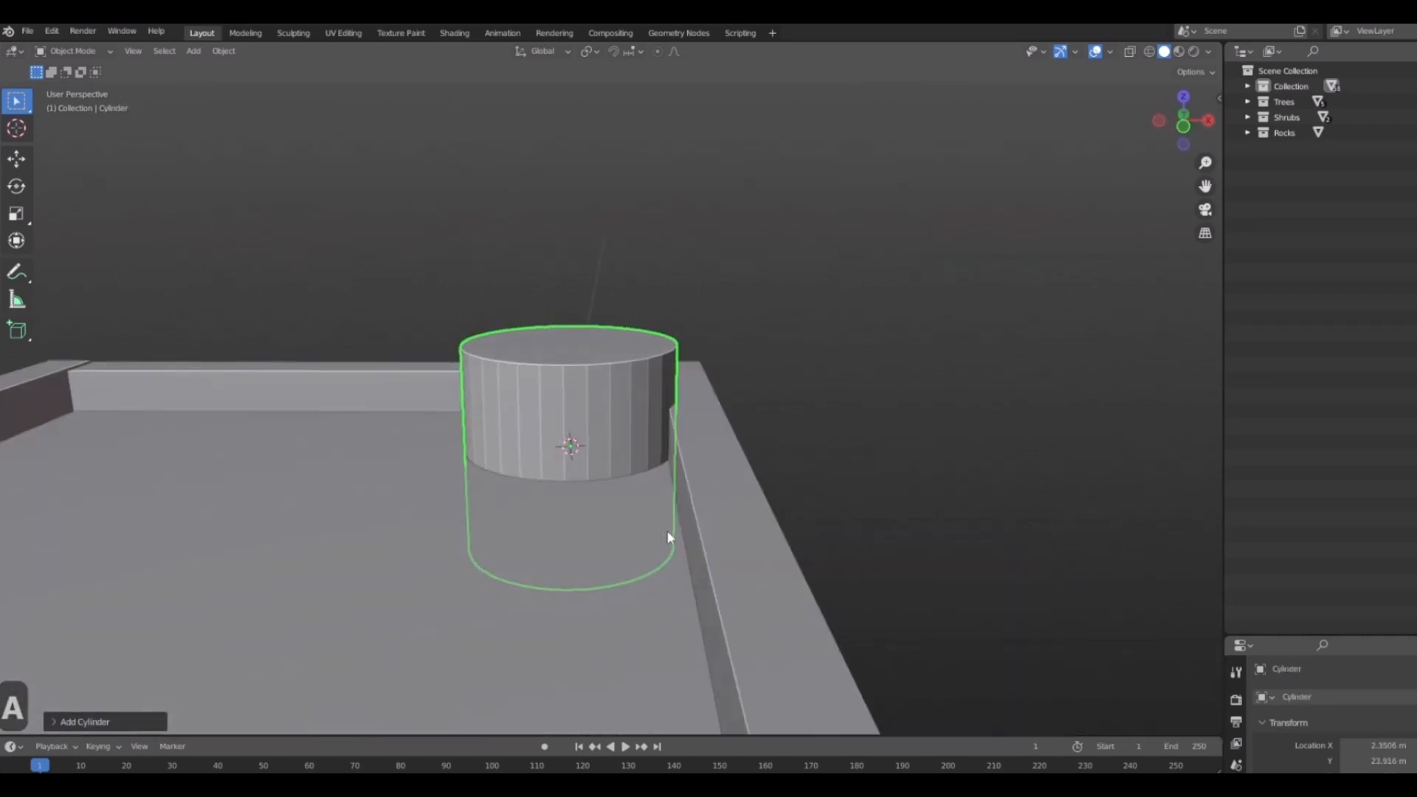
{"action": "key", "text": "s"}
{"action": "key", "text": "shift+z"}
{"action": "left_click", "coordinate": [648, 465]}
{"action": "key", "text": "s"}
{"action": "key", "text": "z"}
{"action": "left_click", "coordinate": [730, 507]}
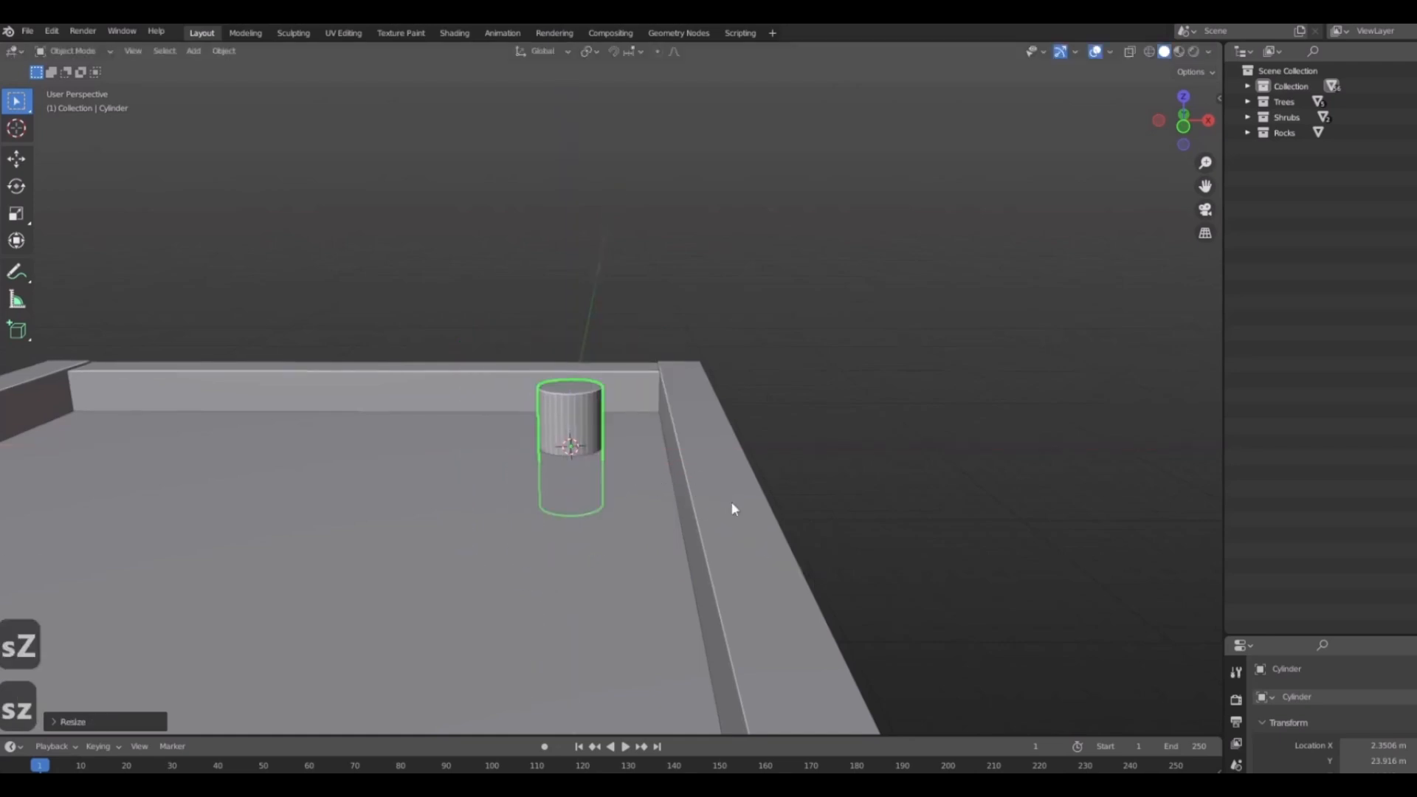
Raise the cylinder along Z onto the tall building's roof and scale it down uniformly to about two thirds.
{"action": "key", "text": "g"}
{"action": "key", "text": "z"}
{"action": "left_click", "coordinate": [714, 455]}
{"action": "middle_click_drag", "start_coordinate": [715, 454], "coordinate": [920, 573]}
{"action": "scroll", "coordinate": [661, 519], "scroll_direction": "down", "scroll_amount": 4}
{"action": "scroll", "coordinate": [835, 463], "scroll_direction": "down", "scroll_amount": 5}
{"action": "scroll", "coordinate": [837, 469], "scroll_direction": "up", "scroll_amount": 7}
{"action": "key", "text": "s"}
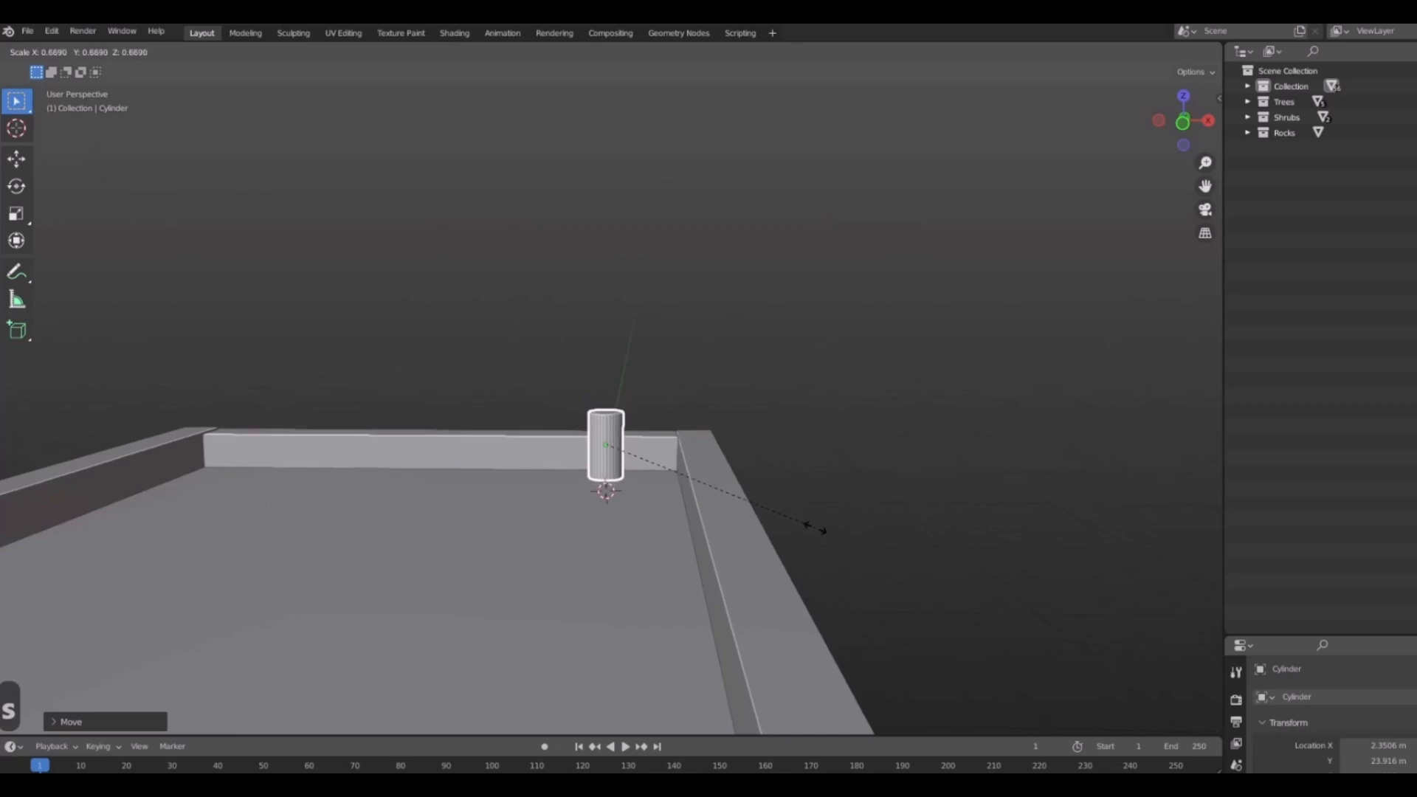
{"action": "left_click", "coordinate": [814, 527]}
In front view, adjust the cylinder's height along Z so its base rests on the tall building's roof.
{"action": "key", "text": "1"}
{"action": "scroll", "coordinate": [664, 451], "scroll_direction": "up", "scroll_amount": 3}
{"action": "key", "text": "g"}
{"action": "key", "text": "z"}
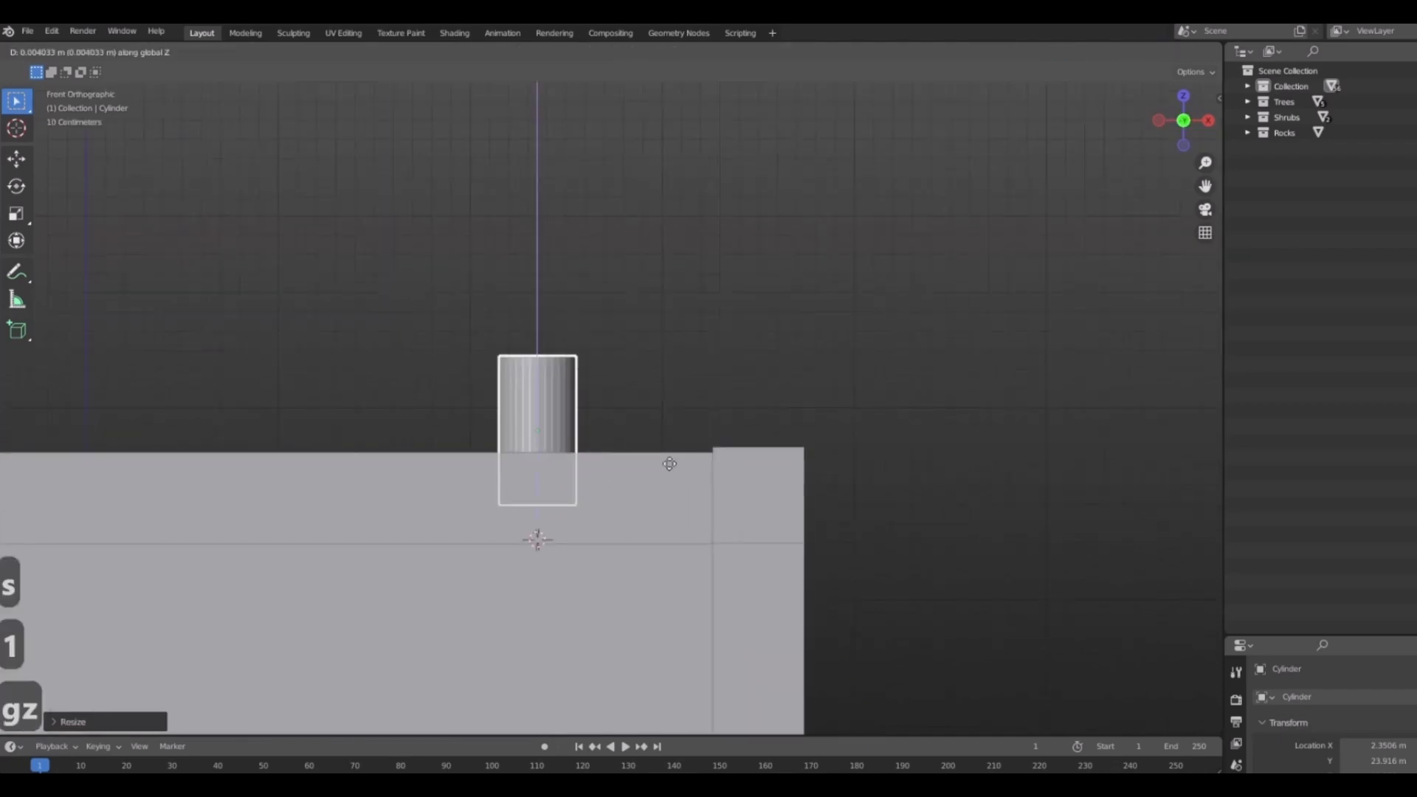
{"action": "left_click", "coordinate": [632, 468]}
{"action": "scroll", "coordinate": [795, 493], "scroll_direction": "down", "scroll_amount": 5}
{"action": "middle_click_drag", "start_coordinate": [795, 493], "coordinate": [838, 499]}
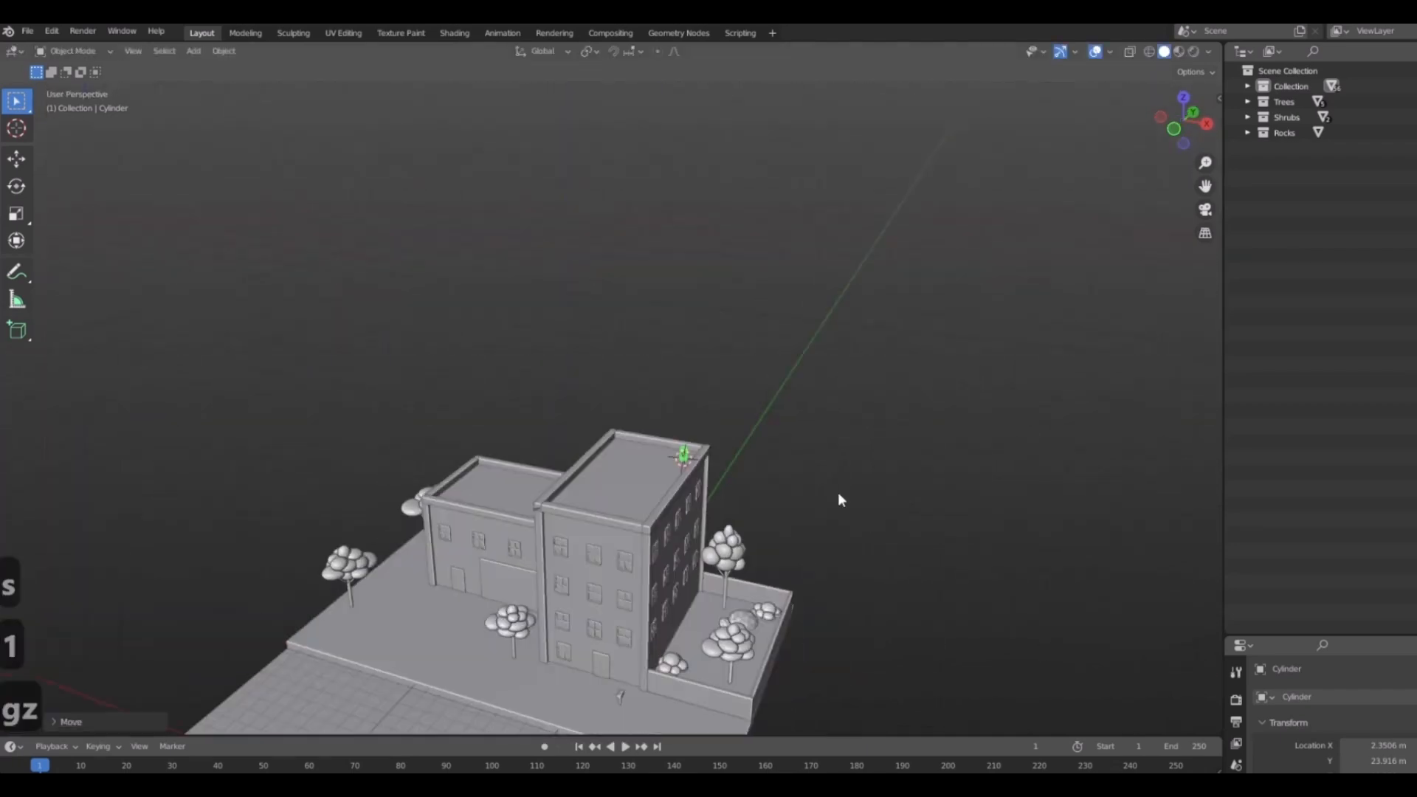
Apply Shade Smooth to the roof cylinder.
{"action": "scroll", "coordinate": [693, 506], "scroll_direction": "up", "scroll_amount": 8}
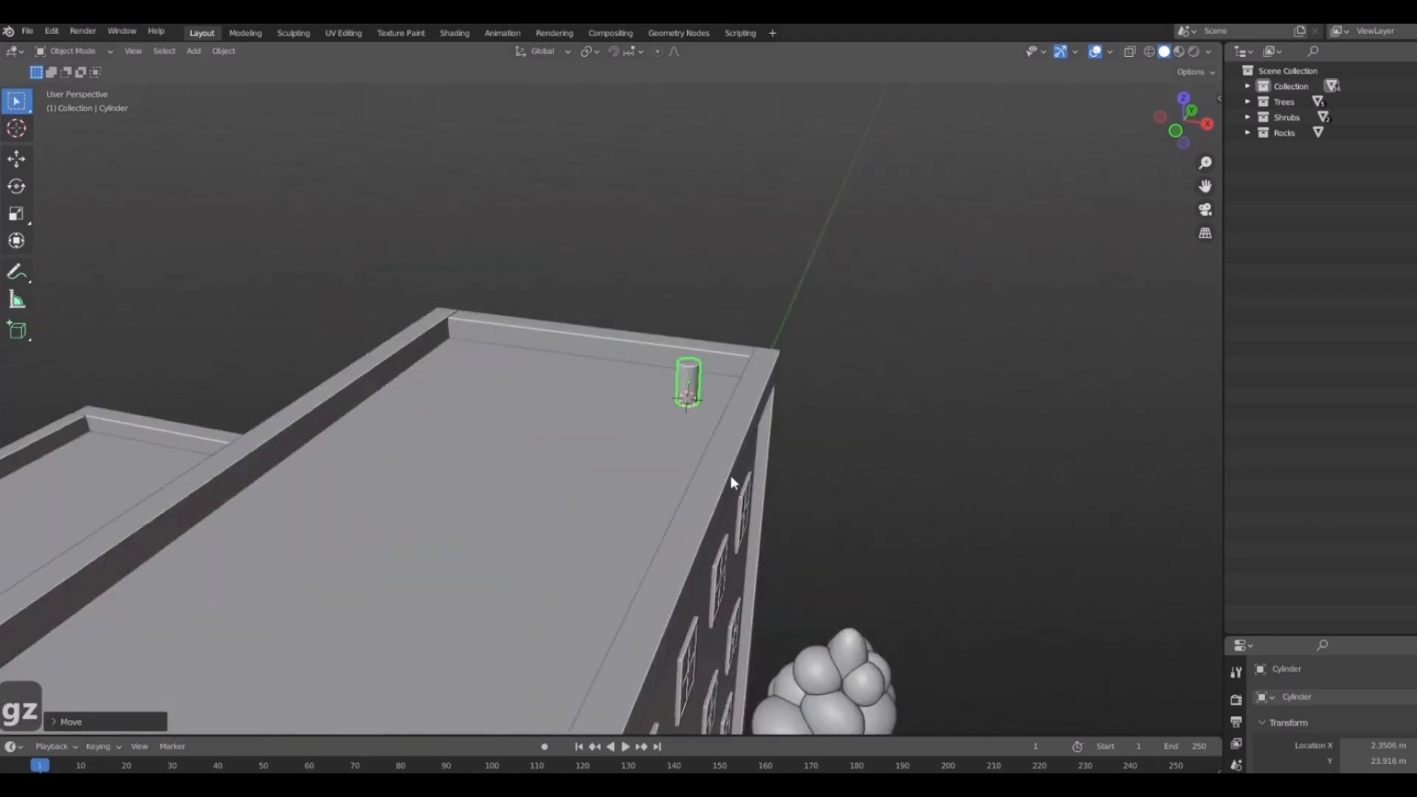
{"action": "middle_click_drag", "start_coordinate": [535, 408], "coordinate": [580, 437]}
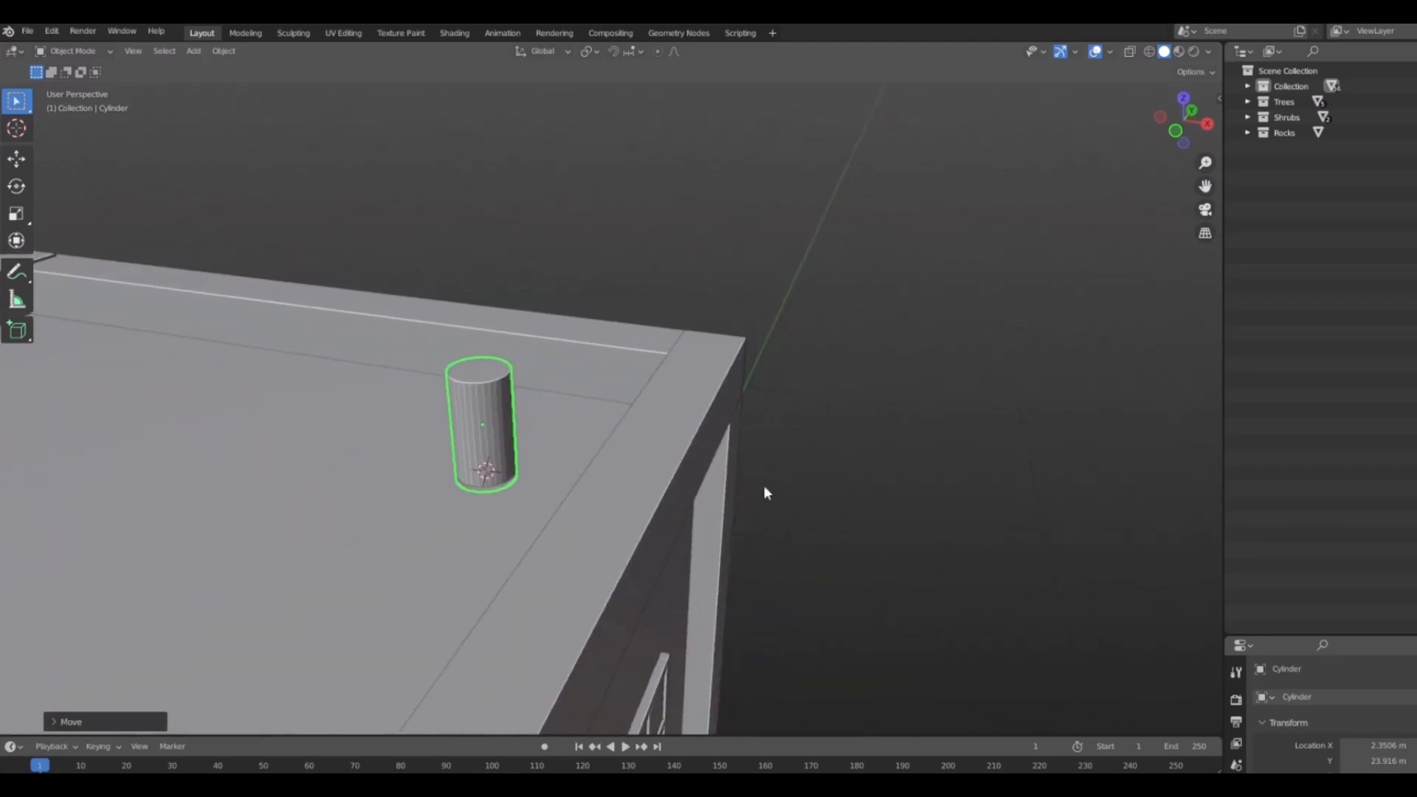
{"action": "mouse_move", "coordinate": [667, 431]}
{"action": "middle_mouse_down"}
{"action": "mouse_move", "coordinate": [617, 461]}
{"action": "mouse_move", "coordinate": [741, 467]}
{"action": "mouse_move", "coordinate": [682, 419]}
{"action": "mouse_move", "coordinate": [673, 373]}
{"action": "middle_mouse_up"}
{"action": "right_click", "coordinate": [623, 453]}
{"action": "left_click", "coordinate": [588, 447]}
Place the 3D cursor at the top of the roof cylinder and add a cone mesh there.
{"action": "scroll", "coordinate": [789, 475], "scroll_direction": "down", "scroll_amount": 6}
{"action": "scroll", "coordinate": [739, 510], "scroll_direction": "down", "scroll_amount": 4}
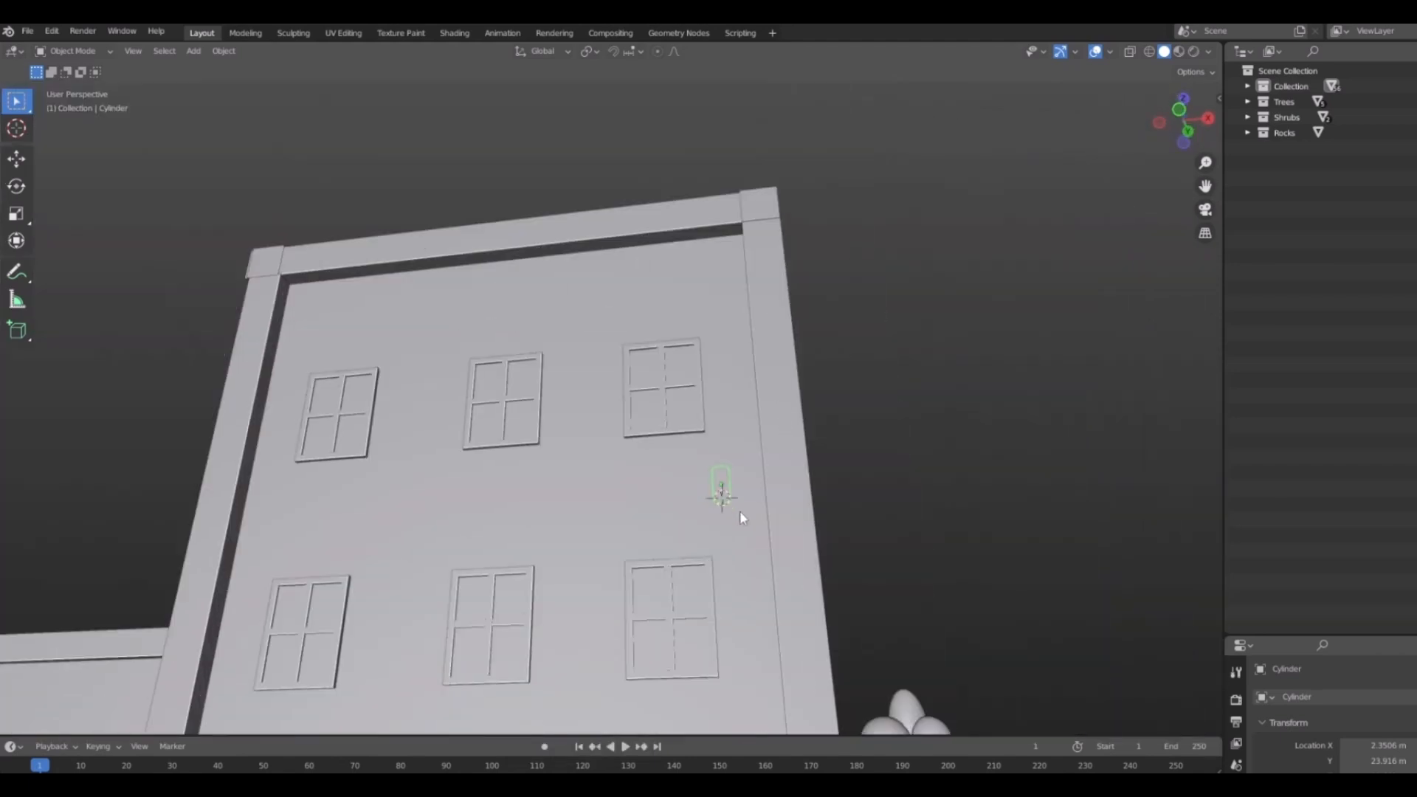
{"action": "middle_click_drag", "start_coordinate": [741, 517], "coordinate": [774, 636]}
{"action": "left_click", "coordinate": [928, 479]}
{"action": "middle_click_drag", "start_coordinate": [928, 481], "coordinate": [931, 552]}
{"action": "scroll", "coordinate": [716, 369], "scroll_direction": "up", "scroll_amount": 5}
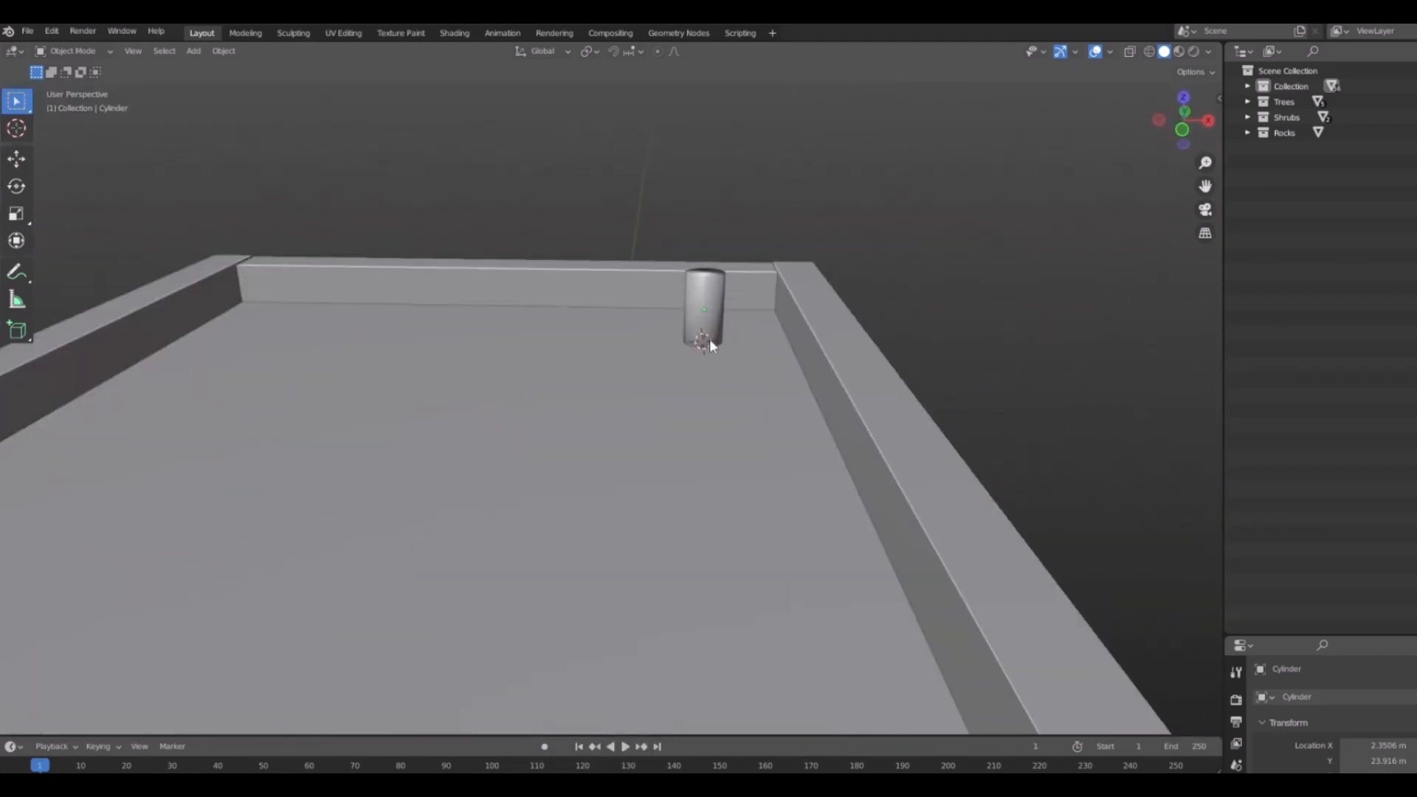
{"action": "left_click", "coordinate": [710, 339]}
{"action": "middle_click_drag", "start_coordinate": [734, 351], "coordinate": [714, 442]}
{"action": "scroll", "coordinate": [714, 442], "scroll_direction": "up", "scroll_amount": 3}
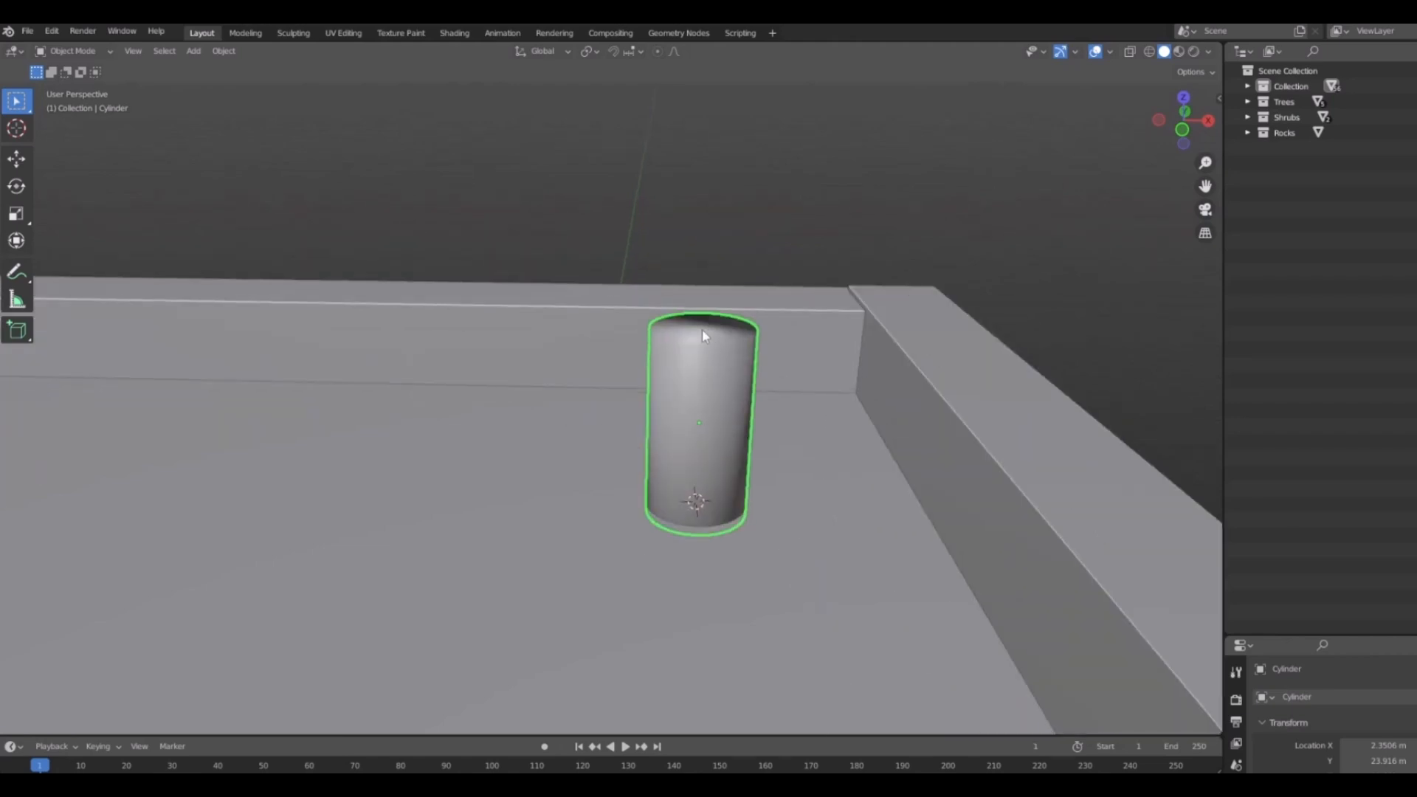
{"action": "key", "text": "shift+a"}
{"action": "mouse_move", "coordinate": [703, 440]}
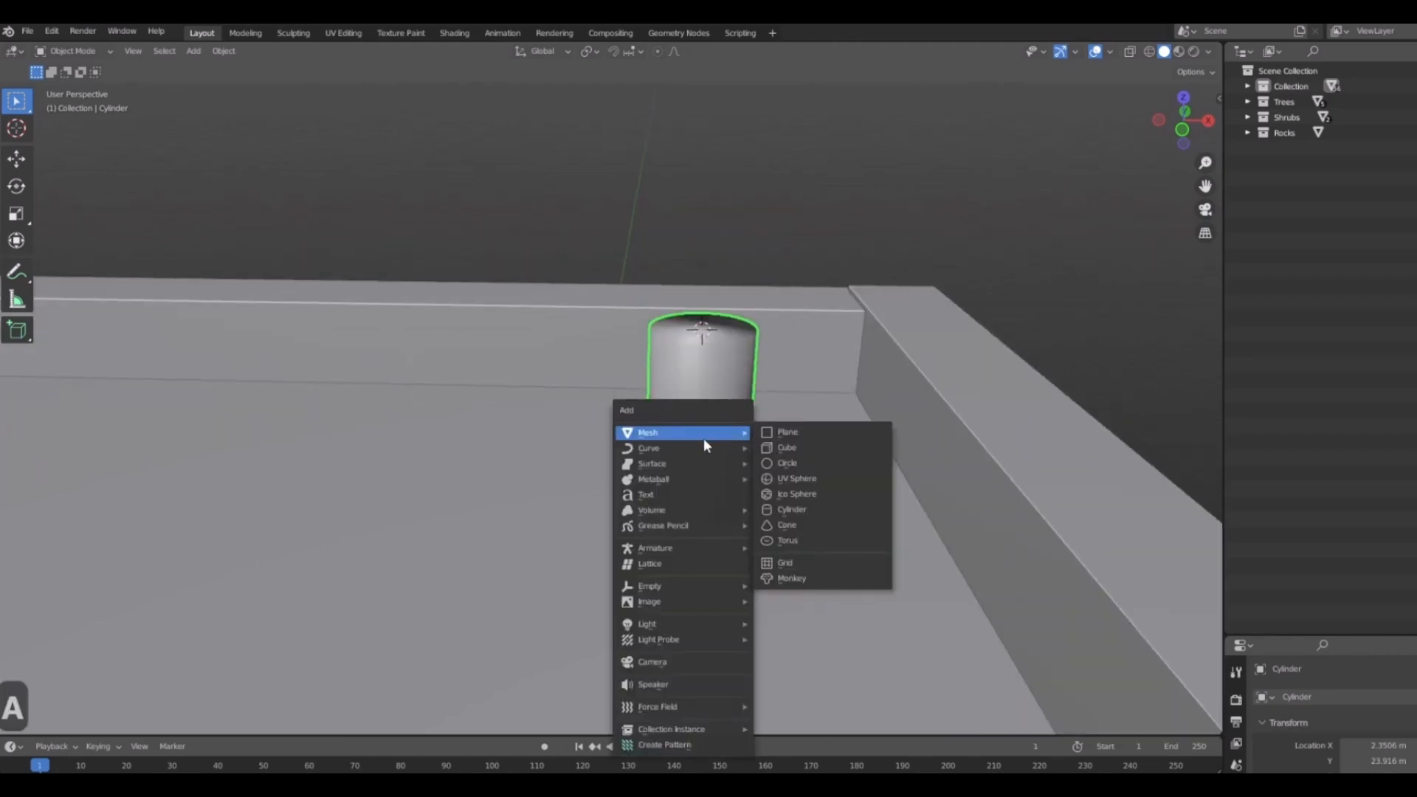
{"action": "left_click", "coordinate": [785, 528]}
Scale the cone down to slightly wider than the roof cylinder and adjust its height along Z as a cap.
{"action": "scroll", "coordinate": [791, 536], "scroll_direction": "down", "scroll_amount": 3}
{"action": "key", "text": "s"}
{"action": "left_click", "coordinate": [778, 519]}
{"action": "key", "text": "g"}
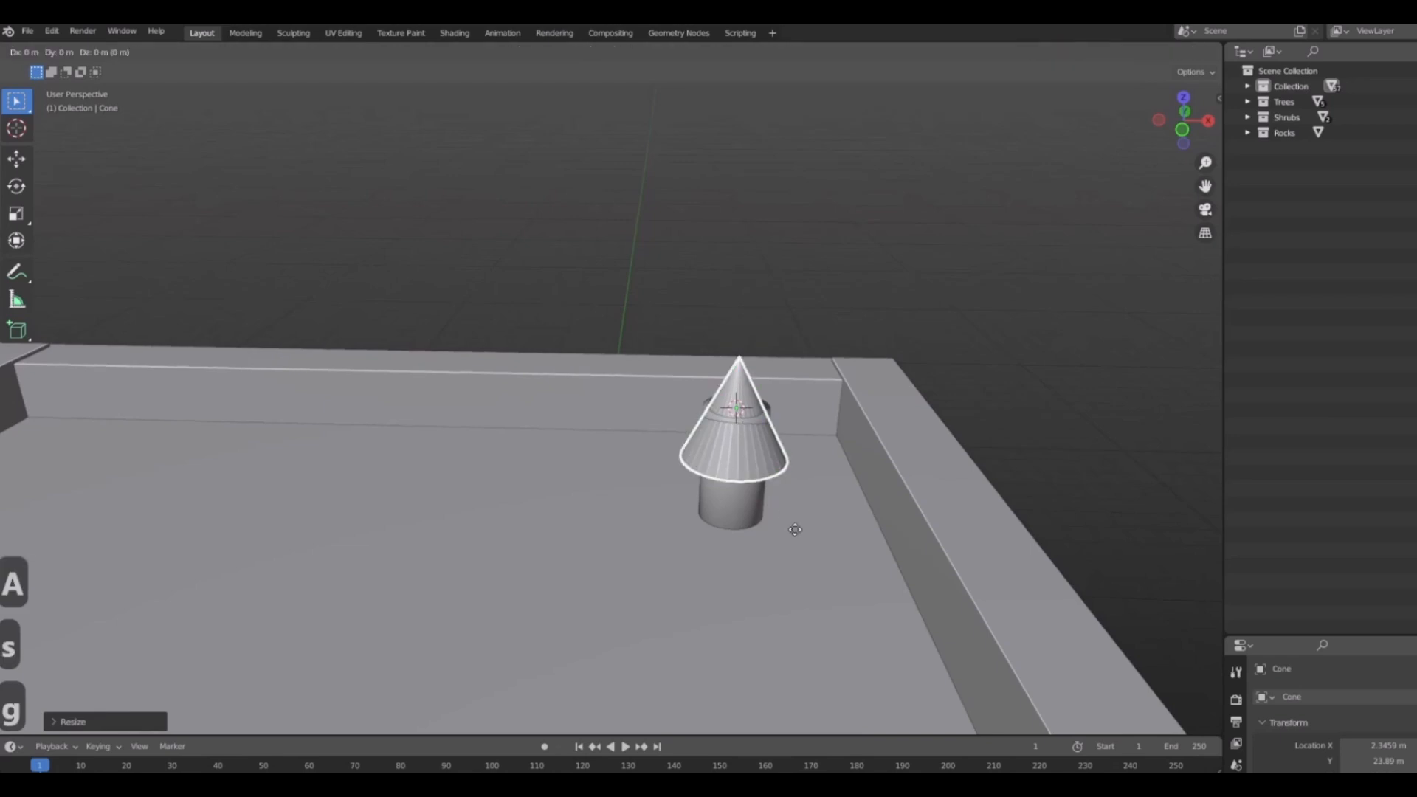
{"action": "key", "text": "z"}
{"action": "left_click", "coordinate": [782, 529]}
In top view, center the cone over the roof cylinder at about X 2.351 m, Y 23.91 m.
{"action": "middle_click_drag", "start_coordinate": [781, 529], "coordinate": [985, 485]}
{"action": "key", "text": "KP_7"}
{"action": "key", "text": "z"}
{"action": "key", "text": "z"}
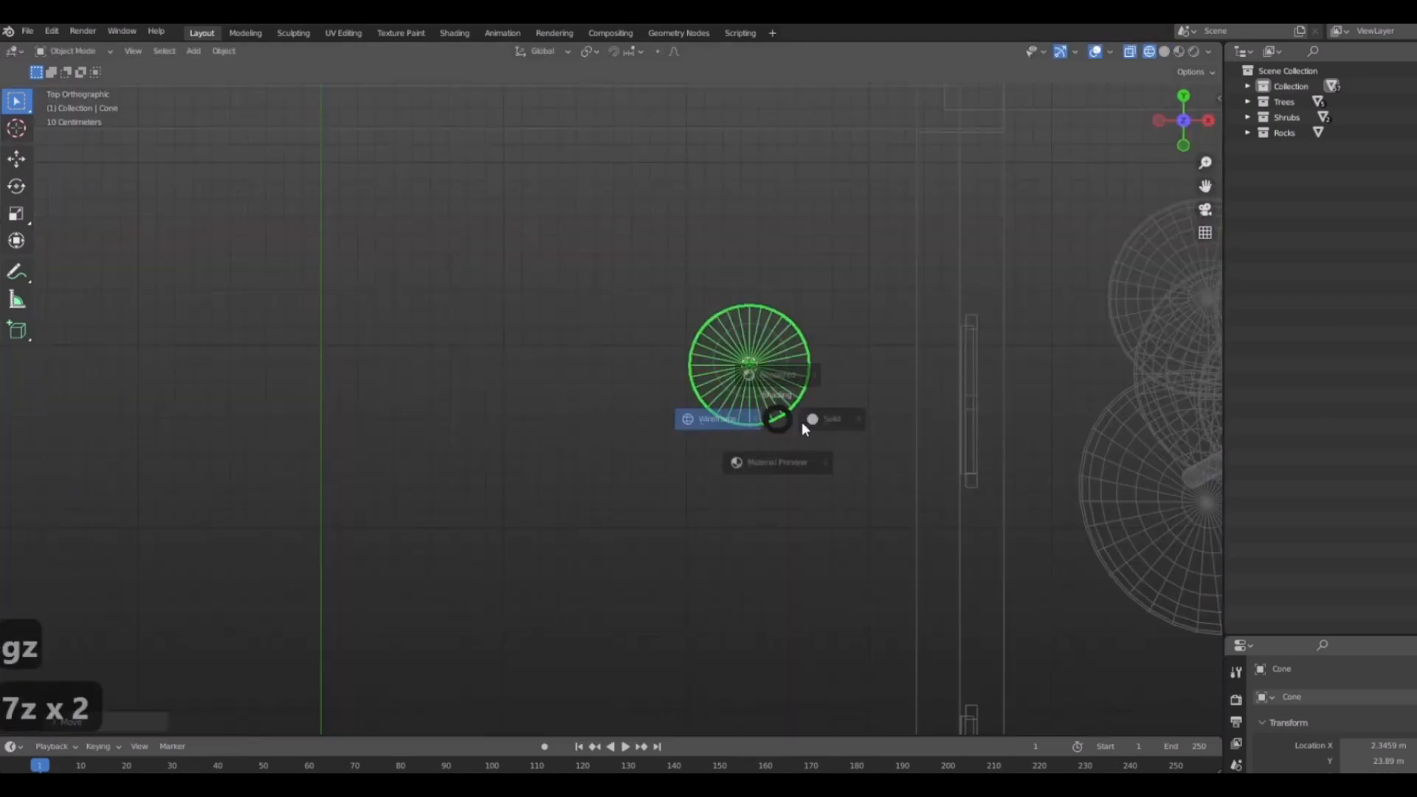
{"action": "left_click", "coordinate": [885, 425]}
{"action": "middle_click_drag", "start_coordinate": [802, 411], "coordinate": [754, 471], "text": "shift"}
{"action": "scroll", "coordinate": [754, 470], "scroll_direction": "up", "scroll_amount": 5}
{"action": "middle_click_drag", "start_coordinate": [757, 415], "coordinate": [781, 467], "text": "shift"}
{"action": "left_click", "coordinate": [787, 461]}
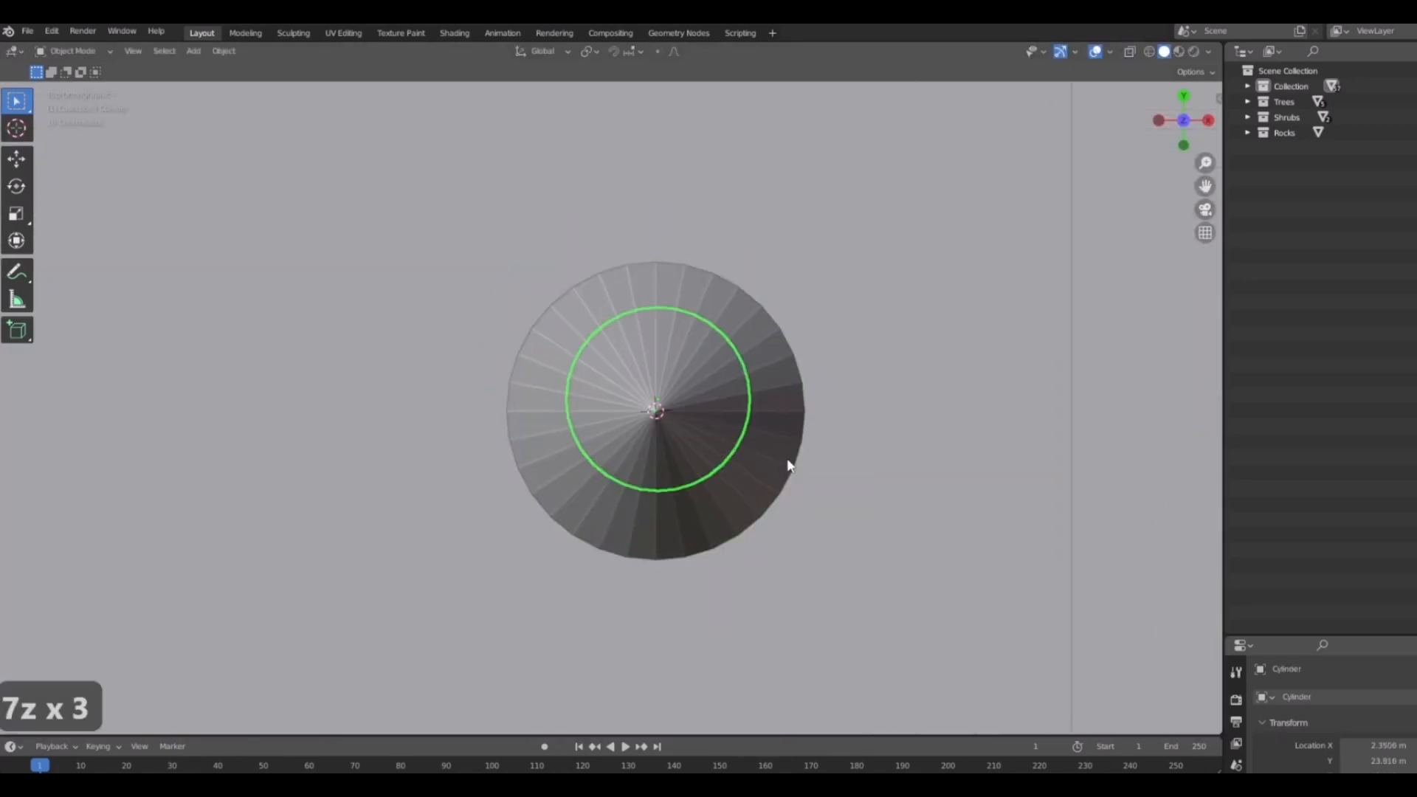
{"action": "left_click", "coordinate": [783, 355]}
{"action": "key", "text": "g"}
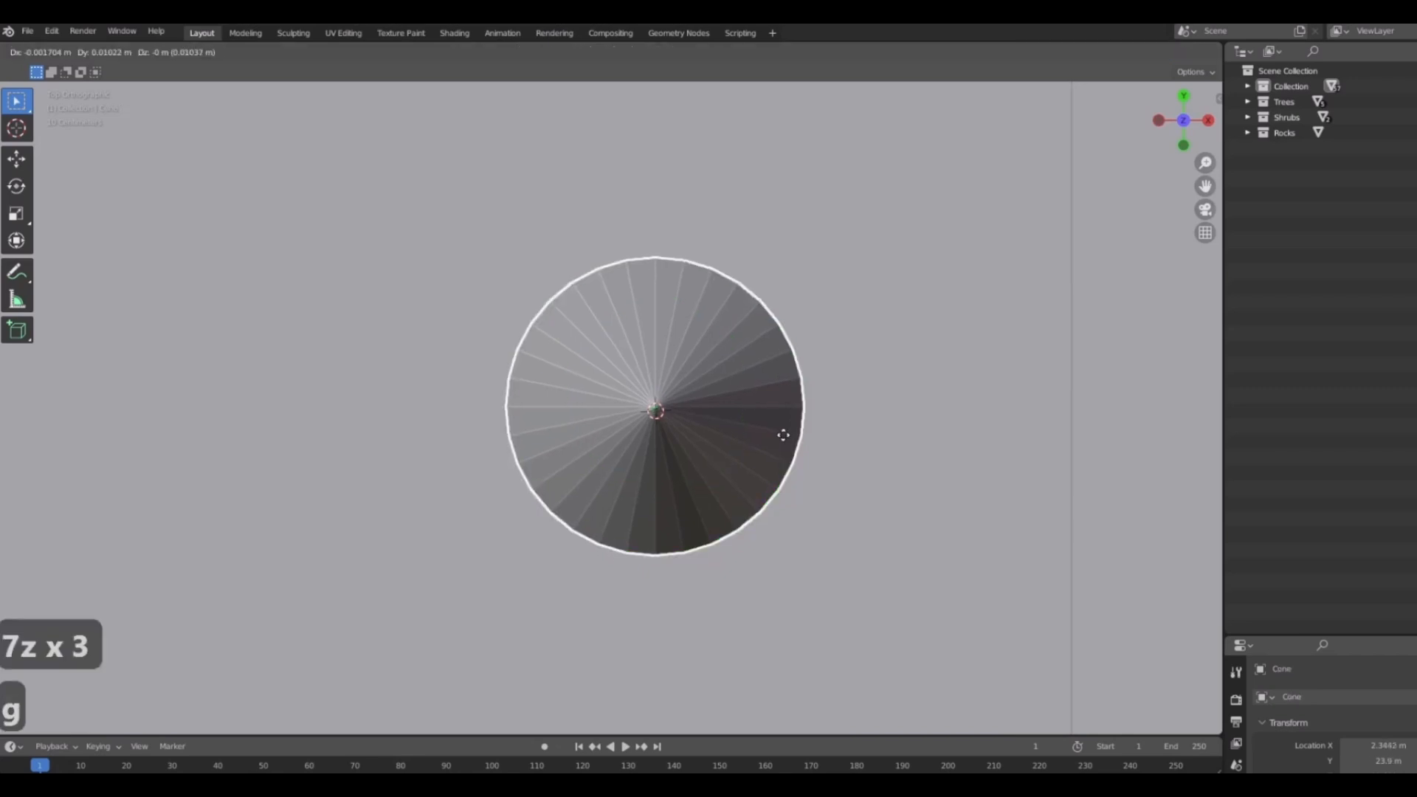
{"action": "left_click", "coordinate": [785, 431]}
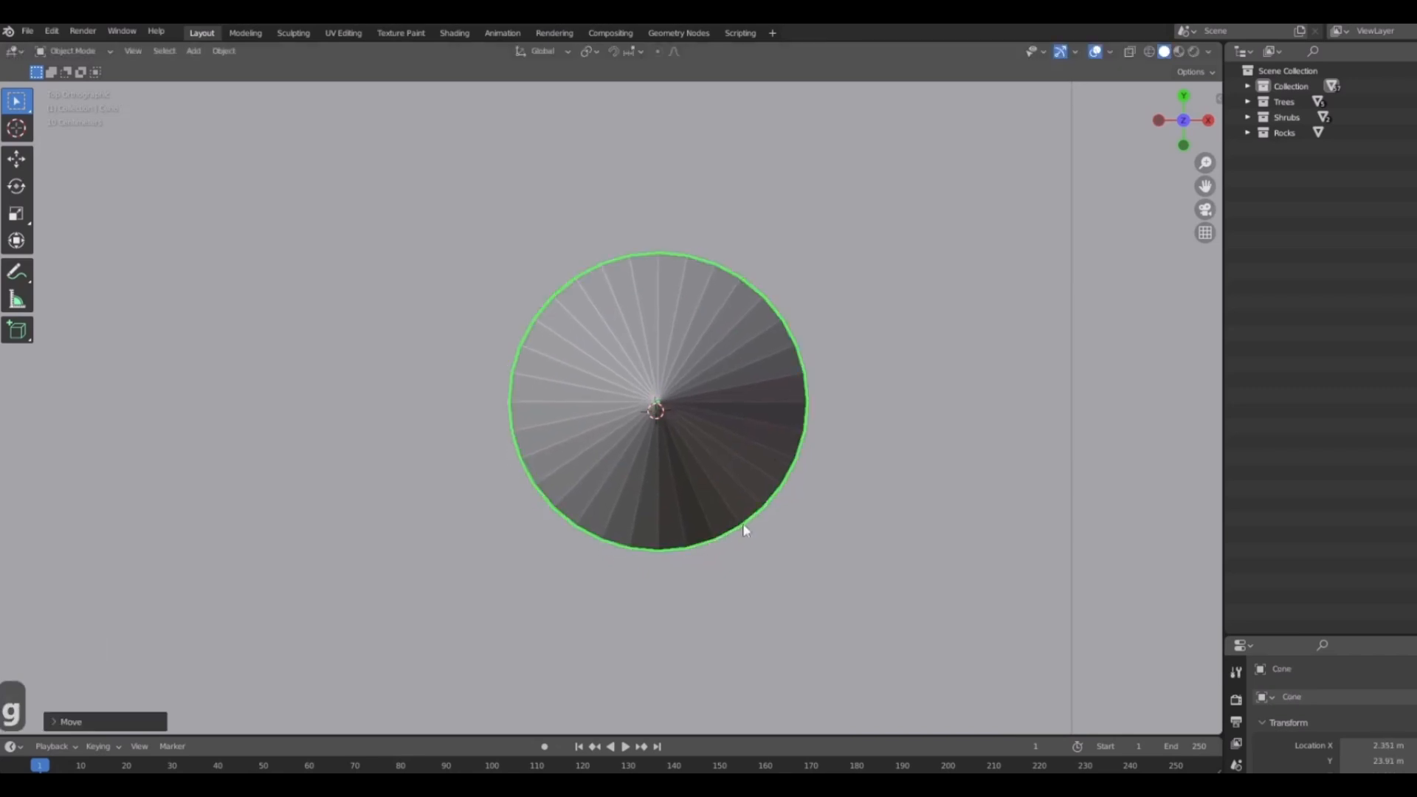
Apply Shade Smooth to the cone cap on the tall building's roof pipe.
{"action": "right_click", "coordinate": [713, 372]}
{"action": "left_click", "coordinate": [713, 372]}
{"action": "middle_click_drag", "start_coordinate": [844, 458], "coordinate": [801, 410]}
{"action": "scroll", "coordinate": [799, 413], "scroll_direction": "down", "scroll_amount": 2}
{"action": "middle_click_drag", "start_coordinate": [790, 472], "coordinate": [887, 461]}
{"action": "scroll", "coordinate": [886, 461], "scroll_direction": "down", "scroll_amount": 6}
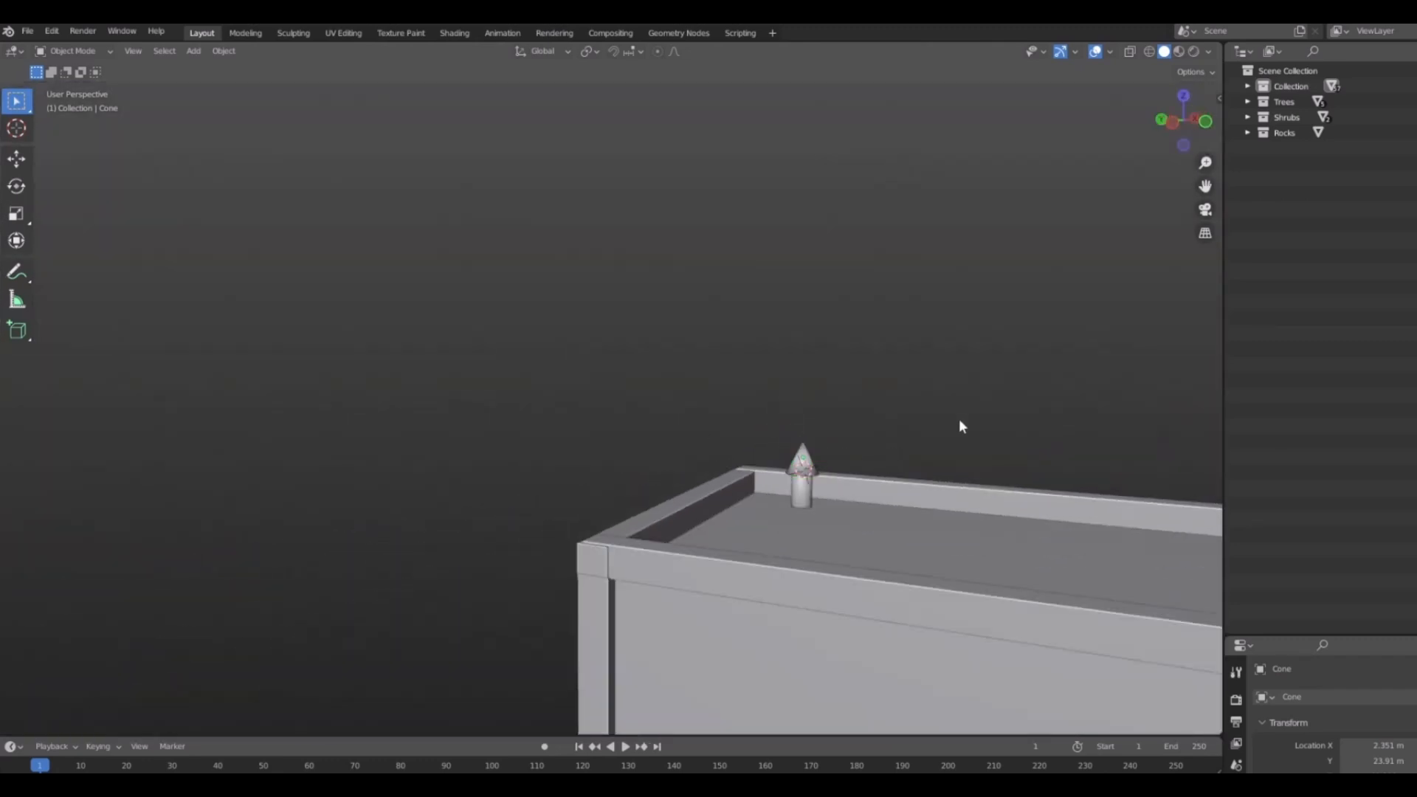
{"action": "middle_click_drag", "start_coordinate": [959, 421], "coordinate": [844, 408]}
{"action": "scroll", "coordinate": [944, 400], "scroll_direction": "down", "scroll_amount": 7}
{"action": "middle_click_drag", "start_coordinate": [944, 400], "coordinate": [943, 455]}
{"action": "scroll", "coordinate": [976, 447], "scroll_direction": "down", "scroll_amount": 2}
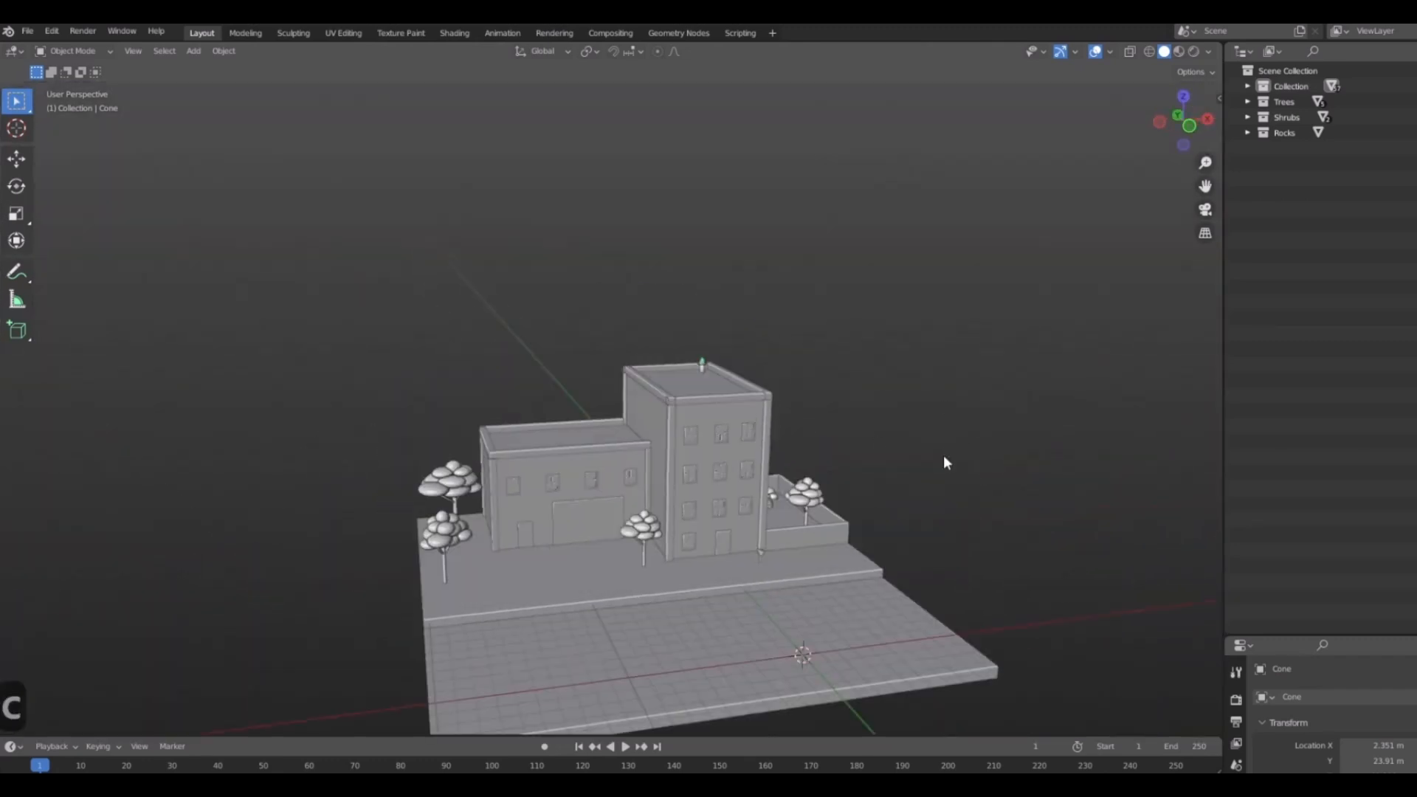
Join the cone cap and its roof cylinder into one object and rename it Vent.
{"action": "scroll", "coordinate": [878, 402], "scroll_direction": "up", "scroll_amount": 4}
{"action": "middle_click_drag", "start_coordinate": [813, 349], "coordinate": [828, 393]}
{"action": "scroll", "coordinate": [828, 394], "scroll_direction": "up", "scroll_amount": 2}
{"action": "scroll", "coordinate": [743, 334], "scroll_direction": "up", "scroll_amount": 4}
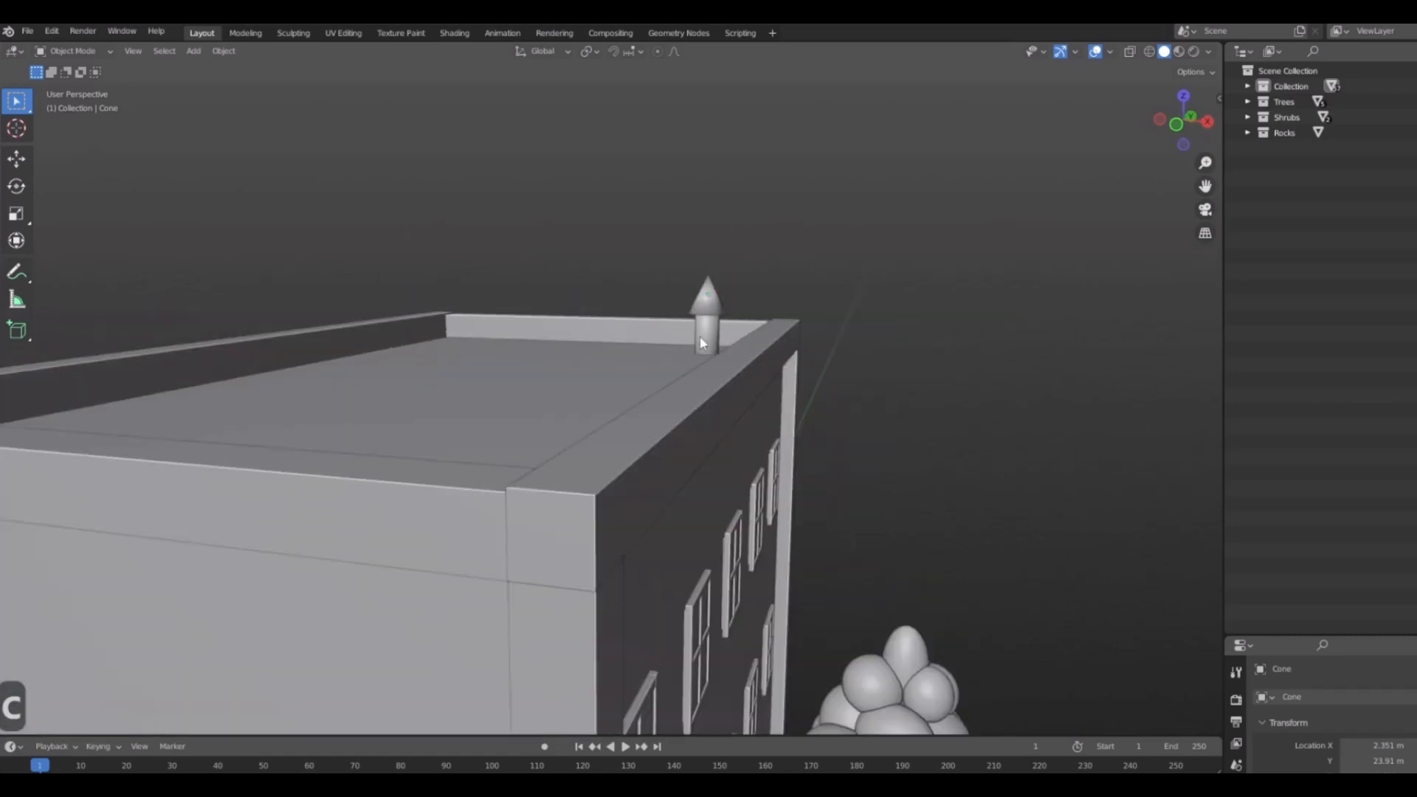
{"action": "left_click", "coordinate": [703, 341]}
{"action": "middle_click_drag", "start_coordinate": [633, 428], "coordinate": [683, 437]}
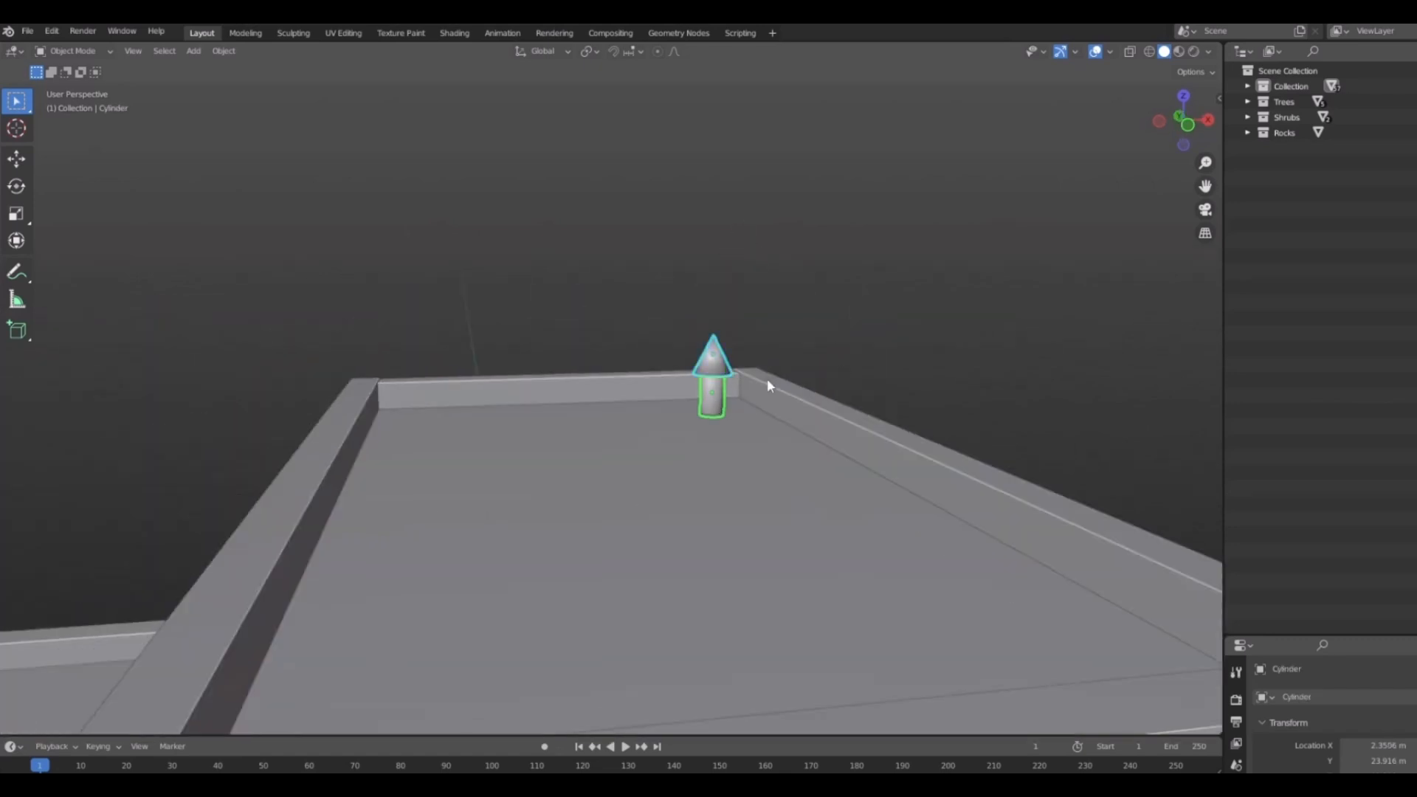
{"action": "key", "text": "ctrl+j"}
{"action": "key", "text": "F2"}
{"action": "type", "text": "Vent"}
{"action": "key", "text": "Return"}
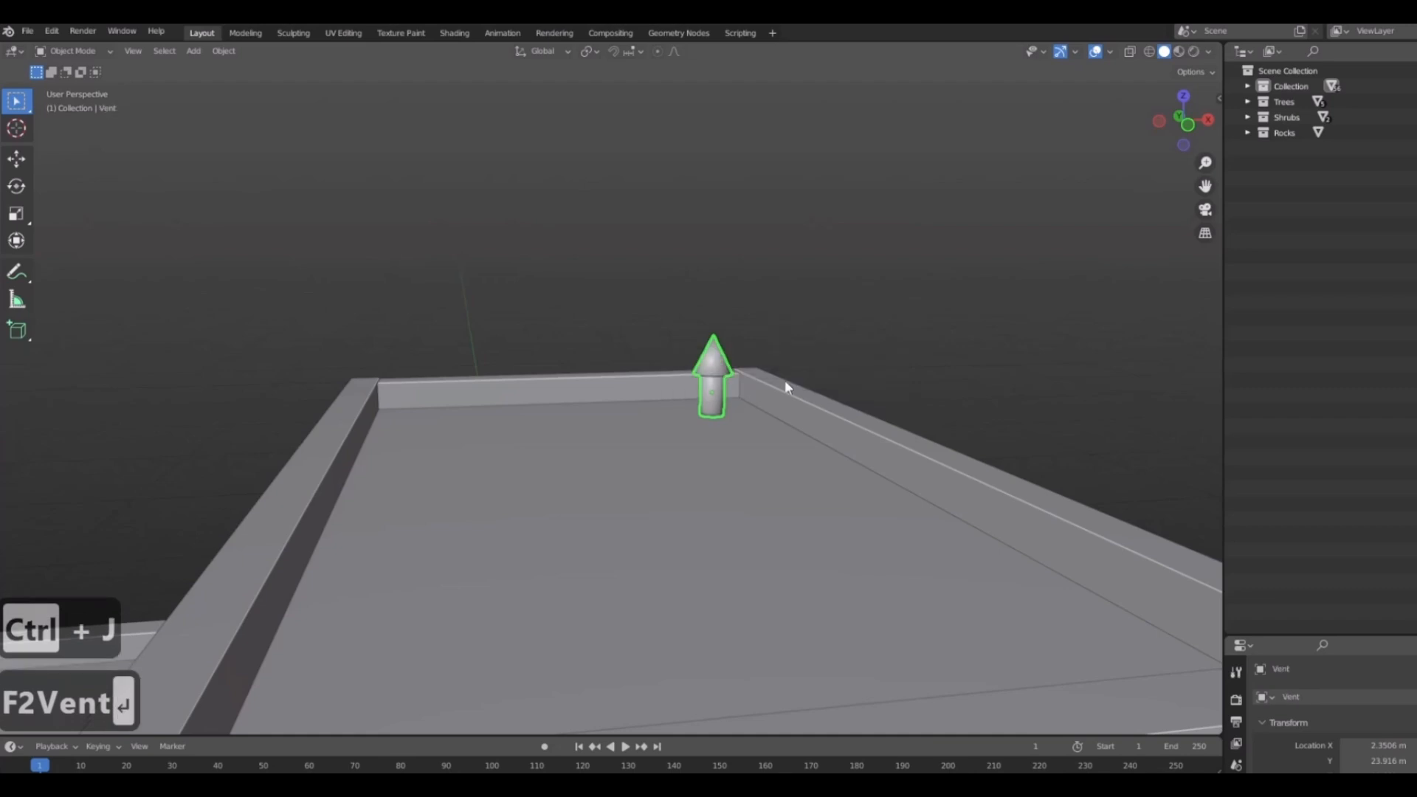
Add a cylinder mesh at the back outer corner of the small building's roof.
{"action": "scroll", "coordinate": [900, 357], "scroll_direction": "down", "scroll_amount": 7}
{"action": "scroll", "coordinate": [708, 556], "scroll_direction": "down", "scroll_amount": 3}
{"action": "middle_click_drag", "start_coordinate": [709, 556], "coordinate": [782, 421]}
{"action": "scroll", "coordinate": [782, 421], "scroll_direction": "up", "scroll_amount": 6}
{"action": "middle_click_drag", "start_coordinate": [800, 411], "coordinate": [873, 375]}
{"action": "scroll", "coordinate": [726, 431], "scroll_direction": "up", "scroll_amount": 3}
{"action": "scroll", "coordinate": [873, 375], "scroll_direction": "down", "scroll_amount": 3}
{"action": "middle_click_drag", "start_coordinate": [590, 524], "coordinate": [788, 496], "text": "shift"}
{"action": "key", "text": "shift+a"}
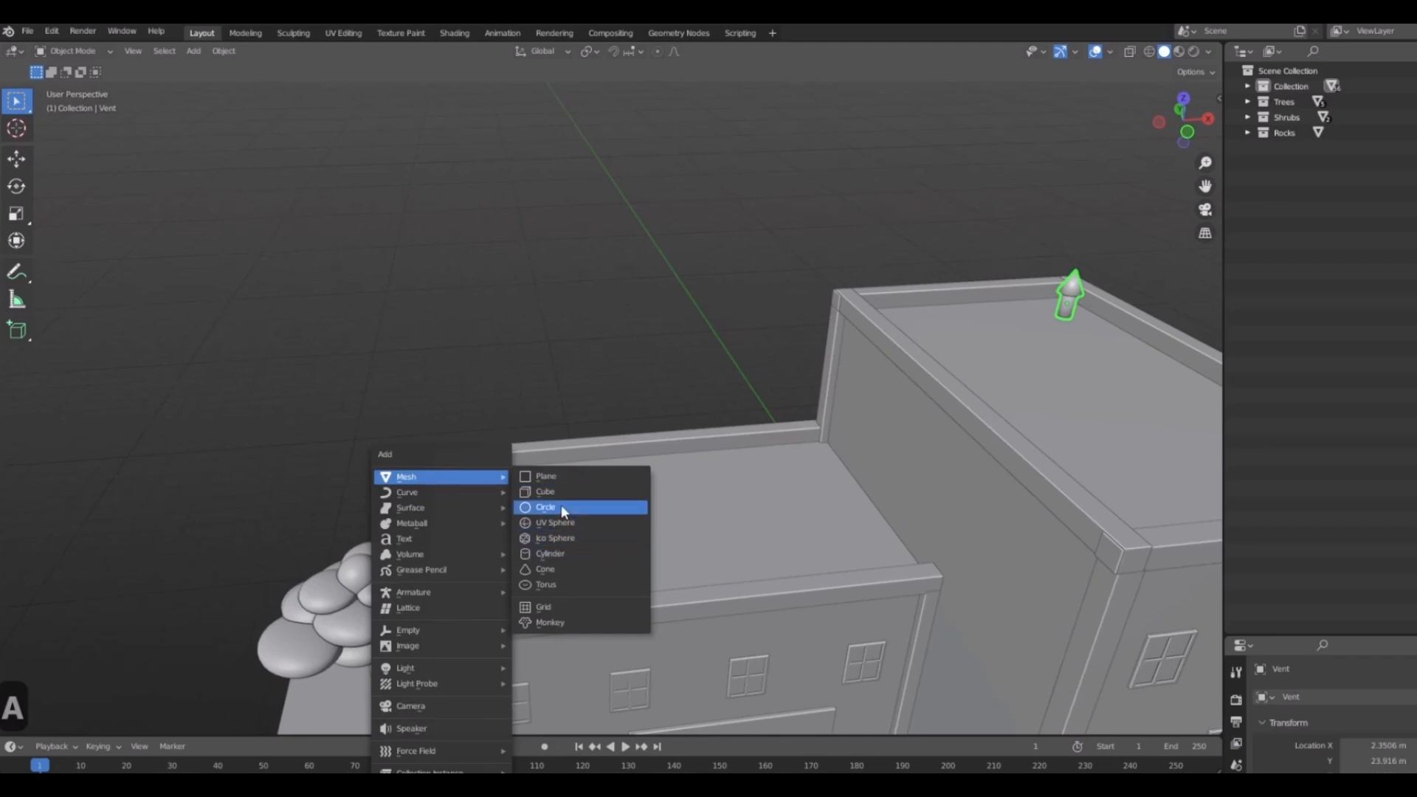
{"action": "left_click", "coordinate": [554, 554]}
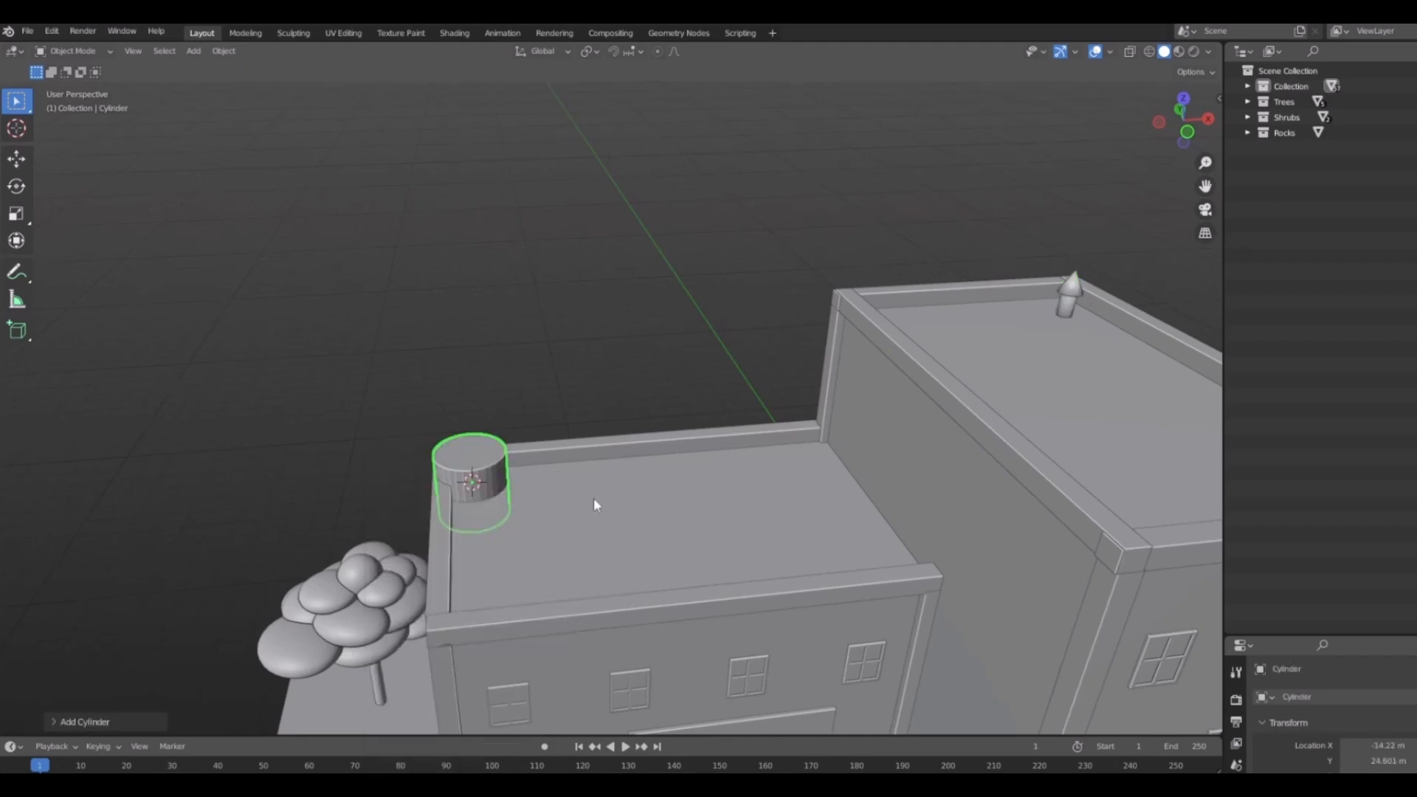
Narrow the new cylinder horizontally, shrink it overall into a thin pipe and adjust its height along Z in front view.
{"action": "middle_click_drag", "start_coordinate": [595, 499], "coordinate": [775, 610], "text": "shift"}
{"action": "key", "text": "s"}
{"action": "key", "text": "shift+z"}
{"action": "key", "text": "1"}
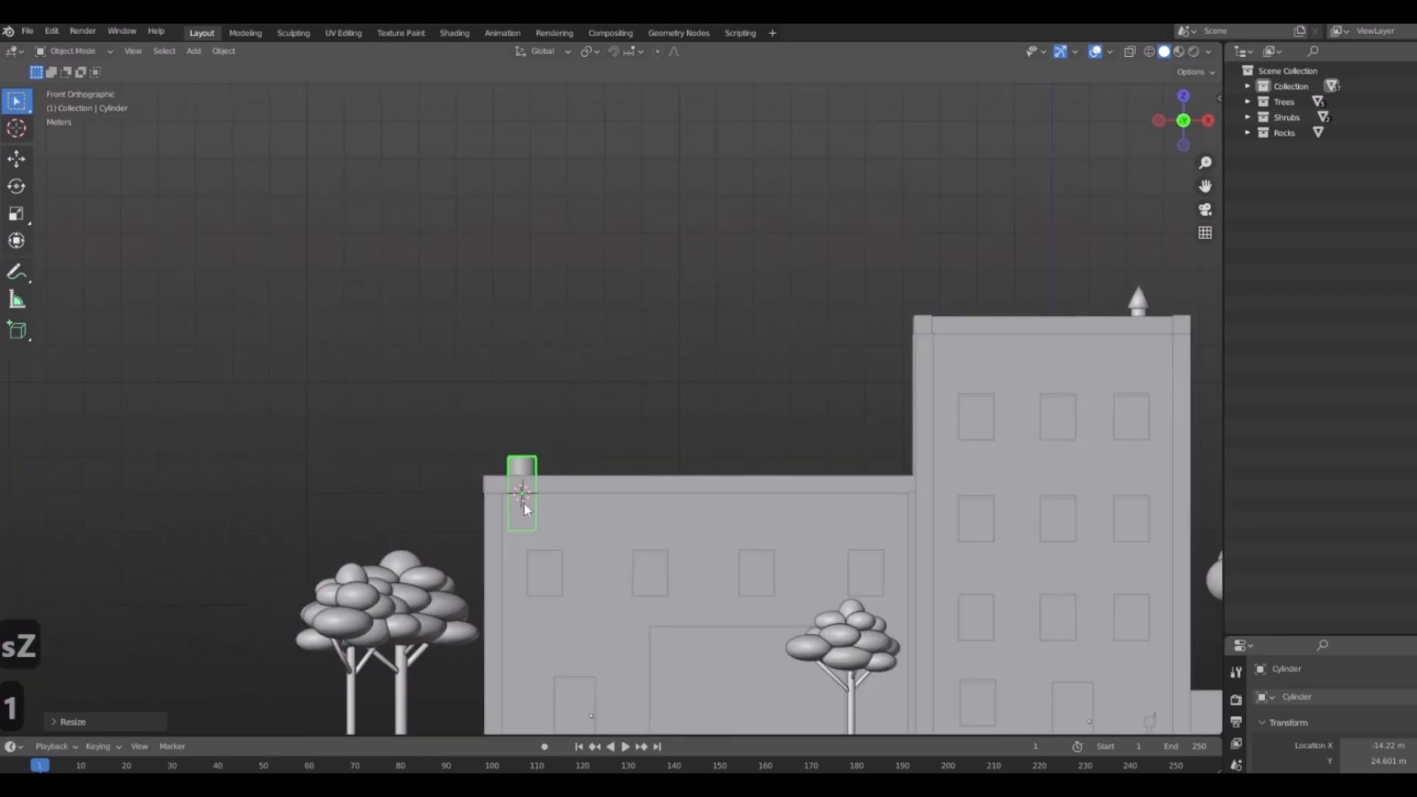
{"action": "scroll", "coordinate": [524, 502], "scroll_direction": "up", "scroll_amount": 3}
{"action": "key", "text": "g"}
{"action": "key", "text": "z"}
{"action": "key", "text": "s"}
{"action": "key", "text": "g"}
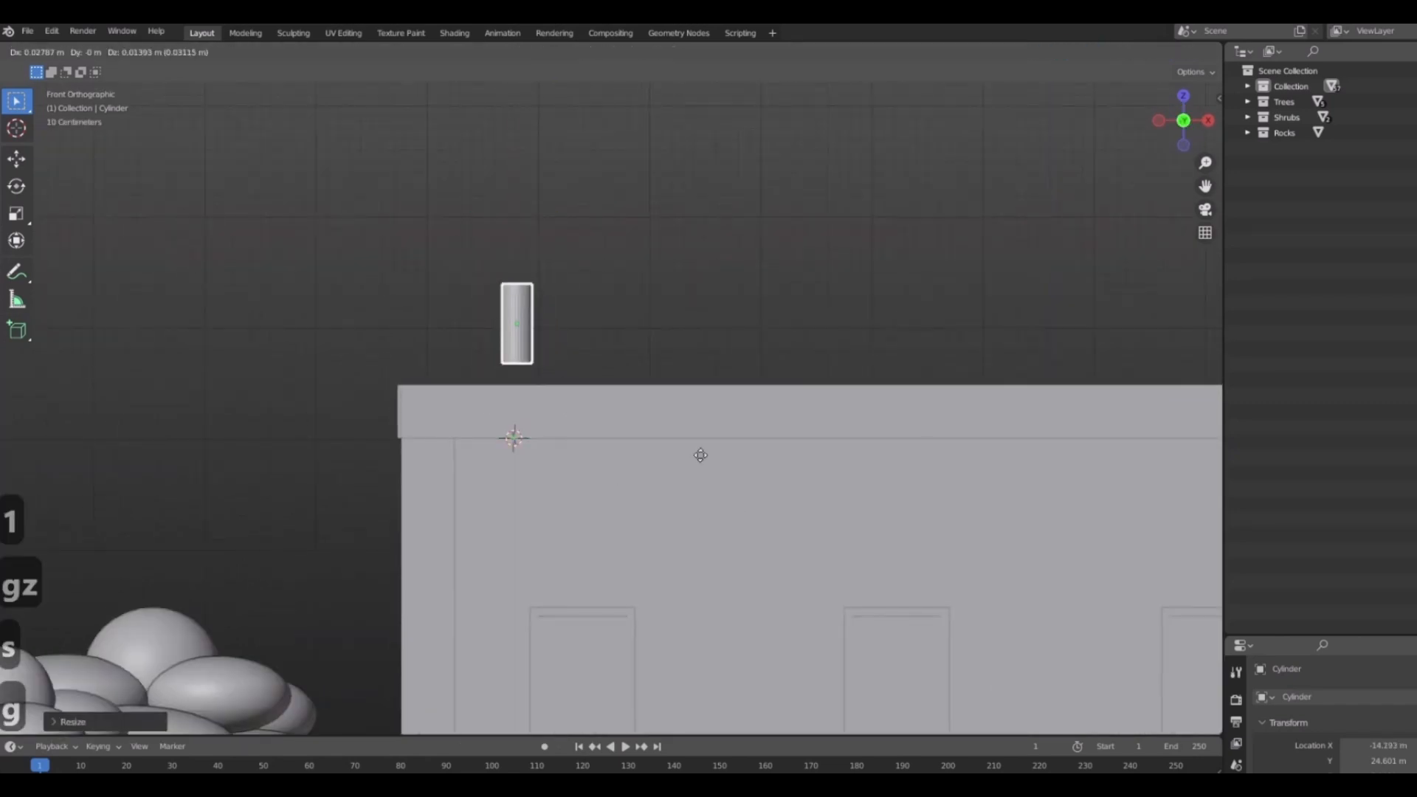
{"action": "key", "text": "z"}
{"action": "left_click", "coordinate": [604, 418]}
Move the small pipe along Z to seat its base on the roof and apply Shade Smooth.
{"action": "middle_click_drag", "start_coordinate": [604, 418], "coordinate": [665, 440]}
{"action": "scroll", "coordinate": [658, 360], "scroll_direction": "up", "scroll_amount": 5}
{"action": "key", "text": "g"}
{"action": "key", "text": "z"}
{"action": "left_click", "coordinate": [670, 468]}
{"action": "right_click", "coordinate": [546, 289]}
{"action": "left_click", "coordinate": [546, 289]}
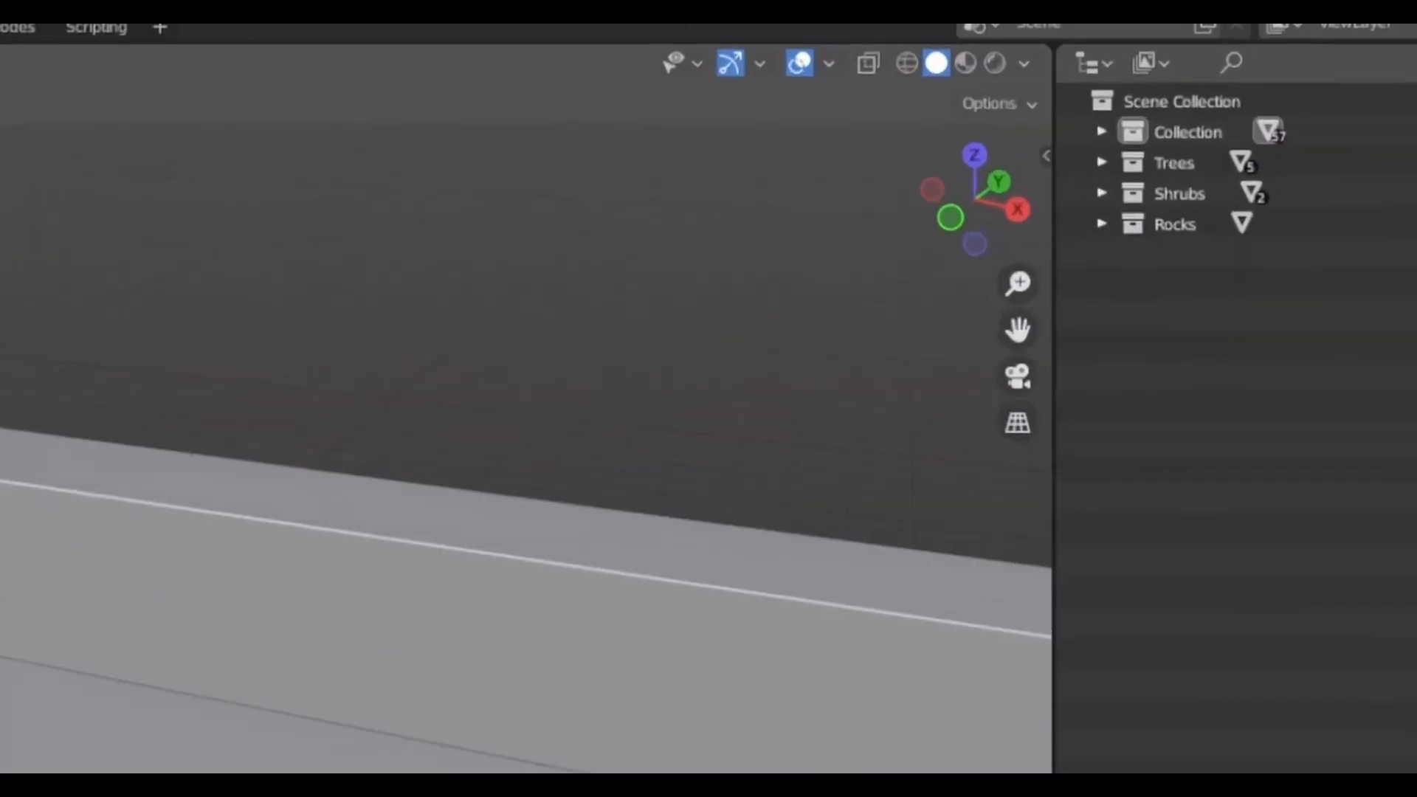
{"action": "middle_click_drag", "start_coordinate": [295, 650], "coordinate": [421, 657]}
{"action": "scroll", "coordinate": [421, 657], "scroll_direction": "down", "scroll_amount": 3}
{"action": "scroll", "coordinate": [421, 656], "scroll_direction": "up", "scroll_amount": 3}
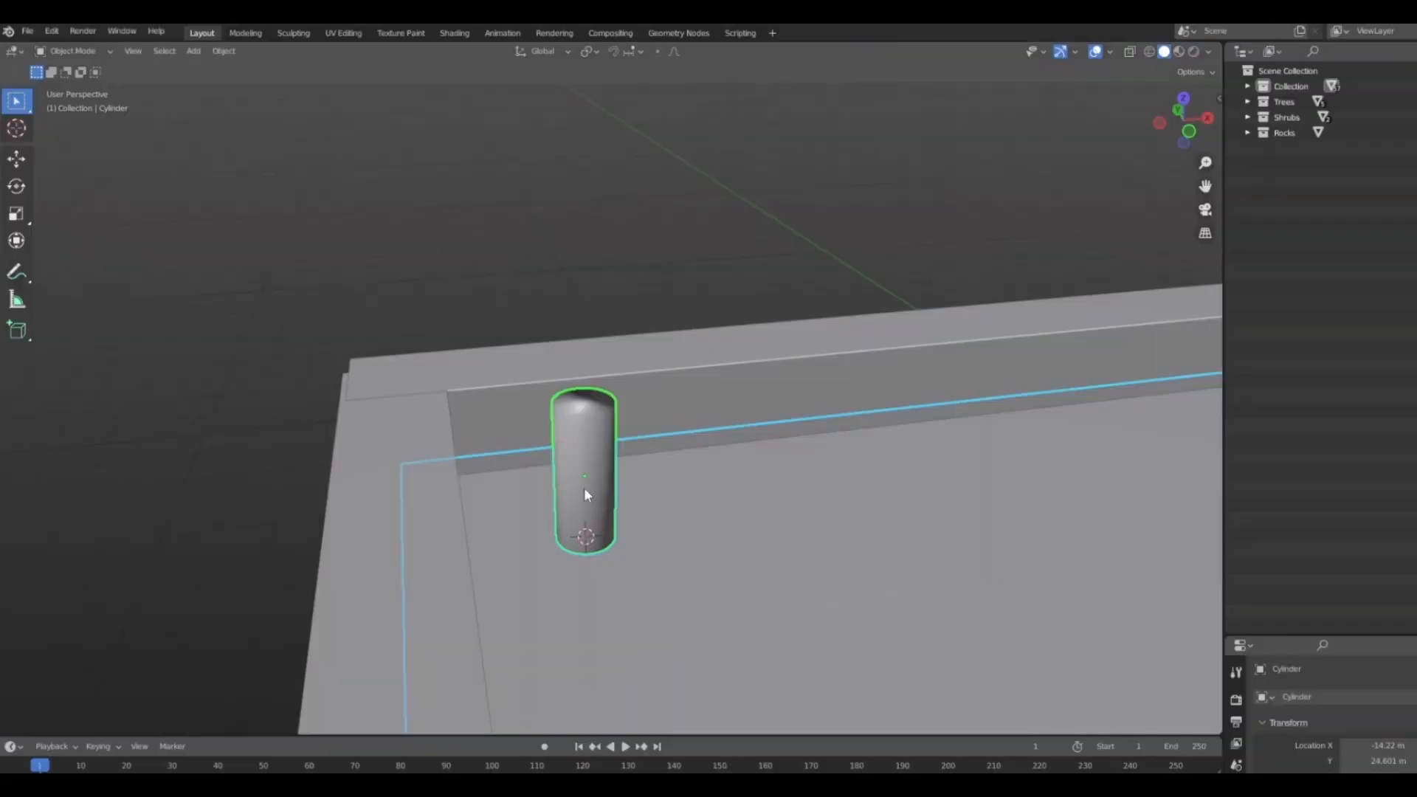
{"action": "scroll", "coordinate": [583, 487], "scroll_direction": "down", "scroll_amount": 2}
{"action": "key", "text": "shift+d"}
{"action": "key", "text": "x"}
{"action": "right_click", "coordinate": [658, 490]}
{"action": "key", "text": "ctrl+z"}
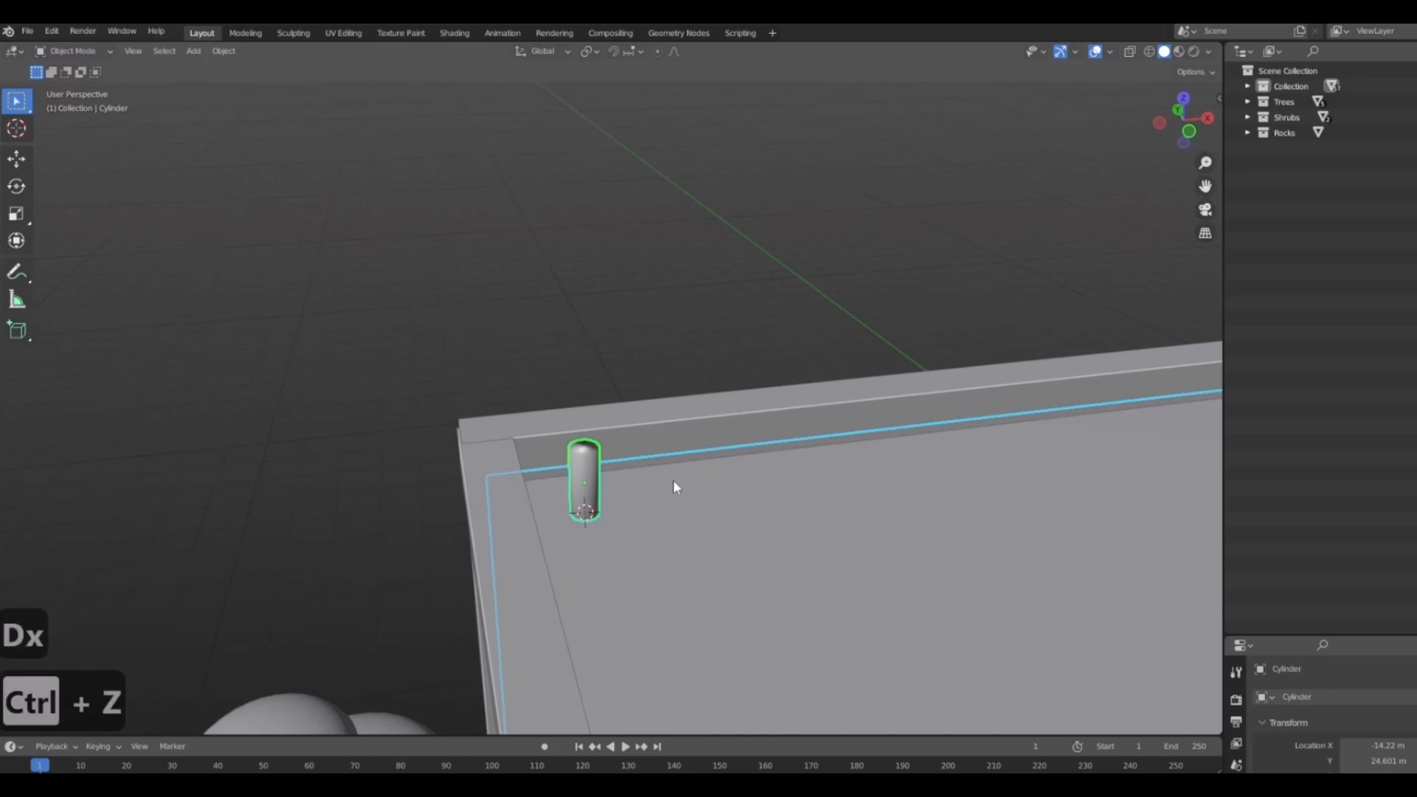
{"action": "key", "text": "ctrl+z"}
{"action": "key", "text": "ctrl+z"}
{"action": "scroll", "coordinate": [680, 383], "scroll_direction": "down", "scroll_amount": 3}
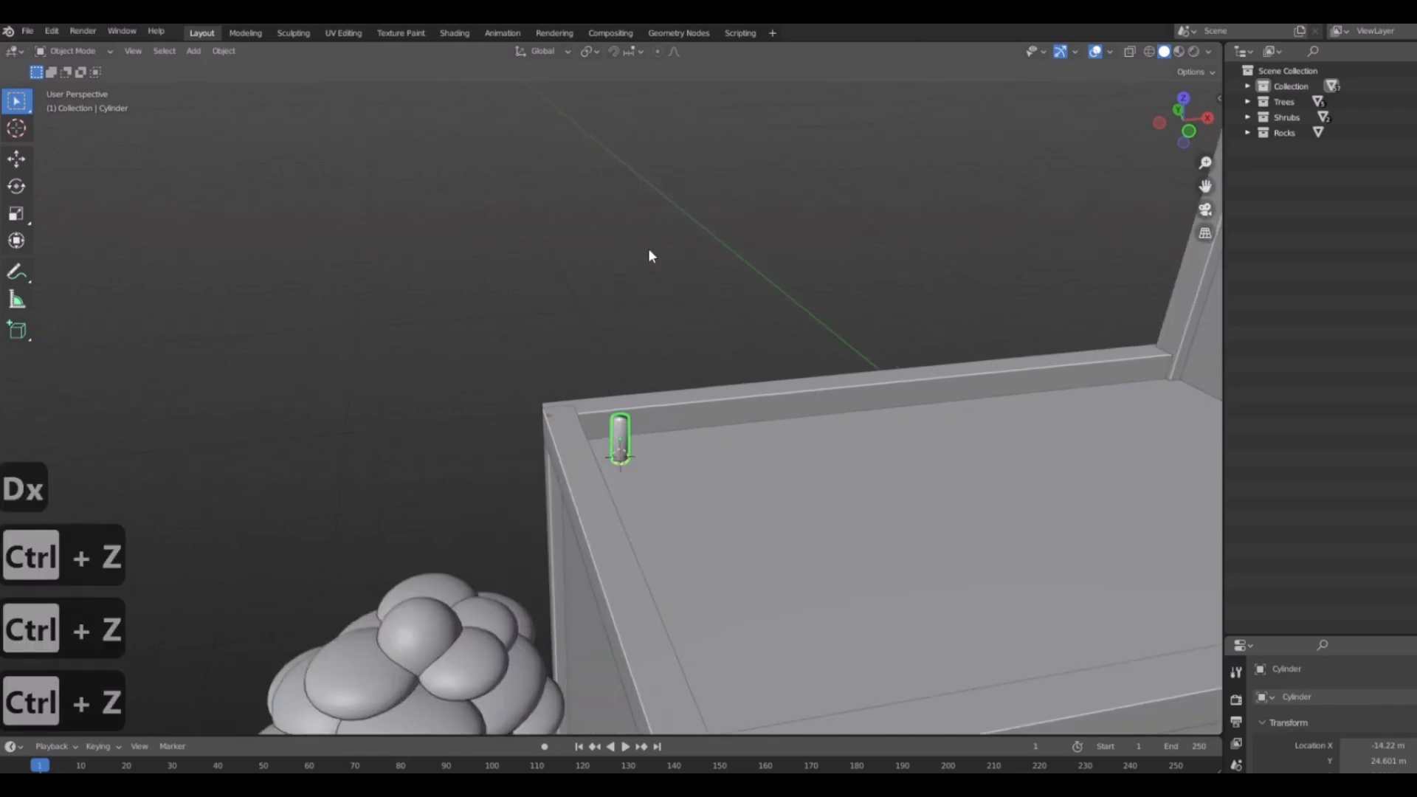
{"action": "middle_click_drag", "start_coordinate": [647, 480], "coordinate": [774, 488]}
{"action": "left_click", "coordinate": [614, 434]}
{"action": "middle_click_drag", "start_coordinate": [639, 363], "coordinate": [529, 391]}
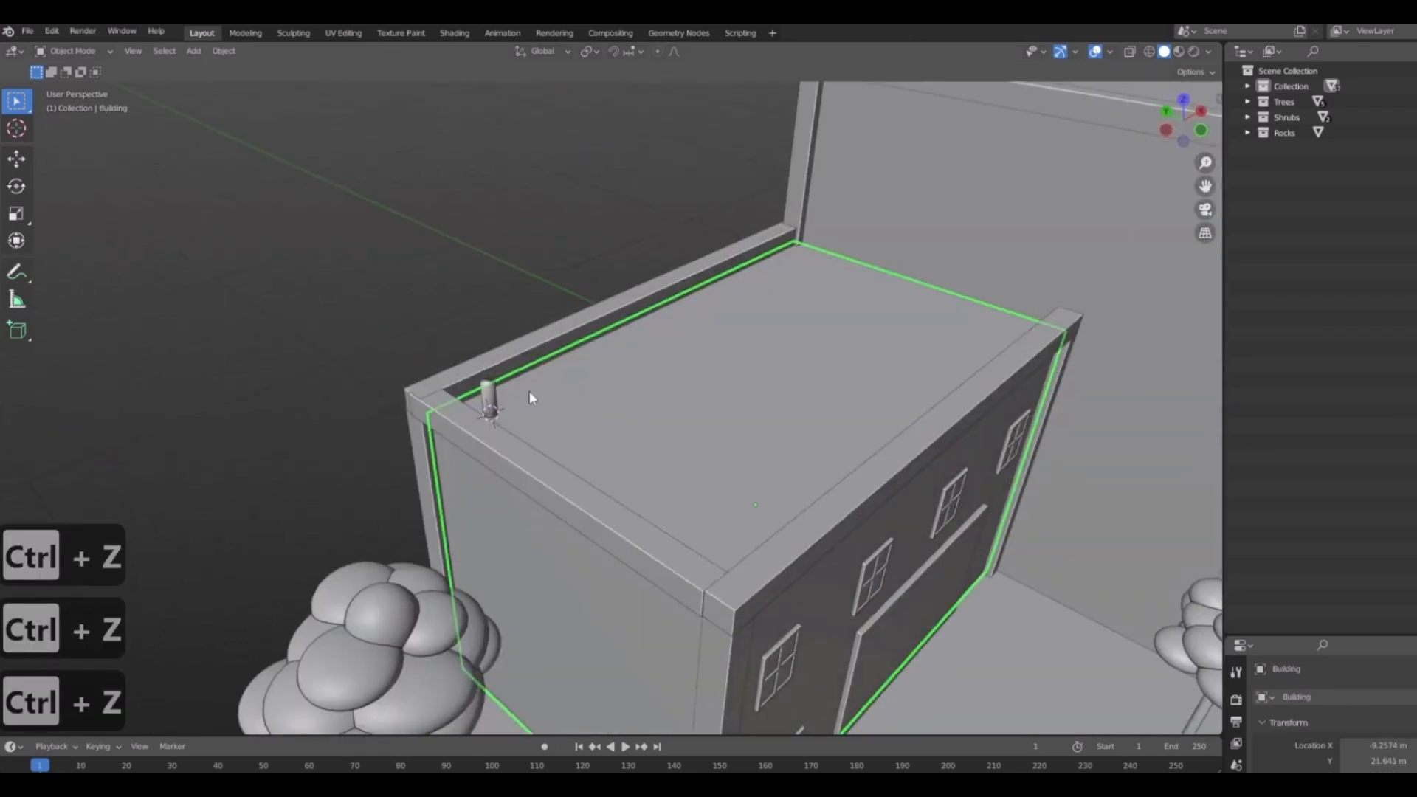
Duplicate the small roof pipe and place the copy beside it along X at about X -13.49 m.
{"action": "left_click", "coordinate": [490, 396]}
{"action": "middle_click_drag", "start_coordinate": [643, 376], "coordinate": [533, 418]}
{"action": "key", "text": "shift+d"}
{"action": "left_click", "coordinate": [527, 392]}
Stretch the copied pipe along Z to make it taller and raise it so its base rests on the roof.
{"action": "key", "text": "s"}
{"action": "key", "text": "z"}
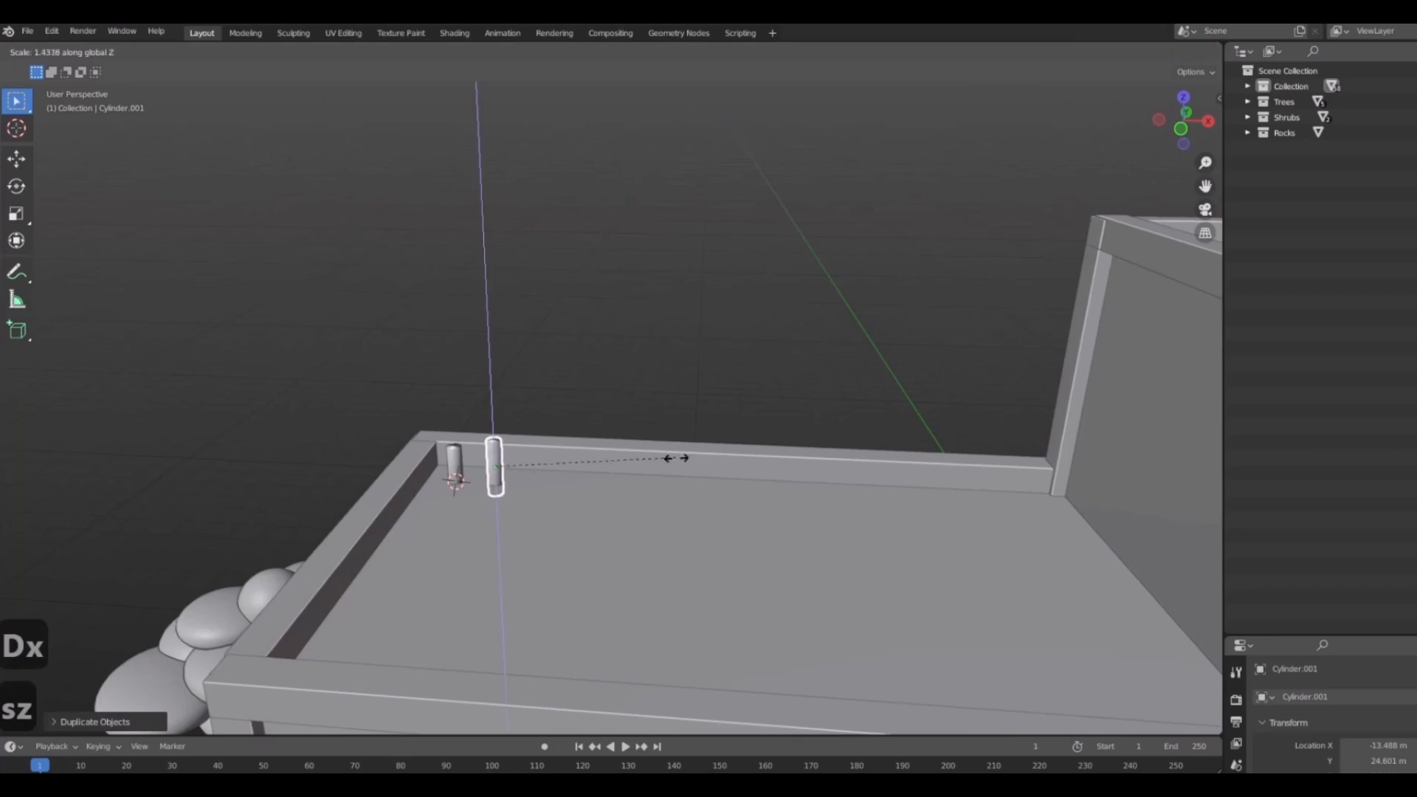
{"action": "left_click", "coordinate": [709, 510]}
{"action": "key", "text": "g"}
{"action": "key", "text": "z"}
{"action": "left_click", "coordinate": [717, 500]}
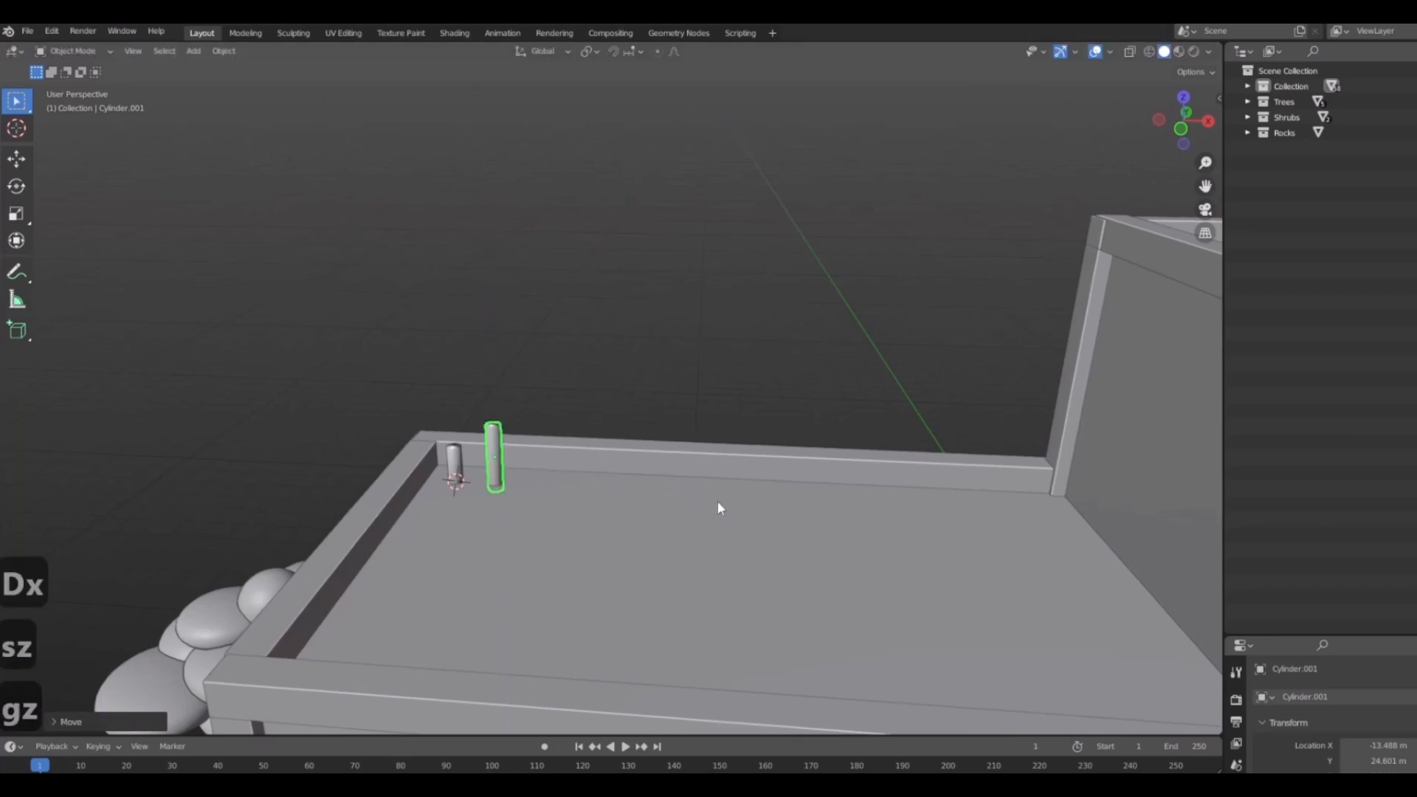
{"action": "middle_click_drag", "start_coordinate": [717, 500], "coordinate": [617, 427]}
{"action": "left_click", "coordinate": [519, 317]}
{"action": "middle_click_drag", "start_coordinate": [519, 317], "coordinate": [547, 499]}
Add a cube mesh and position it in top view on the small building's roof at about X -6.03 m, Y 23.90 m.
{"action": "key", "text": "shift+a"}
{"action": "mouse_move", "coordinate": [500, 496]}
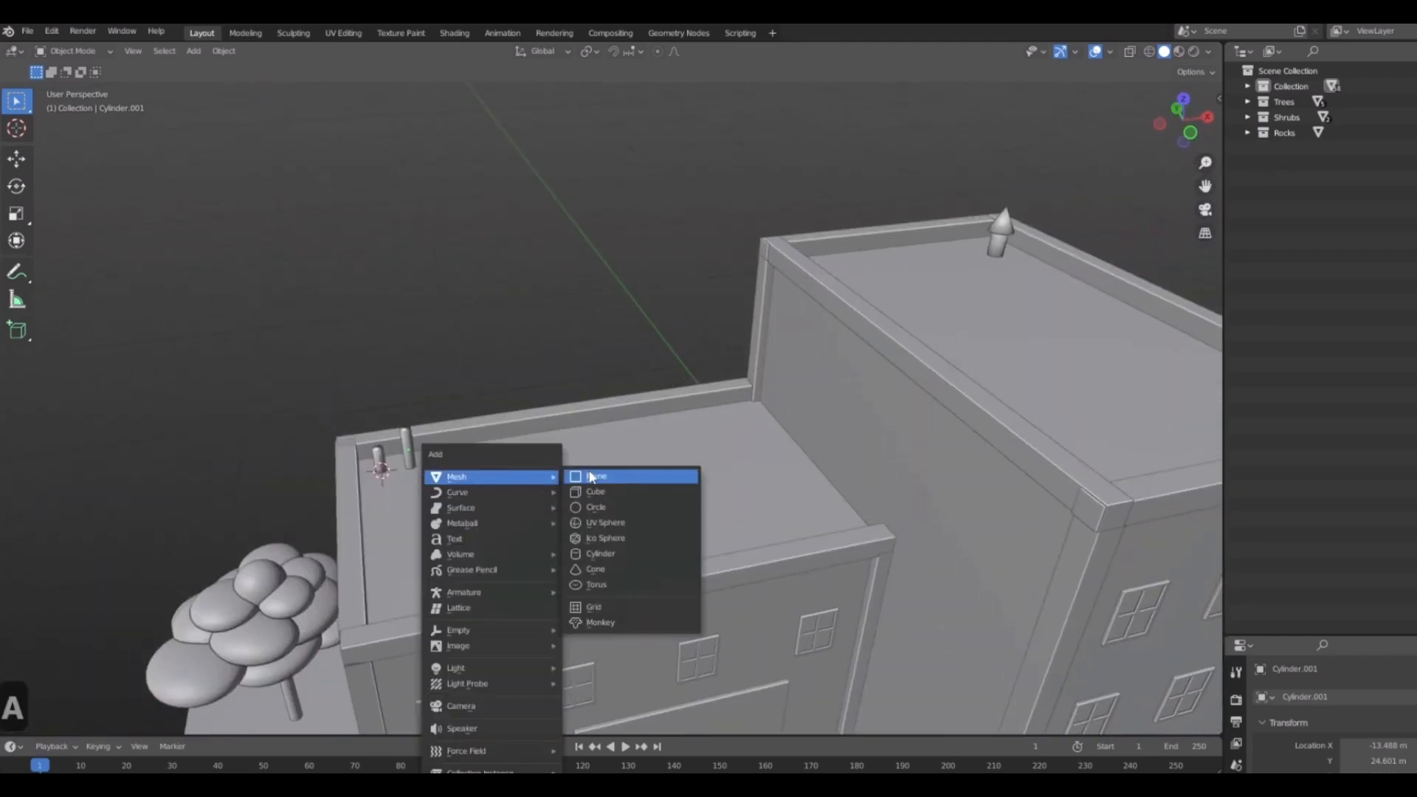
{"action": "left_click", "coordinate": [591, 491]}
{"action": "middle_click_drag", "start_coordinate": [592, 491], "coordinate": [556, 533]}
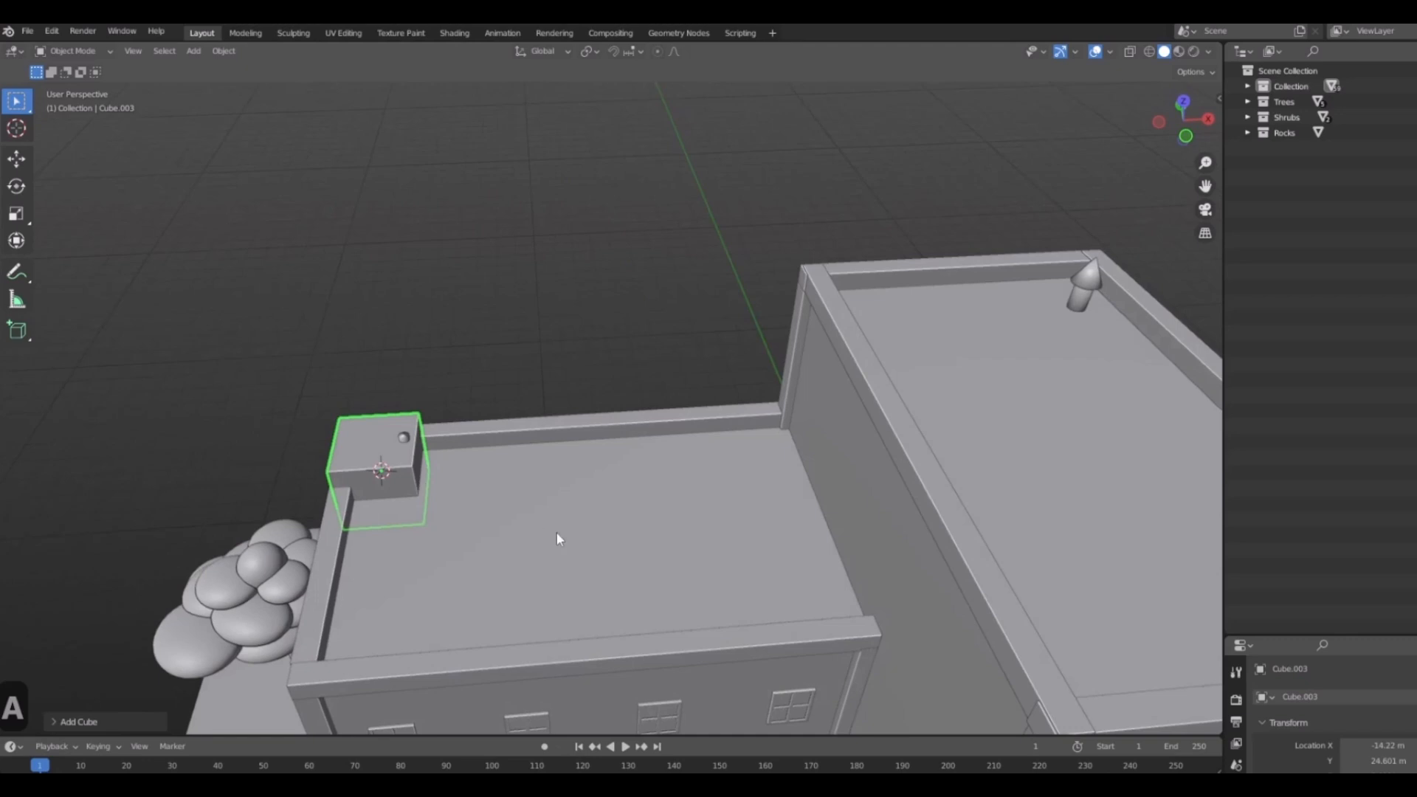
{"action": "key", "text": "KP_7"}
{"action": "key", "text": "g"}
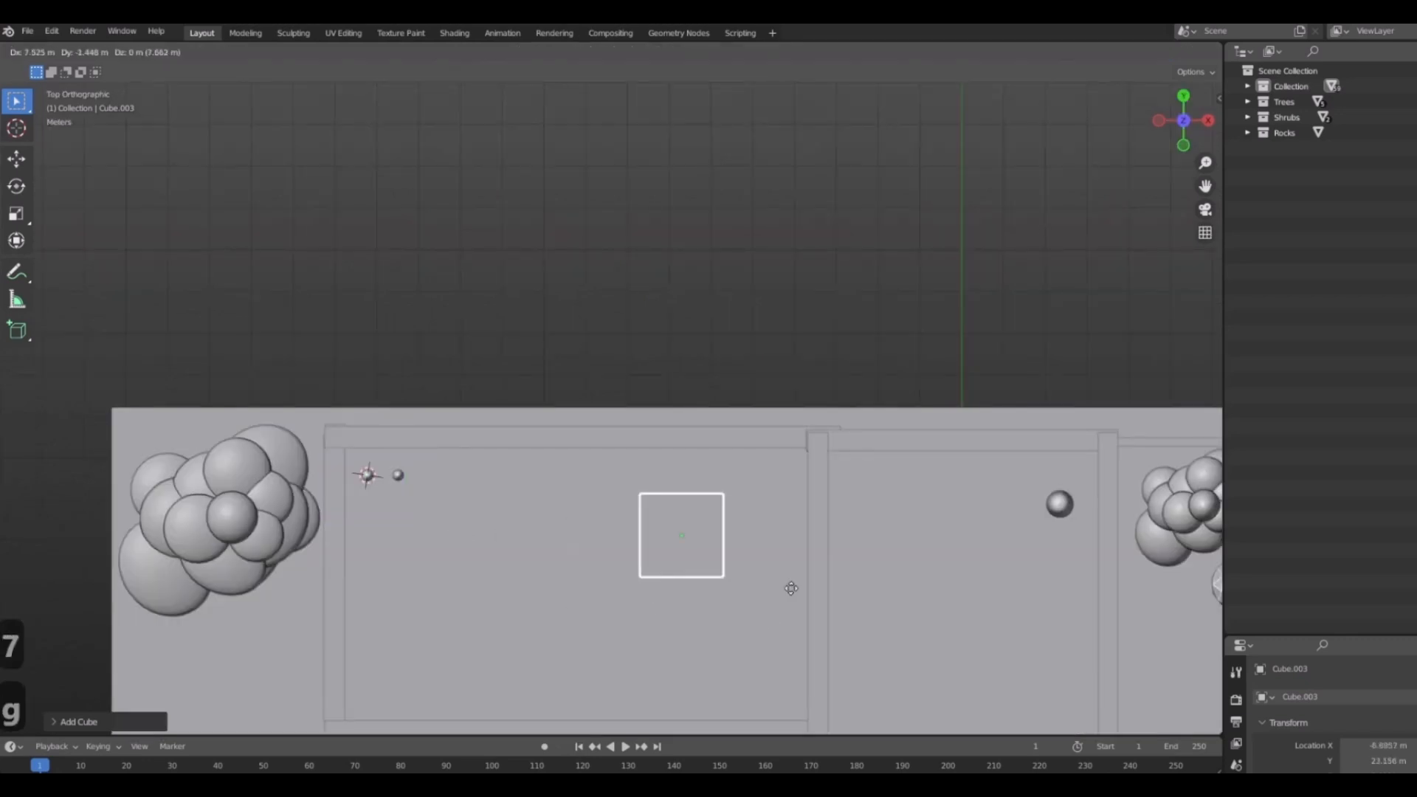
{"action": "left_click", "coordinate": [809, 568]}
Scale the cube down to about 0.75 and raise it along Z so it stands on the small building's roof.
{"action": "key", "text": "s"}
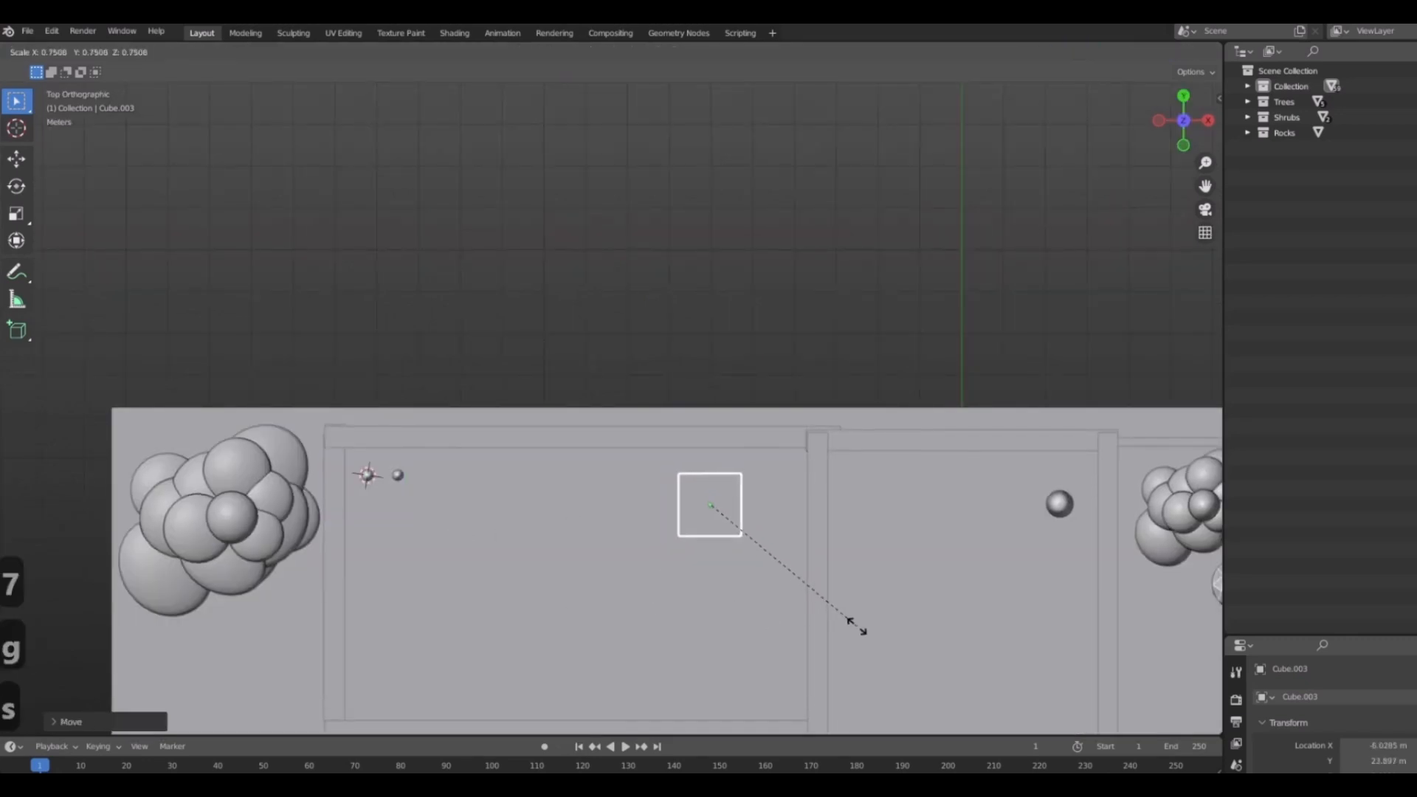
{"action": "left_click", "coordinate": [856, 625]}
{"action": "middle_click_drag", "start_coordinate": [856, 625], "coordinate": [271, 496]}
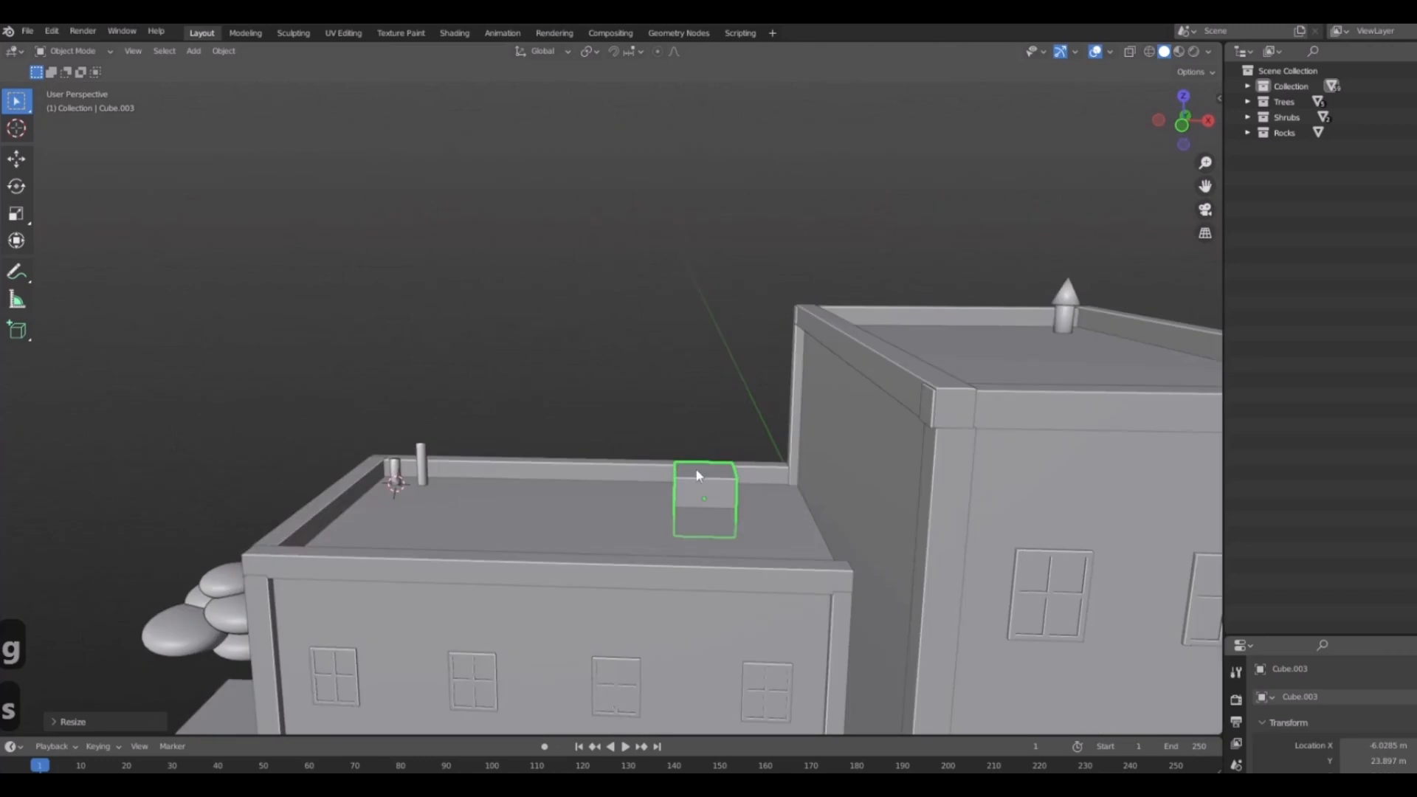
{"action": "middle_click_drag", "start_coordinate": [687, 507], "coordinate": [413, 481]}
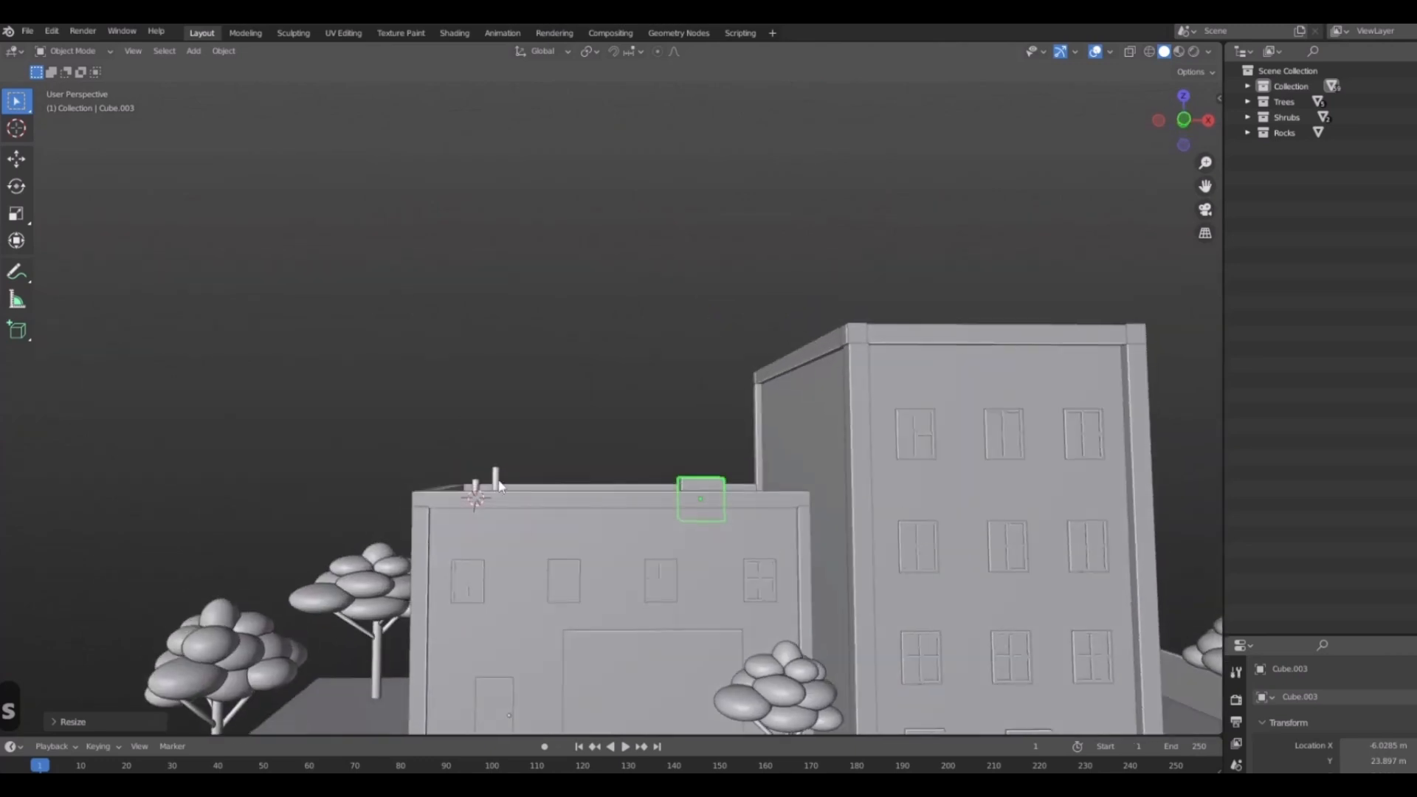
{"action": "middle_click_drag", "start_coordinate": [707, 439], "coordinate": [702, 494]}
{"action": "scroll", "coordinate": [723, 481], "scroll_direction": "up", "scroll_amount": 5}
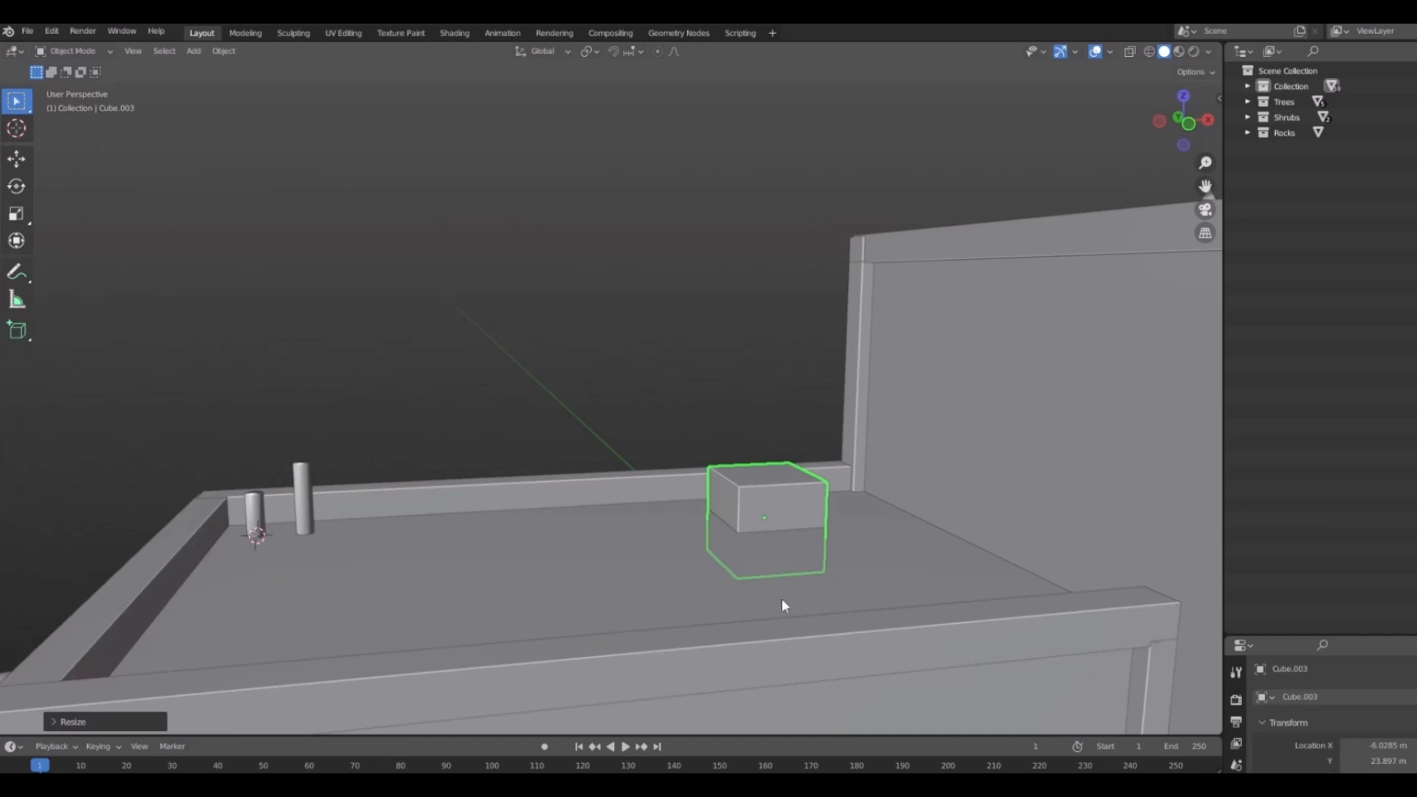
{"action": "key", "text": "g"}
{"action": "key", "text": "z"}
{"action": "left_click", "coordinate": [784, 561]}
Move the cube along X against the tall building's side wall, at about X -4.11 m.
{"action": "middle_click_drag", "start_coordinate": [784, 561], "coordinate": [613, 533]}
{"action": "key", "text": "g"}
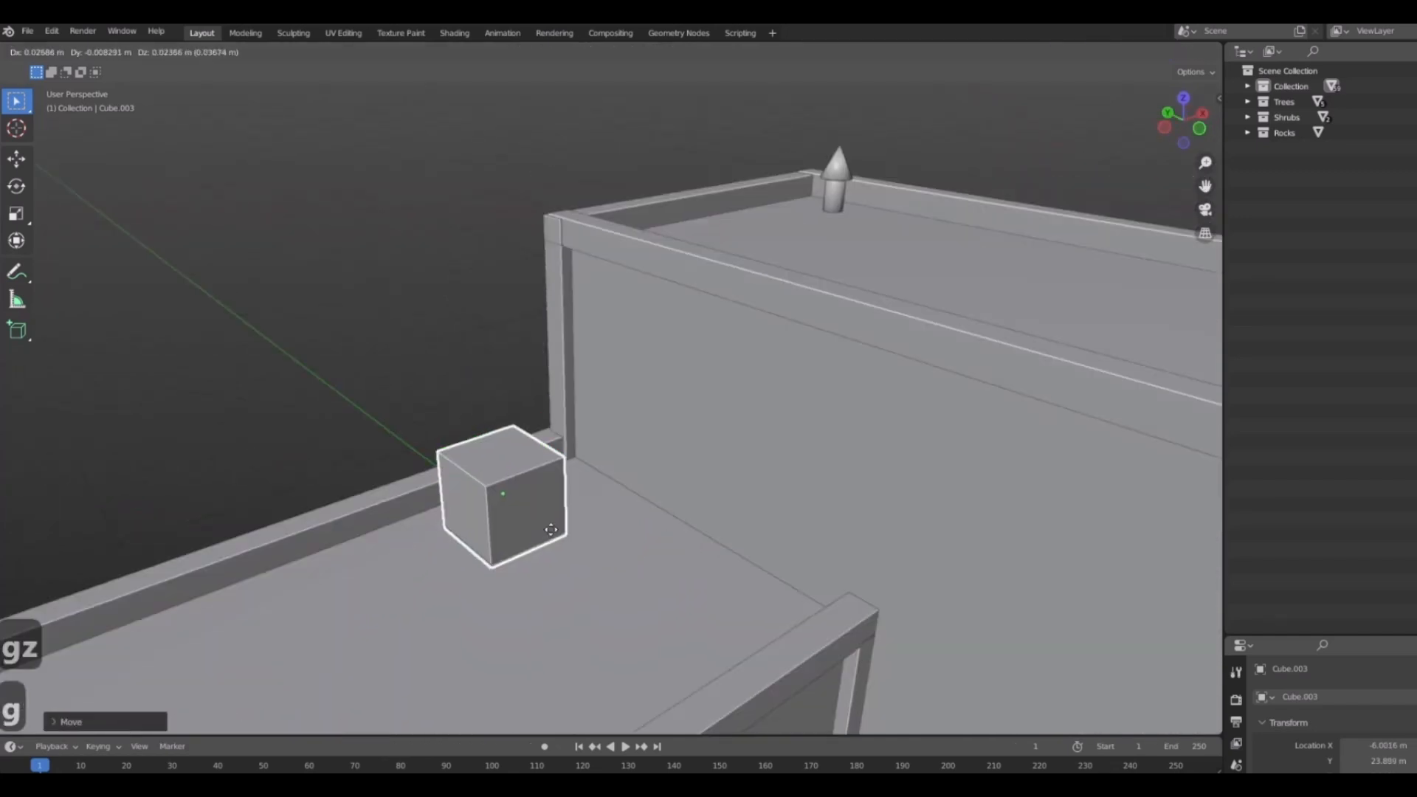
{"action": "key", "text": "x"}
{"action": "left_click", "coordinate": [640, 506]}
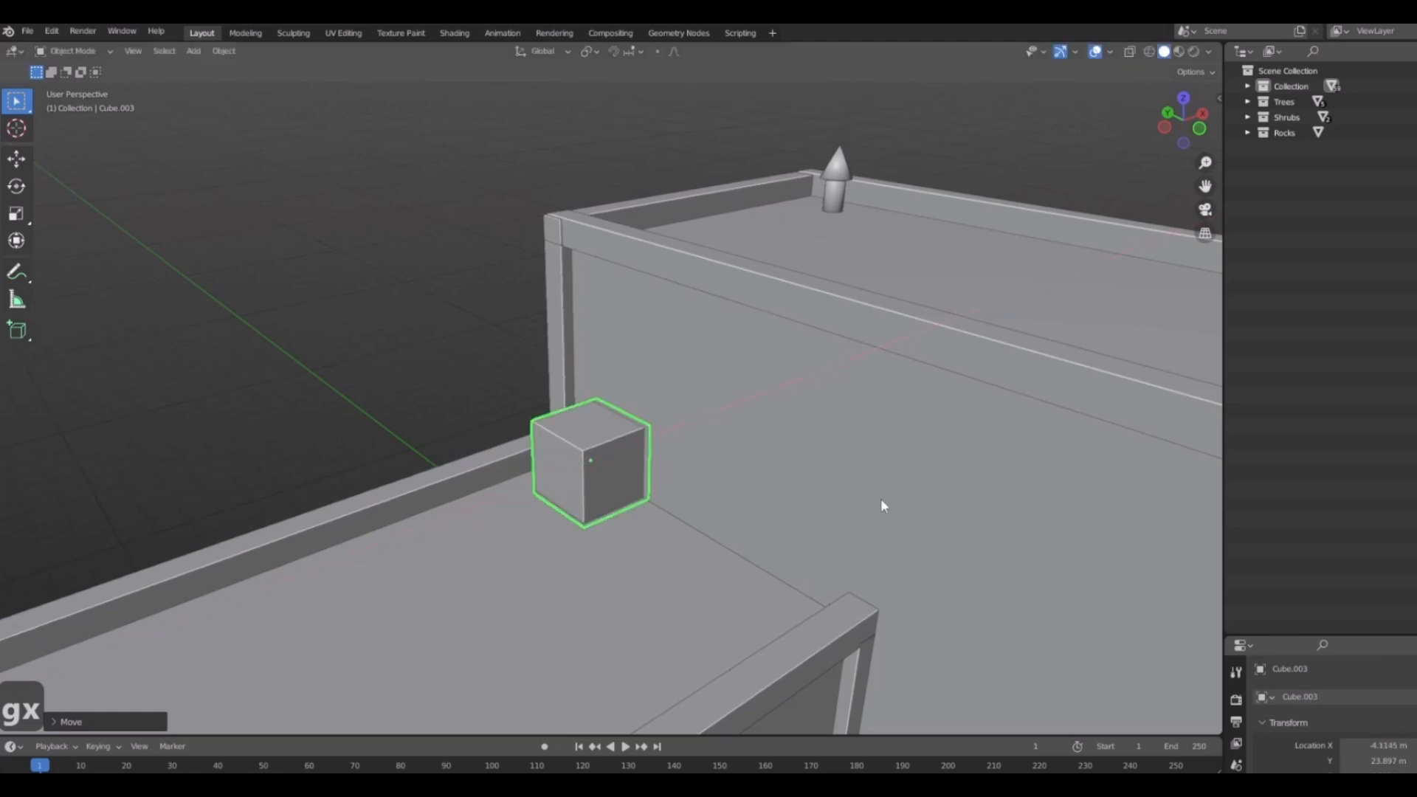
Stretch the cube along X into a longer box and shift it along X to about X -4.89 m.
{"action": "middle_click_drag", "start_coordinate": [633, 470], "coordinate": [544, 512]}
{"action": "key", "text": "s"}
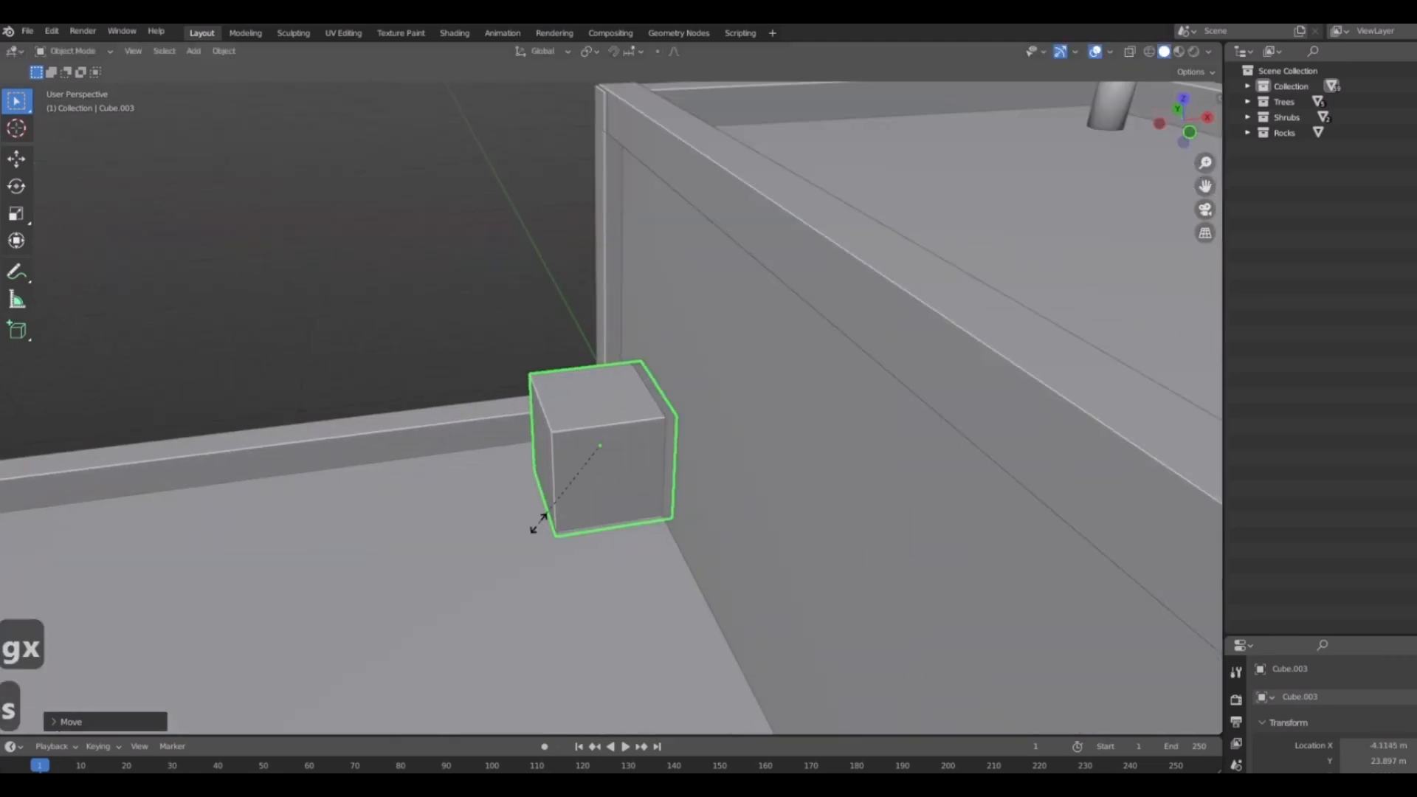
{"action": "key", "text": "x"}
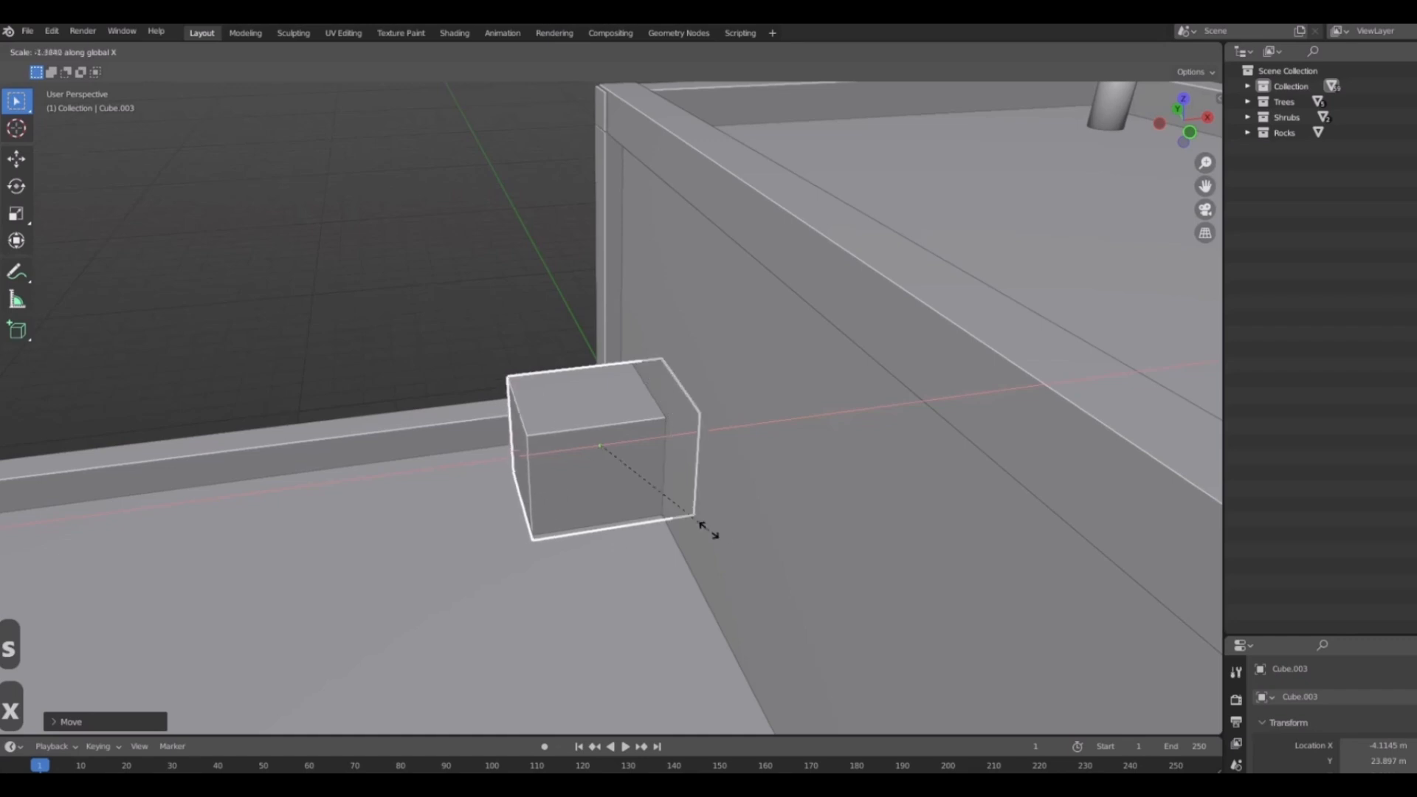
{"action": "left_click", "coordinate": [772, 531]}
{"action": "key", "text": "g"}
{"action": "key", "text": "x"}
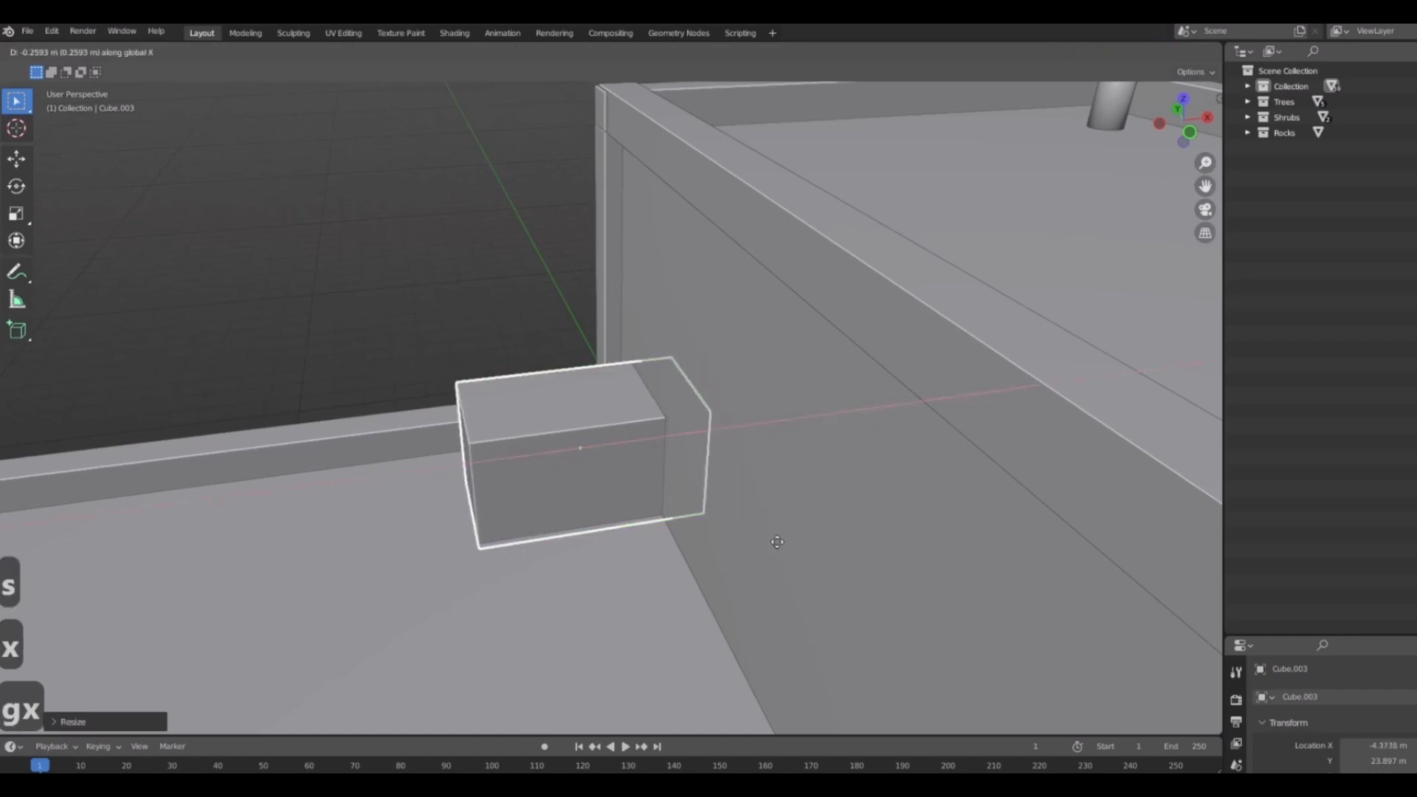
{"action": "left_click", "coordinate": [509, 549]}
Scale the box down to about 0.7 overall and flatten it along Z.
{"action": "middle_click_drag", "start_coordinate": [509, 549], "coordinate": [858, 585]}
{"action": "key", "text": "s"}
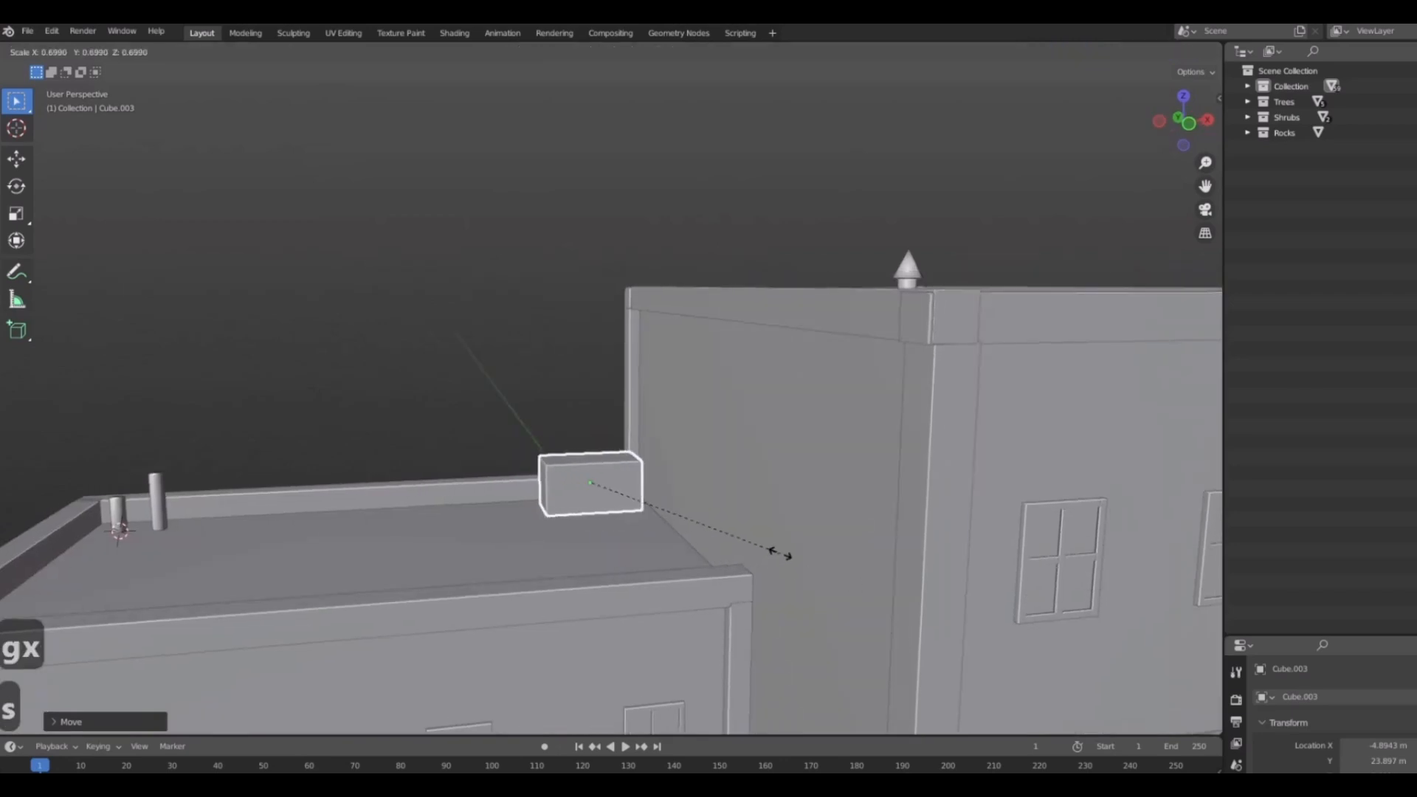
{"action": "left_click", "coordinate": [783, 557]}
{"action": "key", "text": "z"}
{"action": "left_click", "coordinate": [760, 575]}
Lower the box along Z onto the roof and move it along X to the tall building's wall at about X -4.48 m.
{"action": "scroll", "coordinate": [611, 478], "scroll_direction": "up", "scroll_amount": 5}
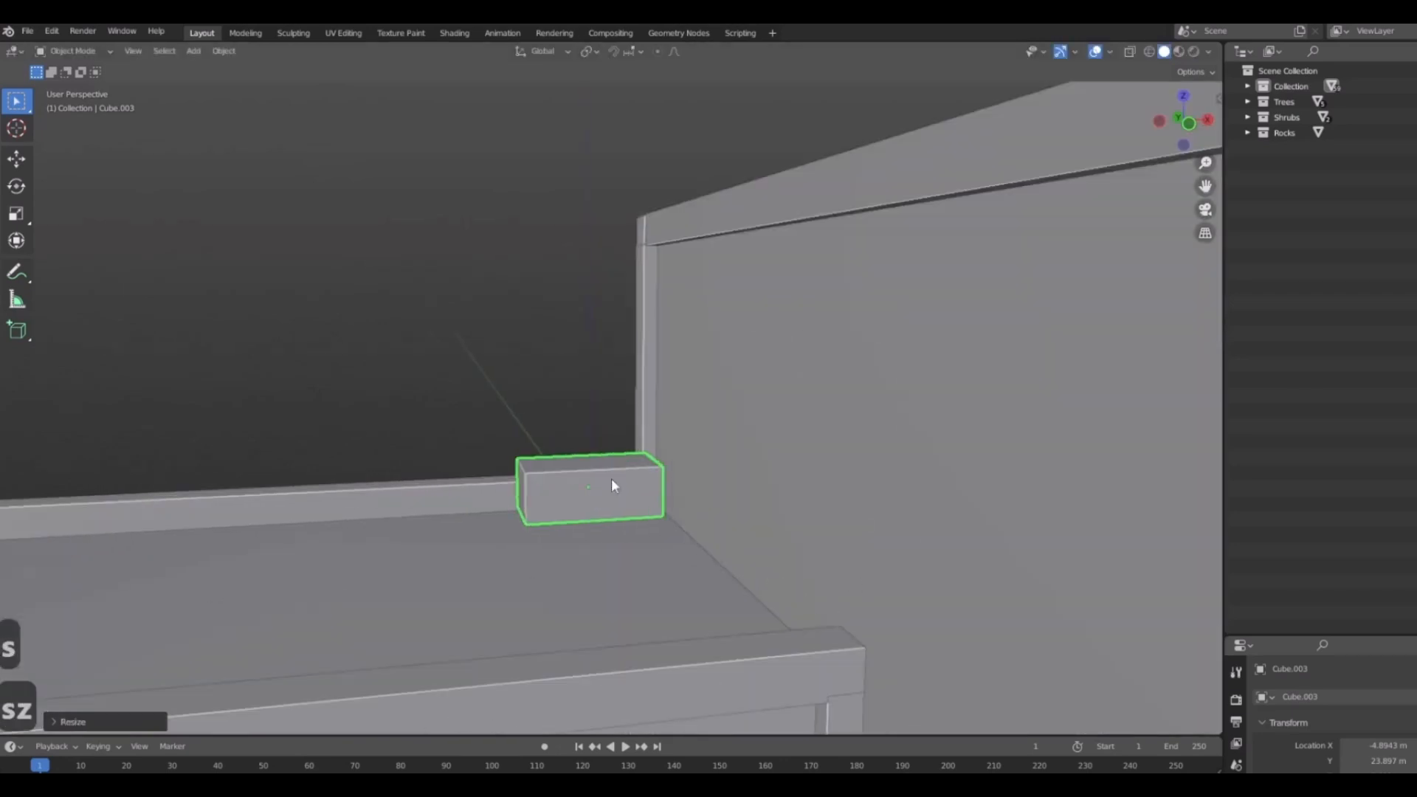
{"action": "key", "text": "g"}
{"action": "key", "text": "z"}
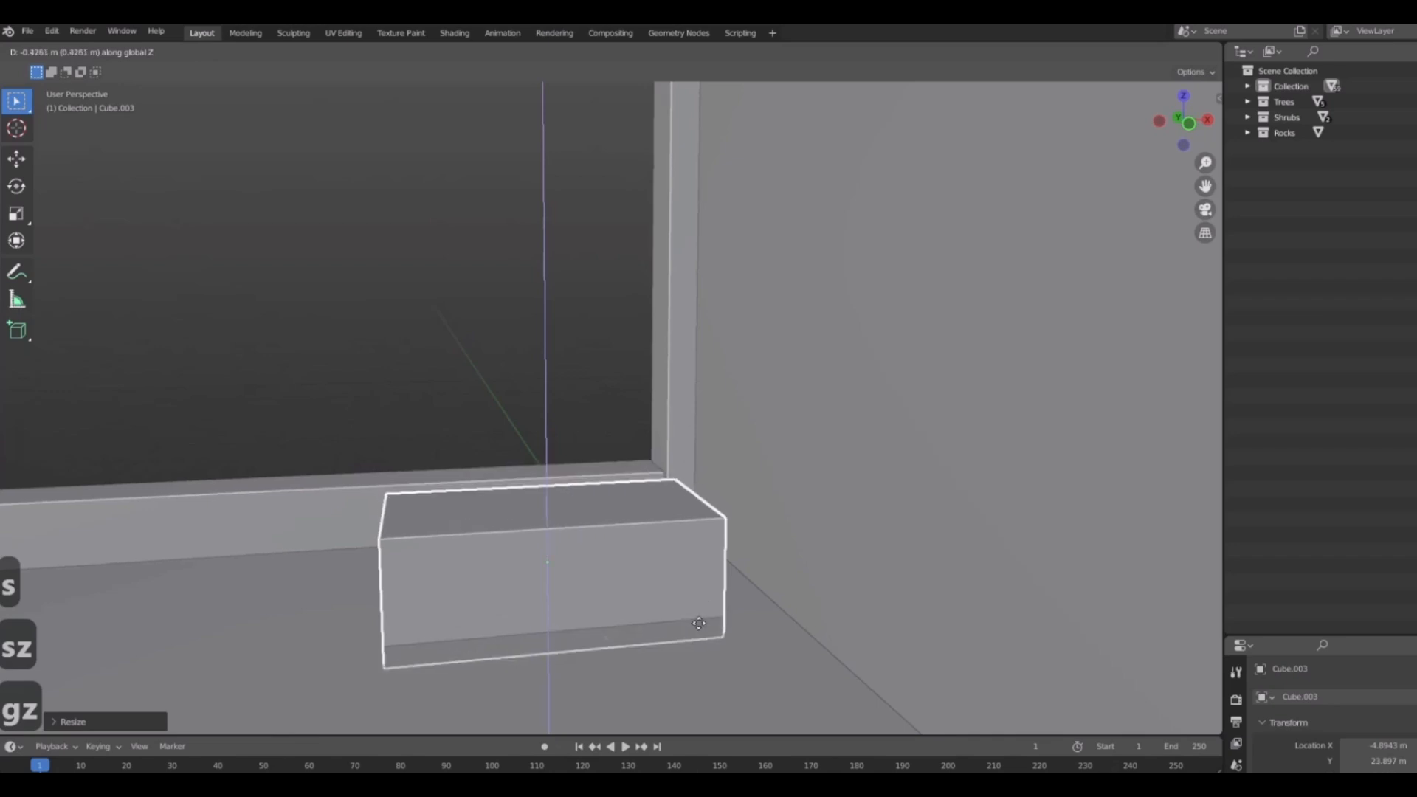
{"action": "left_click", "coordinate": [699, 616]}
{"action": "key", "text": "g"}
{"action": "key", "text": "z"}
{"action": "left_click", "coordinate": [711, 622]}
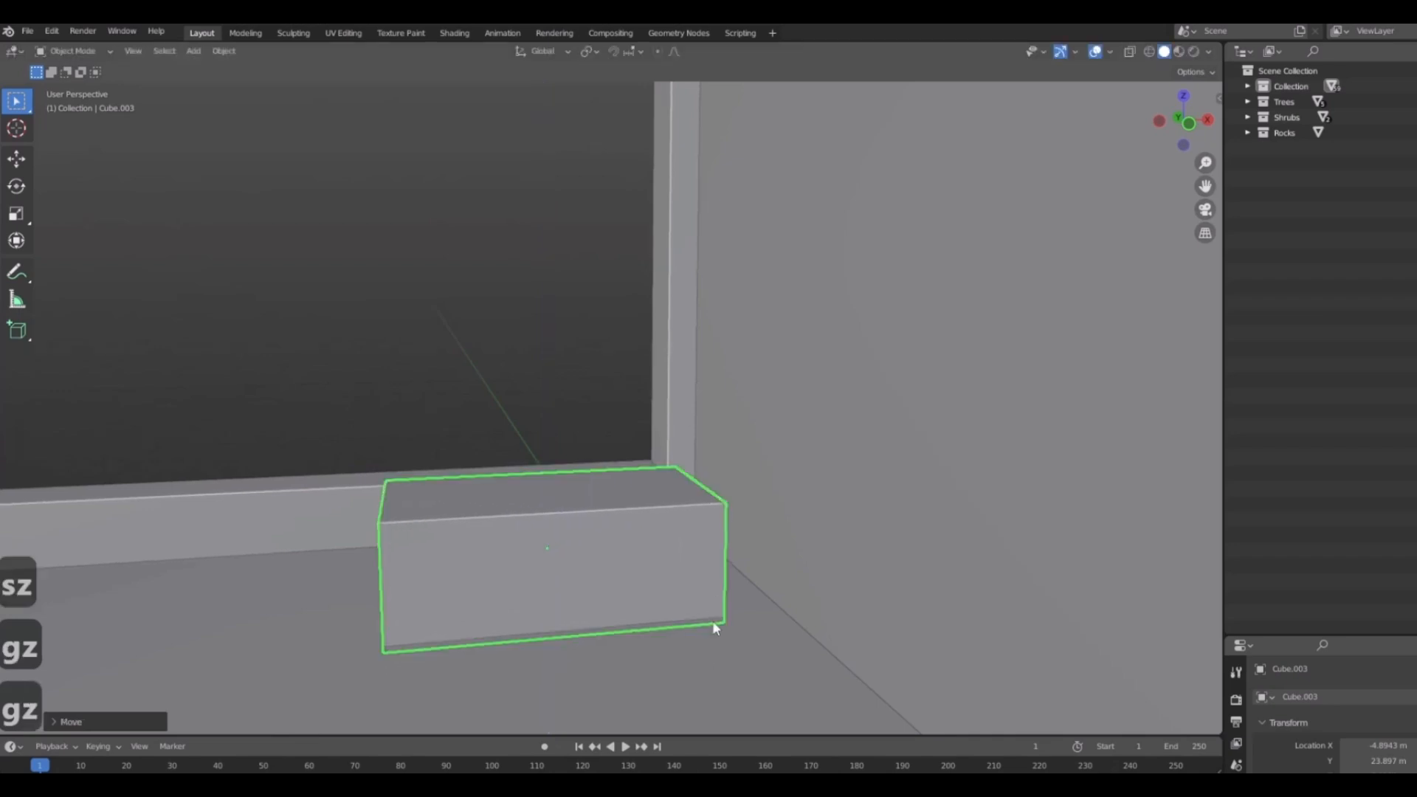
{"action": "key", "text": "g"}
{"action": "key", "text": "x"}
{"action": "left_click", "coordinate": [732, 640]}
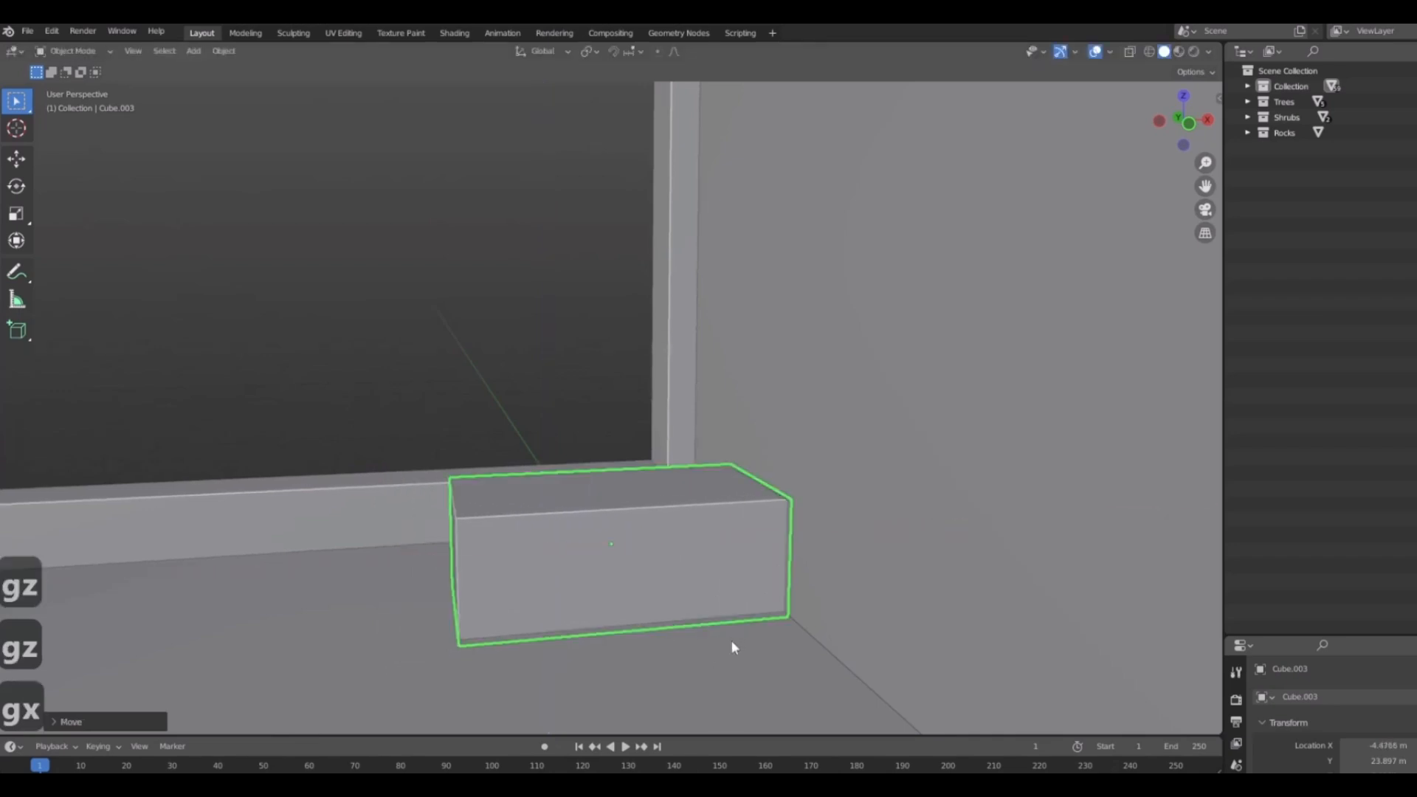
{"action": "scroll", "coordinate": [634, 631], "scroll_direction": "down", "scroll_amount": 5}
{"action": "middle_click_drag", "start_coordinate": [543, 622], "coordinate": [693, 699]}
{"action": "scroll", "coordinate": [693, 699], "scroll_direction": "down", "scroll_amount": 4}
{"action": "middle_click_drag", "start_coordinate": [725, 629], "coordinate": [731, 542]}
{"action": "left_click", "coordinate": [639, 348]}
{"action": "left_click", "coordinate": [644, 507]}
{"action": "scroll", "coordinate": [607, 550], "scroll_direction": "up", "scroll_amount": 4}
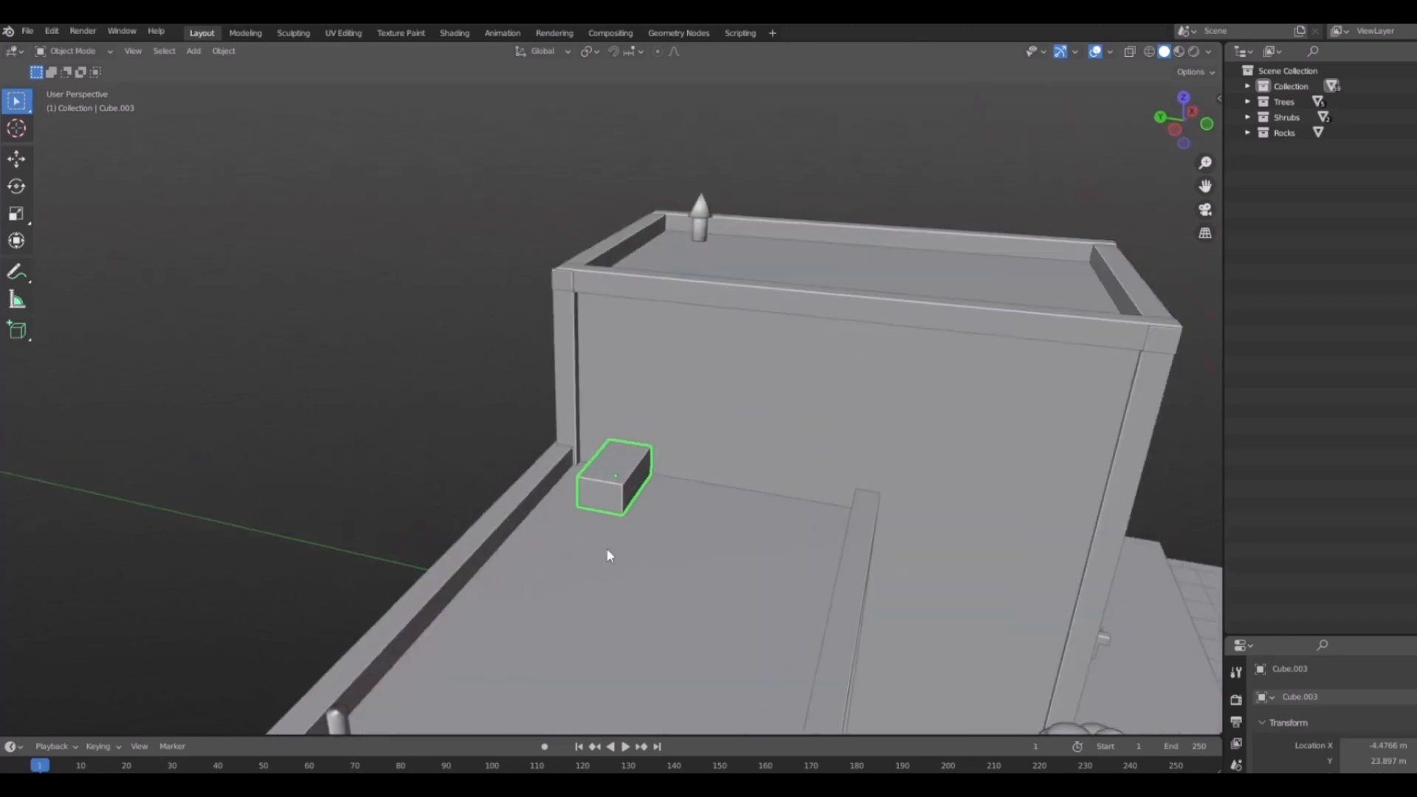
{"action": "key", "text": "s"}
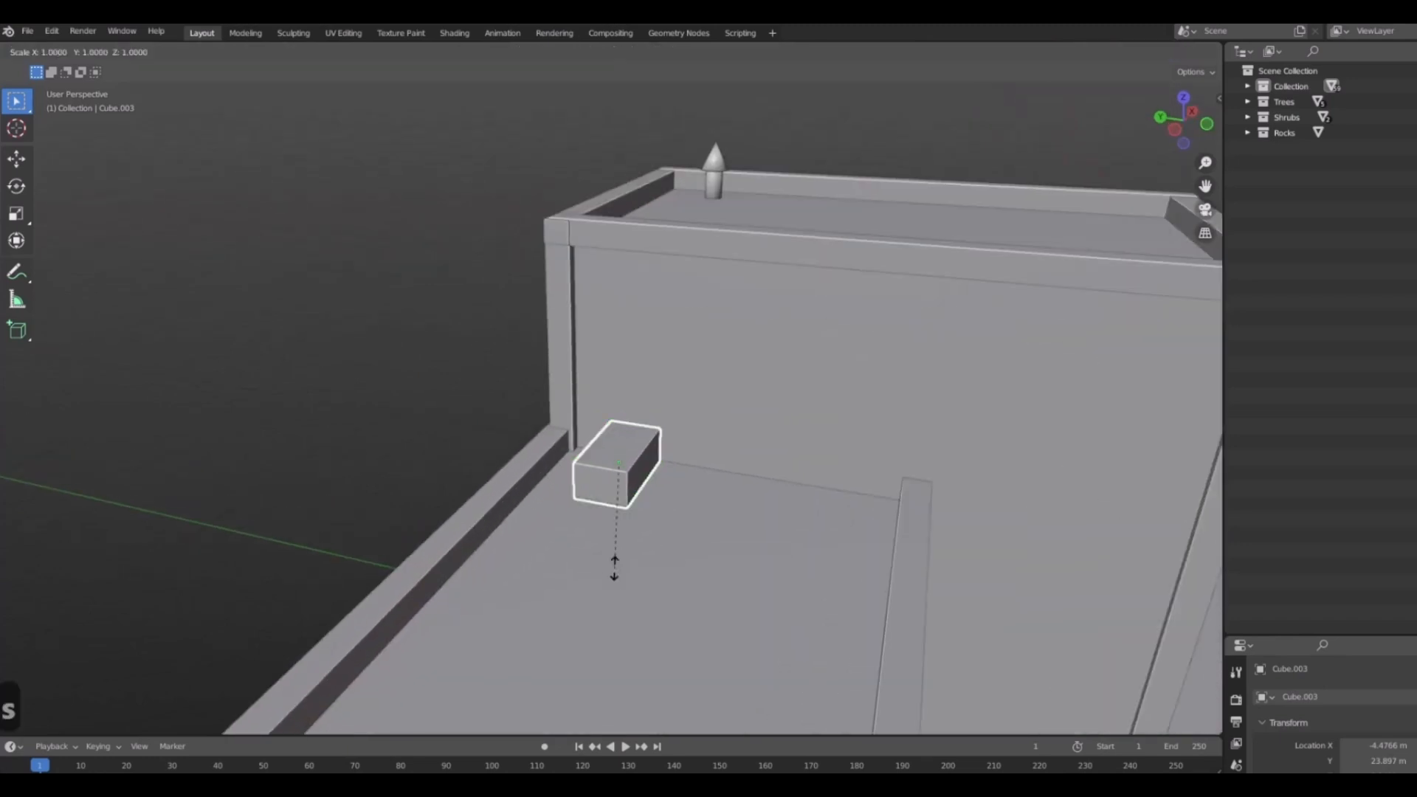
{"action": "key", "text": "shift+x"}
{"action": "right_click", "coordinate": [683, 588]}
Widen the low roof's box along Y.
{"action": "key", "text": "s"}
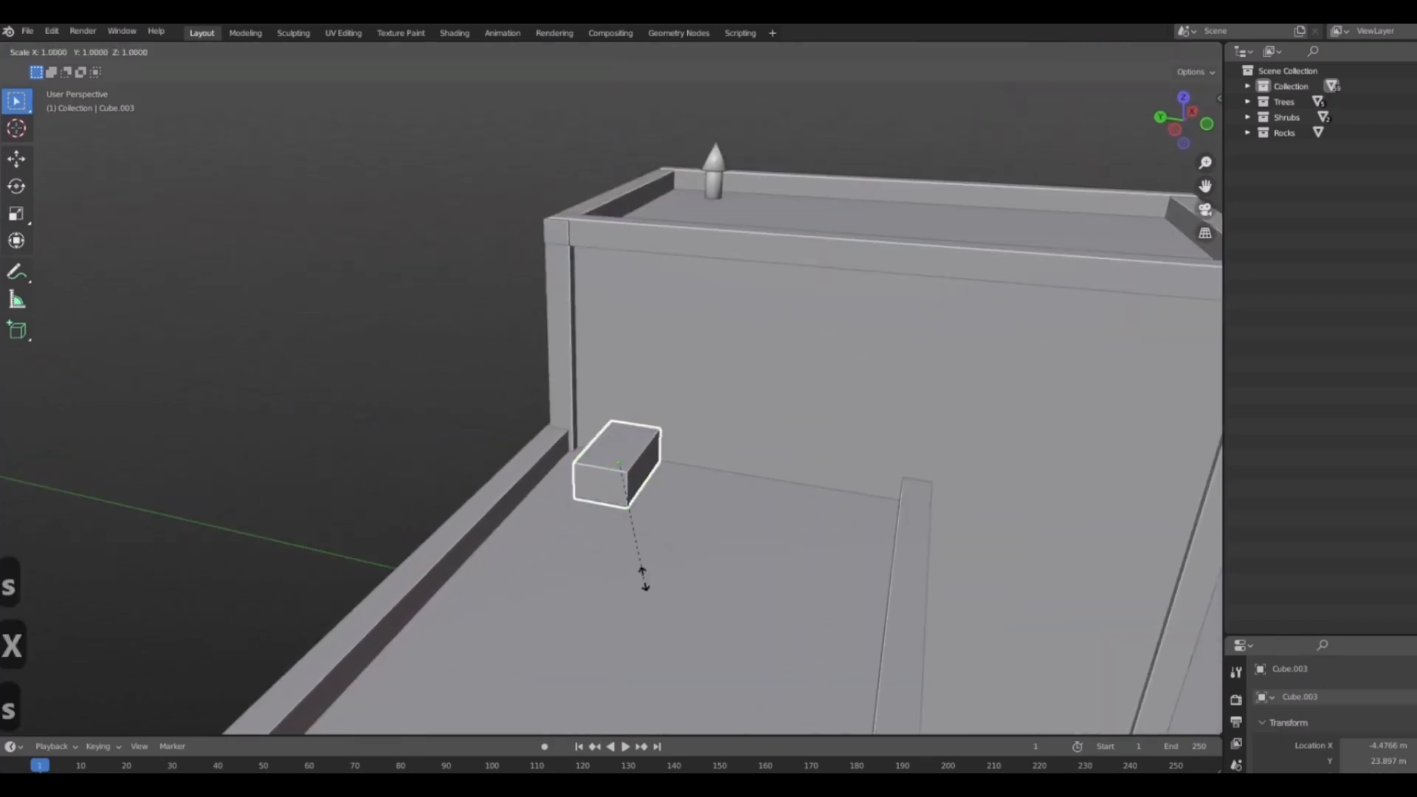
{"action": "key", "text": "y"}
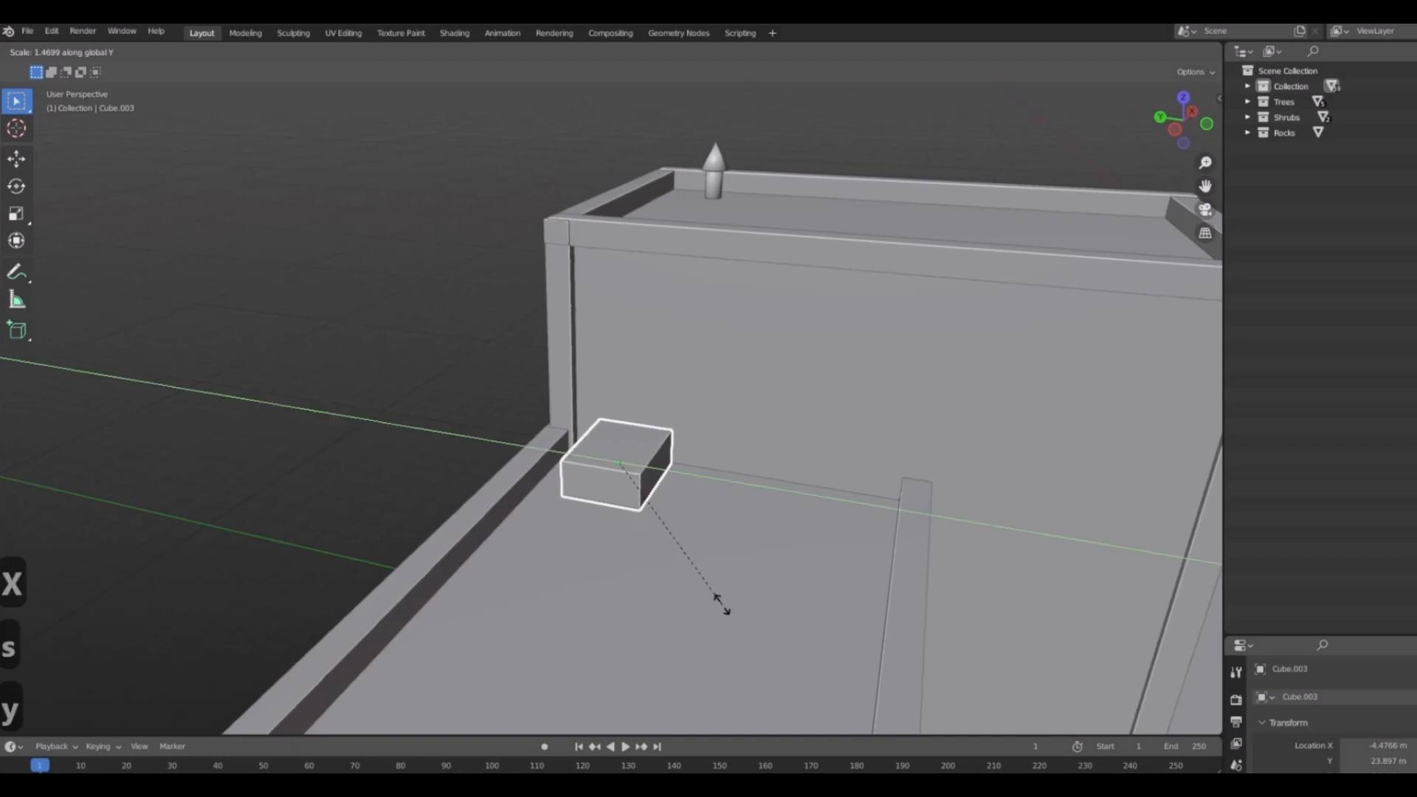
{"action": "left_click", "coordinate": [733, 541]}
{"action": "mouse_move", "coordinate": [734, 540]}
{"action": "middle_mouse_down"}
{"action": "mouse_move", "coordinate": [722, 528]}
{"action": "mouse_move", "coordinate": [522, 565]}
{"action": "mouse_move", "coordinate": [699, 591]}
{"action": "mouse_move", "coordinate": [686, 553]}
{"action": "mouse_move", "coordinate": [733, 544]}
{"action": "middle_mouse_up"}
Duplicate the box away from the tall building's wall to about X -6.00 m and rotate the copy 90° in front view.
{"action": "key", "text": "KP_1"}
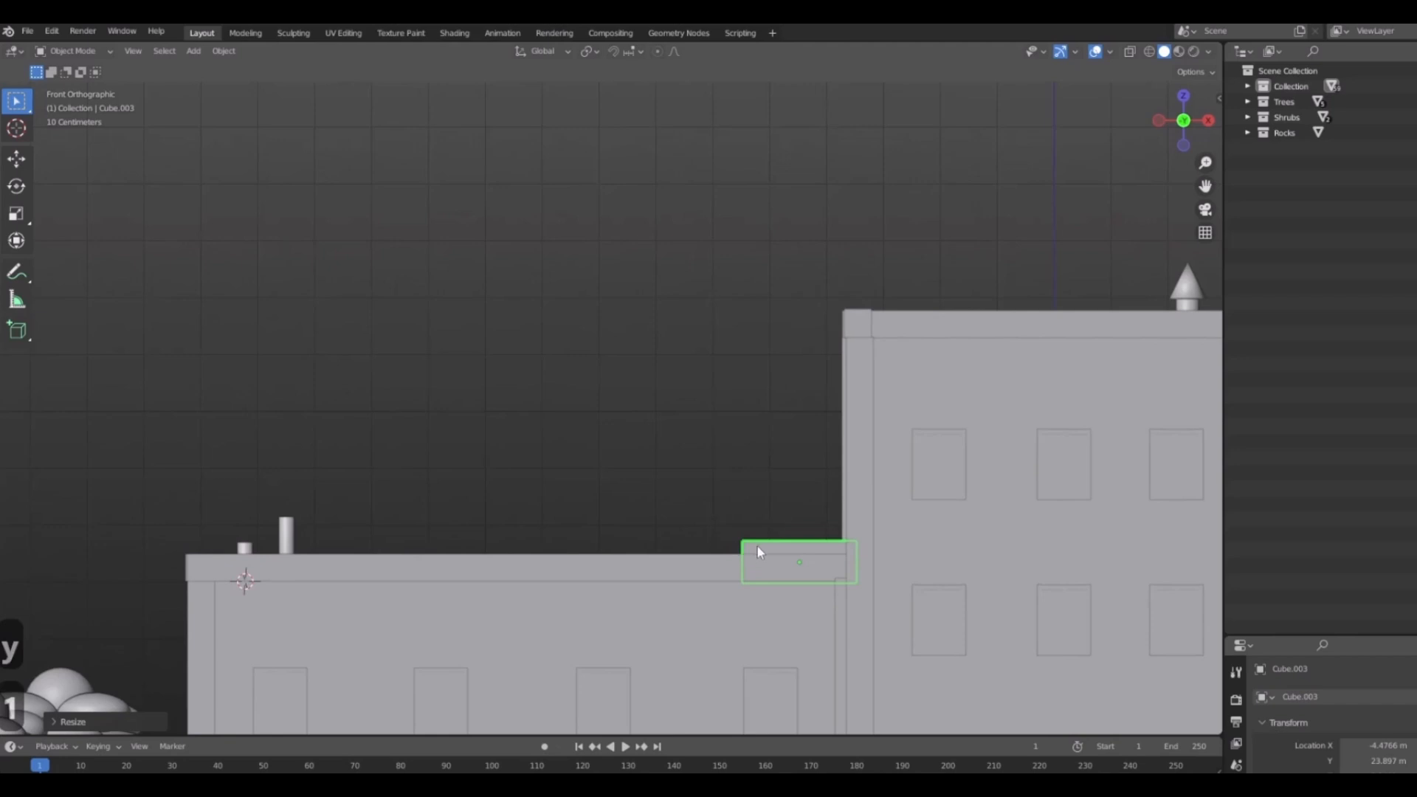
{"action": "key", "text": "shift+d"}
{"action": "left_click", "coordinate": [670, 539]}
{"action": "key", "text": "9"}
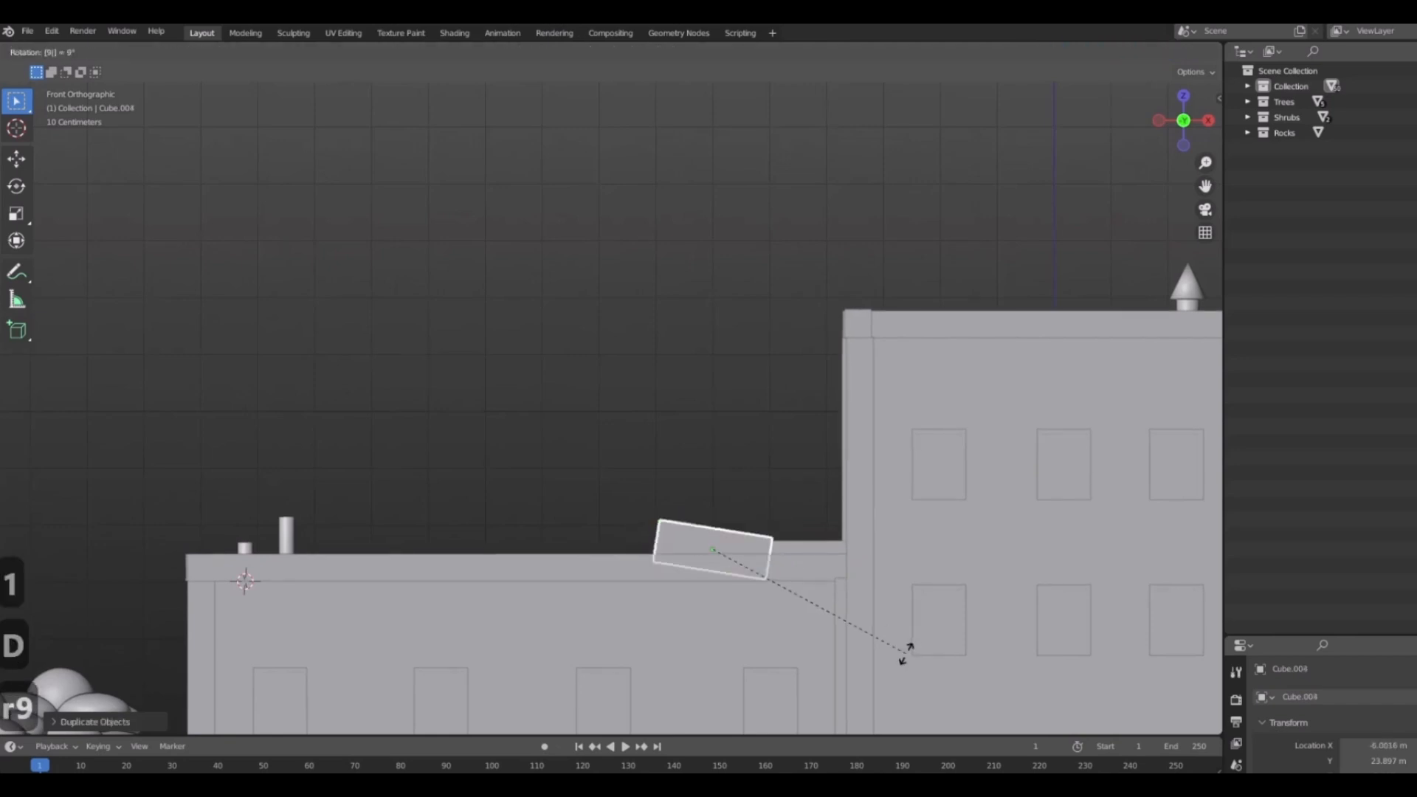
{"action": "key", "text": "0"}
{"action": "left_click", "coordinate": [907, 655]}
Widen the upright box along X and raise it along Z, keeping its base sunk into the low roof.
{"action": "scroll", "coordinate": [709, 558], "scroll_direction": "up", "scroll_amount": 2}
{"action": "key", "text": "s"}
{"action": "key", "text": "x"}
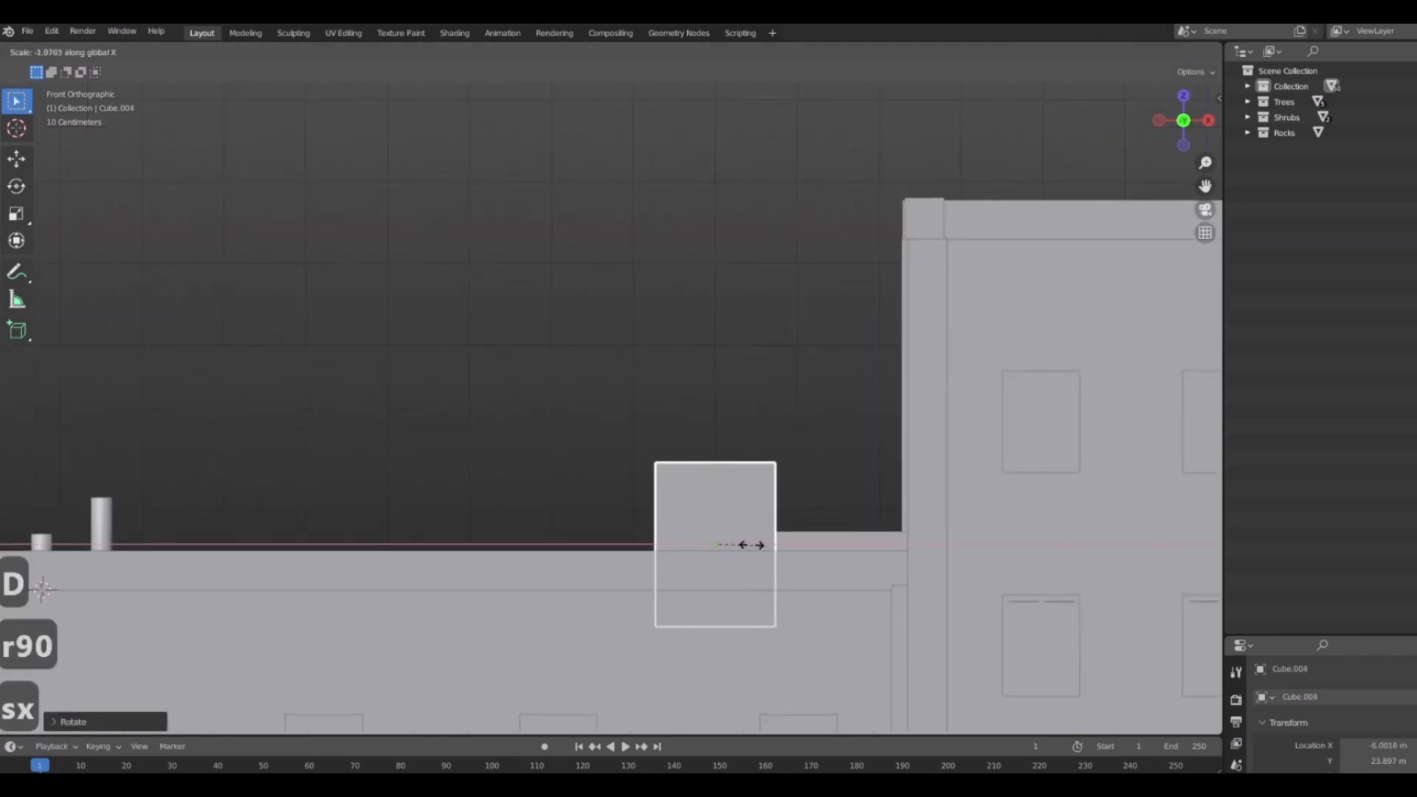
{"action": "left_click", "coordinate": [738, 542]}
{"action": "middle_click_drag", "start_coordinate": [741, 547], "coordinate": [684, 467]}
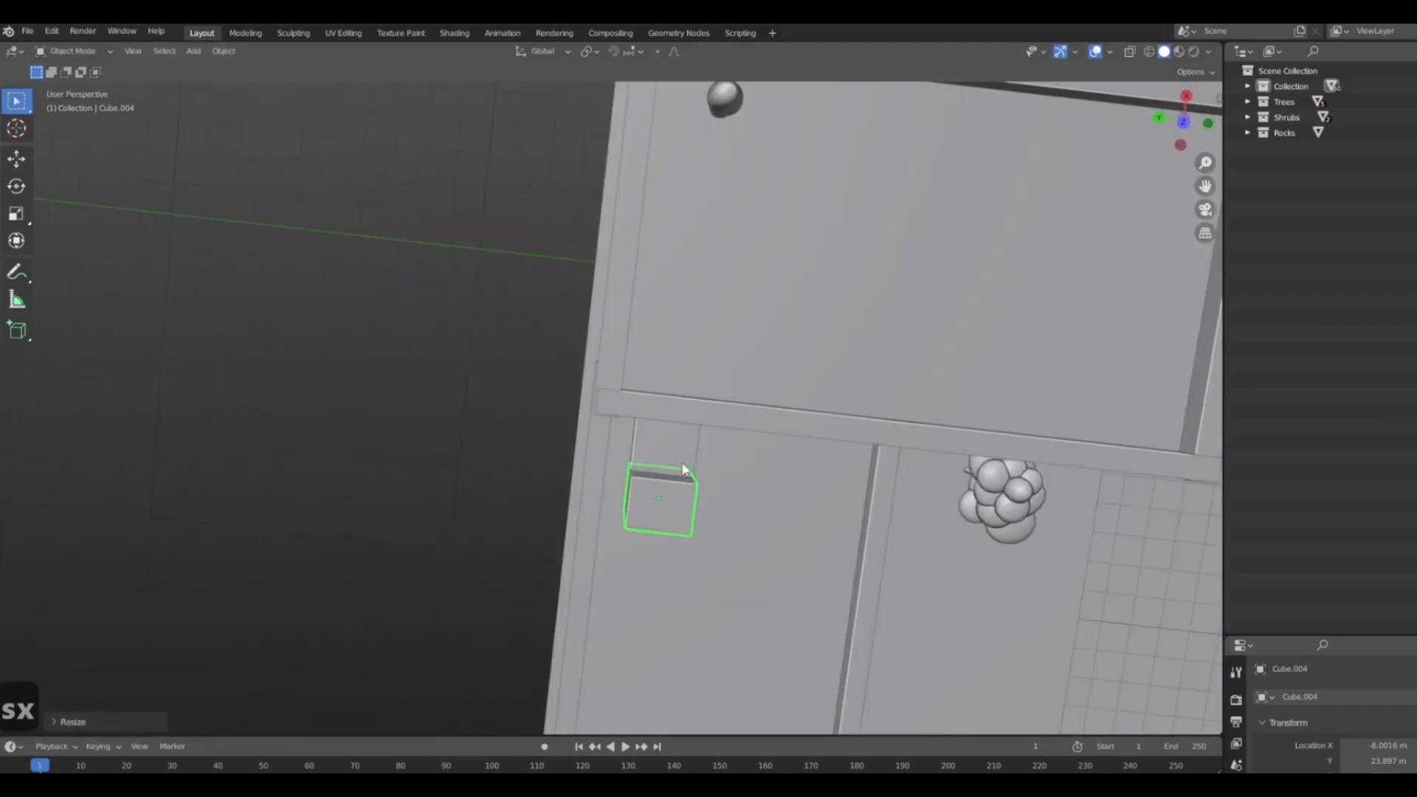
{"action": "middle_click_drag", "start_coordinate": [740, 552], "coordinate": [630, 480]}
{"action": "key", "text": "g"}
{"action": "key", "text": "z"}
{"action": "left_click", "coordinate": [681, 490]}
Duplicate the upright box onto the tall building's roof at about X -2.04 m and rotate the copy 90° in front view.
{"action": "key", "text": "1"}
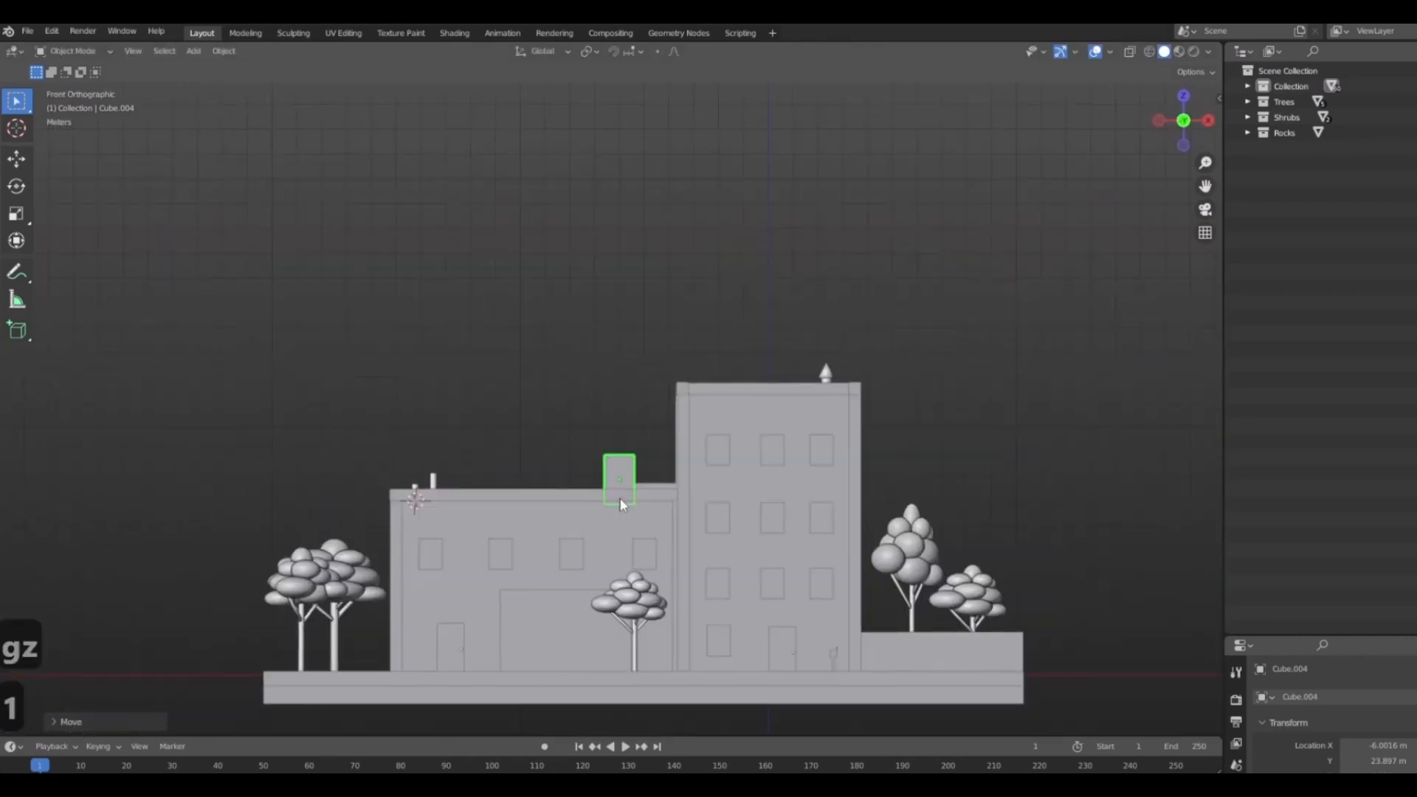
{"action": "key", "text": "shift+d"}
{"action": "left_click", "coordinate": [658, 488]}
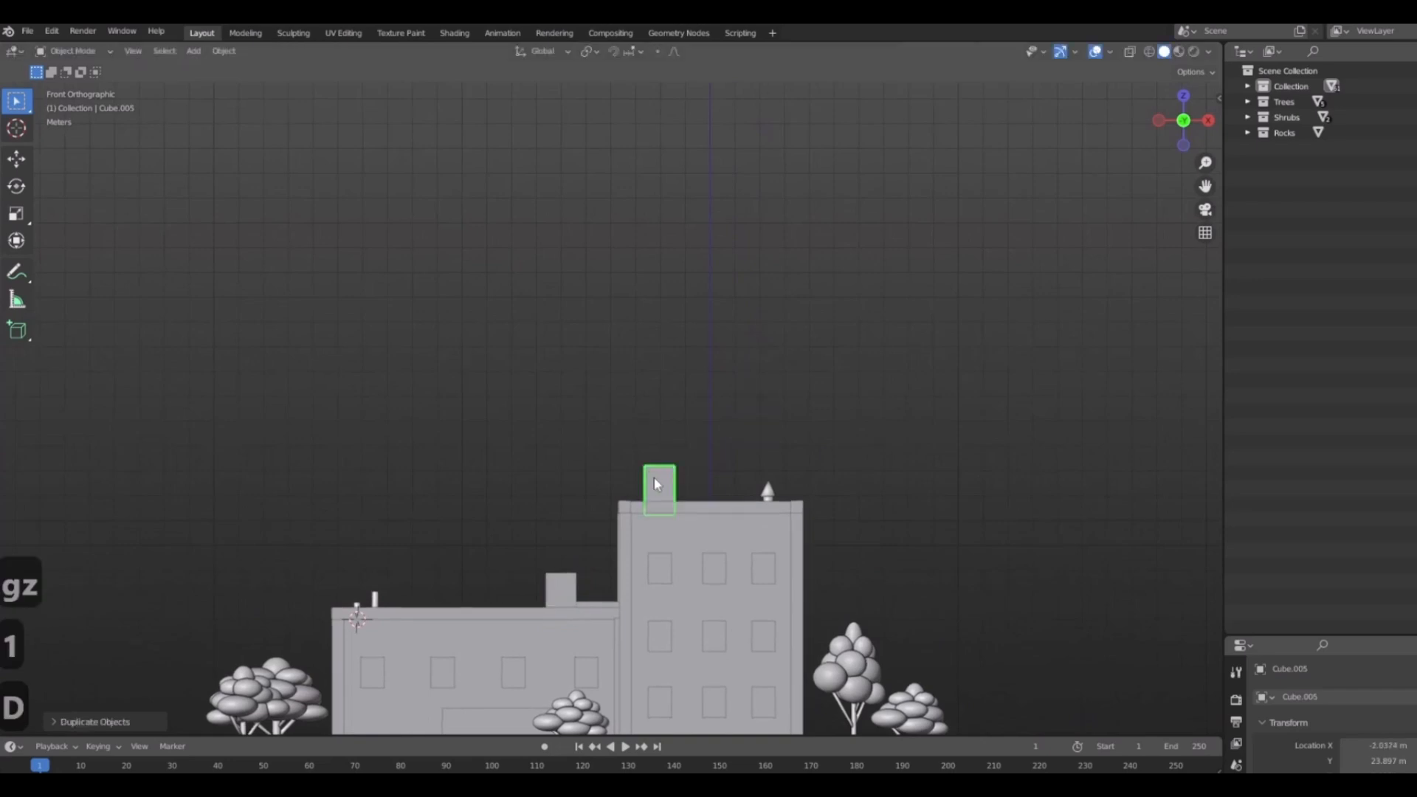
{"action": "middle_click_drag", "start_coordinate": [659, 488], "coordinate": [790, 505]}
{"action": "scroll", "coordinate": [769, 492], "scroll_direction": "up", "scroll_amount": 3}
{"action": "key", "text": "1"}
{"action": "key", "text": "r"}
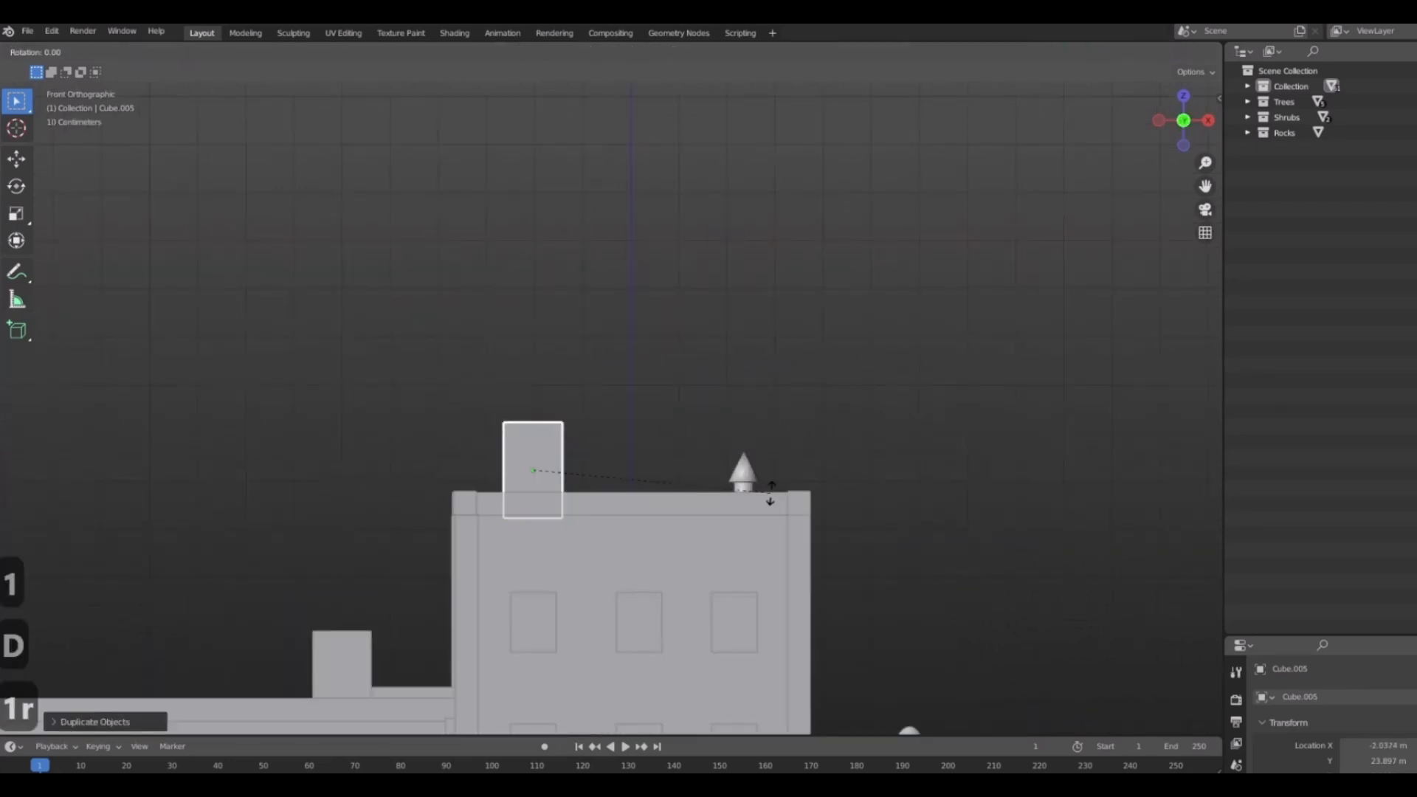
{"action": "key", "text": "9"}
{"action": "key", "text": "0"}
{"action": "key", "text": "Return"}
Reposition the rotated box on the tall building's roof at about X -1.87 m in front view.
{"action": "scroll", "coordinate": [600, 456], "scroll_direction": "up", "scroll_amount": 4}
{"action": "key", "text": "g"}
{"action": "left_click", "coordinate": [628, 482]}
Move the tall roof's box along Y toward the front of the building and adjust its height and position on the roof.
{"action": "middle_click_drag", "start_coordinate": [627, 483], "coordinate": [666, 532]}
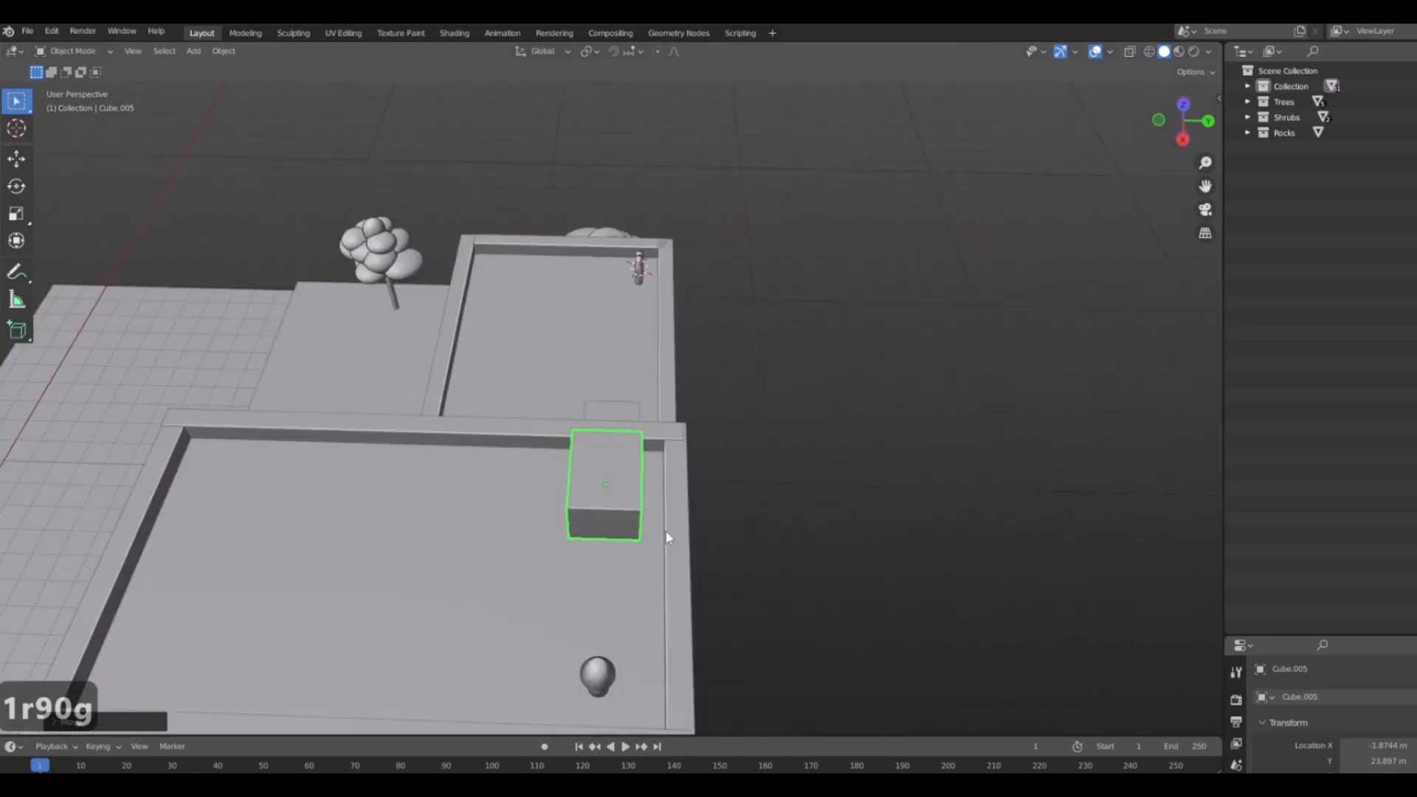
{"action": "key", "text": "g"}
{"action": "key", "text": "y"}
{"action": "middle_click_drag", "start_coordinate": [432, 517], "coordinate": [512, 433]}
{"action": "key", "text": "g"}
{"action": "key", "text": "z"}
{"action": "left_click", "coordinate": [339, 496]}
{"action": "key", "text": "g"}
{"action": "left_click", "coordinate": [368, 507]}
Duplicate the low roof's taller pipe and place the copy above the tall building's roof at about X -0.65 m.
{"action": "scroll", "coordinate": [400, 505], "scroll_direction": "down", "scroll_amount": 3}
{"action": "left_click", "coordinate": [207, 530]}
{"action": "key", "text": "1"}
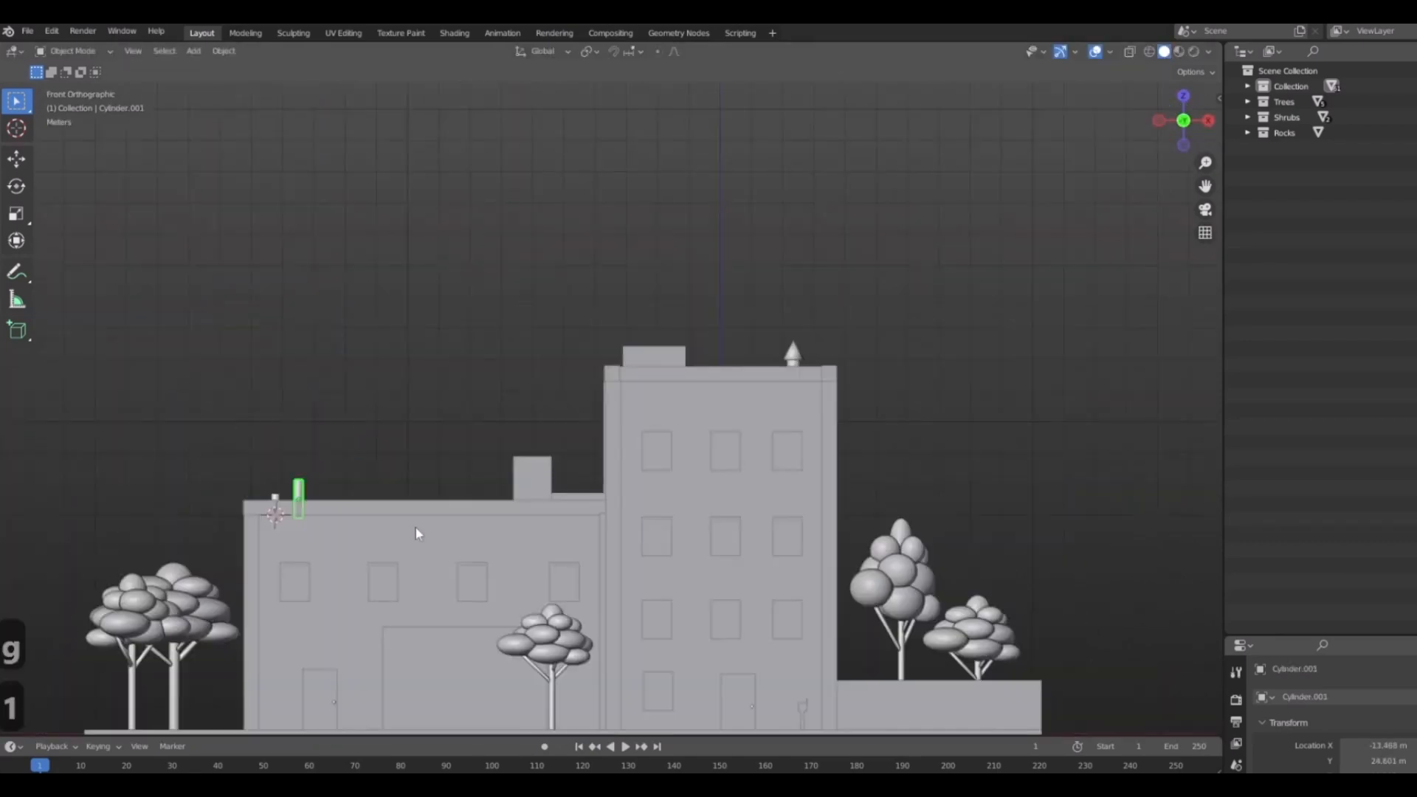
{"action": "middle_click_drag", "start_coordinate": [371, 560], "coordinate": [315, 636], "text": "shift"}
{"action": "key", "text": "shift+d"}
{"action": "left_click", "coordinate": [709, 492]}
Move the copied pipe in top view over the tall roof's box, at about X -2.50 m and Y 19.05 m.
{"action": "middle_click_drag", "start_coordinate": [716, 490], "coordinate": [662, 431], "text": "shift"}
{"action": "middle_click_drag", "start_coordinate": [745, 424], "coordinate": [669, 469]}
{"action": "scroll", "coordinate": [670, 469], "scroll_direction": "up", "scroll_amount": 4}
{"action": "key", "text": "7"}
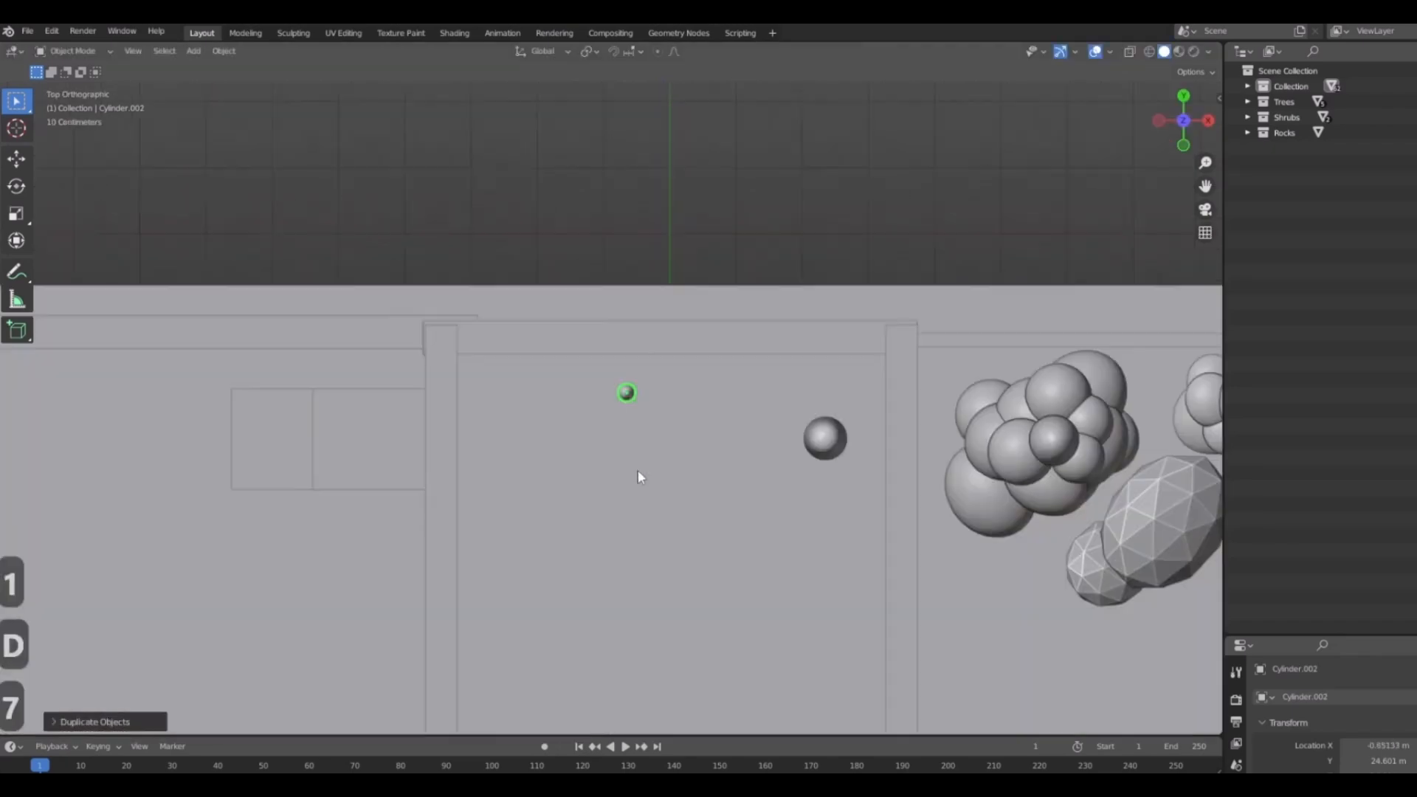
{"action": "scroll", "coordinate": [639, 474], "scroll_direction": "down", "scroll_amount": 2}
{"action": "middle_click_drag", "start_coordinate": [678, 601], "coordinate": [564, 388], "text": "shift"}
{"action": "key", "text": "g"}
{"action": "left_click", "coordinate": [578, 648]}
{"action": "scroll", "coordinate": [741, 487], "scroll_direction": "down", "scroll_amount": 3}
{"action": "scroll", "coordinate": [727, 343], "scroll_direction": "up", "scroll_amount": 4}
{"action": "key", "text": "g"}
{"action": "left_click", "coordinate": [659, 426]}
{"action": "key", "text": "g"}
{"action": "left_click", "coordinate": [484, 506]}
Raise the pipe in front view and shift it to the box's outer end, at about X -2.84 m.
{"action": "scroll", "coordinate": [376, 377], "scroll_direction": "down", "scroll_amount": 4}
{"action": "key", "text": "KP_1"}
{"action": "middle_click_drag", "start_coordinate": [433, 436], "coordinate": [532, 395], "text": "shift"}
{"action": "scroll", "coordinate": [657, 484], "scroll_direction": "up", "scroll_amount": 4}
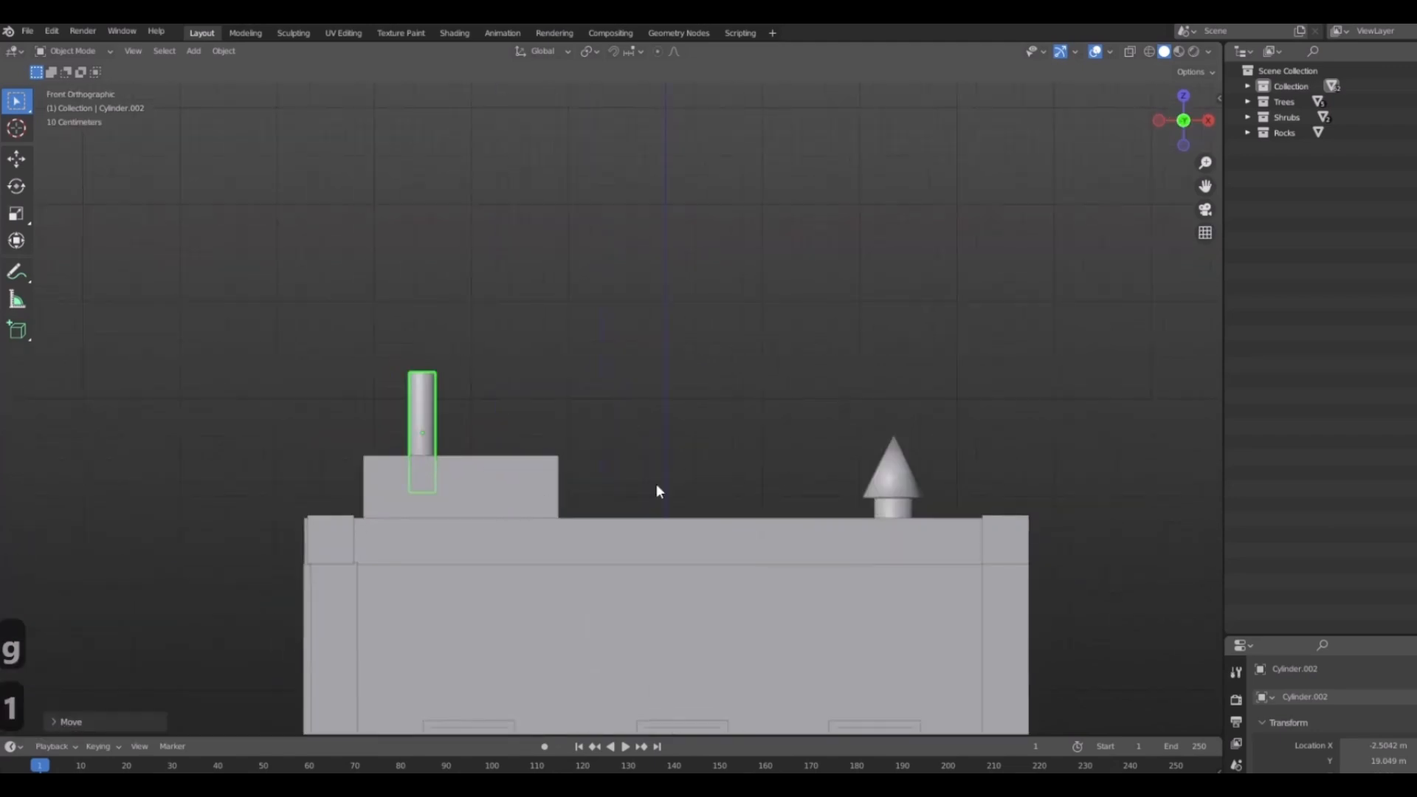
{"action": "key", "text": "g"}
{"action": "left_click", "coordinate": [623, 474]}
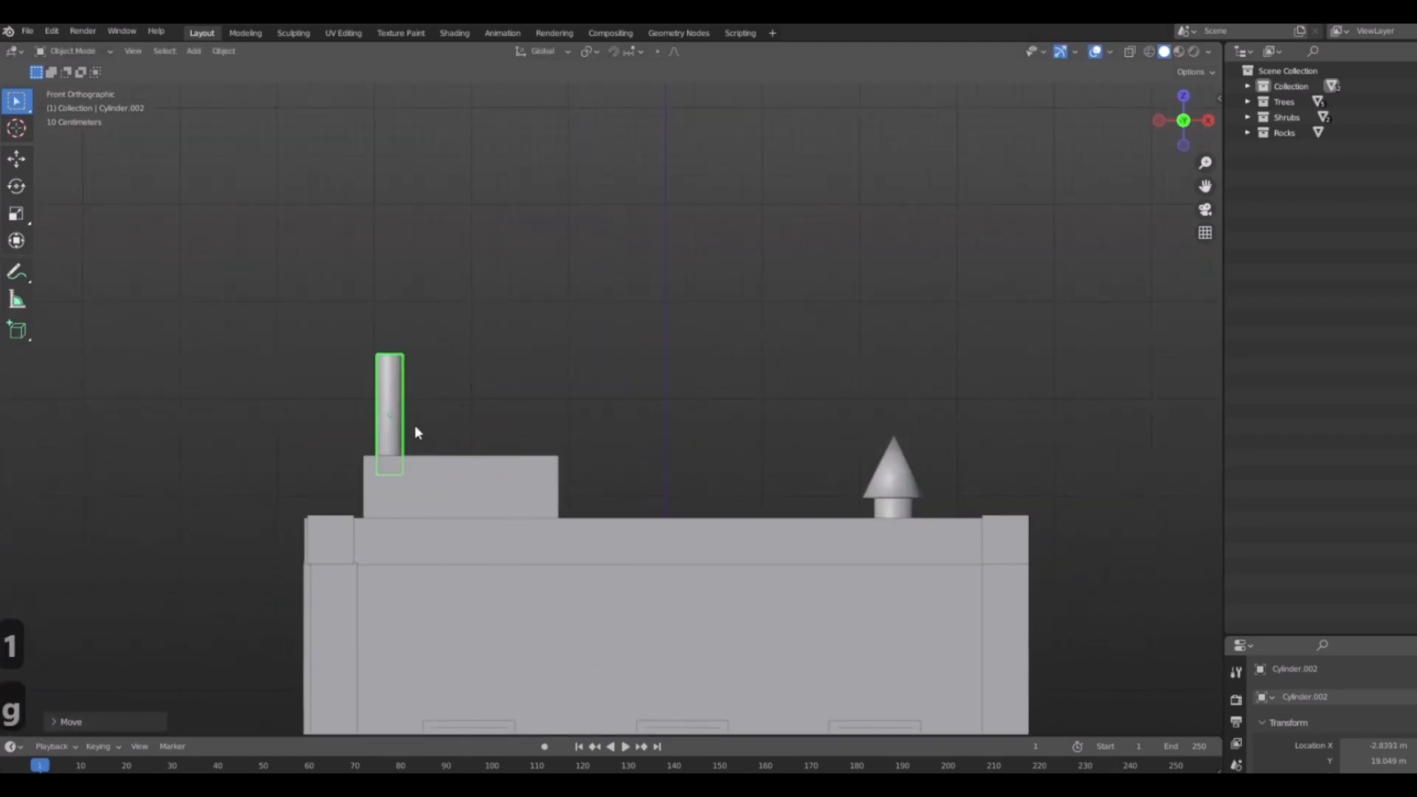
Add a copy of the pipe beside the first on the tall roof's box, shortened along Z.
{"action": "key", "text": "shift+d"}
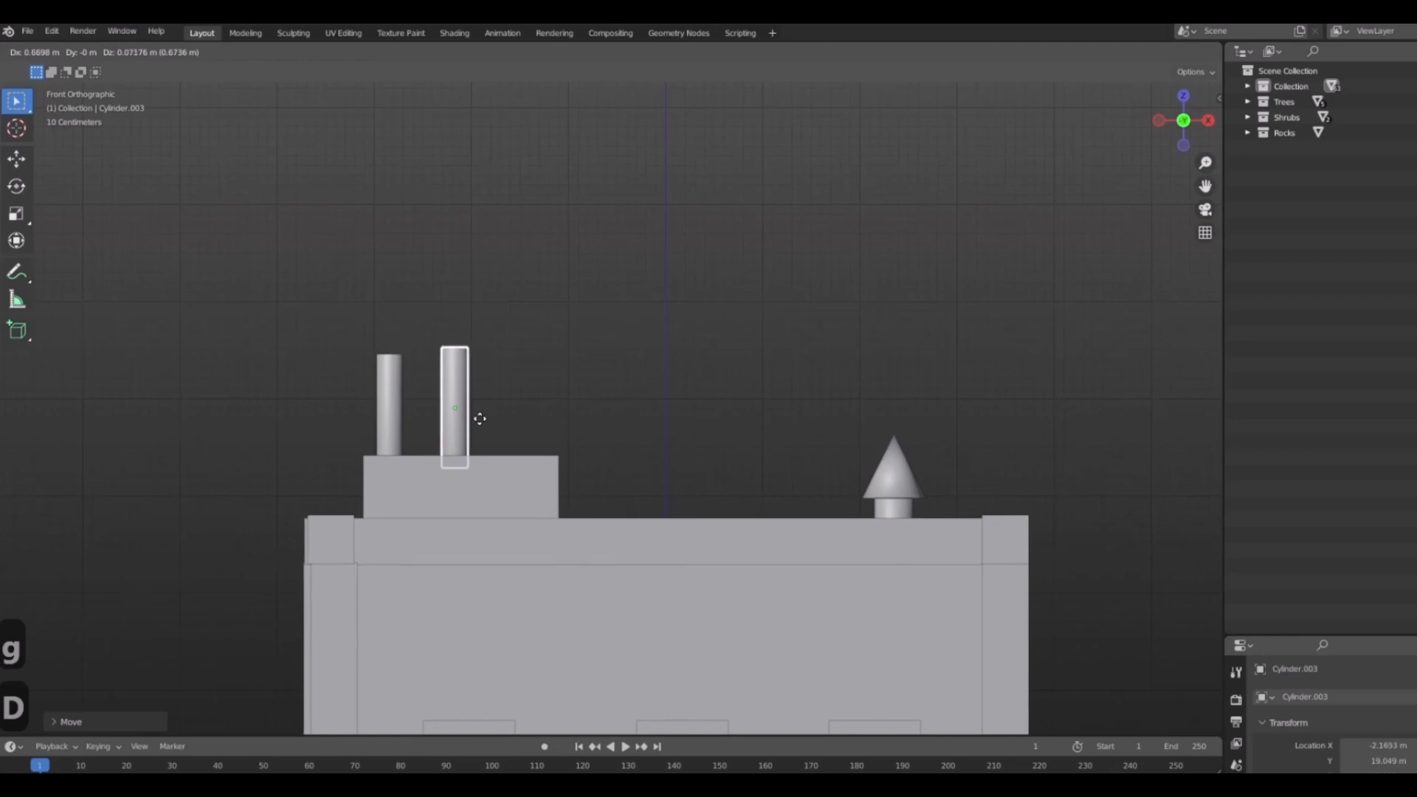
{"action": "left_click", "coordinate": [474, 413]}
{"action": "key", "text": "s"}
{"action": "key", "text": "z"}
{"action": "left_click", "coordinate": [658, 469]}
{"action": "key", "text": "g"}
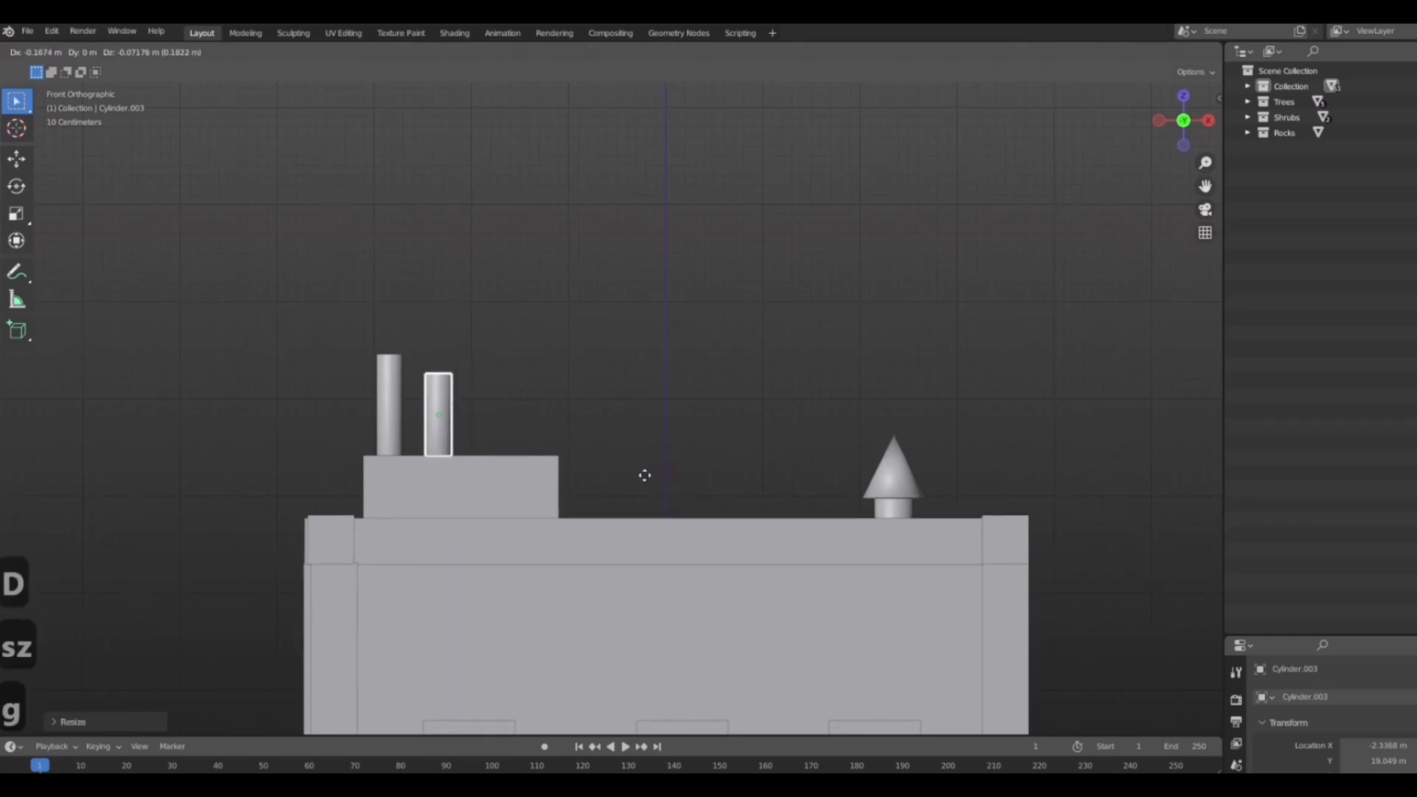
Seat the second rooftop pipe on the roof block, then duplicate it and offset the copy about 0.52 m along X.
{"action": "left_click", "coordinate": [650, 484]}
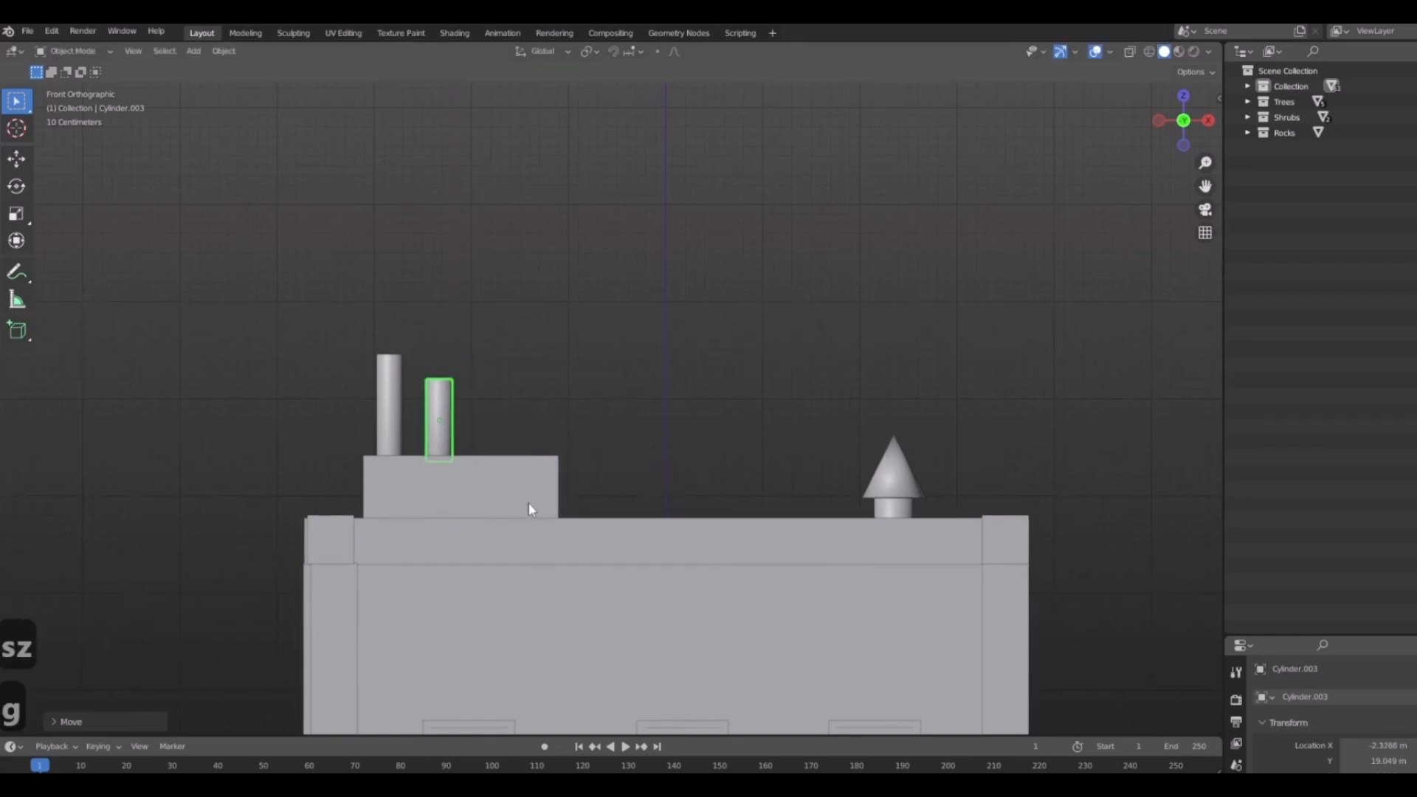
{"action": "key", "text": "shift+d"}
{"action": "left_click", "coordinate": [480, 474]}
{"action": "key", "text": "g"}
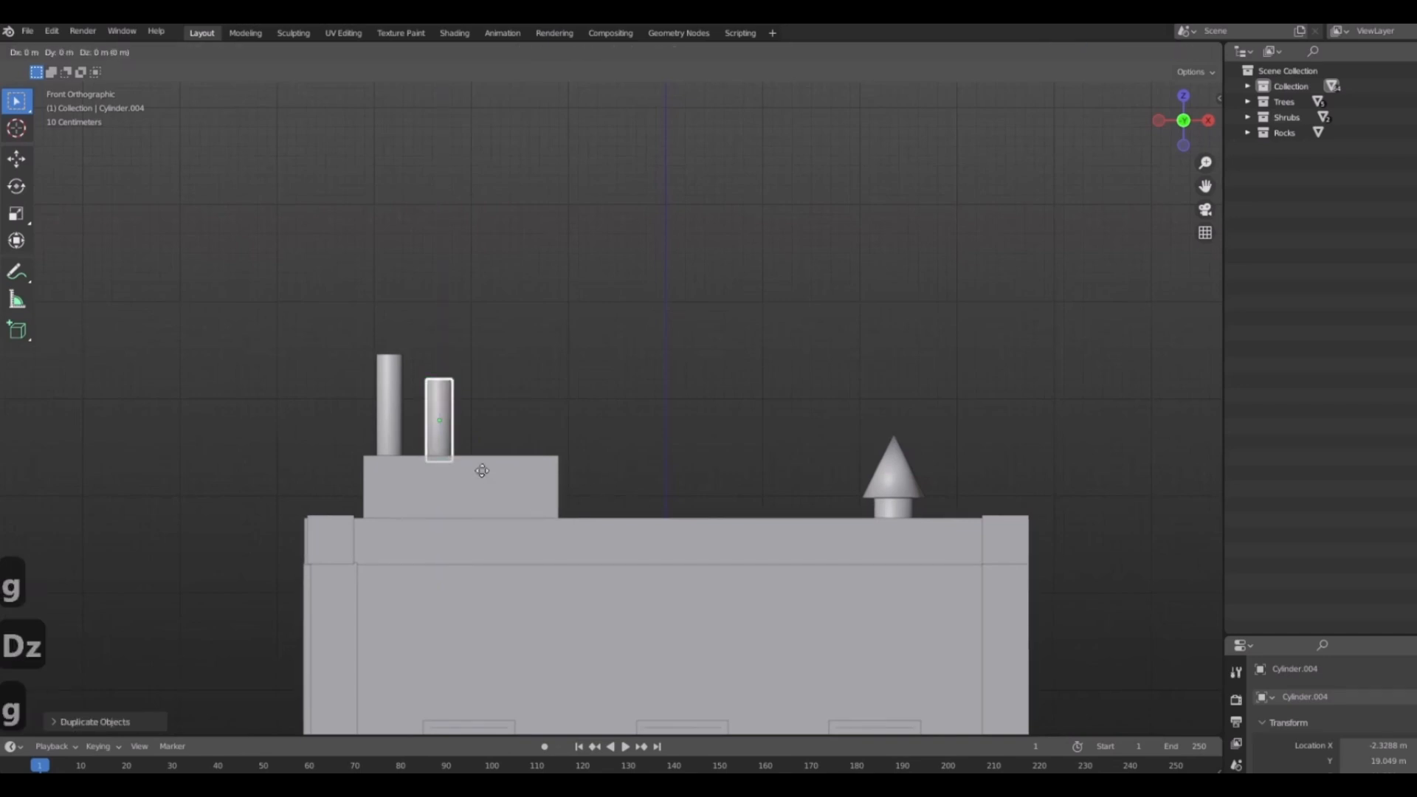
{"action": "key", "text": "x"}
{"action": "left_click", "coordinate": [524, 467]}
Shorten the third pipe along Z and lower it along Z onto the roof block.
{"action": "key", "text": "s"}
{"action": "key", "text": "z"}
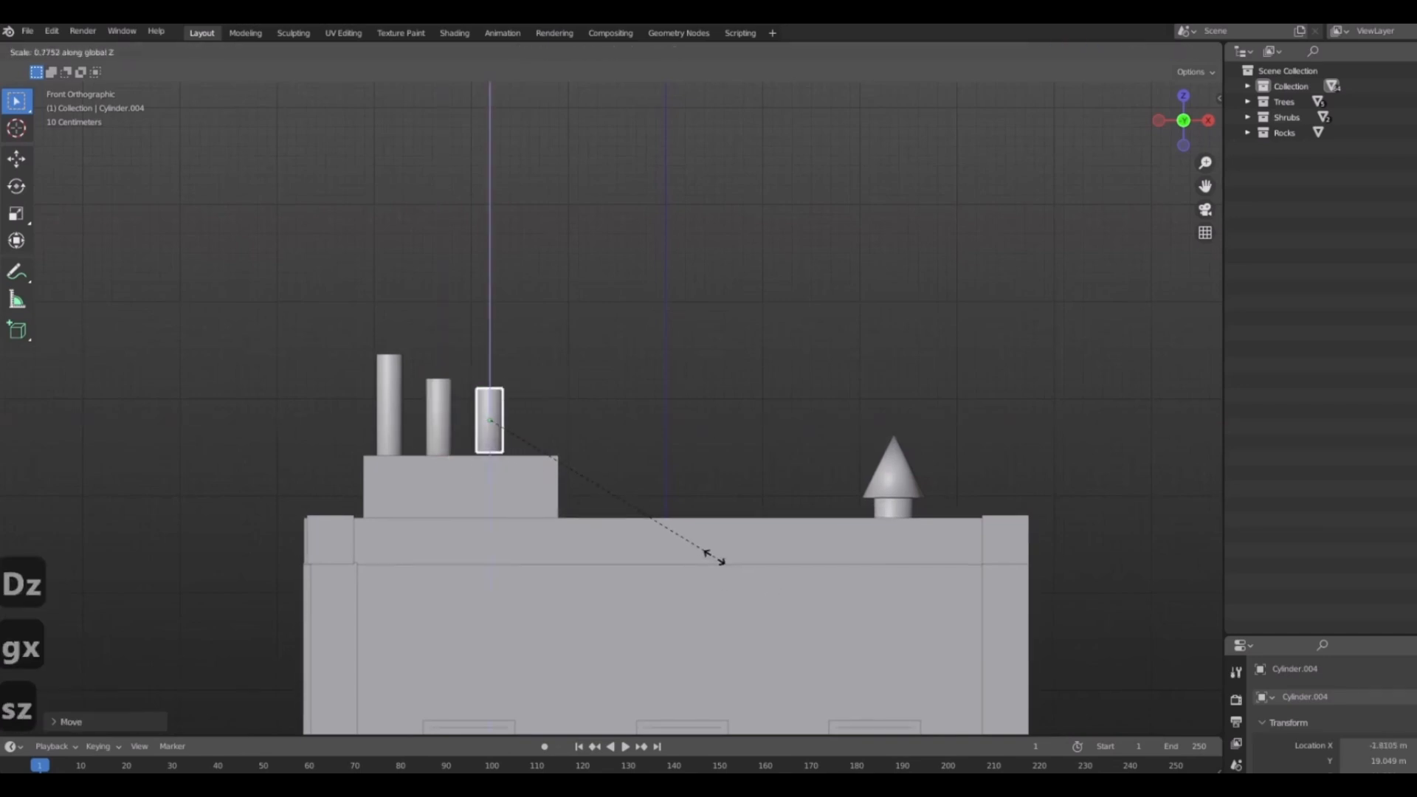
{"action": "left_click", "coordinate": [684, 541]}
{"action": "key", "text": "g"}
{"action": "key", "text": "z"}
{"action": "left_click", "coordinate": [633, 429]}
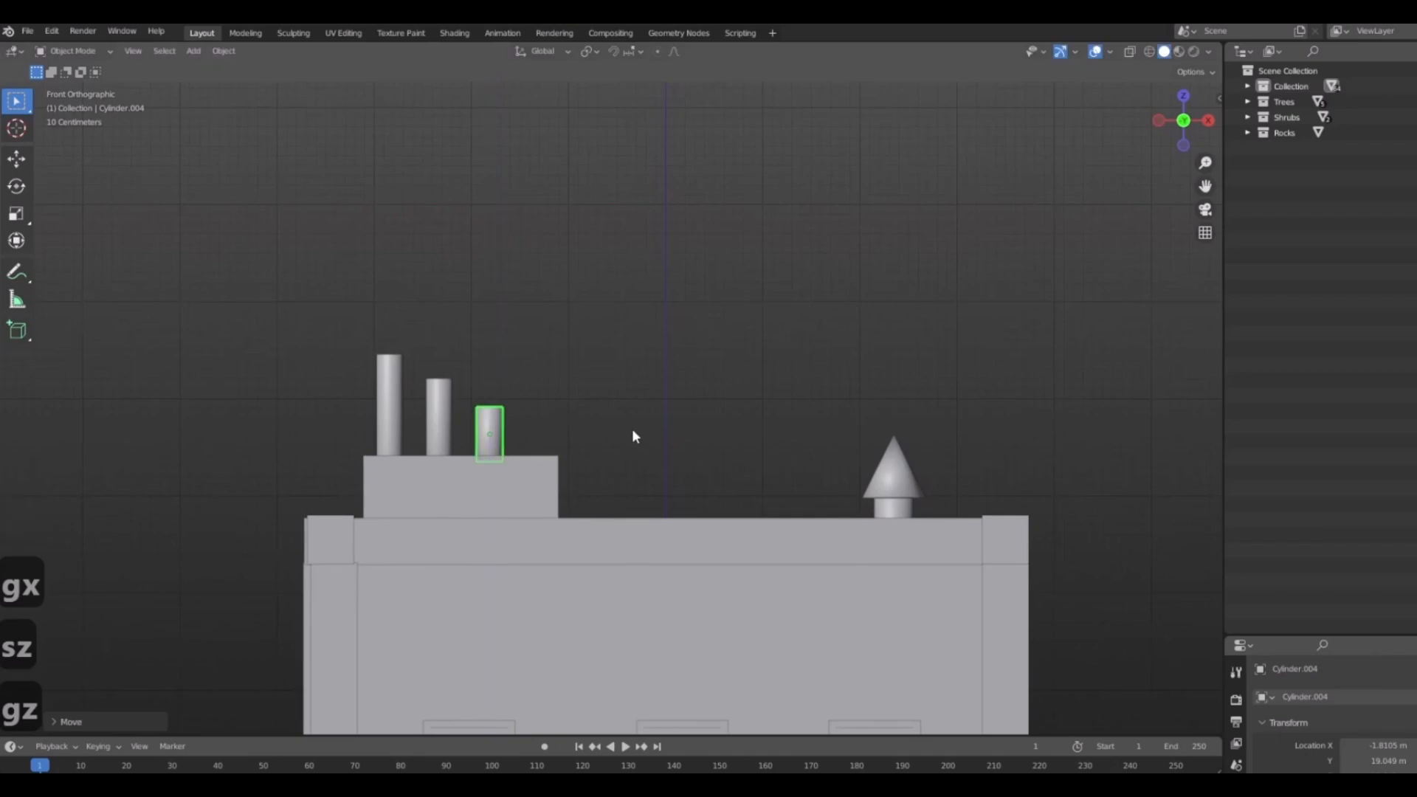
Duplicate the tall building's front door in top view and place the copy in the garden beside the side wall.
{"action": "scroll", "coordinate": [865, 366], "scroll_direction": "down", "scroll_amount": 8}
{"action": "middle_click_drag", "start_coordinate": [866, 365], "coordinate": [865, 423]}
{"action": "scroll", "coordinate": [844, 404], "scroll_direction": "up", "scroll_amount": 4}
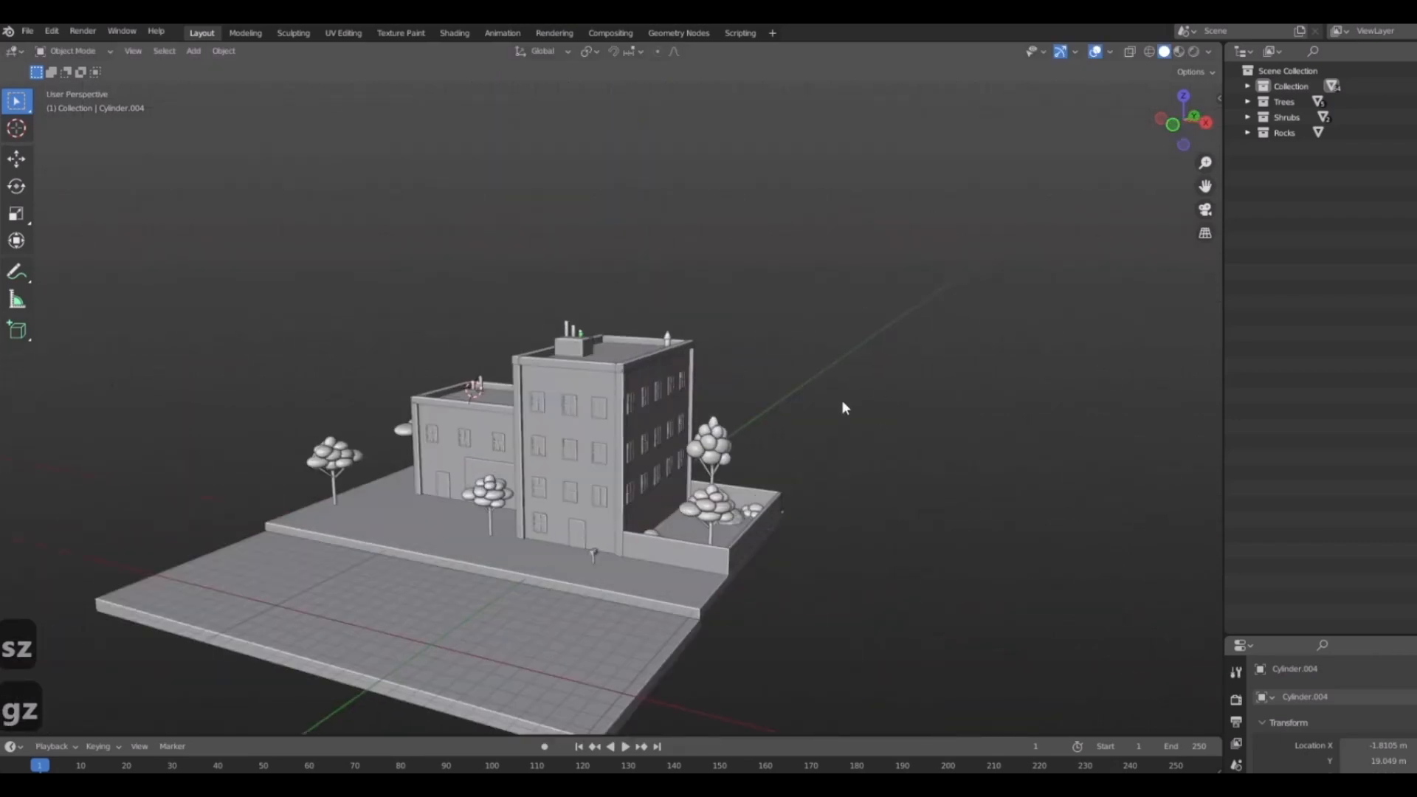
{"action": "middle_click_drag", "start_coordinate": [712, 522], "coordinate": [524, 512]}
{"action": "scroll", "coordinate": [734, 534], "scroll_direction": "up", "scroll_amount": 1}
{"action": "left_click", "coordinate": [588, 502]}
{"action": "scroll", "coordinate": [782, 508], "scroll_direction": "down", "scroll_amount": 3}
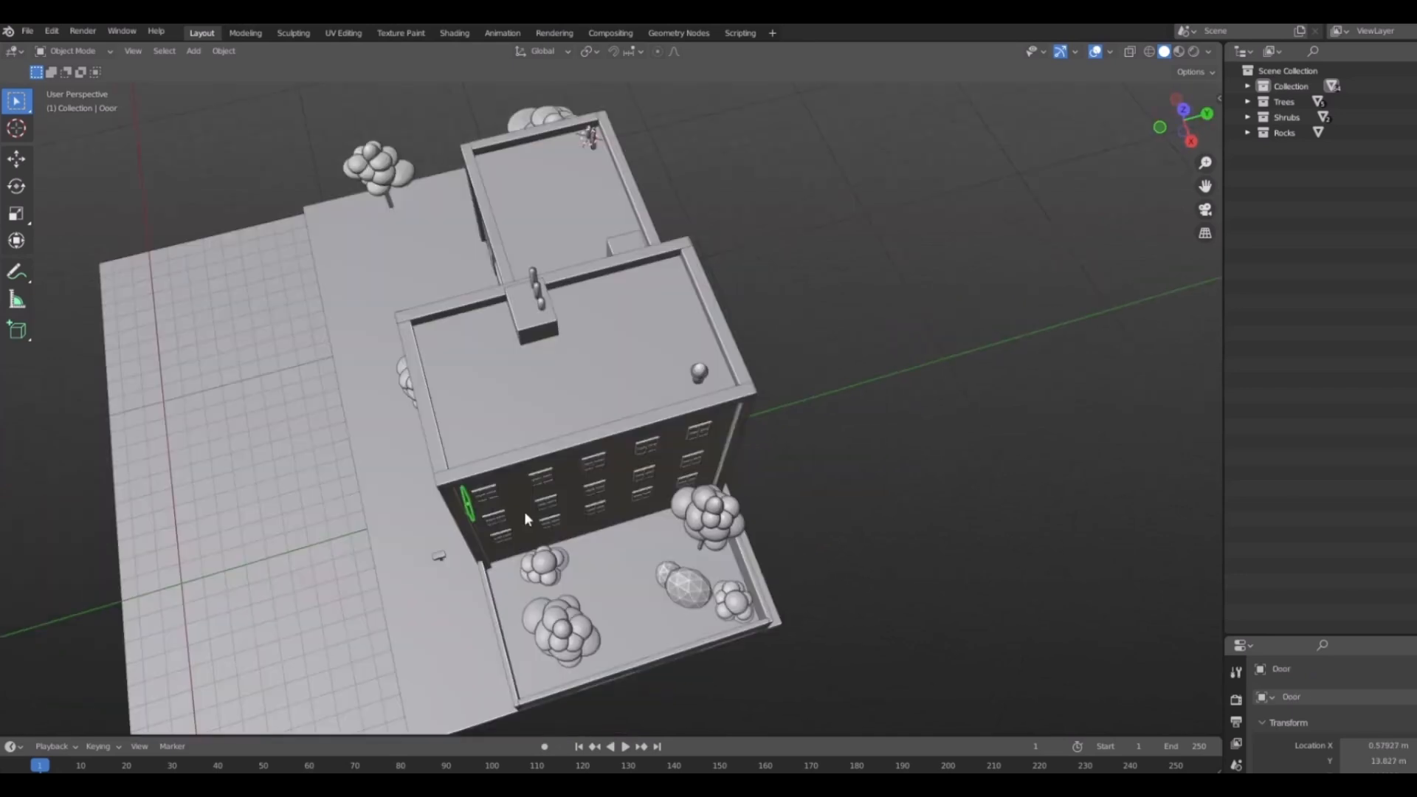
{"action": "key", "text": "KP_7"}
{"action": "key", "text": "shift+d"}
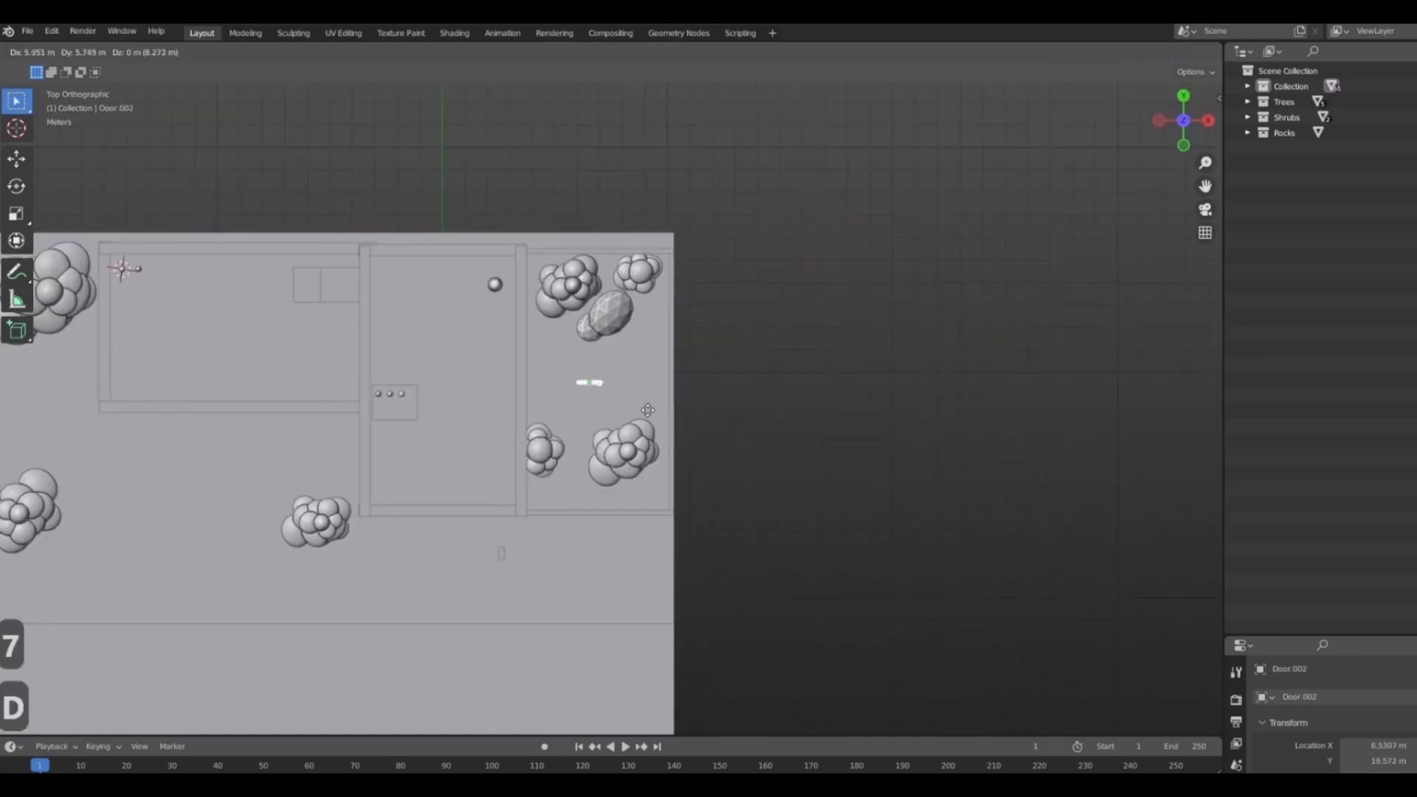
{"action": "left_click", "coordinate": [605, 418]}
{"action": "type", "text": "r90"}
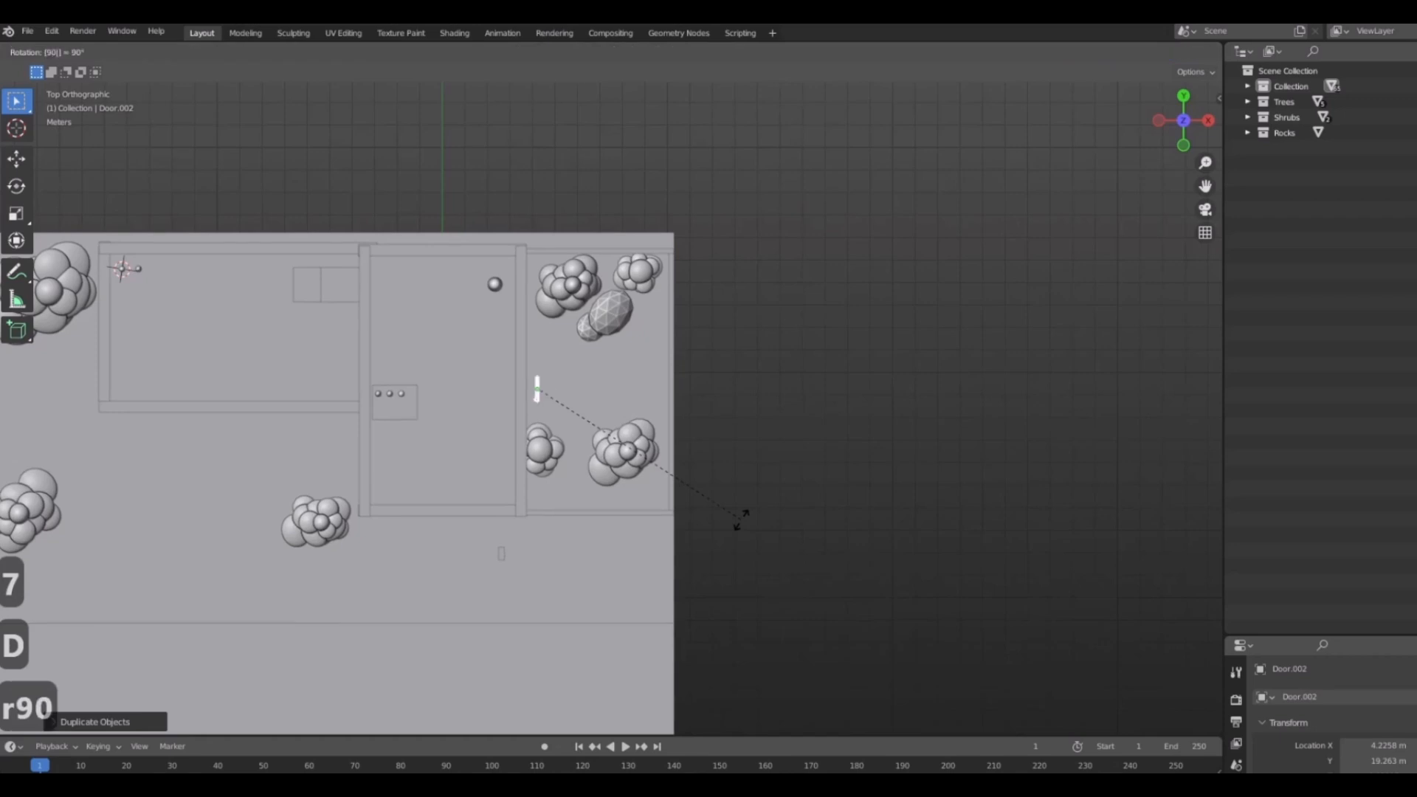
{"action": "key", "text": "minus"}
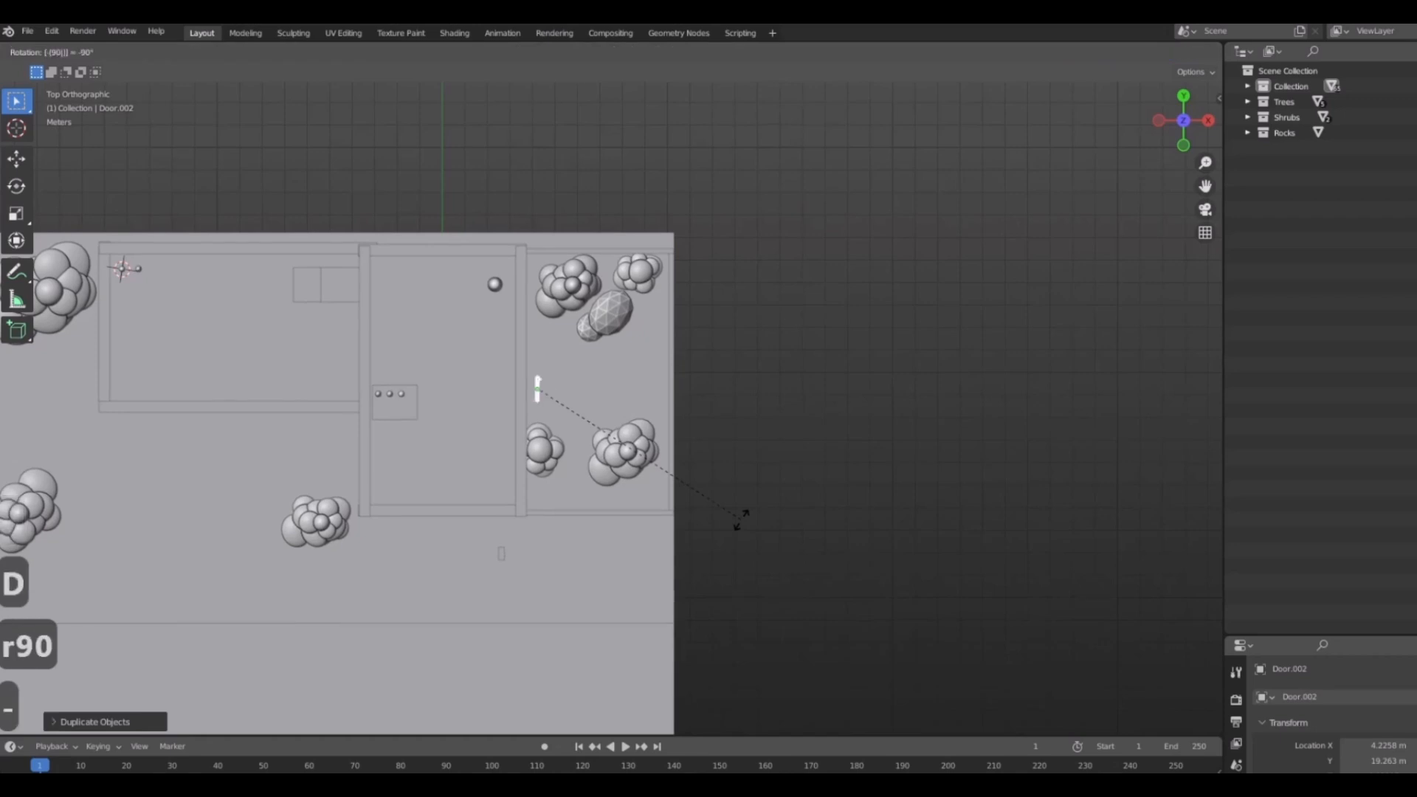
{"action": "left_click", "coordinate": [741, 518]}
{"action": "scroll", "coordinate": [630, 406], "scroll_direction": "up", "scroll_amount": 8}
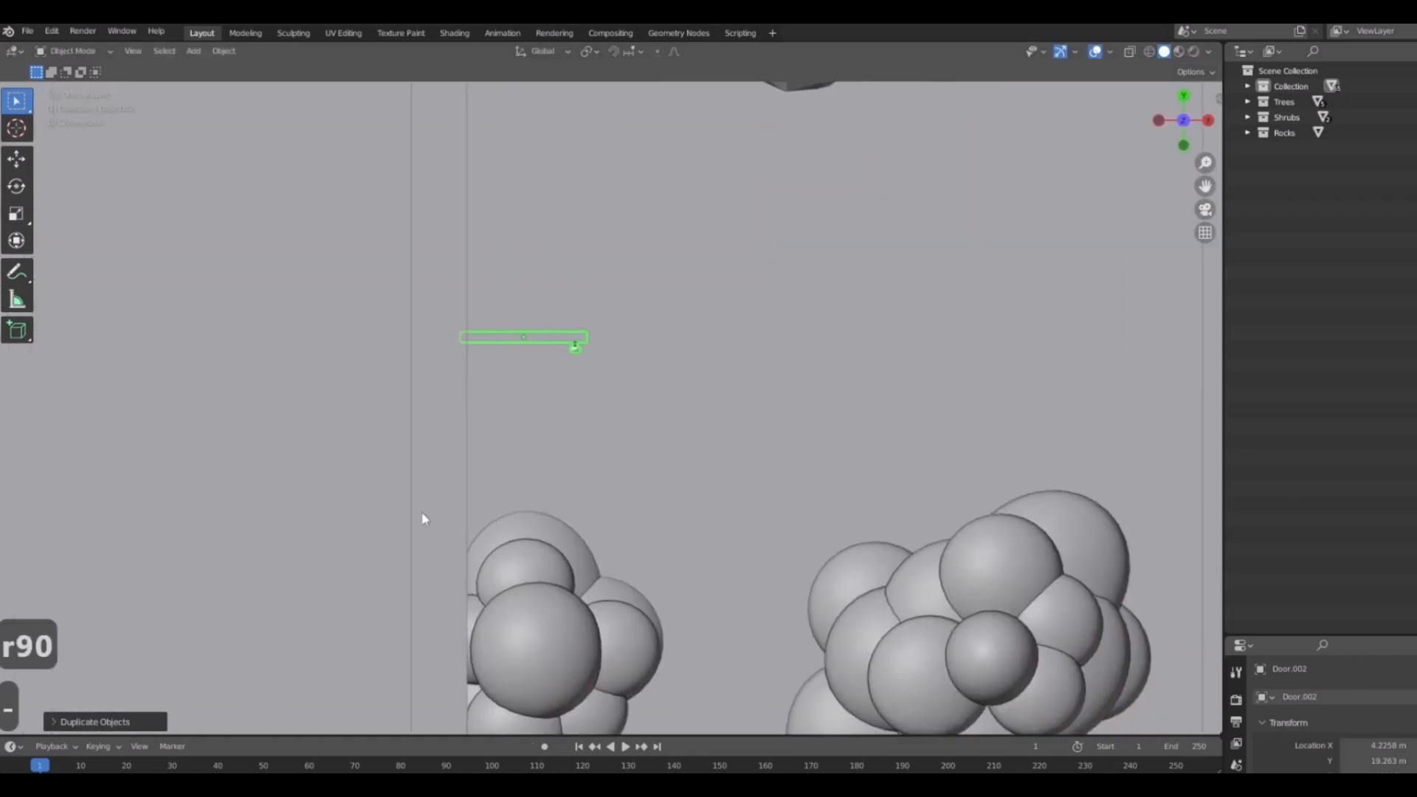
{"action": "scroll", "coordinate": [502, 498], "scroll_direction": "down", "scroll_amount": 5}
{"action": "middle_click_drag", "start_coordinate": [521, 340], "coordinate": [603, 377], "text": "shift"}
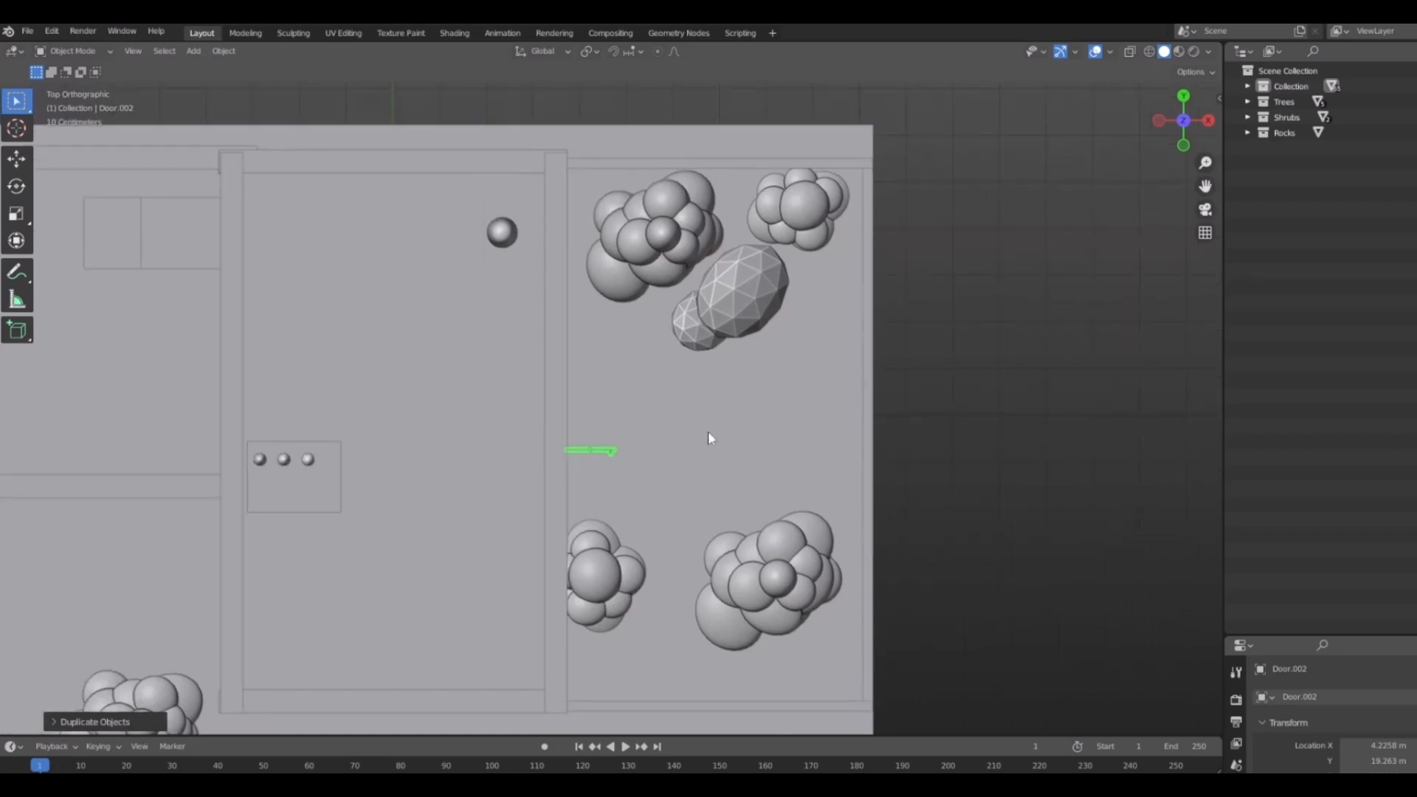
{"action": "scroll", "coordinate": [633, 496], "scroll_direction": "up", "scroll_amount": 4}
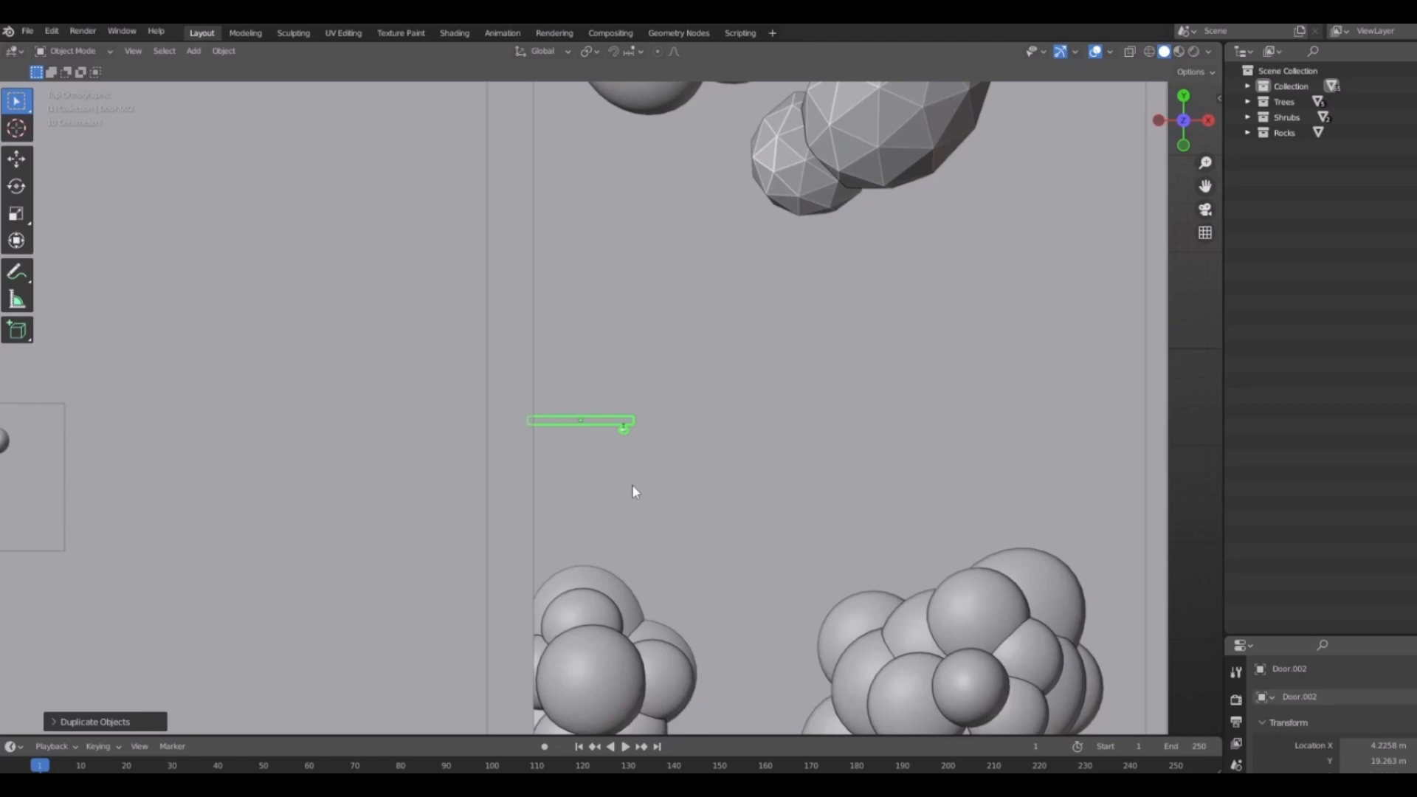
Rotate the copied door by -90° in top view so it runs parallel to the tall building's side wall.
{"action": "type", "text": "r90"}
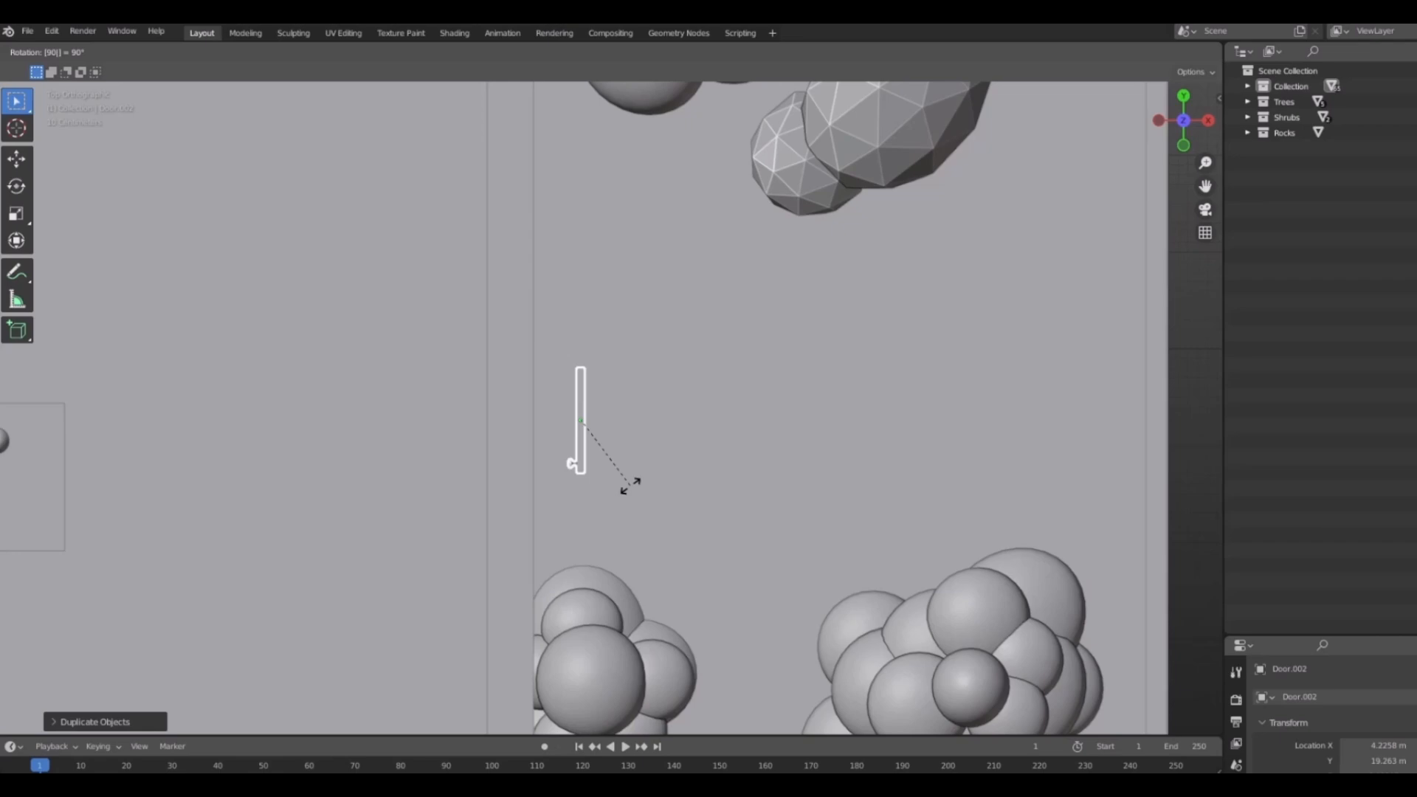
{"action": "left_click", "coordinate": [630, 481]}
{"action": "scroll", "coordinate": [803, 468], "scroll_direction": "down", "scroll_amount": 3}
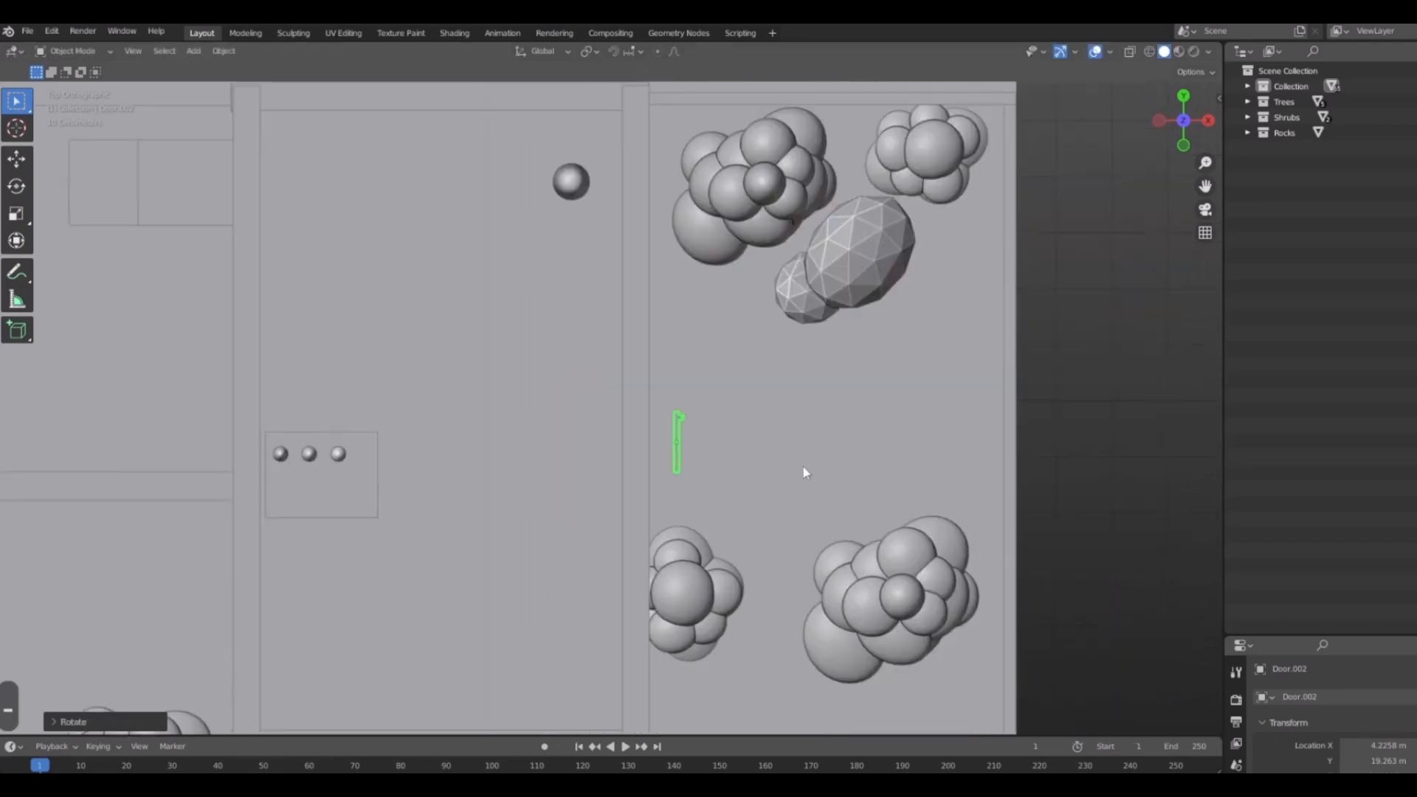
Move the rotated door about 0.73 m along X until it sits against the building's side wall.
{"action": "scroll", "coordinate": [789, 468], "scroll_direction": "up", "scroll_amount": 4}
{"action": "mouse_move", "coordinate": [786, 479]}
{"action": "middle_mouse_down"}
{"action": "mouse_move", "coordinate": [684, 433]}
{"action": "mouse_move", "coordinate": [763, 458]}
{"action": "mouse_move", "coordinate": [740, 466]}
{"action": "mouse_move", "coordinate": [763, 494]}
{"action": "middle_mouse_up"}
{"action": "scroll", "coordinate": [686, 435], "scroll_direction": "down", "scroll_amount": 6}
{"action": "key", "text": "g"}
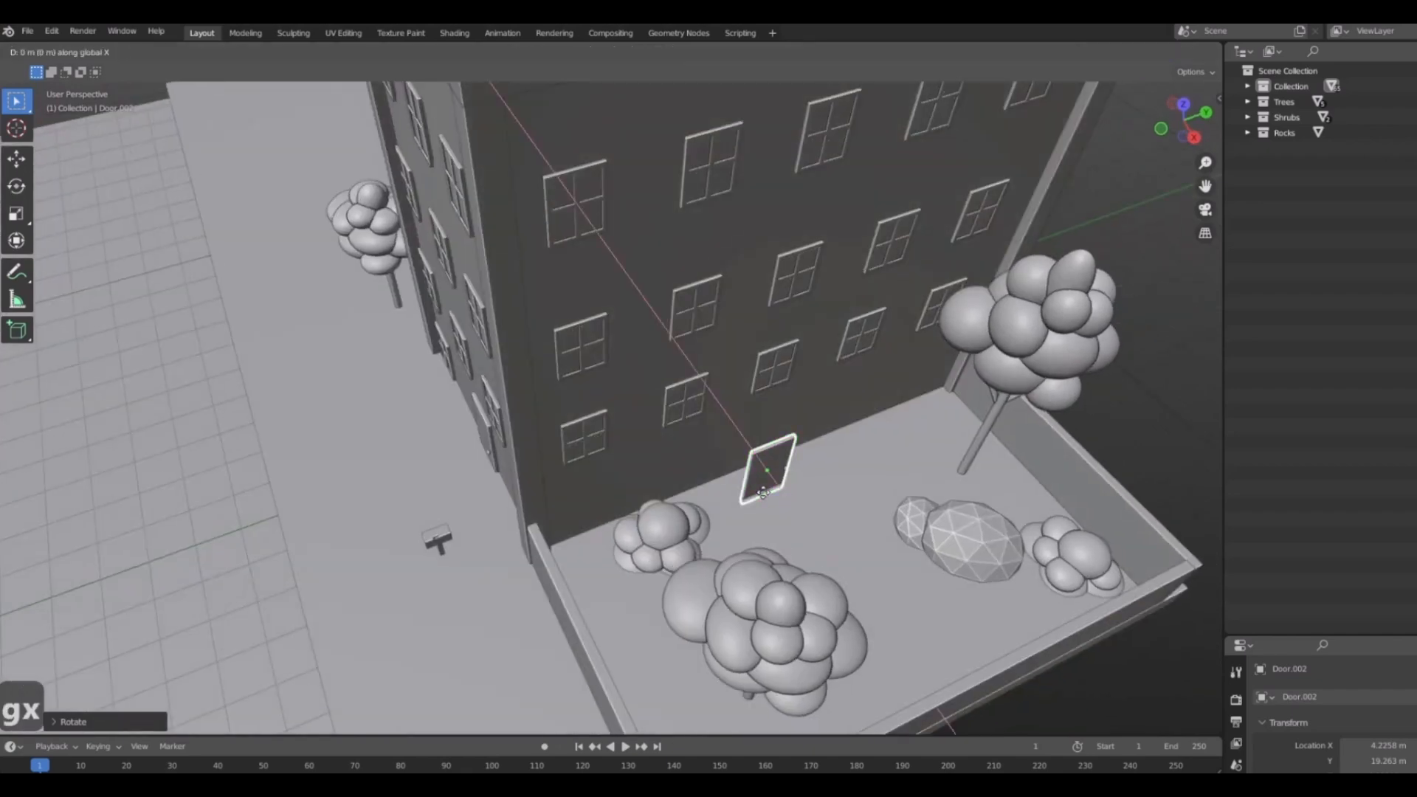
{"action": "left_click", "coordinate": [740, 473]}
Adjust the side door's height along Z so its bottom edge meets the garden ground.
{"action": "middle_click_drag", "start_coordinate": [844, 478], "coordinate": [775, 403]}
{"action": "scroll", "coordinate": [778, 428], "scroll_direction": "up", "scroll_amount": 4}
{"action": "middle_click_drag", "start_coordinate": [775, 403], "coordinate": [743, 488], "text": "shift"}
{"action": "key", "text": "g"}
{"action": "key", "text": "z"}
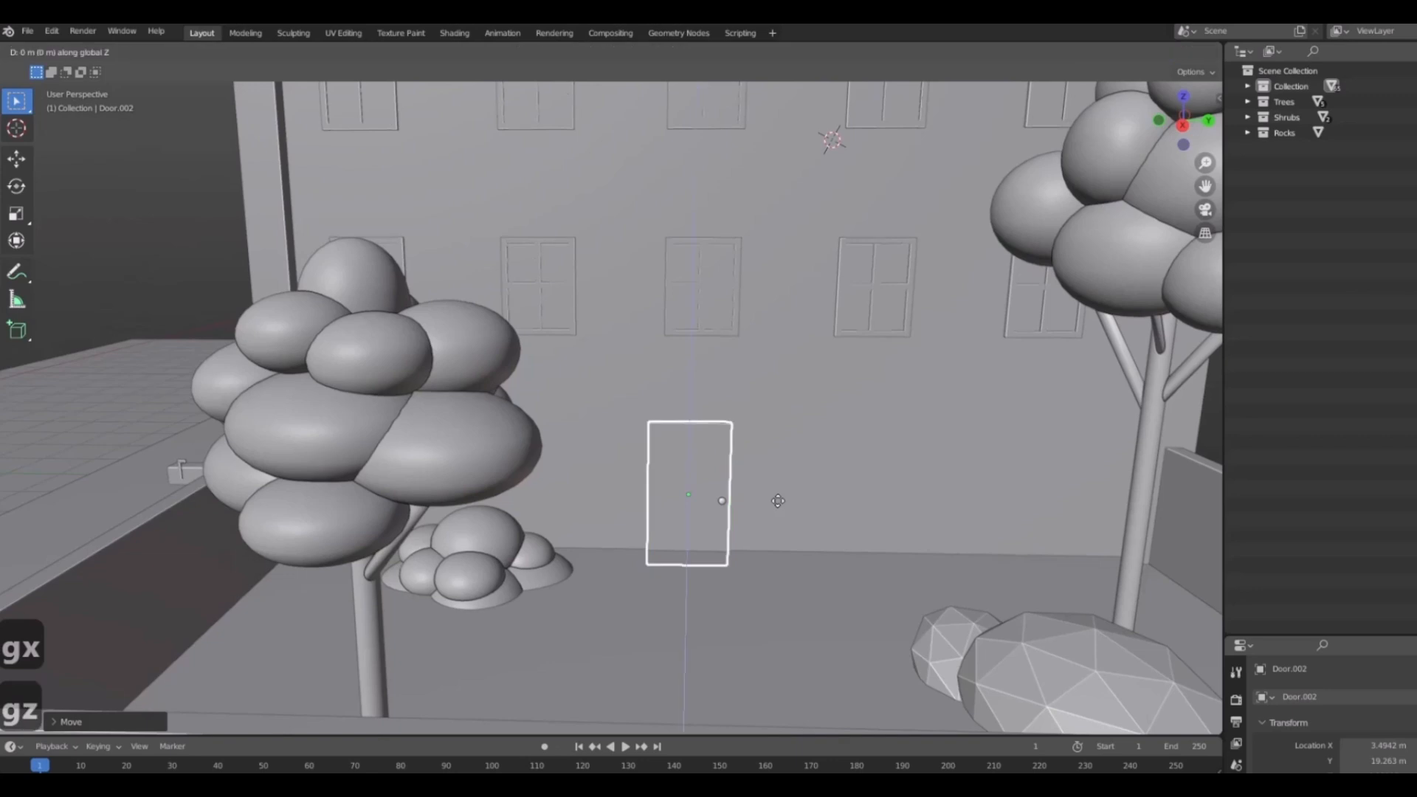
{"action": "left_click", "coordinate": [784, 487]}
Duplicate the side door and move the copy about 1.12 m along Y to stand directly beside the original.
{"action": "mouse_move", "coordinate": [710, 530]}
{"action": "middle_mouse_down", "text": "shift"}
{"action": "mouse_move", "coordinate": [687, 509]}
{"action": "mouse_move", "coordinate": [721, 512]}
{"action": "middle_mouse_up", "text": "shift"}
{"action": "scroll", "coordinate": [723, 515], "scroll_direction": "up", "scroll_amount": 3}
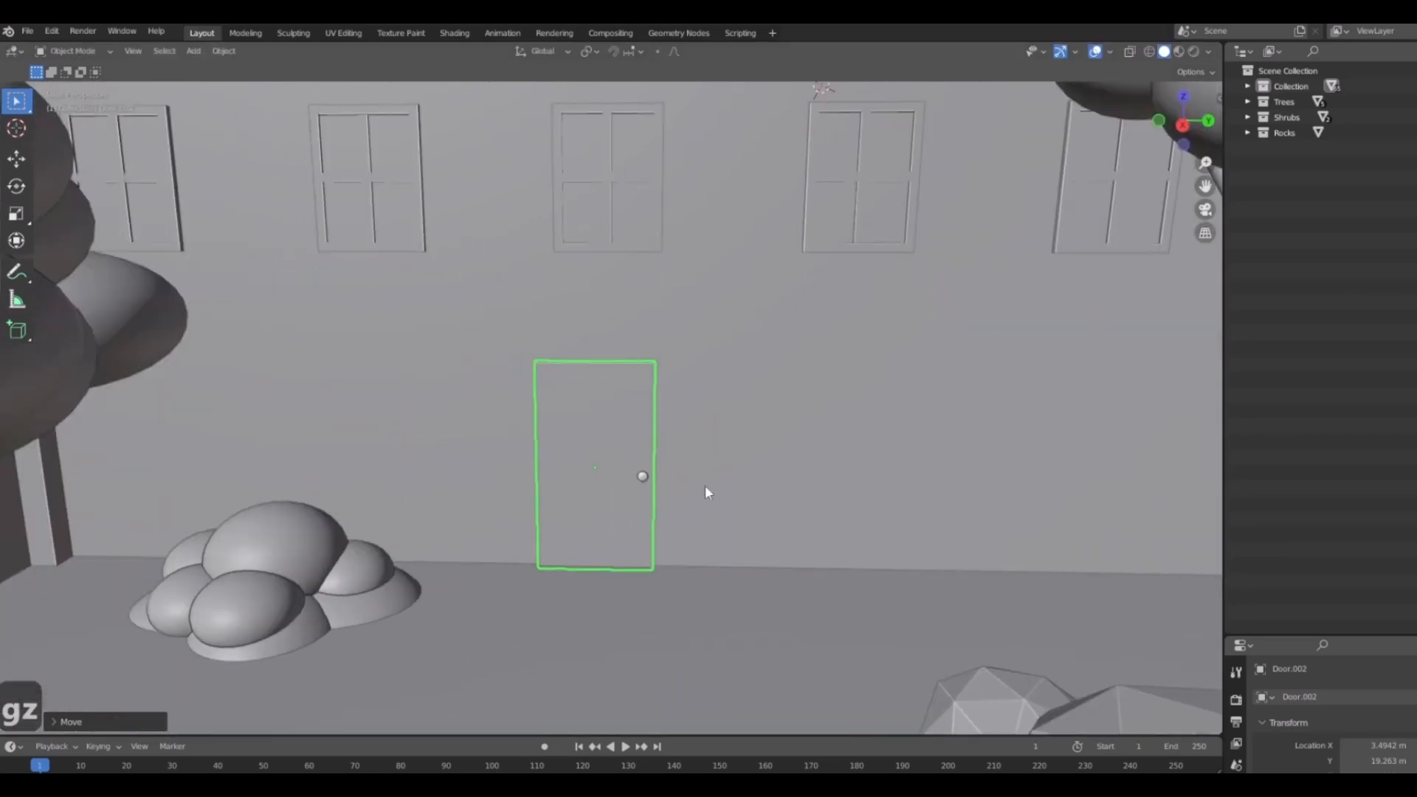
{"action": "middle_click_drag", "start_coordinate": [642, 489], "coordinate": [690, 493]}
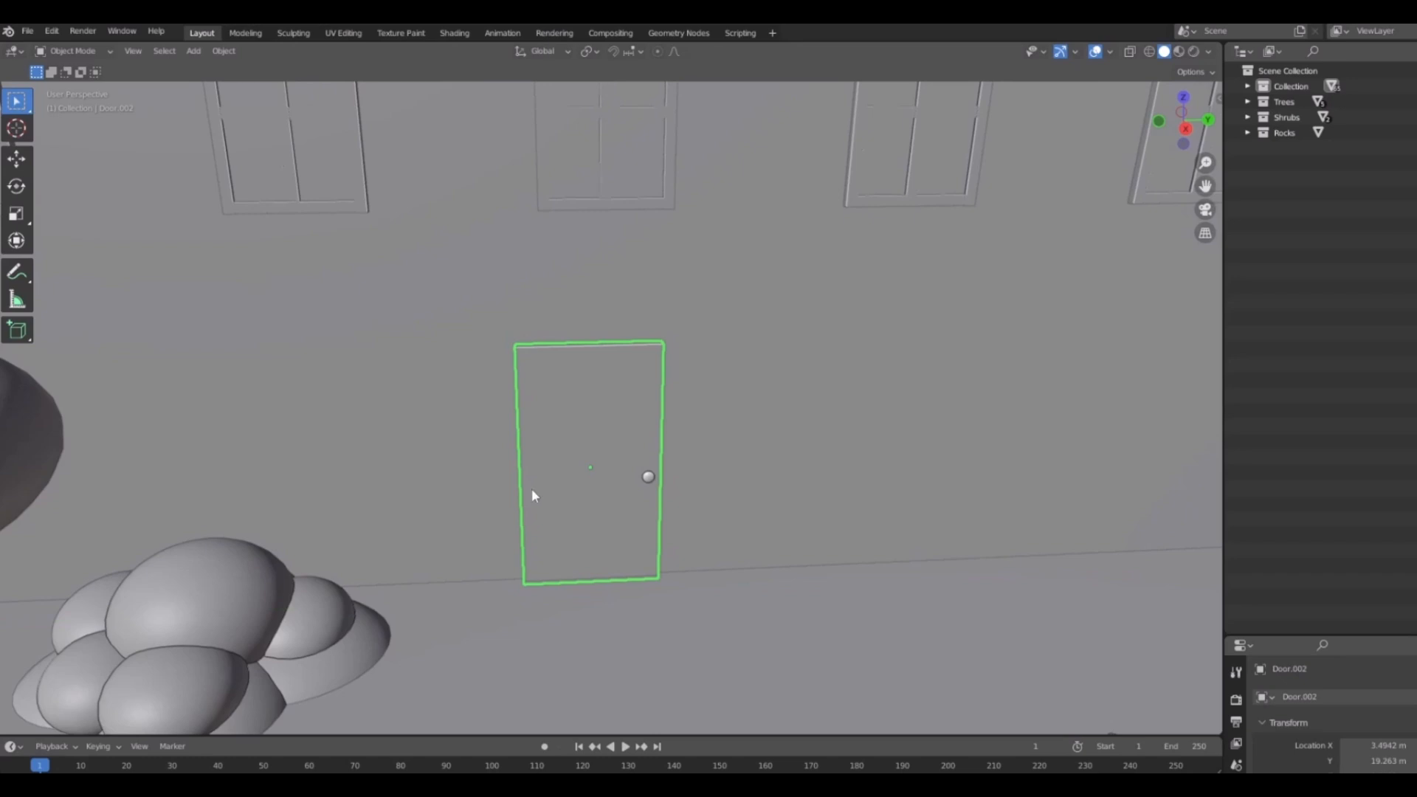
{"action": "key", "text": "shift+d"}
{"action": "key", "text": "x"}
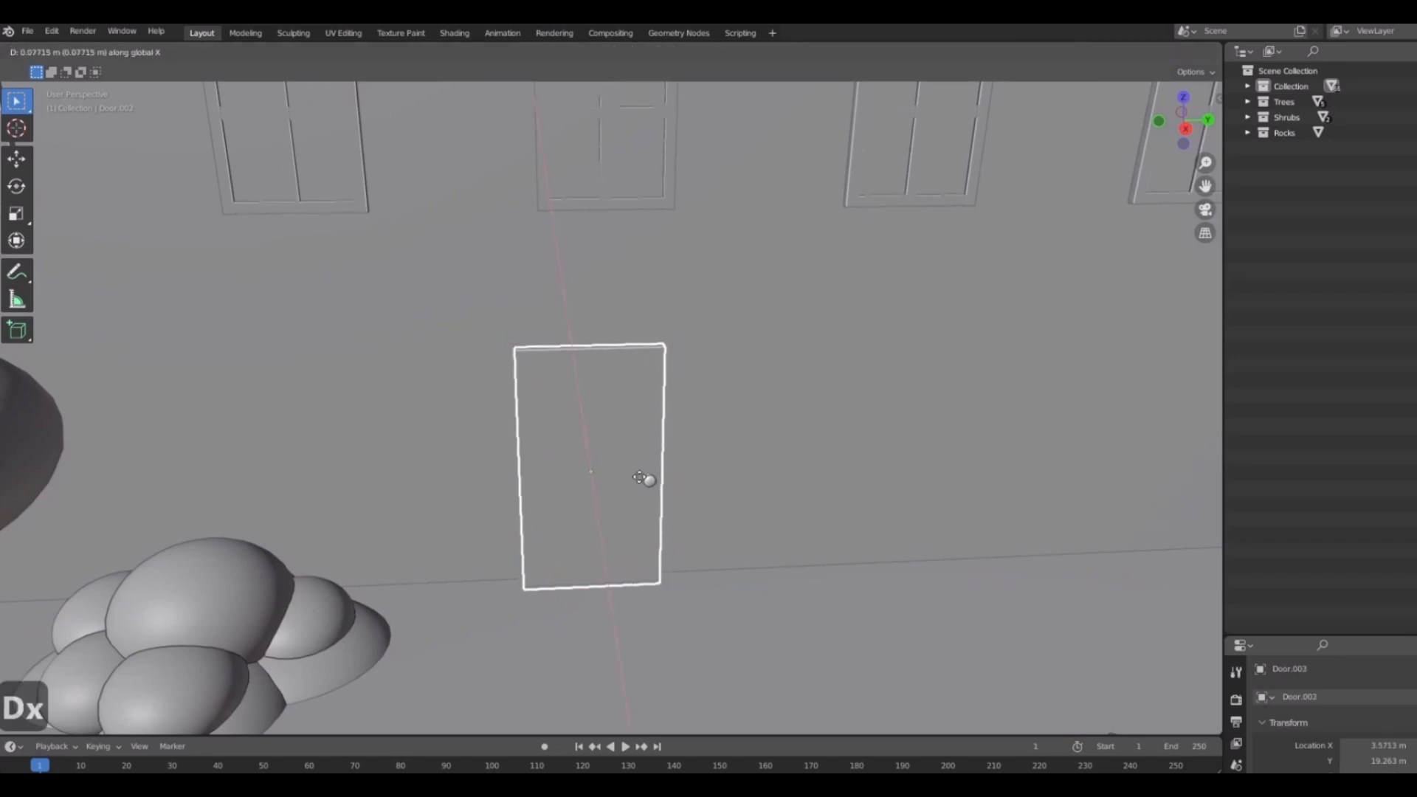
{"action": "left_click", "coordinate": [636, 486]}
{"action": "key", "text": "g"}
{"action": "key", "text": "y"}
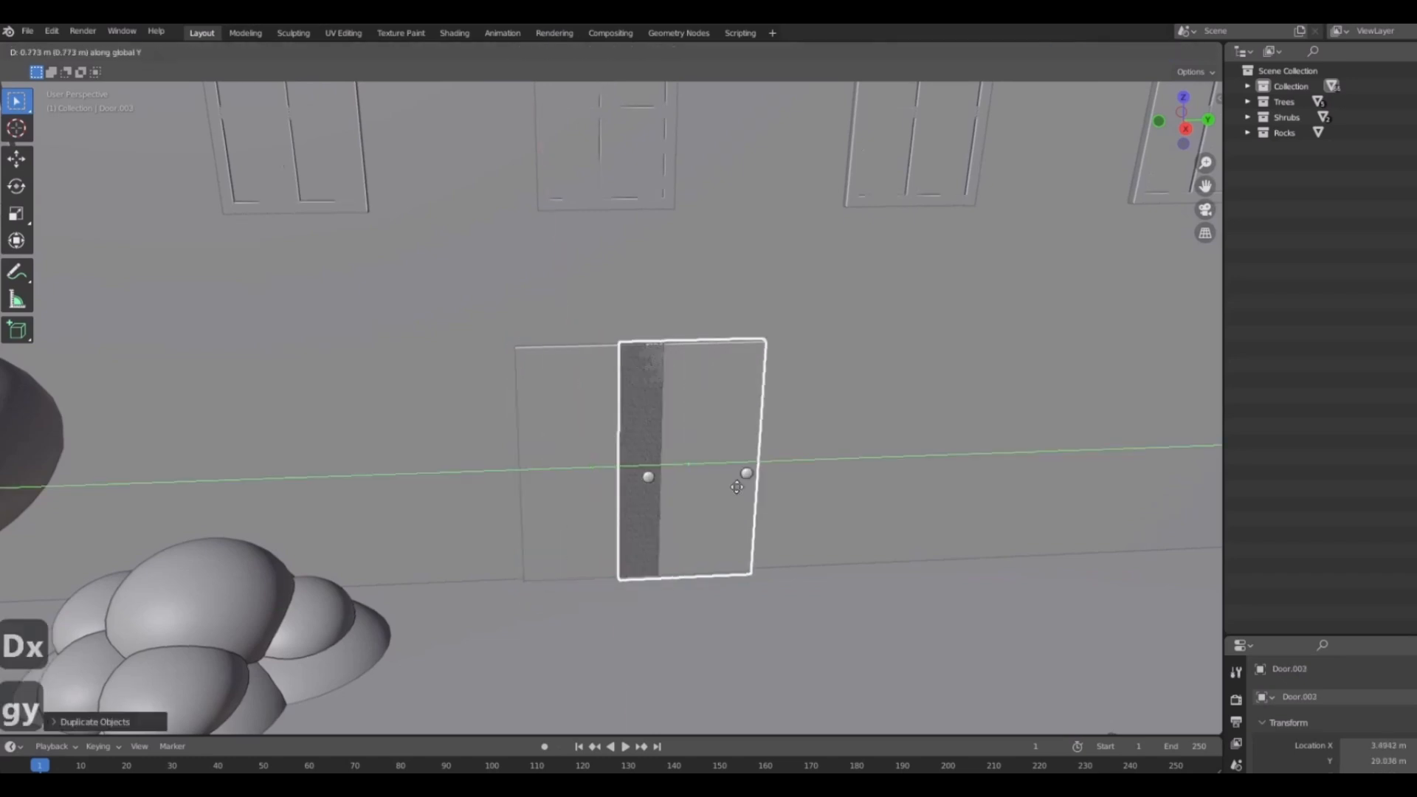
{"action": "left_click", "coordinate": [774, 496]}
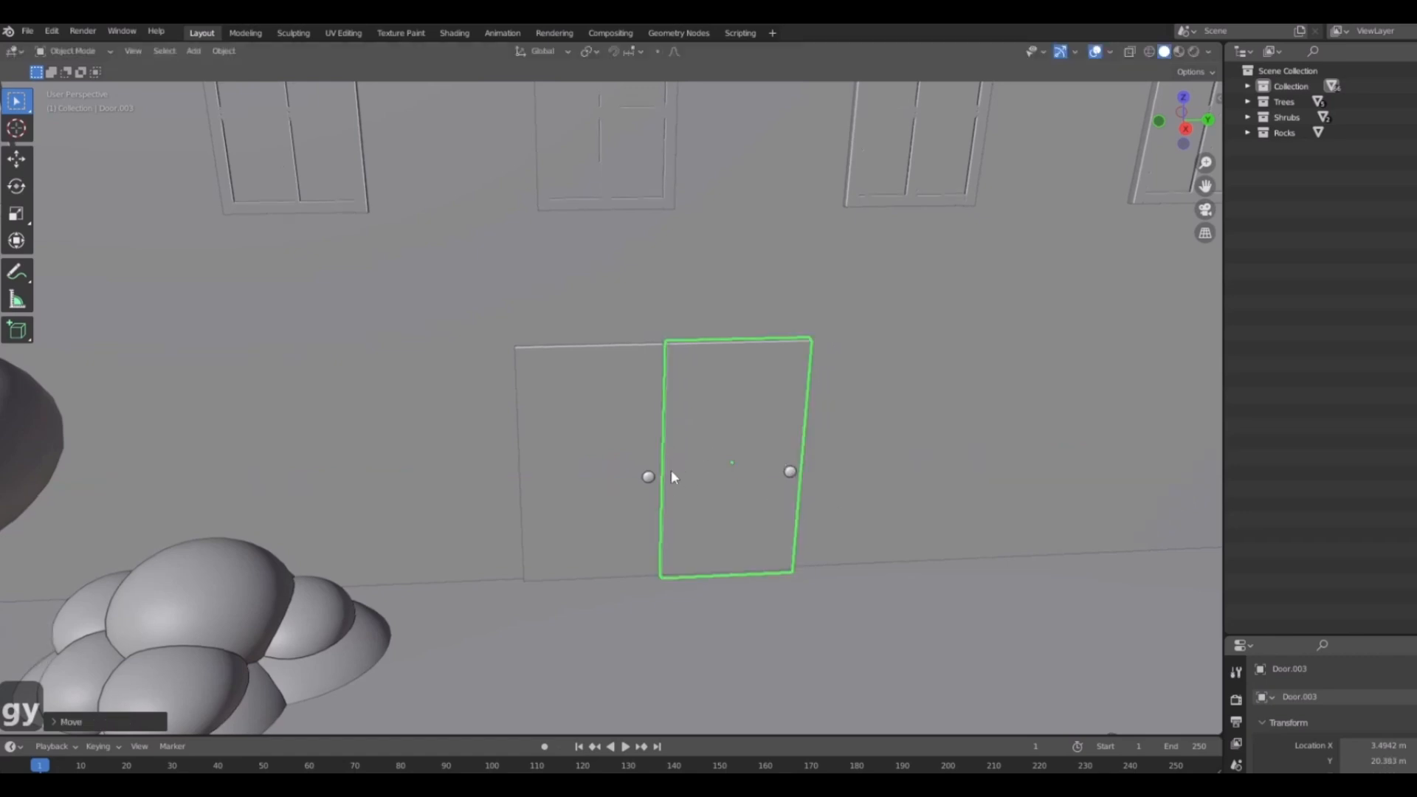
Examine how the two side doors line up with each other and with the wall from several angles.
{"action": "middle_click_drag", "start_coordinate": [630, 450], "coordinate": [860, 458]}
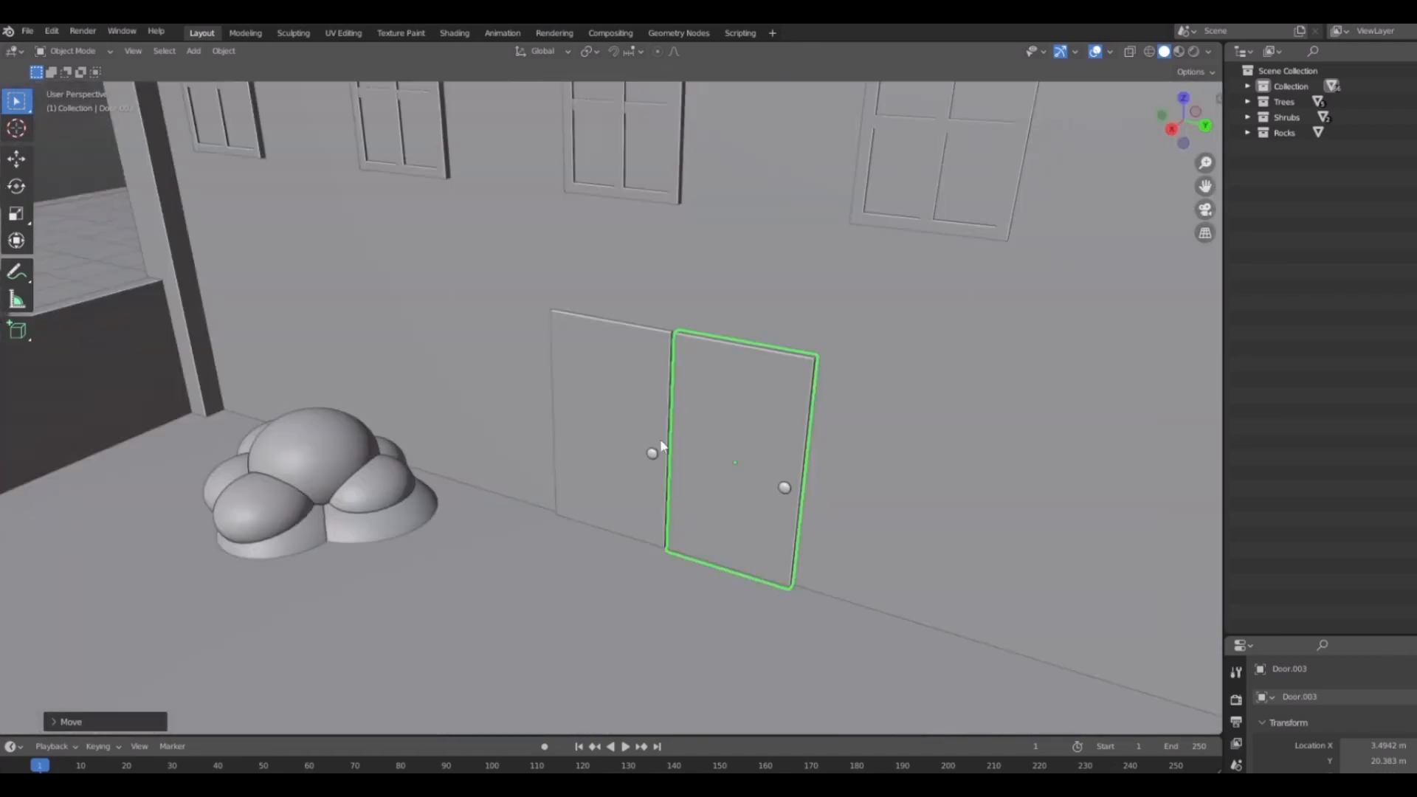
{"action": "middle_click_drag", "start_coordinate": [661, 446], "coordinate": [835, 497]}
{"action": "key", "text": "g"}
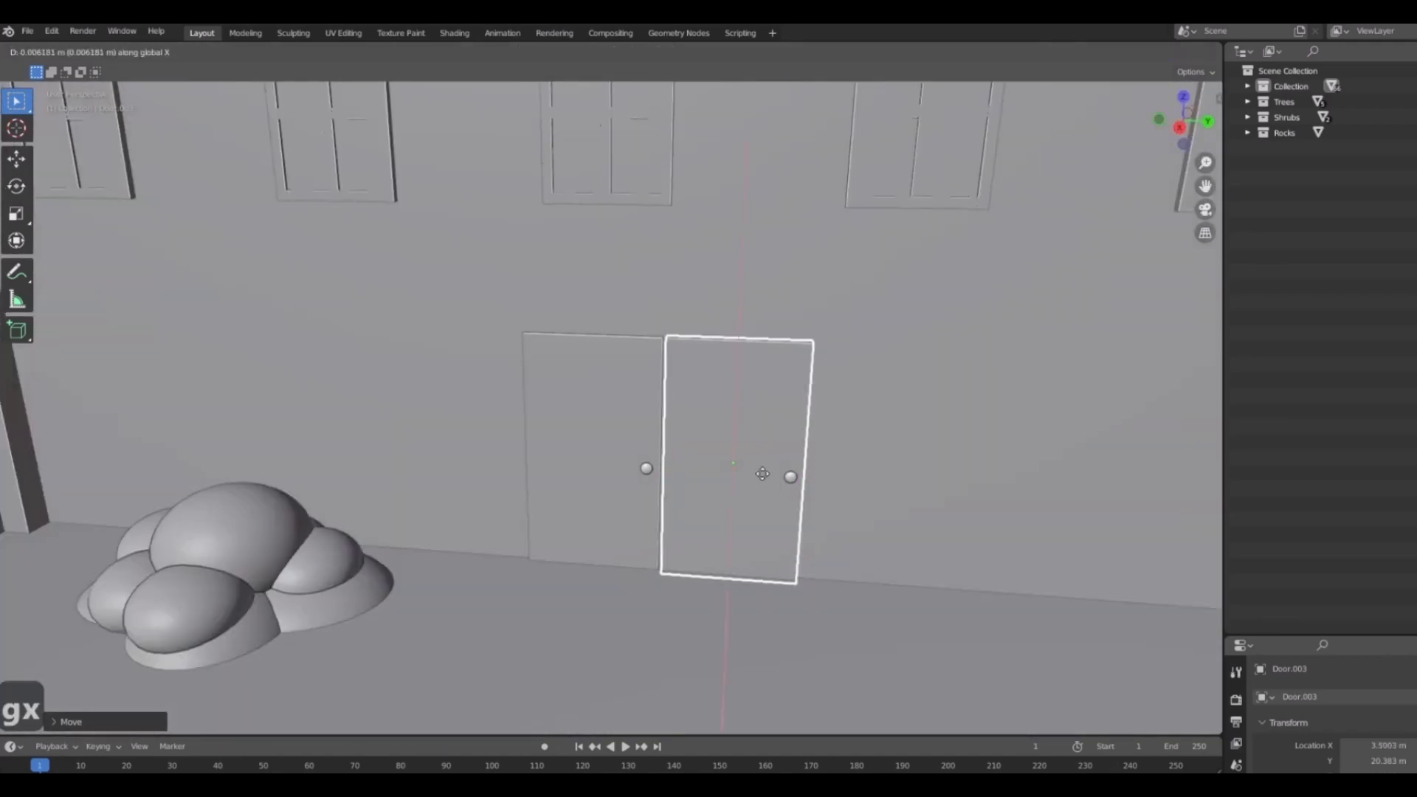
{"action": "key", "text": "Escape"}
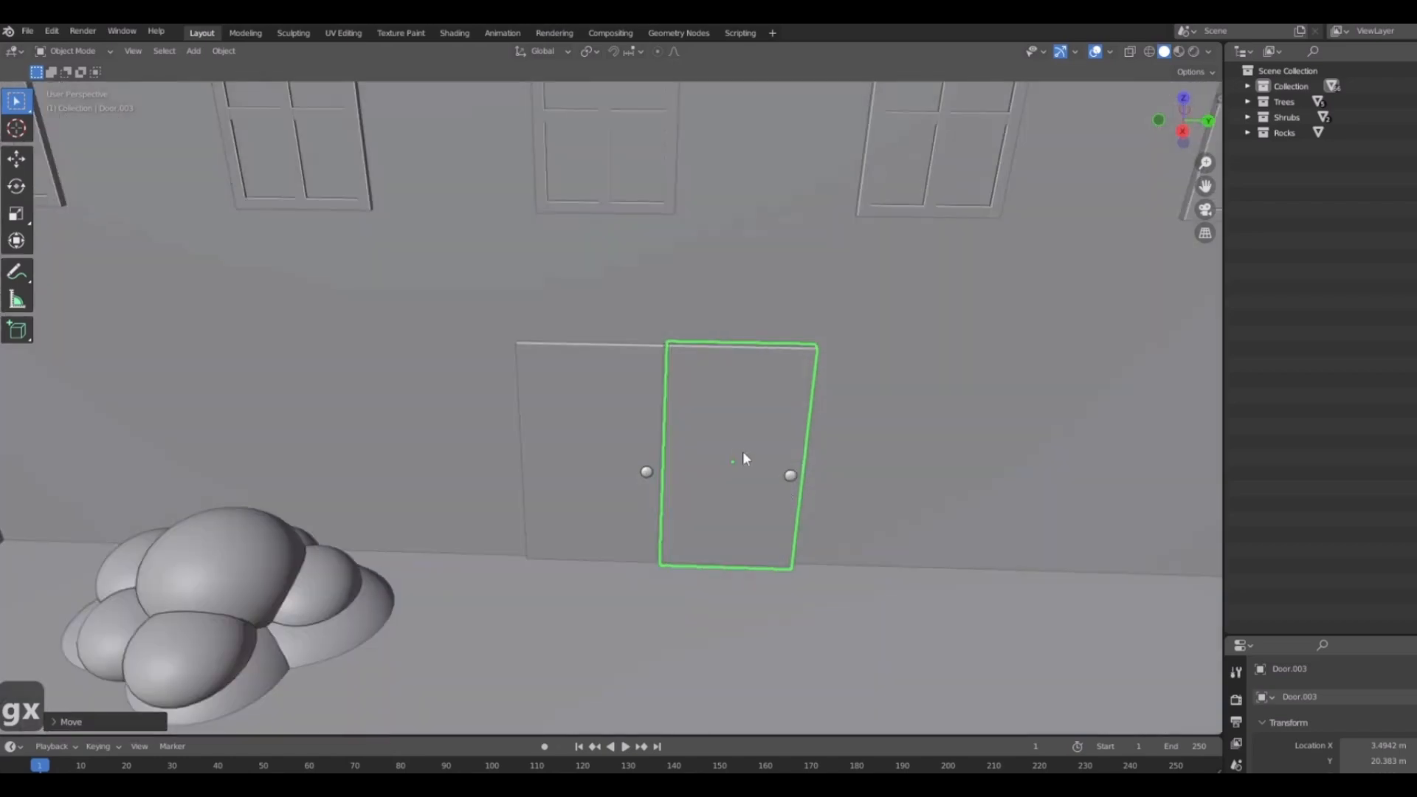
{"action": "left_click", "coordinate": [741, 450]}
{"action": "middle_click_drag", "start_coordinate": [691, 539], "coordinate": [662, 453]}
{"action": "left_click", "coordinate": [825, 402]}
{"action": "scroll", "coordinate": [618, 437], "scroll_direction": "down", "scroll_amount": 7}
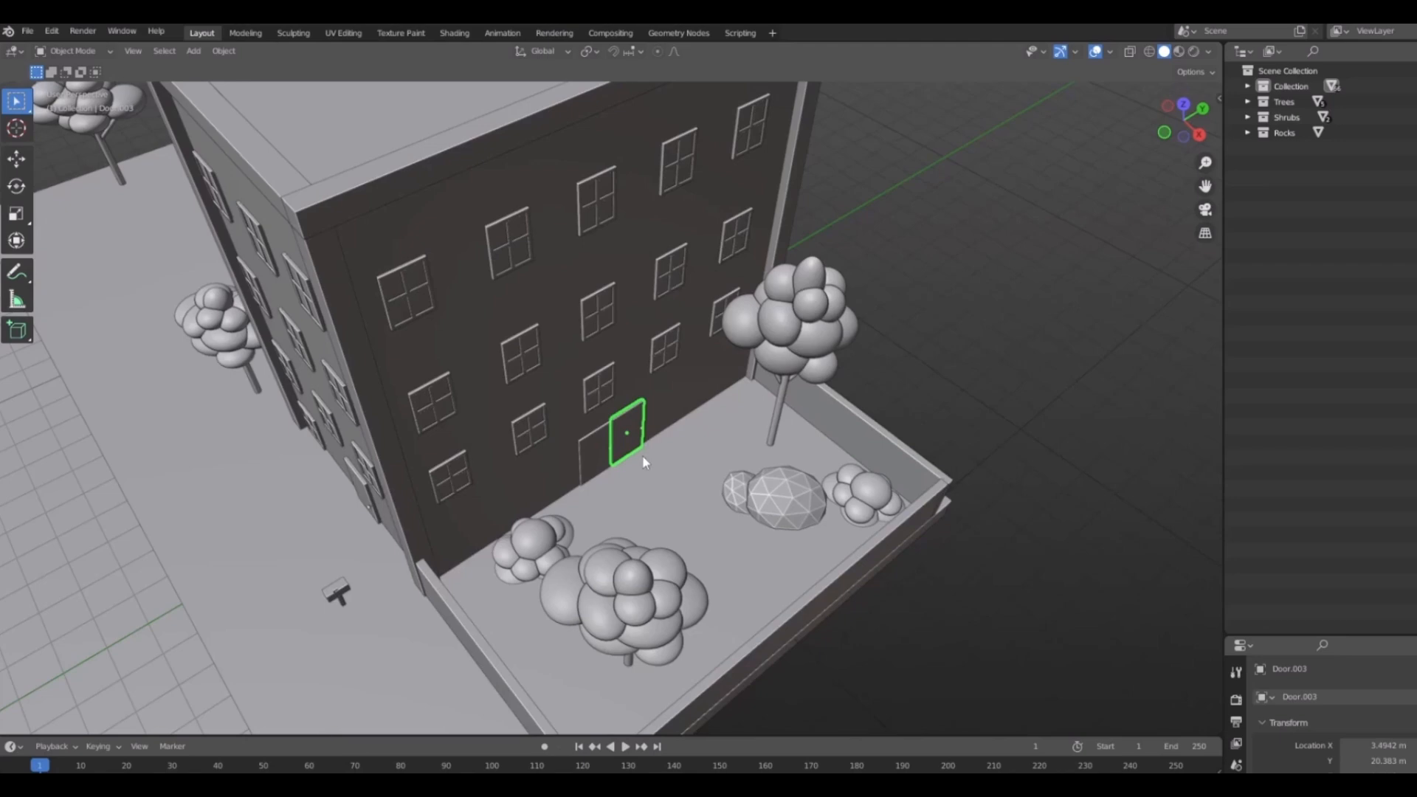
{"action": "scroll", "coordinate": [579, 414], "scroll_direction": "up", "scroll_amount": 4}
{"action": "middle_click_drag", "start_coordinate": [642, 456], "coordinate": [591, 434]}
{"action": "scroll", "coordinate": [579, 414], "scroll_direction": "down", "scroll_amount": 4}
{"action": "scroll", "coordinate": [591, 433], "scroll_direction": "up", "scroll_amount": 6}
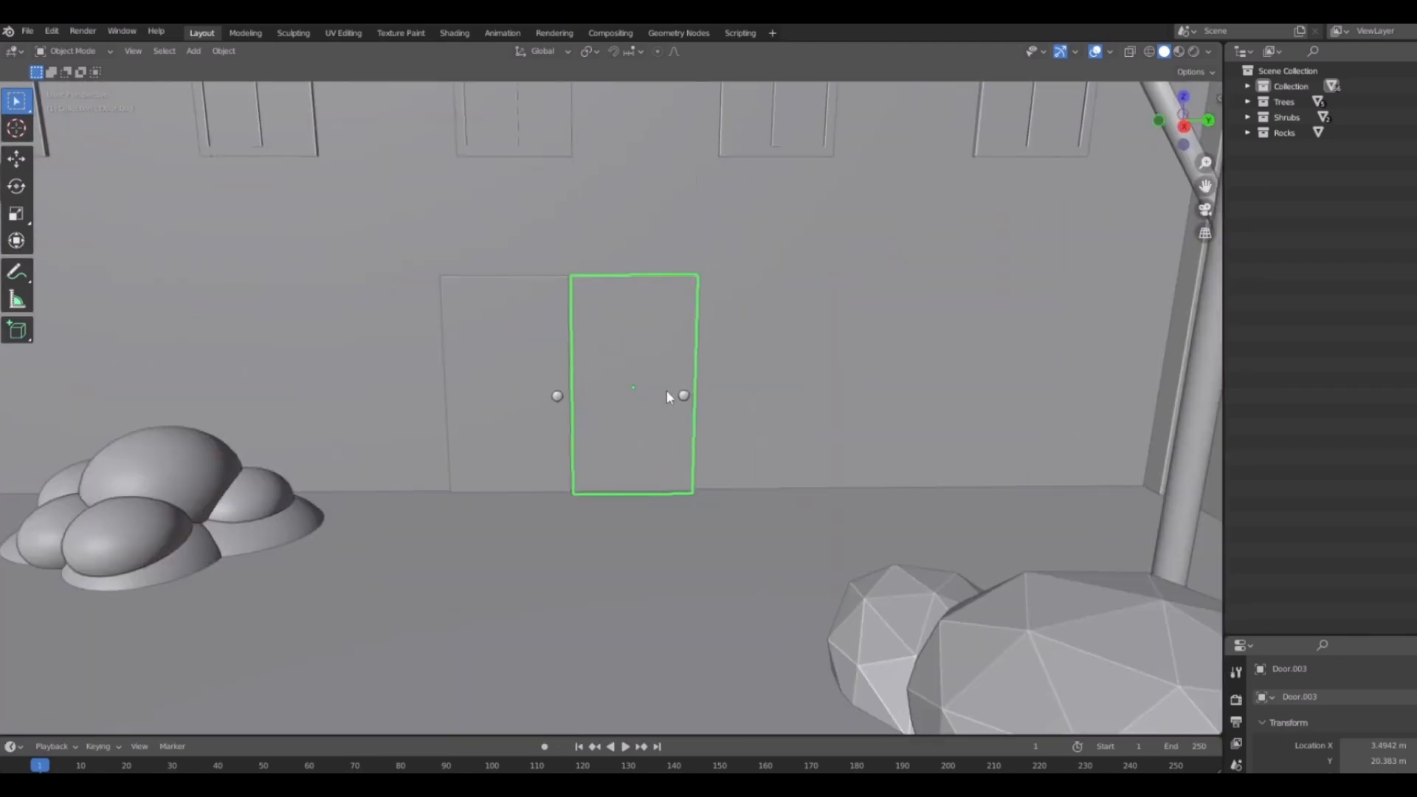
{"action": "middle_click_drag", "start_coordinate": [665, 390], "coordinate": [647, 465], "text": "shift"}
{"action": "key", "text": "s"}
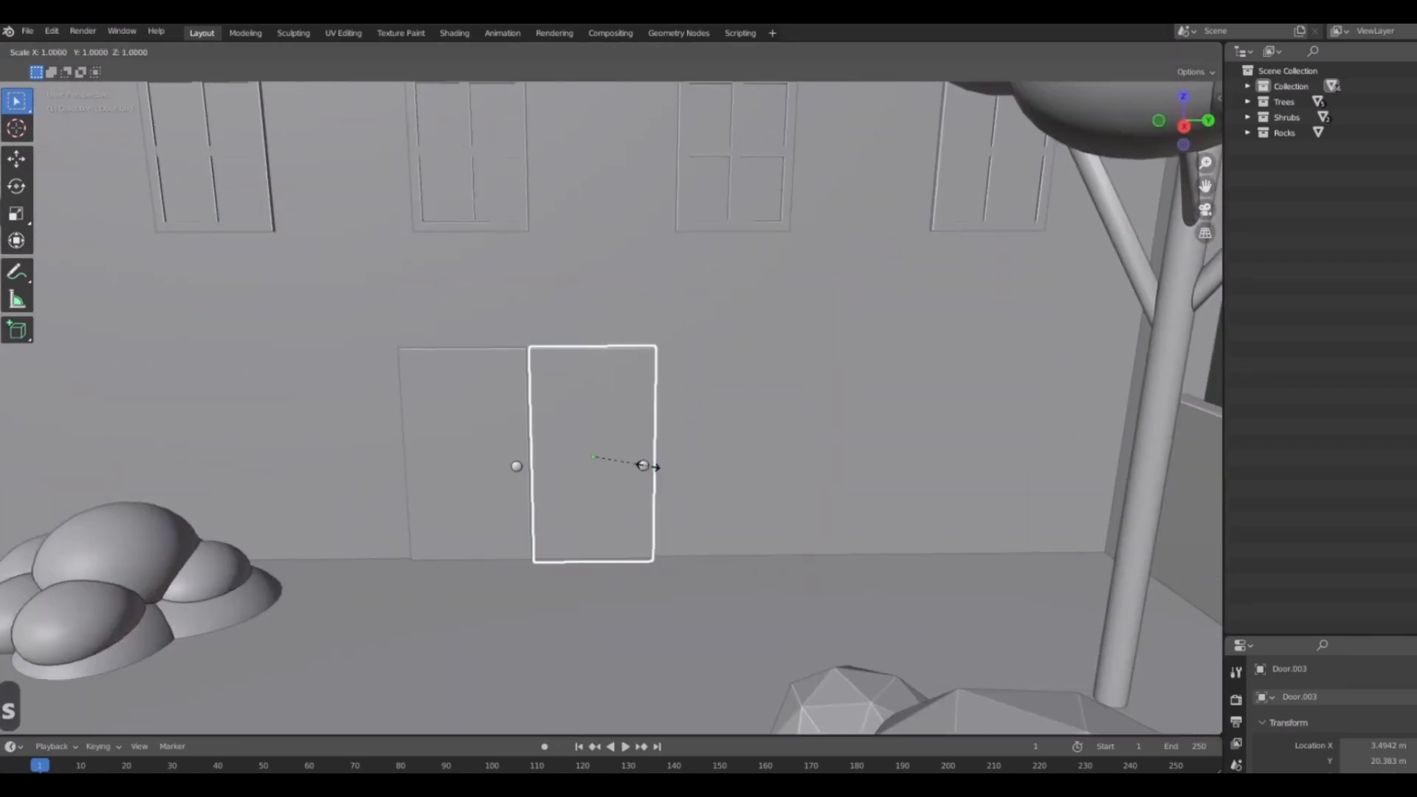
{"action": "key", "text": "y"}
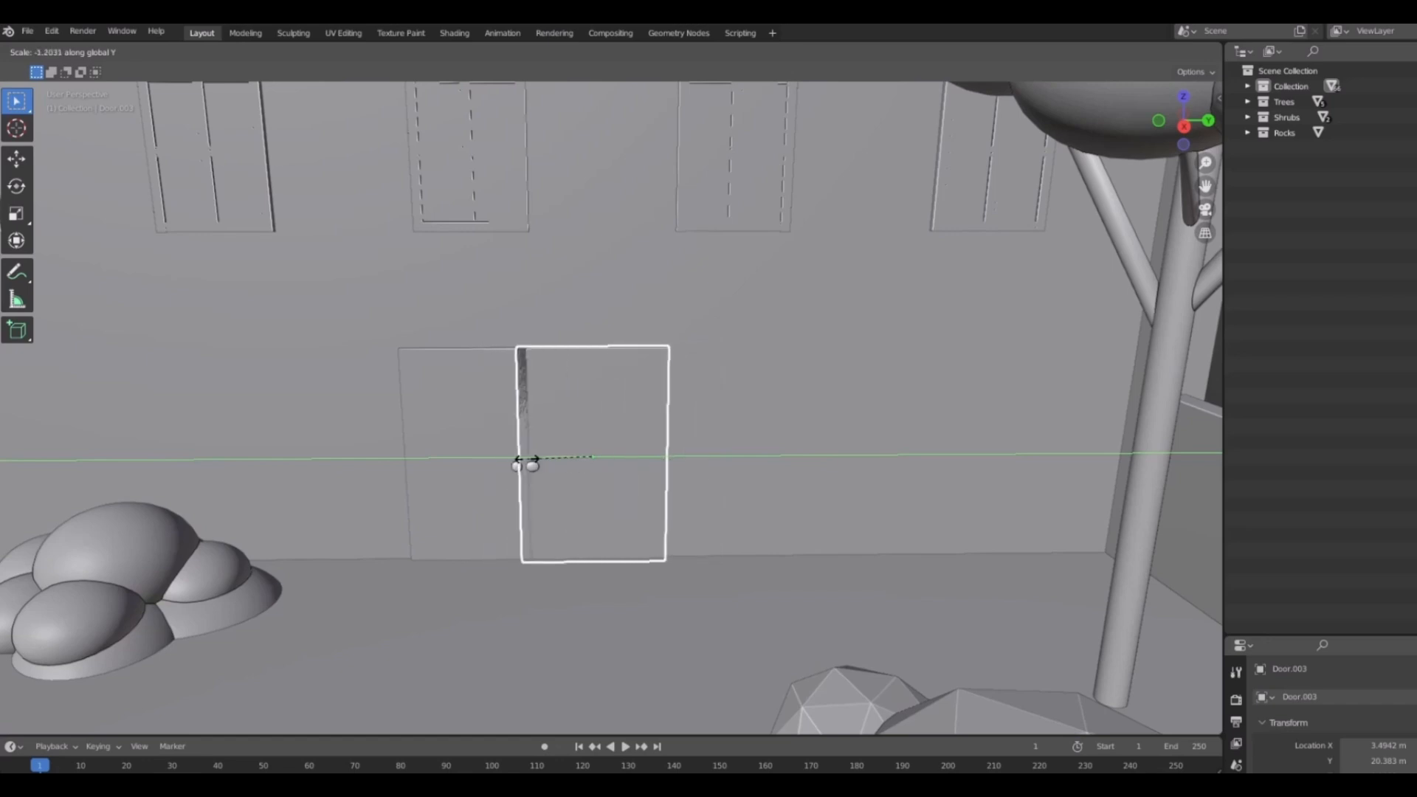
{"action": "right_click", "coordinate": [551, 458]}
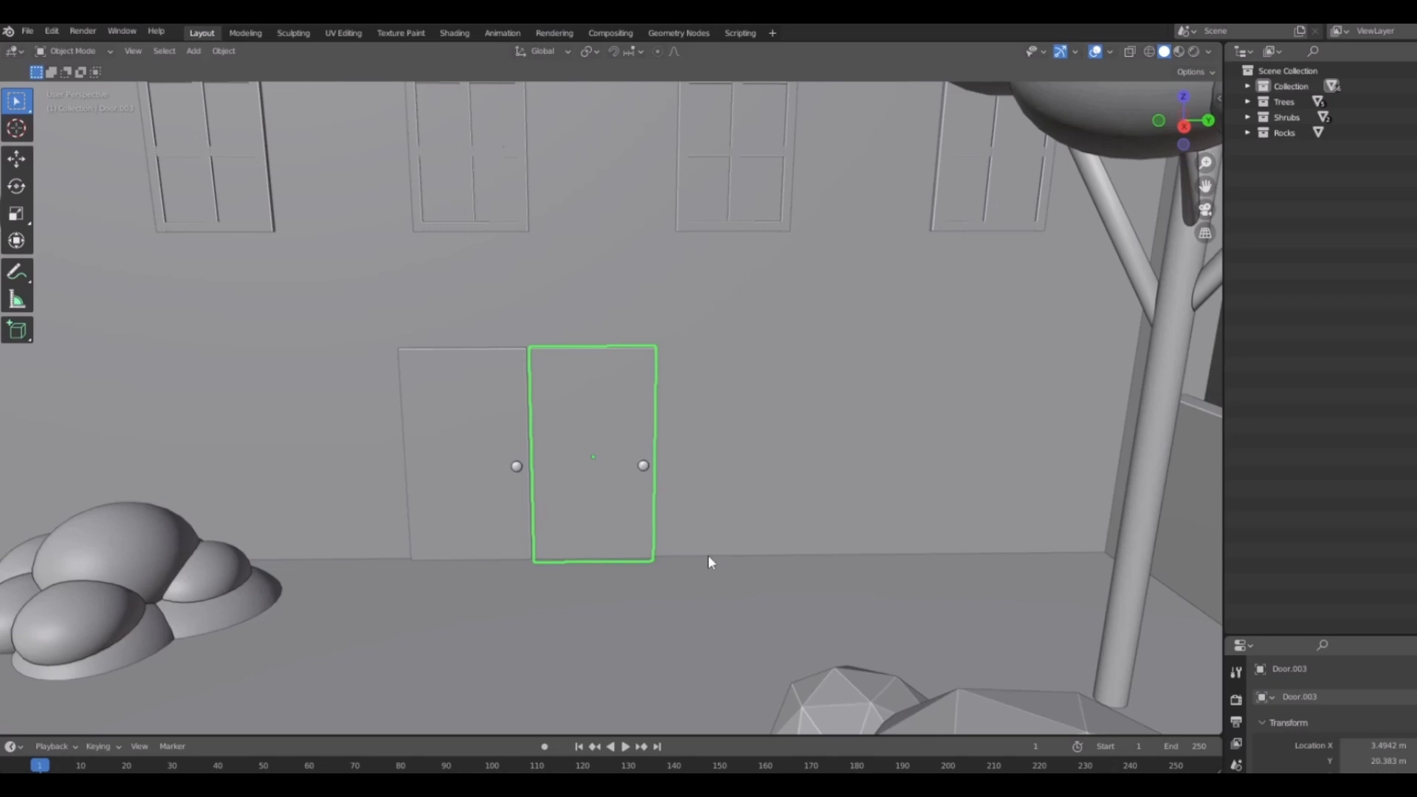
Mirror the copied side door by scaling it -1 along Y so the two doorknobs sit next to each other.
{"action": "left_click", "coordinate": [413, 366]}
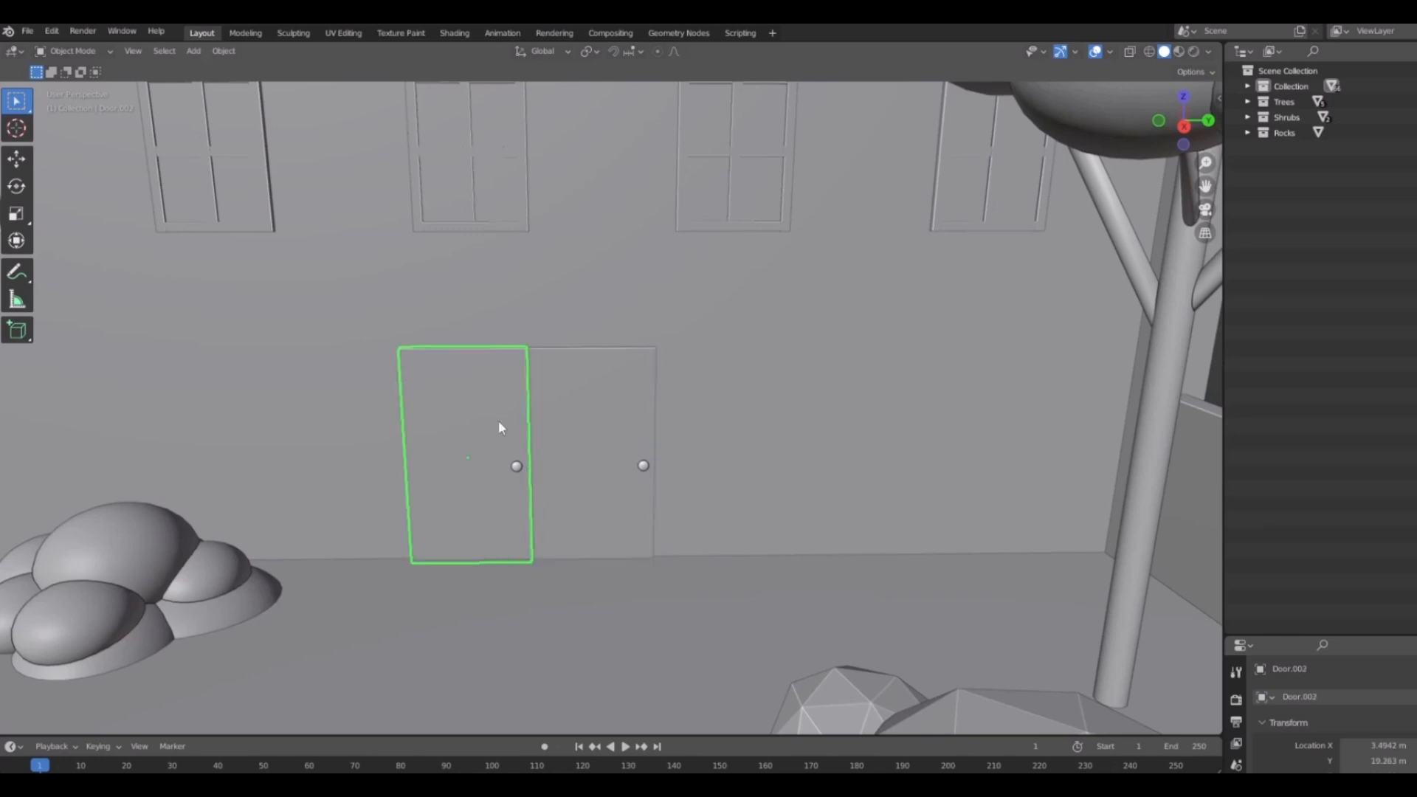
{"action": "left_click", "coordinate": [588, 396]}
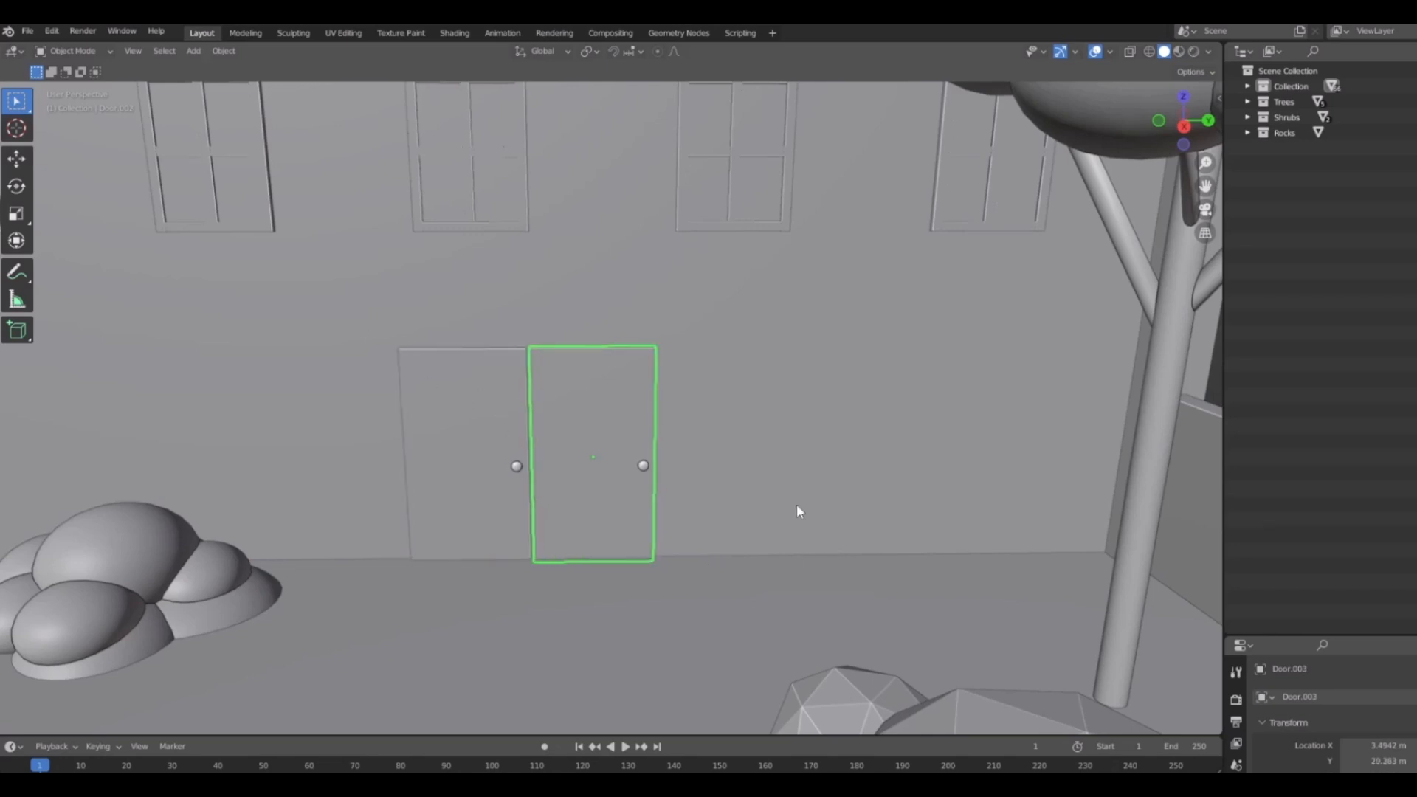
{"action": "key", "text": "s"}
{"action": "key", "text": "y"}
{"action": "key", "text": "minus"}
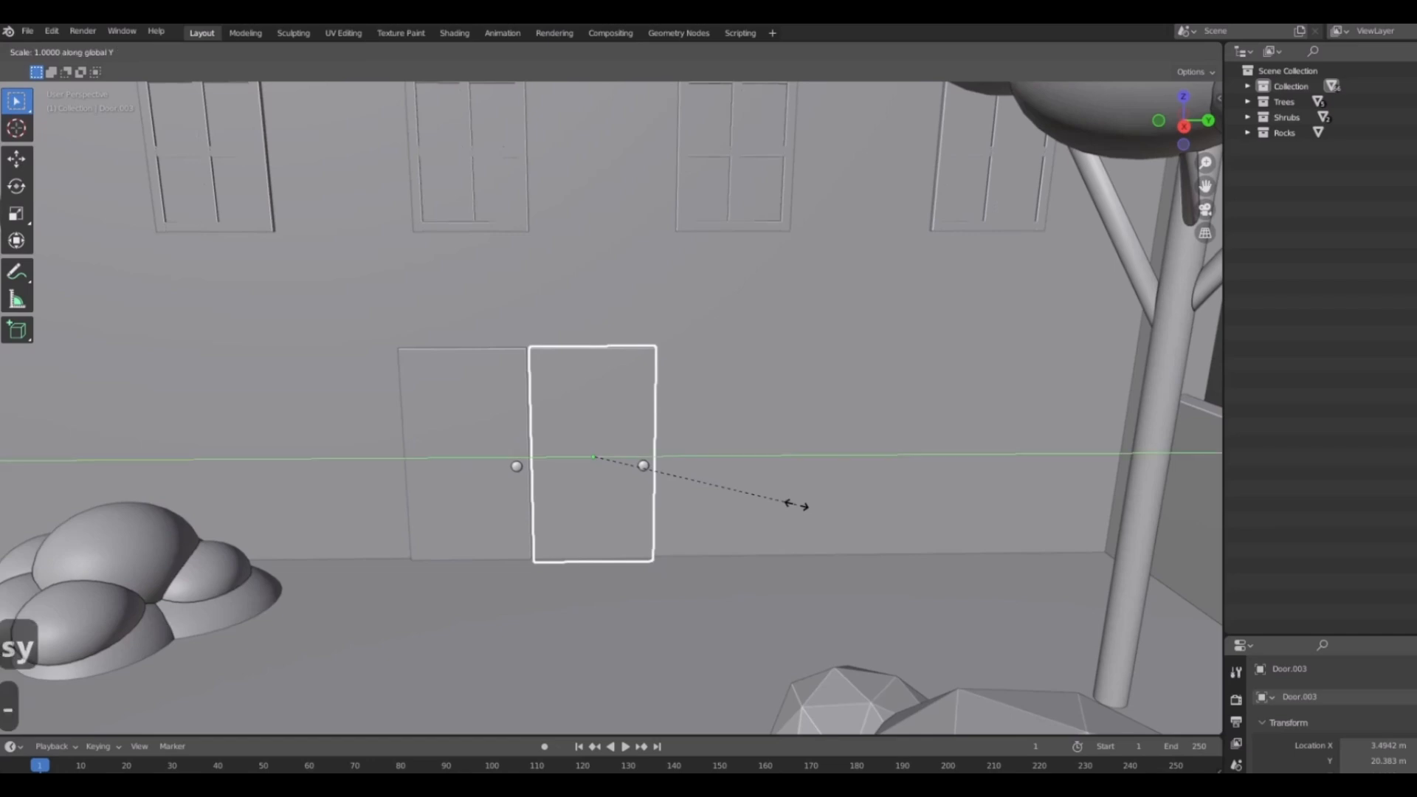
{"action": "key", "text": "1"}
{"action": "left_click", "coordinate": [797, 507]}
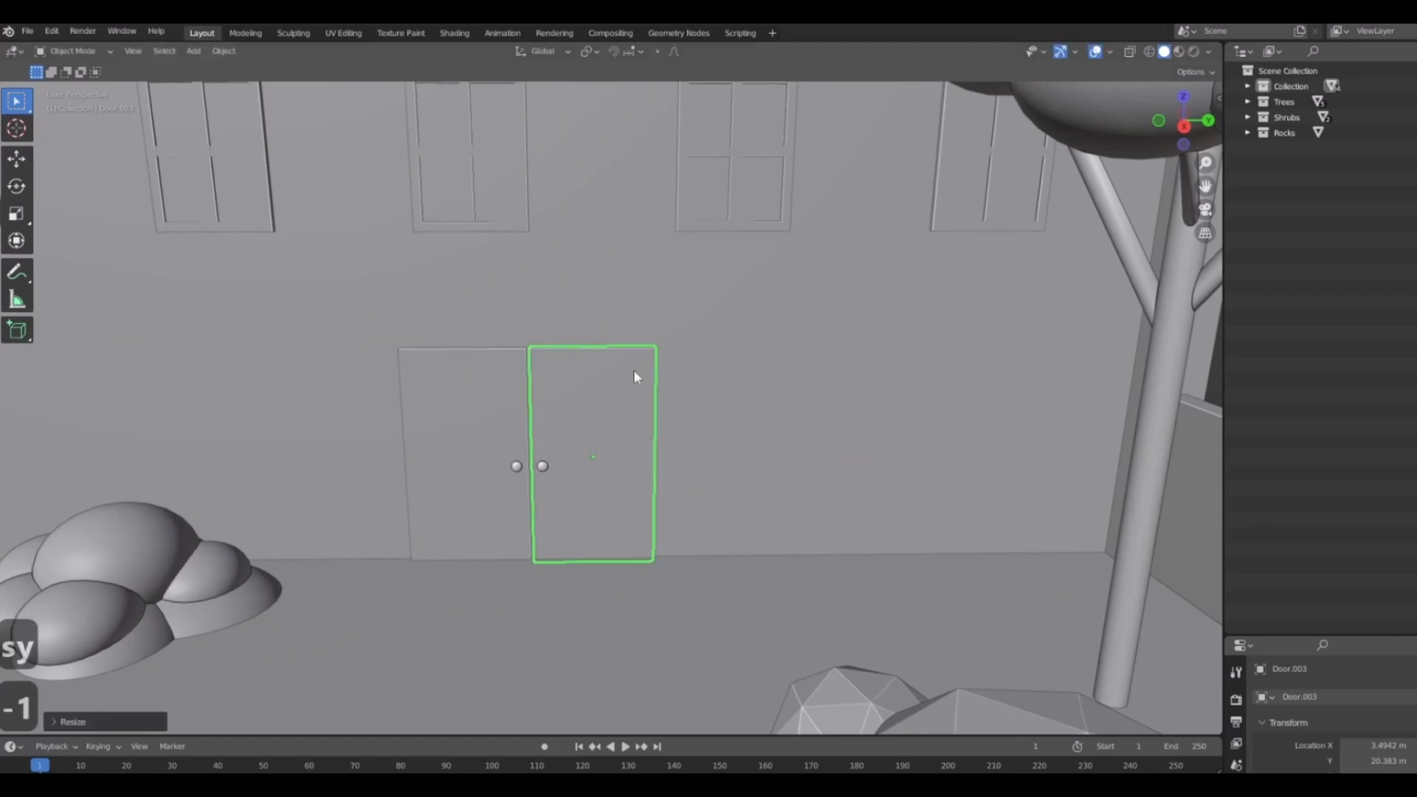
{"action": "key", "text": "g"}
{"action": "key", "text": "x"}
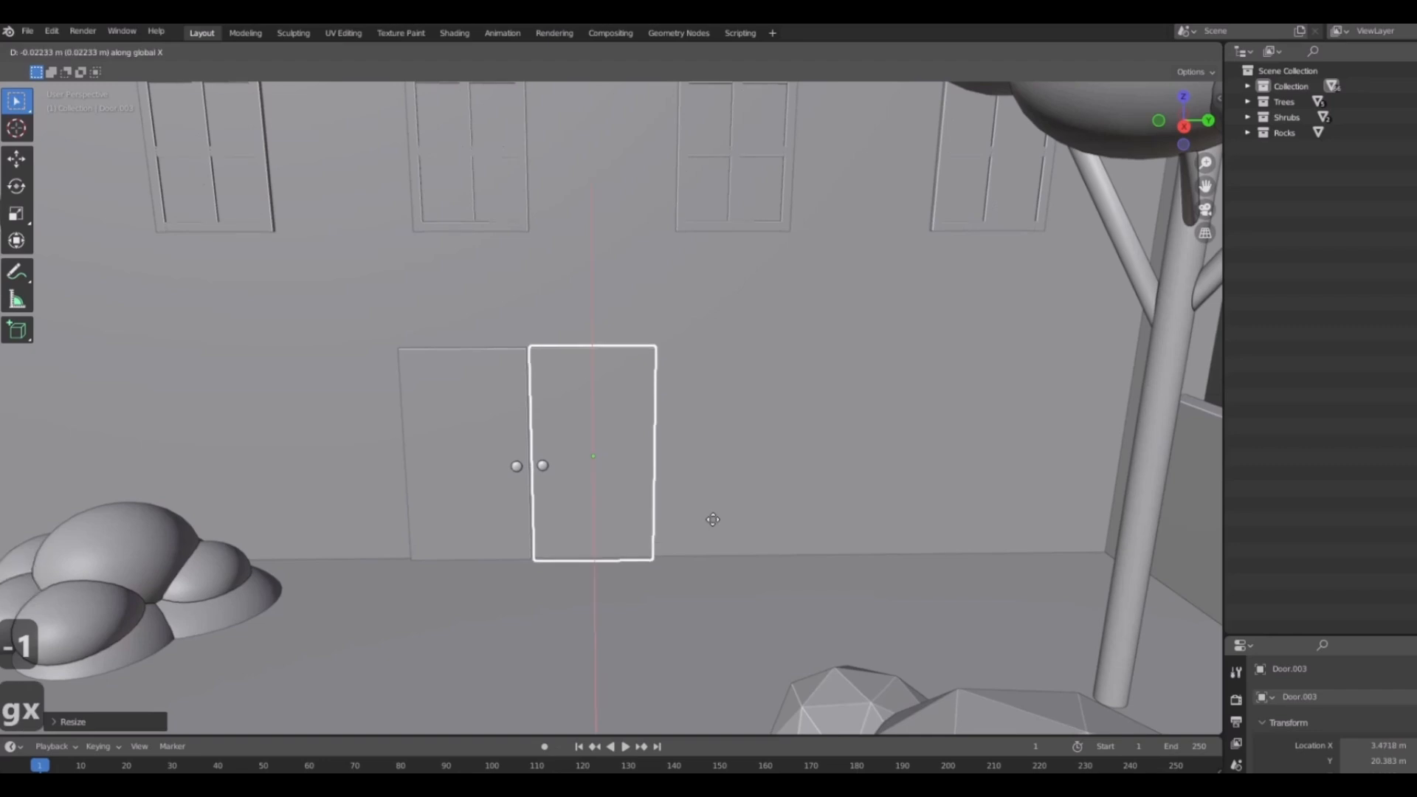
{"action": "right_click", "coordinate": [726, 537]}
Move the mirrored side door about -0.021 m along Y to close the gap between the two doors.
{"action": "key", "text": "g"}
{"action": "key", "text": "y"}
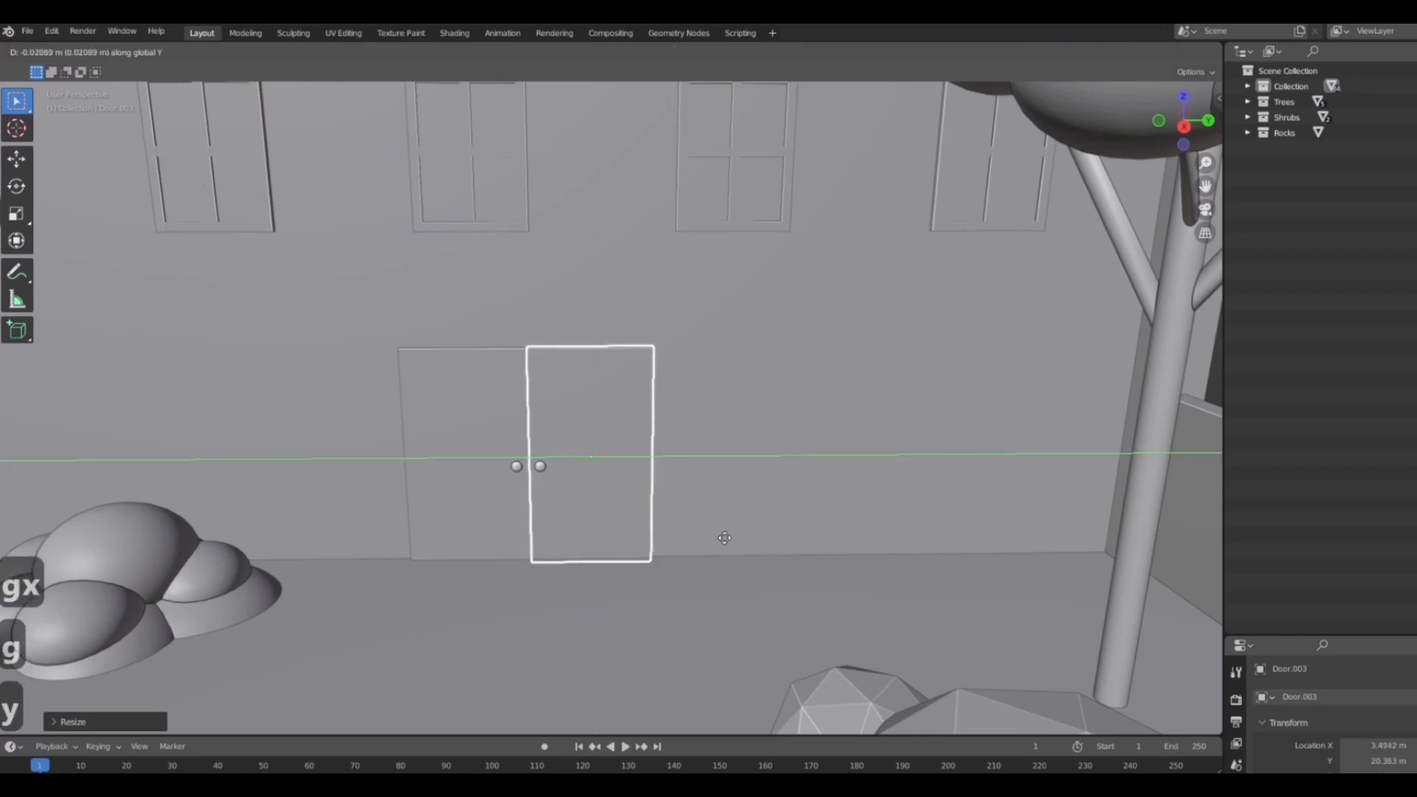
{"action": "left_click", "coordinate": [592, 518]}
Examine the double side door, the garden and the whole block from several angles and distances.
{"action": "middle_click_drag", "start_coordinate": [592, 518], "coordinate": [568, 529]}
{"action": "scroll", "coordinate": [570, 532], "scroll_direction": "down", "scroll_amount": 14}
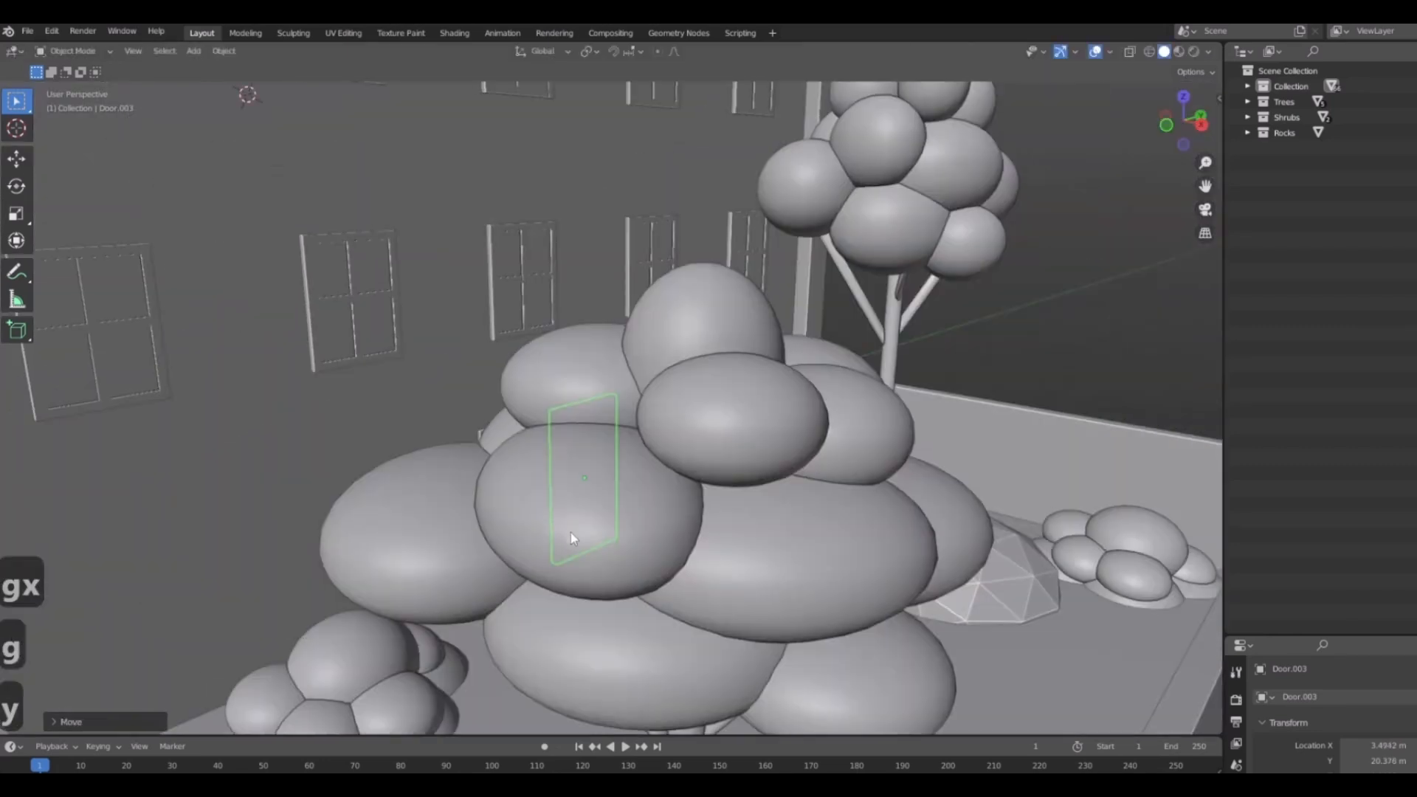
{"action": "left_click", "coordinate": [822, 513]}
{"action": "middle_click_drag", "start_coordinate": [540, 580], "coordinate": [585, 586]}
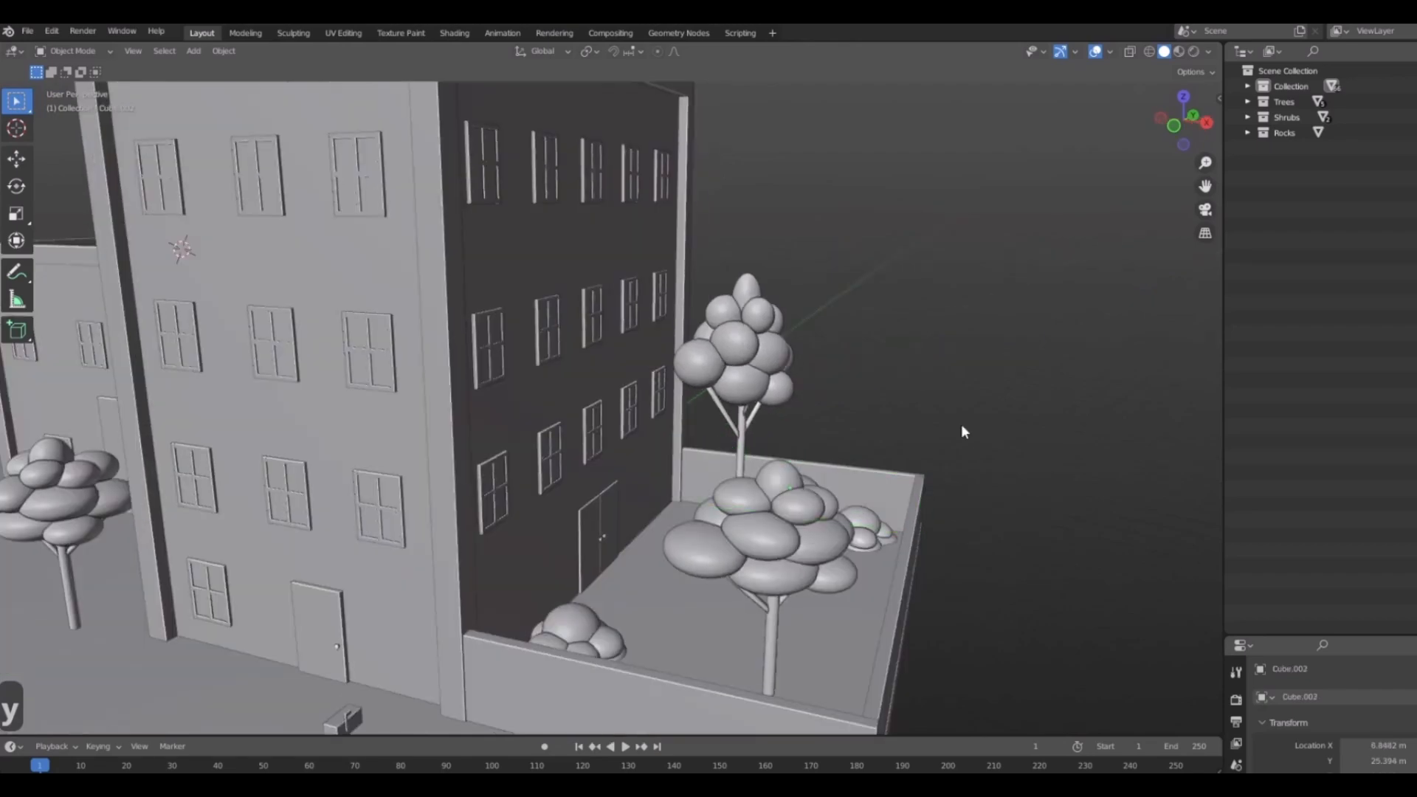
{"action": "scroll", "coordinate": [961, 457], "scroll_direction": "down", "scroll_amount": 6}
{"action": "scroll", "coordinate": [885, 483], "scroll_direction": "up", "scroll_amount": 3}
{"action": "middle_click_drag", "start_coordinate": [906, 519], "coordinate": [772, 615]}
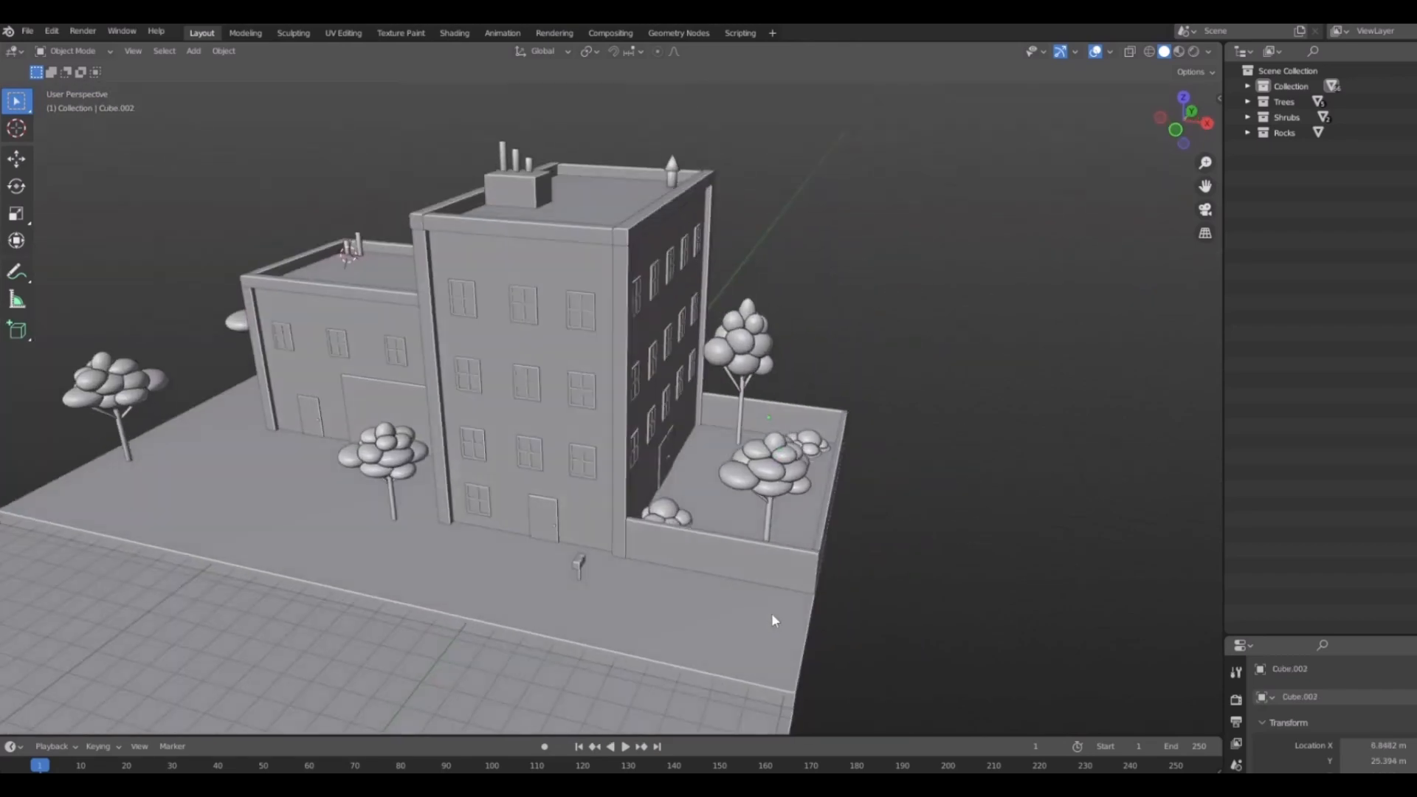
{"action": "middle_click_drag", "start_coordinate": [664, 635], "coordinate": [633, 526]}
{"action": "scroll", "coordinate": [630, 593], "scroll_direction": "down", "scroll_amount": 1}
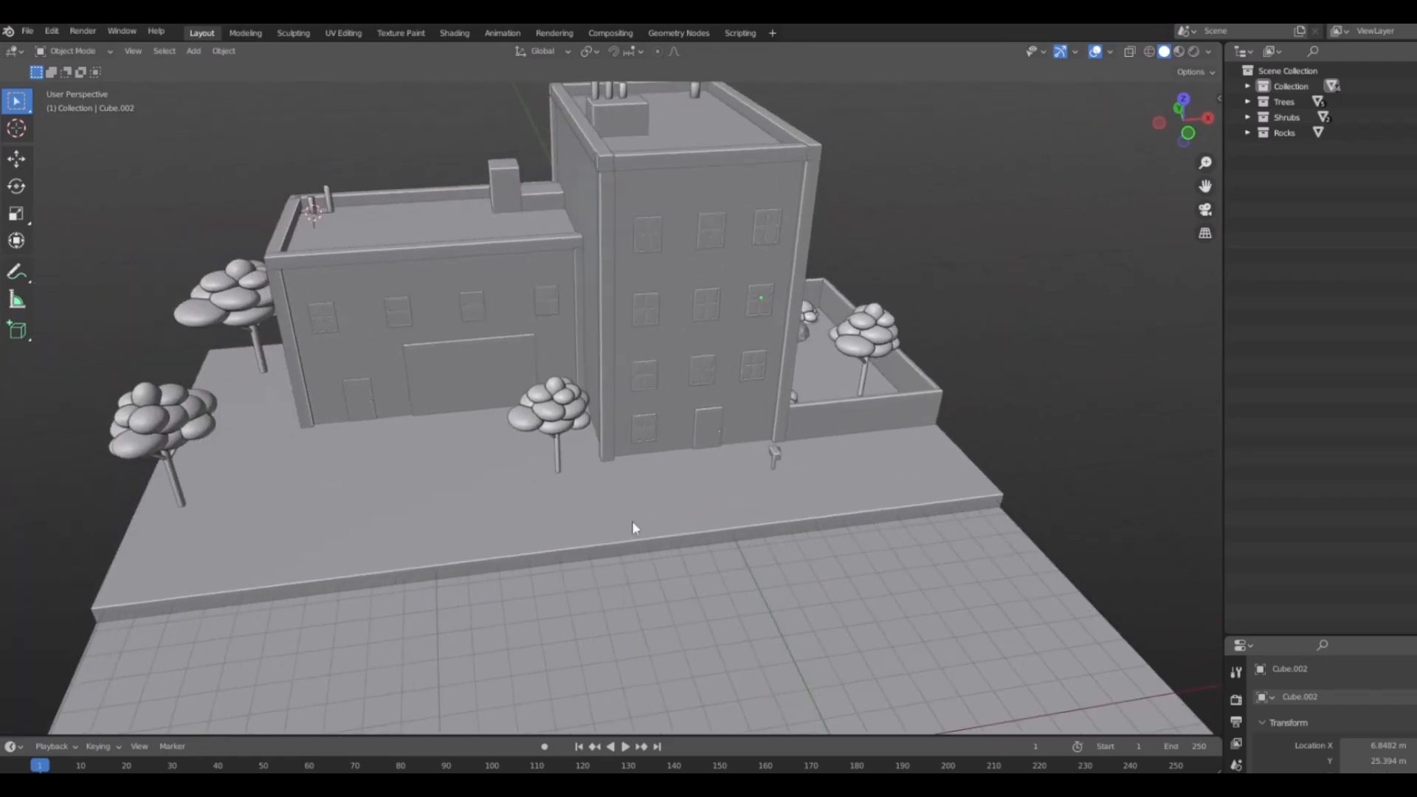
Place the 3D cursor on the pavement near its front edge and add a mesh cylinder there.
{"action": "middle_click_drag", "start_coordinate": [800, 530], "coordinate": [674, 560]}
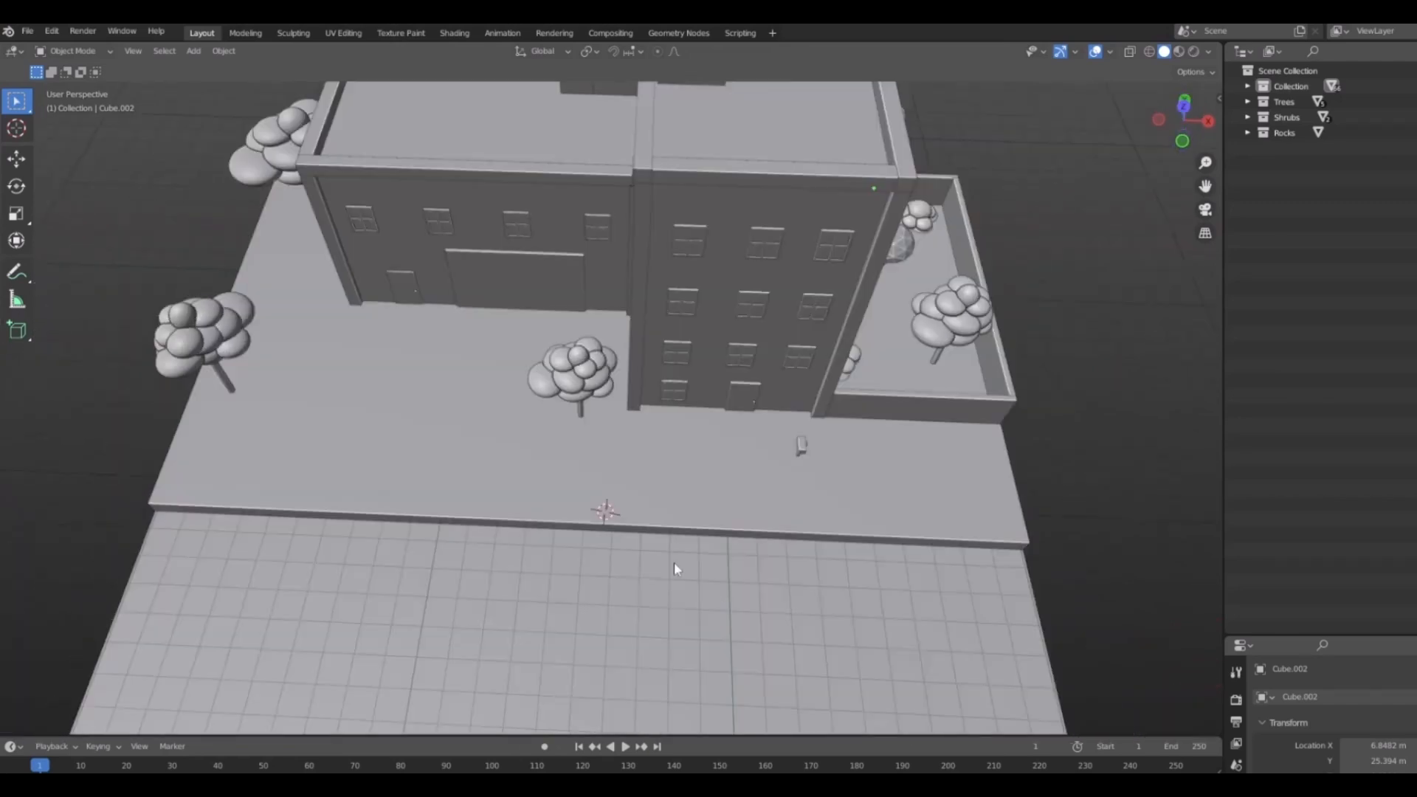
{"action": "key", "text": "shift+a"}
{"action": "mouse_move", "coordinate": [608, 475]}
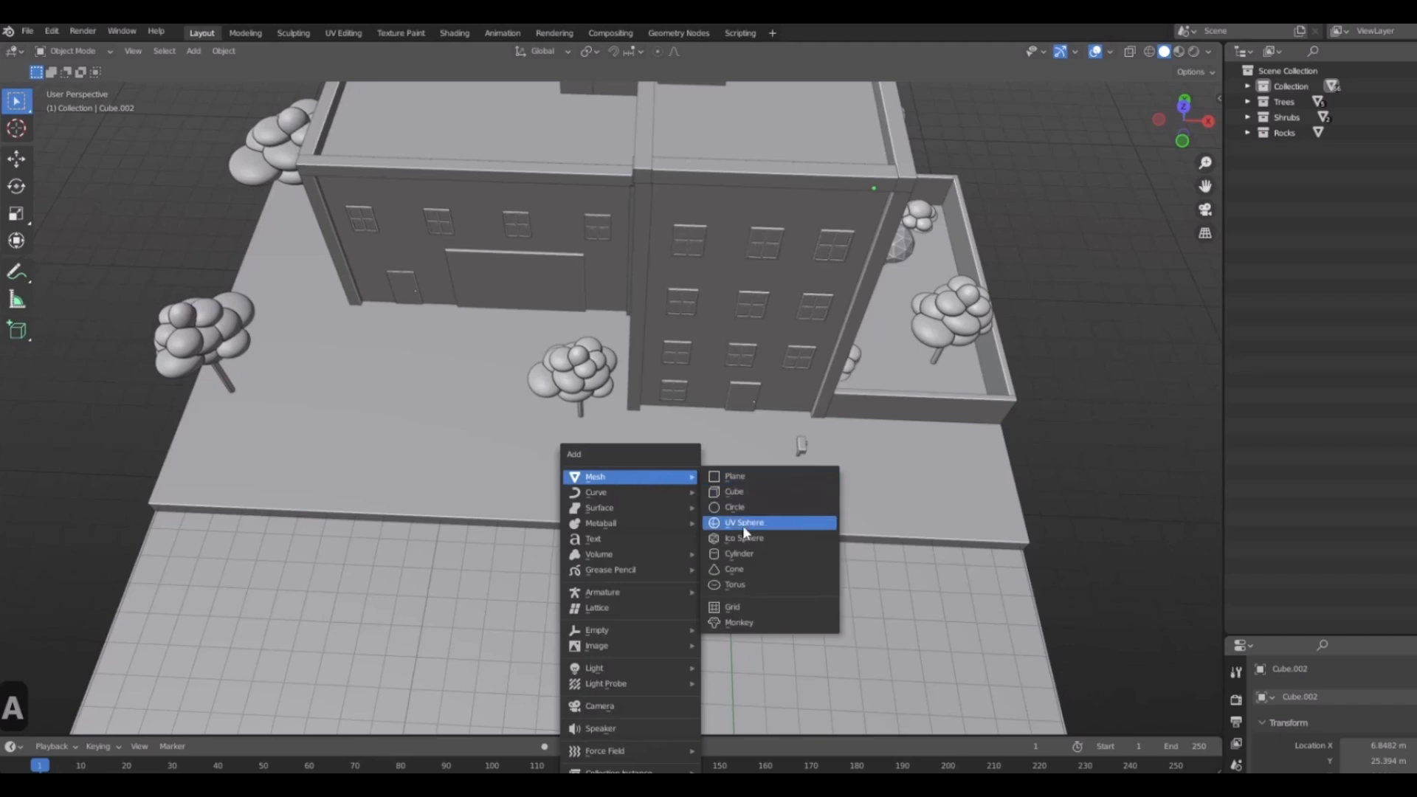
{"action": "left_click", "coordinate": [737, 553]}
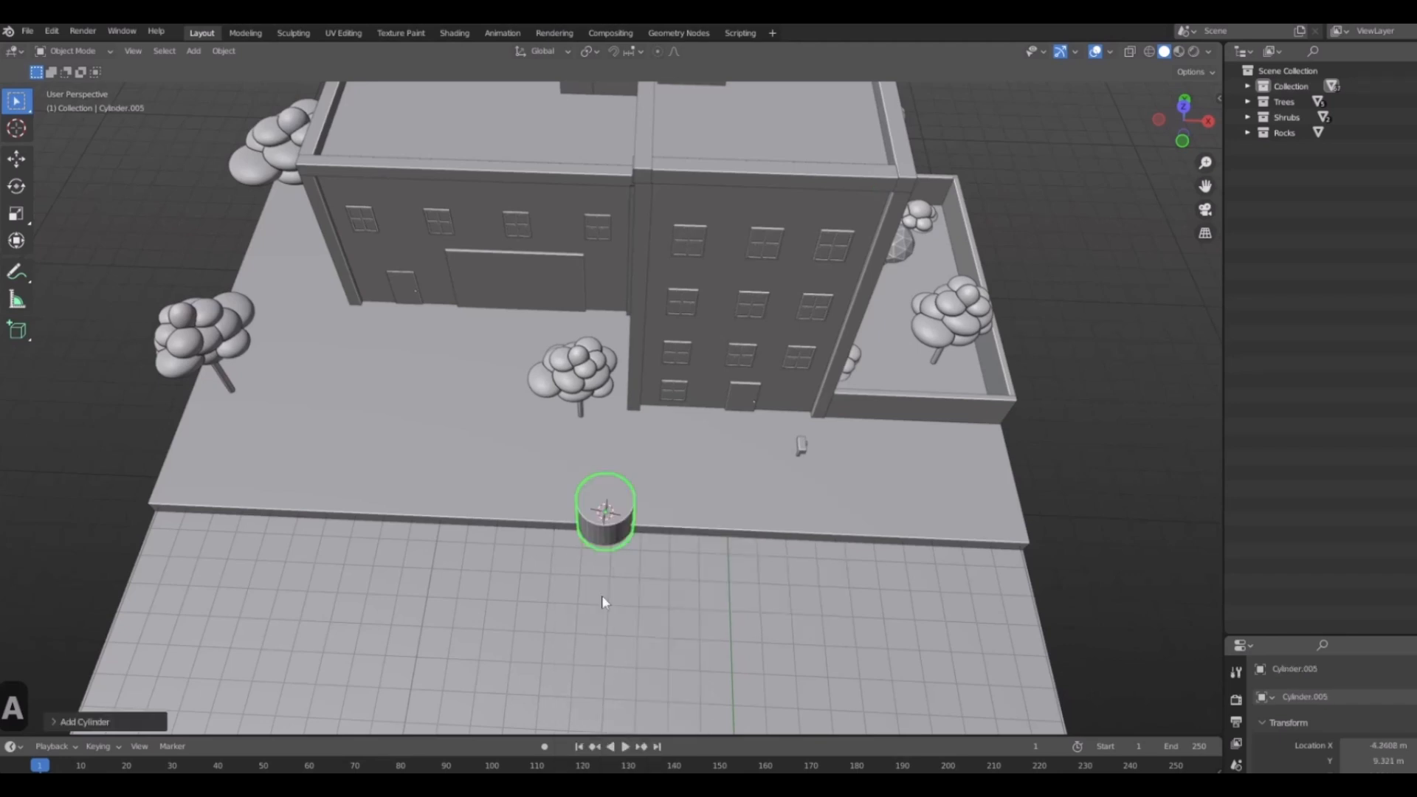
Raise the new cylinder clear of the pavement and shift it about 0.63 m along X.
{"action": "middle_click_drag", "start_coordinate": [604, 598], "coordinate": [640, 472]}
{"action": "scroll", "coordinate": [640, 472], "scroll_direction": "up", "scroll_amount": 4}
{"action": "key", "text": "1"}
{"action": "scroll", "coordinate": [612, 593], "scroll_direction": "up", "scroll_amount": 2}
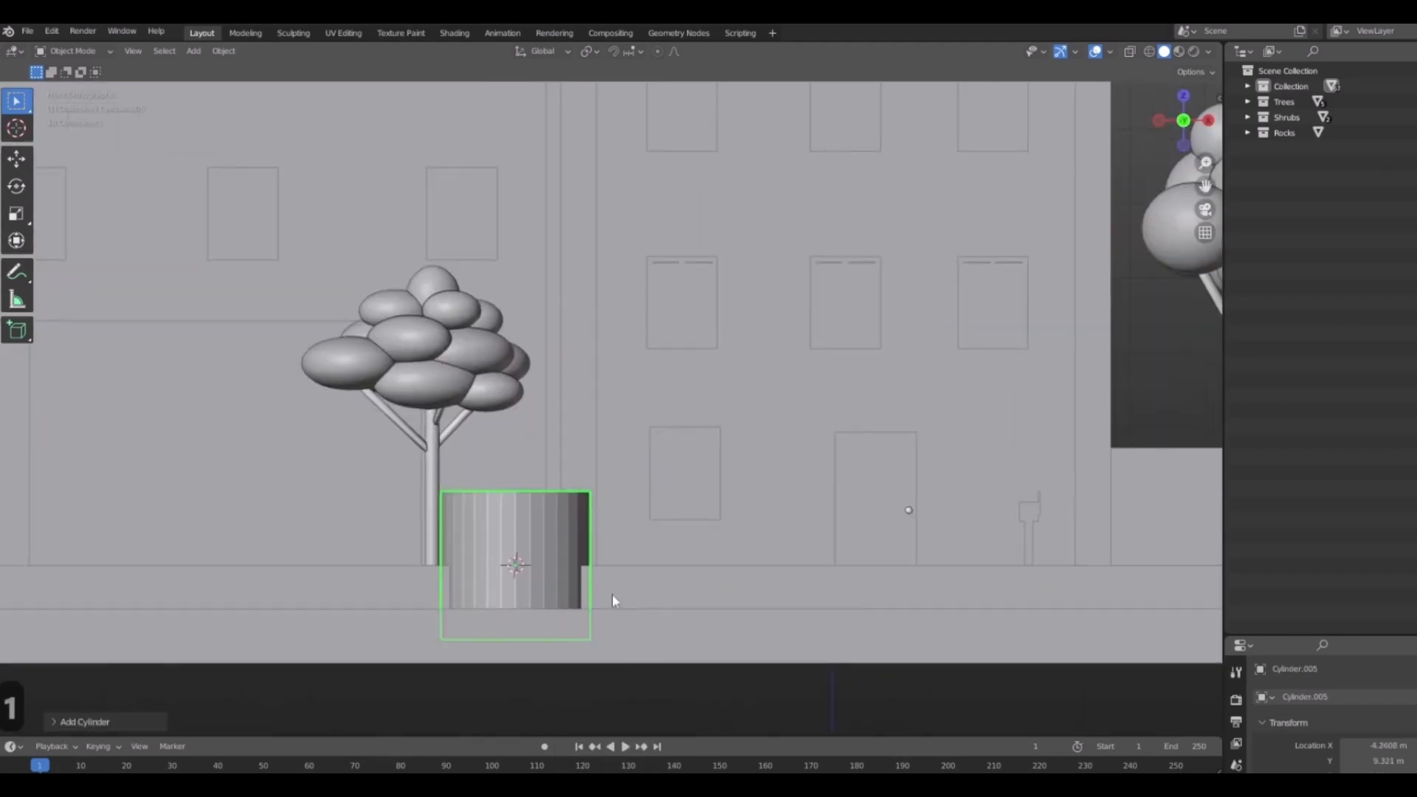
{"action": "key", "text": "g"}
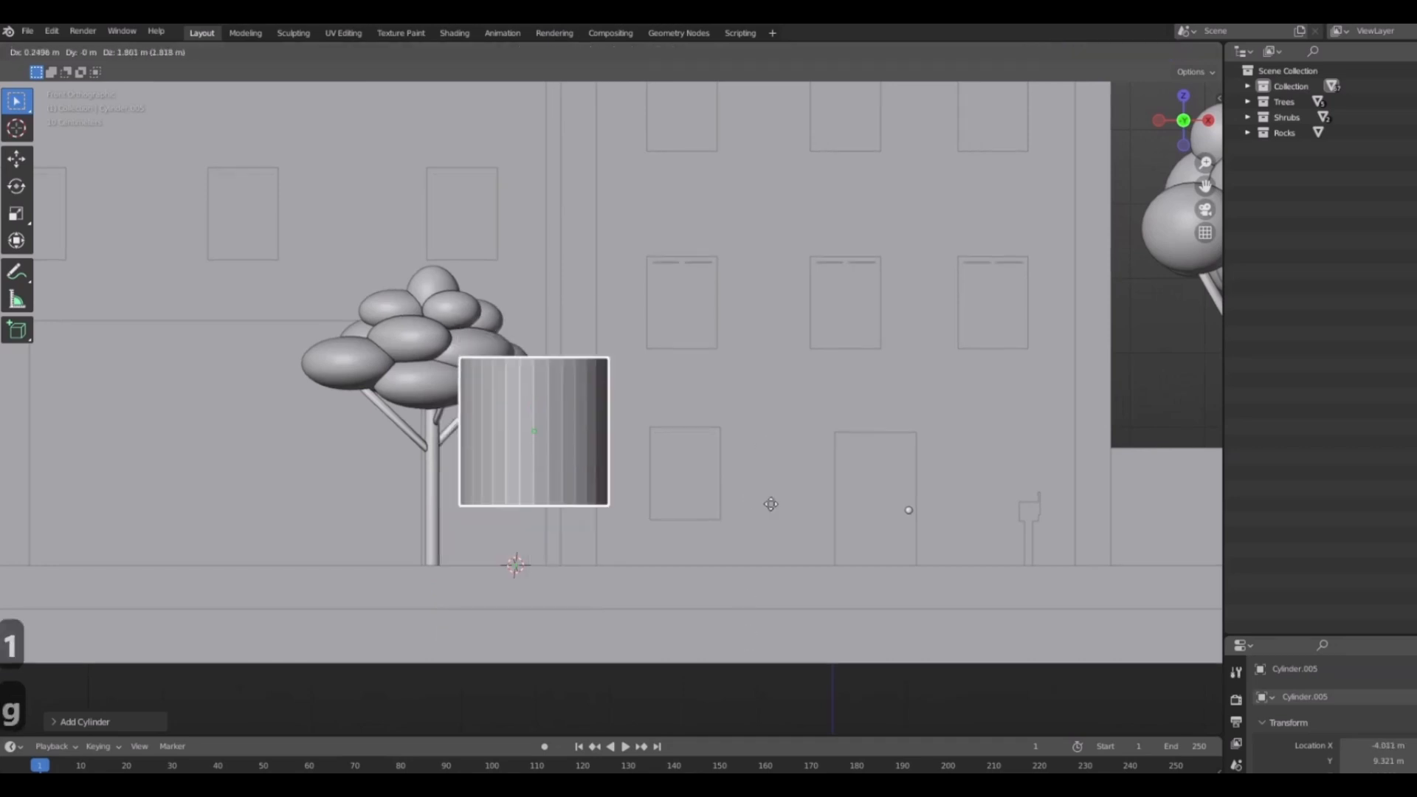
{"action": "left_click", "coordinate": [800, 518]}
Scale the cylinder to about 0.094 with Z locked, turning it into a thin post.
{"action": "key", "text": "s"}
{"action": "key", "text": "shift+z"}
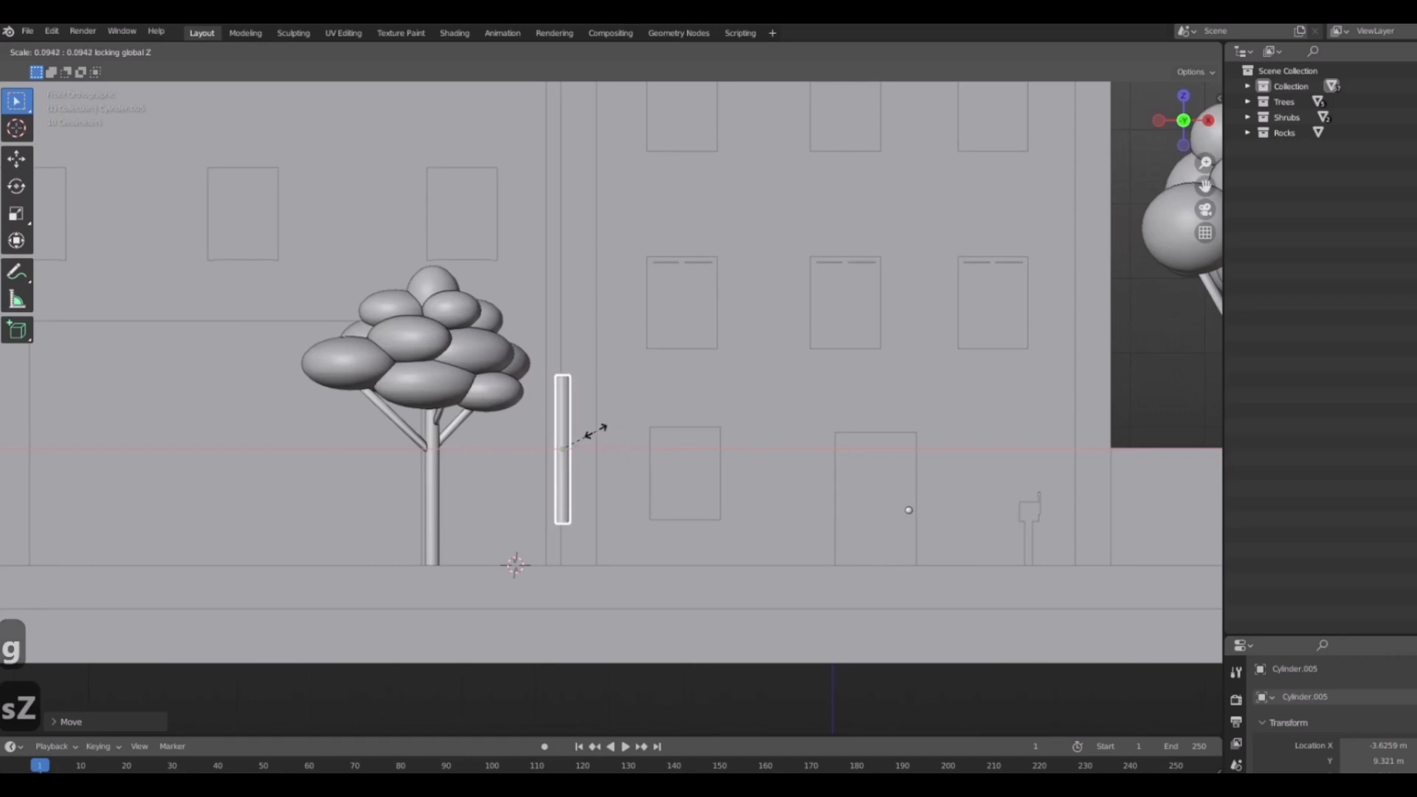
{"action": "left_click", "coordinate": [595, 428]}
{"action": "scroll", "coordinate": [753, 487], "scroll_direction": "down", "scroll_amount": 4}
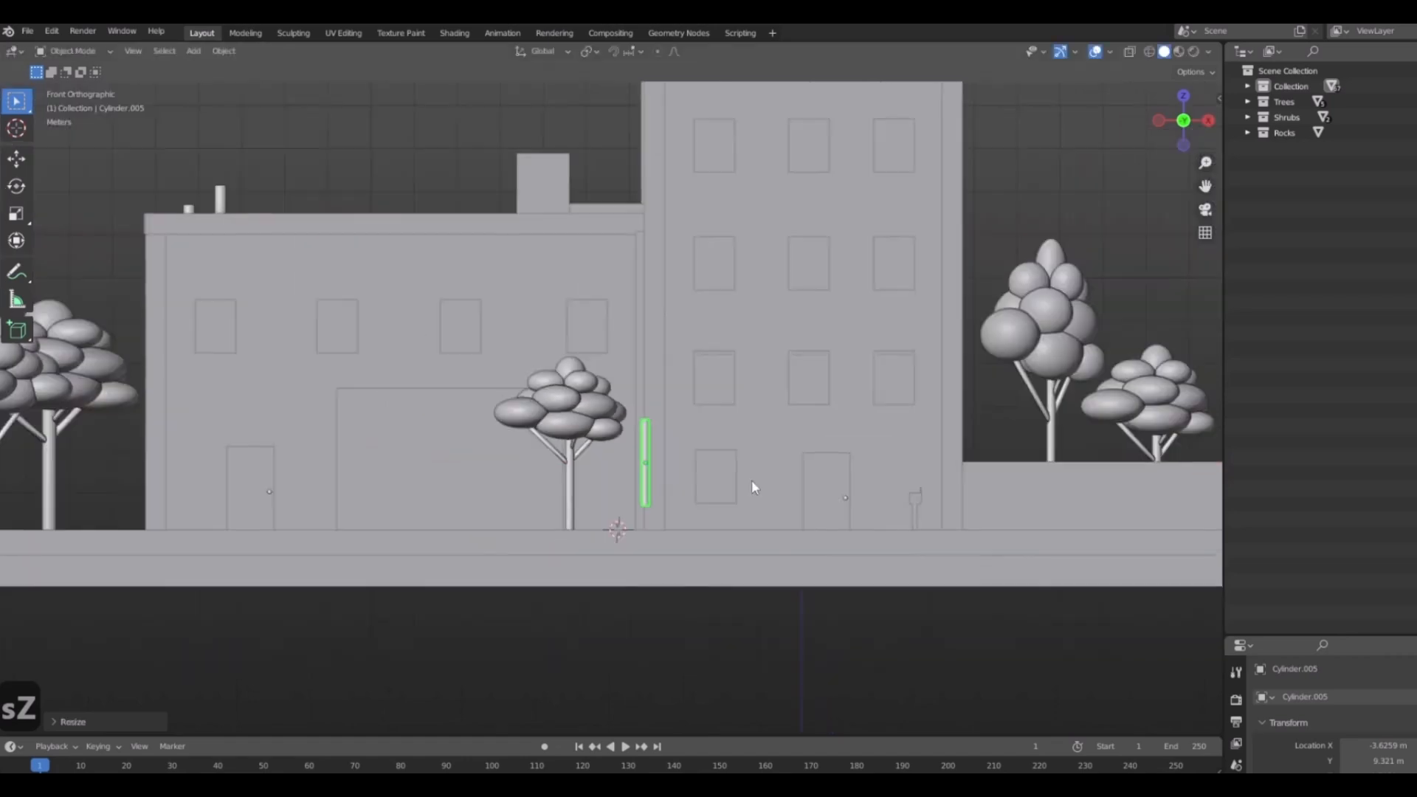
{"action": "middle_click_drag", "start_coordinate": [753, 487], "coordinate": [713, 410]}
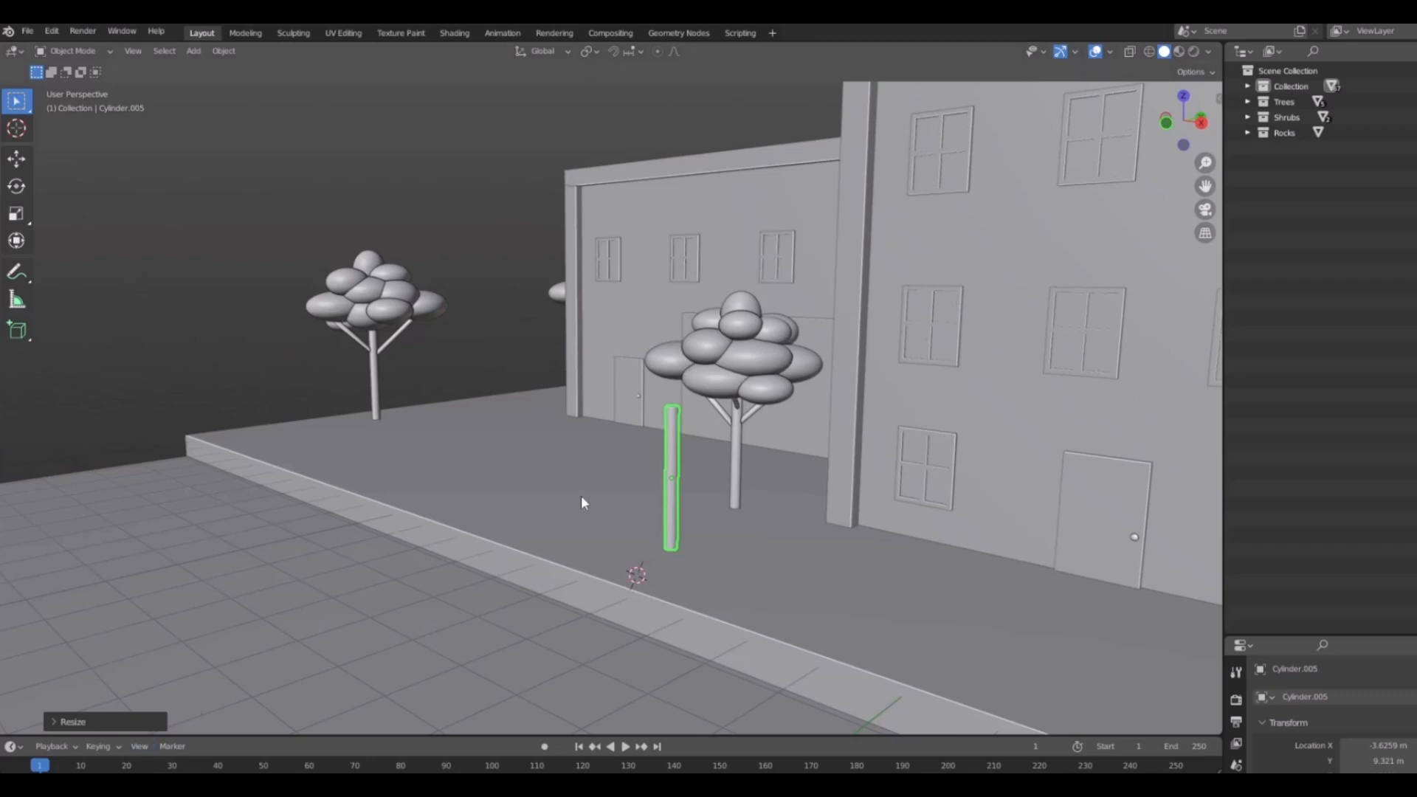
{"action": "key", "text": "KP_Decimal"}
{"action": "middle_click_drag", "start_coordinate": [593, 541], "coordinate": [679, 599]}
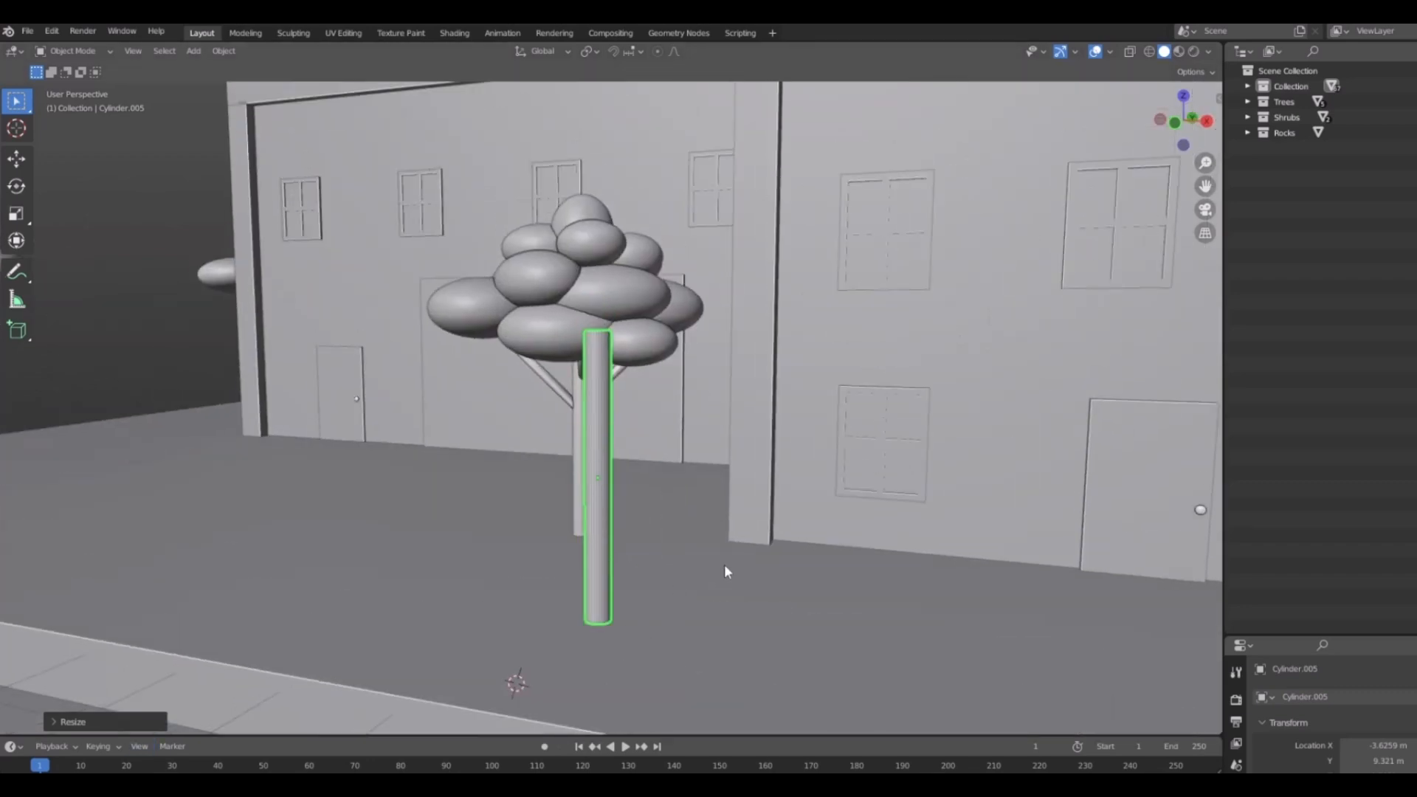
{"action": "key", "text": "shift+s"}
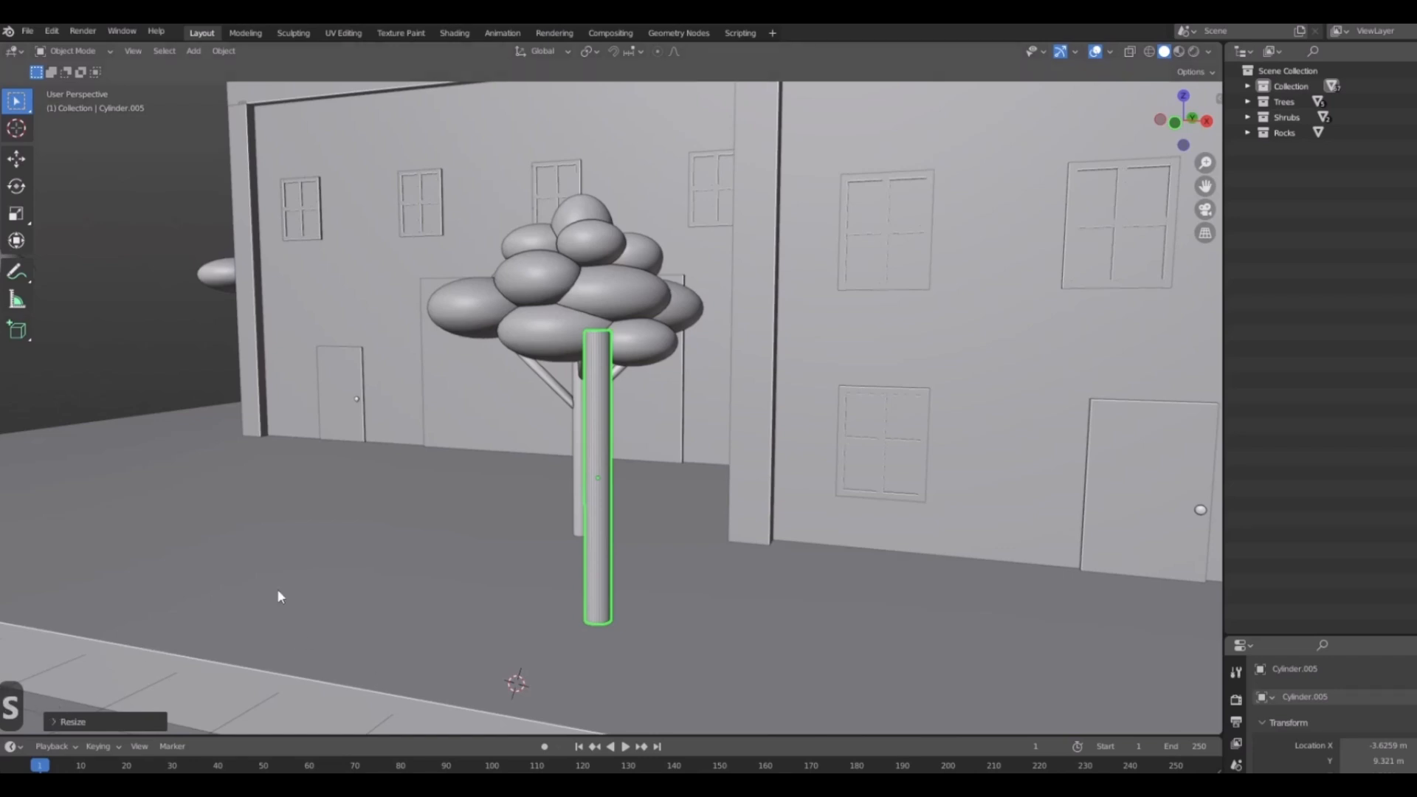
{"action": "key", "text": "s"}
{"action": "right_click", "coordinate": [732, 484]}
Stretch the post along Z to about 2.5 times its height.
{"action": "middle_click_drag", "start_coordinate": [322, 623], "coordinate": [749, 639]}
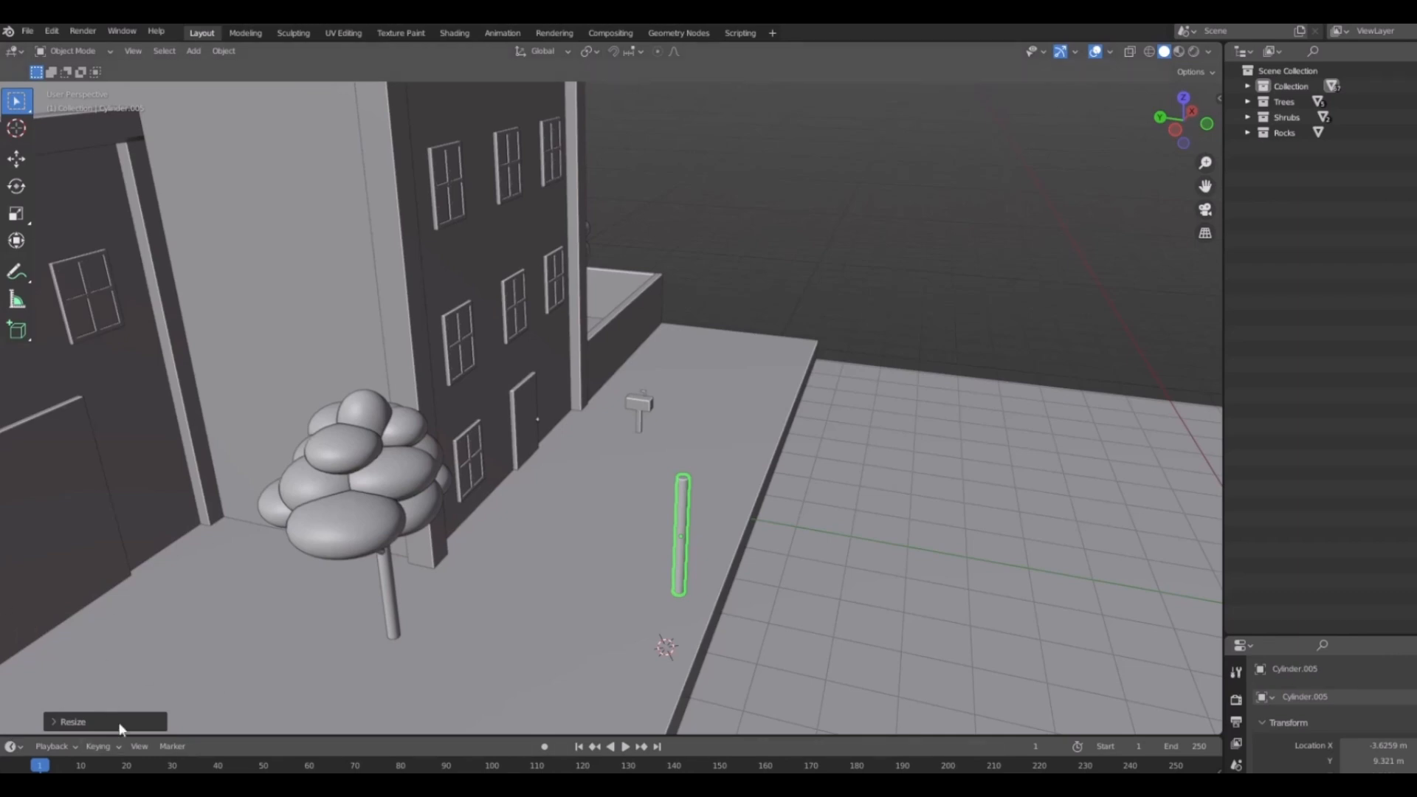
{"action": "middle_click_drag", "start_coordinate": [242, 662], "coordinate": [704, 605]}
{"action": "key", "text": "1"}
{"action": "middle_click_drag", "start_coordinate": [613, 565], "coordinate": [642, 617]}
{"action": "key", "text": "s"}
{"action": "key", "text": "z"}
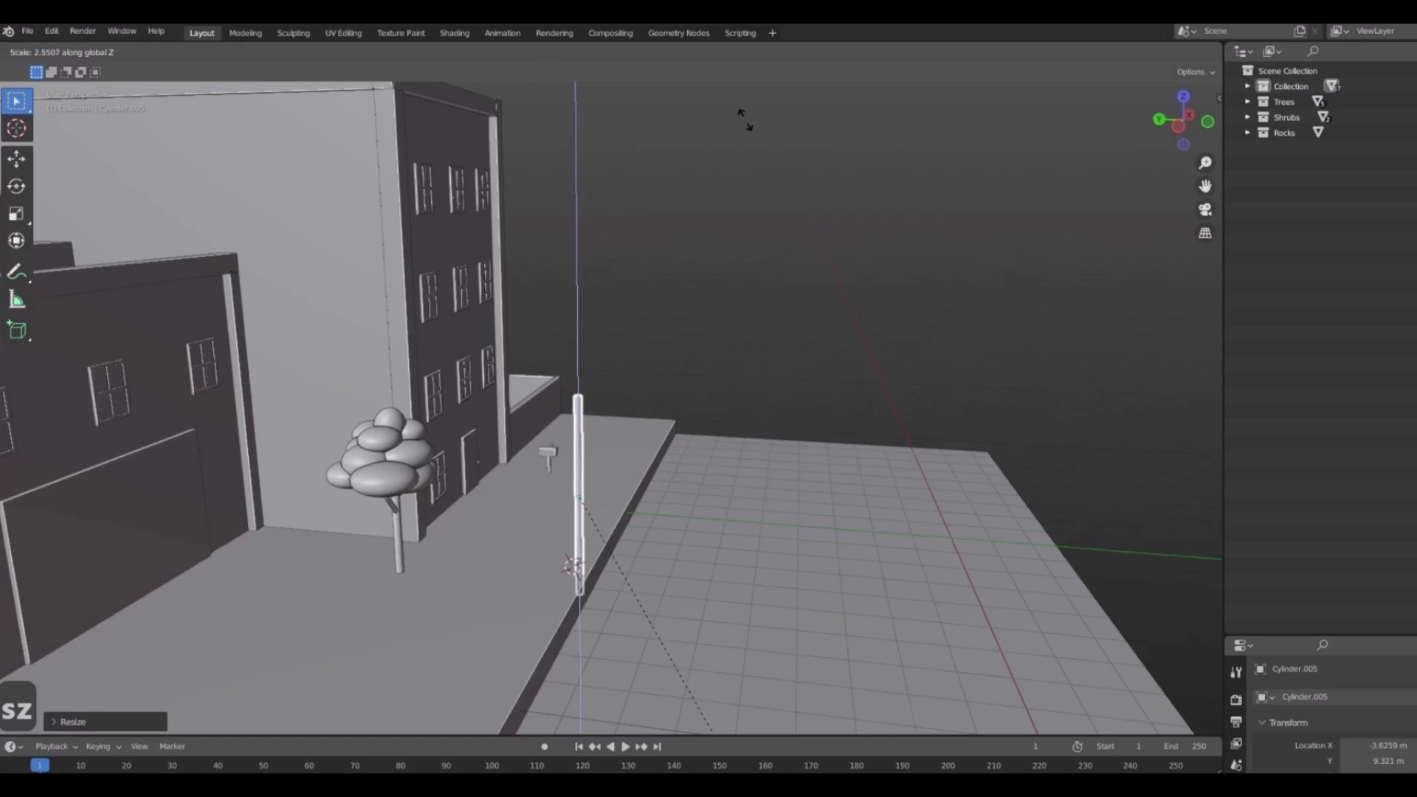
{"action": "left_click", "coordinate": [731, 185]}
{"action": "scroll", "coordinate": [732, 354], "scroll_direction": "up", "scroll_amount": 5}
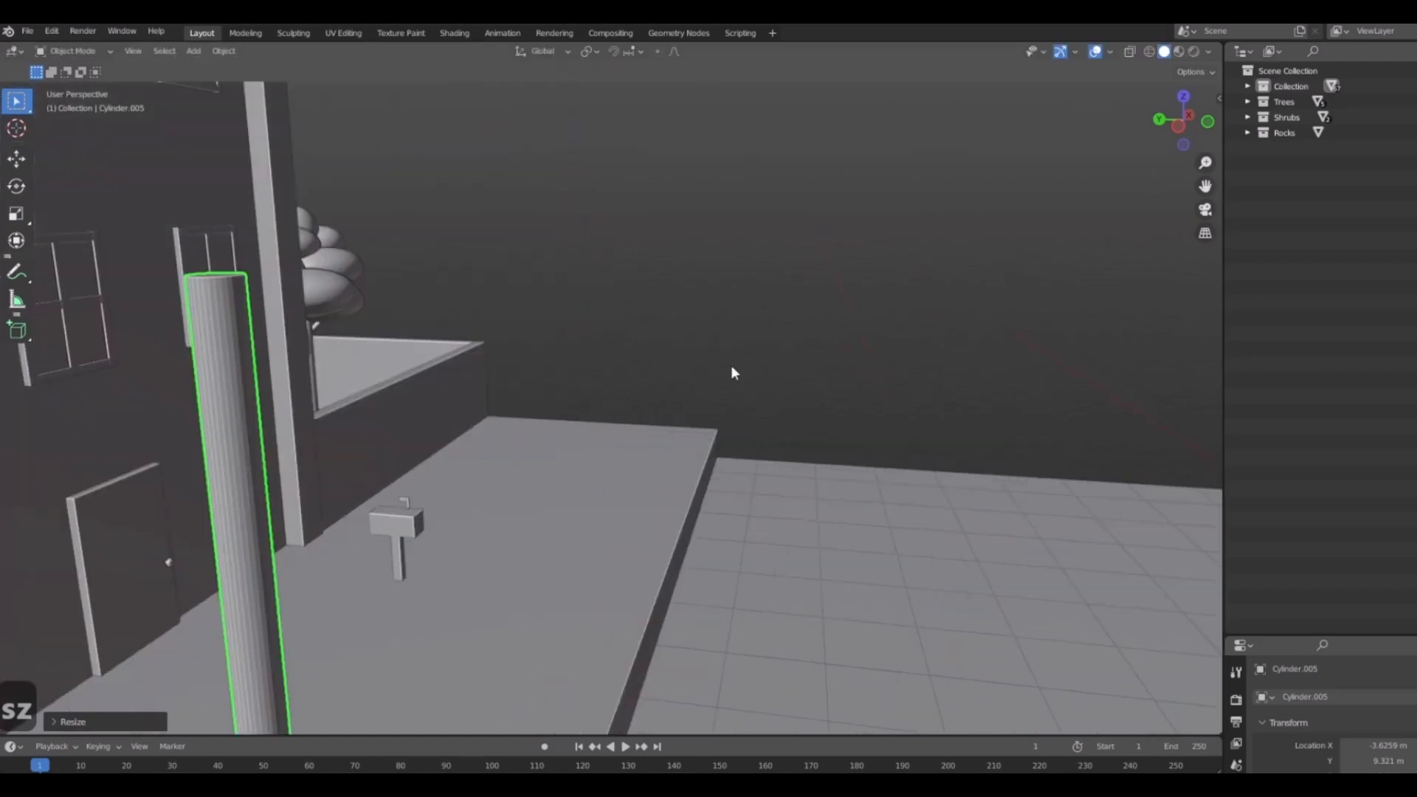
Raise the post along Z so its base sits just below the pavement surface.
{"action": "middle_click_drag", "start_coordinate": [733, 374], "coordinate": [675, 425]}
{"action": "scroll", "coordinate": [575, 397], "scroll_direction": "down", "scroll_amount": 5}
{"action": "middle_click_drag", "start_coordinate": [574, 397], "coordinate": [611, 333]}
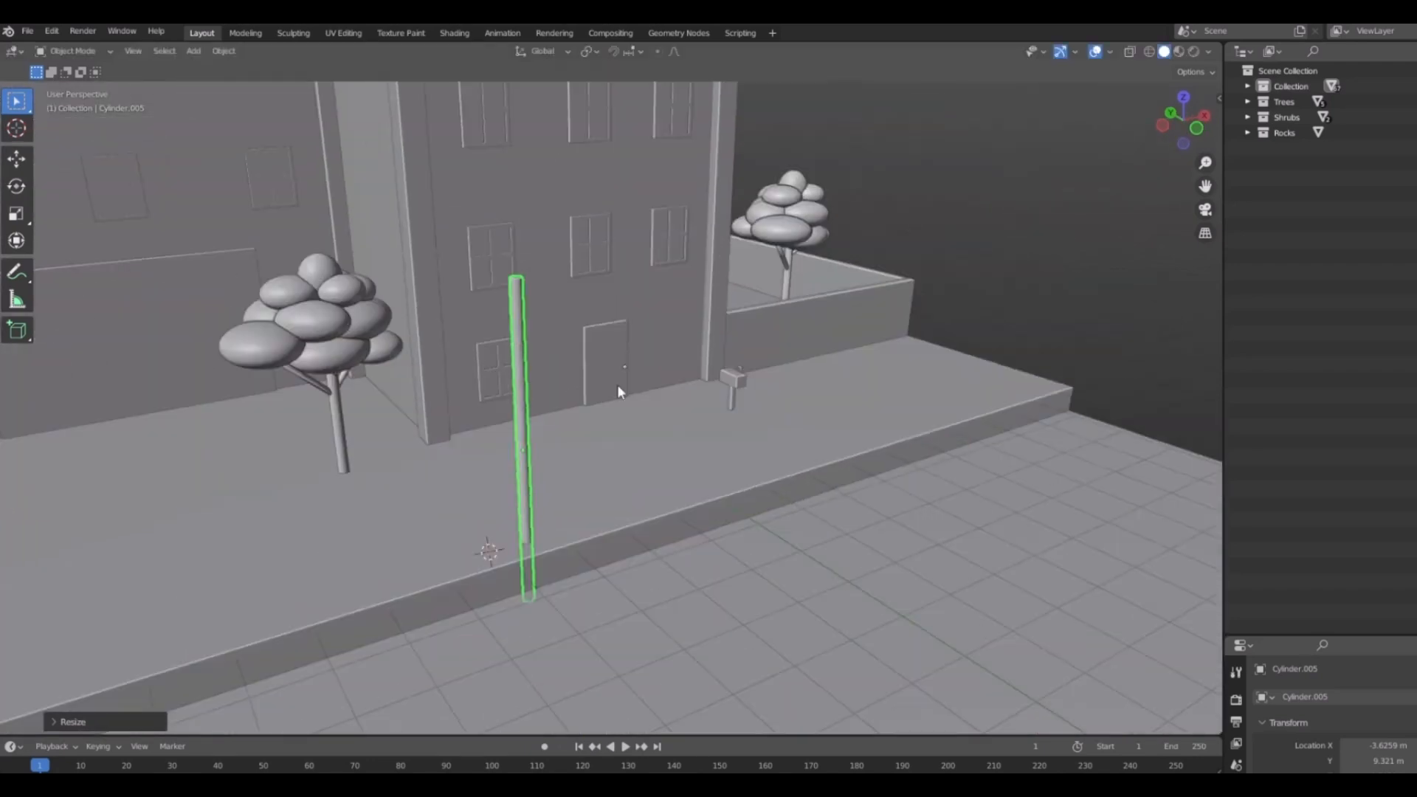
{"action": "key", "text": "g"}
{"action": "key", "text": "z"}
{"action": "left_click", "coordinate": [768, 362]}
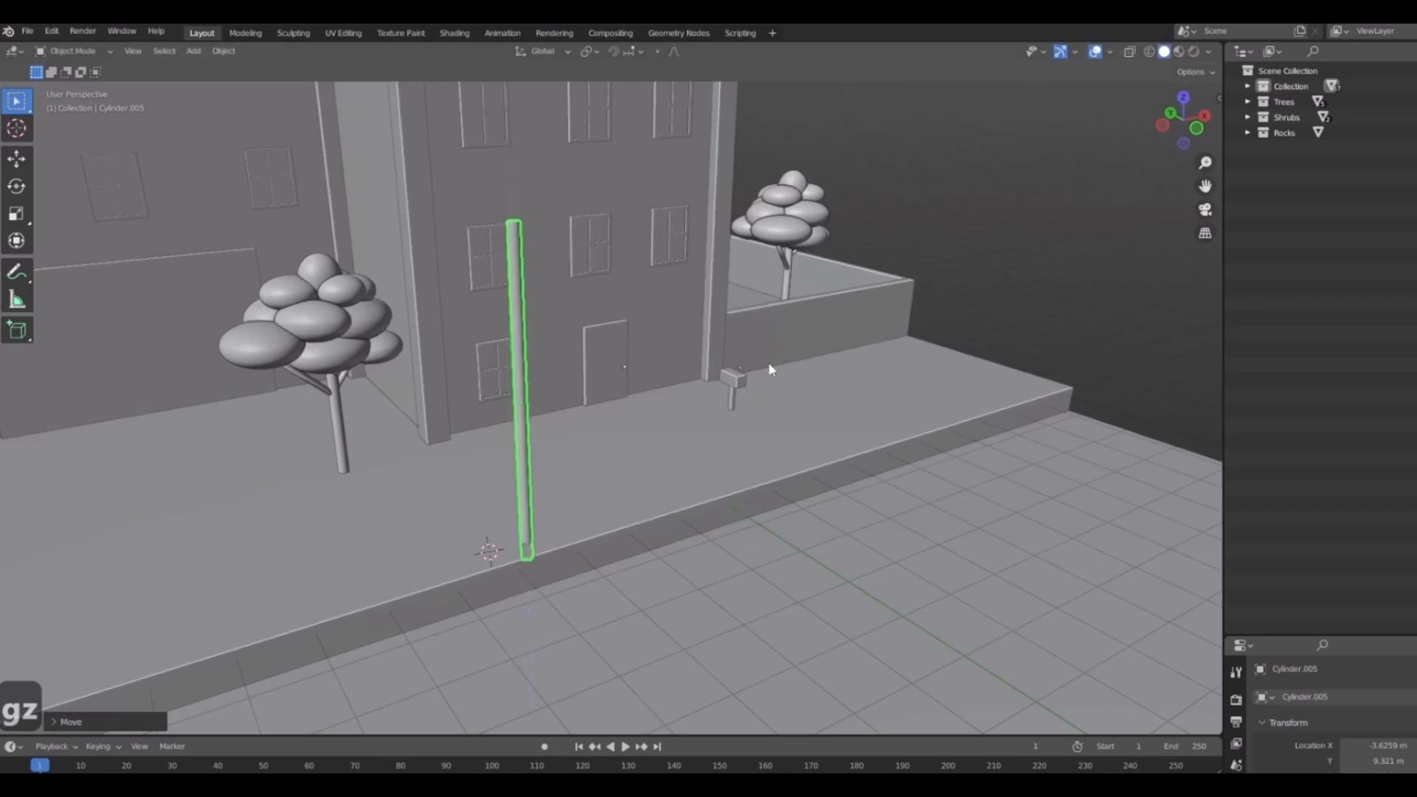
Shorten the post slightly by scaling it along Z.
{"action": "middle_click_drag", "start_coordinate": [768, 361], "coordinate": [690, 325]}
{"action": "scroll", "coordinate": [689, 325], "scroll_direction": "up", "scroll_amount": 3}
{"action": "key", "text": "s"}
{"action": "key", "text": "z"}
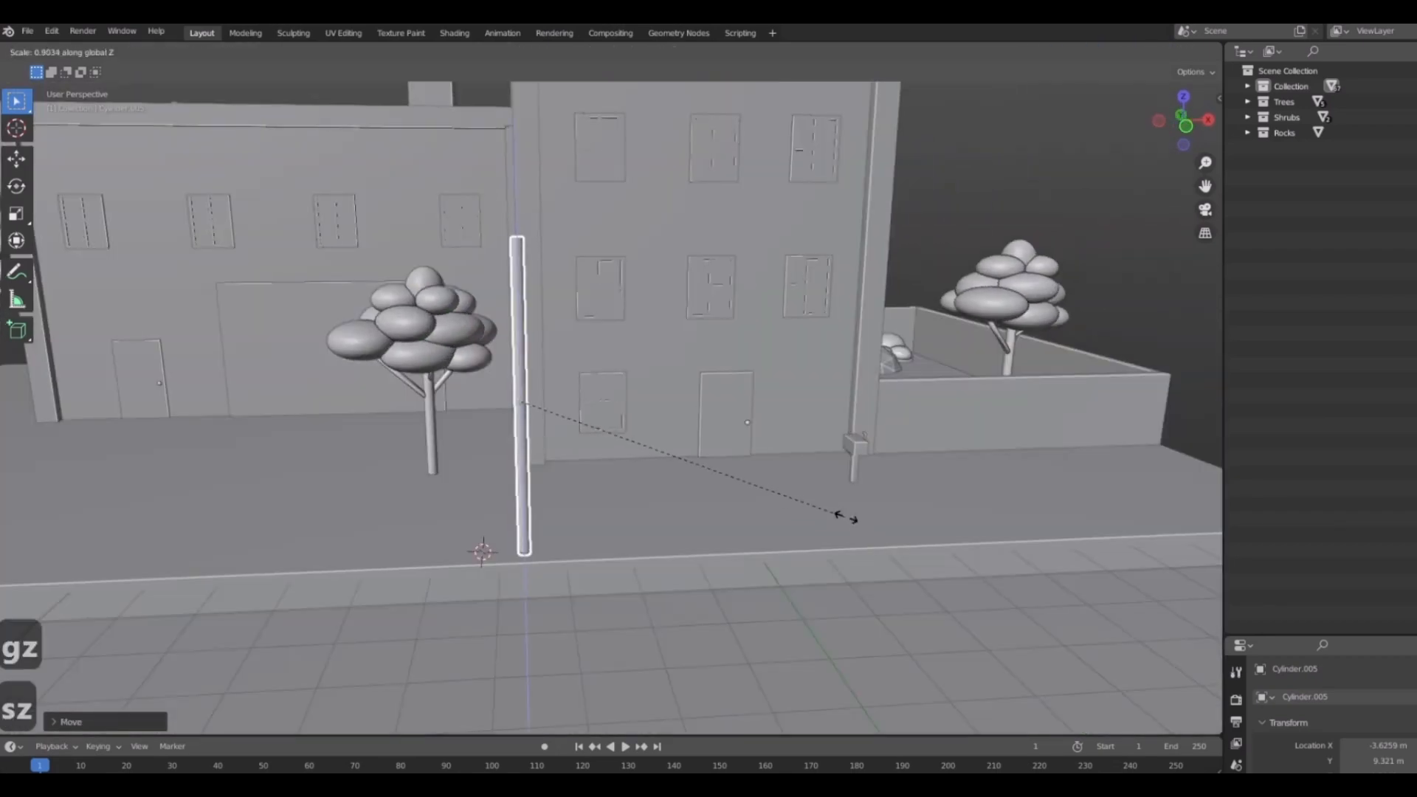
{"action": "left_click", "coordinate": [852, 521]}
Place the 3D cursor at the centre of the post's top end, working from the right side view.
{"action": "middle_click_drag", "start_coordinate": [852, 521], "coordinate": [634, 425]}
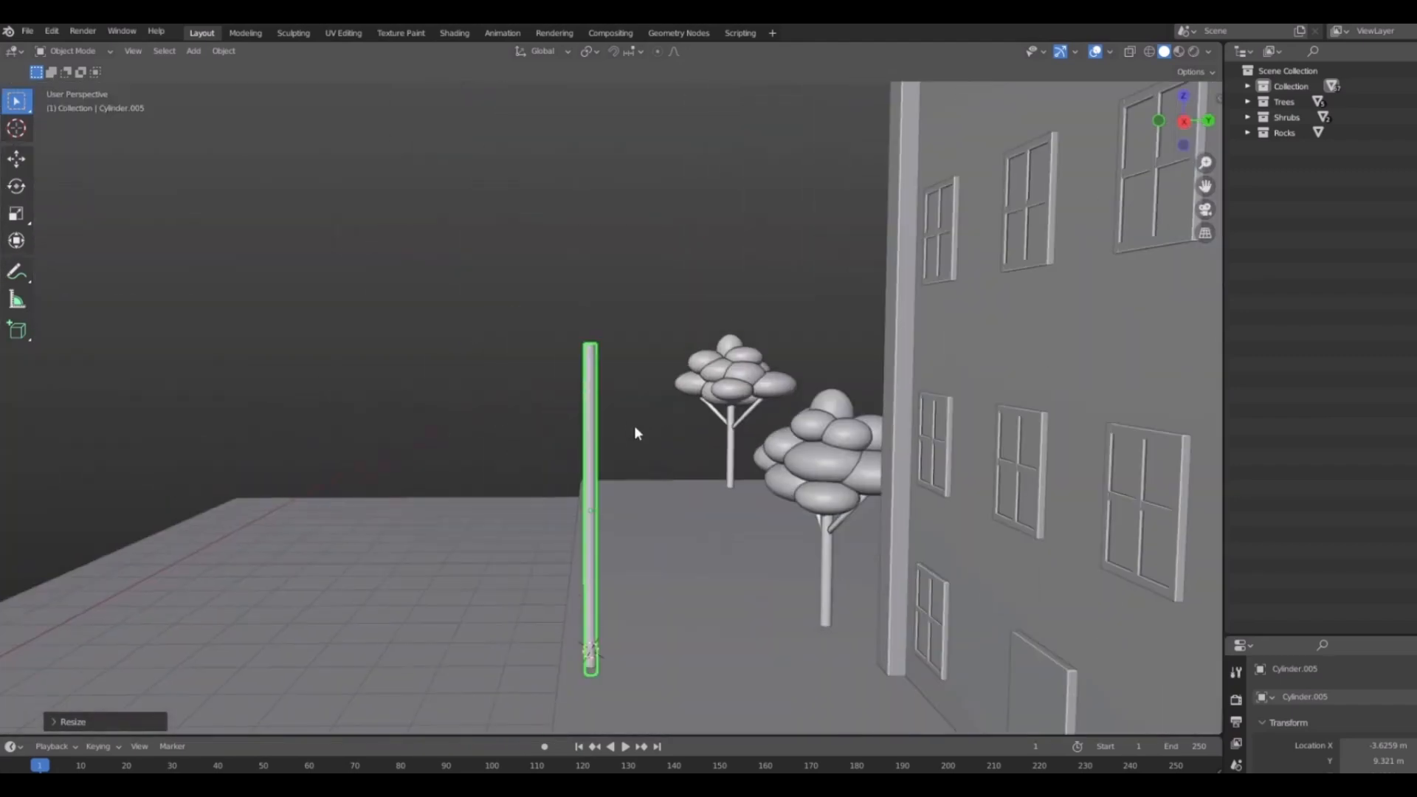
{"action": "key", "text": "KP_3"}
{"action": "scroll", "coordinate": [598, 330], "scroll_direction": "up", "scroll_amount": 5}
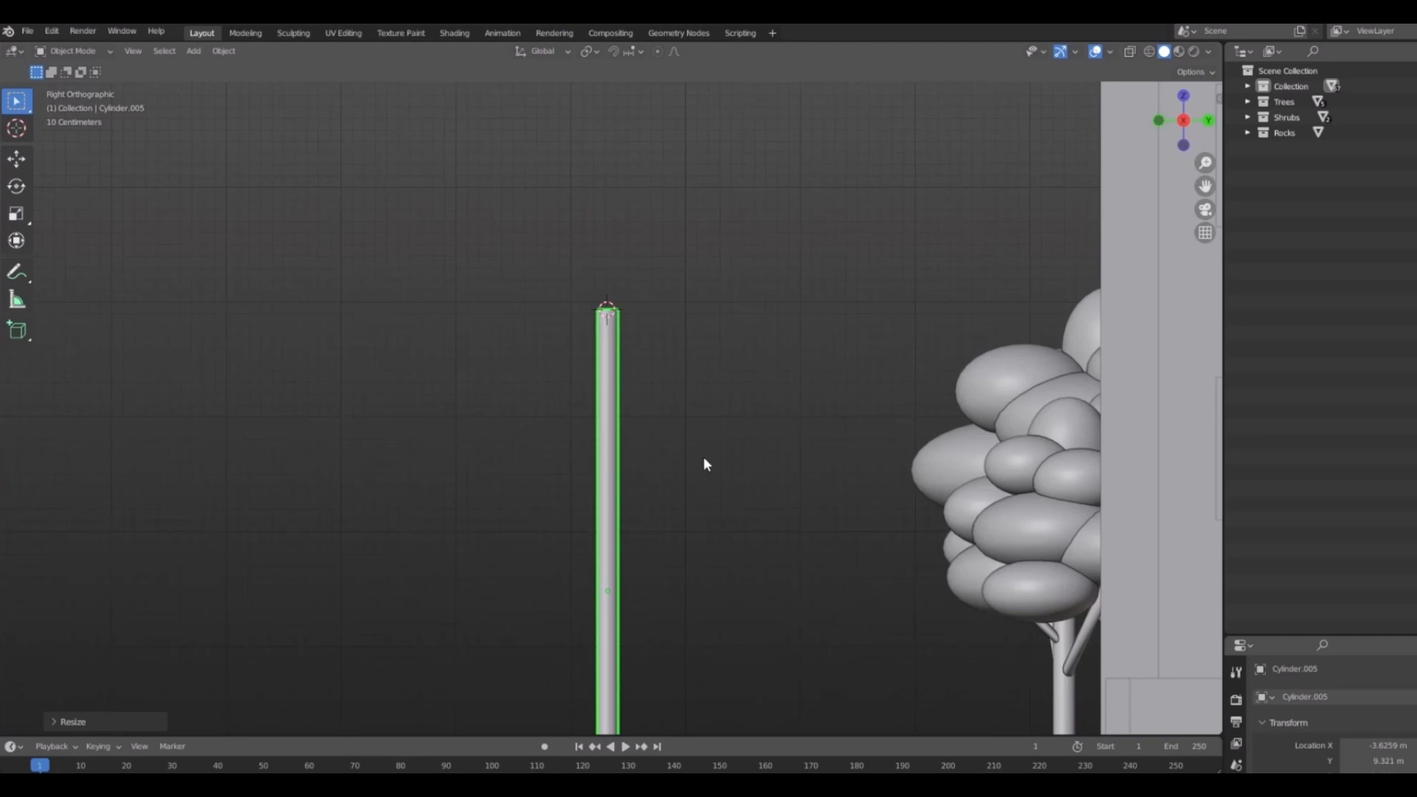
{"action": "key", "text": "shift+a"}
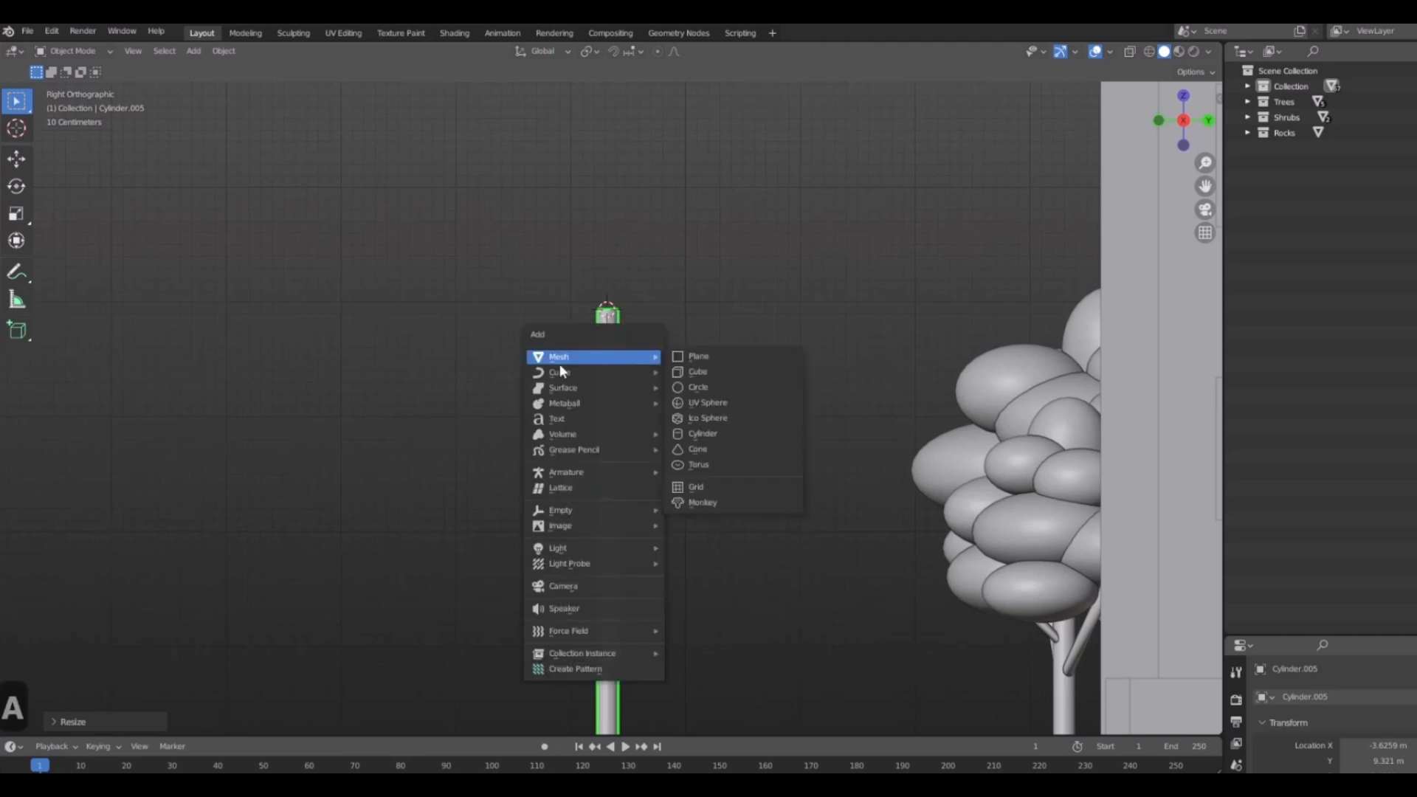
{"action": "mouse_move", "coordinate": [607, 362]}
{"action": "left_click", "coordinate": [711, 393]}
Duplicate the post and move the copy up so its centre lies on the 3D cursor at the original's top.
{"action": "scroll", "coordinate": [579, 490], "scroll_direction": "down", "scroll_amount": 2}
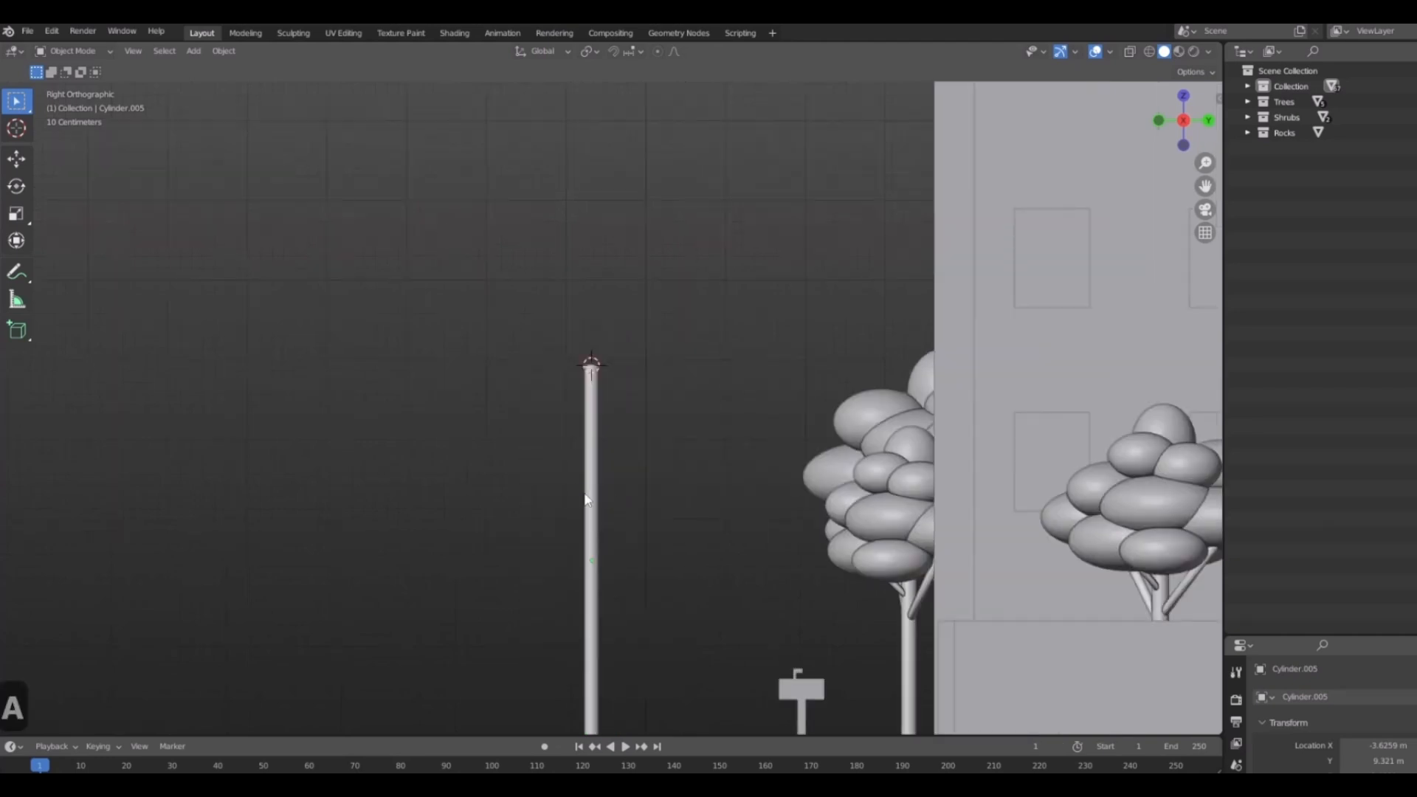
{"action": "left_click", "coordinate": [588, 496]}
{"action": "scroll", "coordinate": [612, 545], "scroll_direction": "down", "scroll_amount": 1}
{"action": "key", "text": "shift+d"}
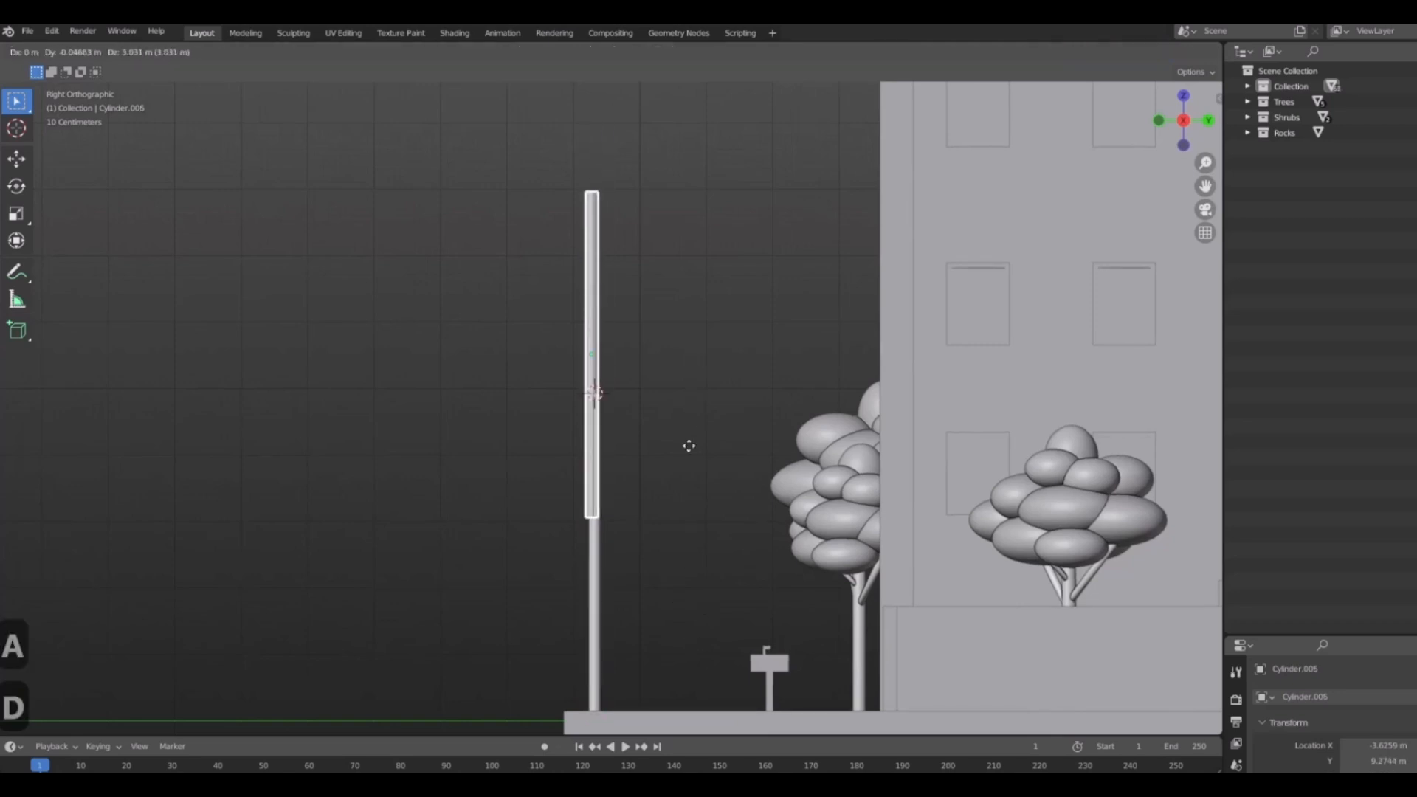
{"action": "left_click", "coordinate": [691, 478]}
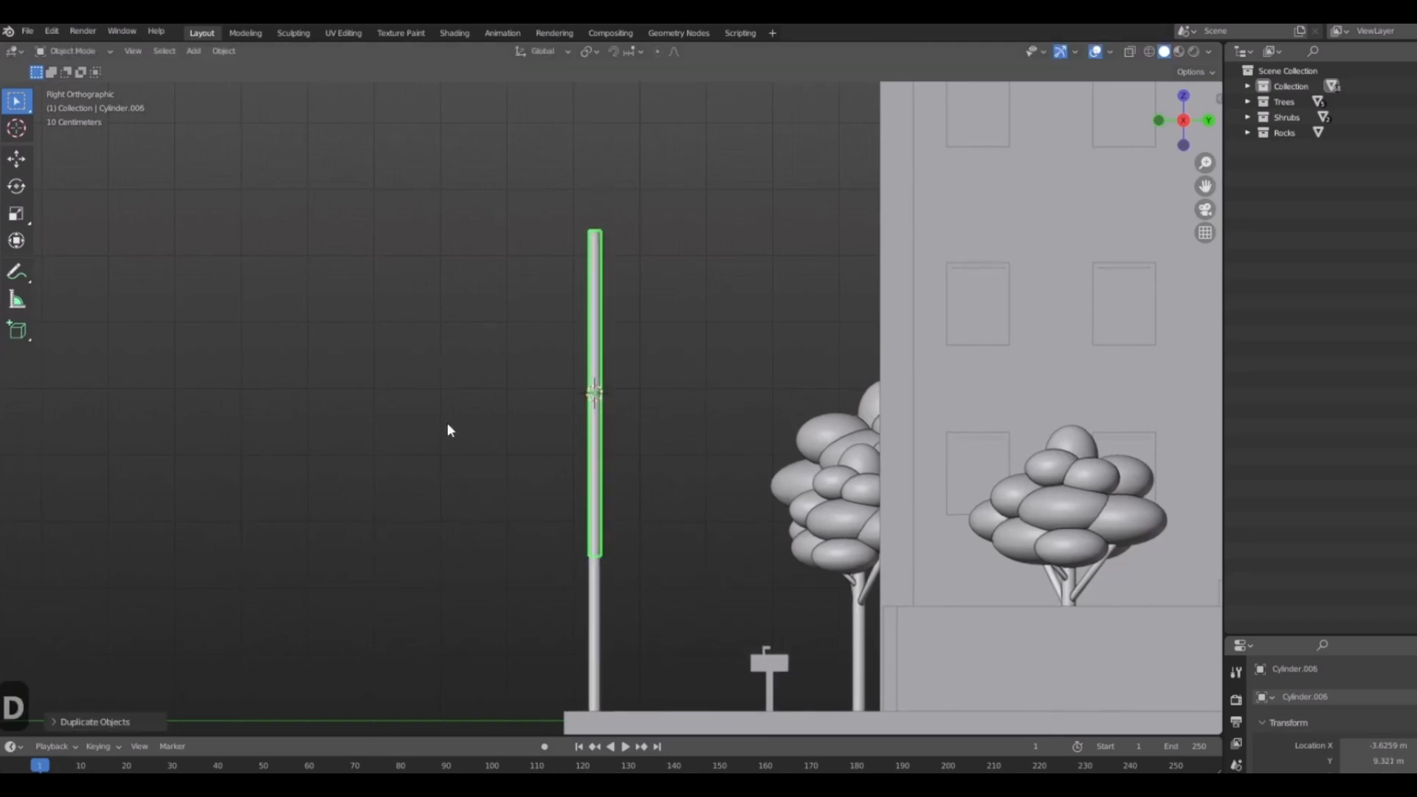
{"action": "scroll", "coordinate": [445, 426], "scroll_direction": "up", "scroll_amount": 4}
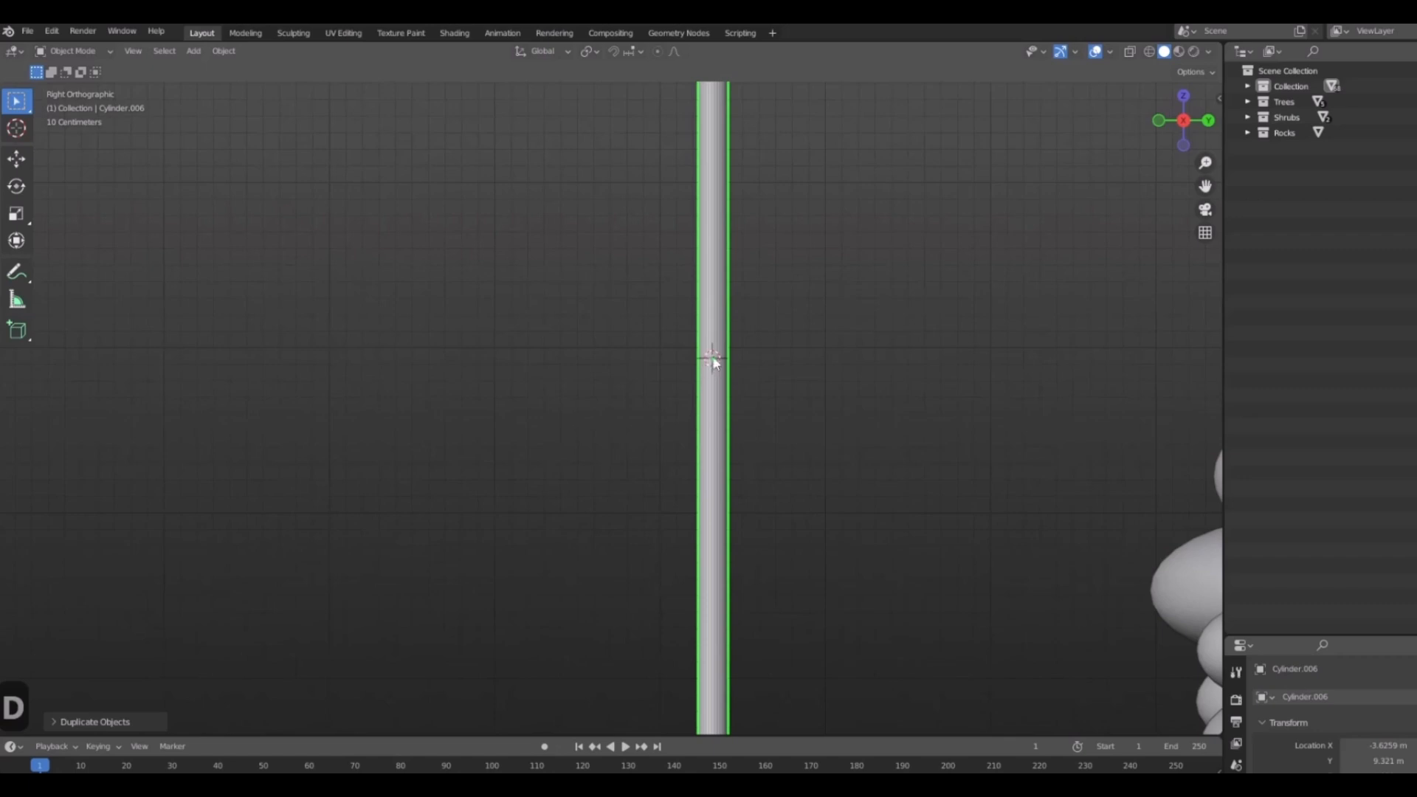
{"action": "key", "text": "g"}
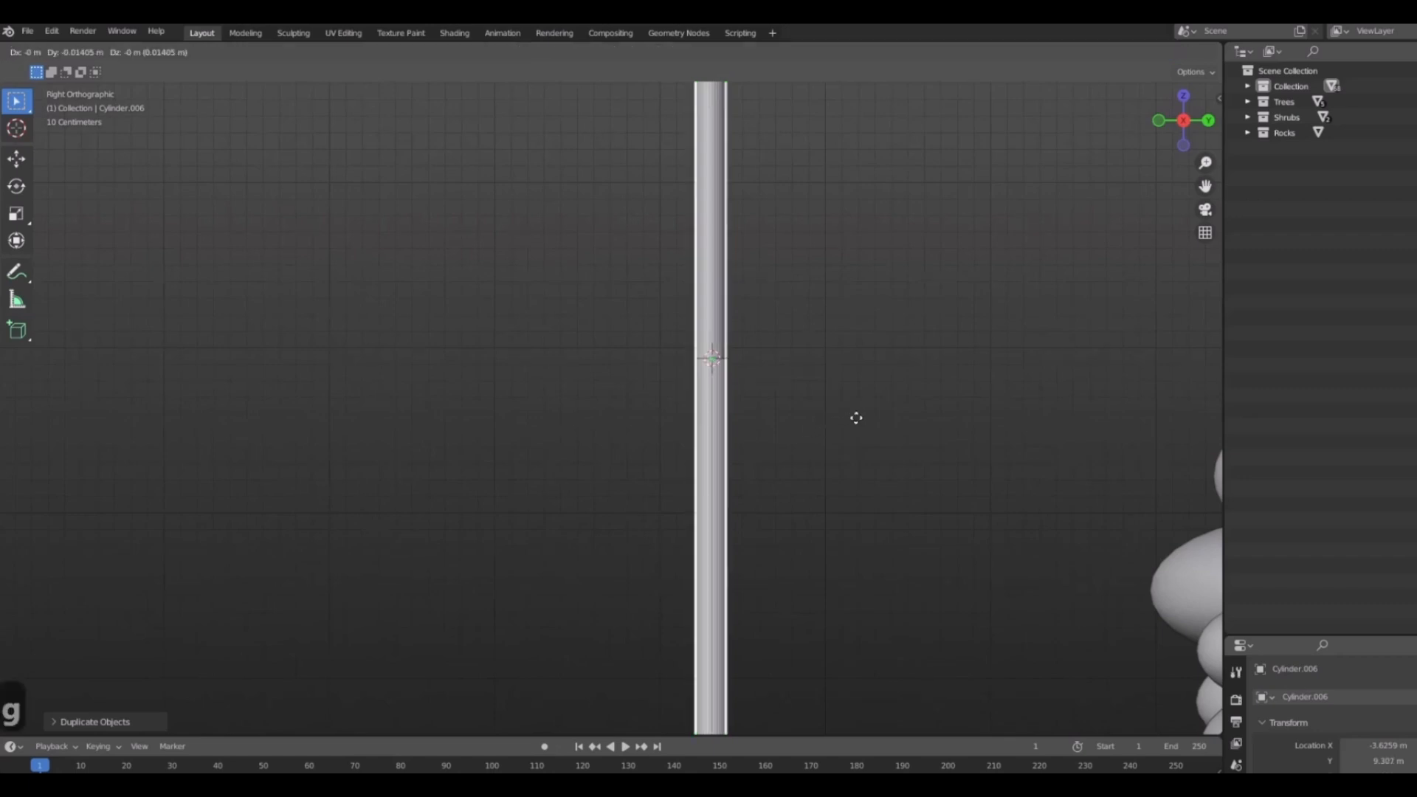
{"action": "left_click", "coordinate": [856, 416]}
Rotate the duplicated post 90 degrees to form a horizontal crossbar on top of the upright post.
{"action": "key", "text": "r"}
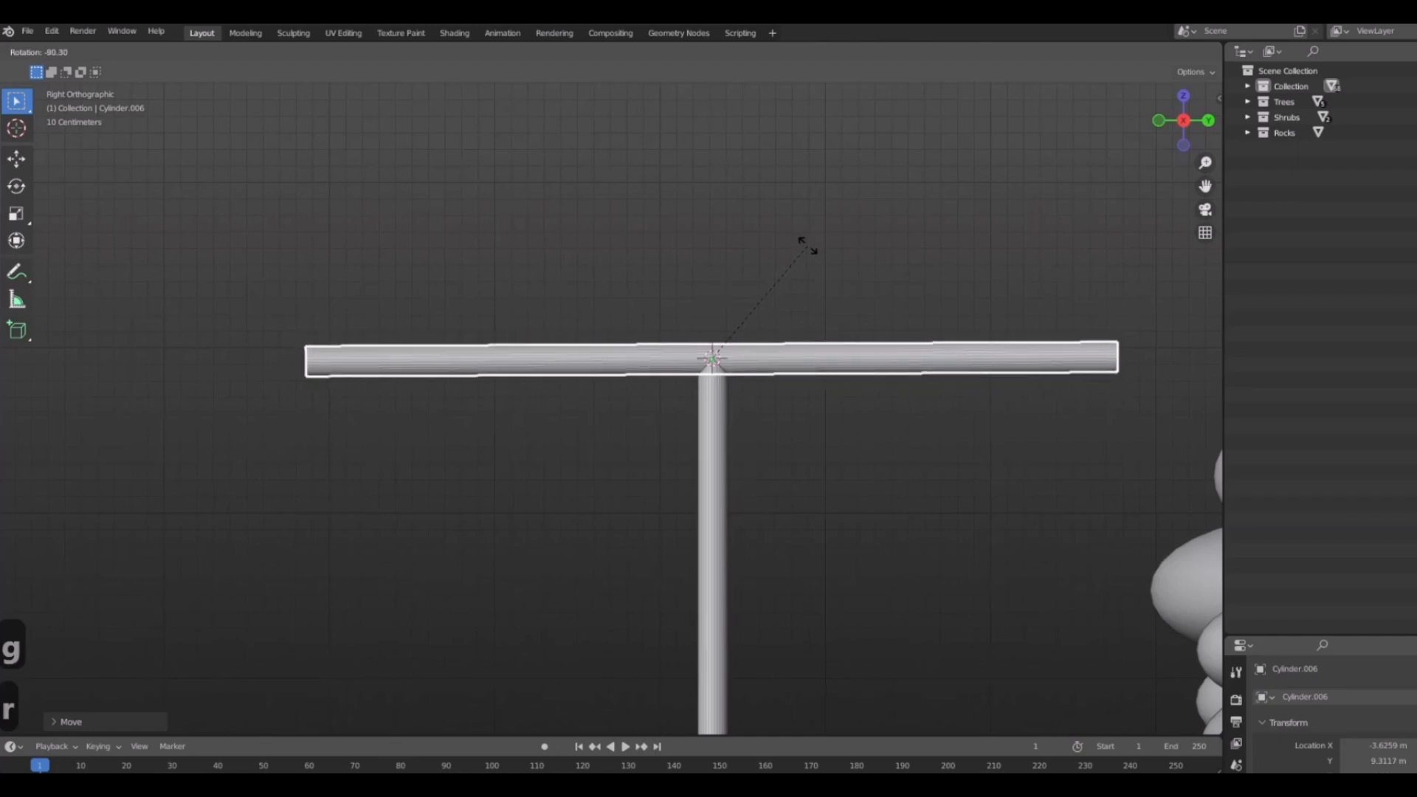
{"action": "right_click", "coordinate": [808, 247]}
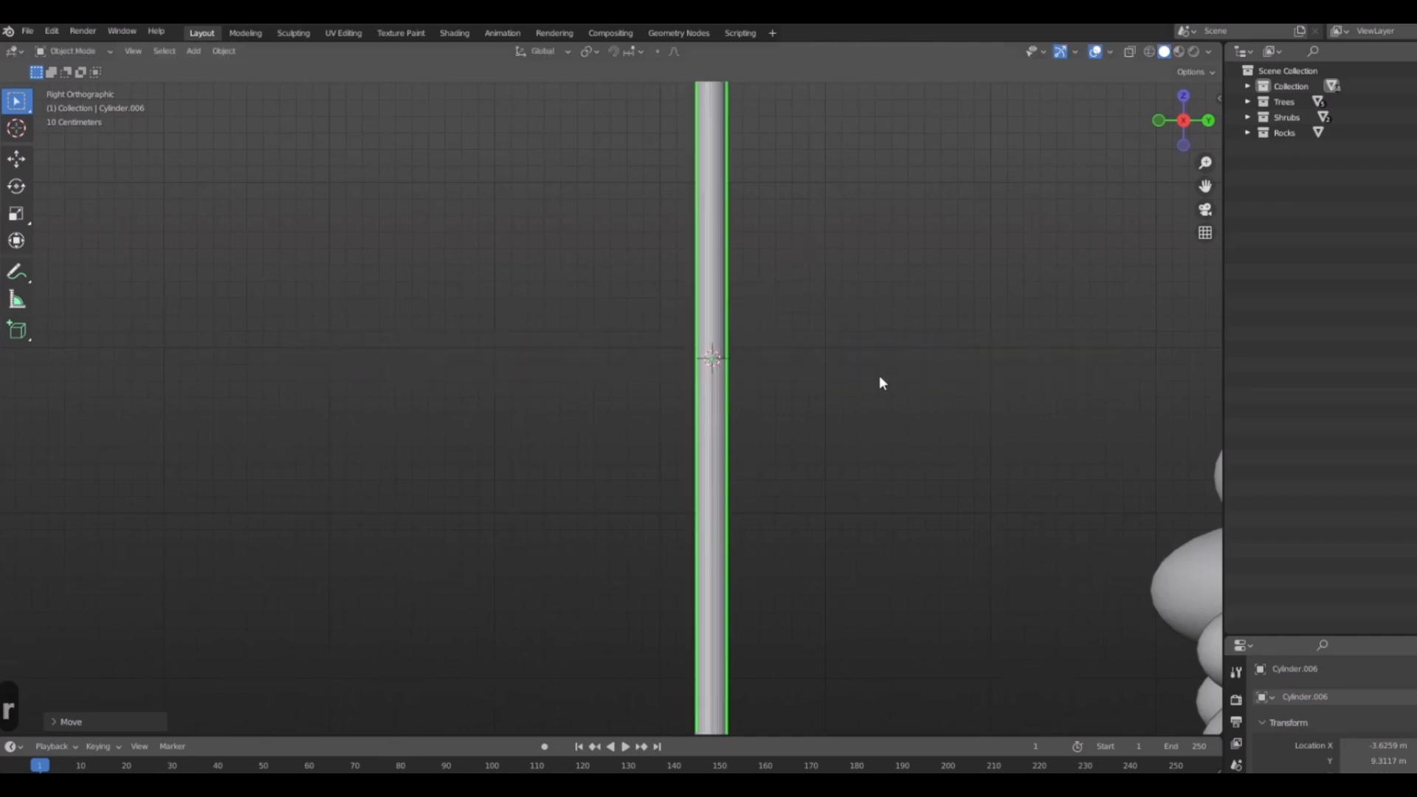
{"action": "key", "text": "r"}
{"action": "key", "text": "9"}
{"action": "key", "text": "0"}
{"action": "key", "text": "Return"}
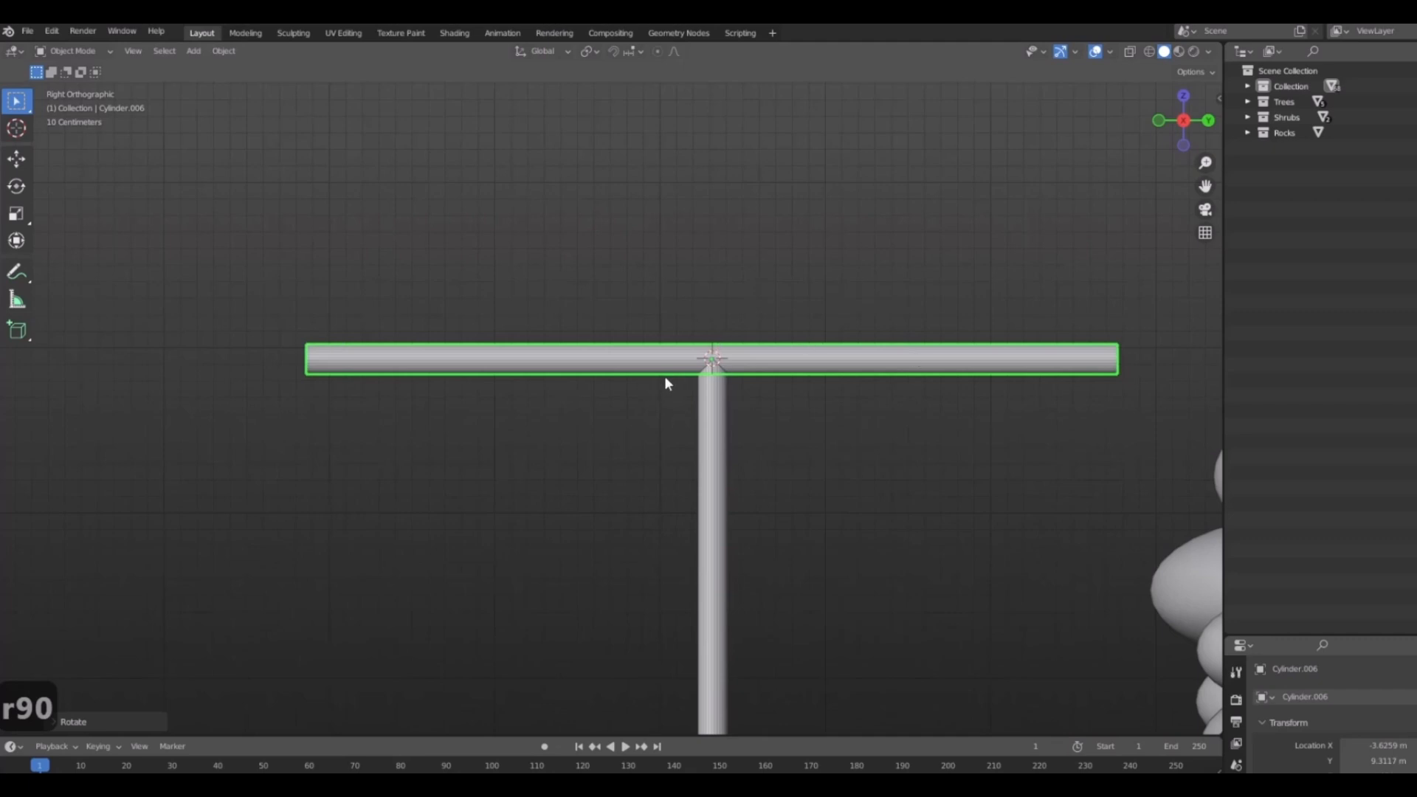
Shorten the crossbar along Y to roughly 0.6 of its length and slim it by scaling with the Y axis locked.
{"action": "key", "text": "s"}
{"action": "key", "text": "y"}
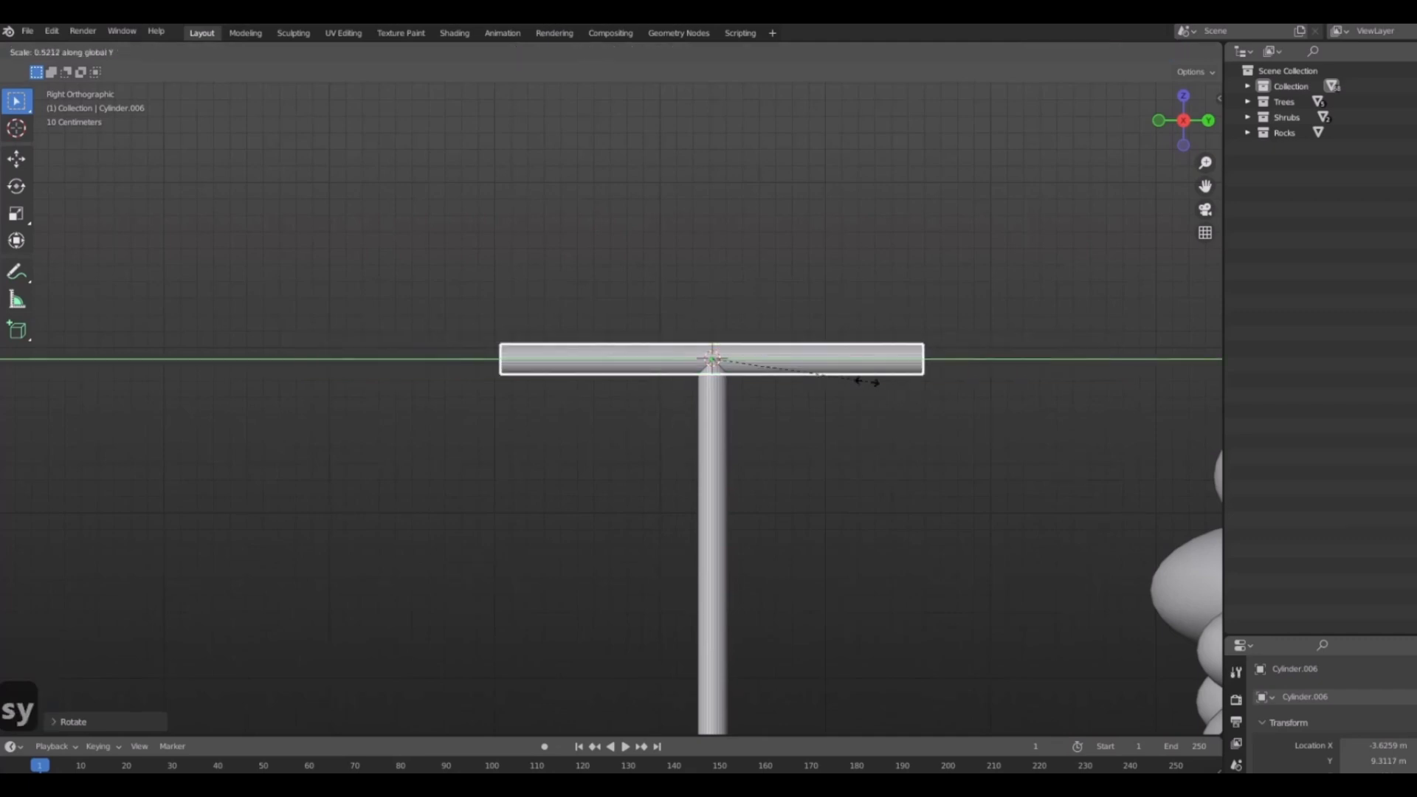
{"action": "left_click", "coordinate": [894, 391]}
{"action": "key", "text": "s"}
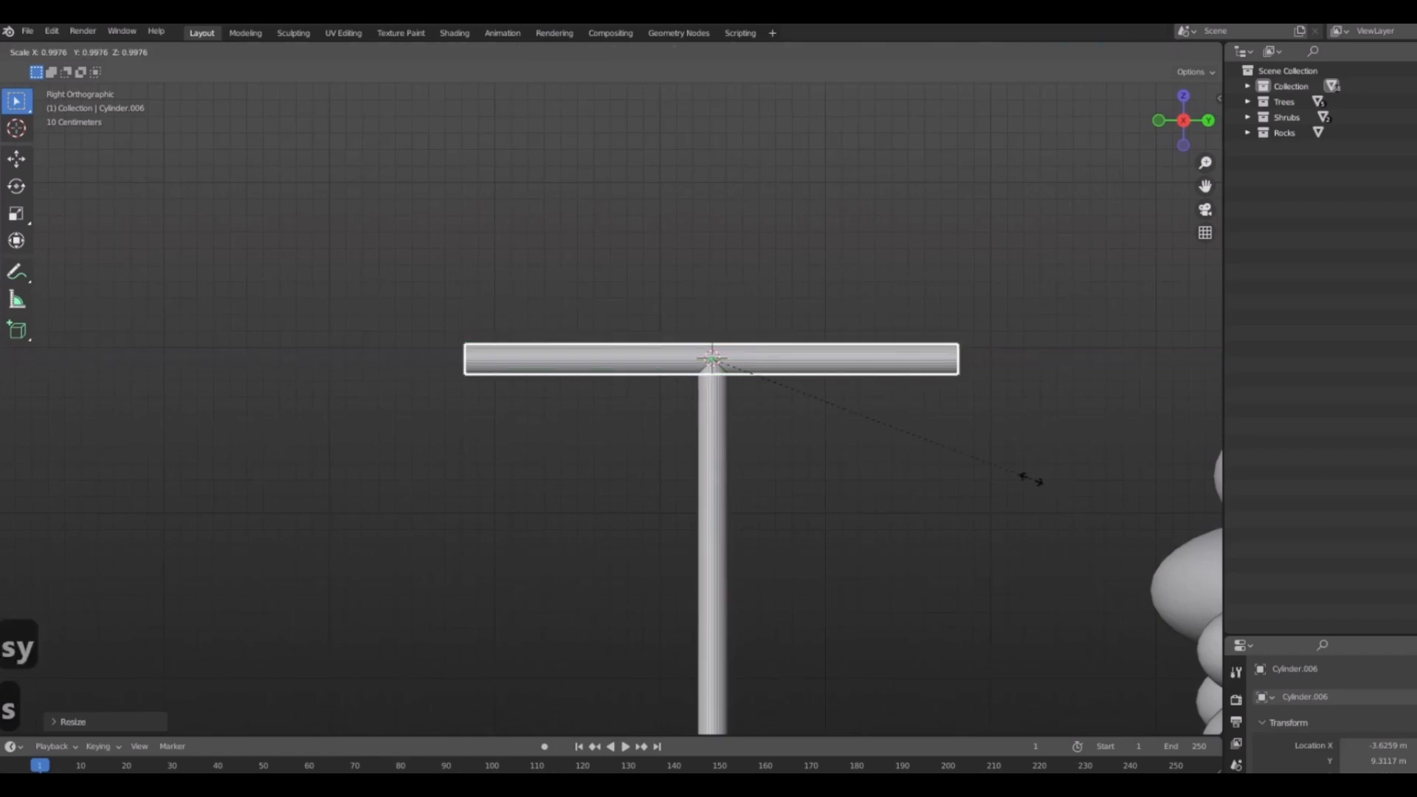
{"action": "key", "text": "shift+y"}
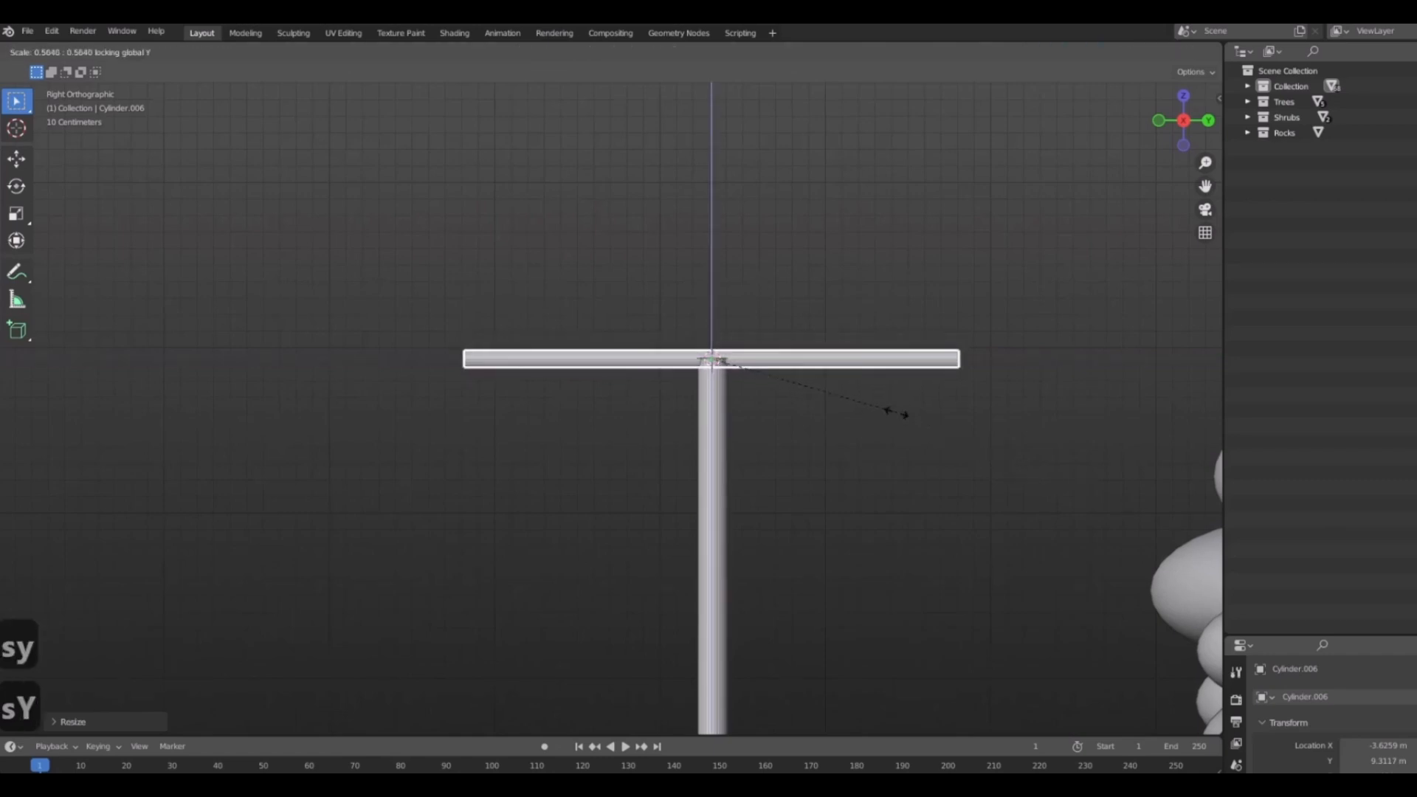
{"action": "left_click", "coordinate": [928, 427]}
Select the centre window in the middle row of the building's garden-side wall and frame the view on it.
{"action": "middle_click_drag", "start_coordinate": [795, 401], "coordinate": [929, 457]}
{"action": "middle_click_drag", "start_coordinate": [884, 400], "coordinate": [671, 415], "text": "shift"}
{"action": "scroll", "coordinate": [841, 405], "scroll_direction": "up", "scroll_amount": 5}
{"action": "middle_click_drag", "start_coordinate": [841, 405], "coordinate": [479, 341], "text": "shift"}
{"action": "scroll", "coordinate": [515, 416], "scroll_direction": "down", "scroll_amount": 2}
{"action": "scroll", "coordinate": [515, 416], "scroll_direction": "down", "scroll_amount": 8}
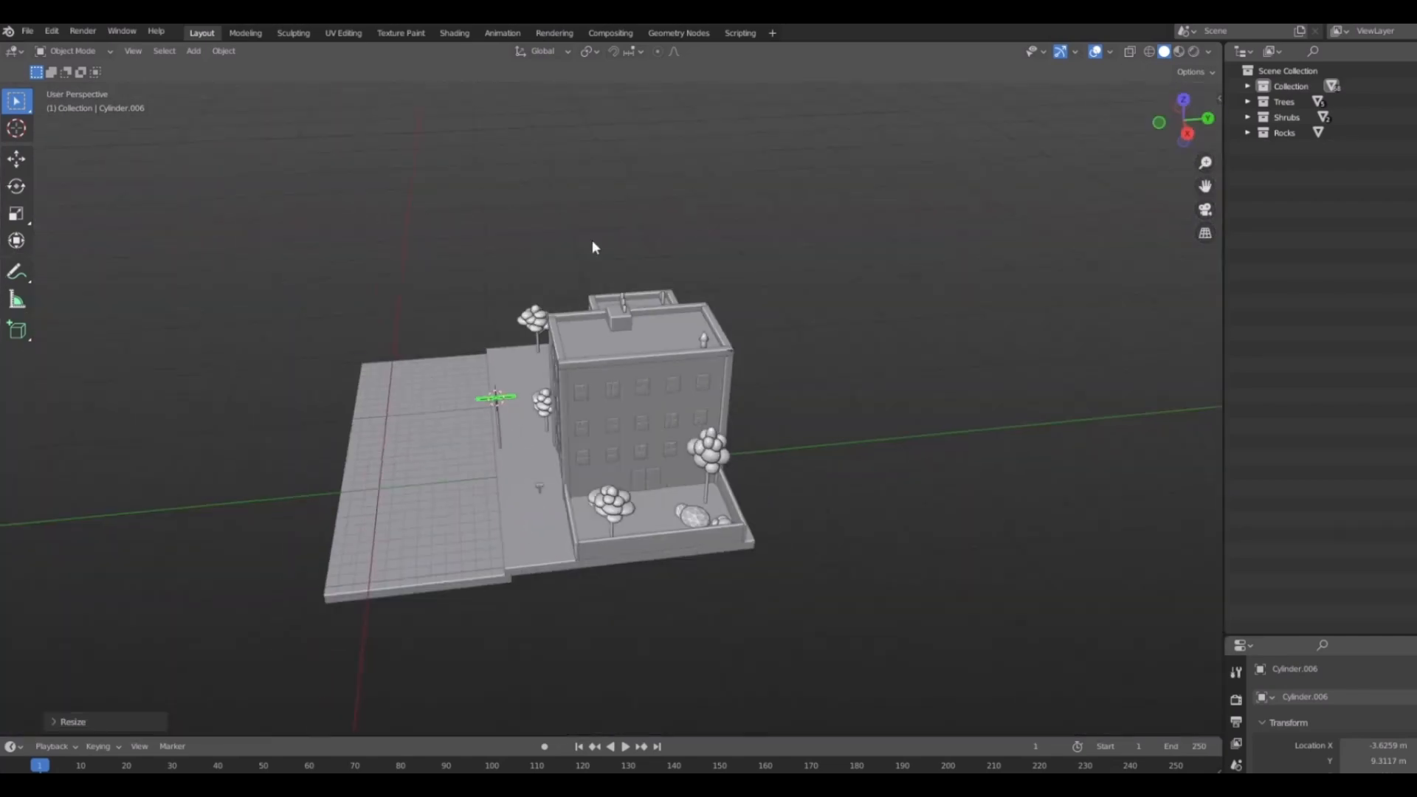
{"action": "left_click", "coordinate": [644, 423]}
{"action": "scroll", "coordinate": [487, 438], "scroll_direction": "up", "scroll_amount": 1}
{"action": "scroll", "coordinate": [509, 433], "scroll_direction": "up", "scroll_amount": 1}
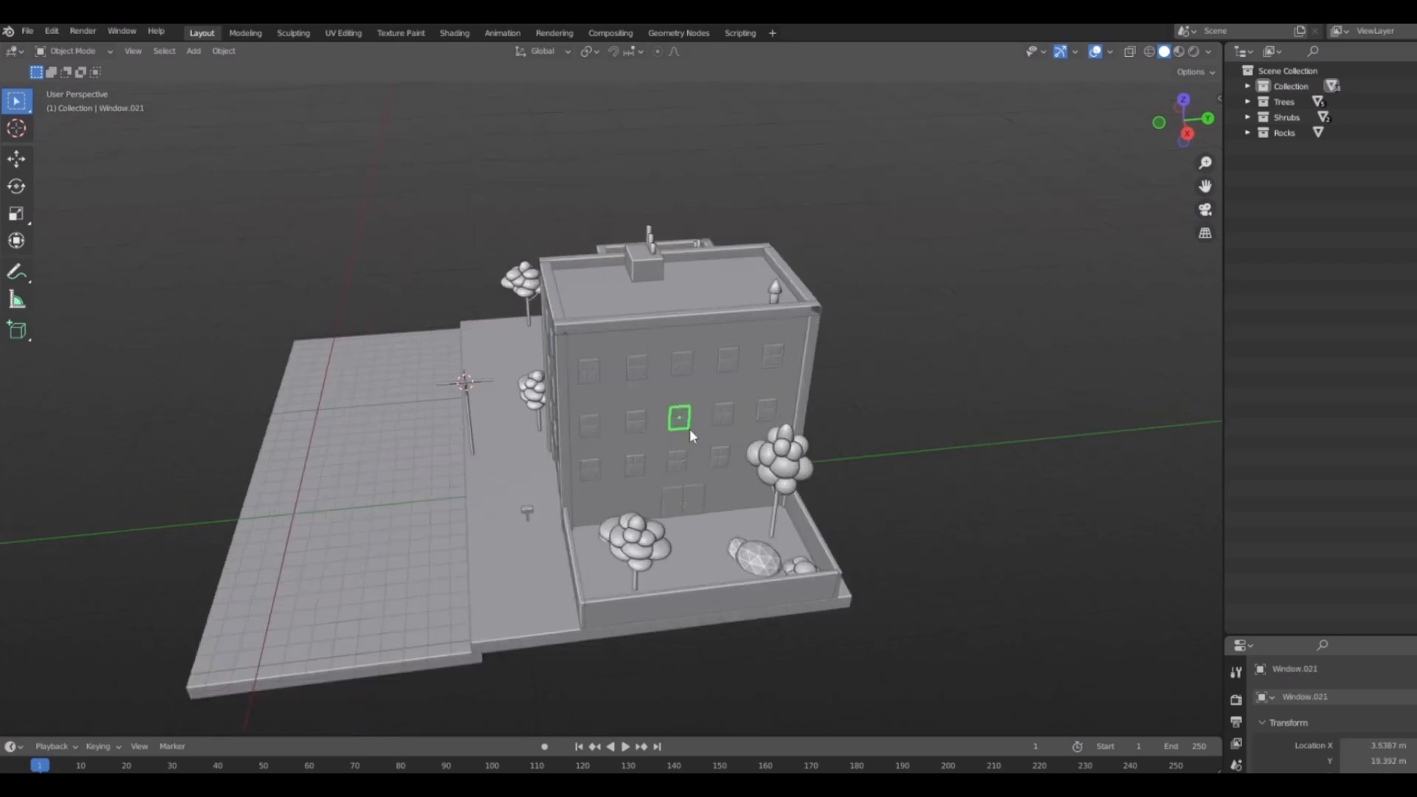
{"action": "left_click", "coordinate": [484, 407]}
{"action": "left_click", "coordinate": [700, 361]}
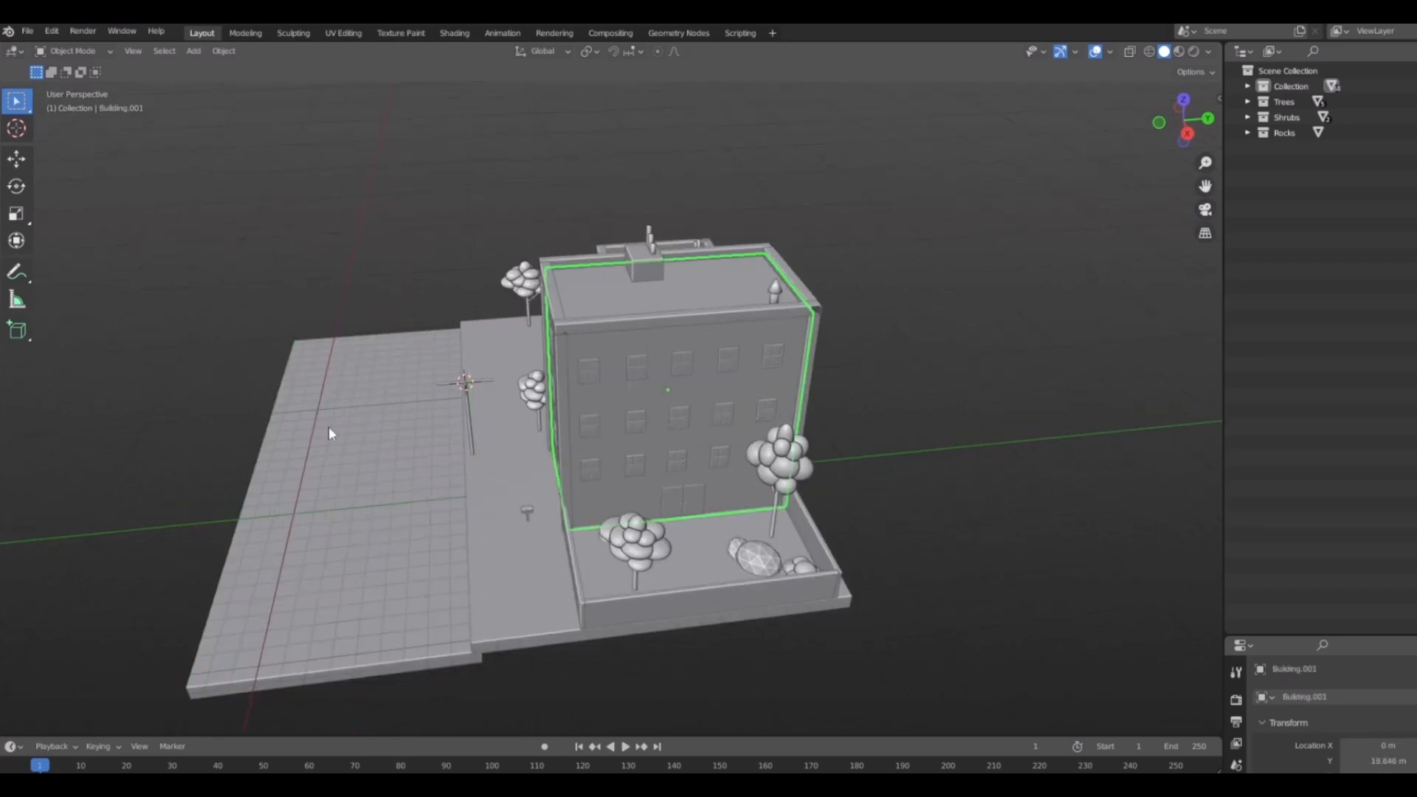
{"action": "left_click", "coordinate": [681, 419]}
{"action": "middle_click_drag", "start_coordinate": [952, 595], "coordinate": [994, 608], "text": "shift"}
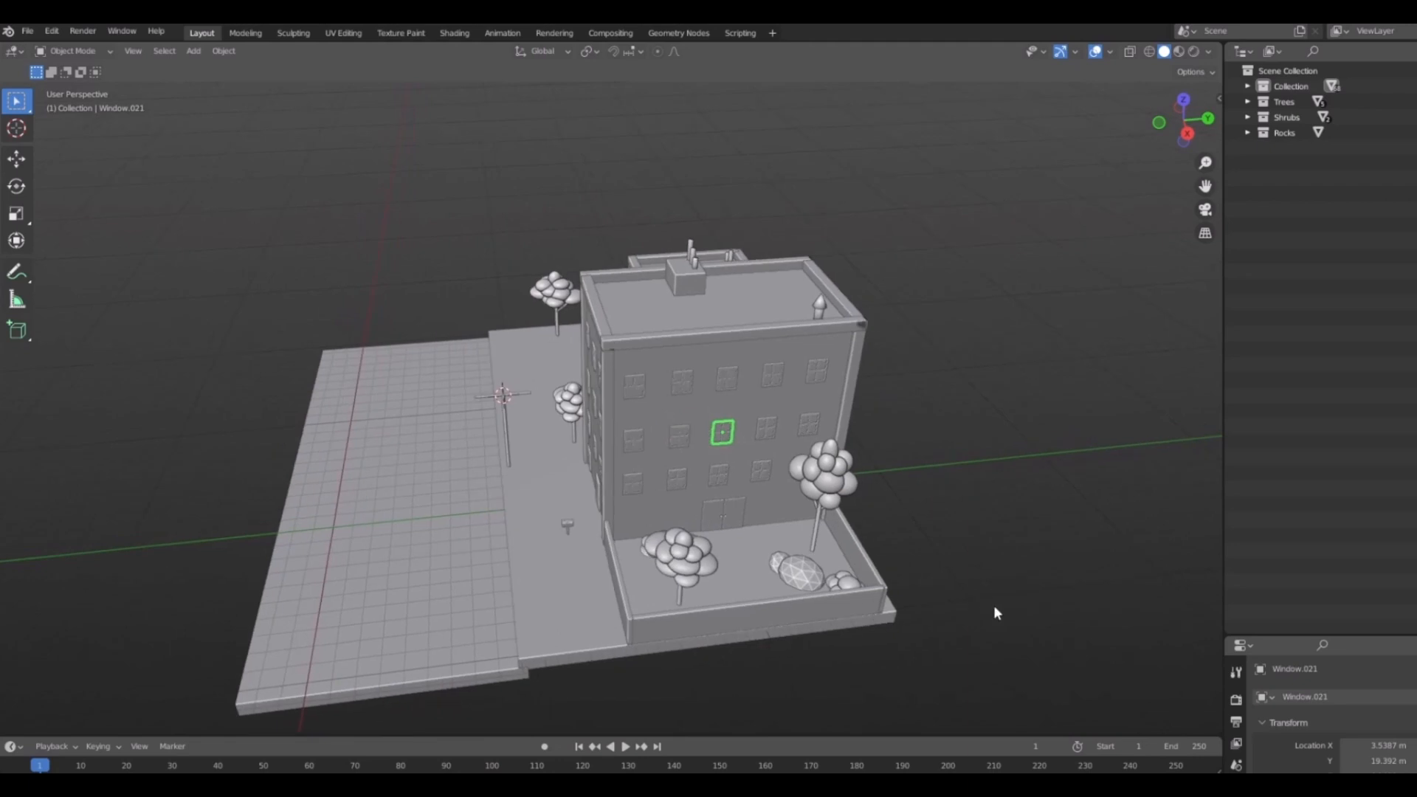
{"action": "key", "text": "KP_Decimal"}
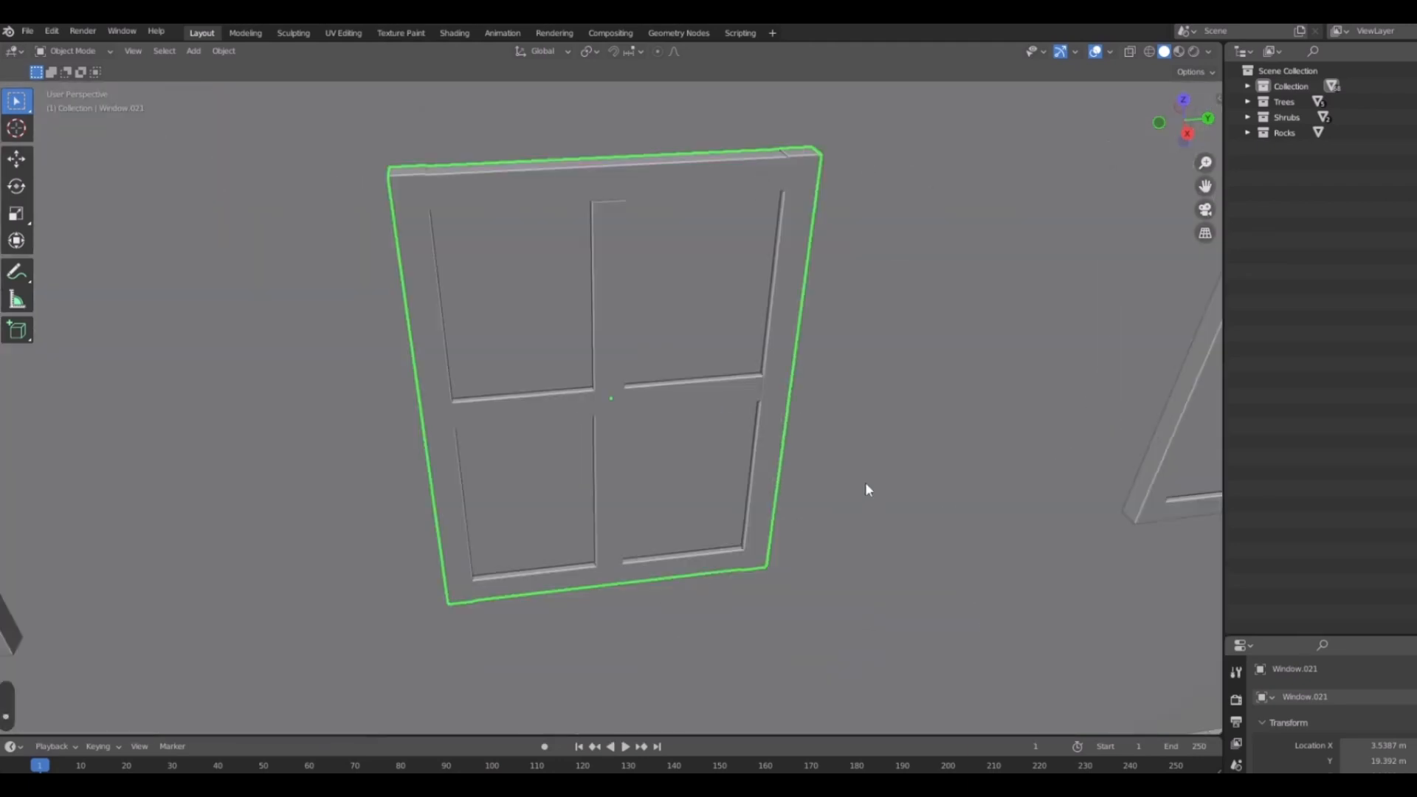
Return from the window to the street post and view the whole city block from a distance.
{"action": "scroll", "coordinate": [560, 320], "scroll_direction": "down", "scroll_amount": 10}
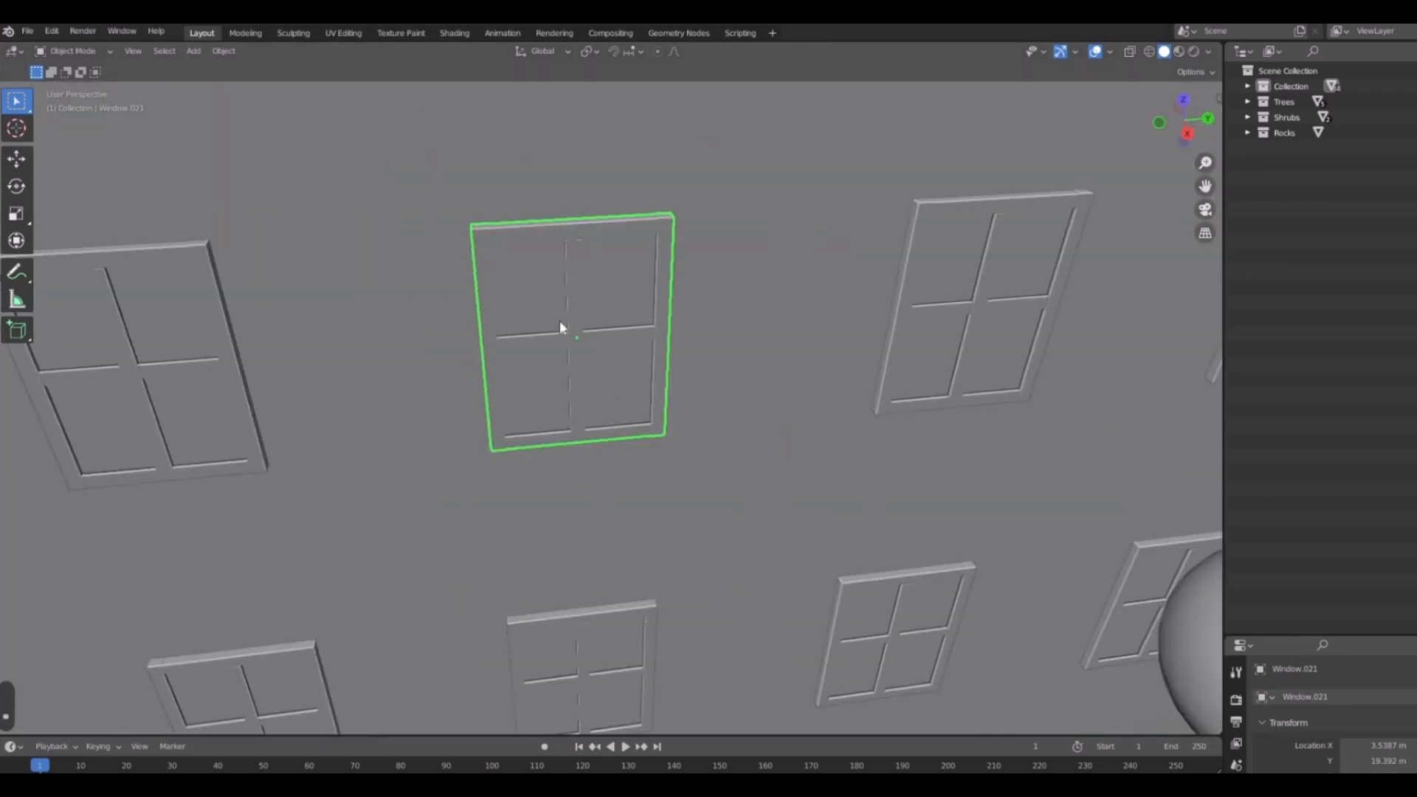
{"action": "middle_click_drag", "start_coordinate": [406, 406], "coordinate": [735, 460], "text": "shift"}
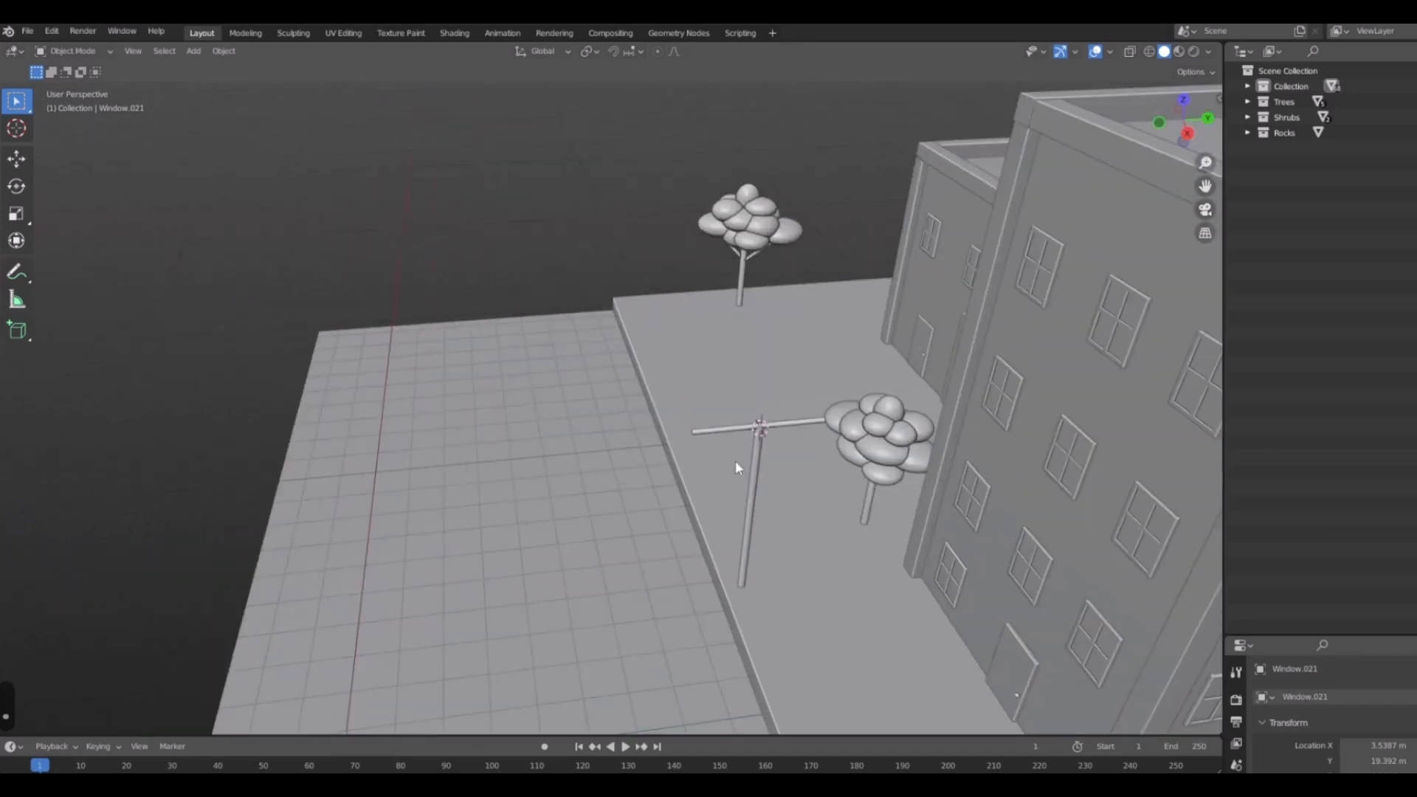
{"action": "scroll", "coordinate": [693, 386], "scroll_direction": "up", "scroll_amount": 3}
{"action": "left_click", "coordinate": [686, 385]}
{"action": "scroll", "coordinate": [697, 464], "scroll_direction": "down", "scroll_amount": 10}
{"action": "scroll", "coordinate": [698, 463], "scroll_direction": "down", "scroll_amount": 3}
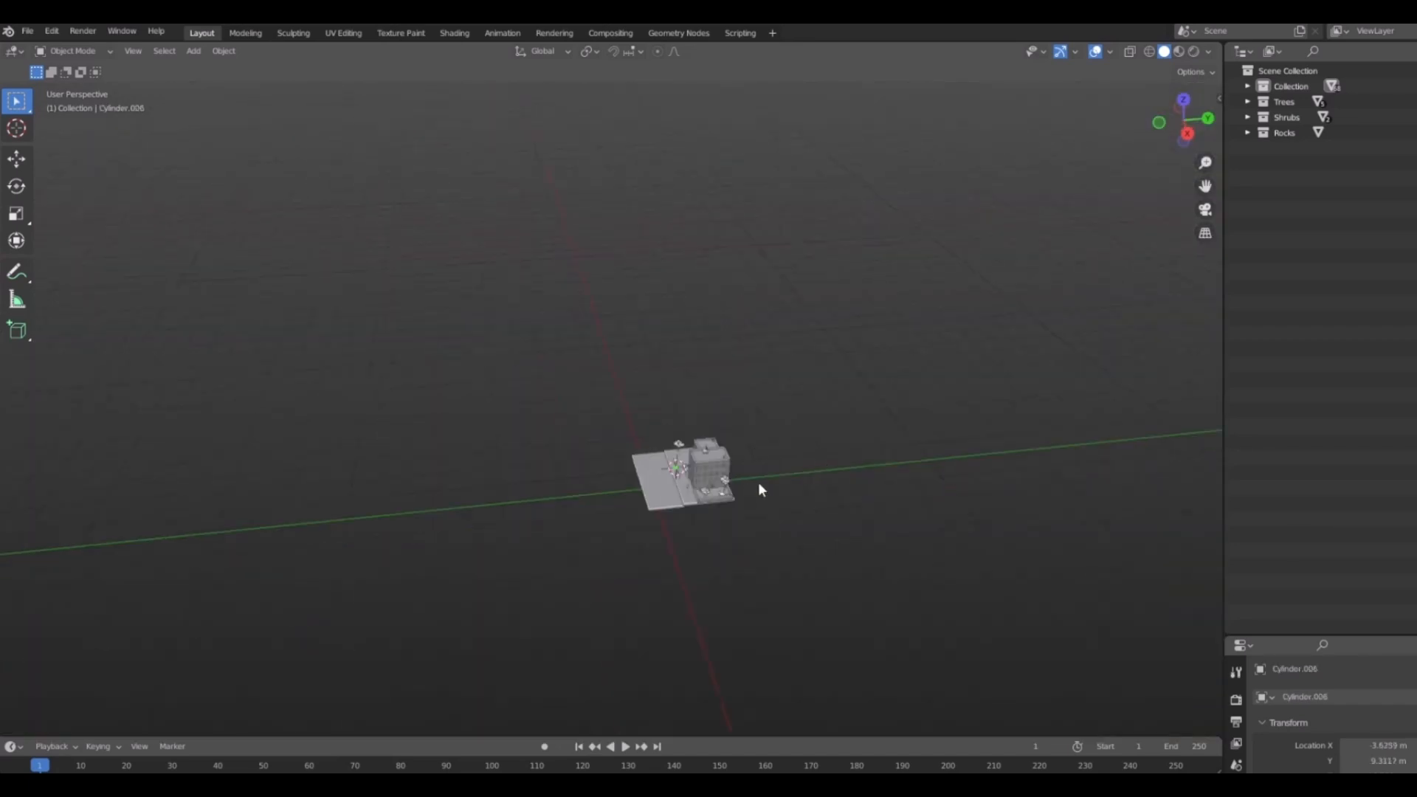
{"action": "left_click", "coordinate": [759, 481]}
{"action": "key", "text": "grave"}
{"action": "left_click", "coordinate": [847, 534]}
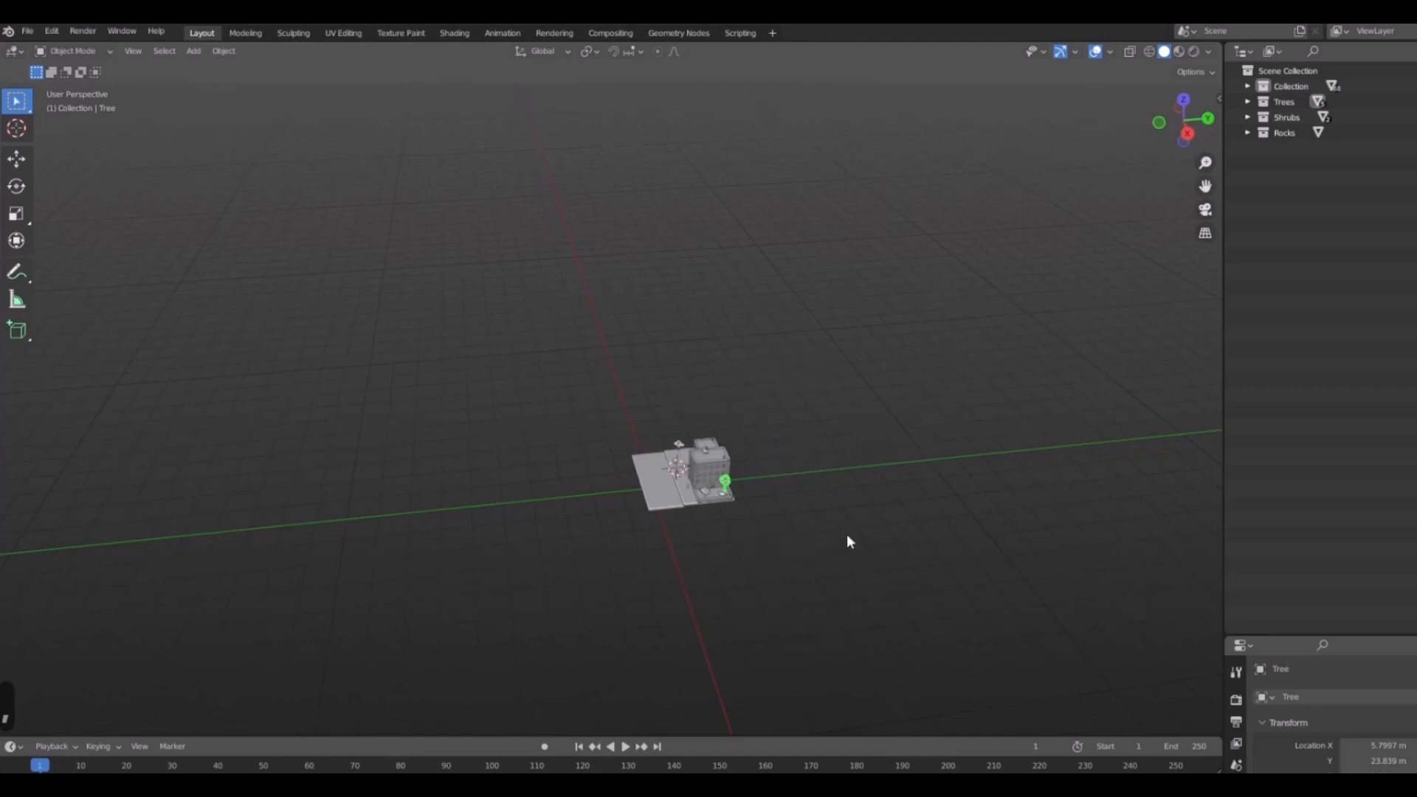
{"action": "scroll", "coordinate": [571, 444], "scroll_direction": "down", "scroll_amount": 8}
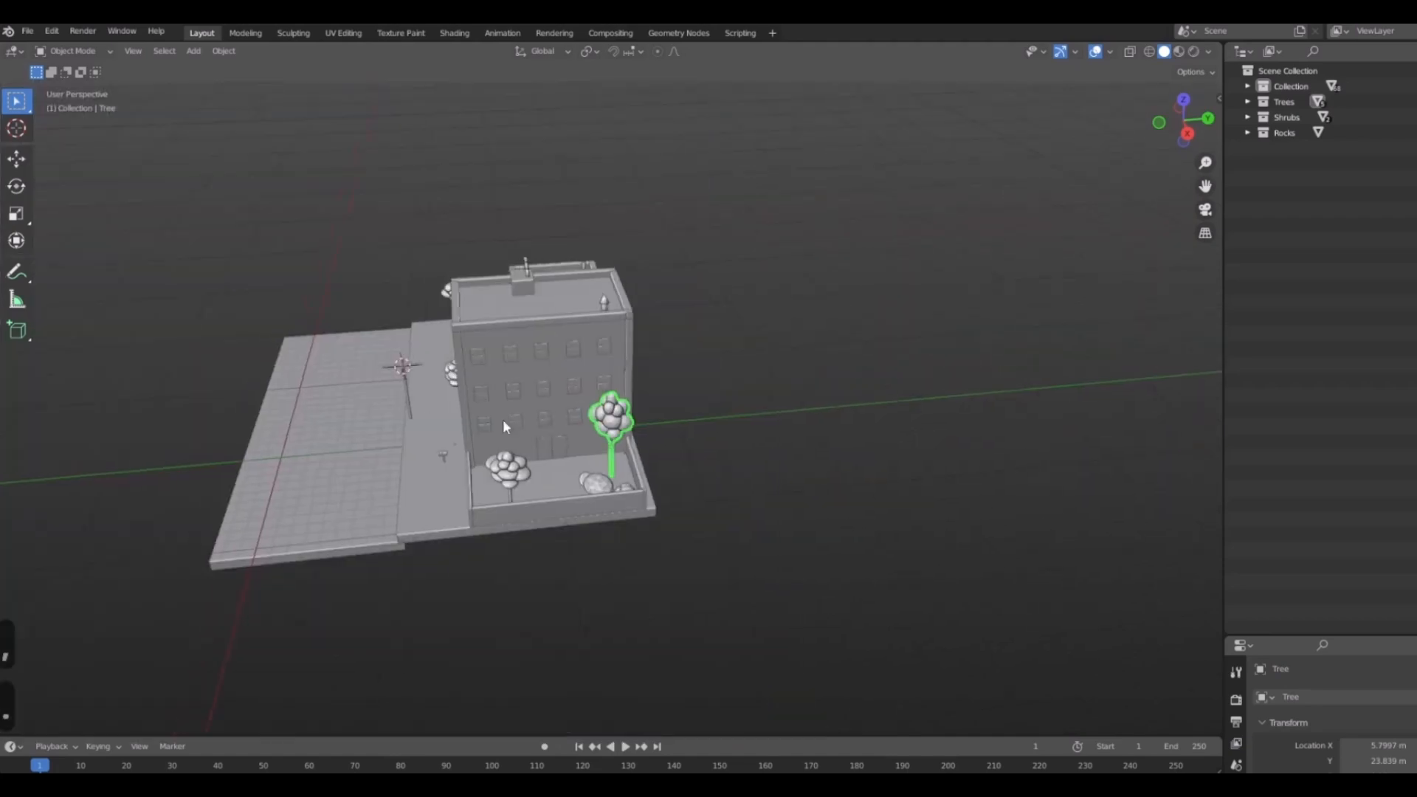
Select the street post's crossbar again, viewed up close where it meets the post.
{"action": "middle_click_drag", "start_coordinate": [479, 409], "coordinate": [685, 346], "text": "shift"}
{"action": "scroll", "coordinate": [685, 347], "scroll_direction": "up", "scroll_amount": 8}
{"action": "middle_click_drag", "start_coordinate": [767, 361], "coordinate": [640, 441], "text": "shift"}
{"action": "scroll", "coordinate": [640, 441], "scroll_direction": "down", "scroll_amount": 5}
{"action": "middle_click_drag", "start_coordinate": [469, 466], "coordinate": [648, 391], "text": "shift"}
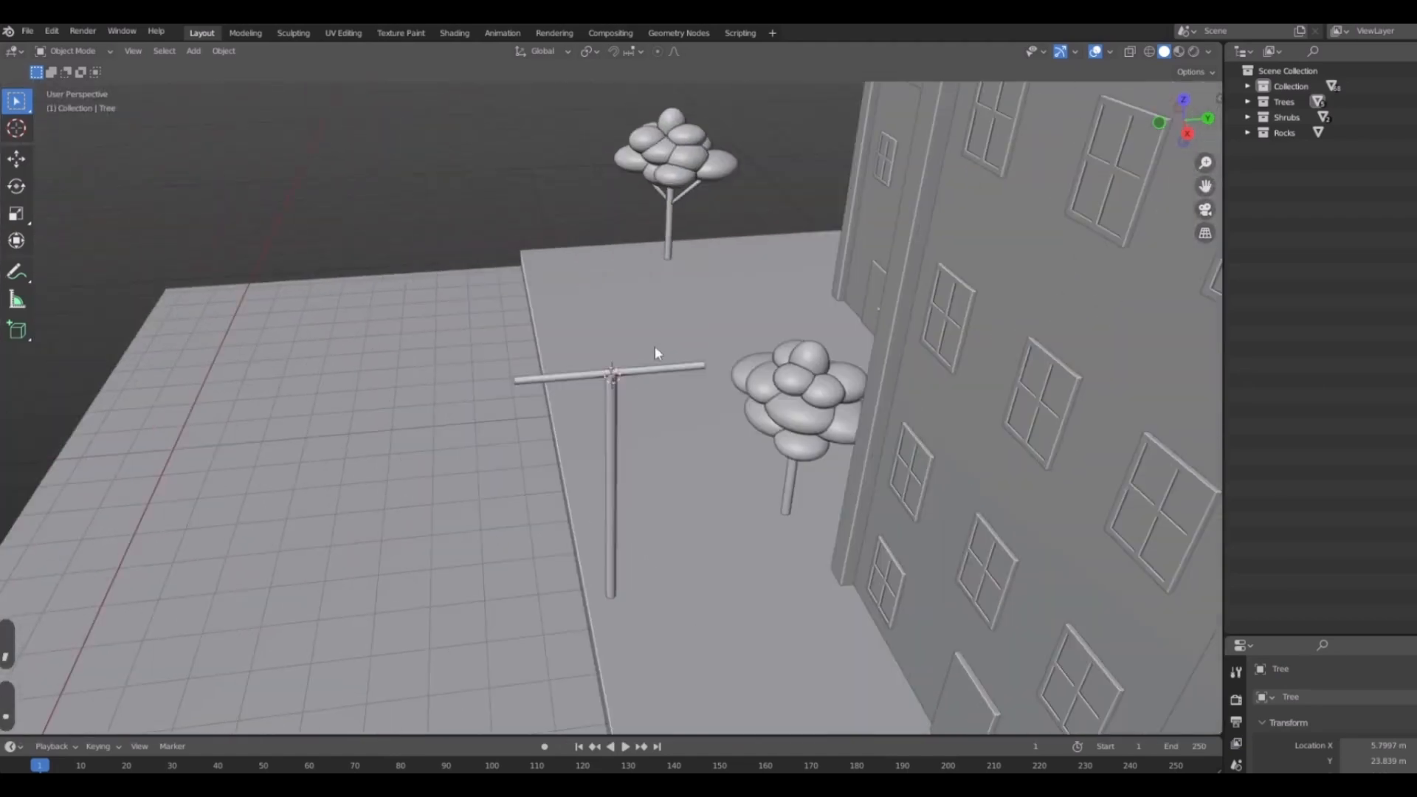
{"action": "left_click", "coordinate": [571, 377]}
{"action": "scroll", "coordinate": [454, 414], "scroll_direction": "up", "scroll_amount": 8}
{"action": "middle_click_drag", "start_coordinate": [793, 404], "coordinate": [672, 485], "text": "shift"}
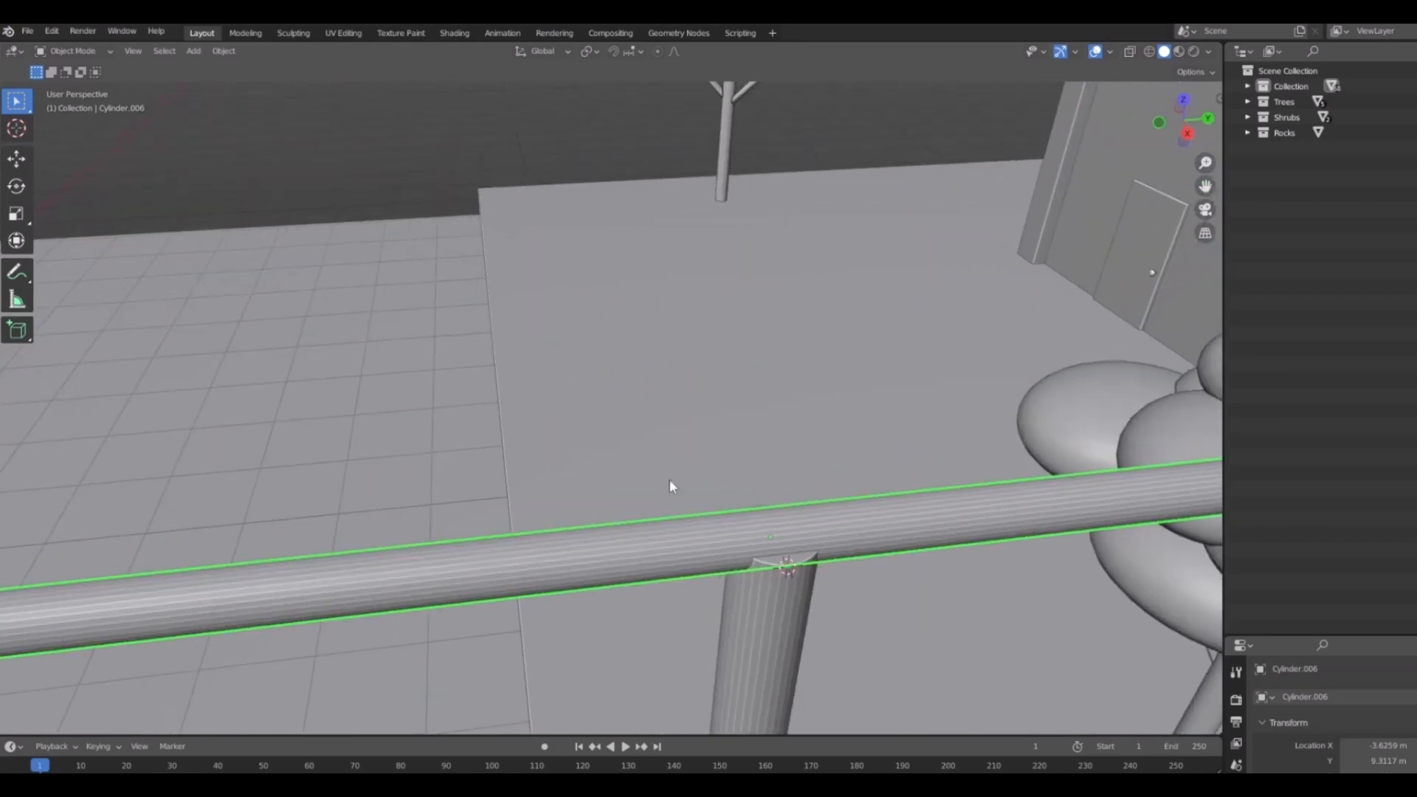
{"action": "key", "text": "g"}
{"action": "right_click", "coordinate": [635, 438]}
{"action": "scroll", "coordinate": [664, 457], "scroll_direction": "down", "scroll_amount": 6}
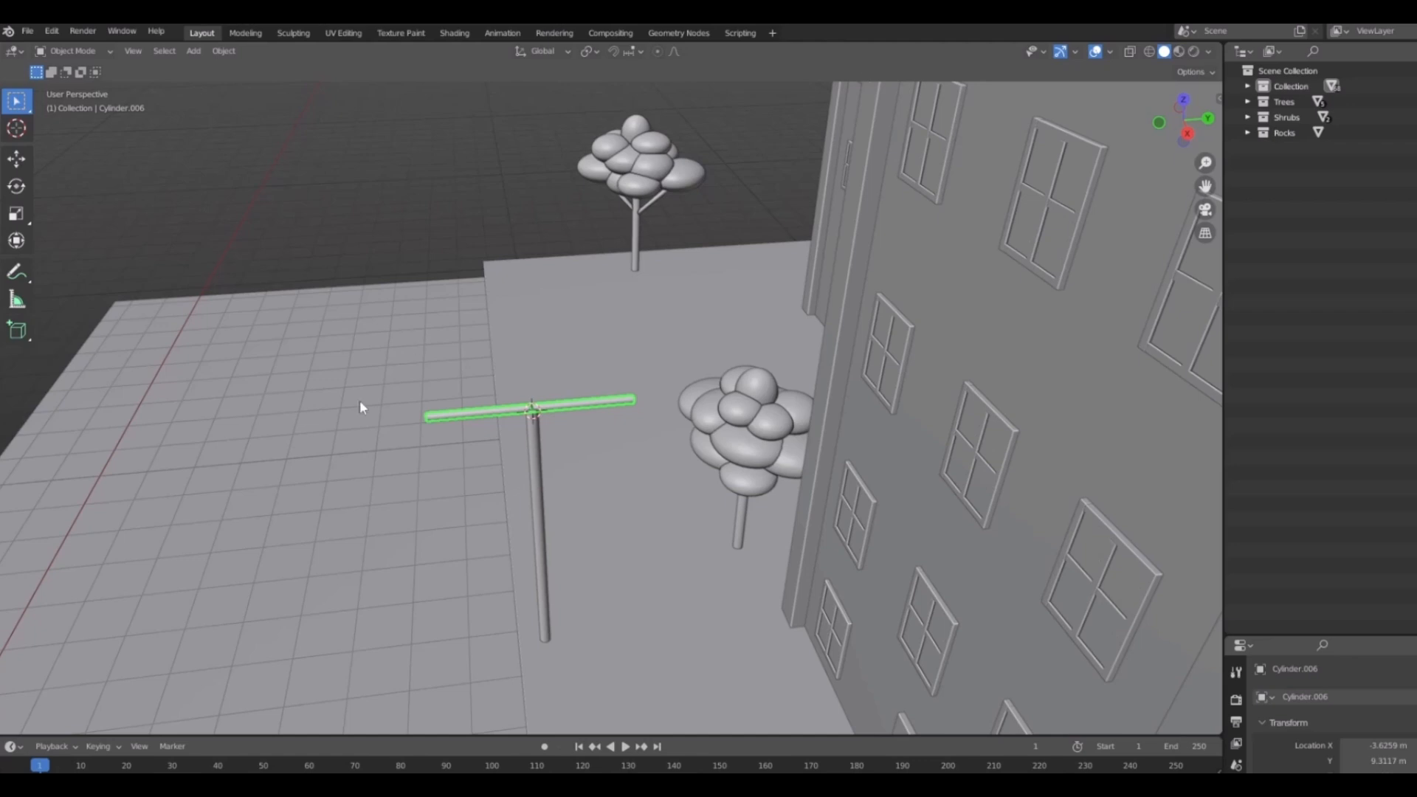
Move the crossbar along Y over the road so that it extends mostly to one side of the post.
{"action": "middle_click_drag", "start_coordinate": [553, 411], "coordinate": [605, 414]}
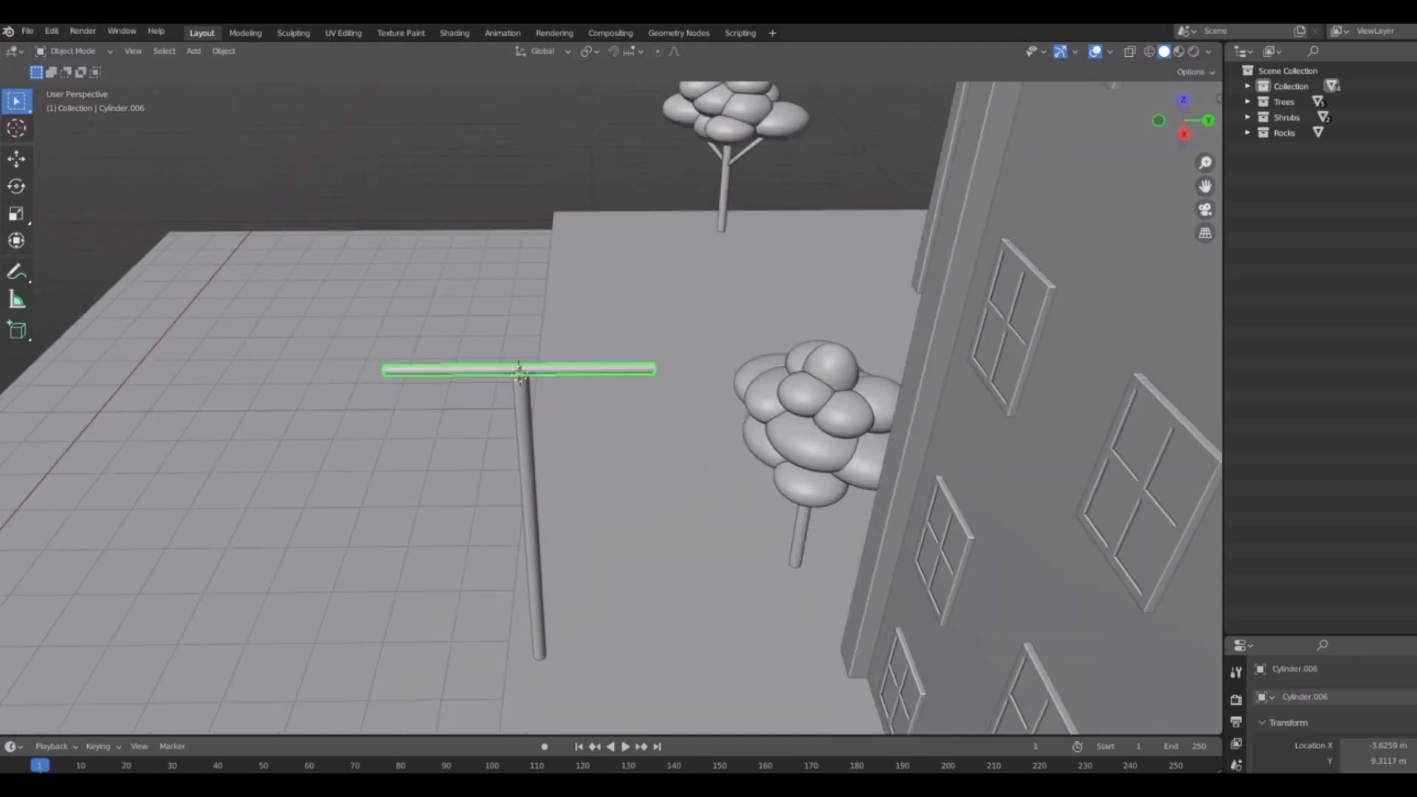
{"action": "scroll", "coordinate": [527, 336], "scroll_direction": "up", "scroll_amount": 5}
{"action": "scroll", "coordinate": [767, 469], "scroll_direction": "down", "scroll_amount": 3}
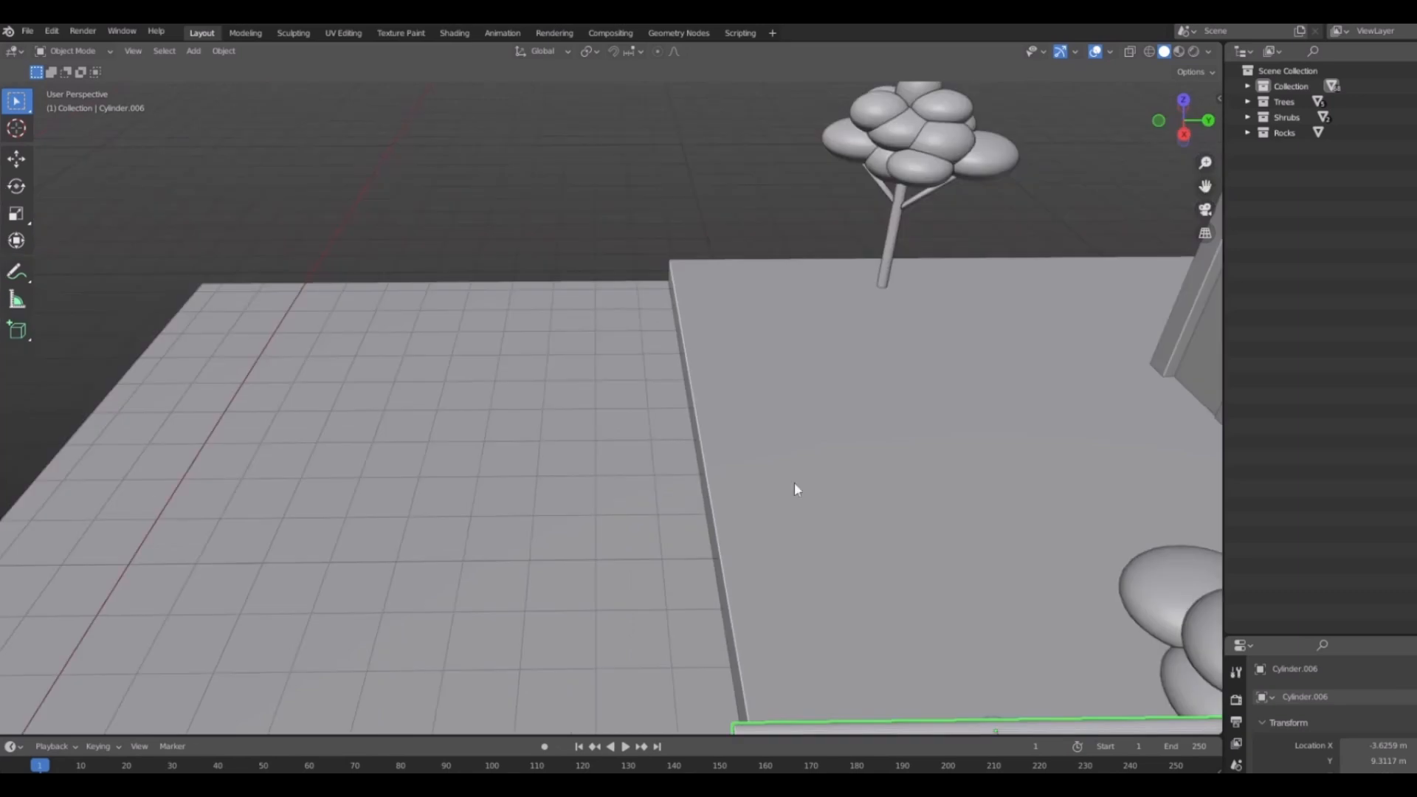
{"action": "middle_click_drag", "start_coordinate": [793, 481], "coordinate": [716, 360], "text": "shift"}
{"action": "left_click", "coordinate": [808, 363]}
{"action": "left_click", "coordinate": [708, 290]}
{"action": "middle_click_drag", "start_coordinate": [708, 290], "coordinate": [667, 363], "text": "shift"}
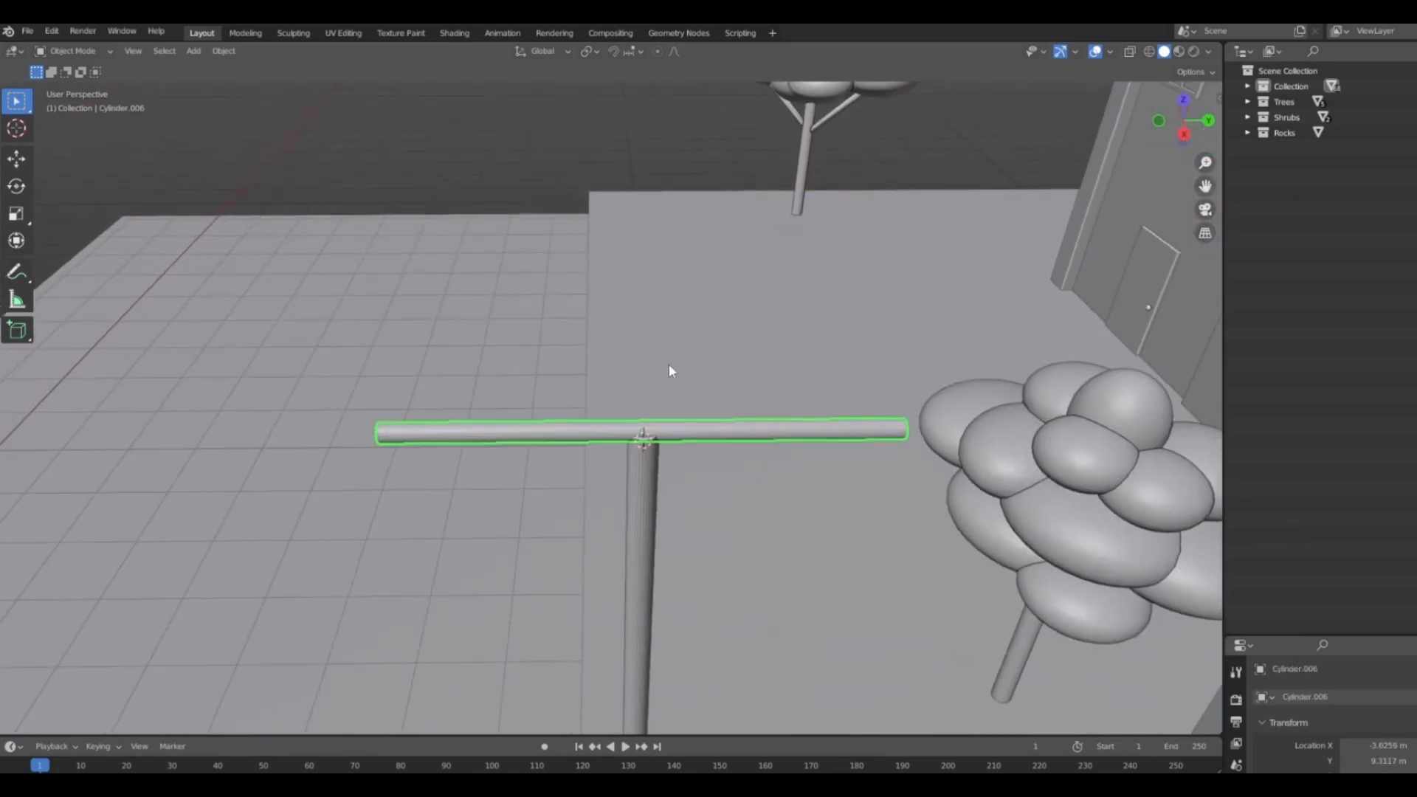
{"action": "key", "text": "g"}
{"action": "key", "text": "x"}
{"action": "key", "text": "y"}
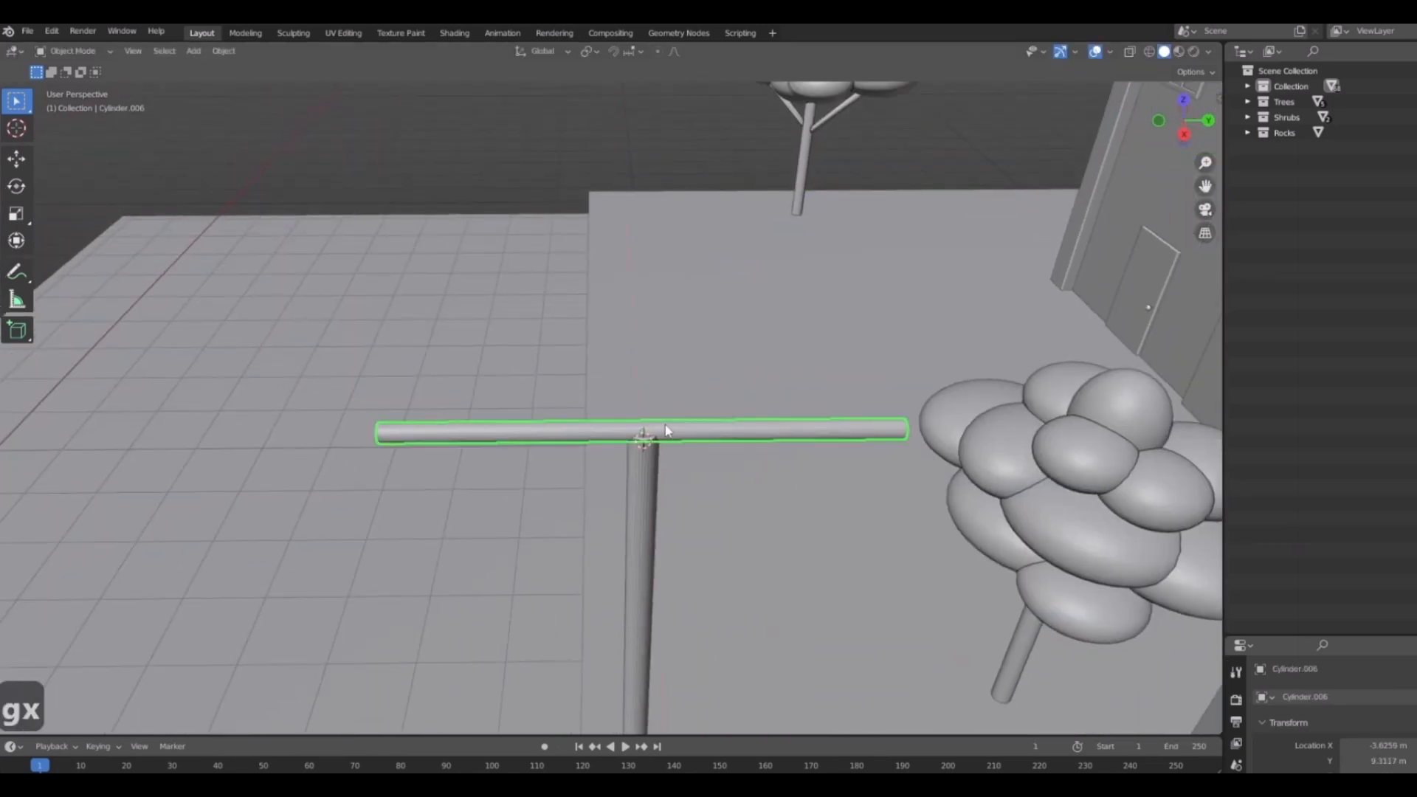
{"action": "left_click", "coordinate": [445, 396]}
{"action": "middle_click_drag", "start_coordinate": [446, 395], "coordinate": [664, 482]}
{"action": "key", "text": "s"}
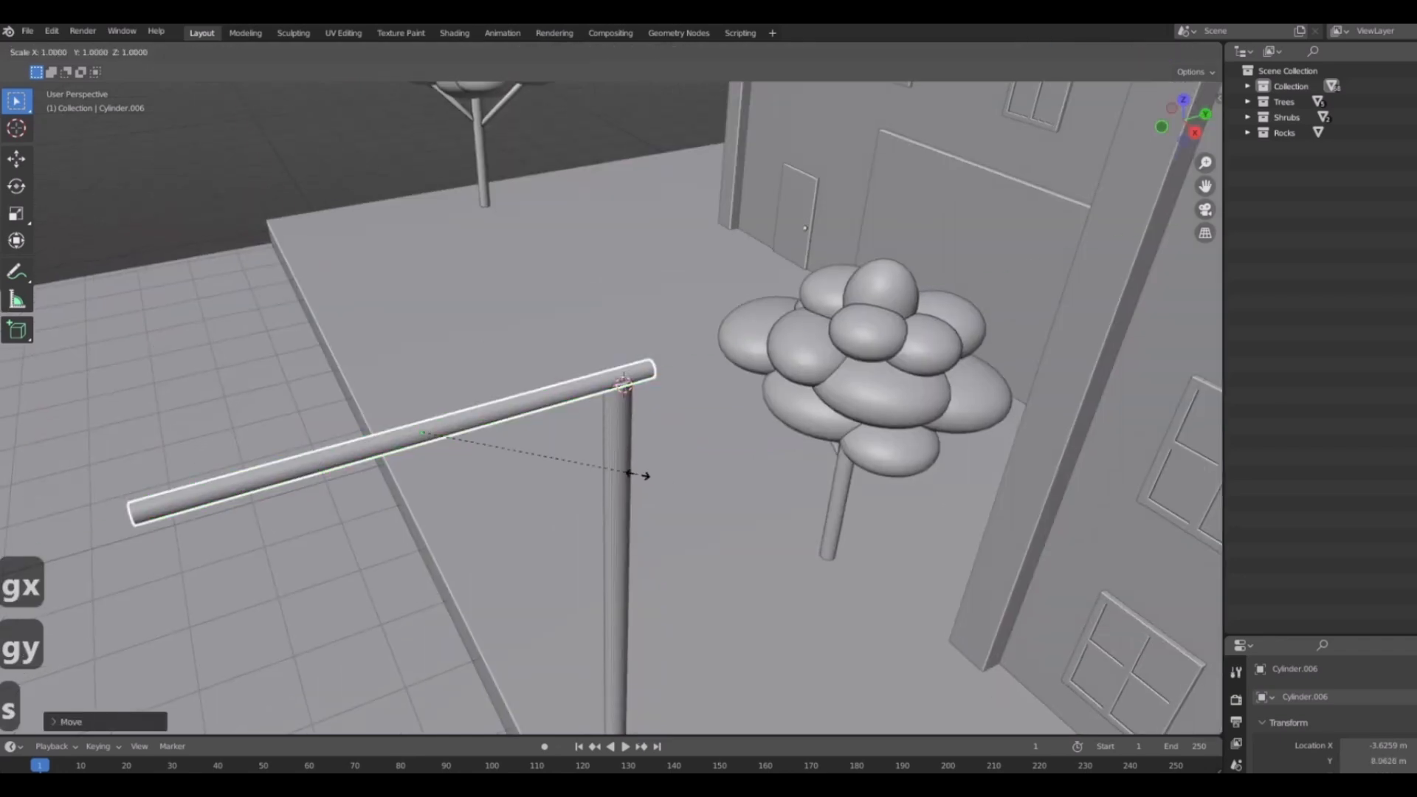
{"action": "key", "text": "shift+z"}
{"action": "left_click", "coordinate": [663, 486]}
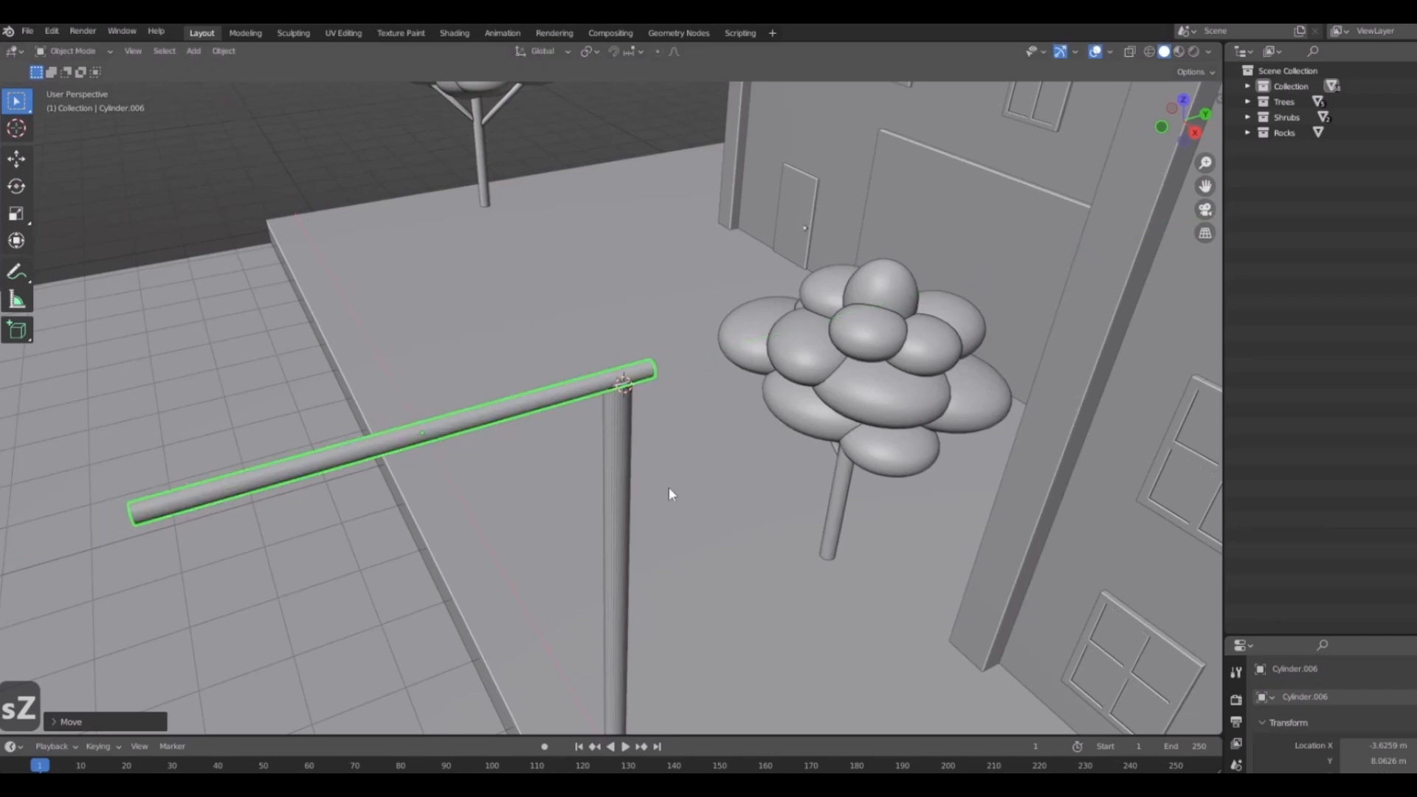
Snap the crossbar to the 3D cursor at the top of the street post.
{"action": "middle_click_drag", "start_coordinate": [556, 445], "coordinate": [499, 467]}
{"action": "key", "text": "shift+s"}
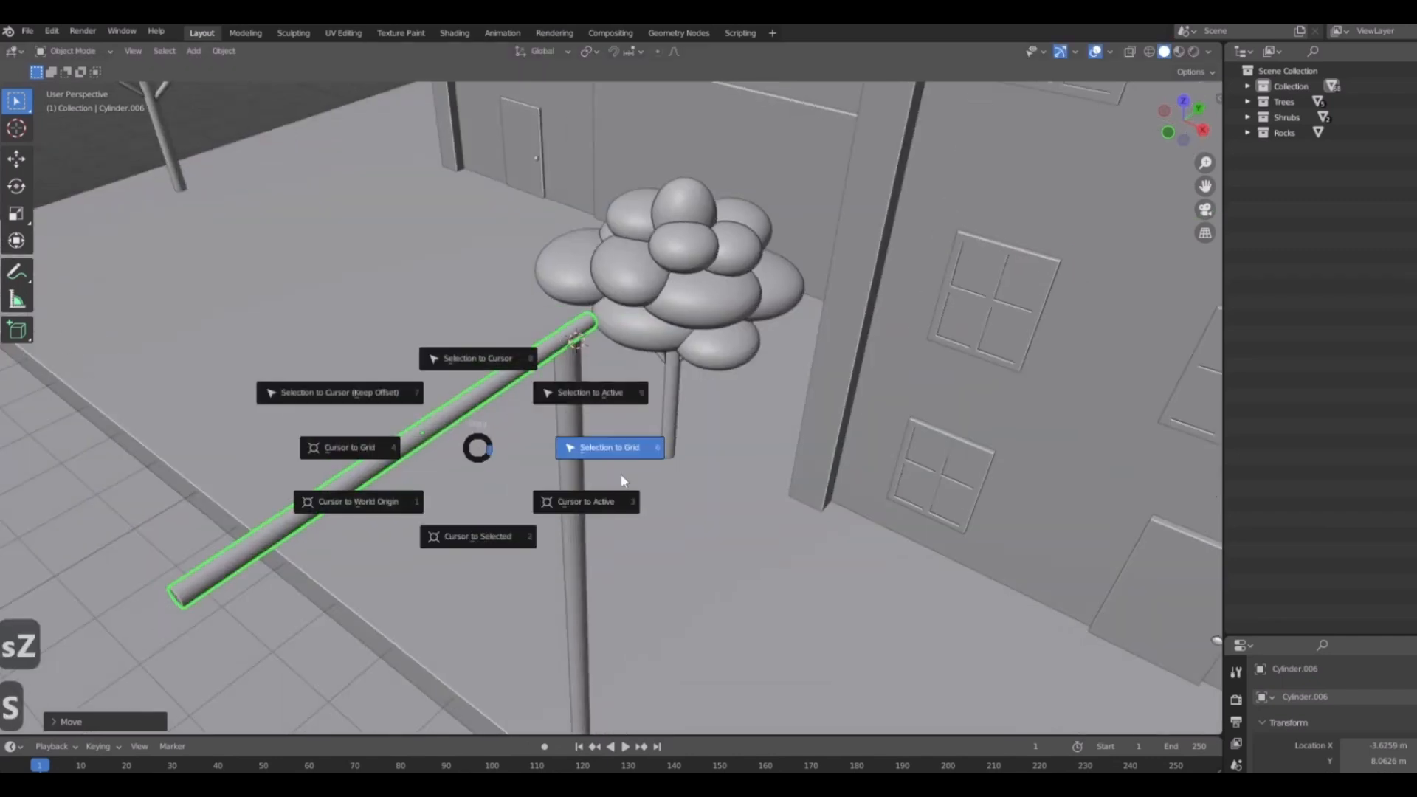
{"action": "left_click", "coordinate": [423, 269]}
Search the keymap preferences for "frame" and find the Frame Selected entries of the 3D View.
{"action": "left_click", "coordinate": [51, 30]}
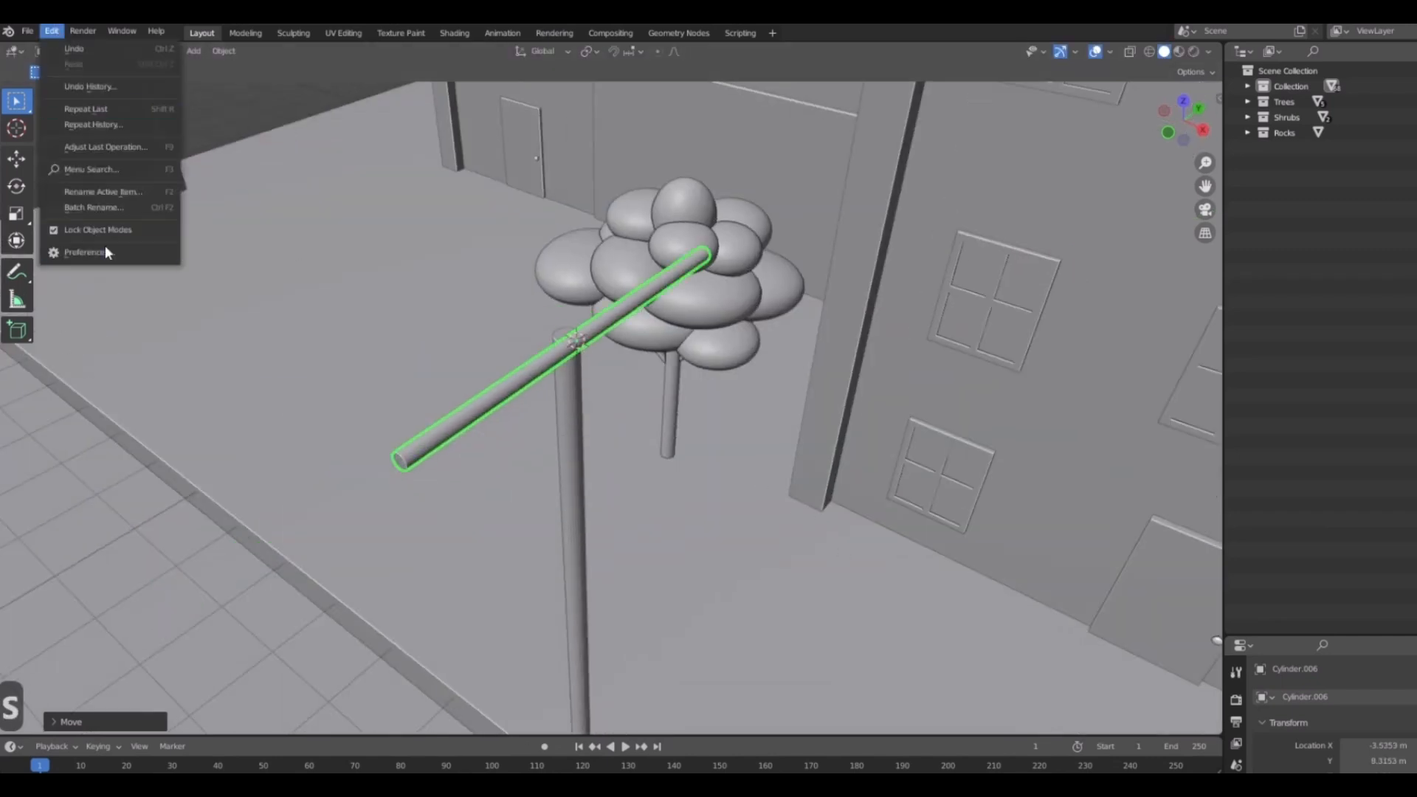
{"action": "left_click", "coordinate": [96, 252]}
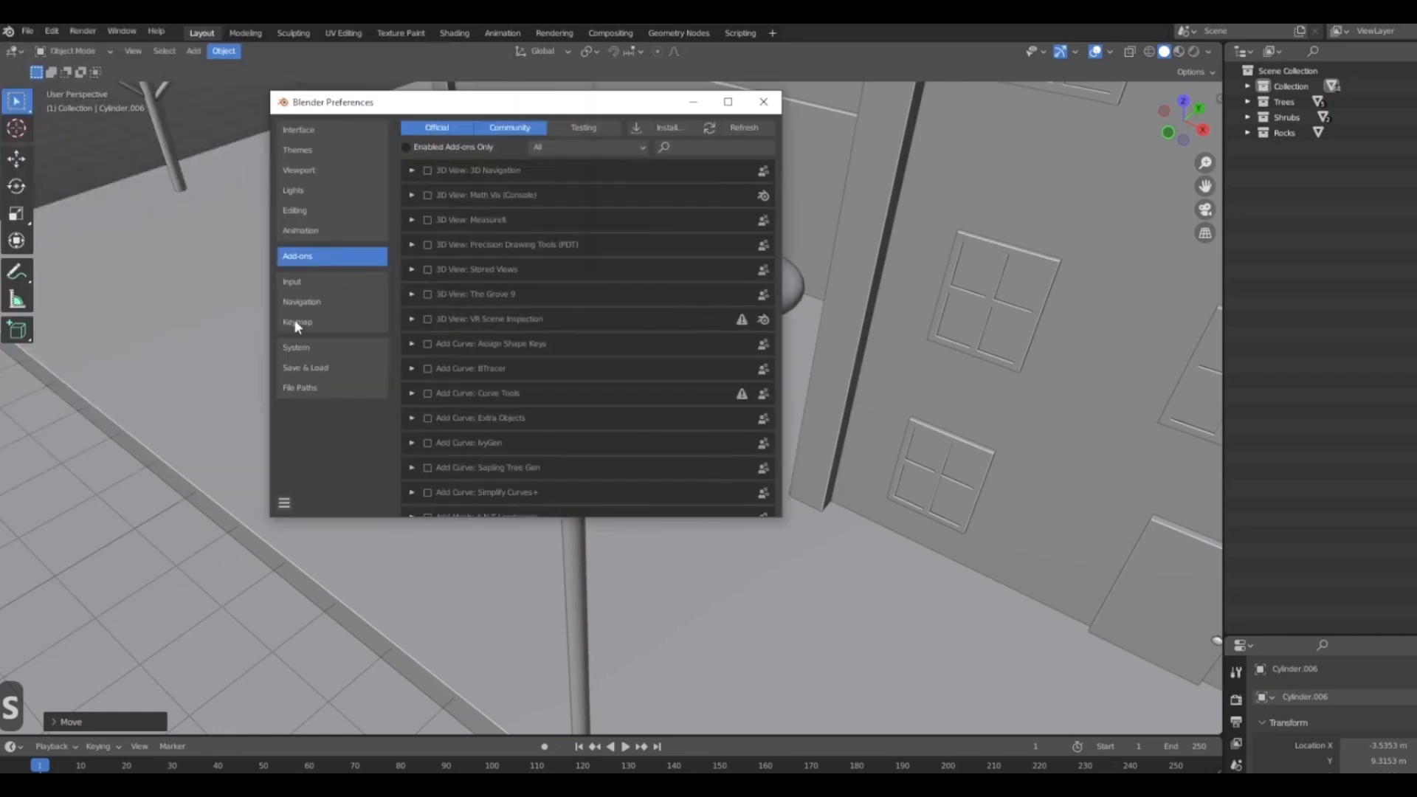
{"action": "left_click", "coordinate": [323, 326]}
{"action": "left_click", "coordinate": [640, 146]}
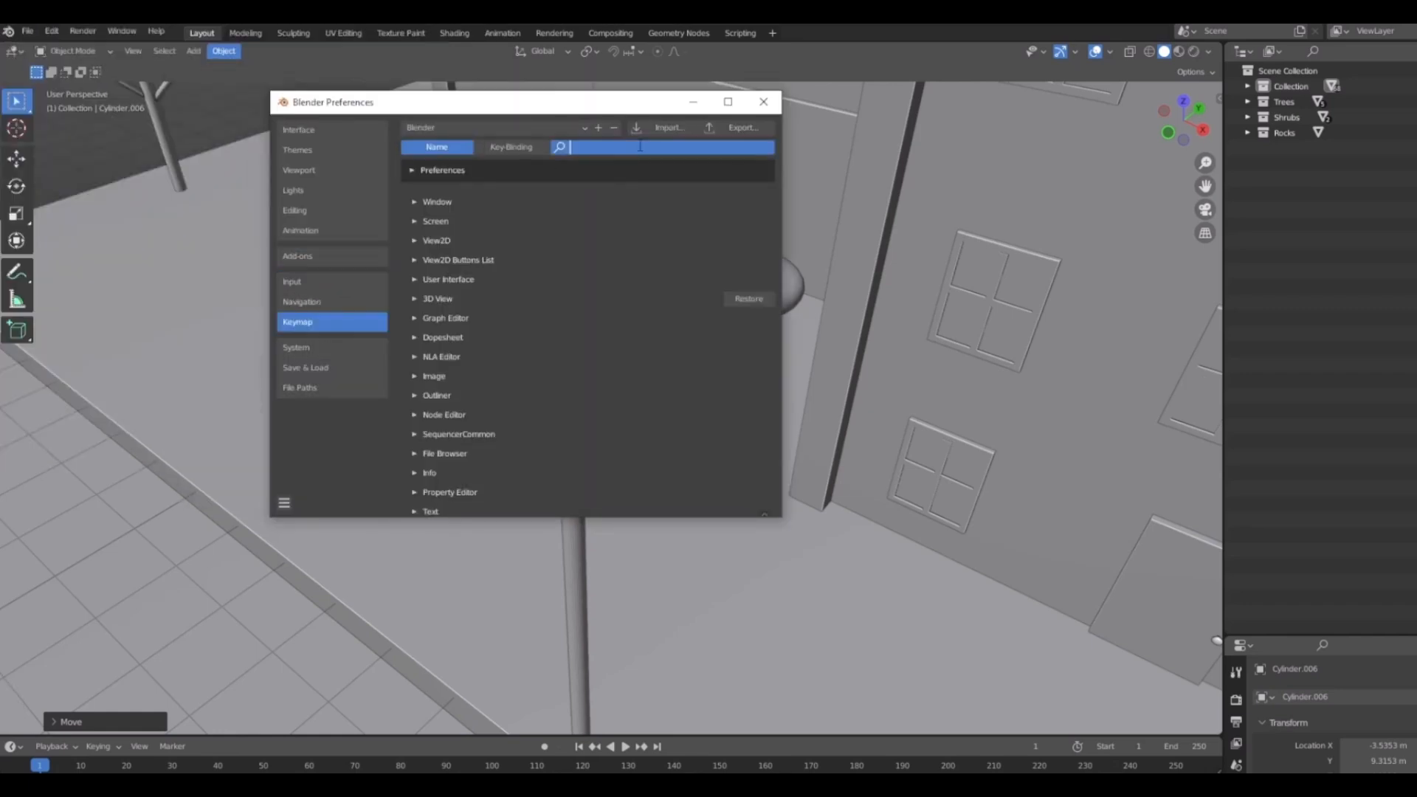
{"action": "type", "text": "fra"}
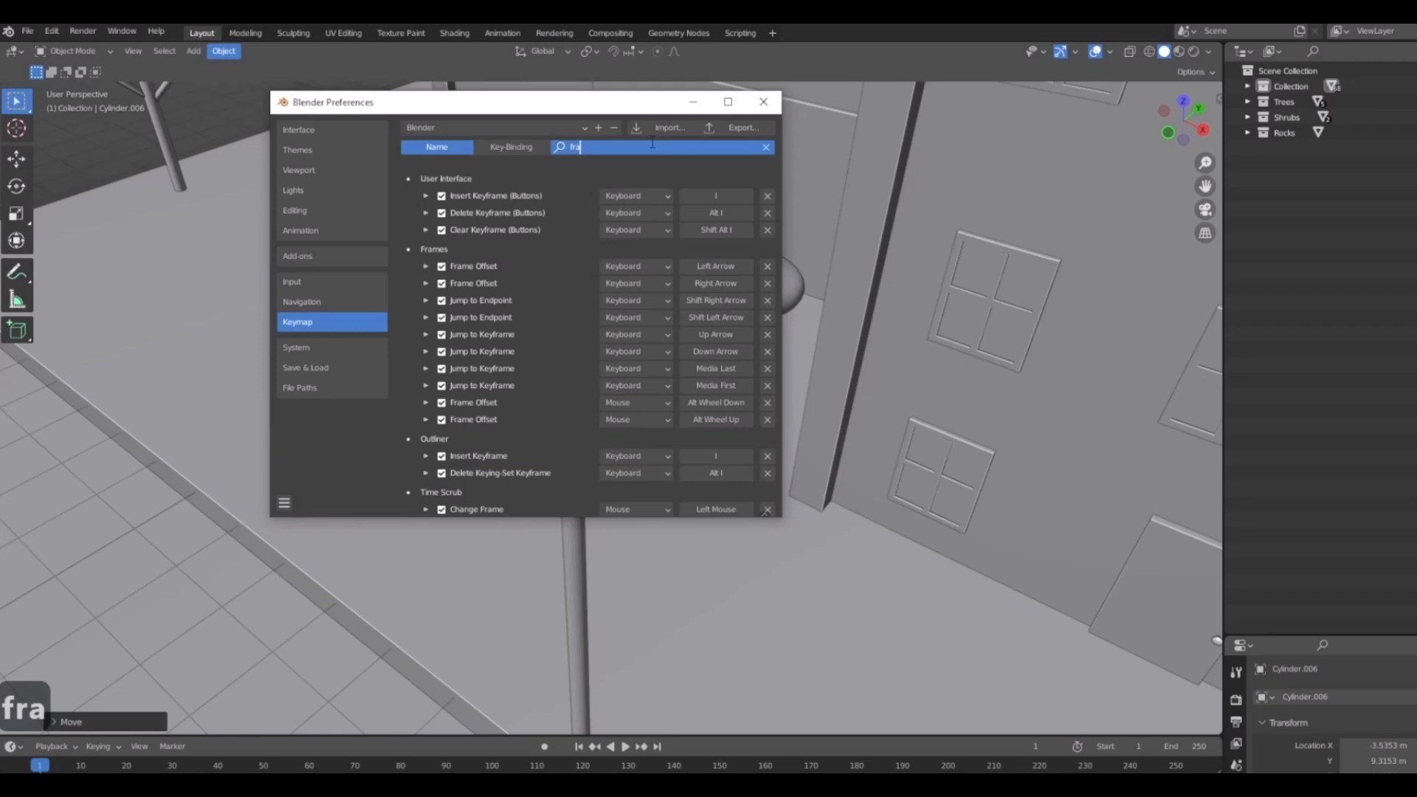
{"action": "type", "text": "me"}
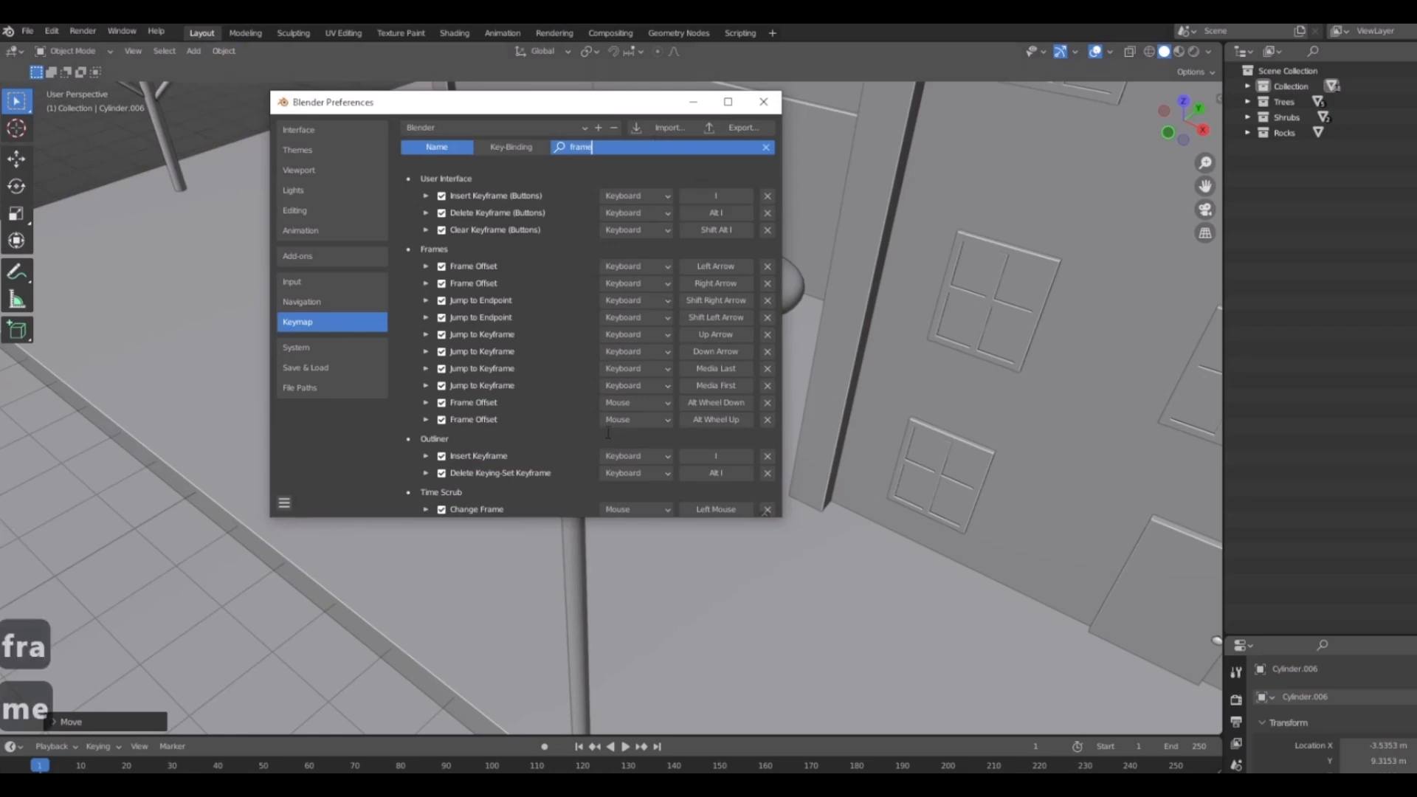
{"action": "scroll", "coordinate": [552, 251], "scroll_direction": "down", "scroll_amount": 15}
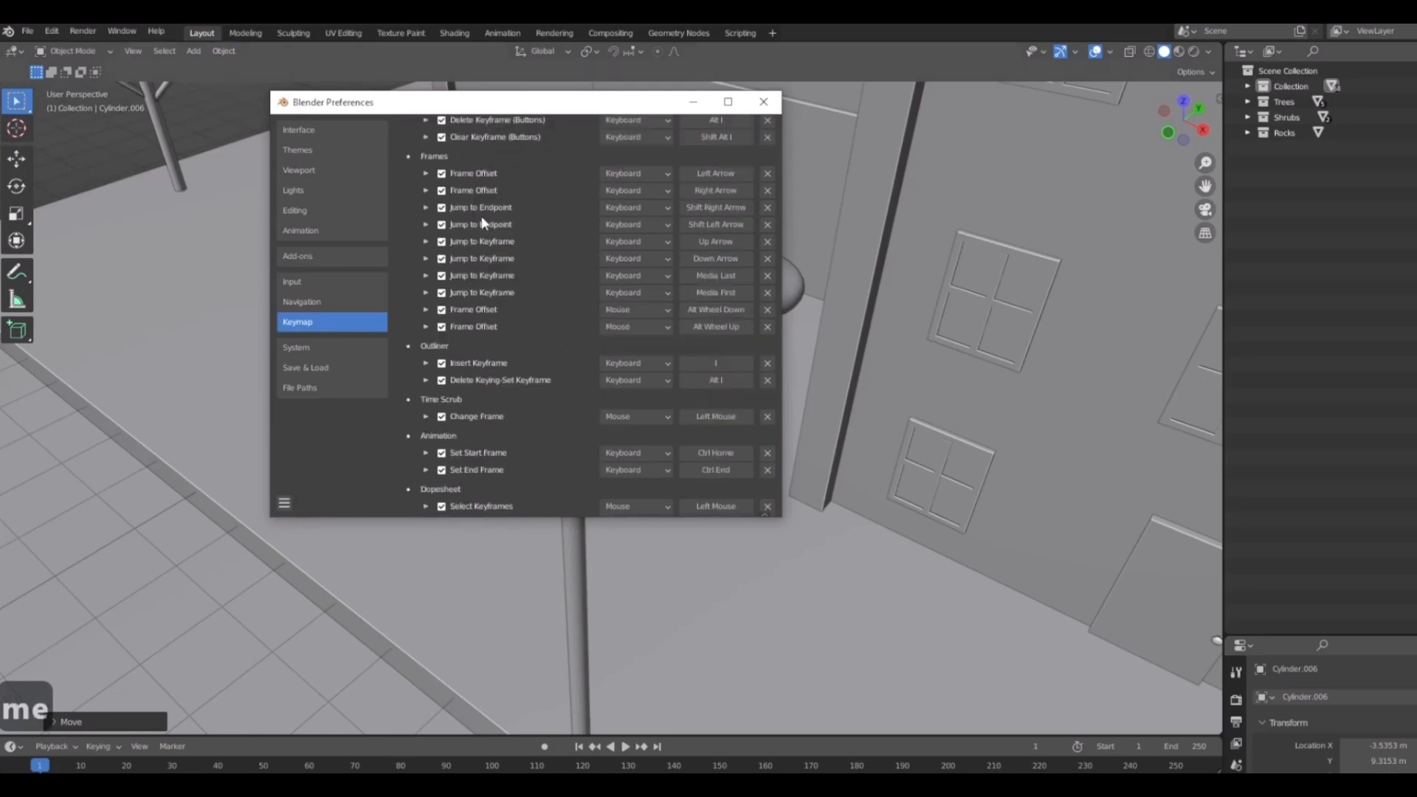
{"action": "scroll", "coordinate": [551, 249], "scroll_direction": "down", "scroll_amount": 1}
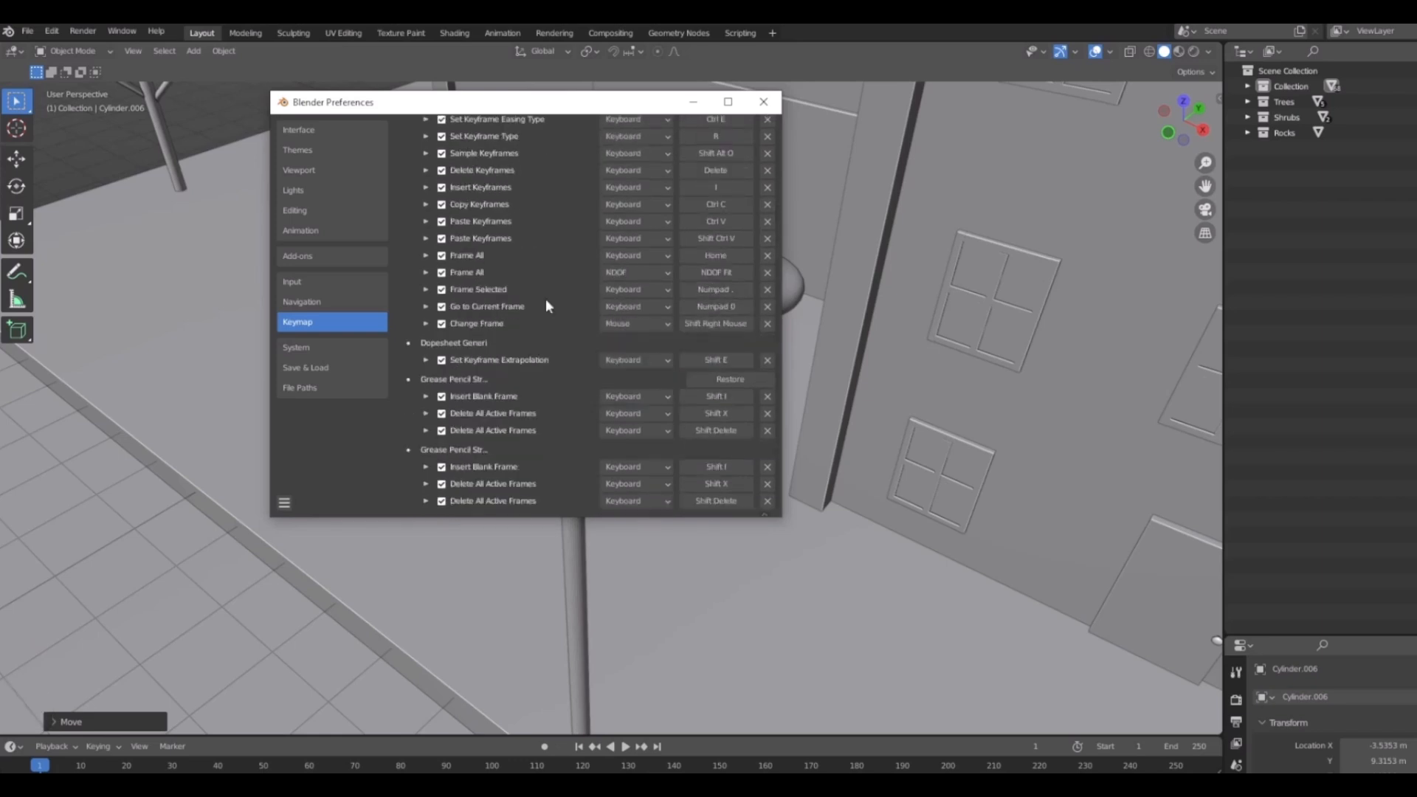
{"action": "scroll", "coordinate": [512, 425], "scroll_direction": "down", "scroll_amount": 10}
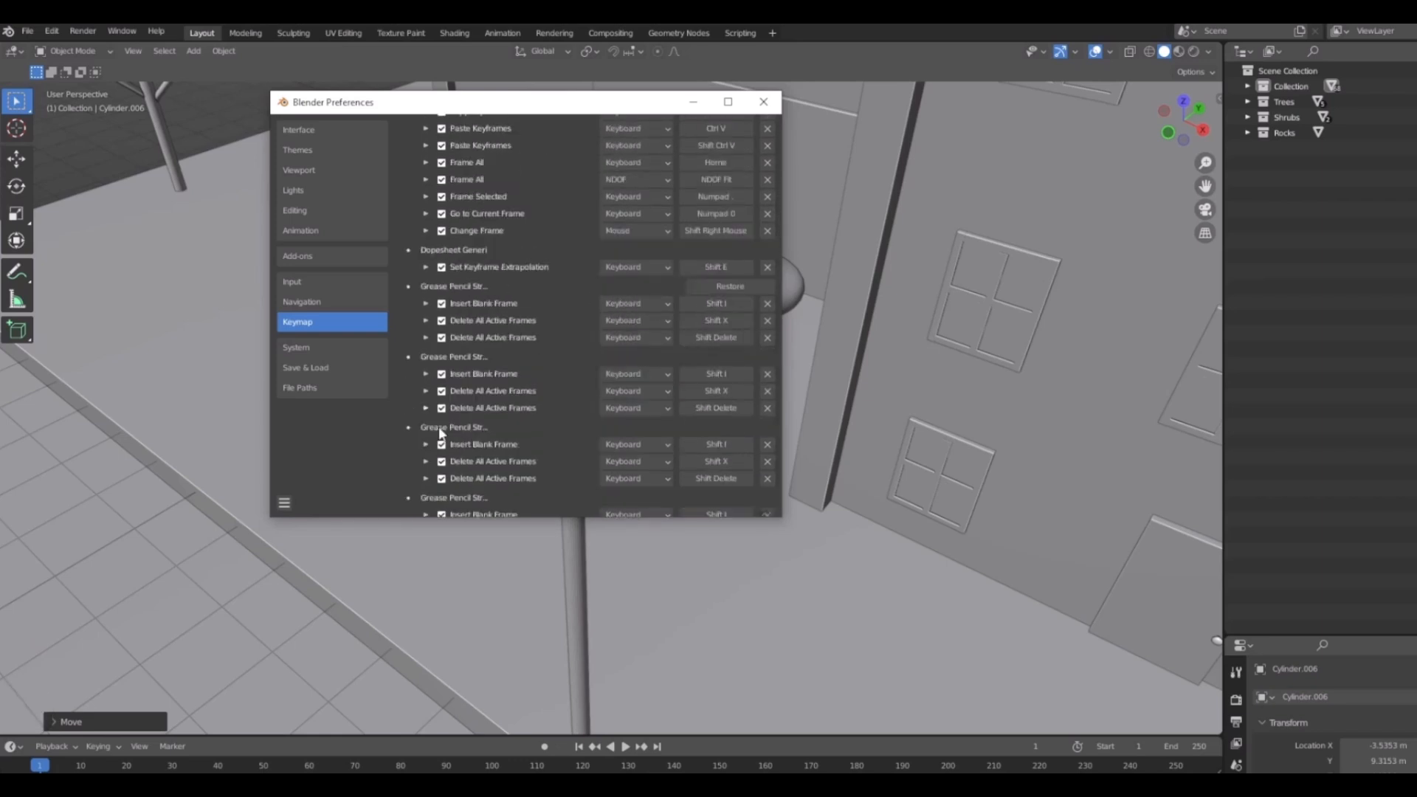
{"action": "scroll", "coordinate": [515, 430], "scroll_direction": "down", "scroll_amount": 6}
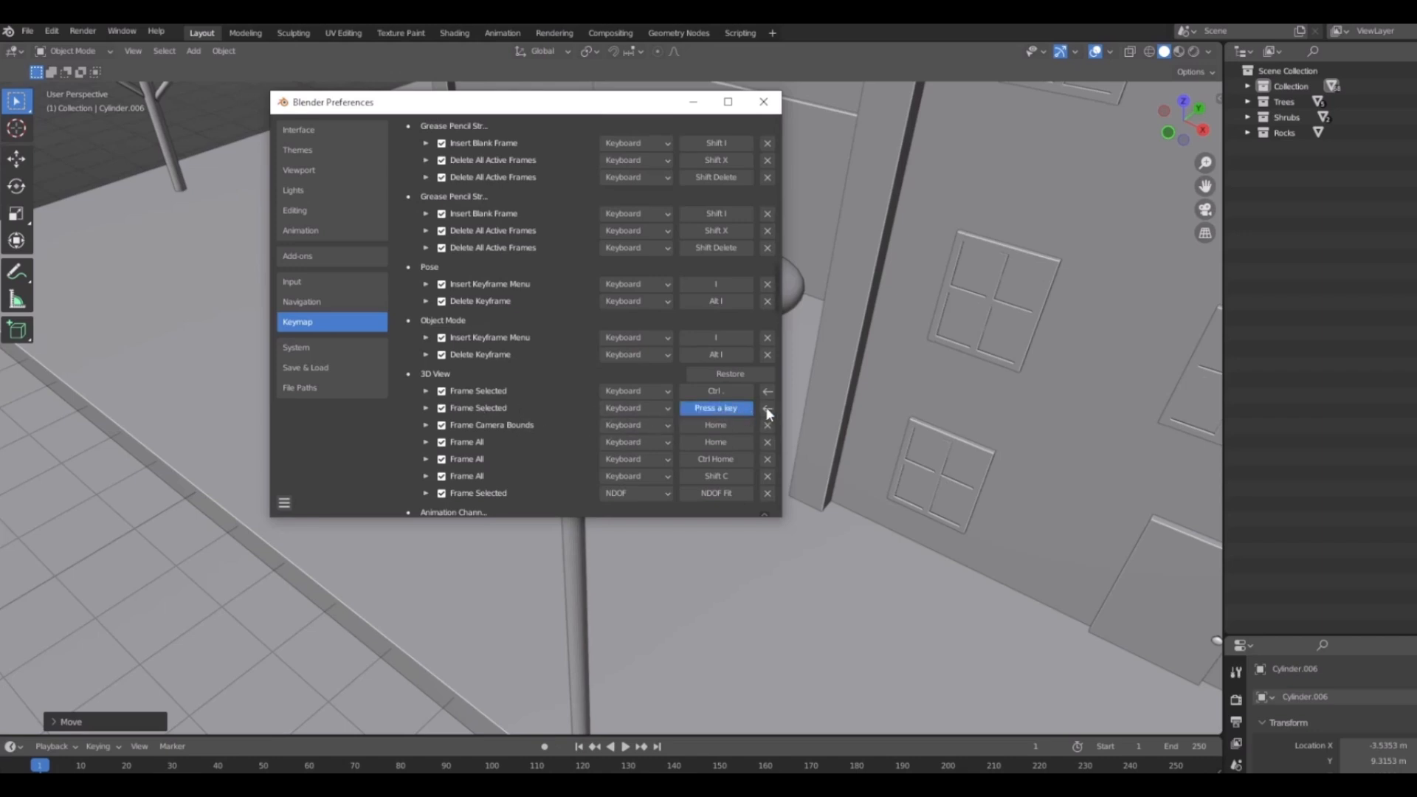
Assign the period key to the second Frame Selected entry of the 3D View keymap and close the preferences.
{"action": "key", "text": "period"}
{"action": "left_click", "coordinate": [730, 408]}
{"action": "key", "text": "period"}
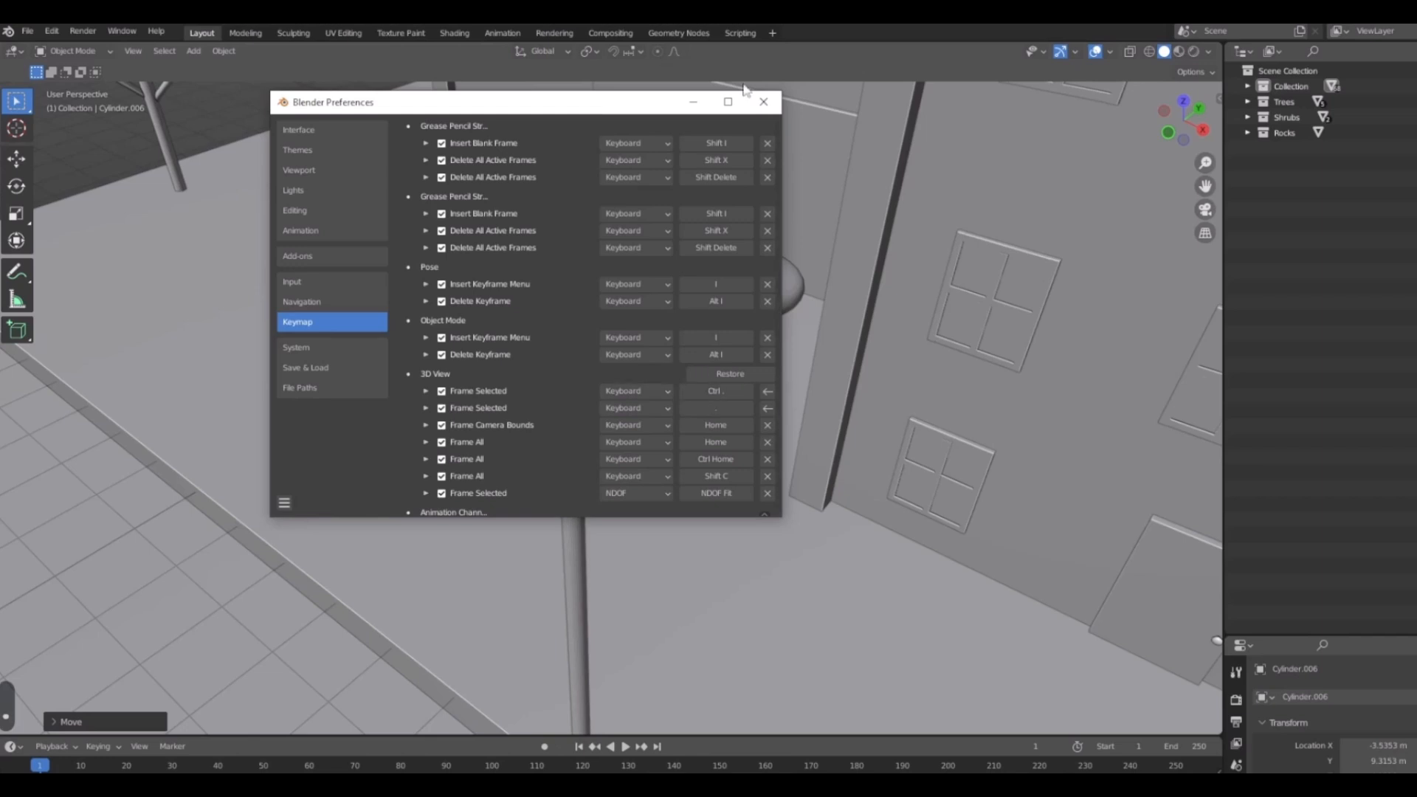
{"action": "left_click", "coordinate": [763, 102]}
Move the crossbar in top view so that it is centred across the width of the street post.
{"action": "middle_click_drag", "start_coordinate": [506, 553], "coordinate": [658, 405]}
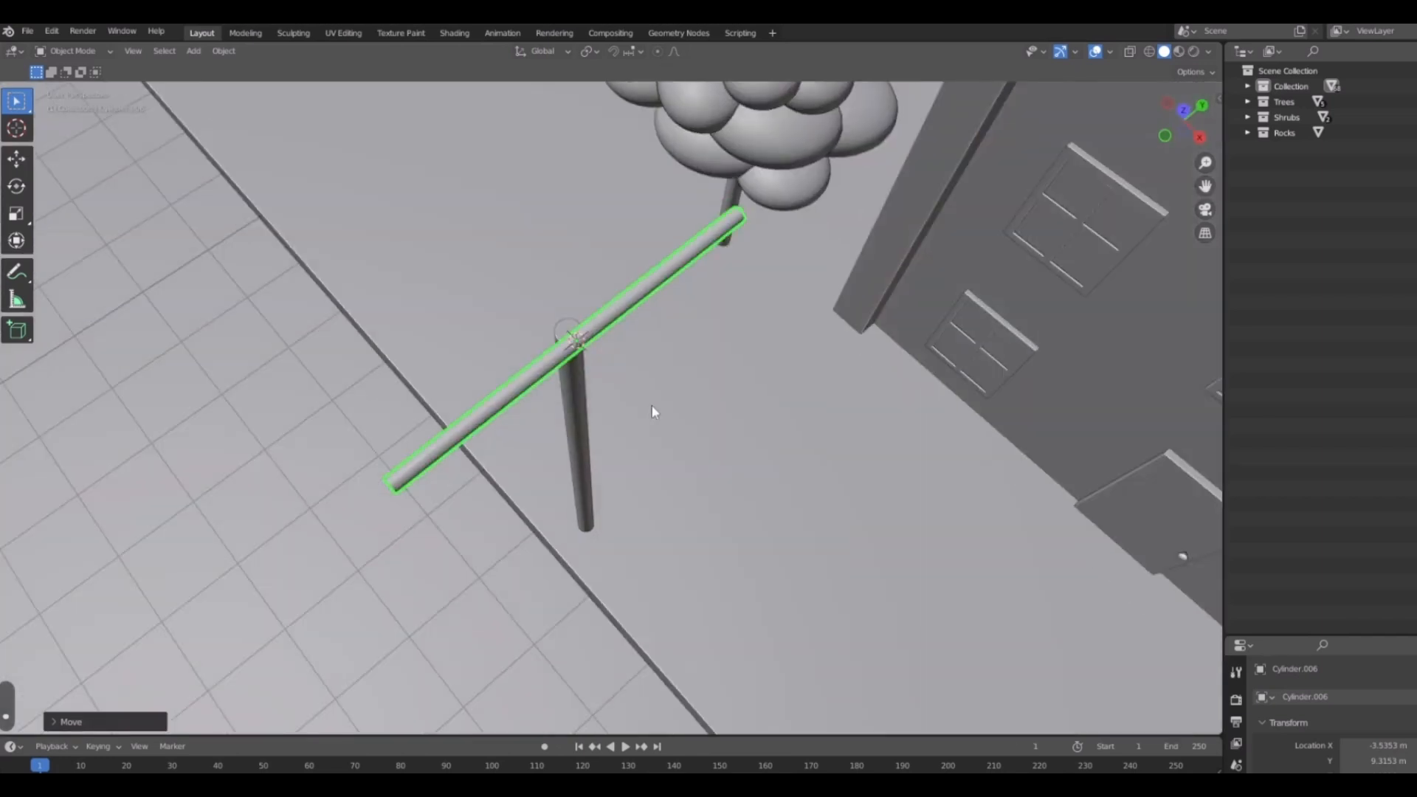
{"action": "key", "text": "KP_7"}
{"action": "scroll", "coordinate": [649, 398], "scroll_direction": "up", "scroll_amount": 8}
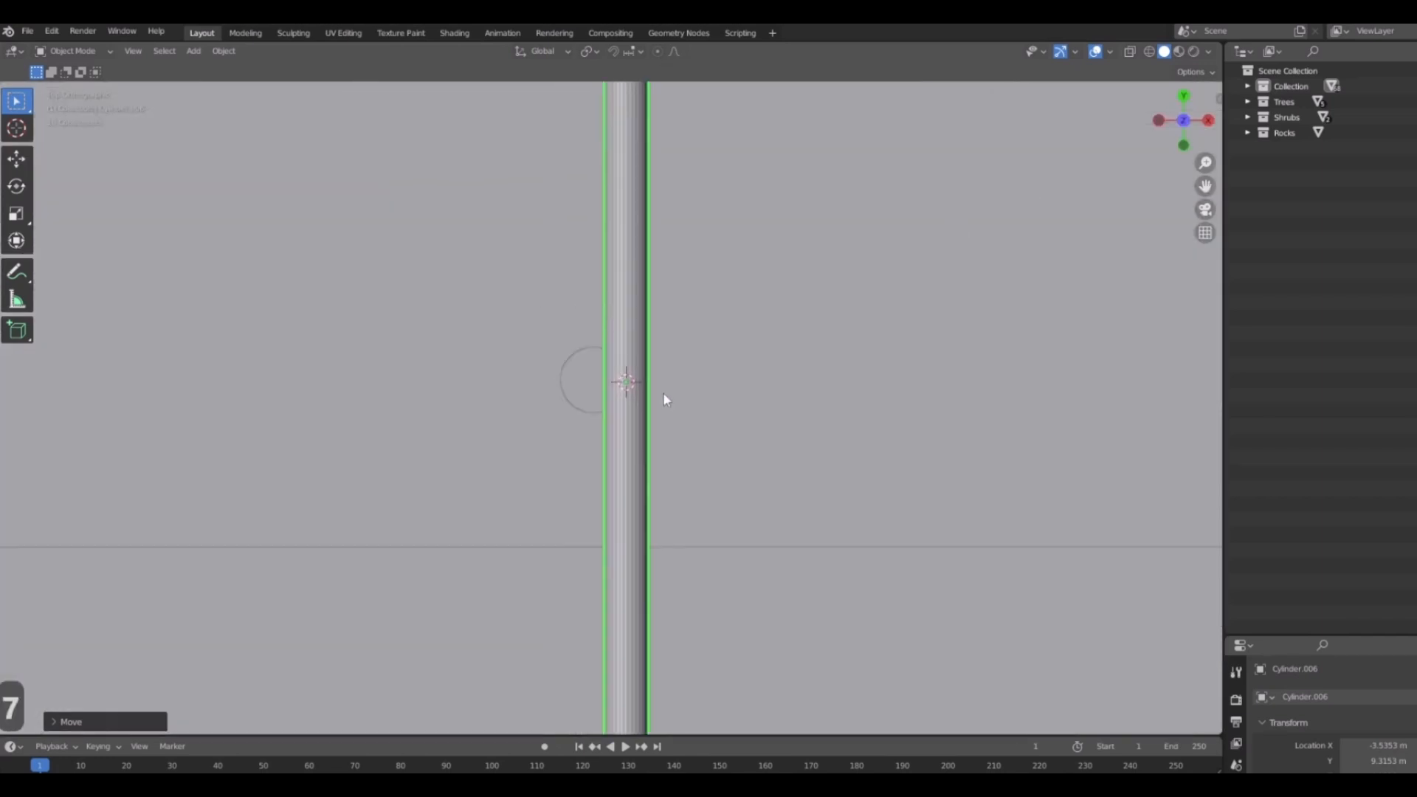
{"action": "key", "text": "g"}
{"action": "left_click", "coordinate": [633, 368]}
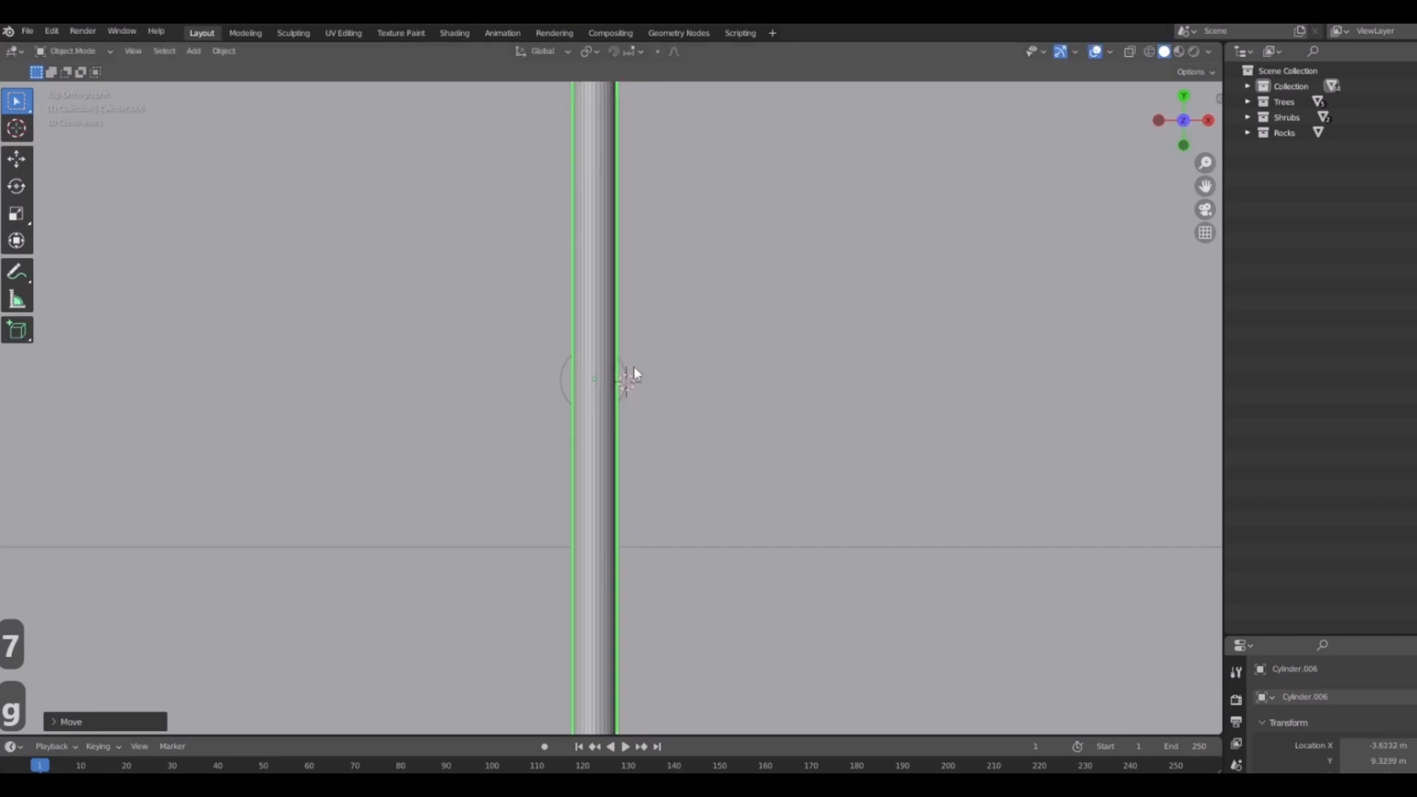
Shorten the crossbar along Y and slide it along Y so that it reaches from the post out over the road.
{"action": "middle_click_drag", "start_coordinate": [634, 369], "coordinate": [665, 369]}
{"action": "scroll", "coordinate": [572, 231], "scroll_direction": "down", "scroll_amount": 10}
{"action": "scroll", "coordinate": [572, 253], "scroll_direction": "up", "scroll_amount": 4}
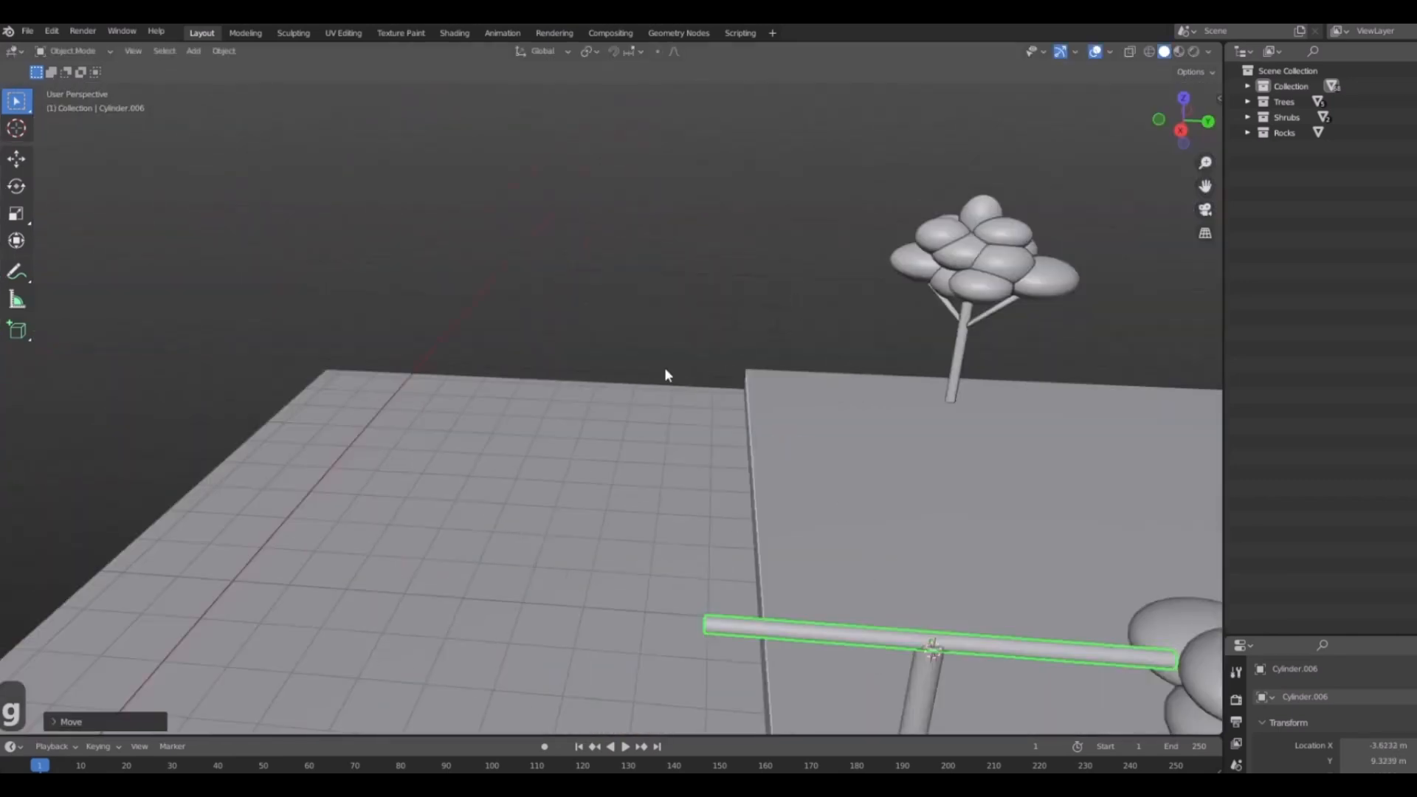
{"action": "scroll", "coordinate": [665, 369], "scroll_direction": "up", "scroll_amount": 2}
{"action": "scroll", "coordinate": [781, 475], "scroll_direction": "down", "scroll_amount": 8}
{"action": "scroll", "coordinate": [744, 400], "scroll_direction": "up", "scroll_amount": 6}
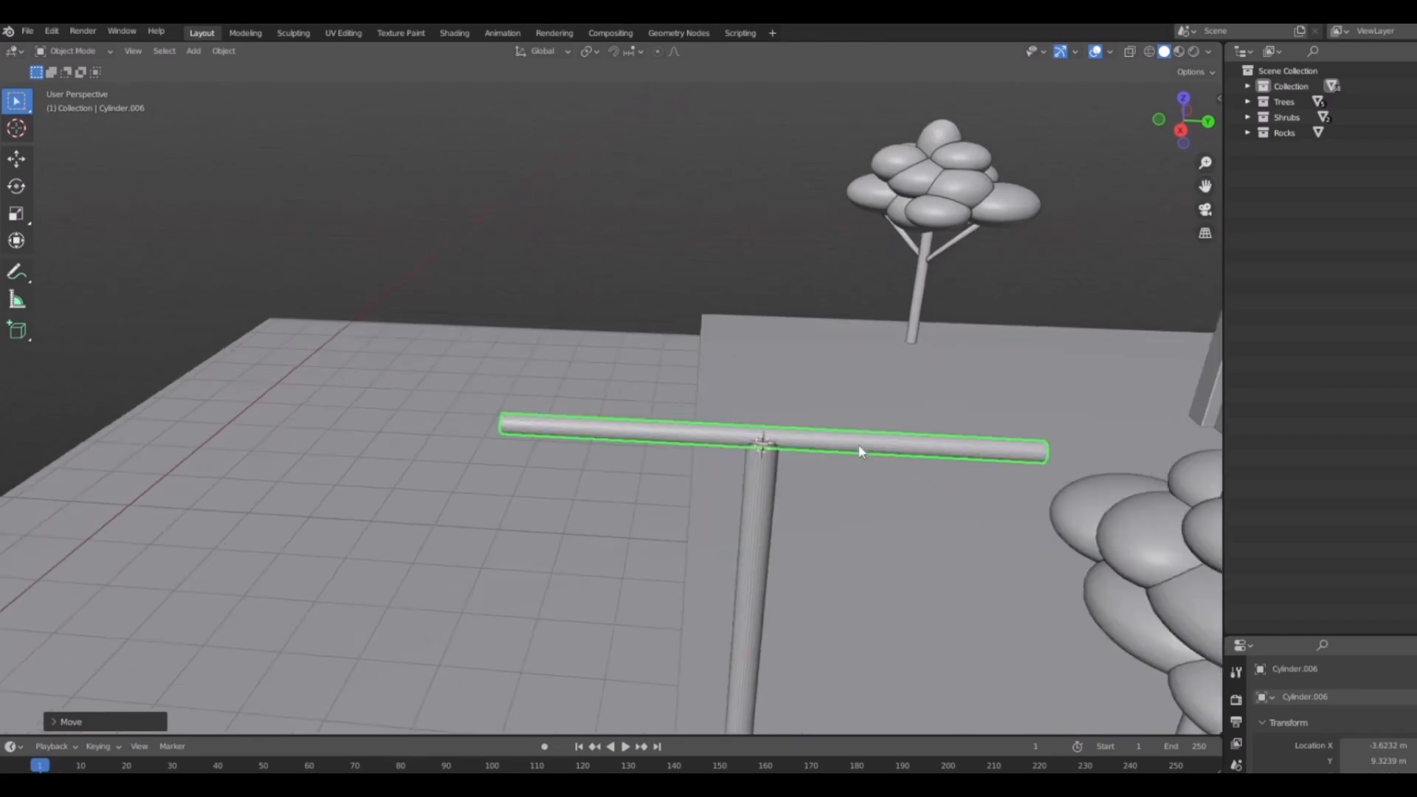
{"action": "middle_click_drag", "start_coordinate": [858, 445], "coordinate": [843, 440], "text": "shift"}
{"action": "key", "text": "s"}
{"action": "key", "text": "y"}
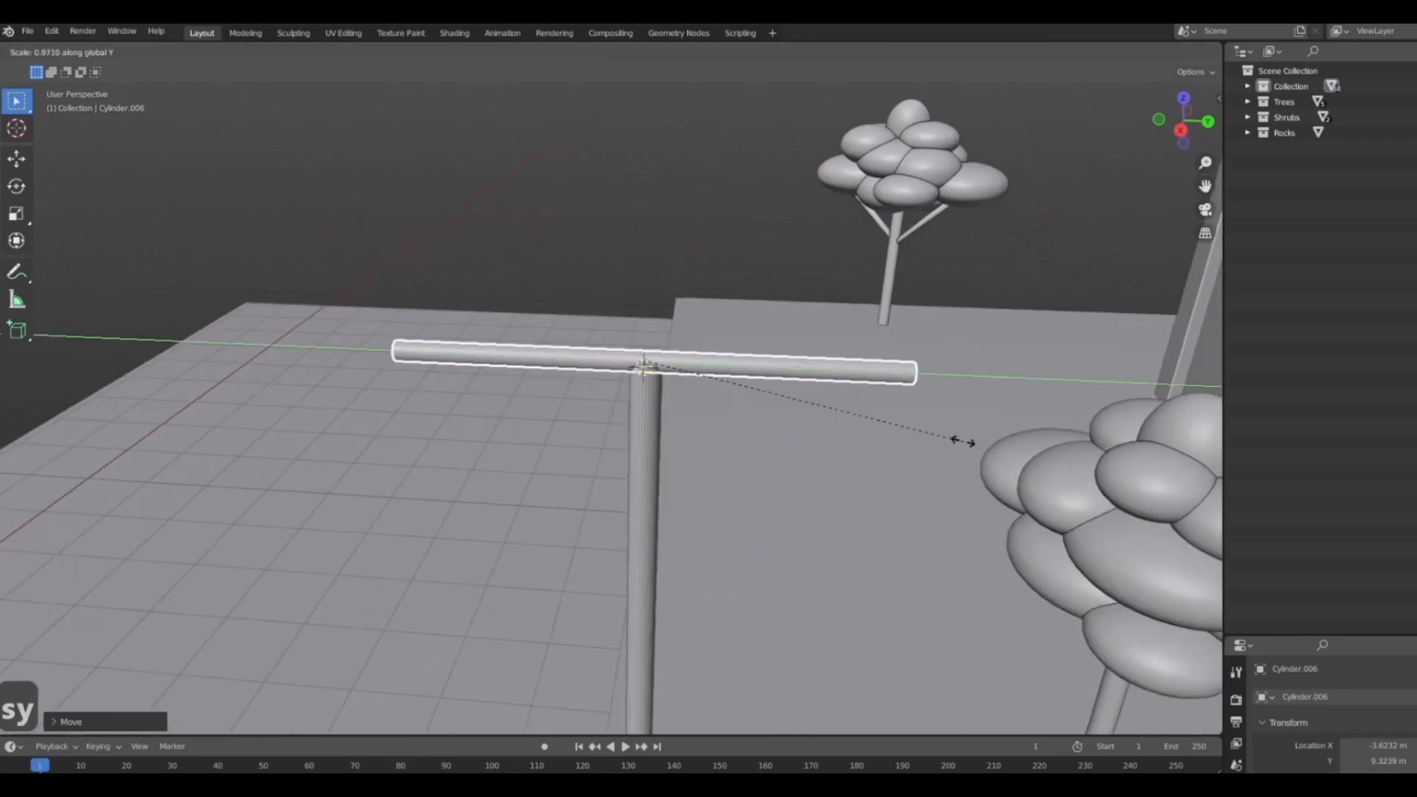
{"action": "left_click", "coordinate": [838, 419]}
{"action": "key", "text": "g"}
{"action": "key", "text": "y"}
{"action": "left_click", "coordinate": [702, 396]}
Fine-tune the crossbar's position in top view so that its end sits centred within the post's outline.
{"action": "middle_click_drag", "start_coordinate": [701, 396], "coordinate": [717, 484]}
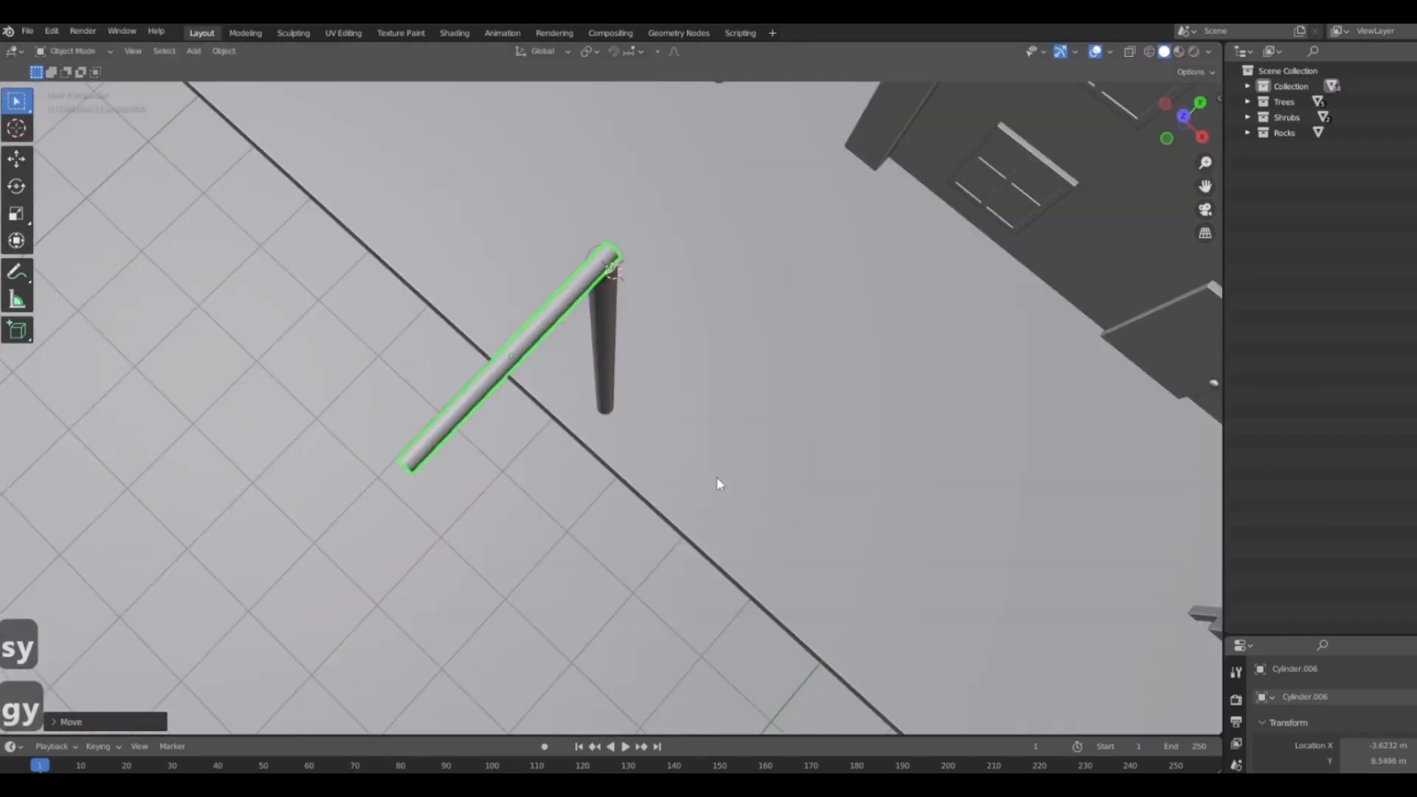
{"action": "key", "text": "7"}
{"action": "scroll", "coordinate": [484, 282], "scroll_direction": "up", "scroll_amount": 8}
{"action": "key", "text": "g"}
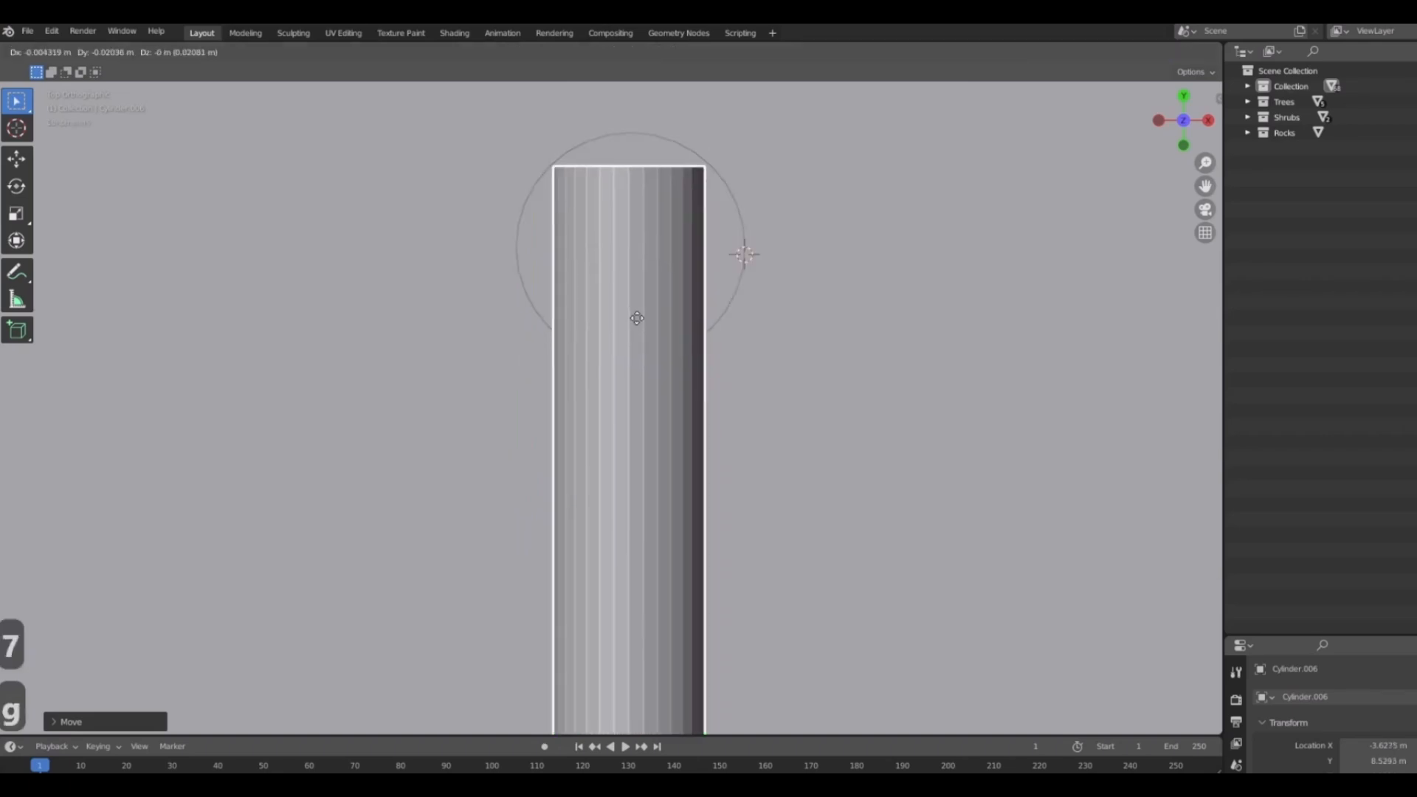
{"action": "left_click", "coordinate": [636, 317]}
Scale the crossbar about 1.38 times with Z locked so that it extends past both sides of the post top.
{"action": "scroll", "coordinate": [812, 354], "scroll_direction": "down", "scroll_amount": 5}
{"action": "middle_click_drag", "start_coordinate": [881, 377], "coordinate": [662, 400]}
{"action": "middle_click_drag", "start_coordinate": [578, 397], "coordinate": [425, 343]}
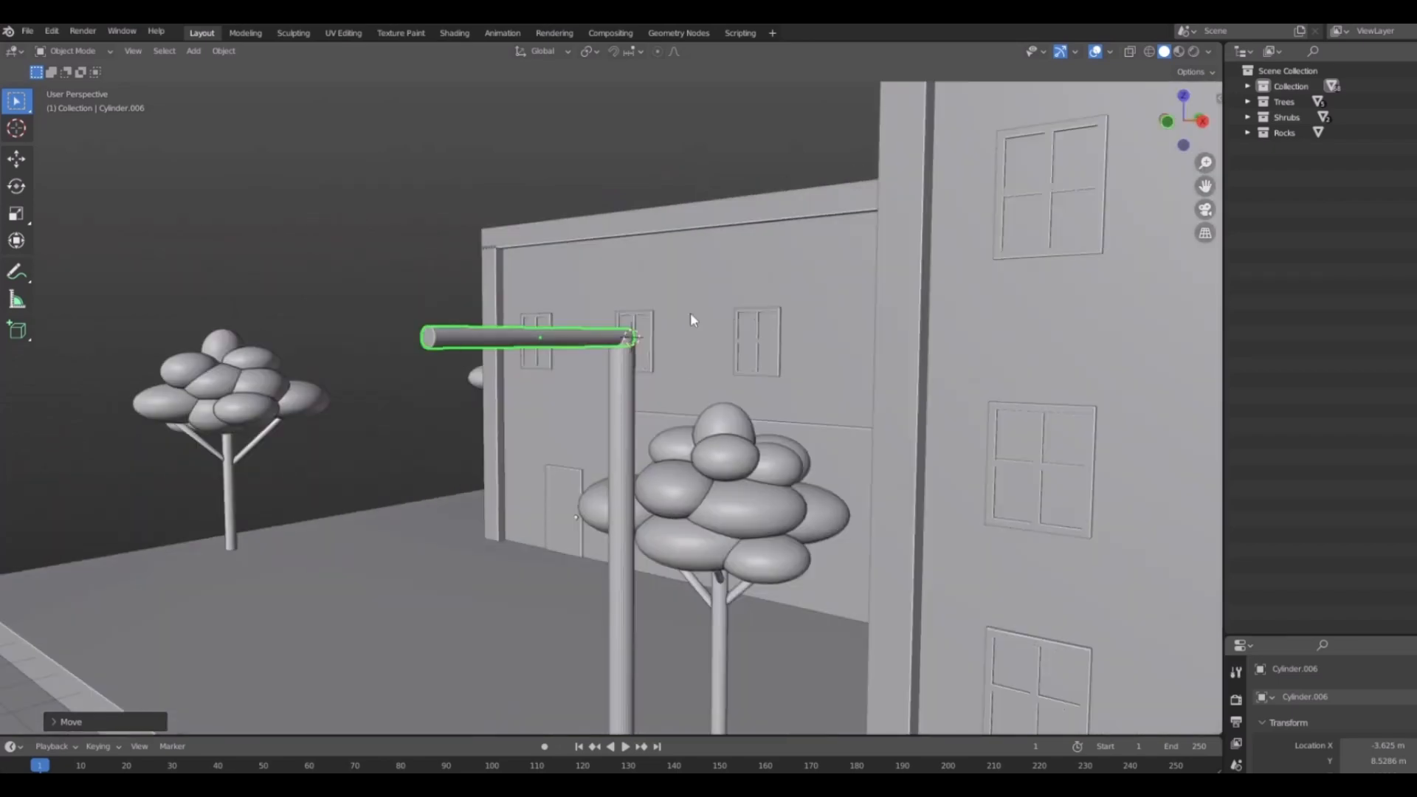
{"action": "middle_click_drag", "start_coordinate": [689, 319], "coordinate": [467, 365]}
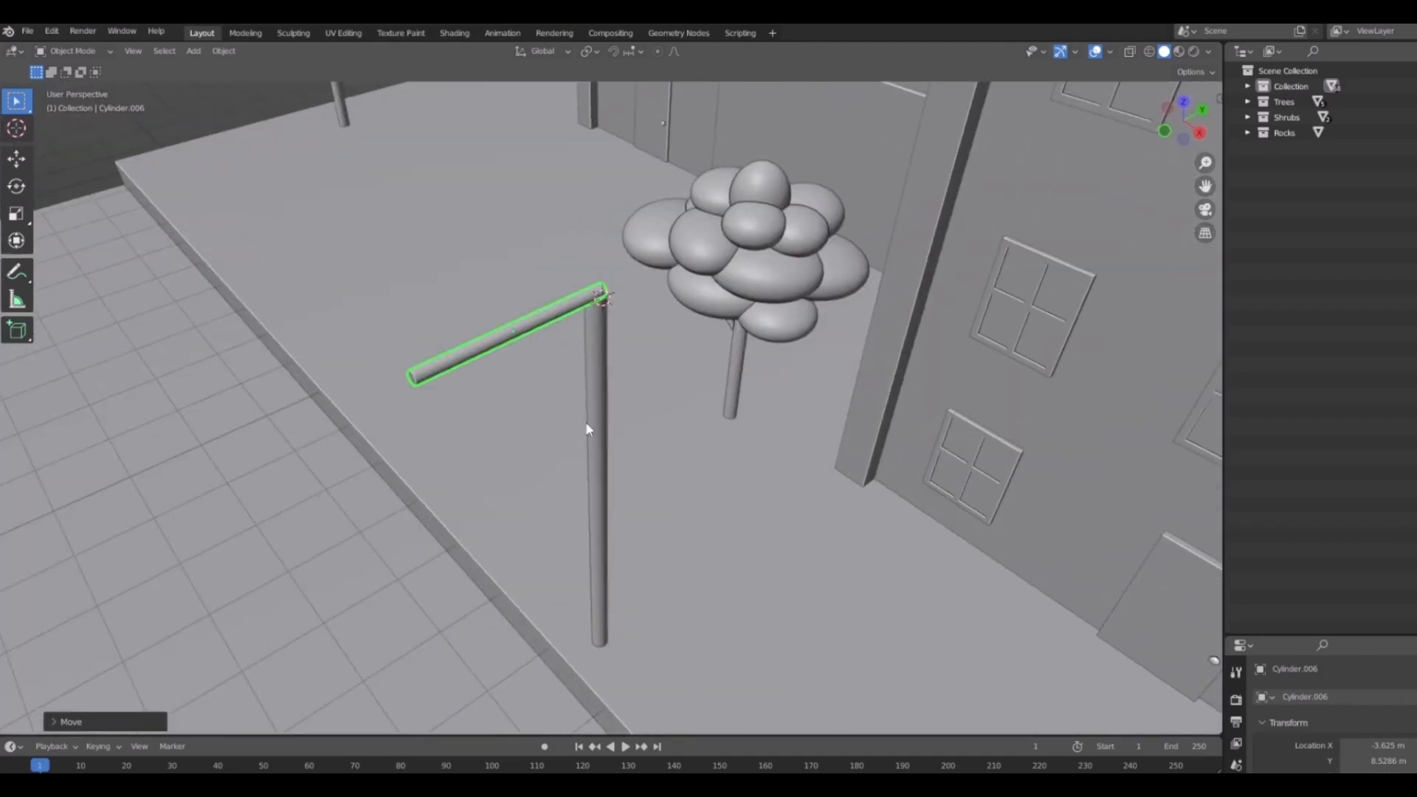
{"action": "key", "text": "s"}
{"action": "key", "text": "shift+z"}
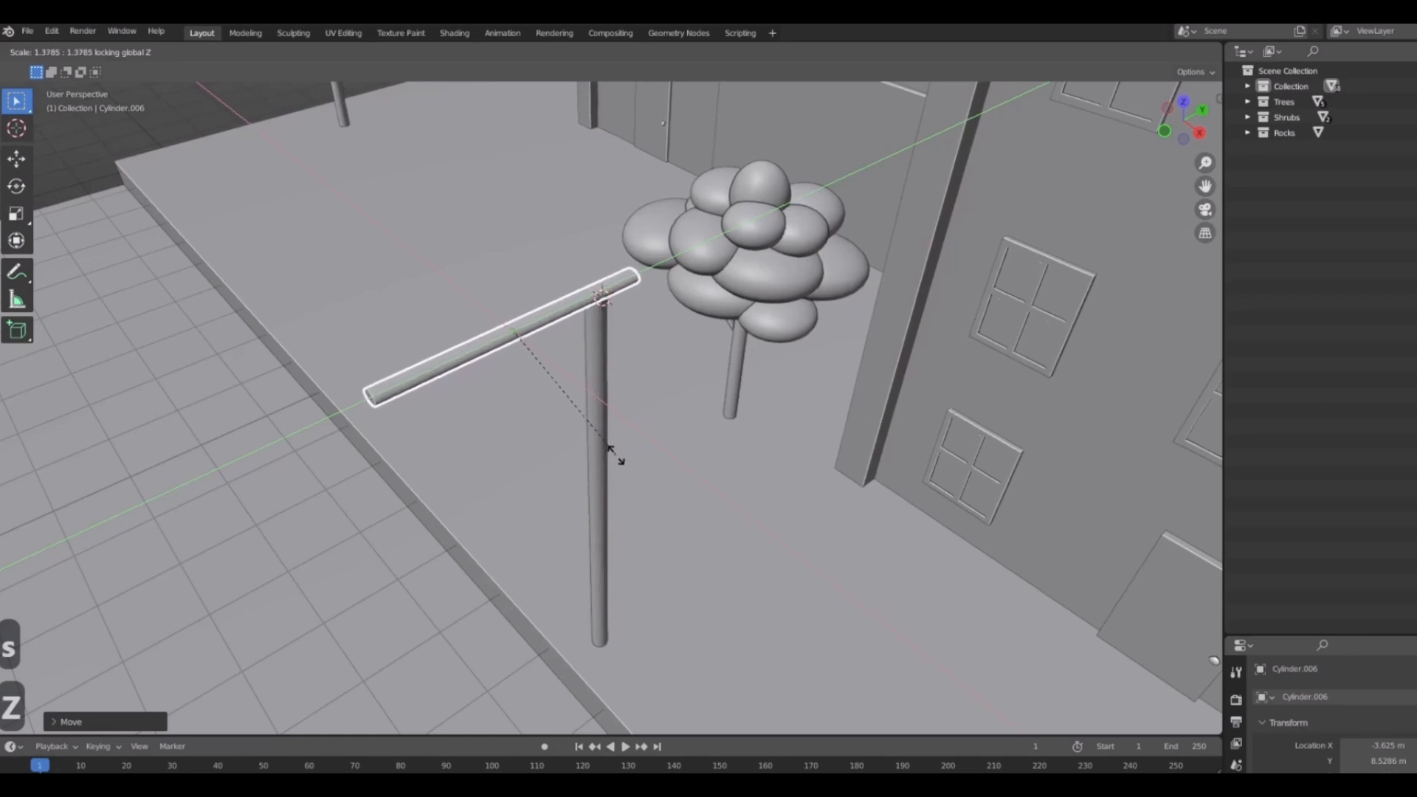
{"action": "left_click", "coordinate": [617, 457]}
Place the 3D cursor at the crossbar's free end over the road and add a cube there.
{"action": "middle_click_drag", "start_coordinate": [617, 458], "coordinate": [669, 399]}
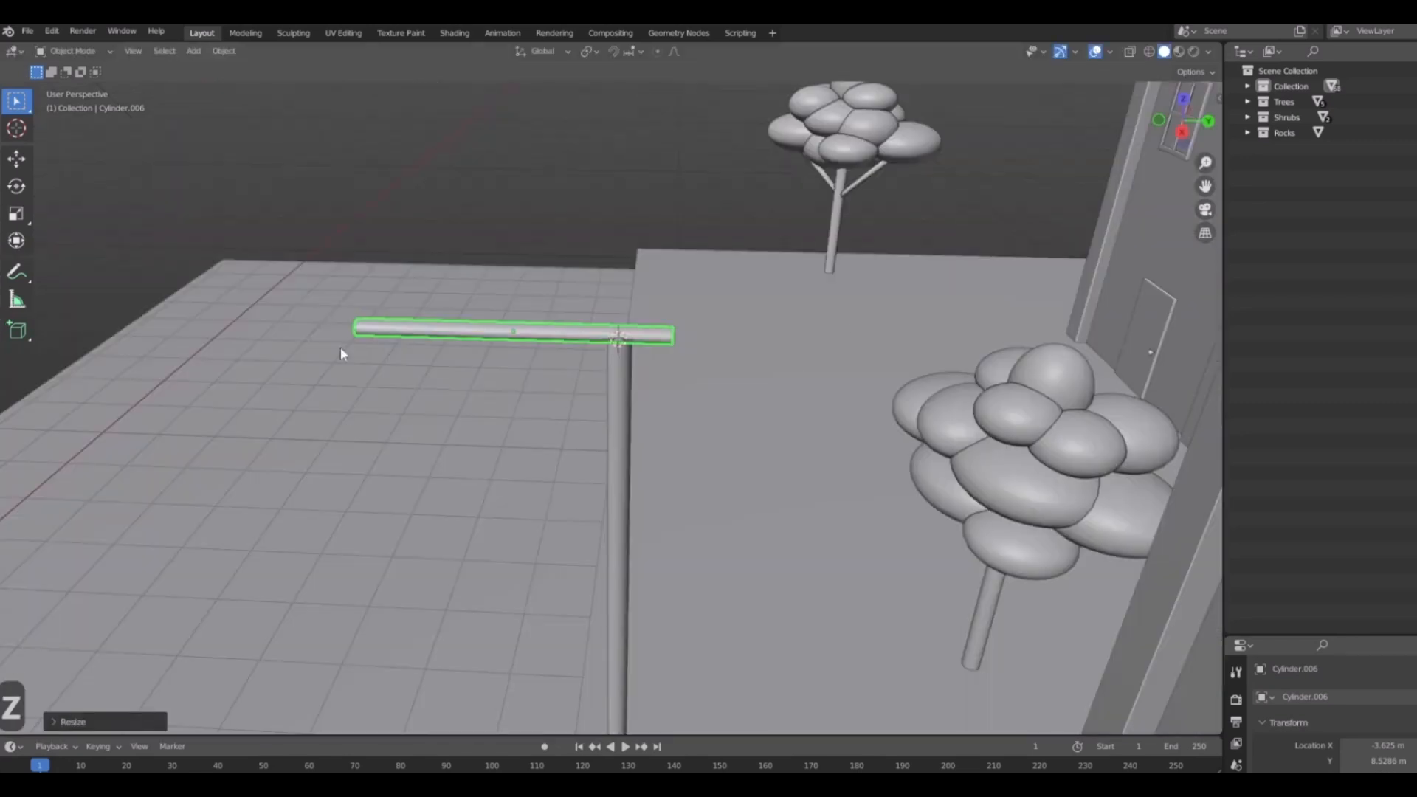
{"action": "middle_click_drag", "start_coordinate": [340, 348], "coordinate": [463, 297]}
{"action": "right_click", "coordinate": [432, 272], "text": "shift"}
{"action": "key", "text": "shift+a"}
{"action": "mouse_move", "coordinate": [484, 299]}
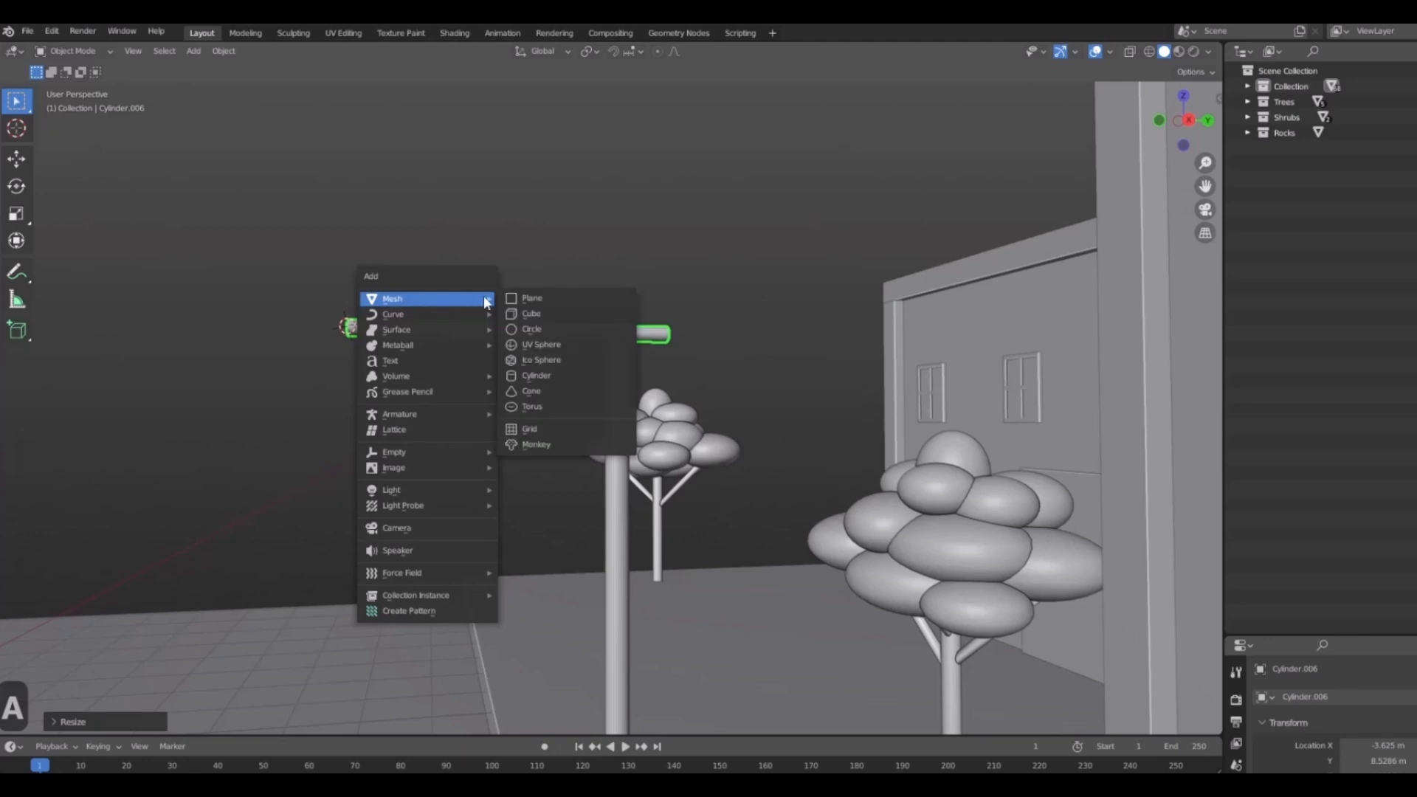
{"action": "left_click", "coordinate": [532, 313]}
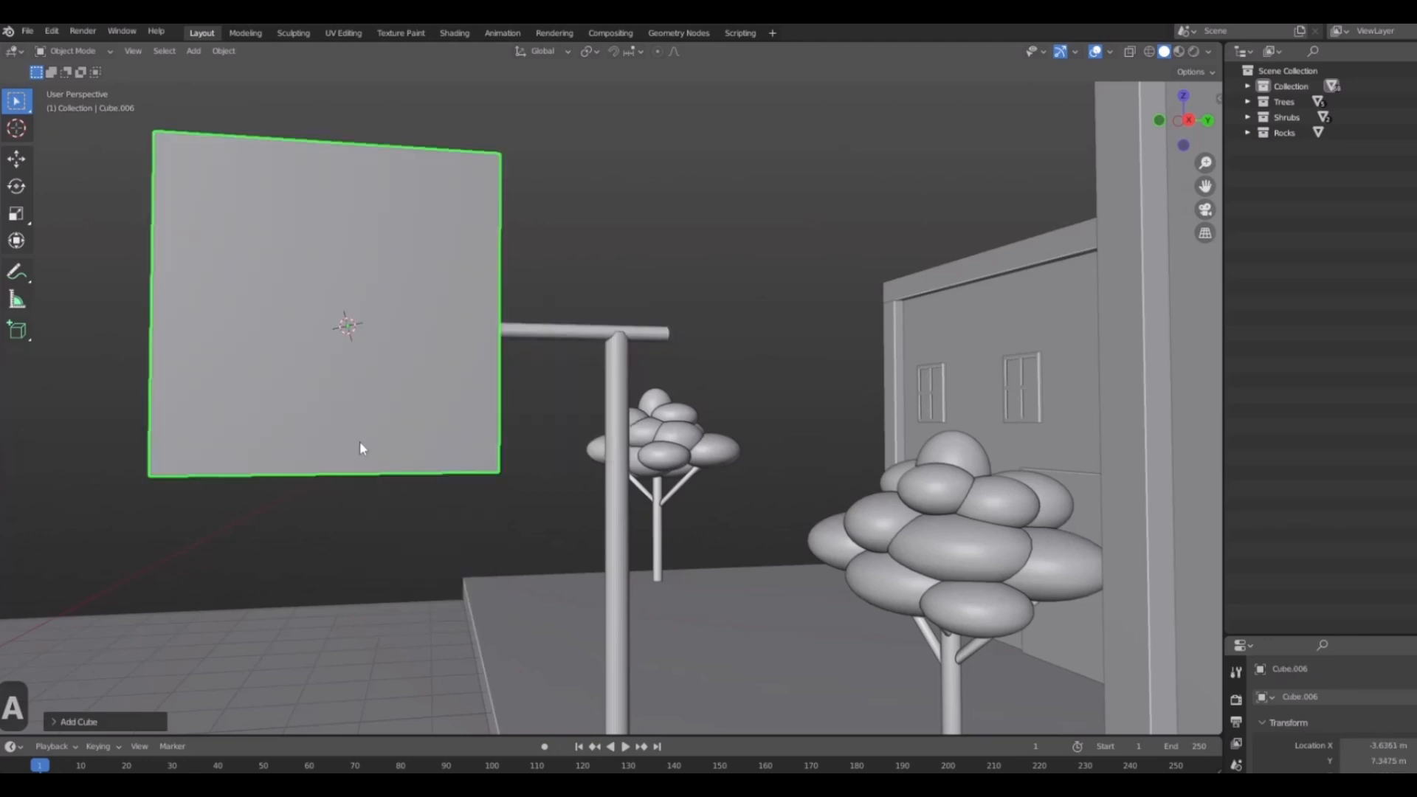
Scale the cube down to a small block and move it slightly lower on the crossbar's end.
{"action": "middle_click_drag", "start_coordinate": [456, 349], "coordinate": [527, 373], "text": "shift"}
{"action": "key", "text": "KP_3"}
{"action": "middle_click_drag", "start_coordinate": [642, 473], "coordinate": [745, 490], "text": "shift"}
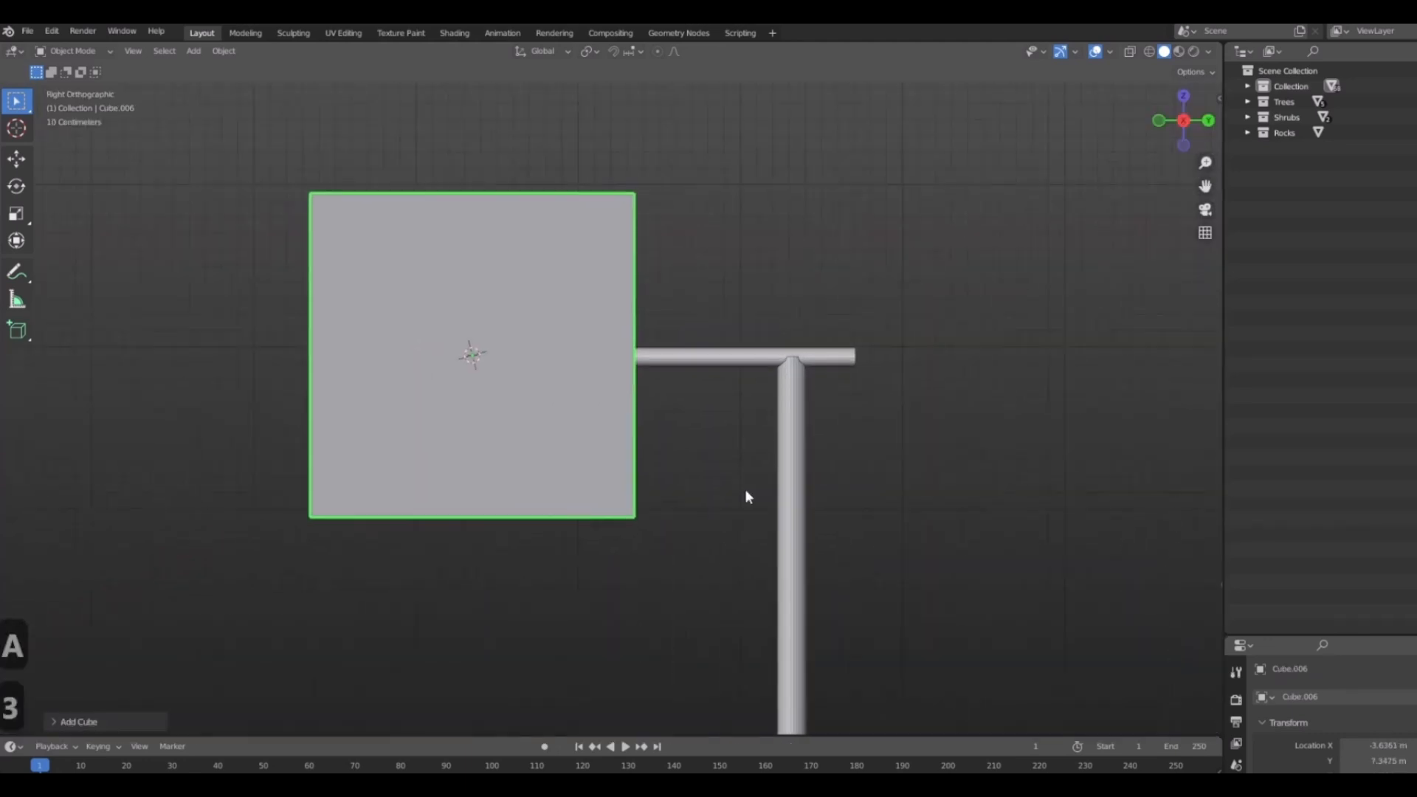
{"action": "key", "text": "s"}
{"action": "left_click", "coordinate": [504, 374]}
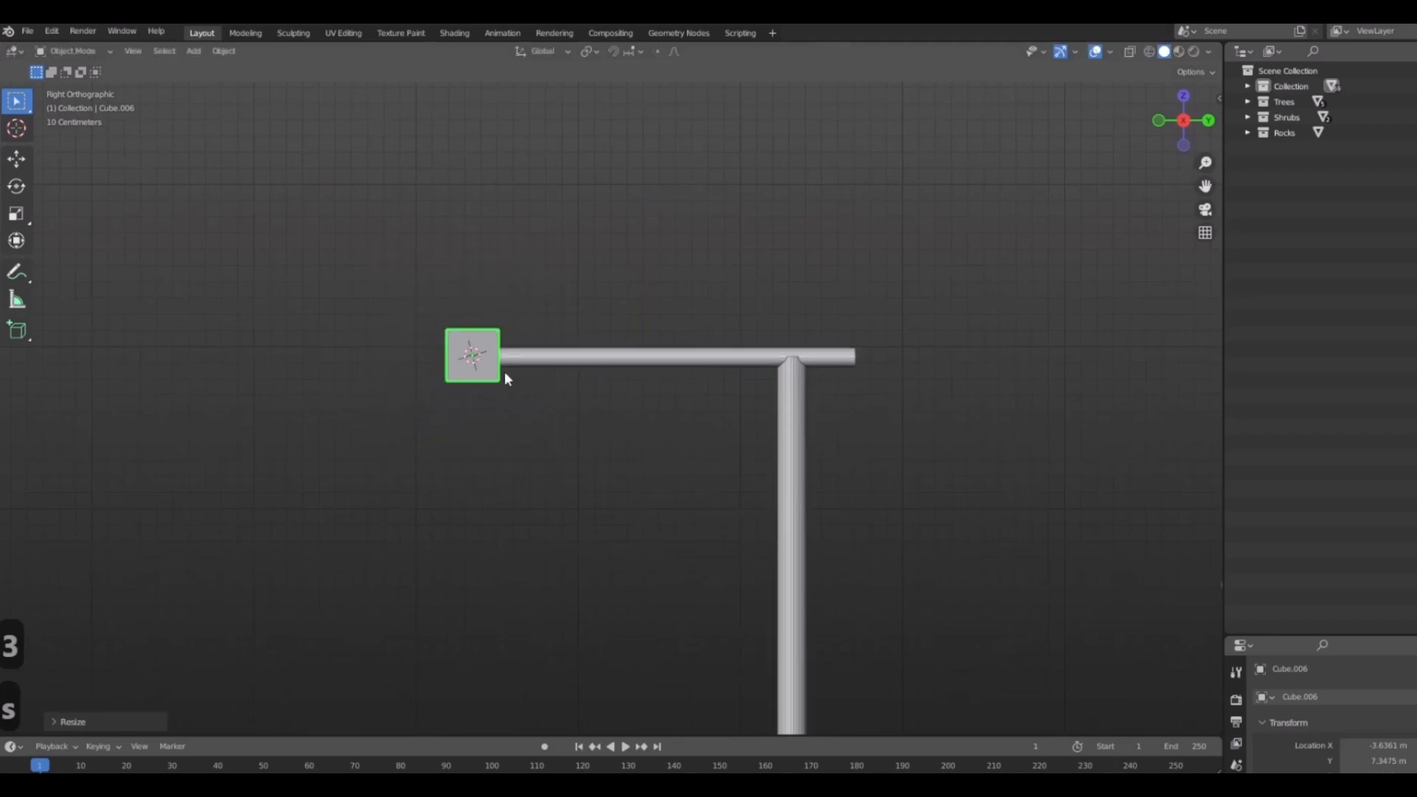
{"action": "key", "text": "g"}
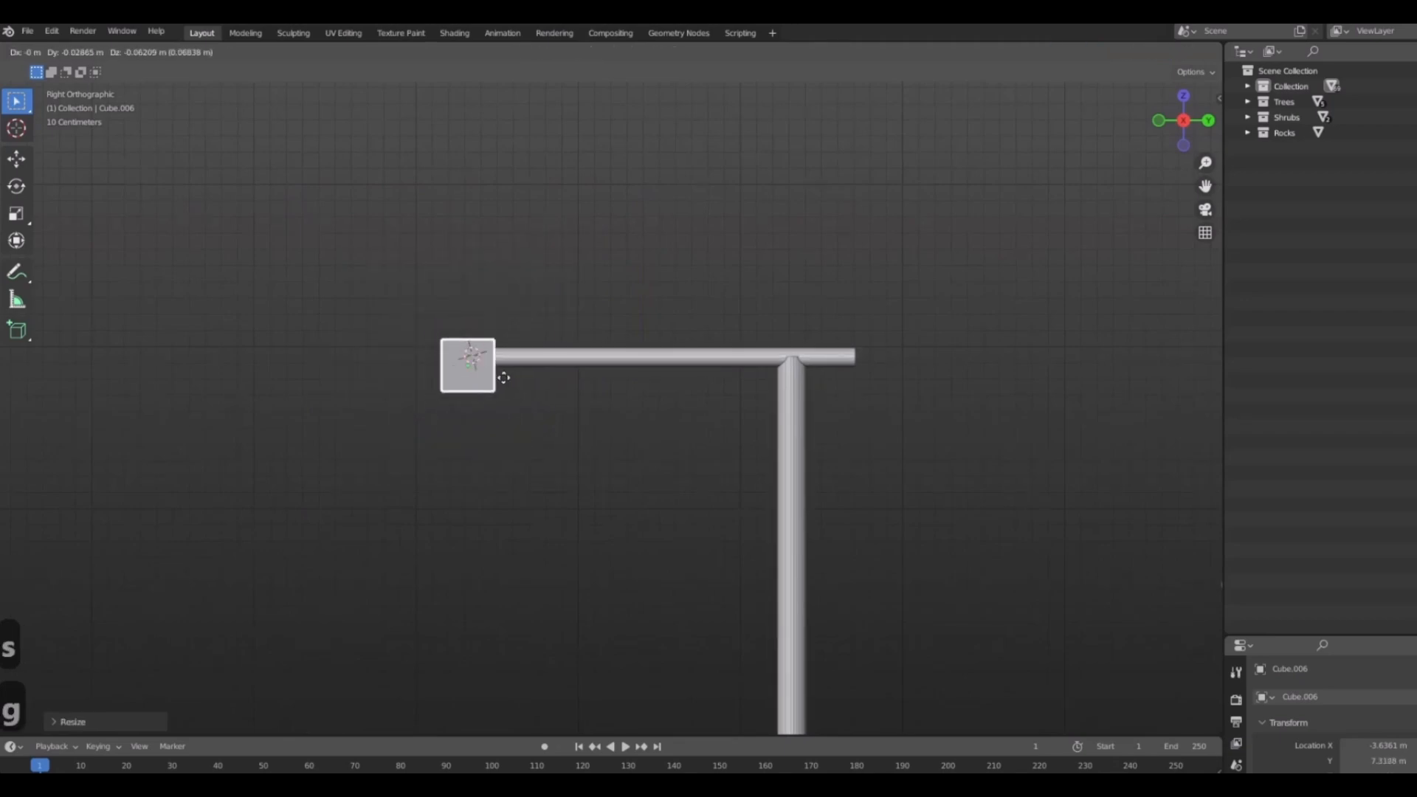
{"action": "left_click", "coordinate": [505, 378]}
Stretch the block along Y into a lamp head and lower it slightly along Z.
{"action": "key", "text": "s"}
{"action": "key", "text": "y"}
{"action": "left_click", "coordinate": [538, 379]}
{"action": "key", "text": "g"}
{"action": "key", "text": "z"}
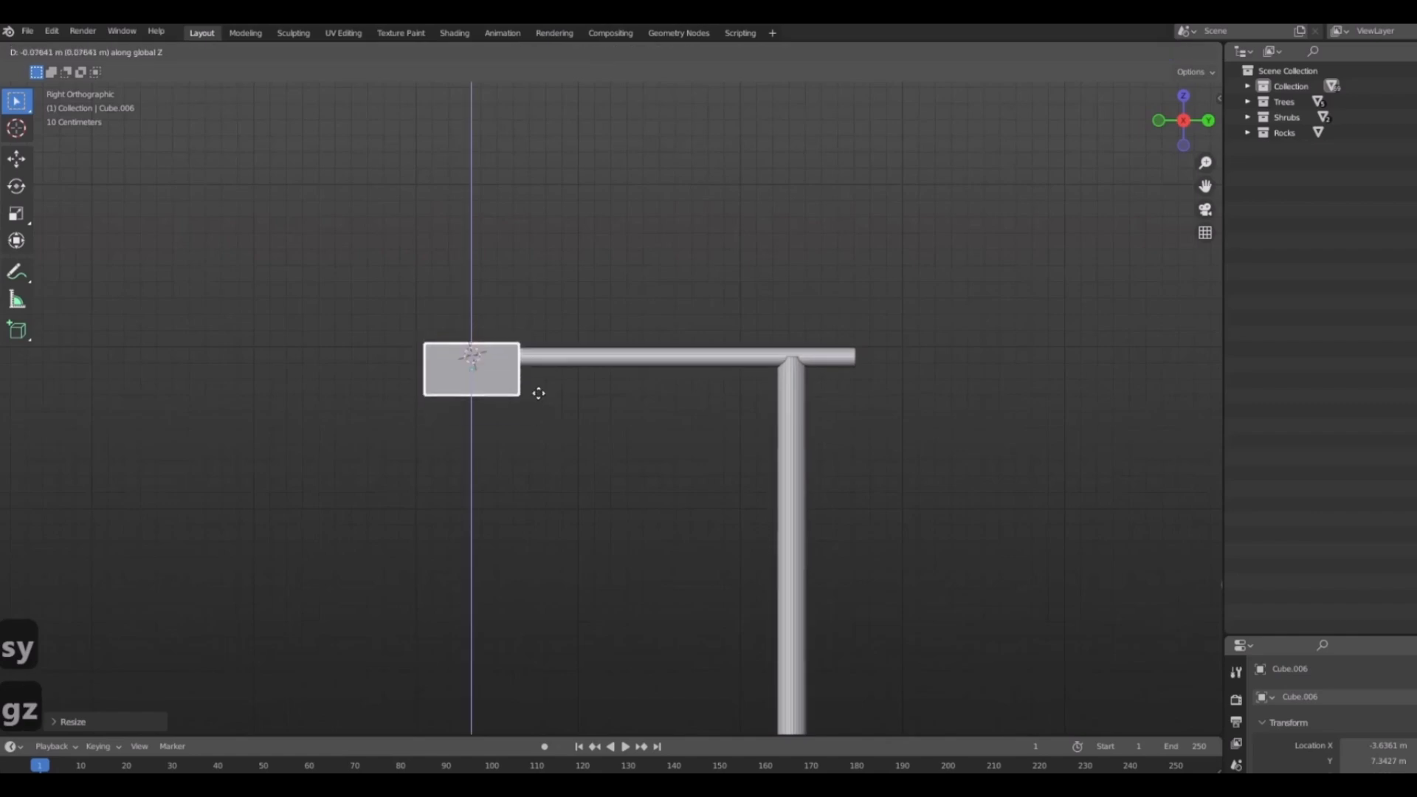
{"action": "left_click", "coordinate": [538, 394]}
Flatten the lamp head along Z and adjust its height against the underside of the crossbar.
{"action": "middle_click_drag", "start_coordinate": [538, 393], "coordinate": [686, 406]}
{"action": "key", "text": "s"}
{"action": "key", "text": "z"}
{"action": "left_click", "coordinate": [563, 438]}
{"action": "key", "text": "g"}
{"action": "key", "text": "z"}
{"action": "left_click", "coordinate": [562, 445]}
Reset the 3D cursor to the world origin and frame the whole scene to check the street lamp.
{"action": "key", "text": "Tab"}
{"action": "key", "text": "Tab"}
{"action": "scroll", "coordinate": [352, 282], "scroll_direction": "down", "scroll_amount": 6}
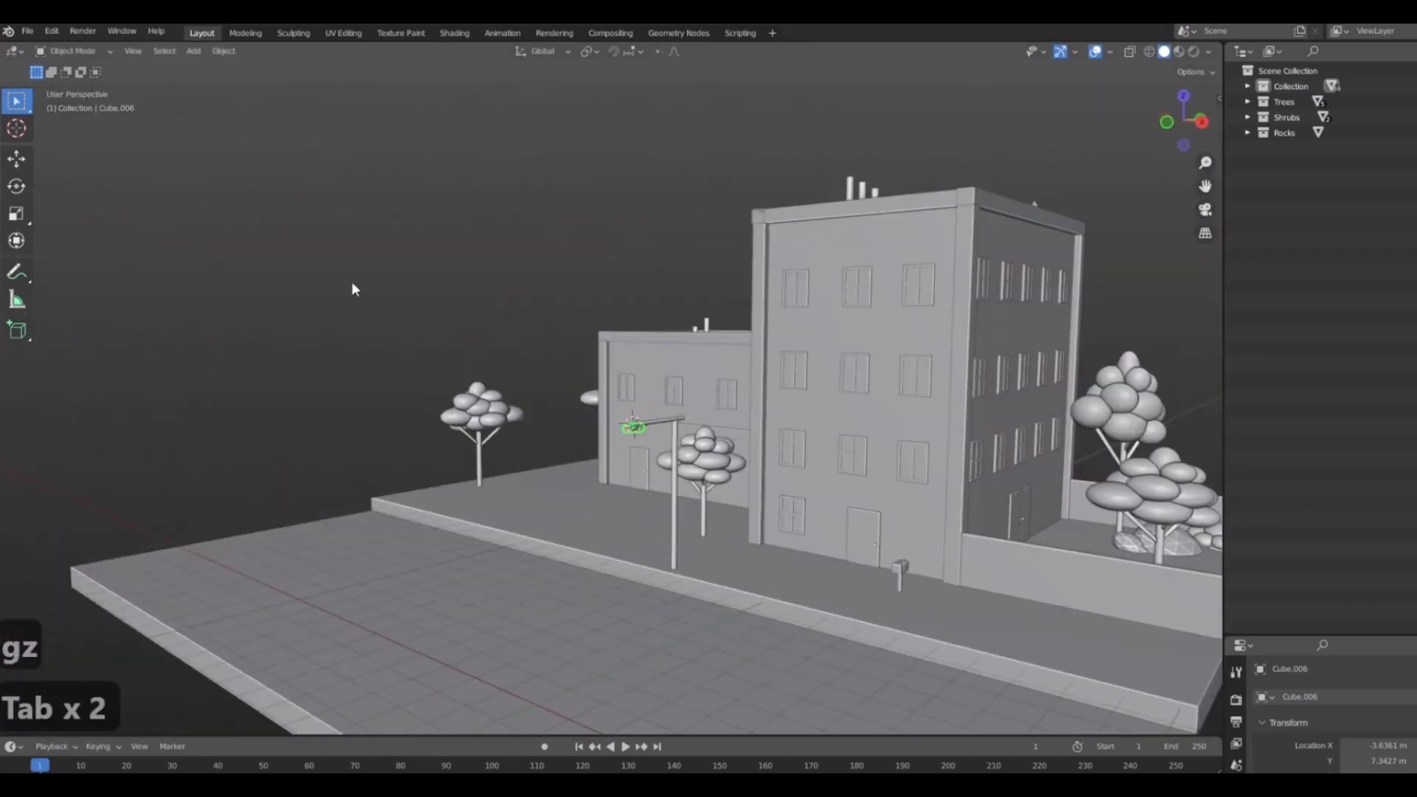
{"action": "middle_click_drag", "start_coordinate": [351, 281], "coordinate": [507, 245]}
{"action": "key", "text": "shift+c"}
{"action": "middle_click_drag", "start_coordinate": [480, 324], "coordinate": [507, 348]}
{"action": "scroll", "coordinate": [440, 435], "scroll_direction": "up", "scroll_amount": 3}
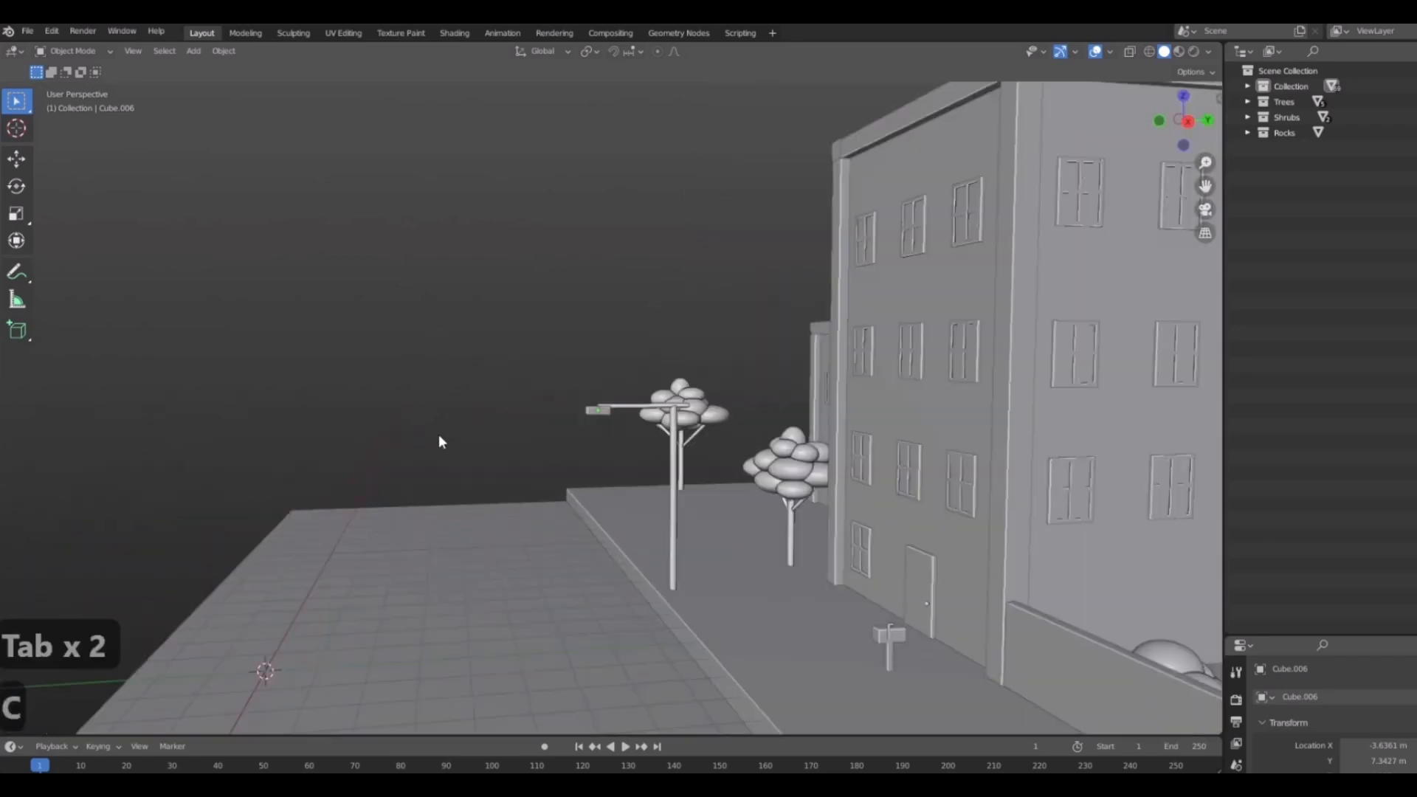
{"action": "middle_click_drag", "start_coordinate": [600, 349], "coordinate": [812, 348]}
{"action": "middle_click_drag", "start_coordinate": [660, 383], "coordinate": [702, 322]}
{"action": "middle_click_drag", "start_coordinate": [848, 317], "coordinate": [646, 404], "text": "shift"}
Move the lamp head in side view outward and up so that it lines up with the crossbar's tip.
{"action": "scroll", "coordinate": [590, 410], "scroll_direction": "up", "scroll_amount": 5}
{"action": "key", "text": "KP_3"}
{"action": "scroll", "coordinate": [675, 414], "scroll_direction": "up", "scroll_amount": 5}
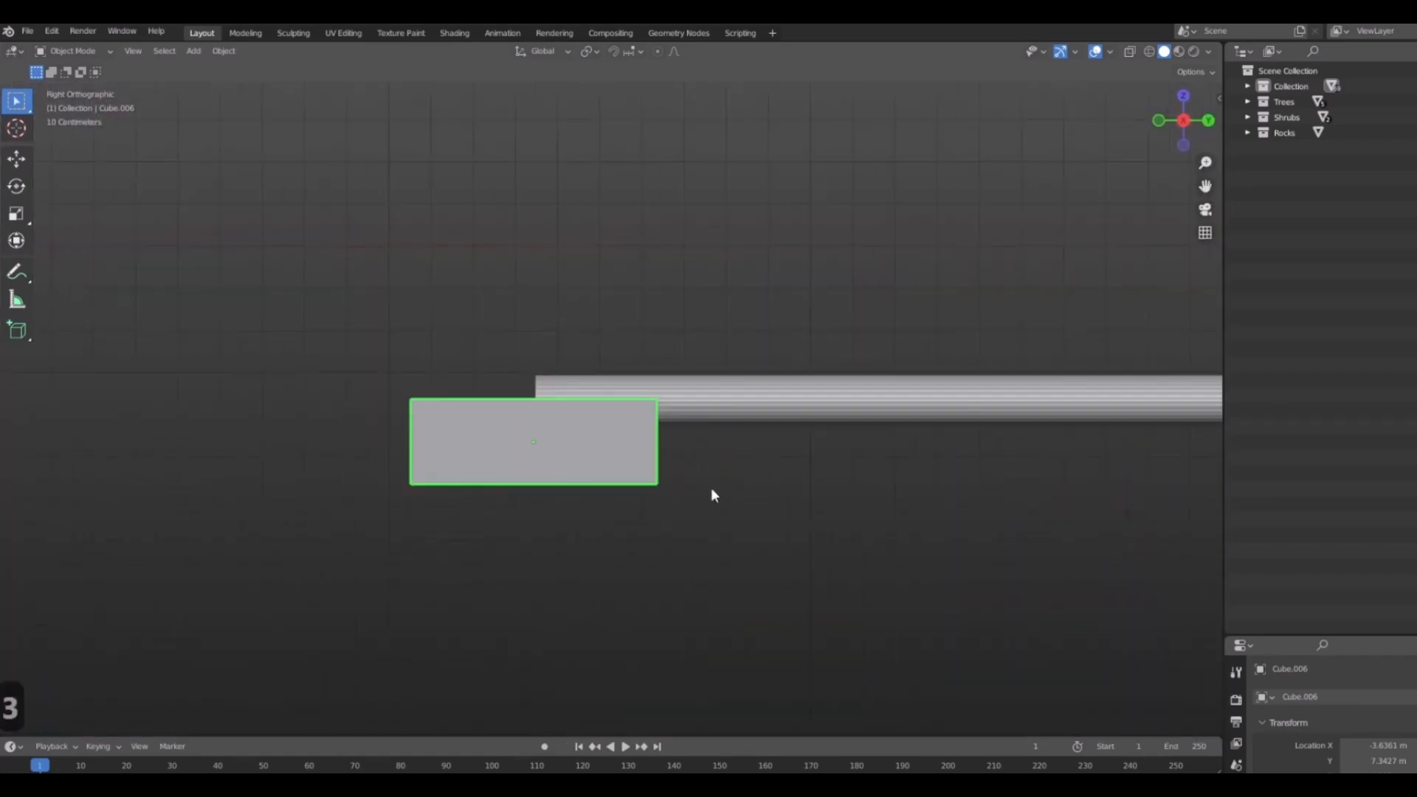
{"action": "key", "text": "g"}
{"action": "left_click", "coordinate": [598, 502]}
{"action": "scroll", "coordinate": [653, 503], "scroll_direction": "down", "scroll_amount": 6}
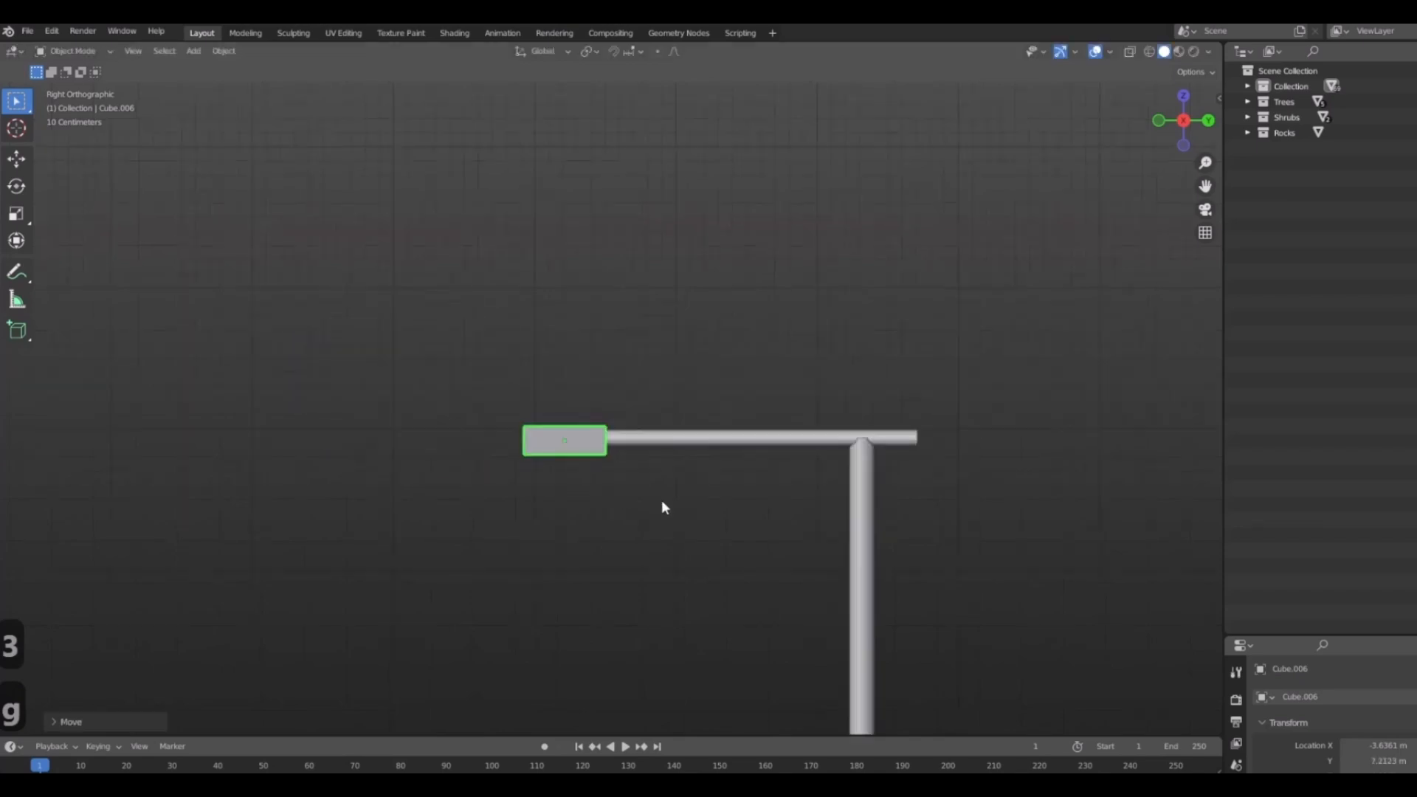
{"action": "mouse_move", "coordinate": [661, 503]}
{"action": "middle_mouse_down"}
{"action": "mouse_move", "coordinate": [840, 529]}
{"action": "mouse_move", "coordinate": [649, 495]}
{"action": "middle_mouse_up"}
{"action": "key", "text": "Tab"}
{"action": "key", "text": "Tab"}
{"action": "left_click", "coordinate": [547, 330]}
{"action": "middle_click_drag", "start_coordinate": [549, 332], "coordinate": [564, 296]}
Duplicate the crossbar below itself and rotate the copy into a diagonal brace sloping down toward the post.
{"action": "left_click", "coordinate": [738, 495]}
{"action": "middle_click_drag", "start_coordinate": [738, 494], "coordinate": [642, 430], "text": "shift"}
{"action": "scroll", "coordinate": [641, 429], "scroll_direction": "up", "scroll_amount": 4}
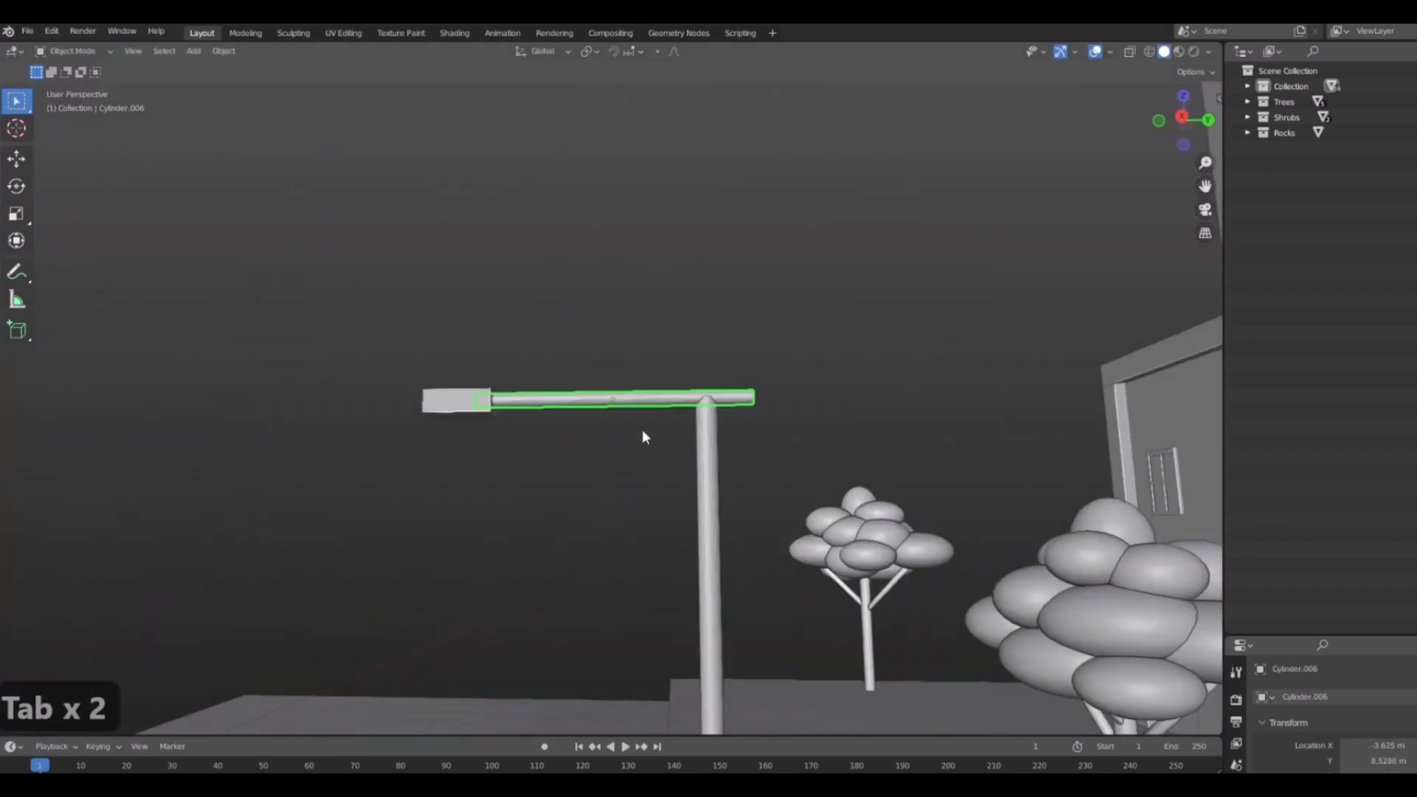
{"action": "key", "text": "KP_3"}
{"action": "key", "text": "shift+d"}
{"action": "left_click", "coordinate": [632, 472]}
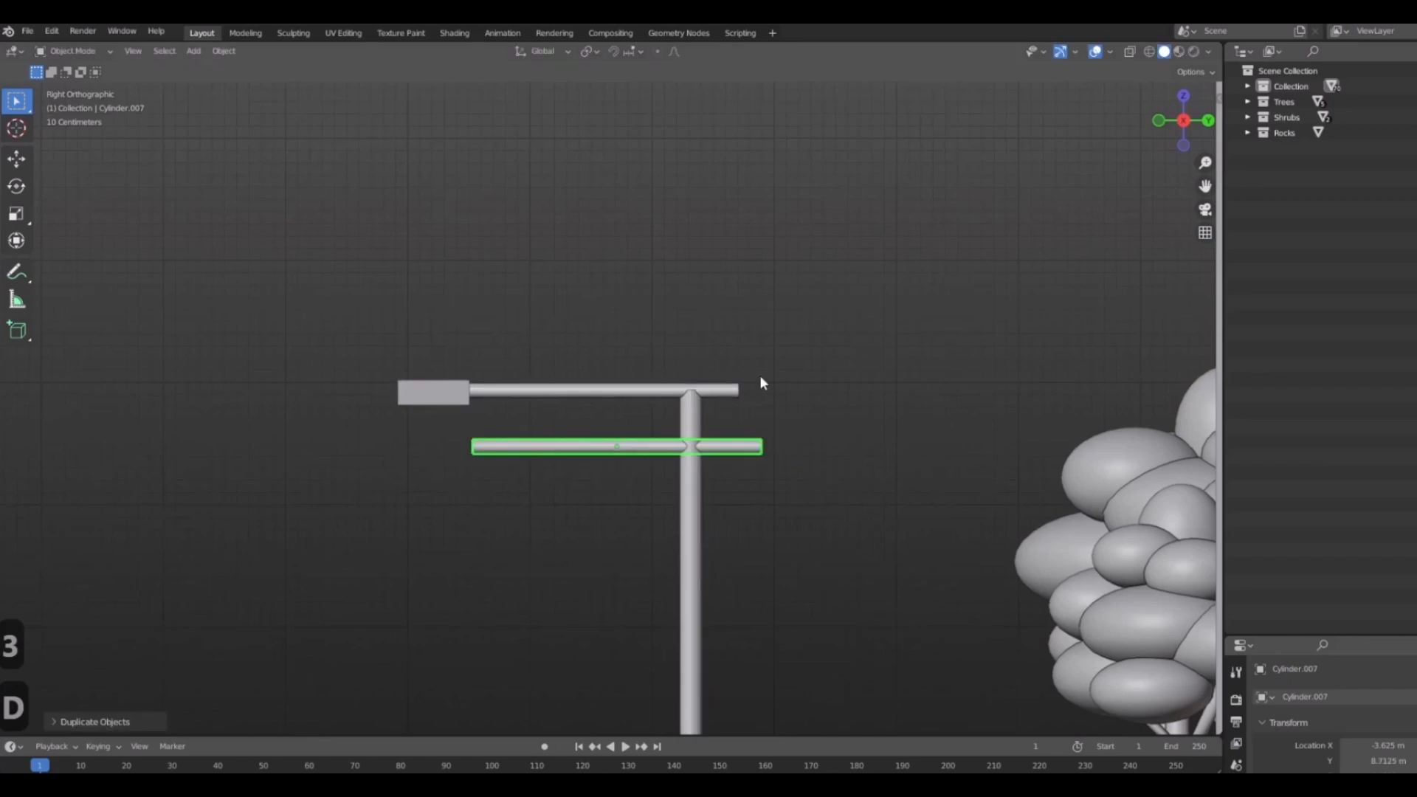
{"action": "key", "text": "r"}
{"action": "left_click", "coordinate": [746, 449]}
{"action": "key", "text": "s"}
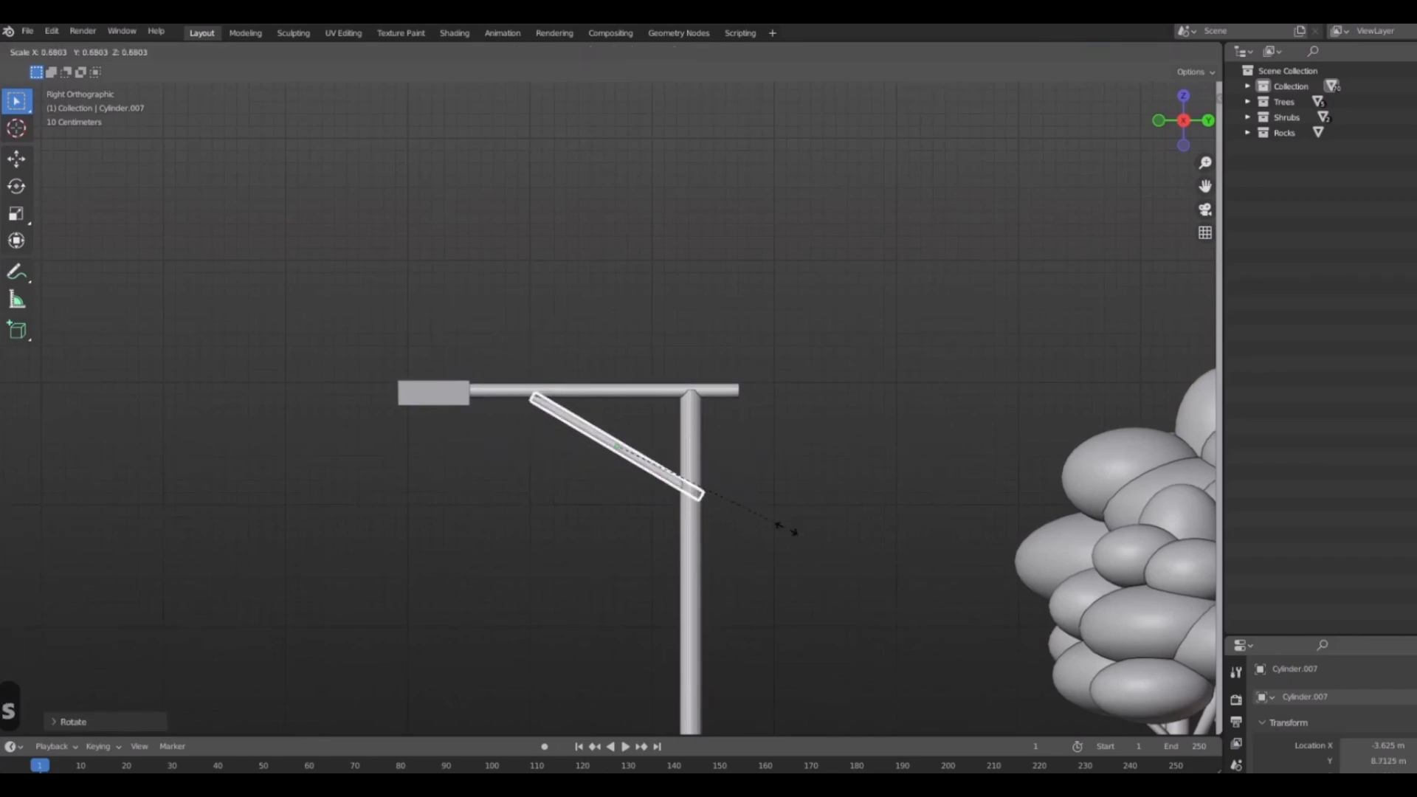
{"action": "left_click", "coordinate": [861, 559]}
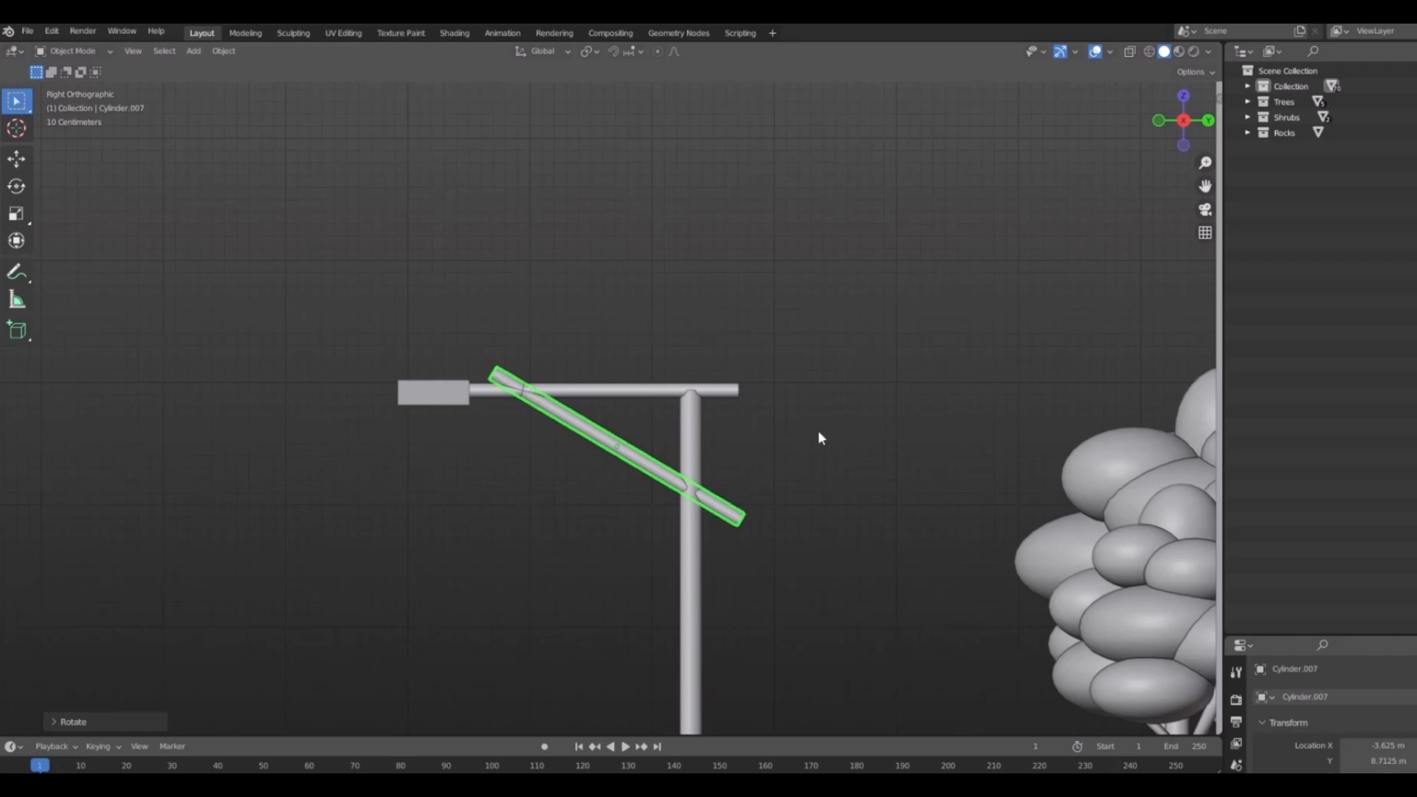
{"action": "middle_click_drag", "start_coordinate": [719, 397], "coordinate": [667, 436], "text": "shift"}
{"action": "key", "text": "s"}
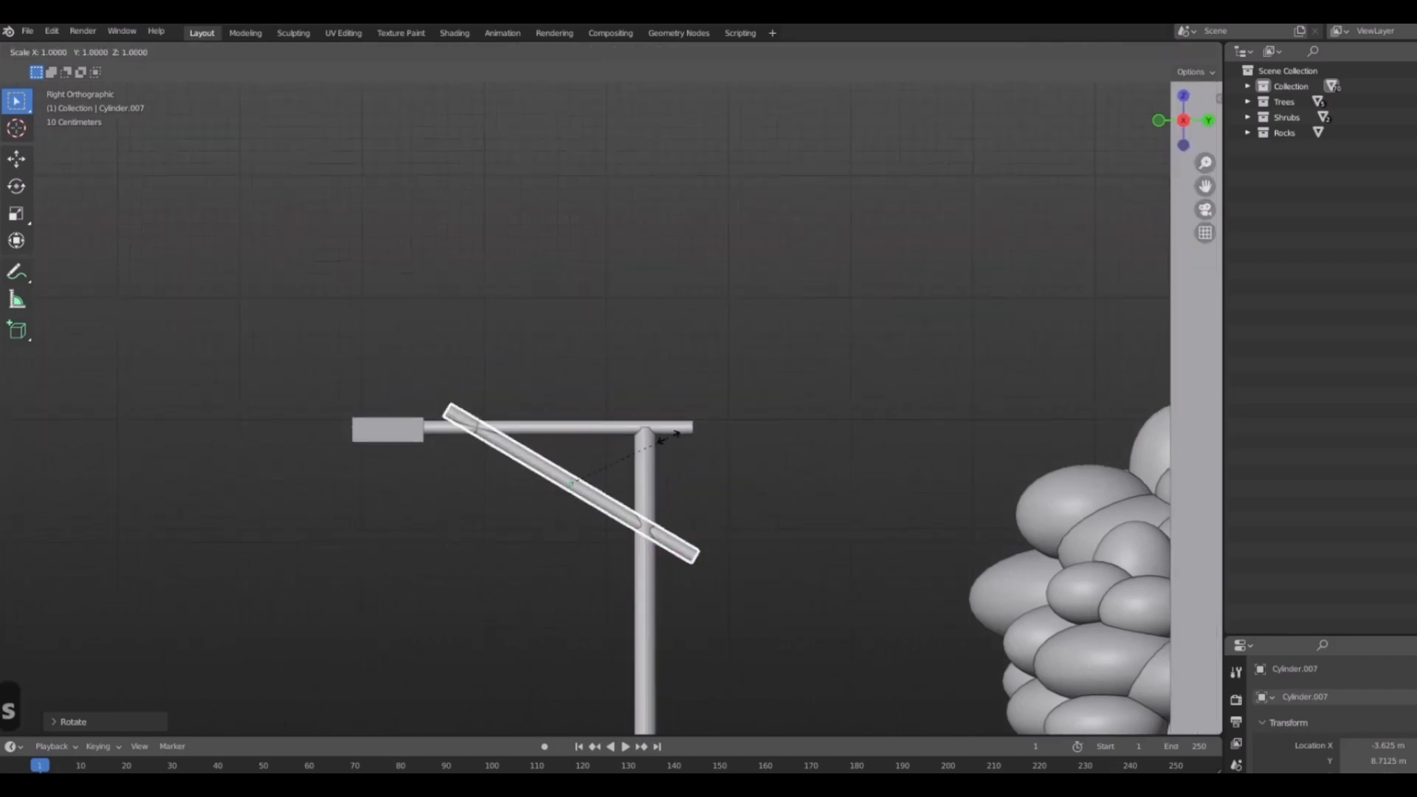
{"action": "key", "text": "y"}
{"action": "key", "text": "y"}
{"action": "right_click", "coordinate": [844, 515]}
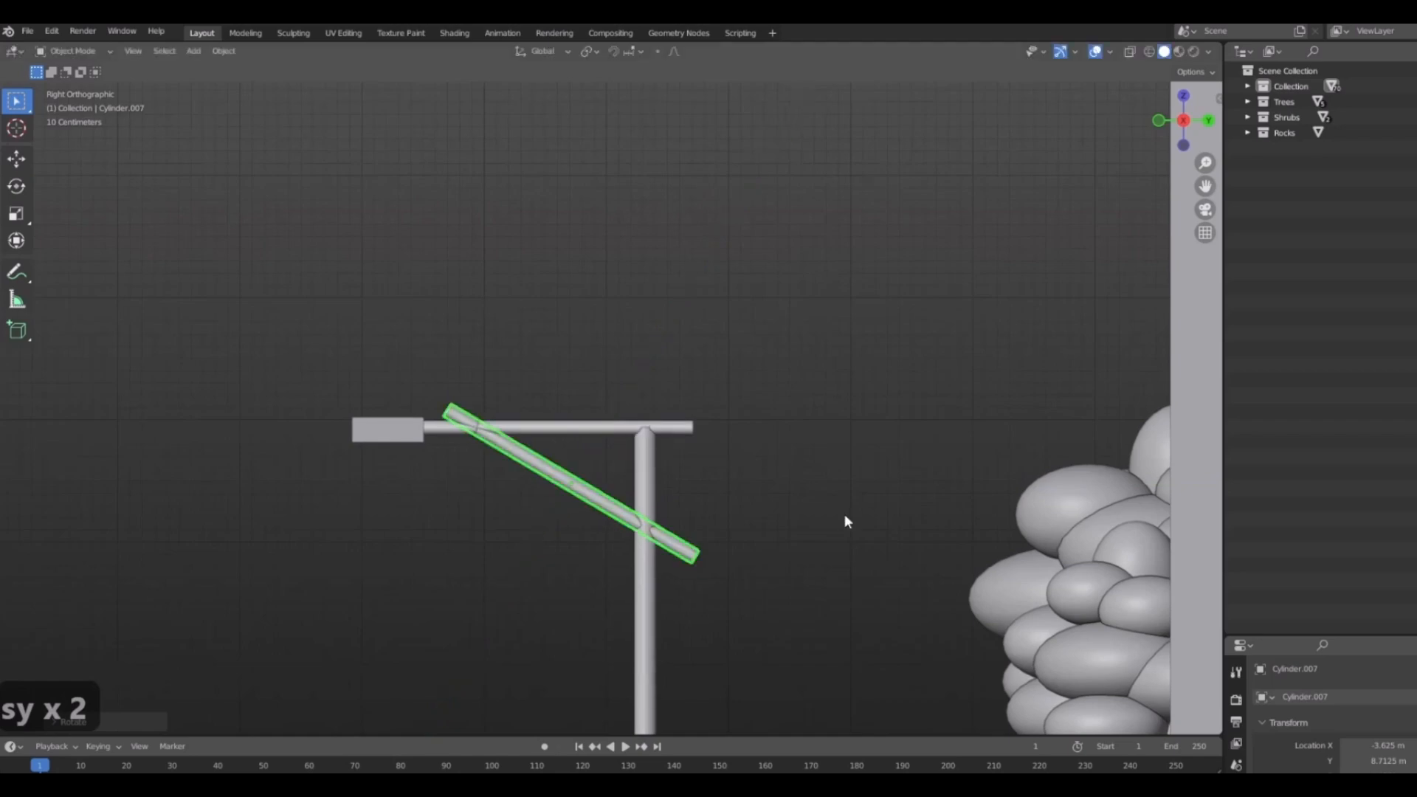
{"action": "key", "text": "s"}
{"action": "key", "text": "x"}
{"action": "key", "text": "x"}
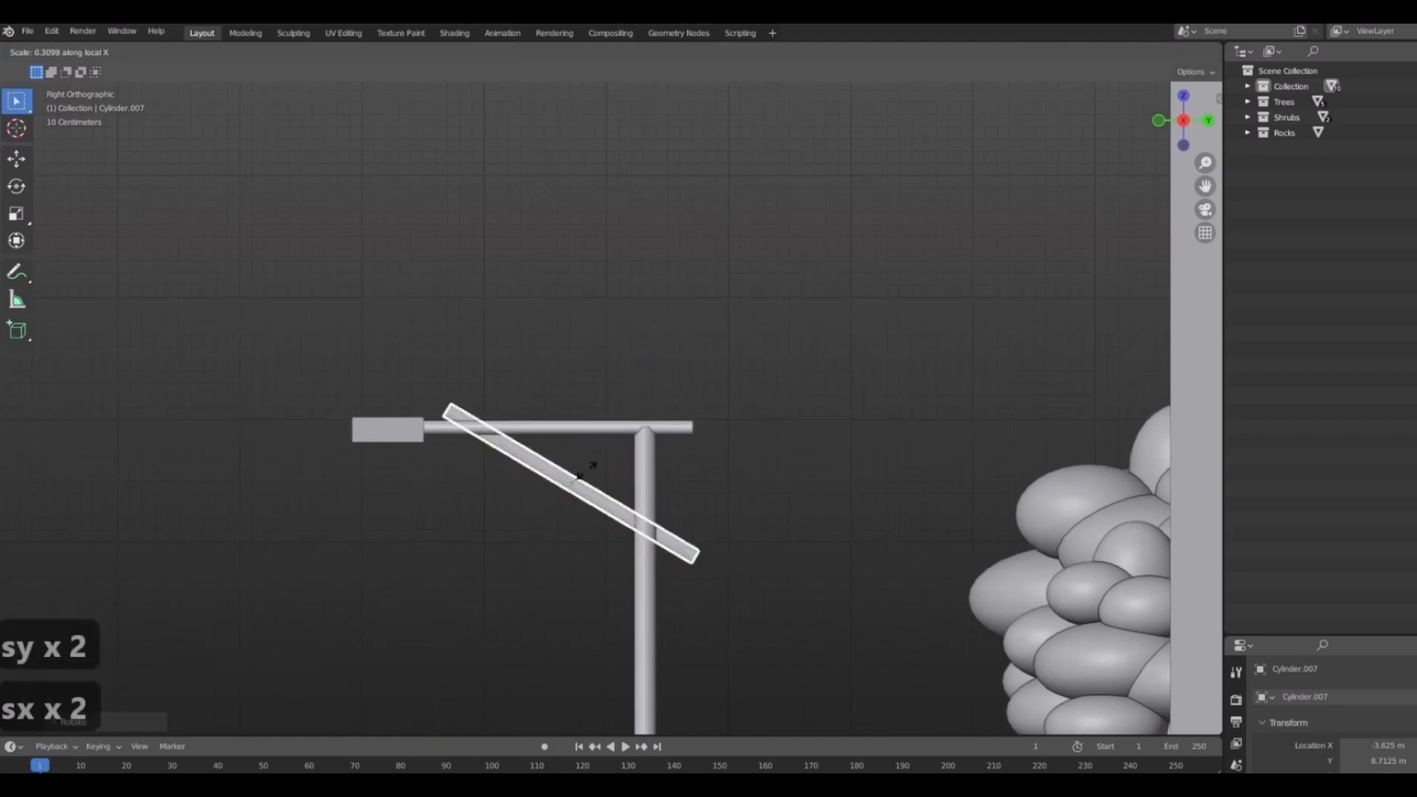
{"action": "left_click", "coordinate": [635, 466]}
Shorten the diagonal brace along its local Z axis so that it just spans from the crossbar to the post.
{"action": "middle_click_drag", "start_coordinate": [634, 466], "coordinate": [689, 512]}
{"action": "key", "text": "s"}
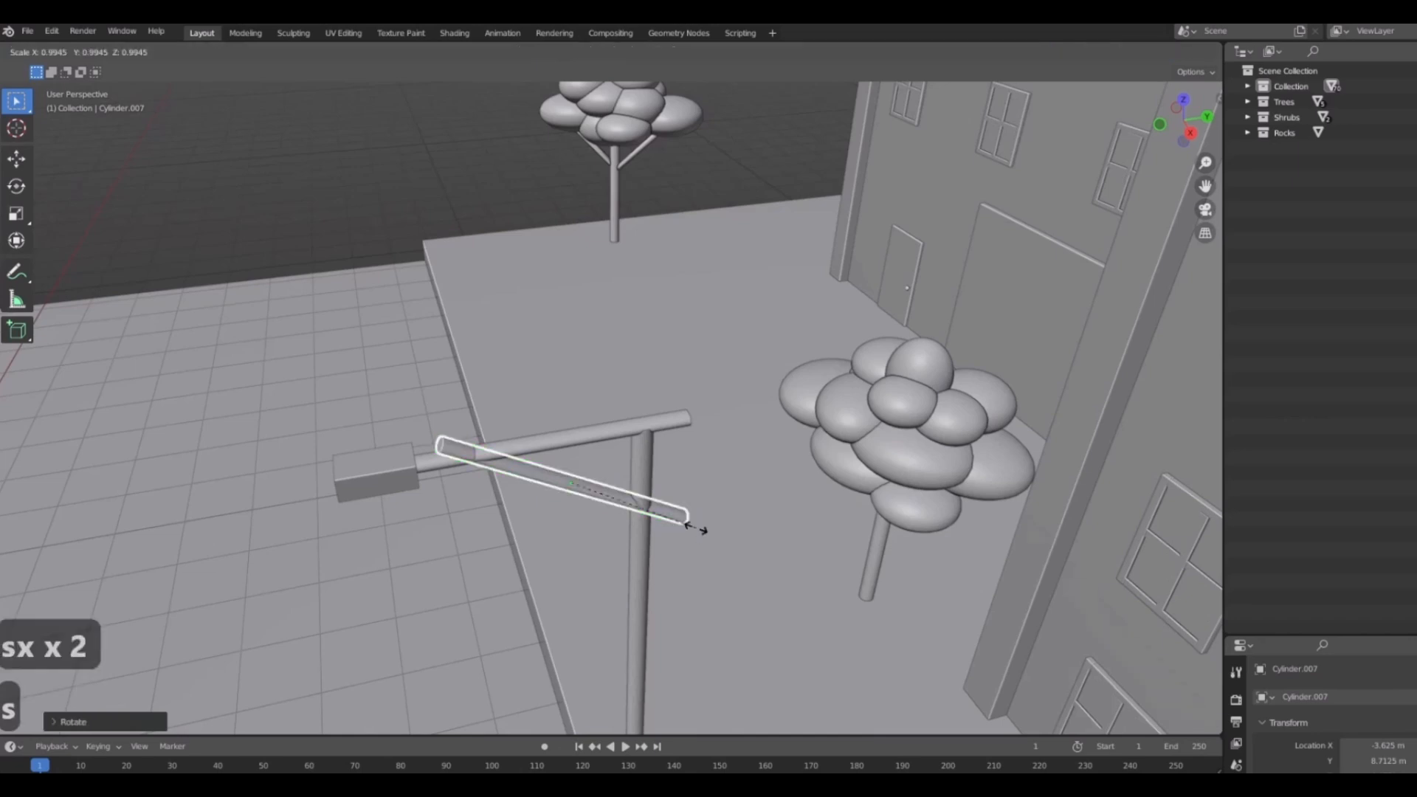
{"action": "key", "text": "z"}
{"action": "key", "text": "z"}
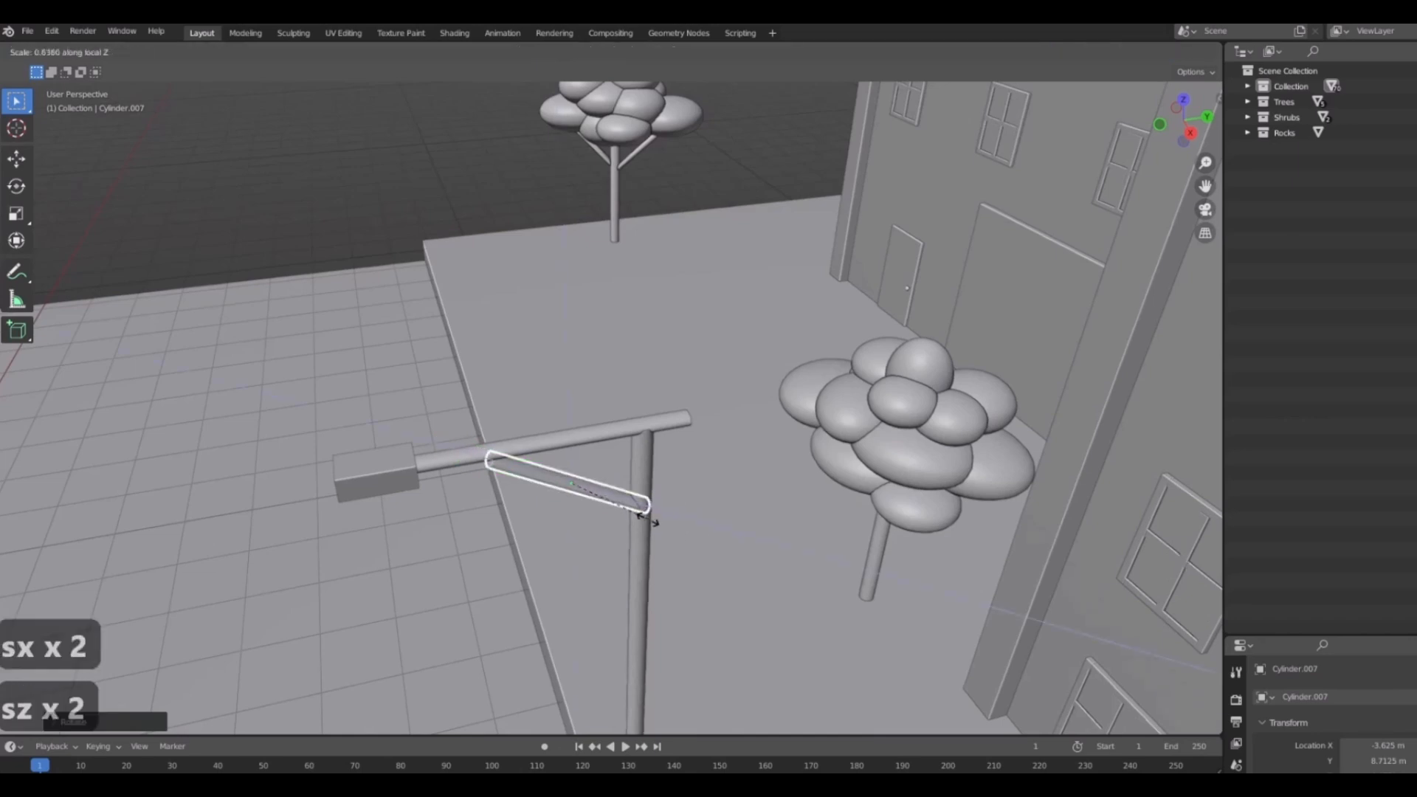
{"action": "left_click", "coordinate": [648, 521]}
Scale the brace along X and move it in side view so that its ends meet the crossbar and the post.
{"action": "middle_click_drag", "start_coordinate": [649, 521], "coordinate": [549, 471]}
{"action": "key", "text": "s"}
{"action": "key", "text": "x"}
{"action": "left_click", "coordinate": [729, 528]}
{"action": "key", "text": "KP_3"}
{"action": "key", "text": "g"}
{"action": "left_click", "coordinate": [590, 490]}
{"action": "scroll", "coordinate": [559, 458], "scroll_direction": "down", "scroll_amount": 5}
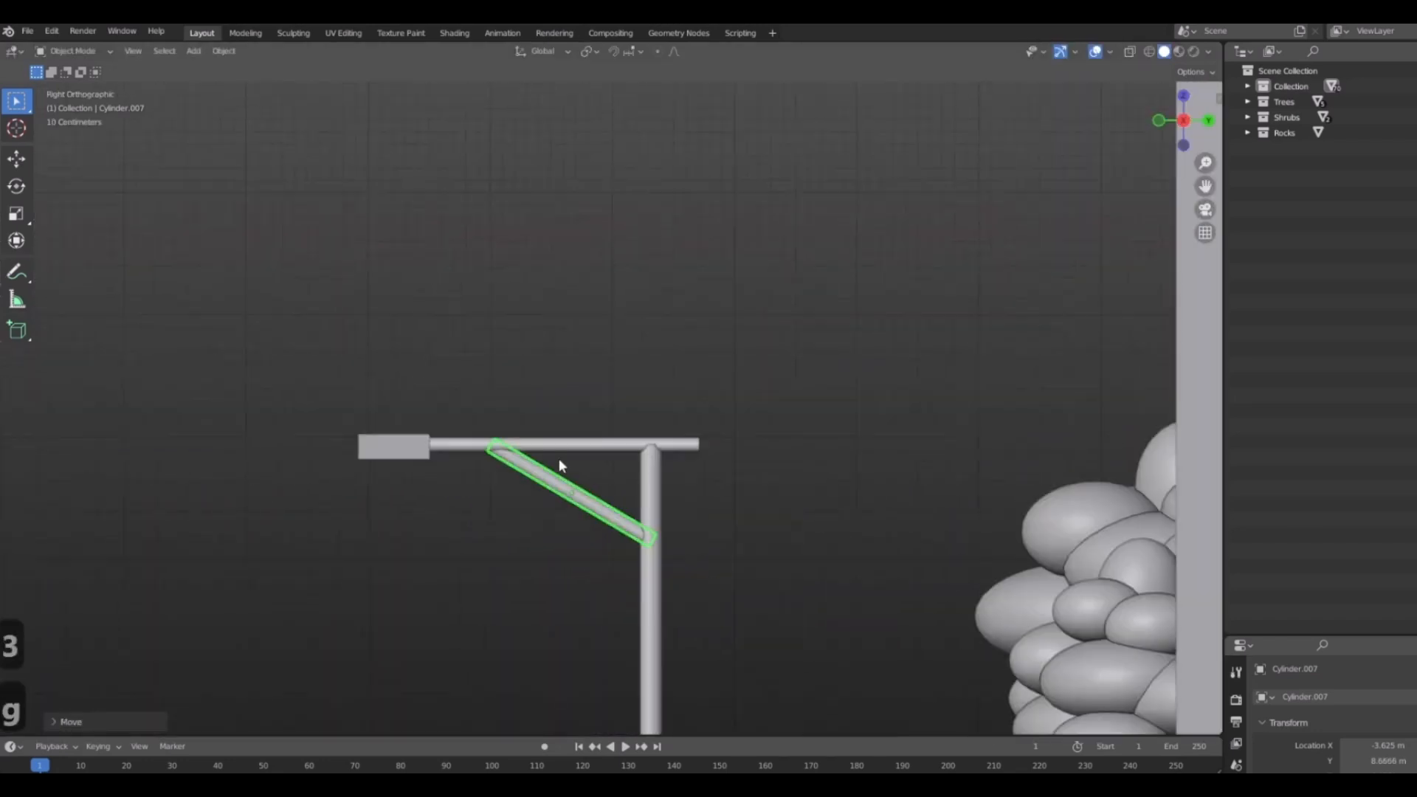
Examine how the brace, post and crossbar of the street lamp join, selecting the parts in turn.
{"action": "key", "text": "Tab"}
{"action": "key", "text": "Tab"}
{"action": "scroll", "coordinate": [485, 470], "scroll_direction": "up", "scroll_amount": 1}
{"action": "scroll", "coordinate": [535, 406], "scroll_direction": "down", "scroll_amount": 3}
{"action": "right_click", "coordinate": [492, 436]}
{"action": "left_click", "coordinate": [492, 436]}
{"action": "left_click", "coordinate": [568, 426]}
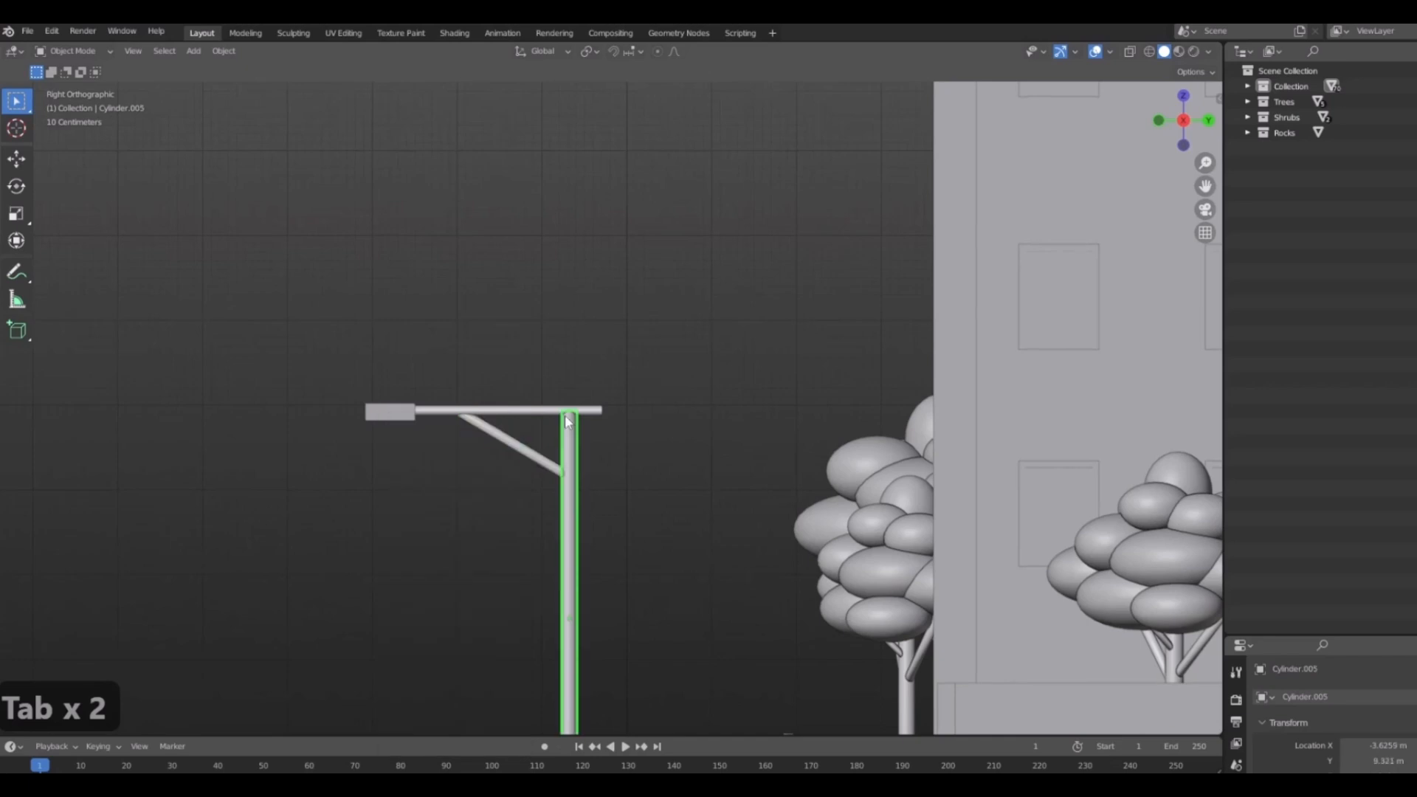
{"action": "scroll", "coordinate": [563, 421], "scroll_direction": "up", "scroll_amount": 4}
{"action": "right_click", "coordinate": [564, 430]}
{"action": "left_click", "coordinate": [563, 430]}
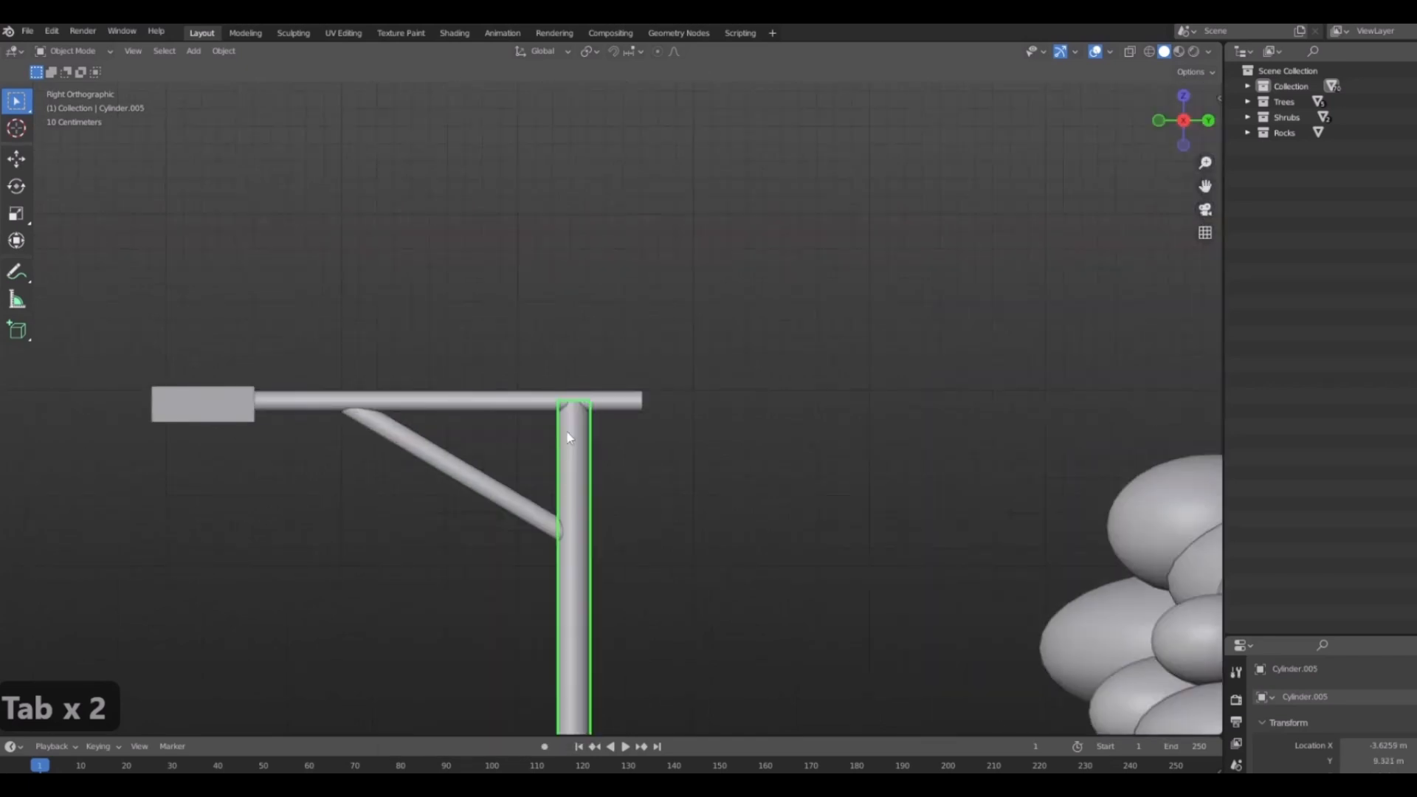
{"action": "left_click", "coordinate": [532, 398]}
{"action": "right_click", "coordinate": [533, 394]}
{"action": "left_click", "coordinate": [533, 395]}
{"action": "scroll", "coordinate": [298, 399], "scroll_direction": "down", "scroll_amount": 4}
{"action": "middle_click_drag", "start_coordinate": [298, 403], "coordinate": [417, 438]}
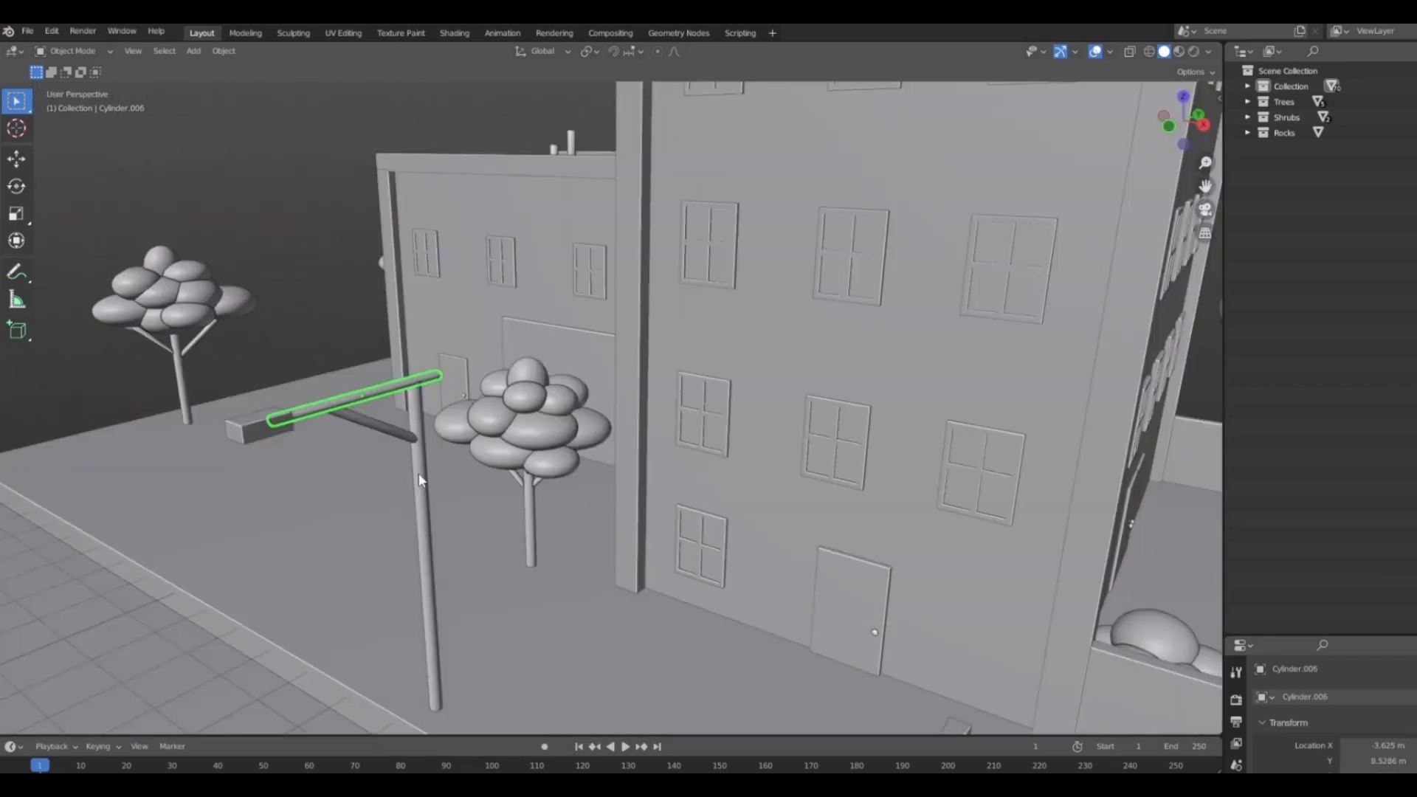
Join the lamp head, crossbar, diagonal brace and post into one street lamp object, with the post as the active object.
{"action": "scroll", "coordinate": [417, 438], "scroll_direction": "up", "scroll_amount": 4}
{"action": "middle_click_drag", "start_coordinate": [407, 343], "coordinate": [552, 394]}
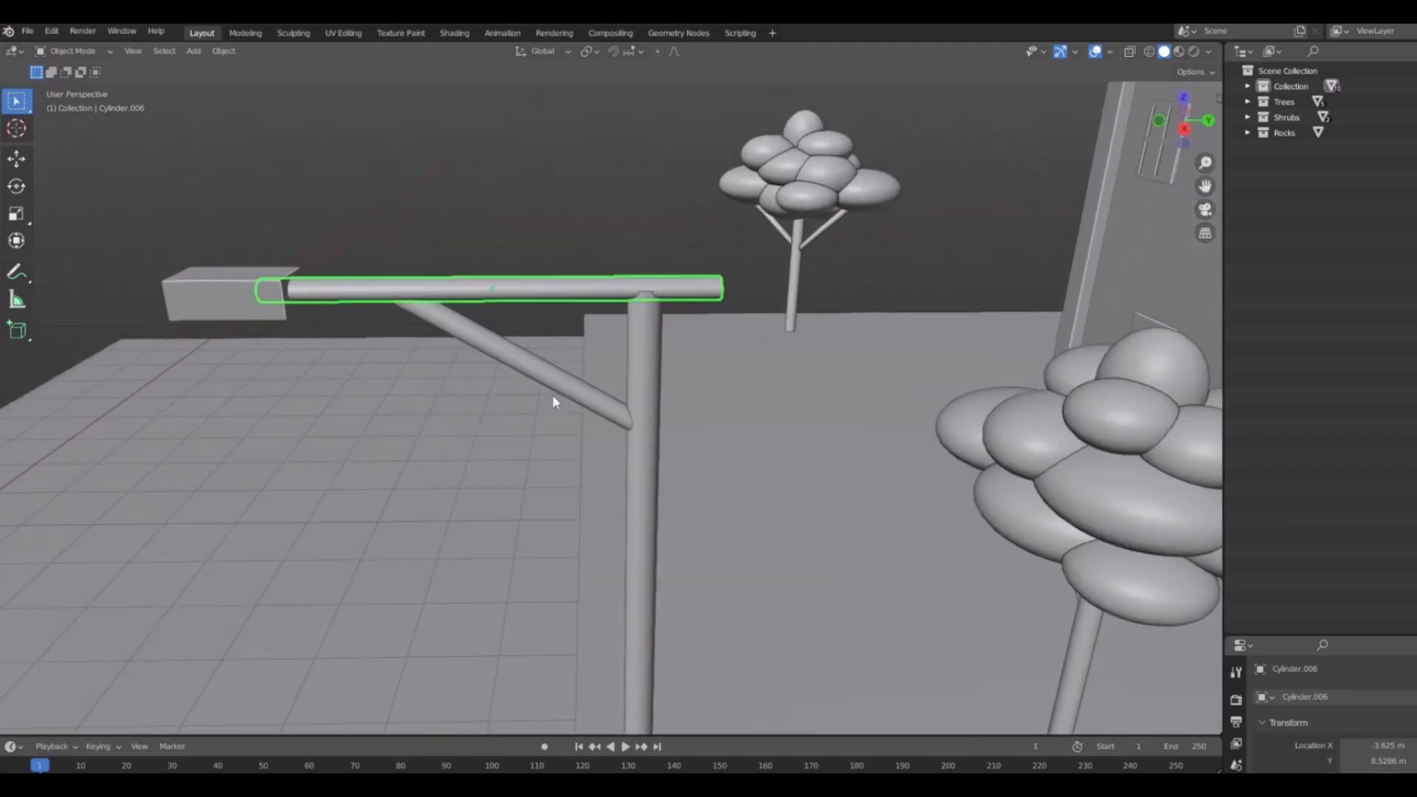
{"action": "left_click", "coordinate": [254, 294]}
{"action": "left_click", "coordinate": [339, 293], "text": "shift"}
{"action": "left_click", "coordinate": [449, 323], "text": "shift"}
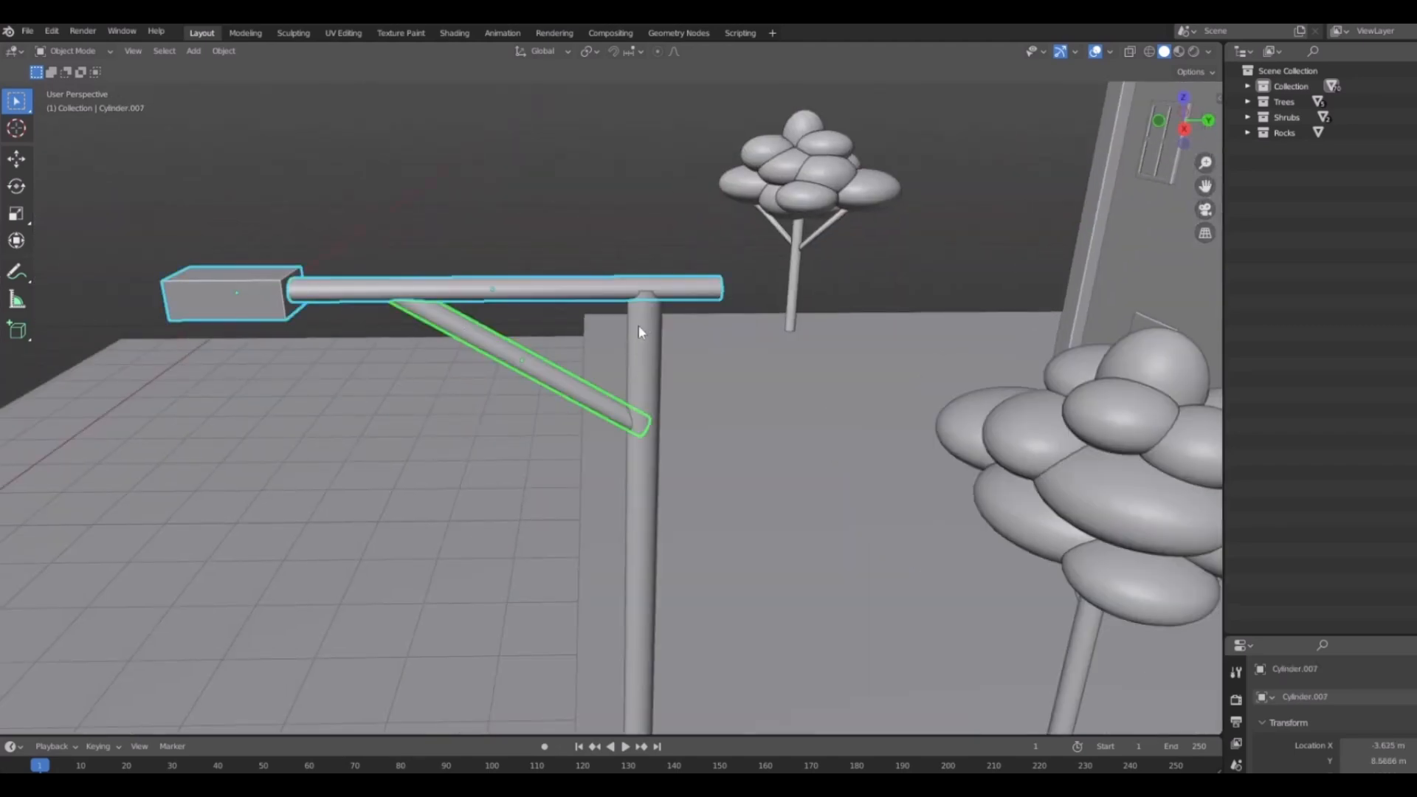
{"action": "left_click", "coordinate": [639, 325], "text": "shift"}
{"action": "middle_click_drag", "start_coordinate": [639, 325], "coordinate": [637, 525]}
{"action": "scroll", "coordinate": [590, 539], "scroll_direction": "down", "scroll_amount": 1}
{"action": "middle_click_drag", "start_coordinate": [500, 543], "coordinate": [683, 562]}
{"action": "scroll", "coordinate": [464, 442], "scroll_direction": "up", "scroll_amount": 8}
{"action": "scroll", "coordinate": [464, 441], "scroll_direction": "down", "scroll_amount": 2}
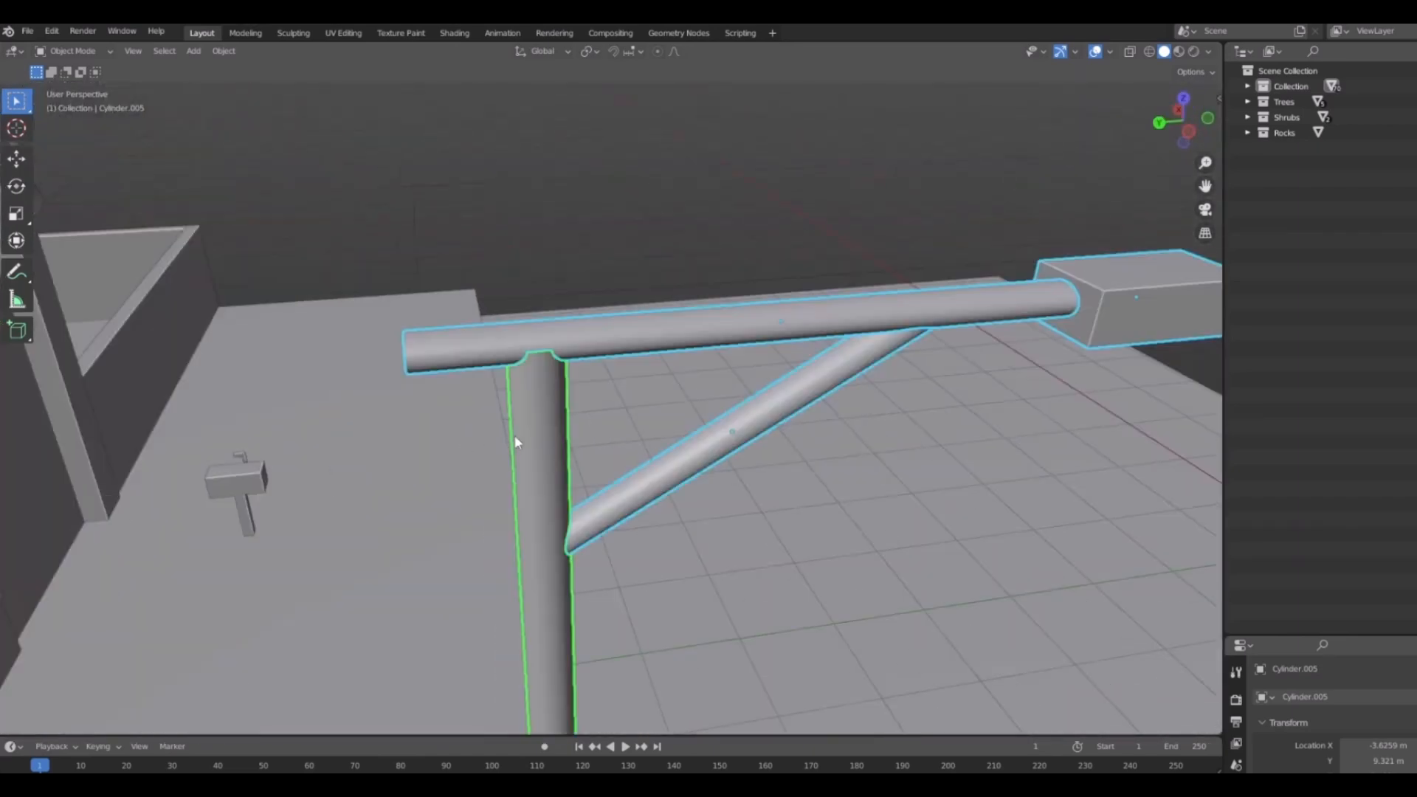
{"action": "middle_click_drag", "start_coordinate": [515, 435], "coordinate": [288, 394]}
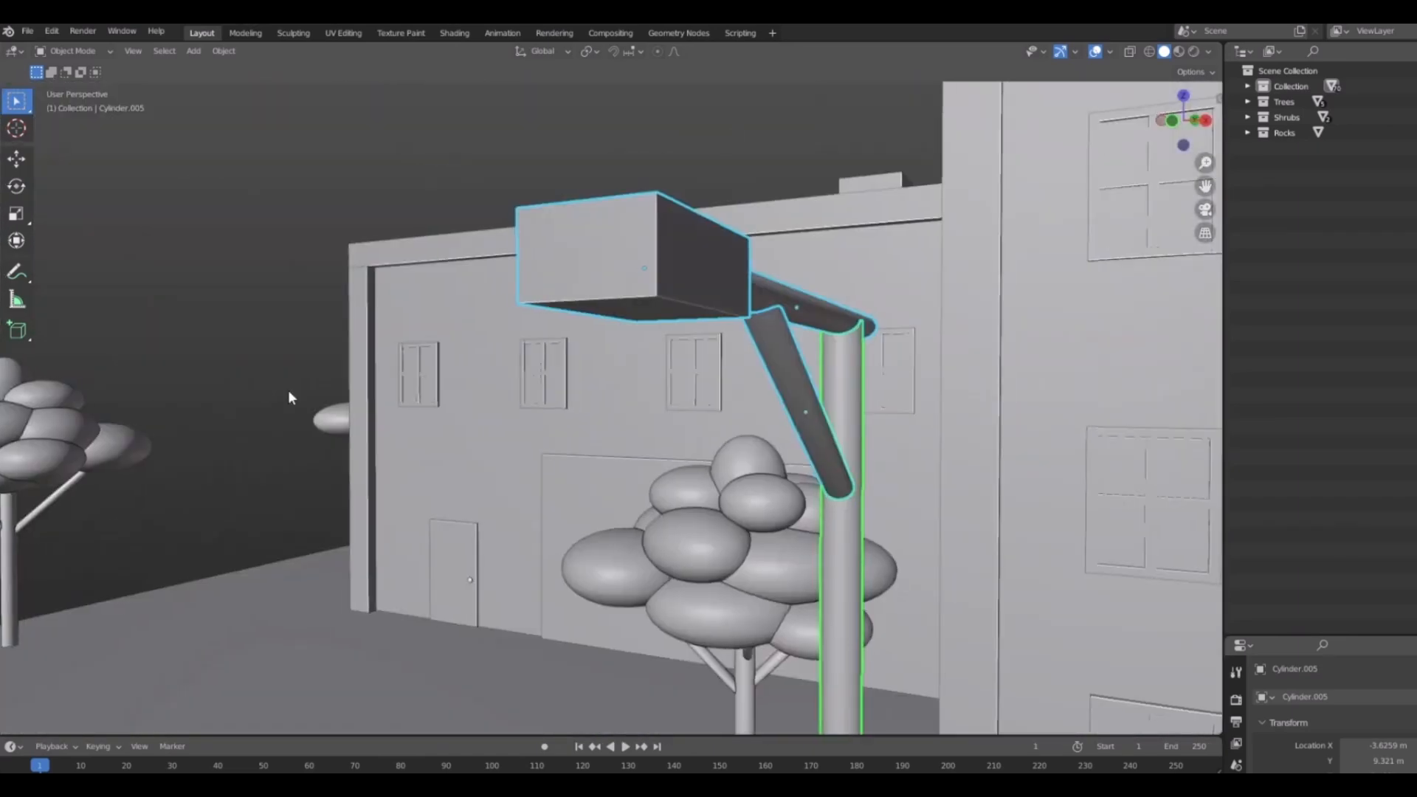
{"action": "scroll", "coordinate": [289, 395], "scroll_direction": "down", "scroll_amount": 8}
{"action": "middle_click_drag", "start_coordinate": [711, 476], "coordinate": [506, 519]}
{"action": "scroll", "coordinate": [504, 514], "scroll_direction": "up", "scroll_amount": 5}
{"action": "scroll", "coordinate": [634, 488], "scroll_direction": "down", "scroll_amount": 5}
{"action": "scroll", "coordinate": [619, 495], "scroll_direction": "up", "scroll_amount": 10}
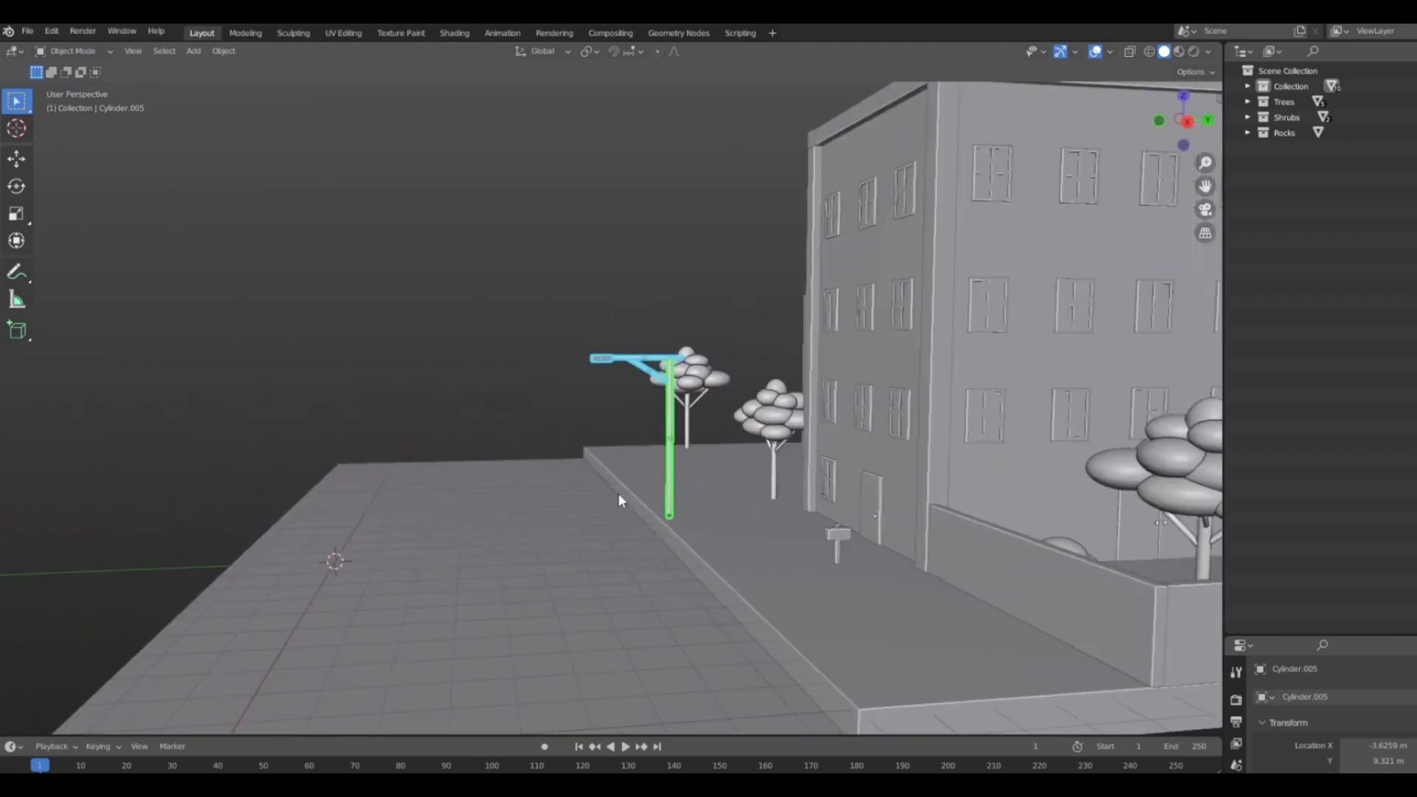
{"action": "right_click", "coordinate": [753, 365]}
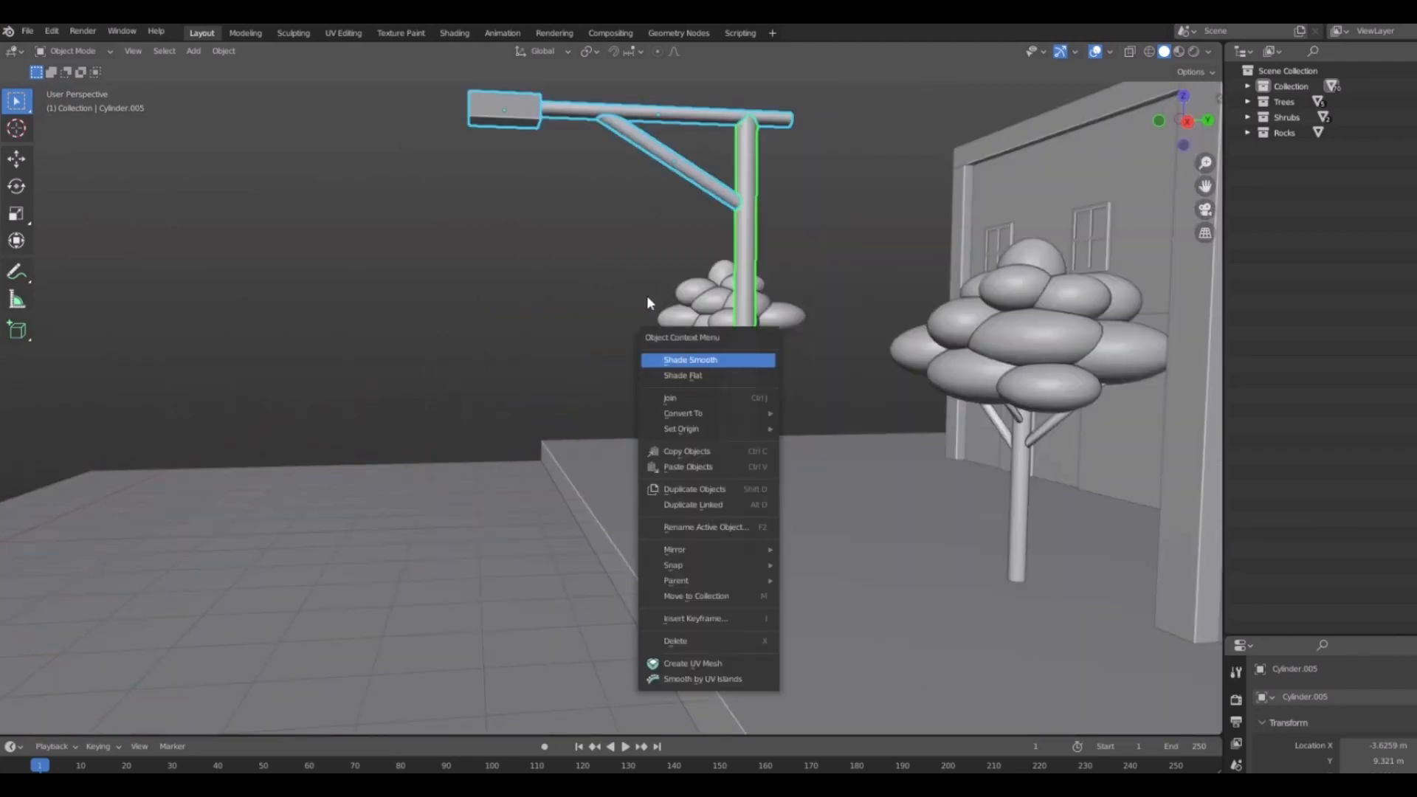
{"action": "key", "text": "ctrl+j"}
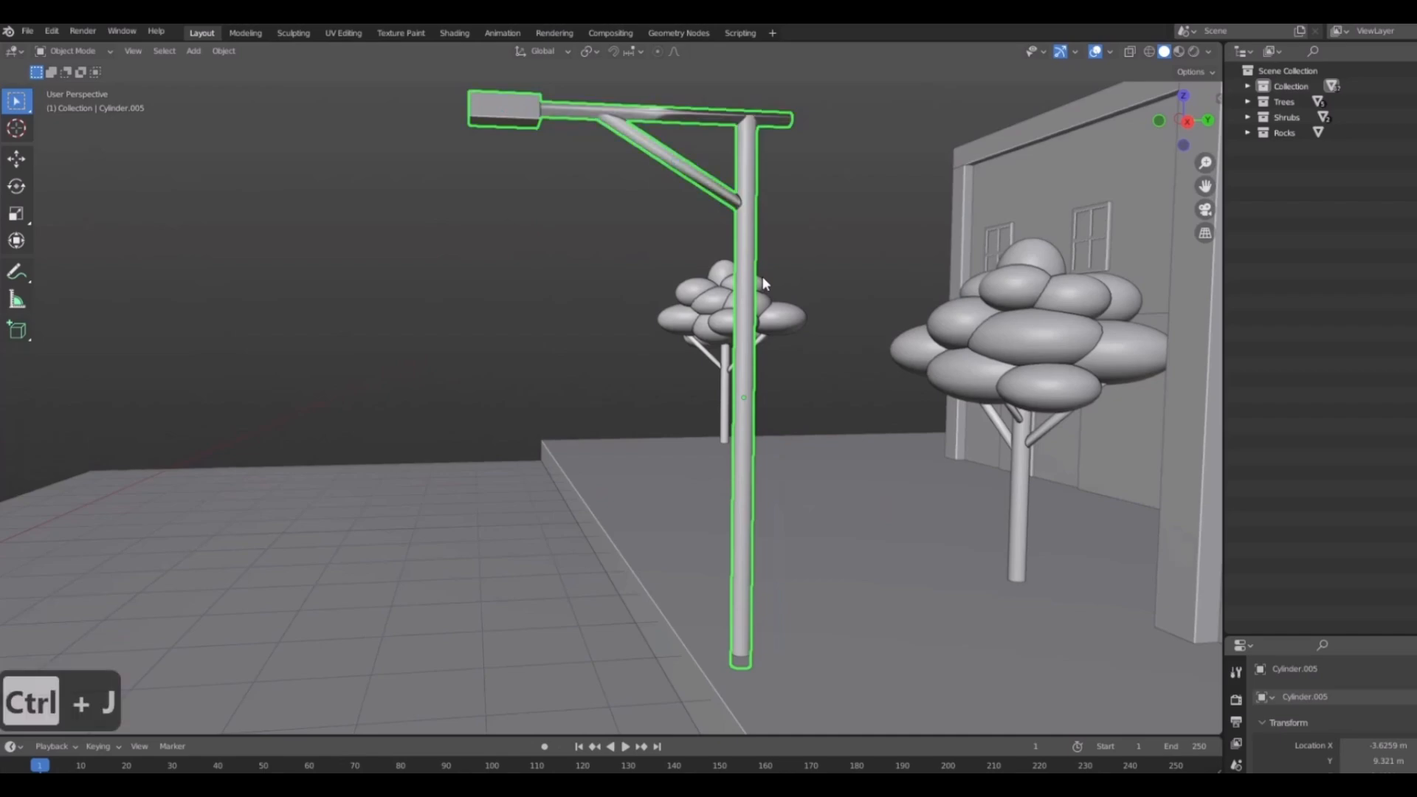
Examine the shading on the joined lamp's crossbar and brace, and display the object's scale values.
{"action": "middle_click_drag", "start_coordinate": [799, 320], "coordinate": [406, 266]}
{"action": "scroll", "coordinate": [693, 282], "scroll_direction": "up", "scroll_amount": 6}
{"action": "scroll", "coordinate": [620, 294], "scroll_direction": "down", "scroll_amount": 6}
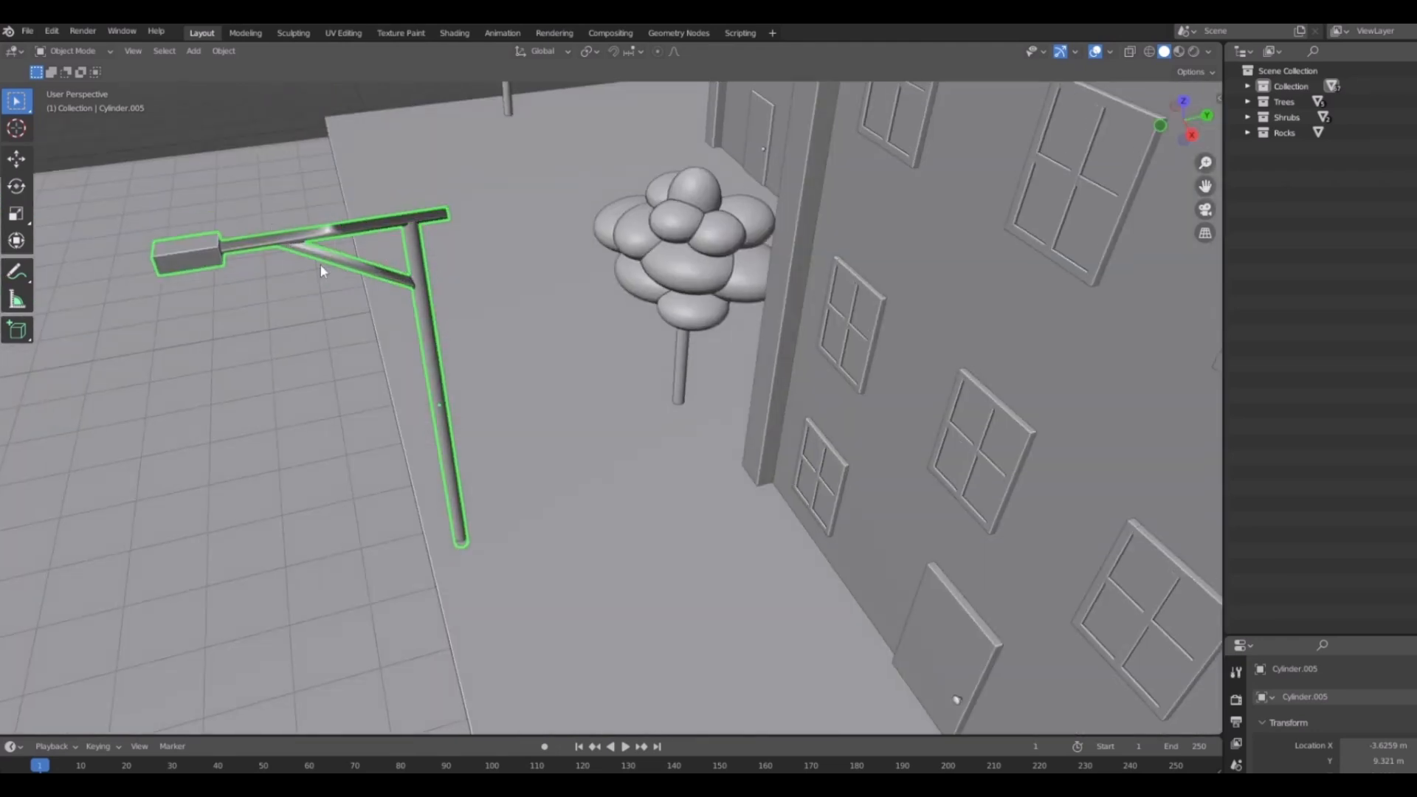
{"action": "middle_click_drag", "start_coordinate": [302, 292], "coordinate": [785, 458], "text": "shift"}
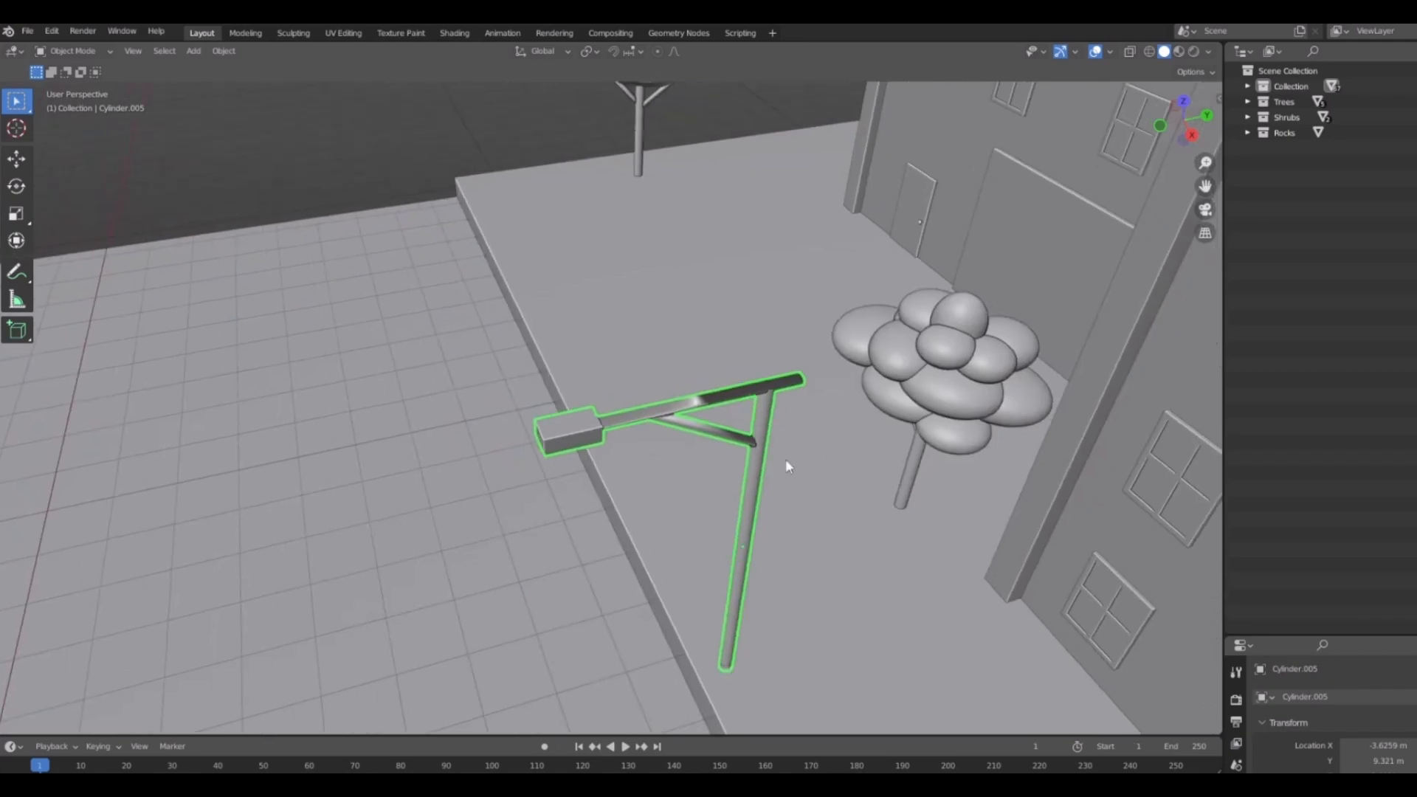
{"action": "scroll", "coordinate": [785, 458], "scroll_direction": "up", "scroll_amount": 4}
{"action": "middle_click_drag", "start_coordinate": [893, 461], "coordinate": [538, 398]}
{"action": "middle_click_drag", "start_coordinate": [654, 480], "coordinate": [762, 414]}
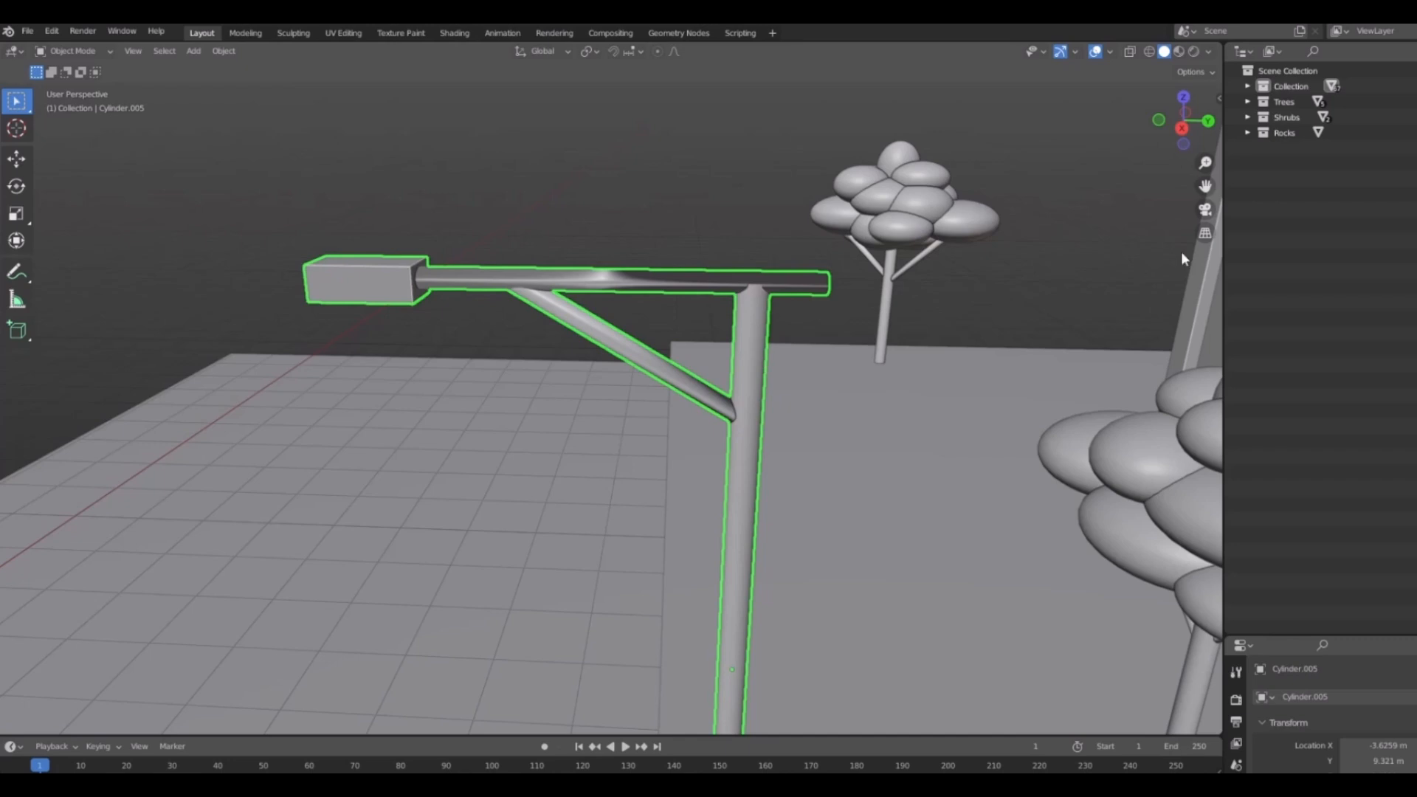
{"action": "left_click", "coordinate": [1217, 98]}
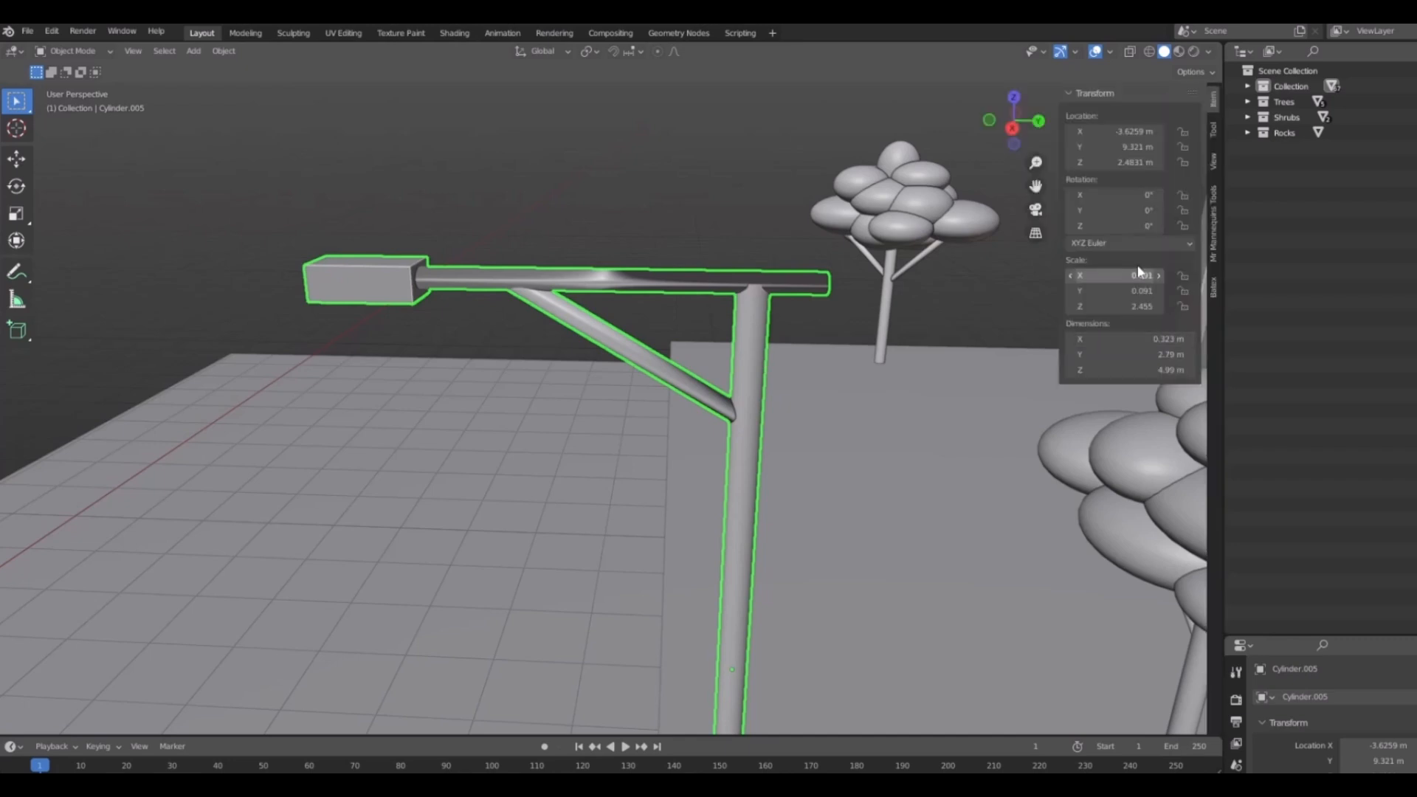
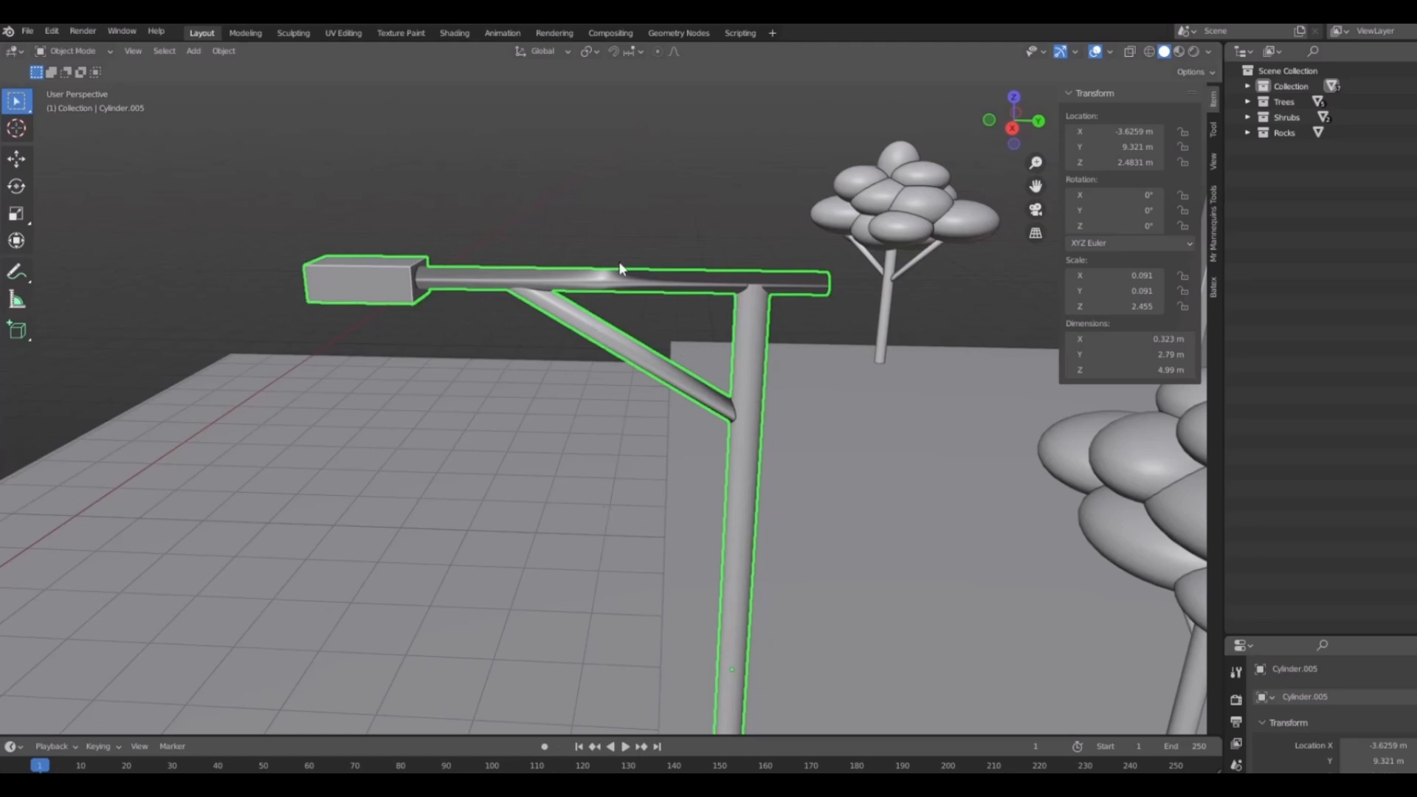
{"action": "middle_click_drag", "start_coordinate": [796, 305], "coordinate": [743, 344]}
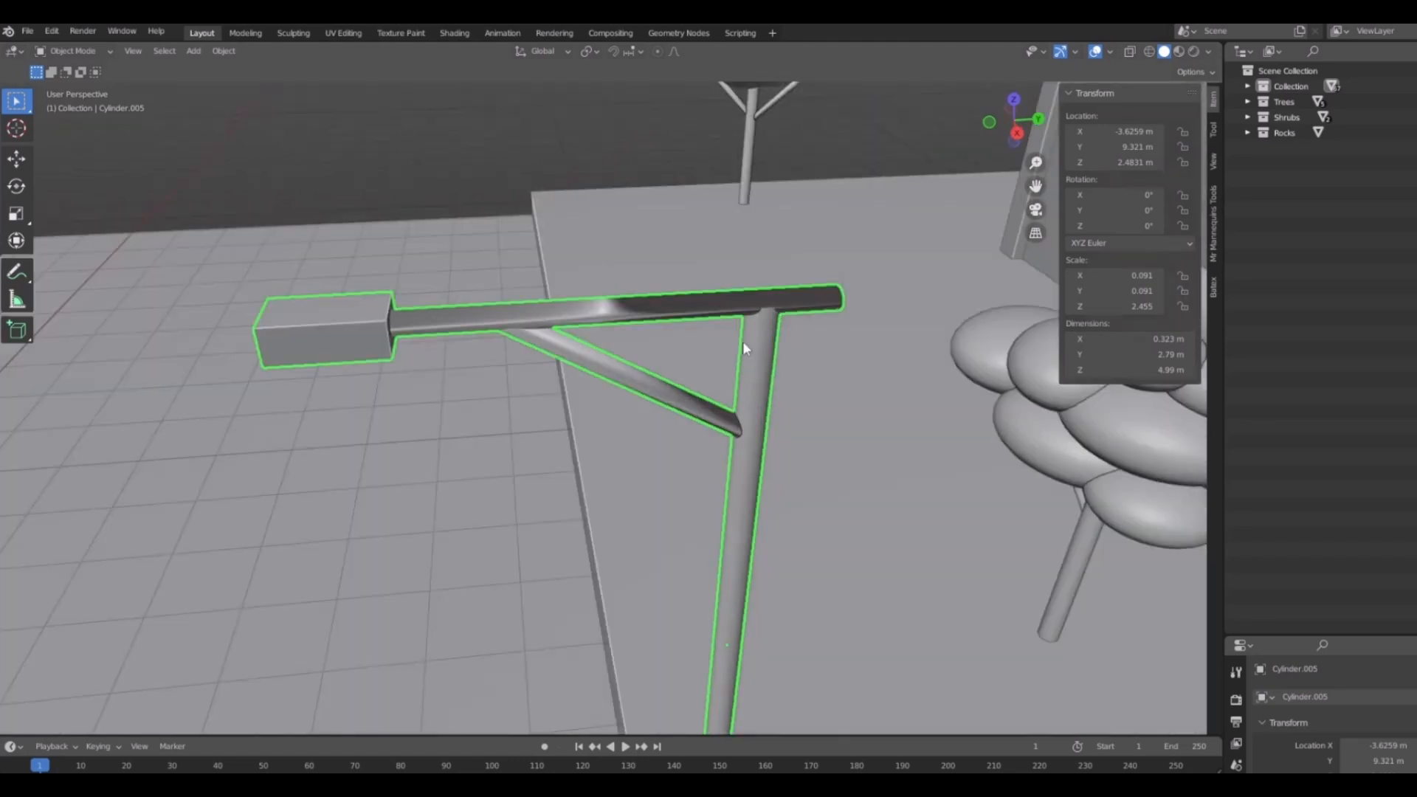
Try applying the scale to the joined street lamp, and undo it.
{"action": "key", "text": "ctrl+a"}
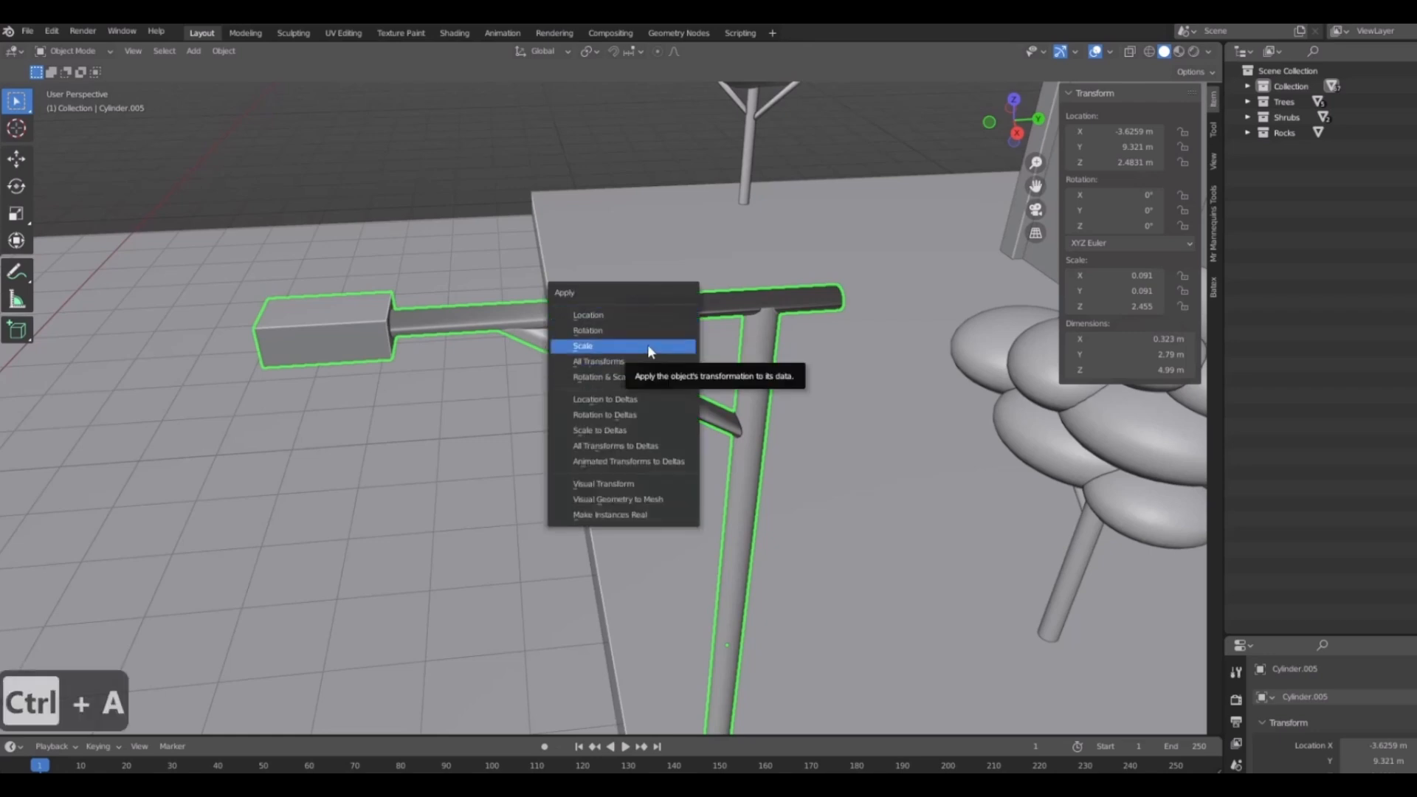
{"action": "left_click", "coordinate": [648, 344]}
{"action": "key", "text": "ctrl+z"}
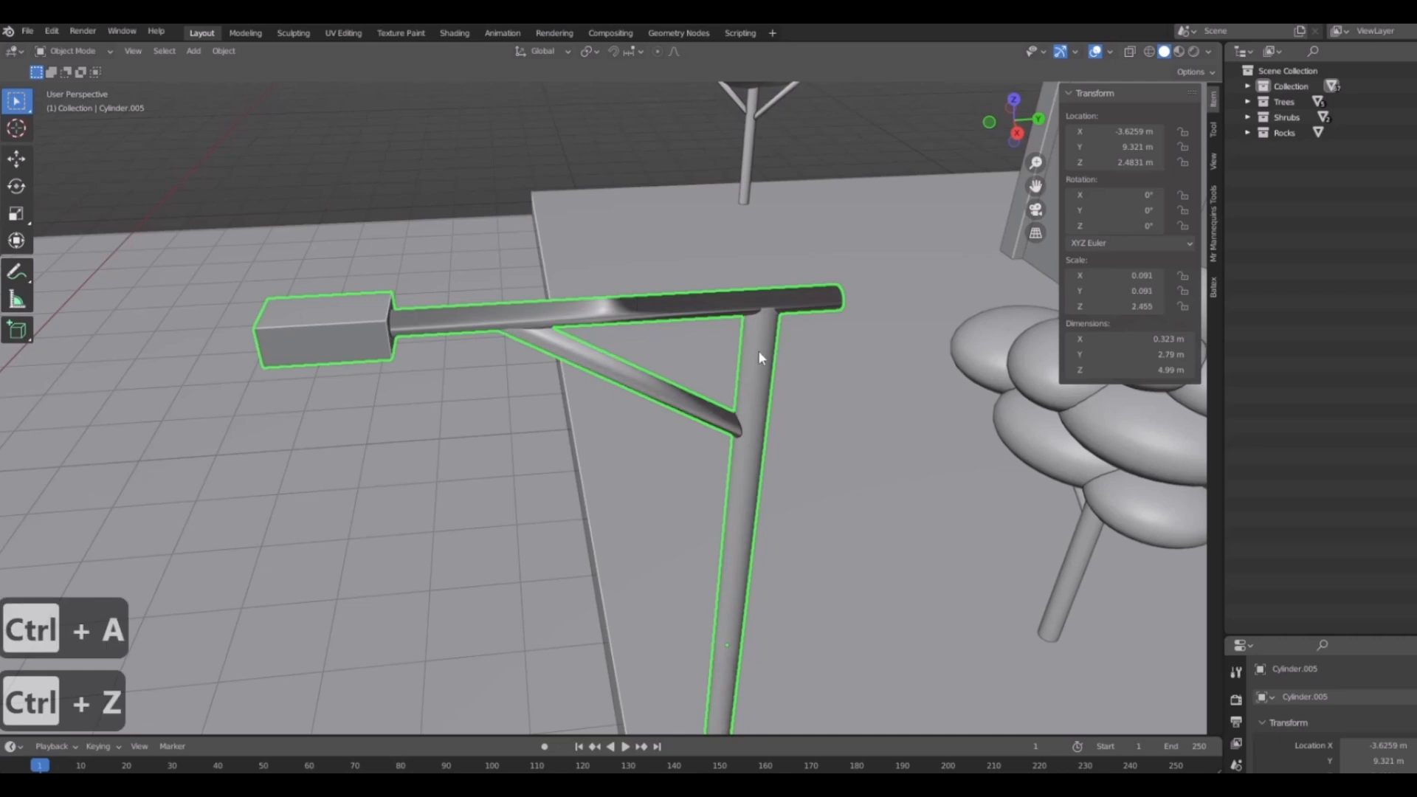
{"action": "left_click", "coordinate": [659, 323]}
{"action": "left_click", "coordinate": [773, 308]}
{"action": "middle_click_drag", "start_coordinate": [862, 357], "coordinate": [888, 347]}
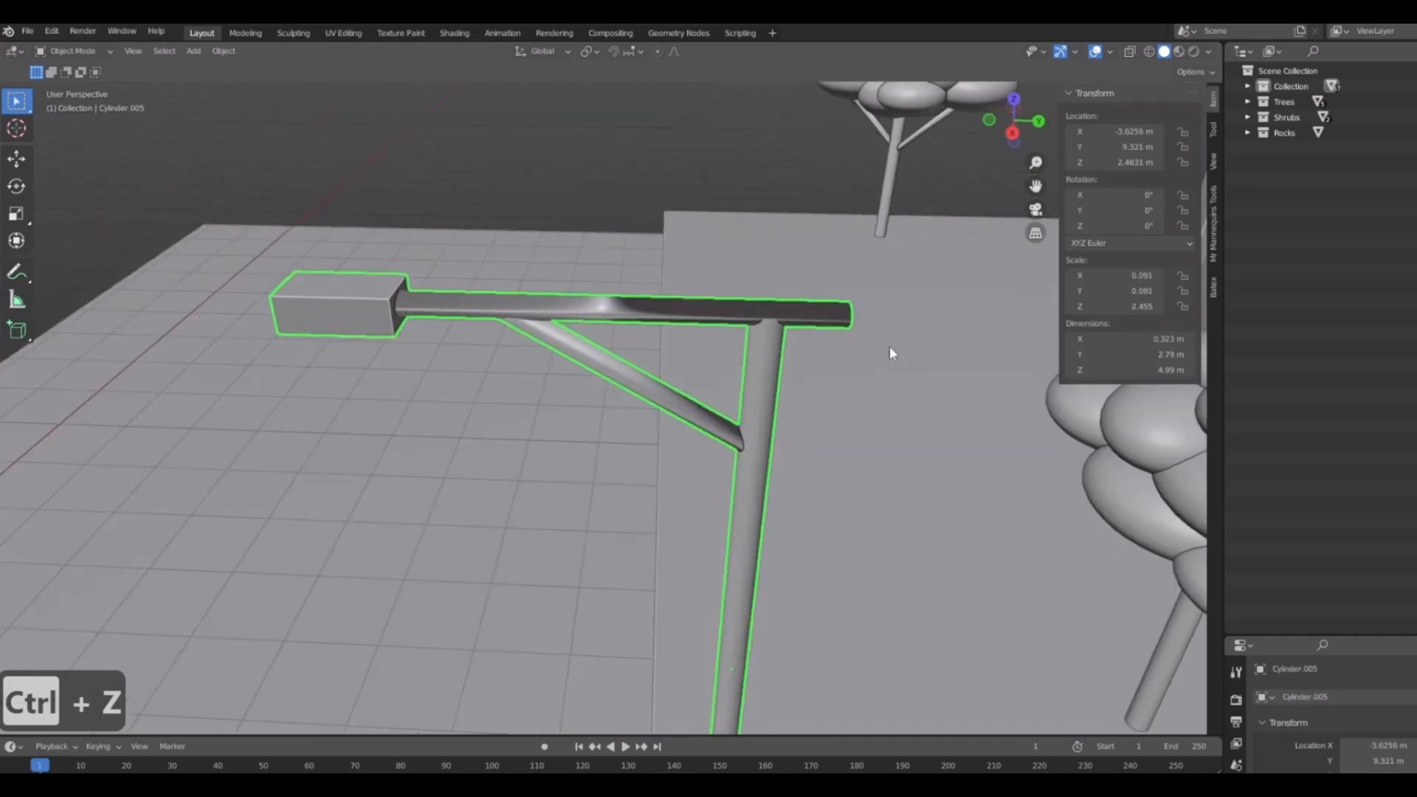
{"action": "middle_click_drag", "start_coordinate": [784, 391], "coordinate": [769, 436], "text": "shift"}
Apply the joined street lamp's scale to its mesh.
{"action": "key", "text": "ctrl+a"}
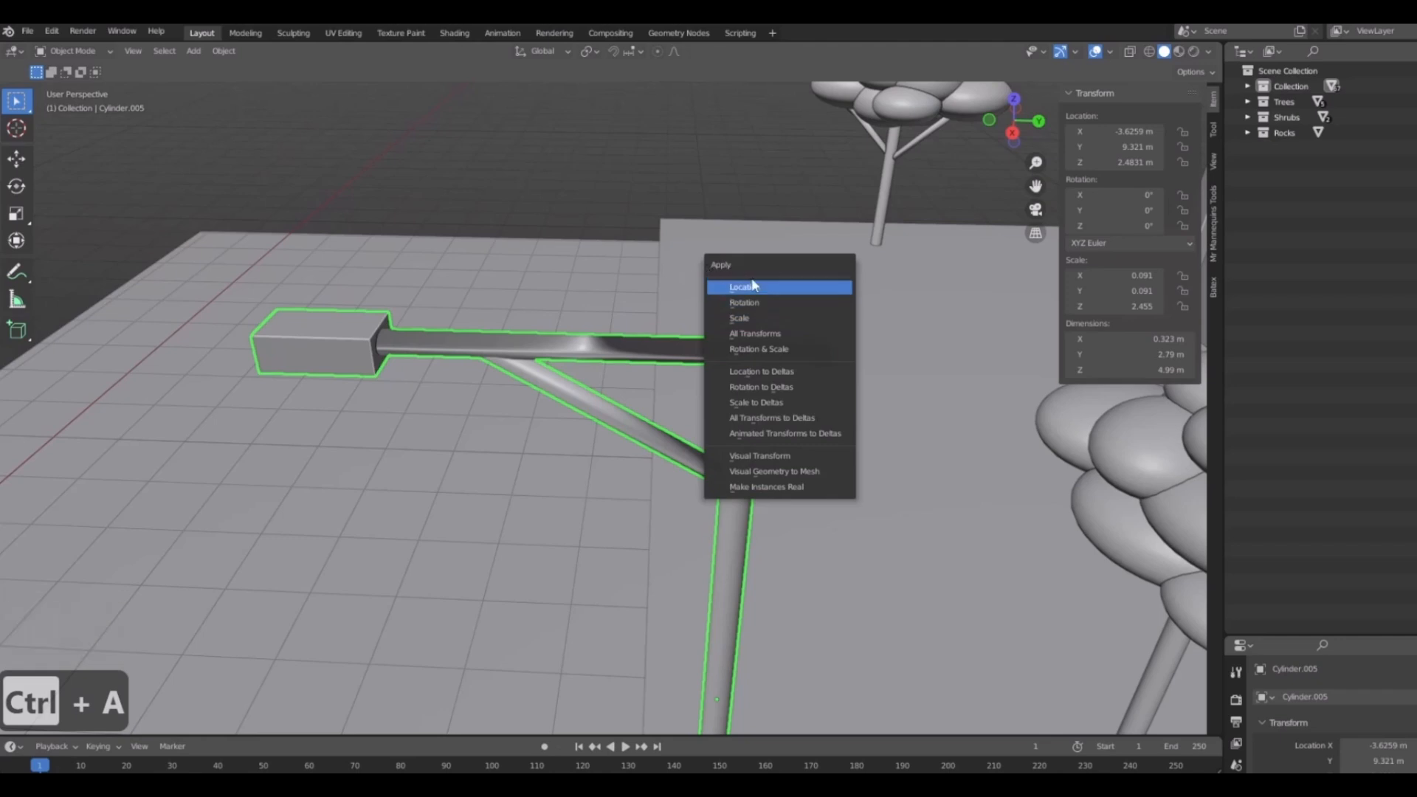
{"action": "left_click", "coordinate": [746, 319]}
{"action": "scroll", "coordinate": [745, 317], "scroll_direction": "down", "scroll_amount": 5}
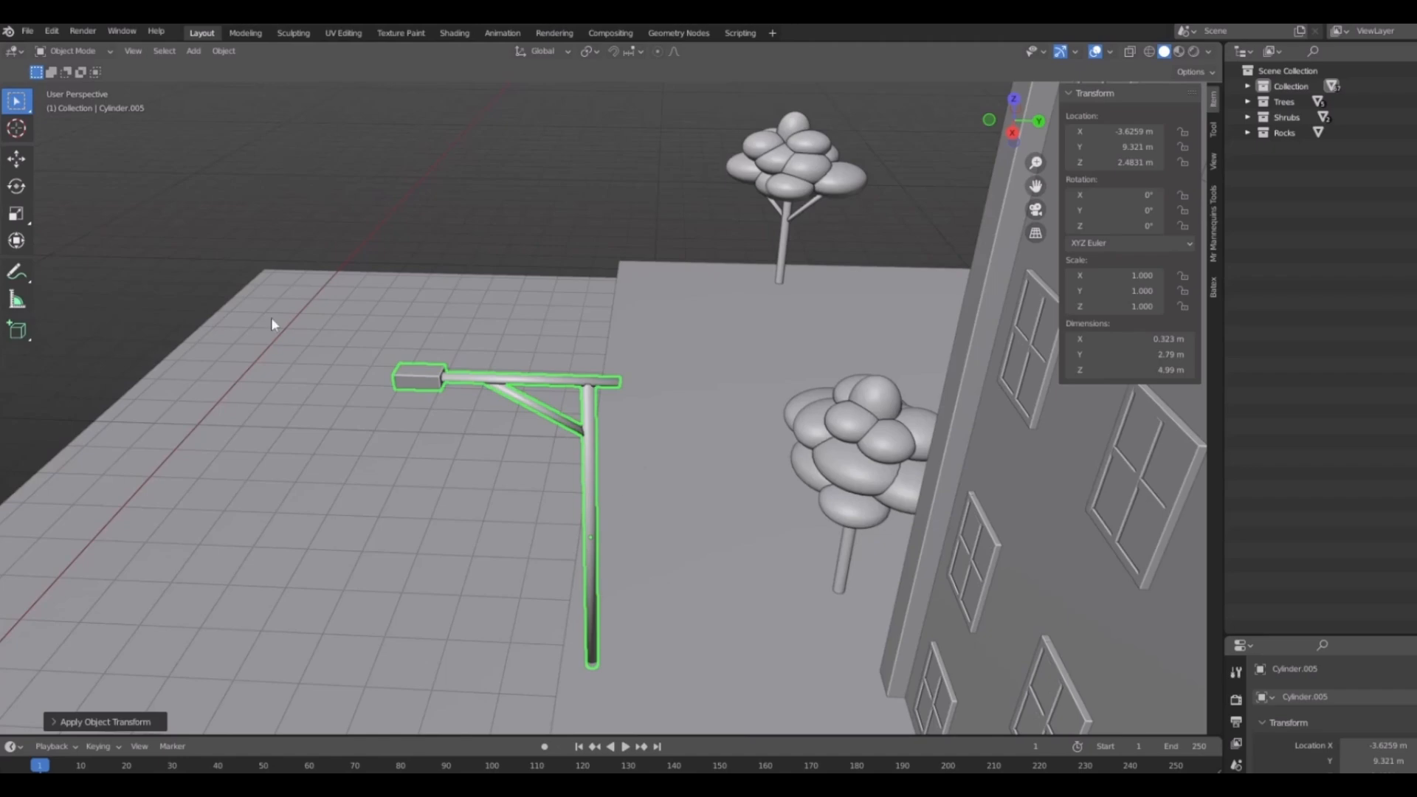
Examine the street lamp's surface shading and scale values from several angles with the scale applied.
{"action": "mouse_move", "coordinate": [444, 417]}
{"action": "middle_mouse_down"}
{"action": "mouse_move", "coordinate": [703, 394]}
{"action": "mouse_move", "coordinate": [521, 456]}
{"action": "mouse_move", "coordinate": [749, 423]}
{"action": "mouse_move", "coordinate": [579, 338]}
{"action": "mouse_move", "coordinate": [465, 414]}
{"action": "middle_mouse_up"}
{"action": "scroll", "coordinate": [464, 391], "scroll_direction": "up", "scroll_amount": 3}
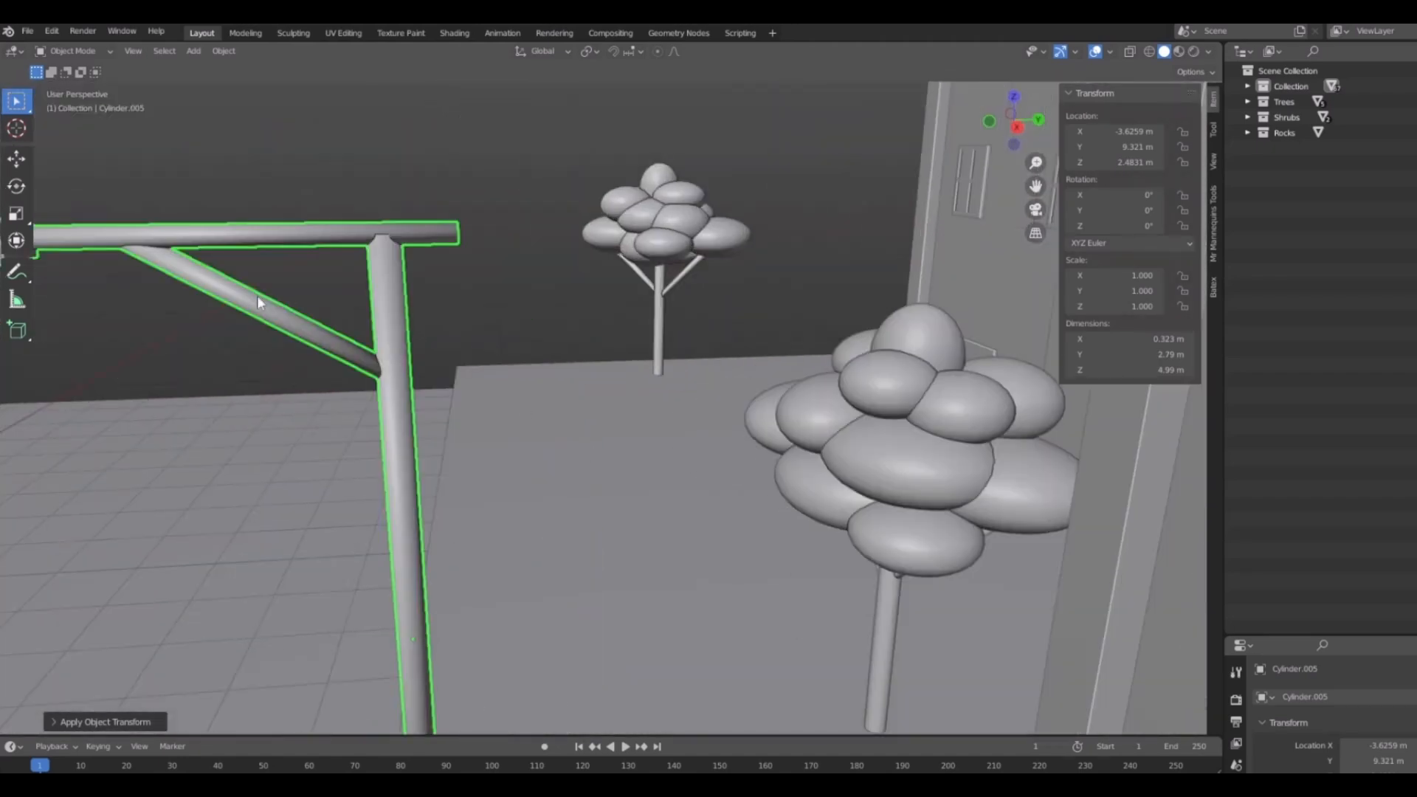
{"action": "middle_click_drag", "start_coordinate": [257, 295], "coordinate": [723, 491], "text": "shift"}
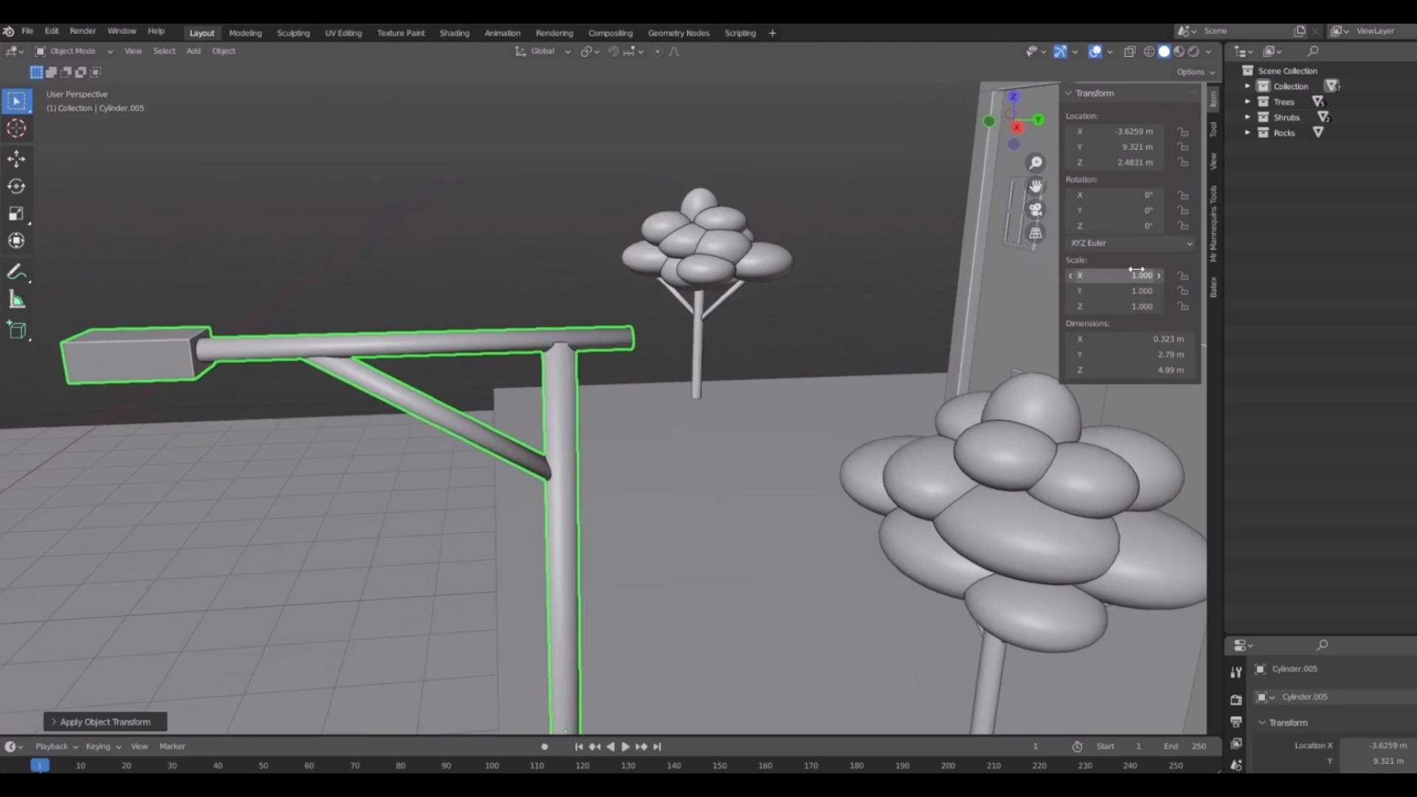
{"action": "scroll", "coordinate": [461, 488], "scroll_direction": "down", "scroll_amount": 7}
{"action": "middle_click_drag", "start_coordinate": [460, 488], "coordinate": [553, 494]}
{"action": "scroll", "coordinate": [508, 545], "scroll_direction": "up", "scroll_amount": 5}
{"action": "scroll", "coordinate": [553, 494], "scroll_direction": "up", "scroll_amount": 6}
{"action": "scroll", "coordinate": [555, 495], "scroll_direction": "down", "scroll_amount": 5}
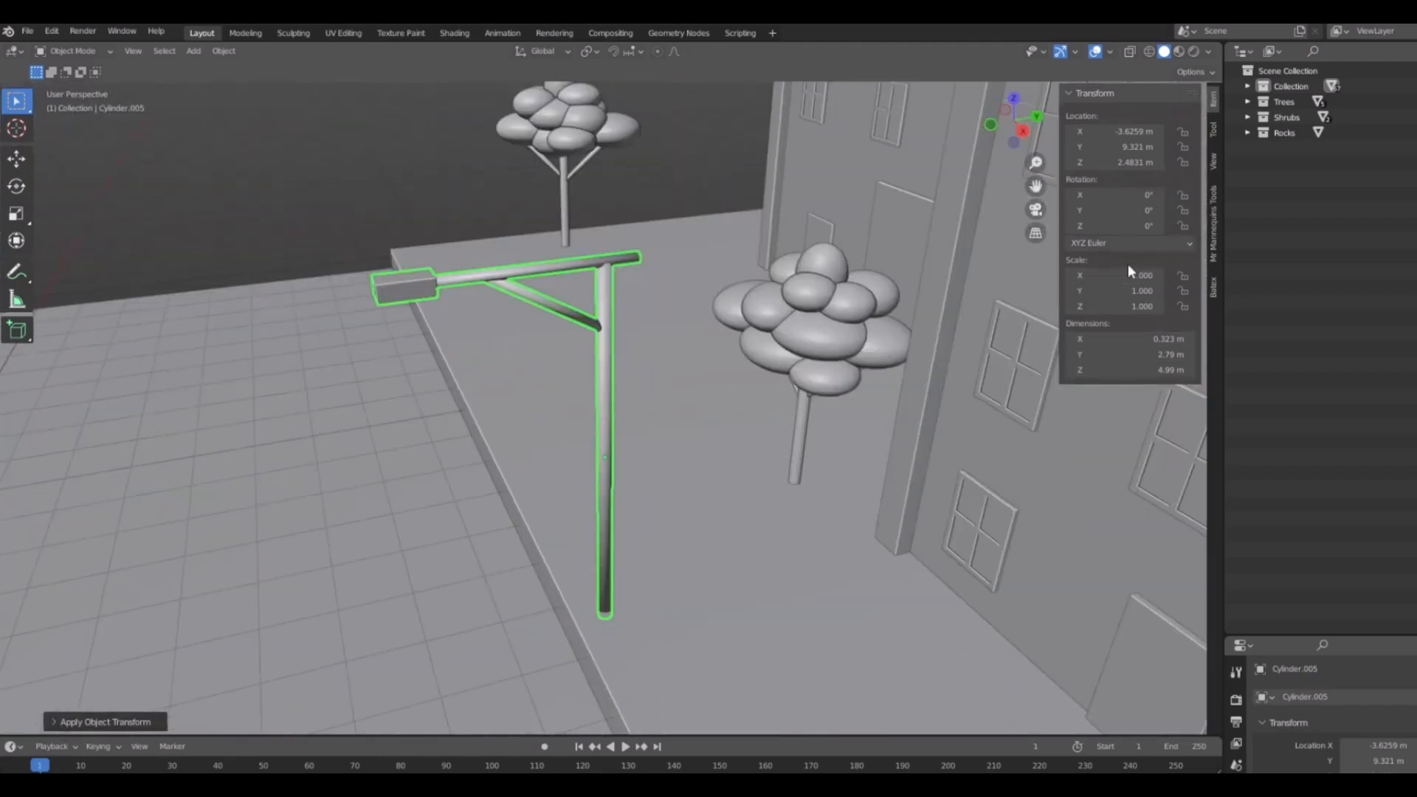
Undo the scale application on the street lamp and dismiss the file save dialog without saving.
{"action": "key", "text": "ctrl+z"}
{"action": "scroll", "coordinate": [590, 268], "scroll_direction": "up", "scroll_amount": 4}
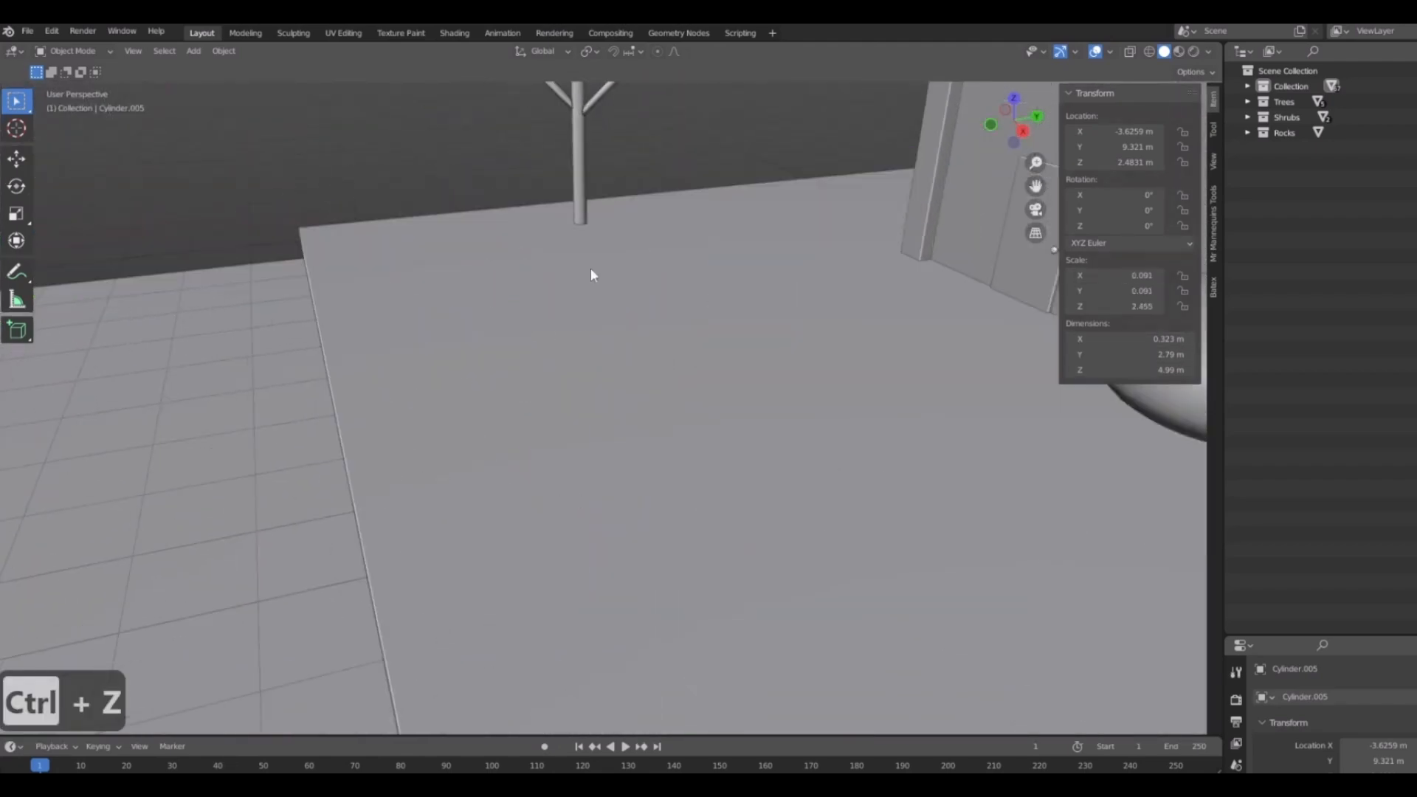
{"action": "middle_click_drag", "start_coordinate": [590, 268], "coordinate": [558, 288]}
{"action": "scroll", "coordinate": [585, 306], "scroll_direction": "down", "scroll_amount": 3}
{"action": "scroll", "coordinate": [585, 307], "scroll_direction": "down", "scroll_amount": 3}
{"action": "key", "text": "ctrl+s"}
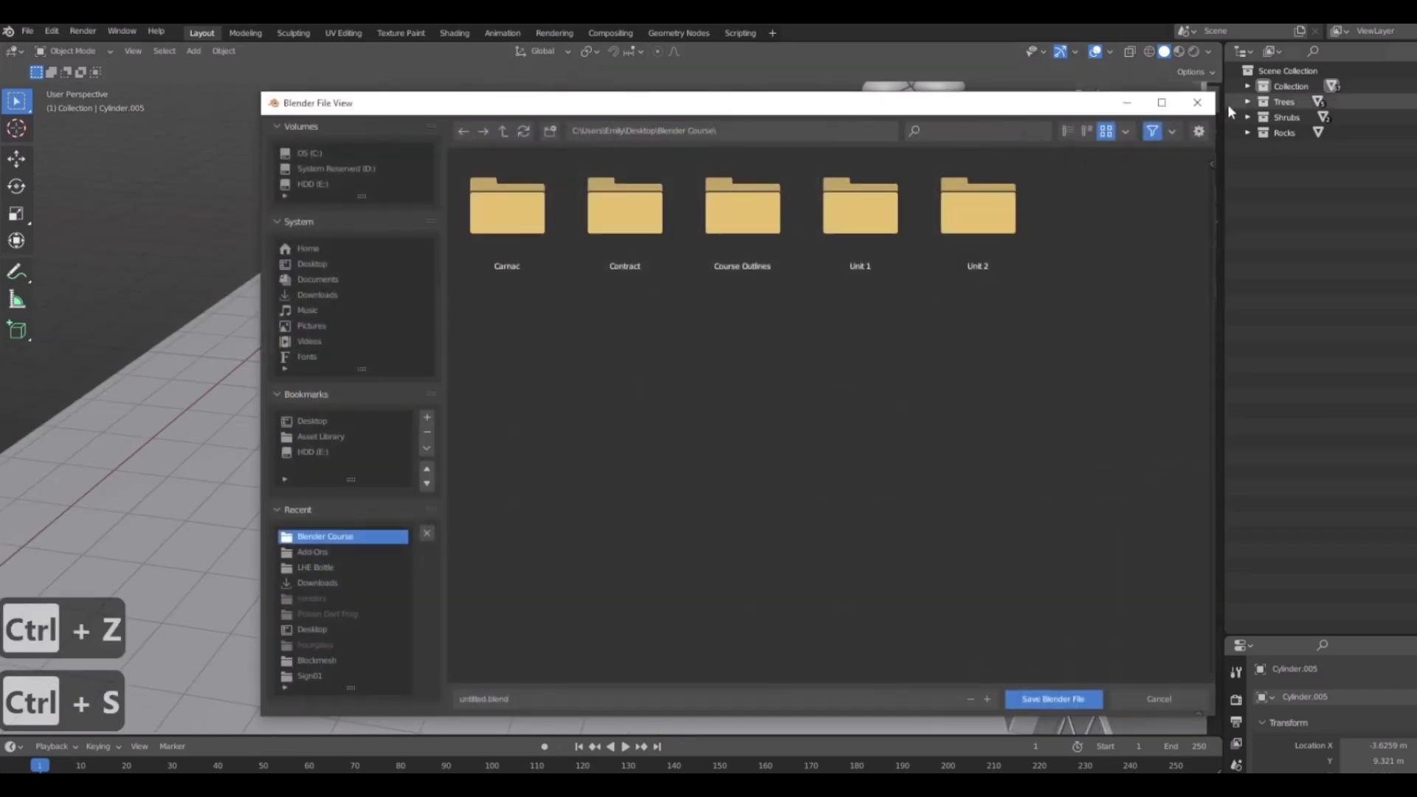
{"action": "left_click", "coordinate": [1196, 104]}
Apply the scale transform to the joined street lamp so its X, Y and Z scale become 1.000.
{"action": "middle_click_drag", "start_coordinate": [738, 281], "coordinate": [577, 314]}
{"action": "key", "text": "ctrl+a"}
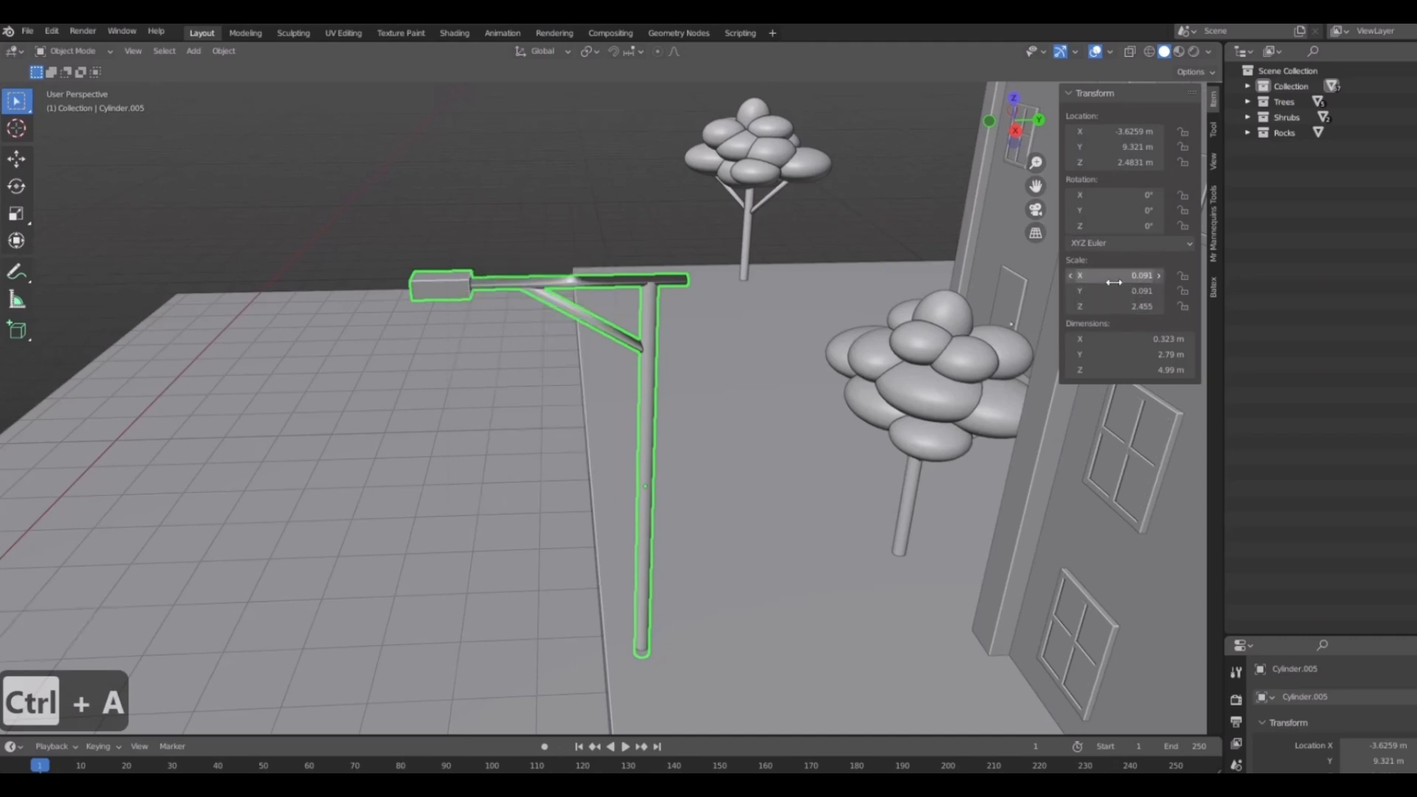
{"action": "key", "text": "ctrl+a"}
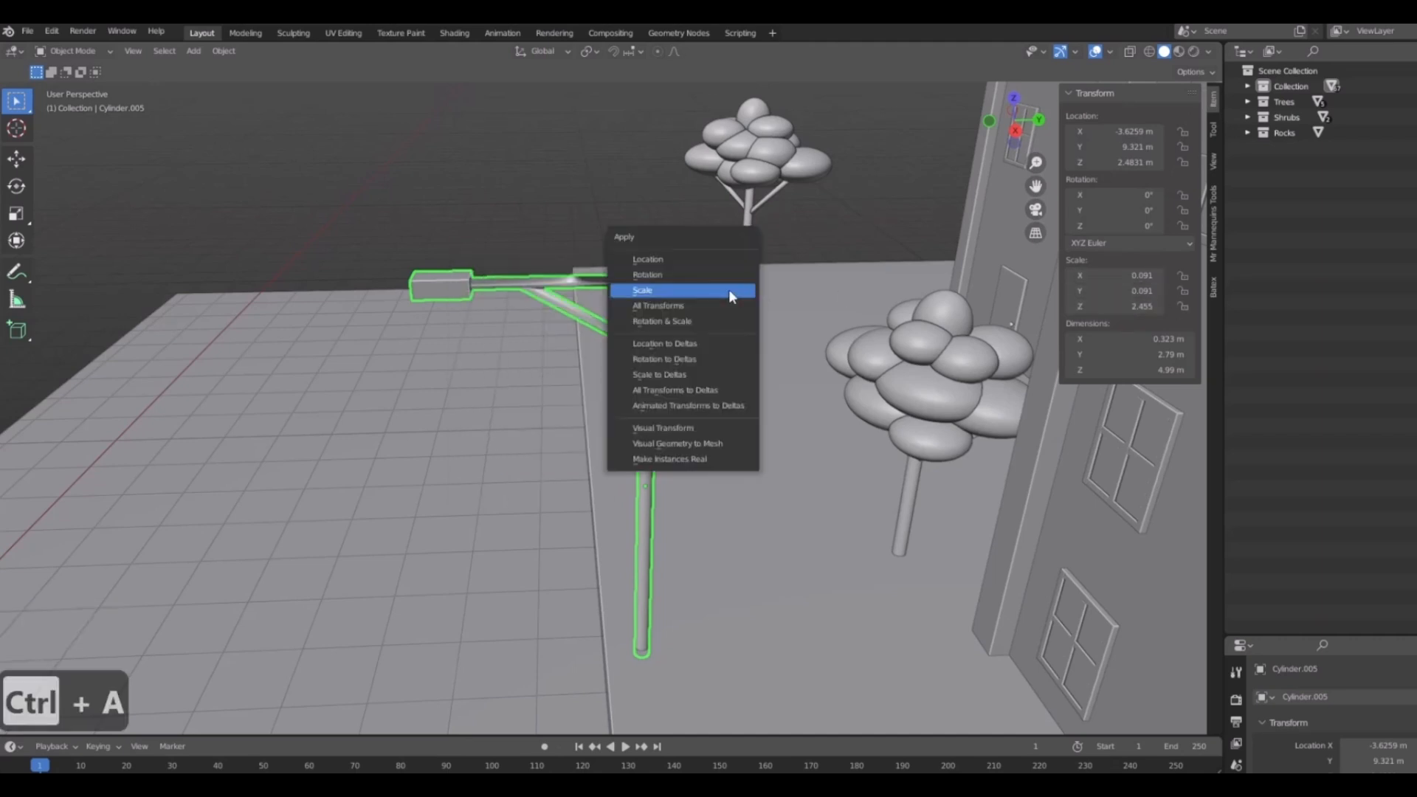
{"action": "left_click", "coordinate": [728, 293]}
Duplicate the street lamp in top view and place the copy along the kerb in the positive X direction.
{"action": "middle_click_drag", "start_coordinate": [1148, 308], "coordinate": [651, 463]}
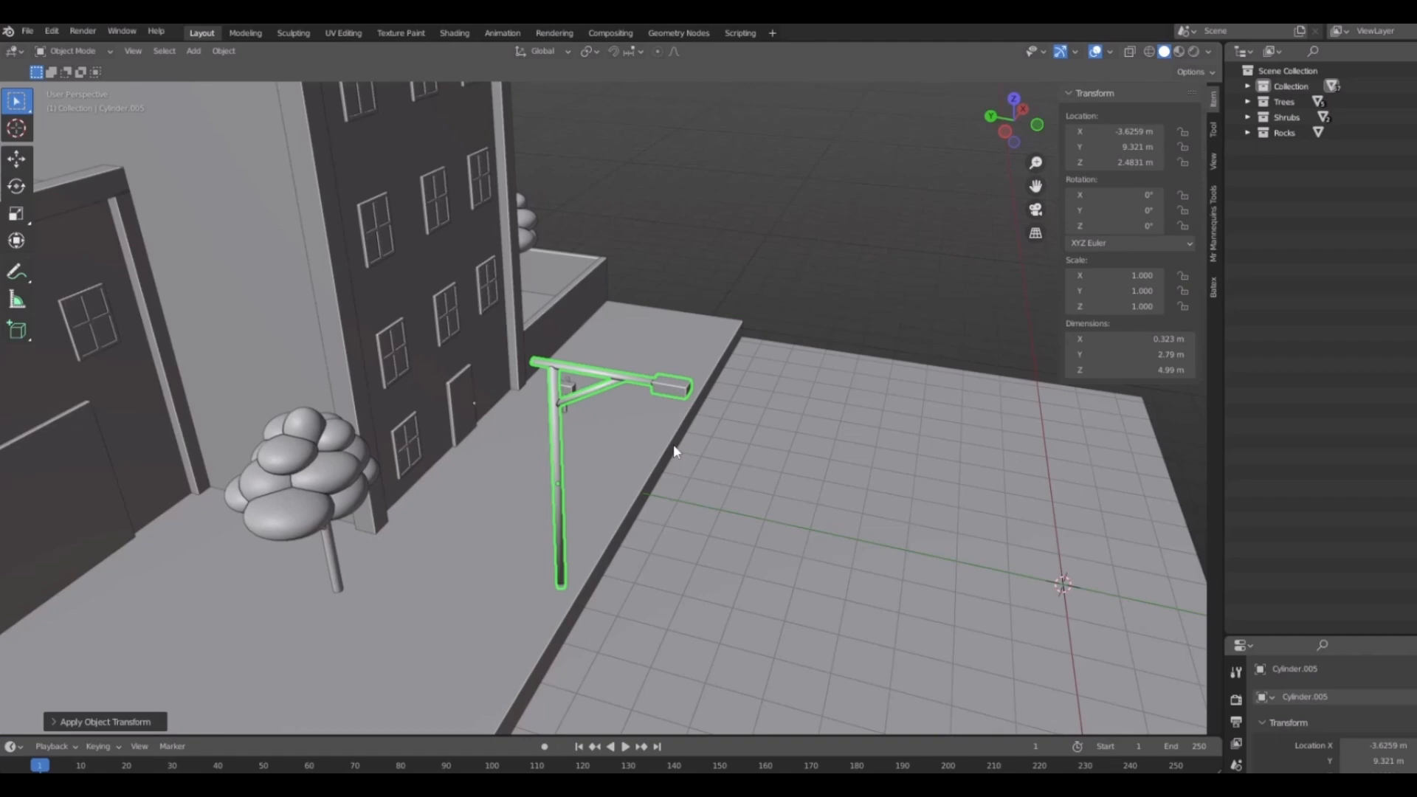
{"action": "scroll", "coordinate": [673, 444], "scroll_direction": "down", "scroll_amount": 5}
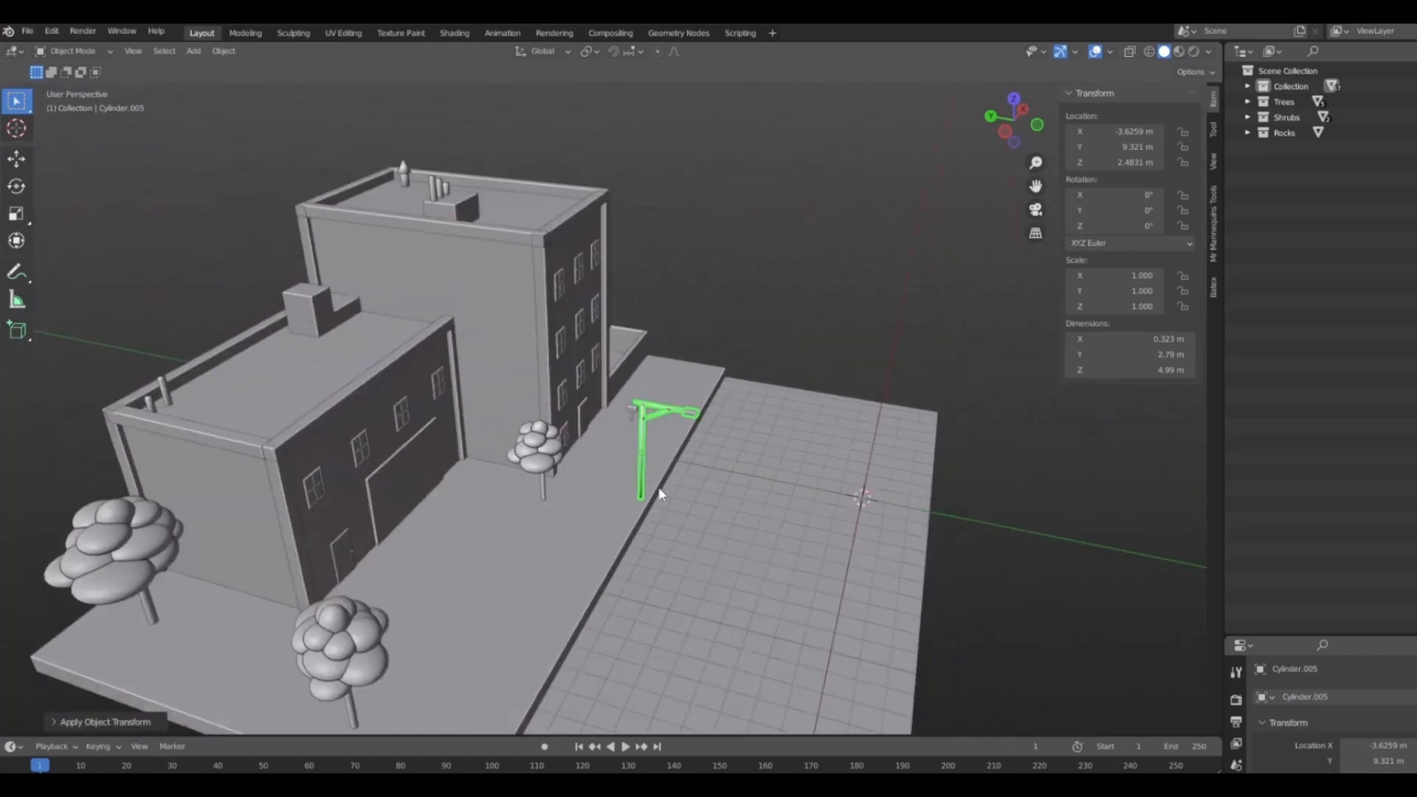
{"action": "scroll", "coordinate": [645, 452], "scroll_direction": "up", "scroll_amount": 3}
{"action": "middle_click_drag", "start_coordinate": [659, 490], "coordinate": [630, 462]}
{"action": "scroll", "coordinate": [630, 462], "scroll_direction": "up", "scroll_amount": 1}
{"action": "key", "text": "KP_7"}
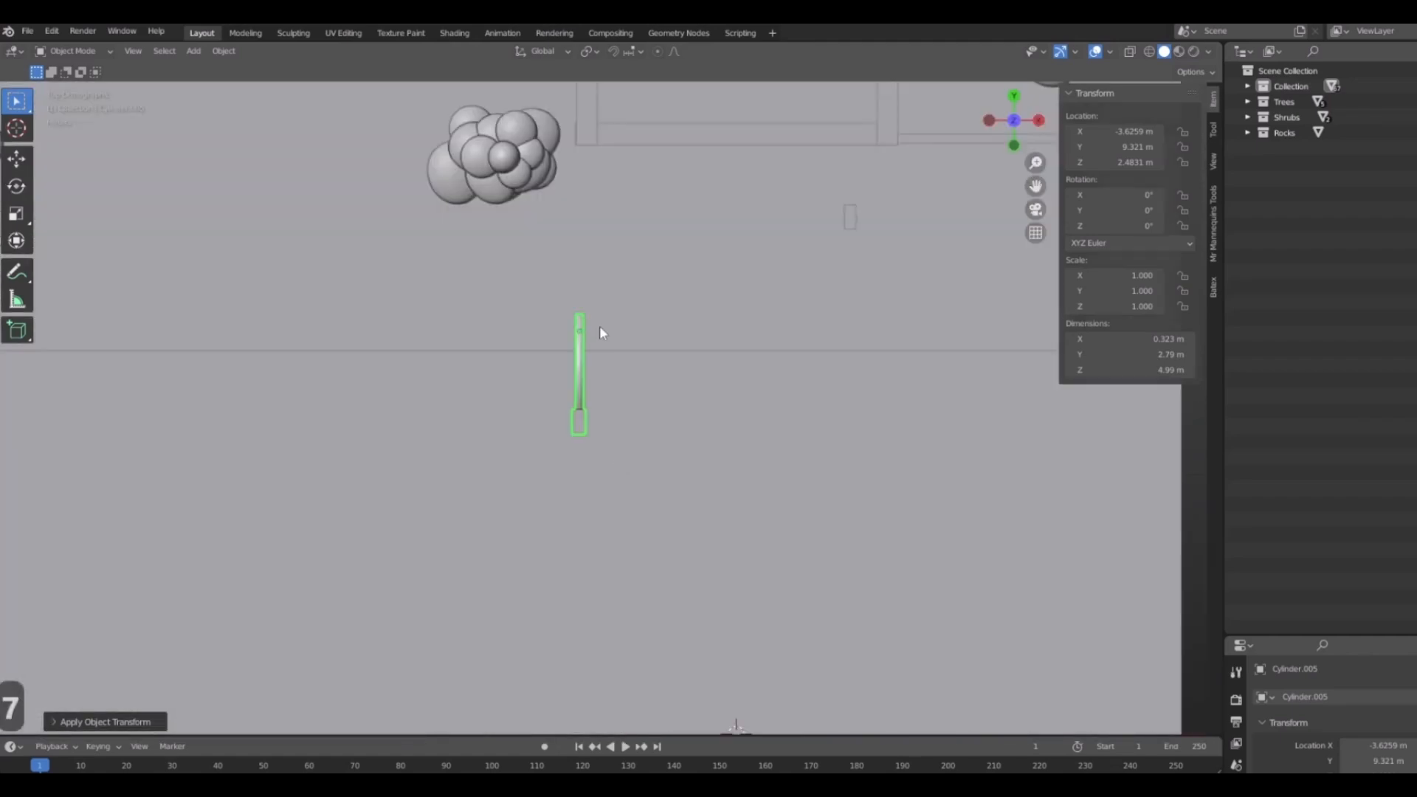
{"action": "middle_click_drag", "start_coordinate": [599, 326], "coordinate": [553, 414], "text": "shift"}
{"action": "key", "text": "shift+d"}
{"action": "key", "text": "x"}
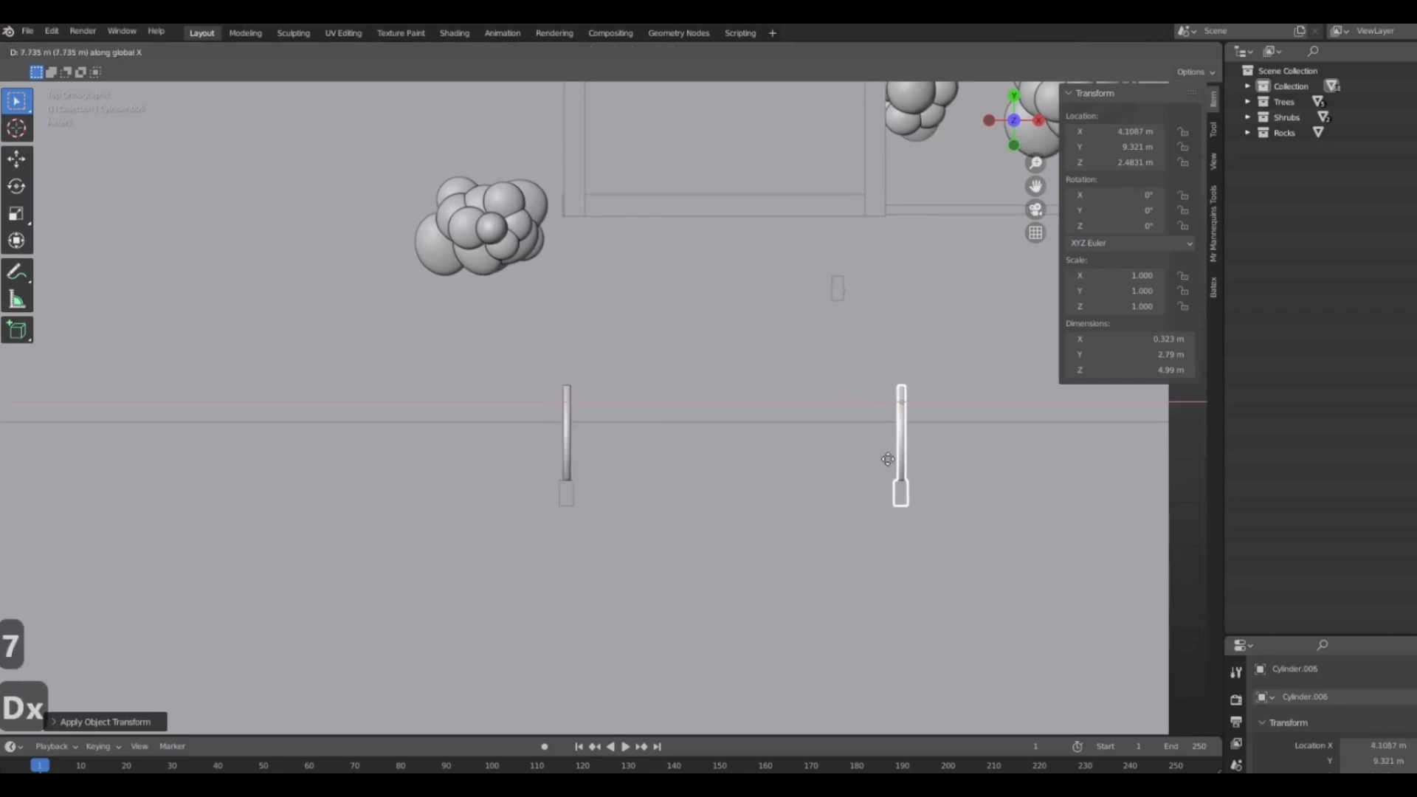
{"action": "left_click", "coordinate": [856, 460]}
Duplicate the new lamp along X and place the second copy near the pavement's positive X end.
{"action": "middle_click_drag", "start_coordinate": [856, 459], "coordinate": [669, 503], "text": "shift"}
{"action": "key", "text": "shift+d"}
{"action": "key", "text": "x"}
{"action": "left_click", "coordinate": [1041, 522]}
Duplicate the original street lamp twice along negative X, spacing the copies along the kerb to the pavement's other end.
{"action": "scroll", "coordinate": [907, 507], "scroll_direction": "down", "scroll_amount": 3}
{"action": "left_click", "coordinate": [628, 482]}
{"action": "key", "text": "shift+d"}
{"action": "key", "text": "x"}
{"action": "left_click", "coordinate": [478, 496]}
{"action": "key", "text": "shift+d"}
{"action": "key", "text": "x"}
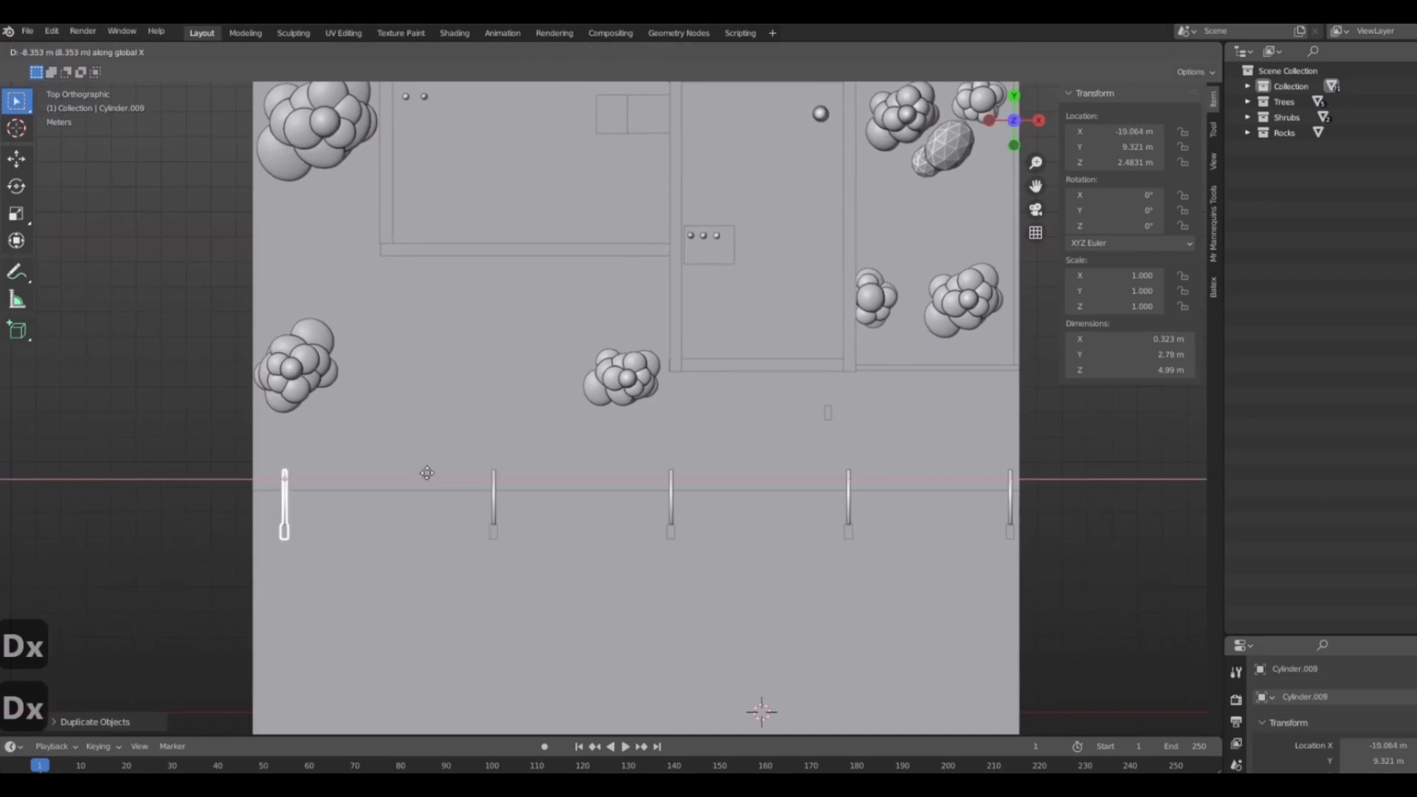
{"action": "left_click", "coordinate": [508, 487]}
Select all five street lamps, shift them along negative X until the positive-end lamp sits at X about 9.37 m, and deselect them.
{"action": "middle_click_drag", "start_coordinate": [567, 496], "coordinate": [758, 362]}
{"action": "mouse_move", "coordinate": [860, 469]}
{"action": "middle_mouse_down"}
{"action": "mouse_move", "coordinate": [940, 489]}
{"action": "mouse_move", "coordinate": [845, 487]}
{"action": "middle_mouse_up"}
{"action": "scroll", "coordinate": [737, 483], "scroll_direction": "up", "scroll_amount": 3}
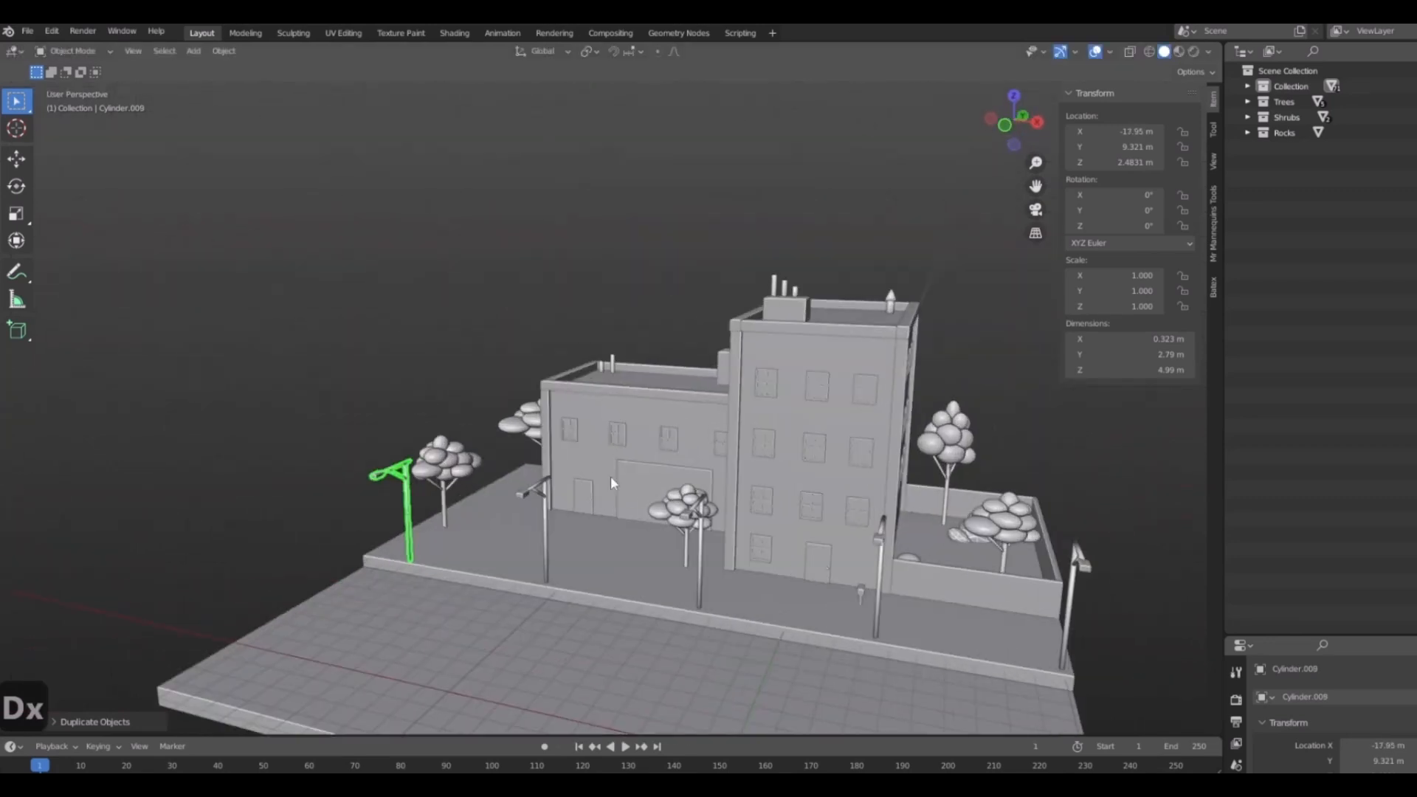
{"action": "left_click", "coordinate": [544, 489], "text": "shift"}
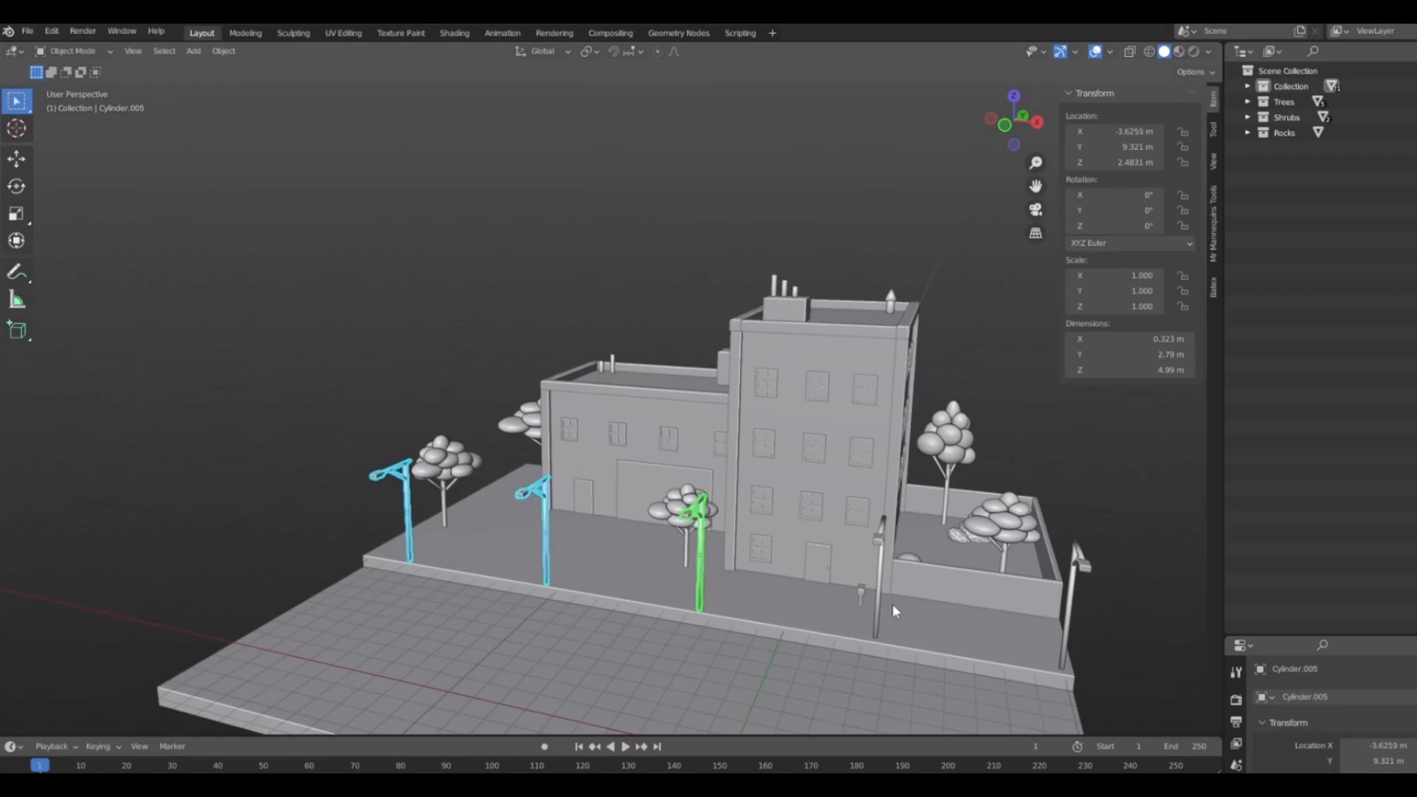
{"action": "middle_click_drag", "start_coordinate": [1069, 621], "coordinate": [753, 588]}
{"action": "key", "text": "g"}
{"action": "key", "text": "x"}
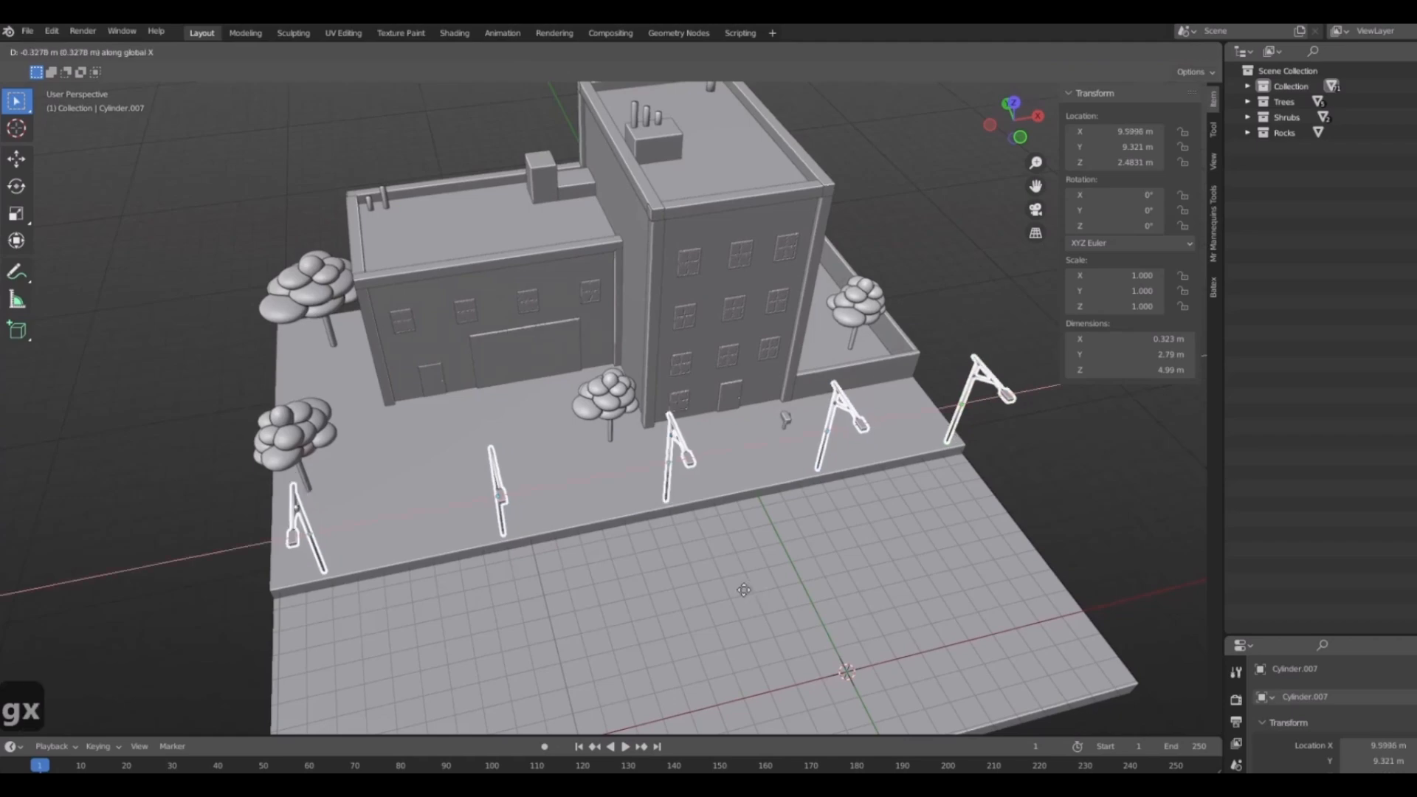
{"action": "left_click", "coordinate": [919, 485]}
{"action": "middle_click_drag", "start_coordinate": [919, 486], "coordinate": [443, 499]}
{"action": "left_click", "coordinate": [478, 347]}
{"action": "middle_click_drag", "start_coordinate": [478, 347], "coordinate": [124, 337]}
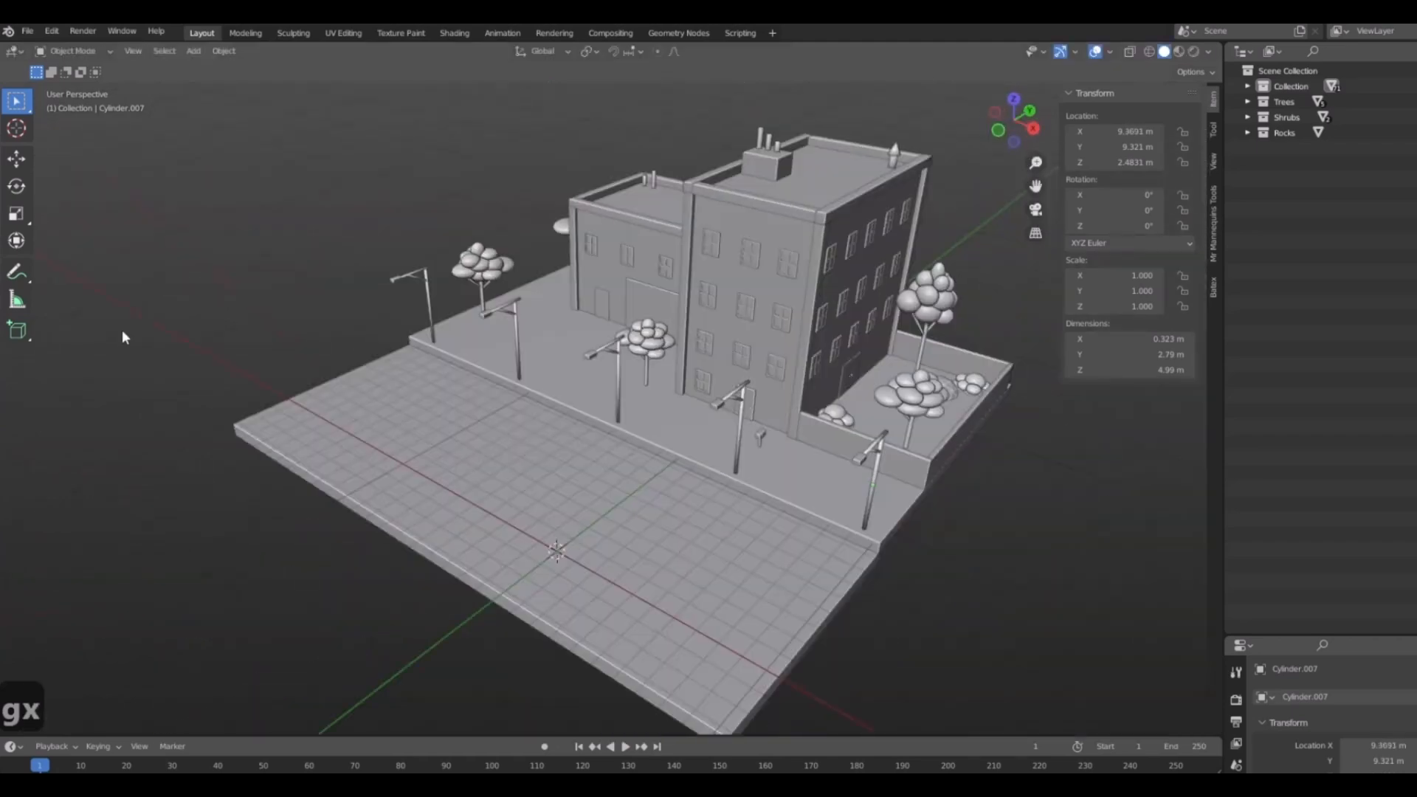
{"action": "middle_click_drag", "start_coordinate": [546, 466], "coordinate": [436, 427]}
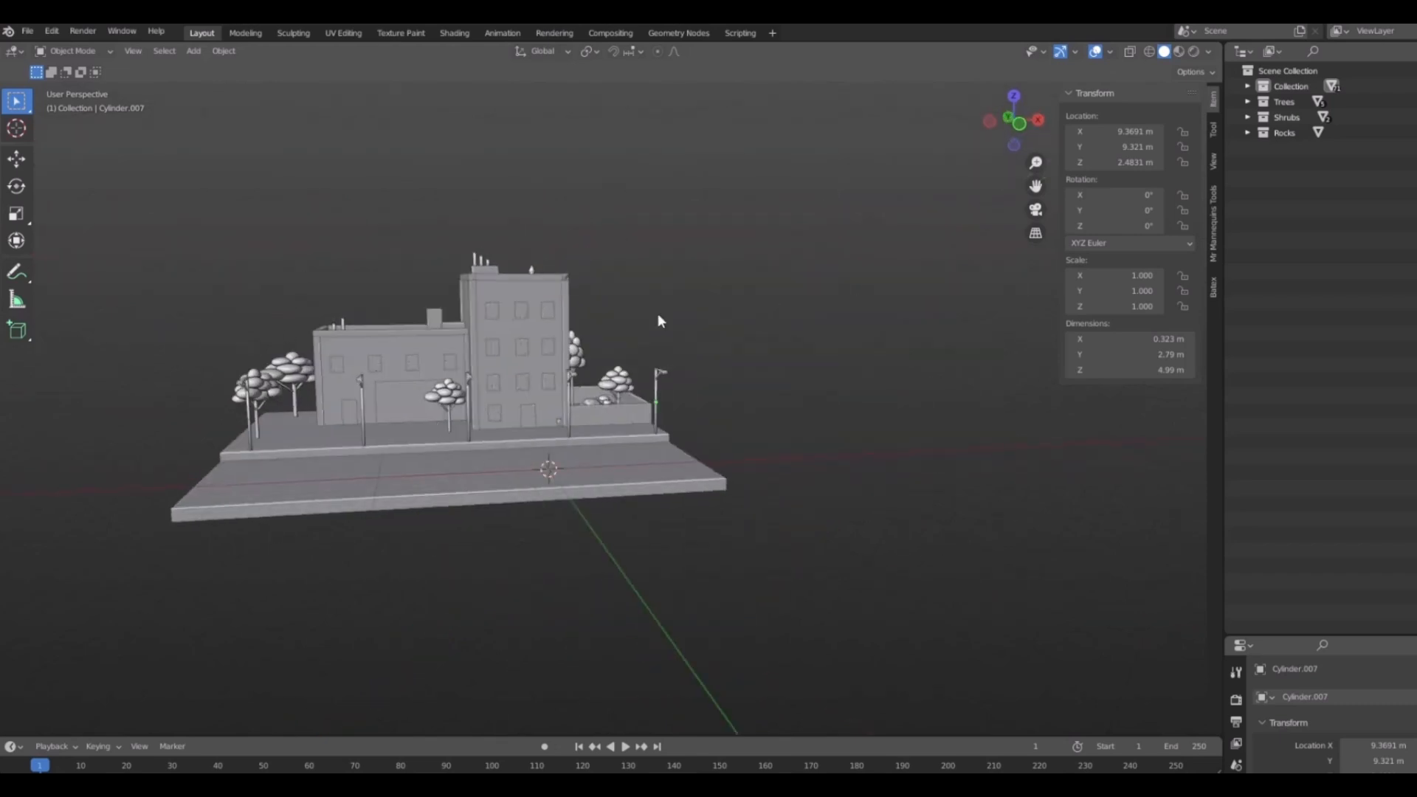
Duplicate the pavement slab under the buildings and move the copy along negative Y to about Y -10.68 m, across the road.
{"action": "middle_click_drag", "start_coordinate": [659, 321], "coordinate": [841, 472]}
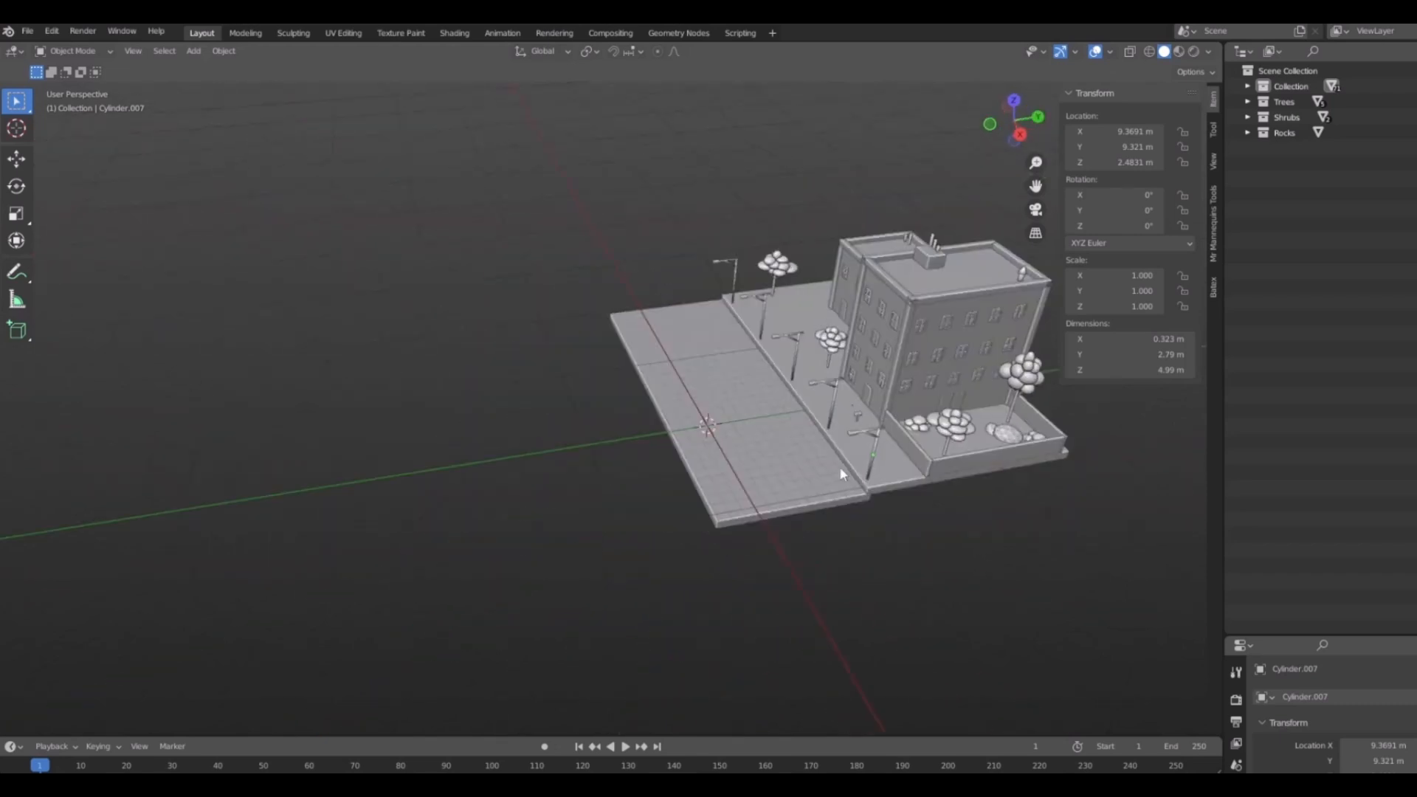
{"action": "left_click", "coordinate": [885, 483]}
{"action": "middle_click_drag", "start_coordinate": [728, 499], "coordinate": [755, 512]}
{"action": "key", "text": "shift+d"}
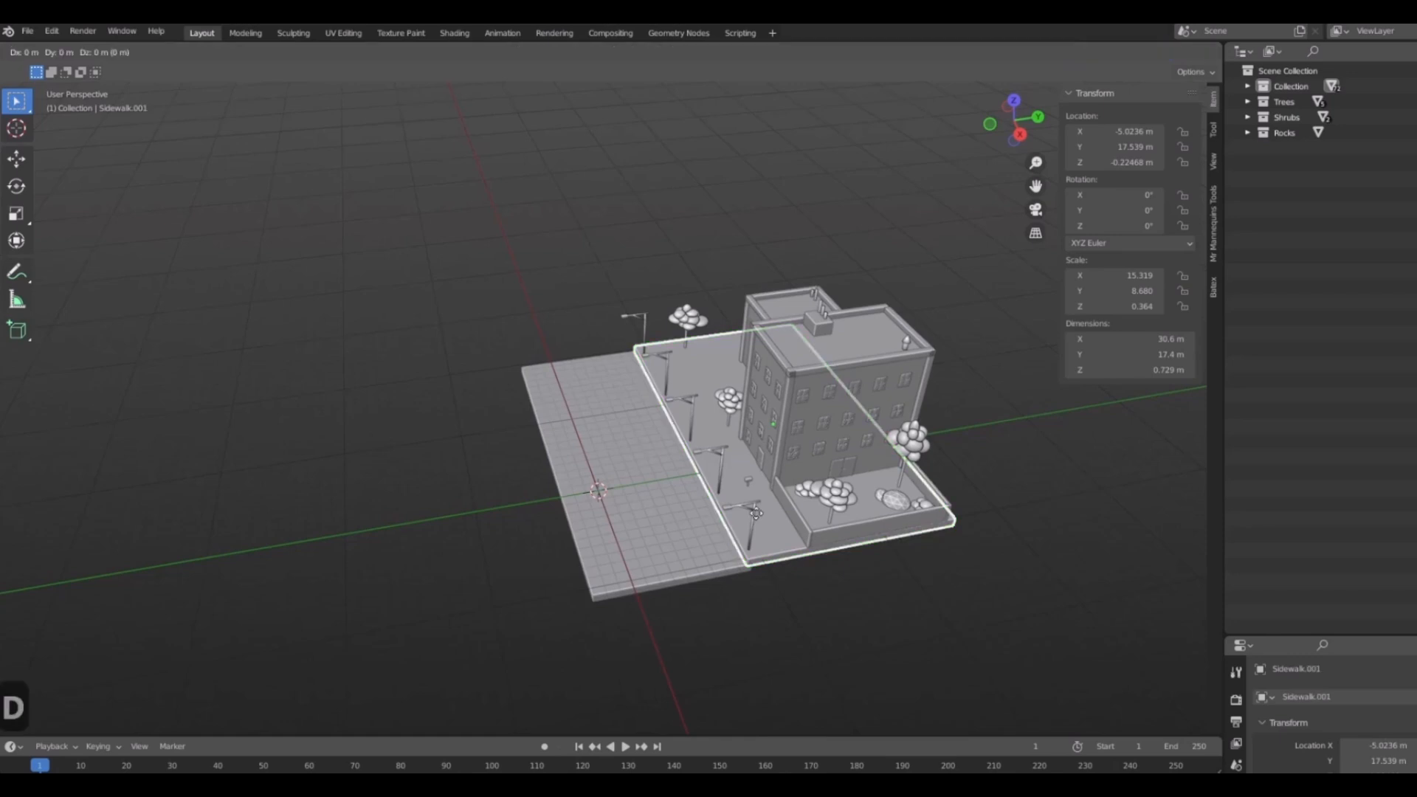
{"action": "key", "text": "x"}
{"action": "right_click", "coordinate": [633, 544]}
{"action": "key", "text": "g"}
{"action": "key", "text": "y"}
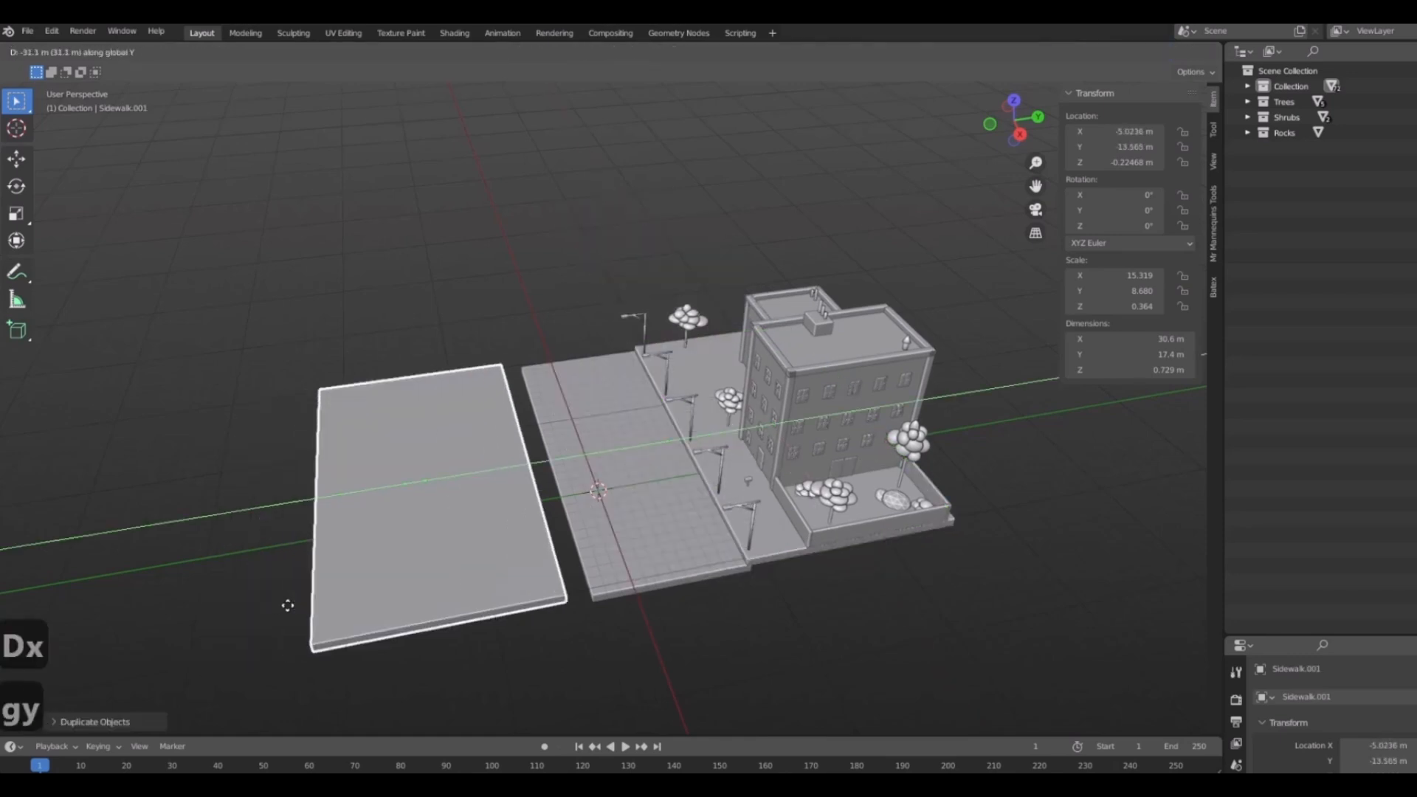
{"action": "left_click", "coordinate": [319, 611]}
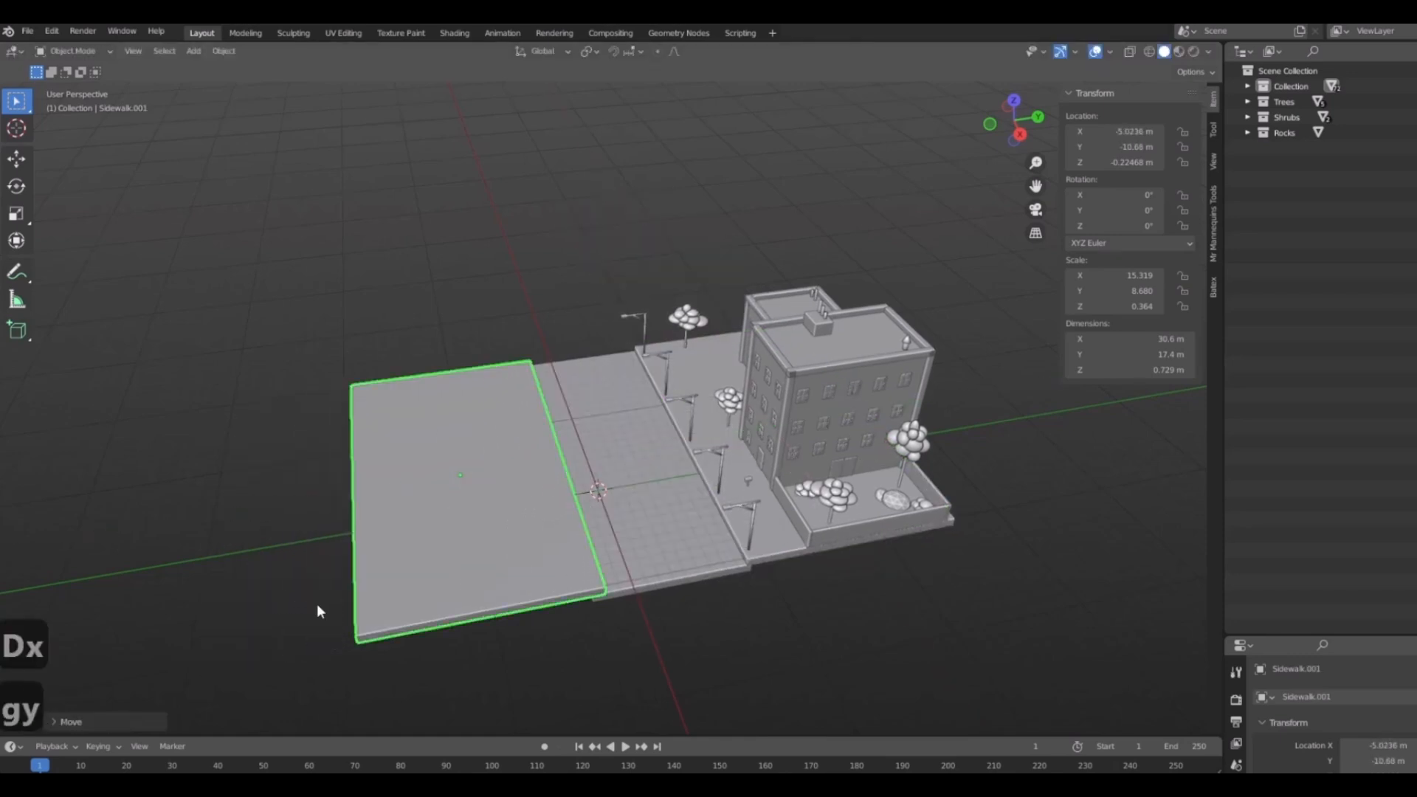
Adjust the copied pavement slab's position along Y against the road's far edge.
{"action": "middle_click_drag", "start_coordinate": [319, 611], "coordinate": [563, 626]}
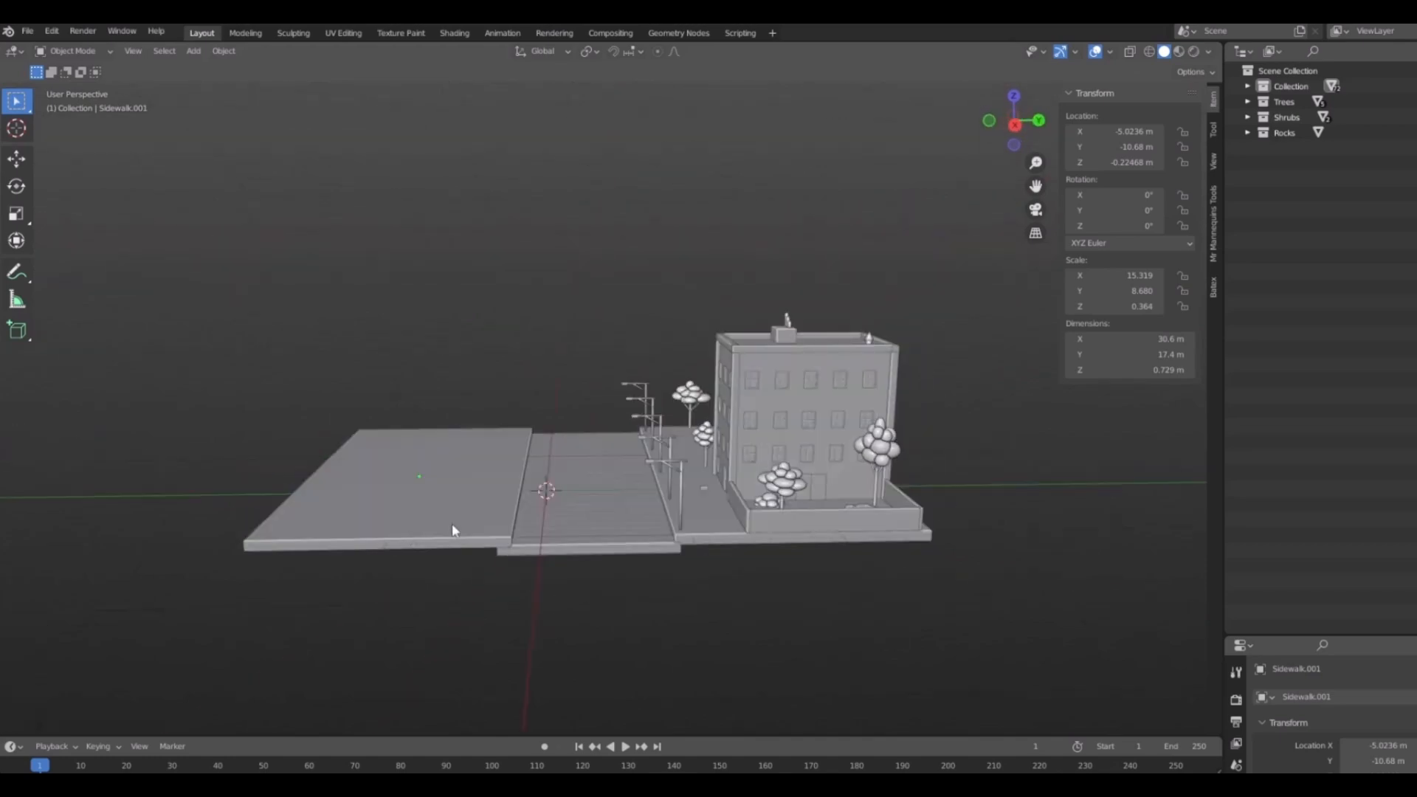
{"action": "scroll", "coordinate": [452, 524], "scroll_direction": "up", "scroll_amount": 3}
{"action": "left_click", "coordinate": [477, 511]}
{"action": "key", "text": "g"}
{"action": "key", "text": "y"}
{"action": "left_click", "coordinate": [471, 511]}
{"action": "middle_click_drag", "start_coordinate": [708, 509], "coordinate": [792, 441]}
{"action": "scroll", "coordinate": [796, 573], "scroll_direction": "down", "scroll_amount": 3}
{"action": "scroll", "coordinate": [655, 513], "scroll_direction": "up", "scroll_amount": 4}
{"action": "left_click", "coordinate": [741, 310]}
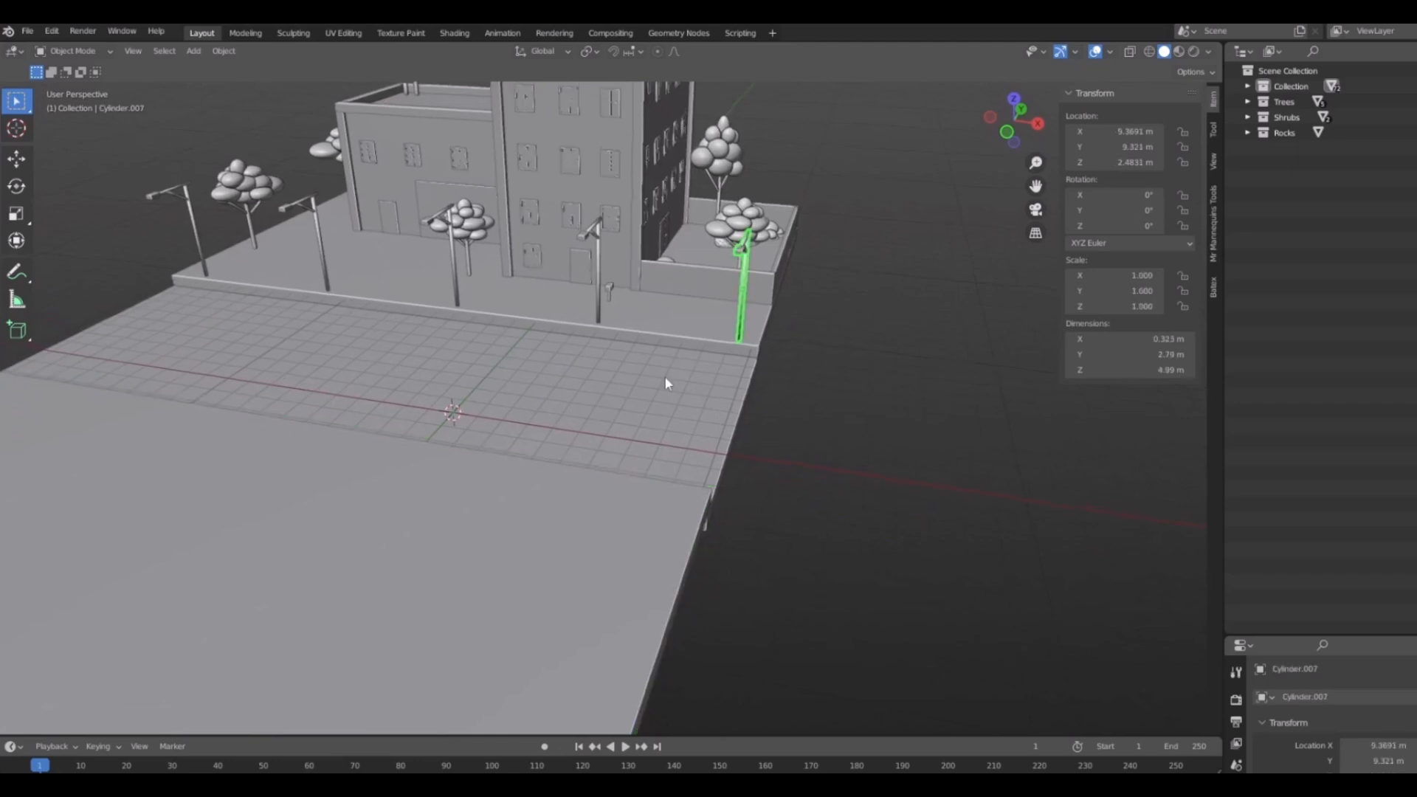
{"action": "middle_click_drag", "start_coordinate": [666, 380], "coordinate": [664, 464]}
{"action": "left_click", "coordinate": [665, 465], "text": "shift"}
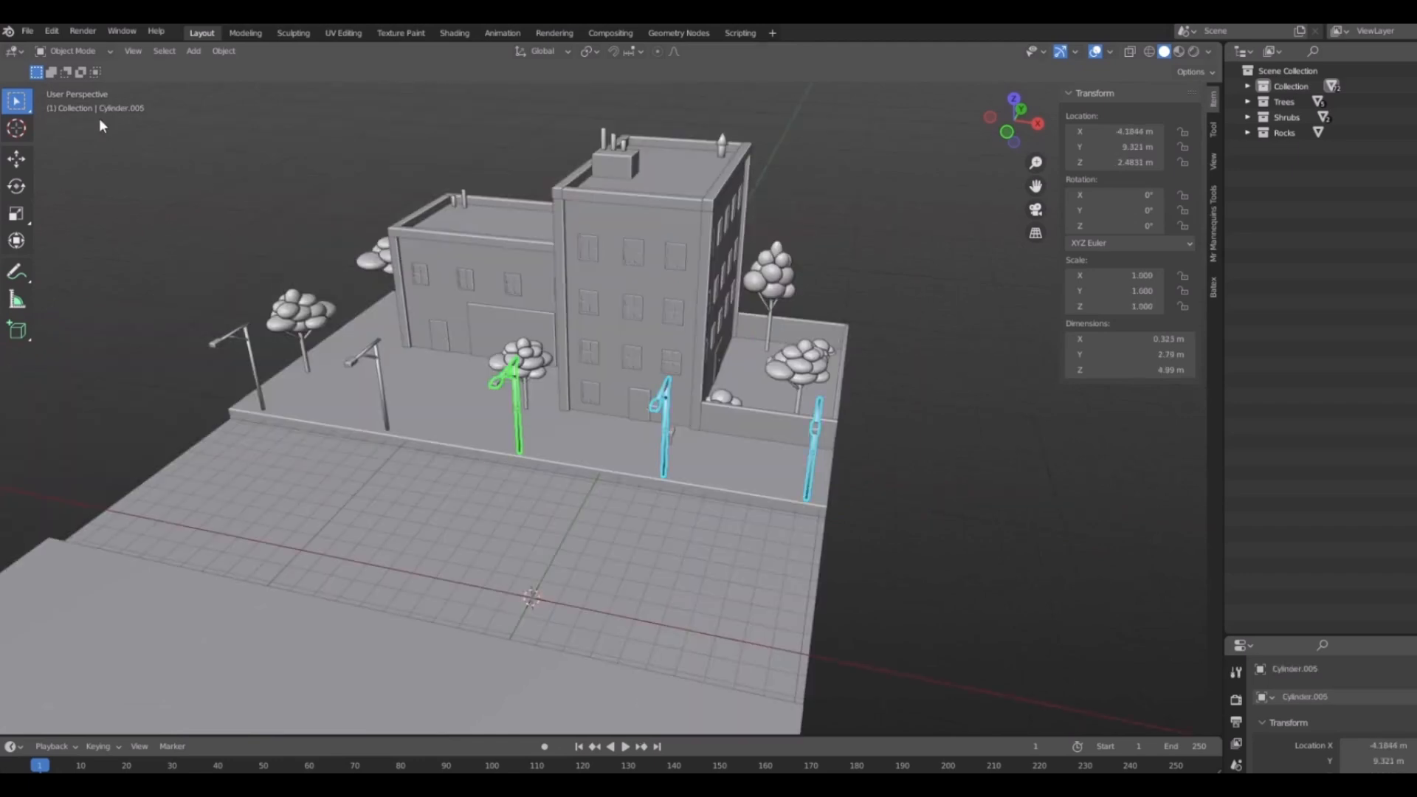
{"action": "middle_click_drag", "start_coordinate": [396, 302], "coordinate": [202, 461]}
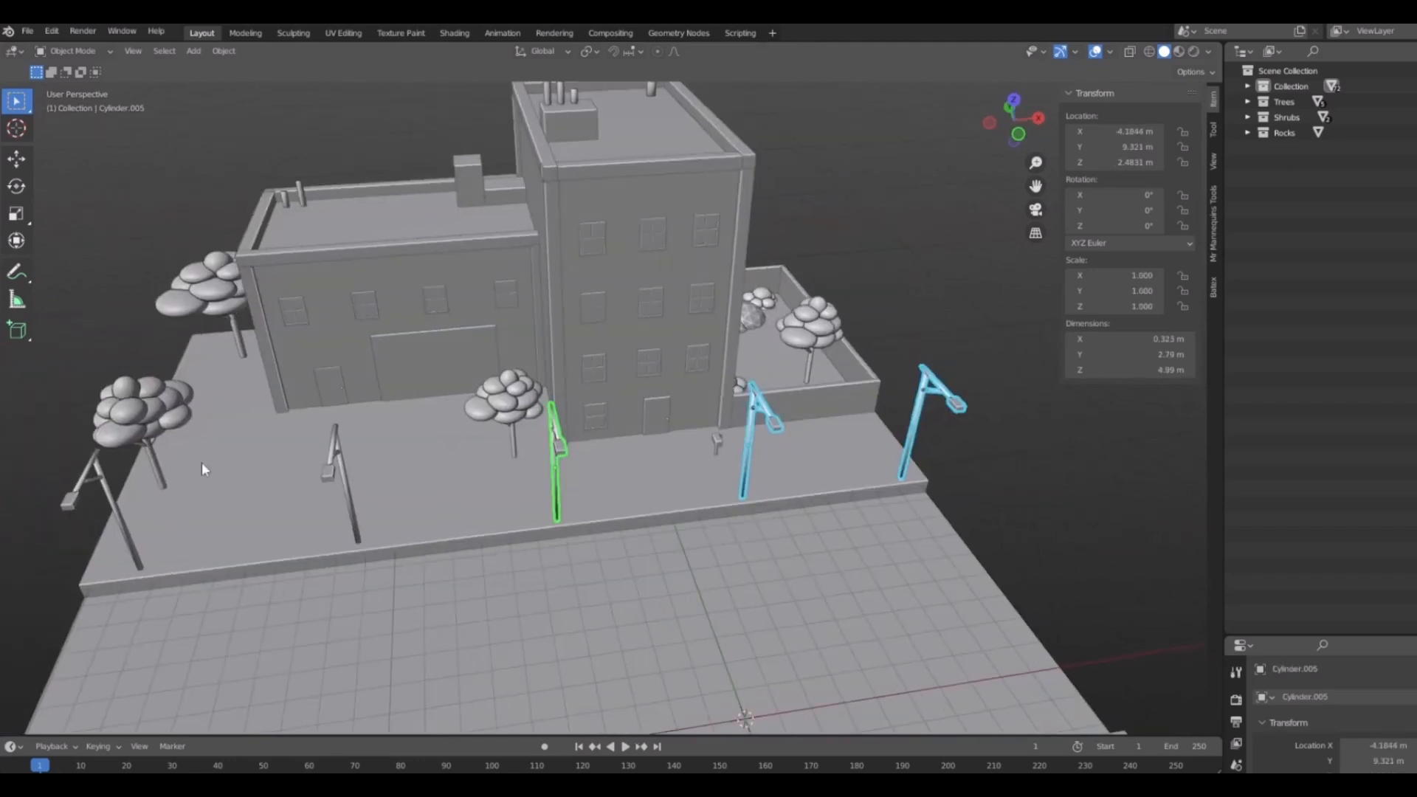
Rename the street lamp at the pavement's negative X end as Streetlight.
{"action": "scroll", "coordinate": [201, 462], "scroll_direction": "up", "scroll_amount": 3}
{"action": "left_click", "coordinate": [391, 460]}
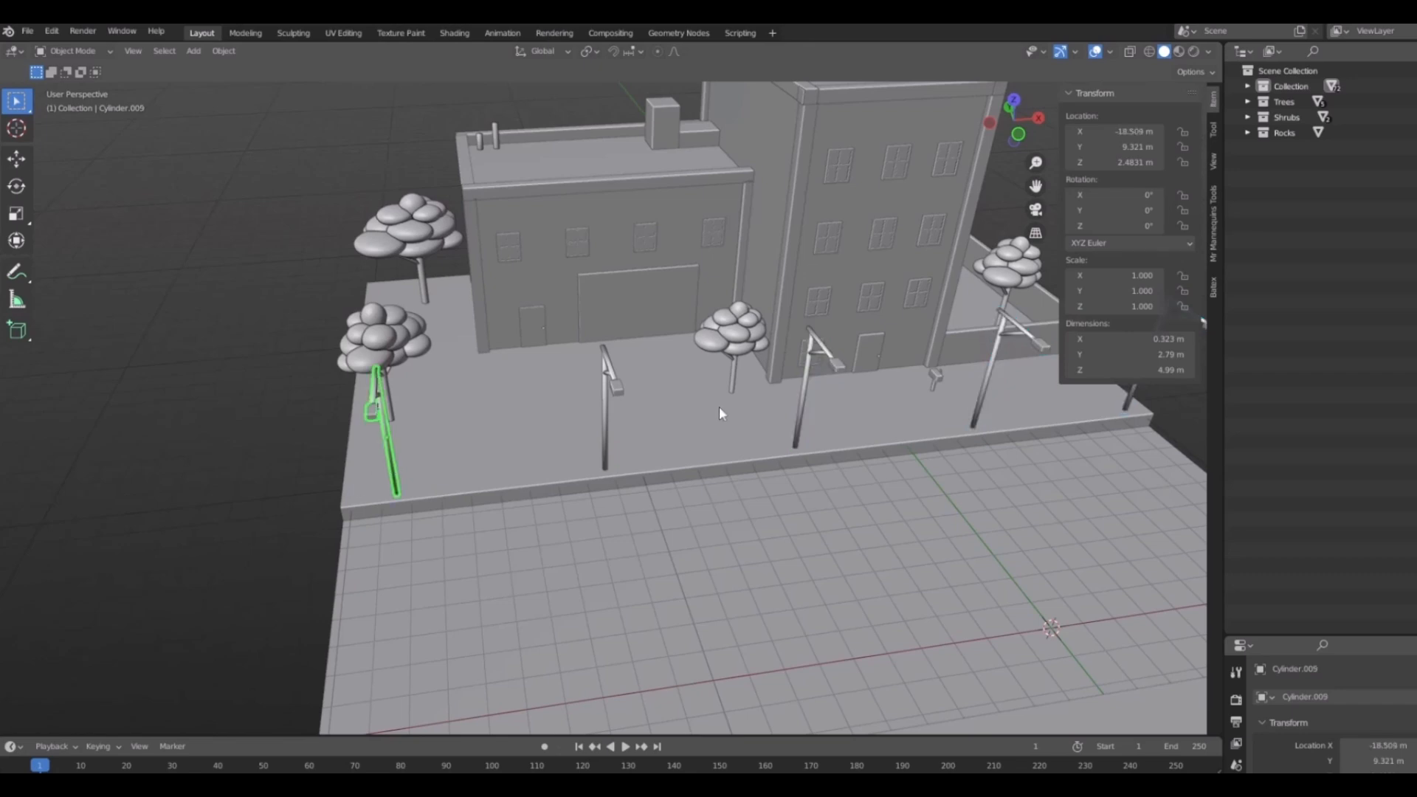
{"action": "key", "text": "F2"}
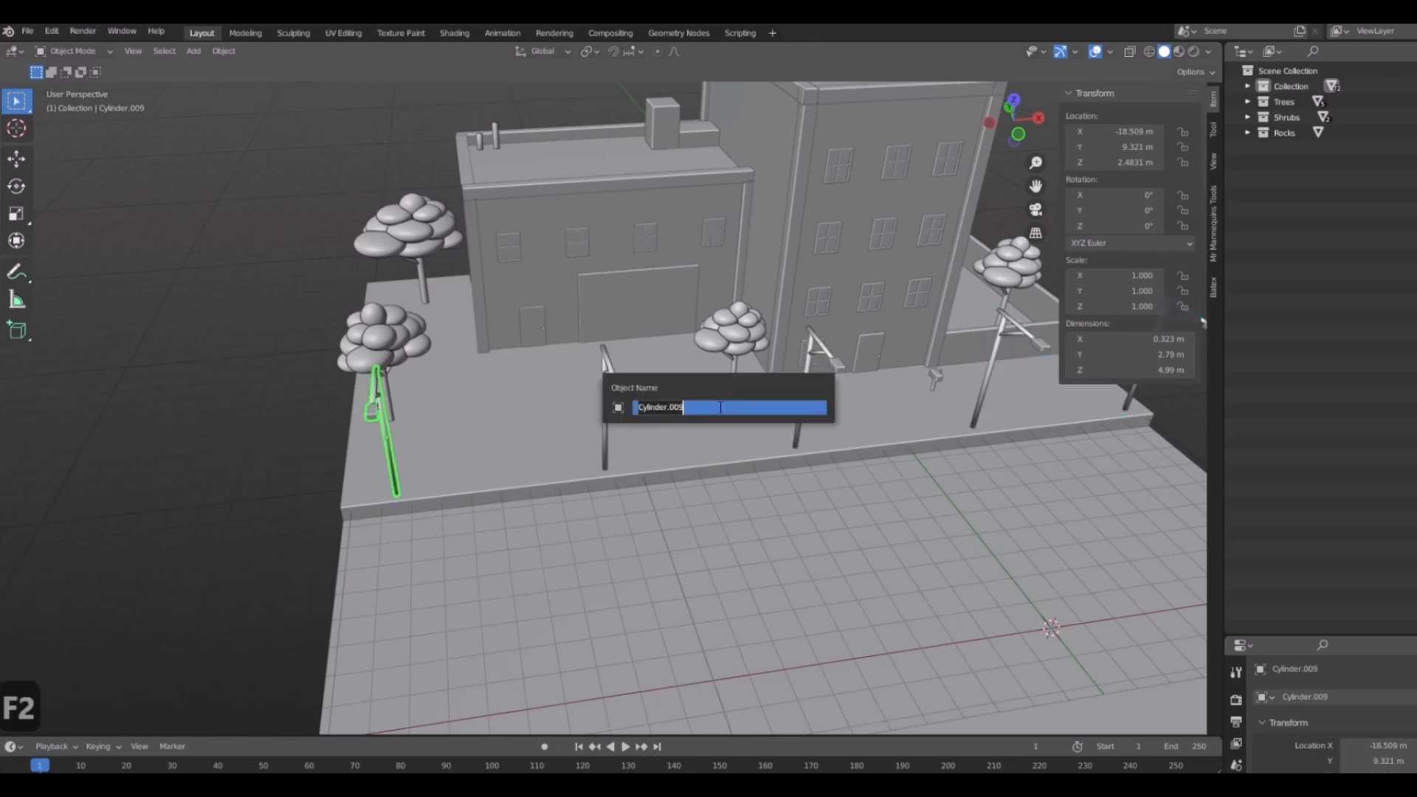
{"action": "type", "text": "Street"}
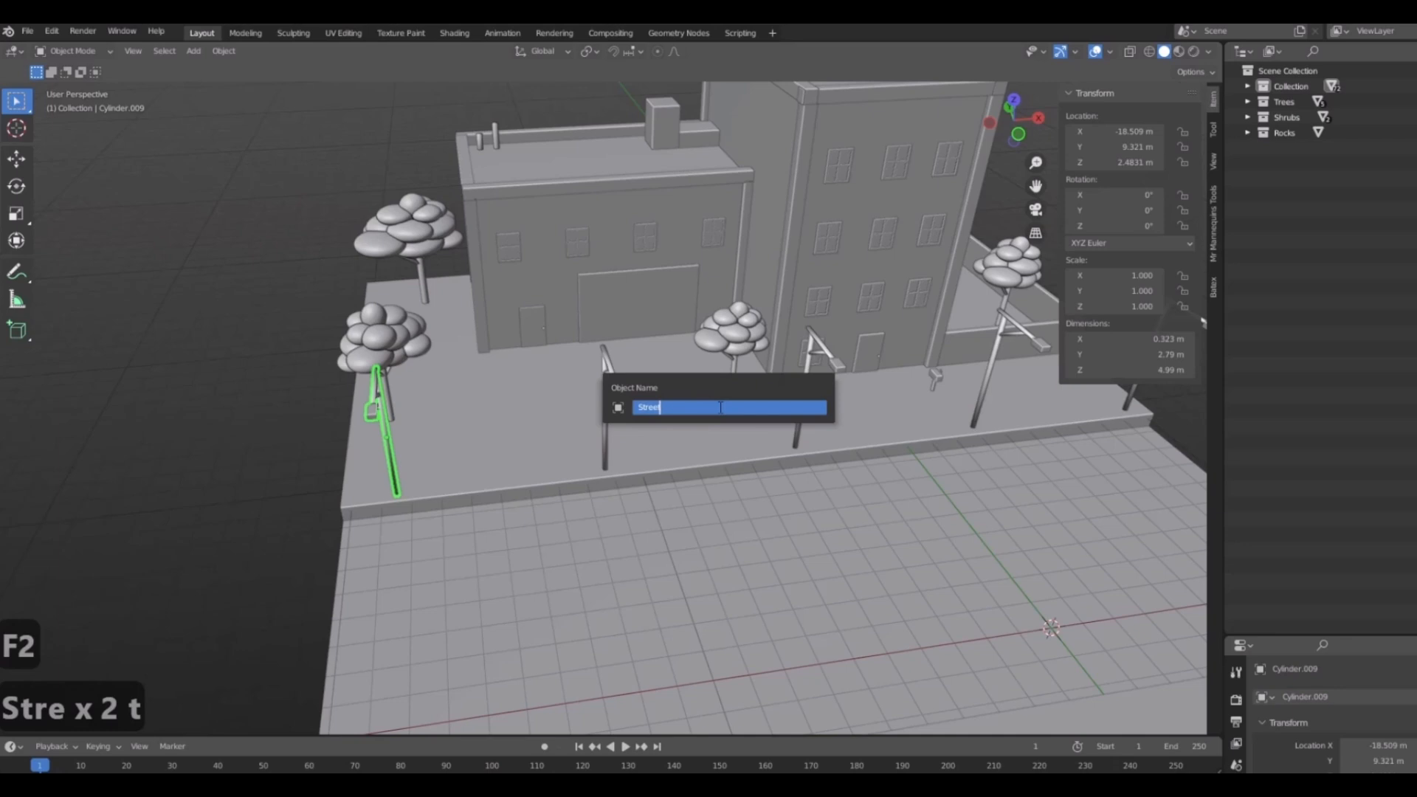
{"action": "type", "text": "light"}
{"action": "key", "text": "Return"}
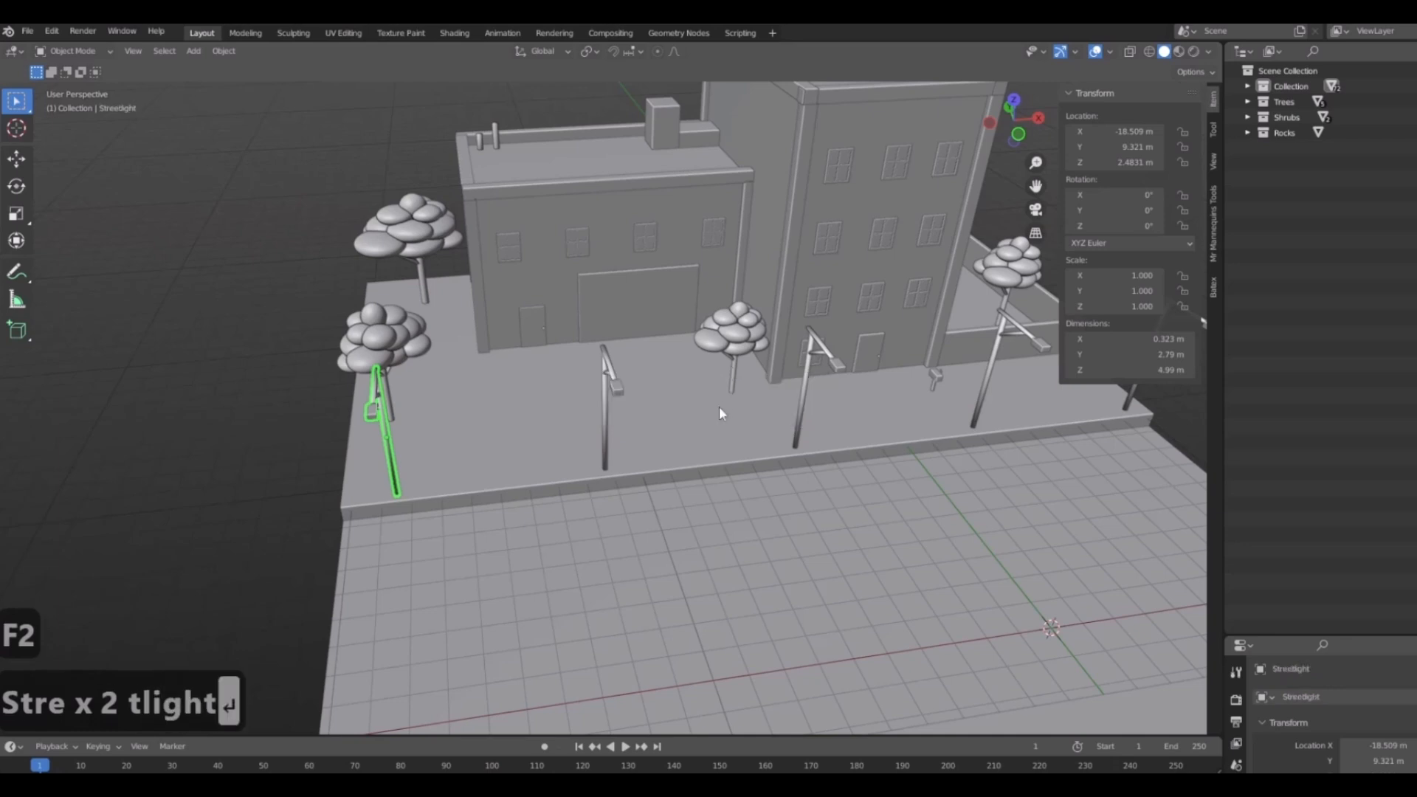
Copy the name Streetlight from the object list and apply it to the second lamp from the negative X end.
{"action": "left_click", "coordinate": [1248, 87]}
{"action": "scroll", "coordinate": [1341, 289], "scroll_direction": "down", "scroll_amount": 12}
{"action": "double_click", "coordinate": [1310, 273]}
{"action": "key", "text": "ctrl+c"}
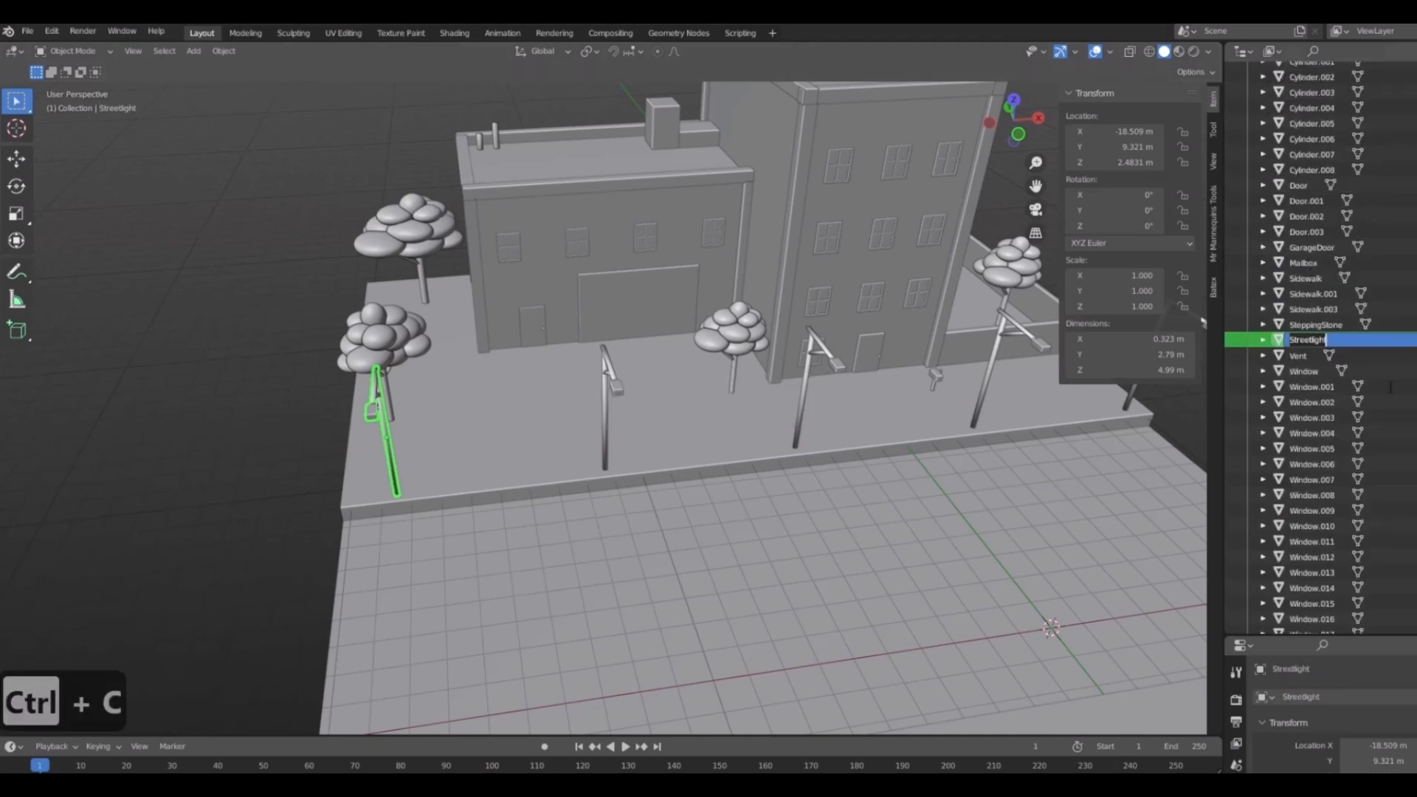
{"action": "left_click", "coordinate": [840, 413]}
{"action": "left_click", "coordinate": [606, 414]}
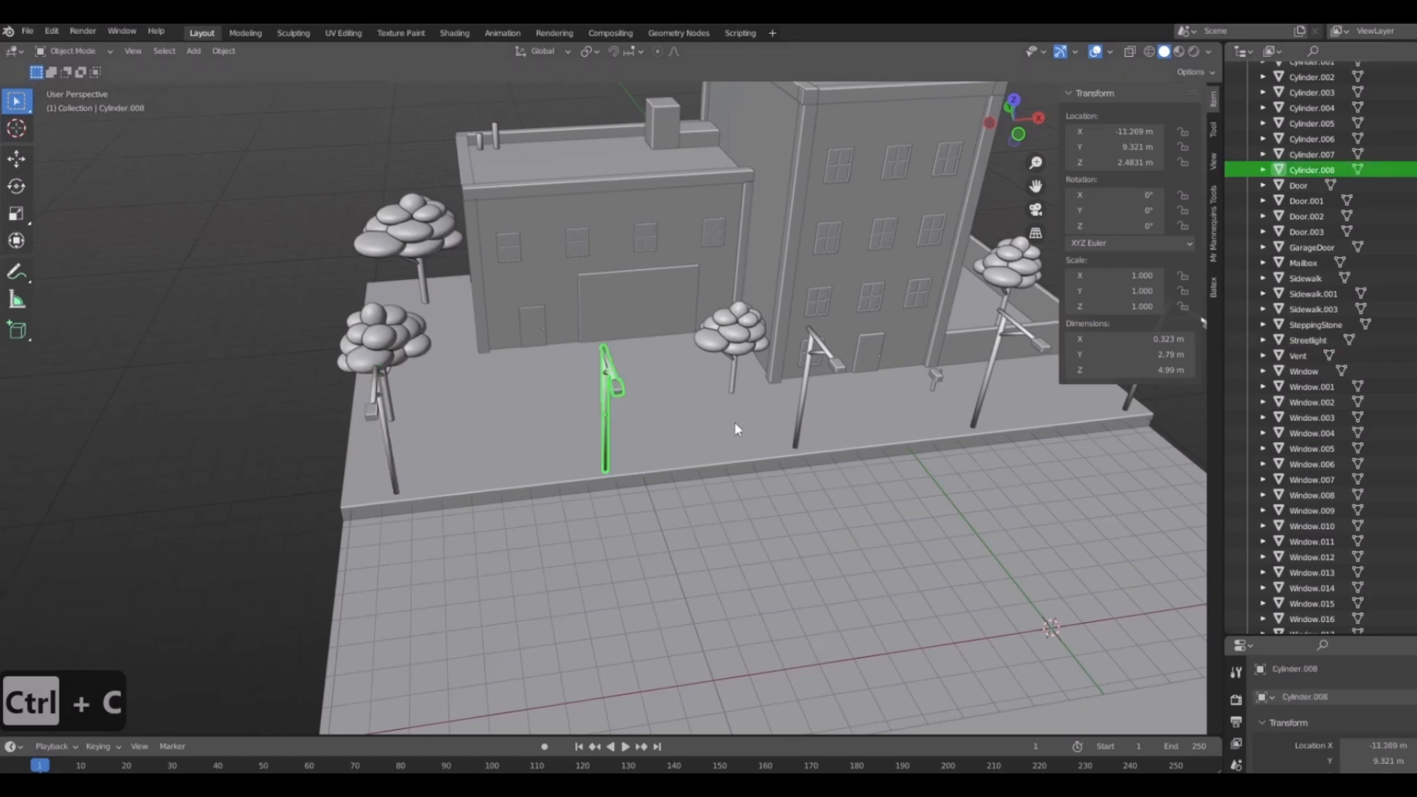
{"action": "key", "text": "F2"}
{"action": "key", "text": "ctrl+v"}
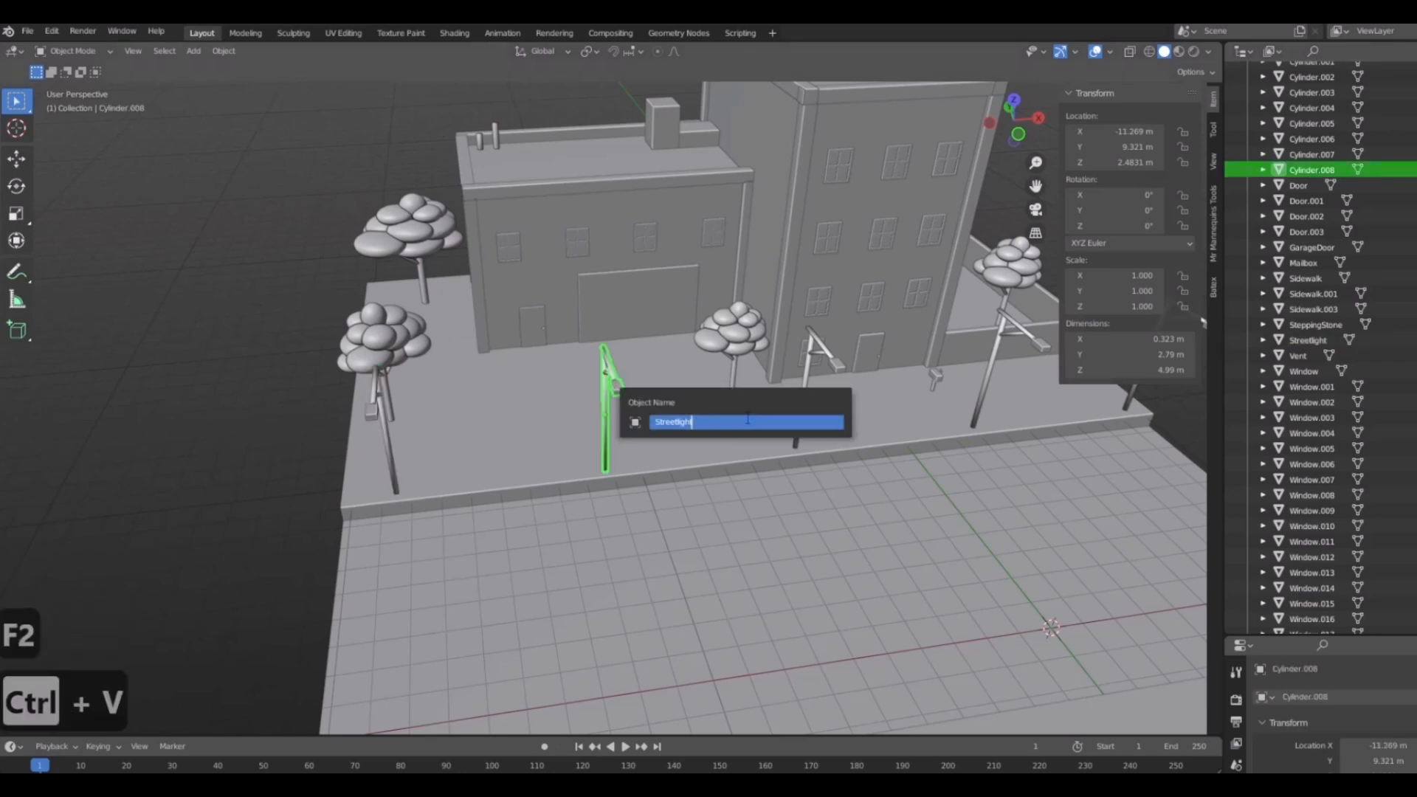
{"action": "key", "text": "Return"}
Rename the middle street lamp with the copied name Streetlight.
{"action": "left_click", "coordinate": [811, 343]}
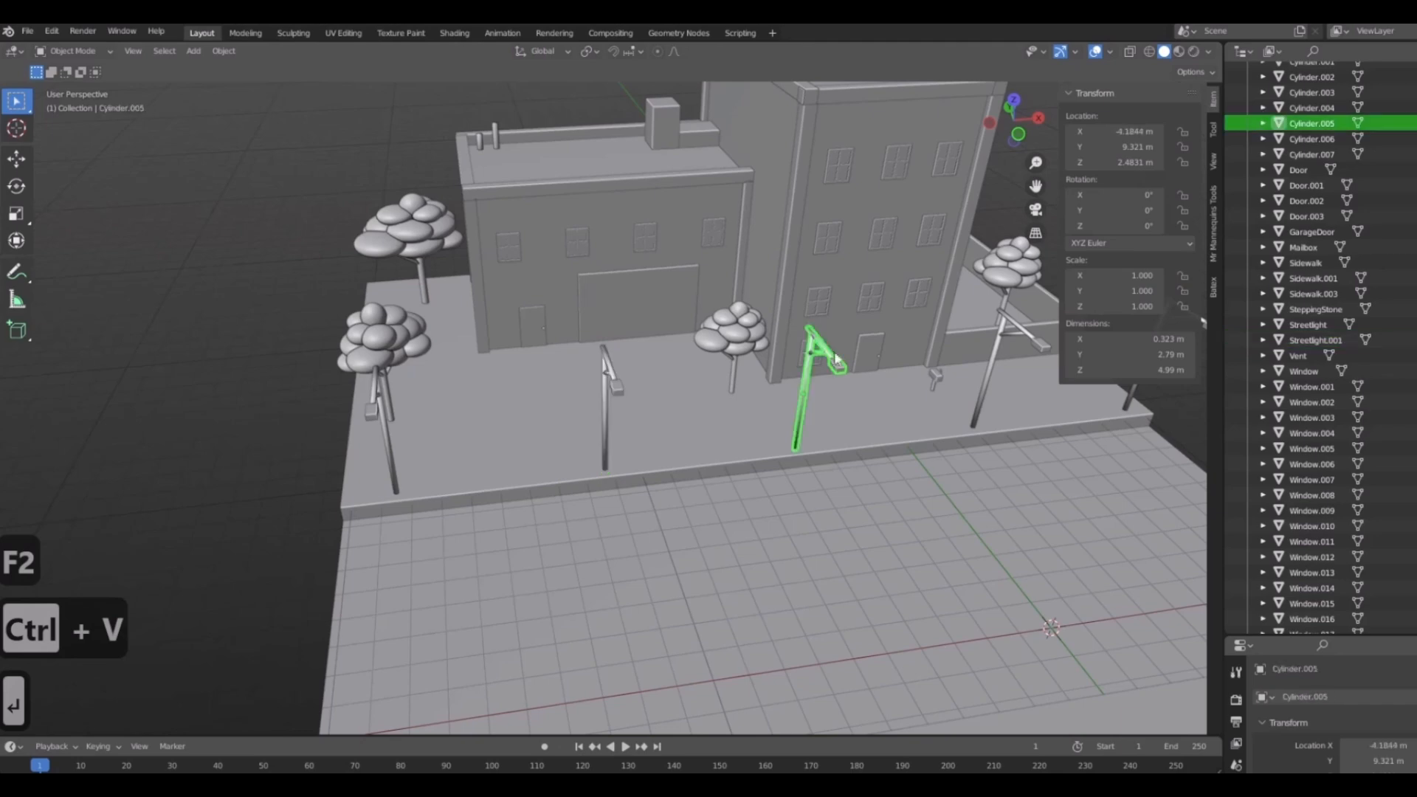
{"action": "middle_click_drag", "start_coordinate": [812, 343], "coordinate": [781, 415], "text": "shift"}
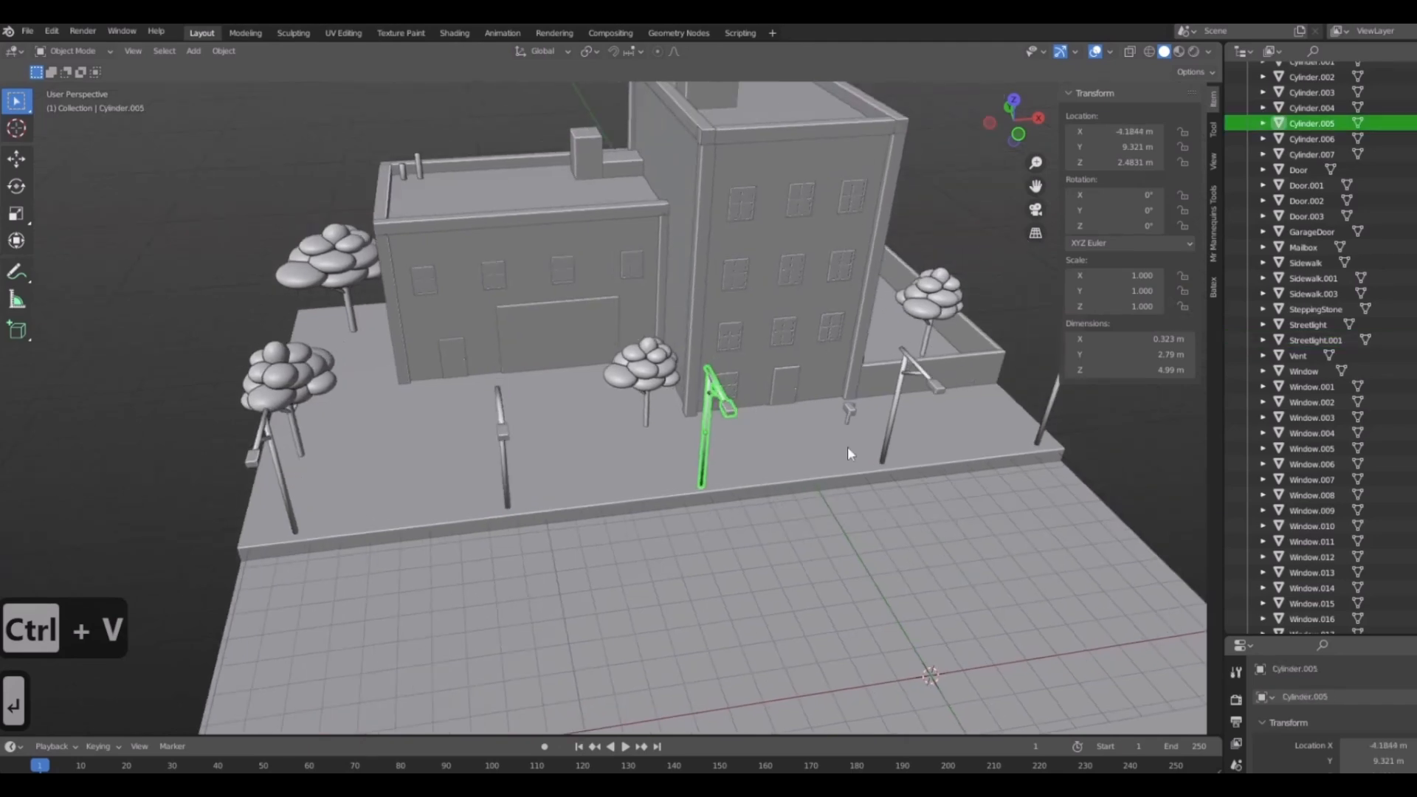
{"action": "key", "text": "F2"}
{"action": "key", "text": "ctrl+v"}
{"action": "key", "text": "Return"}
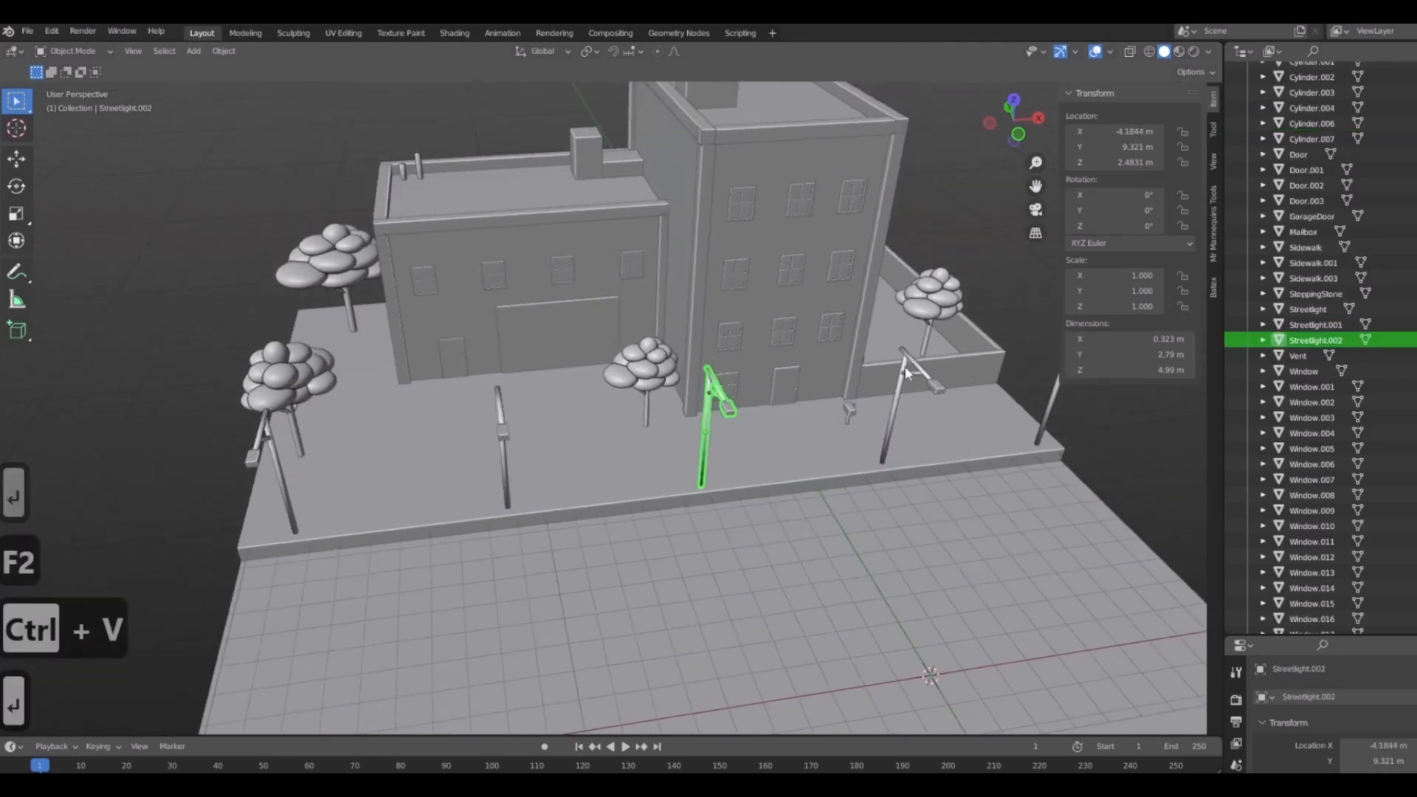
Rename the two remaining street lamps toward the positive X end with the copied name Streetlight.
{"action": "left_click", "coordinate": [905, 365]}
{"action": "middle_click_drag", "start_coordinate": [905, 366], "coordinate": [863, 484], "text": "shift"}
{"action": "key", "text": "F2"}
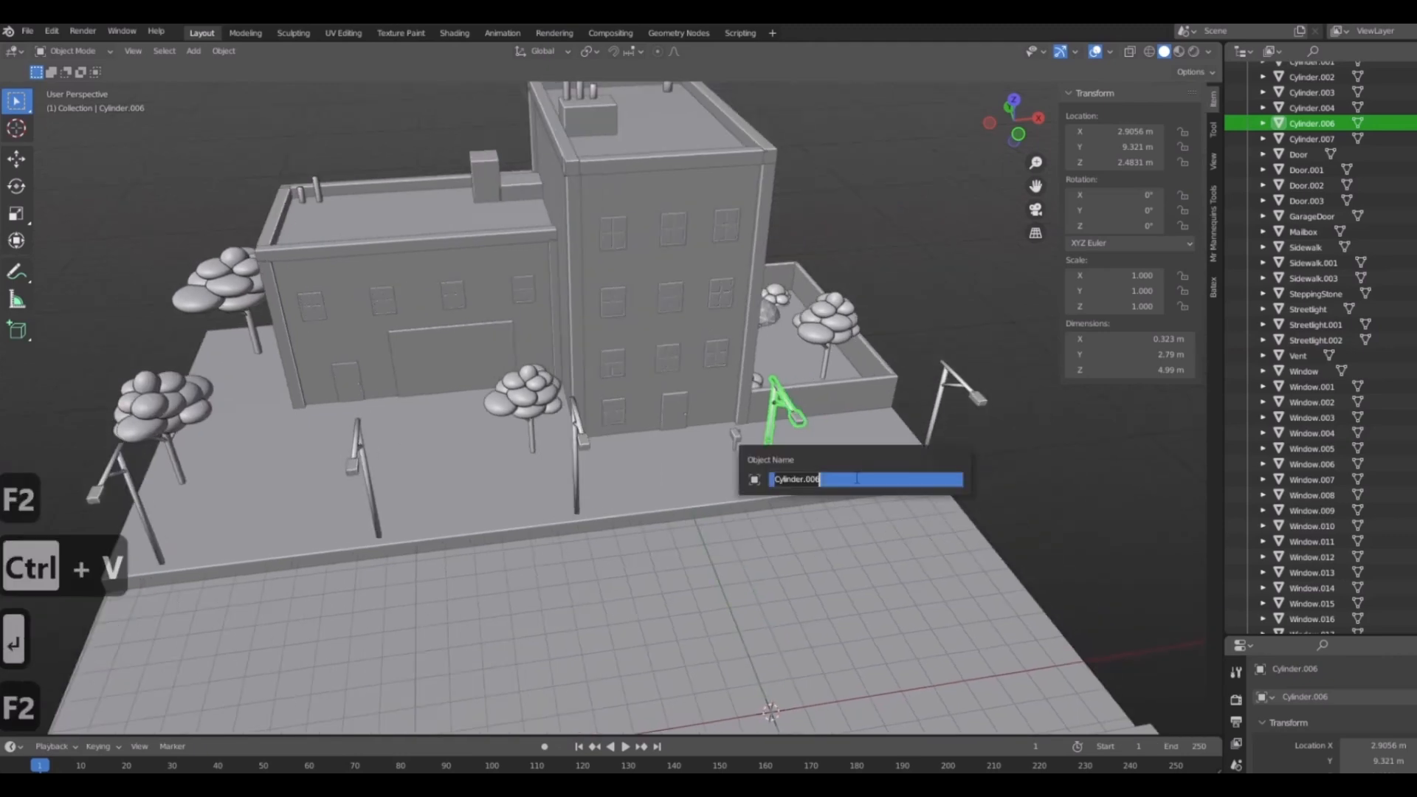
{"action": "key", "text": "ctrl+v"}
{"action": "key", "text": "Return"}
{"action": "left_click", "coordinate": [926, 428]}
{"action": "key", "text": "F2"}
{"action": "key", "text": "ctrl+v"}
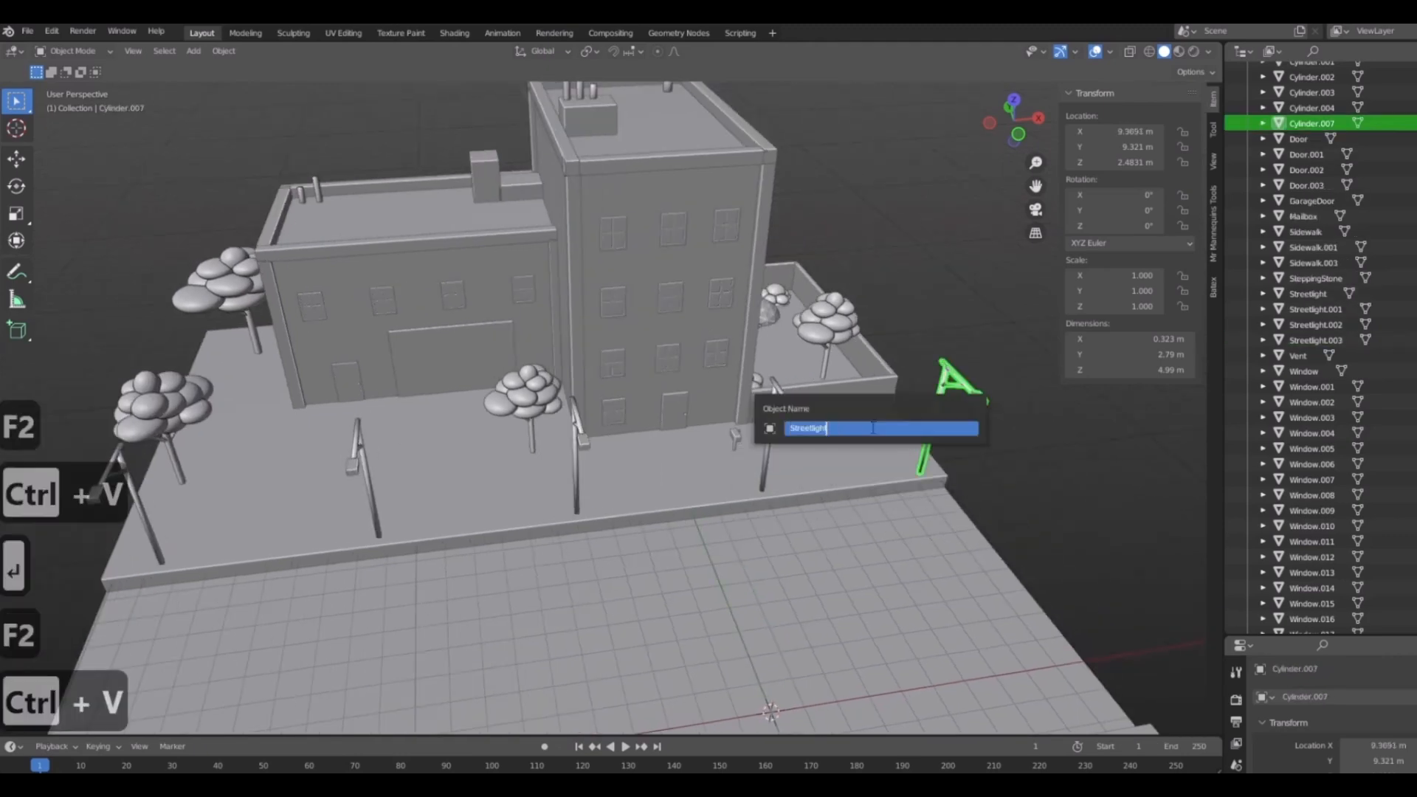
{"action": "key", "text": "Return"}
Rename the road slab between the two pavements as Street.
{"action": "middle_click_drag", "start_coordinate": [872, 428], "coordinate": [635, 415]}
{"action": "left_click", "coordinate": [634, 562]}
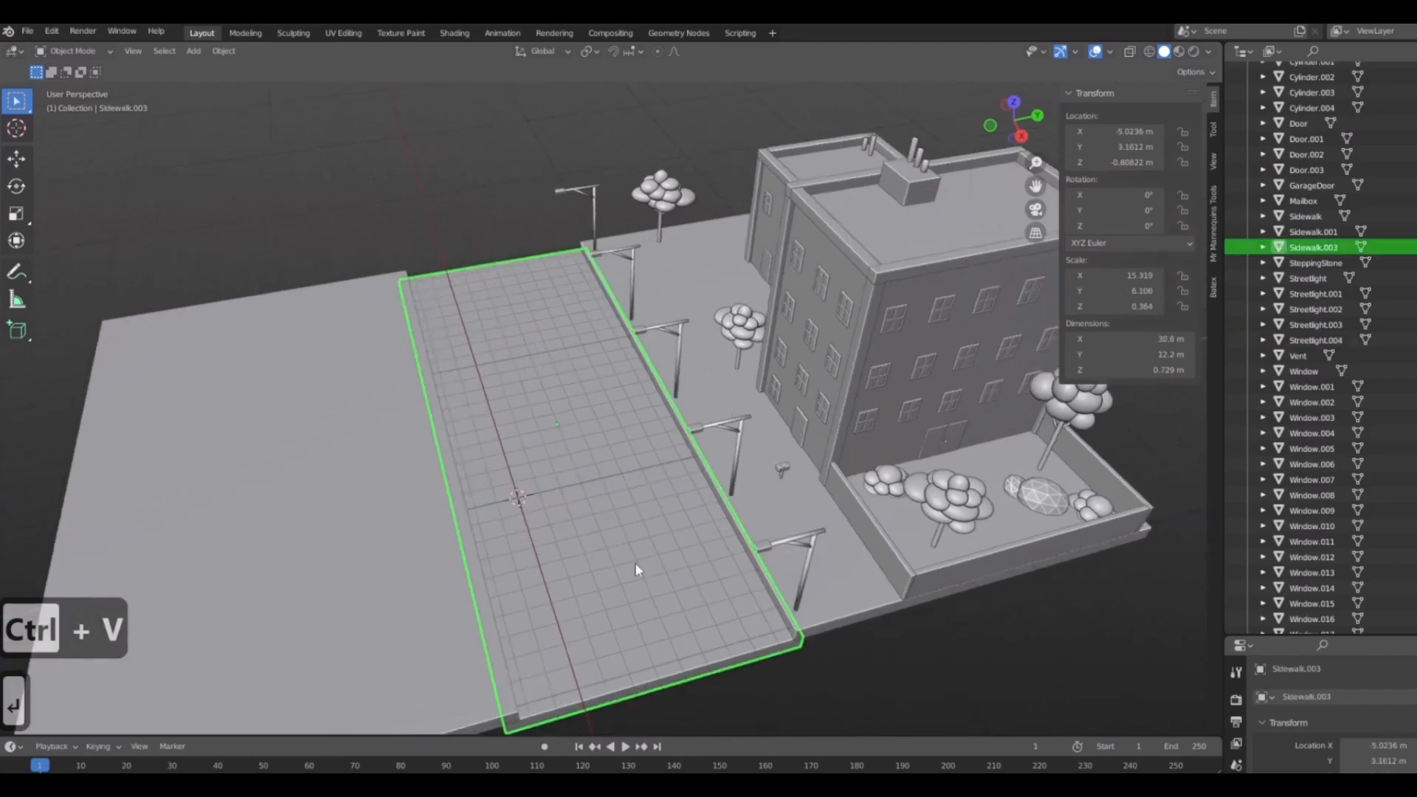
{"action": "double_click", "coordinate": [1326, 247]}
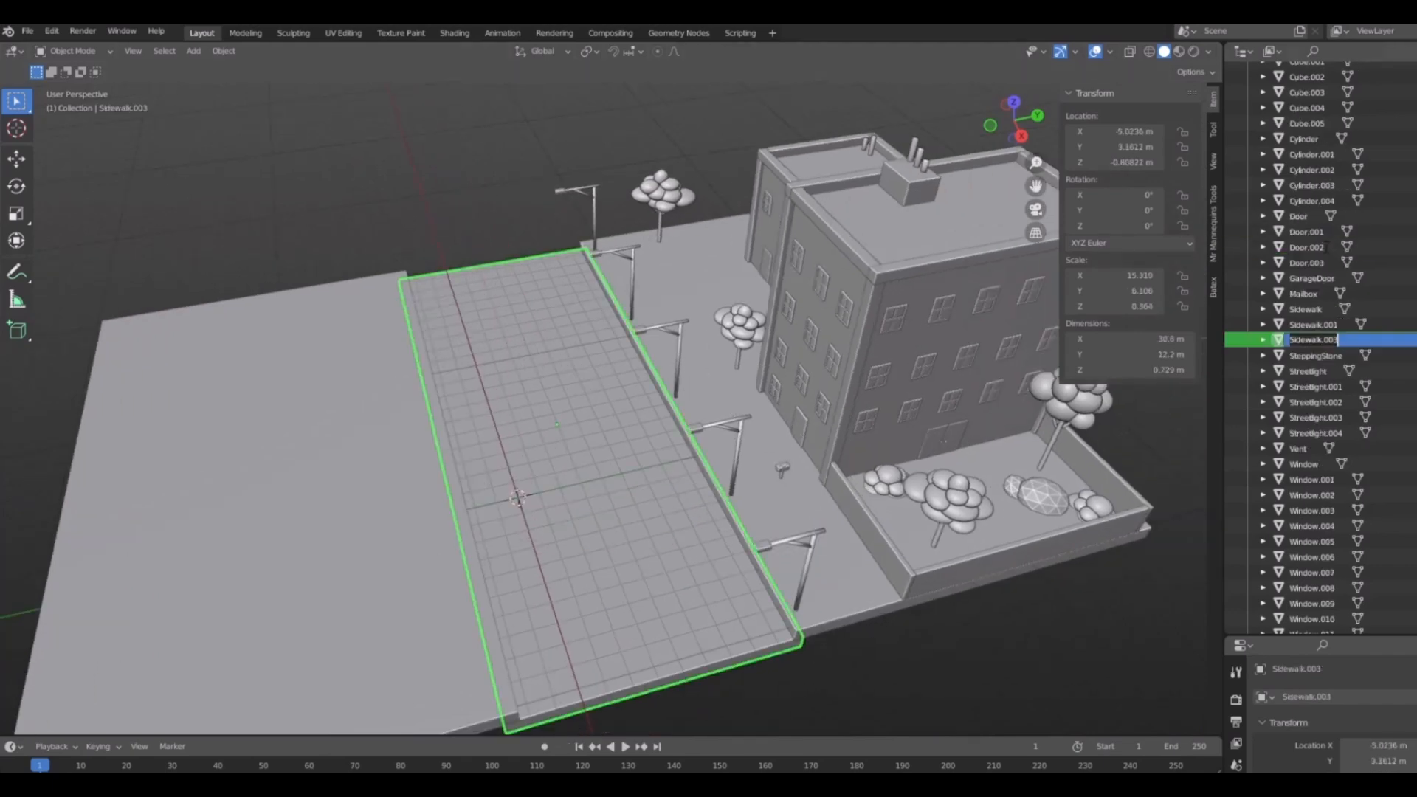
{"action": "type", "text": "Stree"}
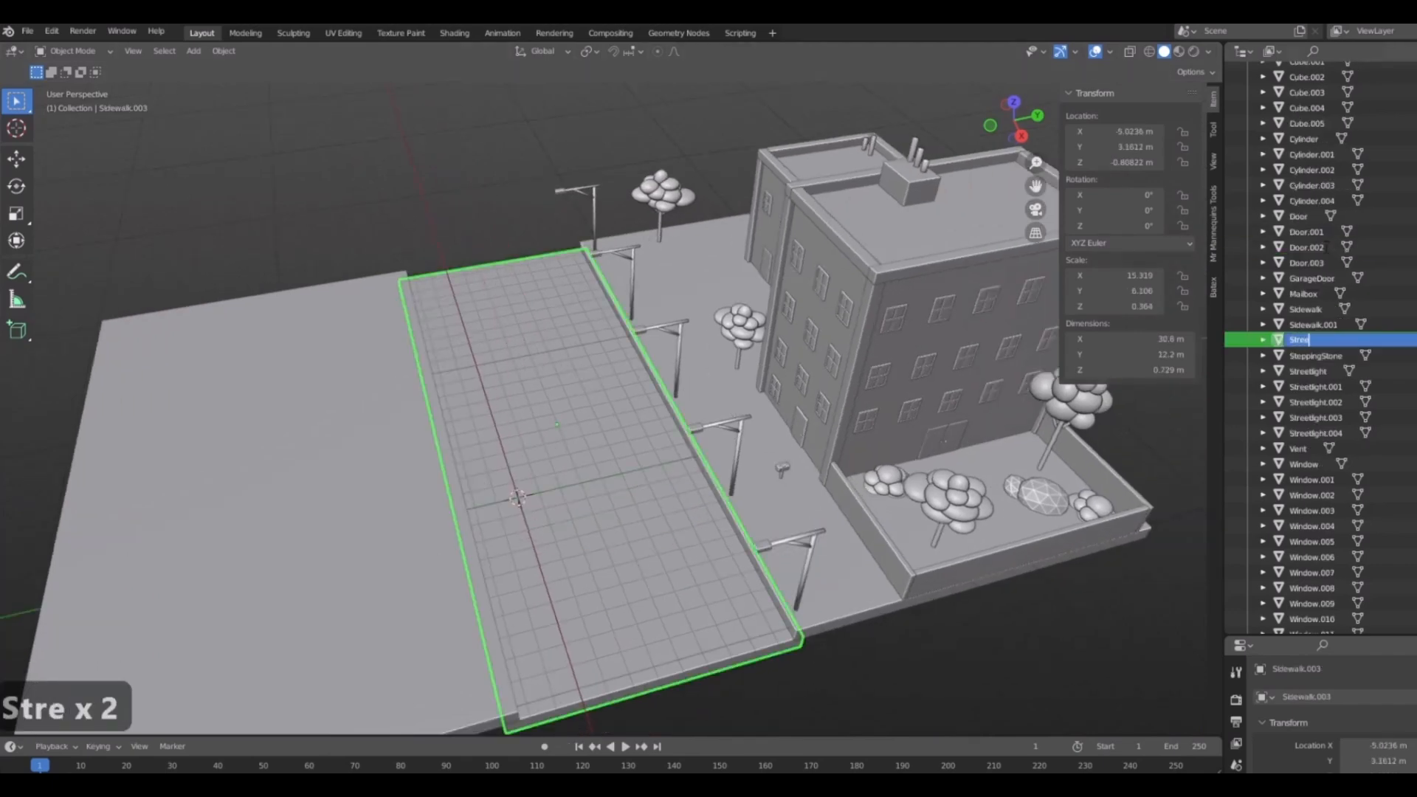
{"action": "type", "text": "t"}
{"action": "key", "text": "Return"}
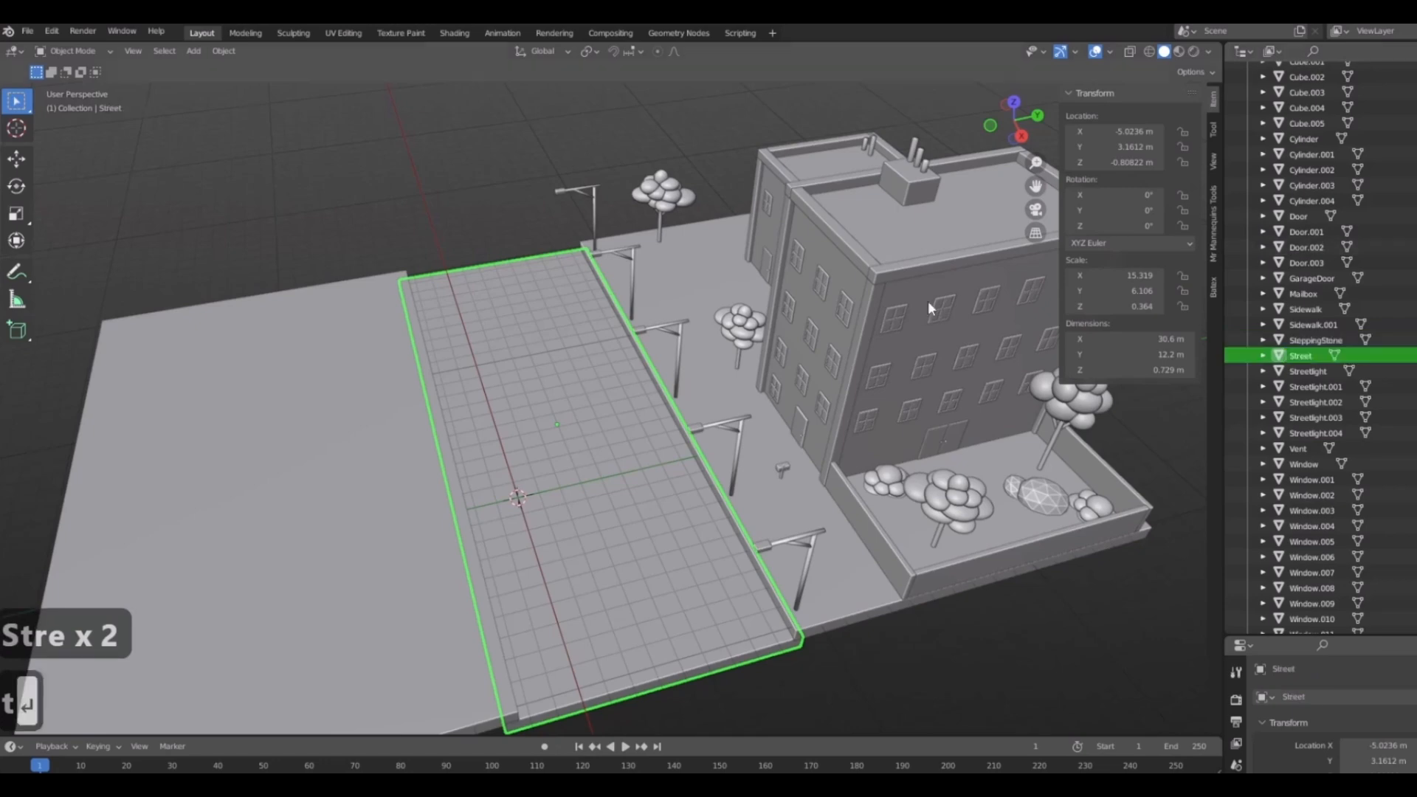
Try to duplicate the positive X end street lamp in top view along Y to about Y -3.25 m, rotating the copy 180°.
{"action": "left_click", "coordinate": [788, 579]}
{"action": "middle_click_drag", "start_coordinate": [788, 579], "coordinate": [913, 509]}
{"action": "scroll", "coordinate": [796, 506], "scroll_direction": "up", "scroll_amount": 3}
{"action": "scroll", "coordinate": [715, 593], "scroll_direction": "down", "scroll_amount": 6}
{"action": "scroll", "coordinate": [718, 595], "scroll_direction": "up", "scroll_amount": 6}
{"action": "scroll", "coordinate": [794, 507], "scroll_direction": "down", "scroll_amount": 6}
{"action": "middle_click_drag", "start_coordinate": [827, 590], "coordinate": [932, 588]}
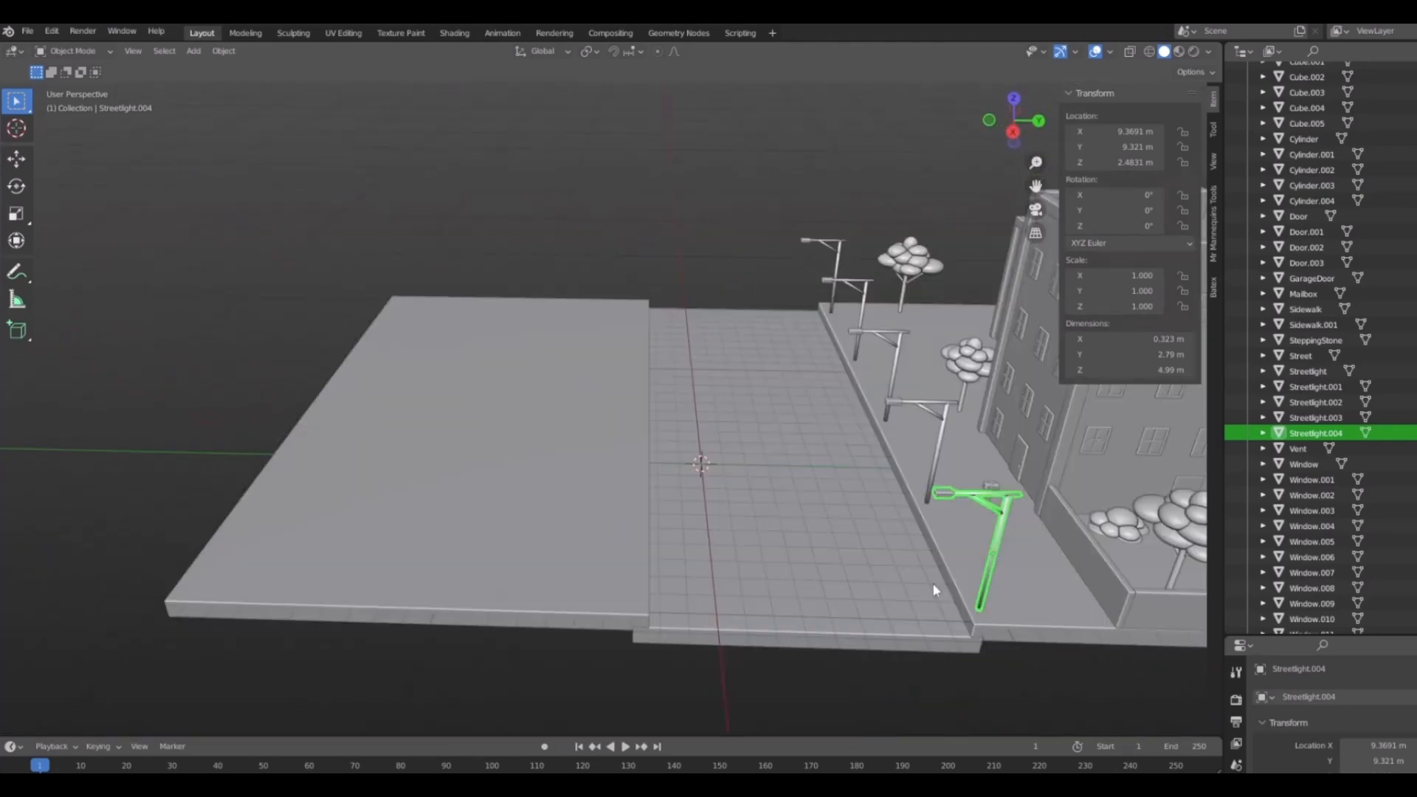
{"action": "key", "text": "KP_7"}
{"action": "key", "text": "shift+d"}
{"action": "key", "text": "y"}
{"action": "left_click", "coordinate": [829, 702]}
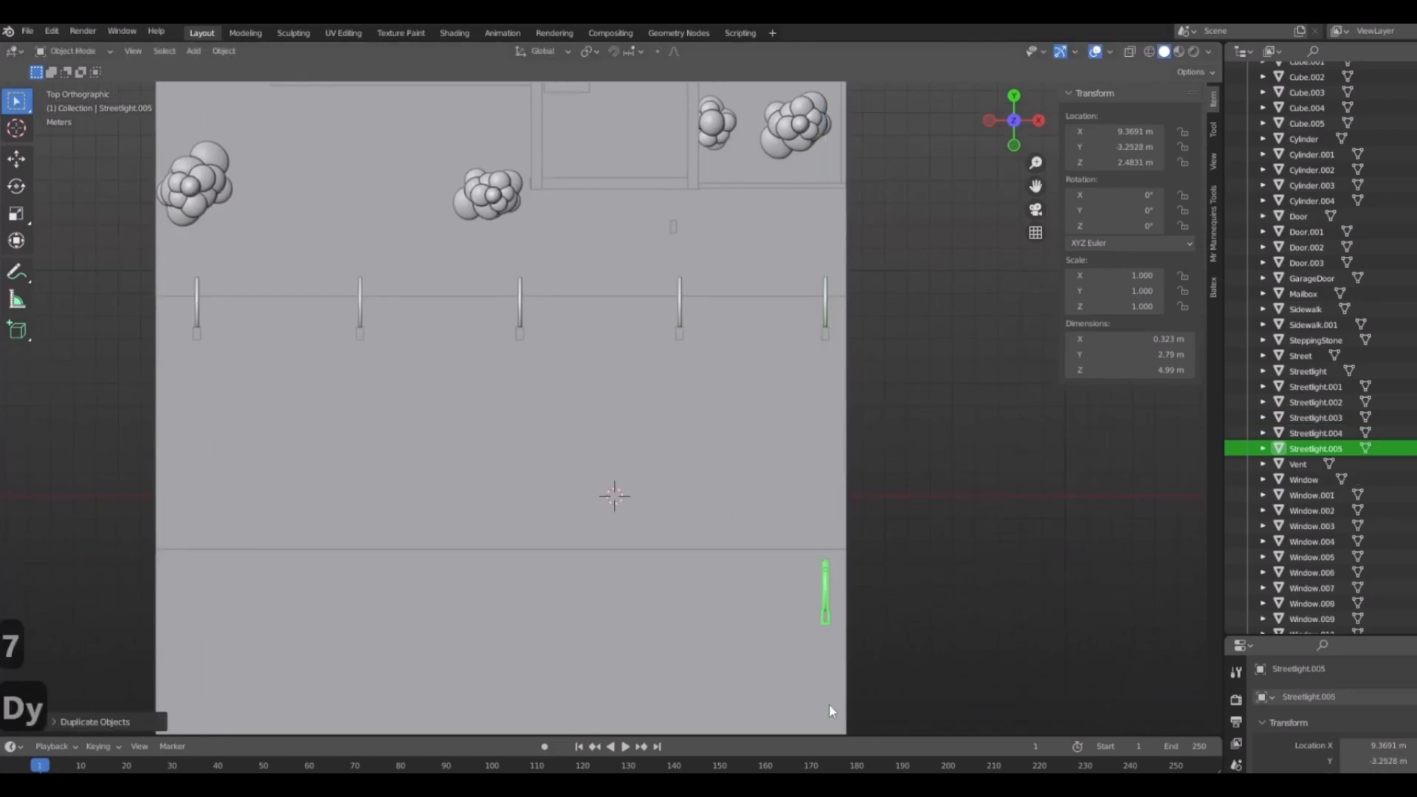
{"action": "type", "text": "r180"}
{"action": "left_click", "coordinate": [831, 711]}
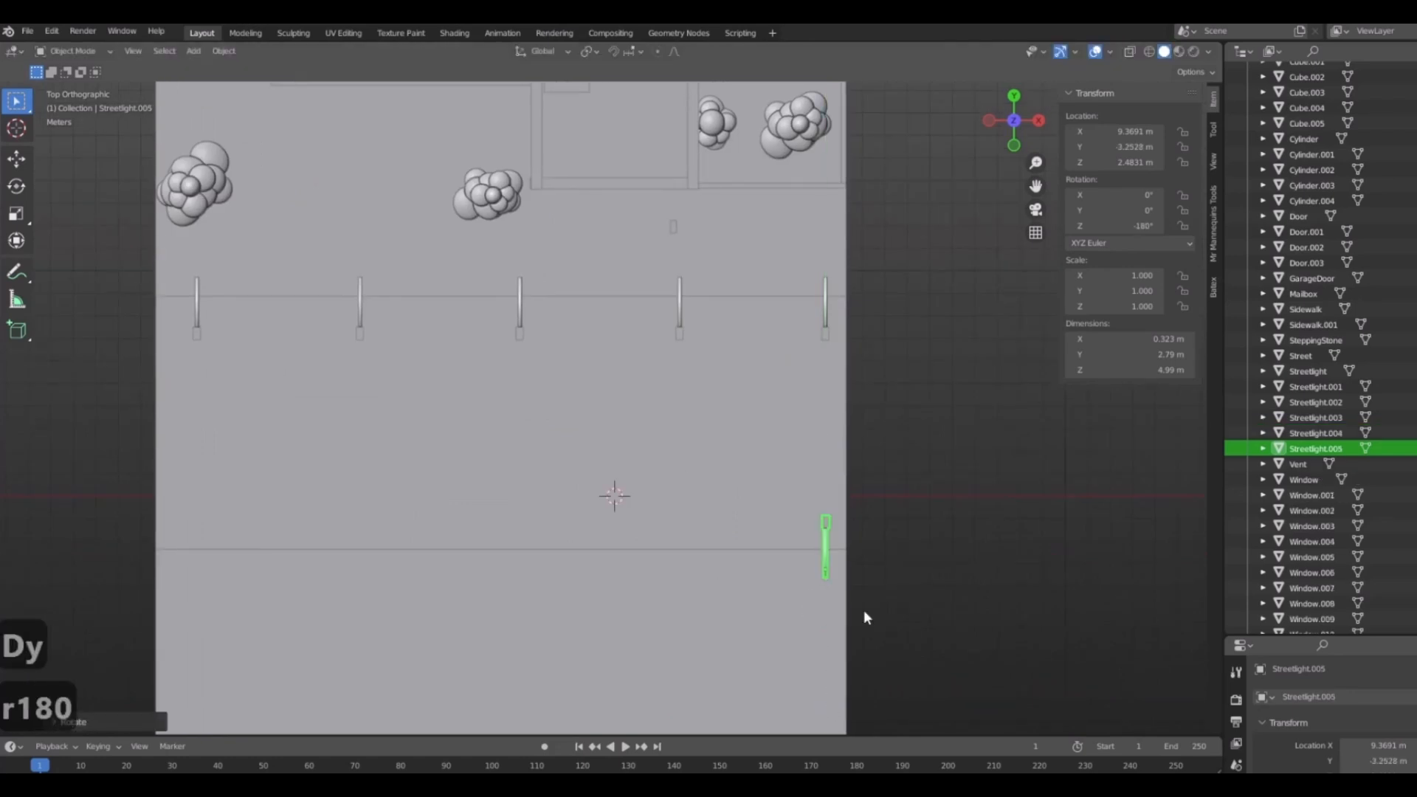
Undo the rotation and duplication of the single street lamp.
{"action": "middle_click_drag", "start_coordinate": [752, 572], "coordinate": [807, 532], "text": "shift"}
{"action": "scroll", "coordinate": [705, 504], "scroll_direction": "up", "scroll_amount": 3}
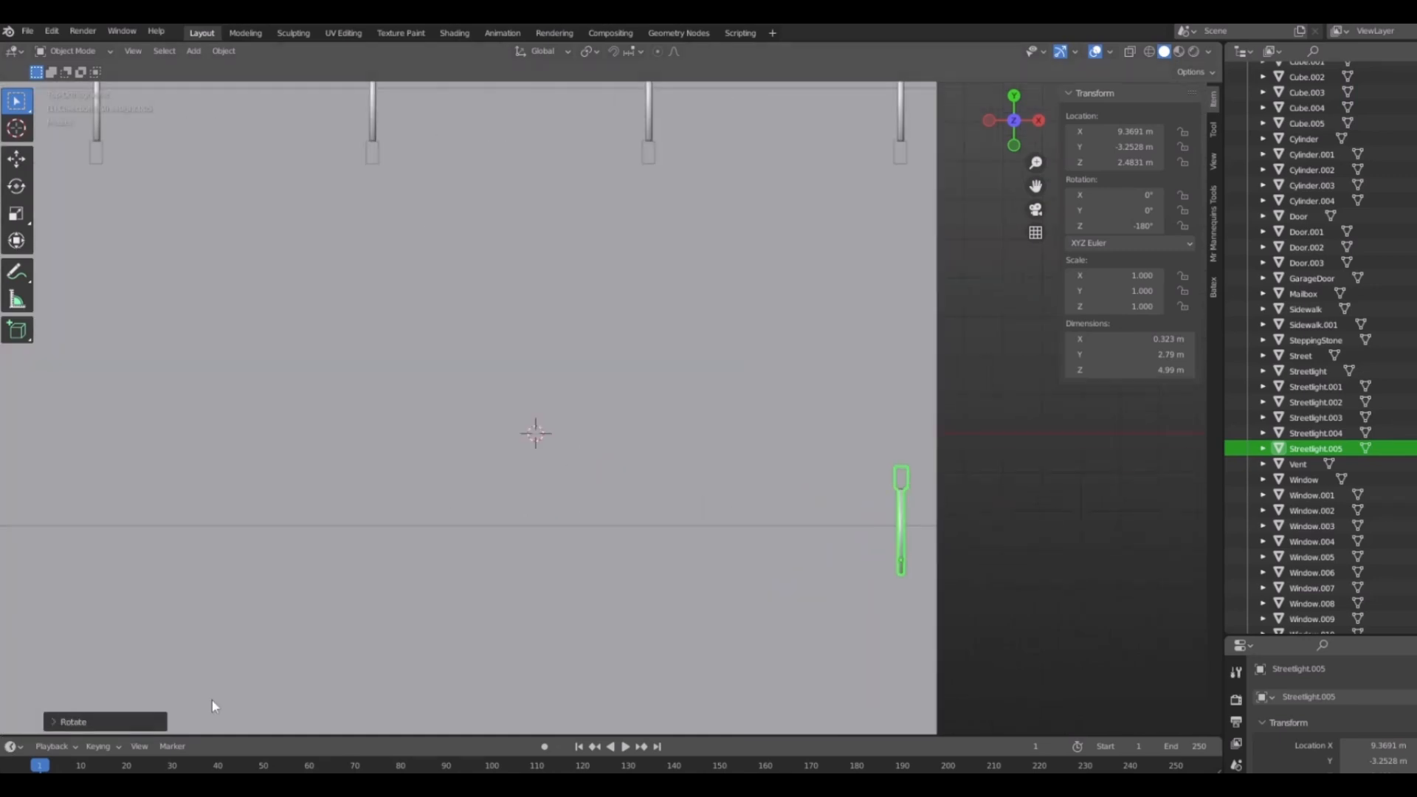
{"action": "scroll", "coordinate": [925, 591], "scroll_direction": "down", "scroll_amount": 2}
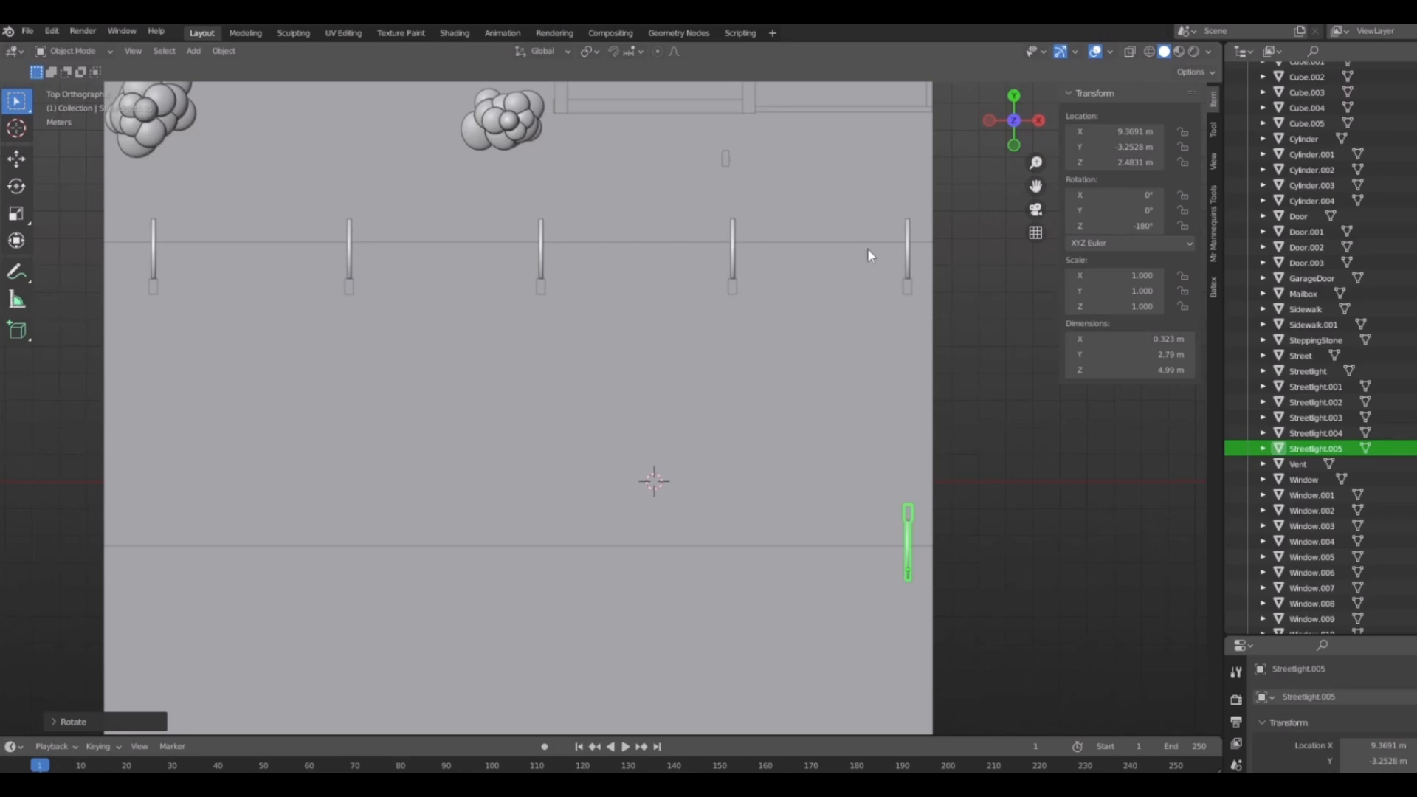
{"action": "key", "text": "ctrl+z"}
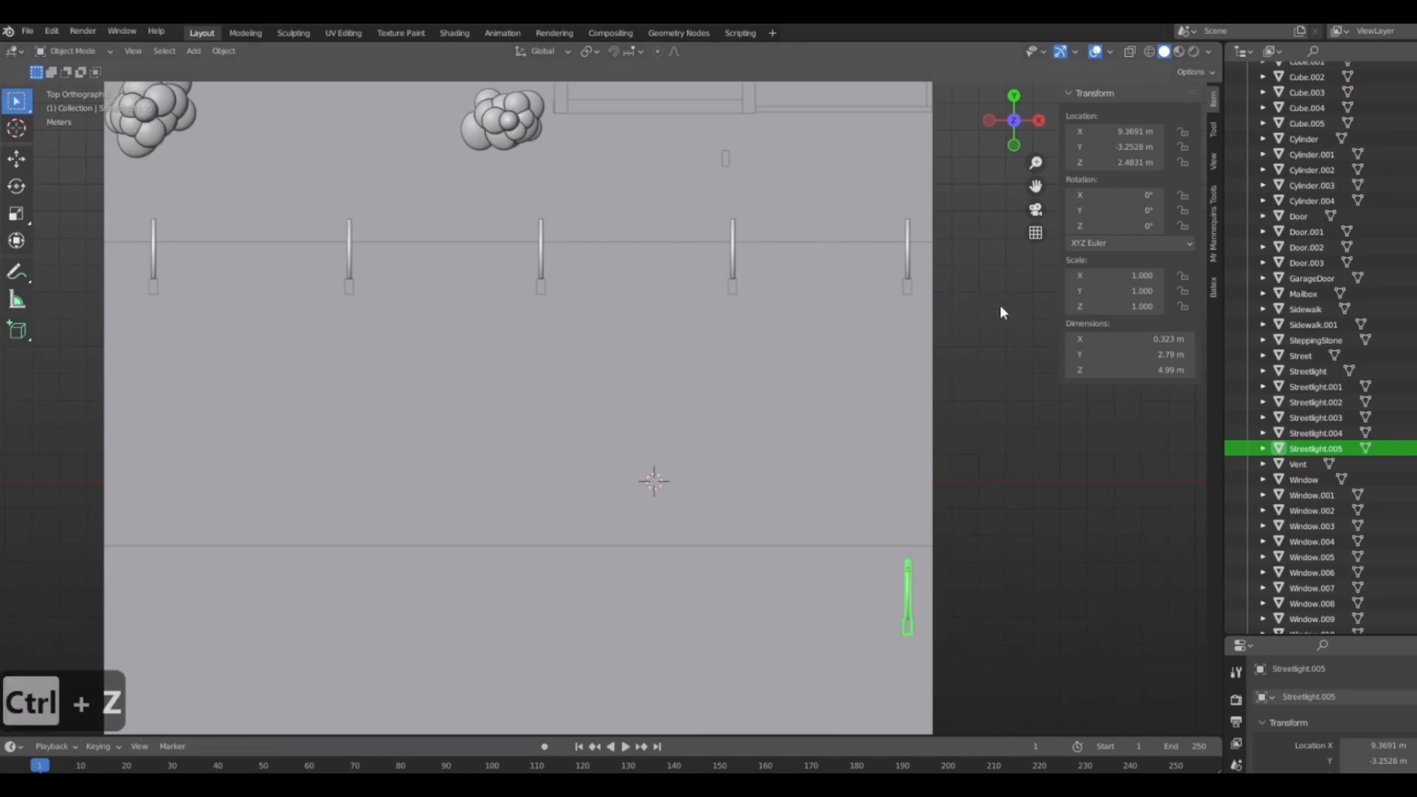
{"action": "key", "text": "ctrl+z"}
Duplicate all five street lamps across the street along Y to about Y -2.99 m.
{"action": "left_click", "coordinate": [730, 290], "text": "shift"}
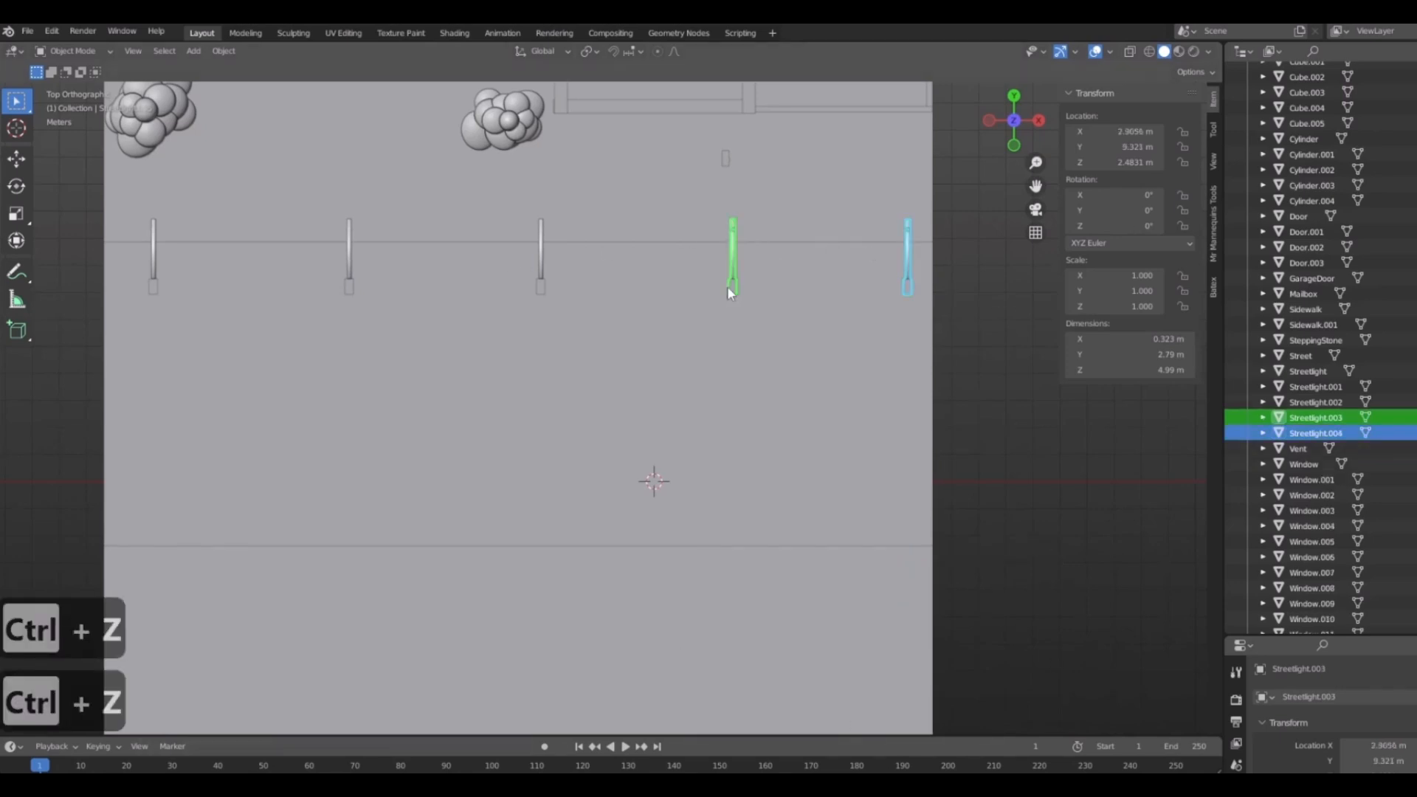
{"action": "left_click", "coordinate": [542, 284], "text": "shift"}
{"action": "left_click", "coordinate": [349, 286], "text": "shift"}
{"action": "left_click", "coordinate": [153, 284], "text": "shift"}
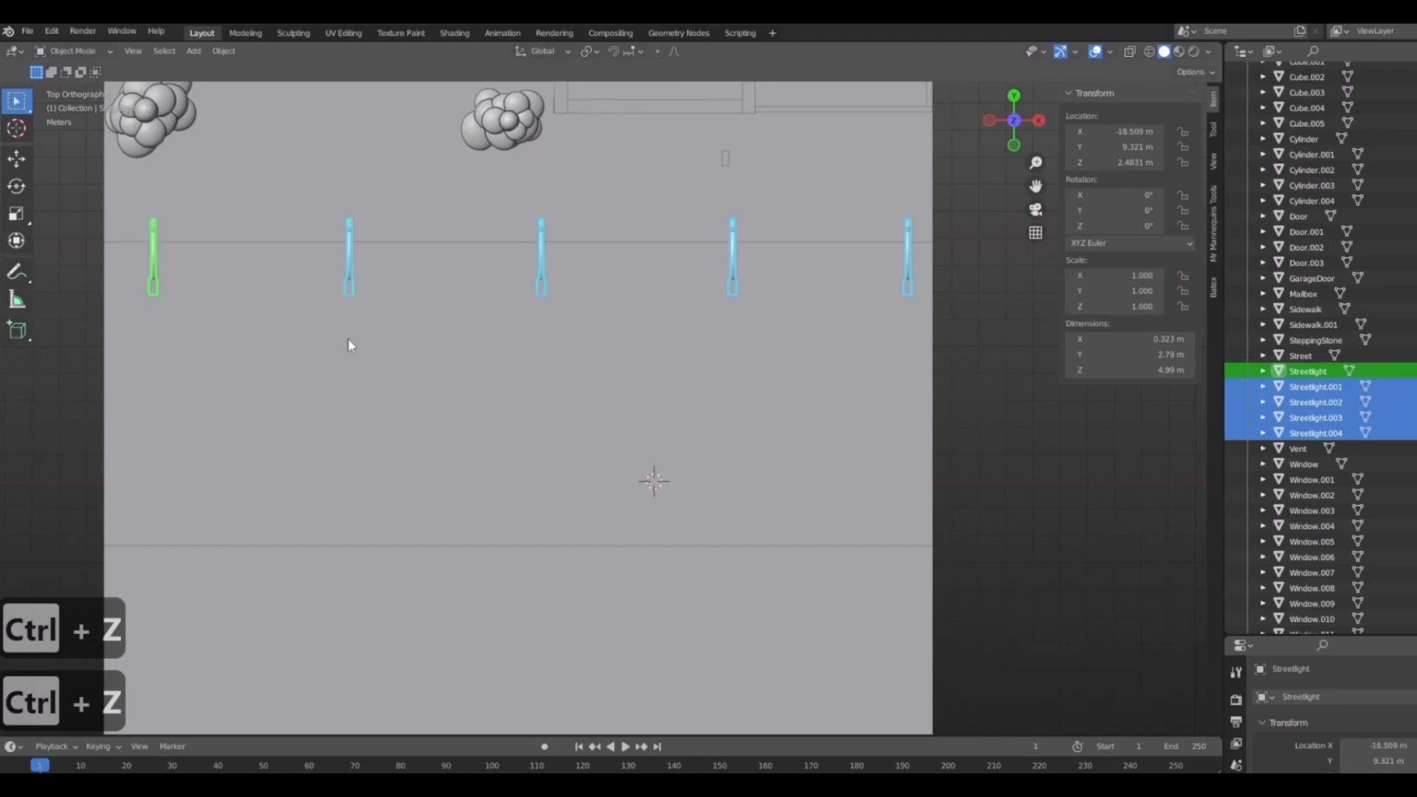
{"action": "key", "text": "shift+d"}
{"action": "key", "text": "y"}
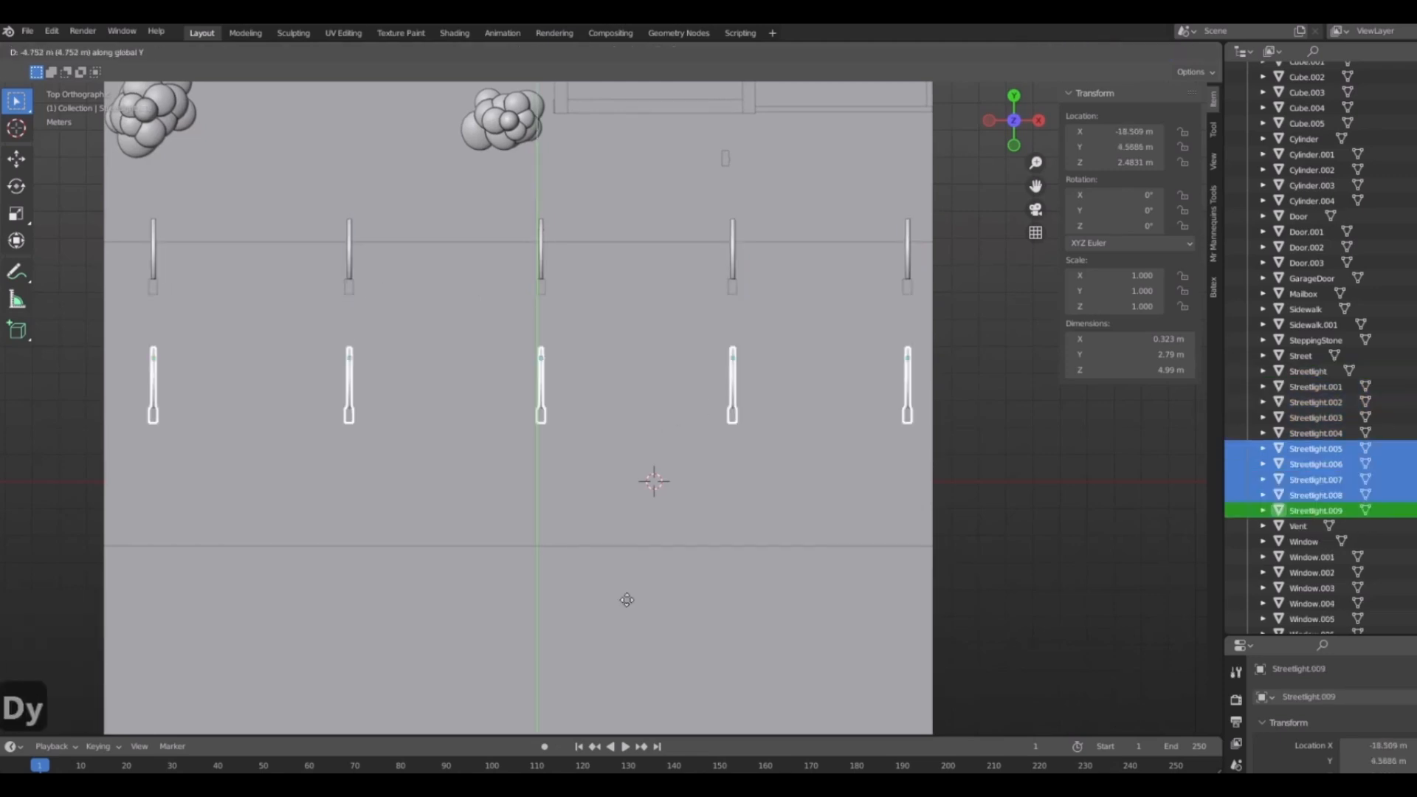
{"action": "left_click", "coordinate": [630, 91]}
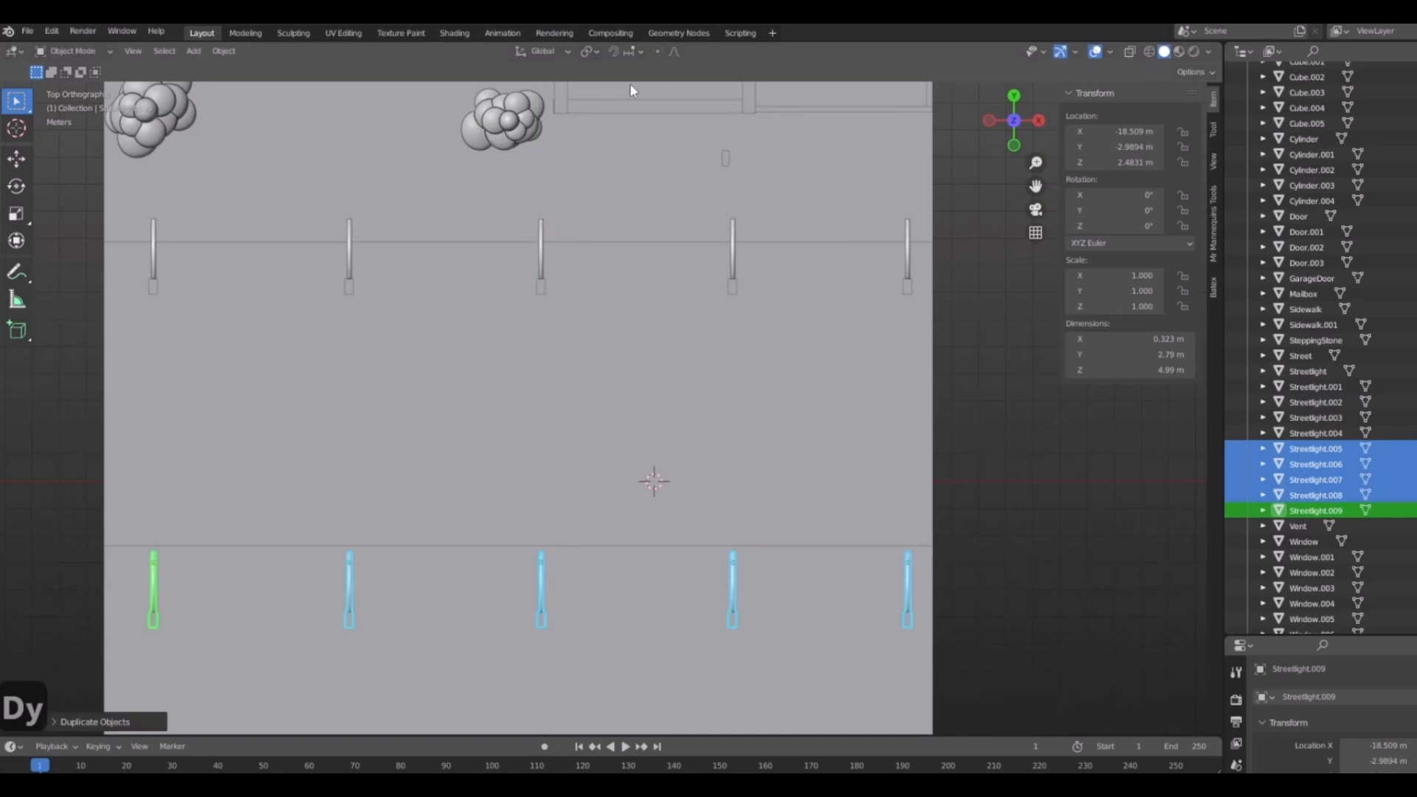
Rotate the duplicated row of street lamps 180° and shift it along X by about -0.66 m.
{"action": "type", "text": "r180"}
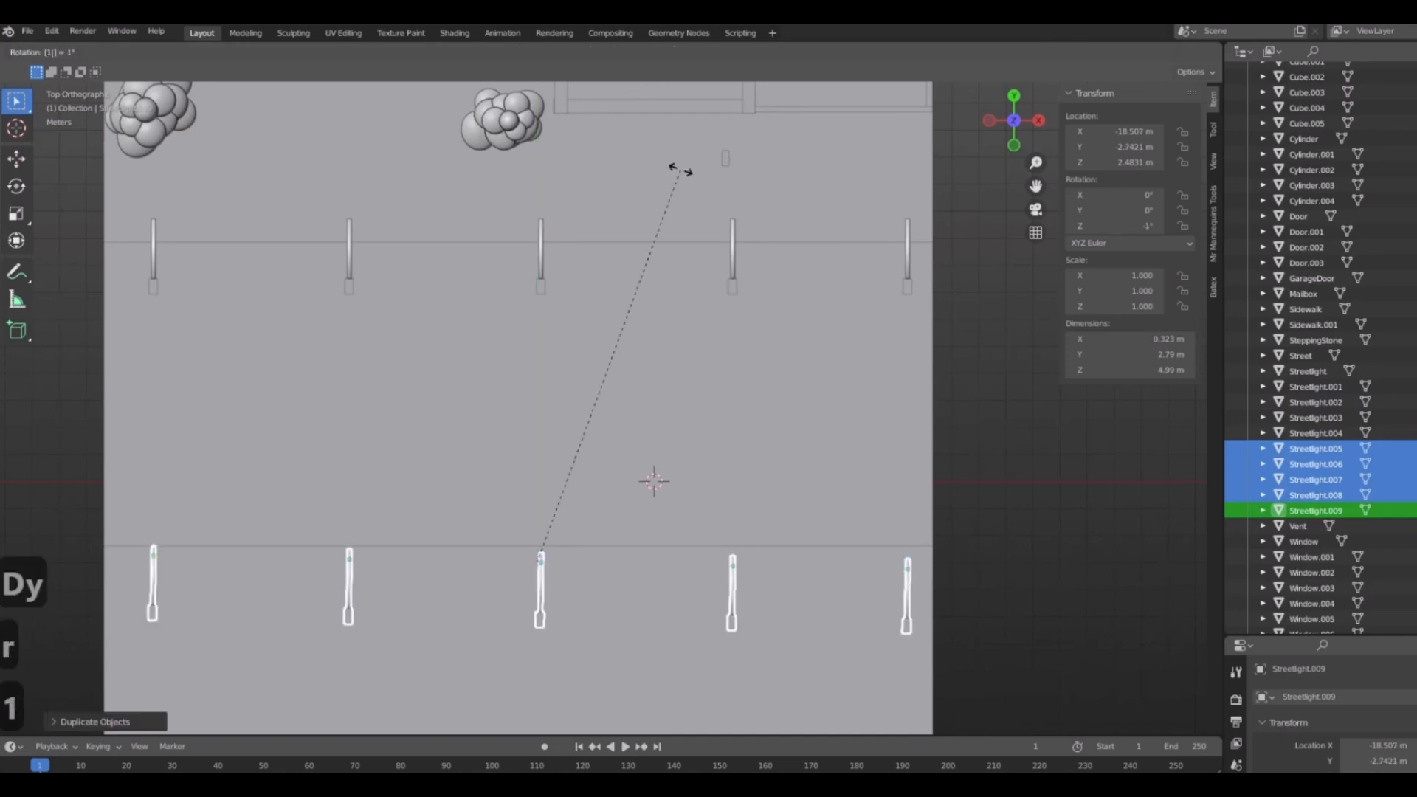
{"action": "left_click", "coordinate": [680, 173]}
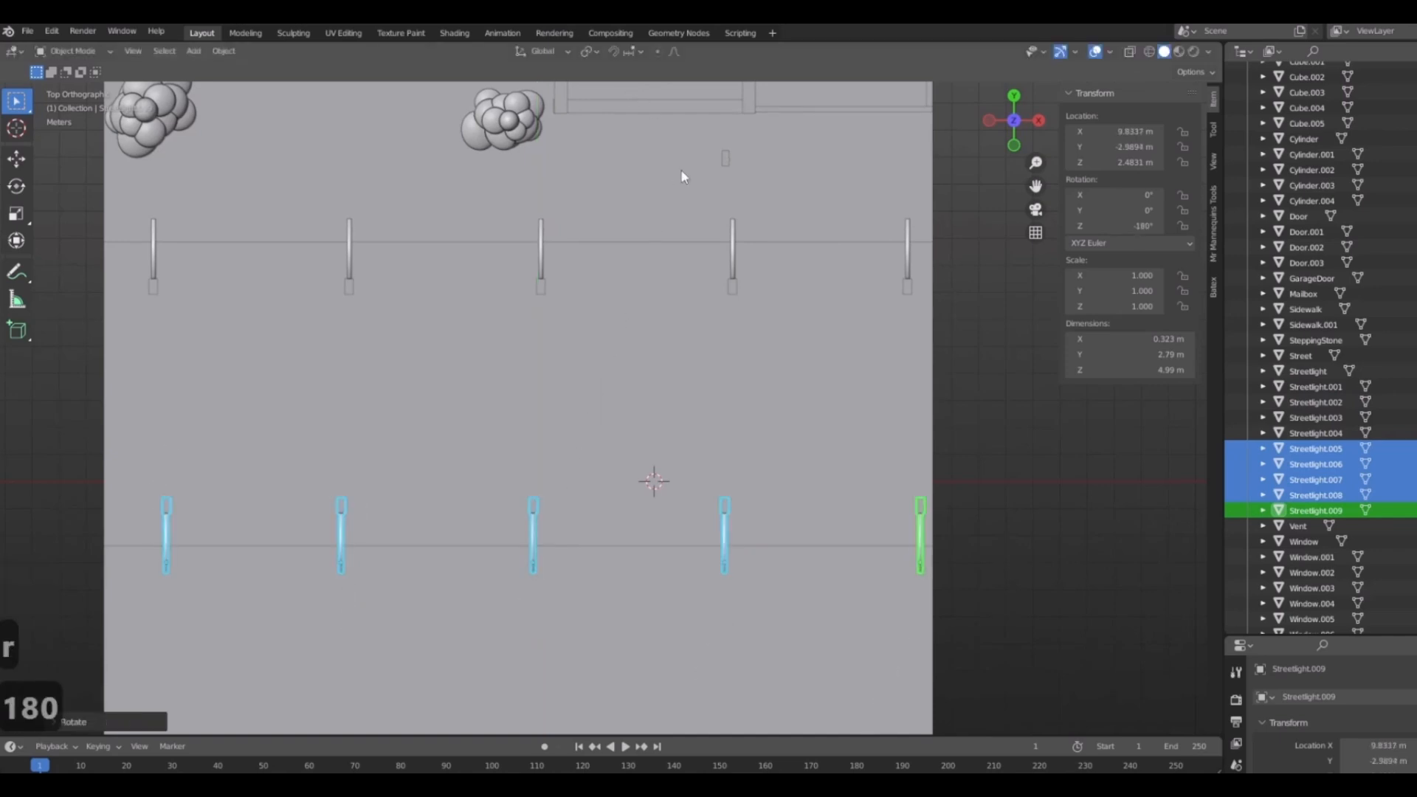
{"action": "scroll", "coordinate": [906, 575], "scroll_direction": "up", "scroll_amount": 2}
{"action": "middle_click_drag", "start_coordinate": [807, 459], "coordinate": [990, 573], "text": "shift"}
{"action": "scroll", "coordinate": [502, 202], "scroll_direction": "down", "scroll_amount": 5}
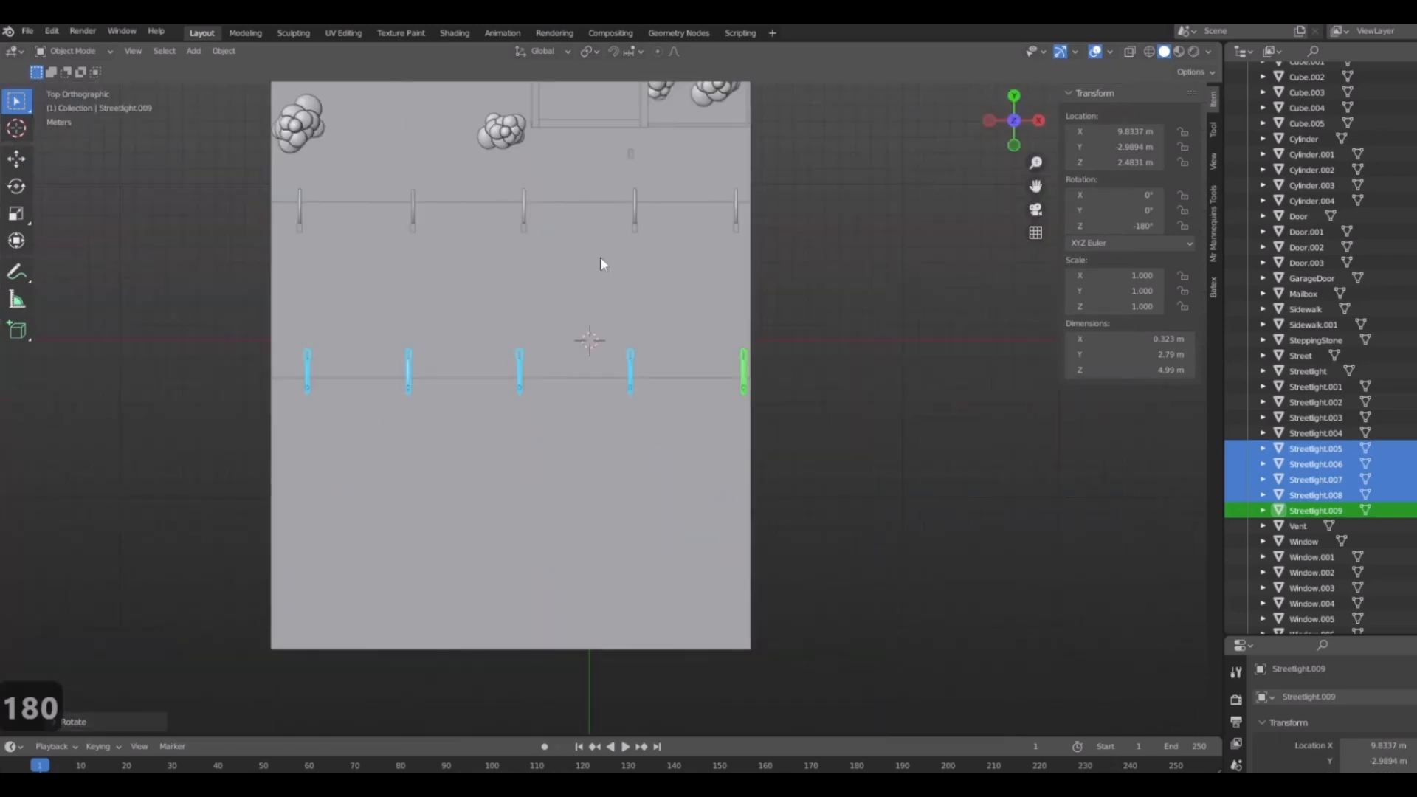
{"action": "middle_click_drag", "start_coordinate": [600, 260], "coordinate": [633, 382], "text": "shift"}
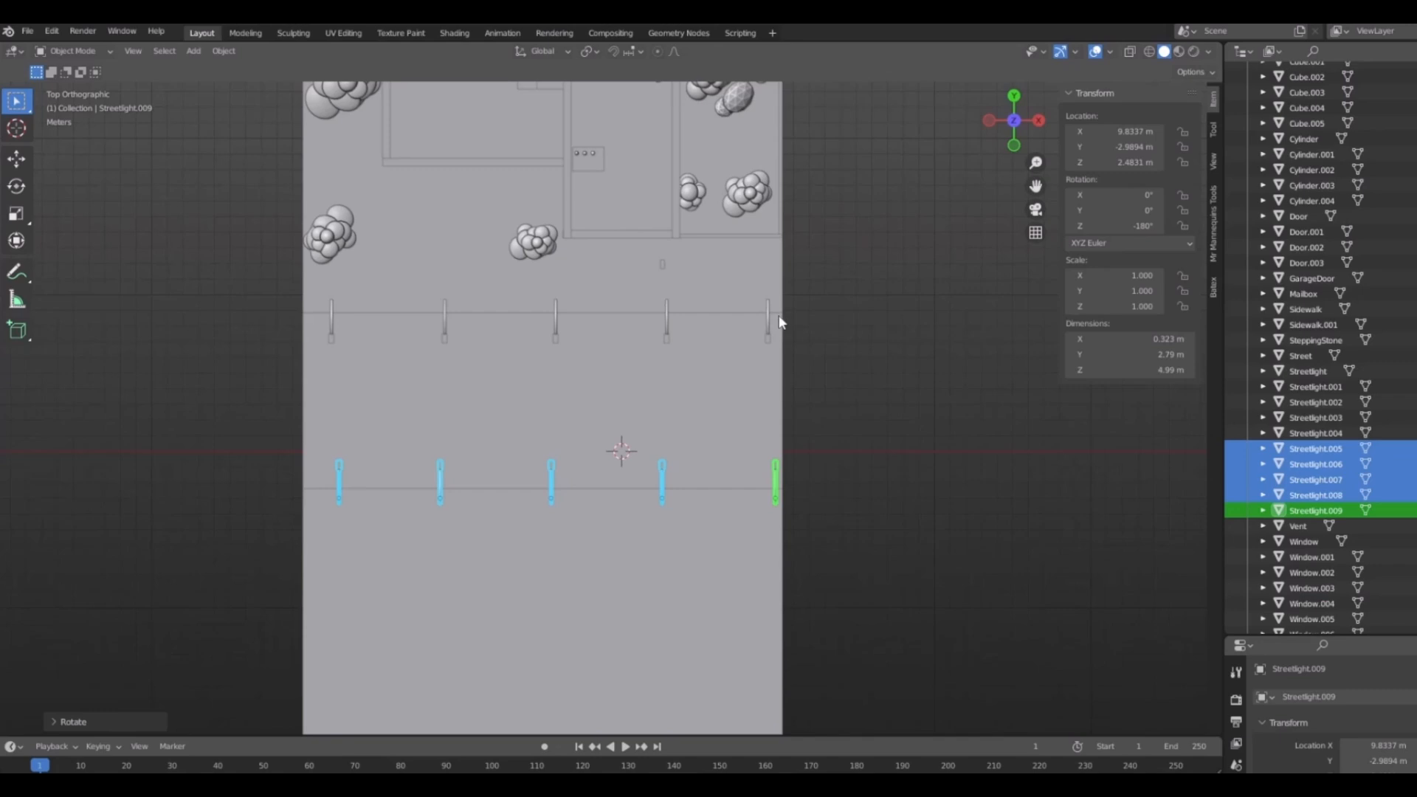
{"action": "scroll", "coordinate": [782, 462], "scroll_direction": "up", "scroll_amount": 1}
{"action": "middle_click_drag", "start_coordinate": [782, 463], "coordinate": [765, 456], "text": "shift"}
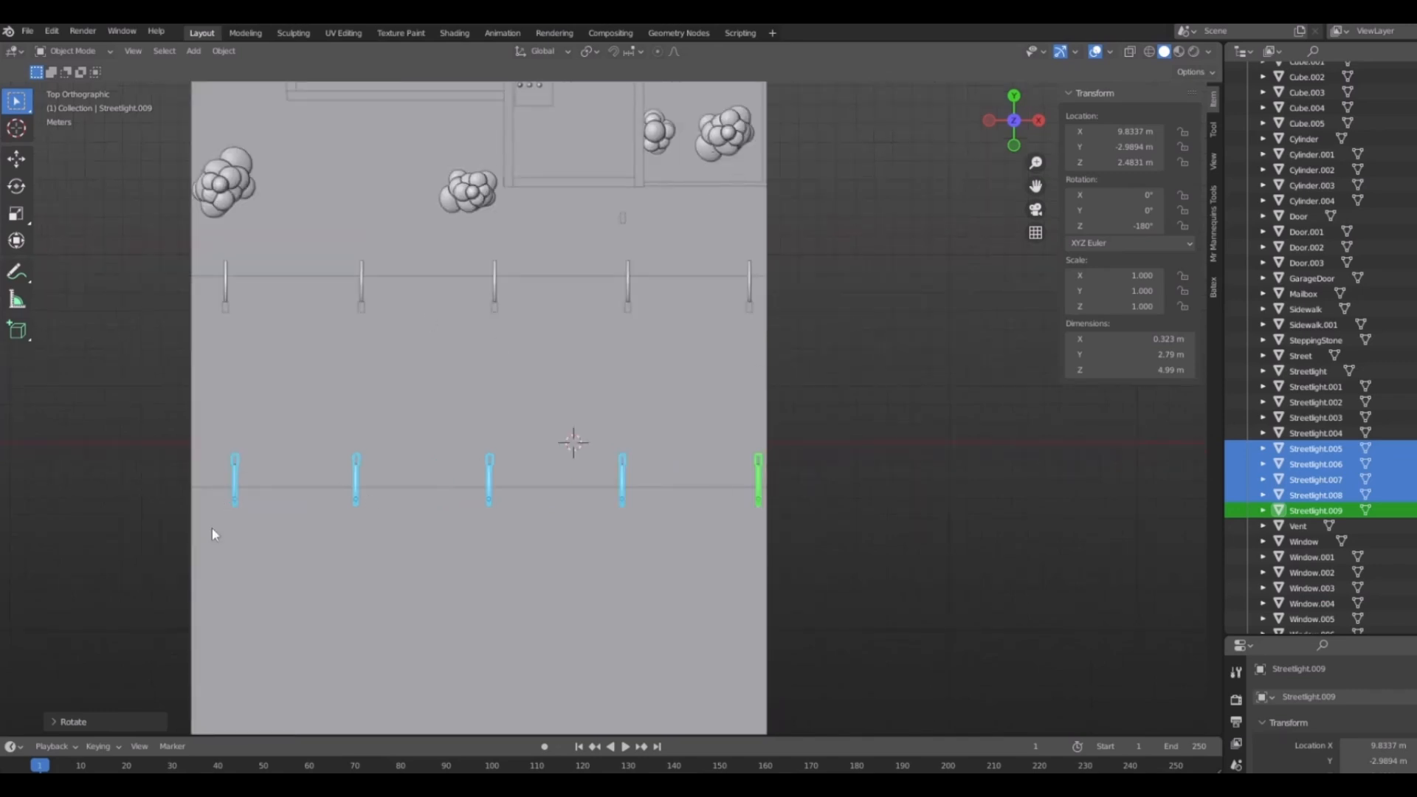
{"action": "key", "text": "g"}
{"action": "key", "text": "x"}
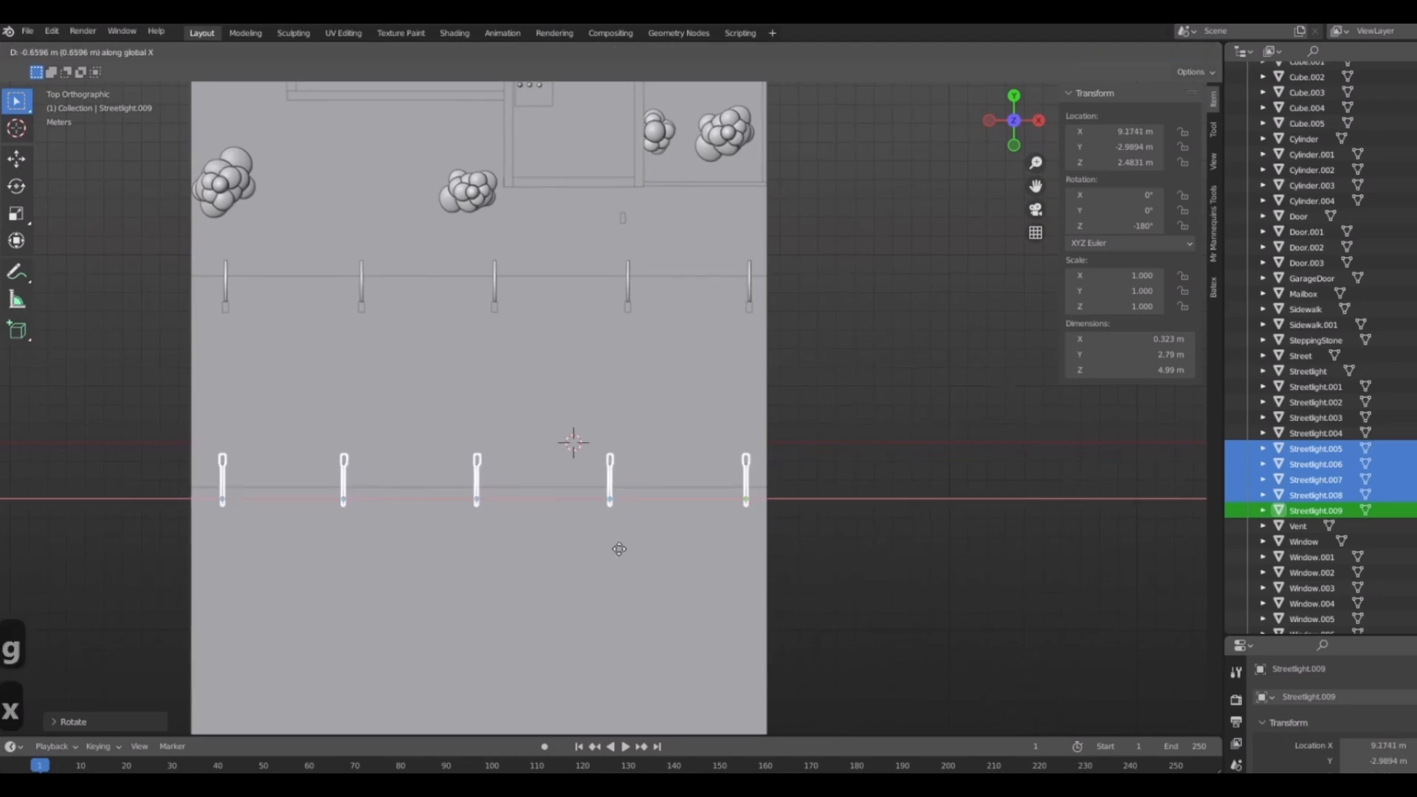
{"action": "left_click", "coordinate": [618, 547]}
Examine the two facing rows of street lamps and the whole block from several perspective angles.
{"action": "scroll", "coordinate": [618, 547], "scroll_direction": "down", "scroll_amount": 3}
{"action": "middle_click_drag", "start_coordinate": [718, 544], "coordinate": [558, 402]}
{"action": "left_click", "coordinate": [822, 587]}
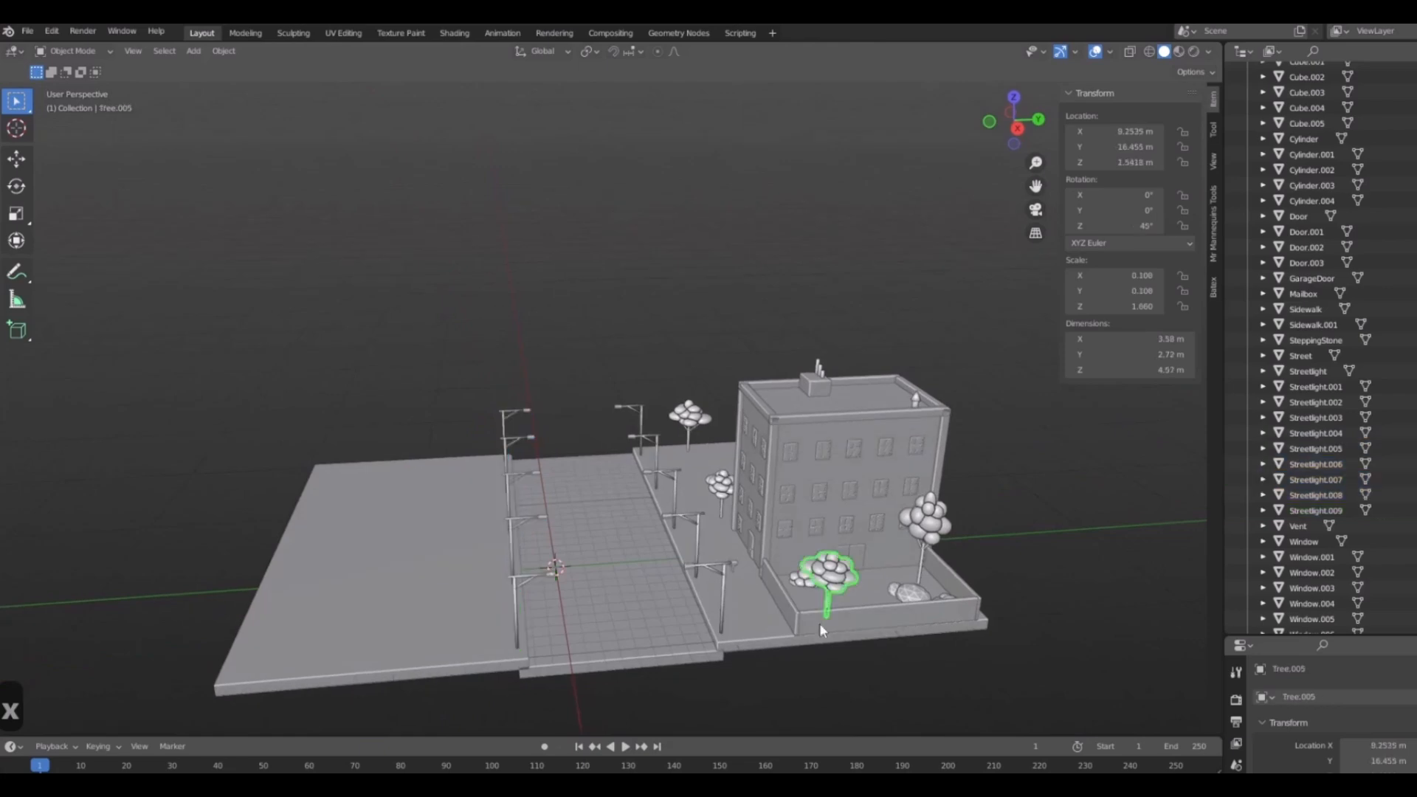
{"action": "middle_click_drag", "start_coordinate": [654, 493], "coordinate": [633, 427]}
{"action": "scroll", "coordinate": [568, 484], "scroll_direction": "up", "scroll_amount": 4}
{"action": "middle_click_drag", "start_coordinate": [568, 484], "coordinate": [452, 476]}
{"action": "scroll", "coordinate": [689, 449], "scroll_direction": "down", "scroll_amount": 6}
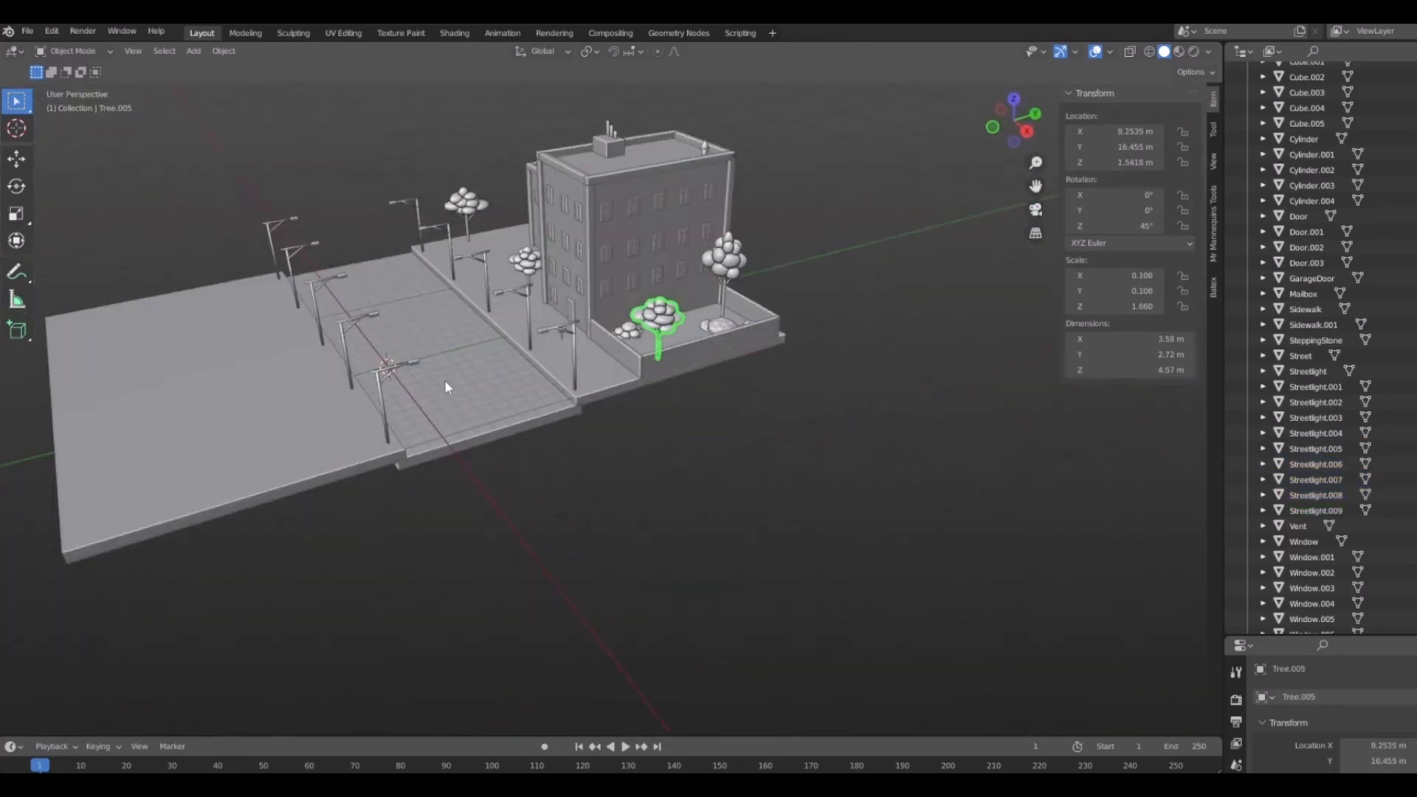
{"action": "scroll", "coordinate": [570, 489], "scroll_direction": "up", "scroll_amount": 3}
{"action": "middle_click_drag", "start_coordinate": [444, 379], "coordinate": [591, 475]}
{"action": "scroll", "coordinate": [568, 486], "scroll_direction": "down", "scroll_amount": 4}
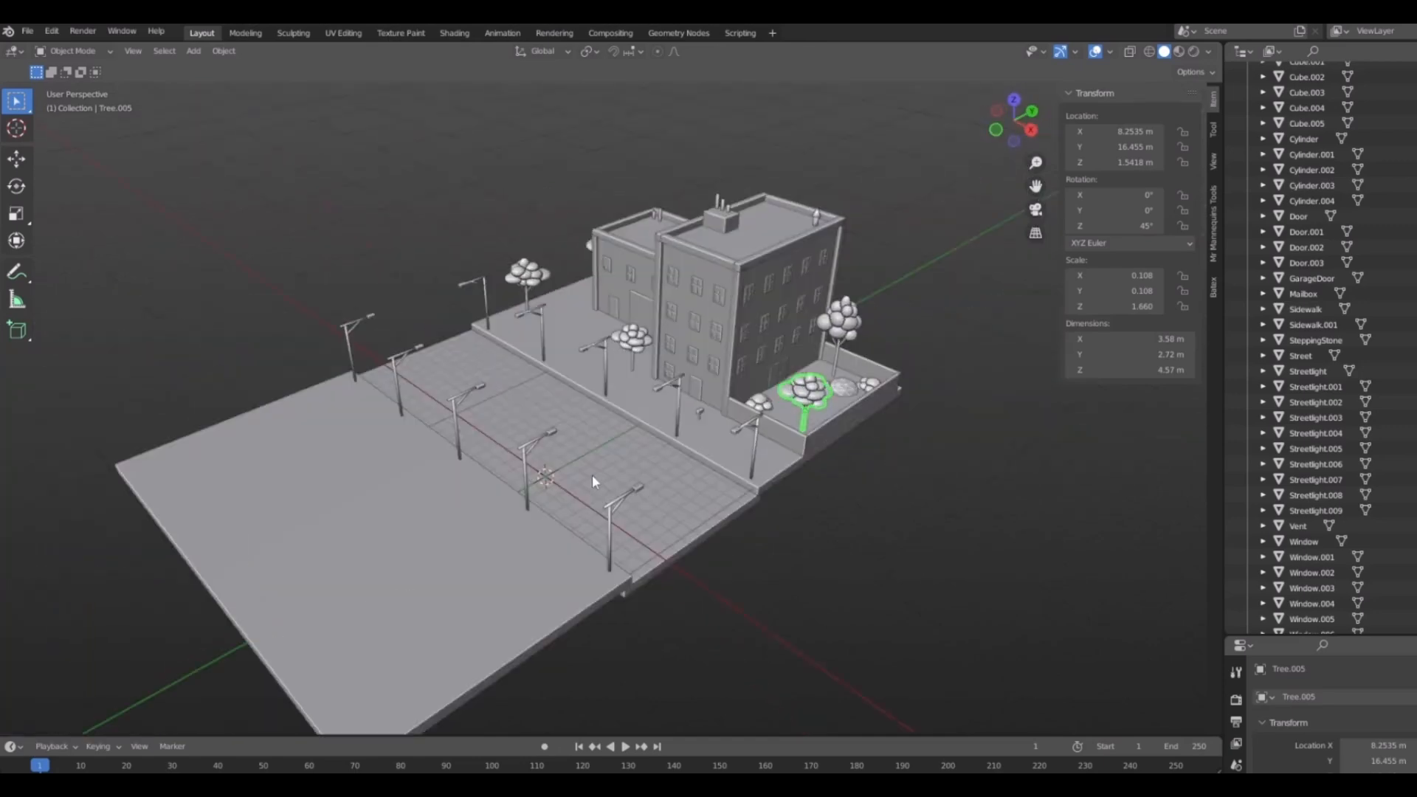
{"action": "scroll", "coordinate": [509, 398], "scroll_direction": "up", "scroll_amount": 4}
{"action": "middle_click_drag", "start_coordinate": [509, 398], "coordinate": [645, 532]}
{"action": "scroll", "coordinate": [639, 460], "scroll_direction": "down", "scroll_amount": 5}
{"action": "scroll", "coordinate": [686, 542], "scroll_direction": "down", "scroll_amount": 3}
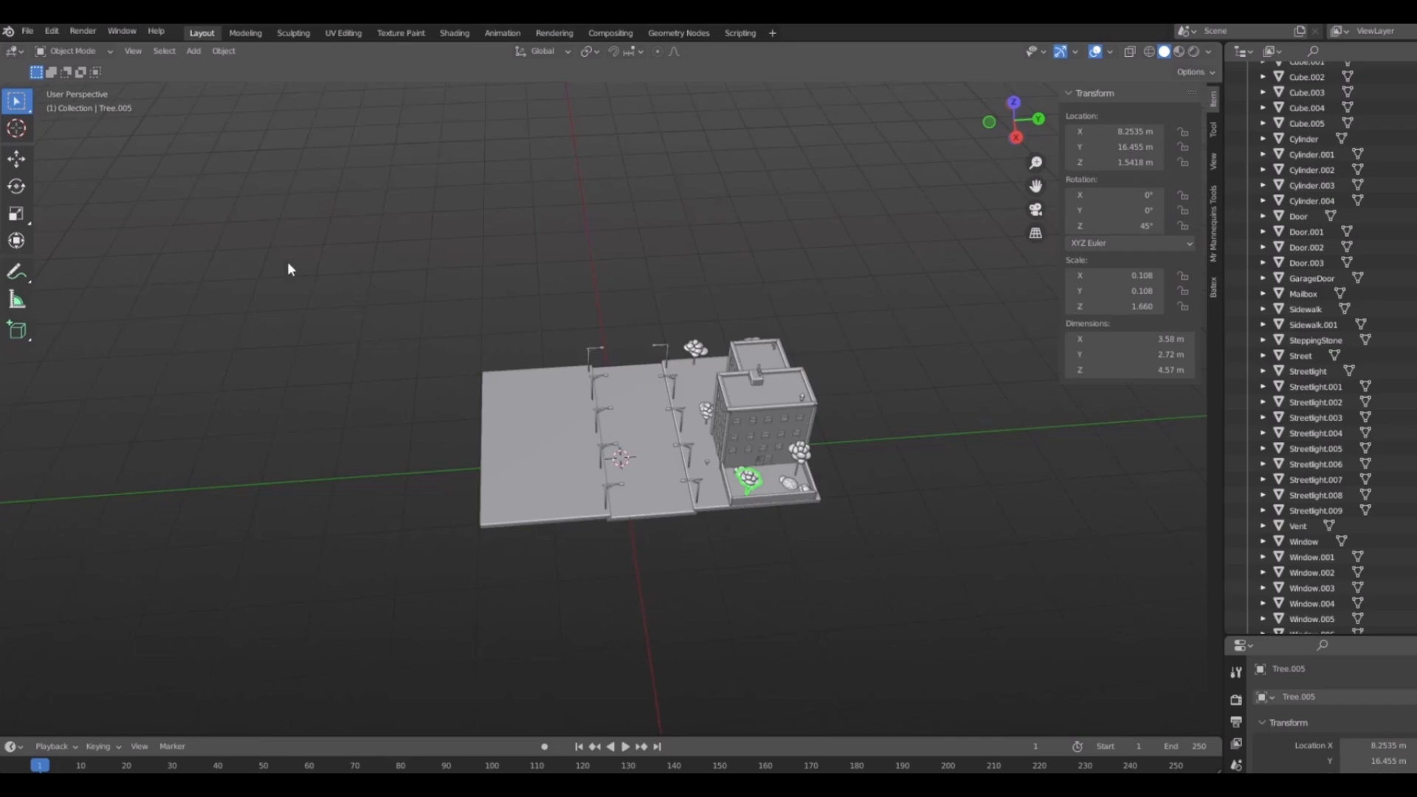
Select the entire scene and move it in top view about 5.07 m in X and -3.16 m in Y to centre the street on the origin.
{"action": "left_click_drag", "start_coordinate": [288, 263], "coordinate": [898, 601]}
{"action": "middle_click_drag", "start_coordinate": [898, 601], "coordinate": [782, 552]}
{"action": "key", "text": "KP_7"}
{"action": "scroll", "coordinate": [752, 408], "scroll_direction": "up", "scroll_amount": 6}
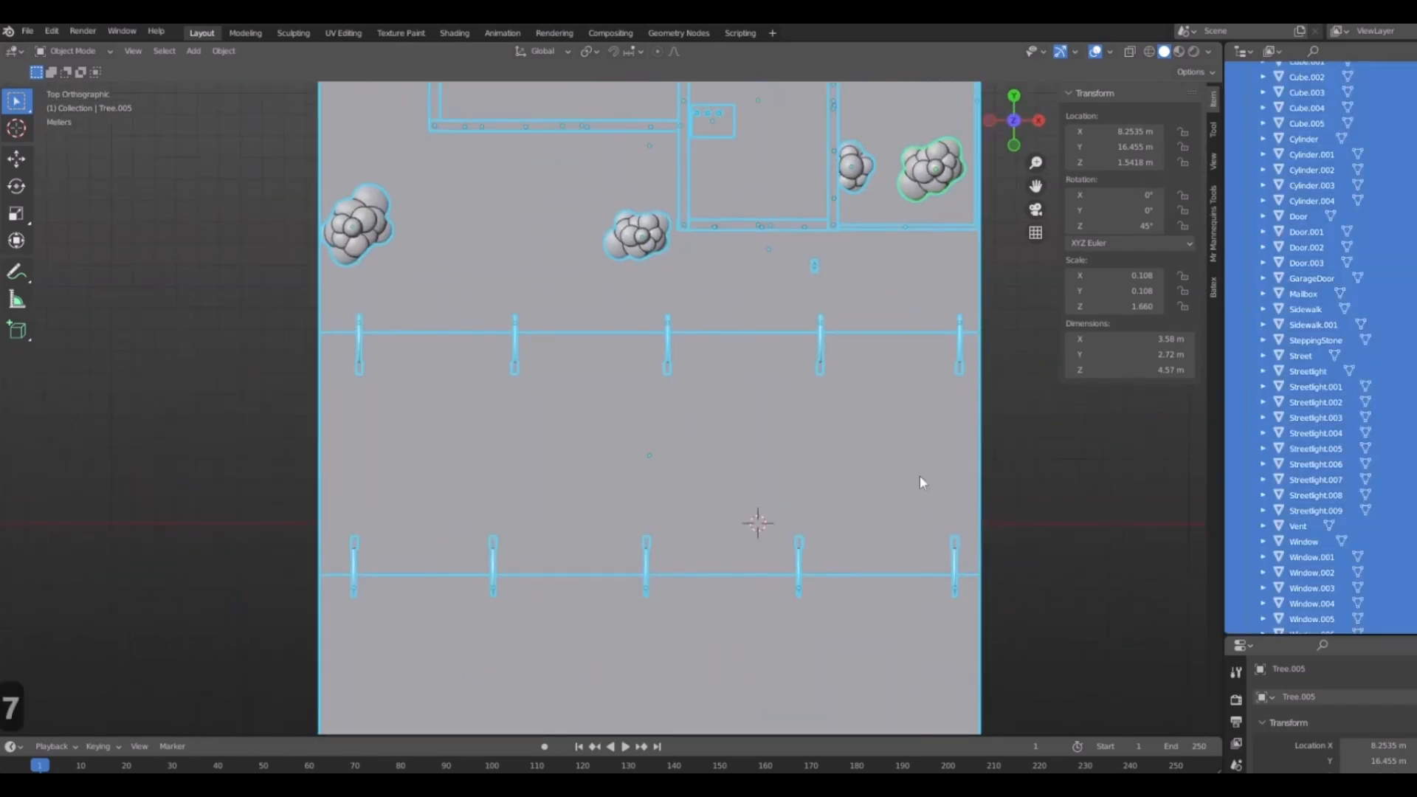
{"action": "scroll", "coordinate": [655, 440], "scroll_direction": "down", "scroll_amount": 2}
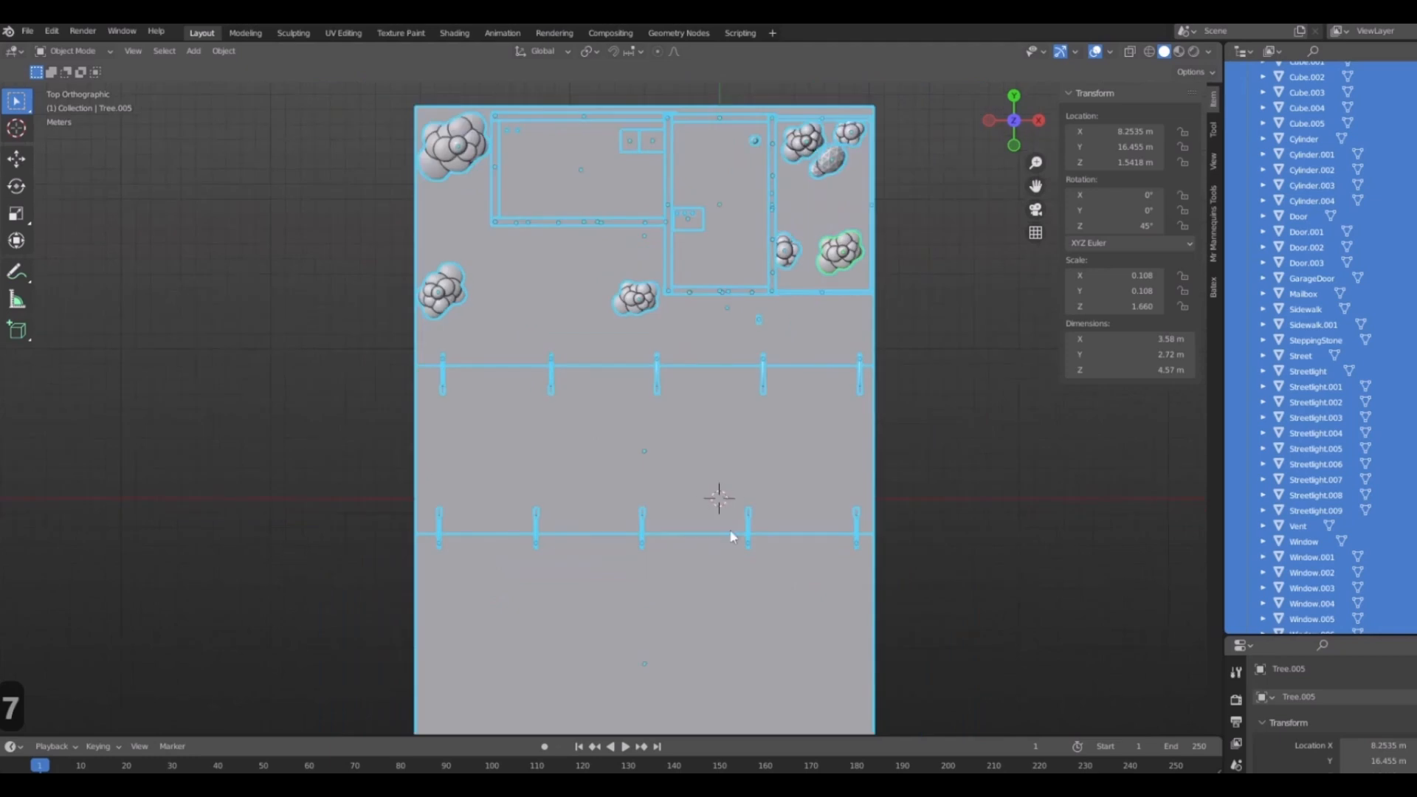
{"action": "middle_click_drag", "start_coordinate": [722, 483], "coordinate": [656, 459], "text": "shift"}
{"action": "key", "text": "g"}
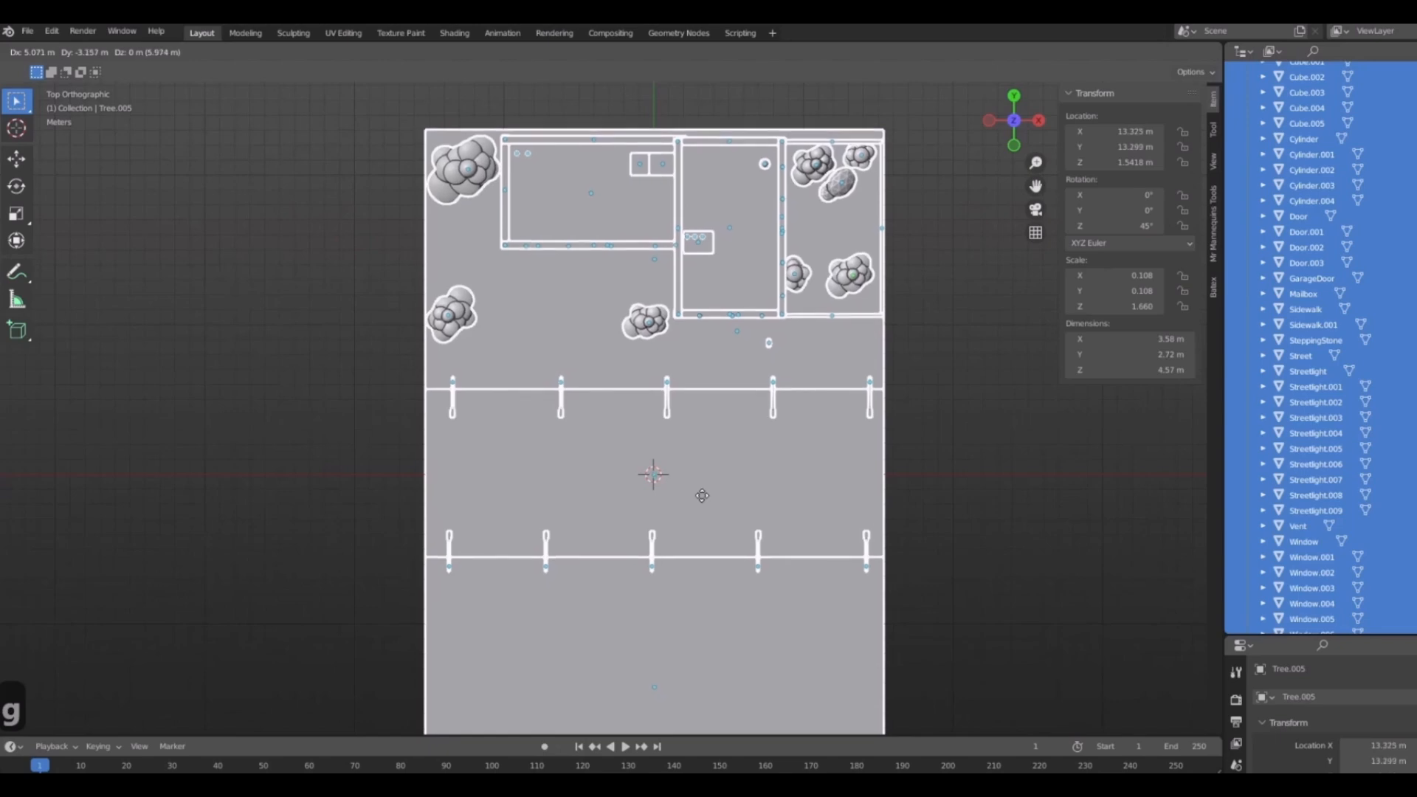
{"action": "left_click", "coordinate": [701, 495]}
{"action": "scroll", "coordinate": [935, 541], "scroll_direction": "down", "scroll_amount": 4}
{"action": "middle_click_drag", "start_coordinate": [992, 559], "coordinate": [870, 520]}
{"action": "left_click", "coordinate": [834, 565]}
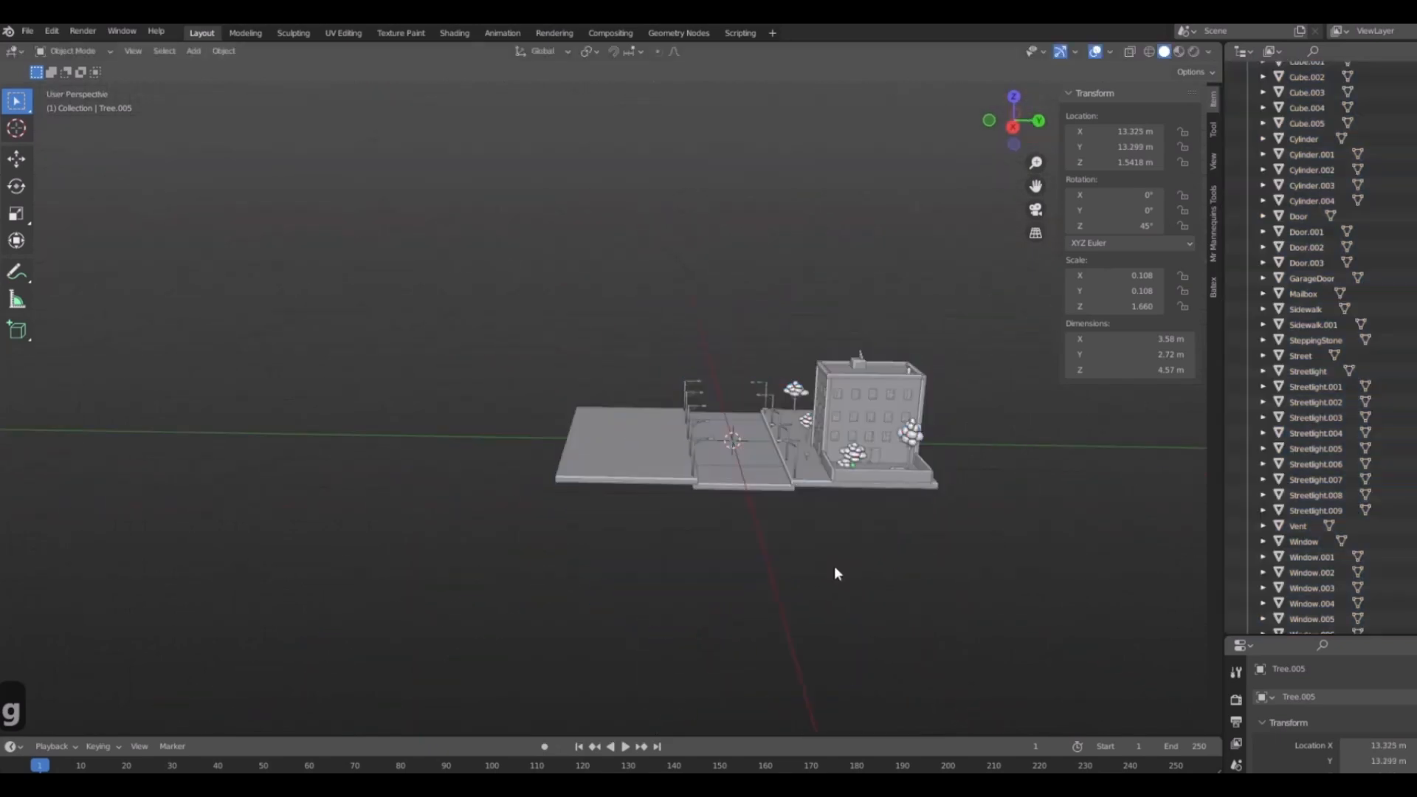
Examine the centred street up close and look through the list of scene objects.
{"action": "scroll", "coordinate": [834, 565], "scroll_direction": "up", "scroll_amount": 4}
{"action": "middle_click_drag", "start_coordinate": [745, 354], "coordinate": [514, 560], "text": "shift"}
{"action": "scroll", "coordinate": [516, 583], "scroll_direction": "up", "scroll_amount": 4}
{"action": "middle_click_drag", "start_coordinate": [679, 708], "coordinate": [522, 627], "text": "shift"}
{"action": "scroll", "coordinate": [522, 629], "scroll_direction": "down", "scroll_amount": 3}
{"action": "scroll", "coordinate": [1283, 533], "scroll_direction": "down", "scroll_amount": 13}
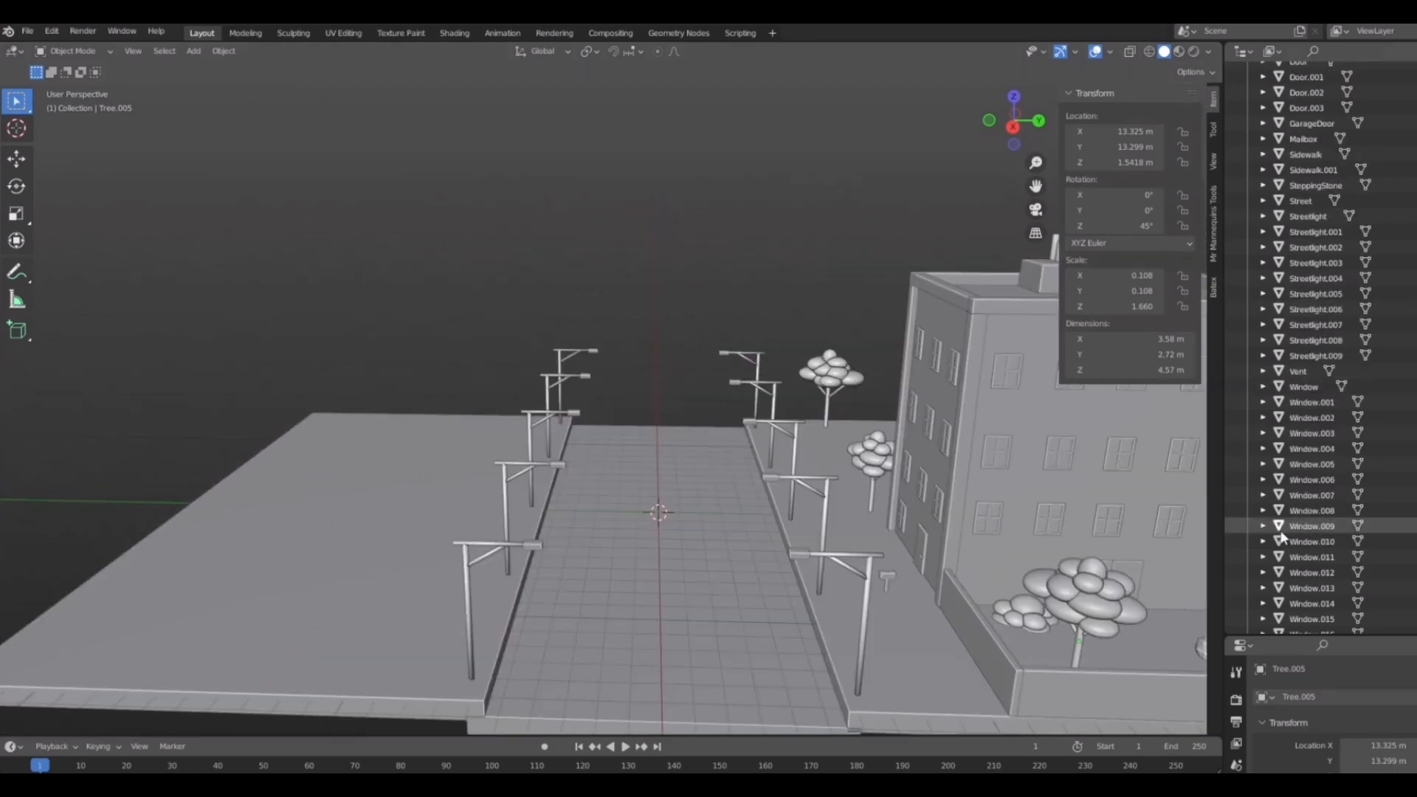
{"action": "scroll", "coordinate": [1328, 510], "scroll_direction": "up", "scroll_amount": 12}
{"action": "scroll", "coordinate": [1269, 384], "scroll_direction": "up", "scroll_amount": 5}
Add a cube at the origin in the middle of the street and flatten it along Z to about 0.82 m high.
{"action": "middle_click_drag", "start_coordinate": [811, 509], "coordinate": [707, 531]}
{"action": "key", "text": "shift+a"}
{"action": "mouse_move", "coordinate": [639, 480]}
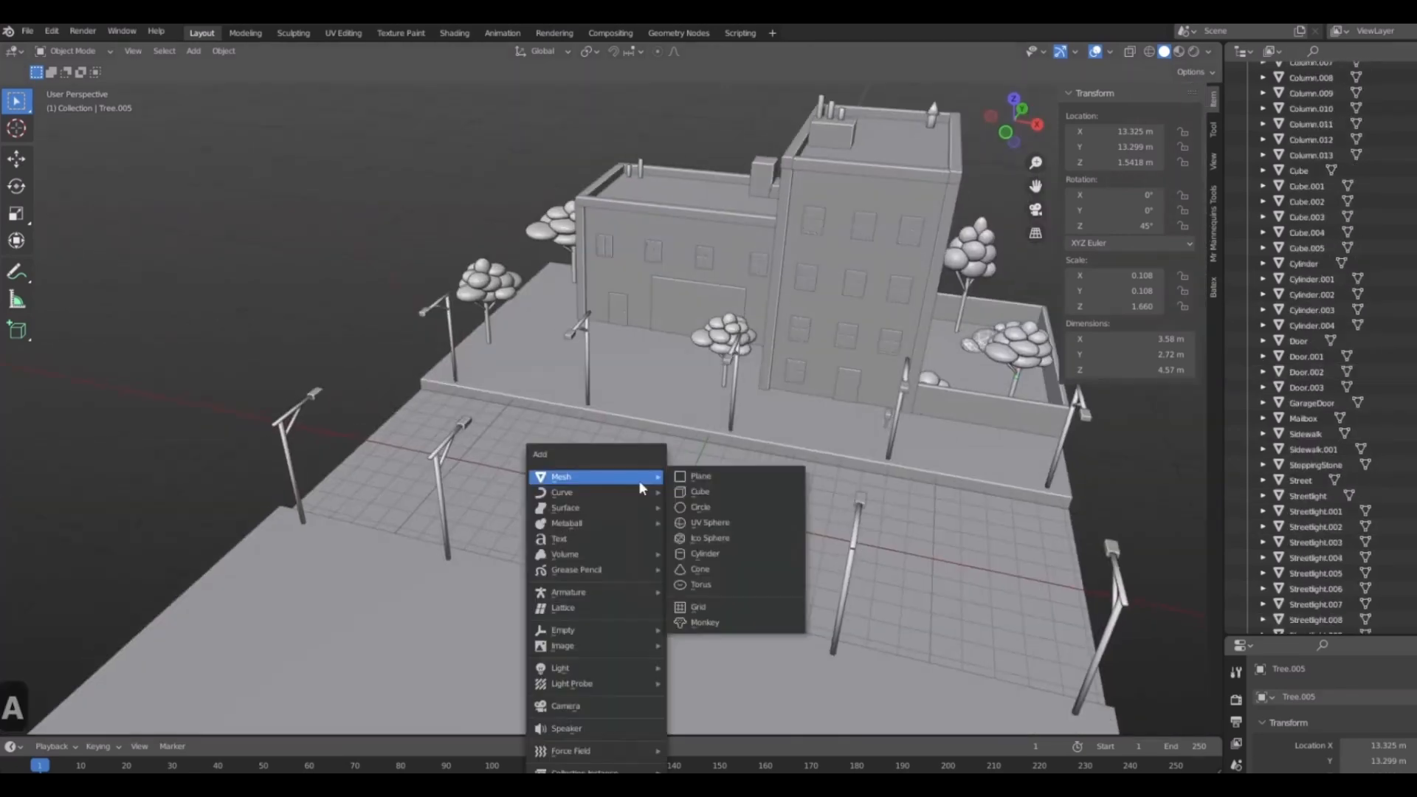
{"action": "left_click", "coordinate": [702, 492]}
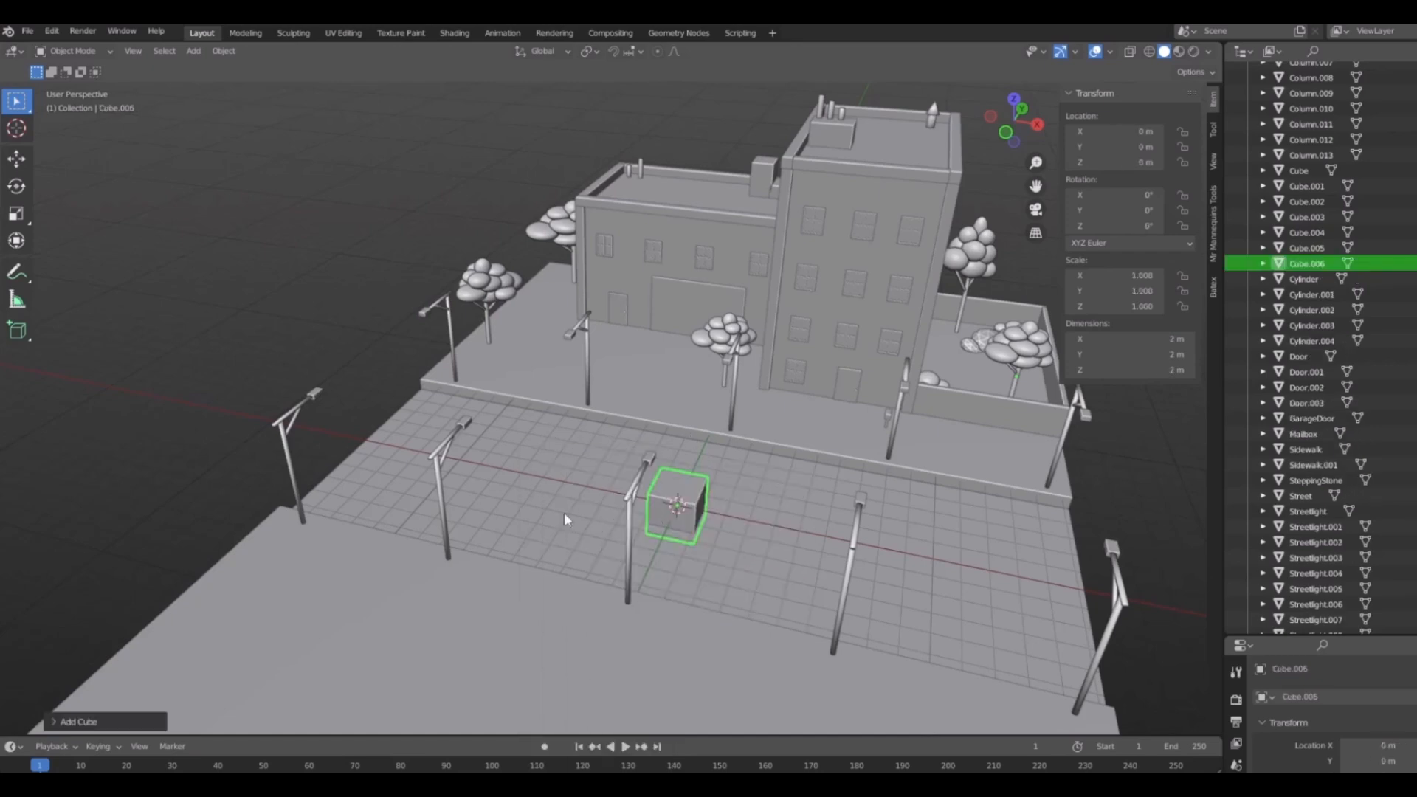
{"action": "scroll", "coordinate": [598, 509], "scroll_direction": "up", "scroll_amount": 5}
{"action": "scroll", "coordinate": [723, 510], "scroll_direction": "up", "scroll_amount": 3}
{"action": "middle_click_drag", "start_coordinate": [757, 567], "coordinate": [645, 573], "text": "shift"}
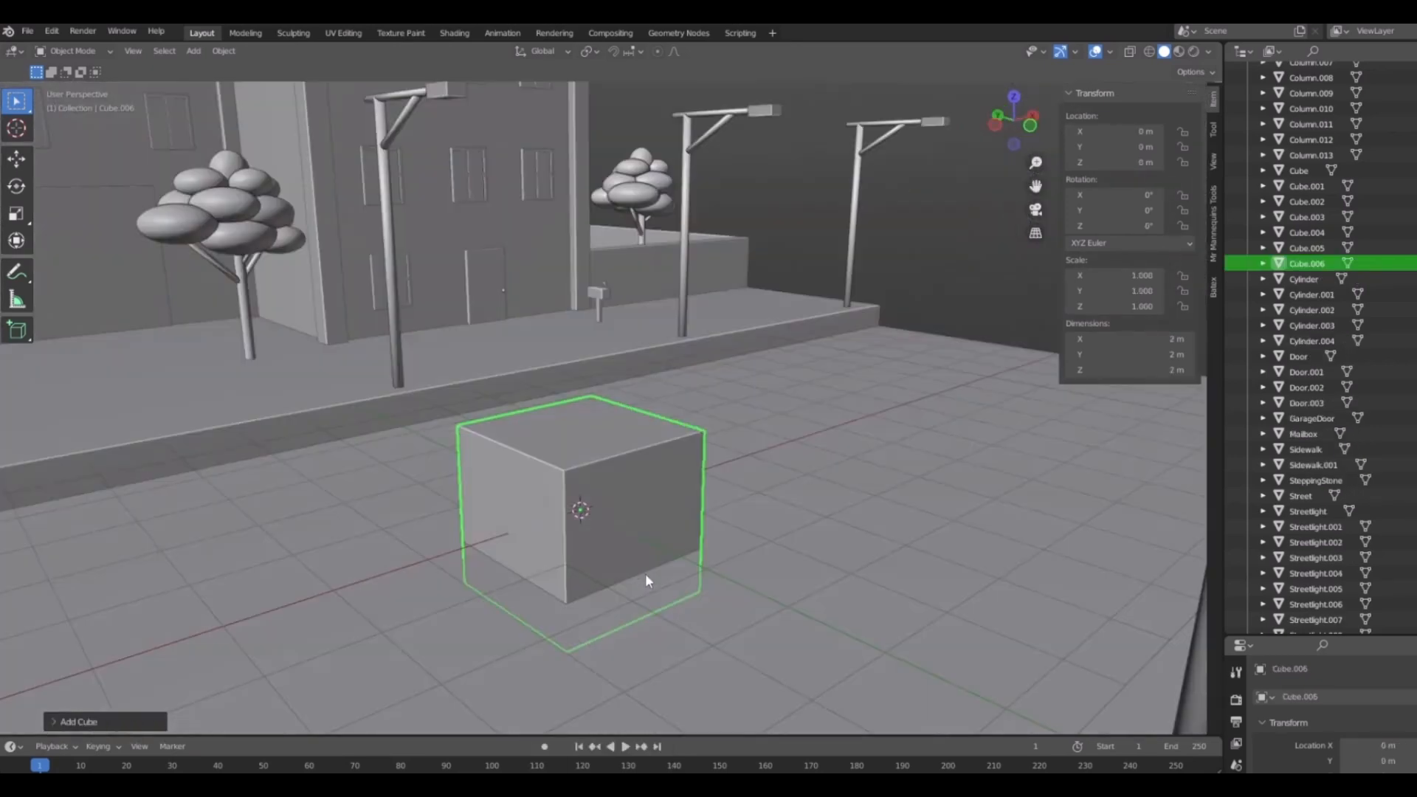
{"action": "key", "text": "s"}
{"action": "key", "text": "z"}
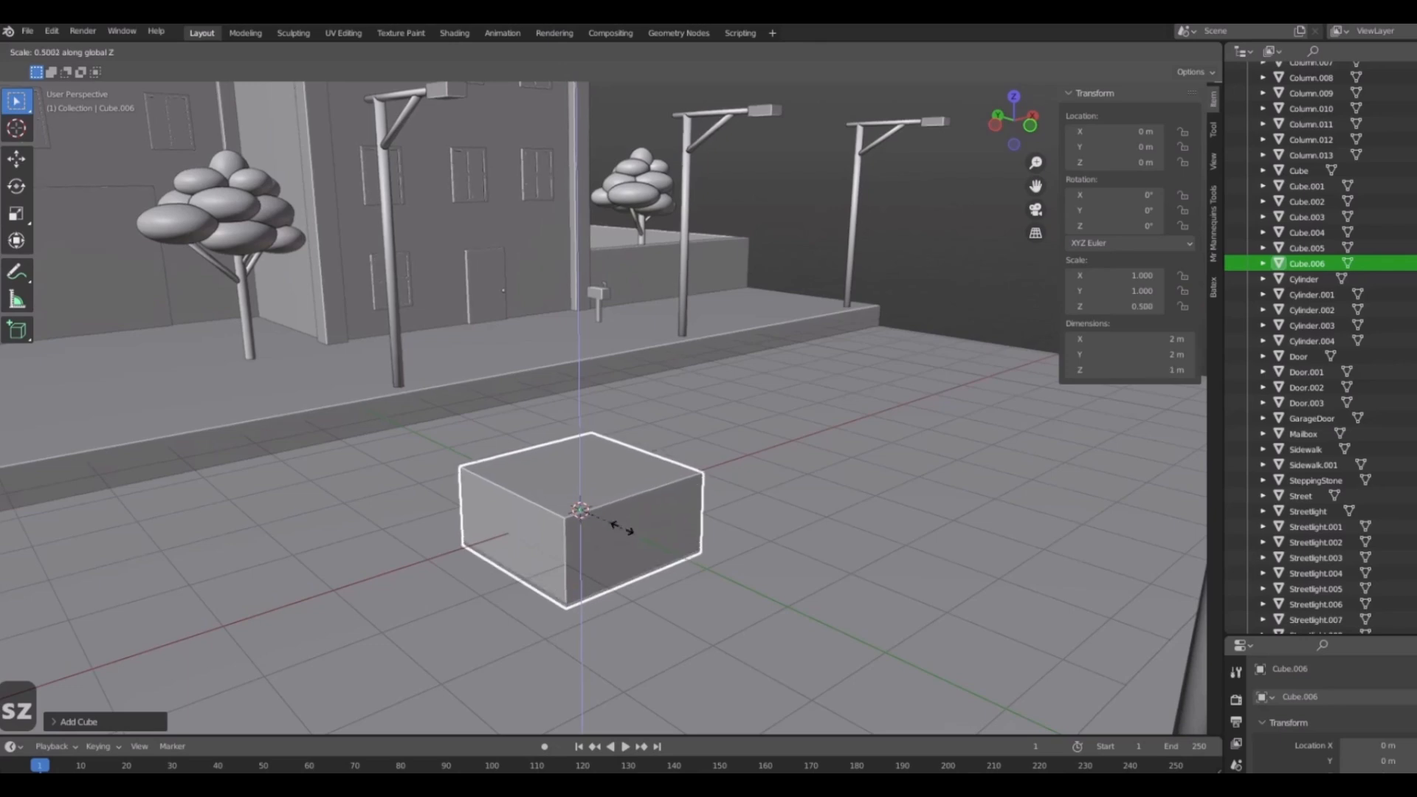
{"action": "left_click", "coordinate": [616, 520]}
{"action": "middle_click_drag", "start_coordinate": [616, 520], "coordinate": [584, 580]}
{"action": "key", "text": "s"}
{"action": "key", "text": "z"}
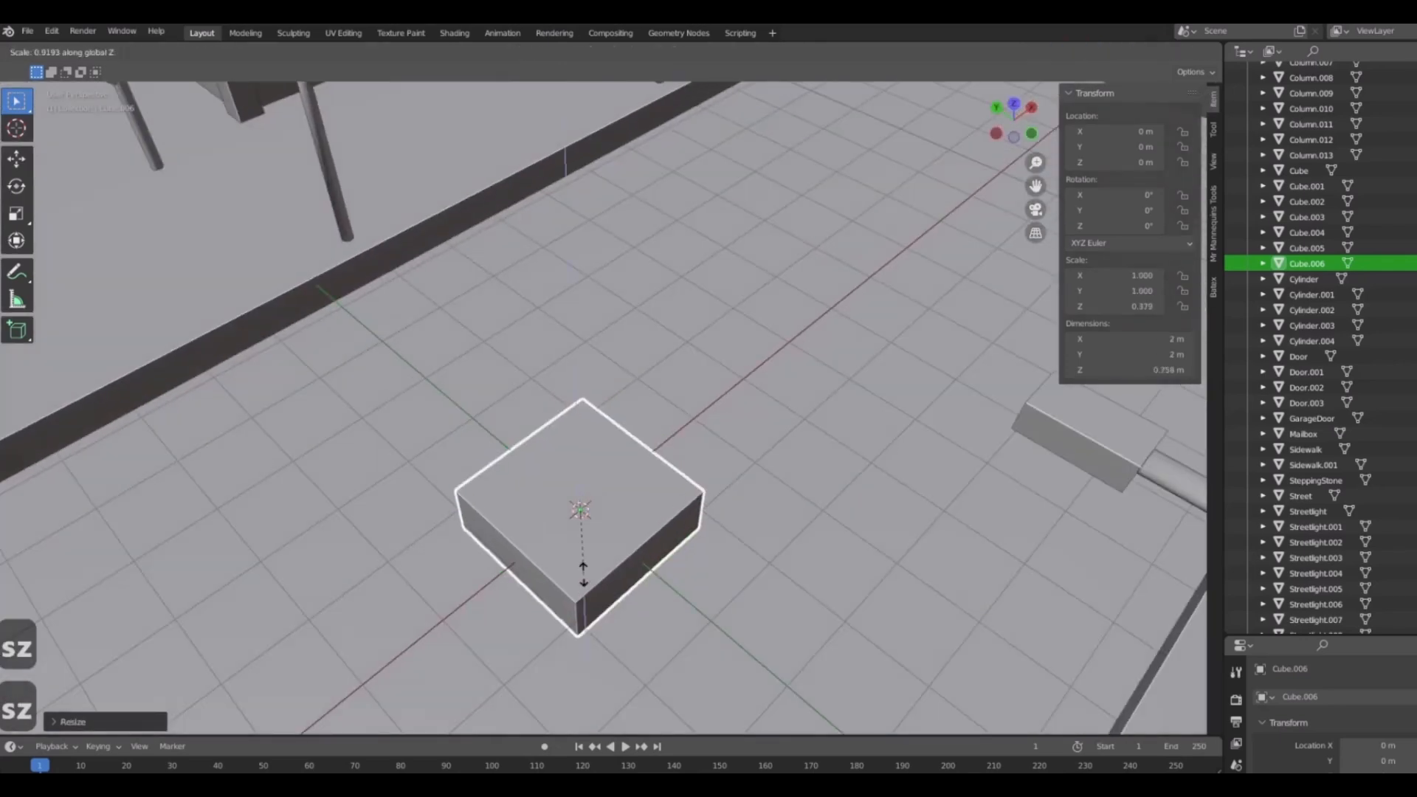
{"action": "right_click", "coordinate": [583, 573]}
Stretch the flattened cube along X to about 4.7 m and raise it to about Z 0.73 m.
{"action": "key", "text": "s"}
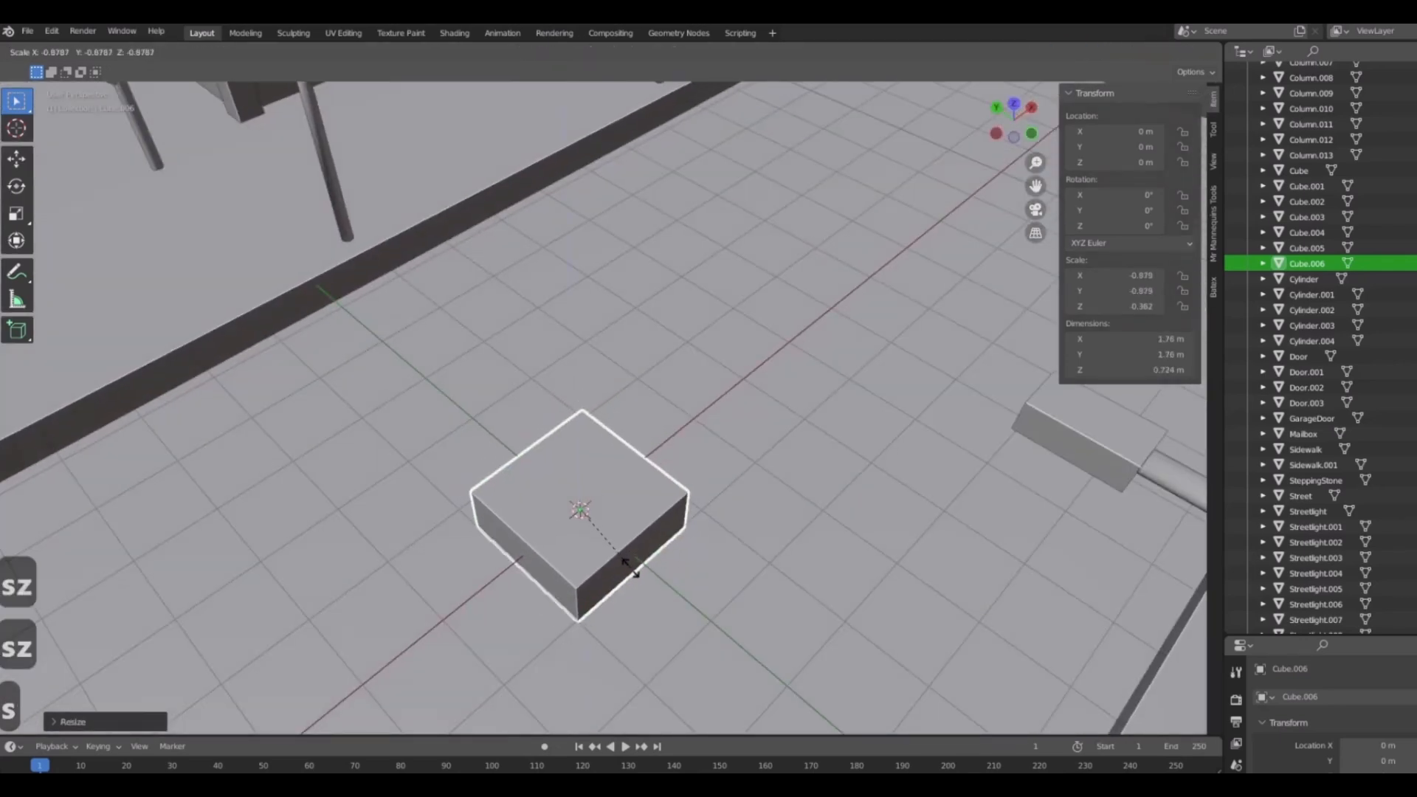
{"action": "key", "text": "x"}
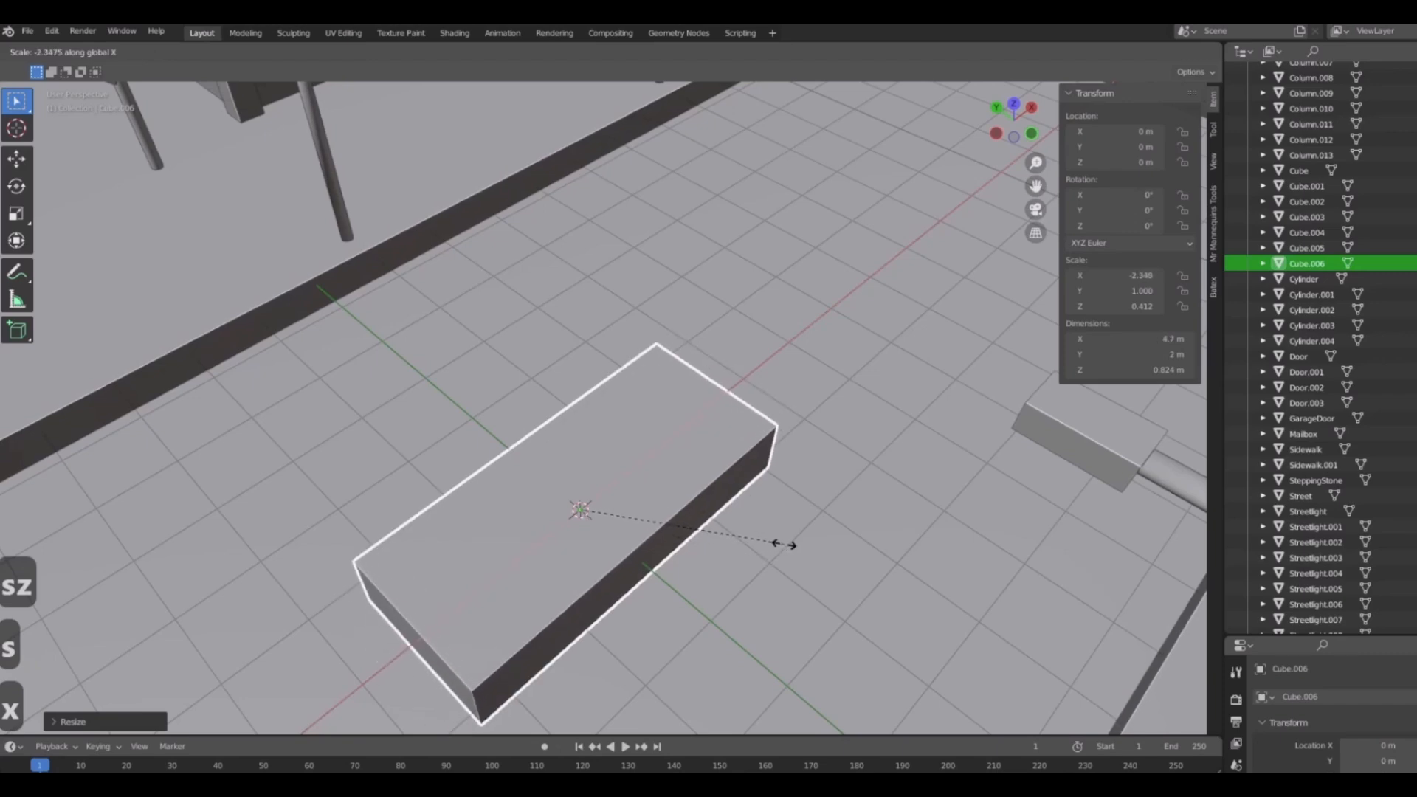
{"action": "left_click", "coordinate": [784, 544]}
{"action": "middle_click_drag", "start_coordinate": [783, 544], "coordinate": [670, 544]}
{"action": "key", "text": "g"}
{"action": "key", "text": "z"}
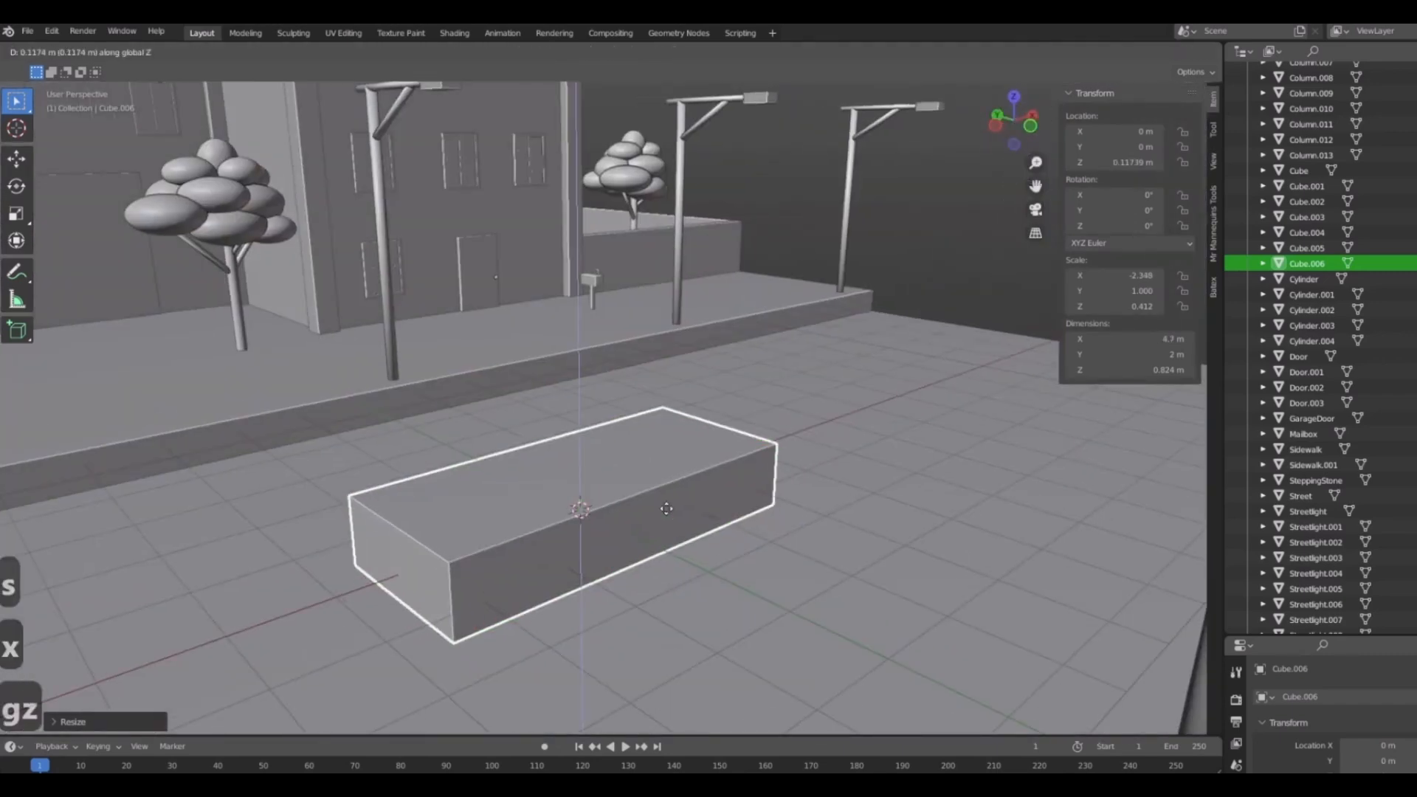
{"action": "left_click", "coordinate": [714, 505]}
Add a second cube at the origin and raise it along Z by about 1.39 m above the street.
{"action": "middle_click_drag", "start_coordinate": [738, 501], "coordinate": [689, 528]}
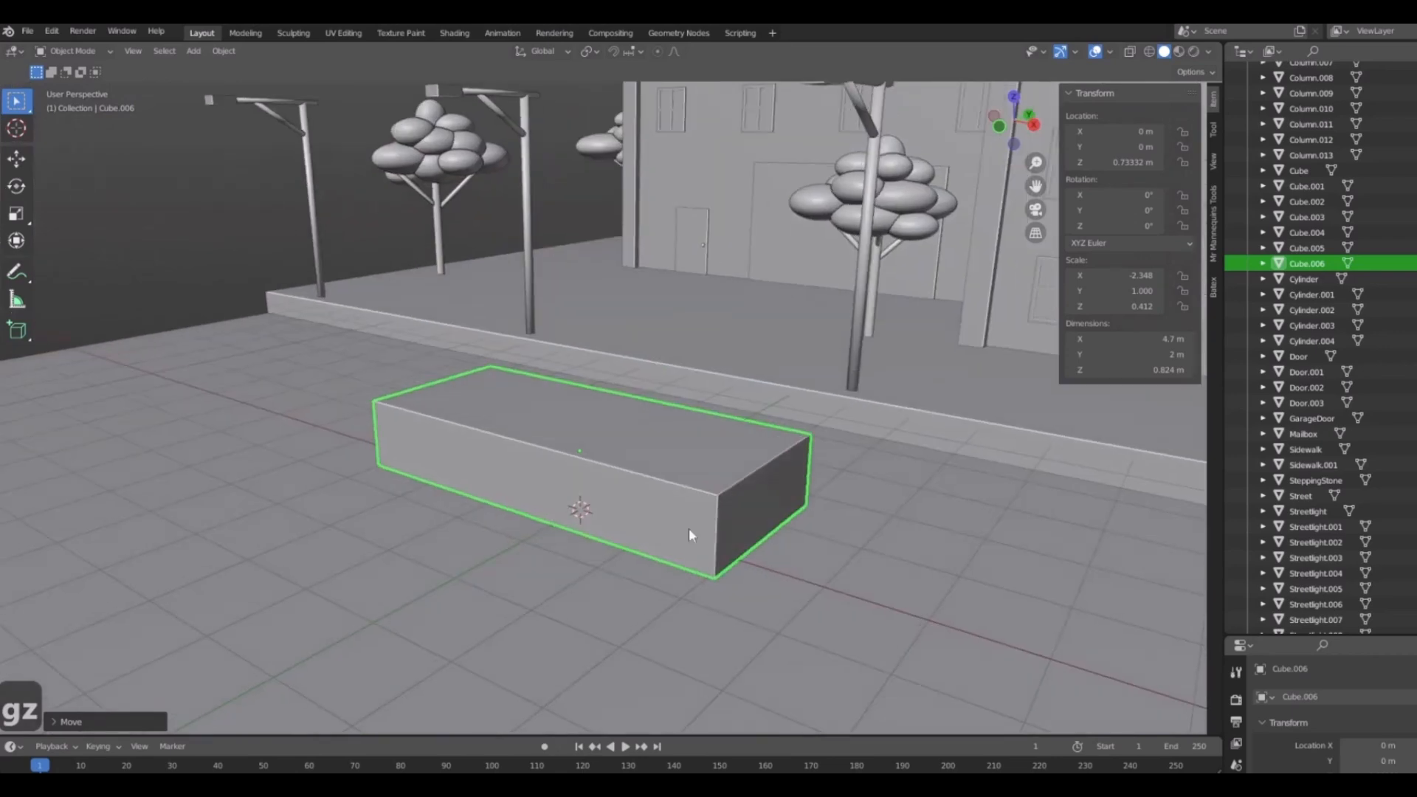
{"action": "key", "text": "shift+a"}
{"action": "mouse_move", "coordinate": [647, 478]}
{"action": "left_click", "coordinate": [732, 492]}
{"action": "middle_click_drag", "start_coordinate": [778, 550], "coordinate": [742, 605]}
{"action": "key", "text": "g"}
{"action": "key", "text": "z"}
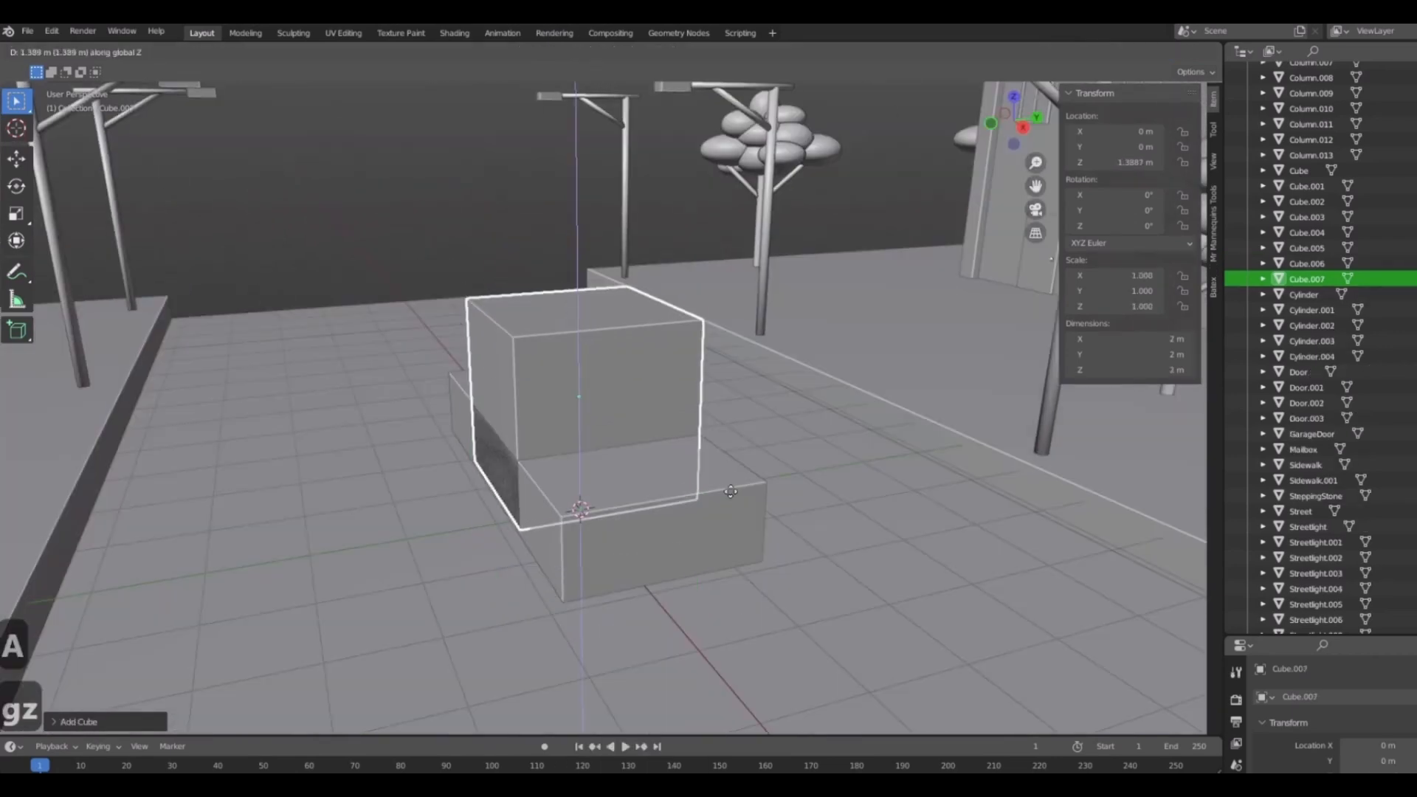
{"action": "left_click", "coordinate": [733, 490]}
Flatten the upper cube along Z to about 1.09 m high and lower it to about Z 1.62 m onto the long box.
{"action": "key", "text": "s"}
{"action": "key", "text": "z"}
{"action": "left_click", "coordinate": [800, 554]}
{"action": "key", "text": "g"}
{"action": "key", "text": "z"}
{"action": "left_click", "coordinate": [524, 538]}
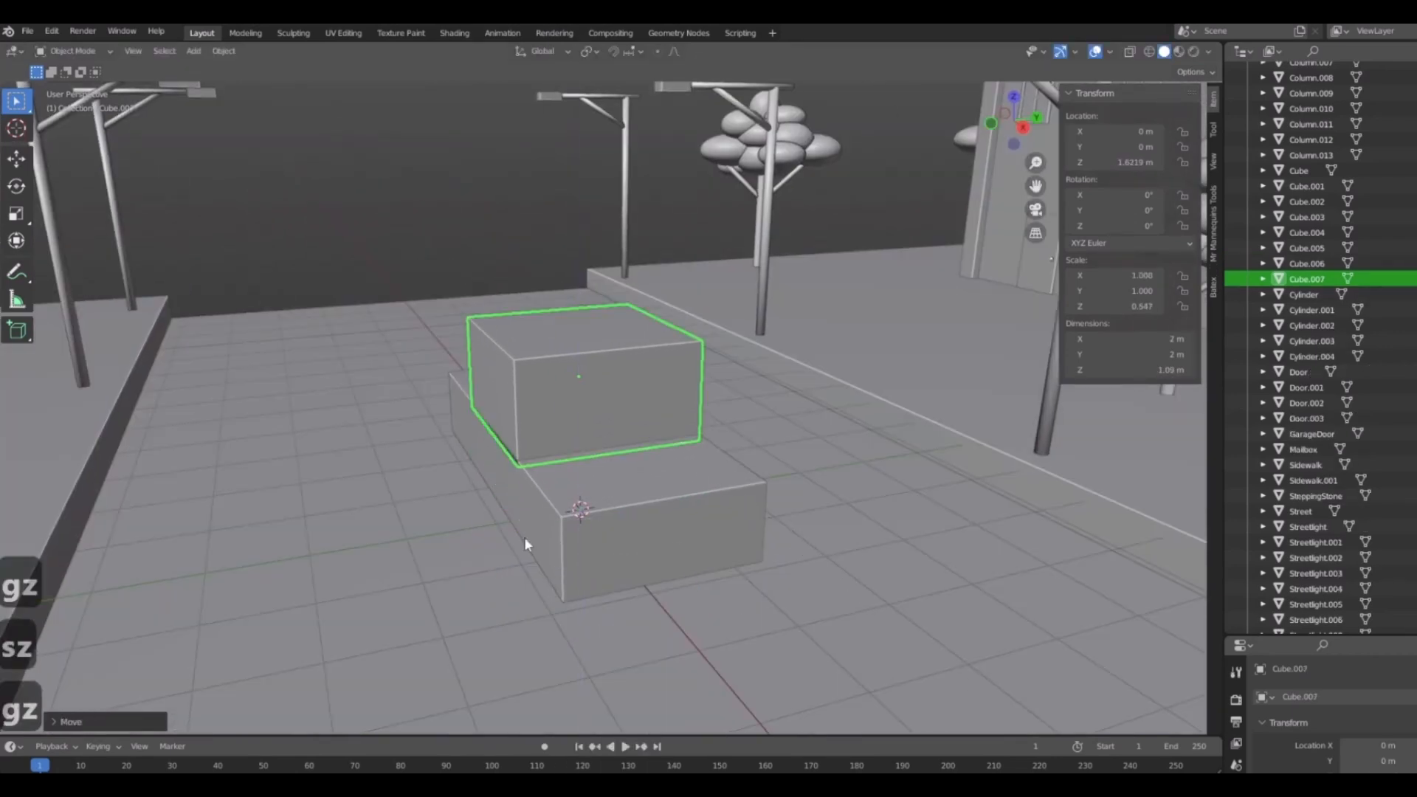
{"action": "middle_click_drag", "start_coordinate": [524, 537], "coordinate": [693, 556]}
{"action": "key", "text": "s"}
{"action": "key", "text": "y"}
{"action": "right_click", "coordinate": [695, 558]}
Stretch the upper box along X to about 2.76 m and adjust its height to about Z 1.68 m.
{"action": "key", "text": "s"}
{"action": "key", "text": "x"}
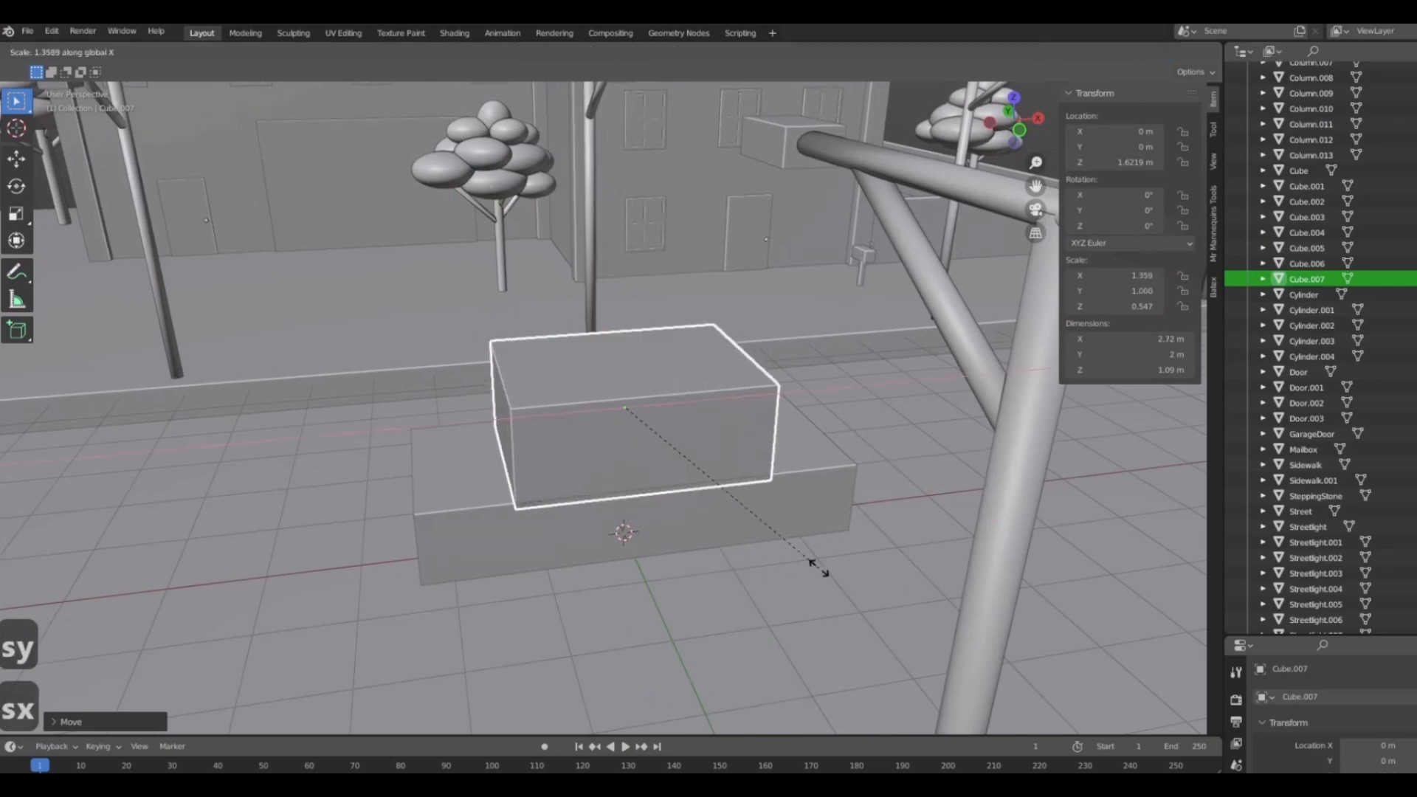
{"action": "left_click", "coordinate": [814, 565]}
{"action": "key", "text": "g"}
{"action": "key", "text": "z"}
{"action": "left_click", "coordinate": [740, 581]}
Add a cylinder at the origin for a wheel and rotate it 90° about the X axis.
{"action": "middle_click_drag", "start_coordinate": [616, 591], "coordinate": [780, 527]}
{"action": "key", "text": "shift+a"}
{"action": "mouse_move", "coordinate": [782, 477]}
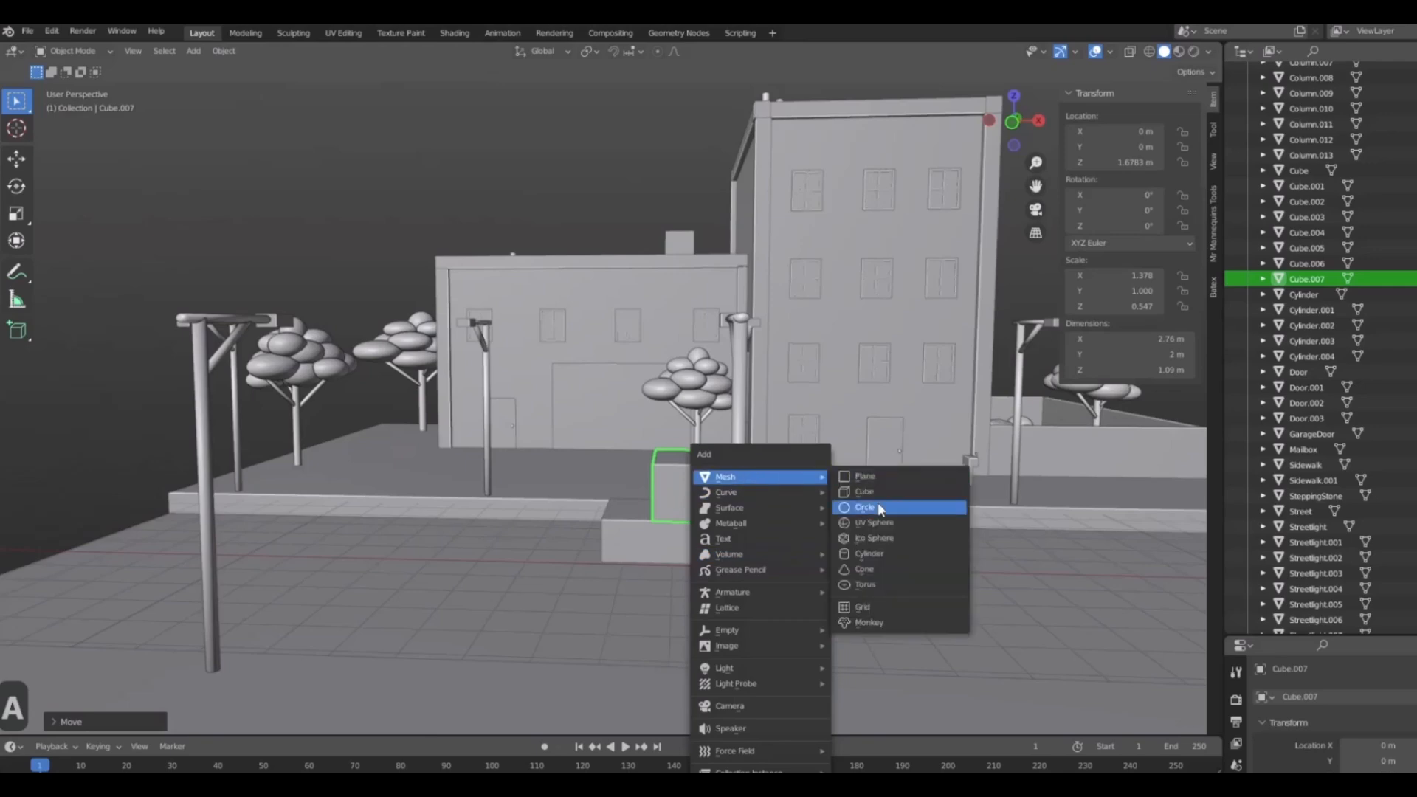
{"action": "left_click", "coordinate": [868, 547]}
{"action": "middle_click_drag", "start_coordinate": [868, 548], "coordinate": [825, 543]}
{"action": "type", "text": "rx90"}
{"action": "left_click", "coordinate": [787, 578]}
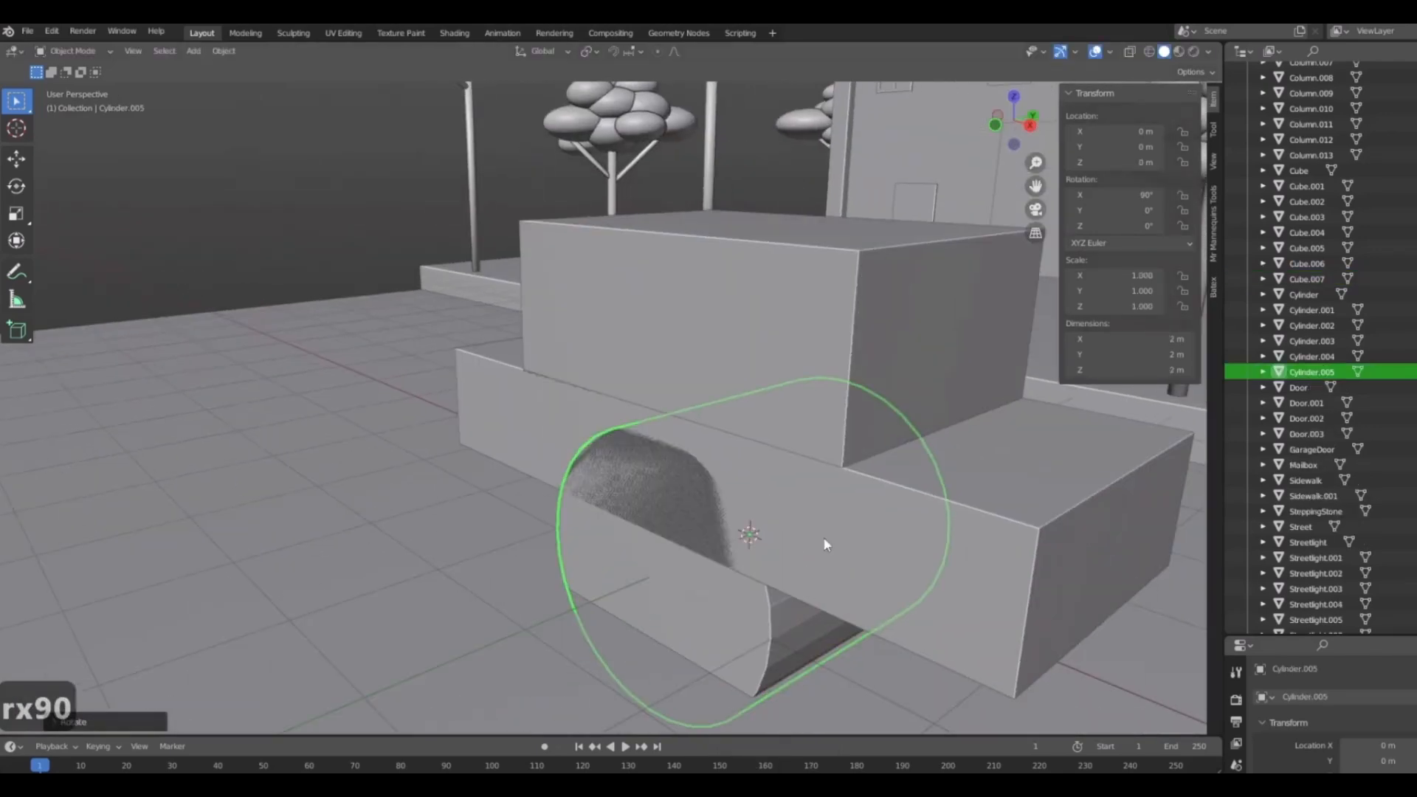
Flatten the wheel cylinder along Y to a thickness of about 0.32 m.
{"action": "middle_click_drag", "start_coordinate": [587, 425], "coordinate": [712, 525]}
{"action": "middle_click_drag", "start_coordinate": [789, 558], "coordinate": [810, 601]}
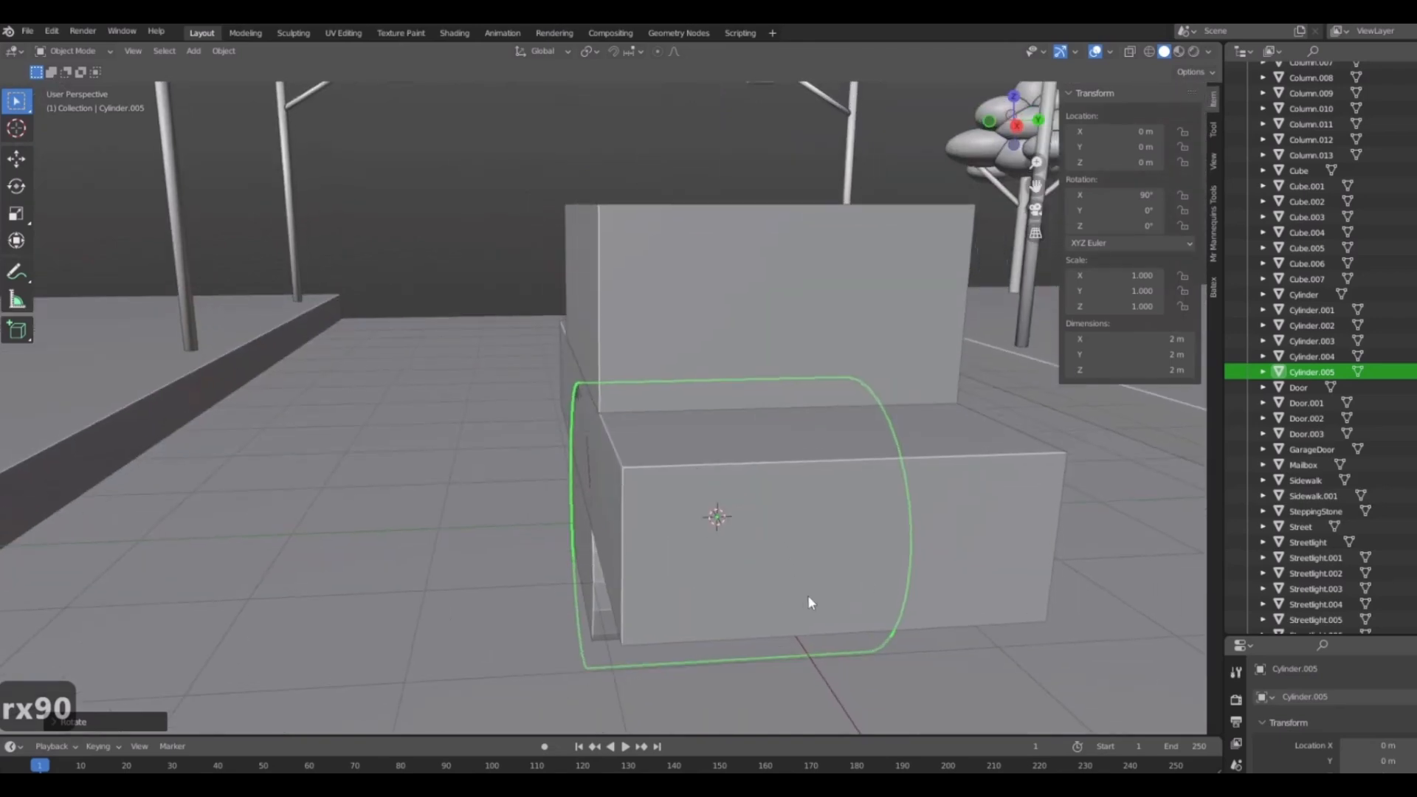
{"action": "key", "text": "s"}
{"action": "key", "text": "y"}
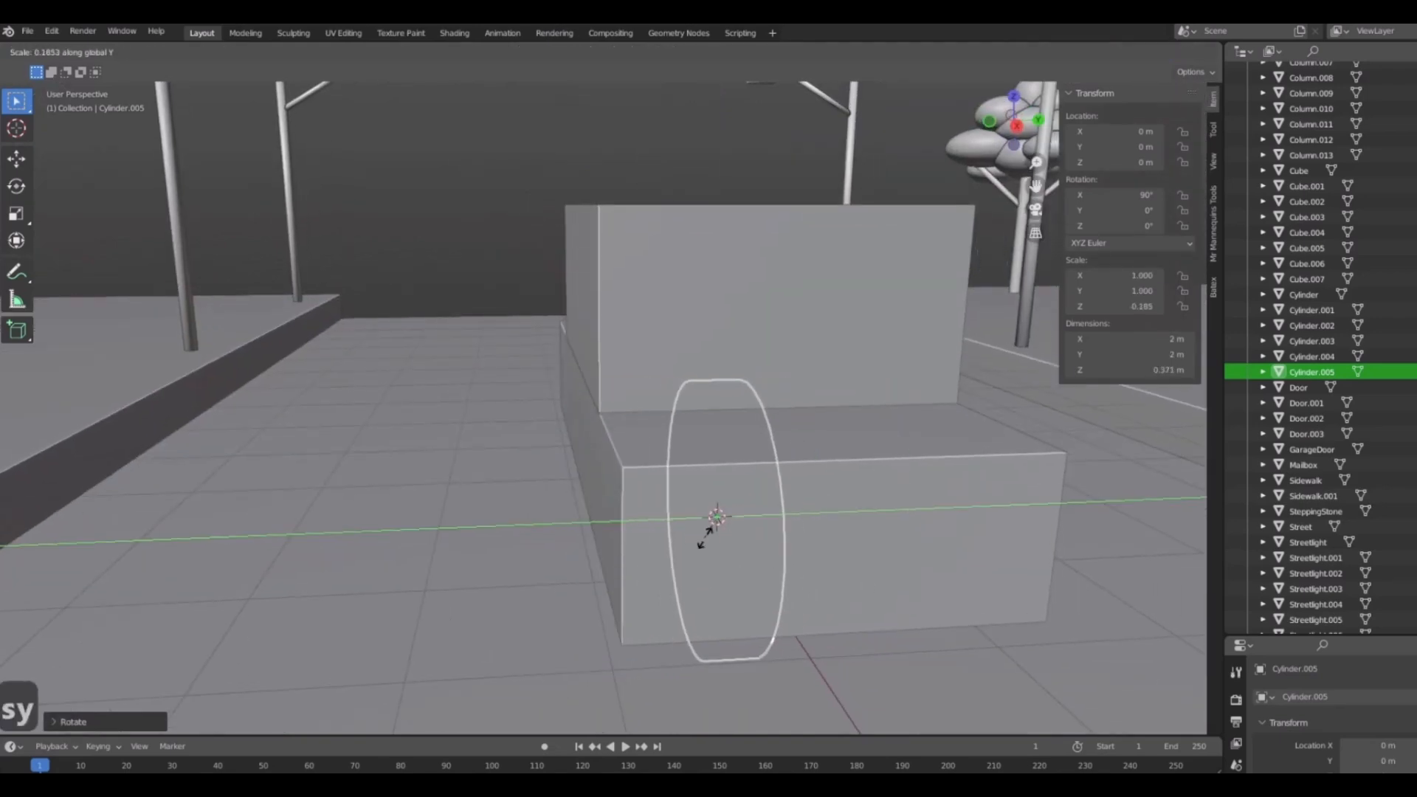
{"action": "left_click", "coordinate": [705, 542]}
Move the wheel in top view to the car's near side, at about X 1.18 m, Y -1.08 m.
{"action": "mouse_move", "coordinate": [706, 543]}
{"action": "middle_mouse_down"}
{"action": "mouse_move", "coordinate": [733, 601]}
{"action": "mouse_move", "coordinate": [778, 610]}
{"action": "mouse_move", "coordinate": [706, 534]}
{"action": "middle_mouse_up"}
{"action": "key", "text": "KP_7"}
{"action": "key", "text": "g"}
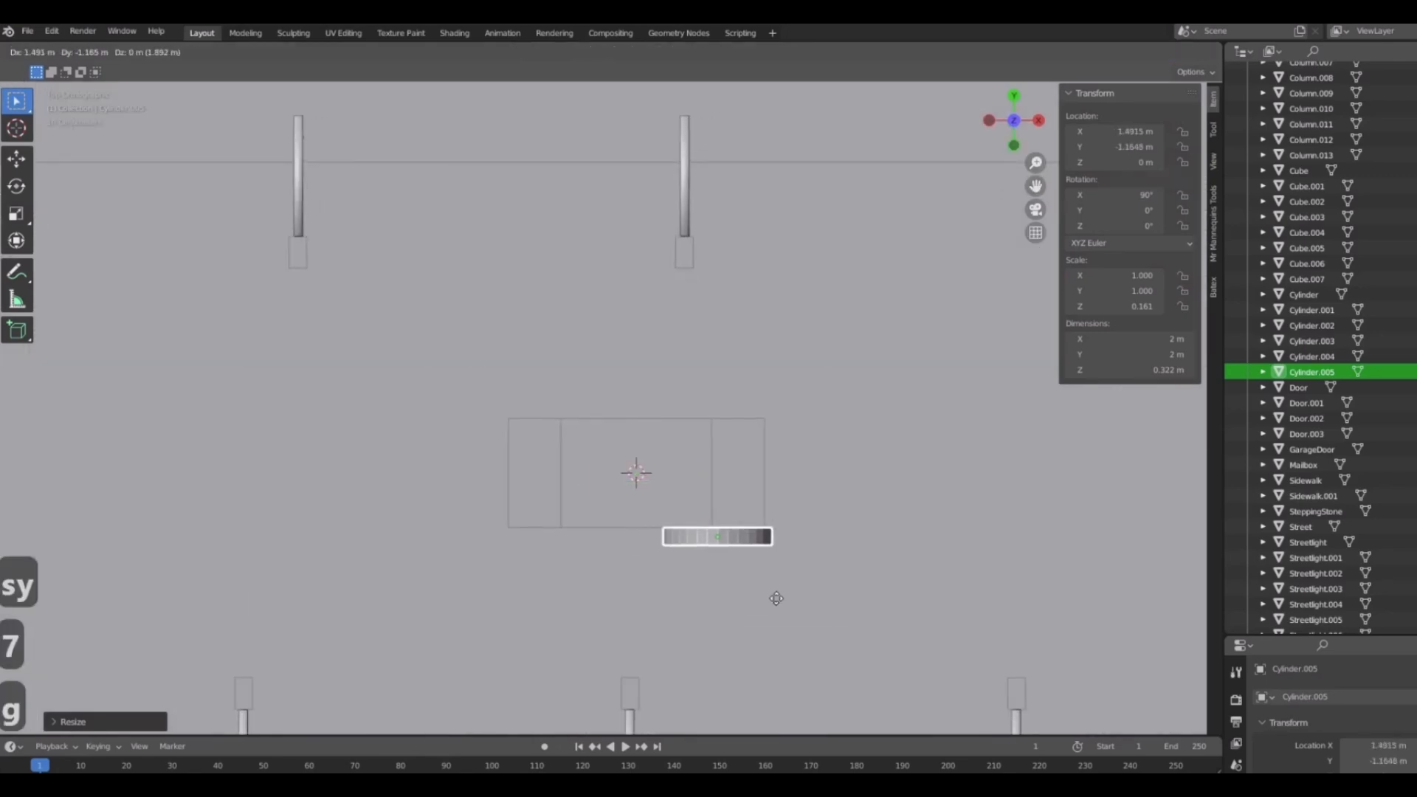
{"action": "middle_click_drag", "start_coordinate": [781, 613], "coordinate": [980, 639]}
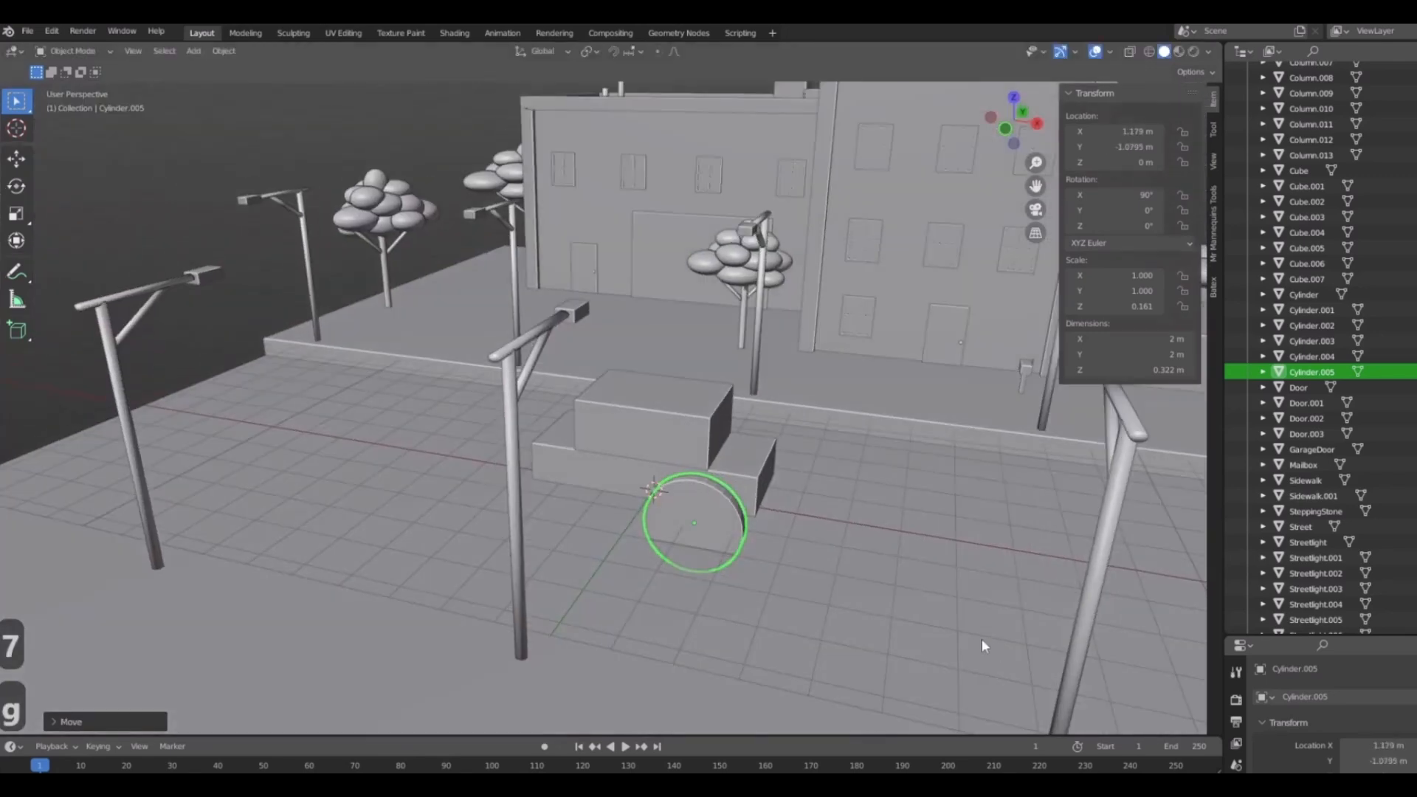
Scale the wheel down to about 1.3 m in diameter and move it against the body at about Y -0.99 m, Z 0.25 m.
{"action": "key", "text": "s"}
{"action": "left_click", "coordinate": [893, 601]}
{"action": "middle_click_drag", "start_coordinate": [893, 601], "coordinate": [579, 467]}
{"action": "key", "text": "g"}
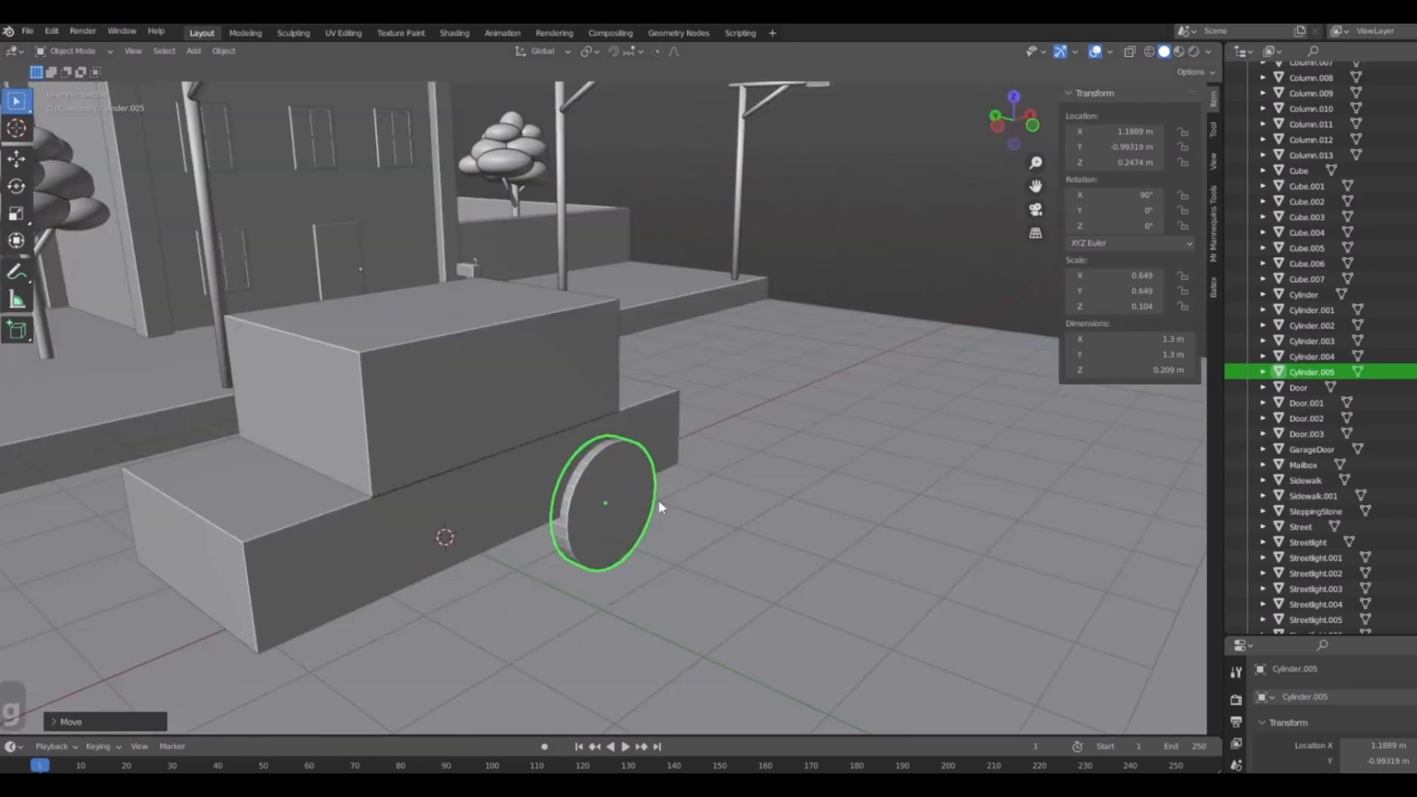
Try smooth shading on the wheel and set it back to flat shading.
{"action": "right_click", "coordinate": [601, 483]}
{"action": "left_click", "coordinate": [584, 485]}
{"action": "mouse_move", "coordinate": [591, 493]}
{"action": "middle_mouse_down"}
{"action": "mouse_move", "coordinate": [695, 468]}
{"action": "mouse_move", "coordinate": [569, 459]}
{"action": "mouse_move", "coordinate": [530, 496]}
{"action": "mouse_move", "coordinate": [632, 498]}
{"action": "mouse_move", "coordinate": [608, 391]}
{"action": "mouse_move", "coordinate": [602, 406]}
{"action": "mouse_move", "coordinate": [877, 389]}
{"action": "mouse_move", "coordinate": [641, 456]}
{"action": "middle_mouse_up"}
{"action": "right_click", "coordinate": [641, 456]}
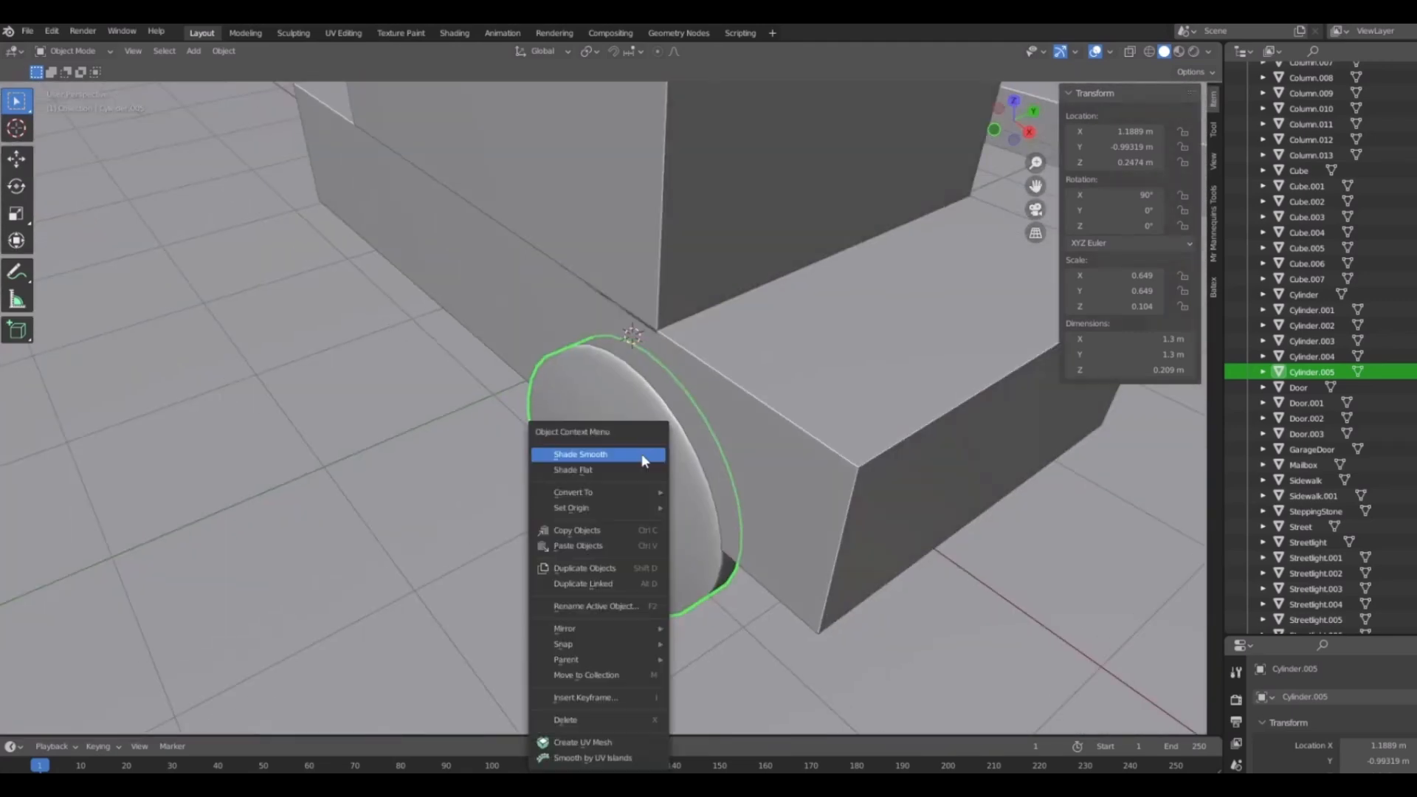
{"action": "left_click", "coordinate": [589, 456]}
Shrink the wheel to about 1.02 m in diameter in front view and position it at about X 1.37 m, Z 0.39 m.
{"action": "middle_click_drag", "start_coordinate": [695, 627], "coordinate": [757, 567]}
{"action": "key", "text": "1"}
{"action": "scroll", "coordinate": [691, 515], "scroll_direction": "up", "scroll_amount": 2}
{"action": "scroll", "coordinate": [691, 515], "scroll_direction": "down", "scroll_amount": 1}
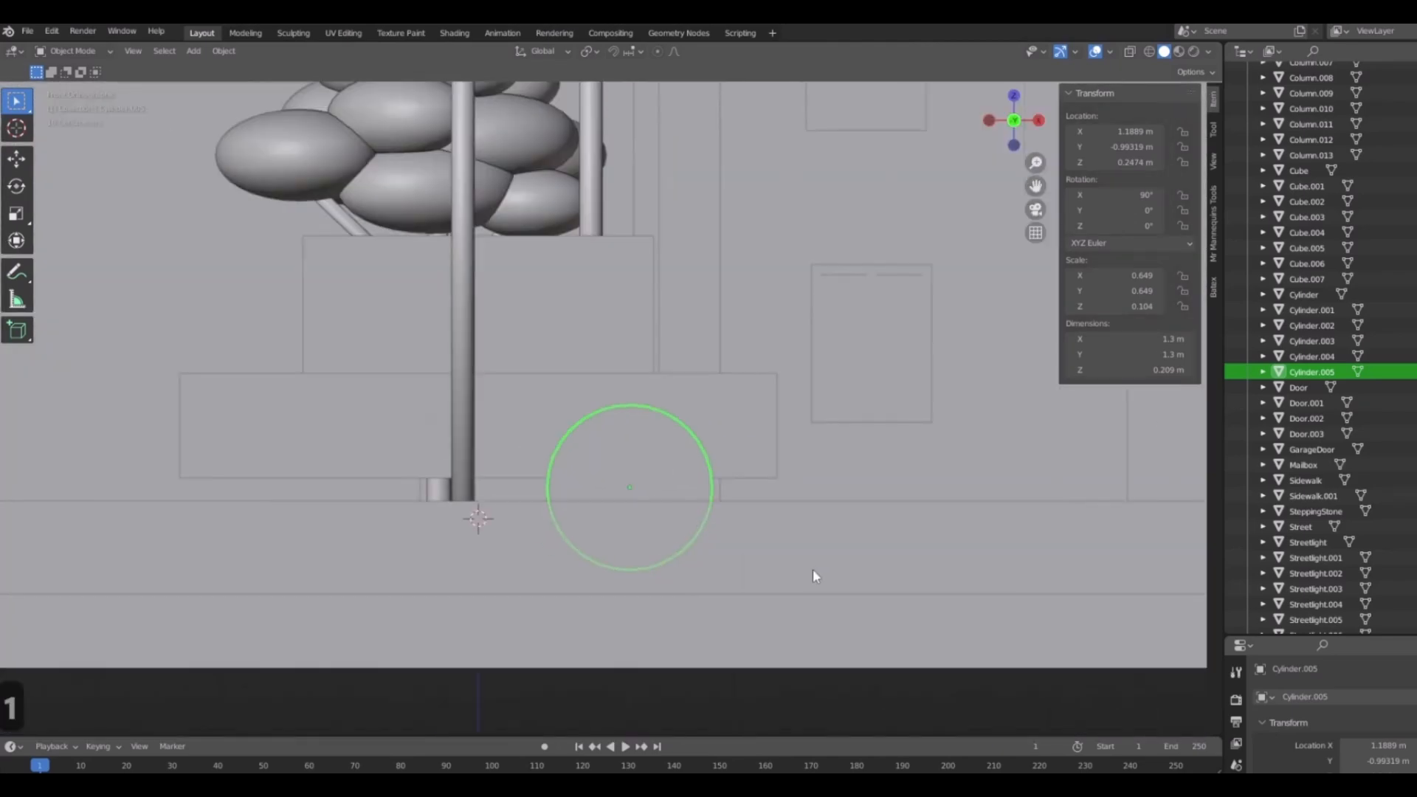
{"action": "key", "text": "s"}
{"action": "left_click", "coordinate": [774, 547]}
{"action": "key", "text": "g"}
{"action": "left_click", "coordinate": [813, 539]}
Duplicate the wheel about 2.8 m along negative X to the other end of the car.
{"action": "key", "text": "shift+d"}
{"action": "key", "text": "x"}
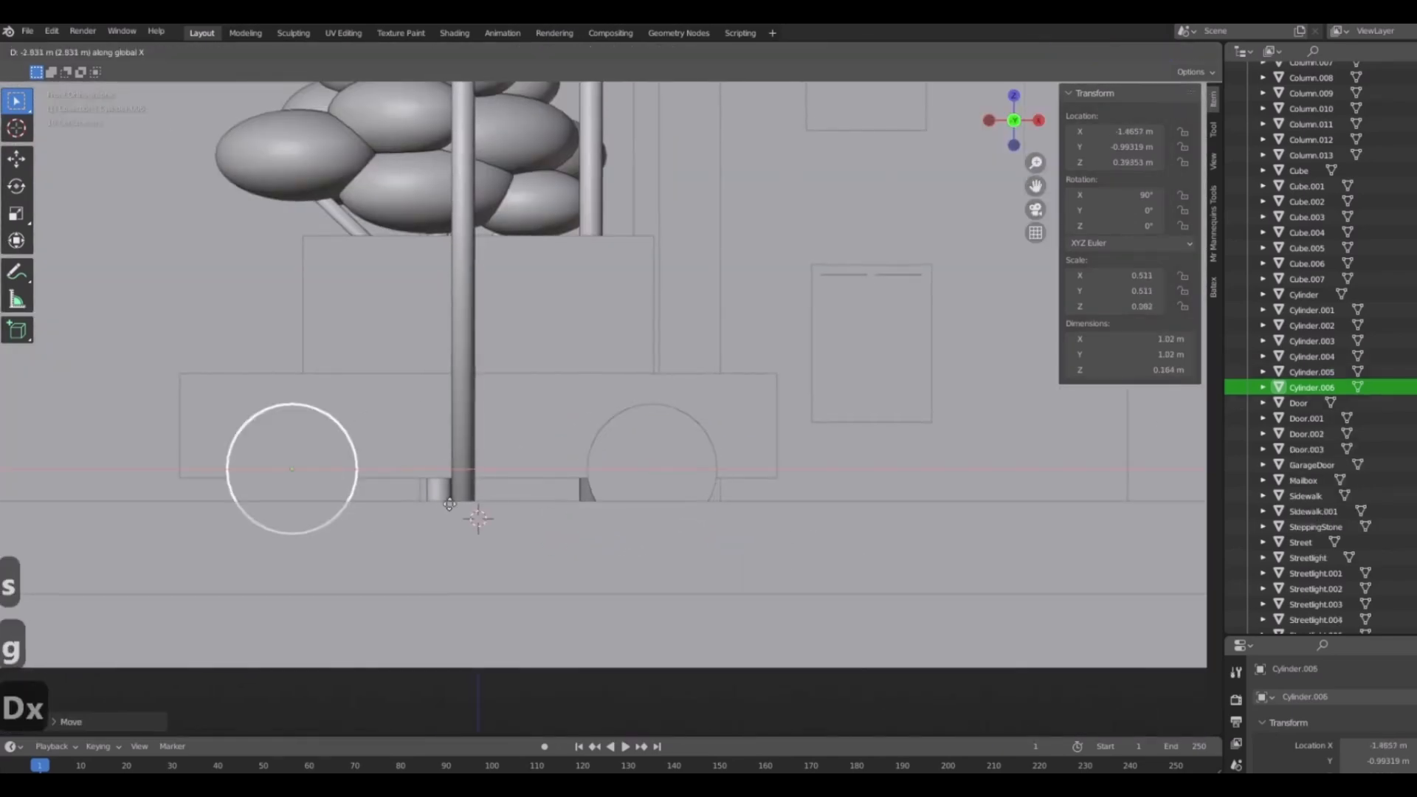
{"action": "left_click", "coordinate": [457, 511]}
Duplicate both wheels along Y to the opposite side of the car, against the body at about Y 1.01 m.
{"action": "middle_click_drag", "start_coordinate": [664, 361], "coordinate": [541, 450]}
{"action": "left_click", "coordinate": [527, 586], "text": "shift"}
{"action": "middle_click_drag", "start_coordinate": [620, 509], "coordinate": [560, 564]}
{"action": "key", "text": "shift+d"}
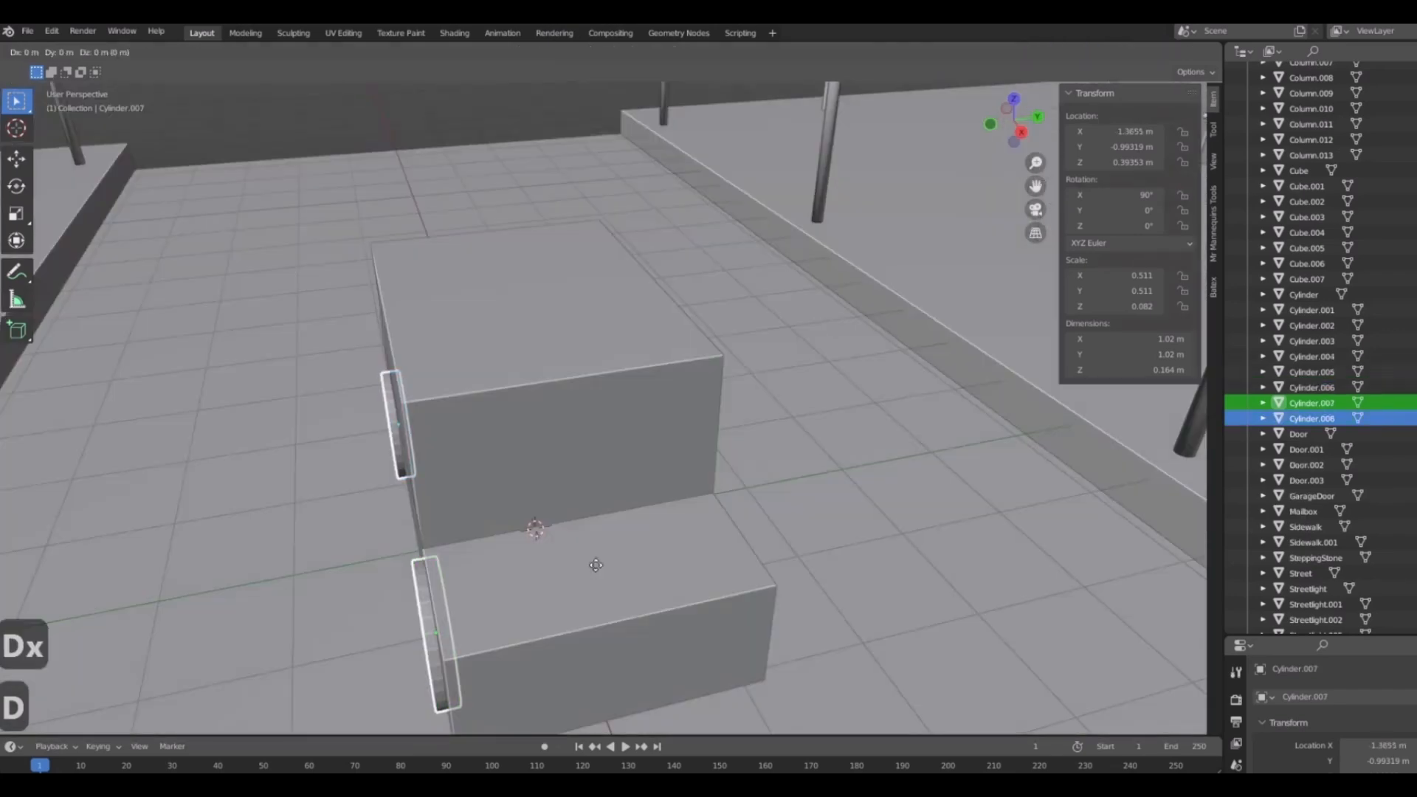
{"action": "key", "text": "y"}
{"action": "left_click", "coordinate": [842, 545]}
{"action": "middle_click_drag", "start_coordinate": [842, 545], "coordinate": [760, 575]}
{"action": "key", "text": "g"}
{"action": "key", "text": "y"}
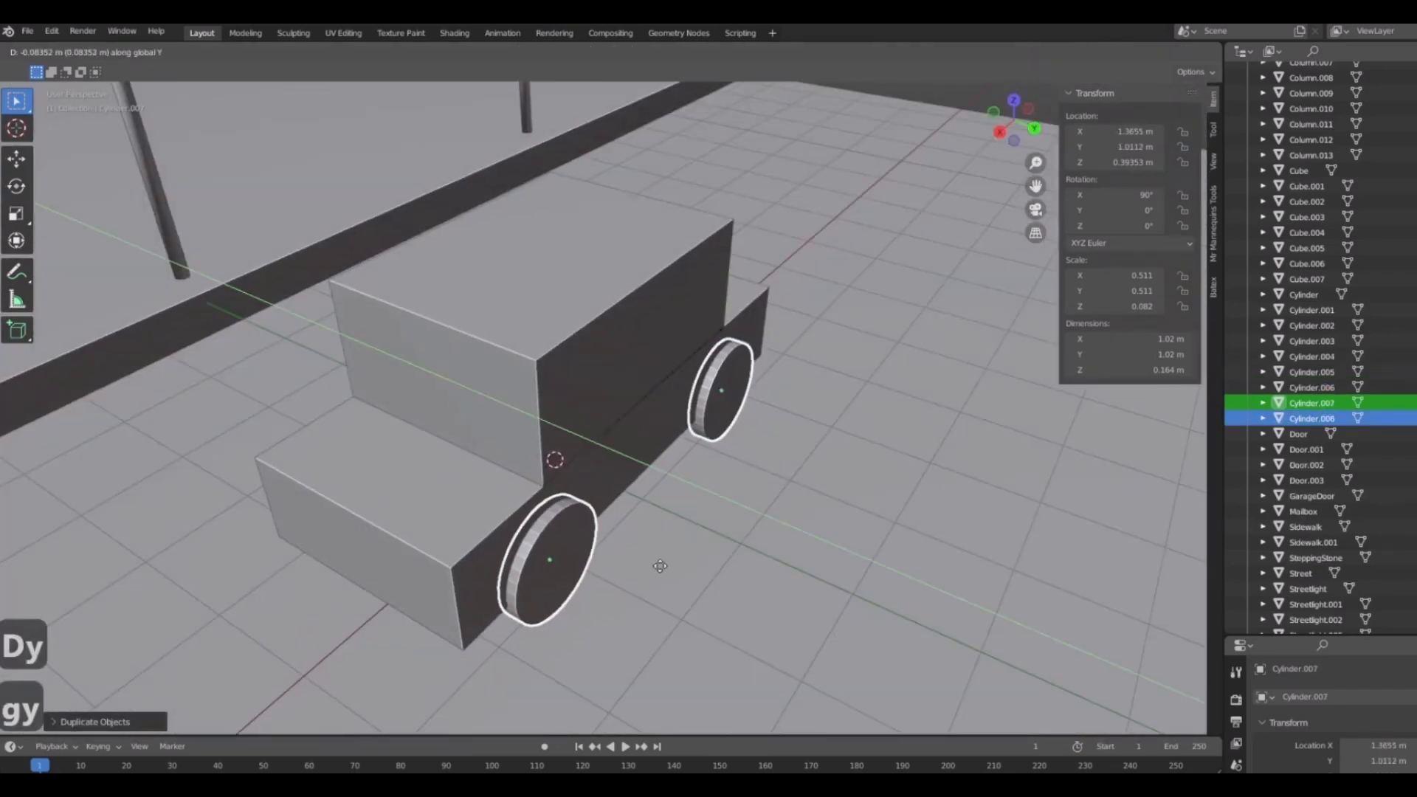
{"action": "left_click", "coordinate": [661, 566]}
Shorten the car's upper box along X to about 2.53 m.
{"action": "middle_click_drag", "start_coordinate": [661, 566], "coordinate": [616, 517]}
{"action": "left_click", "coordinate": [615, 321]}
{"action": "middle_click_drag", "start_coordinate": [615, 321], "coordinate": [442, 513]}
{"action": "key", "text": "s"}
{"action": "key", "text": "x"}
{"action": "left_click", "coordinate": [808, 472]}
{"action": "scroll", "coordinate": [616, 515], "scroll_direction": "down", "scroll_amount": 3}
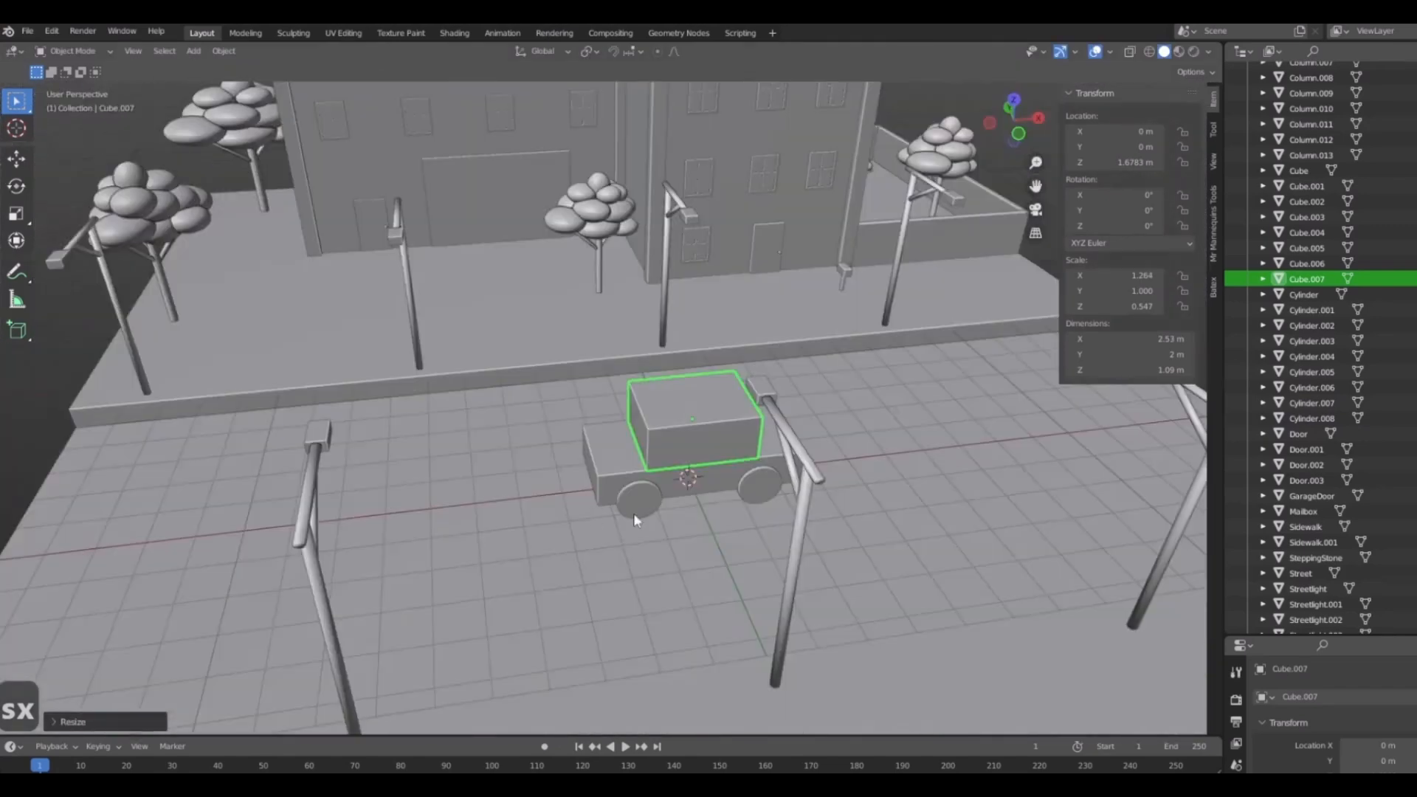
Join the four wheels and the upper box with the long lower box into one object.
{"action": "scroll", "coordinate": [635, 518], "scroll_direction": "up", "scroll_amount": 4}
{"action": "middle_click_drag", "start_coordinate": [634, 518], "coordinate": [495, 467]}
{"action": "left_click", "coordinate": [667, 509]}
{"action": "left_click", "coordinate": [730, 428]}
{"action": "left_click", "coordinate": [617, 502]}
{"action": "middle_click_drag", "start_coordinate": [615, 494], "coordinate": [730, 562]}
{"action": "middle_click_drag", "start_coordinate": [685, 475], "coordinate": [631, 584]}
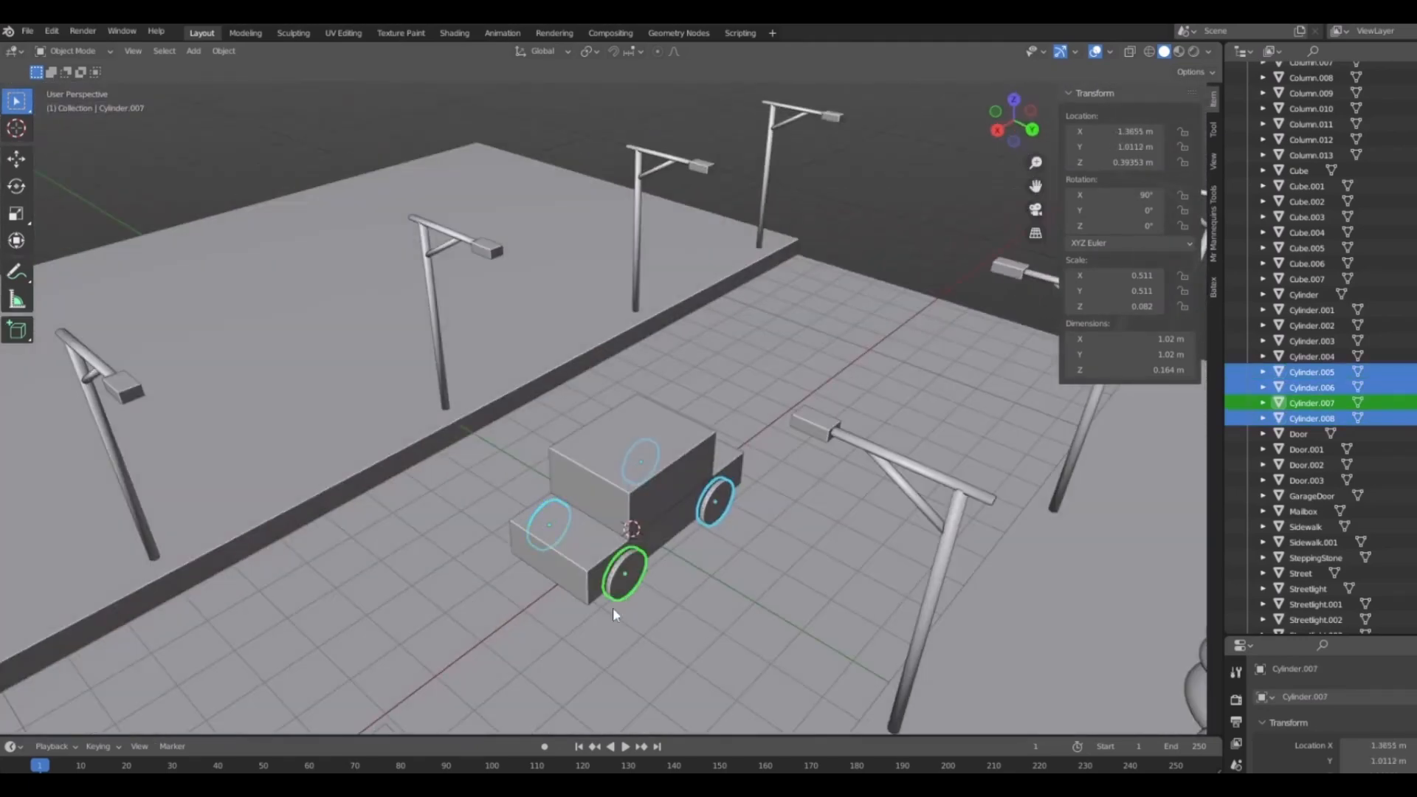
{"action": "left_click", "coordinate": [625, 520], "text": "shift"}
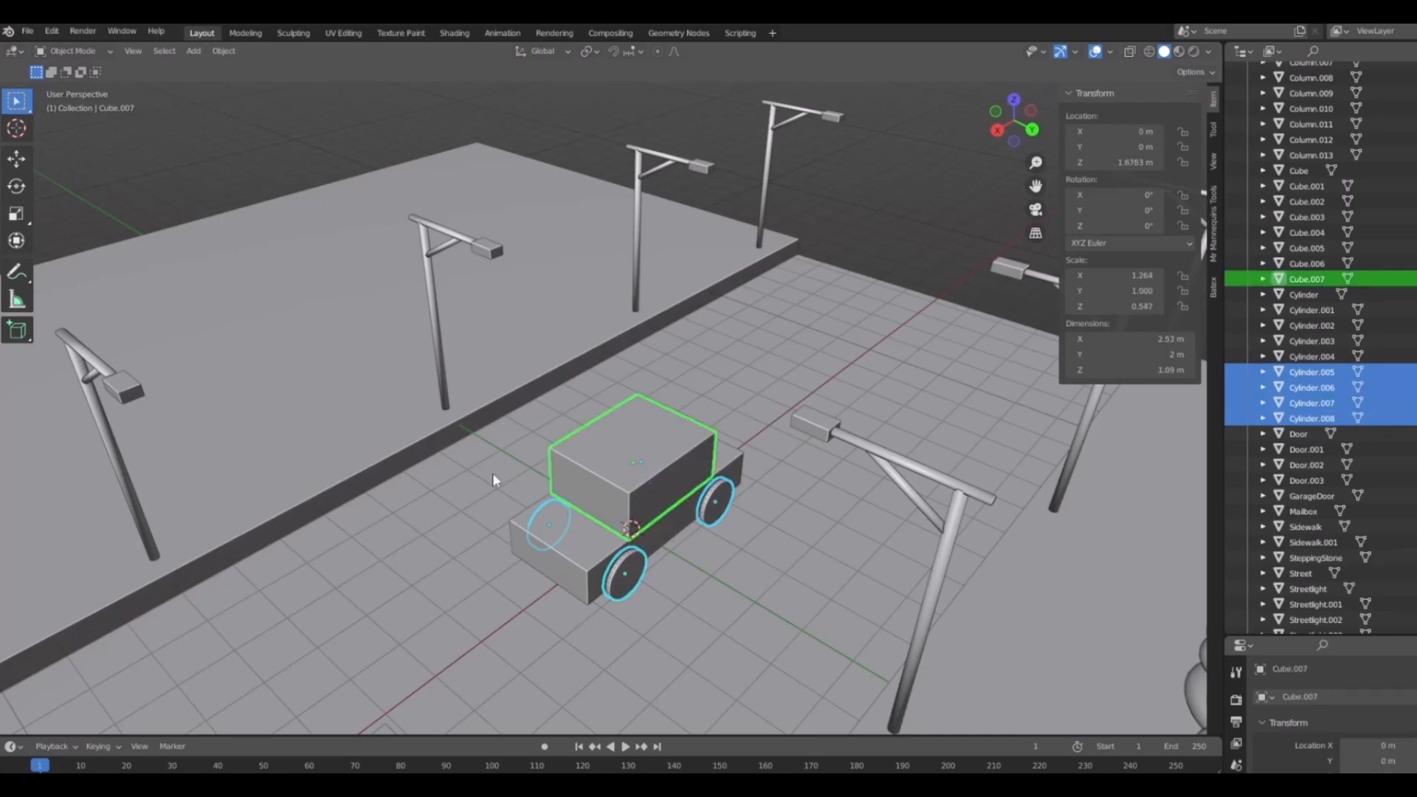
{"action": "left_click", "coordinate": [591, 559], "text": "shift"}
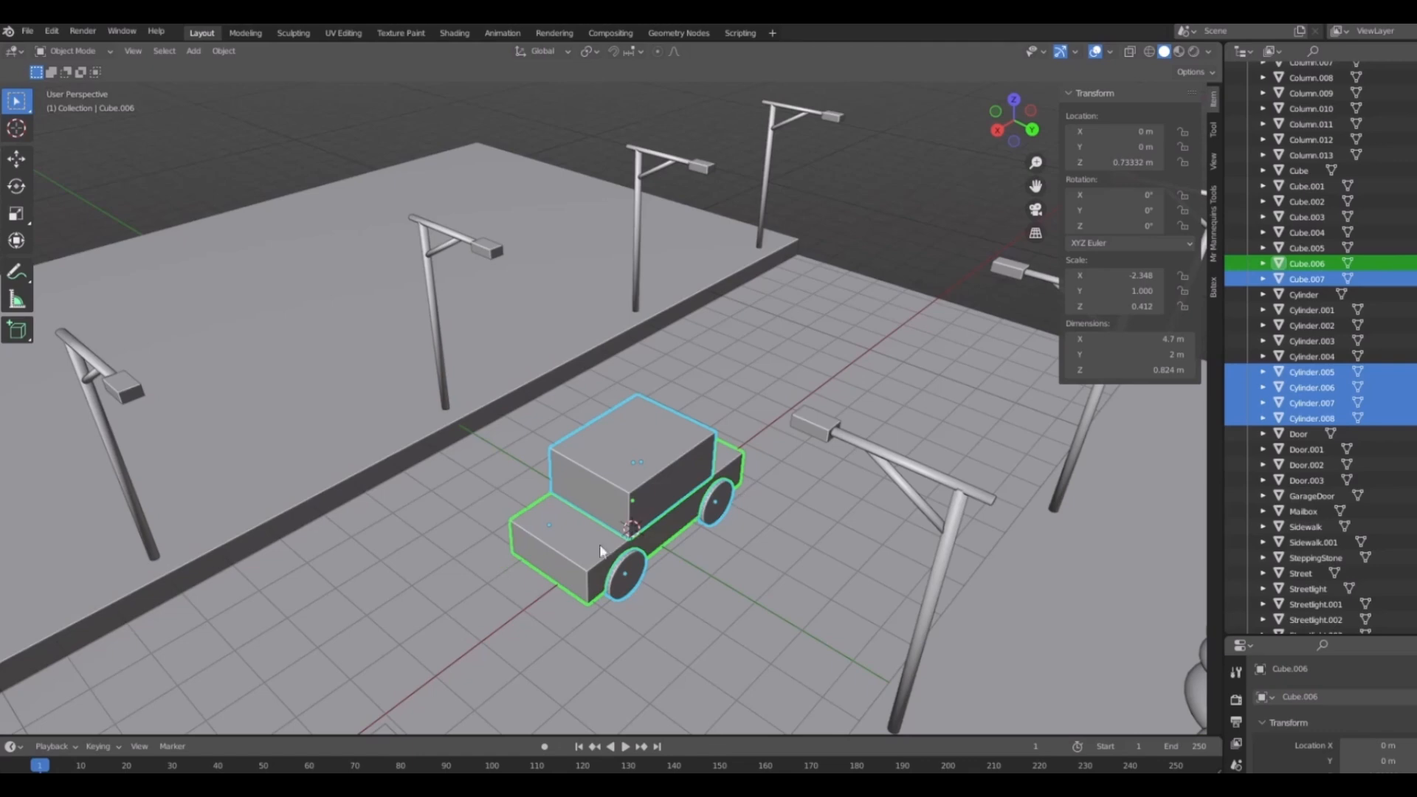
{"action": "mouse_move", "coordinate": [798, 568]}
{"action": "middle_mouse_down"}
{"action": "mouse_move", "coordinate": [611, 485]}
{"action": "mouse_move", "coordinate": [543, 577]}
{"action": "mouse_move", "coordinate": [733, 596]}
{"action": "mouse_move", "coordinate": [959, 546]}
{"action": "mouse_move", "coordinate": [664, 627]}
{"action": "mouse_move", "coordinate": [819, 581]}
{"action": "middle_mouse_up"}
{"action": "scroll", "coordinate": [652, 509], "scroll_direction": "up", "scroll_amount": 5}
{"action": "key", "text": "ctrl+j"}
{"action": "key", "text": "g"}
{"action": "right_click", "coordinate": [1049, 422]}
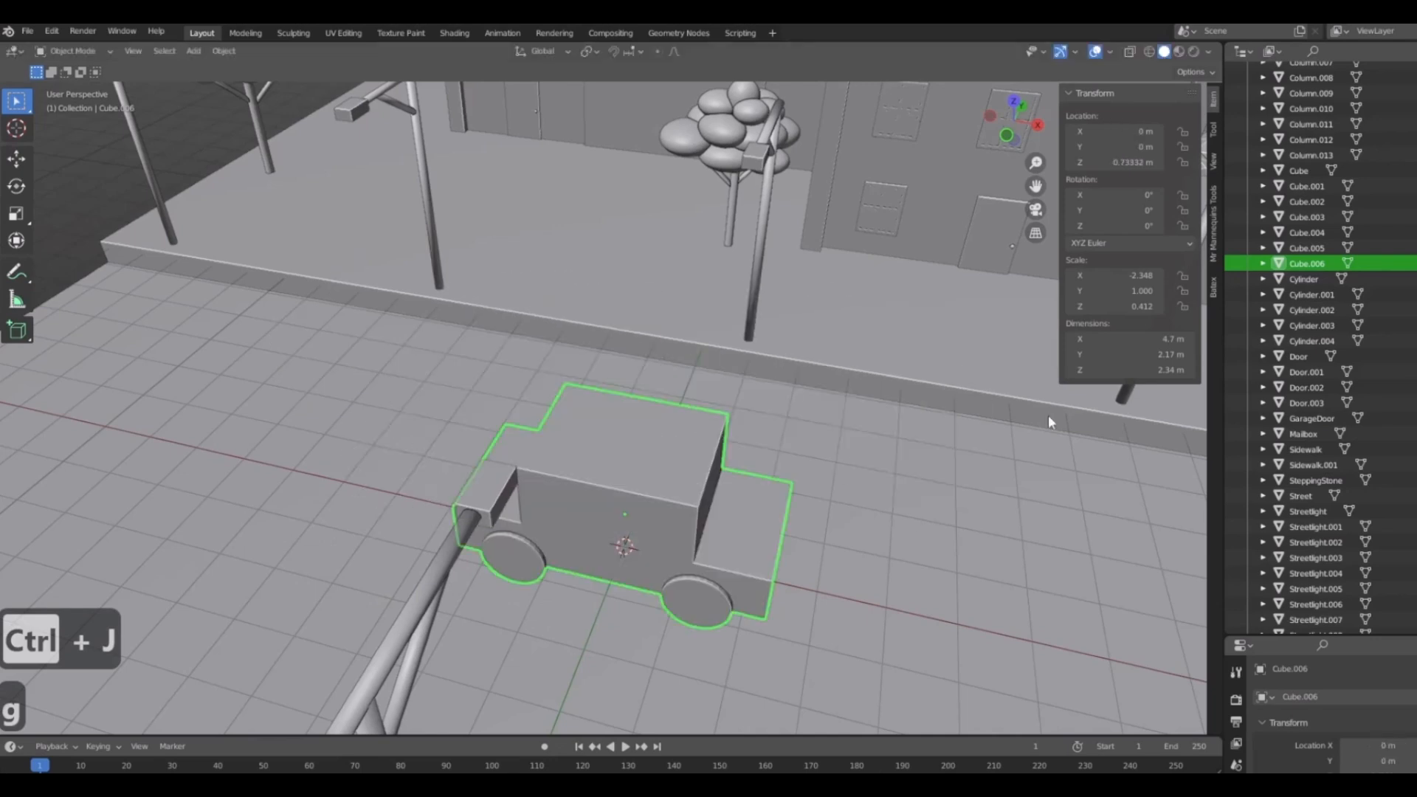
Rename the joined car object as Car.
{"action": "double_click", "coordinate": [1303, 264]}
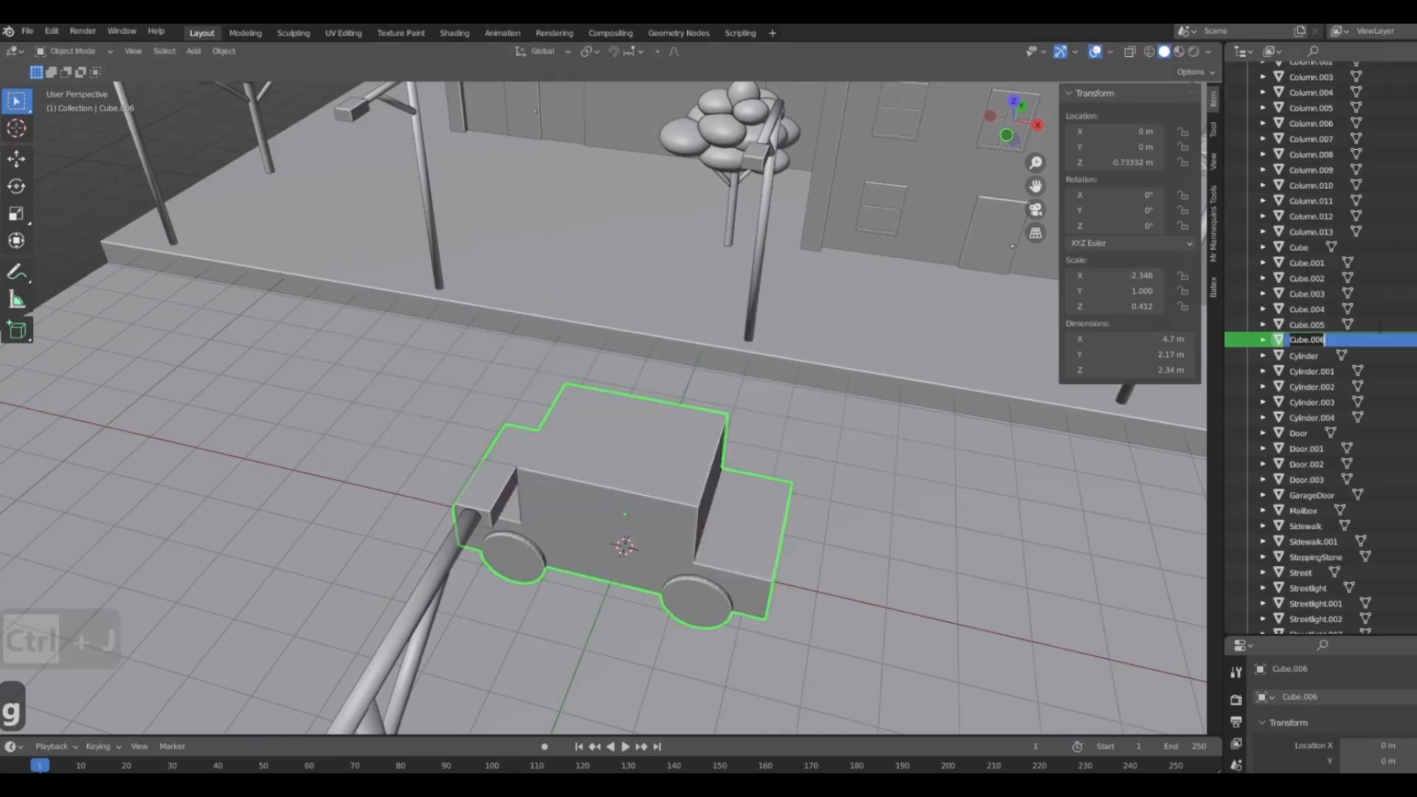
{"action": "type", "text": "Car"}
{"action": "key", "text": "Return"}
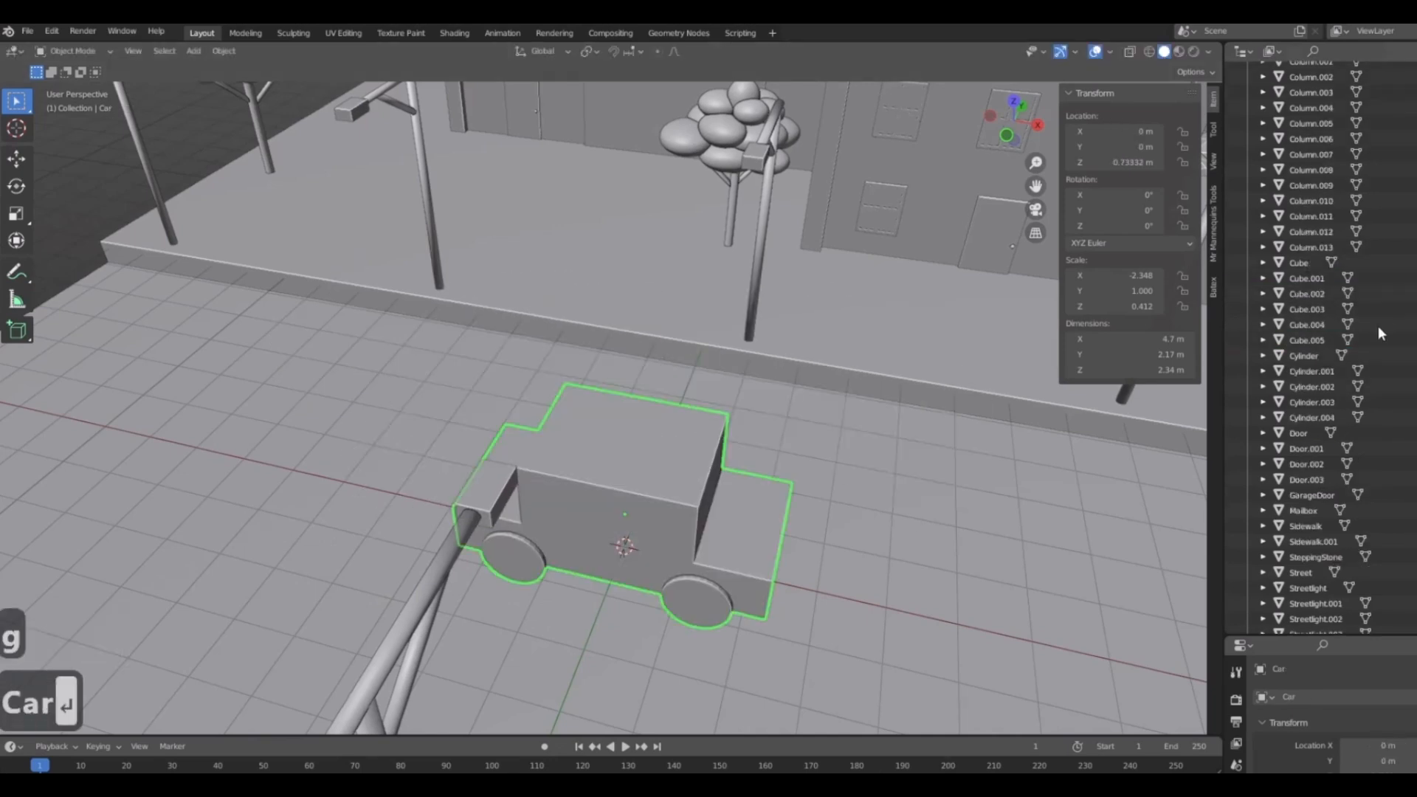
Rename the object Cube, the short yard wall facing the street, as Fence.
{"action": "scroll", "coordinate": [1378, 326], "scroll_direction": "up", "scroll_amount": 3}
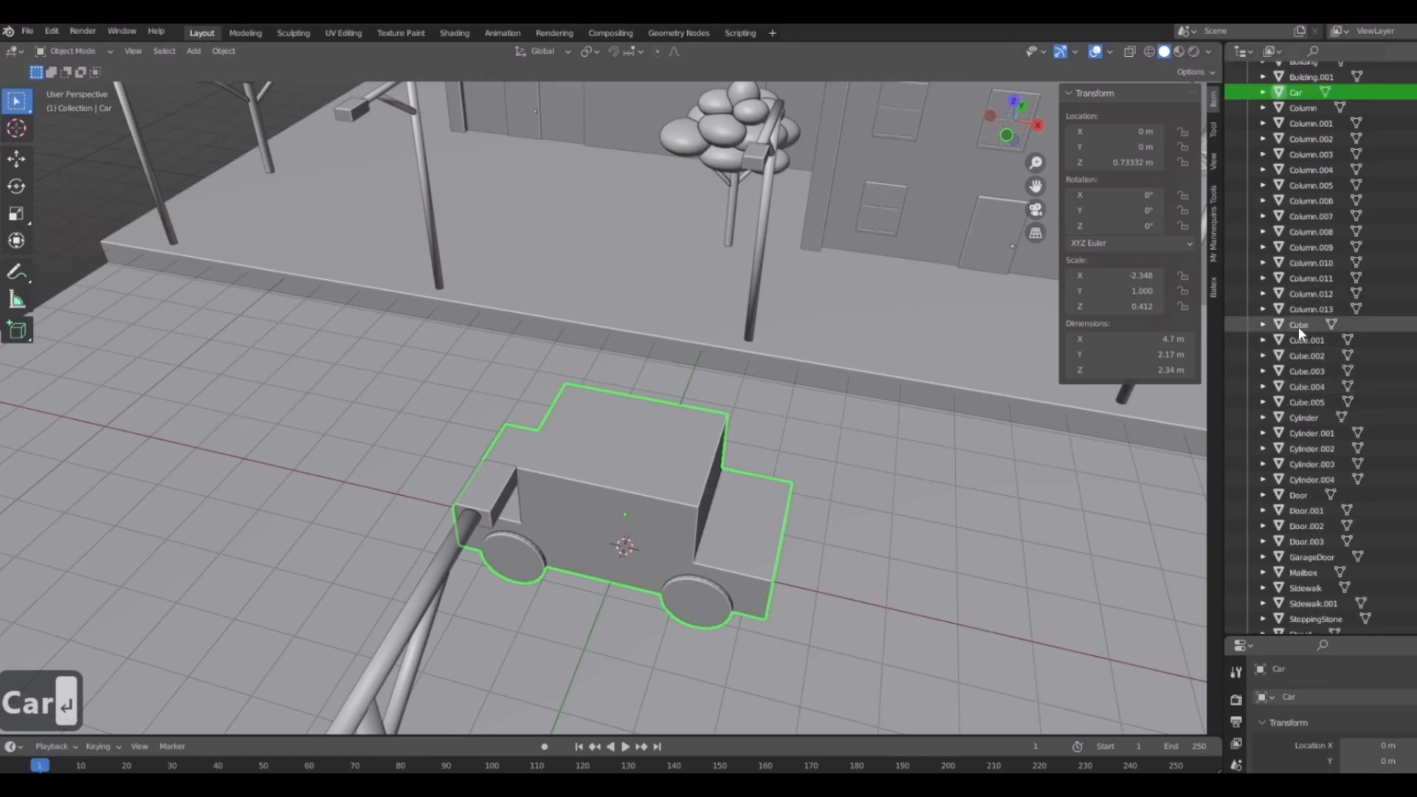
{"action": "left_click", "coordinate": [1298, 327]}
{"action": "scroll", "coordinate": [653, 392], "scroll_direction": "down", "scroll_amount": 9}
{"action": "middle_click_drag", "start_coordinate": [653, 393], "coordinate": [797, 369]}
{"action": "scroll", "coordinate": [743, 360], "scroll_direction": "up", "scroll_amount": 5}
{"action": "key", "text": "F2"}
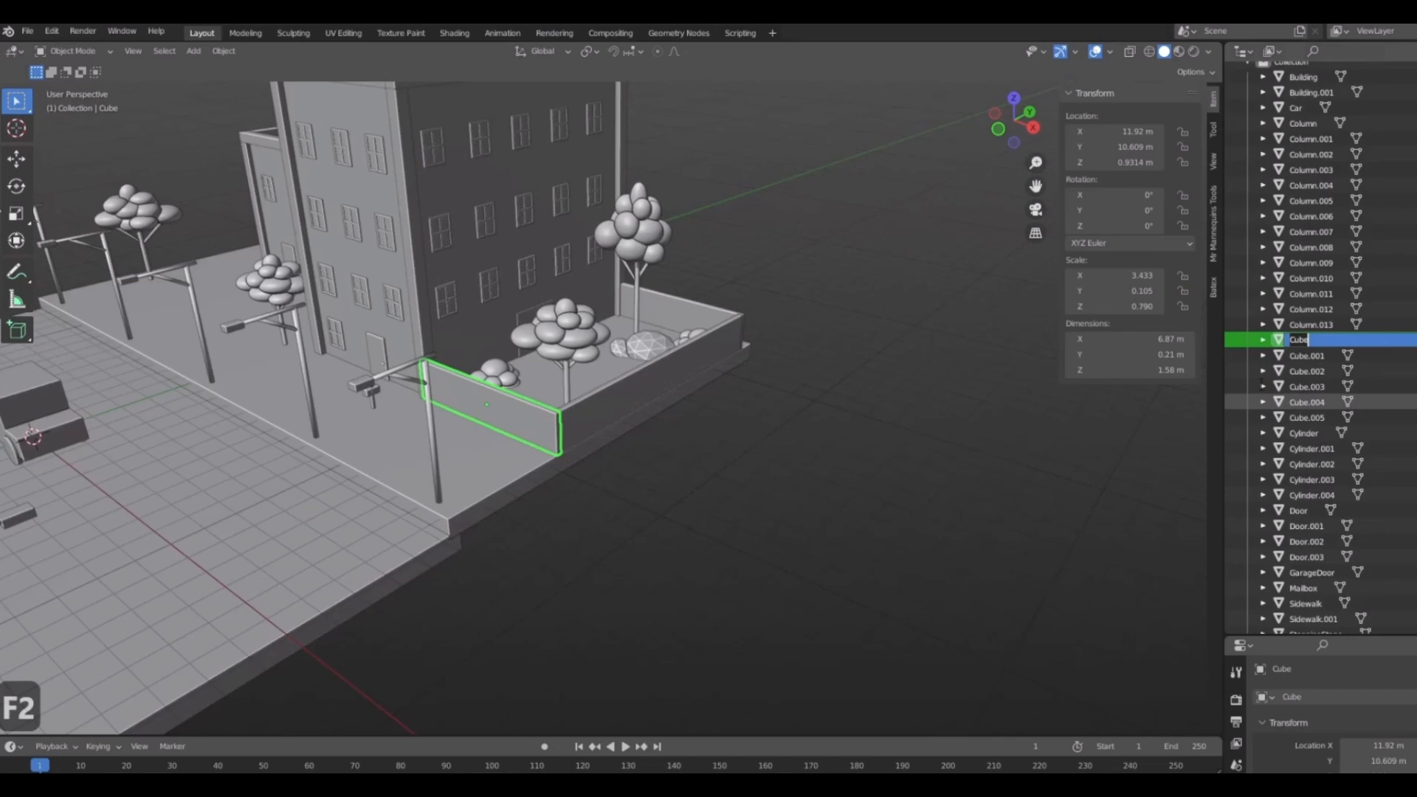
{"action": "type", "text": "Fence"}
{"action": "key", "text": "Return"}
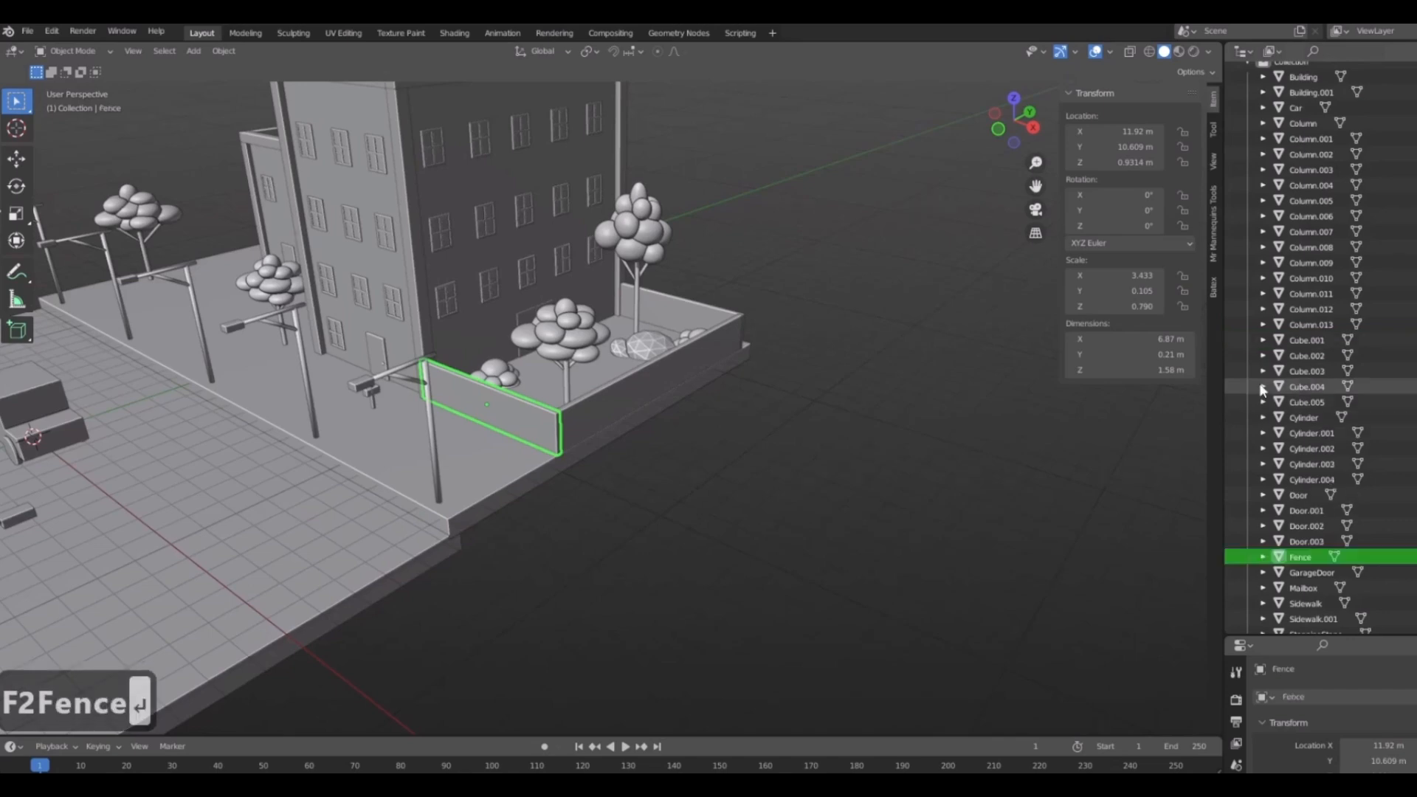
Rename the long outer wall of the yard with the base name Fence.
{"action": "left_click", "coordinate": [587, 408]}
{"action": "left_click", "coordinate": [588, 408]}
{"action": "key", "text": "F2"}
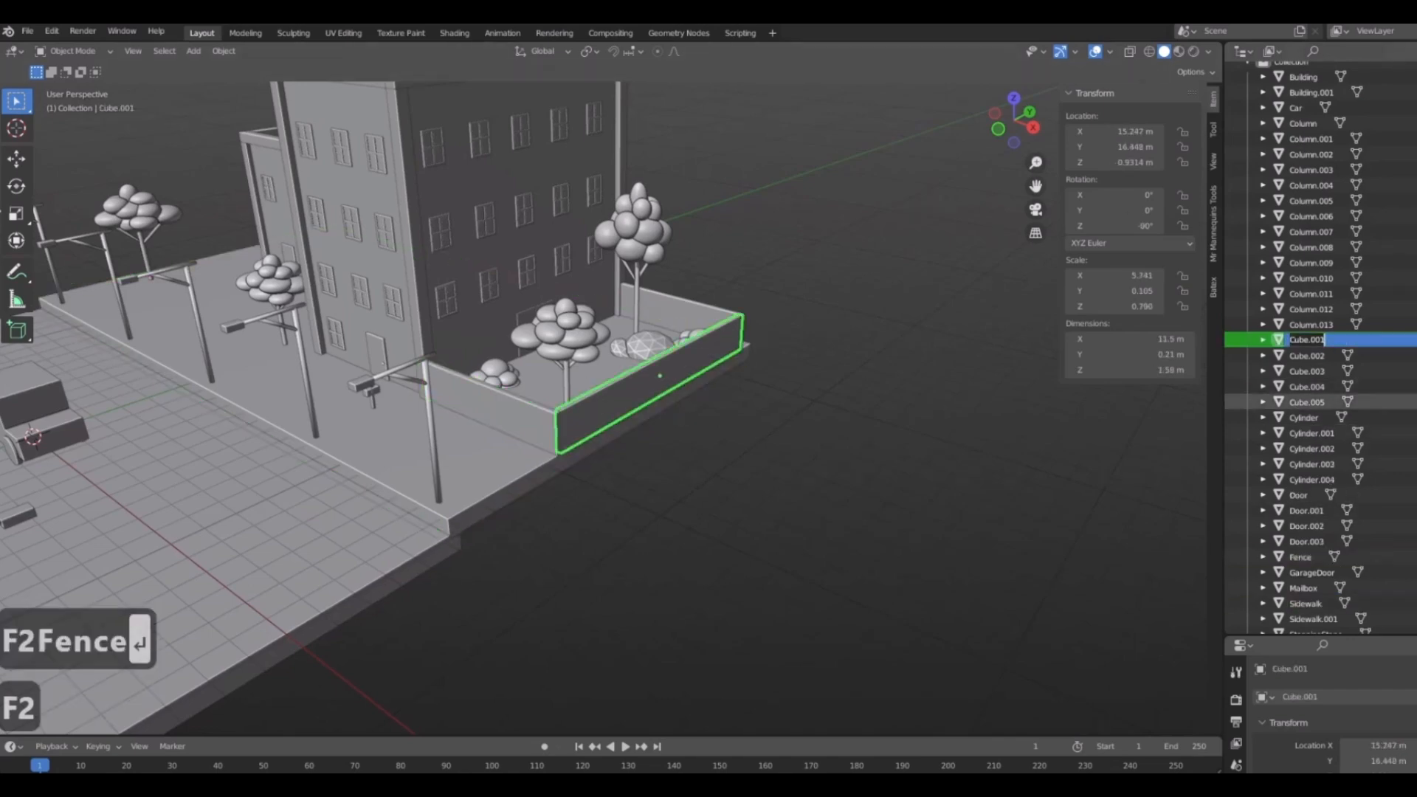
{"action": "type", "text": "Fec"}
{"action": "key", "text": "BackSpace"}
{"action": "type", "text": "nce"}
{"action": "key", "text": "Return"}
Rename the short wall at the back of the yard with the base name Fence.
{"action": "middle_click_drag", "start_coordinate": [635, 369], "coordinate": [691, 374]}
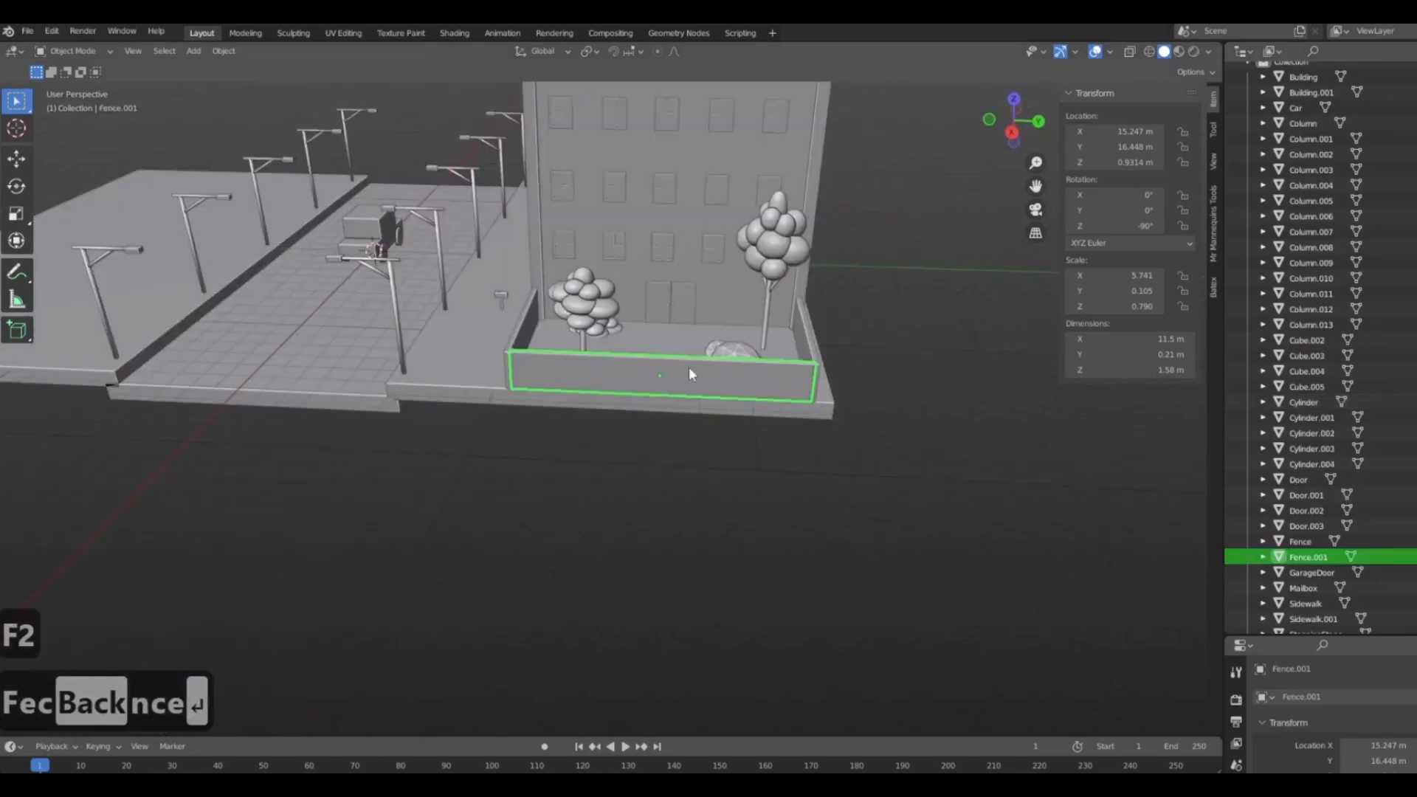
{"action": "scroll", "coordinate": [691, 374], "scroll_direction": "up", "scroll_amount": 5}
{"action": "left_click", "coordinate": [1279, 340]}
{"action": "key", "text": "F2"}
{"action": "type", "text": "Fence"}
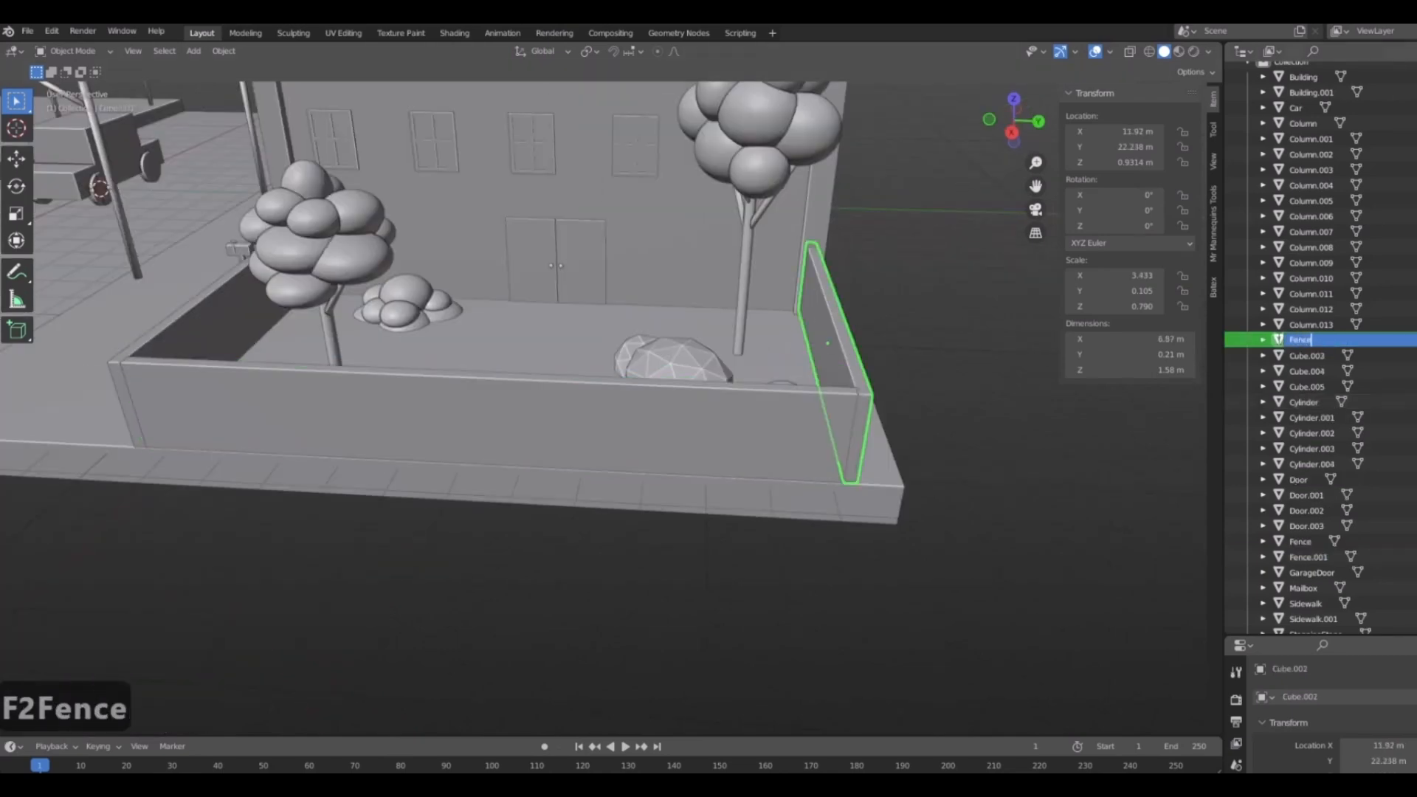
{"action": "key", "text": "Return"}
Rename Cube.005, the large box on the taller building's roof, as Vent01.
{"action": "left_click", "coordinate": [1311, 371]}
{"action": "scroll", "coordinate": [687, 347], "scroll_direction": "down", "scroll_amount": 5}
{"action": "middle_click_drag", "start_coordinate": [688, 347], "coordinate": [848, 391]}
{"action": "scroll", "coordinate": [800, 286], "scroll_direction": "up", "scroll_amount": 5}
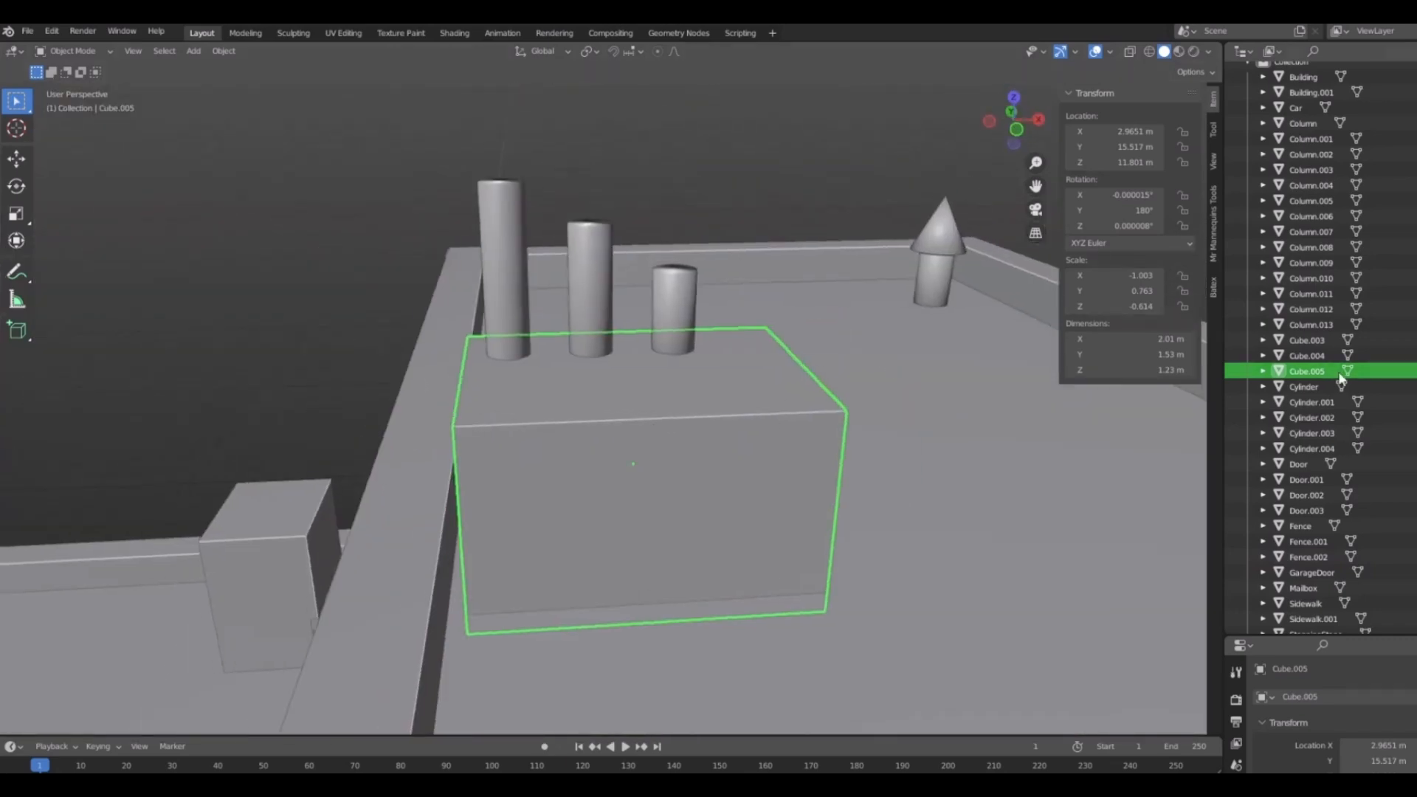
{"action": "scroll", "coordinate": [1341, 378], "scroll_direction": "down", "scroll_amount": 1}
{"action": "key", "text": "F2"}
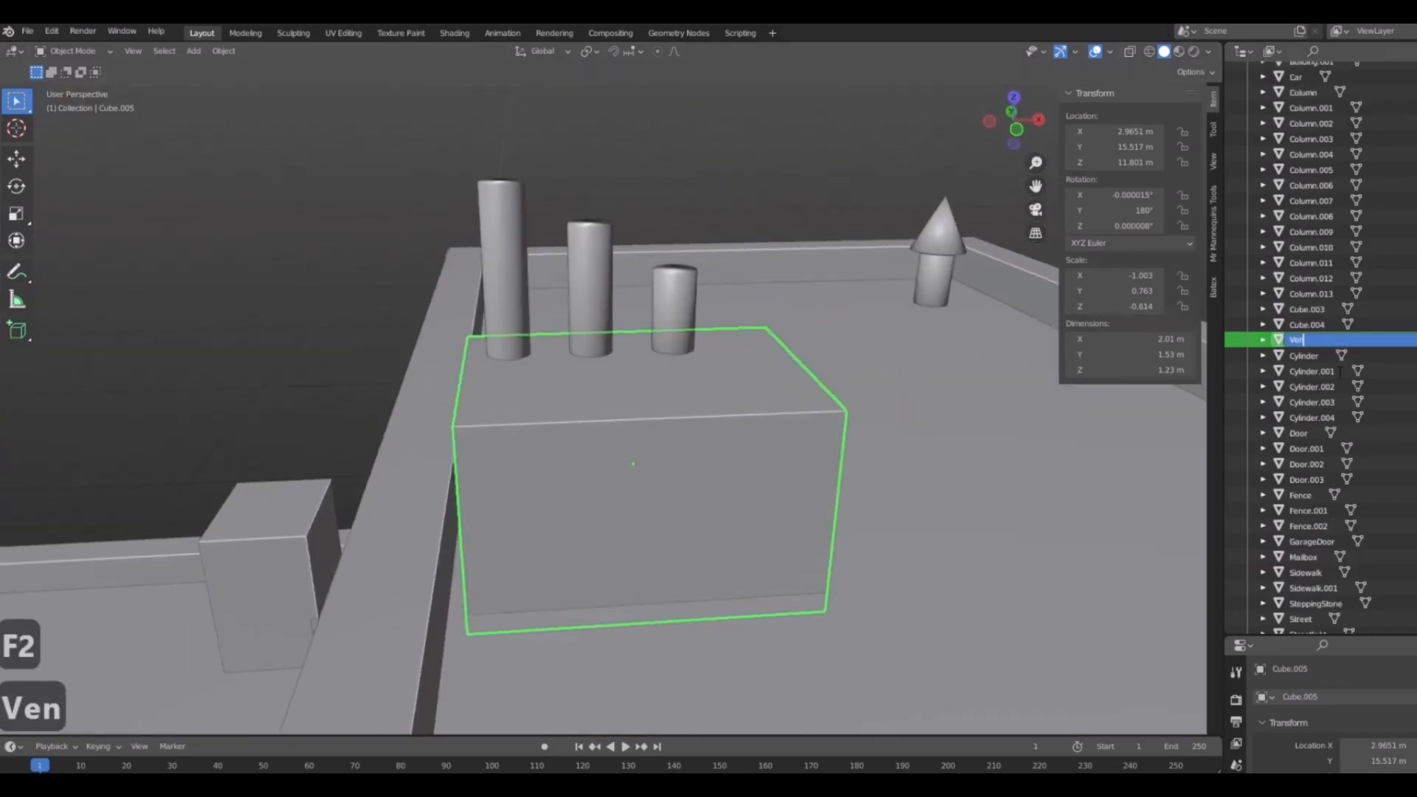
{"action": "type", "text": "Vent01"}
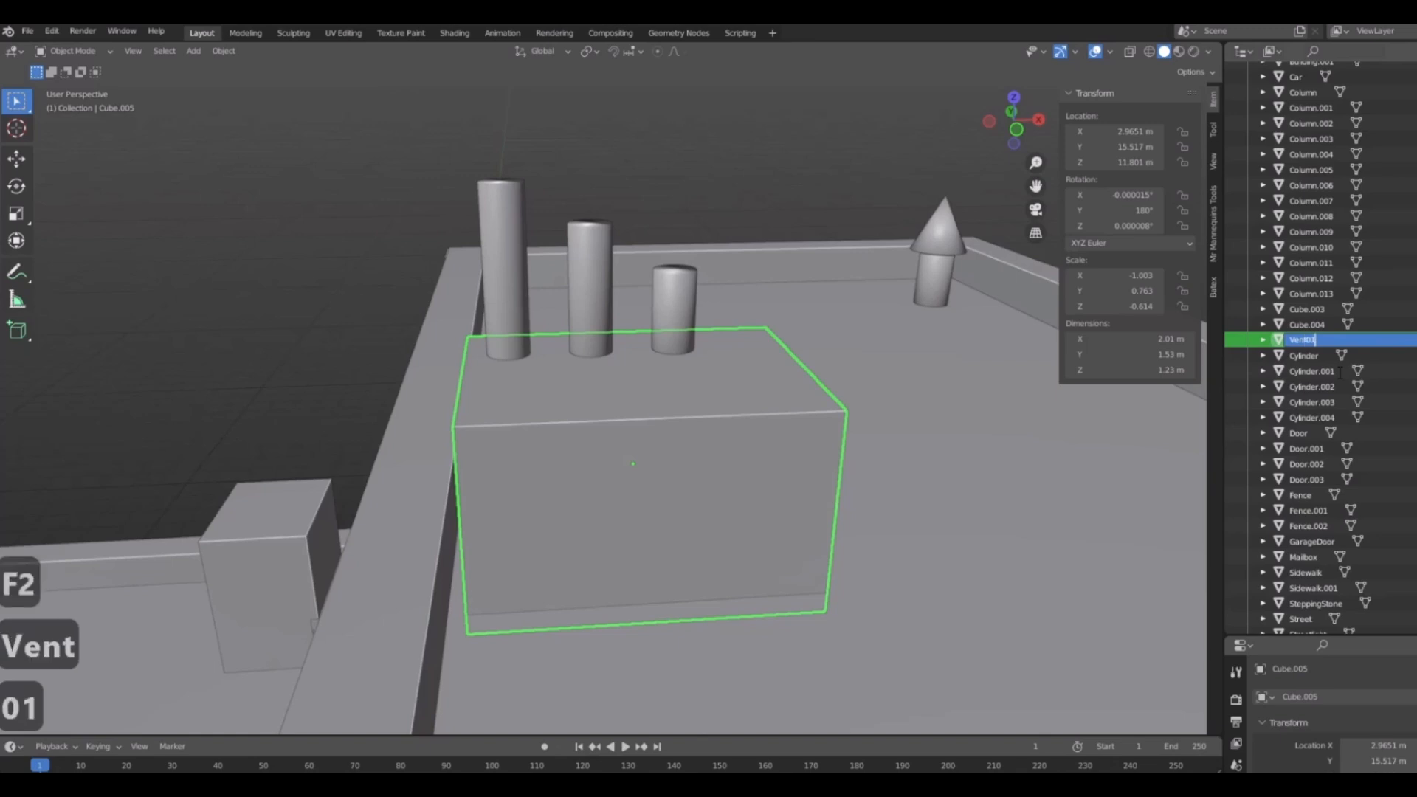
{"action": "key", "text": "Return"}
Copy the name Vent01 from the large rooftop box.
{"action": "scroll", "coordinate": [664, 443], "scroll_direction": "down", "scroll_amount": 1}
{"action": "middle_click_drag", "start_coordinate": [664, 443], "coordinate": [608, 498]}
{"action": "scroll", "coordinate": [1332, 487], "scroll_direction": "down", "scroll_amount": 12}
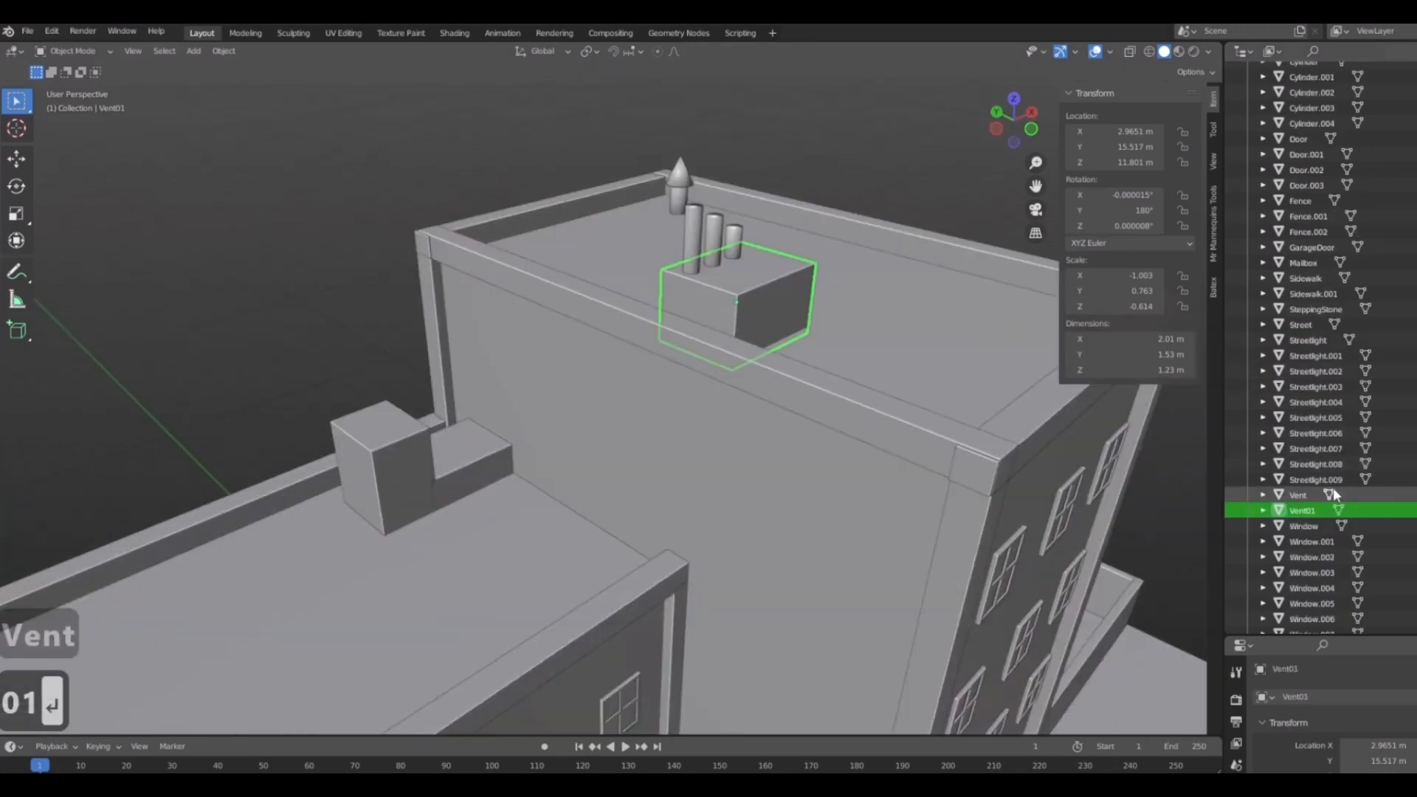
{"action": "double_click", "coordinate": [1316, 419]}
{"action": "key", "text": "ctrl+c"}
Rename the pointed rooftop object Vent as Vent02.
{"action": "left_click", "coordinate": [1304, 325]}
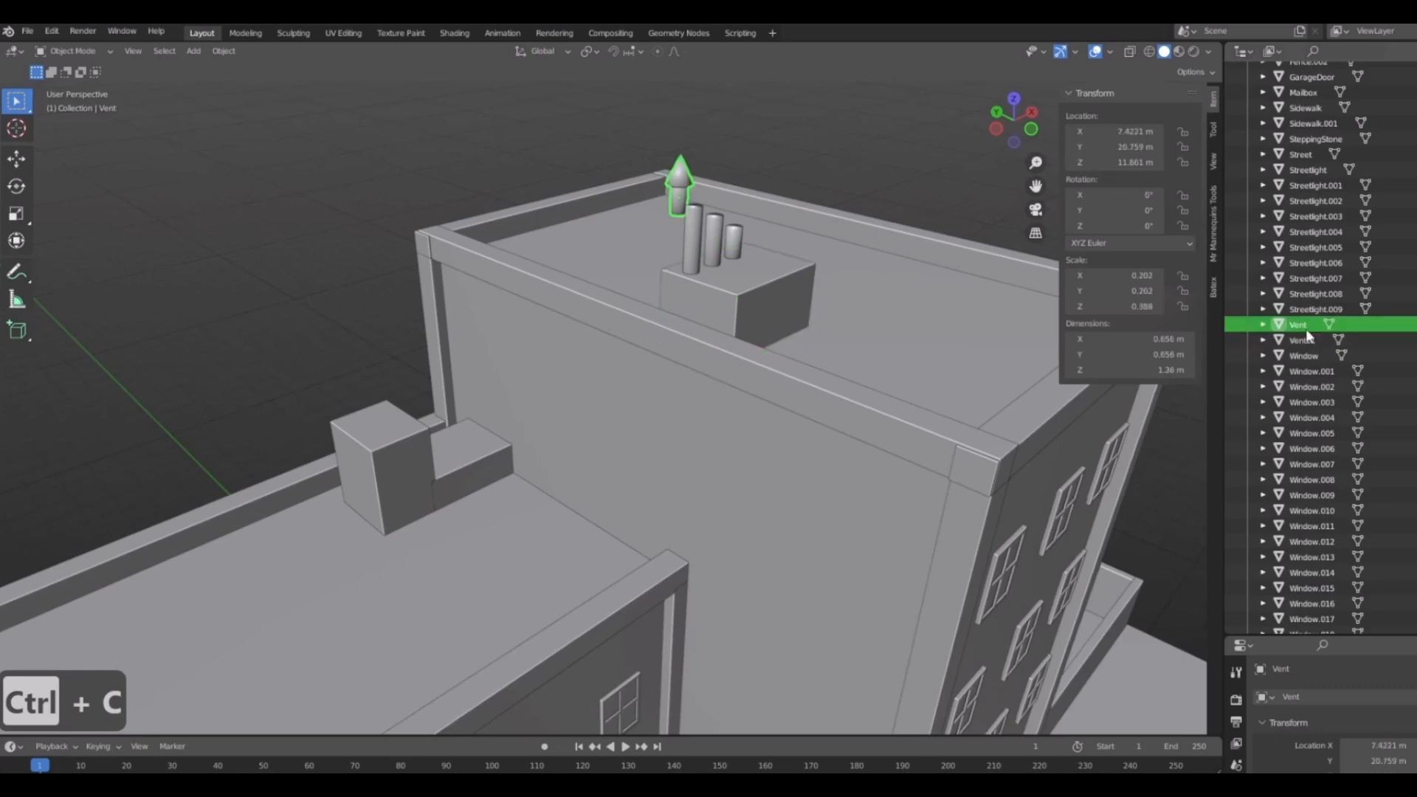
{"action": "scroll", "coordinate": [1303, 324], "scroll_direction": "up", "scroll_amount": 1}
{"action": "double_click", "coordinate": [1317, 339]}
{"action": "type", "text": "0"}
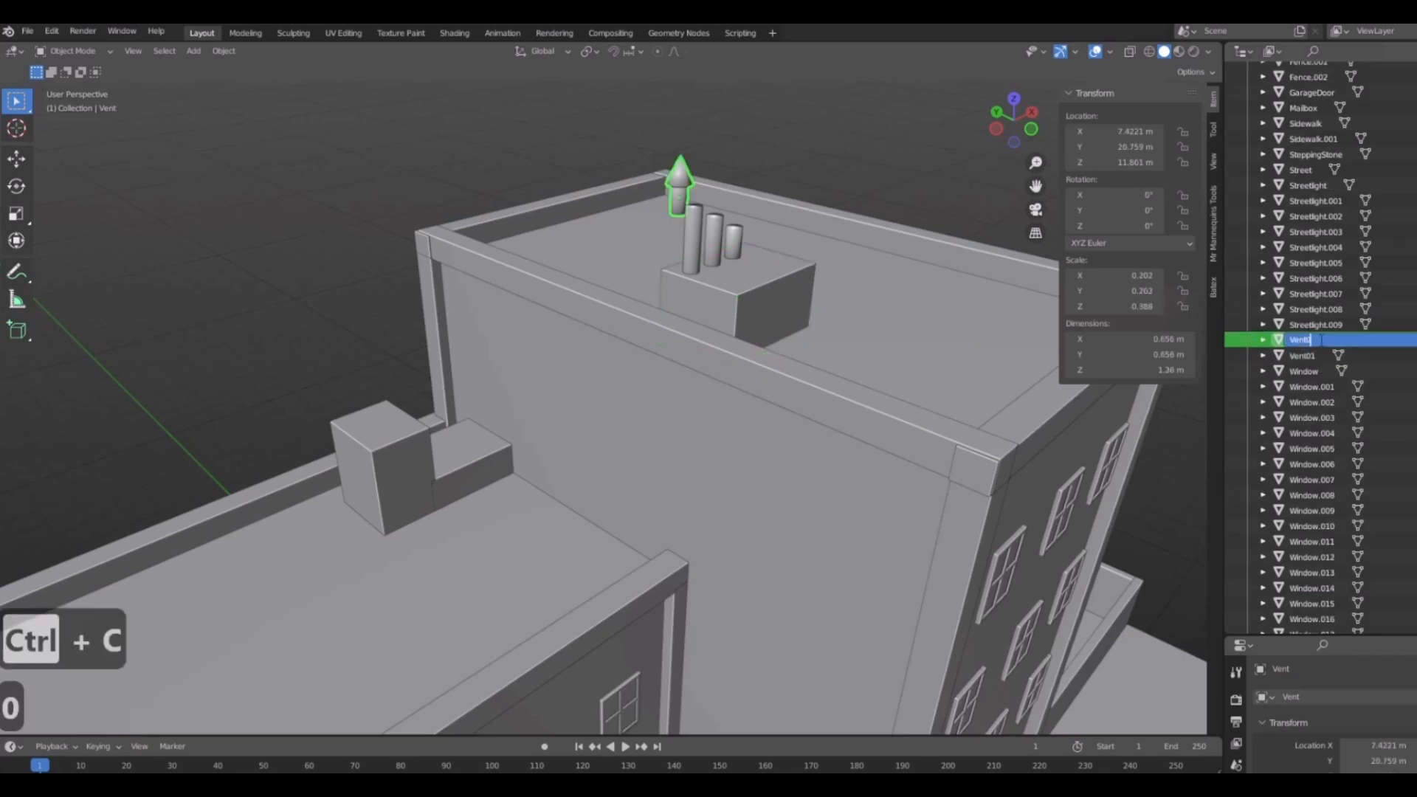
{"action": "type", "text": "2"}
{"action": "key", "text": "Return"}
Rename the low box on the lower building's roof with the copied name Vent01.
{"action": "left_click", "coordinate": [467, 446]}
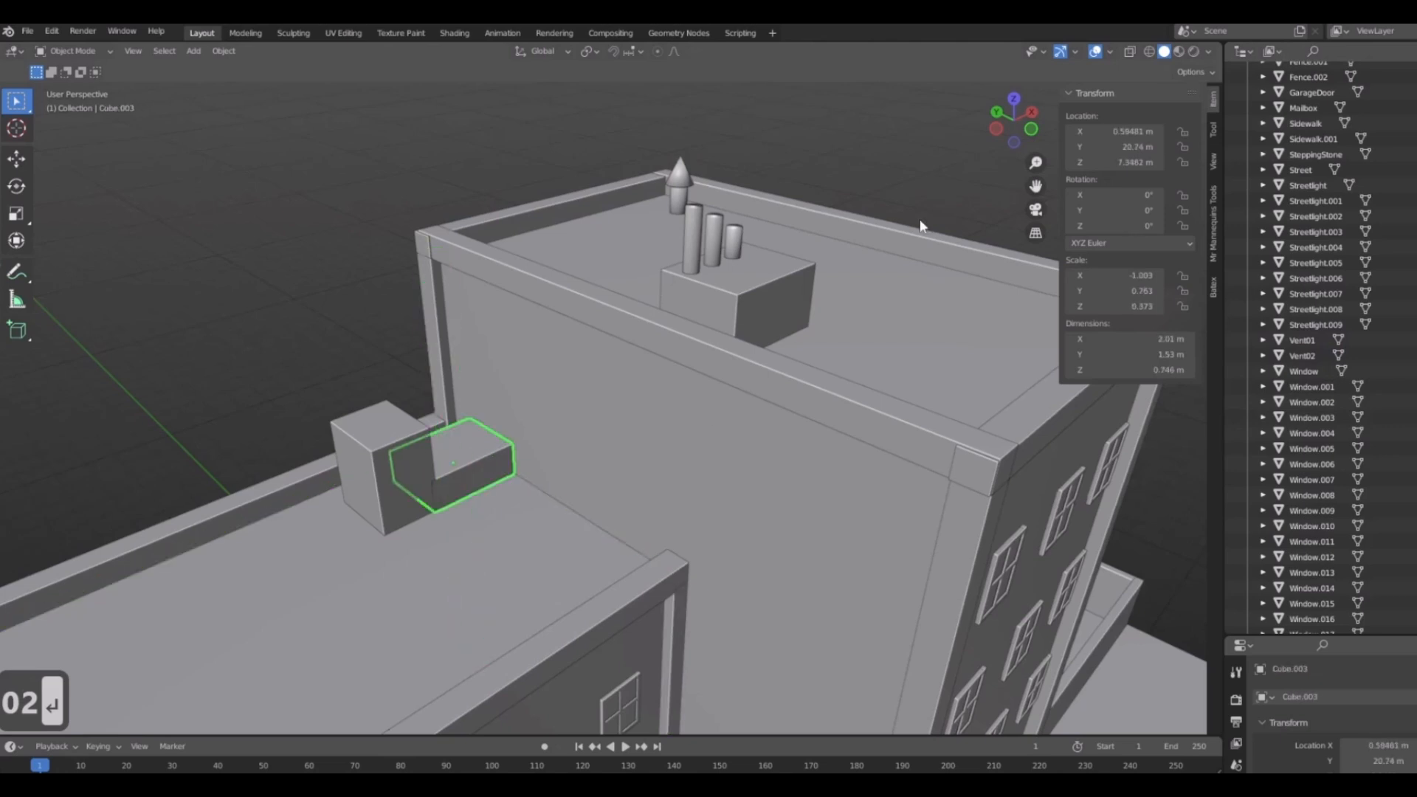
{"action": "middle_click_drag", "start_coordinate": [920, 219], "coordinate": [490, 402]}
{"action": "key", "text": "F2"}
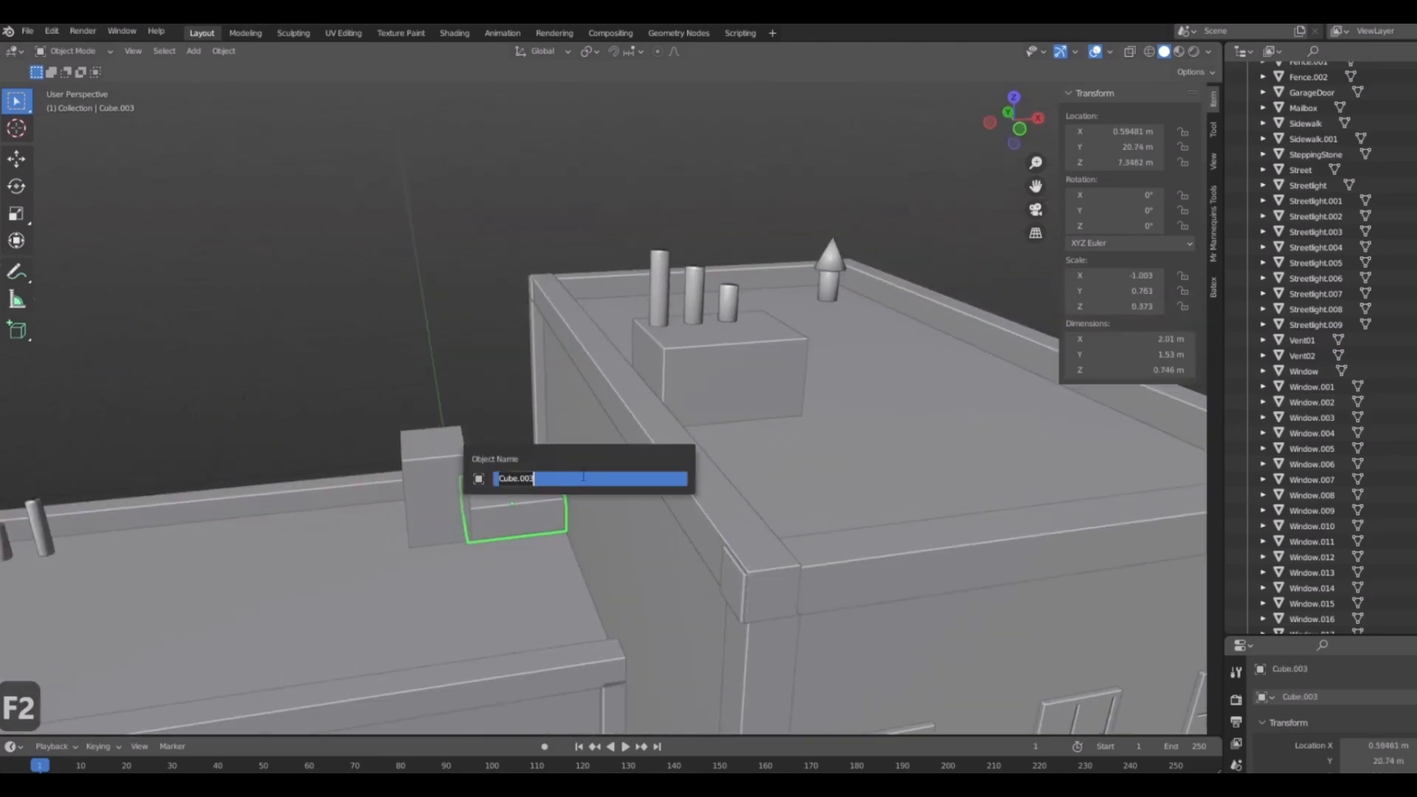
{"action": "key", "text": "ctrl+v"}
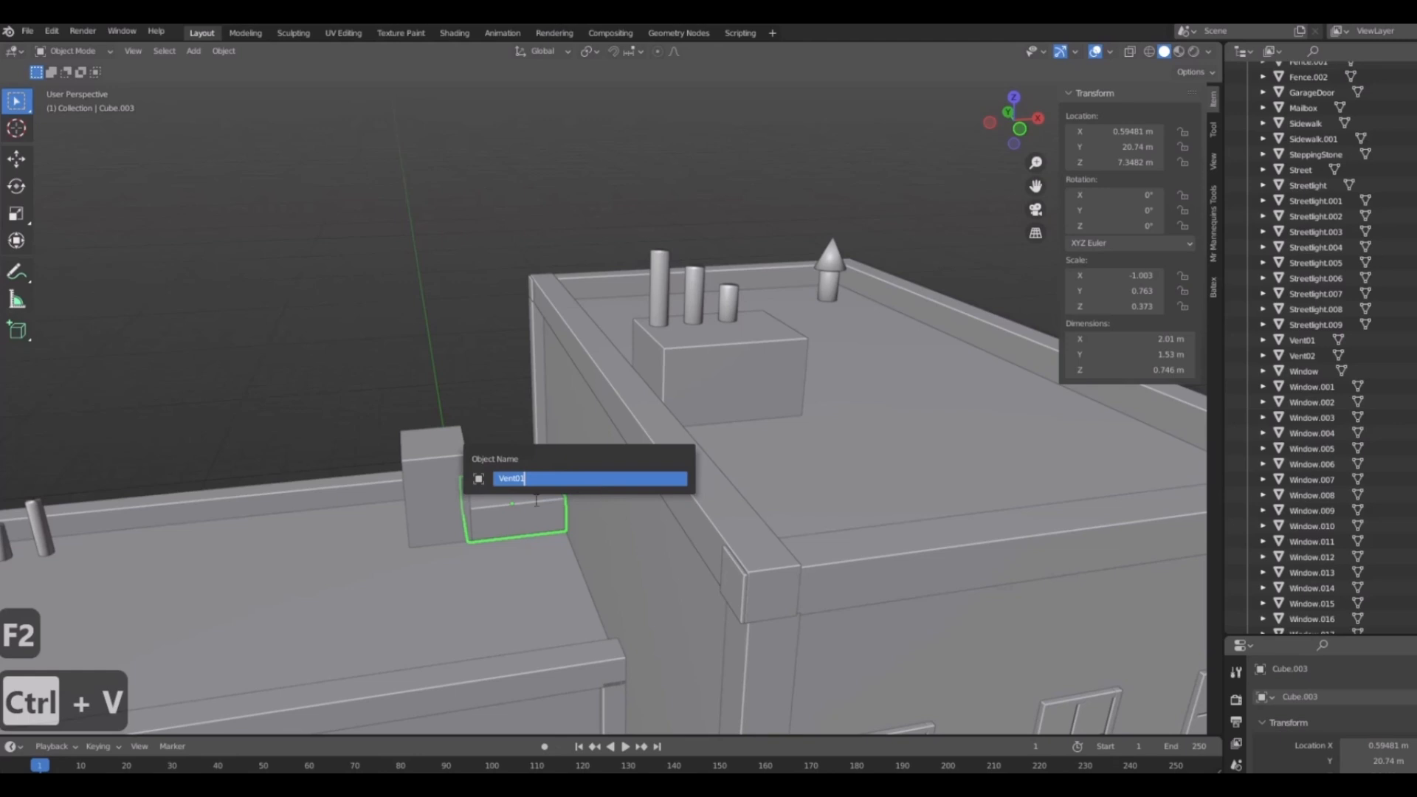
{"action": "key", "text": "Return"}
Rename the tall box on the lower building's roof with the copied name Vent01.
{"action": "left_click", "coordinate": [434, 490]}
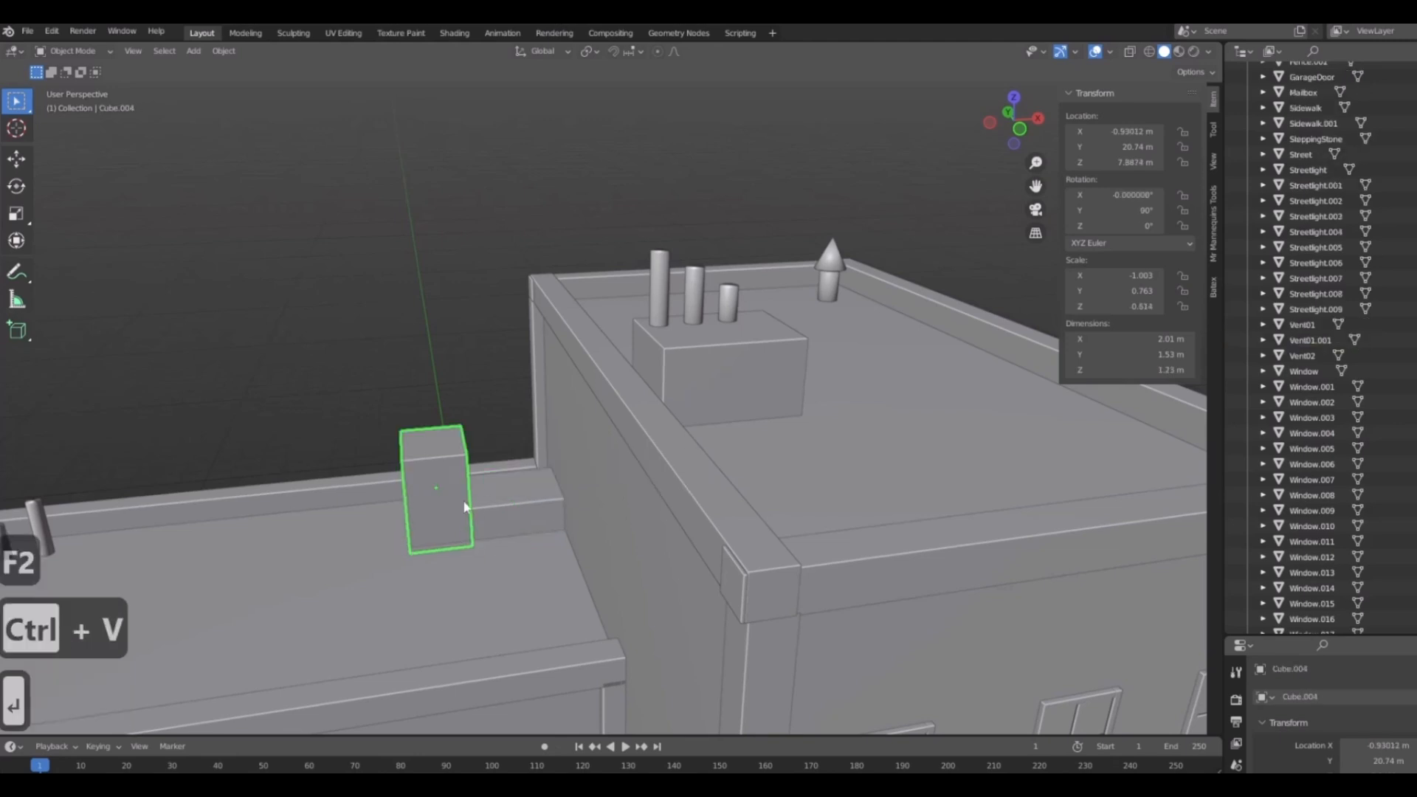
{"action": "key", "text": "F2"}
{"action": "key", "text": "ctrl+v"}
{"action": "key", "text": "Return"}
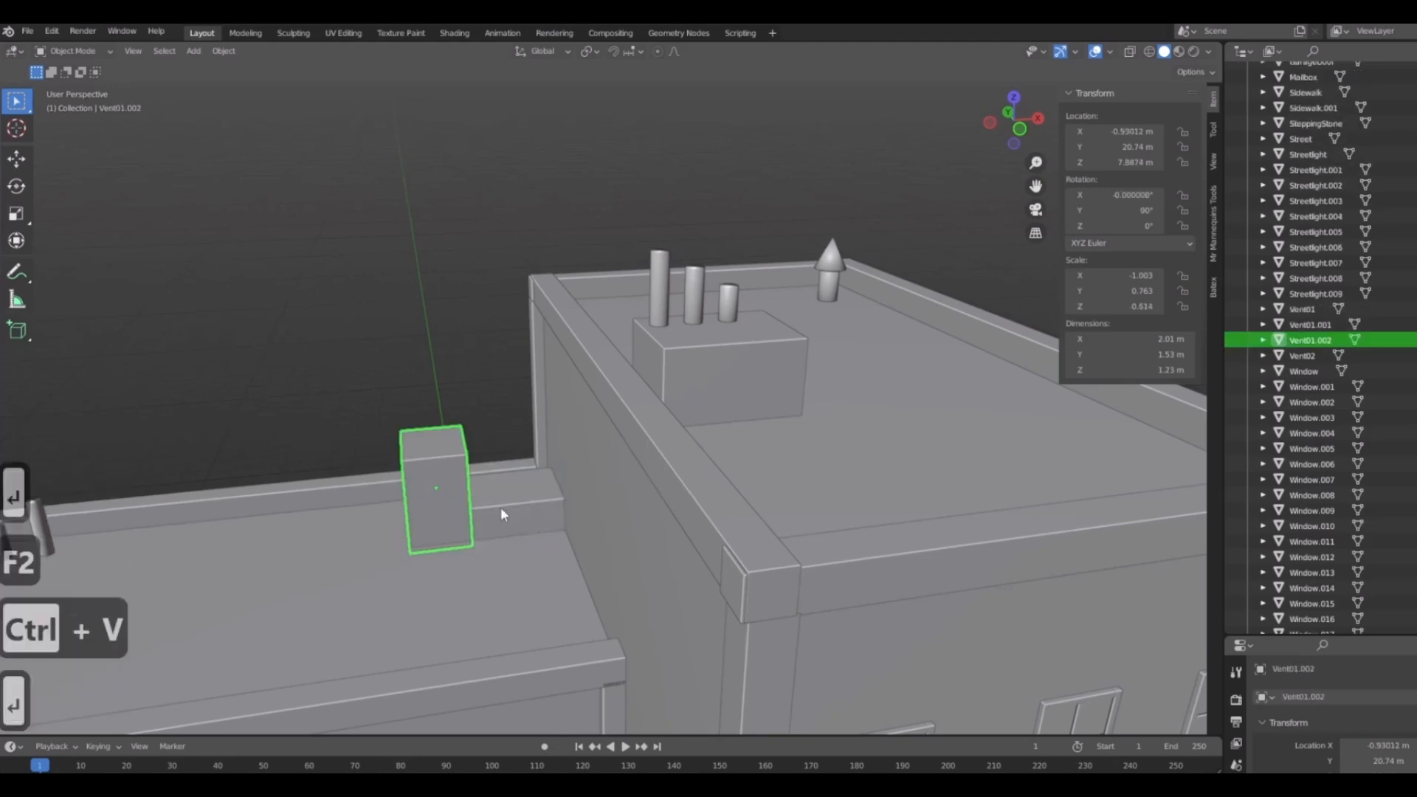
Rename the tallest pipe on the taller building's rooftop box as Vent03.
{"action": "left_click", "coordinate": [829, 283]}
{"action": "middle_click_drag", "start_coordinate": [811, 299], "coordinate": [540, 342]}
{"action": "key", "text": "1"}
{"action": "middle_click_drag", "start_coordinate": [521, 268], "coordinate": [605, 382]}
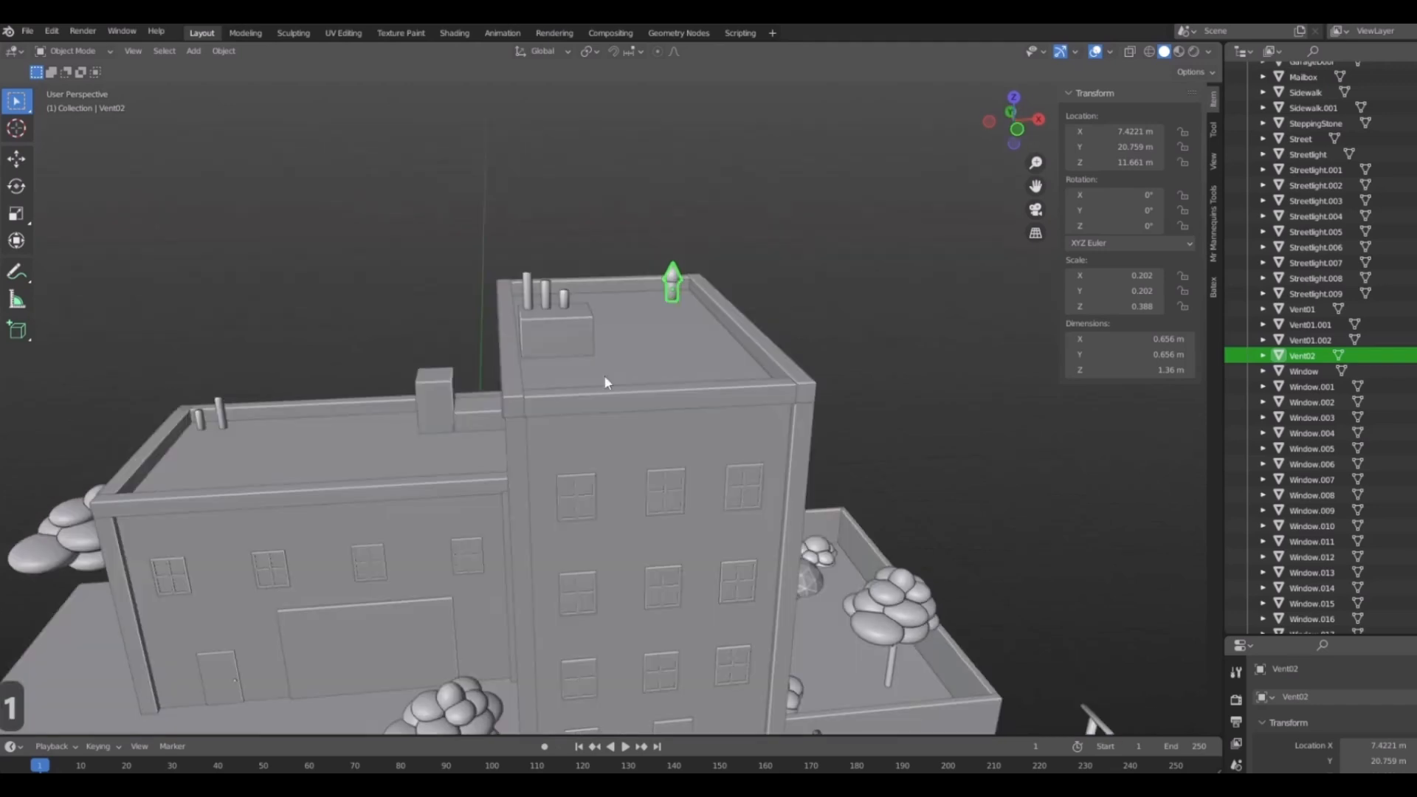
{"action": "left_click", "coordinate": [528, 292]}
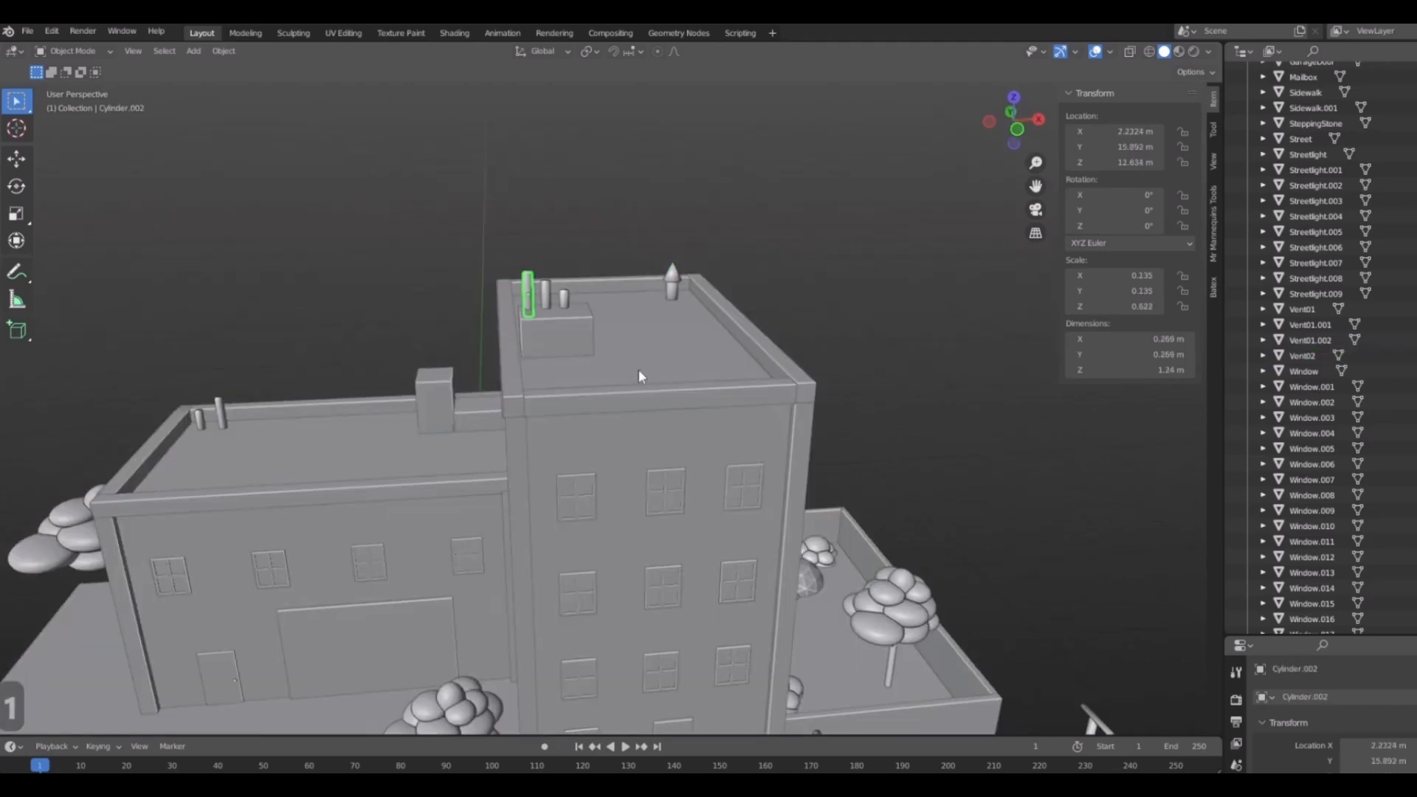
{"action": "middle_click_drag", "start_coordinate": [490, 297], "coordinate": [564, 359], "text": "shift"}
{"action": "scroll", "coordinate": [568, 359], "scroll_direction": "up", "scroll_amount": 4}
{"action": "middle_click_drag", "start_coordinate": [649, 384], "coordinate": [690, 354], "text": "shift"}
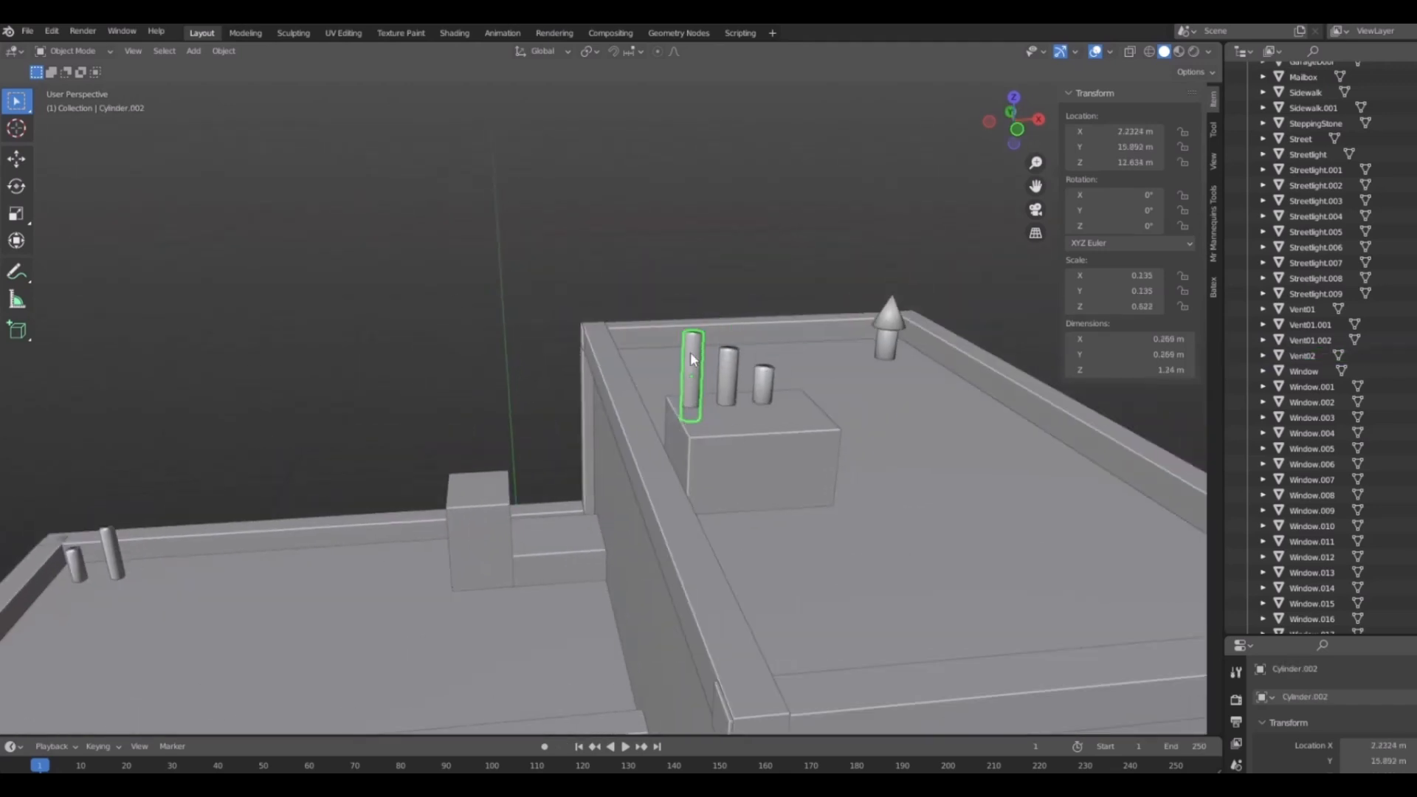
{"action": "key", "text": "F2"}
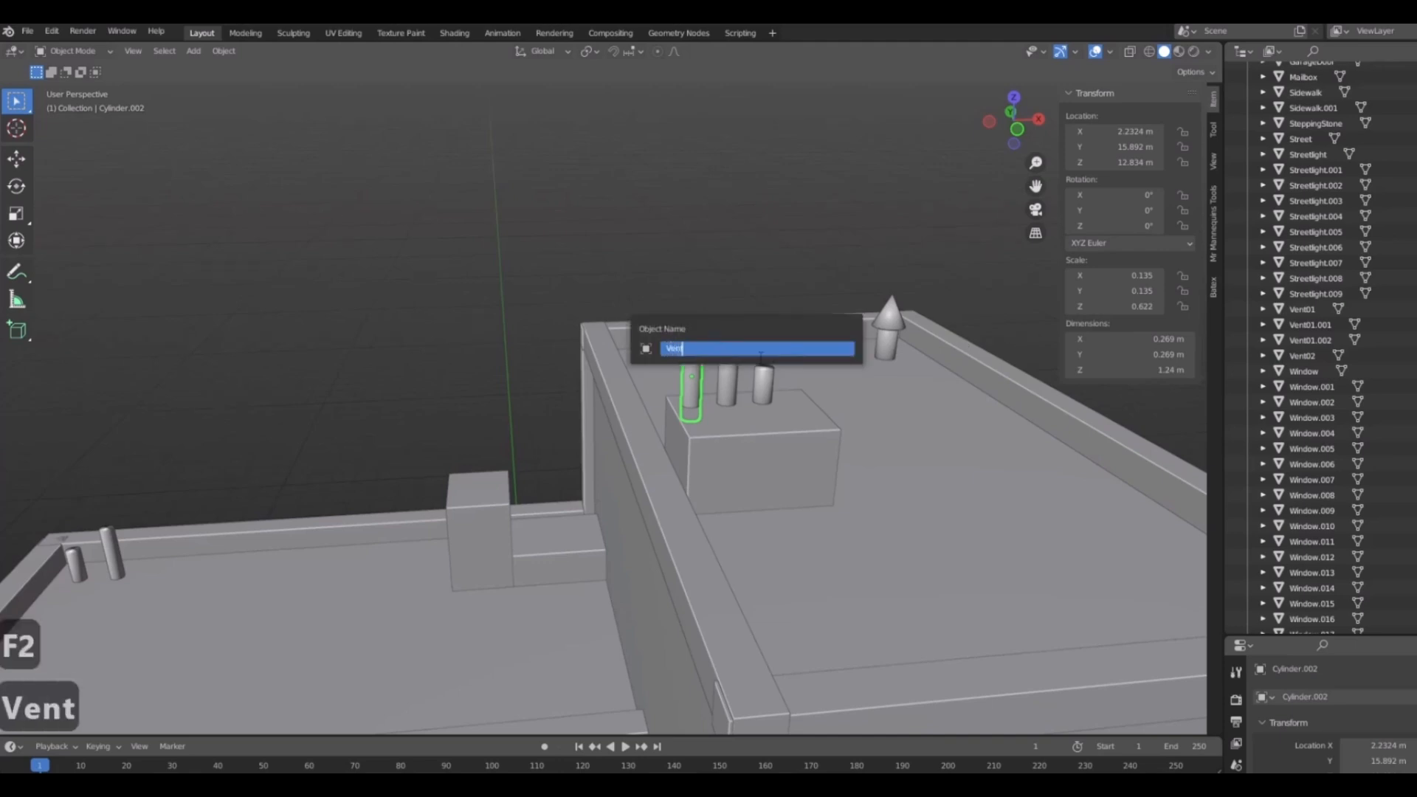
{"action": "type", "text": "Vent03"}
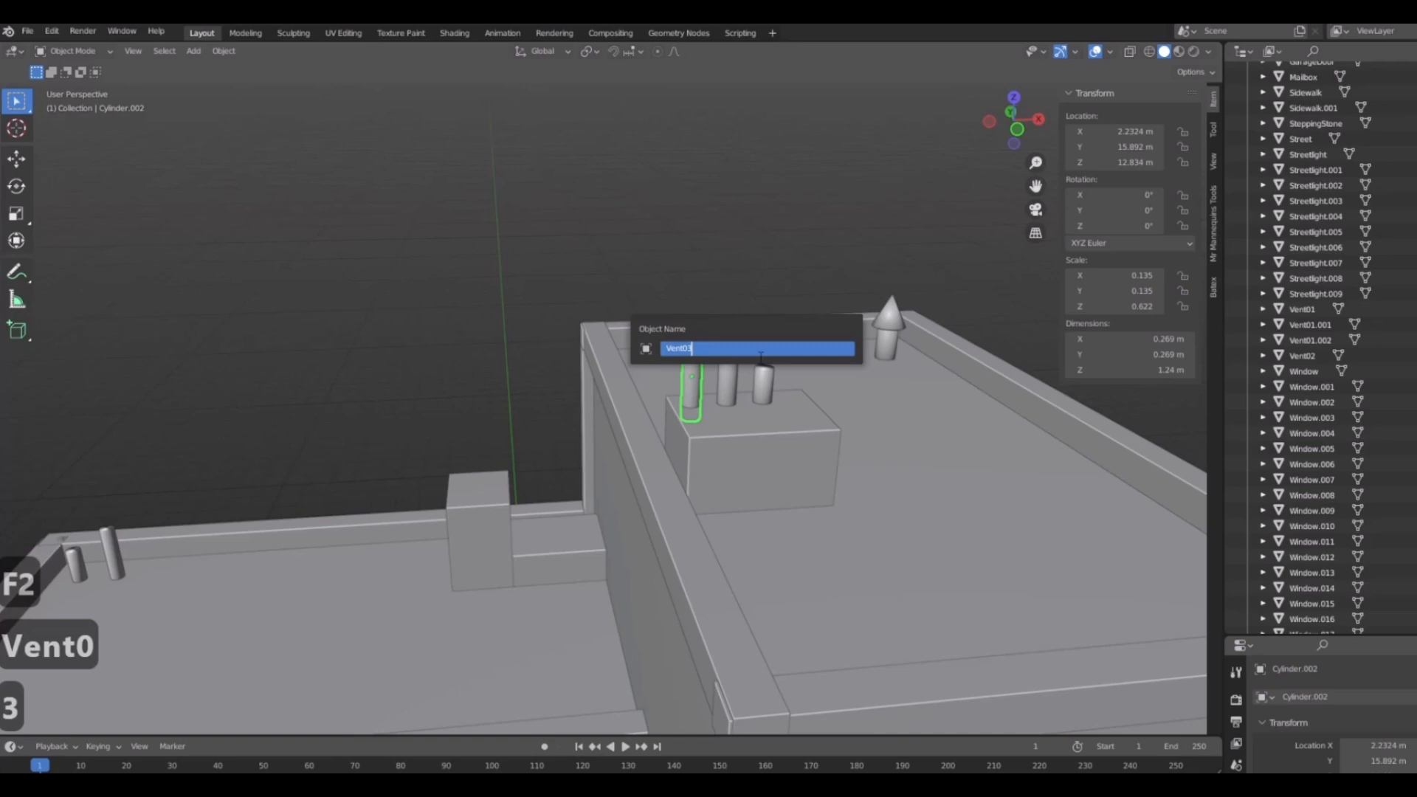
{"action": "key", "text": "Return"}
Copy the name Vent03 from the tallest pipe and give it to the two shorter pipes beside it.
{"action": "double_click", "coordinate": [1302, 355]}
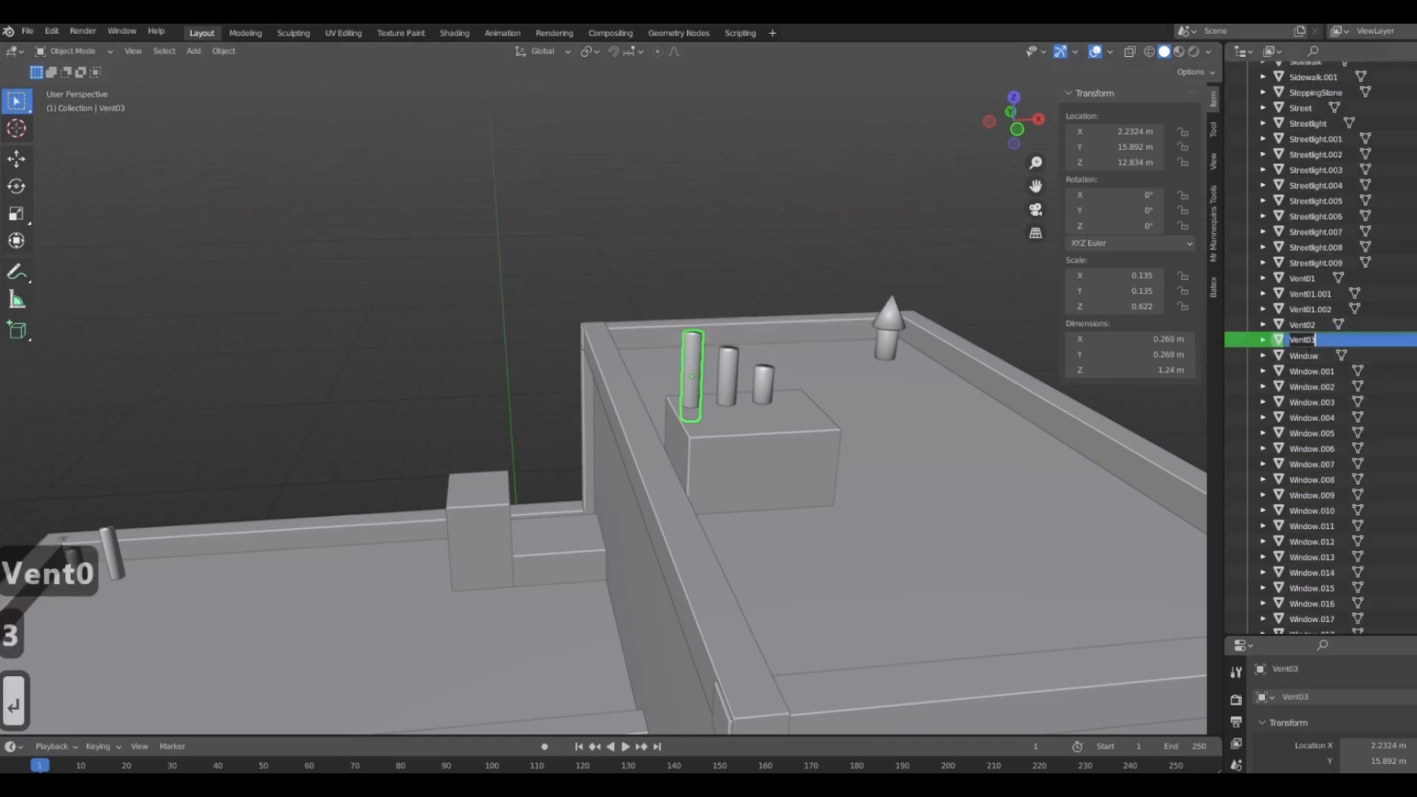
{"action": "key", "text": "ctrl+c"}
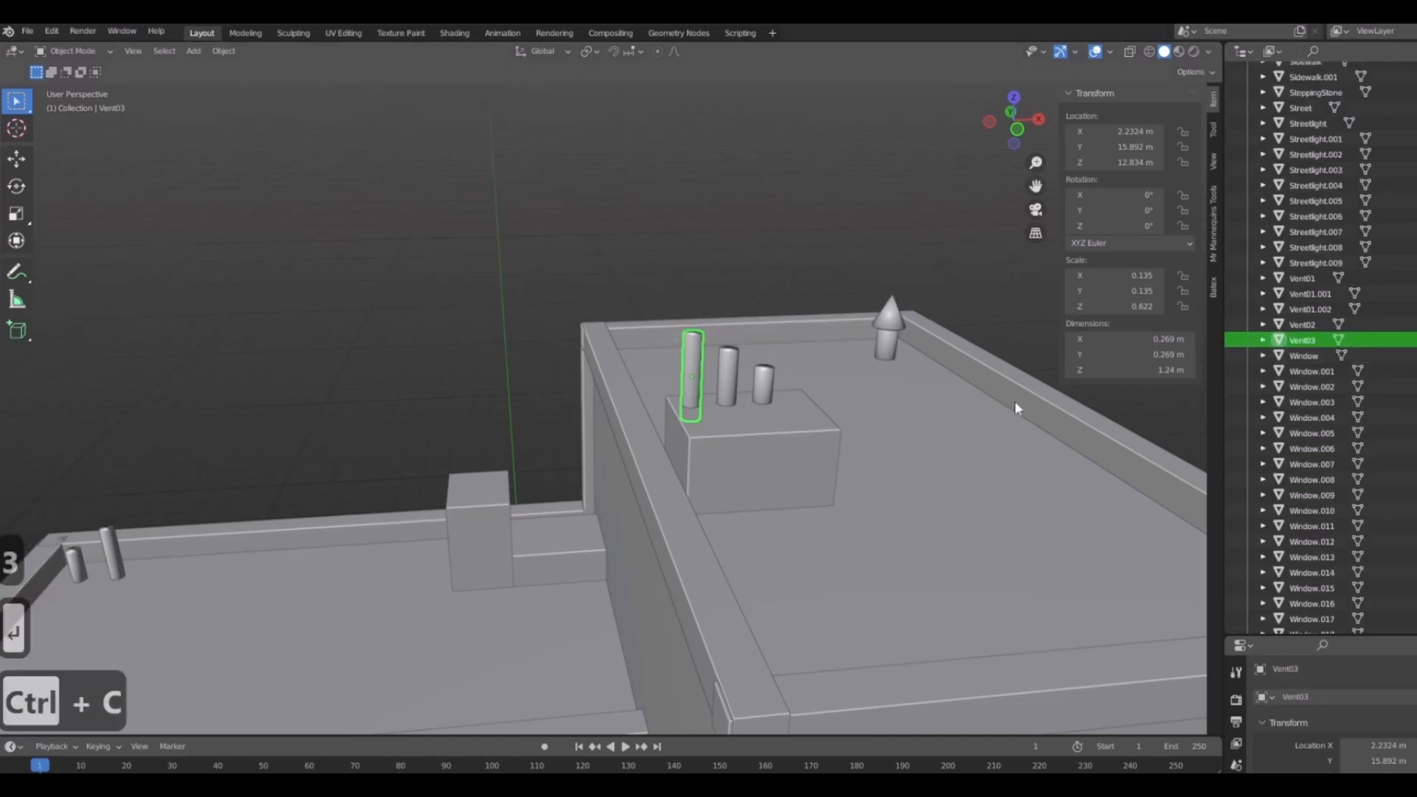
{"action": "left_click", "coordinate": [722, 372]}
{"action": "key", "text": "F2"}
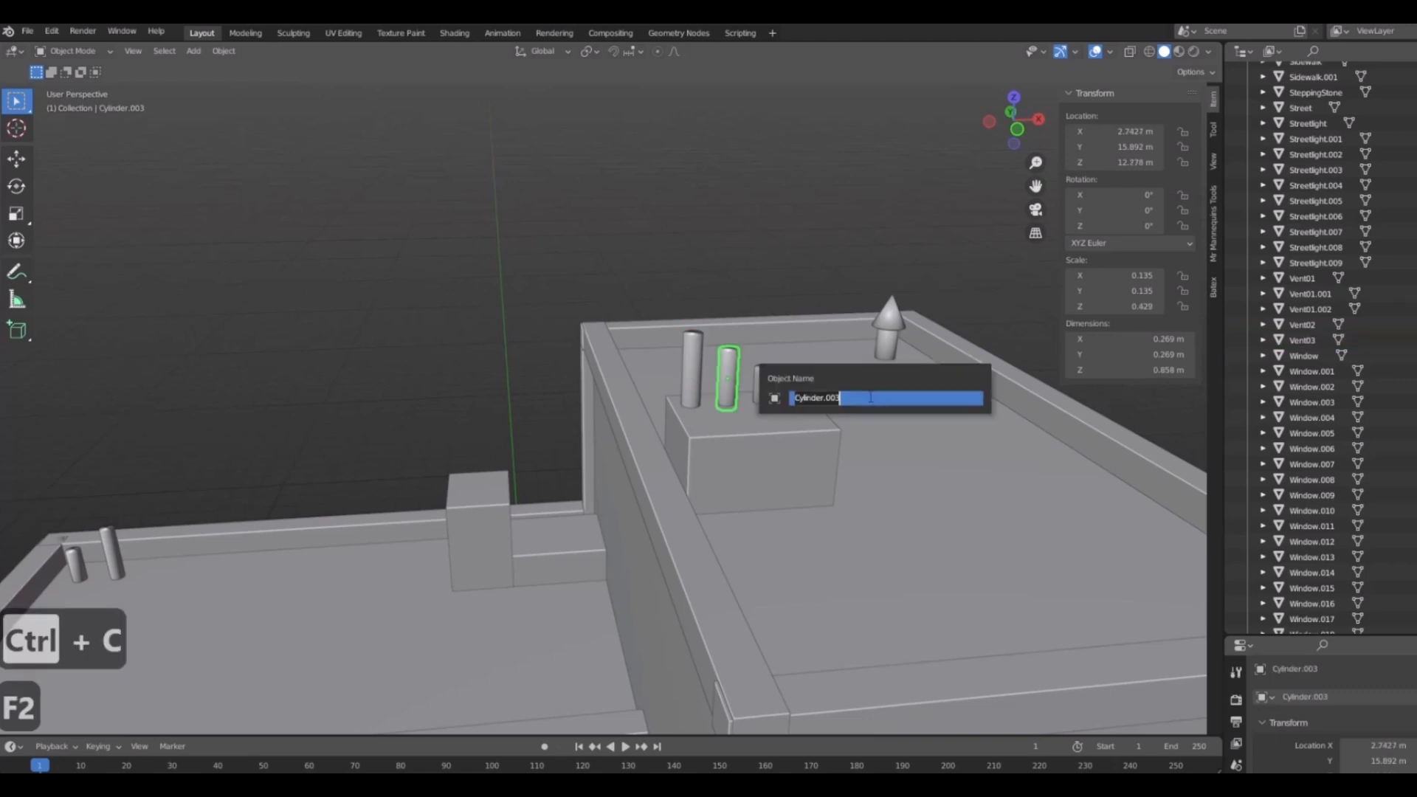
{"action": "key", "text": "ctrl+v"}
{"action": "key", "text": "Return"}
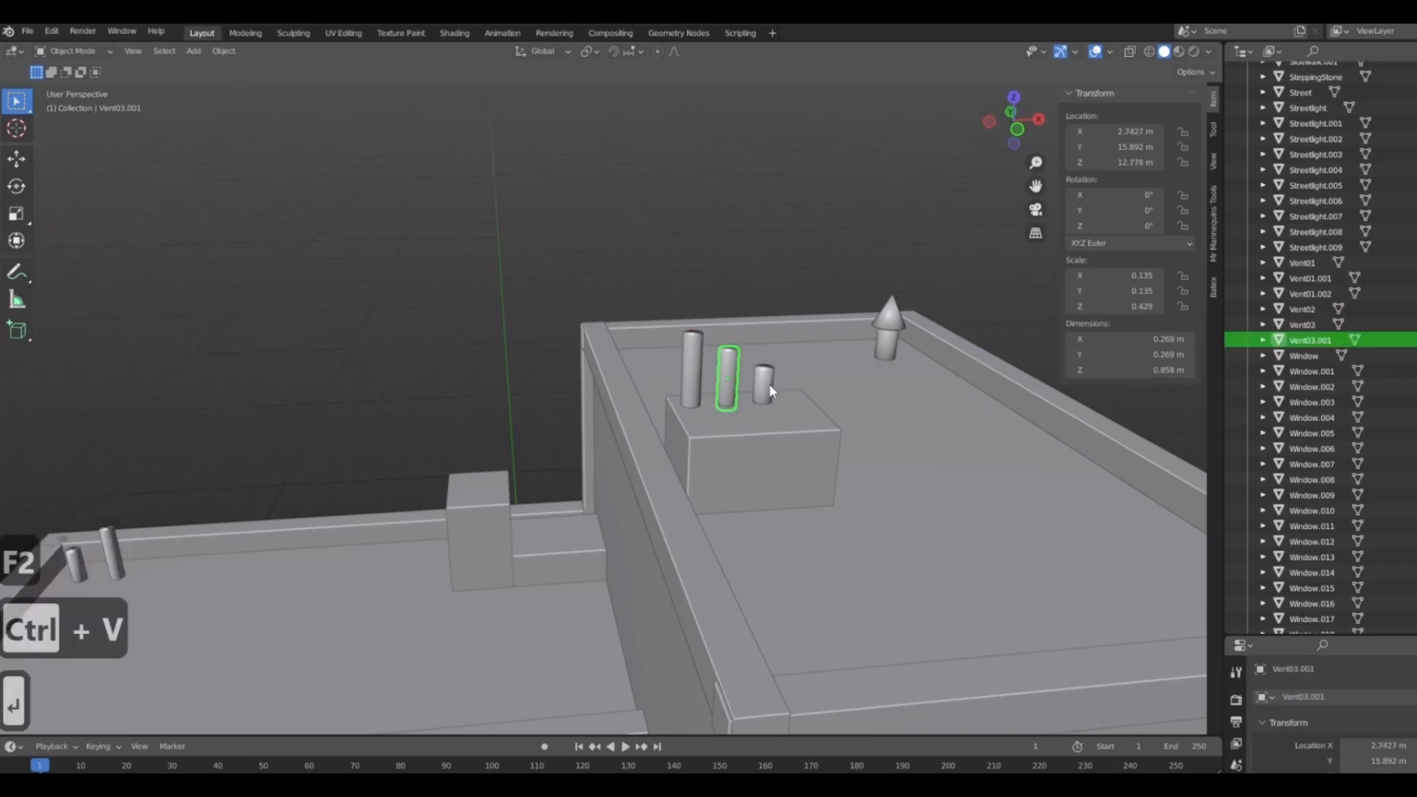
{"action": "key", "text": "F2"}
{"action": "key", "text": "ctrl+v"}
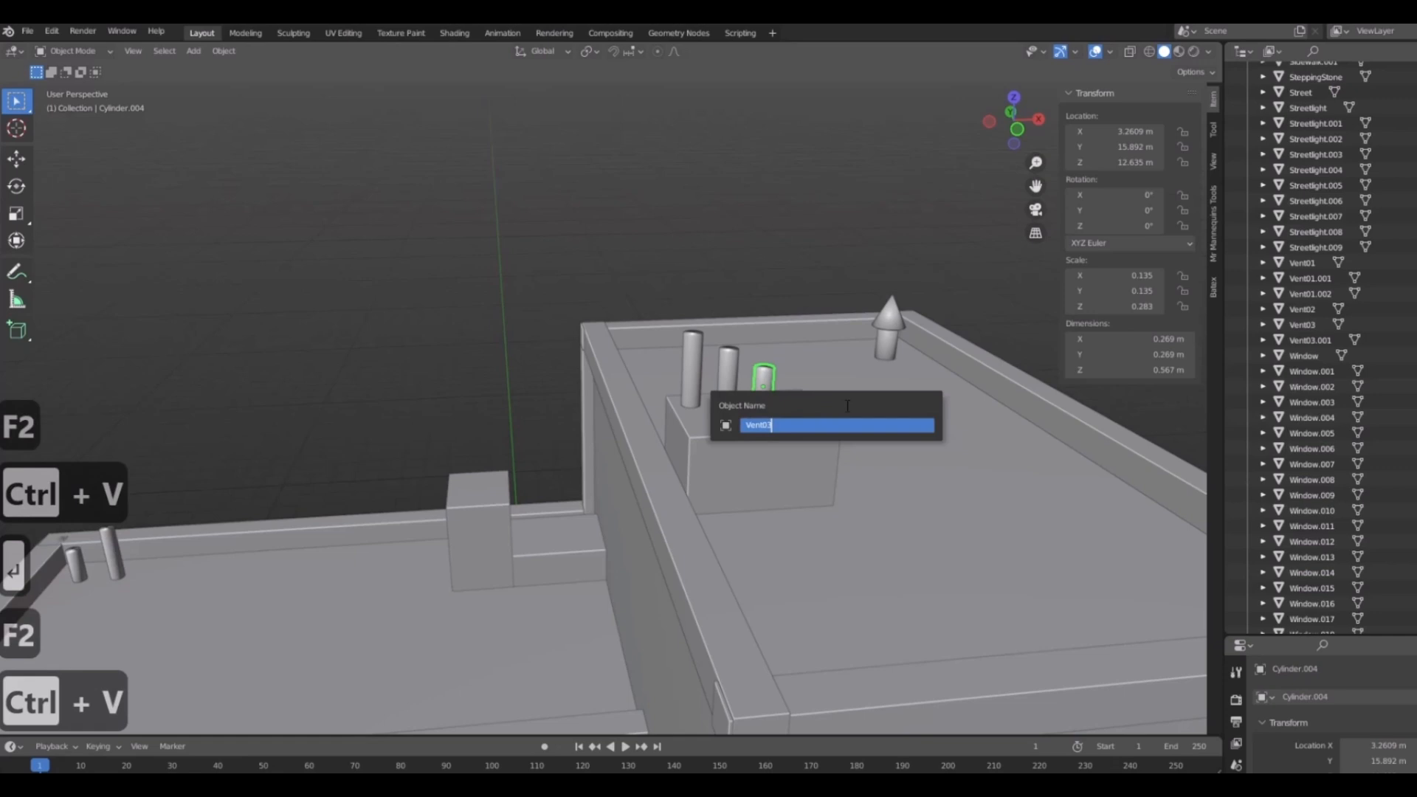
{"action": "key", "text": "Return"}
Rename both pipes on the lower building's roof with the copied name Vent03.
{"action": "middle_click_drag", "start_coordinate": [404, 447], "coordinate": [391, 488]}
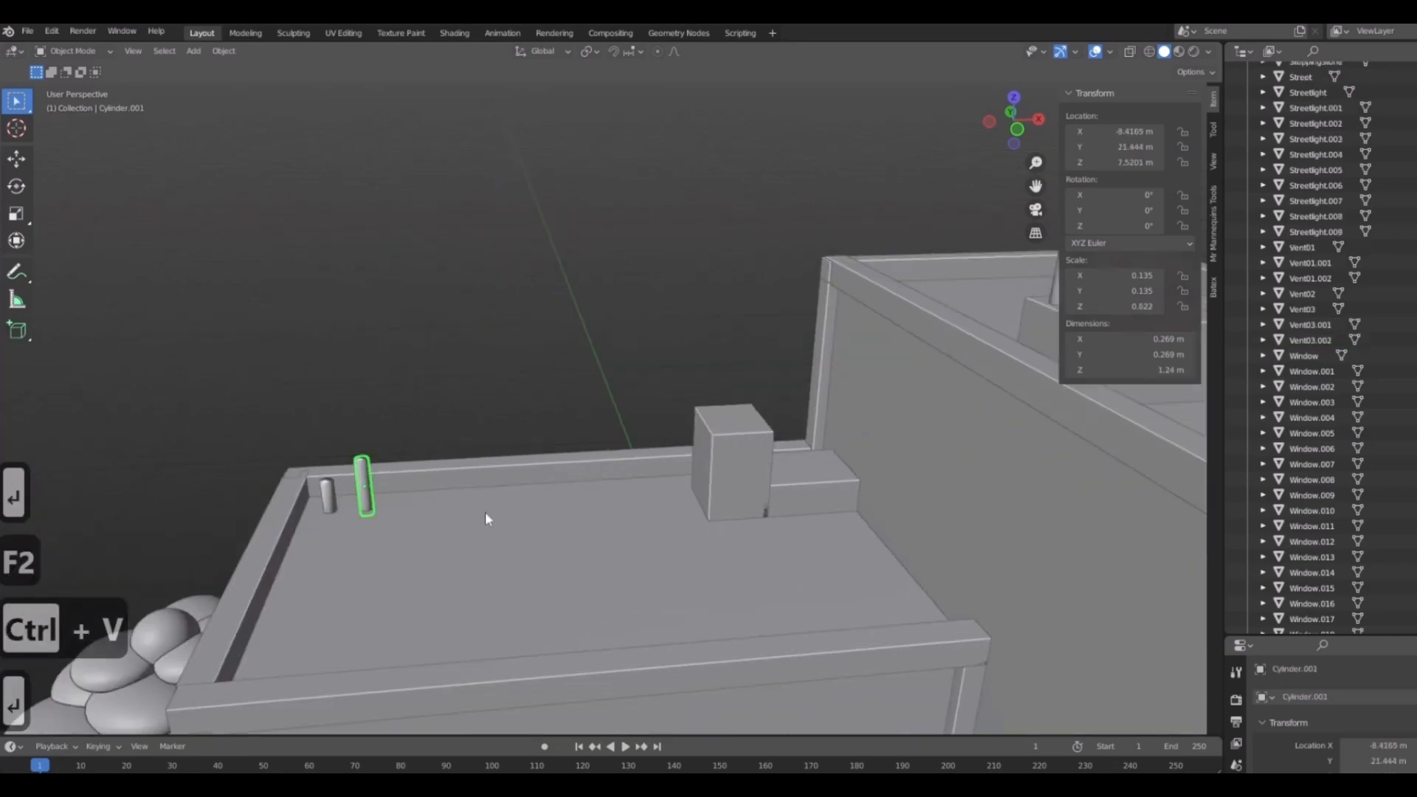
{"action": "key", "text": "F2"}
{"action": "key", "text": "ctrl+v"}
{"action": "key", "text": "Return"}
{"action": "left_click", "coordinate": [329, 496]}
{"action": "key", "text": "F2"}
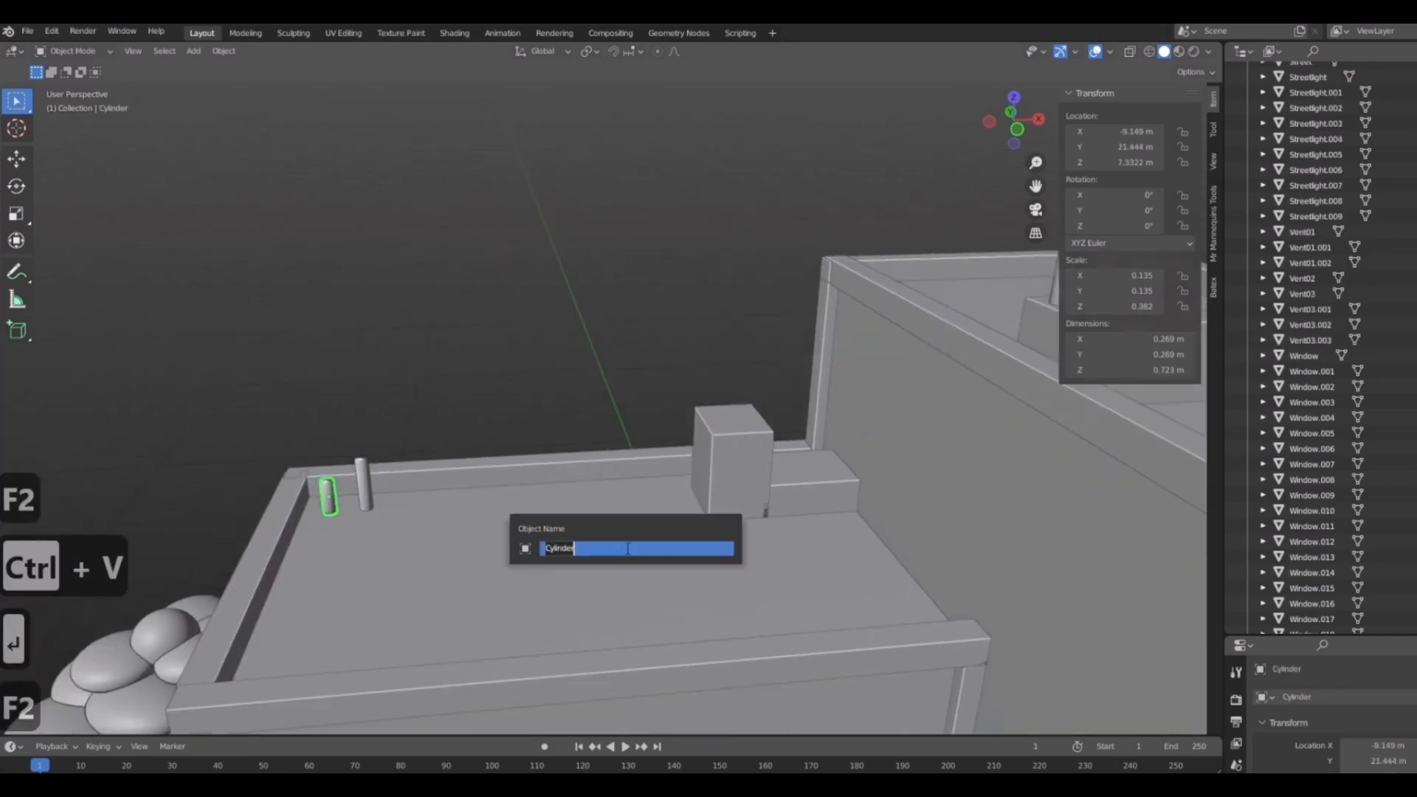
{"action": "key", "text": "ctrl+v"}
{"action": "key", "text": "Return"}
Examine the rooftops, street and courtyard from several angles to review the scene's objects.
{"action": "scroll", "coordinate": [524, 501], "scroll_direction": "down", "scroll_amount": 5}
{"action": "middle_click_drag", "start_coordinate": [523, 501], "coordinate": [681, 467]}
{"action": "scroll", "coordinate": [523, 488], "scroll_direction": "up", "scroll_amount": 4}
{"action": "scroll", "coordinate": [682, 467], "scroll_direction": "down", "scroll_amount": 4}
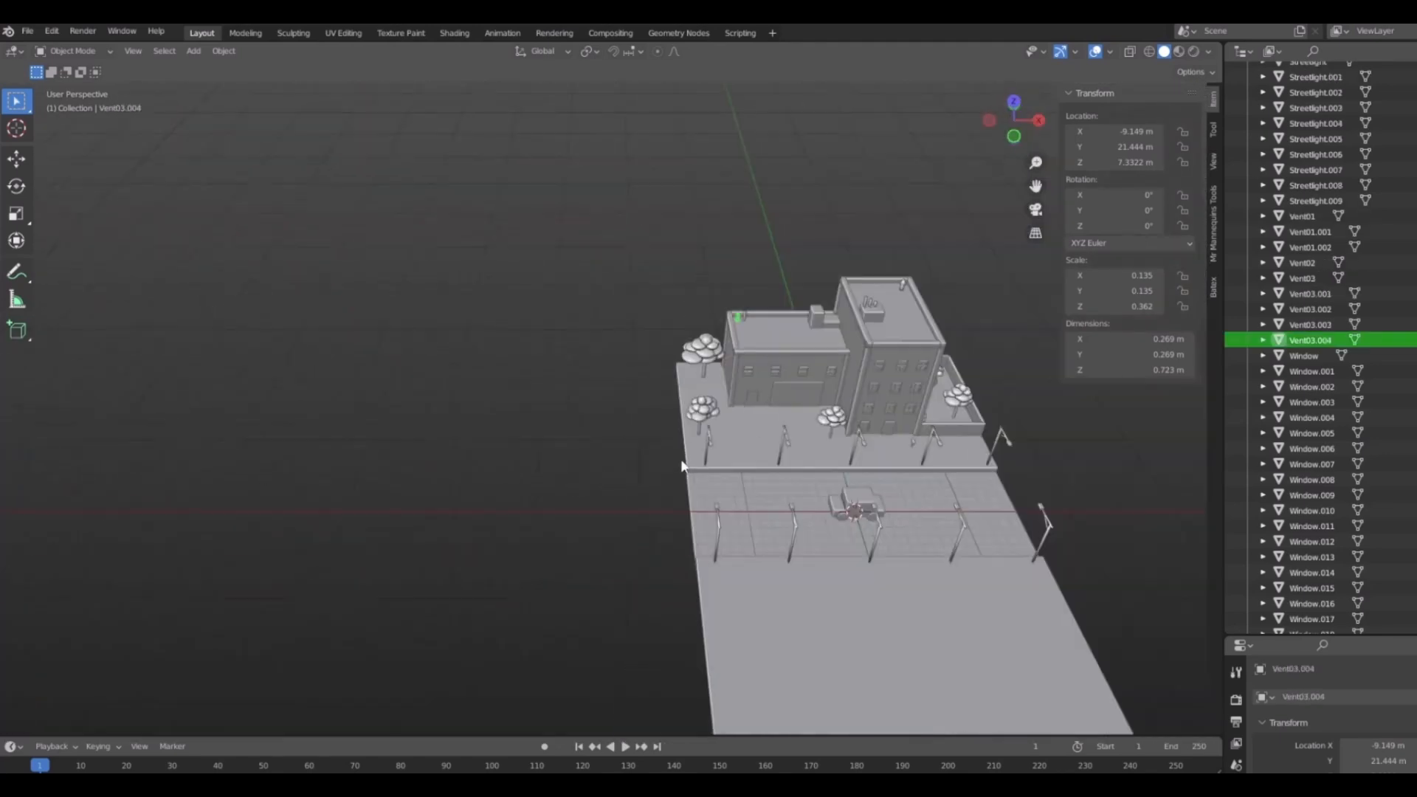
{"action": "scroll", "coordinate": [632, 421], "scroll_direction": "up", "scroll_amount": 4}
{"action": "middle_click_drag", "start_coordinate": [812, 459], "coordinate": [583, 465], "text": "shift"}
{"action": "scroll", "coordinate": [634, 428], "scroll_direction": "up", "scroll_amount": 1}
{"action": "middle_click_drag", "start_coordinate": [659, 413], "coordinate": [764, 393], "text": "shift"}
{"action": "scroll", "coordinate": [764, 393], "scroll_direction": "up", "scroll_amount": 4}
{"action": "scroll", "coordinate": [760, 394], "scroll_direction": "down", "scroll_amount": 3}
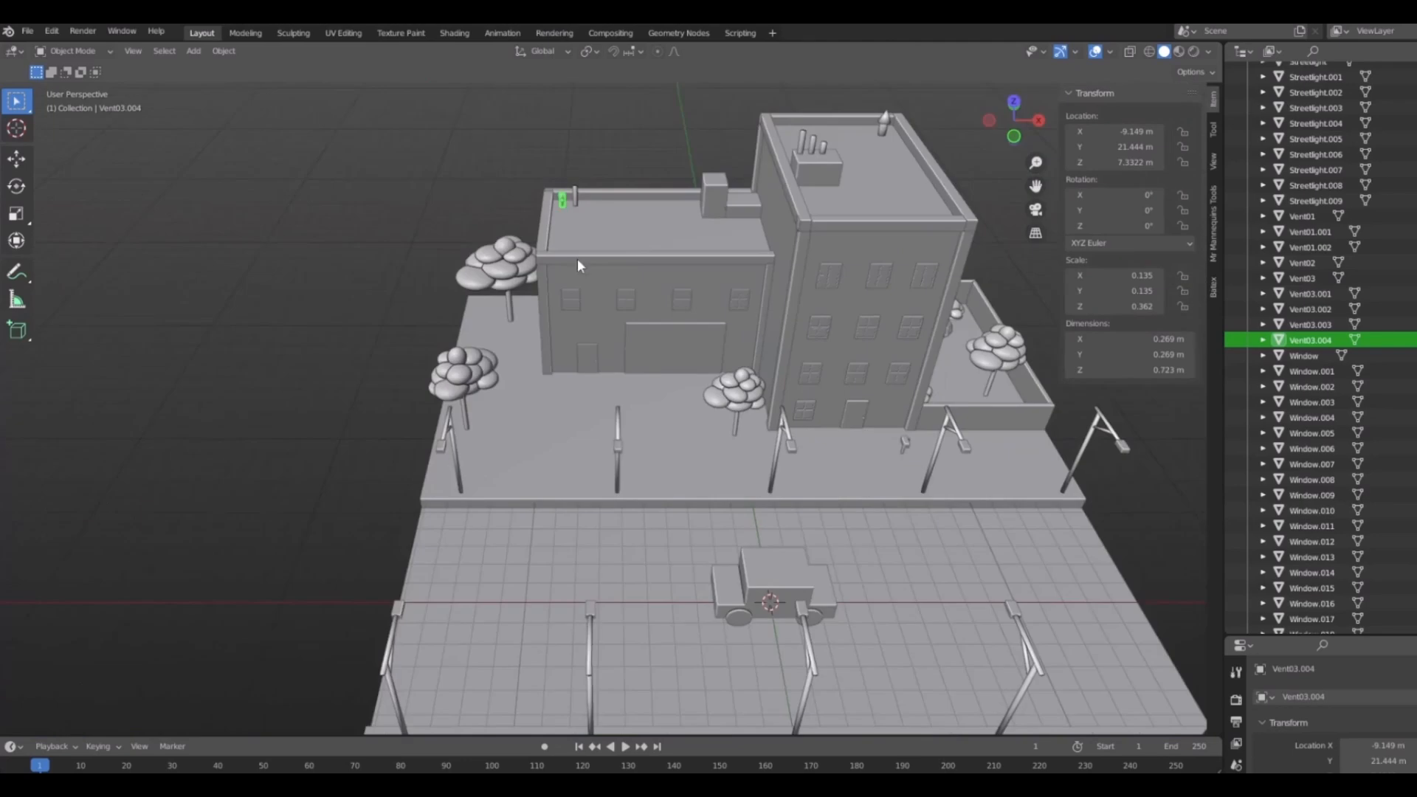
{"action": "left_click", "coordinate": [579, 266]}
{"action": "scroll", "coordinate": [836, 511], "scroll_direction": "down", "scroll_amount": 3}
{"action": "middle_click_drag", "start_coordinate": [837, 511], "coordinate": [711, 558]}
{"action": "scroll", "coordinate": [404, 430], "scroll_direction": "up", "scroll_amount": 5}
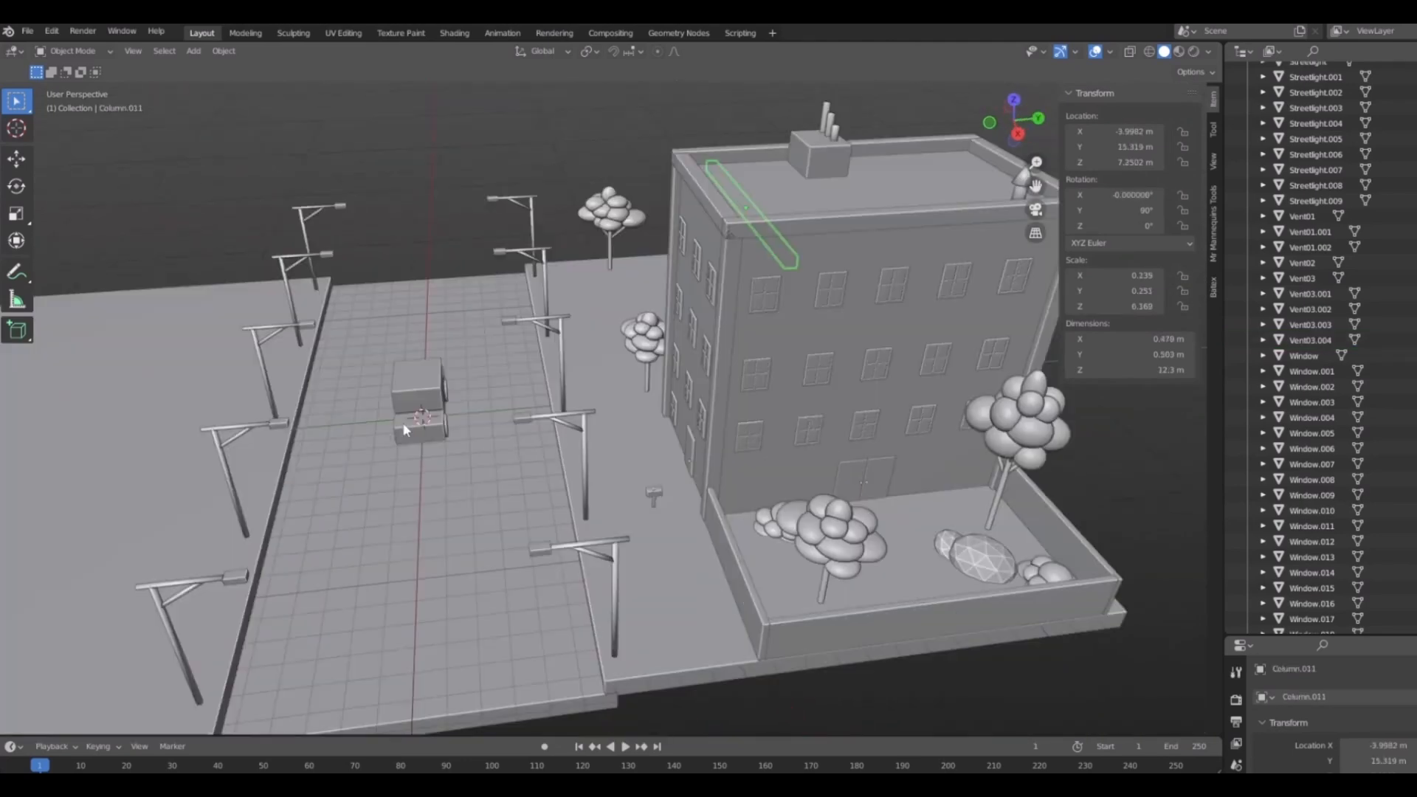
Move the car along the Y axis to about 4.46 m, next to the curb on the building side.
{"action": "middle_click_drag", "start_coordinate": [437, 475], "coordinate": [633, 622]}
{"action": "scroll", "coordinate": [558, 583], "scroll_direction": "down", "scroll_amount": 4}
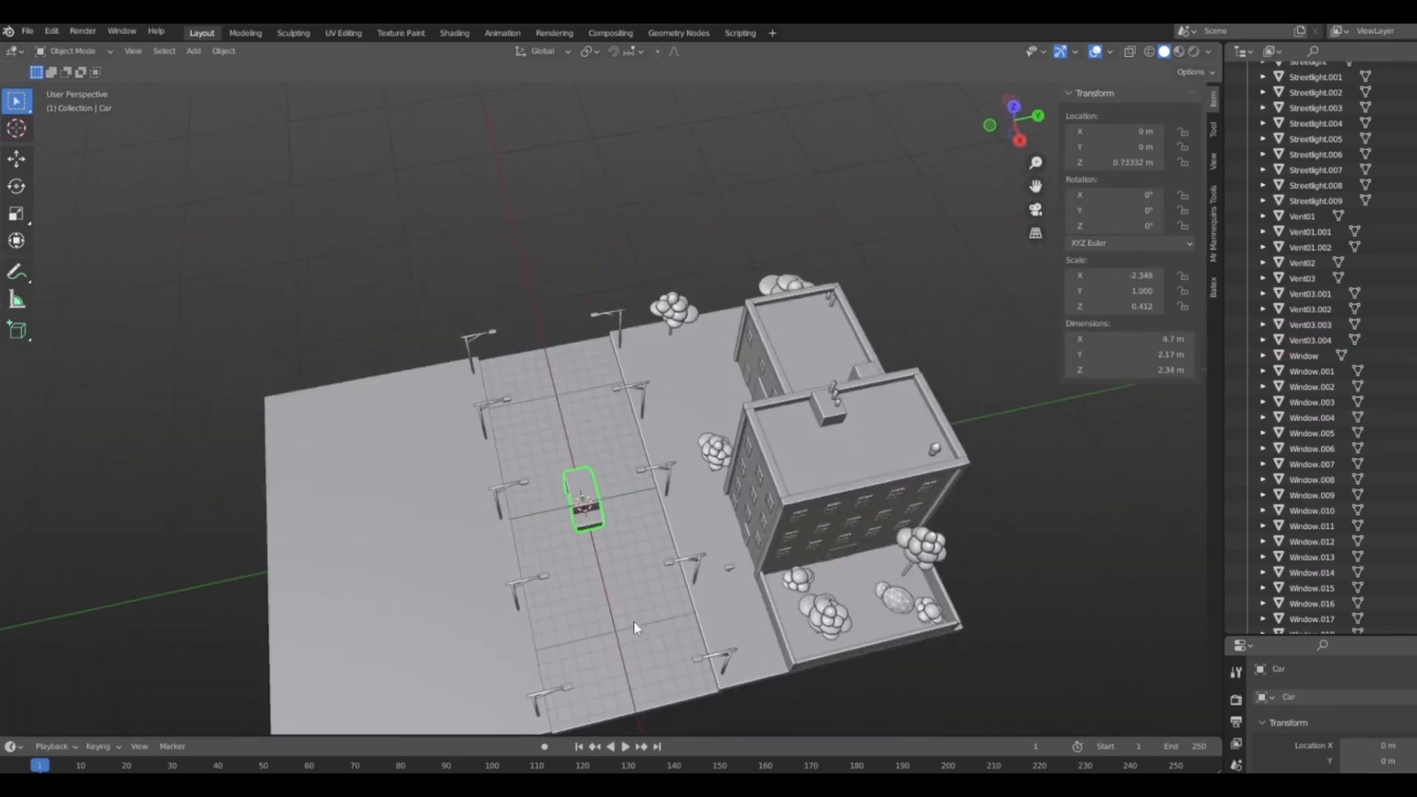
{"action": "scroll", "coordinate": [578, 552], "scroll_direction": "up", "scroll_amount": 4}
{"action": "middle_click_drag", "start_coordinate": [578, 552], "coordinate": [550, 588]}
{"action": "key", "text": "g"}
{"action": "key", "text": "y"}
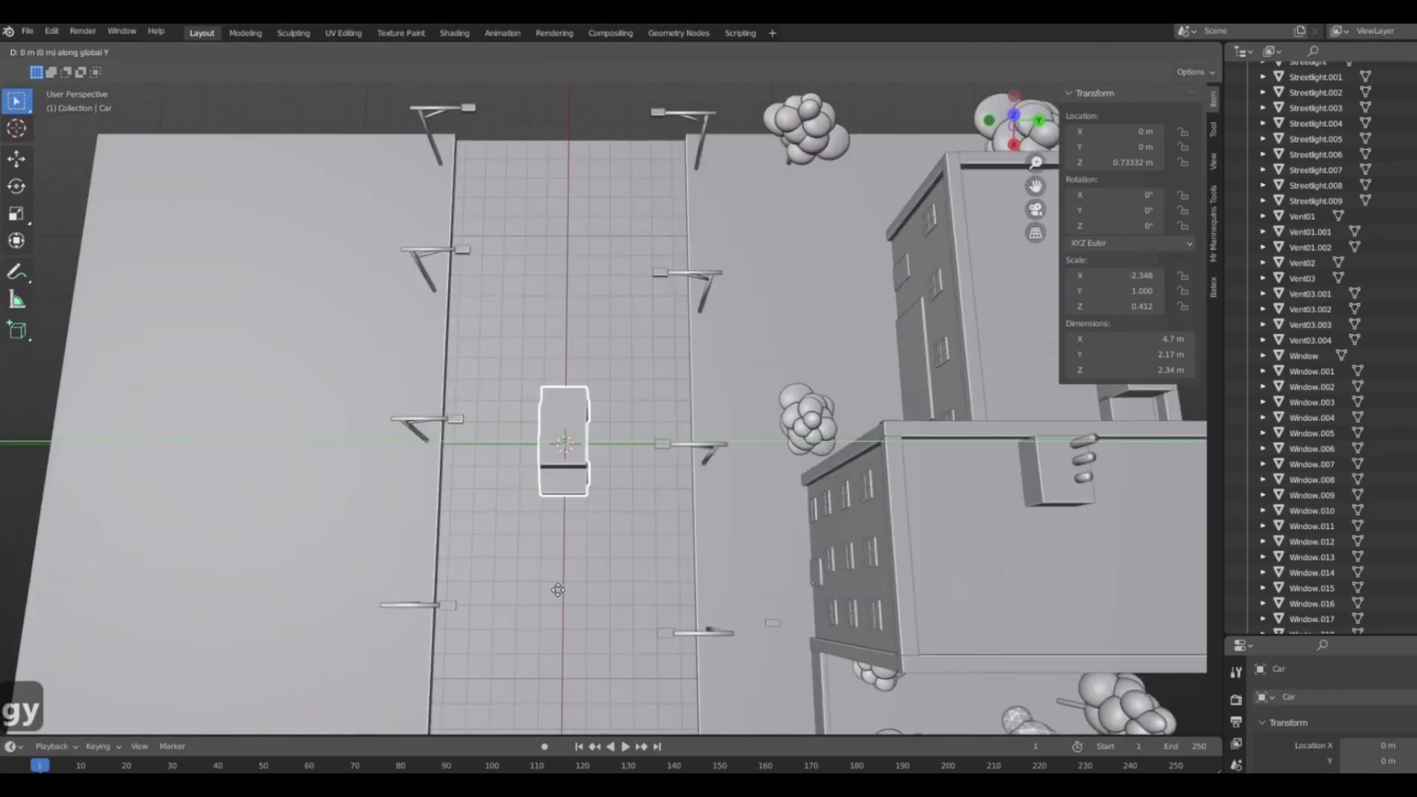
{"action": "left_click", "coordinate": [623, 604]}
{"action": "middle_click_drag", "start_coordinate": [622, 603], "coordinate": [674, 547]}
{"action": "scroll", "coordinate": [603, 434], "scroll_direction": "up", "scroll_amount": 2}
{"action": "key", "text": "g"}
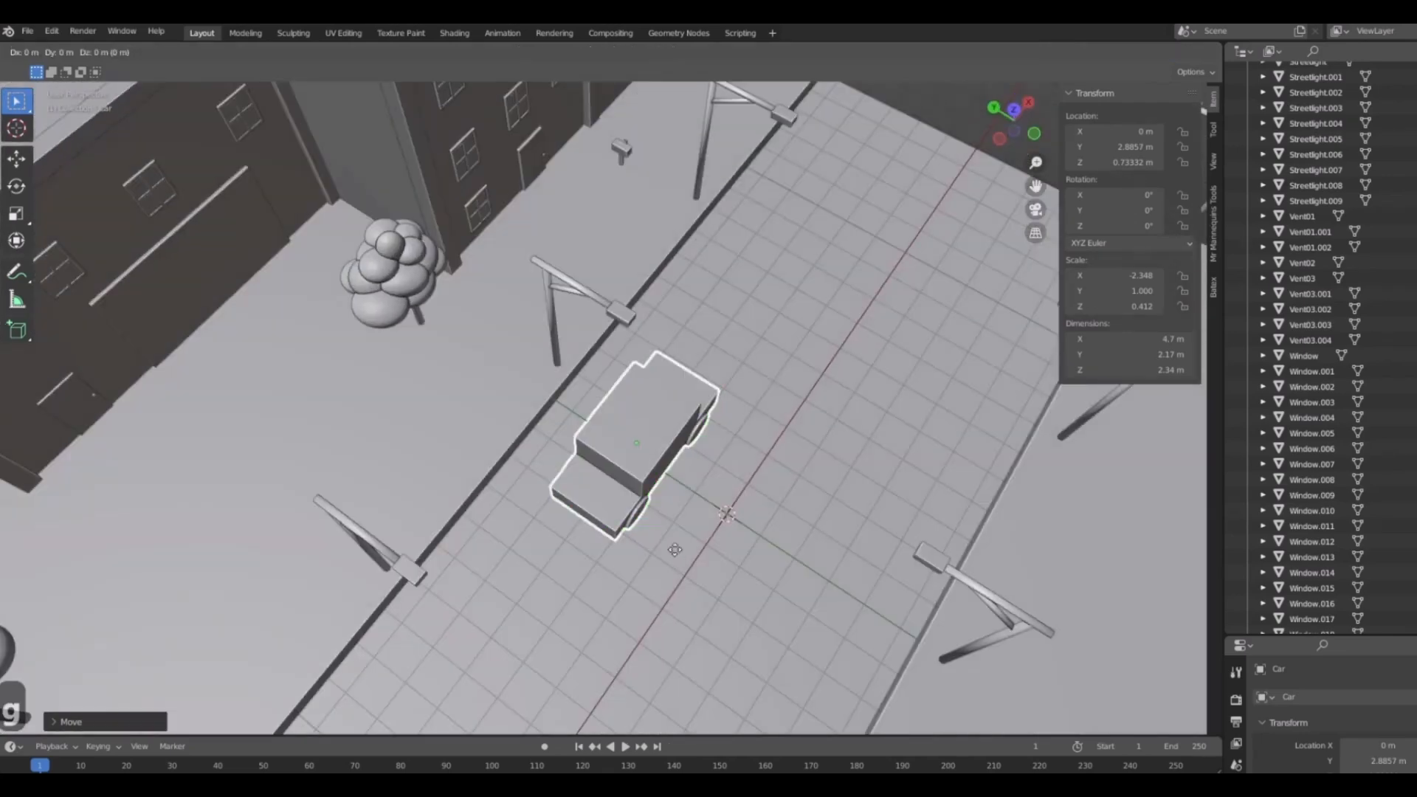
{"action": "key", "text": "y"}
{"action": "left_click", "coordinate": [627, 515]}
Move the car along the X axis to about -2.7 m.
{"action": "middle_click_drag", "start_coordinate": [627, 515], "coordinate": [786, 466]}
{"action": "key", "text": "x"}
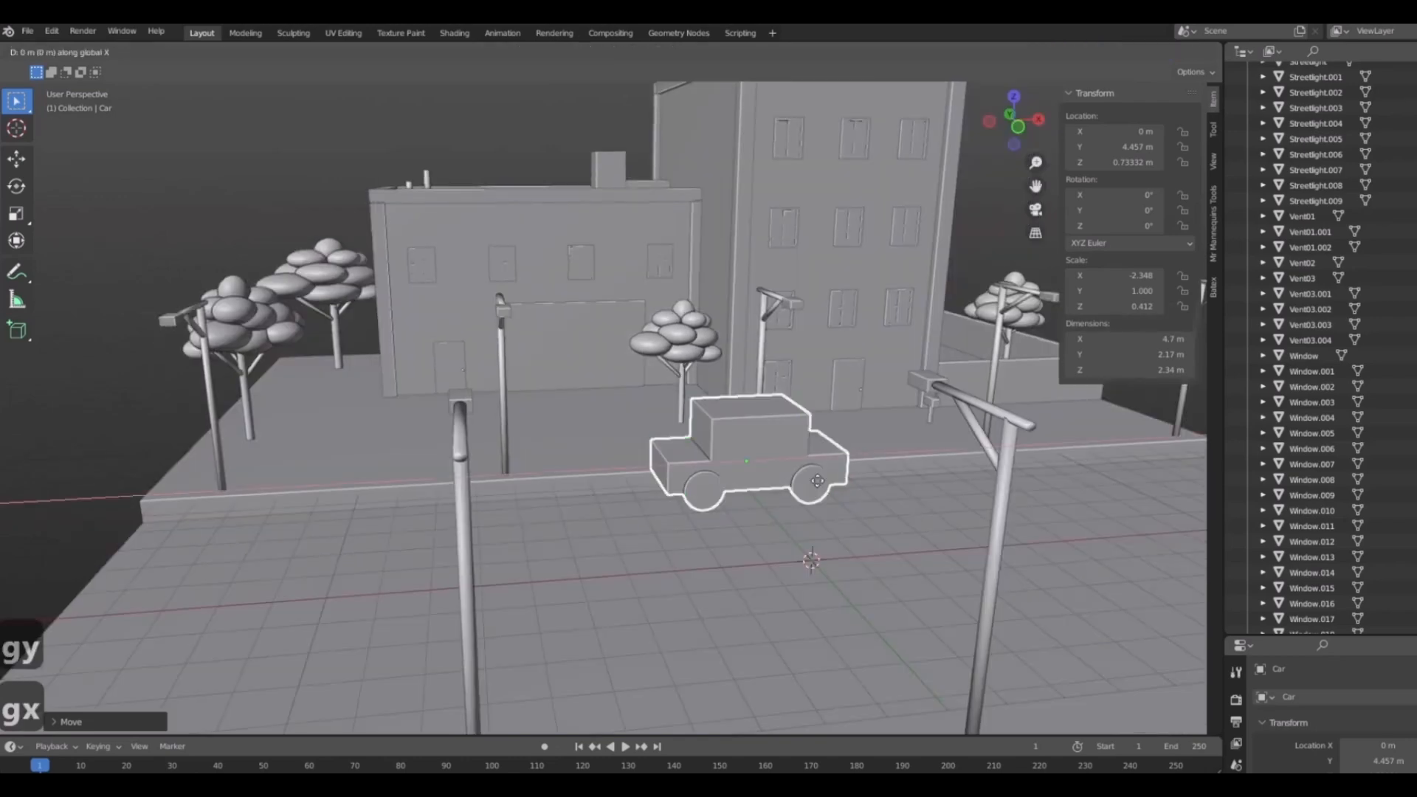
{"action": "left_click", "coordinate": [716, 470]}
{"action": "middle_click_drag", "start_coordinate": [715, 469], "coordinate": [578, 467]}
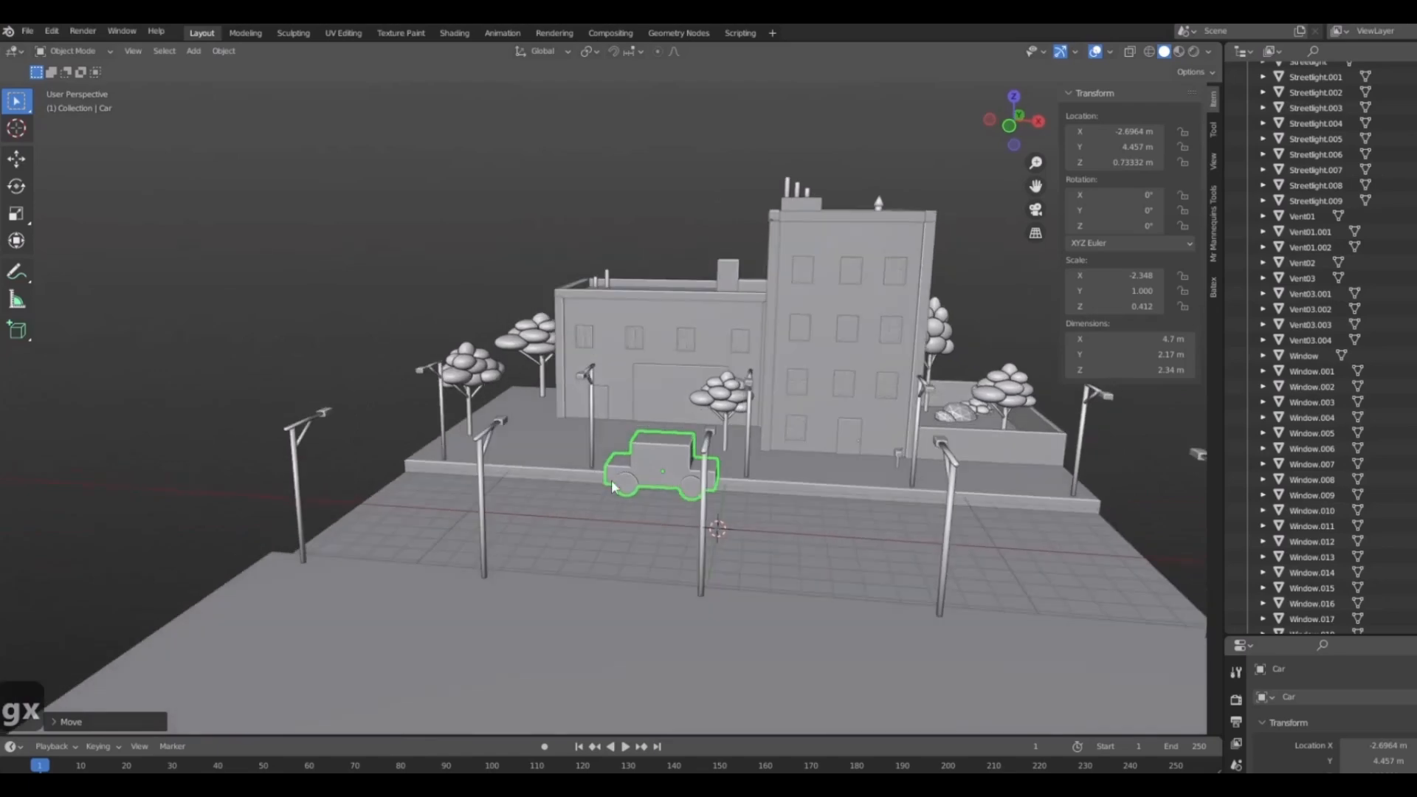
Duplicate the car and place the copy about 6.1 m away in the negative X direction.
{"action": "scroll", "coordinate": [745, 512], "scroll_direction": "up", "scroll_amount": 4}
{"action": "key", "text": "shift+d"}
{"action": "key", "text": "x"}
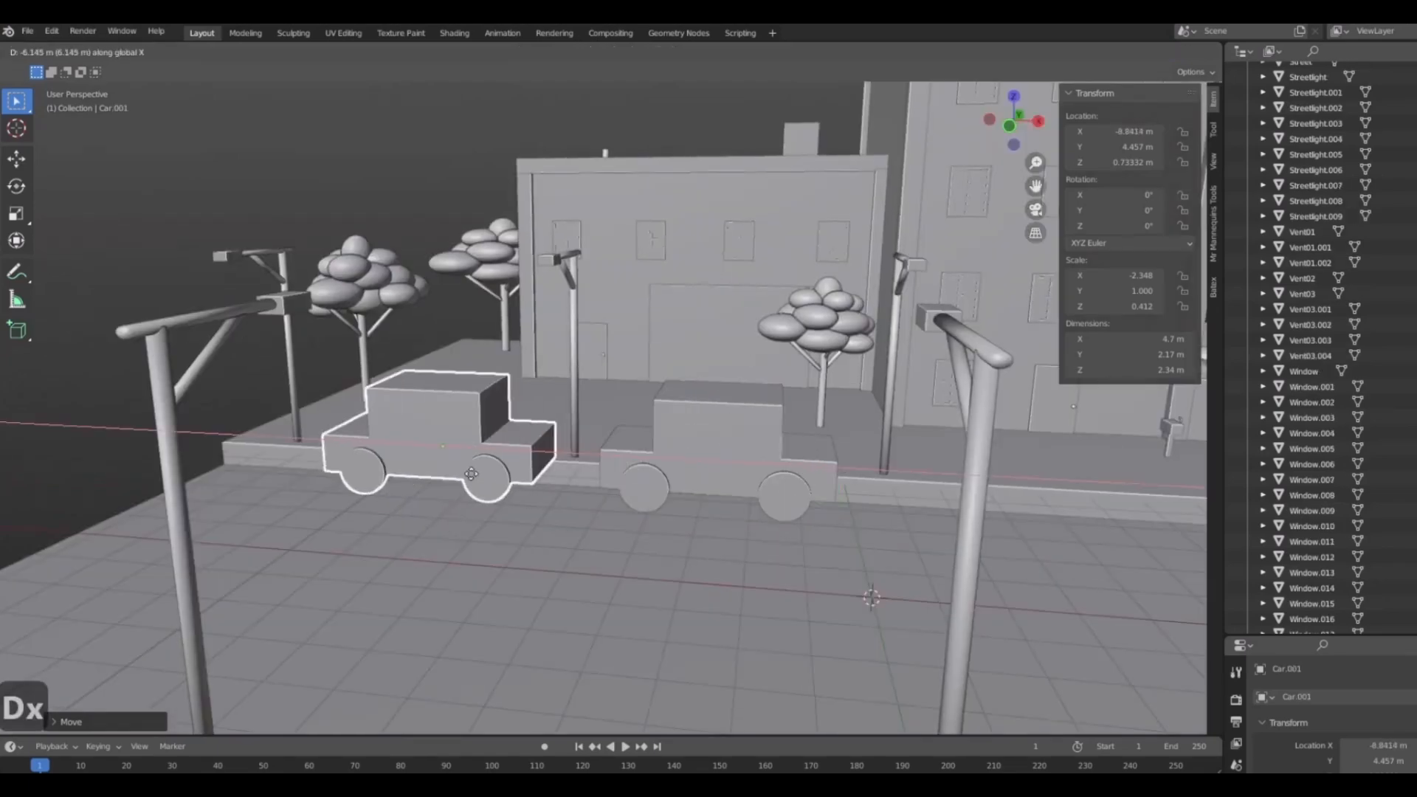
{"action": "left_click", "coordinate": [470, 474]}
Add a mesh cube at the 3D cursor in the middle of the street.
{"action": "scroll", "coordinate": [443, 483], "scroll_direction": "down", "scroll_amount": 5}
{"action": "middle_click_drag", "start_coordinate": [433, 490], "coordinate": [536, 428]}
{"action": "scroll", "coordinate": [536, 428], "scroll_direction": "up", "scroll_amount": 4}
{"action": "left_click", "coordinate": [487, 367]}
{"action": "middle_click_drag", "start_coordinate": [652, 516], "coordinate": [445, 478]}
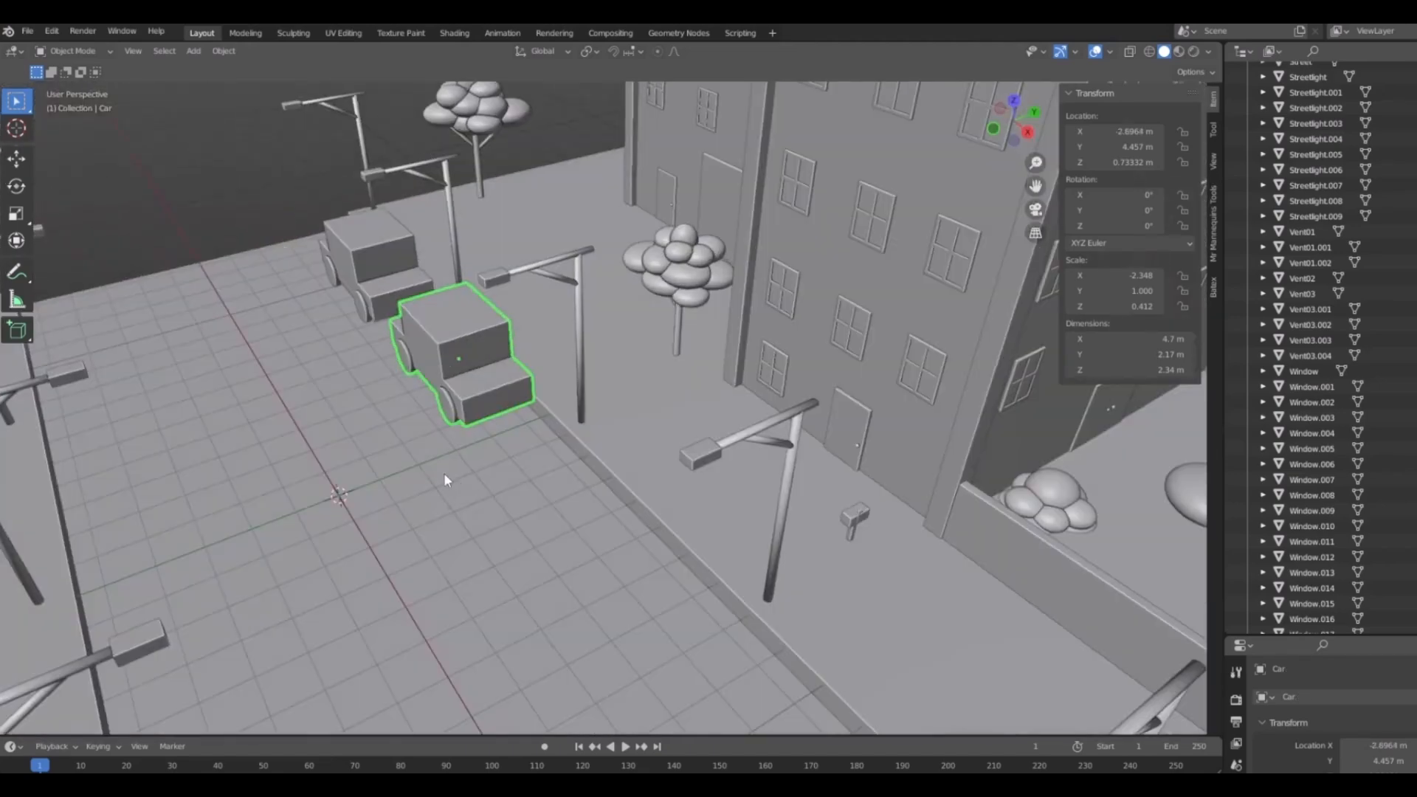
{"action": "middle_click_drag", "start_coordinate": [373, 594], "coordinate": [594, 434]}
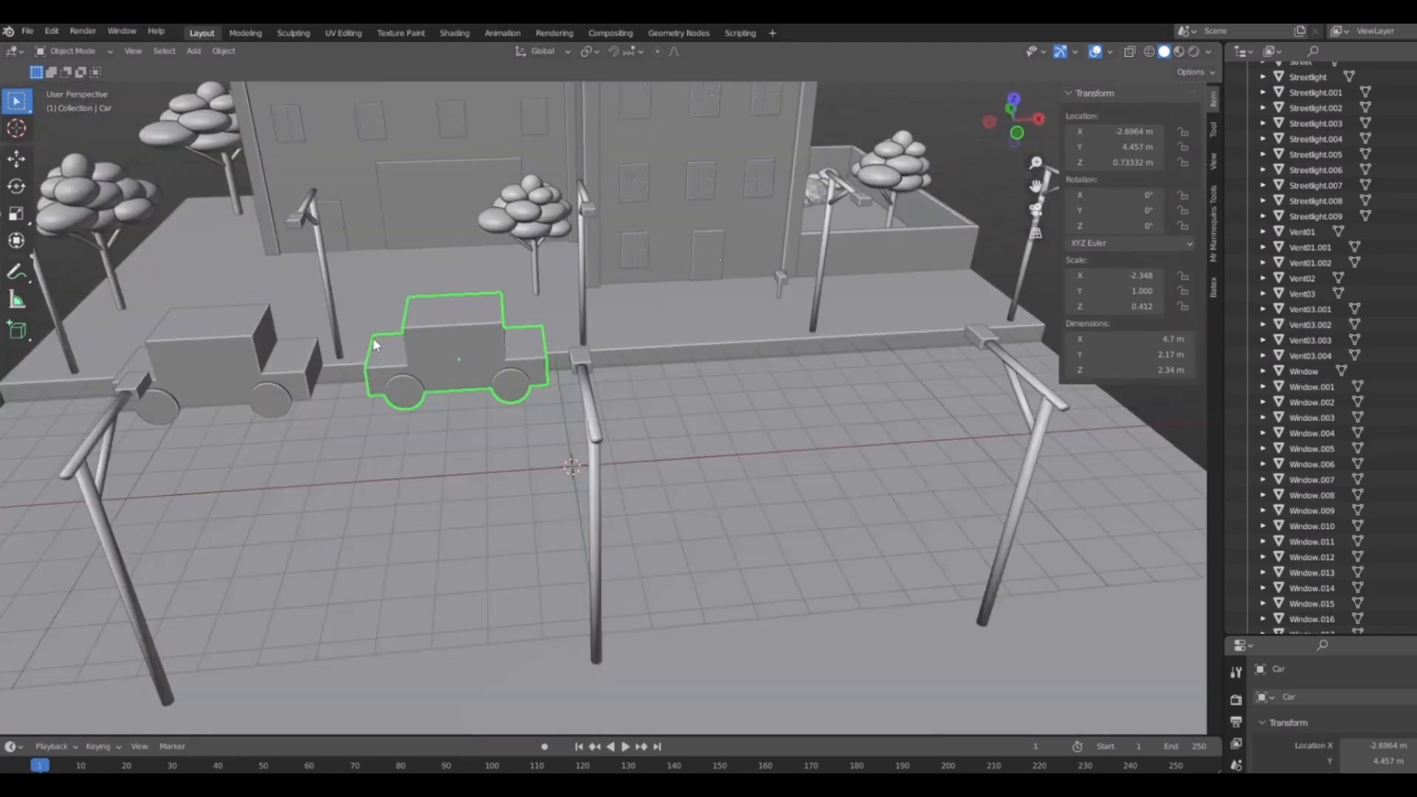
{"action": "middle_click_drag", "start_coordinate": [340, 352], "coordinate": [743, 573]}
{"action": "key", "text": "shift+a"}
{"action": "mouse_move", "coordinate": [676, 476]}
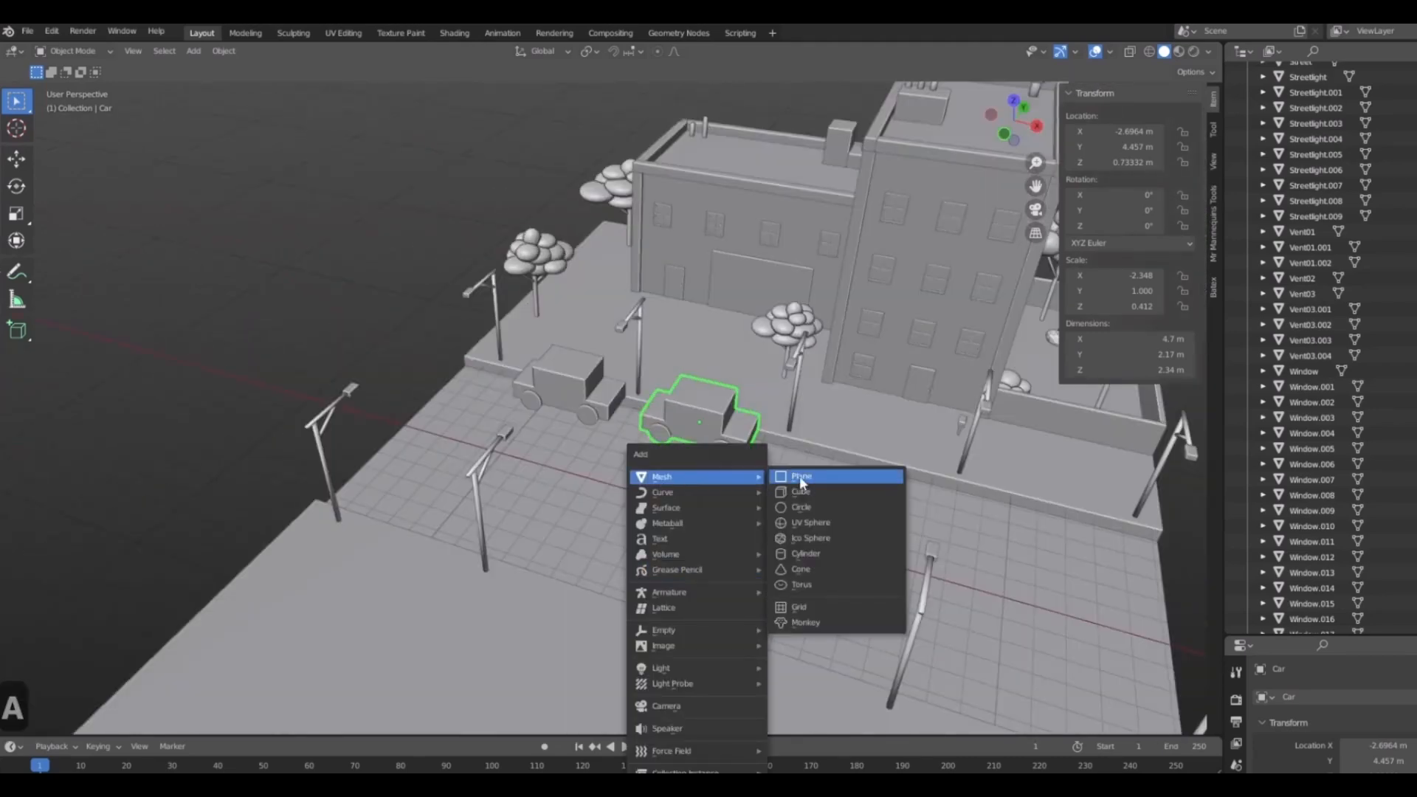
{"action": "left_click", "coordinate": [796, 492]}
Clear the original car's location to place it at the world origin.
{"action": "middle_click_drag", "start_coordinate": [727, 491], "coordinate": [782, 528]}
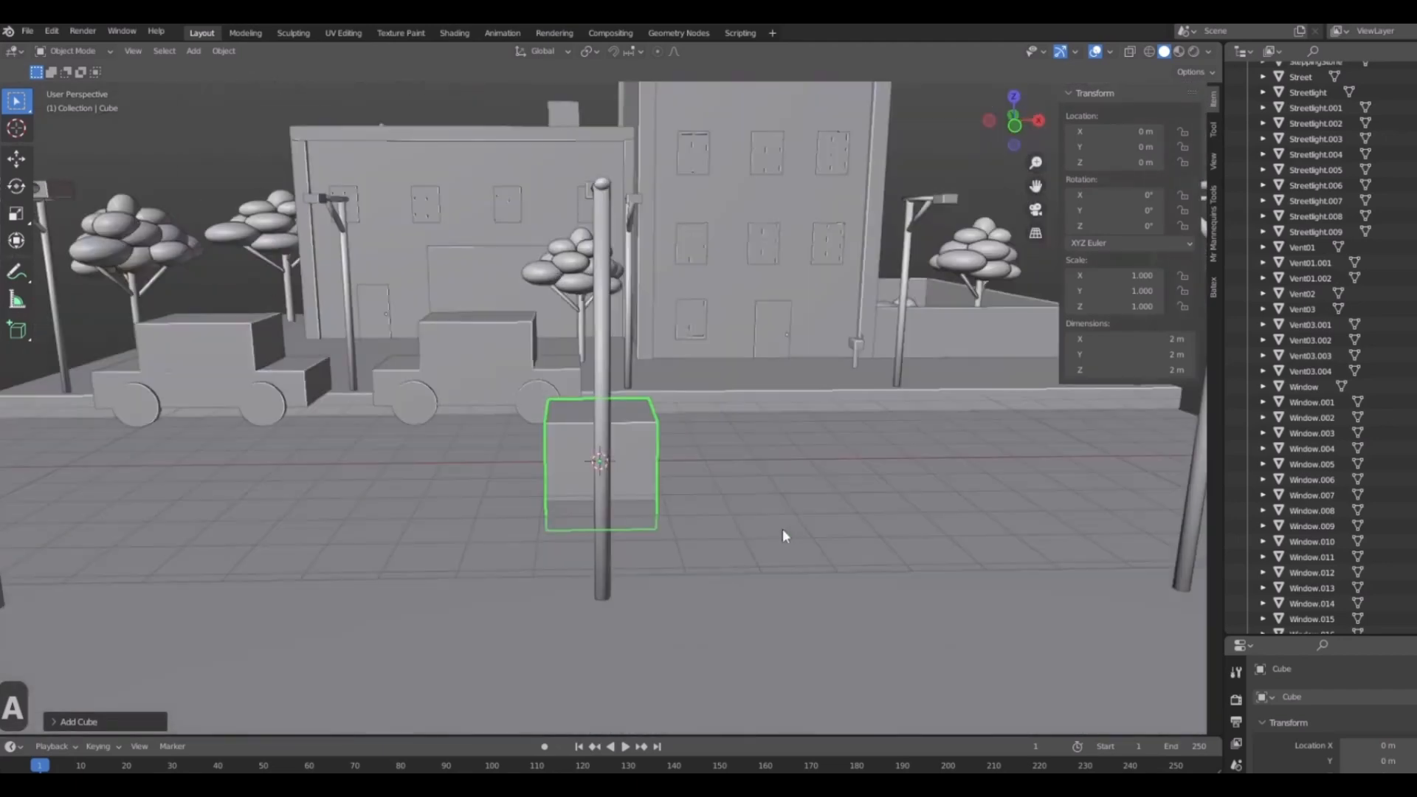
{"action": "left_click", "coordinate": [443, 385]}
{"action": "middle_click_drag", "start_coordinate": [503, 442], "coordinate": [435, 330]}
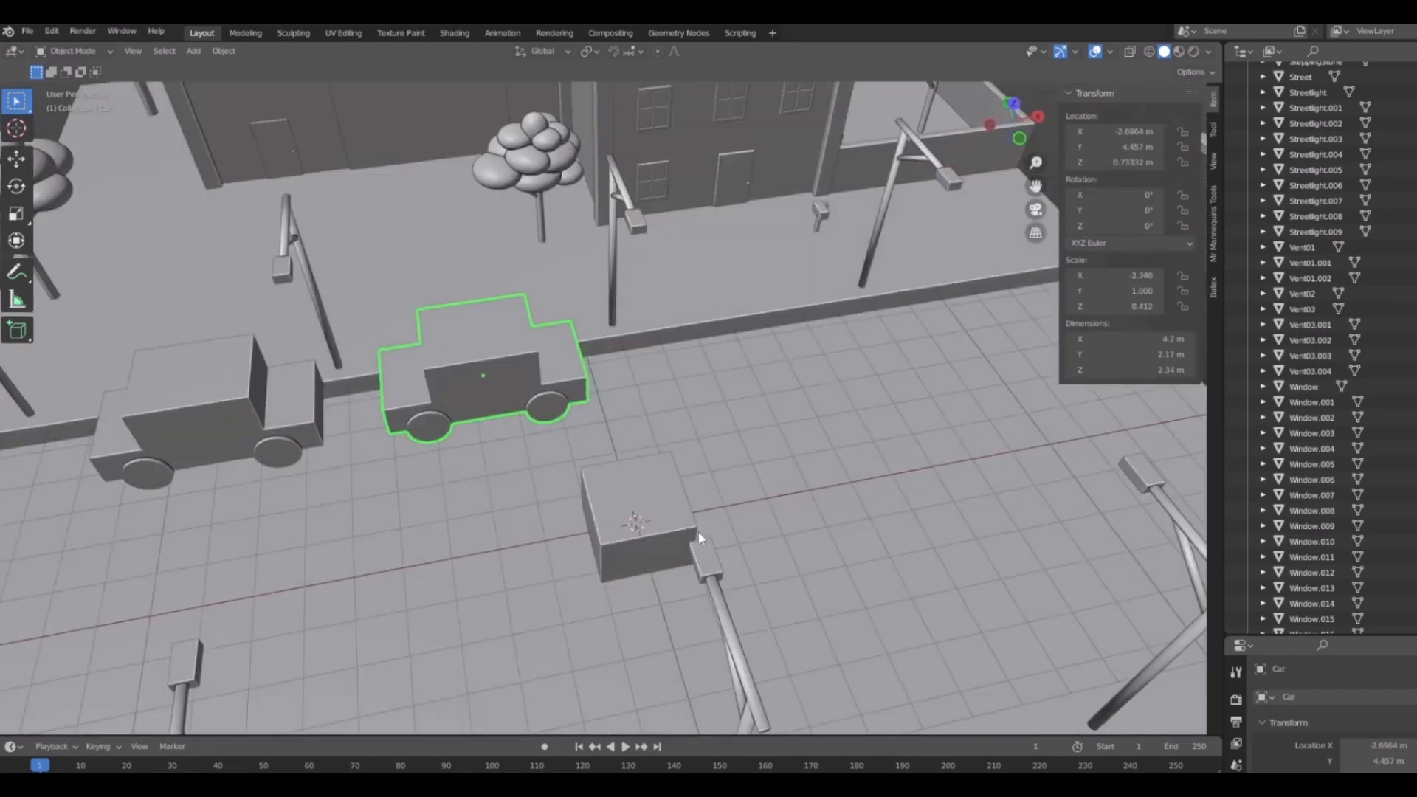
{"action": "key", "text": "alt+g"}
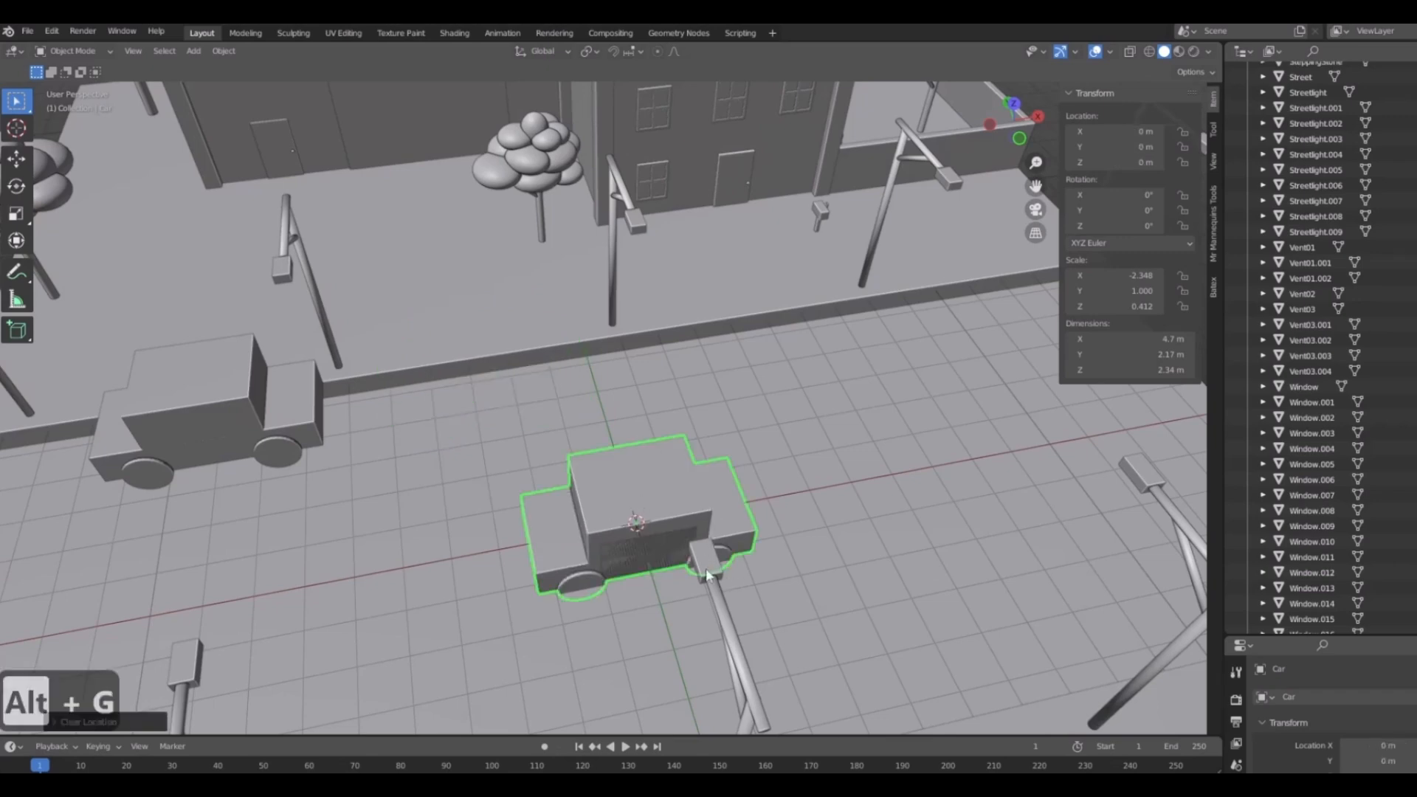
Select the cube together with the original car and examine how they overlap at the world origin.
{"action": "left_click", "coordinate": [652, 578]}
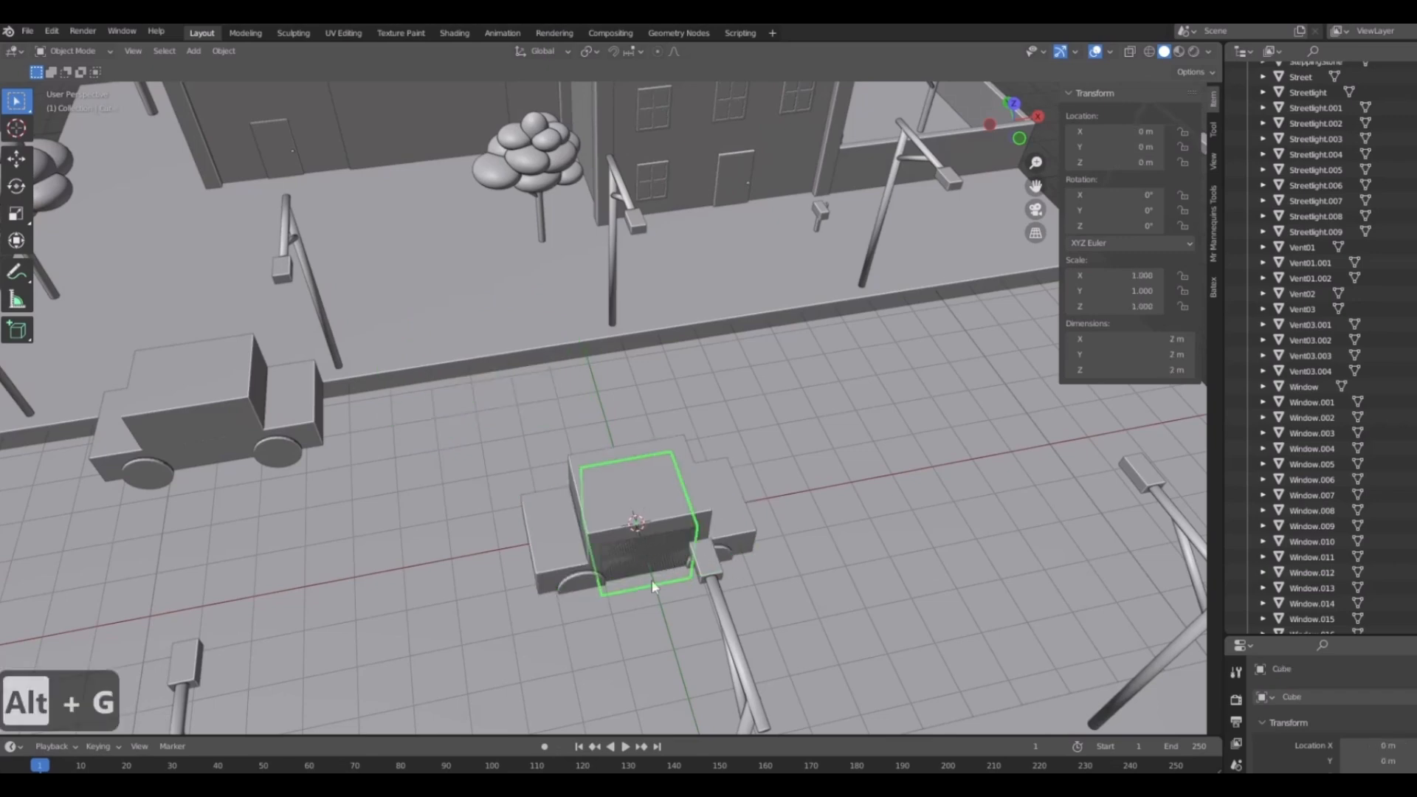
{"action": "mouse_move", "coordinate": [653, 580]}
{"action": "middle_mouse_down"}
{"action": "mouse_move", "coordinate": [658, 520]}
{"action": "mouse_move", "coordinate": [695, 569]}
{"action": "mouse_move", "coordinate": [672, 560]}
{"action": "middle_mouse_up"}
{"action": "key", "text": "1"}
{"action": "scroll", "coordinate": [667, 583], "scroll_direction": "down", "scroll_amount": 3}
{"action": "scroll", "coordinate": [707, 525], "scroll_direction": "up", "scroll_amount": 3}
{"action": "scroll", "coordinate": [708, 527], "scroll_direction": "down", "scroll_amount": 3}
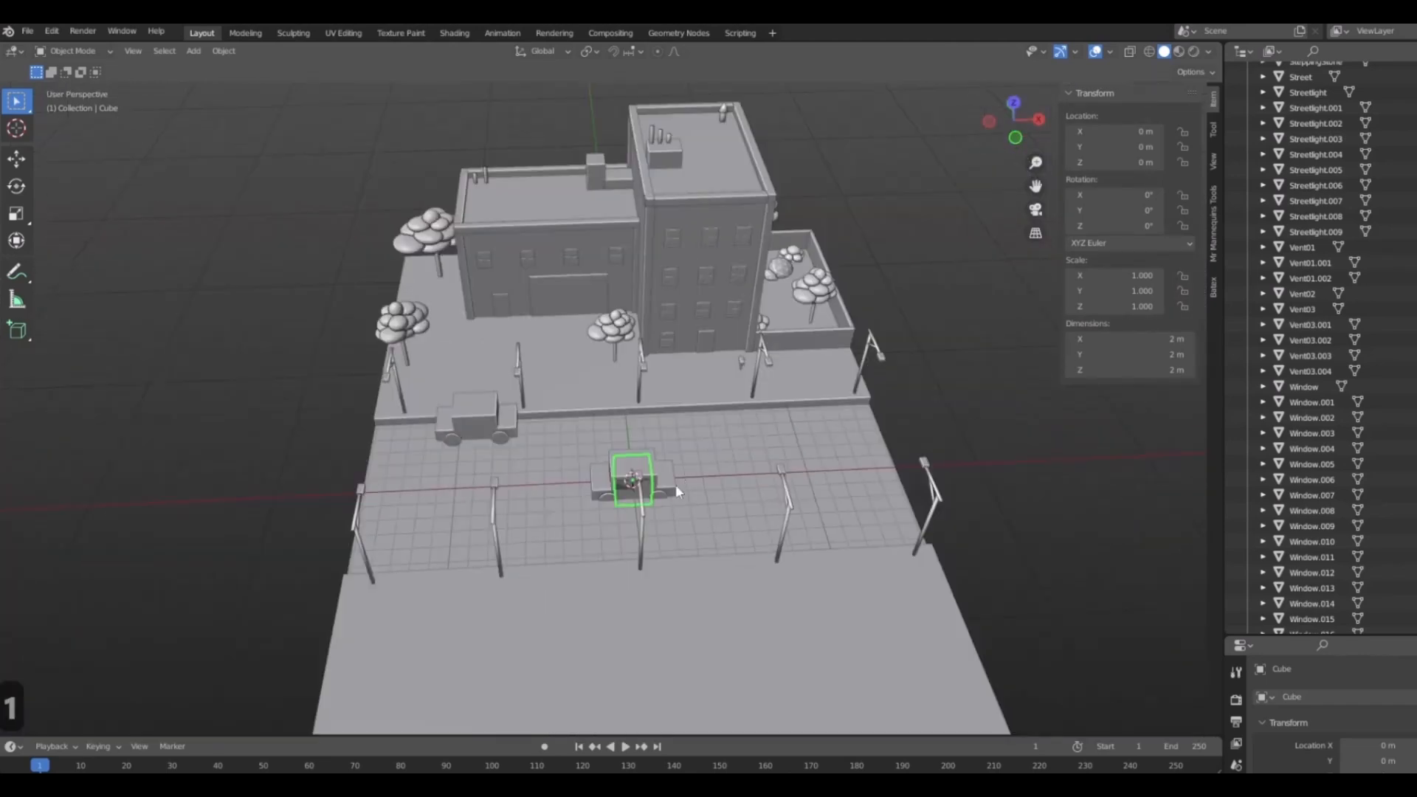
{"action": "scroll", "coordinate": [675, 490], "scroll_direction": "up", "scroll_amount": 3}
{"action": "scroll", "coordinate": [676, 524], "scroll_direction": "down", "scroll_amount": 2}
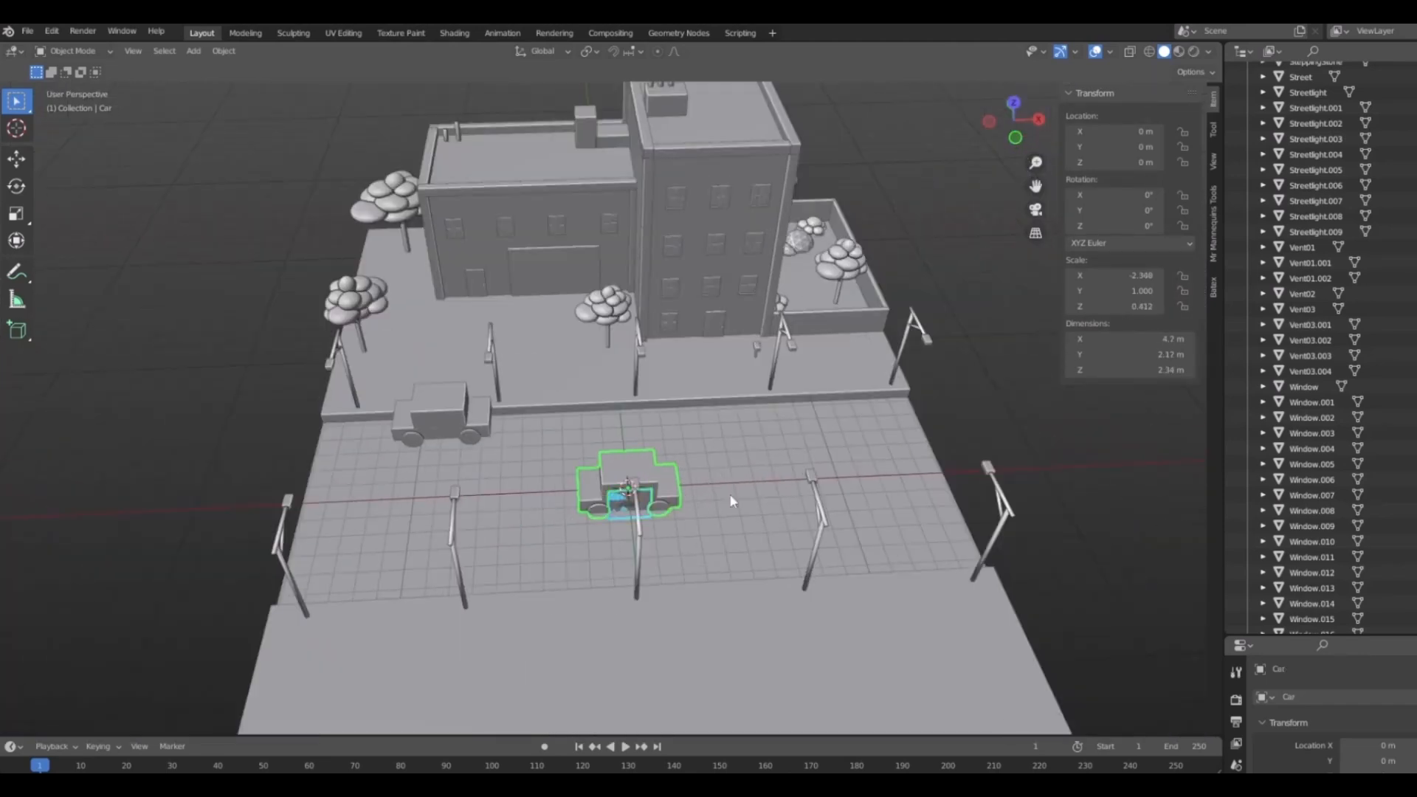
{"action": "middle_click_drag", "start_coordinate": [732, 500], "coordinate": [721, 494]}
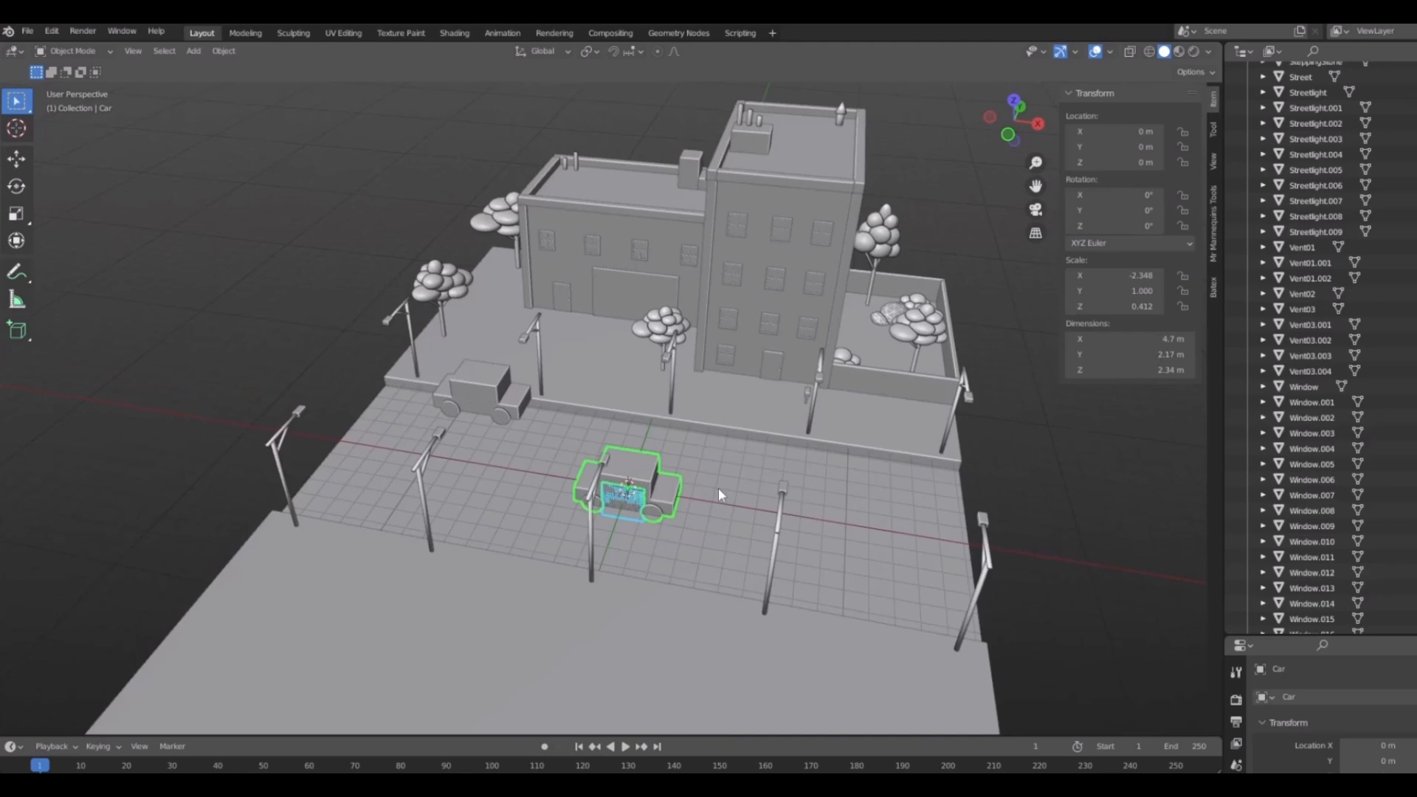
{"action": "scroll", "coordinate": [596, 450], "scroll_direction": "up", "scroll_amount": 3}
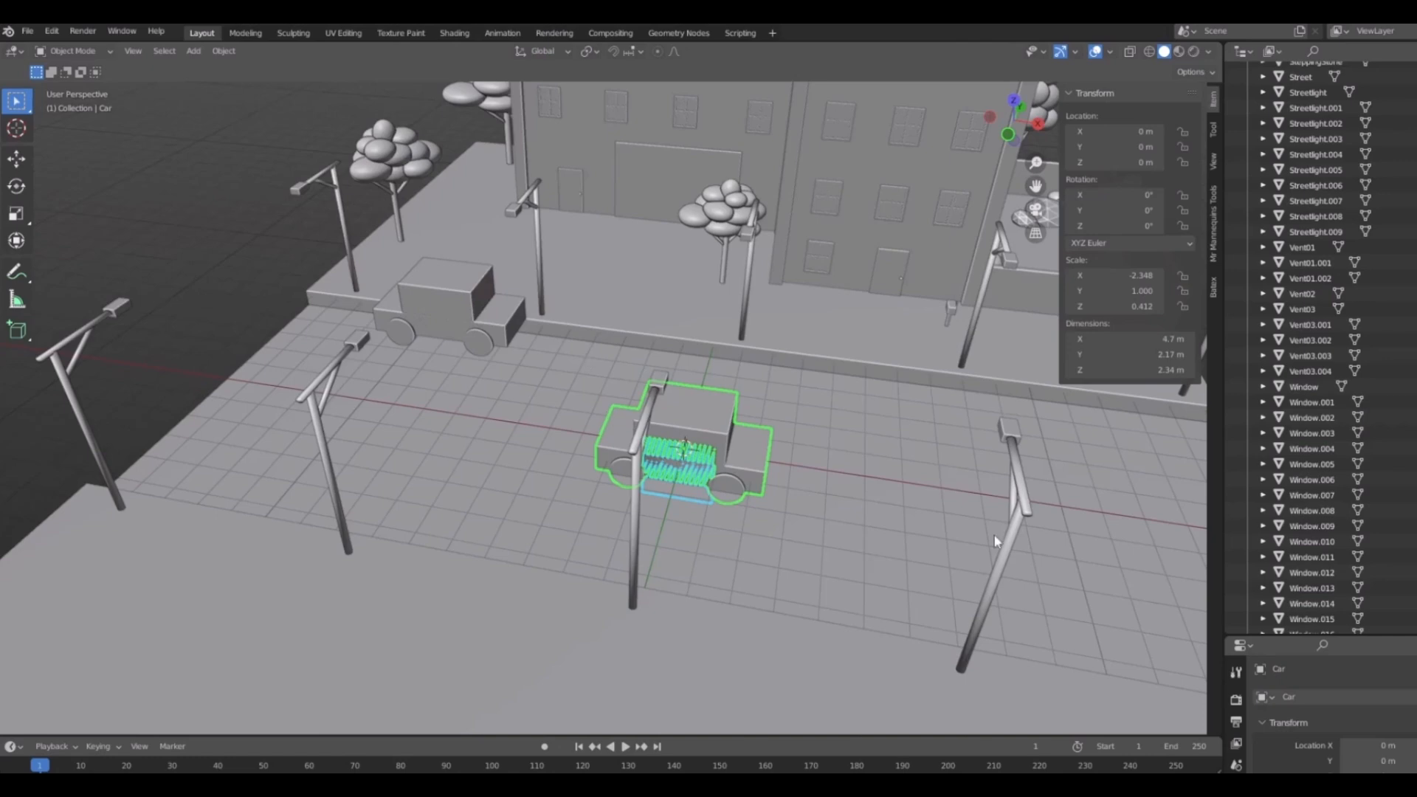
Create a new collection in the scene and name it Street.
{"action": "scroll", "coordinate": [996, 543], "scroll_direction": "down", "scroll_amount": 4}
{"action": "middle_click_drag", "start_coordinate": [875, 515], "coordinate": [919, 586]}
{"action": "left_click", "coordinate": [805, 463]}
{"action": "middle_click_drag", "start_coordinate": [846, 635], "coordinate": [1180, 498]}
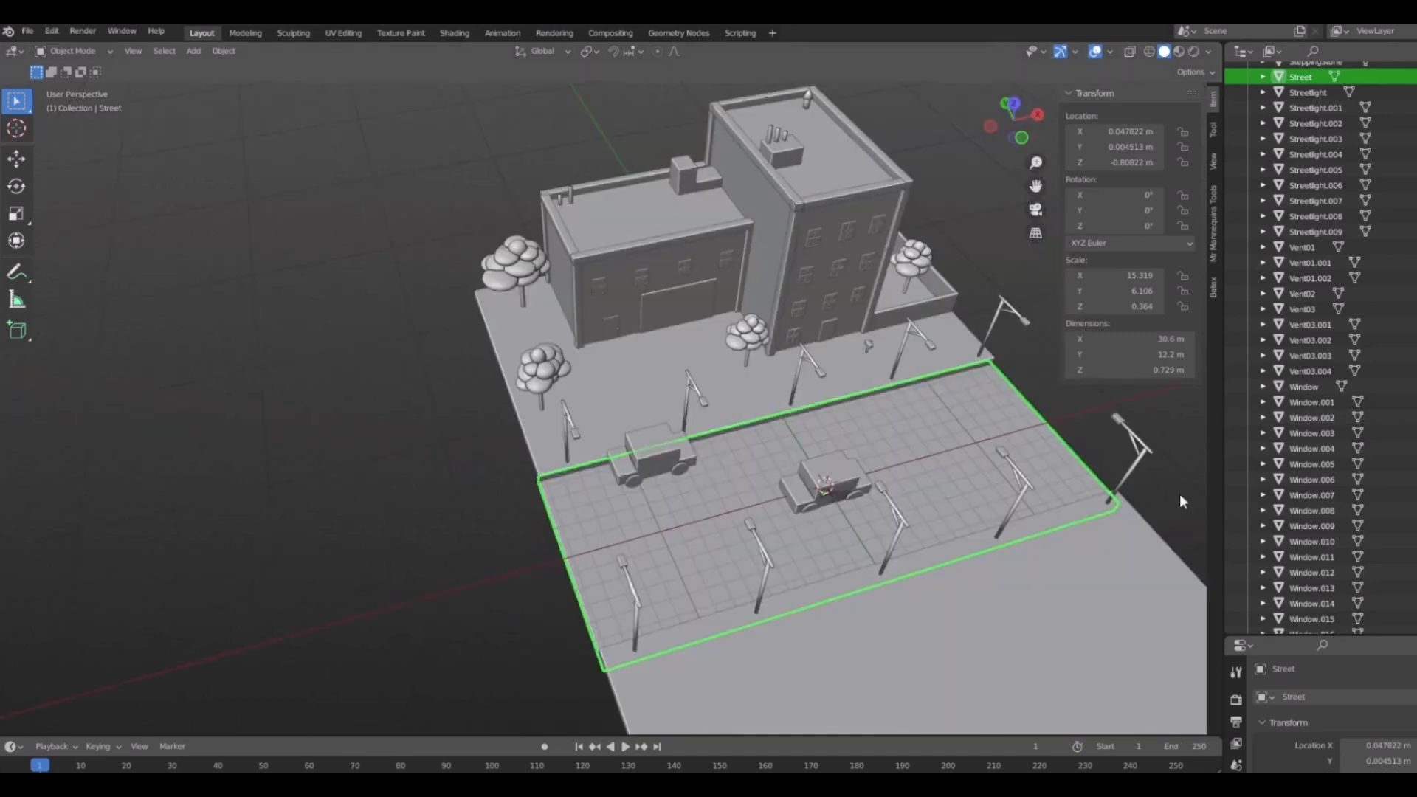
{"action": "scroll", "coordinate": [1292, 183], "scroll_direction": "up", "scroll_amount": 15}
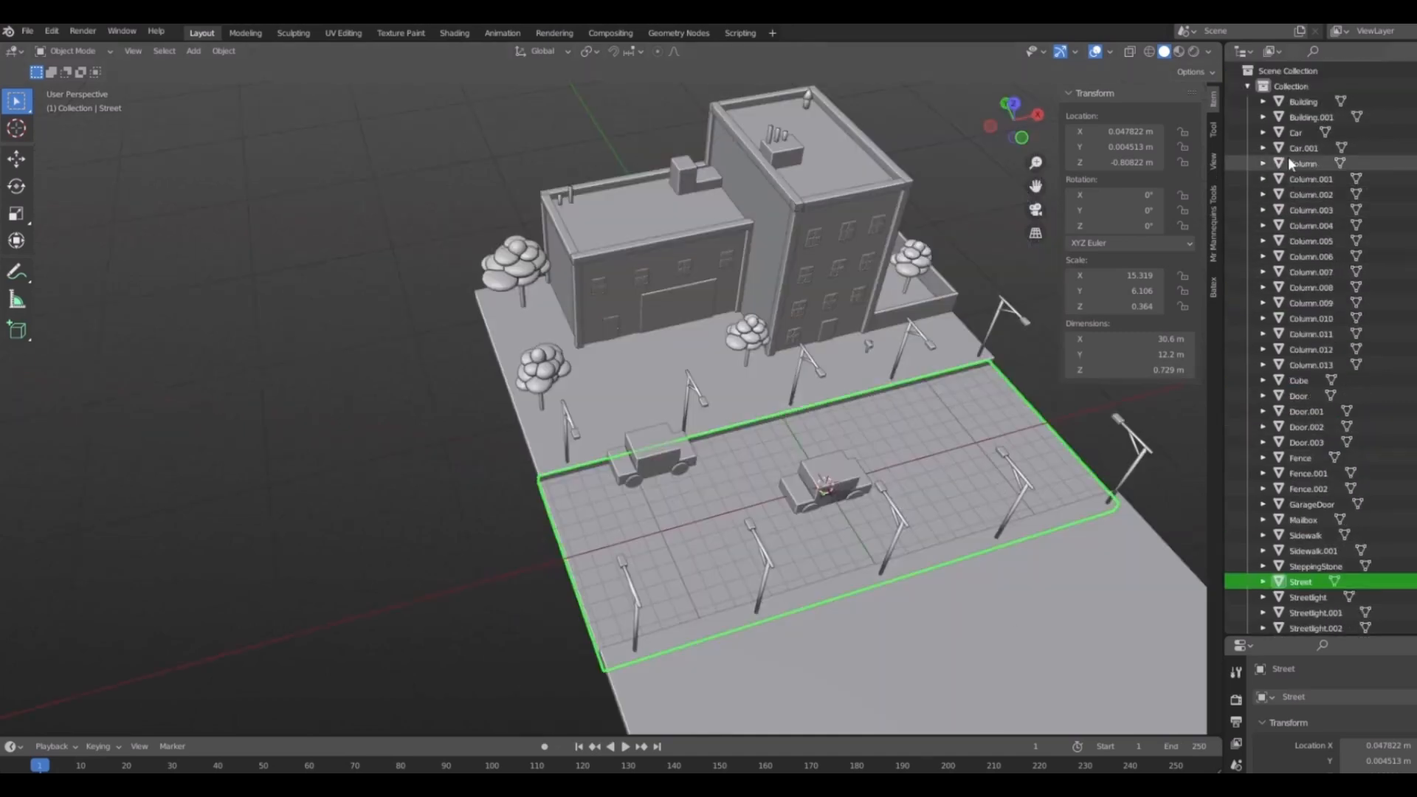
{"action": "left_click", "coordinate": [1246, 86]}
{"action": "right_click", "coordinate": [1281, 179]}
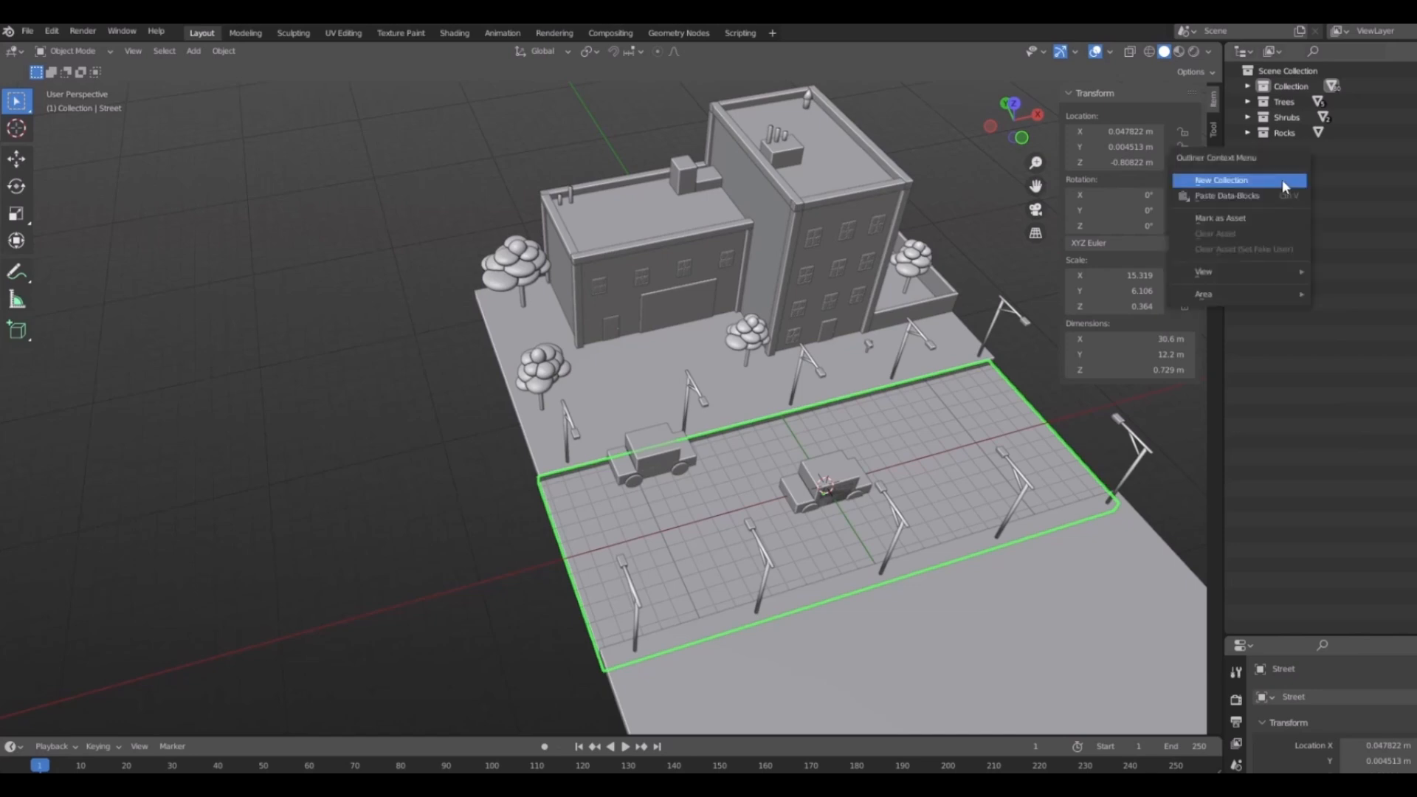
{"action": "left_click", "coordinate": [1206, 182]}
{"action": "double_click", "coordinate": [1299, 148]}
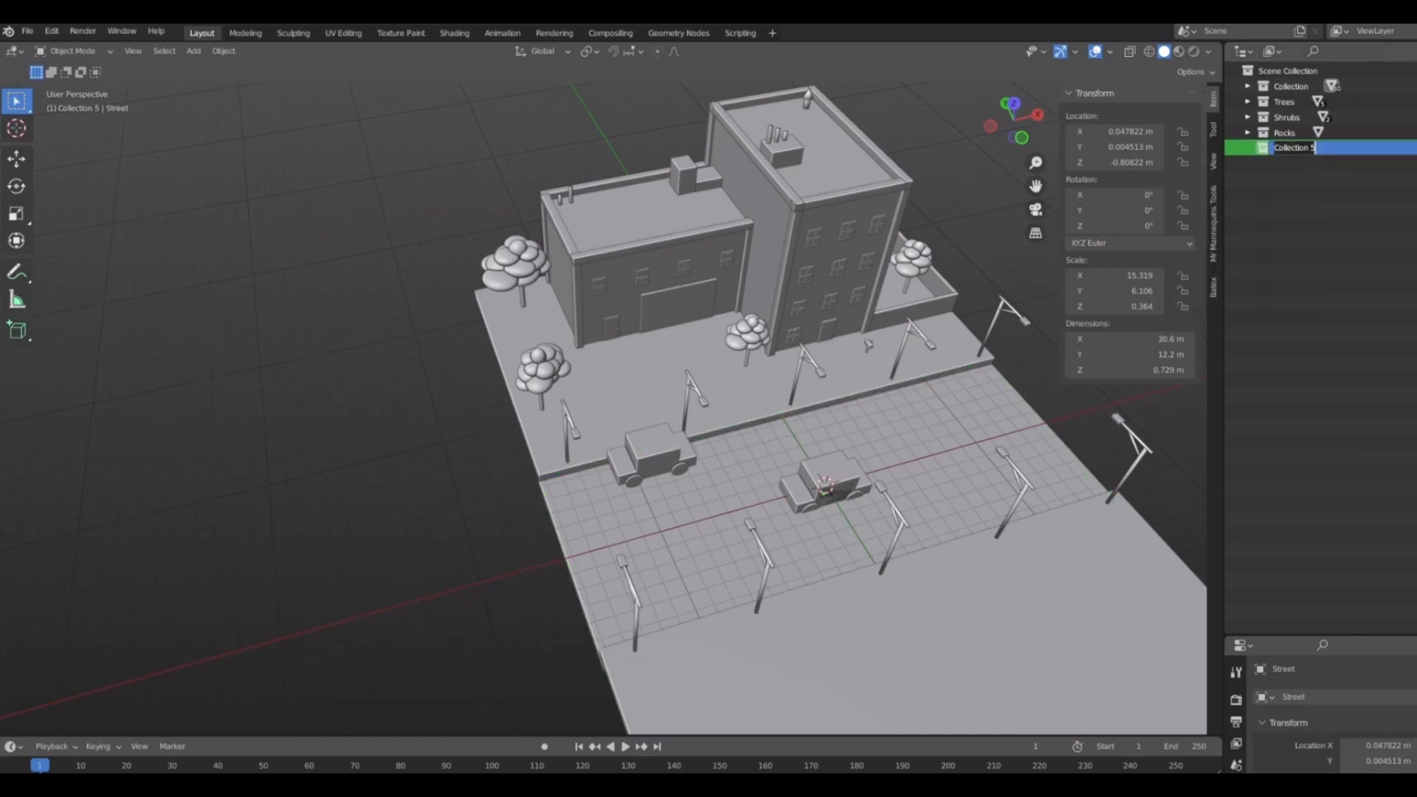
{"action": "type", "text": "Stre"}
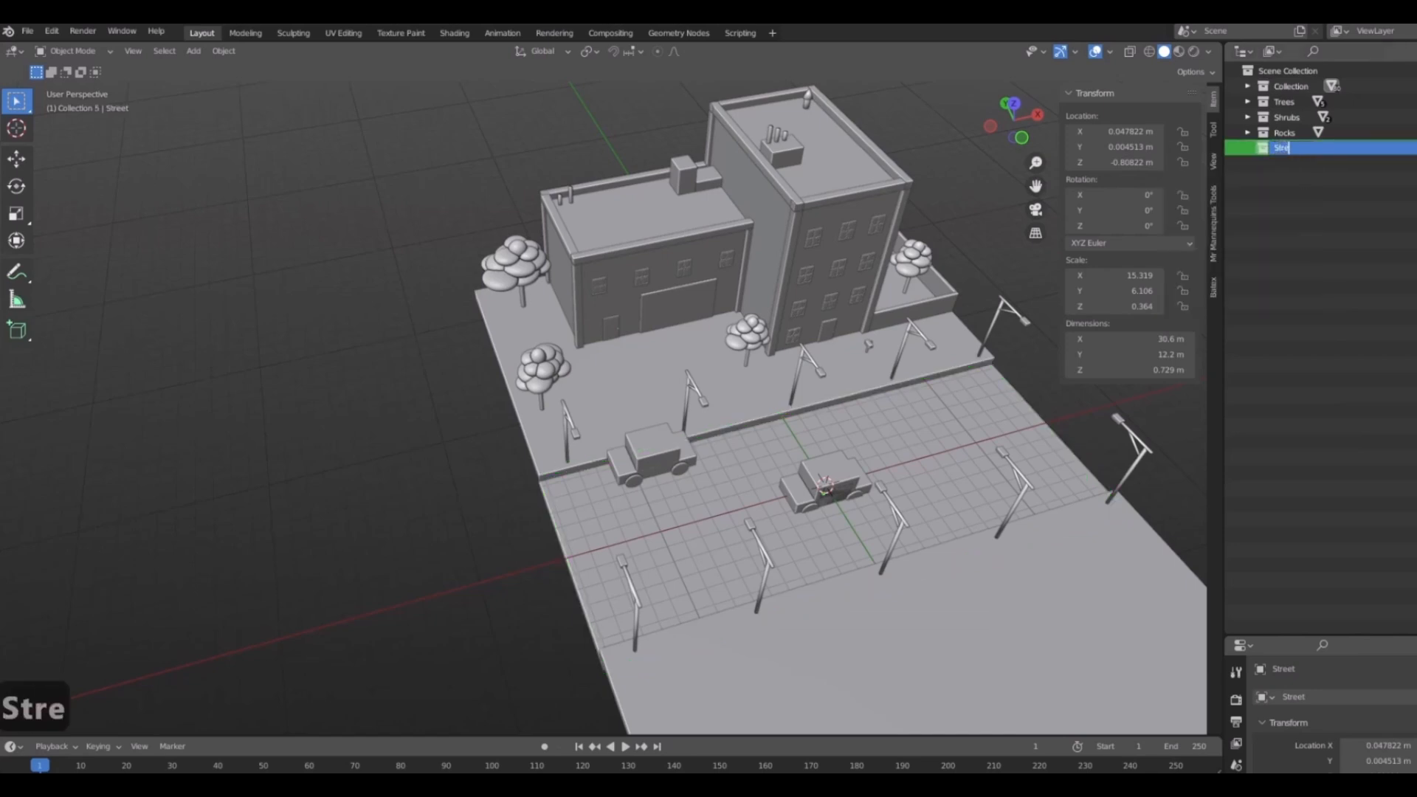
{"action": "type", "text": "et"}
{"action": "key", "text": "Return"}
Move the street, both sidewalks and all ten streetlights into the Street collection and exclude that collection from view.
{"action": "left_click", "coordinate": [918, 439]}
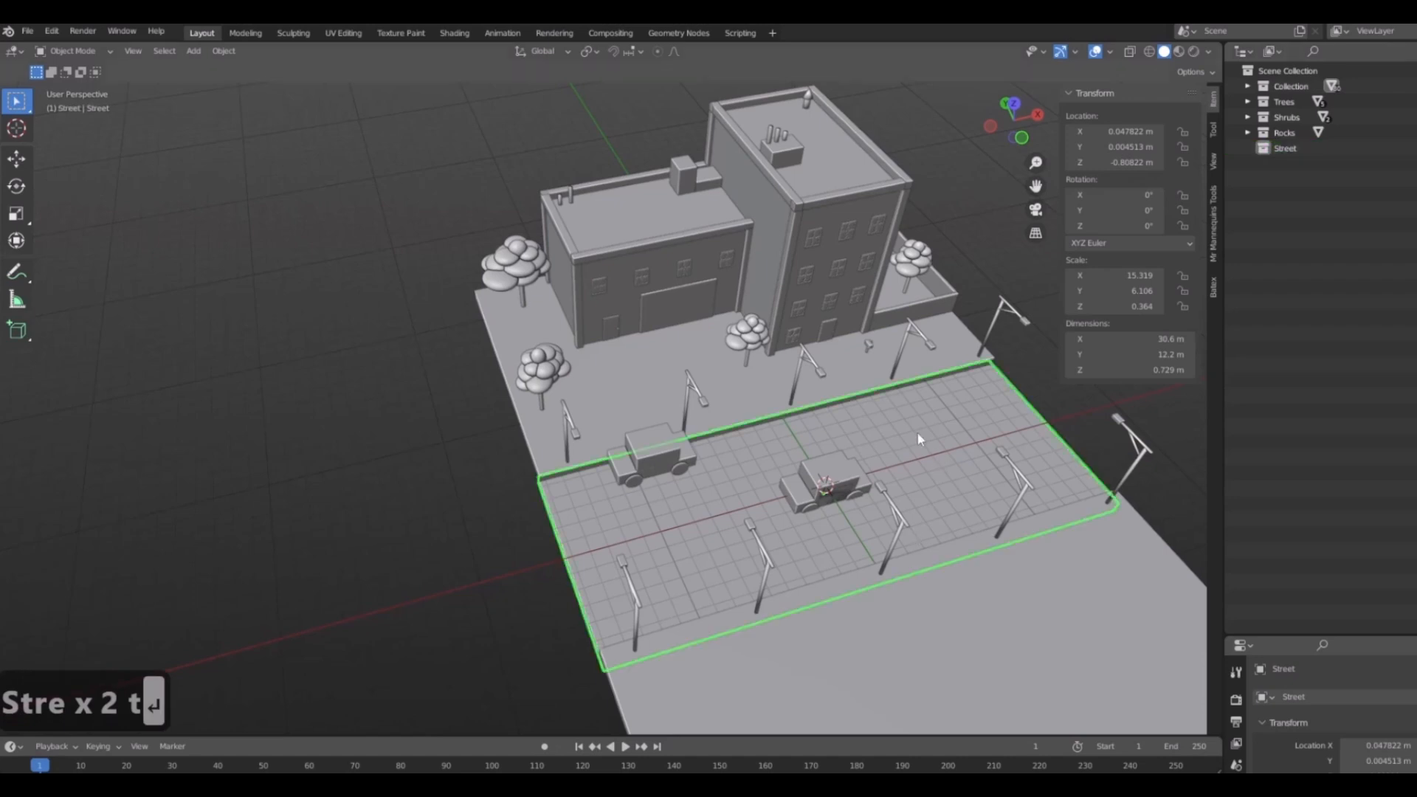
{"action": "left_click", "coordinate": [853, 368], "text": "shift"}
{"action": "left_click", "coordinate": [1021, 633], "text": "shift"}
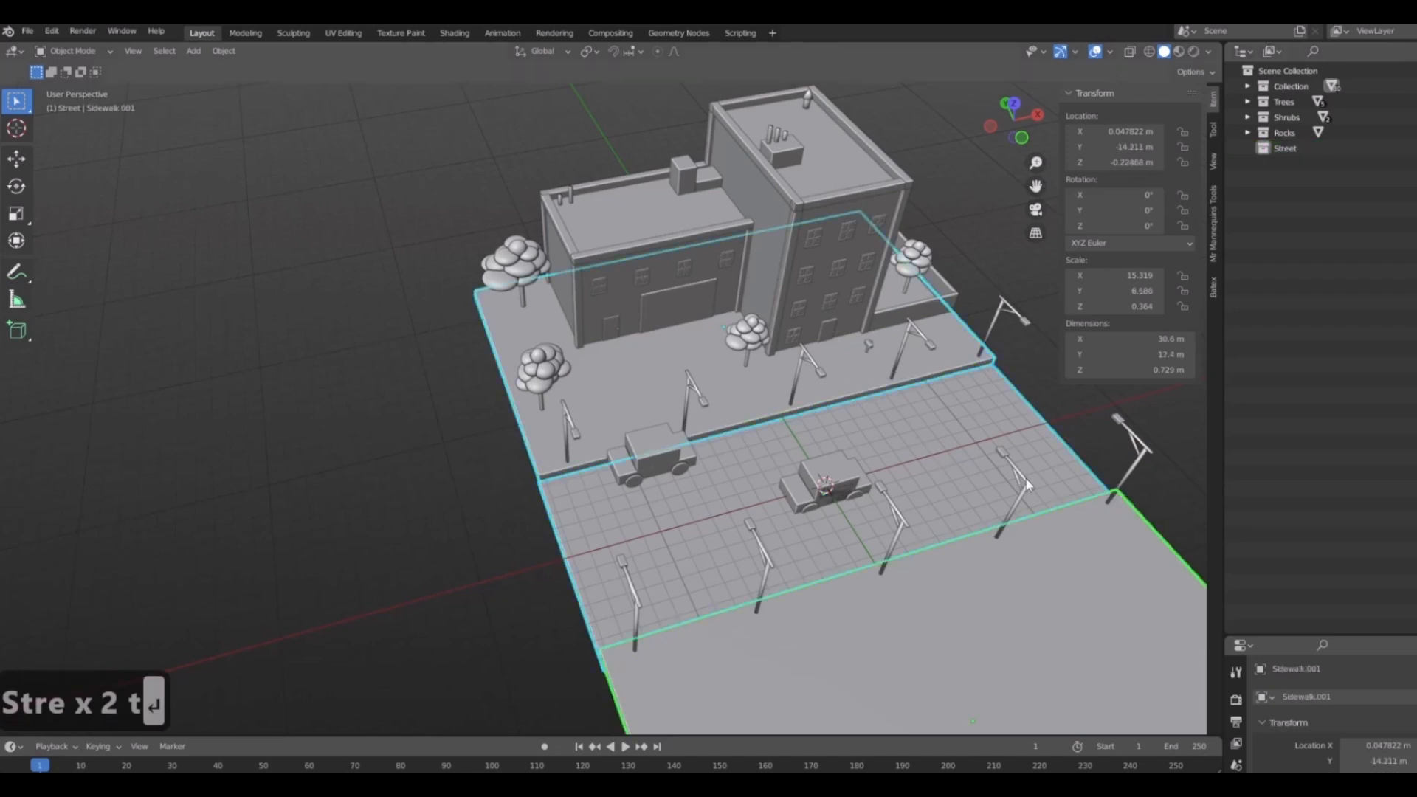
{"action": "left_click", "coordinate": [896, 520], "text": "shift"}
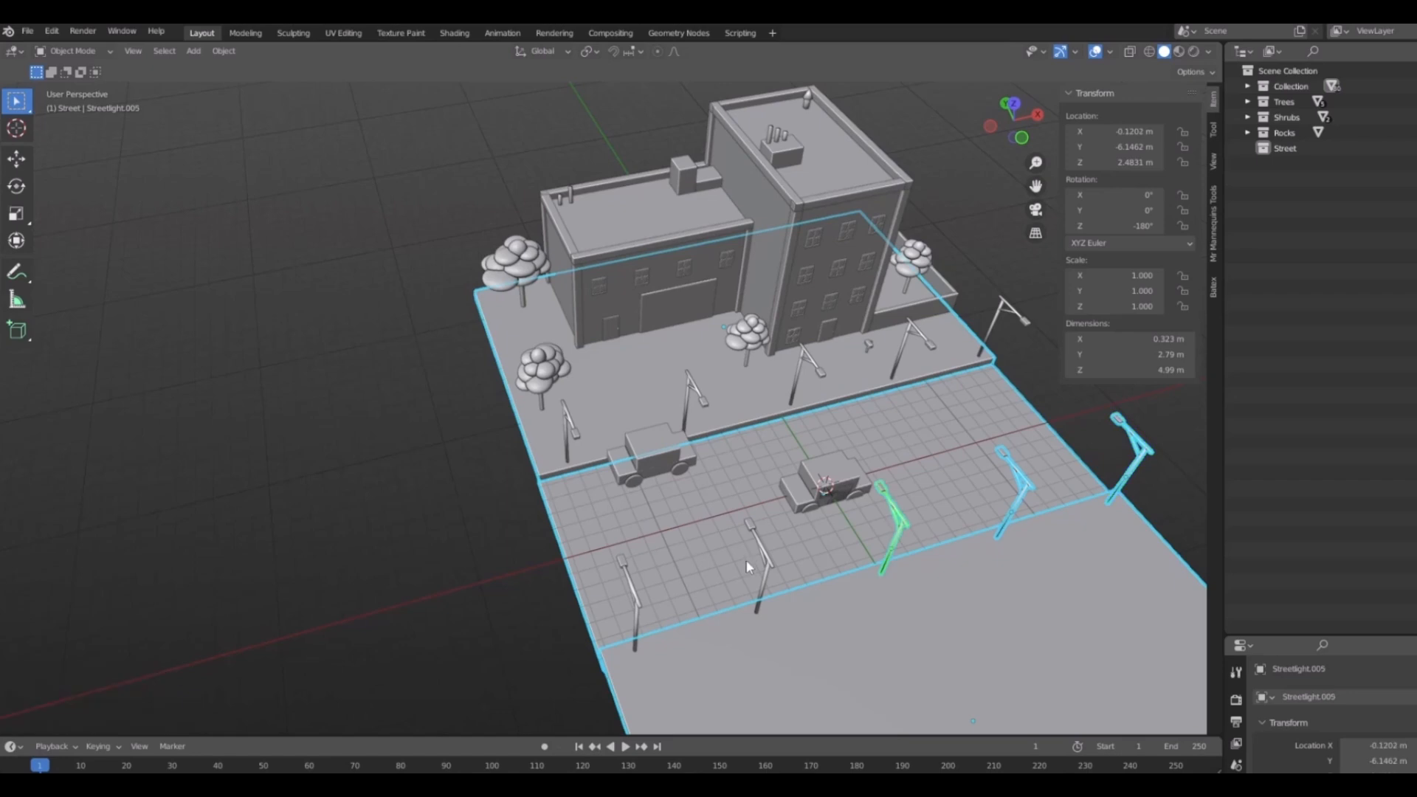
{"action": "left_click", "coordinate": [767, 571], "text": "shift"}
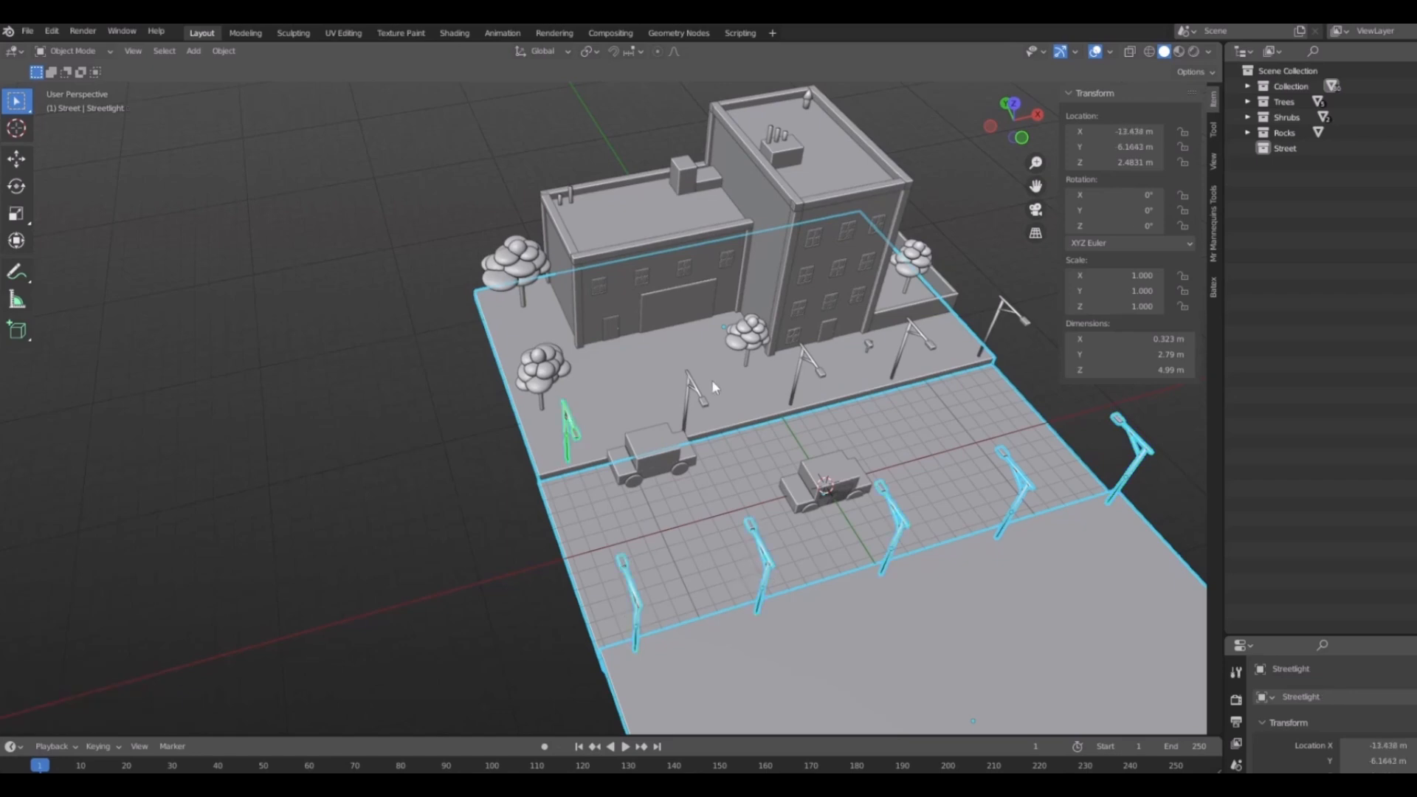
{"action": "left_click", "coordinate": [811, 352], "text": "shift"}
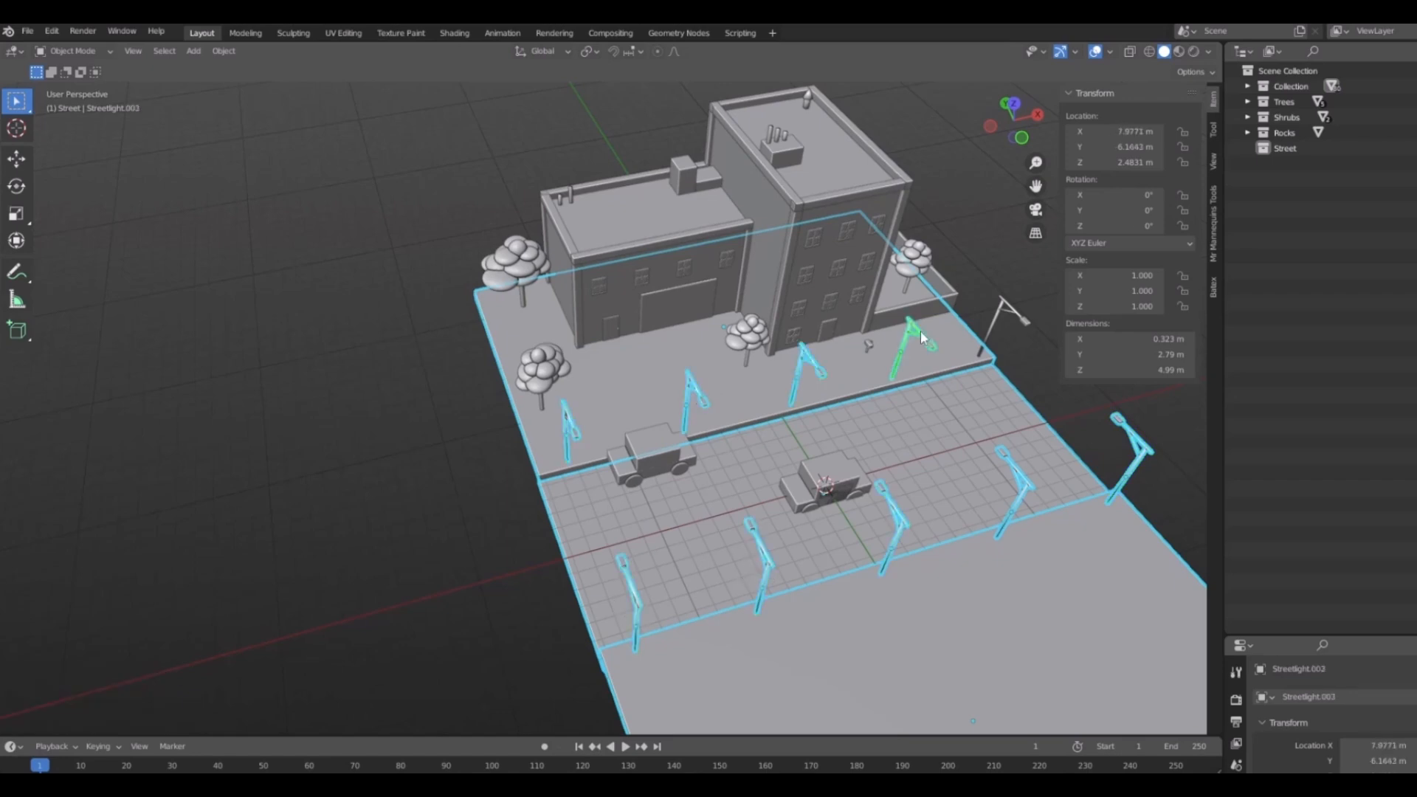
{"action": "middle_click_drag", "start_coordinate": [825, 358], "coordinate": [867, 360]}
{"action": "key", "text": "m"}
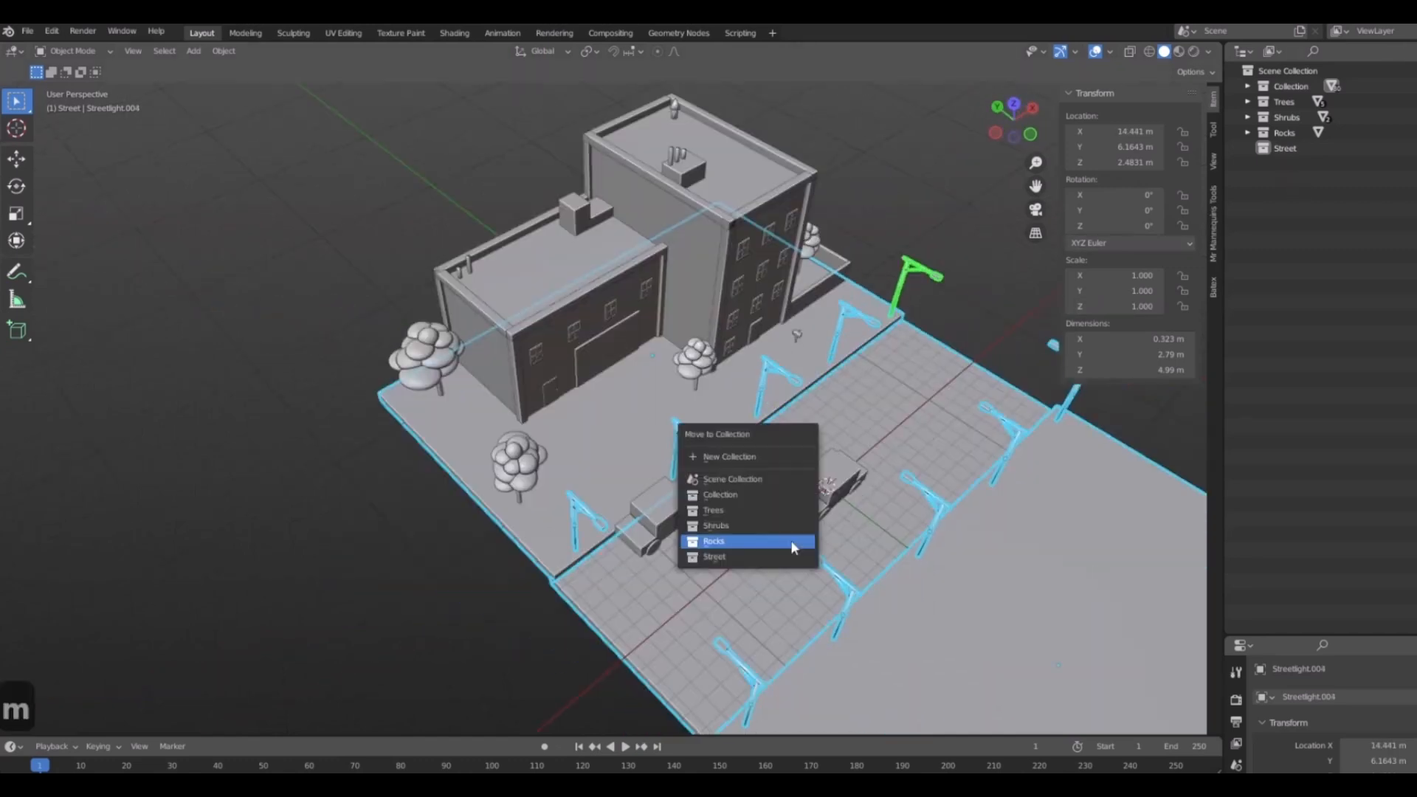
{"action": "left_click", "coordinate": [790, 558]}
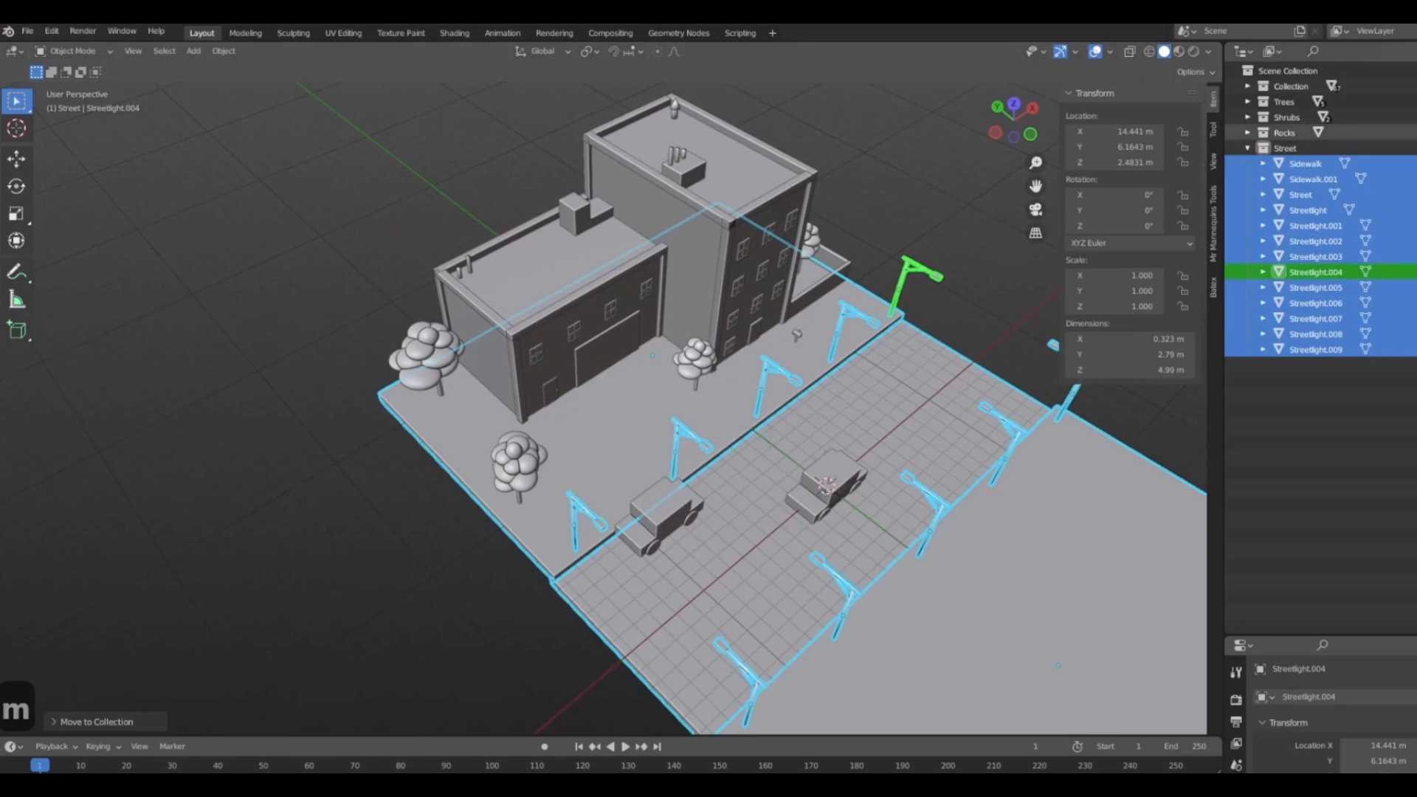
{"action": "left_click", "coordinate": [1415, 148]}
Delete the flat stone lying in front of the tall building's entrance.
{"action": "middle_click_drag", "start_coordinate": [923, 522], "coordinate": [871, 492]}
{"action": "scroll", "coordinate": [872, 494], "scroll_direction": "up", "scroll_amount": 4}
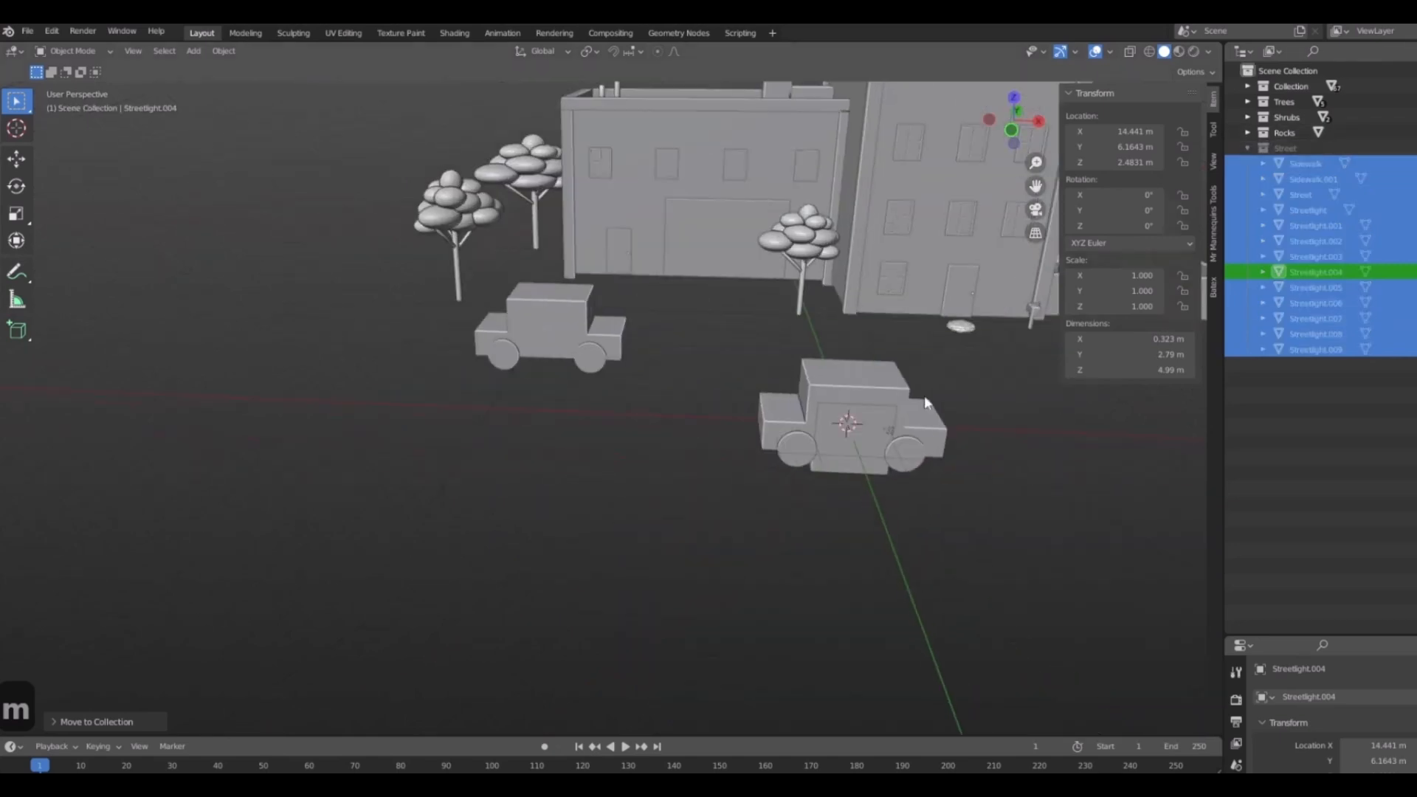
{"action": "middle_click_drag", "start_coordinate": [923, 397], "coordinate": [827, 492], "text": "shift"}
{"action": "left_click", "coordinate": [879, 414]}
{"action": "key", "text": "Delete"}
Scale the cube at the world origin uniformly to about 3.27 m per side, judging against the car in front view.
{"action": "middle_click_drag", "start_coordinate": [792, 537], "coordinate": [863, 587]}
{"action": "left_click", "coordinate": [755, 581]}
{"action": "scroll", "coordinate": [774, 583], "scroll_direction": "up", "scroll_amount": 2}
{"action": "middle_click_drag", "start_coordinate": [662, 564], "coordinate": [570, 498], "text": "shift"}
{"action": "scroll", "coordinate": [914, 513], "scroll_direction": "down", "scroll_amount": 3}
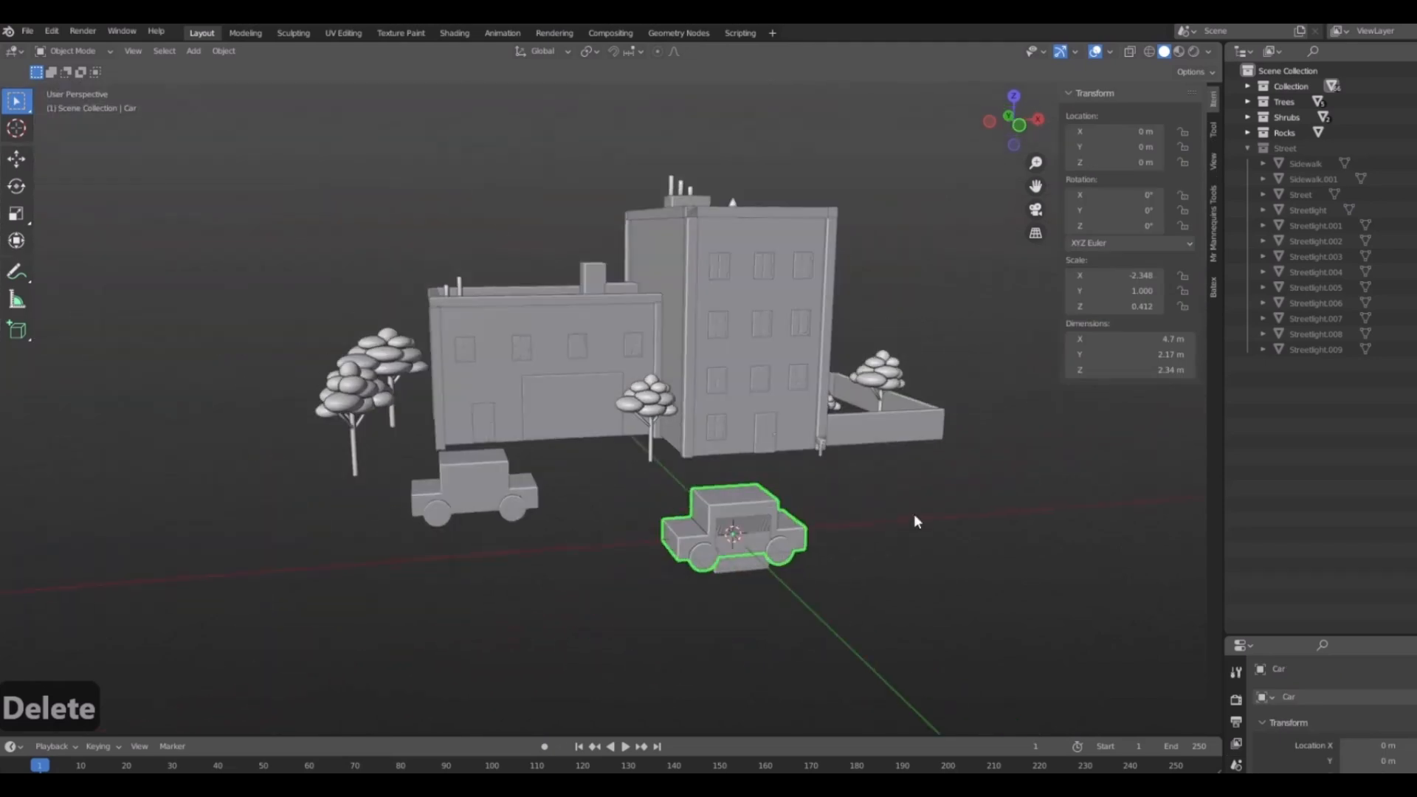
{"action": "middle_click_drag", "start_coordinate": [914, 514], "coordinate": [853, 532]}
{"action": "key", "text": "1"}
{"action": "left_click", "coordinate": [696, 588]}
{"action": "middle_click_drag", "start_coordinate": [696, 588], "coordinate": [671, 620], "text": "shift"}
{"action": "scroll", "coordinate": [671, 621], "scroll_direction": "down", "scroll_amount": 3}
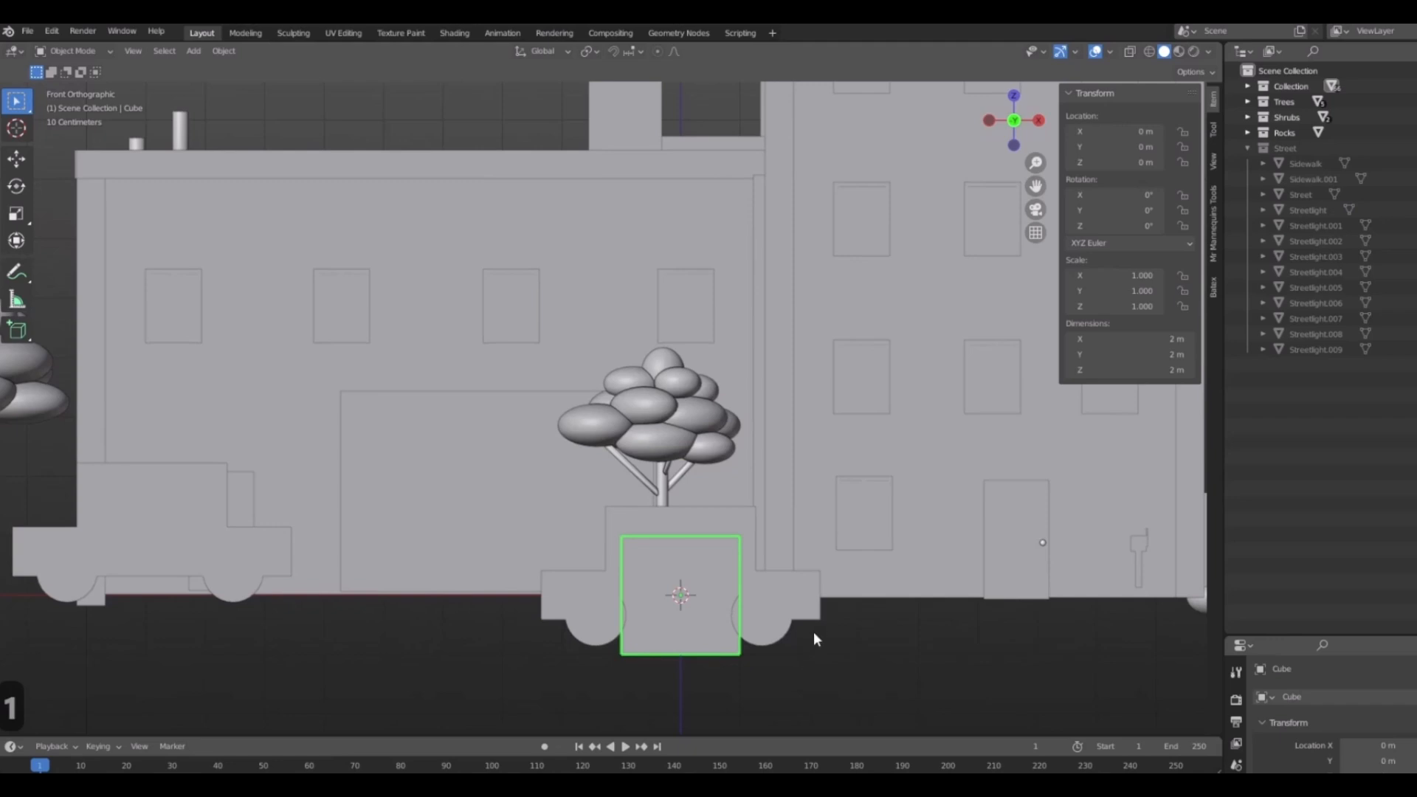
{"action": "key", "text": "s"}
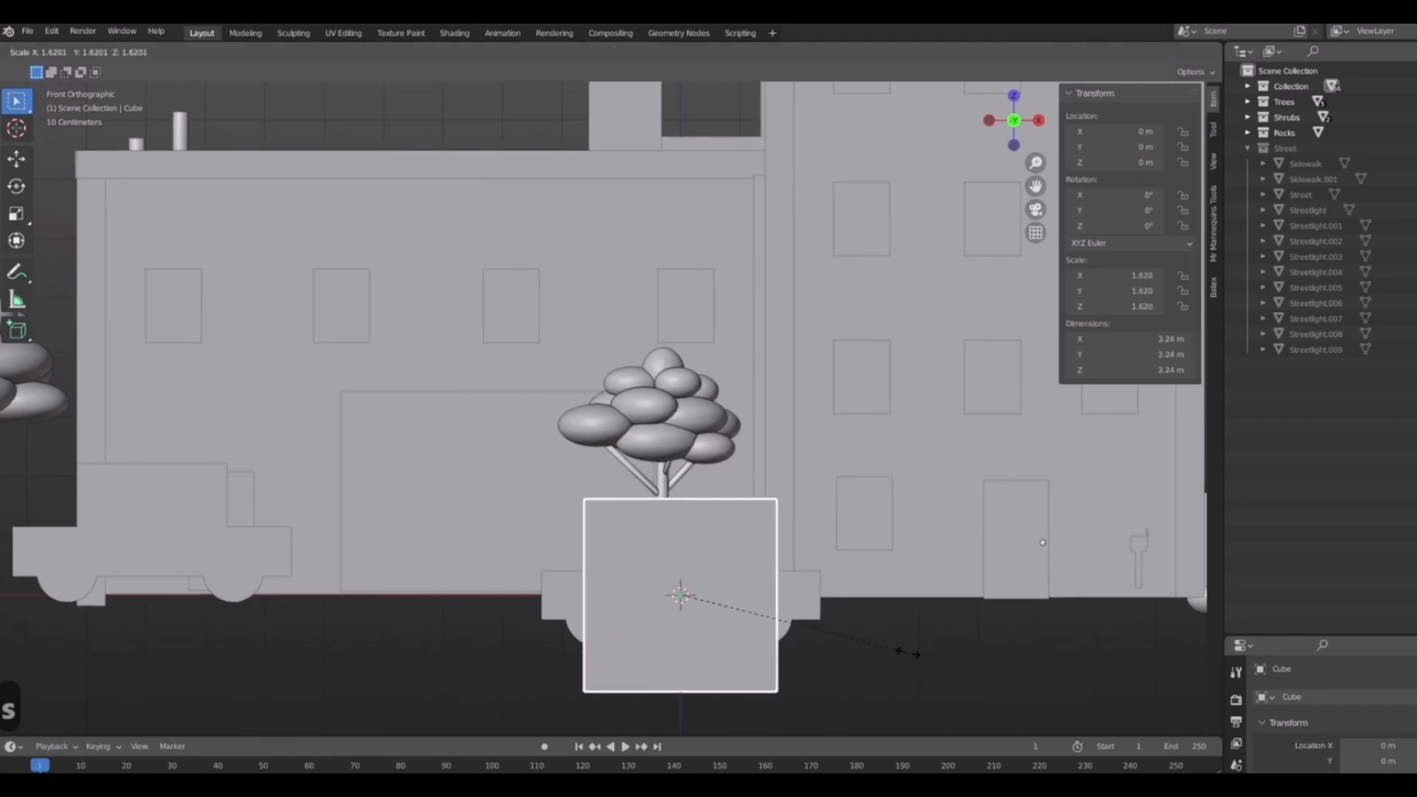
{"action": "left_click", "coordinate": [909, 661]}
Move the cube to about -0.82 m in X and raise it to about 1.25 m in Z.
{"action": "key", "text": "g"}
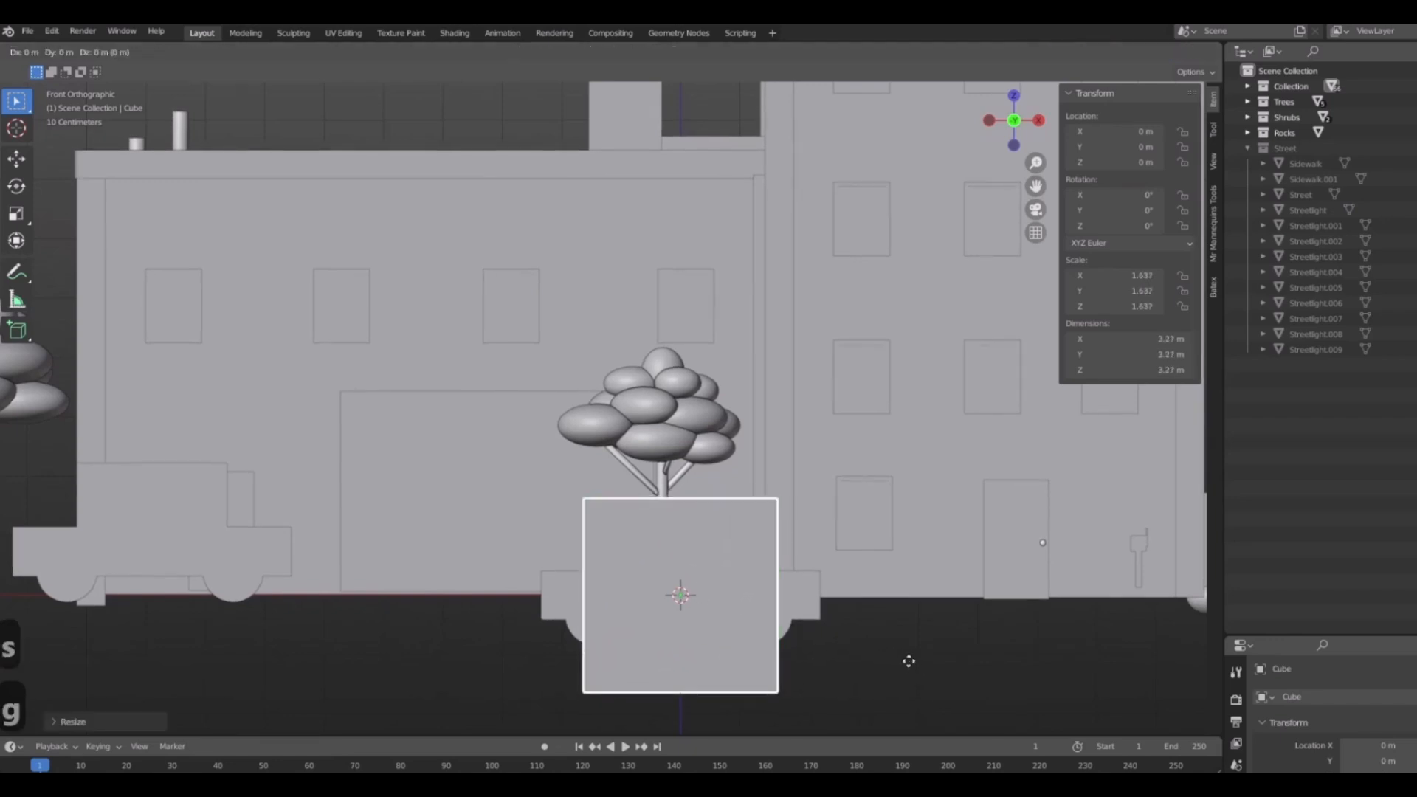
{"action": "key", "text": "x"}
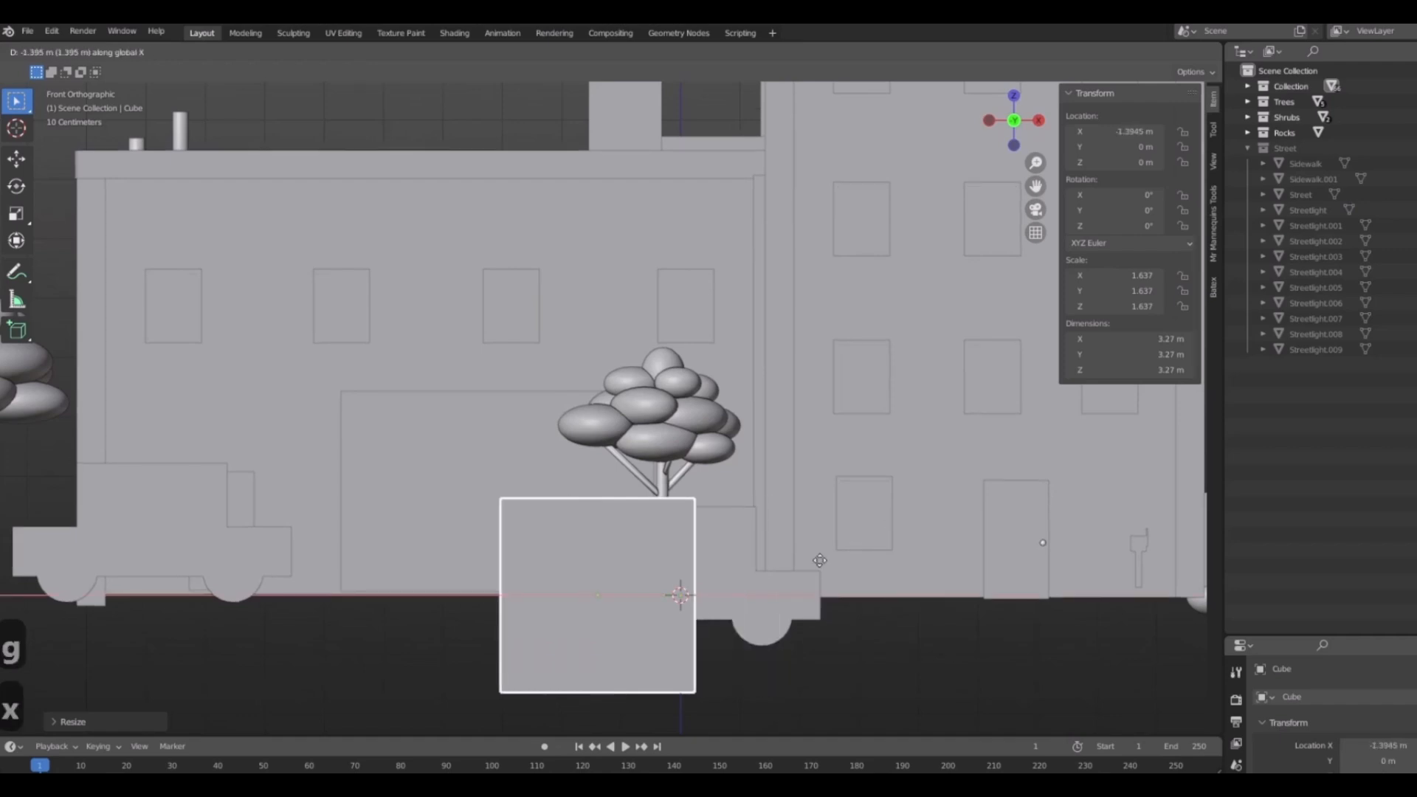
{"action": "left_click", "coordinate": [860, 583]}
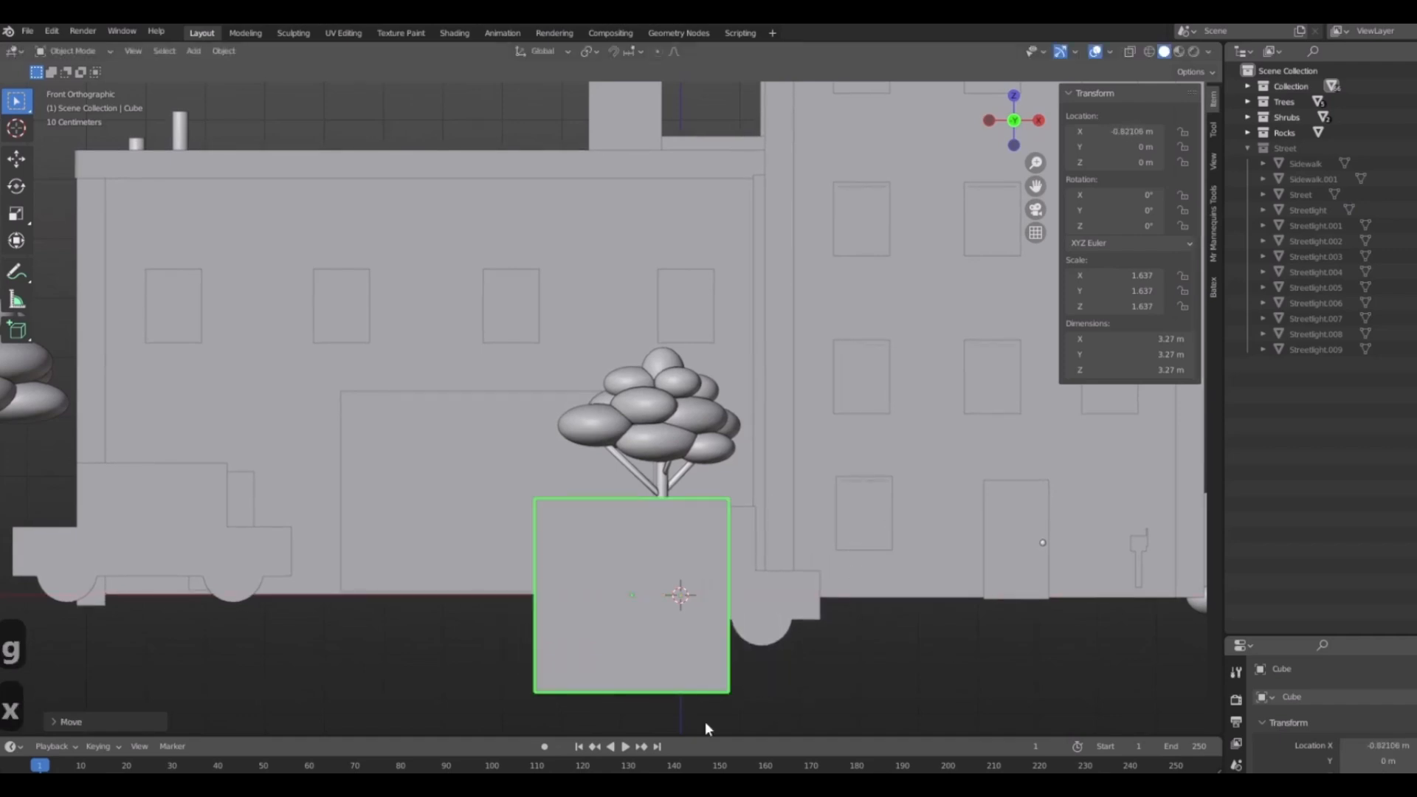
{"action": "key", "text": "g"}
{"action": "key", "text": "z"}
{"action": "left_click", "coordinate": [611, 528]}
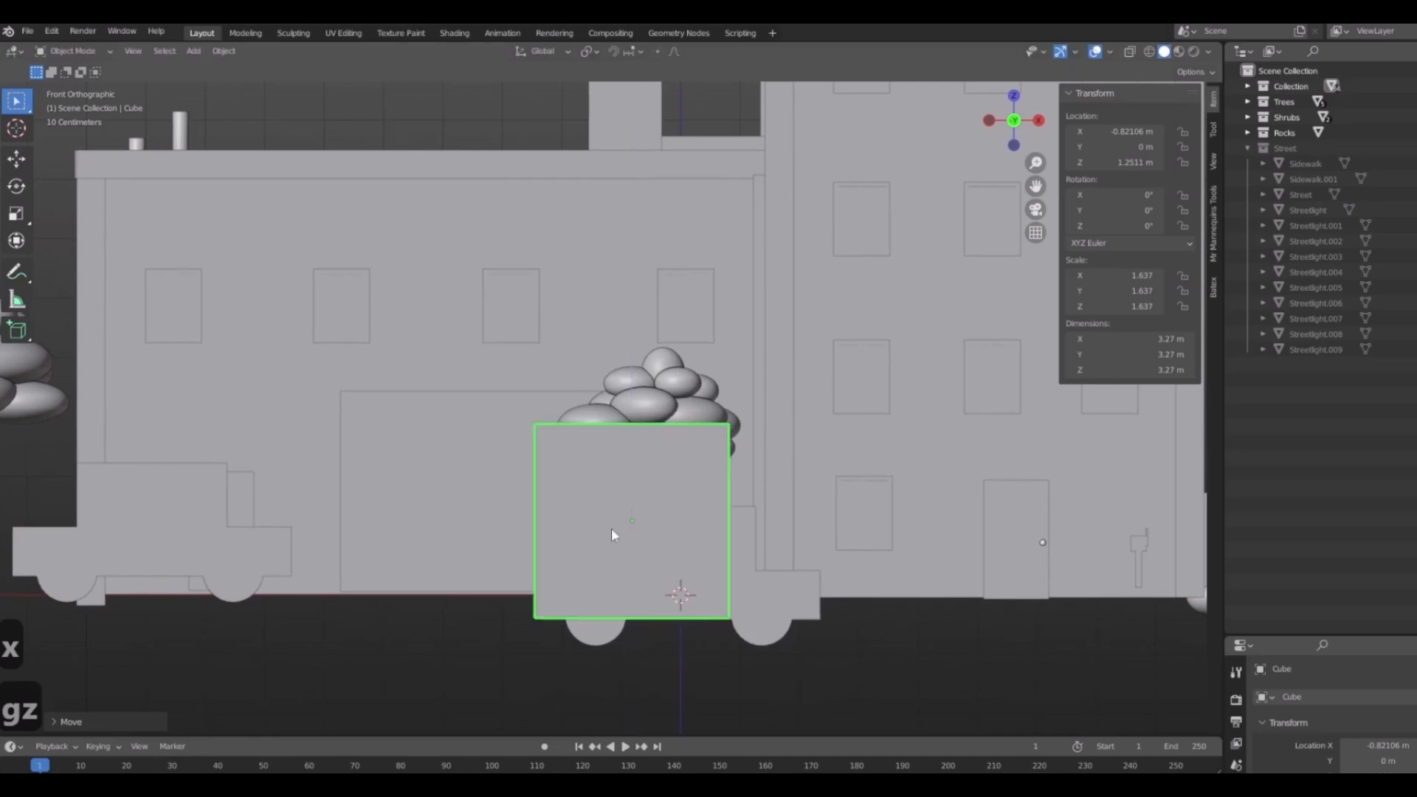
Stretch the cube to about 4.78 m along X and flatten it to about 2.64 m along Z.
{"action": "middle_click_drag", "start_coordinate": [735, 564], "coordinate": [694, 550], "text": "shift"}
{"action": "key", "text": "s"}
{"action": "key", "text": "x"}
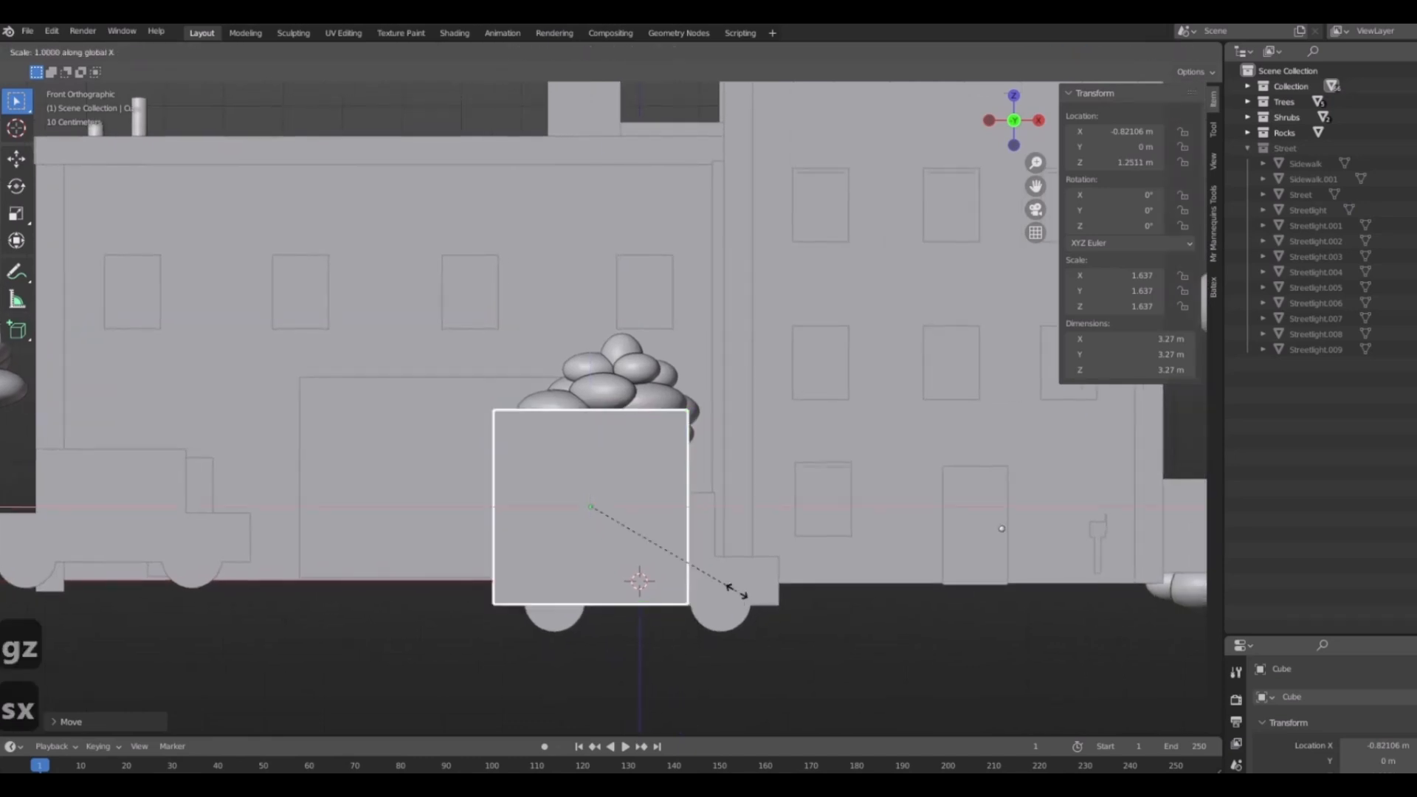
{"action": "left_click", "coordinate": [817, 595]}
{"action": "key", "text": "s"}
{"action": "key", "text": "z"}
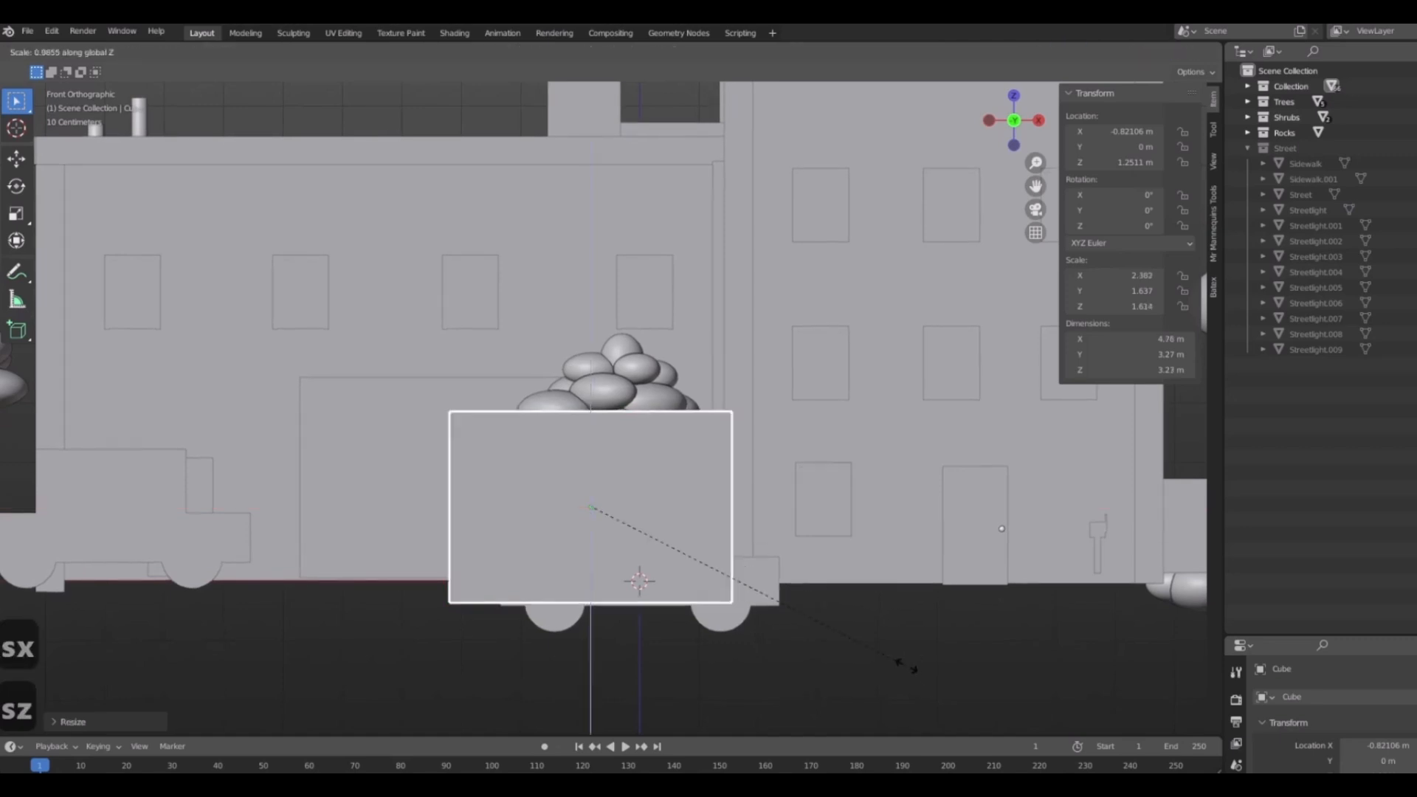
{"action": "left_click", "coordinate": [854, 624]}
Lower the cube along Z to a location of about 0.95 m.
{"action": "key", "text": "g"}
{"action": "key", "text": "z"}
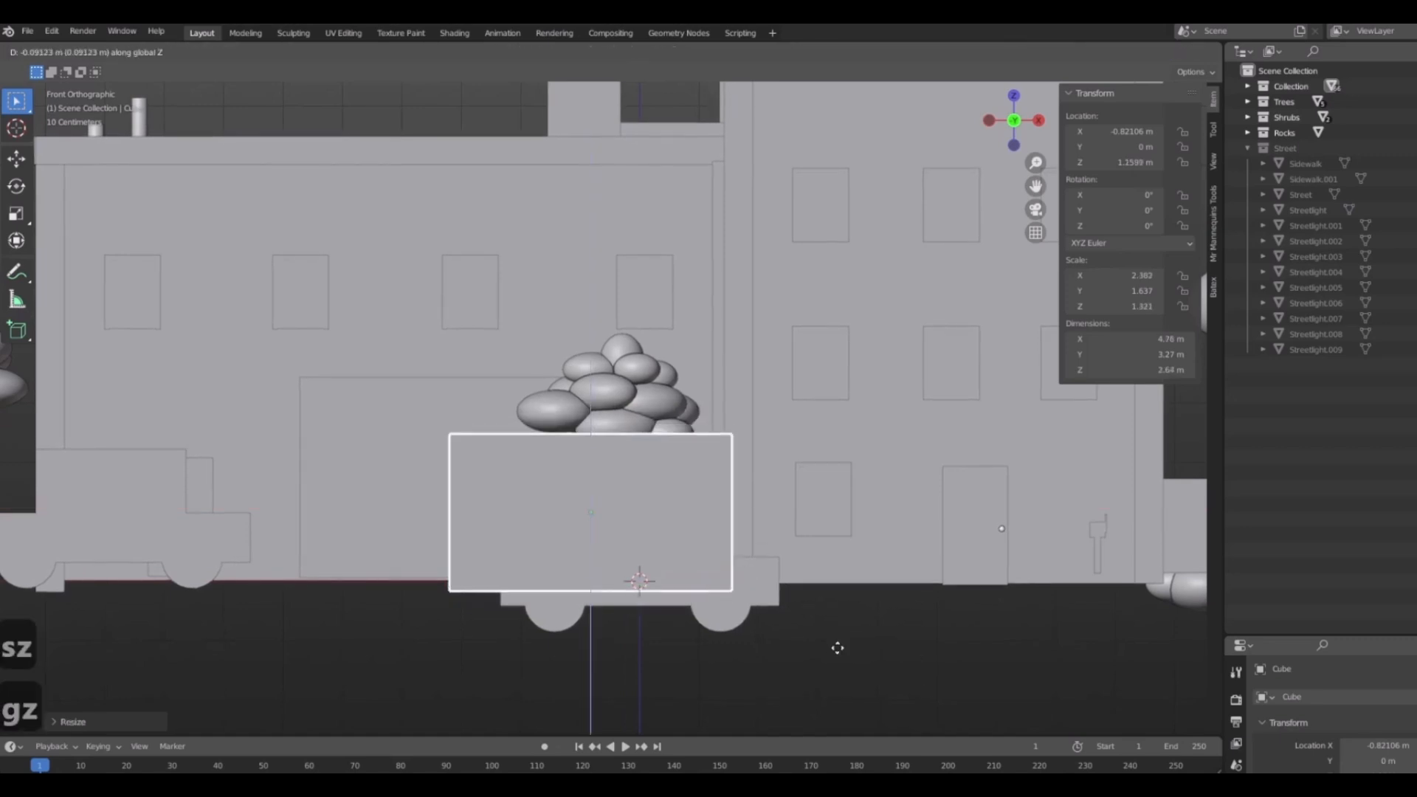
{"action": "left_click", "coordinate": [841, 663]}
Move the original car about 4.82 m along the positive Y direction, clear of the cube.
{"action": "middle_click_drag", "start_coordinate": [750, 584], "coordinate": [635, 660]}
{"action": "left_click", "coordinate": [650, 631]}
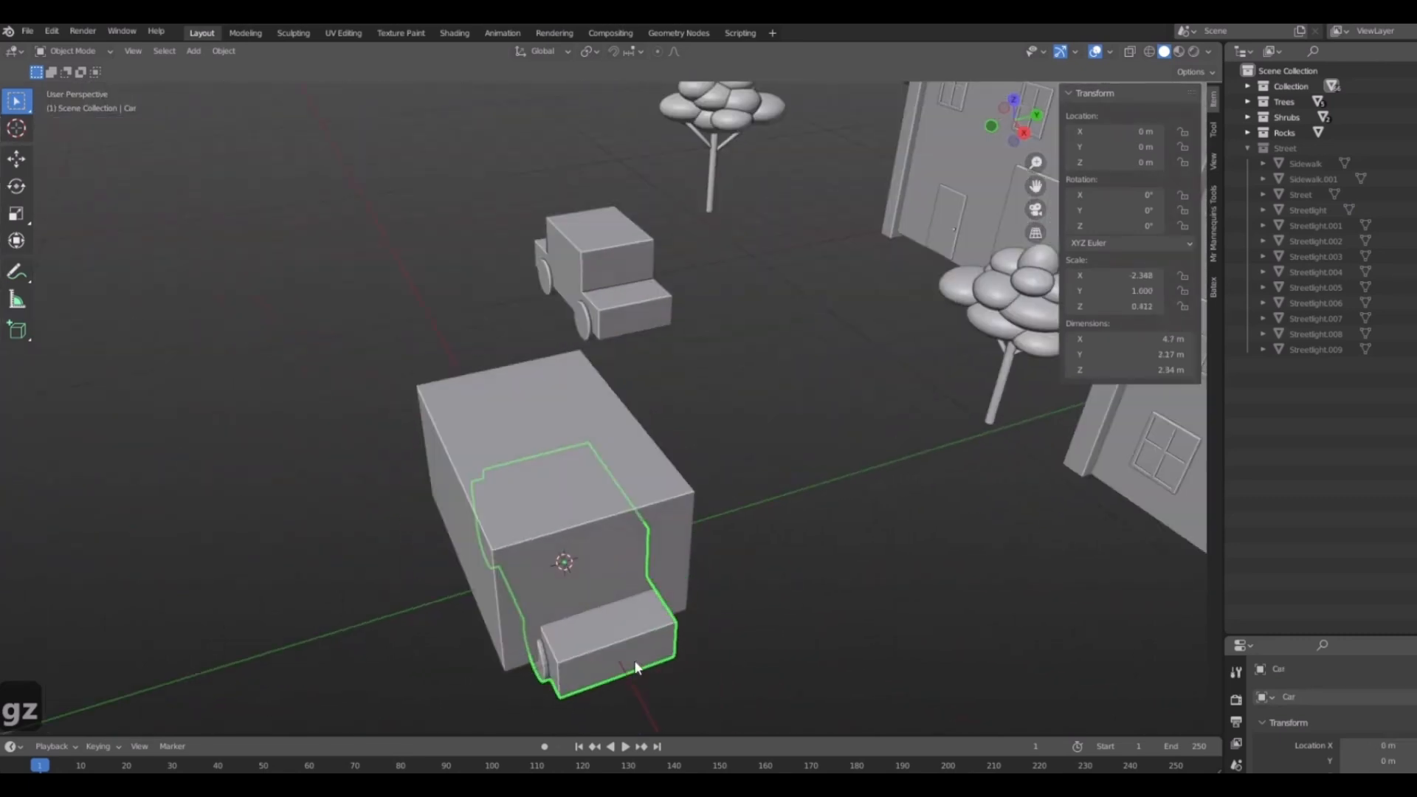
{"action": "key", "text": "g"}
{"action": "key", "text": "y"}
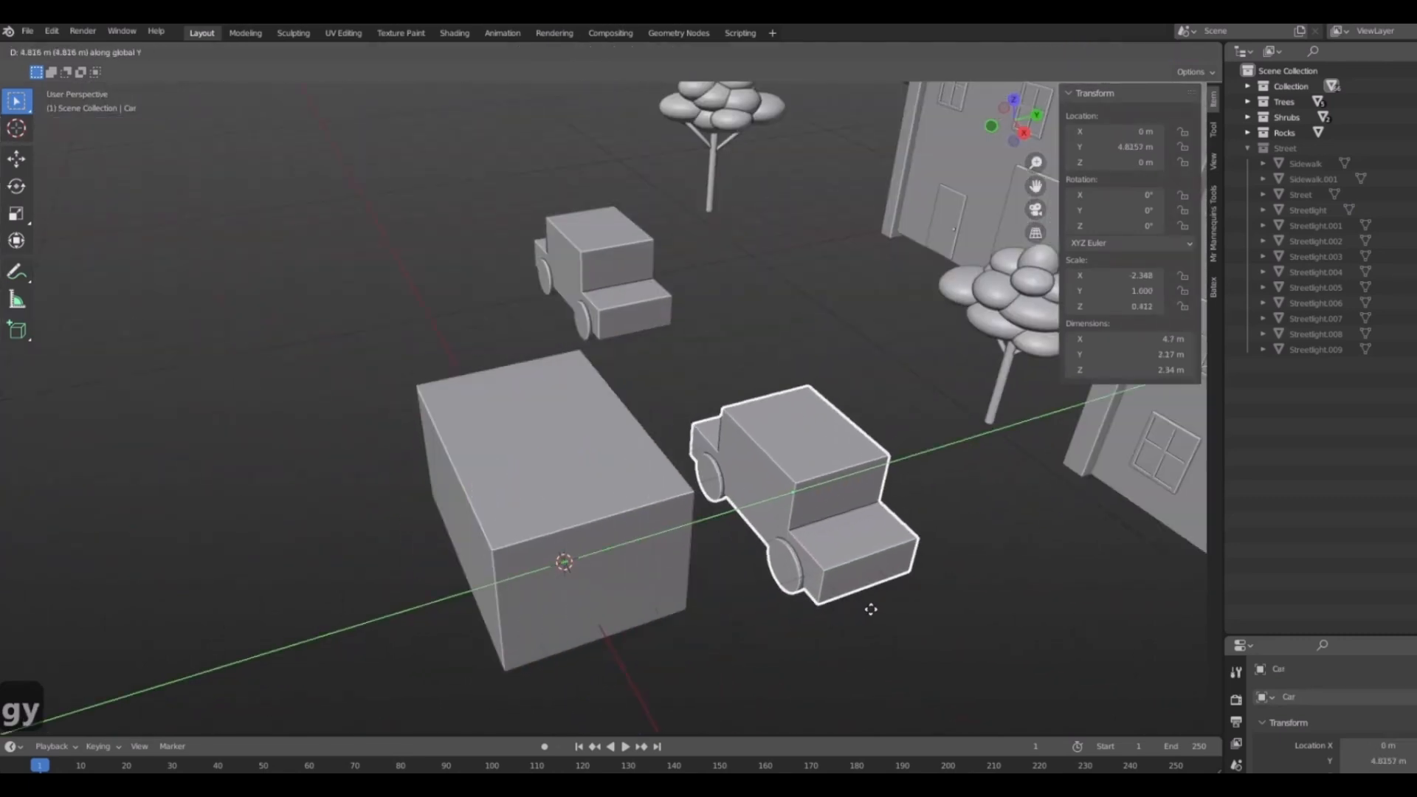
{"action": "left_click", "coordinate": [870, 611]}
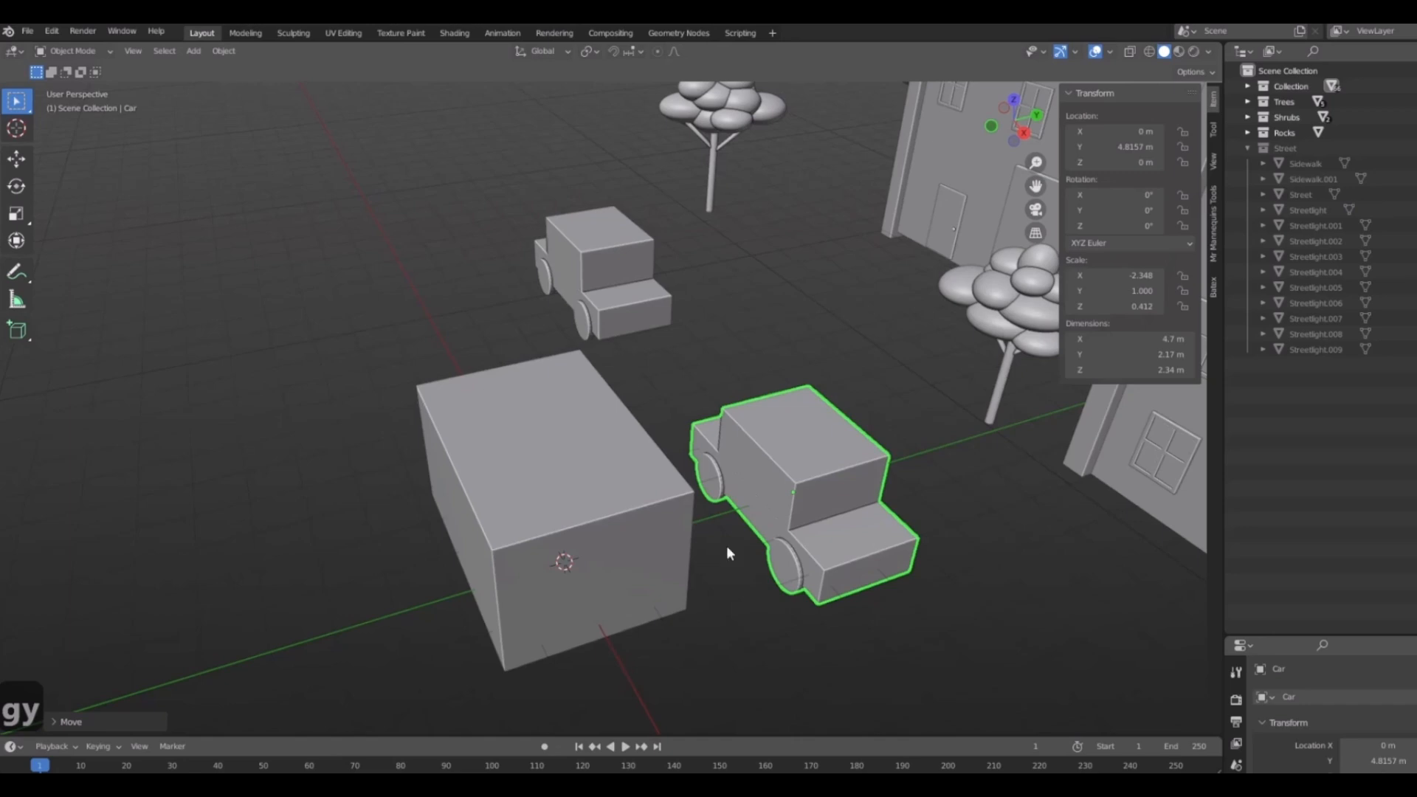
Scale the cube down uniformly to about 4.42 × 3.04 × 2.45 m, comparing it with the car in front view.
{"action": "middle_click_drag", "start_coordinate": [905, 606], "coordinate": [861, 487], "text": "shift"}
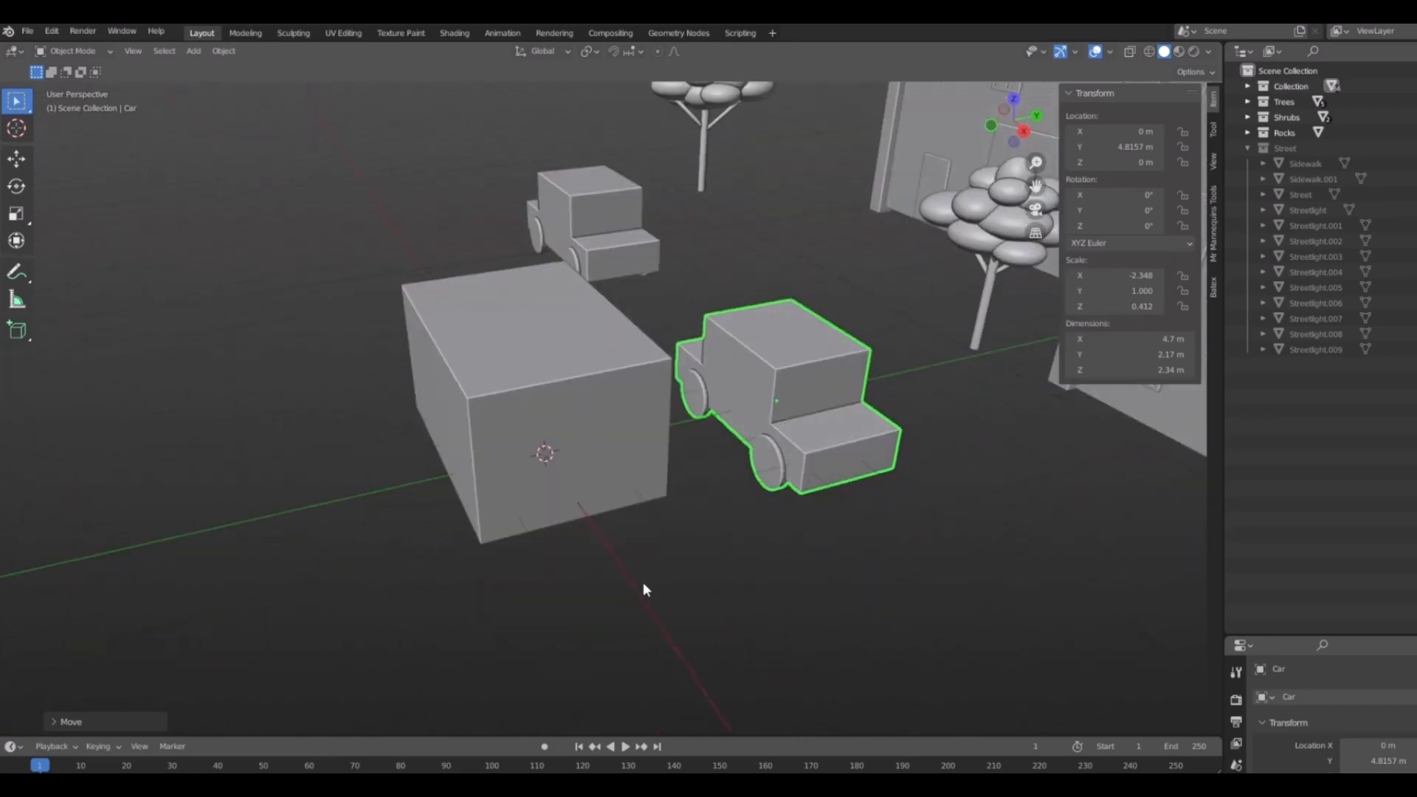
{"action": "key", "text": "KP_1"}
{"action": "middle_click_drag", "start_coordinate": [686, 490], "coordinate": [675, 523], "text": "shift"}
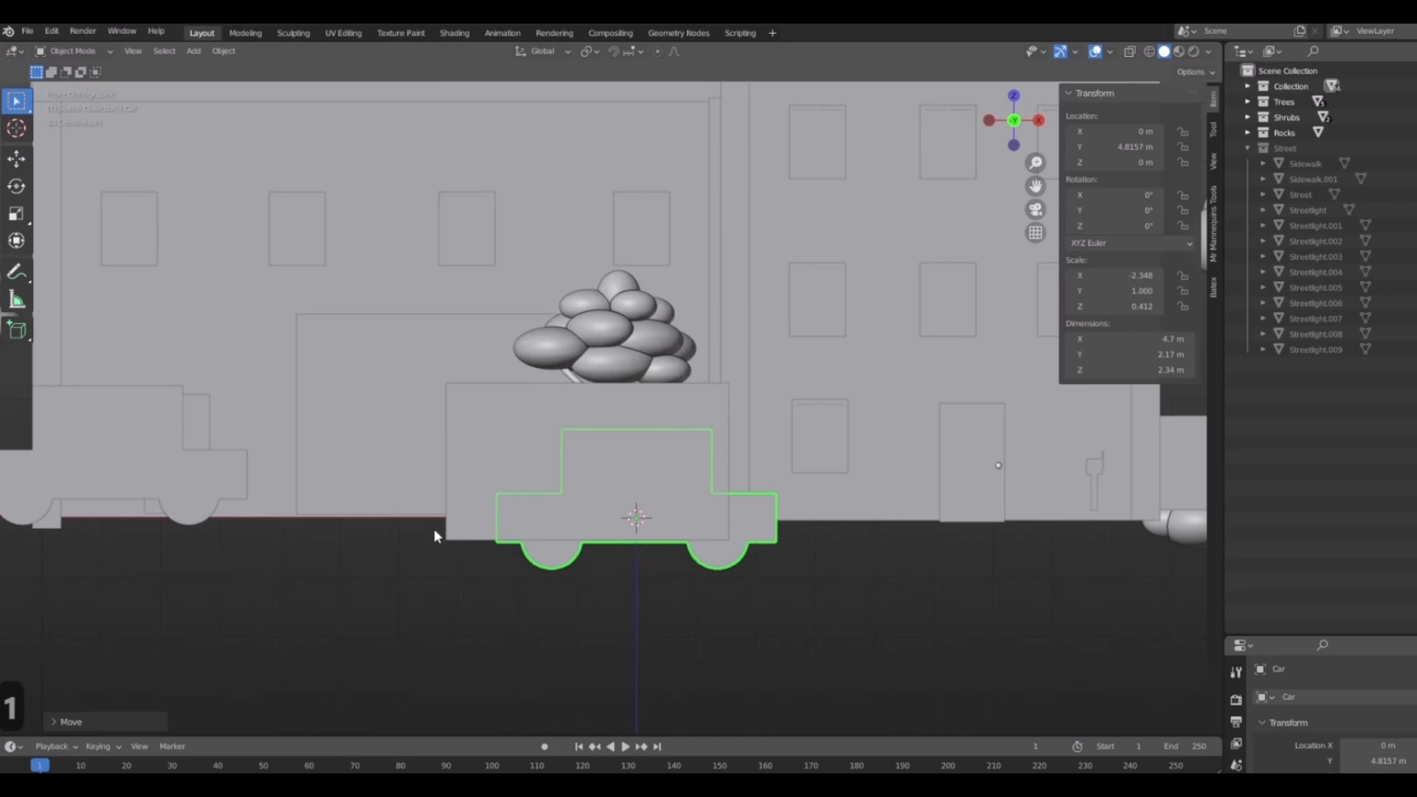
{"action": "scroll", "coordinate": [610, 341], "scroll_direction": "down", "scroll_amount": 3}
{"action": "middle_click_drag", "start_coordinate": [740, 460], "coordinate": [211, 533]}
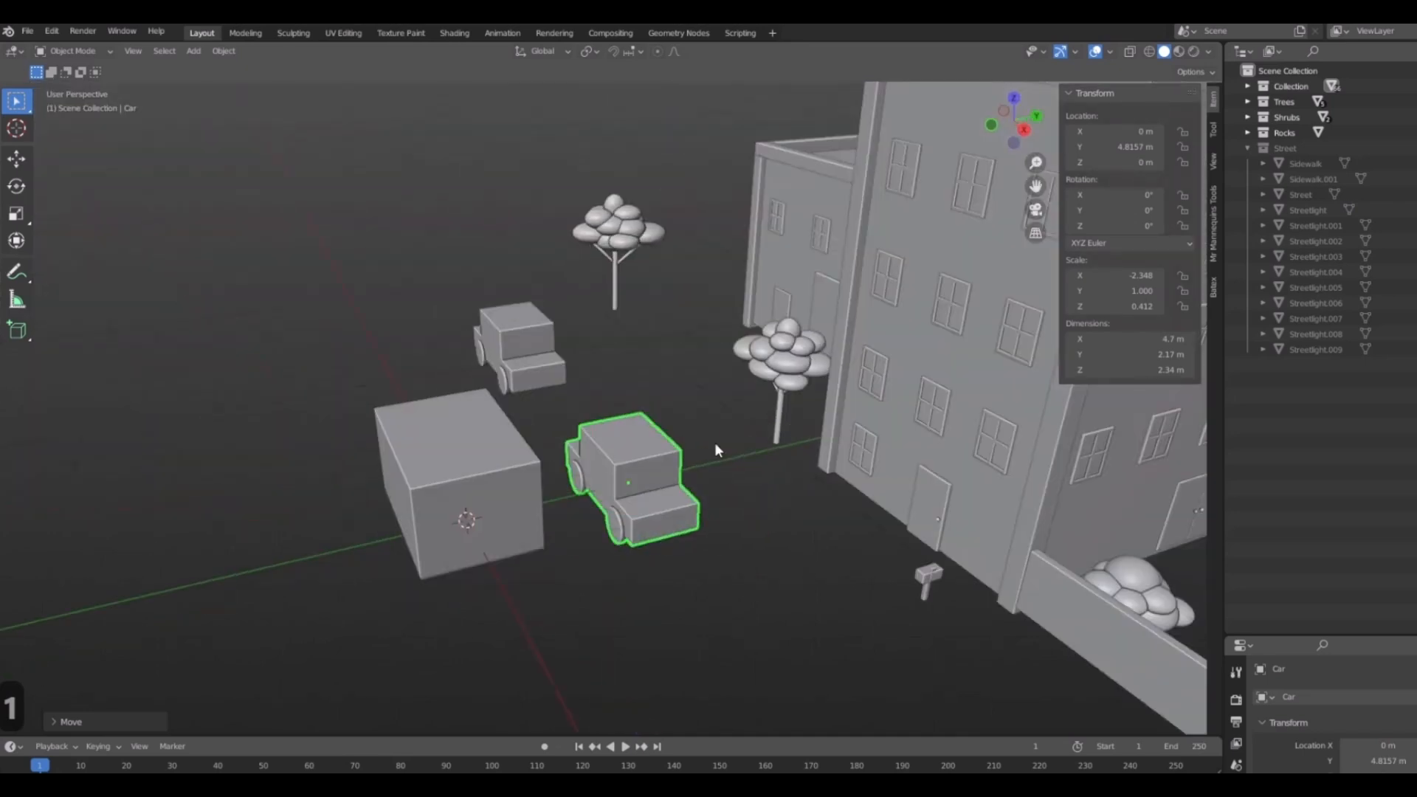
{"action": "key", "text": "KP_1"}
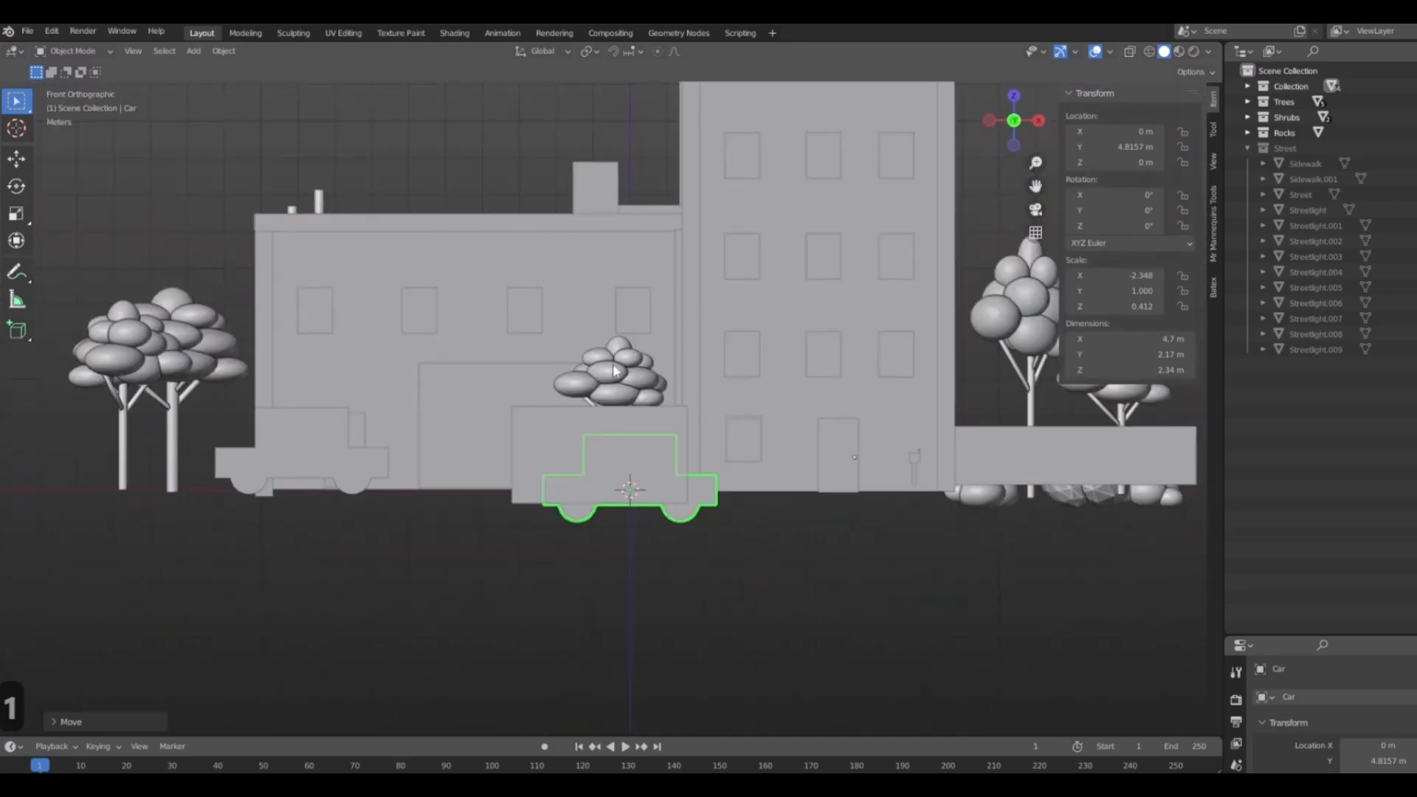
{"action": "scroll", "coordinate": [614, 371], "scroll_direction": "up", "scroll_amount": 5}
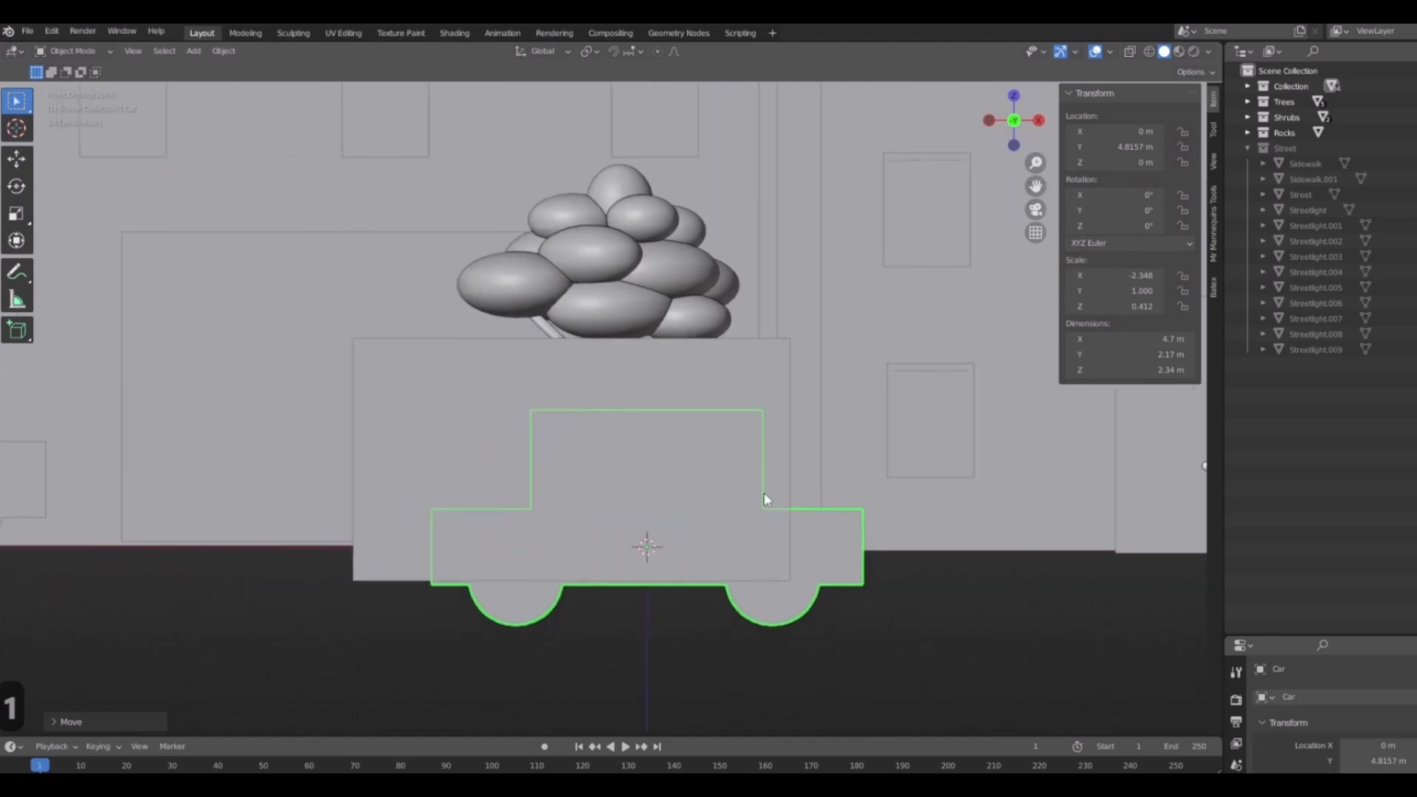
{"action": "left_click", "coordinate": [720, 505]}
{"action": "key", "text": "s"}
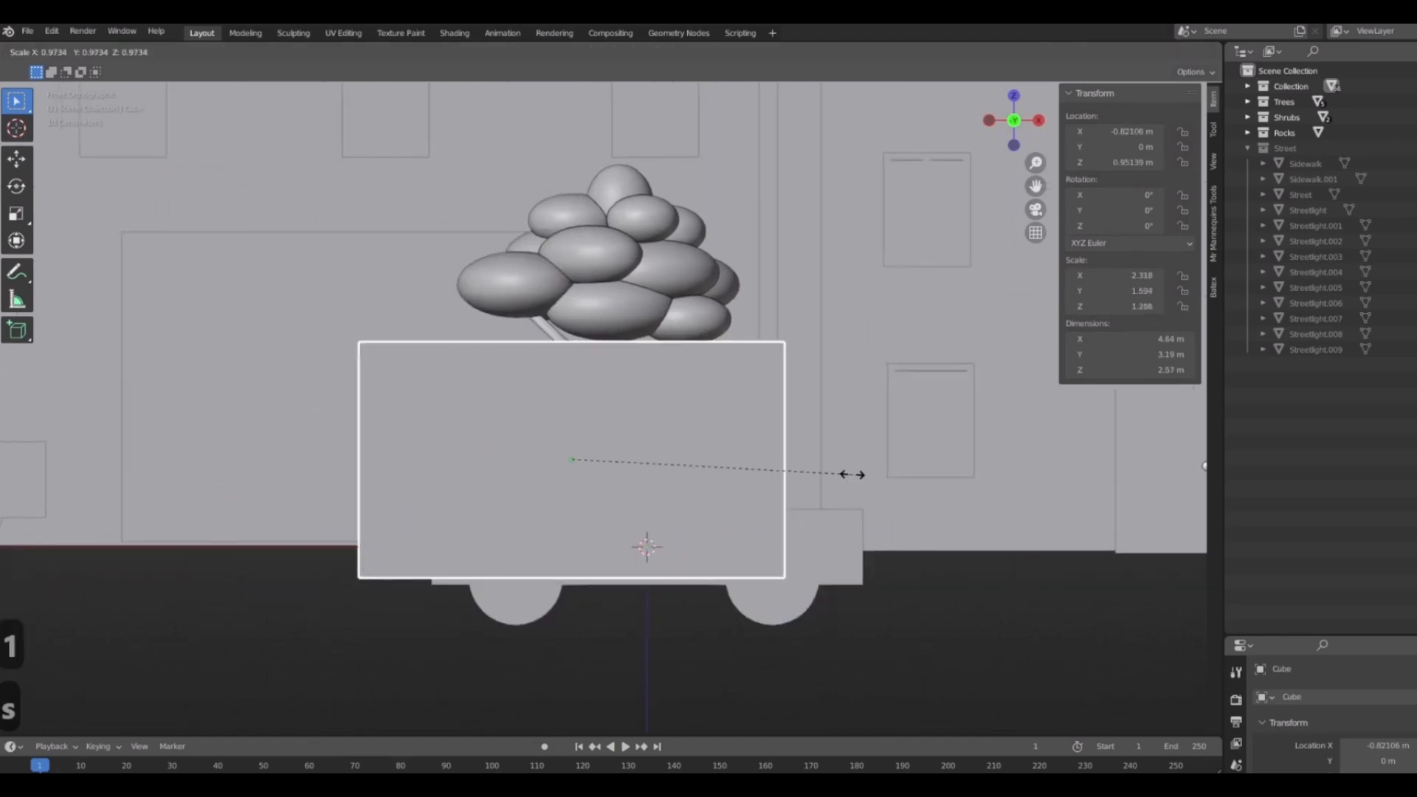
{"action": "left_click", "coordinate": [836, 478]}
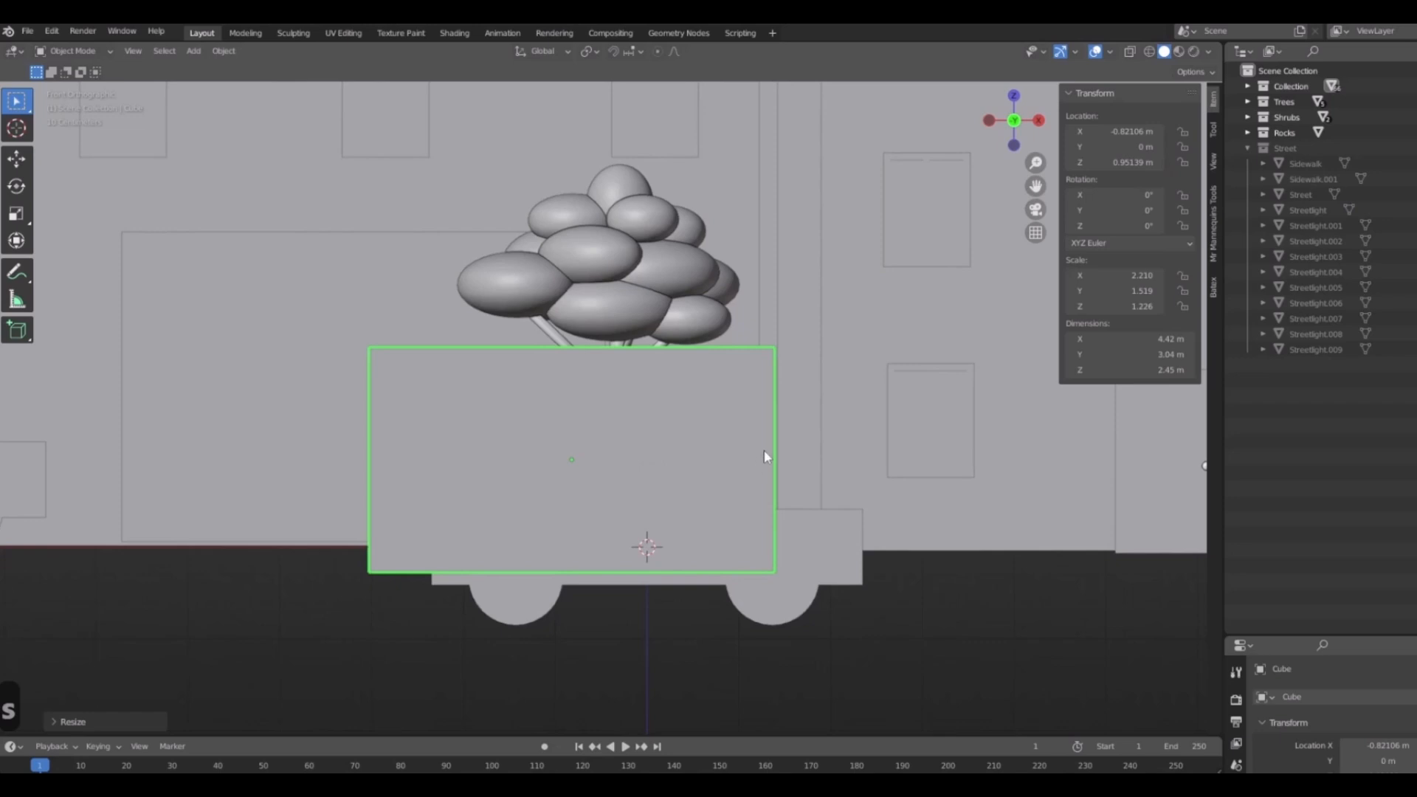
Reposition the cube in front view to about -0.89 m in X and 0.82 m in Z.
{"action": "key", "text": "g"}
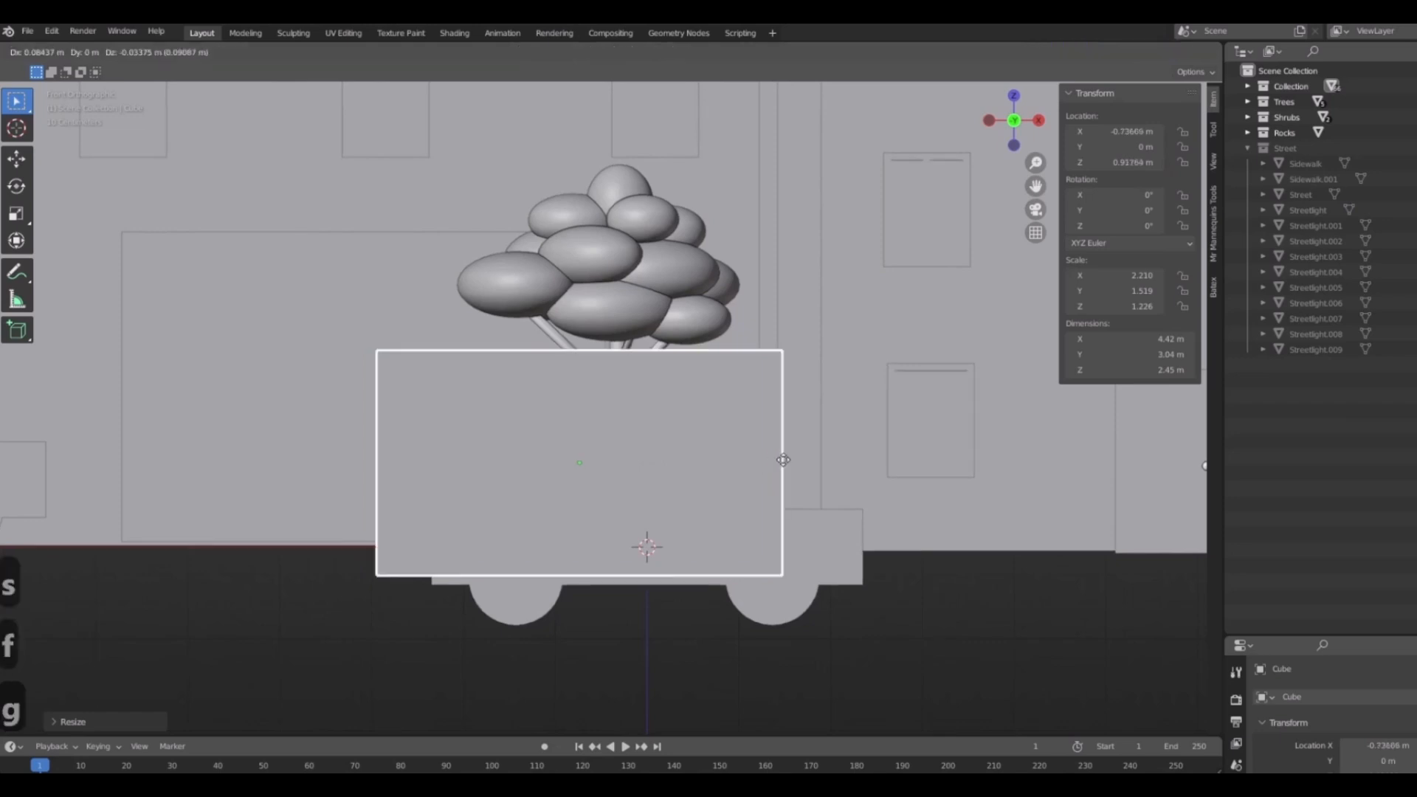
{"action": "left_click", "coordinate": [794, 483]}
{"action": "scroll", "coordinate": [850, 534], "scroll_direction": "down", "scroll_amount": 3}
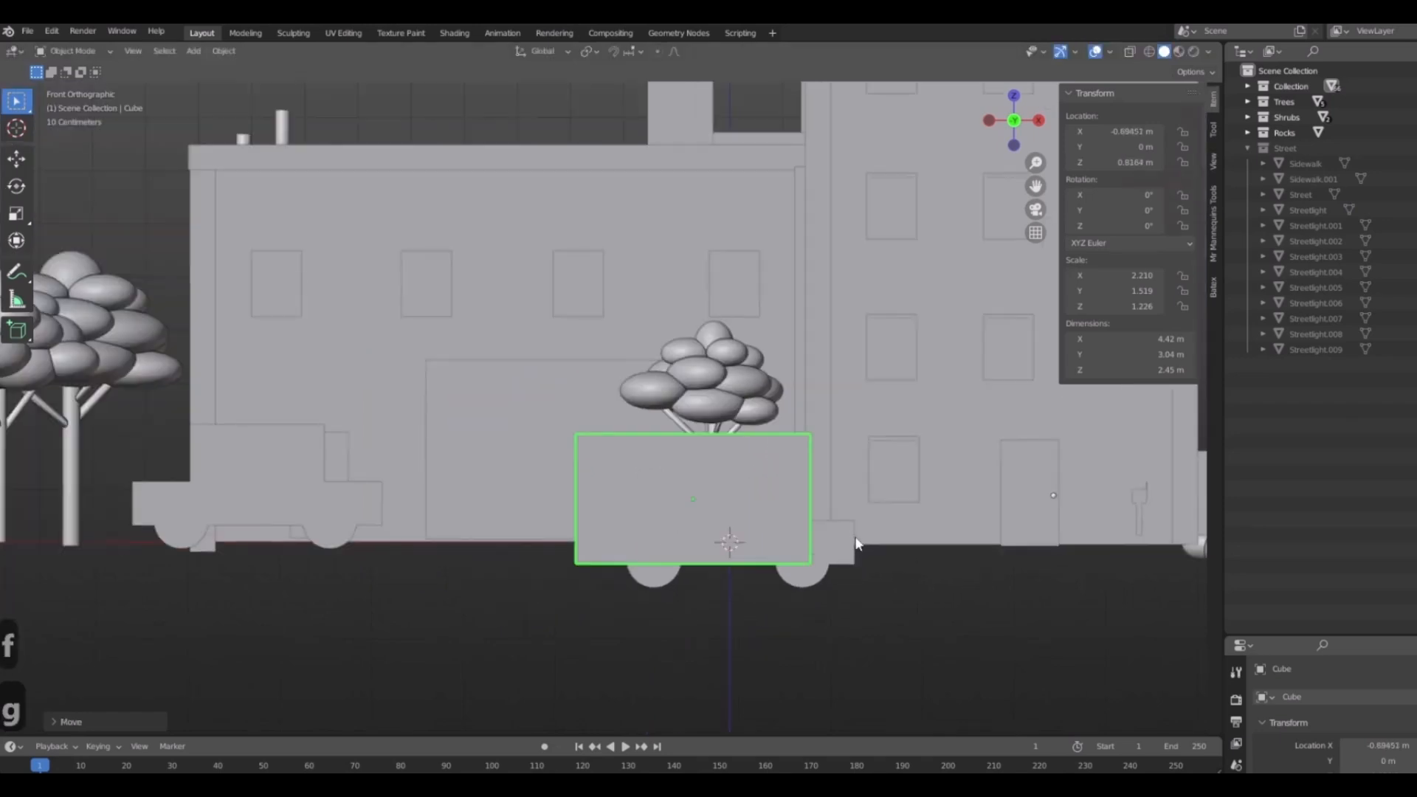
Add a second cube and place it at the large cube's front end, about 2.11 m in X and 0.59 m in Z.
{"action": "middle_click_drag", "start_coordinate": [915, 542], "coordinate": [735, 514]}
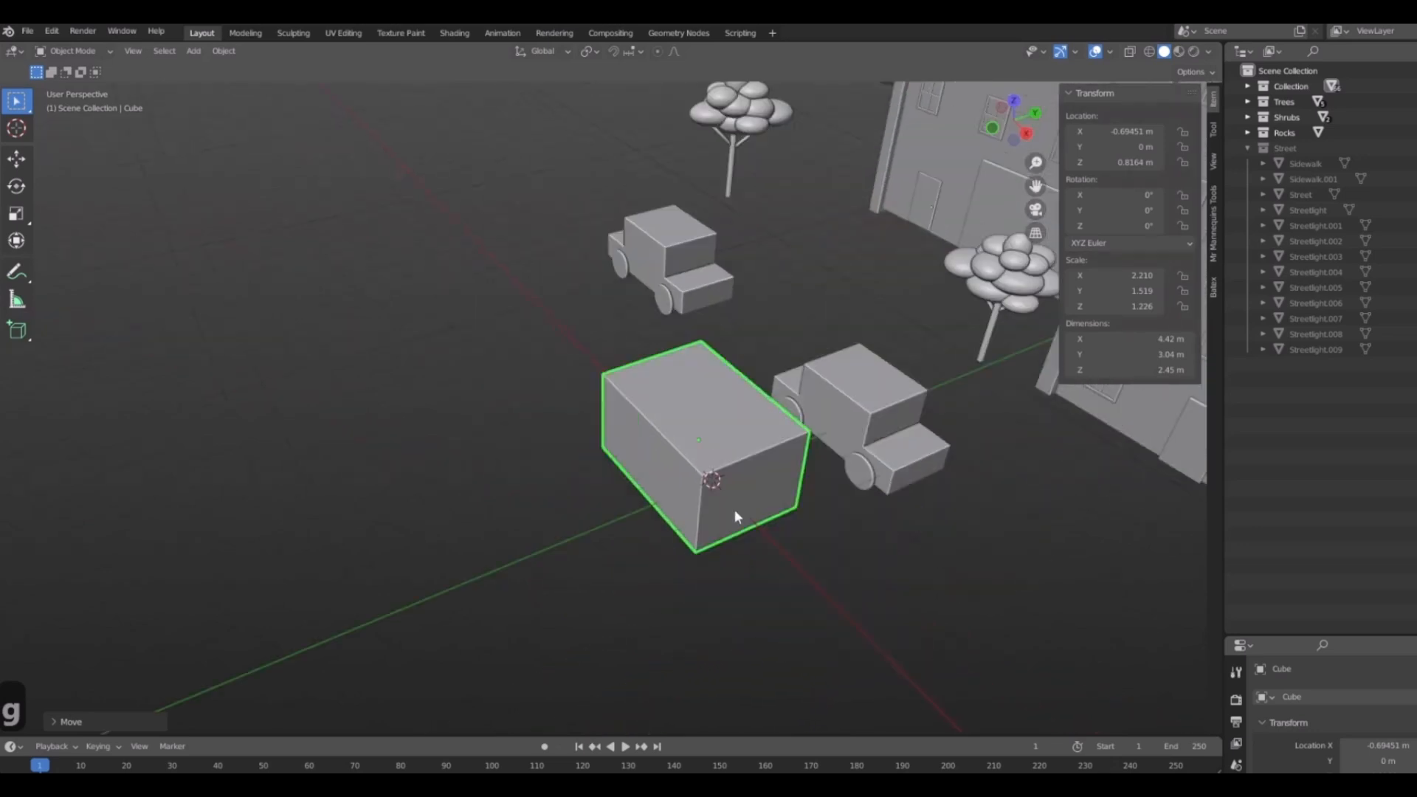
{"action": "middle_click_drag", "start_coordinate": [615, 436], "coordinate": [757, 570]}
{"action": "key", "text": "shift+a"}
{"action": "mouse_move", "coordinate": [671, 452]}
{"action": "left_click", "coordinate": [763, 467]}
{"action": "key", "text": "KP_1"}
{"action": "key", "text": "g"}
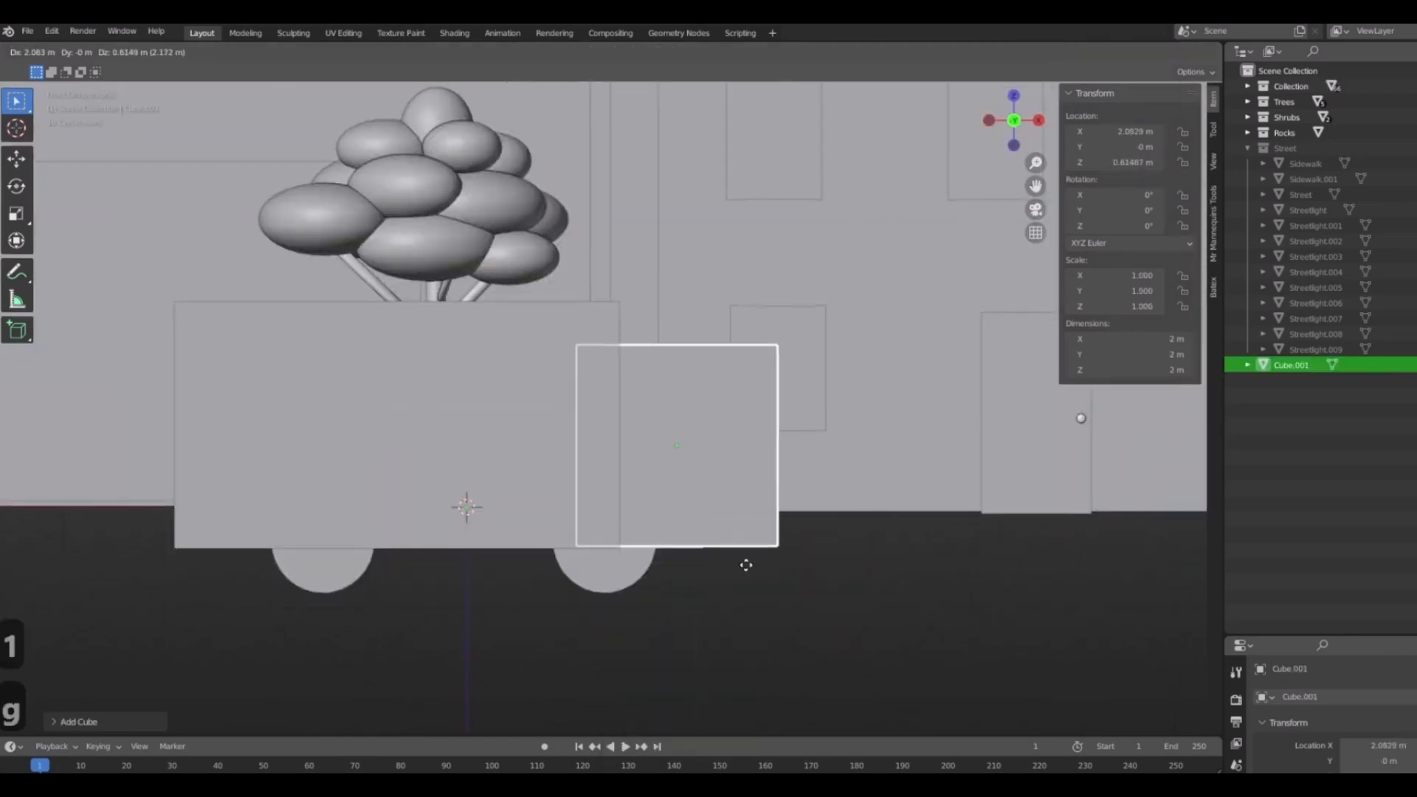
{"action": "left_click", "coordinate": [746, 563]}
Flatten the front cube to about 1.23 m in Z and widen it to about 3.06 m in Y.
{"action": "key", "text": "s"}
{"action": "key", "text": "z"}
{"action": "left_click", "coordinate": [911, 588]}
{"action": "middle_click_drag", "start_coordinate": [910, 588], "coordinate": [815, 572]}
{"action": "key", "text": "s"}
{"action": "key", "text": "x"}
{"action": "key", "text": "s"}
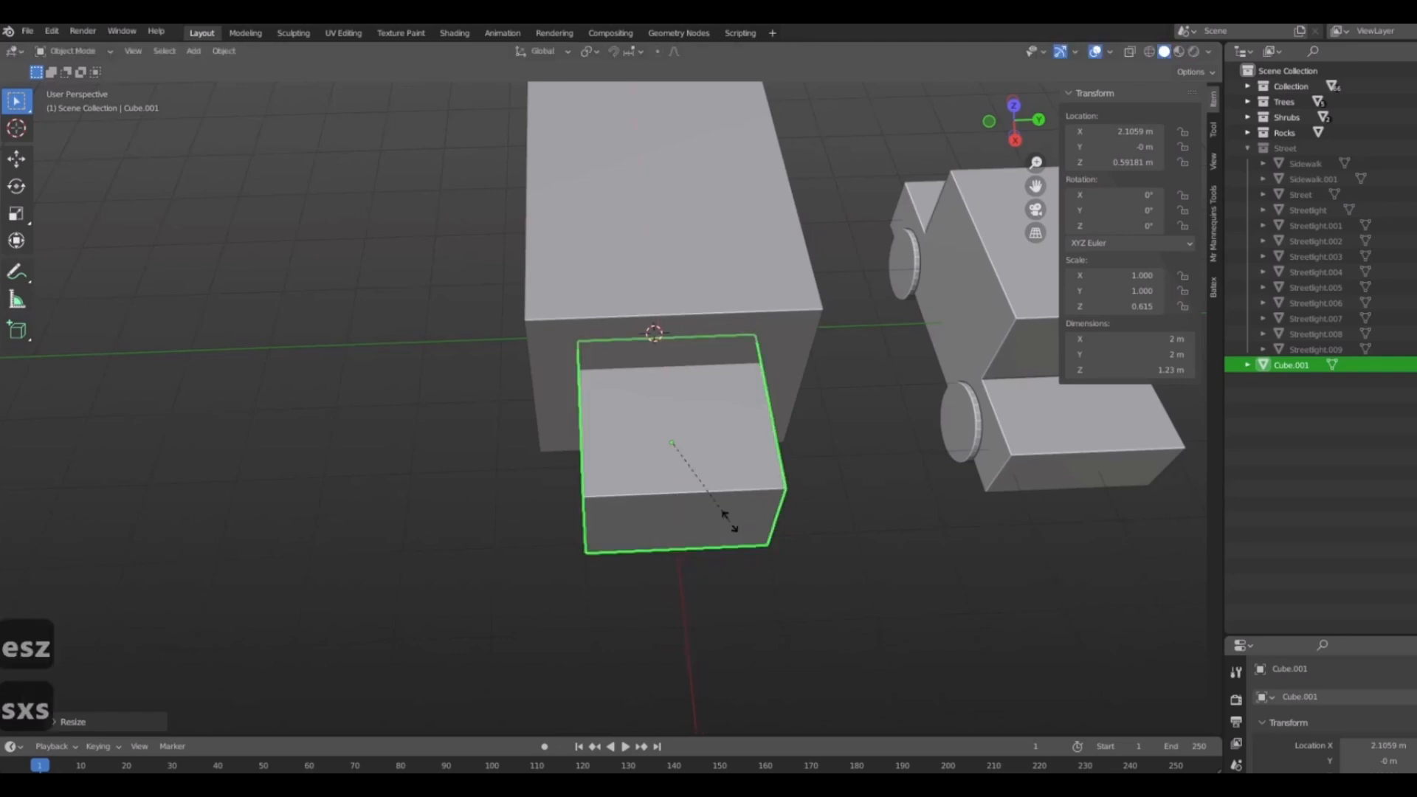
{"action": "key", "text": "y"}
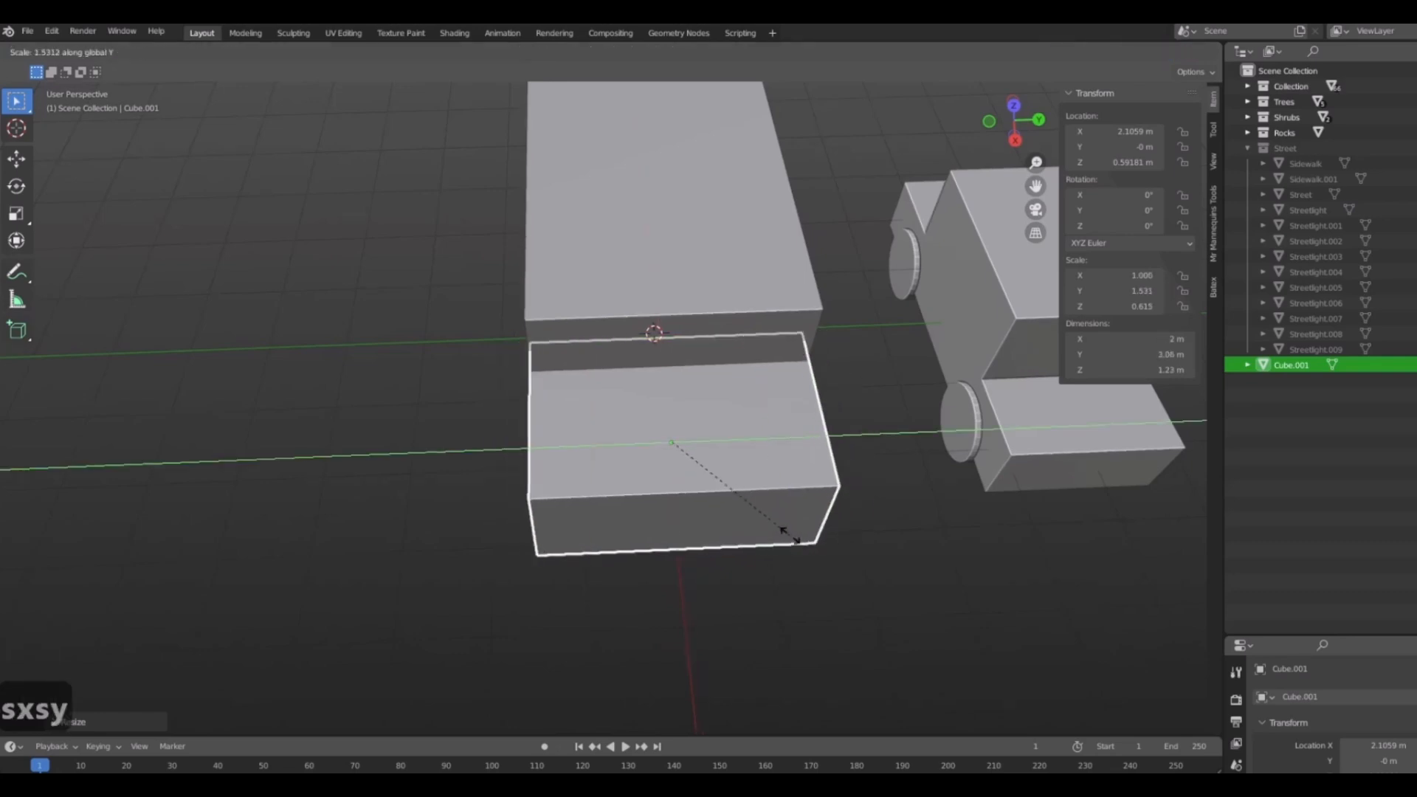
{"action": "left_click", "coordinate": [789, 542]}
Lower the front cube along Z to a location of about 0.21 m.
{"action": "middle_click_drag", "start_coordinate": [790, 542], "coordinate": [502, 324]}
{"action": "key", "text": "g"}
{"action": "key", "text": "z"}
{"action": "left_click", "coordinate": [708, 496]}
{"action": "key", "text": "g"}
{"action": "key", "text": "z"}
{"action": "left_click", "coordinate": [679, 472]}
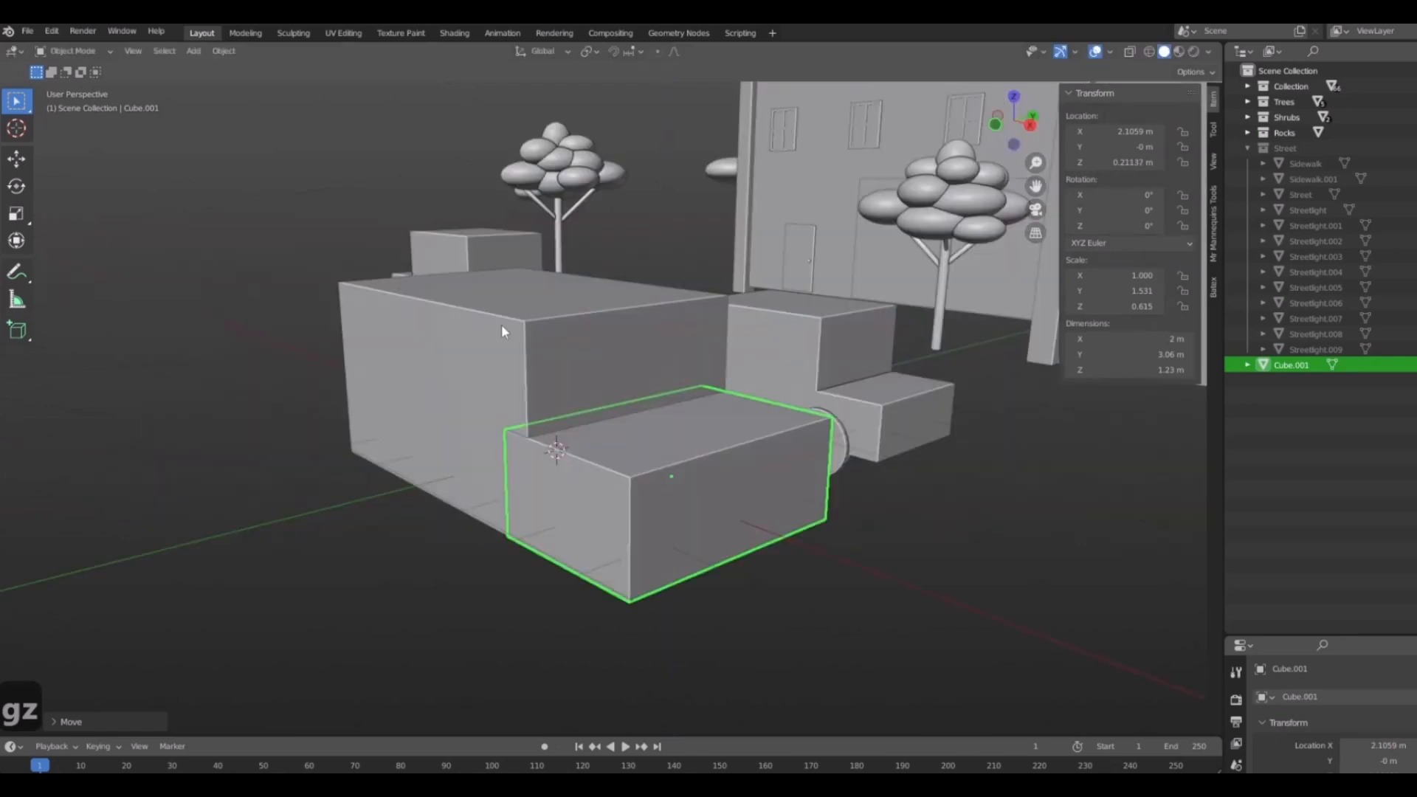
{"action": "middle_click_drag", "start_coordinate": [759, 421], "coordinate": [662, 440]}
{"action": "key", "text": "s"}
{"action": "key", "text": "x"}
{"action": "right_click", "coordinate": [808, 555]}
{"action": "scroll", "coordinate": [794, 519], "scroll_direction": "up", "scroll_amount": 1}
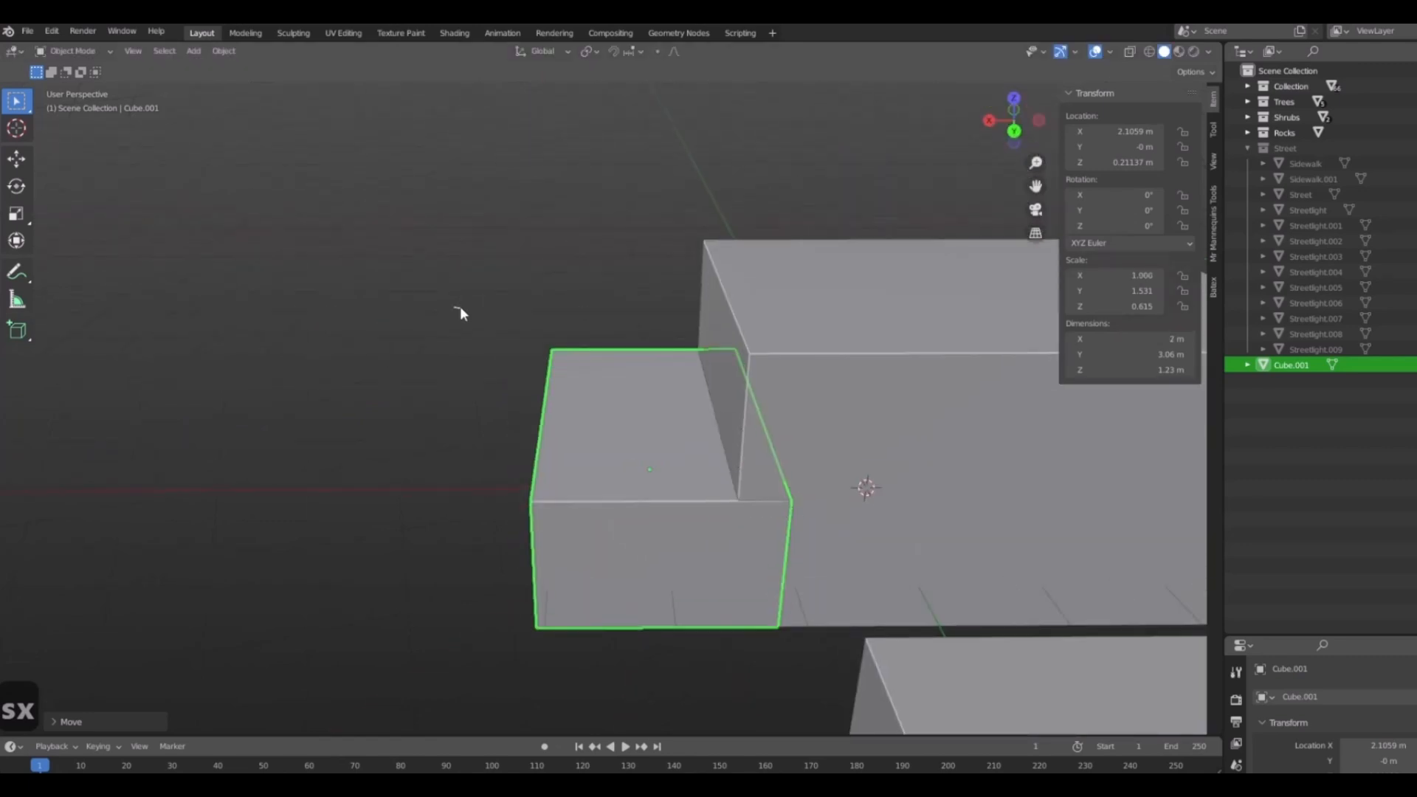
{"action": "left_click", "coordinate": [459, 309]}
Add a cylinder for a wheel and rotate it 90° around the X axis.
{"action": "scroll", "coordinate": [735, 391], "scroll_direction": "up", "scroll_amount": 1}
{"action": "middle_click_drag", "start_coordinate": [774, 487], "coordinate": [667, 456]}
{"action": "scroll", "coordinate": [753, 485], "scroll_direction": "down", "scroll_amount": 7}
{"action": "middle_click_drag", "start_coordinate": [466, 471], "coordinate": [779, 556]}
{"action": "key", "text": "3"}
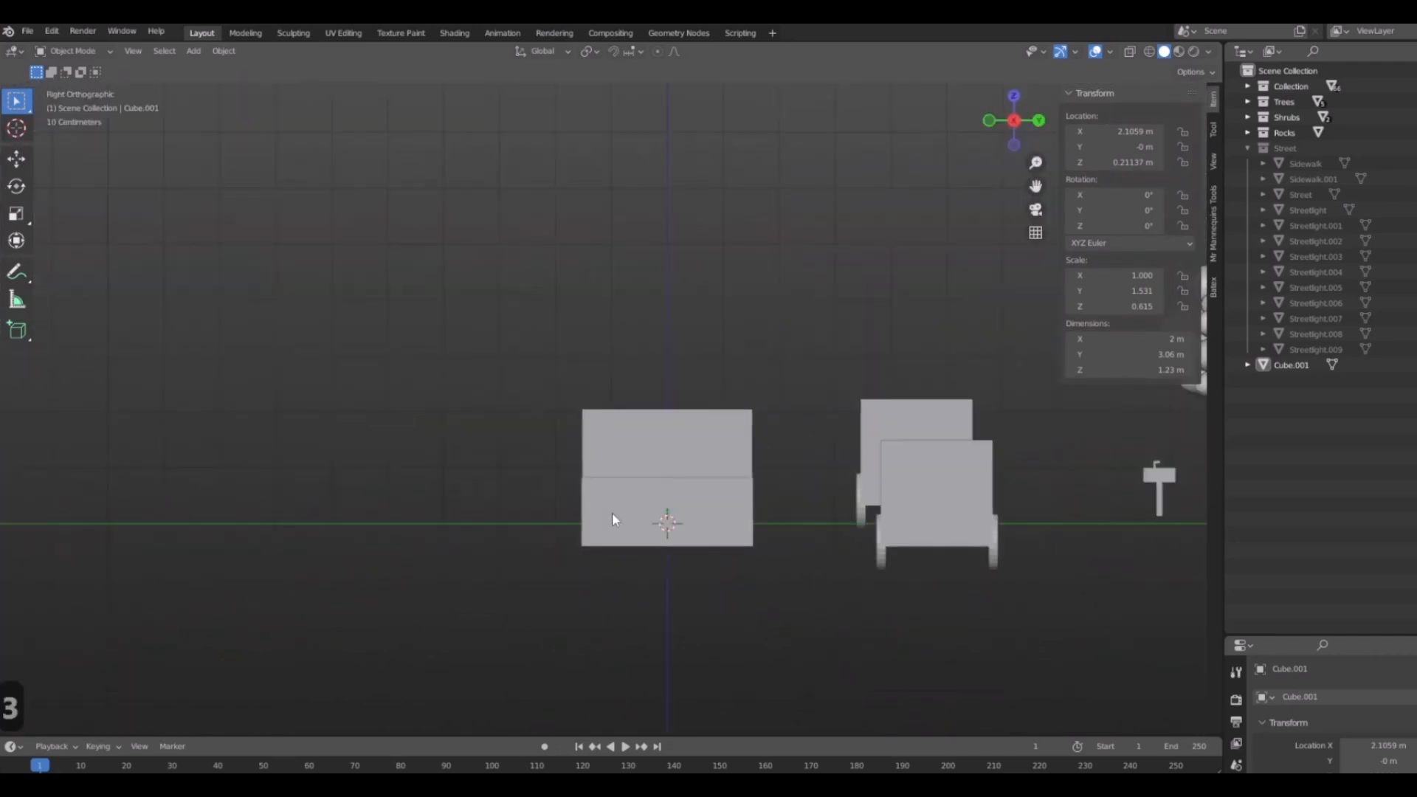
{"action": "key", "text": "1"}
{"action": "middle_click_drag", "start_coordinate": [692, 521], "coordinate": [712, 588], "text": "shift"}
{"action": "key", "text": "shift+a"}
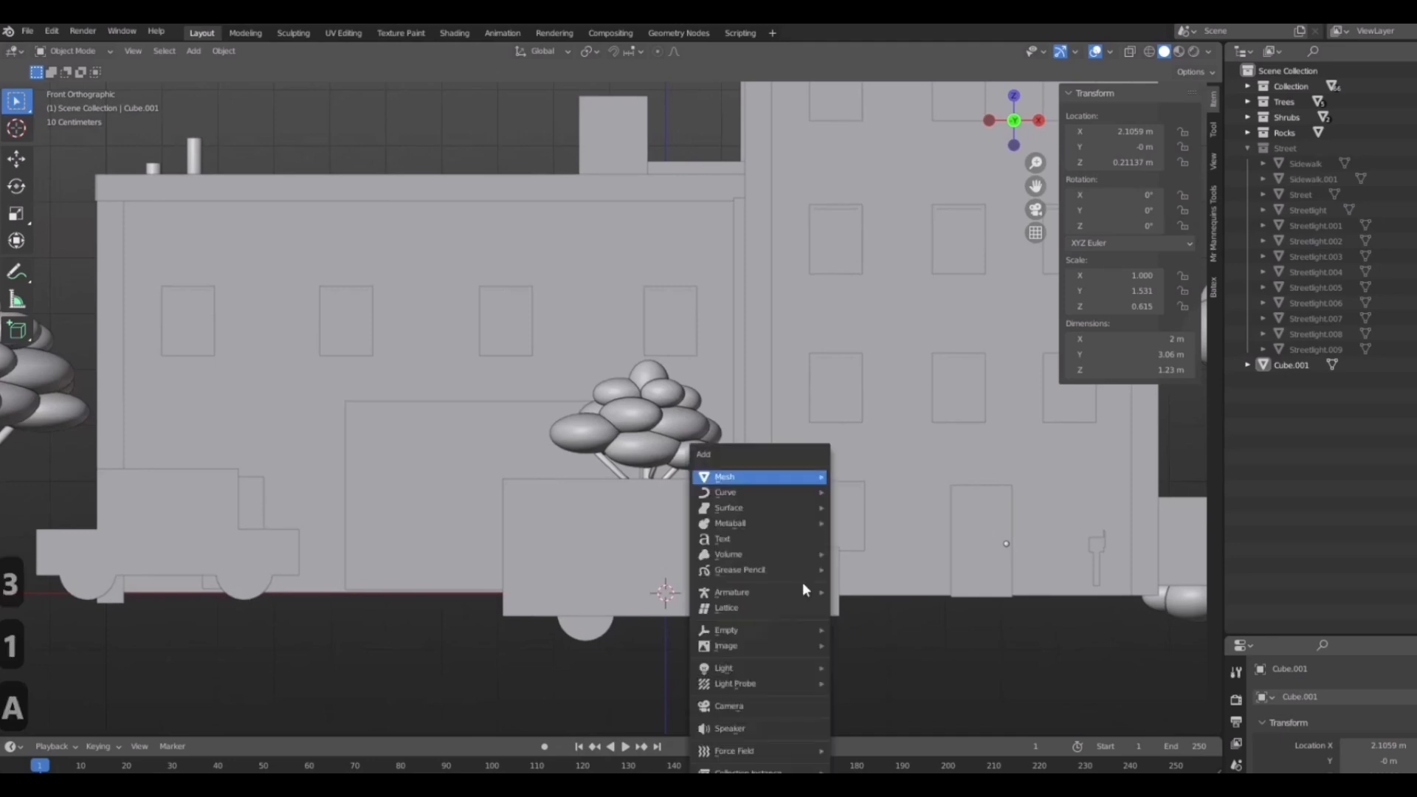
{"action": "mouse_move", "coordinate": [714, 483]}
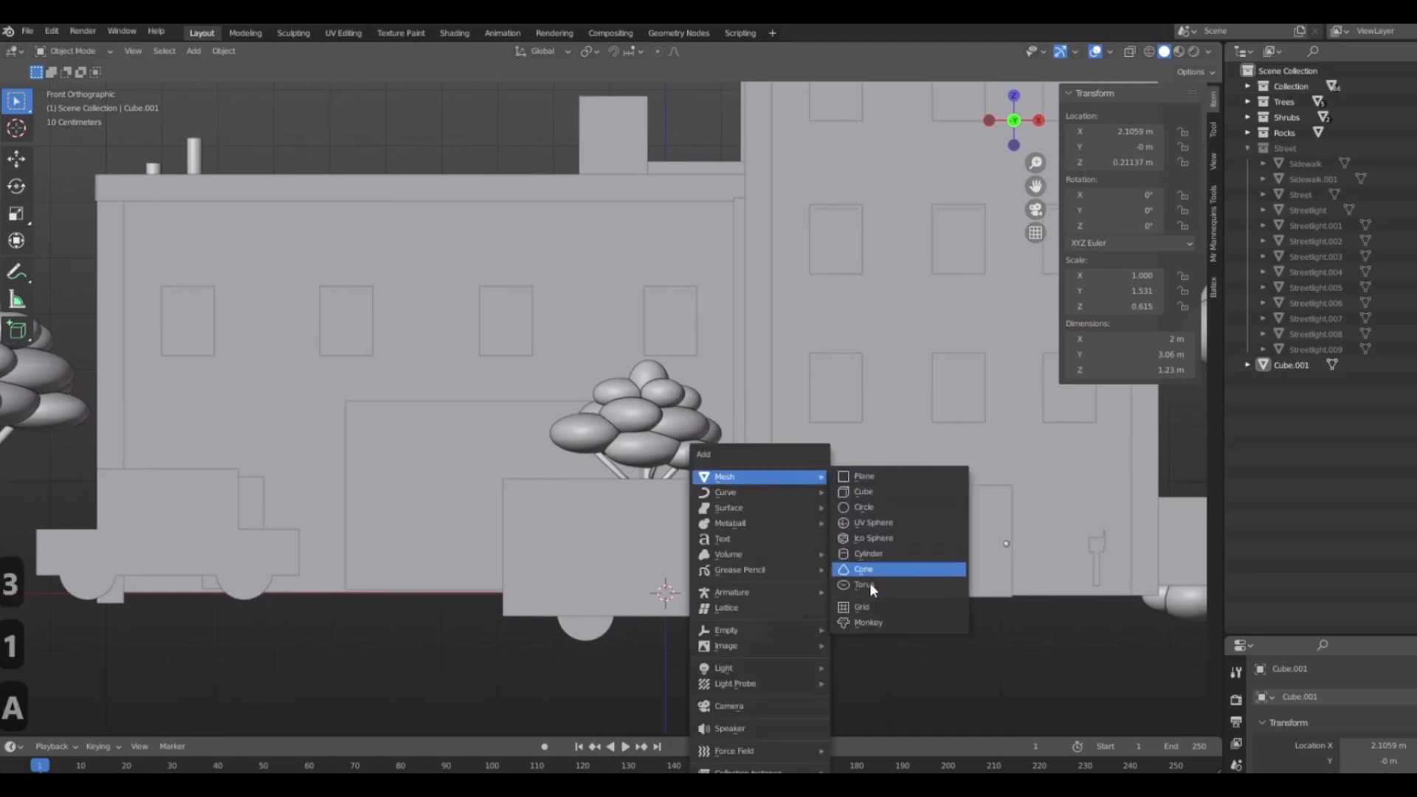
{"action": "left_click", "coordinate": [870, 554]}
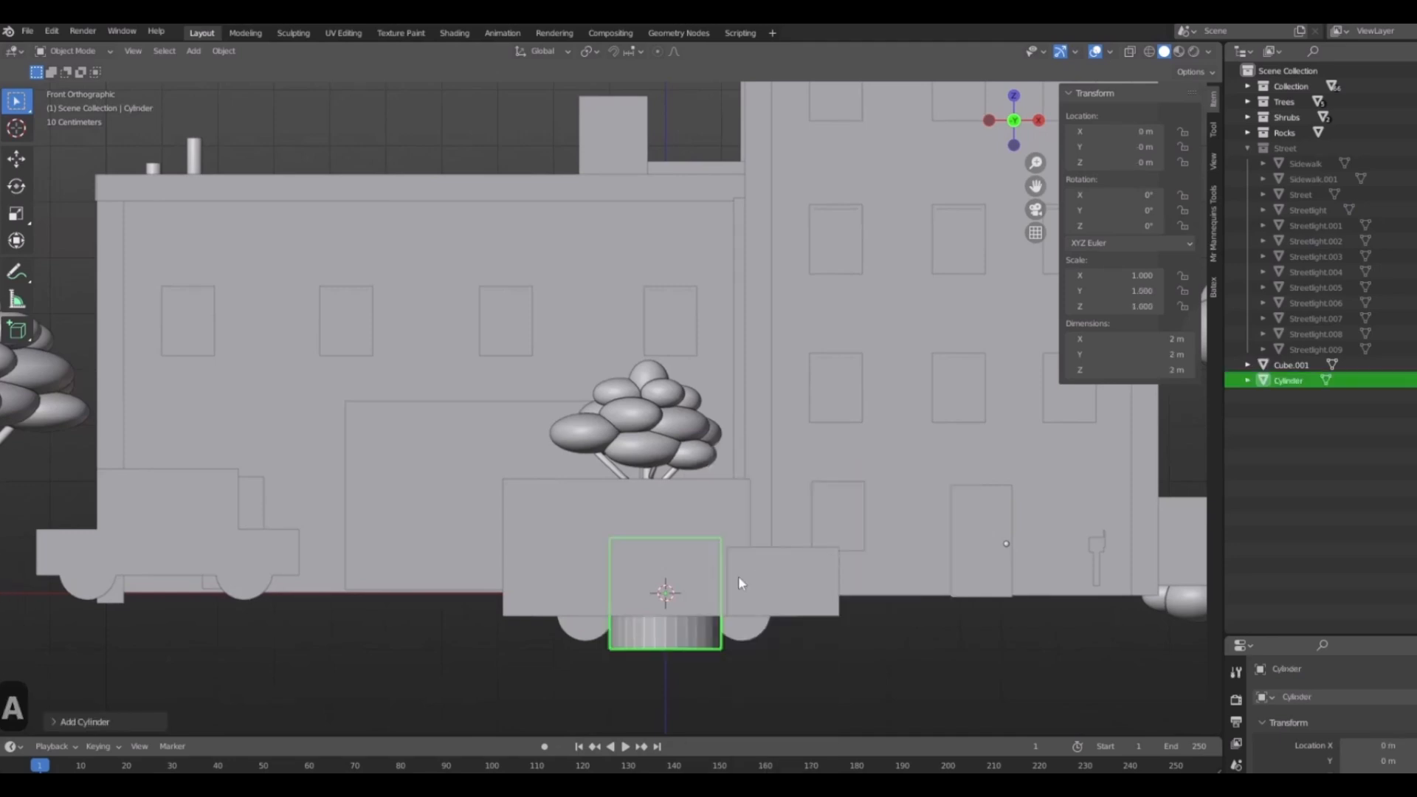
{"action": "type", "text": "rx90"}
{"action": "key", "text": "Return"}
Scale the cylinder to about 1.36 m in diameter and thin it along Y to about 0.32 m.
{"action": "scroll", "coordinate": [625, 624], "scroll_direction": "up", "scroll_amount": 4}
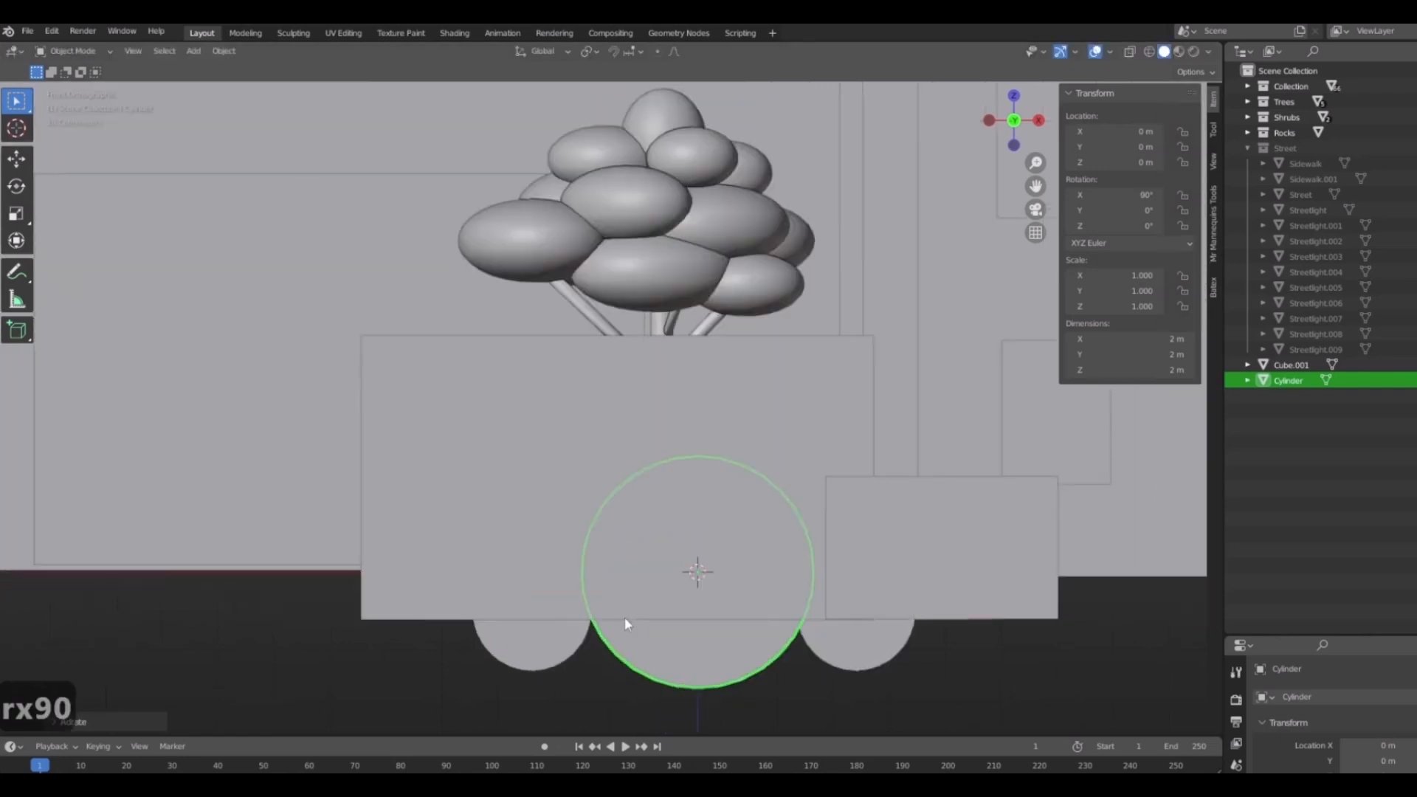
{"action": "key", "text": "s"}
{"action": "left_click", "coordinate": [819, 565]}
{"action": "middle_click_drag", "start_coordinate": [819, 565], "coordinate": [786, 621]}
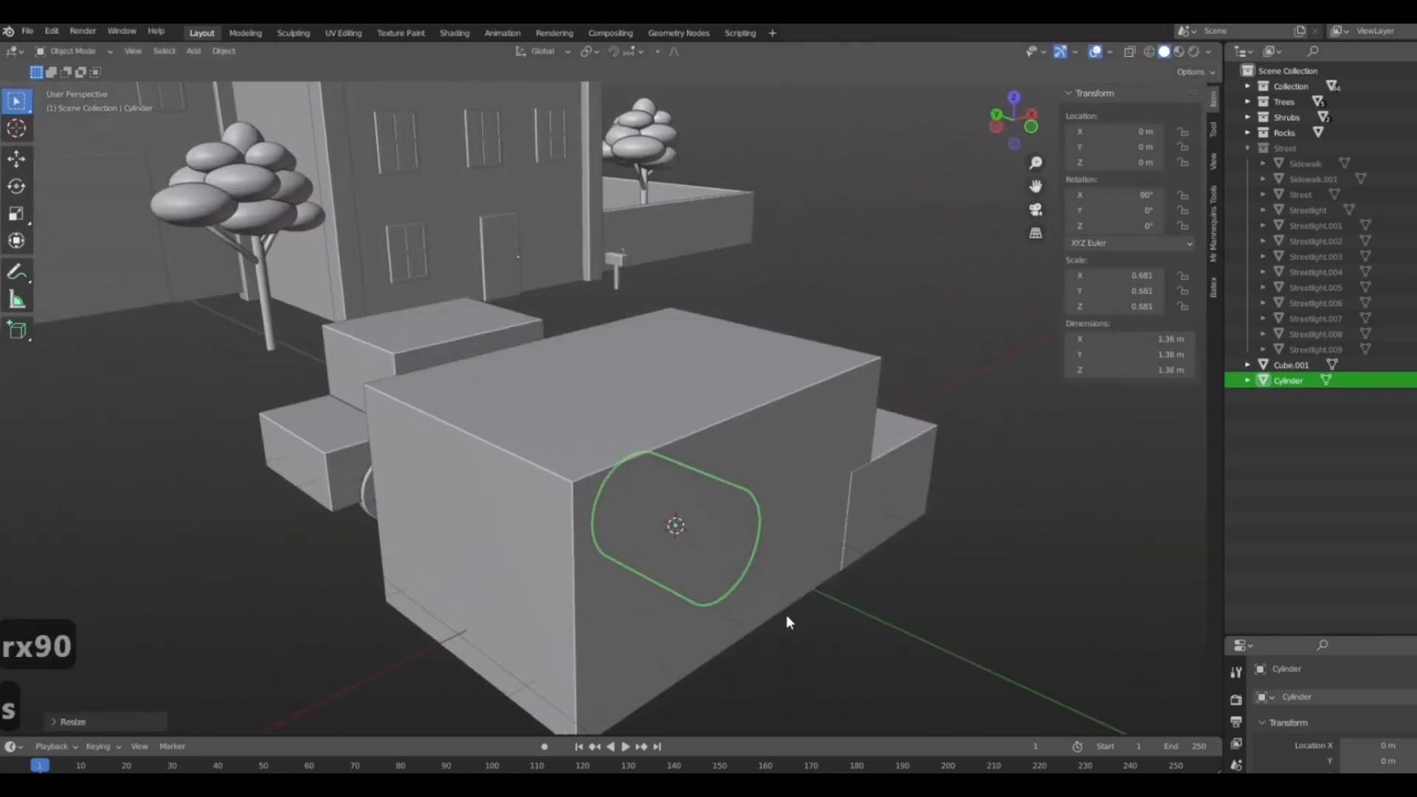
{"action": "key", "text": "s"}
{"action": "key", "text": "y"}
{"action": "left_click", "coordinate": [696, 551]}
Move the wheel along Y to about -1.54 m, against the side of the vehicle body.
{"action": "key", "text": "g"}
{"action": "key", "text": "y"}
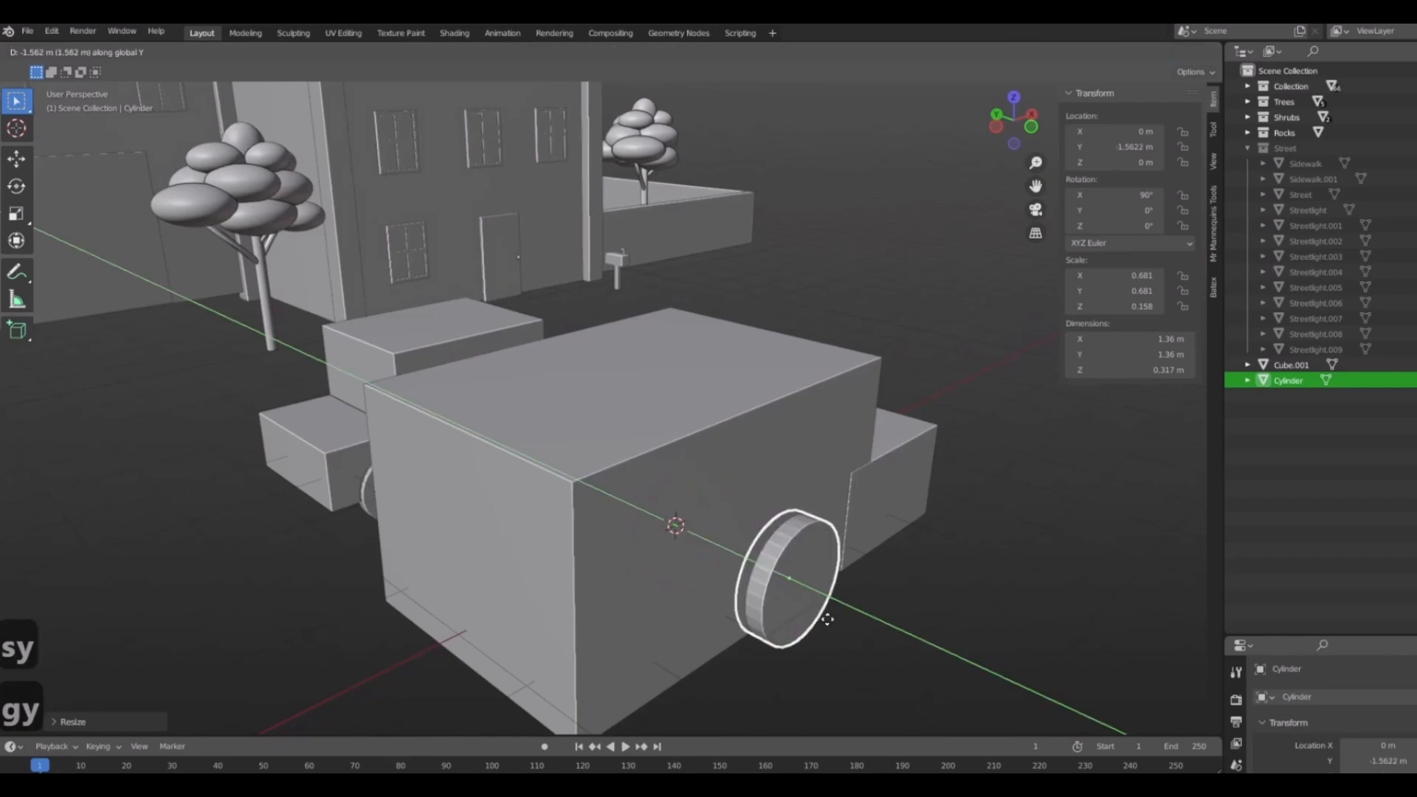
{"action": "left_click", "coordinate": [823, 616]}
{"action": "middle_click_drag", "start_coordinate": [822, 616], "coordinate": [753, 516]}
Position the wheel in front view under the vehicle's front, about 1.35 m in X and -0.20 m in Z.
{"action": "key", "text": "KP_4"}
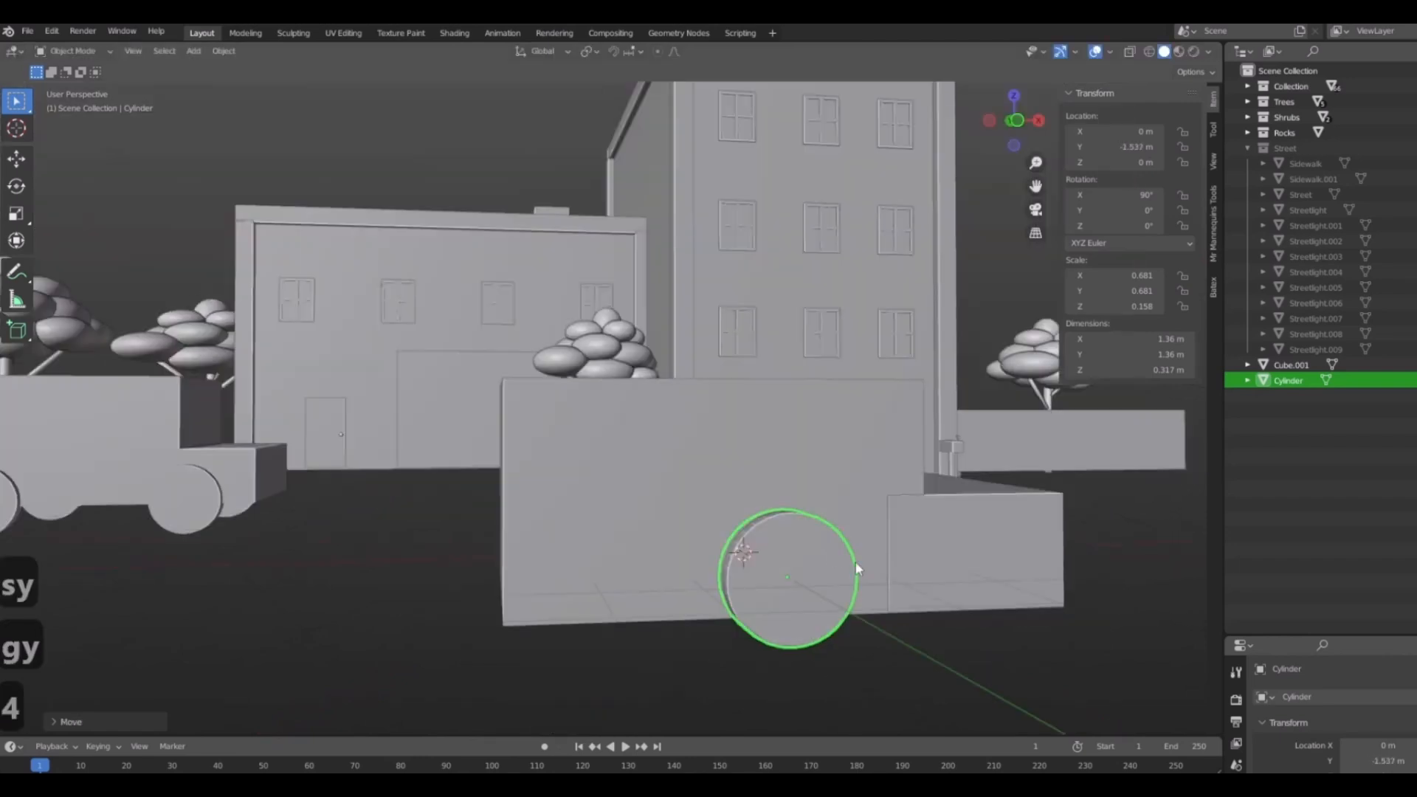
{"action": "key", "text": "KP_4"}
{"action": "key", "text": "KP_3"}
{"action": "key", "text": "KP_1"}
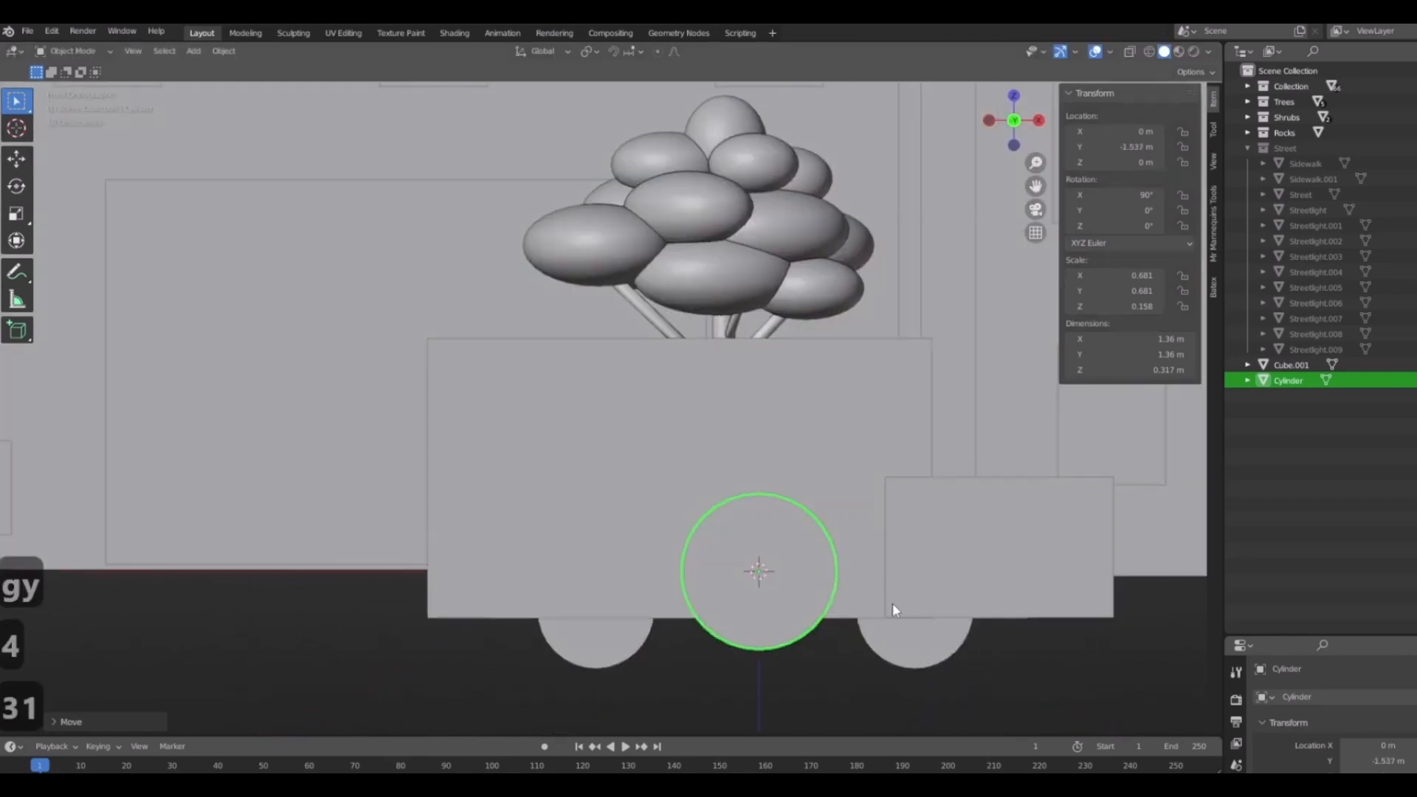
{"action": "middle_click_drag", "start_coordinate": [957, 704], "coordinate": [719, 589], "text": "shift"}
{"action": "key", "text": "g"}
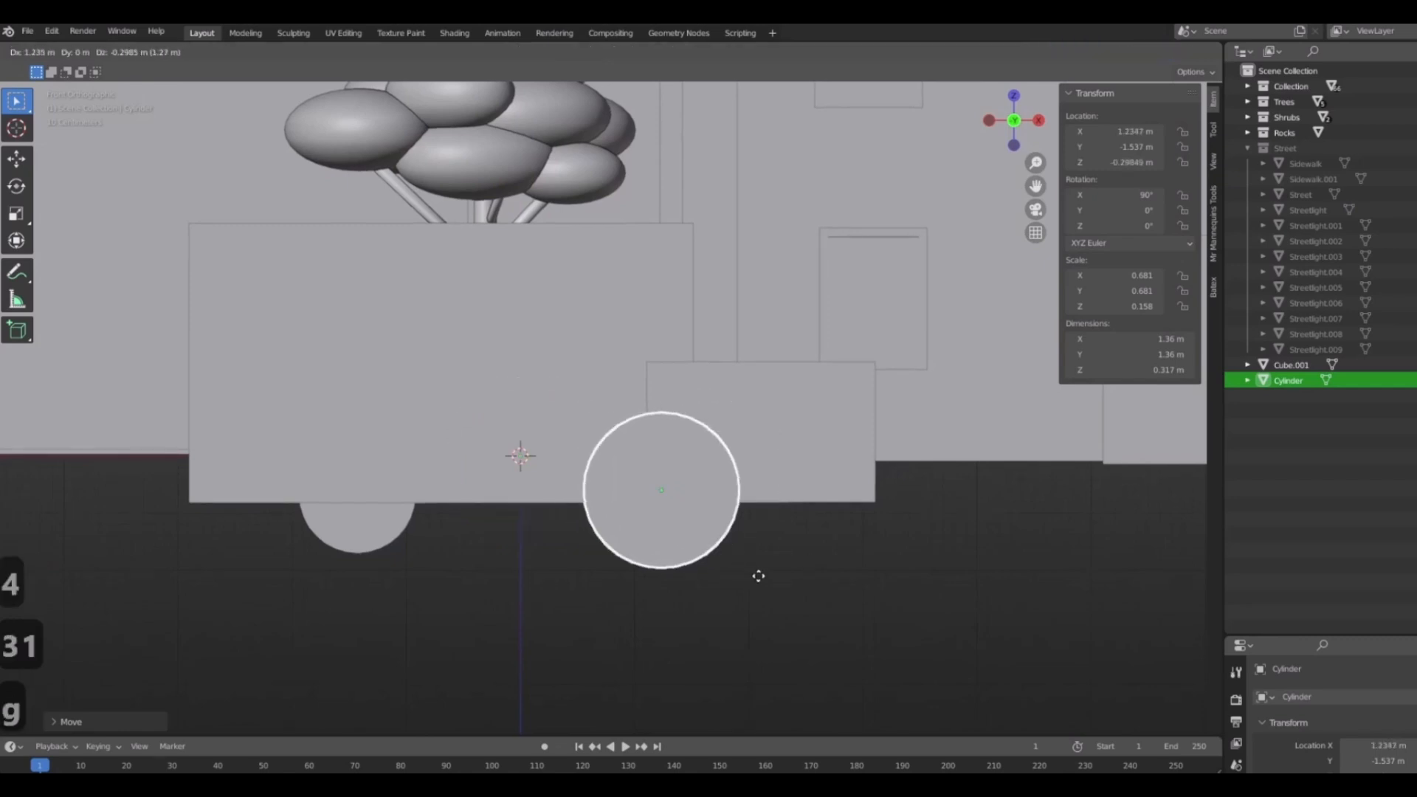
{"action": "left_click", "coordinate": [767, 565]}
Duplicate the wheel along X to the vehicle's rear, at about -2.00 m.
{"action": "scroll", "coordinate": [744, 498], "scroll_direction": "down", "scroll_amount": 4}
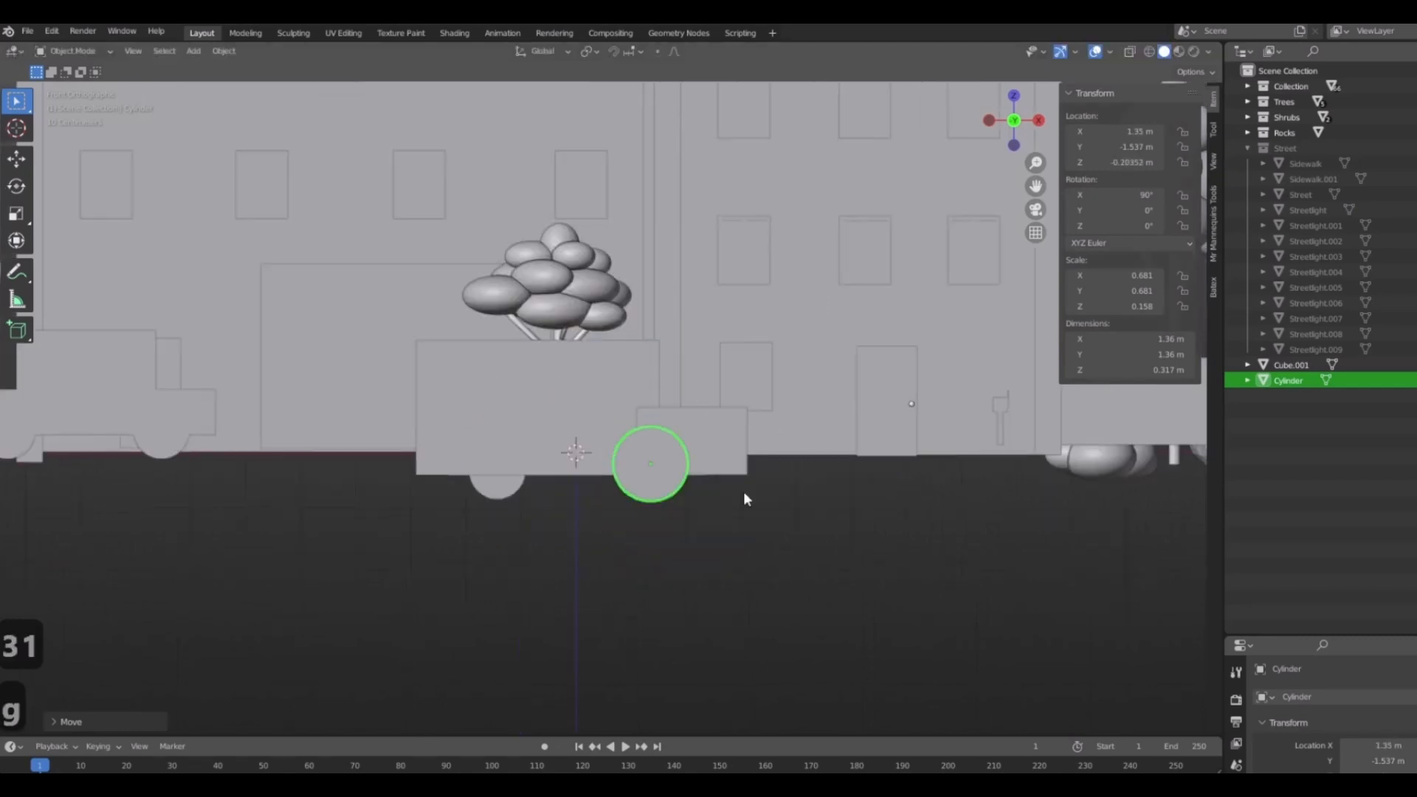
{"action": "middle_click_drag", "start_coordinate": [744, 498], "coordinate": [661, 512]}
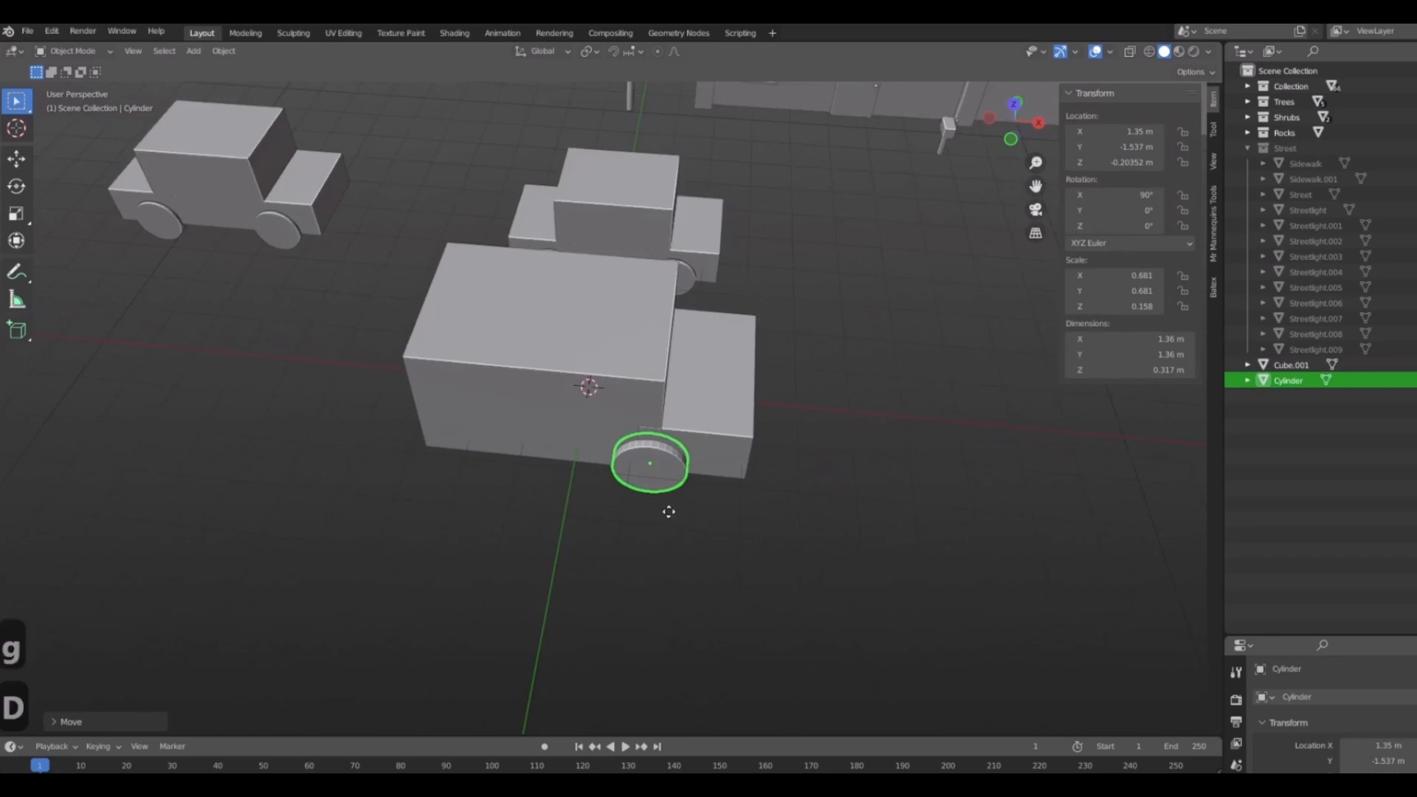
{"action": "key", "text": "shift+d"}
{"action": "key", "text": "x"}
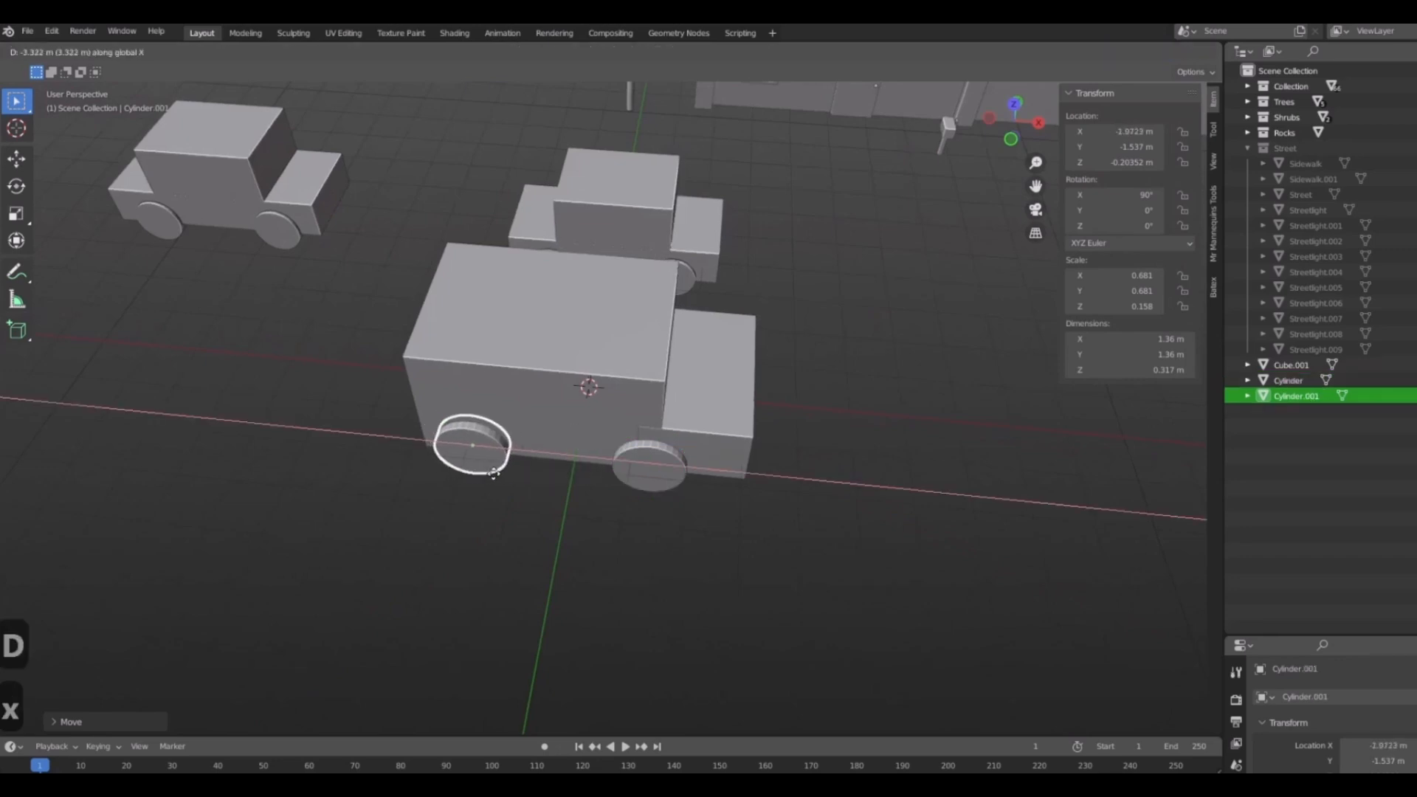
{"action": "left_click", "coordinate": [492, 473]}
Duplicate both wheels along Y to the opposite side of the vehicle, at about 1.52 m.
{"action": "middle_click_drag", "start_coordinate": [492, 473], "coordinate": [537, 530]}
{"action": "left_click", "coordinate": [537, 530], "text": "shift"}
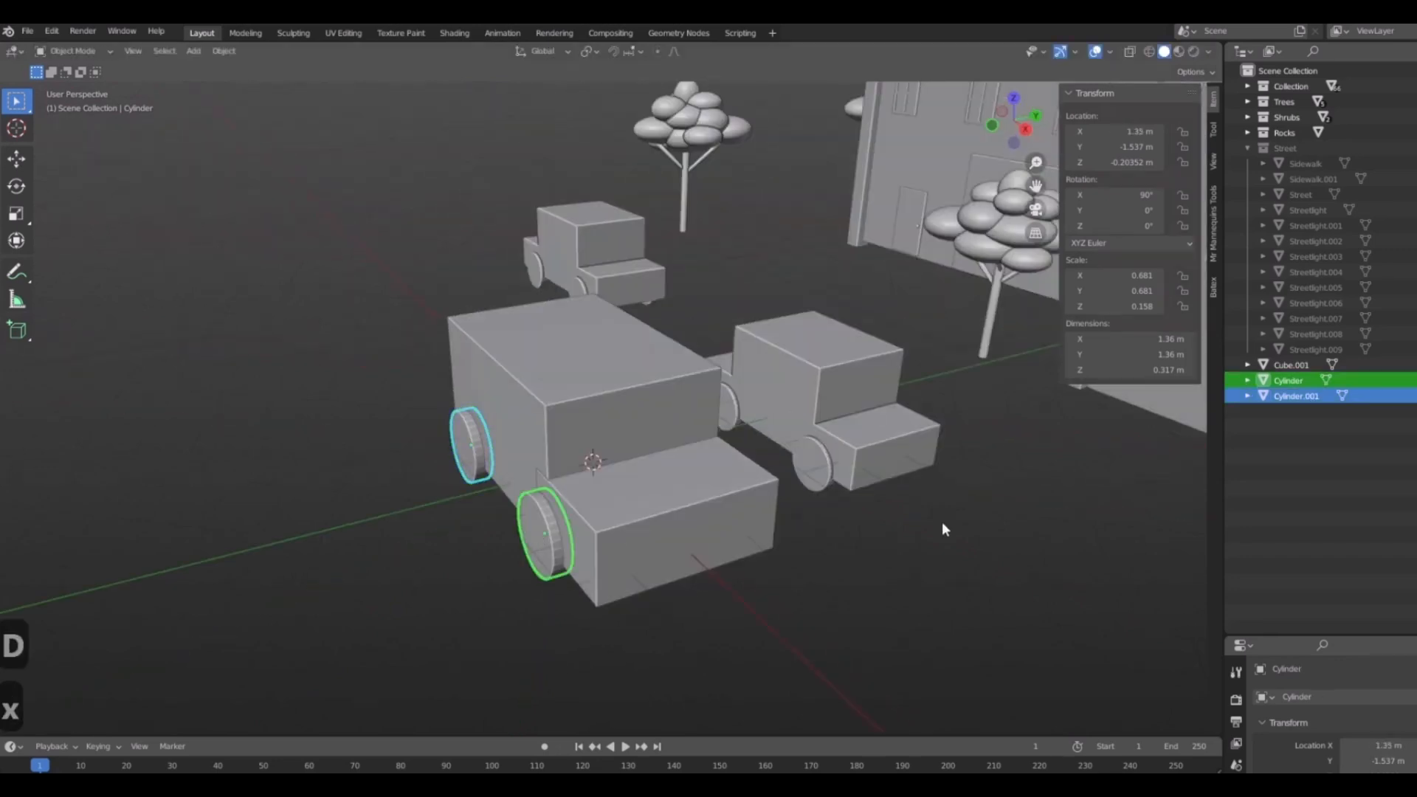
{"action": "middle_click_drag", "start_coordinate": [941, 521], "coordinate": [792, 542]}
{"action": "key", "text": "shift+d"}
{"action": "key", "text": "y"}
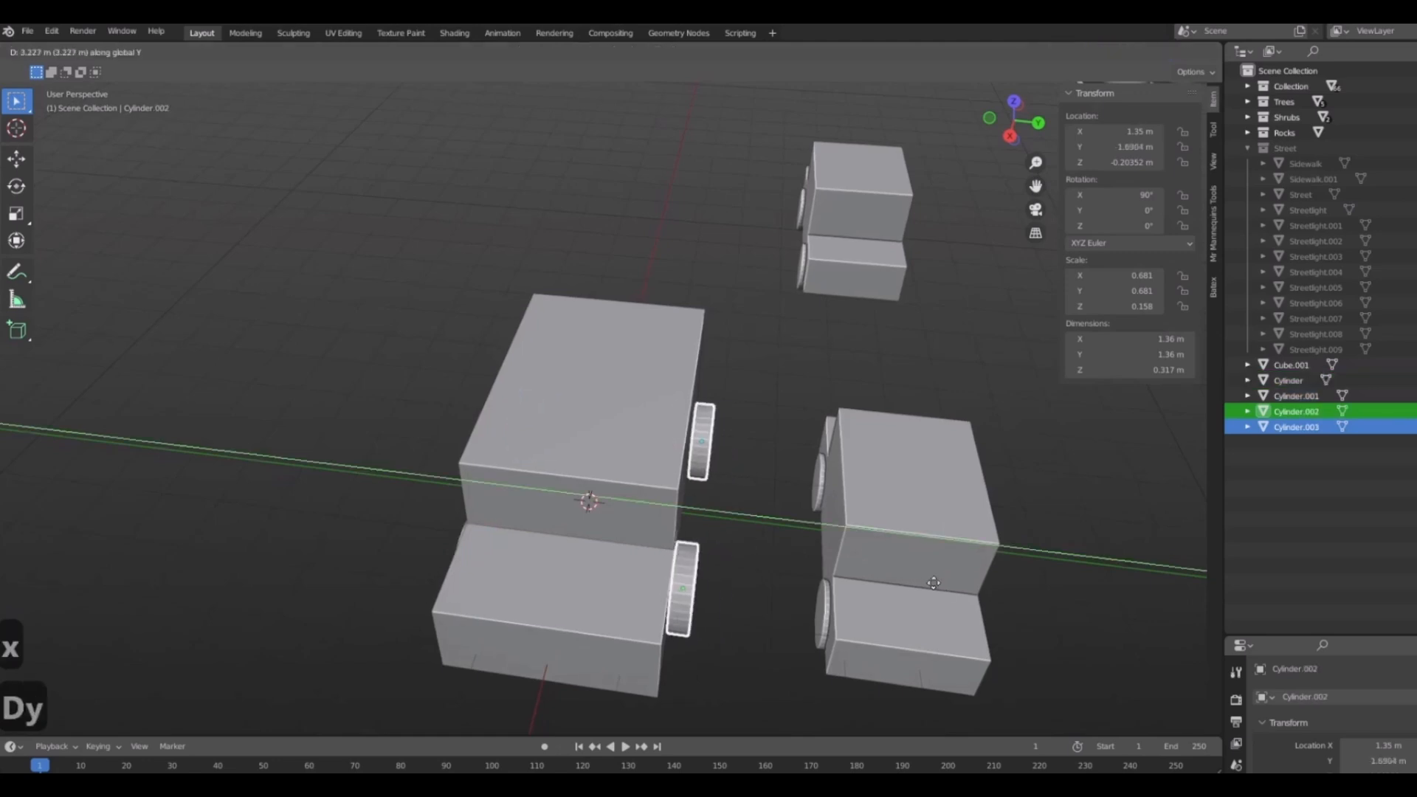
{"action": "left_click", "coordinate": [924, 578]}
{"action": "middle_click_drag", "start_coordinate": [939, 549], "coordinate": [803, 496]}
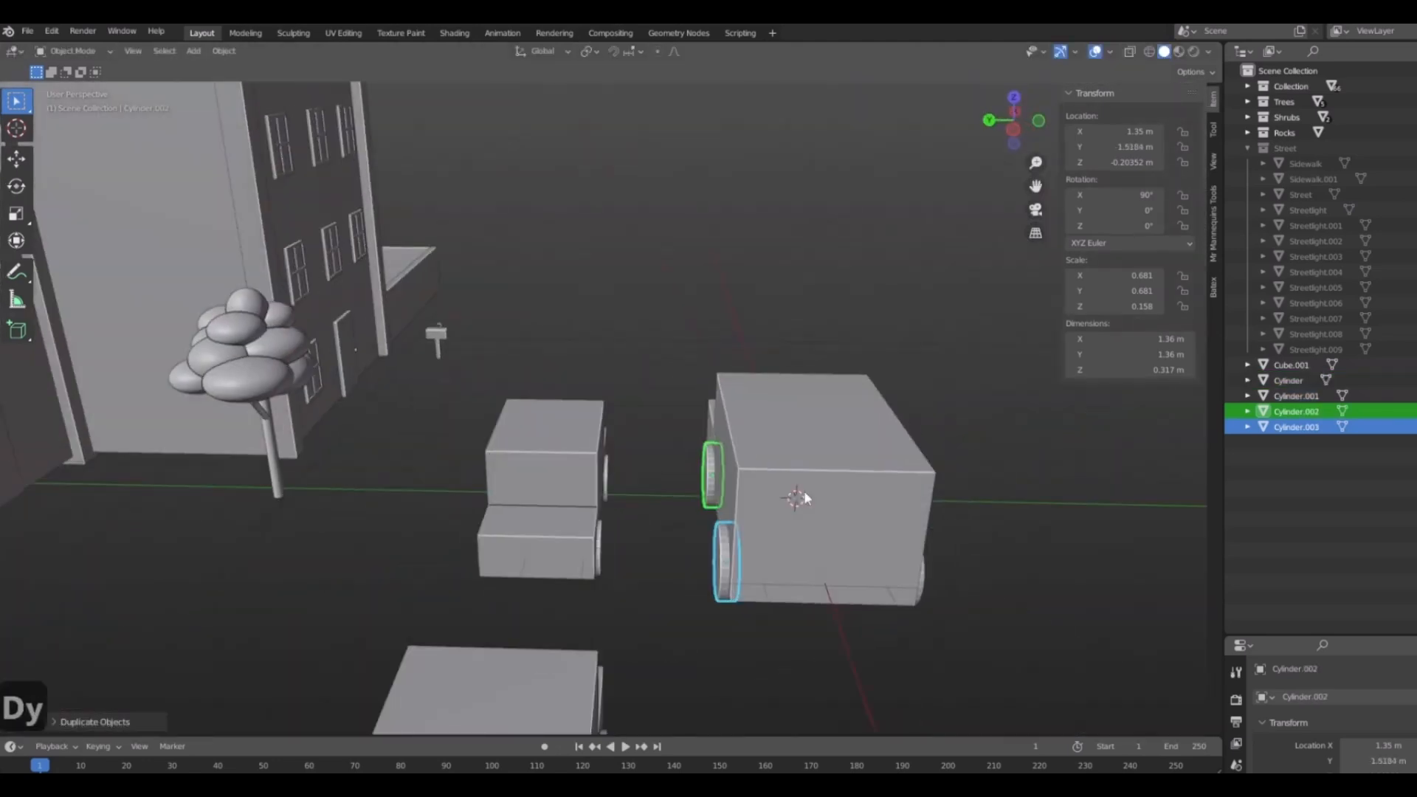
{"action": "left_click", "coordinate": [1055, 510]}
Narrow the vehicle's front cube along Y to about 3.02 m.
{"action": "middle_click_drag", "start_coordinate": [1055, 511], "coordinate": [815, 617]}
{"action": "left_click", "coordinate": [627, 508]}
{"action": "key", "text": "s"}
{"action": "key", "text": "x"}
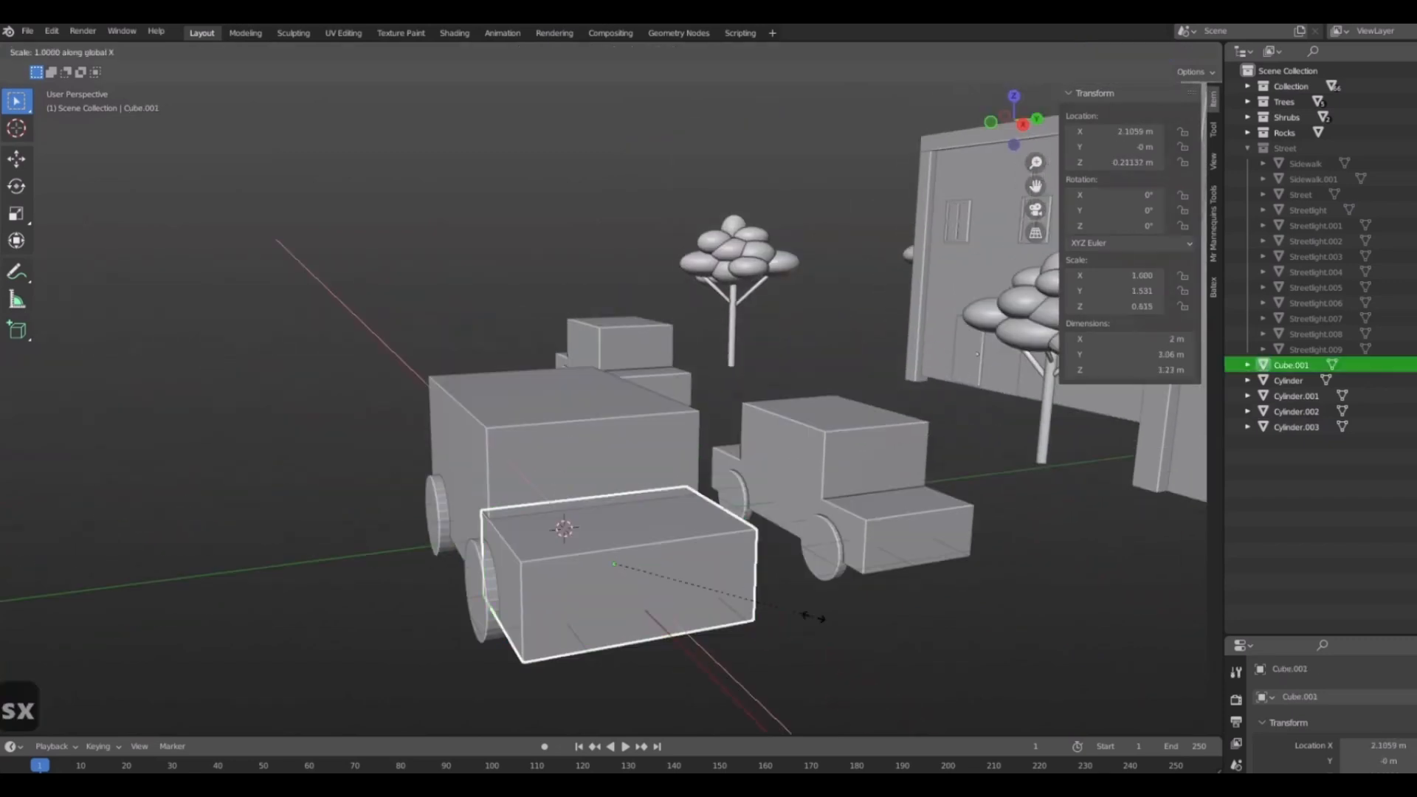
{"action": "key", "text": "s"}
{"action": "key", "text": "y"}
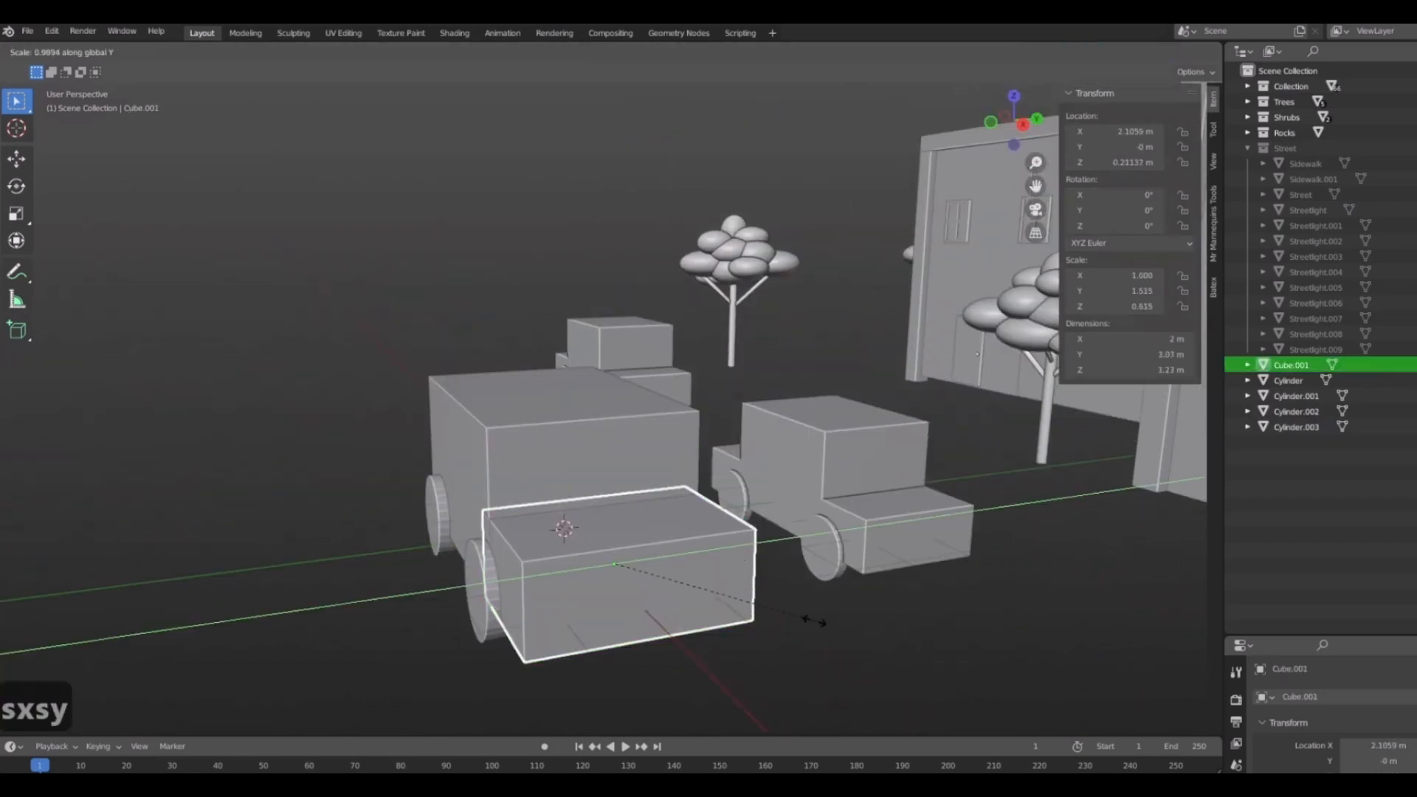
{"action": "left_click", "coordinate": [813, 620]}
{"action": "left_click", "coordinate": [717, 674]}
{"action": "middle_click_drag", "start_coordinate": [718, 673], "coordinate": [865, 62]}
{"action": "left_click", "coordinate": [777, 626]}
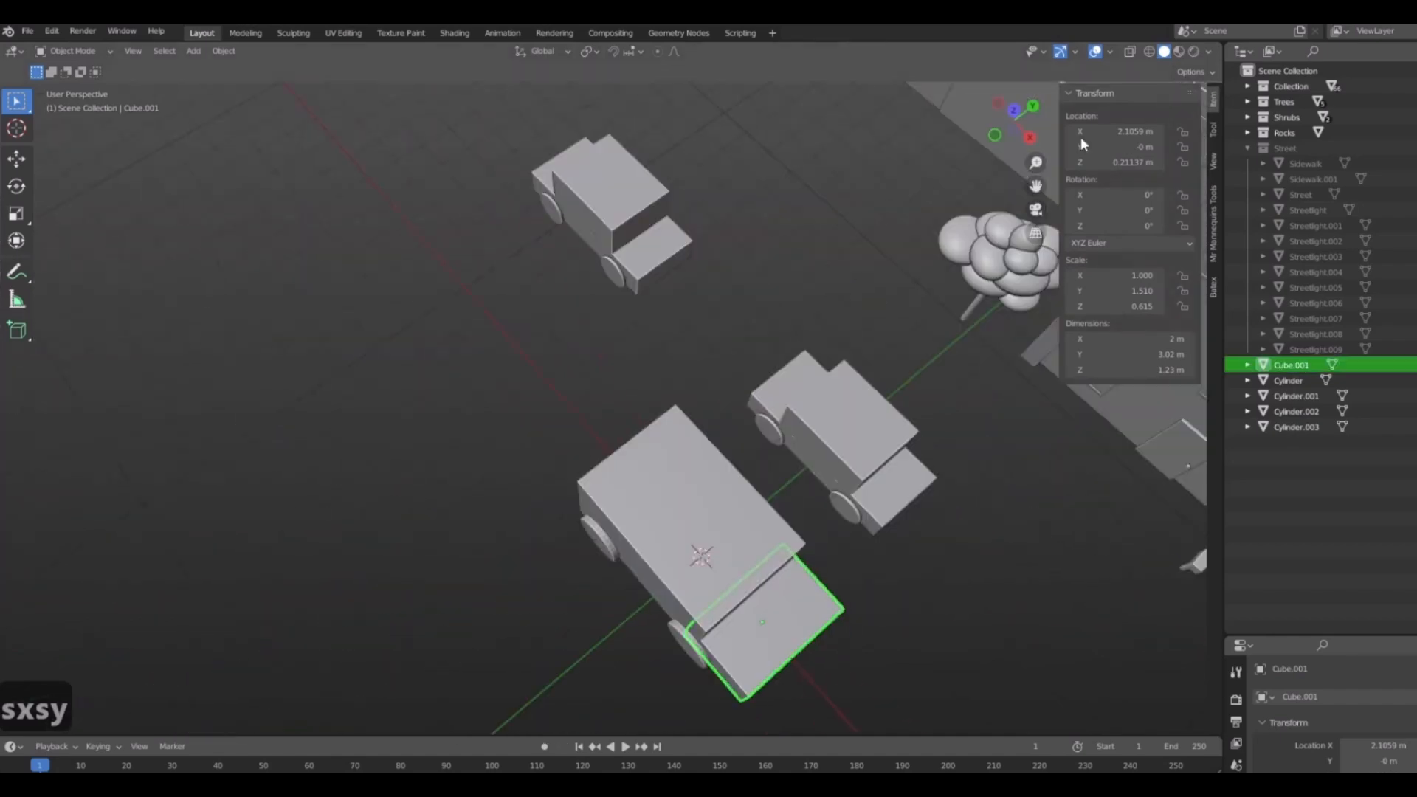
Join the front cube and all four wheels with the large body cube into one object.
{"action": "middle_click_drag", "start_coordinate": [1080, 135], "coordinate": [839, 530]}
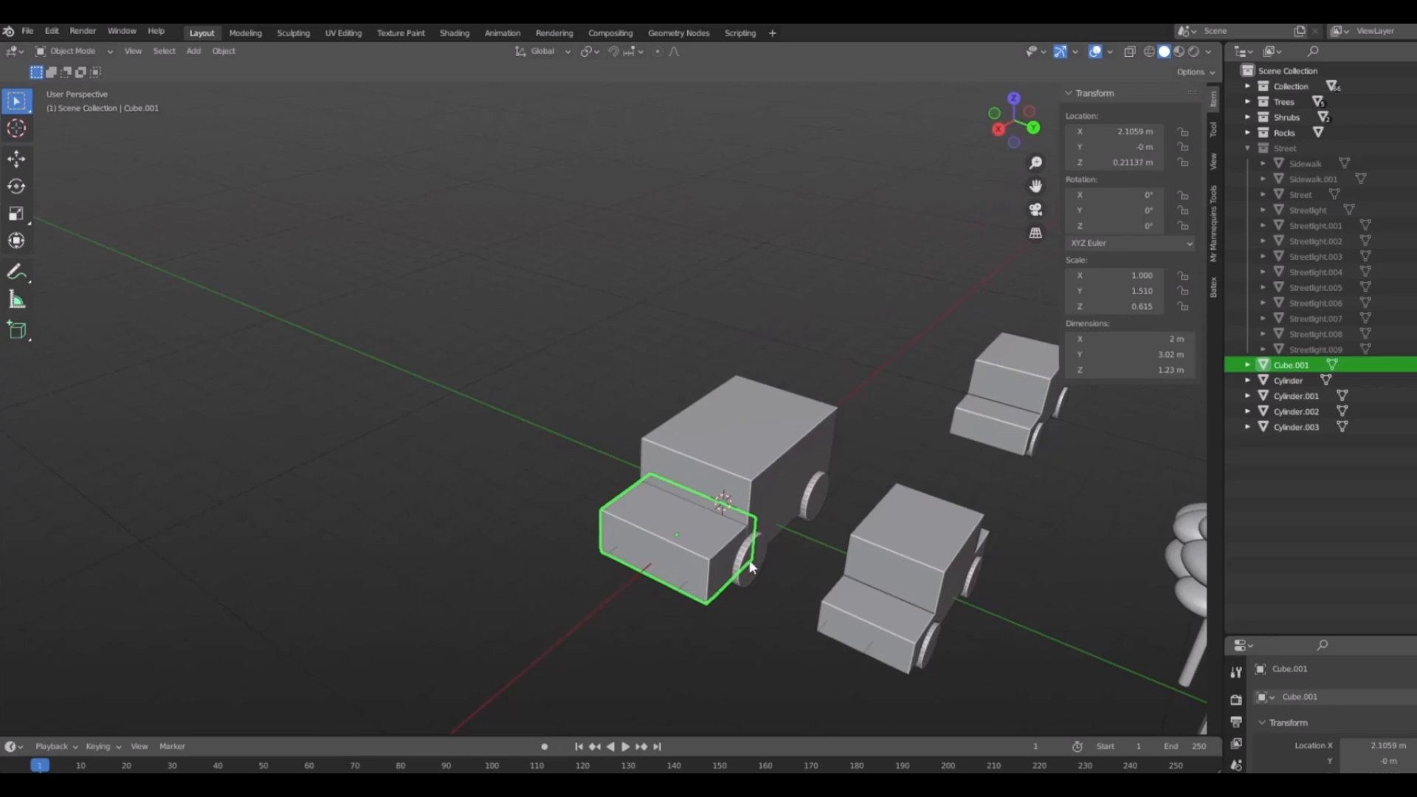
{"action": "left_click", "coordinate": [751, 566], "text": "shift"}
{"action": "left_click", "coordinate": [756, 474], "text": "shift"}
{"action": "left_click", "coordinate": [818, 505], "text": "shift"}
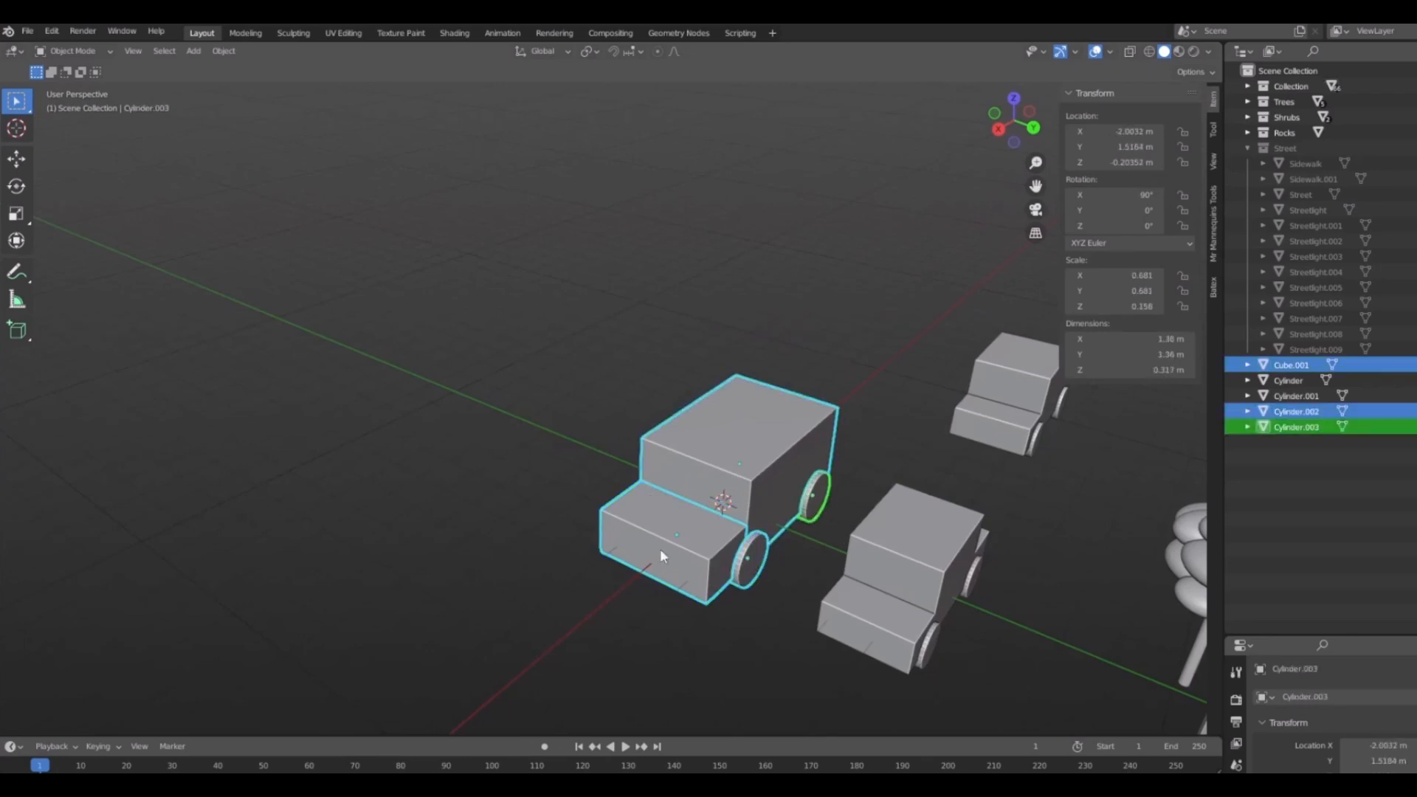
{"action": "middle_click_drag", "start_coordinate": [660, 547], "coordinate": [670, 564]}
{"action": "left_click", "coordinate": [626, 544], "text": "shift"}
{"action": "left_click", "coordinate": [765, 576], "text": "shift"}
{"action": "middle_click_drag", "start_coordinate": [843, 424], "coordinate": [626, 574]}
{"action": "left_click", "coordinate": [750, 458], "text": "shift"}
{"action": "key", "text": "ctrl+j"}
Rename the joined large vehicle as Car02.
{"action": "key", "text": "F2"}
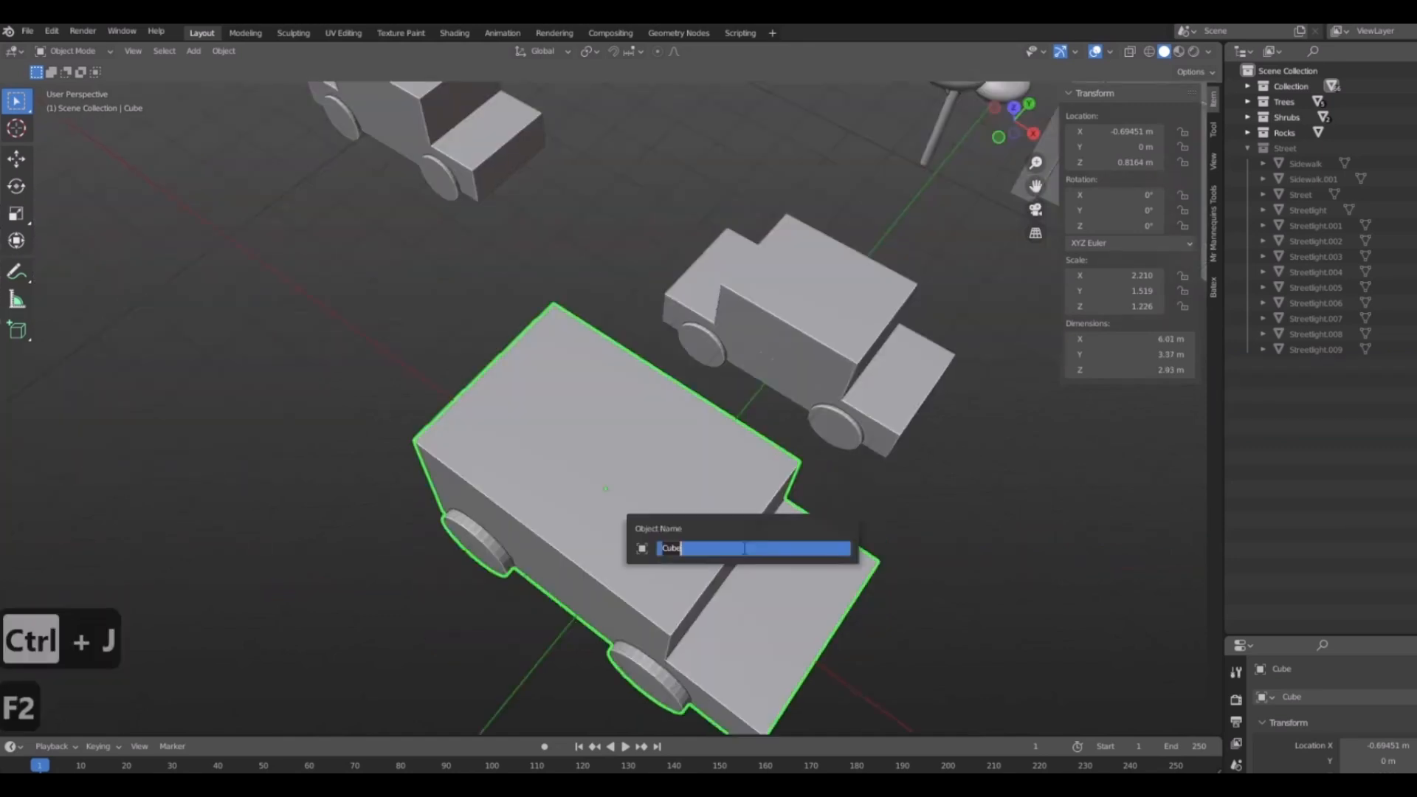
{"action": "type", "text": "Car02"}
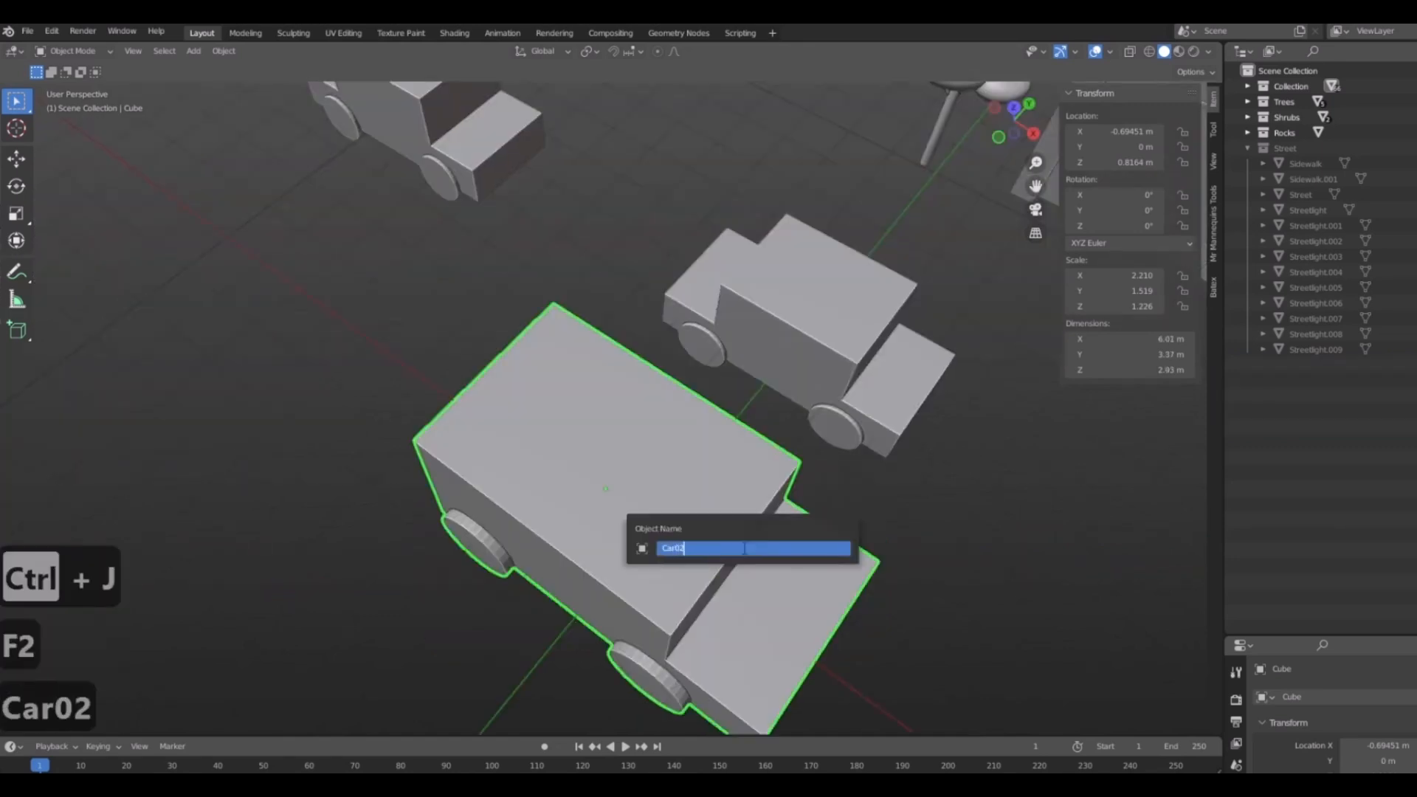
{"action": "key", "text": "Return"}
Rename the original smaller car beside the large vehicle as Car01.
{"action": "left_click", "coordinate": [799, 342]}
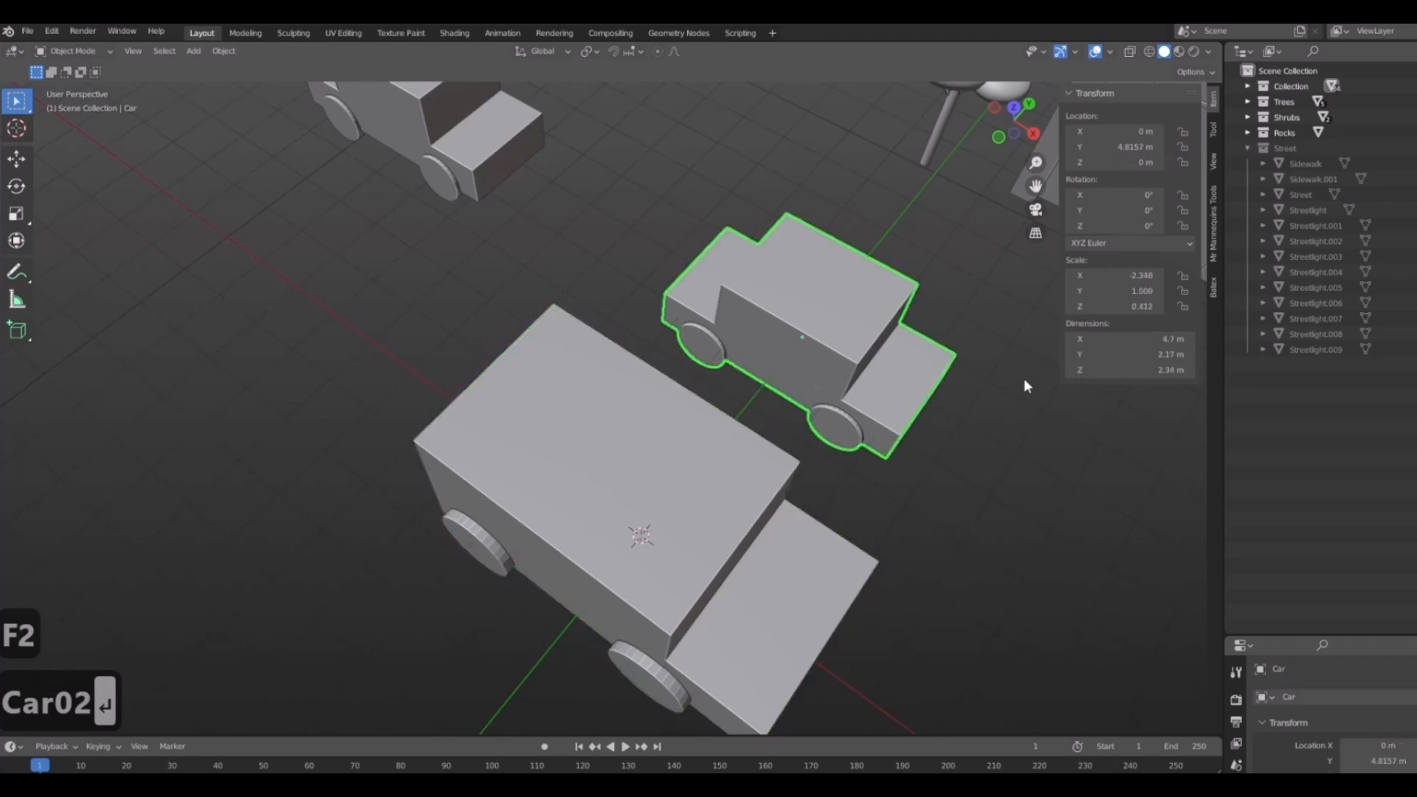
{"action": "key", "text": "F2"}
{"action": "type", "text": "Ca"}
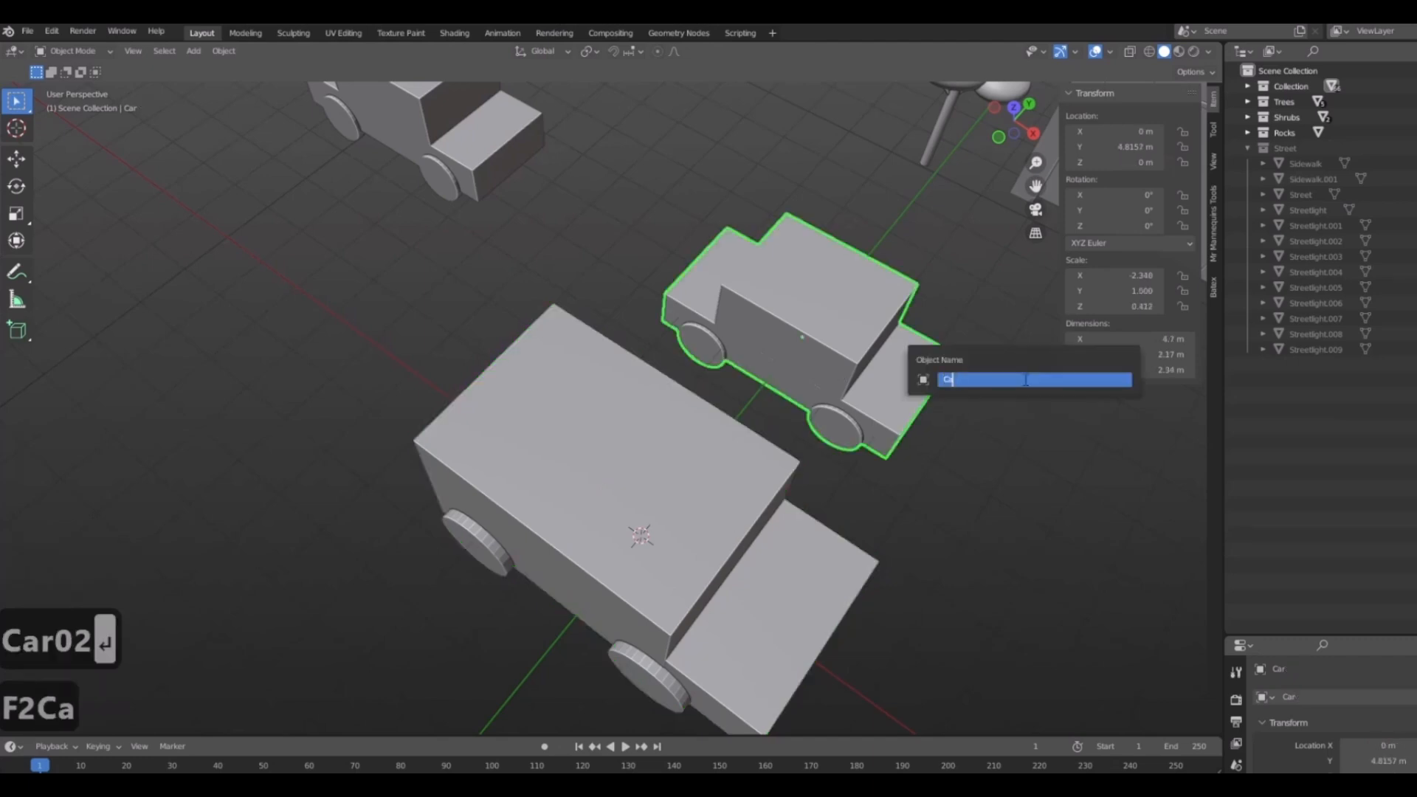
{"action": "type", "text": "r01"}
{"action": "key", "text": "Return"}
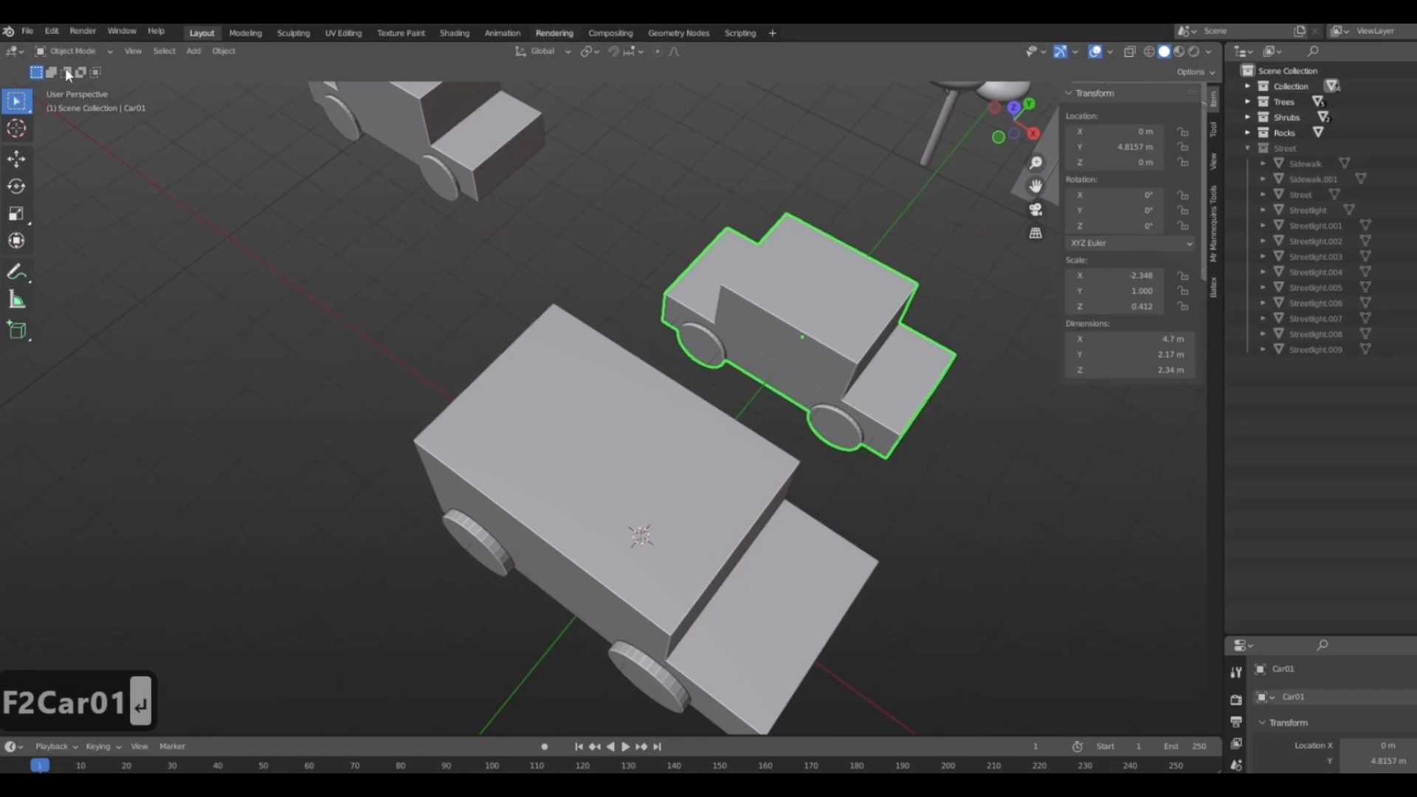
Rename the other small car, the copy farther along negative X, using the base name Car01.
{"action": "left_click", "coordinate": [432, 124]}
{"action": "middle_click_drag", "start_coordinate": [432, 124], "coordinate": [648, 367]}
{"action": "key", "text": "F2"}
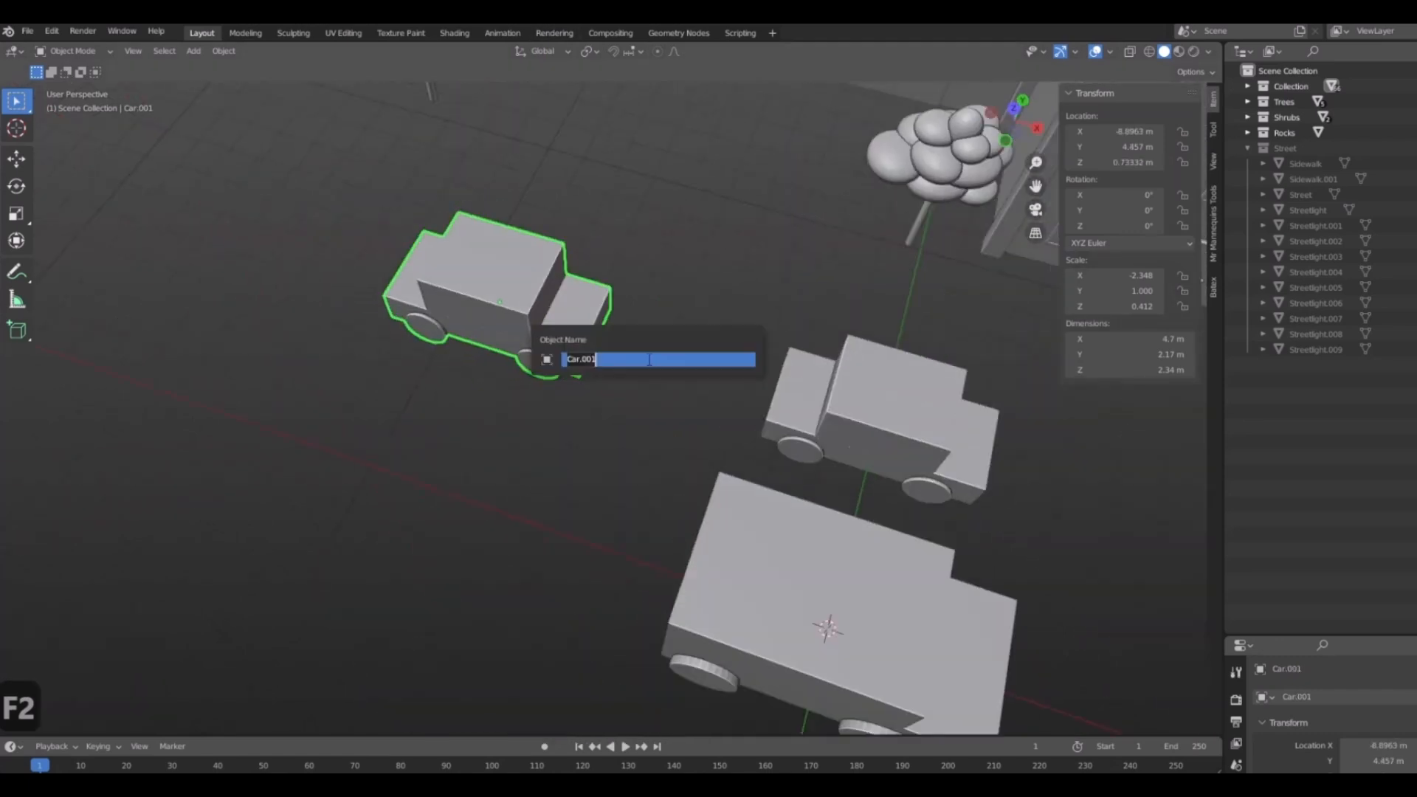
{"action": "type", "text": "Car01"}
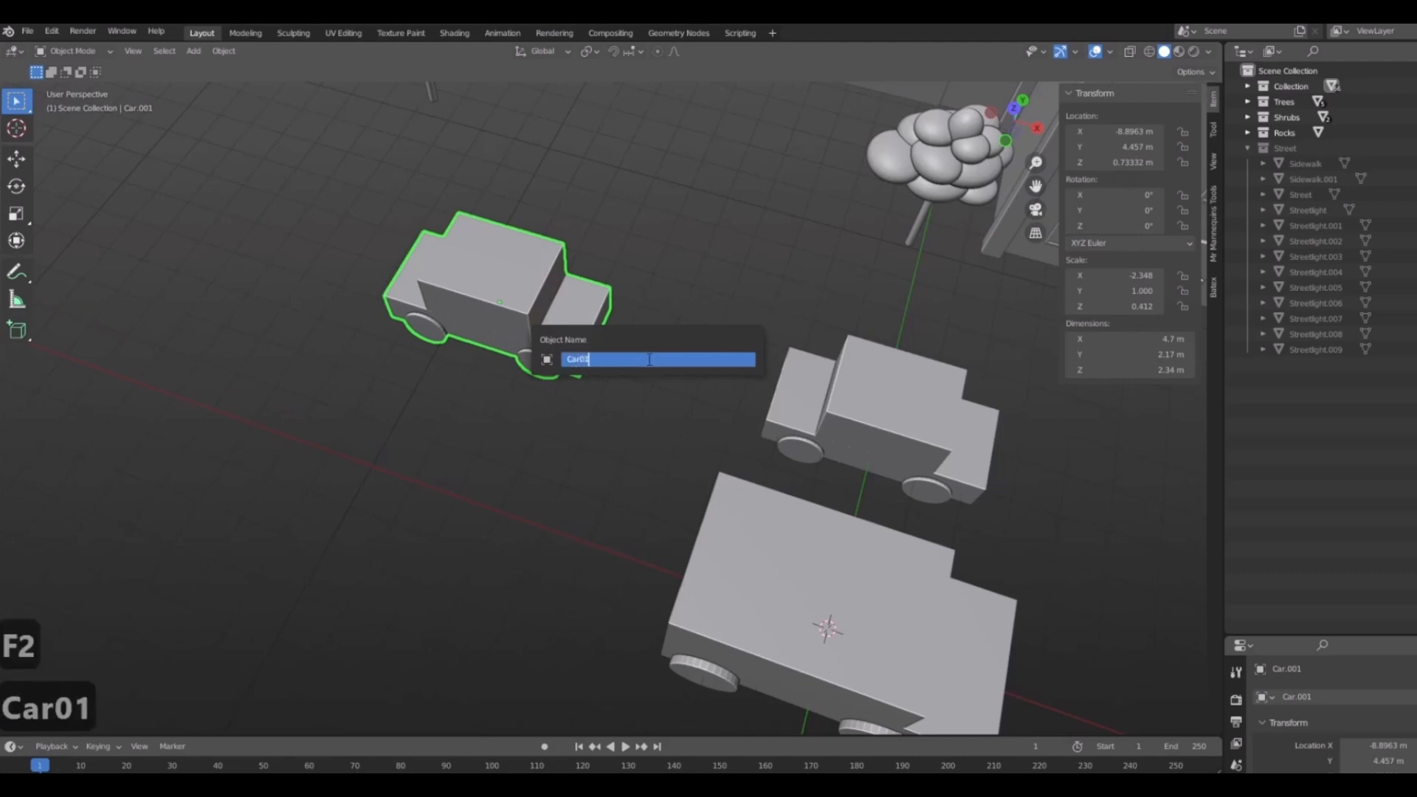
{"action": "key", "text": "Return"}
{"action": "scroll", "coordinate": [804, 515], "scroll_direction": "down", "scroll_amount": 6}
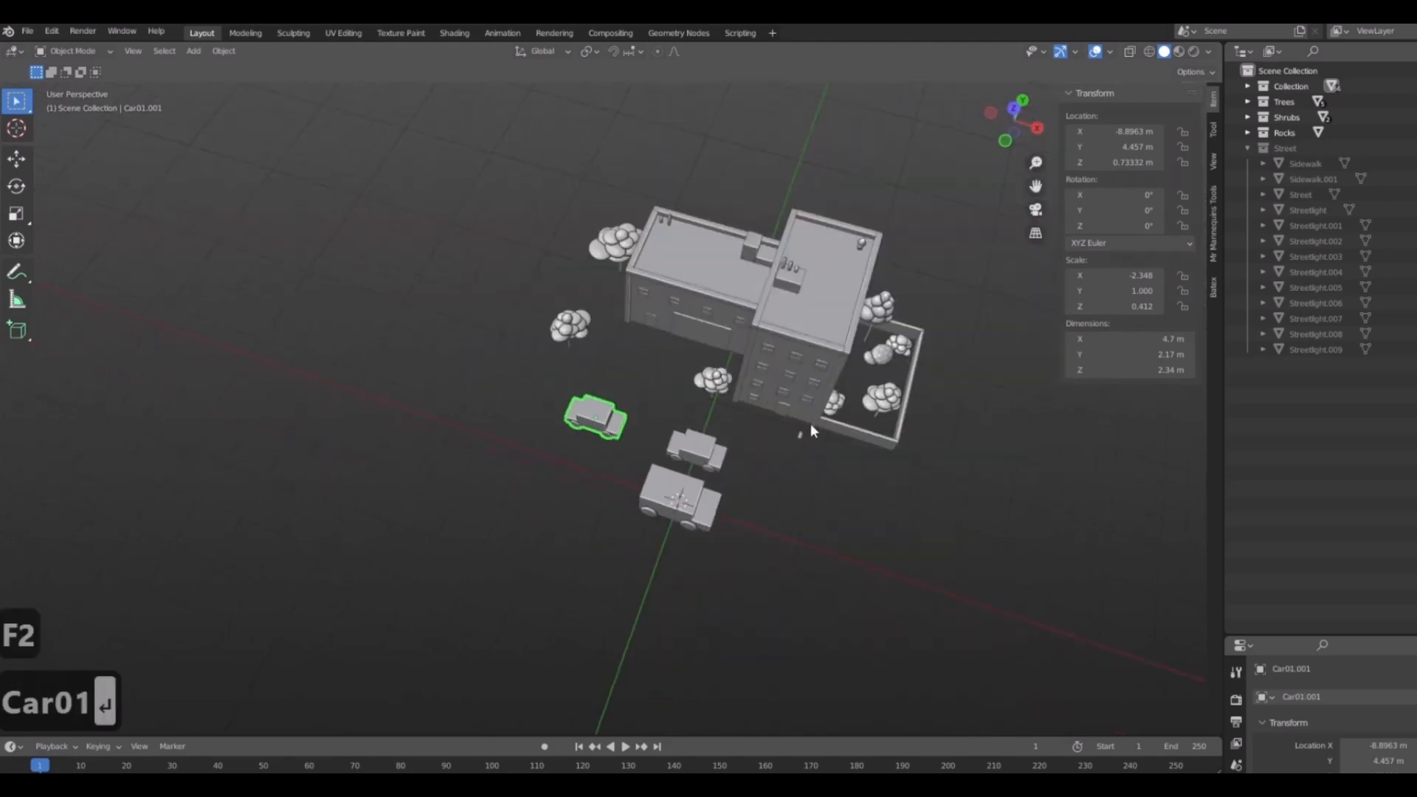
Make the hidden Street collection with its sidewalks, road and streetlights visible again.
{"action": "middle_click_drag", "start_coordinate": [536, 362], "coordinate": [860, 332]}
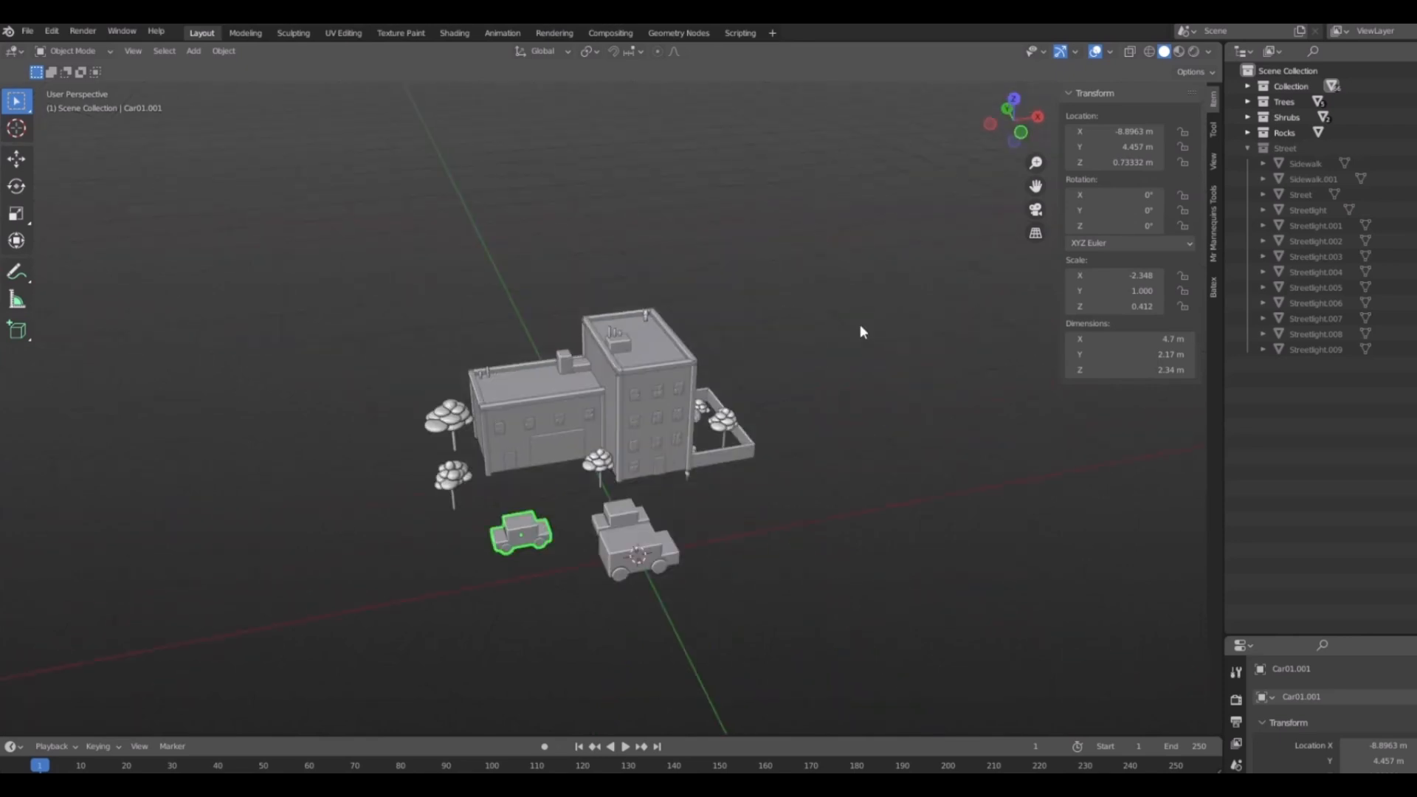
{"action": "key", "text": "alt+h"}
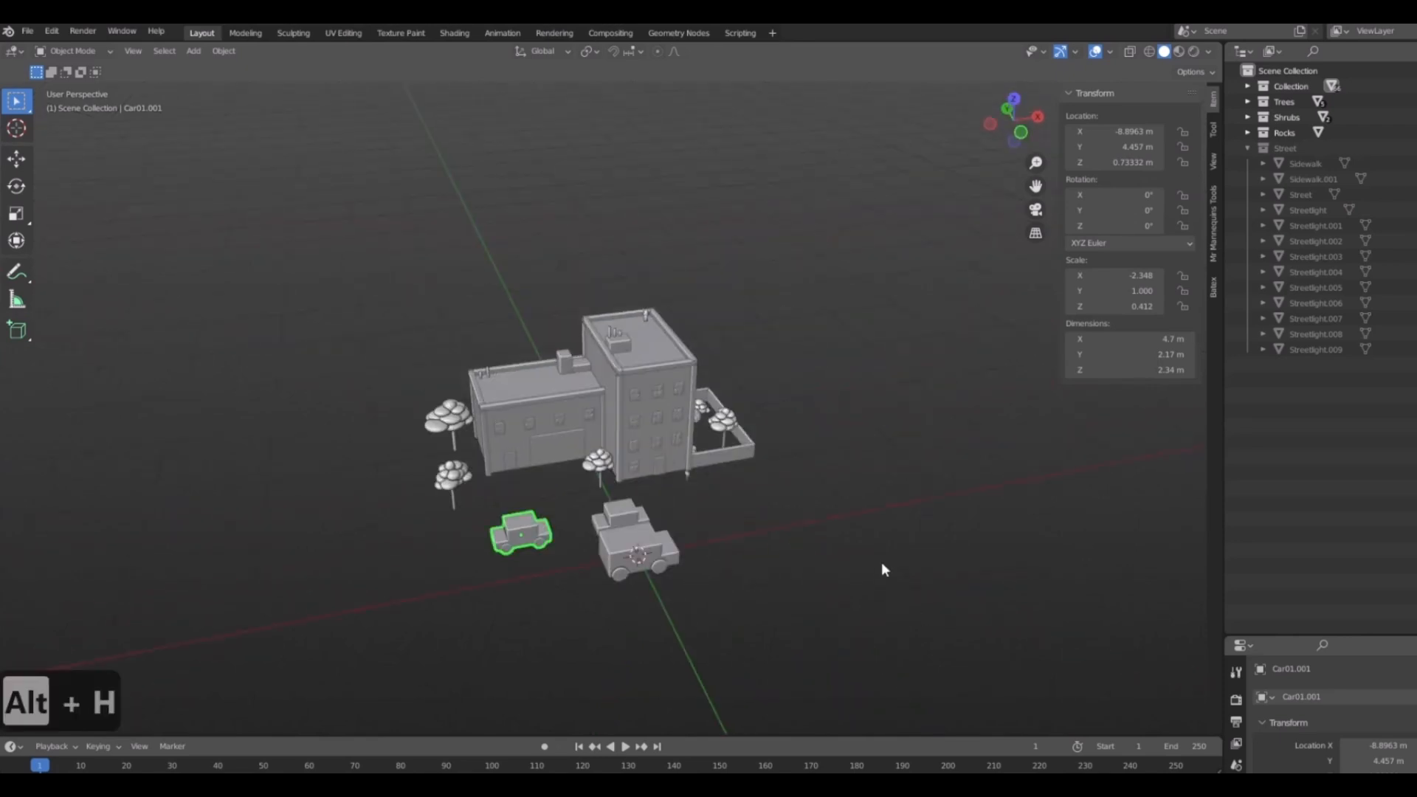
{"action": "middle_click_drag", "start_coordinate": [882, 564], "coordinate": [825, 564]}
{"action": "left_click", "coordinate": [821, 561]}
{"action": "left_click", "coordinate": [1413, 149]}
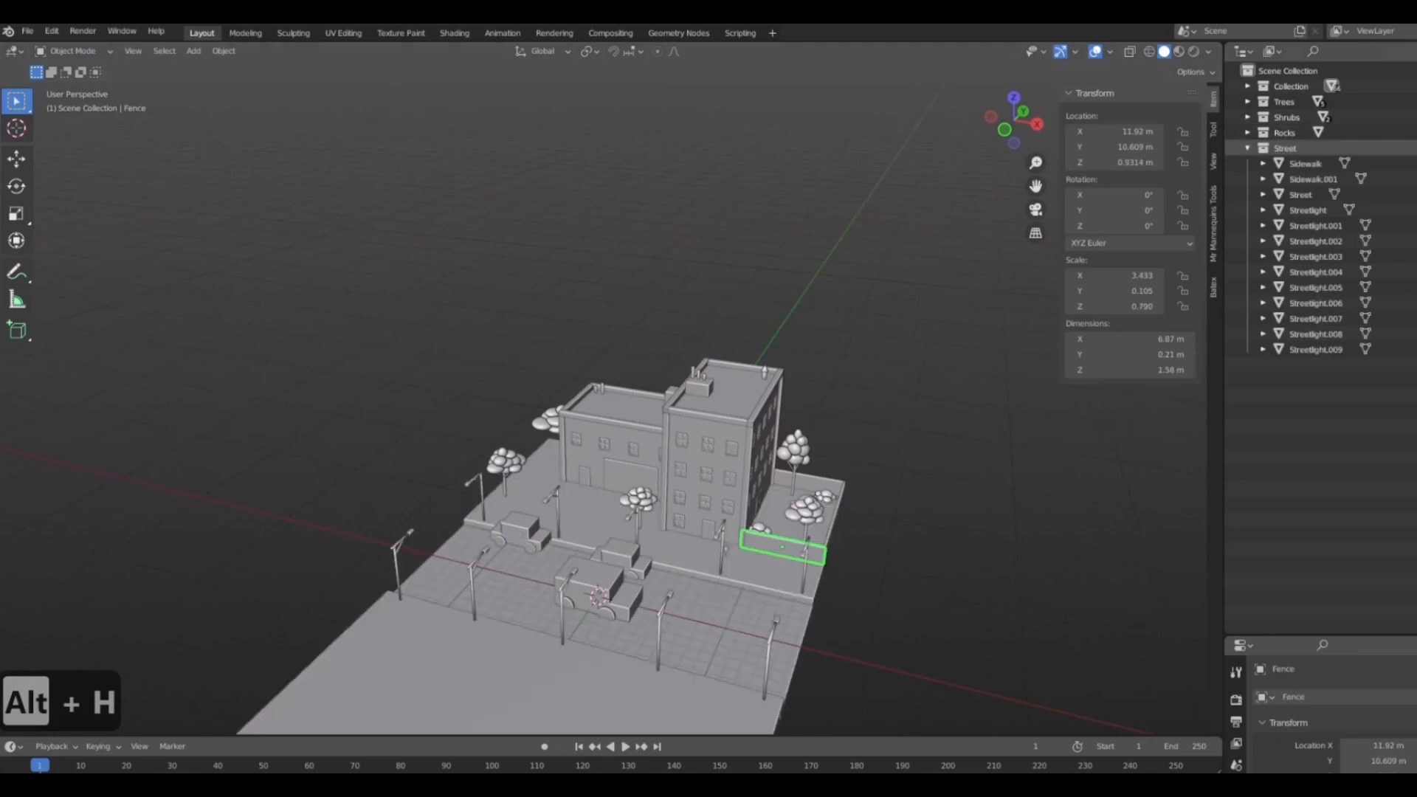
Move Car02 about 2.68 m along negative Y into the lane opposite the two smaller cars.
{"action": "middle_click_drag", "start_coordinate": [721, 562], "coordinate": [802, 603]}
{"action": "scroll", "coordinate": [802, 605], "scroll_direction": "up", "scroll_amount": 3}
{"action": "middle_click_drag", "start_coordinate": [796, 701], "coordinate": [854, 553], "text": "shift"}
{"action": "left_click", "coordinate": [740, 525]}
{"action": "middle_click_drag", "start_coordinate": [960, 502], "coordinate": [929, 347]}
{"action": "middle_click_drag", "start_coordinate": [686, 480], "coordinate": [780, 443]}
{"action": "middle_click_drag", "start_coordinate": [871, 369], "coordinate": [485, 525], "text": "shift"}
{"action": "key", "text": "g"}
{"action": "key", "text": "x"}
{"action": "right_click", "coordinate": [531, 518]}
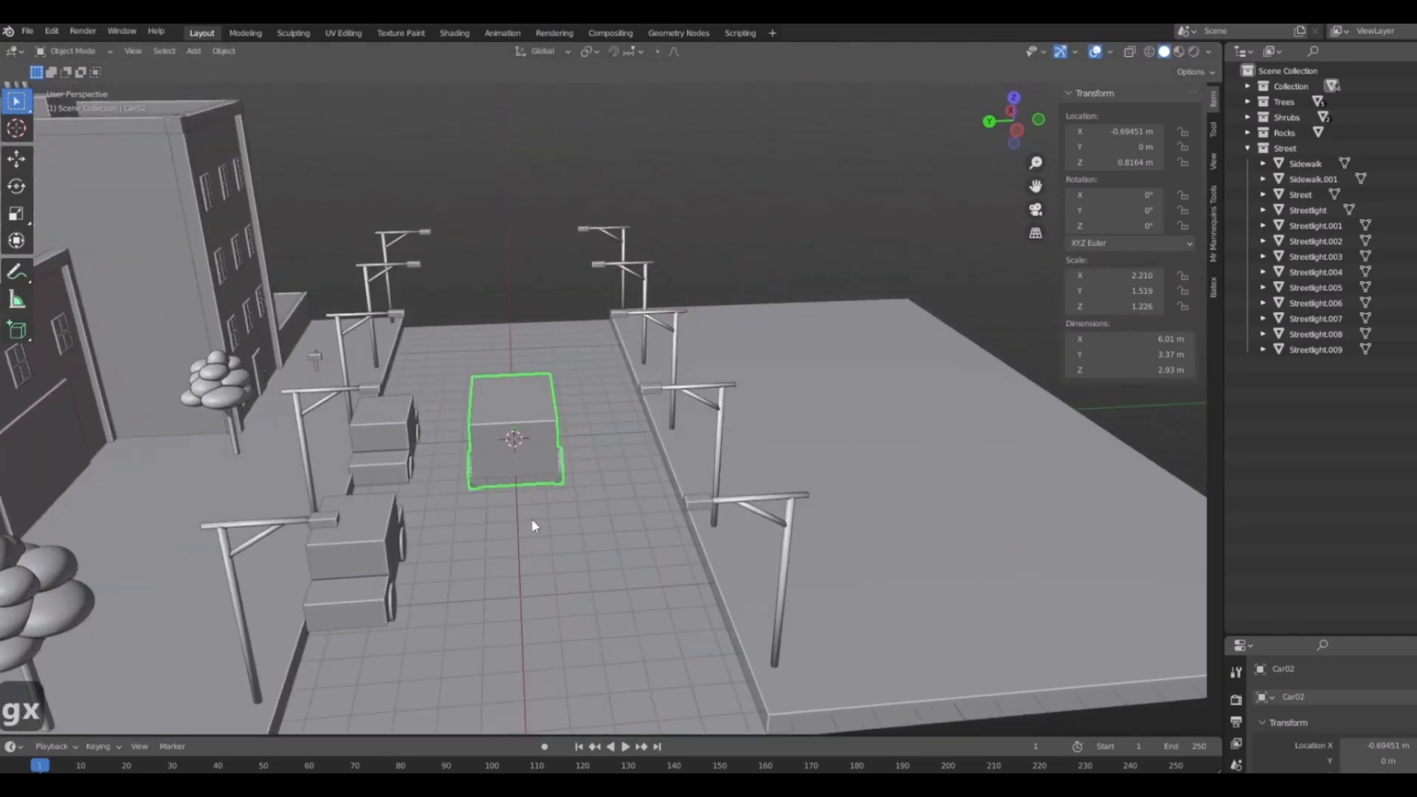
{"action": "key", "text": "g"}
{"action": "key", "text": "y"}
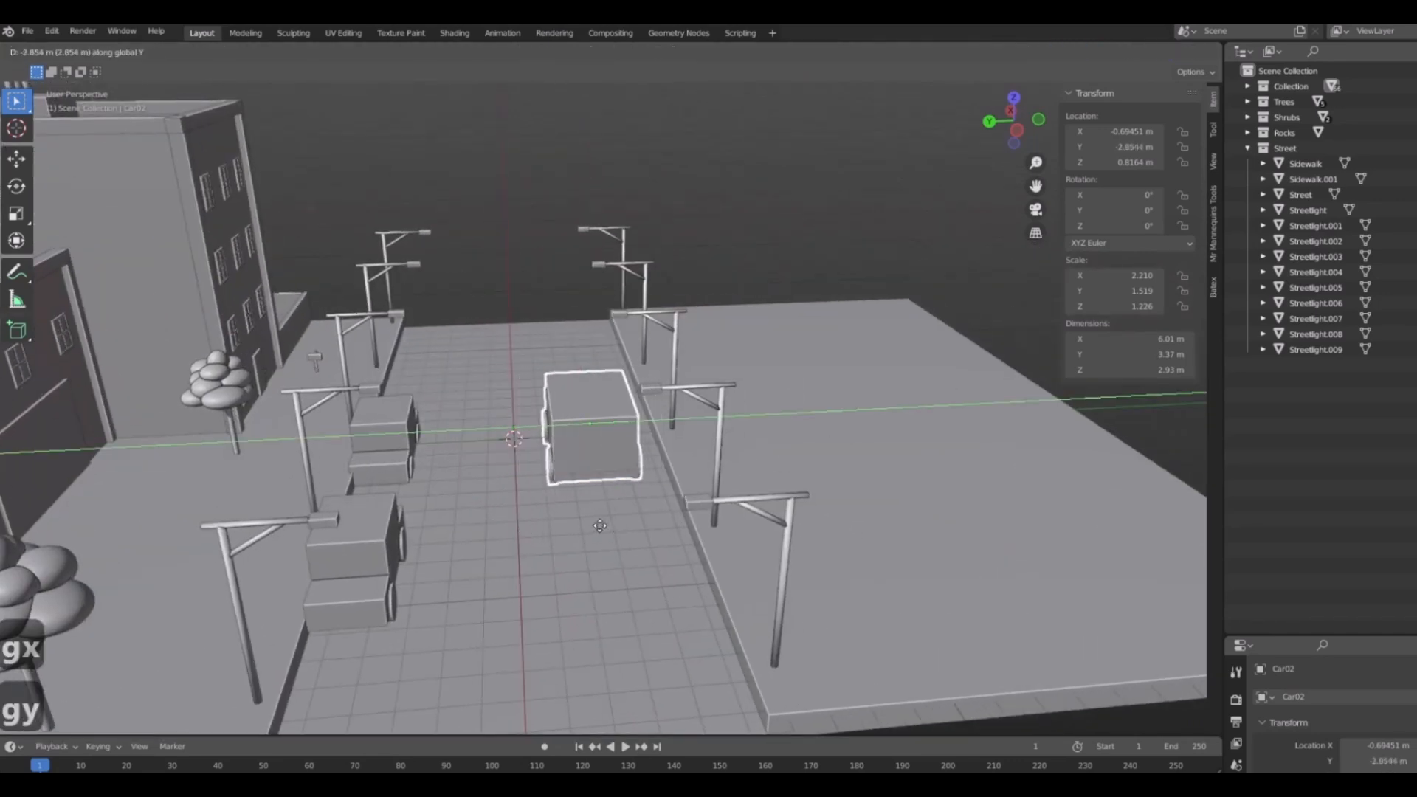
{"action": "left_click", "coordinate": [579, 523]}
{"action": "middle_click_drag", "start_coordinate": [559, 520], "coordinate": [939, 518]}
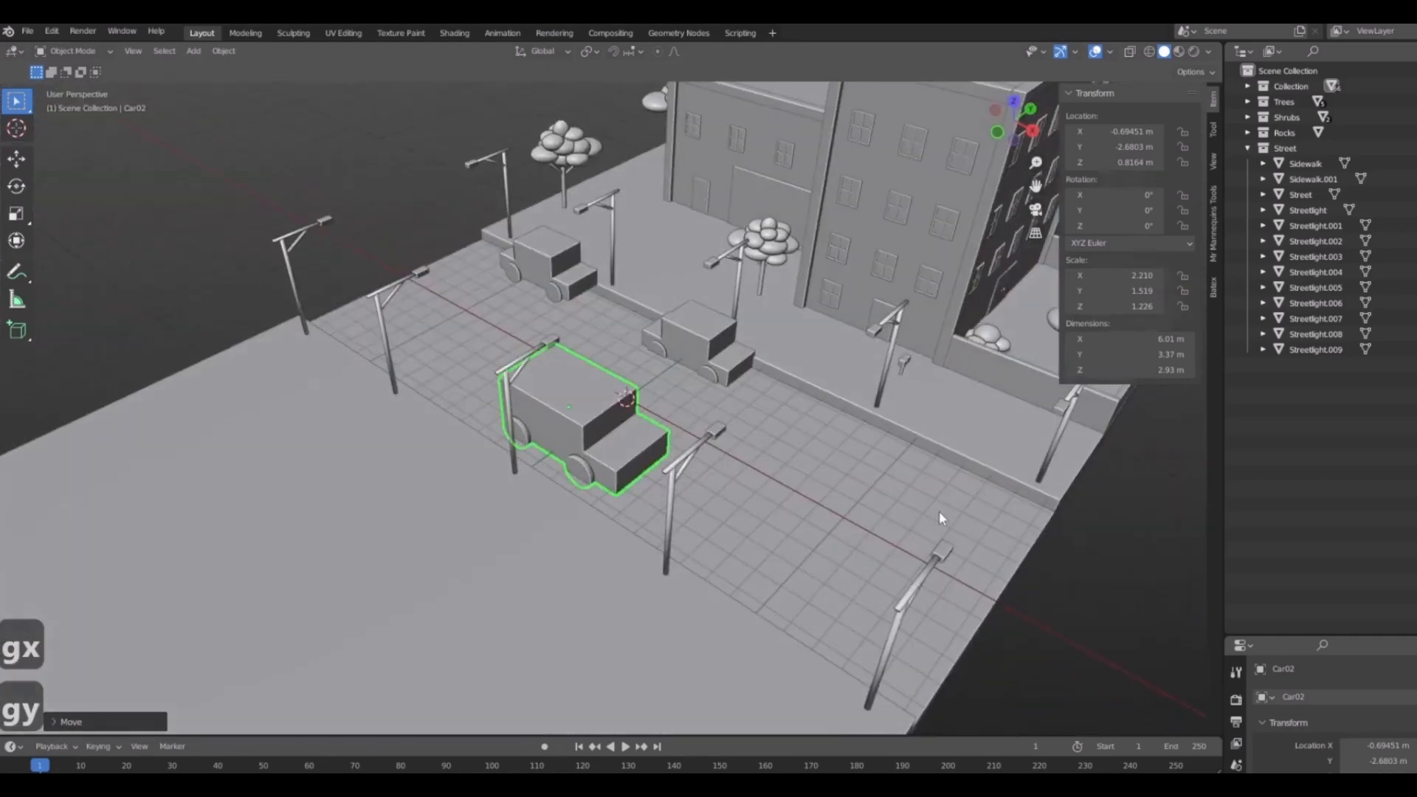
{"action": "middle_click_drag", "start_coordinate": [610, 434], "coordinate": [760, 521]}
{"action": "scroll", "coordinate": [866, 440], "scroll_direction": "down", "scroll_amount": 6}
{"action": "middle_click_drag", "start_coordinate": [867, 439], "coordinate": [997, 565]}
{"action": "left_click", "coordinate": [998, 565]}
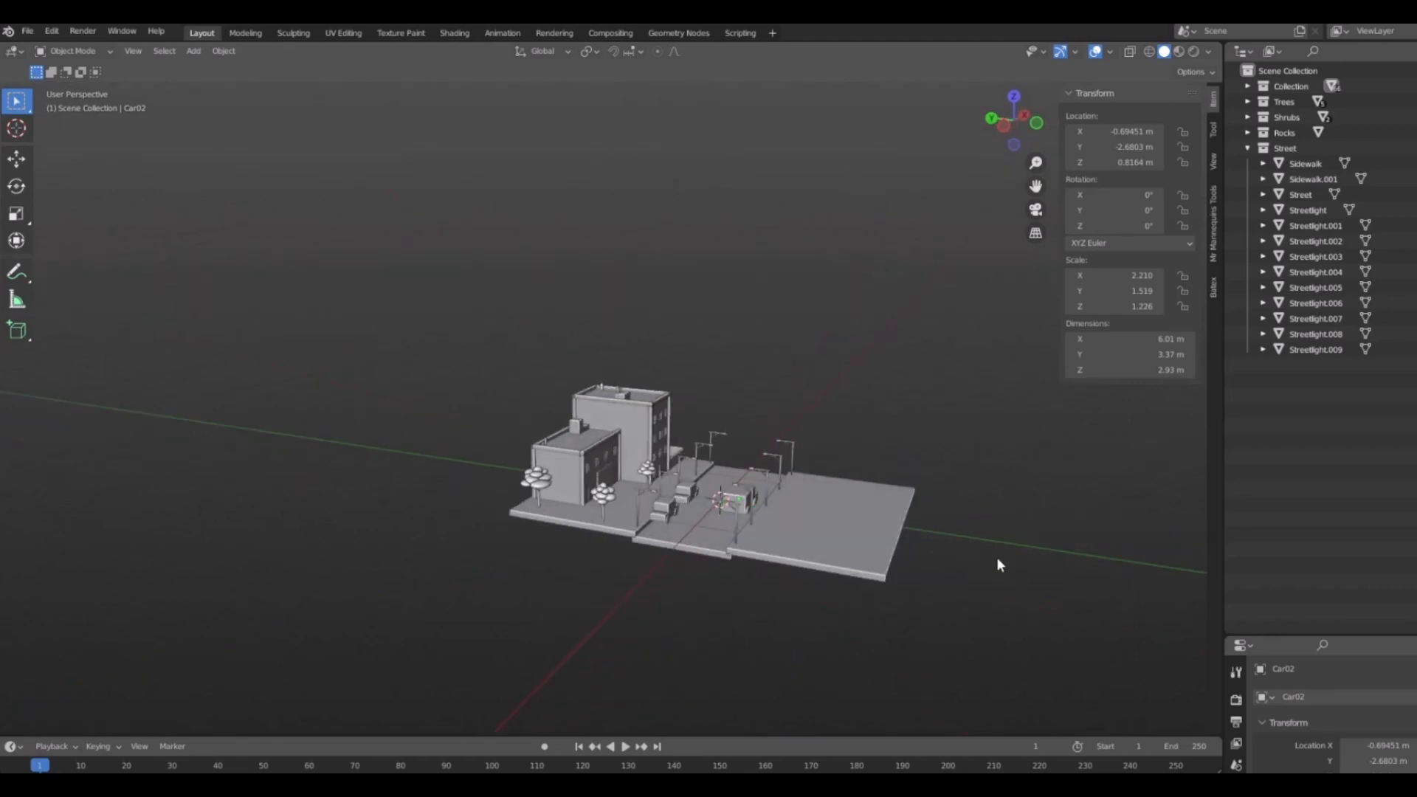
Delete the large rectangular panel on the ground floor of the shorter building's street facade.
{"action": "middle_click_drag", "start_coordinate": [1047, 366], "coordinate": [801, 437]}
{"action": "scroll", "coordinate": [723, 467], "scroll_direction": "up", "scroll_amount": 4}
{"action": "left_click", "coordinate": [794, 419]}
{"action": "middle_click_drag", "start_coordinate": [685, 482], "coordinate": [962, 450]}
{"action": "scroll", "coordinate": [690, 464], "scroll_direction": "up", "scroll_amount": 4}
{"action": "middle_click_drag", "start_coordinate": [768, 423], "coordinate": [697, 440], "text": "shift"}
{"action": "scroll", "coordinate": [697, 439], "scroll_direction": "down", "scroll_amount": 3}
{"action": "key", "text": "Delete"}
{"action": "middle_click_drag", "start_coordinate": [751, 491], "coordinate": [741, 392]}
{"action": "scroll", "coordinate": [741, 391], "scroll_direction": "up", "scroll_amount": 2}
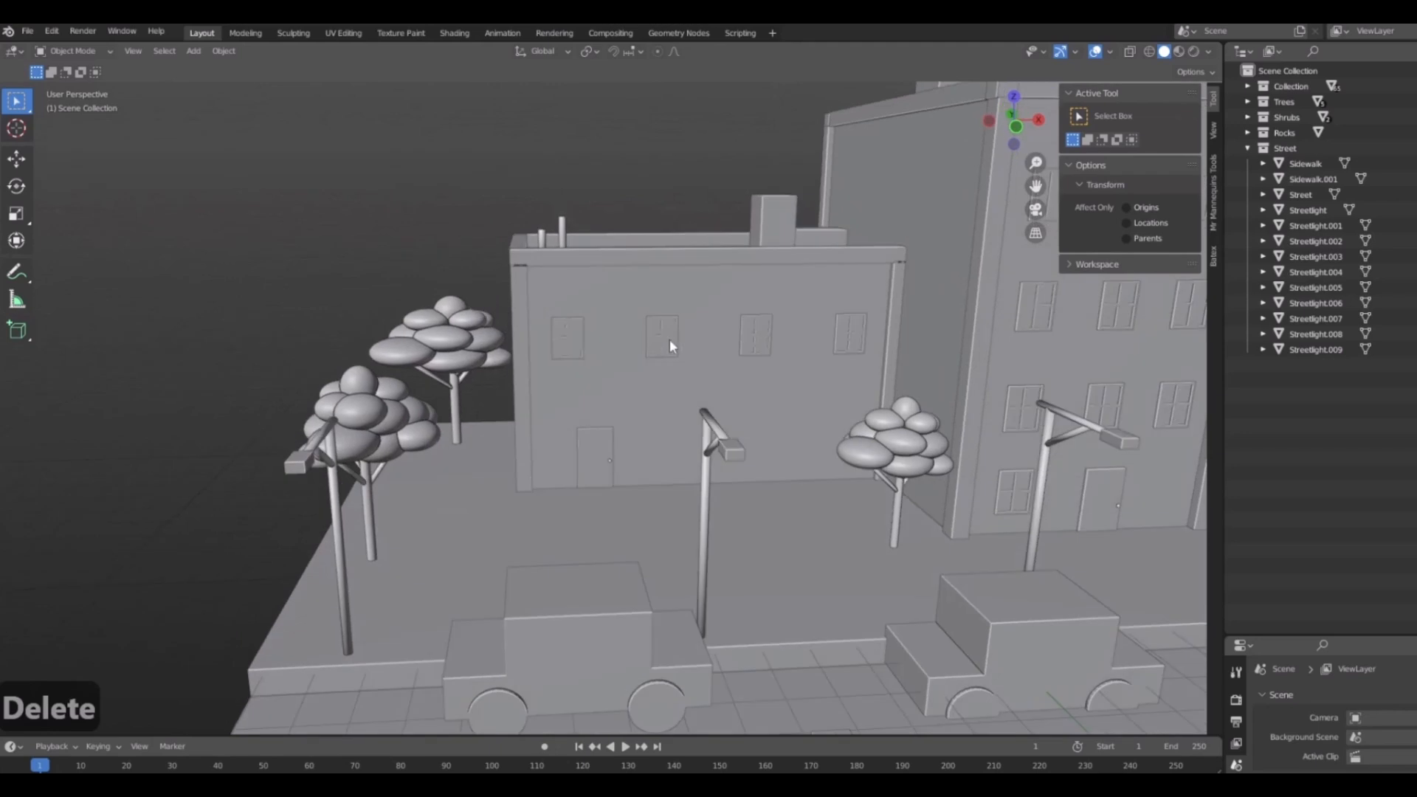
Duplicate the three upper windows nearest the tall building on the shorter facade and place the copies about 2.74 m lower along Z.
{"action": "left_click", "coordinate": [670, 344]}
{"action": "left_click", "coordinate": [752, 341], "text": "shift"}
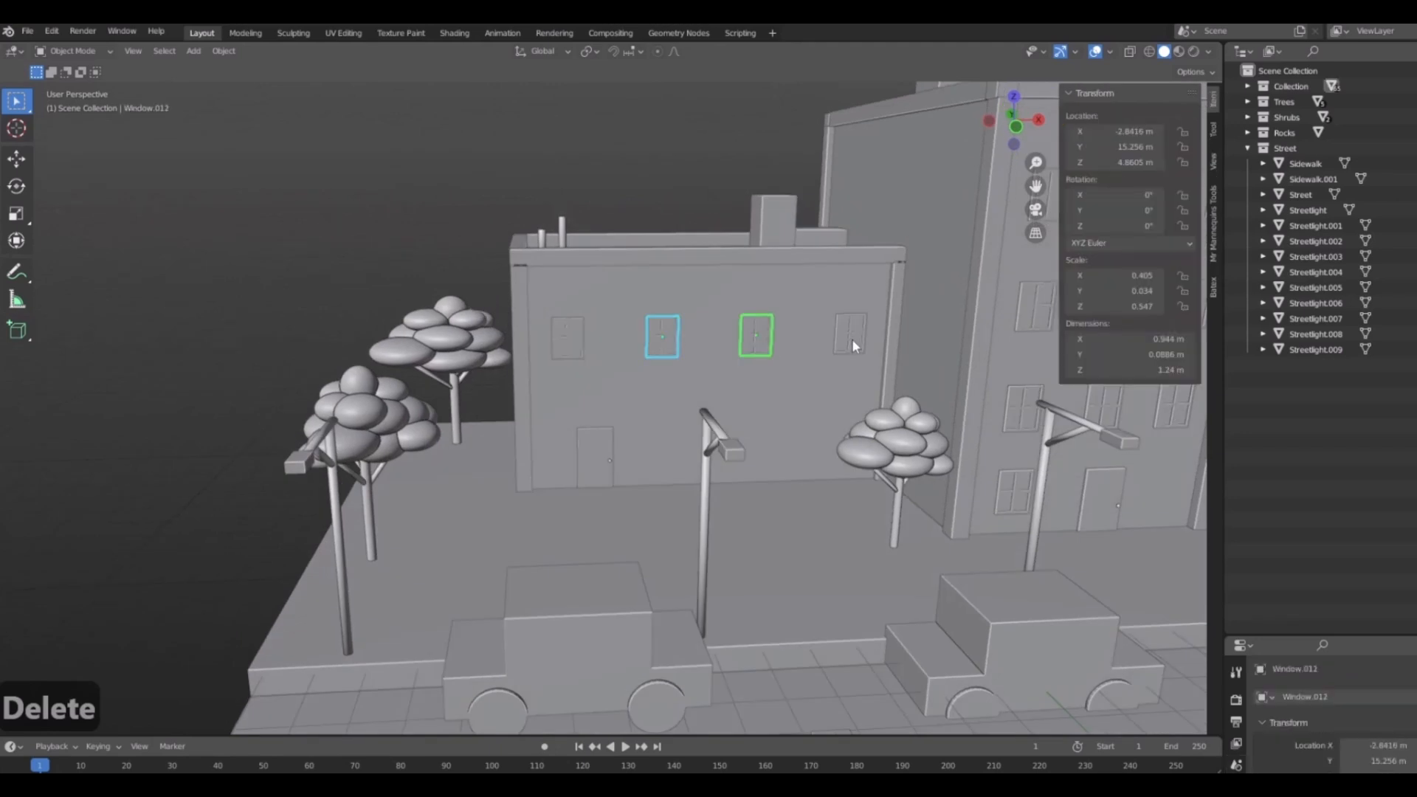
{"action": "left_click", "coordinate": [848, 339], "text": "shift"}
{"action": "middle_click_drag", "start_coordinate": [737, 393], "coordinate": [710, 473]}
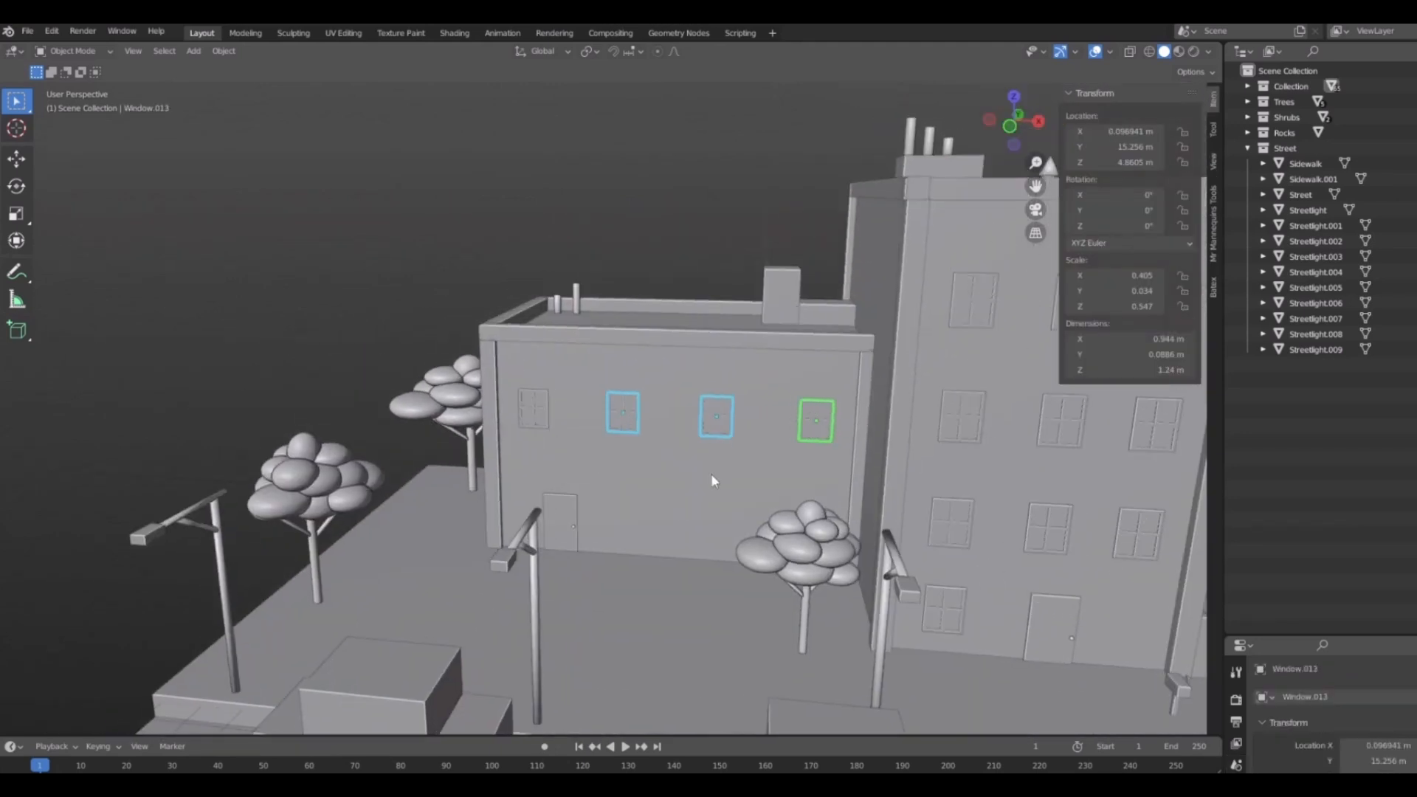
{"action": "key", "text": "shift+d"}
{"action": "key", "text": "z"}
{"action": "left_click", "coordinate": [720, 559]}
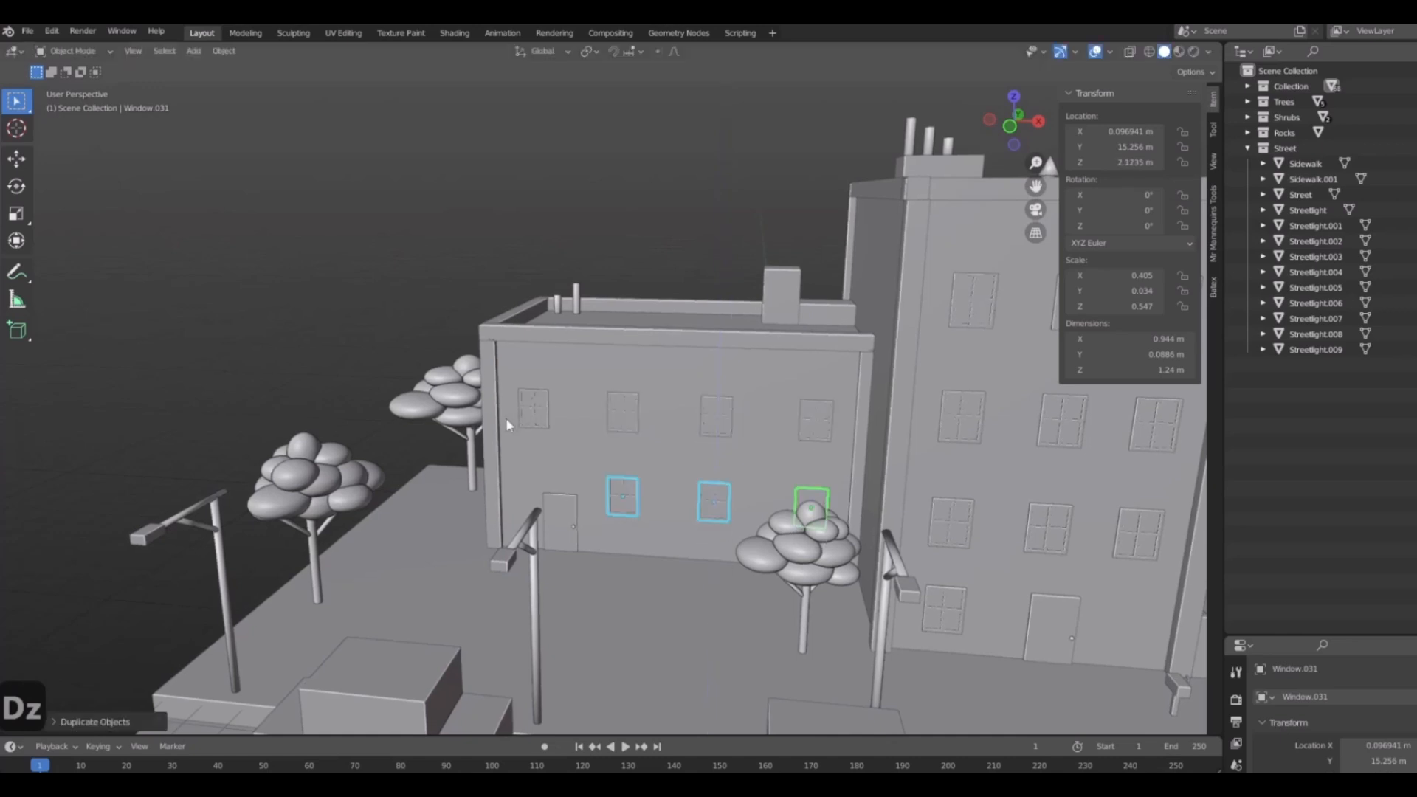
Inspect the whole block from the street side and the rear for misplaced parts.
{"action": "left_click", "coordinate": [263, 320]}
{"action": "scroll", "coordinate": [263, 320], "scroll_direction": "down", "scroll_amount": 4}
{"action": "middle_click_drag", "start_coordinate": [262, 321], "coordinate": [725, 392]}
{"action": "scroll", "coordinate": [726, 393], "scroll_direction": "down", "scroll_amount": 3}
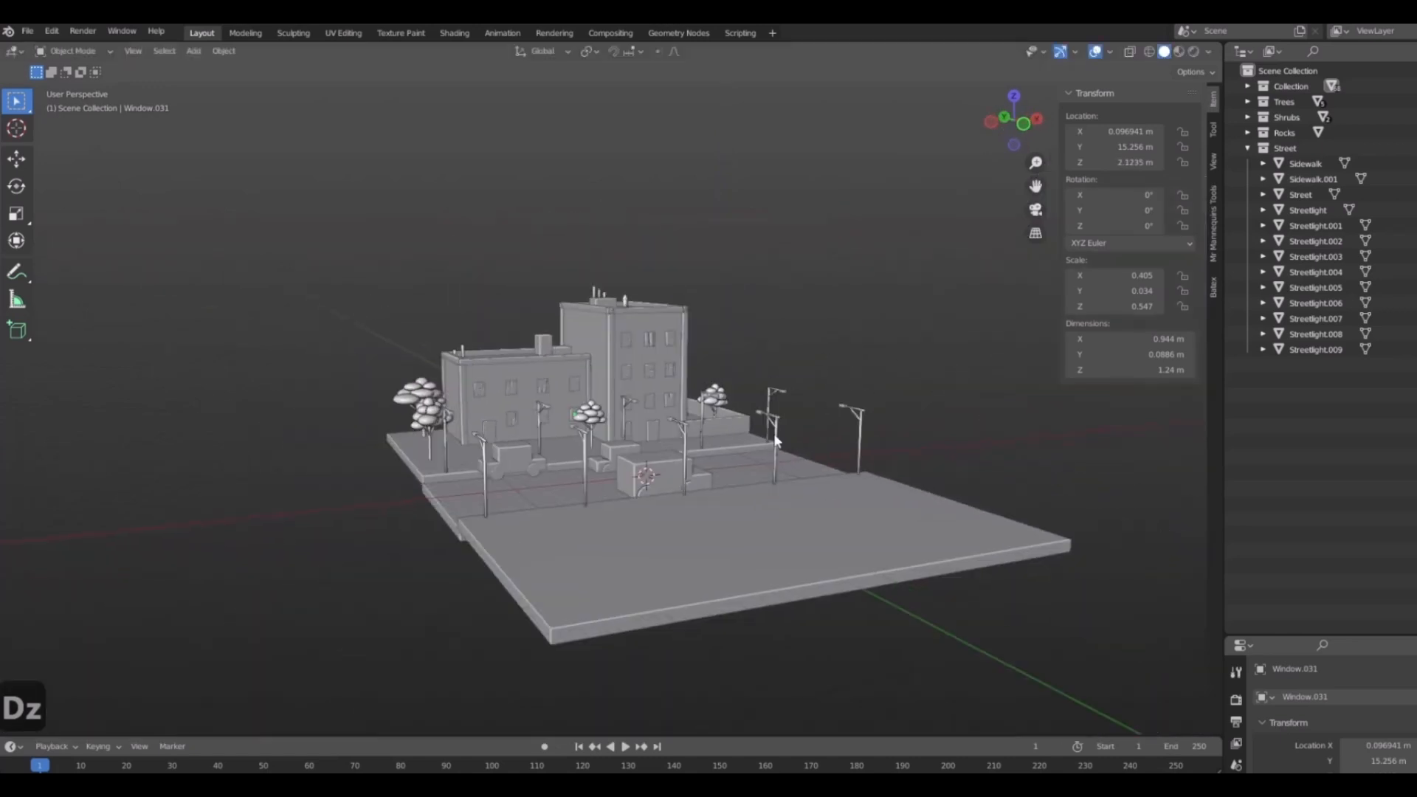
{"action": "middle_click_drag", "start_coordinate": [774, 433], "coordinate": [613, 499]}
{"action": "middle_click_drag", "start_coordinate": [460, 310], "coordinate": [561, 392]}
{"action": "scroll", "coordinate": [531, 369], "scroll_direction": "up", "scroll_amount": 5}
{"action": "scroll", "coordinate": [503, 340], "scroll_direction": "down", "scroll_amount": 5}
{"action": "middle_click_drag", "start_coordinate": [502, 340], "coordinate": [697, 279]}
{"action": "scroll", "coordinate": [810, 333], "scroll_direction": "up", "scroll_amount": 3}
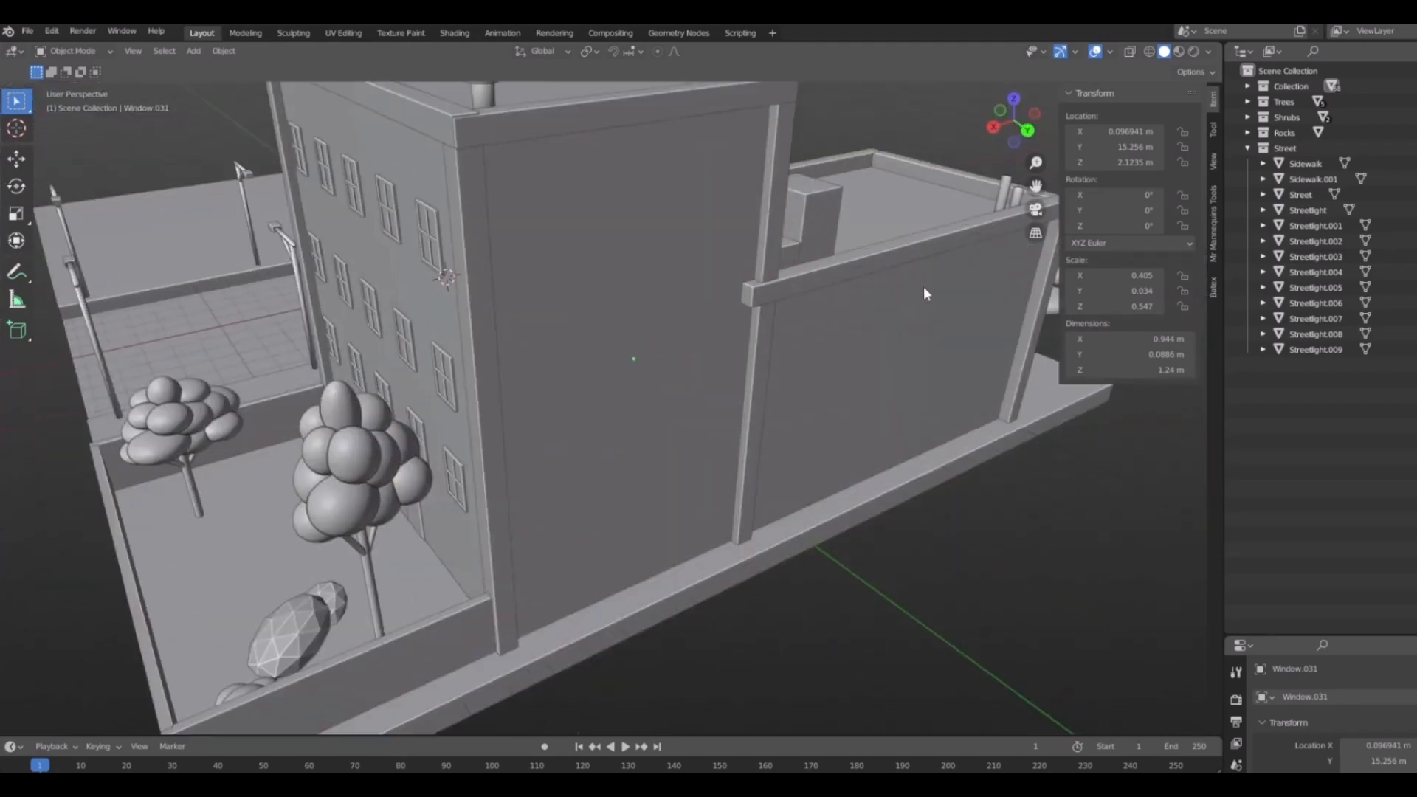
Move the rear roof-edge beam of the shorter building along negative X to about -4.13 m.
{"action": "middle_click_drag", "start_coordinate": [923, 287], "coordinate": [636, 498], "text": "shift"}
{"action": "left_click", "coordinate": [608, 352]}
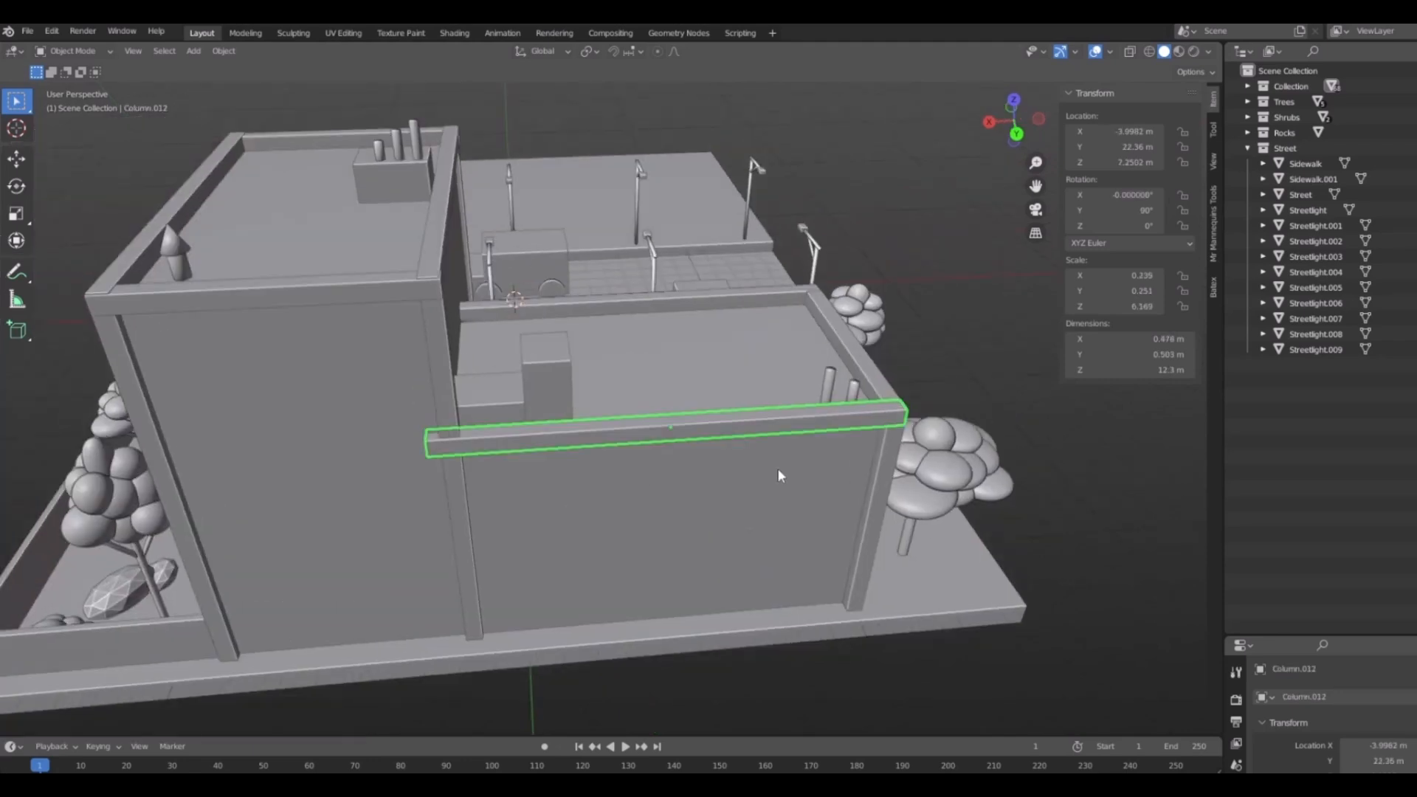
{"action": "key", "text": "g"}
{"action": "key", "text": "x"}
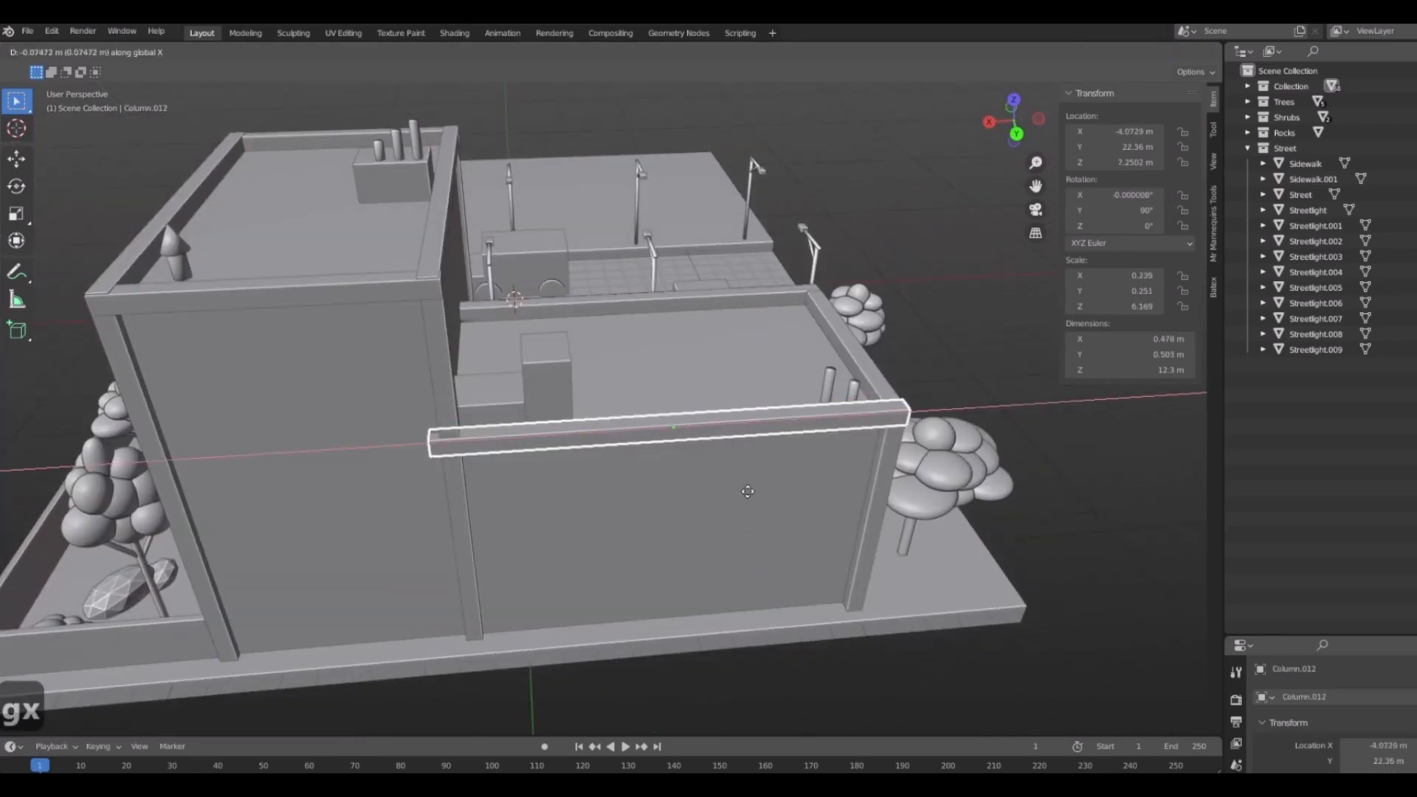
{"action": "left_click", "coordinate": [748, 491]}
{"action": "middle_click_drag", "start_coordinate": [747, 490], "coordinate": [849, 441]}
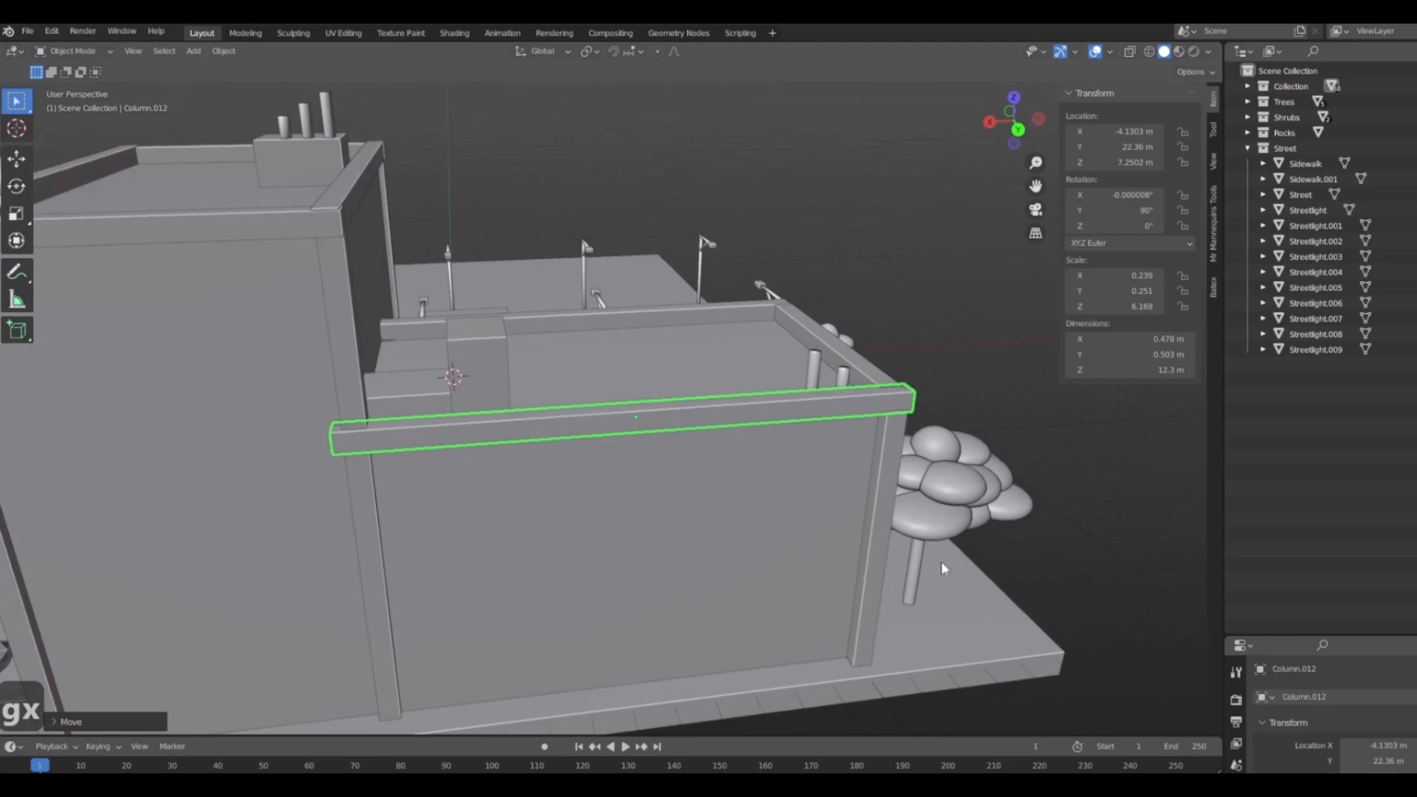
Shorten the rear roof-edge beam along X to about 12 m and shift it to about X -4.20 m.
{"action": "key", "text": "s"}
{"action": "key", "text": "x"}
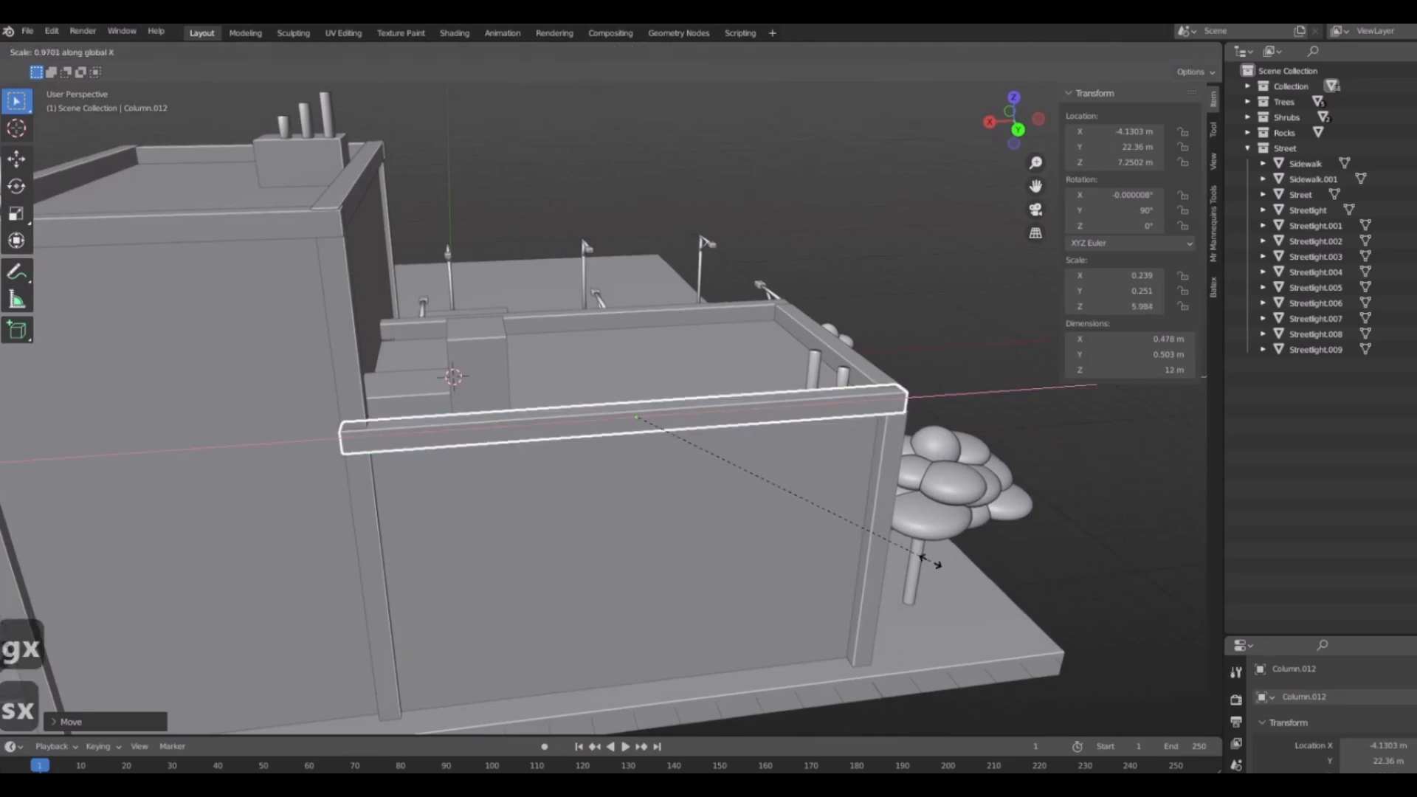
{"action": "left_click", "coordinate": [931, 560]}
{"action": "key", "text": "g"}
{"action": "key", "text": "x"}
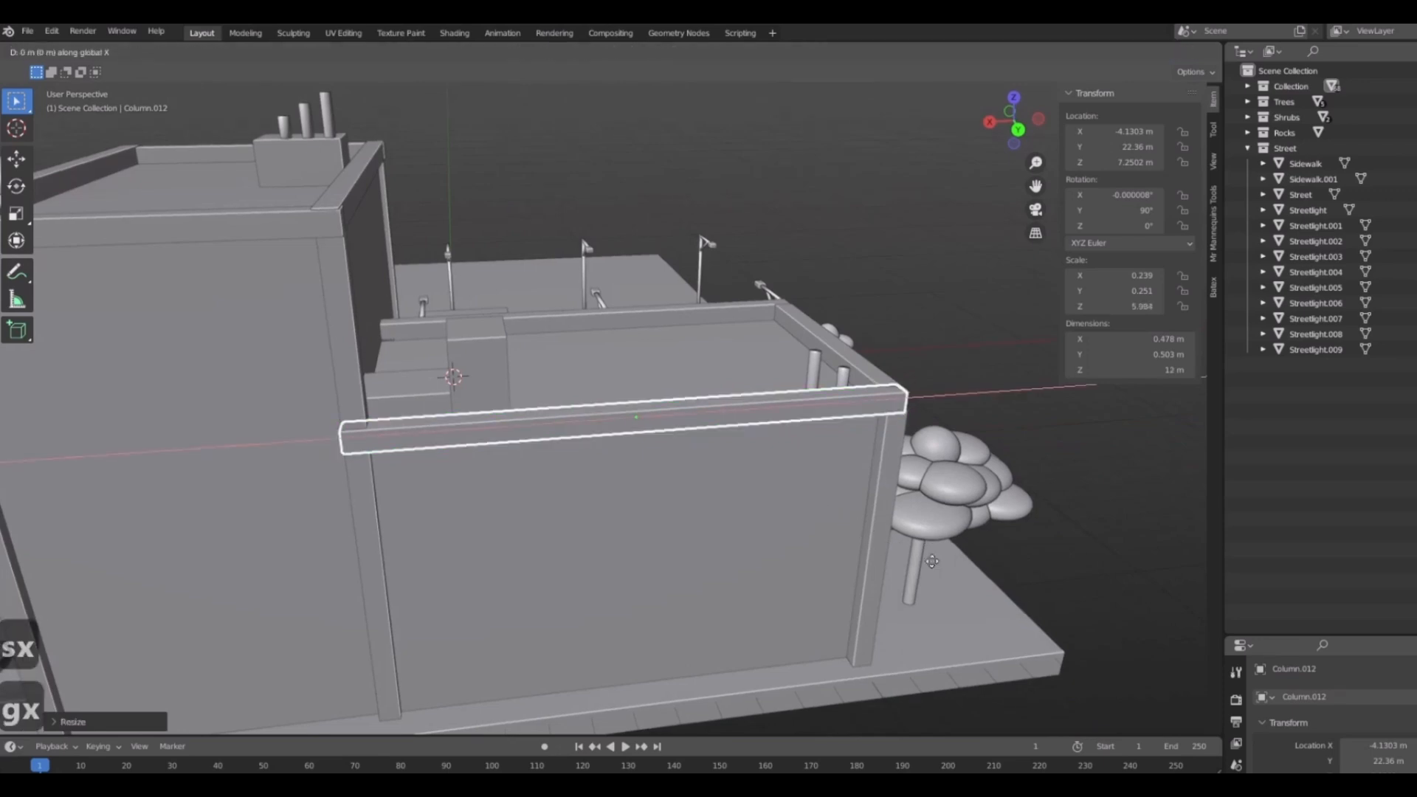
{"action": "left_click", "coordinate": [935, 561]}
Examine the completed city block from the rear, the street side and above.
{"action": "middle_click_drag", "start_coordinate": [860, 325], "coordinate": [577, 382]}
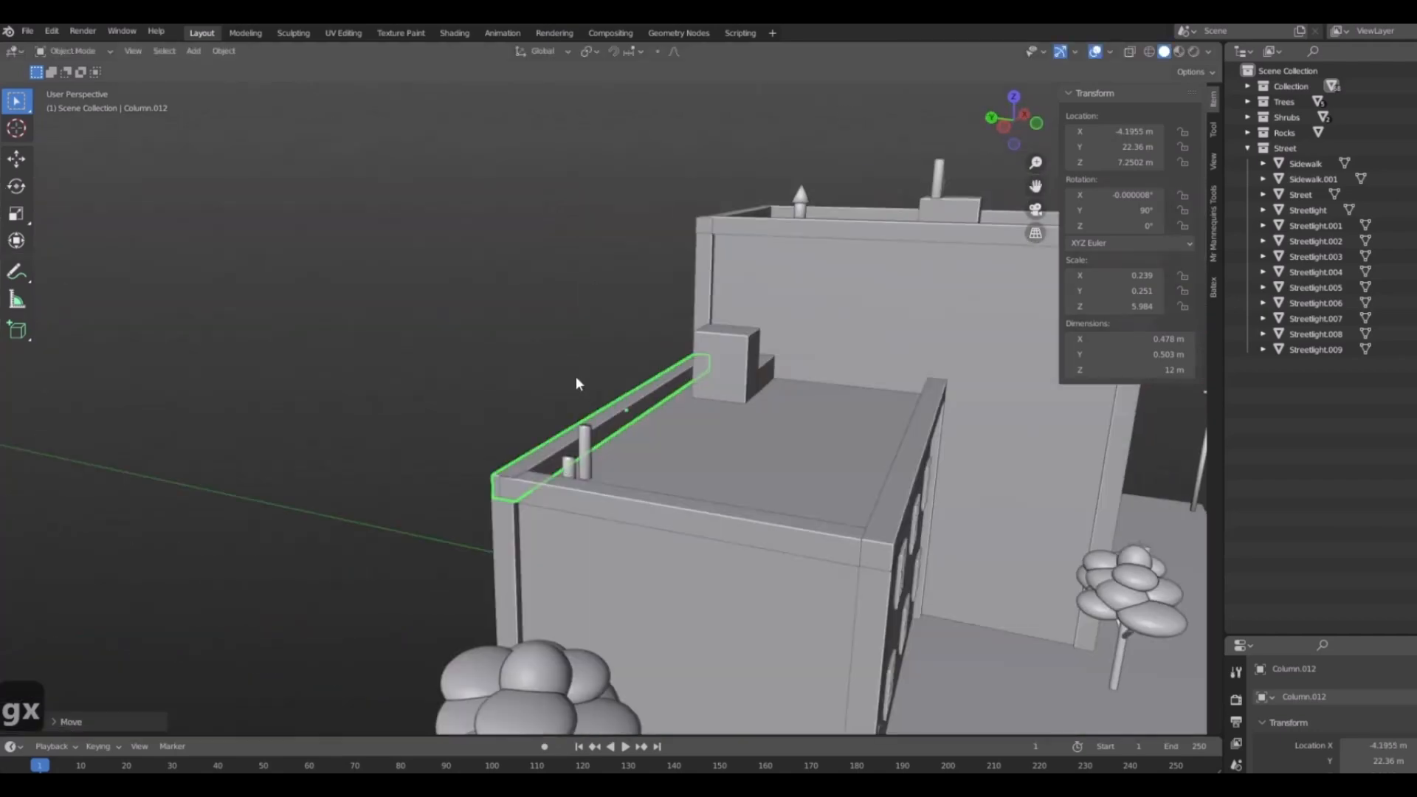
{"action": "scroll", "coordinate": [577, 381], "scroll_direction": "down", "scroll_amount": 5}
{"action": "middle_click_drag", "start_coordinate": [898, 415], "coordinate": [435, 232], "text": "shift"}
{"action": "middle_click_drag", "start_coordinate": [382, 370], "coordinate": [680, 369]}
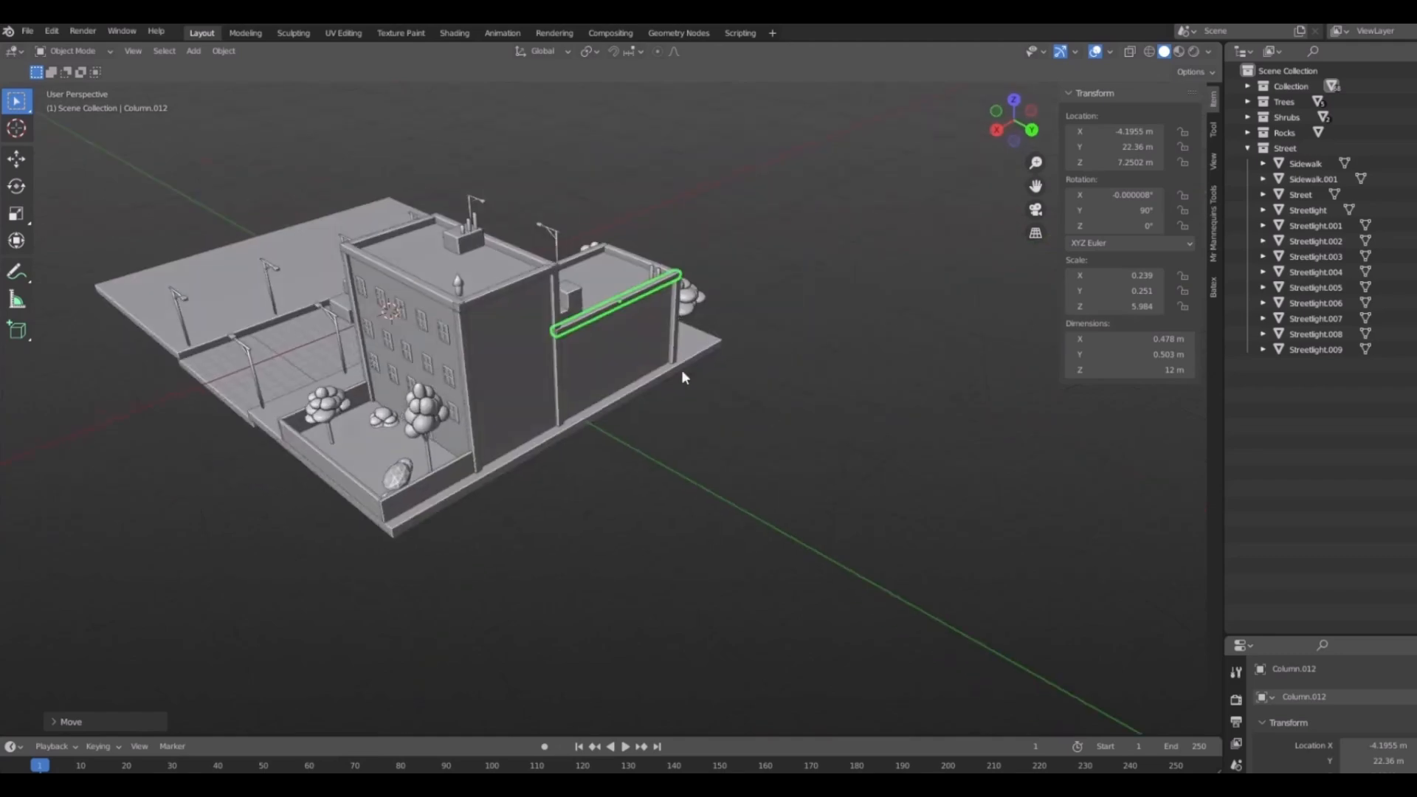
{"action": "scroll", "coordinate": [288, 284], "scroll_direction": "up", "scroll_amount": 1}
{"action": "middle_click_drag", "start_coordinate": [452, 413], "coordinate": [484, 550], "text": "shift"}
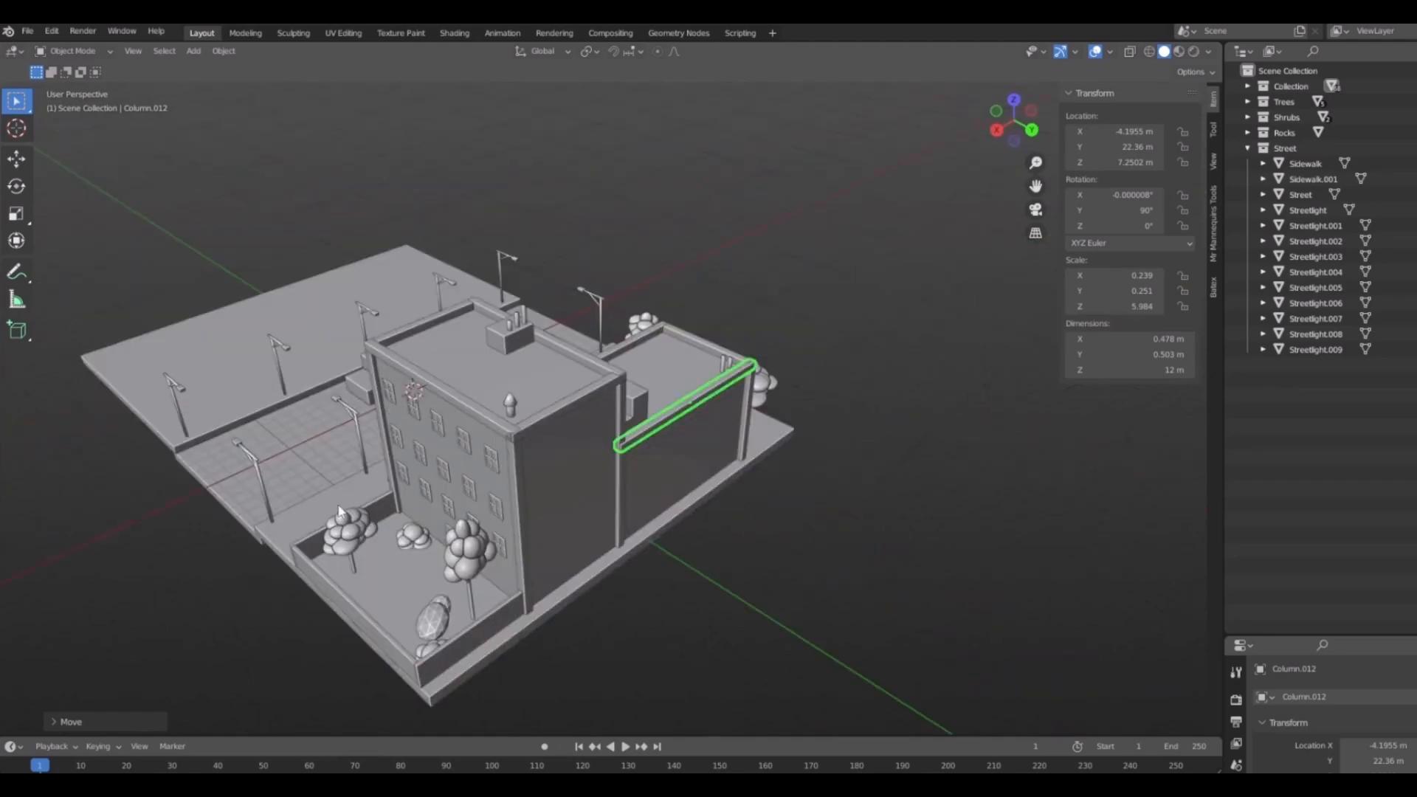
{"action": "middle_click_drag", "start_coordinate": [338, 506], "coordinate": [573, 414]}
{"action": "middle_click_drag", "start_coordinate": [726, 619], "coordinate": [555, 605], "text": "shift"}
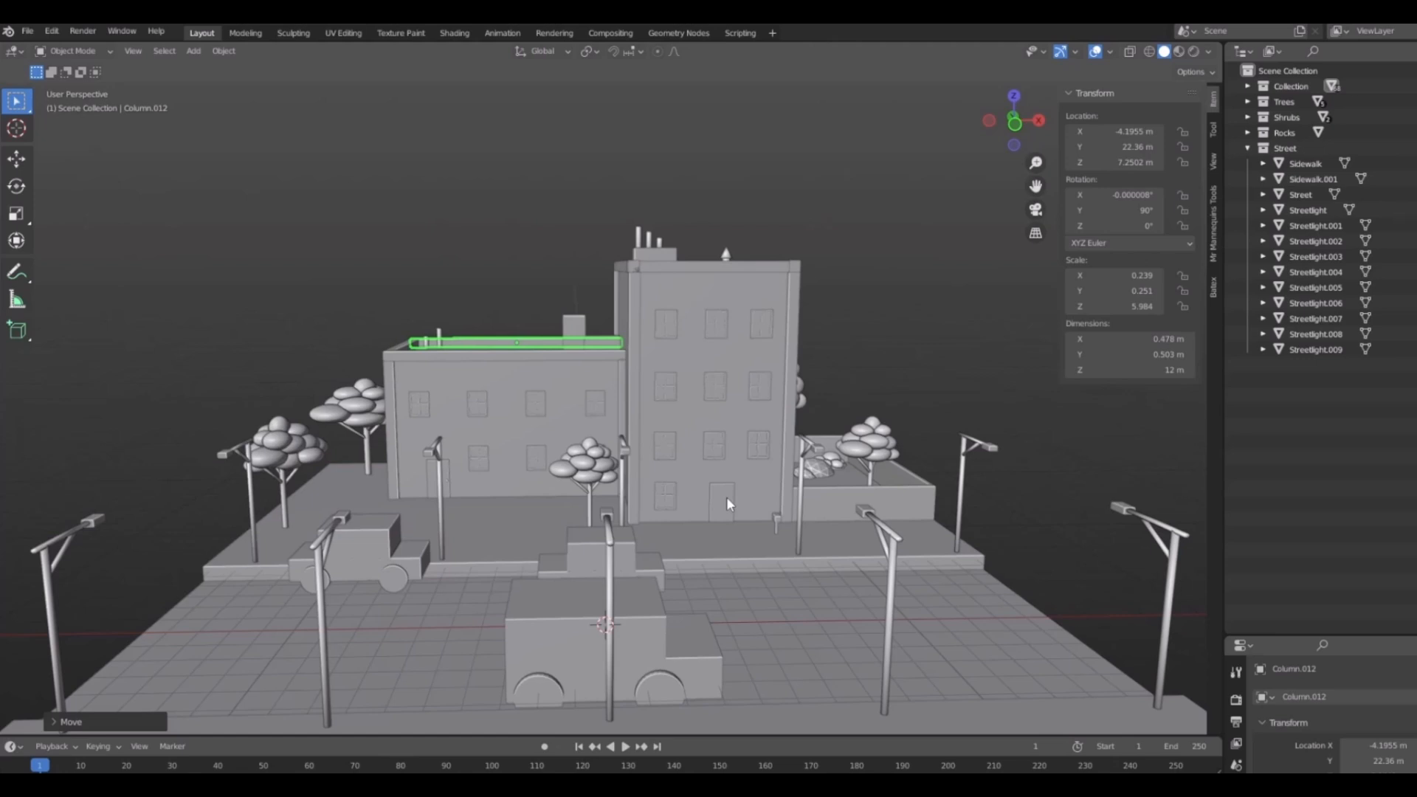
{"action": "scroll", "coordinate": [1072, 489], "scroll_direction": "up", "scroll_amount": 1}
{"action": "middle_click_drag", "start_coordinate": [893, 398], "coordinate": [609, 345]}
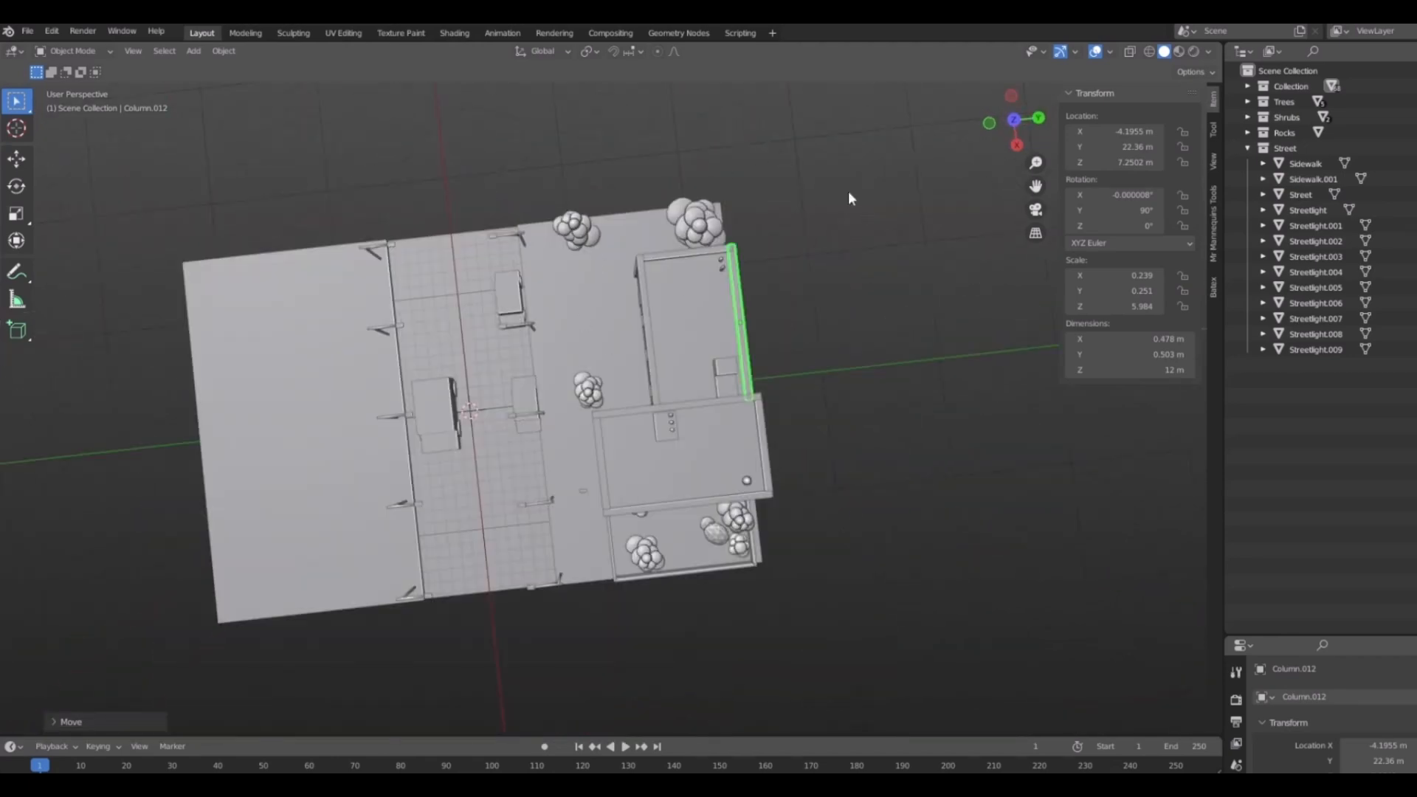
{"action": "middle_click_drag", "start_coordinate": [796, 171], "coordinate": [1017, 490]}
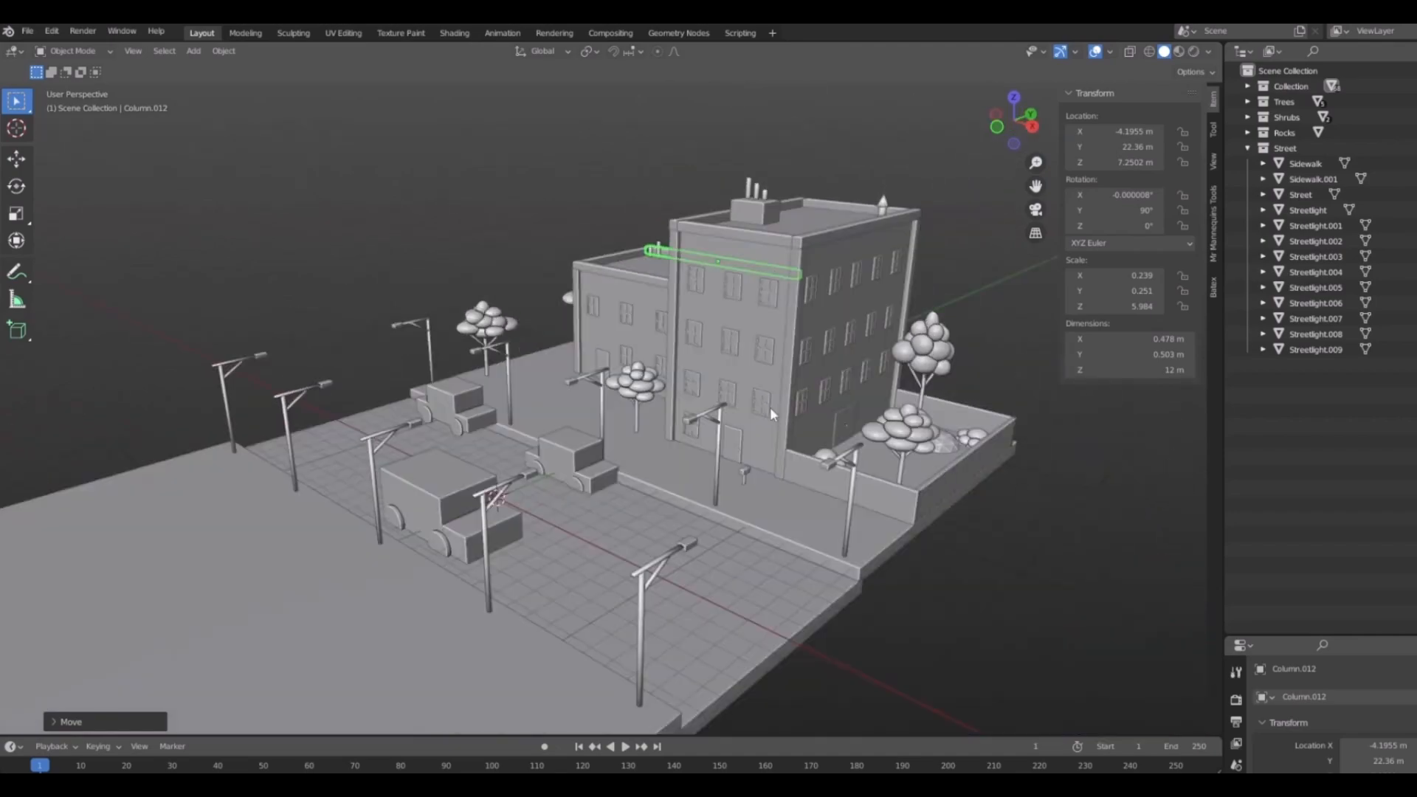